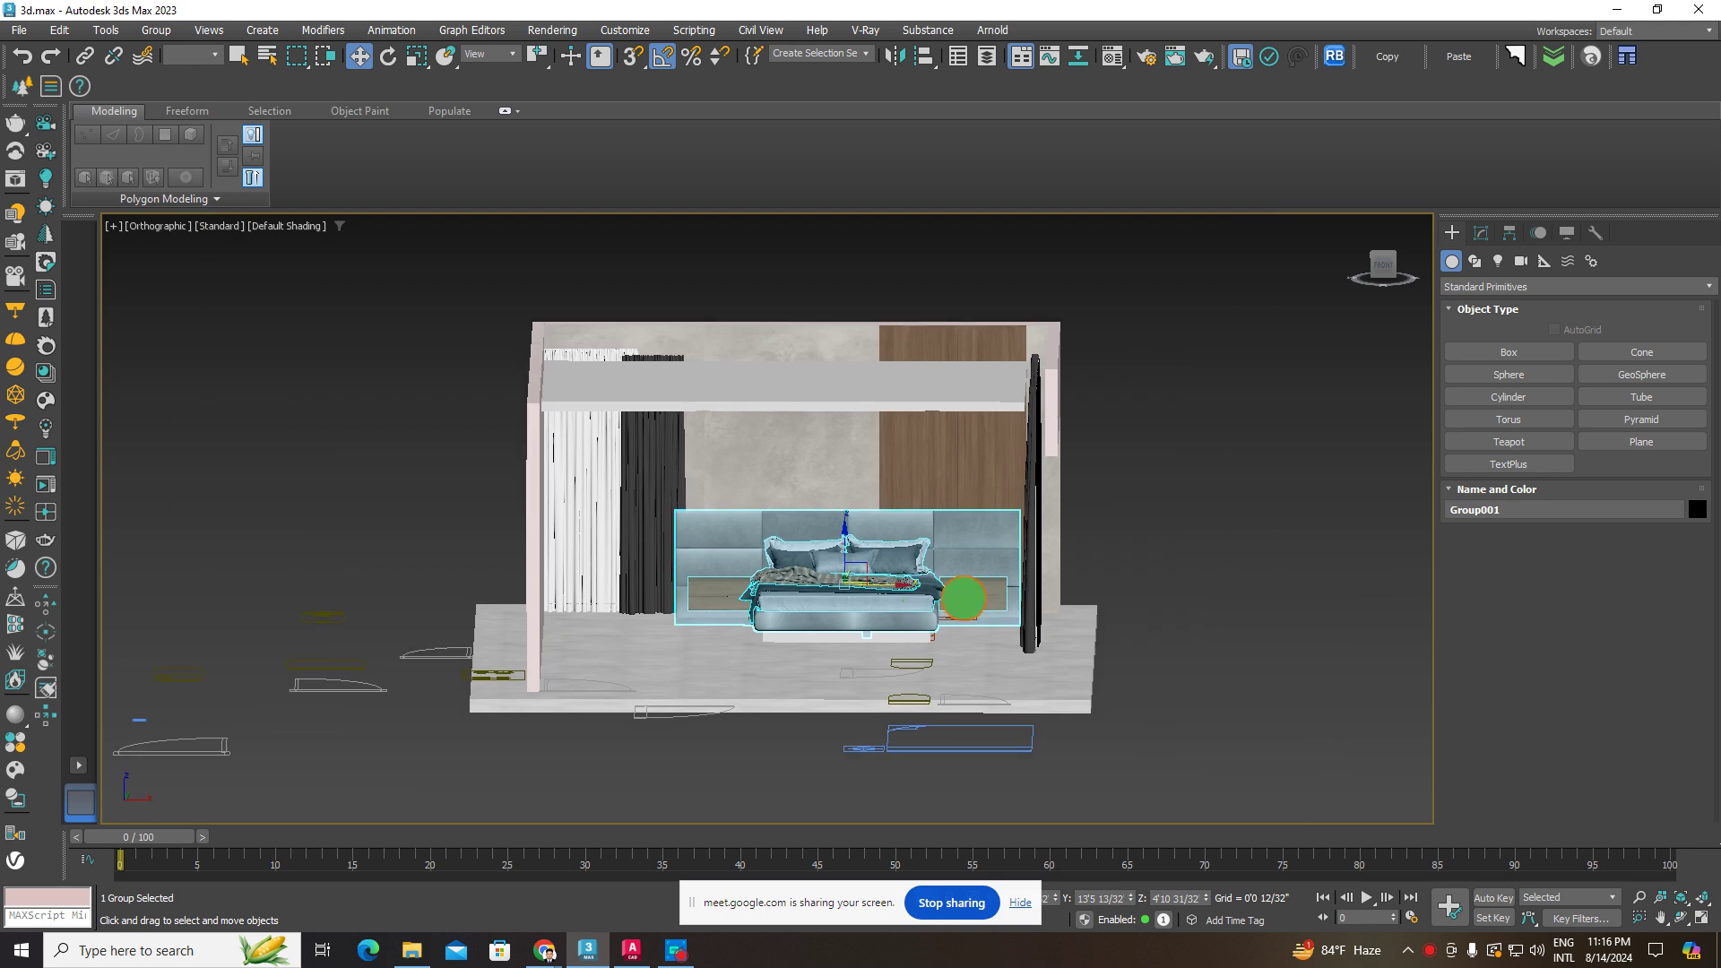
# - Examine the bed group and its placement in the bedroom from the front and from above
pyautogui.scroll(4, 941, 568)
pyautogui.scroll(-3, 944, 468)
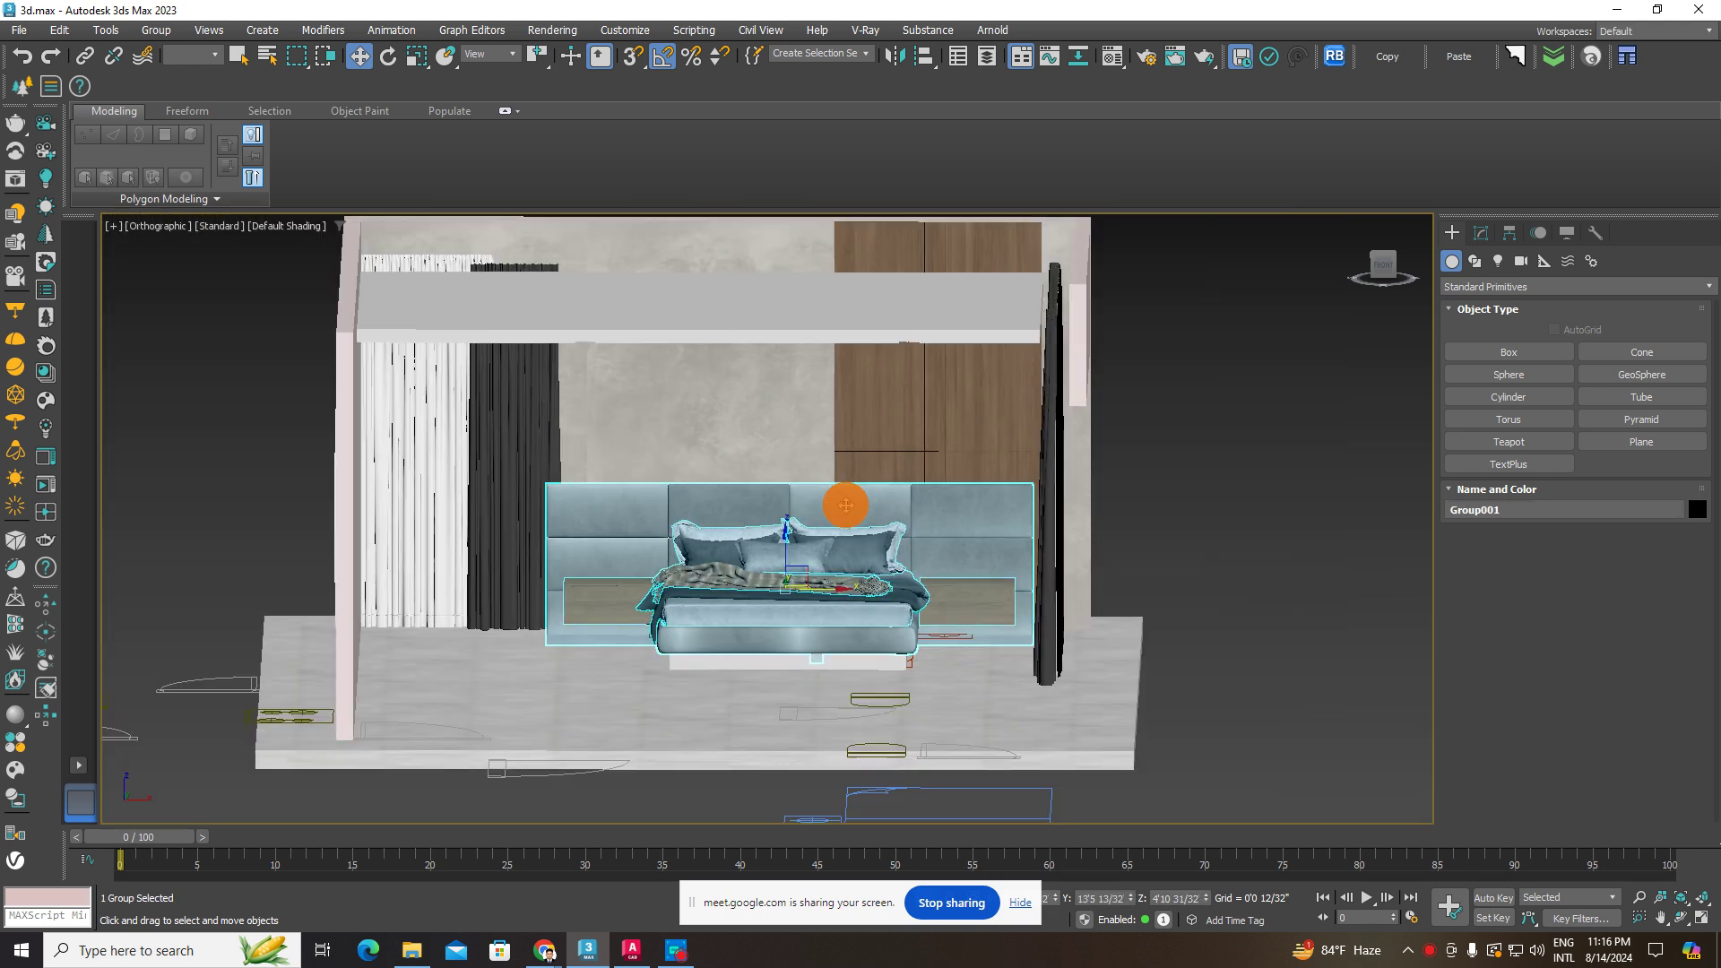
pyautogui.keyDown('alt'); pyautogui.moveTo(838, 538); pyautogui.dragTo(933, 530, button='middle'); pyautogui.keyUp('alt')
pyautogui.scroll(4, 970, 663)
pyautogui.scroll(-4, 933, 531)
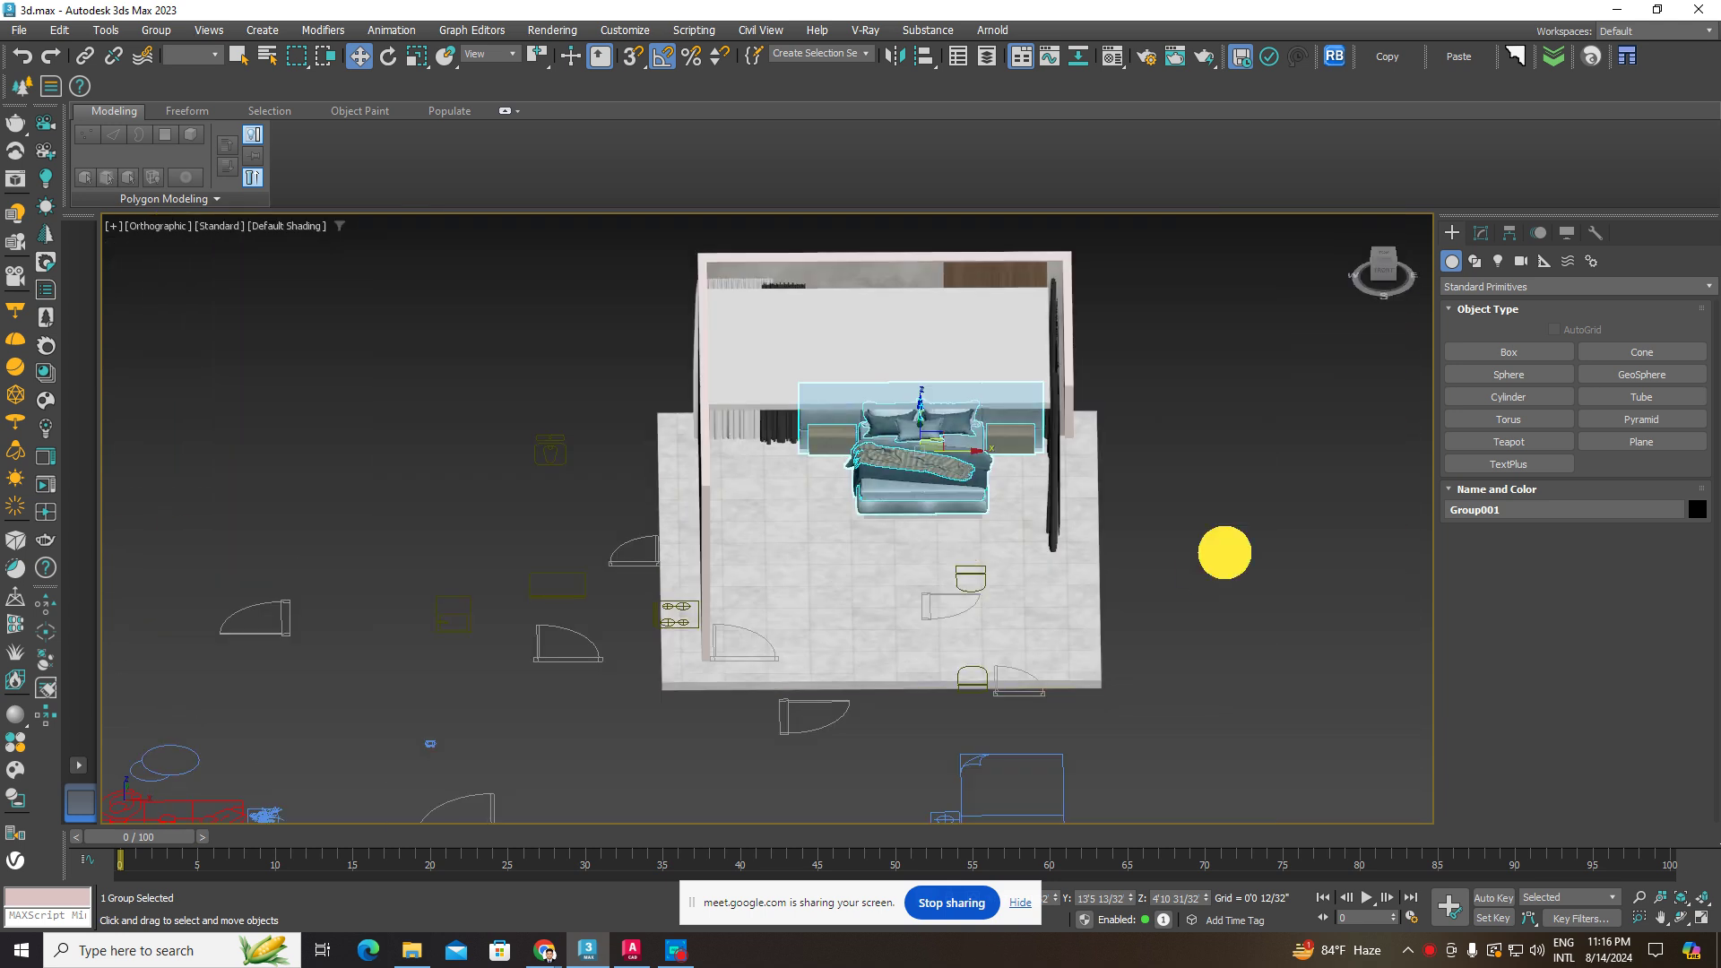
pyautogui.click(891, 546)
pyautogui.rightClick(914, 511)
pyautogui.click(942, 448)
pyautogui.keyDown('alt'); pyautogui.moveTo(942, 448); pyautogui.dragTo(1211, 600, button='middle'); pyautogui.keyUp('alt')
pyautogui.scroll(3, 1005, 557)
pyautogui.scroll(-4, 1005, 557)
pyautogui.keyDown('alt'); pyautogui.moveTo(1005, 557); pyautogui.dragTo(1037, 561, button='middle'); pyautogui.keyUp('alt')
pyautogui.click(1247, 621)
pyautogui.scroll(4, 995, 581)
pyautogui.click(992, 579)
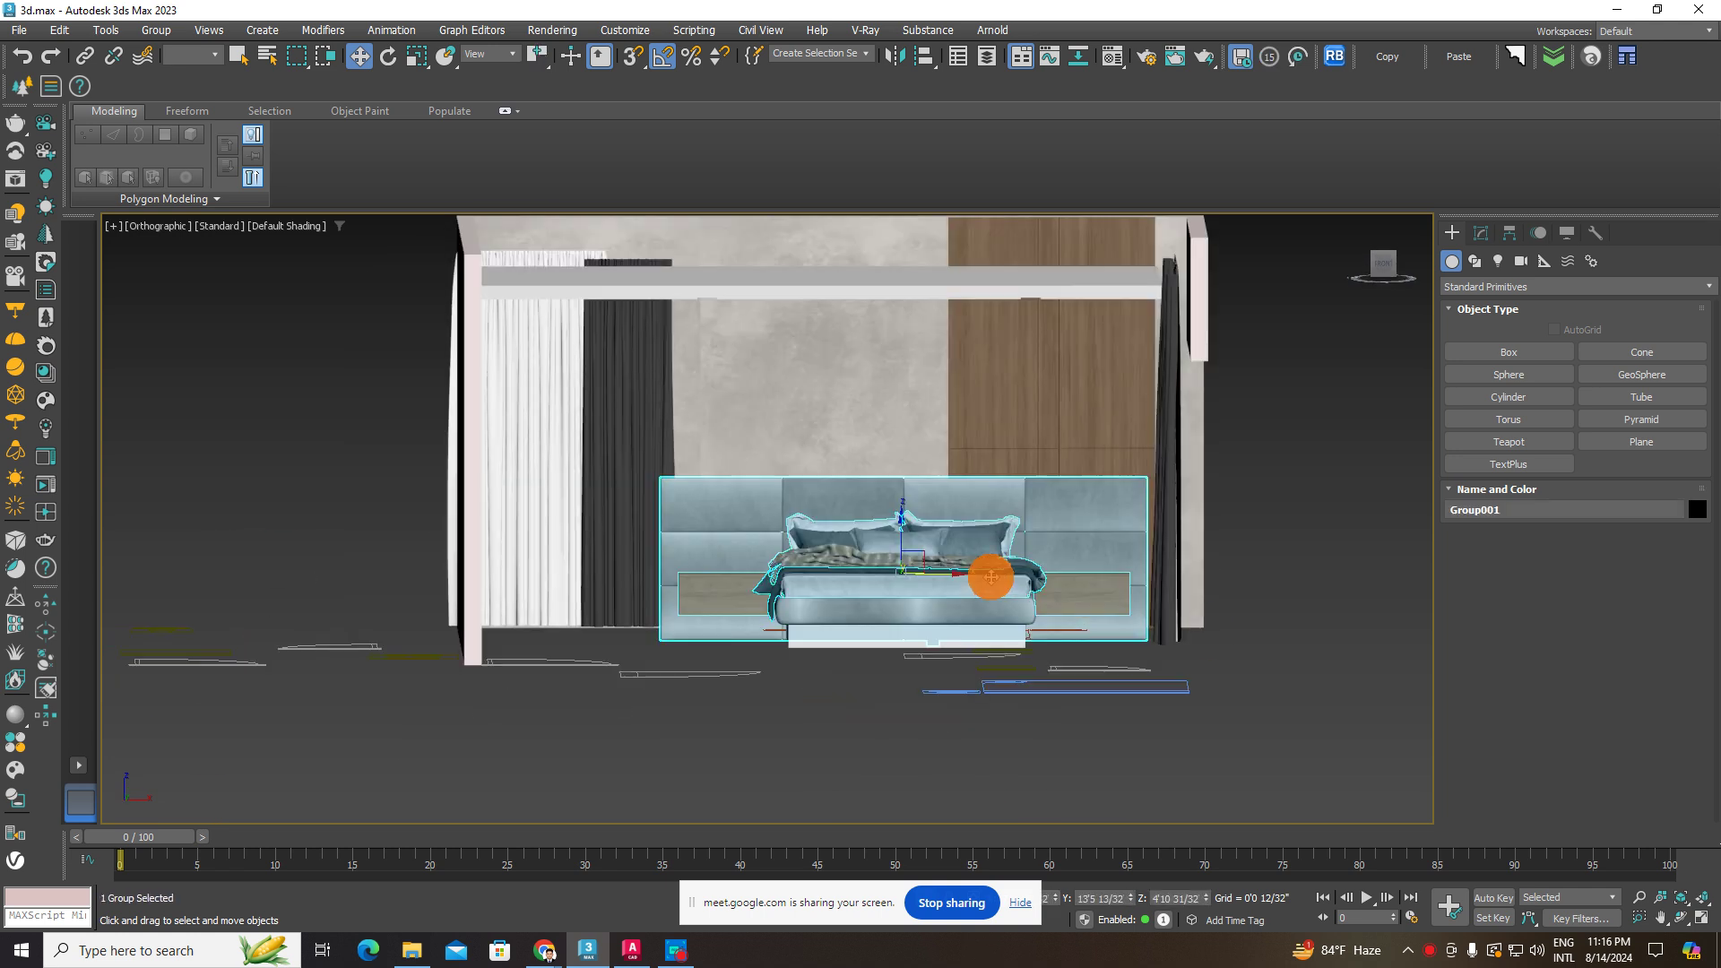
pyautogui.click(1302, 591)
pyautogui.click(995, 547)
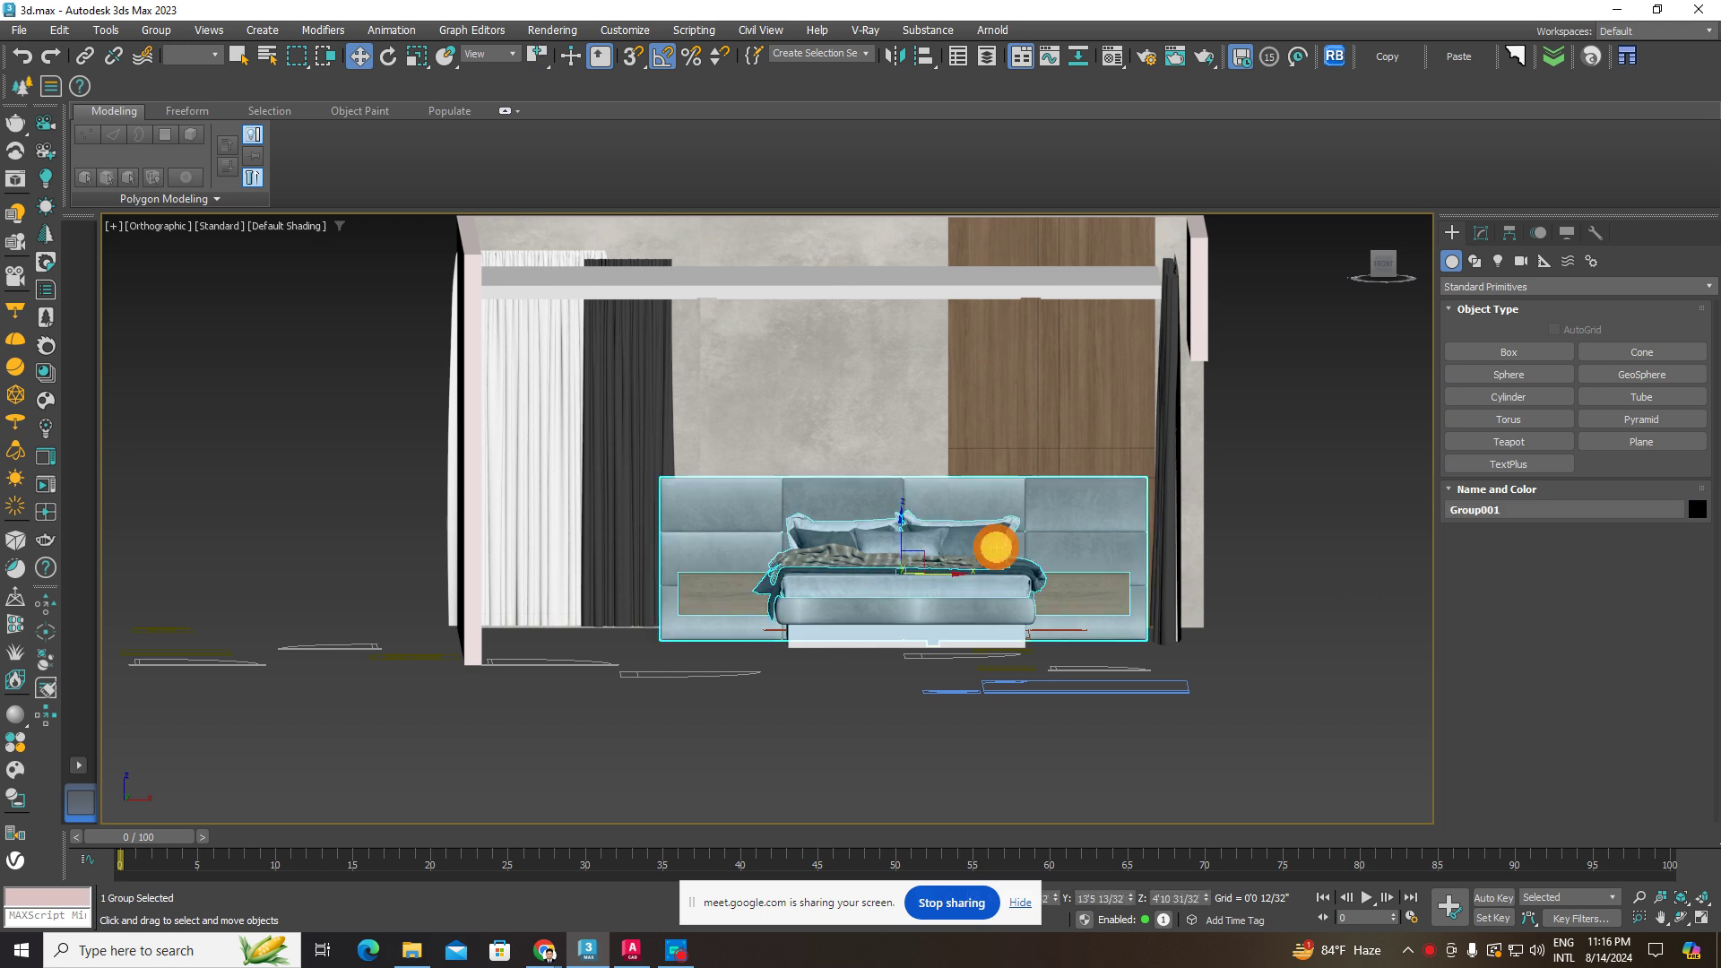
pyautogui.click(1261, 535)
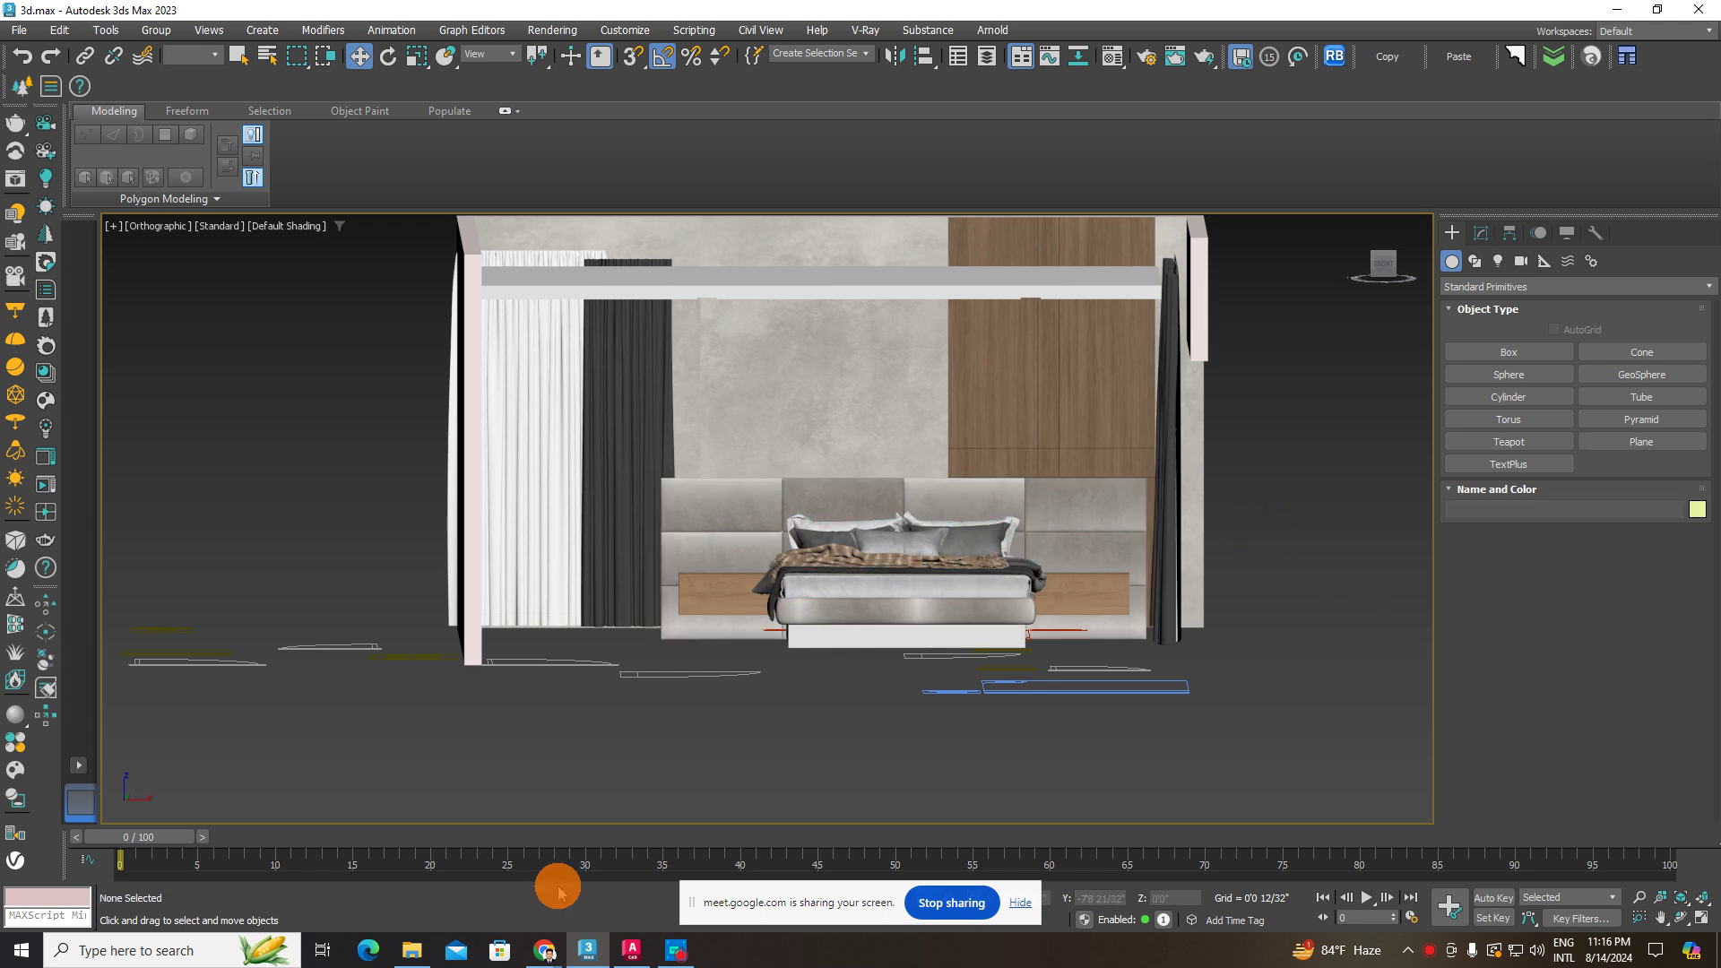
# - Switch to File Explorer and check the furniture reference folders inside "New folder" in Downloads
pyautogui.click(402, 949)
pyautogui.click(74, 141)
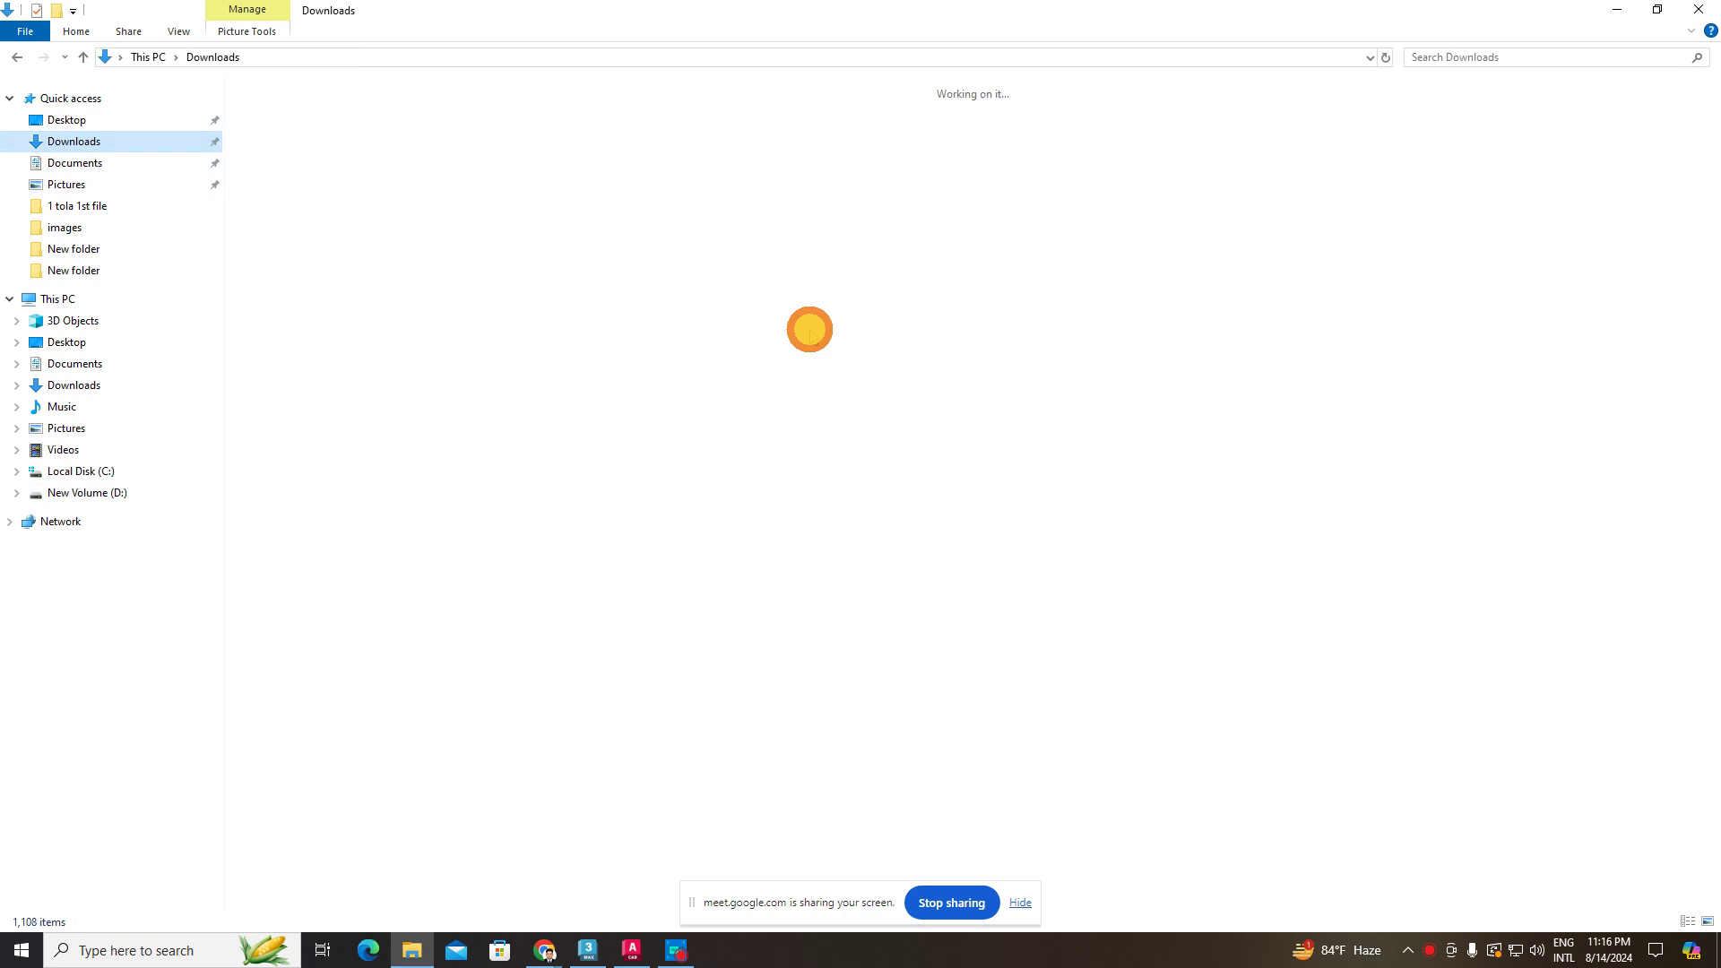
pyautogui.click(883, 731)
pyautogui.scroll(-5, 883, 730)
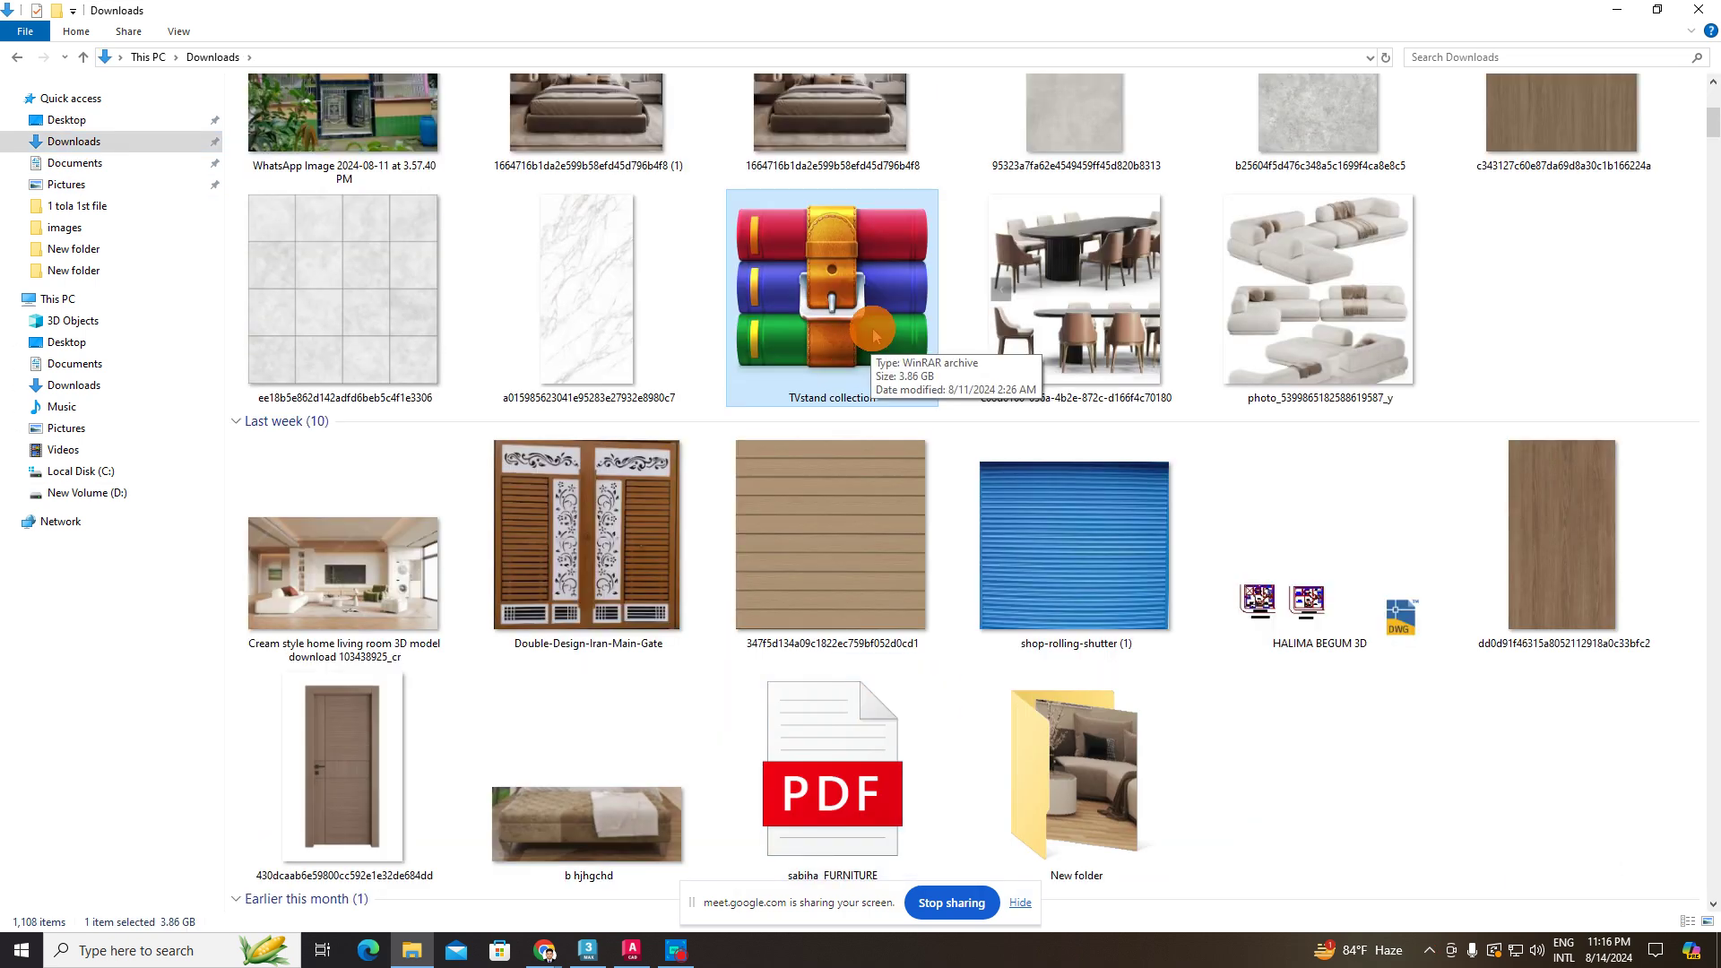
pyautogui.doubleClick(1076, 771)
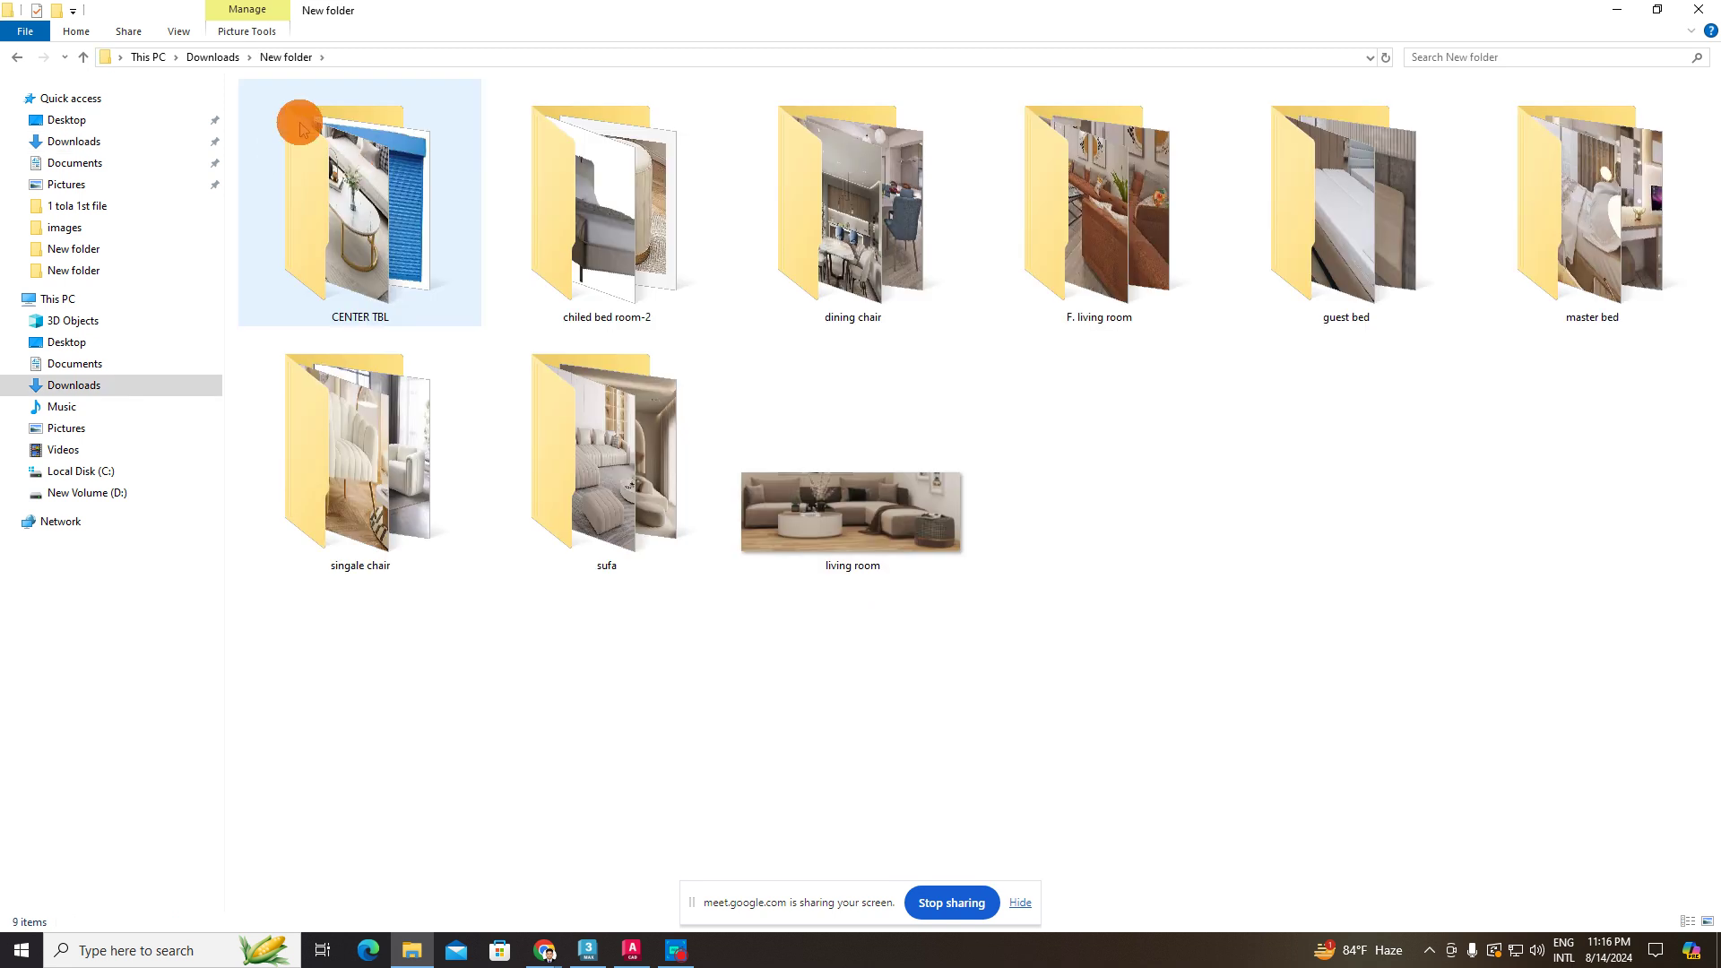
pyautogui.click(83, 57)
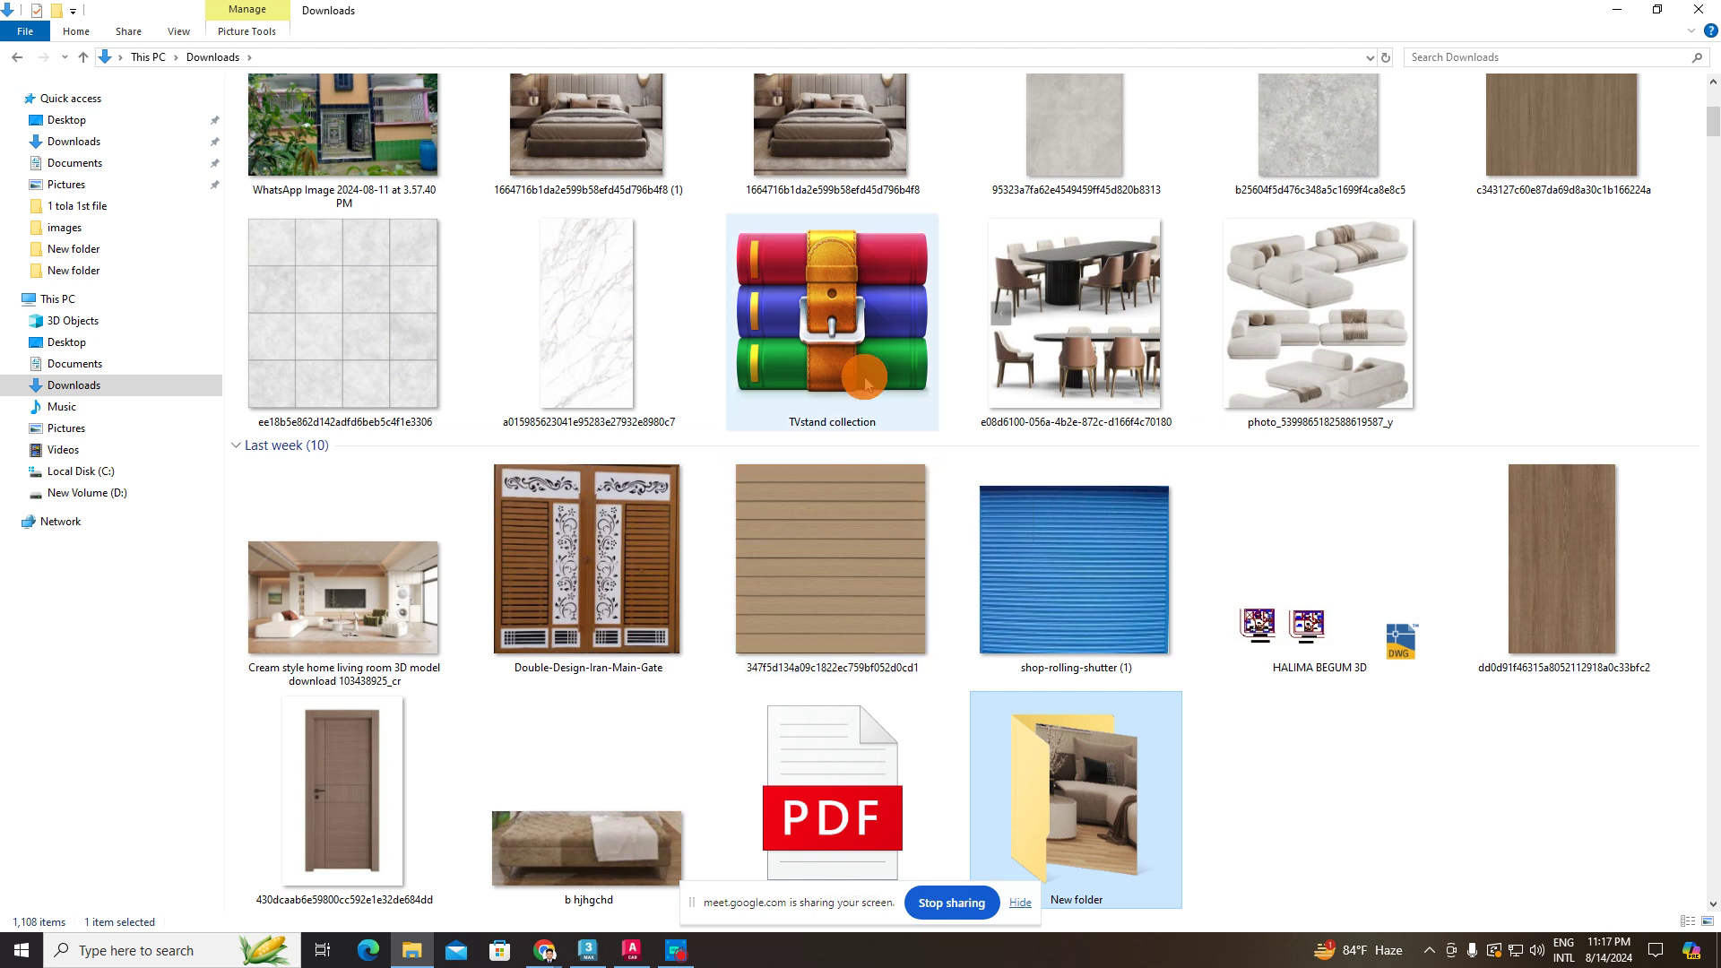
# - Try to extract the TVstand collection archive into its own folder in Downloads
pyautogui.rightClick(847, 317)
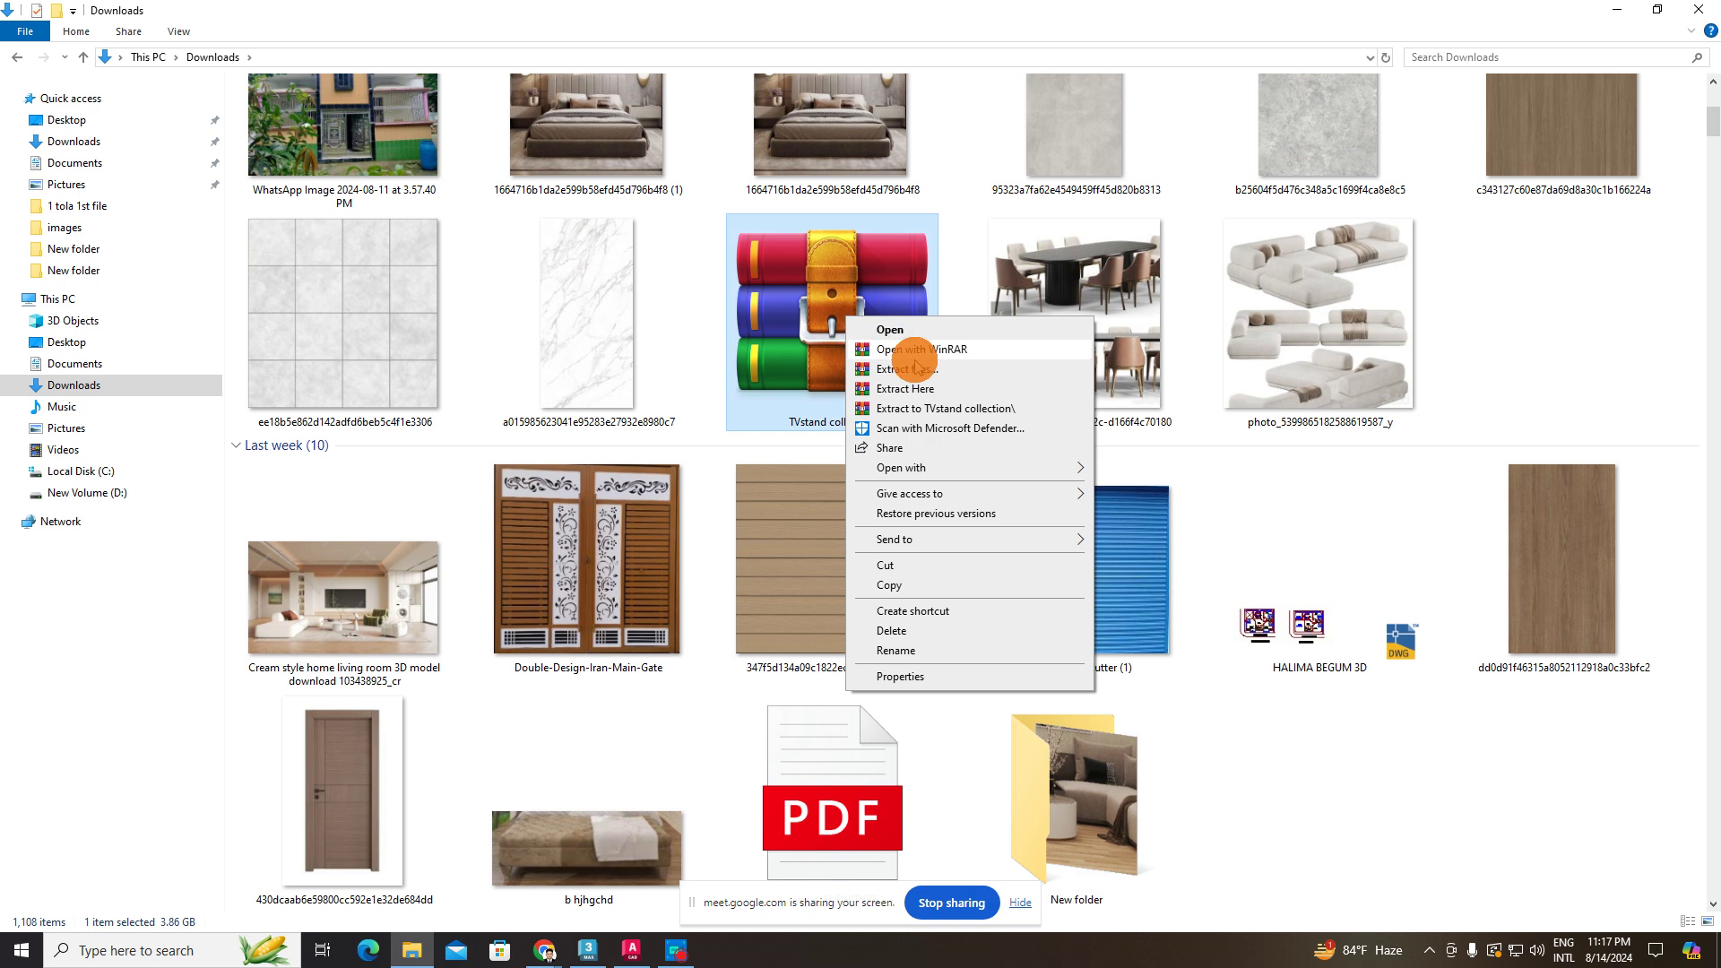
pyautogui.rightClick(870, 275)
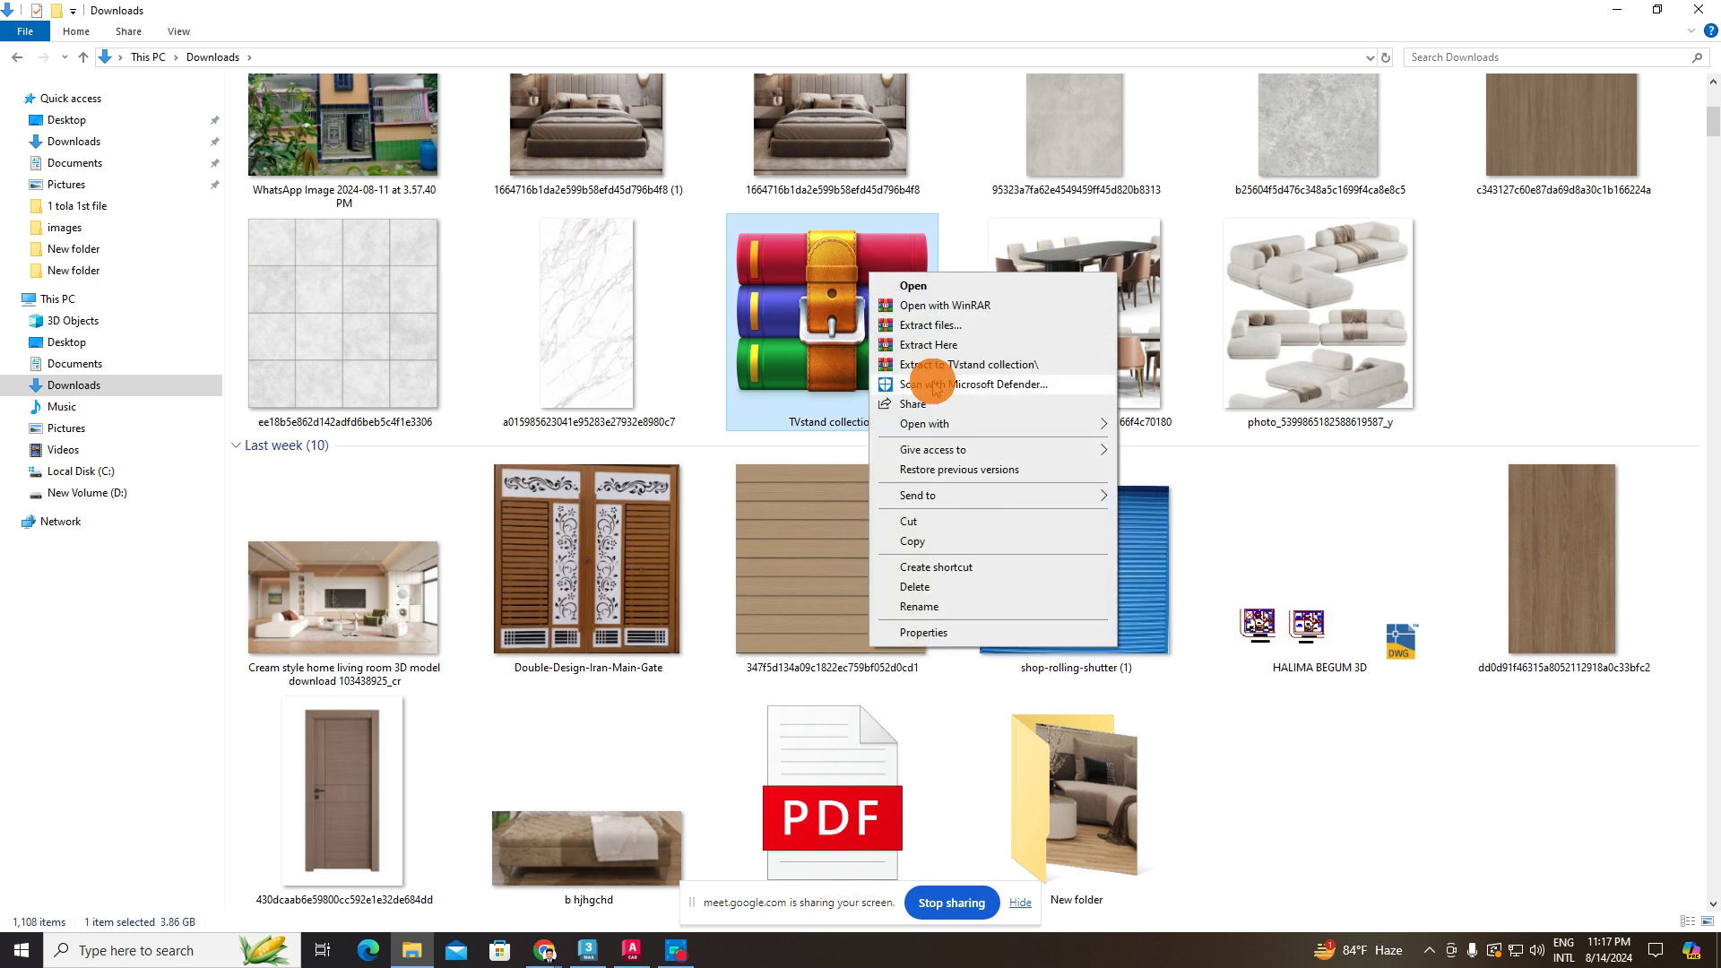
pyautogui.click(938, 328)
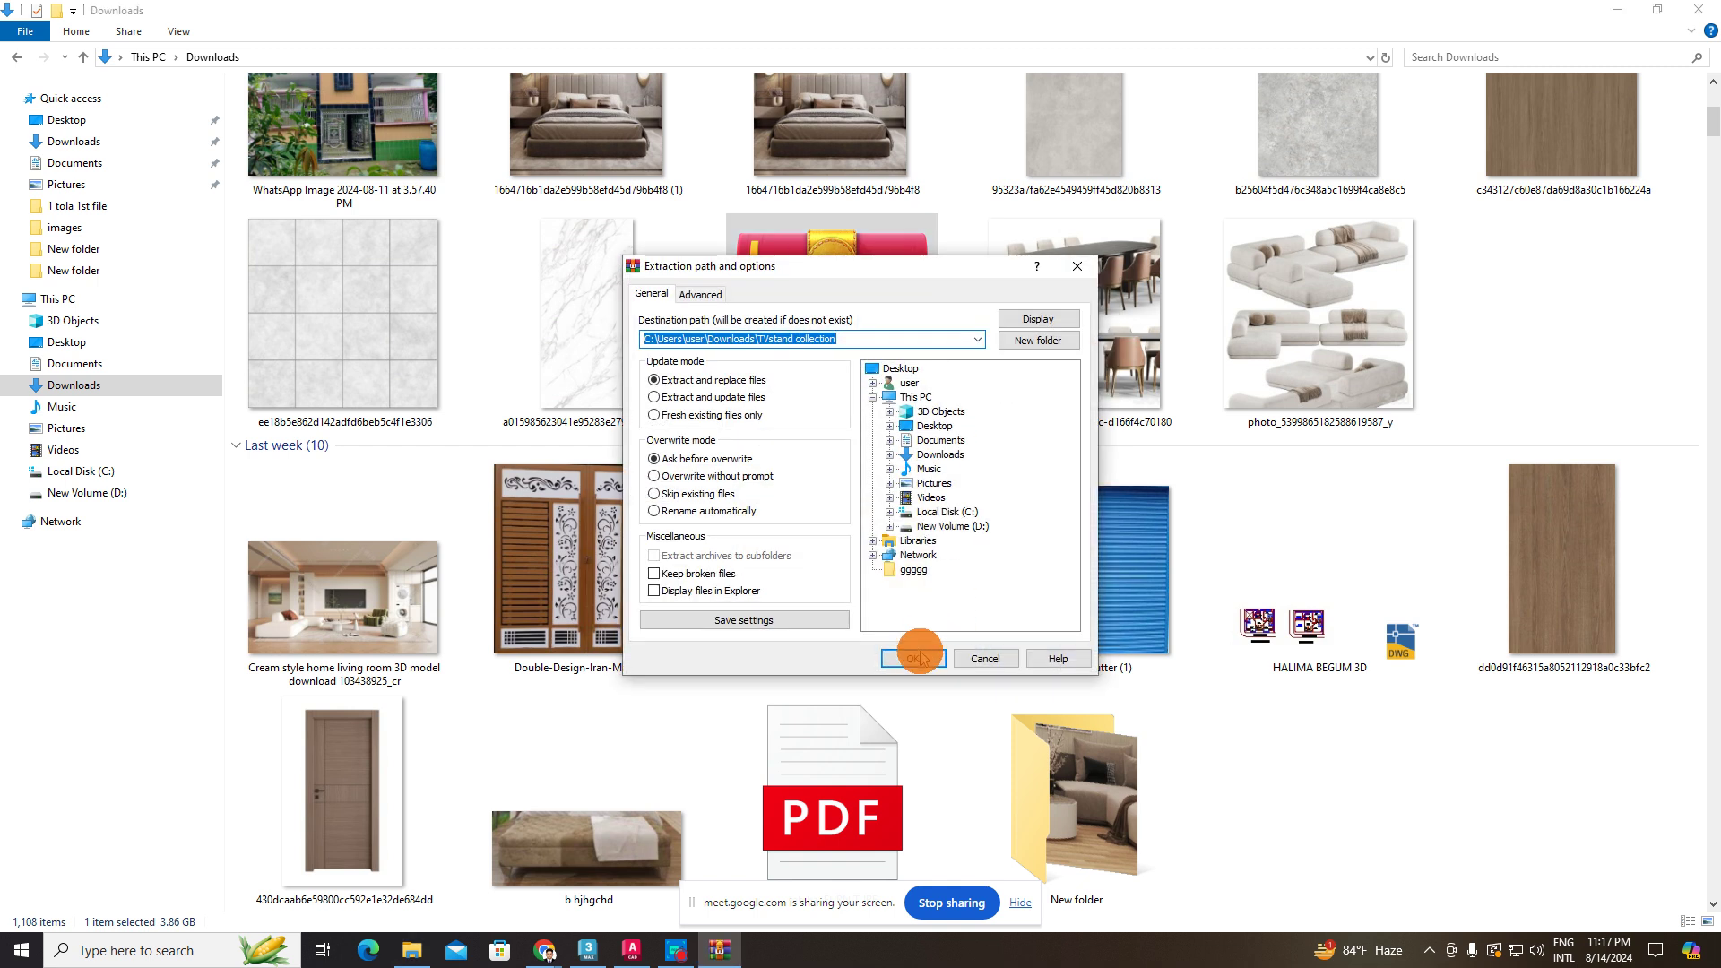
pyautogui.click(919, 659)
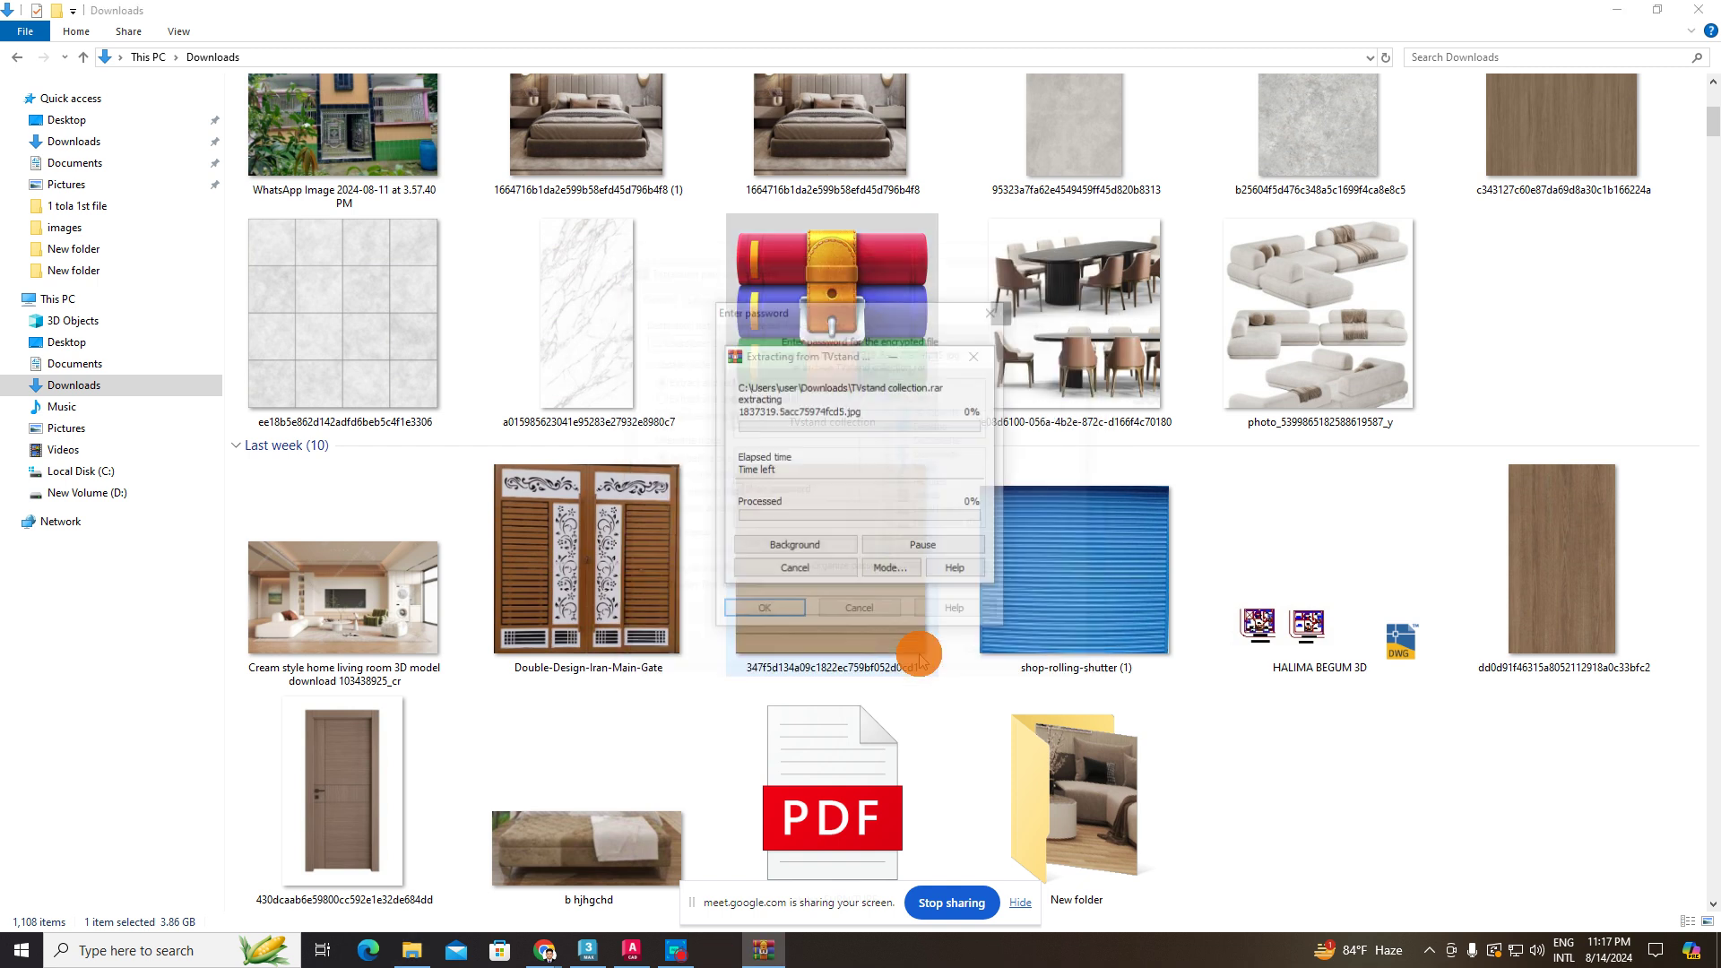
pyautogui.click(986, 307)
# - Extract the 3168745.5fd625cf78ee6 archive into a folder of the same name in Downloads
pyautogui.scroll(-10, 903, 449)
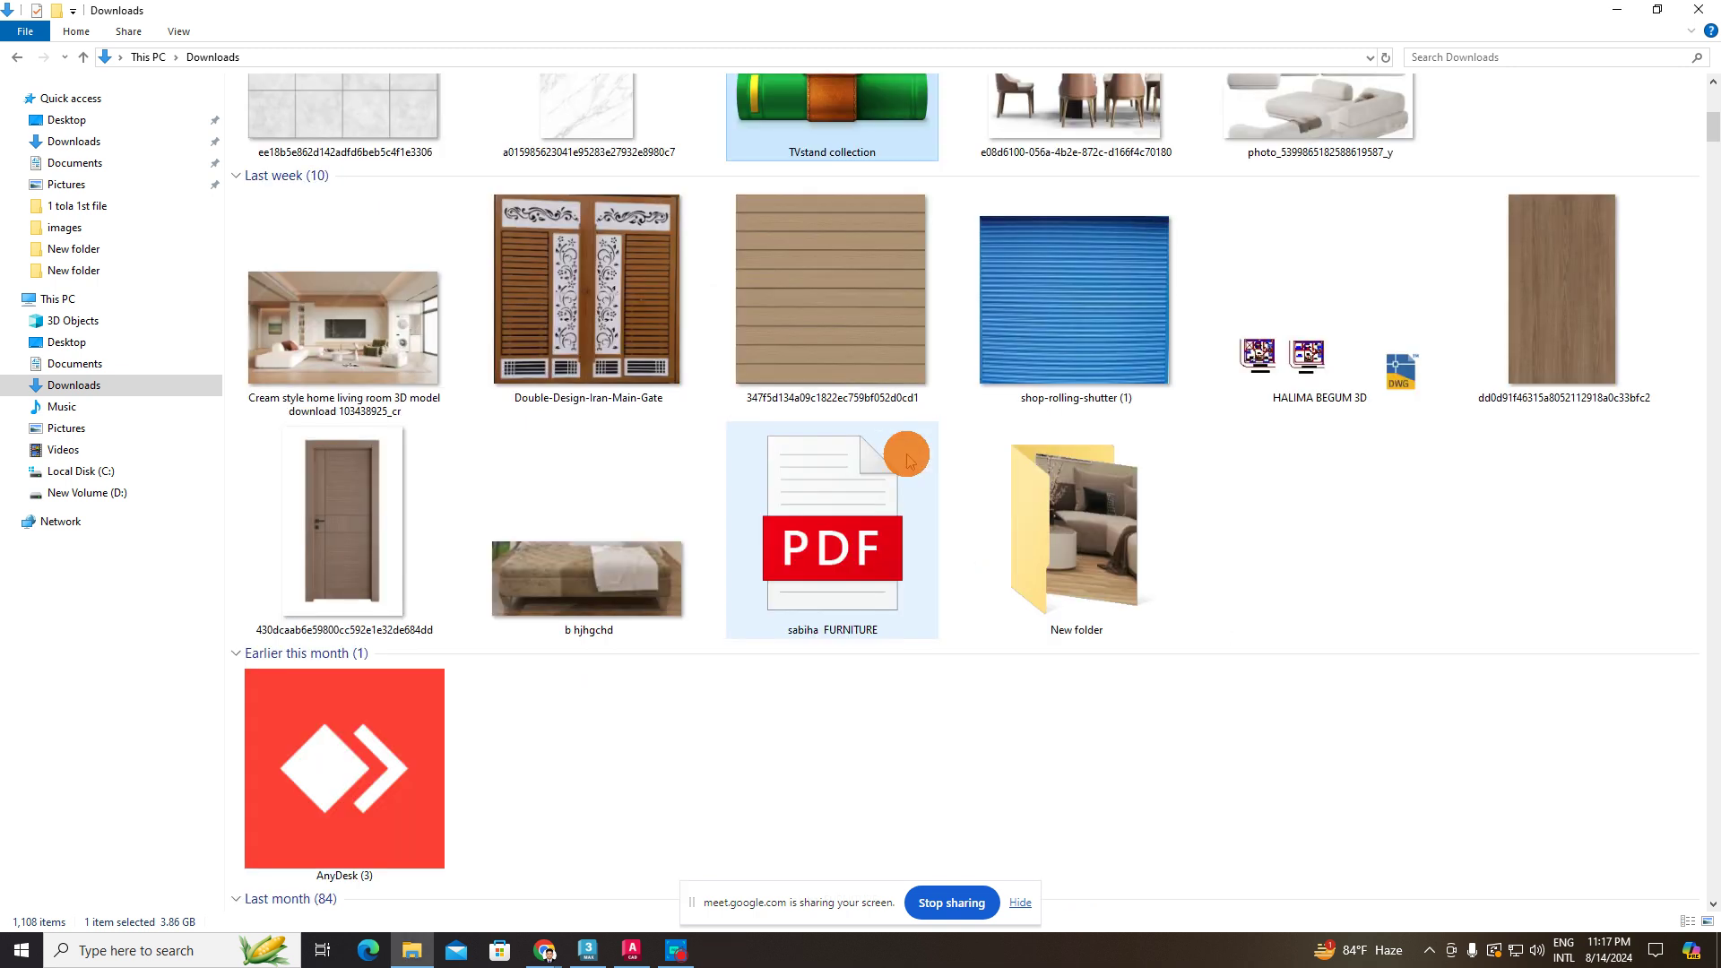
pyautogui.rightClick(863, 377)
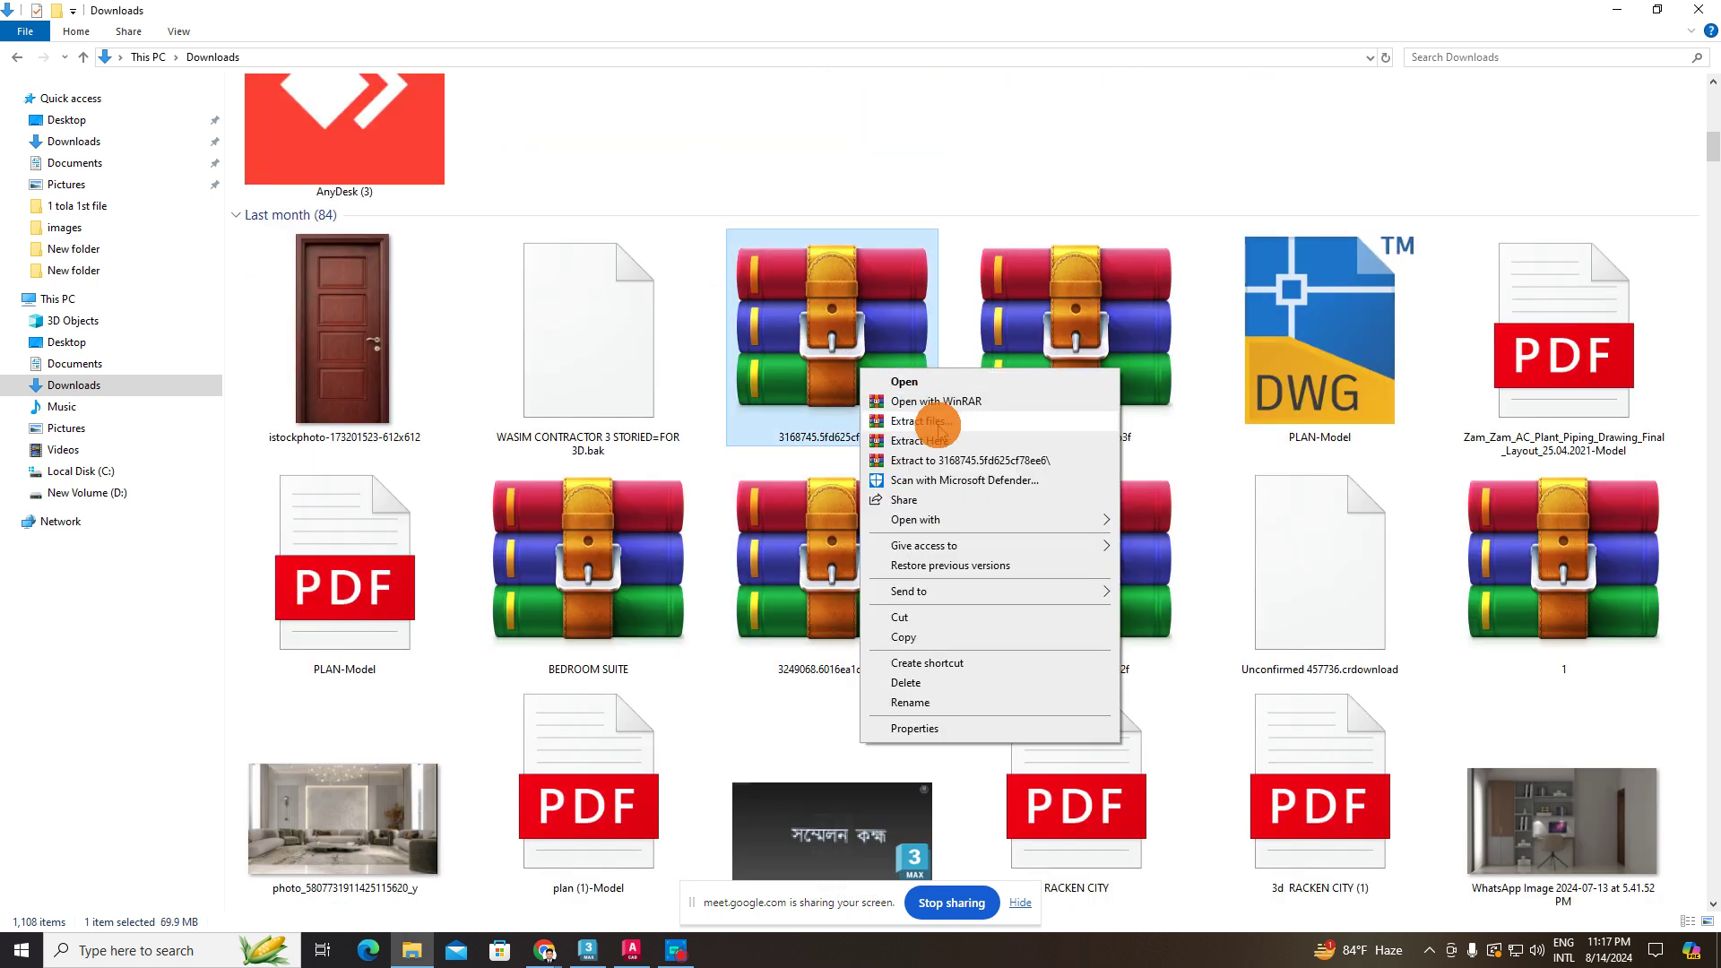
pyautogui.click(883, 425)
pyautogui.click(923, 660)
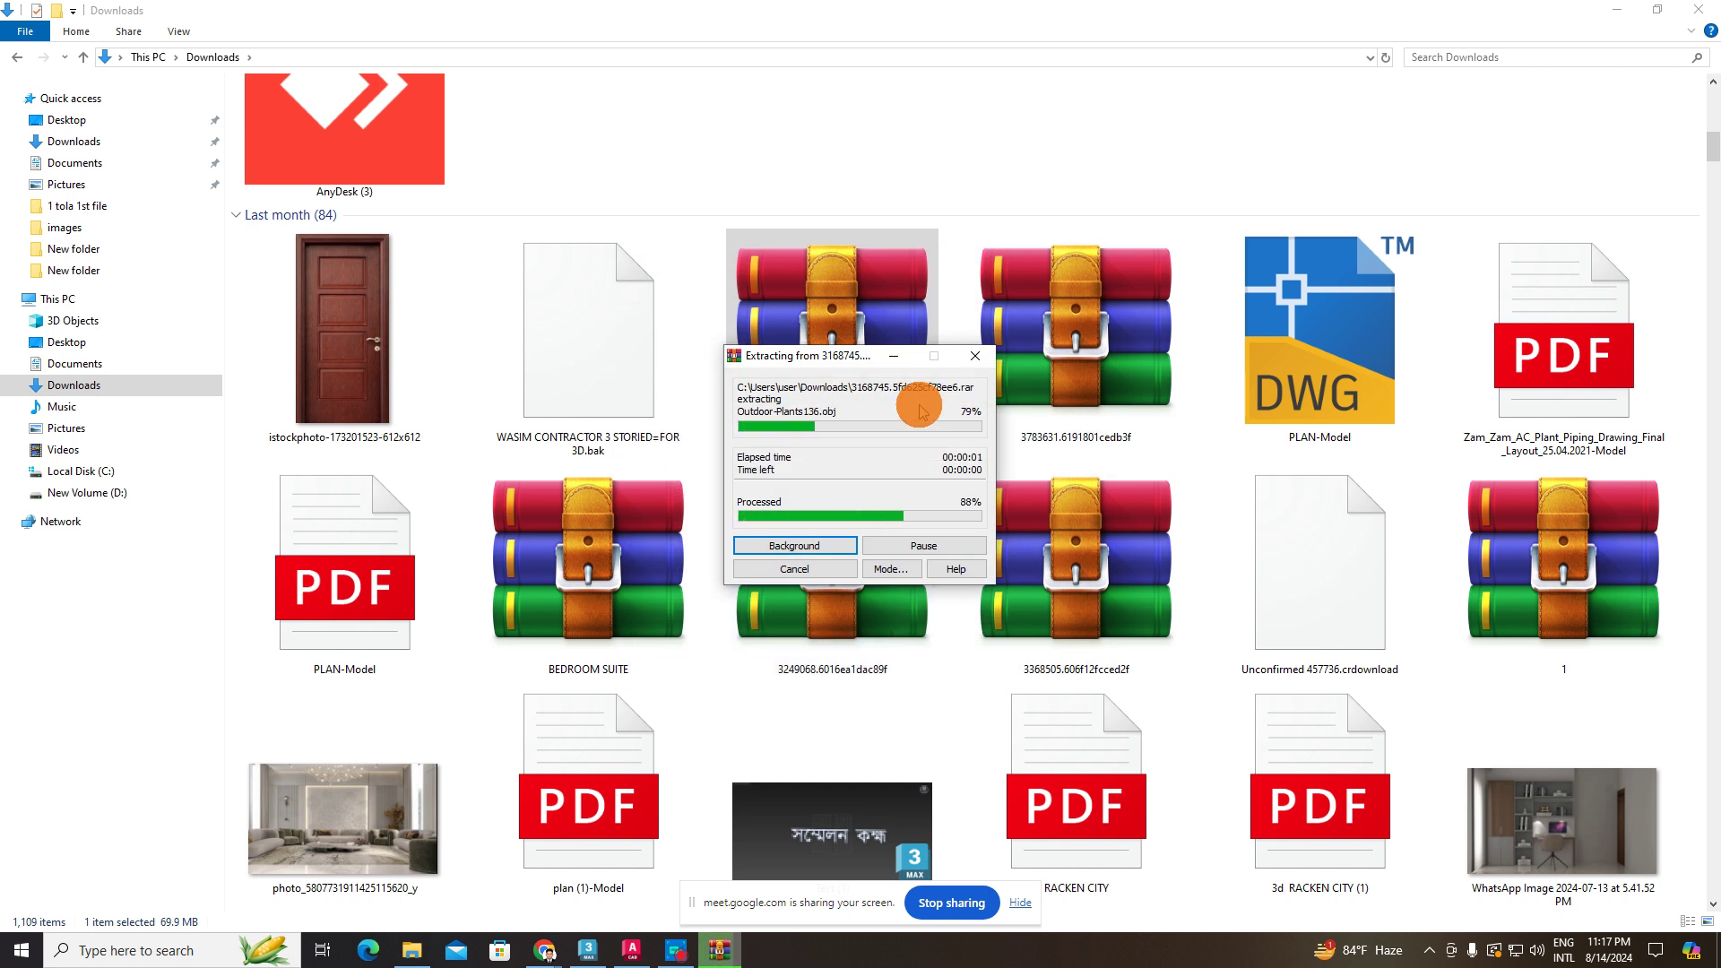
# - Check the extracted 3168745.5fd625cf78ee6 folder's Corona and Vray model files and view its Preview01 image
pyautogui.scroll(8, 921, 440)
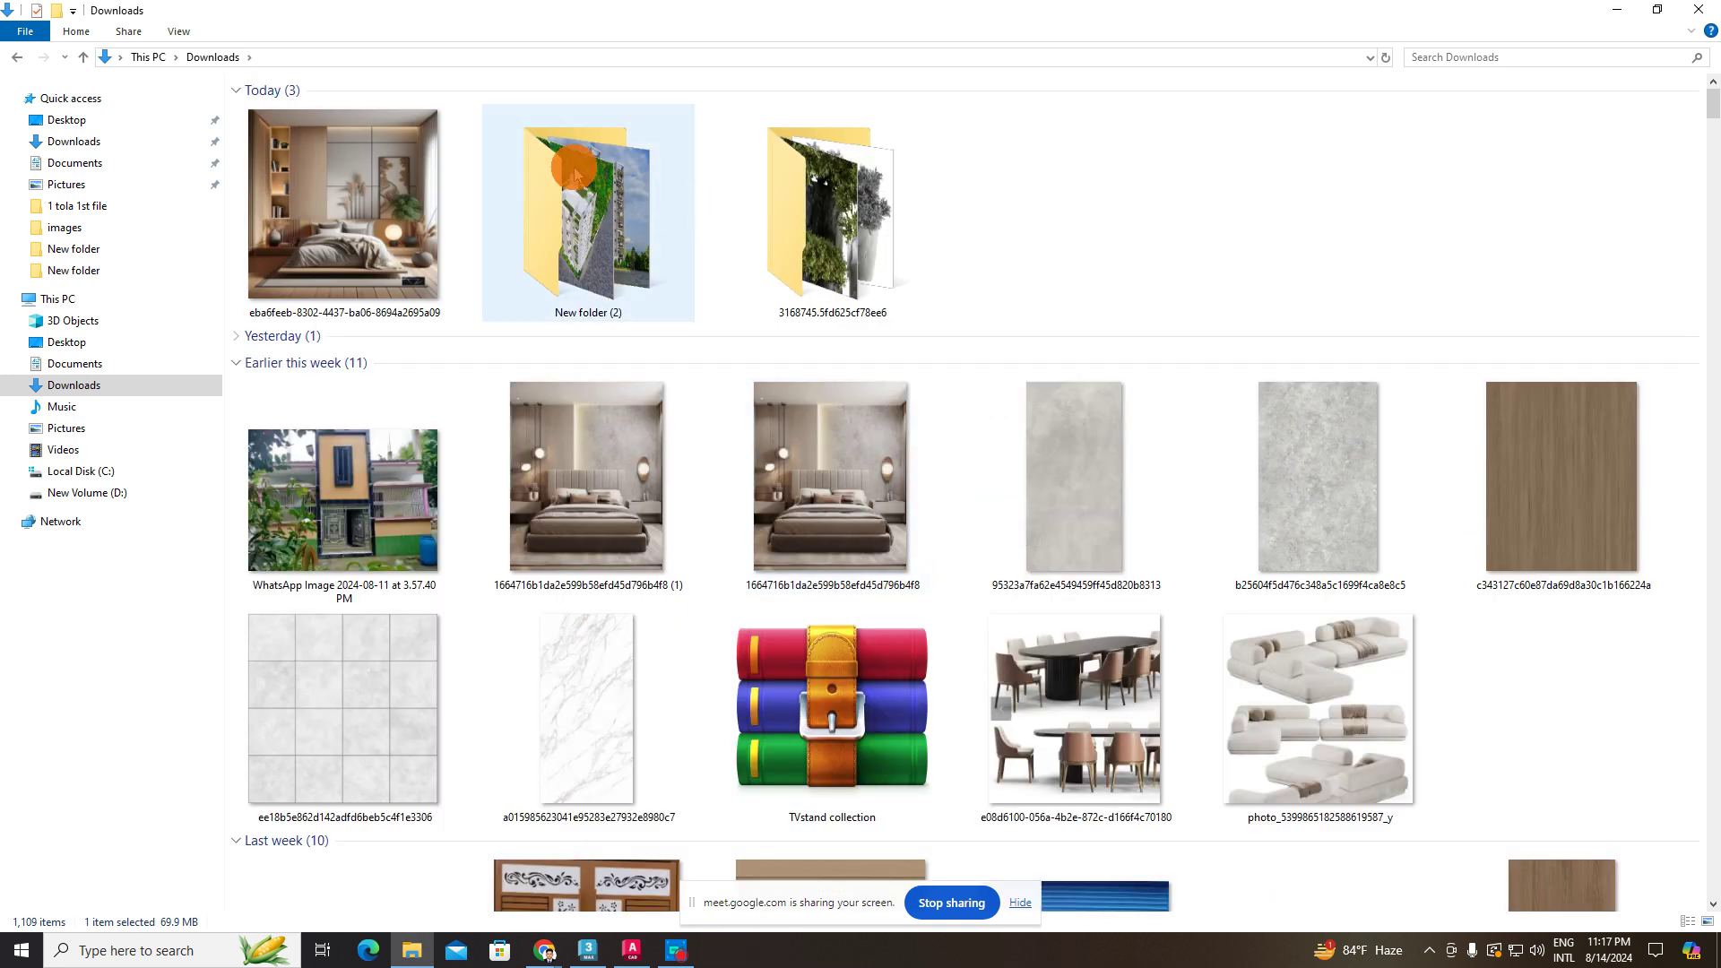
pyautogui.doubleClick(876, 281)
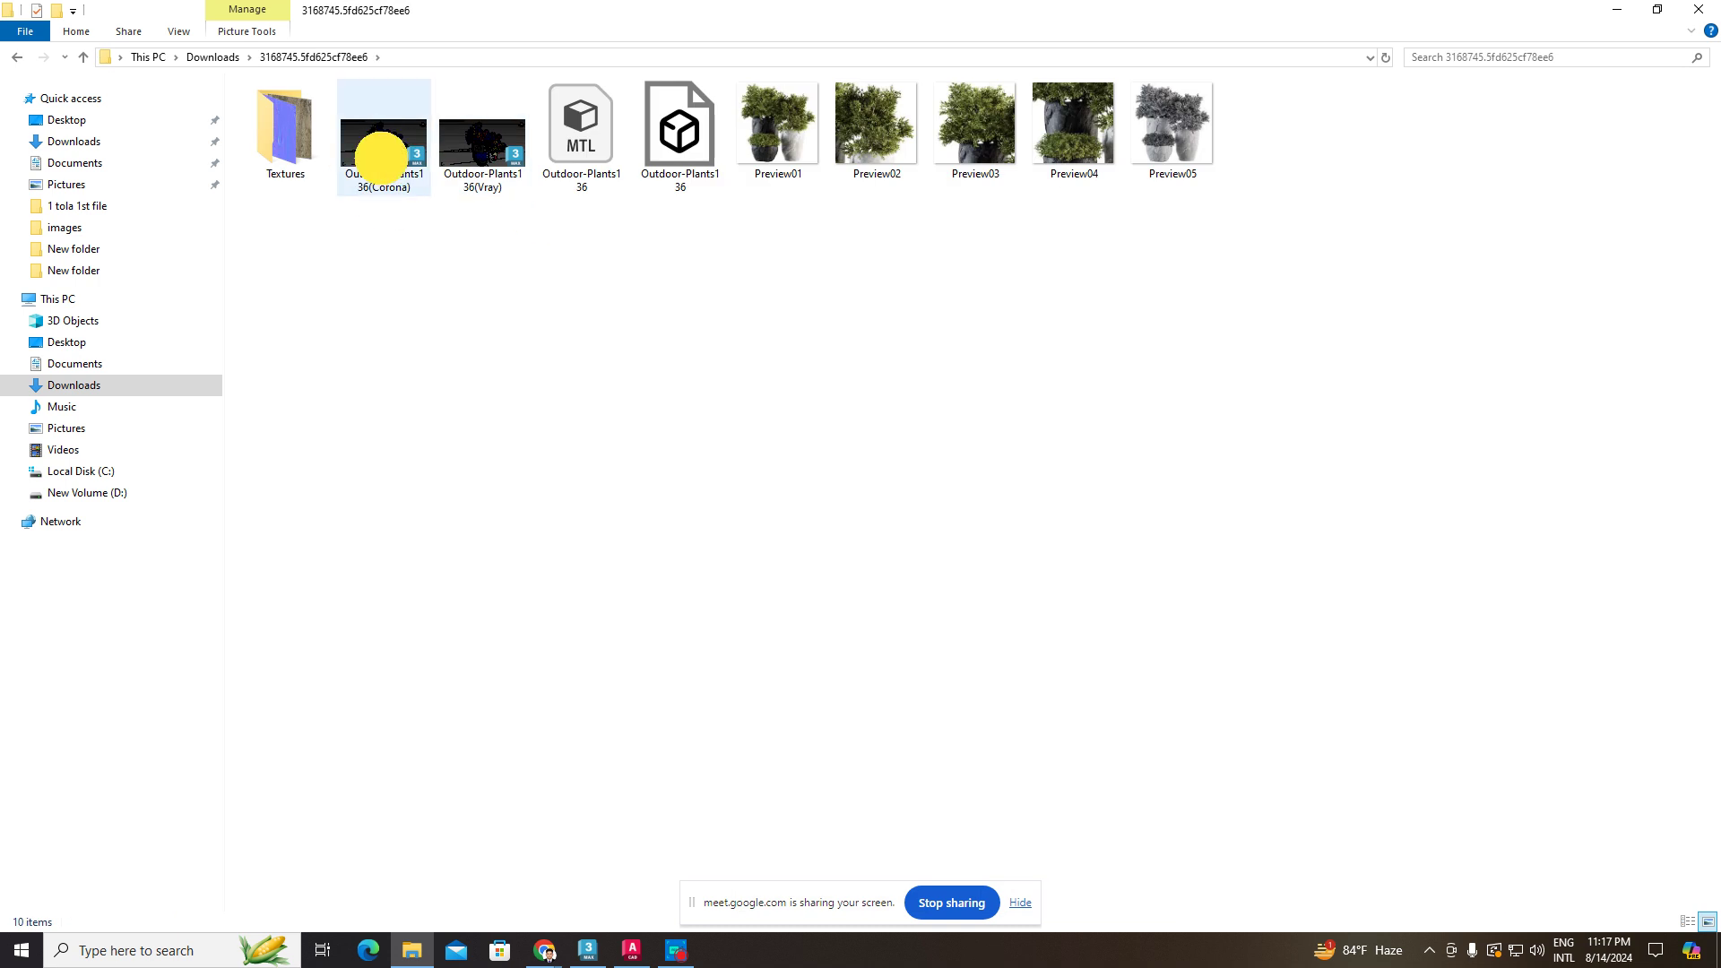
pyautogui.click(381, 157)
pyautogui.click(469, 154)
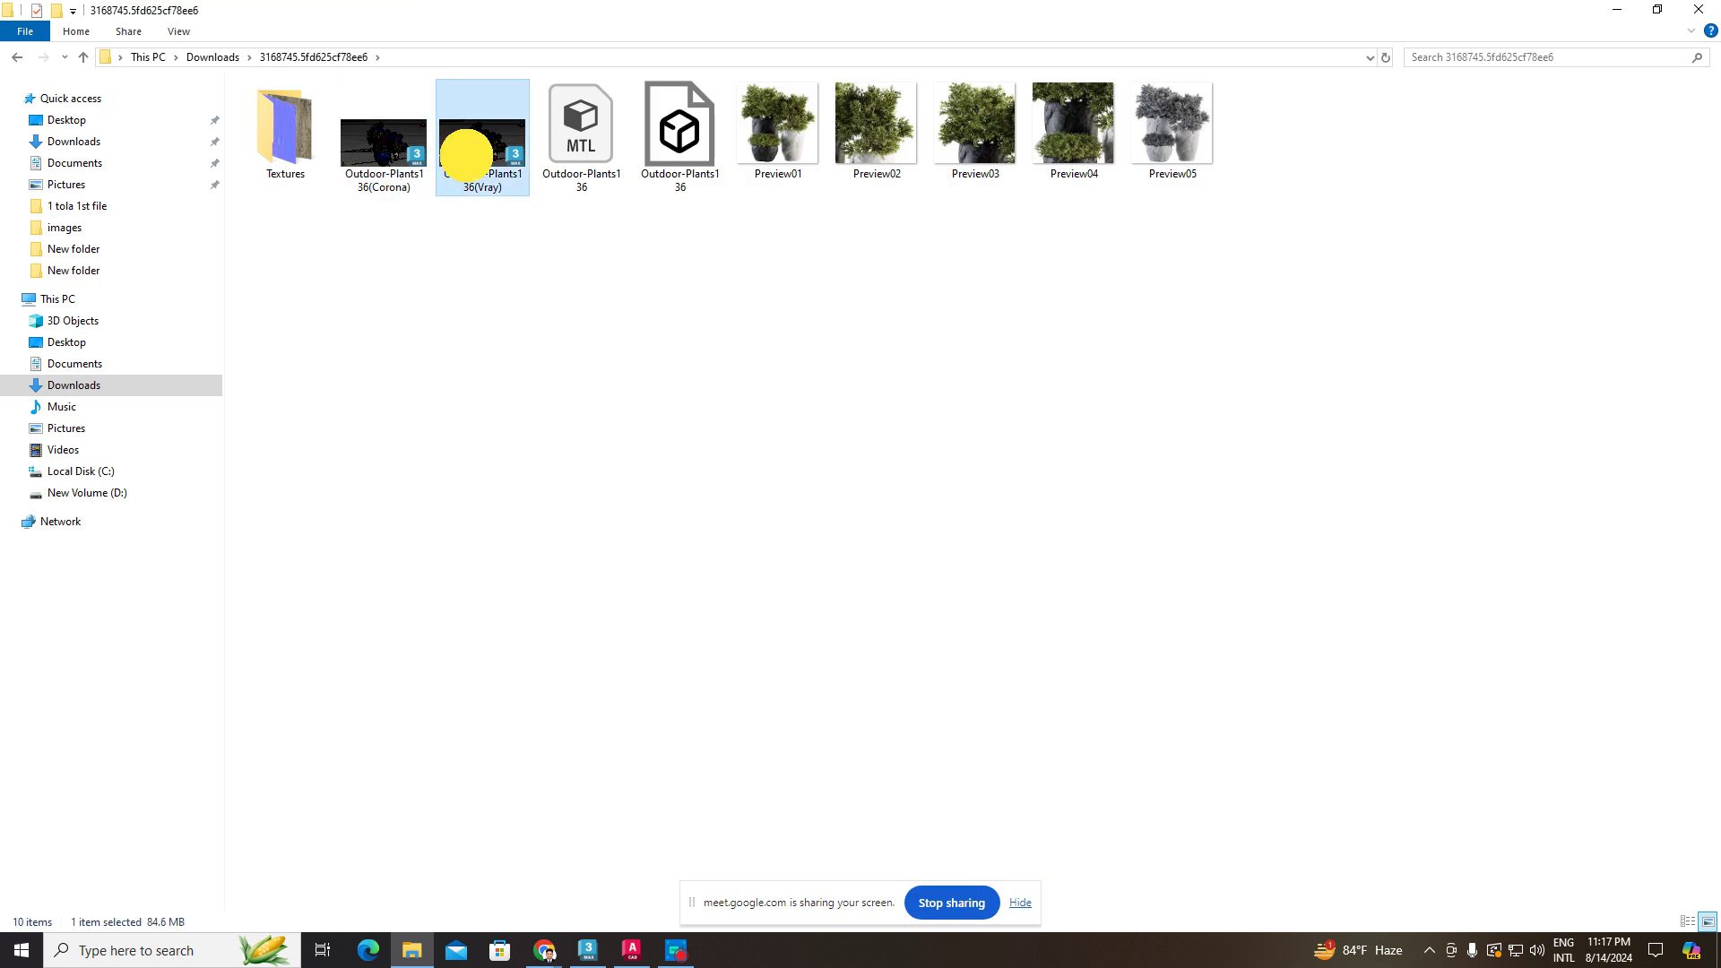
pyautogui.doubleClick(813, 142)
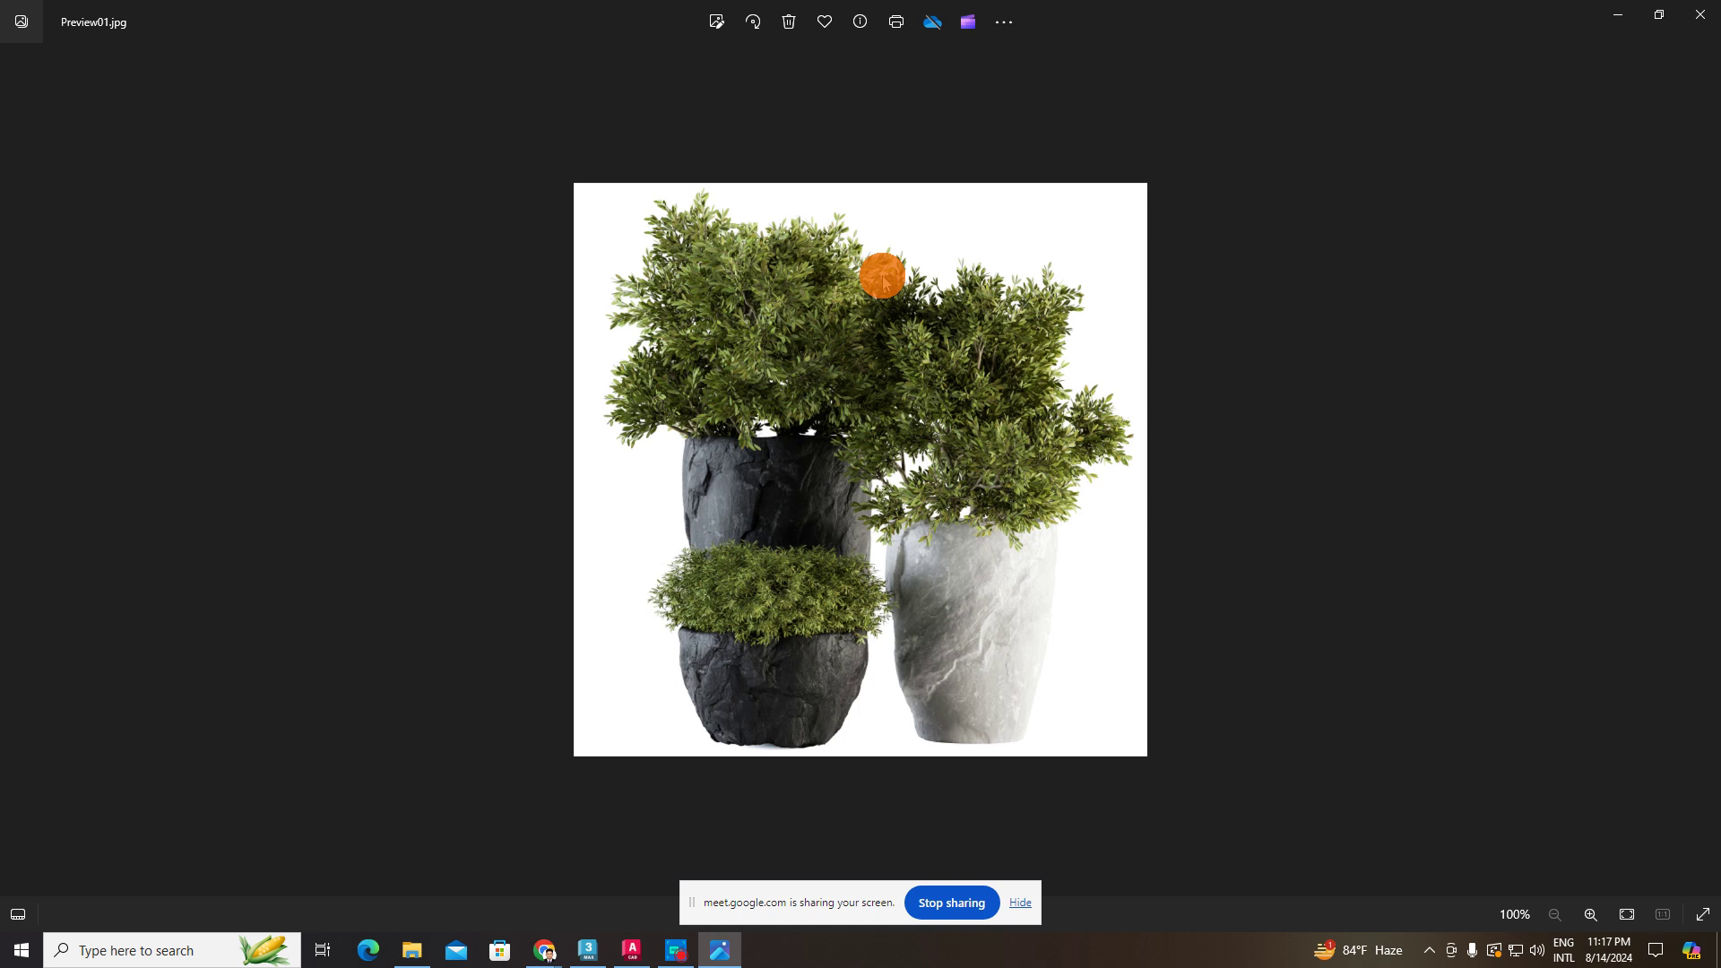
pyautogui.click(1701, 11)
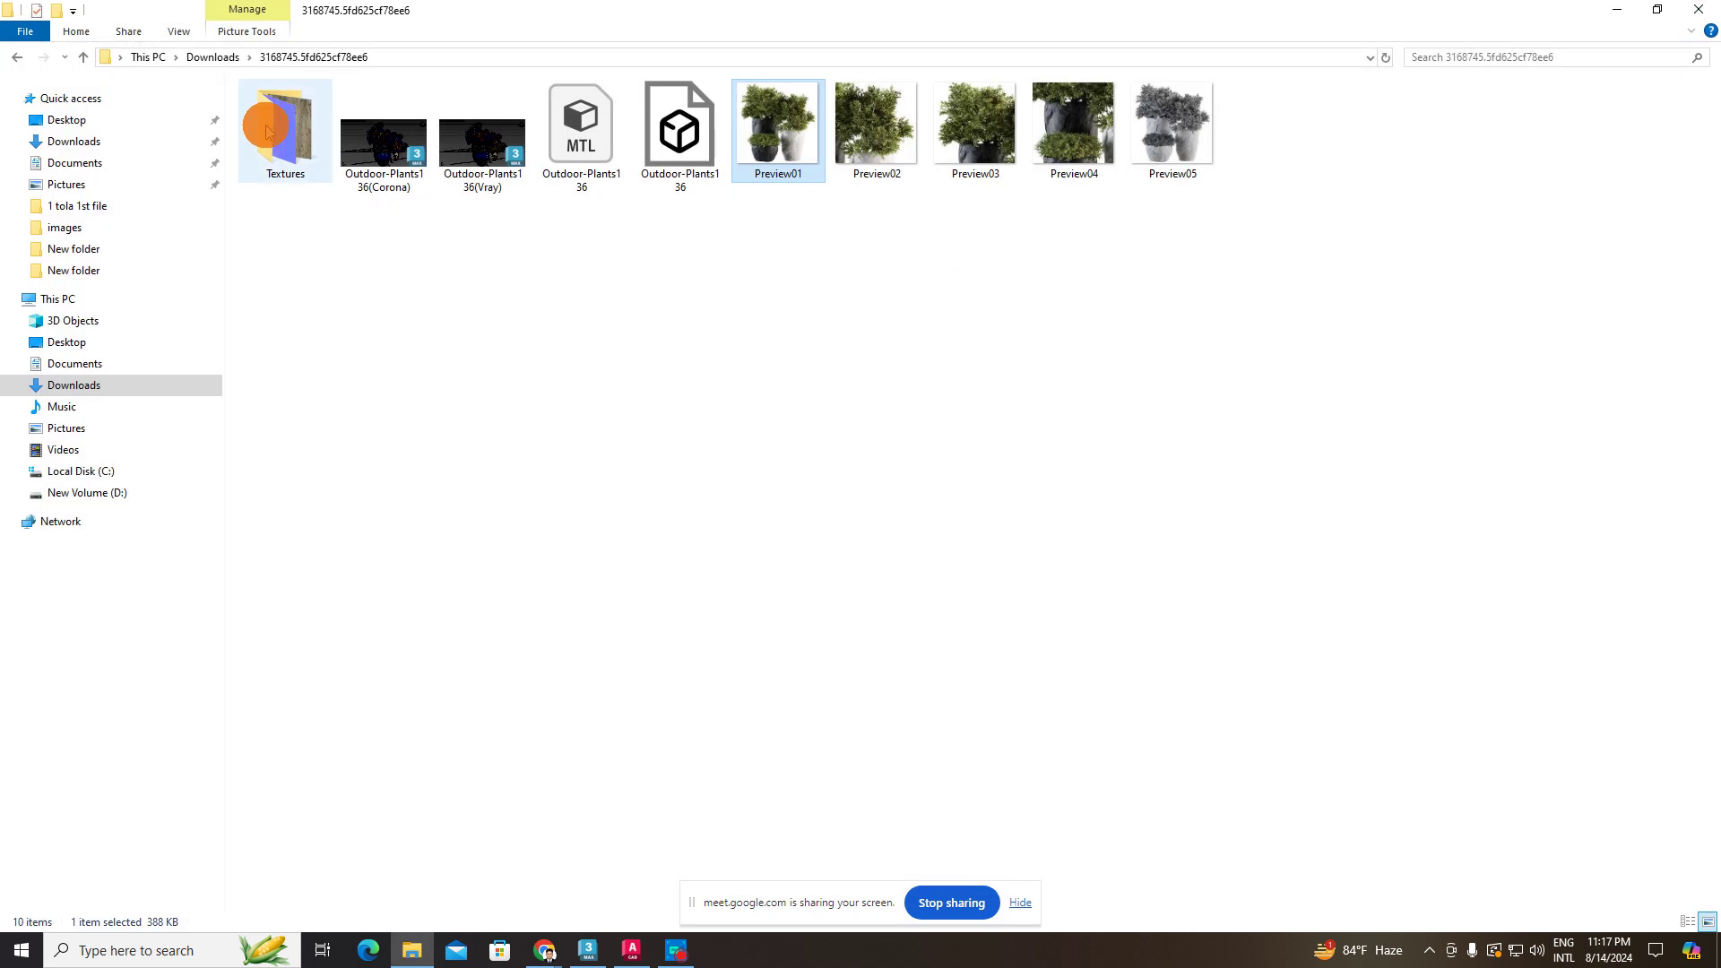
# - Return to the Downloads folder and look through its model archives and reference images
pyautogui.click(82, 57)
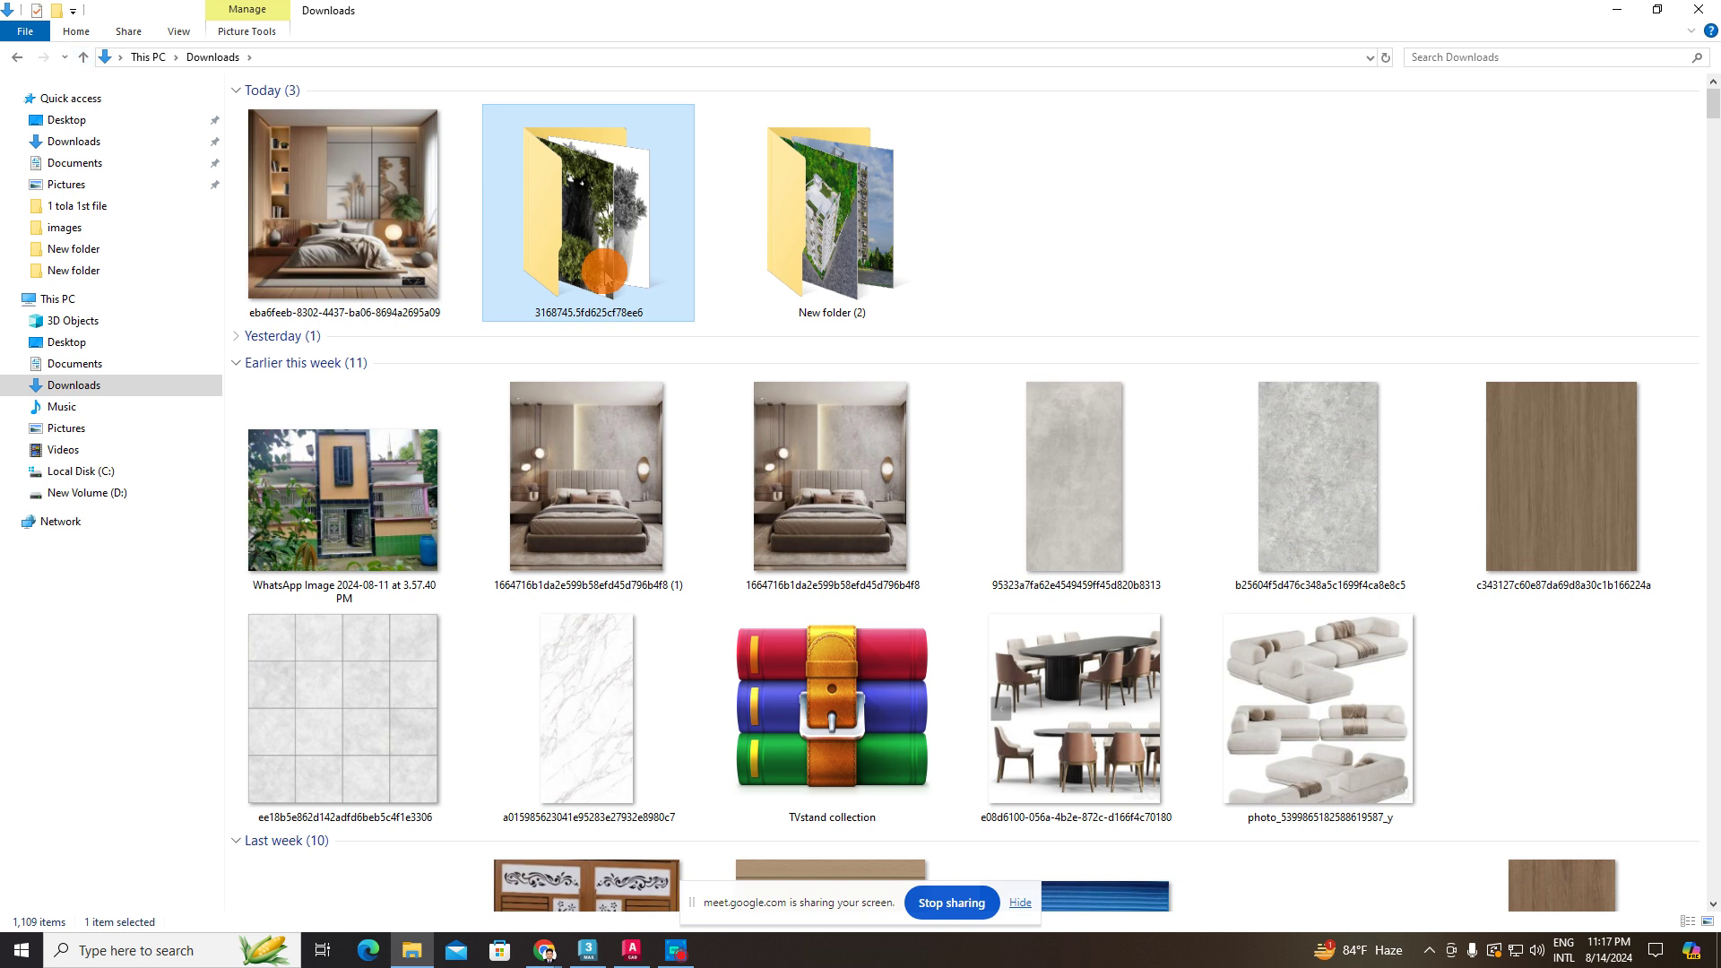
pyautogui.click(83, 58)
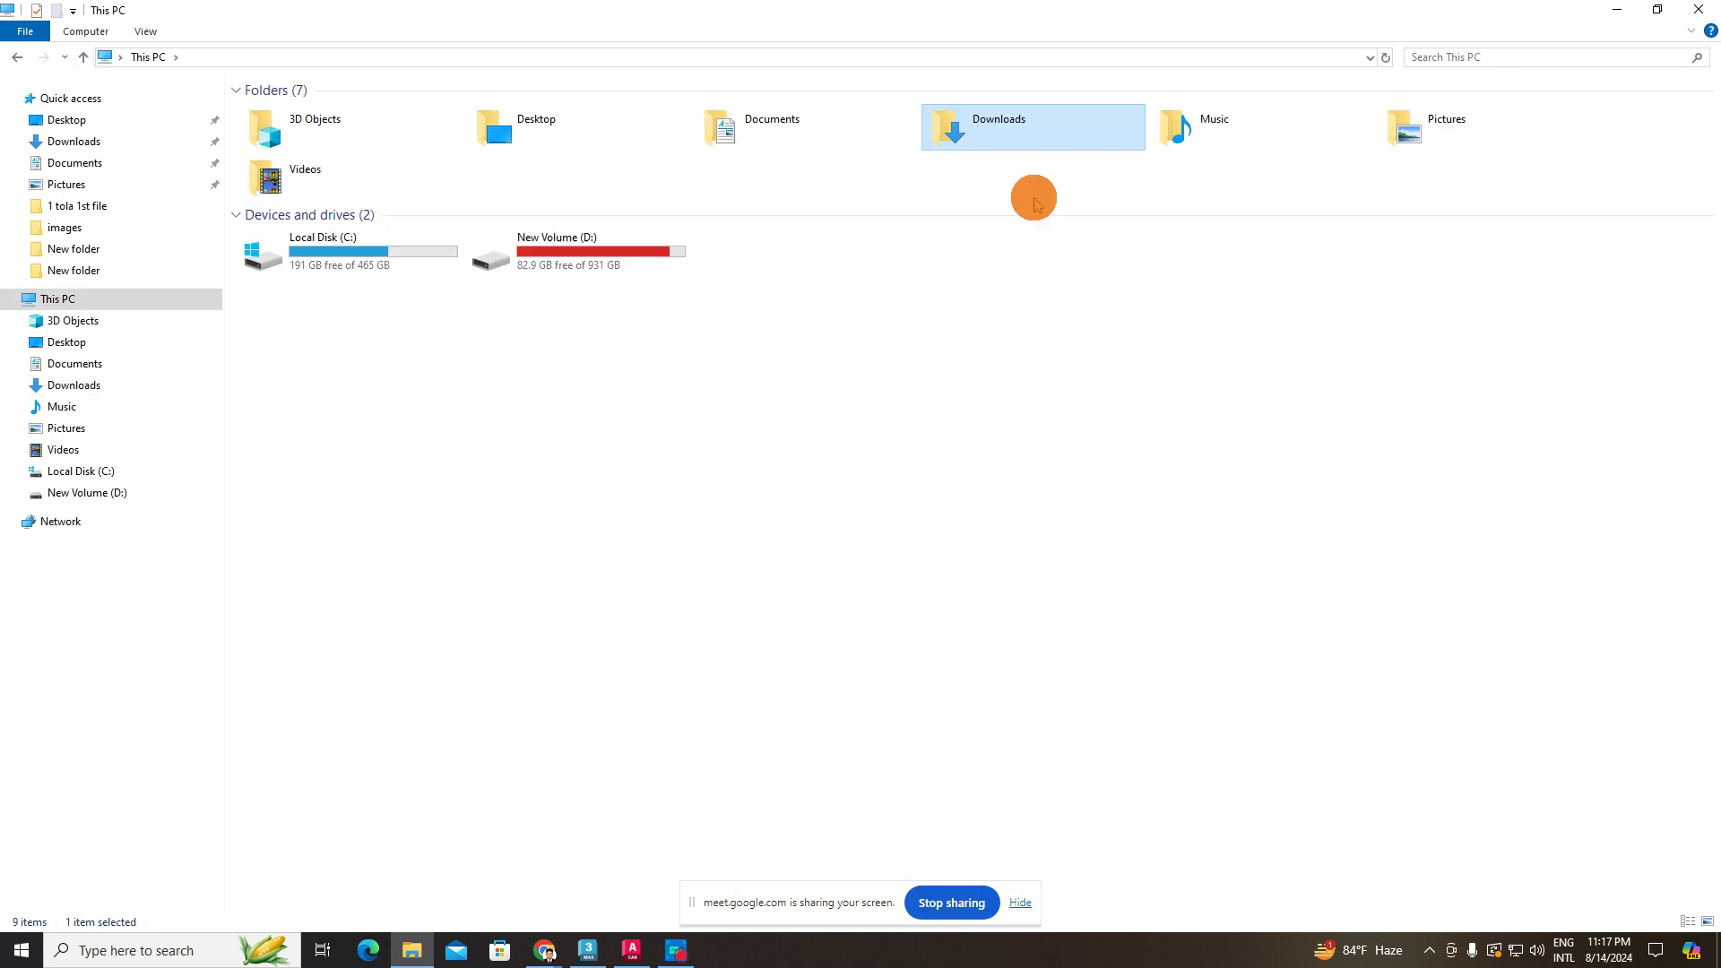
pyautogui.doubleClick(1047, 130)
pyautogui.scroll(-15, 1212, 421)
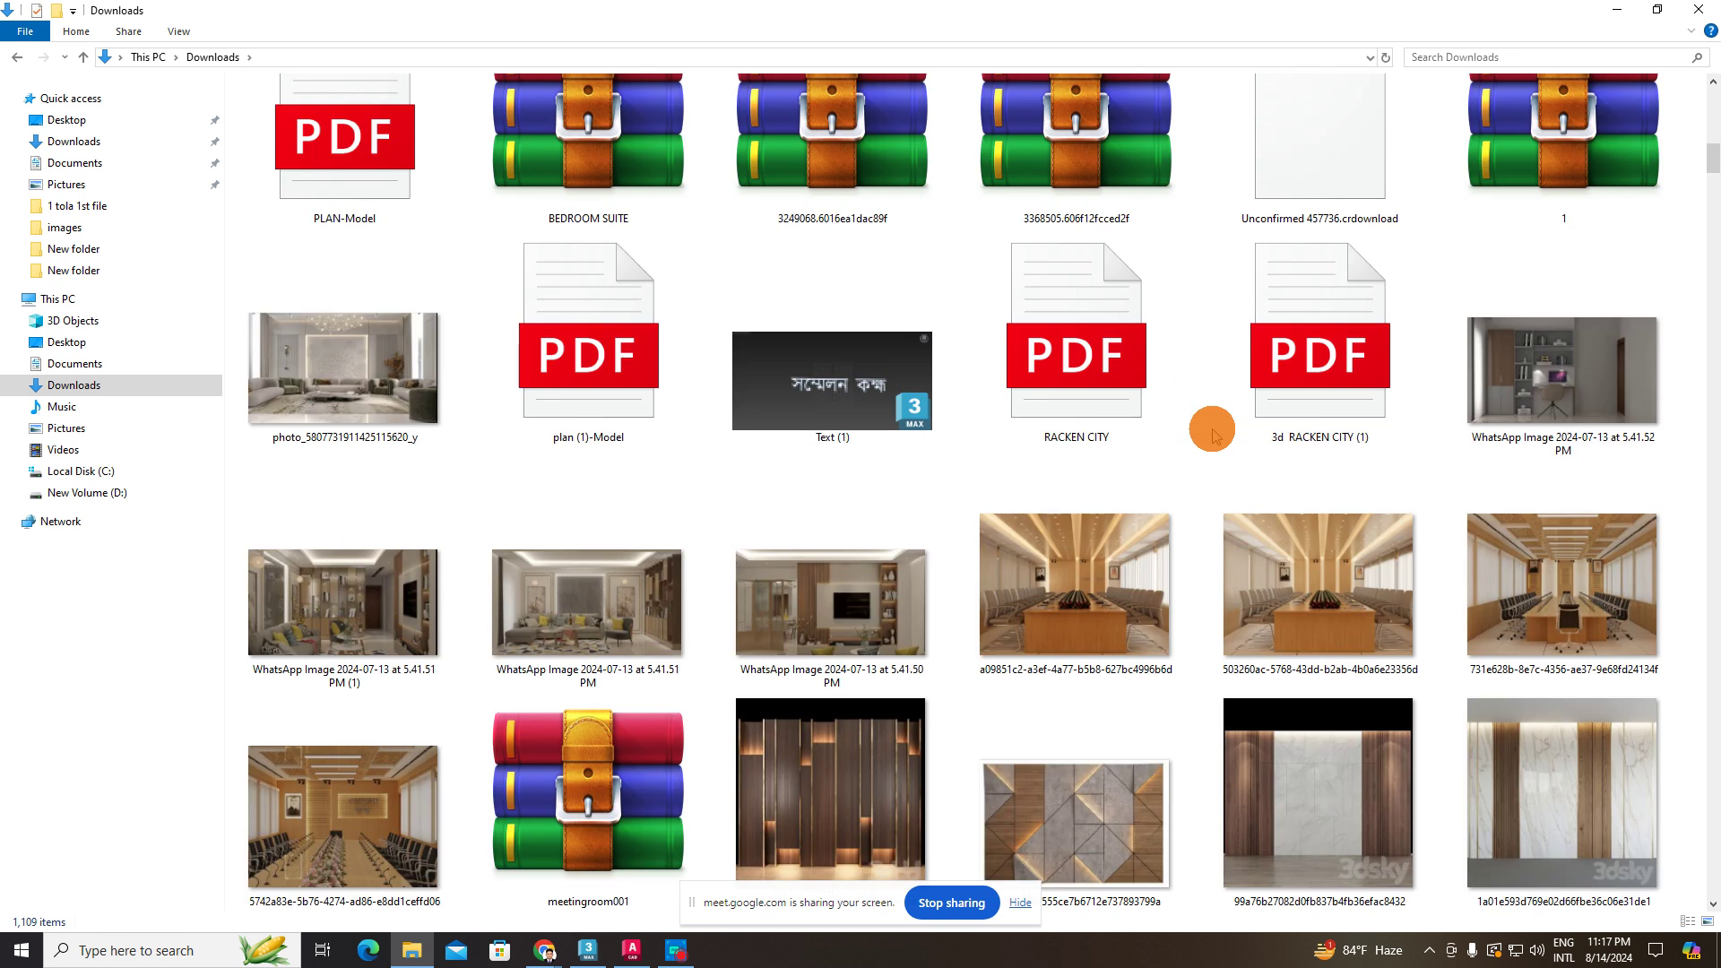
pyautogui.scroll(3, 1151, 401)
# - Switch back to 3ds Max and examine the bed group against the headboard wall, the curtains and the wood panel
pyautogui.click(1618, 10)
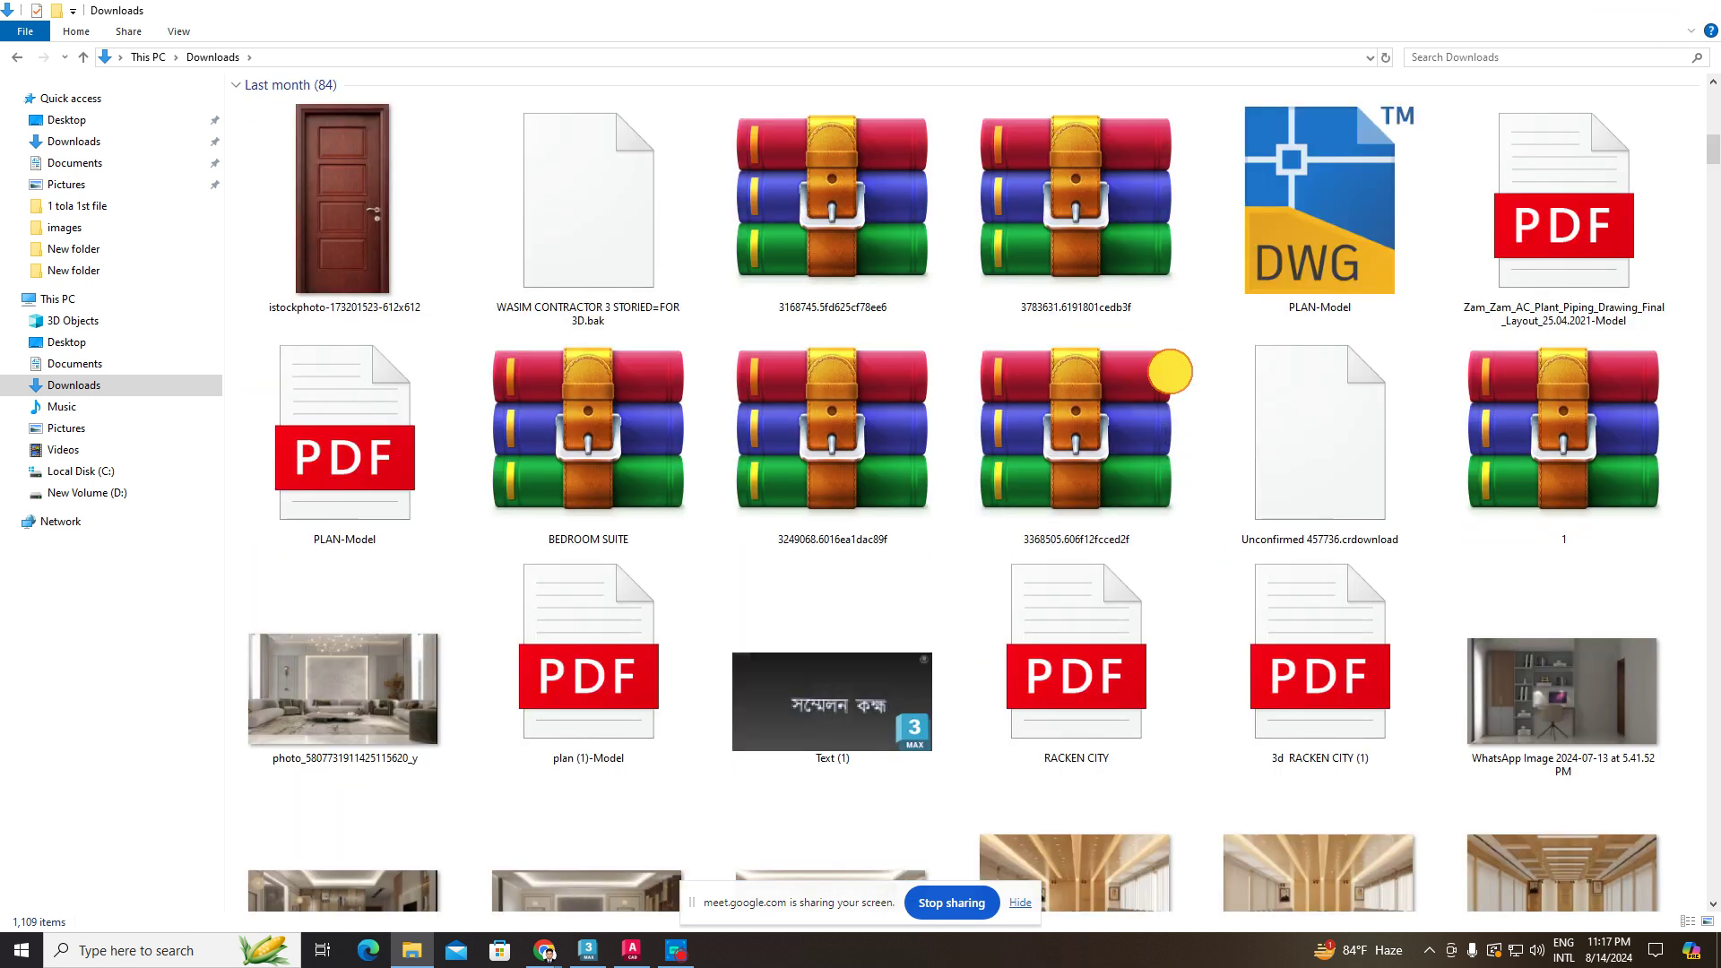
pyautogui.click(992, 534)
pyautogui.moveTo(992, 534); pyautogui.dragTo(951, 580, button='middle')
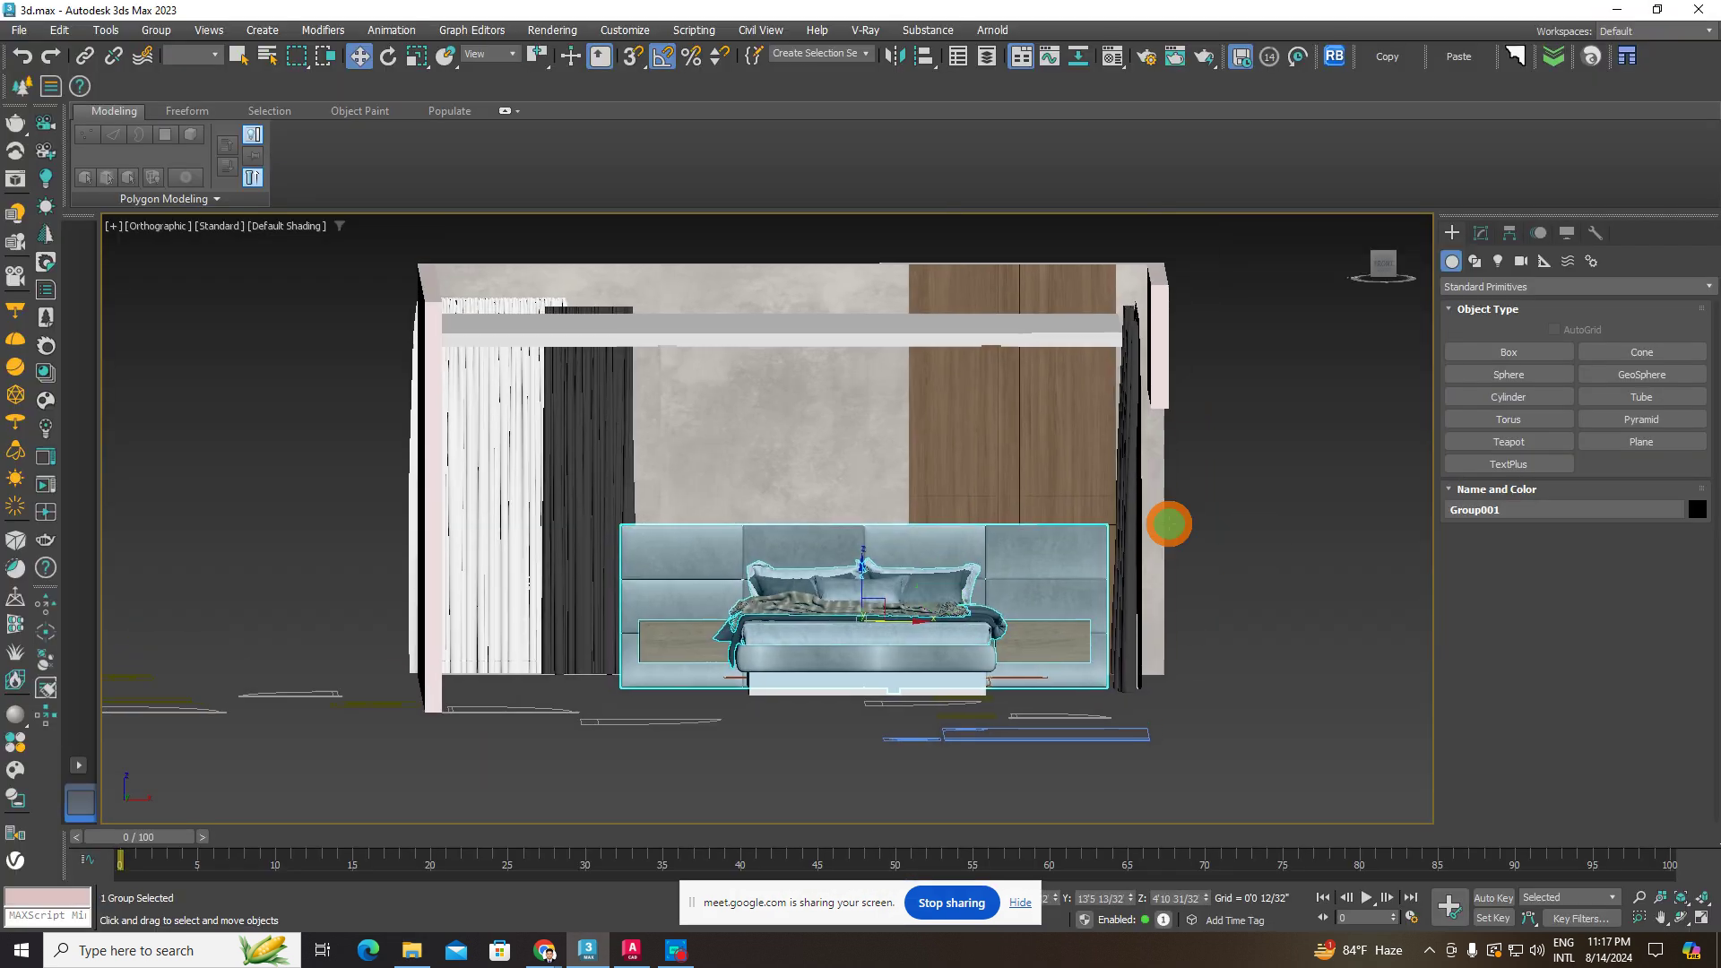
pyautogui.click(1174, 526)
pyautogui.scroll(3, 1042, 548)
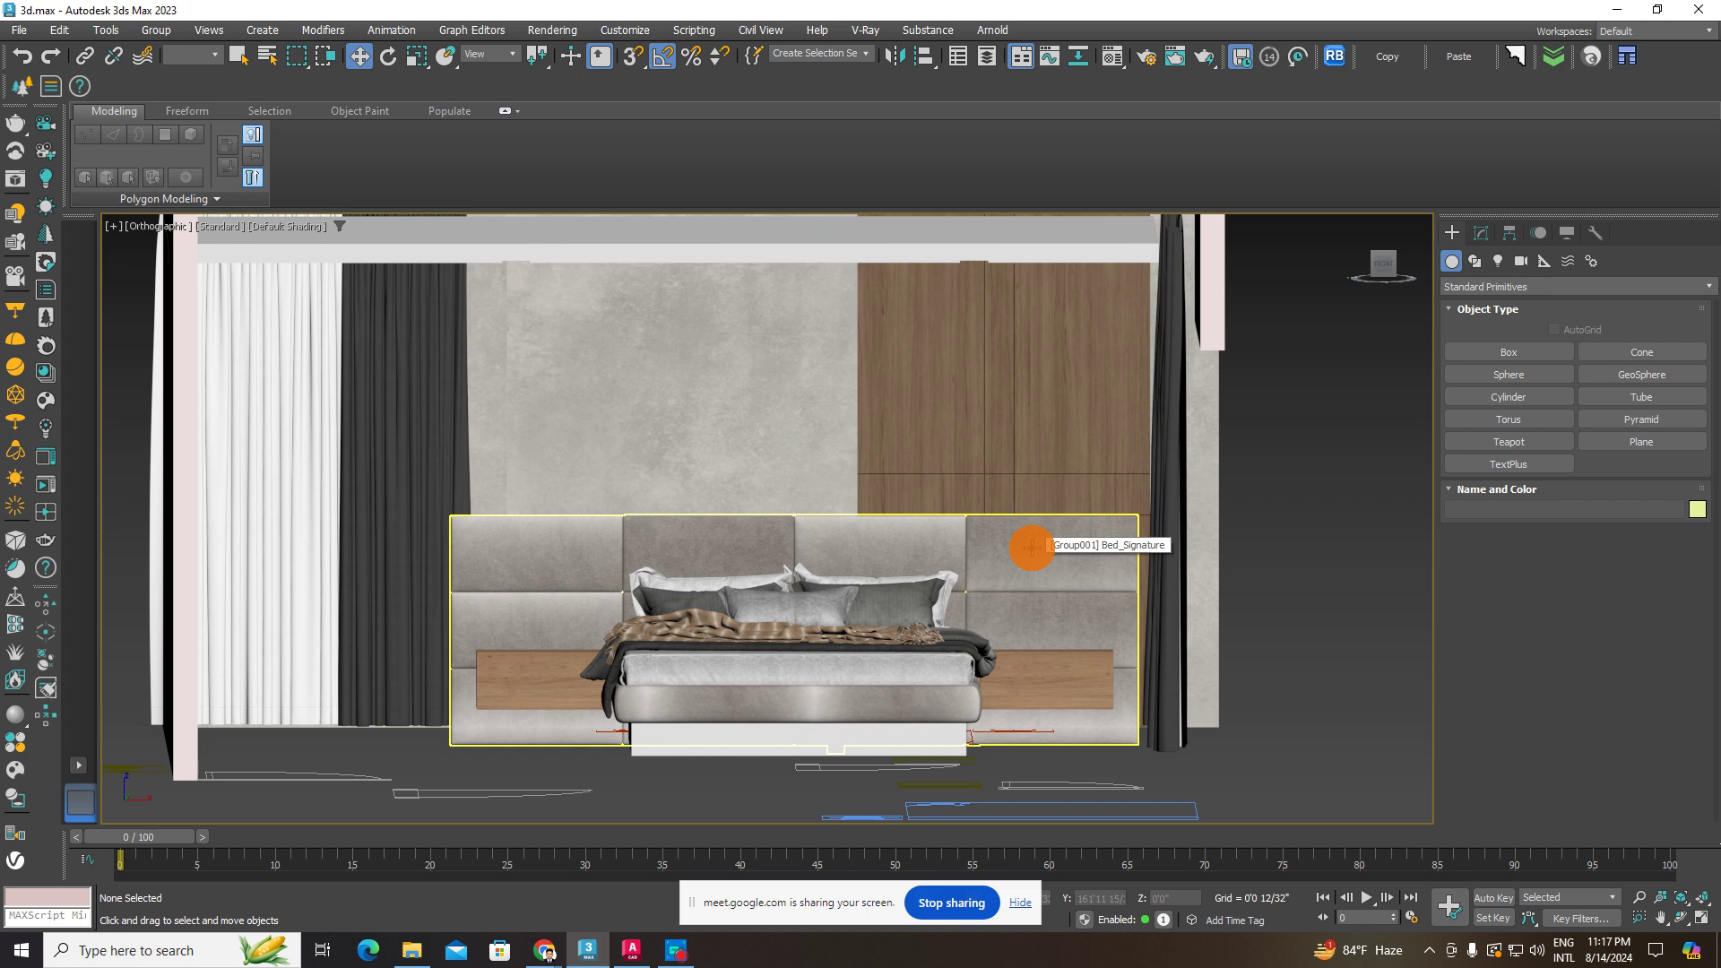
pyautogui.click(950, 521)
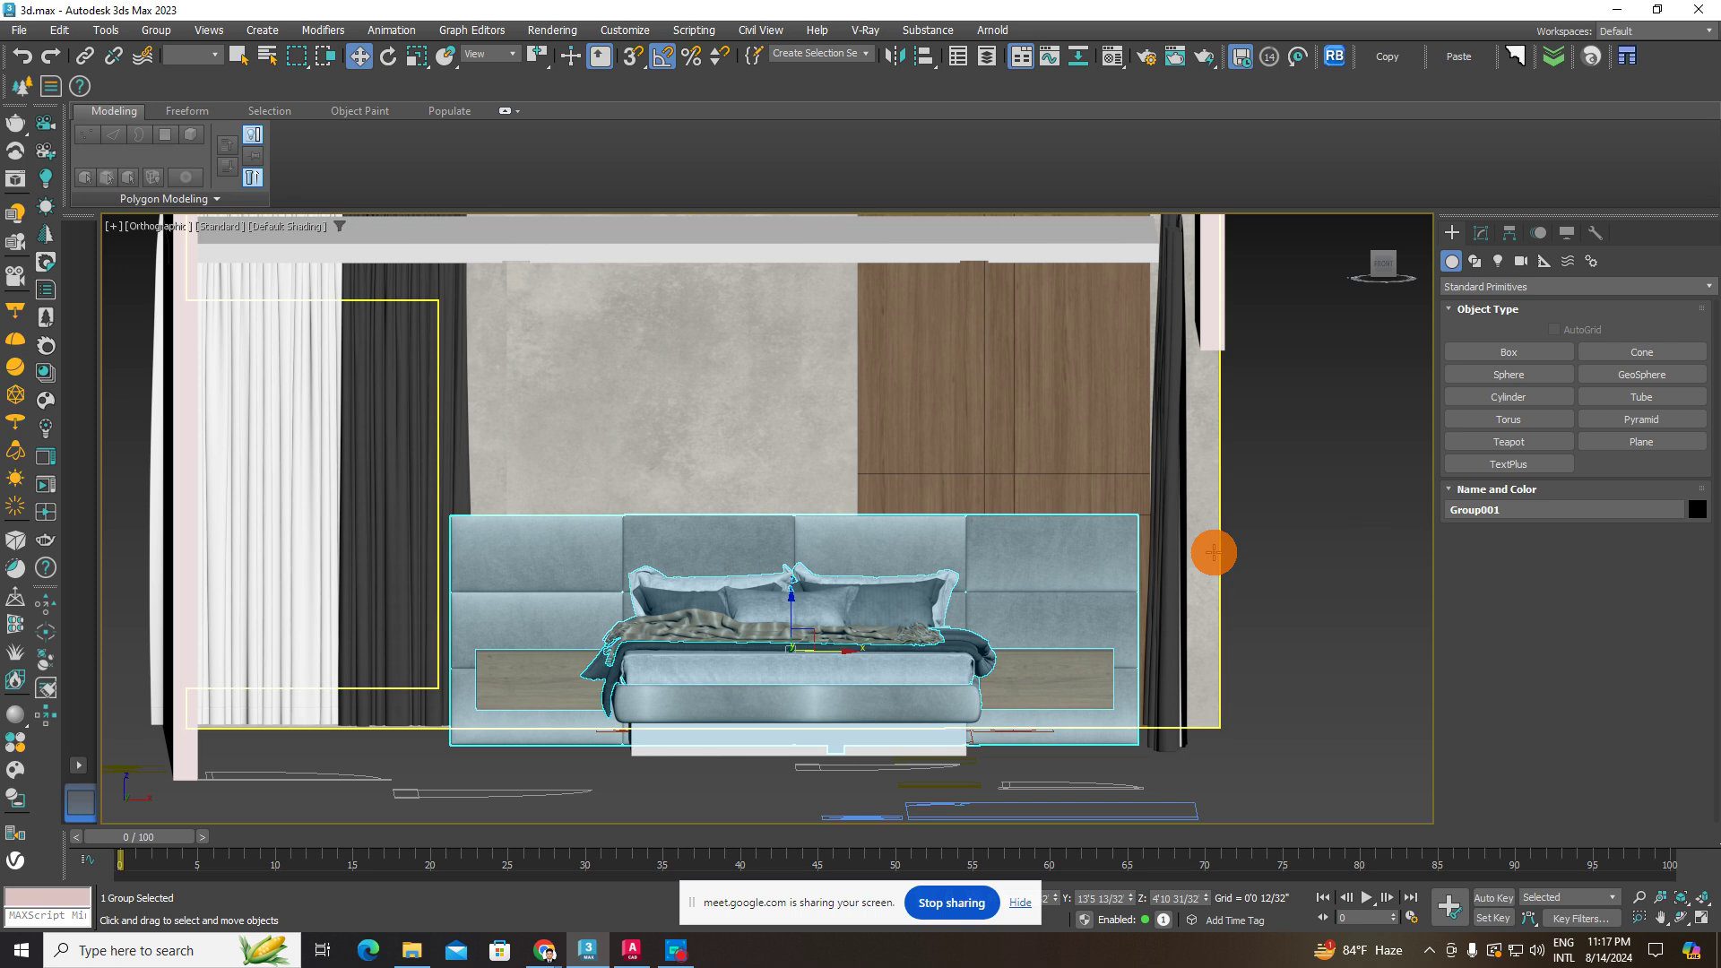
pyautogui.click(1313, 507)
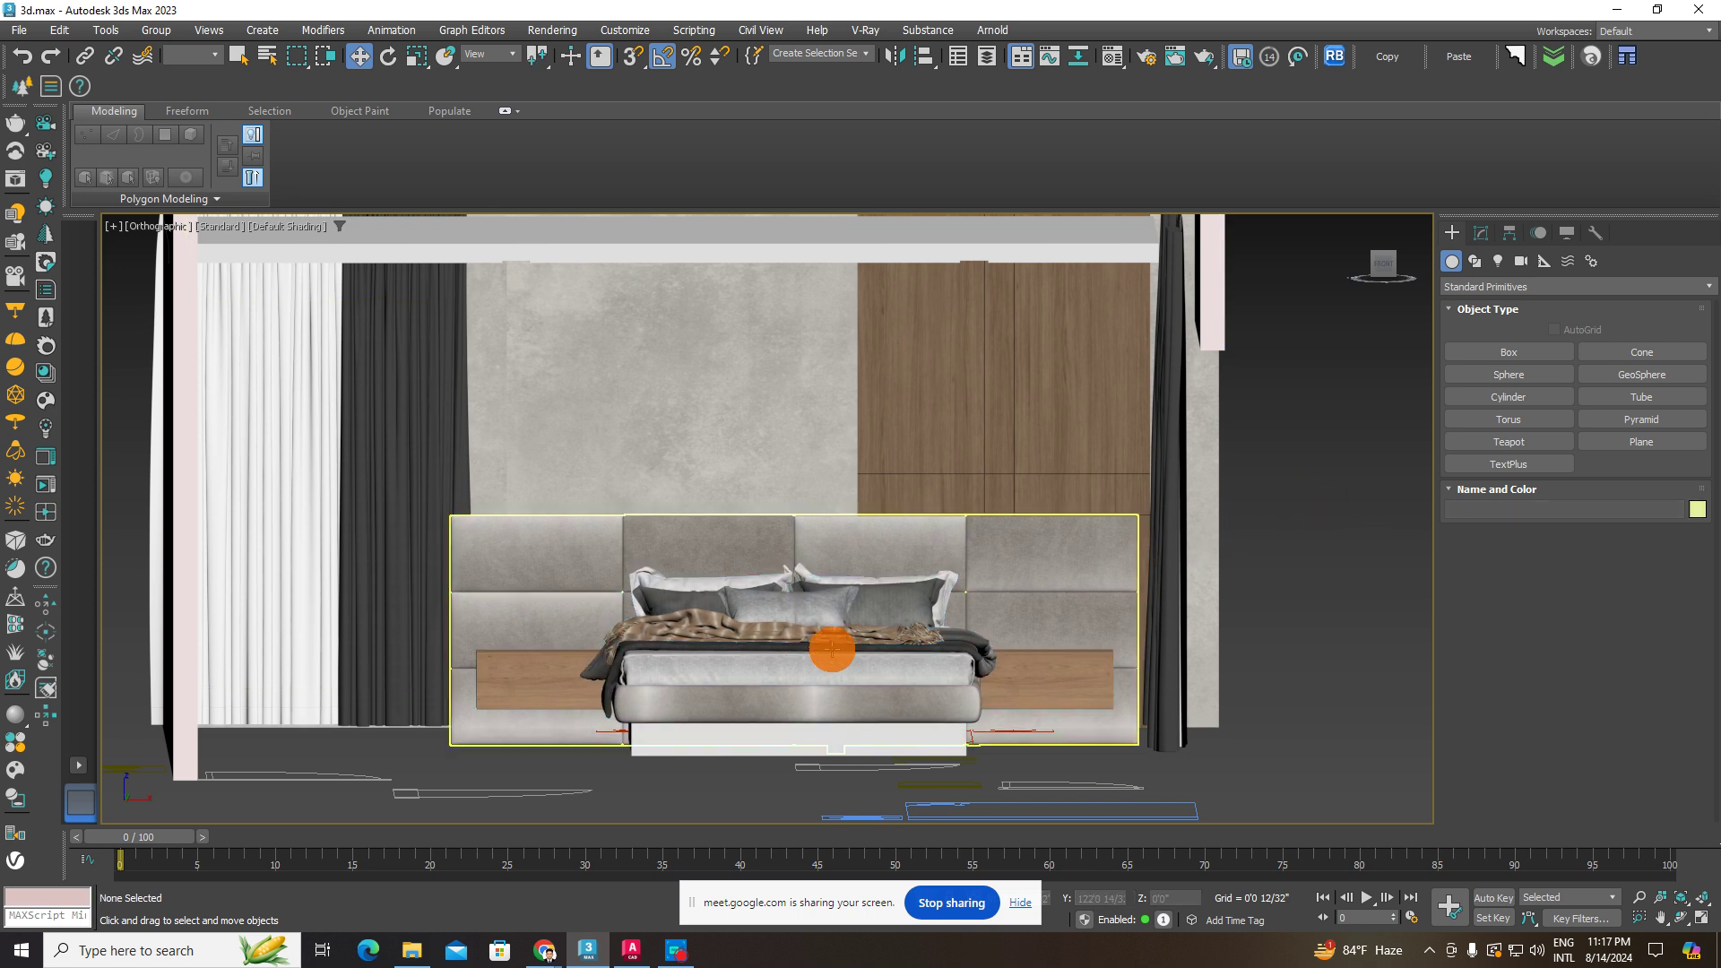
pyautogui.click(826, 645)
pyautogui.scroll(-4, 826, 646)
pyautogui.click(1291, 573)
pyautogui.click(836, 627)
pyautogui.scroll(4, 836, 627)
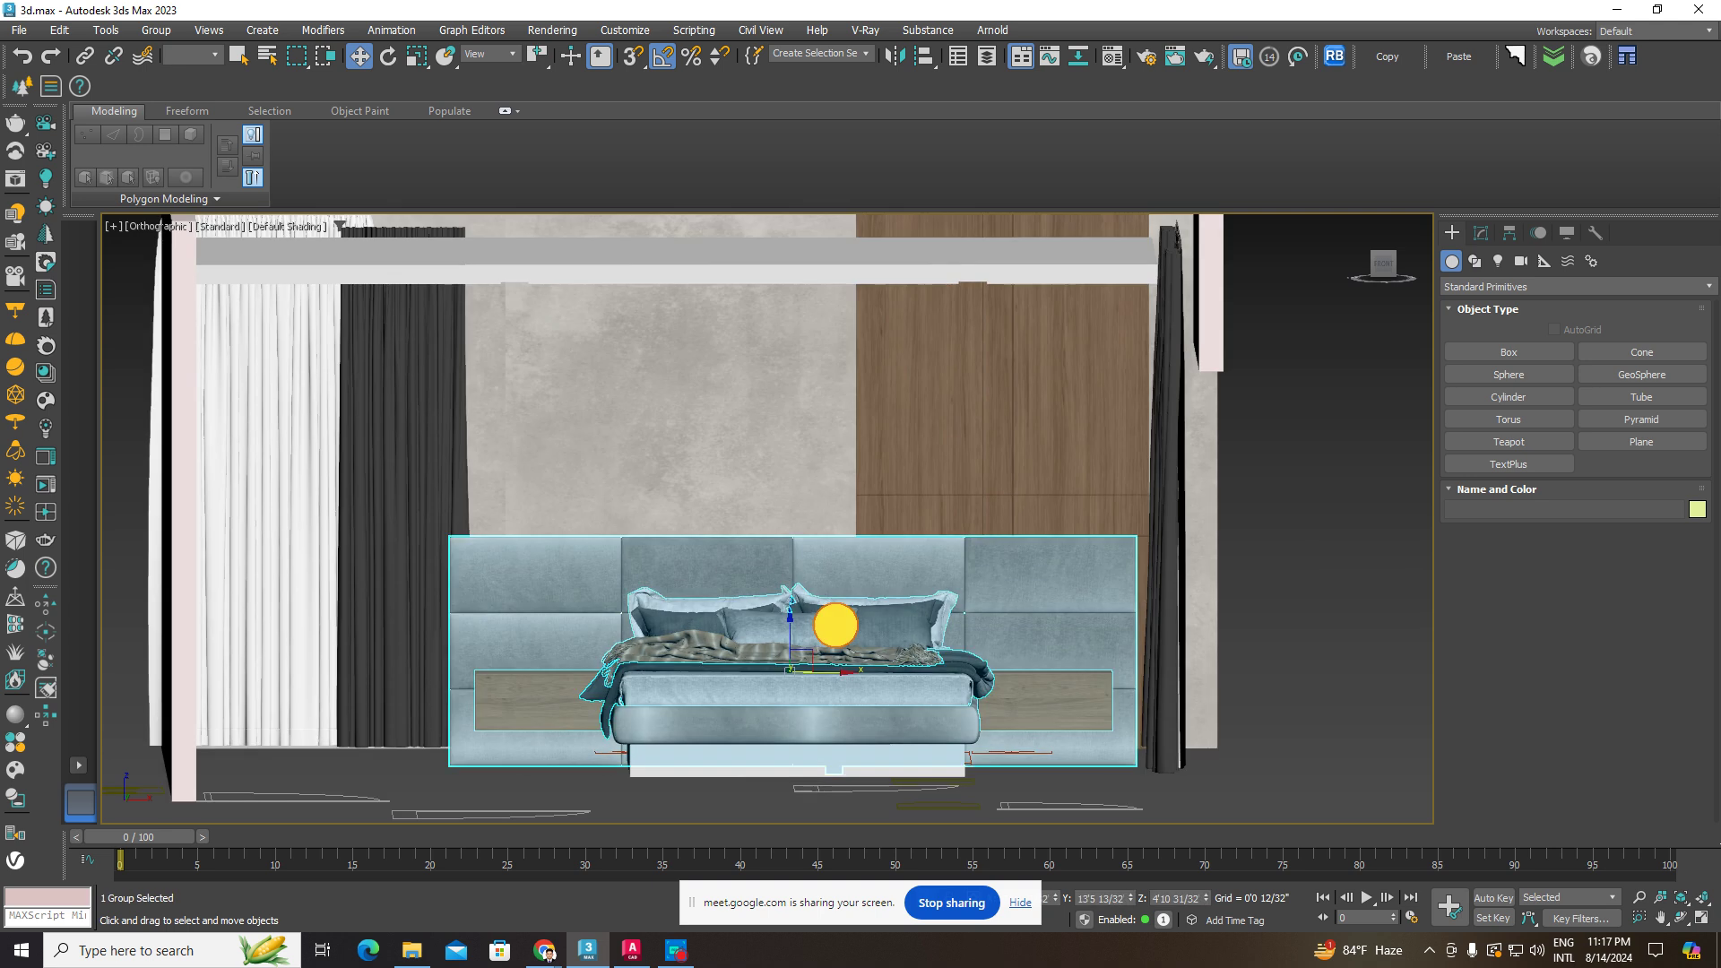
# - Examine the bed's fit in the room from a low front angle, a raised angle and underneath
pyautogui.scroll(-4, 836, 627)
pyautogui.keyDown('alt'); pyautogui.moveTo(835, 627); pyautogui.dragTo(980, 551, button='middle'); pyautogui.keyUp('alt')
pyautogui.scroll(4, 846, 633)
pyautogui.click(806, 626)
pyautogui.click(960, 488)
pyautogui.keyDown('alt'); pyautogui.moveTo(960, 488); pyautogui.dragTo(940, 456, button='middle'); pyautogui.keyUp('alt')
pyautogui.click(825, 411)
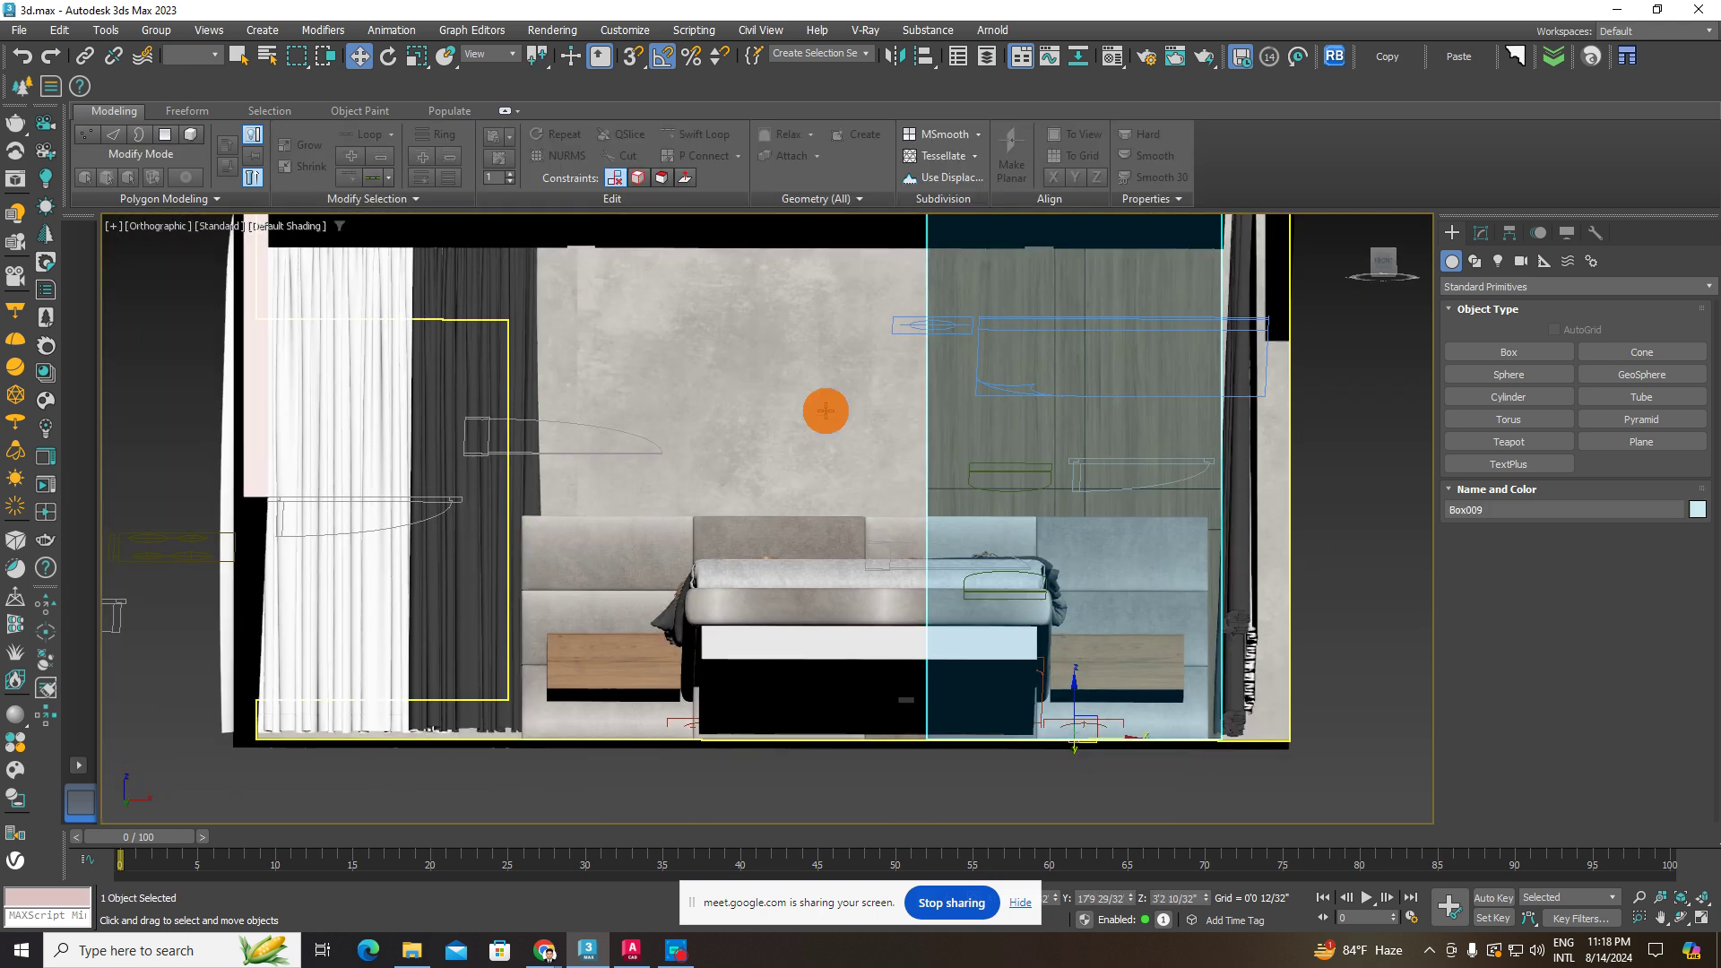
pyautogui.scroll(-4, 820, 574)
pyautogui.click(845, 576)
pyautogui.keyDown('alt'); pyautogui.moveTo(846, 576); pyautogui.dragTo(842, 615, button='middle'); pyautogui.keyUp('alt')
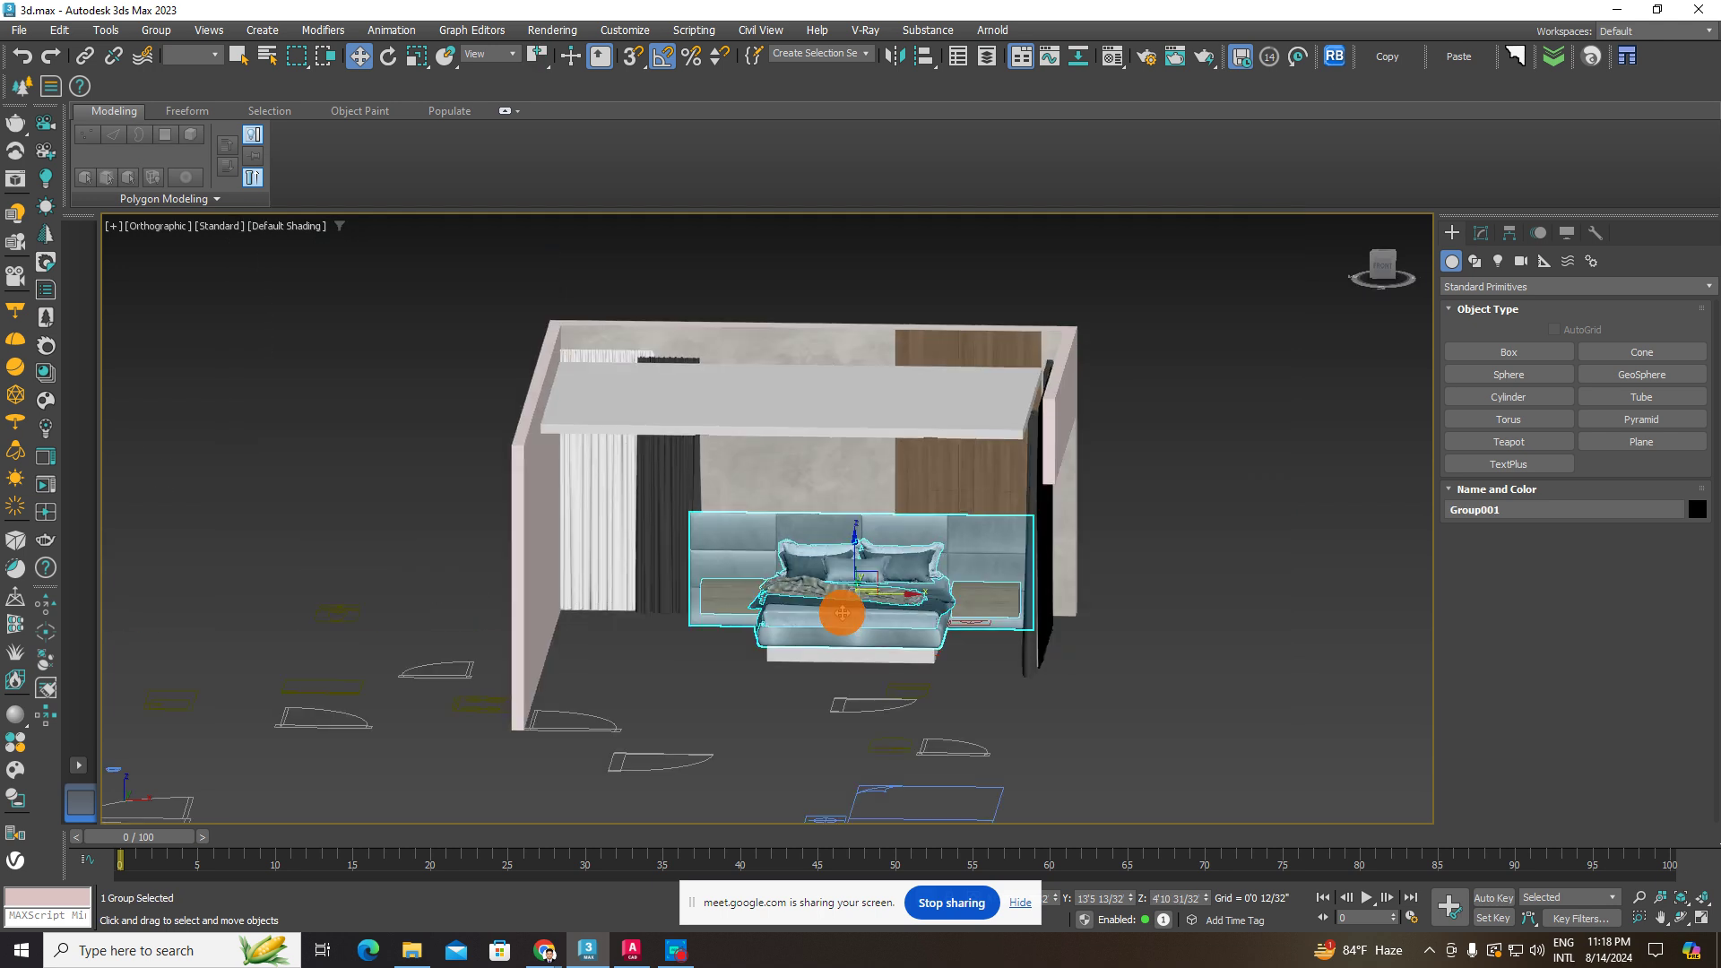
pyautogui.click(1174, 559)
pyautogui.scroll(2, 866, 570)
pyautogui.click(865, 571)
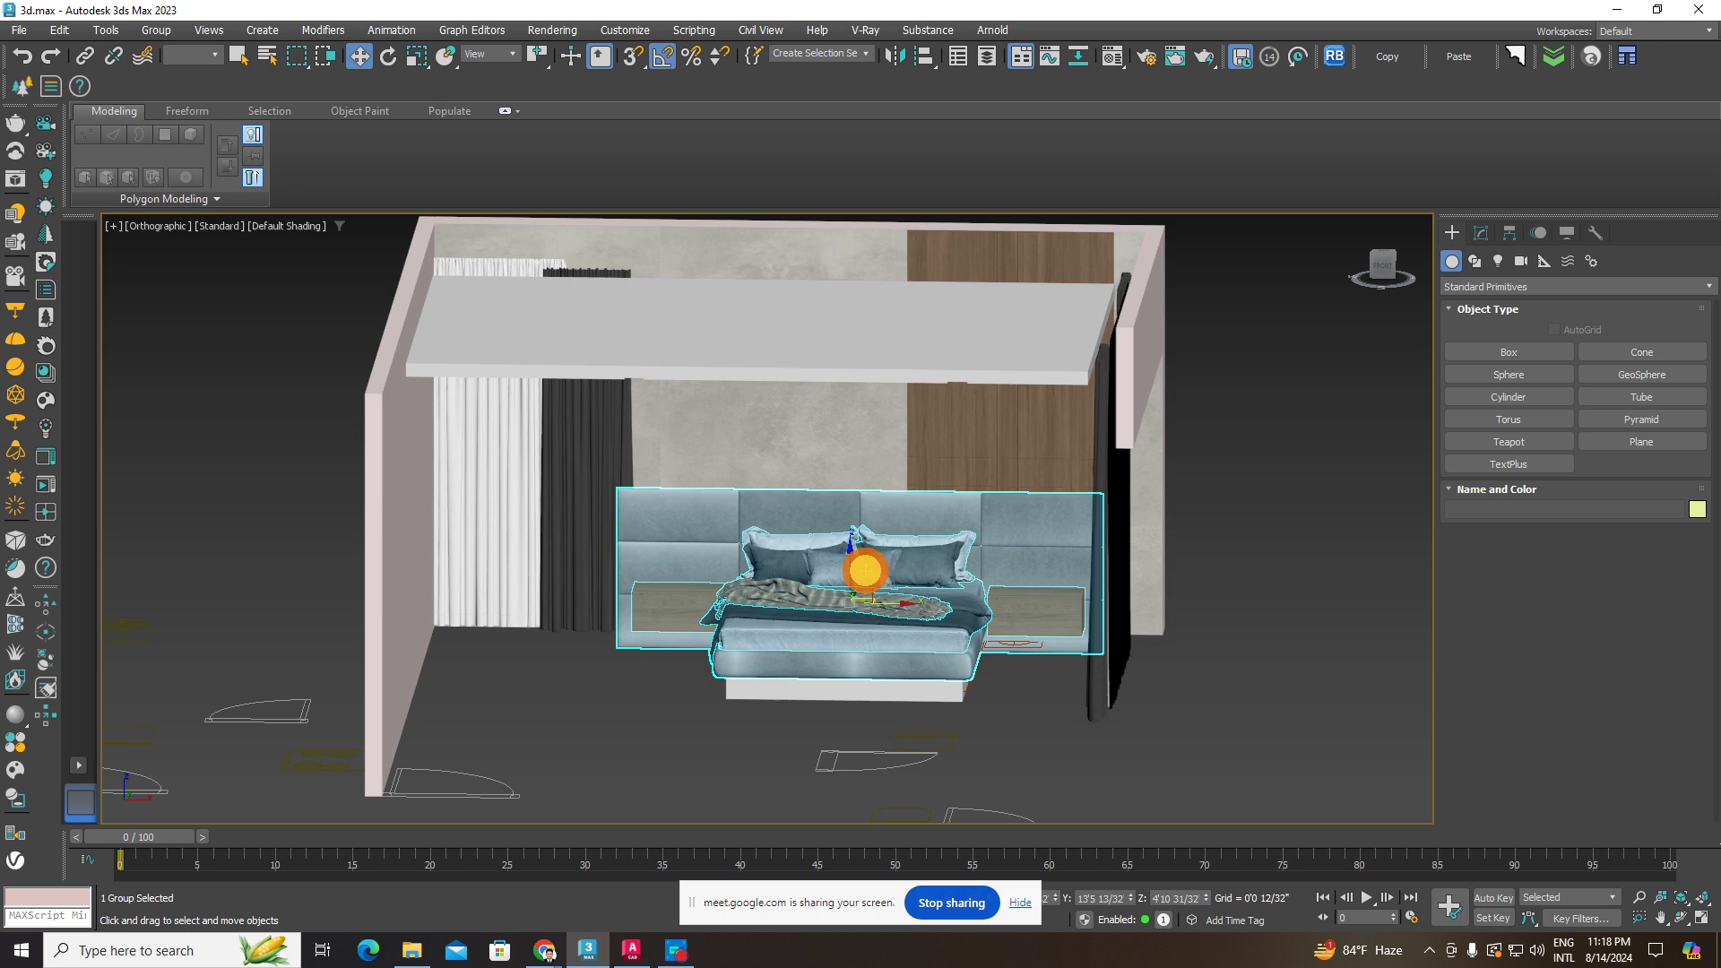
pyautogui.scroll(-4, 900, 582)
pyautogui.scroll(-2, 917, 582)
pyautogui.keyDown('alt'); pyautogui.moveTo(917, 582); pyautogui.dragTo(857, 541, button='middle'); pyautogui.keyUp('alt')
pyautogui.scroll(4, 899, 625)
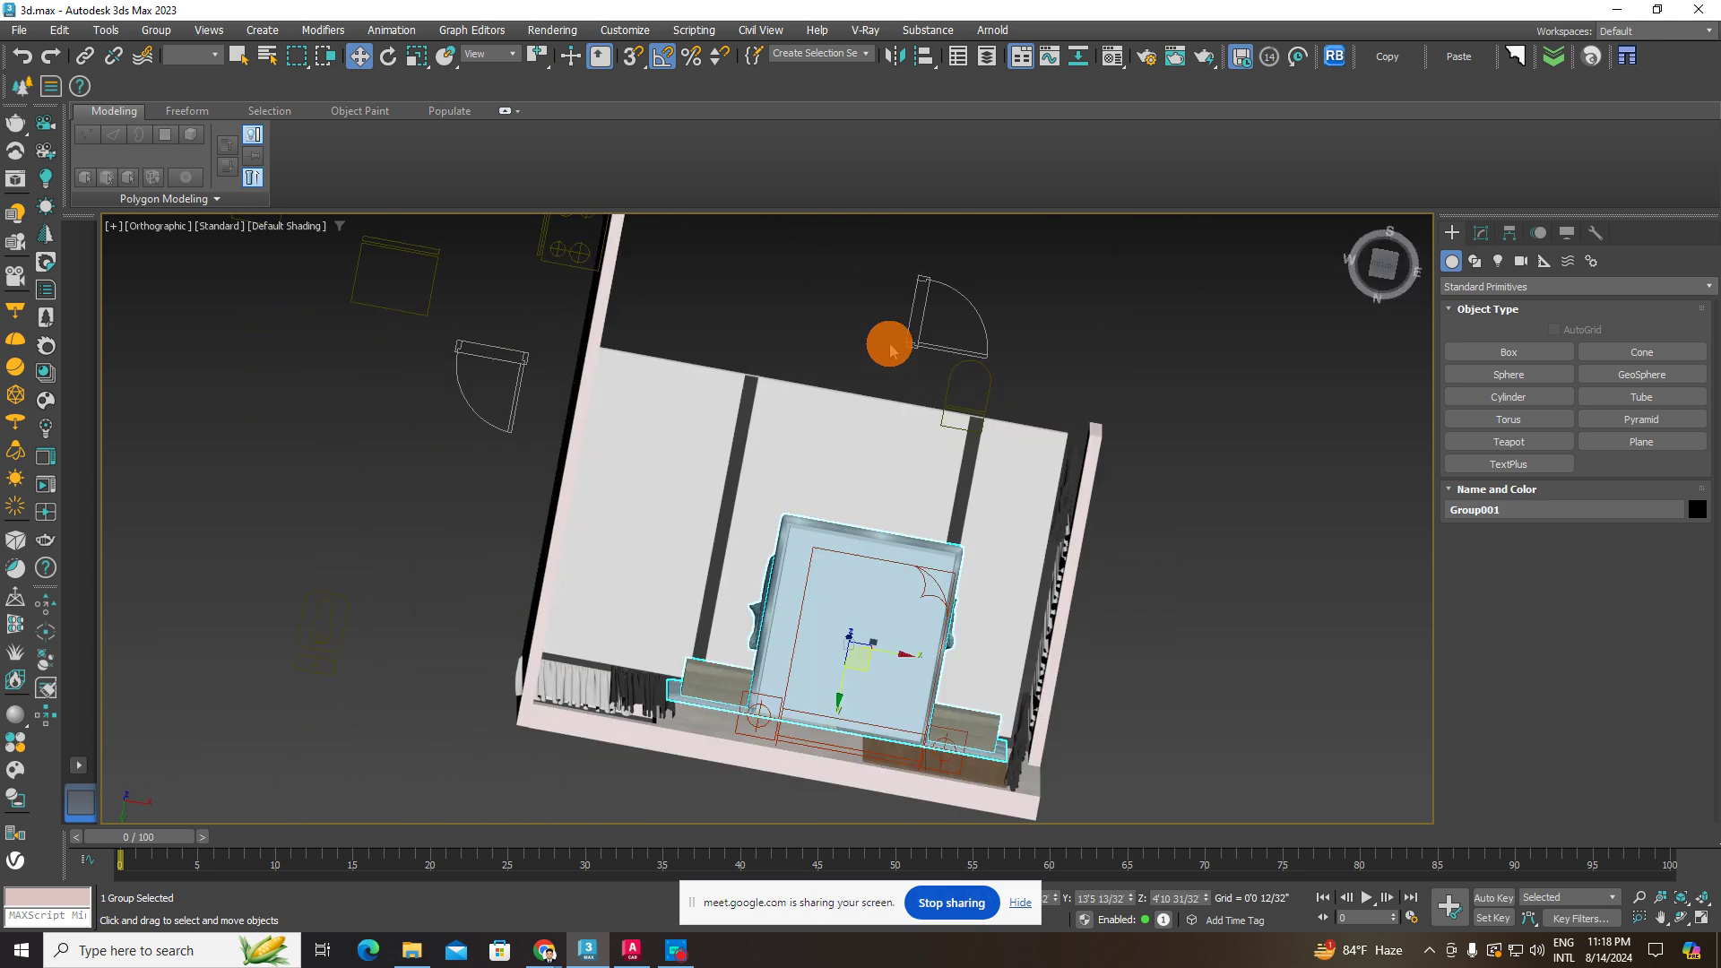
# - Select the ceiling slab over the bedroom and turn the model to a top view
pyautogui.click(811, 461)
pyautogui.keyDown('alt'); pyautogui.moveTo(813, 453); pyautogui.dragTo(676, 333, button='middle'); pyautogui.keyUp('alt')
pyautogui.scroll(4, 757, 557)
pyautogui.scroll(-4, 703, 565)
pyautogui.keyDown('alt'); pyautogui.moveTo(703, 565); pyautogui.dragTo(812, 686, button='middle'); pyautogui.keyUp('alt')
pyautogui.click(1380, 262)
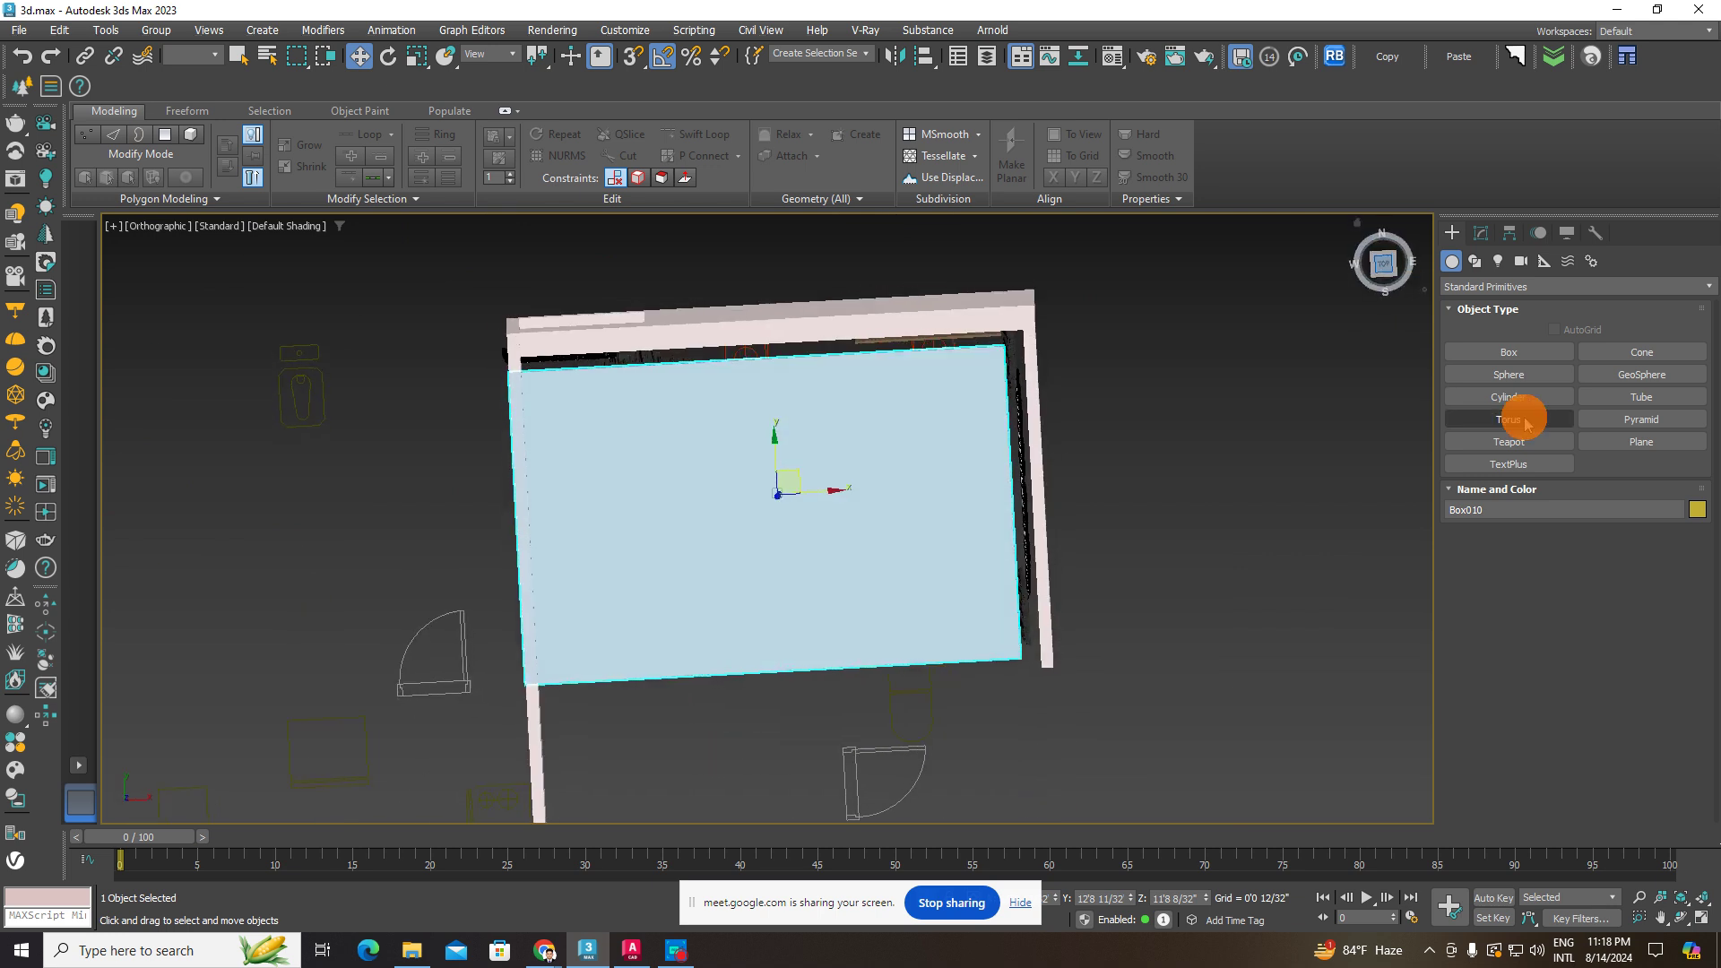
# - Create a cylinder about 0'1 21/32" in radius and 0'1 1/32" high within the narrow ceiling strip beside the bed
pyautogui.click(1509, 396)
pyautogui.press('F3')
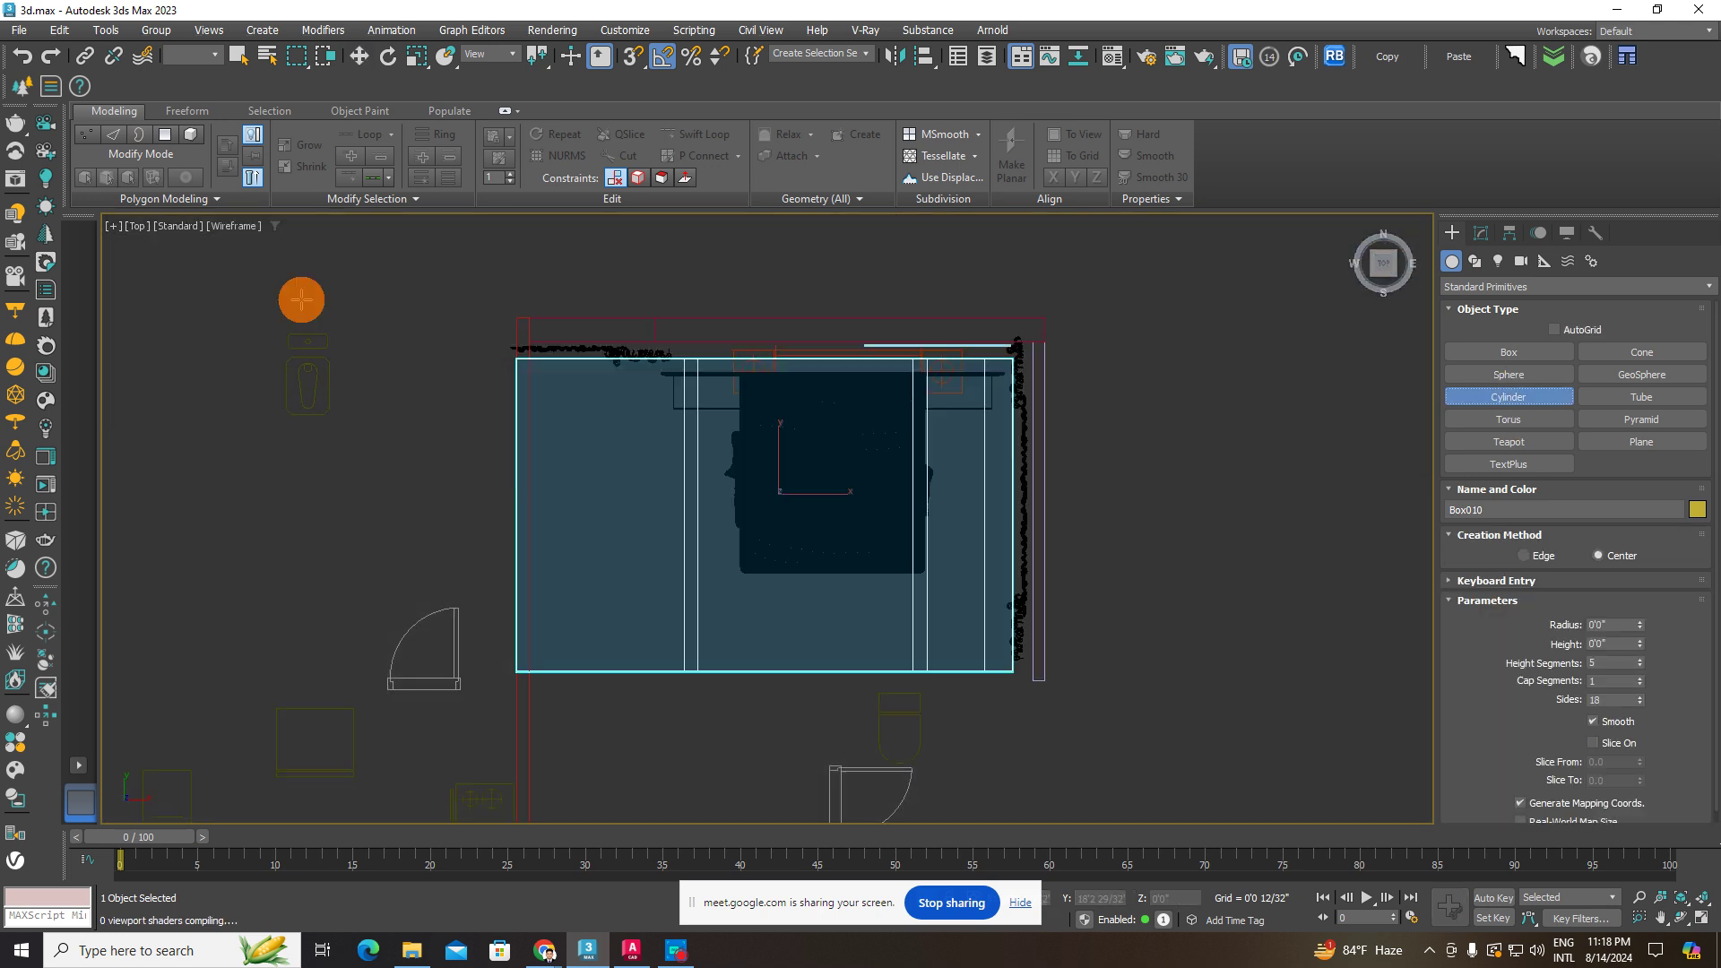
pyautogui.scroll(6, 687, 381)
pyautogui.click(687, 418)
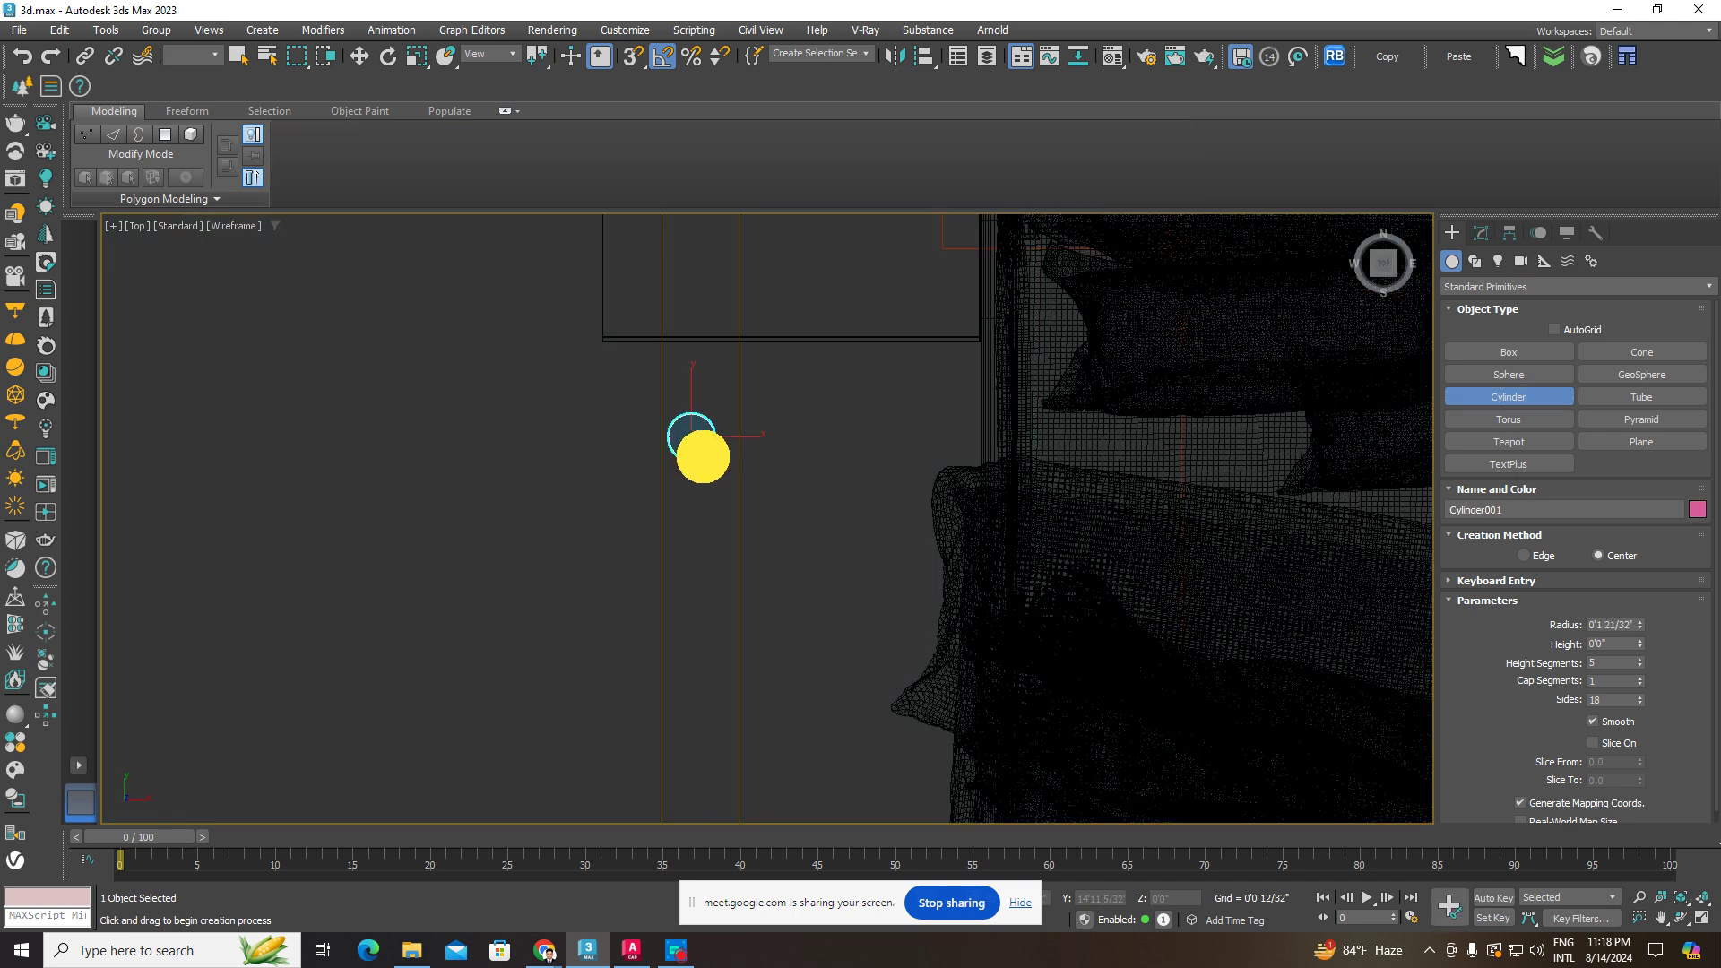
pyautogui.click(358, 59)
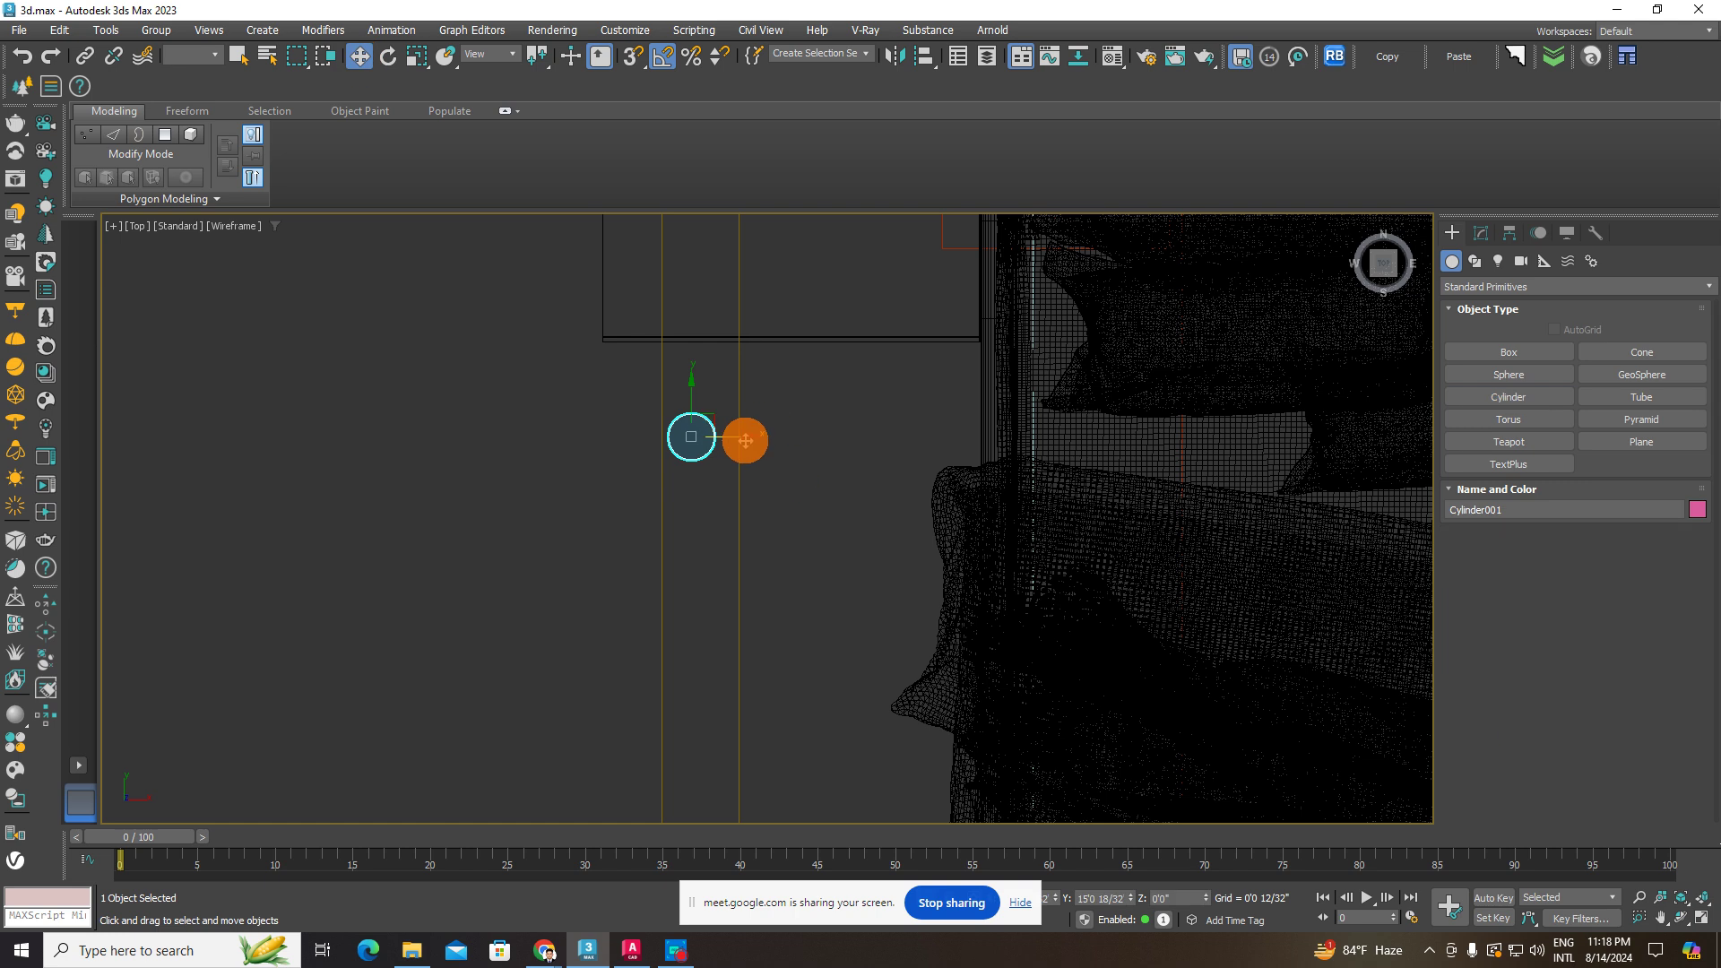
pyautogui.scroll(2, 746, 439)
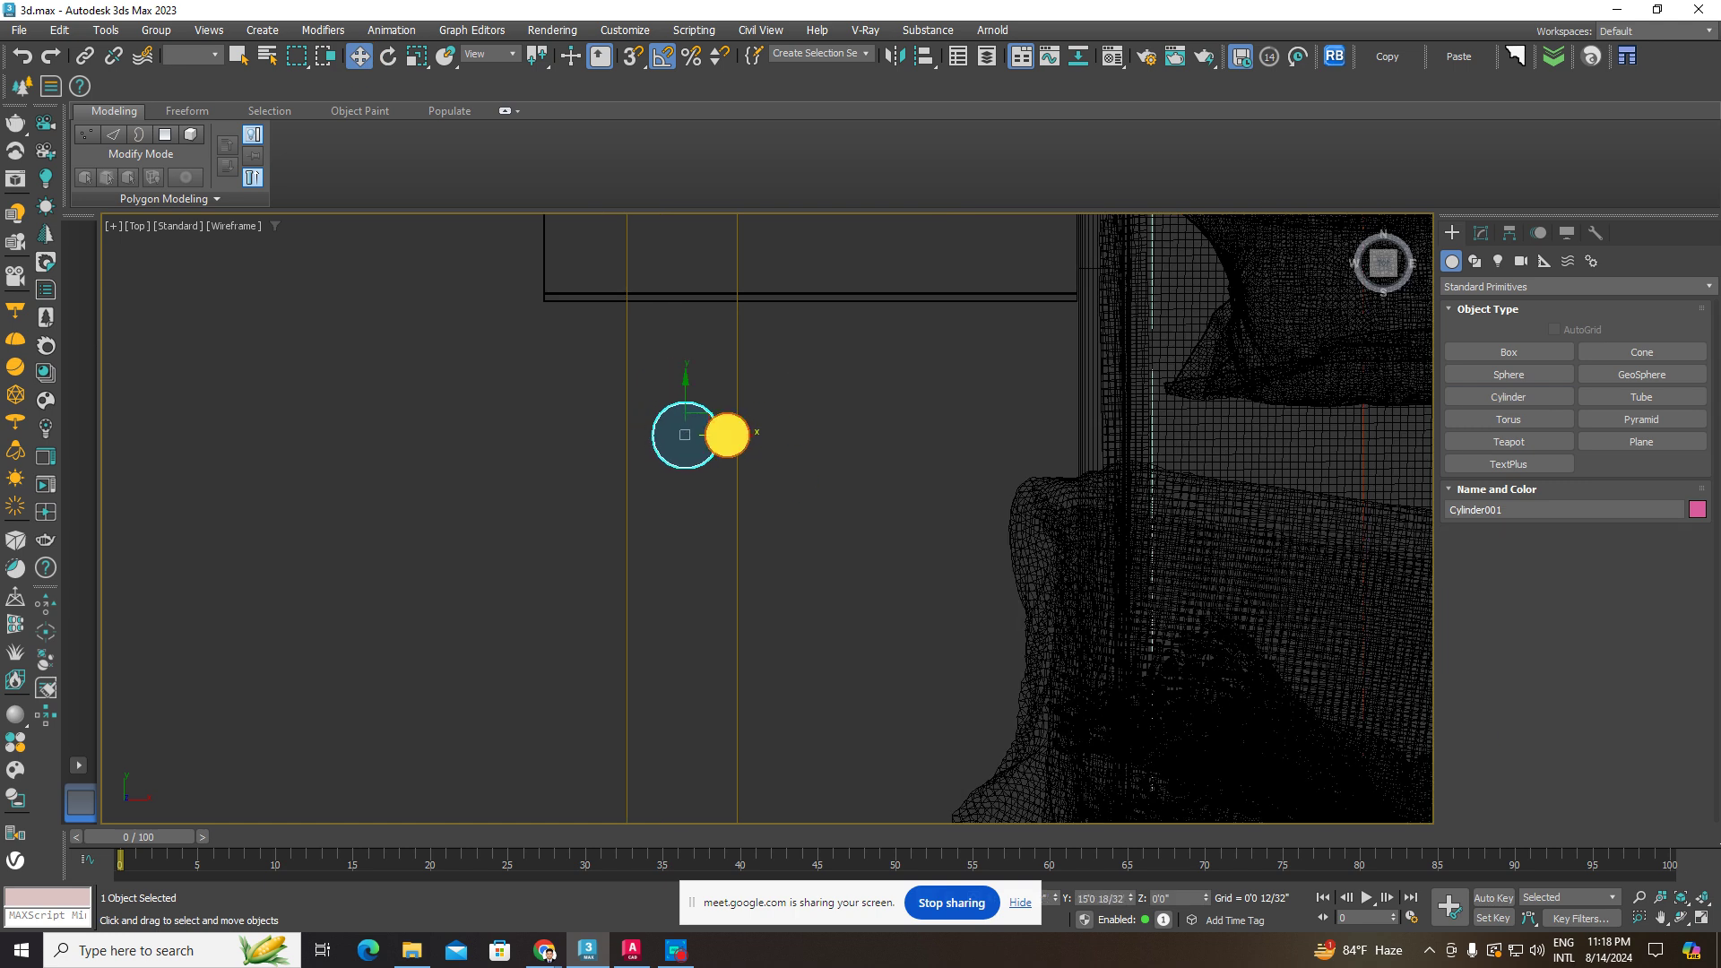
# - Raise the cylinder to the ceiling so it sits in the dark groove at a Z of about 11'8 17/32"
pyautogui.press('F3')
pyautogui.keyDown('alt'); pyautogui.moveTo(715, 460); pyautogui.dragTo(693, 288, button='middle'); pyautogui.keyUp('alt')
pyautogui.scroll(-6, 707, 430)
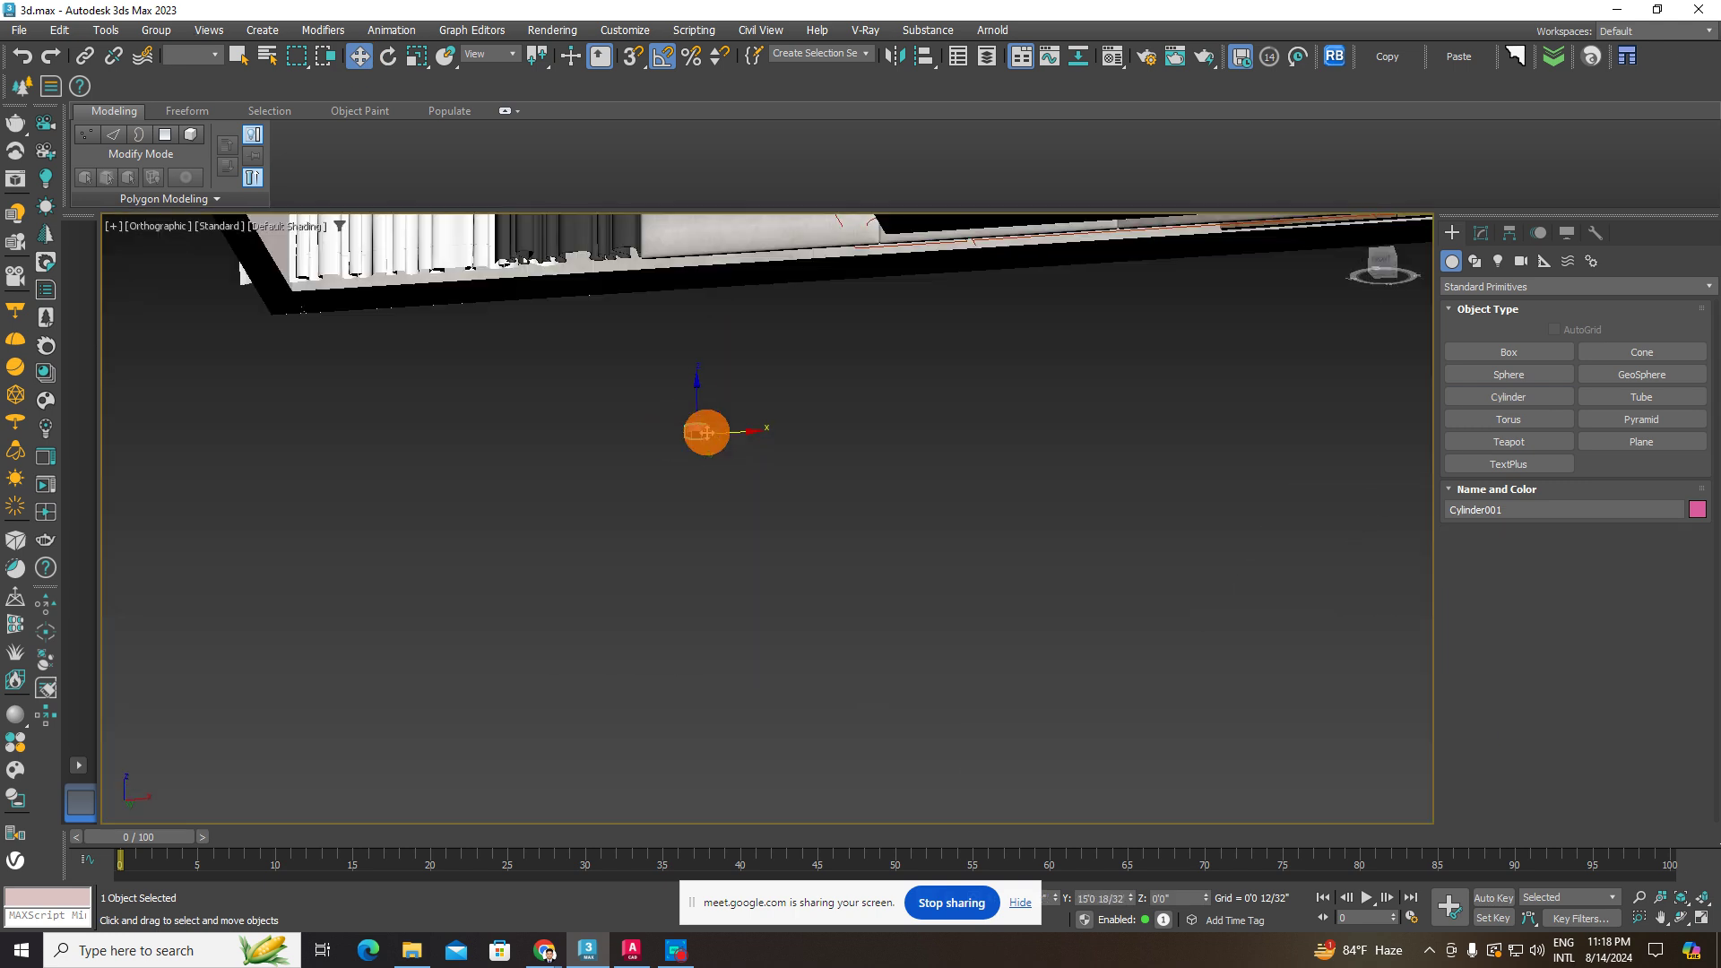
pyautogui.moveTo(707, 434); pyautogui.dragTo(713, 520, button='middle')
pyautogui.moveTo(707, 494); pyautogui.dragTo(720, 224)
pyautogui.moveTo(751, 261); pyautogui.dragTo(752, 529, button='middle')
pyautogui.moveTo(732, 523); pyautogui.dragTo(738, 358)
pyautogui.scroll(6, 738, 358)
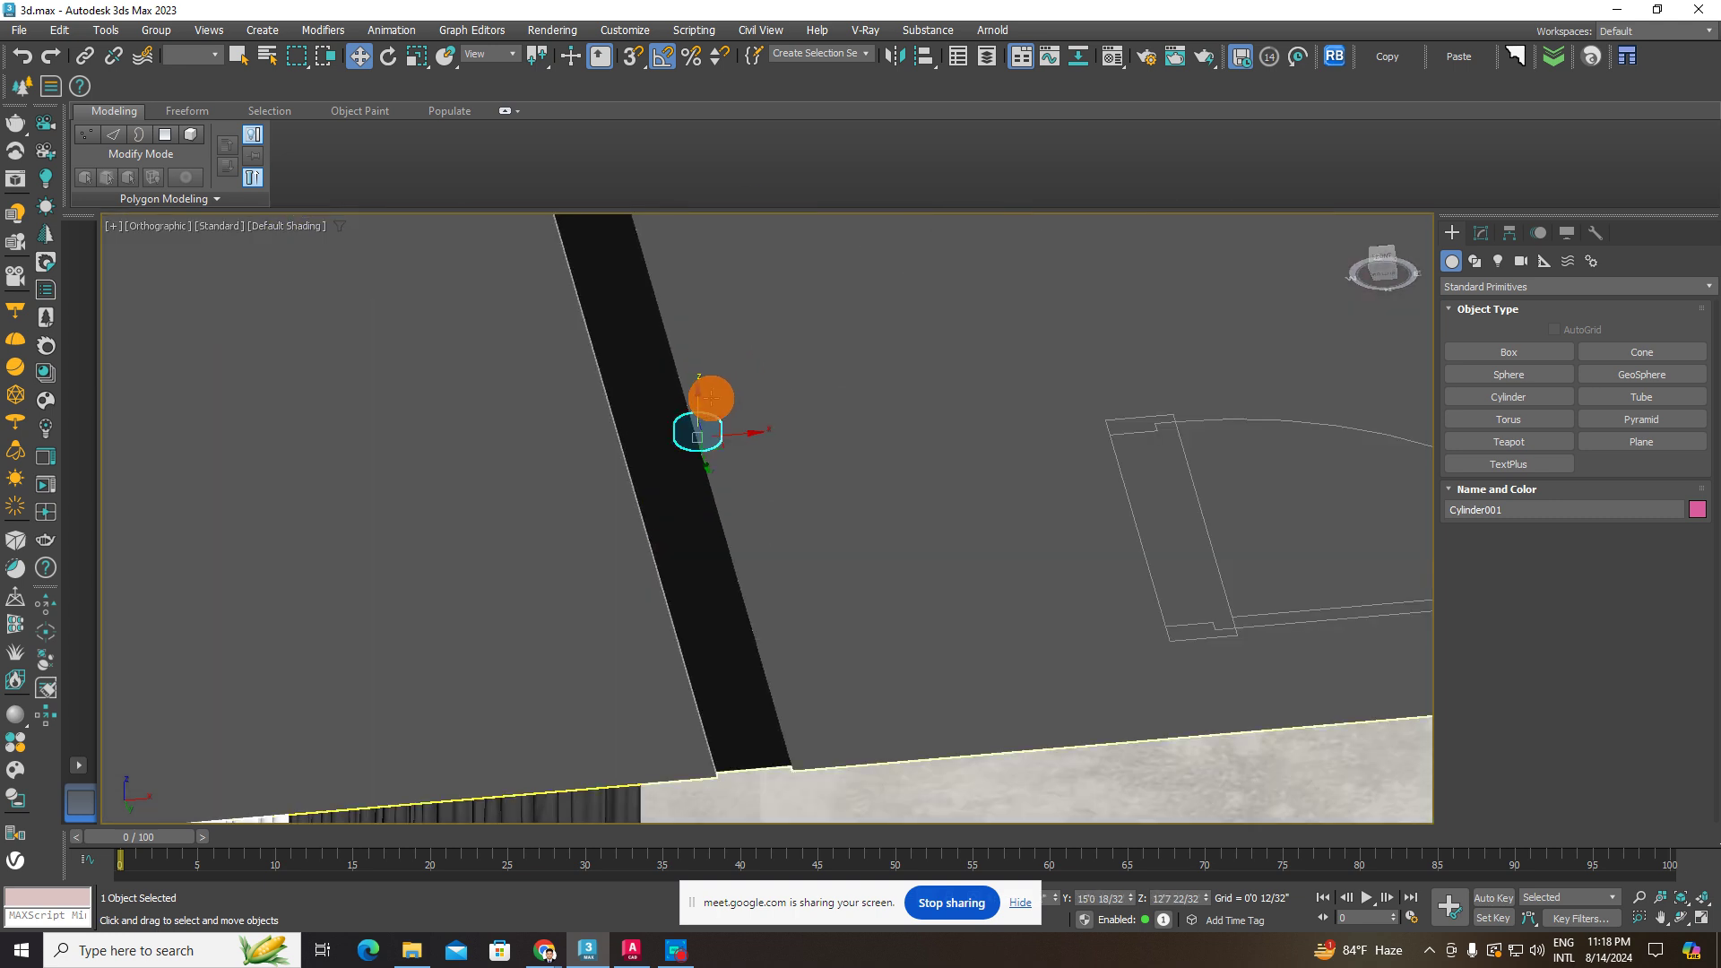
pyautogui.moveTo(689, 423); pyautogui.dragTo(713, 485)
pyautogui.scroll(5, 708, 489)
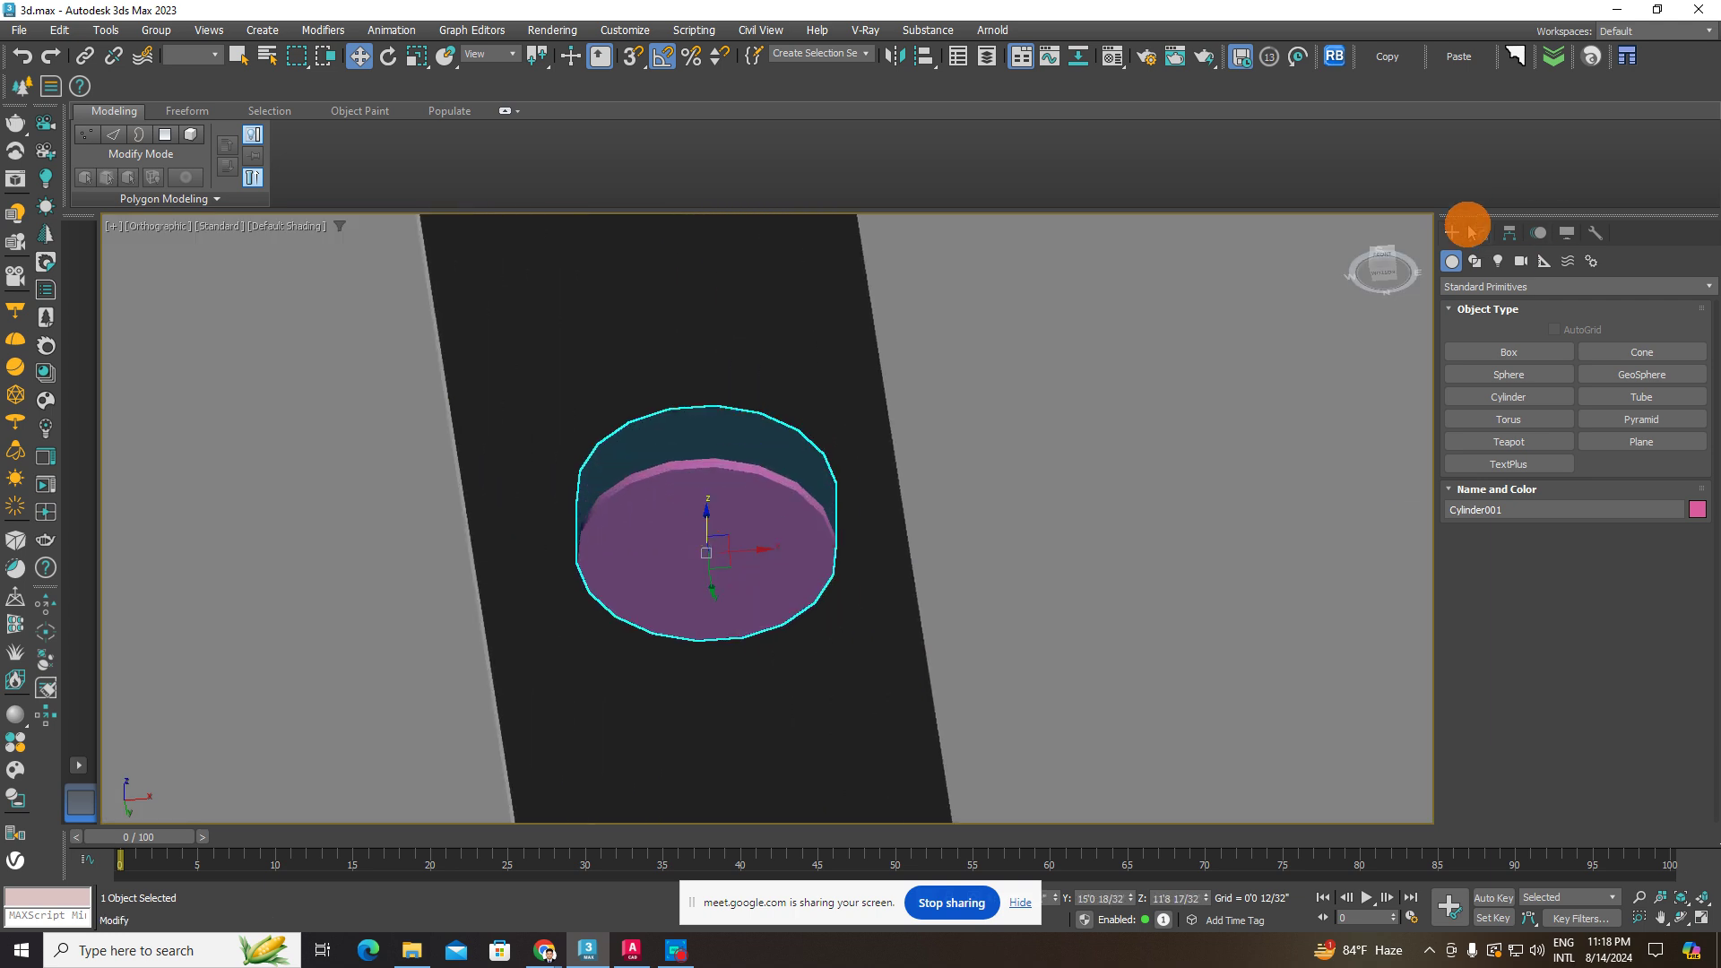
# - Set the cylinder's number of sides to 200
pyautogui.click(1477, 238)
pyautogui.scroll(8, 715, 465)
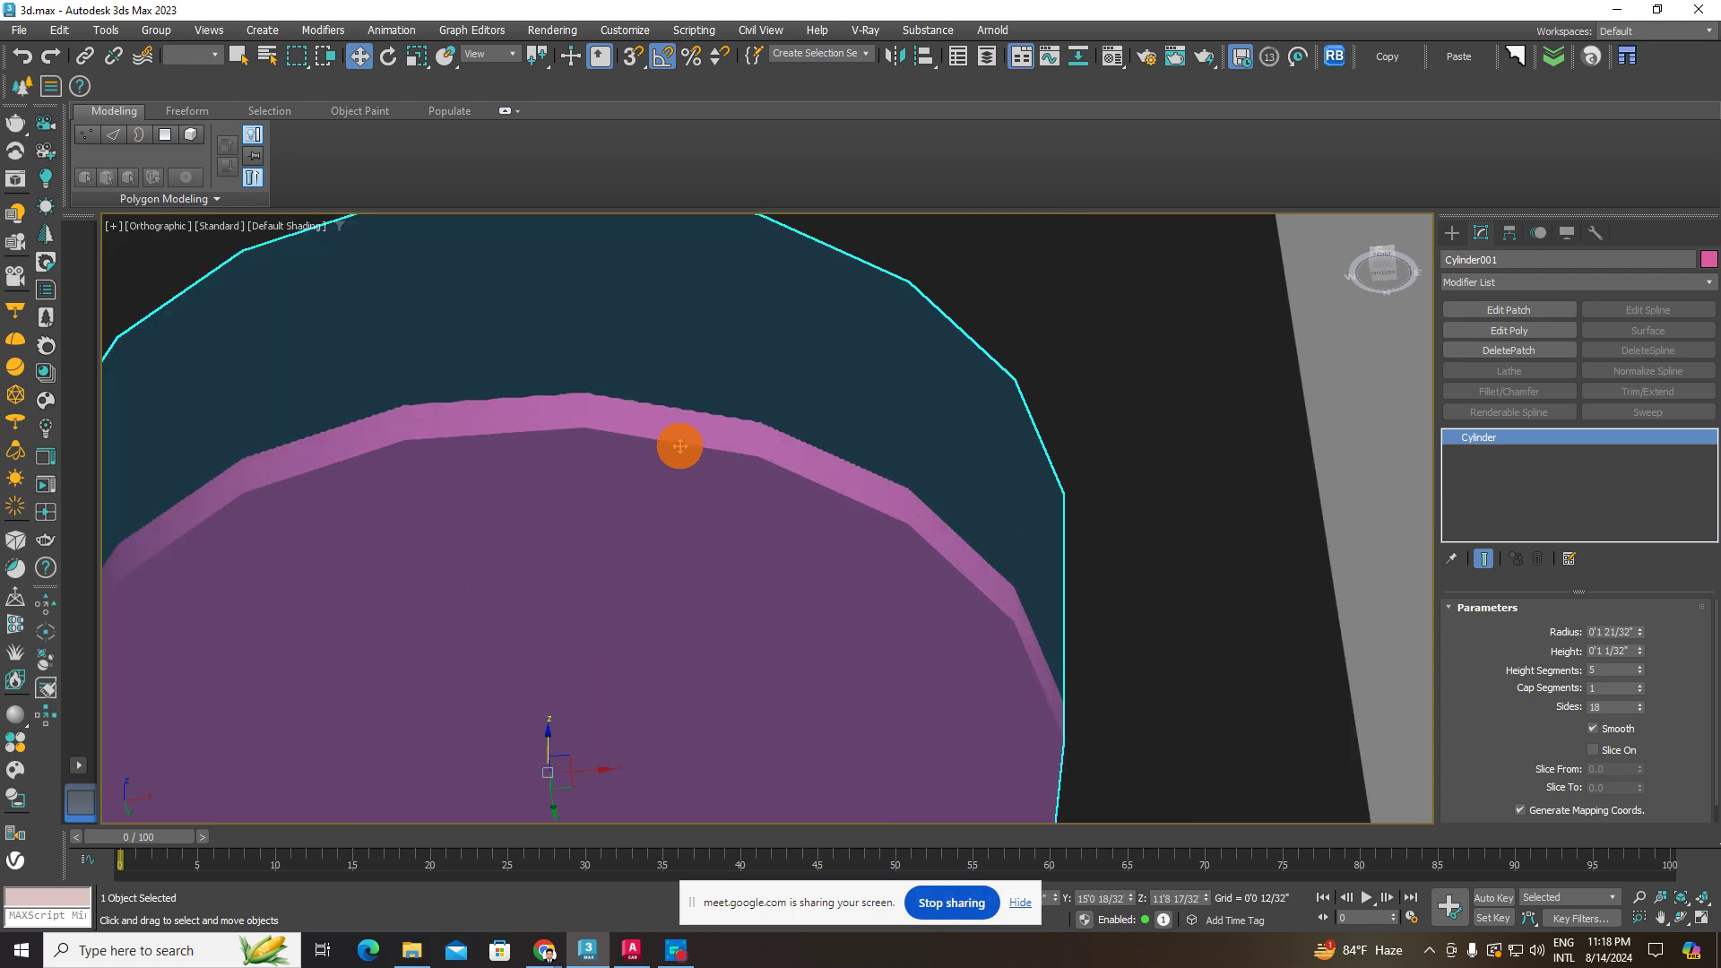
pyautogui.press('F3')
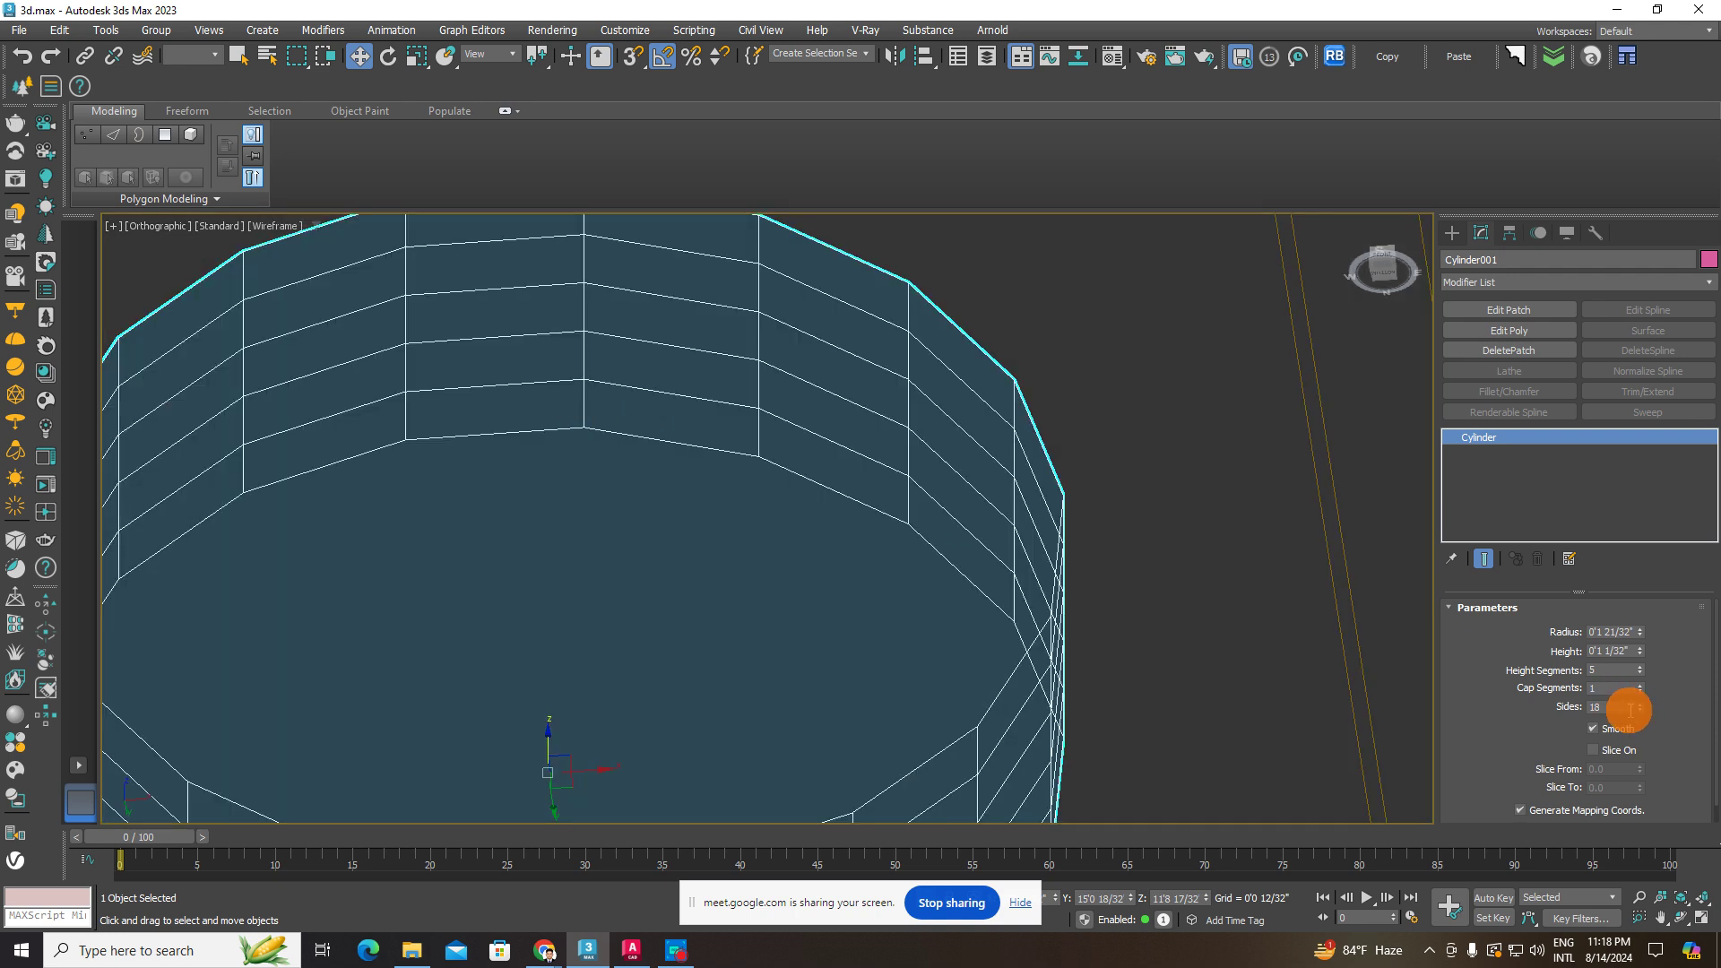
pyautogui.write('0')
pyautogui.press('Return')
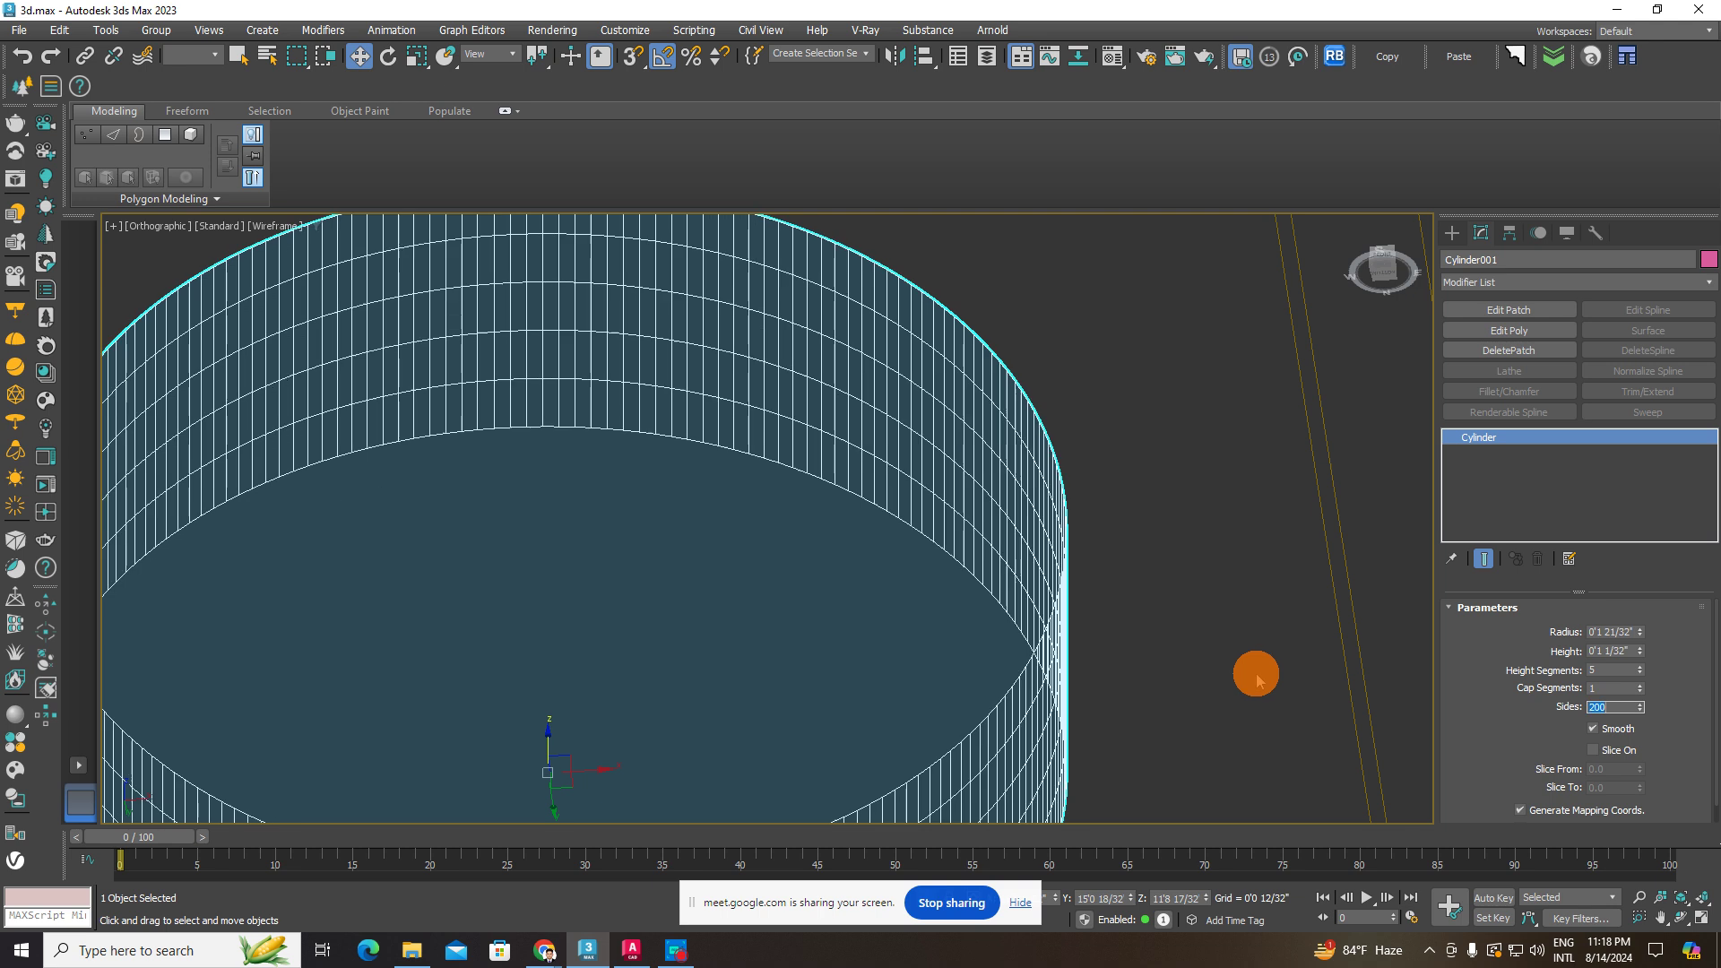
pyautogui.scroll(5, 861, 493)
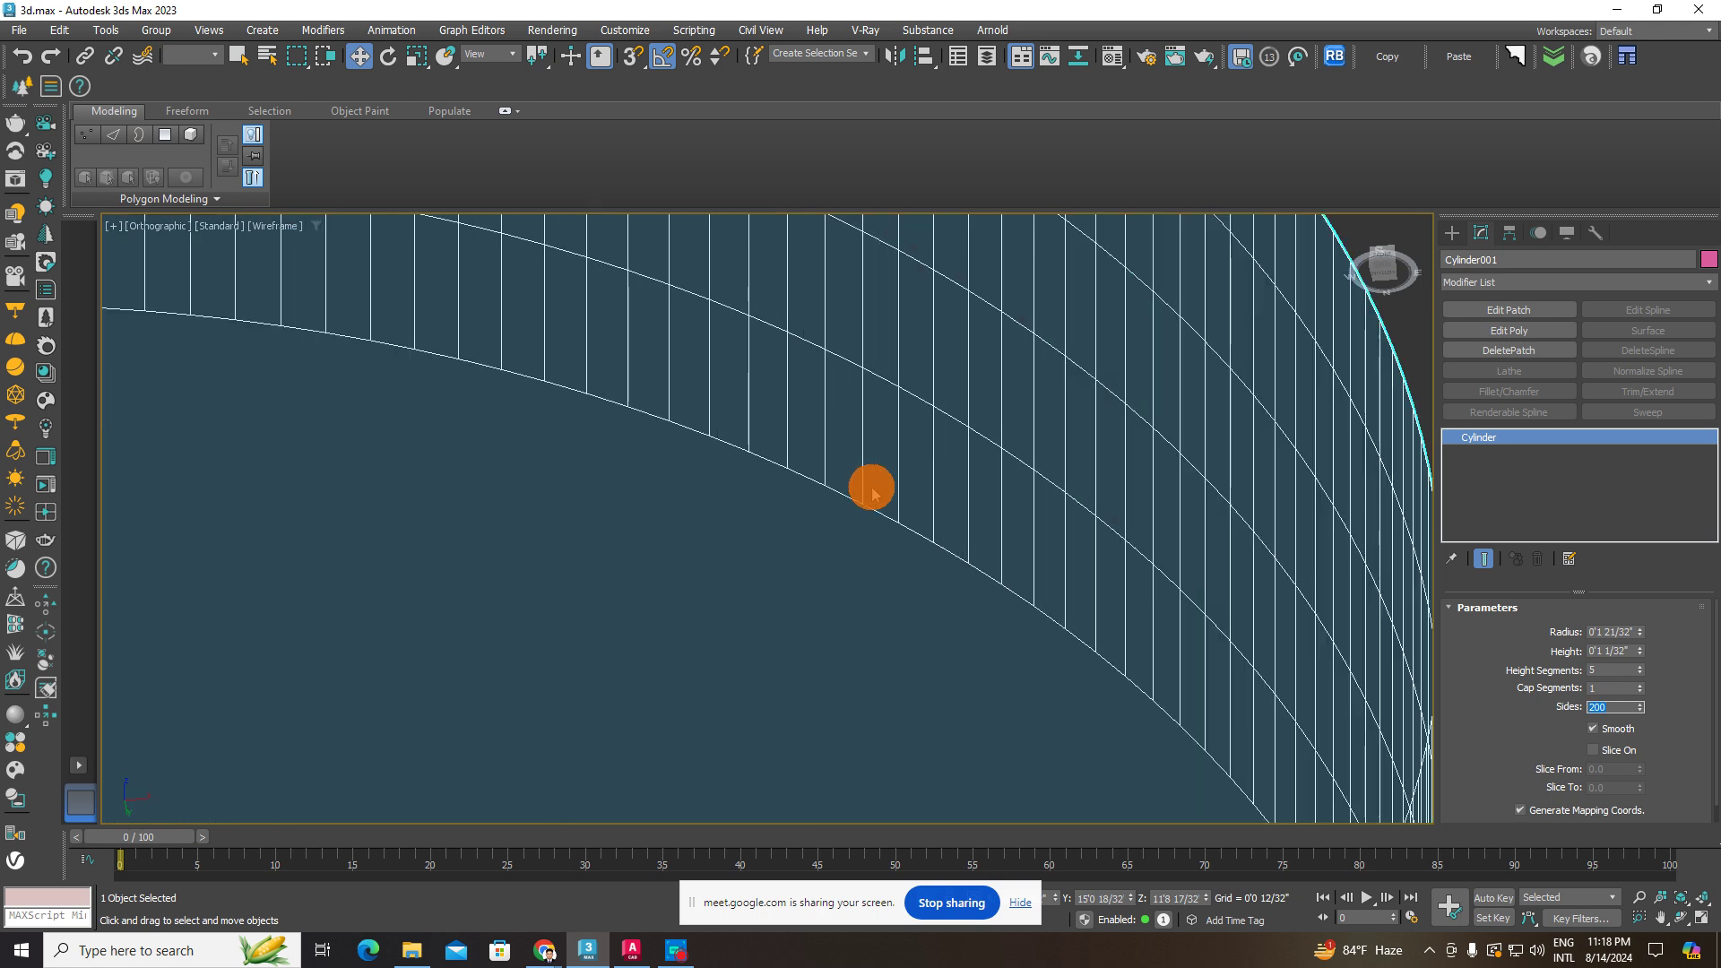
pyautogui.scroll(-8, 872, 491)
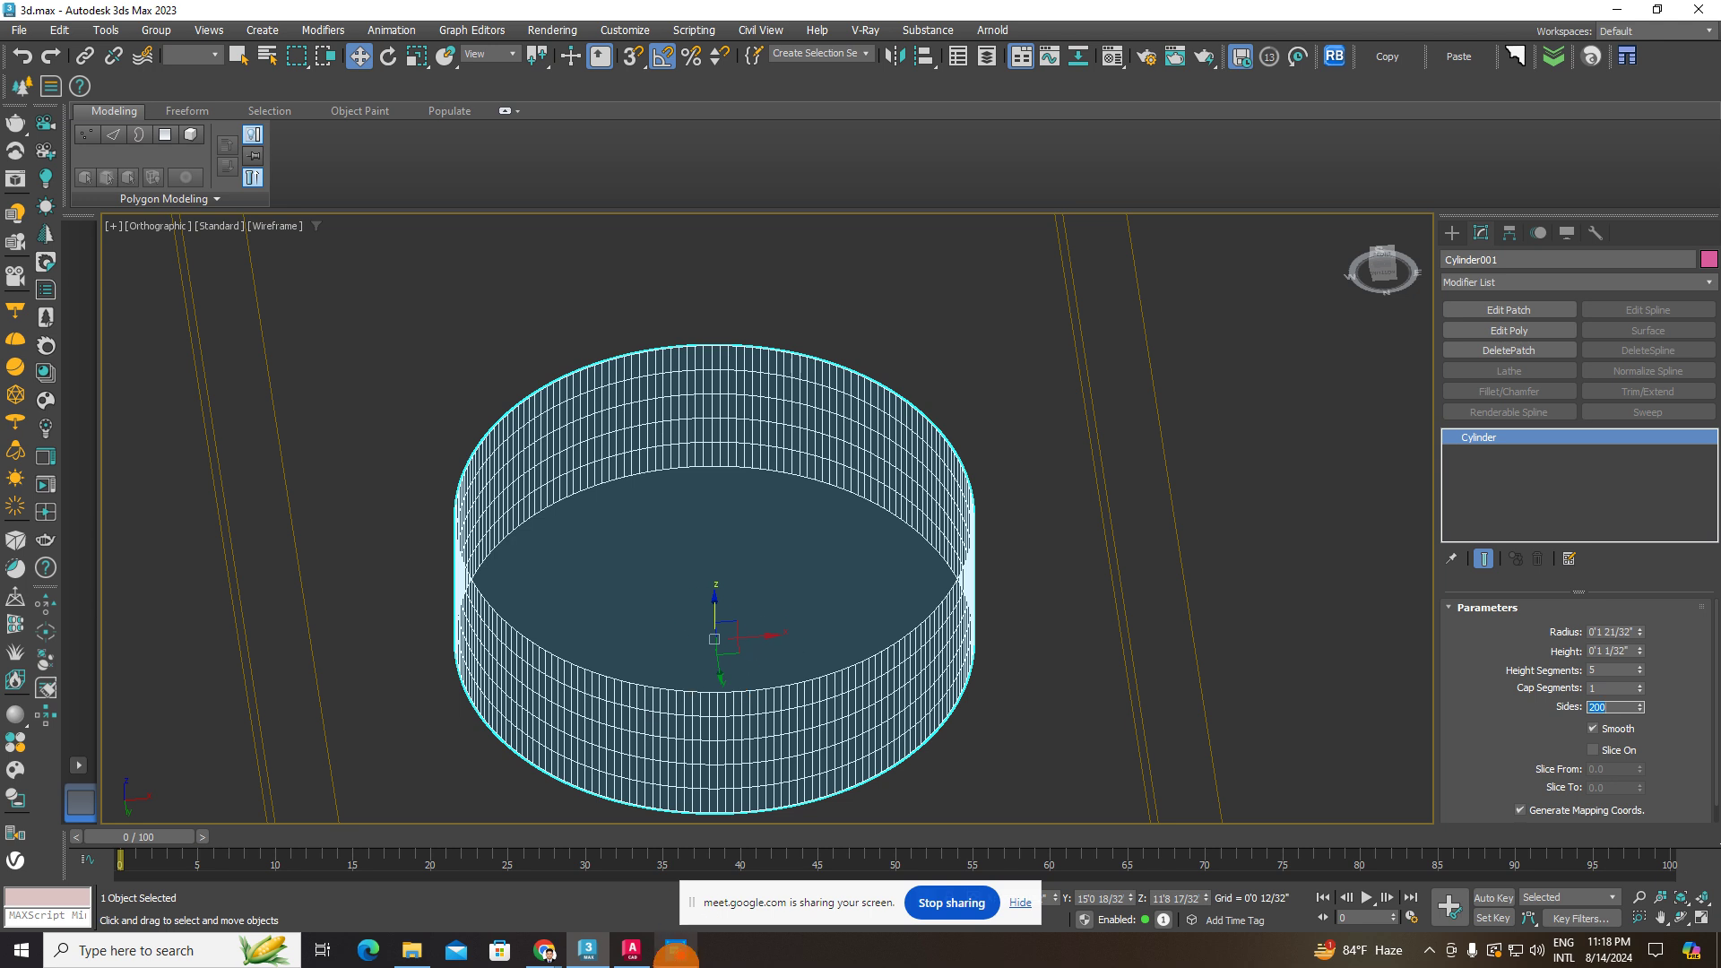
pyautogui.click(676, 951)
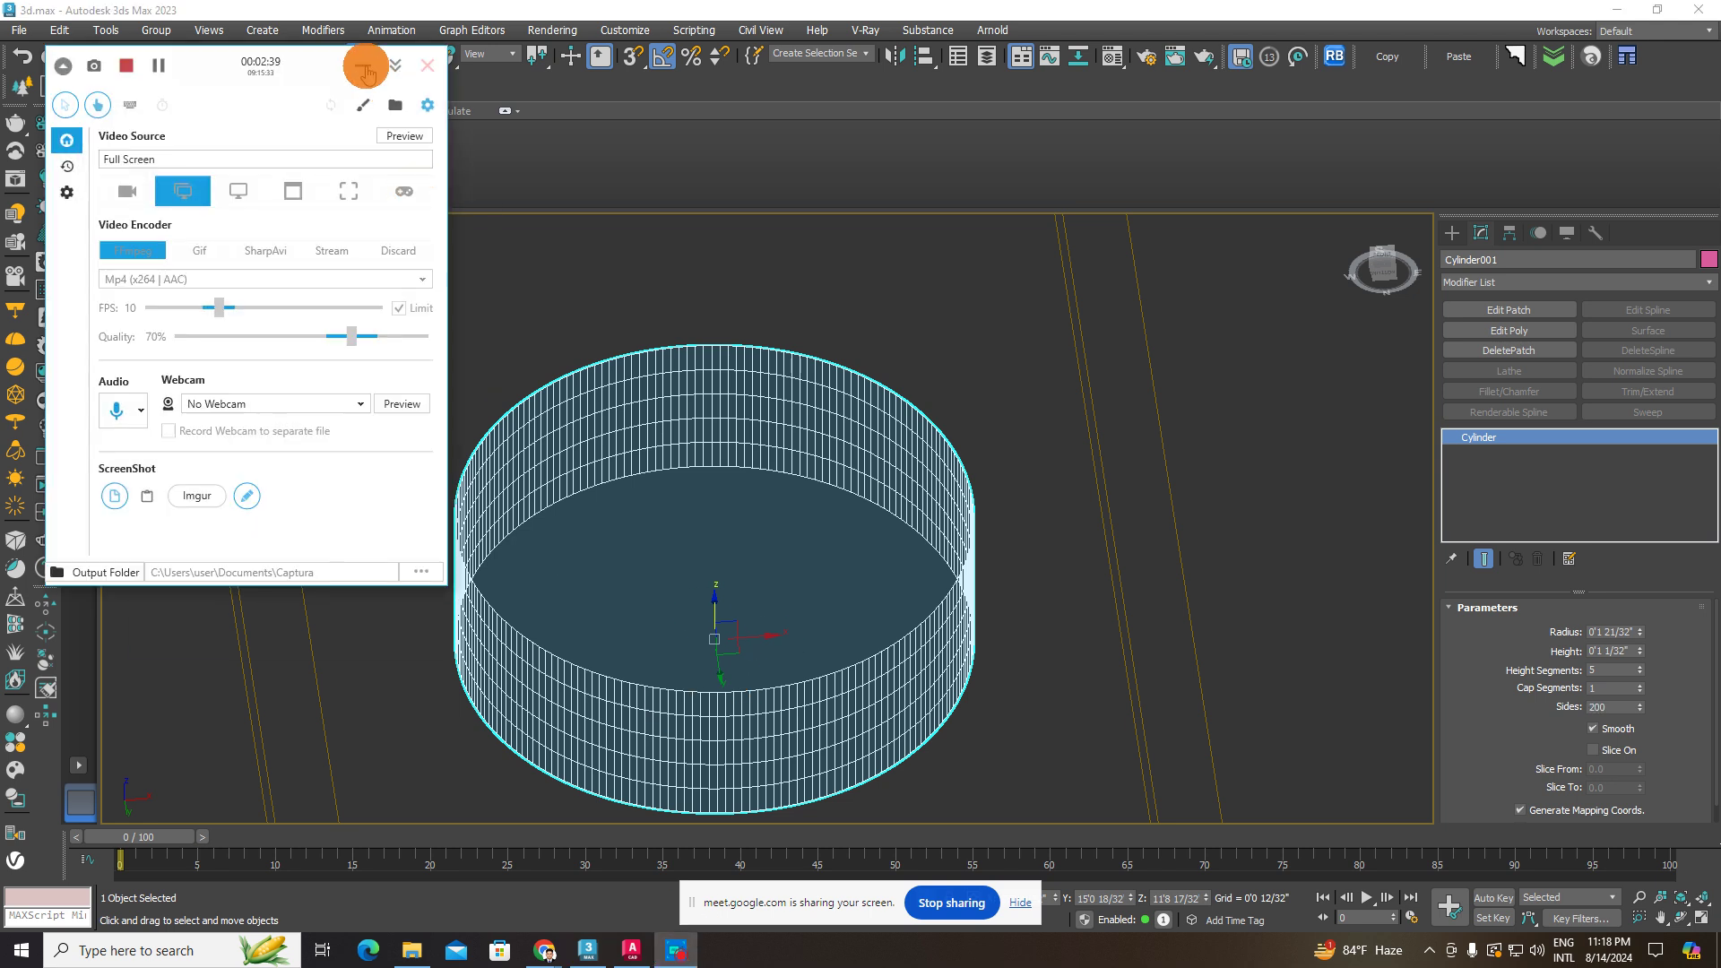
pyautogui.click(366, 72)
pyautogui.click(676, 950)
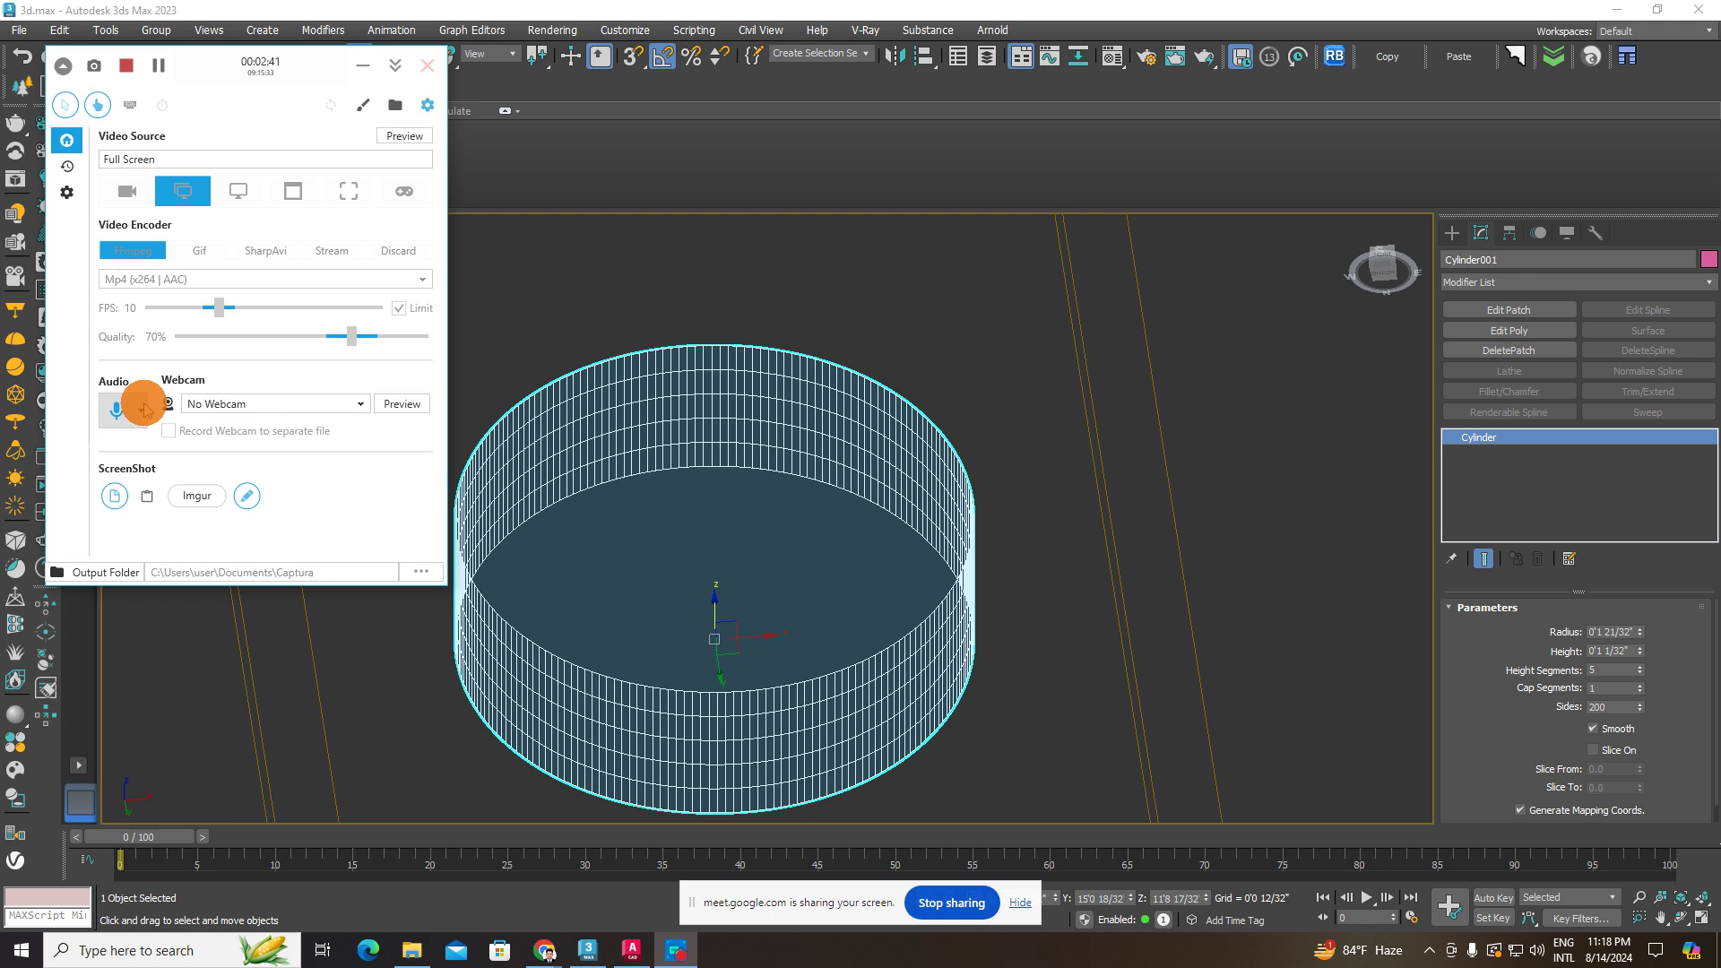
pyautogui.click(146, 409)
pyautogui.click(307, 107)
pyautogui.click(363, 65)
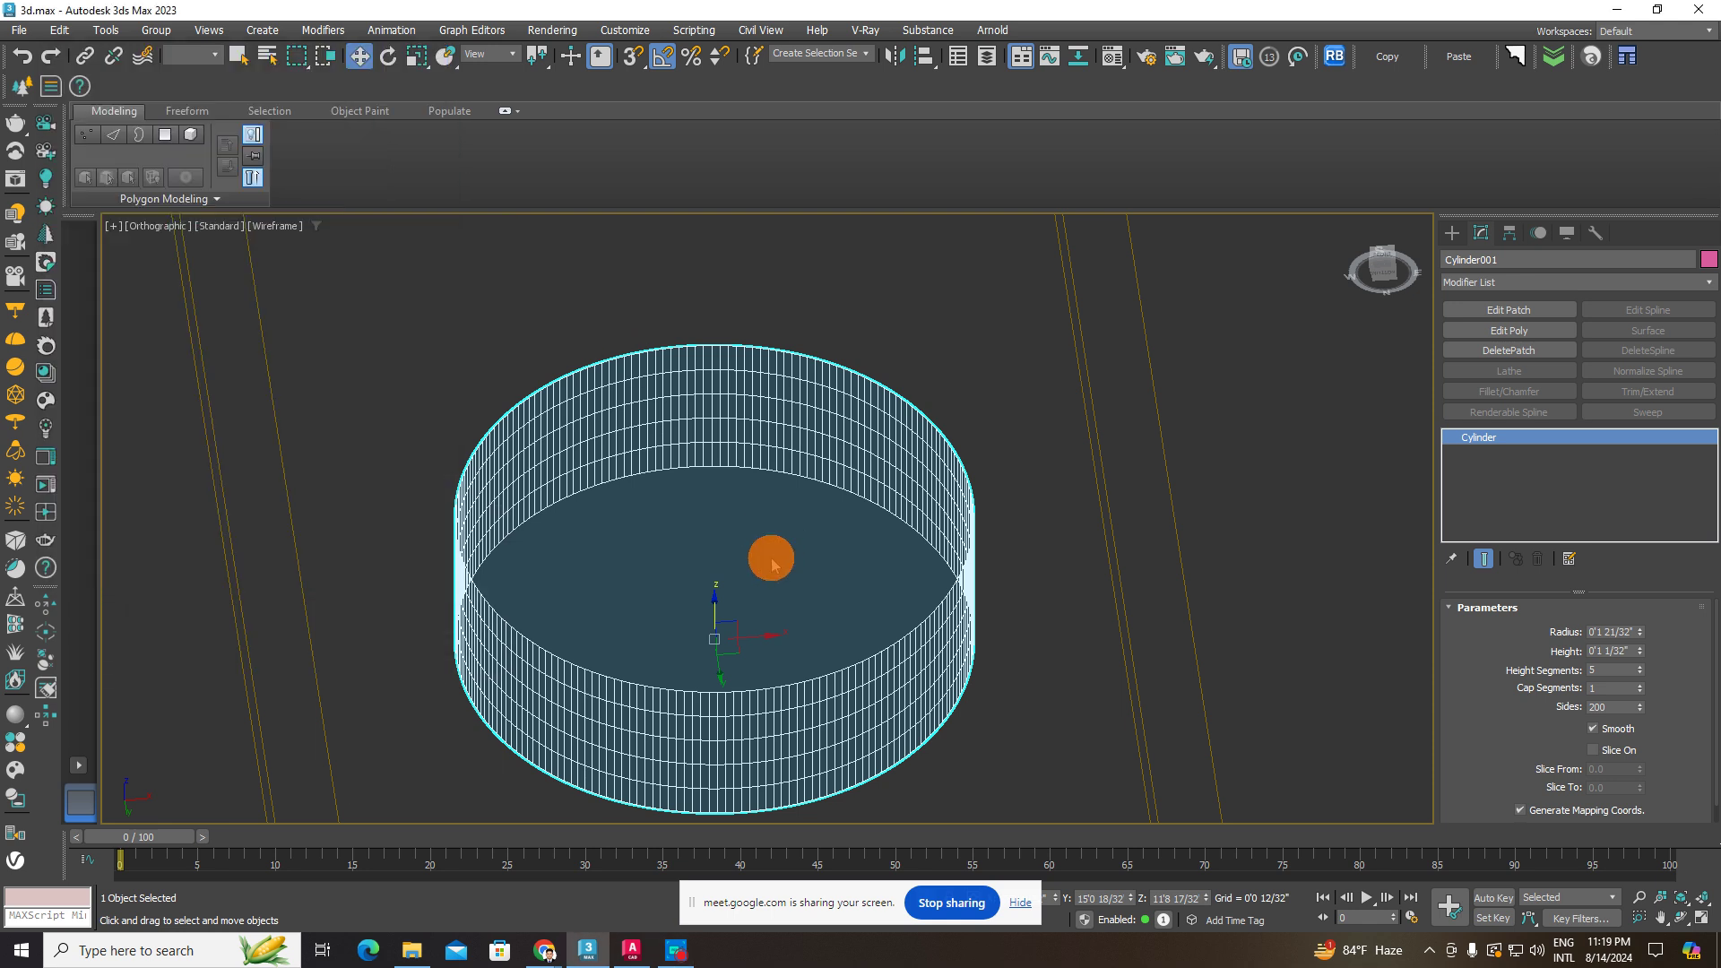
# - Raise the cylinder slightly in the ceiling groove to a Z of about 11'8 21/32"
pyautogui.press('F3')
pyautogui.keyDown('alt'); pyautogui.moveTo(778, 559); pyautogui.dragTo(743, 625, button='middle'); pyautogui.keyUp('alt')
pyautogui.scroll(-7, 755, 642)
pyautogui.scroll(5, 744, 624)
pyautogui.moveTo(755, 617); pyautogui.dragTo(757, 606)
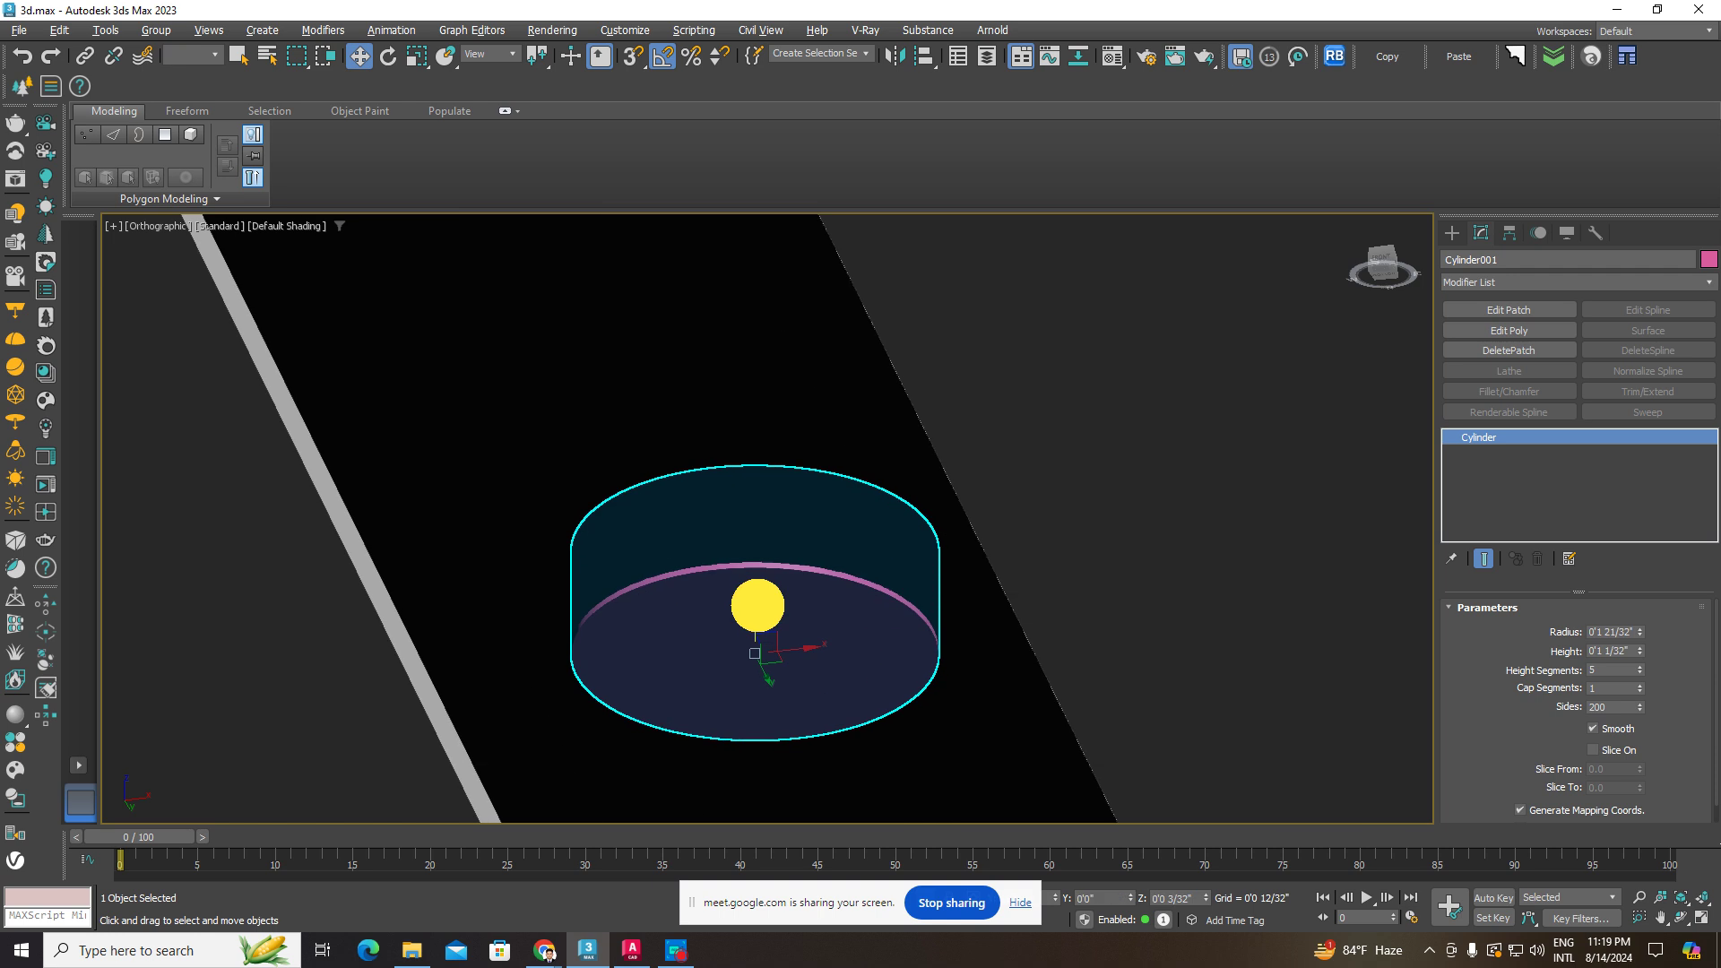
pyautogui.keyDown('alt'); pyautogui.moveTo(758, 606); pyautogui.dragTo(764, 661, button='middle'); pyautogui.keyUp('alt')
pyautogui.scroll(3, 765, 661)
pyautogui.rightClick(730, 468)
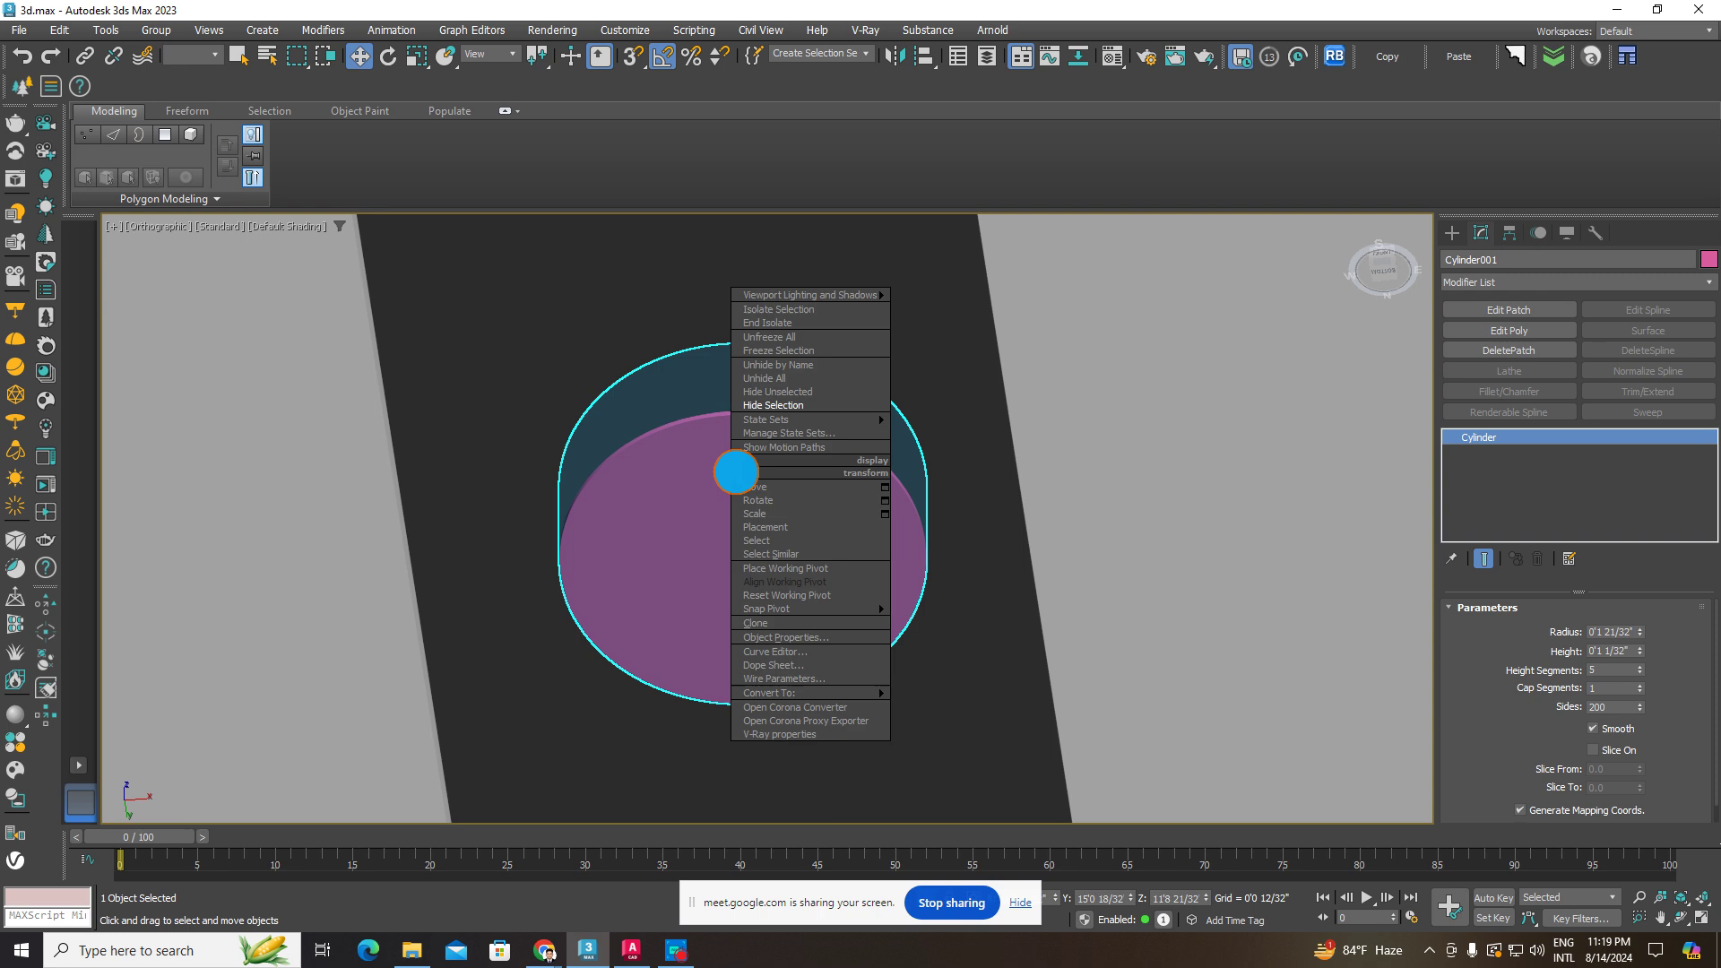
pyautogui.click(993, 568)
pyautogui.click(1065, 538)
pyautogui.click(853, 531)
# - Move the screen-sharing bar out of the way and isolate the selected cylinder
pyautogui.scroll(-4, 857, 541)
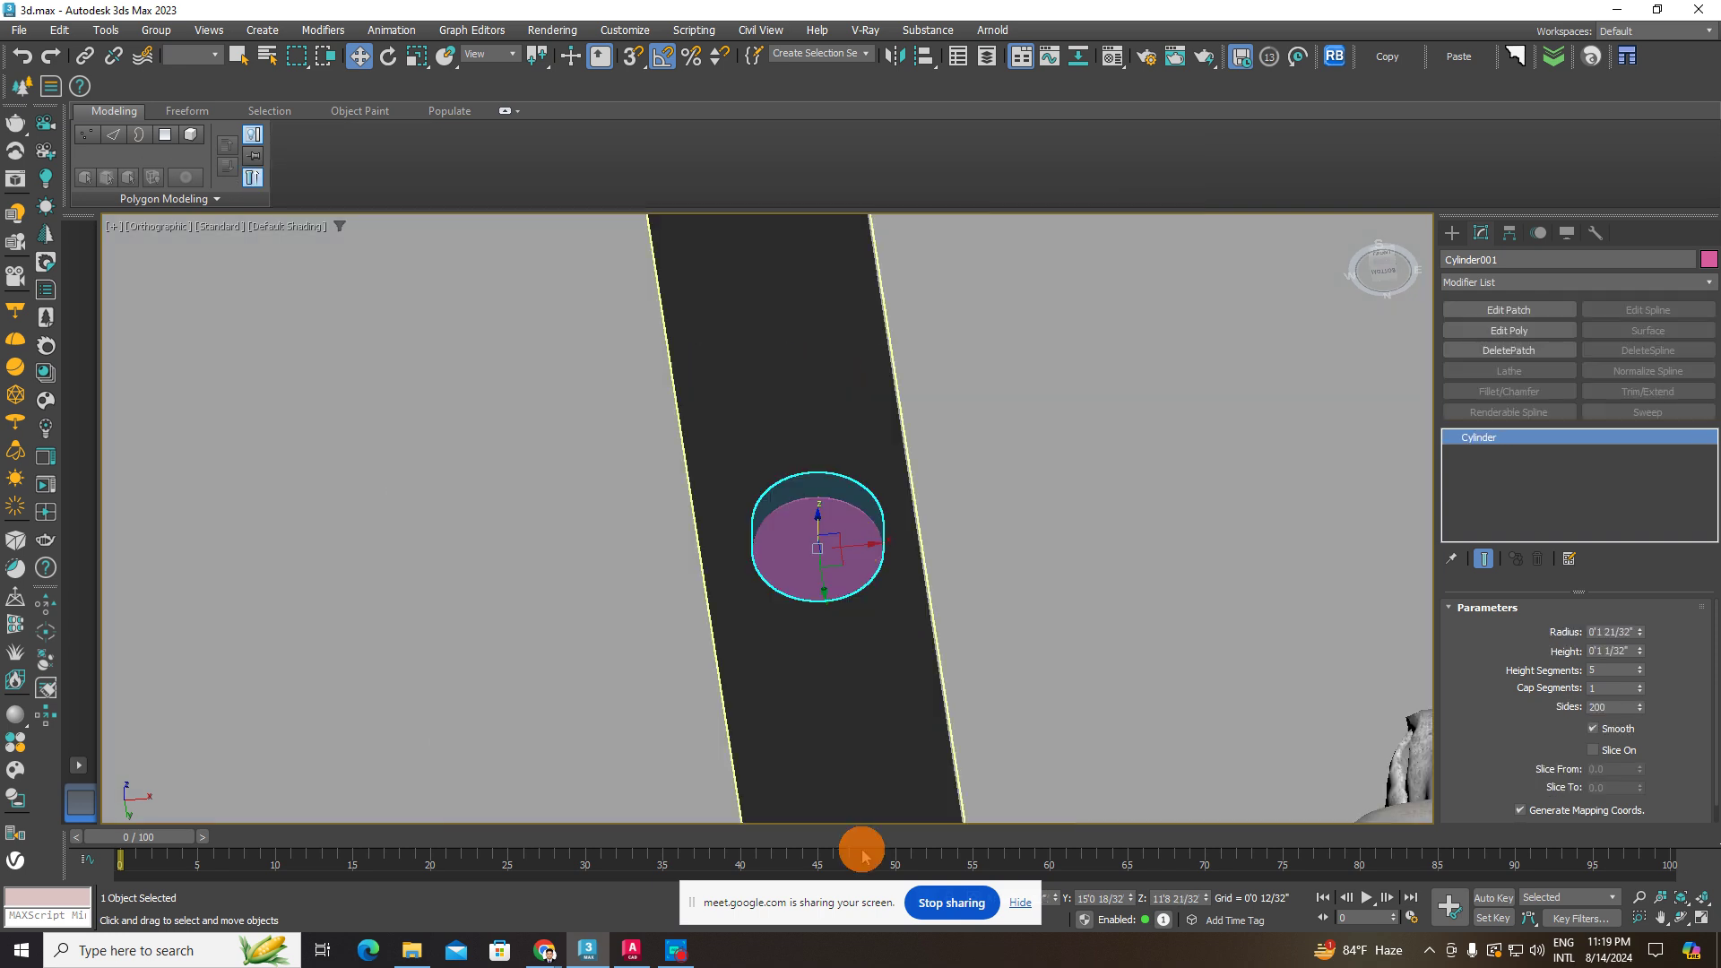
pyautogui.moveTo(829, 899); pyautogui.dragTo(393, 882)
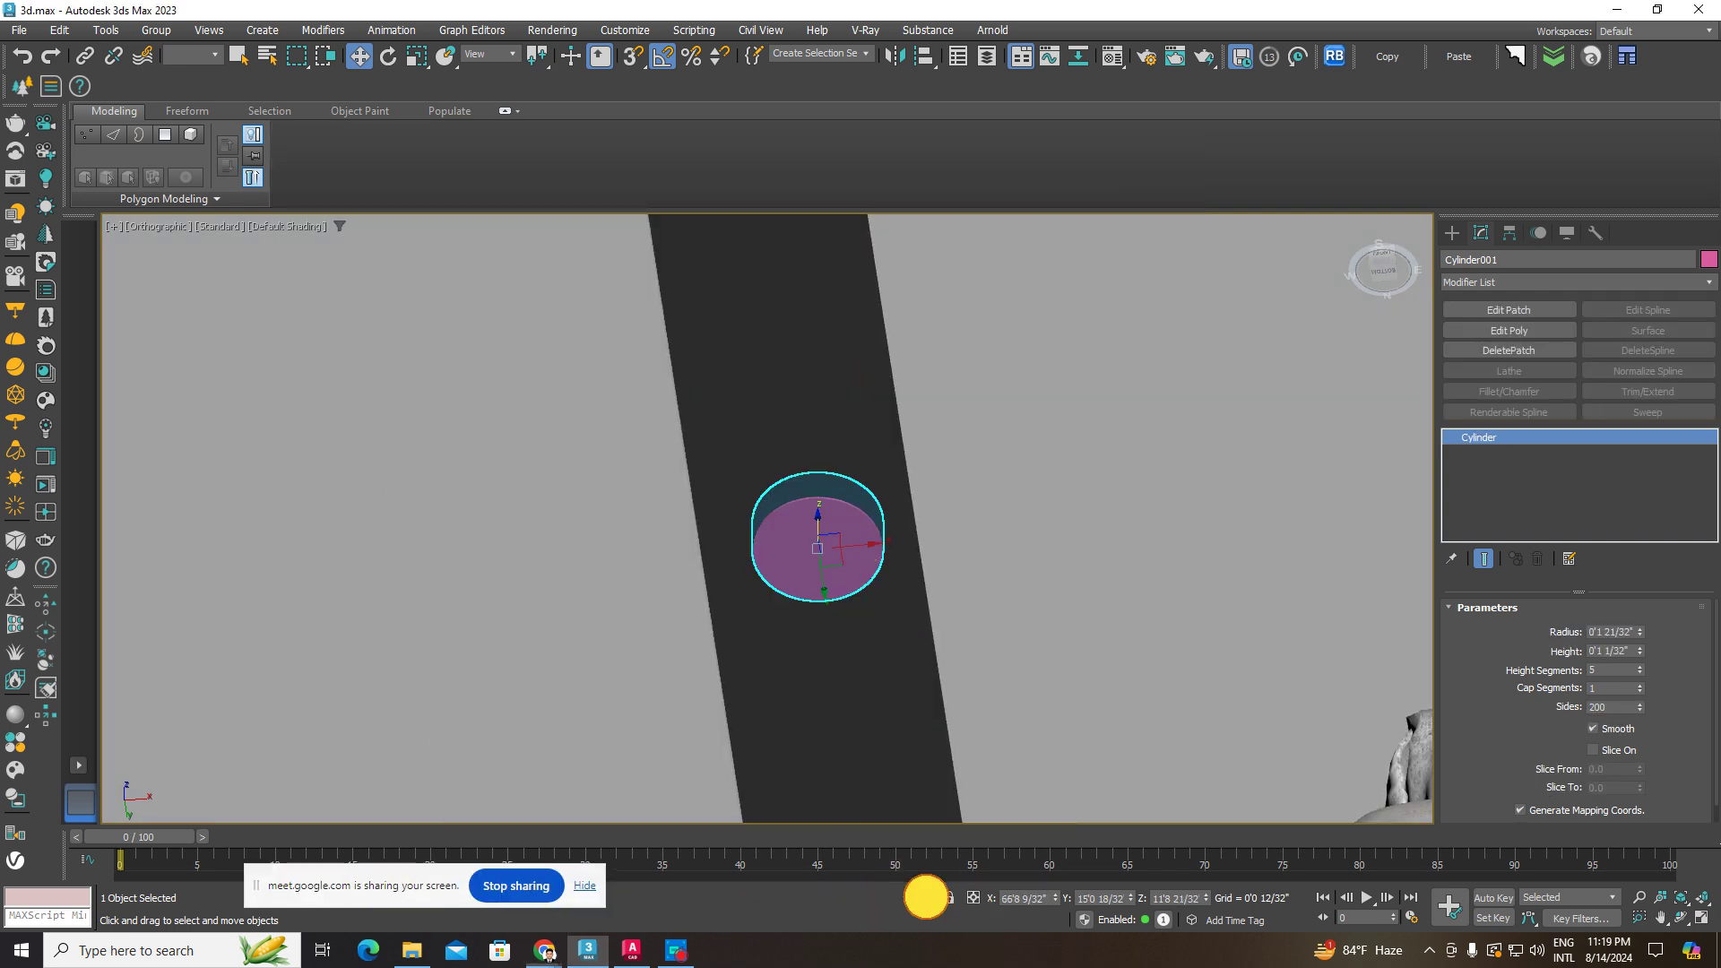
pyautogui.click(925, 898)
pyautogui.keyDown('alt'); pyautogui.moveTo(960, 626); pyautogui.dragTo(963, 608, button='middle'); pyautogui.keyUp('alt')
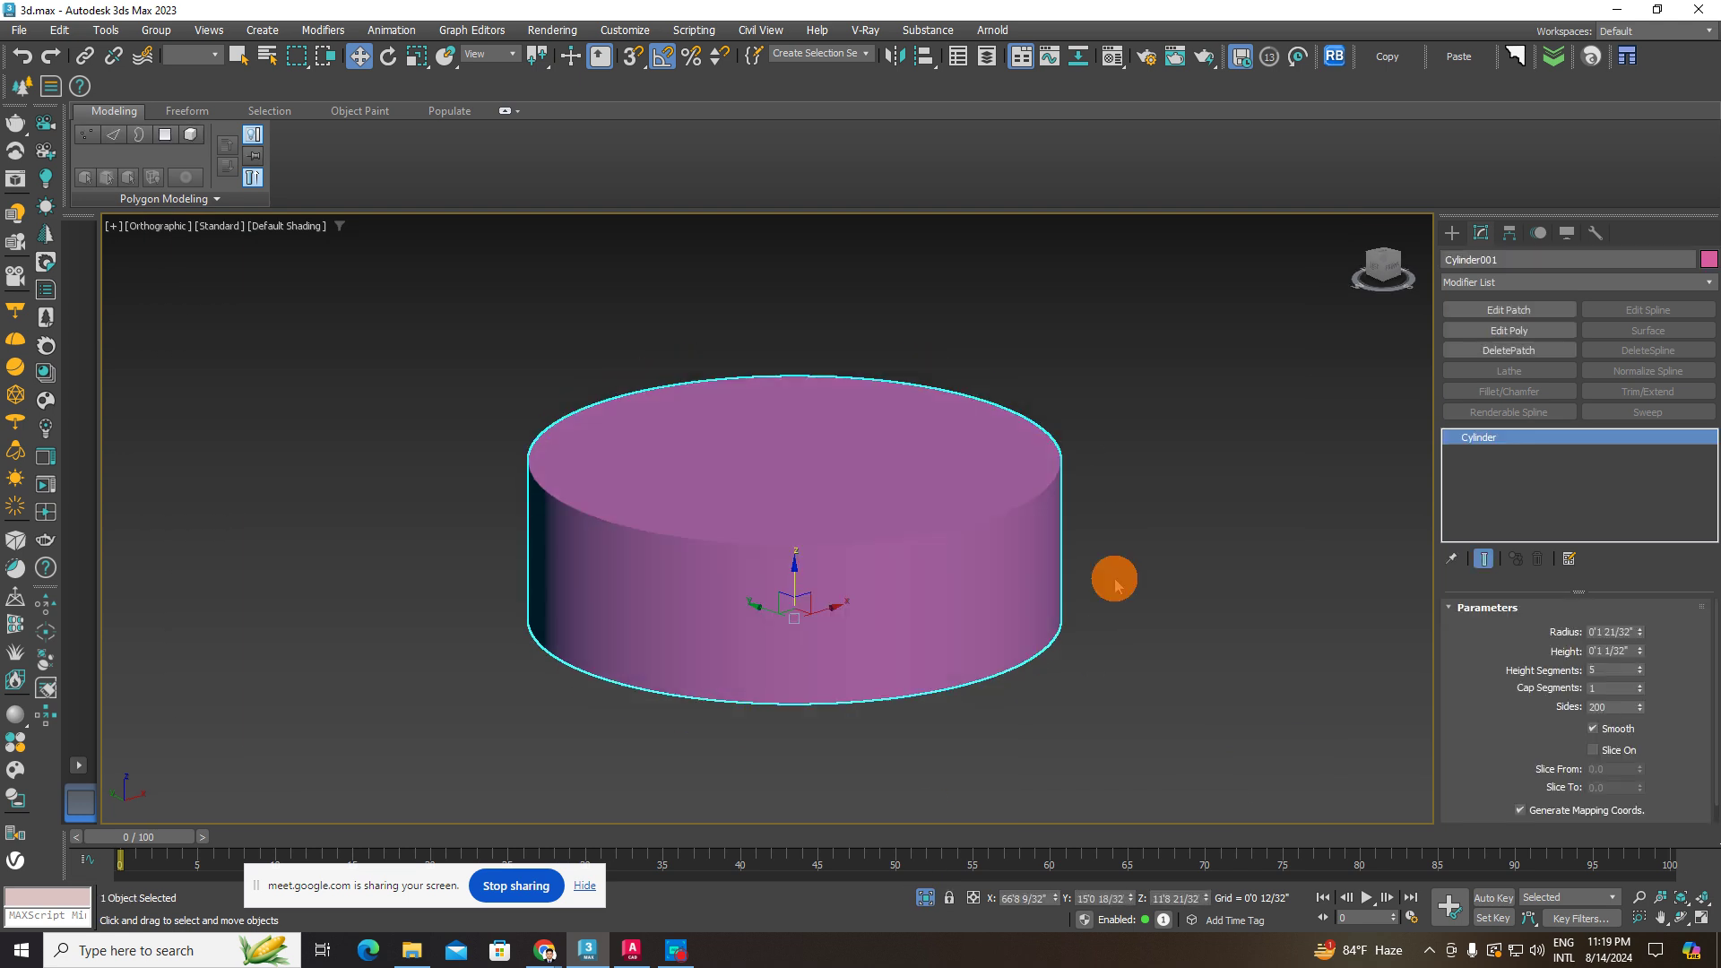
# - Convert the isolated cylinder to an Editable Poly
pyautogui.rightClick(986, 507)
pyautogui.moveTo(1058, 742)
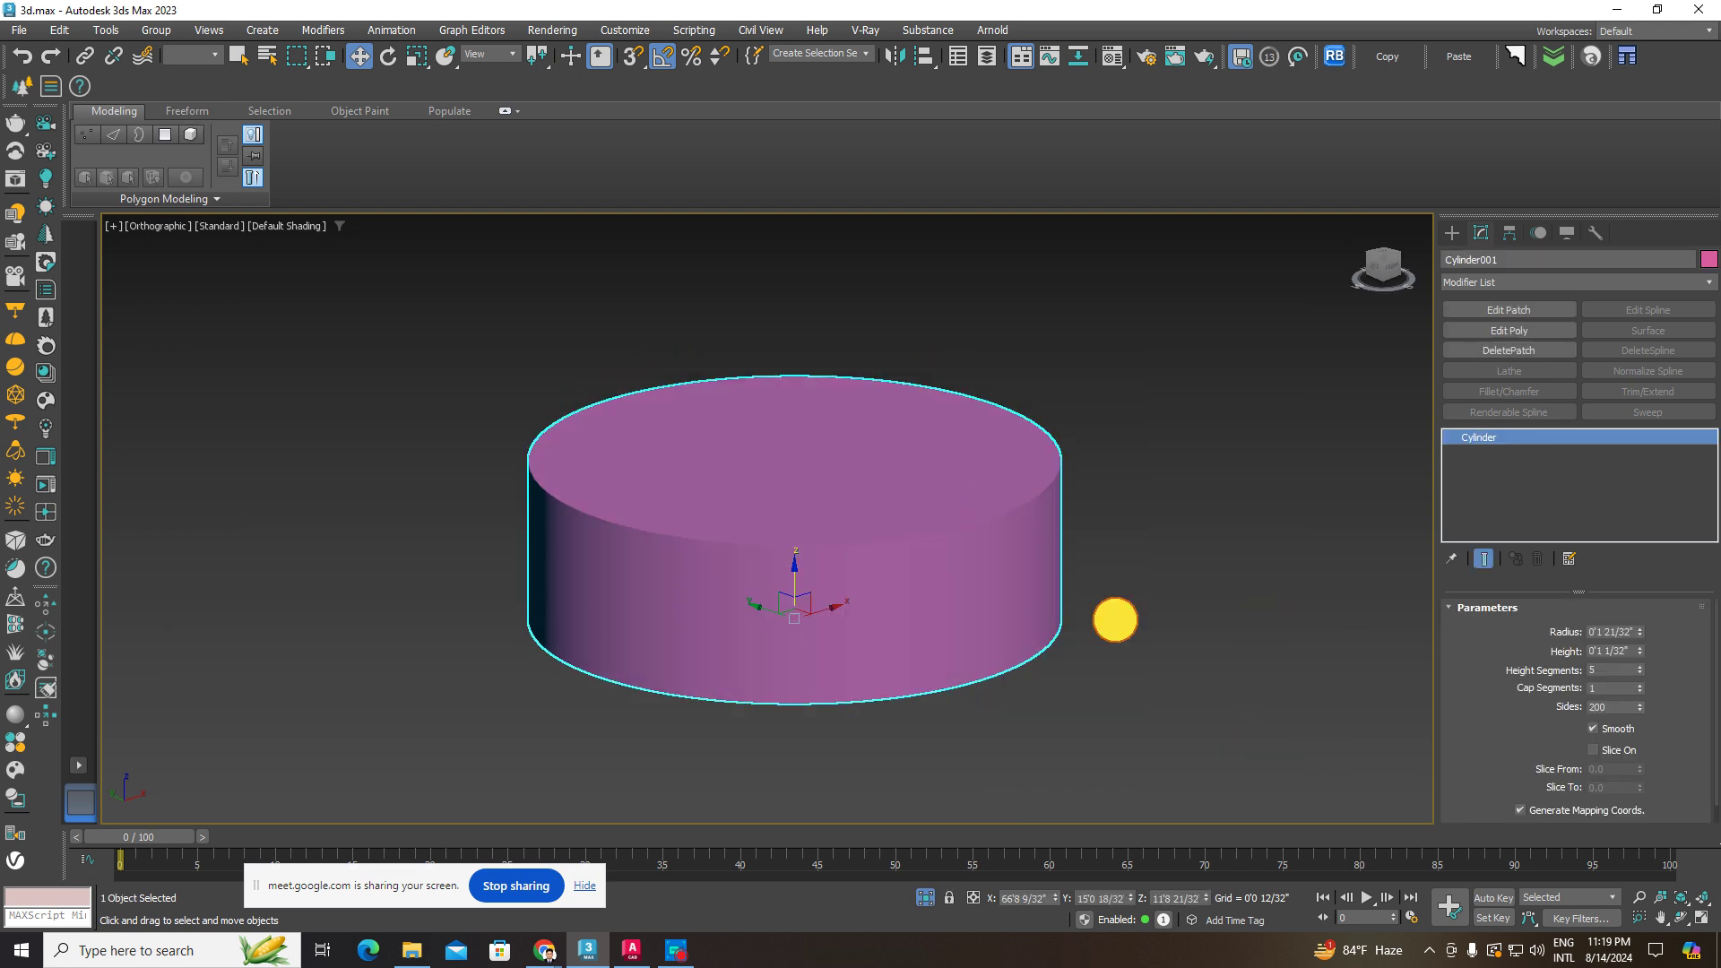
pyautogui.keyDown('alt'); pyautogui.moveTo(861, 603); pyautogui.dragTo(1235, 583, button='middle'); pyautogui.keyUp('alt')
pyautogui.keyDown('alt'); pyautogui.moveTo(826, 500); pyautogui.dragTo(852, 503, button='middle'); pyautogui.keyUp('alt')
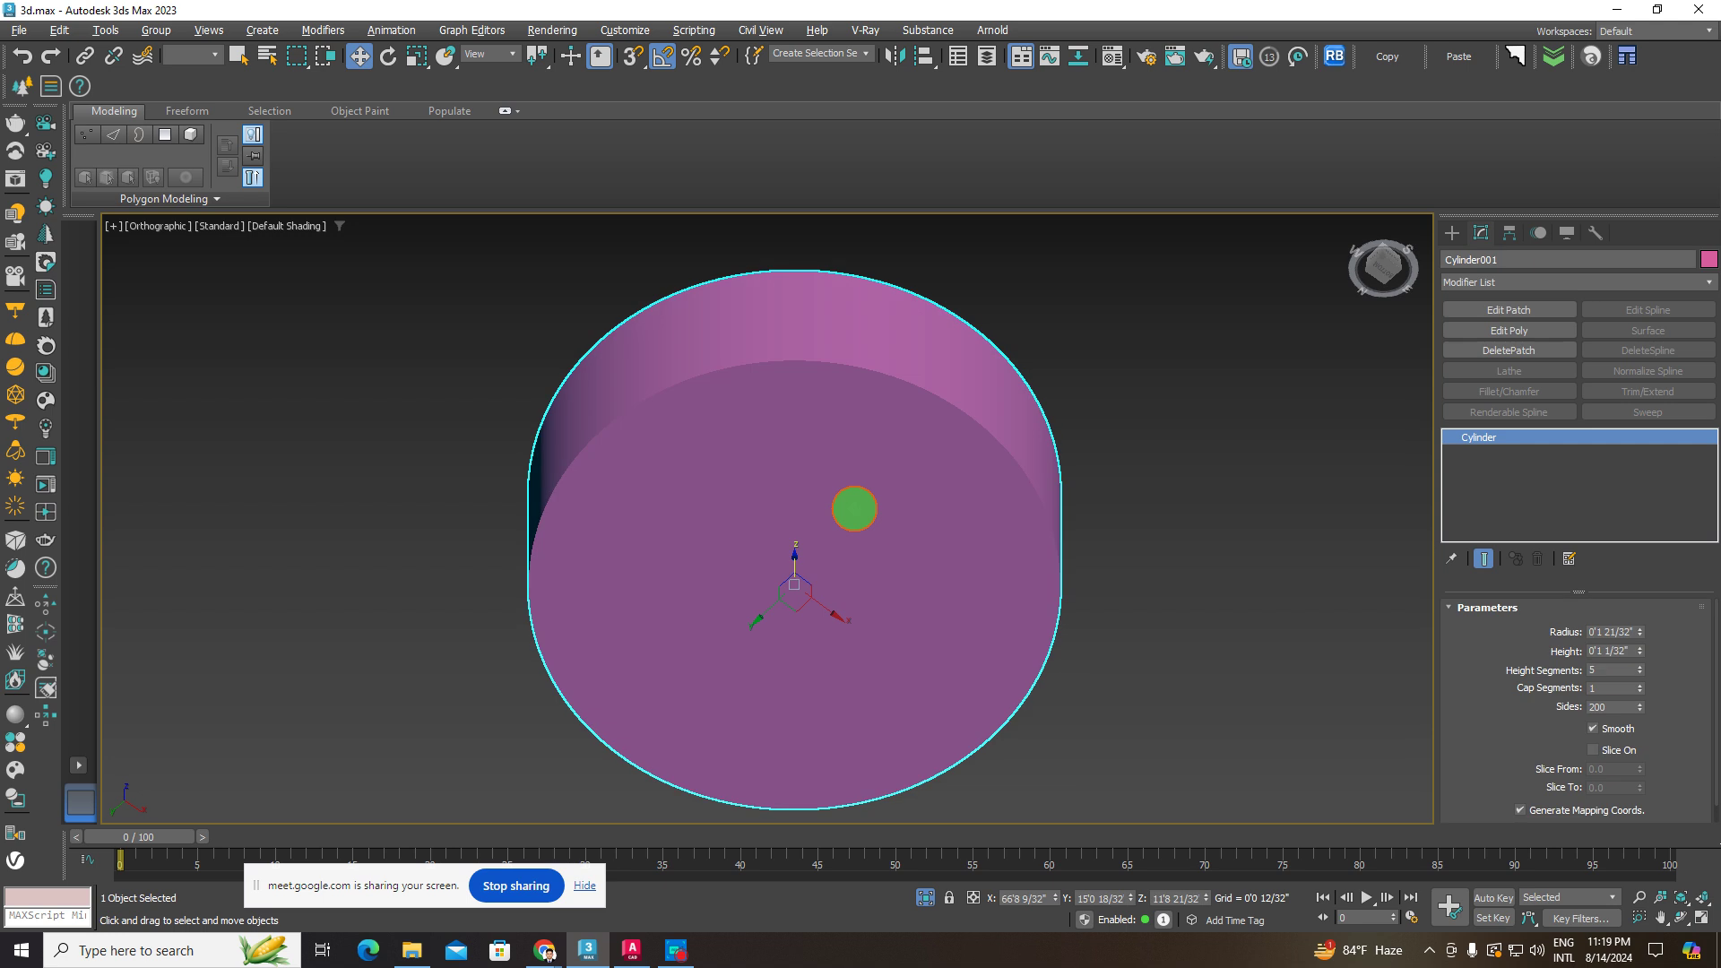
pyautogui.rightClick(852, 503)
pyautogui.moveTo(914, 728)
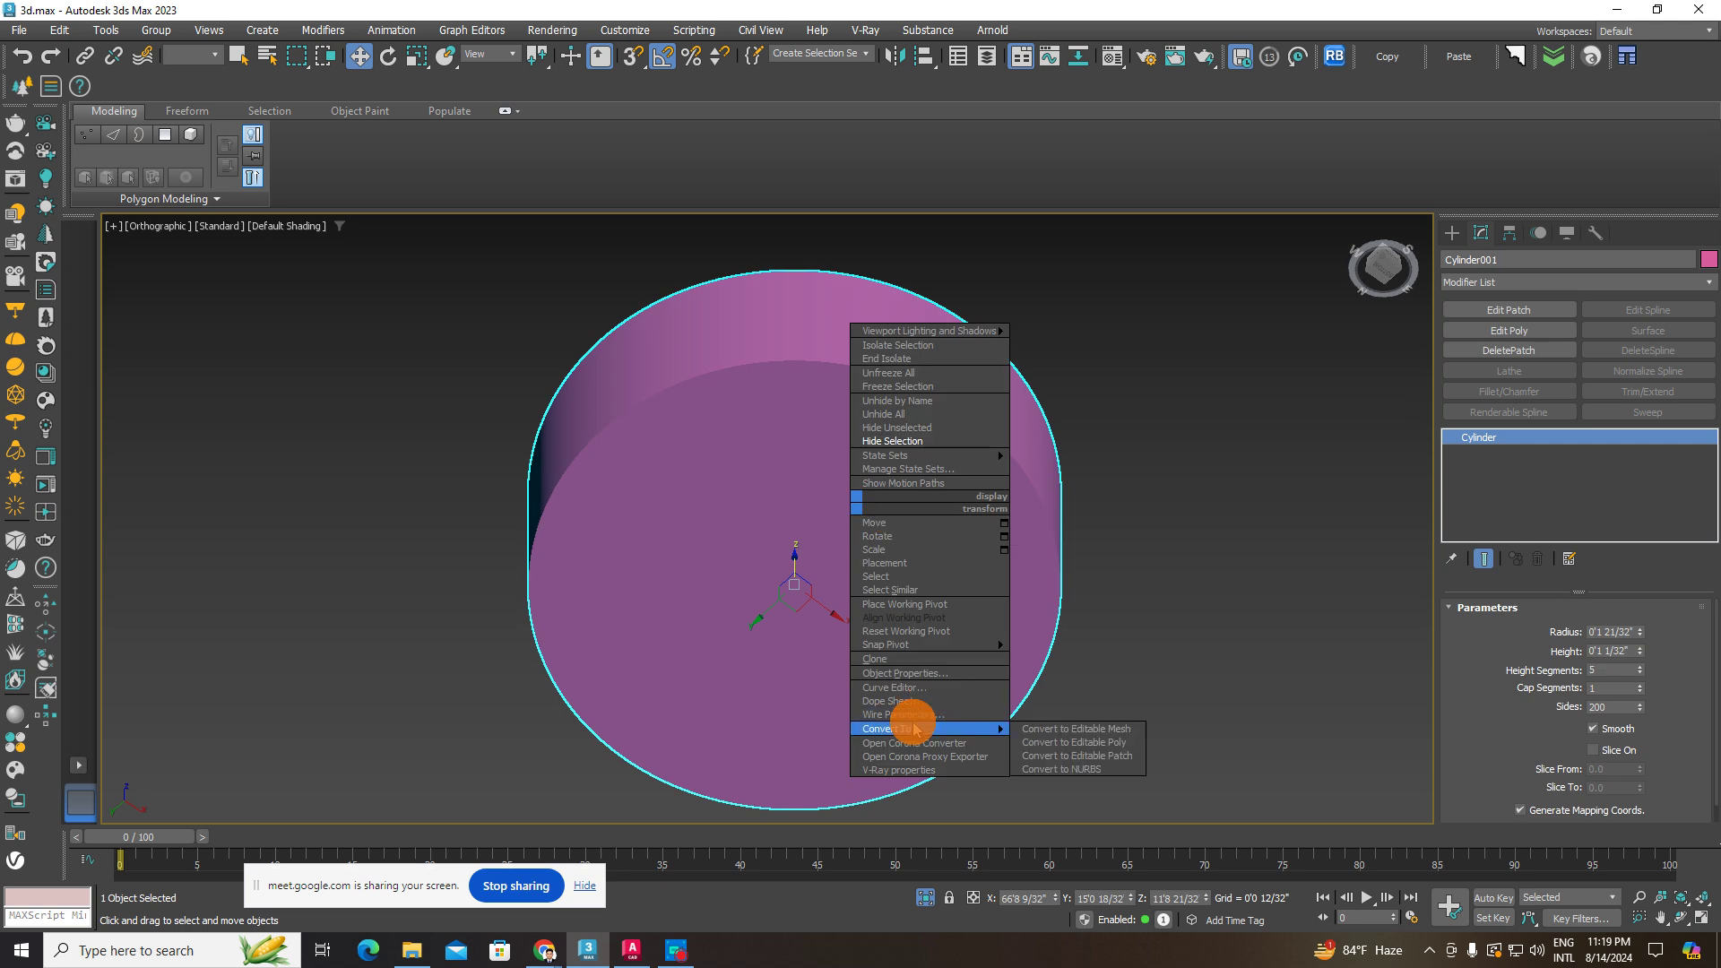
pyautogui.click(1108, 743)
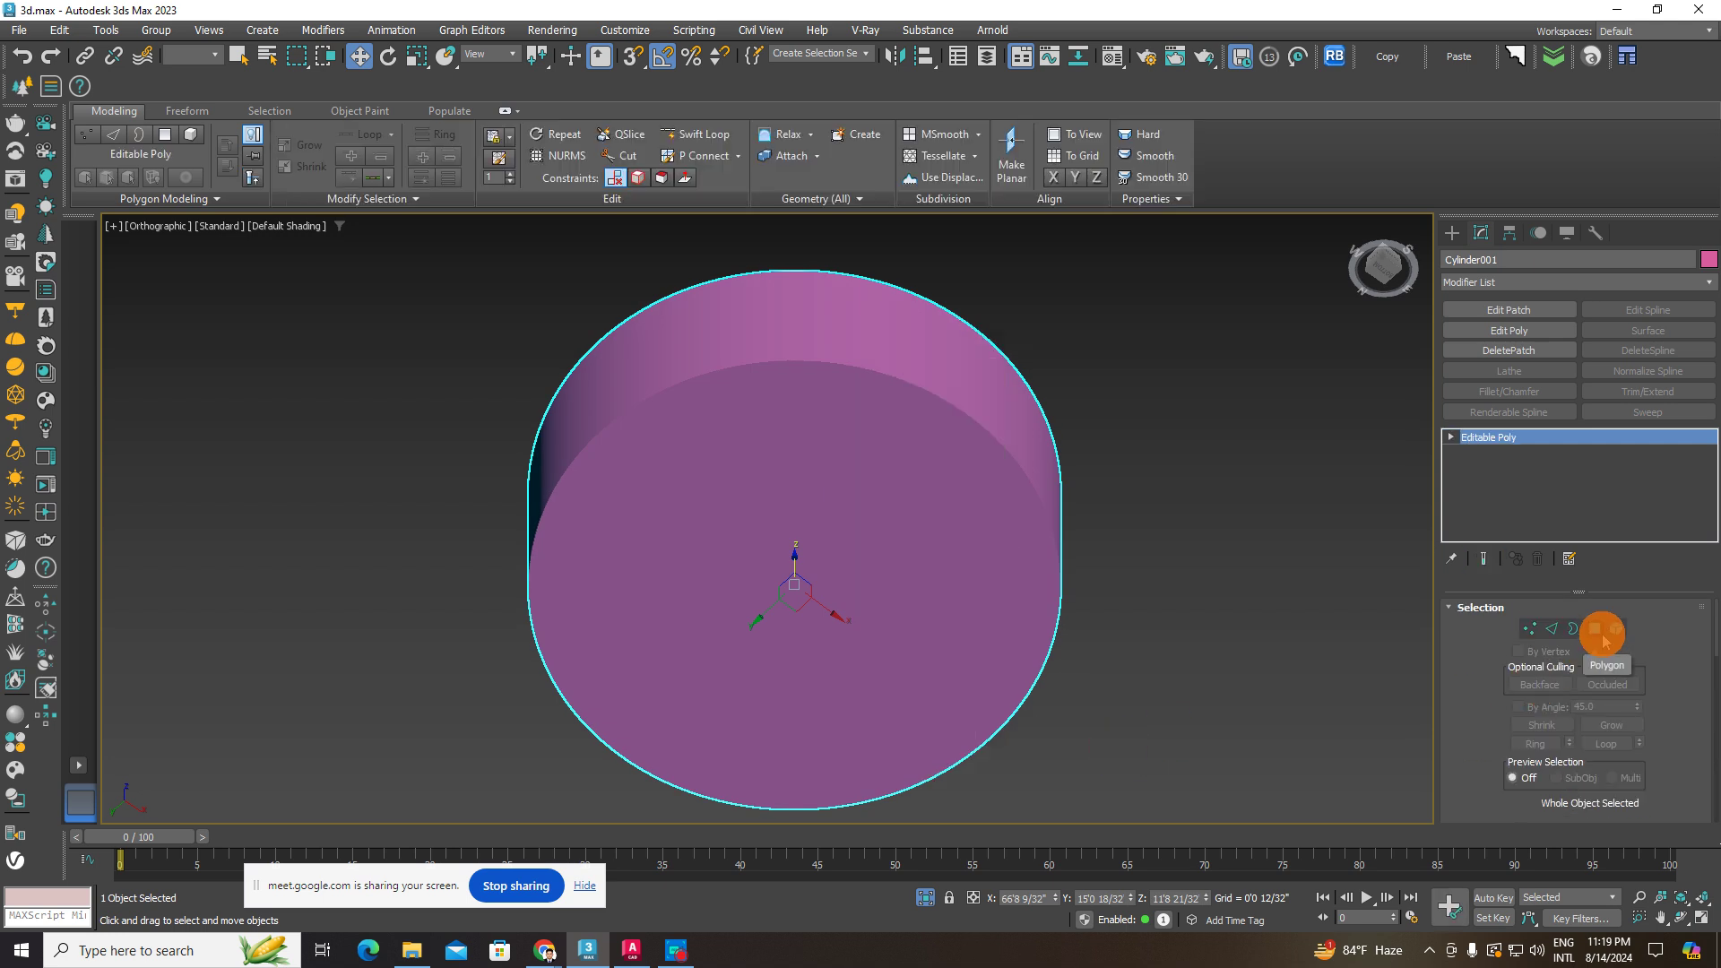
# - Inset the polygon on the cylinder's bottom cap by 0'0 4/32"
pyautogui.click(1601, 632)
pyautogui.click(859, 532)
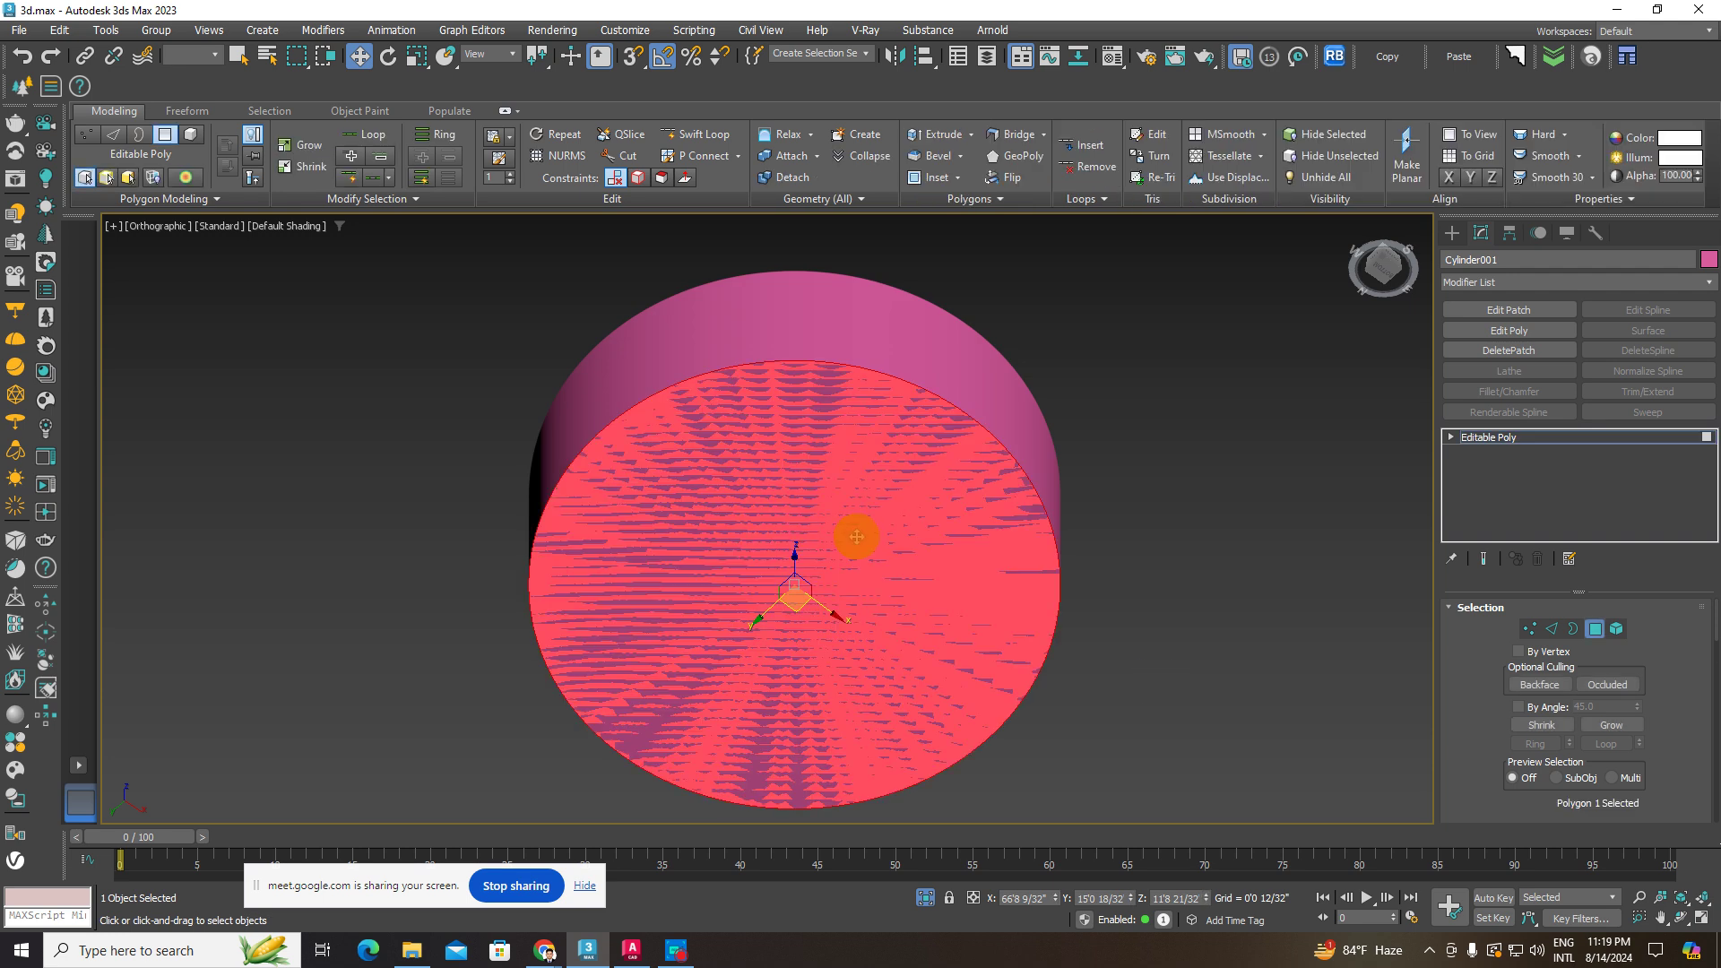
pyautogui.moveTo(832, 536)
pyautogui.keyDown('alt'); pyautogui.mouseDown(button='middle')
pyautogui.moveTo(826, 549)
pyautogui.moveTo(841, 492)
pyautogui.moveTo(813, 511)
pyautogui.mouseUp(button='middle'); pyautogui.keyUp('alt')
pyautogui.scroll(-4, 1601, 740)
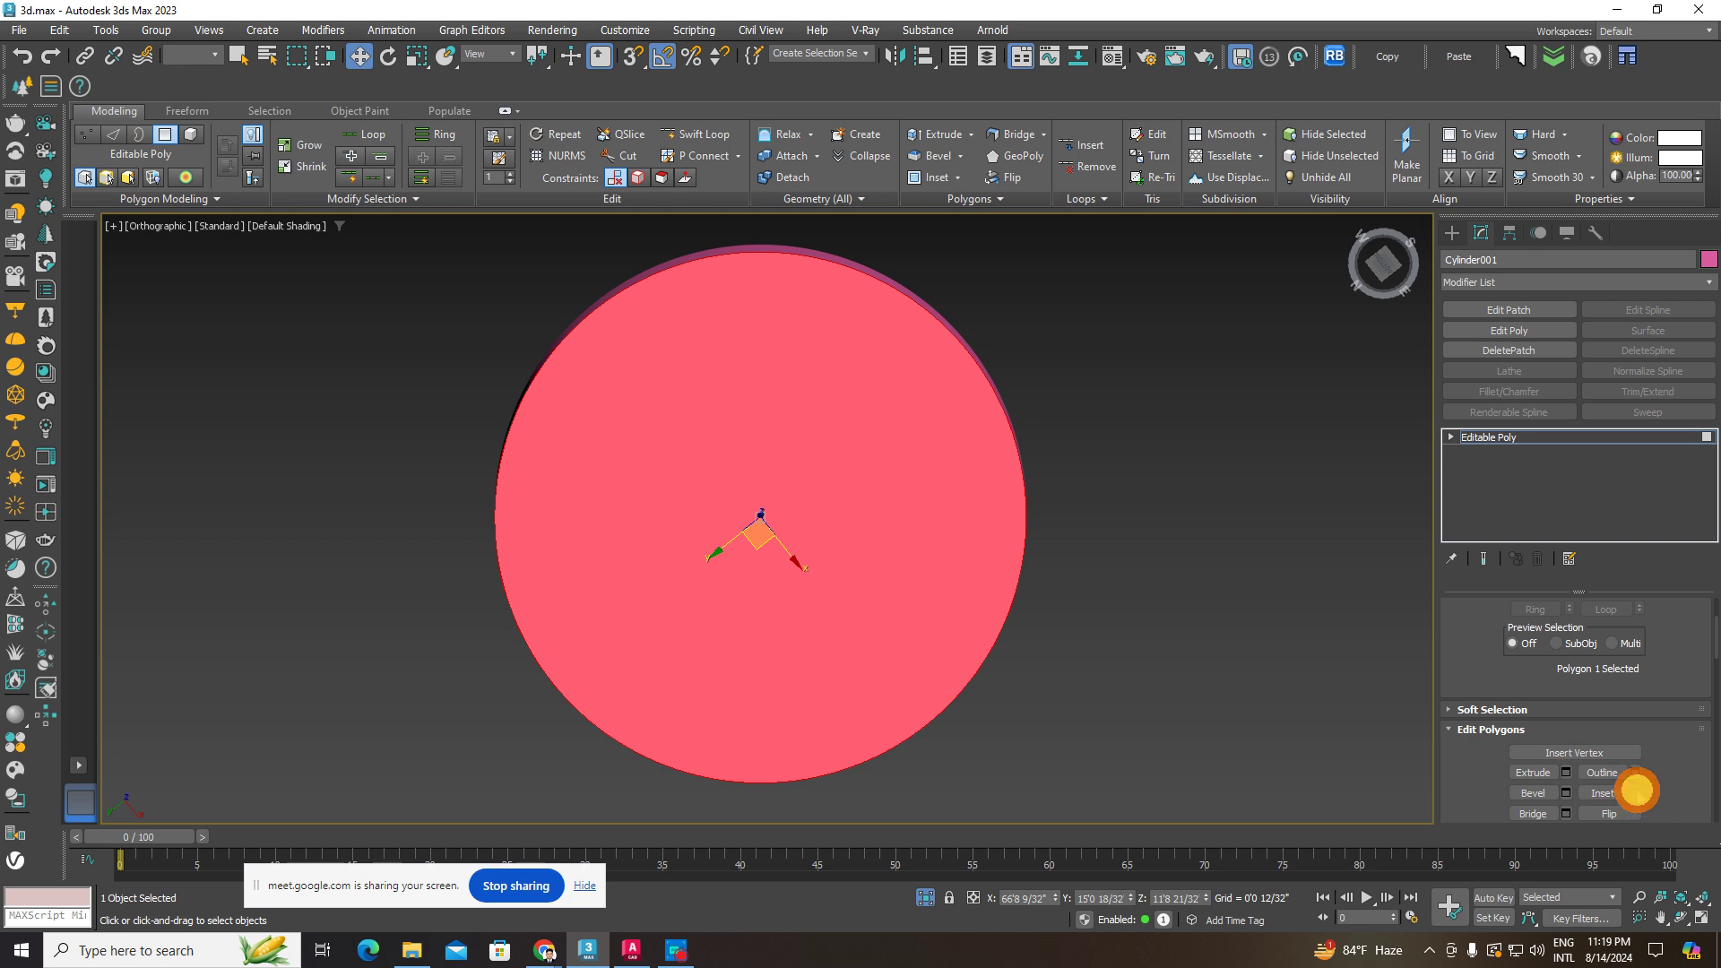
pyautogui.click(1636, 792)
pyautogui.keyDown('alt'); pyautogui.moveTo(863, 490); pyautogui.dragTo(903, 458, button='middle'); pyautogui.keyUp('alt')
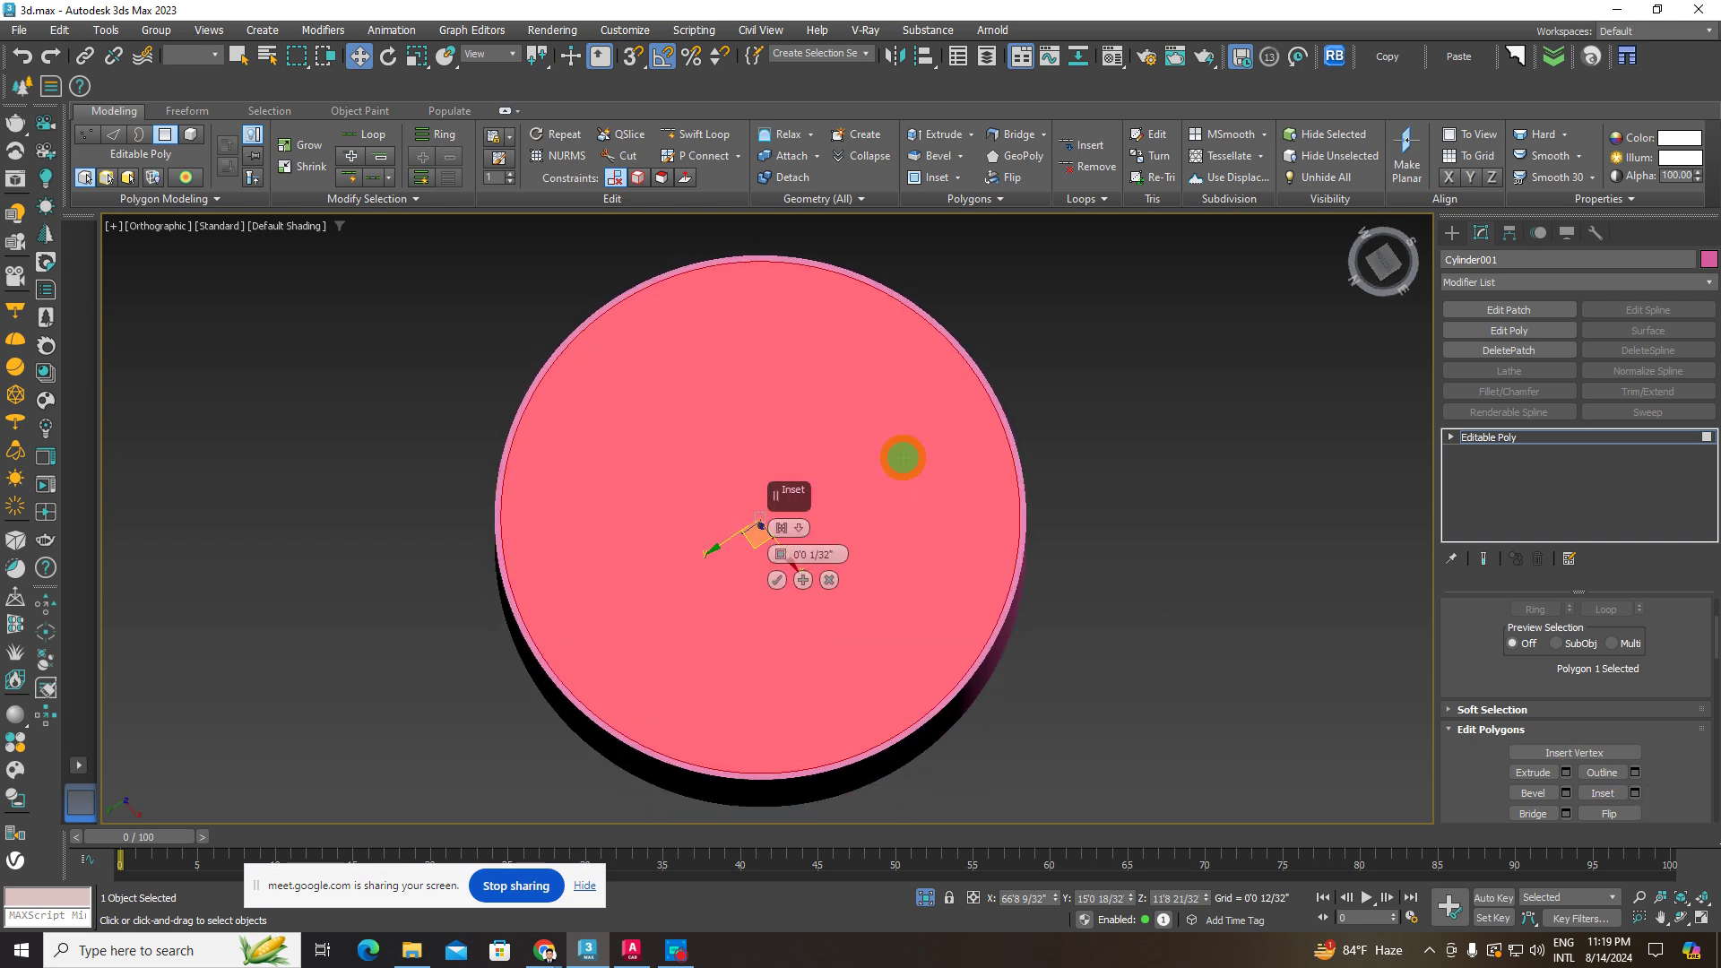
pyautogui.scroll(5, 955, 395)
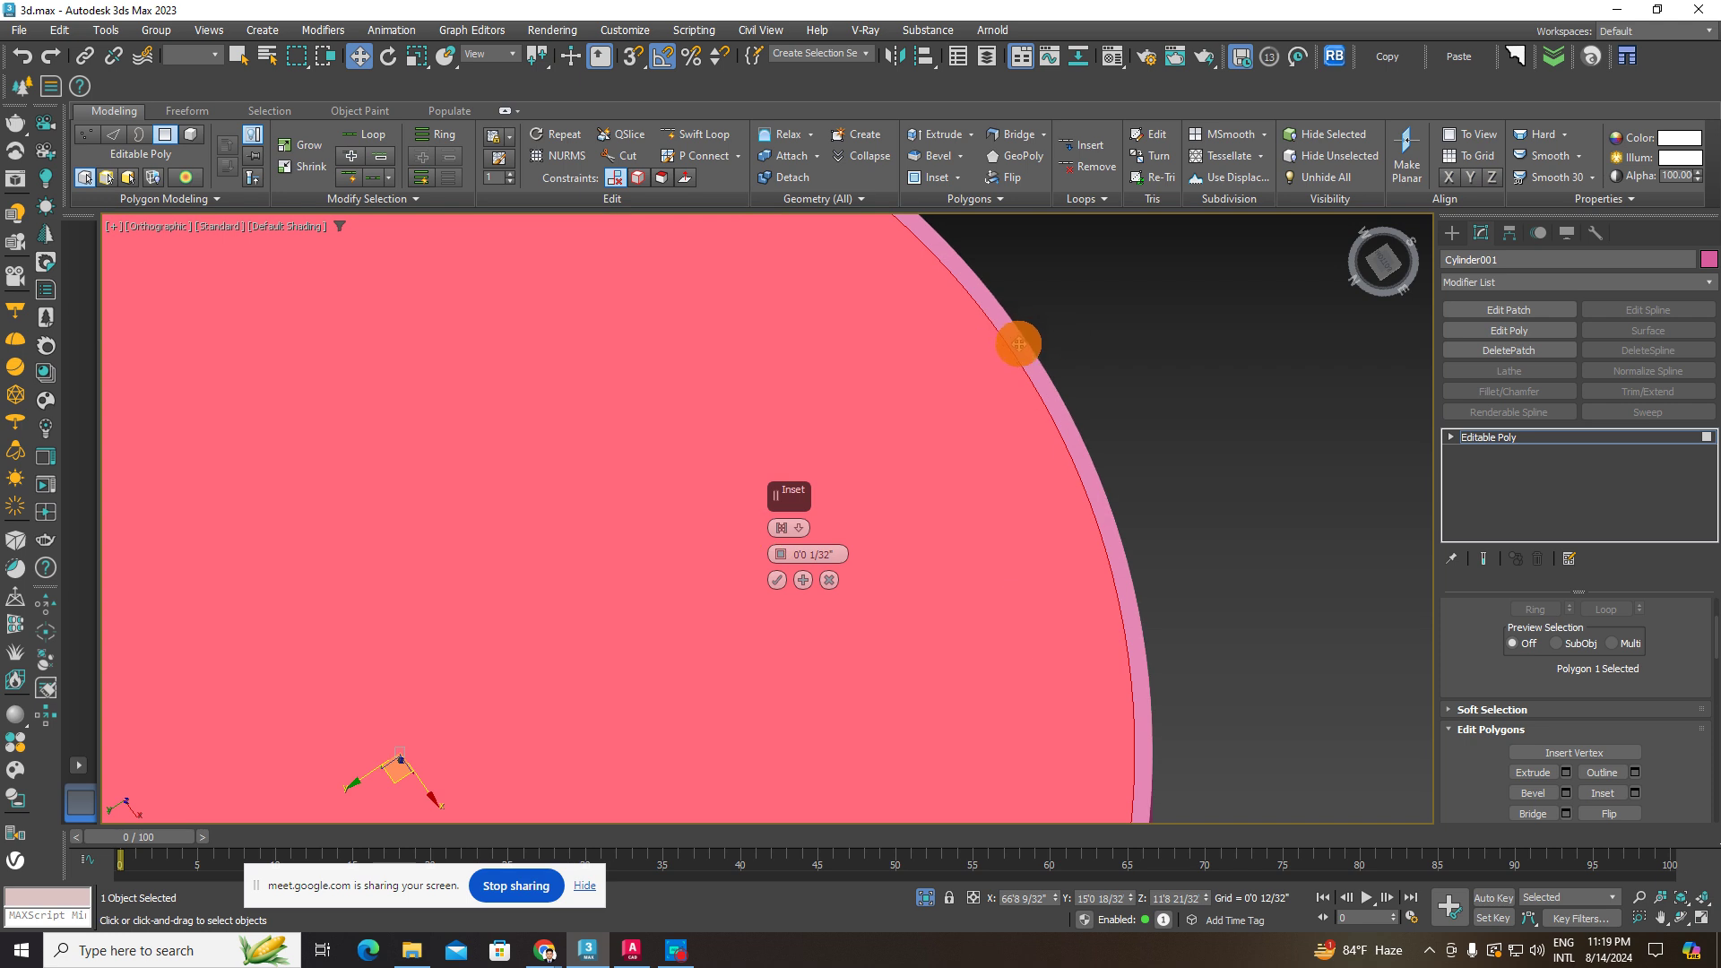
pyautogui.scroll(-5, 1117, 616)
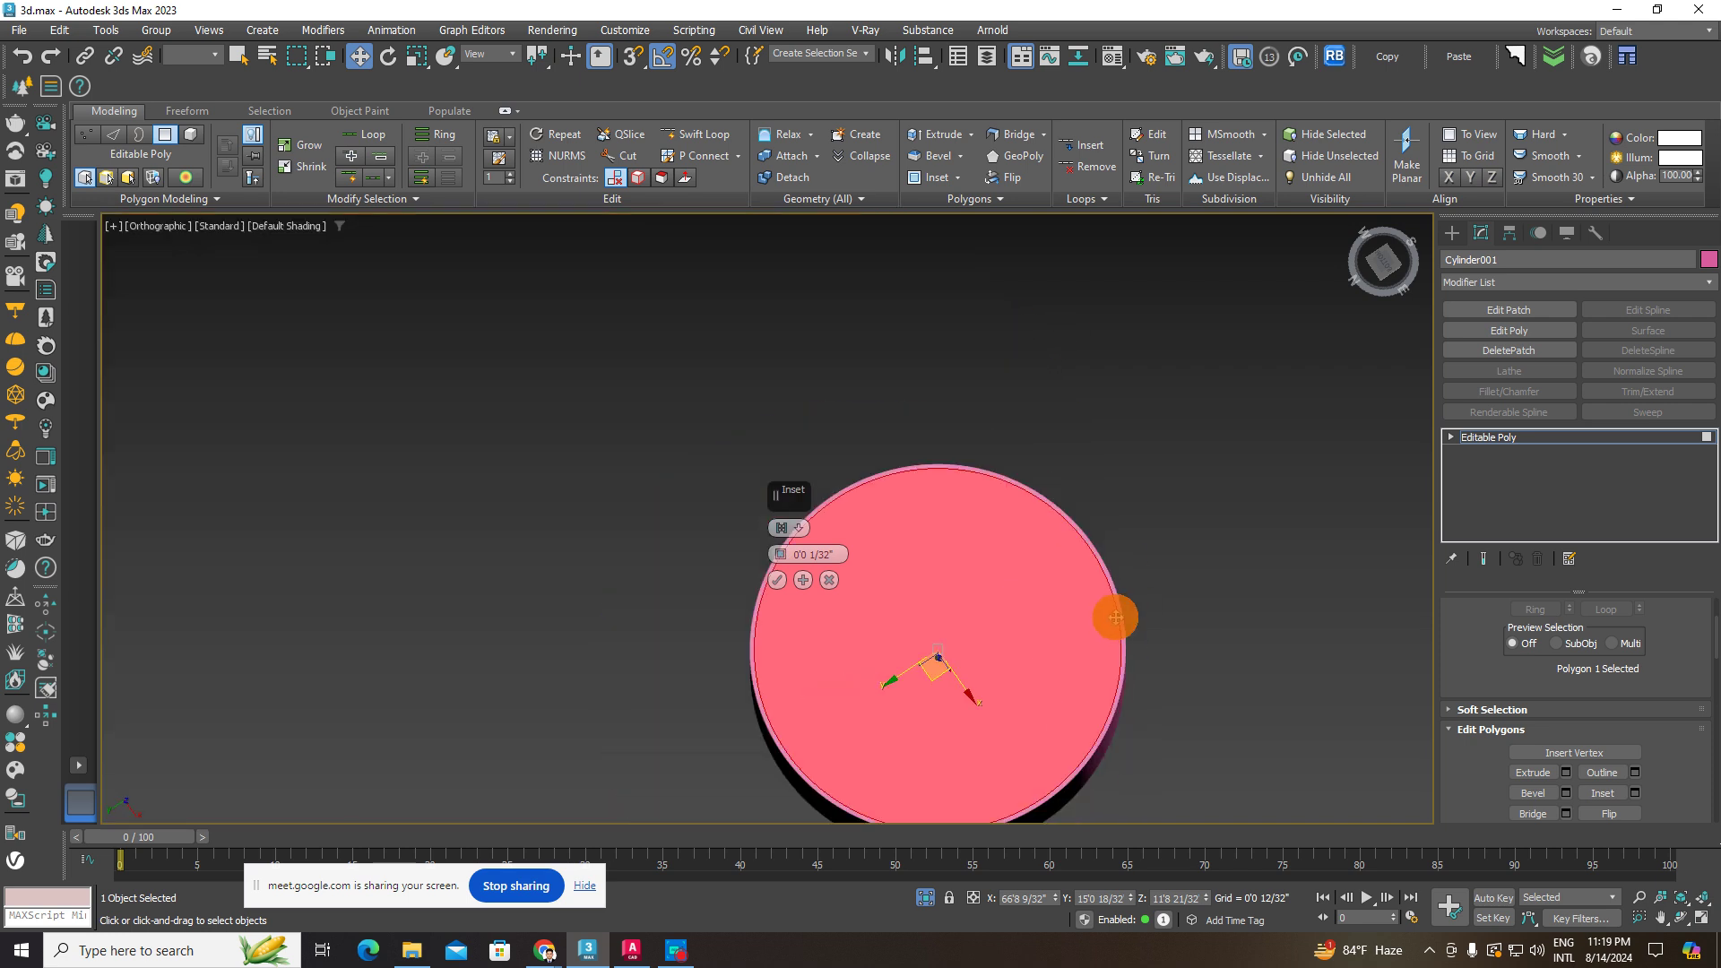
pyautogui.scroll(5, 1020, 570)
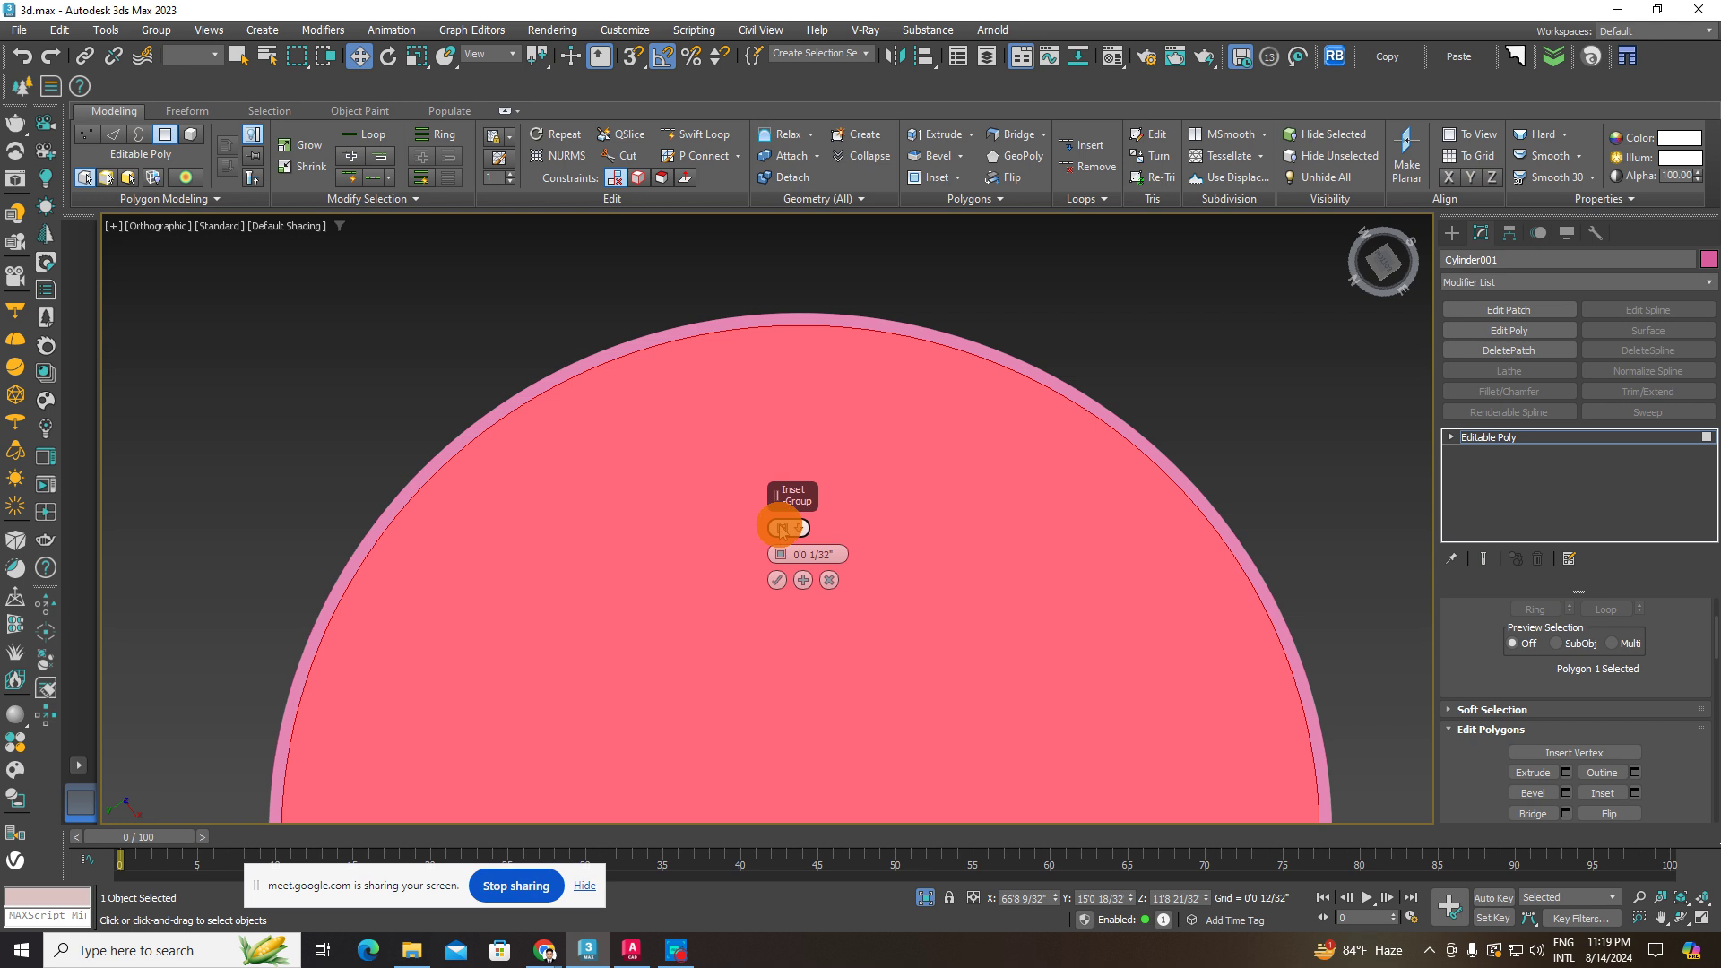
pyautogui.moveTo(782, 556); pyautogui.dragTo(806, 511)
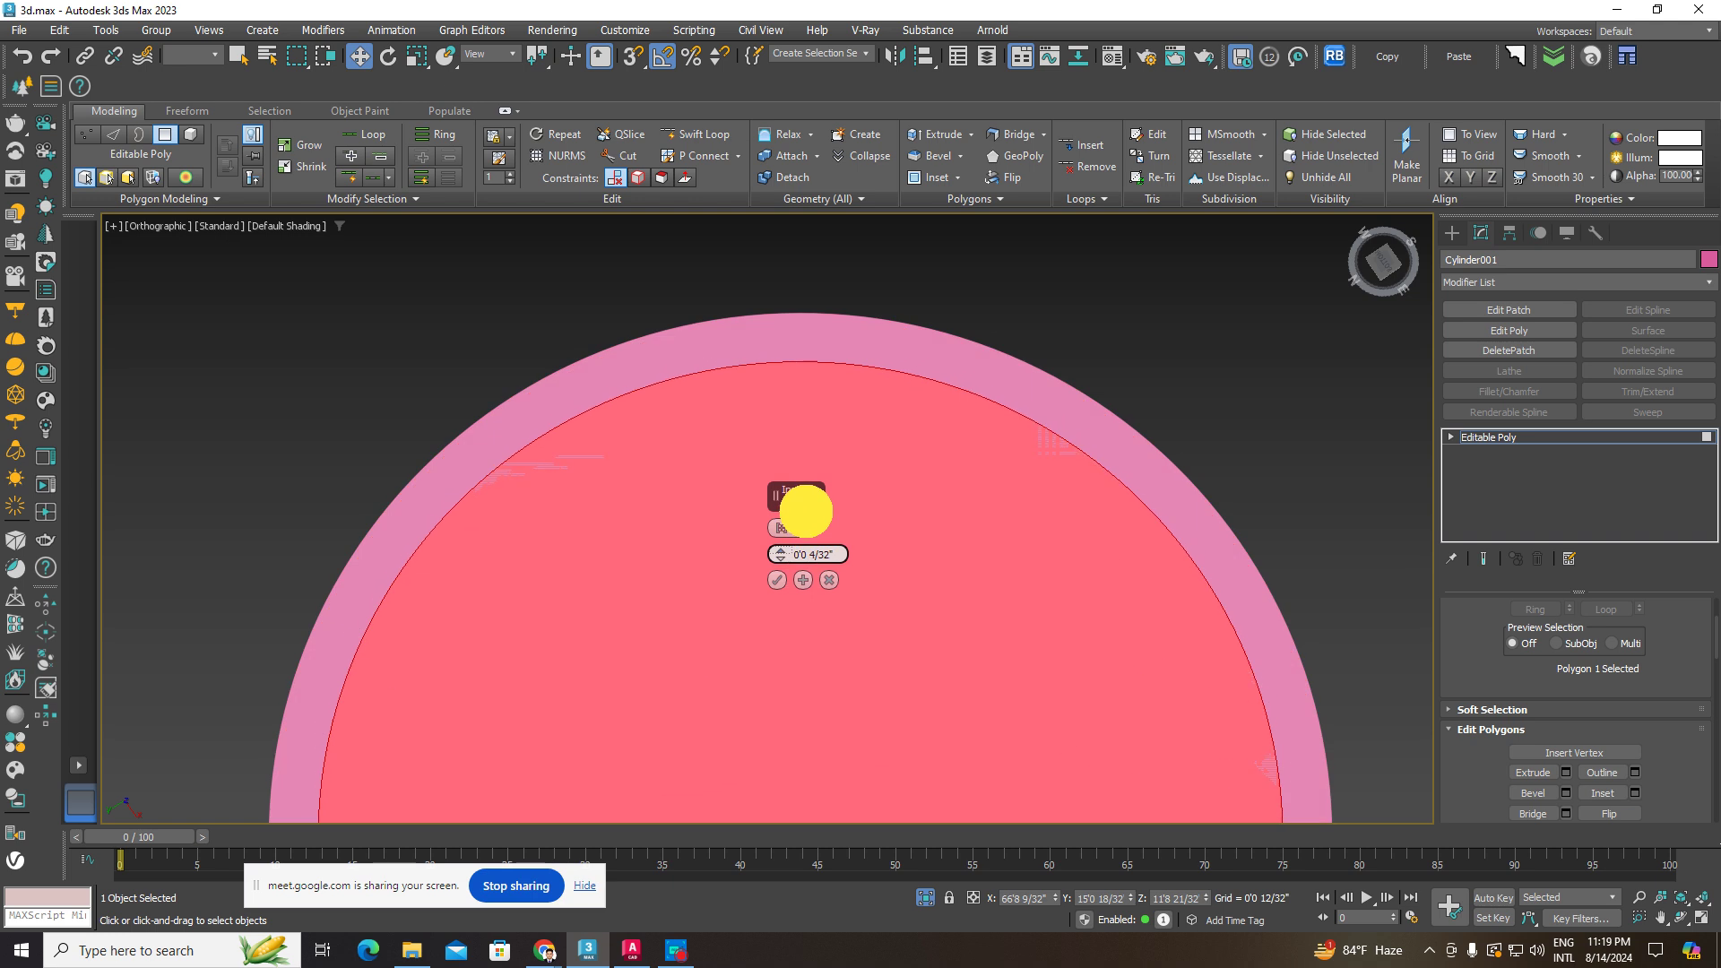
pyautogui.click(774, 584)
pyautogui.scroll(-6, 780, 574)
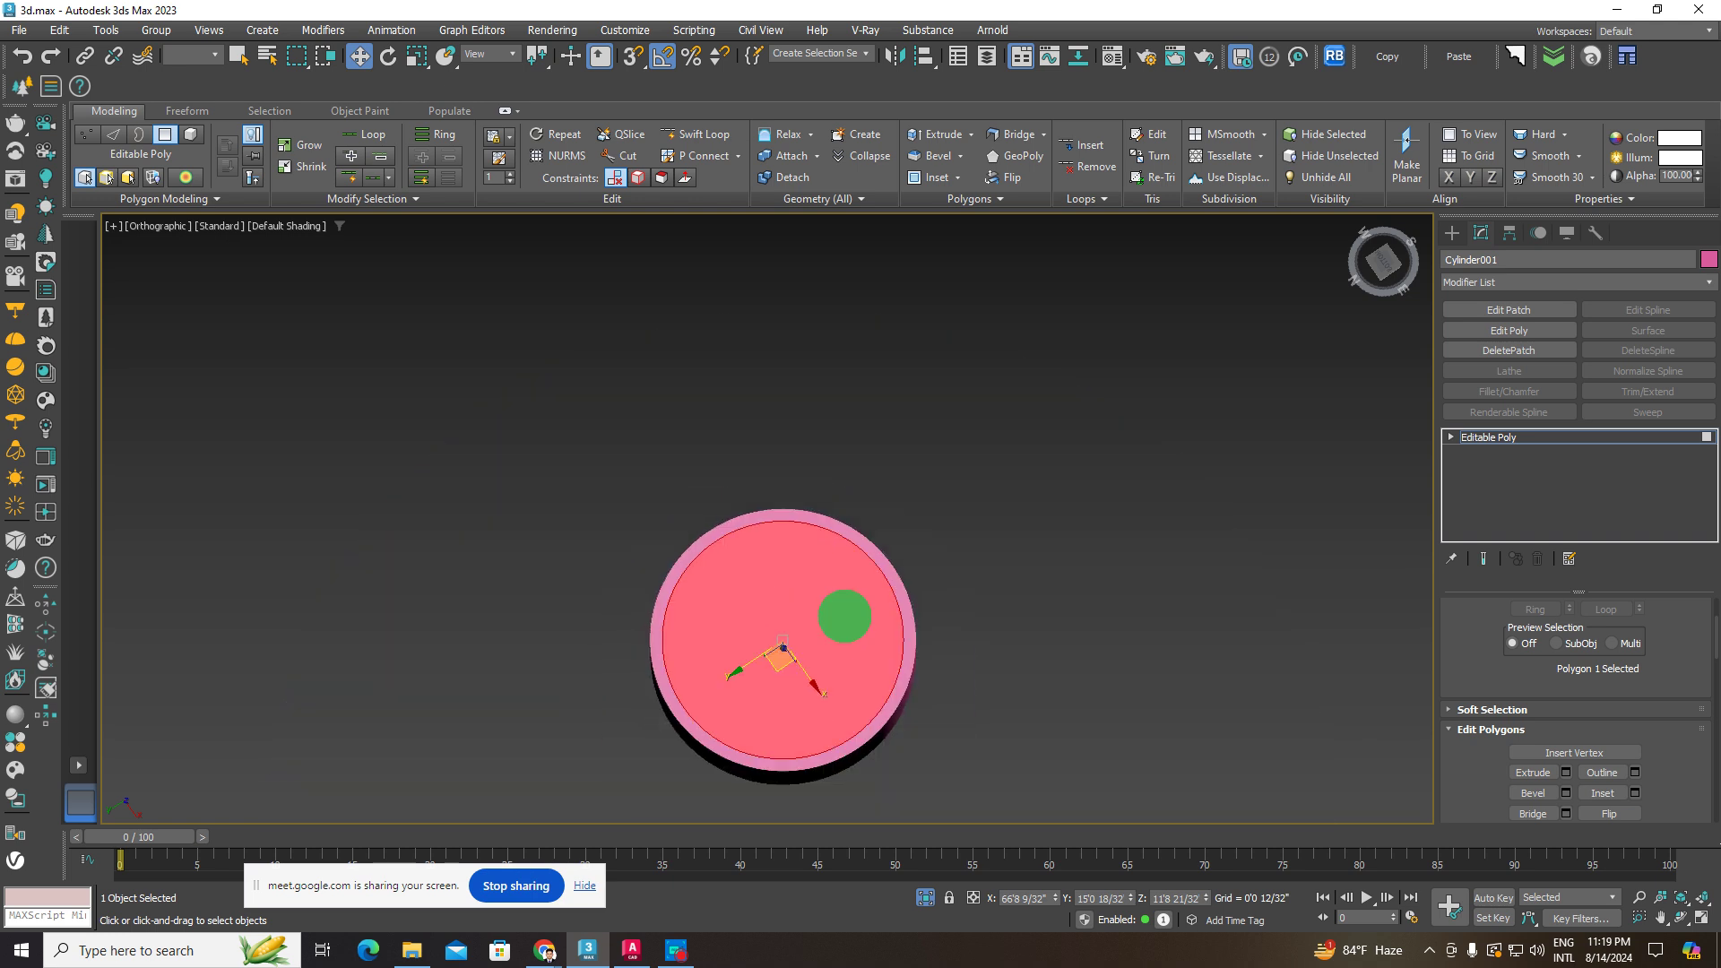
# - Move the inset bottom polygon slightly up into the cylinder, to a Z of about 11'8 22/32", forming a recess inside the rim
pyautogui.keyDown('alt'); pyautogui.moveTo(837, 615); pyautogui.dragTo(796, 607, button='middle'); pyautogui.keyUp('alt')
pyautogui.scroll(3, 778, 529)
pyautogui.scroll(2, 768, 531)
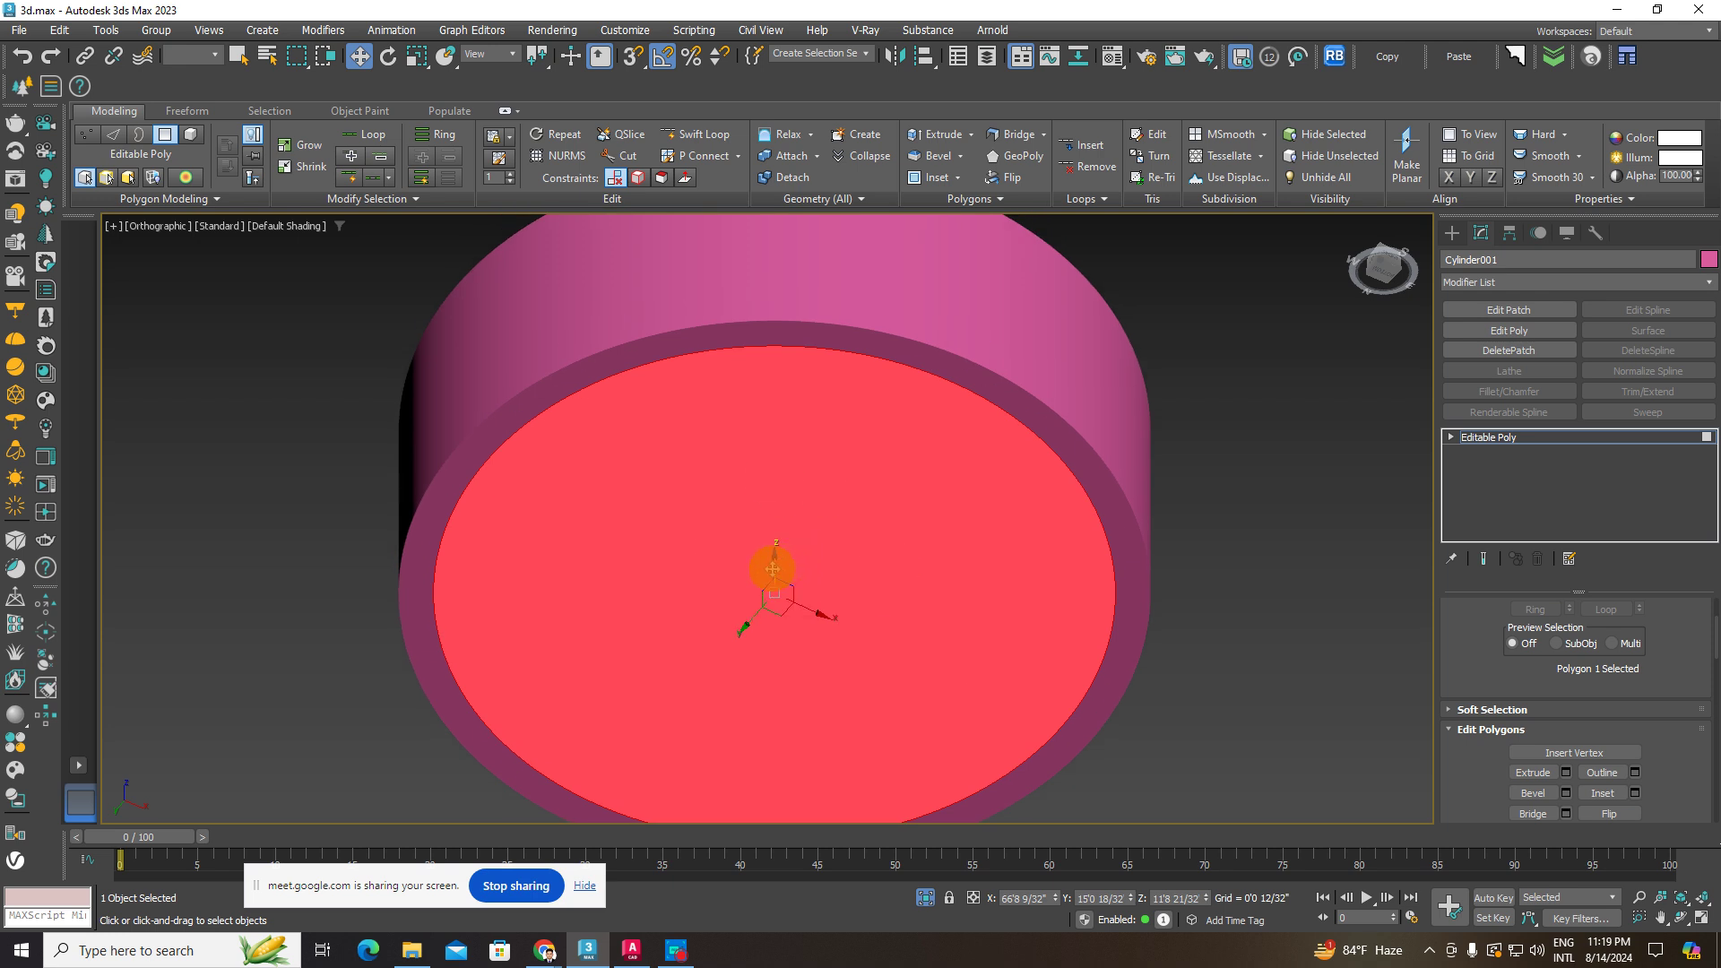
pyautogui.moveTo(773, 569); pyautogui.dragTo(778, 562)
pyautogui.keyDown('alt'); pyautogui.moveTo(864, 600); pyautogui.dragTo(928, 602, button='middle'); pyautogui.keyUp('alt')
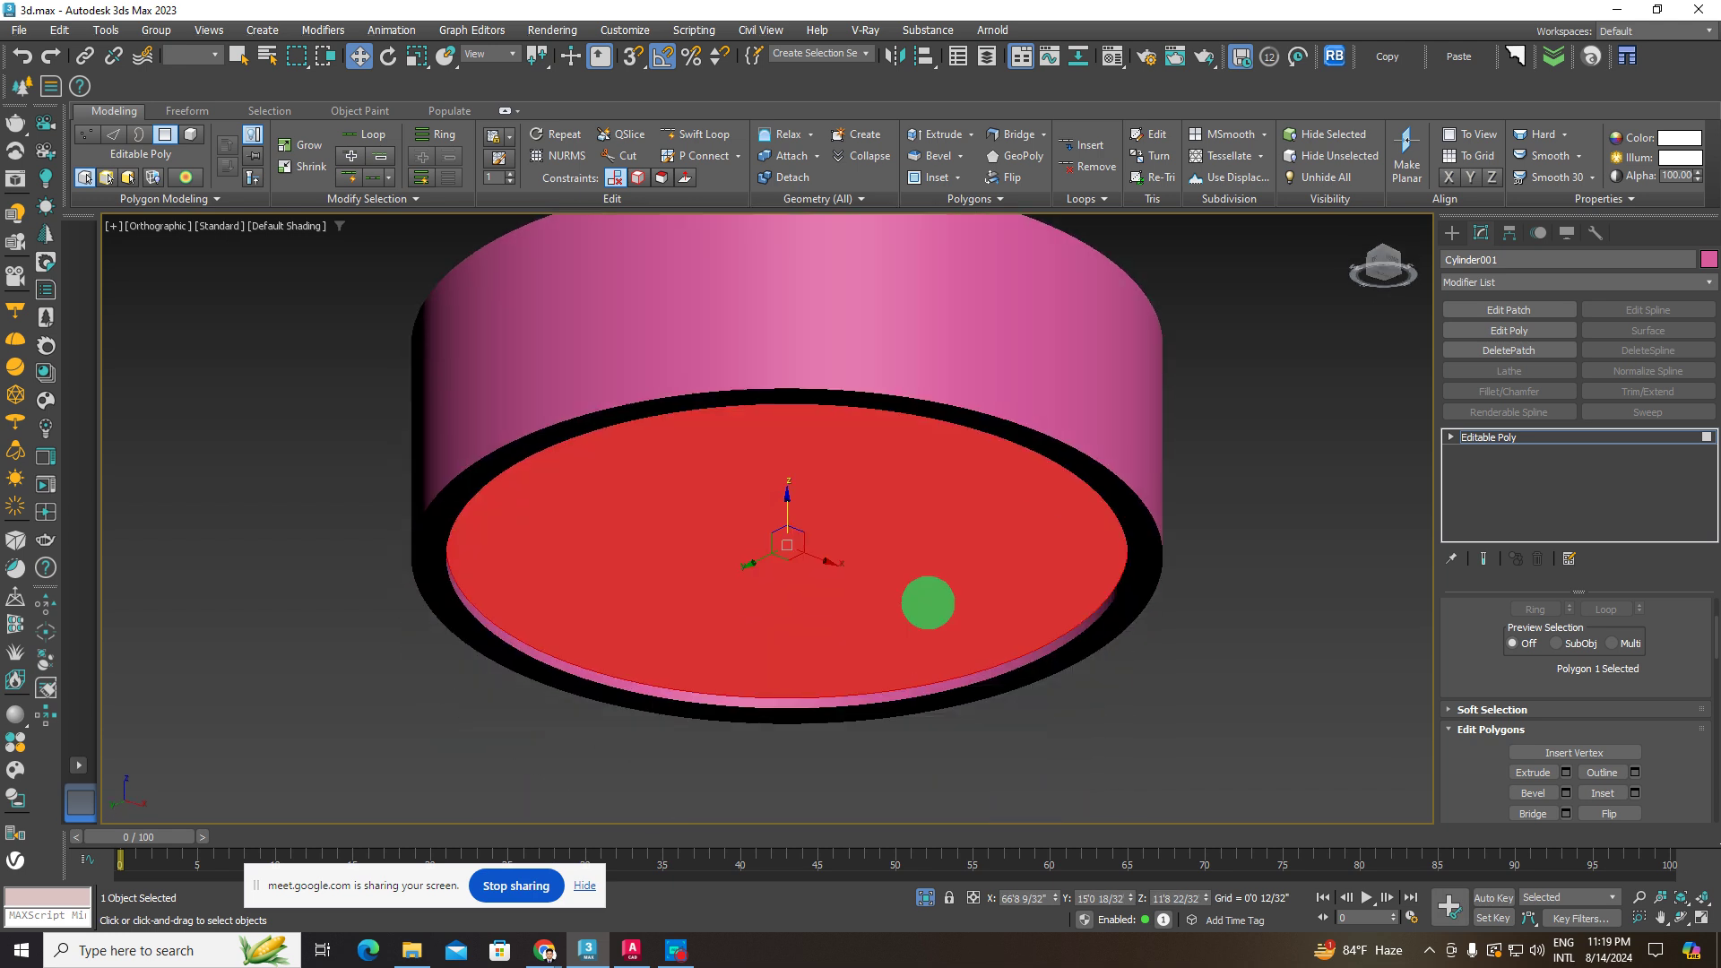
pyautogui.scroll(3, 977, 679)
pyautogui.scroll(-4, 869, 546)
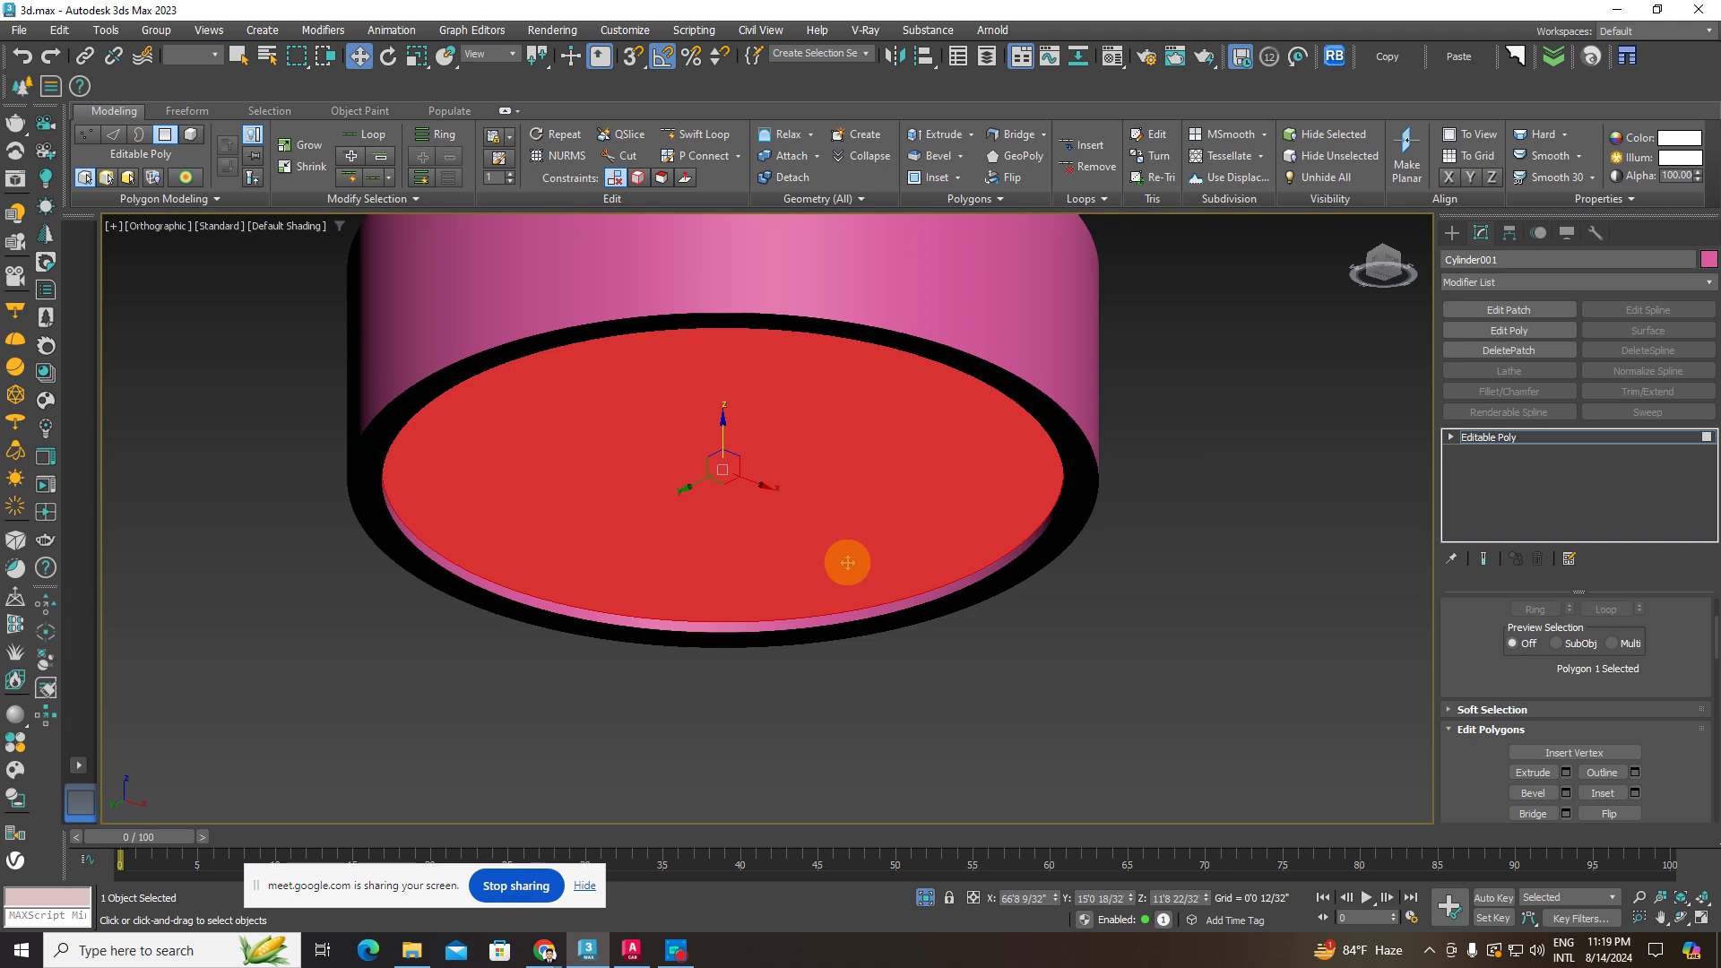
# - Leave polygon editing on the cylinder and keep the whole object selected with its recessed underside in view
pyautogui.scroll(2, 800, 517)
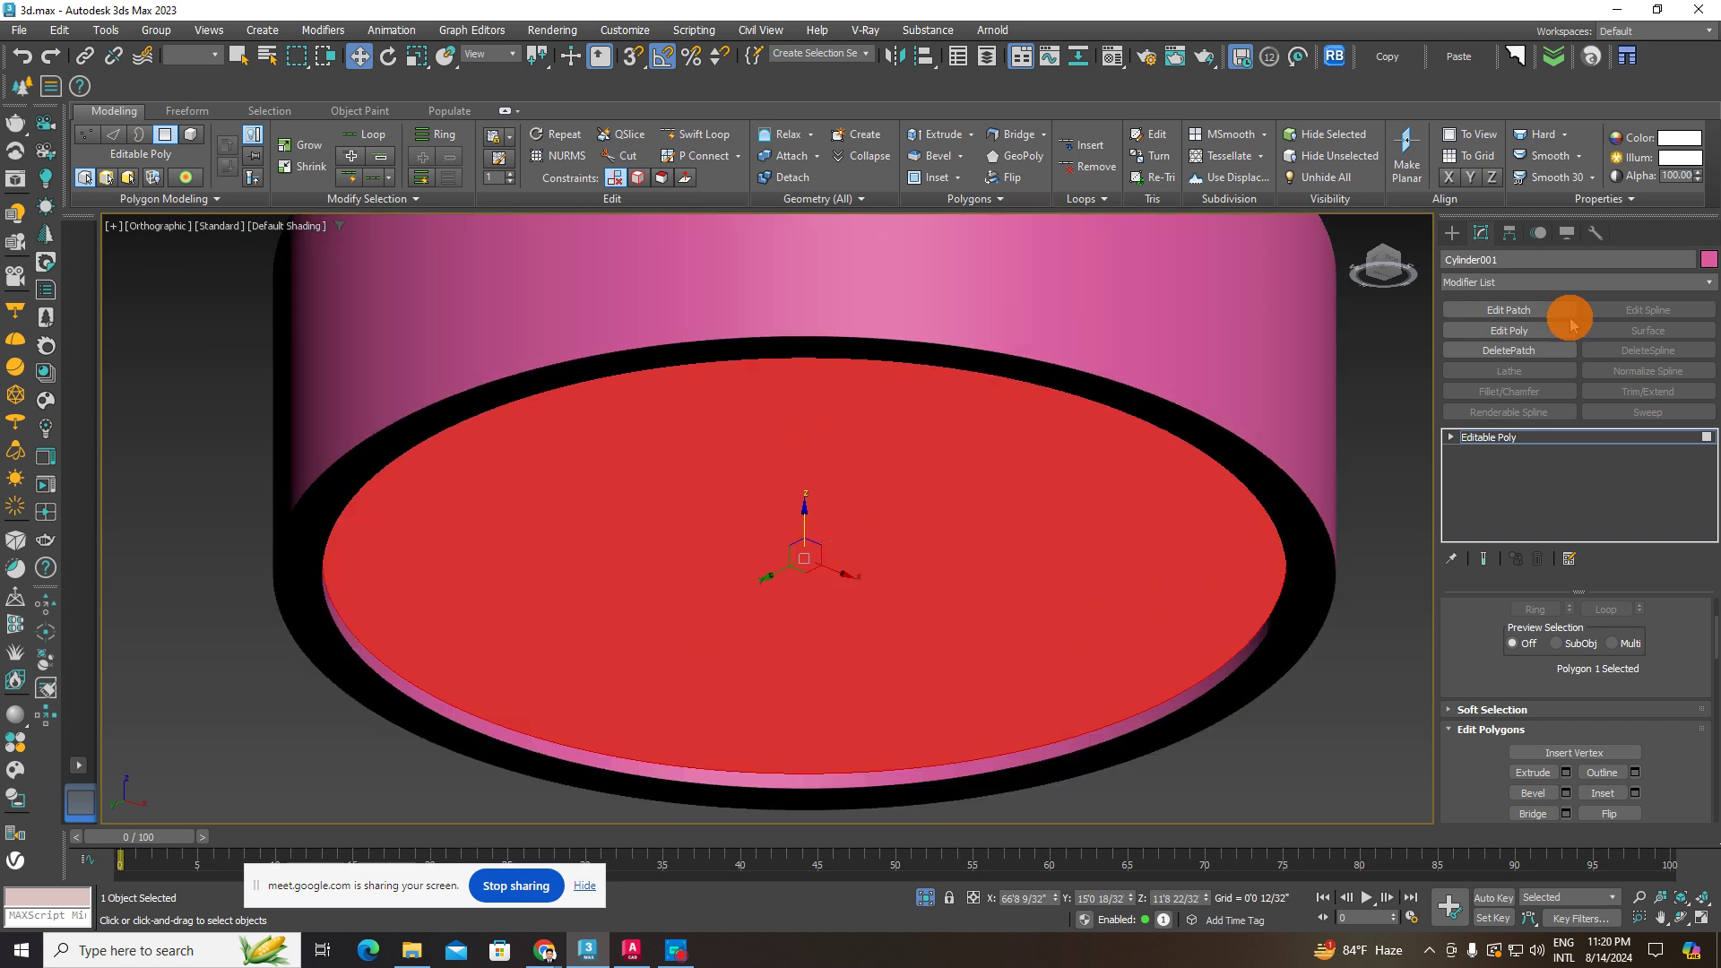
pyautogui.click(1451, 237)
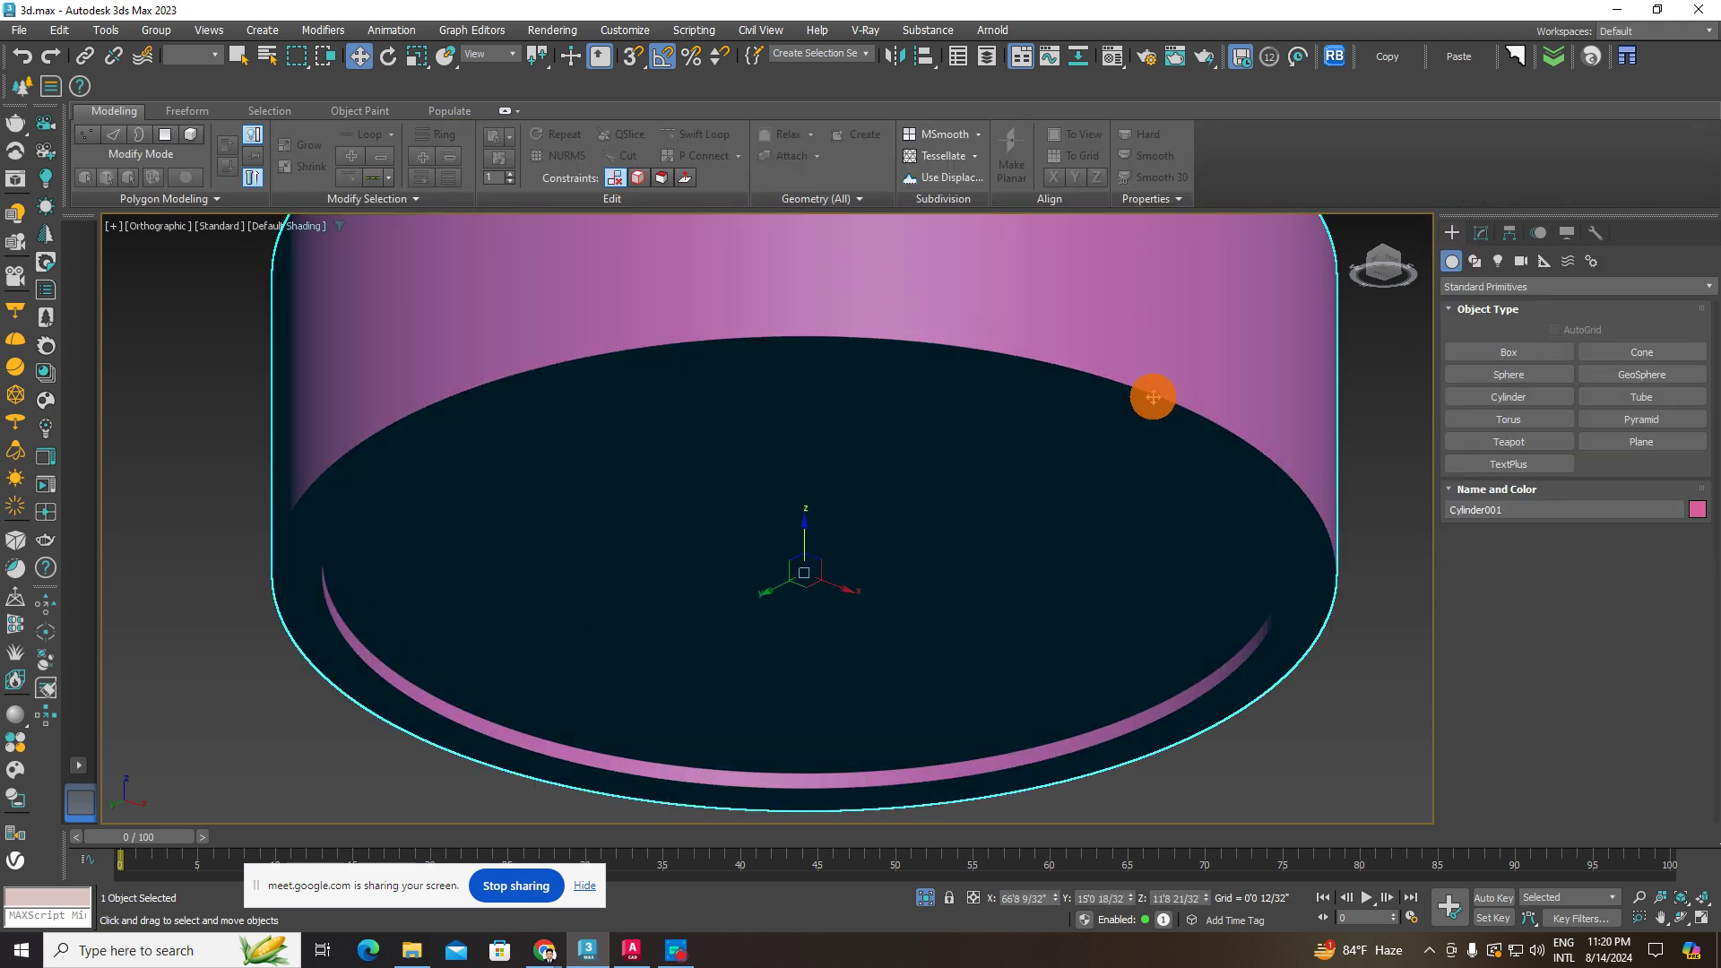
pyautogui.scroll(-5, 1138, 430)
pyautogui.moveTo(1115, 503)
pyautogui.keyDown('alt'); pyautogui.mouseDown(button='middle')
pyautogui.moveTo(1125, 447)
pyautogui.moveTo(1135, 480)
pyautogui.mouseUp(button='middle'); pyautogui.keyUp('alt')
pyautogui.click(1204, 496)
pyautogui.click(1038, 438)
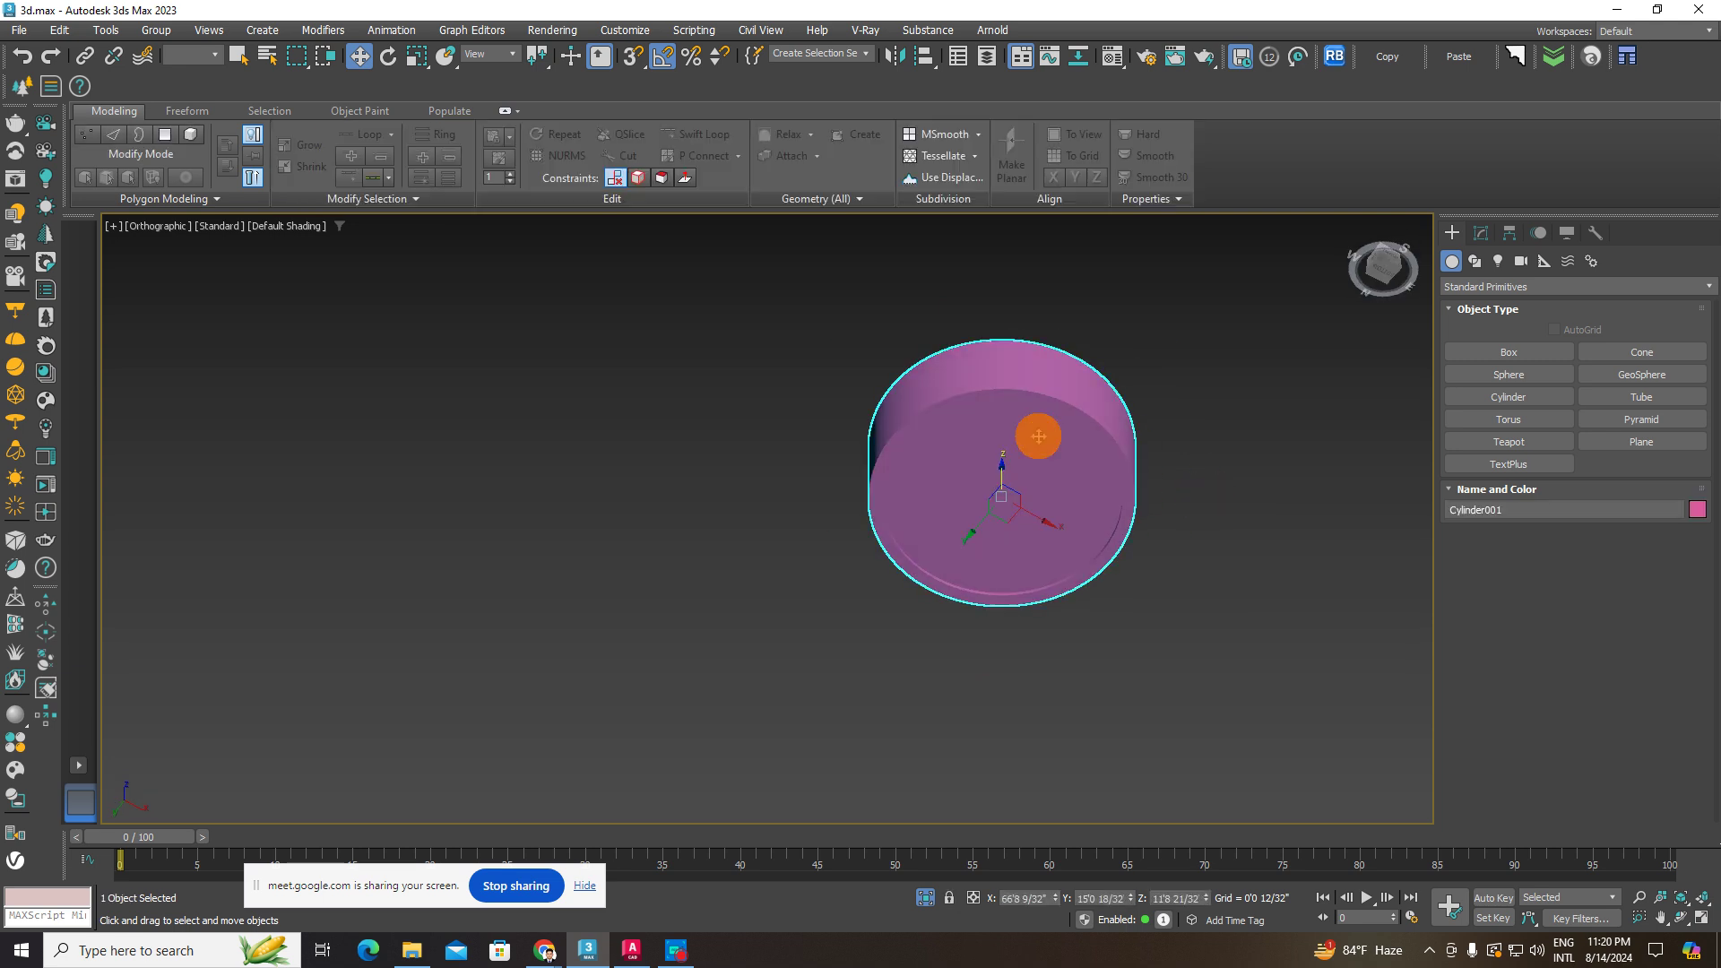
pyautogui.keyDown('alt'); pyautogui.moveTo(1037, 439); pyautogui.dragTo(1037, 461, button='middle'); pyautogui.keyUp('alt')
pyautogui.scroll(4, 1037, 459)
pyautogui.press('m')
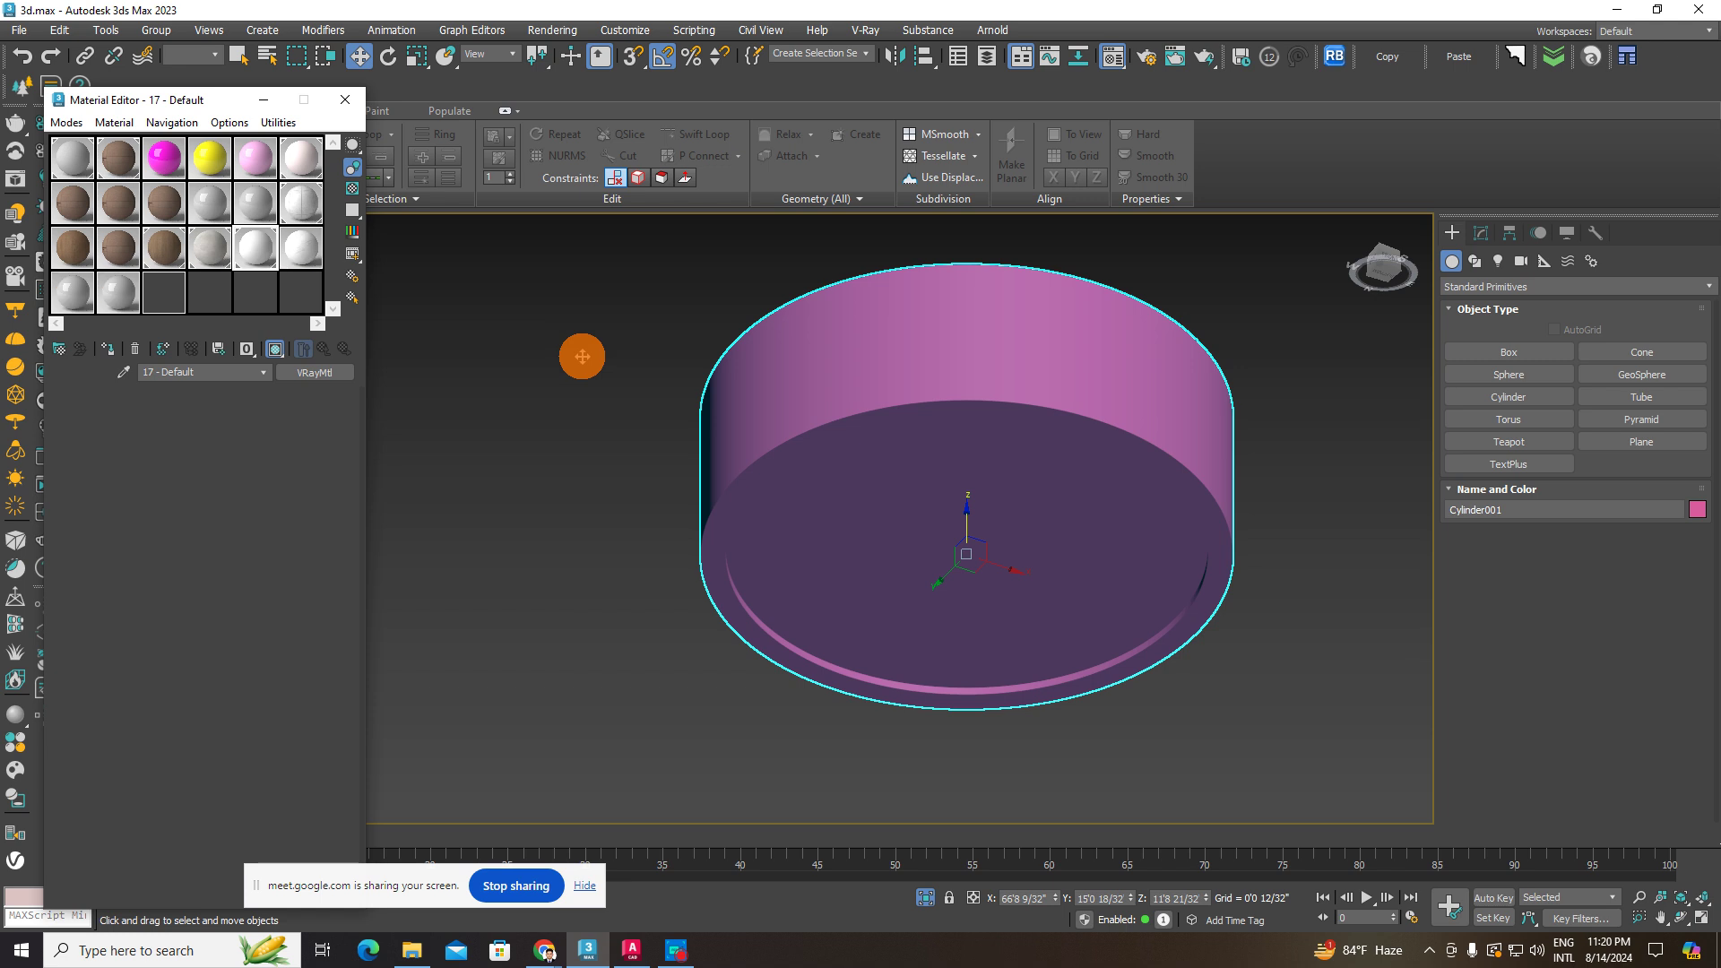
pyautogui.click(581, 355)
pyautogui.click(814, 404)
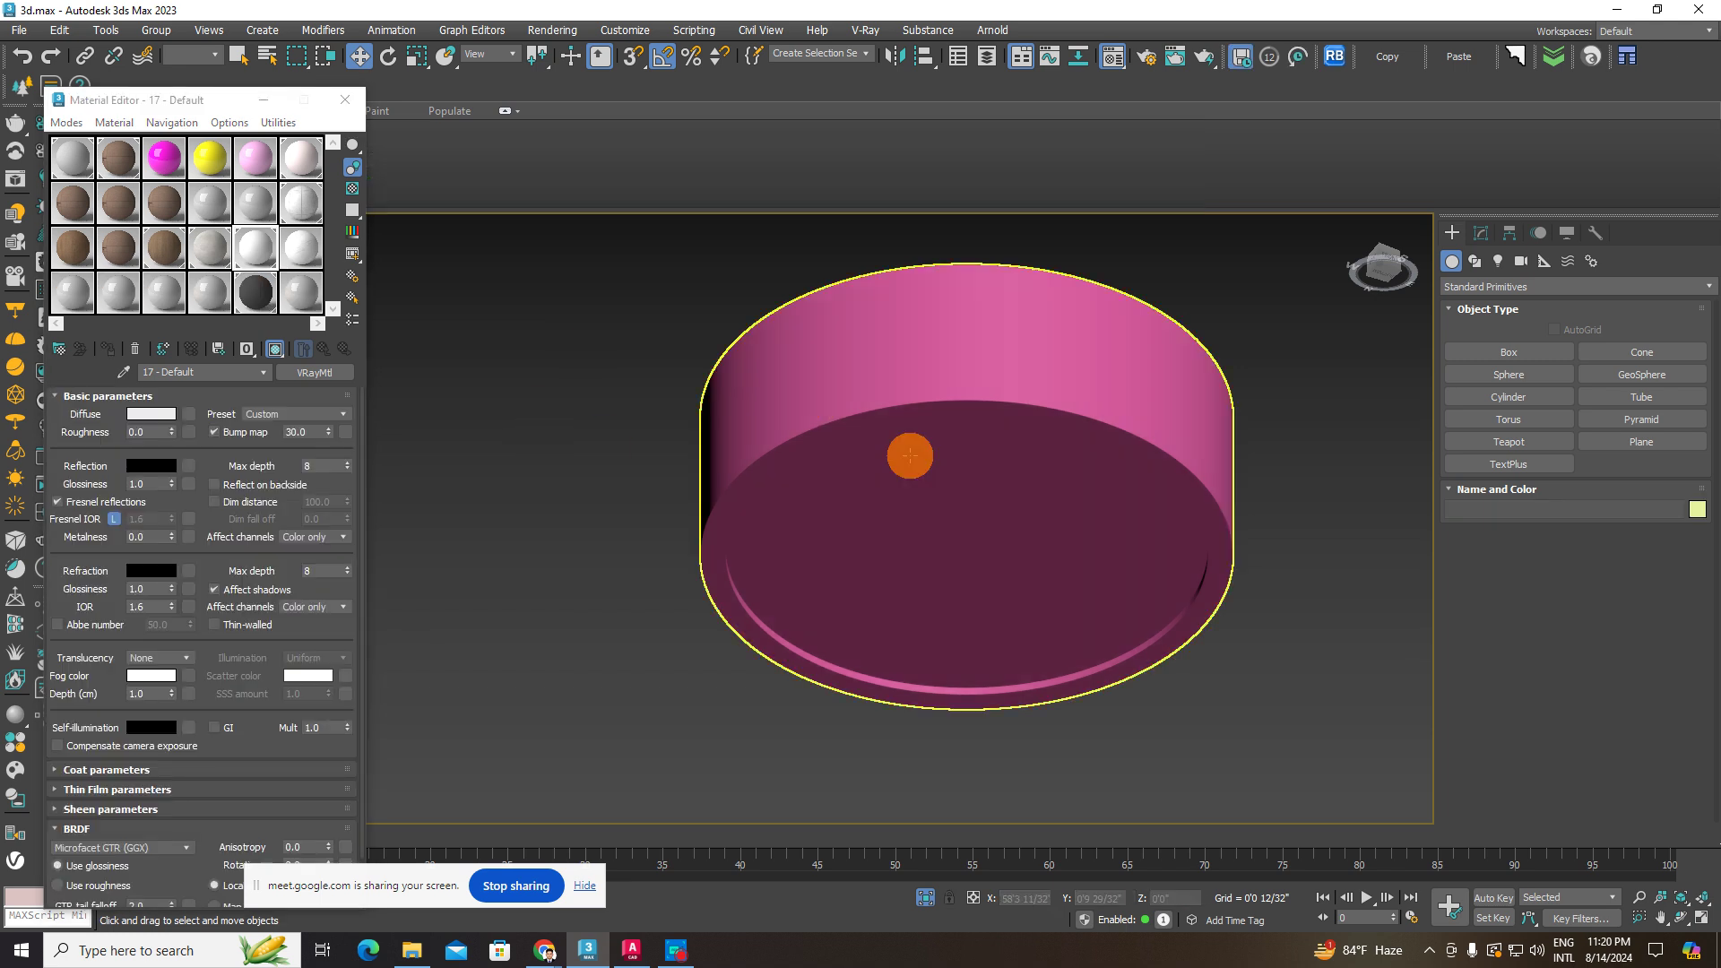
pyautogui.click(934, 413)
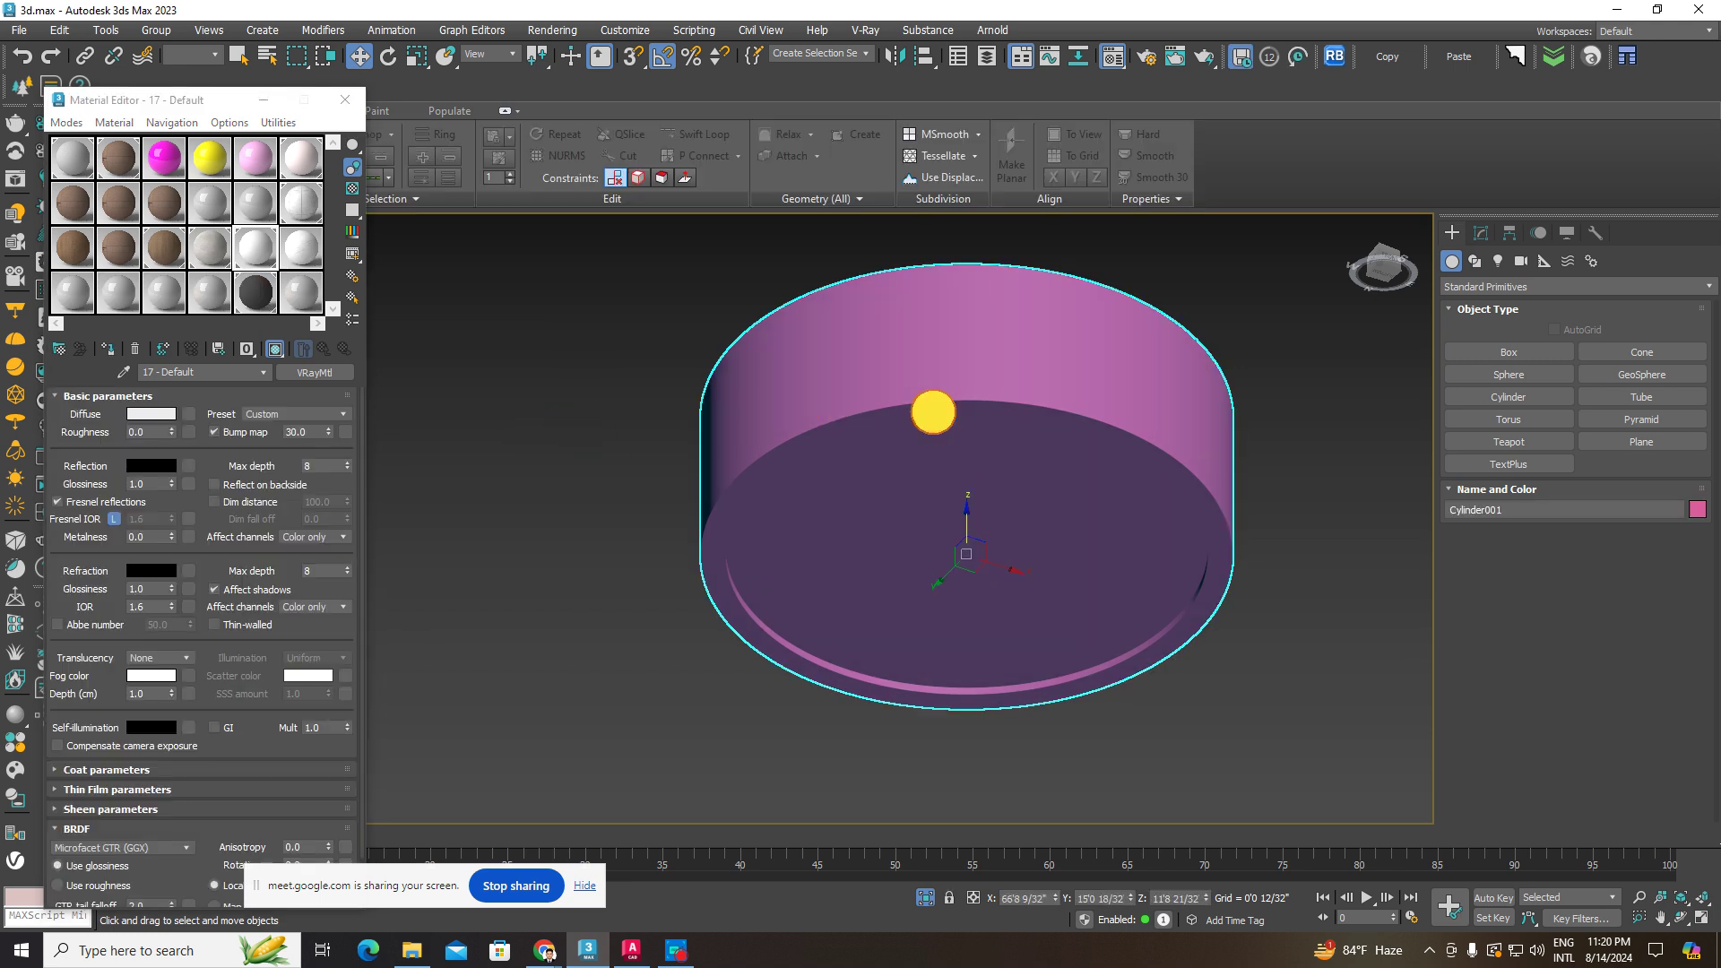
pyautogui.click(168, 290)
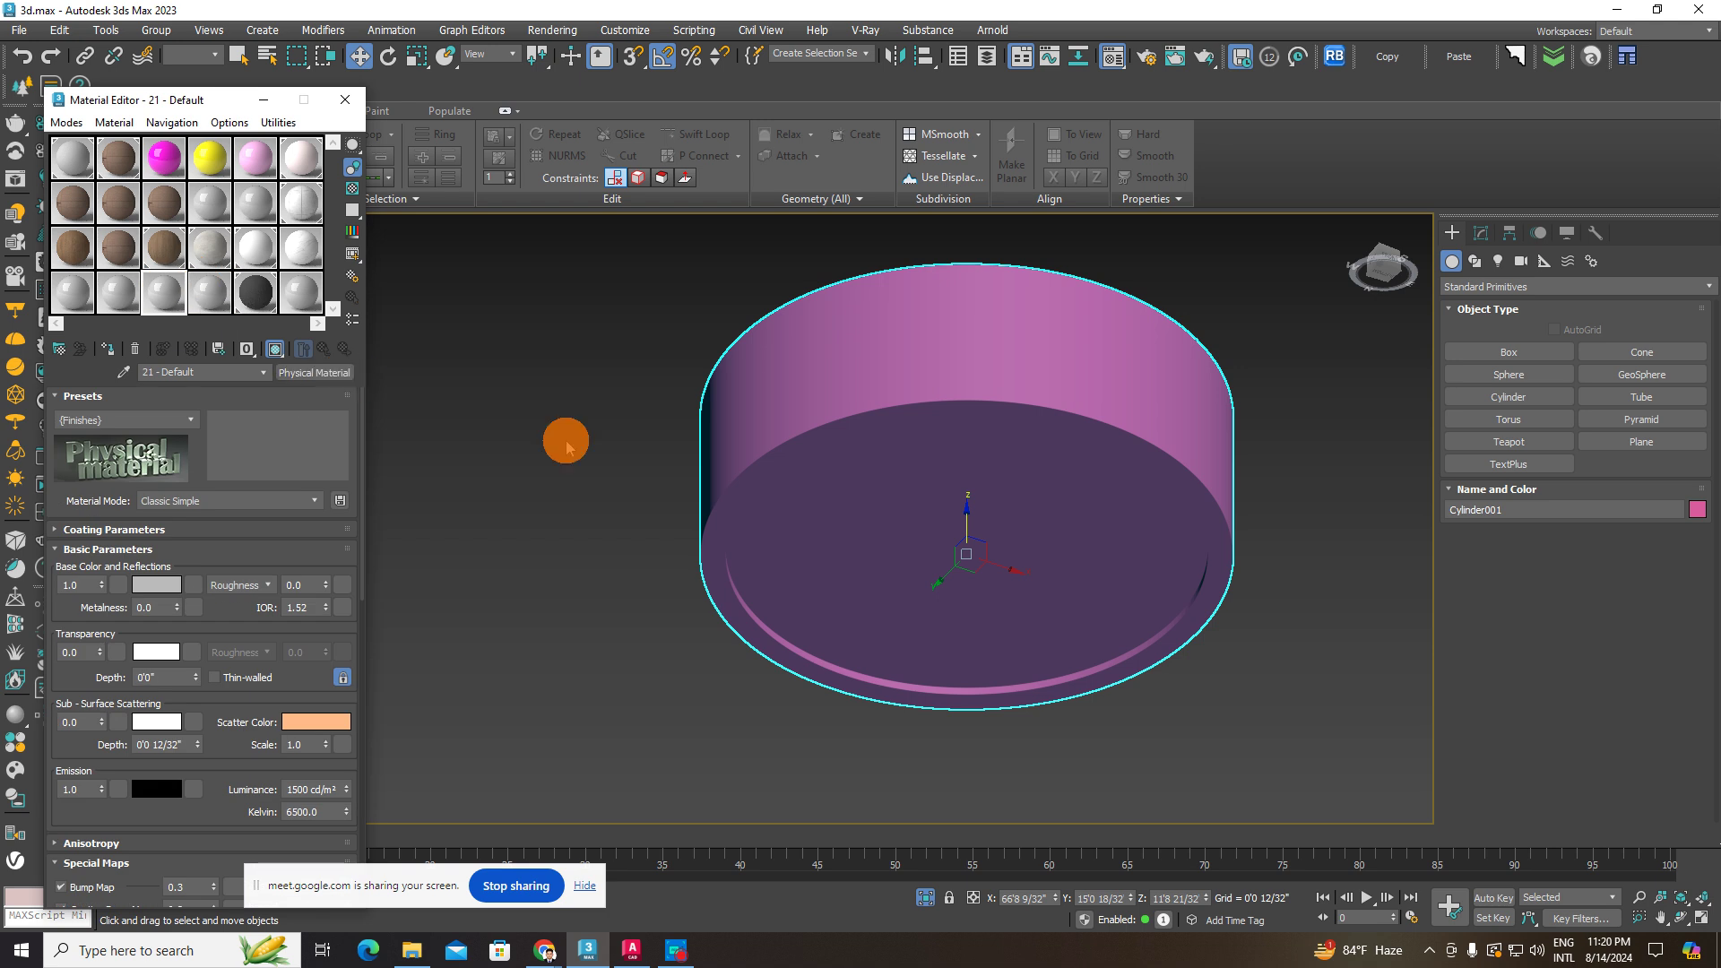
pyautogui.click(965, 437)
pyautogui.click(345, 100)
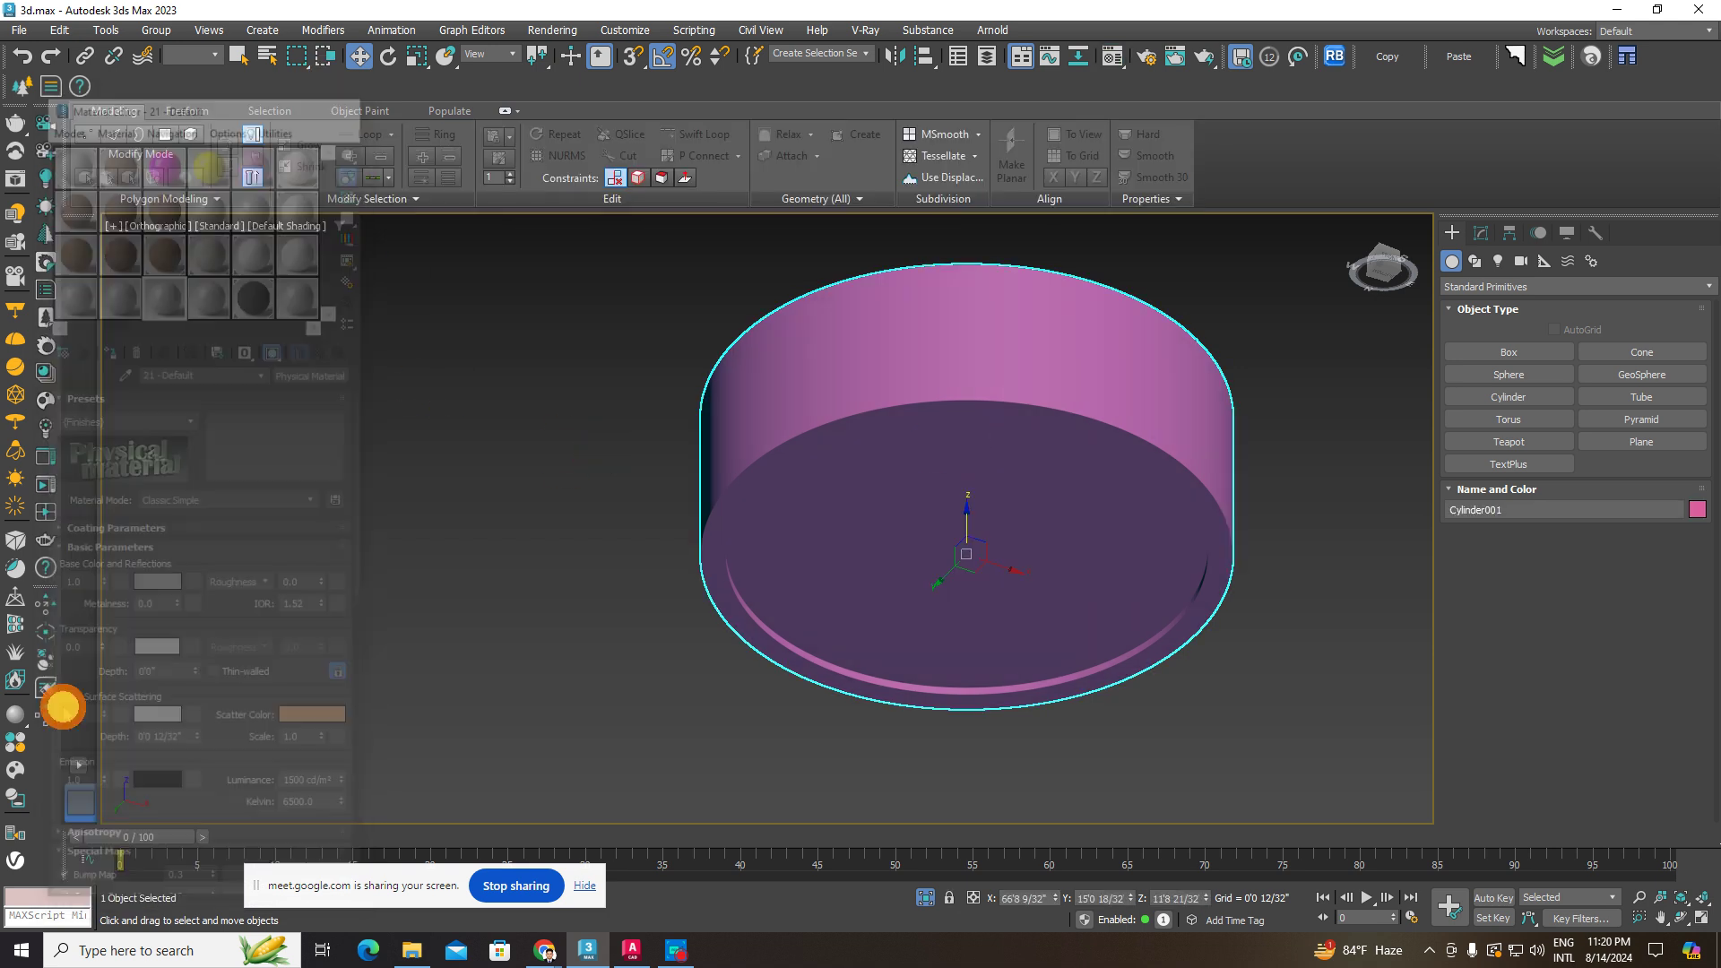
# - Open the V-Ray Material Library, show the Metal category and move the browser clear of the cylinder
pyautogui.click(15, 744)
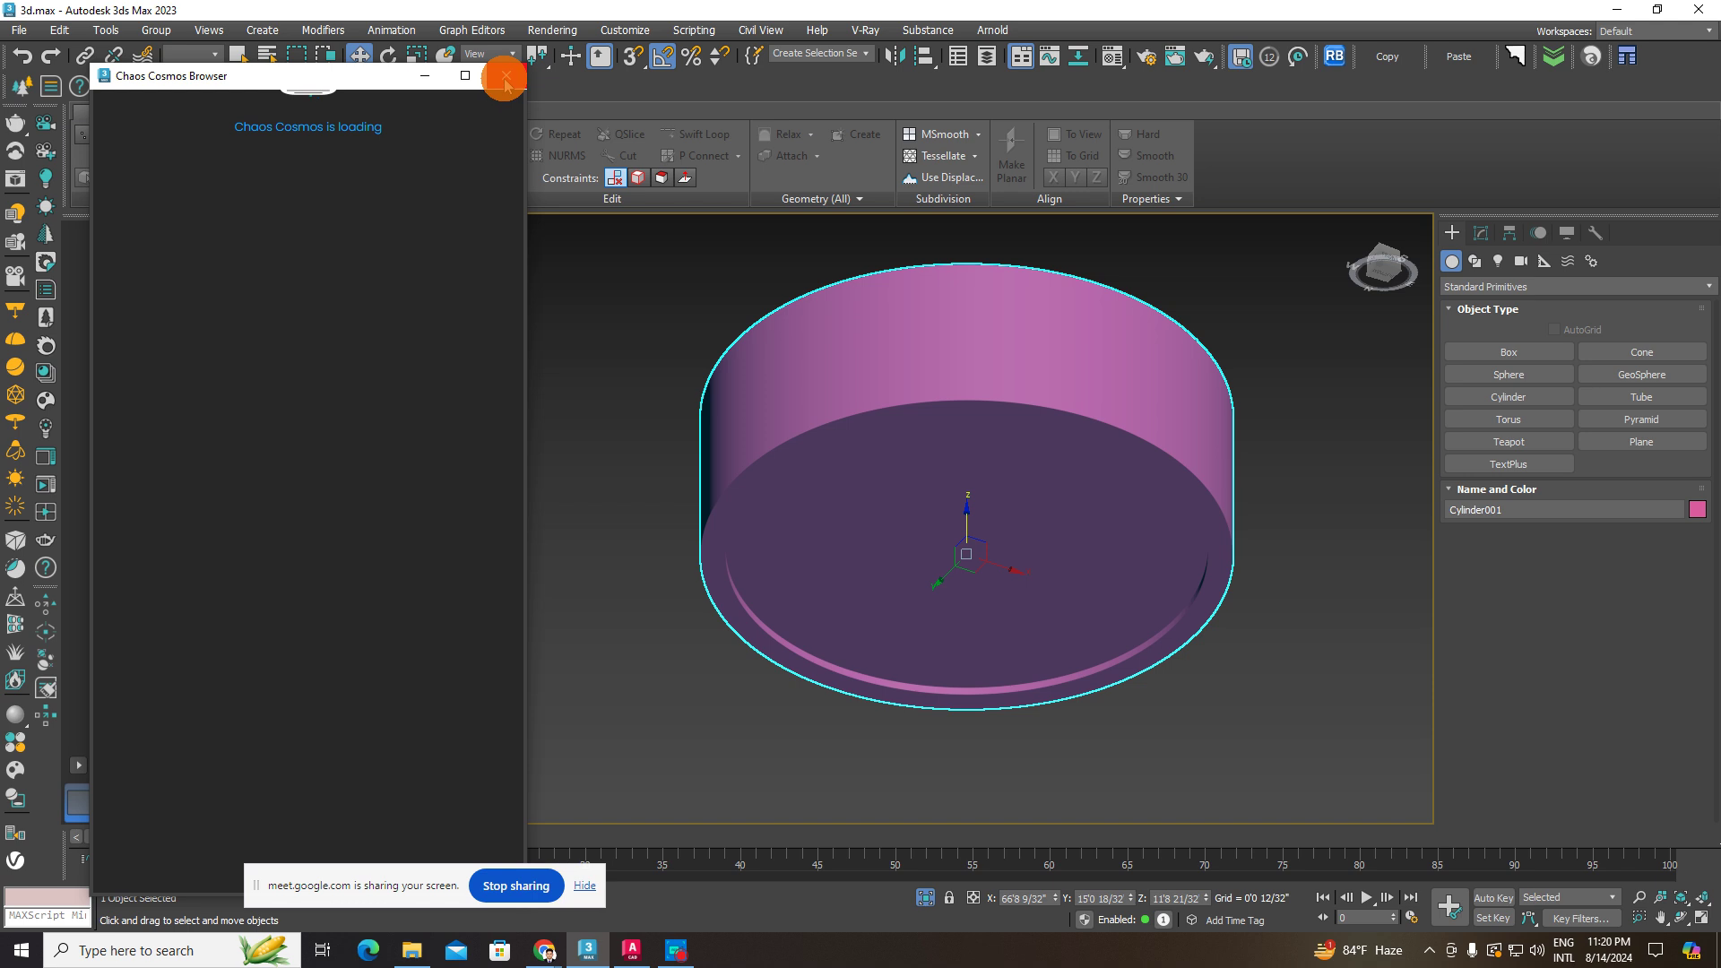
pyautogui.click(505, 77)
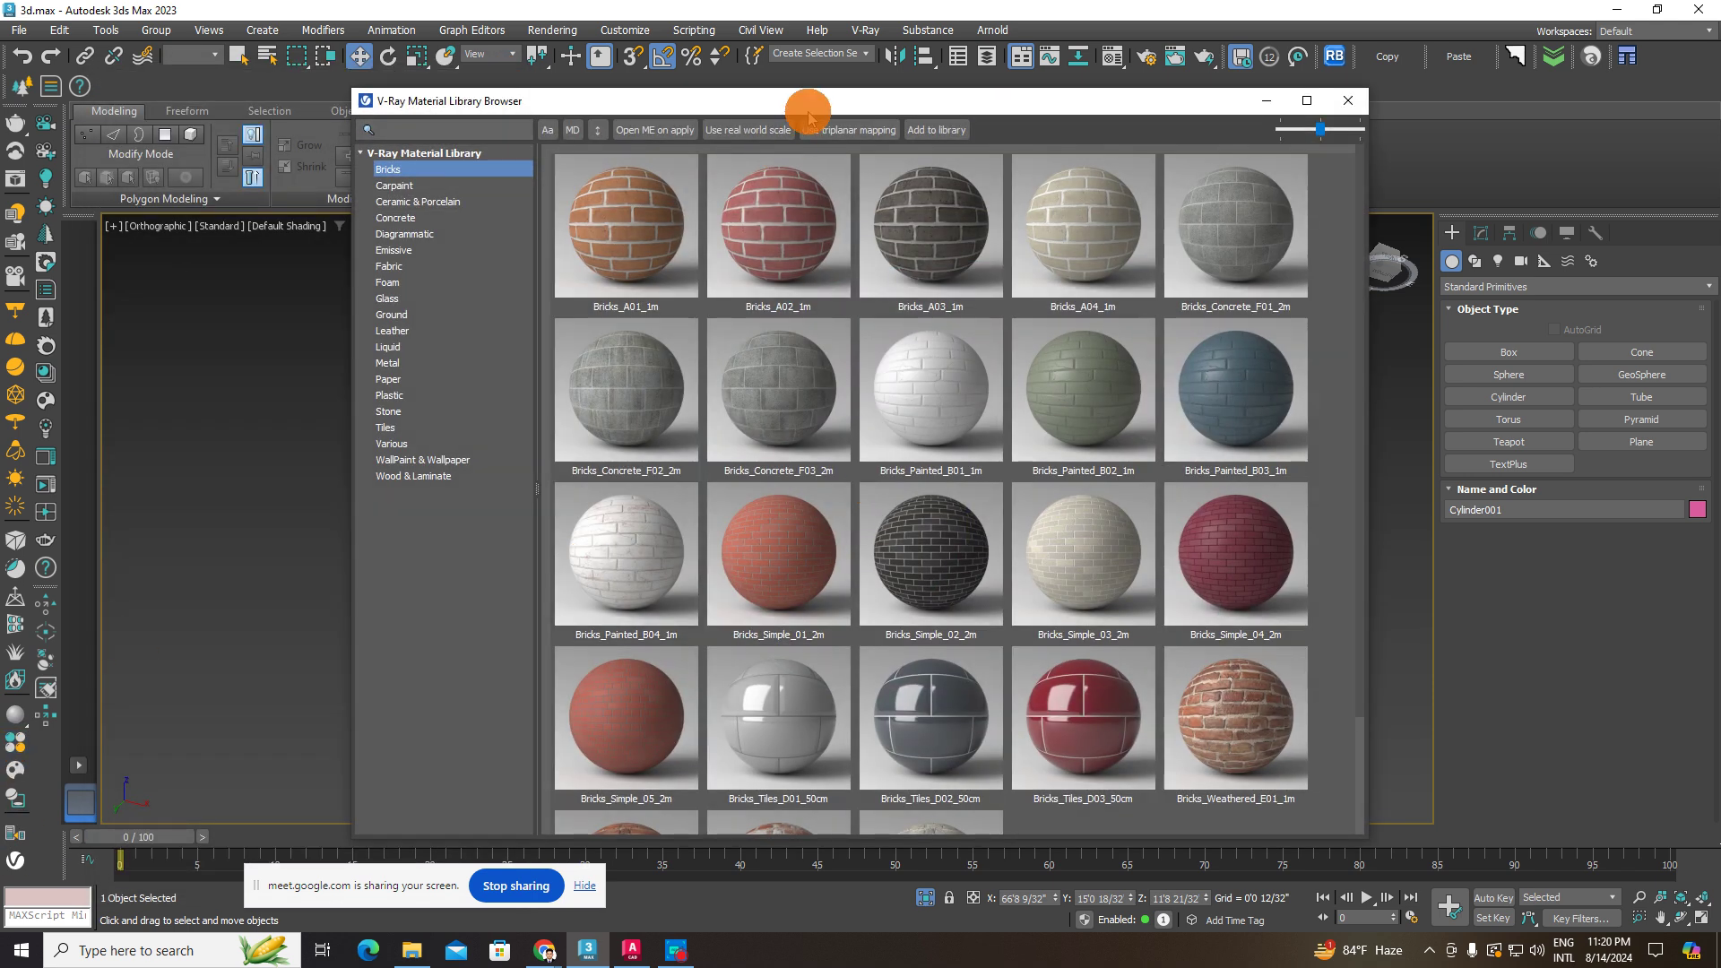
pyautogui.moveTo(809, 112); pyautogui.dragTo(729, 276)
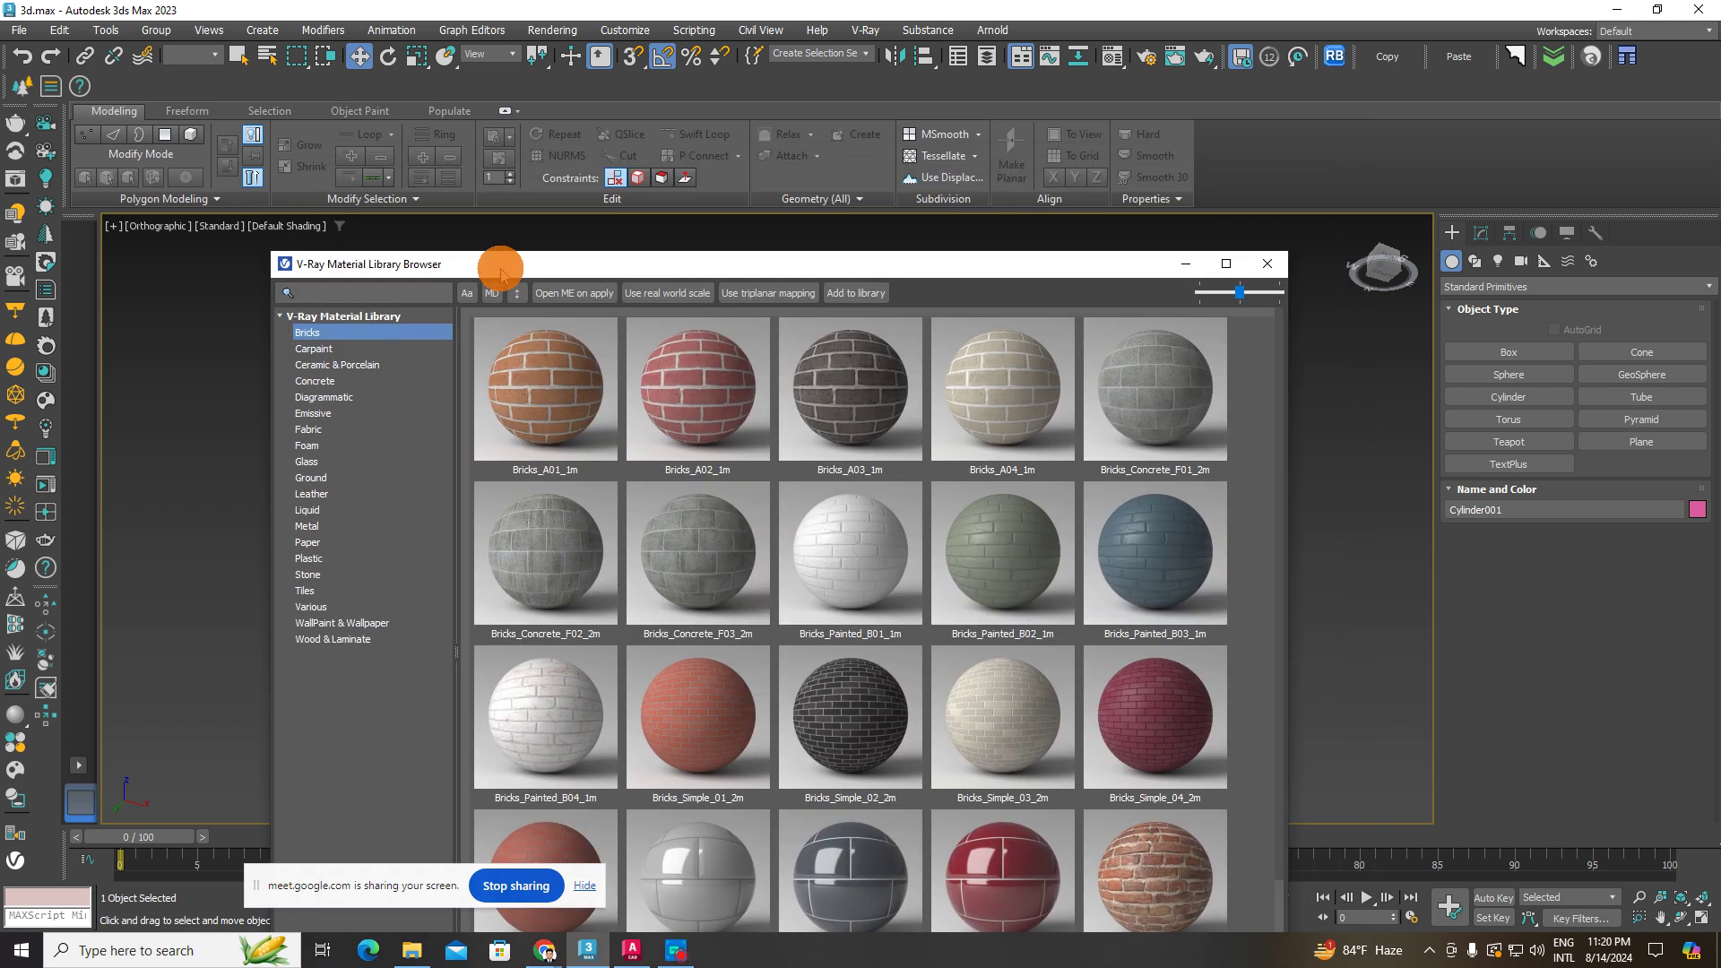
pyautogui.moveTo(501, 271); pyautogui.dragTo(394, 383)
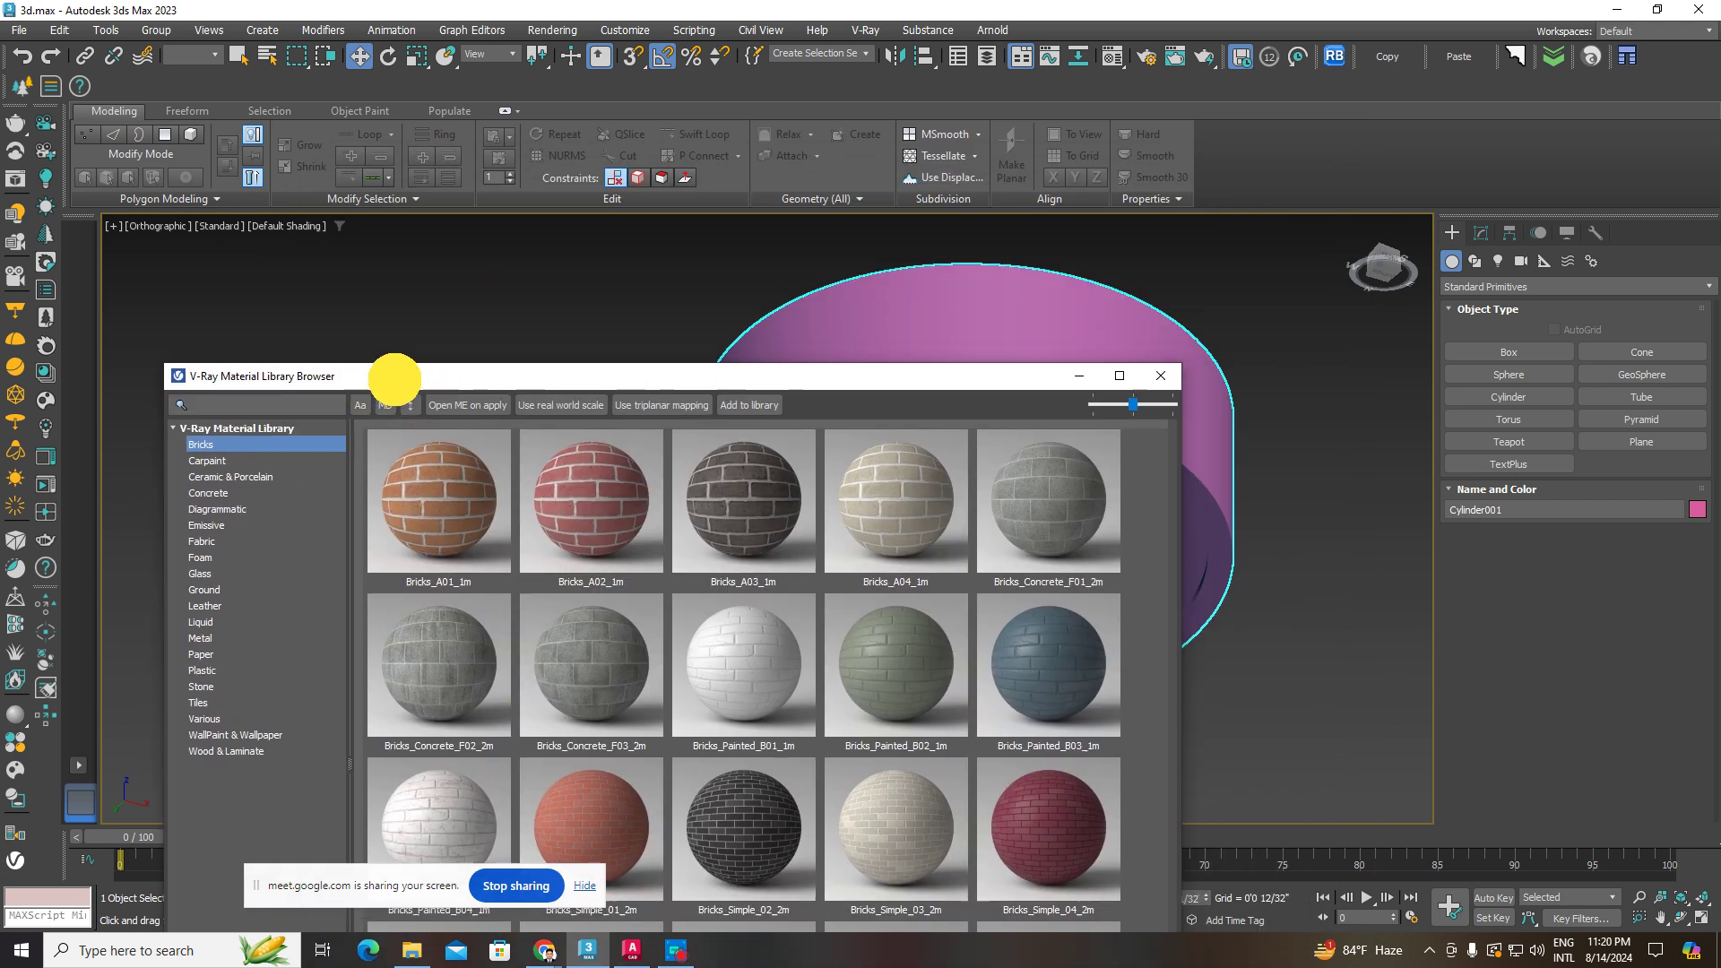
pyautogui.click(201, 639)
pyautogui.moveTo(666, 378); pyautogui.dragTo(426, 409)
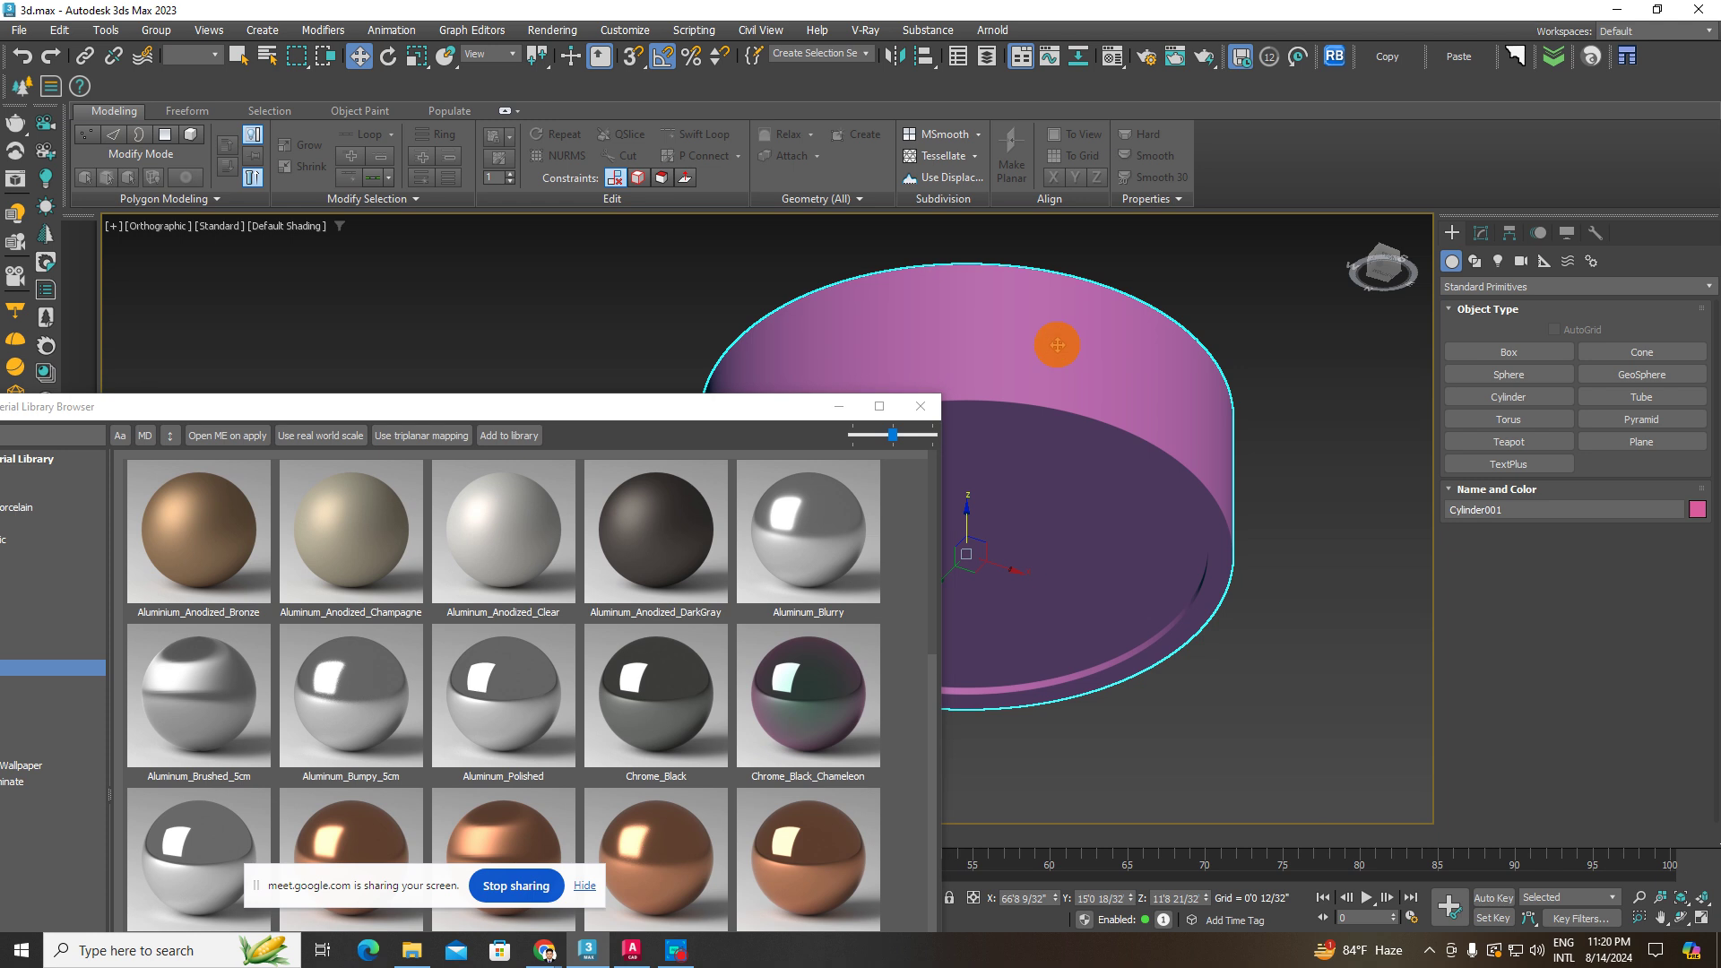
# - Apply the Aluminum_Anodized_DarkGray material from the library to the cylinder and check it on the deselected object
pyautogui.moveTo(687, 549); pyautogui.dragTo(1091, 530)
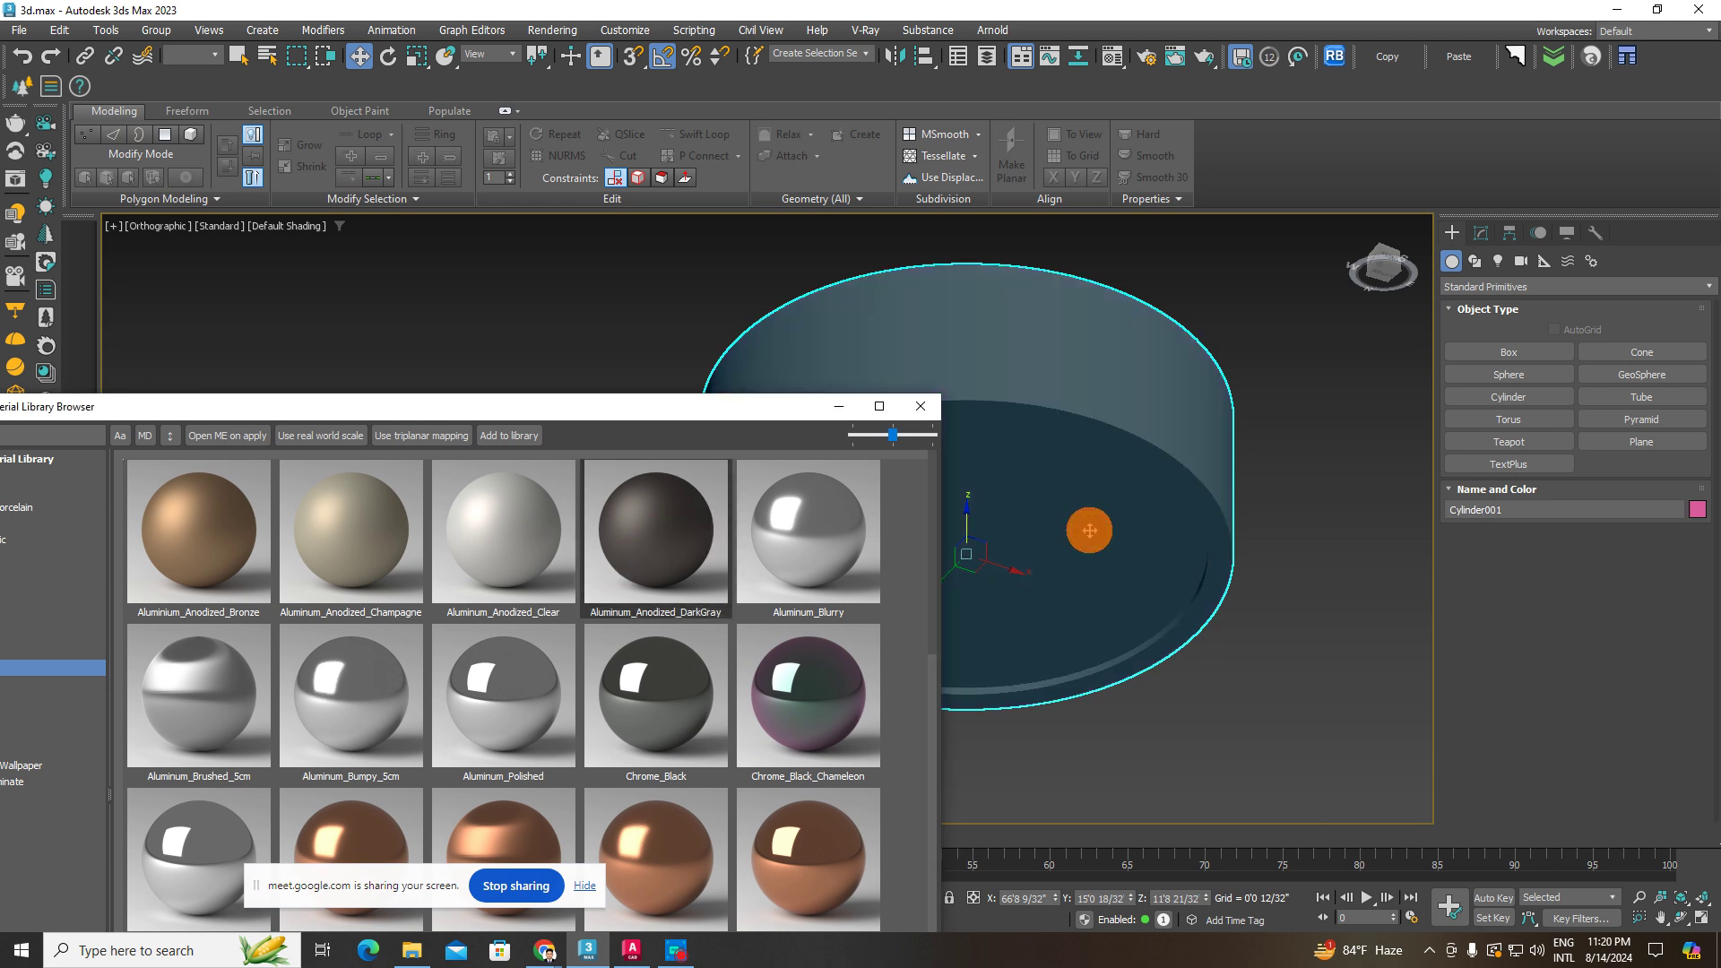
pyautogui.scroll(-3, 1191, 510)
pyautogui.click(1207, 595)
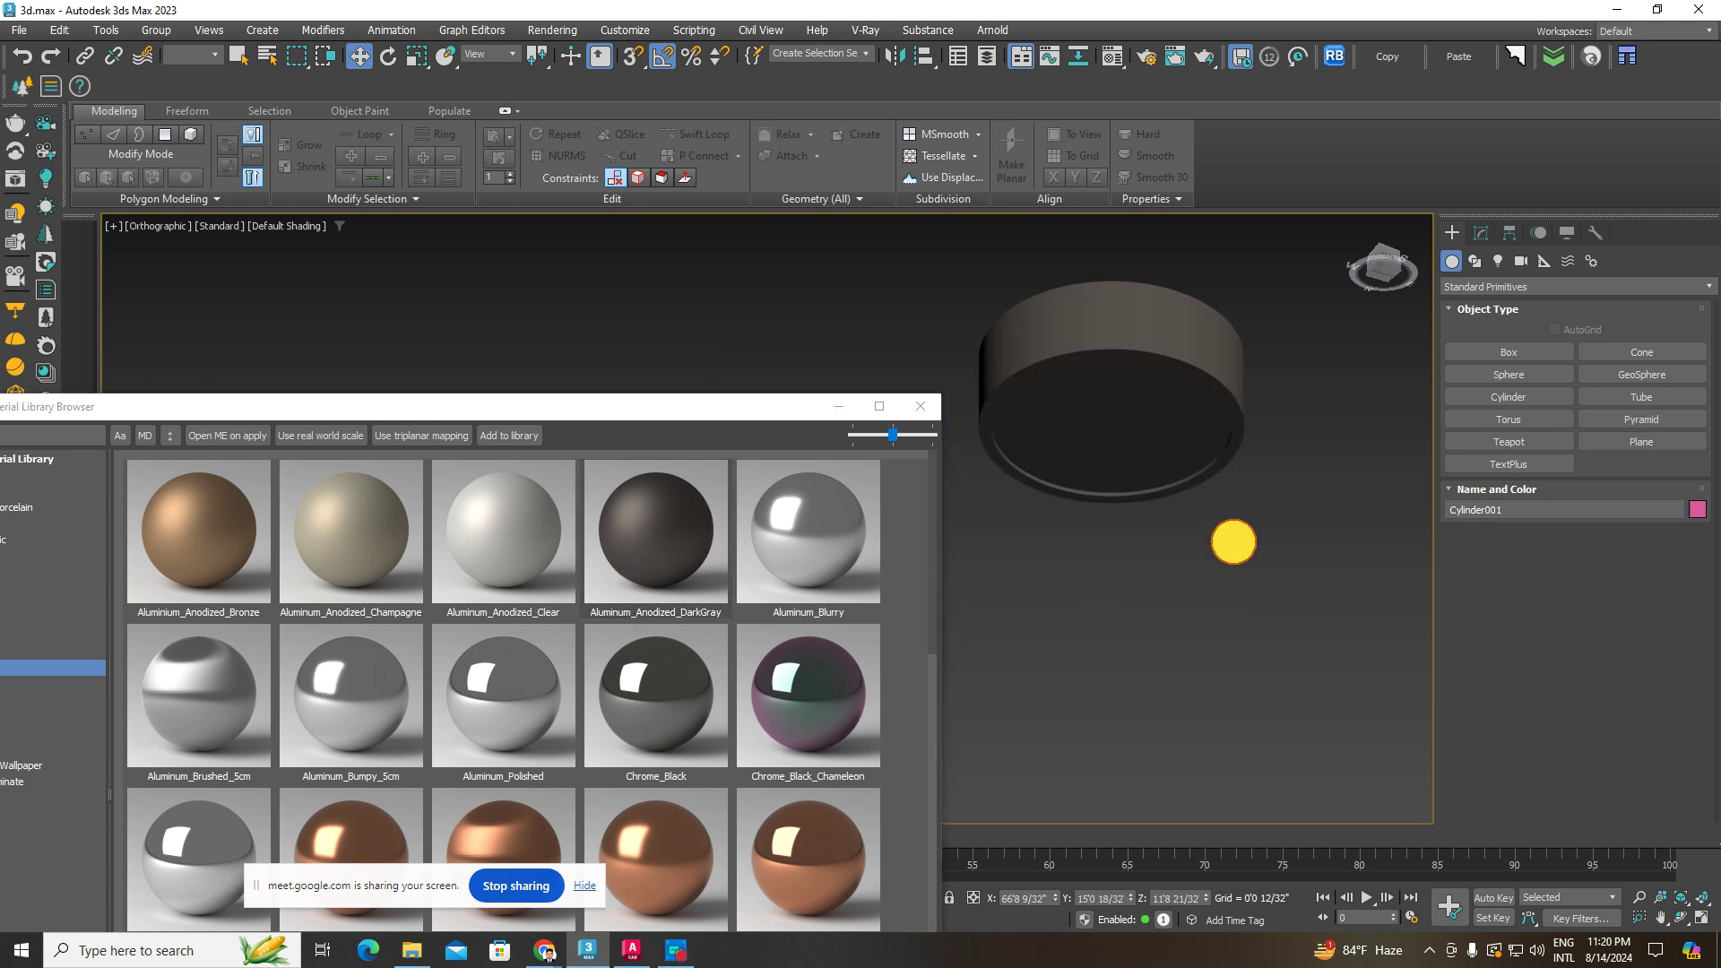
pyautogui.click(1145, 408)
pyautogui.scroll(-2, 579, 643)
pyautogui.scroll(2, 579, 643)
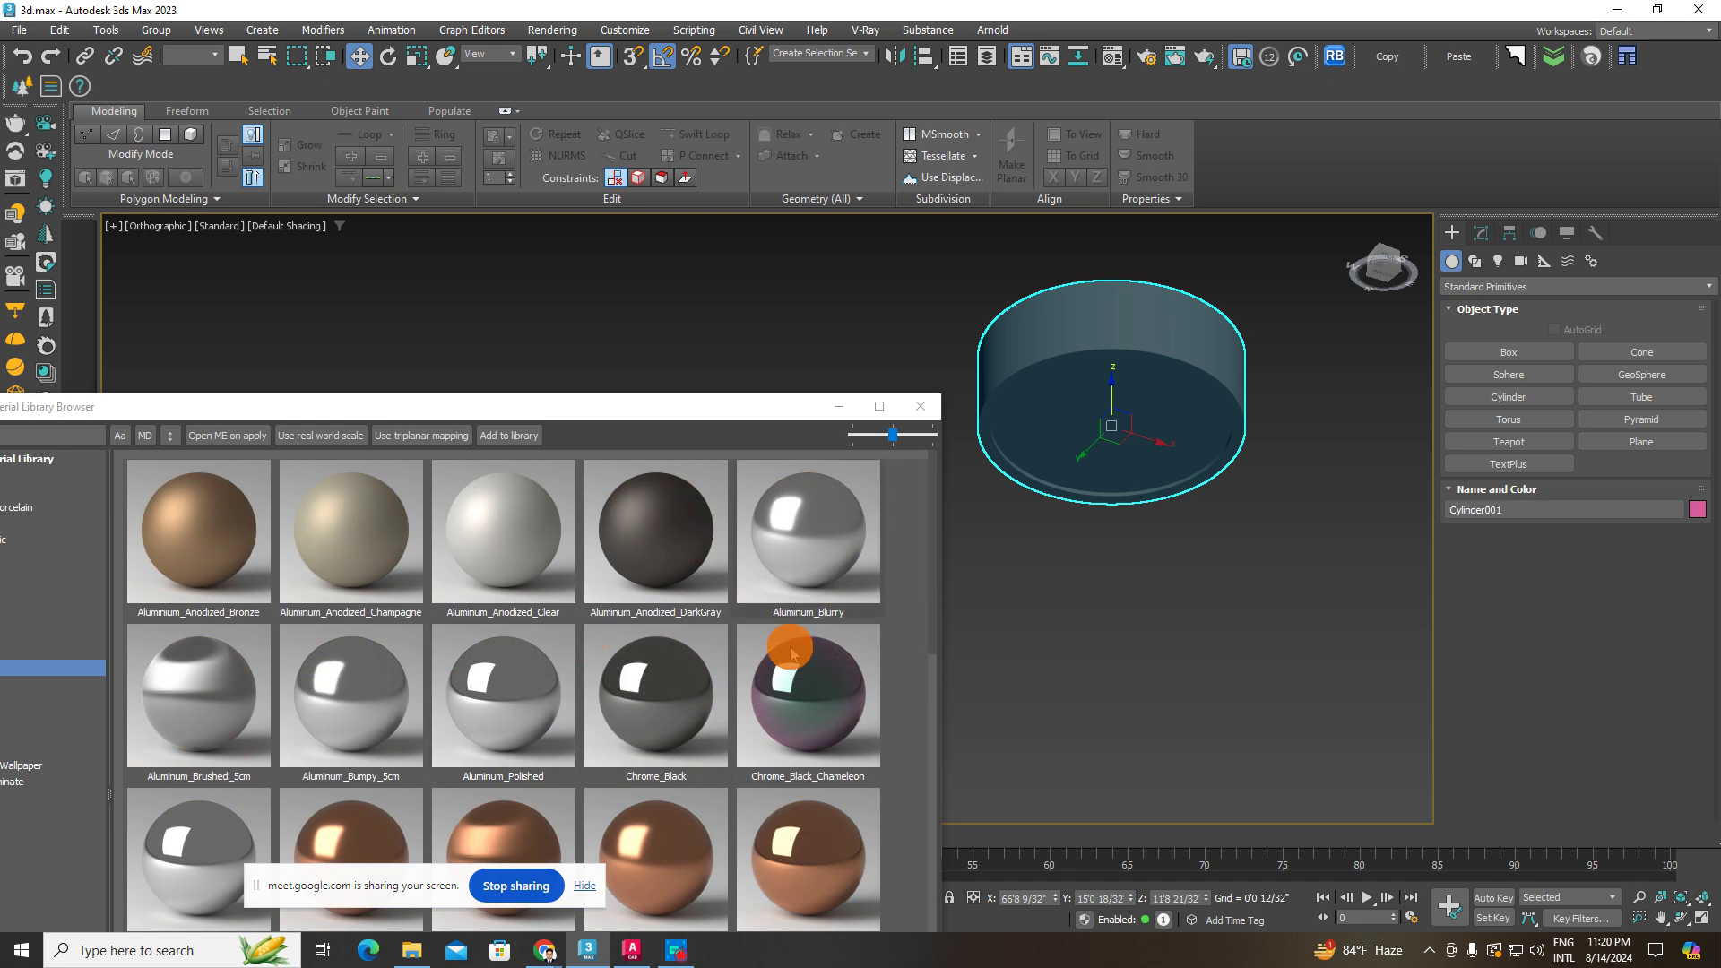
# - Apply the Aluminum_Blurry material to the cylinder and close the material library
pyautogui.moveTo(803, 556); pyautogui.dragTo(1138, 434)
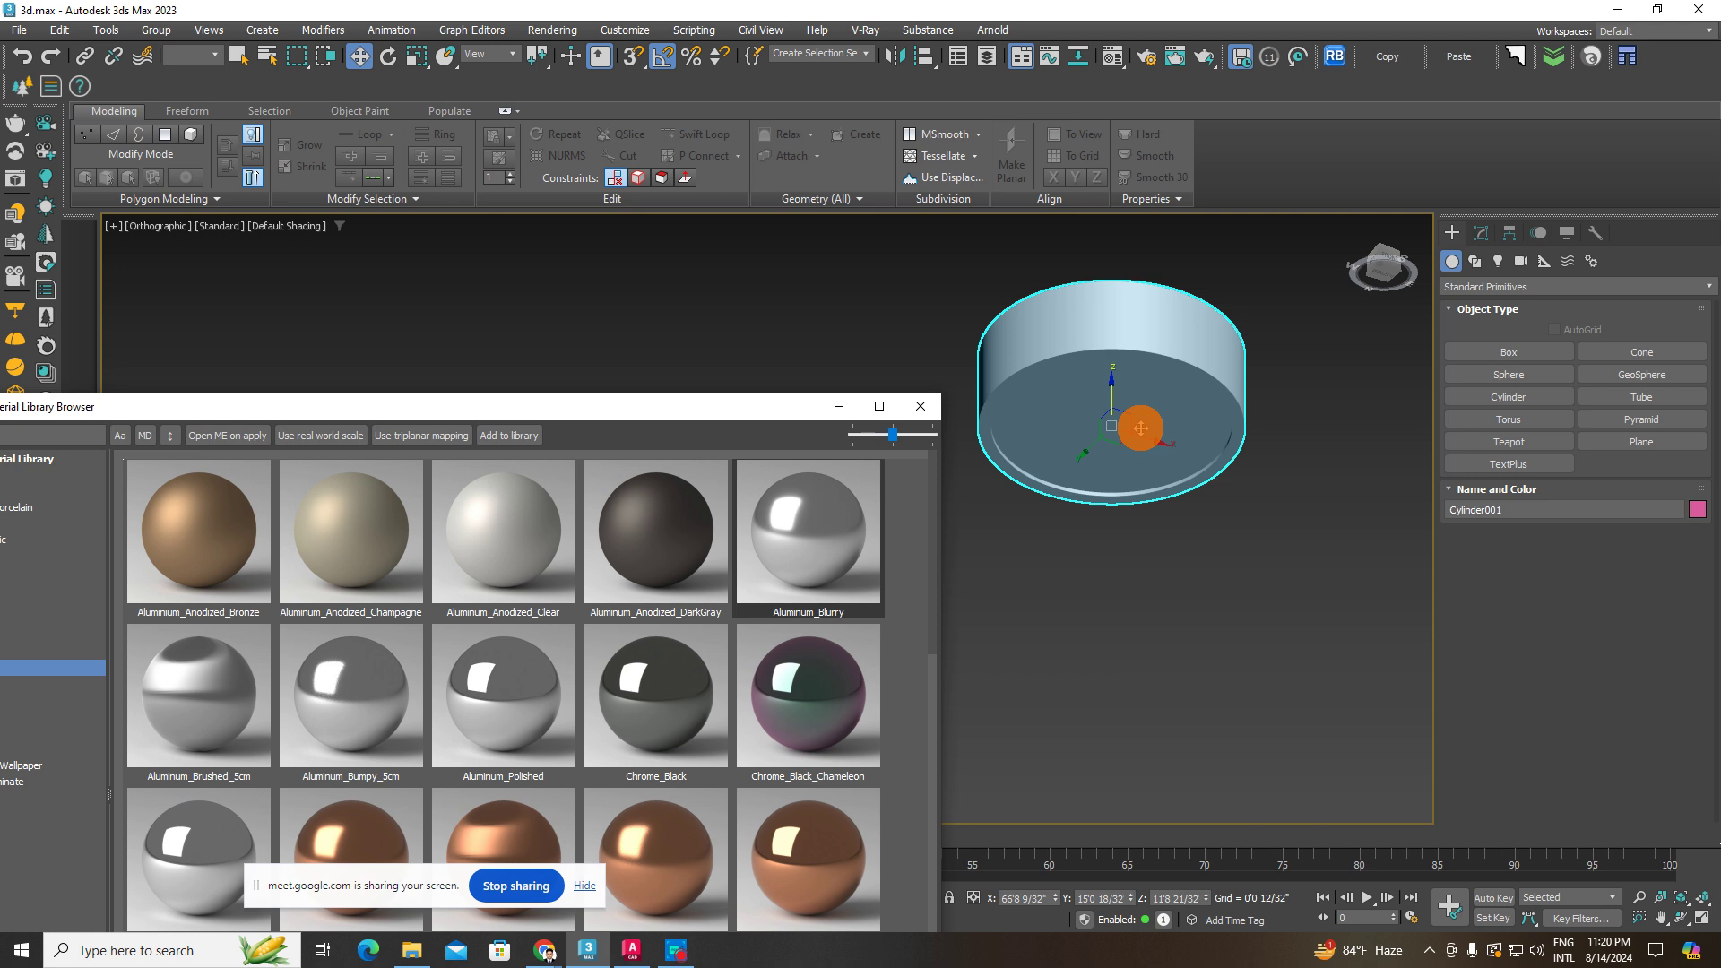
pyautogui.click(1172, 434)
pyautogui.scroll(4, 1150, 379)
pyautogui.click(1151, 379)
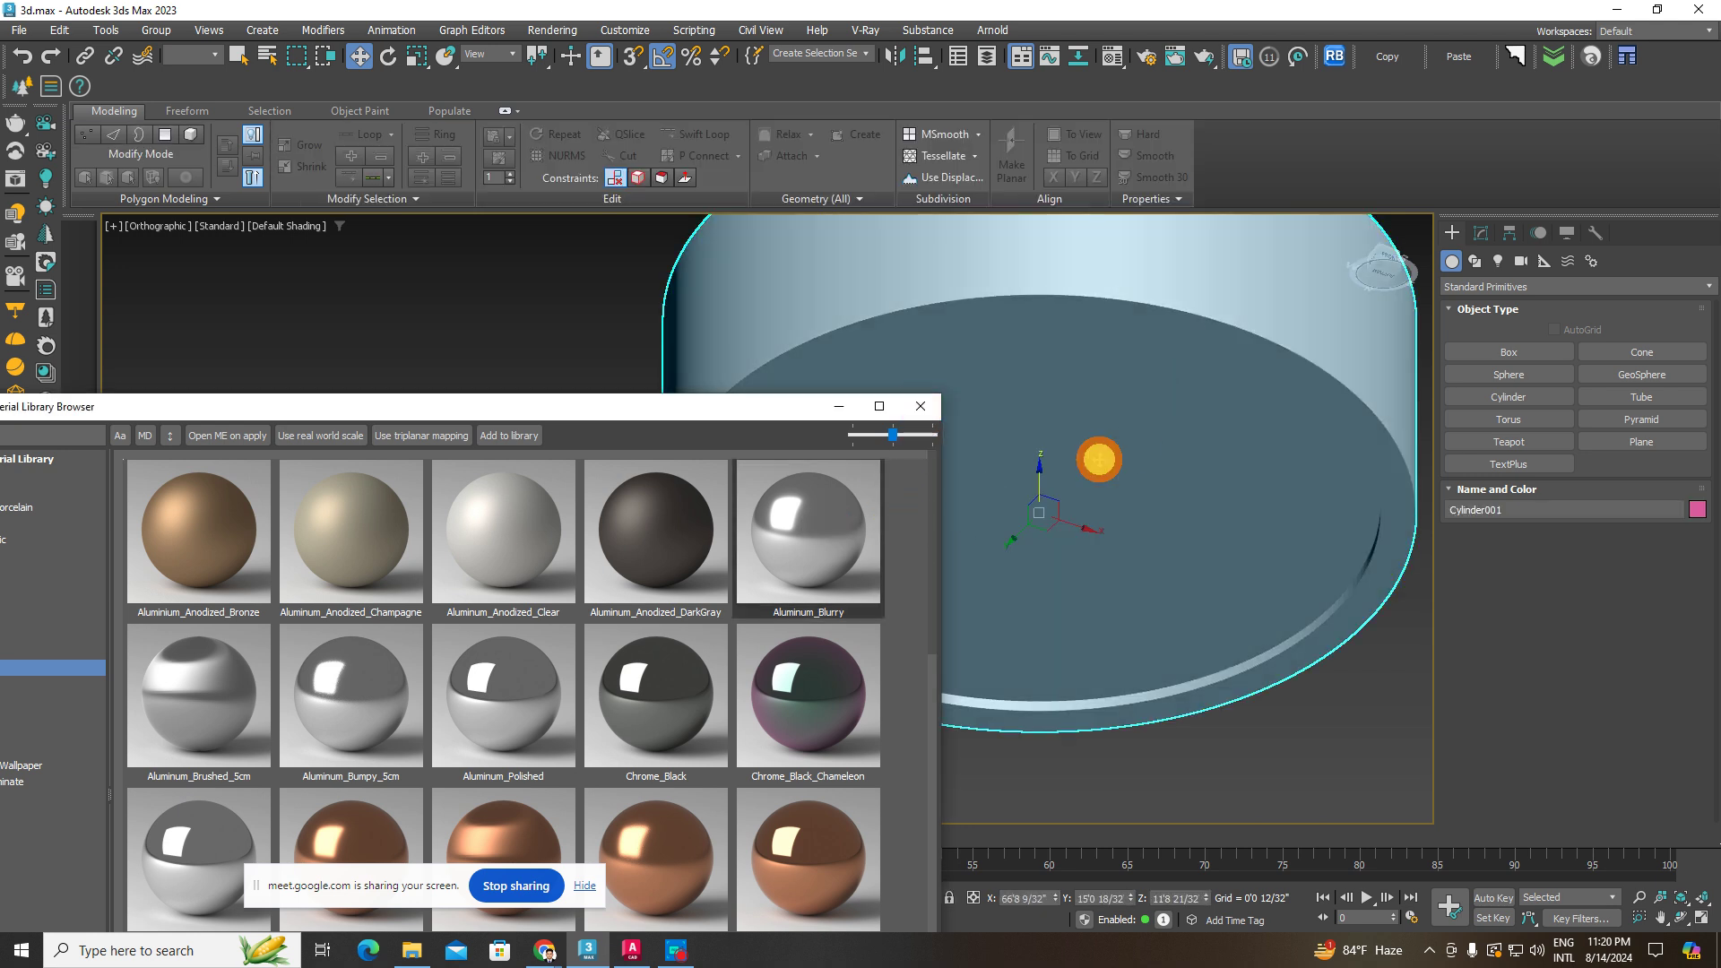
pyautogui.click(924, 406)
pyautogui.scroll(-5, 945, 412)
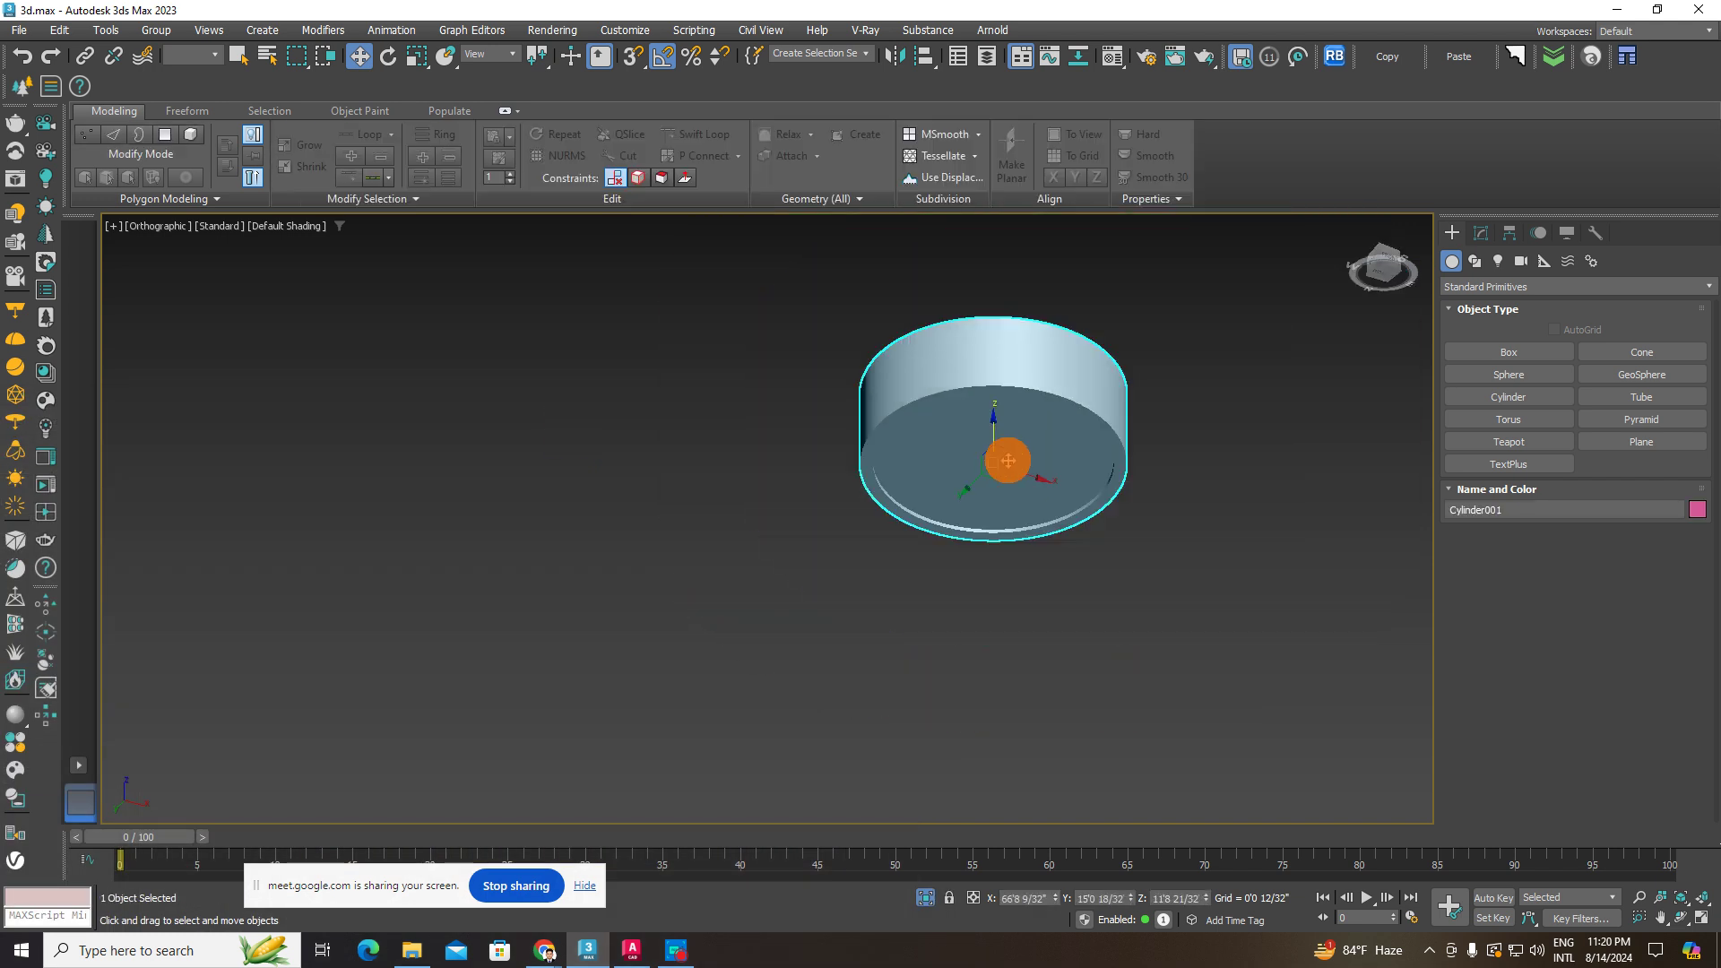
pyautogui.scroll(4, 910, 490)
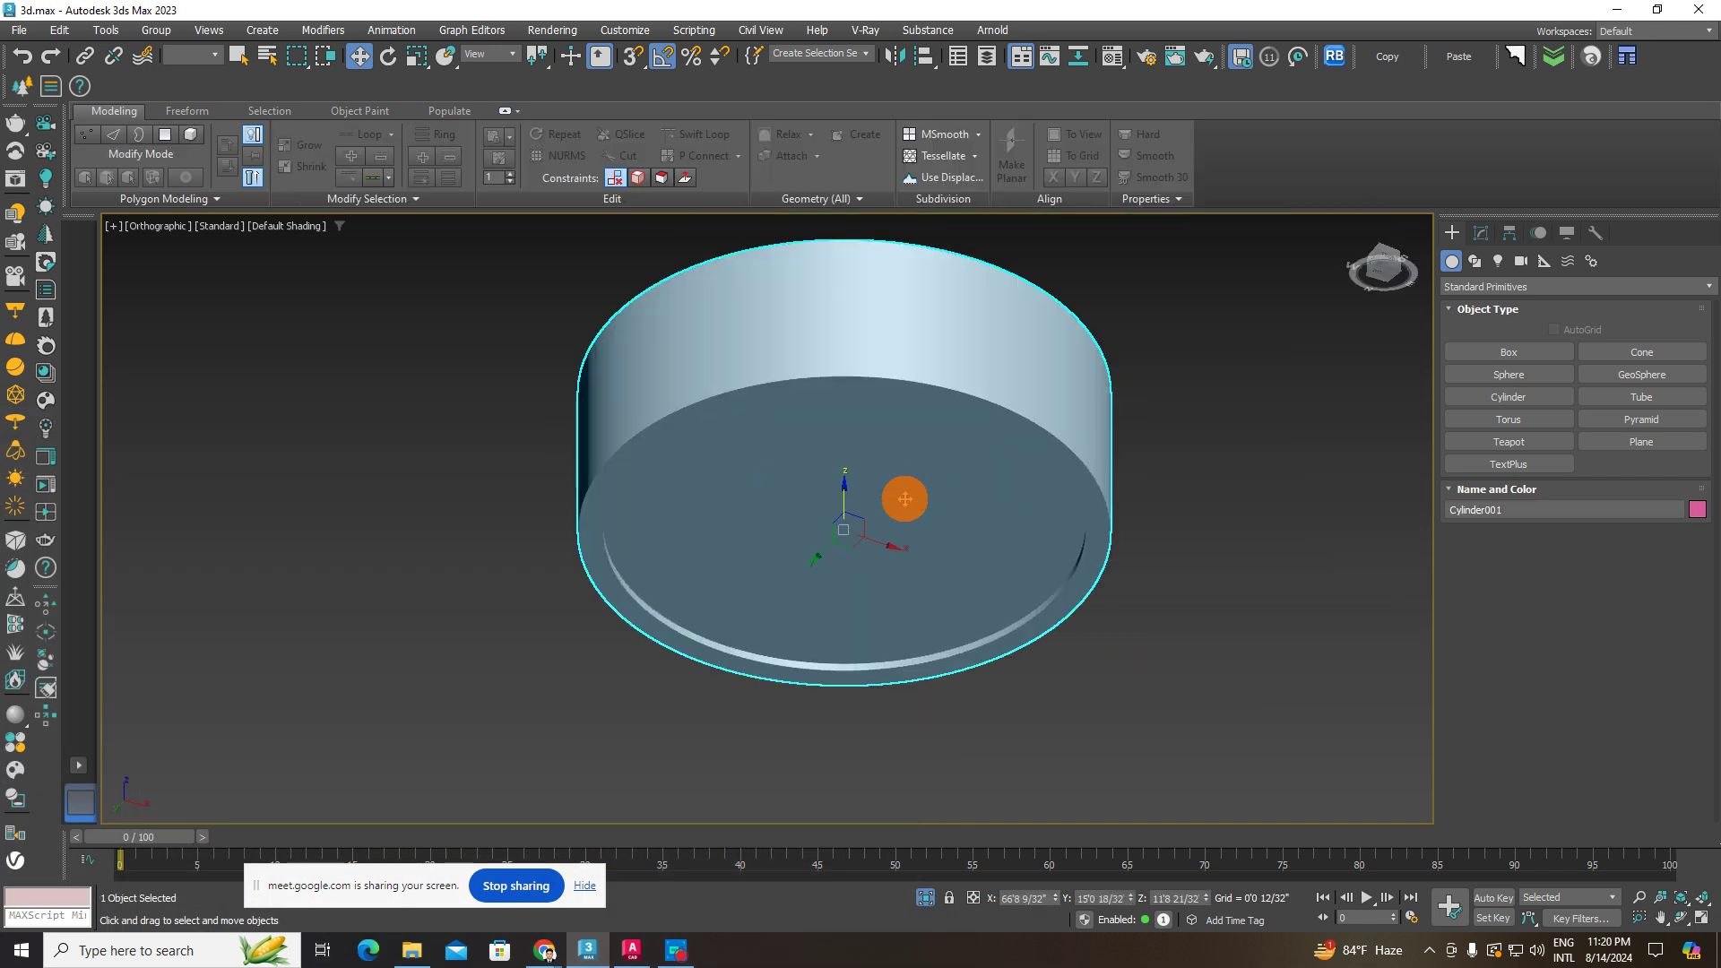
# - Reselect the cylinder and convert it to an Editable Poly again
pyautogui.click(1264, 505)
pyautogui.click(949, 477)
pyautogui.keyDown('alt'); pyautogui.moveTo(963, 509); pyautogui.dragTo(972, 485, button='middle'); pyautogui.keyUp('alt')
pyautogui.rightClick(966, 473)
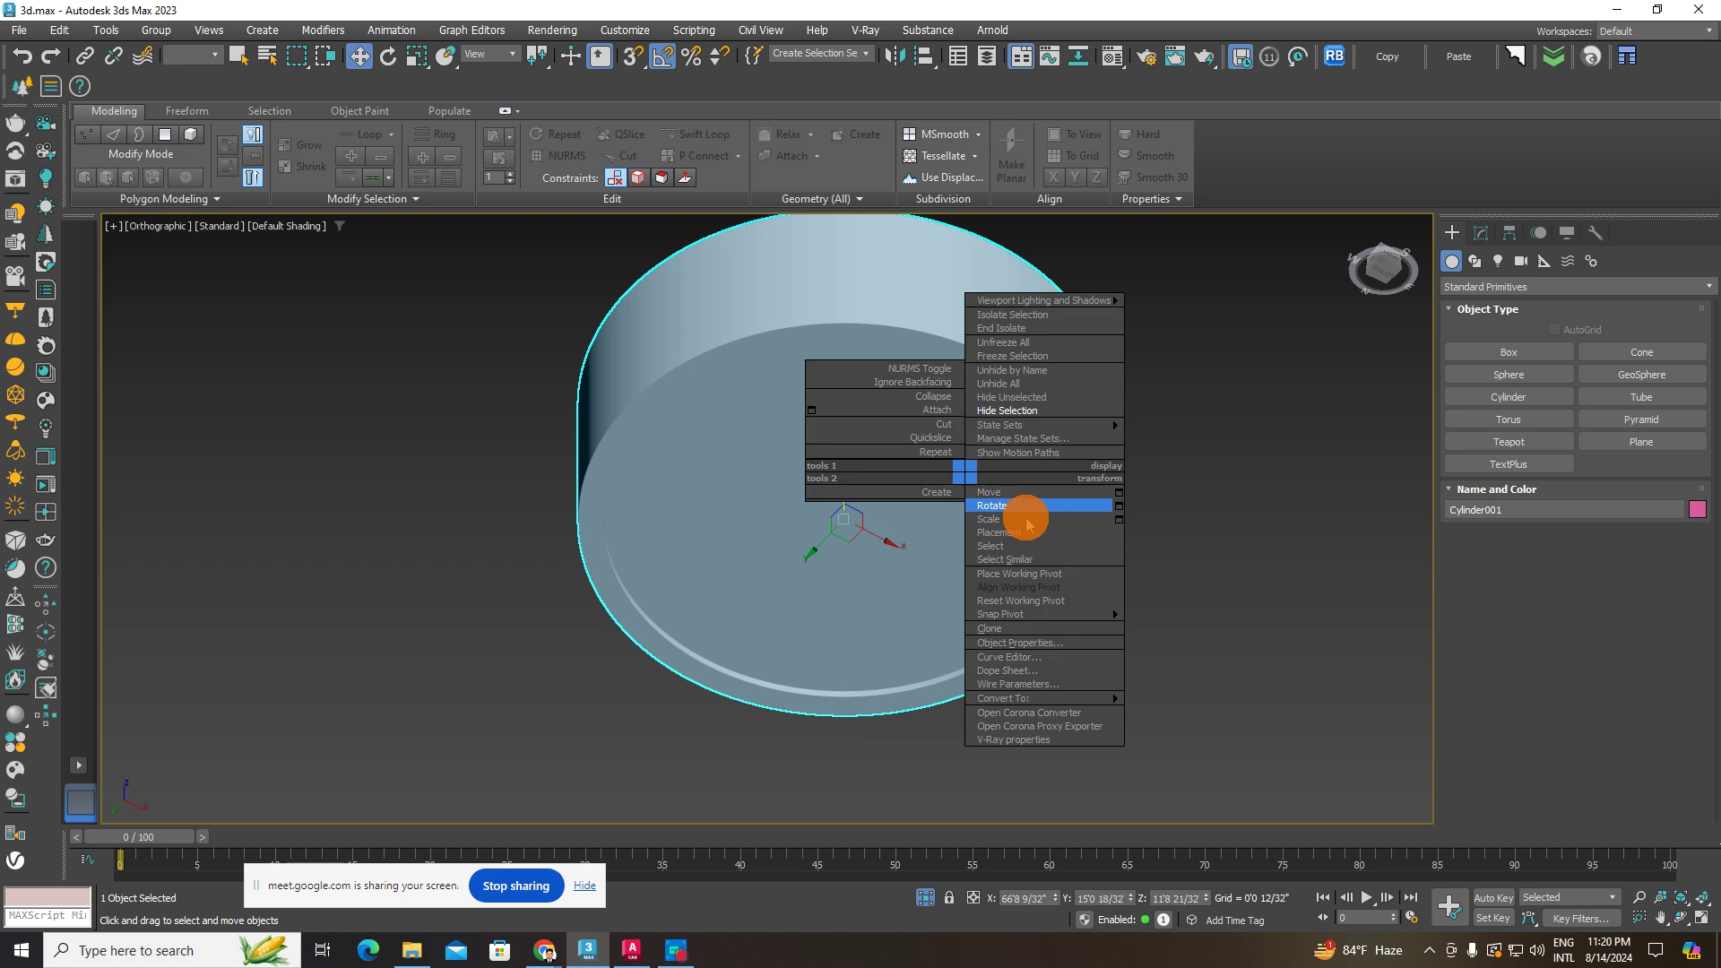
pyautogui.moveTo(1032, 704)
pyautogui.click(1201, 711)
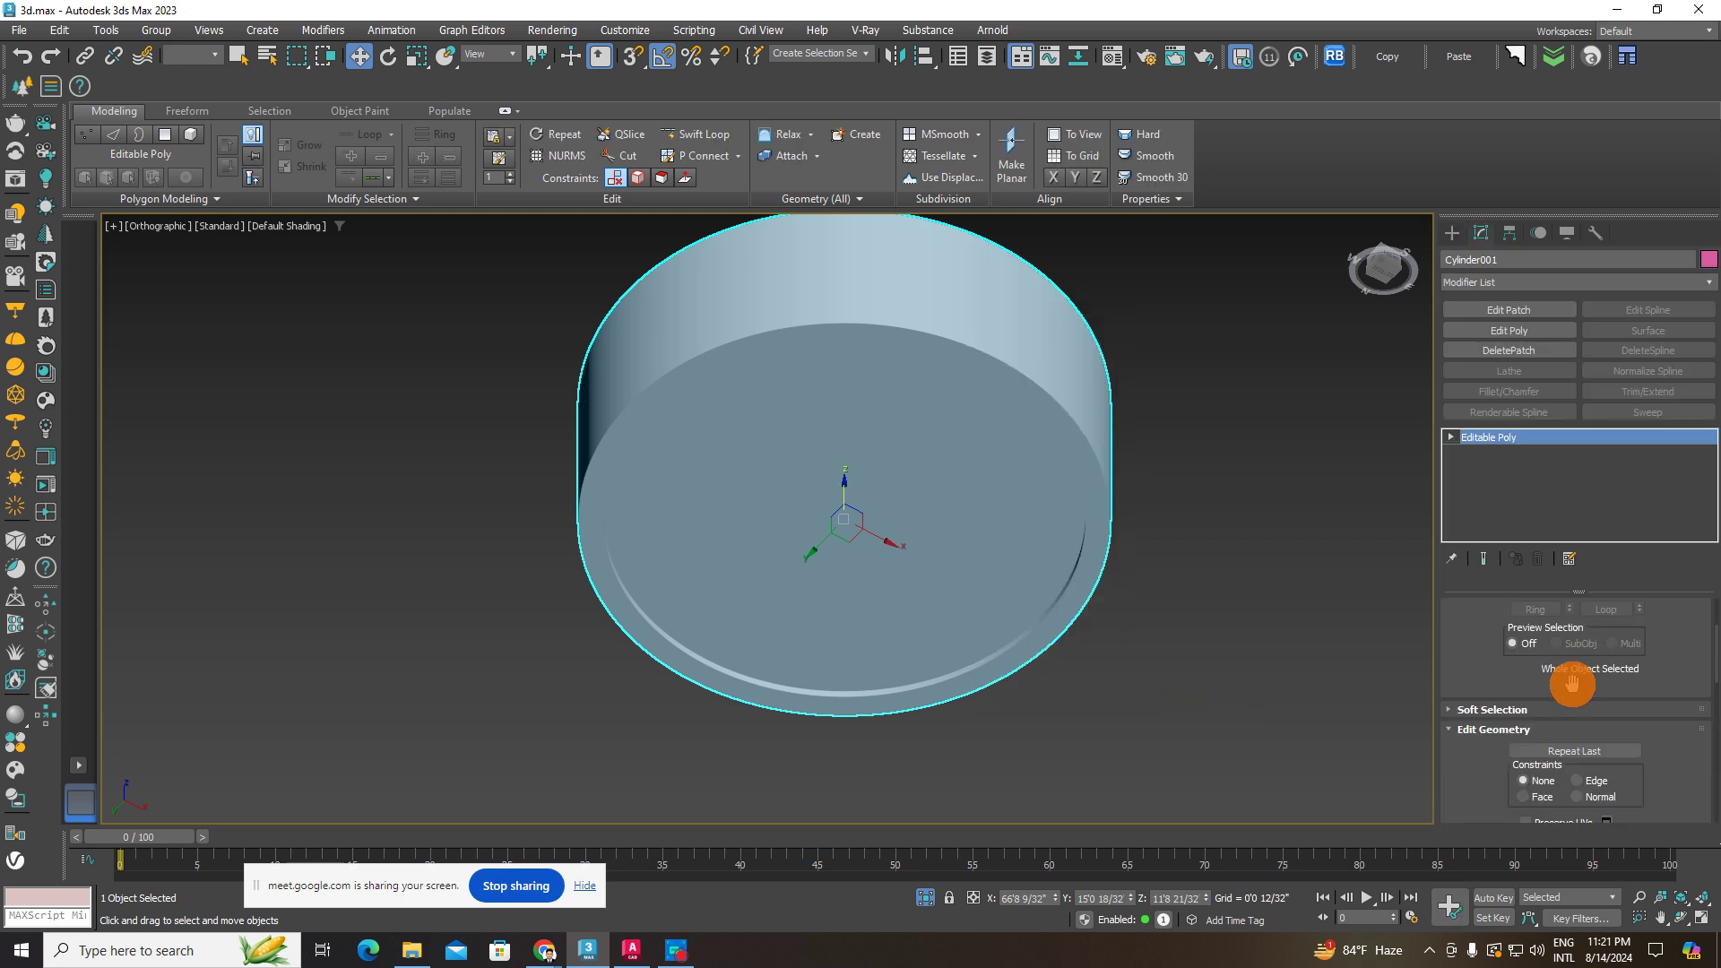
# - Select the recessed bottom polygon of the cylinder, inspect it and leave polygon editing
pyautogui.scroll(3, 1586, 671)
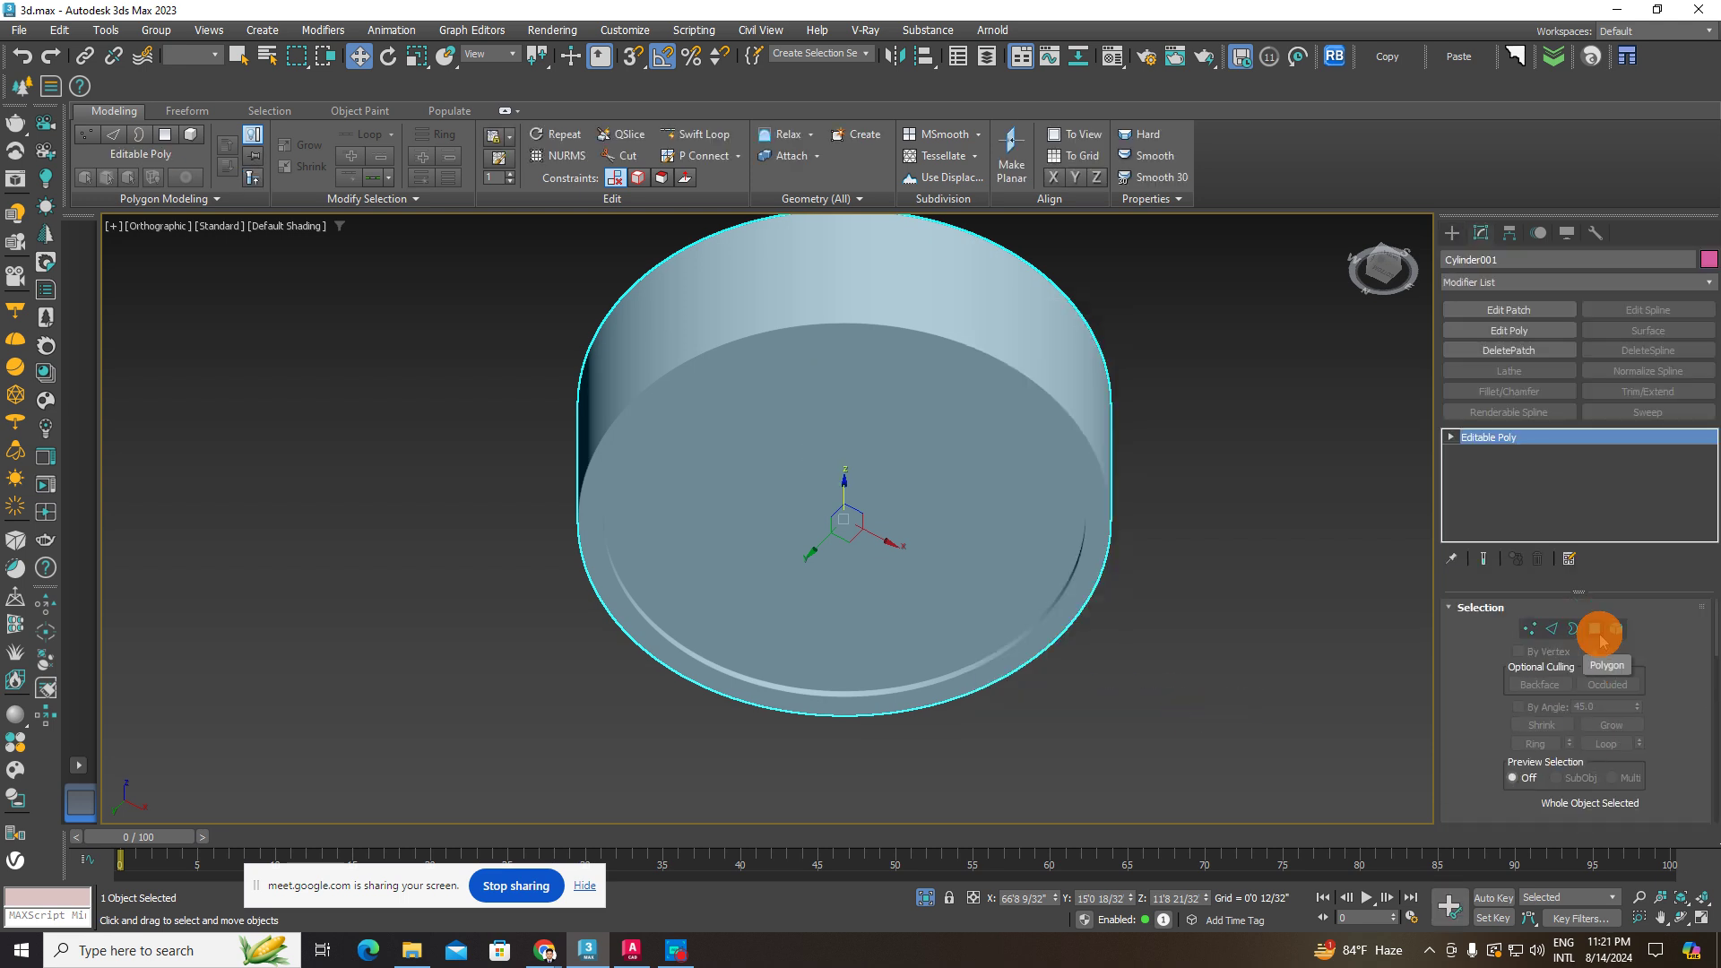
pyautogui.click(1595, 630)
pyautogui.click(837, 469)
pyautogui.scroll(4, 862, 482)
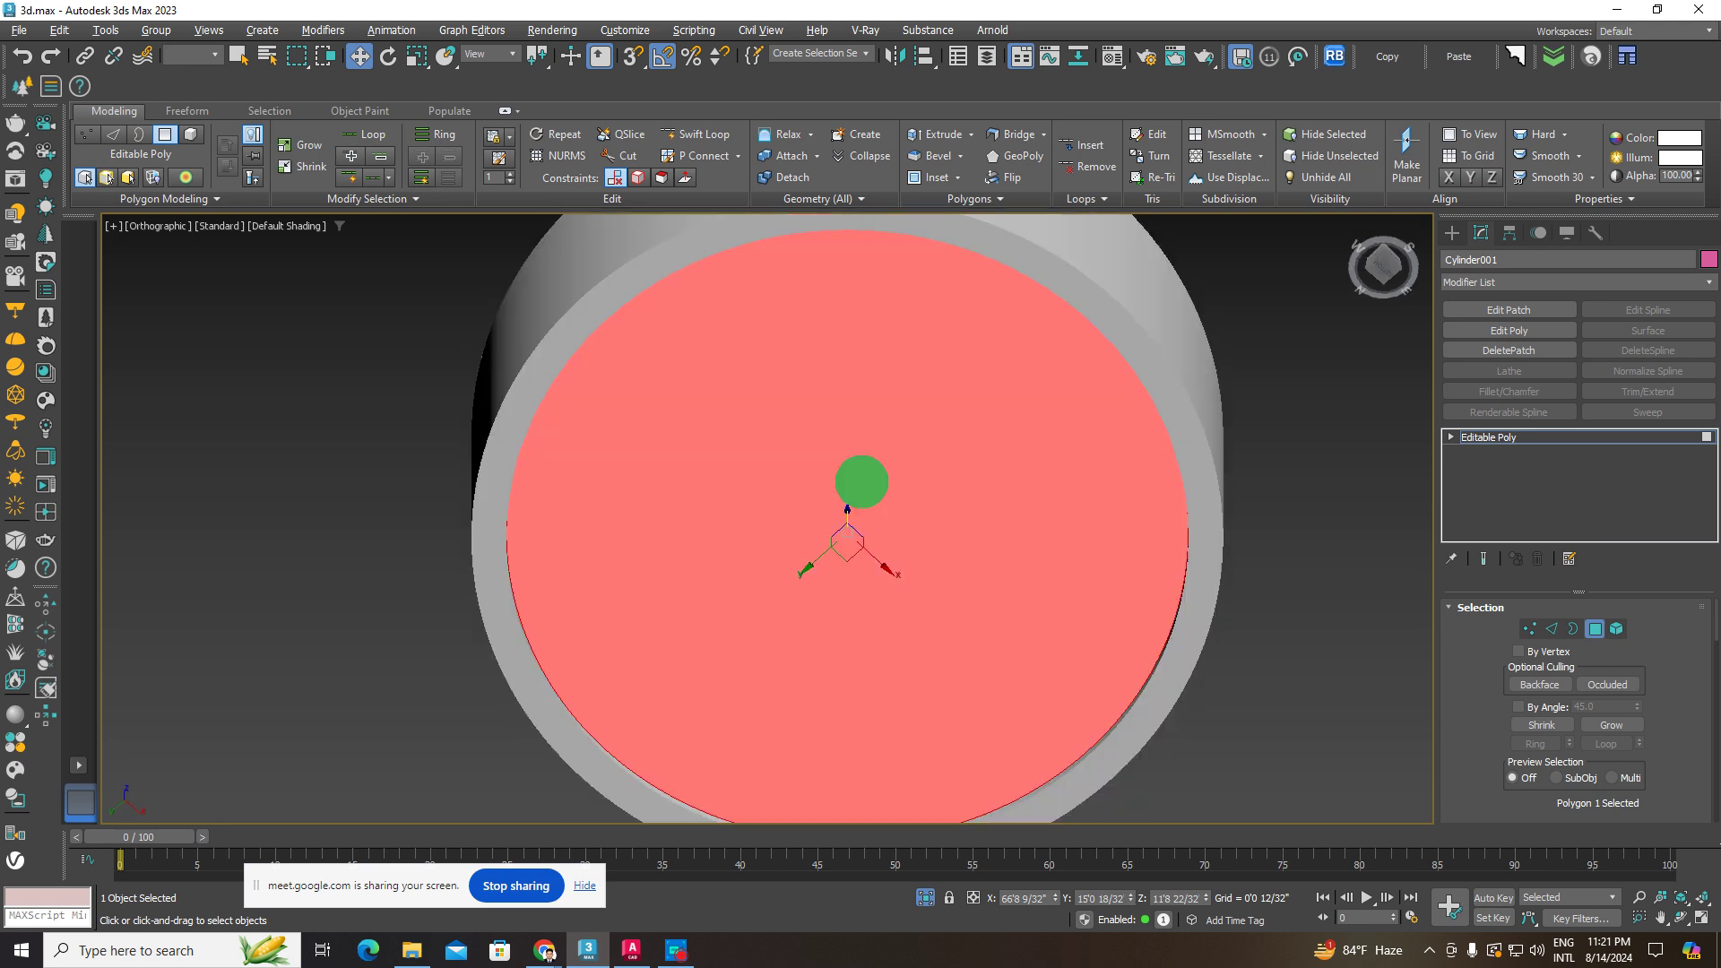
pyautogui.scroll(-2, 888, 530)
pyautogui.keyDown('alt'); pyautogui.moveTo(861, 483); pyautogui.dragTo(874, 536, button='middle'); pyautogui.keyUp('alt')
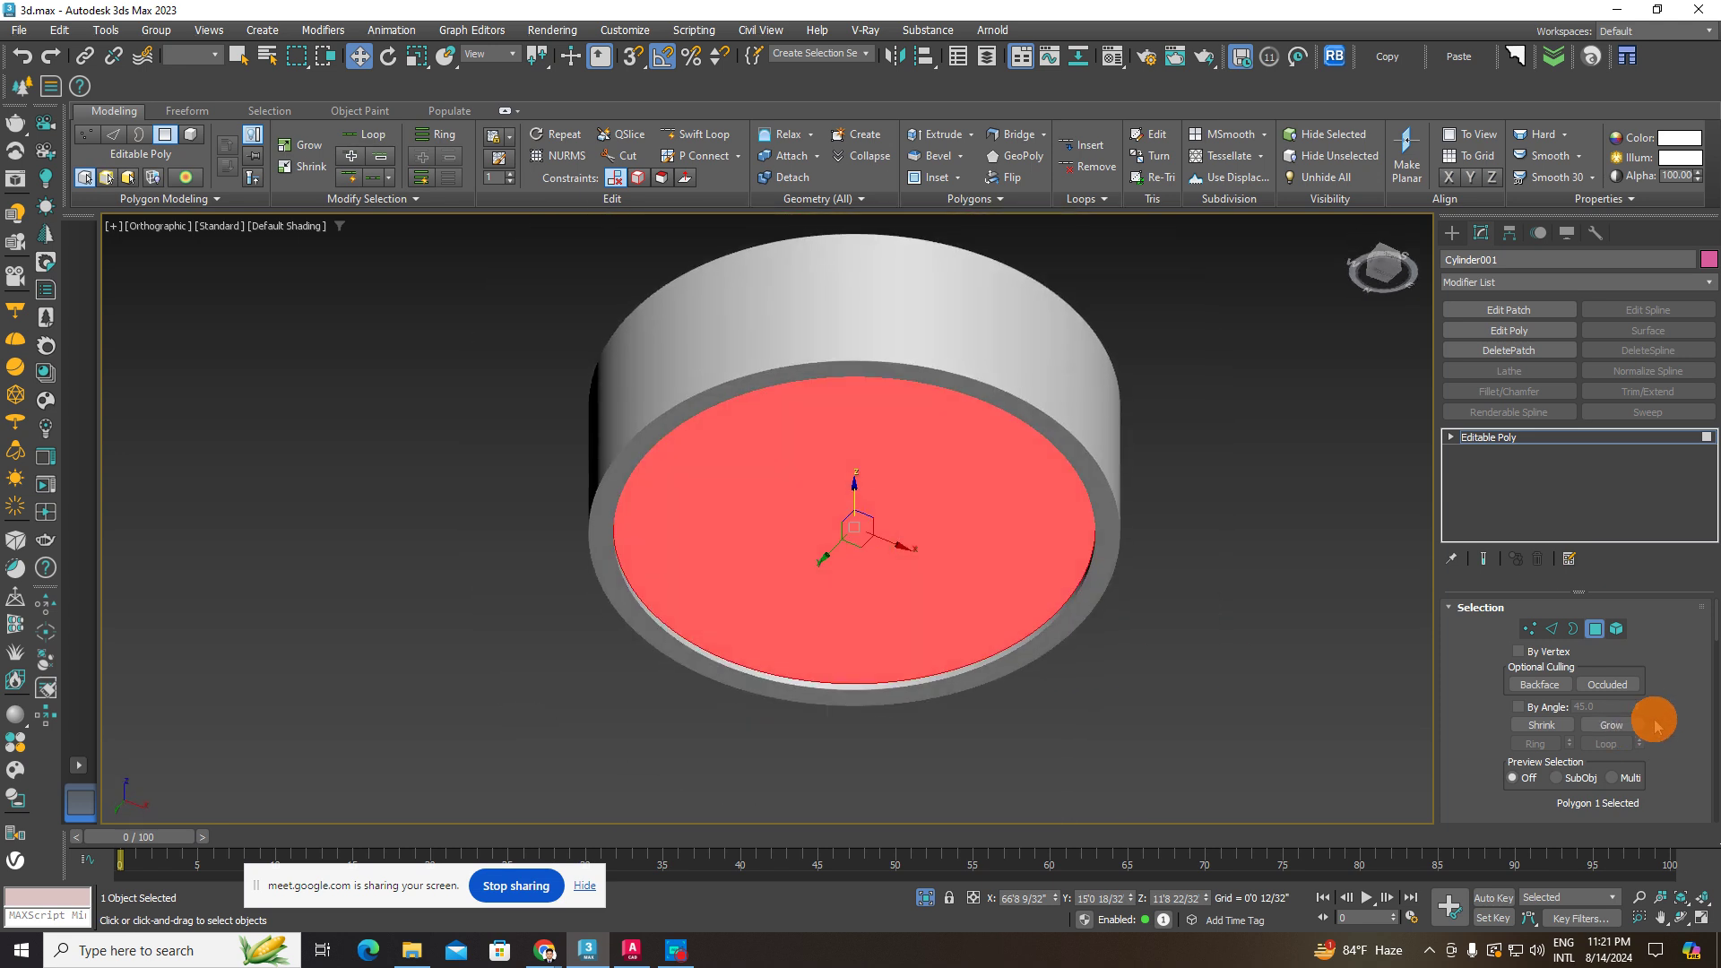
pyautogui.click(1453, 235)
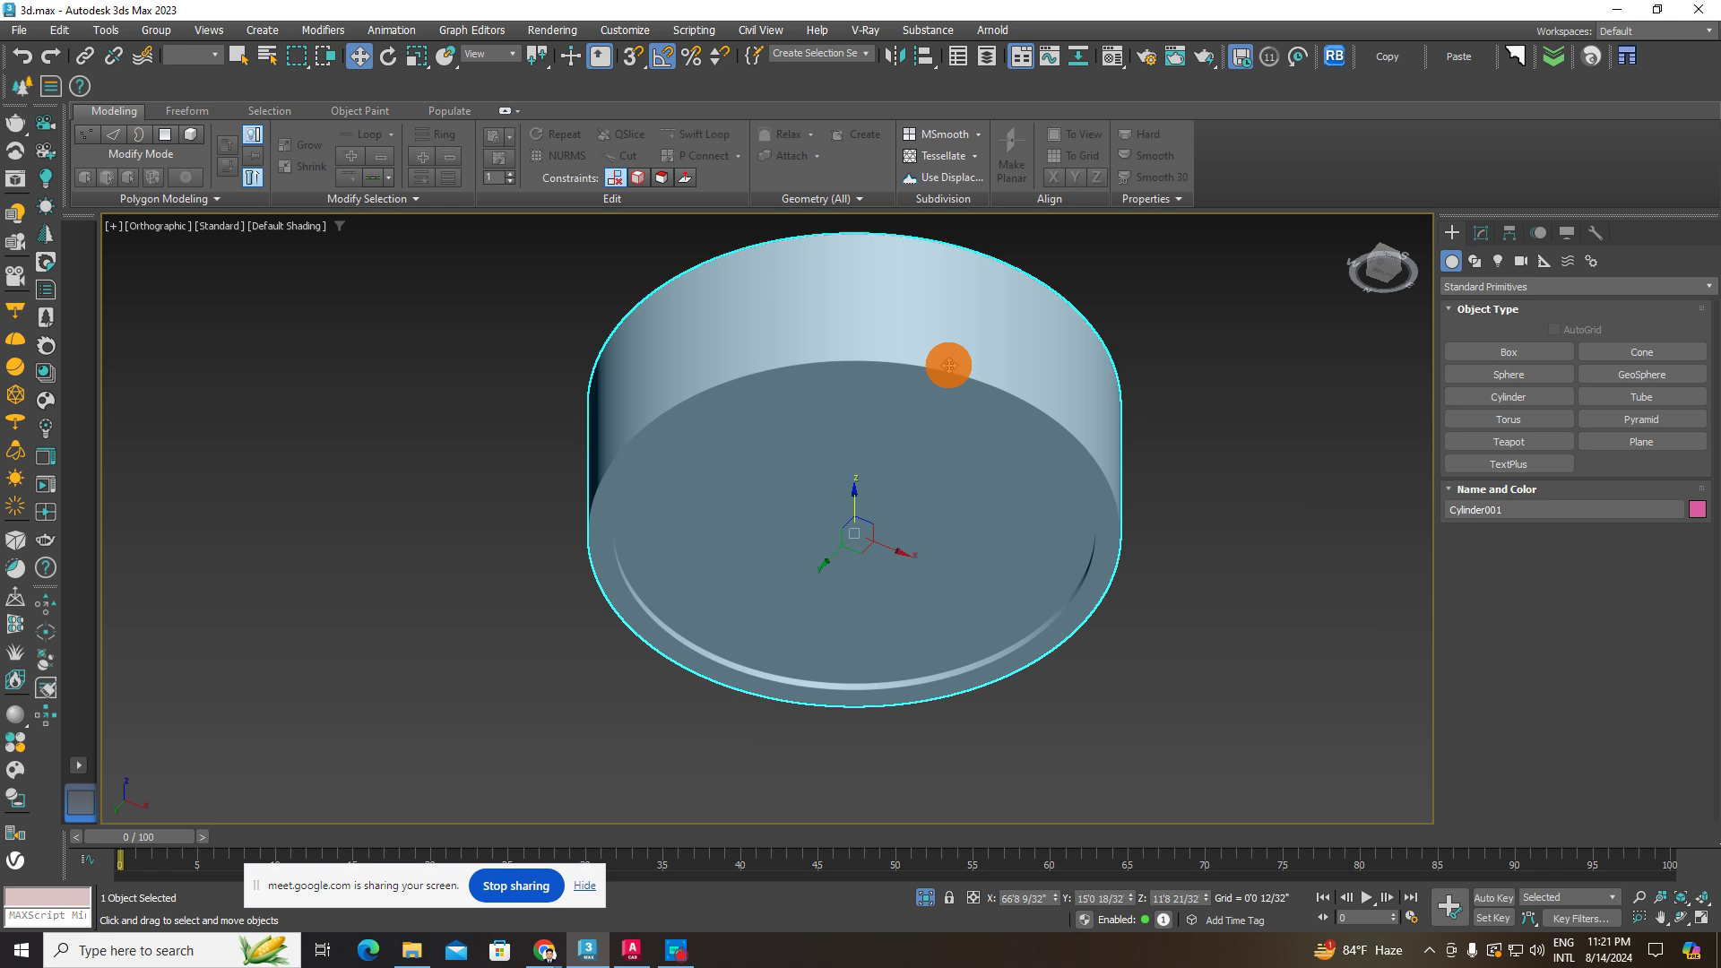
# - Reopen the V-Ray Material Library and apply Aluminum_Anodized_DarkGray to the whole cylinder
pyautogui.press('m')
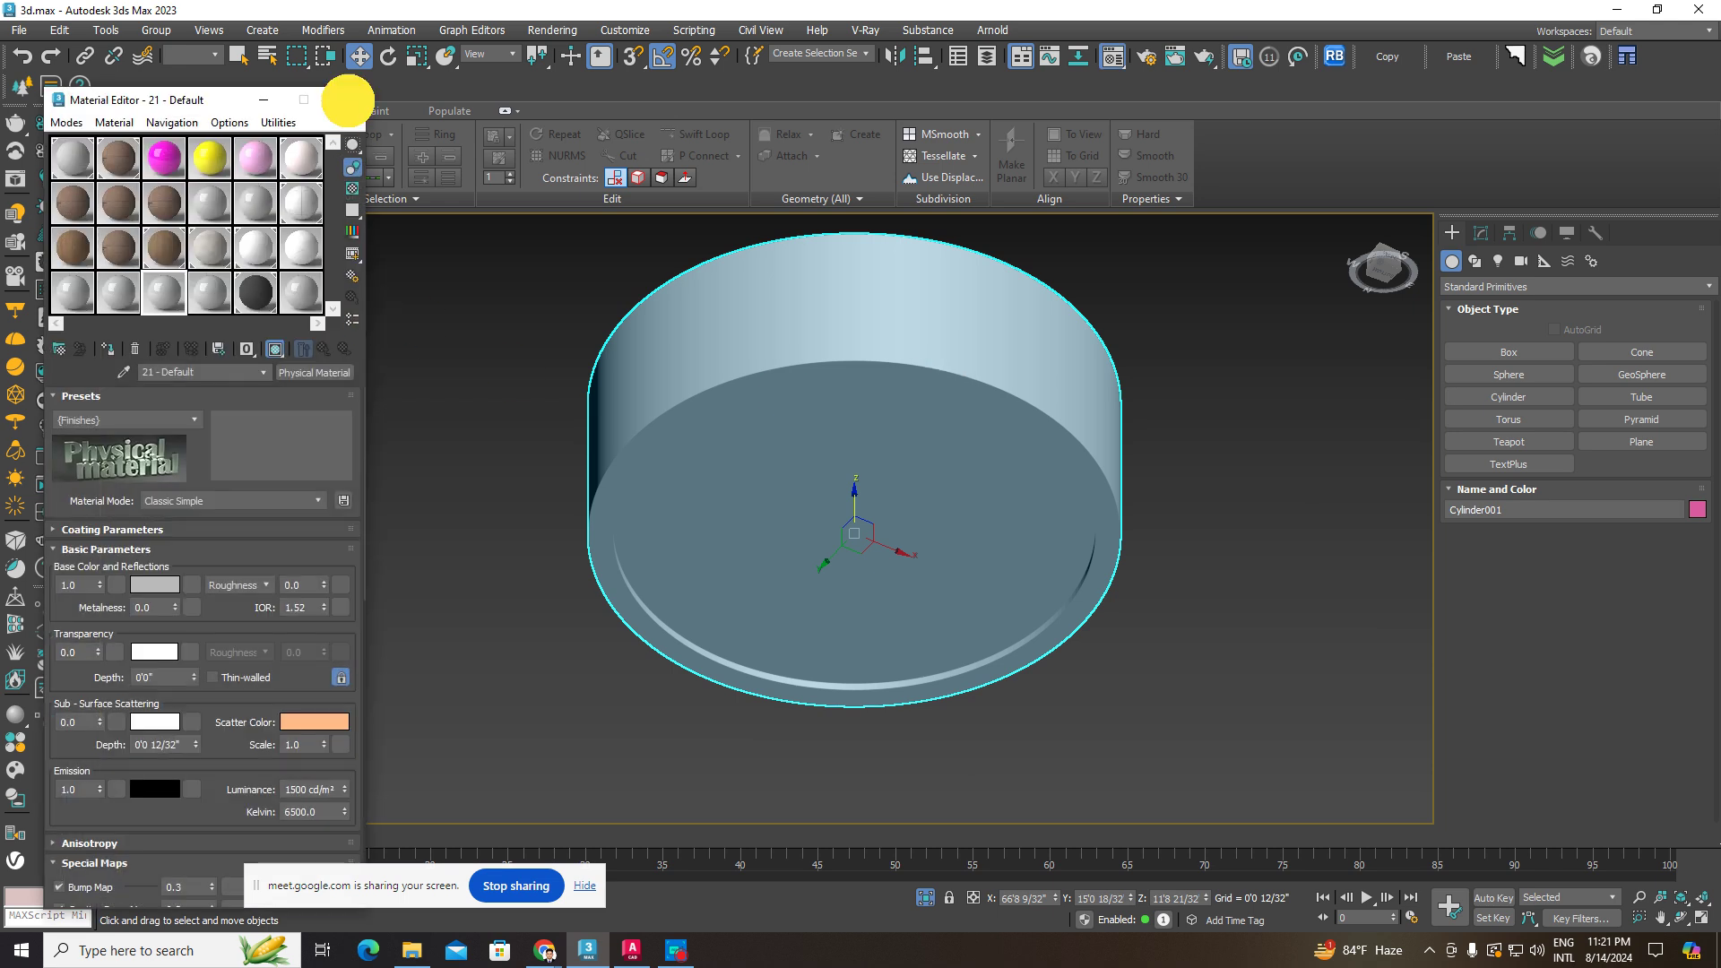
pyautogui.click(347, 100)
pyautogui.click(16, 746)
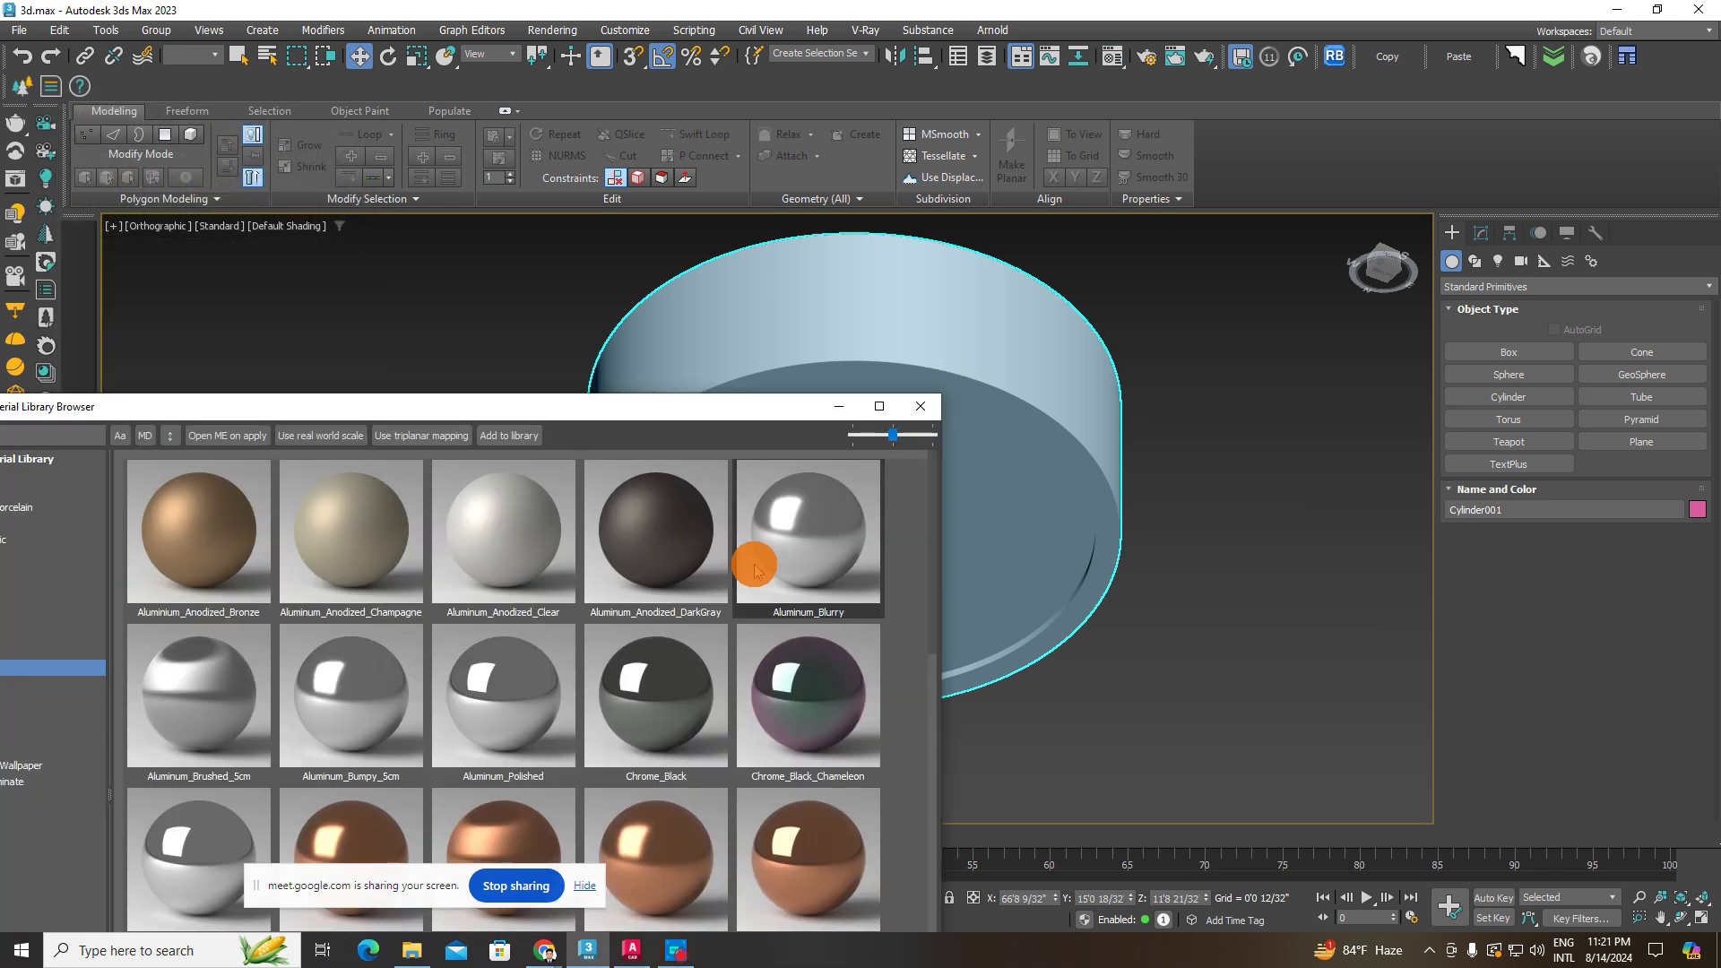
pyautogui.moveTo(643, 544); pyautogui.dragTo(990, 494)
# - Look through the other Metal materials in the library and minimize the browser to clear the view
pyautogui.scroll(-10, 510, 673)
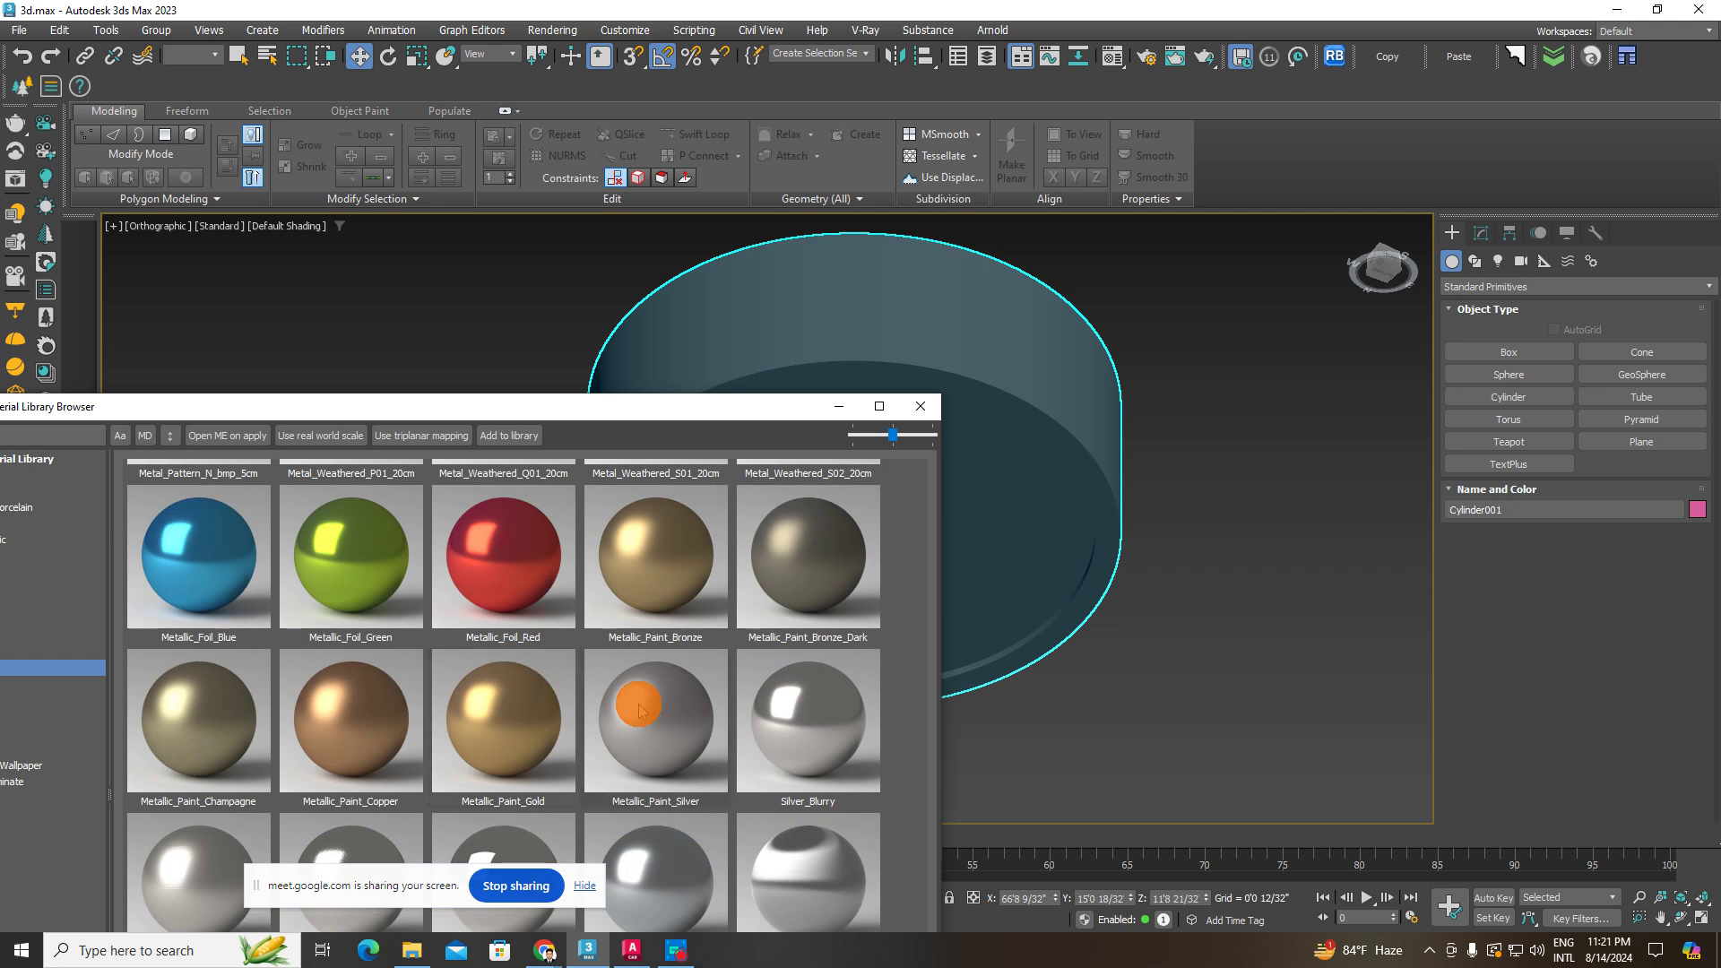
pyautogui.scroll(6, 656, 703)
pyautogui.scroll(-6, 656, 685)
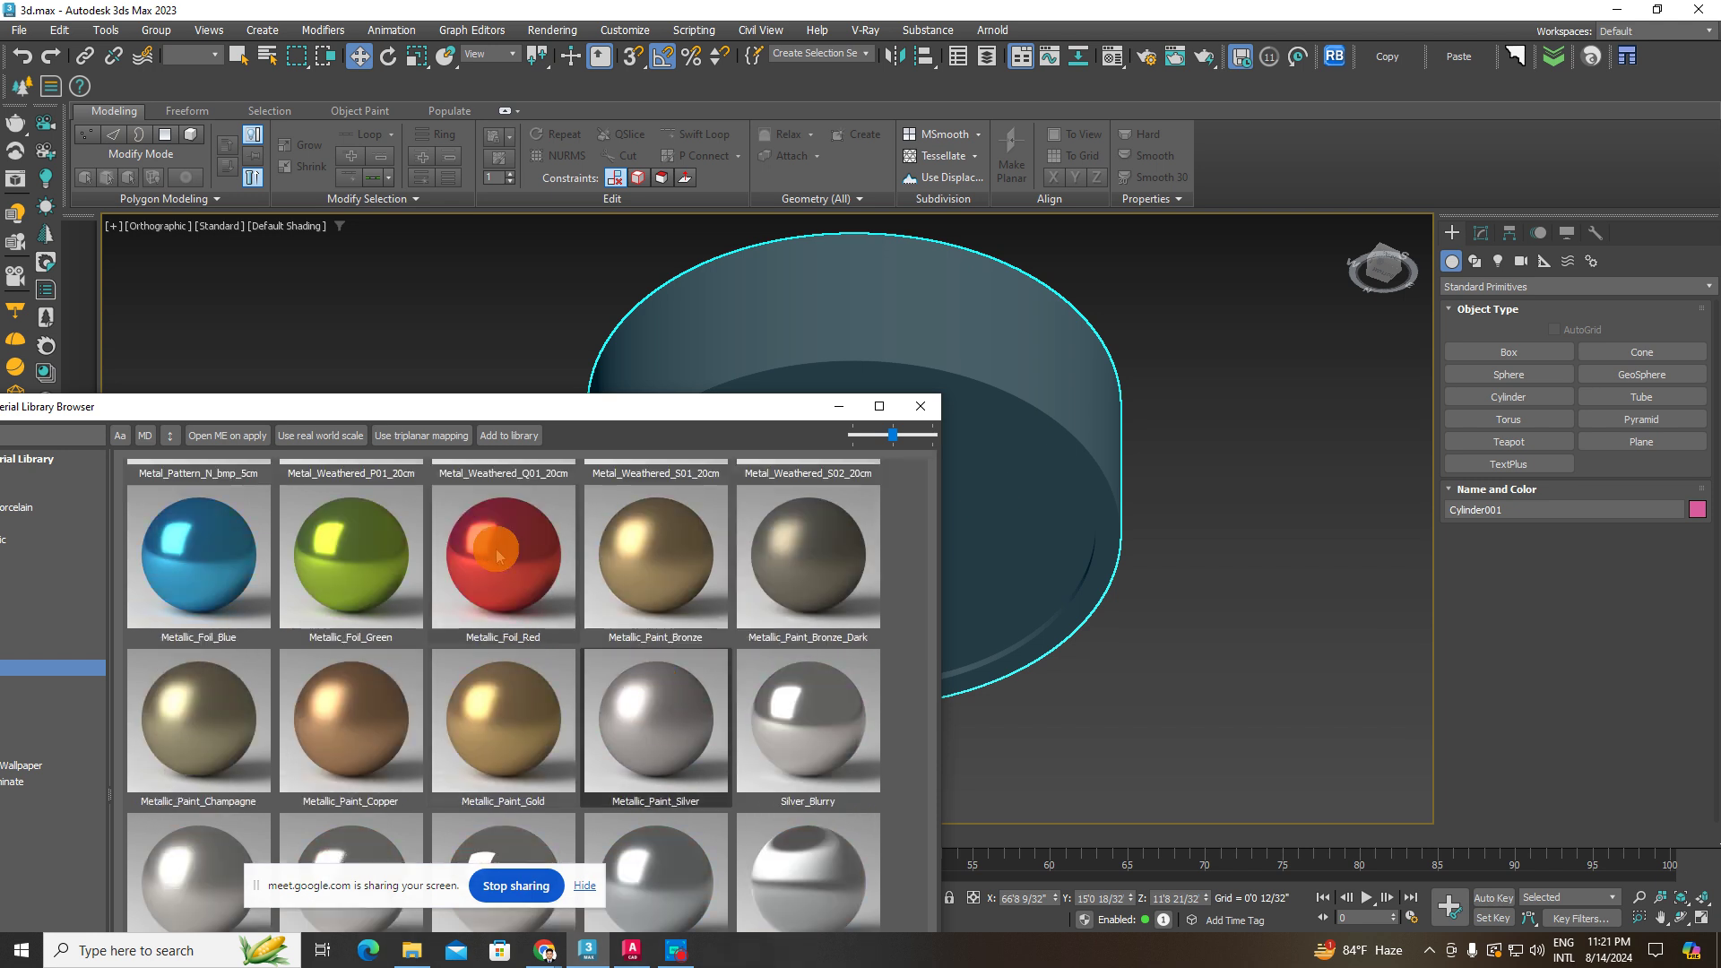
pyautogui.scroll(6, 663, 722)
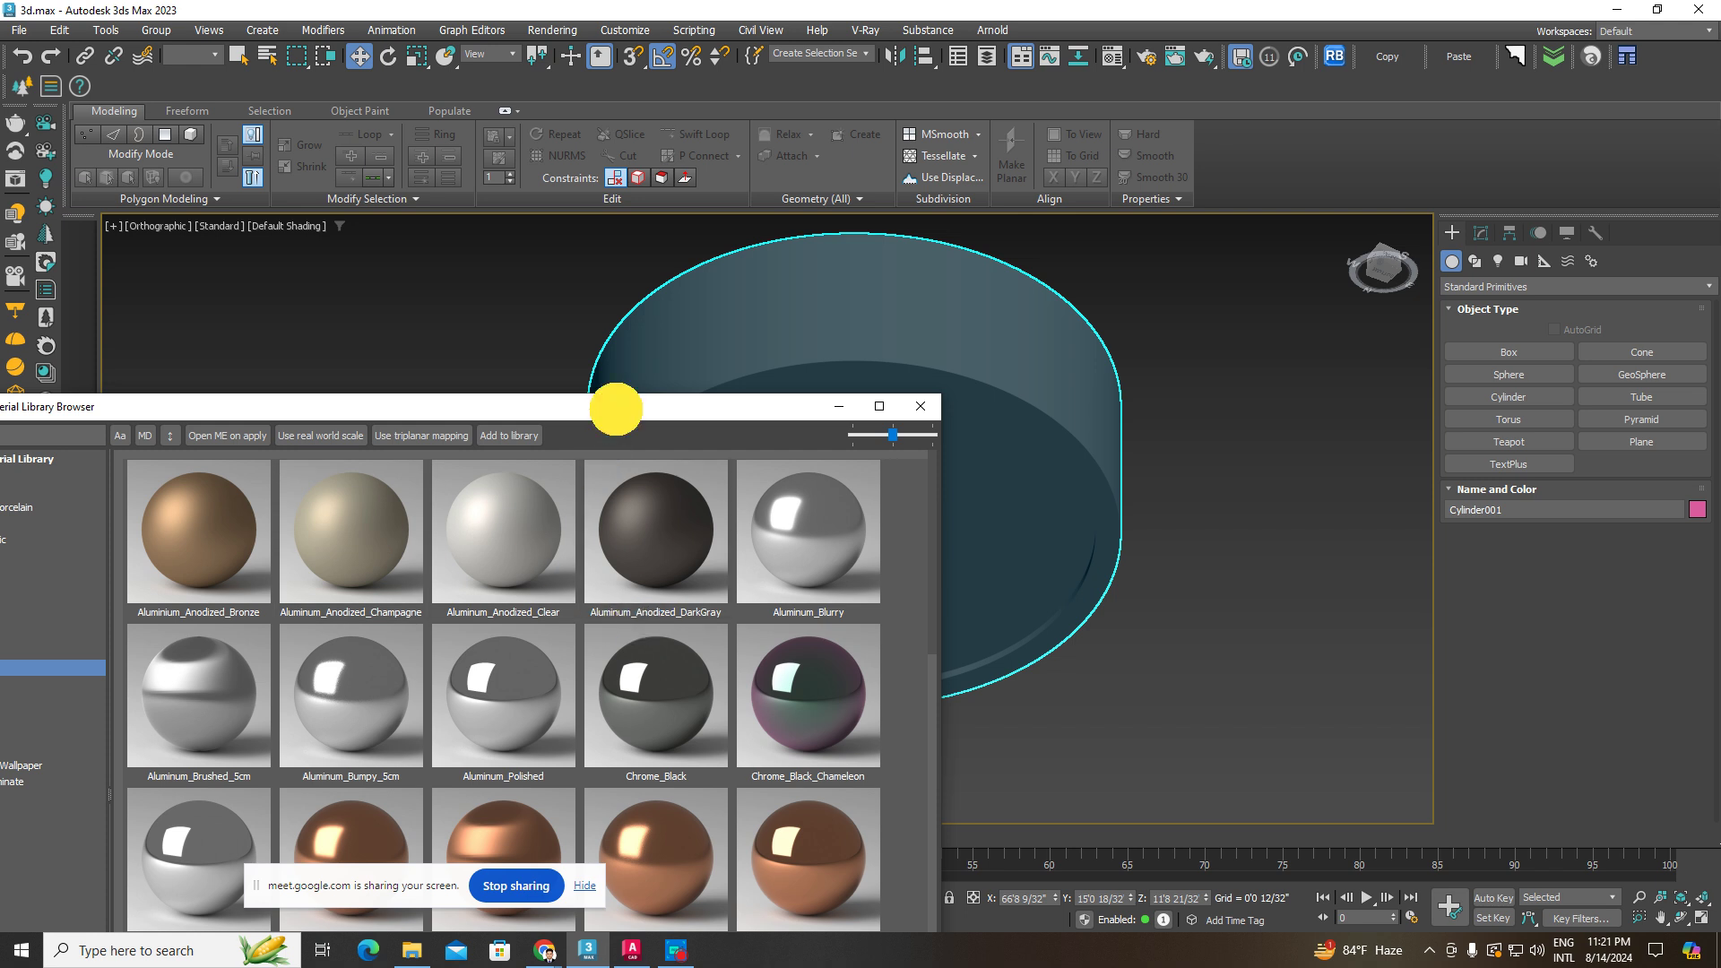
pyautogui.moveTo(616, 409); pyautogui.dragTo(837, 390)
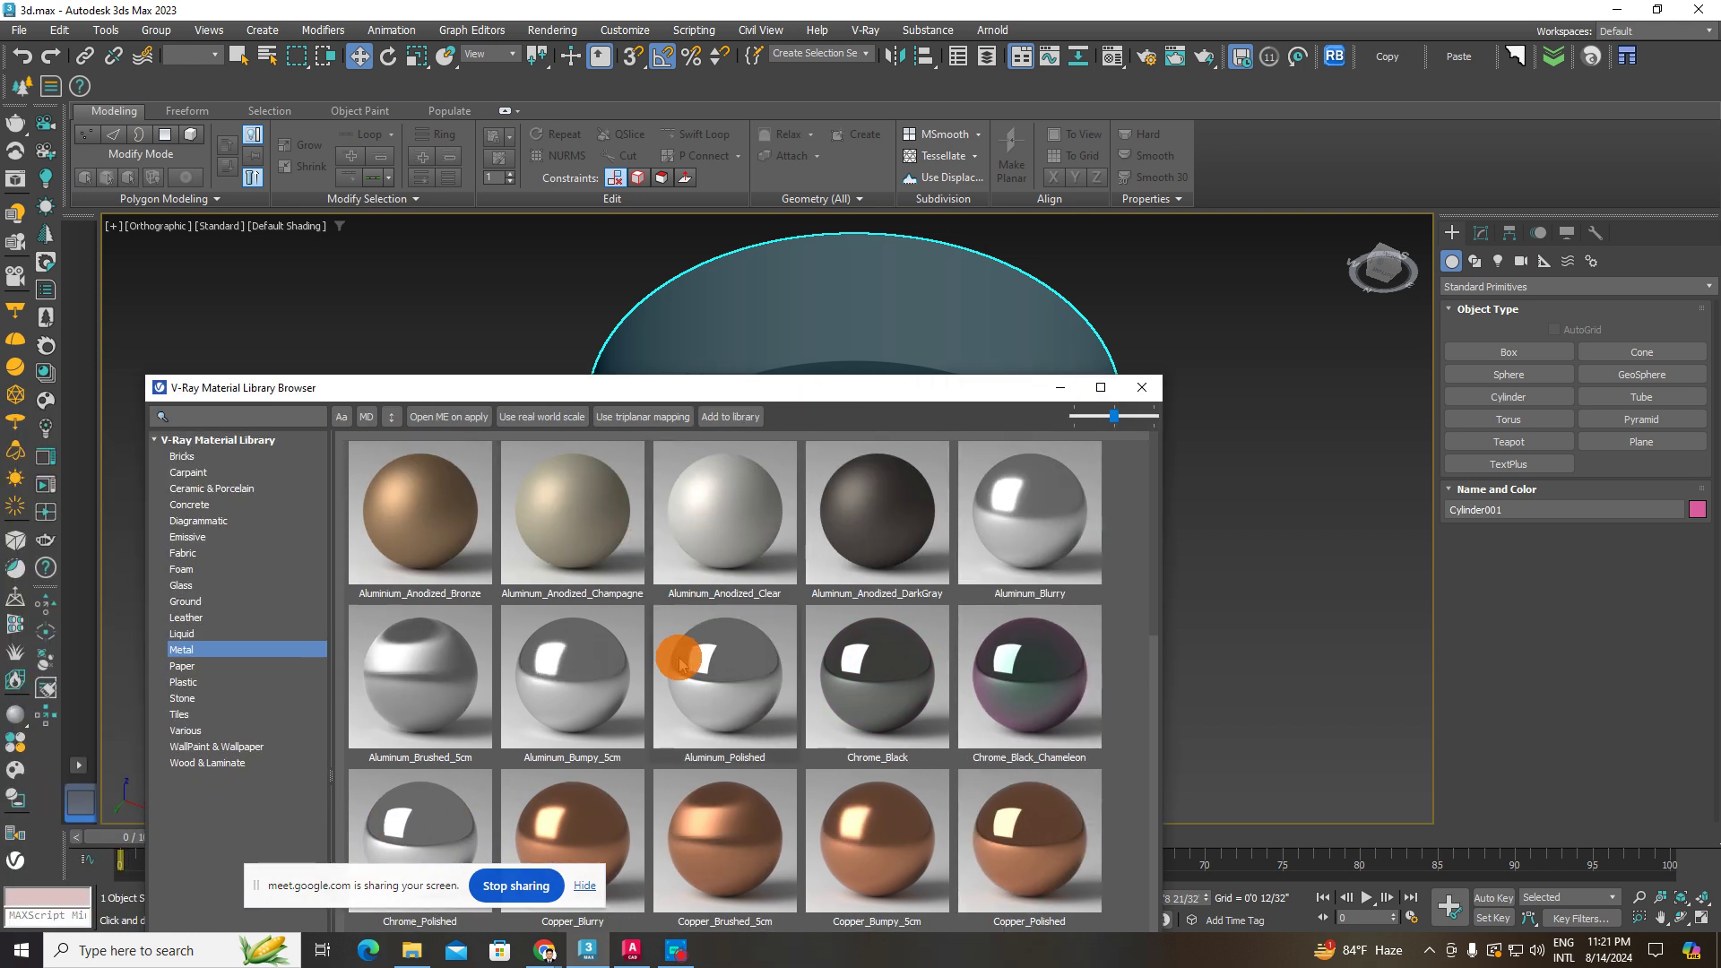
pyautogui.moveTo(980, 380); pyautogui.dragTo(873, 466)
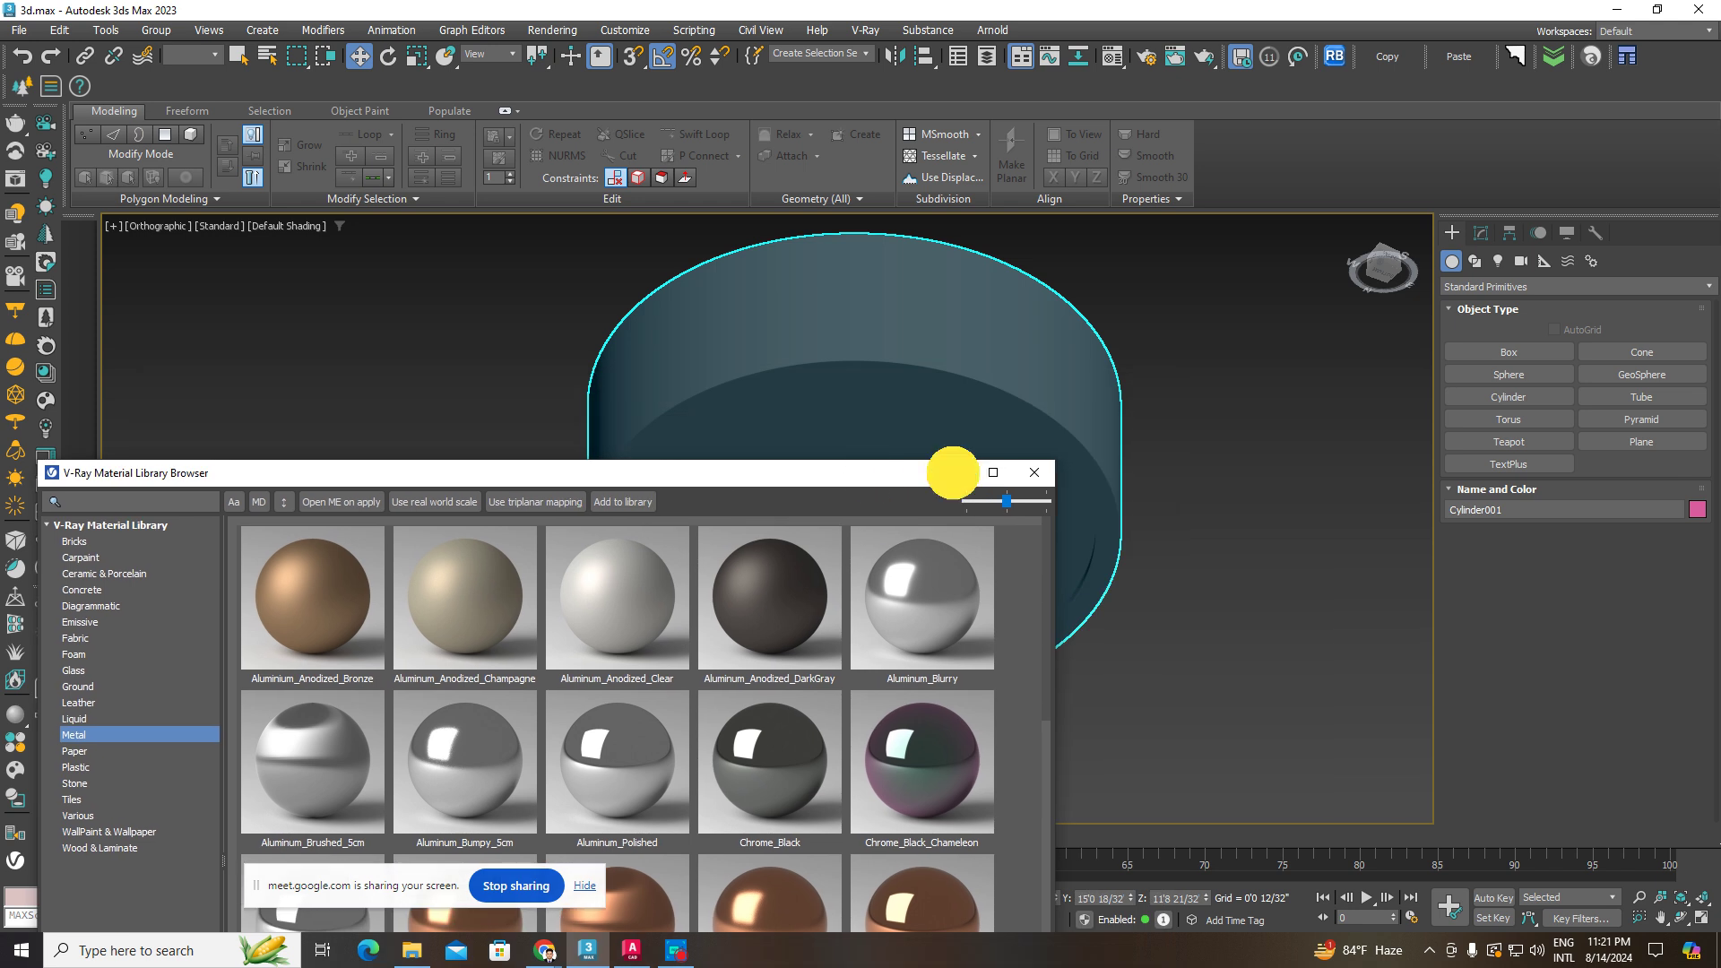
pyautogui.click(952, 472)
pyautogui.click(1025, 484)
# - Convert the dark gray cylinder to an Editable Poly
pyautogui.rightClick(938, 450)
pyautogui.moveTo(998, 681)
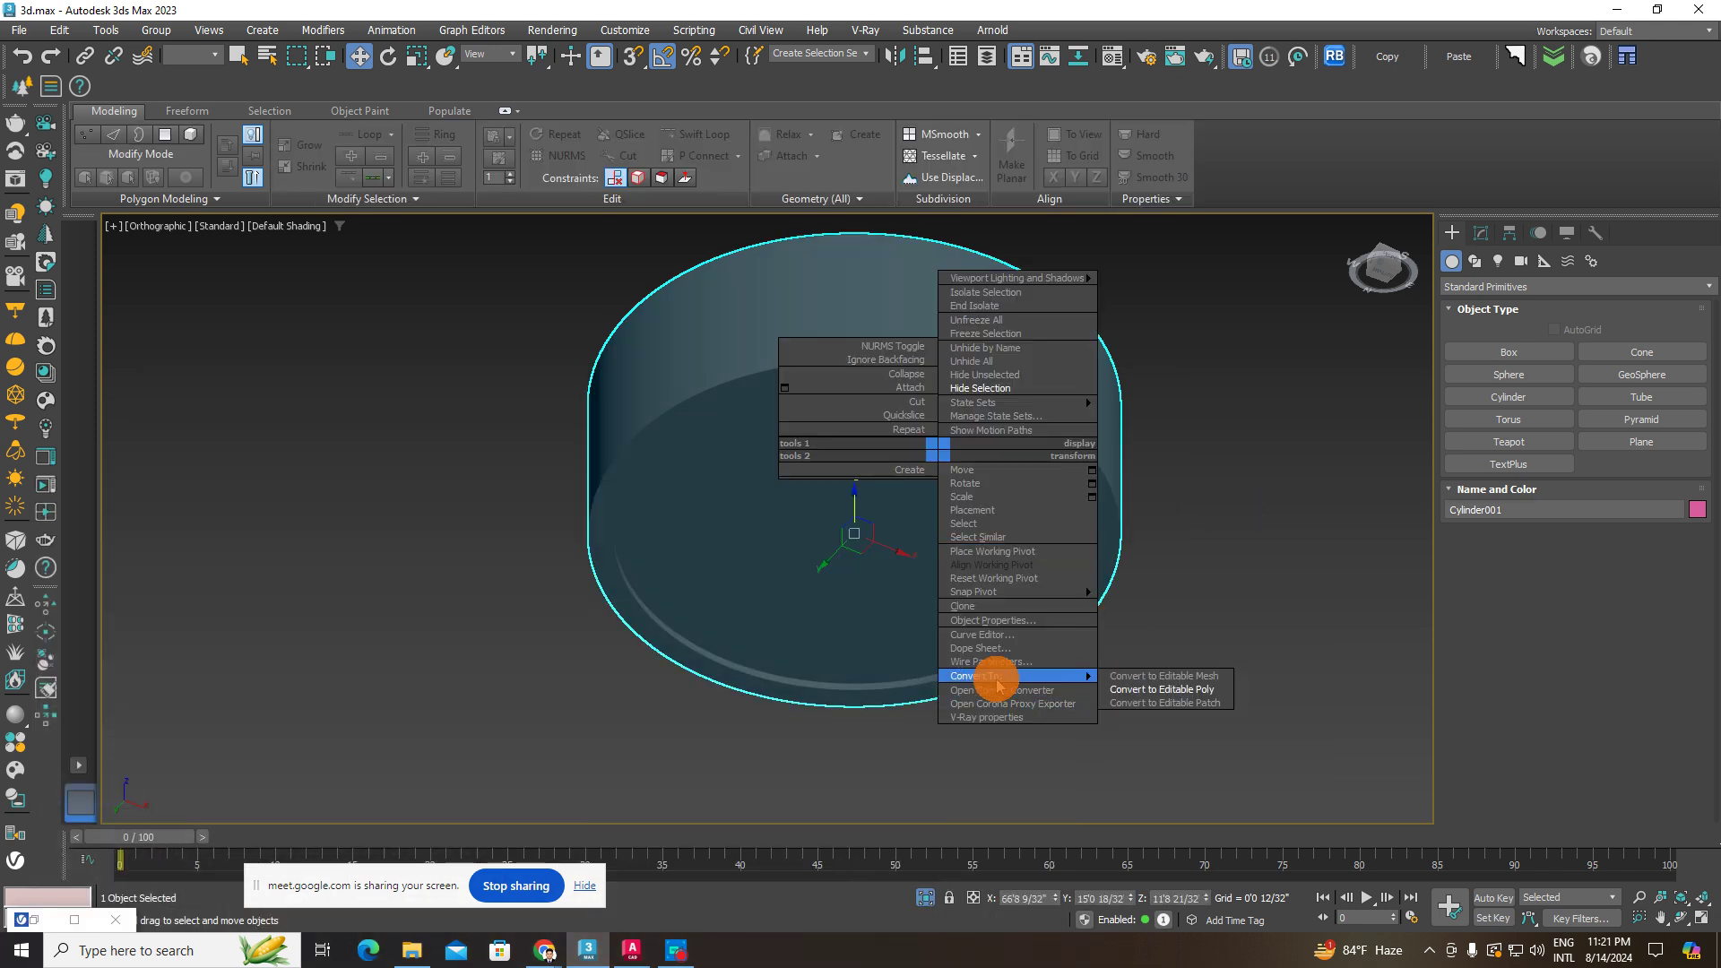
pyautogui.click(1185, 690)
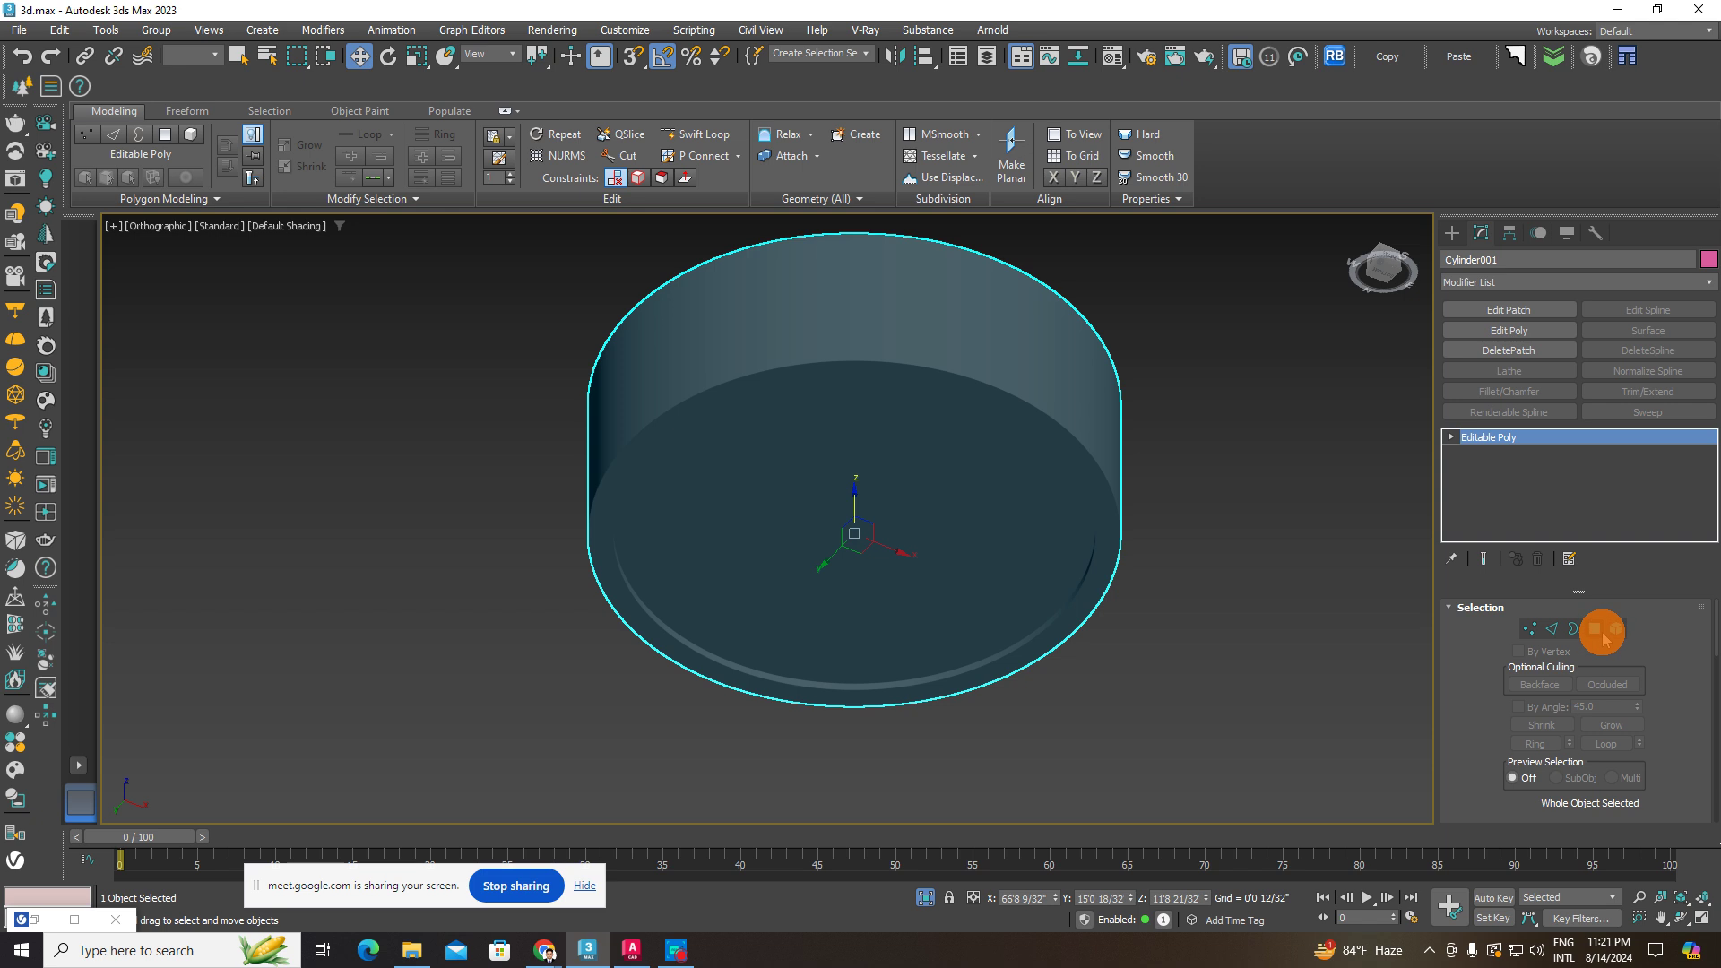
# - Select the cylinder's recessed bottom polygon, detach it as a separate object and leave polygon editing
pyautogui.click(1602, 633)
pyautogui.click(922, 473)
pyautogui.scroll(2, 902, 487)
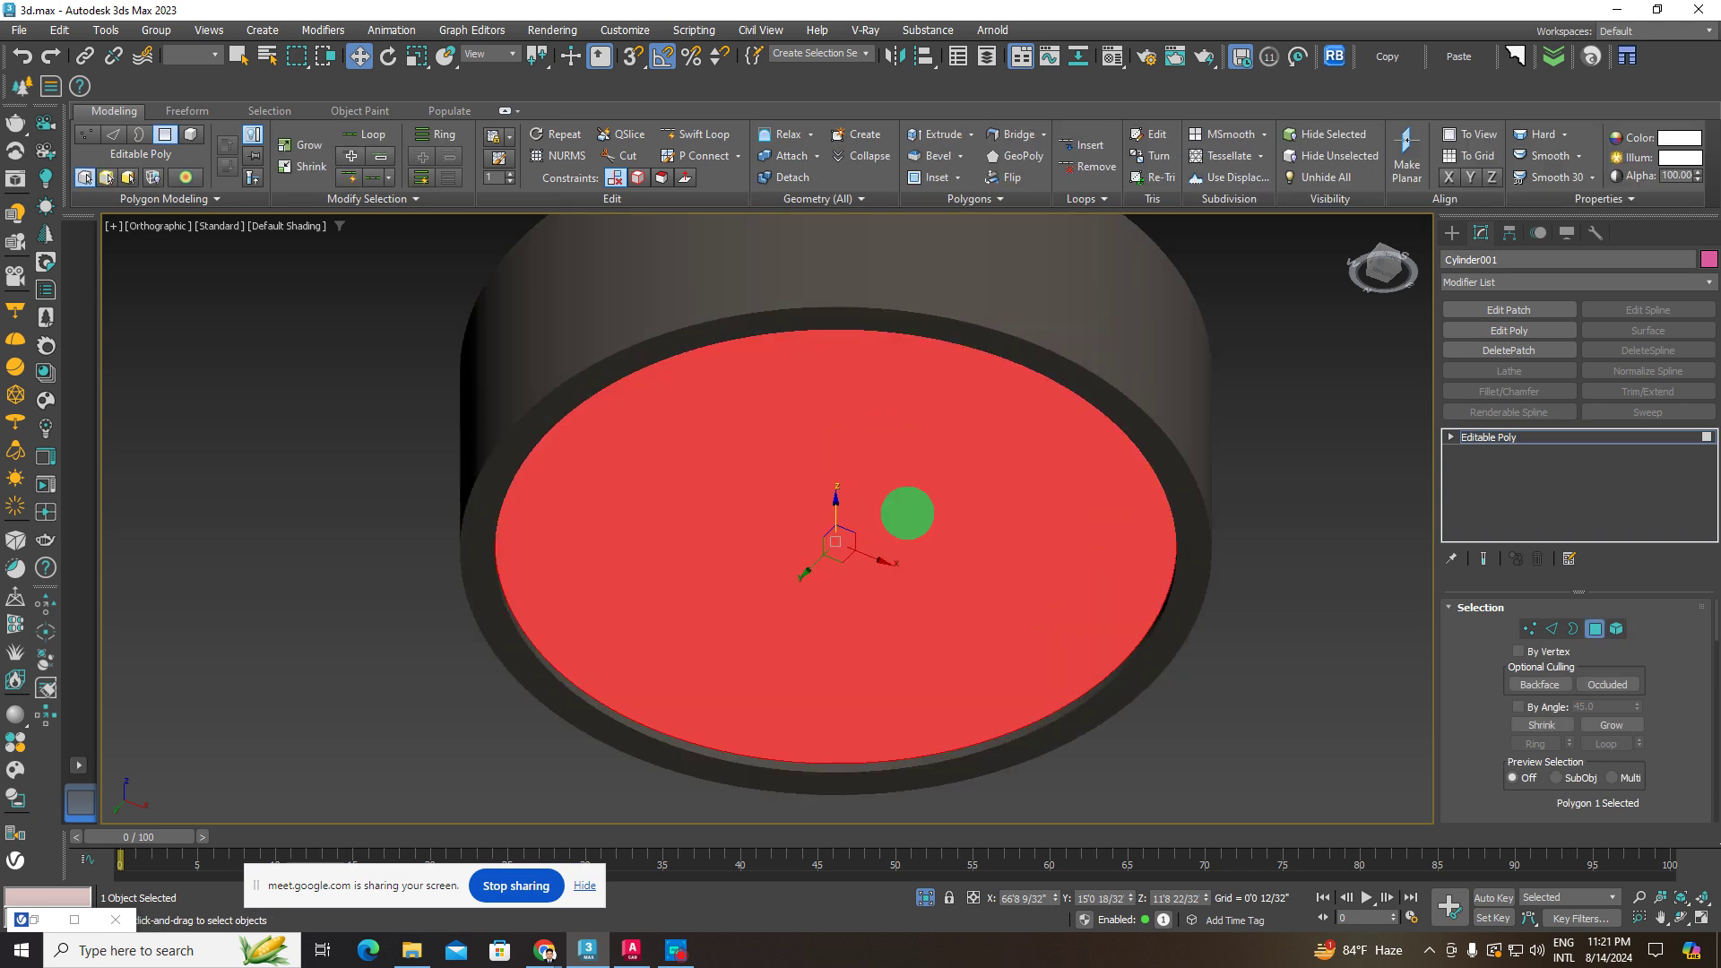
pyautogui.scroll(-5, 1533, 712)
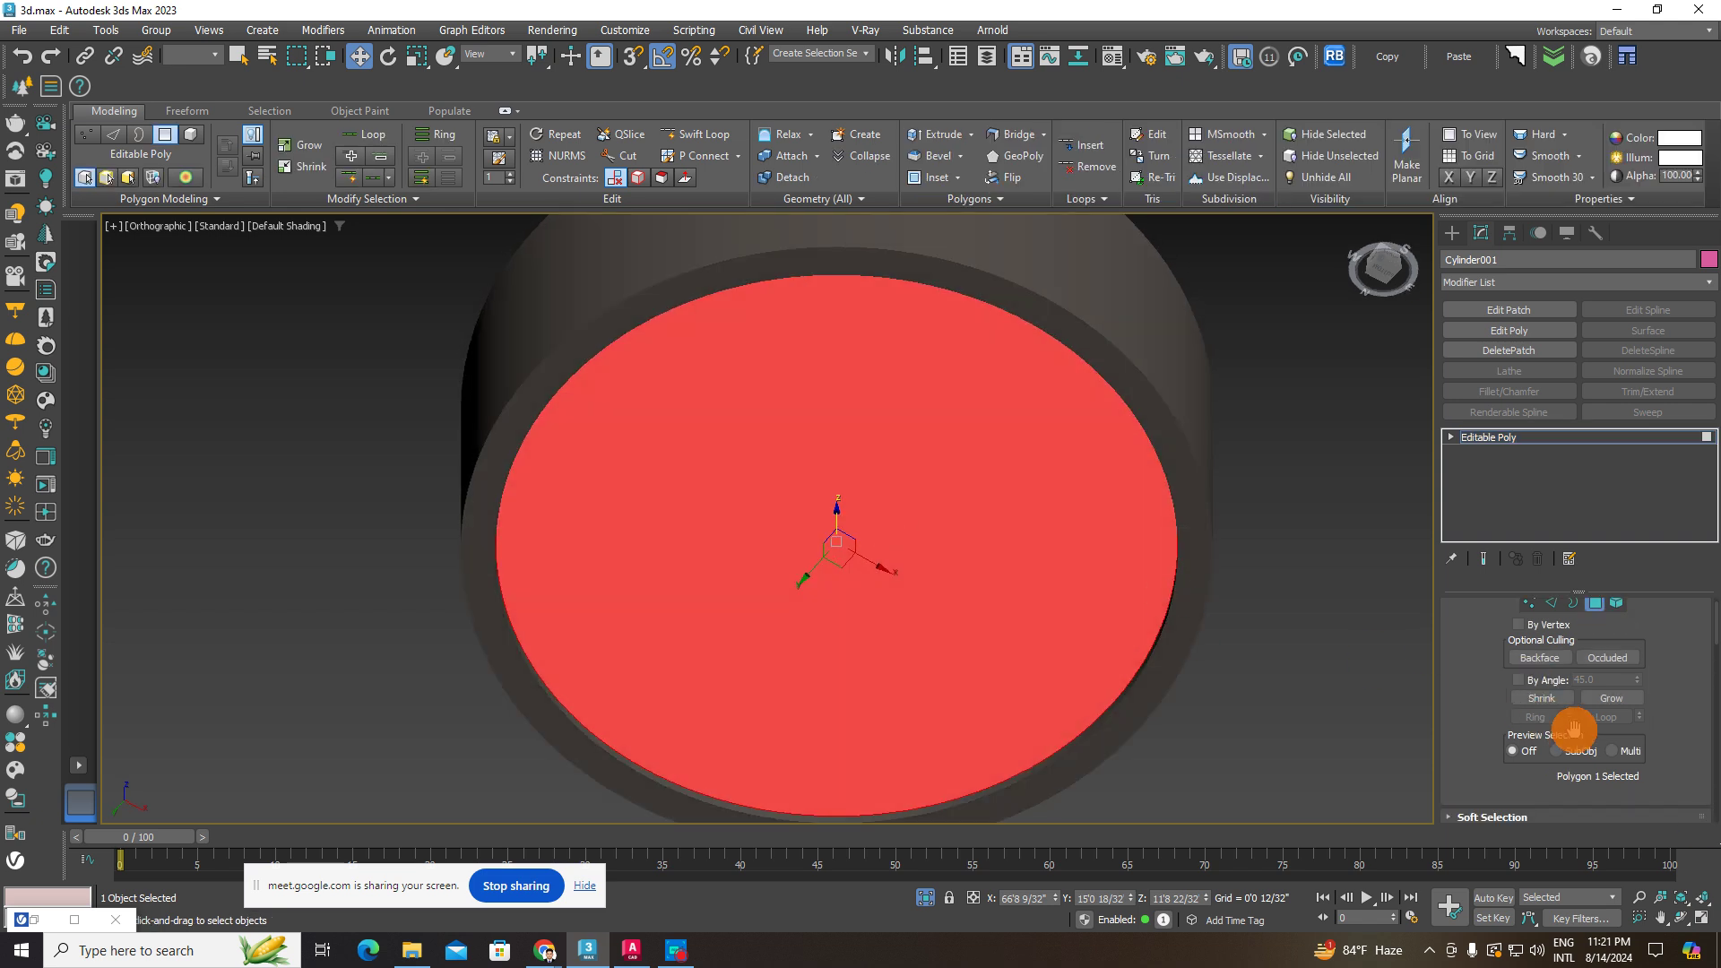
pyautogui.scroll(-5, 1604, 768)
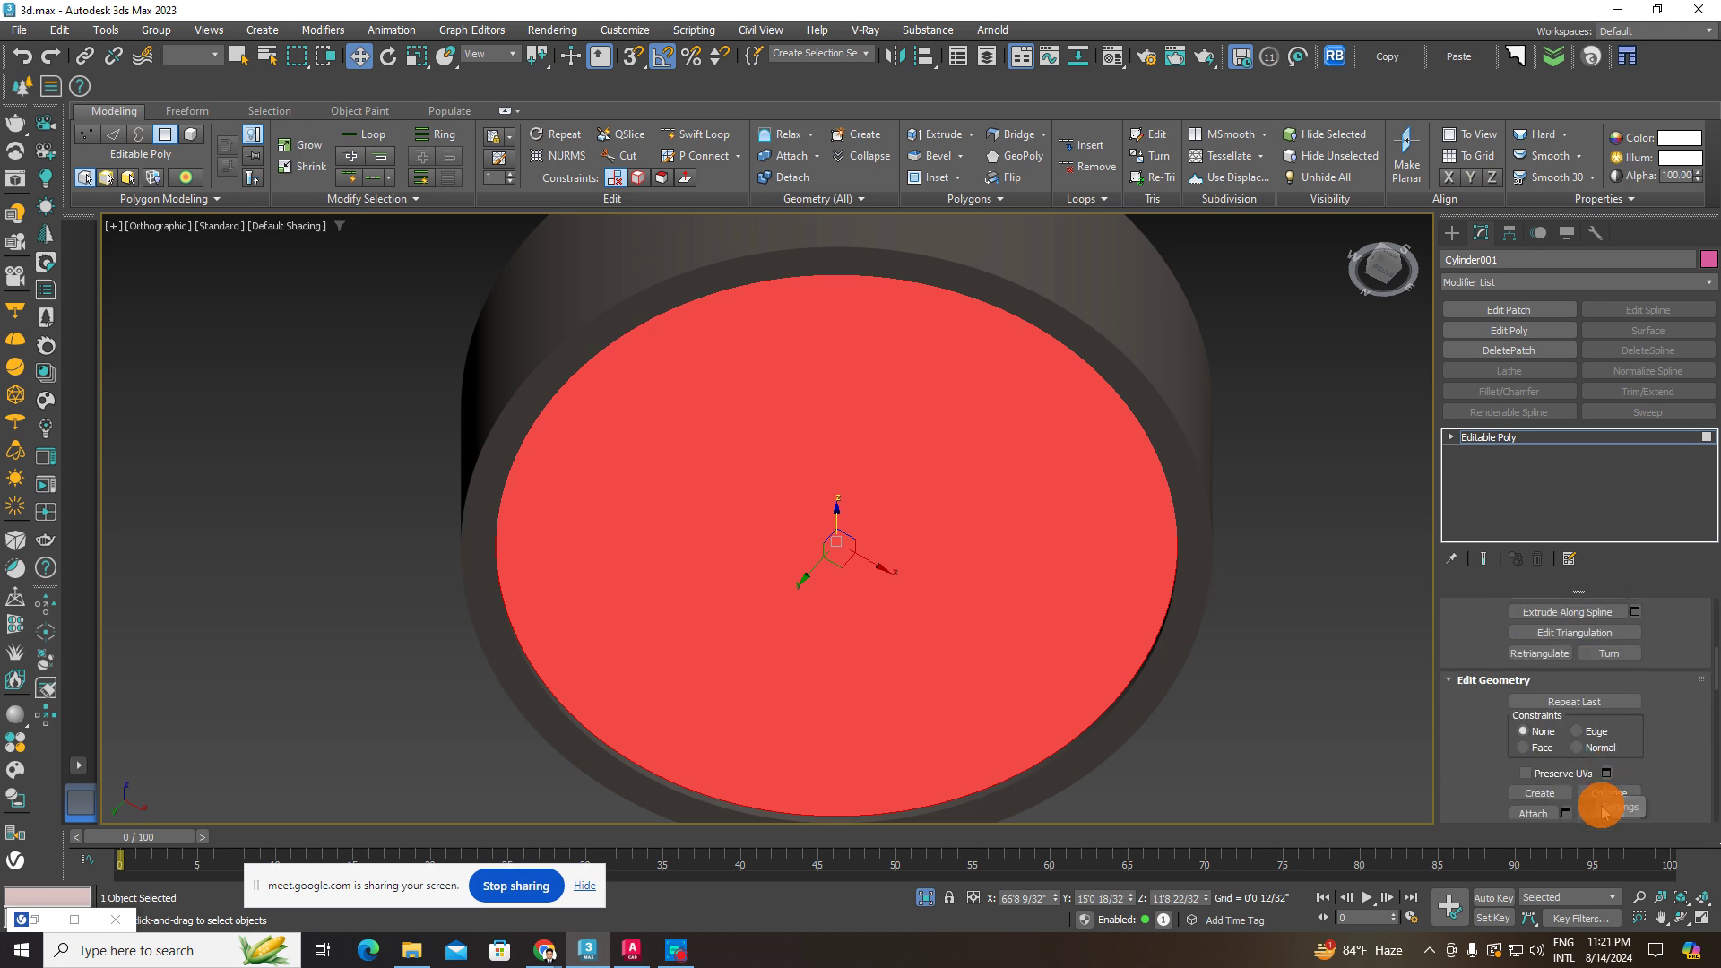
pyautogui.click(1605, 812)
pyautogui.click(911, 482)
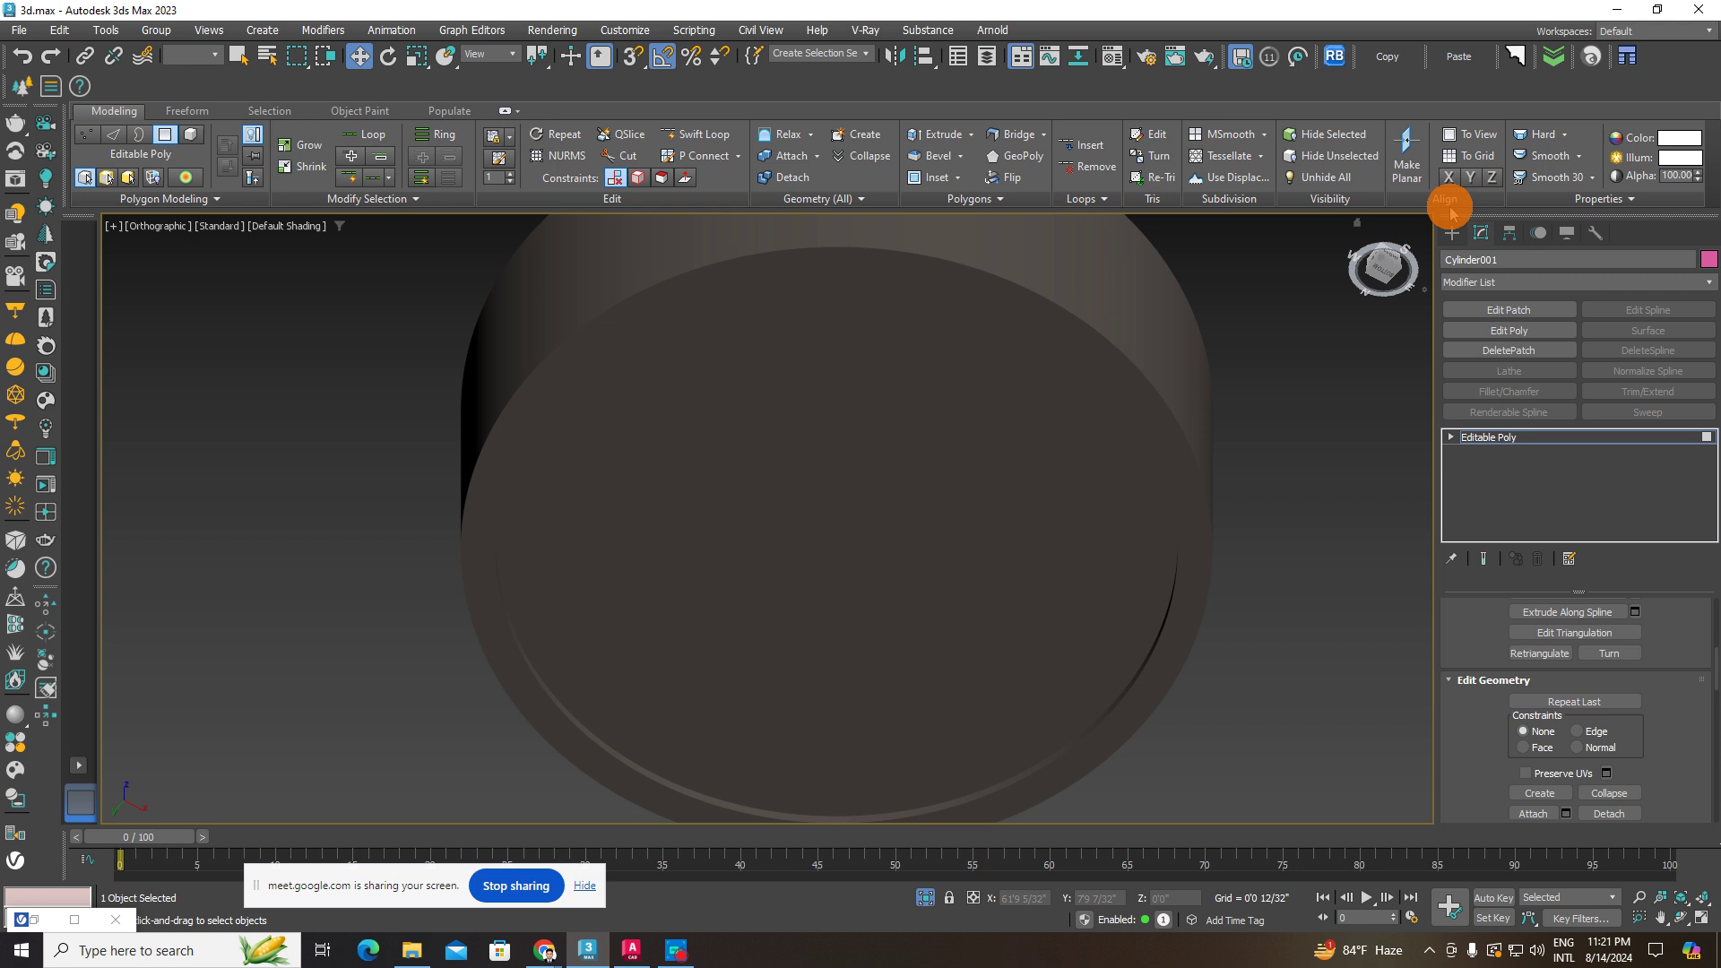
pyautogui.click(1452, 236)
# - Open the Material Editor with the light's parts in view and pick the unused material slot 22 - Default
pyautogui.click(1052, 469)
pyautogui.scroll(-4, 1045, 511)
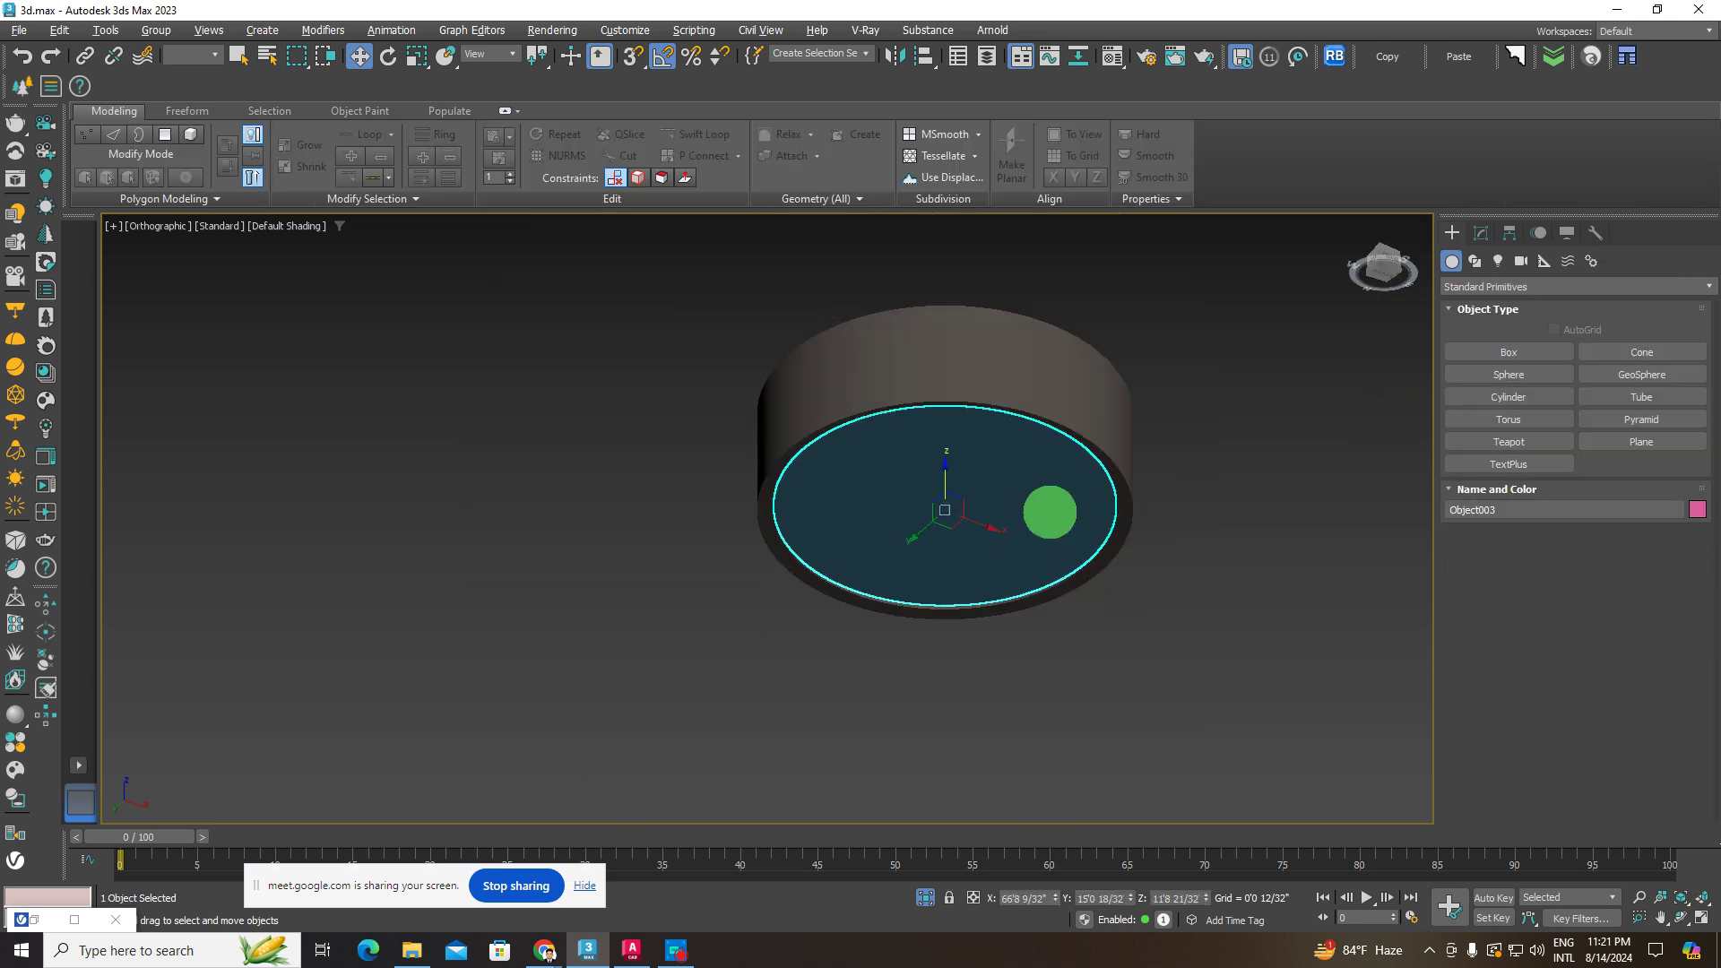
pyautogui.click(948, 486)
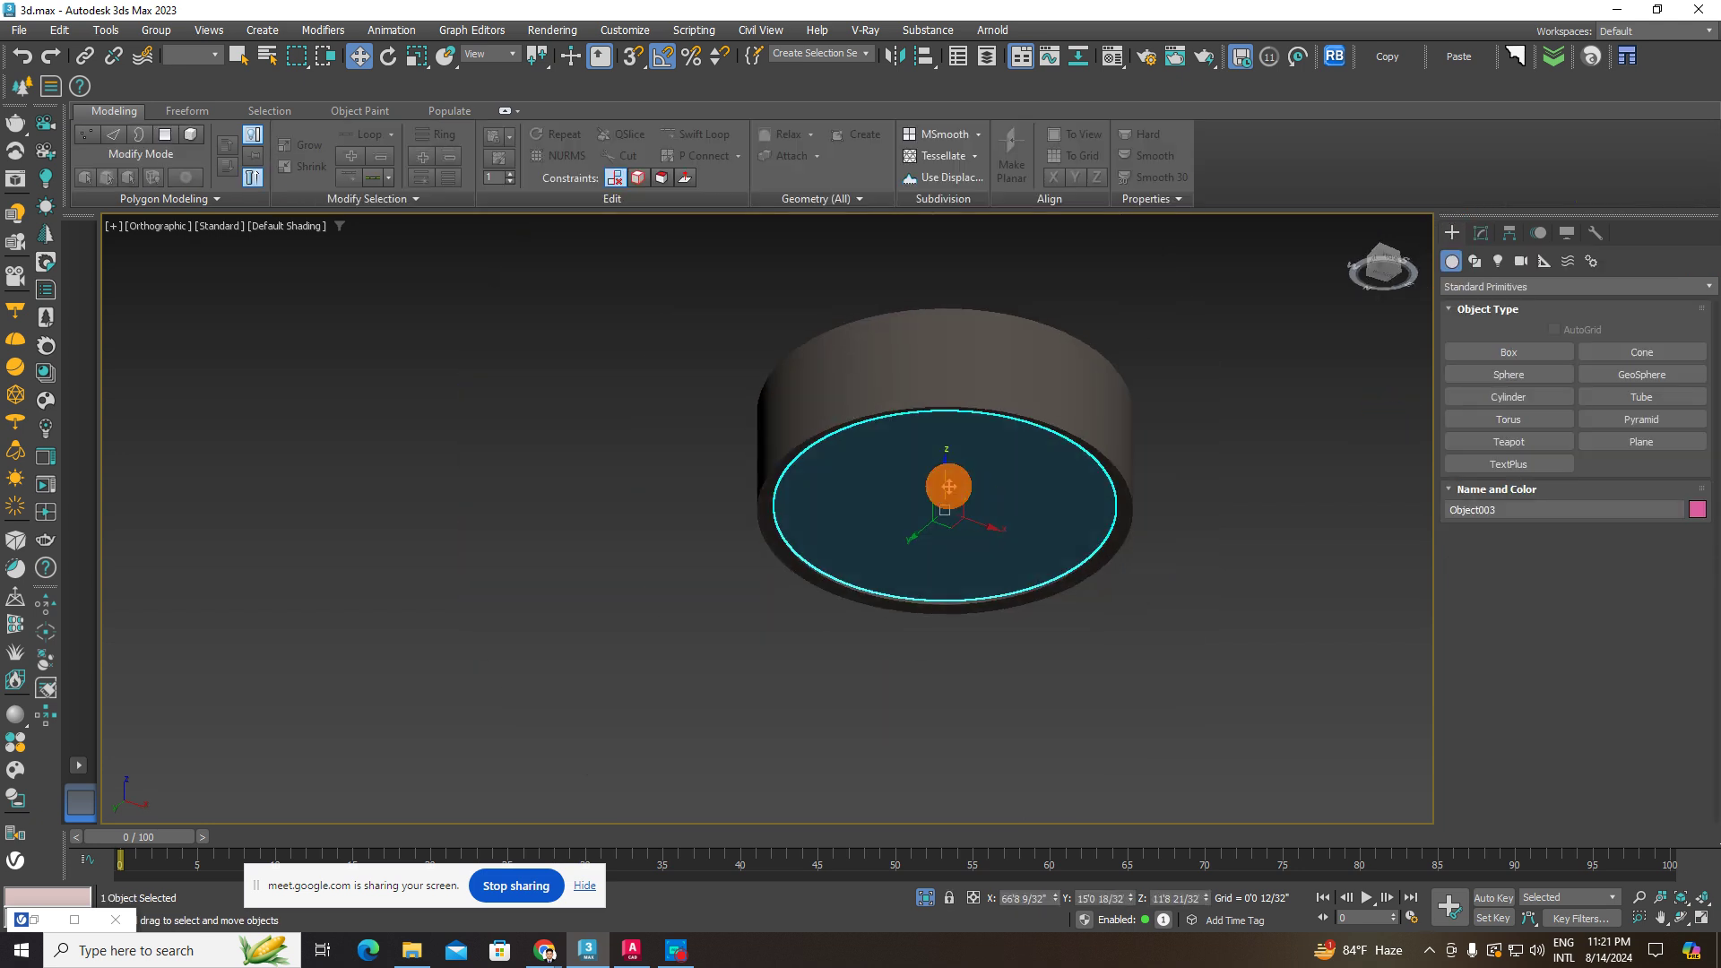
pyautogui.click(975, 375)
pyautogui.press('m')
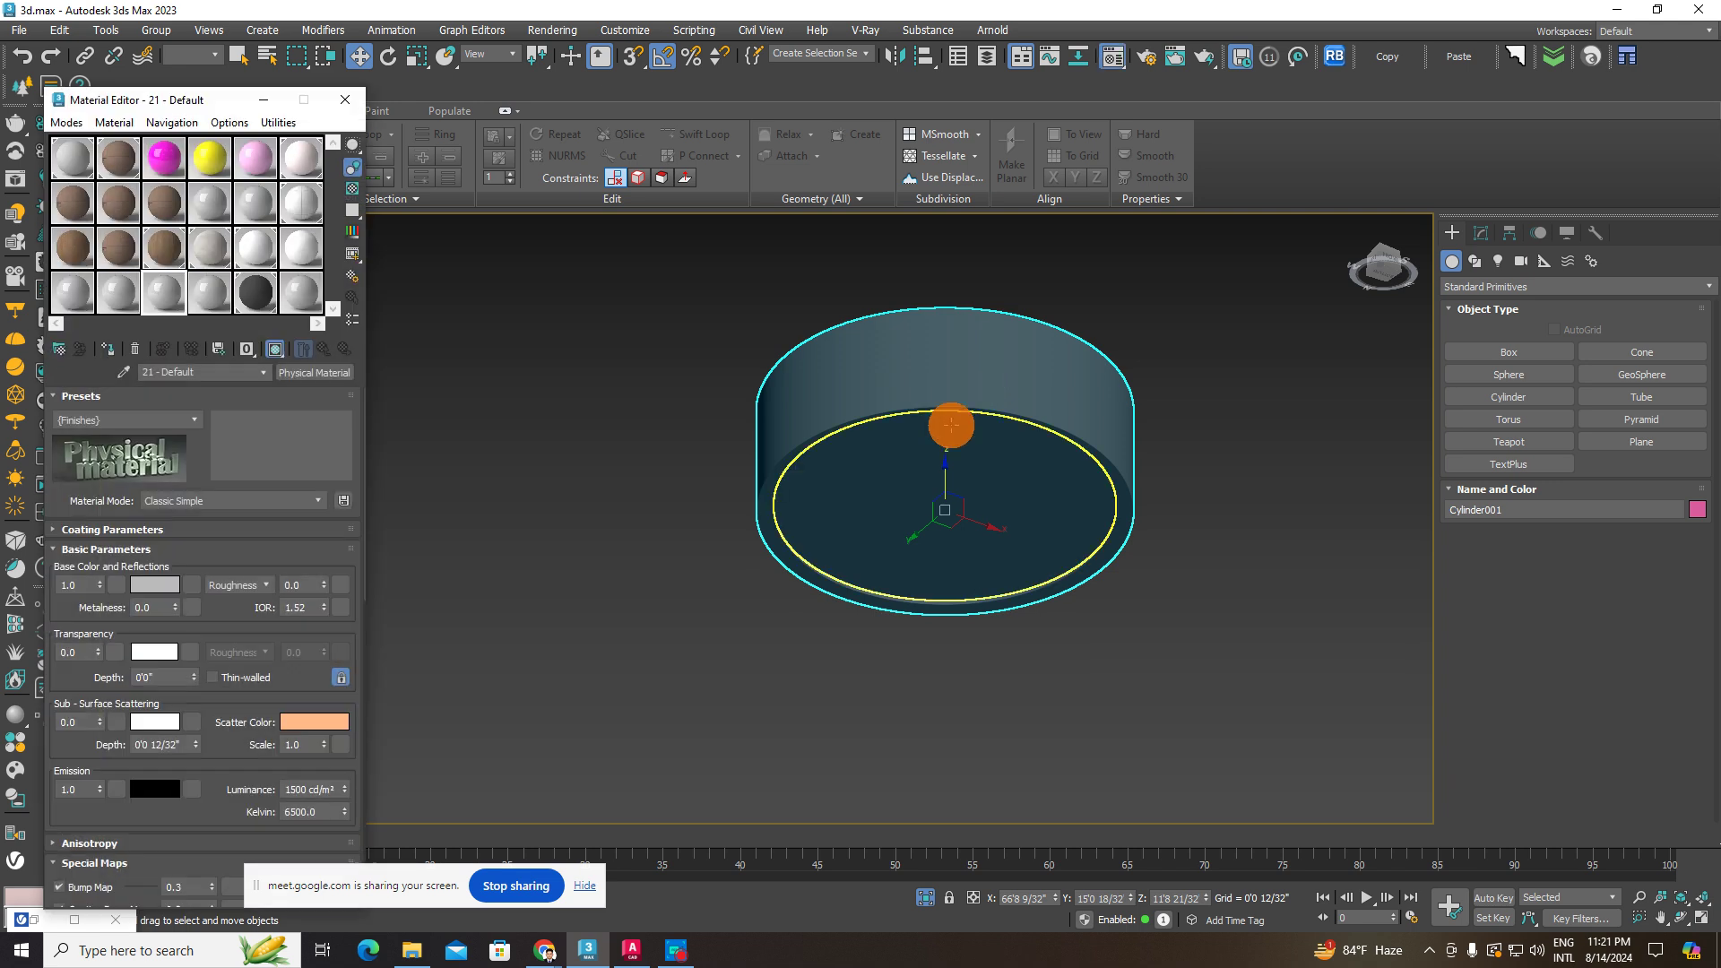
pyautogui.click(216, 292)
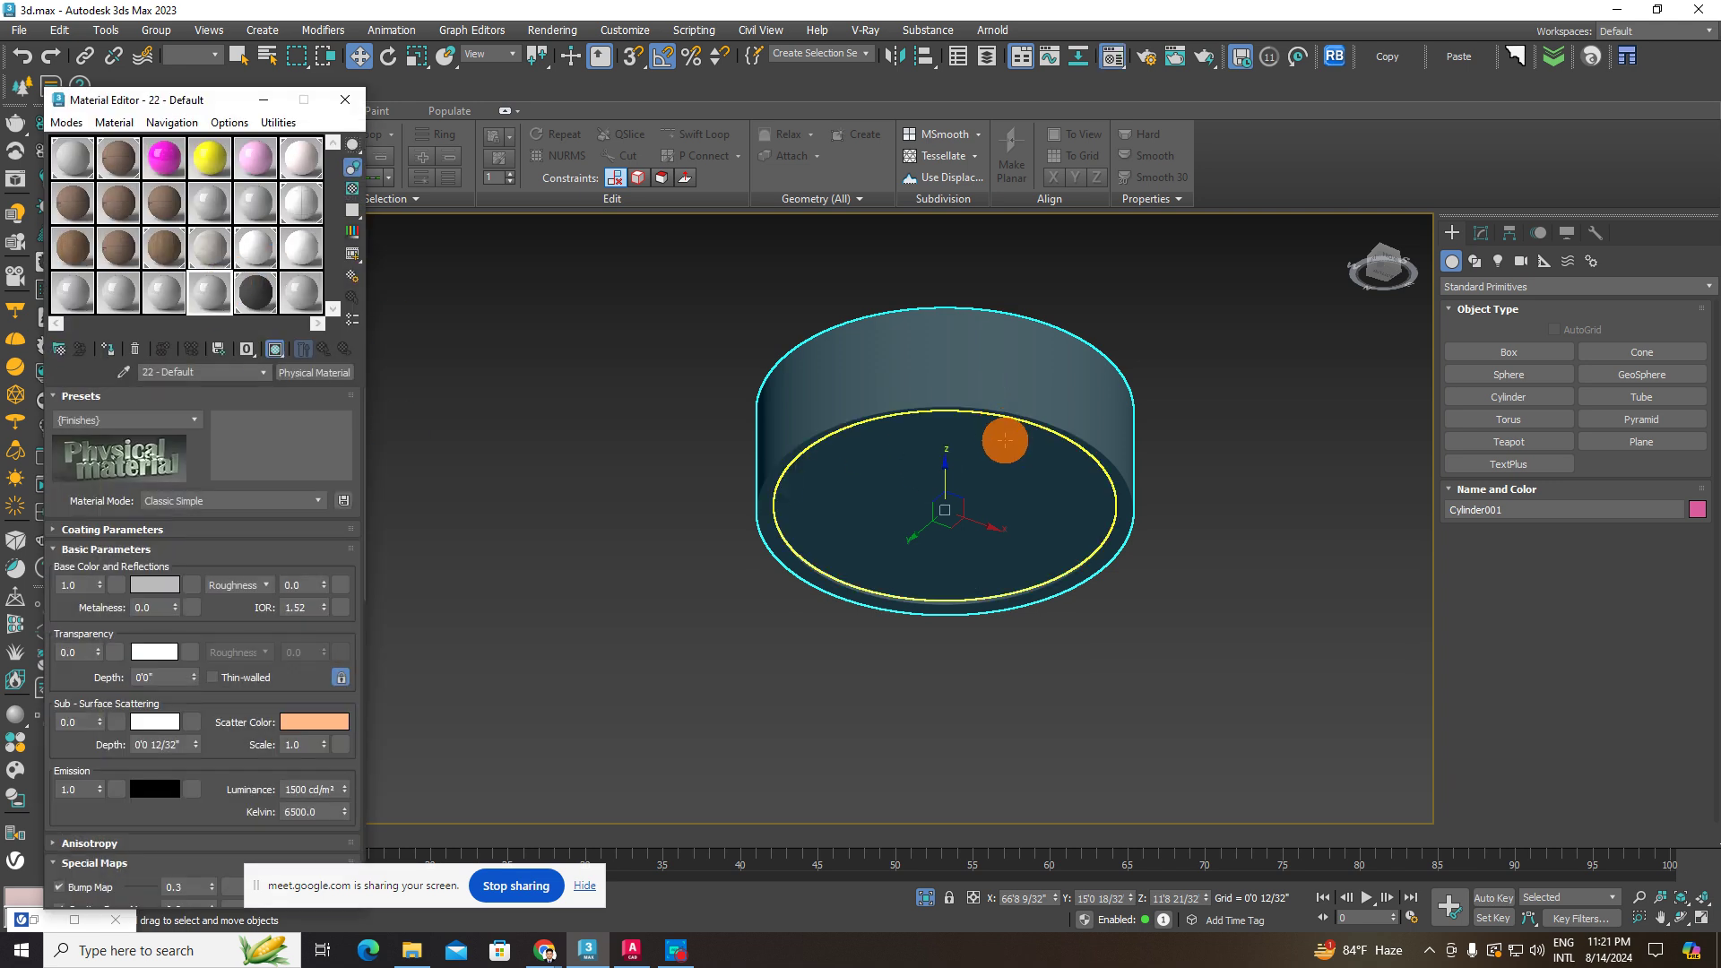
# - Try moving the detached bottom disc down out of the cylinder and undo the move
pyautogui.moveTo(1005, 445); pyautogui.dragTo(987, 479, button='middle')
pyautogui.click(1259, 337)
pyautogui.click(1510, 350)
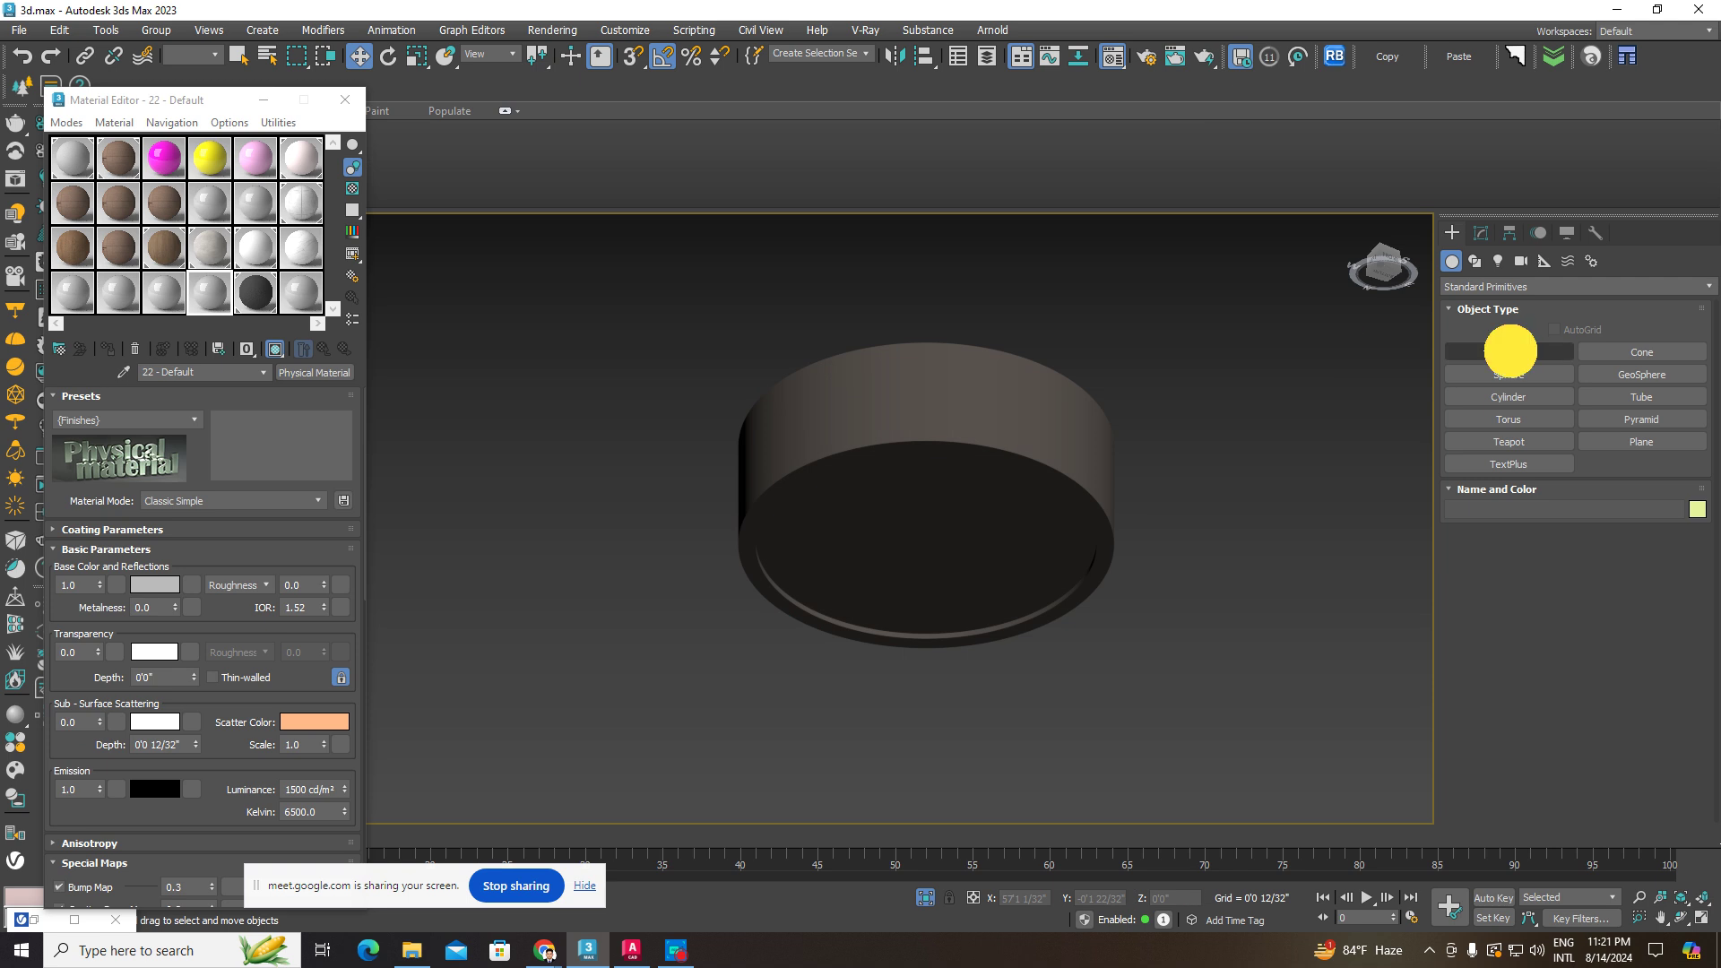
pyautogui.rightClick(1212, 395)
pyautogui.moveTo(915, 514); pyautogui.dragTo(936, 597)
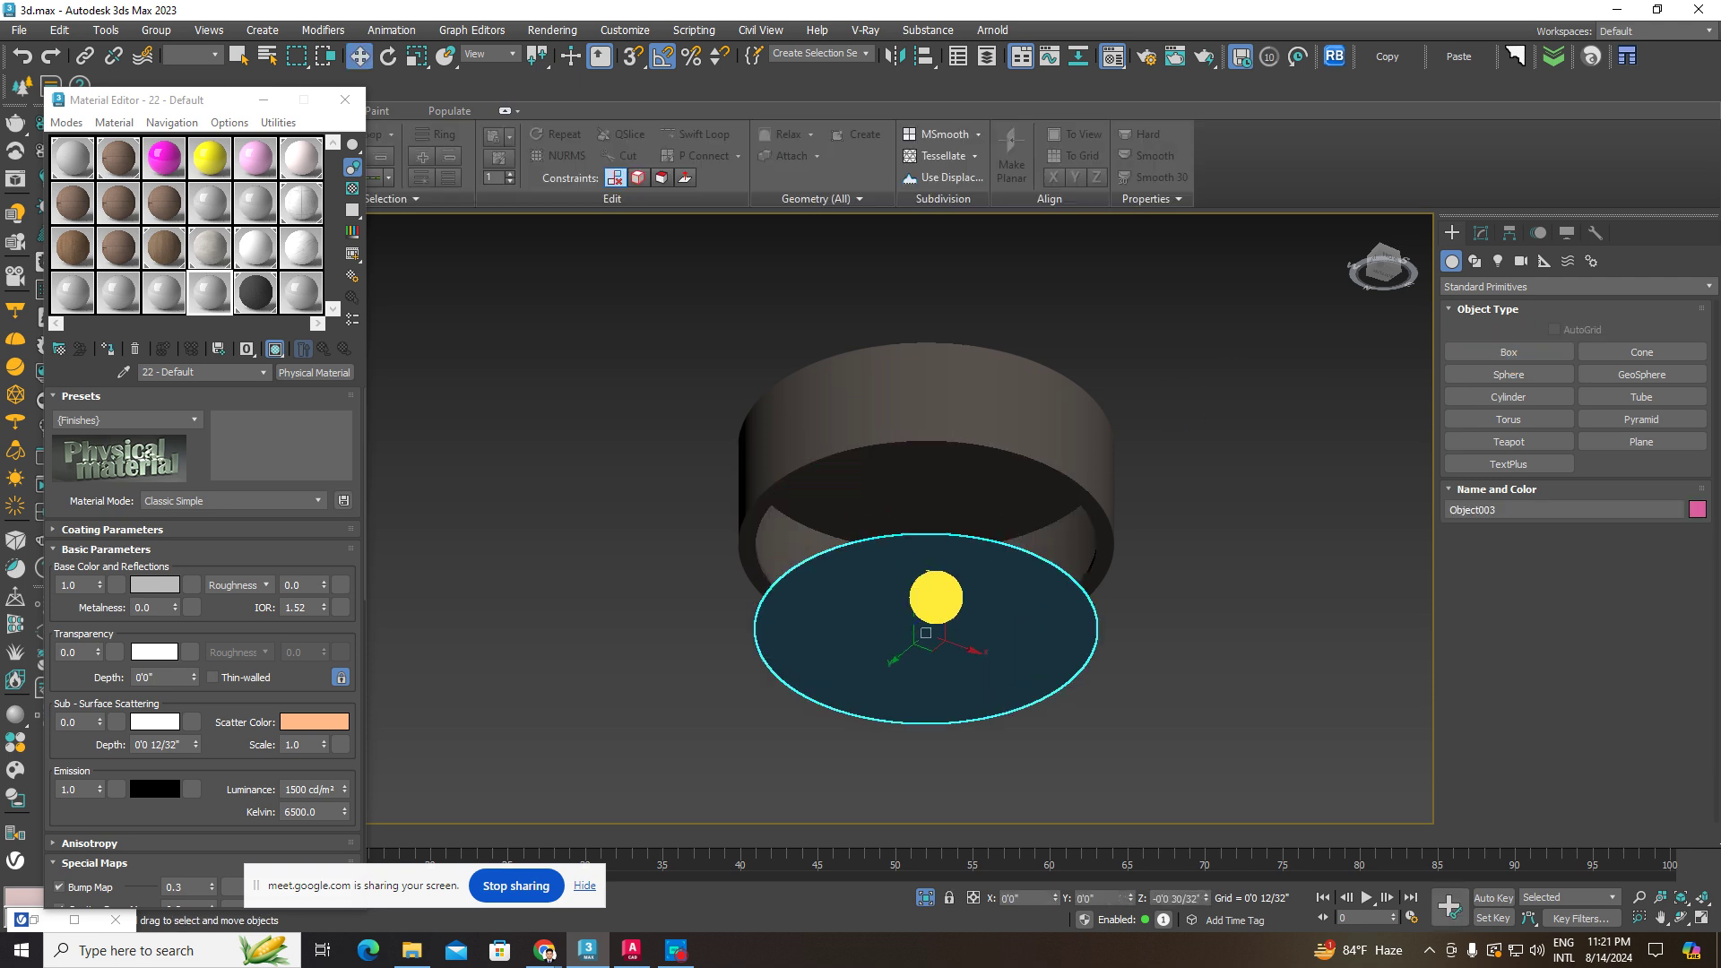
pyautogui.hotkey('ctrl', 'z')
# - Select the detached disc and change the material in slot 22 - Default to VRayLightMtl
pyautogui.click(968, 427)
pyautogui.click(946, 510)
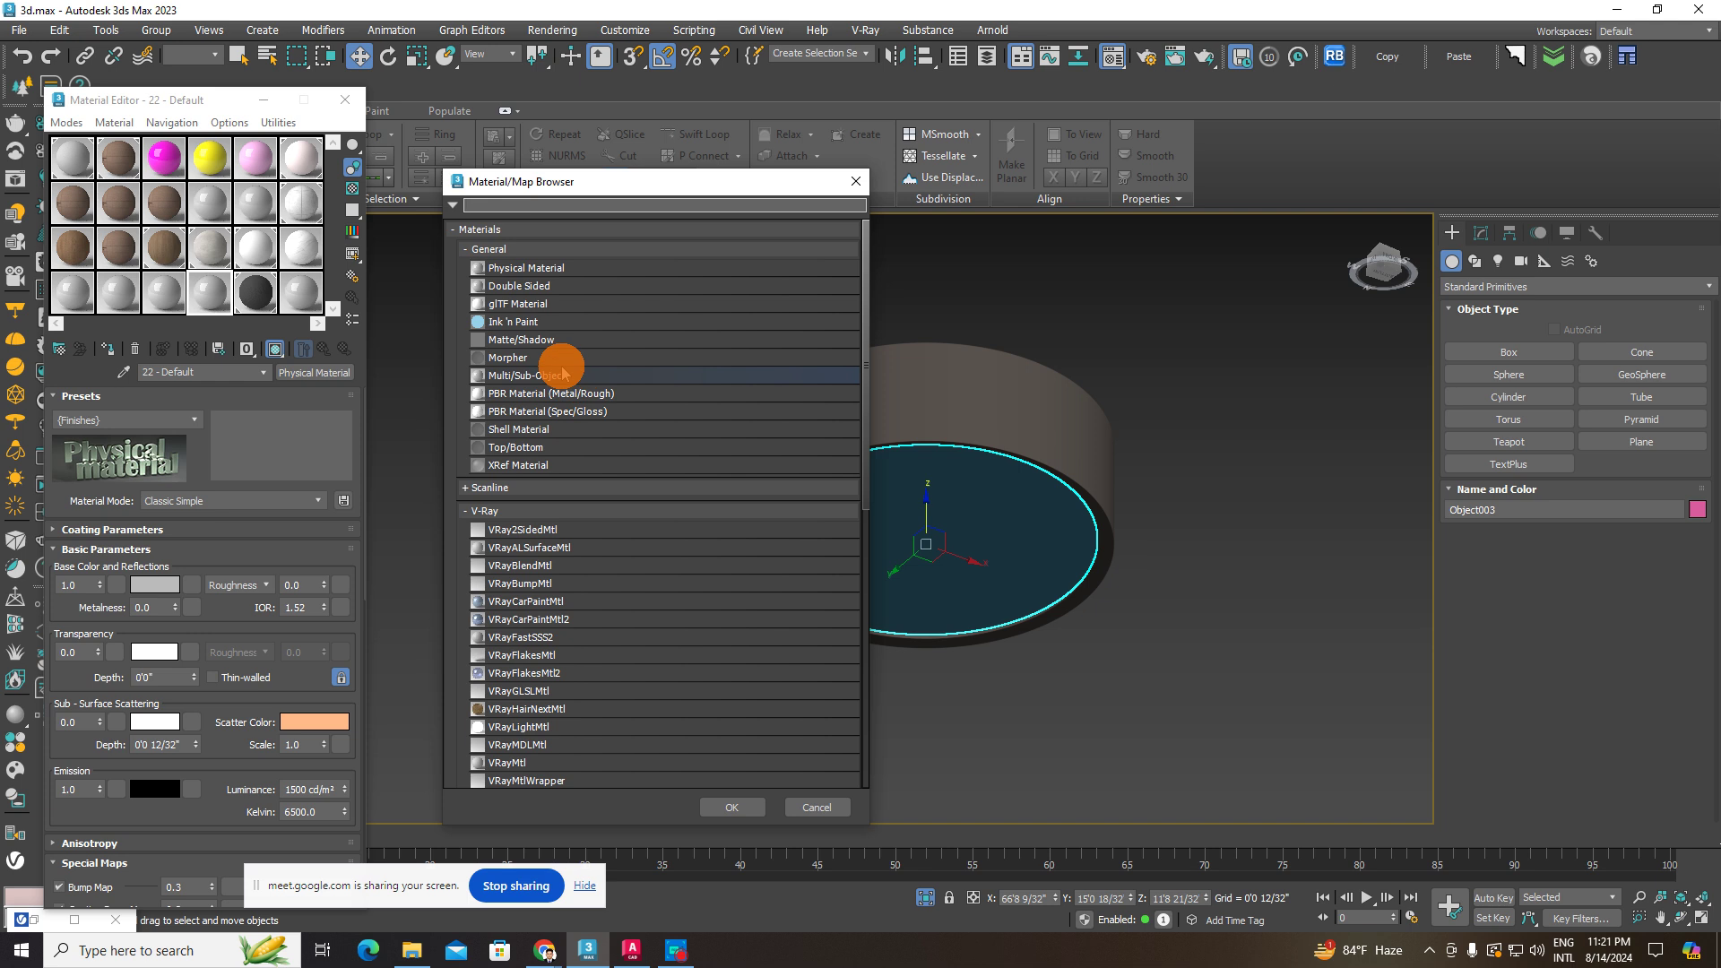
pyautogui.scroll(-3, 565, 395)
pyautogui.click(530, 433)
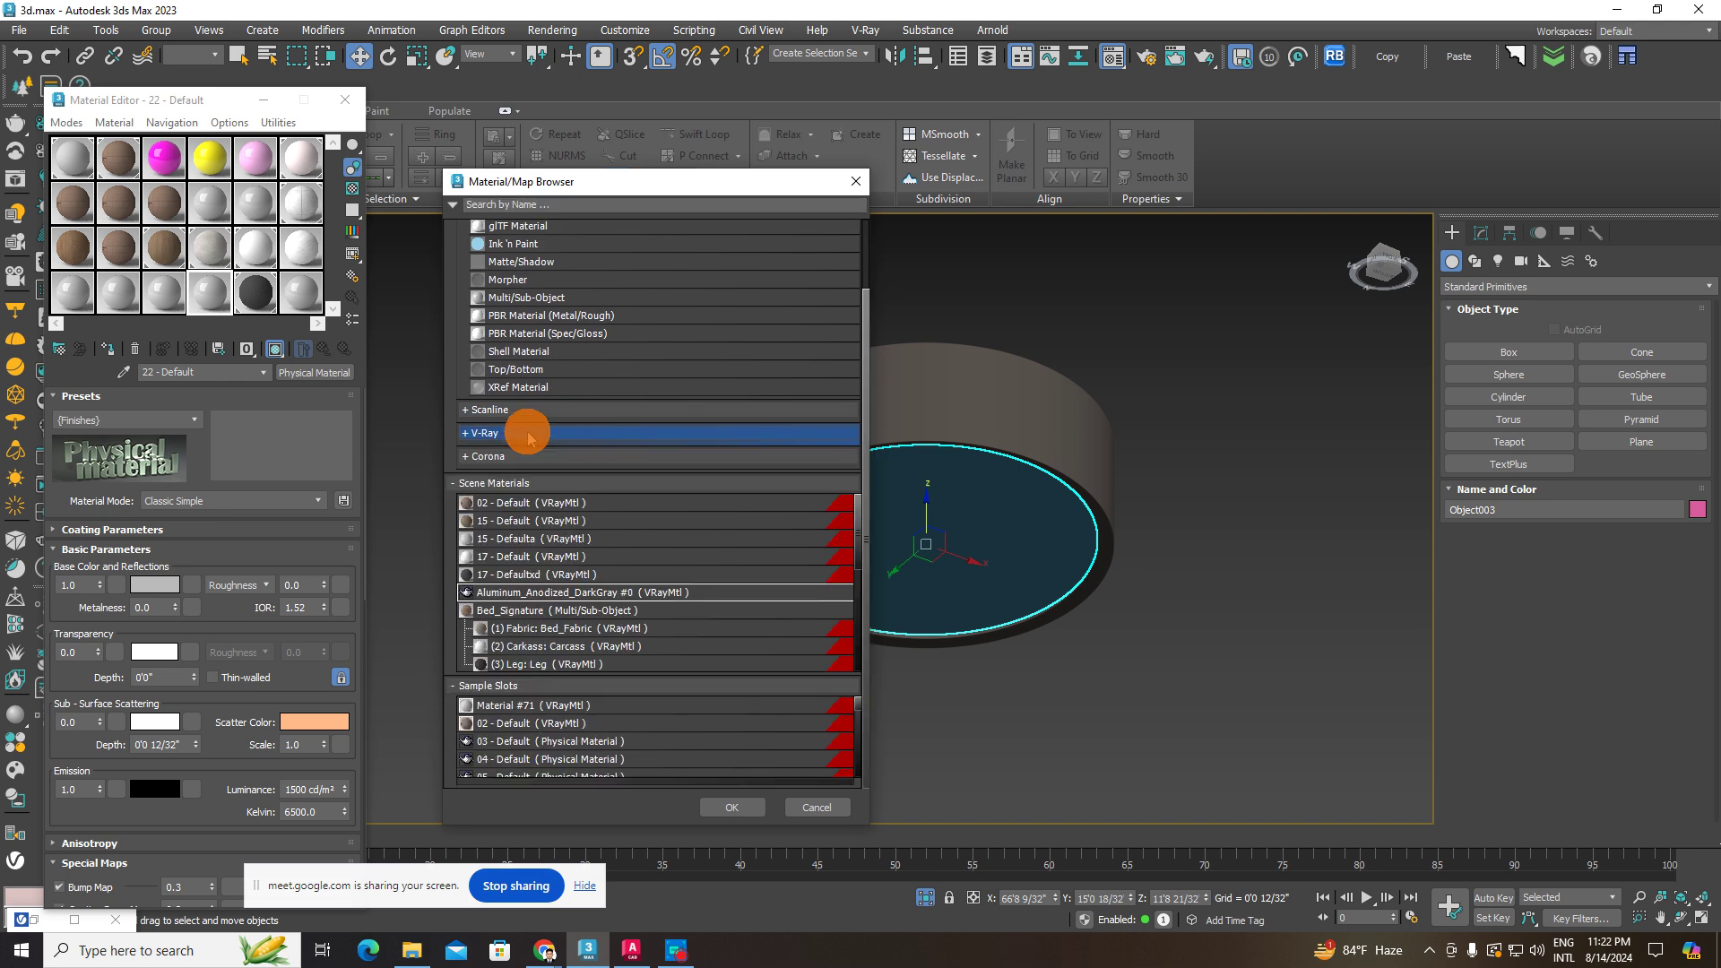
pyautogui.click(529, 434)
pyautogui.scroll(-3, 543, 471)
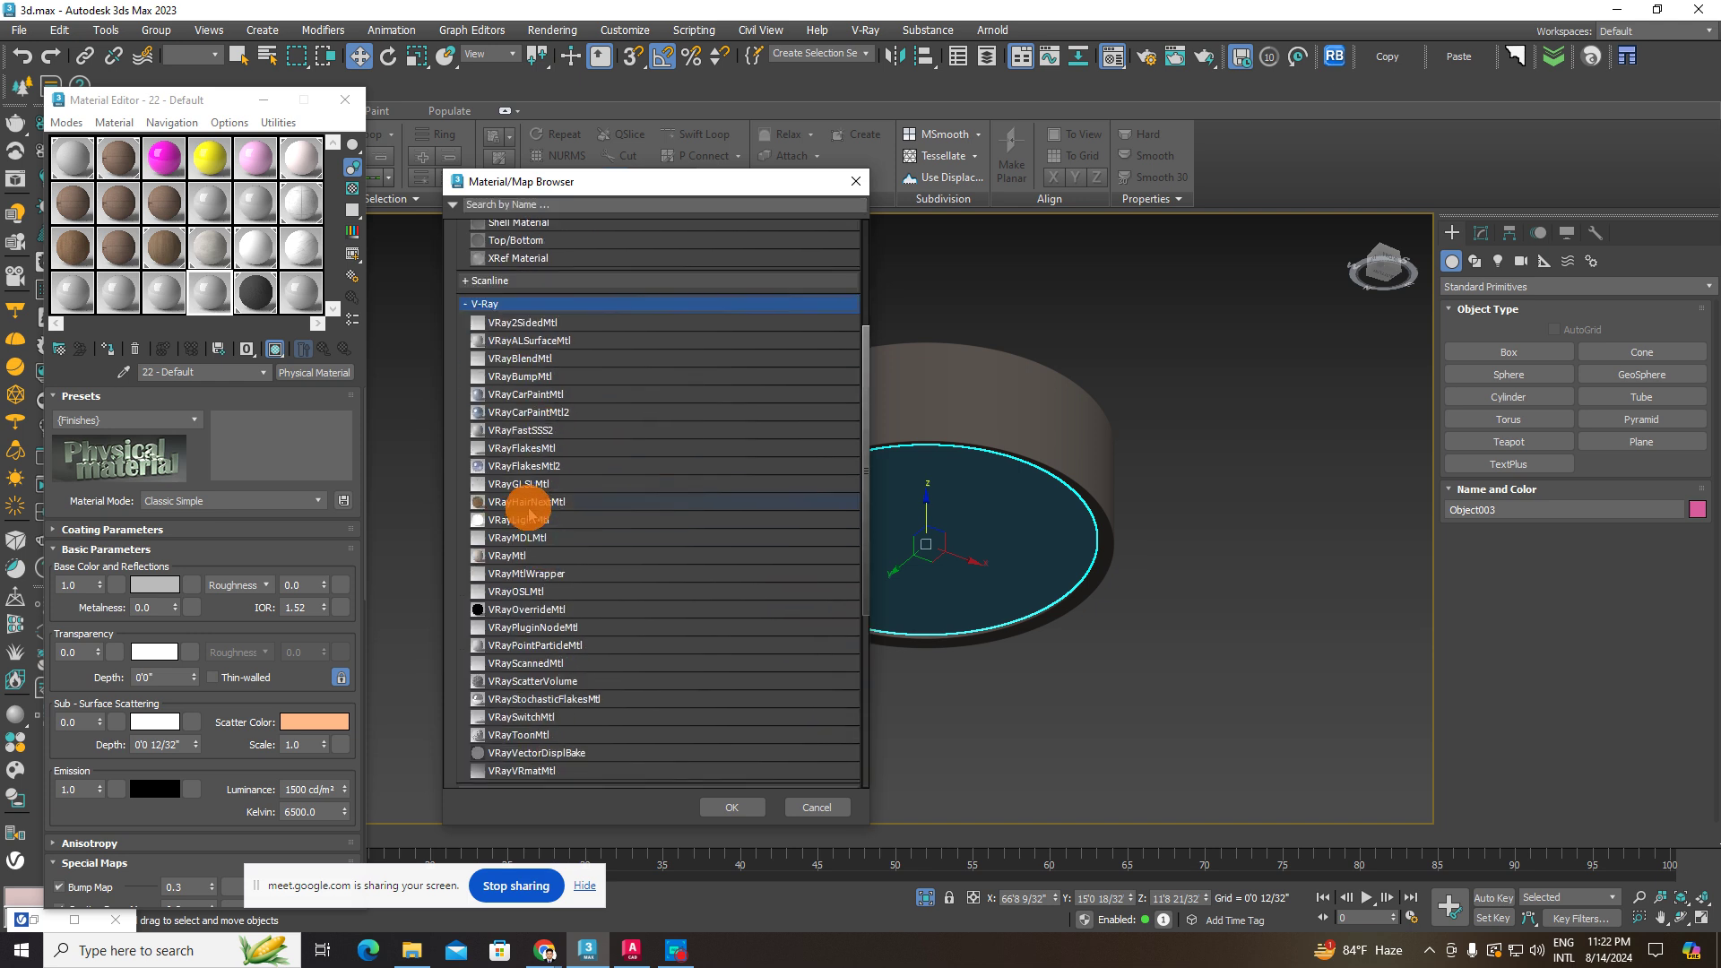
pyautogui.doubleClick(531, 522)
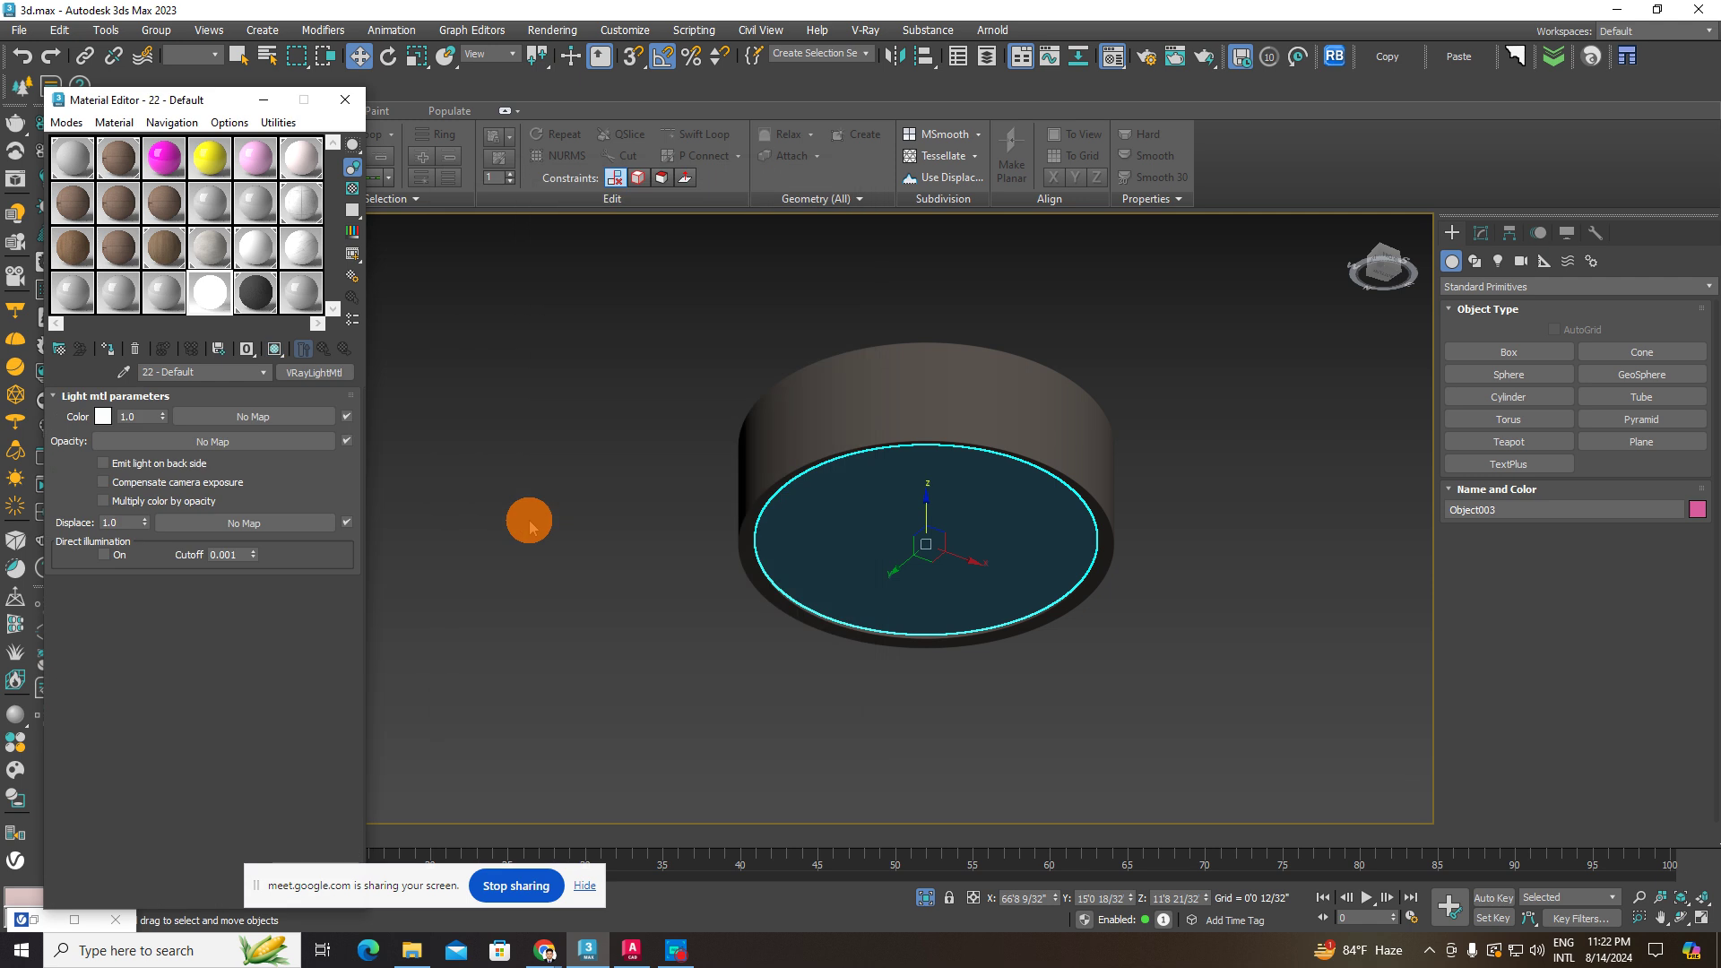
# - Set the VRayLightMtl color multiplier to 5, assign the material to the disc and close the Material Editor
pyautogui.click(139, 414)
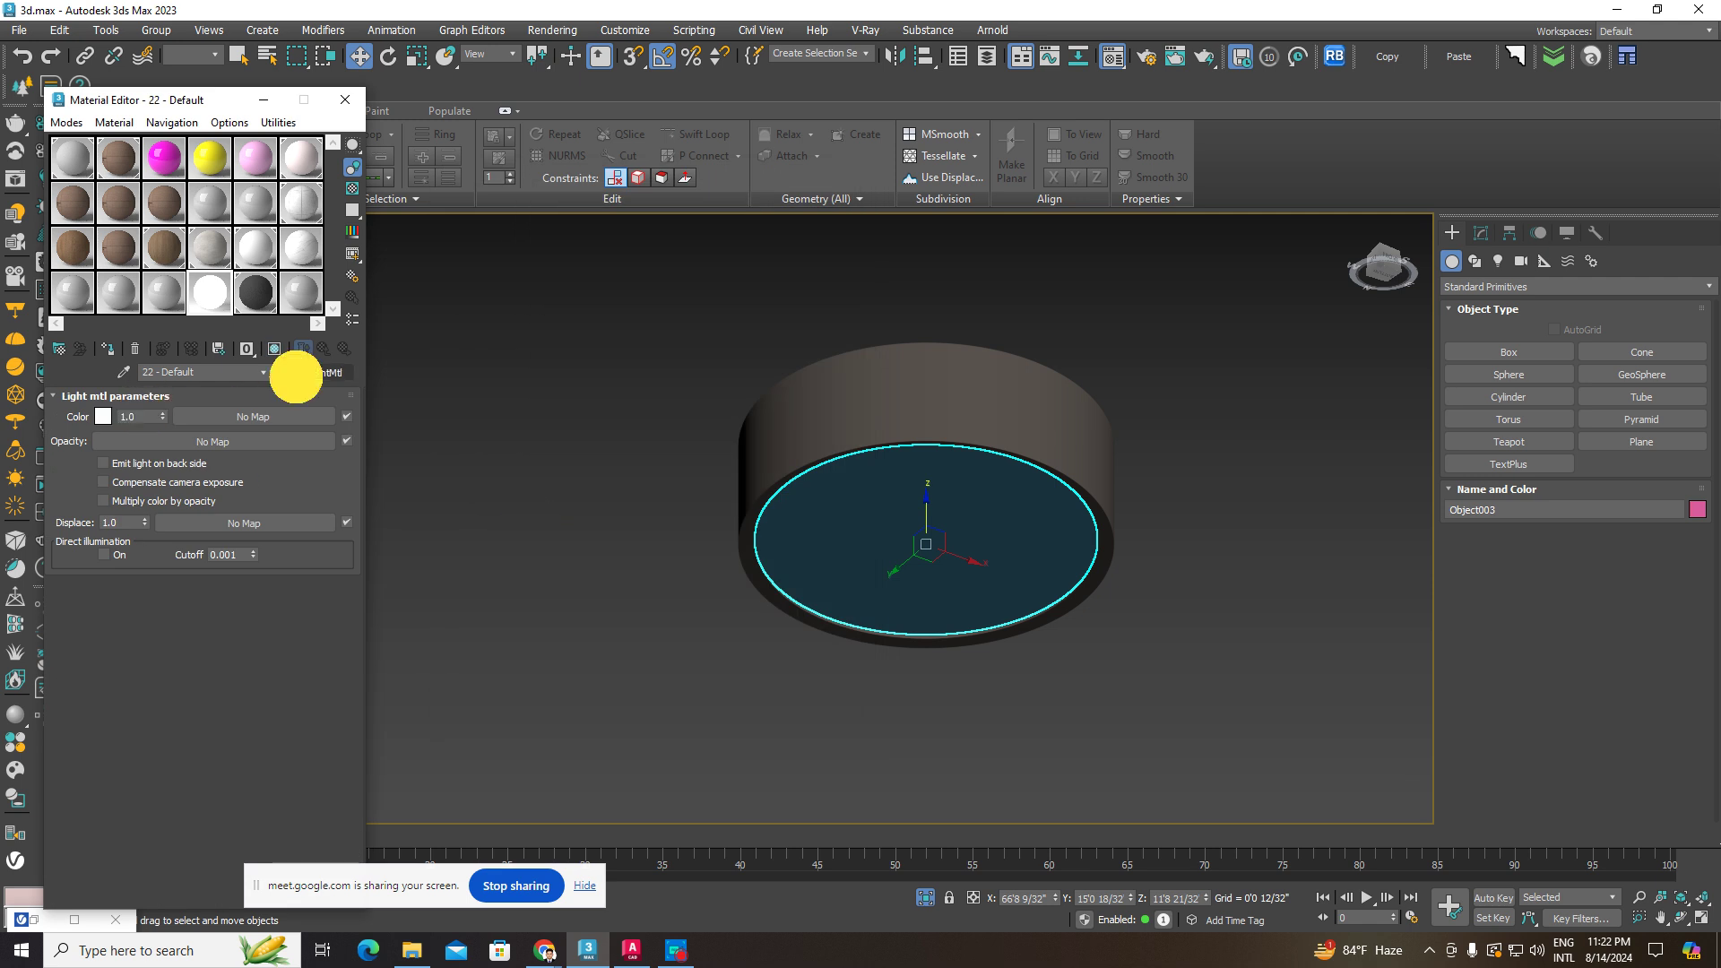
pyautogui.click(298, 373)
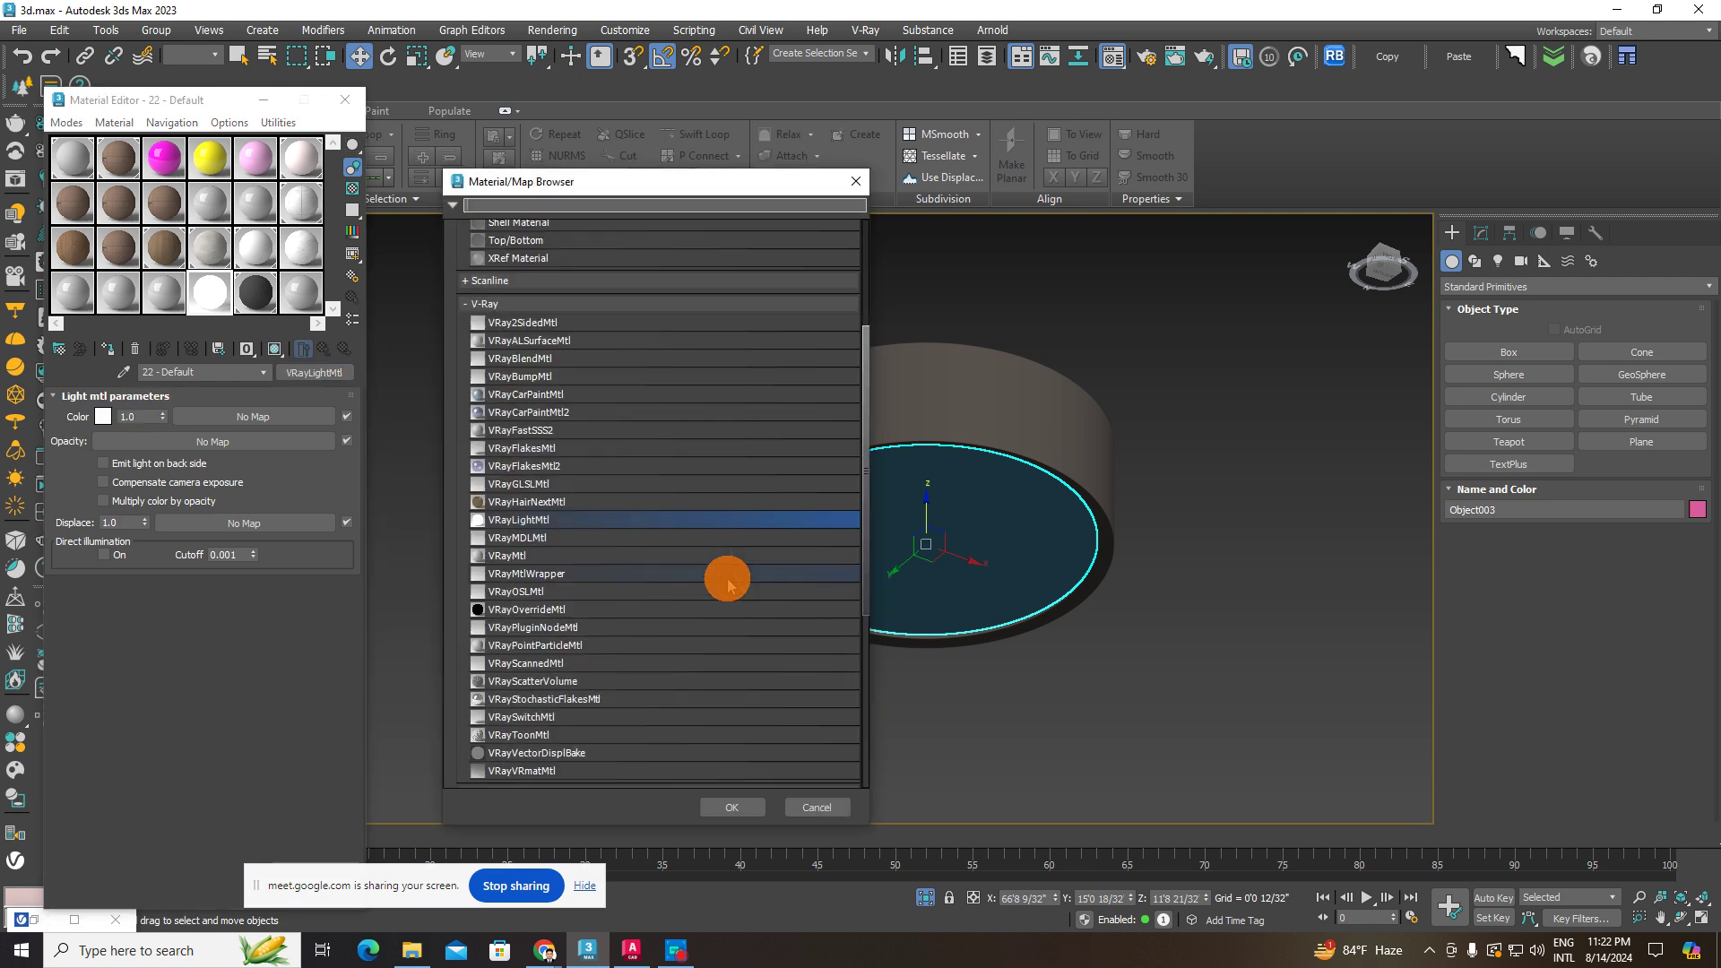
pyautogui.doubleClick(534, 521)
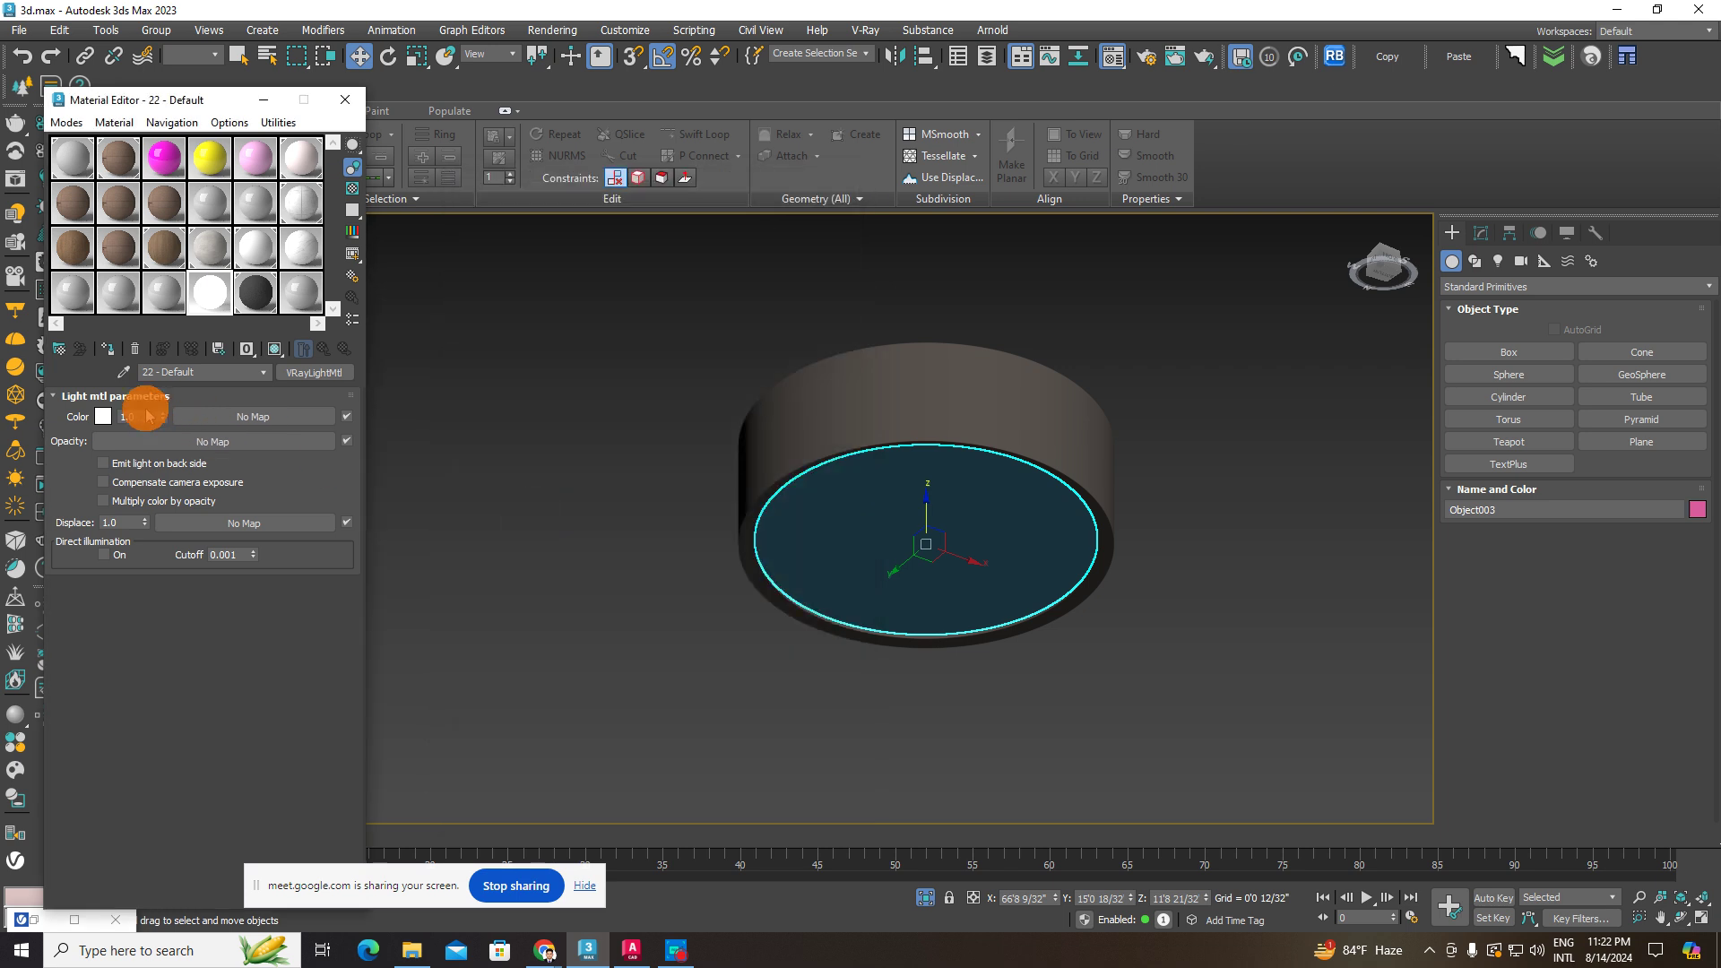
pyautogui.click(143, 417)
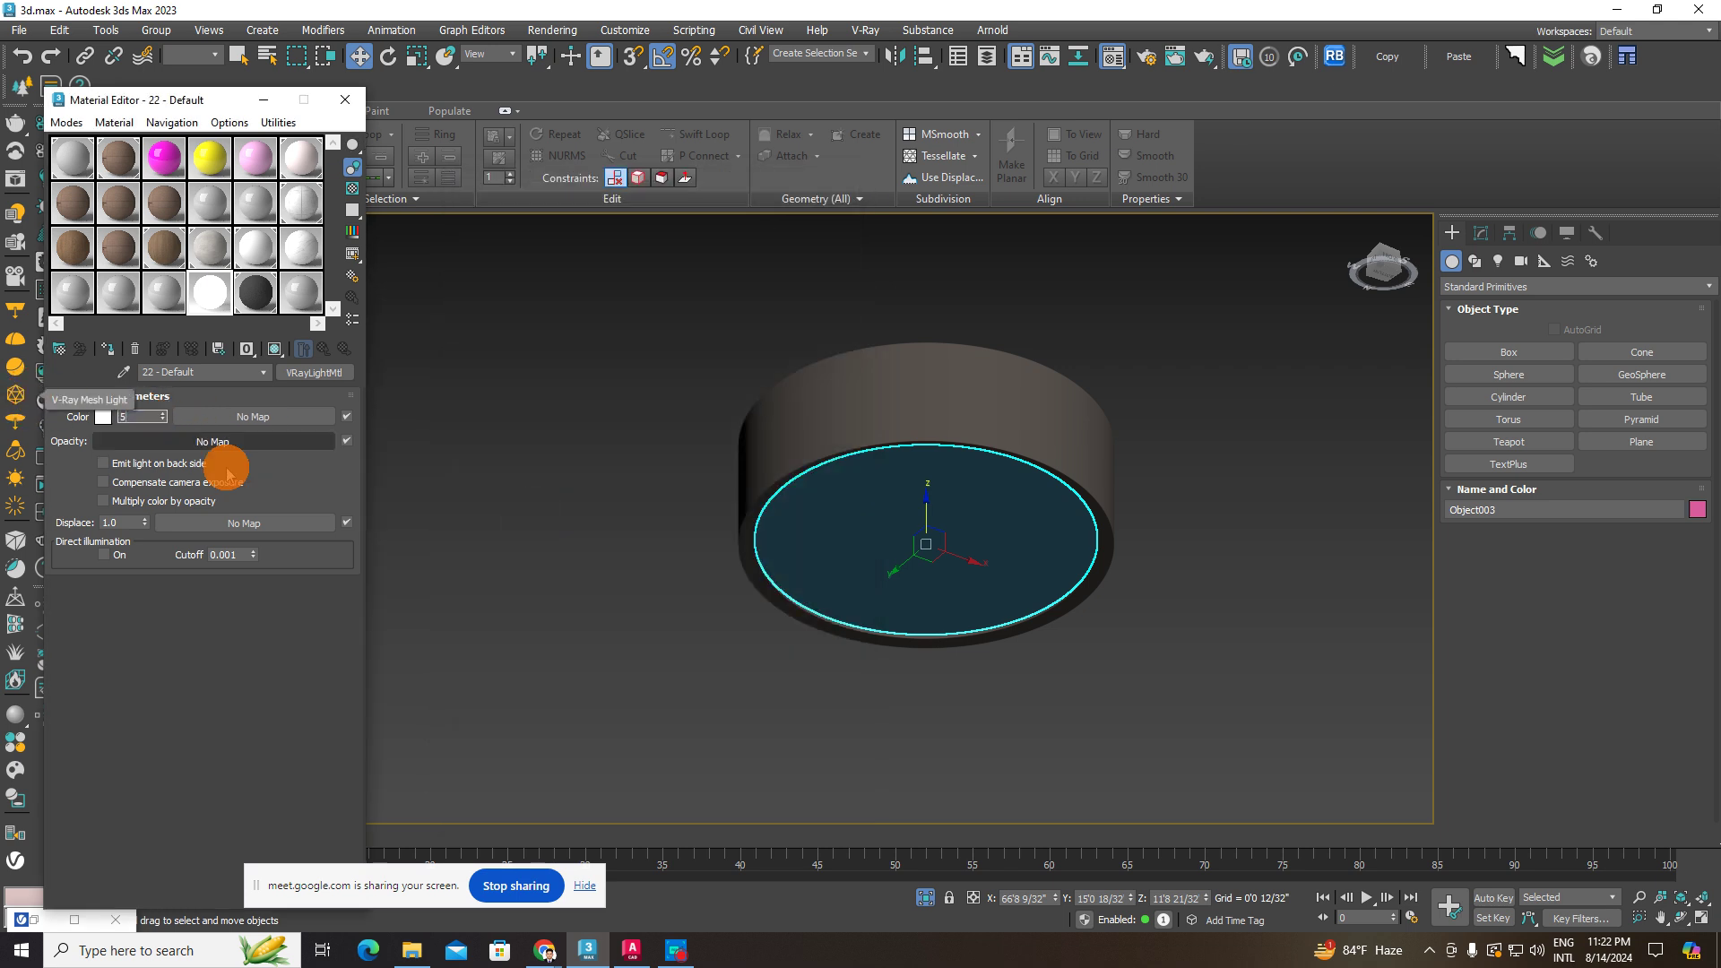
pyautogui.write('5')
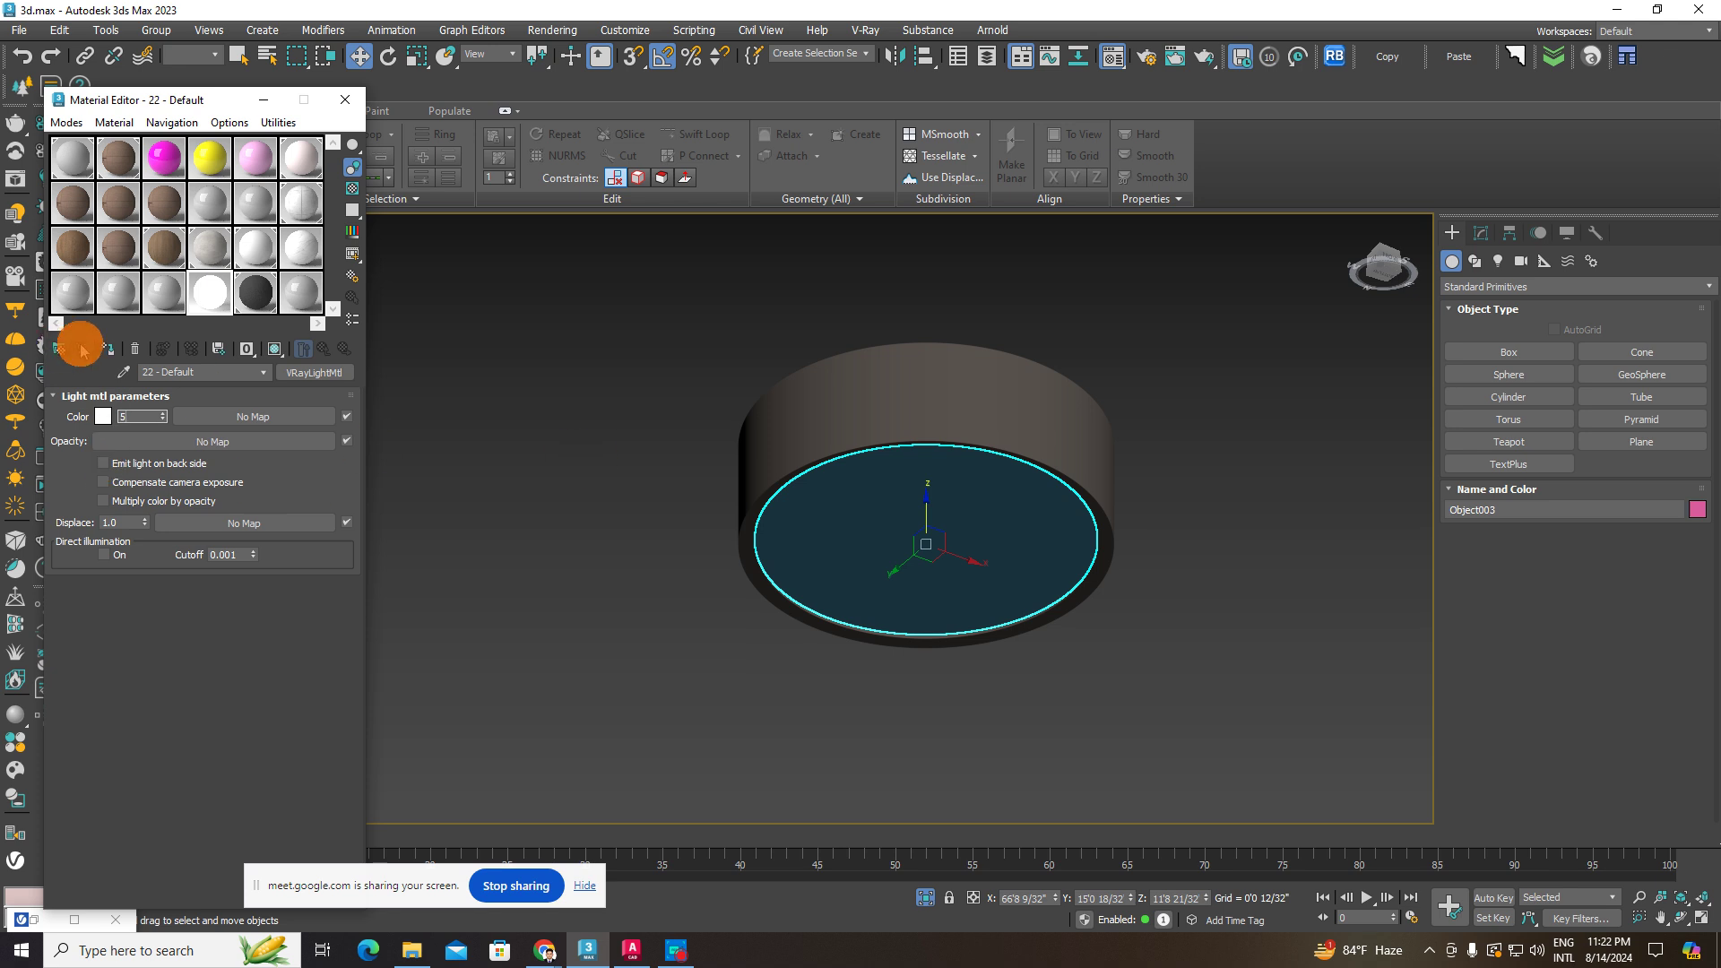
pyautogui.click(108, 346)
pyautogui.scroll(3, 984, 579)
pyautogui.moveTo(985, 578); pyautogui.dragTo(1010, 677, button='middle')
pyautogui.keyDown('alt'); pyautogui.moveTo(1010, 677); pyautogui.dragTo(1082, 634, button='middle'); pyautogui.keyUp('alt')
pyautogui.click(346, 100)
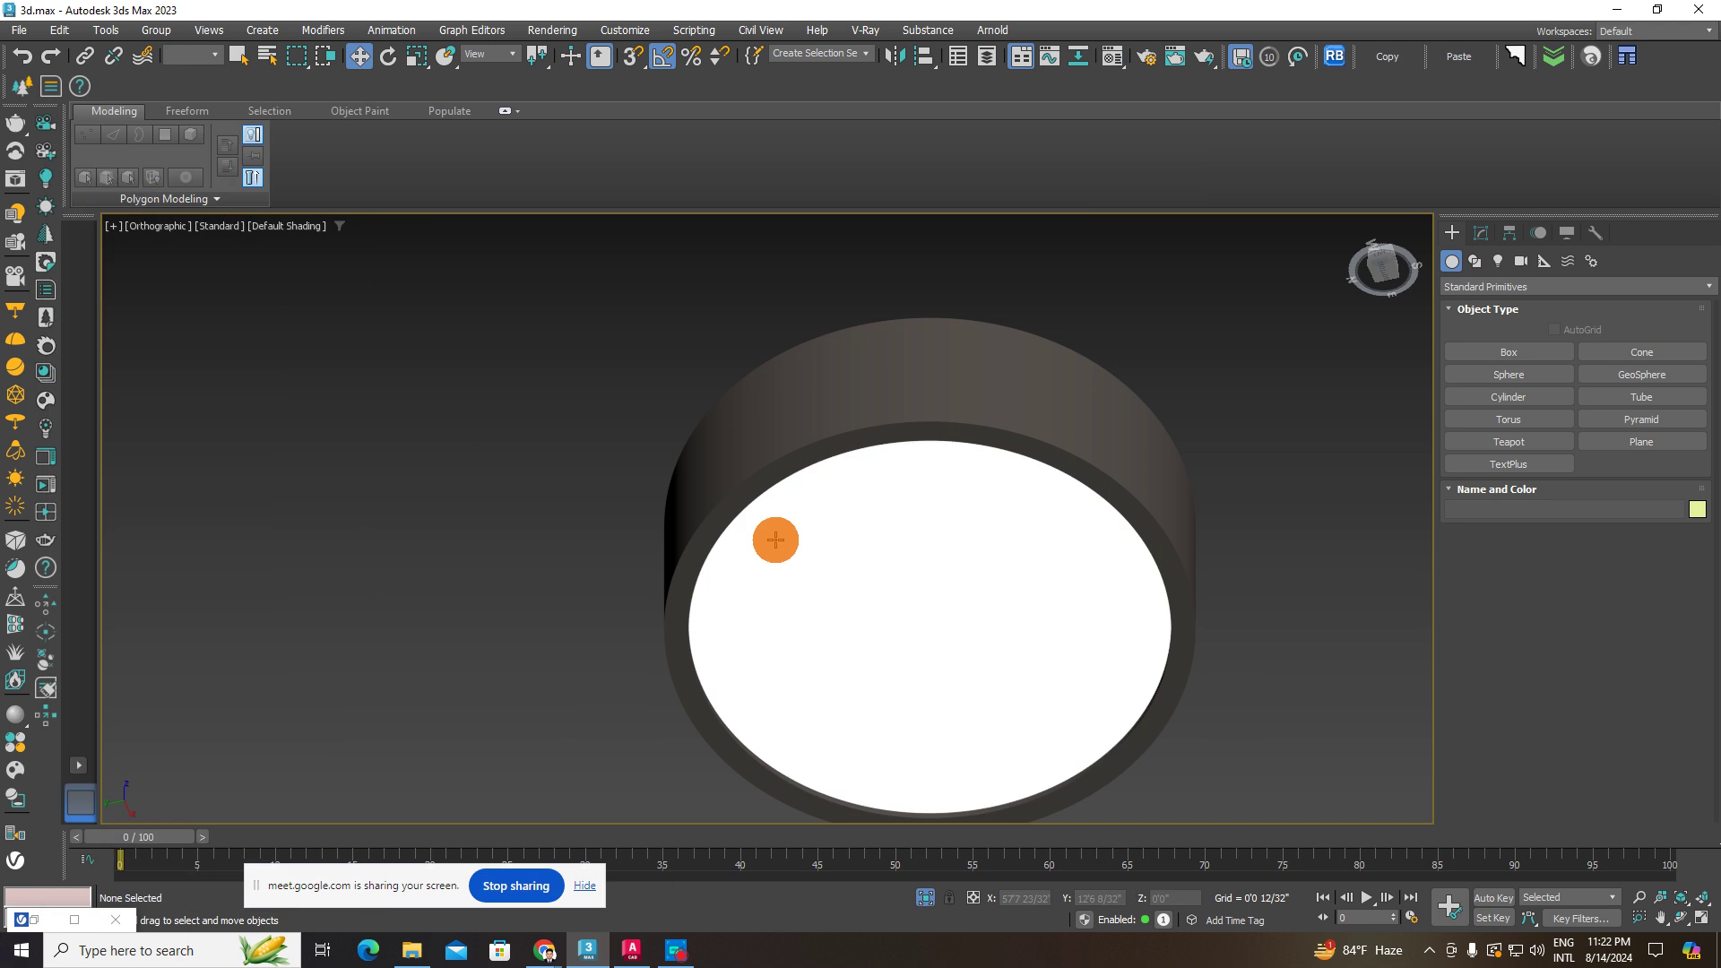
# - Select the cylinder and its disc together, end the isolation and group them with the default group name
pyautogui.scroll(-3, 906, 563)
pyautogui.moveTo(1188, 434); pyautogui.dragTo(718, 756)
pyautogui.scroll(-2, 949, 598)
pyautogui.keyDown('alt'); pyautogui.moveTo(949, 598); pyautogui.dragTo(731, 570, button='middle'); pyautogui.keyUp('alt')
pyautogui.scroll(-3, 858, 628)
pyautogui.rightClick(848, 583)
pyautogui.click(878, 491)
pyautogui.click(161, 36)
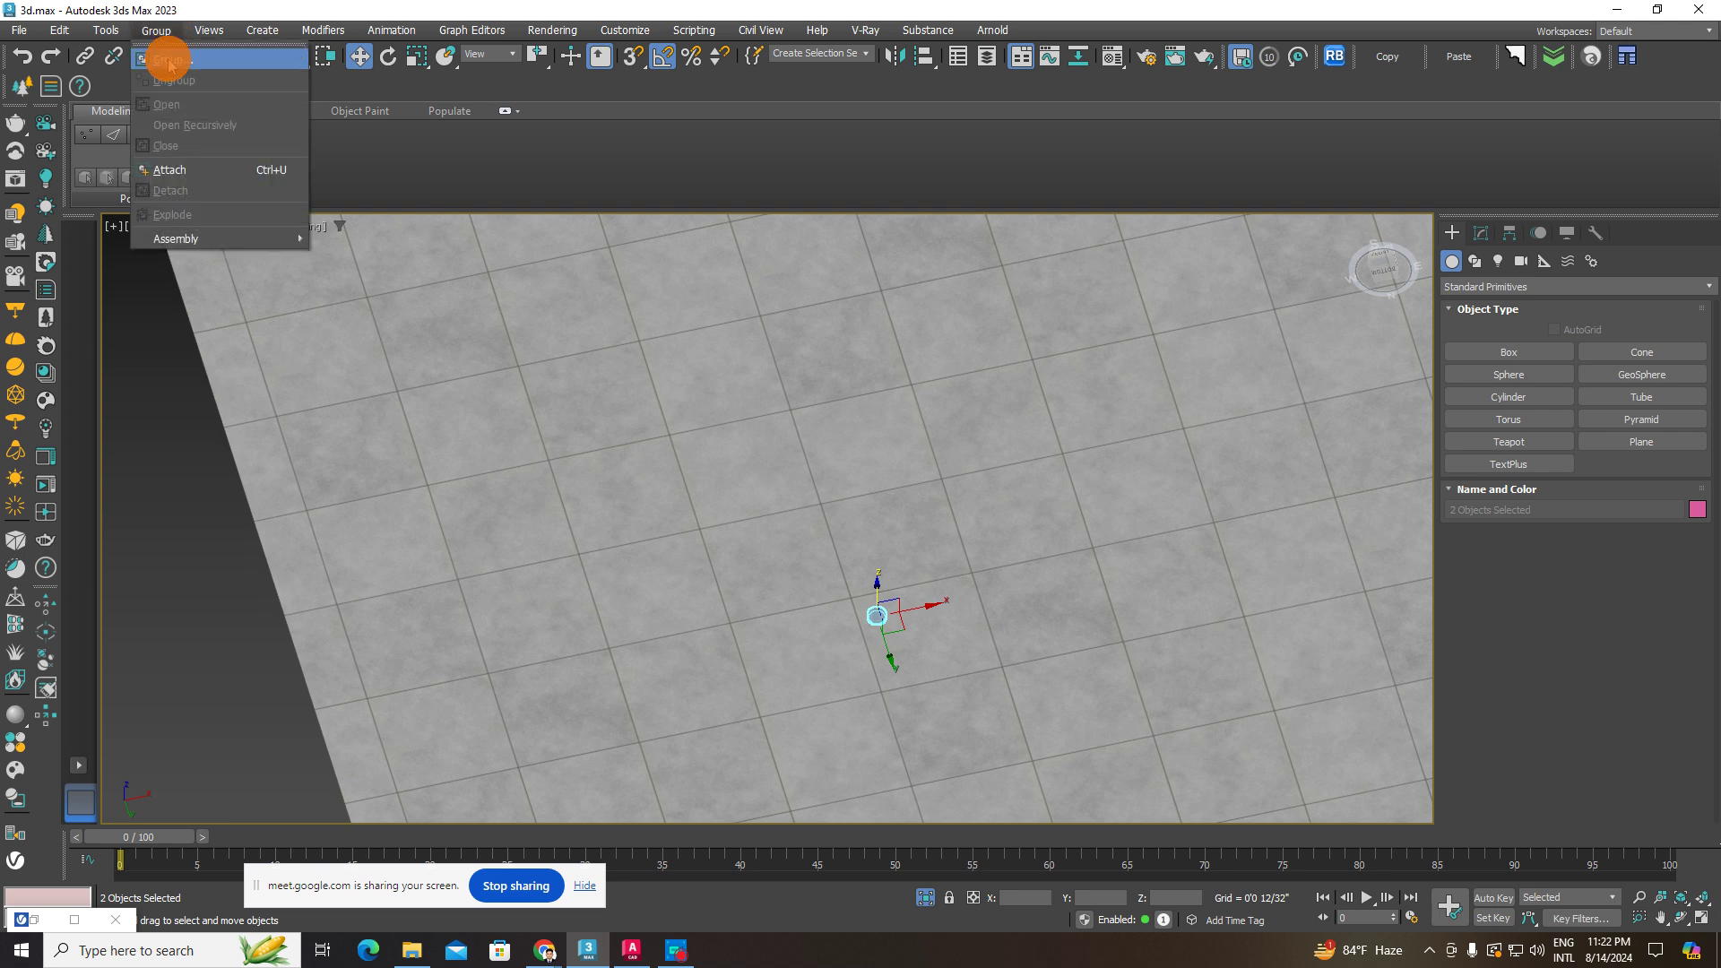
pyautogui.click(168, 52)
pyautogui.click(879, 498)
# - Hide the tiled floor box that covers the view from below and select the grouped light
pyautogui.rightClick(1026, 490)
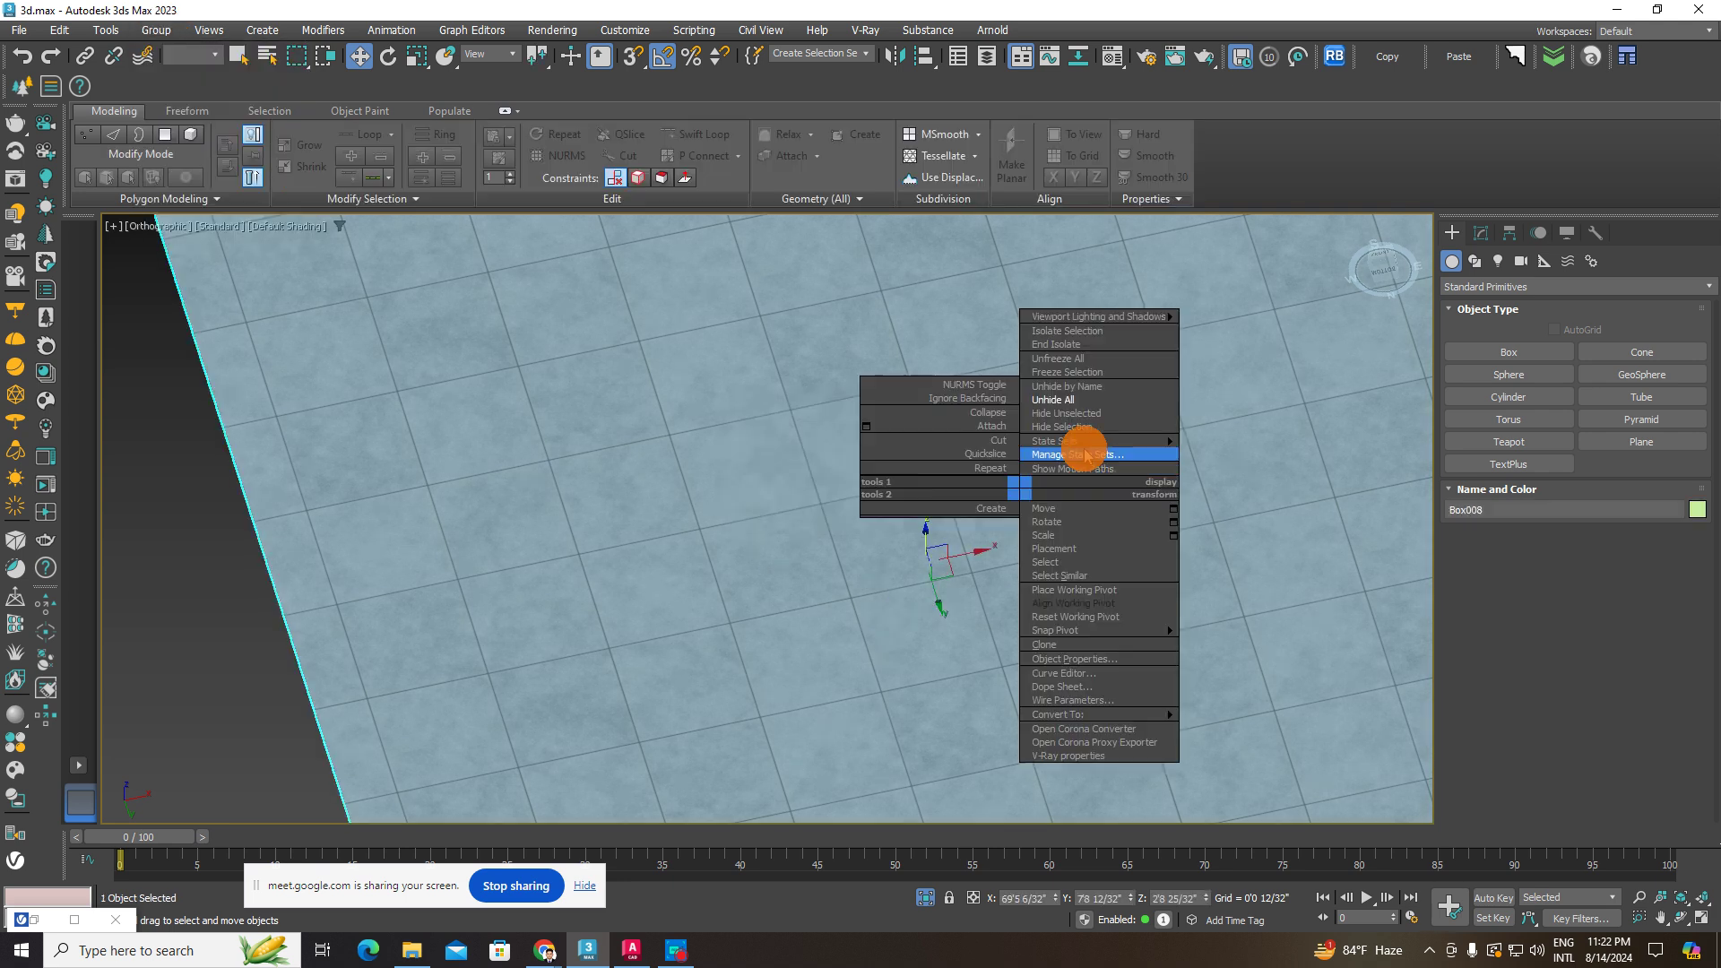
pyautogui.click(1093, 435)
pyautogui.scroll(5, 861, 536)
pyautogui.click(855, 551)
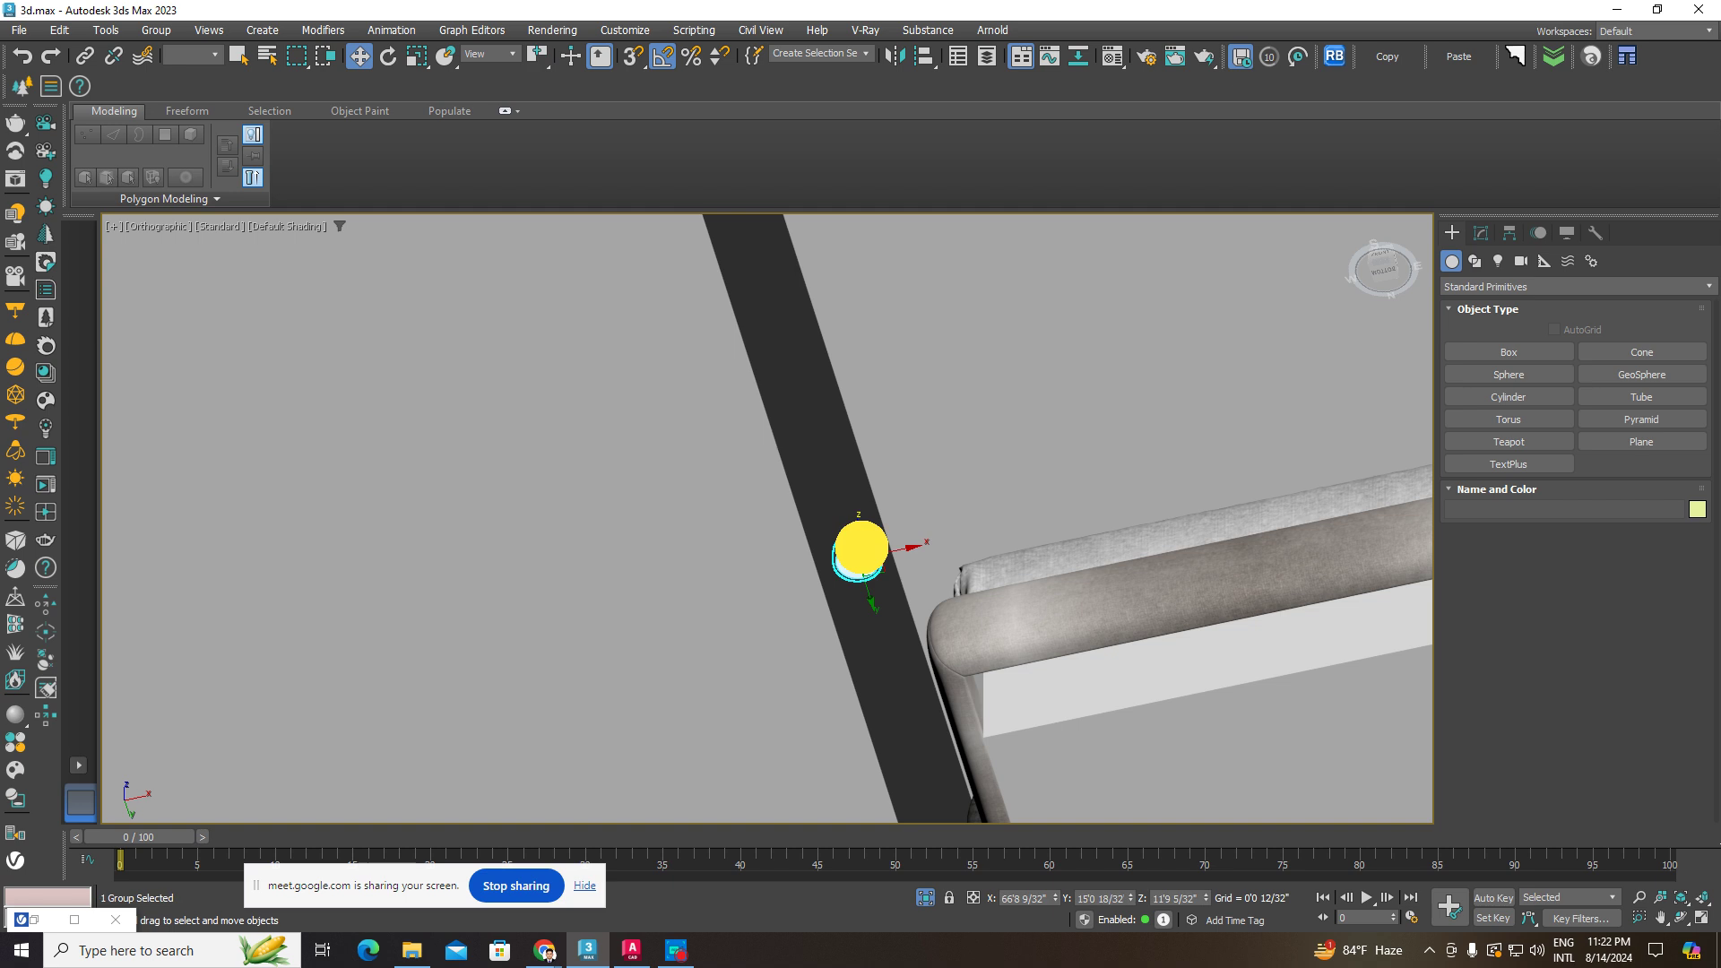
pyautogui.scroll(5, 852, 547)
pyautogui.scroll(5, 847, 543)
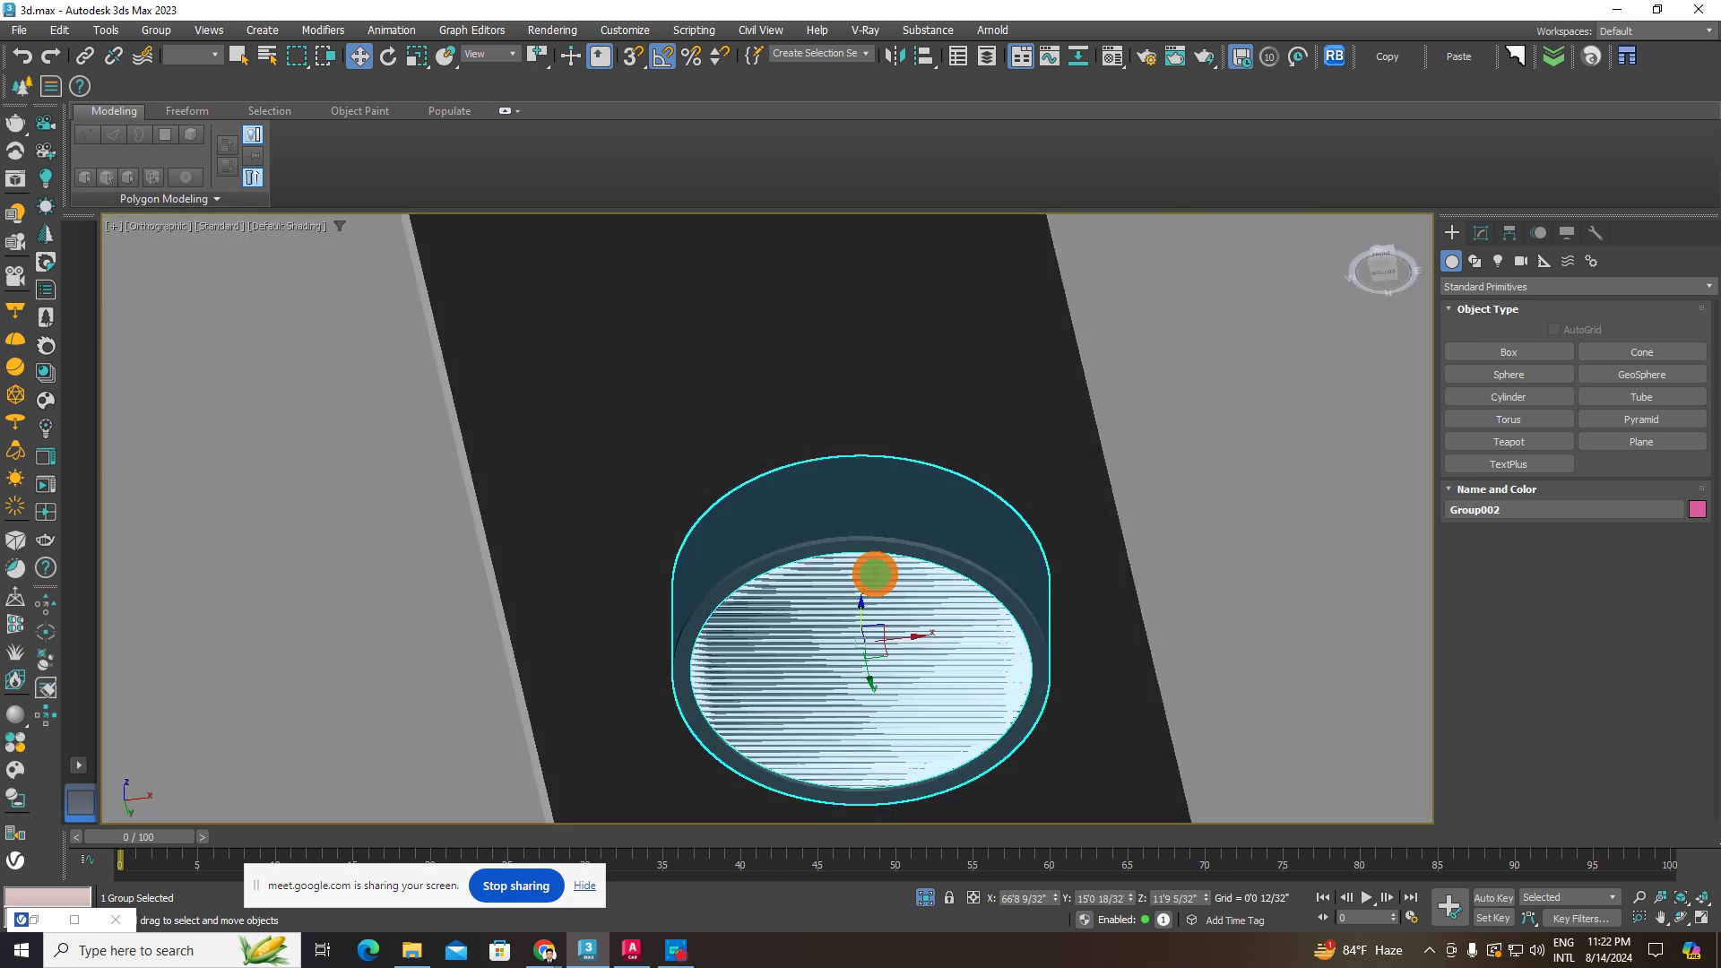
# - Ungroup the round light, select its cylinder on its own and close the Material Editor
pyautogui.press('m')
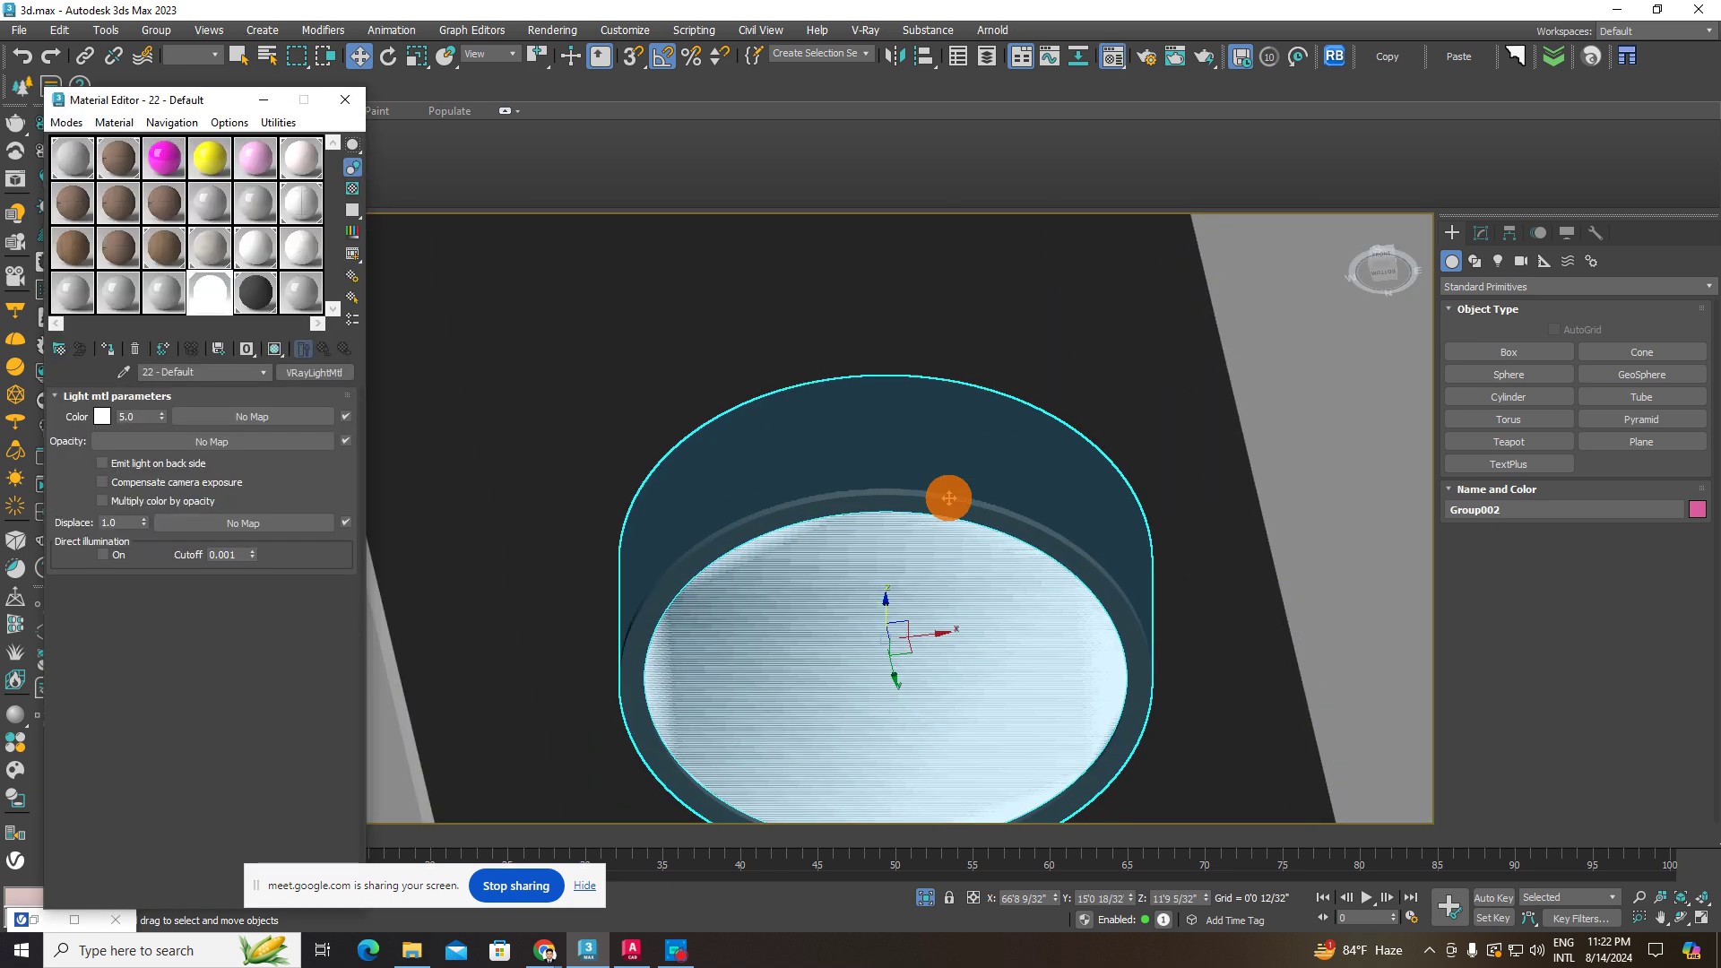
pyautogui.click(917, 331)
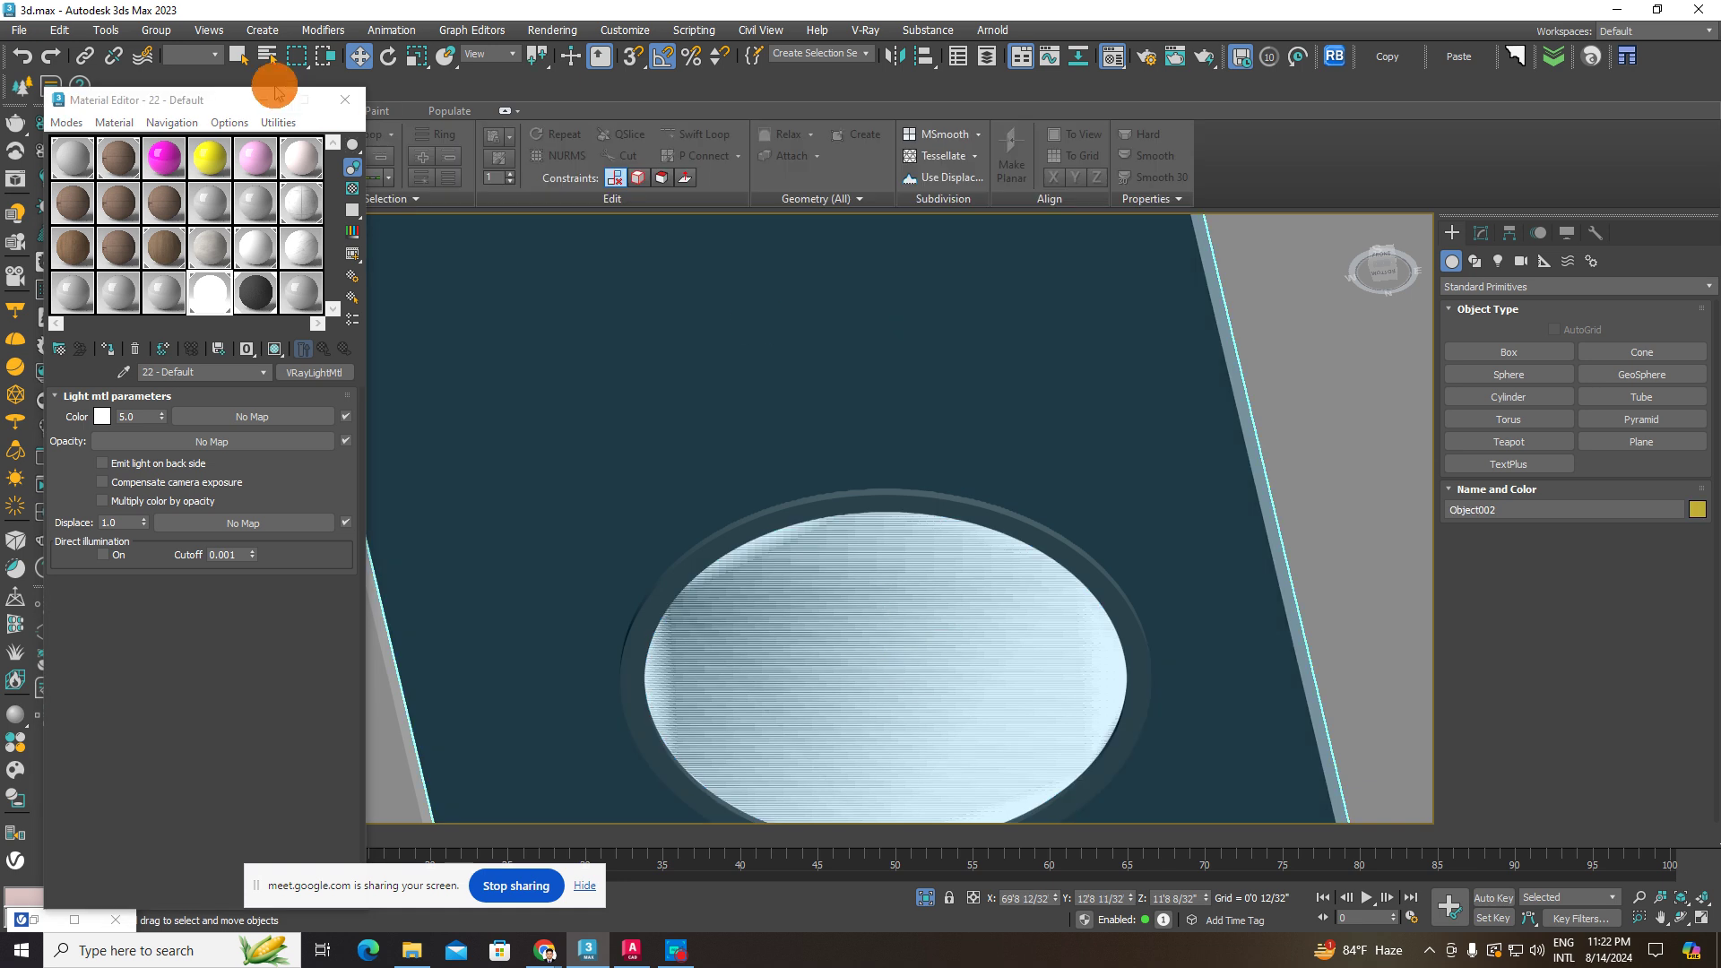
pyautogui.click(156, 30)
pyautogui.click(951, 504)
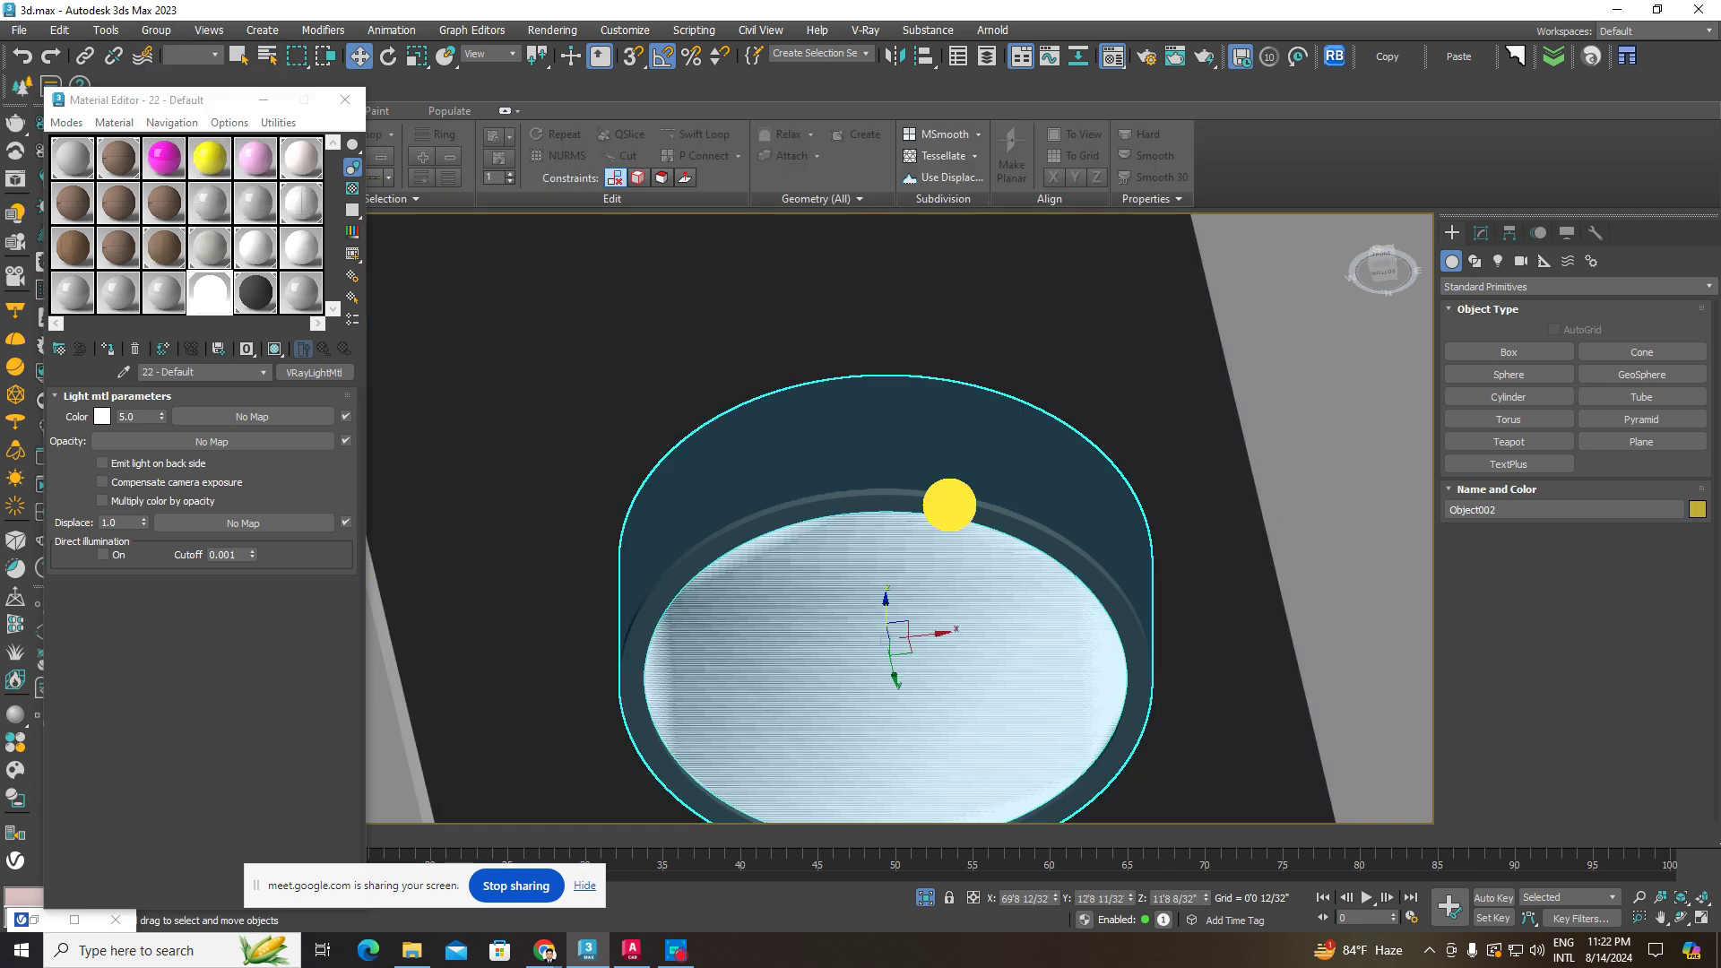
pyautogui.click(156, 30)
pyautogui.click(193, 81)
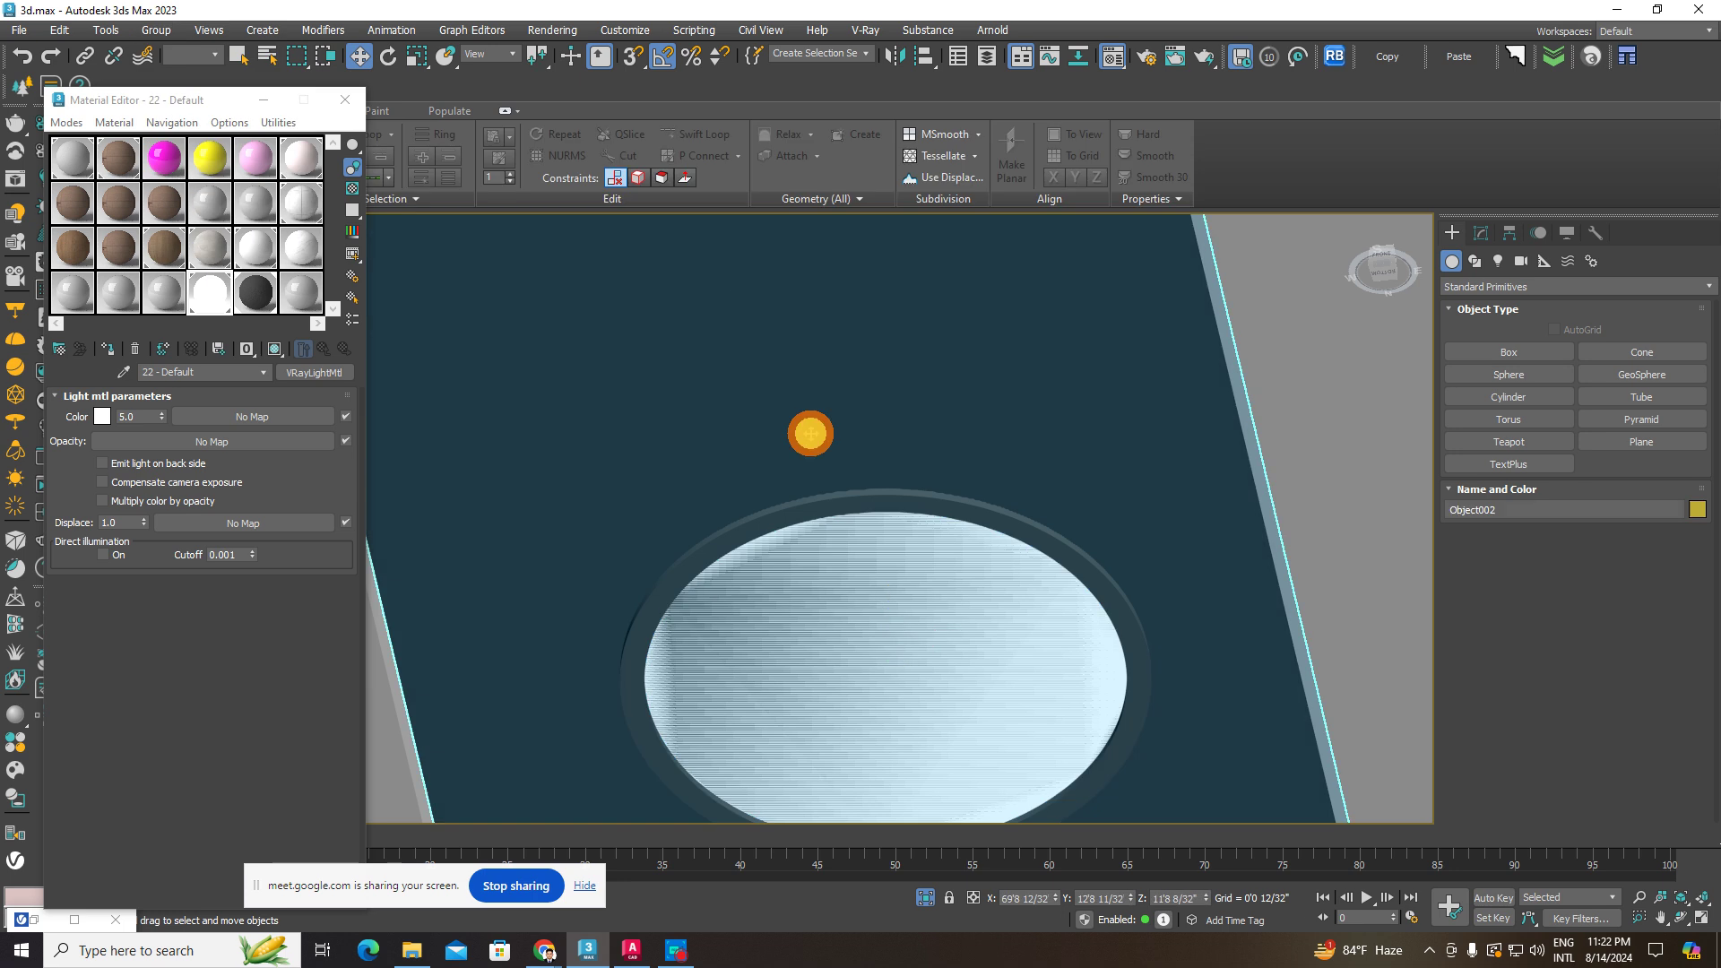
pyautogui.click(805, 489)
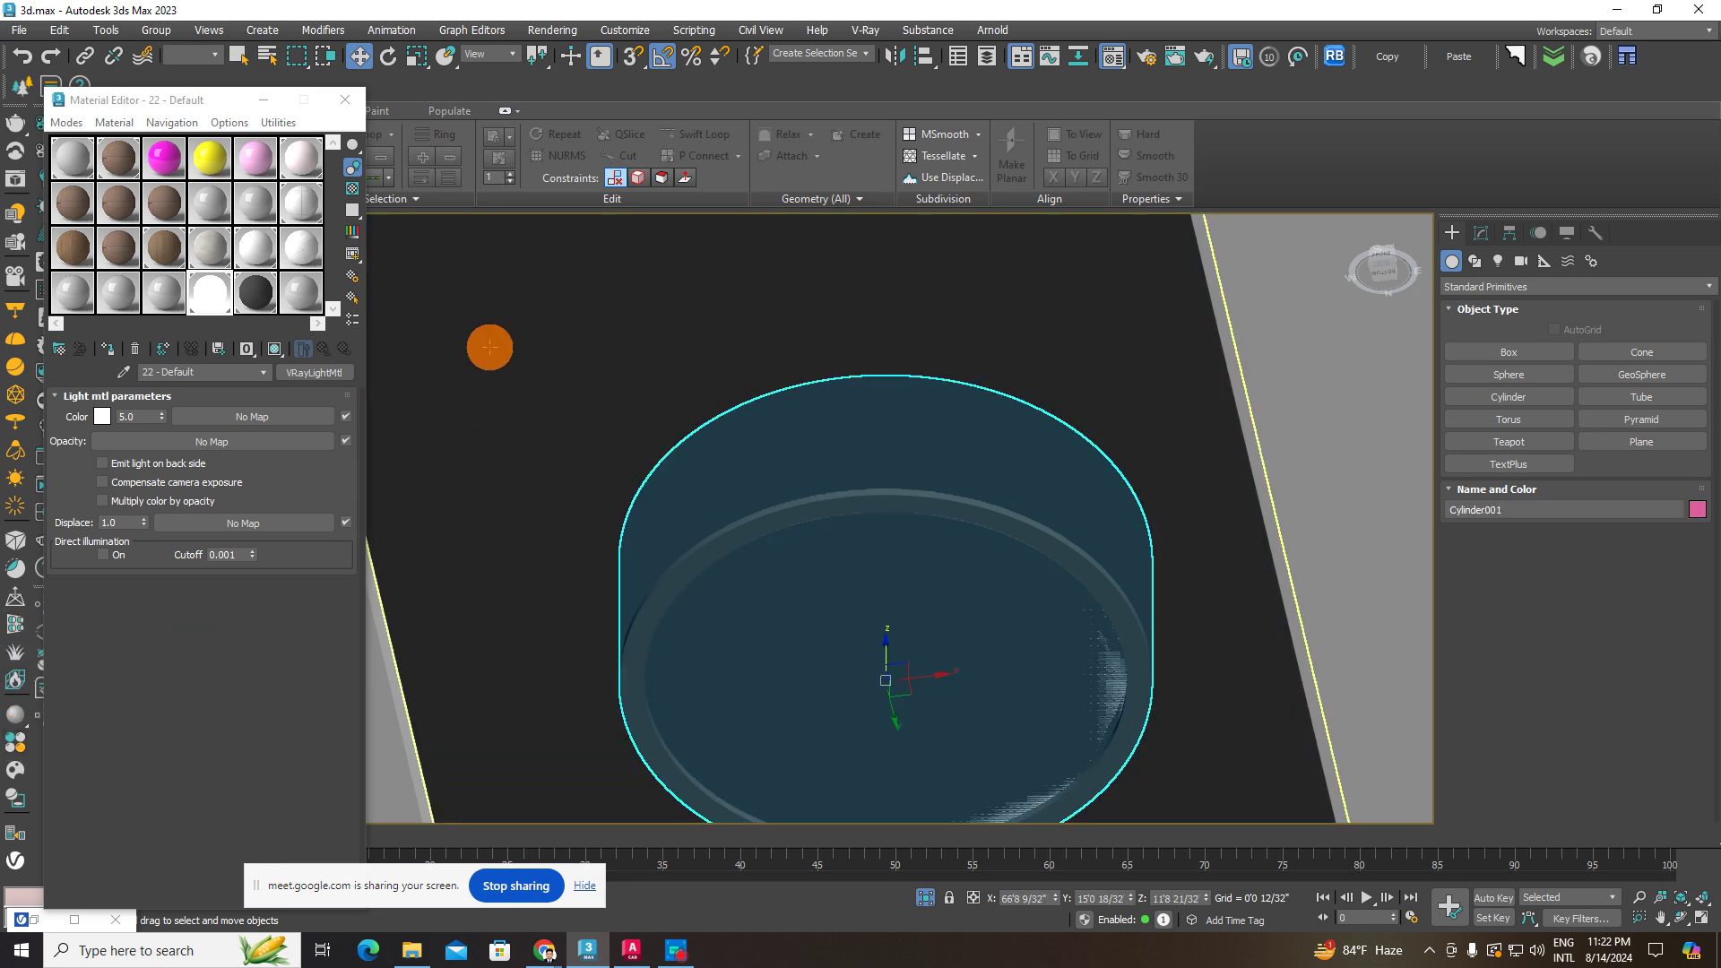
pyautogui.scroll(-5, 724, 464)
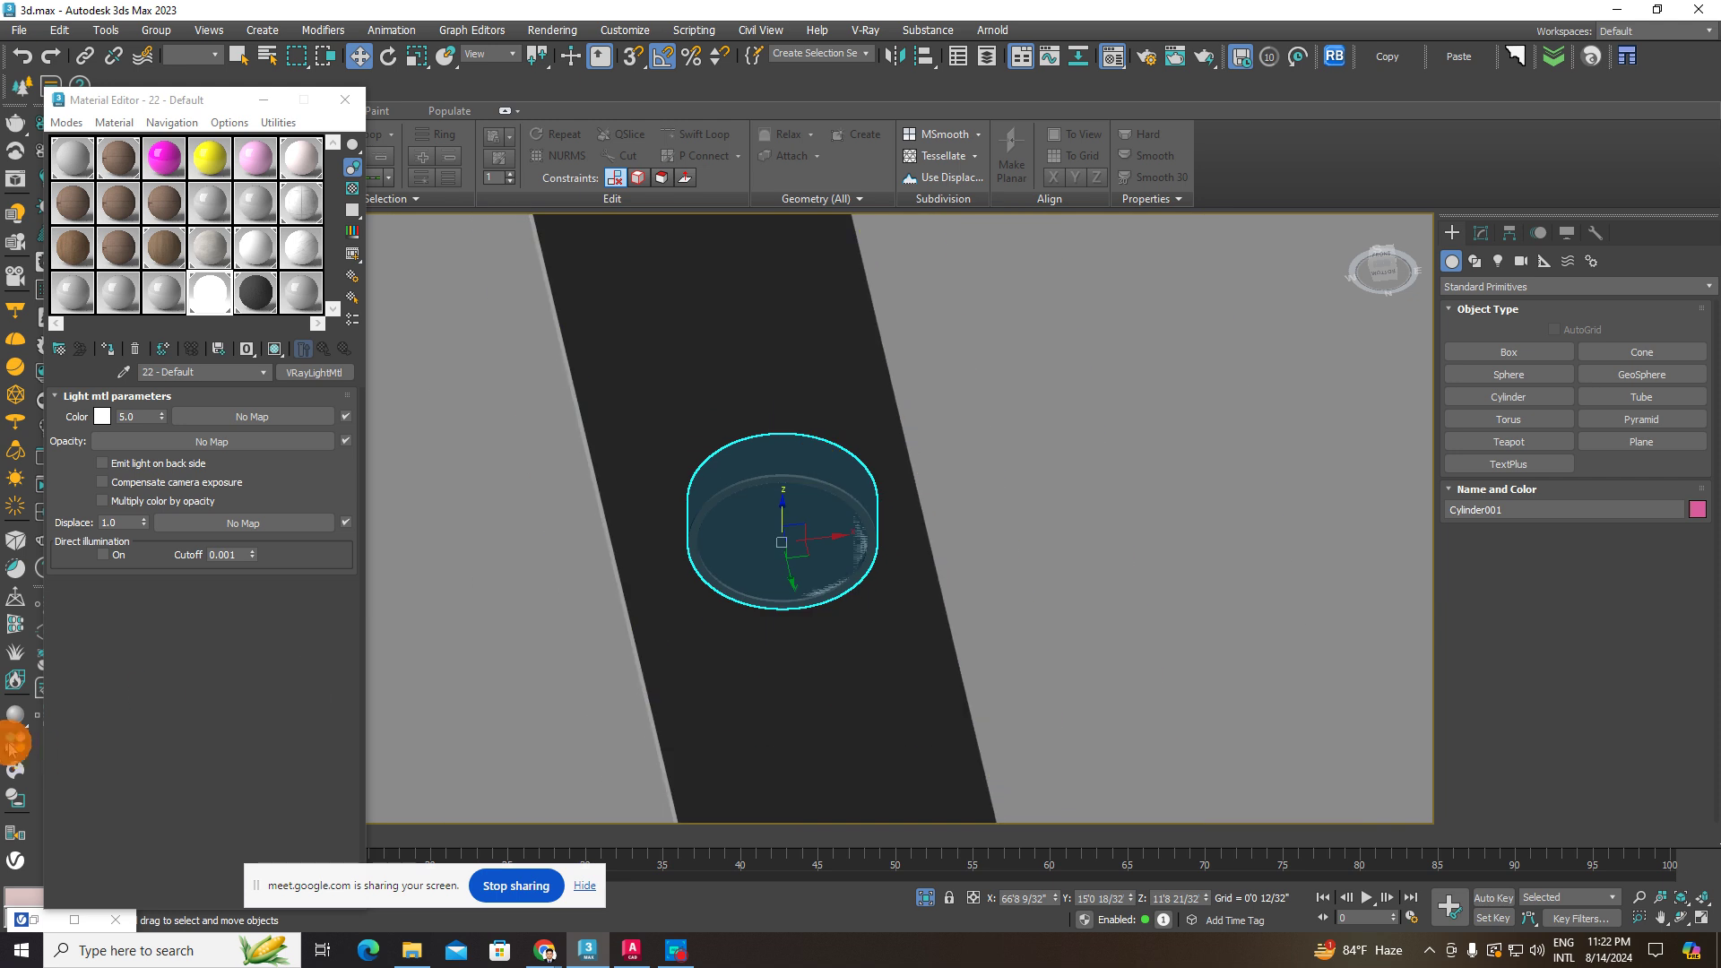
pyautogui.click(349, 95)
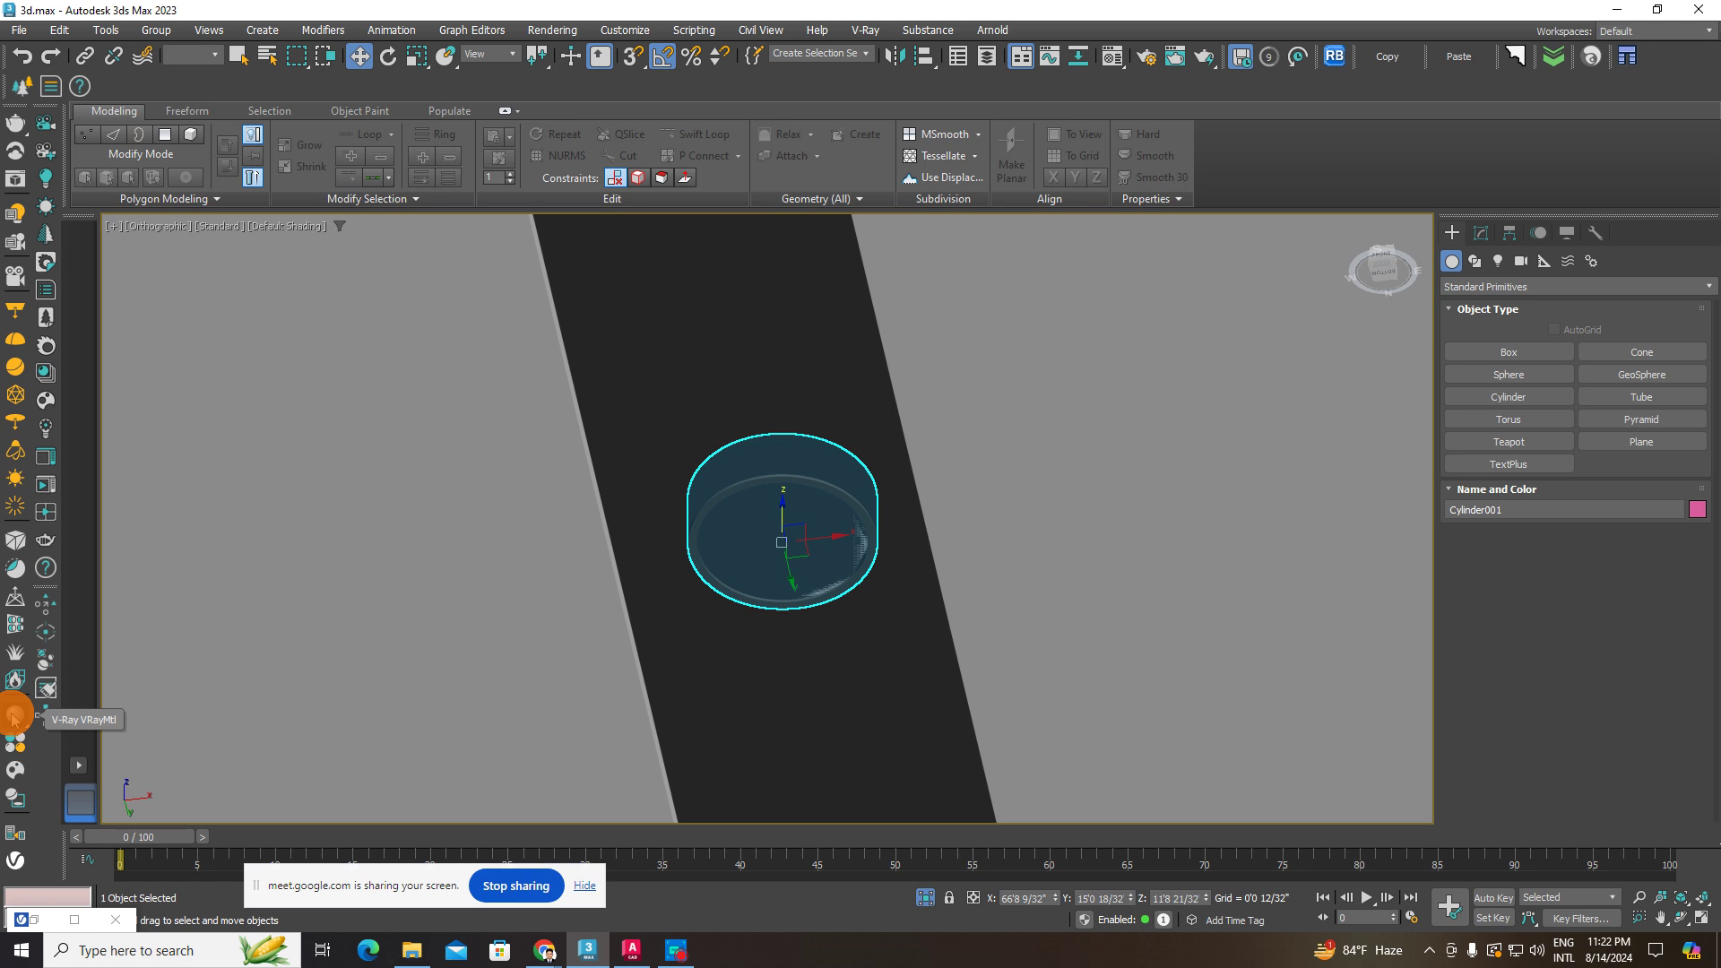
# - Isolate the light's disc and undo the last two actions to bring its cylinder back into the isolated view
pyautogui.scroll(-2, 834, 737)
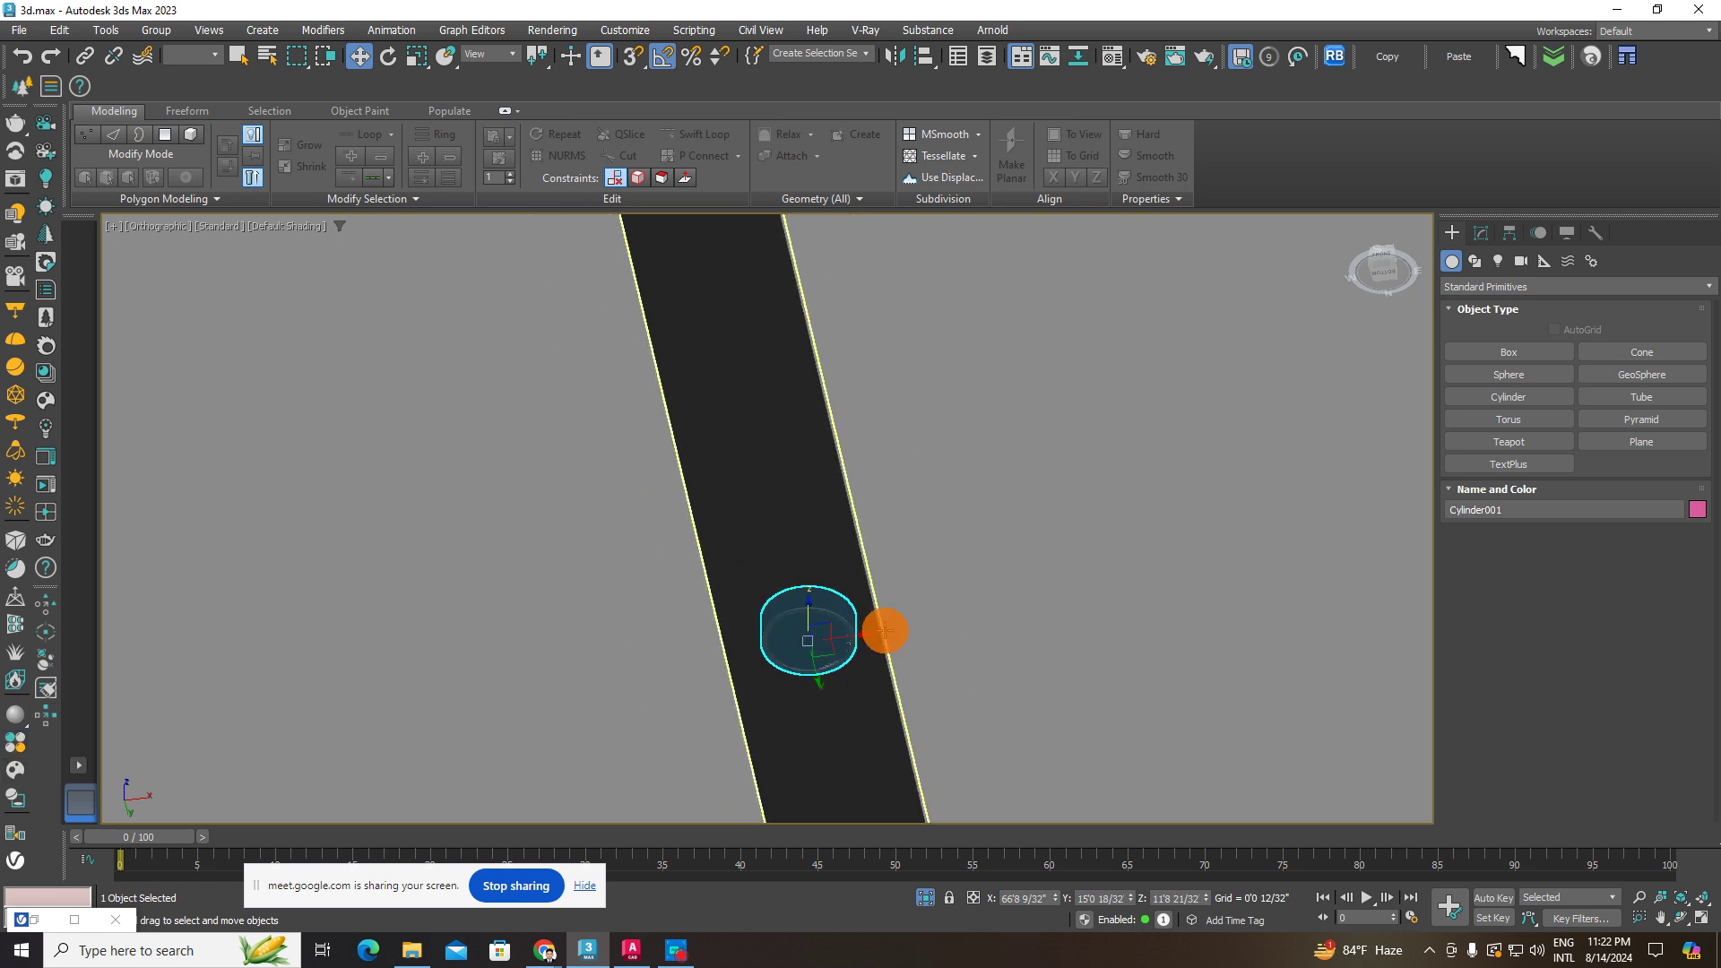
pyautogui.click(963, 621)
pyautogui.scroll(3, 823, 649)
pyautogui.click(817, 648)
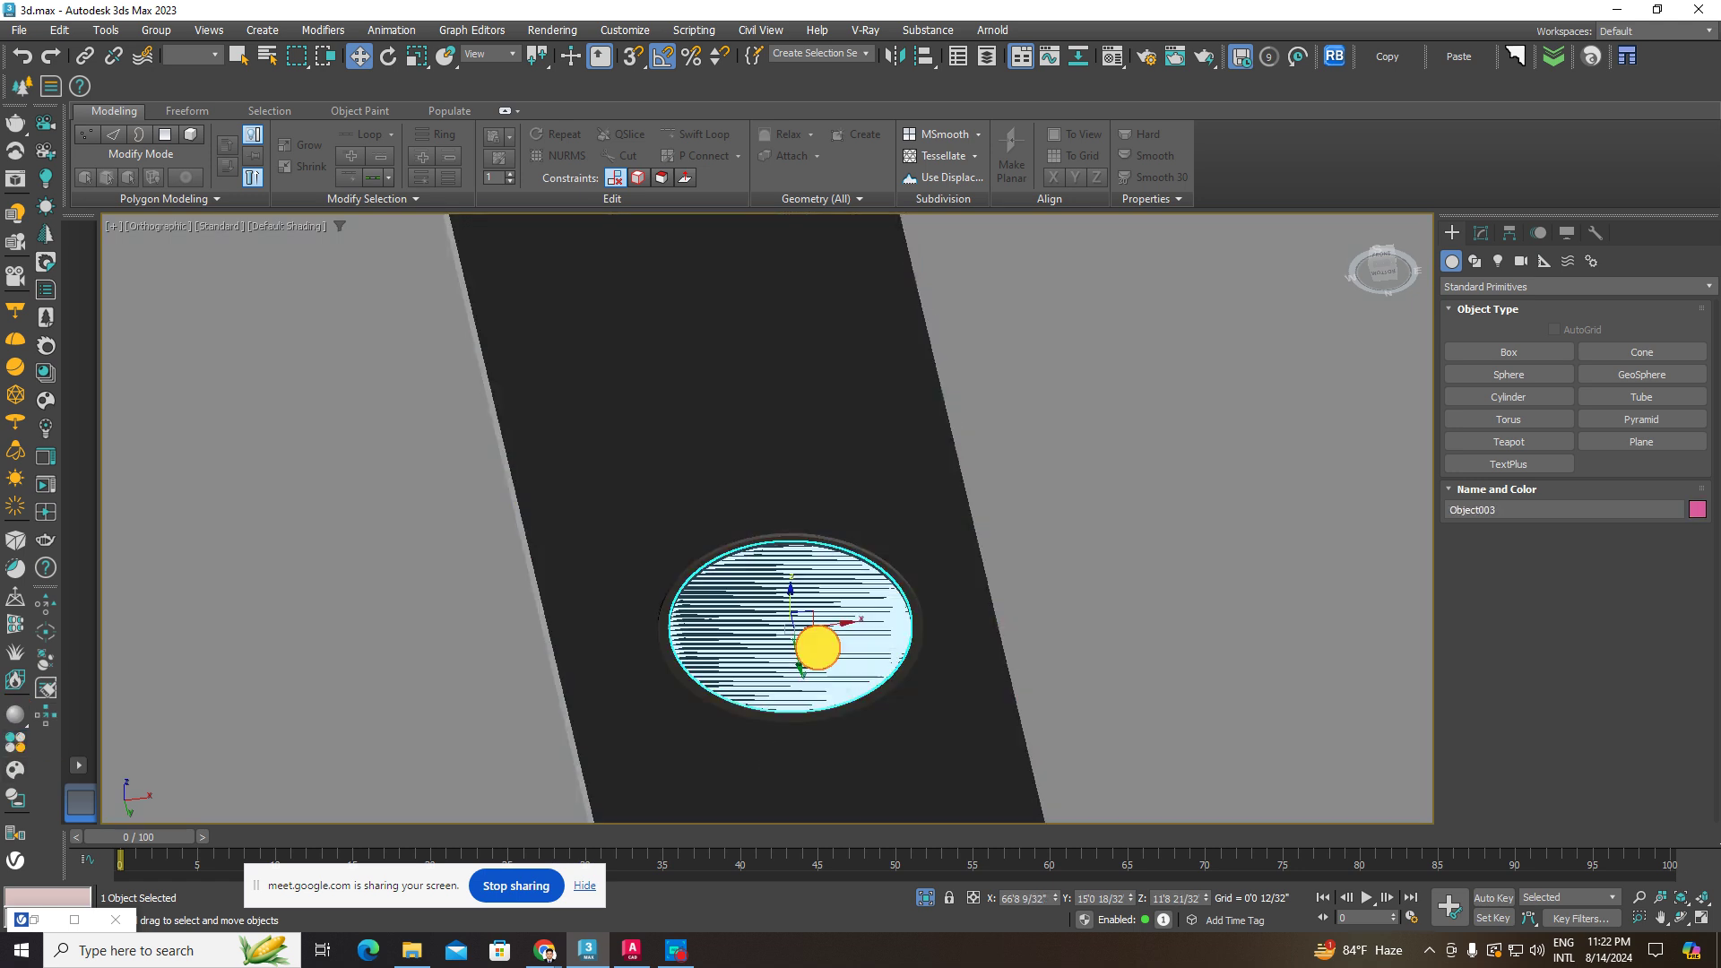
pyautogui.click(923, 899)
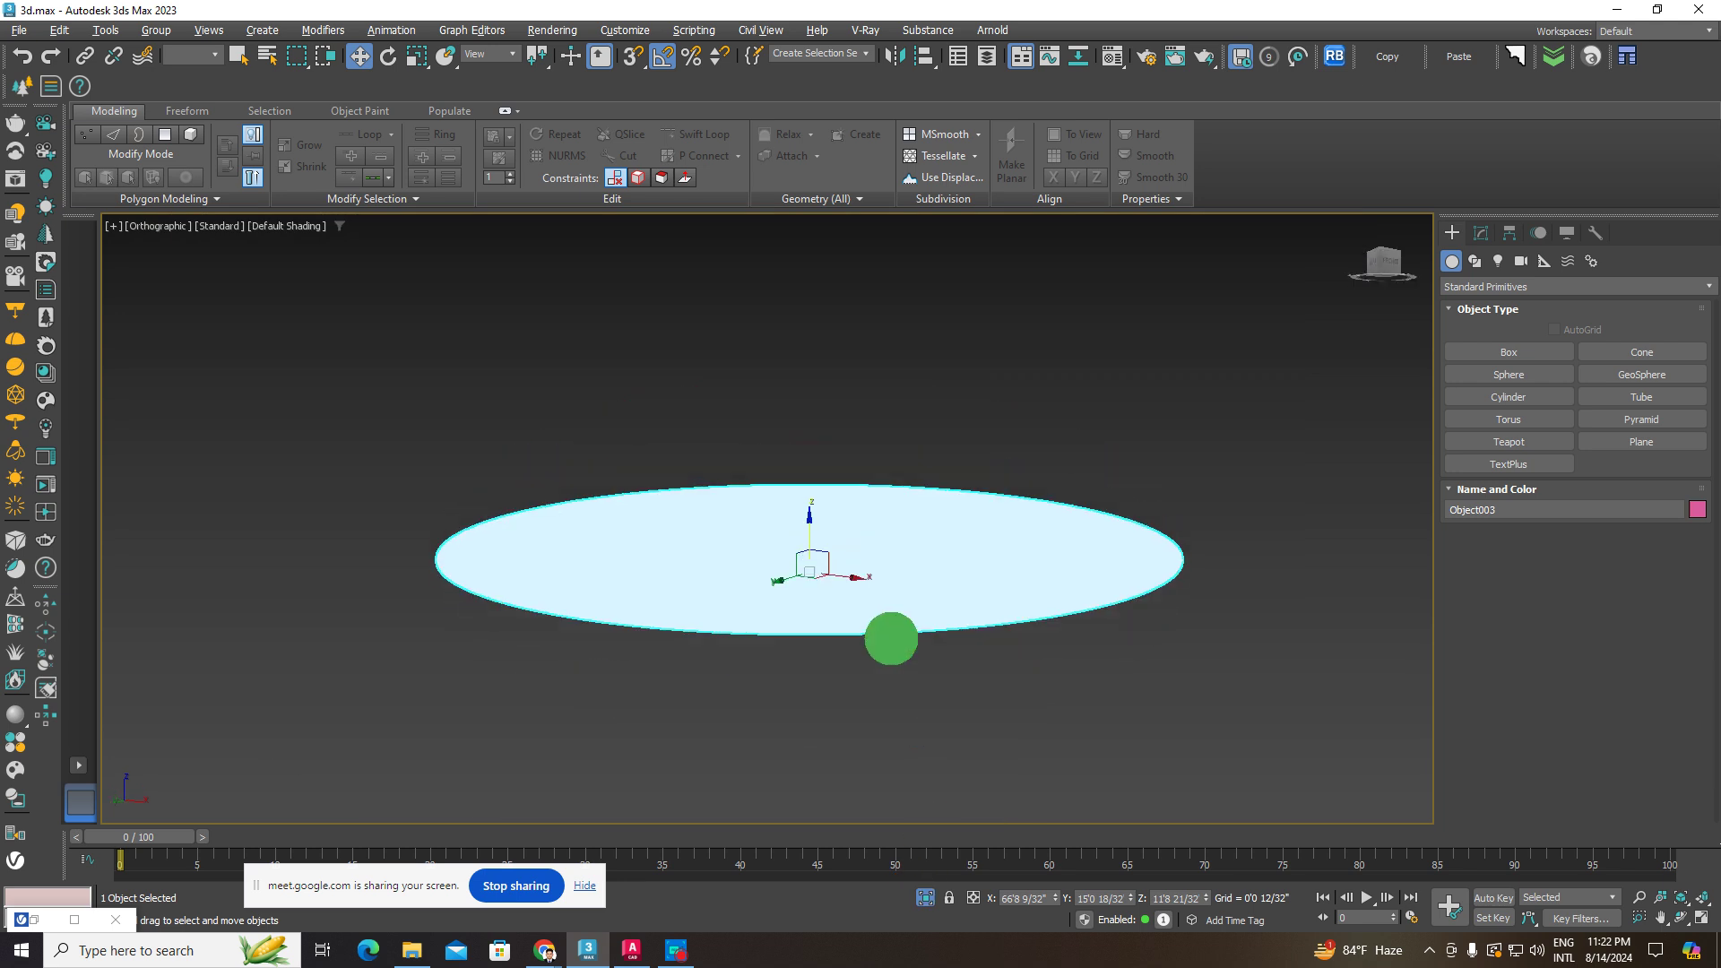
pyautogui.keyDown('alt'); pyautogui.moveTo(891, 638); pyautogui.dragTo(821, 576, button='middle'); pyautogui.keyUp('alt')
pyautogui.hotkey('ctrl', 'z')
pyautogui.hotkey('ctrl', 'z')
pyautogui.scroll(-2, 845, 635)
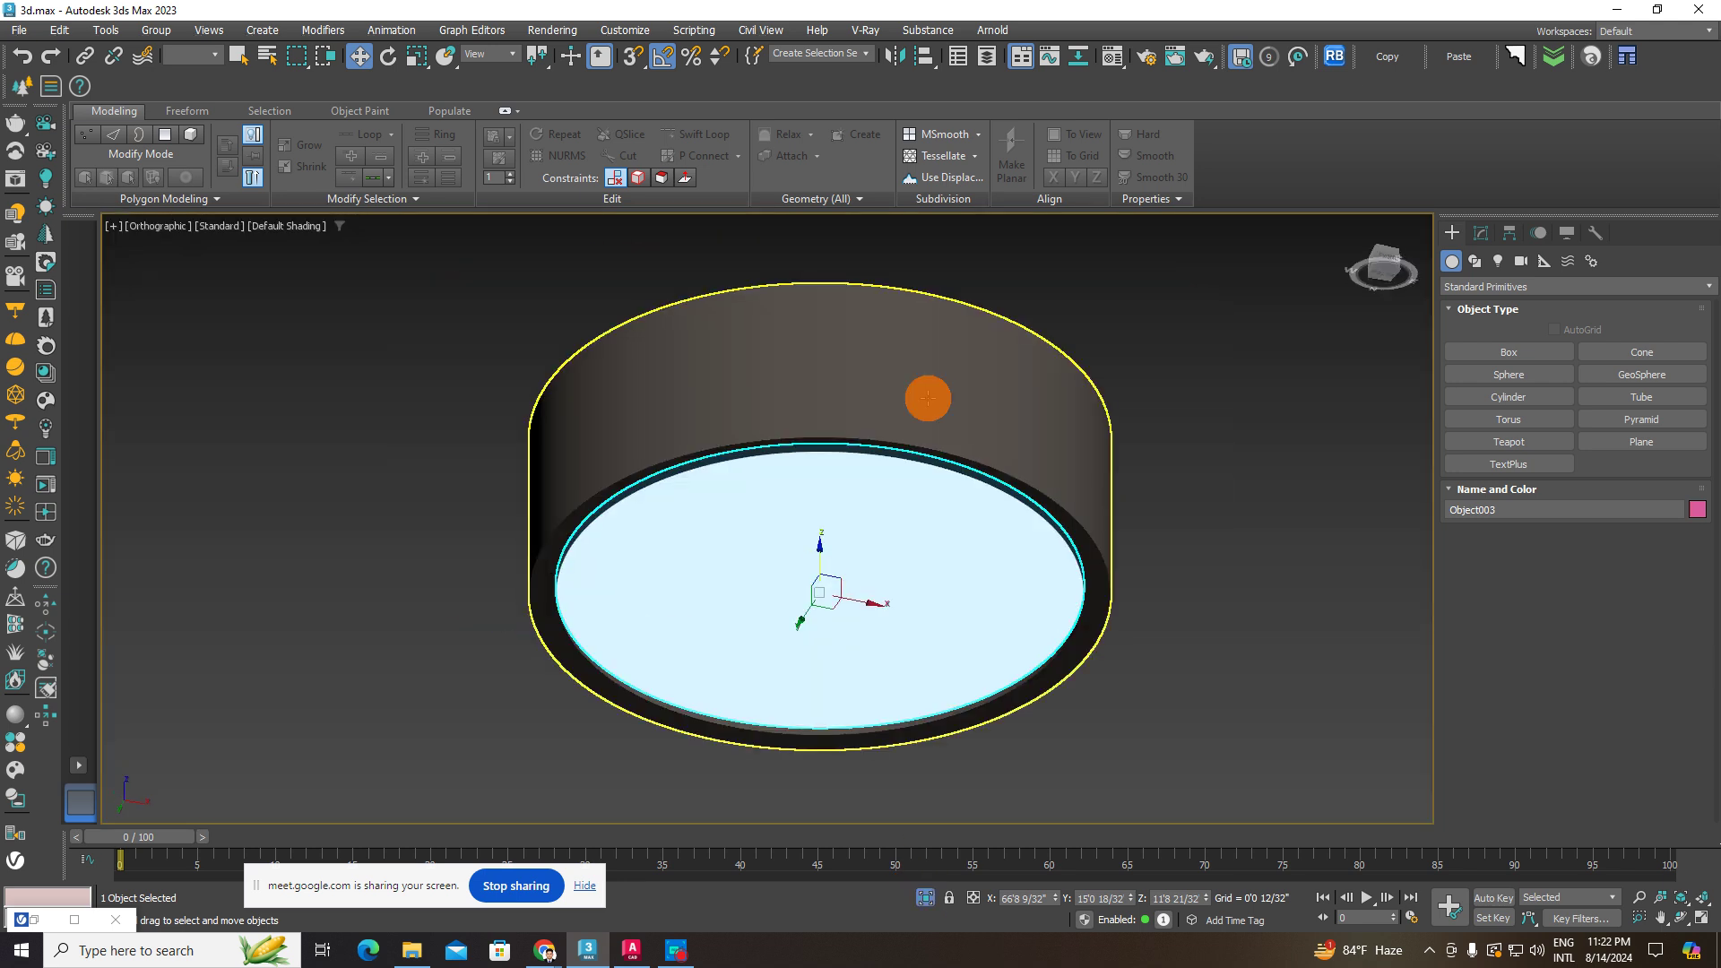
# - Assign the Aluminum_Blurry material from the material preset library to the round light's cylinder
pyautogui.click(1175, 450)
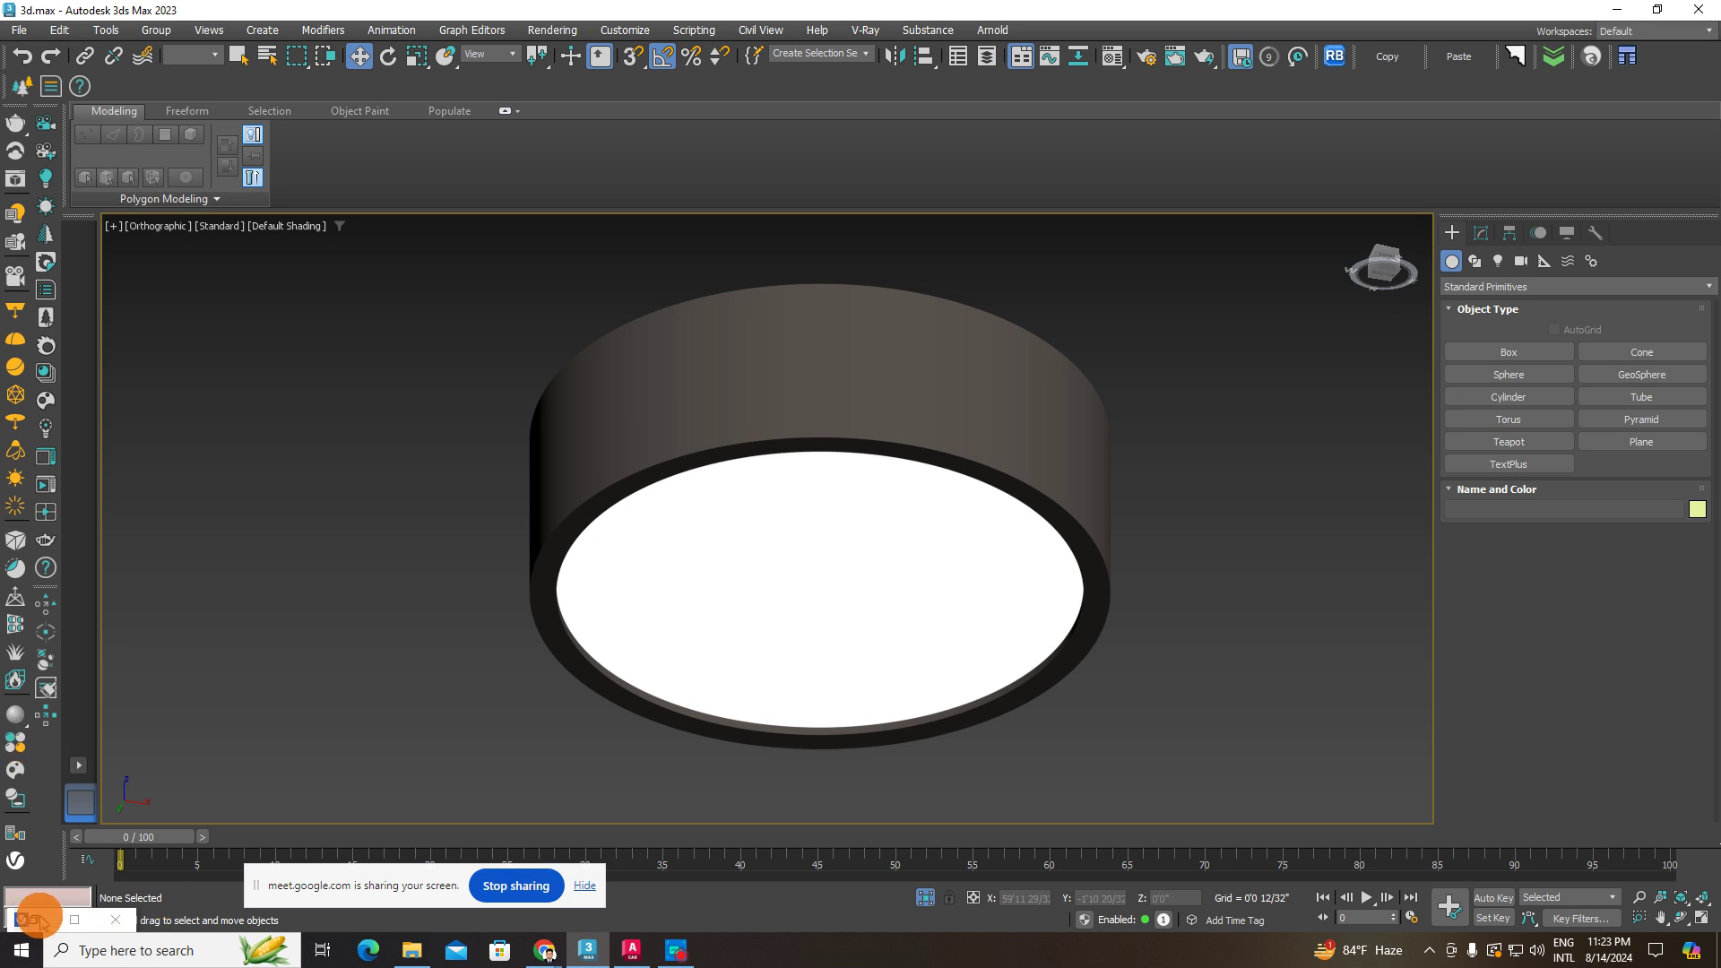
pyautogui.click(69, 921)
pyautogui.moveTo(957, 10); pyautogui.dragTo(236, 436)
pyautogui.click(888, 439)
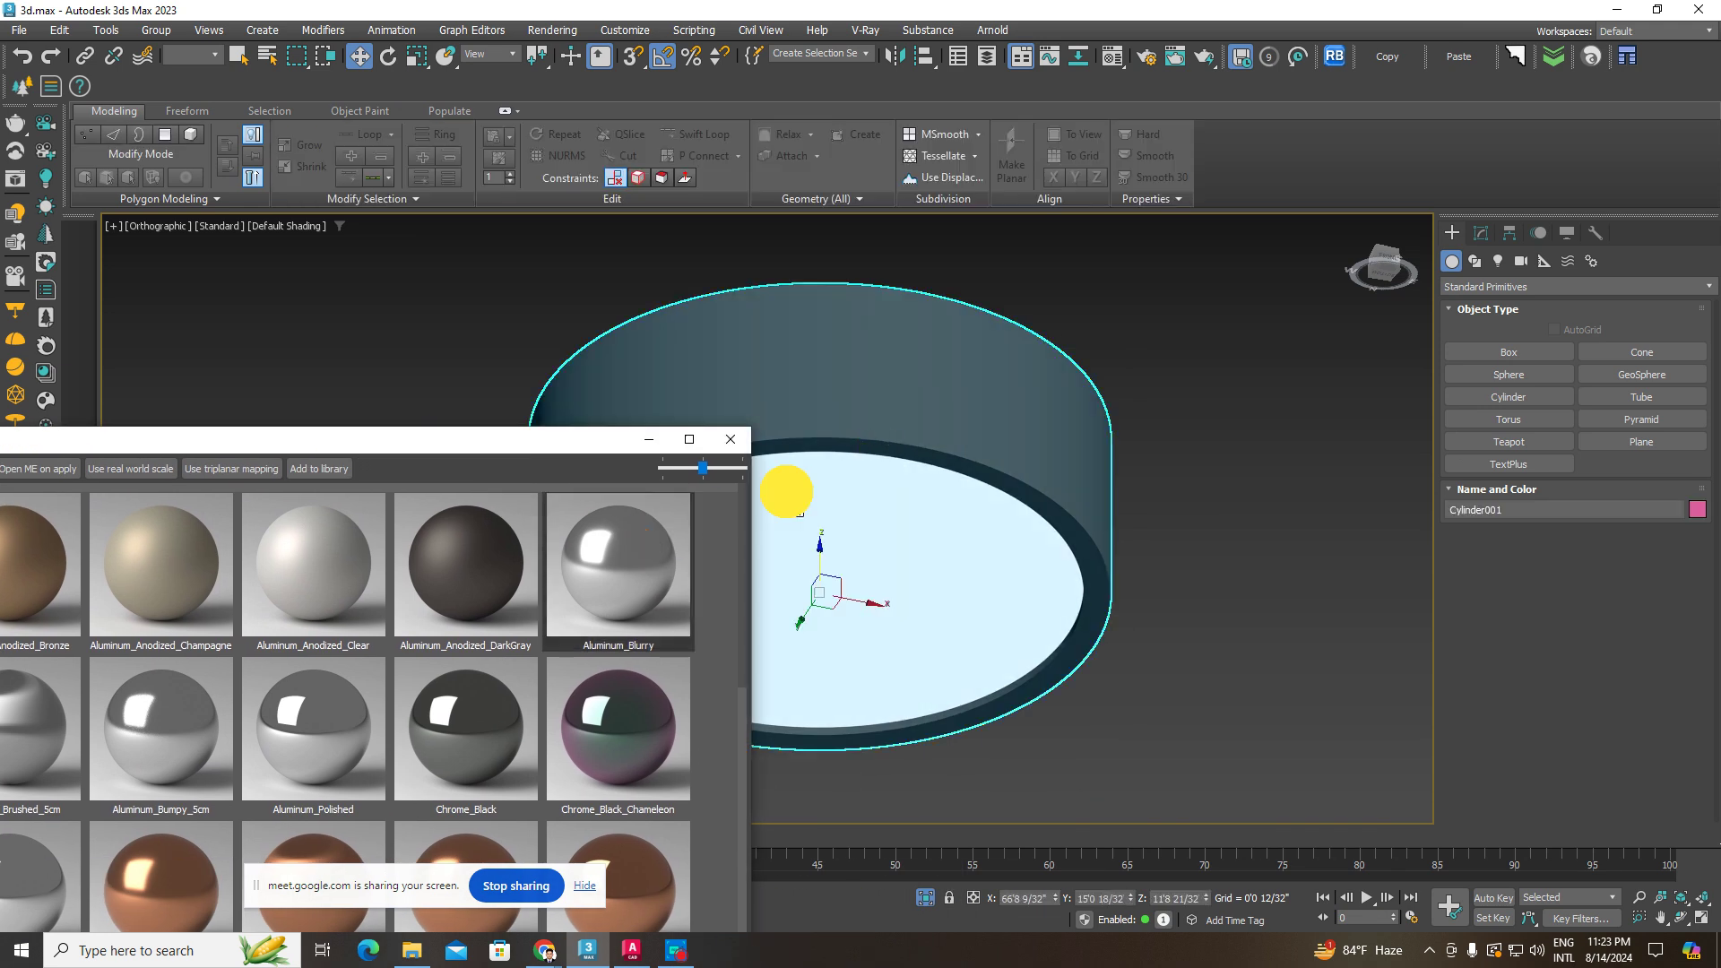
pyautogui.click(734, 441)
pyautogui.click(1310, 281)
# - Select the light's disc and cylinder together, bring the whole scene back and group them with the default group name
pyautogui.click(931, 481)
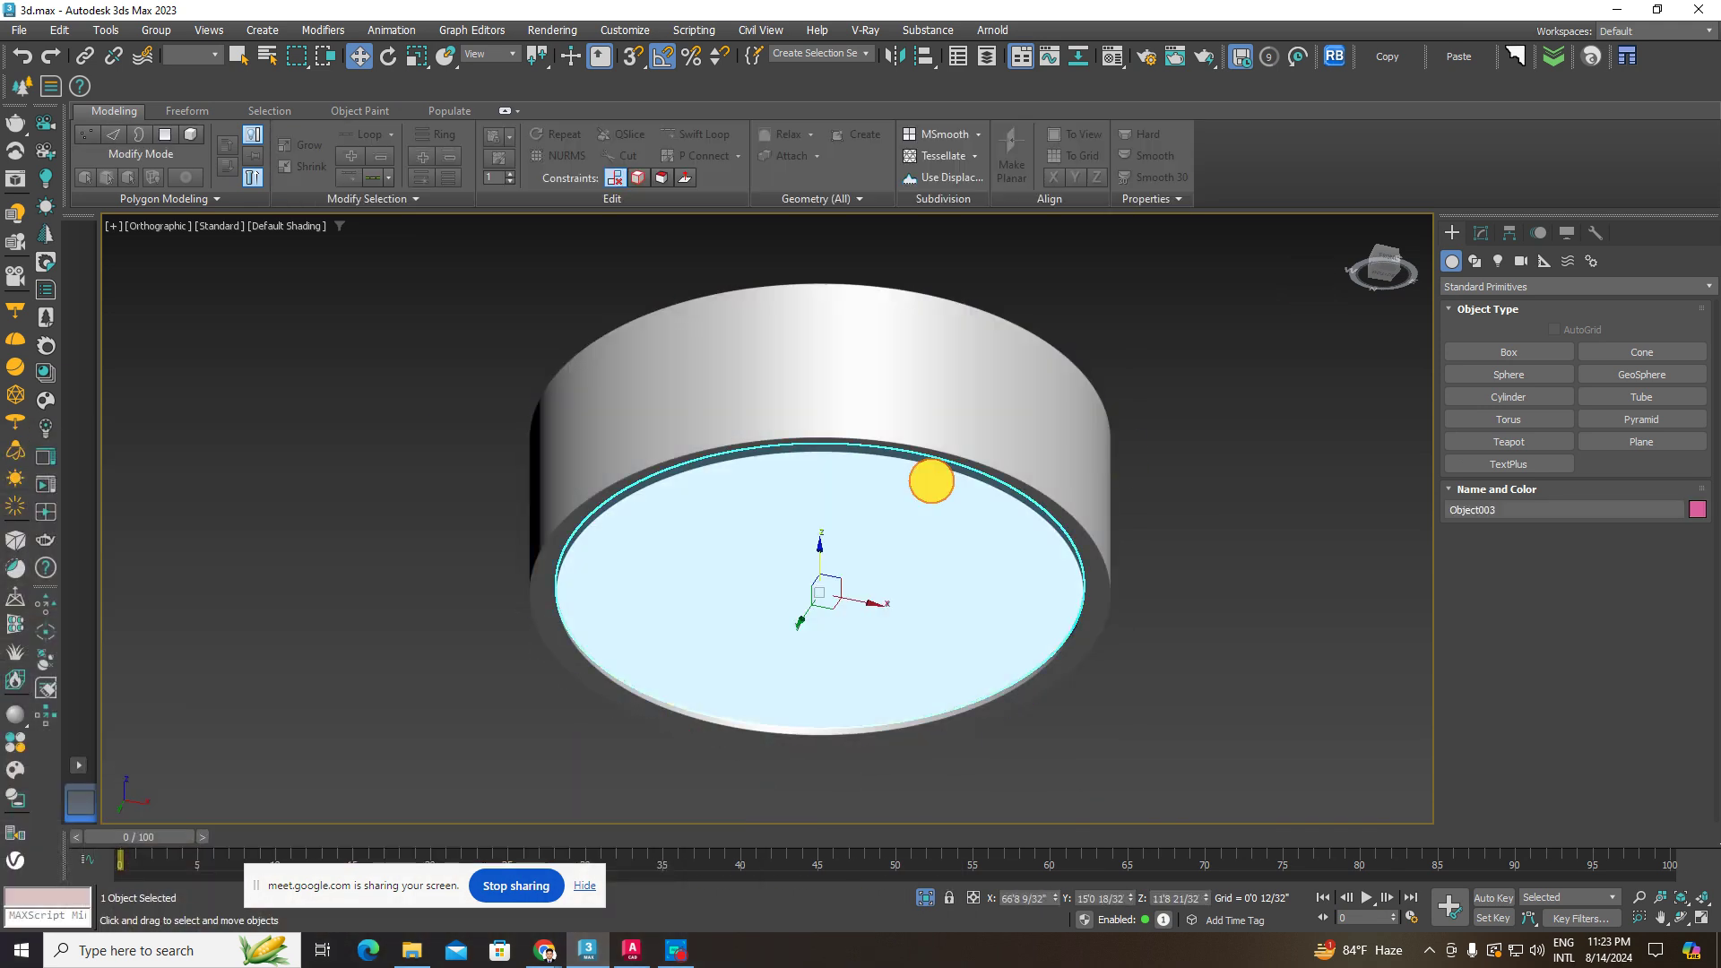
pyautogui.keyDown('ctrl'); pyautogui.click(955, 432); pyautogui.keyUp('ctrl')
pyautogui.rightClick(956, 431)
pyautogui.click(996, 340)
pyautogui.keyDown('alt'); pyautogui.moveTo(1005, 332); pyautogui.dragTo(845, 282, button='middle'); pyautogui.keyUp('alt')
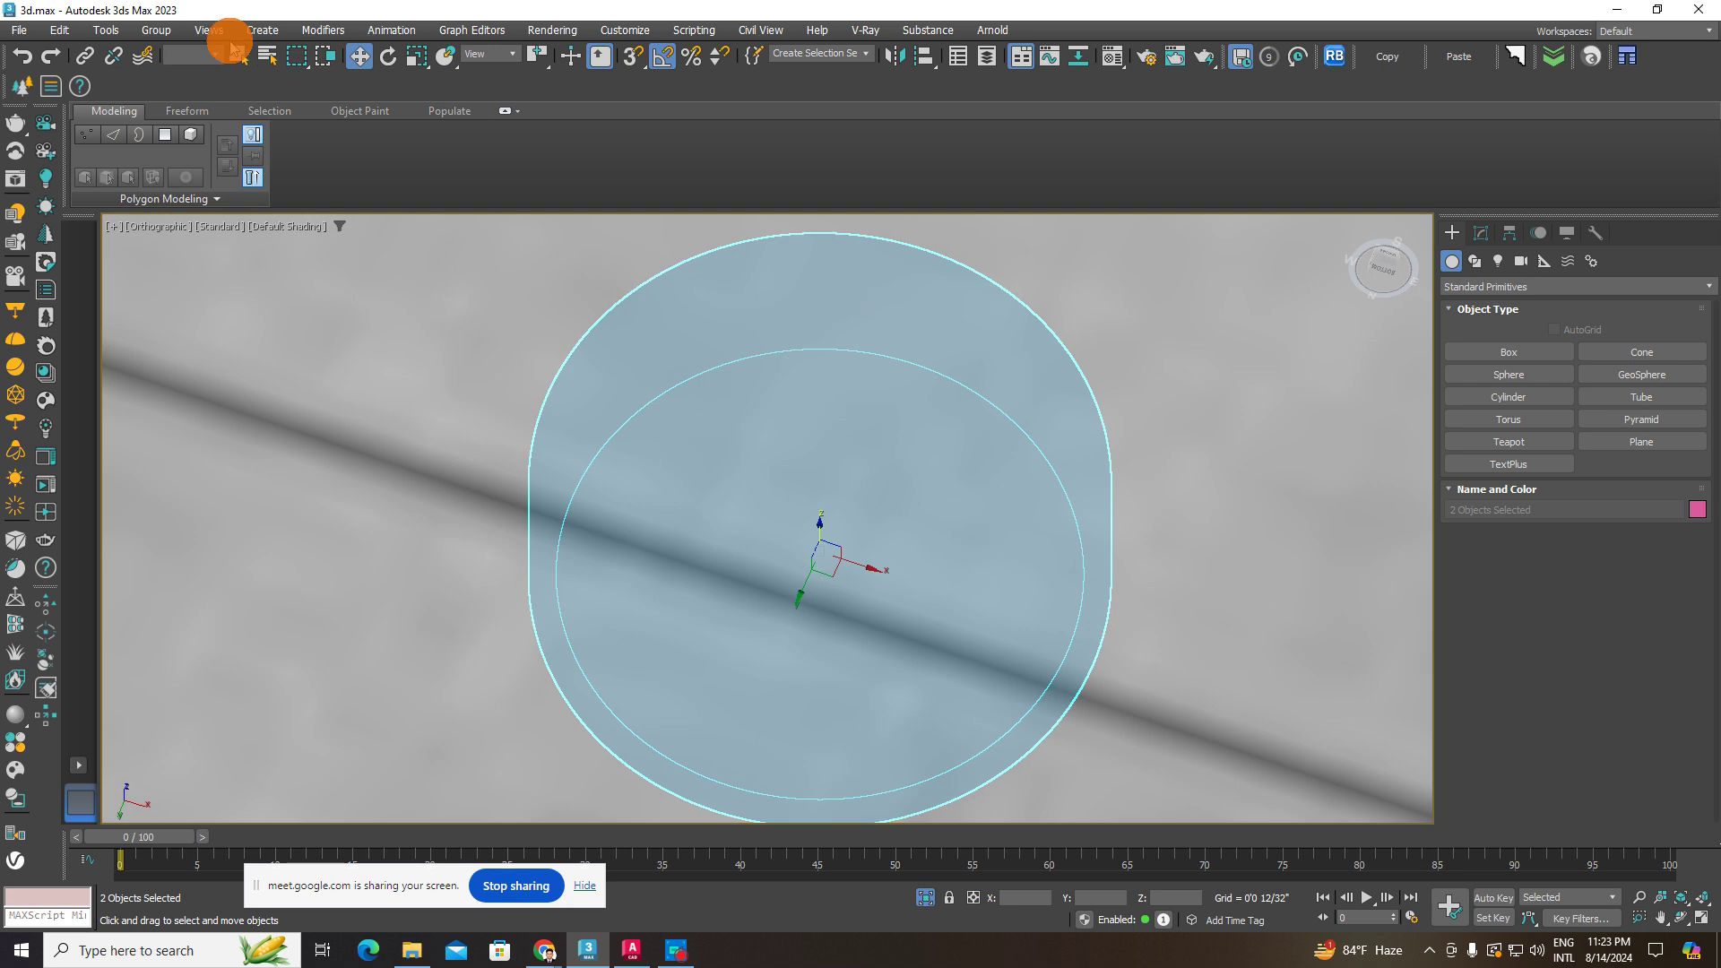
pyautogui.click(157, 30)
pyautogui.click(158, 50)
pyautogui.click(880, 505)
# - Hide the floor box blocking the view from below and select the grouped round light
pyautogui.click(965, 473)
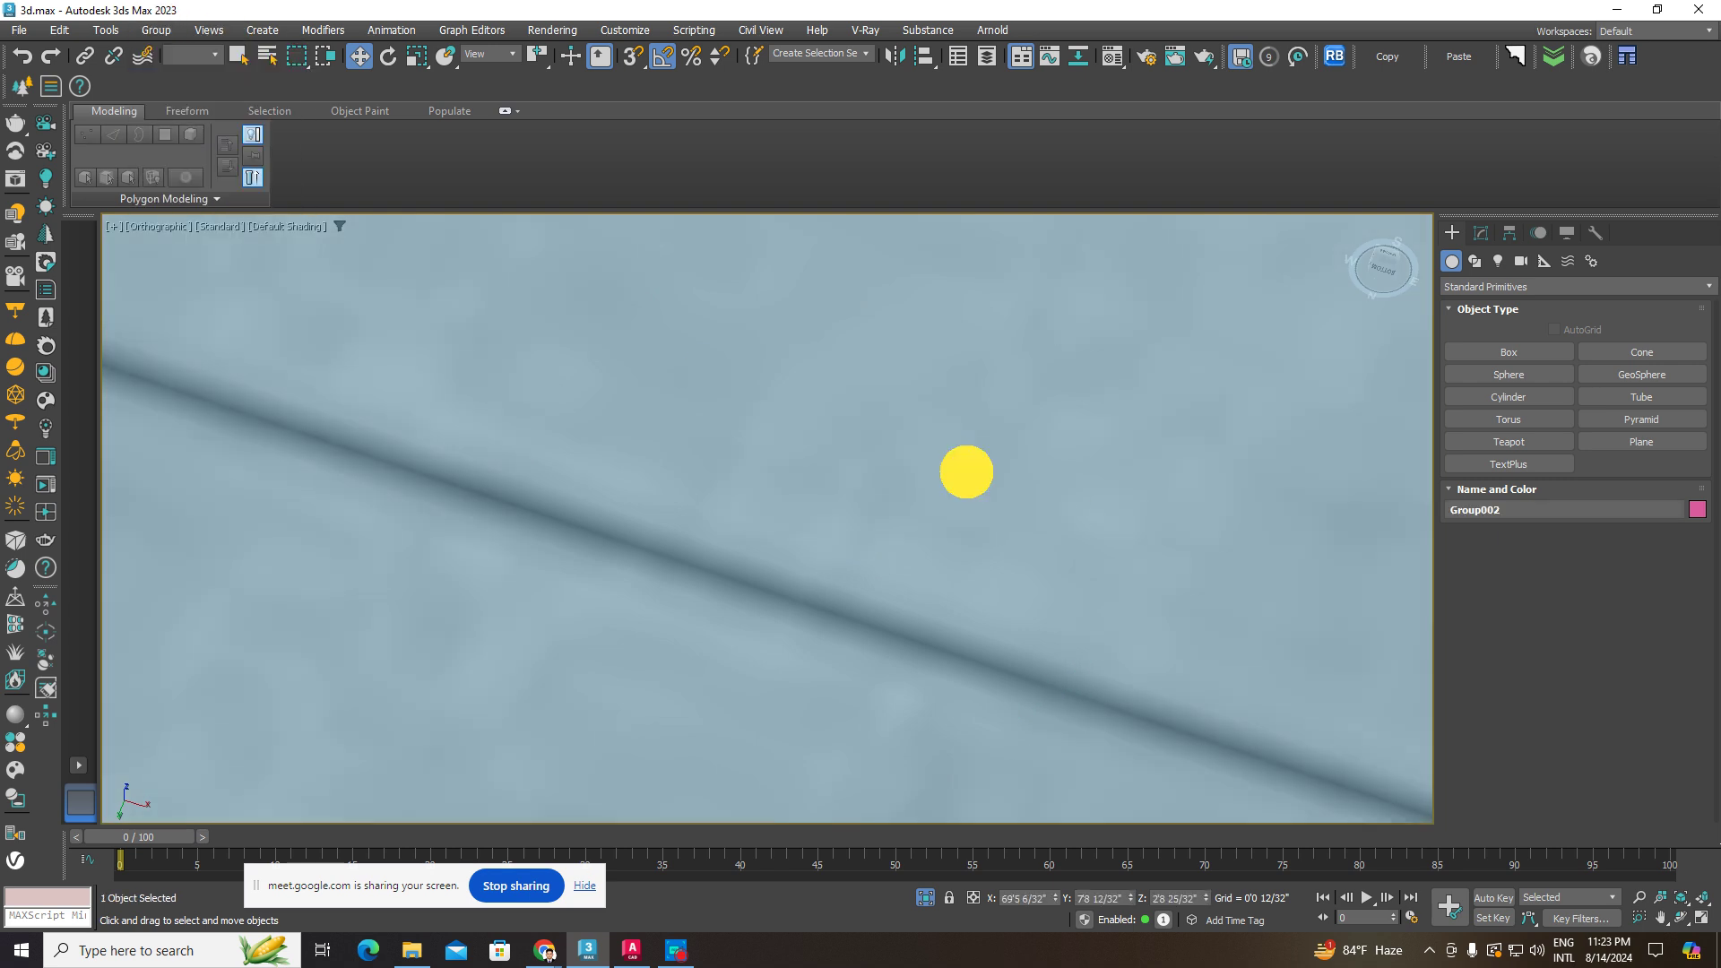
pyautogui.rightClick(962, 466)
pyautogui.click(1016, 407)
pyautogui.click(788, 532)
# - Move the grouped light along the dark ceiling strip to its curtain end, at about Y 16'5"
pyautogui.scroll(-12, 780, 524)
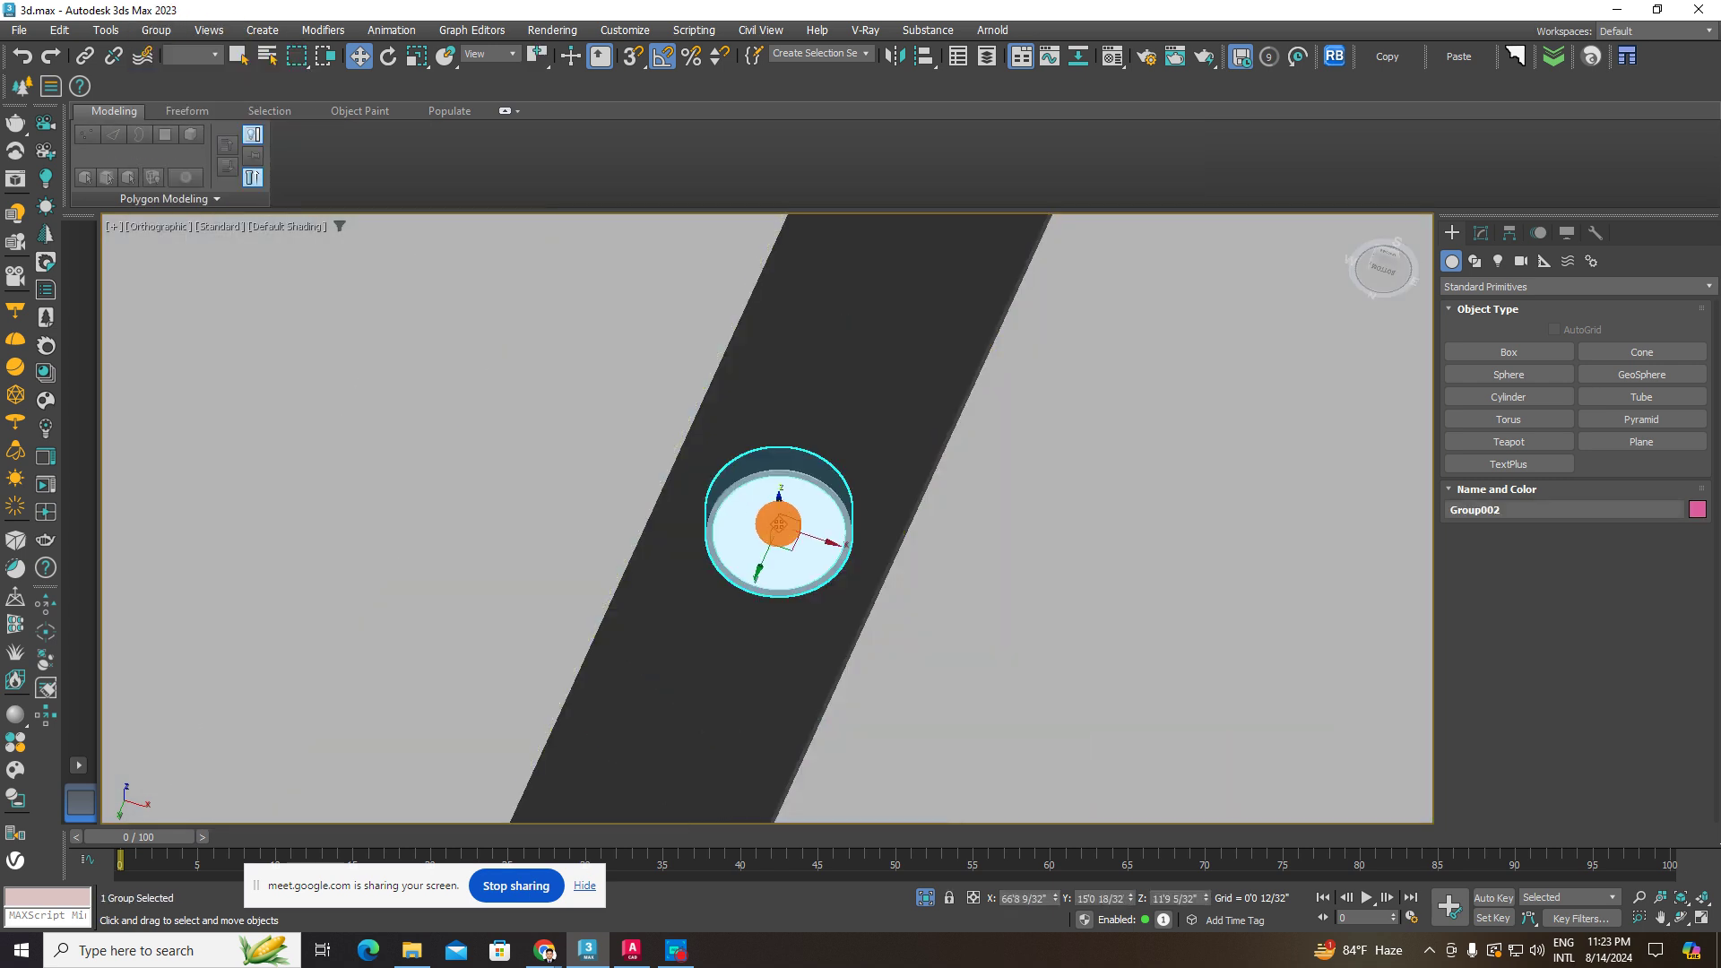
pyautogui.keyDown('alt'); pyautogui.moveTo(799, 541); pyautogui.dragTo(884, 534, button='middle'); pyautogui.keyUp('alt')
pyautogui.moveTo(884, 534); pyautogui.dragTo(620, 527, button='middle')
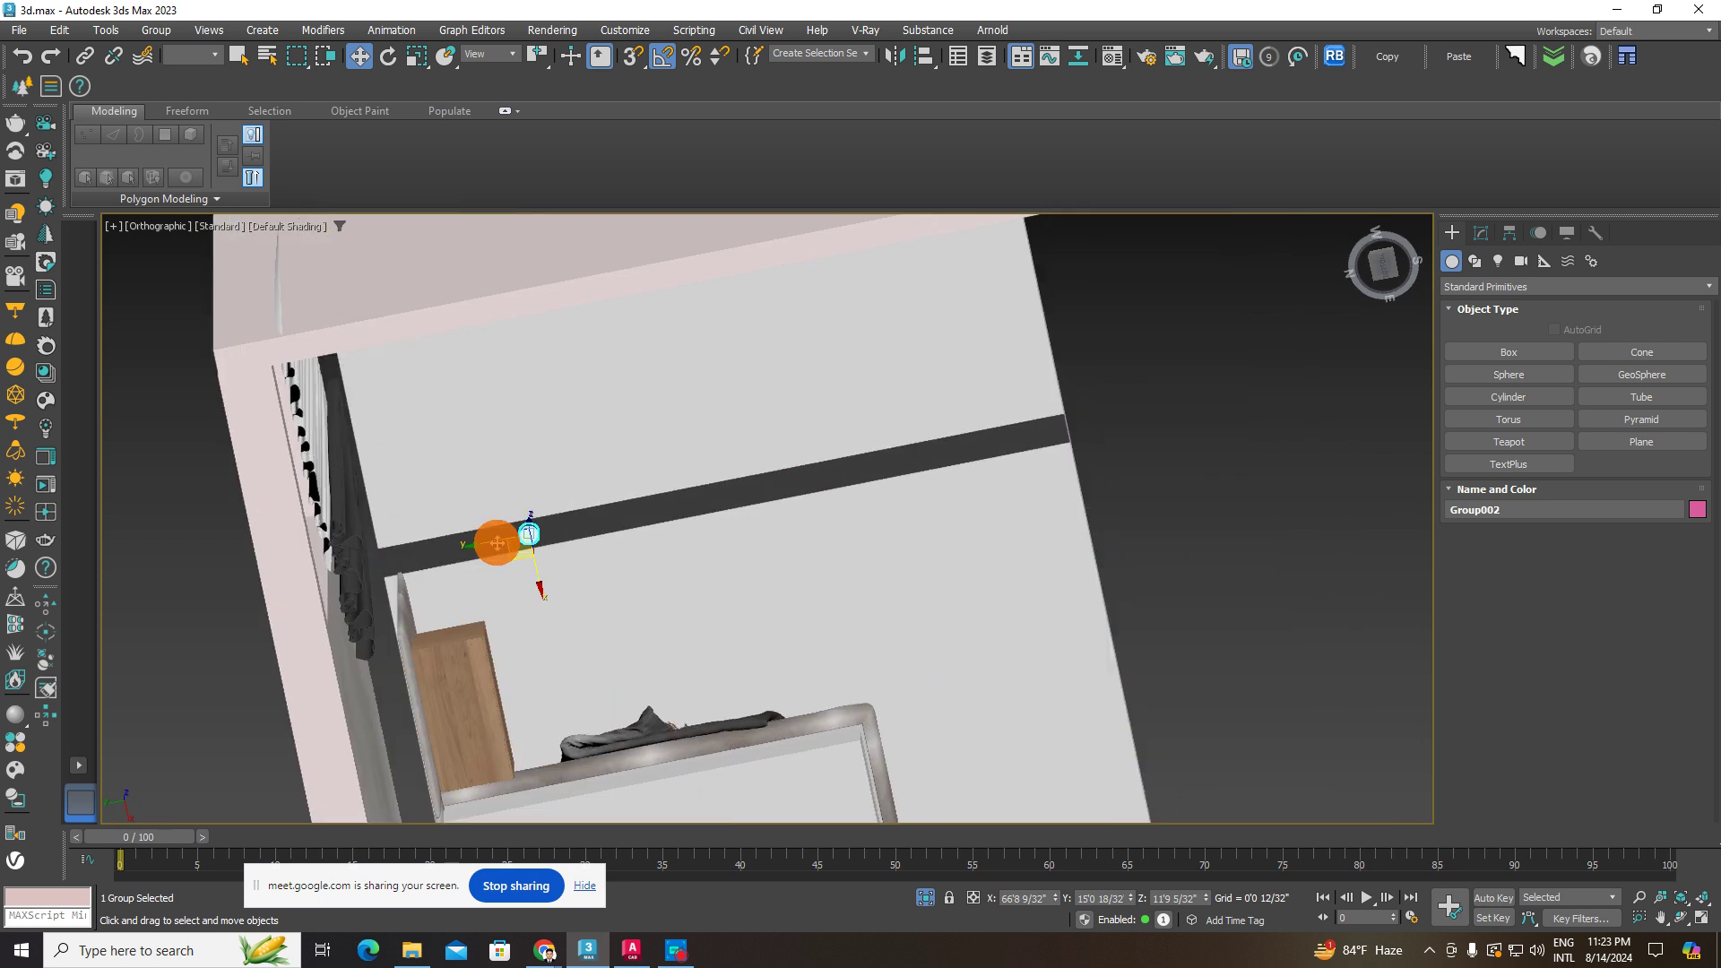
pyautogui.moveTo(496, 541); pyautogui.dragTo(434, 555)
pyautogui.keyDown('alt'); pyautogui.moveTo(475, 495); pyautogui.dragTo(734, 584, button='middle'); pyautogui.keyUp('alt')
pyautogui.scroll(-6, 449, 578)
pyautogui.keyDown('alt'); pyautogui.moveTo(734, 583); pyautogui.dragTo(695, 507, button='middle'); pyautogui.keyUp('alt')
pyautogui.scroll(3, 805, 570)
pyautogui.moveTo(827, 584); pyautogui.dragTo(931, 664, button='middle')
pyautogui.keyDown('alt'); pyautogui.moveTo(931, 663); pyautogui.dragTo(784, 626, button='middle'); pyautogui.keyUp('alt')
pyautogui.scroll(3, 915, 617)
pyautogui.keyDown('alt'); pyautogui.moveTo(919, 616); pyautogui.dragTo(940, 609, button='middle'); pyautogui.keyUp('alt')
pyautogui.moveTo(942, 604); pyautogui.dragTo(972, 610)
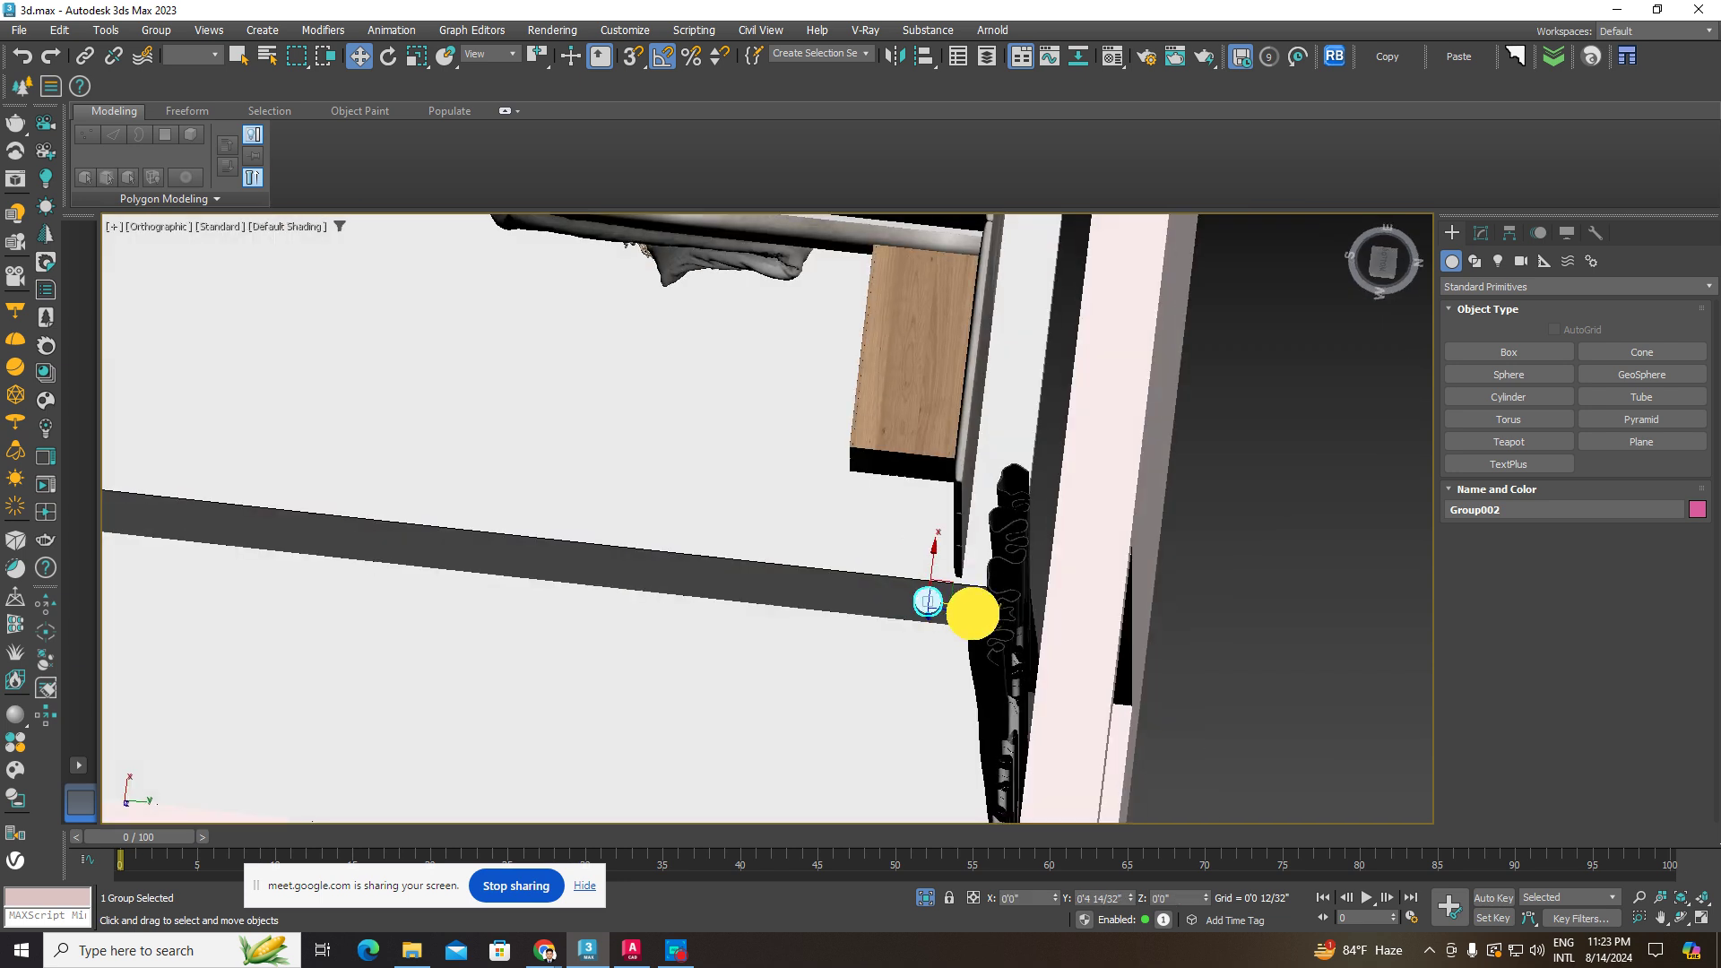
pyautogui.keyDown('alt'); pyautogui.moveTo(972, 612); pyautogui.dragTo(991, 661, button='middle'); pyautogui.keyUp('alt')
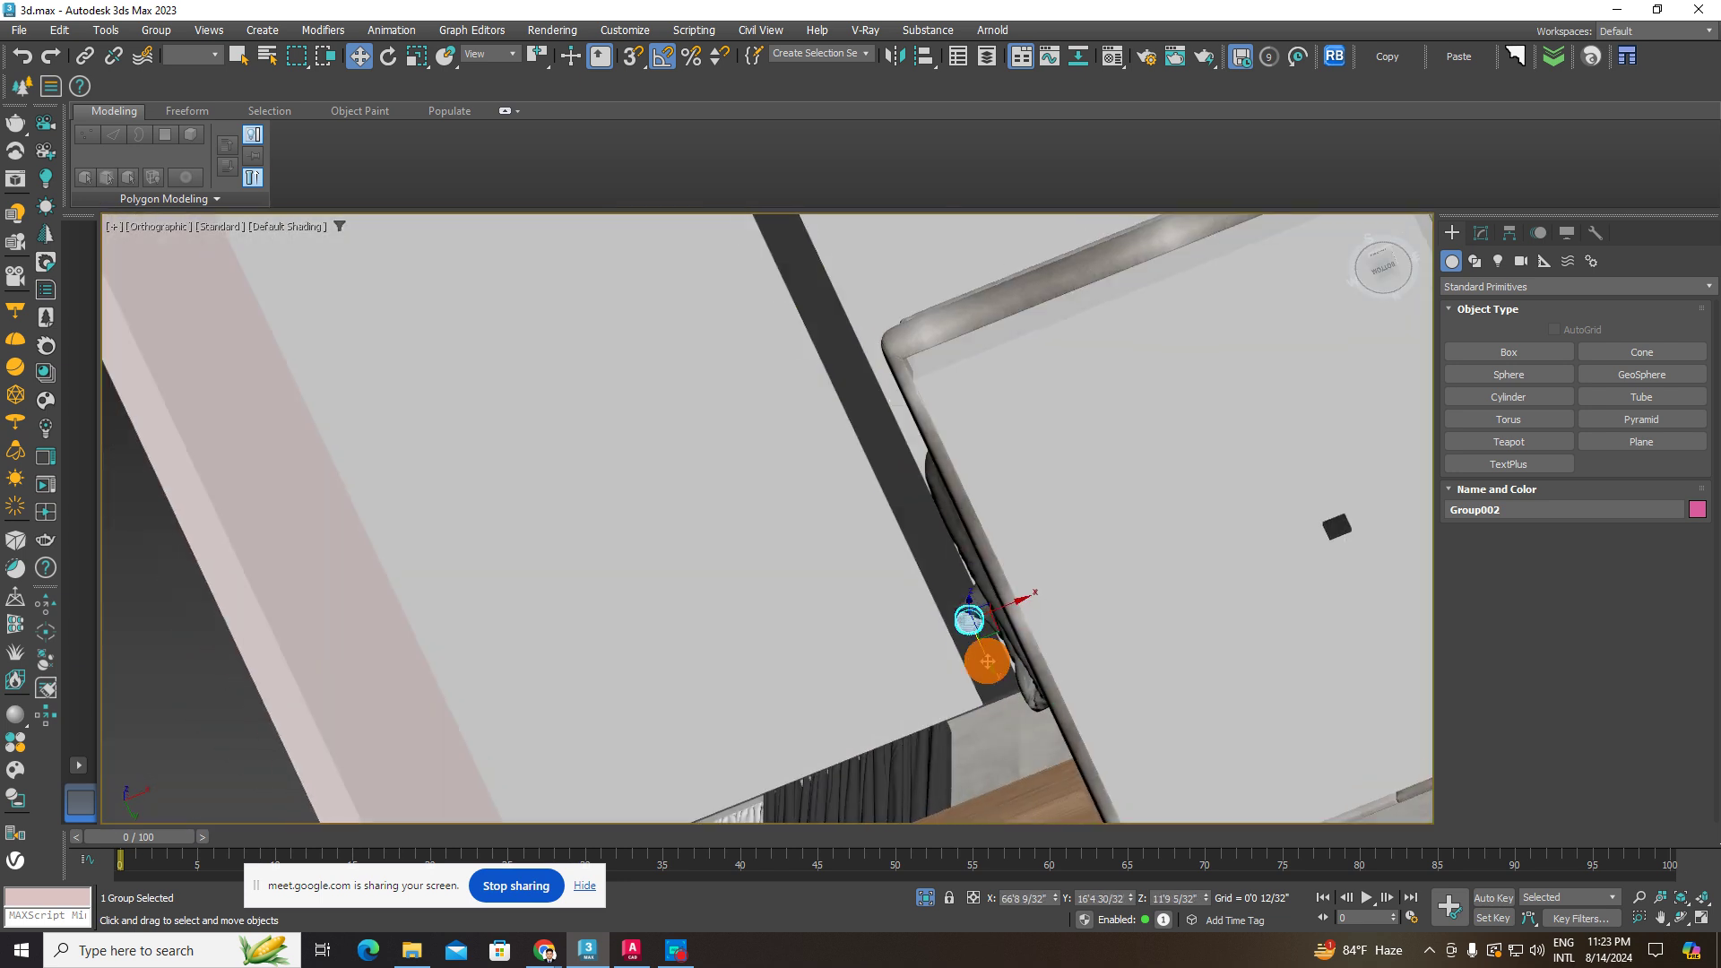
# - Clone the light along the dark ceiling strip as two instances spaced about 3' apart
pyautogui.keyDown('shift'); pyautogui.moveTo(961, 511); pyautogui.dragTo(950, 467); pyautogui.keyUp('shift')
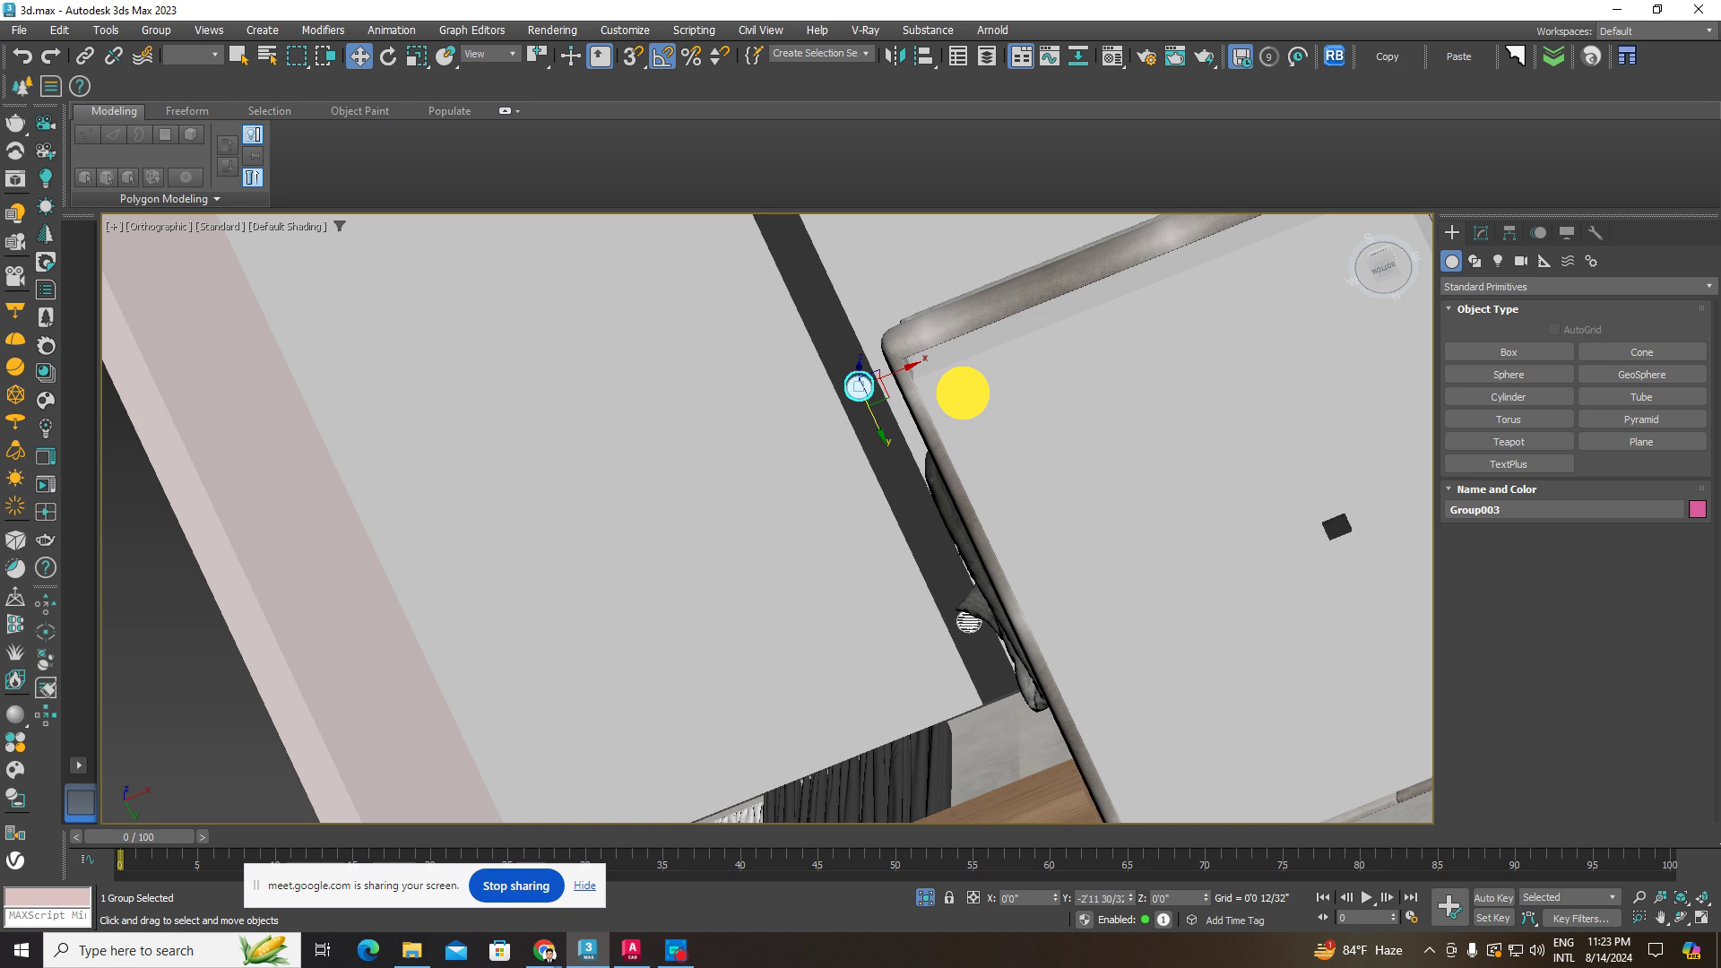
pyautogui.keyDown('shift'); pyautogui.moveTo(962, 393); pyautogui.dragTo(963, 394); pyautogui.keyUp('shift')
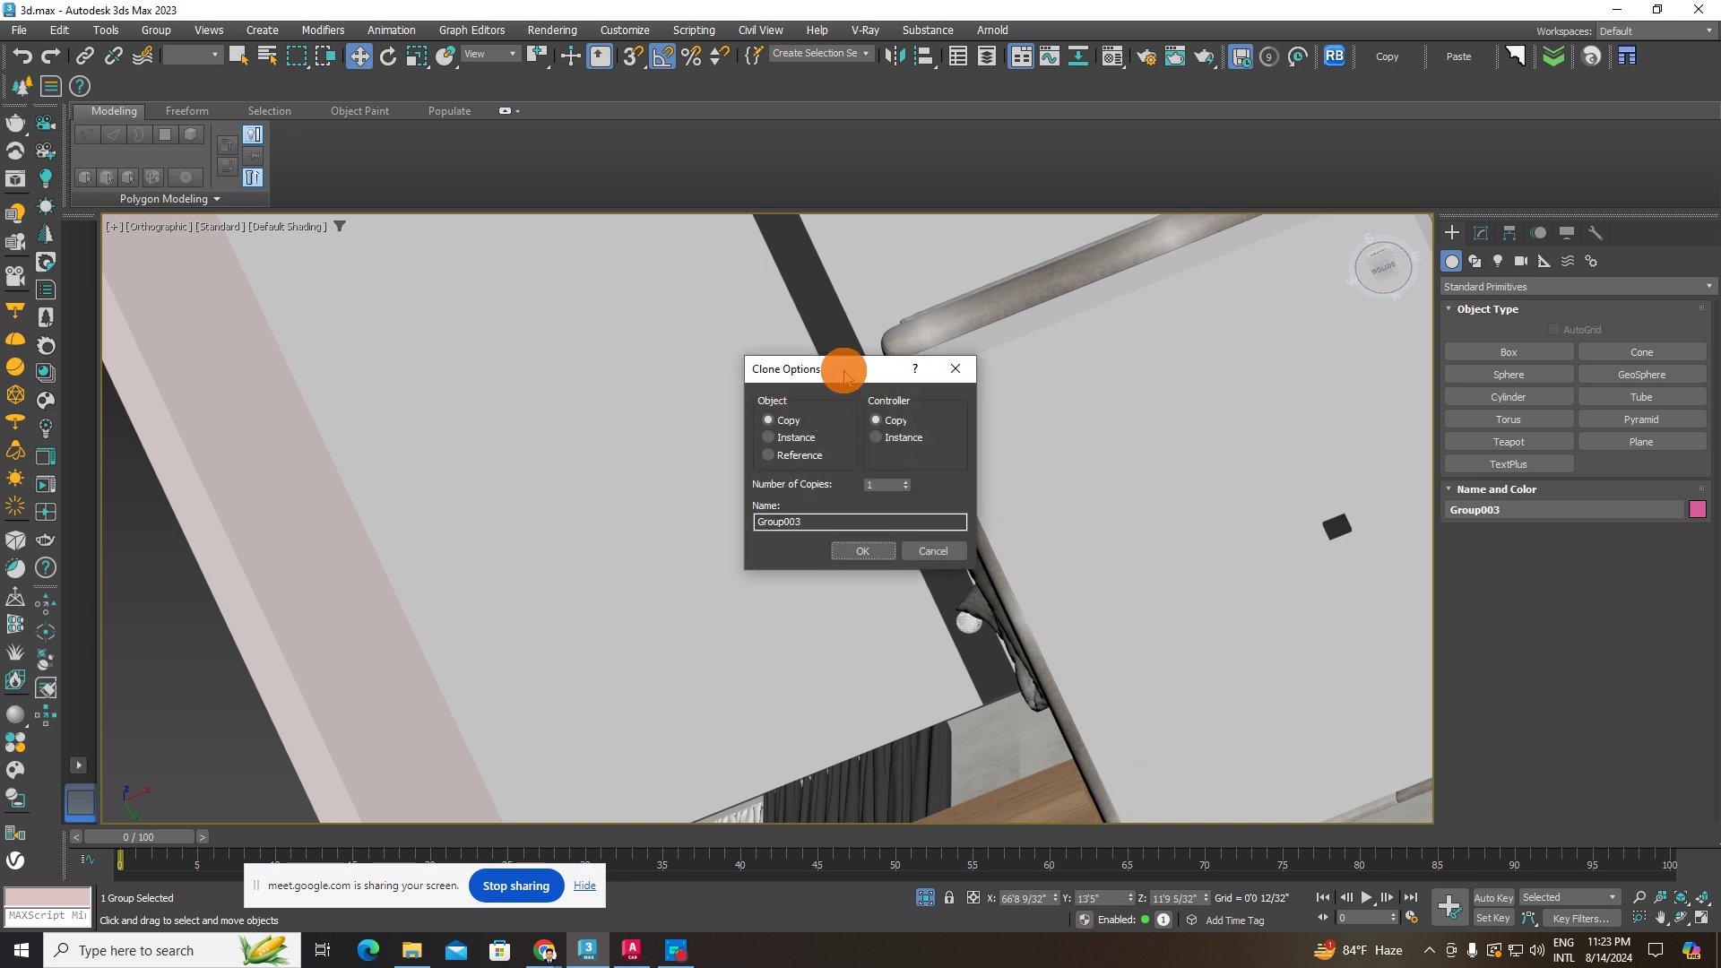
pyautogui.moveTo(832, 374); pyautogui.dragTo(578, 374)
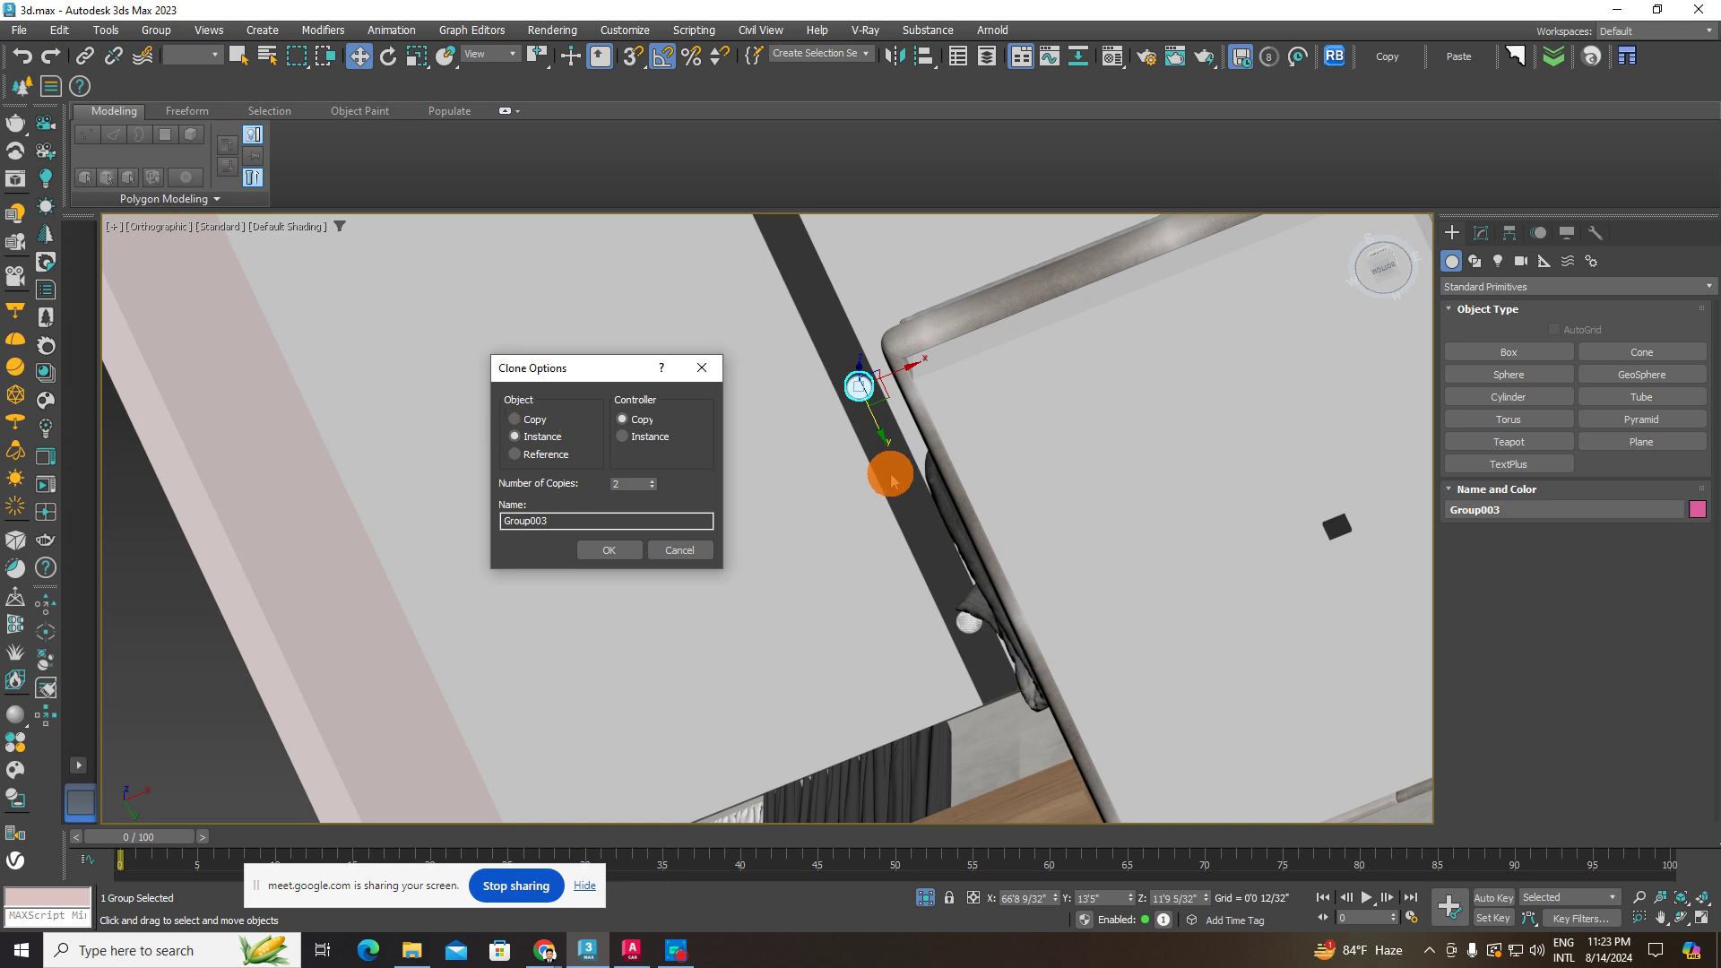
pyautogui.click(609, 551)
# - Add one more instance of the light near the strip's far end, at about Y 7'9"
pyautogui.scroll(-5, 759, 551)
pyautogui.keyDown('alt'); pyautogui.moveTo(753, 547); pyautogui.dragTo(627, 513, button='middle'); pyautogui.keyUp('alt')
pyautogui.scroll(4, 807, 469)
pyautogui.keyDown('alt'); pyautogui.moveTo(807, 470); pyautogui.dragTo(834, 627, button='middle'); pyautogui.keyUp('alt')
pyautogui.moveTo(766, 504); pyautogui.dragTo(607, 450)
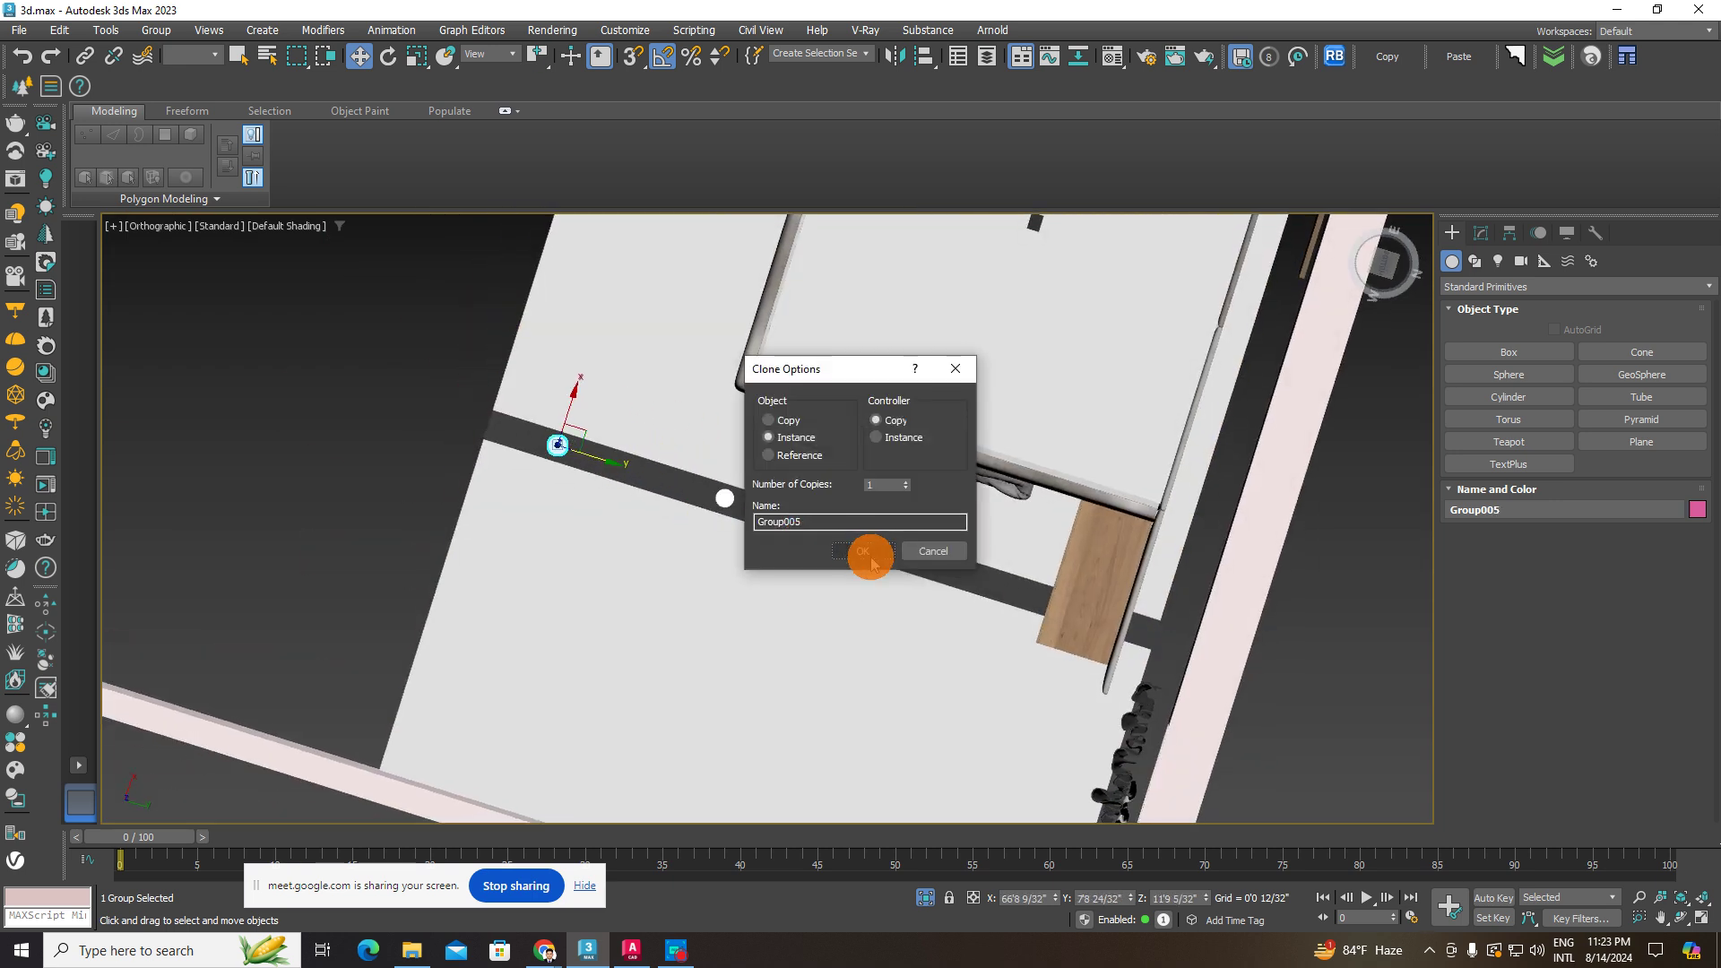
pyautogui.click(872, 561)
# - Select all four lights on the ceiling strip and group them with the default group name
pyautogui.keyDown('alt'); pyautogui.moveTo(877, 574); pyautogui.dragTo(669, 511, button='middle'); pyautogui.keyUp('alt')
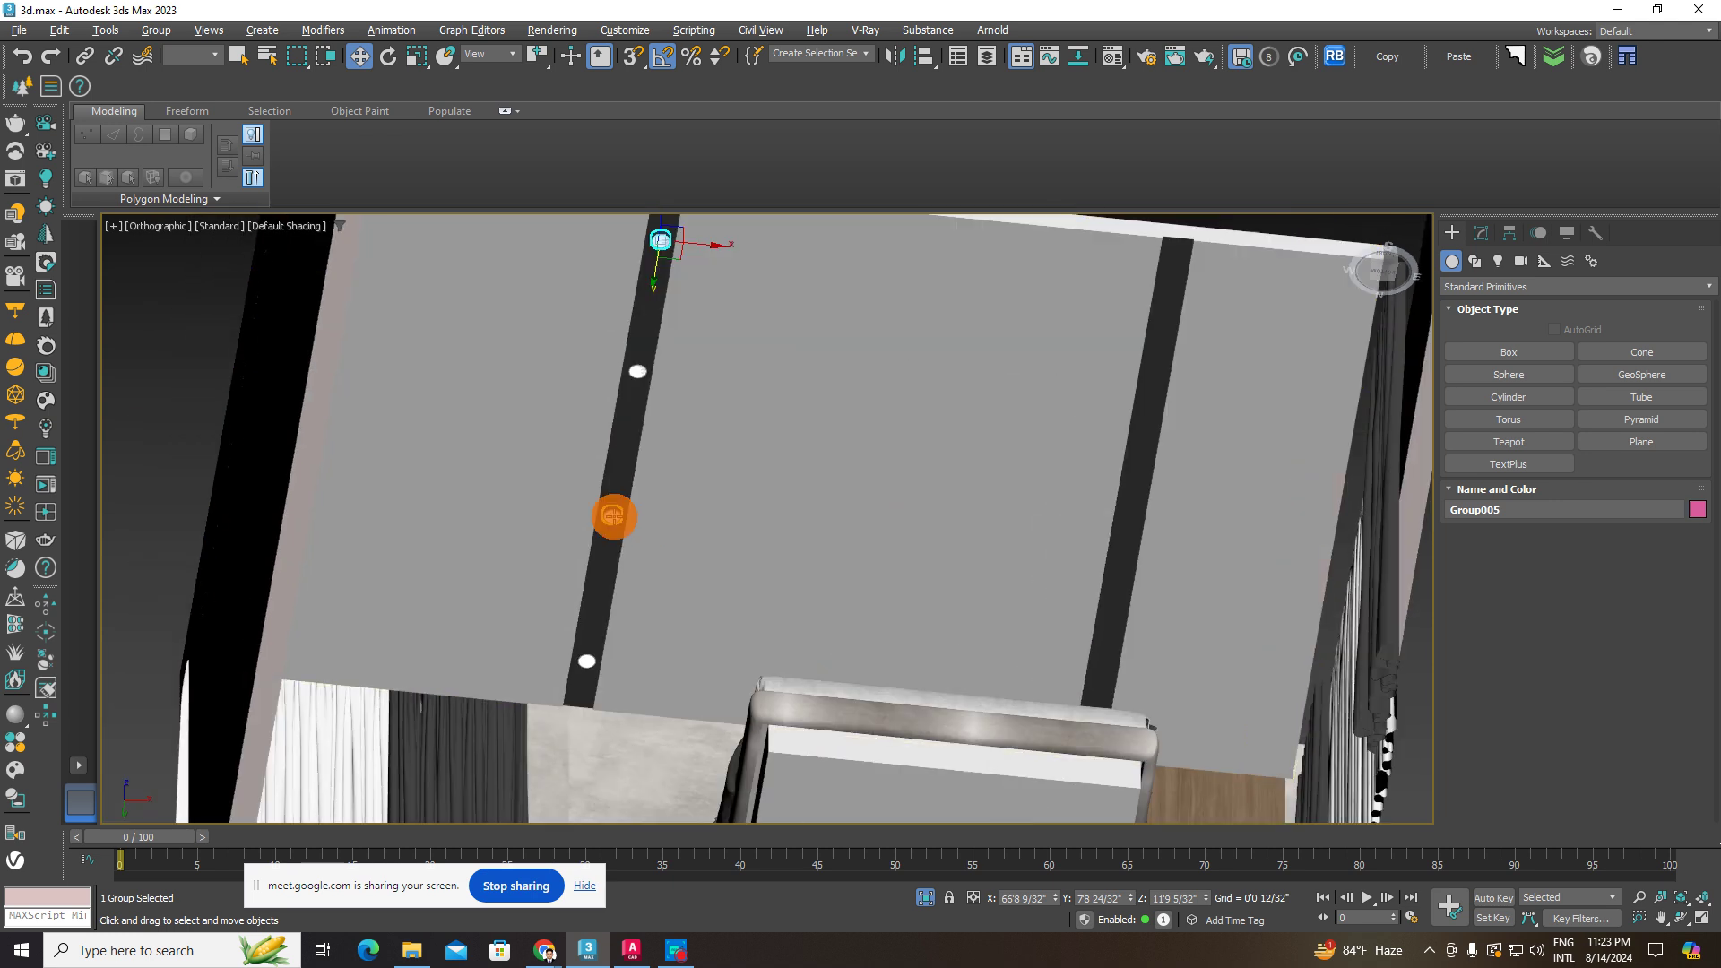
pyautogui.keyDown('ctrl'); pyautogui.click(609, 512); pyautogui.keyUp('ctrl')
pyautogui.keyDown('ctrl'); pyautogui.click(591, 664); pyautogui.keyUp('ctrl')
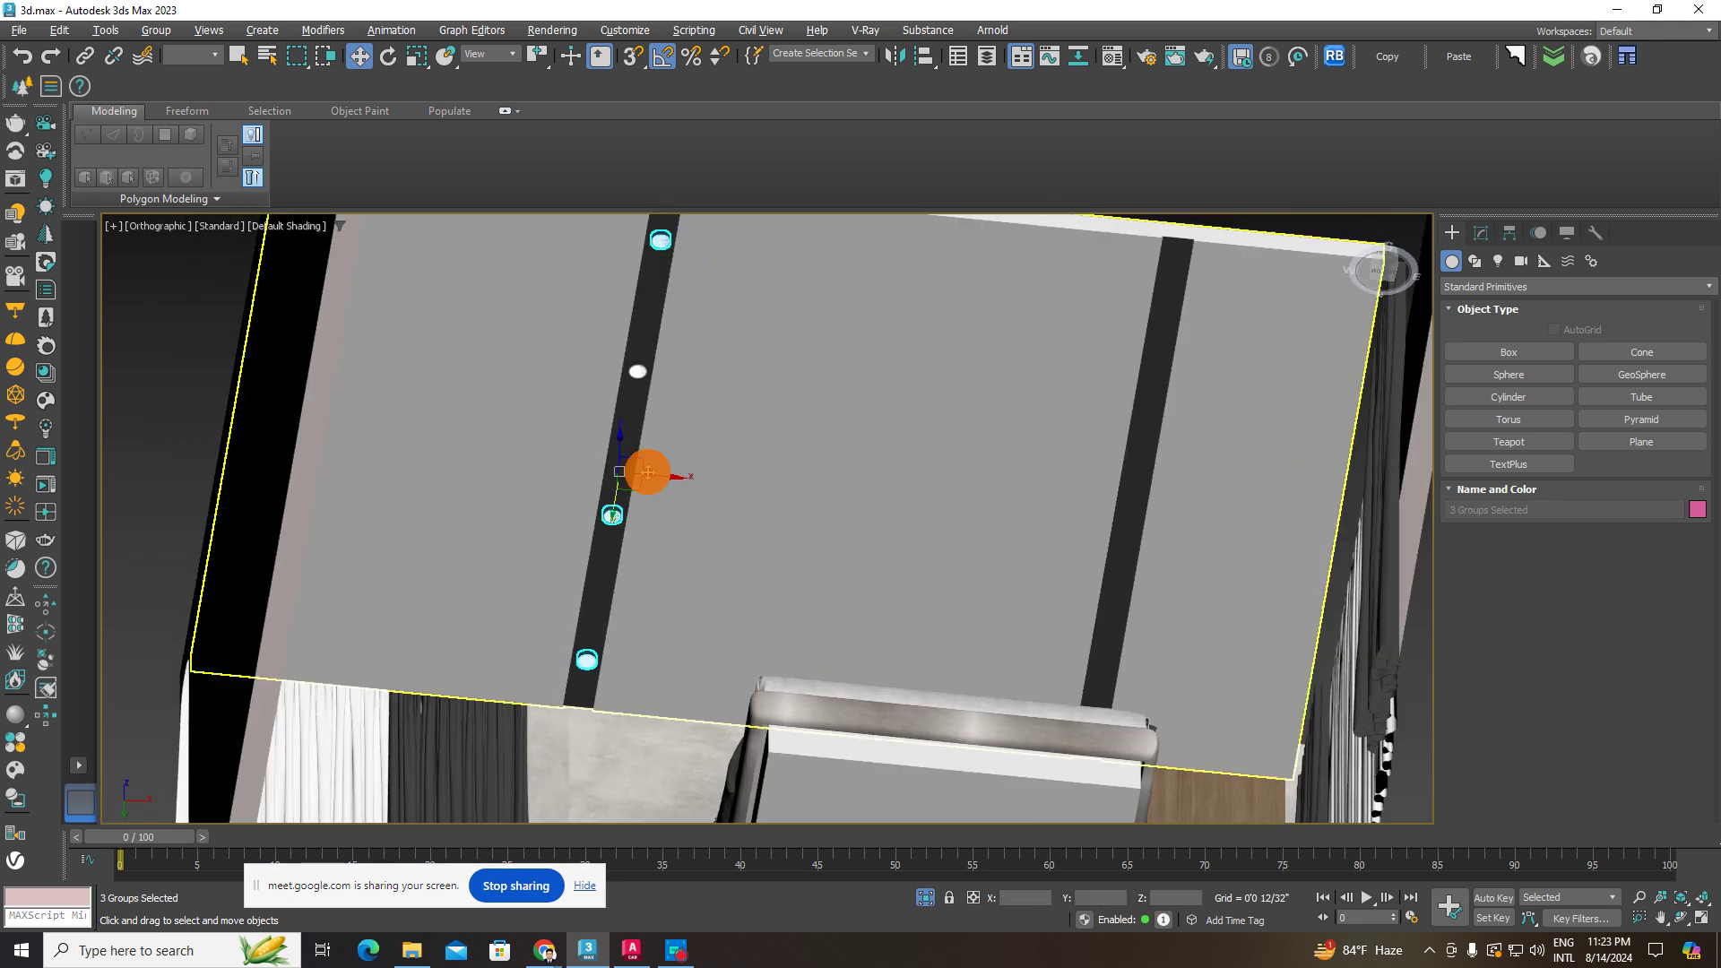
pyautogui.scroll(2, 637, 372)
pyautogui.keyDown('ctrl'); pyautogui.click(638, 372); pyautogui.keyUp('ctrl')
pyautogui.scroll(-4, 621, 471)
pyautogui.scroll(-3, 621, 480)
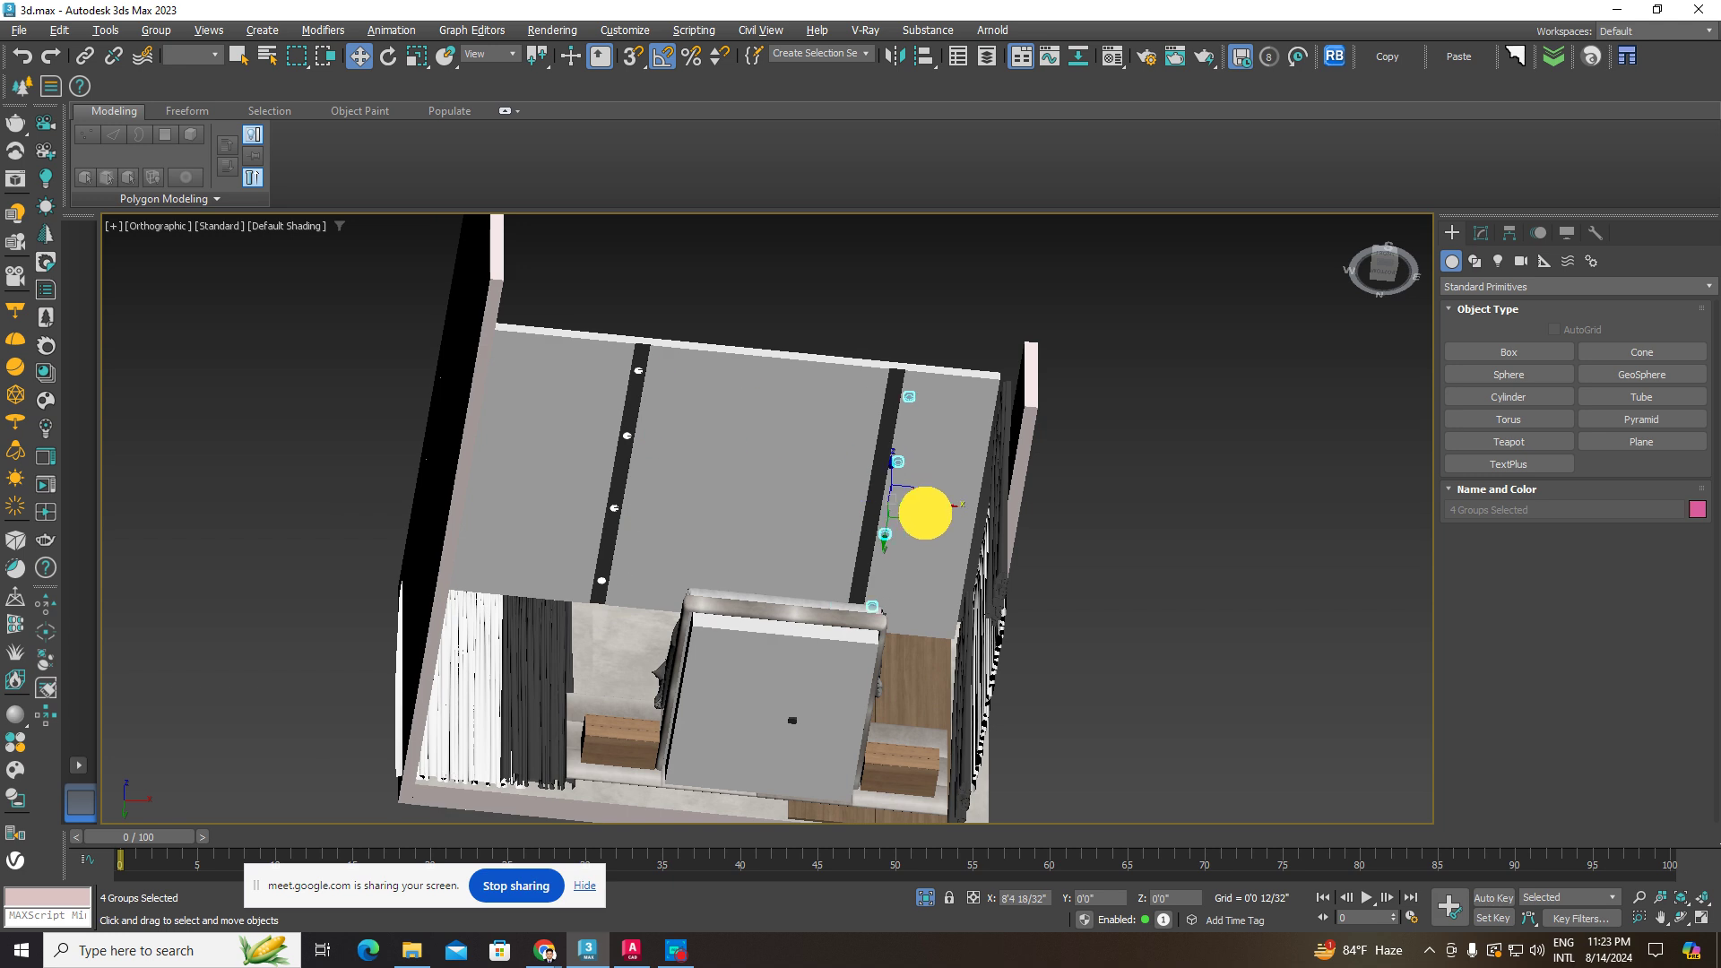
pyautogui.click(156, 29)
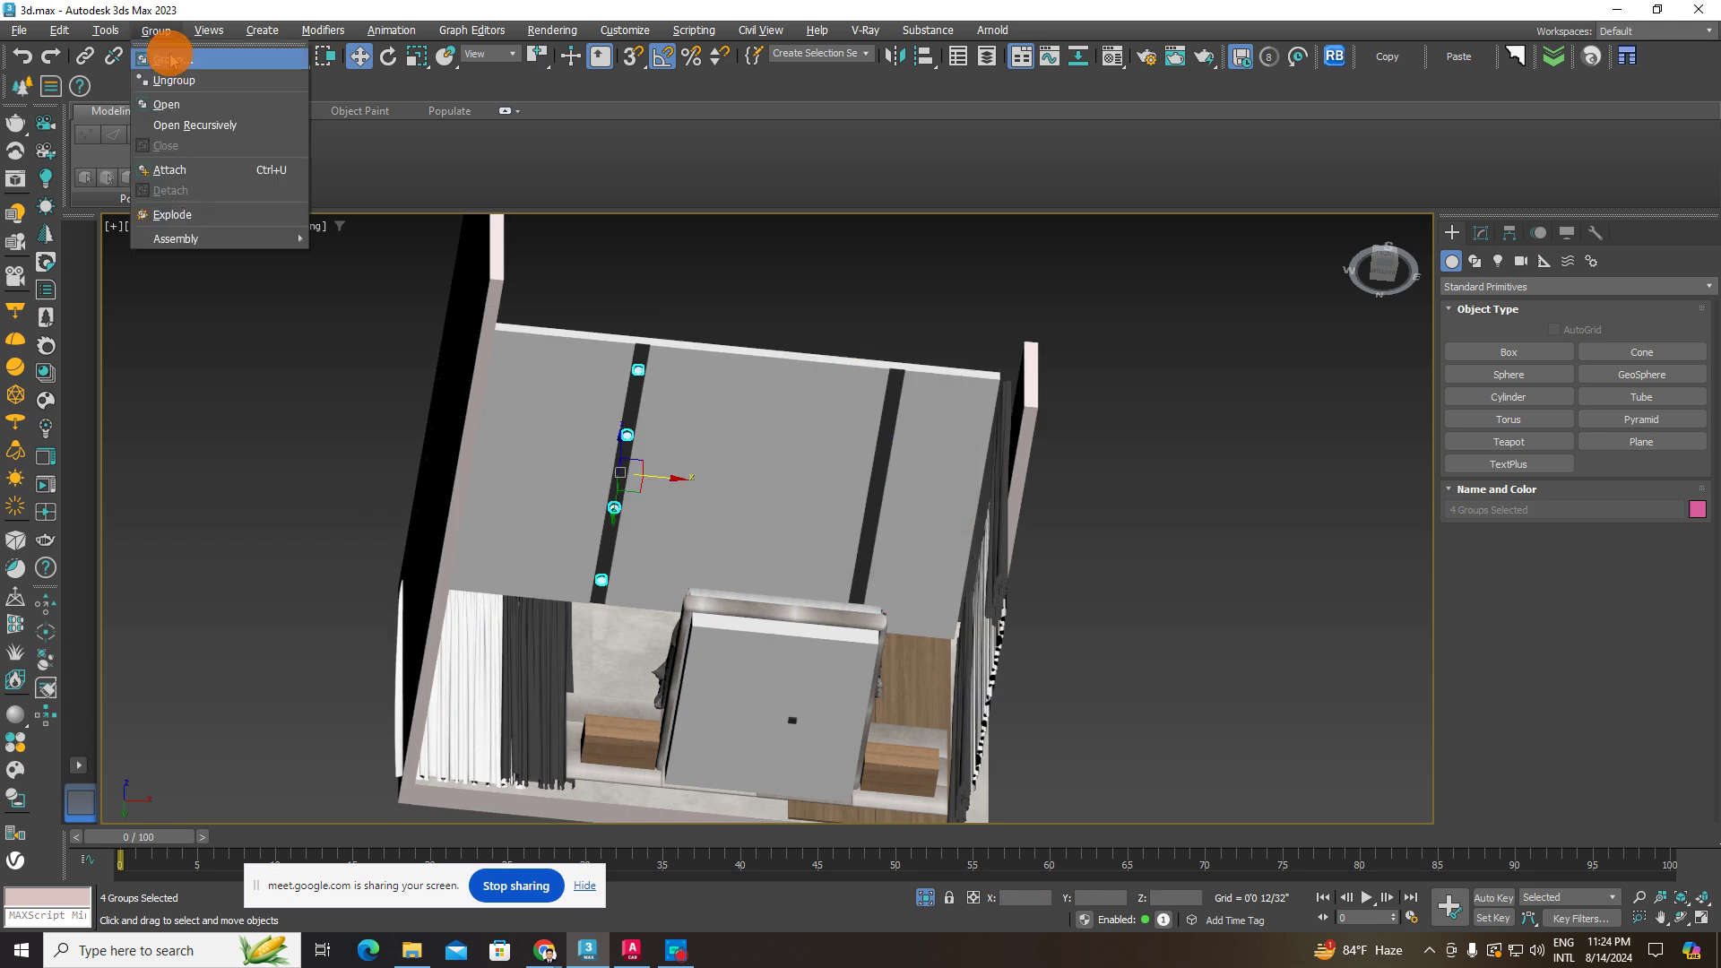
pyautogui.click(163, 49)
pyautogui.click(848, 508)
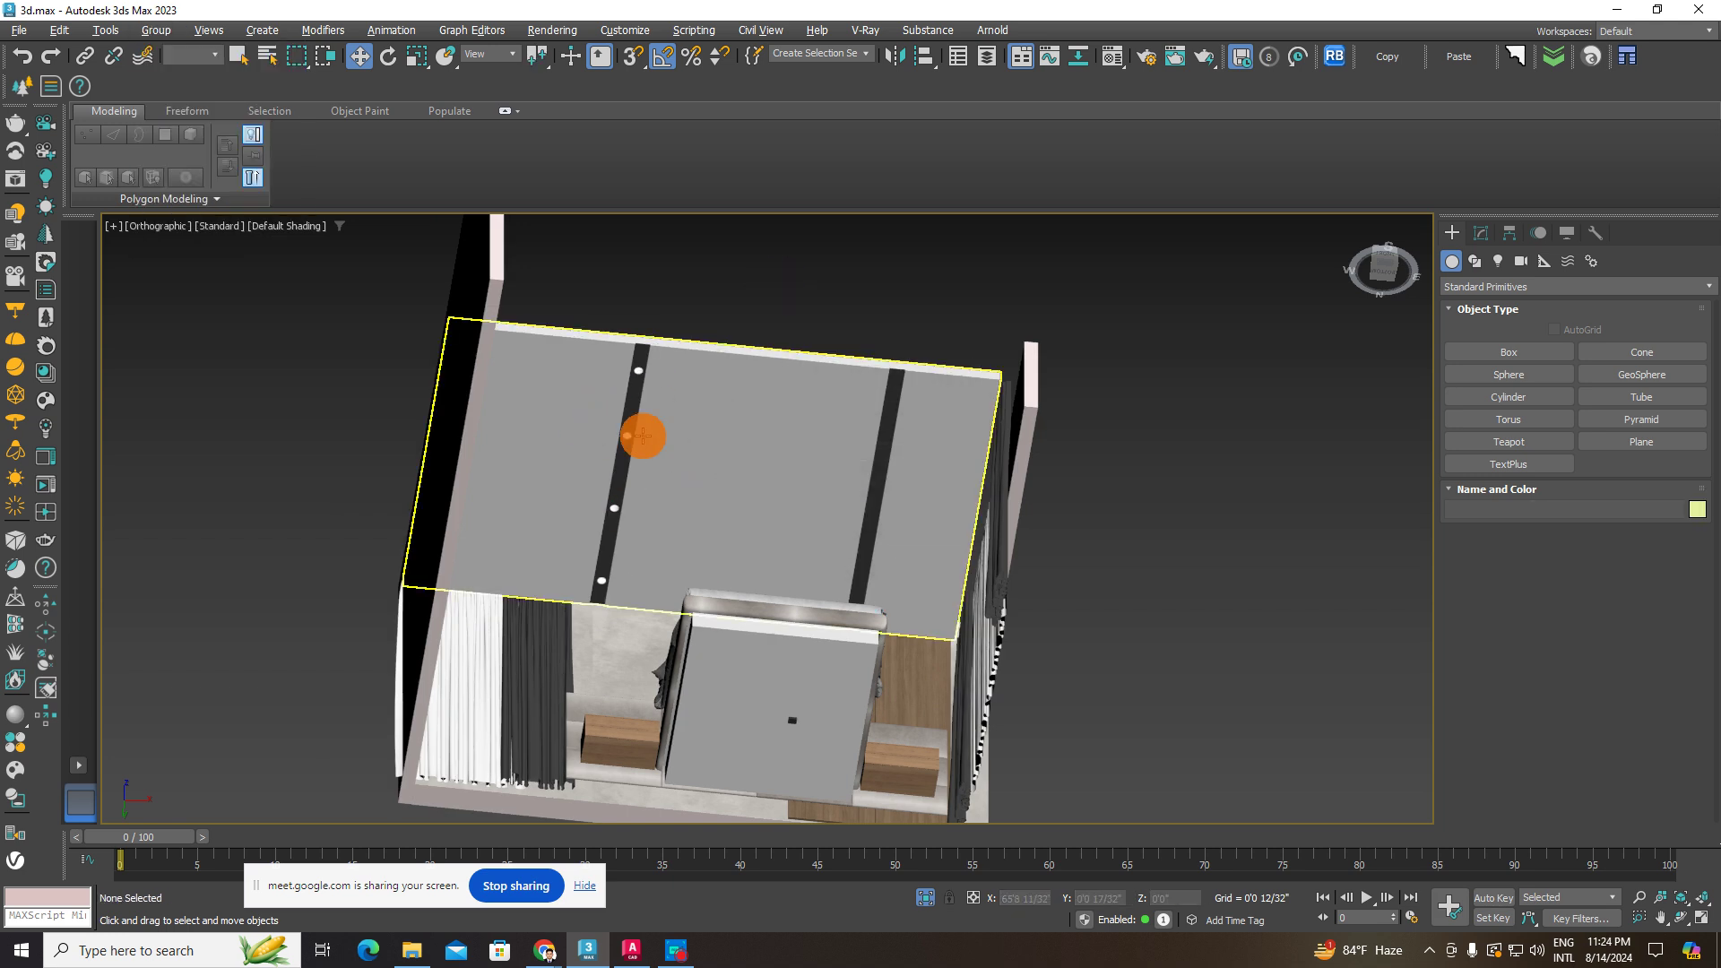
# - Isolate the grouped row of lights and bring the whole scene back into view
pyautogui.scroll(5, 603, 435)
pyautogui.scroll(-5, 611, 434)
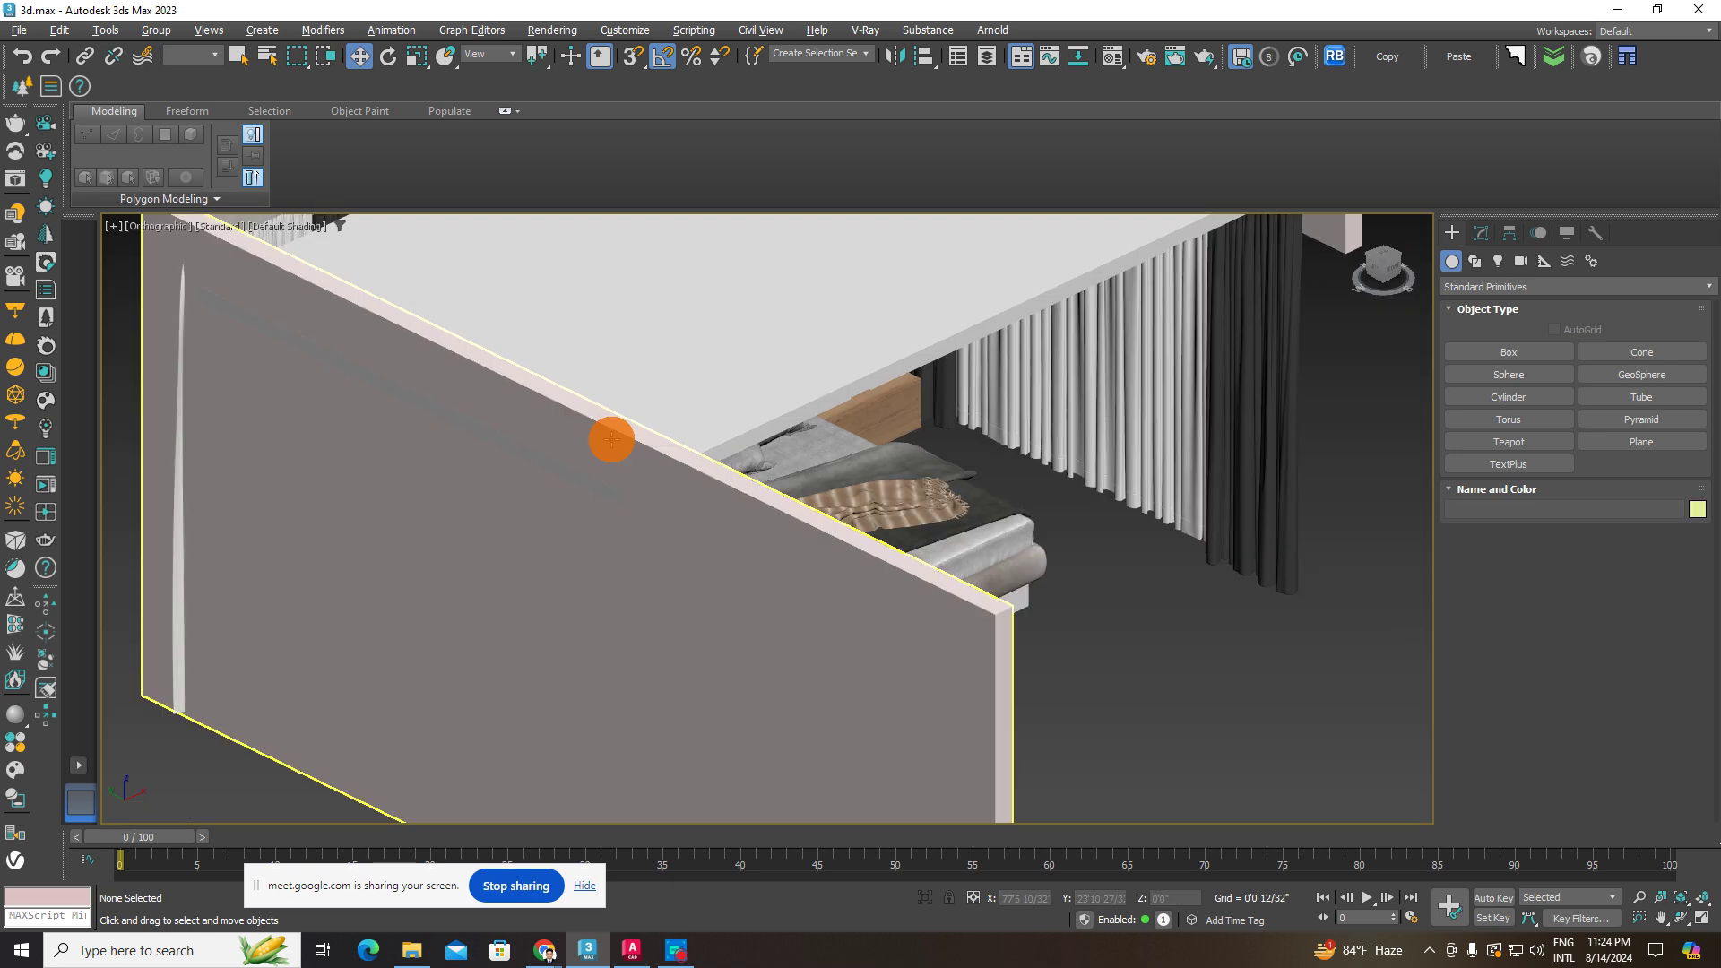
pyautogui.hotkey('ctrl', 'z')
pyautogui.hotkey('alt', 'q')
pyautogui.click(664, 419)
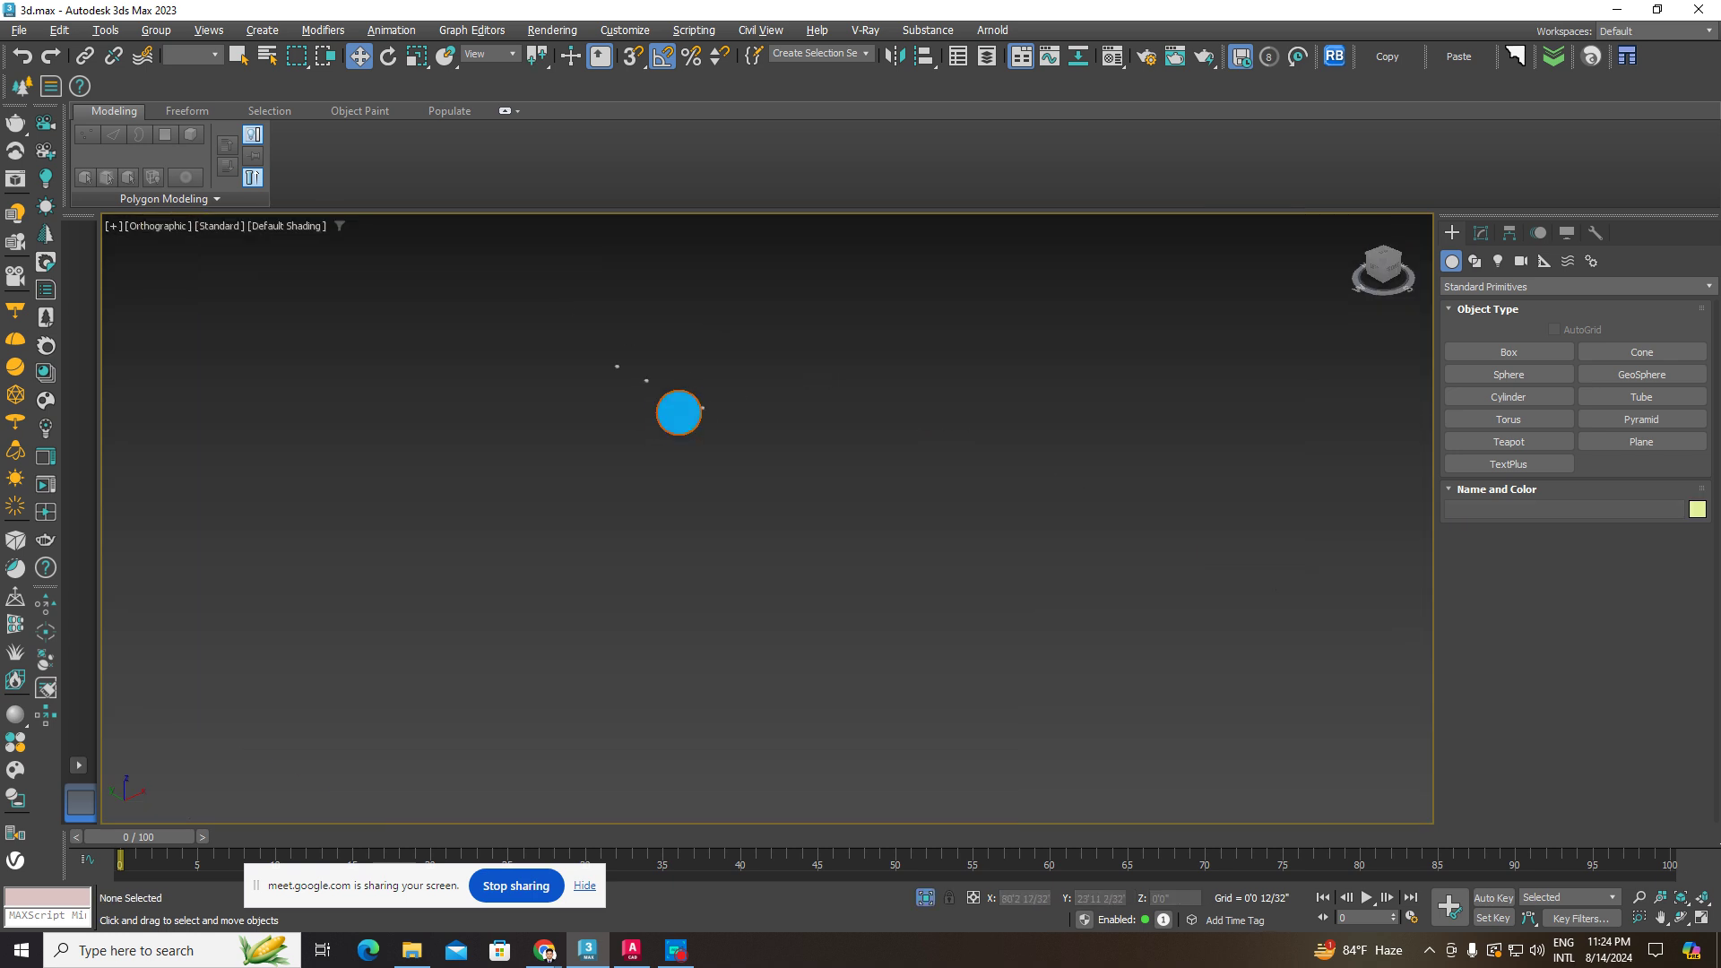
pyautogui.rightClick(679, 413)
pyautogui.click(710, 336)
pyautogui.click(641, 426)
pyautogui.keyDown('alt'); pyautogui.moveTo(640, 428); pyautogui.dragTo(547, 360, button='middle'); pyautogui.keyUp('alt')
pyautogui.scroll(2, 780, 470)
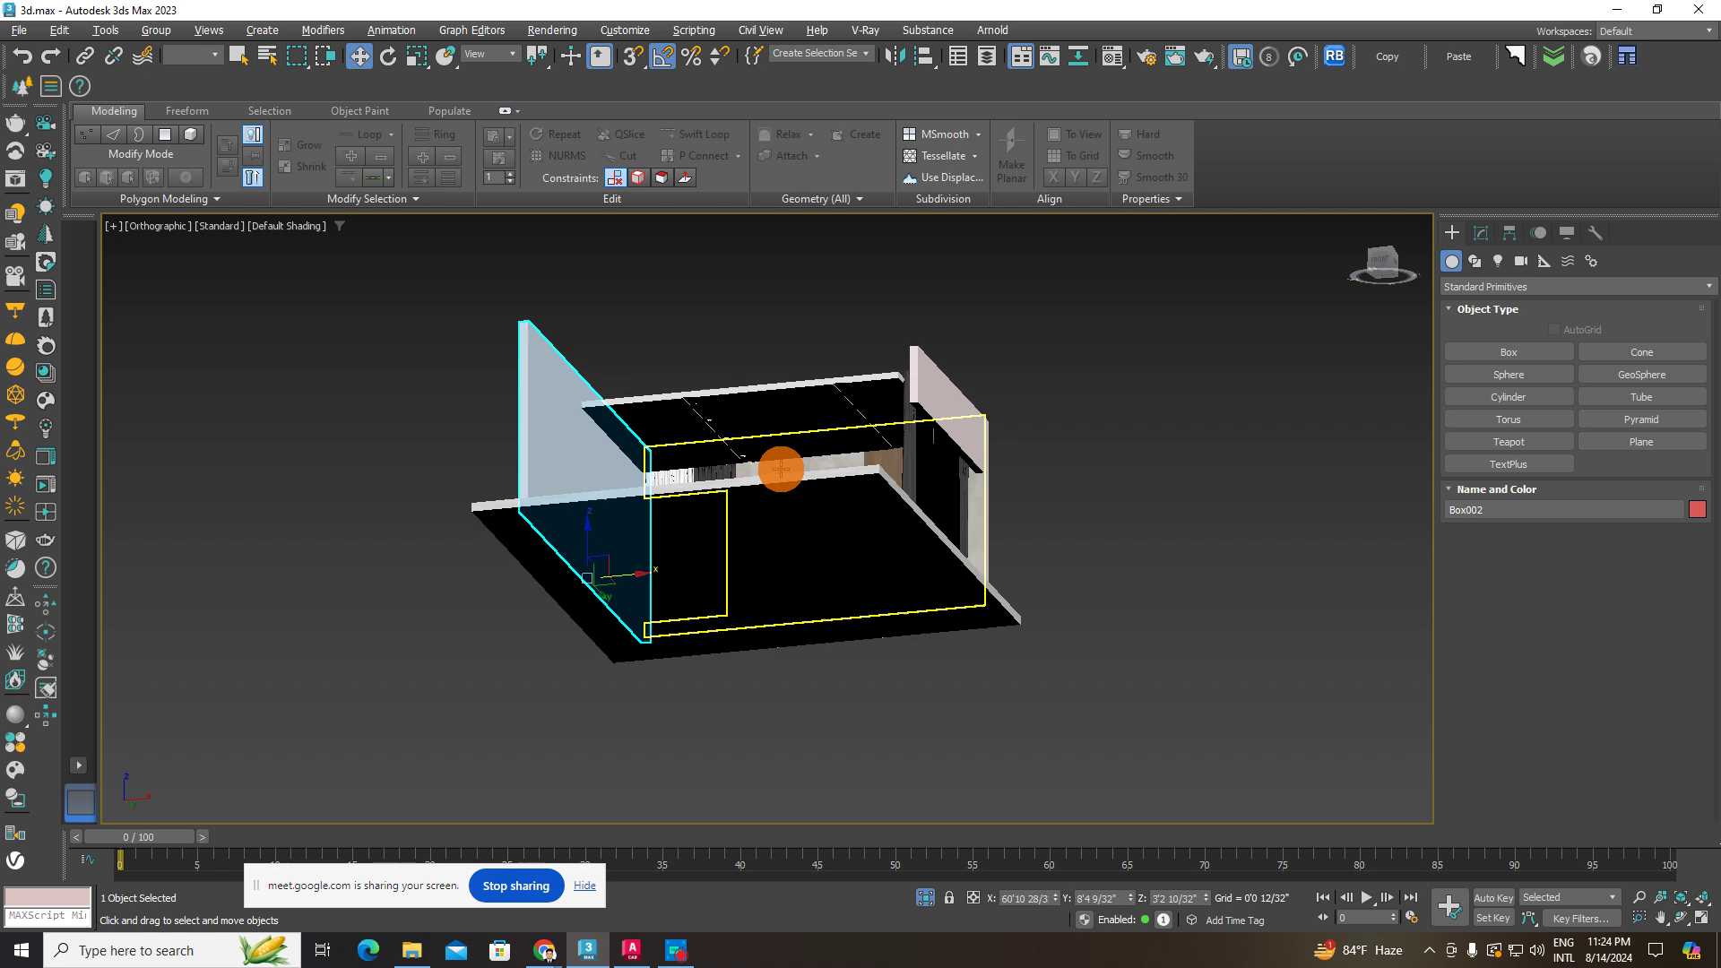
pyautogui.scroll(4, 781, 470)
pyautogui.click(691, 476)
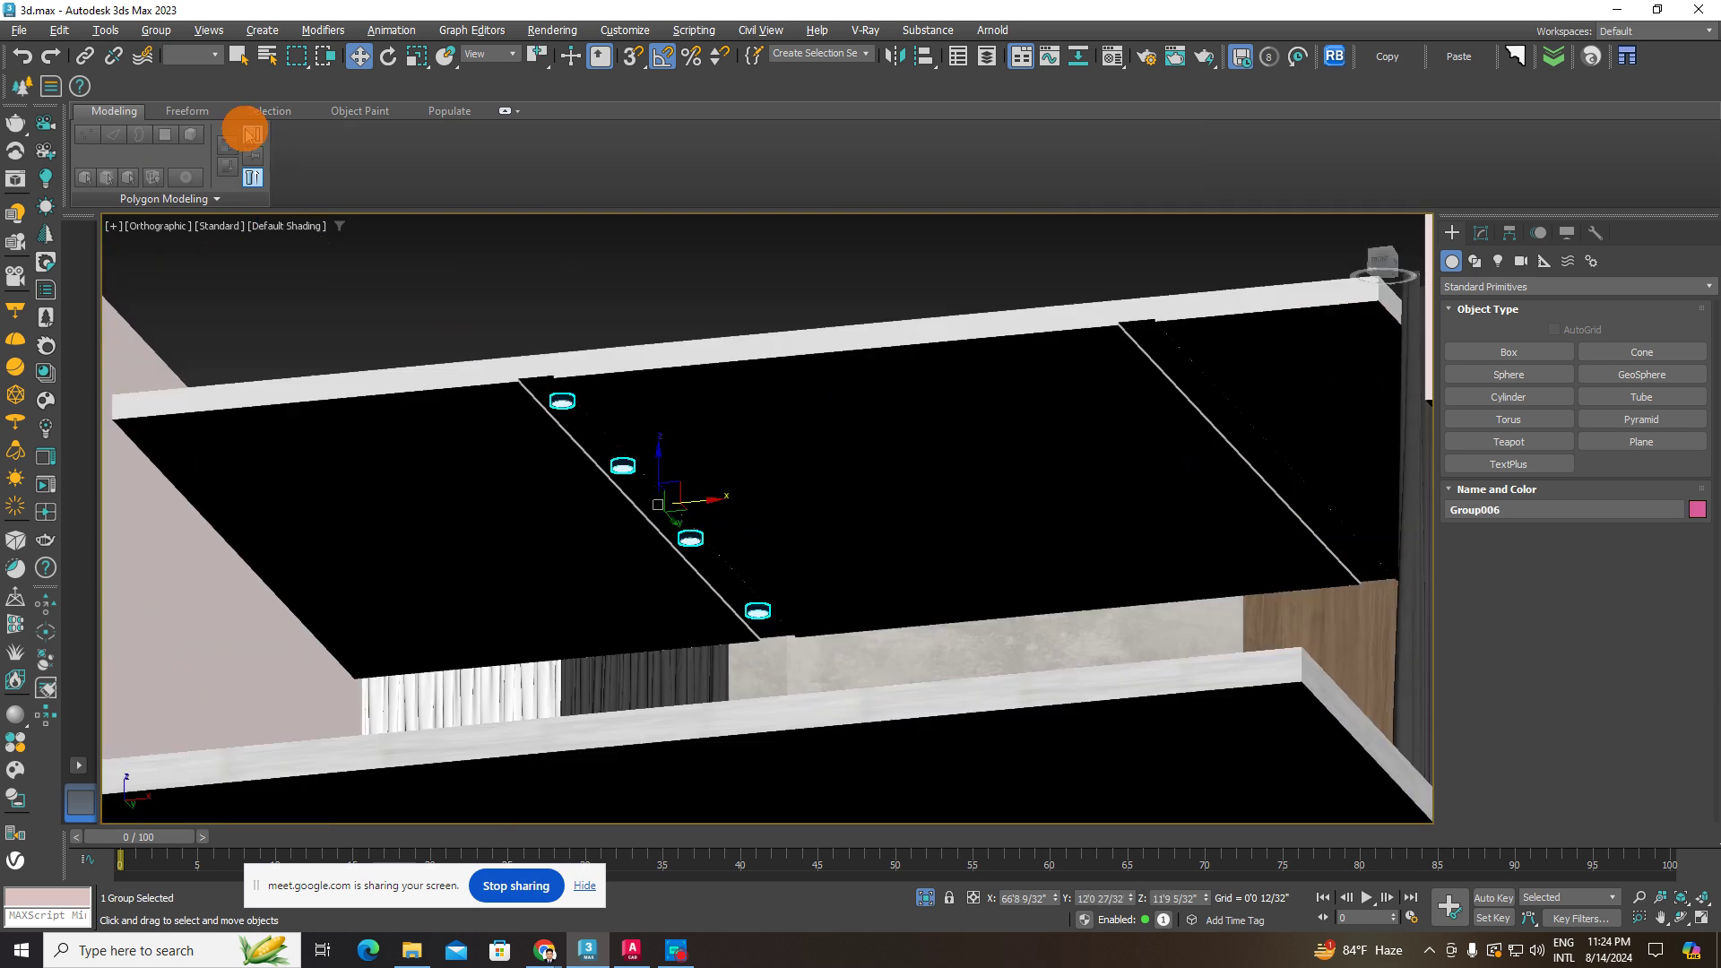
pyautogui.click(156, 33)
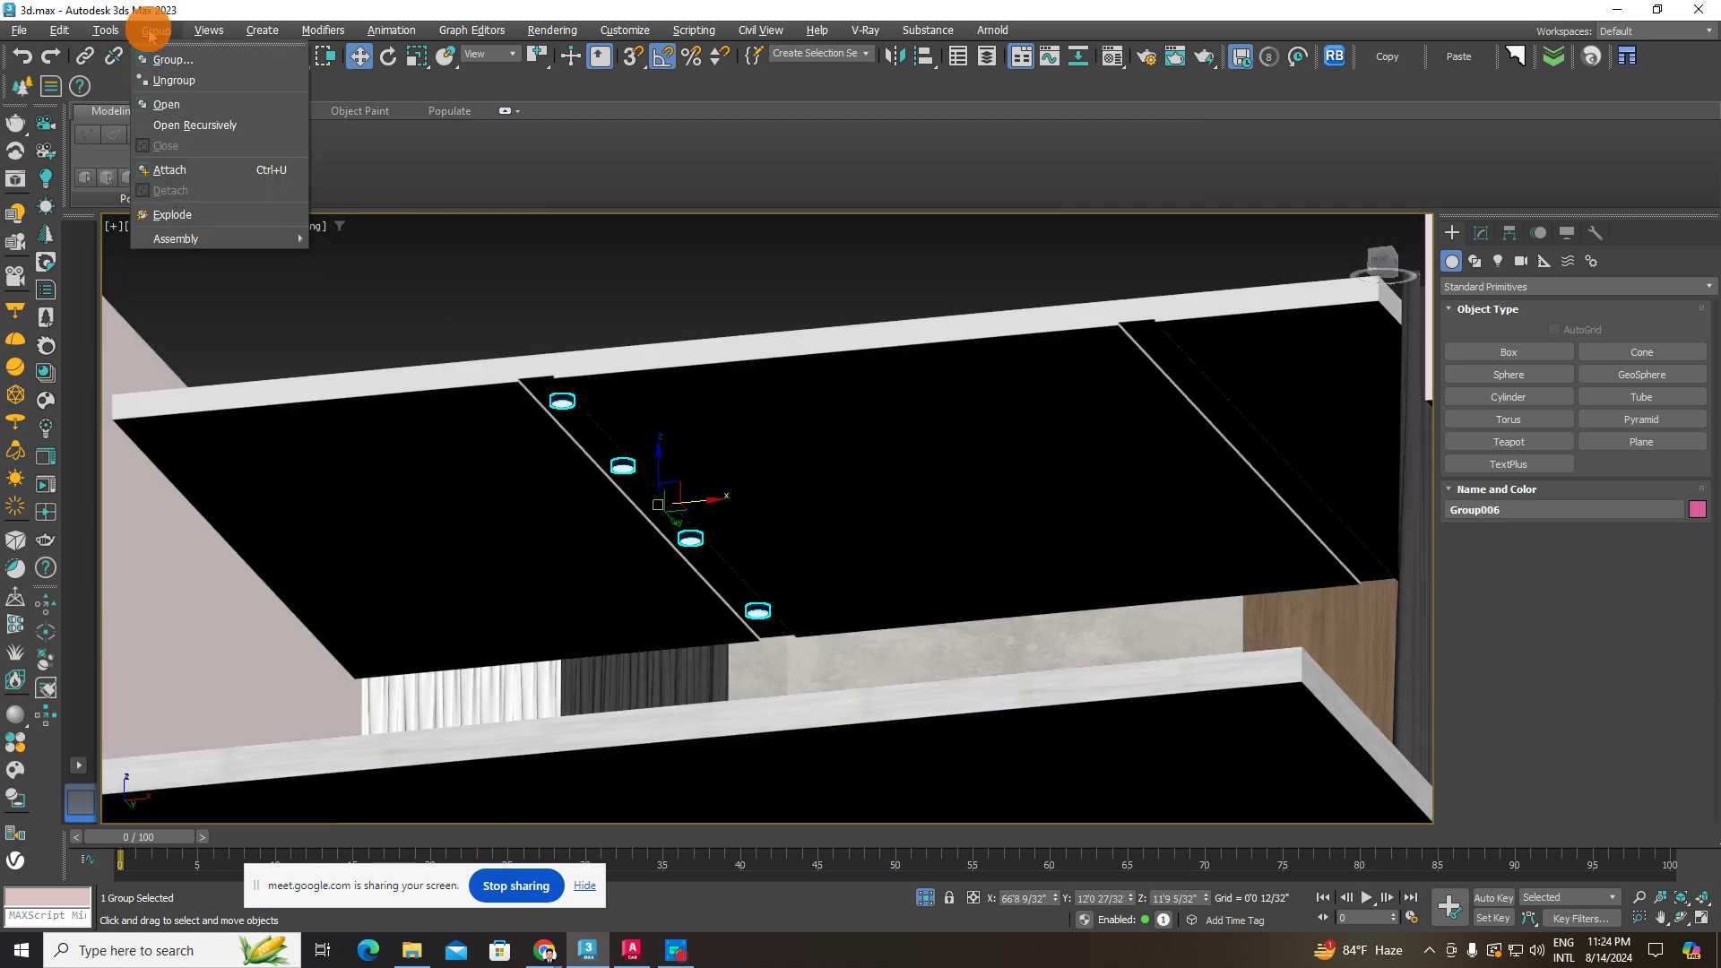
pyautogui.click(149, 31)
pyautogui.click(157, 33)
pyautogui.click(811, 358)
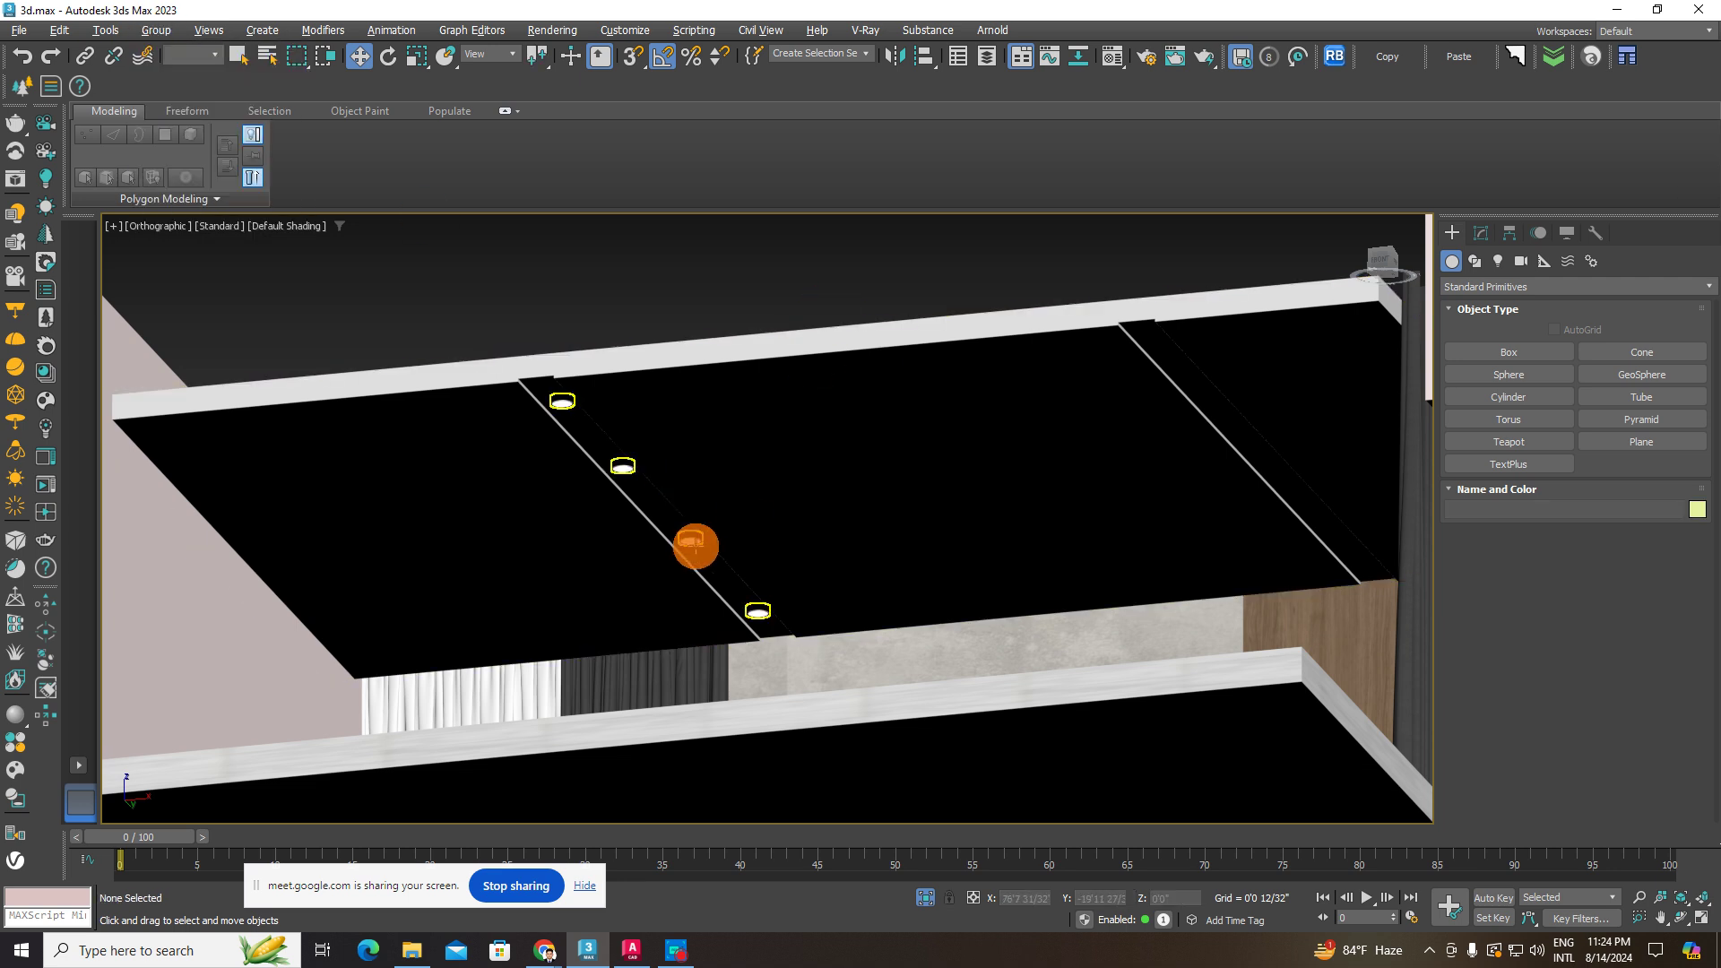
# - Hide the floor box again and select the grouped row of four lights
pyautogui.click(695, 547)
pyautogui.keyDown('alt'); pyautogui.moveTo(723, 542); pyautogui.dragTo(745, 503, button='middle'); pyautogui.keyUp('alt')
pyautogui.rightClick(743, 500)
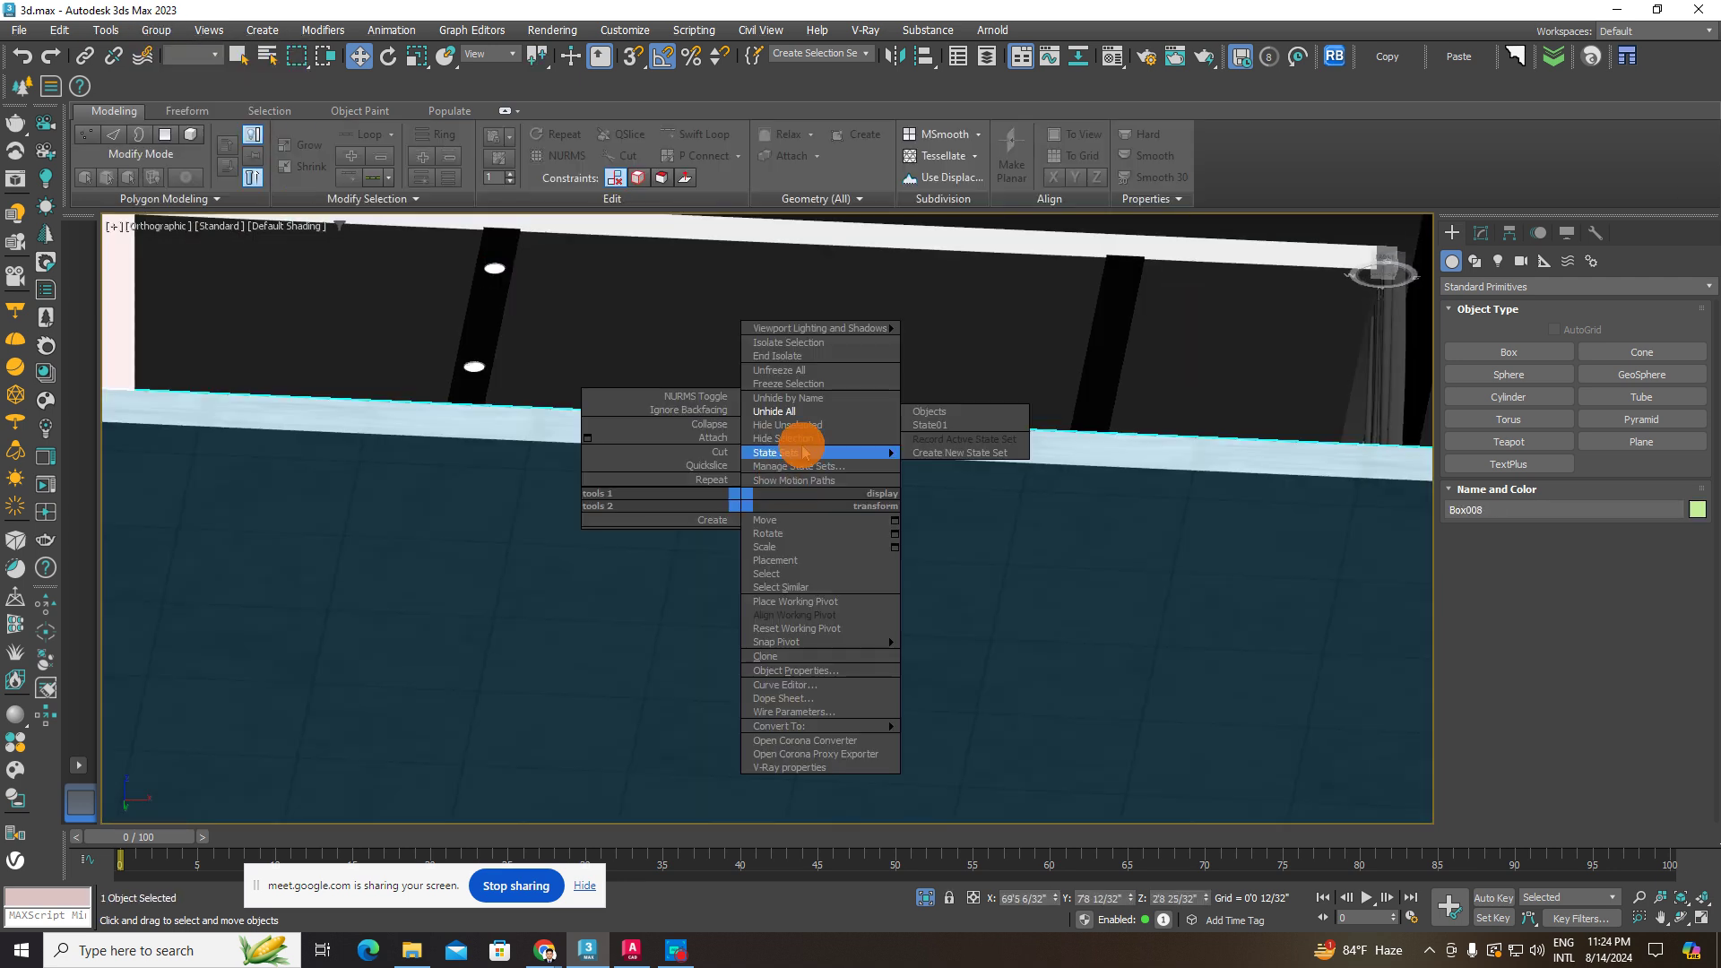
pyautogui.click(795, 440)
pyautogui.click(451, 476)
# - Clone the row of lights about 7'10" along X and centre the copy on the second dark ceiling strip
pyautogui.keyDown('alt'); pyautogui.moveTo(525, 549); pyautogui.dragTo(501, 428, button='middle'); pyautogui.keyUp('alt')
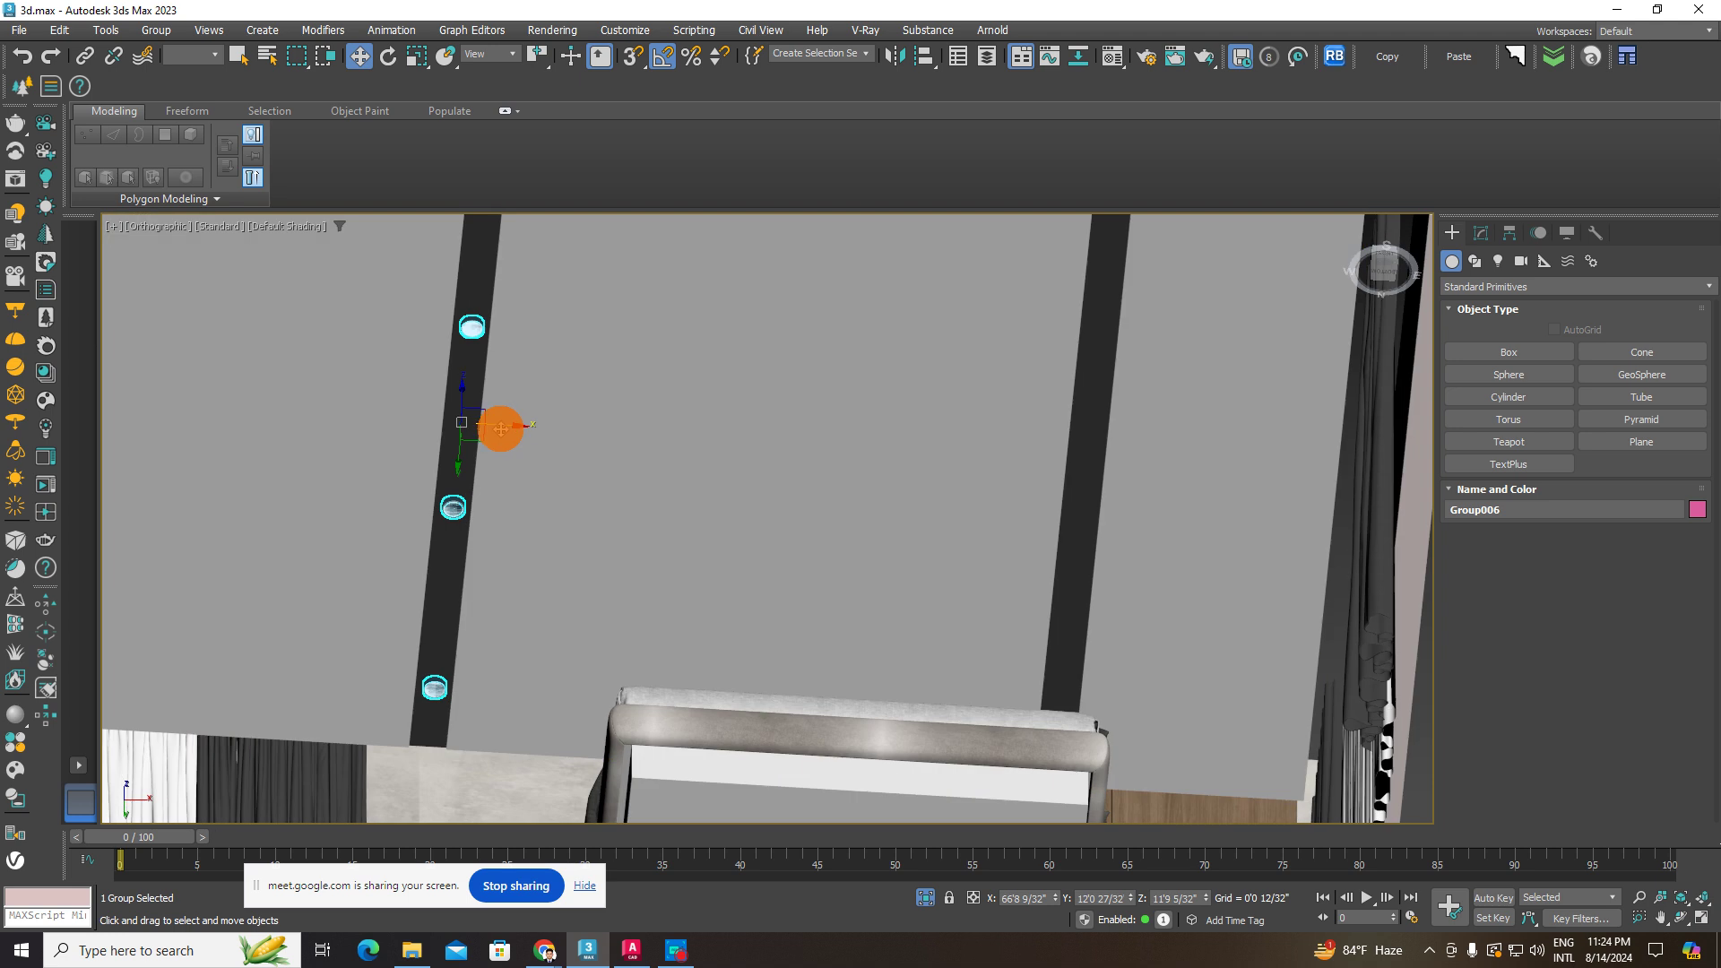
pyautogui.keyDown('shift'); pyautogui.moveTo(497, 425); pyautogui.dragTo(1116, 489); pyautogui.keyUp('shift')
pyautogui.click(863, 554)
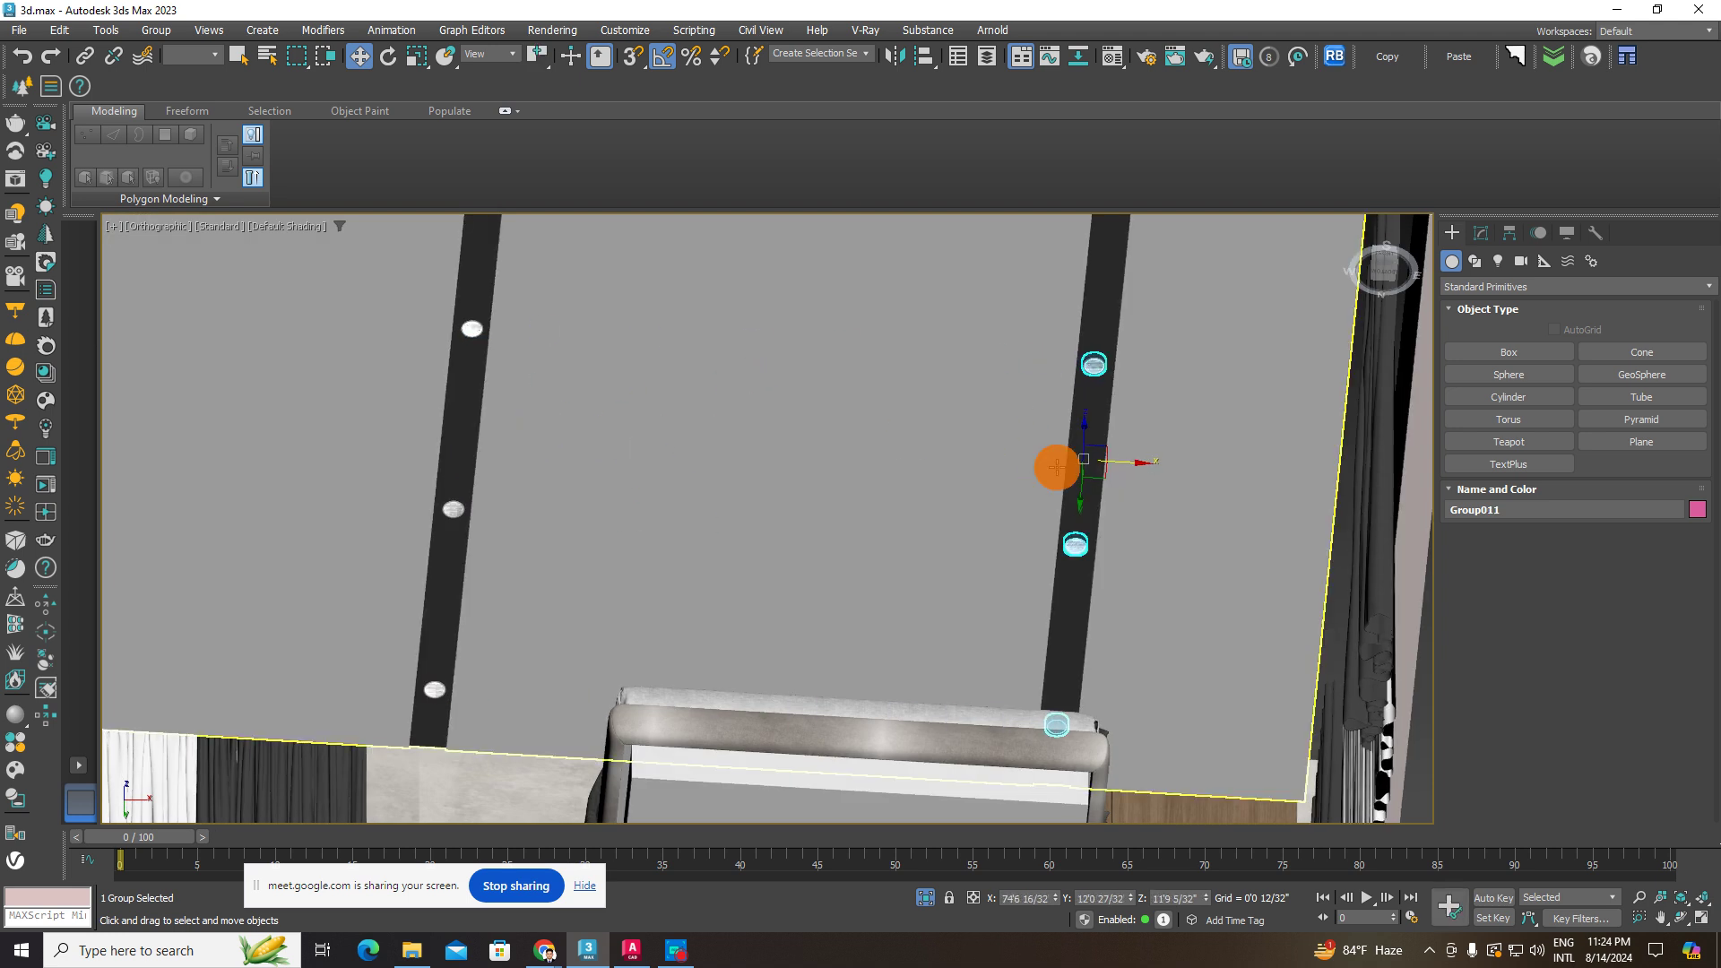
pyautogui.scroll(5, 1076, 462)
pyautogui.scroll(-8, 1061, 470)
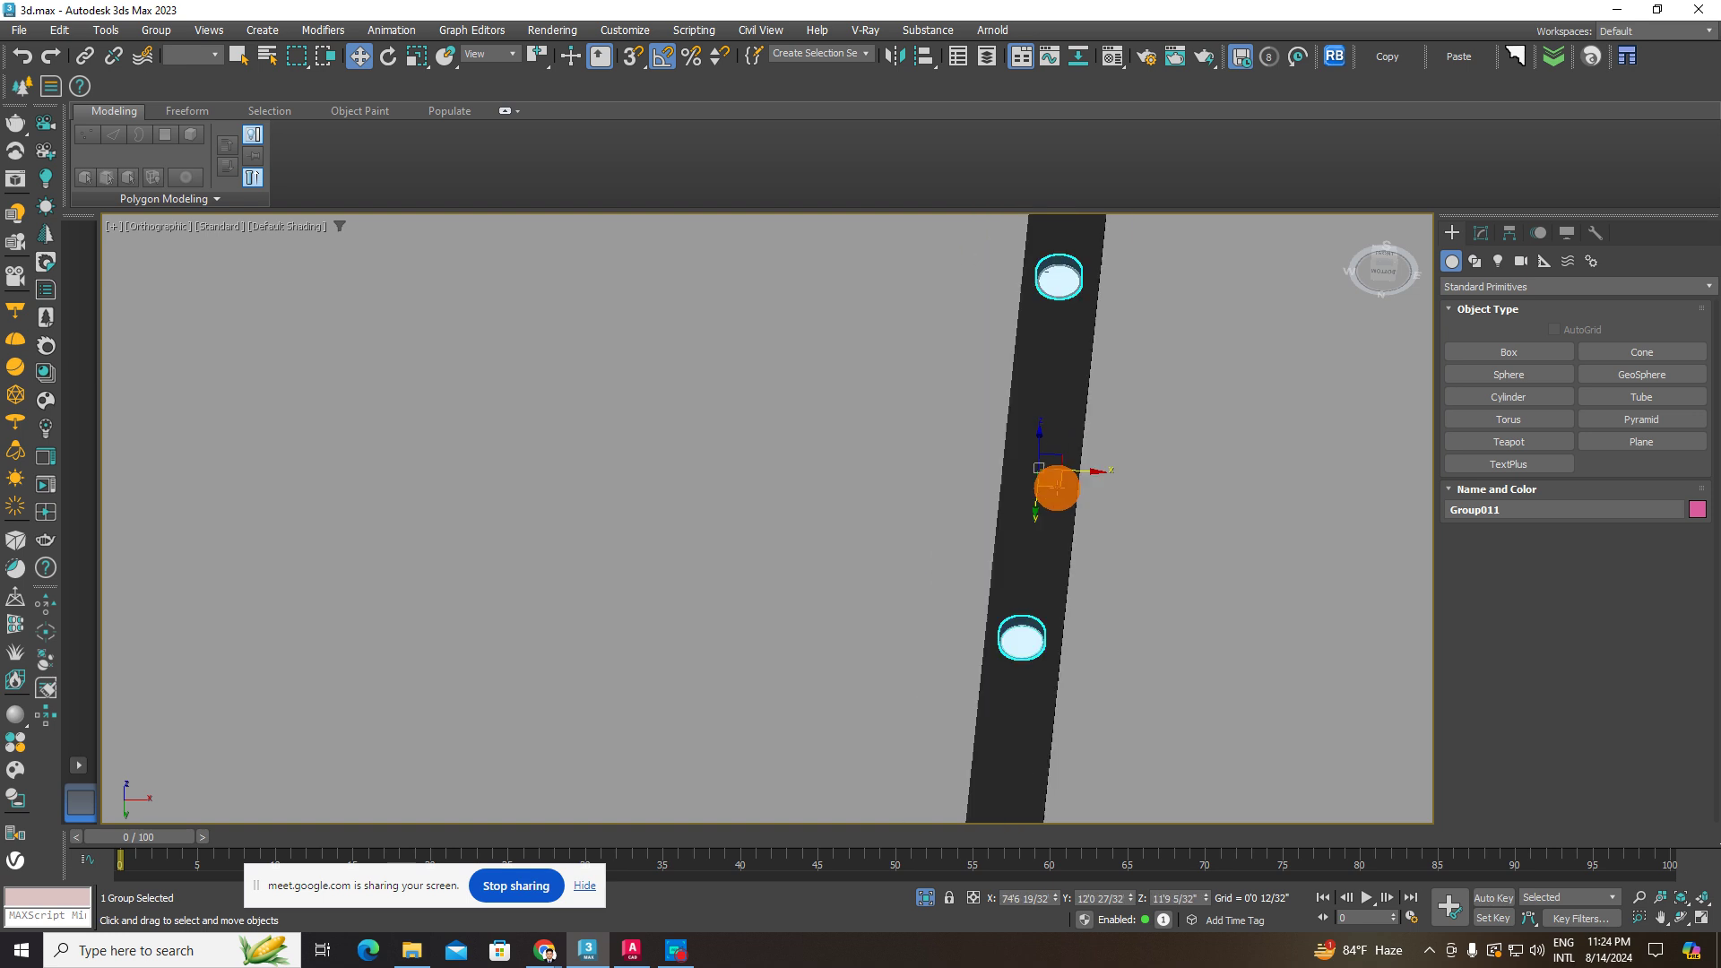
pyautogui.click(1173, 333)
# - Examine the ceiling slab and its two rows of lights from below, from the top and from the front
pyautogui.click(1042, 607)
pyautogui.moveTo(1042, 599); pyautogui.dragTo(869, 513, button='middle')
pyautogui.moveTo(869, 513)
pyautogui.keyDown('alt'); pyautogui.mouseDown(button='middle')
pyautogui.moveTo(918, 496)
pyautogui.moveTo(859, 522)
pyautogui.mouseUp(button='middle'); pyautogui.keyUp('alt')
pyautogui.click(1141, 530)
pyautogui.click(791, 434)
pyautogui.keyDown('alt'); pyautogui.moveTo(792, 434); pyautogui.dragTo(978, 546, button='middle'); pyautogui.keyUp('alt')
pyautogui.click(1126, 442)
pyautogui.click(819, 400)
pyautogui.click(1182, 473)
pyautogui.click(864, 431)
pyautogui.moveTo(865, 431); pyautogui.dragTo(836, 487, button='middle')
pyautogui.click(1202, 446)
pyautogui.click(959, 448)
pyautogui.click(1180, 424)
pyautogui.click(1382, 261)
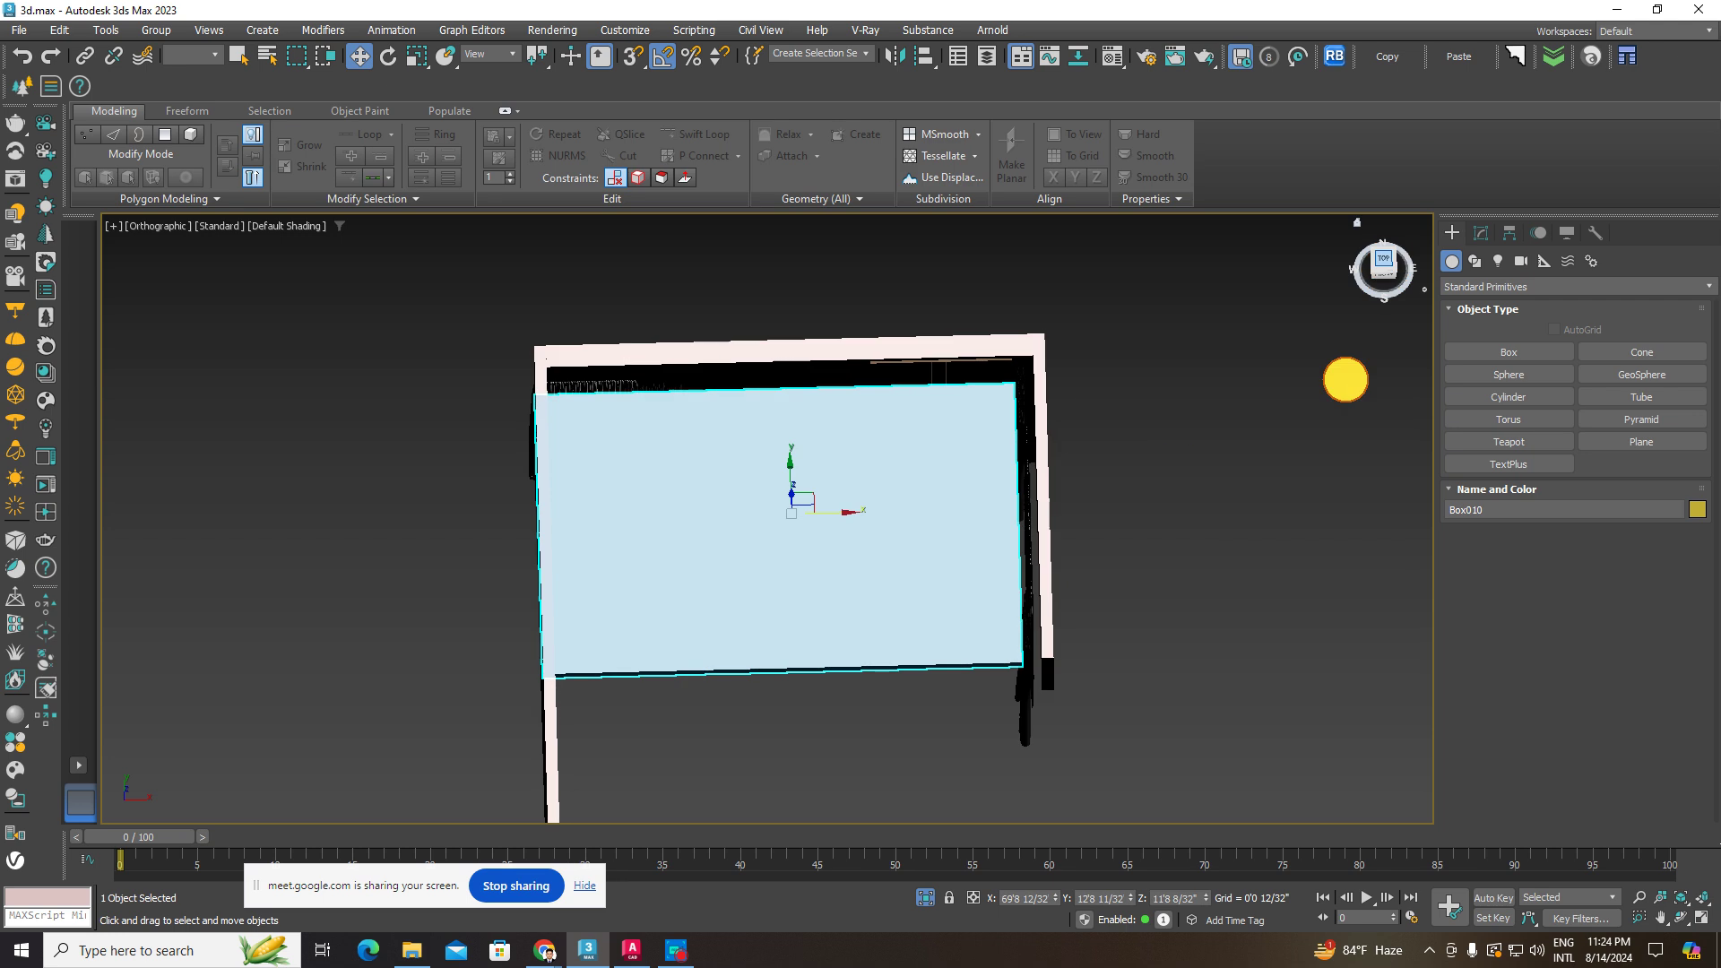
pyautogui.click(1302, 400)
pyautogui.click(964, 460)
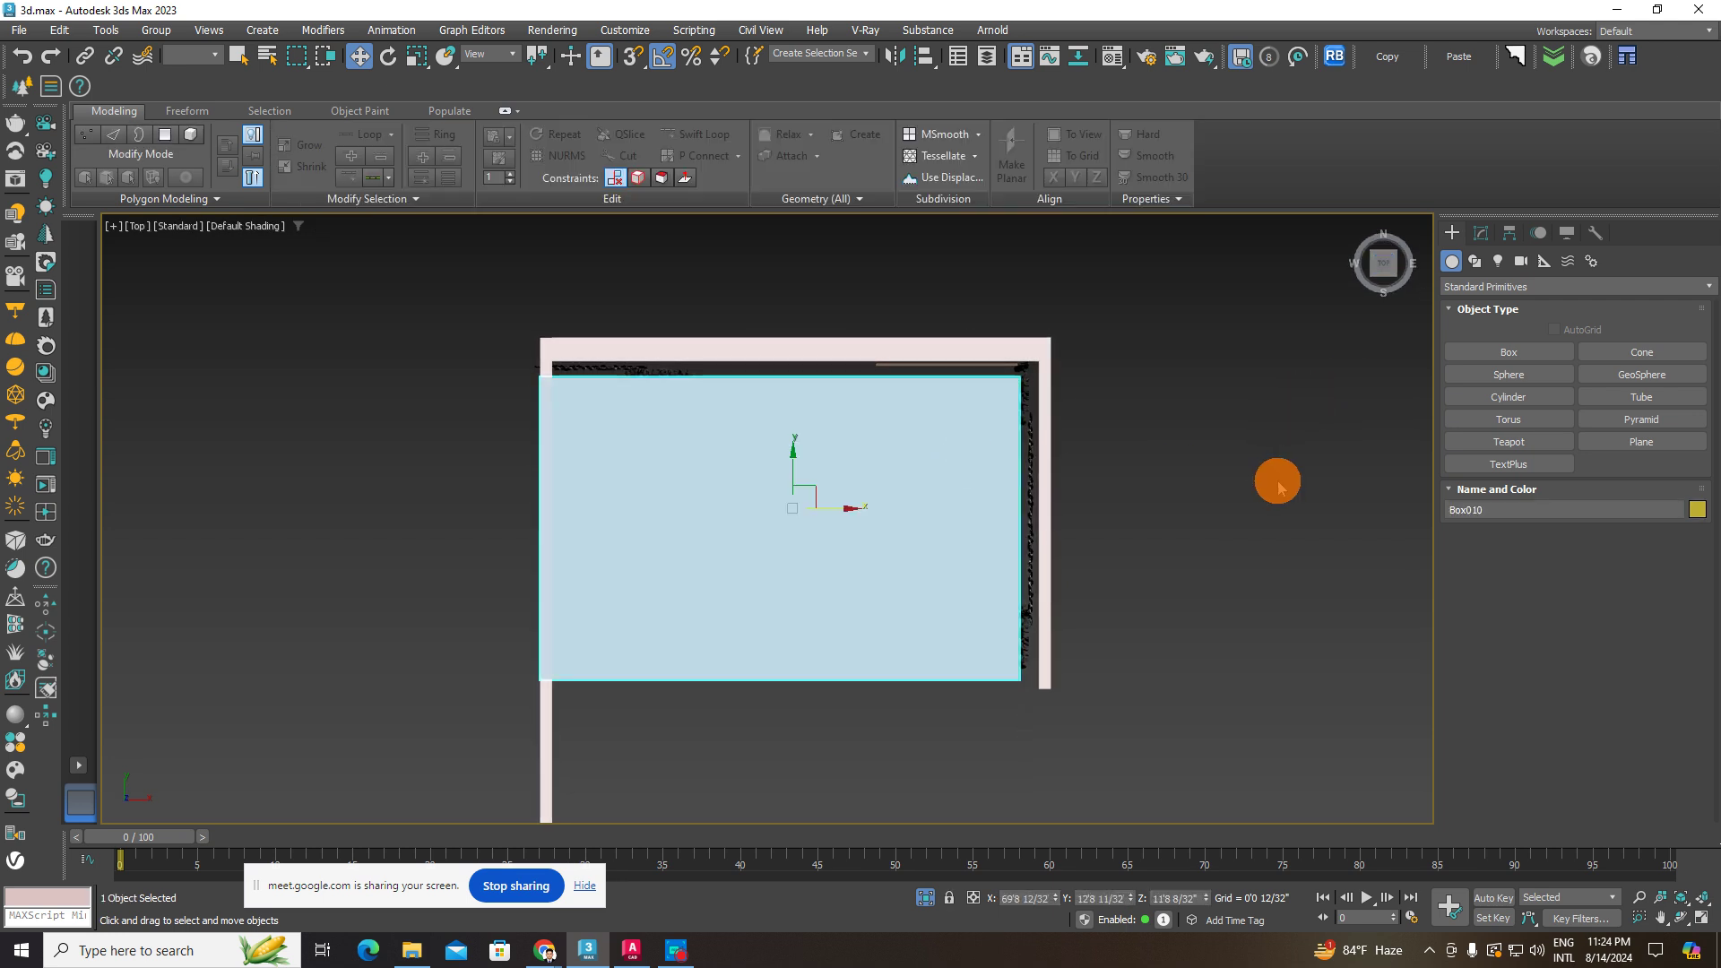
pyautogui.click(1272, 480)
pyautogui.click(856, 493)
pyautogui.keyDown('alt'); pyautogui.moveTo(856, 493); pyautogui.dragTo(858, 368, button='middle'); pyautogui.keyUp('alt')
pyautogui.click(925, 446)
pyautogui.click(862, 542)
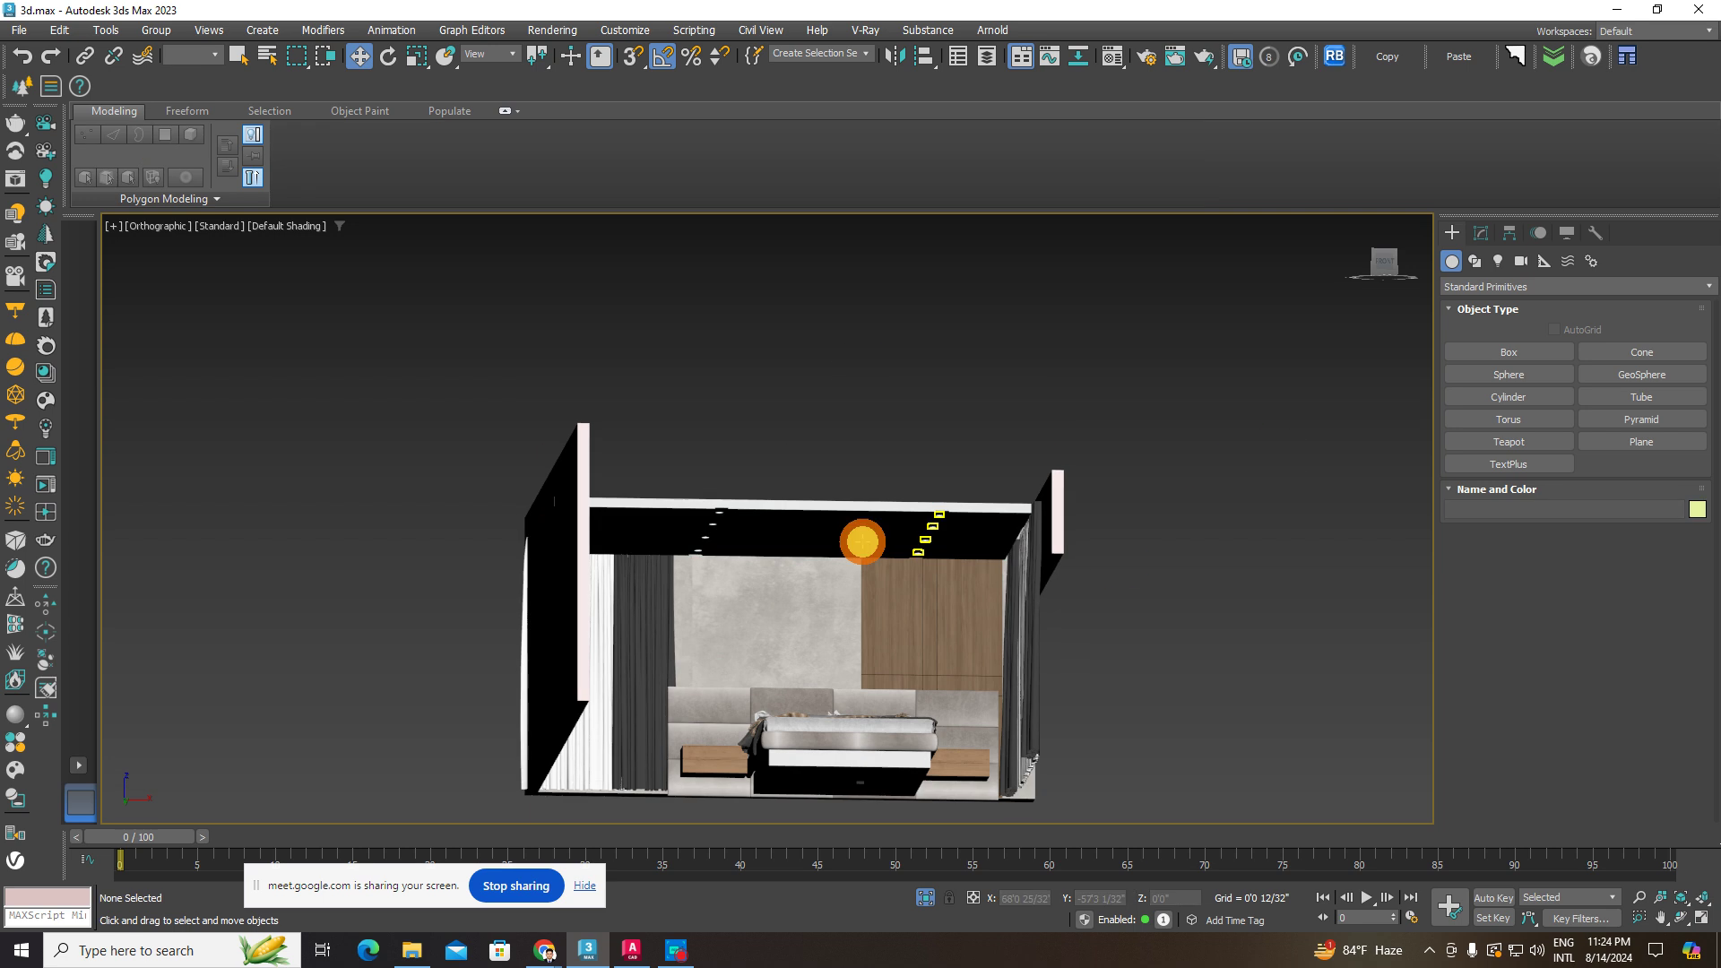
pyautogui.moveTo(864, 552); pyautogui.dragTo(865, 455, button='middle')
pyautogui.keyDown('alt'); pyautogui.moveTo(866, 455); pyautogui.dragTo(874, 388, button='middle'); pyautogui.keyUp('alt')
pyautogui.click(1271, 568)
pyautogui.click(864, 446)
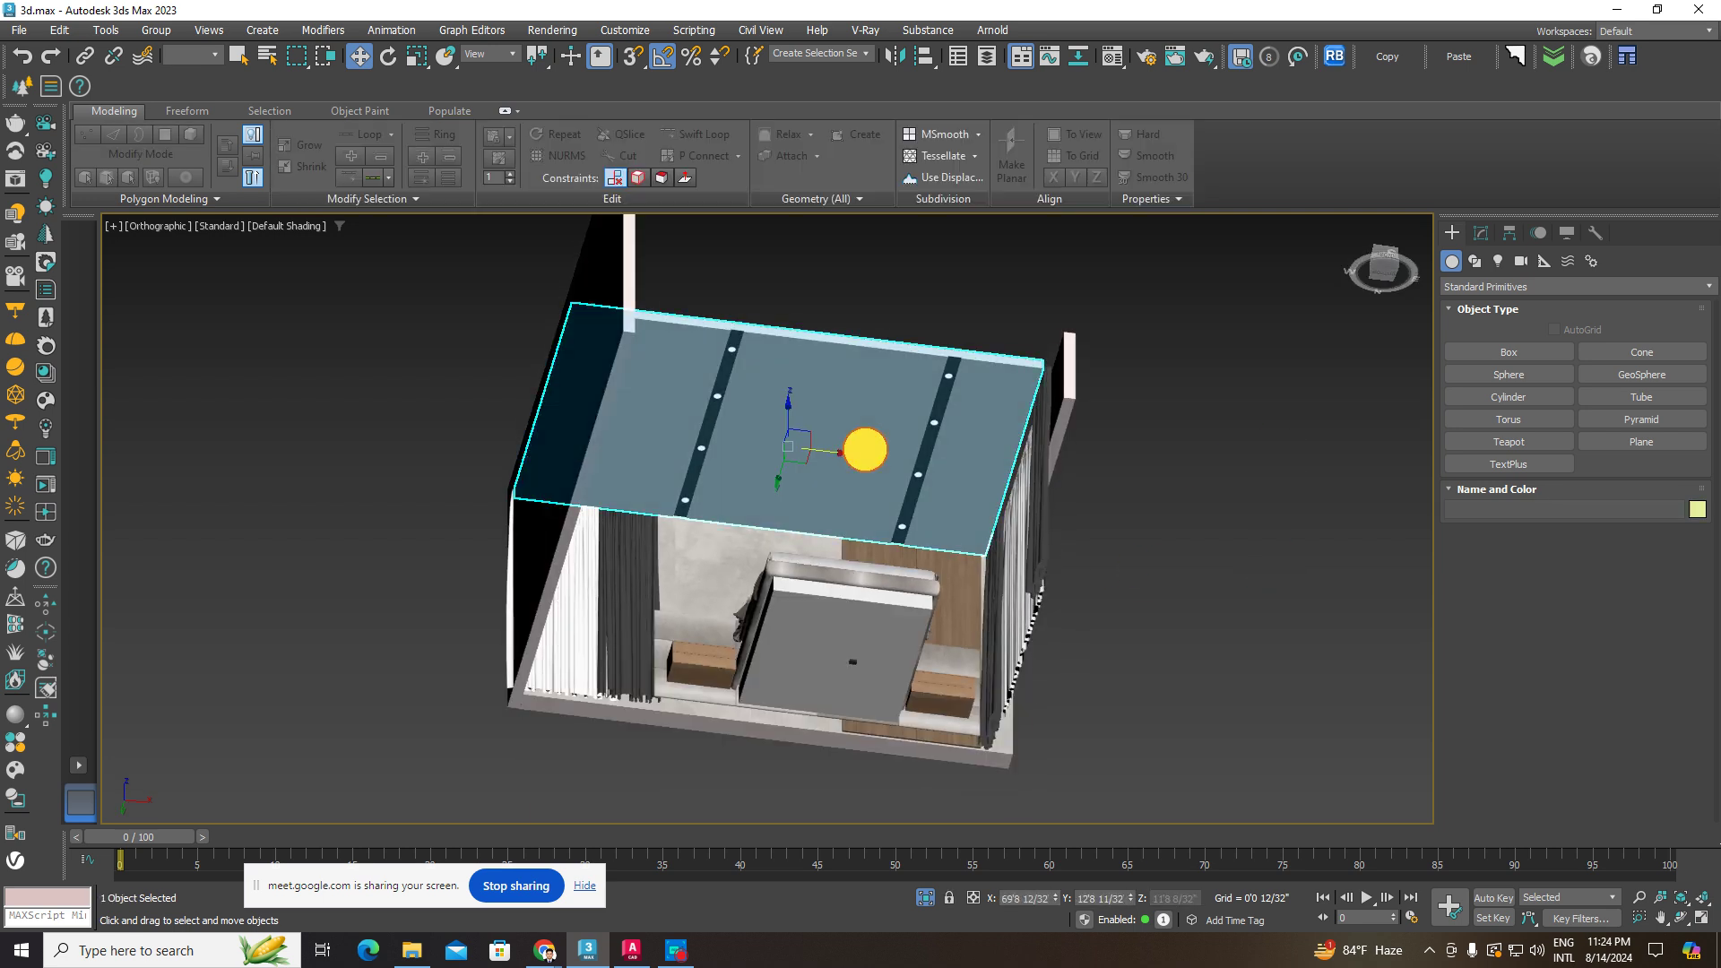
# - Open the Chaos Cosmos Browser on the downloaded assets
pyautogui.click(411, 951)
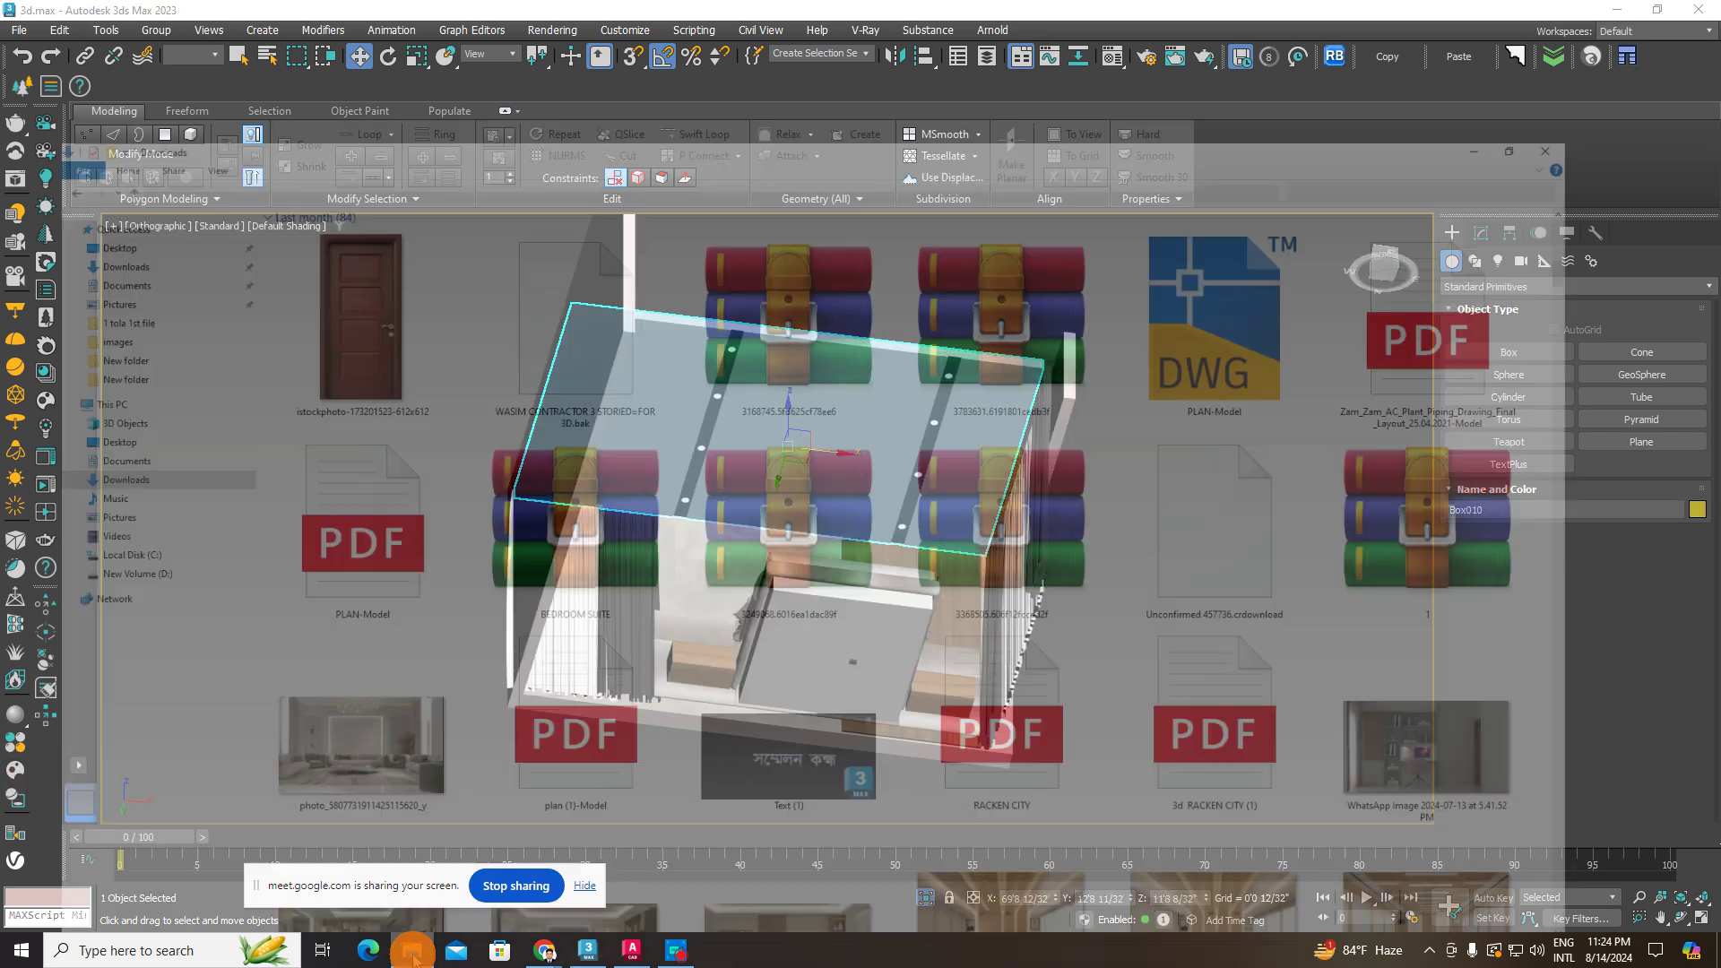
pyautogui.click(413, 948)
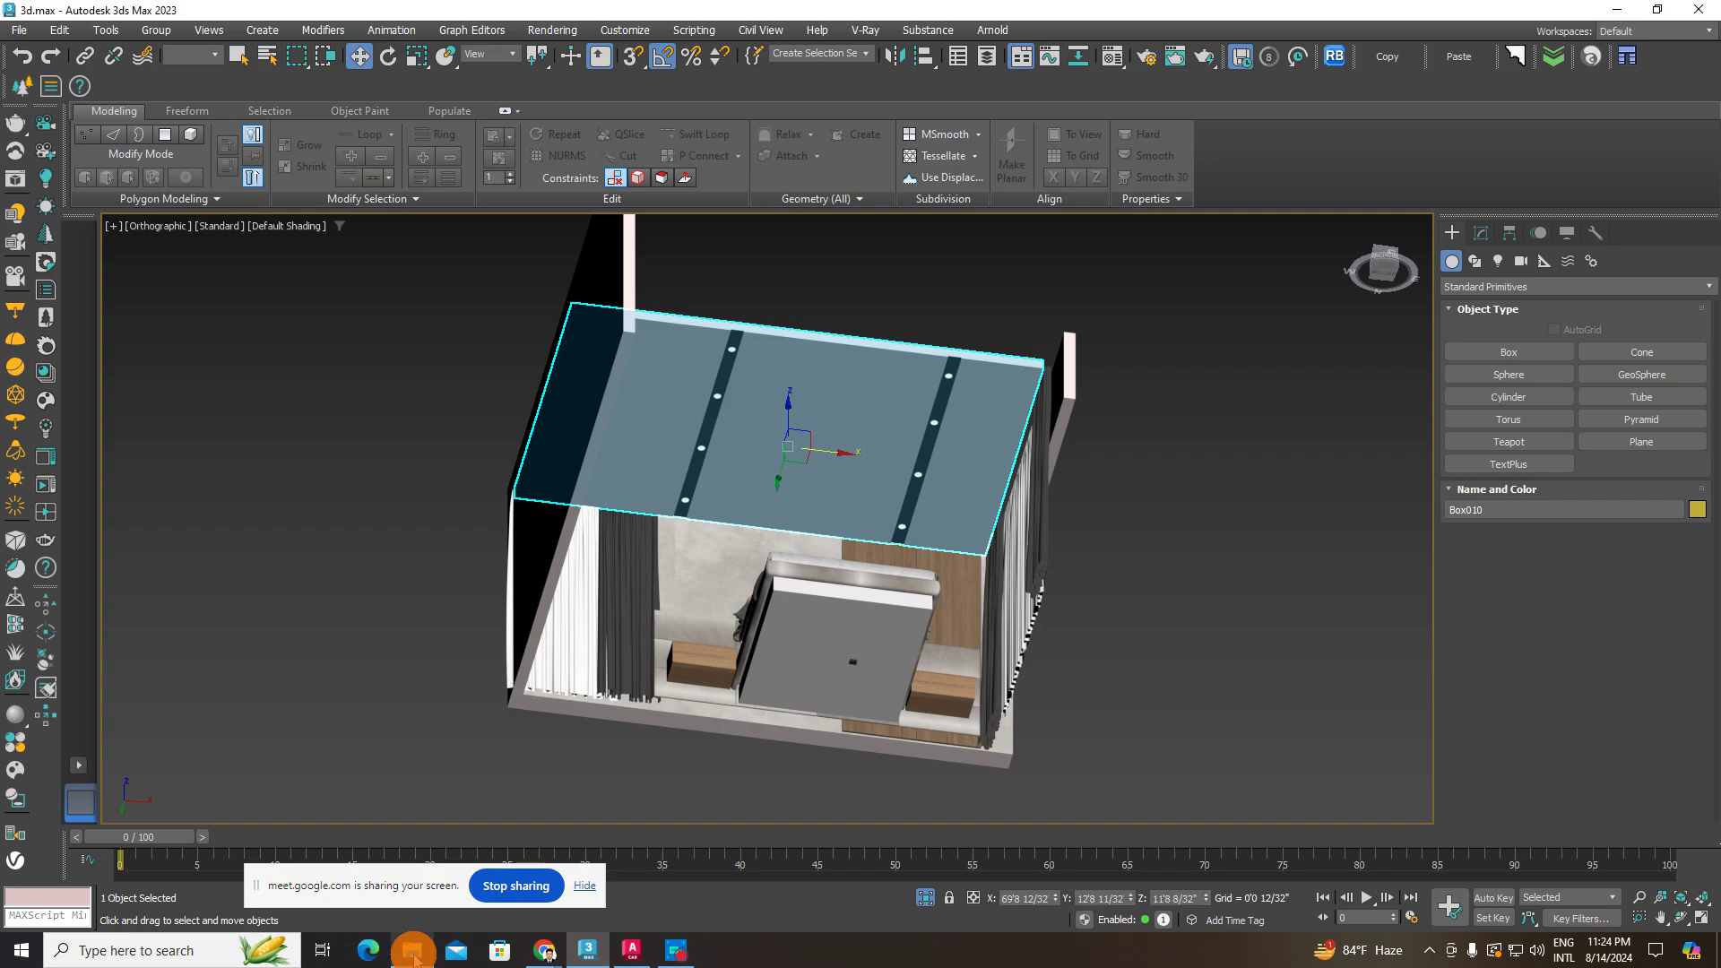
pyautogui.click(15, 771)
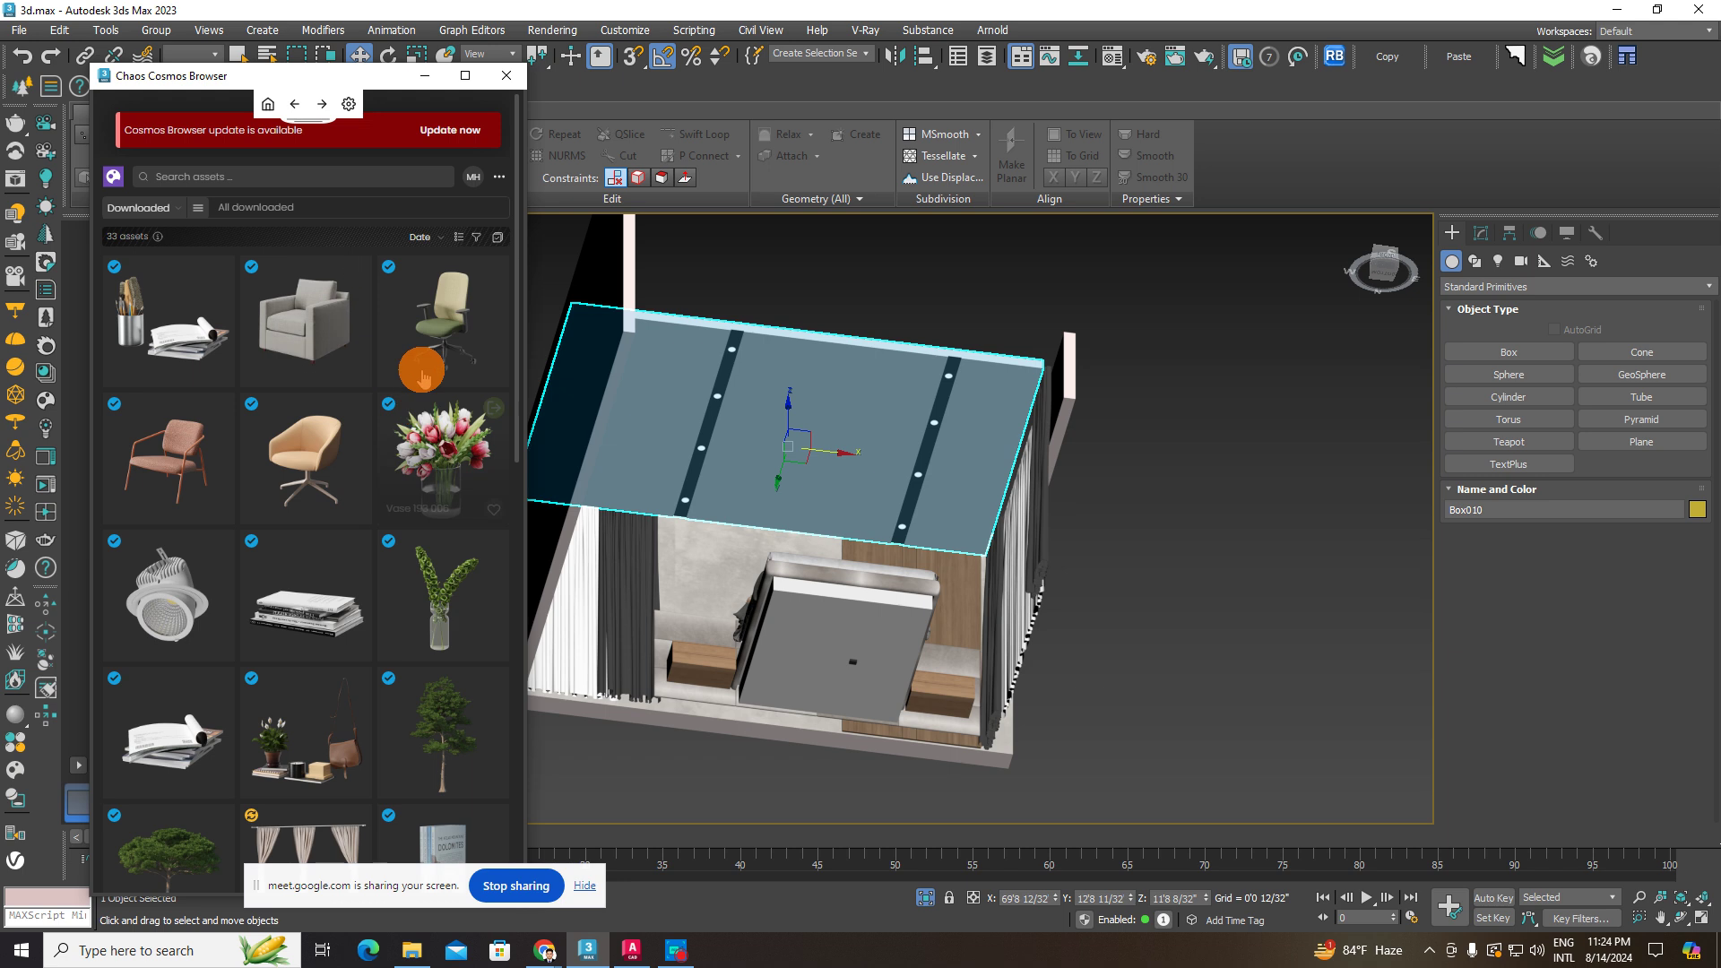
# - Switch the Chaos Cosmos list from downloaded to all assets and open the 3D Models category
pyautogui.click(180, 211)
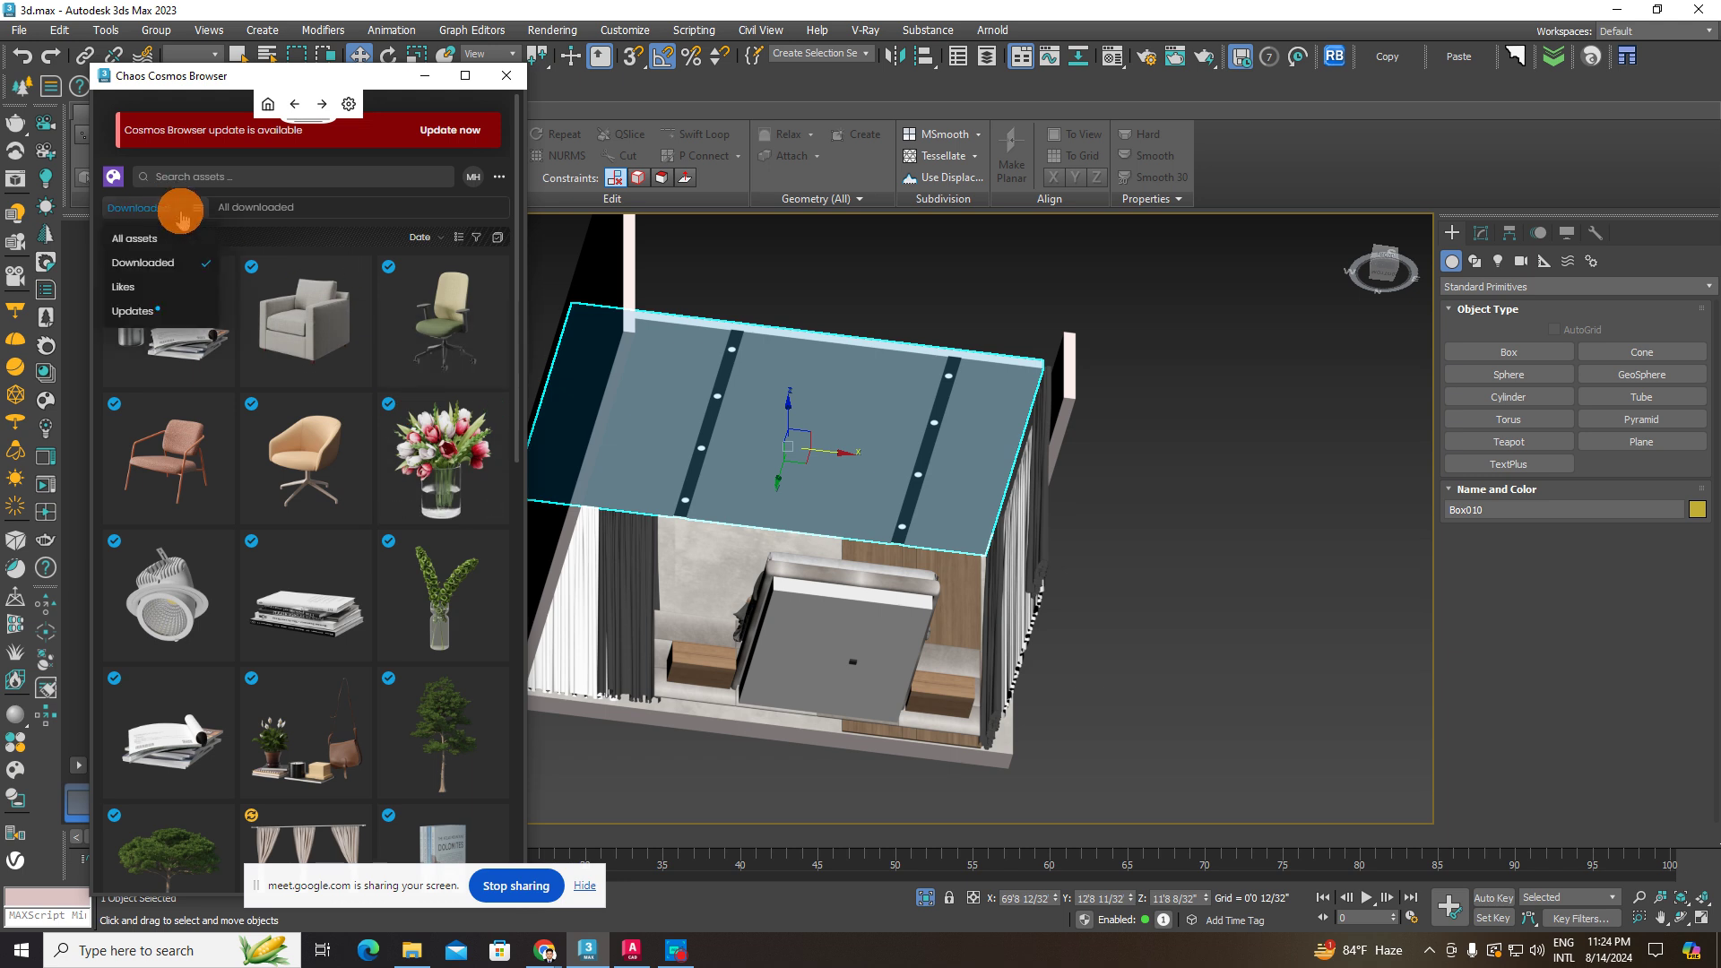
pyautogui.click(144, 238)
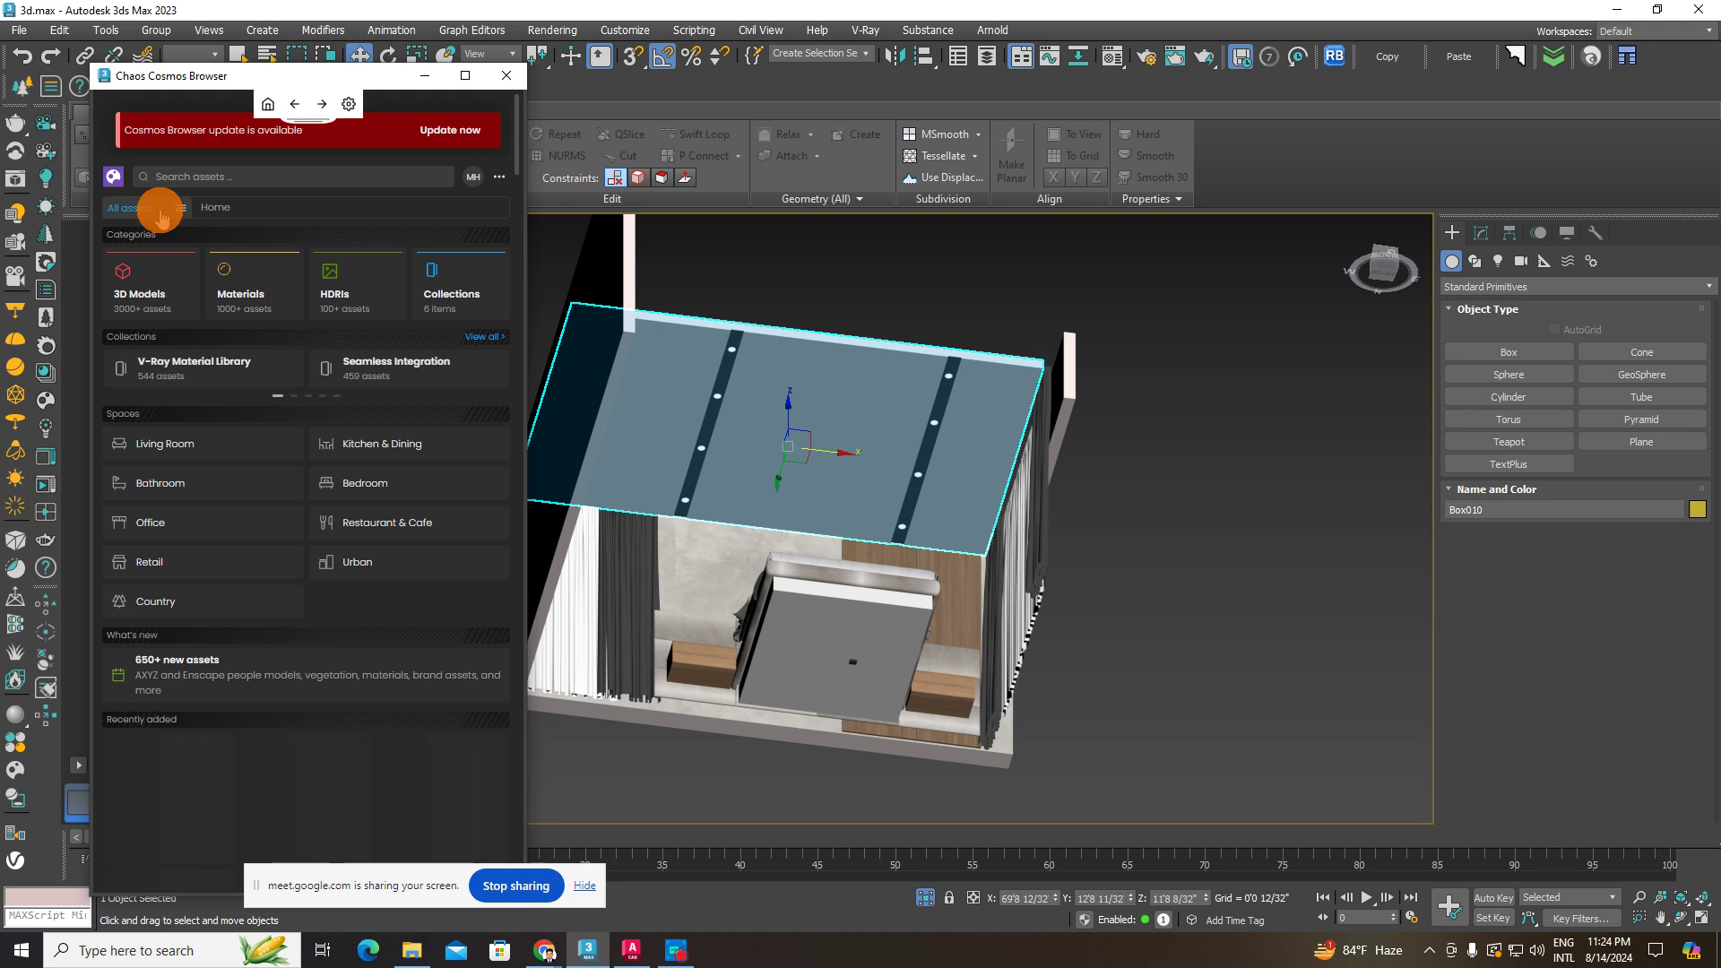
pyautogui.click(160, 215)
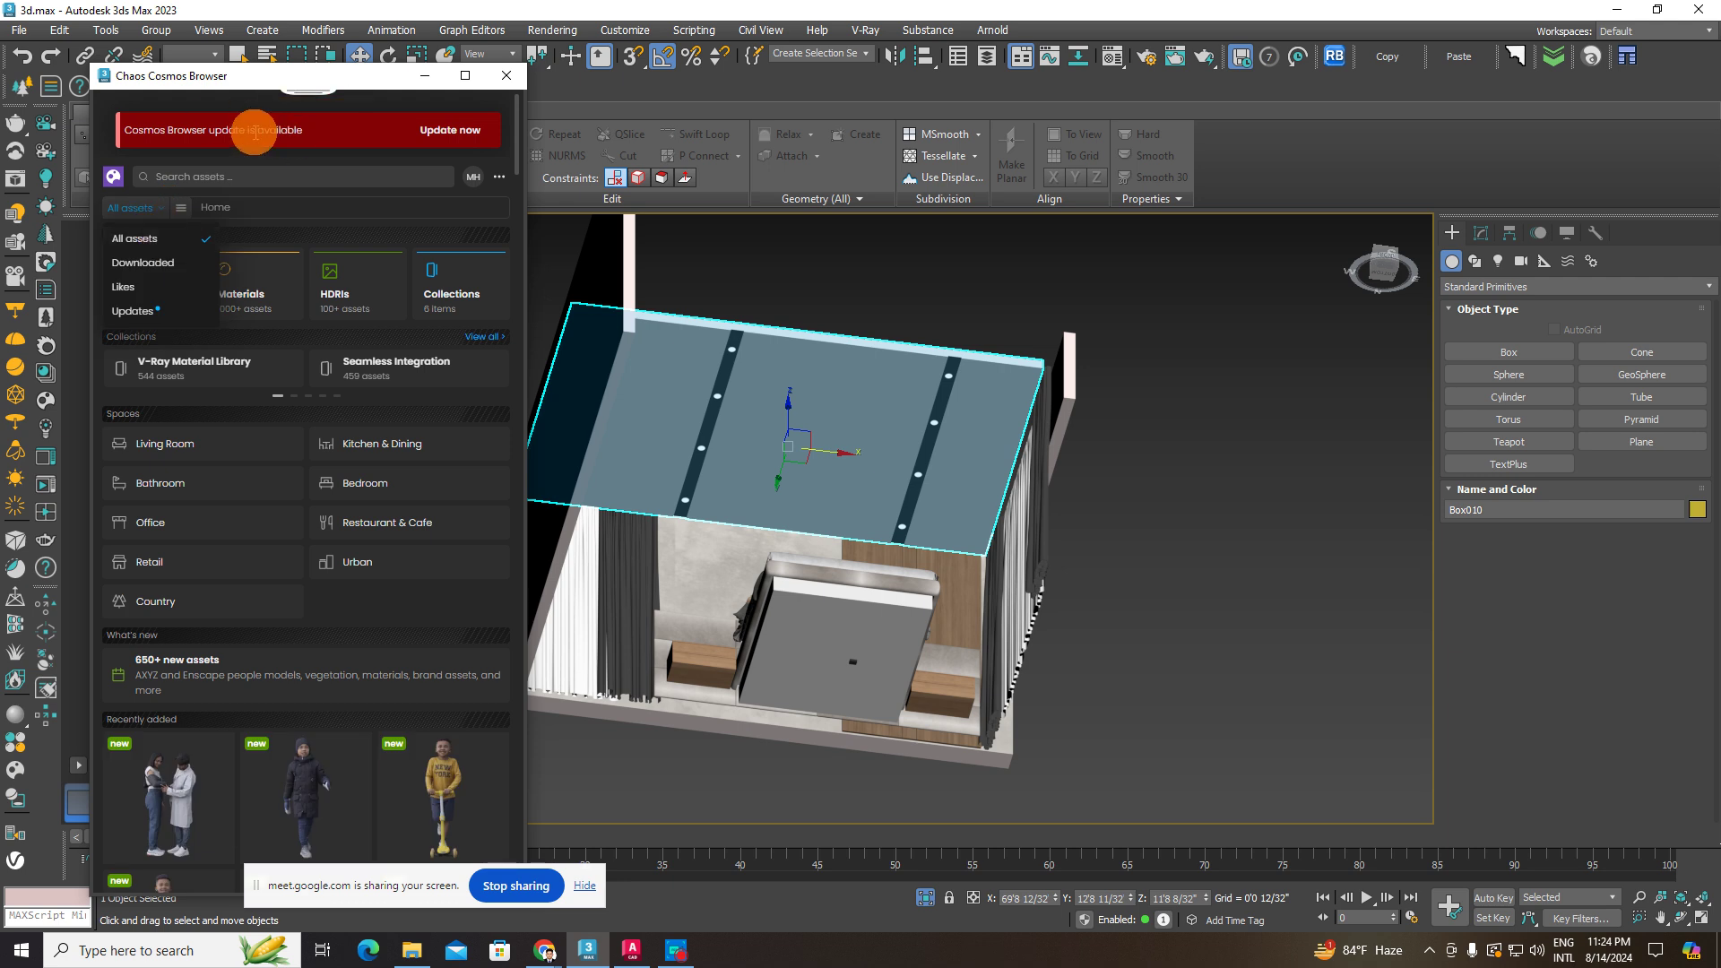
pyautogui.click(143, 240)
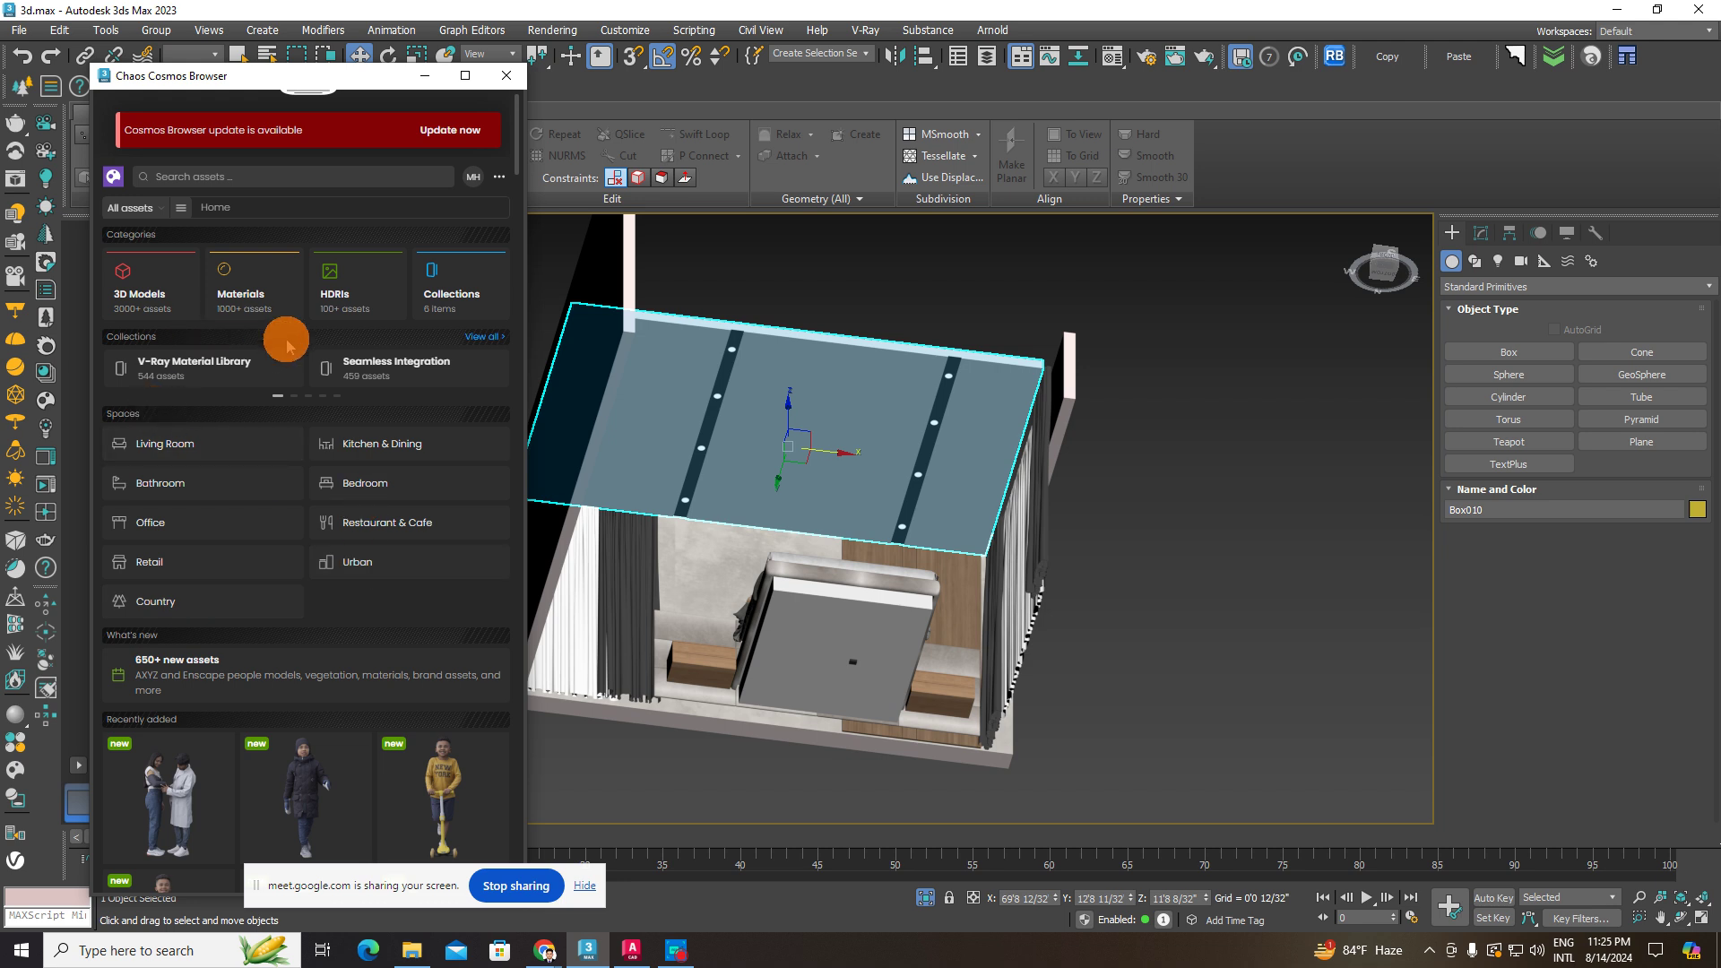
pyautogui.click(126, 299)
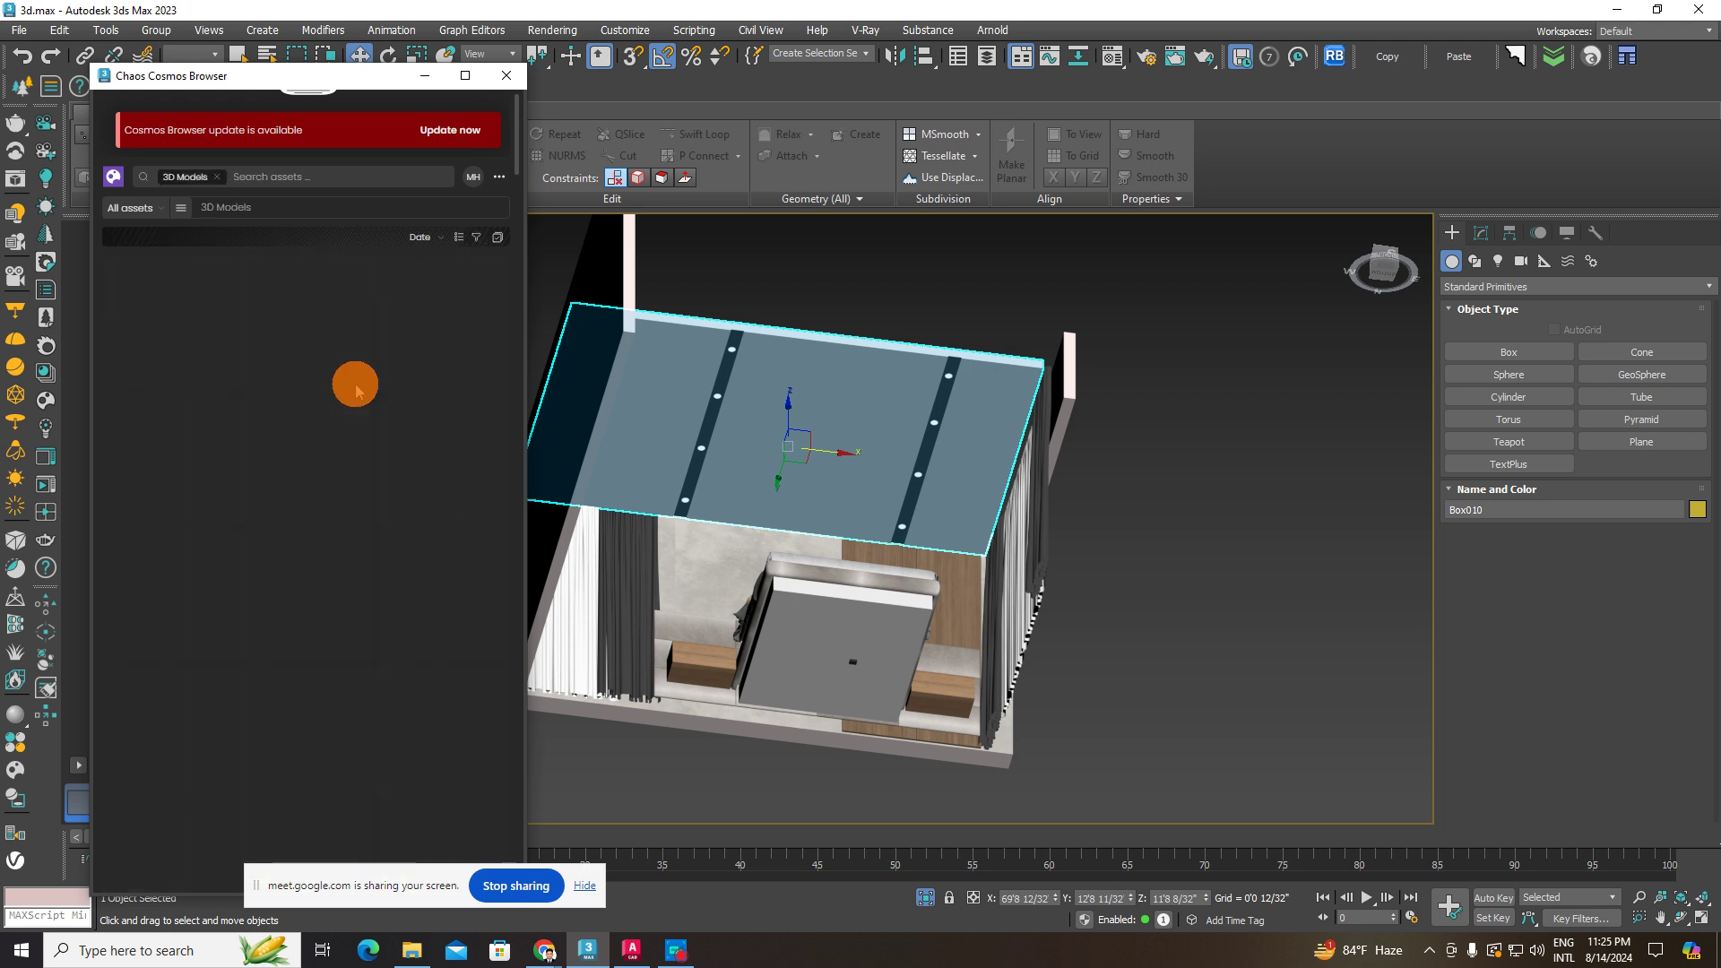
pyautogui.scroll(-1, 346, 414)
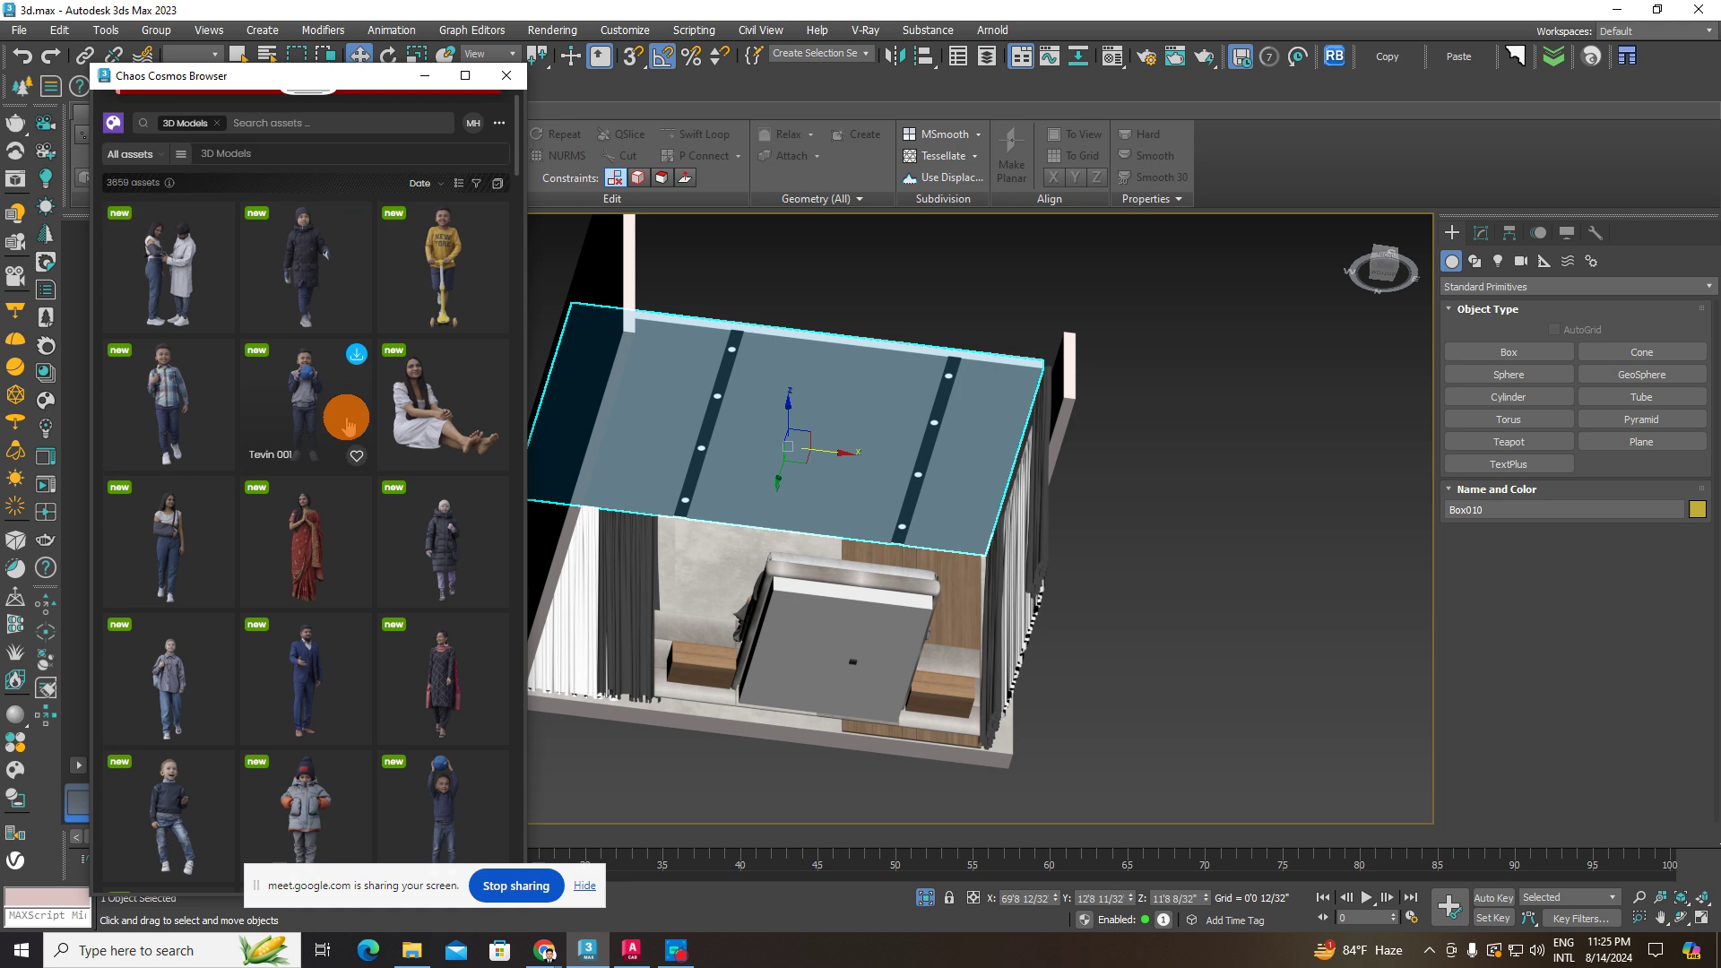
pyautogui.scroll(1, 188, 166)
# - Remove the 3D Models filter and search all assets for "light"
pyautogui.click(215, 176)
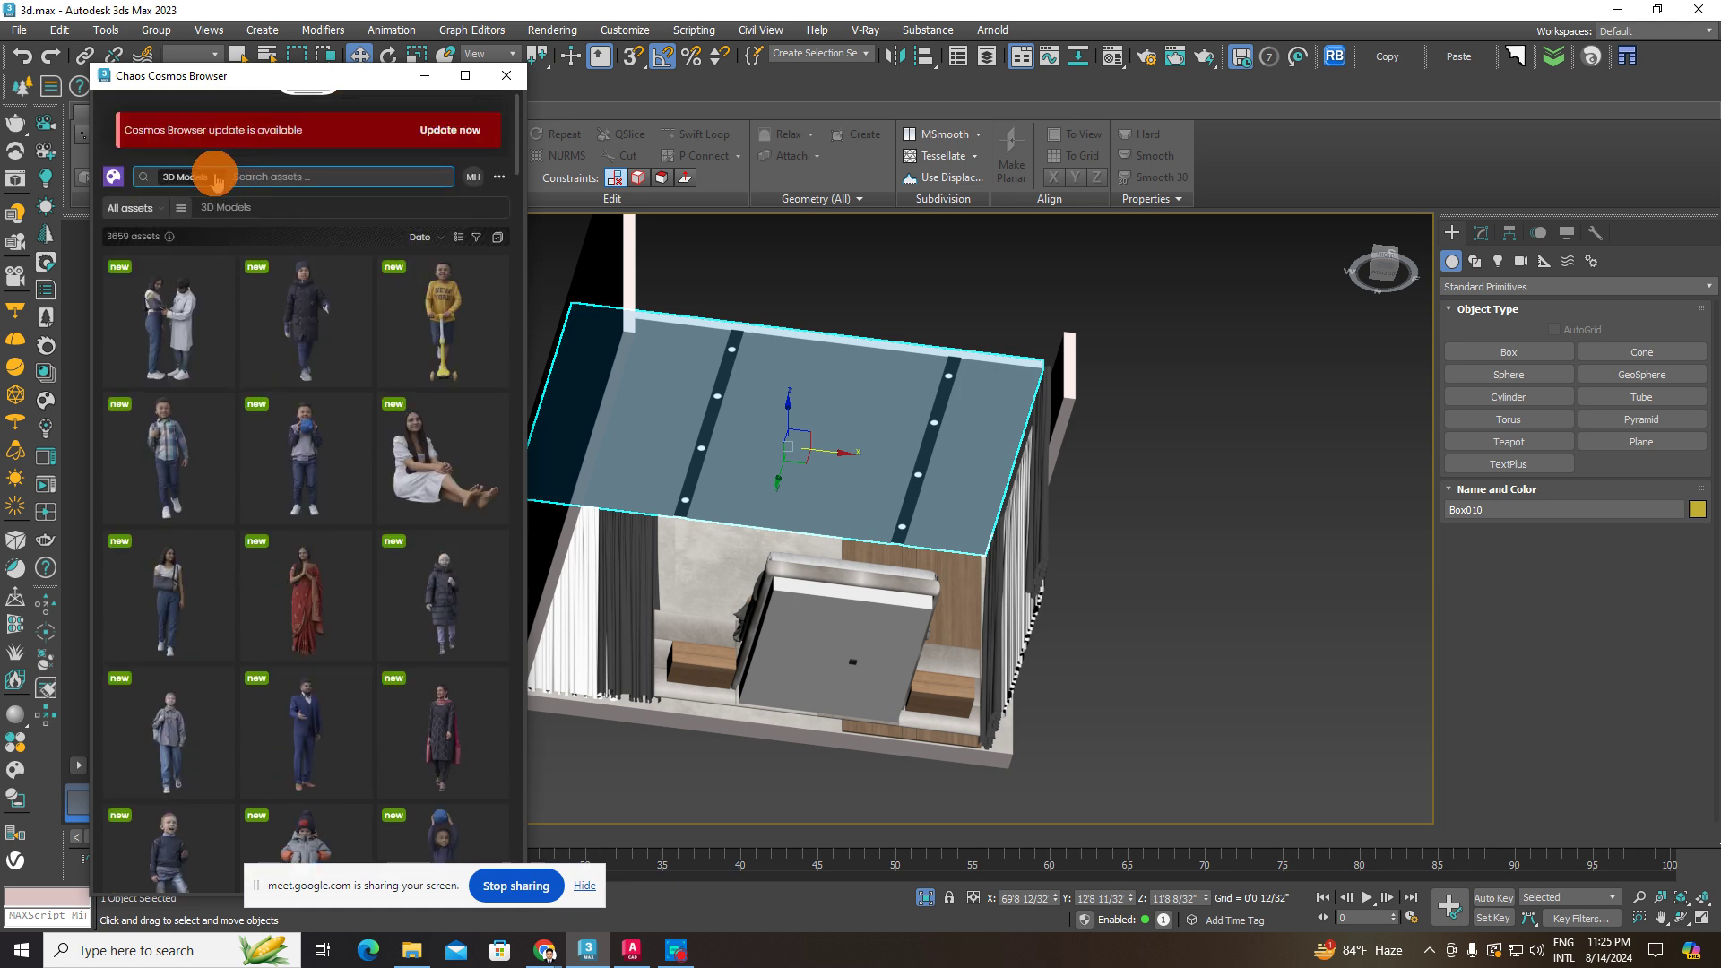
pyautogui.click(216, 176)
pyautogui.write('lig')
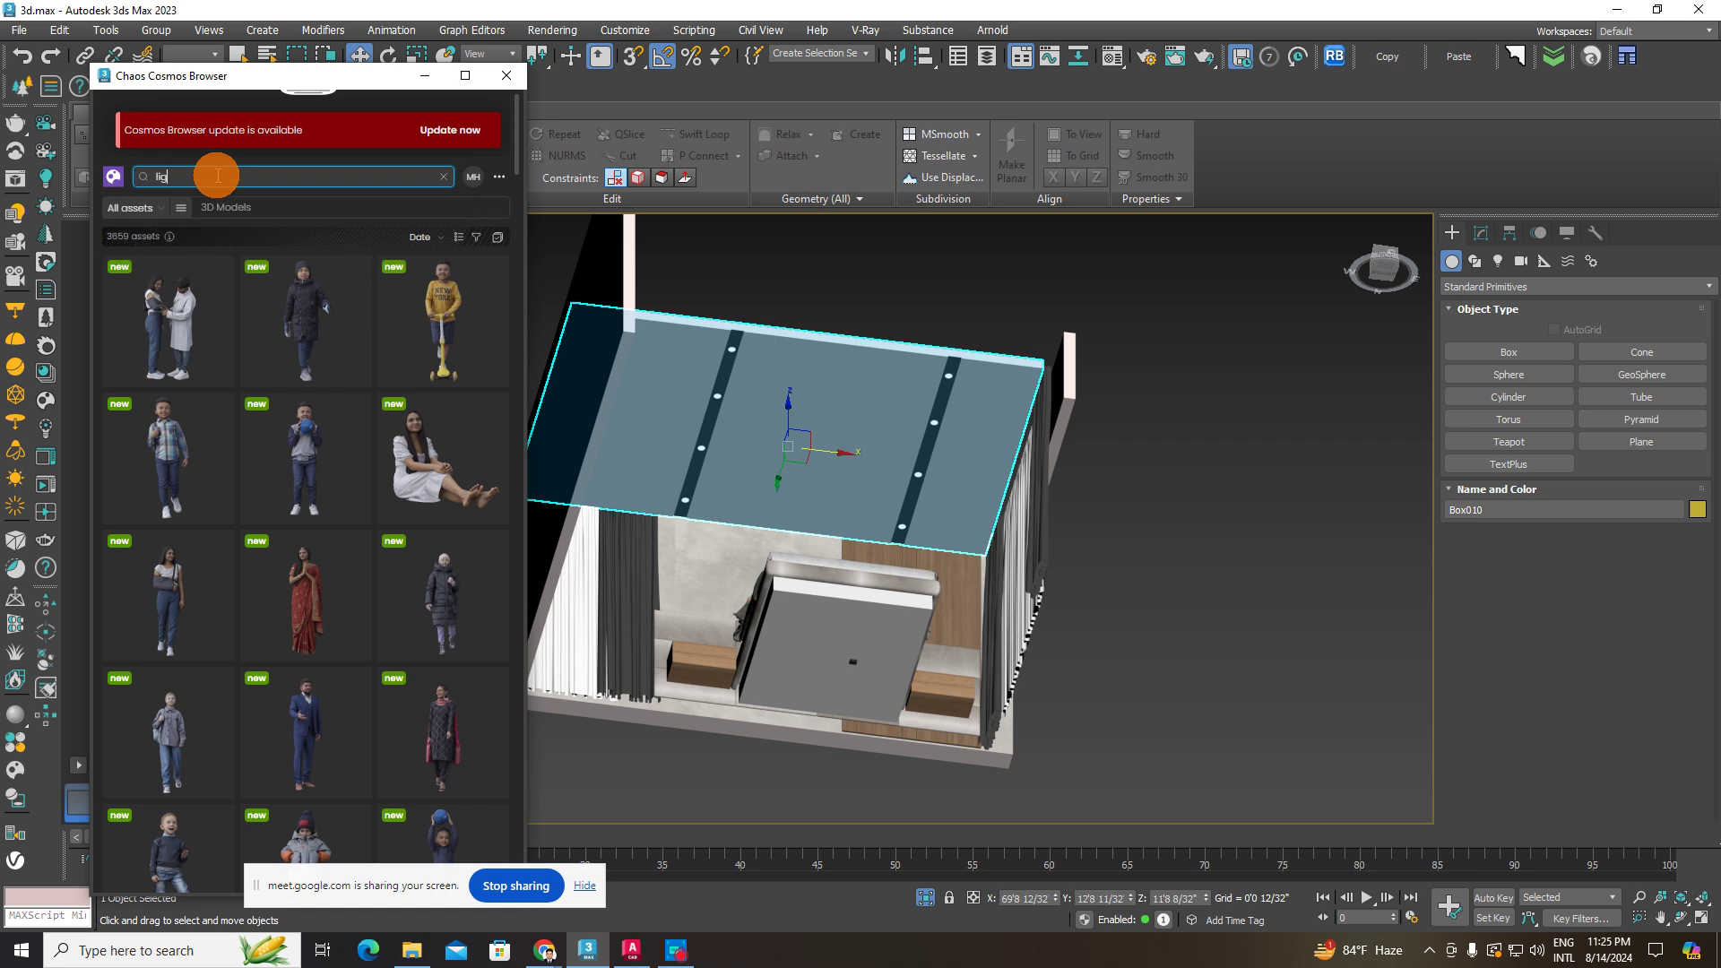
pyautogui.write('ht')
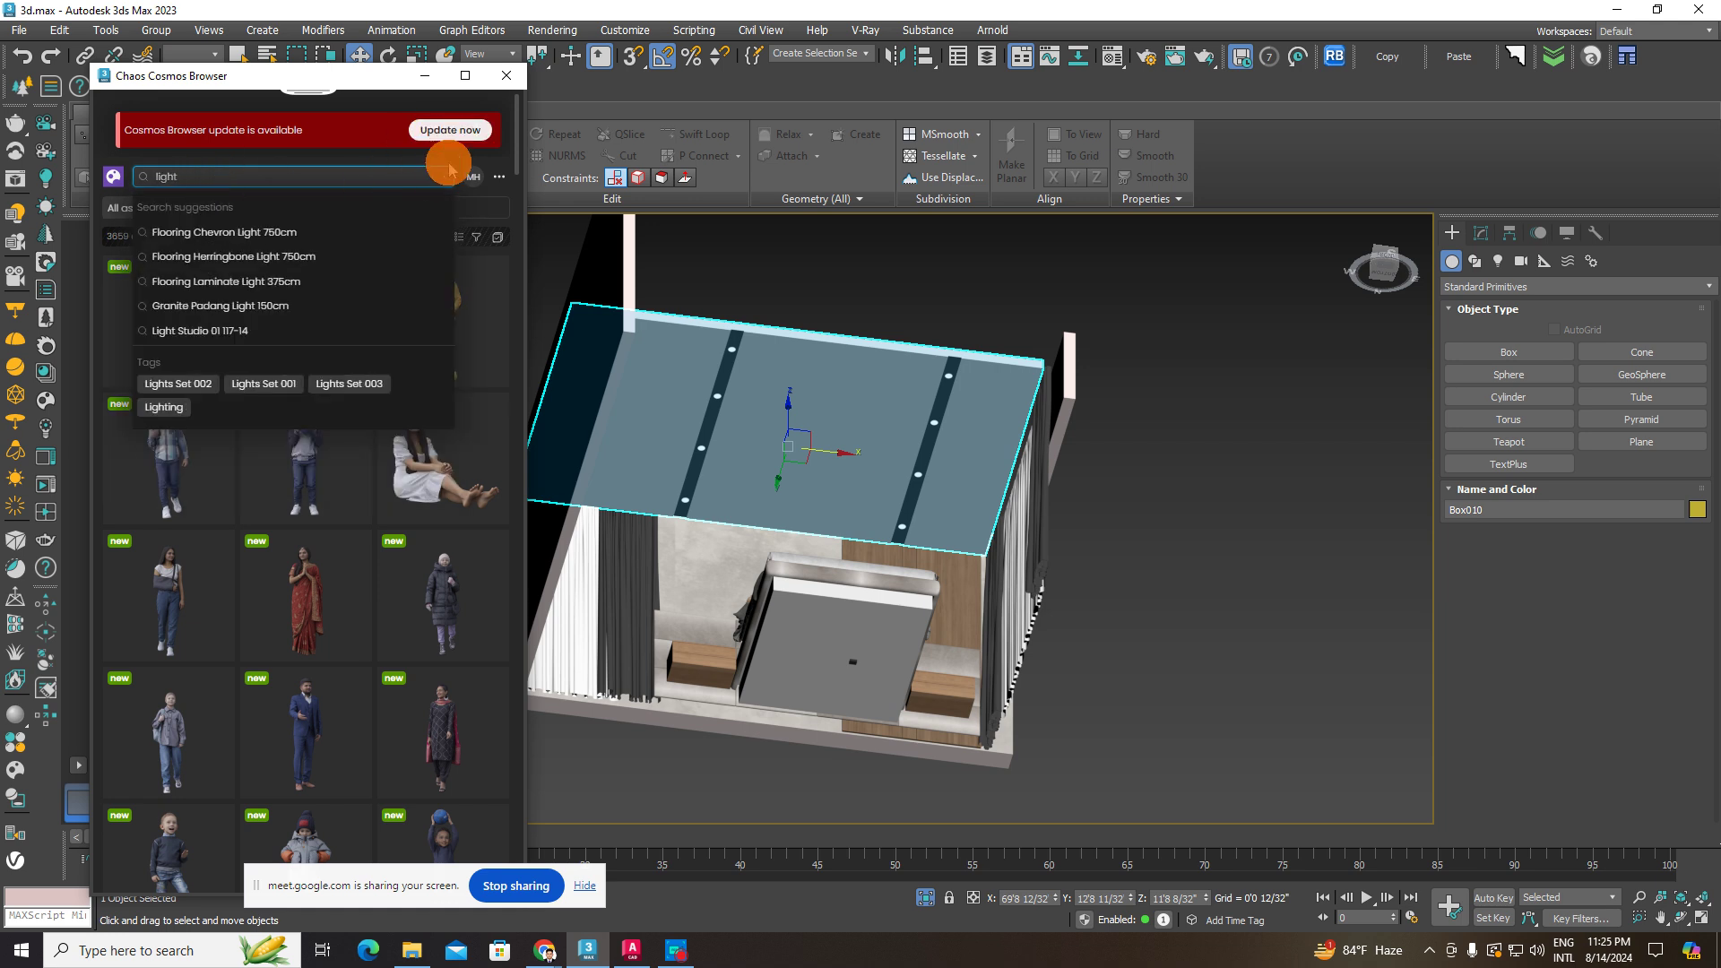
pyautogui.click(443, 177)
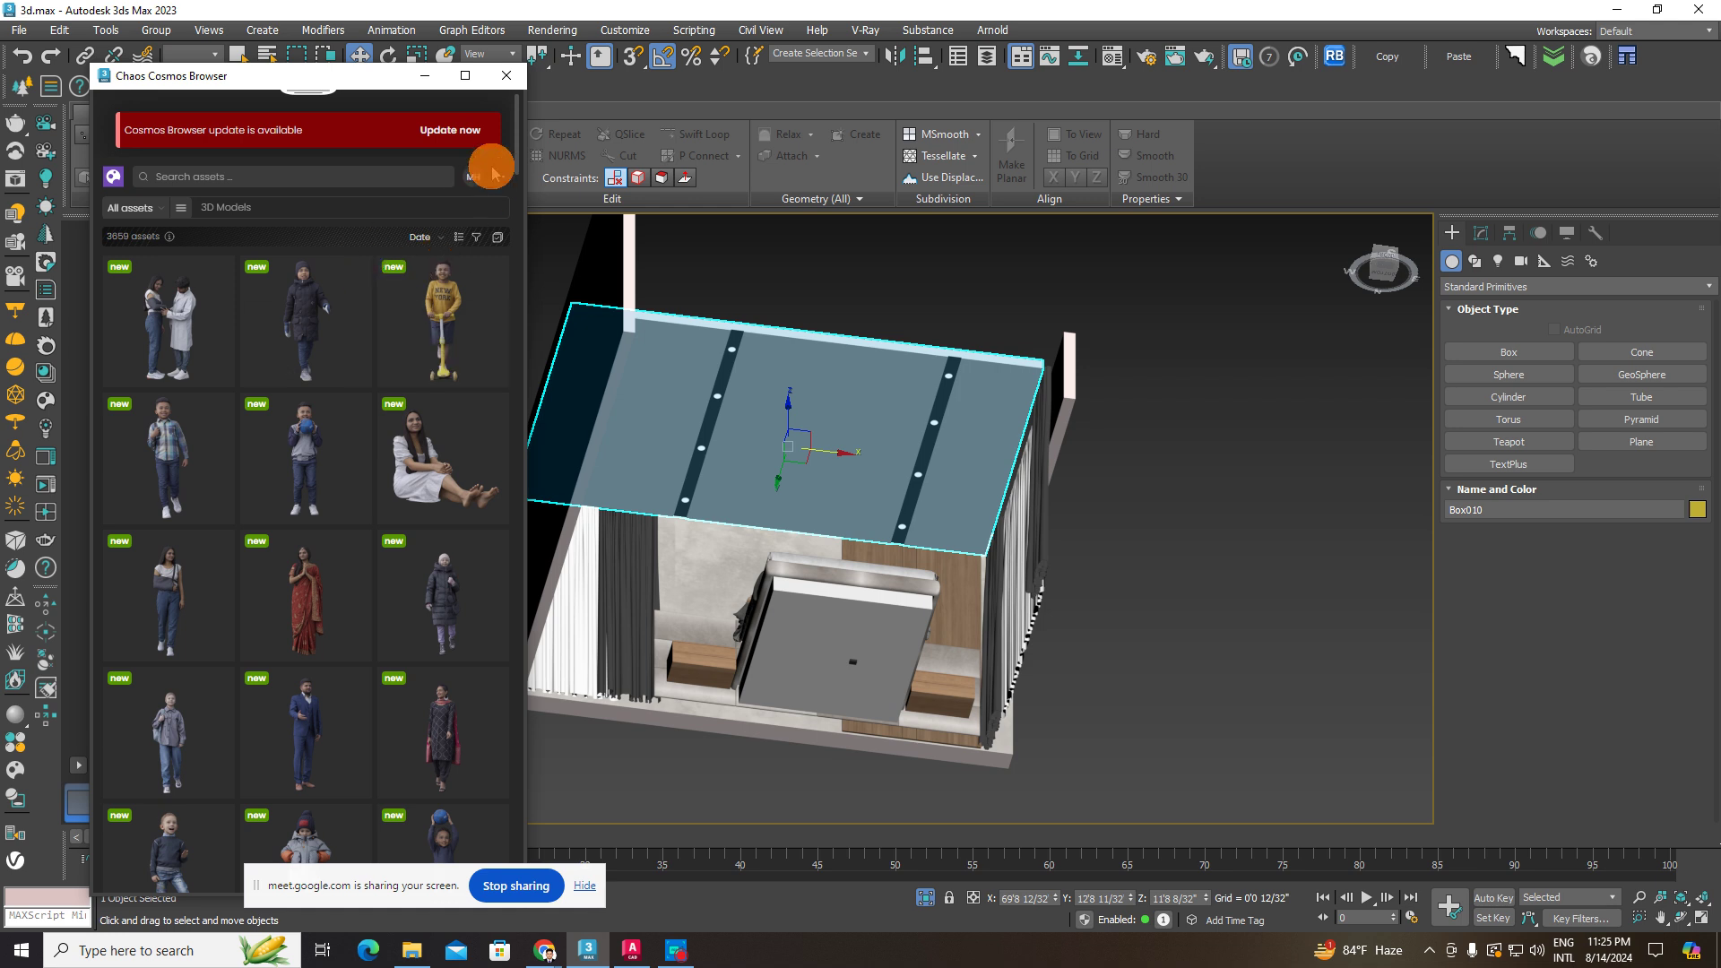
pyautogui.click(473, 178)
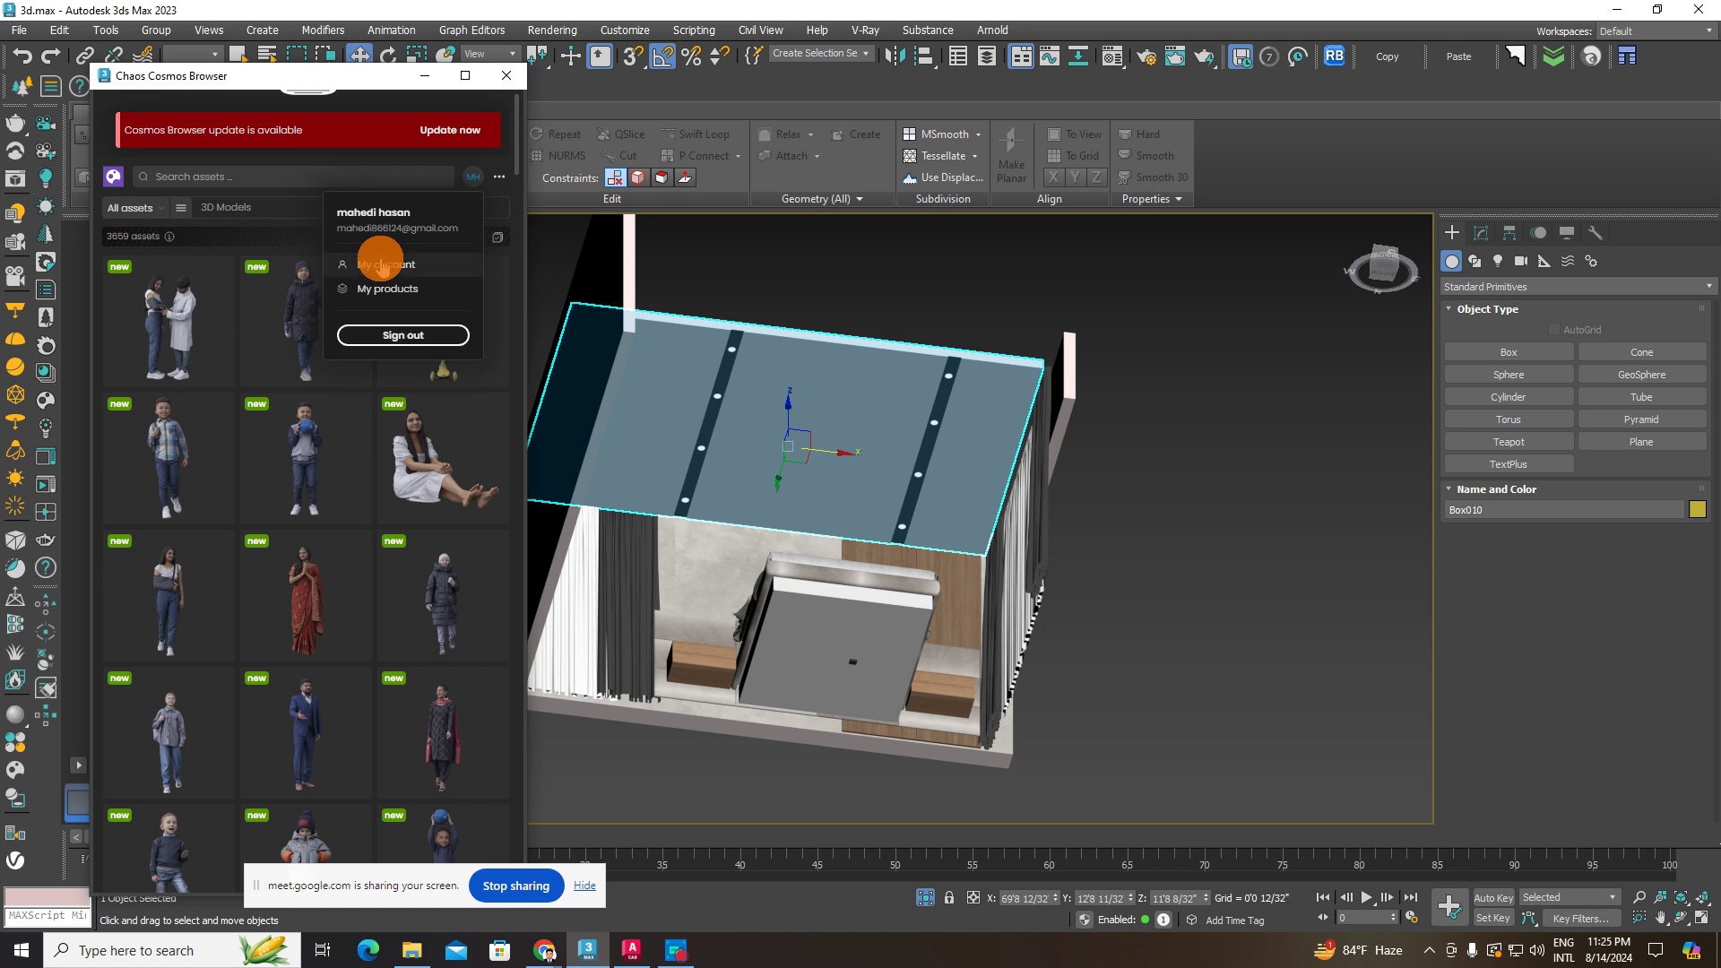
pyautogui.click(263, 179)
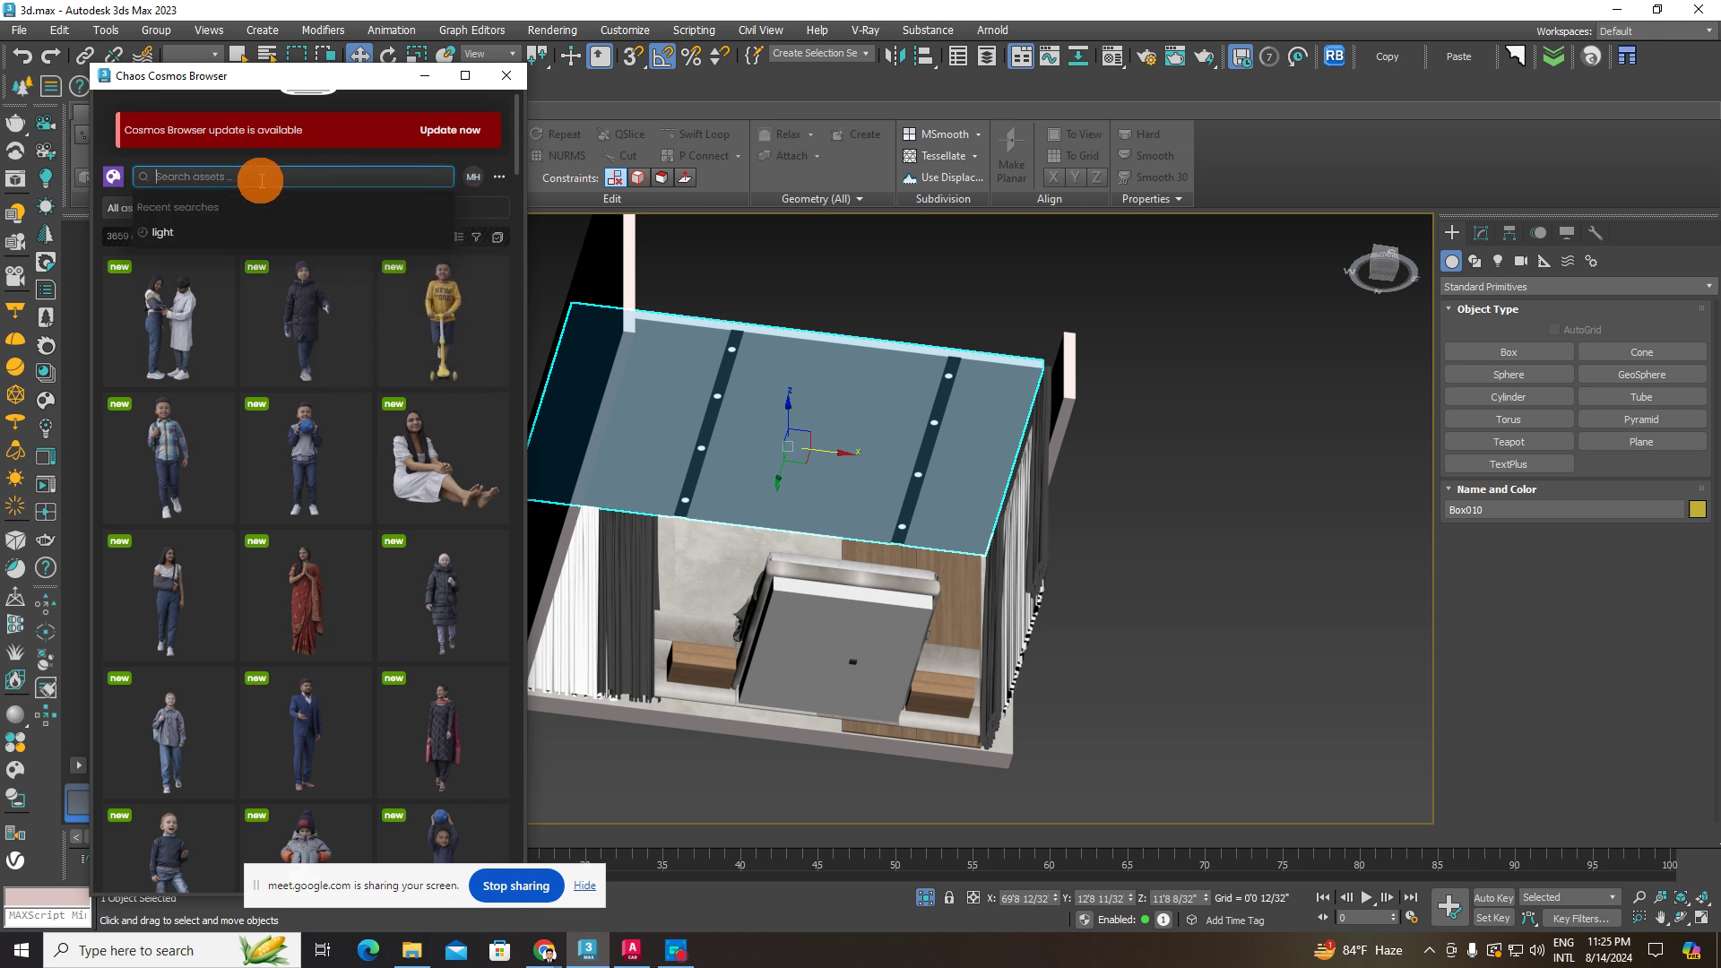
pyautogui.write('light')
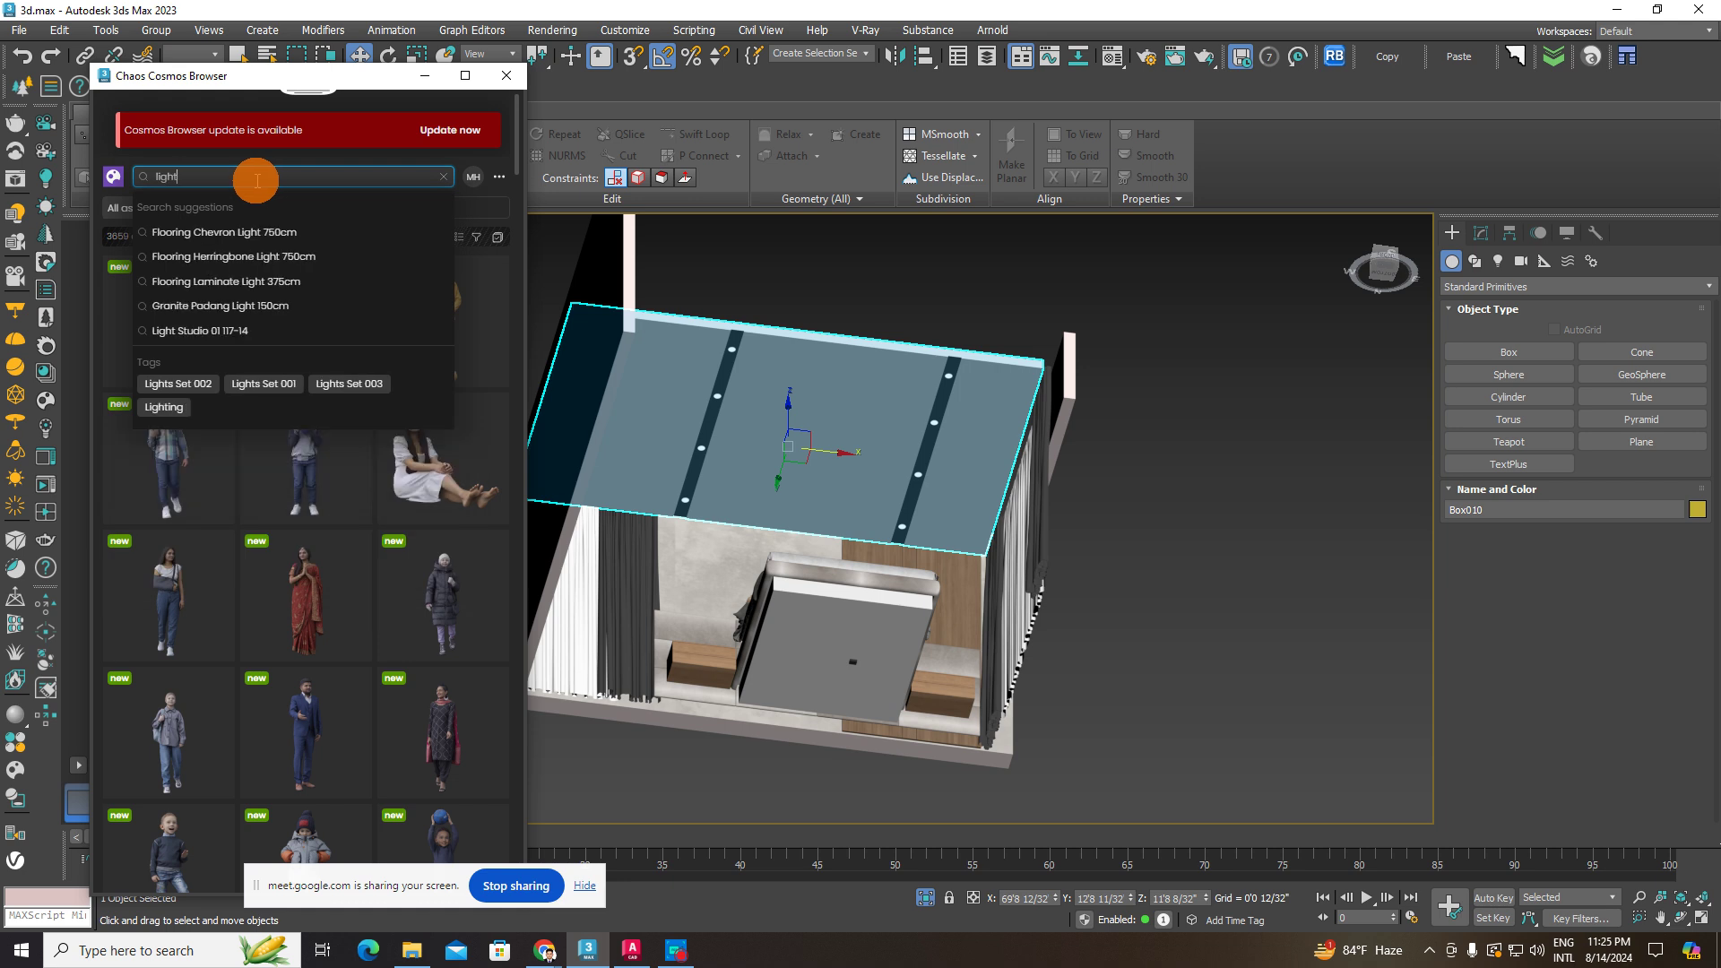
pyautogui.press('Return')
# - Look through the light search results for a fixture that suits the bedroom, checking the room from the front
pyautogui.scroll(-1, 402, 459)
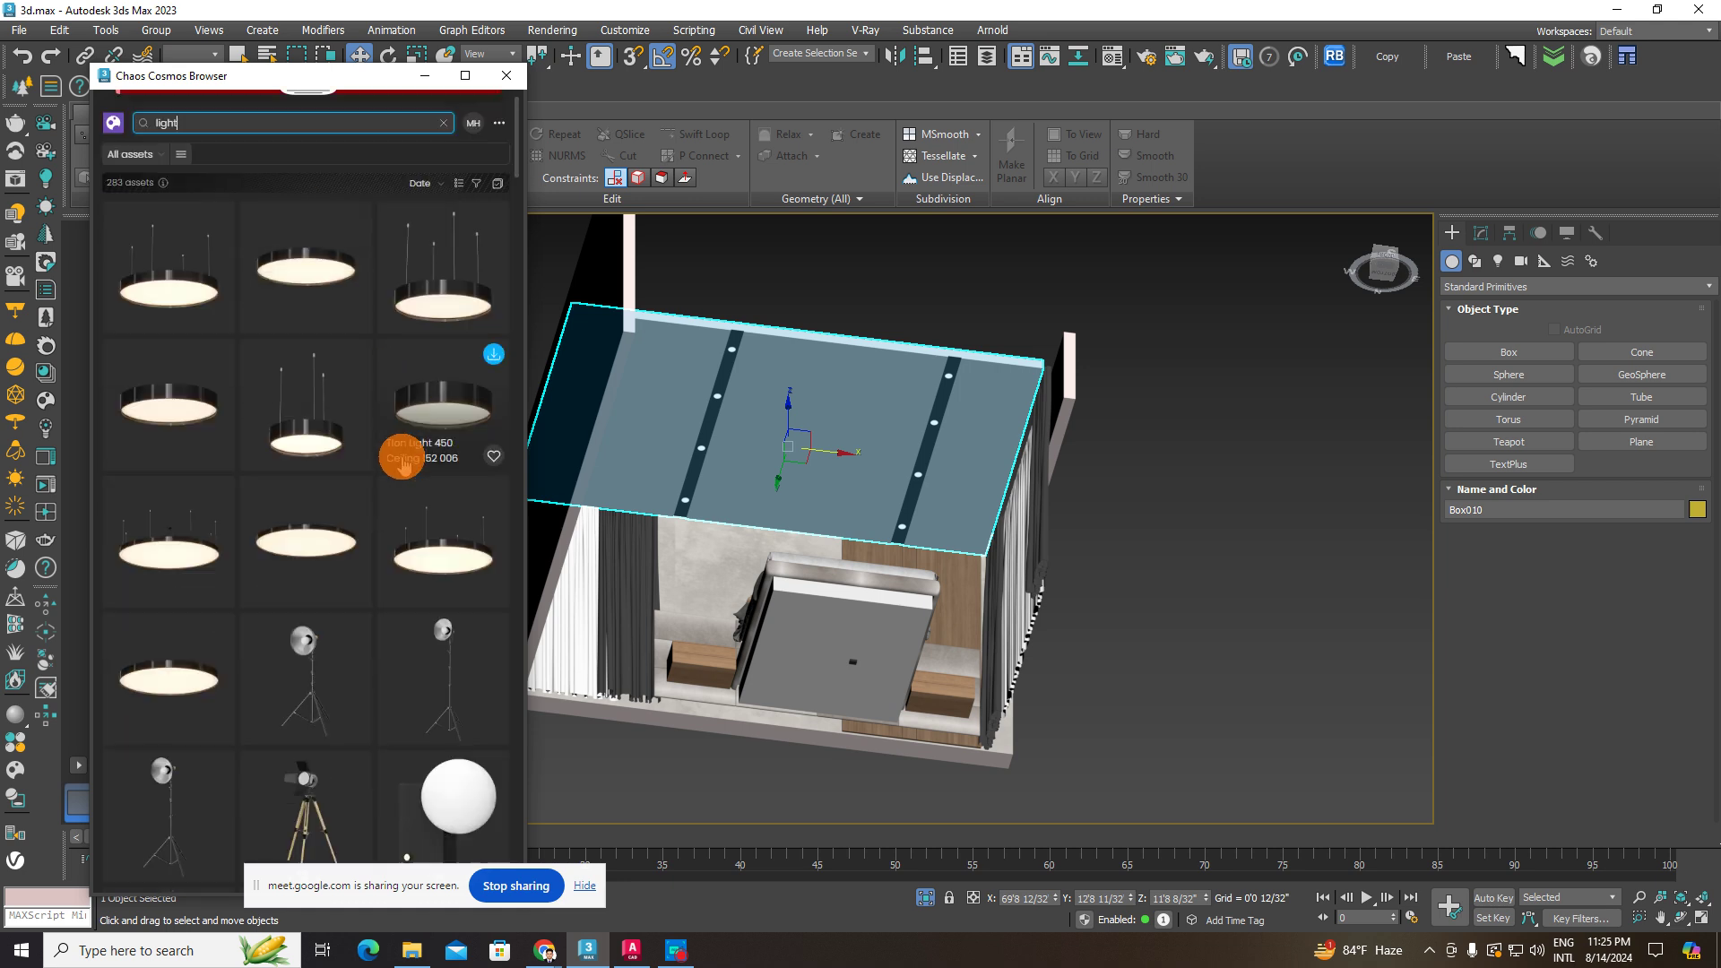
pyautogui.scroll(-10, 402, 462)
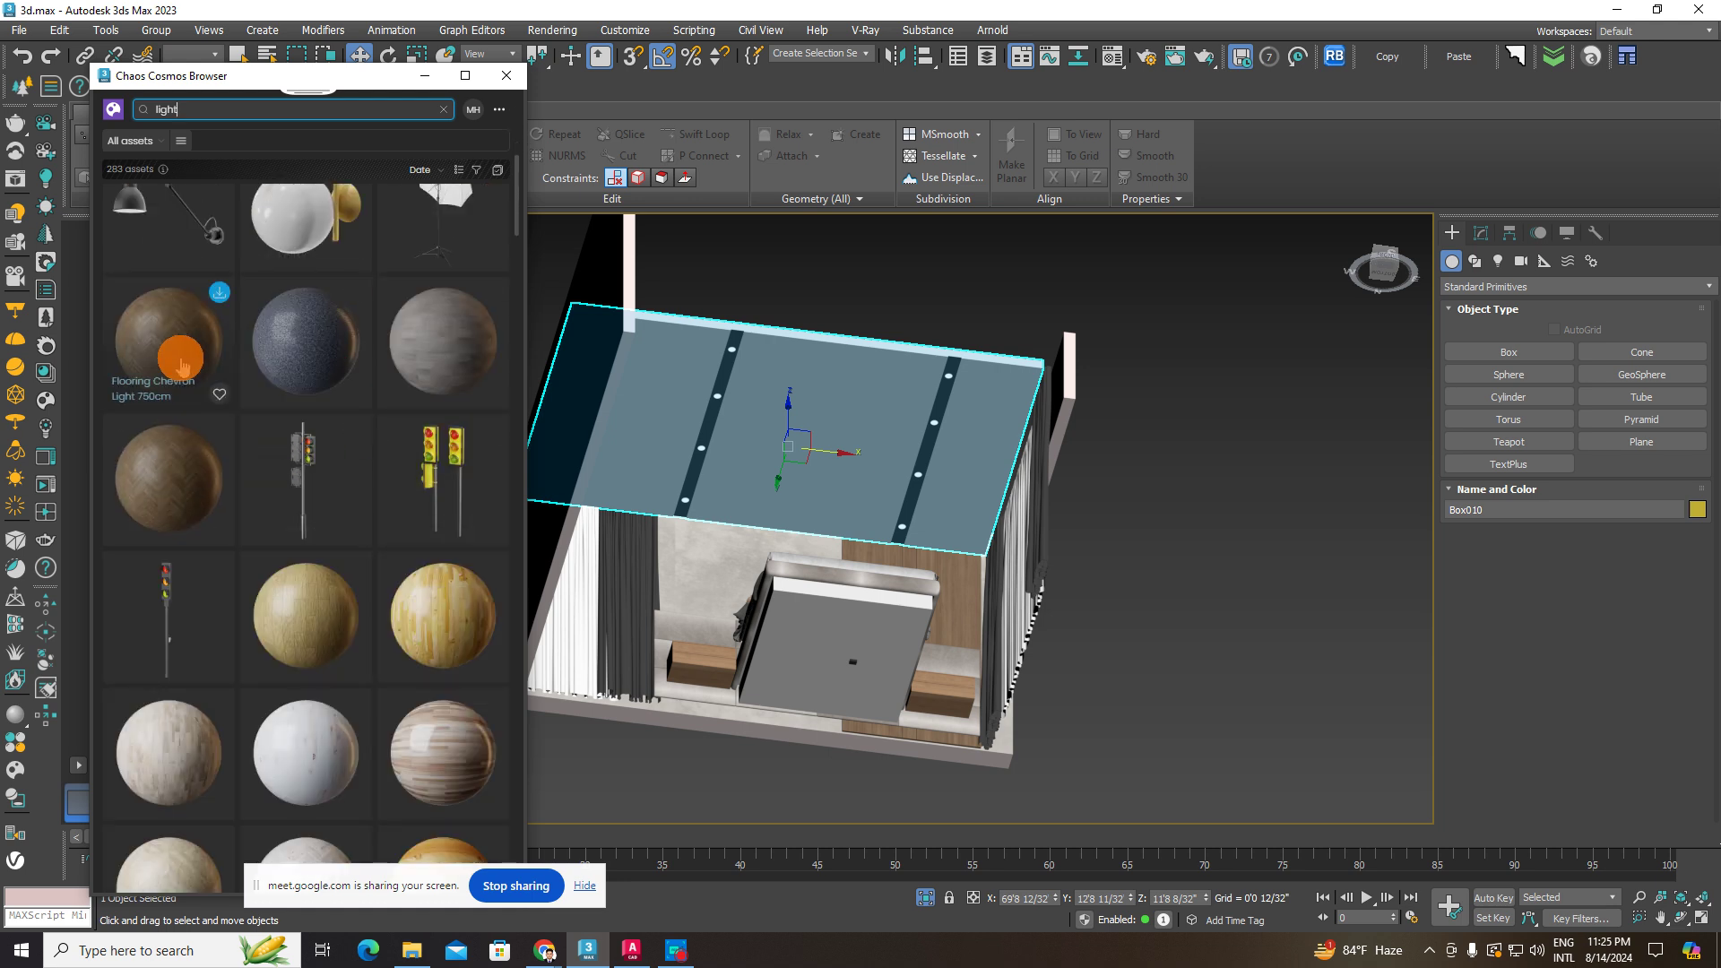
pyautogui.scroll(-8, 377, 644)
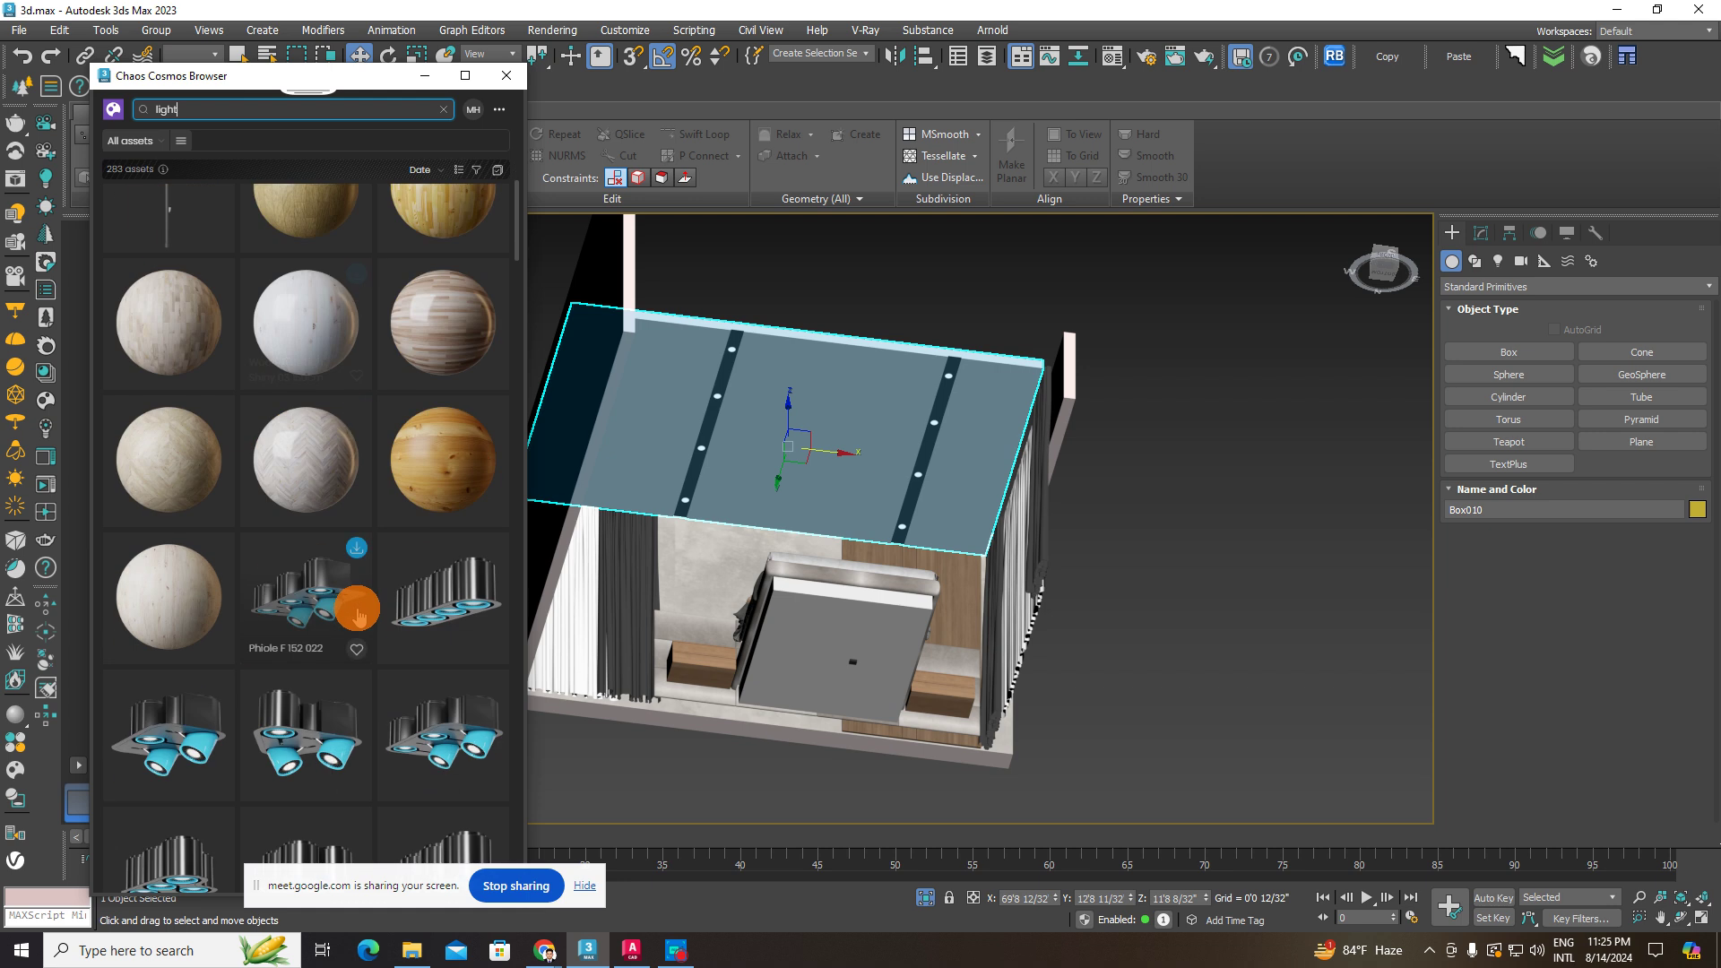
pyautogui.scroll(-10, 395, 603)
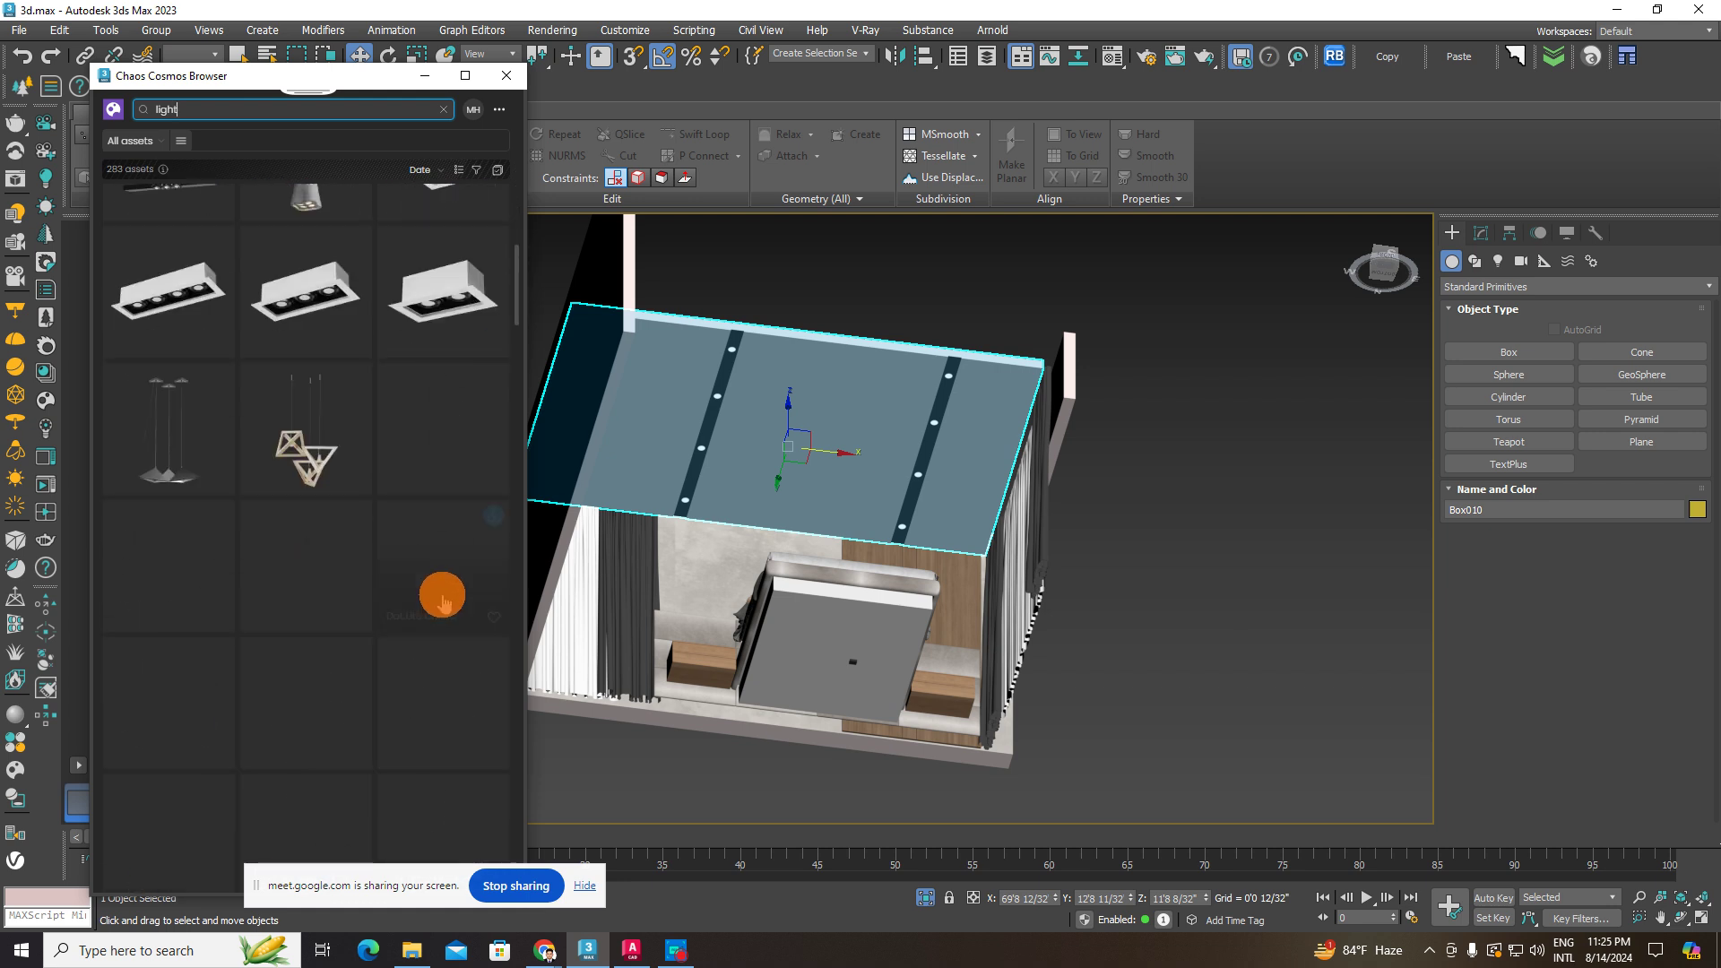
pyautogui.scroll(-4, 325, 586)
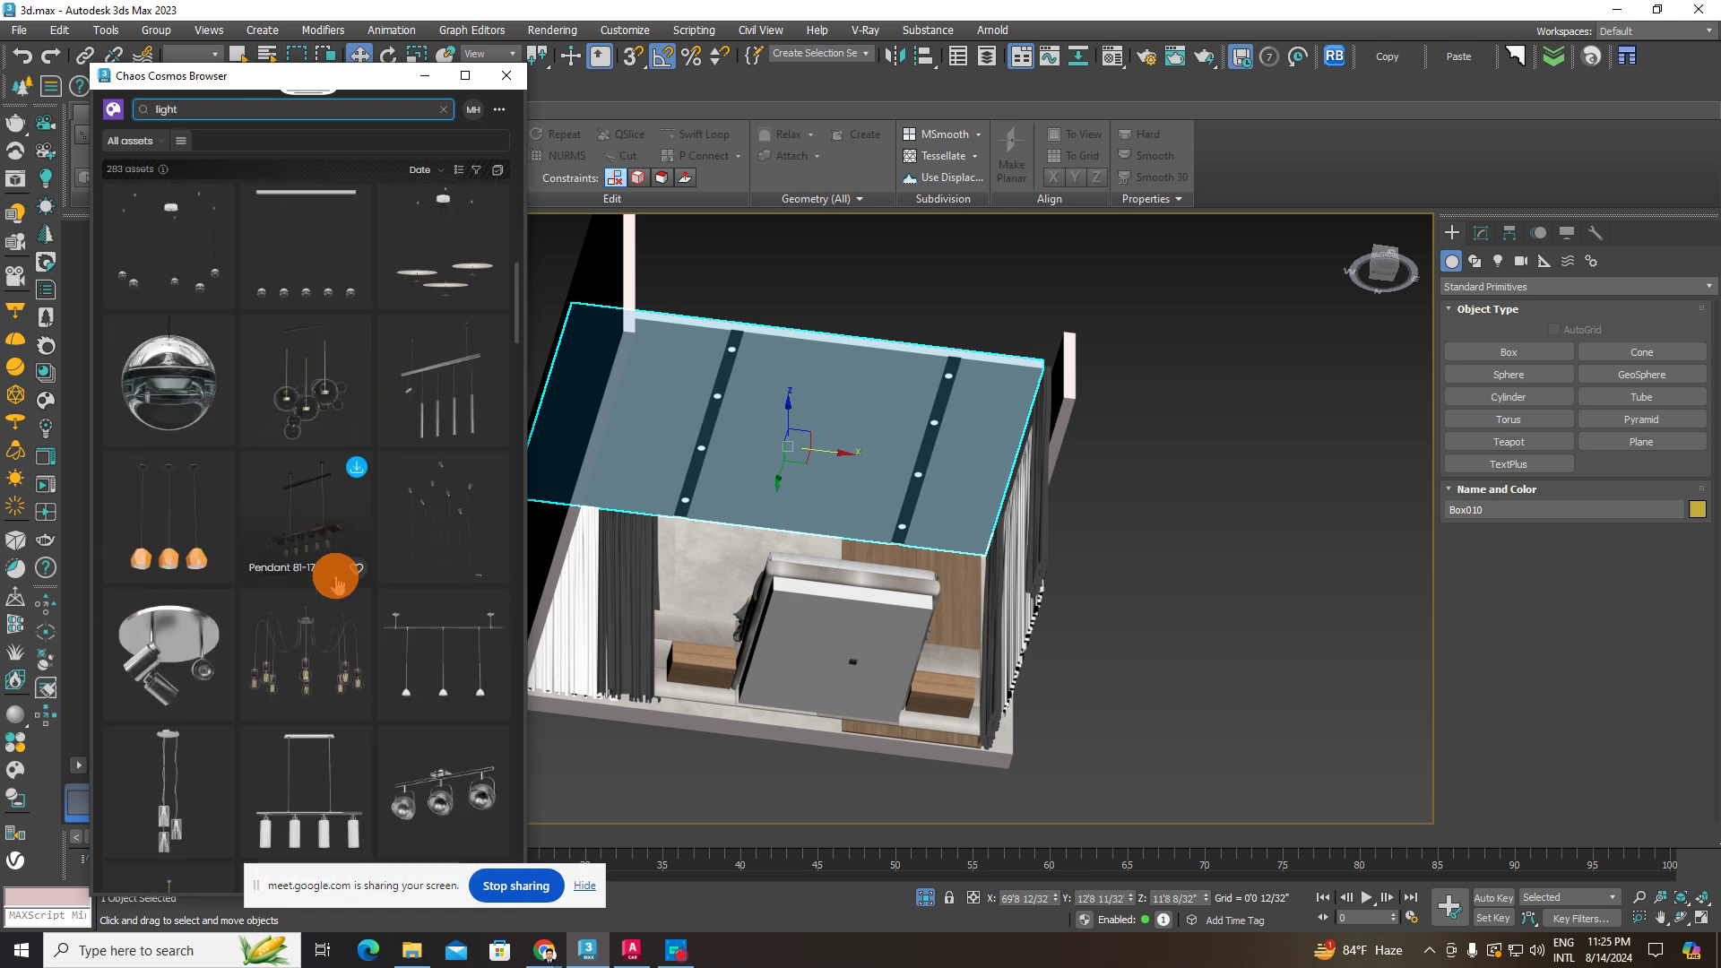
pyautogui.scroll(-6, 336, 583)
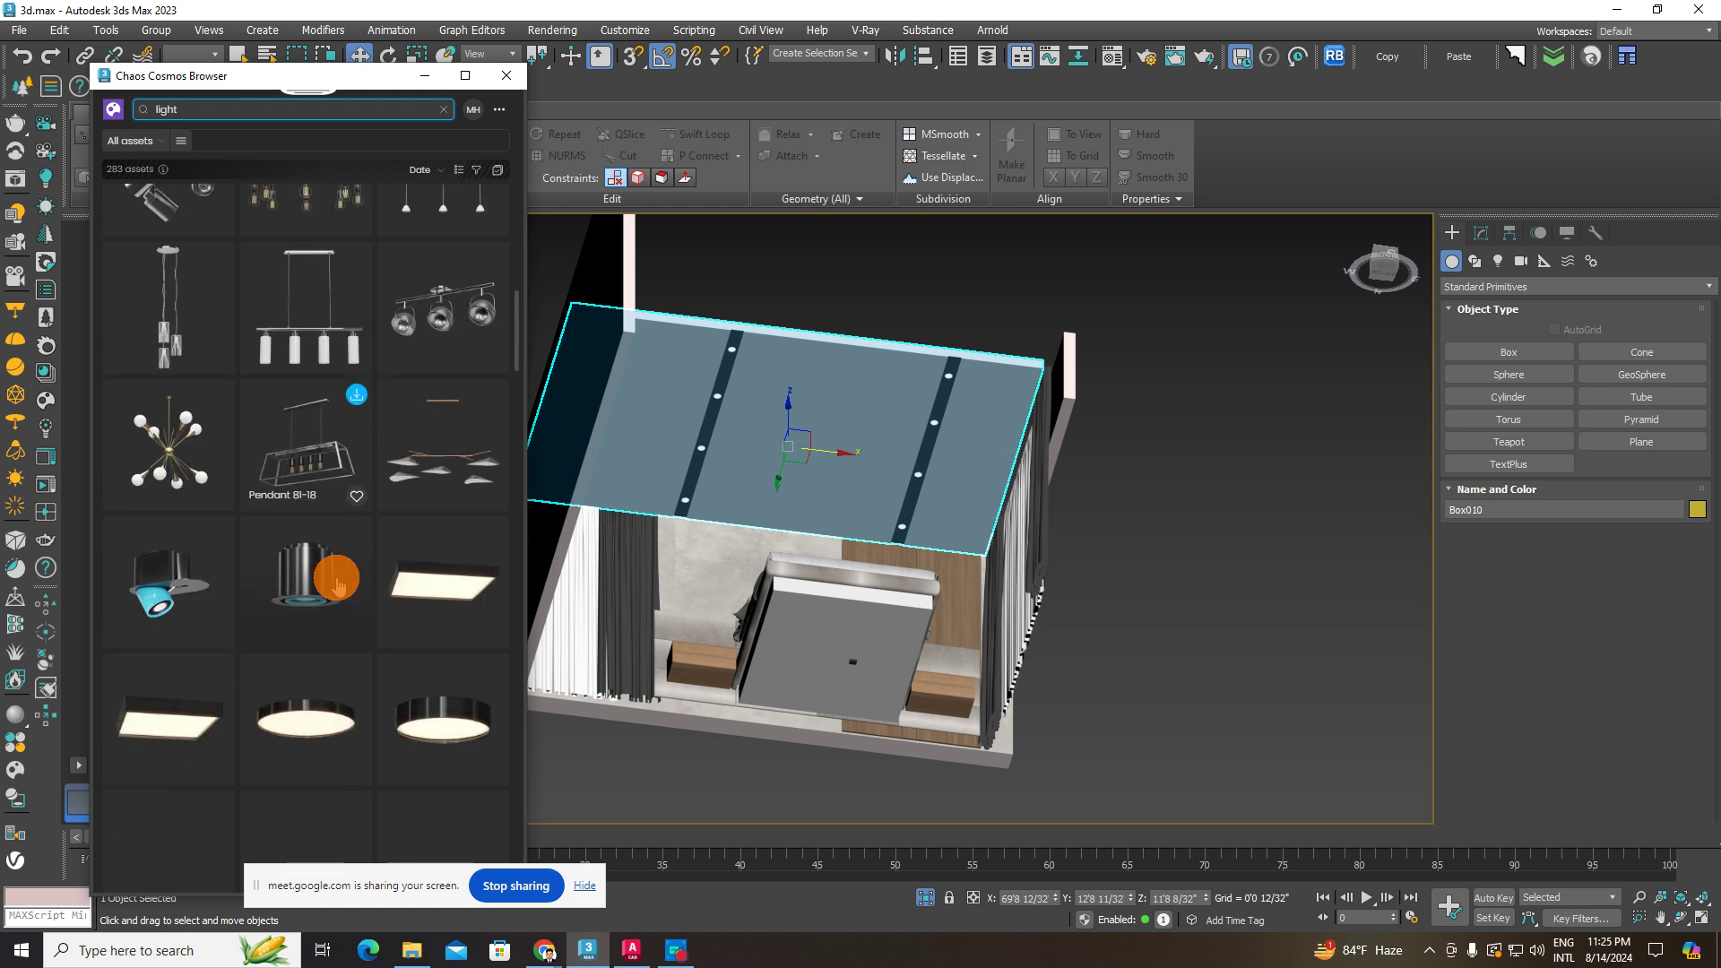
pyautogui.scroll(-1, 173, 568)
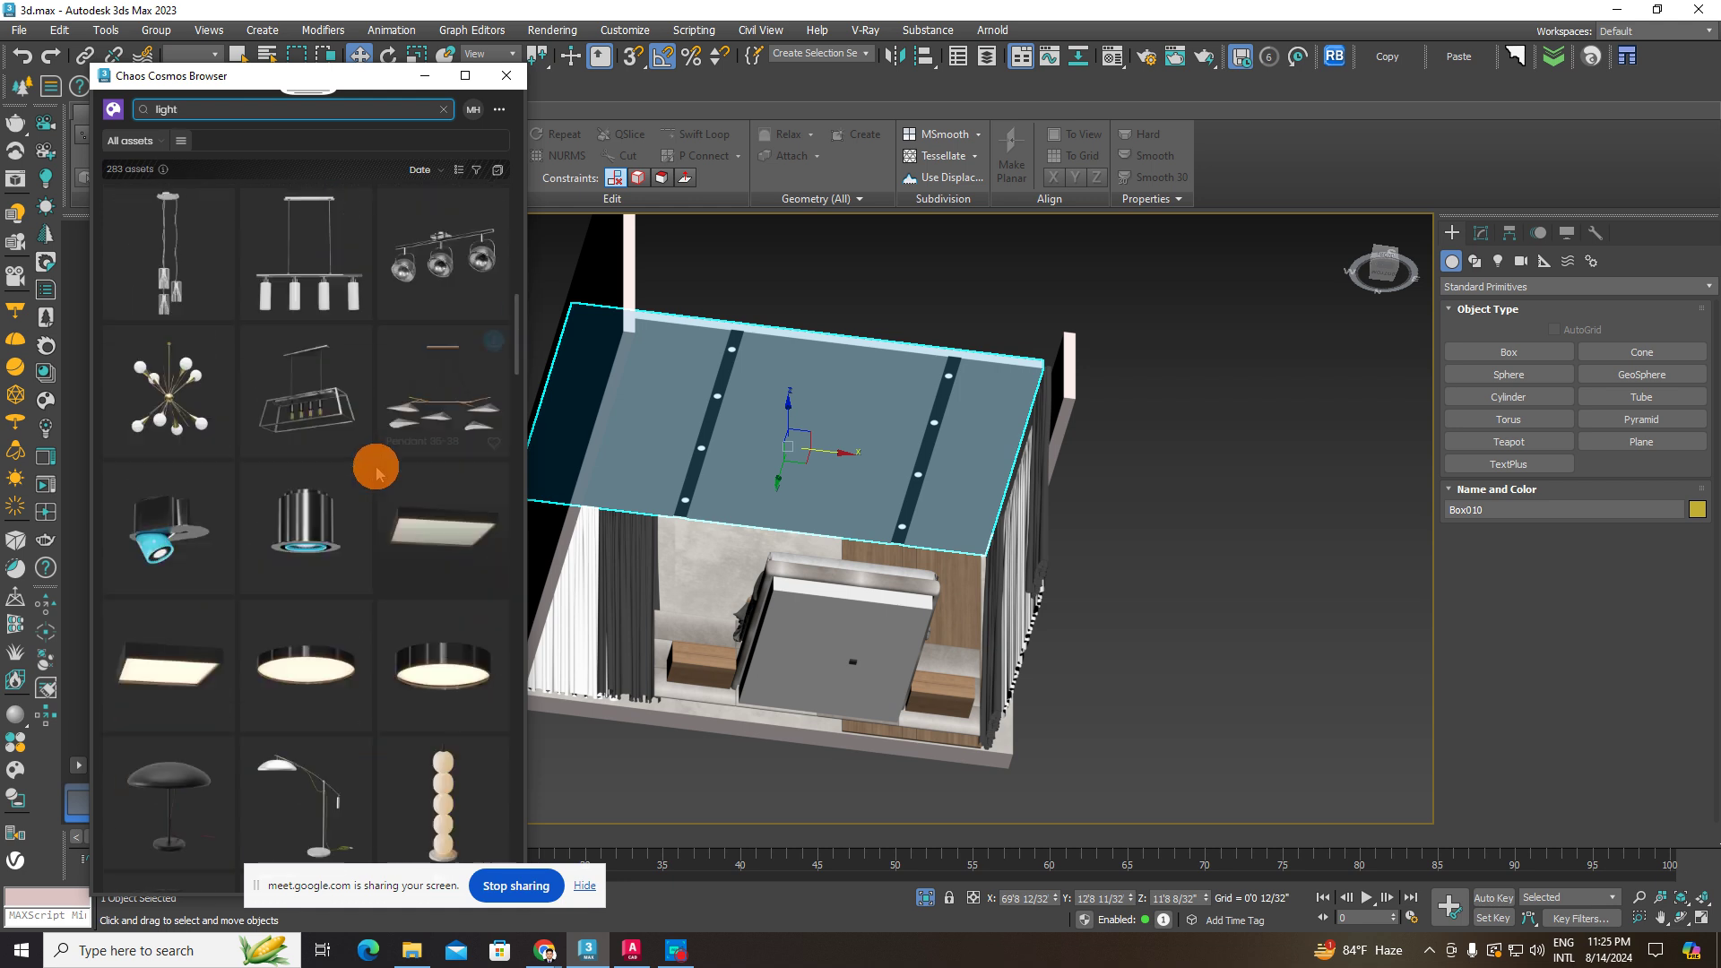
pyautogui.scroll(-4, 327, 627)
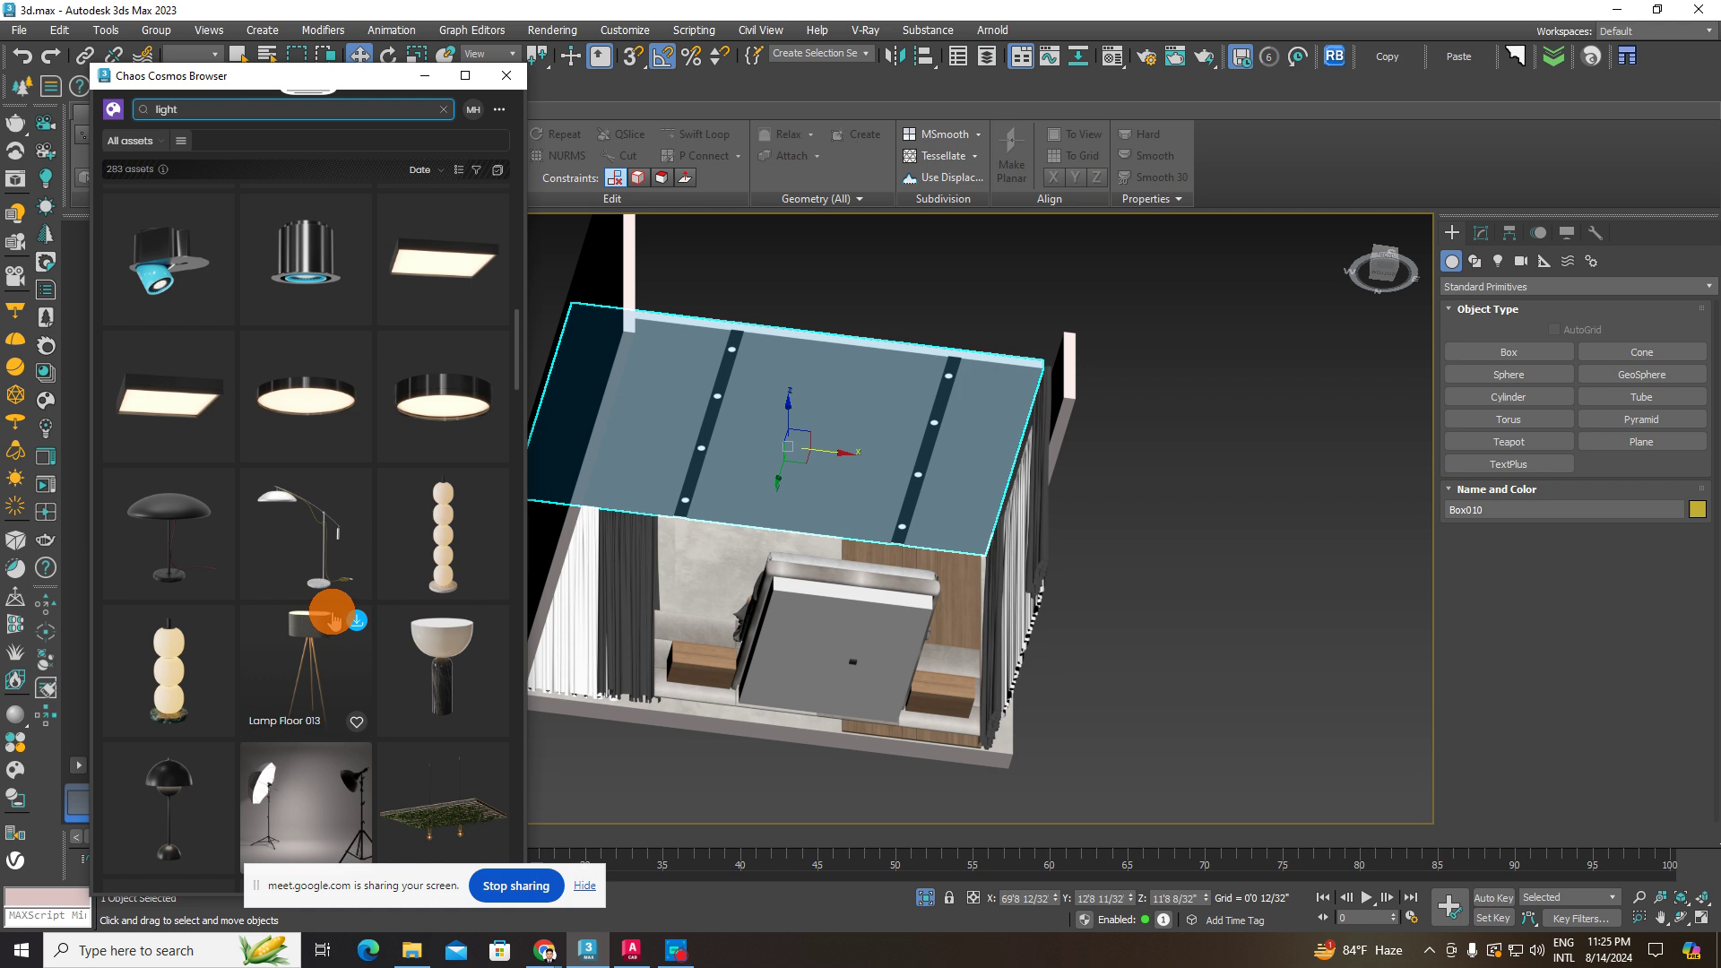
pyautogui.scroll(-1, 335, 619)
pyautogui.click(856, 492)
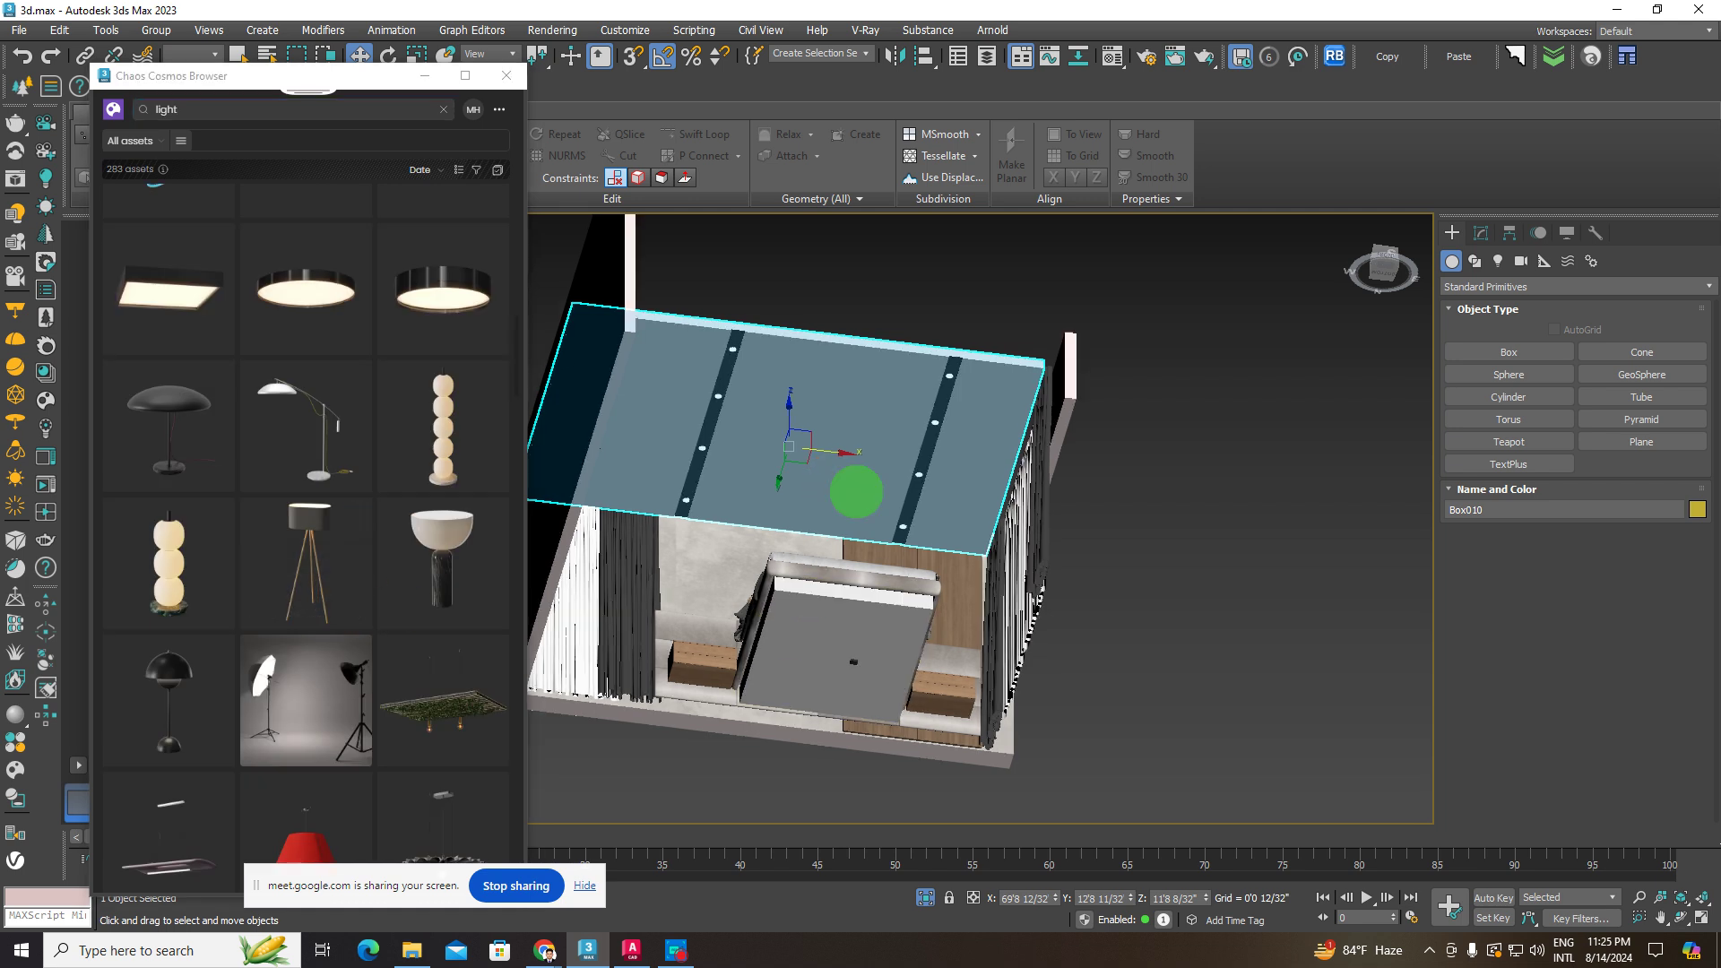
pyautogui.press('f')
pyautogui.scroll(-3, 323, 610)
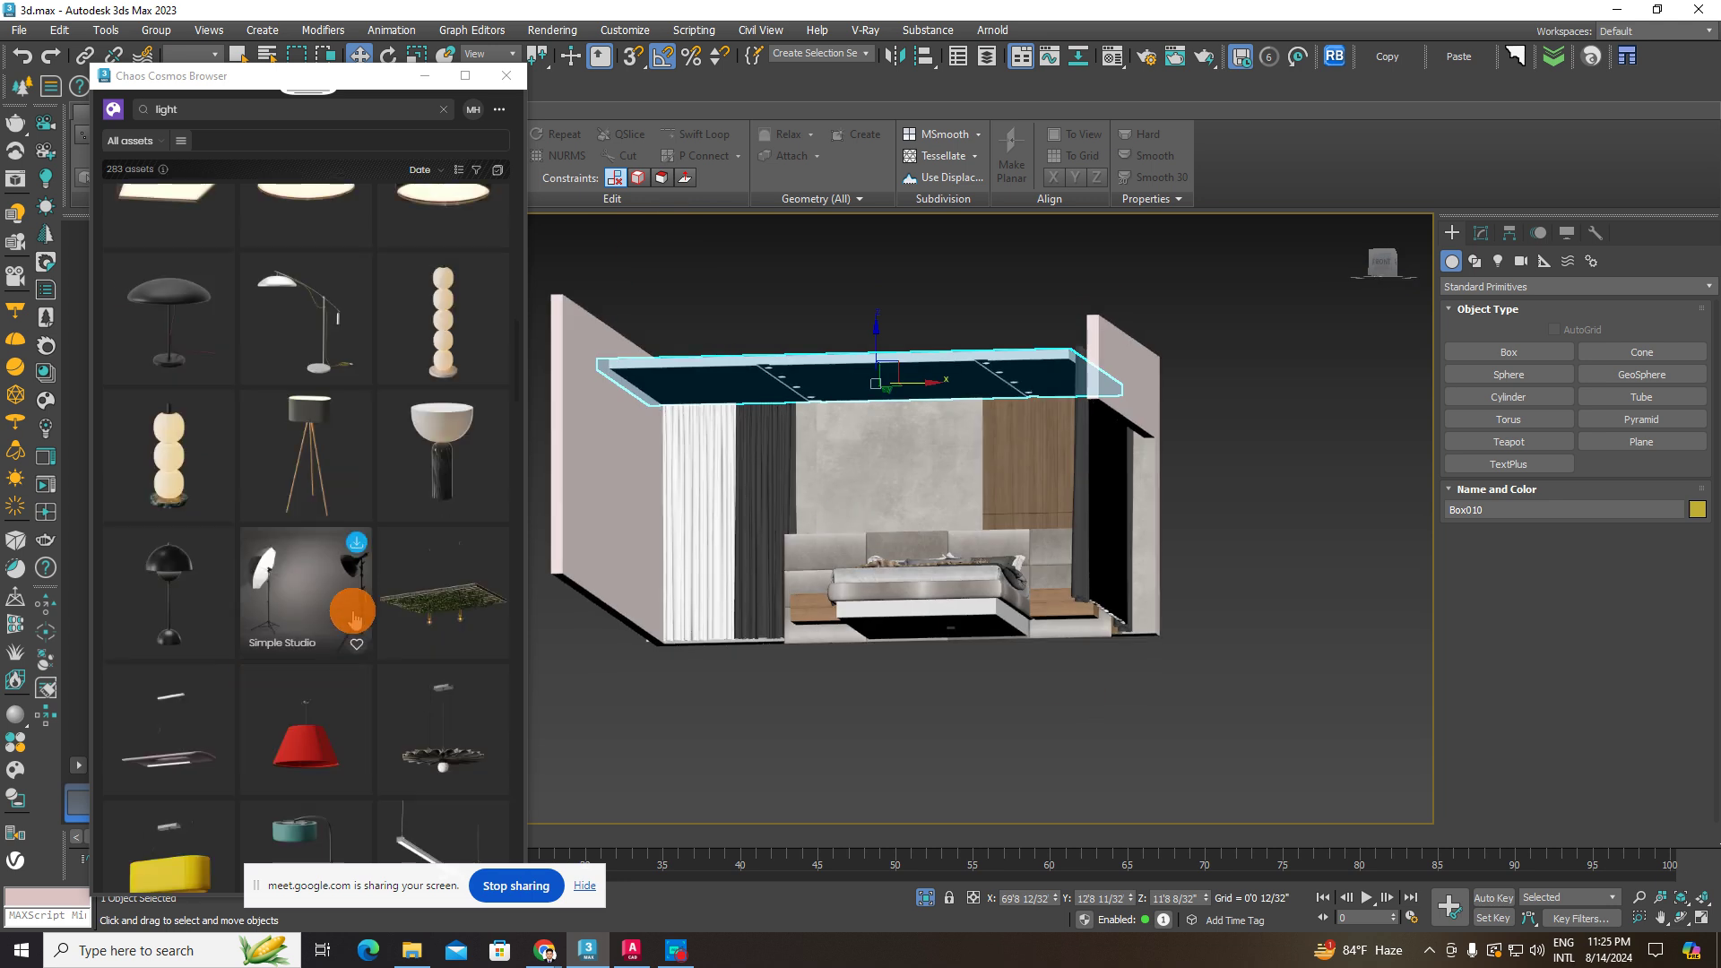
pyautogui.scroll(-4, 354, 558)
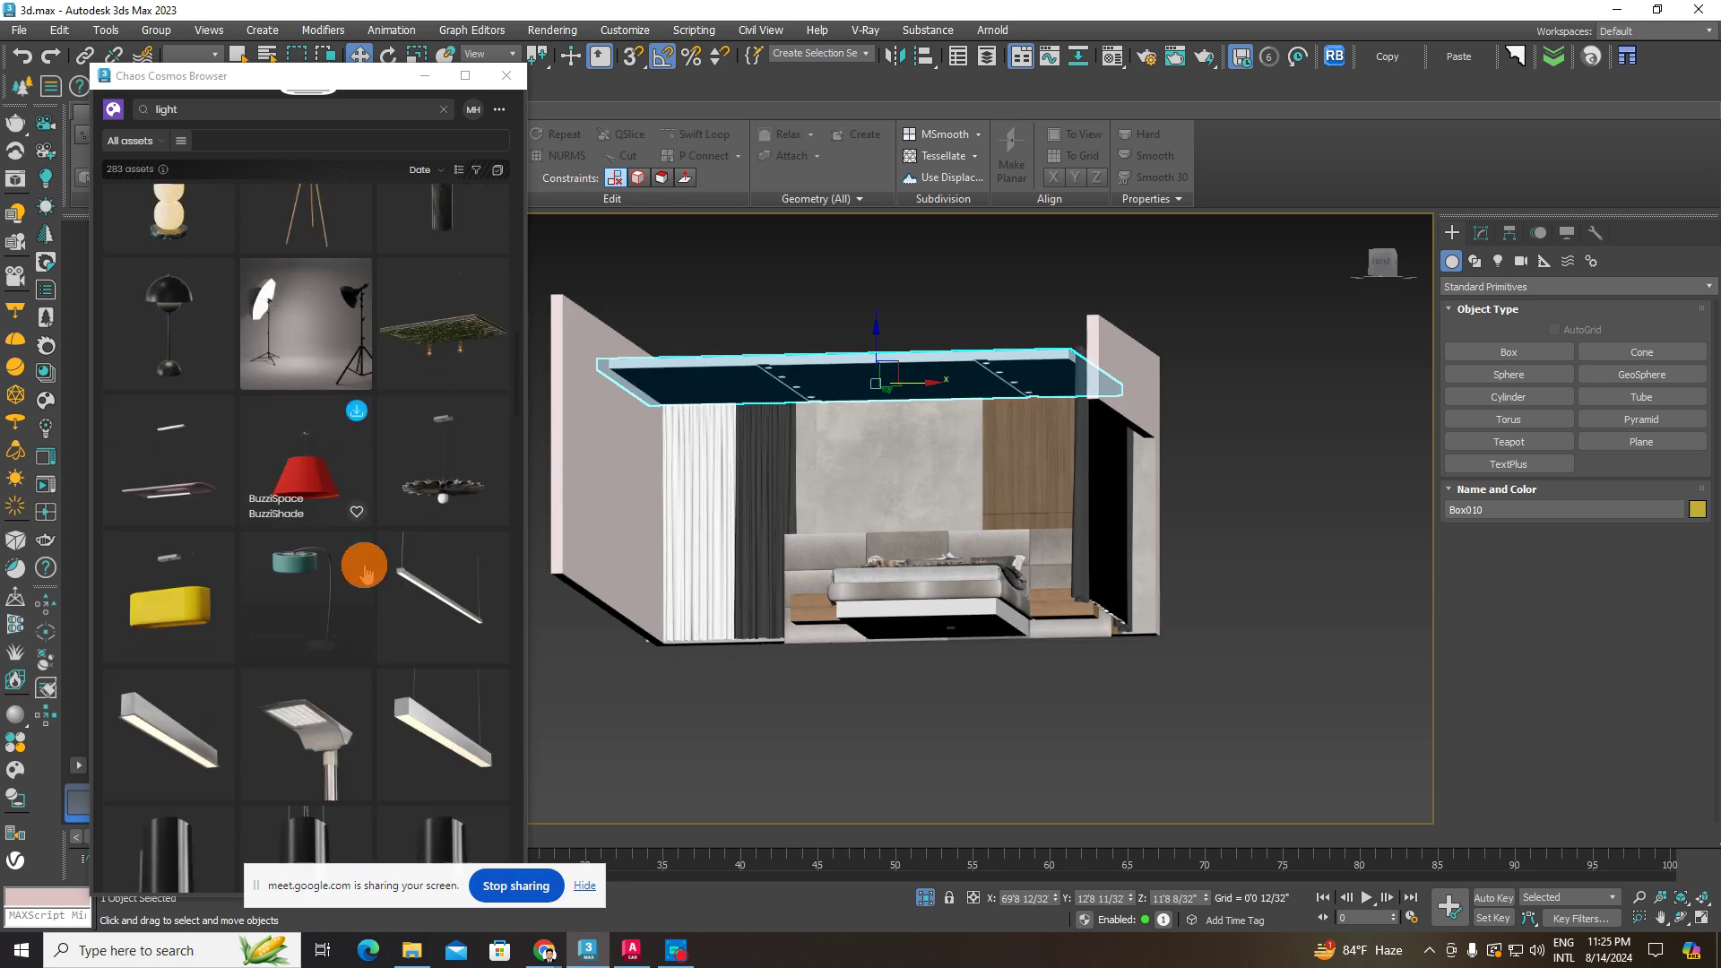
pyautogui.scroll(-2, 361, 563)
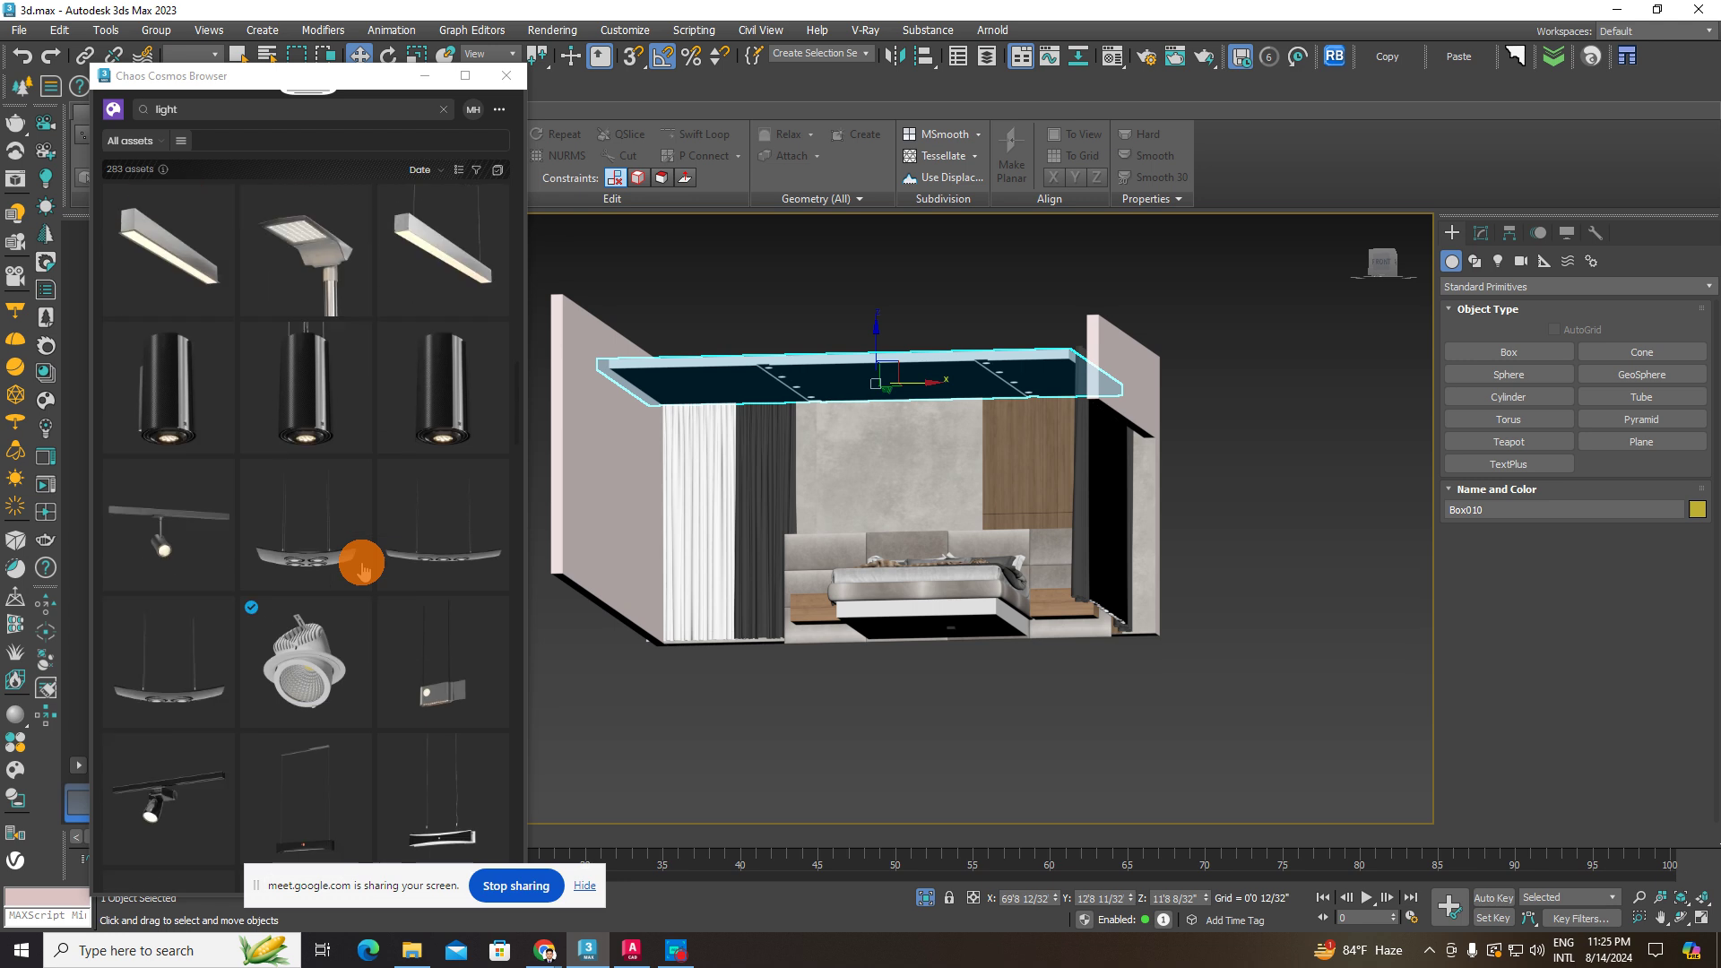
pyautogui.scroll(-2, 479, 615)
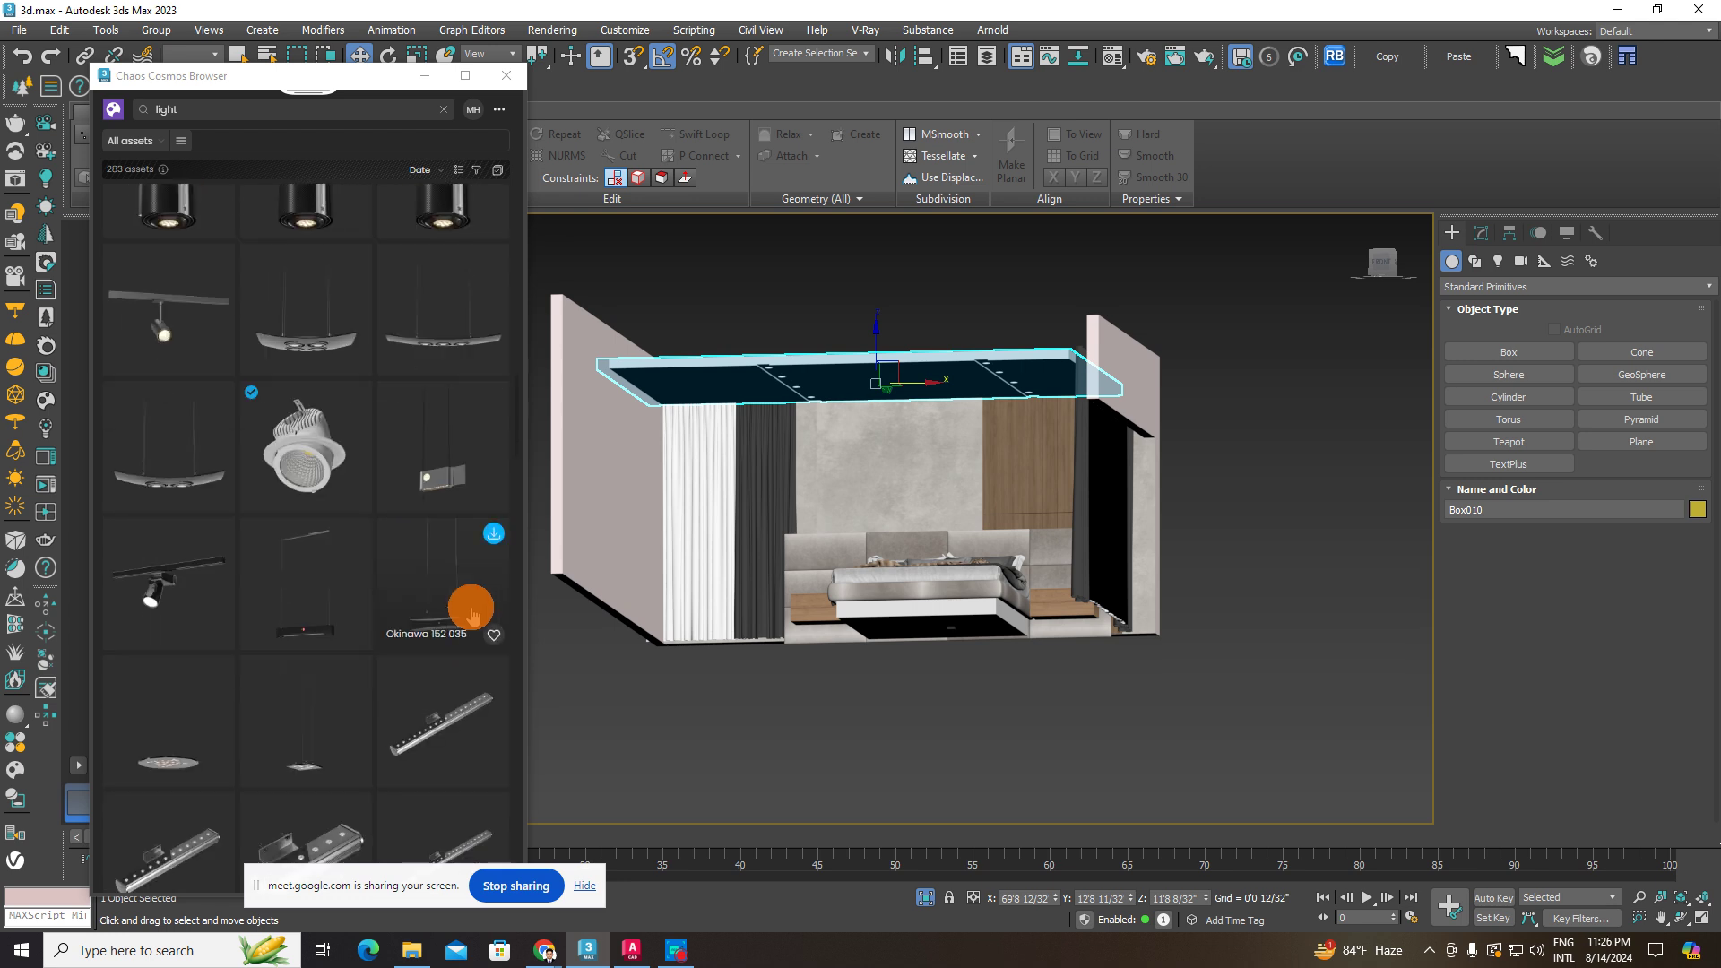
pyautogui.scroll(-6, 470, 613)
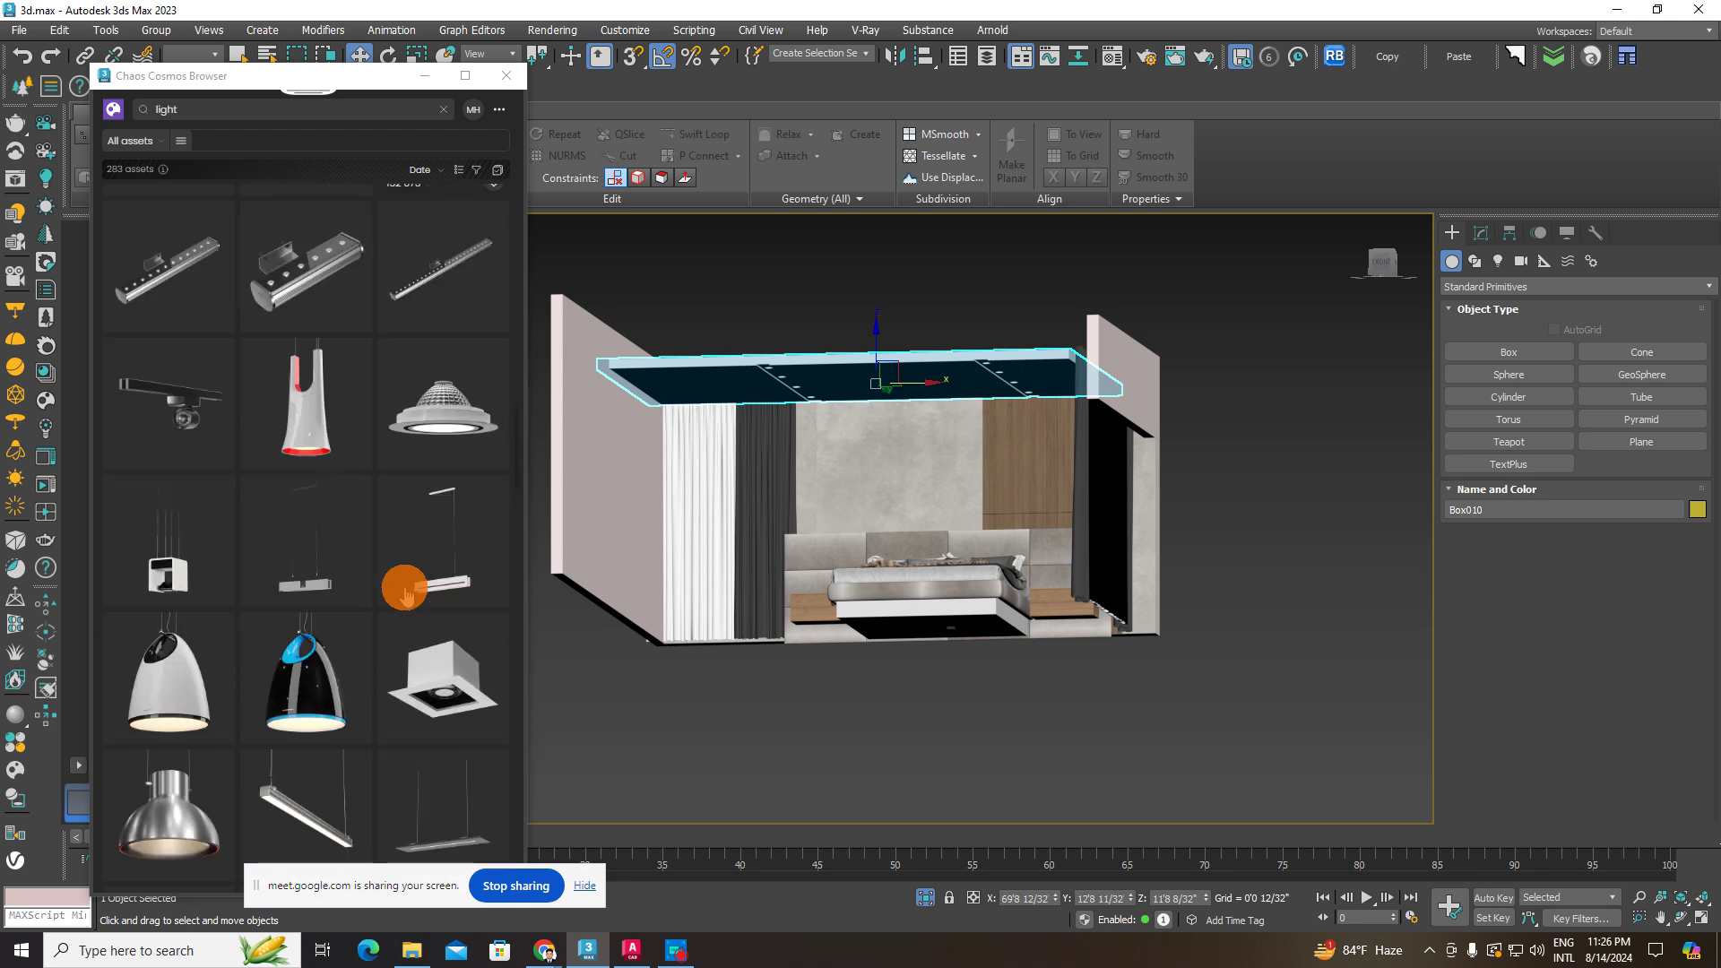
pyautogui.scroll(-7, 404, 592)
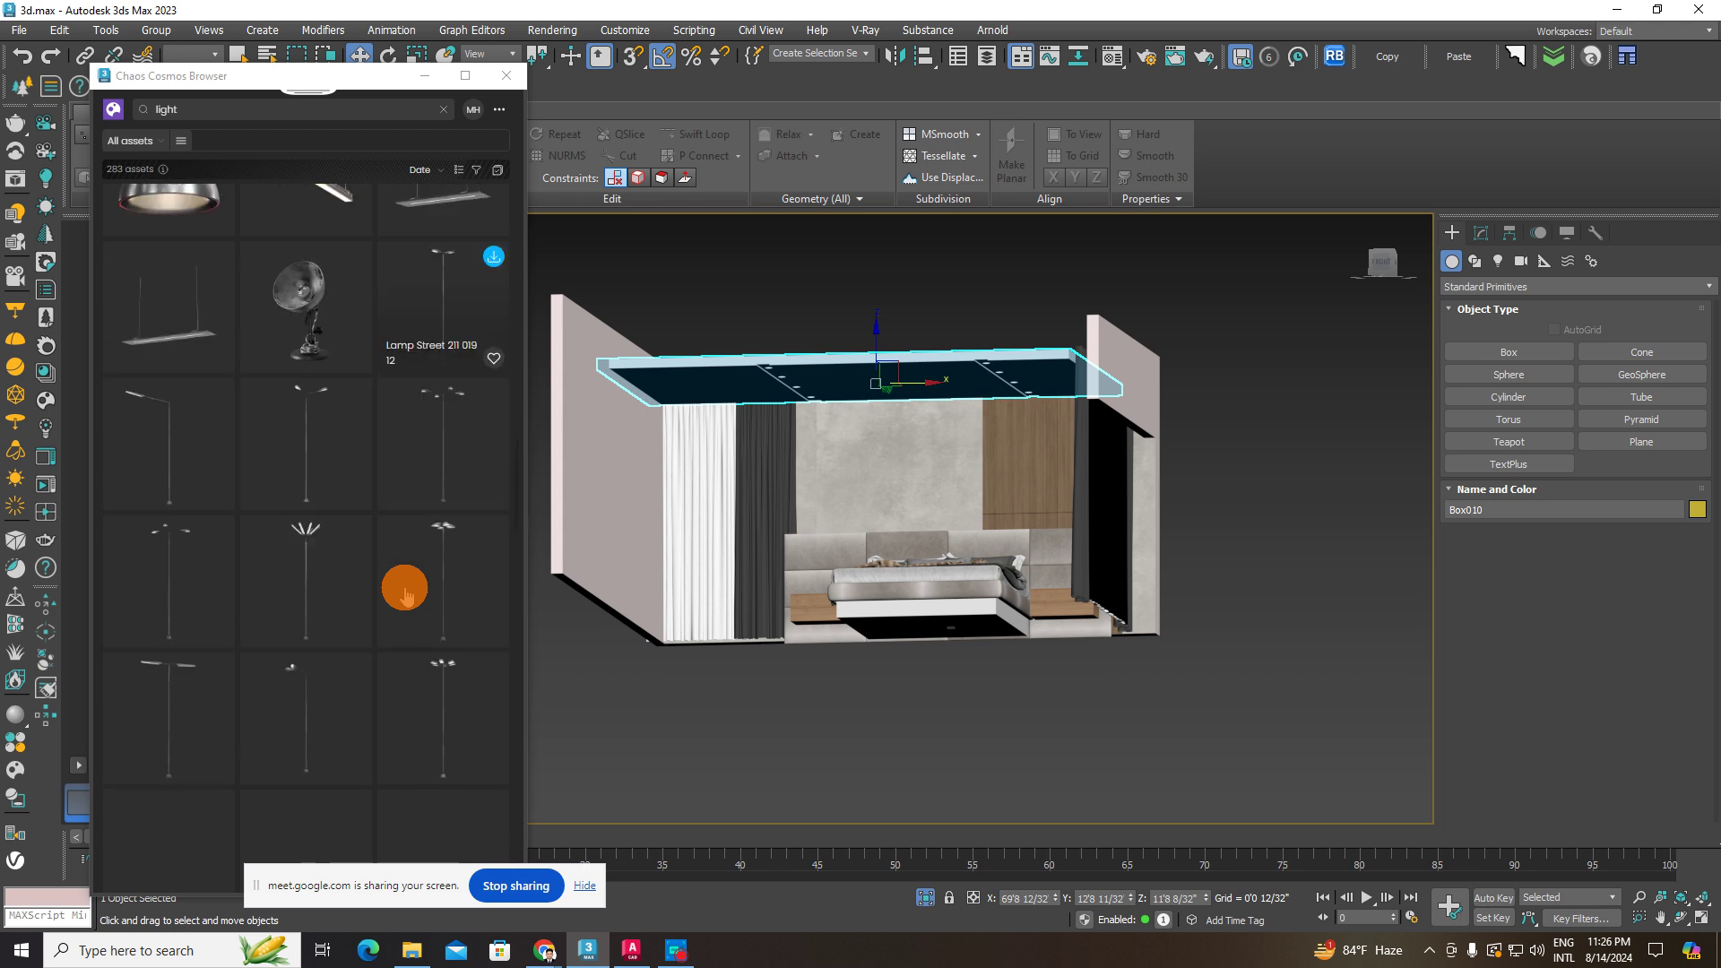
pyautogui.scroll(-3, 406, 594)
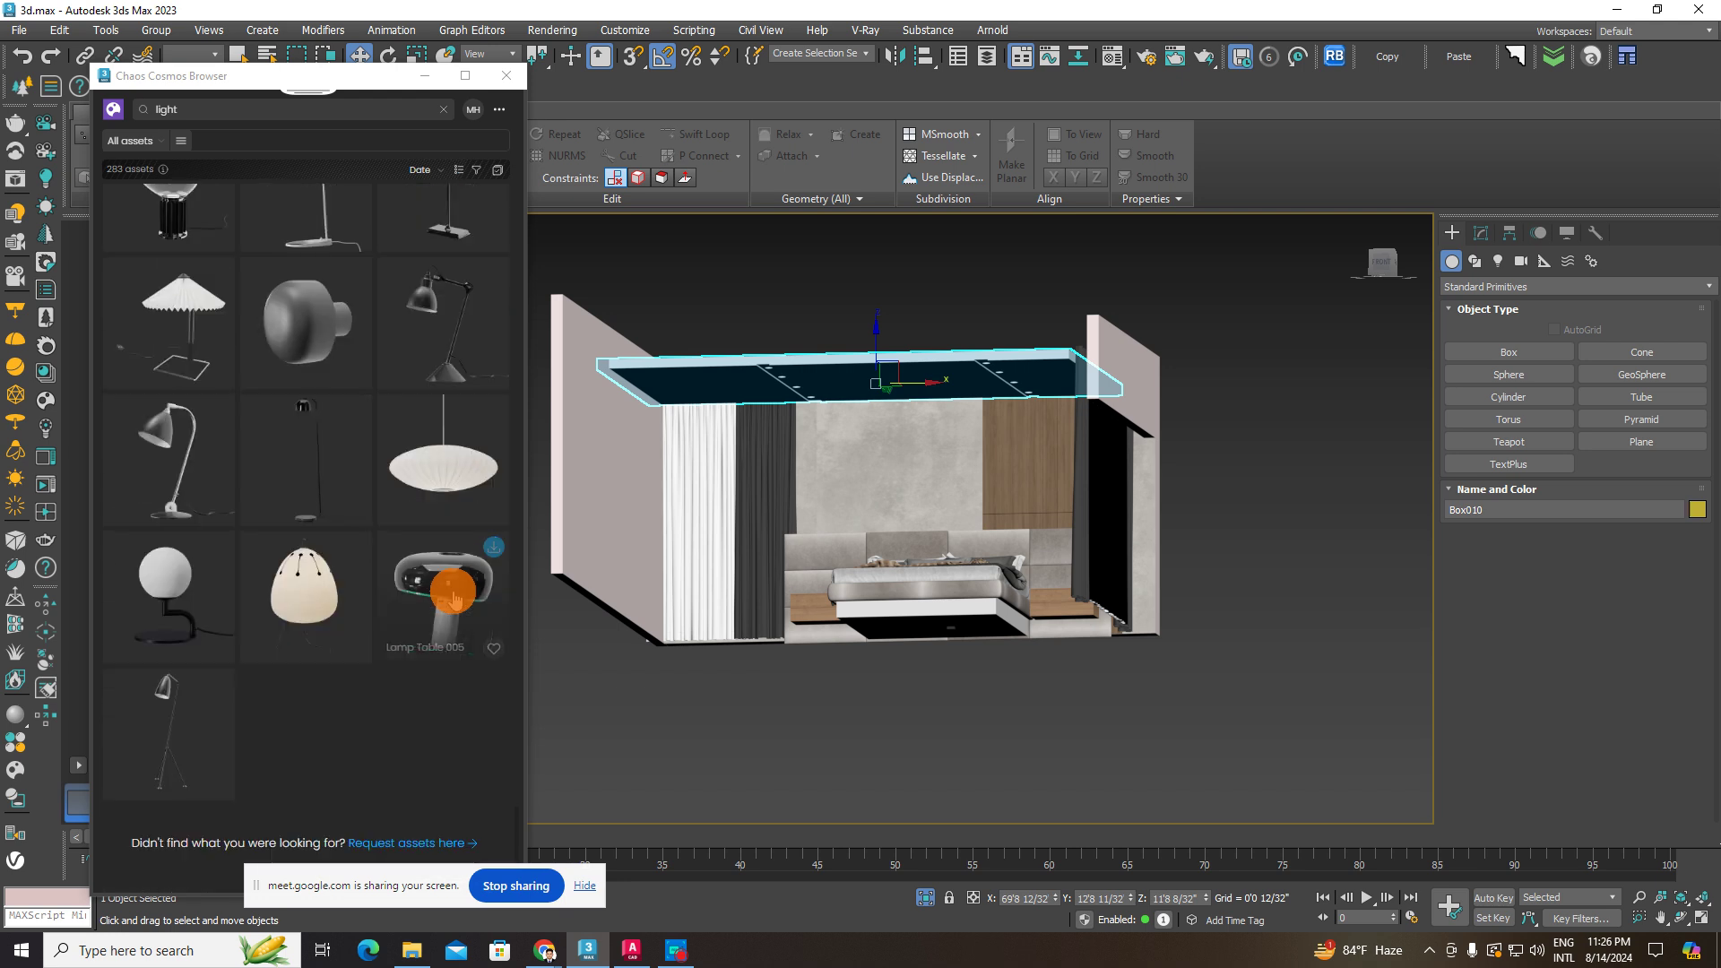
# - Replace the search term with "hanging light" and search within all assets
pyautogui.click(162, 146)
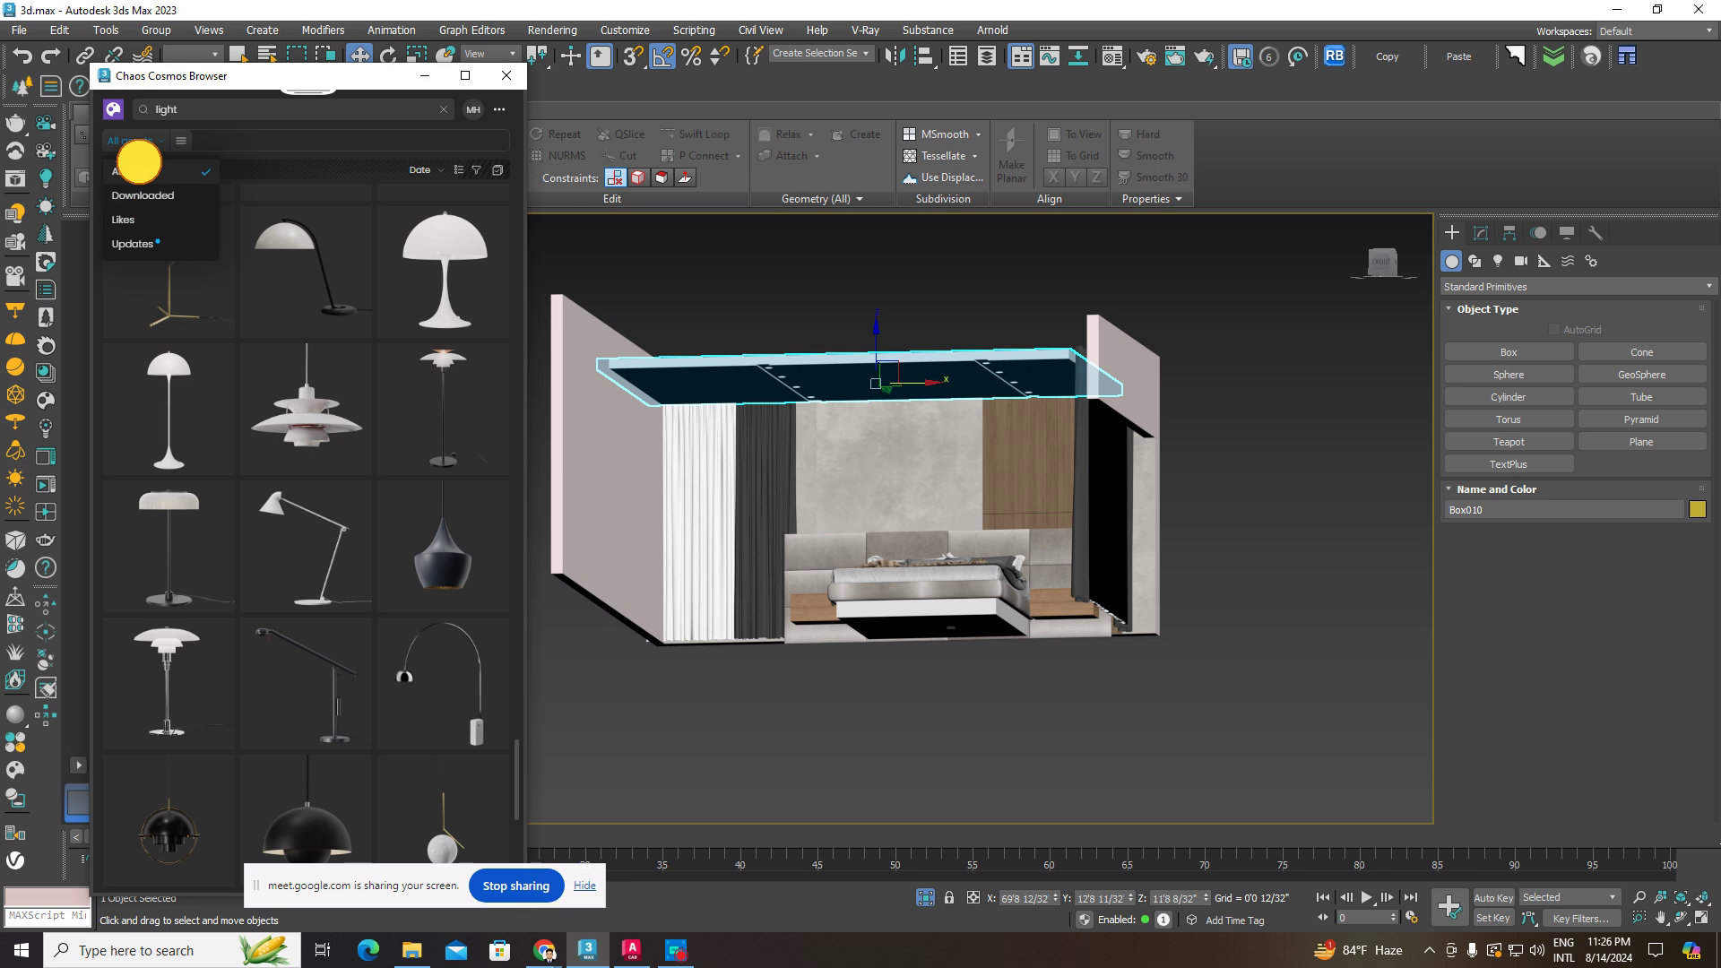
pyautogui.click(139, 166)
pyautogui.click(201, 172)
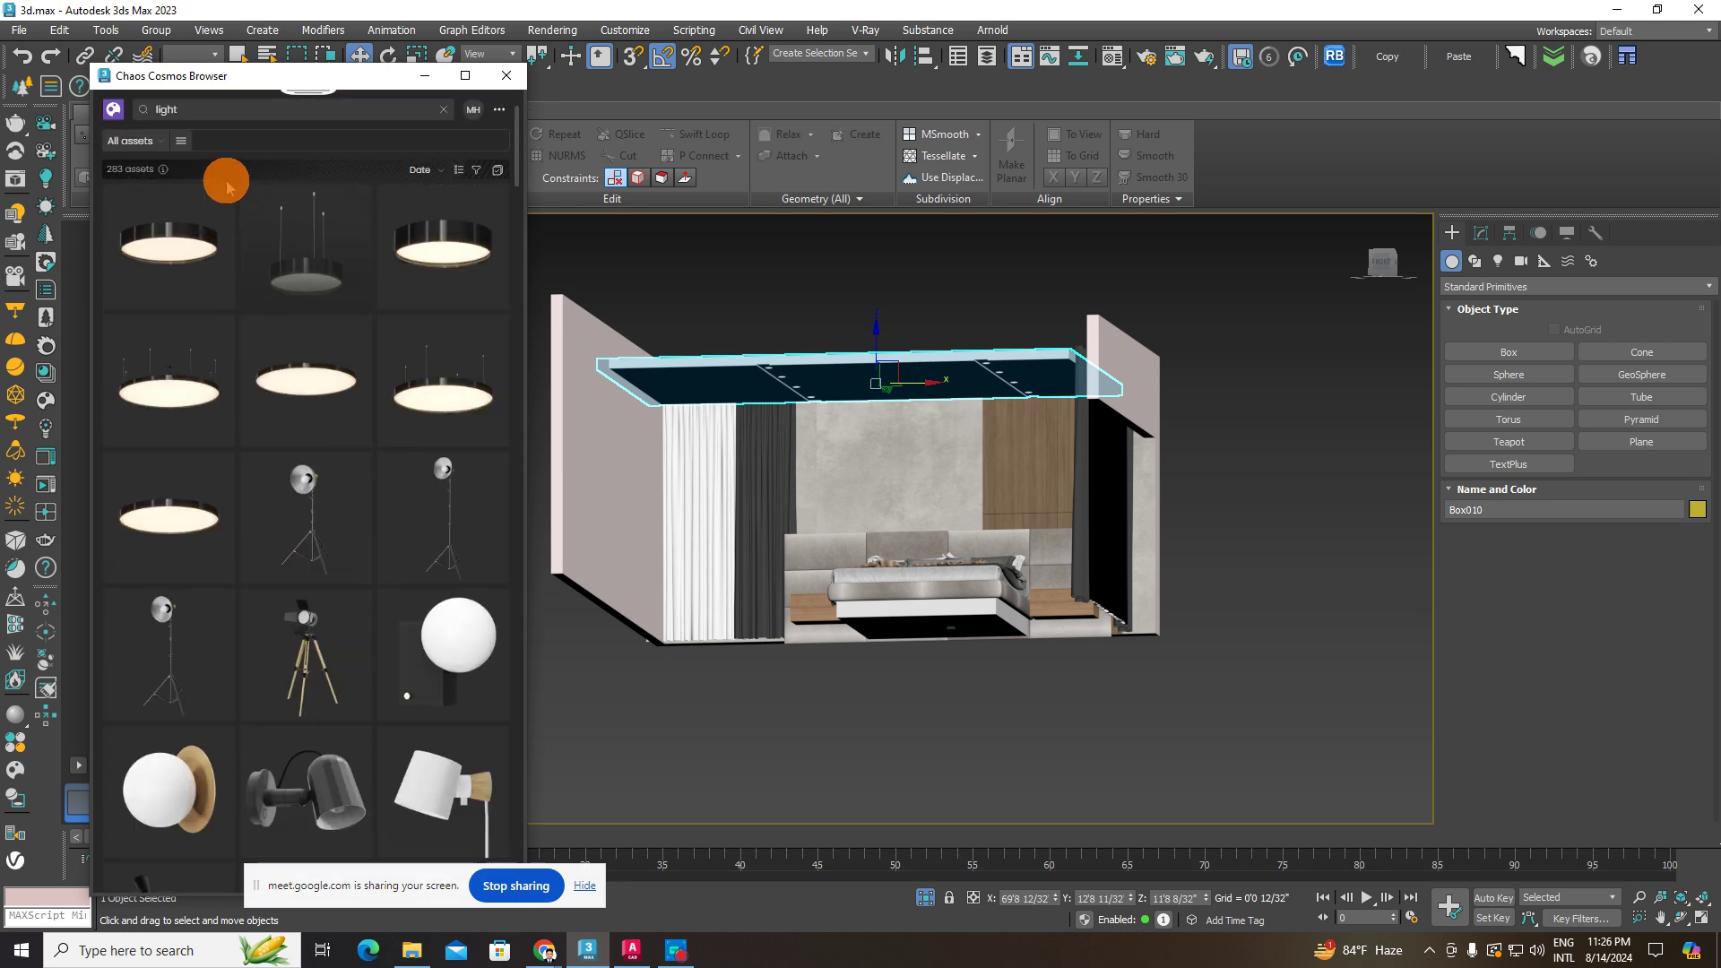
pyautogui.doubleClick(241, 178)
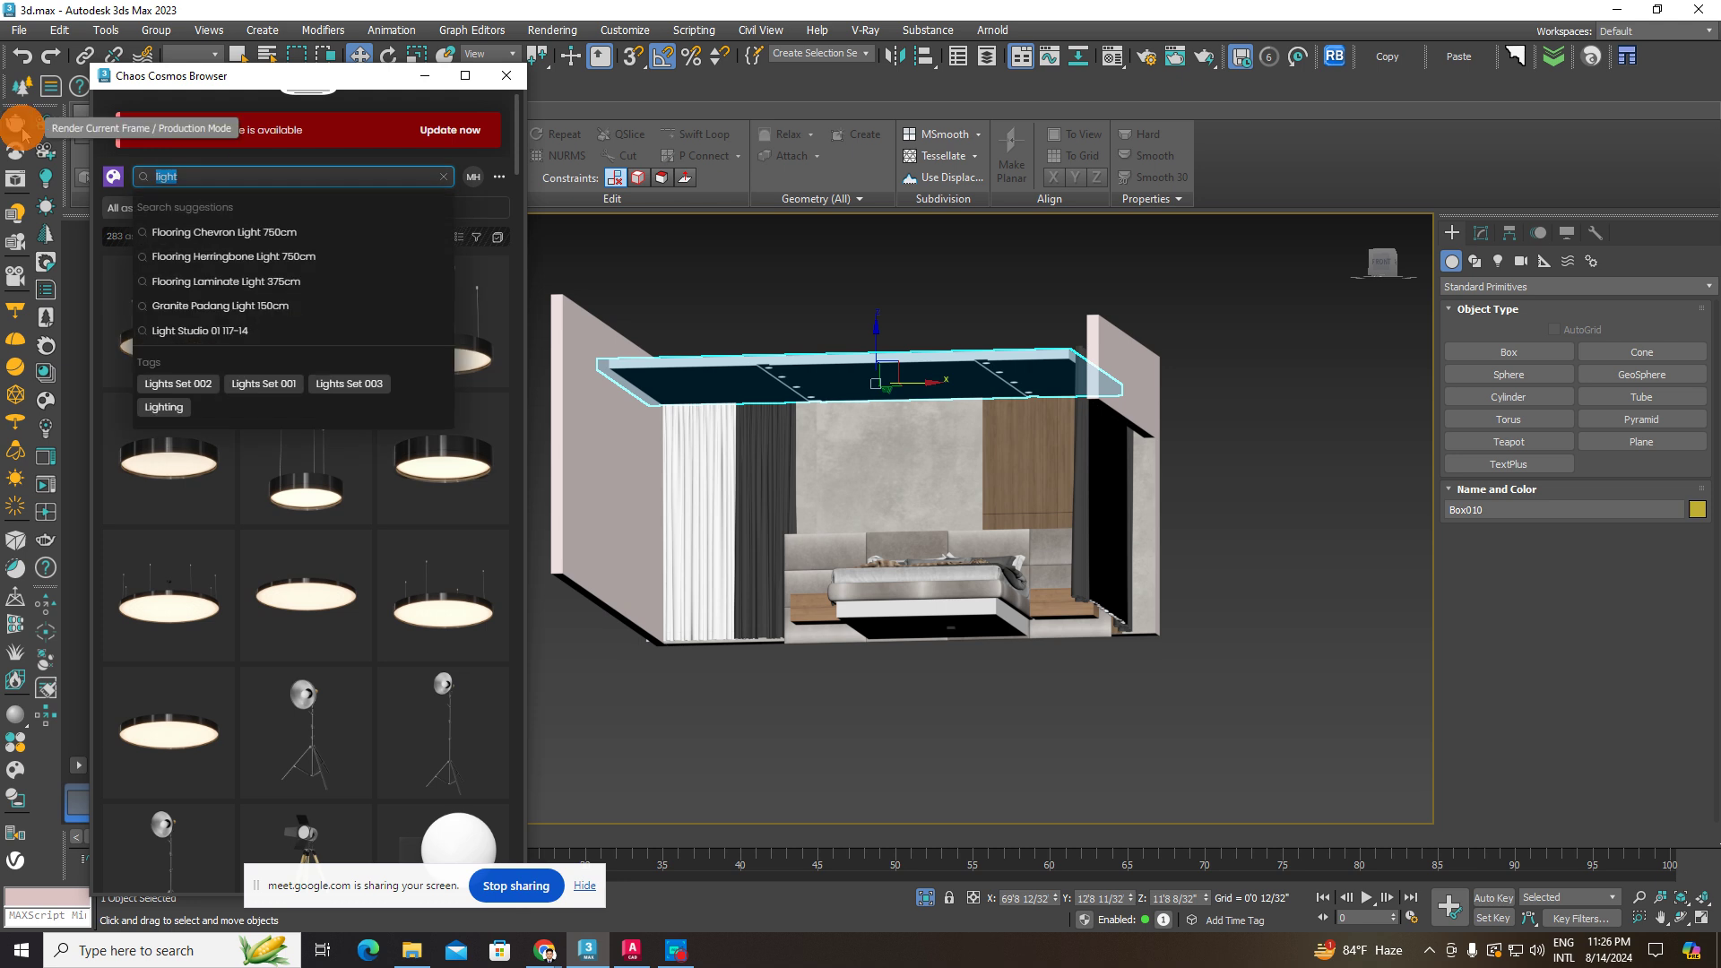
pyautogui.write('hanging')
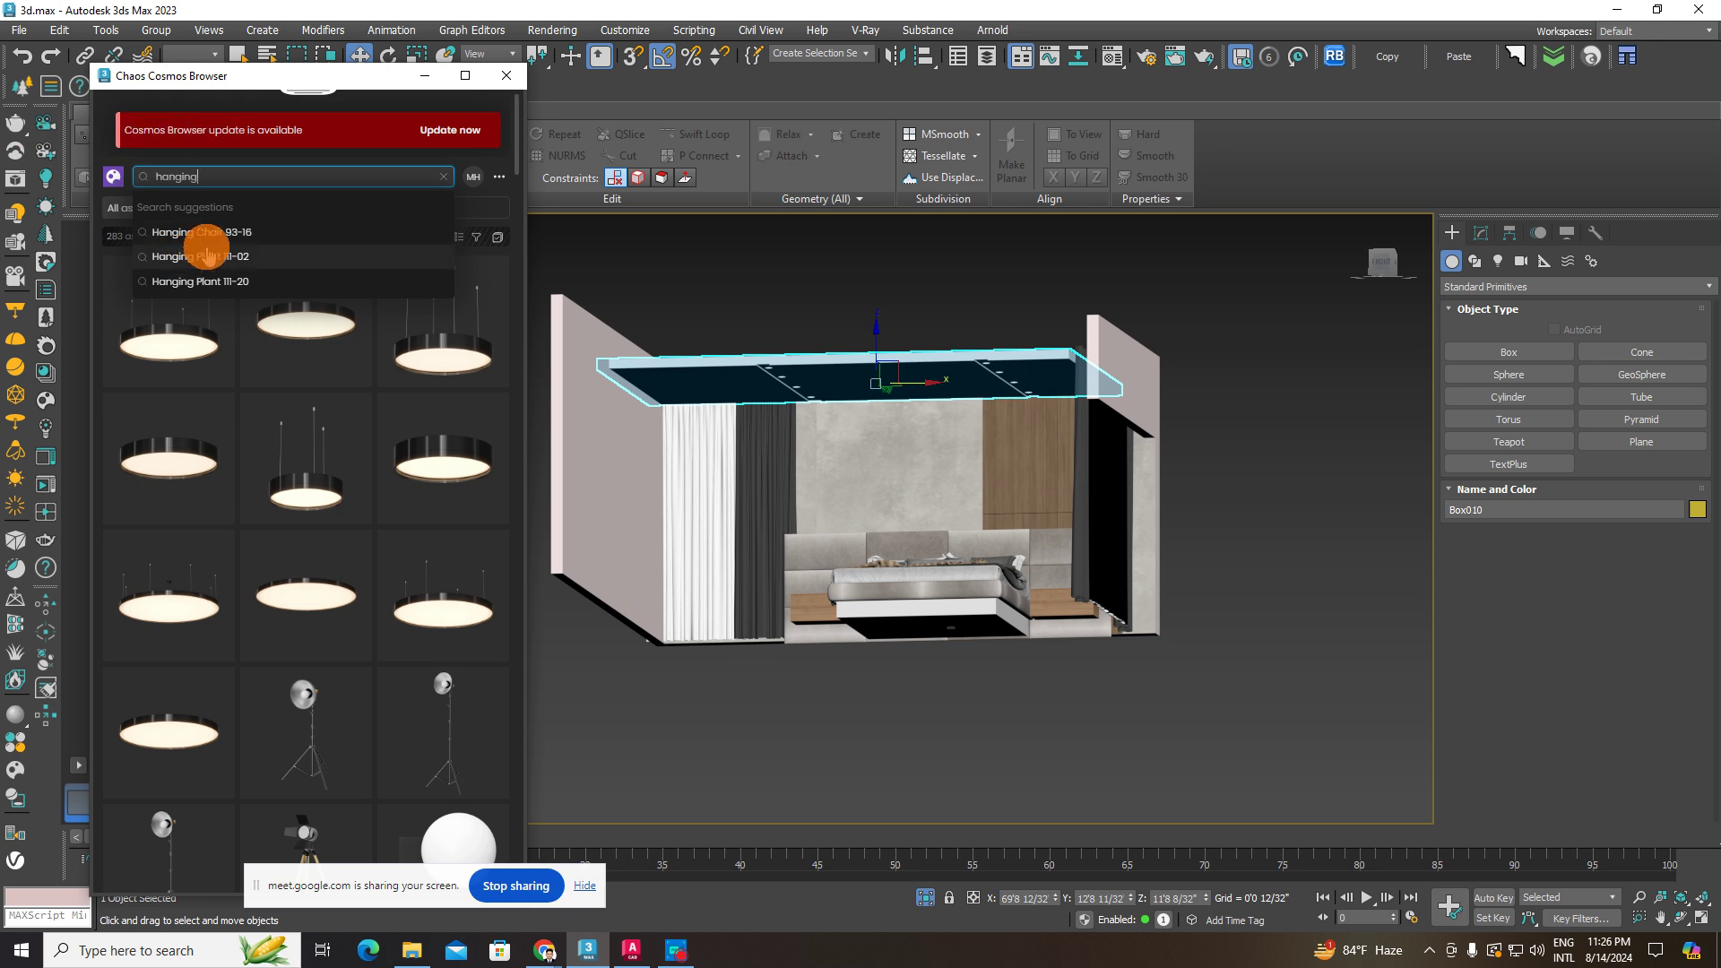
pyautogui.write('light')
pyautogui.press('Return')
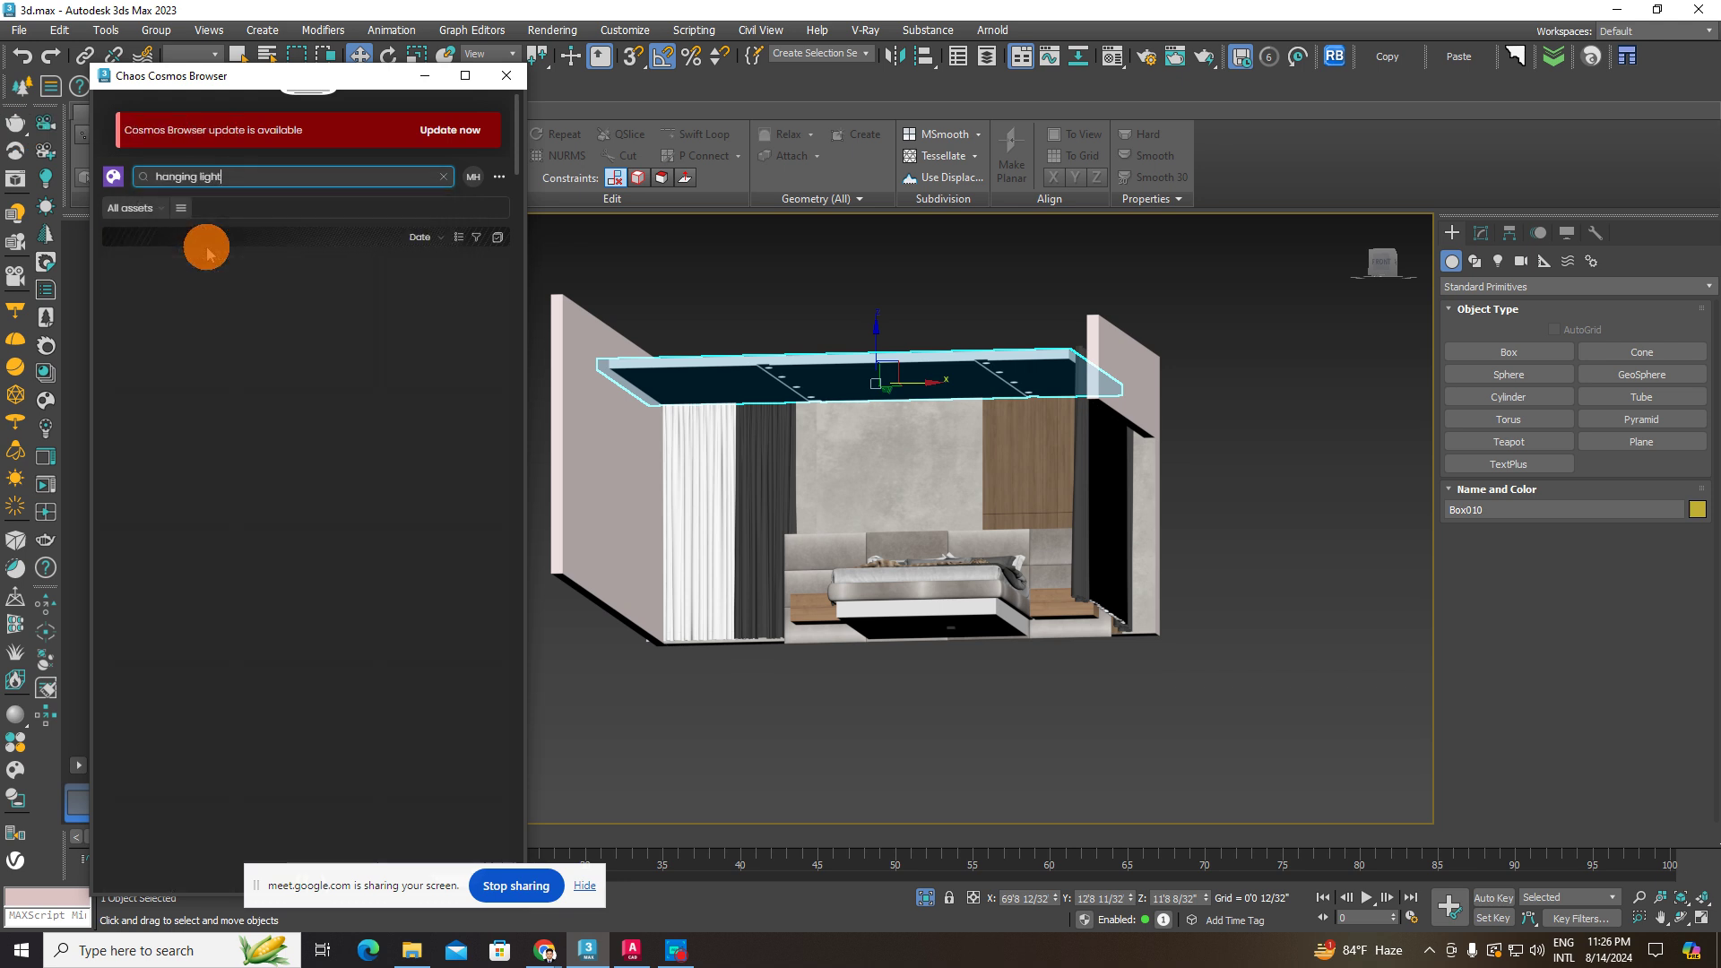
pyautogui.click(165, 206)
pyautogui.click(265, 214)
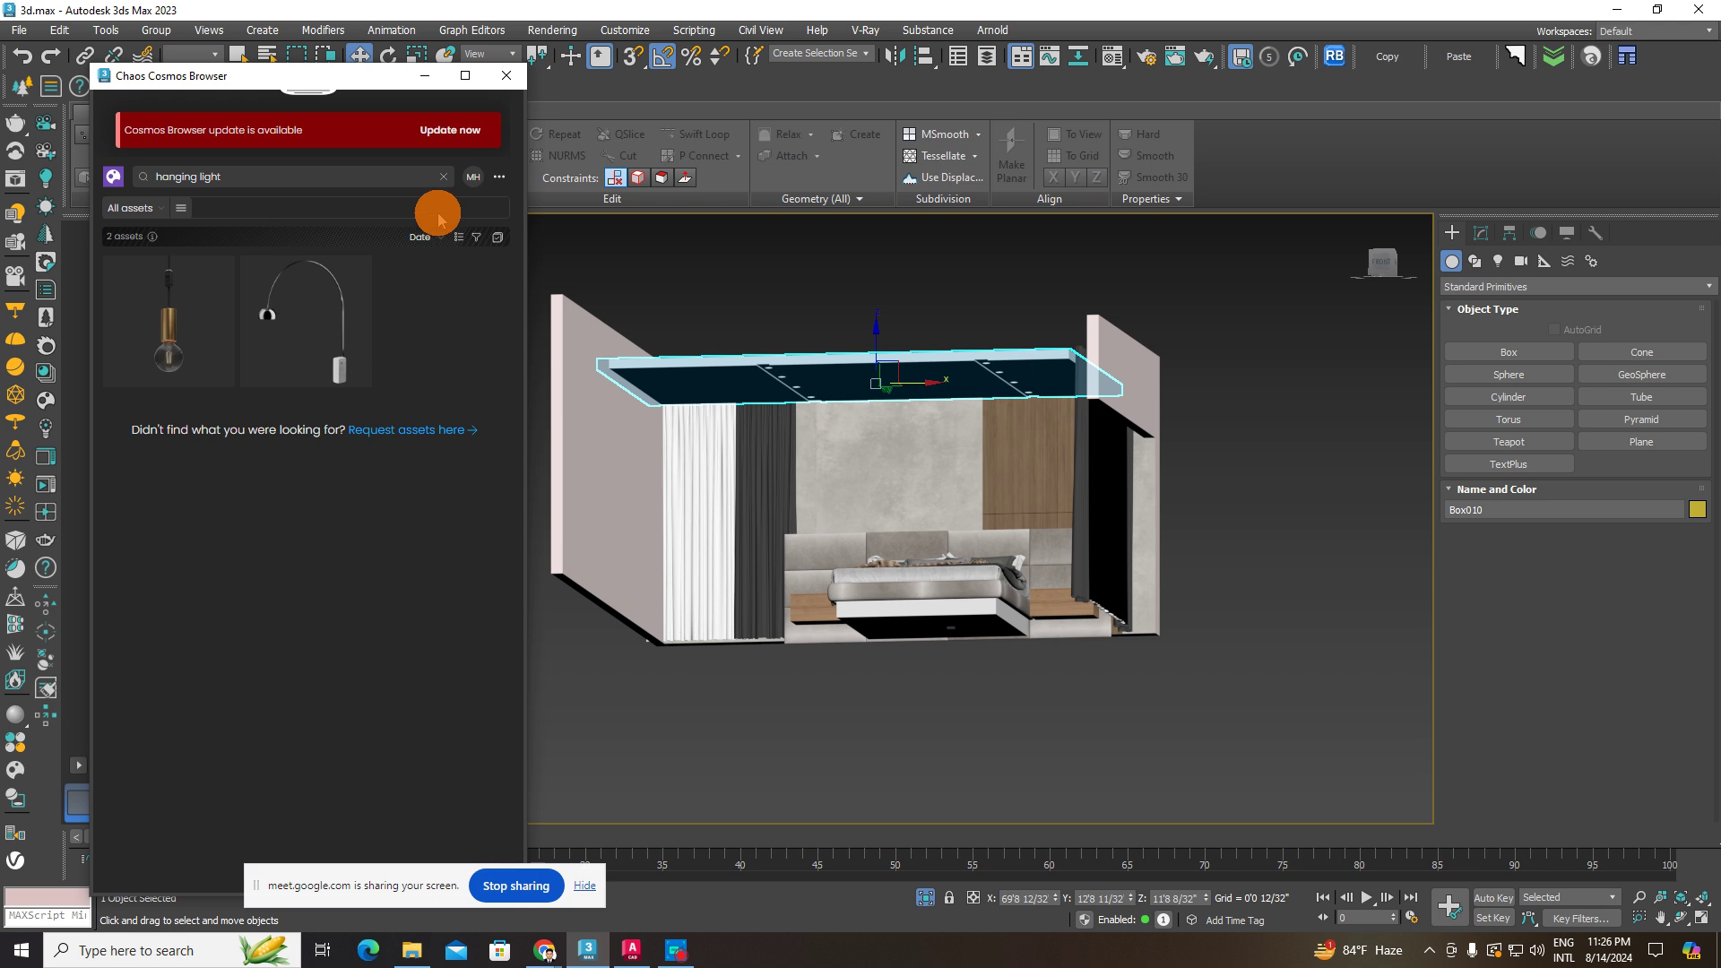
# - Search all Cosmos assets for "lught" and clear the search term again
pyautogui.click(447, 175)
pyautogui.click(243, 190)
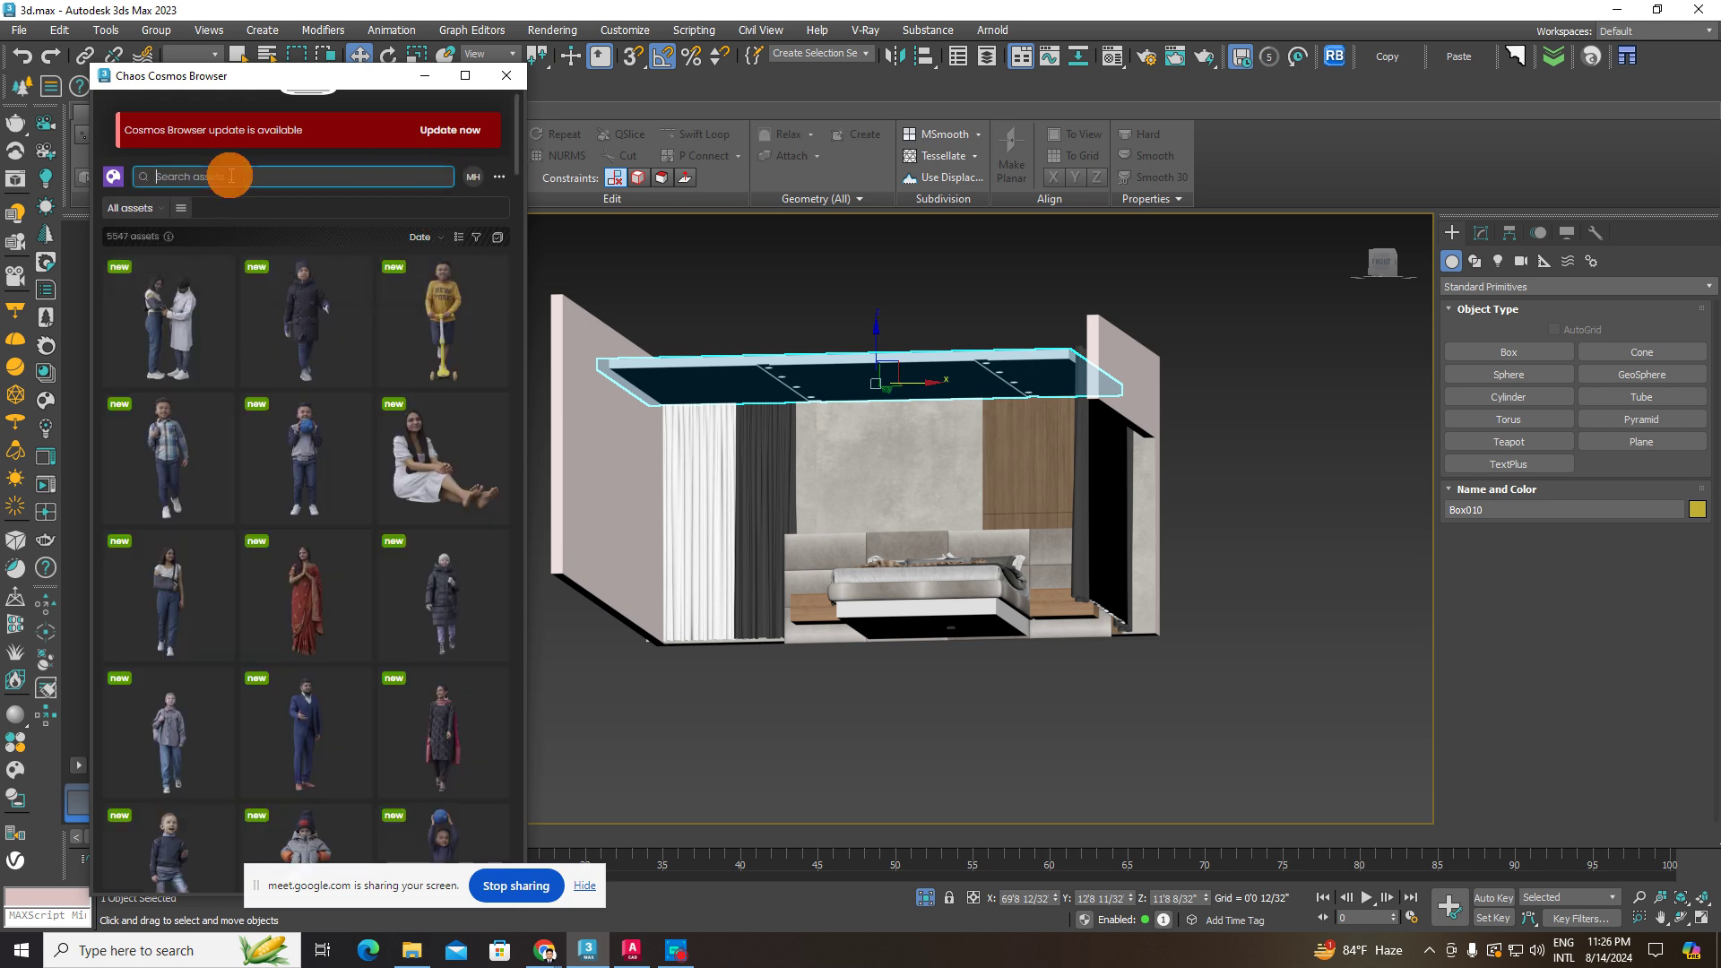
pyautogui.write('lught')
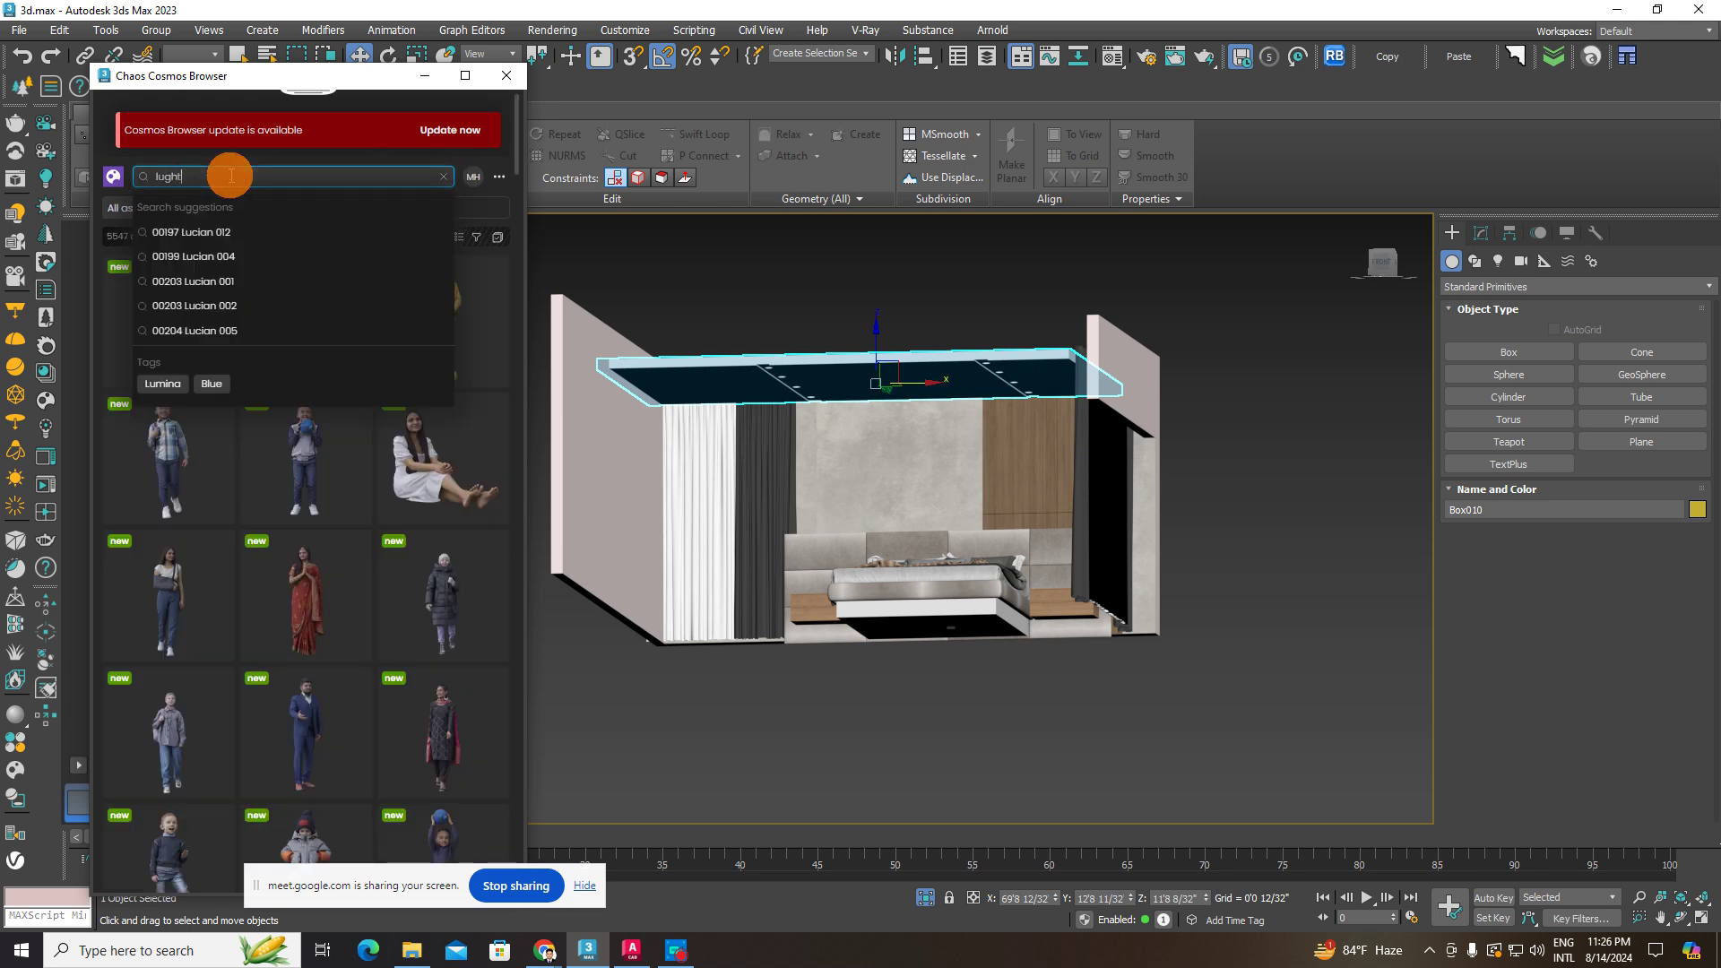
pyautogui.press('Return')
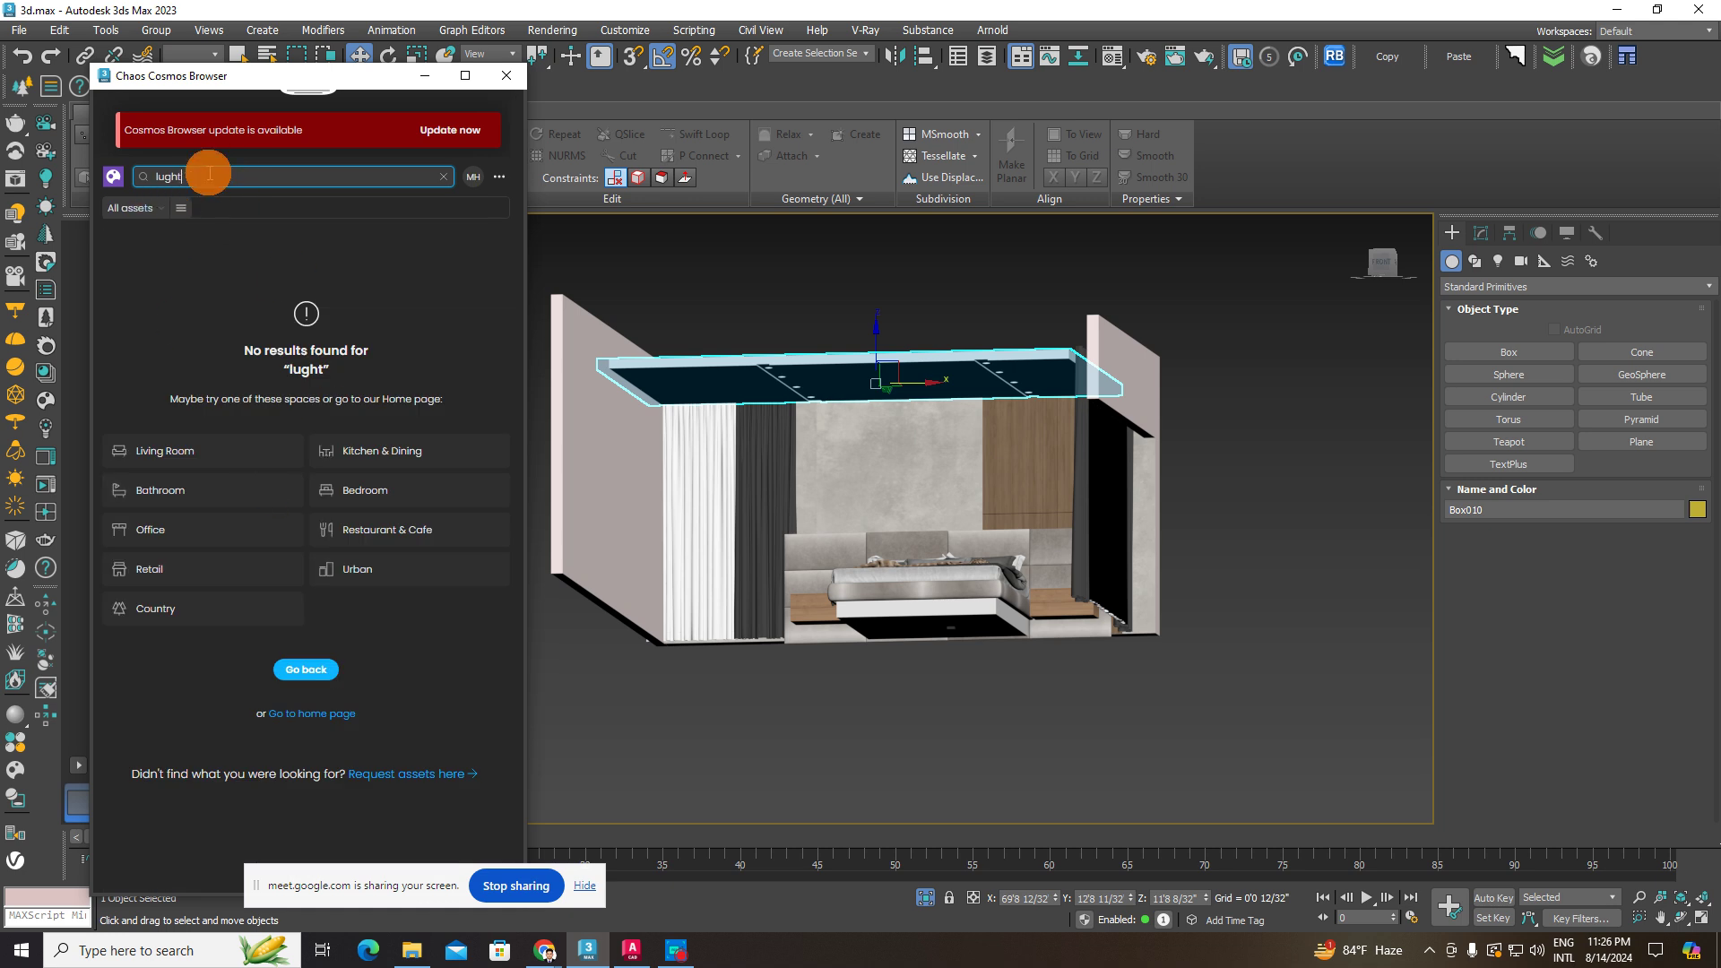
pyautogui.click(164, 213)
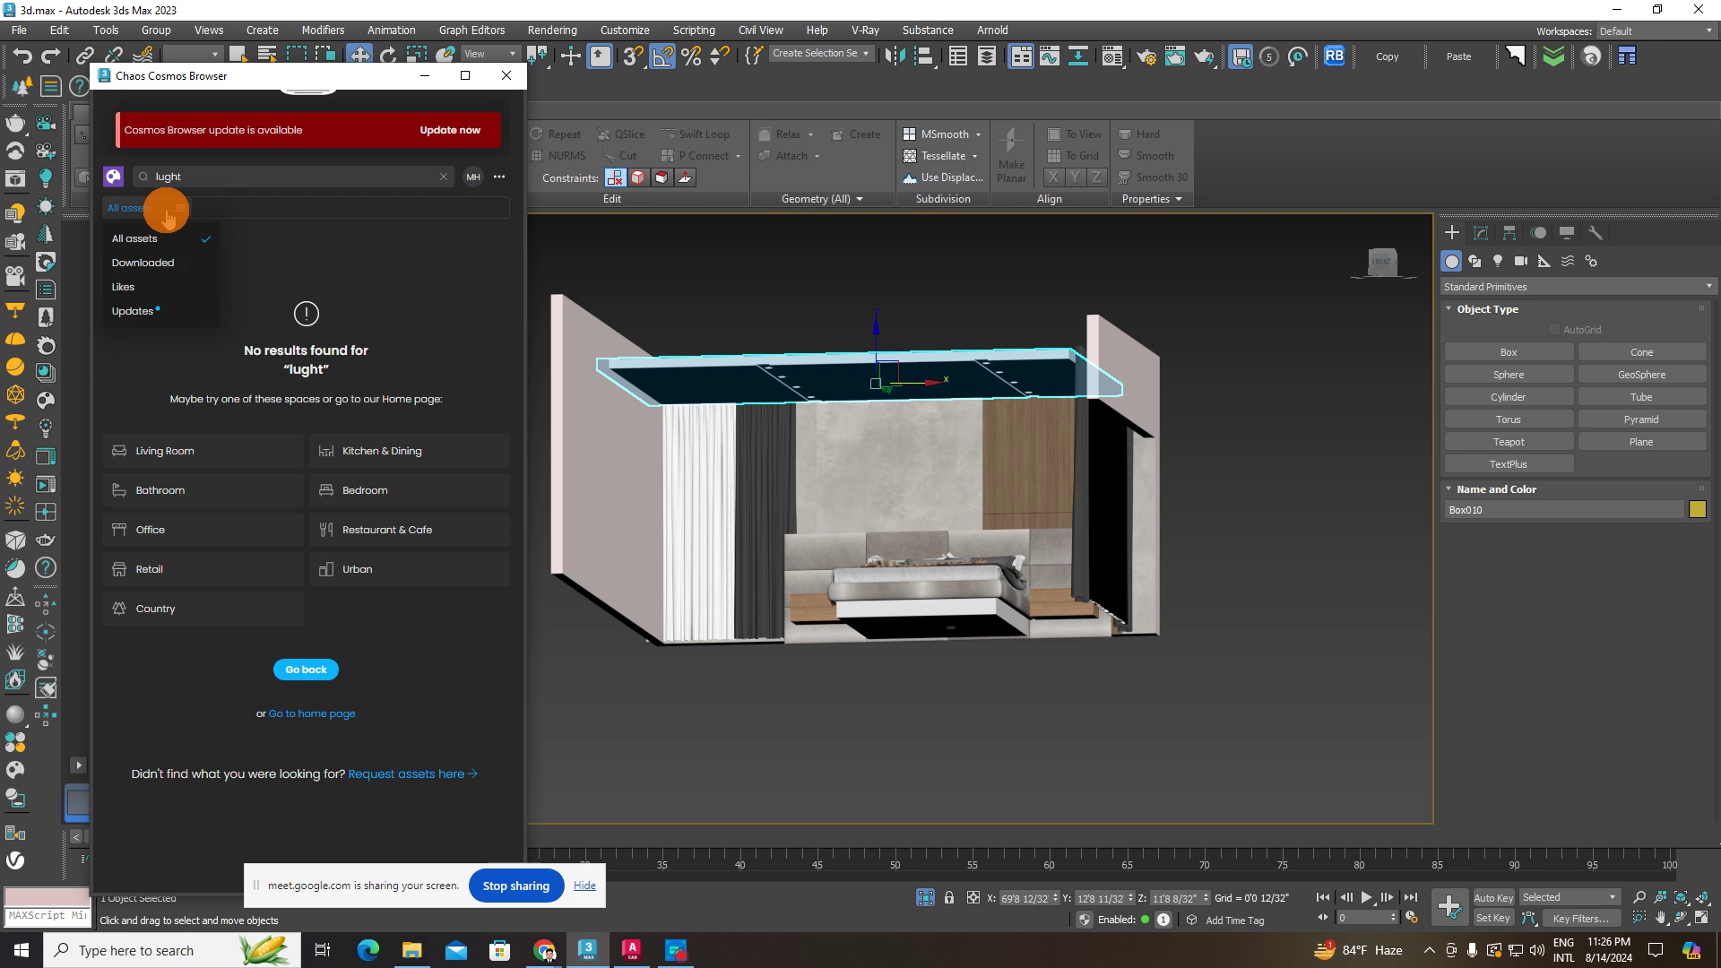
pyautogui.click(156, 240)
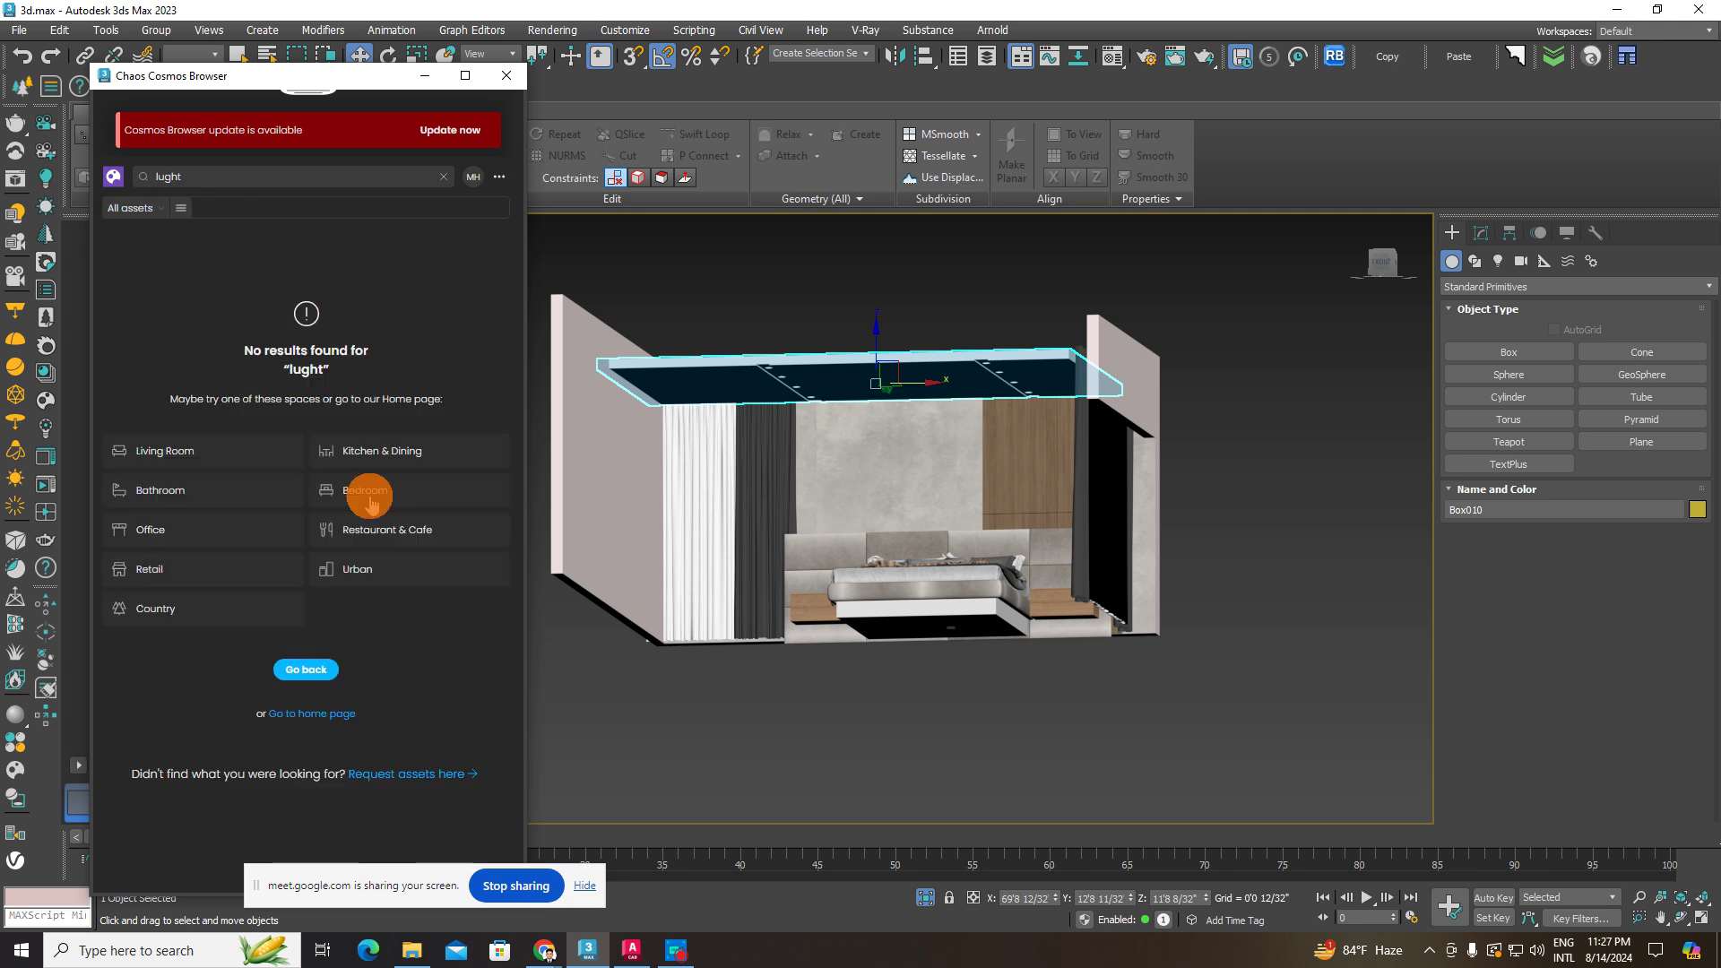
pyautogui.click(443, 179)
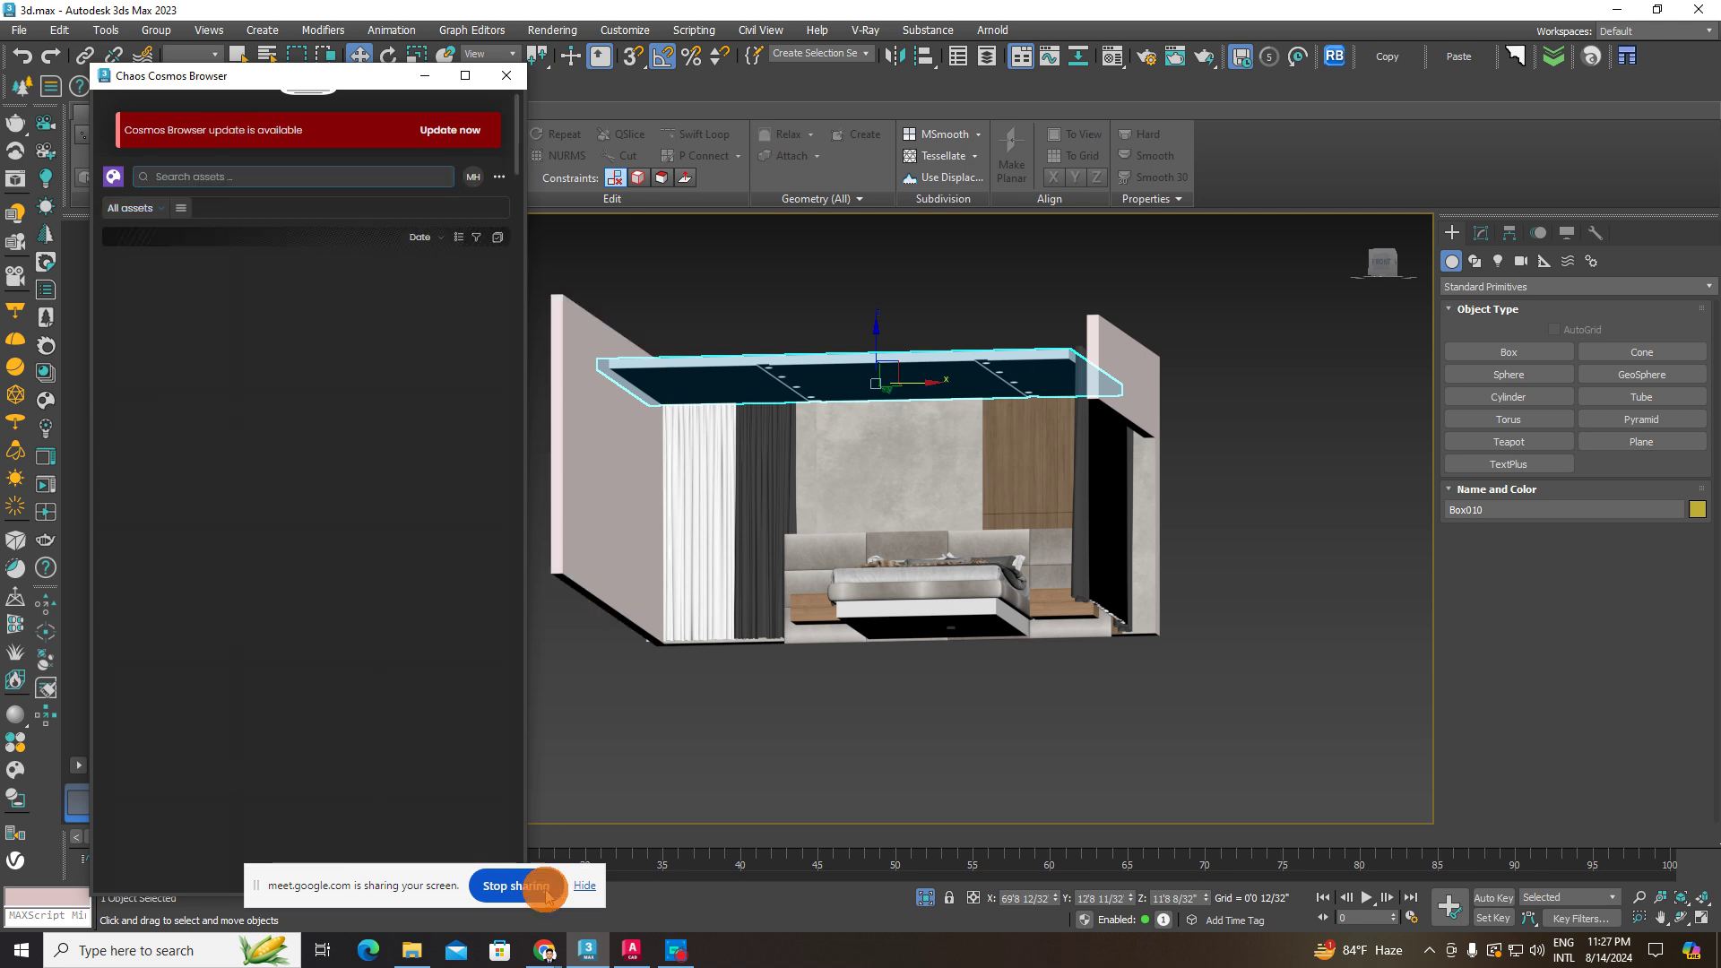
# - Switch to File Explorer and open the light folder in FURNITURE 3D MODEL\VRAY FURNITURE on New Volume (D:)
pyautogui.click(401, 956)
pyautogui.click(55, 299)
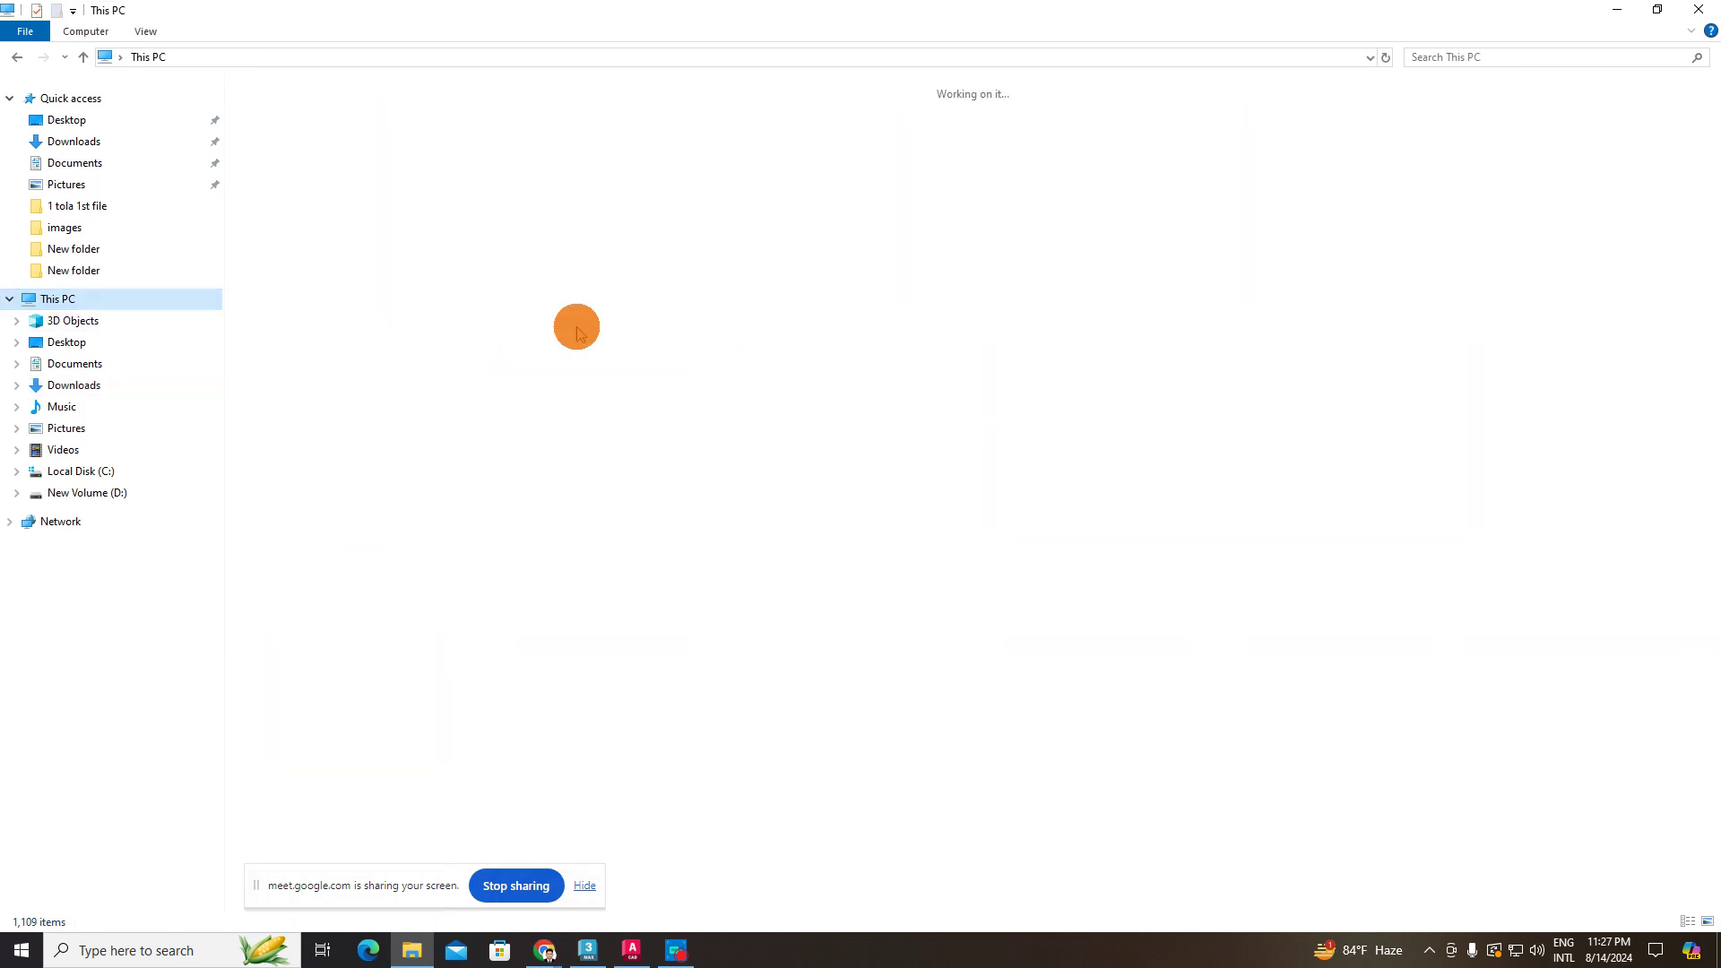
pyautogui.click(584, 263)
pyautogui.doubleClick(585, 262)
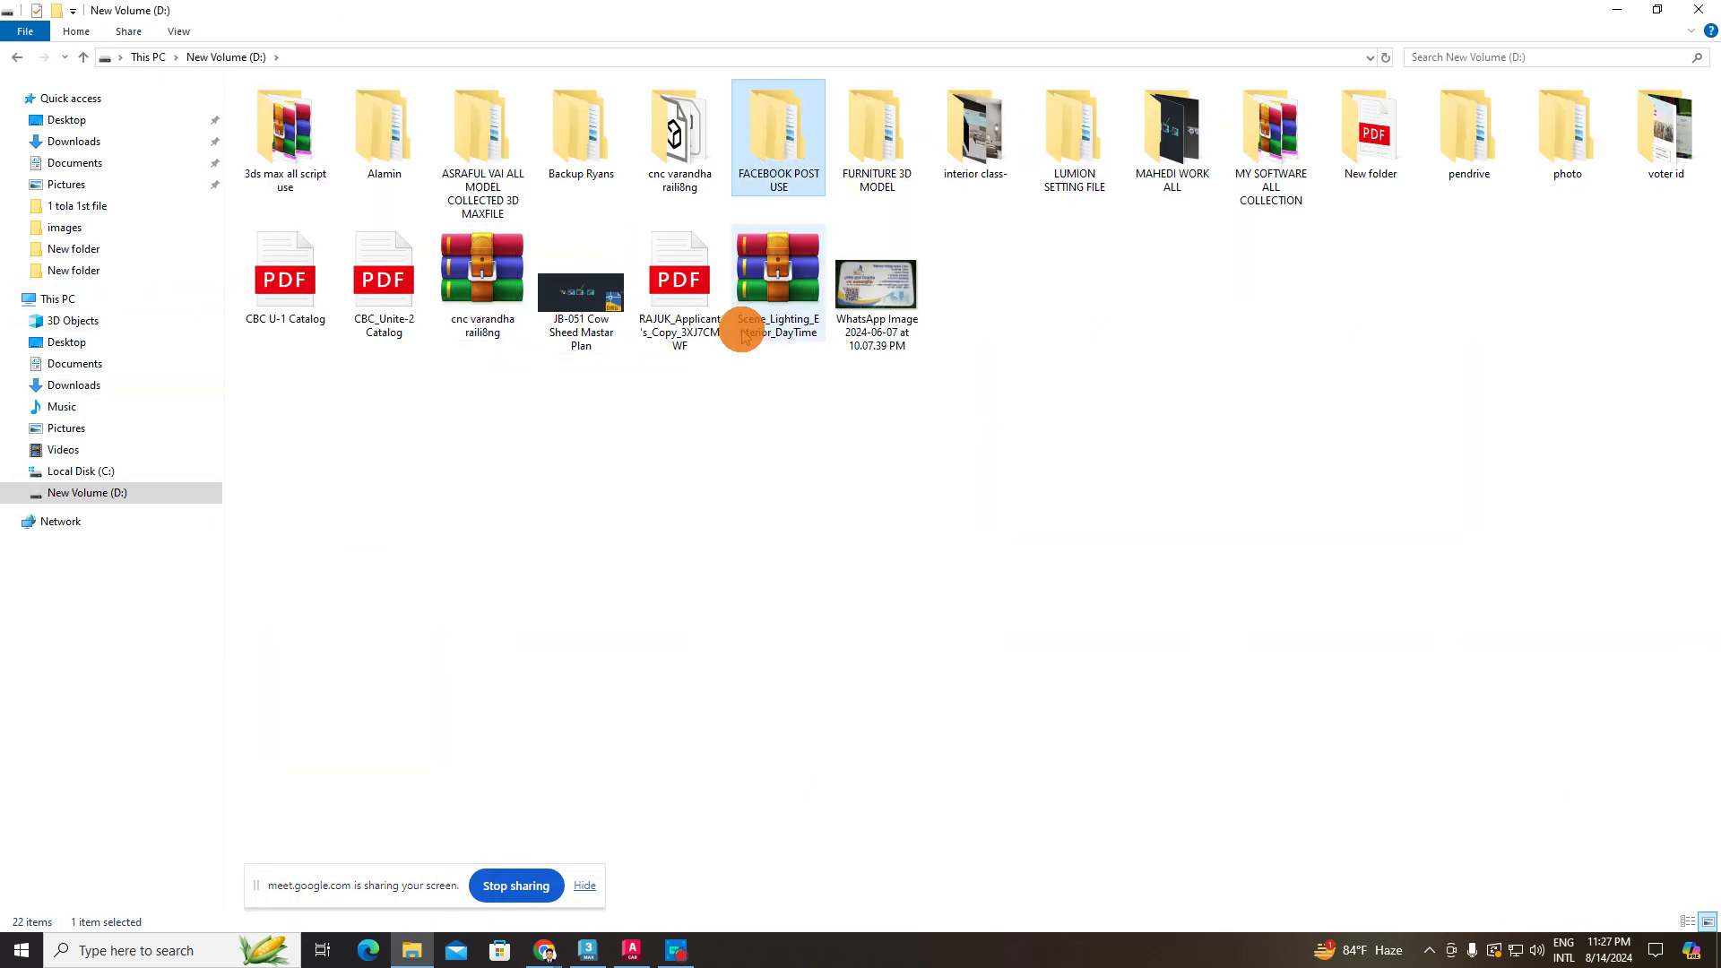
pyautogui.doubleClick(876, 175)
pyautogui.doubleClick(395, 173)
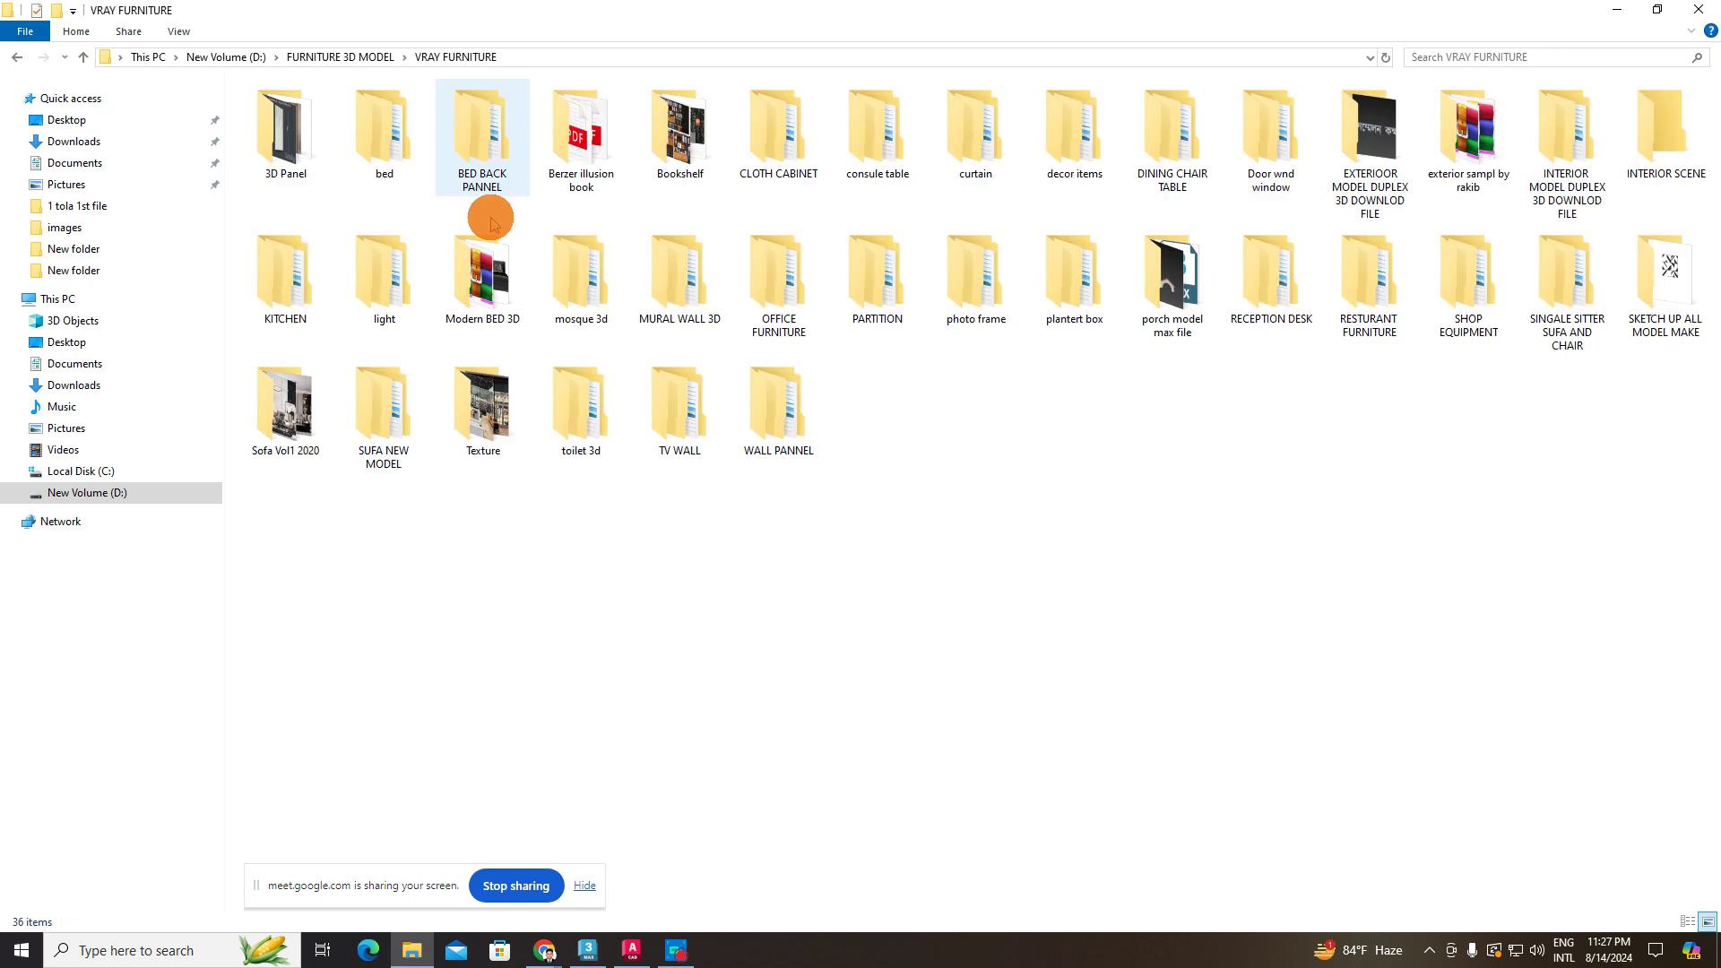
pyautogui.click(489, 265)
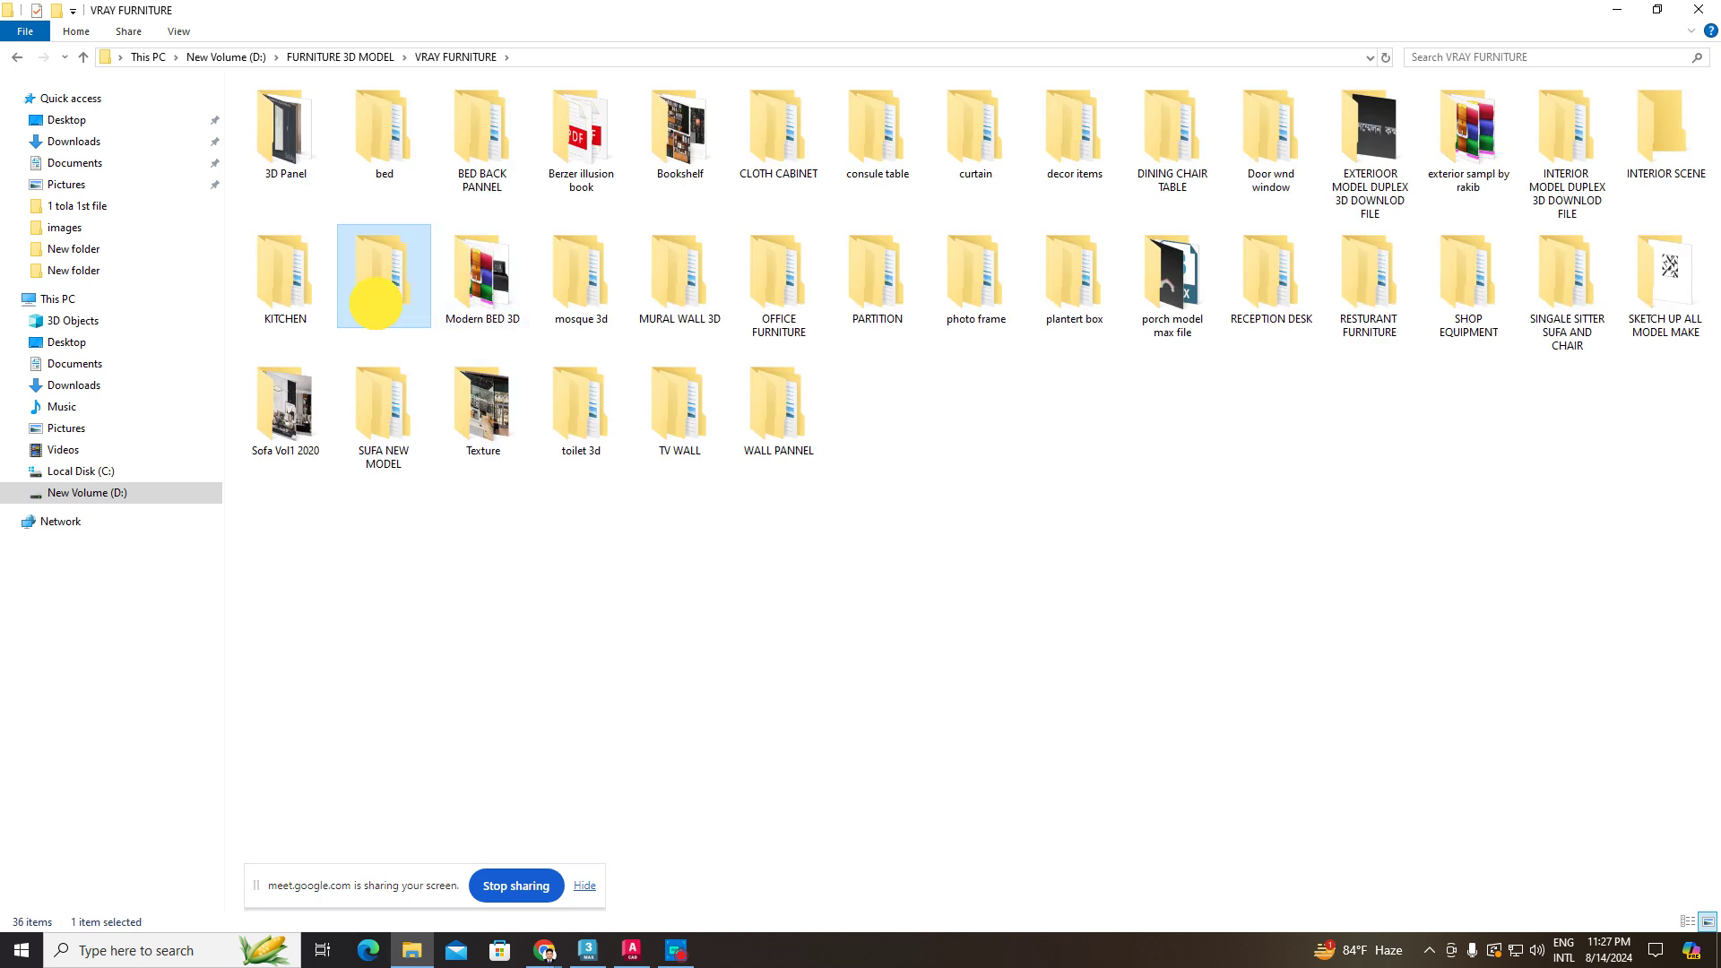
pyautogui.doubleClick(377, 278)
# - Examine the chandelier models in folders 2475163.5d16703e8c360 and 3301147.603d895e115f2, enlarging the thumbnails of the Drift Flylight Chandelier
pyautogui.click(325, 110)
pyautogui.doubleClick(320, 111)
pyautogui.doubleClick(327, 110)
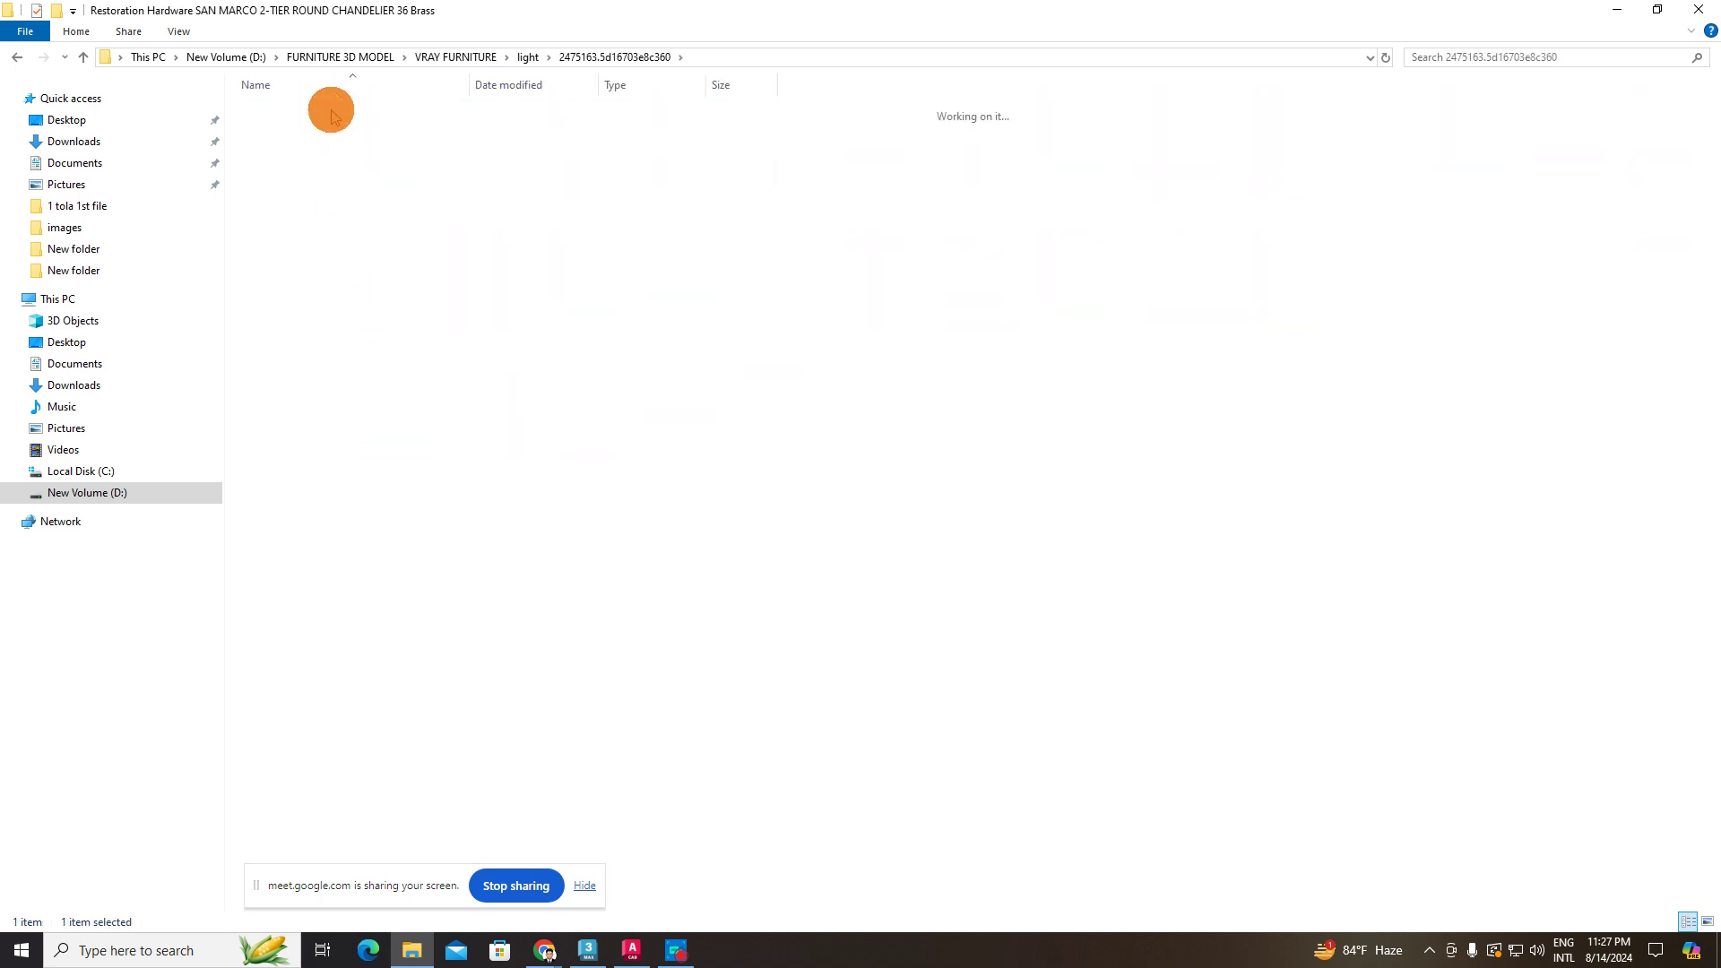
pyautogui.click(59, 54)
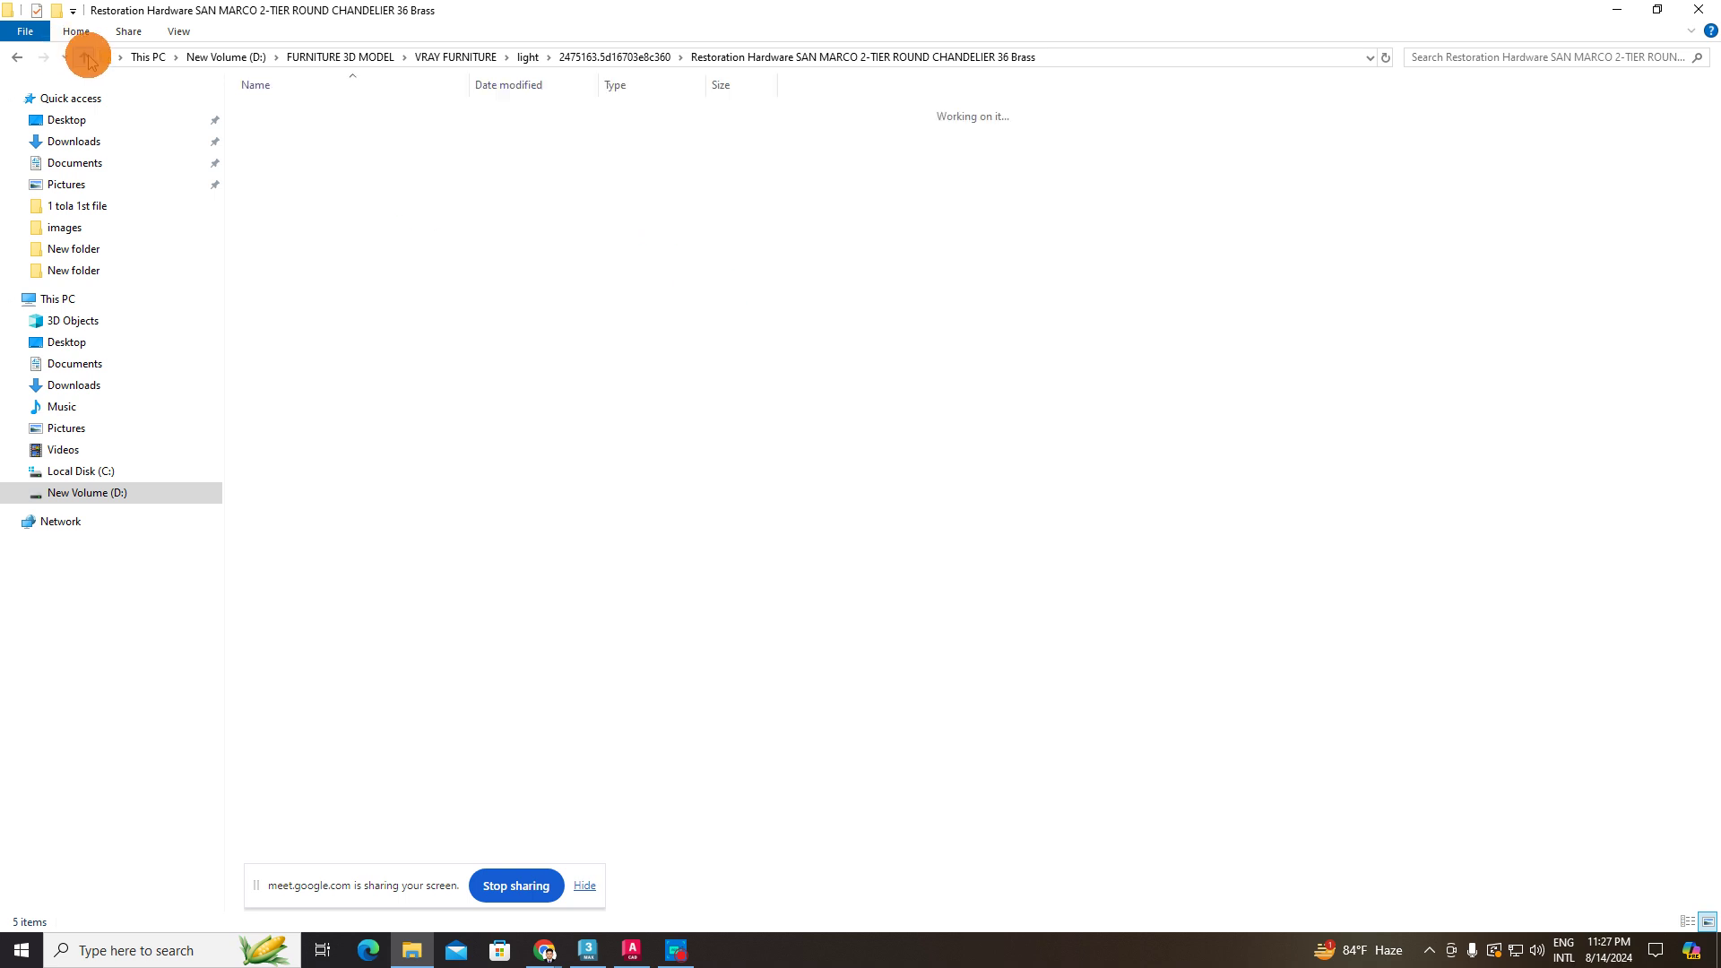
pyautogui.click(58, 54)
pyautogui.doubleClick(320, 131)
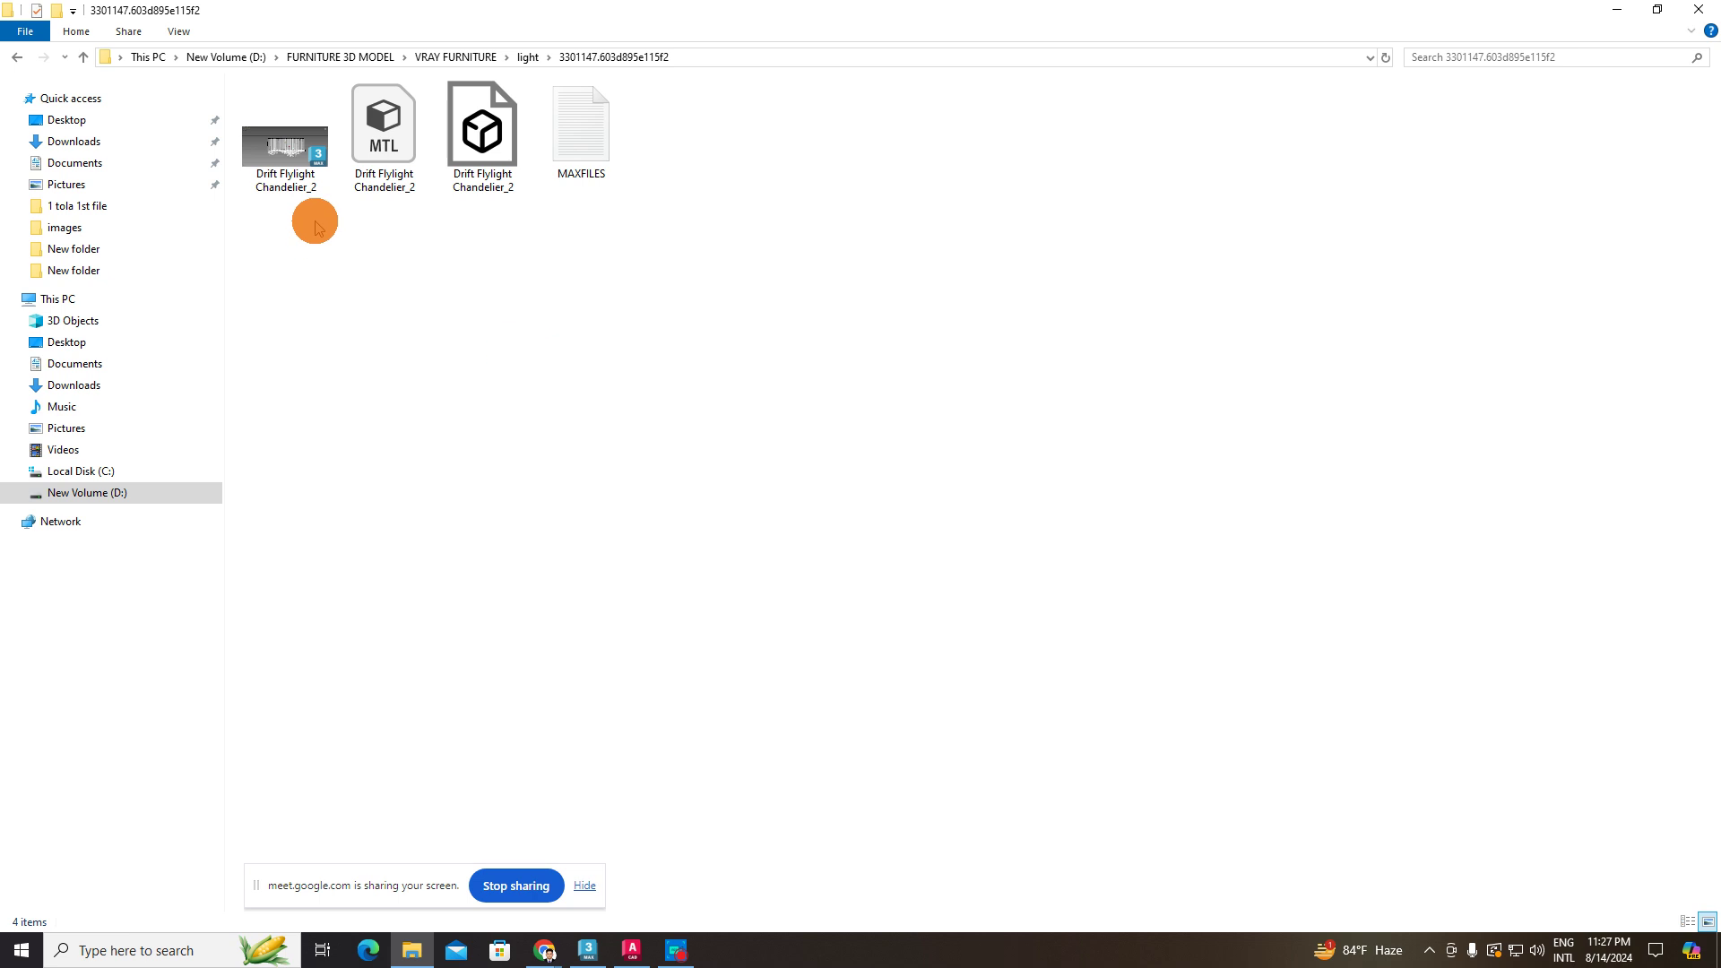
pyautogui.keyDown('ctrl'); pyautogui.scroll(10, 302, 243); pyautogui.keyUp('ctrl')
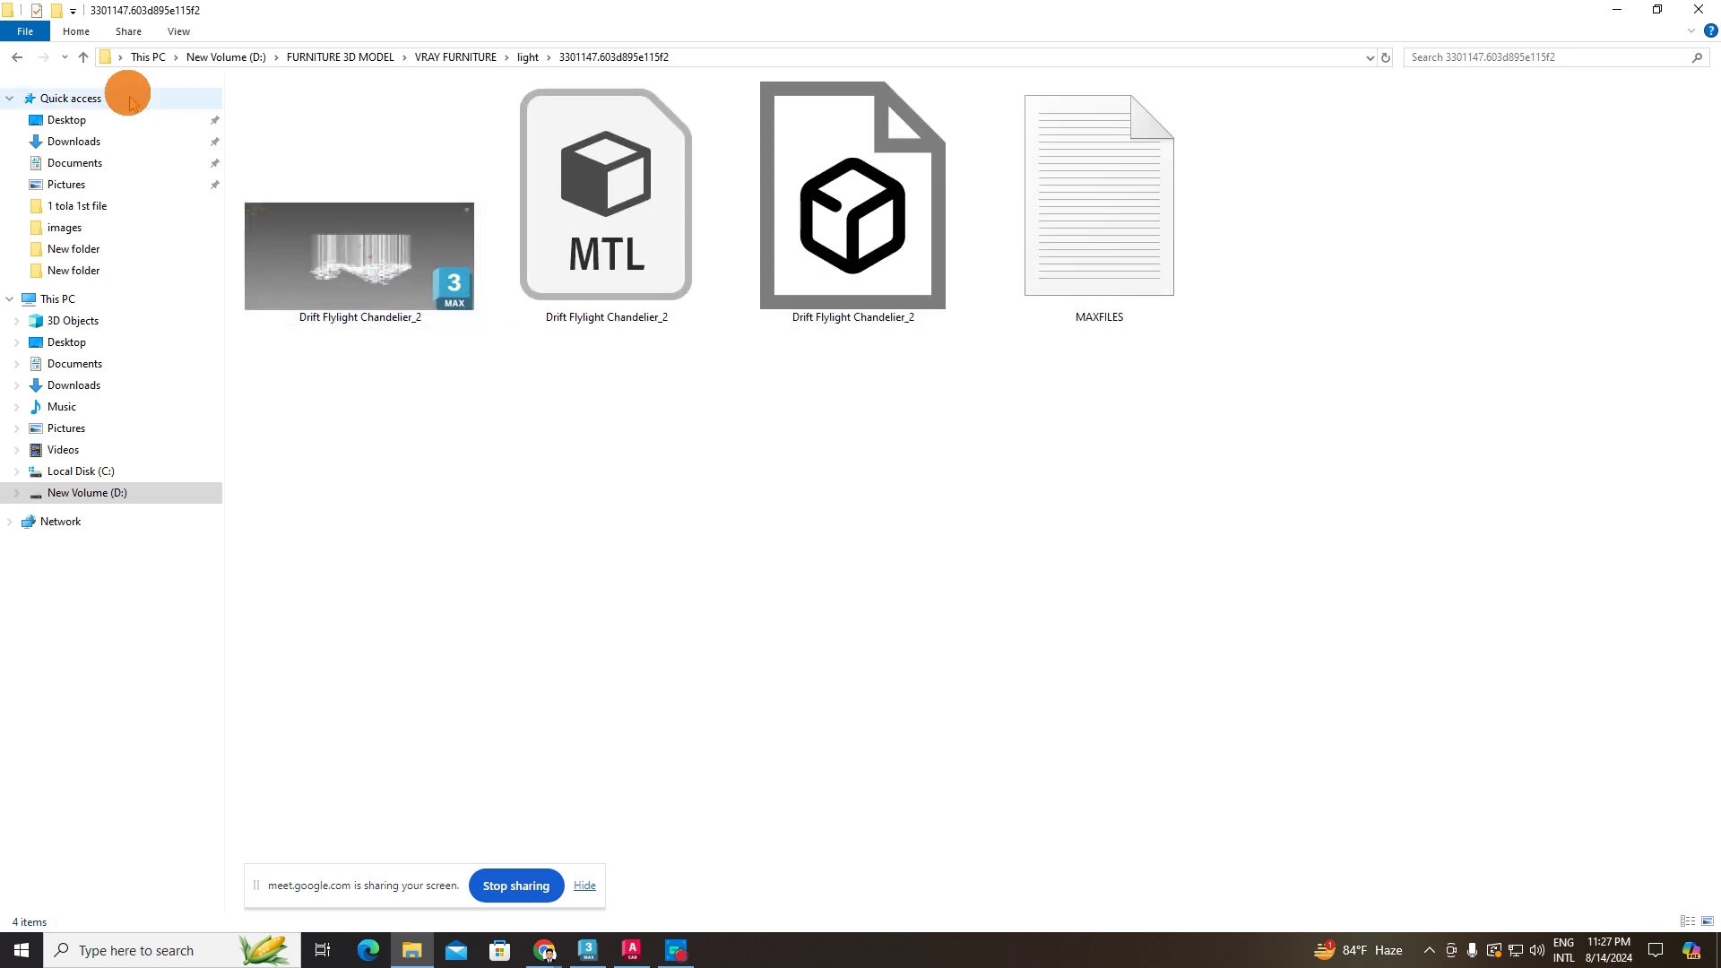
pyautogui.click(420, 273)
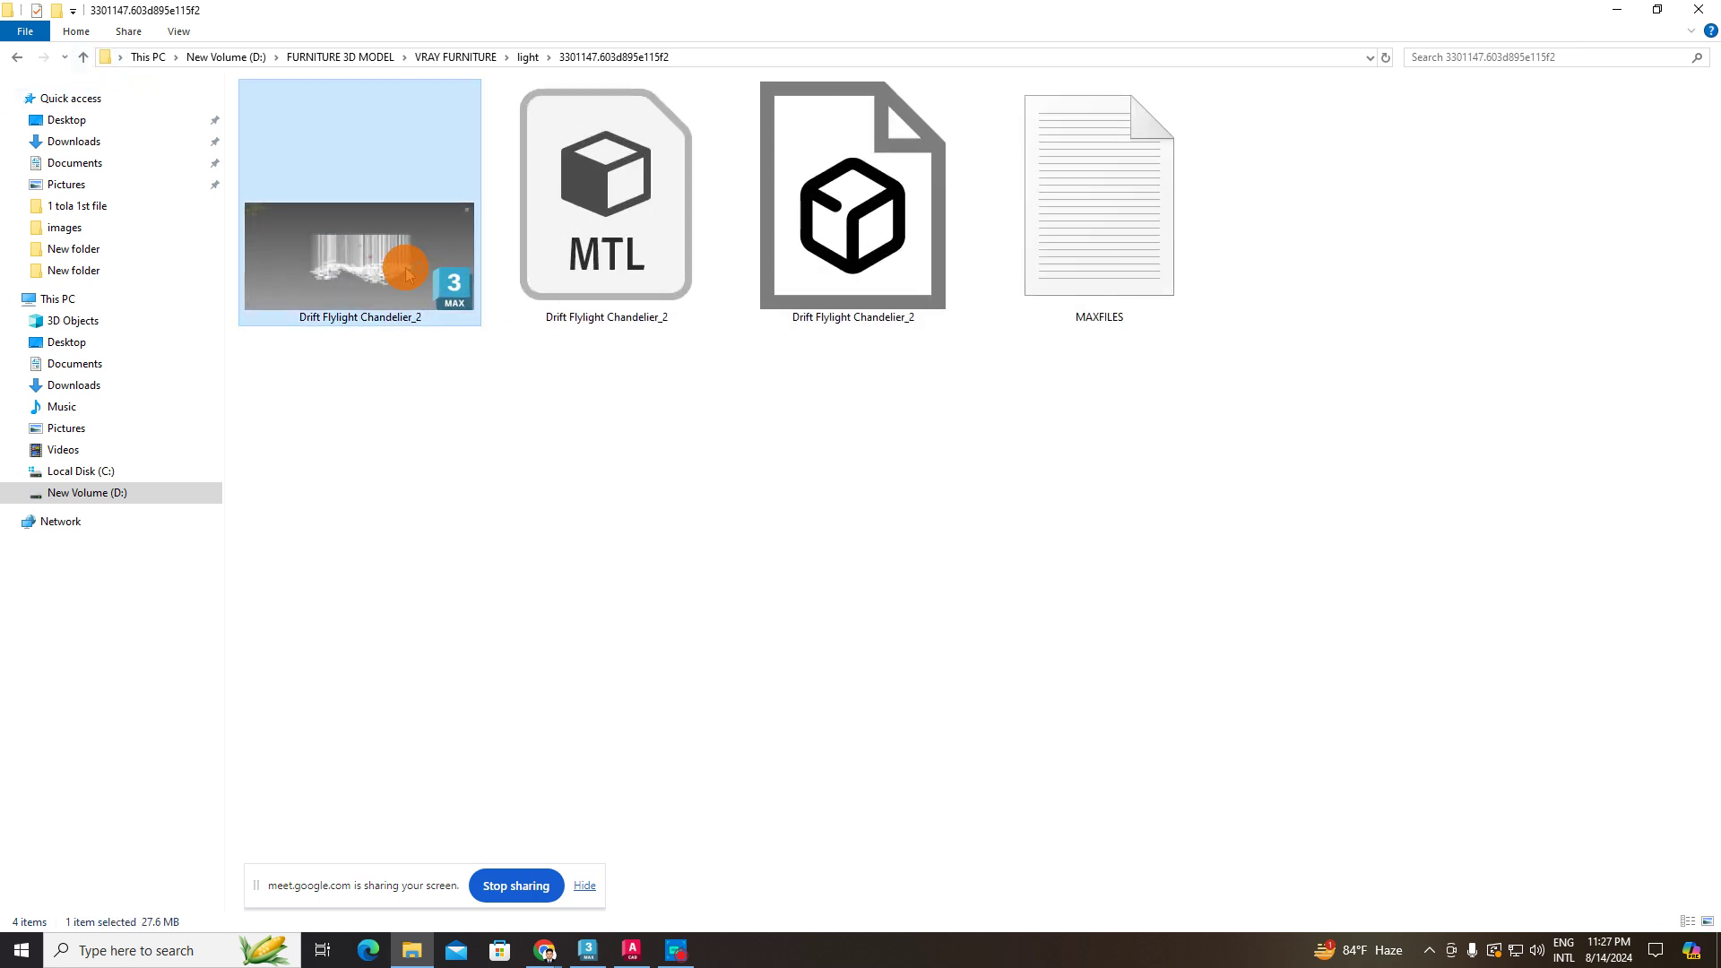
# - Check the WALL LIGHT folder, return to VRAY FURNITURE, and view the bed folder's contents as thumbnails
pyautogui.click(84, 58)
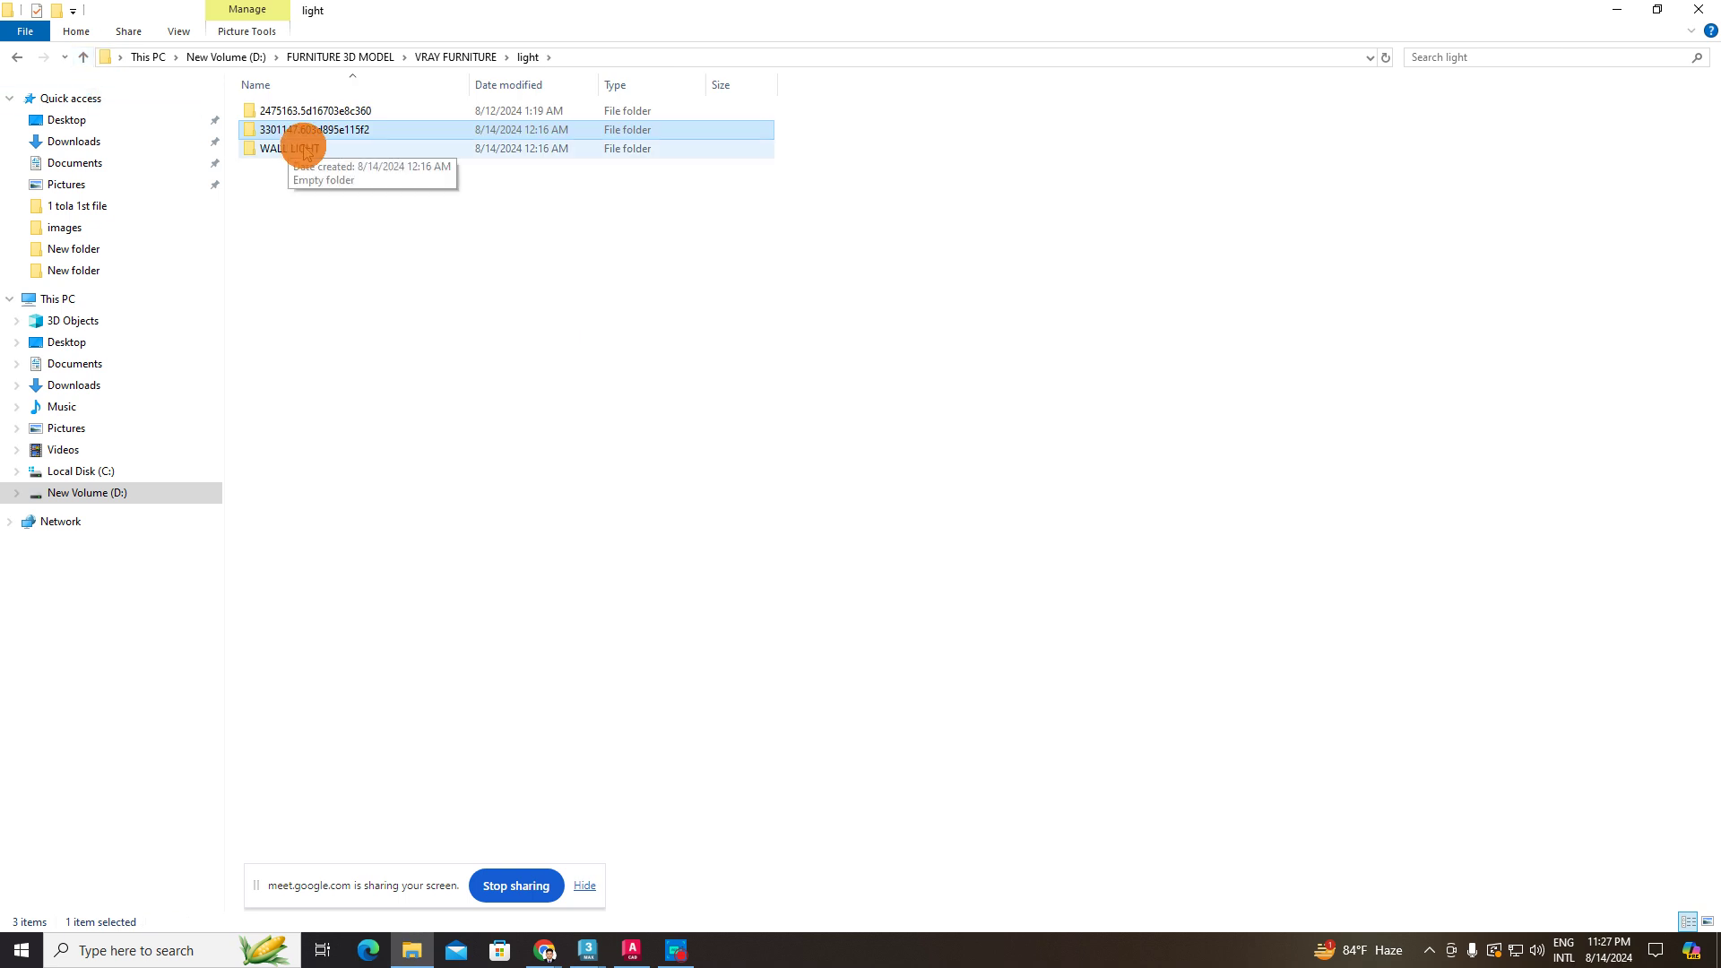
pyautogui.doubleClick(299, 145)
pyautogui.click(84, 57)
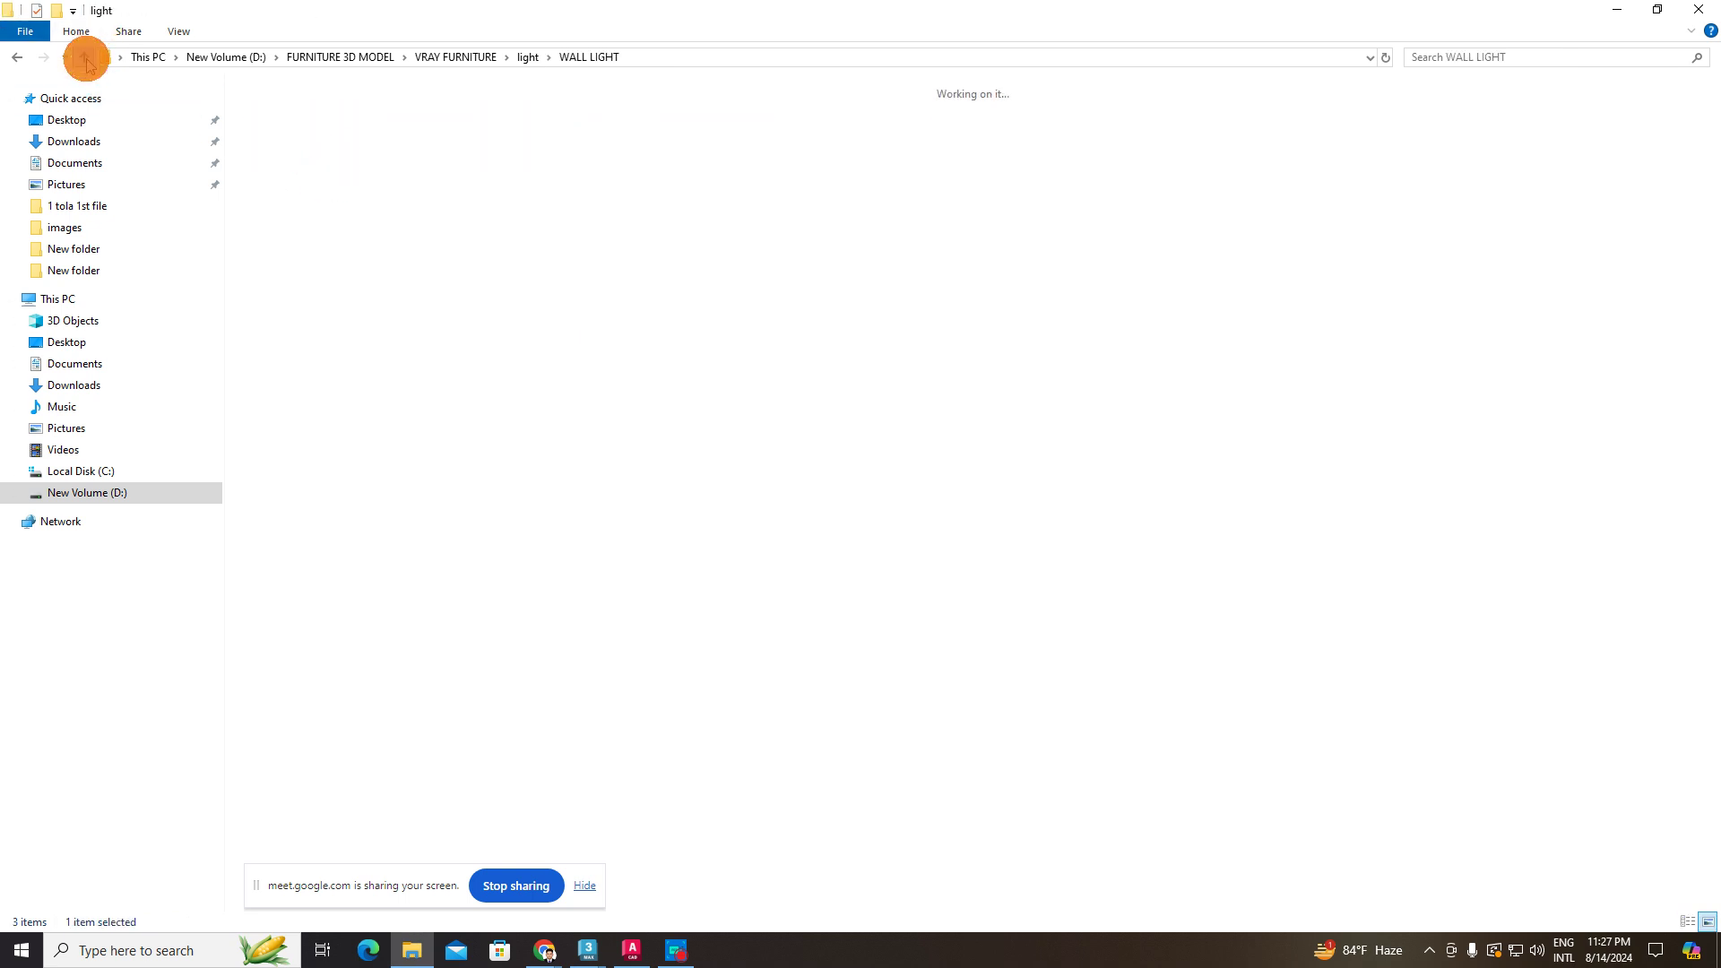
pyautogui.click(83, 58)
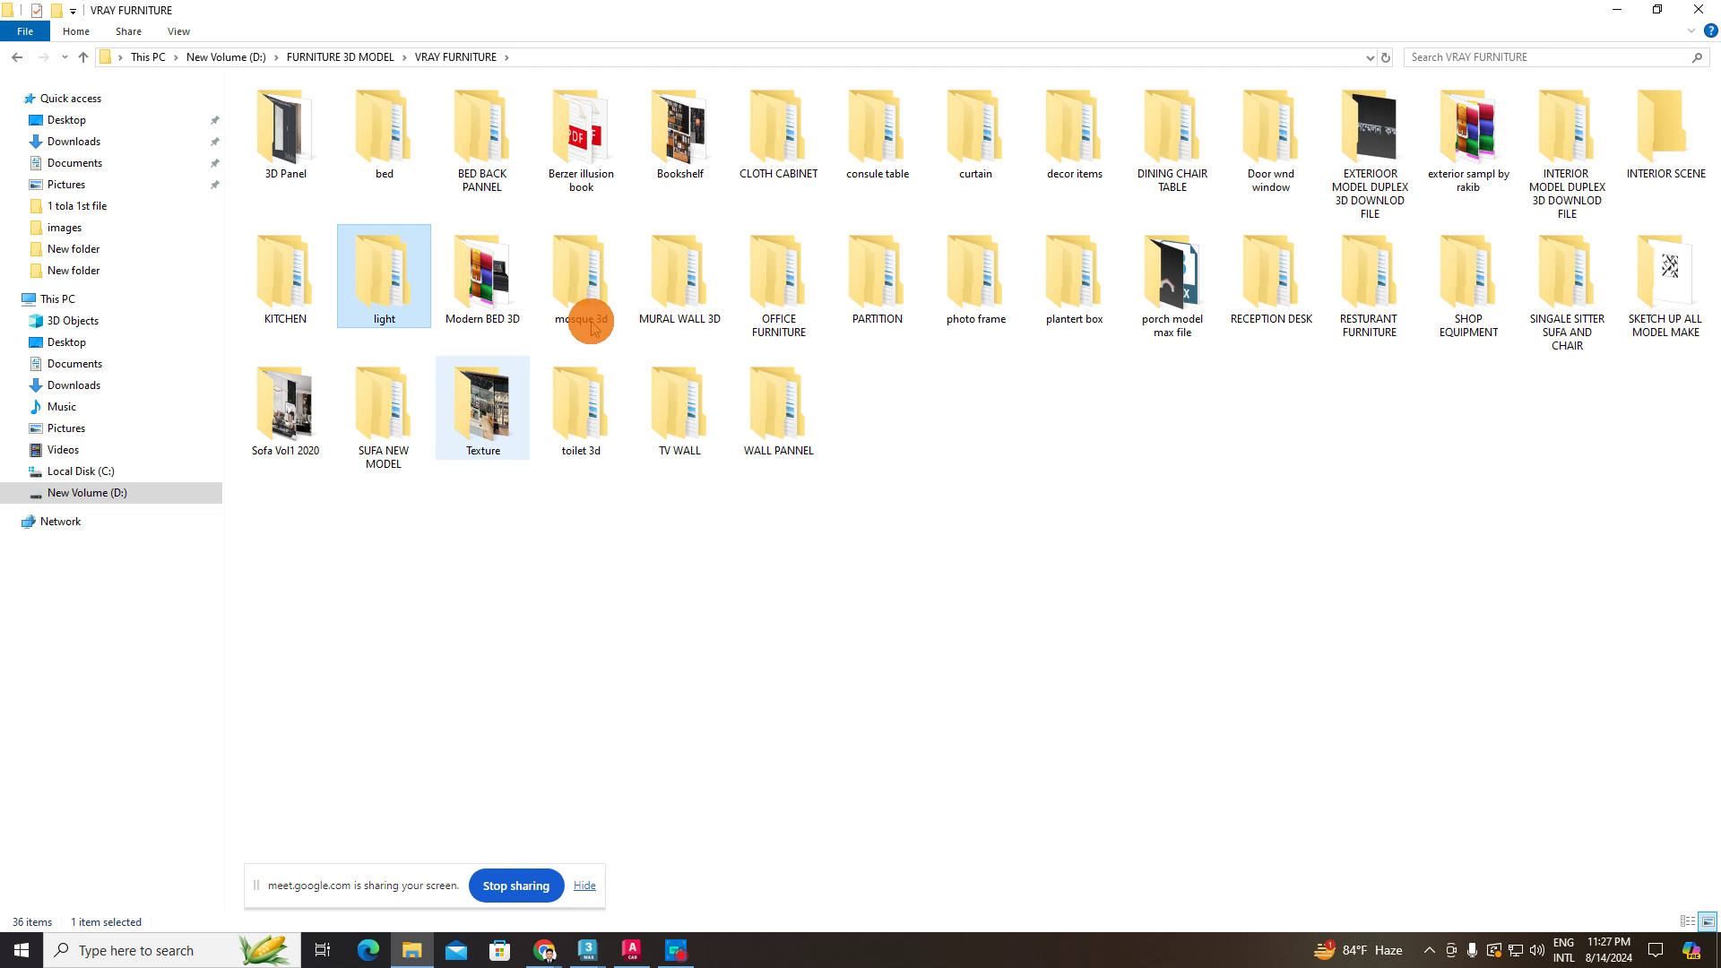
pyautogui.doubleClick(384, 126)
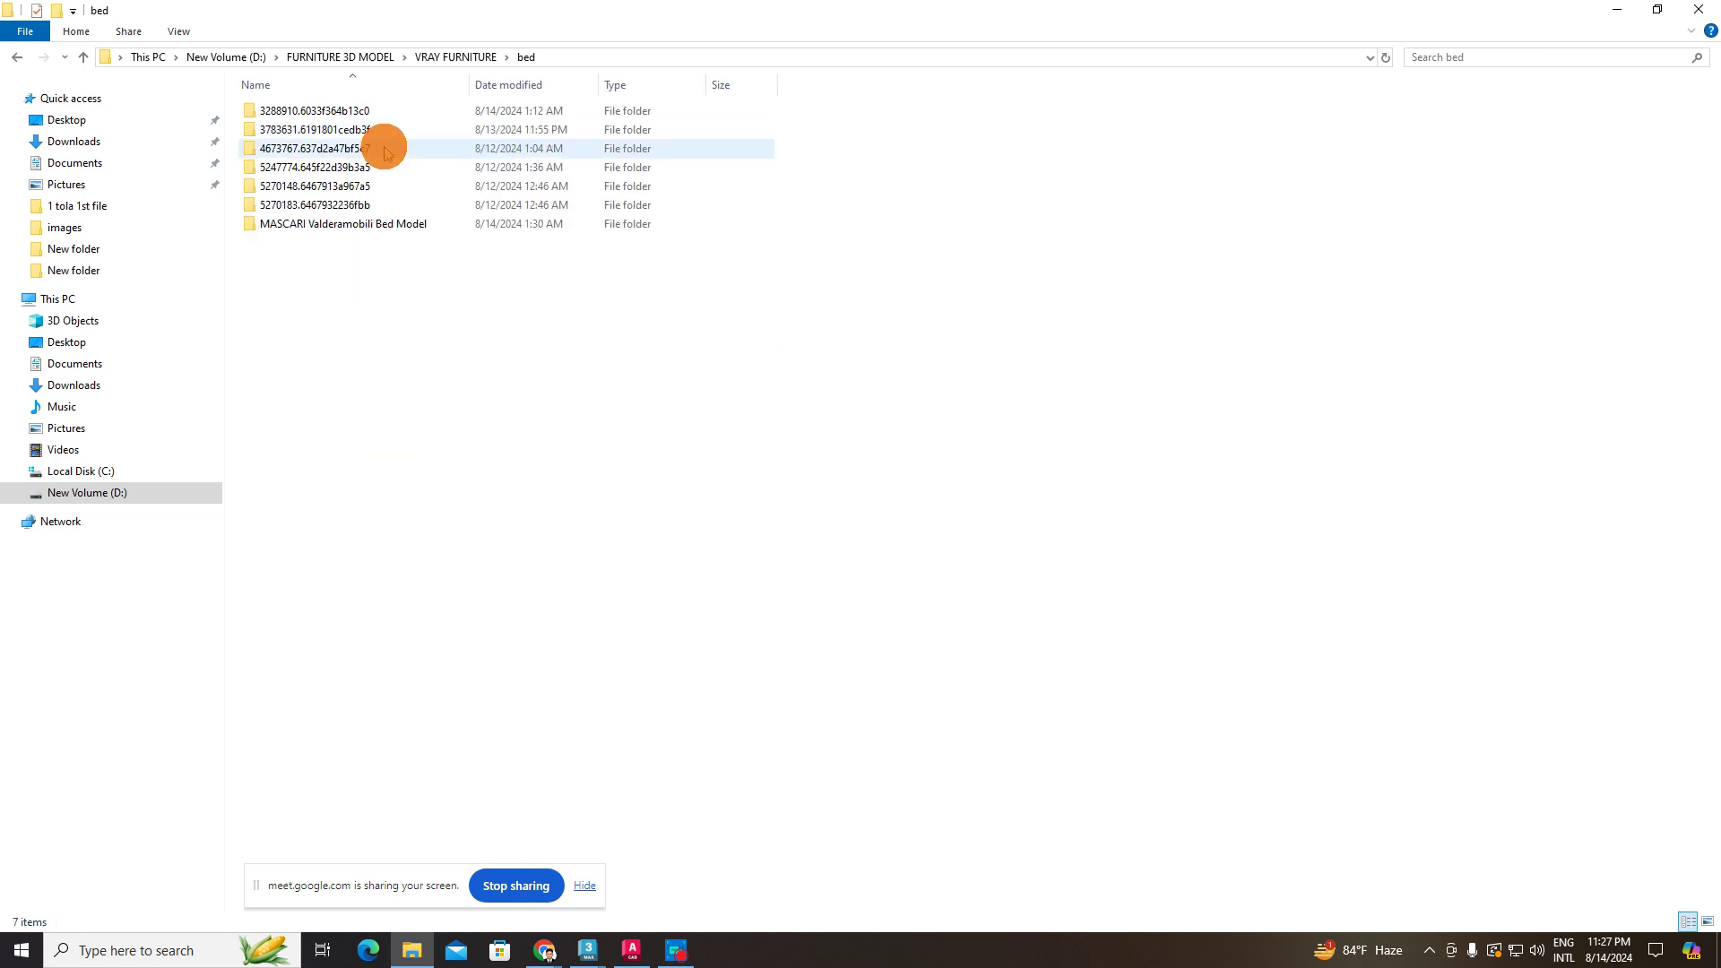
pyautogui.click(1708, 923)
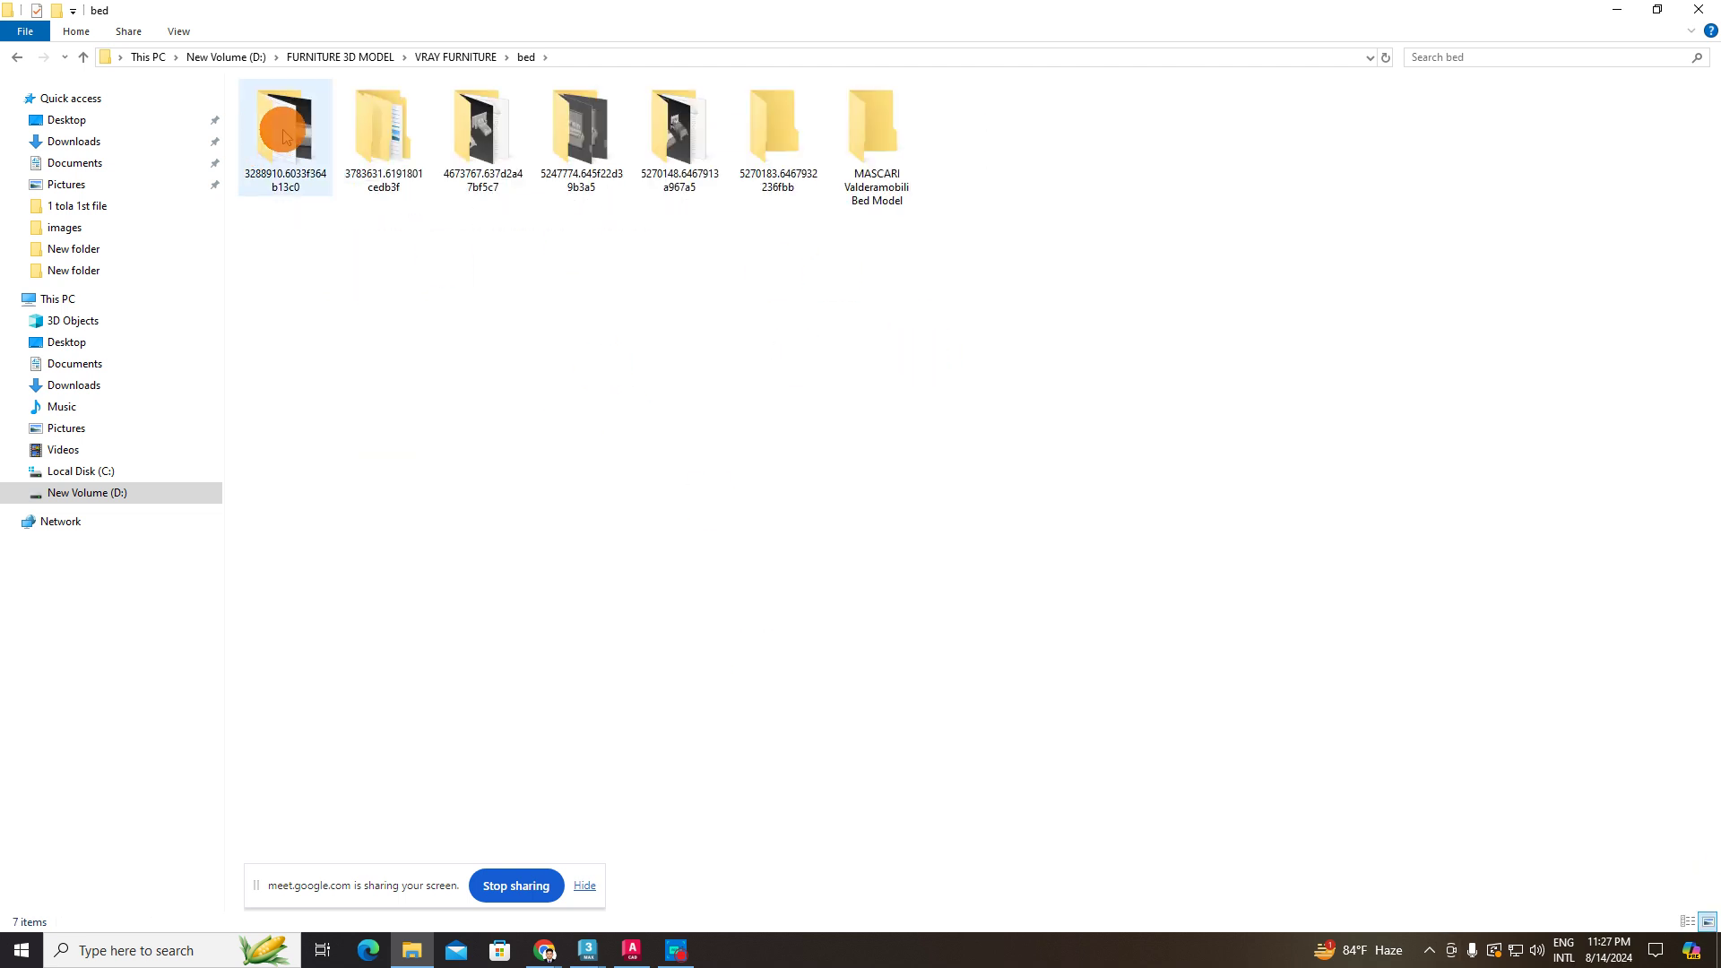
# - Minimize File Explorer to return to 3ds Max and close the Chaos Cosmos Browser
pyautogui.click(1617, 10)
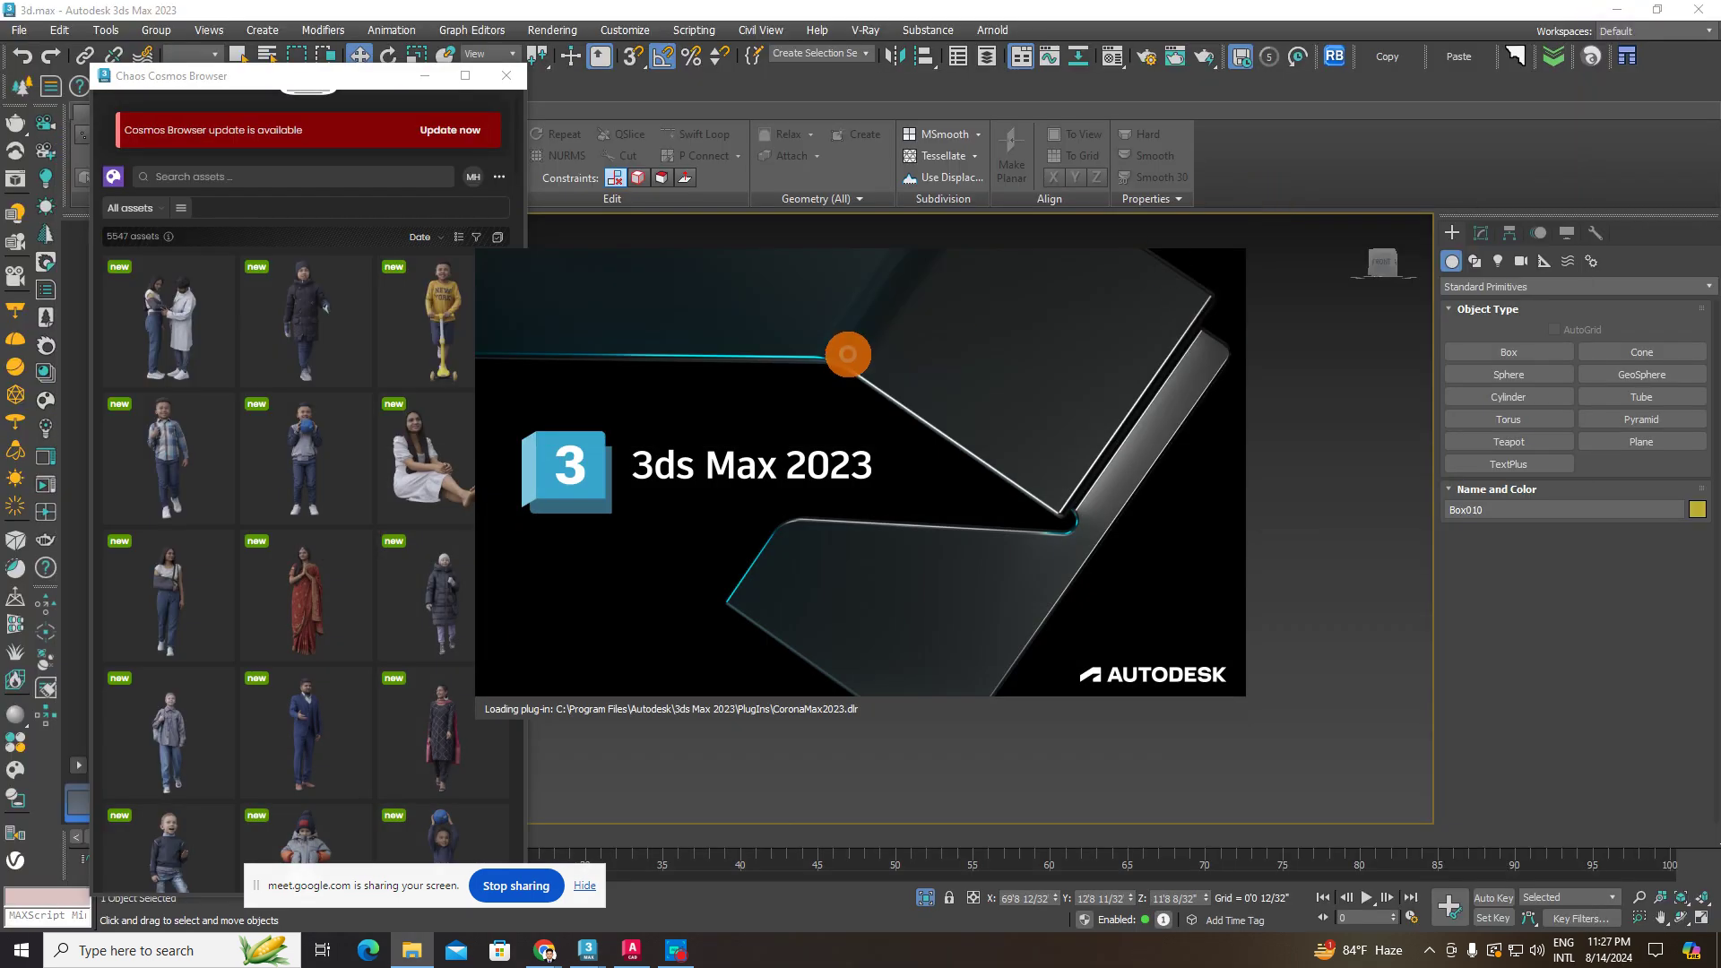
pyautogui.click(1348, 409)
pyautogui.click(517, 74)
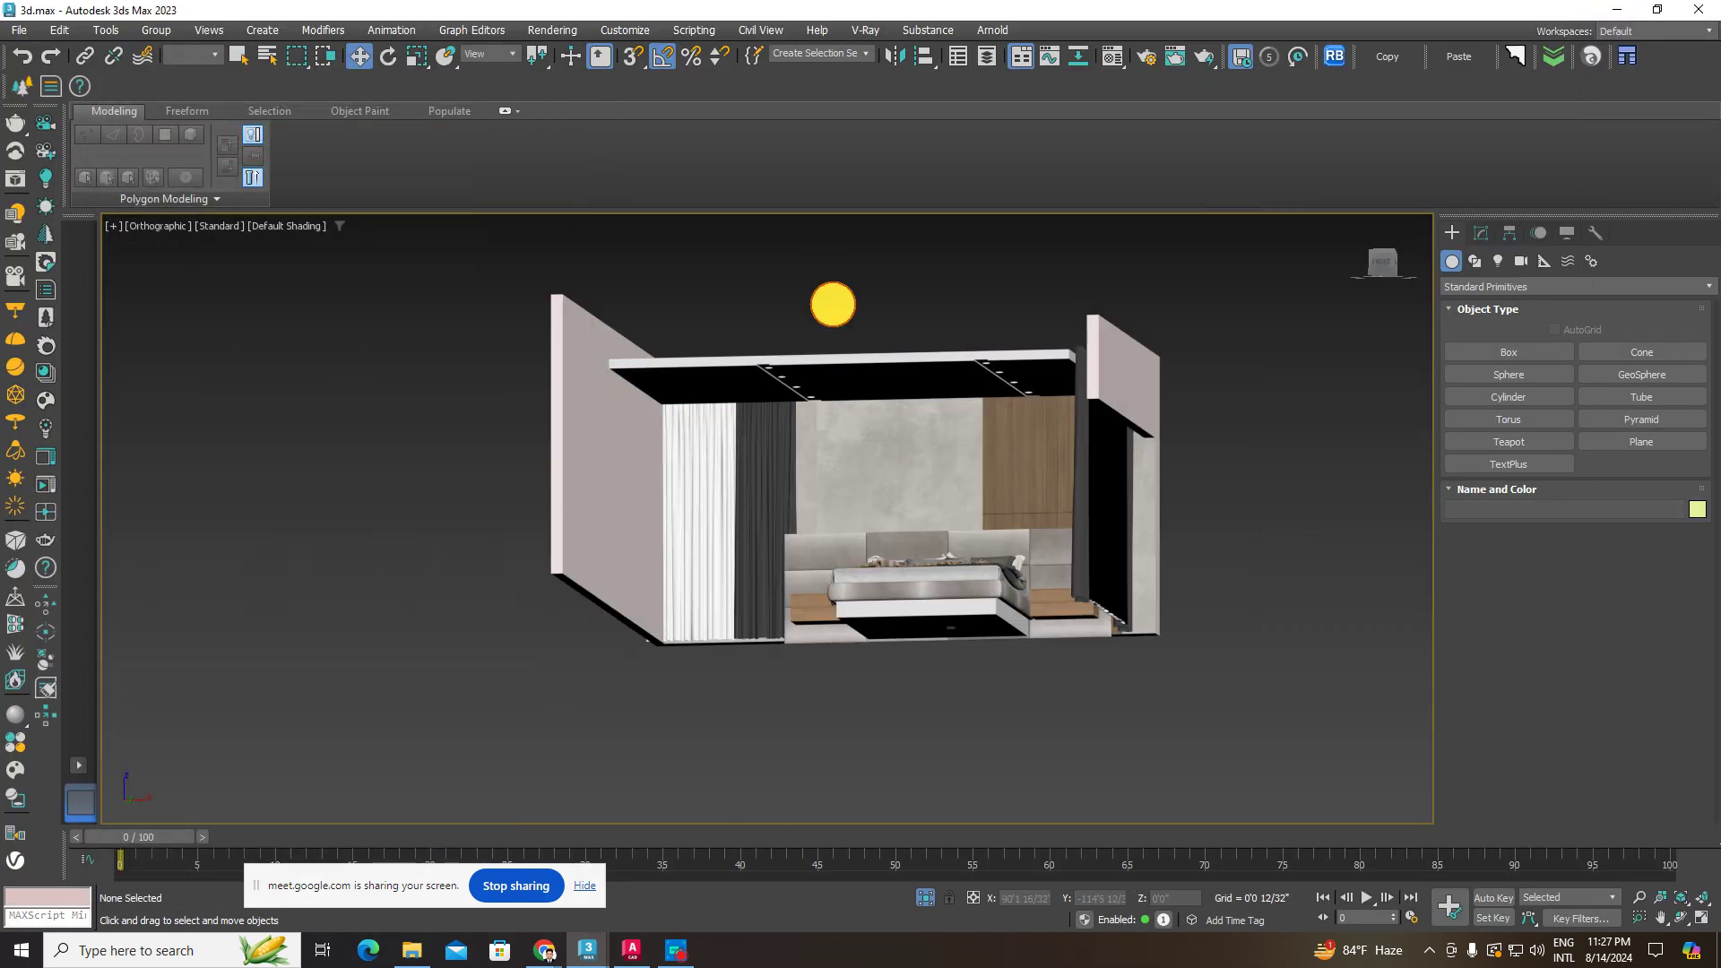
# - Unhide all hidden objects in the bedroom scene, including the floor
pyautogui.click(891, 442)
pyautogui.keyDown('alt'); pyautogui.moveTo(892, 442); pyautogui.dragTo(1334, 706, button='middle'); pyautogui.keyUp('alt')
pyautogui.click(956, 623)
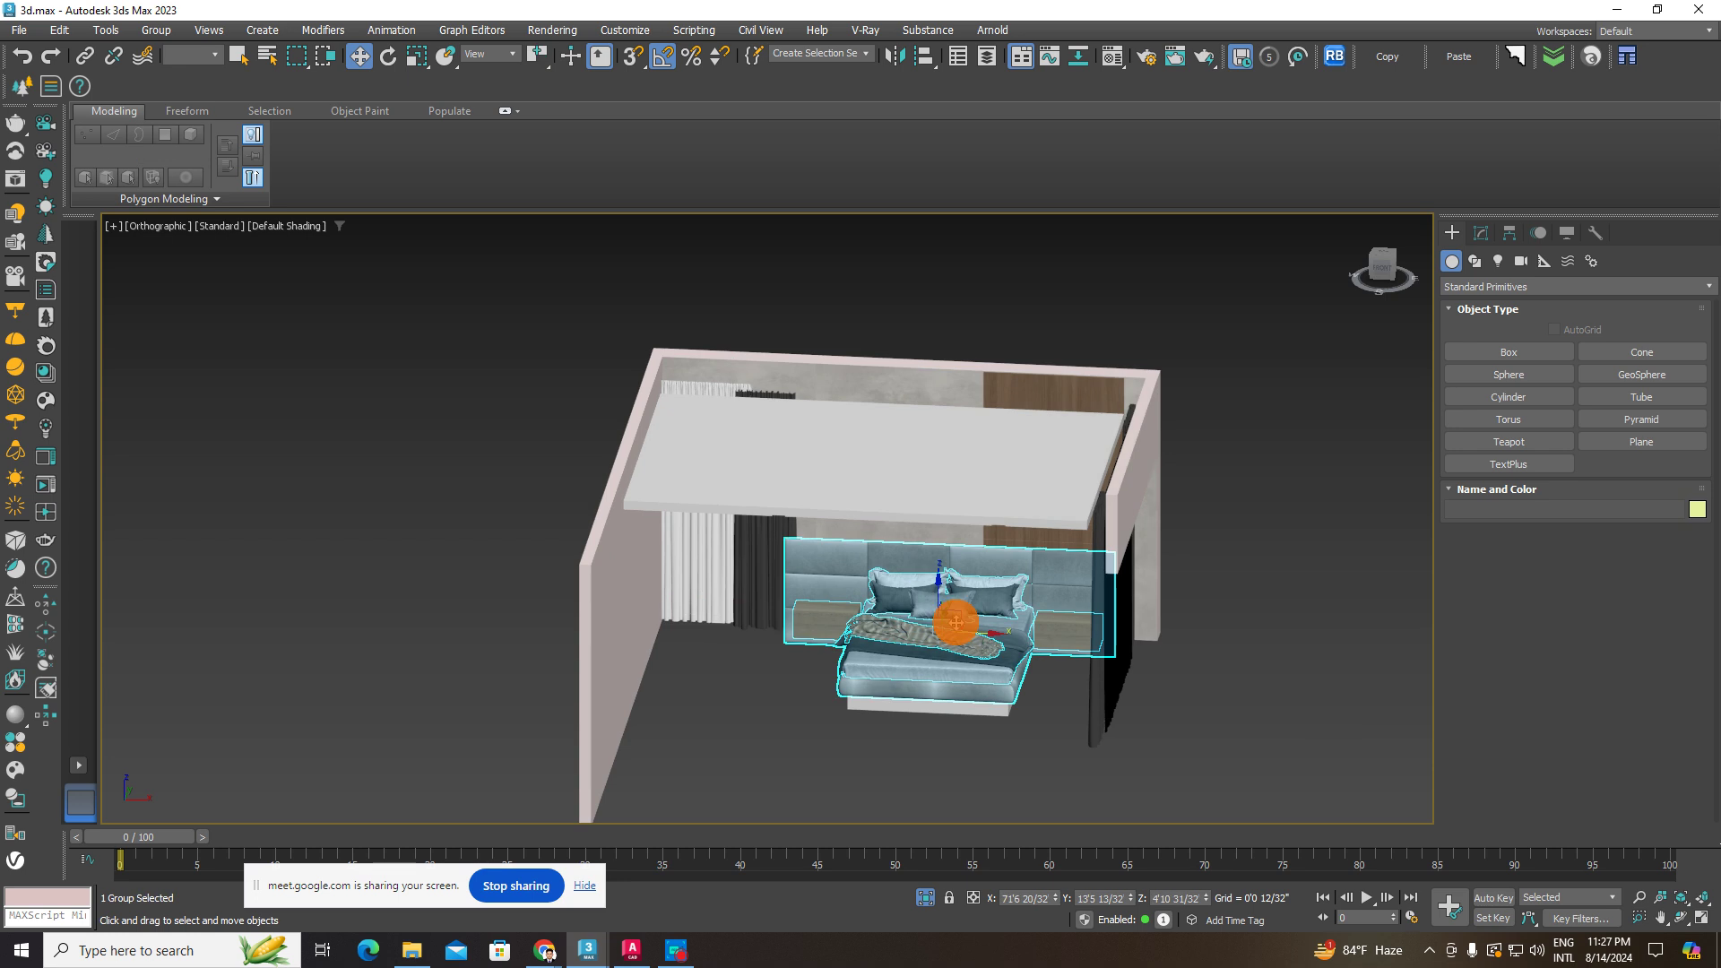
pyautogui.scroll(3, 953, 621)
pyautogui.keyDown('alt'); pyautogui.moveTo(945, 615); pyautogui.dragTo(883, 601, button='middle'); pyautogui.keyUp('alt')
pyautogui.rightClick(878, 599)
pyautogui.click(935, 508)
# - Hide the ceiling slab above the bed, keeping the ceiling light rows shown
pyautogui.click(711, 369)
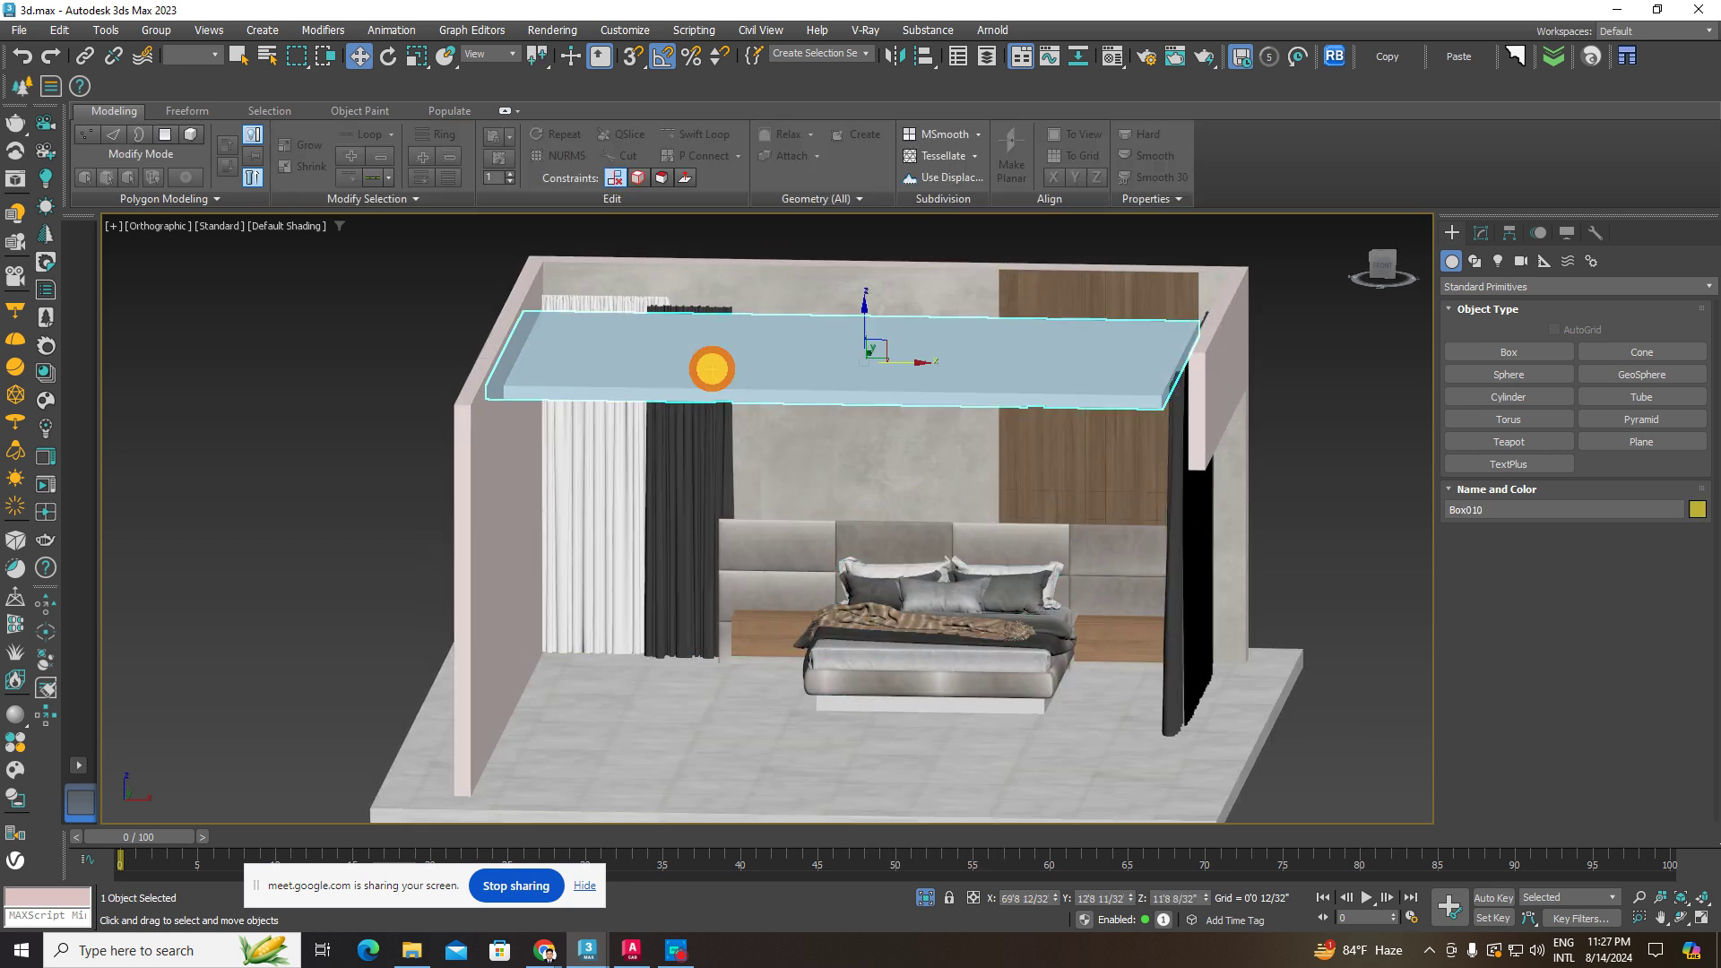
pyautogui.rightClick(713, 366)
pyautogui.click(757, 310)
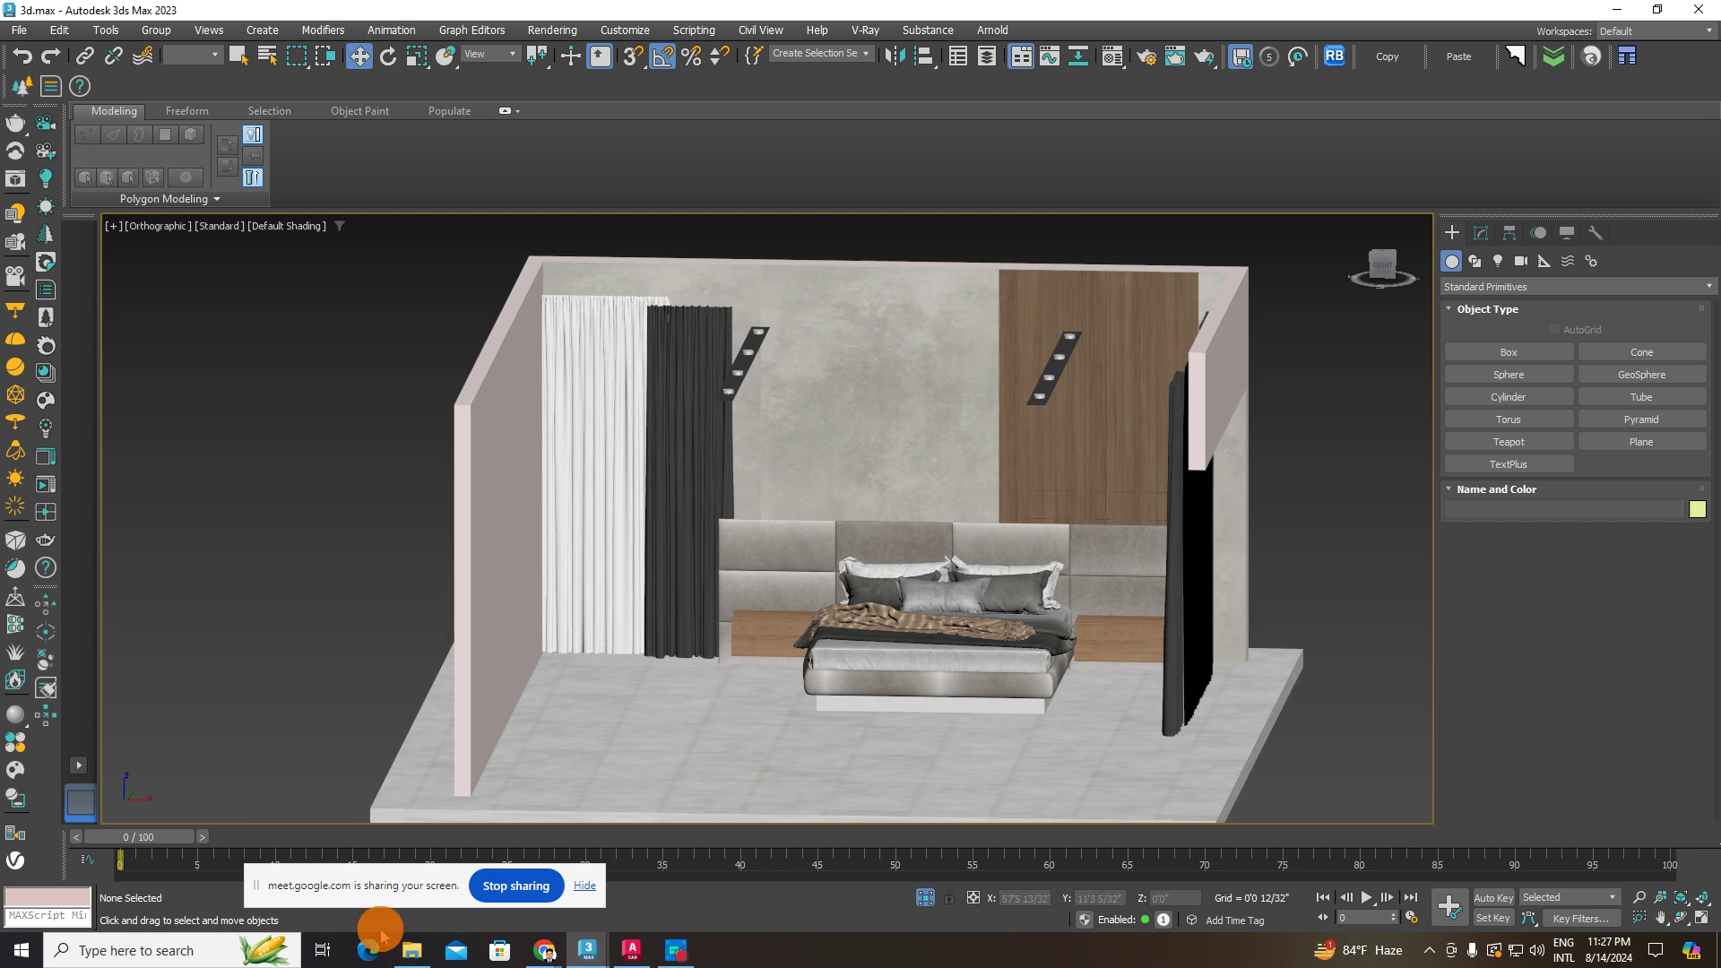
# - Switch to File Explorer and show the SINGALE SITTER SUFA AND CHAIR folder in D:\FURNITURE 3D MODEL\VRAY FURNITURE as thumbnails
pyautogui.click(412, 951)
pyautogui.click(59, 299)
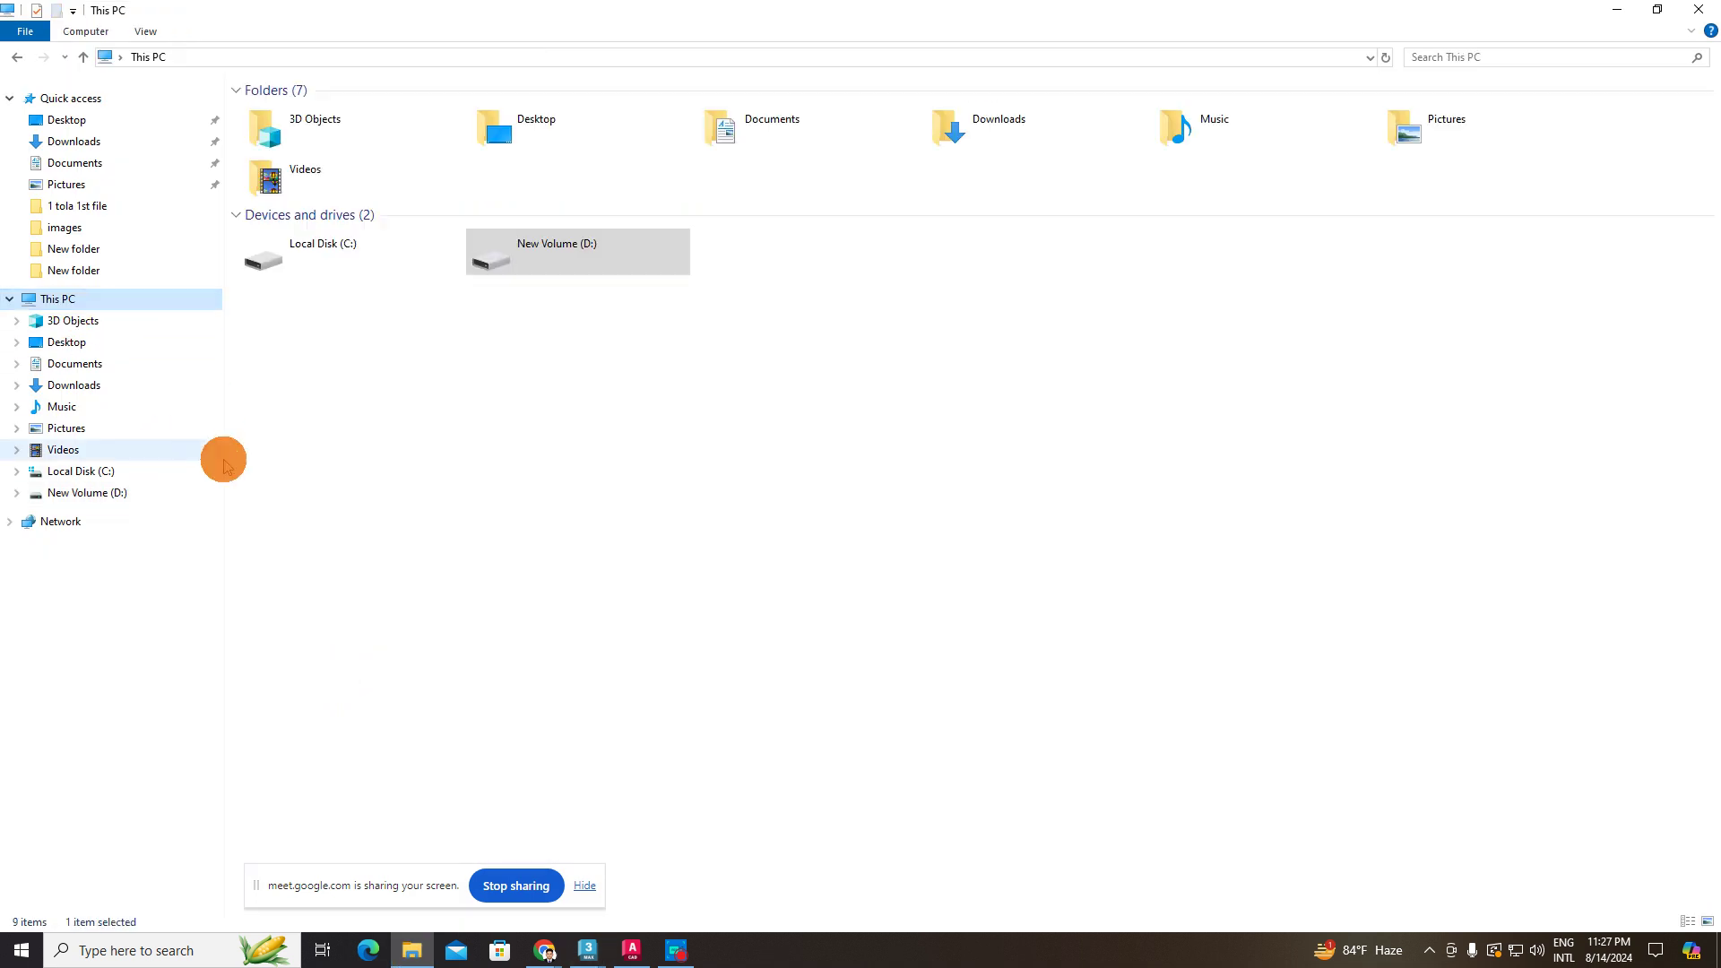
pyautogui.doubleClick(596, 273)
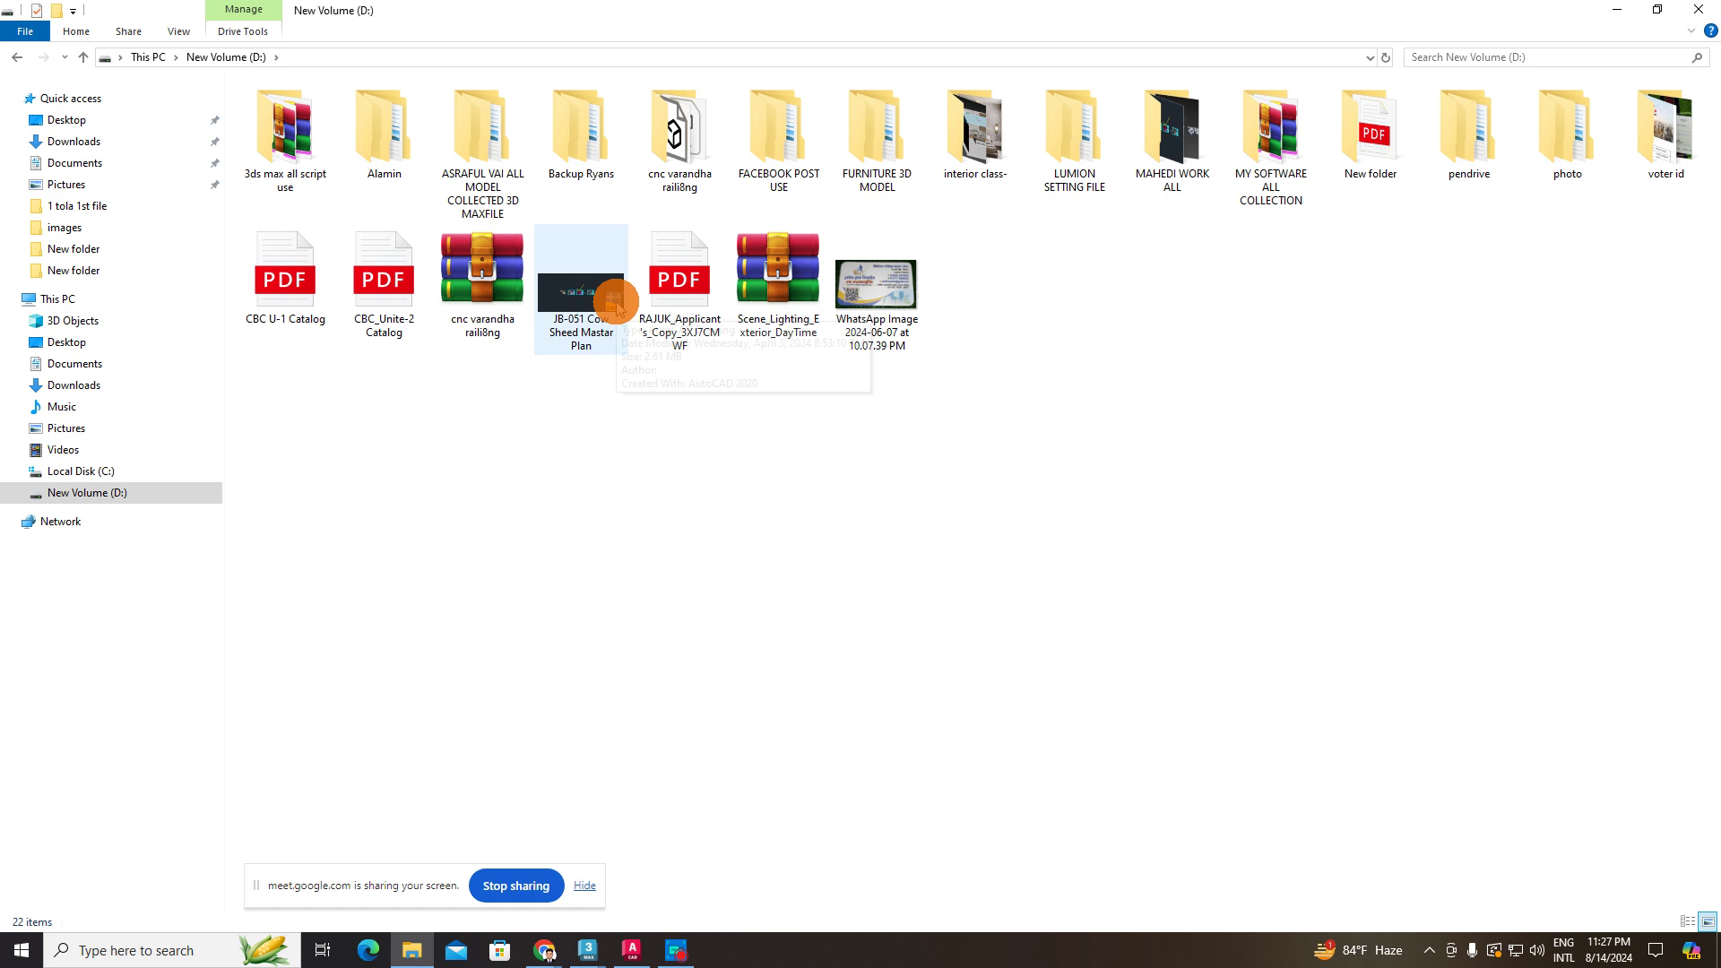
pyautogui.doubleClick(864, 126)
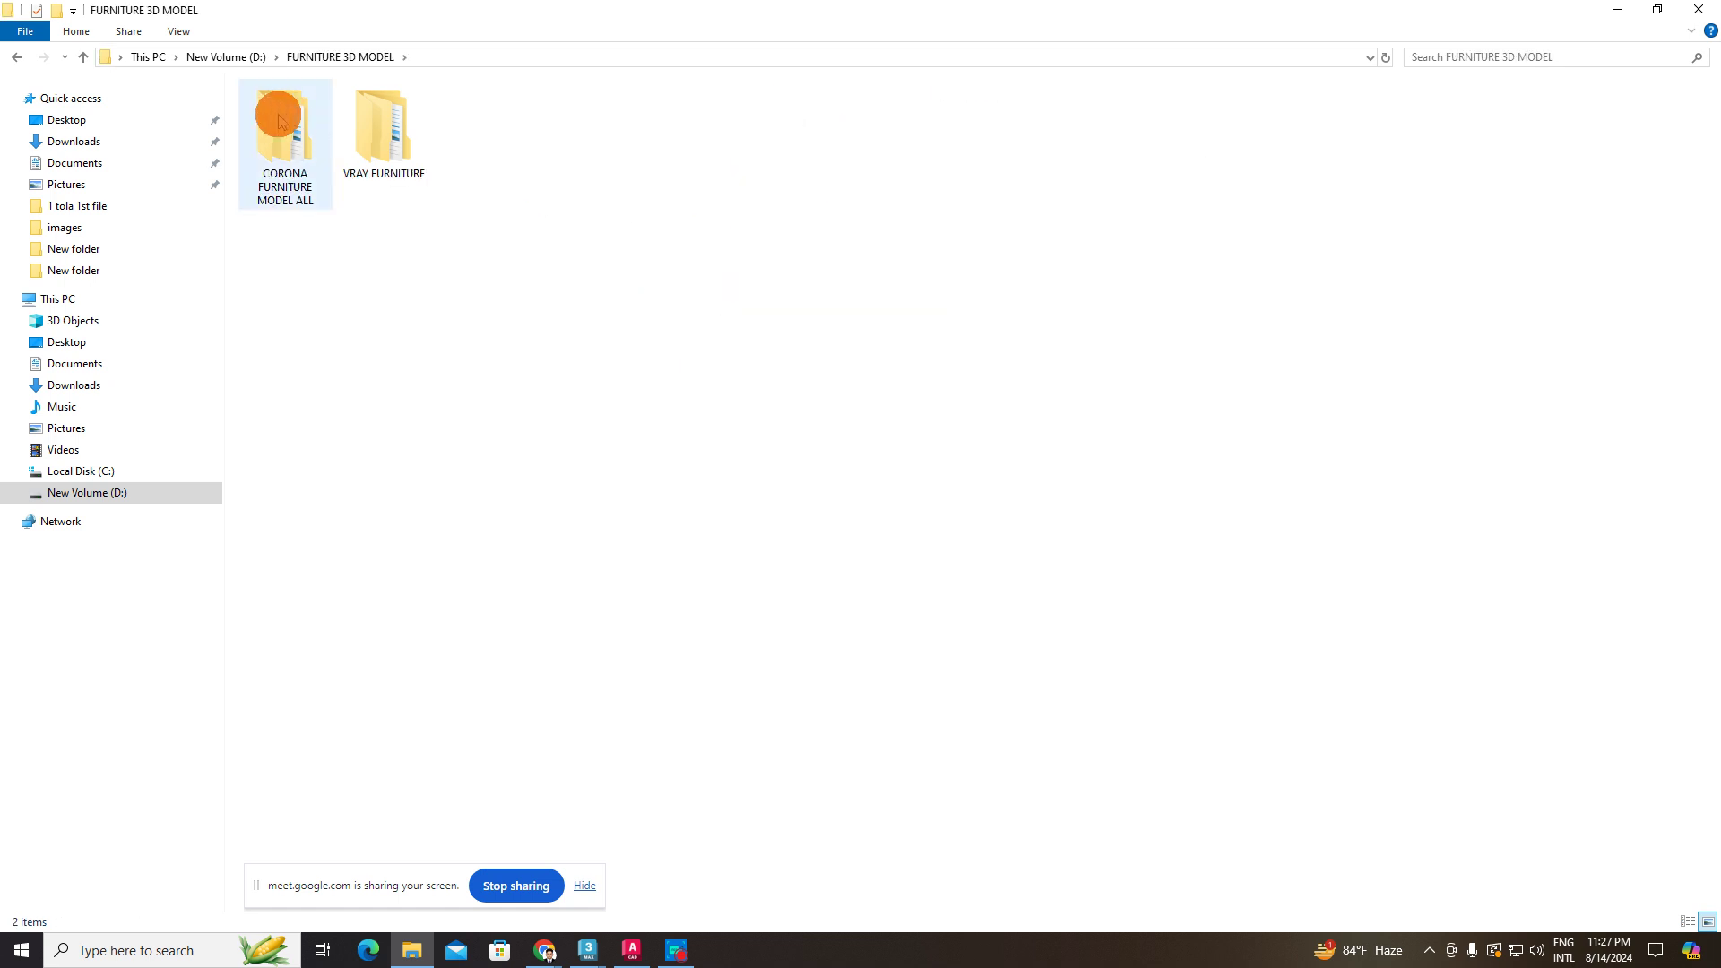
pyautogui.doubleClick(384, 130)
pyautogui.press('s')
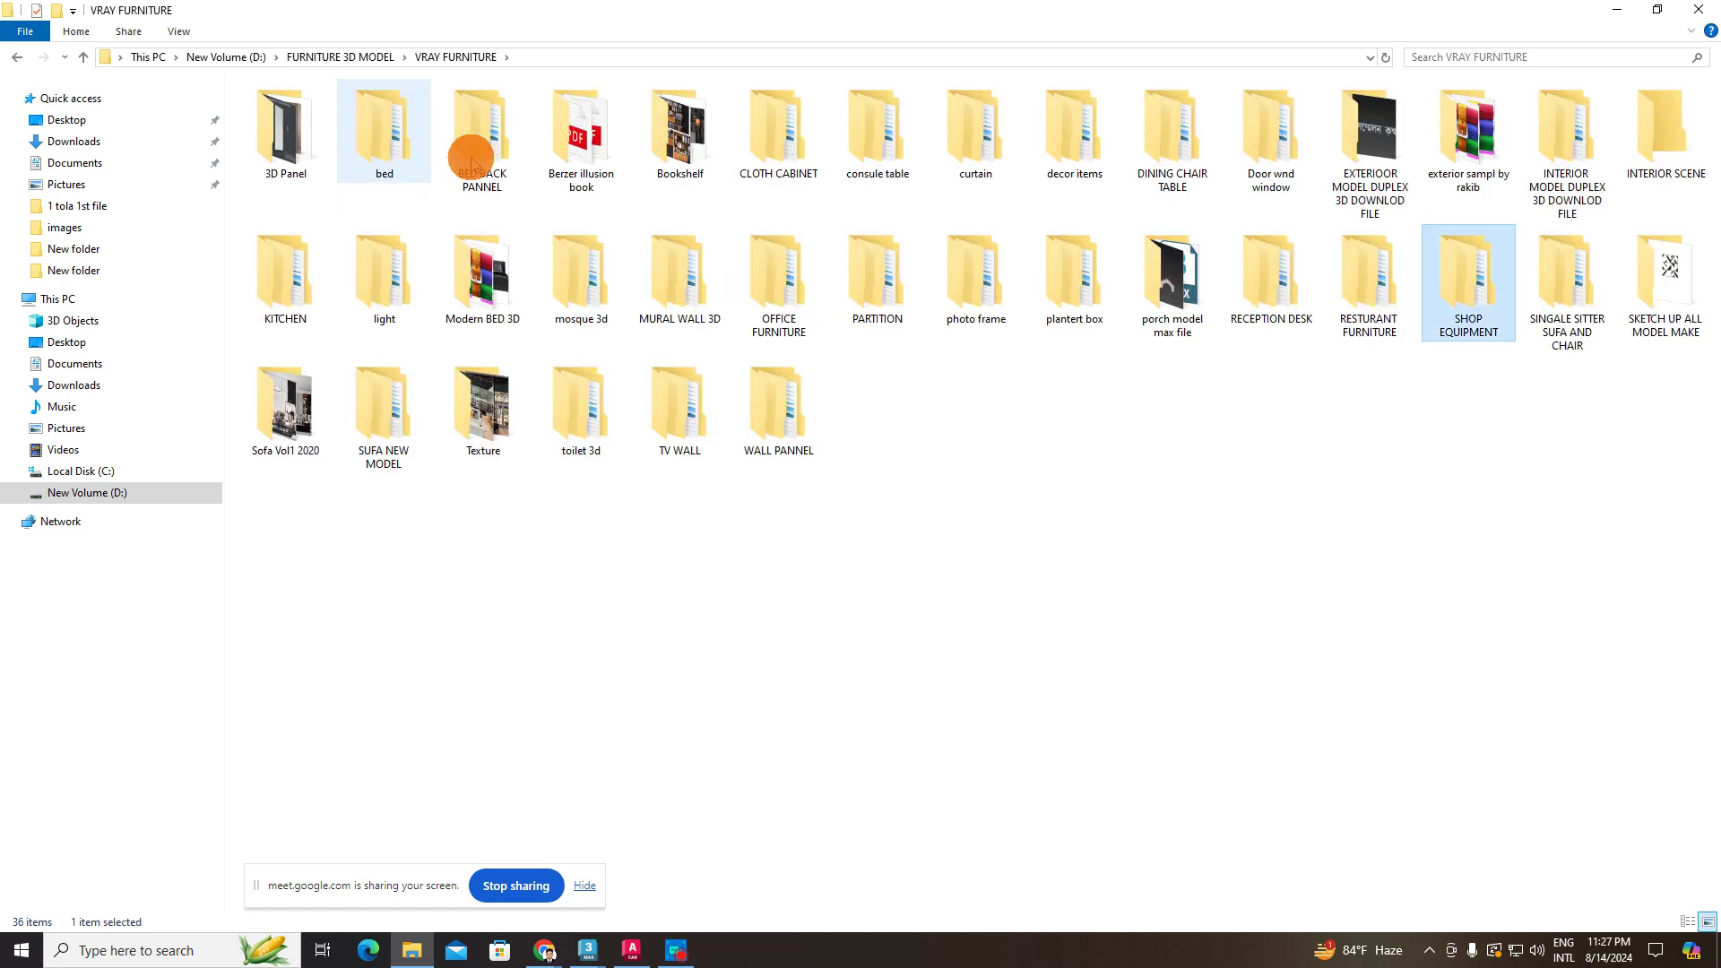
pyautogui.press('i')
pyautogui.doubleClick(1534, 315)
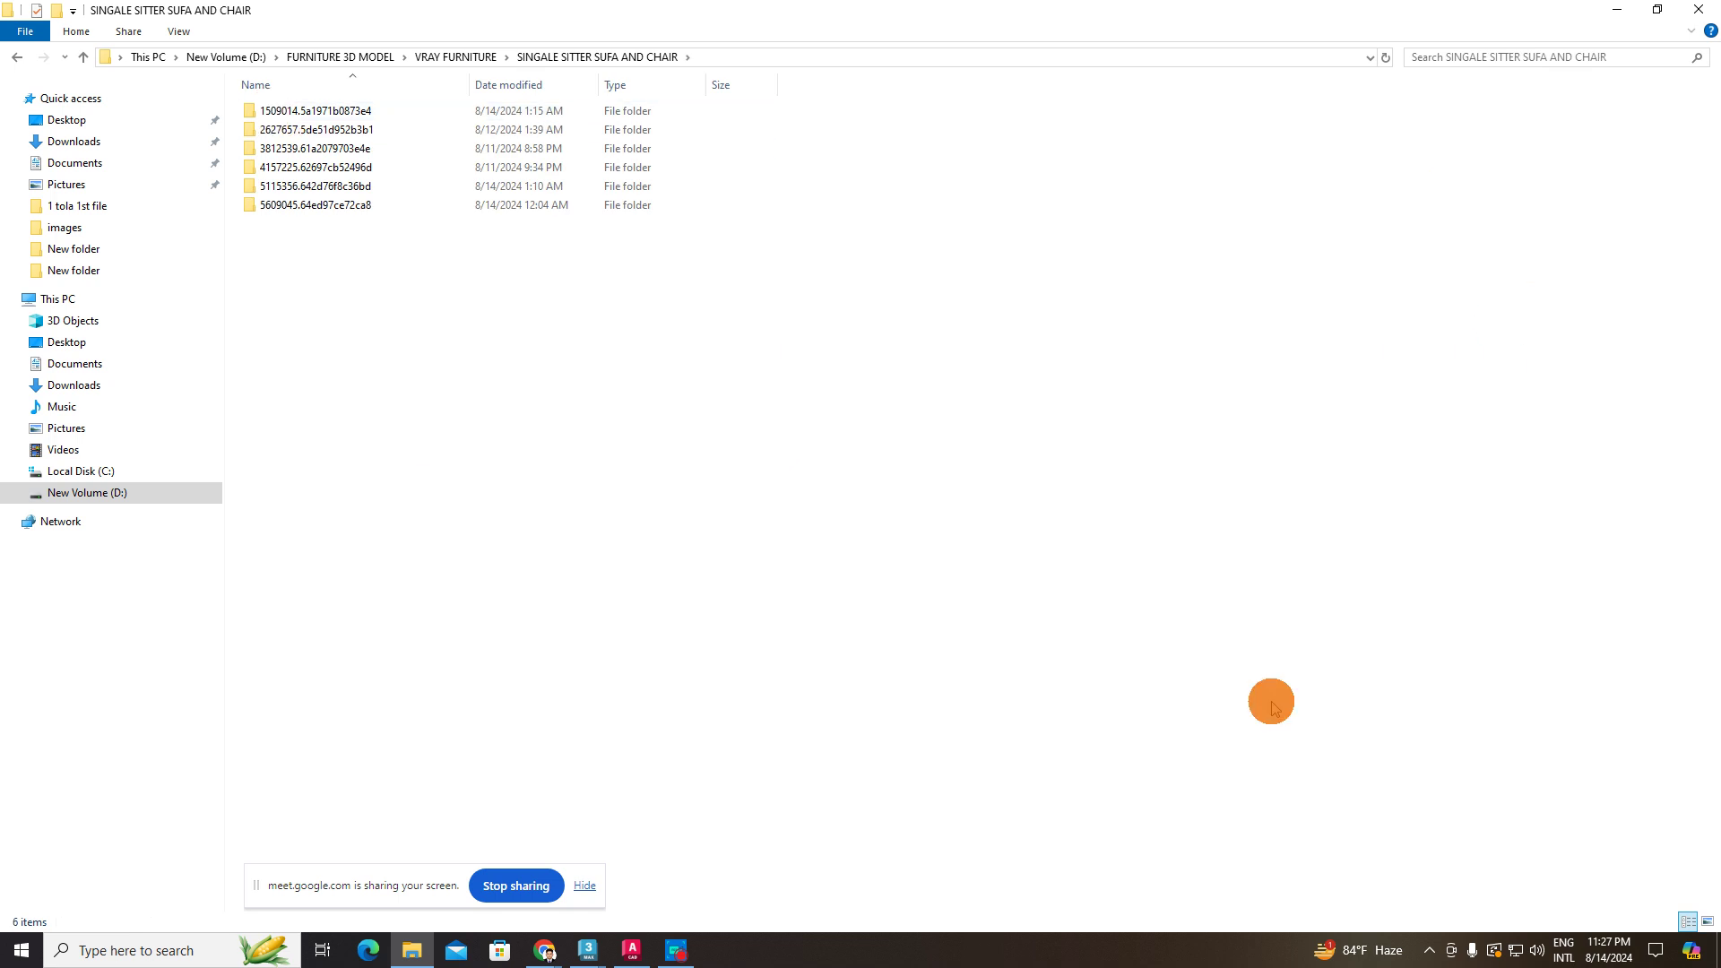
pyautogui.click(1708, 922)
# - Open the Pro 3DSky - Nuka Armchair_@Voxel3DVray folder within 1509014.5a1971b0873e4\Nuka Armchair
pyautogui.doubleClick(269, 166)
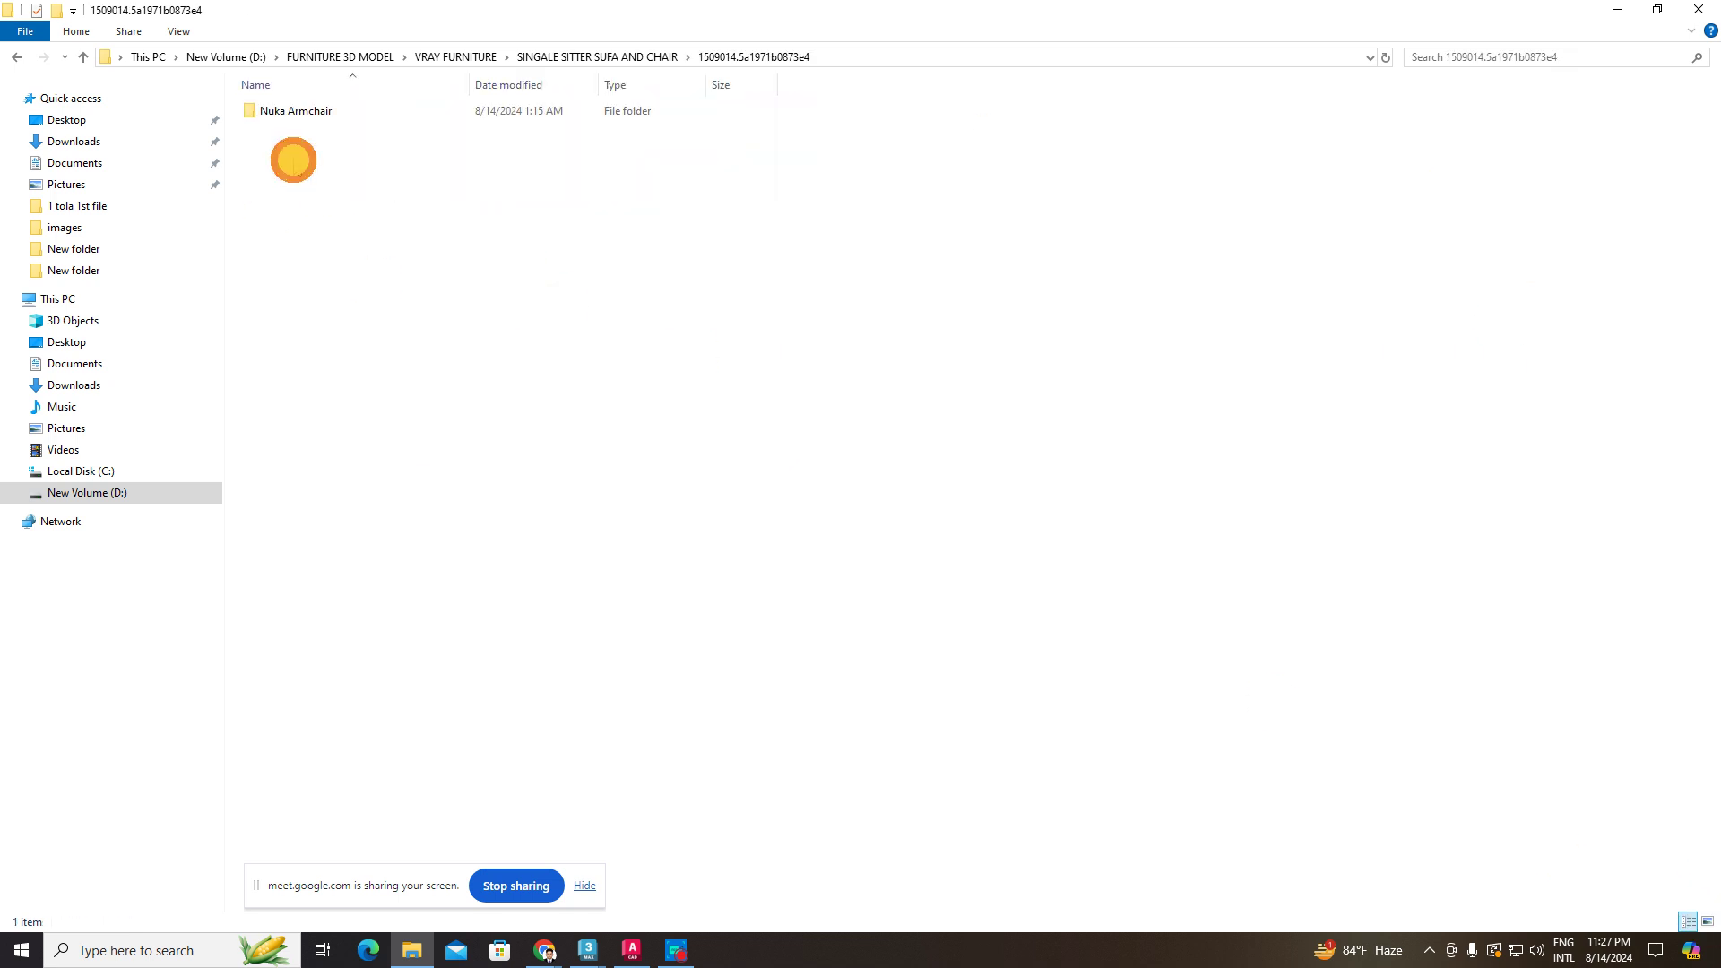
pyautogui.doubleClick(314, 111)
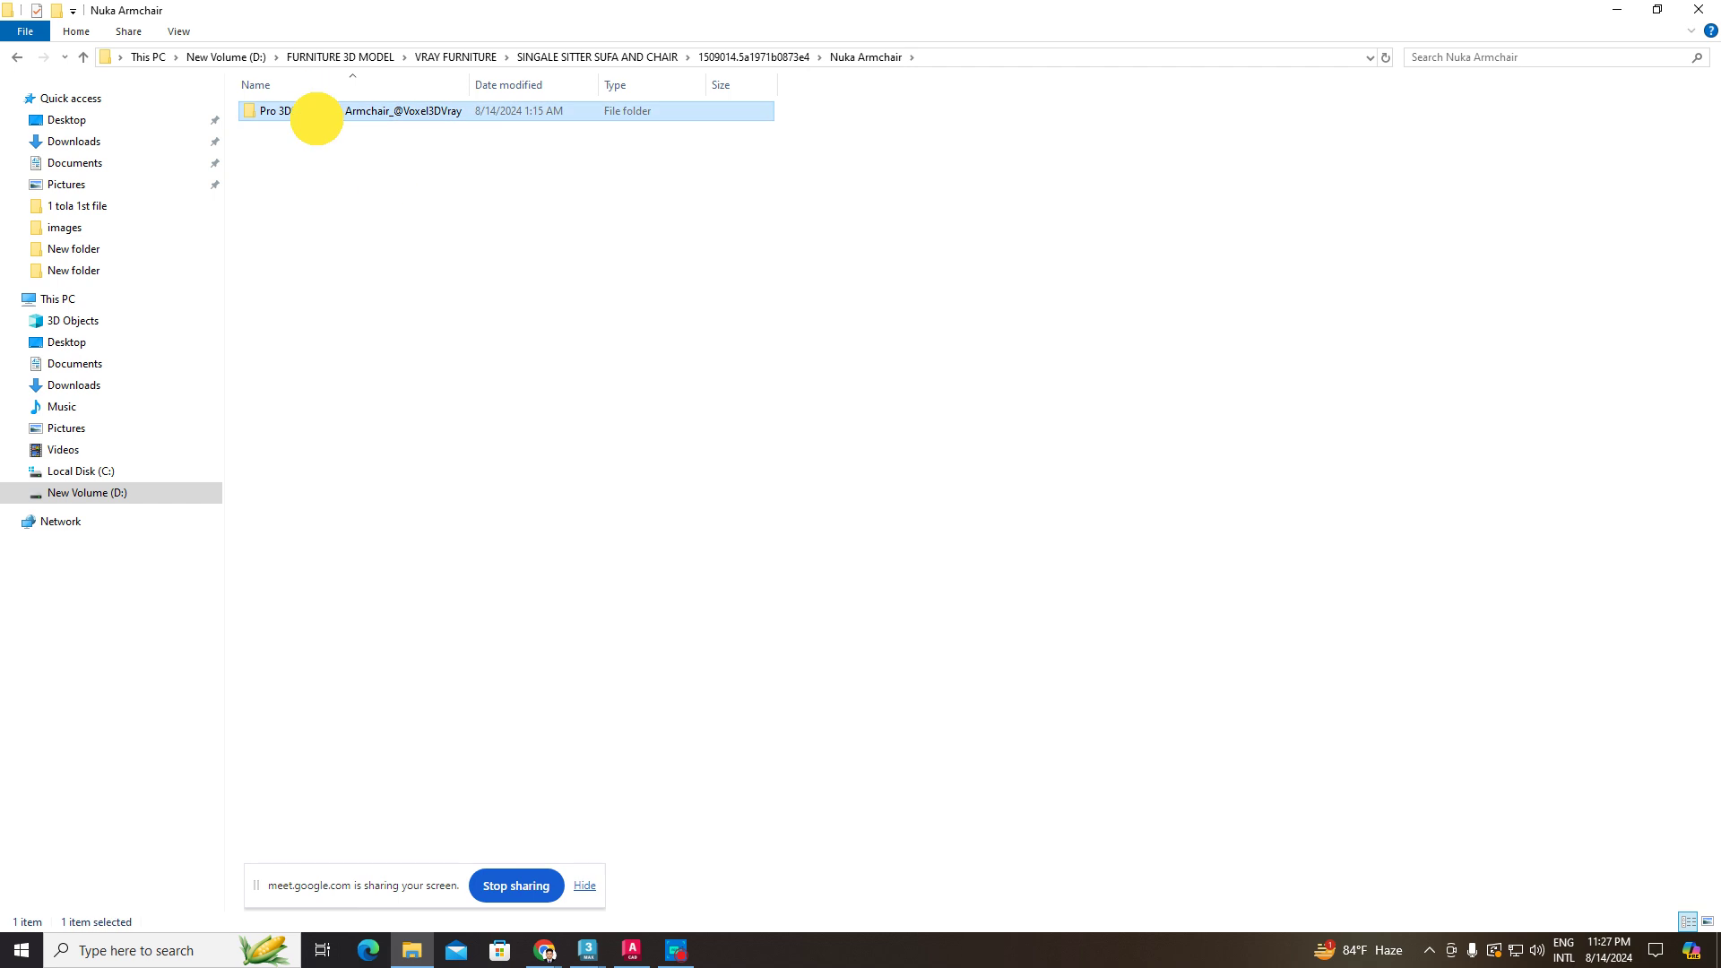
pyautogui.doubleClick(315, 112)
pyautogui.click(639, 278)
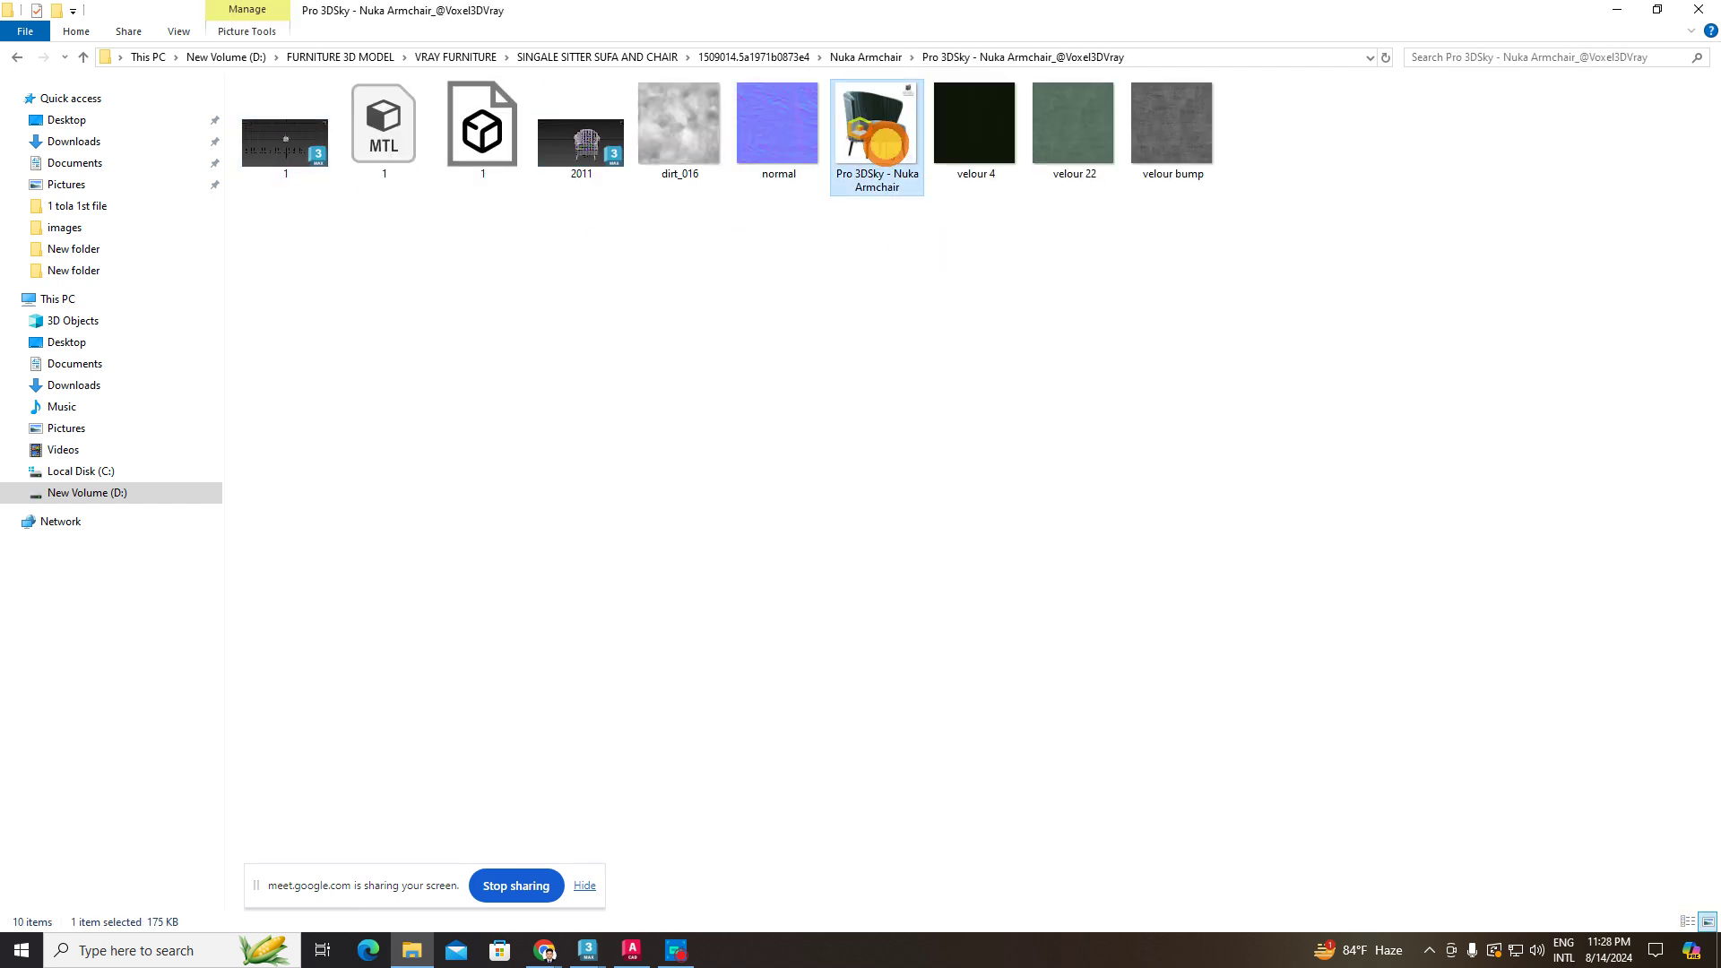
# - Inspect the Pro 3DSky - Nuka Armchair preview image up close, and close the image viewer
pyautogui.doubleClick(886, 144)
pyautogui.scroll(8, 927, 431)
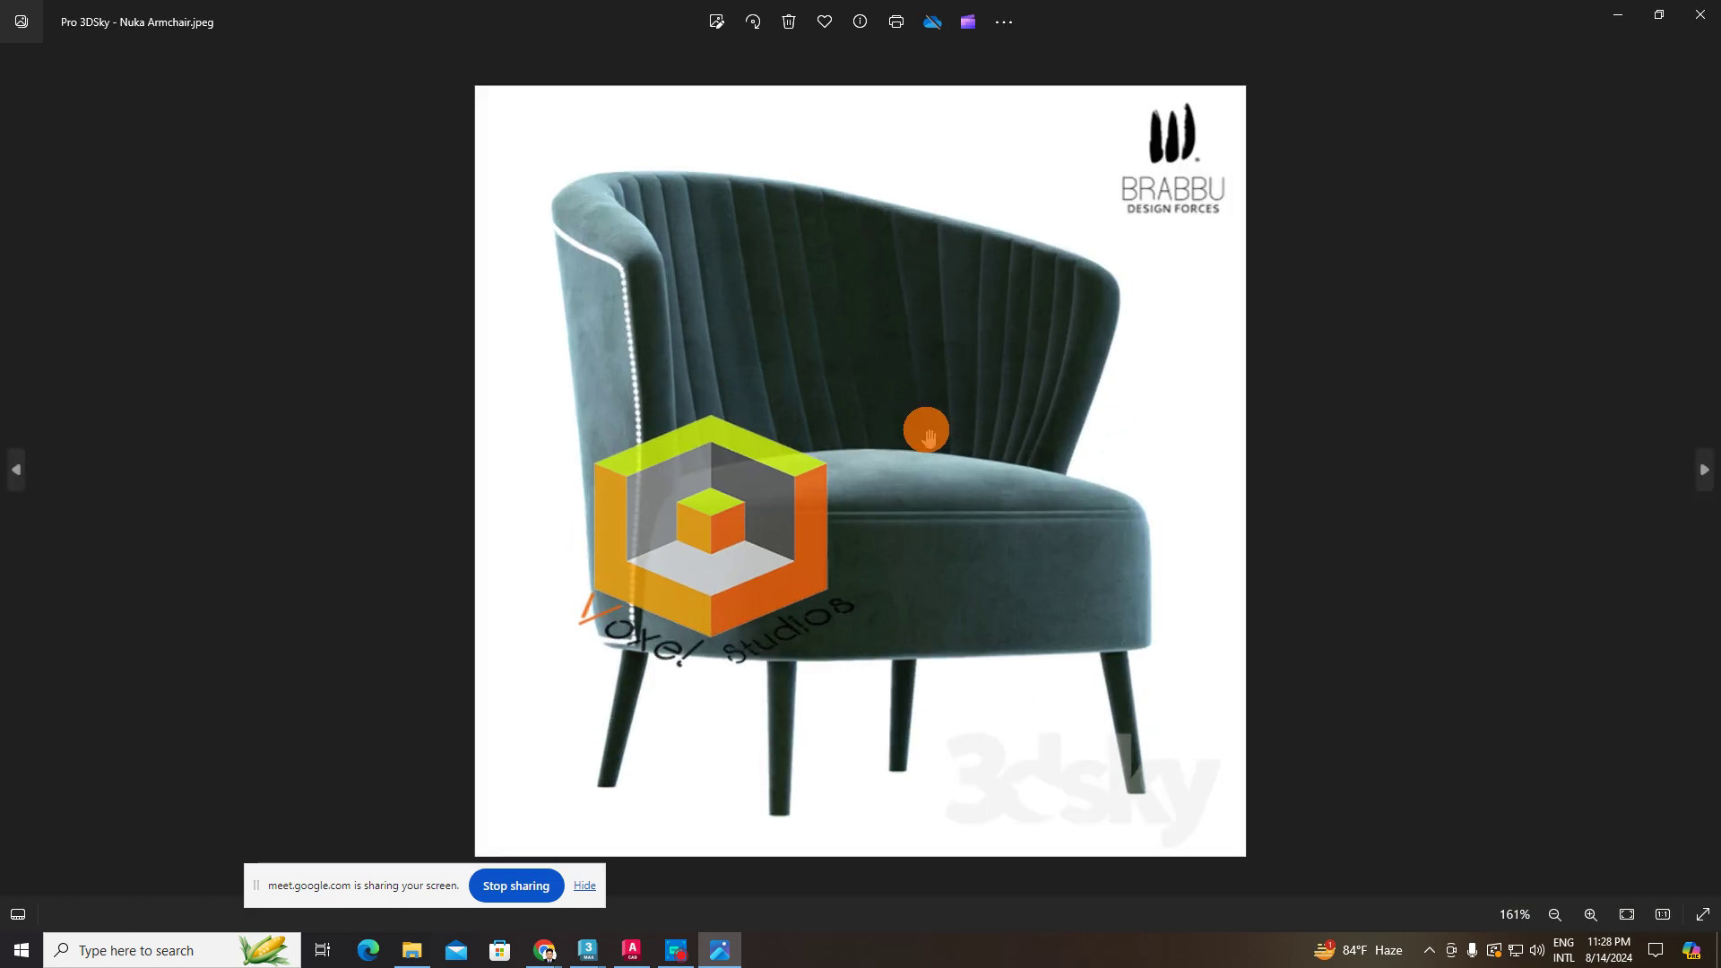
pyautogui.scroll(-8, 1076, 422)
pyautogui.click(1701, 14)
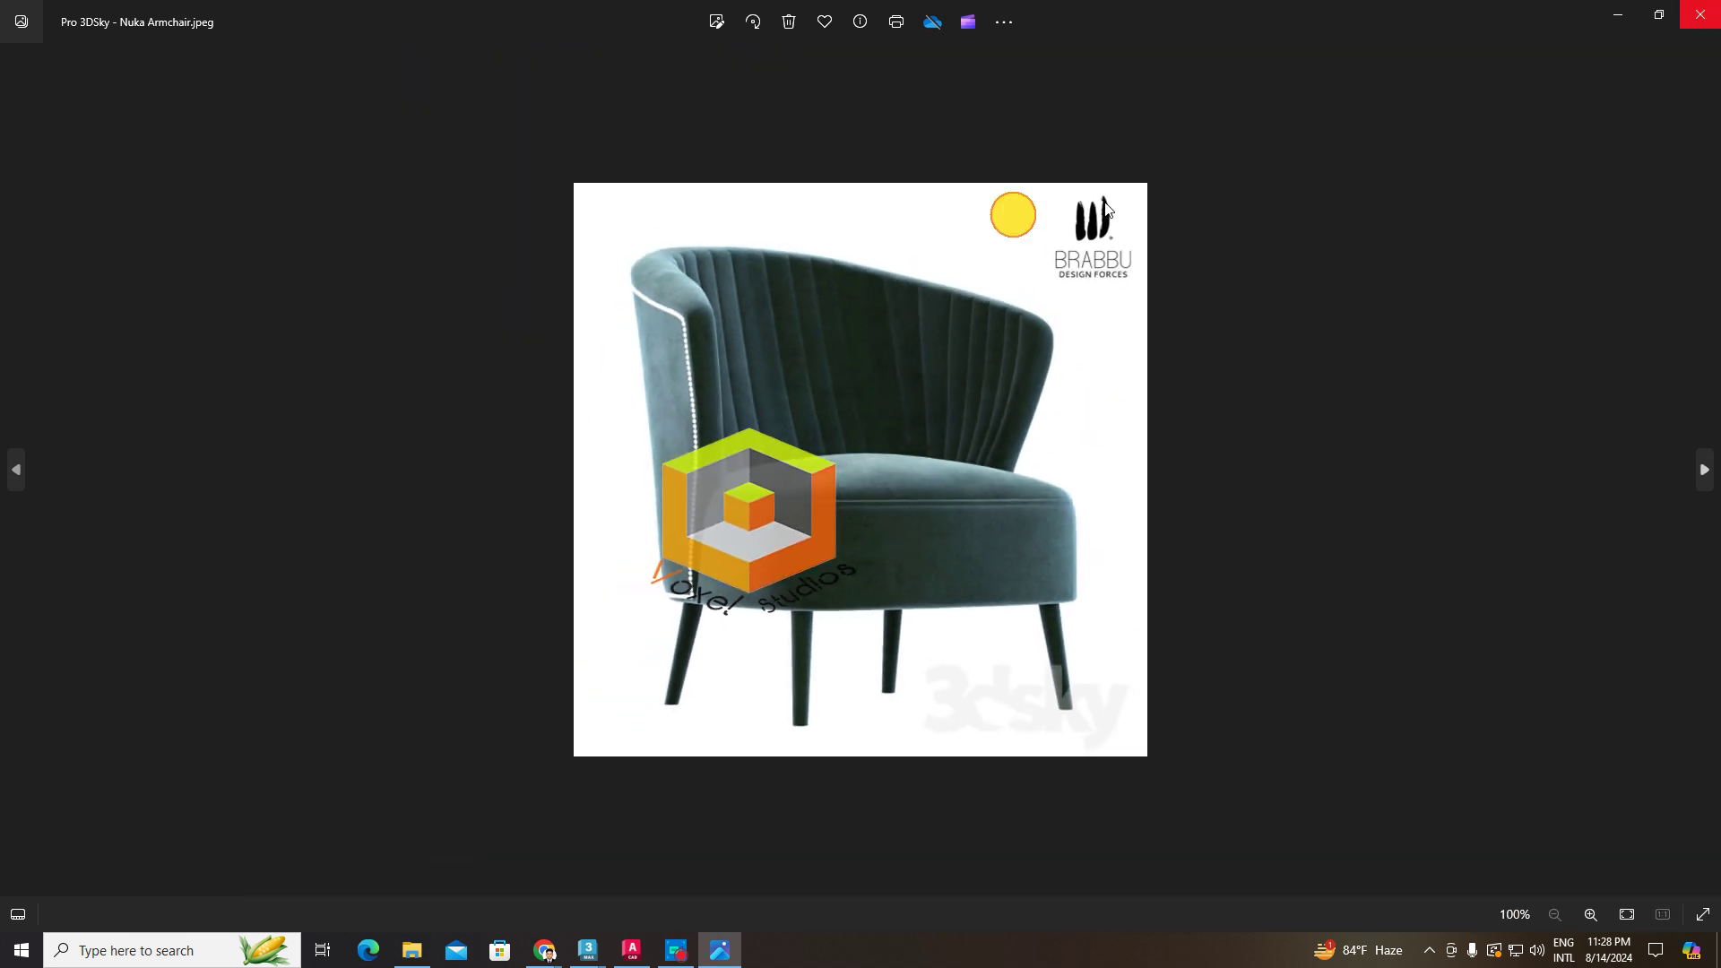
# - Return to the SINGALE SITTER SUFA AND CHAIR folder and browse the Chair Rondo by JAMNI folder inside 2627657.5de51d952b3b1
pyautogui.click(84, 57)
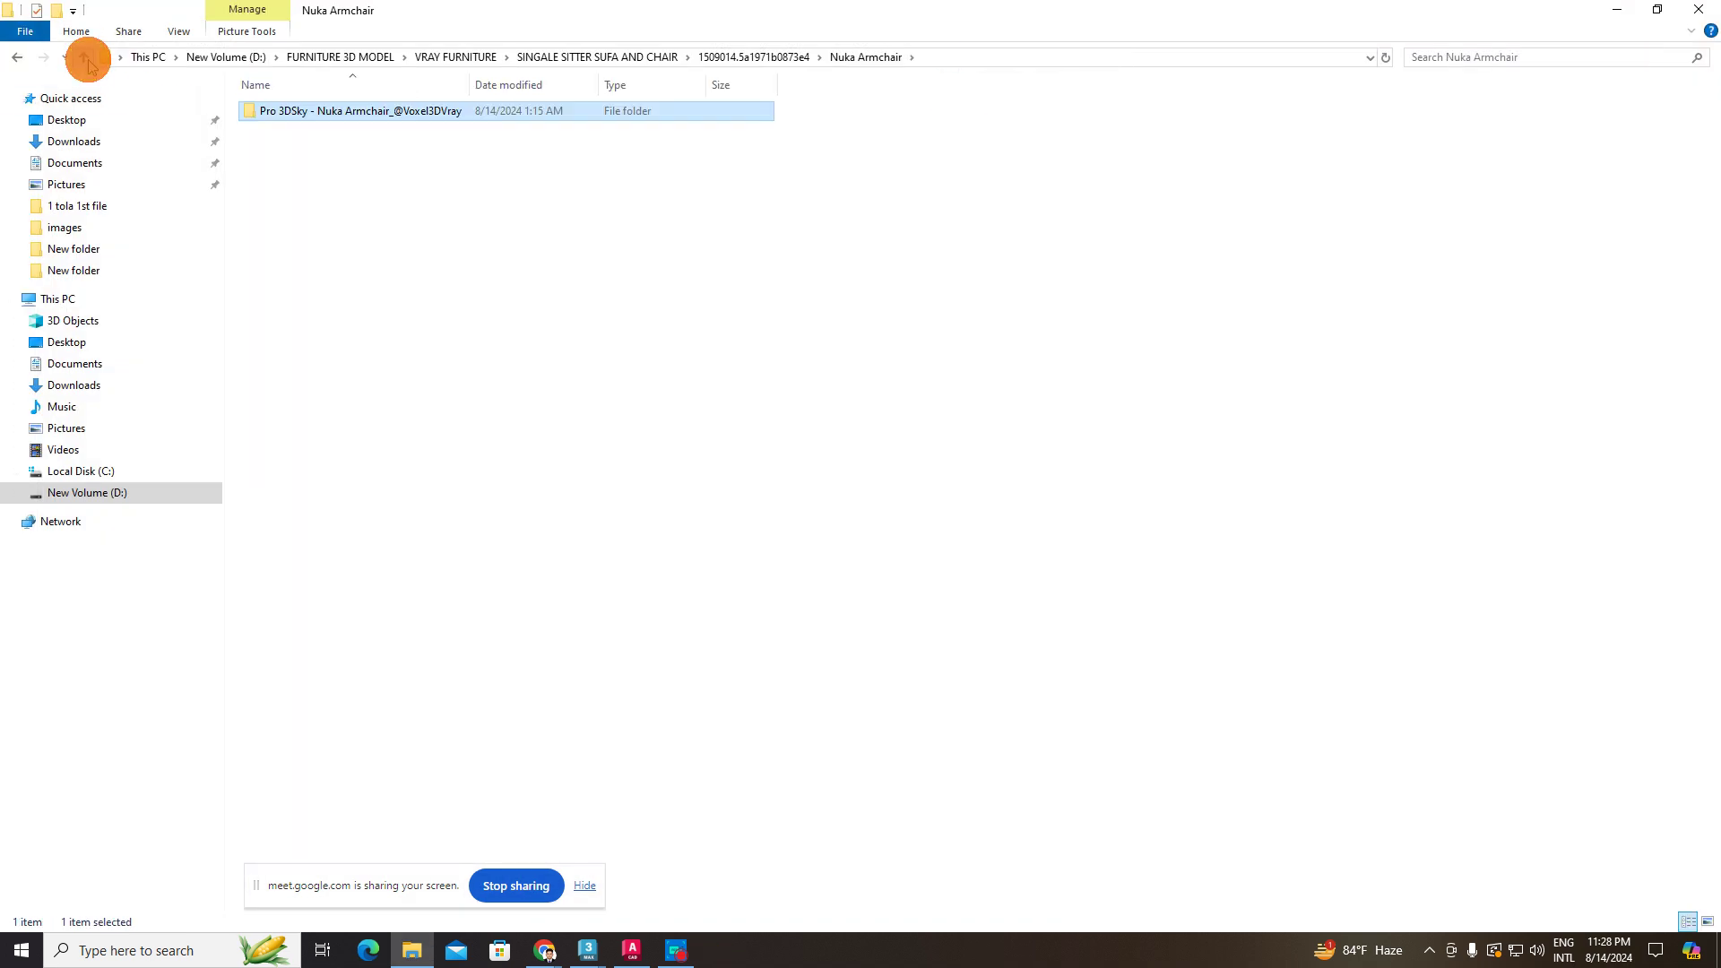
pyautogui.click(83, 57)
pyautogui.click(84, 57)
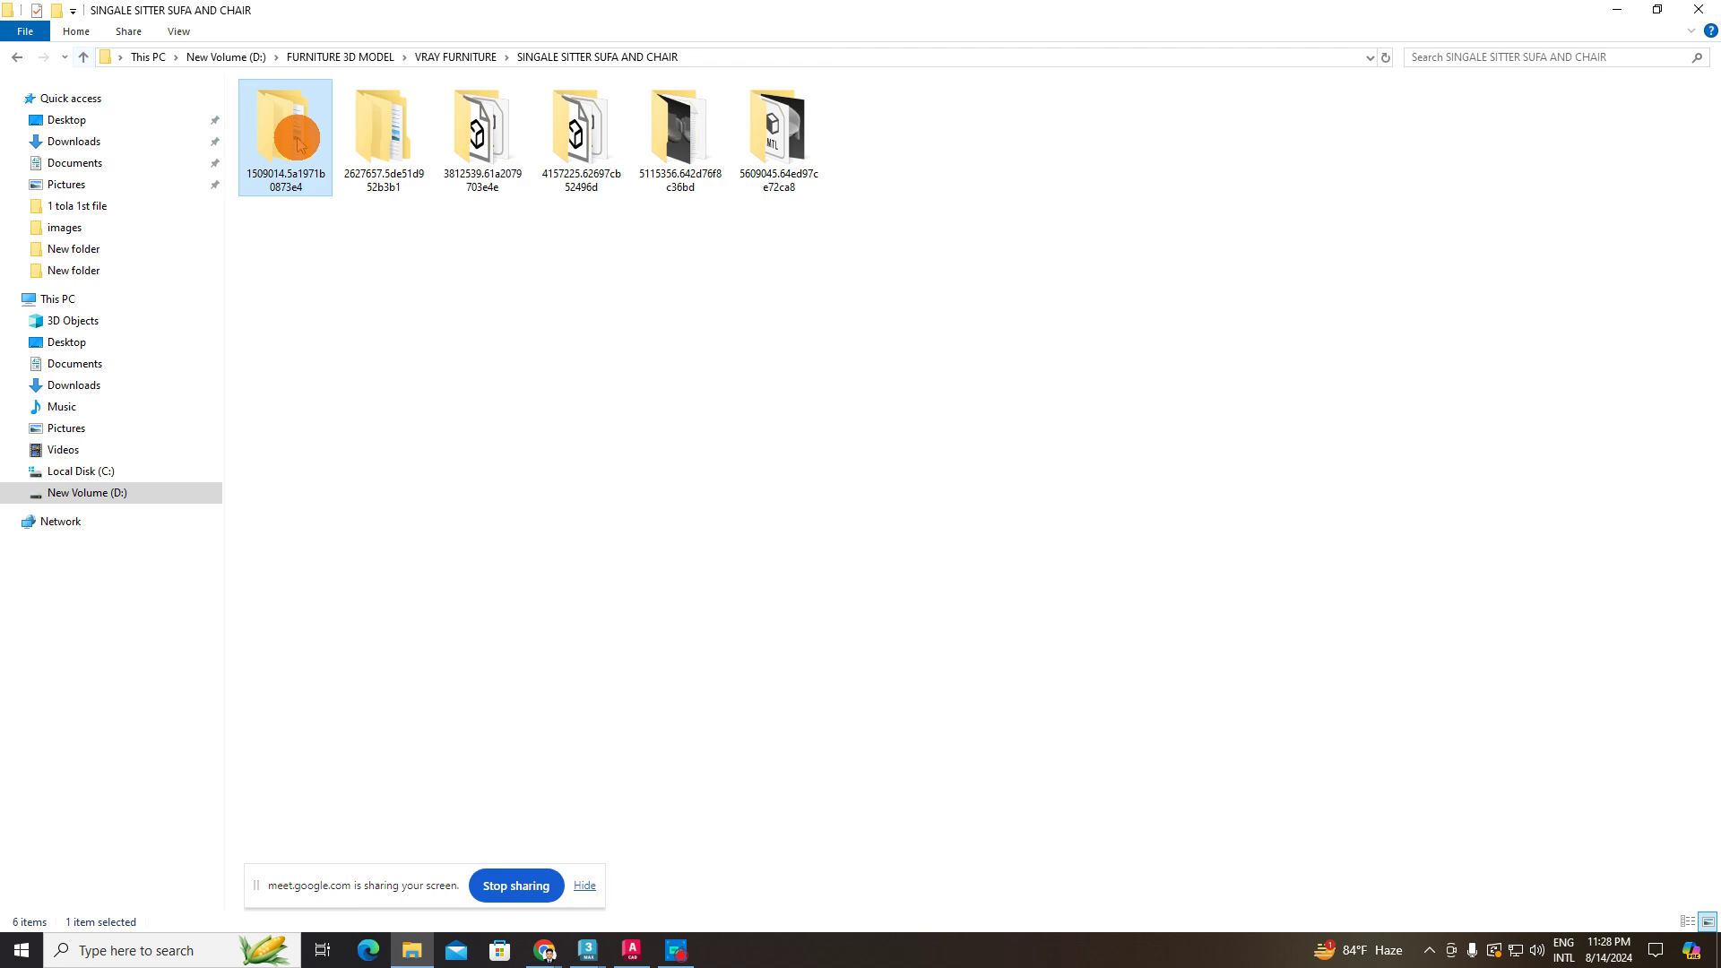
pyautogui.doubleClick(396, 138)
pyautogui.click(284, 108)
pyautogui.doubleClick(283, 109)
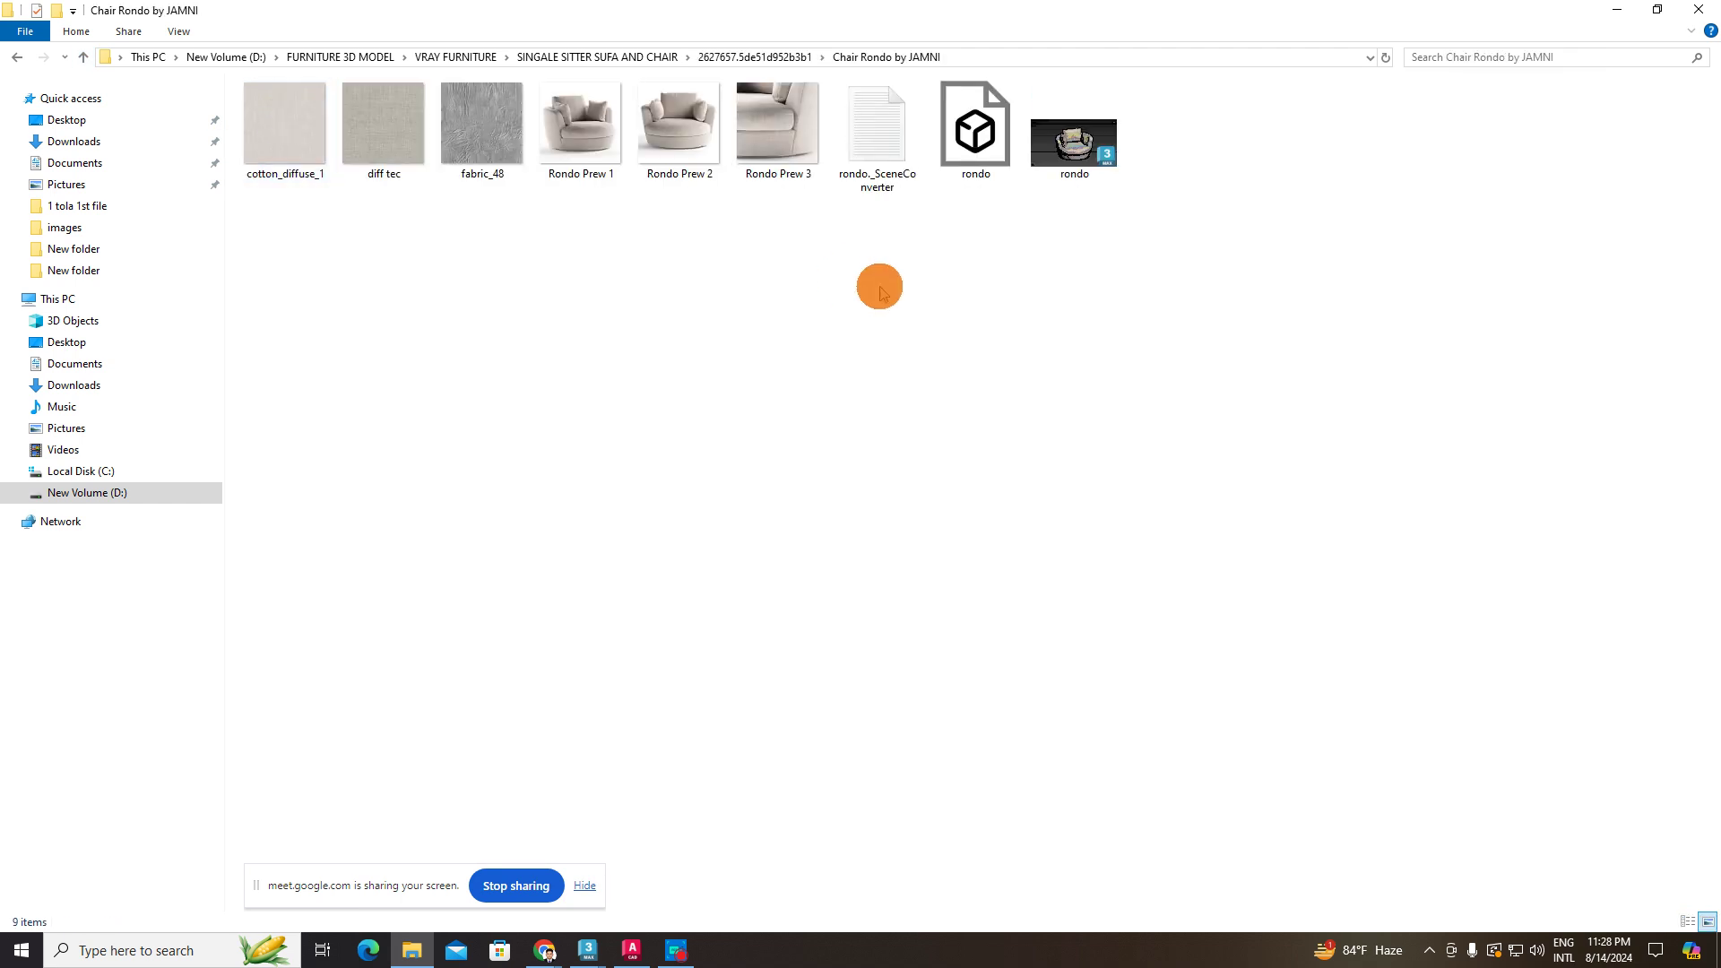
pyautogui.click(579, 136)
# - Look through the 3812539.61a2079703e4e and 4157225.62697cb52496d folders for a suitable armchair, returning to the parent folder
pyautogui.click(84, 57)
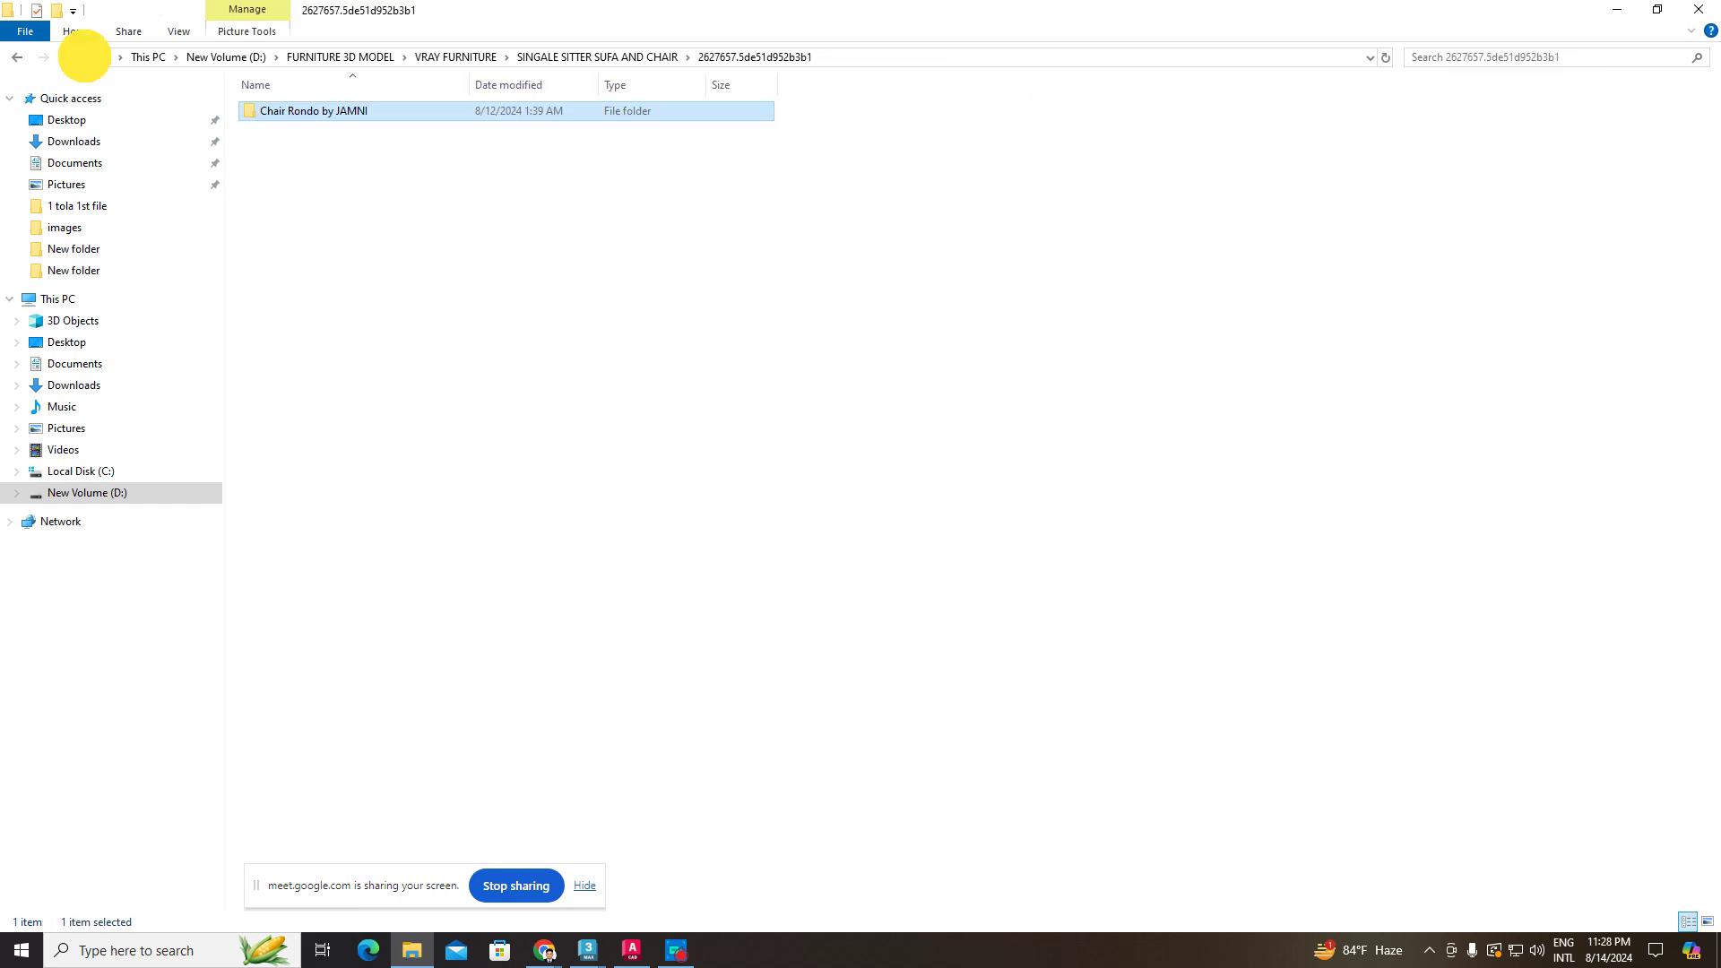
pyautogui.click(83, 57)
pyautogui.click(485, 155)
pyautogui.doubleClick(485, 155)
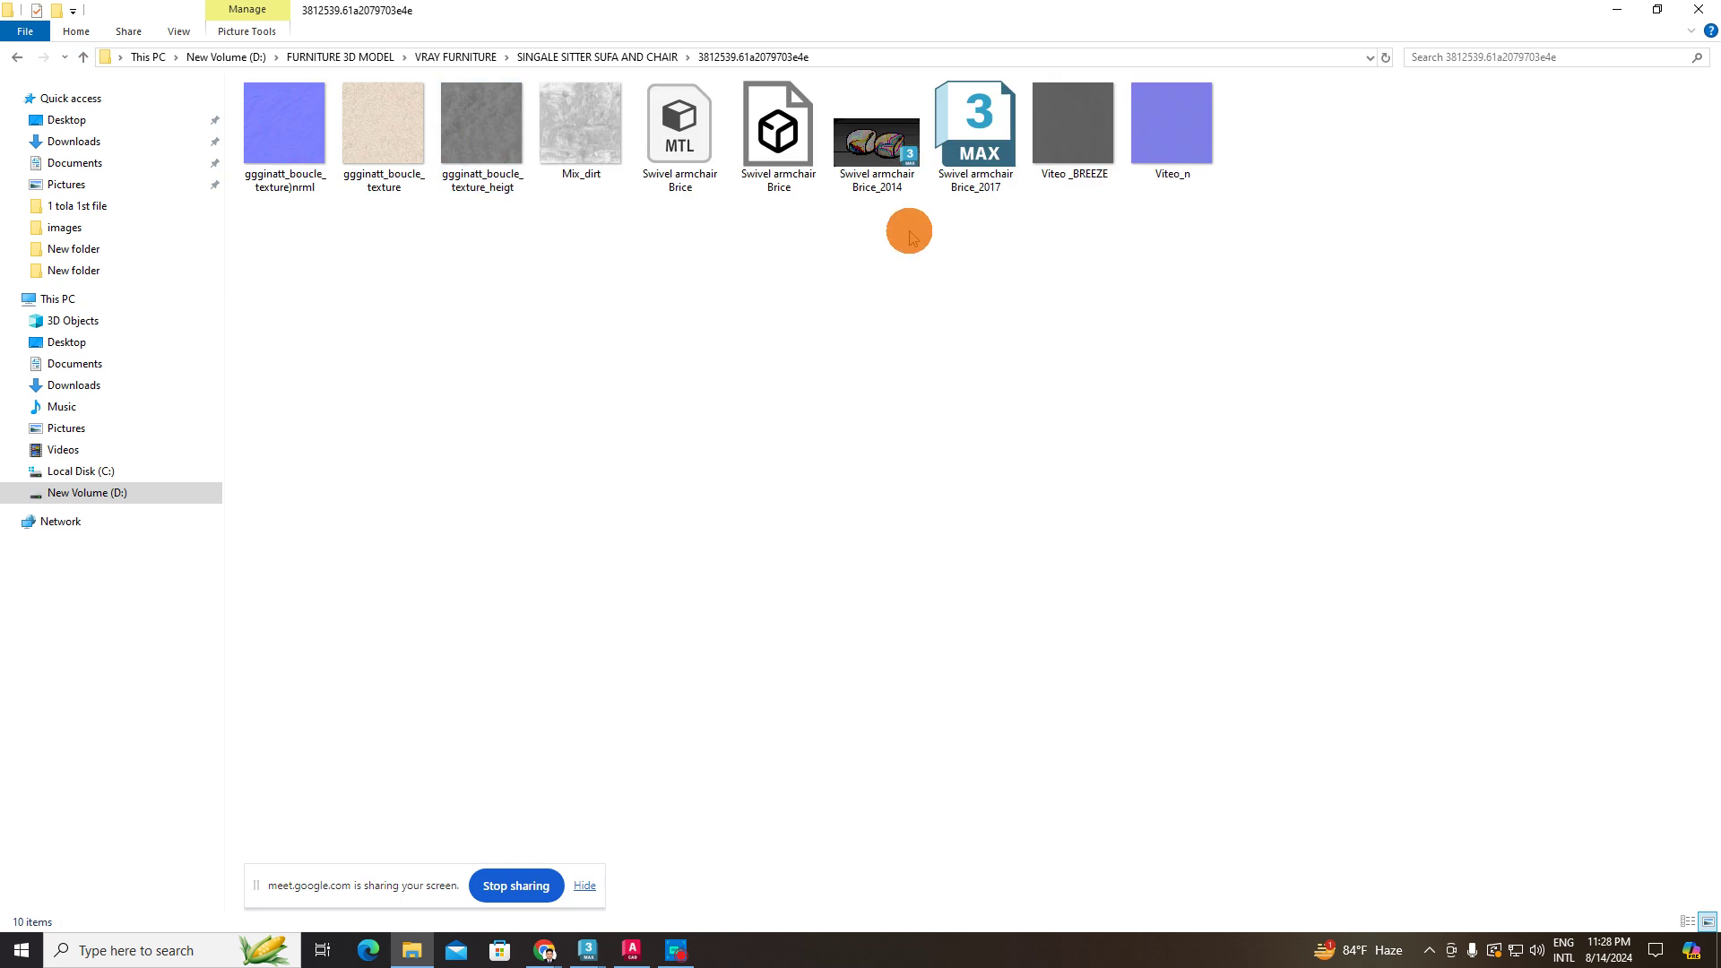
pyautogui.click(83, 58)
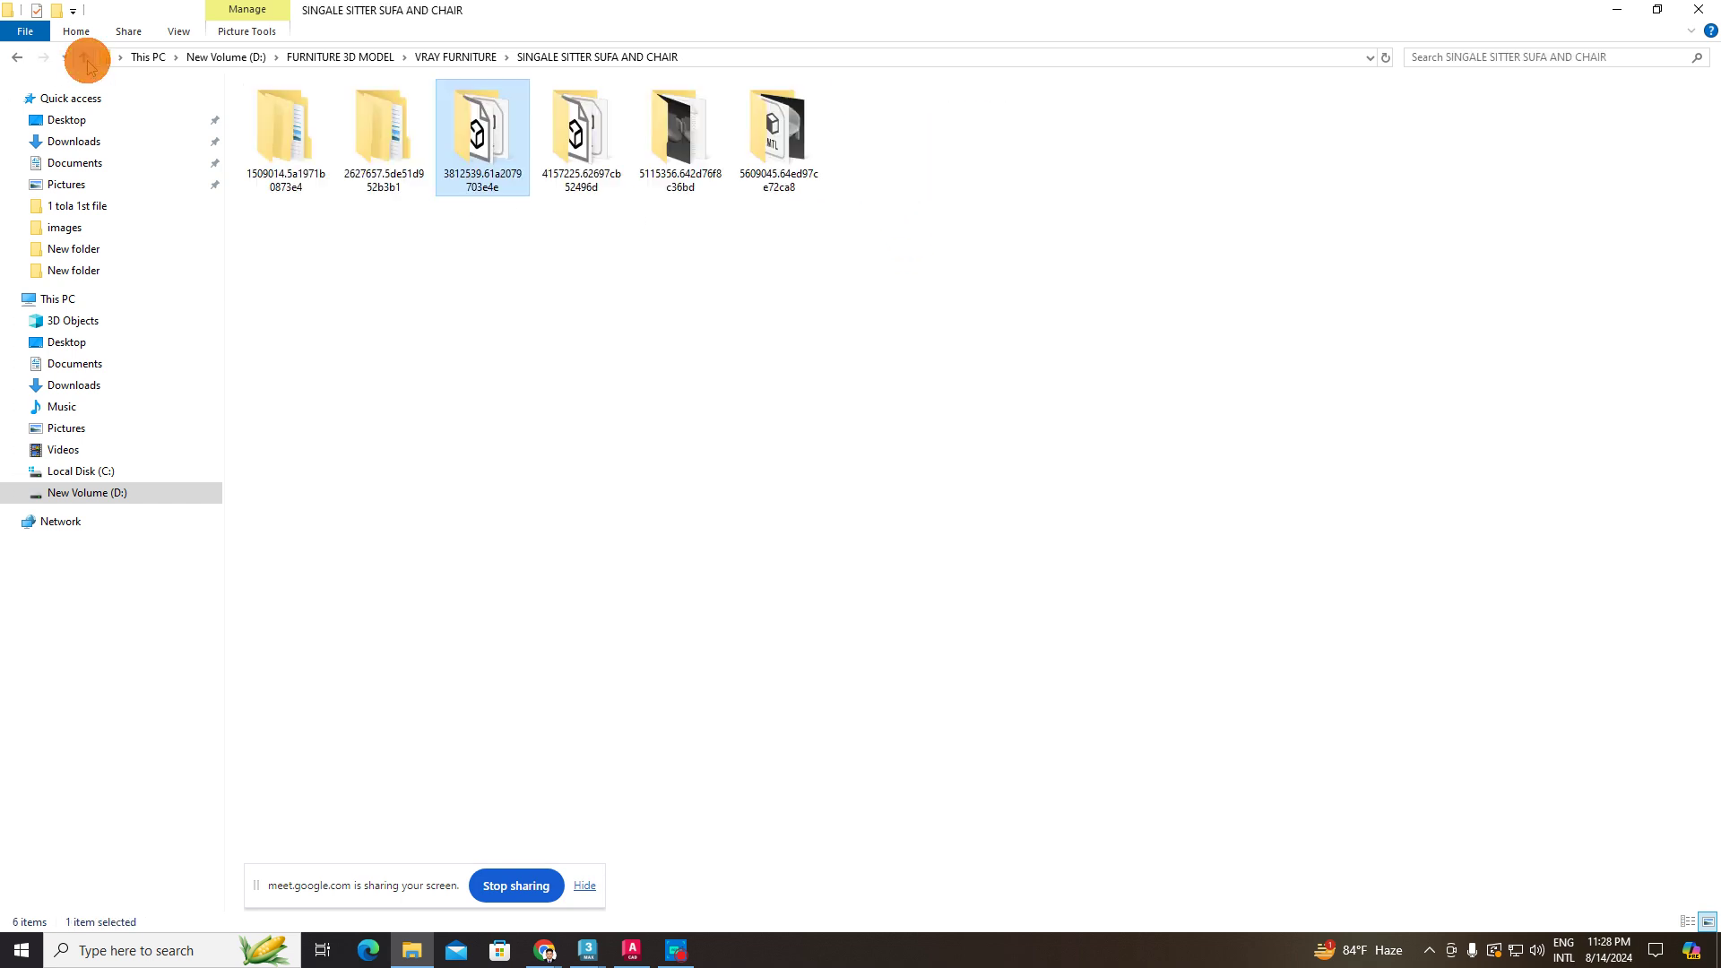
pyautogui.doubleClick(587, 142)
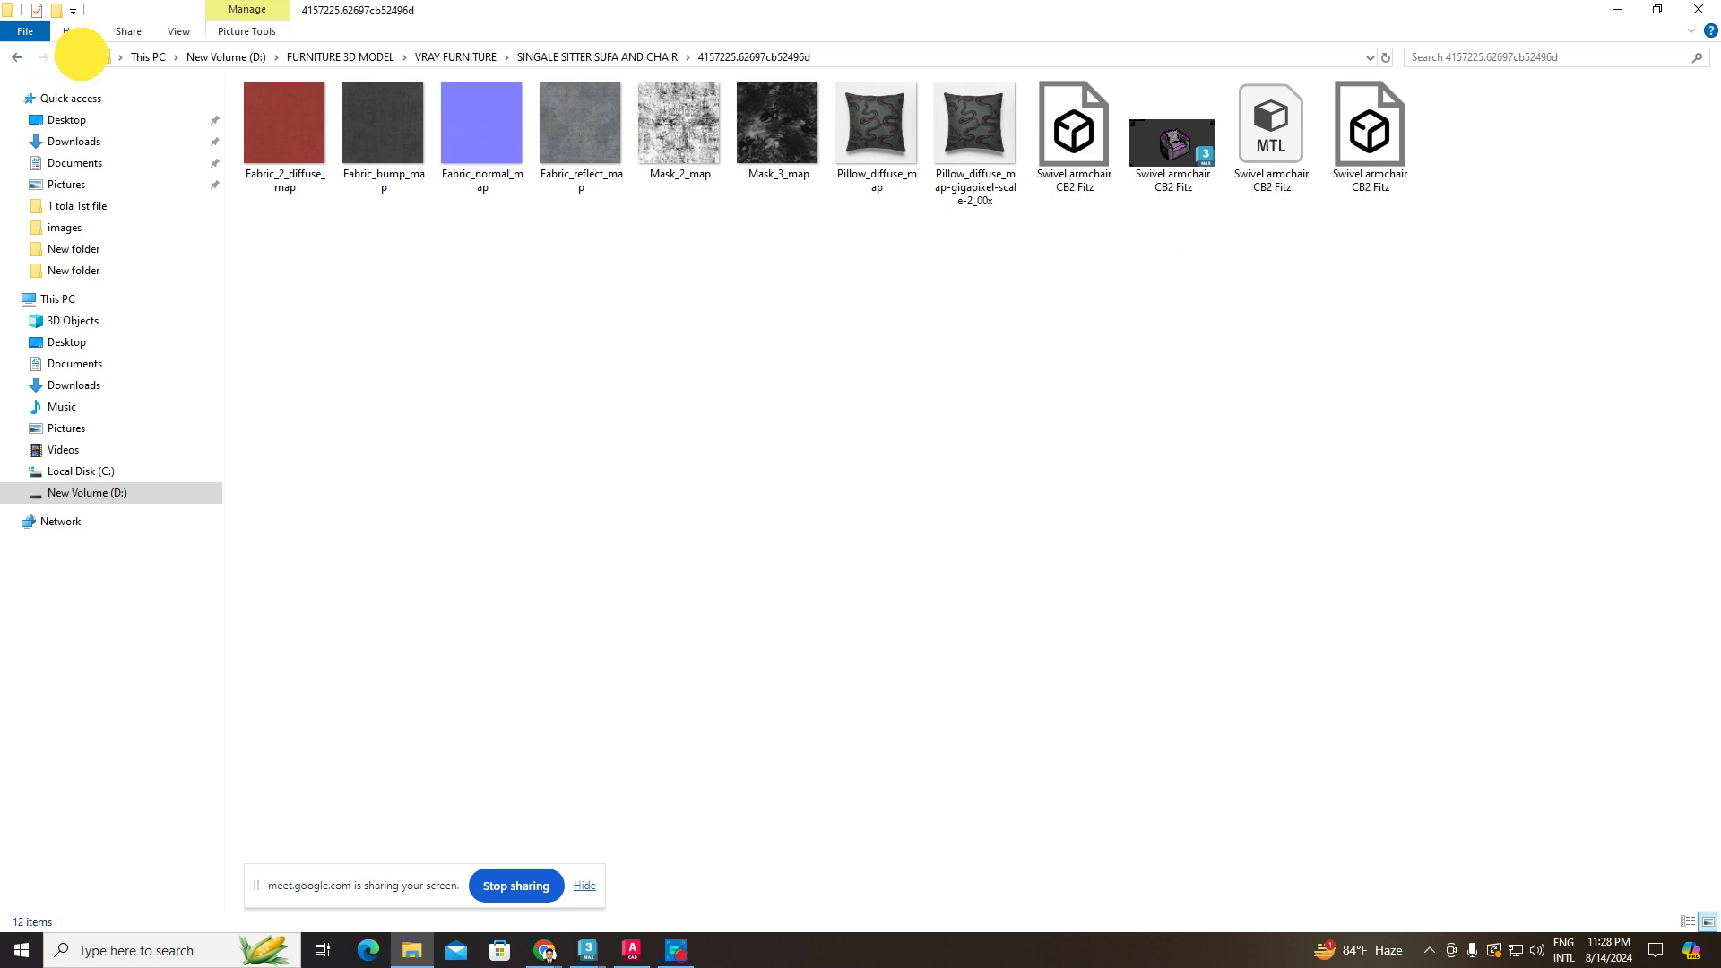
pyautogui.click(83, 57)
# - Merge Seba_Lounge_Davis_Furniture_2012__vray from the 5609045.64ed97ce72ca8 folder into the 3ds Max bedroom scene
pyautogui.doubleClick(716, 152)
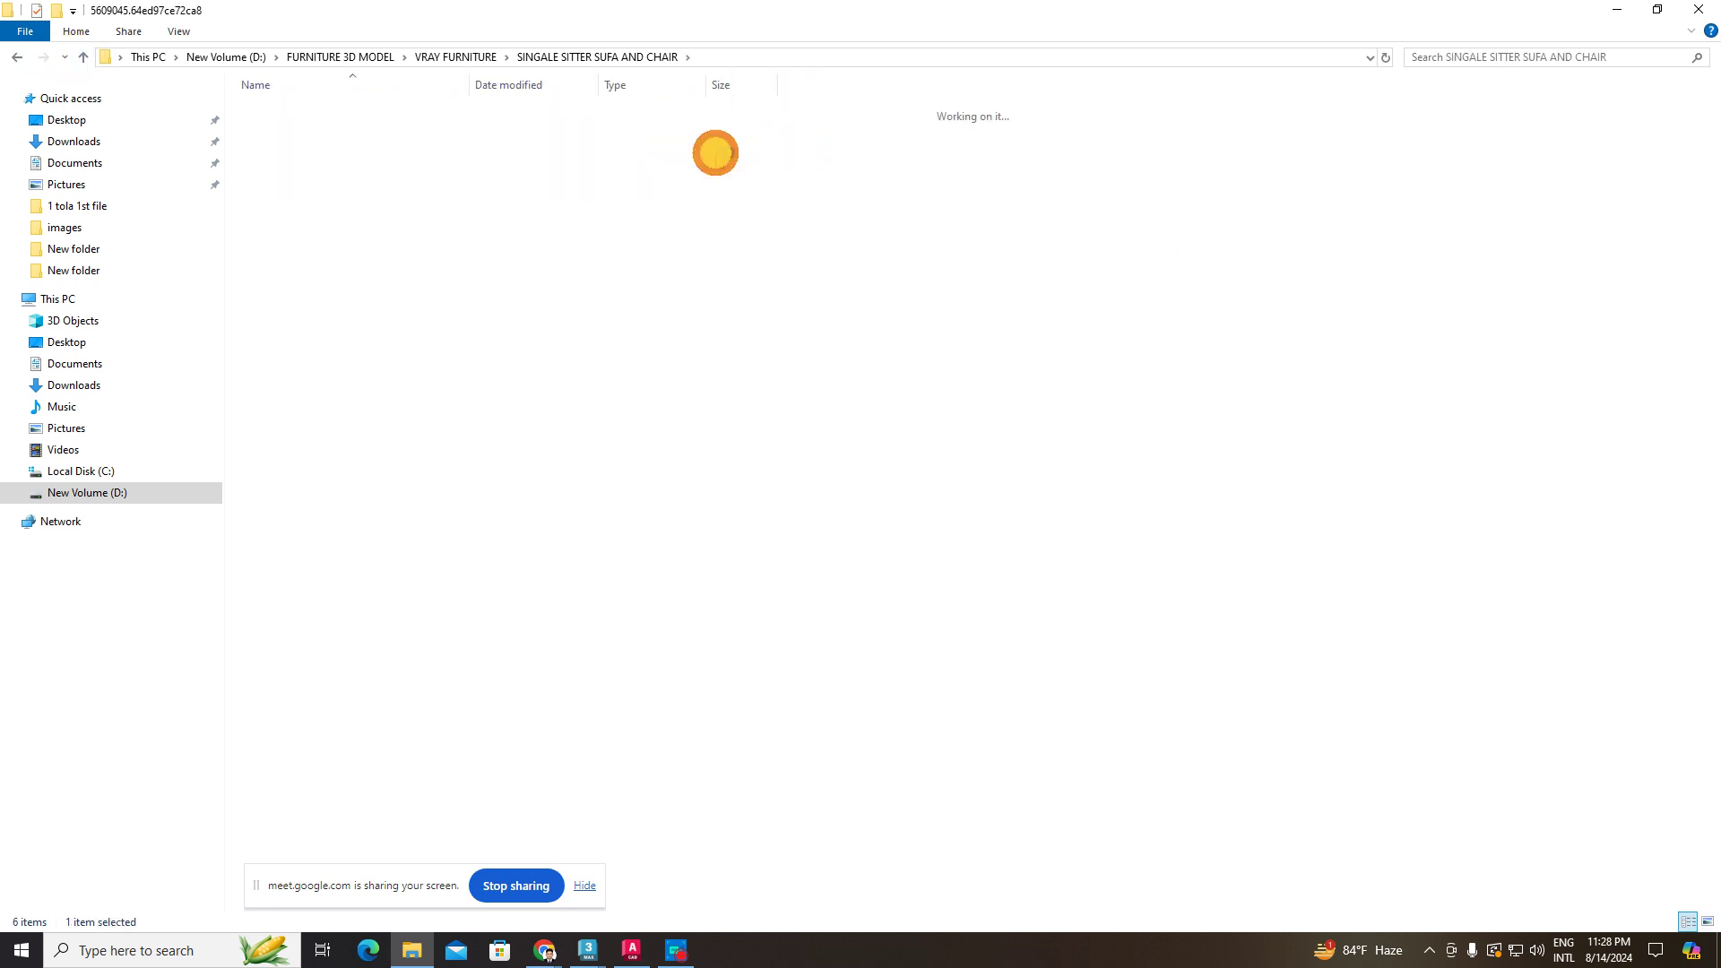
pyautogui.click(581, 157)
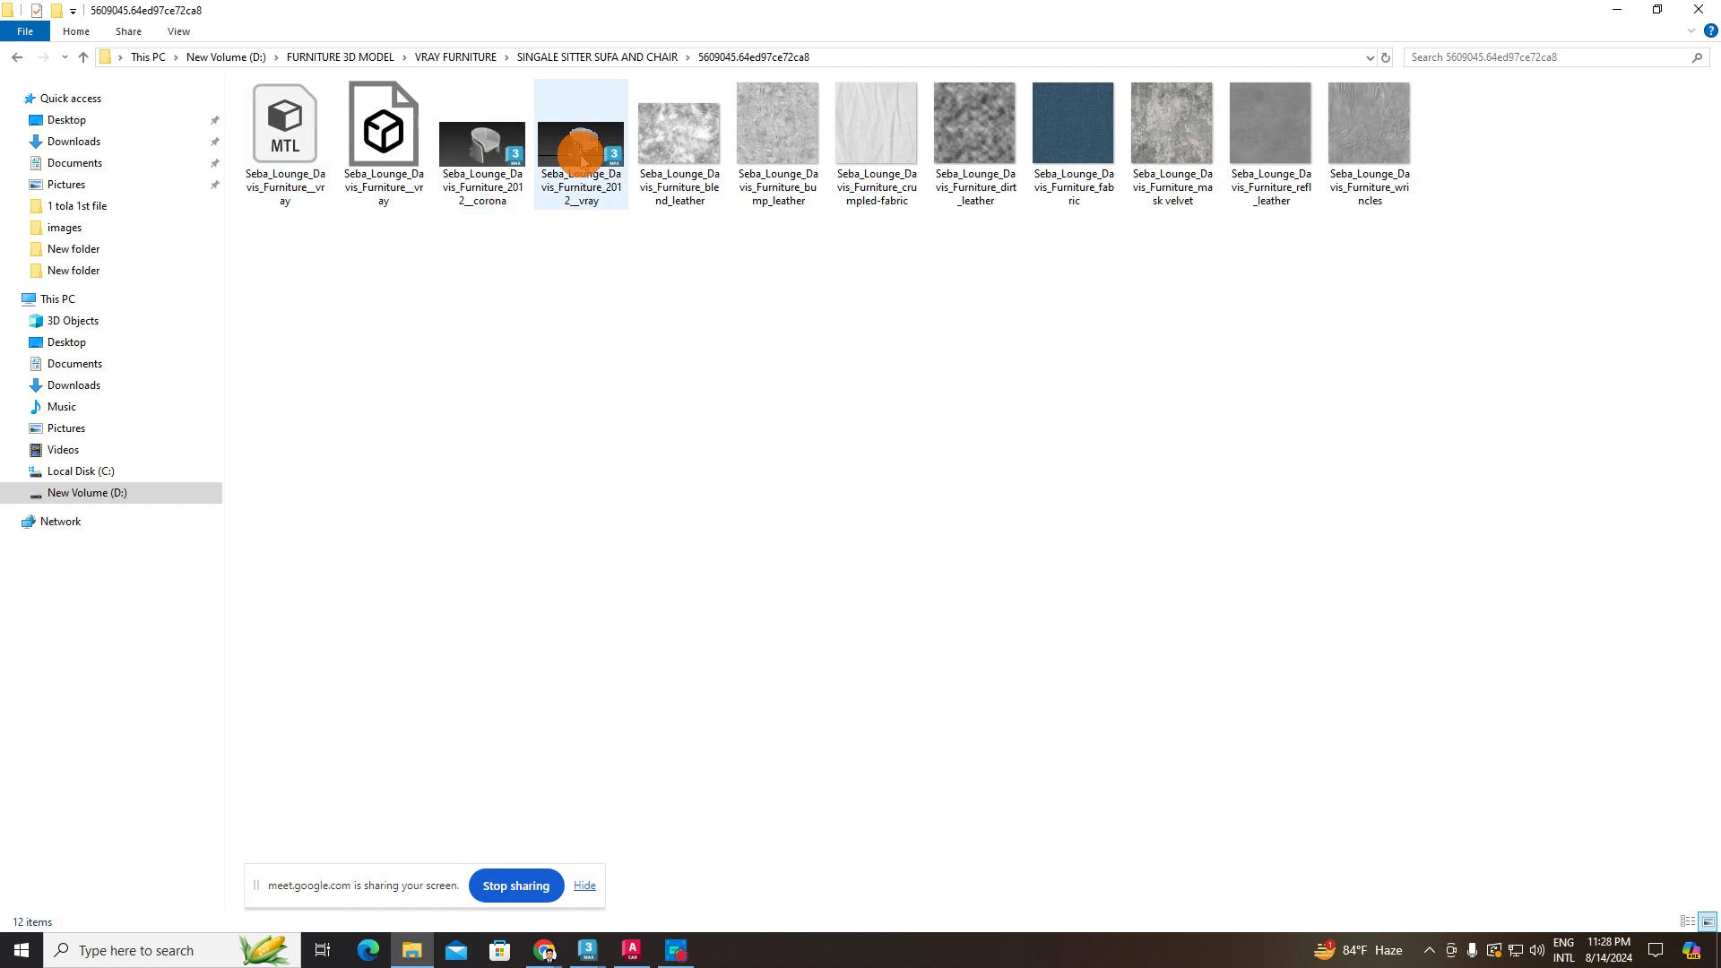
pyautogui.moveTo(581, 157); pyautogui.dragTo(708, 687)
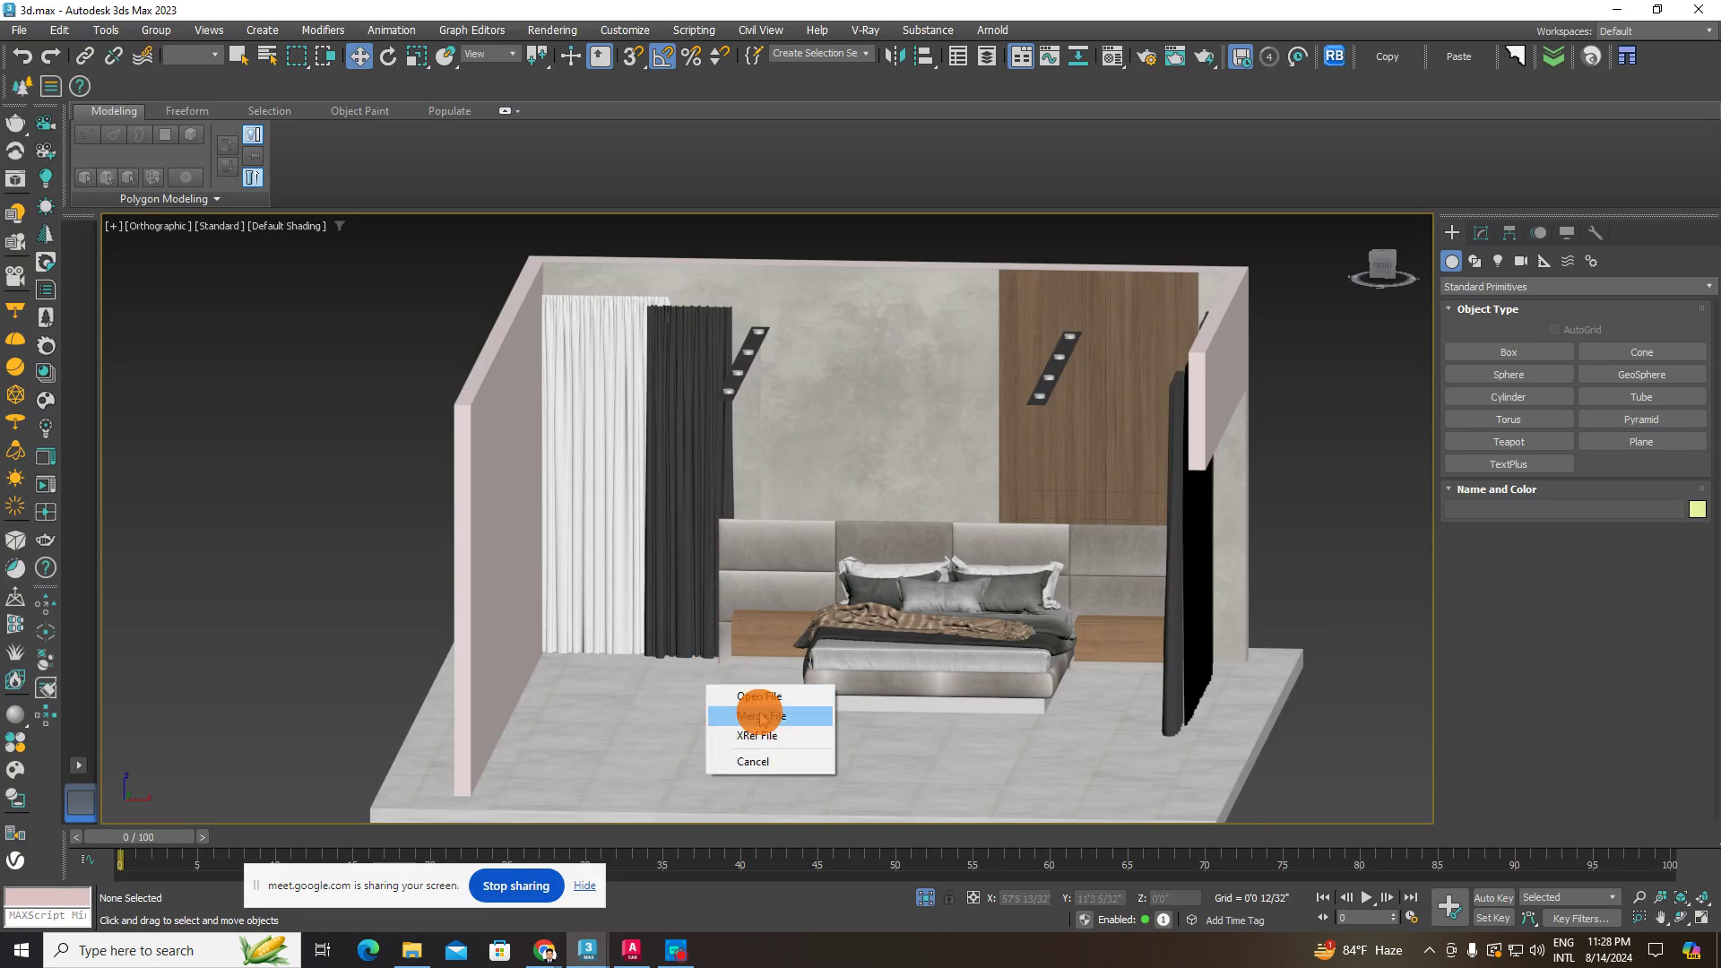
pyautogui.click(761, 716)
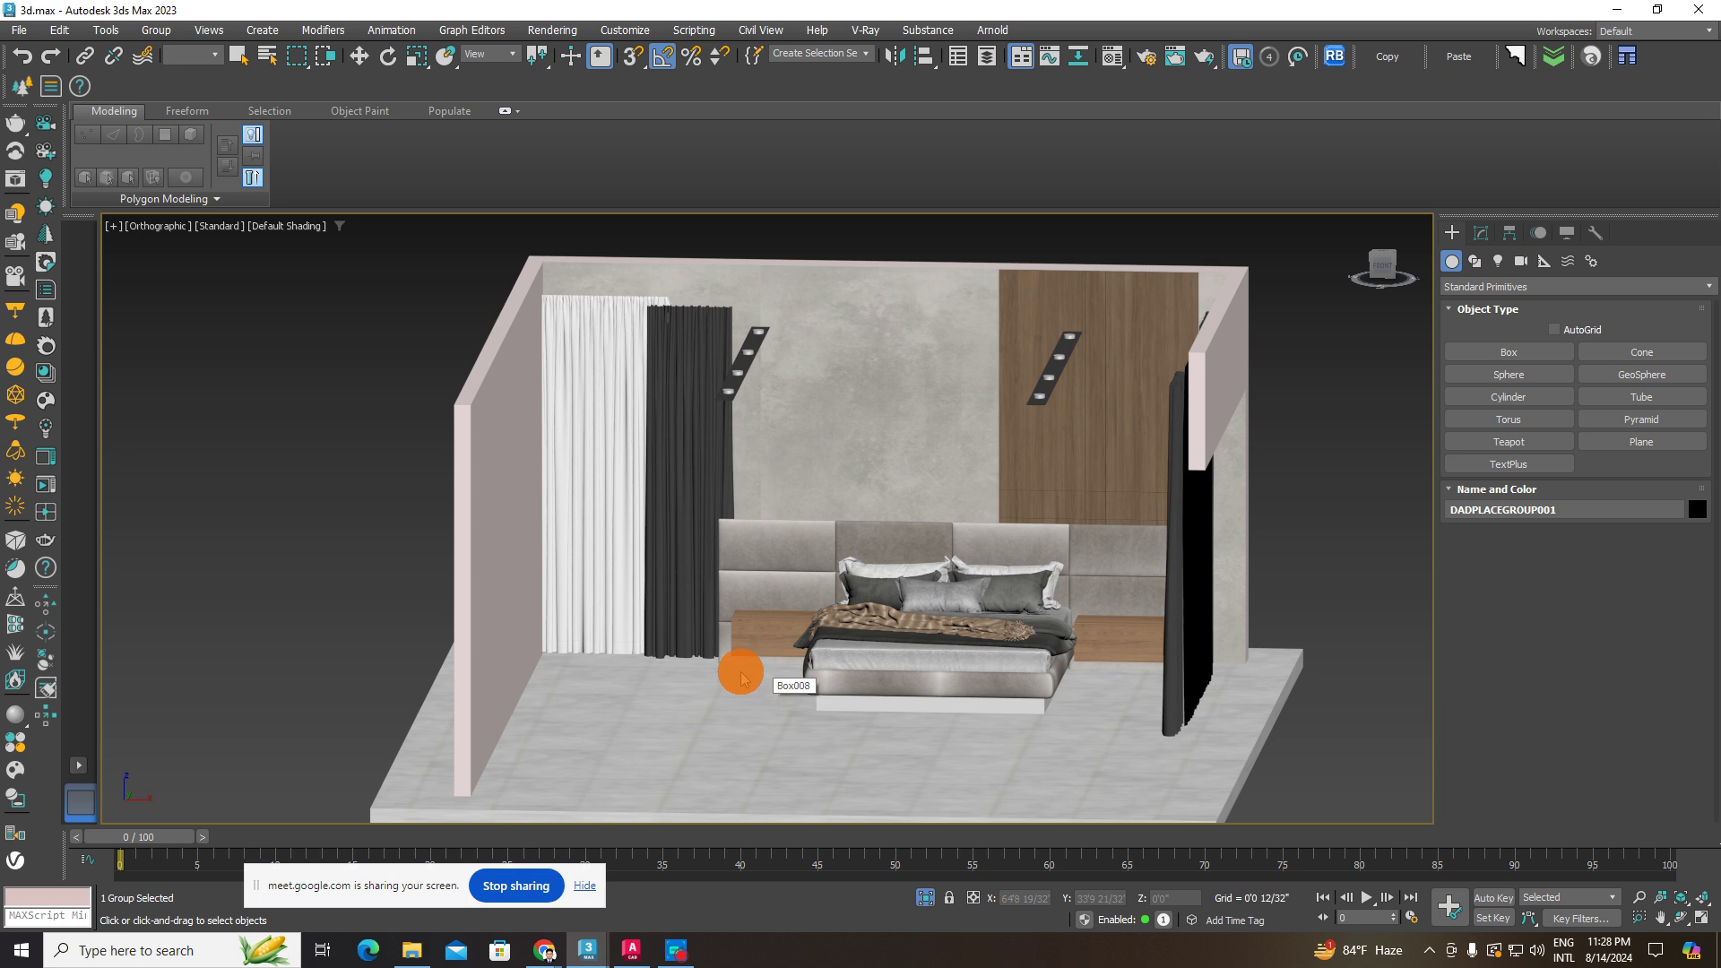
pyautogui.scroll(-10, 741, 678)
# - Move the merged armchair and its sample spheres into the empty area outside the room, and deselect them
pyautogui.click(356, 59)
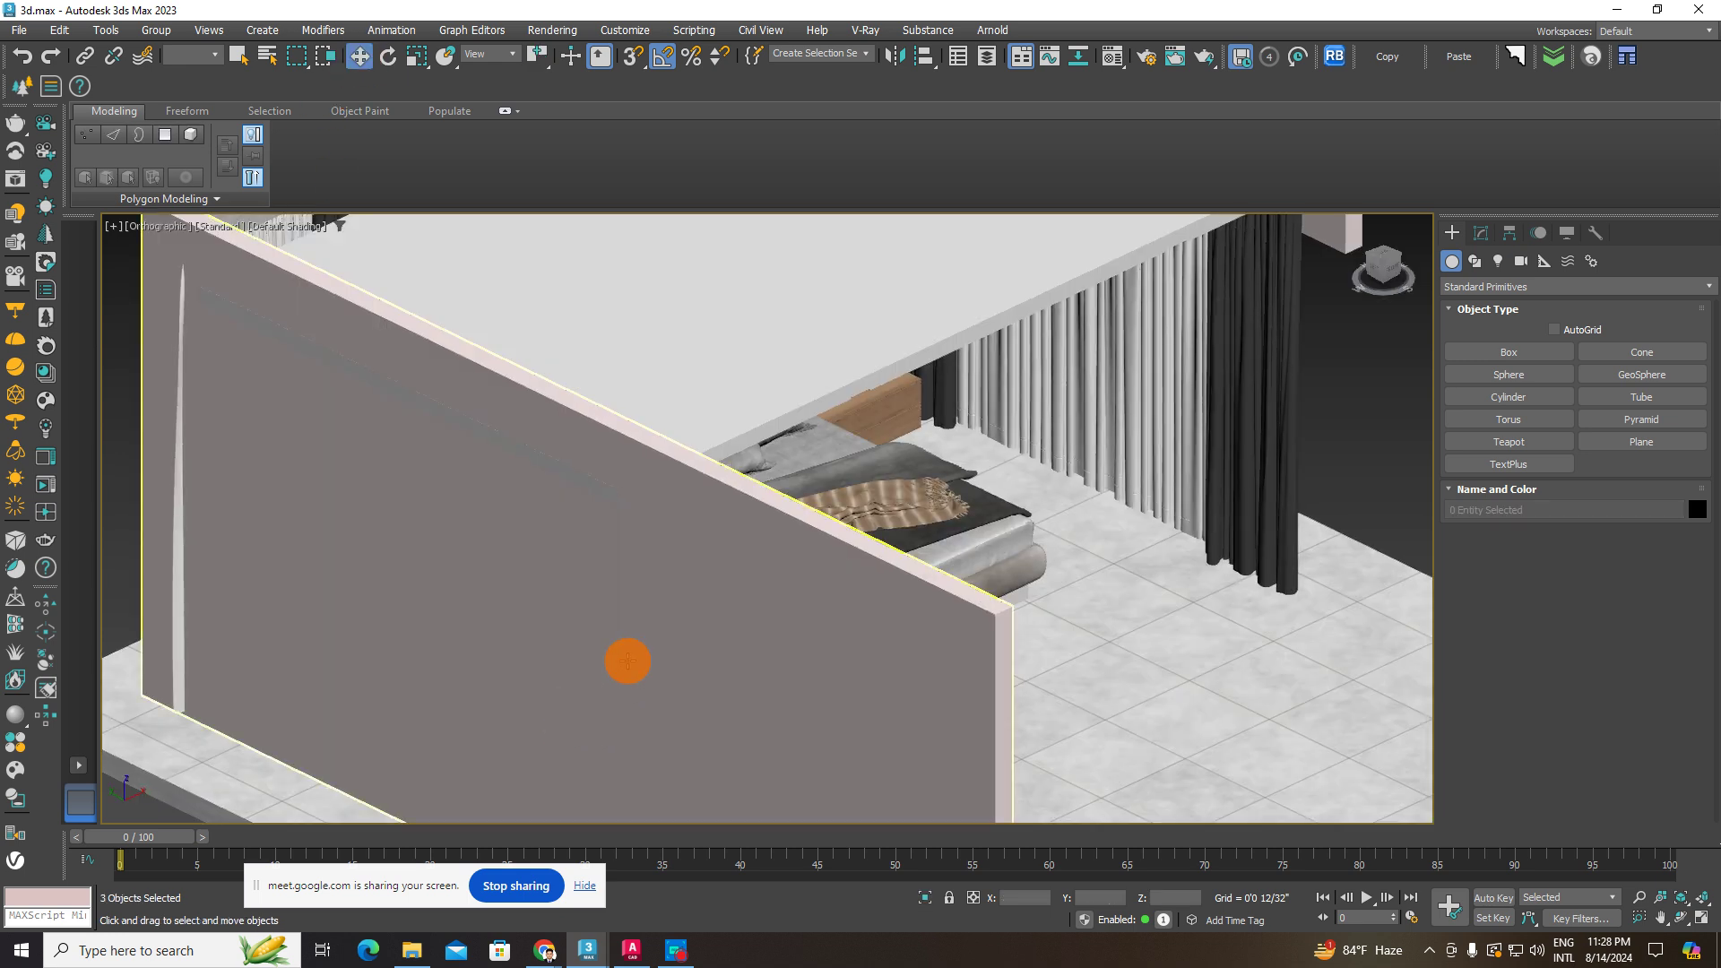
pyautogui.scroll(-12, 627, 663)
pyautogui.keyDown('alt'); pyautogui.moveTo(625, 670); pyautogui.dragTo(594, 711, button='middle'); pyautogui.keyUp('alt')
pyautogui.moveTo(563, 652); pyautogui.dragTo(664, 637)
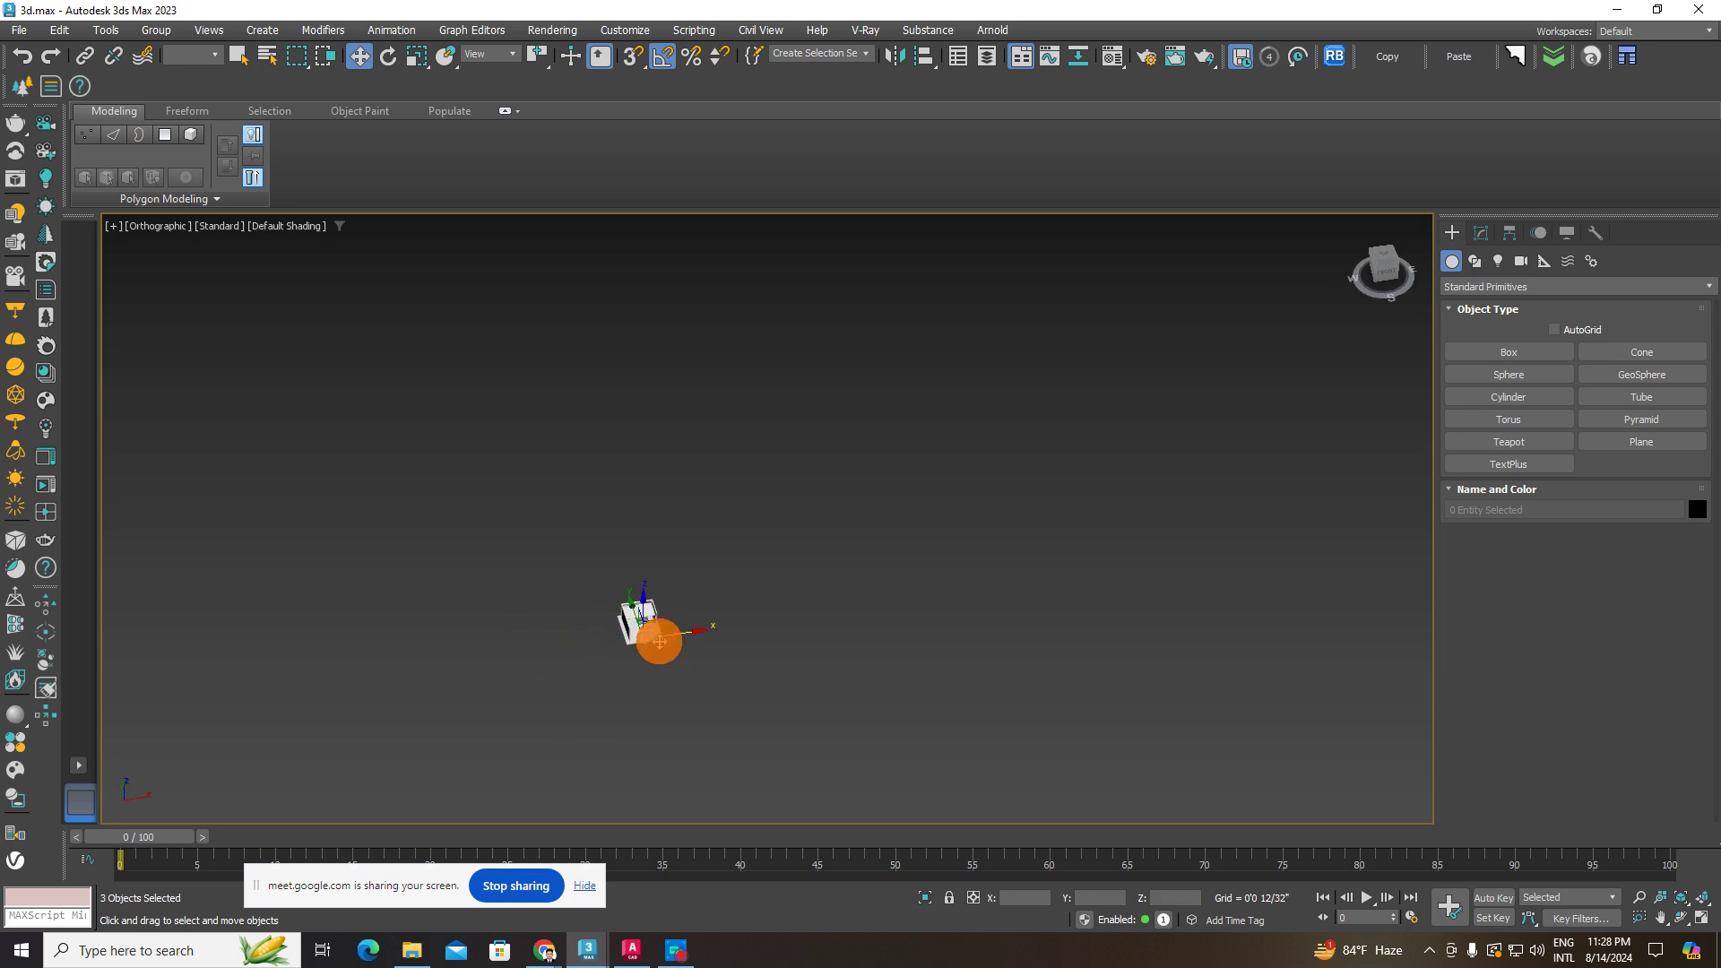
pyautogui.scroll(12, 659, 642)
pyautogui.keyDown('alt'); pyautogui.moveTo(627, 637); pyautogui.dragTo(535, 602, button='middle'); pyautogui.keyUp('alt')
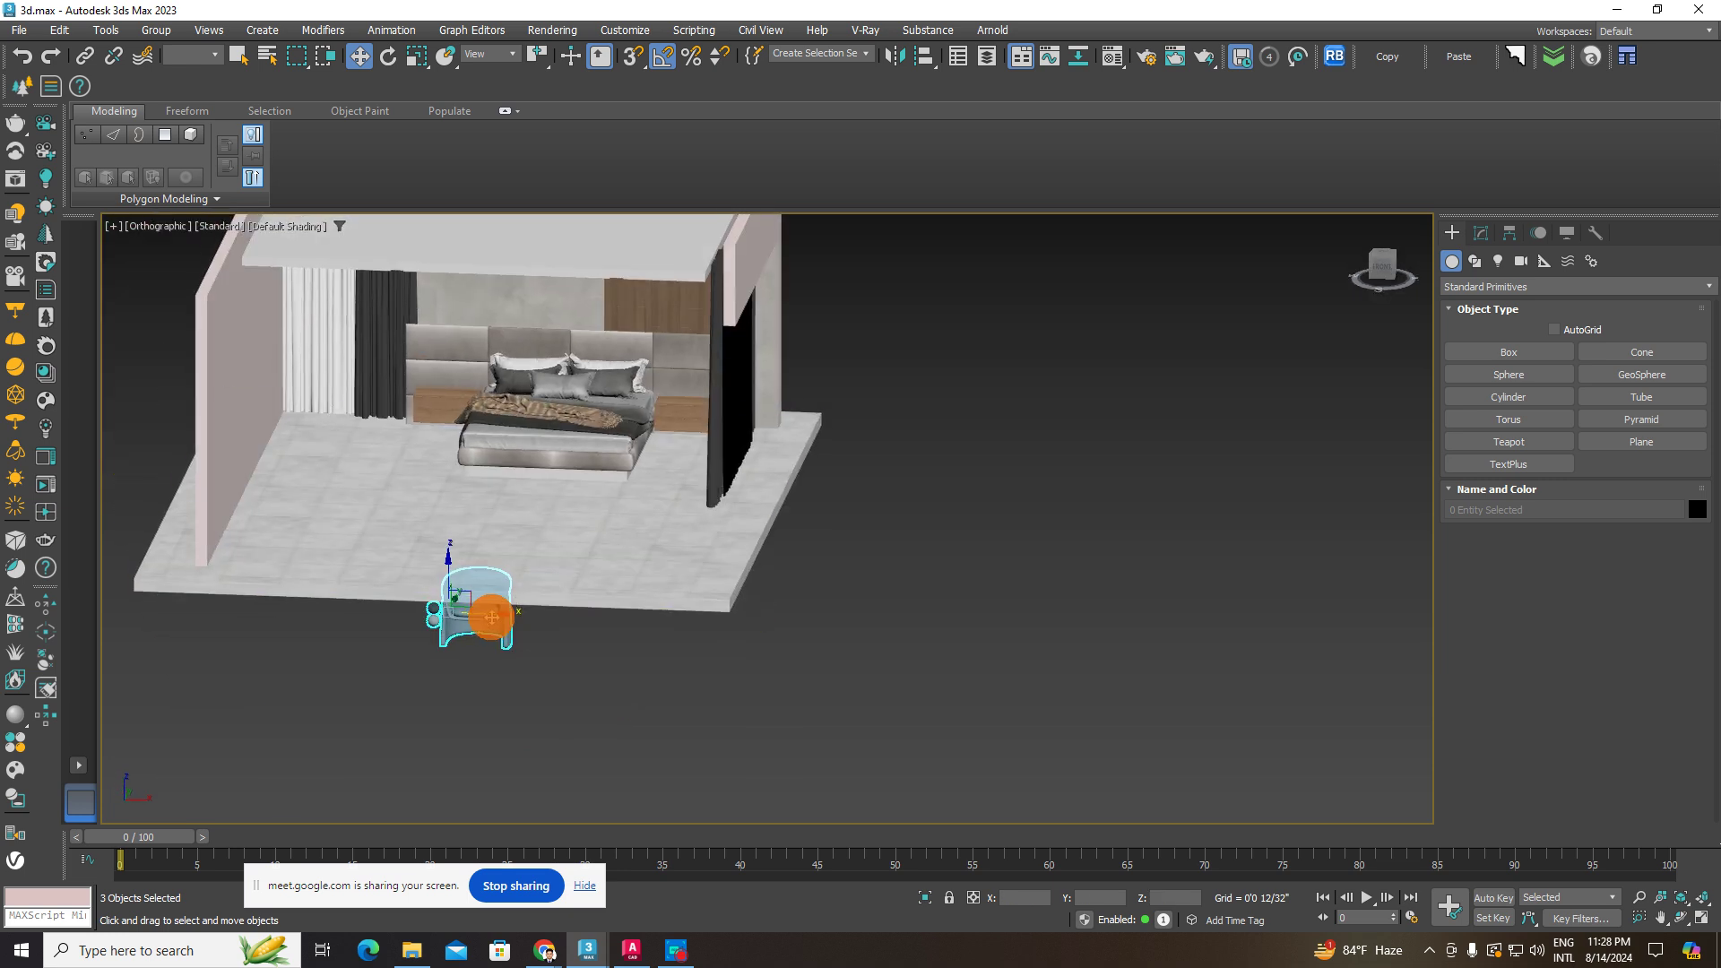
pyautogui.moveTo(491, 616); pyautogui.dragTo(1026, 633)
pyautogui.click(1112, 630)
# - Delete the dark and light material sample spheres beside the armchair
pyautogui.scroll(8, 1002, 634)
pyautogui.click(1011, 609)
pyautogui.moveTo(1012, 612); pyautogui.dragTo(735, 558, button='middle')
pyautogui.keyDown('alt'); pyautogui.moveTo(735, 557); pyautogui.dragTo(802, 593, button='middle'); pyautogui.keyUp('alt')
pyautogui.click(946, 738)
pyautogui.click(601, 654)
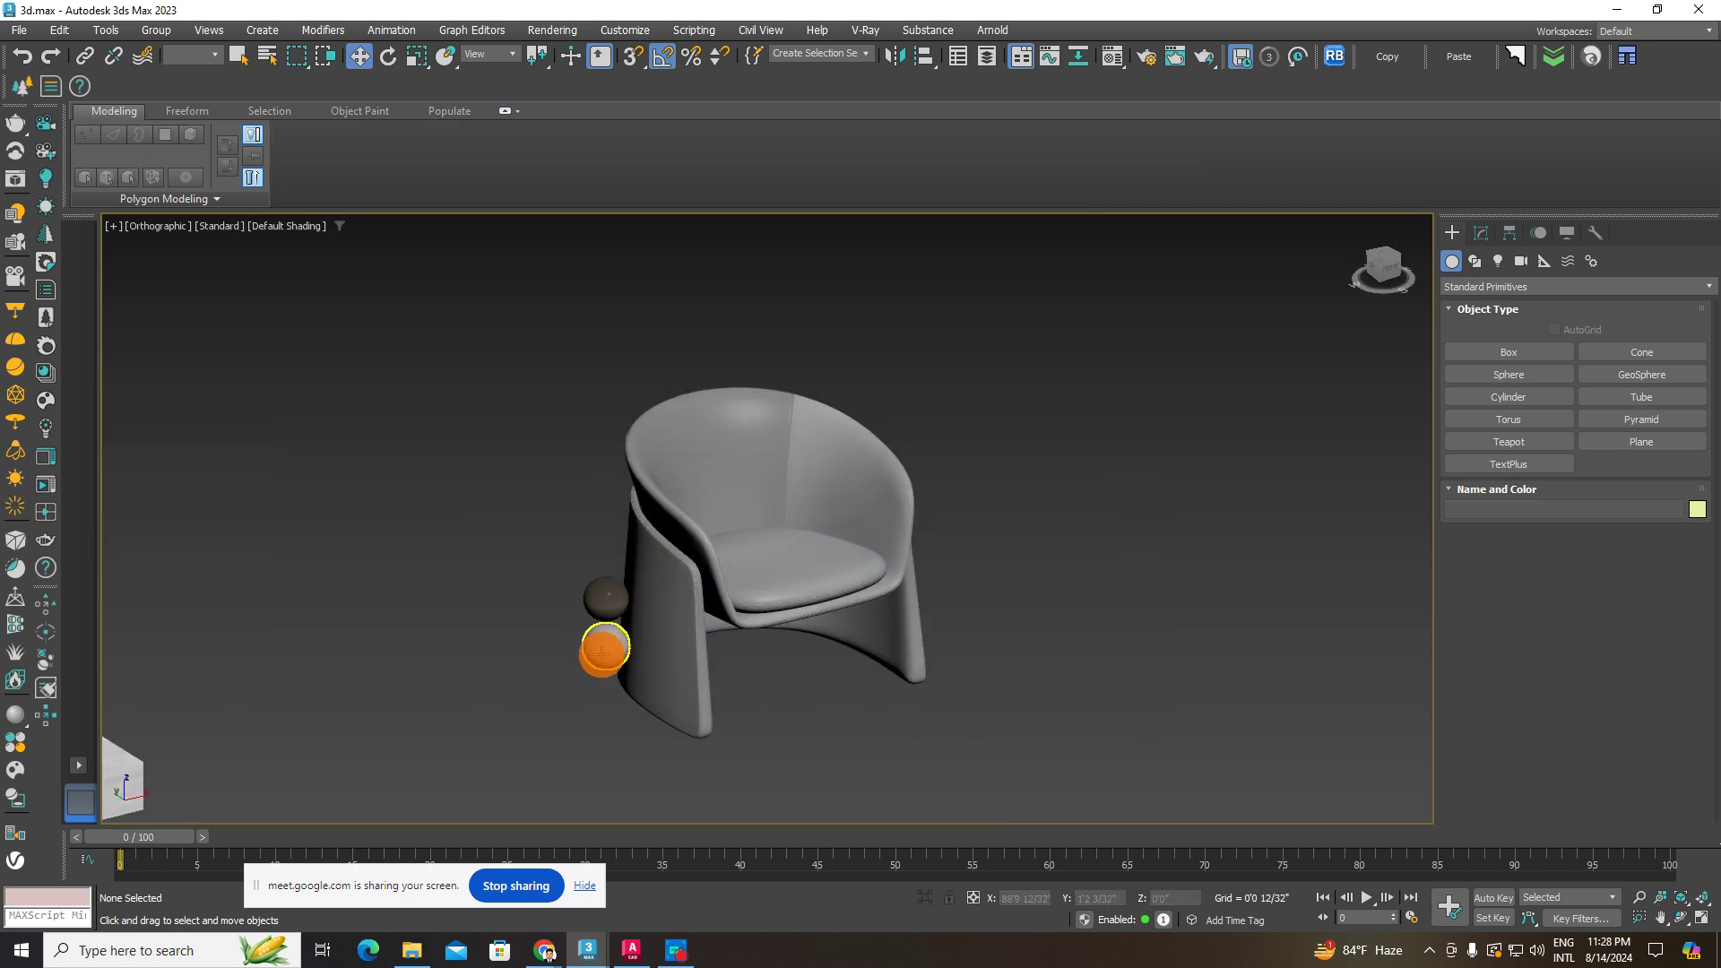
pyautogui.moveTo(1070, 387); pyautogui.dragTo(428, 785)
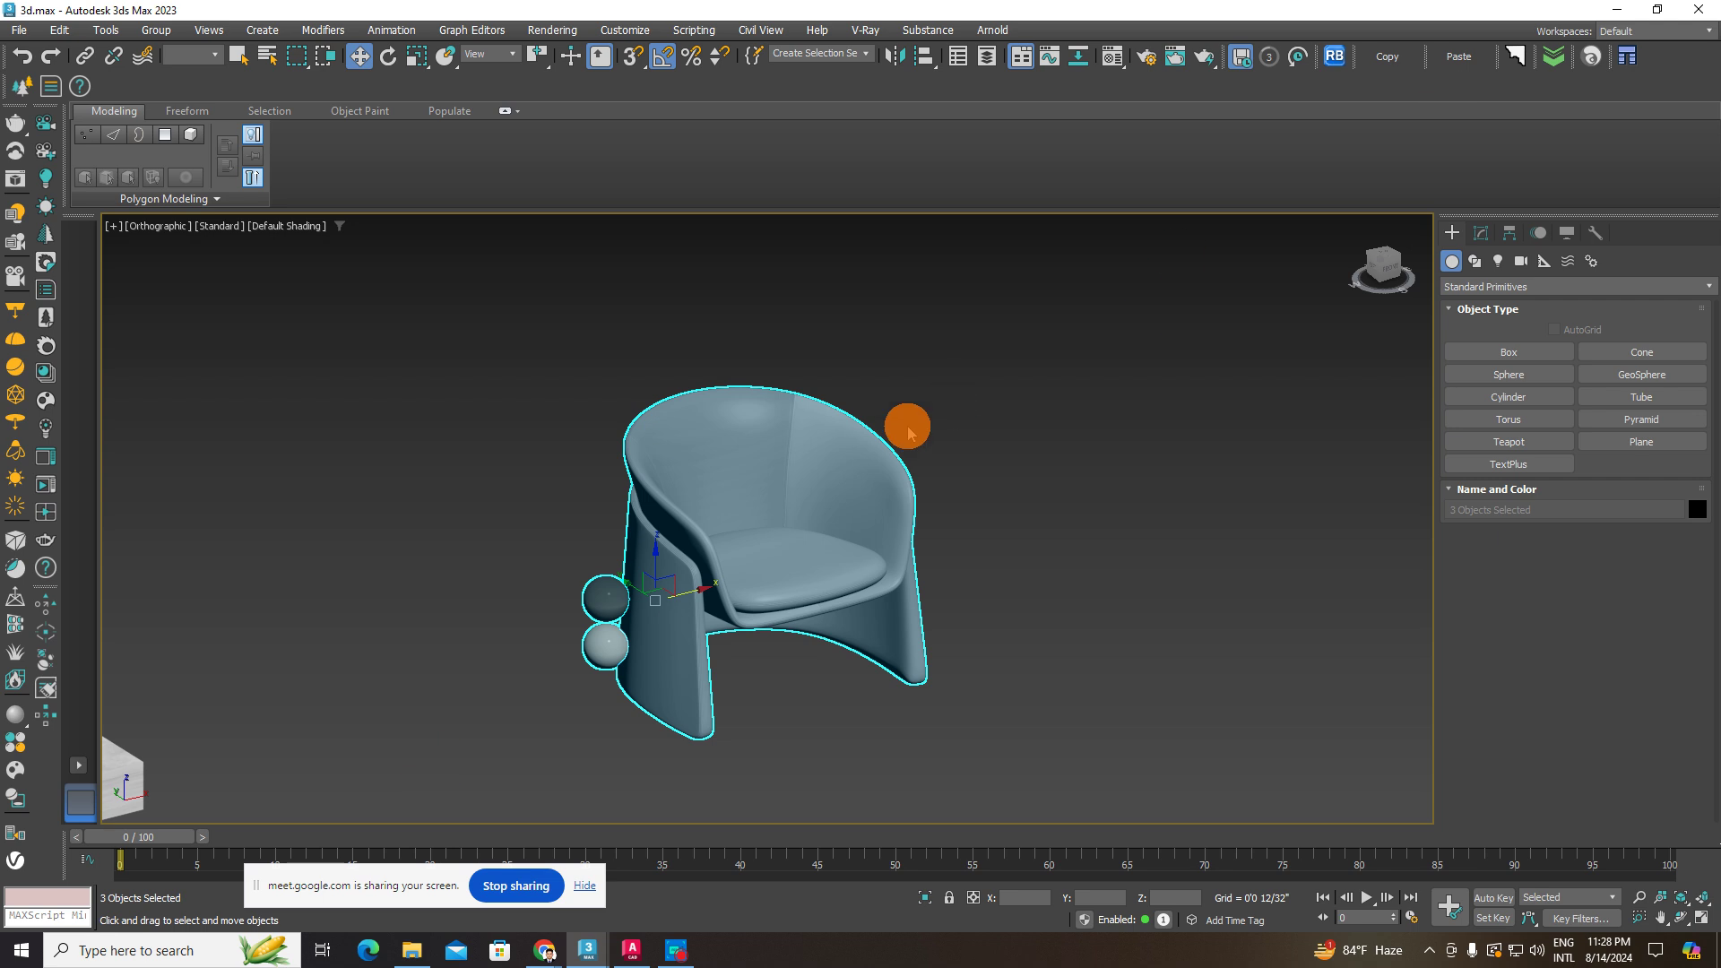
pyautogui.click(553, 517)
pyautogui.click(588, 582)
pyautogui.press('Delete')
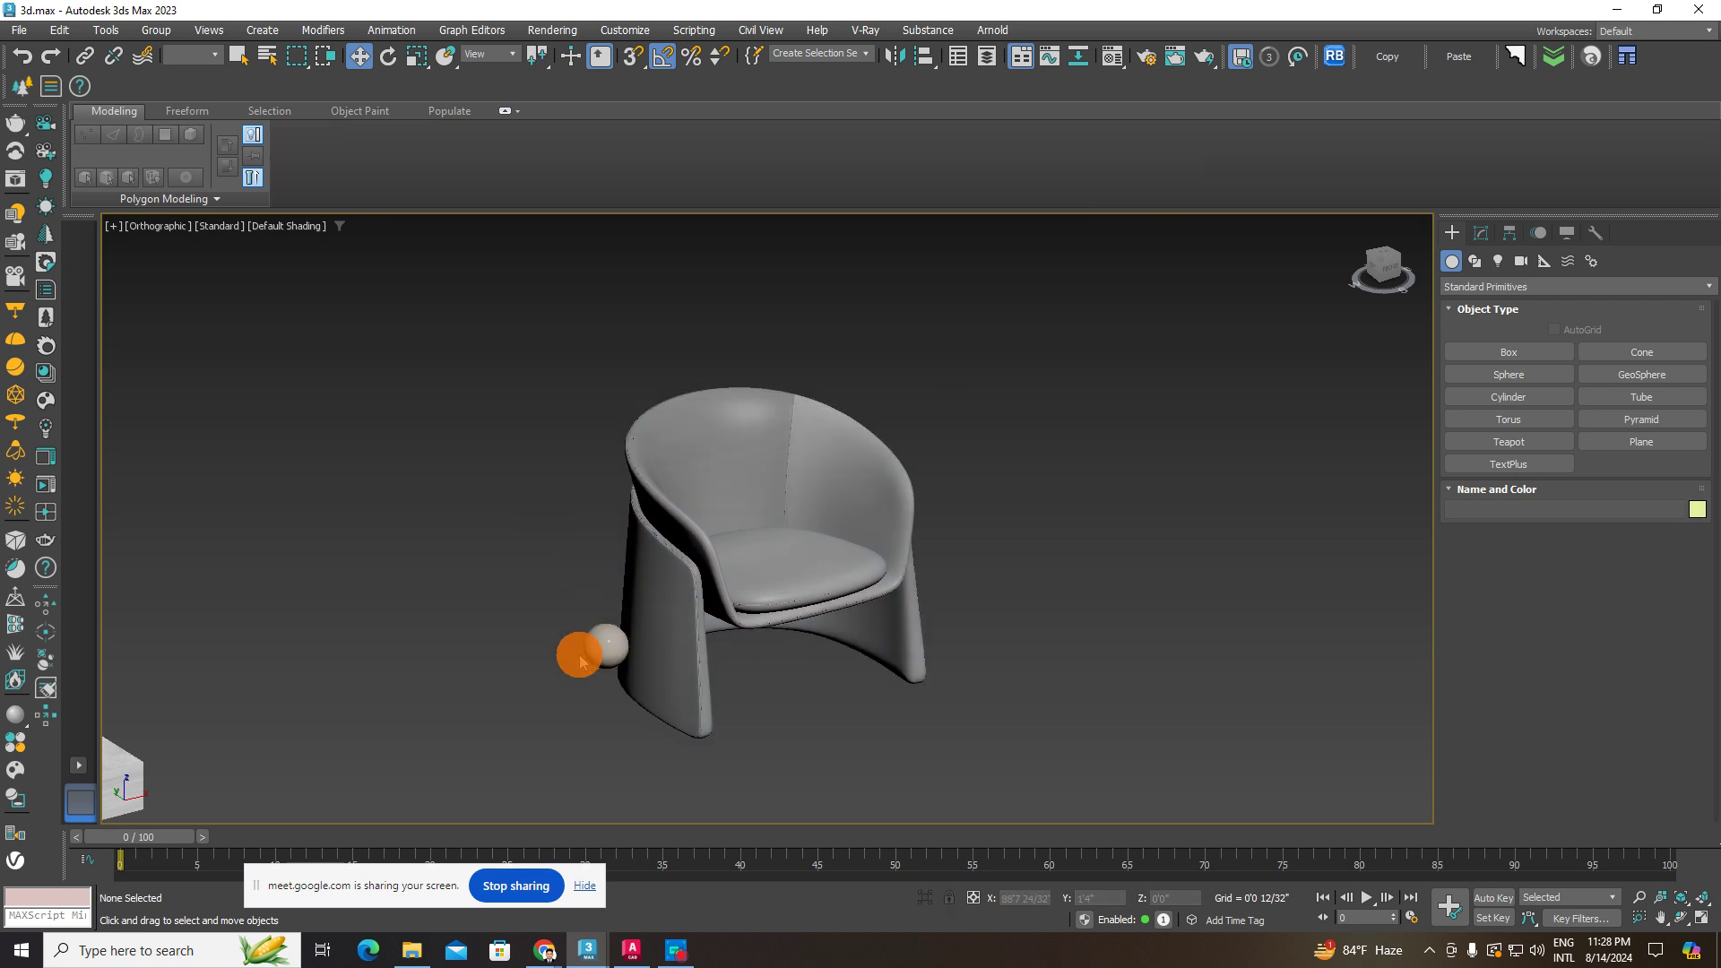
pyautogui.click(590, 650)
pyautogui.press('Delete')
# - Select the armchair and open Relink Bitmaps, dismissing the donation prompt
pyautogui.moveTo(1094, 346); pyautogui.dragTo(411, 818)
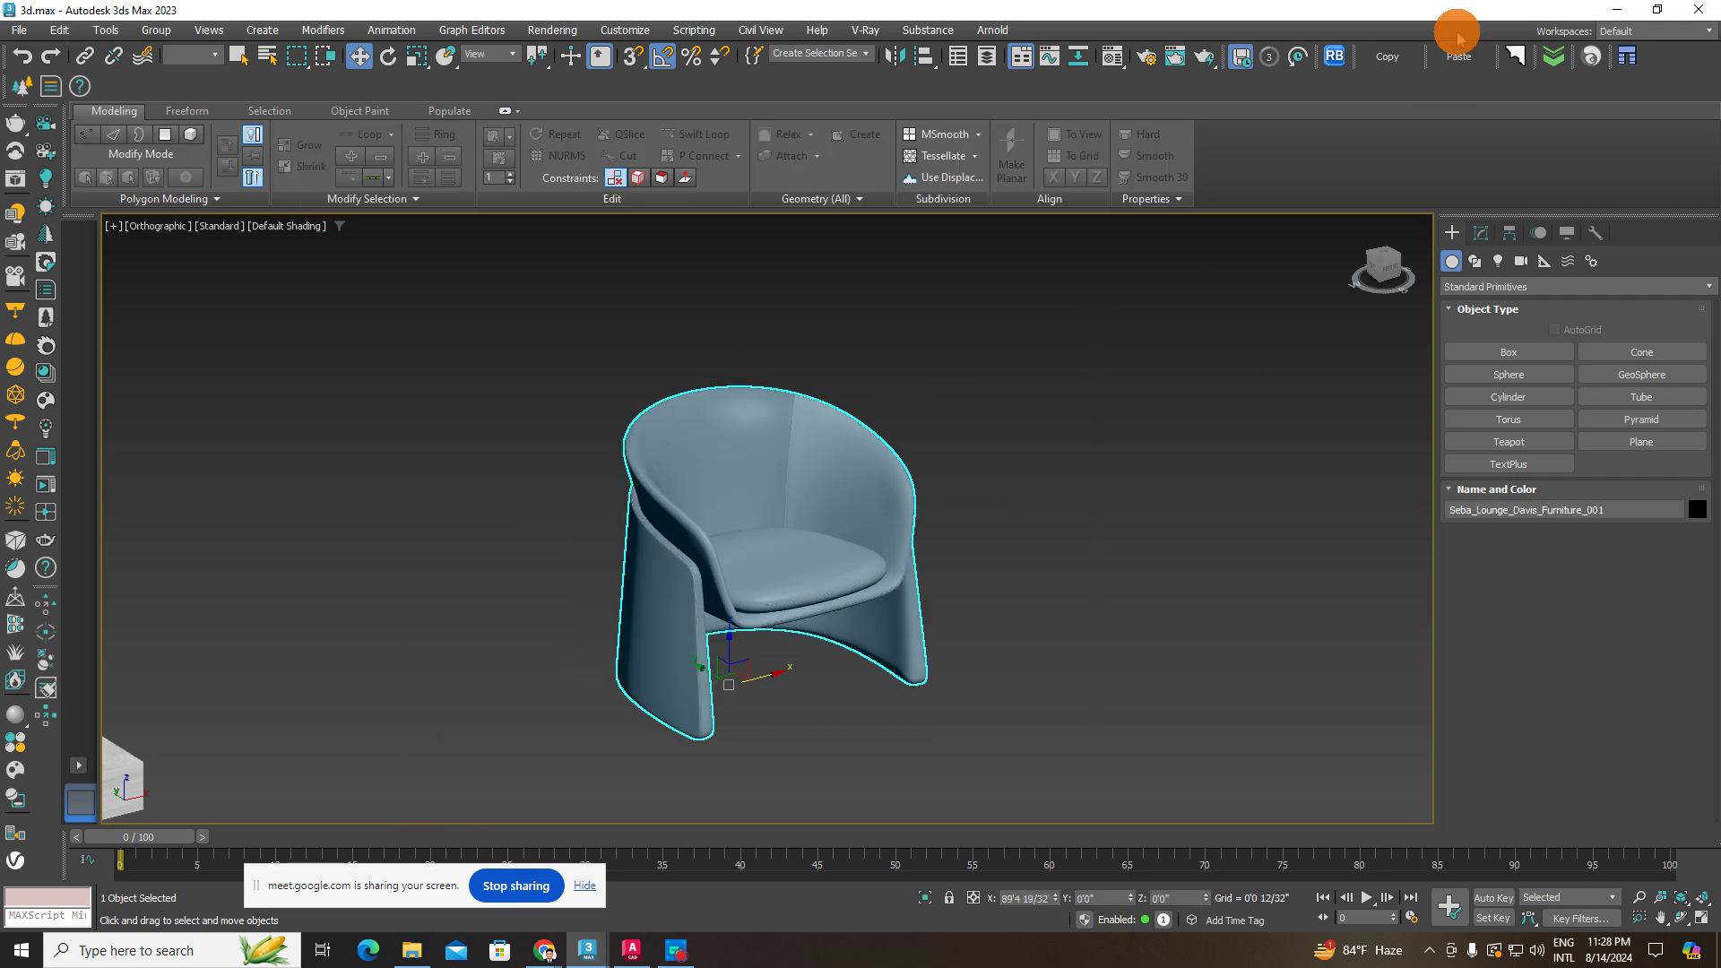
pyautogui.click(1336, 58)
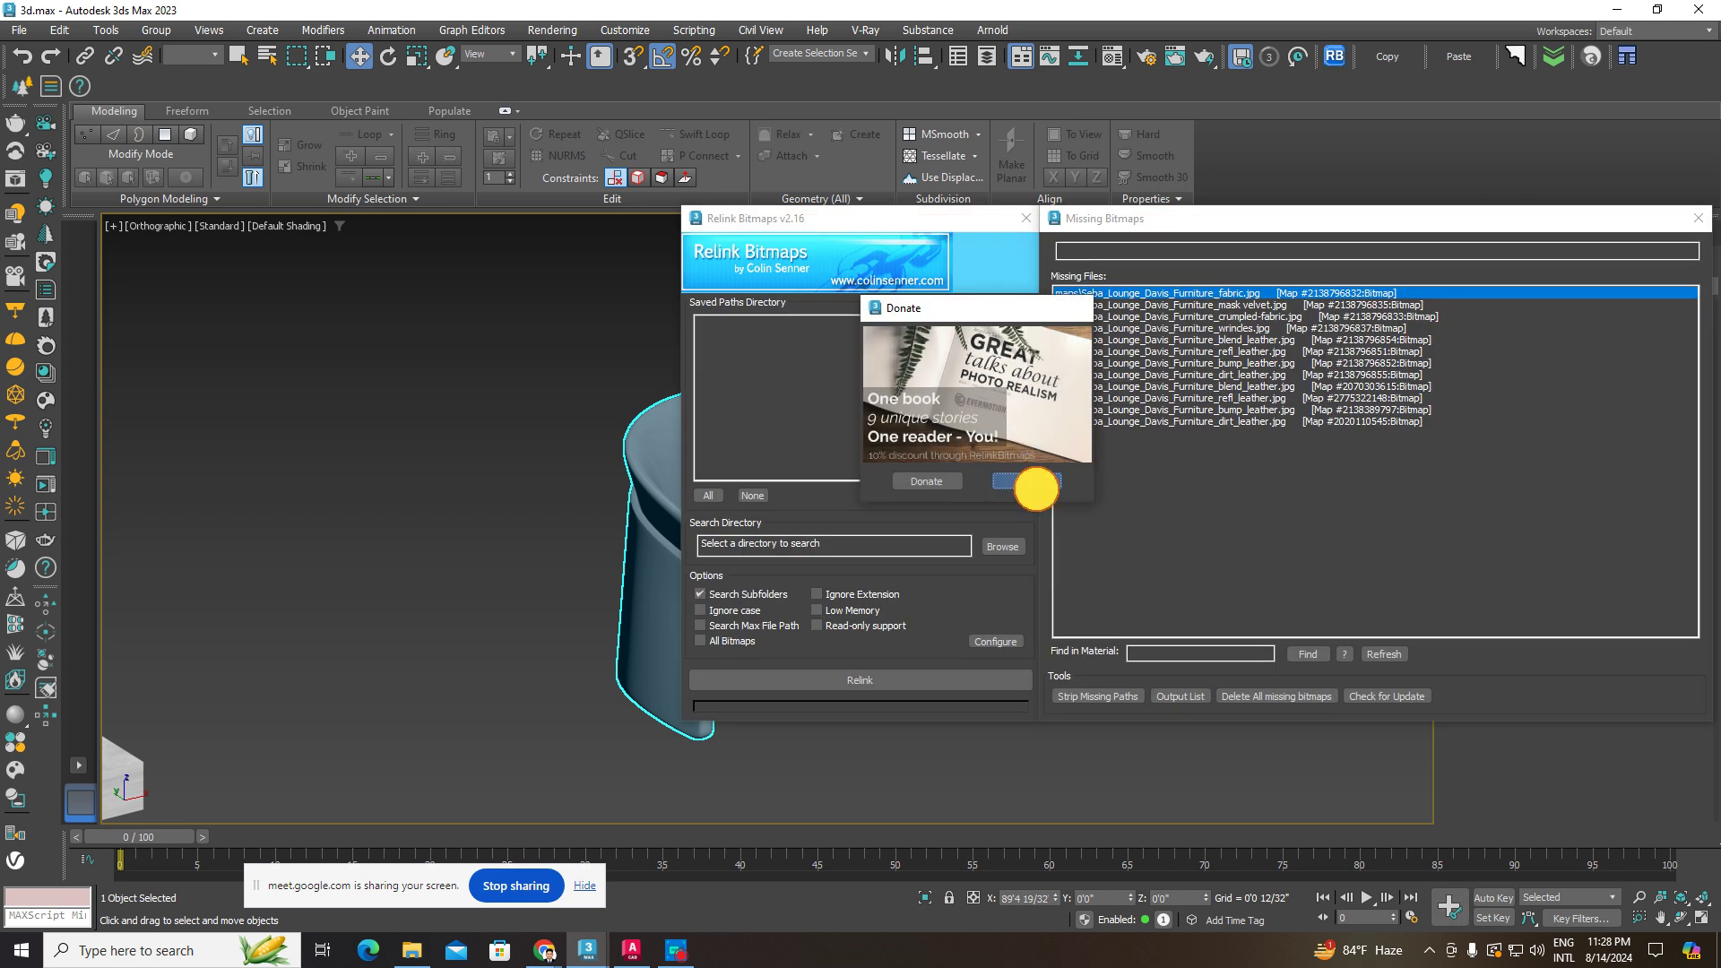
pyautogui.click(1038, 489)
# - Set the bitmap search directory to D:\FURNITURE 3D MODEL\VRAY FURNITURE\SINGALE SITTER SUFA AND CHAIR\5609045.64ed97ce72ca8
pyautogui.click(1013, 543)
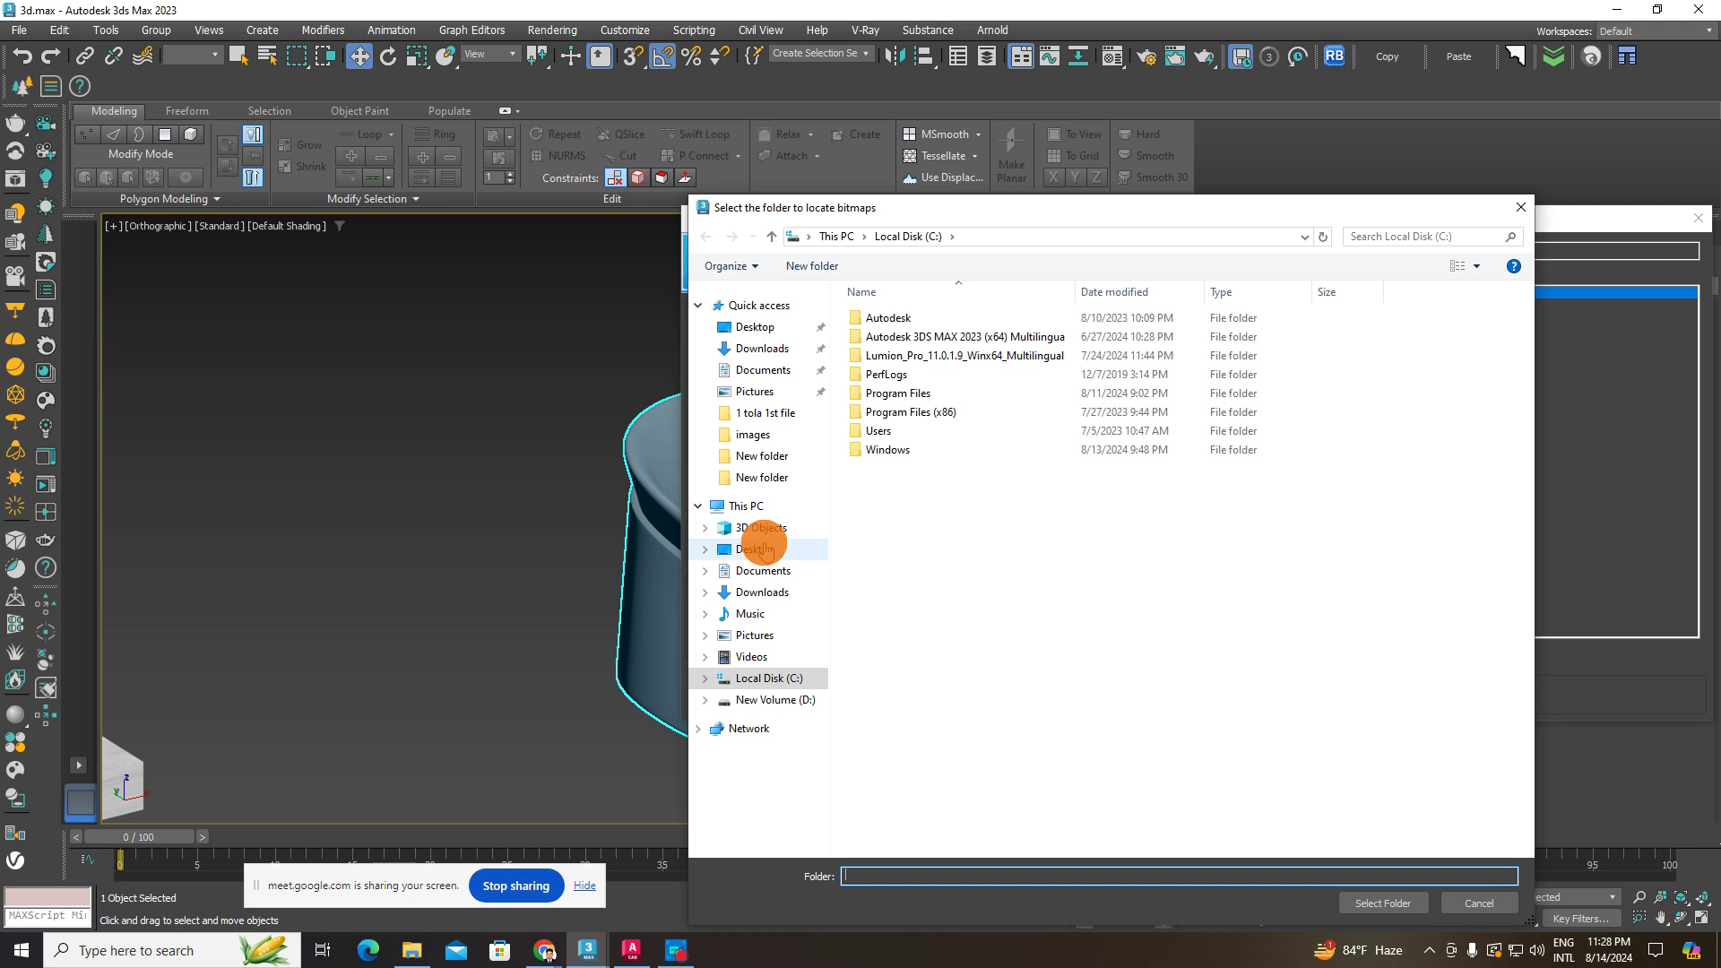
pyautogui.click(761, 506)
pyautogui.doubleClick(1160, 493)
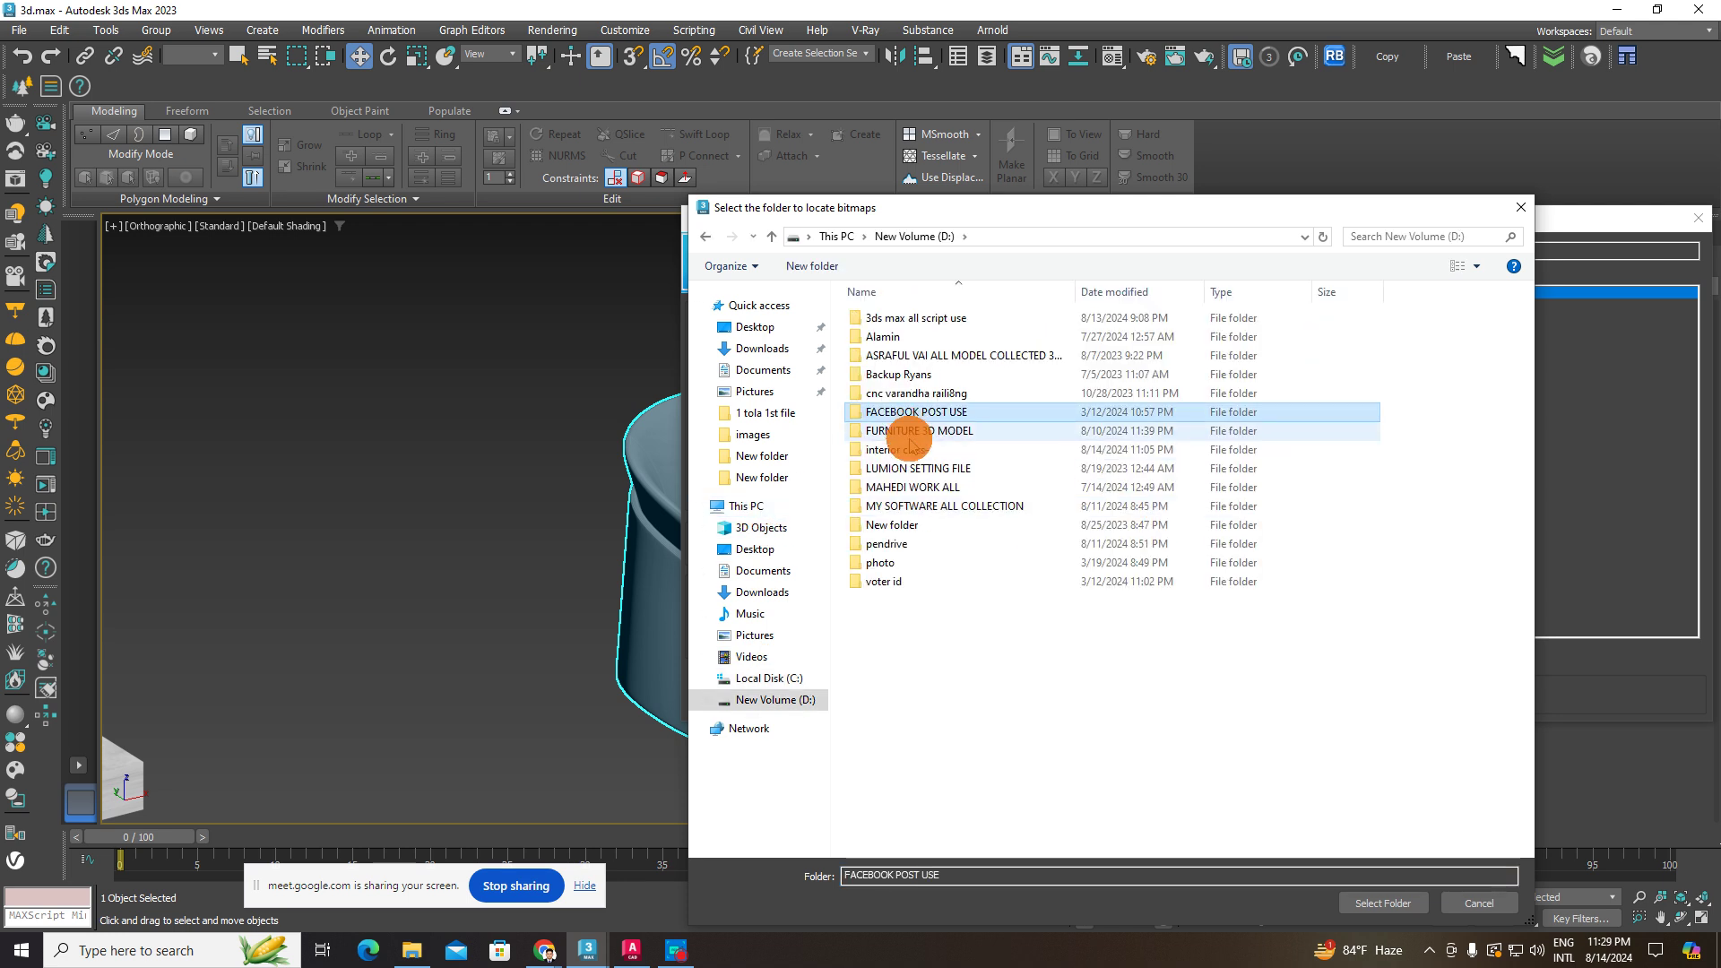
pyautogui.doubleClick(916, 432)
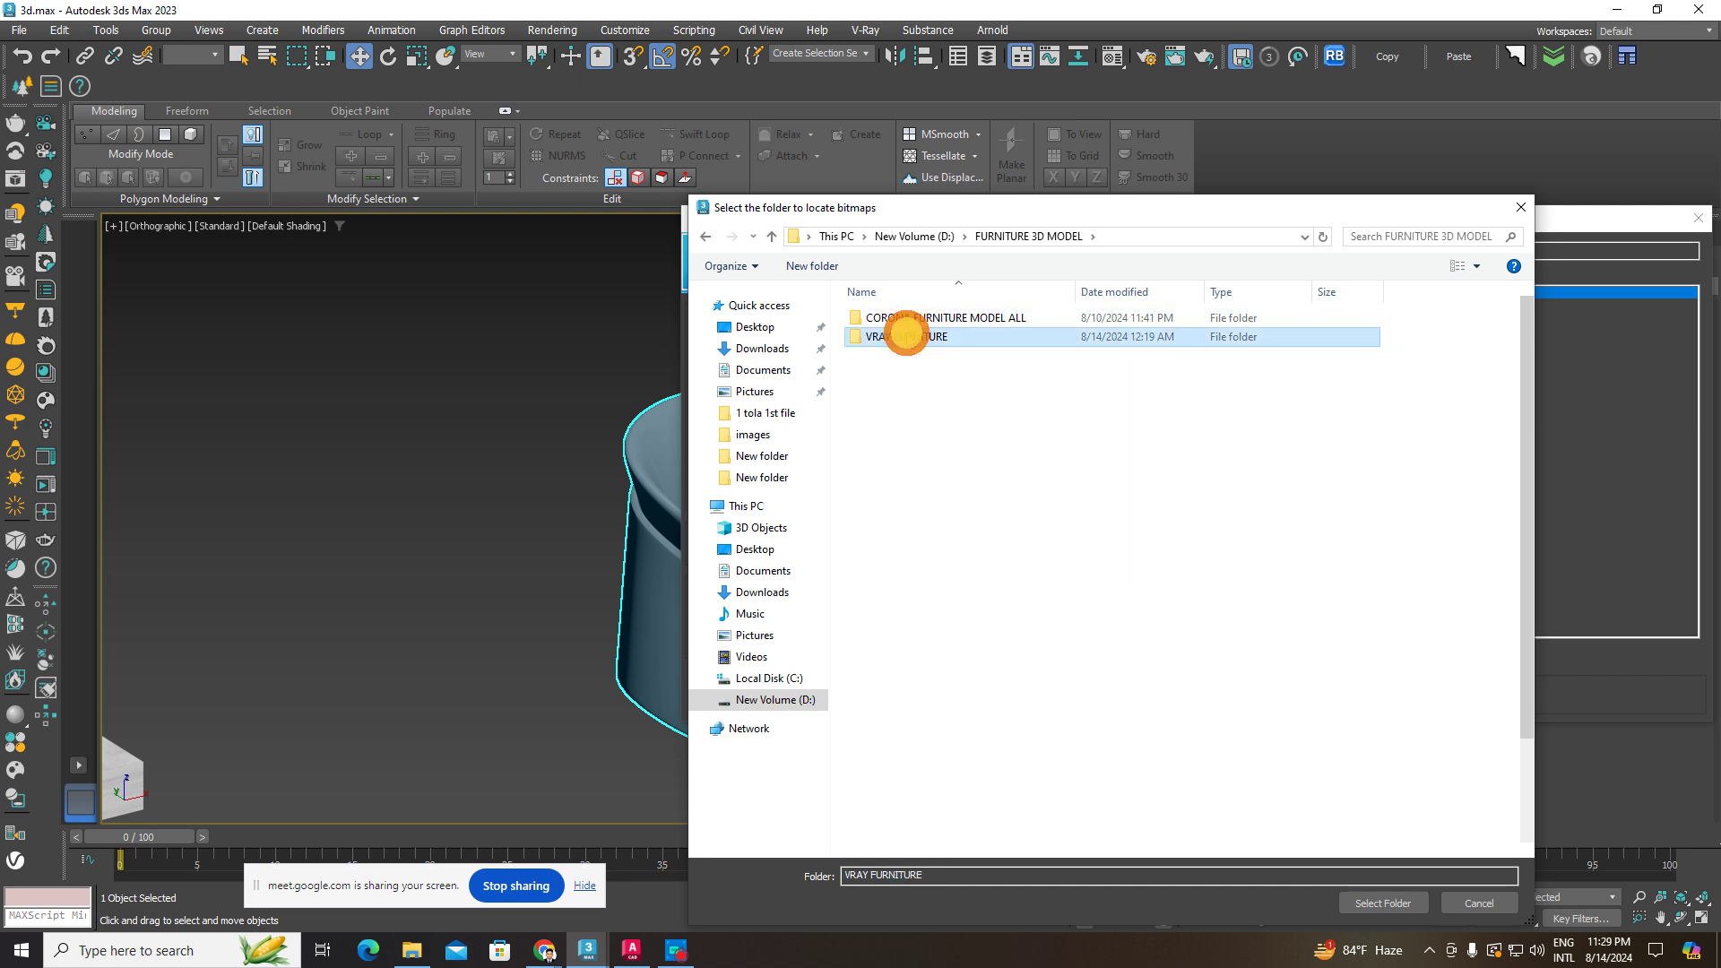
pyautogui.doubleClick(906, 336)
pyautogui.moveTo(978, 215); pyautogui.dragTo(698, 149)
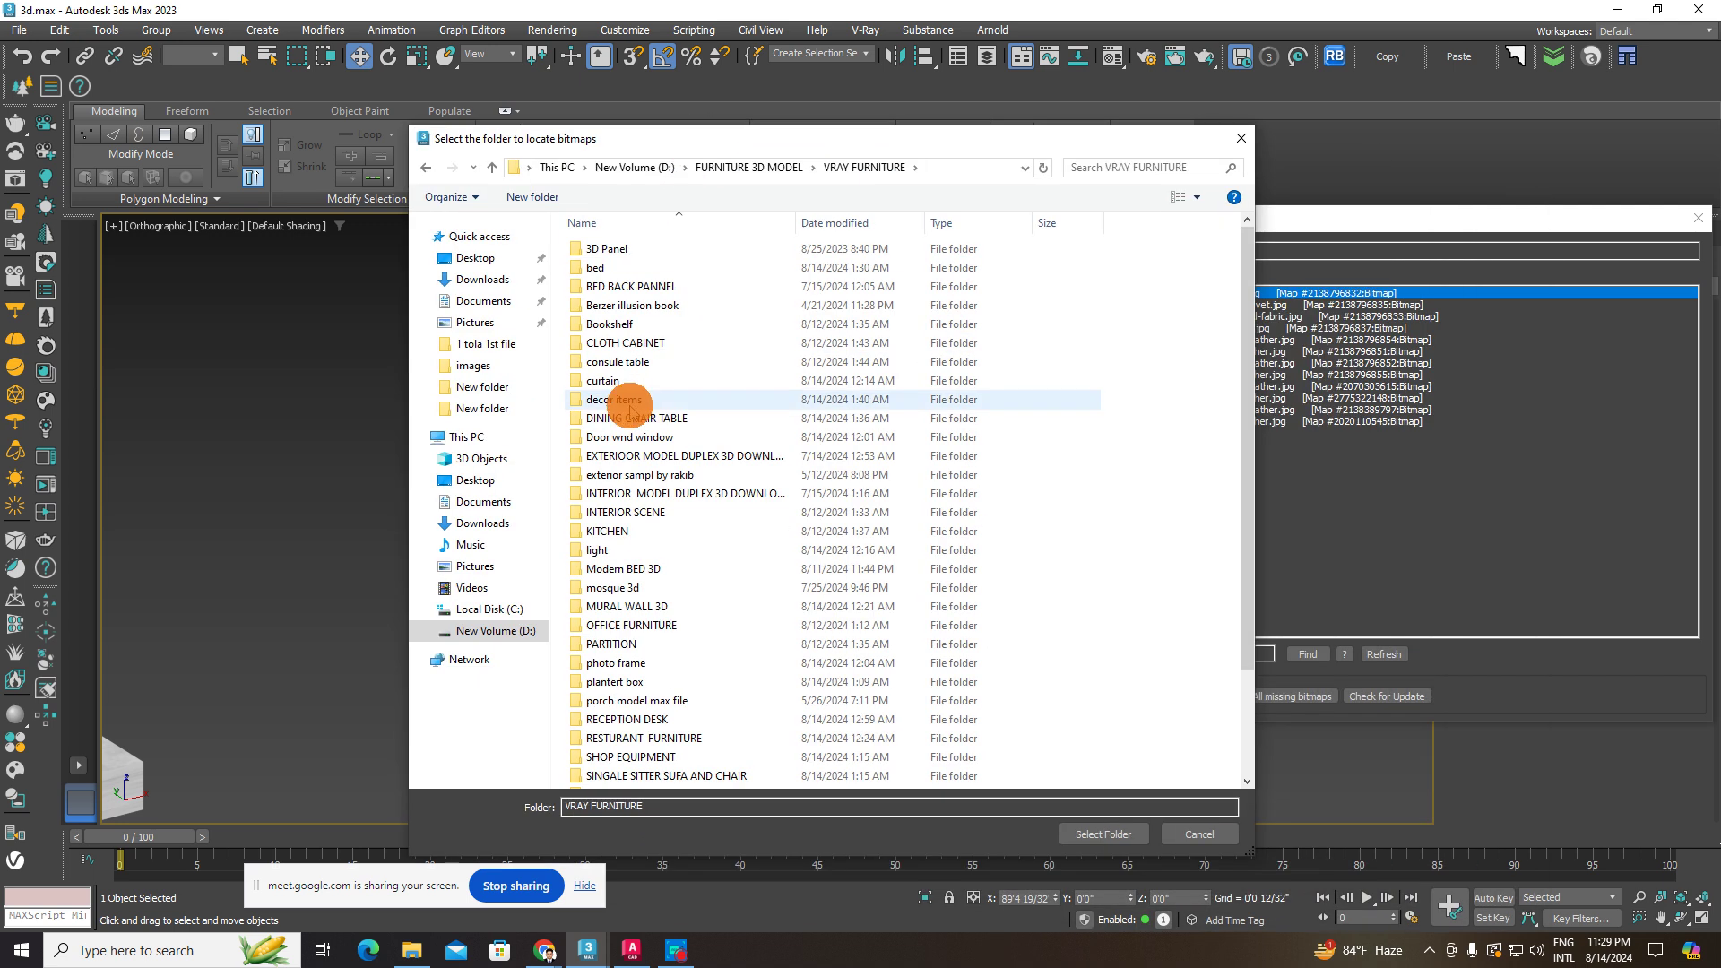
pyautogui.click(645, 757)
pyautogui.doubleClick(668, 776)
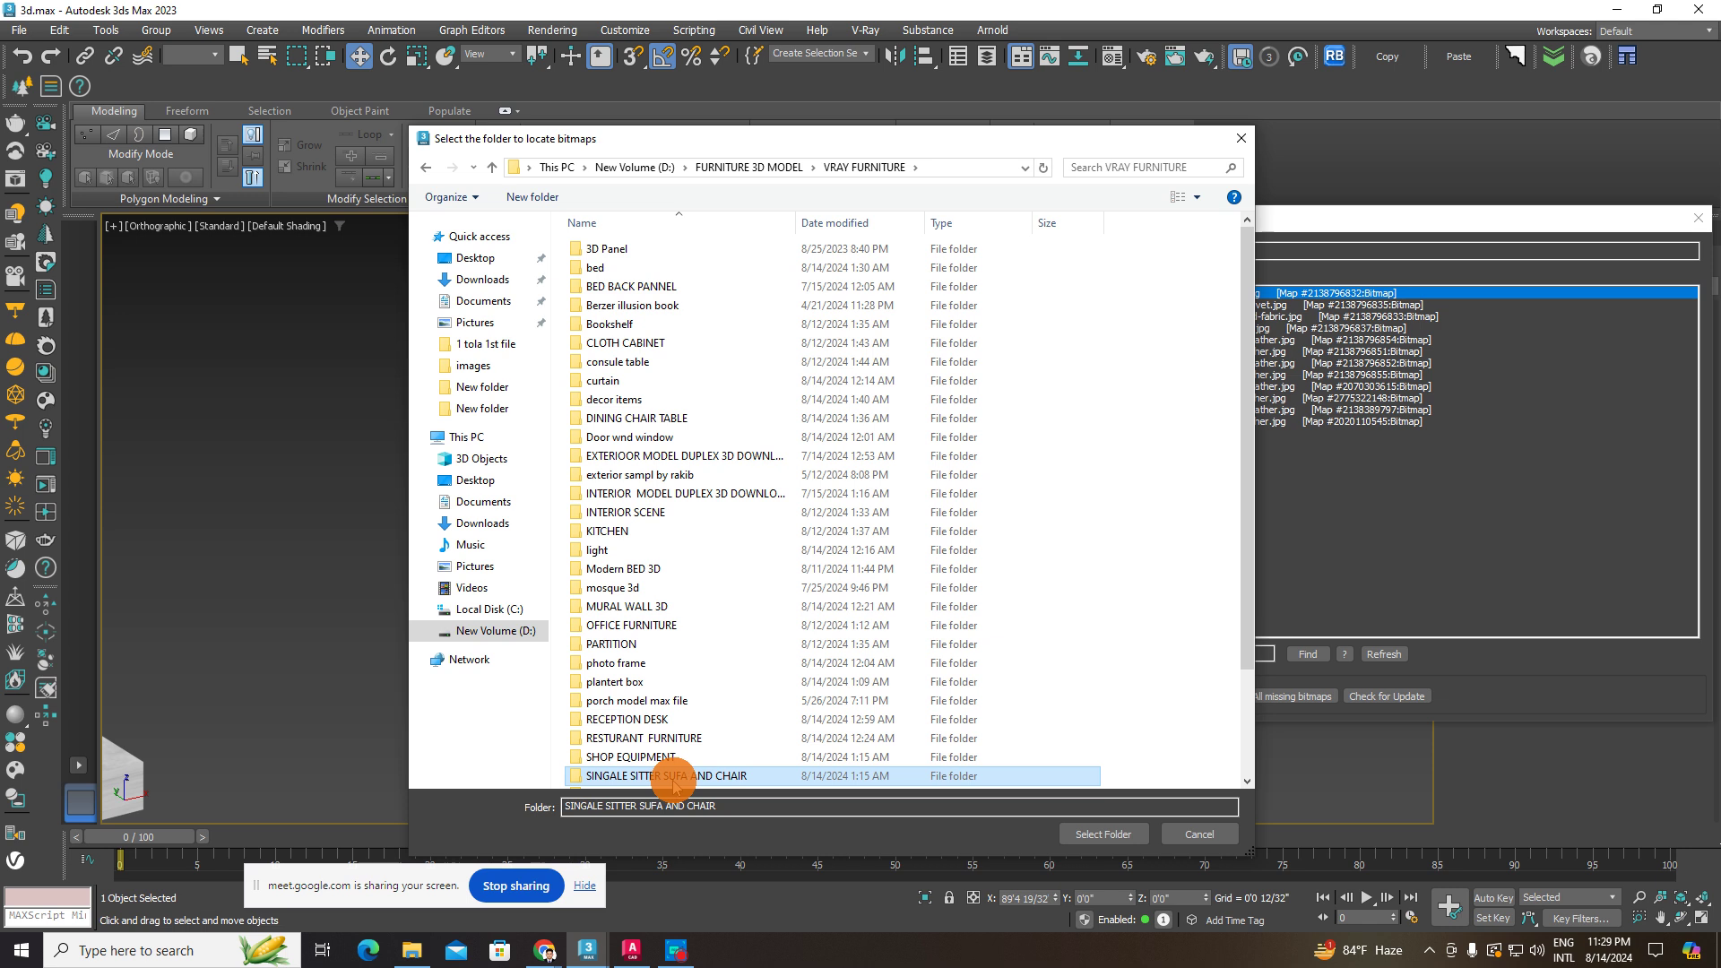
pyautogui.click(640, 345)
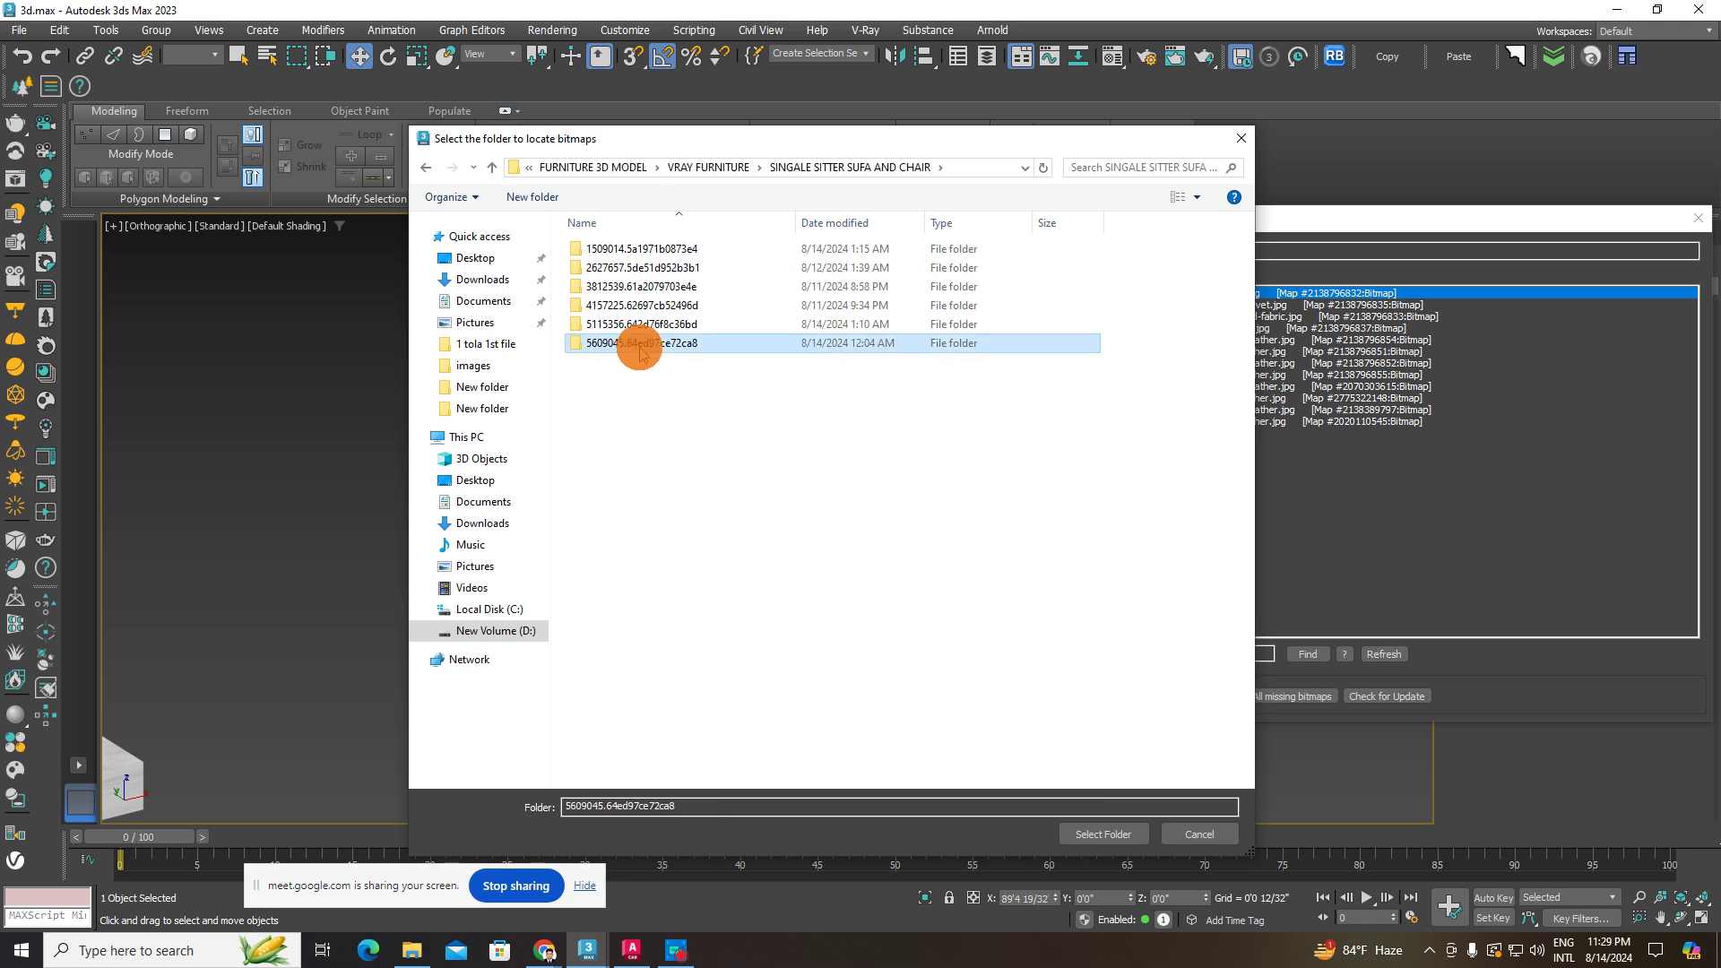
pyautogui.click(410, 950)
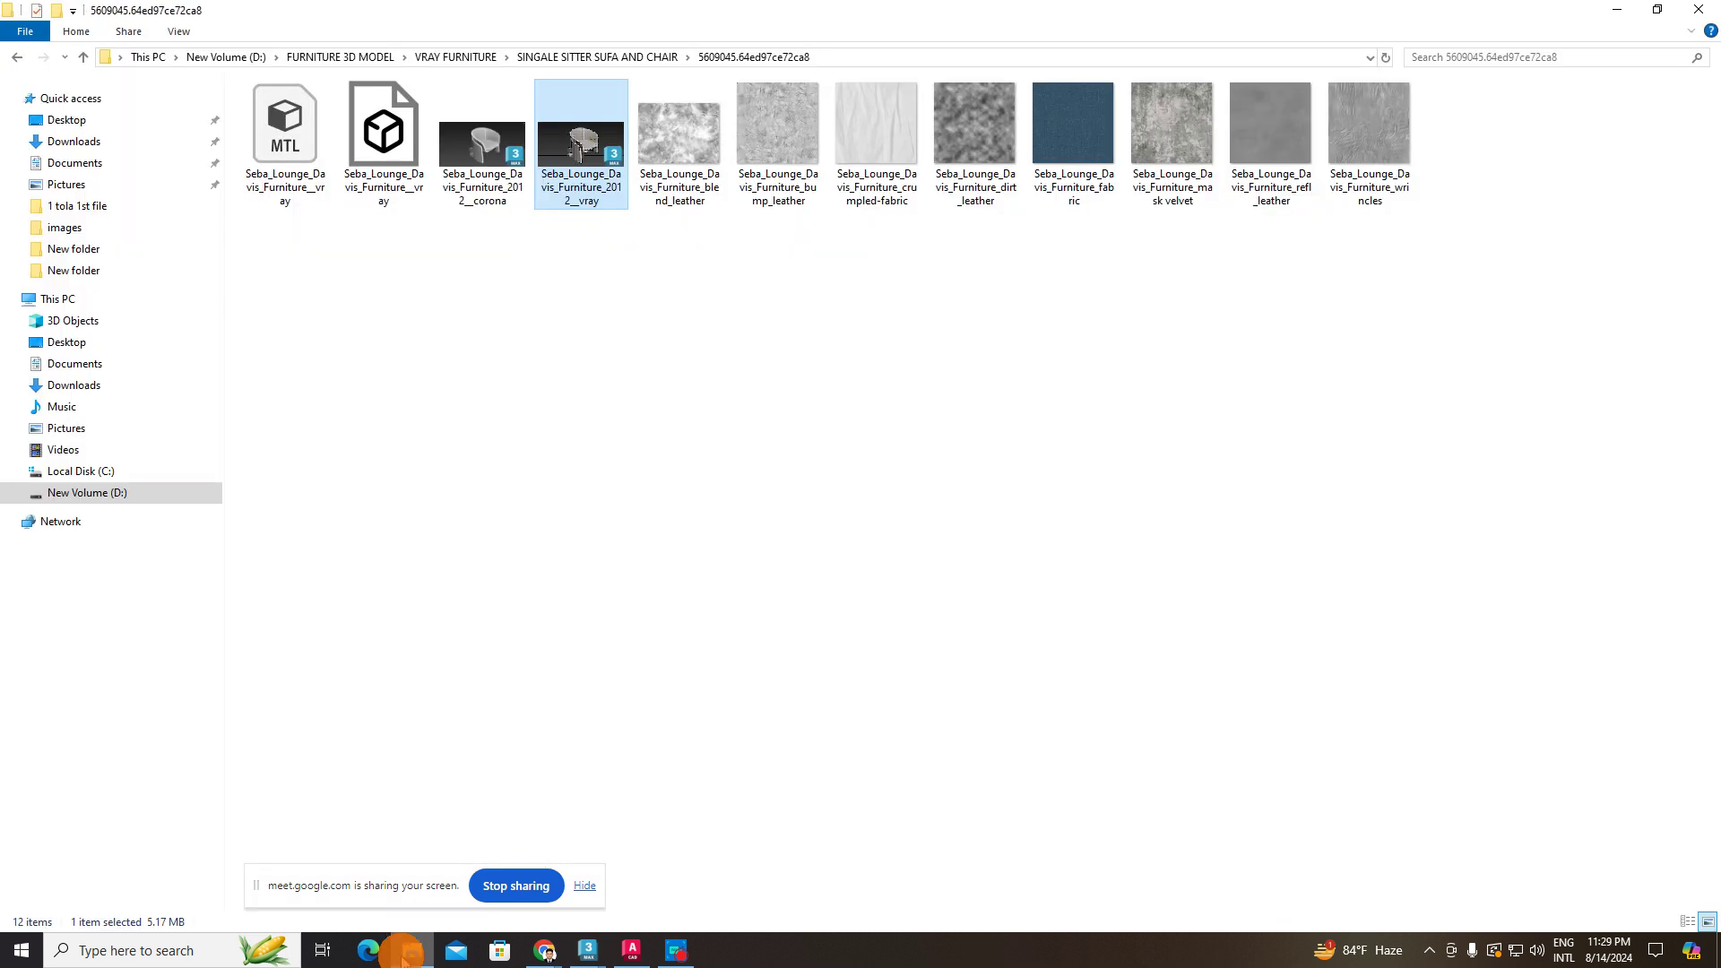
pyautogui.click(411, 951)
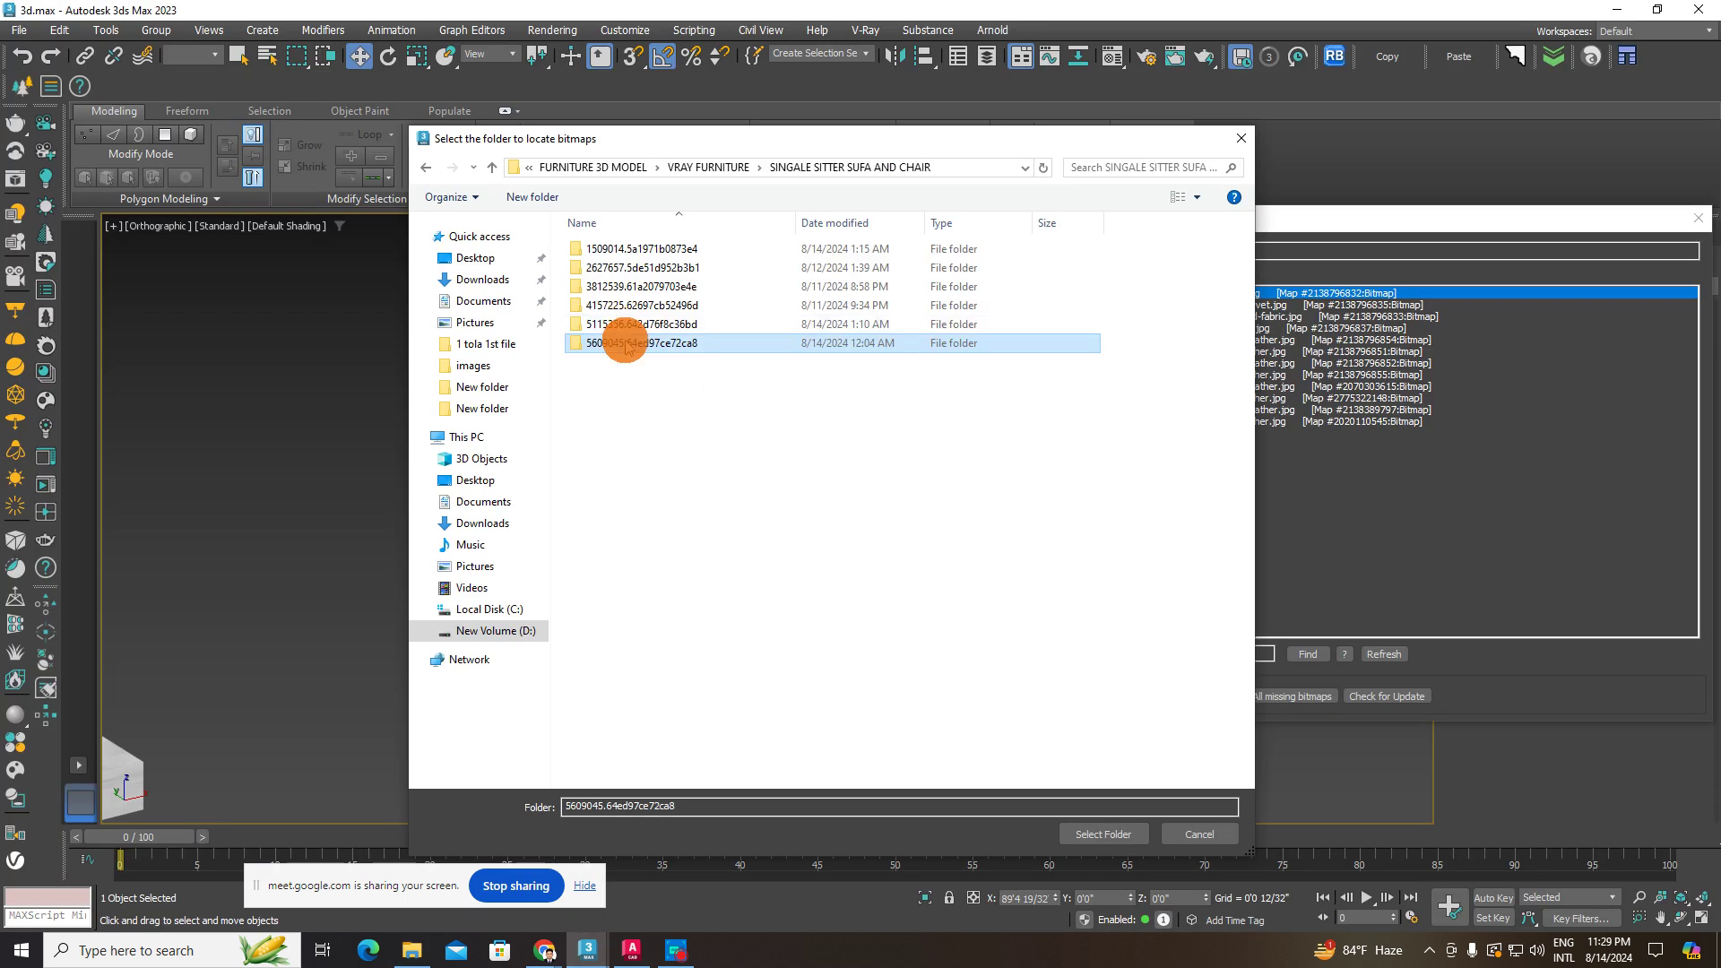
pyautogui.click(1112, 832)
# - Relink the armchair's missing bitmaps, close Relink Bitmaps, and check the fabric texture up close
pyautogui.click(924, 682)
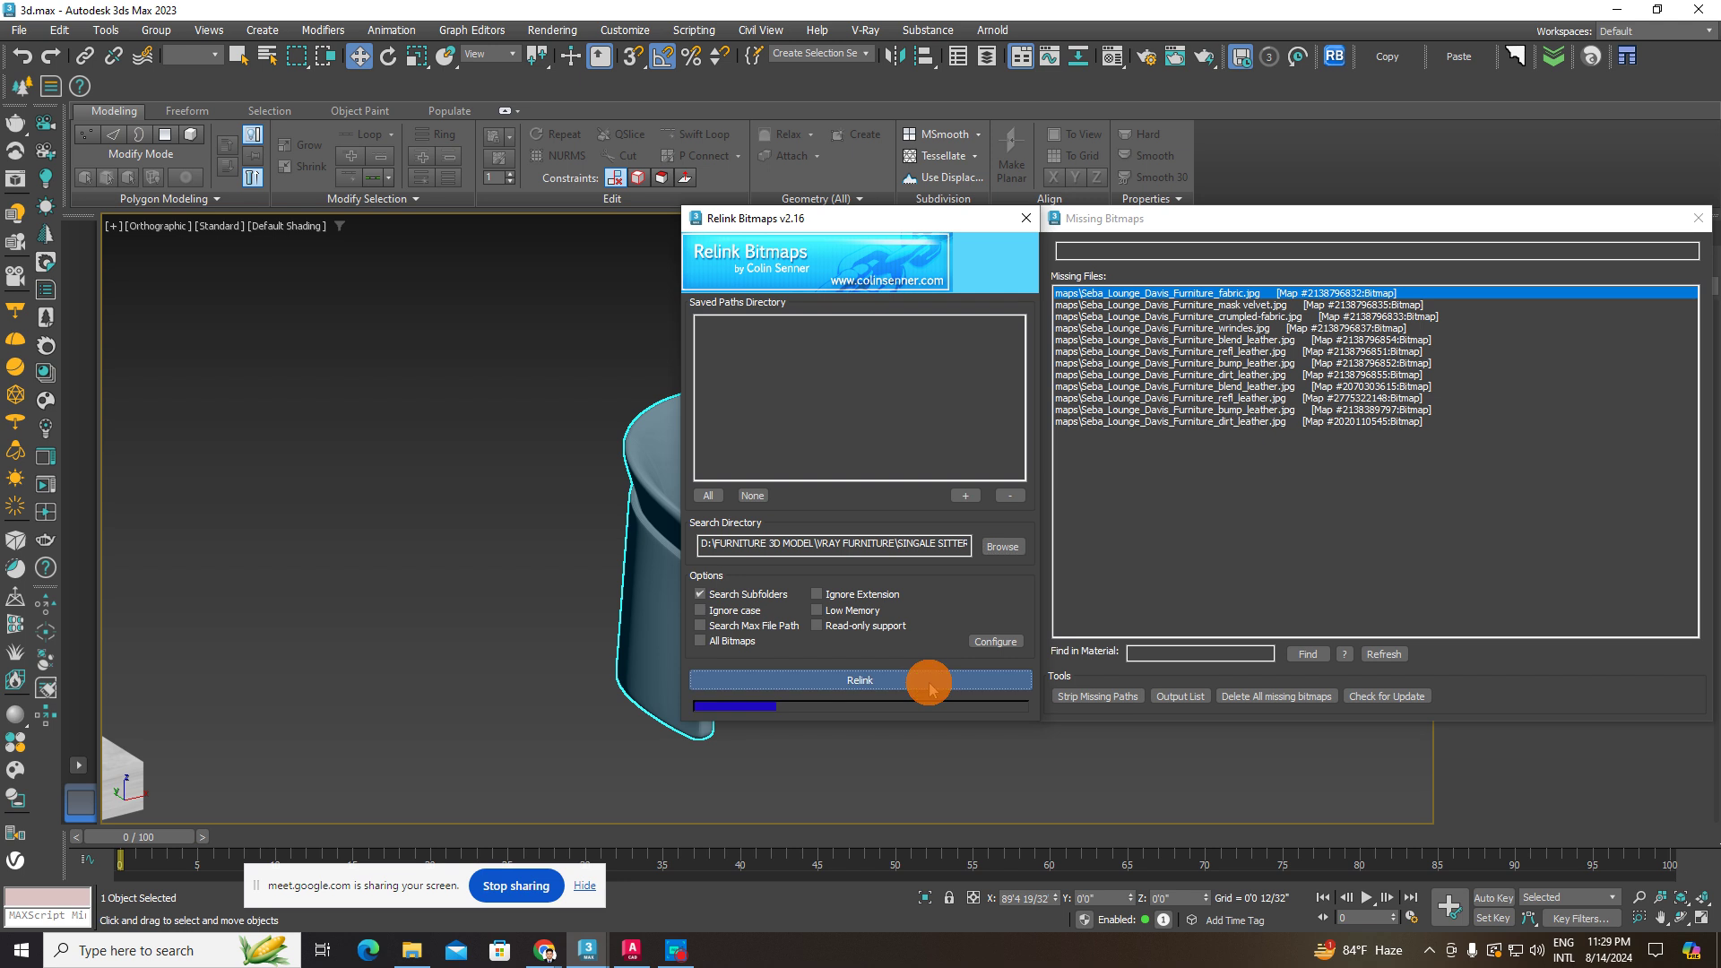
pyautogui.click(1697, 218)
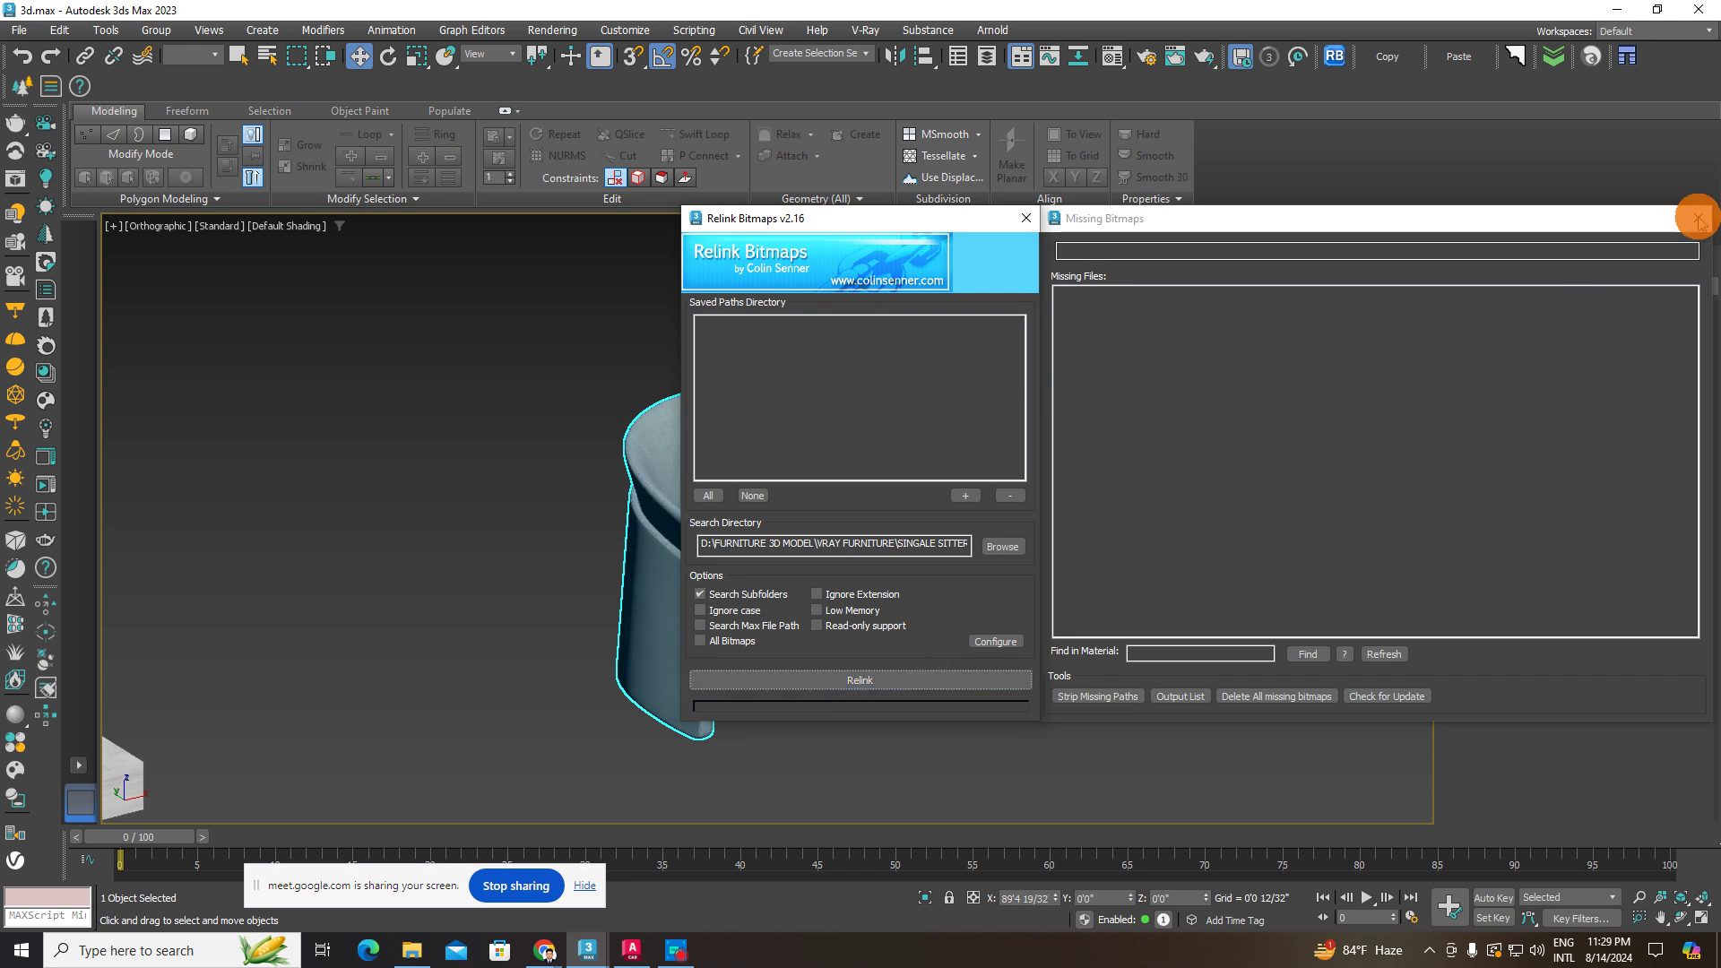
pyautogui.click(581, 349)
pyautogui.scroll(6, 897, 448)
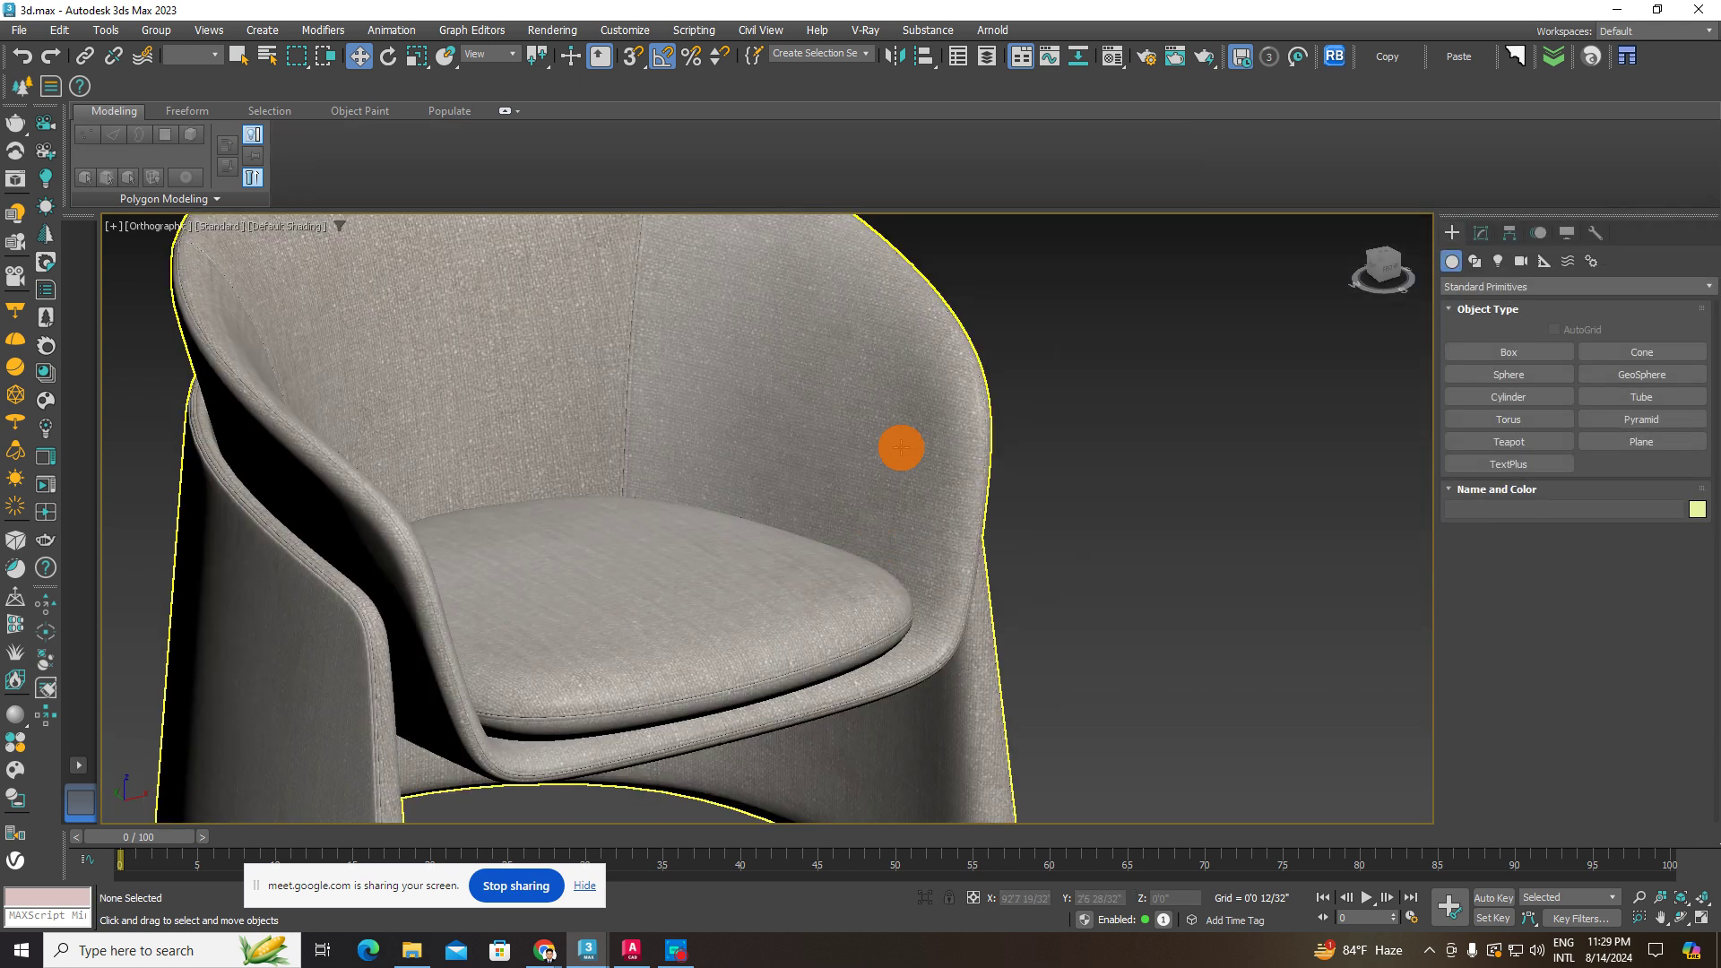
pyautogui.moveTo(709, 489); pyautogui.dragTo(1126, 538, button='middle')
pyautogui.scroll(5, 592, 400)
pyautogui.scroll(-12, 630, 457)
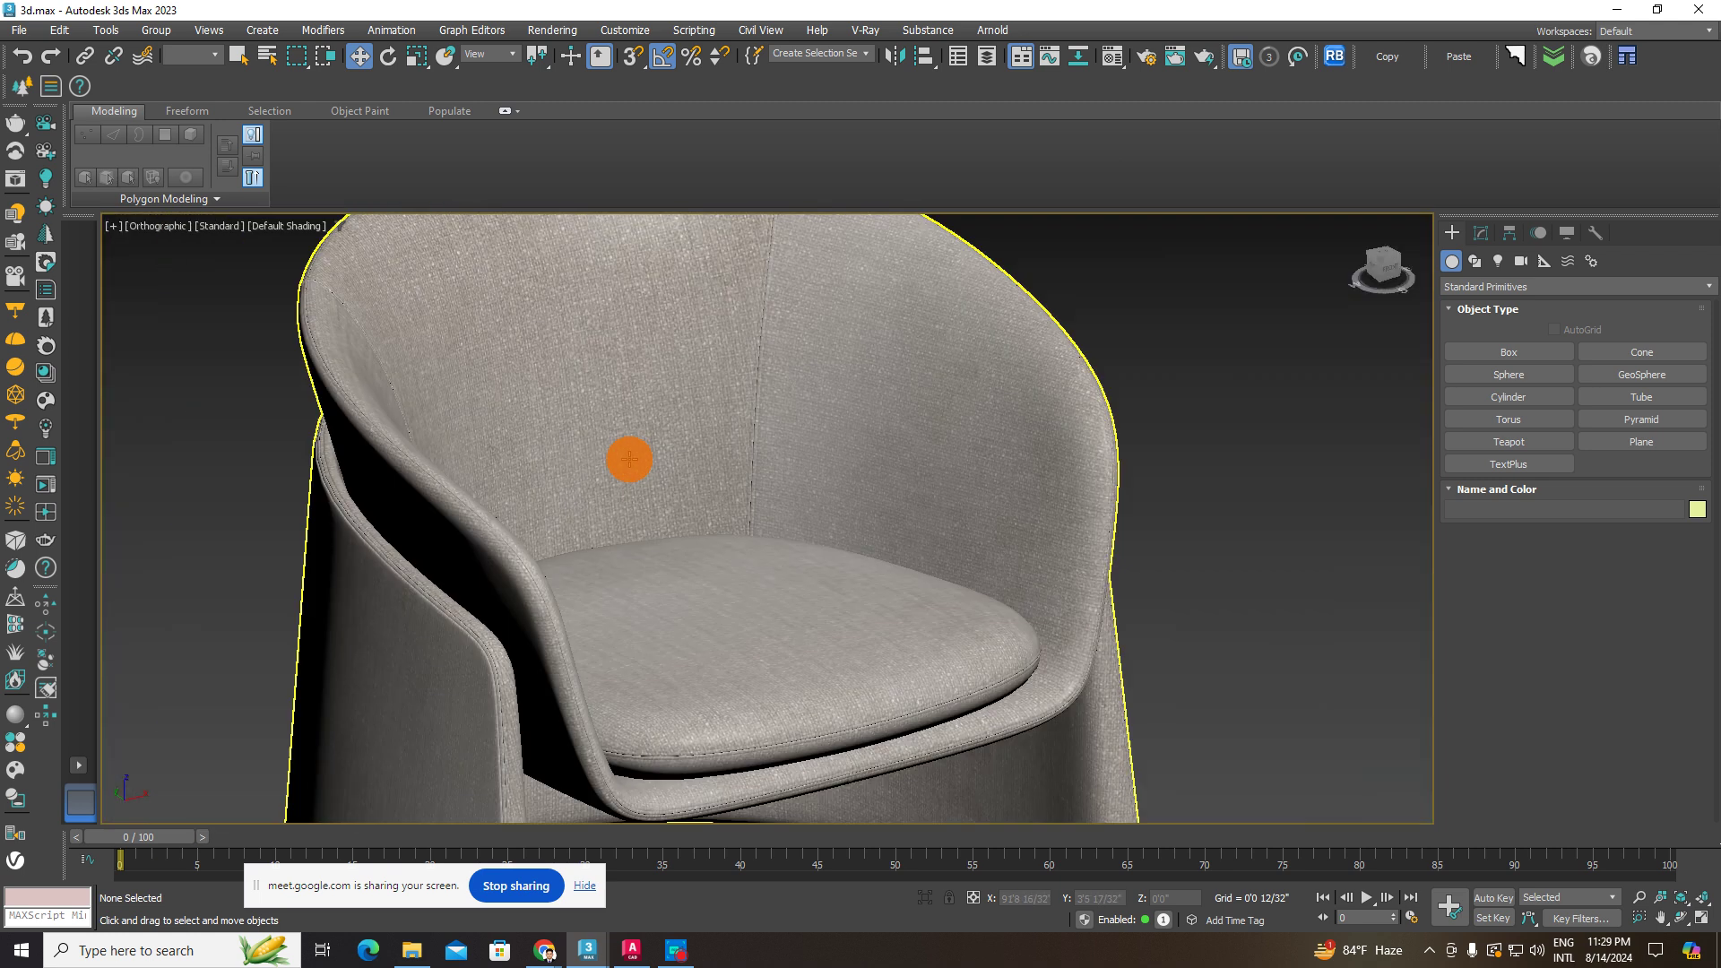
# - Move the armchair into the bedroom, onto the floor between the side wall and the bed
pyautogui.moveTo(895, 377); pyautogui.dragTo(477, 637)
pyautogui.scroll(-5, 674, 567)
pyautogui.moveTo(799, 549); pyautogui.dragTo(1154, 515, button='middle')
pyautogui.keyDown('alt'); pyautogui.moveTo(1154, 515); pyautogui.dragTo(1063, 531, button='middle'); pyautogui.keyUp('alt')
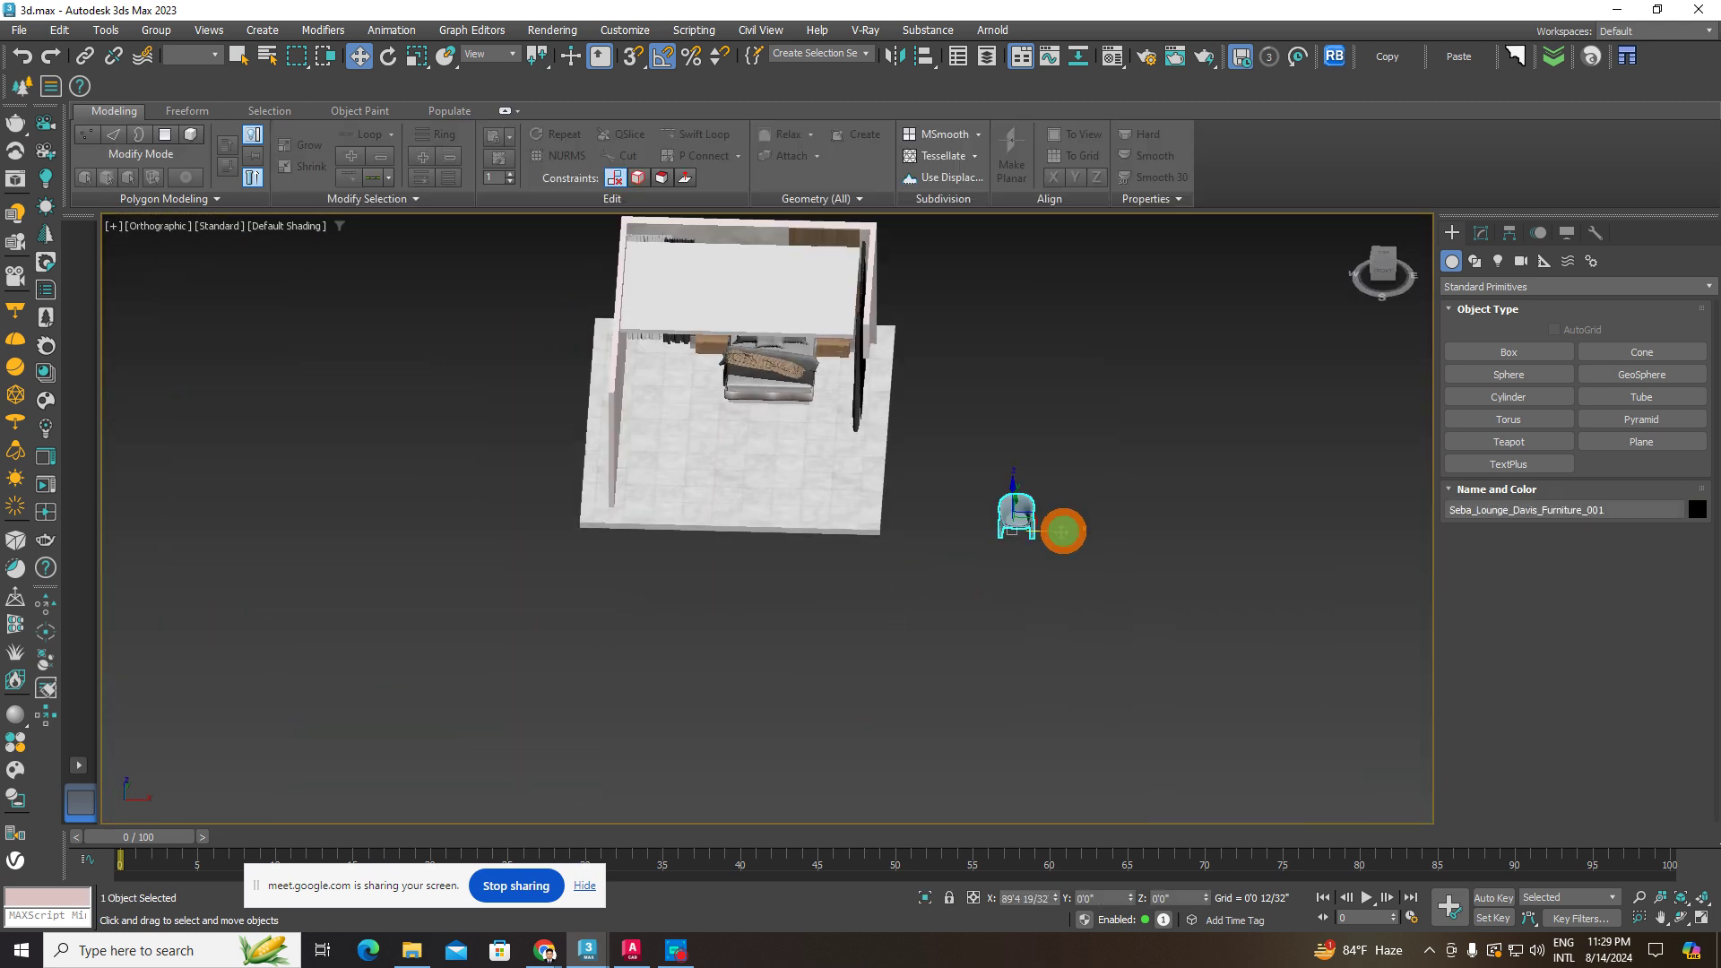
pyautogui.moveTo(1064, 534); pyautogui.dragTo(603, 492)
pyautogui.keyDown('alt'); pyautogui.moveTo(603, 492); pyautogui.dragTo(558, 561, button='middle'); pyautogui.keyUp('alt')
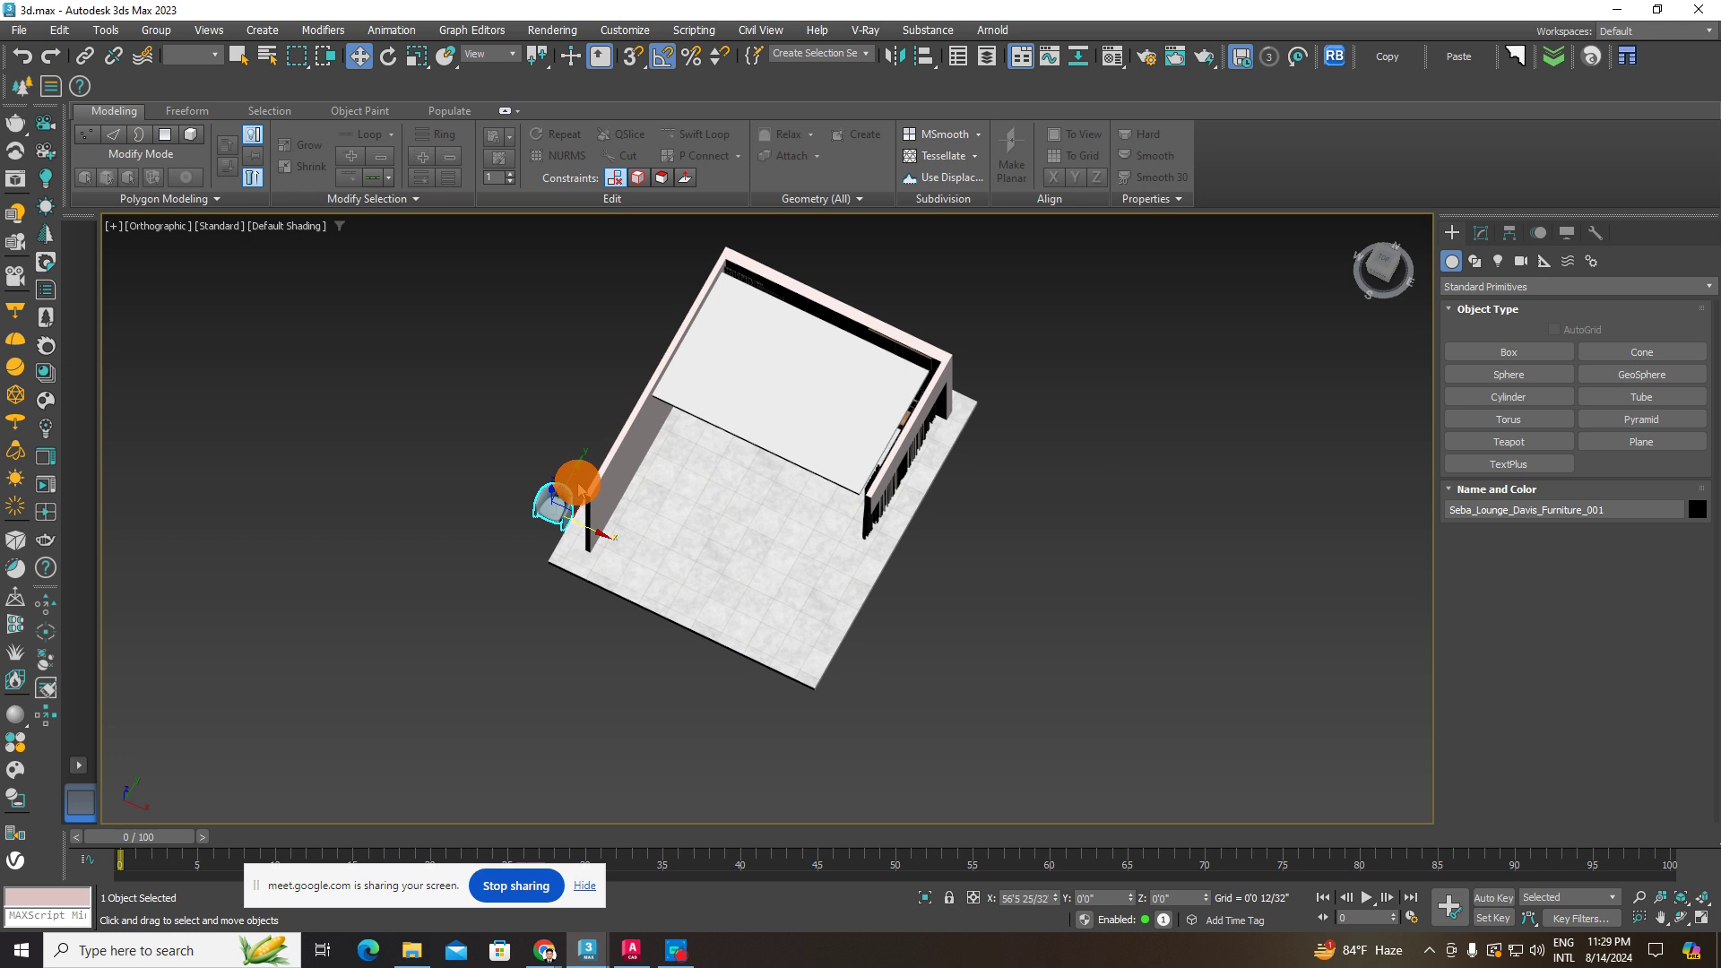
pyautogui.moveTo(580, 489); pyautogui.dragTo(619, 433)
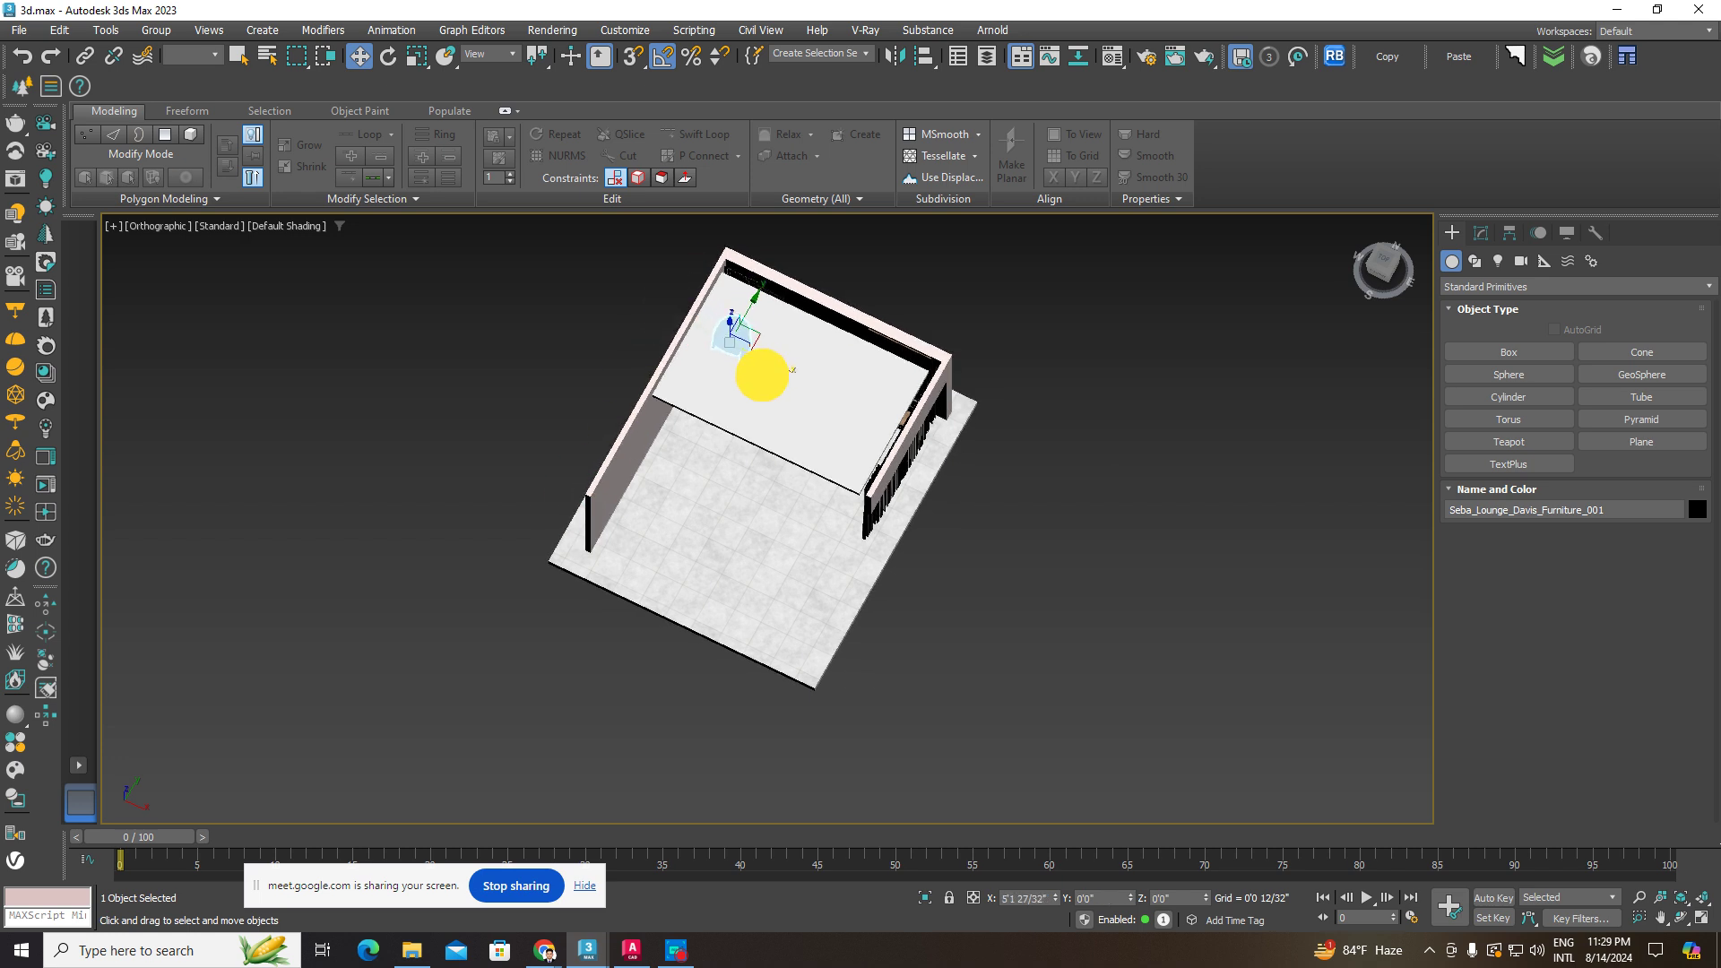
pyautogui.moveTo(762, 375); pyautogui.dragTo(762, 374)
# - Switch the viewport to Perspective, framing the armchair and the bed inside the room
pyautogui.scroll(6, 730, 358)
pyautogui.moveTo(730, 358); pyautogui.dragTo(712, 542, button='middle')
pyautogui.keyDown('alt'); pyautogui.moveTo(712, 542); pyautogui.dragTo(735, 480, button='middle'); pyautogui.keyUp('alt')
pyautogui.scroll(-3, 695, 581)
pyautogui.moveTo(695, 587); pyautogui.dragTo(694, 621, button='middle')
pyautogui.click(161, 226)
pyautogui.click(177, 286)
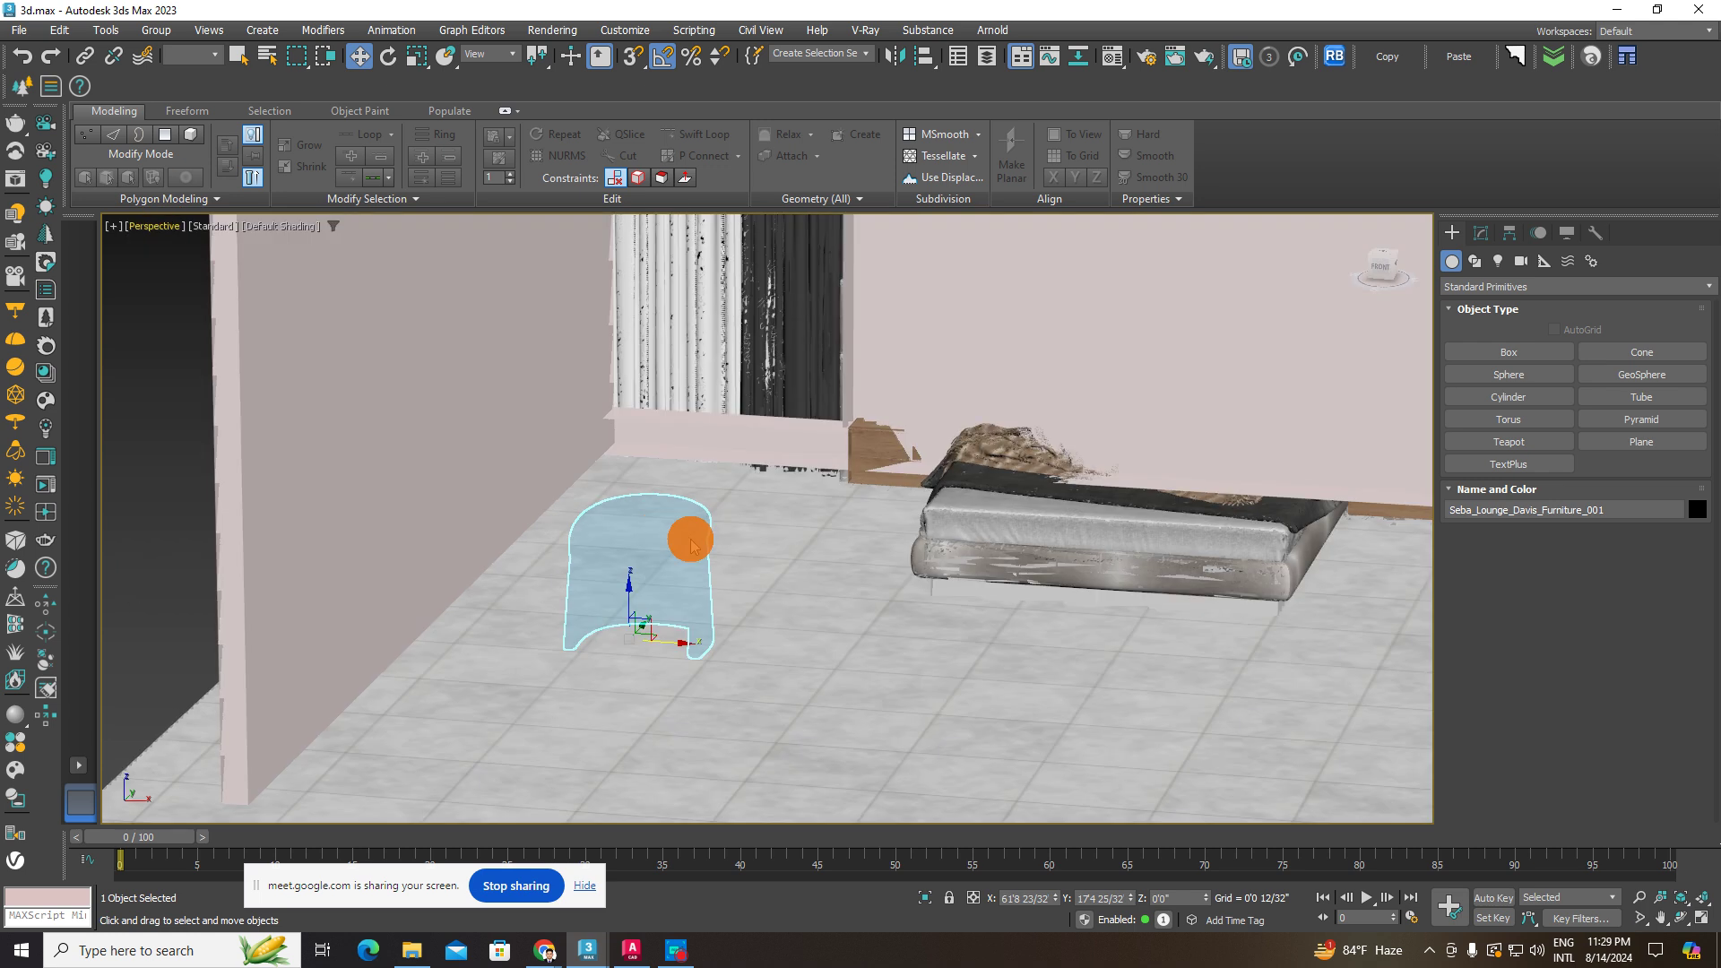
# - Raise the armchair to the room's floor level and move it in front of the curtain, near the side wall, at X 62'10"
pyautogui.press('z')
pyautogui.keyDown('alt'); pyautogui.moveTo(681, 554); pyautogui.dragTo(685, 541, button='middle'); pyautogui.keyUp('alt')
pyautogui.scroll(-7, 686, 542)
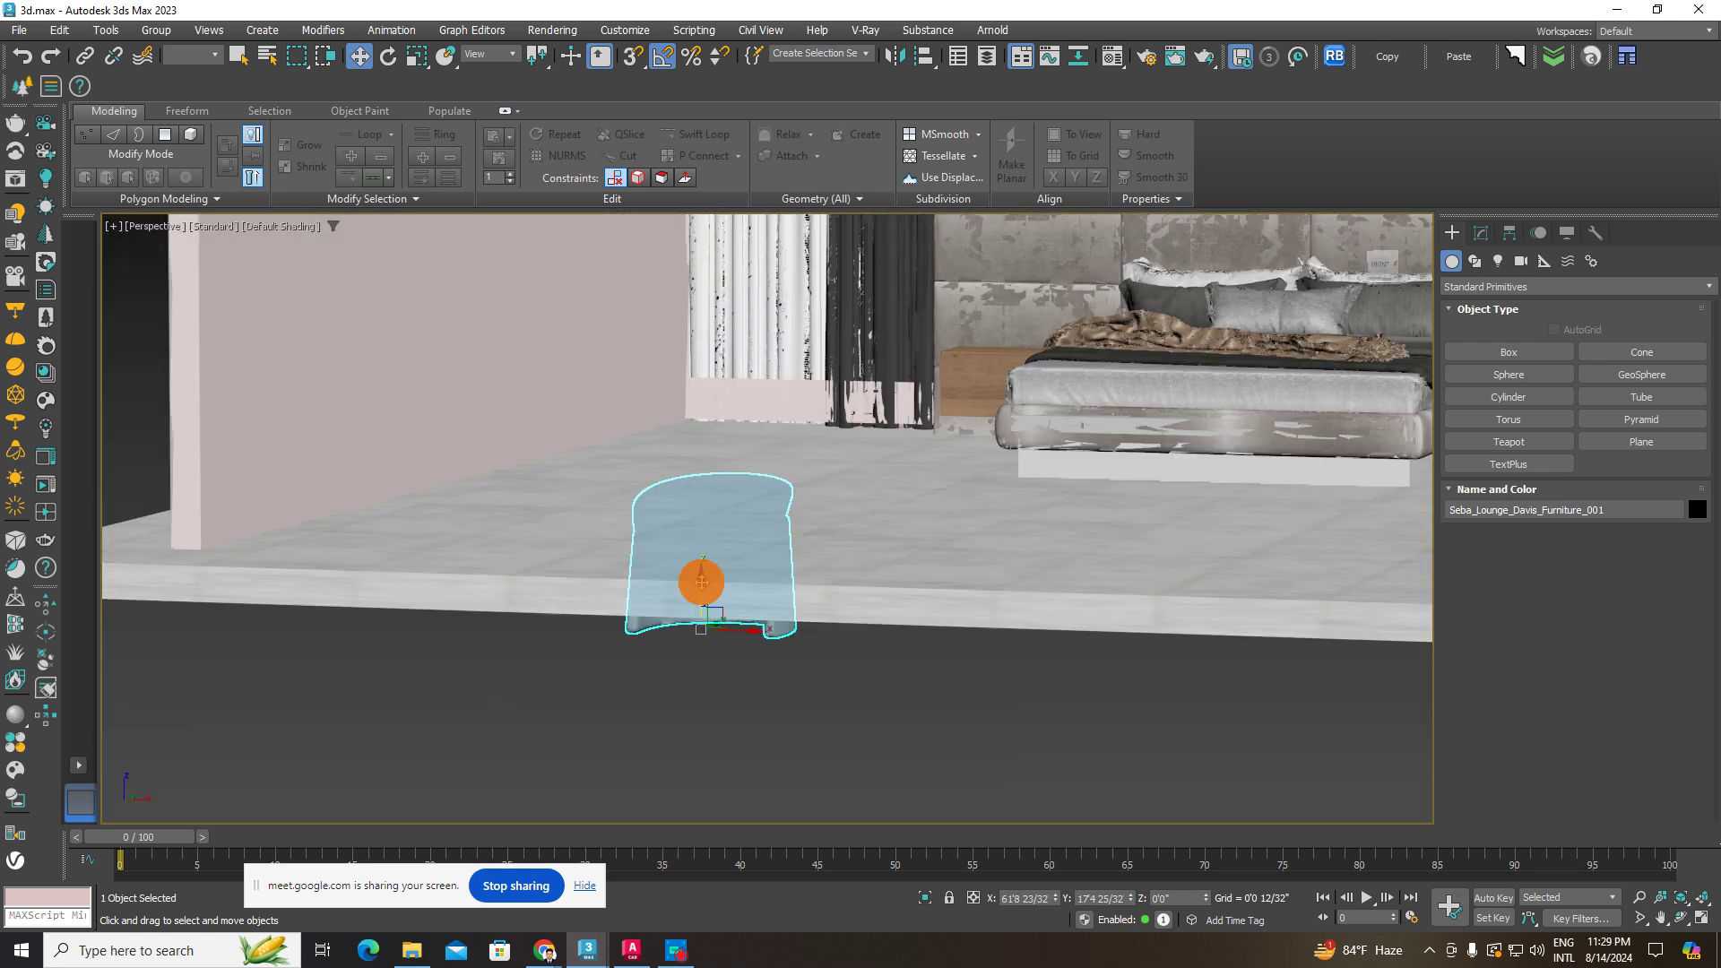
pyautogui.moveTo(700, 580); pyautogui.dragTo(745, 395)
pyautogui.scroll(3, 743, 427)
pyautogui.keyDown('alt'); pyautogui.moveTo(741, 428); pyautogui.dragTo(715, 453, button='middle'); pyautogui.keyUp('alt')
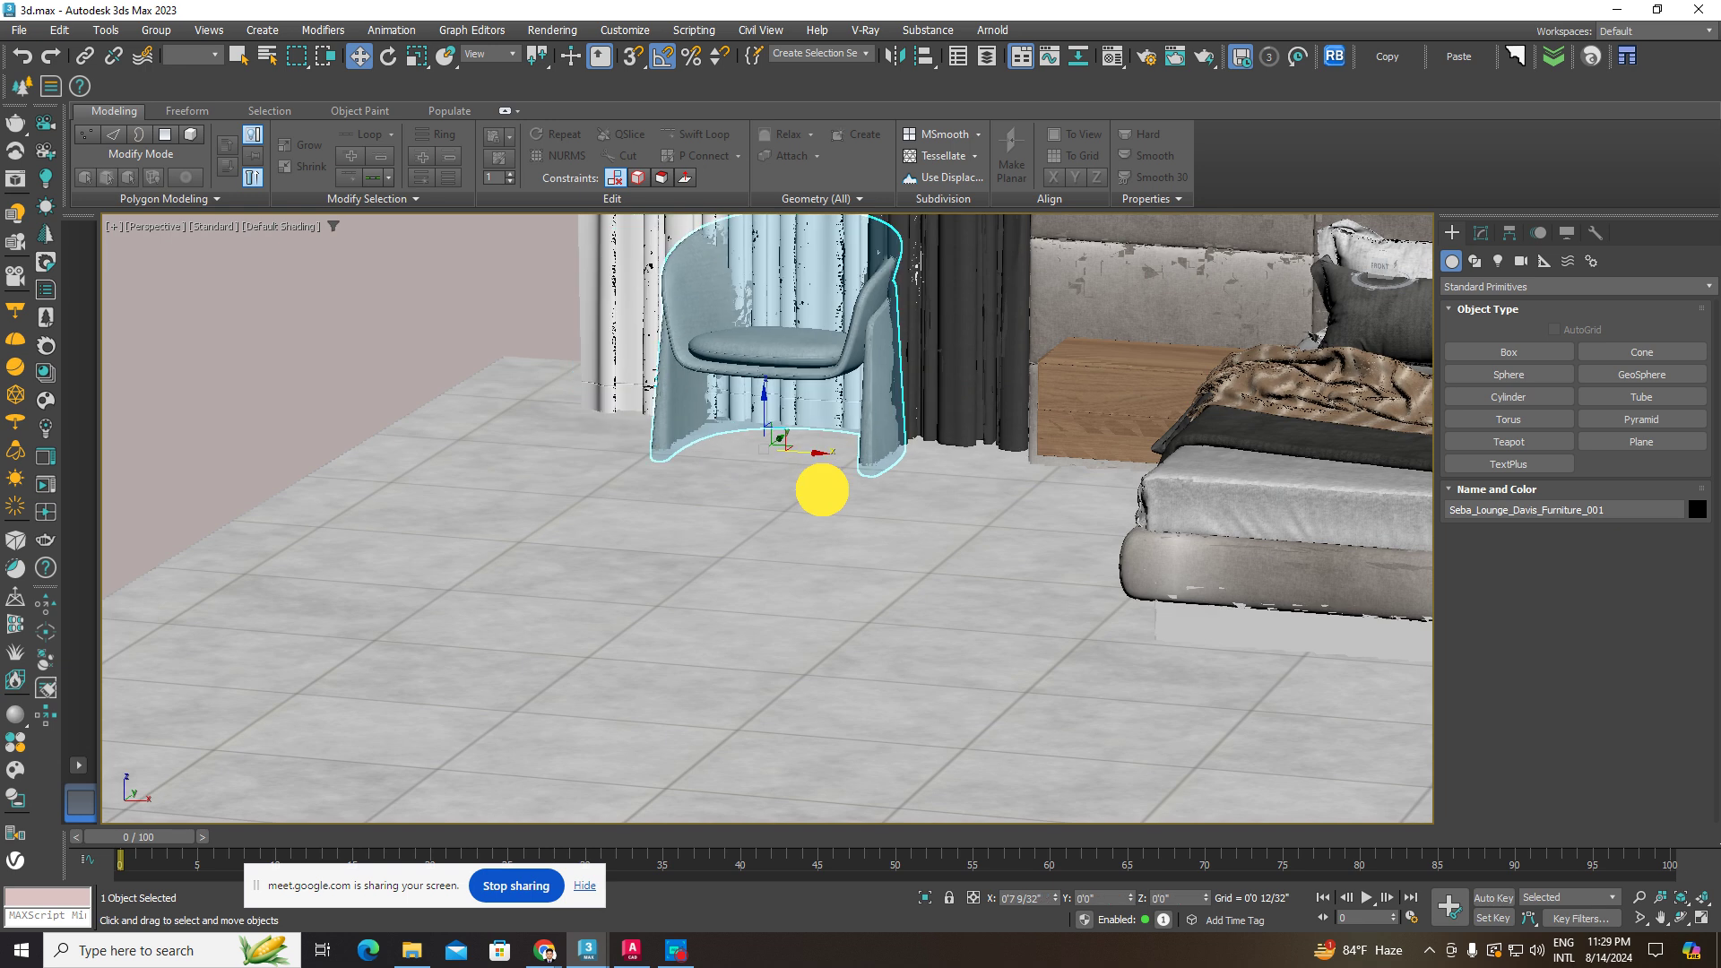
pyautogui.keyDown('alt'); pyautogui.moveTo(808, 500); pyautogui.dragTo(840, 428, button='middle'); pyautogui.keyUp('alt')
pyautogui.moveTo(816, 433); pyautogui.dragTo(607, 511)
pyautogui.keyDown('alt'); pyautogui.moveTo(607, 511); pyautogui.dragTo(659, 556, button='middle'); pyautogui.keyUp('alt')
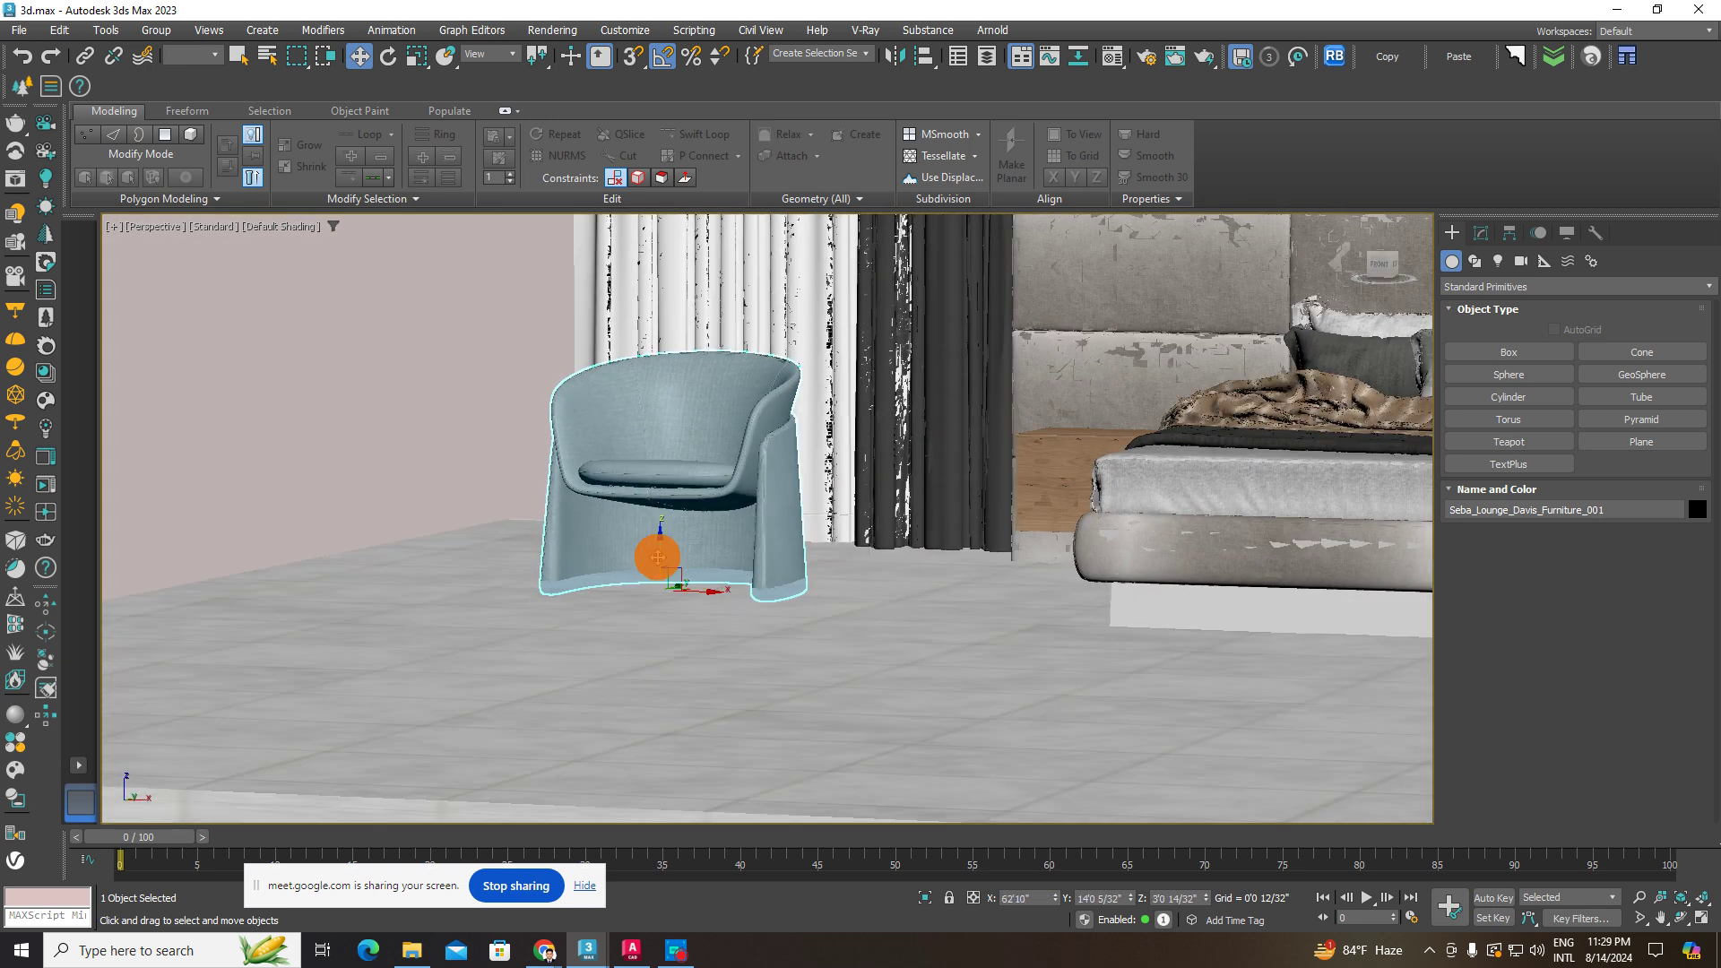
# - Fine-tune the armchair's height to Z 3'2 9/32" and its depth to Y 14'9 18/32" so its legs rest on the tiles
pyautogui.scroll(4, 656, 555)
pyautogui.moveTo(669, 558); pyautogui.dragTo(673, 536)
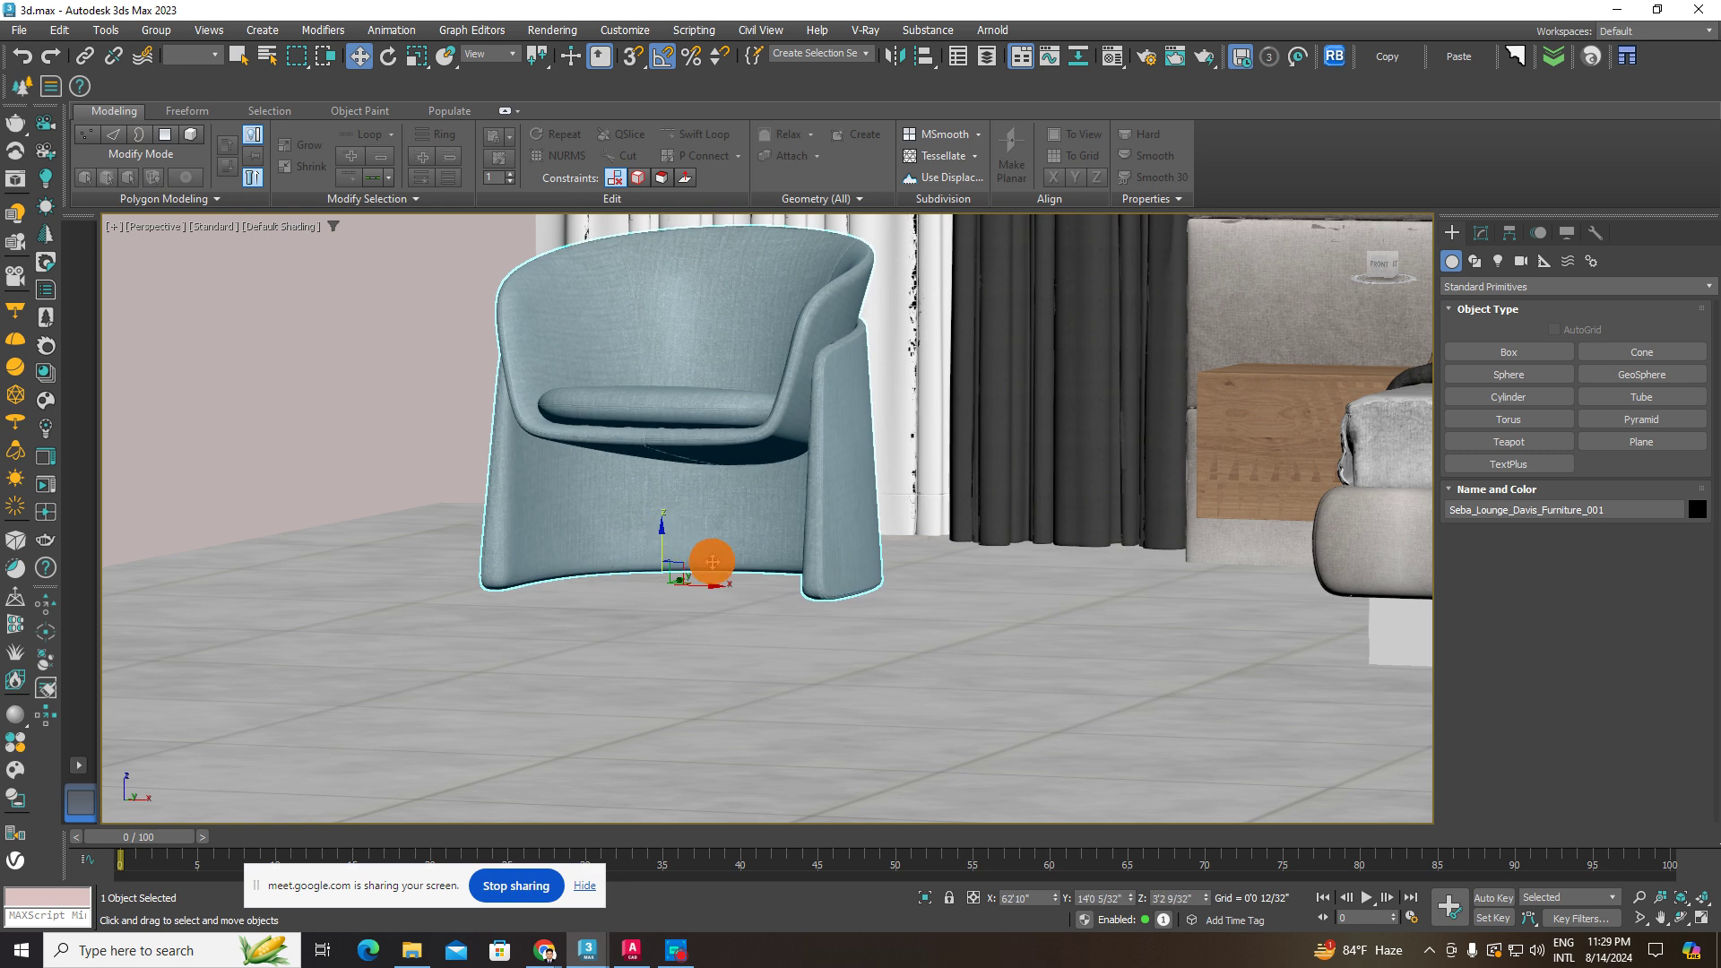
pyautogui.scroll(-5, 713, 563)
pyautogui.keyDown('alt'); pyautogui.moveTo(768, 569); pyautogui.dragTo(768, 530, button='middle'); pyautogui.keyUp('alt')
pyautogui.scroll(5, 743, 553)
pyautogui.keyDown('alt'); pyautogui.moveTo(621, 594); pyautogui.dragTo(763, 541, button='middle'); pyautogui.keyUp('alt')
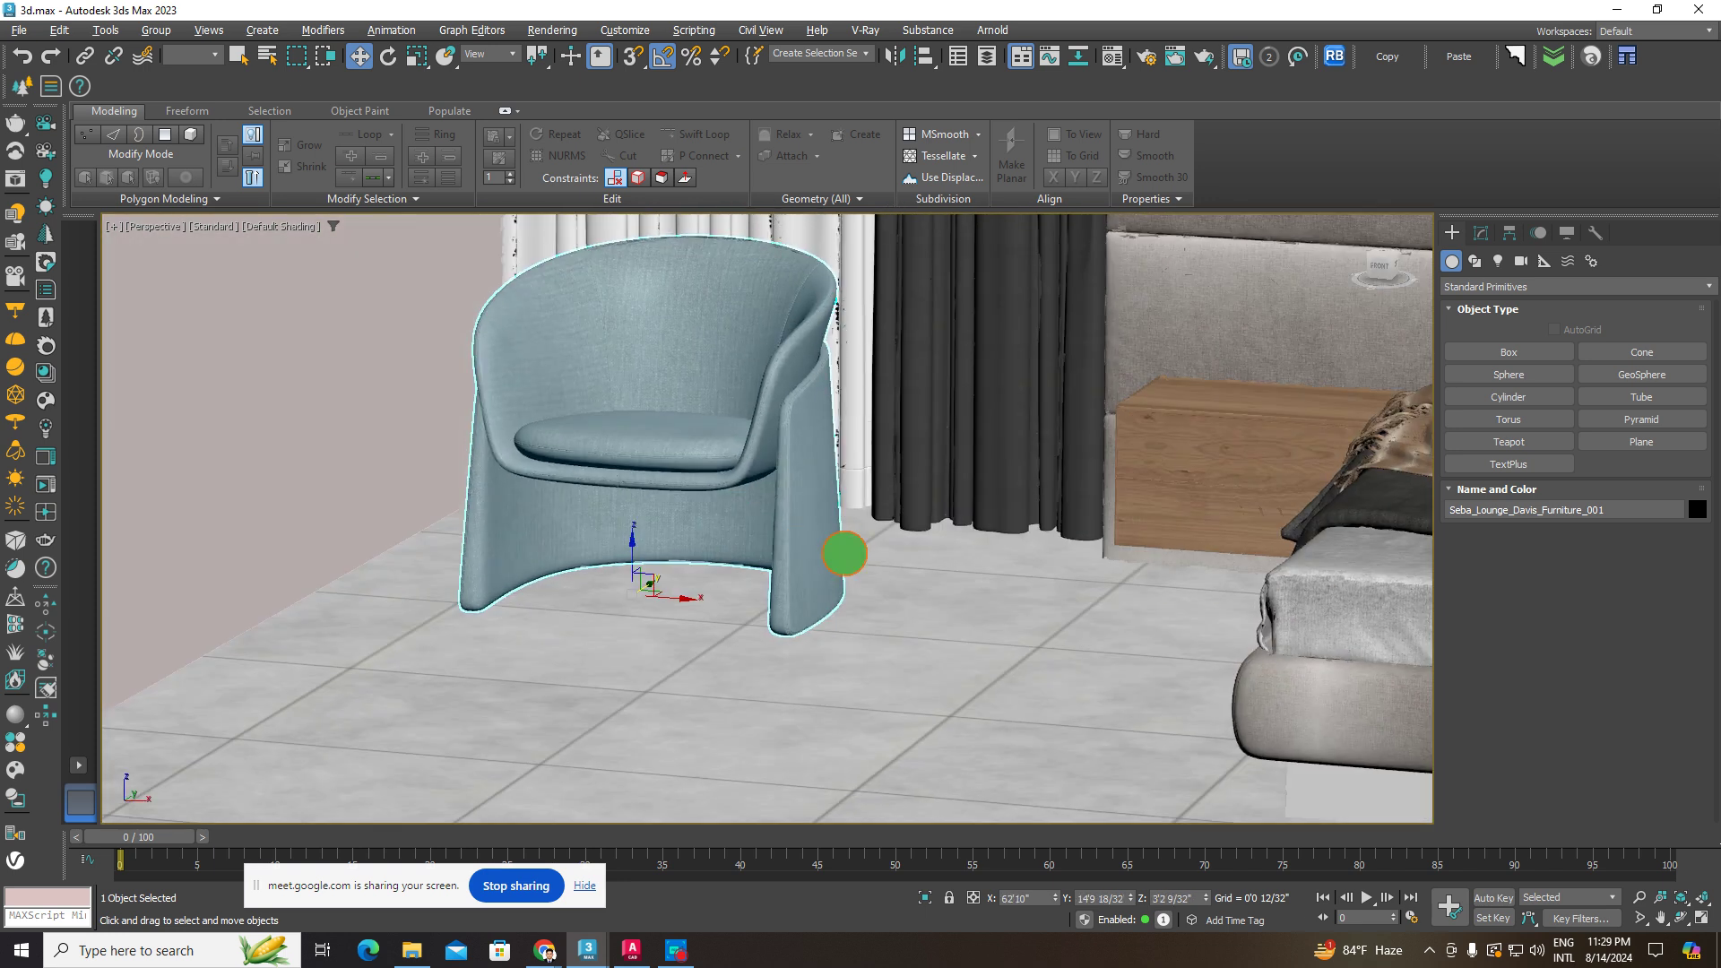
# - Sample the armchair's off-white fabric material into the unused 21 - Default slot of the Material Editor and apply it to the armchair
pyautogui.click(1203, 458)
pyautogui.click(665, 449)
pyautogui.keyDown('alt'); pyautogui.moveTo(665, 449); pyautogui.dragTo(687, 453, button='middle'); pyautogui.keyUp('alt')
pyautogui.moveTo(688, 453); pyautogui.dragTo(715, 497, button='middle')
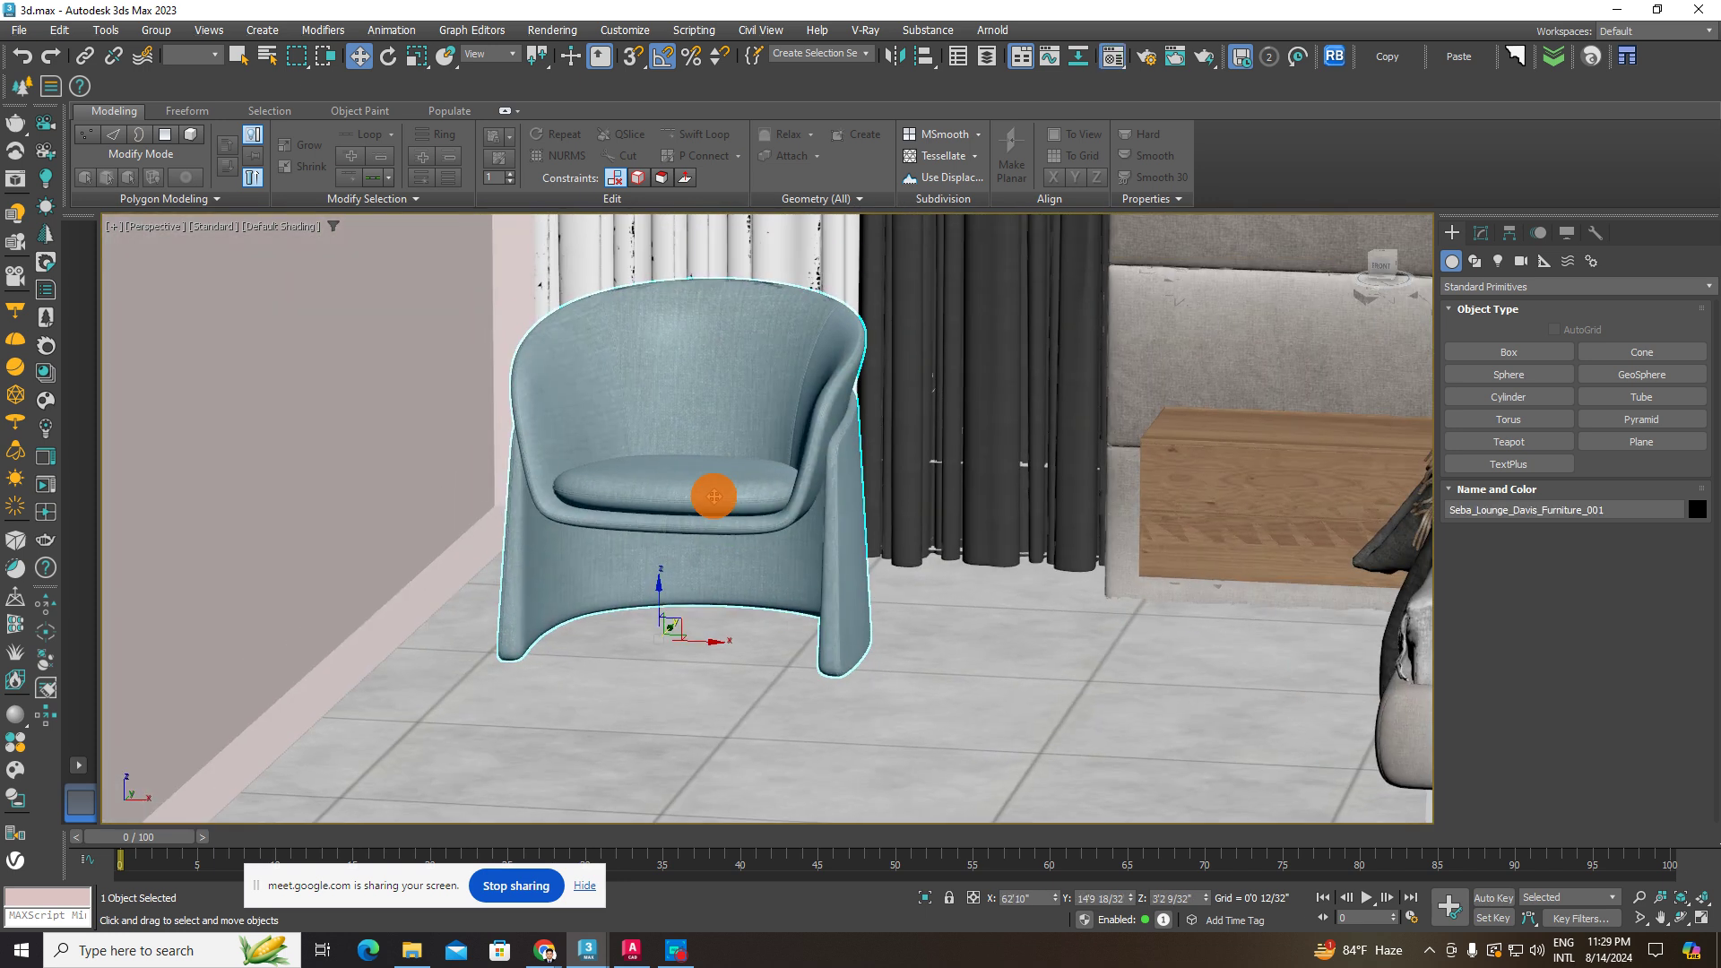
pyautogui.press('m')
pyautogui.click(160, 287)
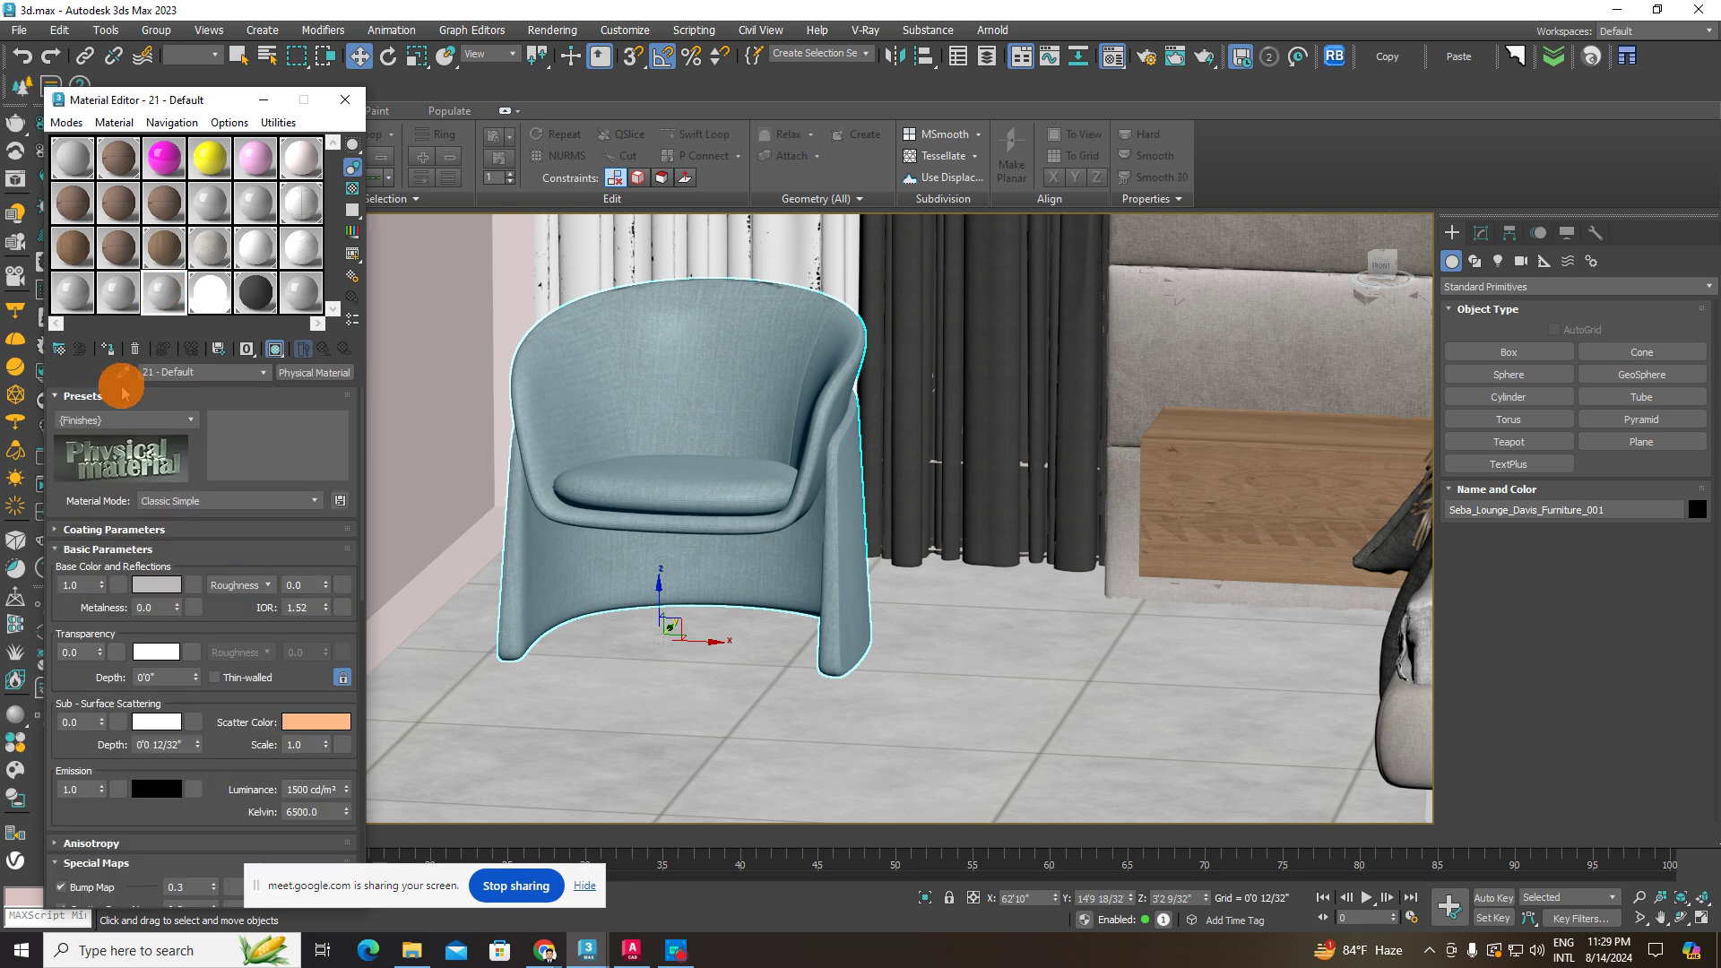
pyautogui.click(123, 372)
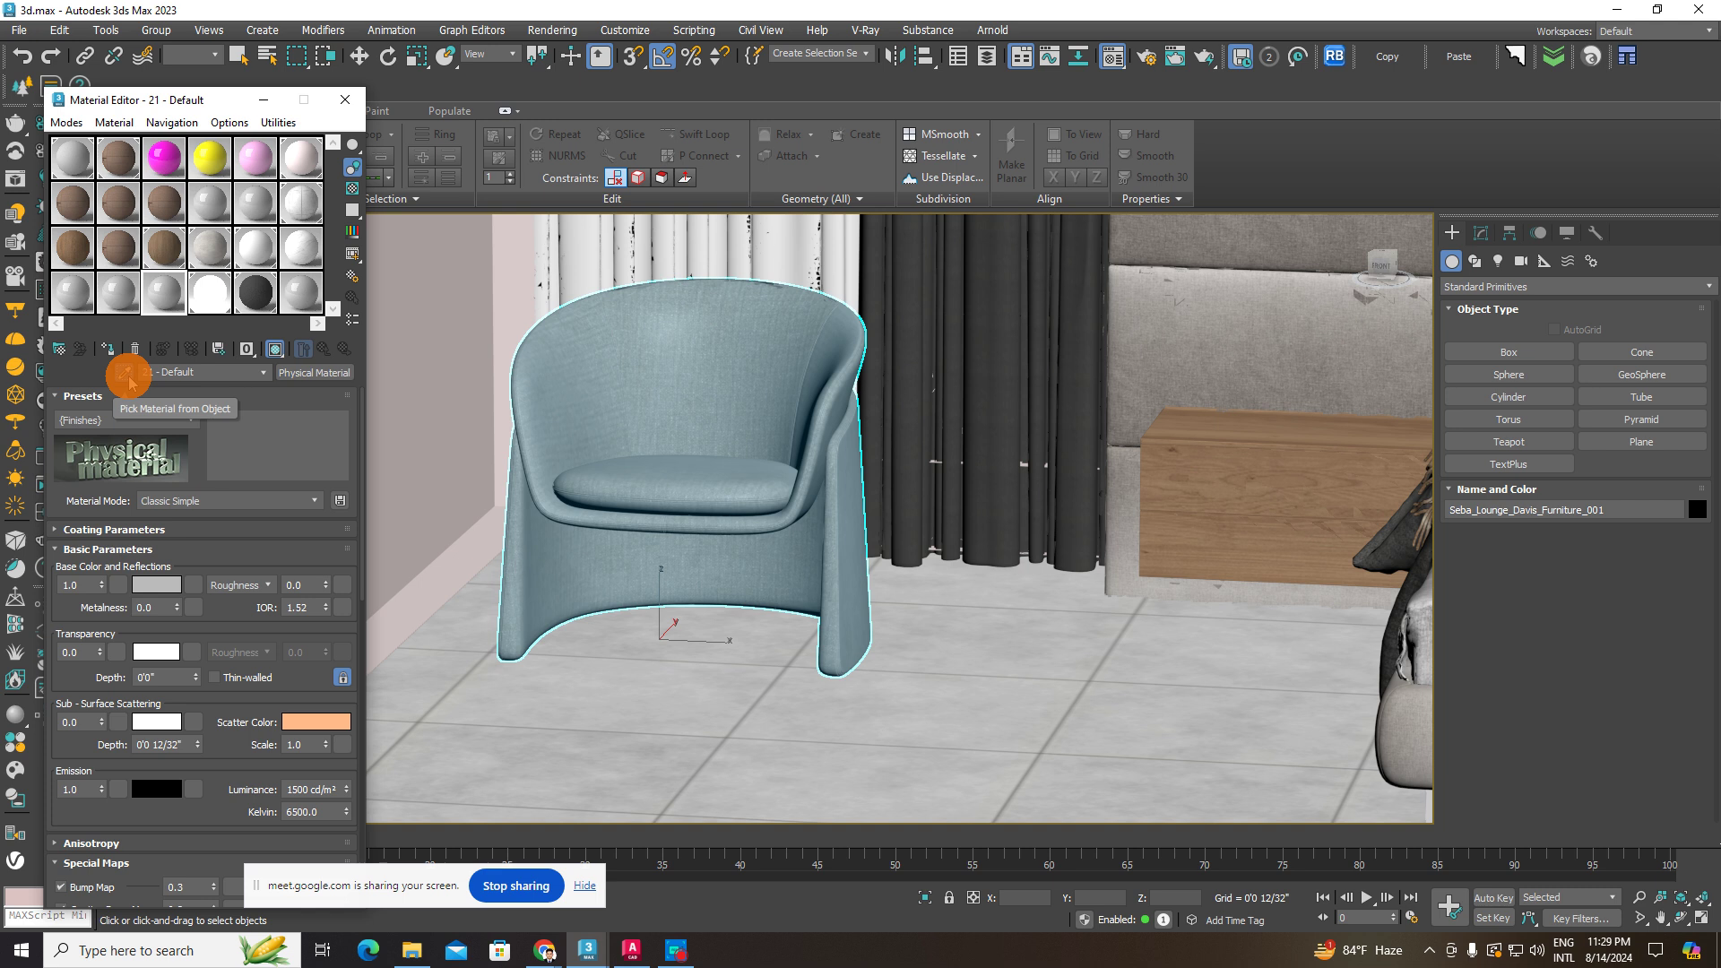
pyautogui.click(653, 385)
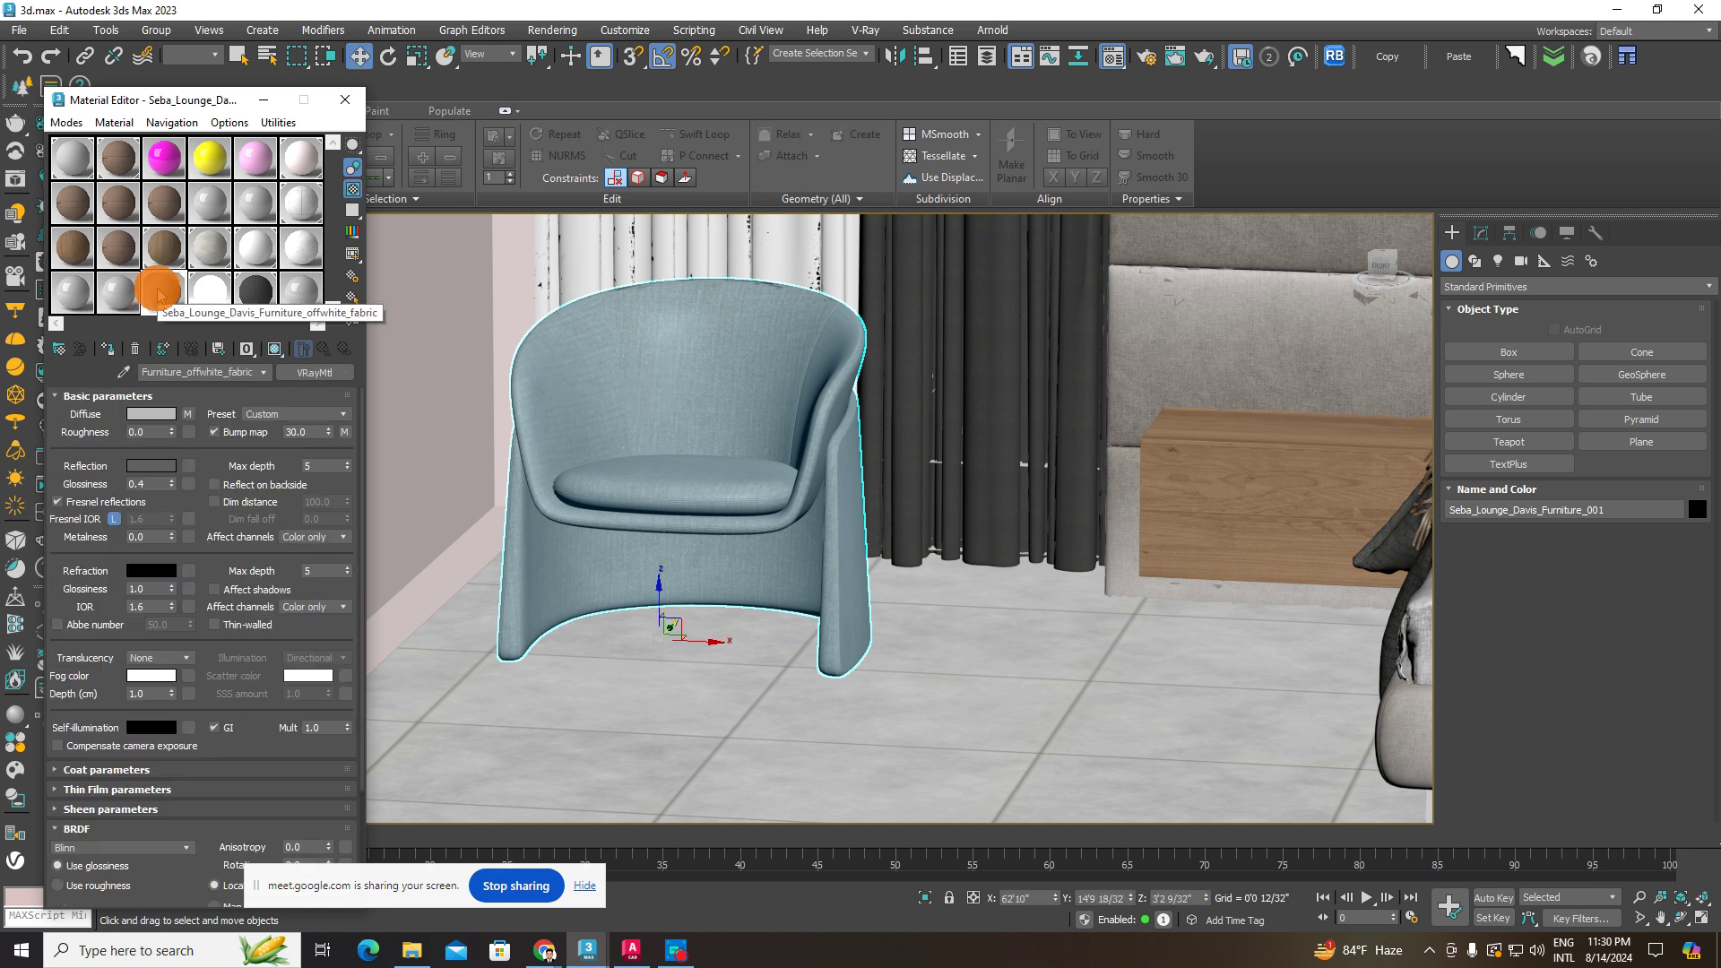
pyautogui.moveTo(160, 292); pyautogui.dragTo(517, 405)
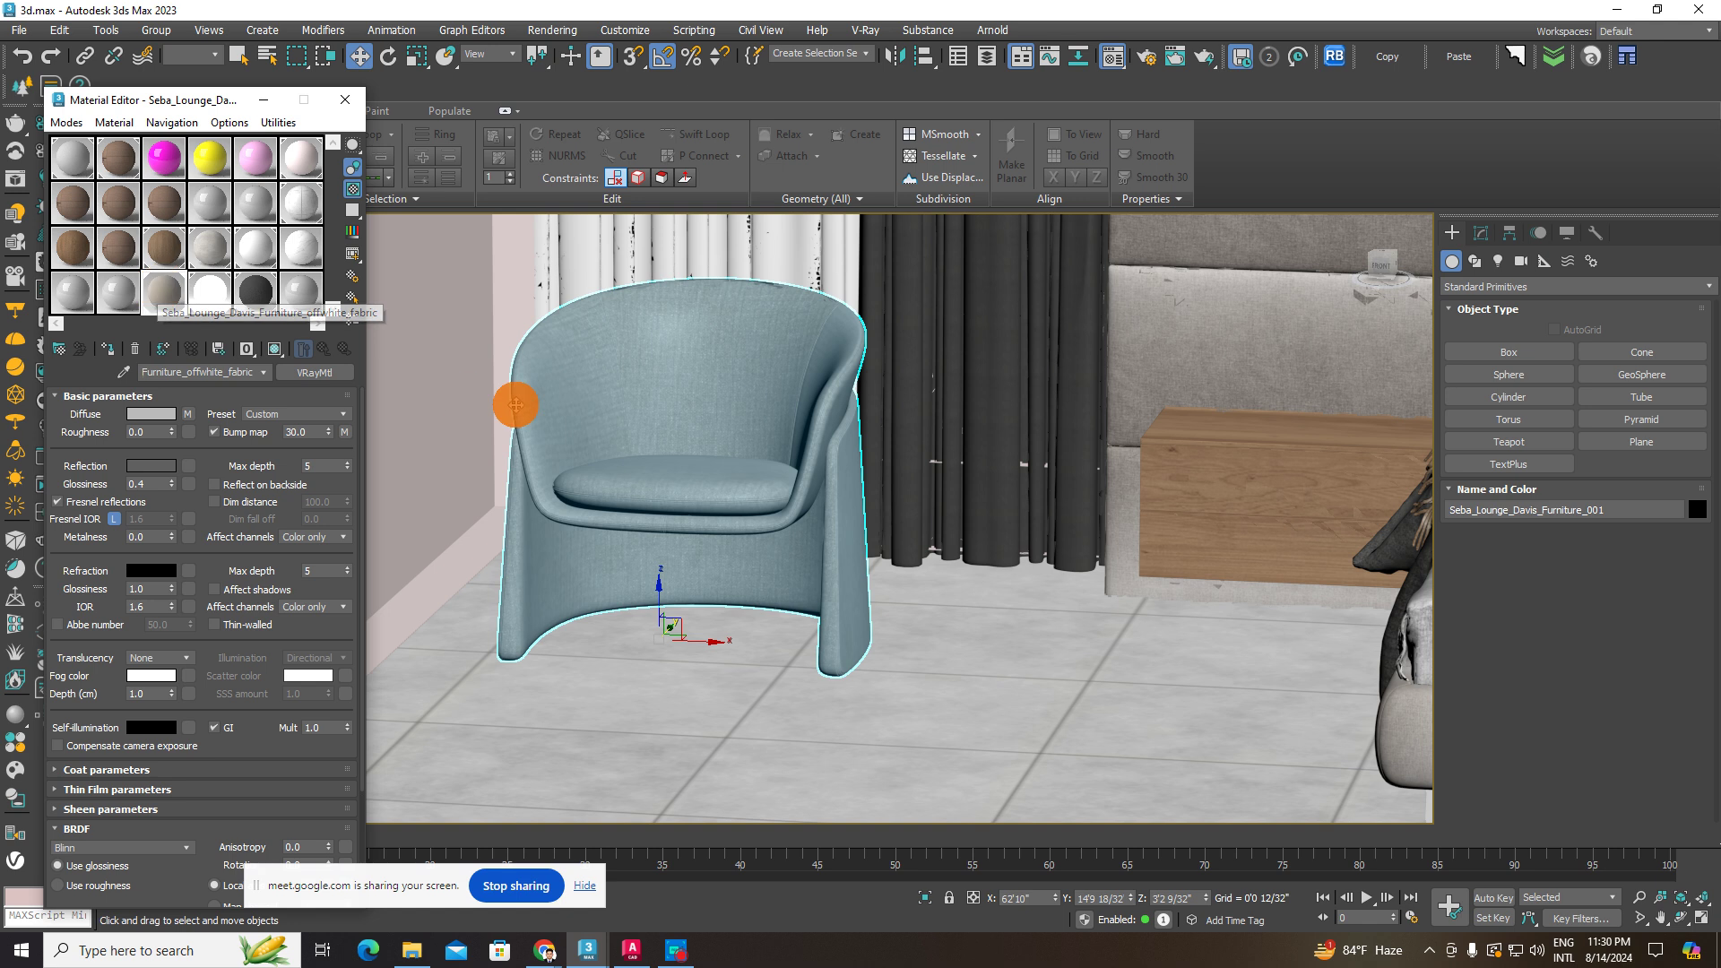
# - Replace the fabric material's diffuse VRayDirt map with a Bitmap using the image 54_archibd _ cladding 1
pyautogui.click(188, 416)
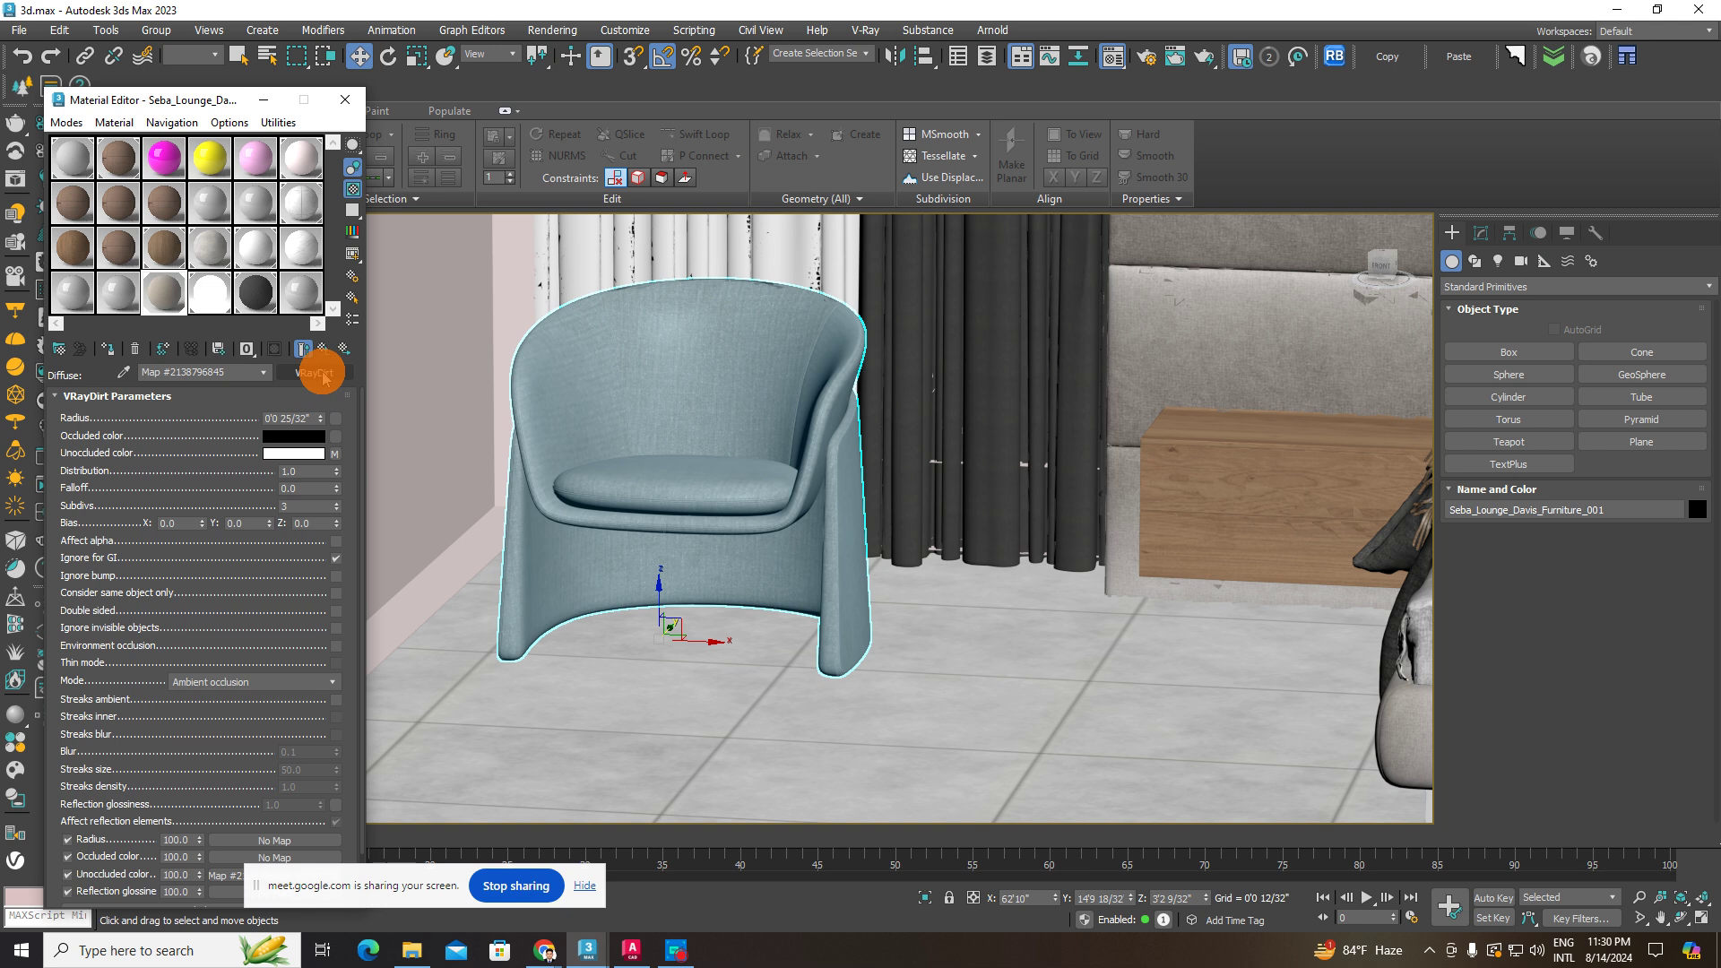
pyautogui.click(321, 373)
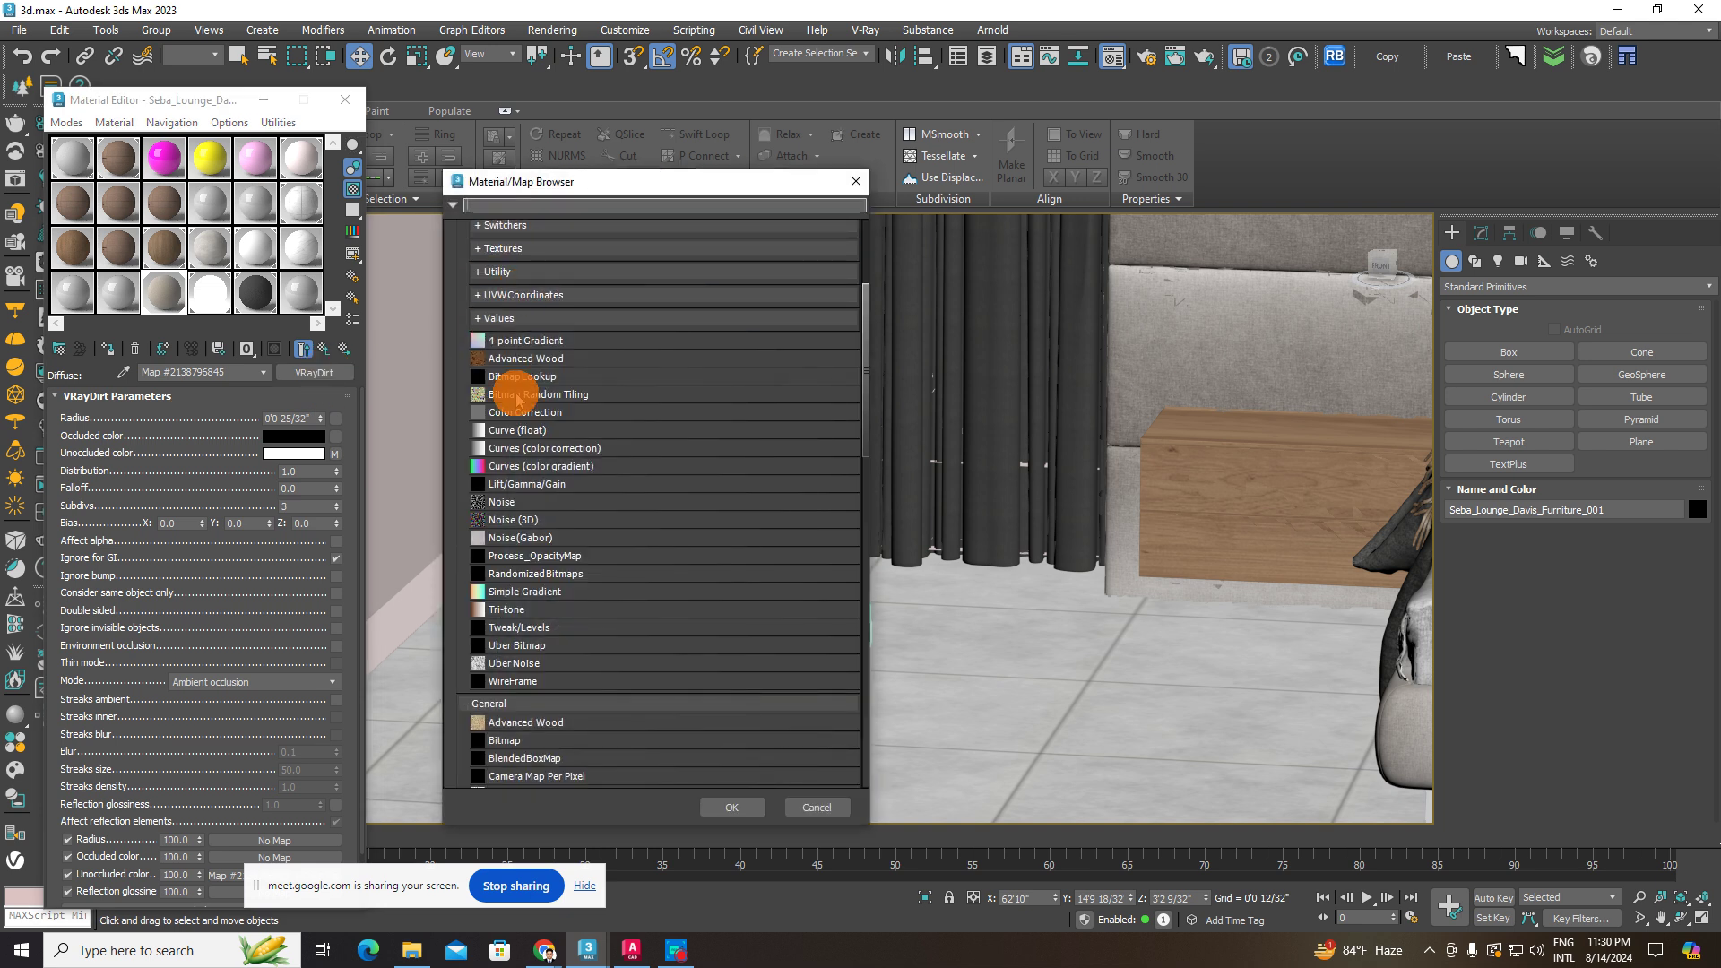
pyautogui.scroll(-1, 526, 718)
pyautogui.doubleClick(516, 720)
pyautogui.click(307, 456)
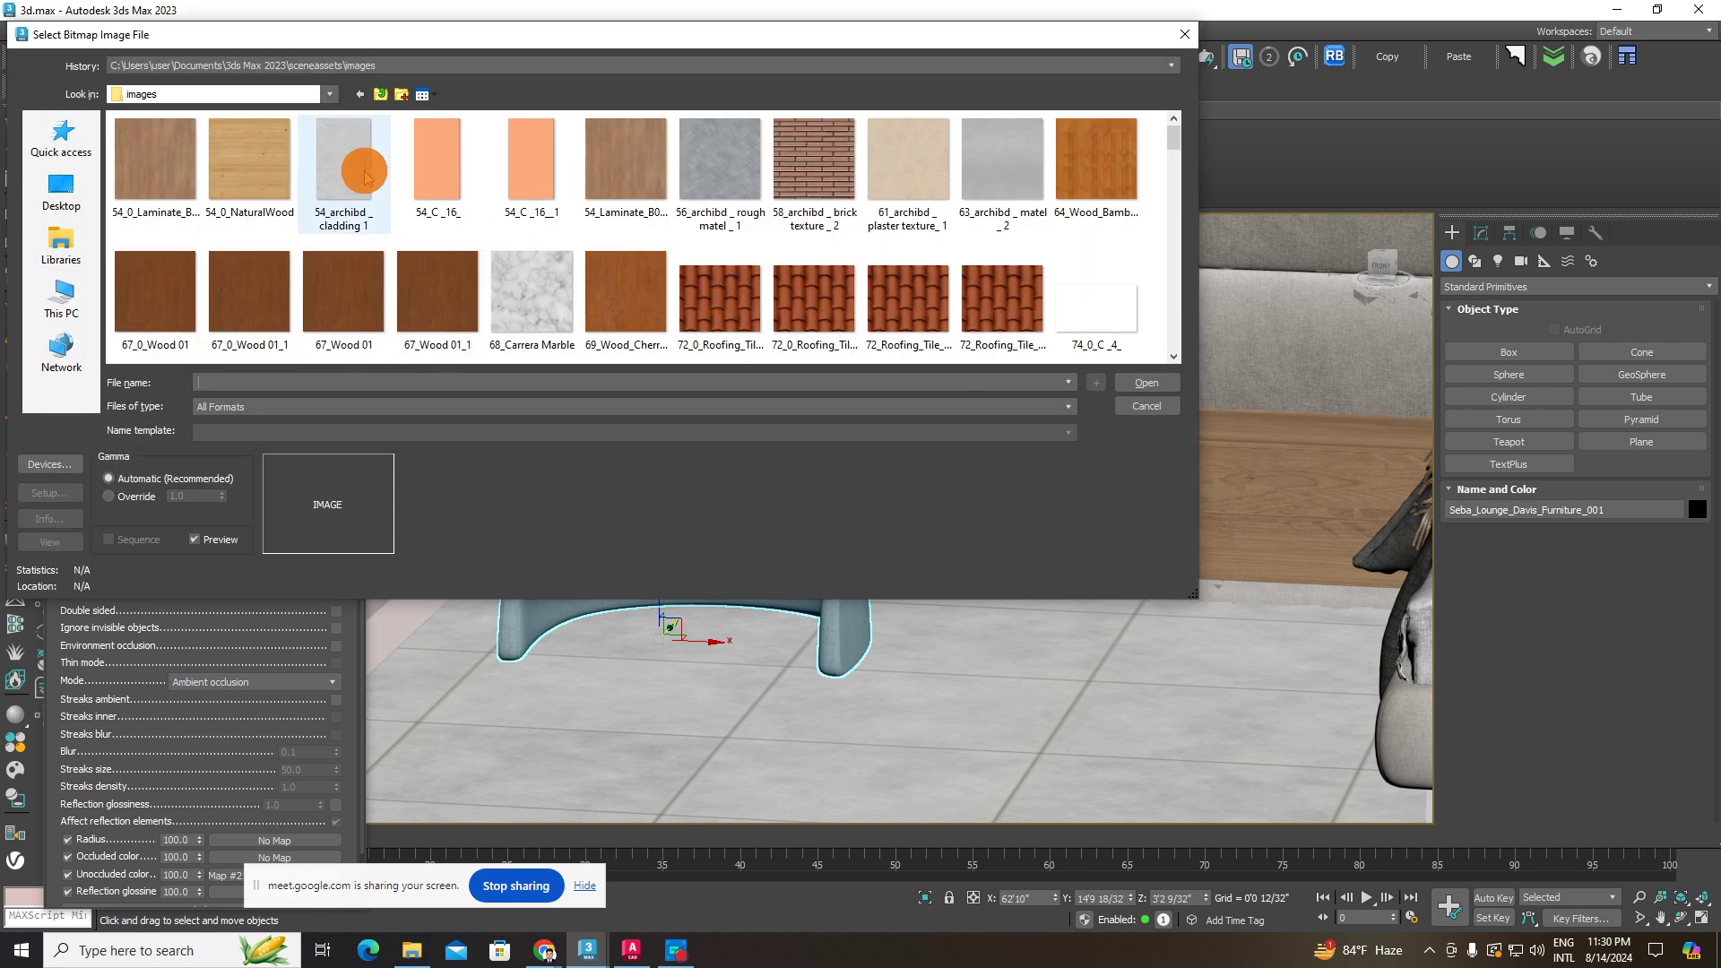
pyautogui.doubleClick(339, 161)
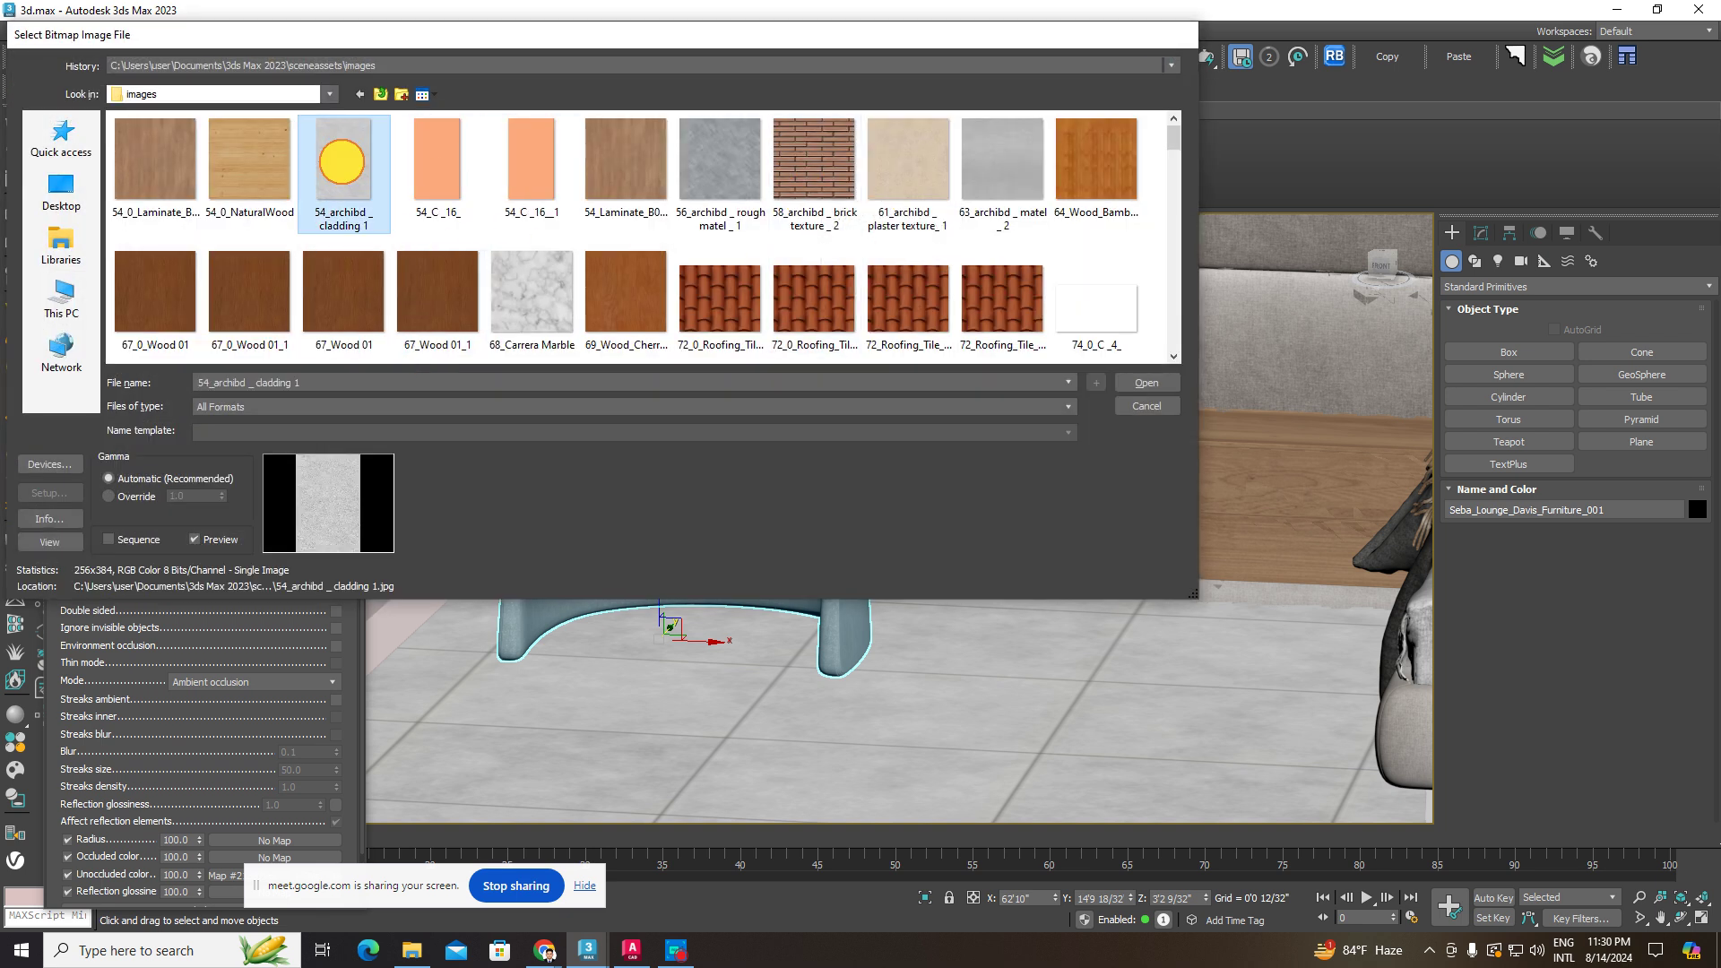
# - Show the cladding bitmap on the armchair in the viewport and check the texture on its backrest and seat
pyautogui.scroll(3, 577, 461)
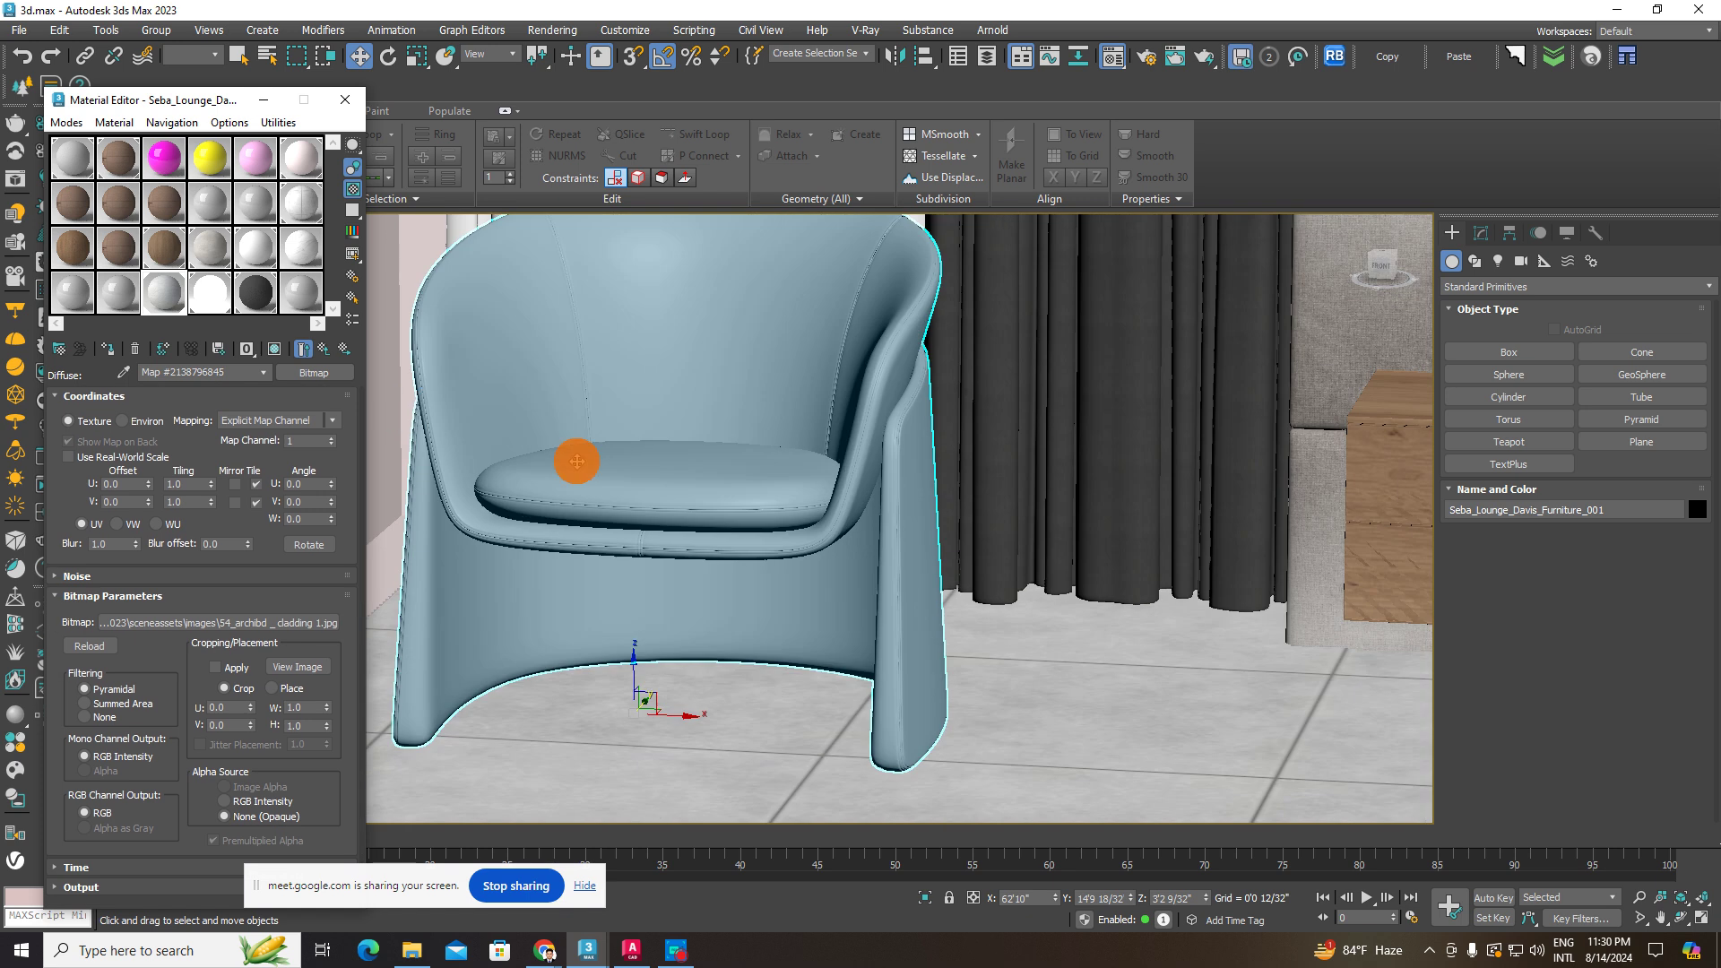
pyautogui.click(287, 350)
pyautogui.scroll(6, 757, 654)
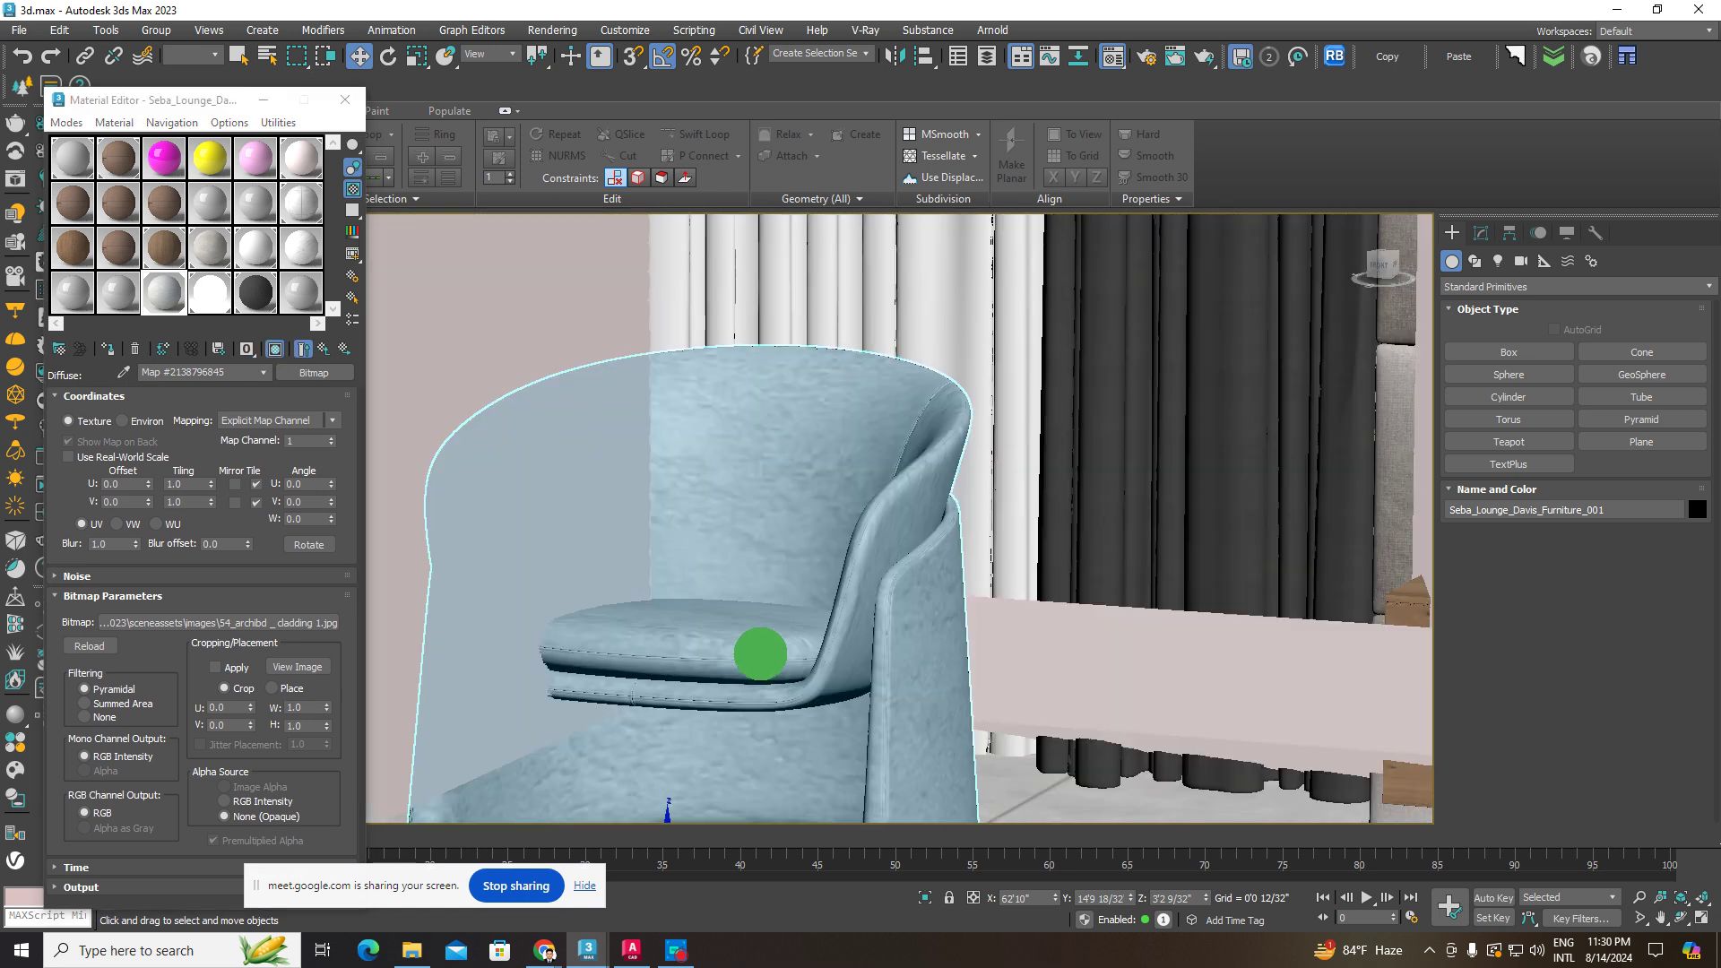
pyautogui.scroll(-8, 688, 645)
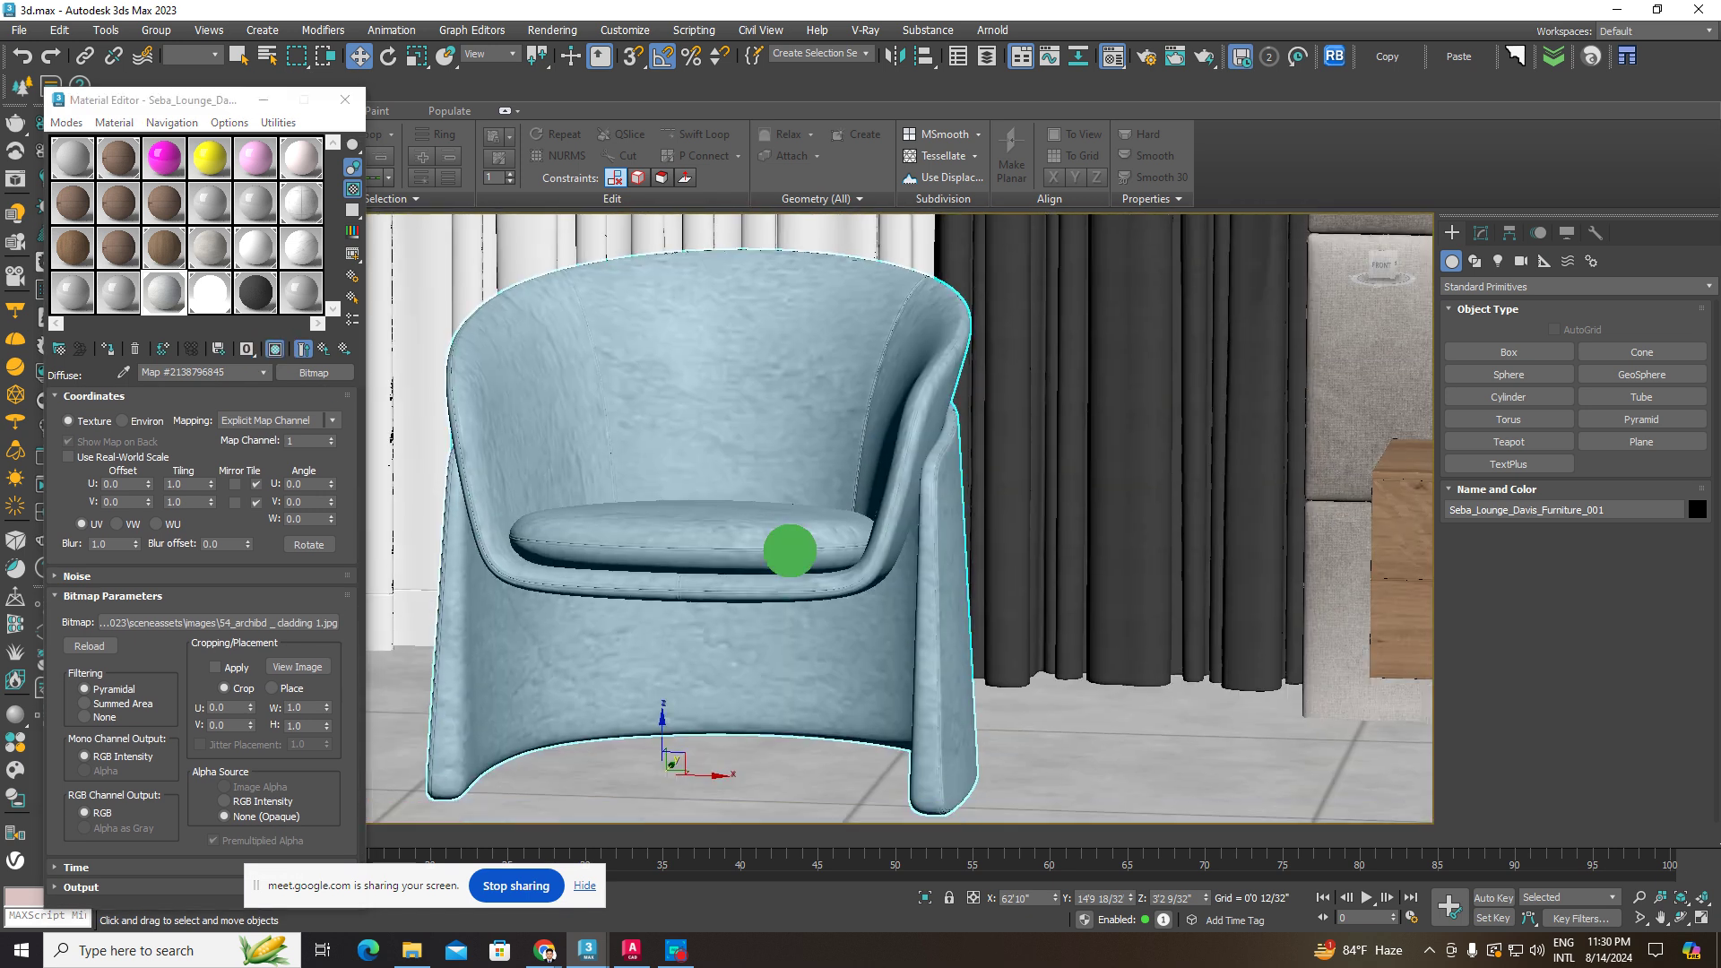
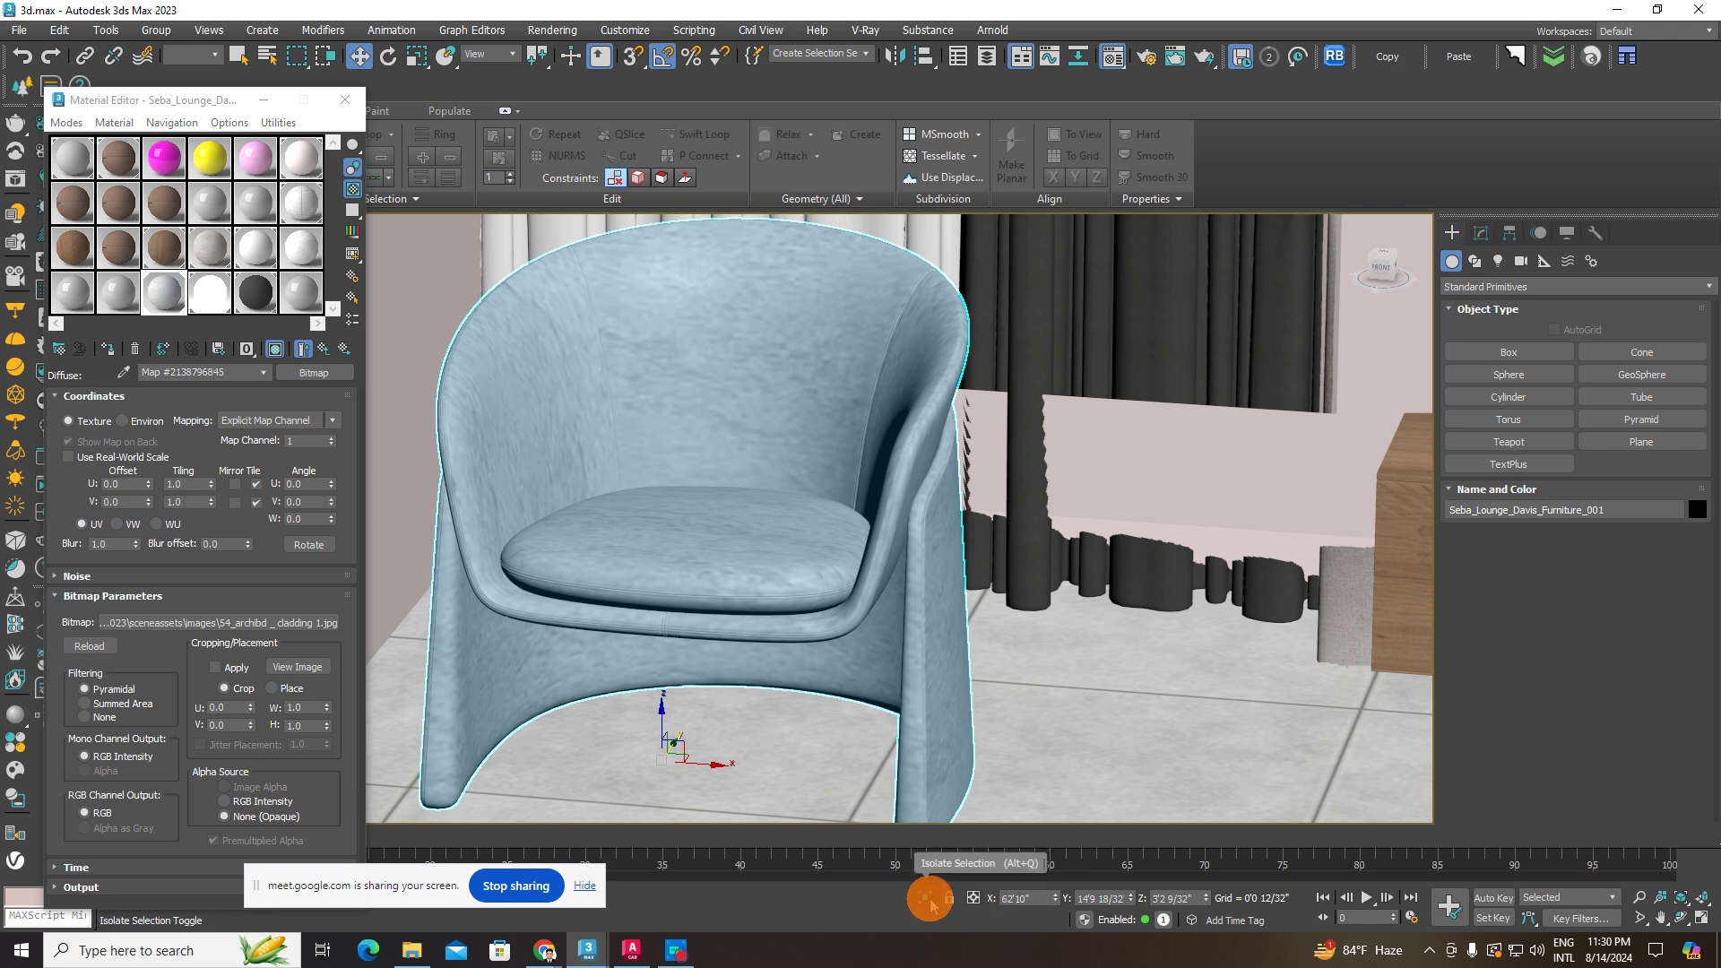
pyautogui.click(1179, 435)
pyautogui.click(893, 509)
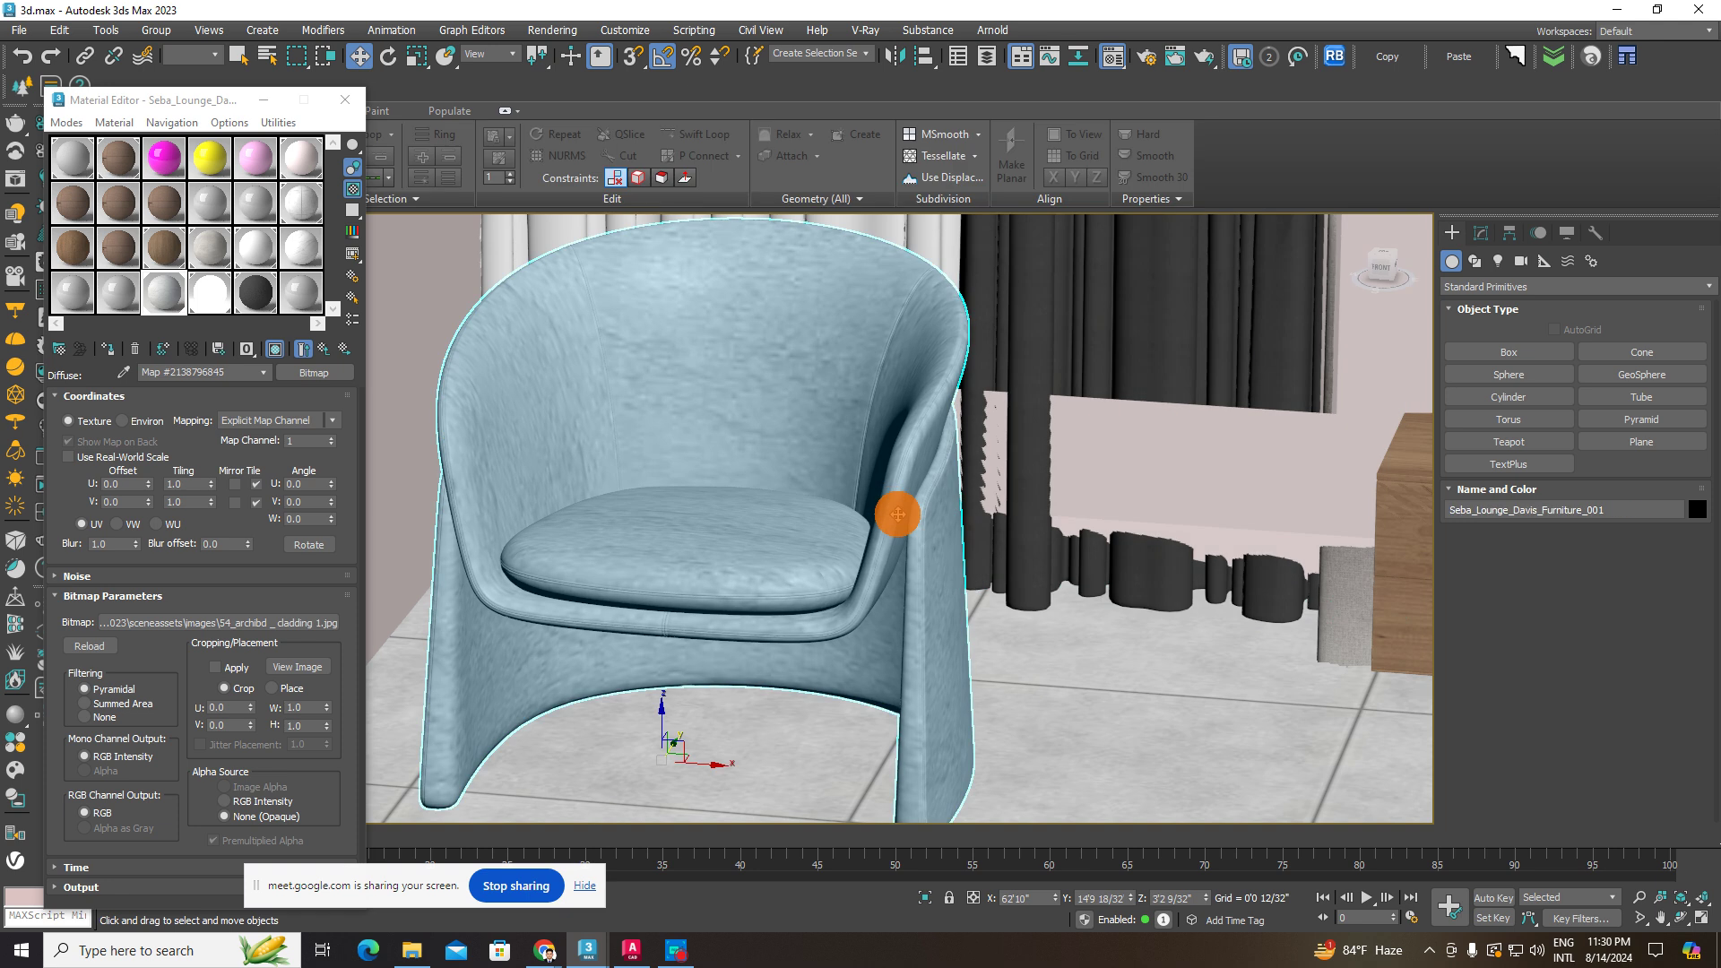
# - Undo the last material changes made to the lounge chair
pyautogui.keyDown('alt'); pyautogui.moveTo(895, 515); pyautogui.dragTo(853, 530, button='middle'); pyautogui.keyUp('alt')
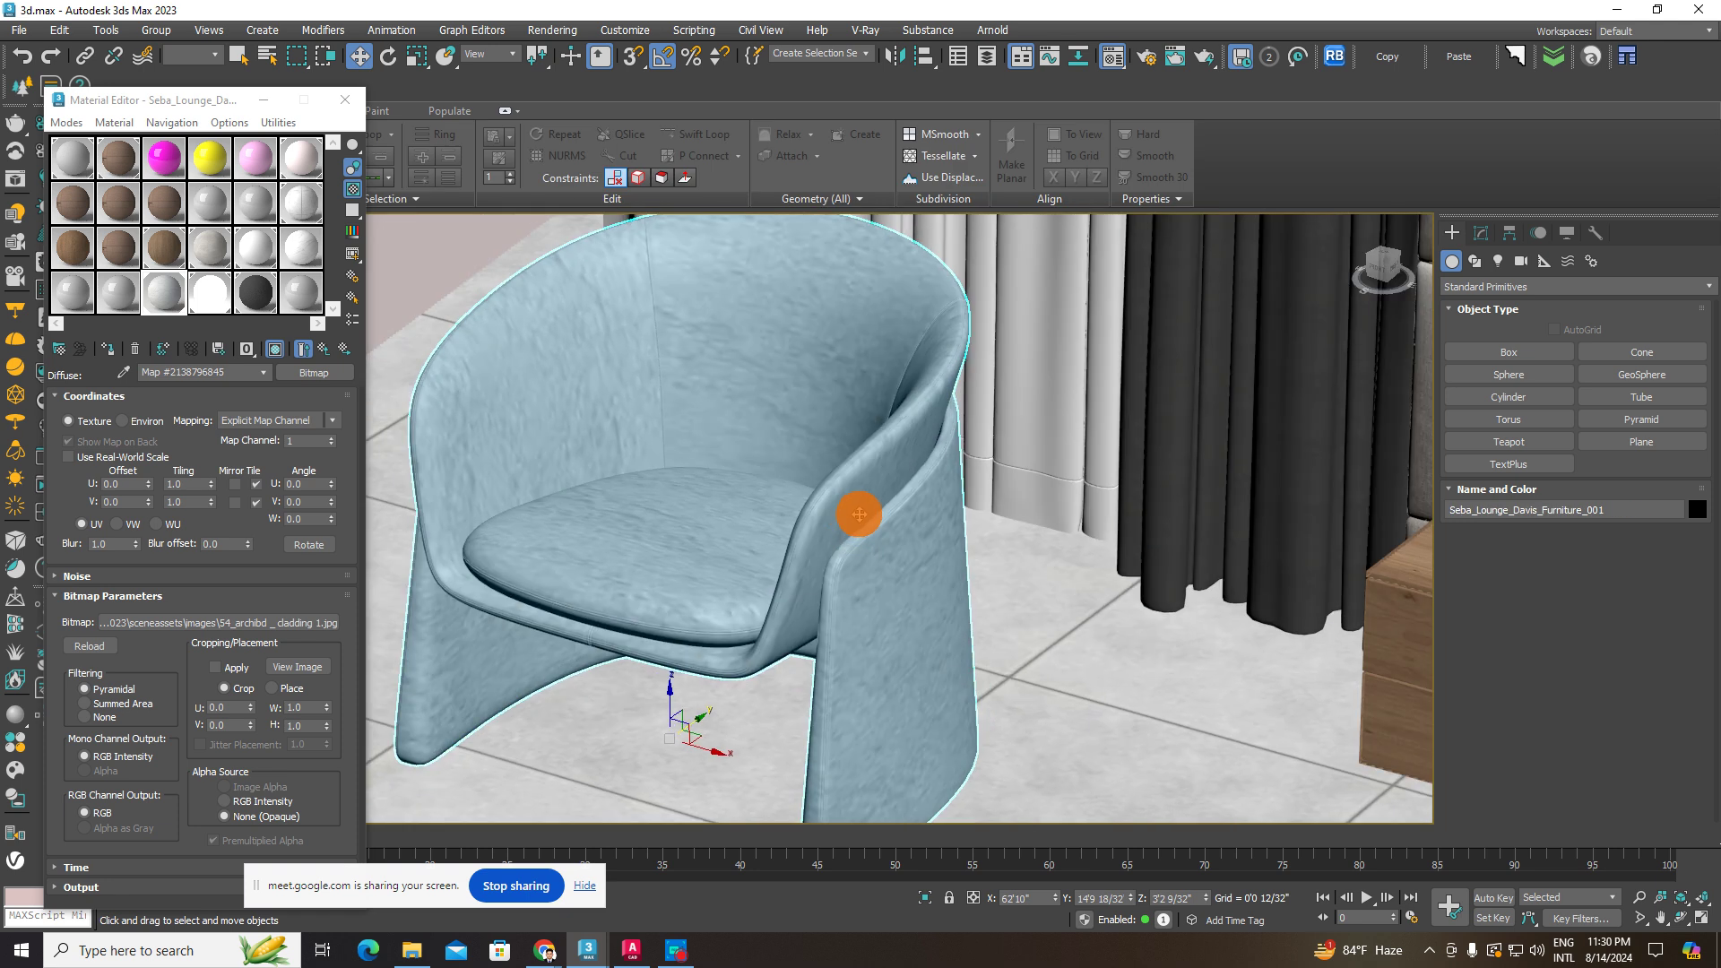
pyautogui.hotkey('ctrl', 'z')
pyautogui.hotkey('ctrl', 'z')
pyautogui.hotkey('ctrl', 'z')
pyautogui.hotkey('ctrl', 'z')
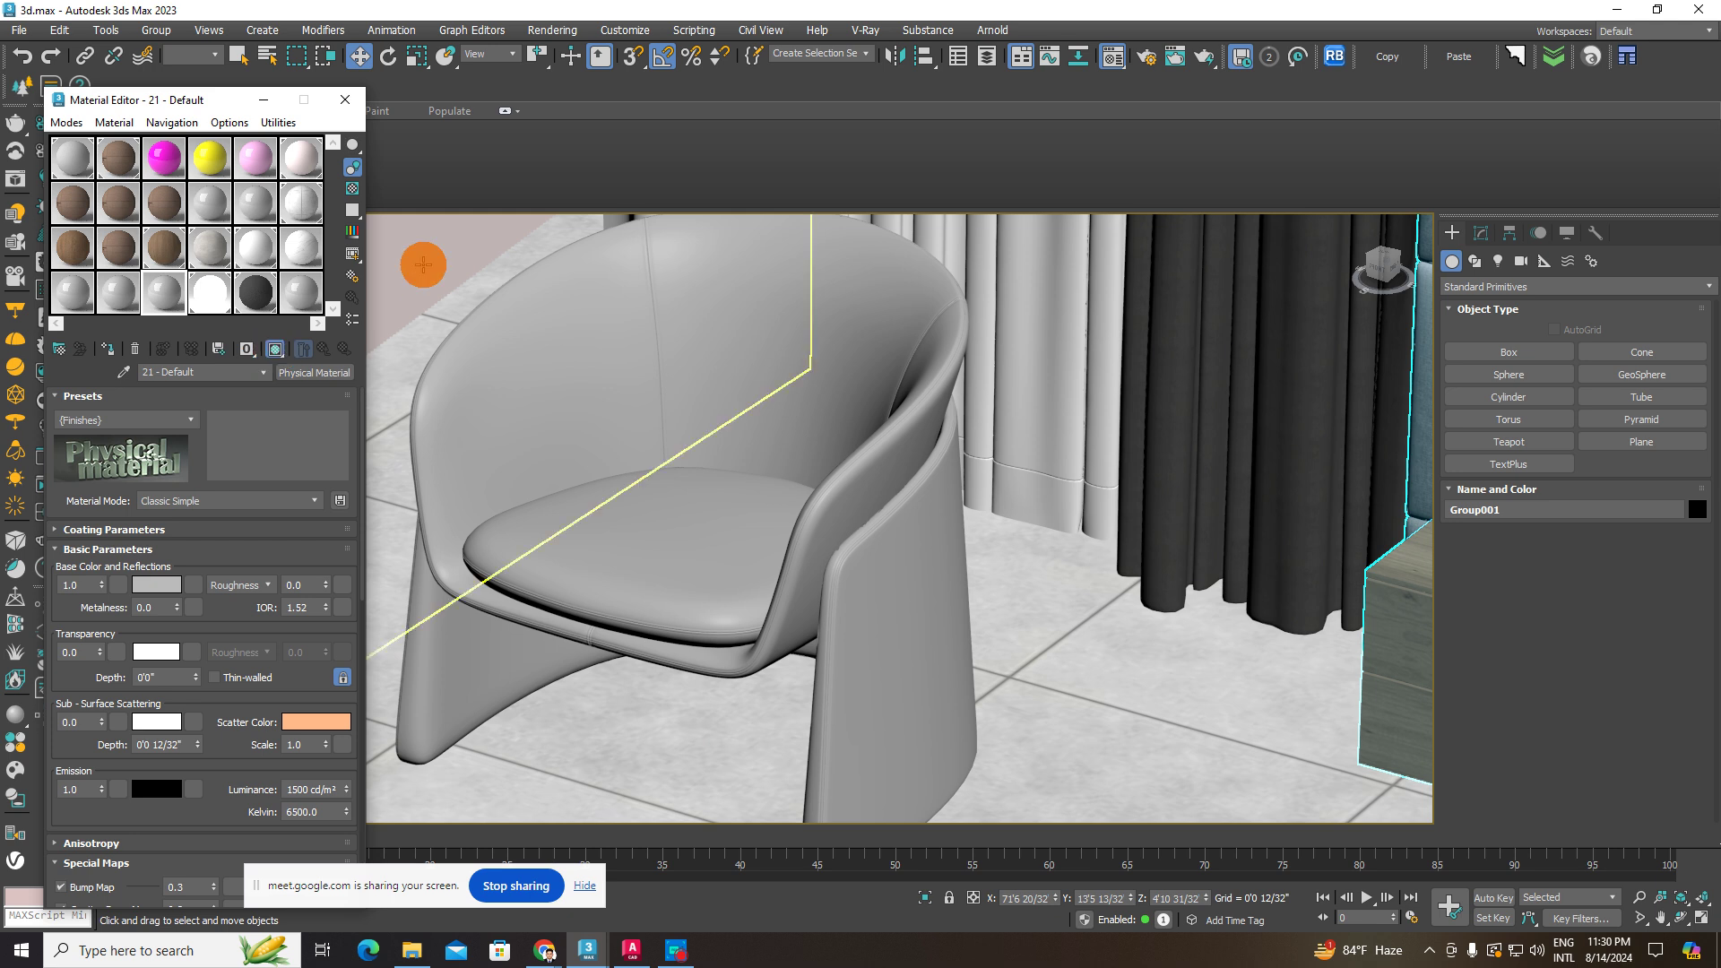
# - Select the lounge chair, start Relink Bitmaps and browse to New Volume (D:) for the search directory
pyautogui.click(669, 438)
pyautogui.scroll(-5, 703, 488)
pyautogui.keyDown('alt'); pyautogui.moveTo(703, 487); pyautogui.dragTo(755, 489, button='middle'); pyautogui.keyUp('alt')
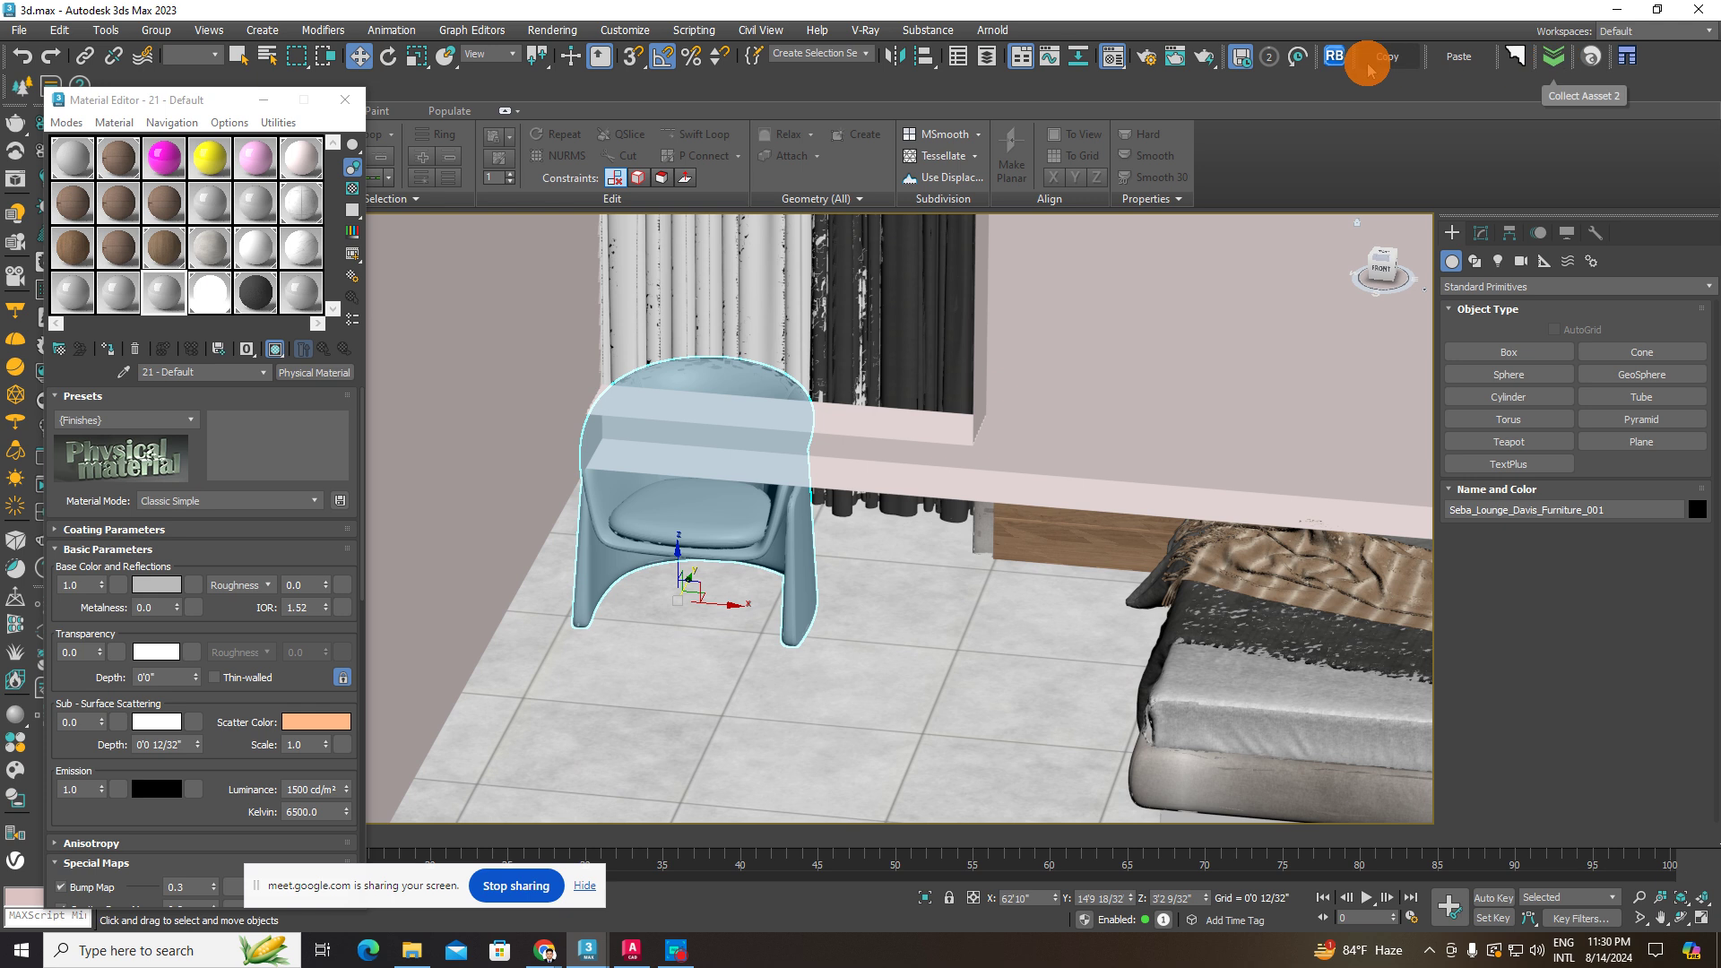
pyautogui.click(1335, 58)
pyautogui.click(1030, 477)
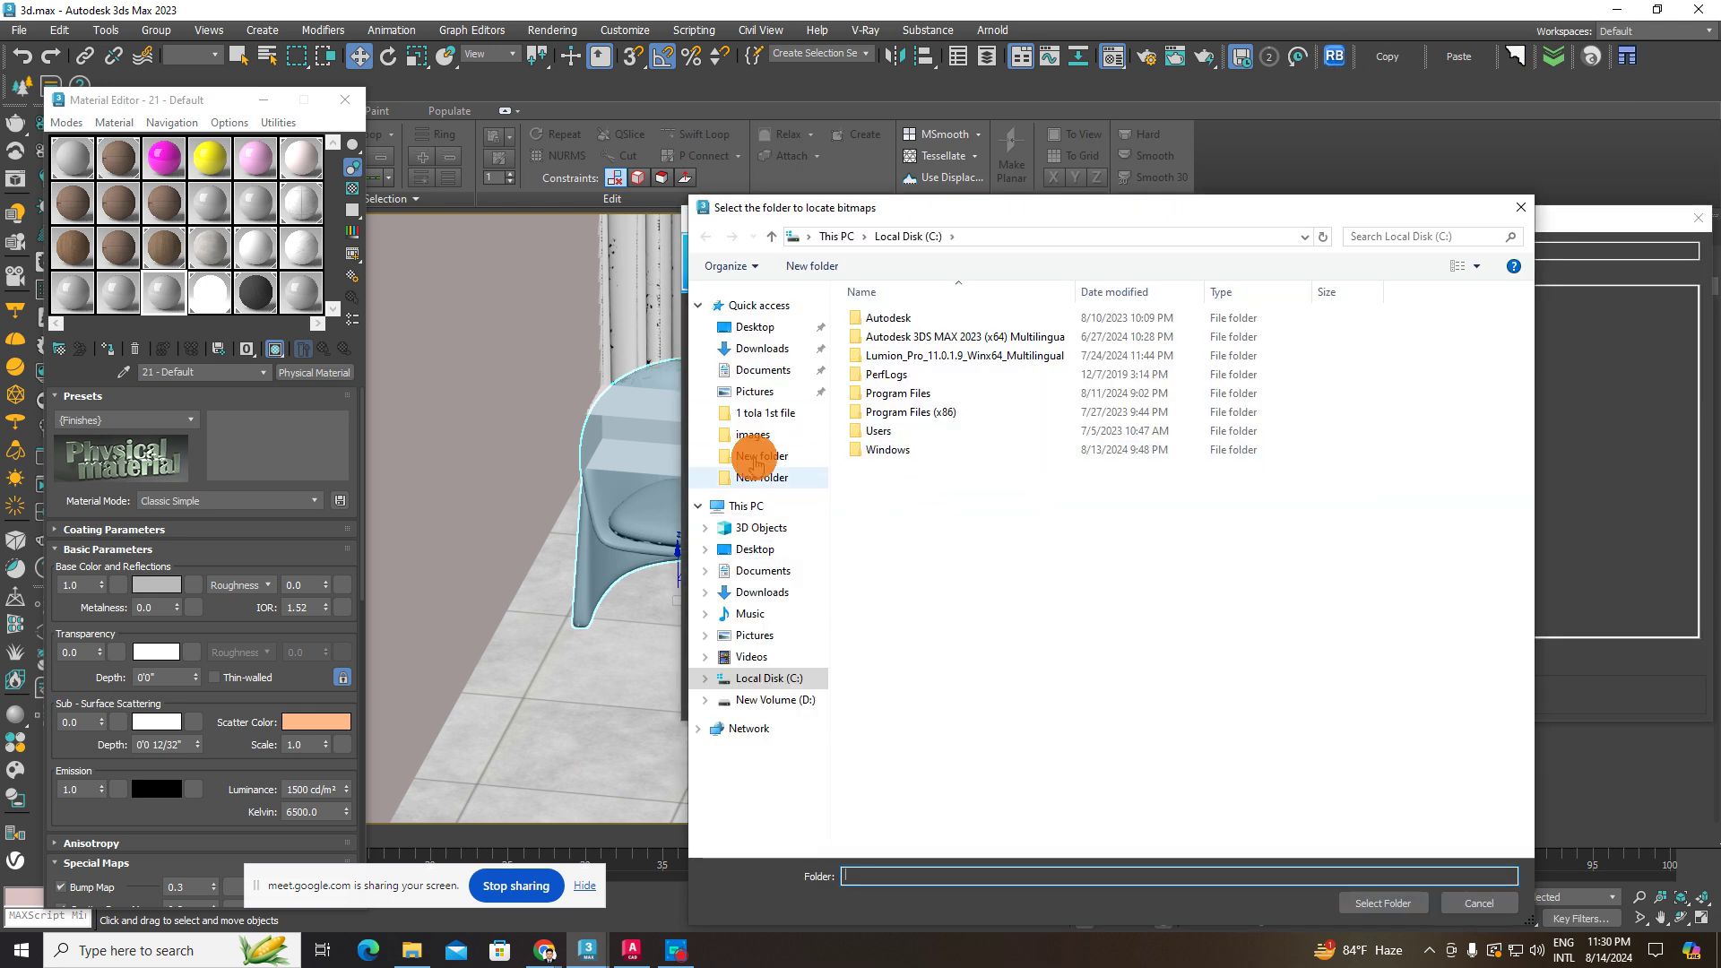
pyautogui.click(762, 504)
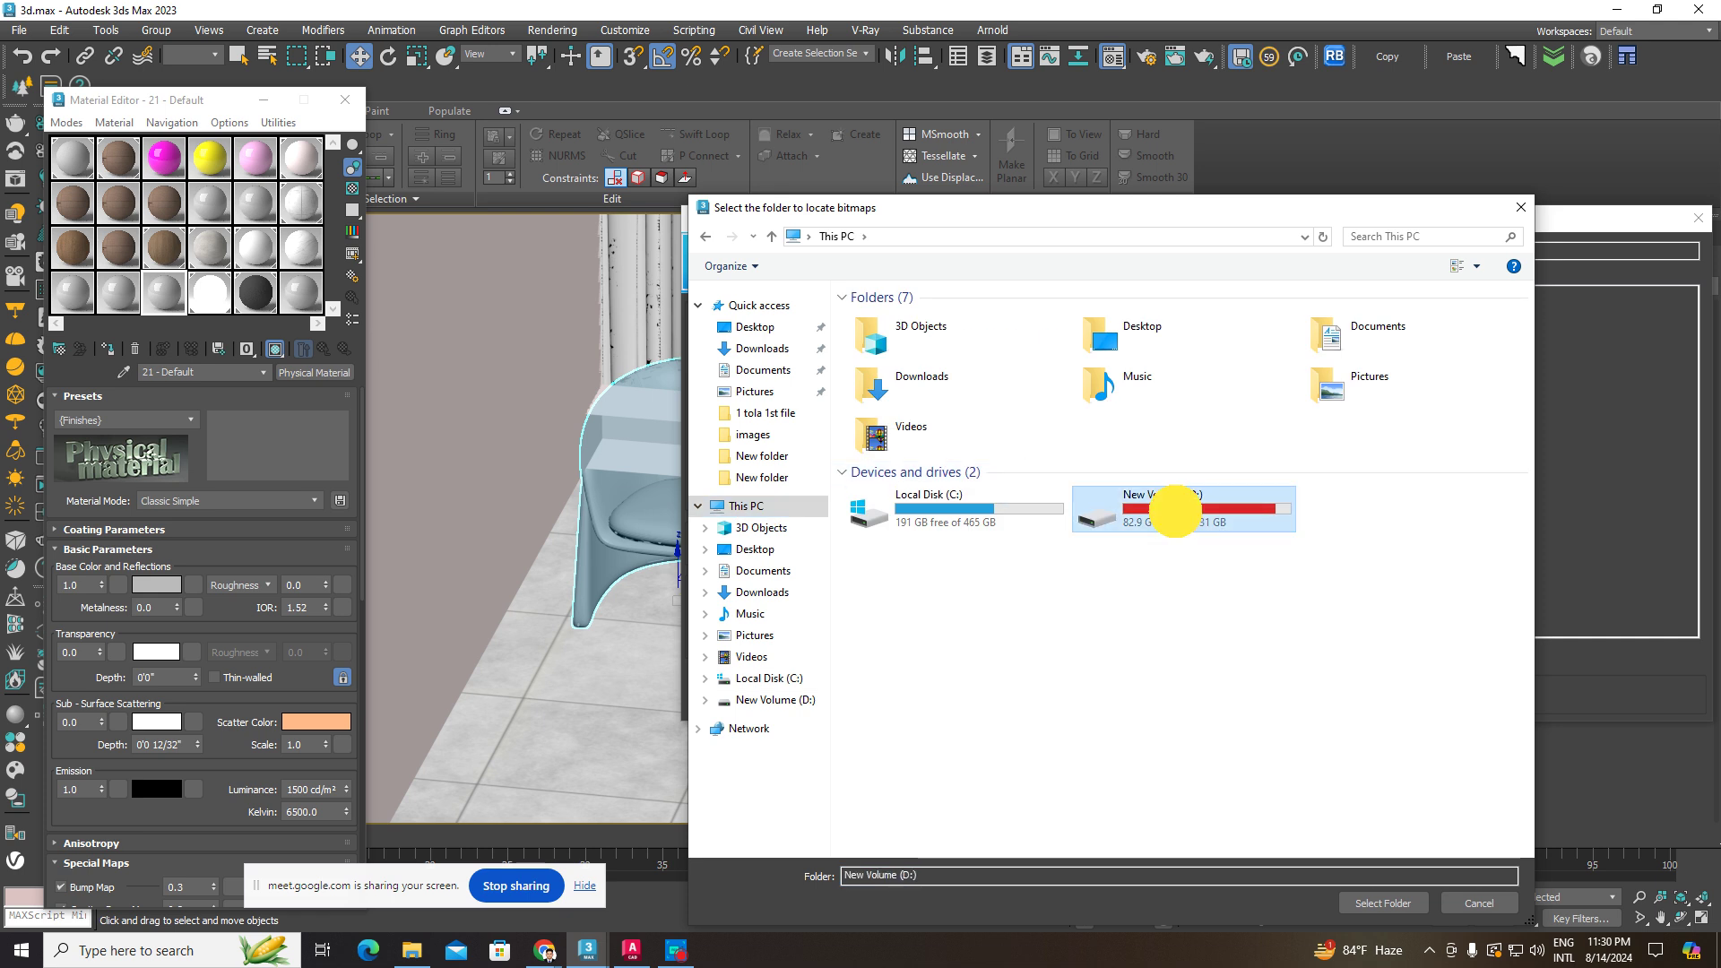
pyautogui.doubleClick(1166, 500)
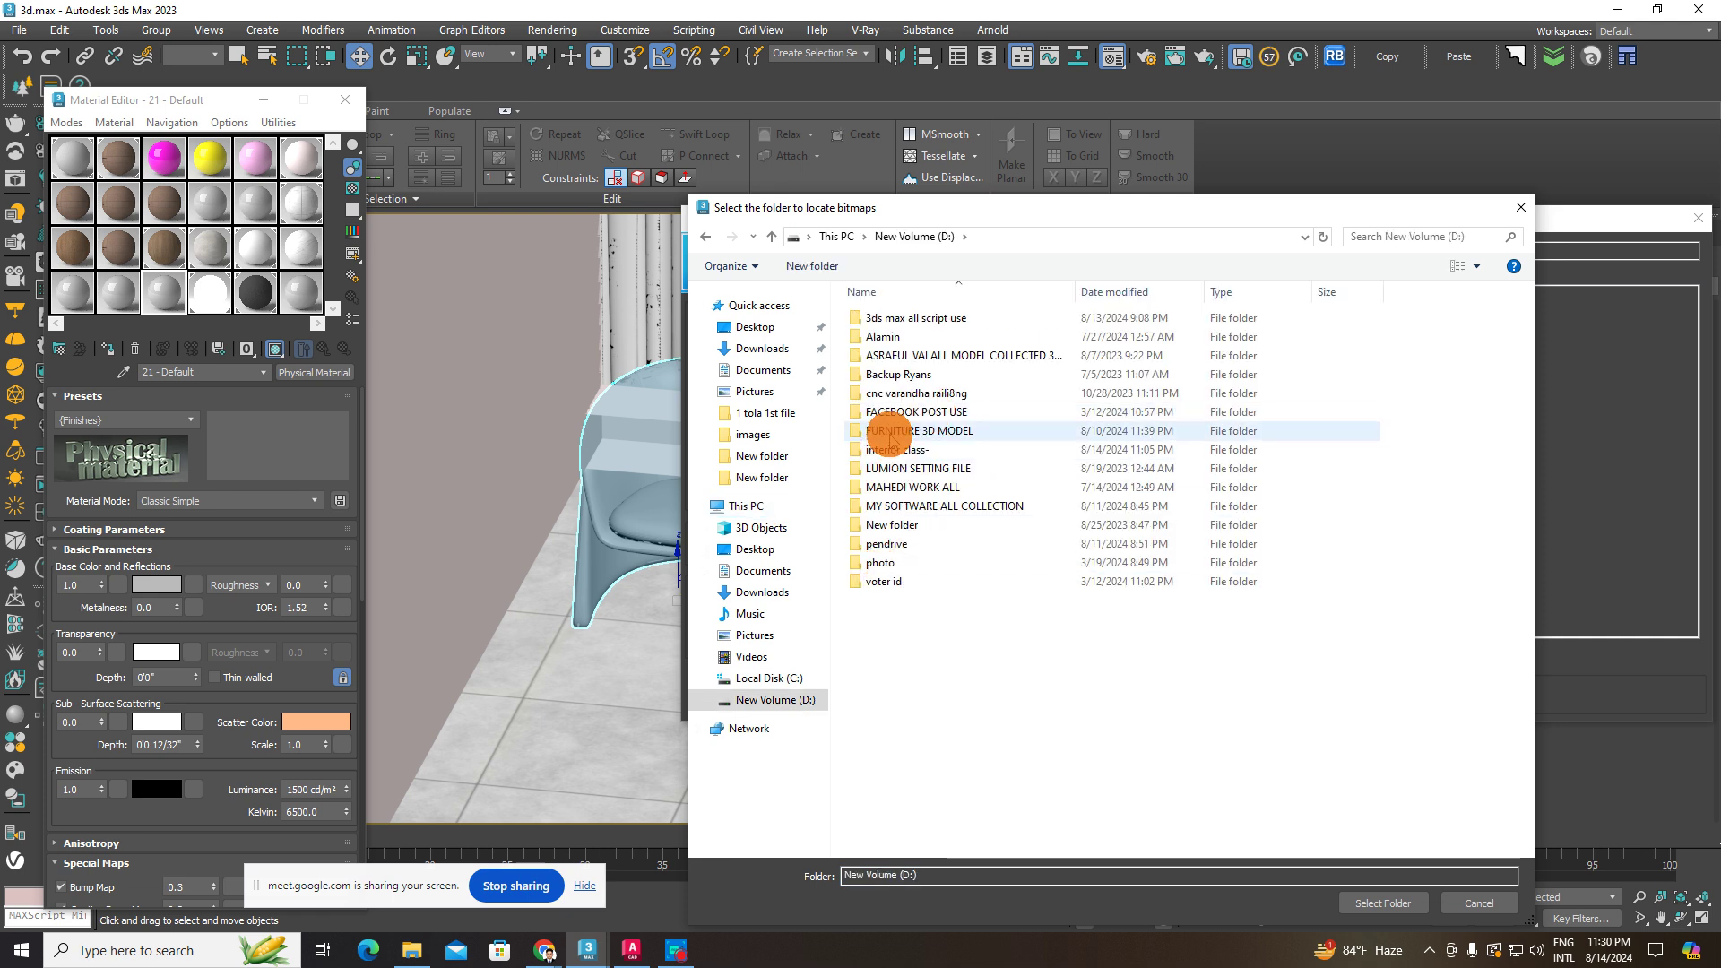
pyautogui.doubleClick(906, 487)
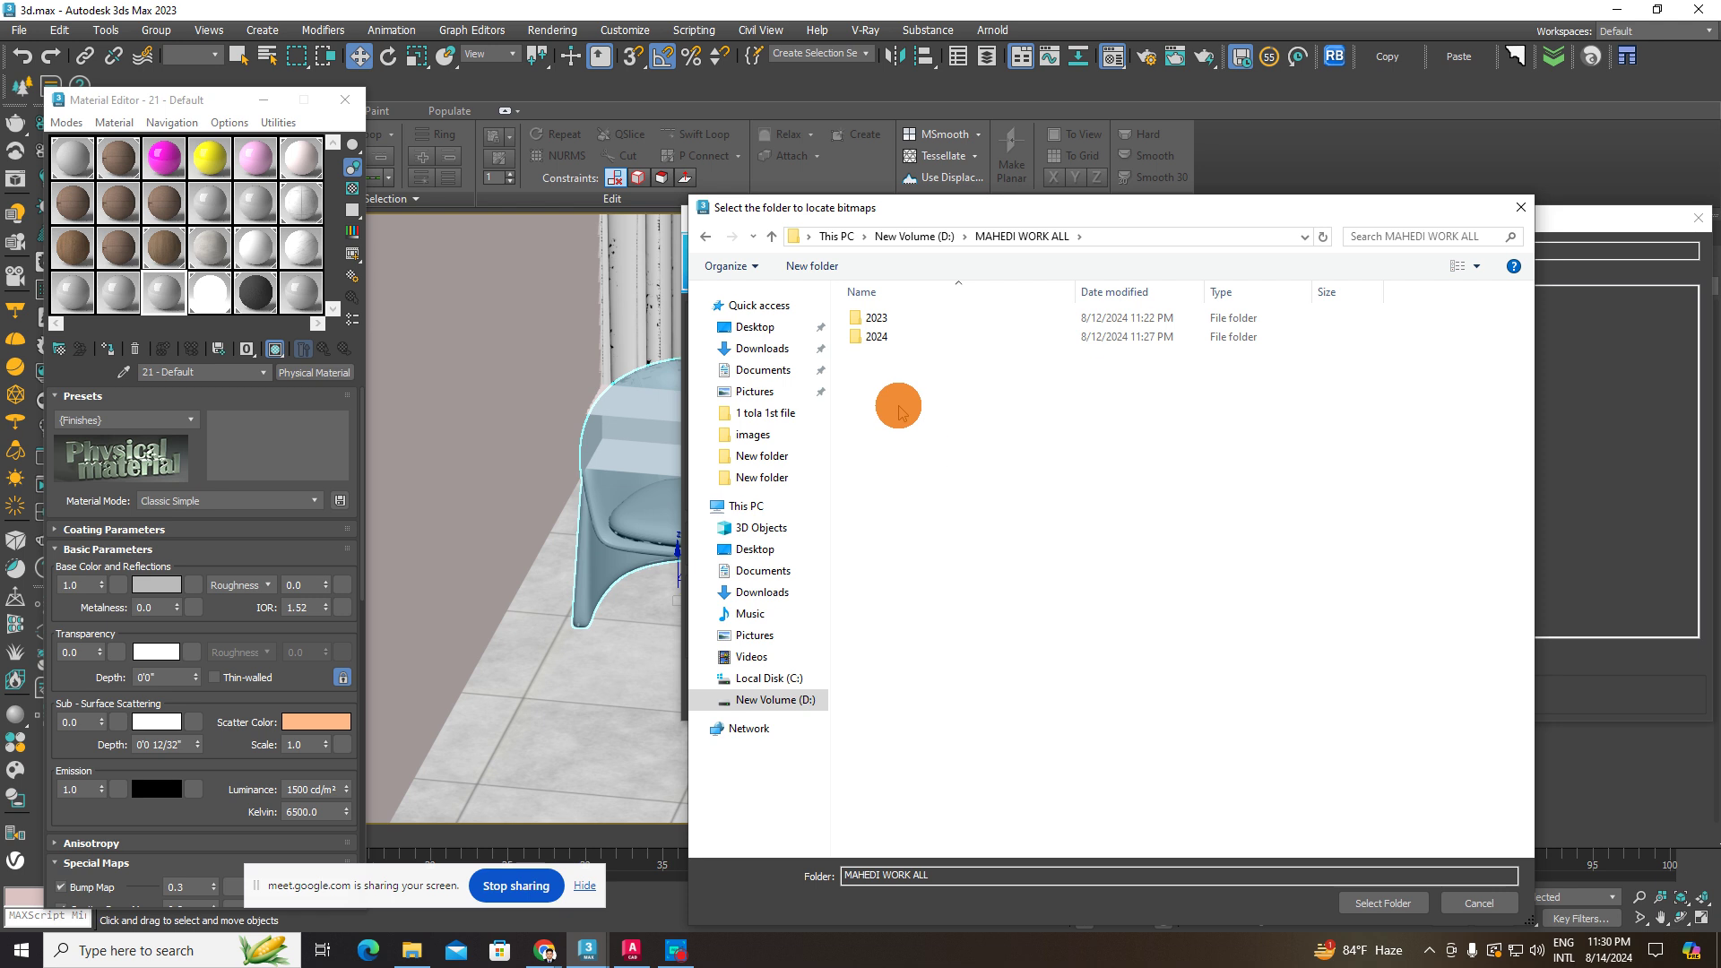
pyautogui.click(771, 235)
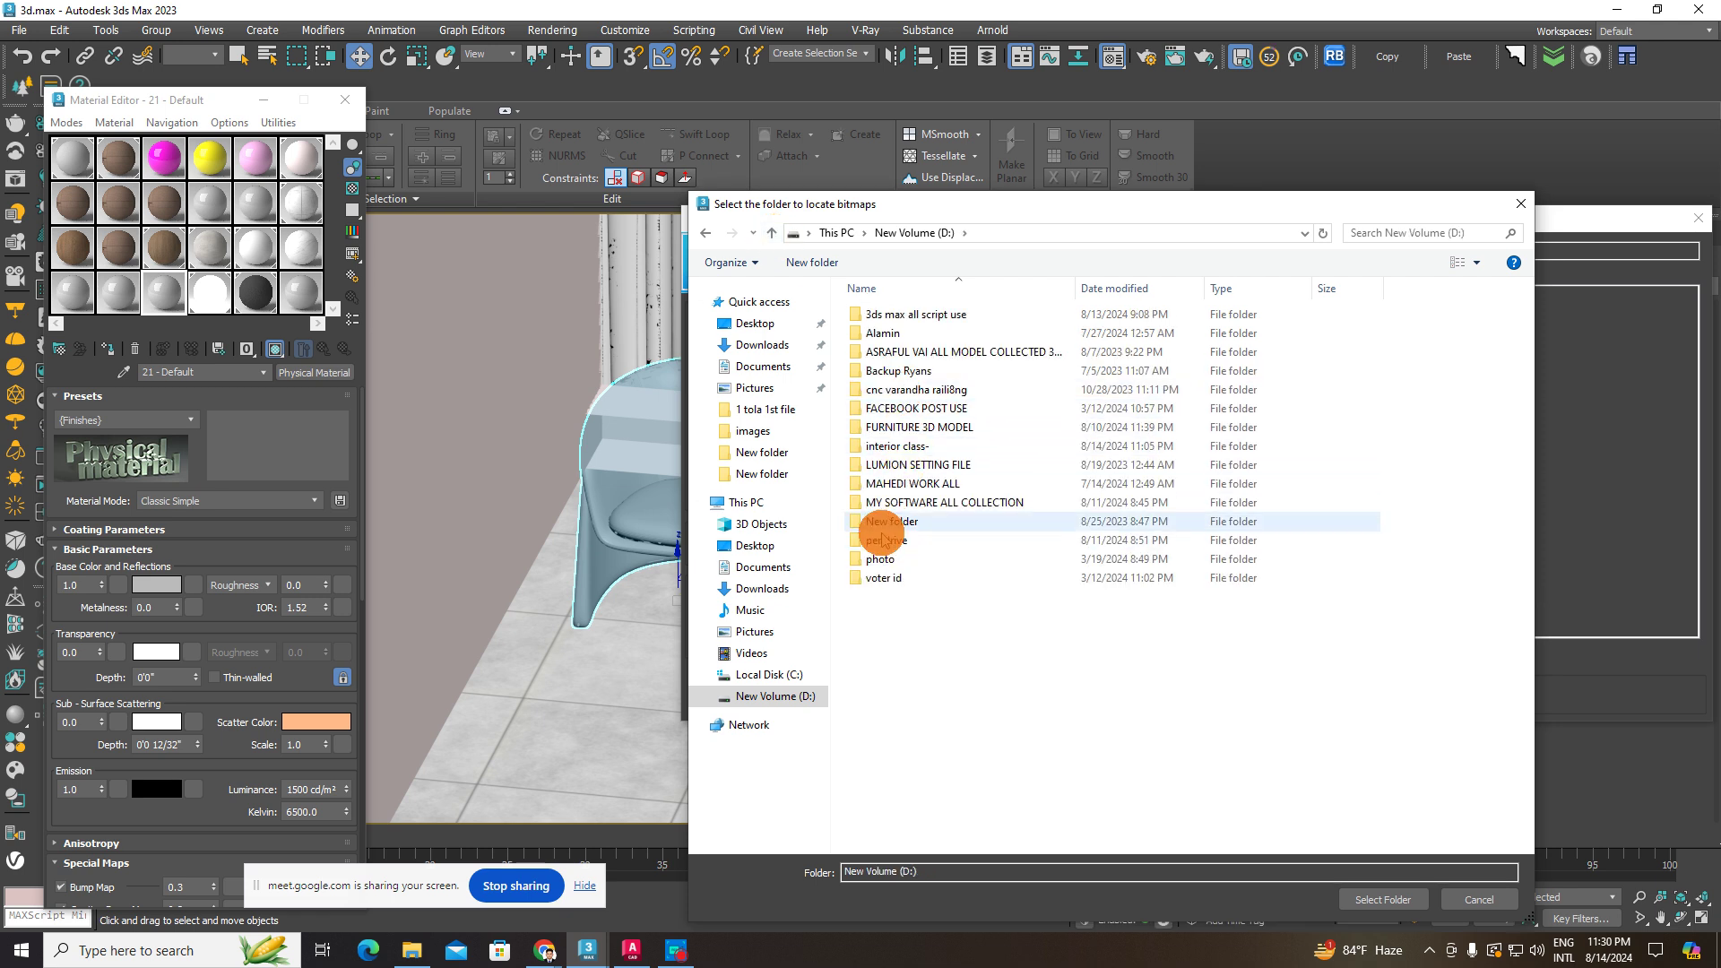
pyautogui.click(770, 233)
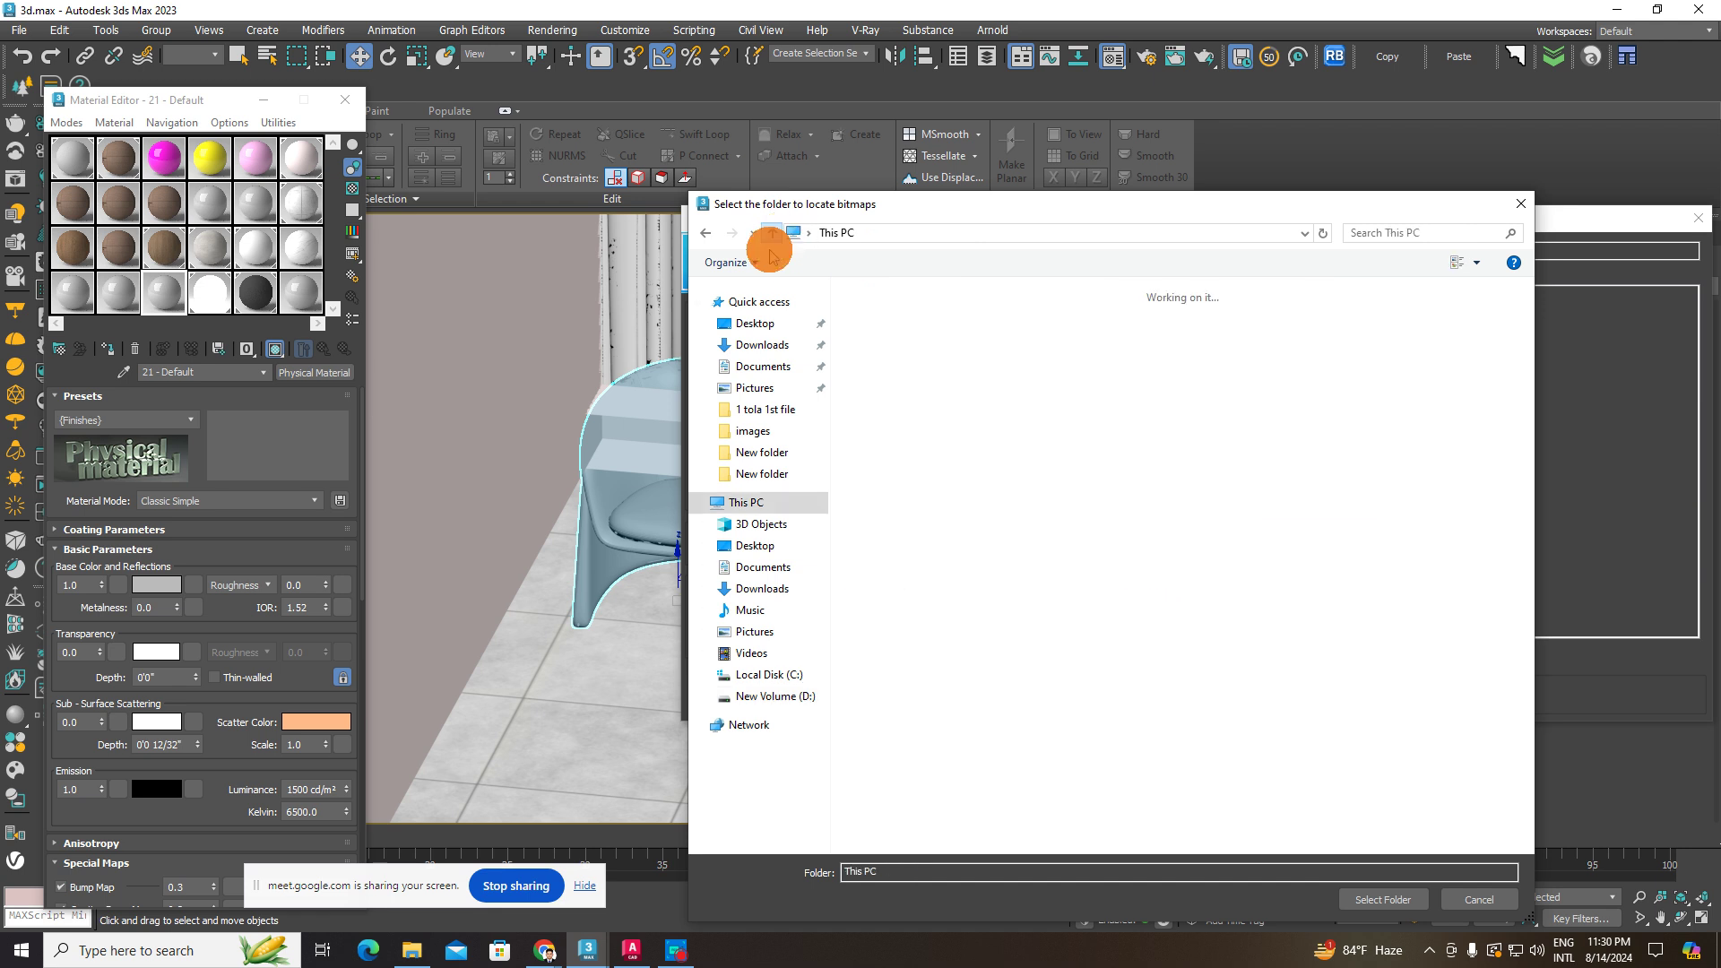
pyautogui.doubleClick(1195, 527)
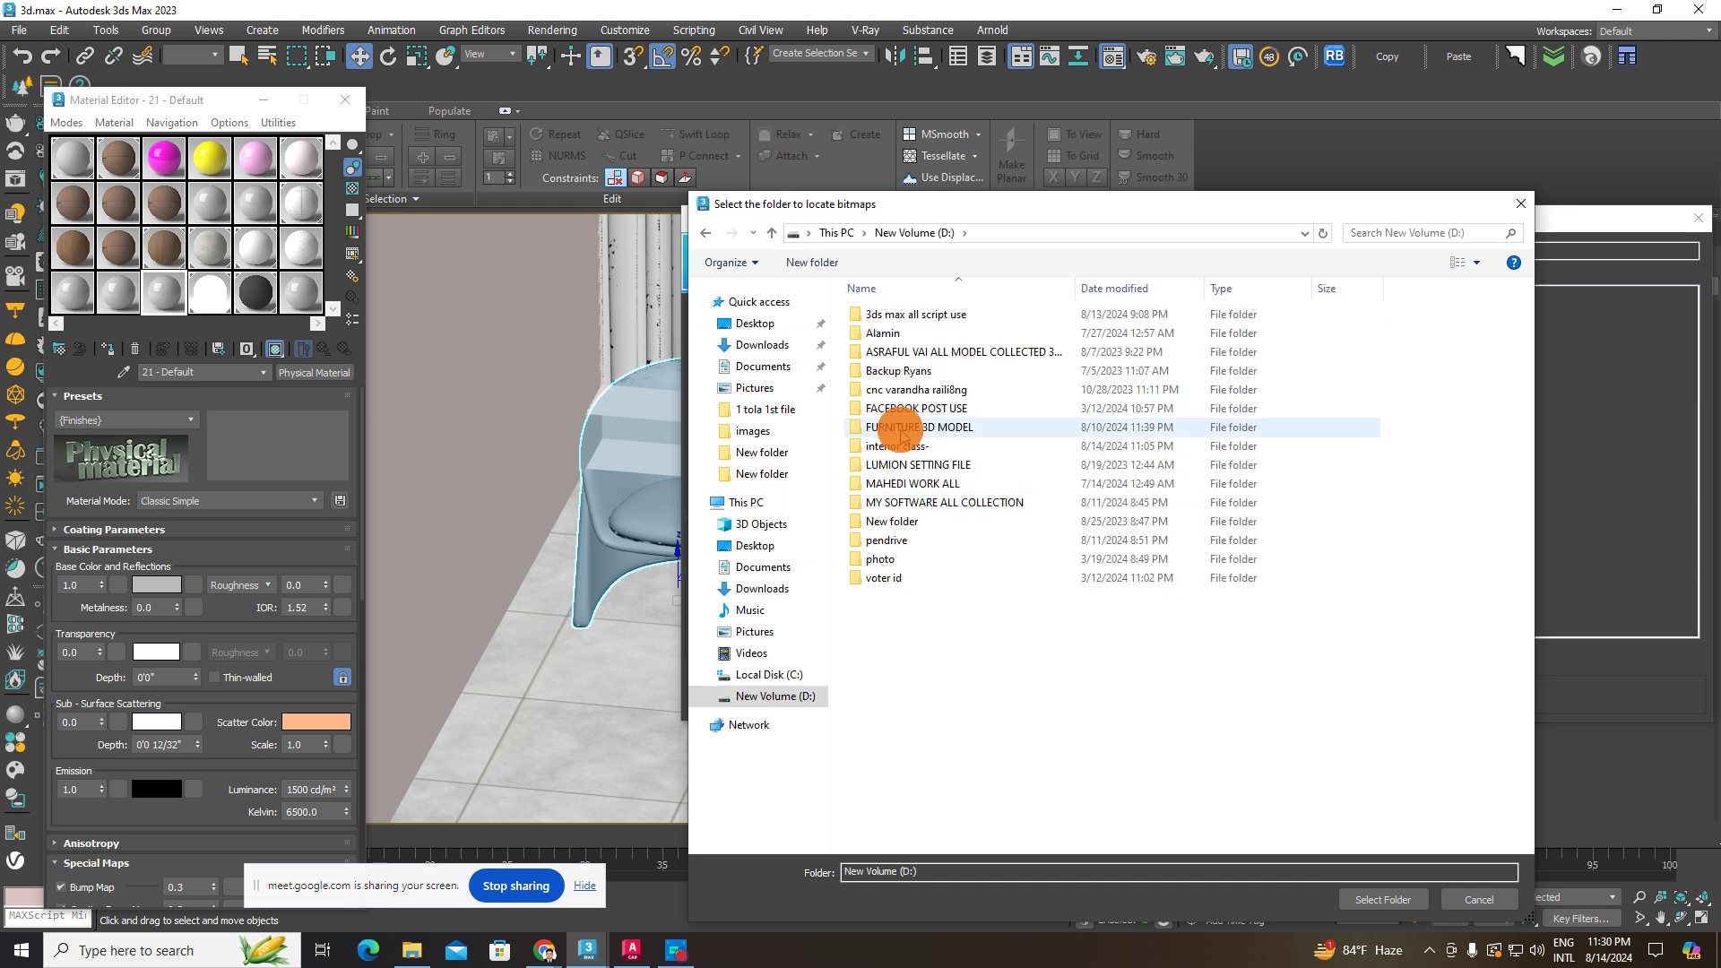
# - Set the search directory to folder 5609045.64ed97ce72ca8 under FURNITURE 3D MODEL, VRAY FURNITURE, SINGALE SITTER SUFA AND CHAIR
pyautogui.doubleClick(907, 417)
pyautogui.doubleClick(908, 333)
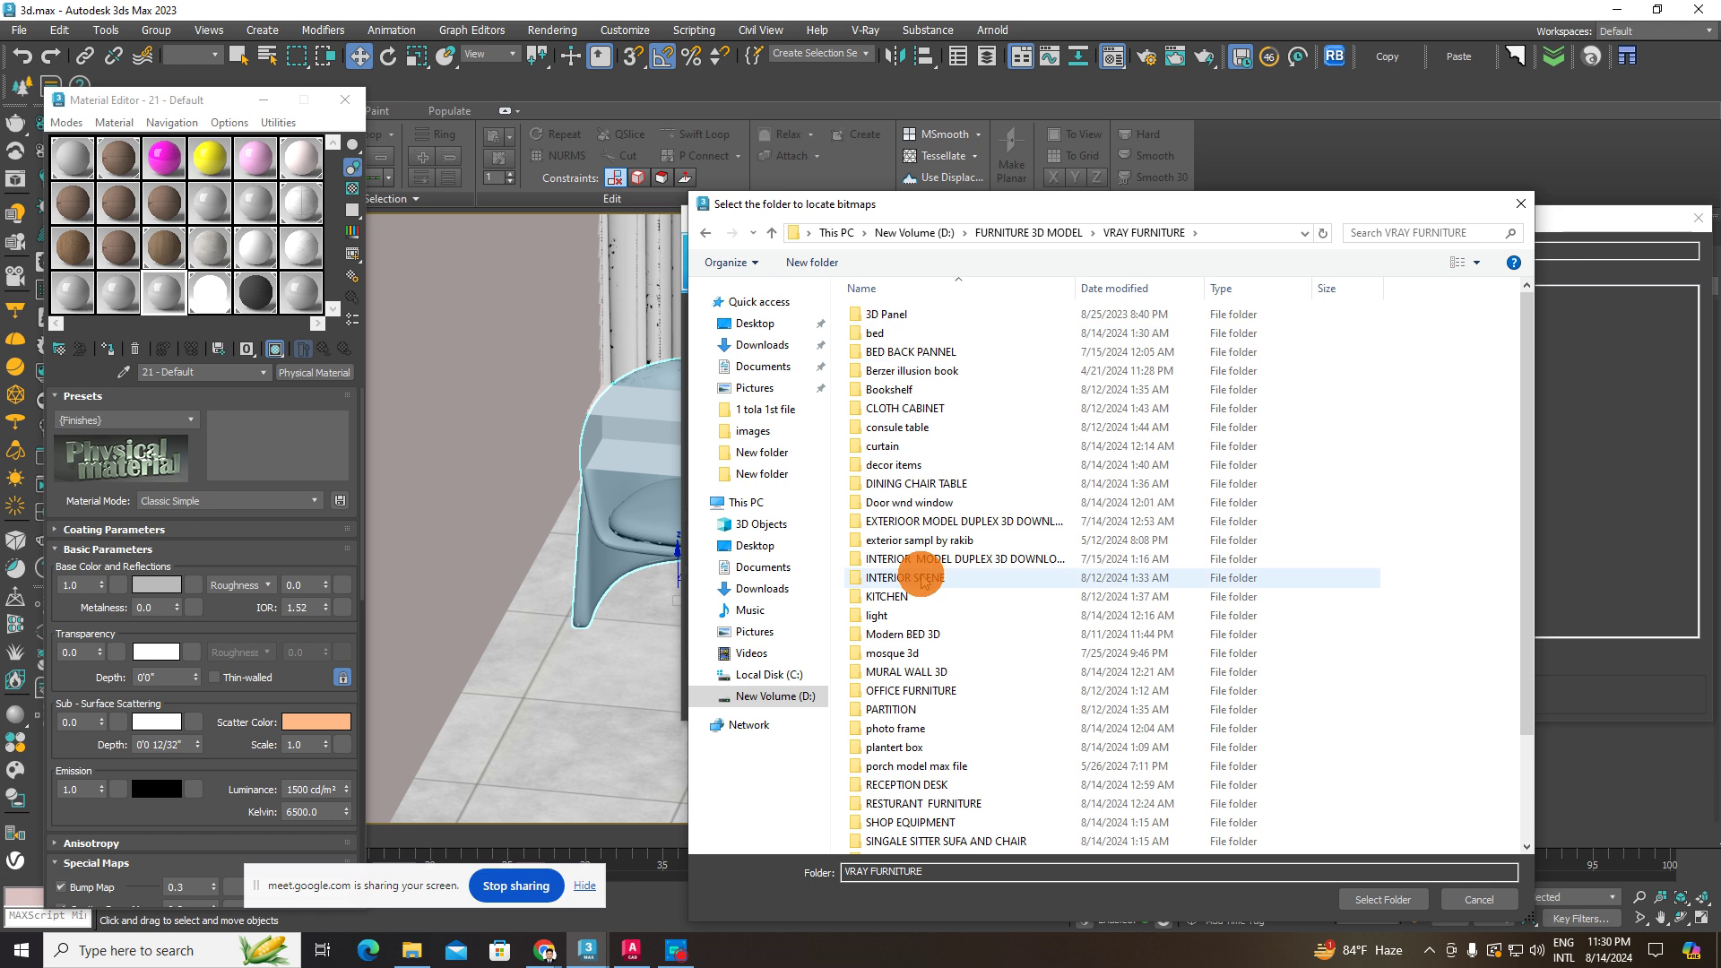
pyautogui.click(913, 841)
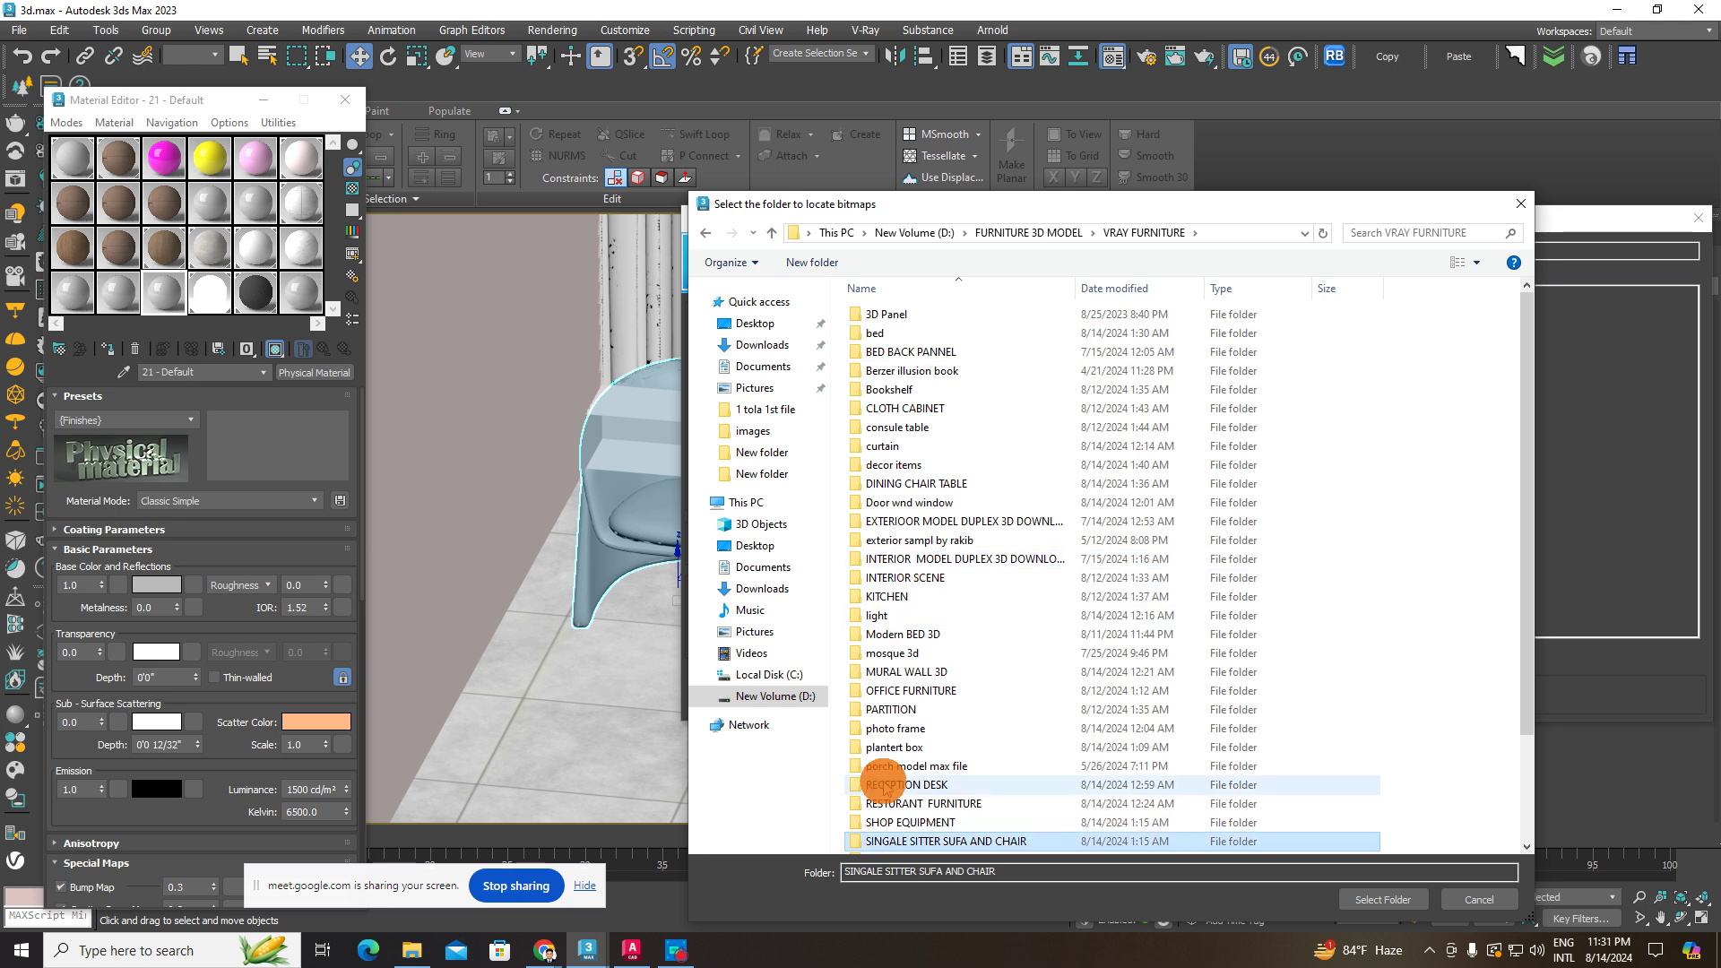
pyautogui.scroll(-1, 913, 823)
pyautogui.click(916, 822)
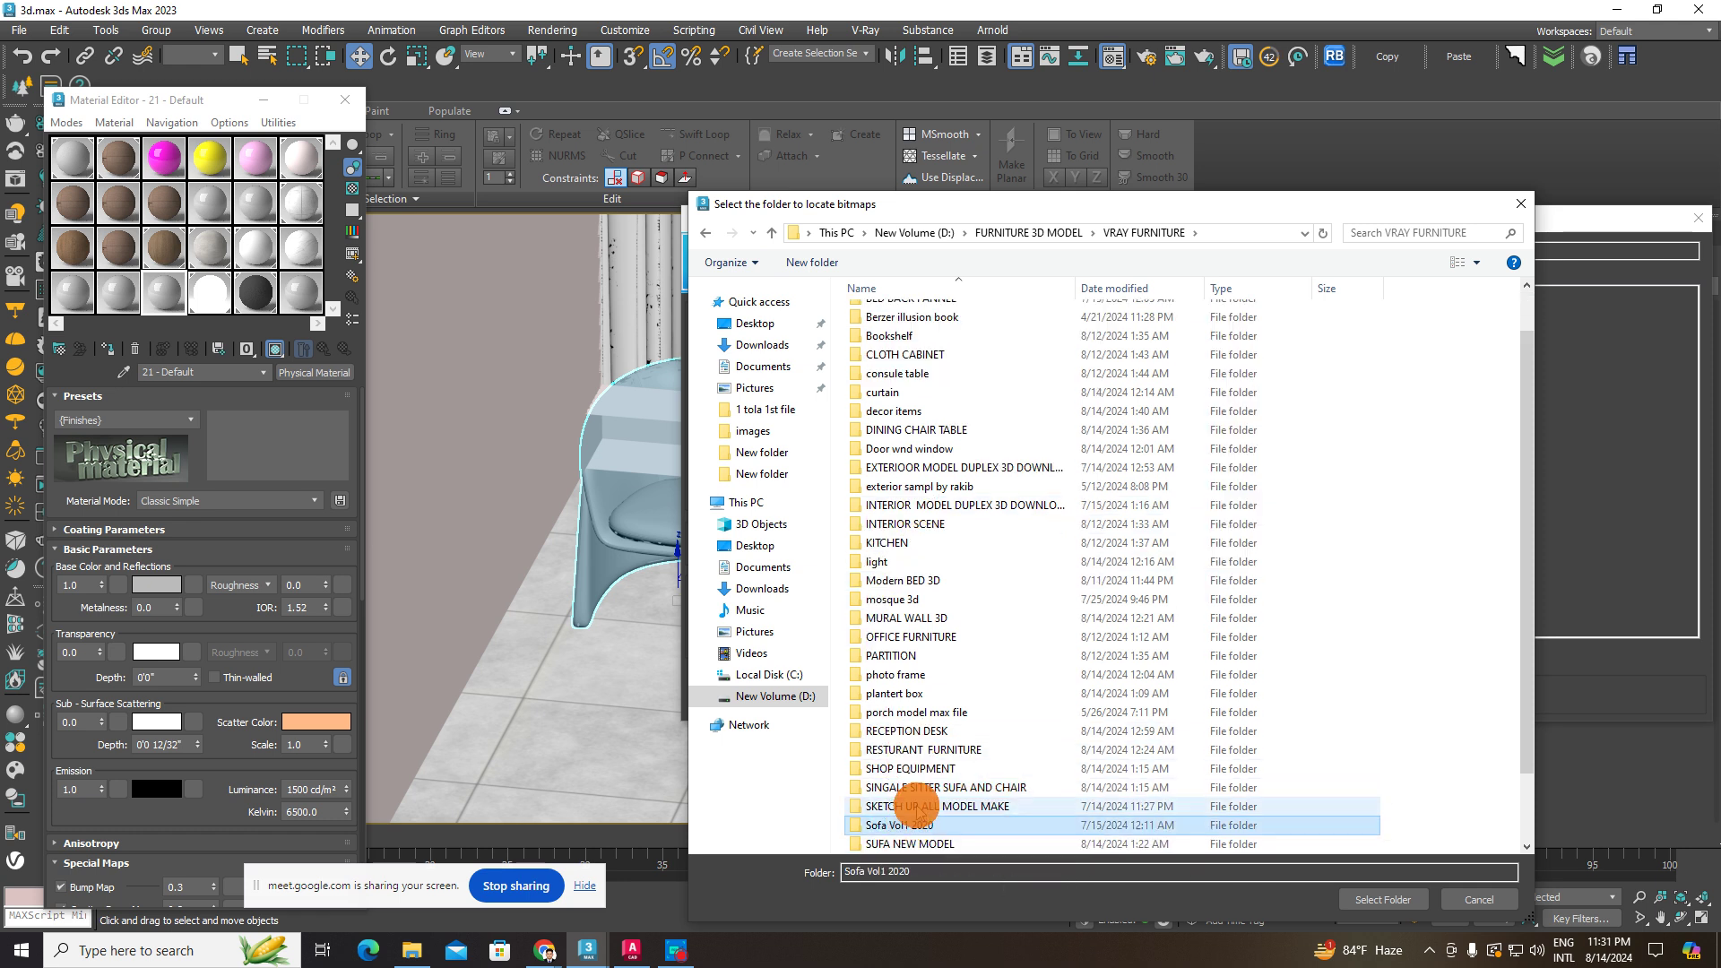
pyautogui.doubleClick(916, 788)
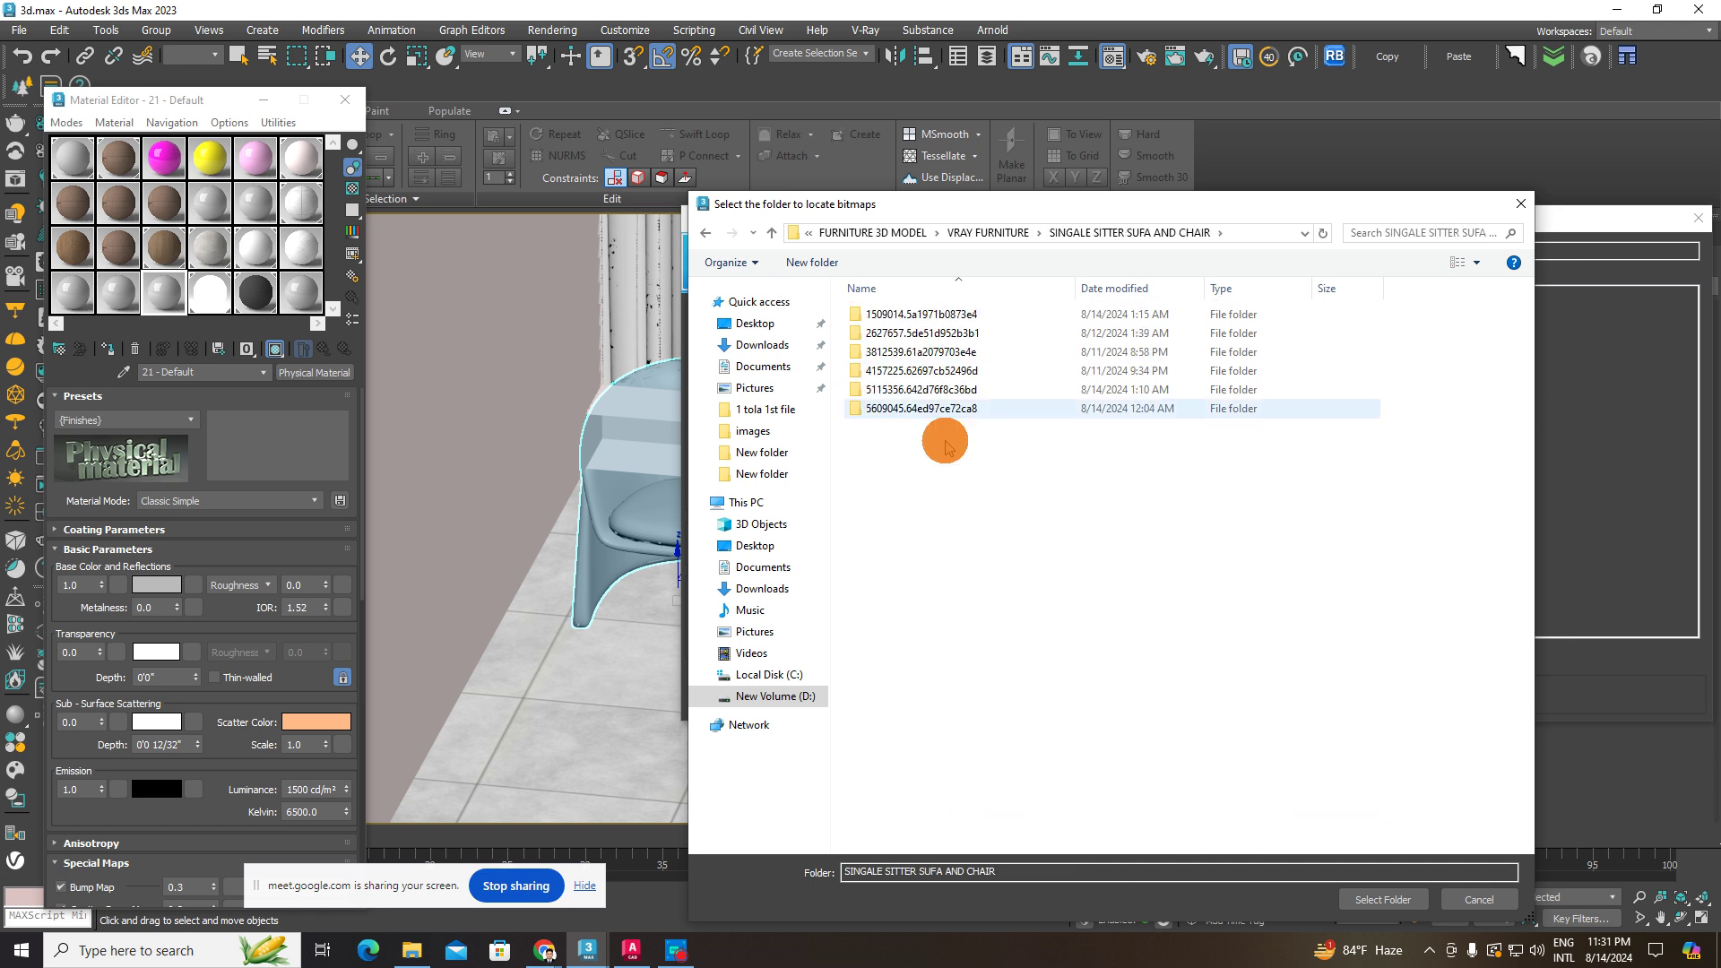
pyautogui.doubleClick(923, 411)
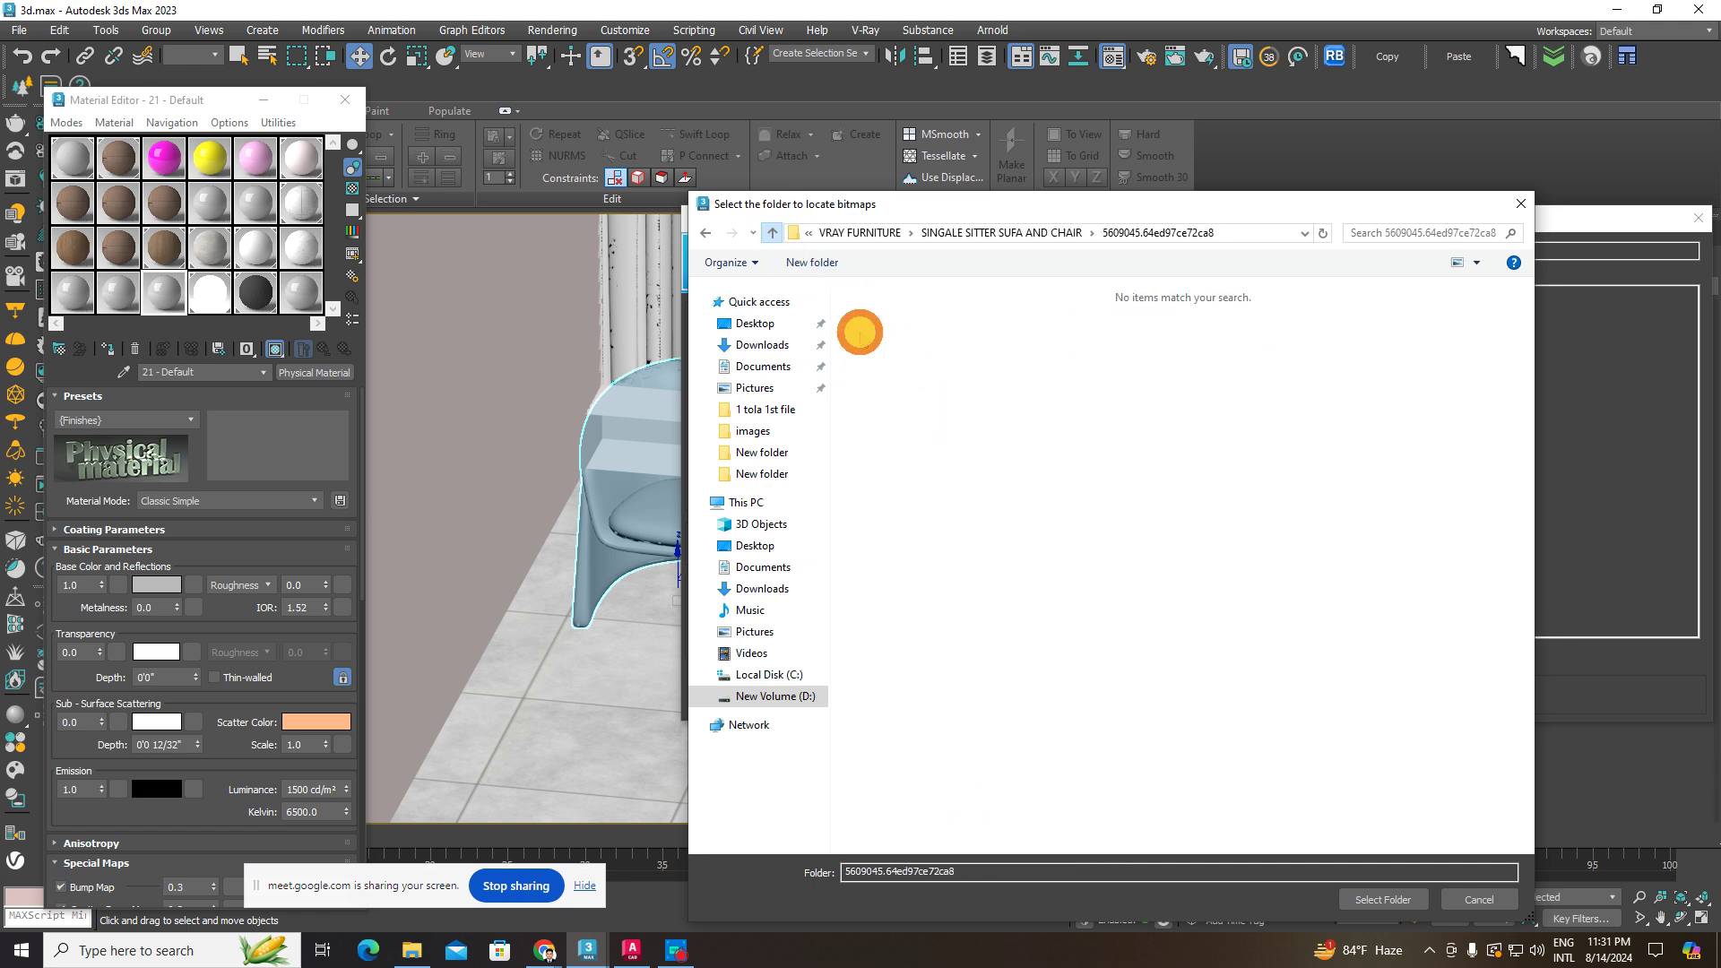
pyautogui.click(903, 405)
pyautogui.click(1341, 901)
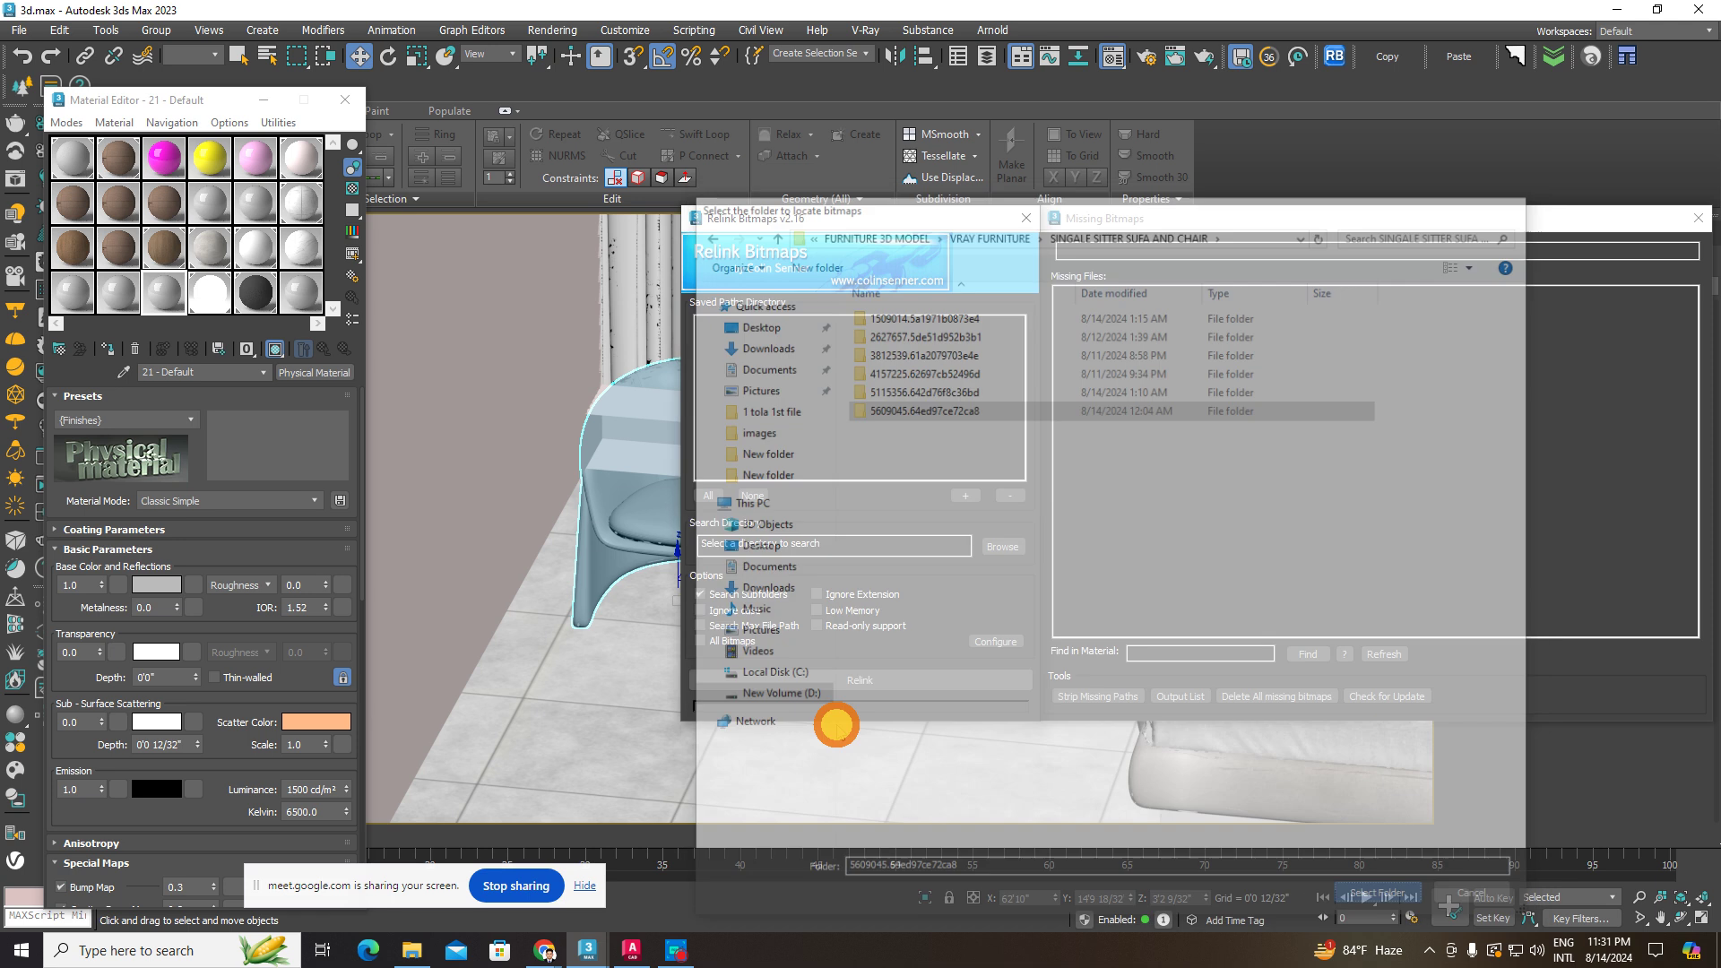
# - Relink the missing bitmaps from the chosen search directory and close the Relink Bitmaps tool
pyautogui.click(281, 350)
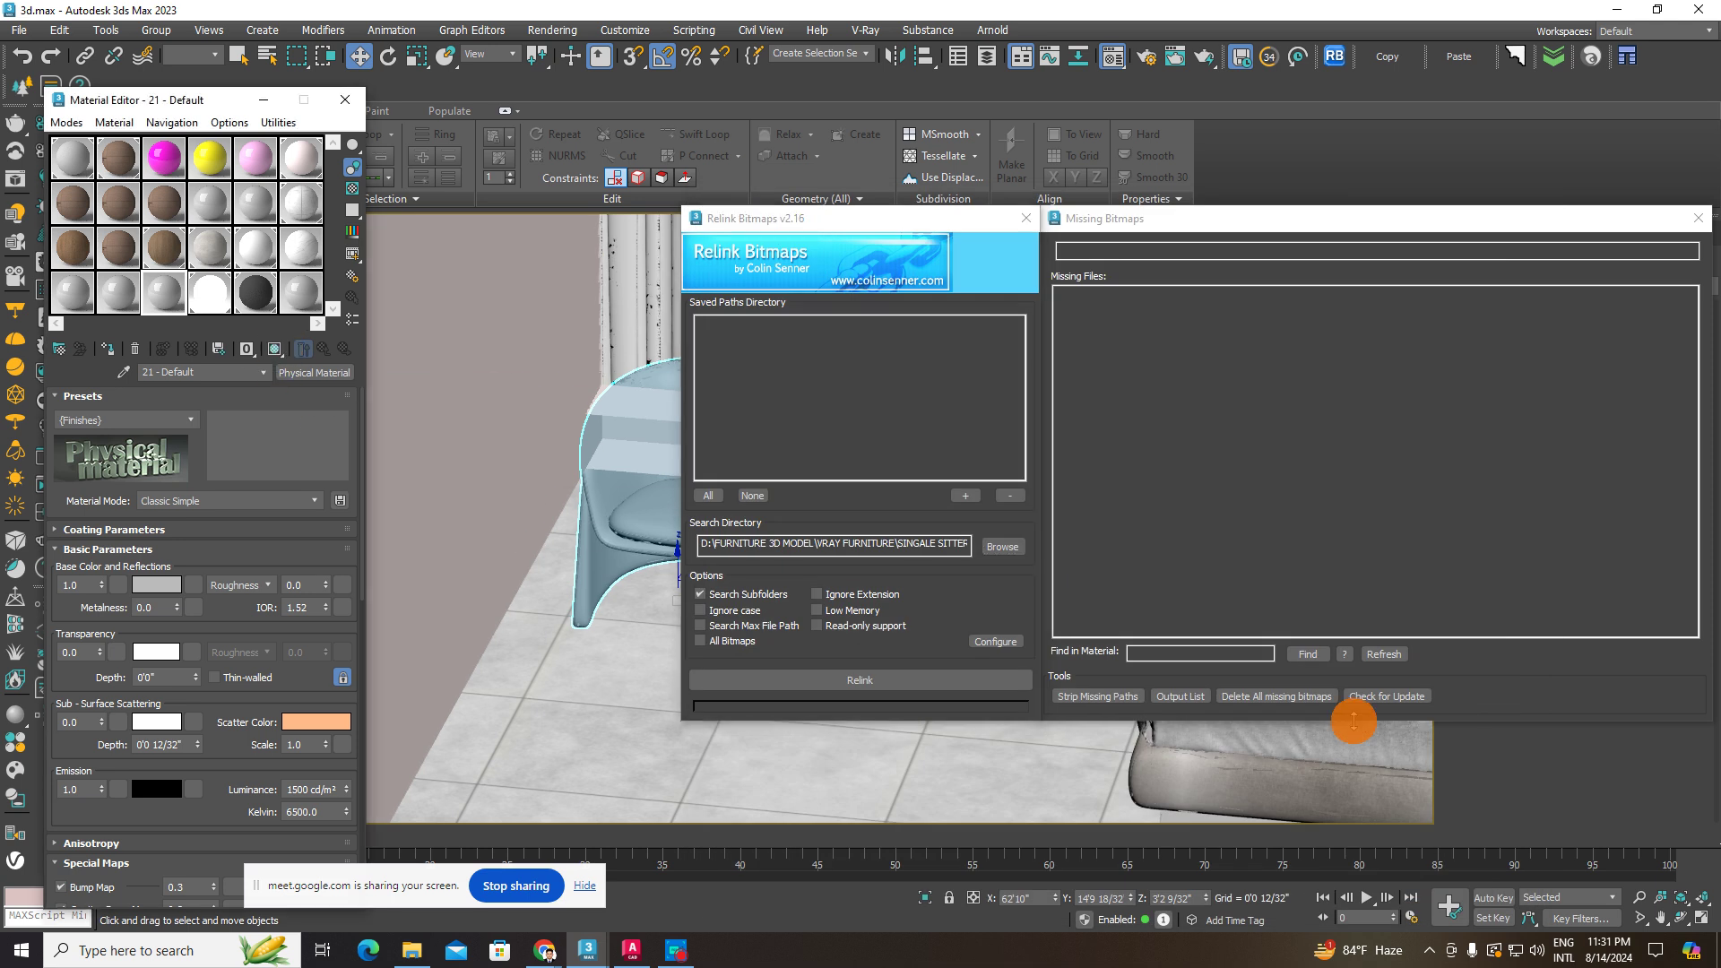
pyautogui.click(913, 682)
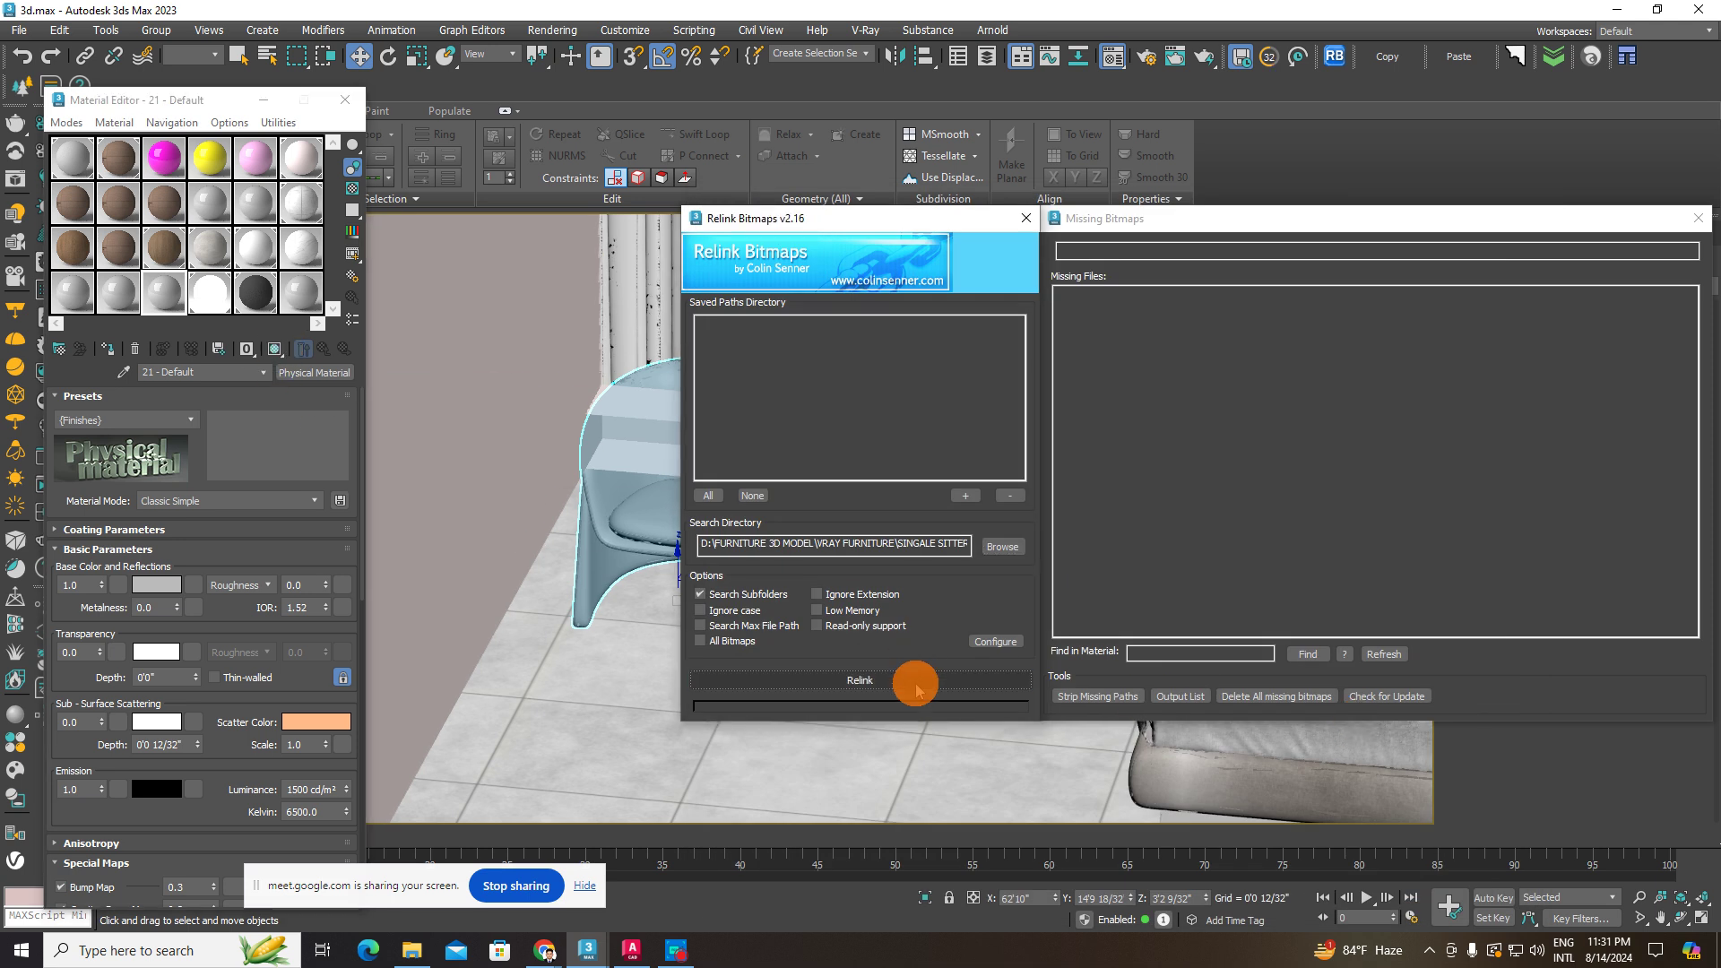
pyautogui.click(275, 346)
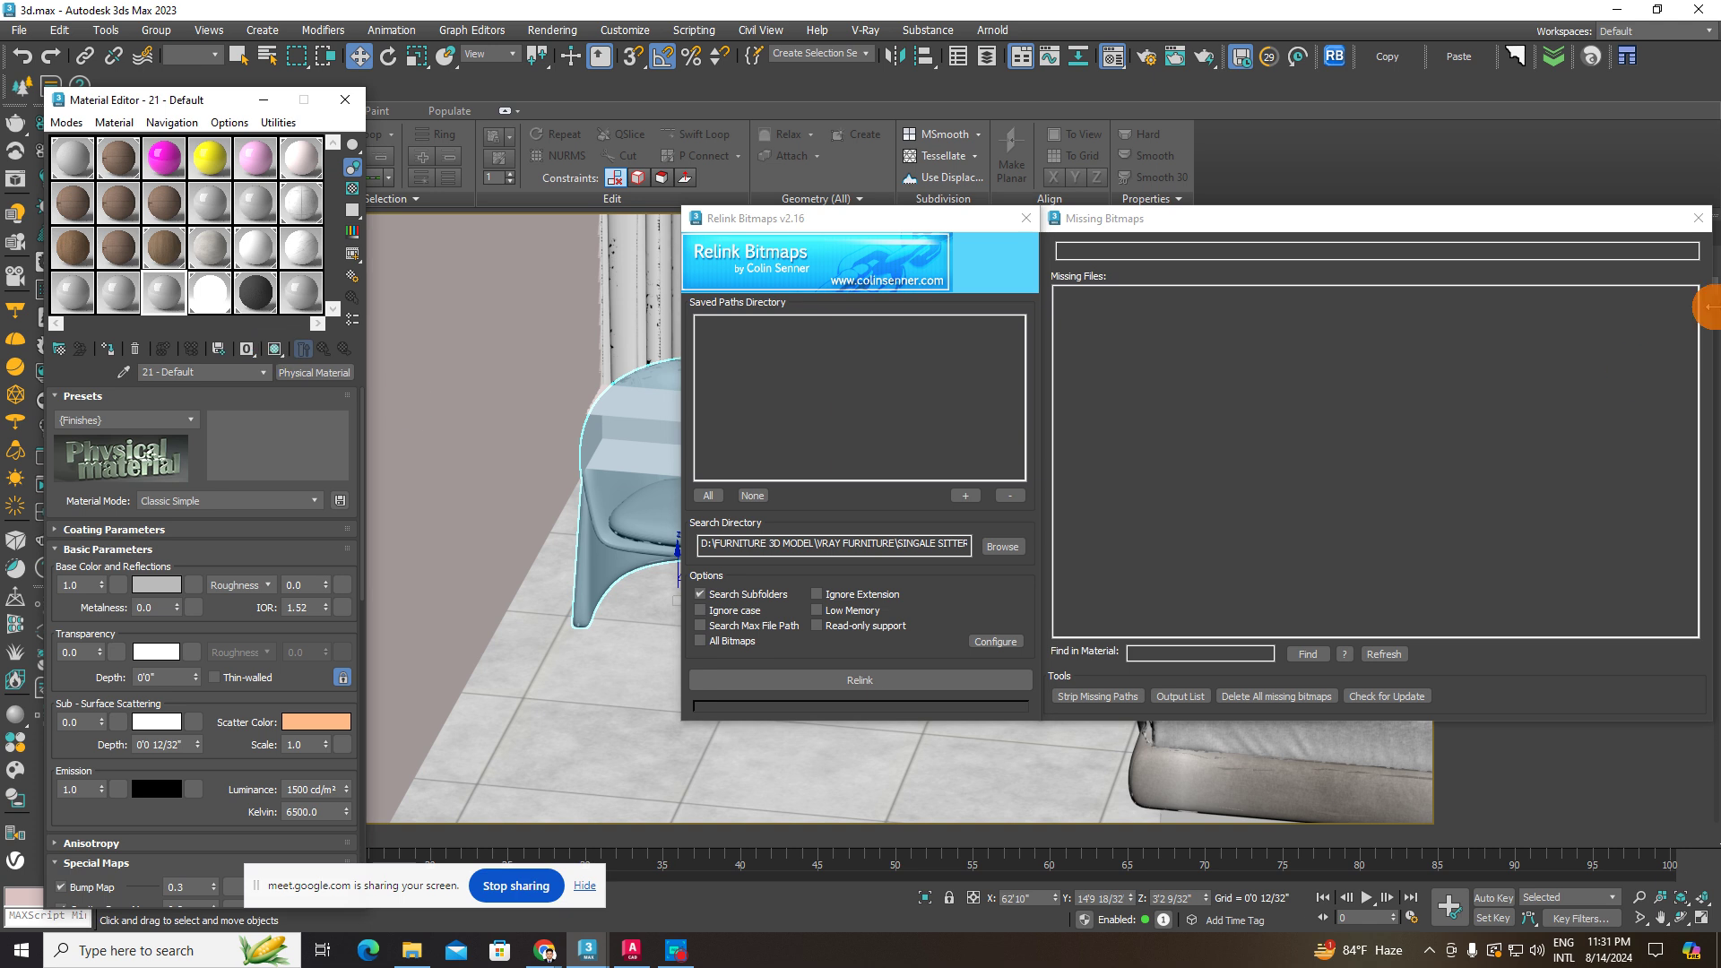
pyautogui.click(1703, 220)
# - Move the lounge chair out of the room into the empty space beside the building and inspect its surface
pyautogui.scroll(-6, 960, 478)
pyautogui.moveTo(872, 530); pyautogui.dragTo(988, 569, button='middle')
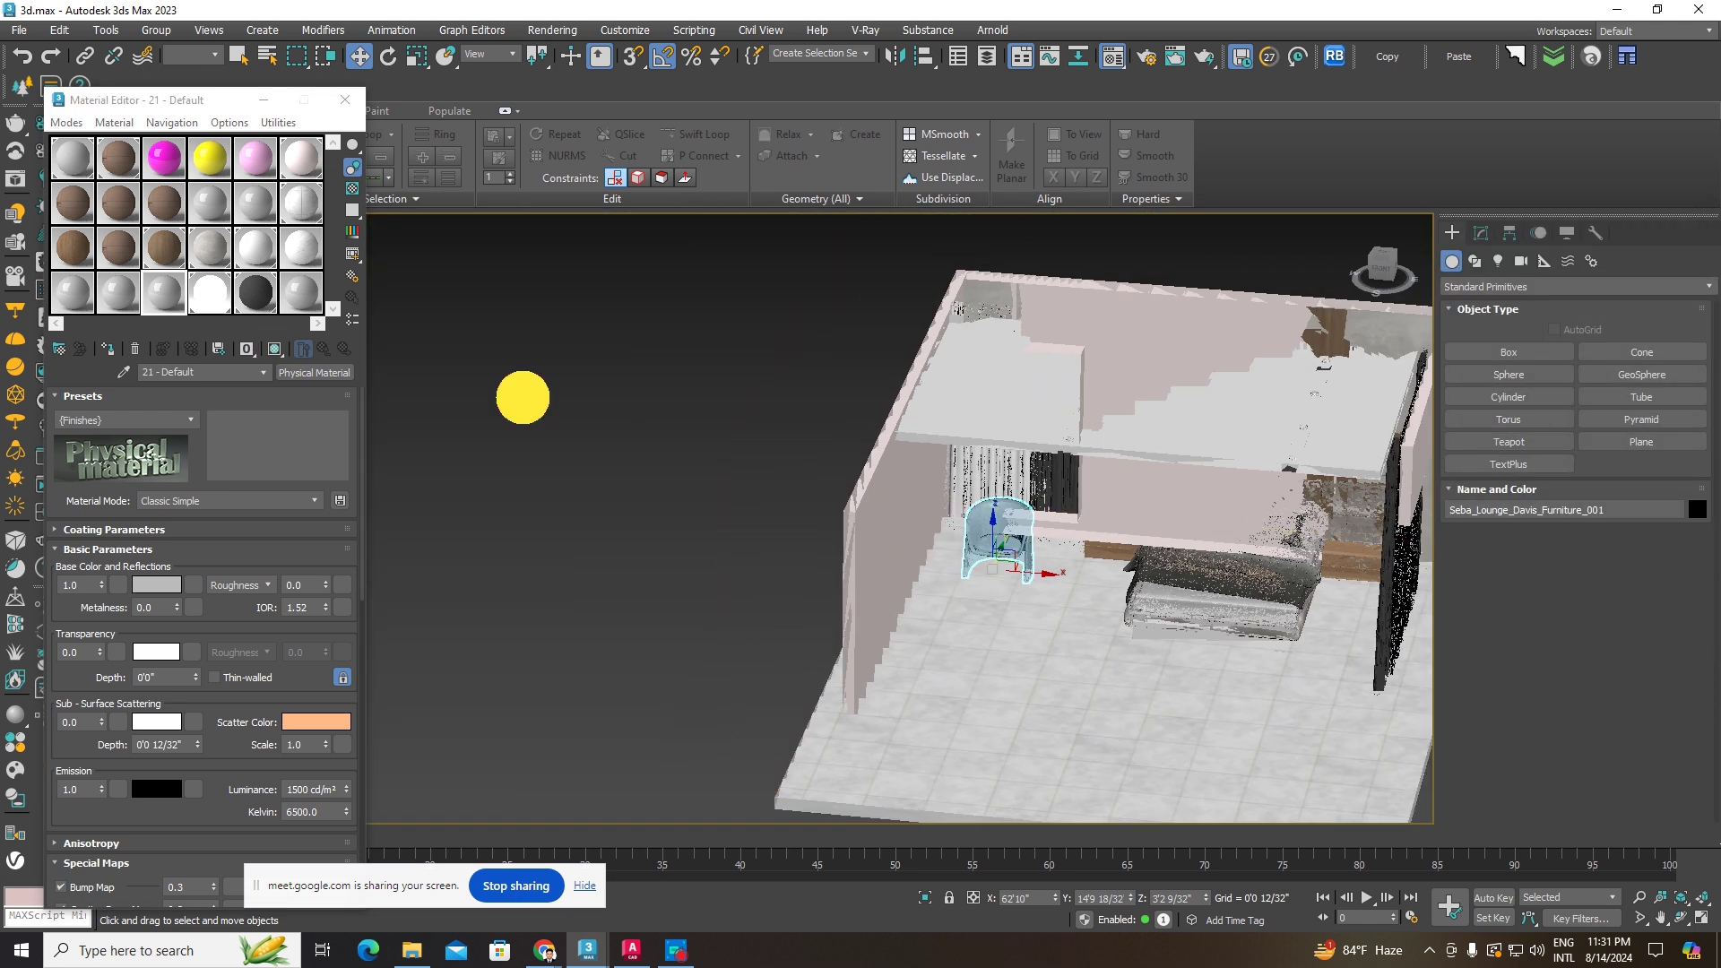
pyautogui.click(523, 397)
pyautogui.scroll(3, 1011, 560)
pyautogui.scroll(2, 1010, 561)
pyautogui.click(987, 496)
pyautogui.scroll(-2, 1004, 529)
pyautogui.moveTo(1022, 565); pyautogui.dragTo(695, 383)
pyautogui.click(696, 389)
pyautogui.scroll(4, 618, 456)
pyautogui.click(621, 467)
pyautogui.moveTo(621, 470); pyautogui.dragTo(812, 518, button='middle')
pyautogui.scroll(3, 812, 521)
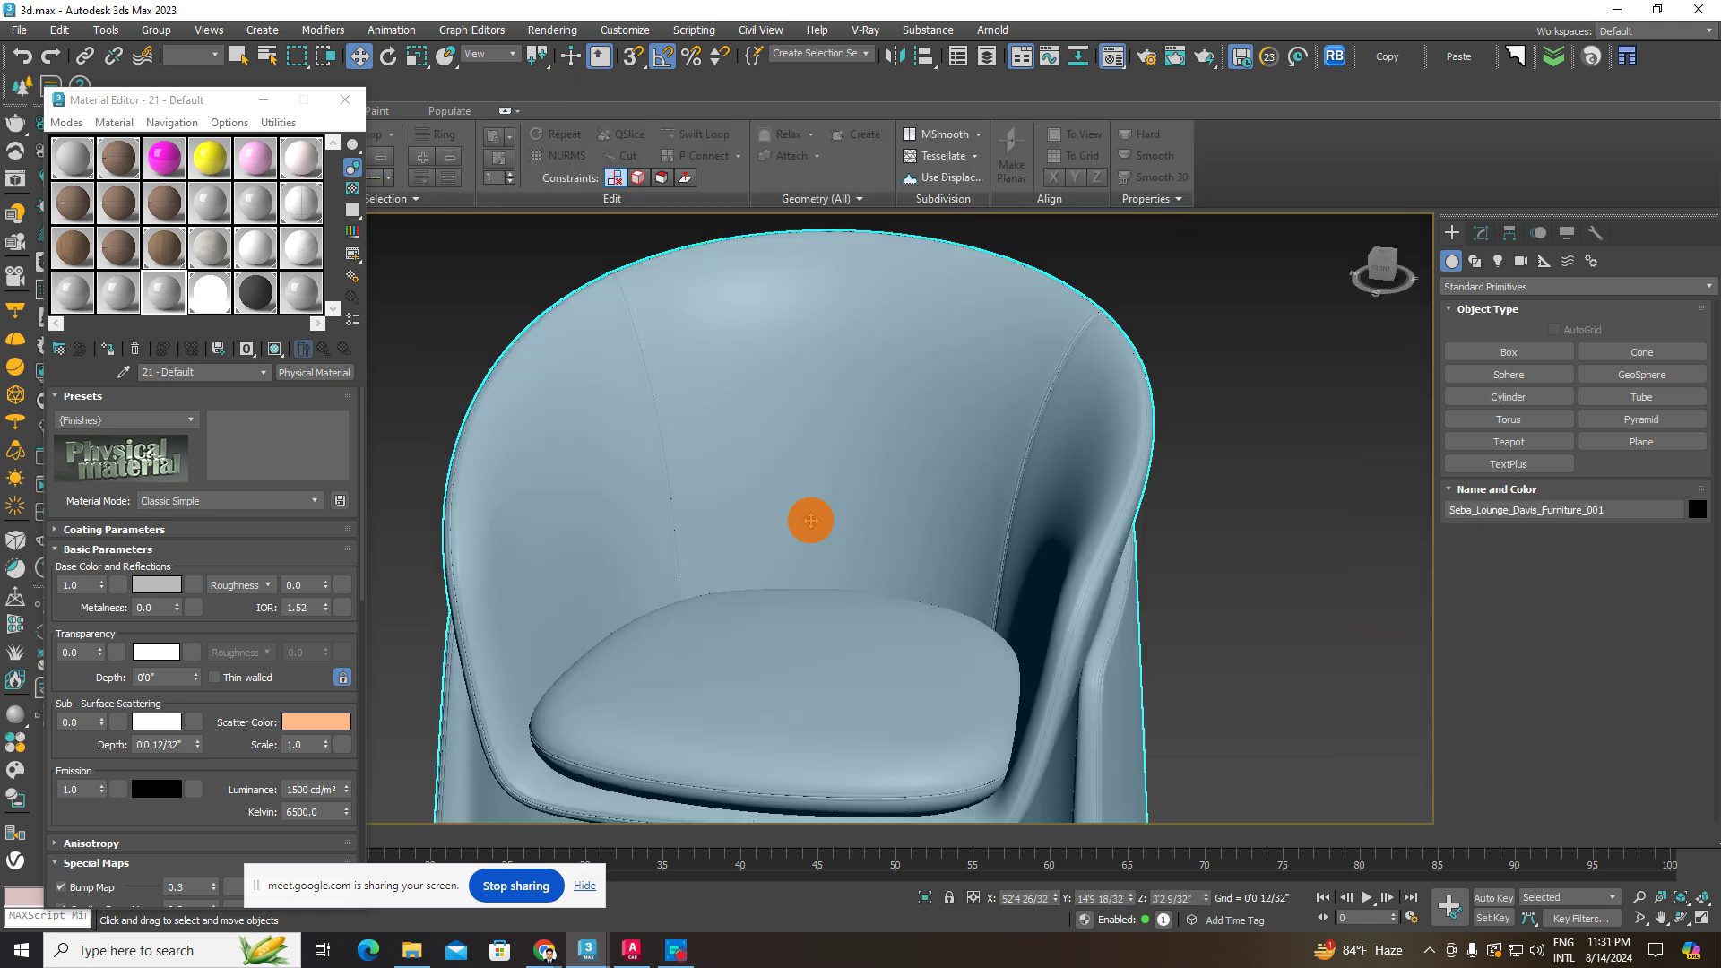
# - Sample the lounge chair's material into the 20 - Default slot and toggle its shaded display in the viewport
pyautogui.click(274, 349)
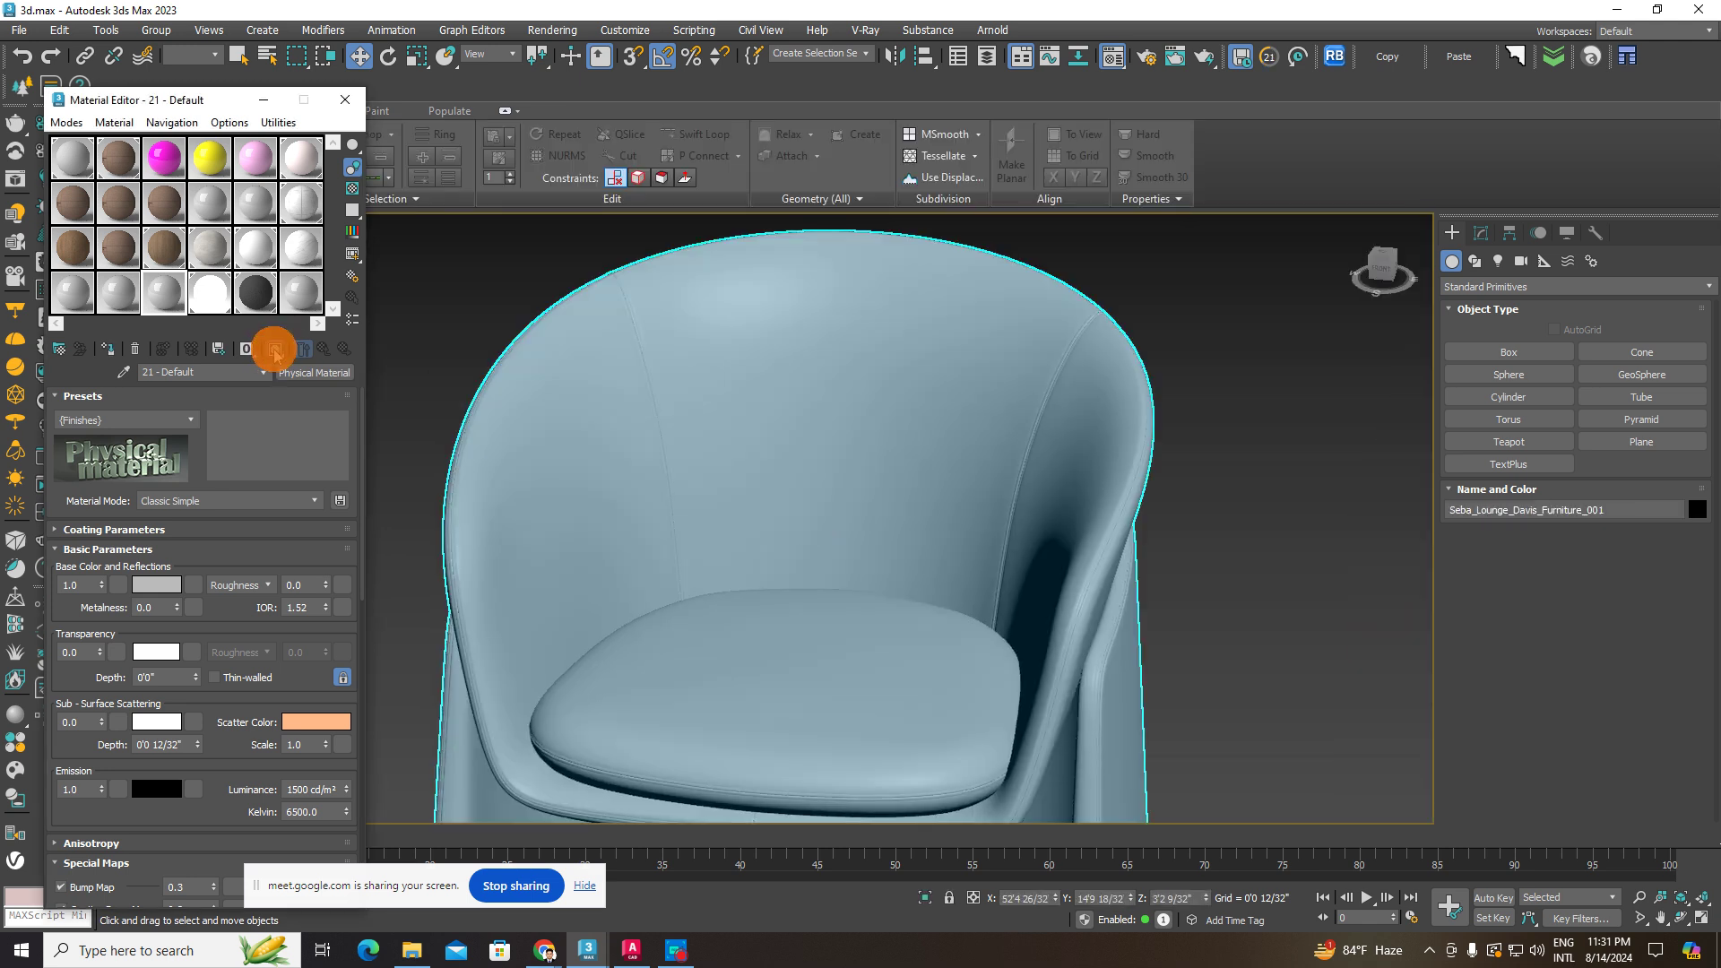
pyautogui.click(119, 374)
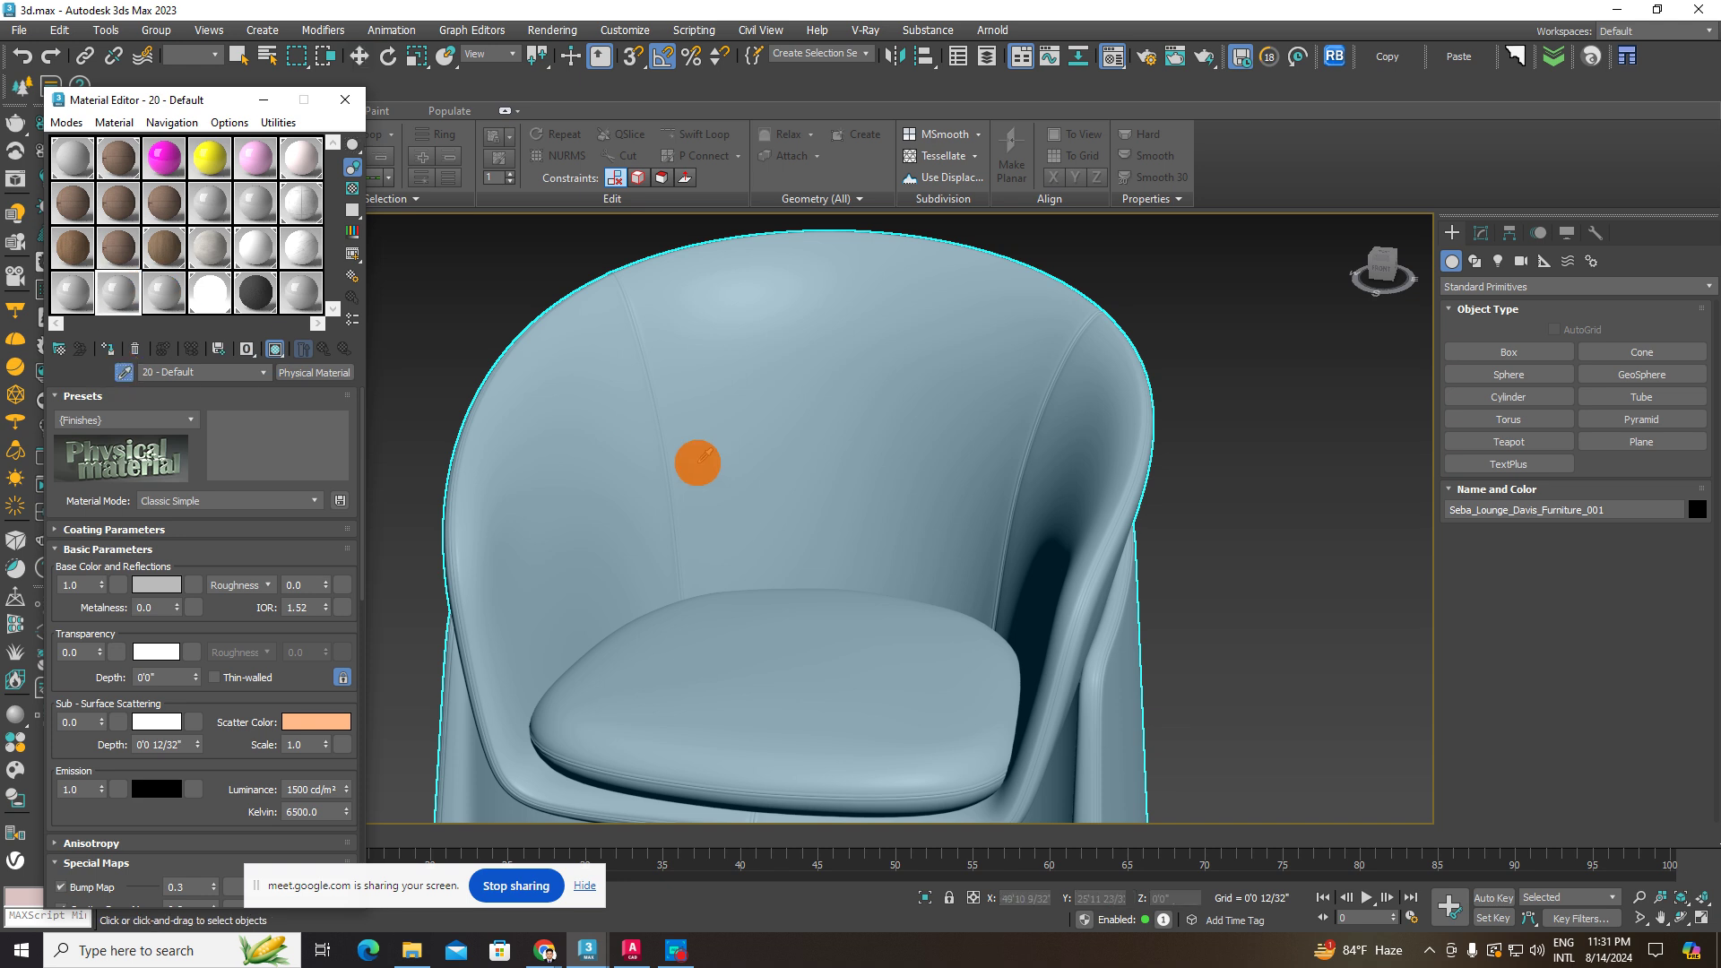
pyautogui.click(697, 461)
pyautogui.click(274, 349)
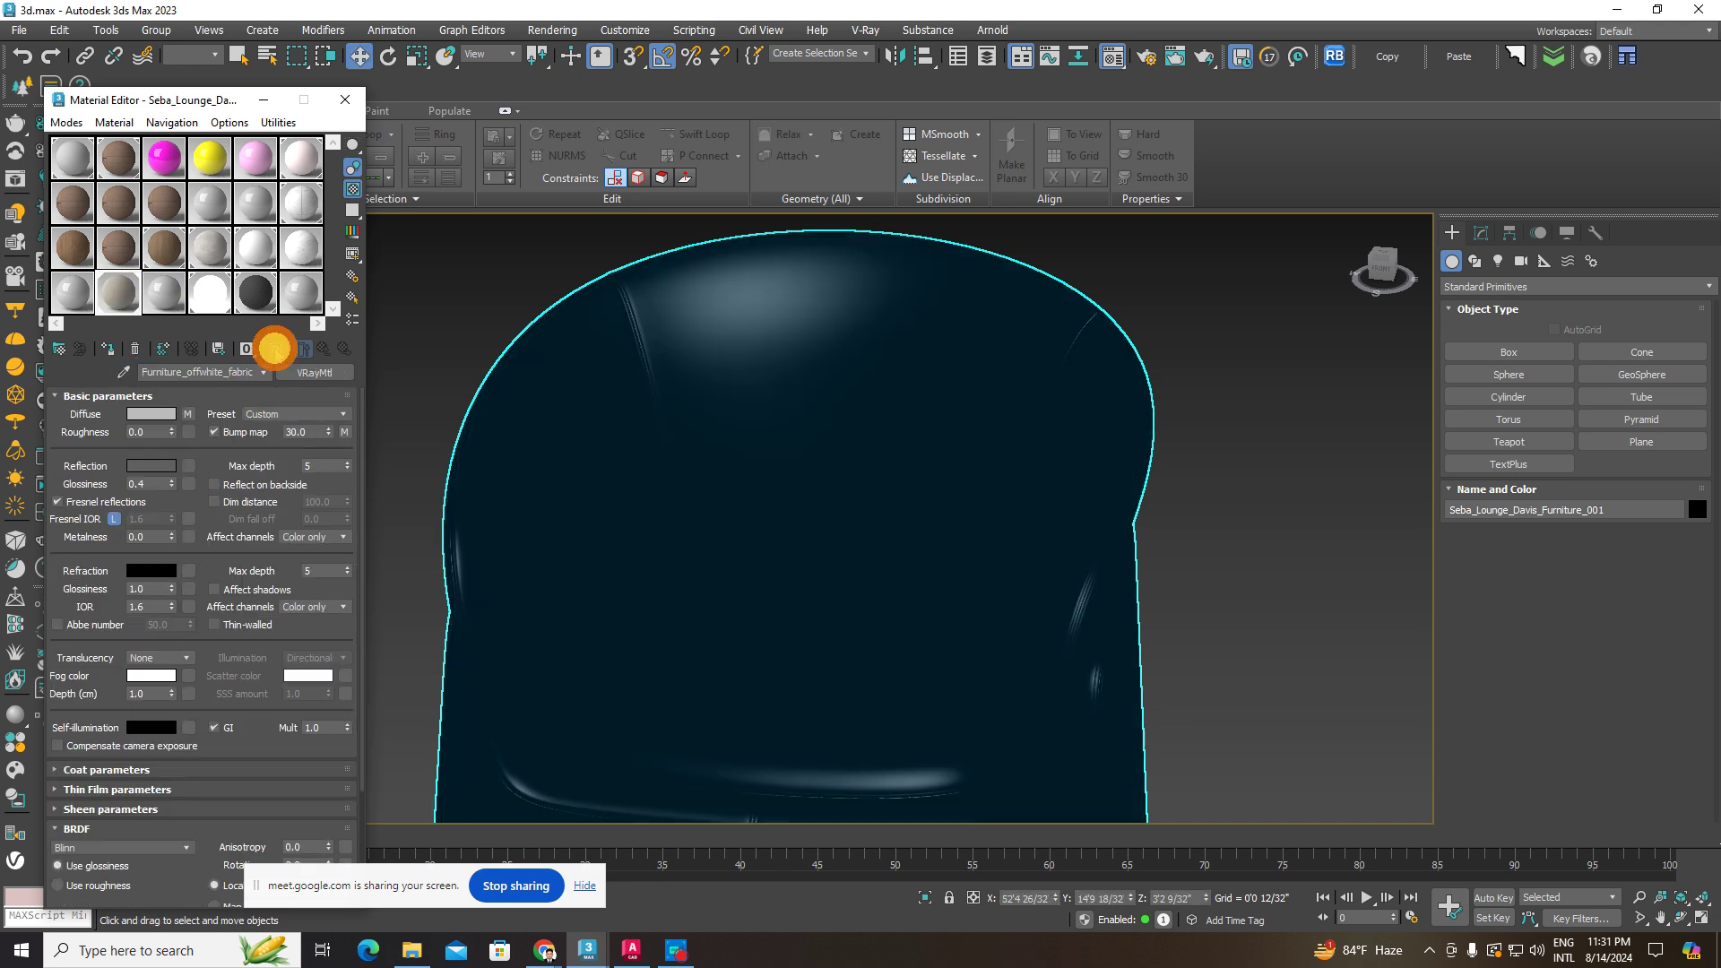
pyautogui.scroll(5, 720, 520)
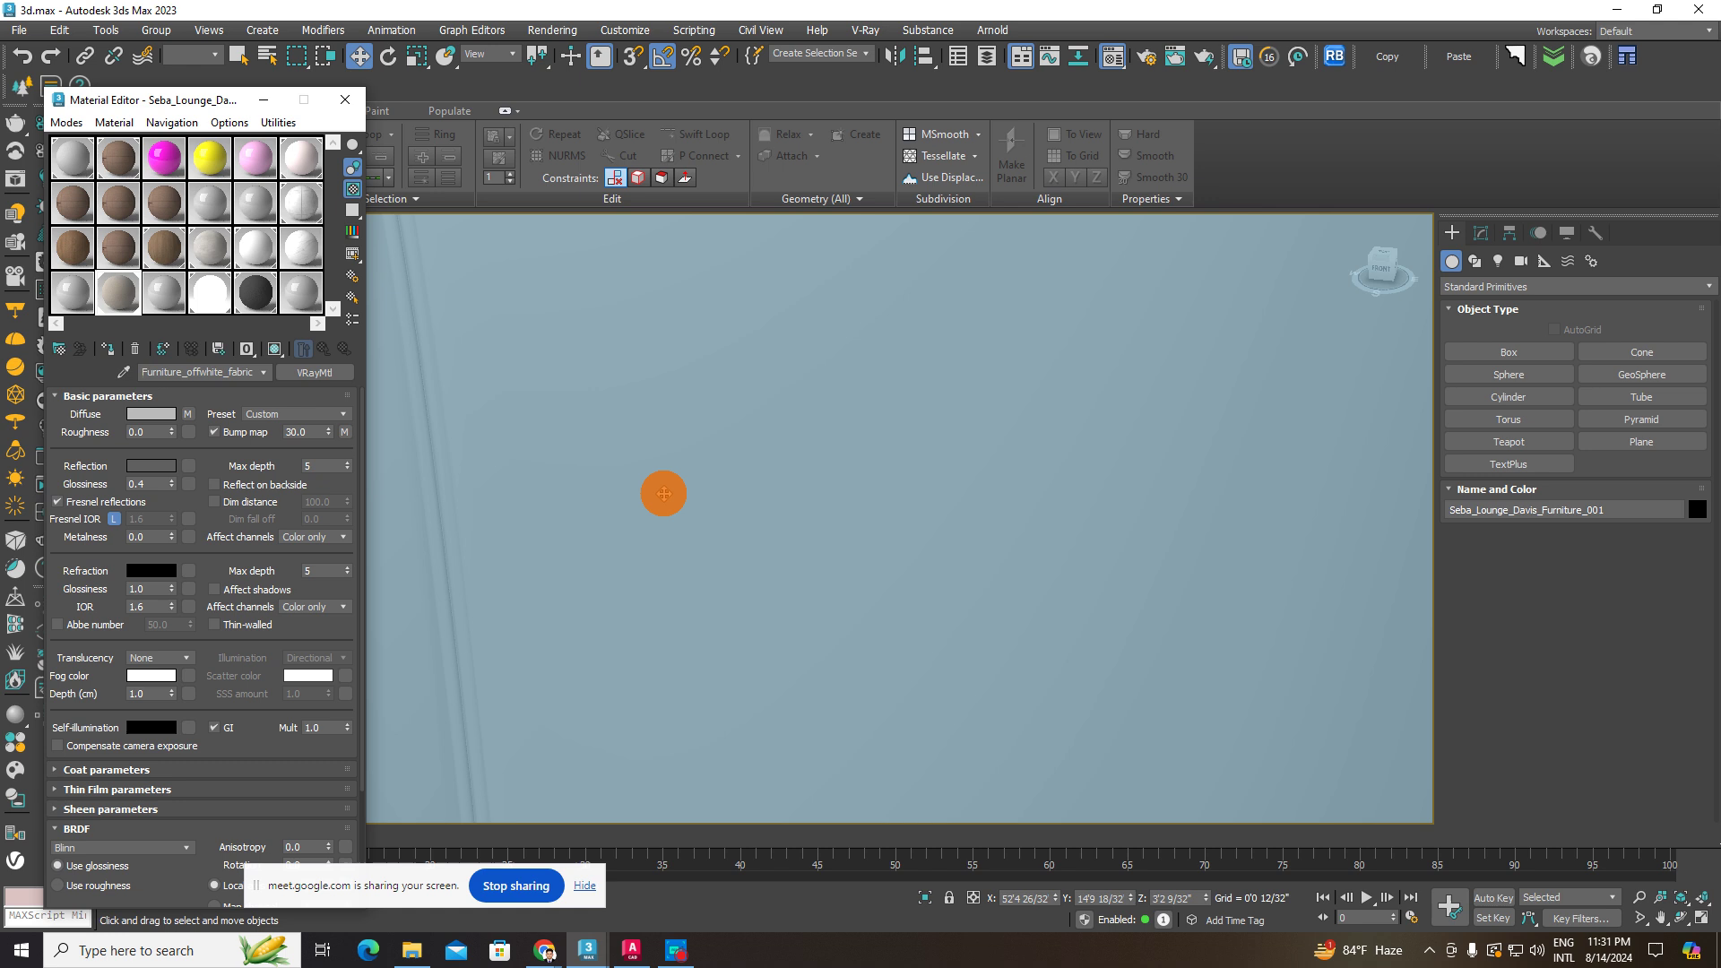
pyautogui.click(273, 350)
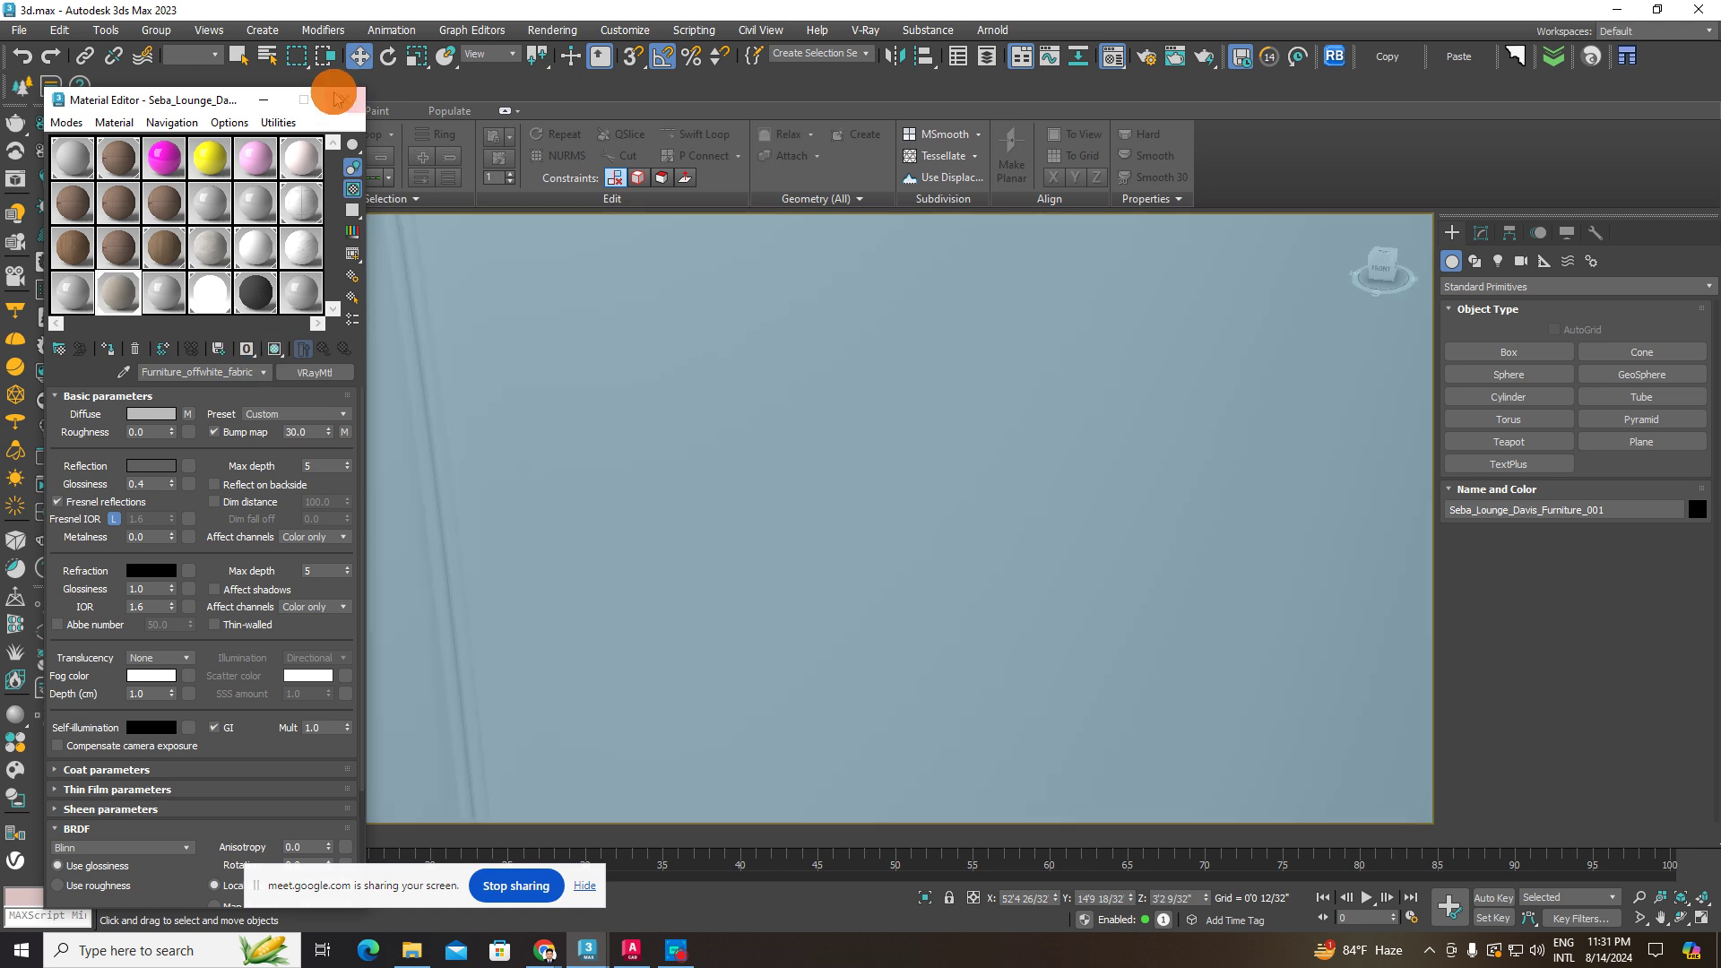
# - Close the Material Editor and delete the lounge chair from the scene
pyautogui.click(336, 99)
pyautogui.scroll(-8, 580, 381)
pyautogui.click(799, 384)
pyautogui.moveTo(852, 334); pyautogui.dragTo(372, 664)
pyautogui.scroll(-4, 682, 565)
pyautogui.moveTo(698, 579)
pyautogui.mouseDown()
pyautogui.moveTo(1091, 618)
pyautogui.moveTo(676, 589)
pyautogui.mouseUp()
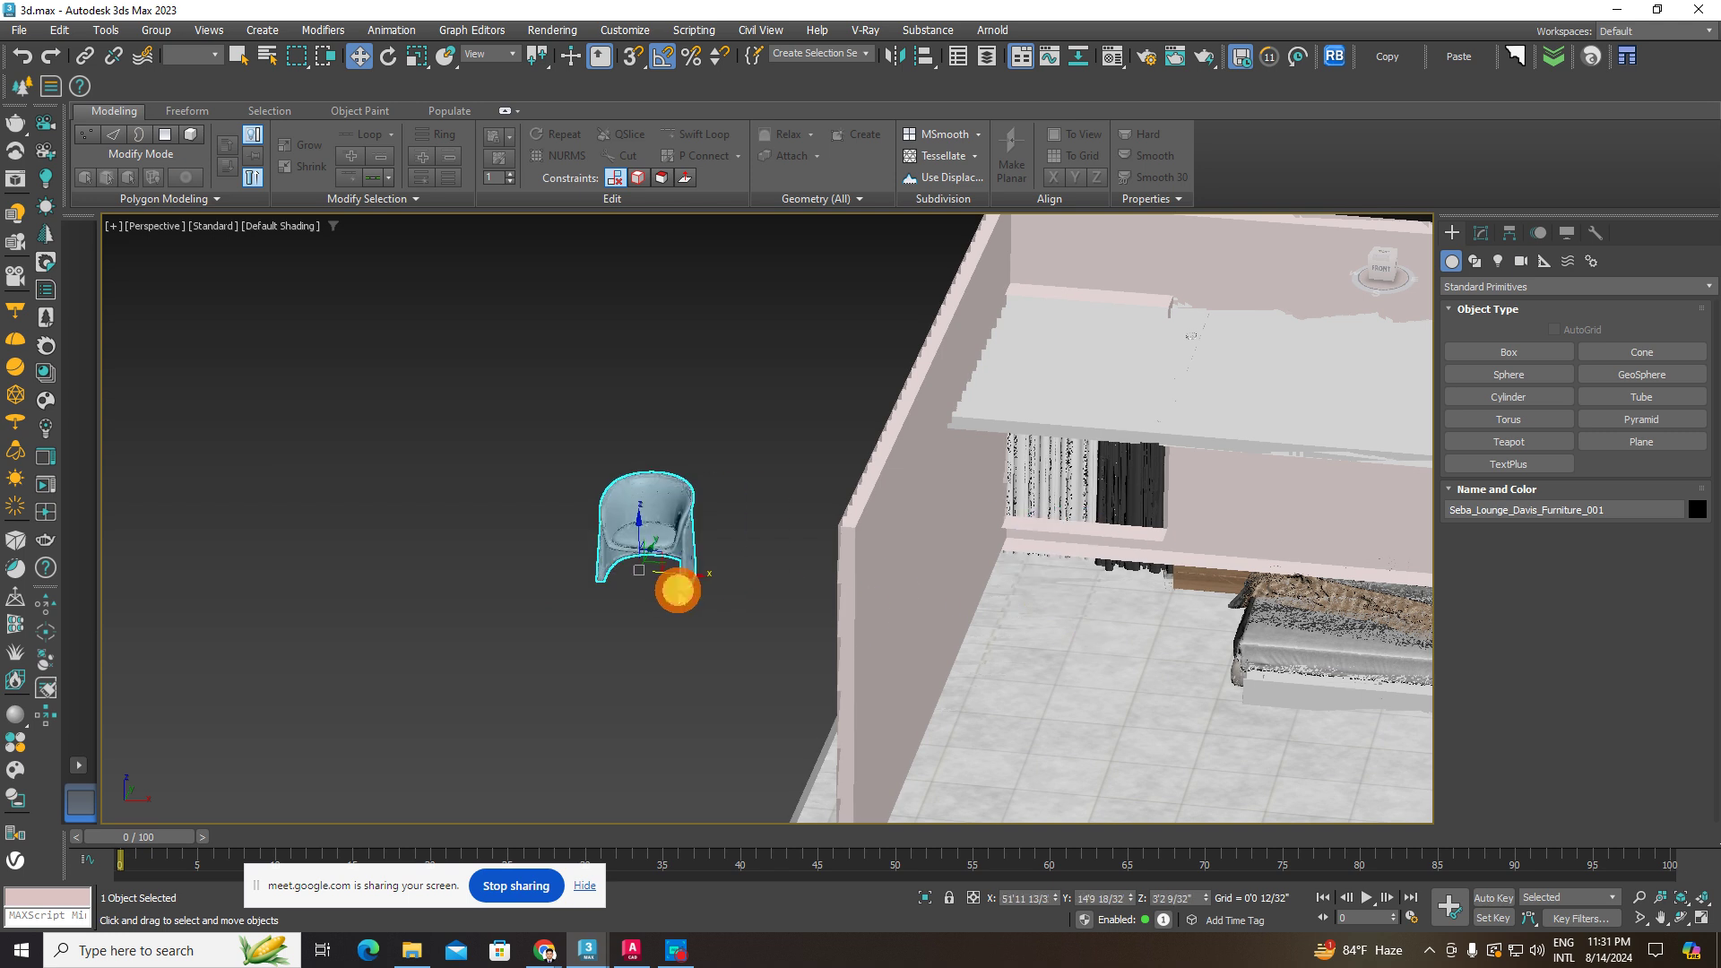
pyautogui.press('Delete')
# - Switch to File Explorer and open the Pro 3DSky - Nuka Armchair_@Voxel3DVray folder inside 1509014.5a1971b0873e4
pyautogui.click(414, 952)
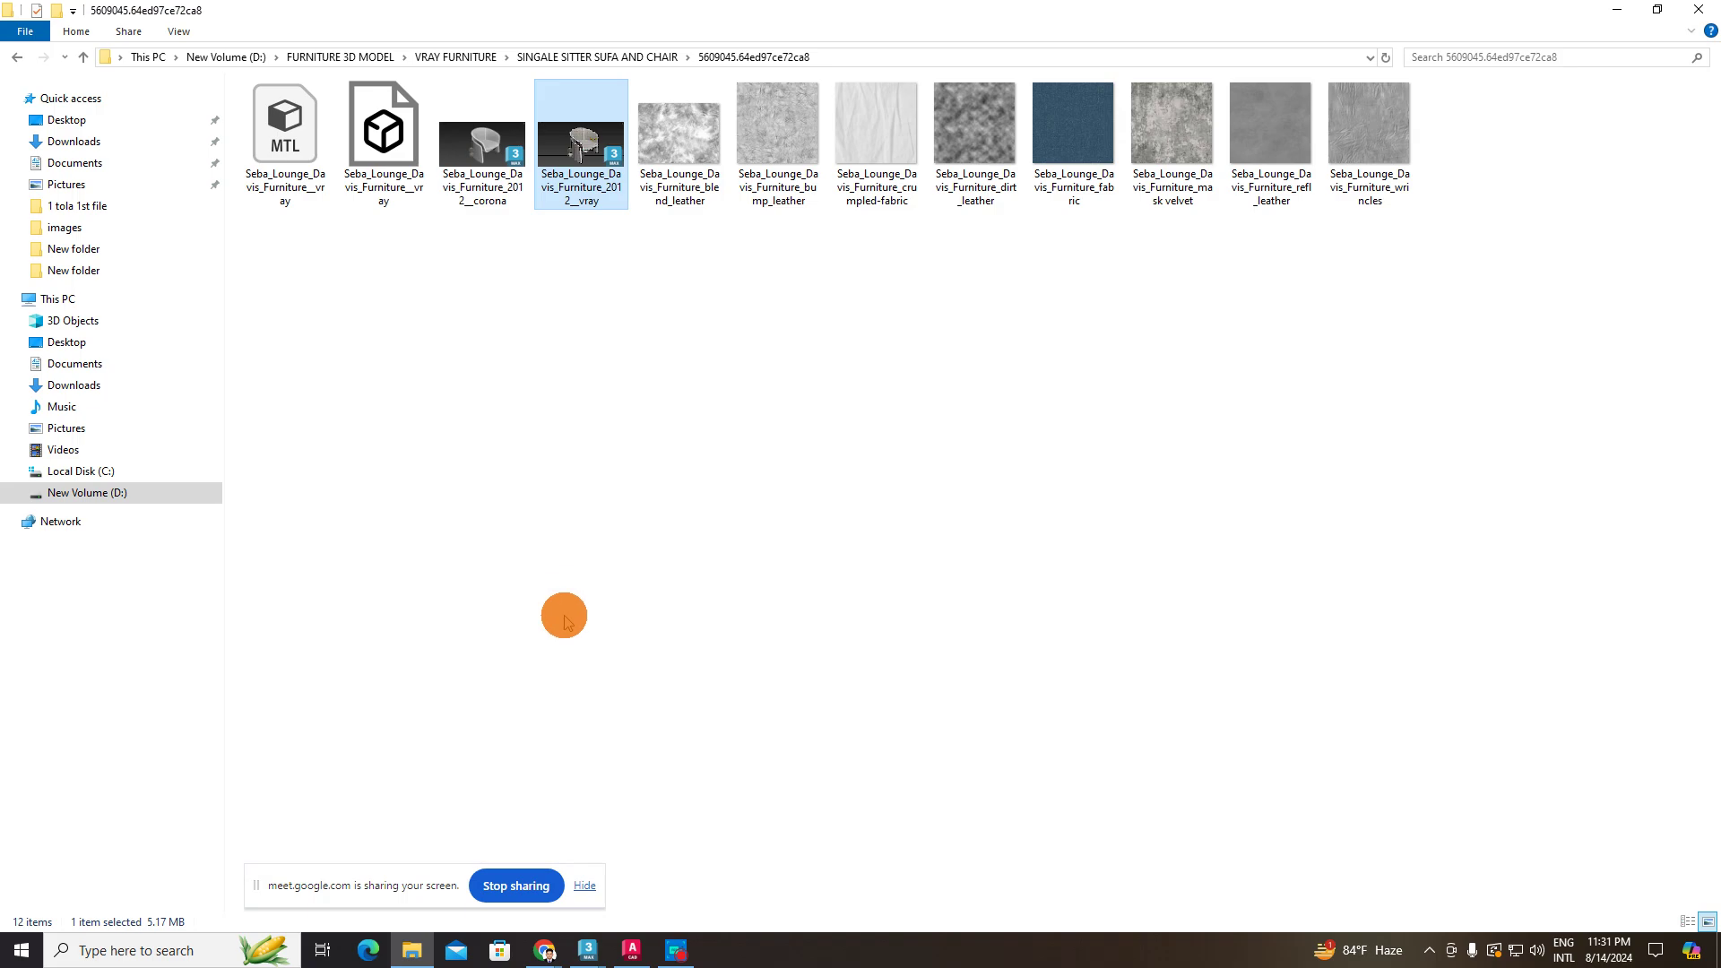
pyautogui.click(83, 59)
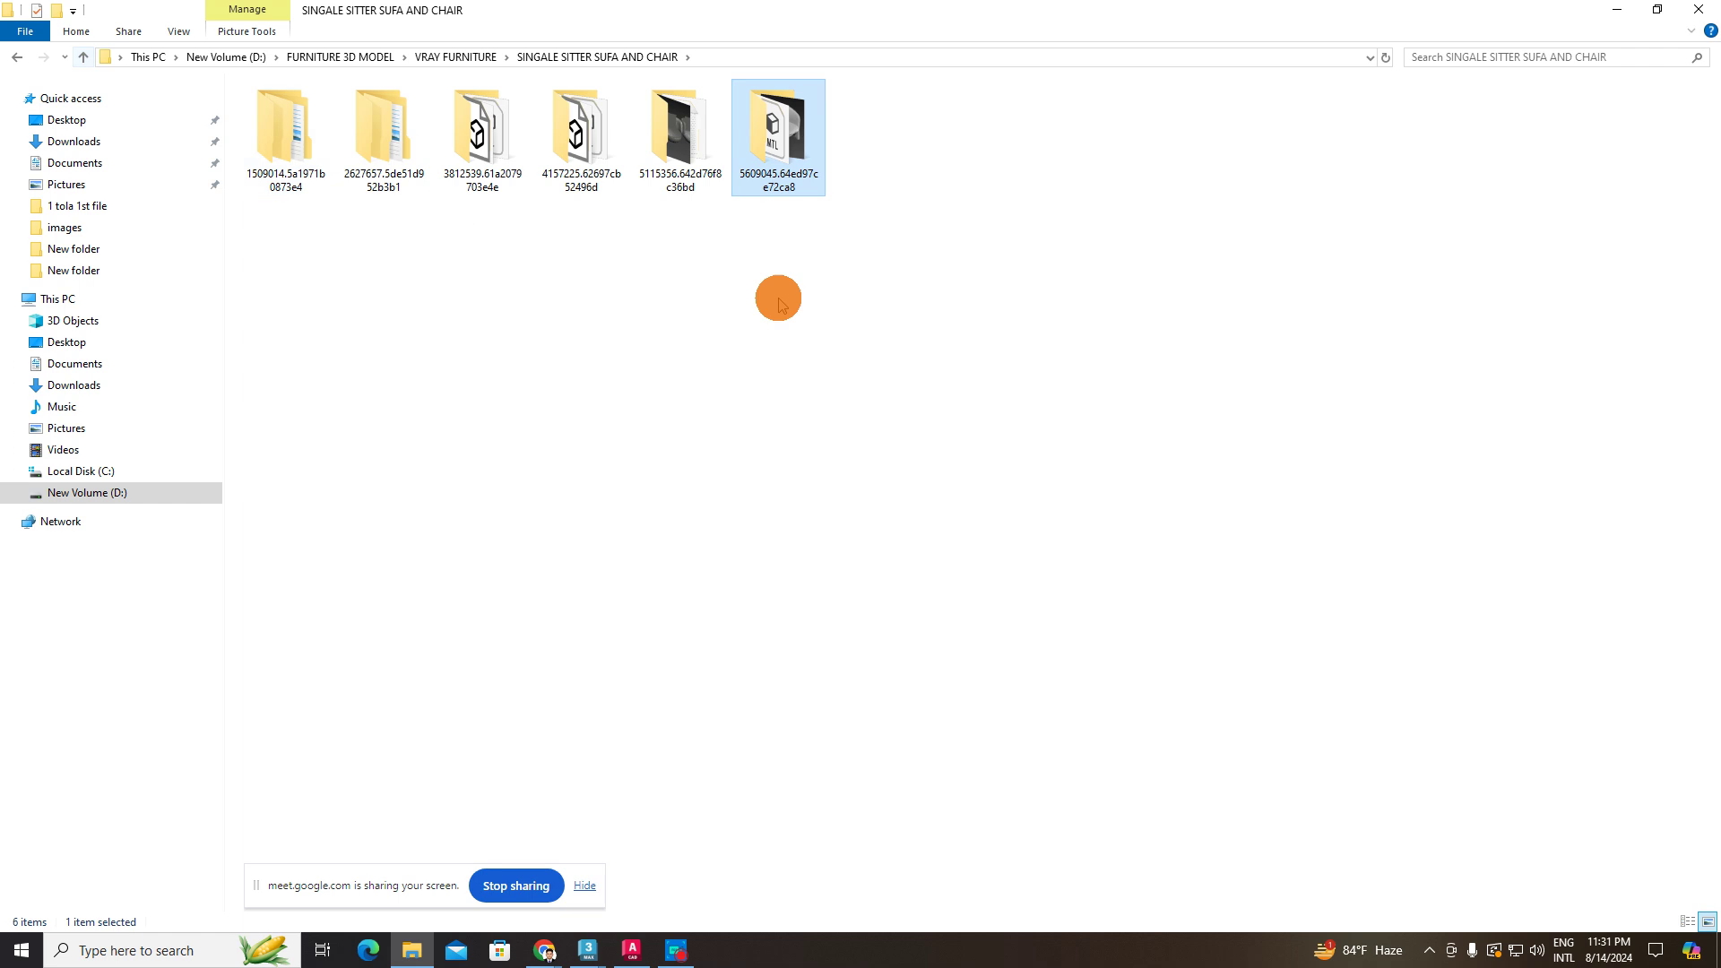
pyautogui.doubleClick(287, 139)
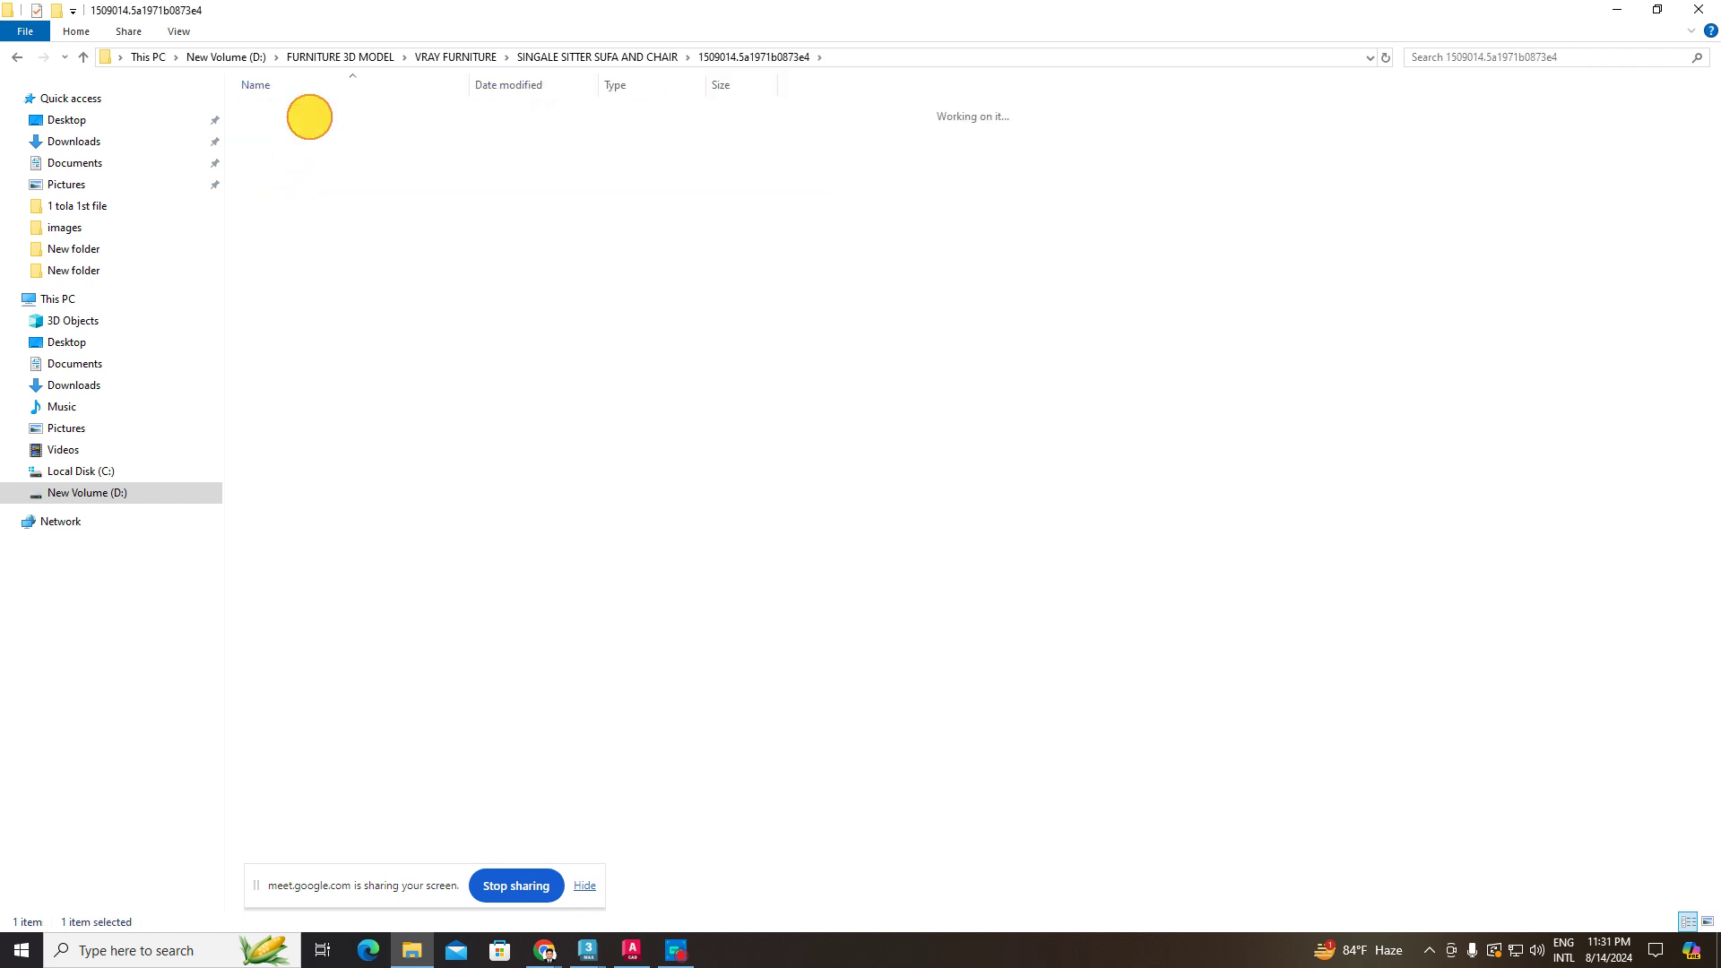
pyautogui.doubleClick(309, 116)
pyautogui.doubleClick(365, 112)
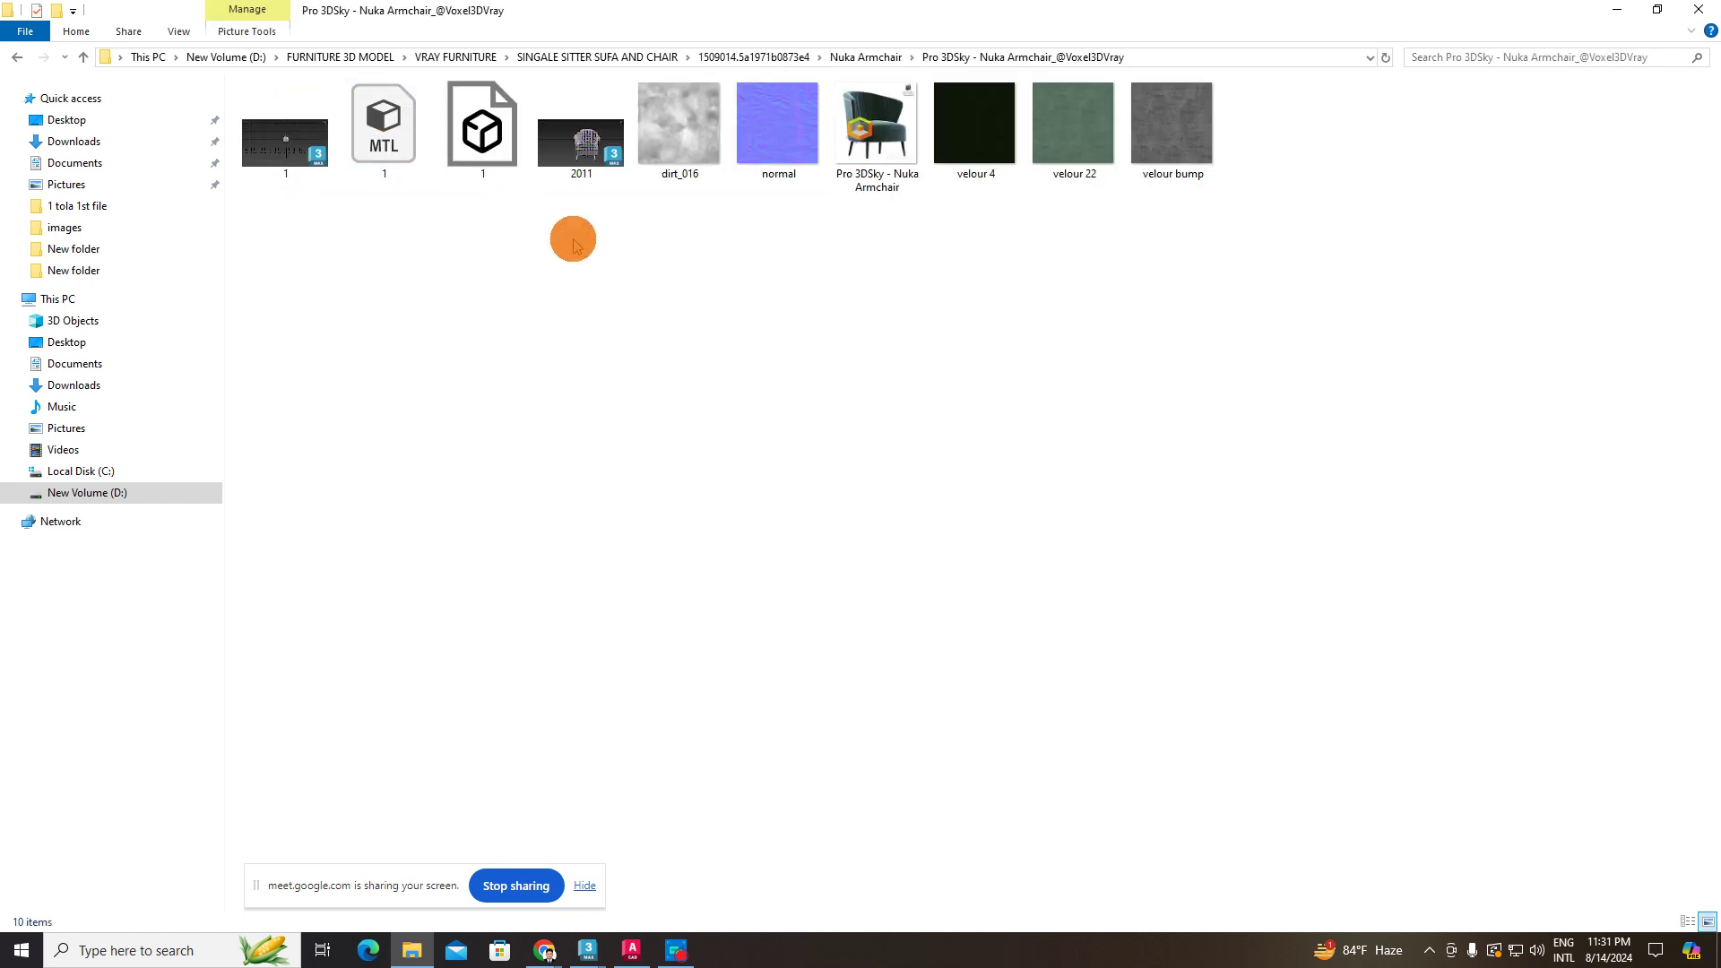
# - Try to bring the 2011 armchair scene file into 3ds Max and switch to the Drift Flylight Chandelier_2 scene
pyautogui.moveTo(599, 143); pyautogui.dragTo(674, 786)
pyautogui.click(582, 952)
pyautogui.click(662, 876)
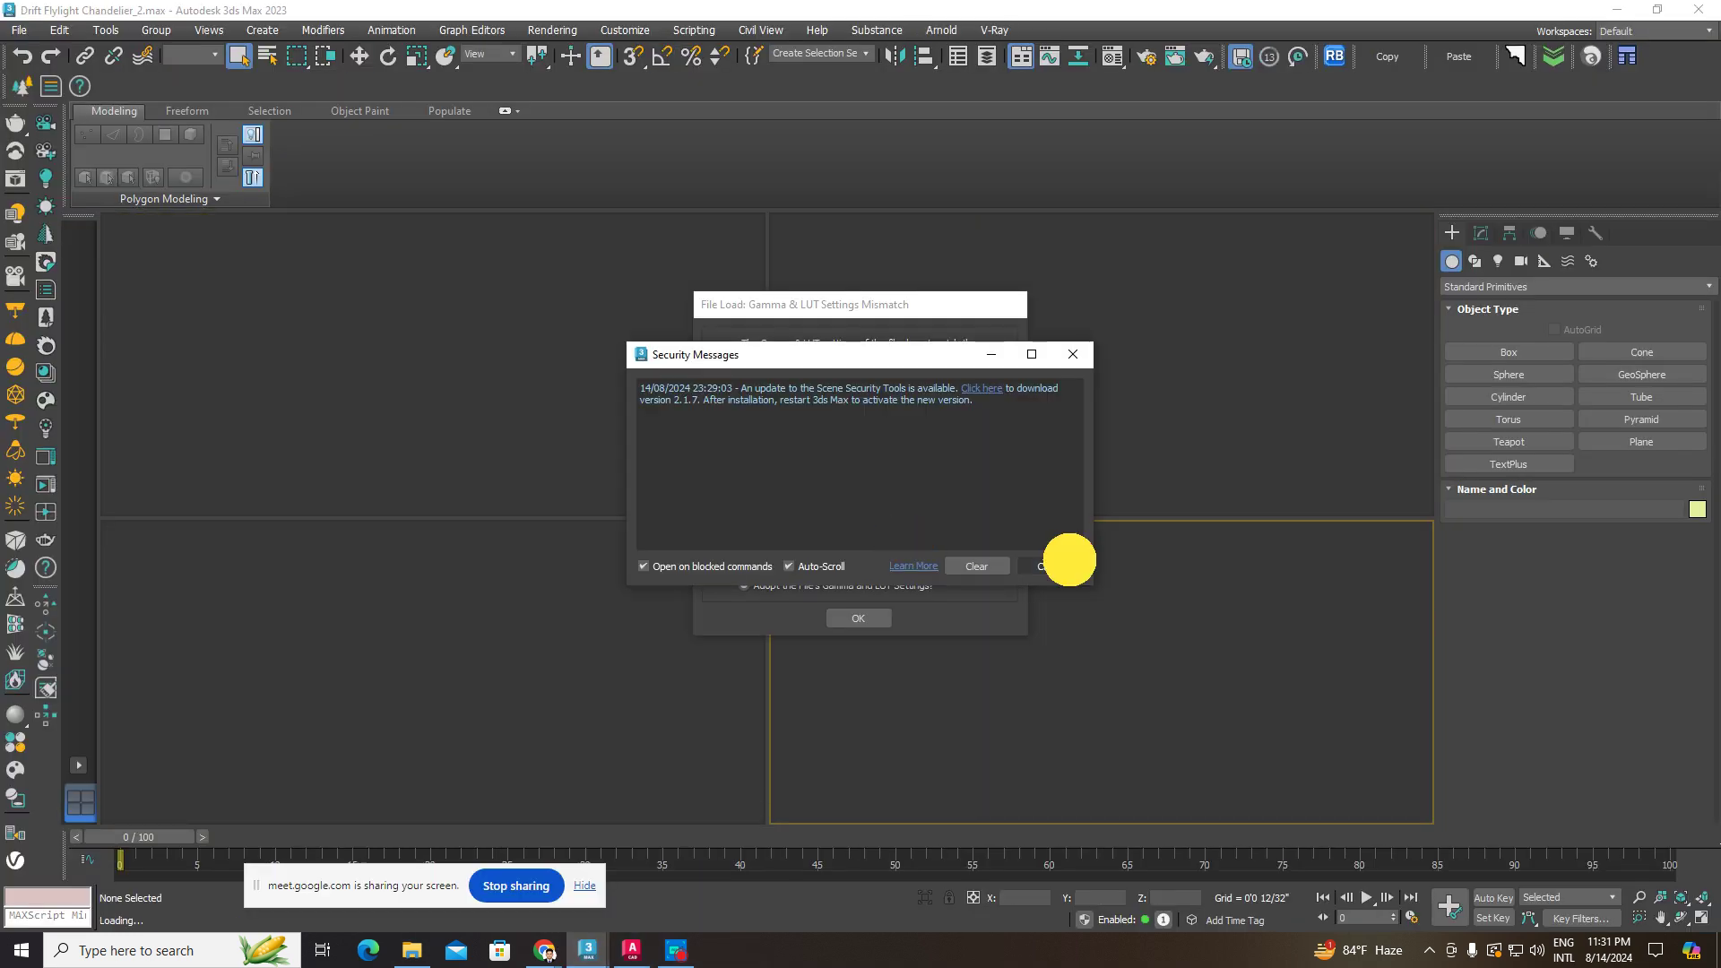
# - Dismiss the security messages, accept the gamma and LUT settings, and continue loading without the missing external file
pyautogui.click(1067, 565)
pyautogui.click(870, 617)
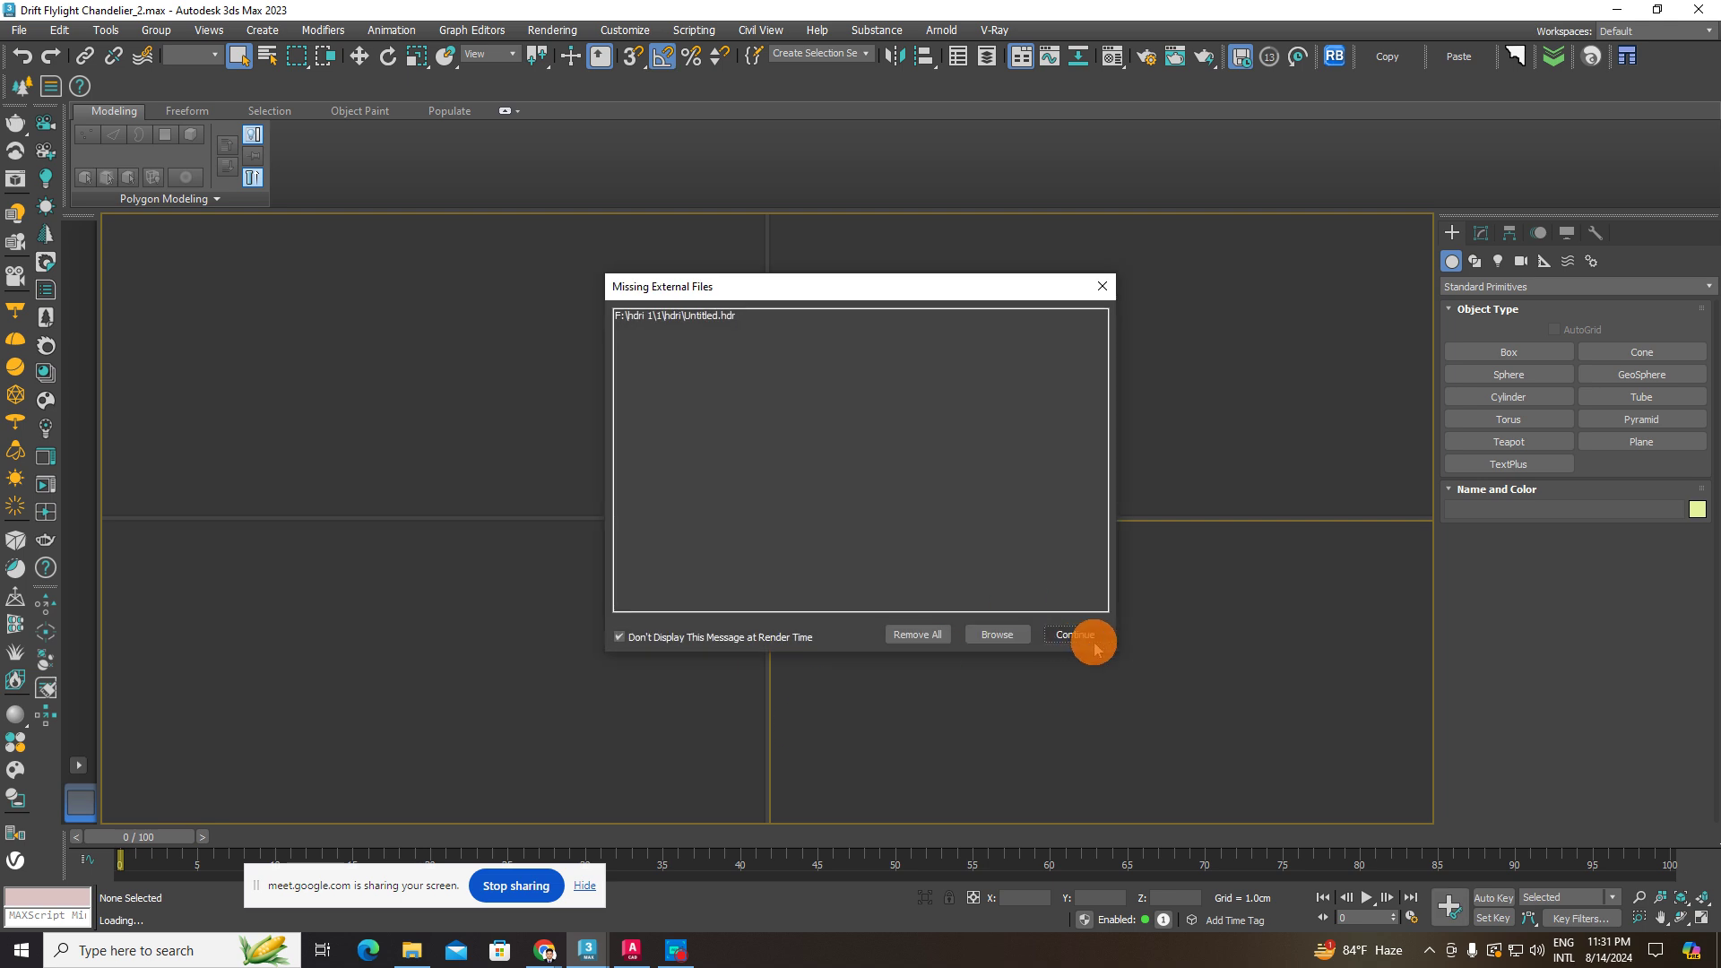
pyautogui.click(1094, 644)
# - Examine the Drift Flylight chandelier in wireframe and shaded display from several angles
pyautogui.click(909, 565)
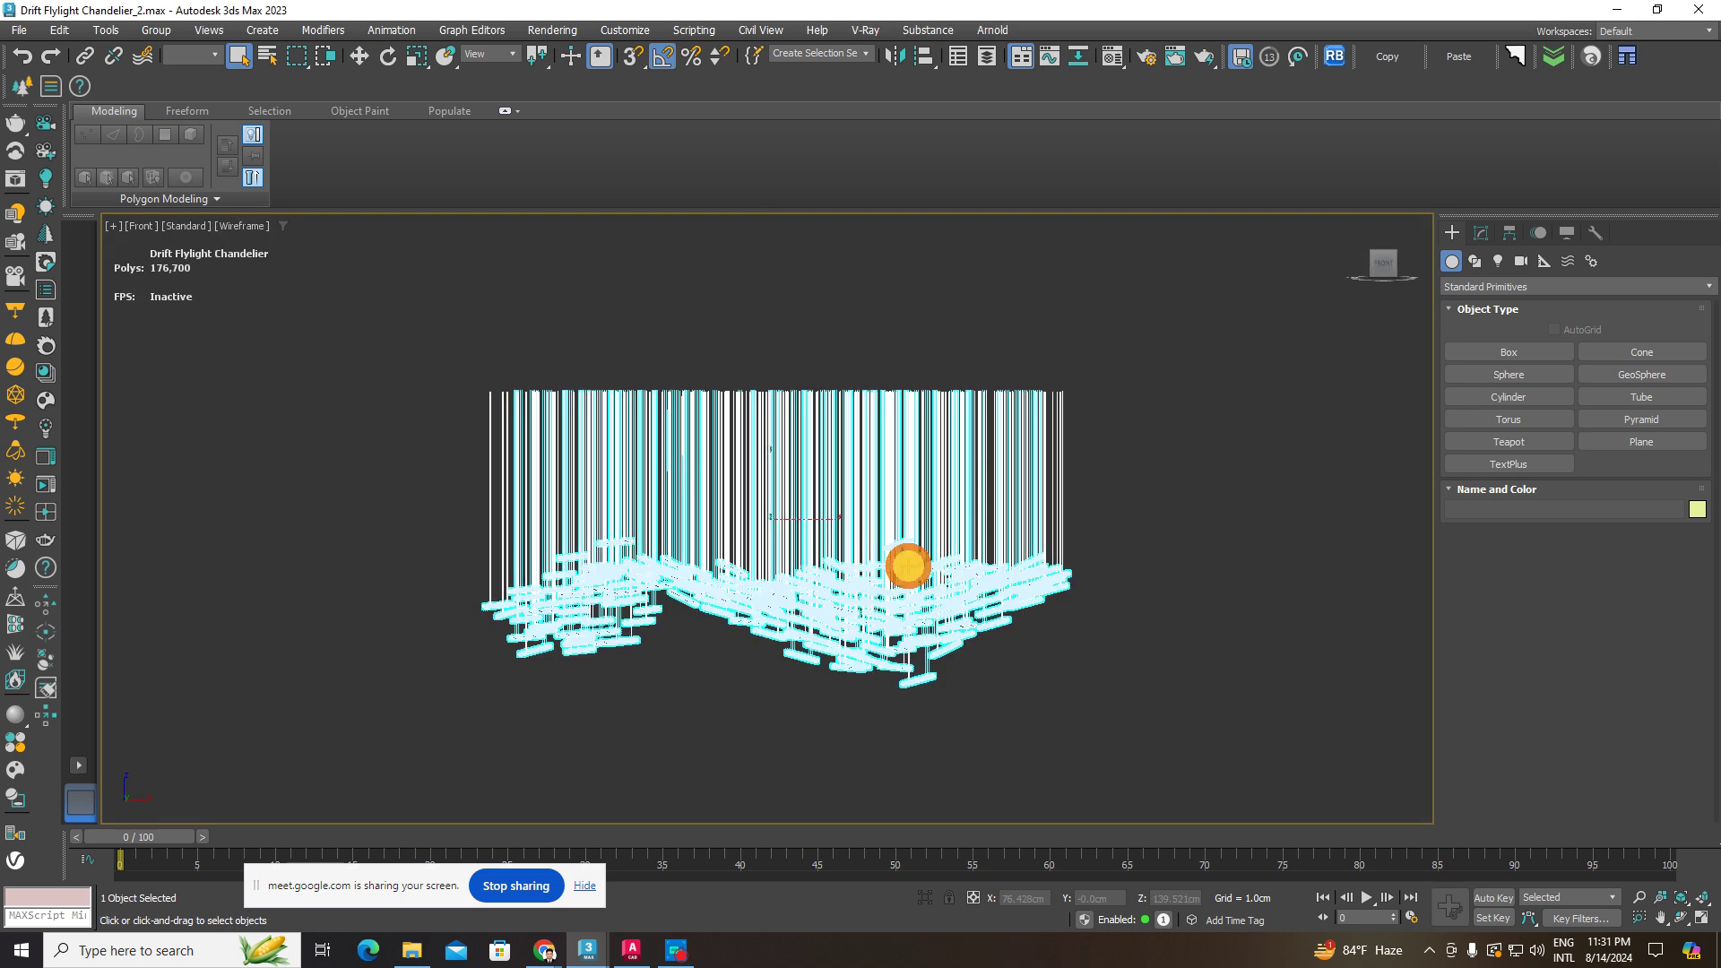
pyautogui.press('F3')
pyautogui.click(941, 619)
pyautogui.press('F3')
pyautogui.click(941, 614)
pyautogui.keyDown('alt'); pyautogui.moveTo(941, 612); pyautogui.dragTo(937, 413, button='middle'); pyautogui.keyUp('alt')
pyautogui.click(1154, 548)
pyautogui.click(915, 517)
pyautogui.scroll(5, 917, 521)
pyautogui.scroll(-6, 918, 523)
pyautogui.keyDown('alt'); pyautogui.moveTo(918, 525); pyautogui.dragTo(922, 699, button='middle'); pyautogui.keyUp('alt')
# - Merge the 2011 armchair file from the Nuka Armchair folder in File Explorer into the 3d.max bedroom scene in 3ds Max
pyautogui.click(414, 949)
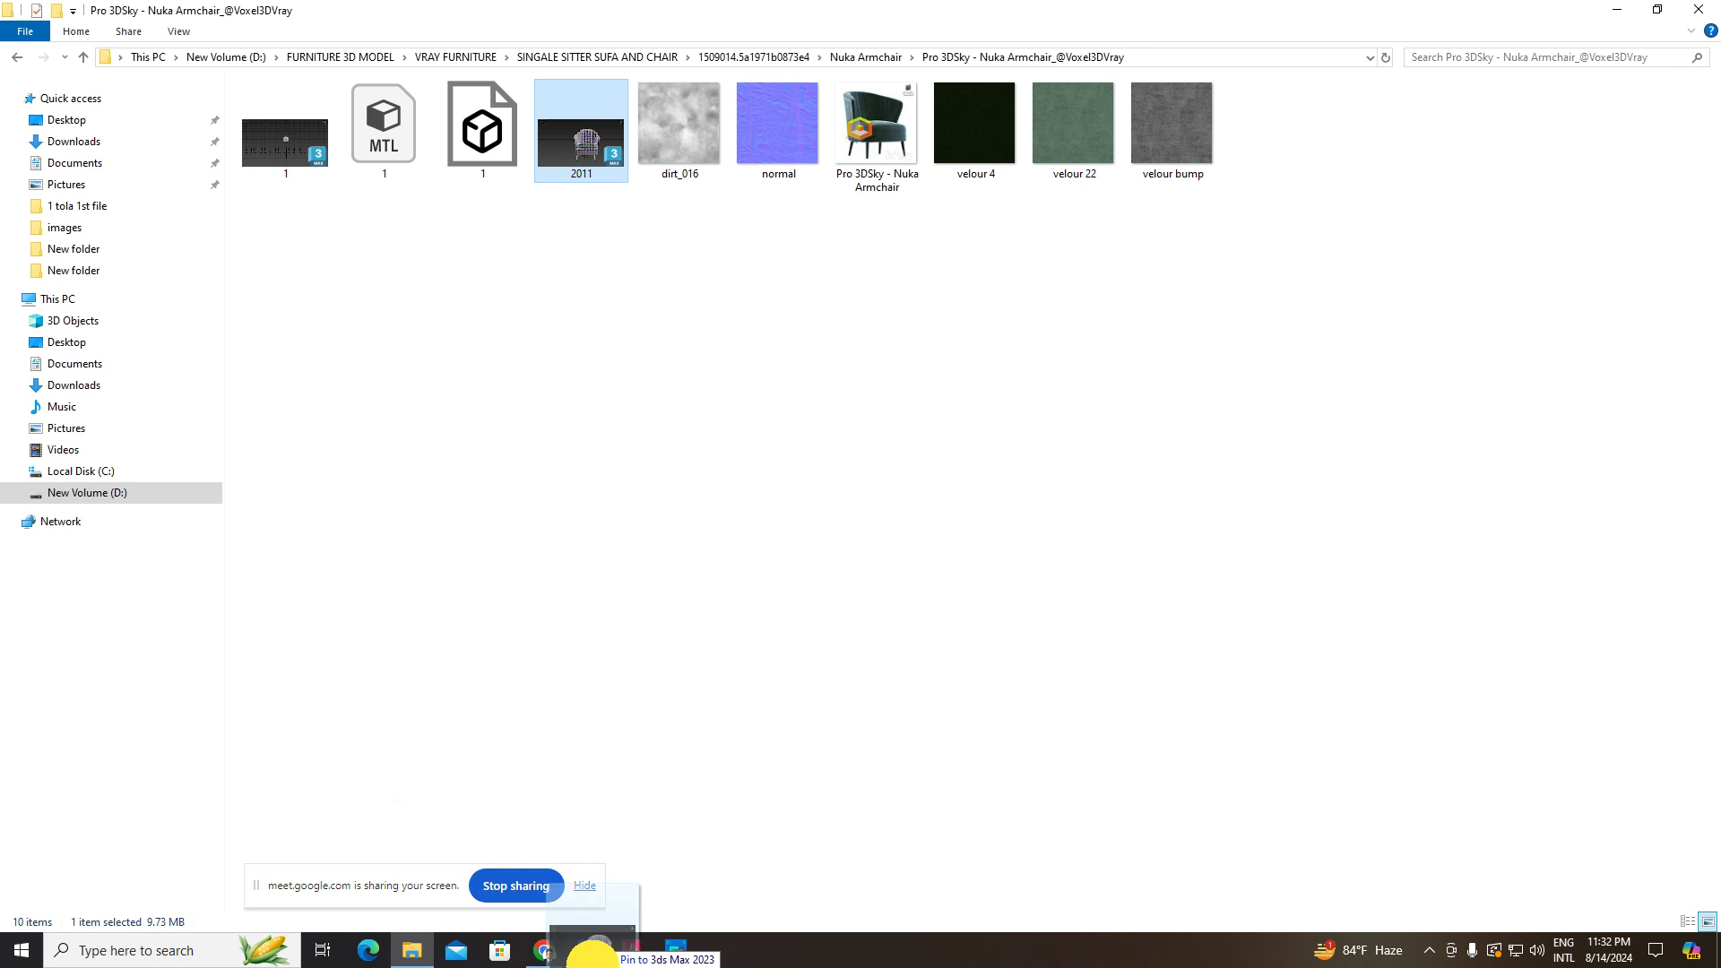
pyautogui.moveTo(587, 948)
pyautogui.moveTo(537, 882); pyautogui.dragTo(672, 565)
pyautogui.click(740, 602)
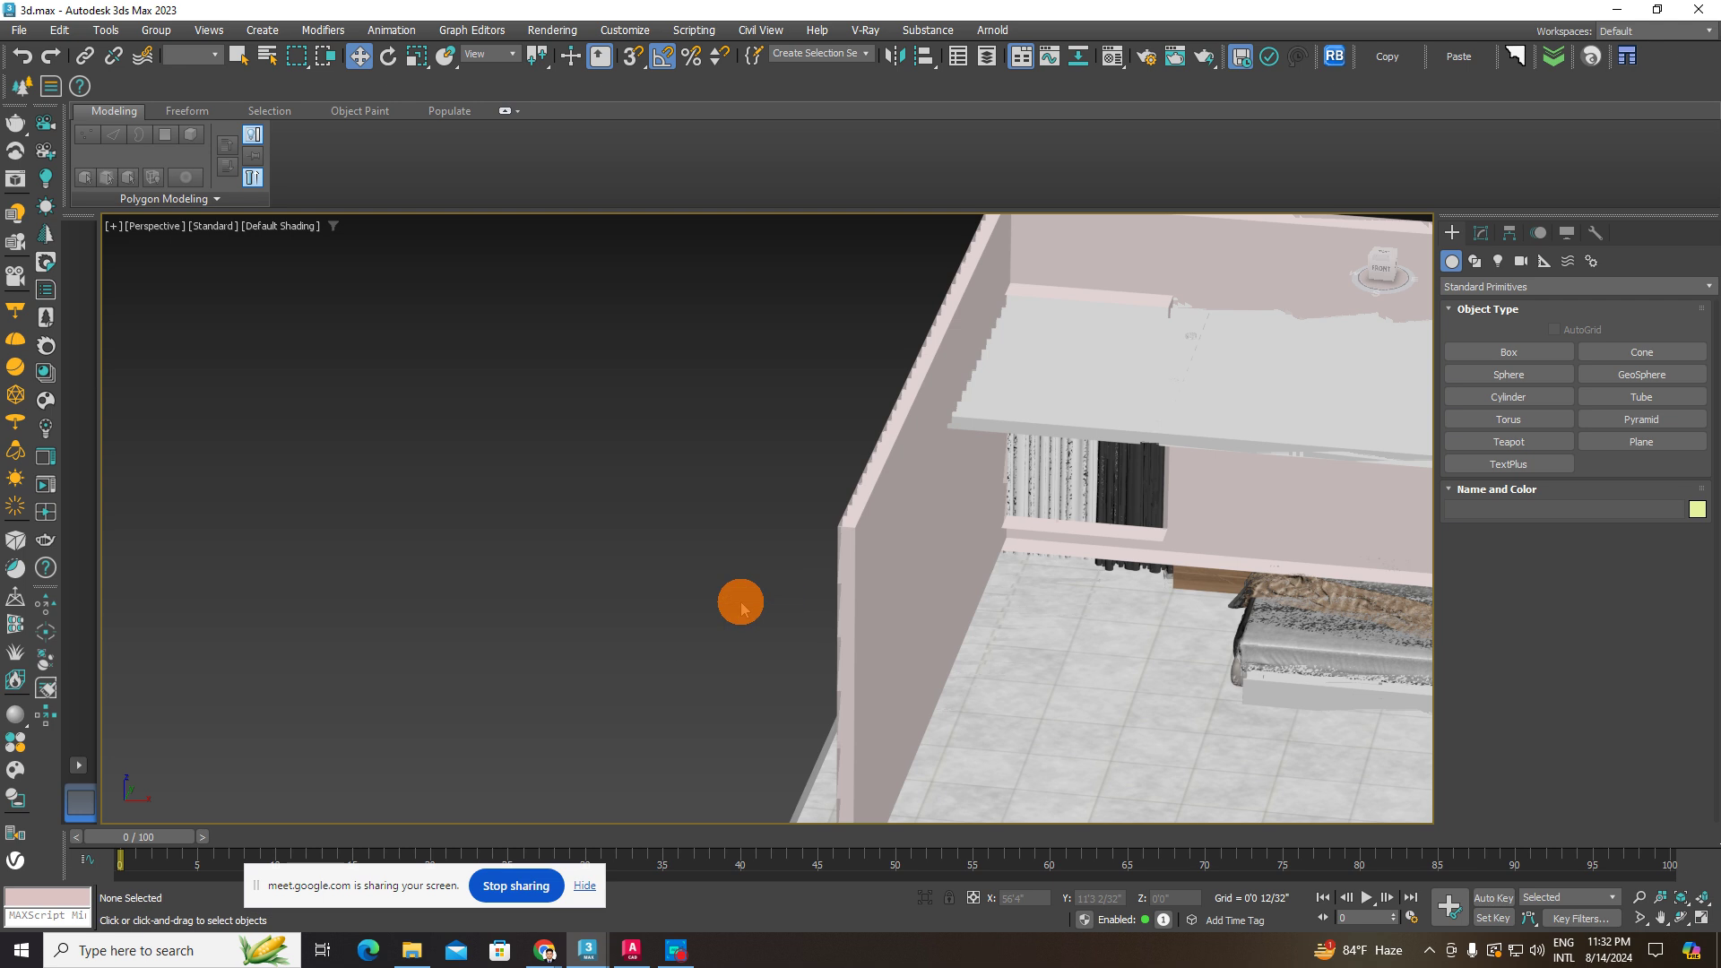
pyautogui.scroll(-10, 741, 608)
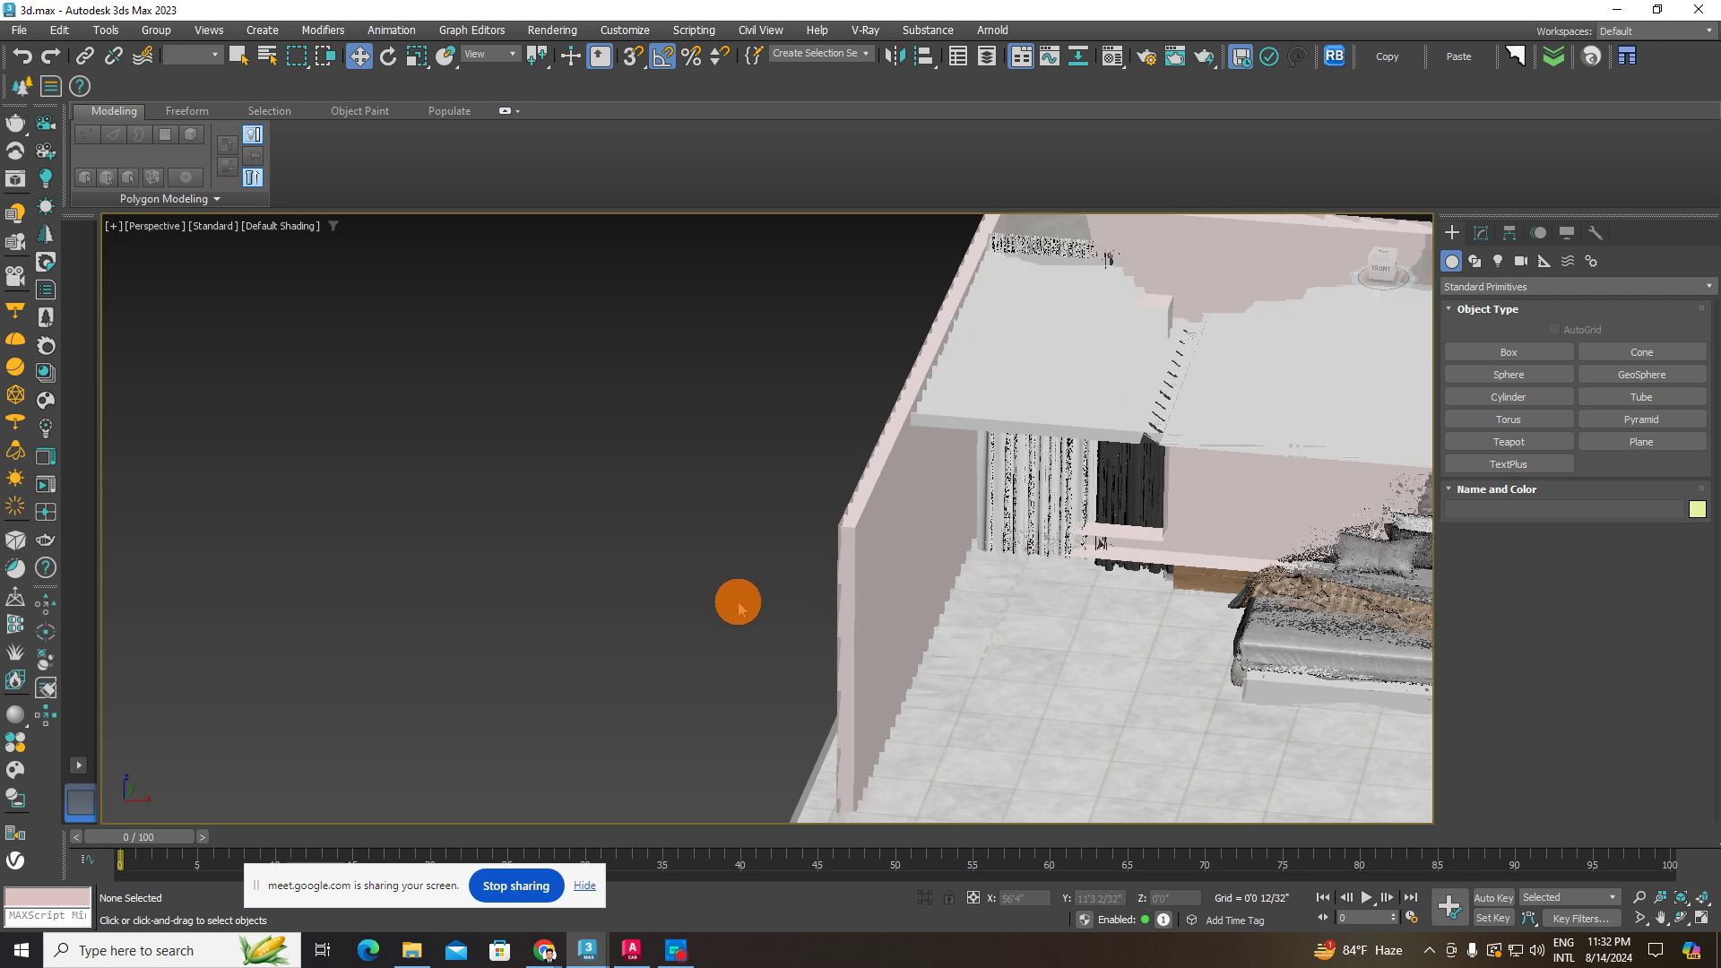
# - Move the merged armchair parts toward the bedroom floor slab
pyautogui.click(362, 56)
pyautogui.keyDown('alt'); pyautogui.moveTo(593, 548); pyautogui.dragTo(592, 614, button='middle'); pyautogui.keyUp('alt')
pyautogui.moveTo(351, 611); pyautogui.dragTo(796, 710)
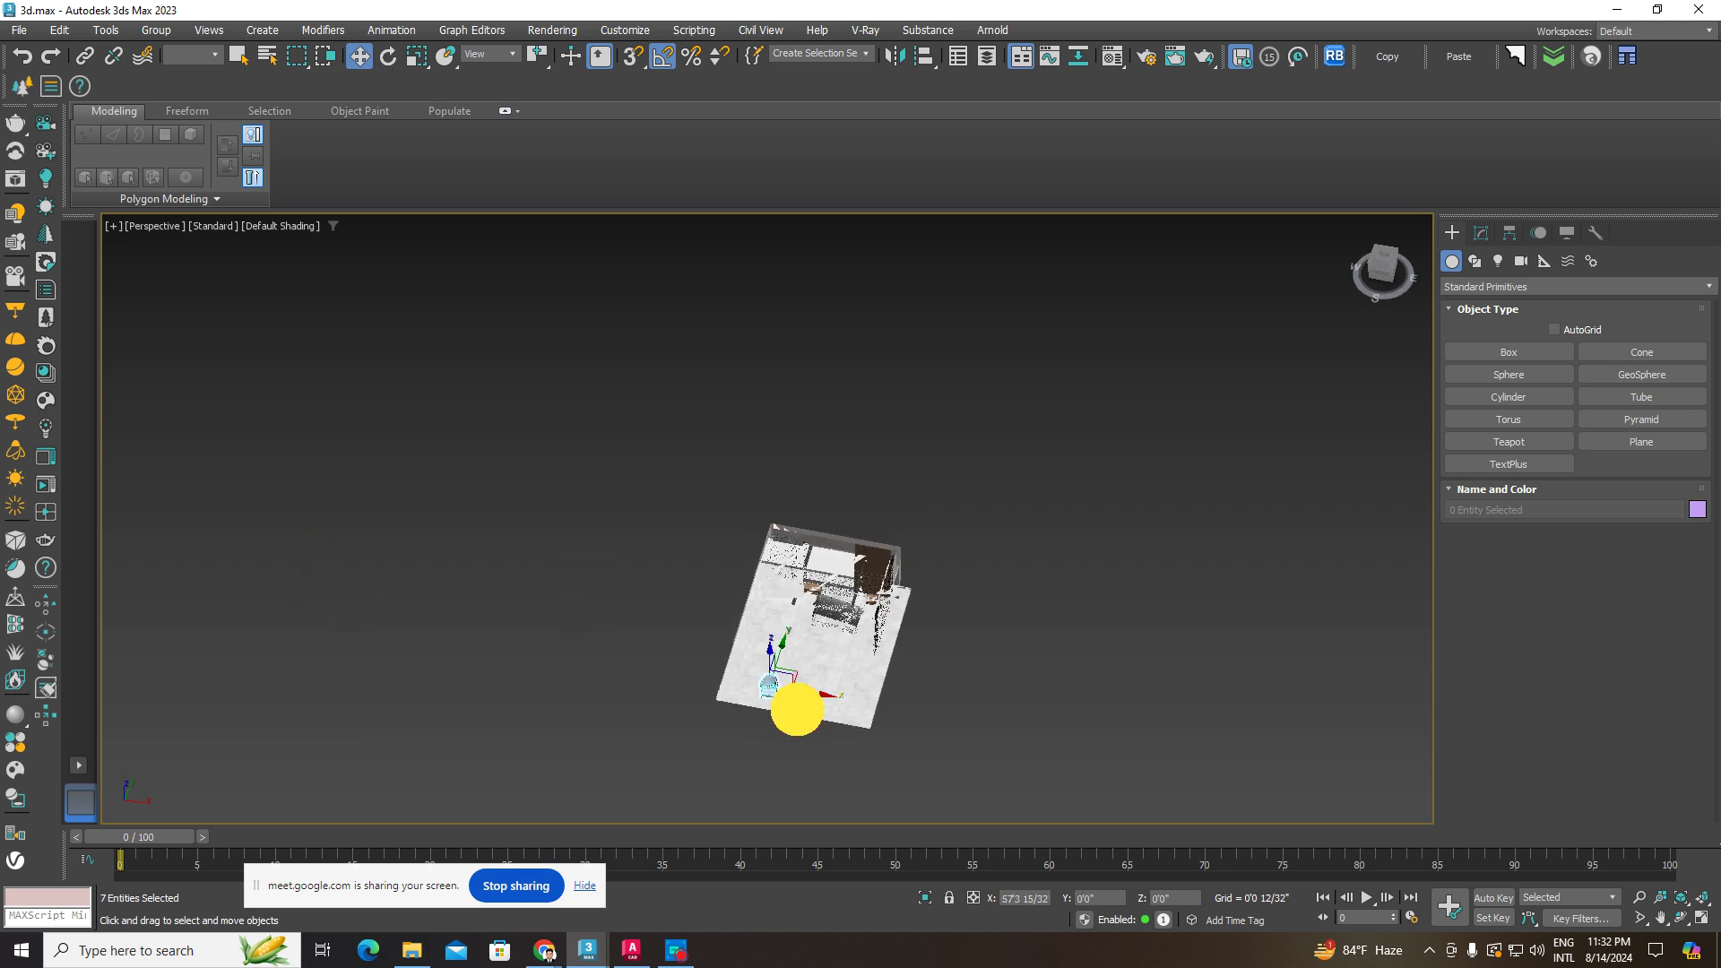
# - Switch the perspective viewport to orthographic and frame the merged armchair beside the bedroom from the front
pyautogui.click(150, 226)
pyautogui.click(169, 312)
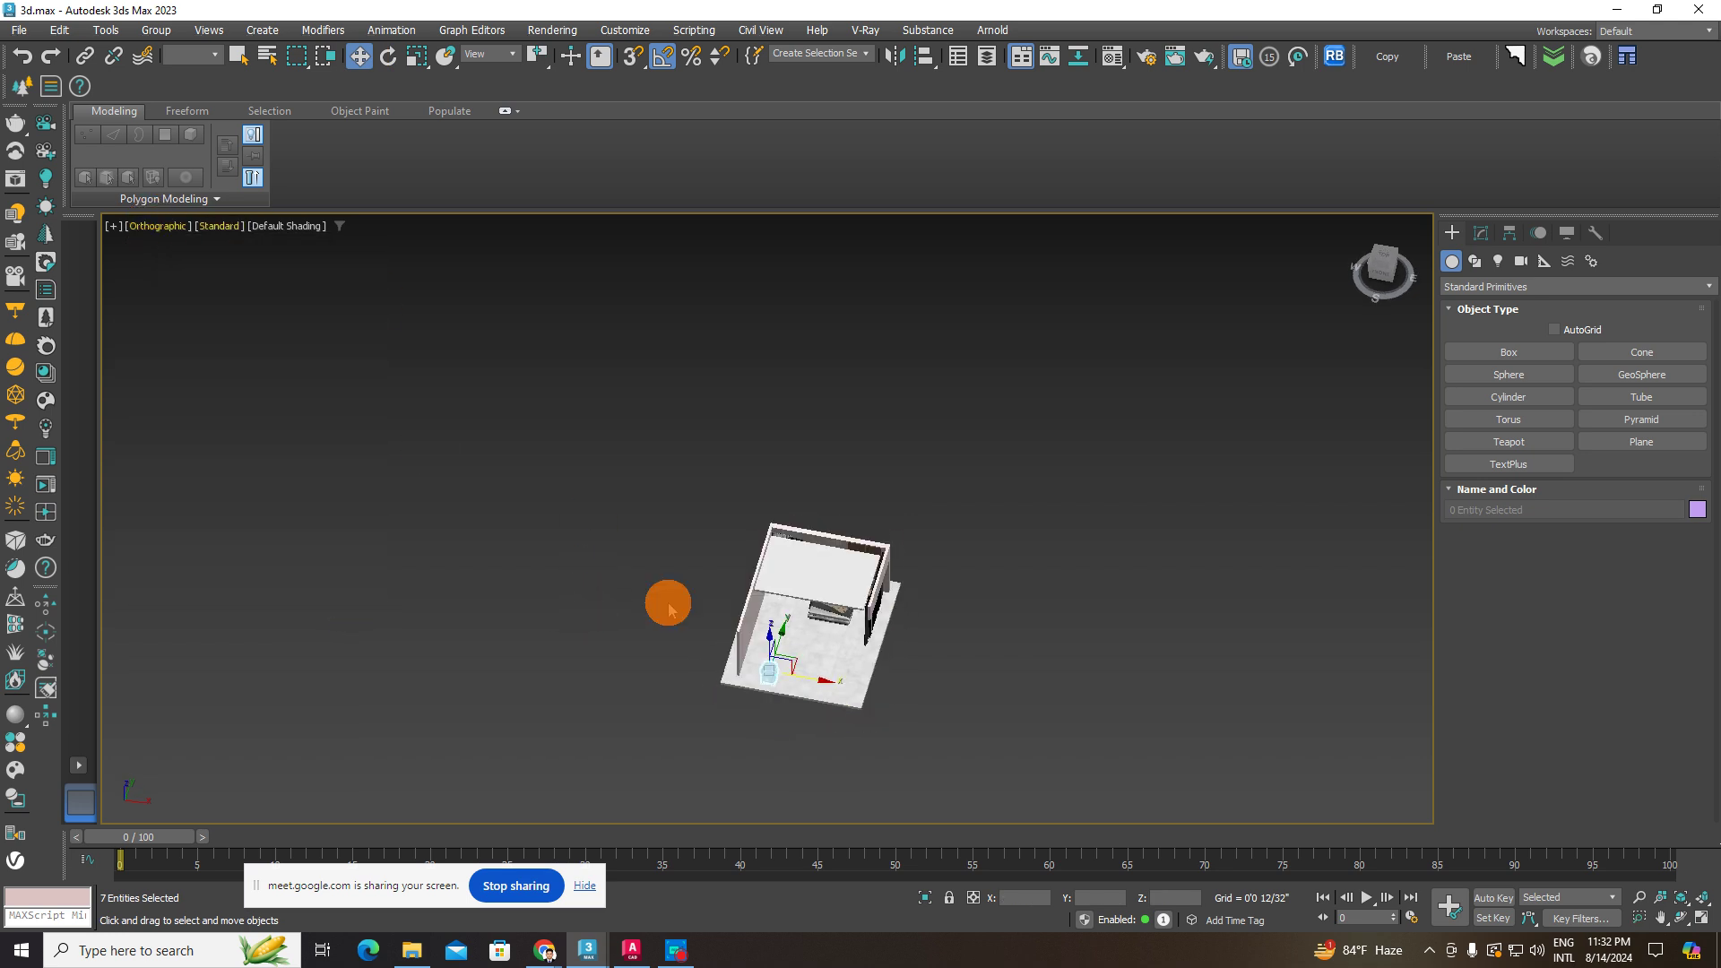
pyautogui.scroll(3, 788, 682)
pyautogui.scroll(4, 651, 637)
pyautogui.moveTo(651, 638)
pyautogui.keyDown('alt'); pyautogui.mouseDown(button='middle')
pyautogui.moveTo(650, 664)
pyautogui.moveTo(684, 596)
pyautogui.moveTo(640, 609)
pyautogui.mouseUp(button='middle'); pyautogui.keyUp('alt')
pyautogui.moveTo(604, 583); pyautogui.dragTo(664, 482)
# - Start Relink Bitmaps, dismiss the donation notice, and browse for the search directory in D:\FURNITURE 3D MODEL\VRAY FURNITURE
pyautogui.click(1288, 64)
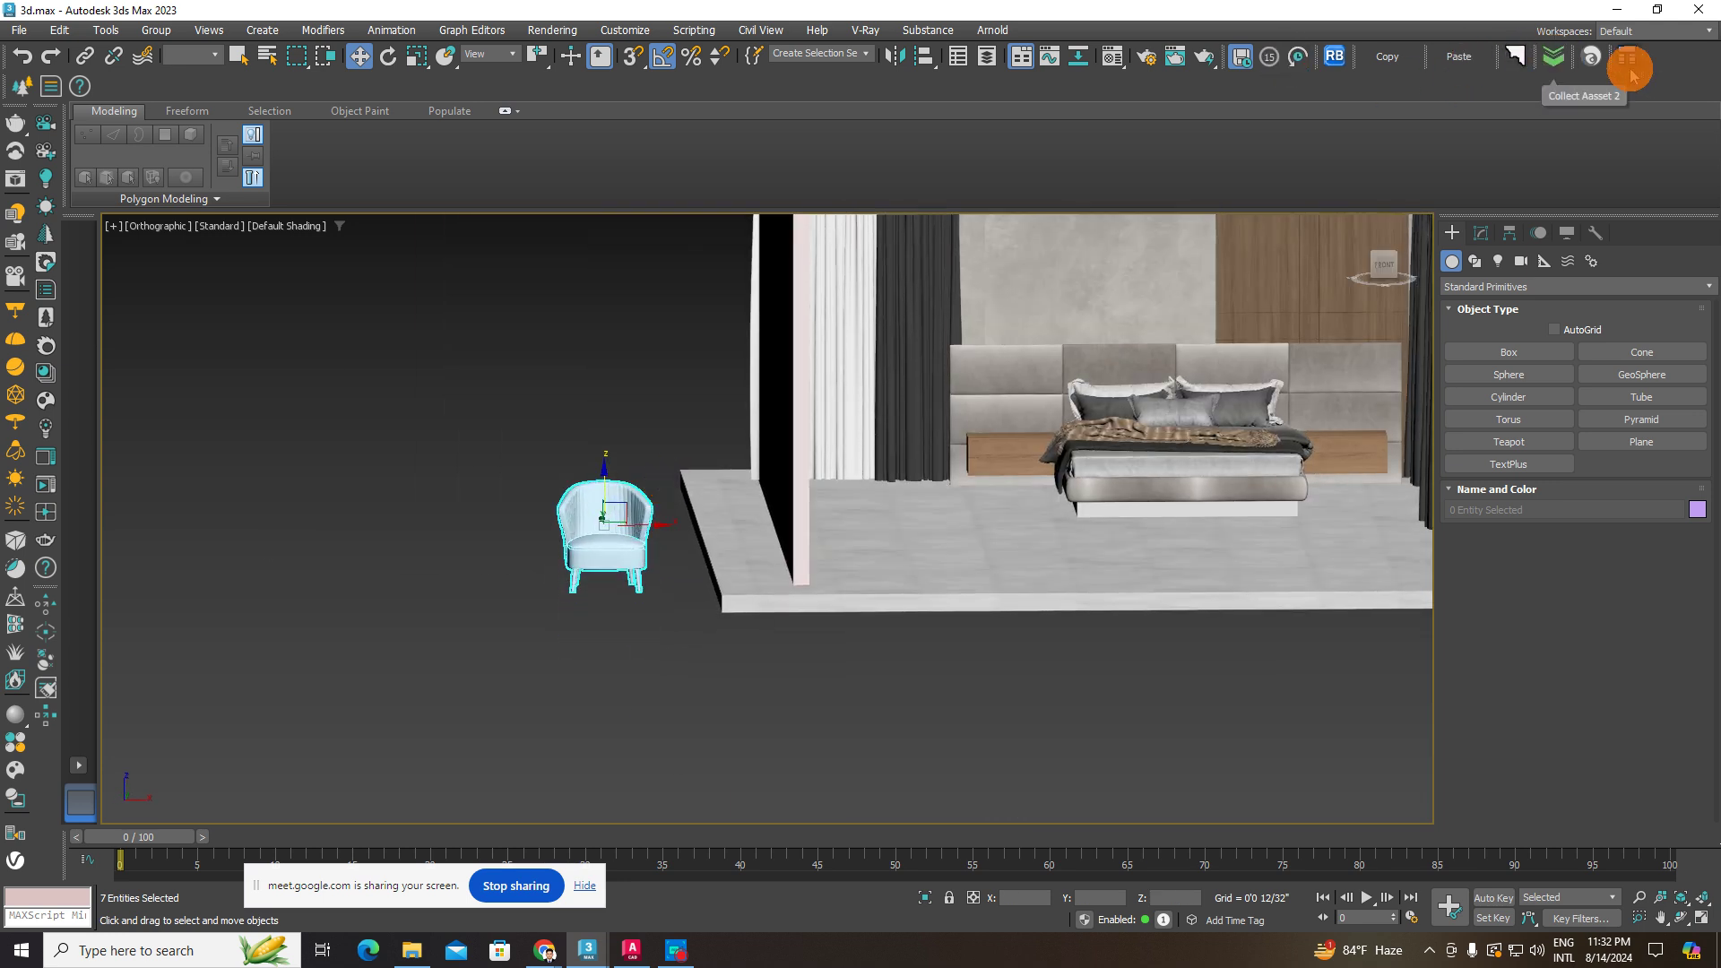
pyautogui.click(1333, 58)
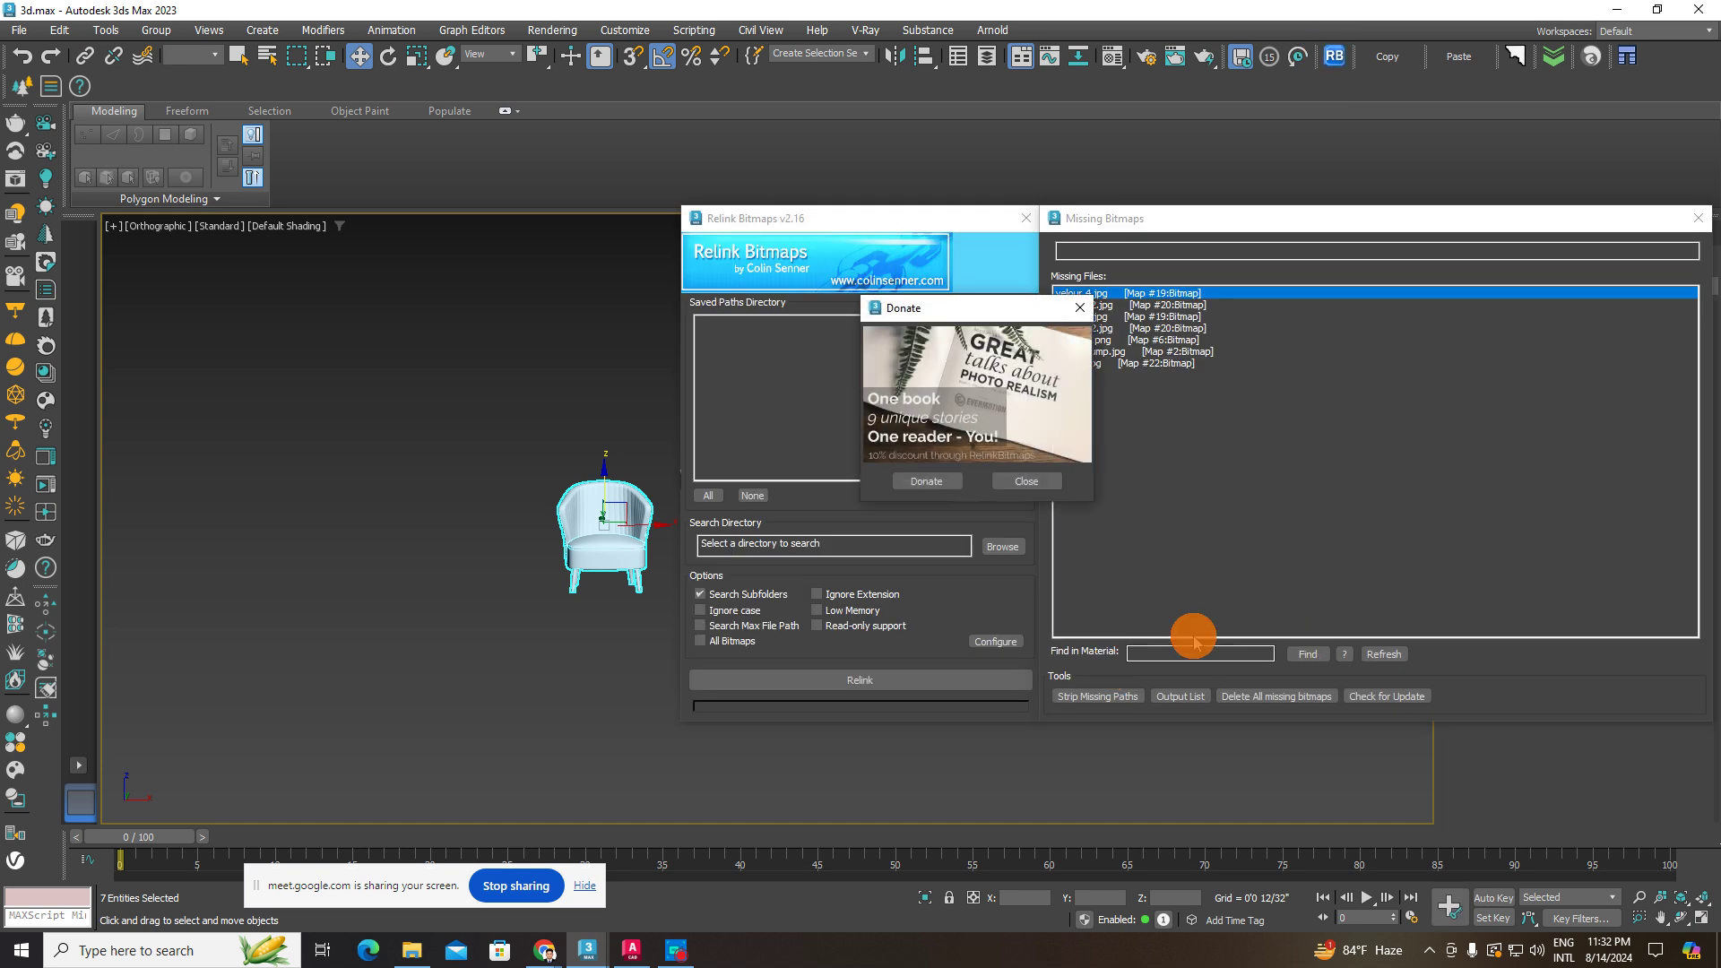
pyautogui.click(1028, 481)
pyautogui.click(1002, 546)
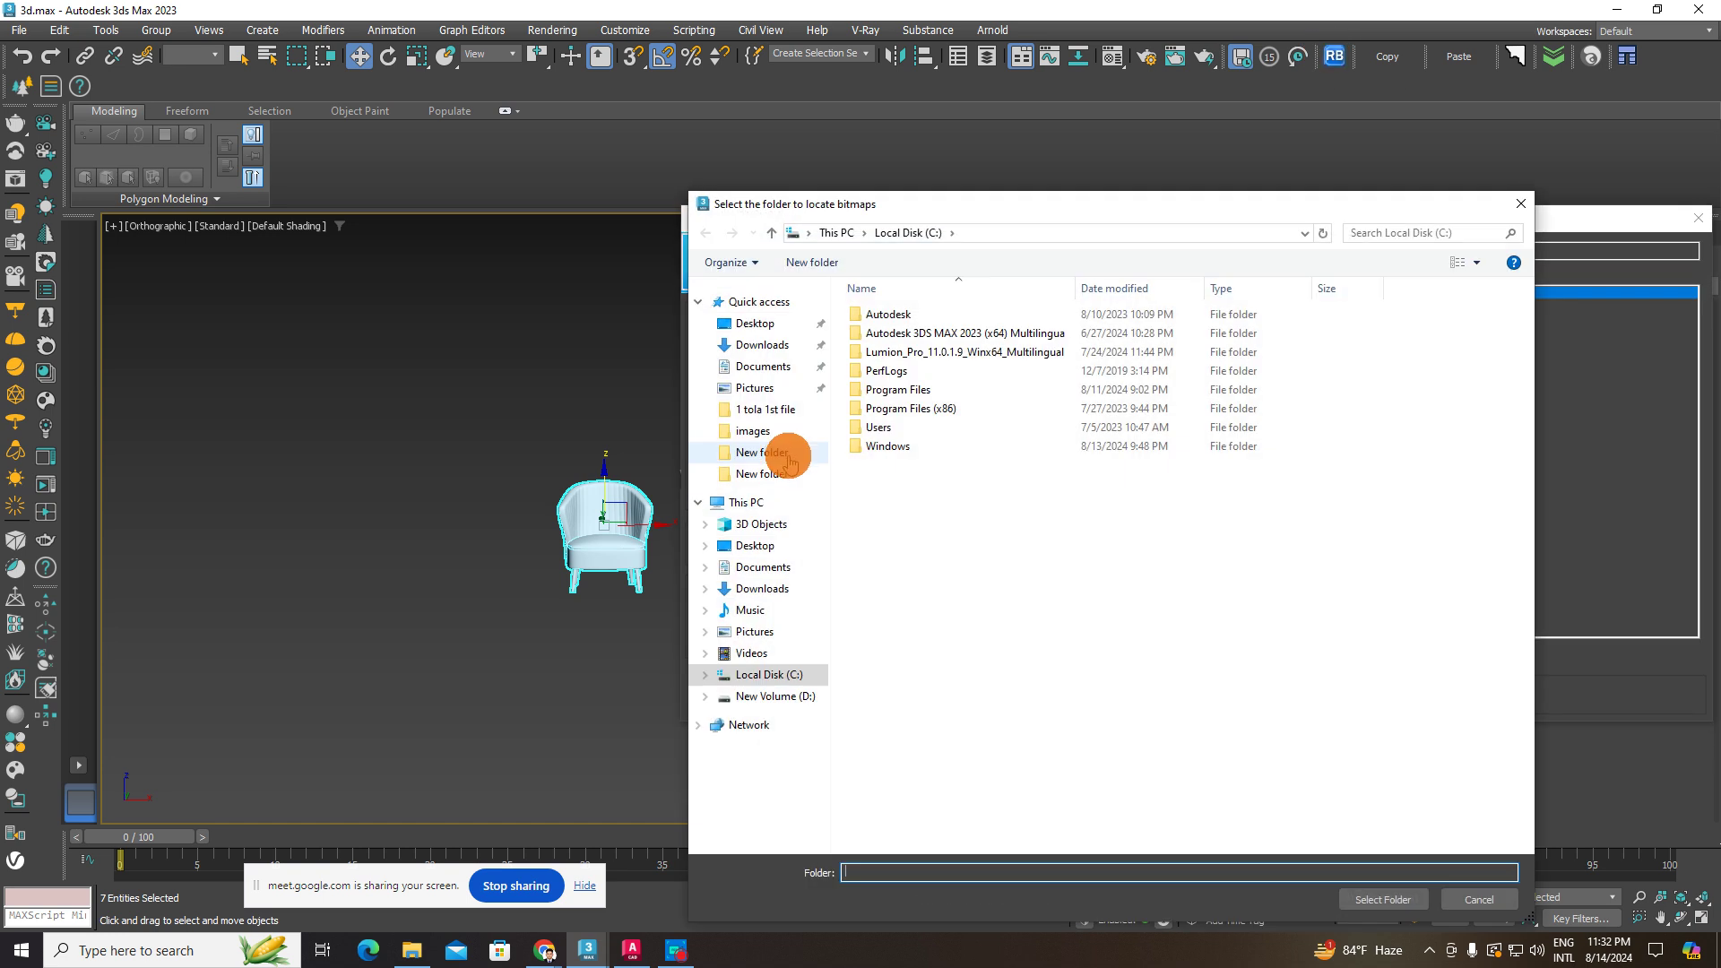
pyautogui.click(738, 504)
pyautogui.doubleClick(1202, 503)
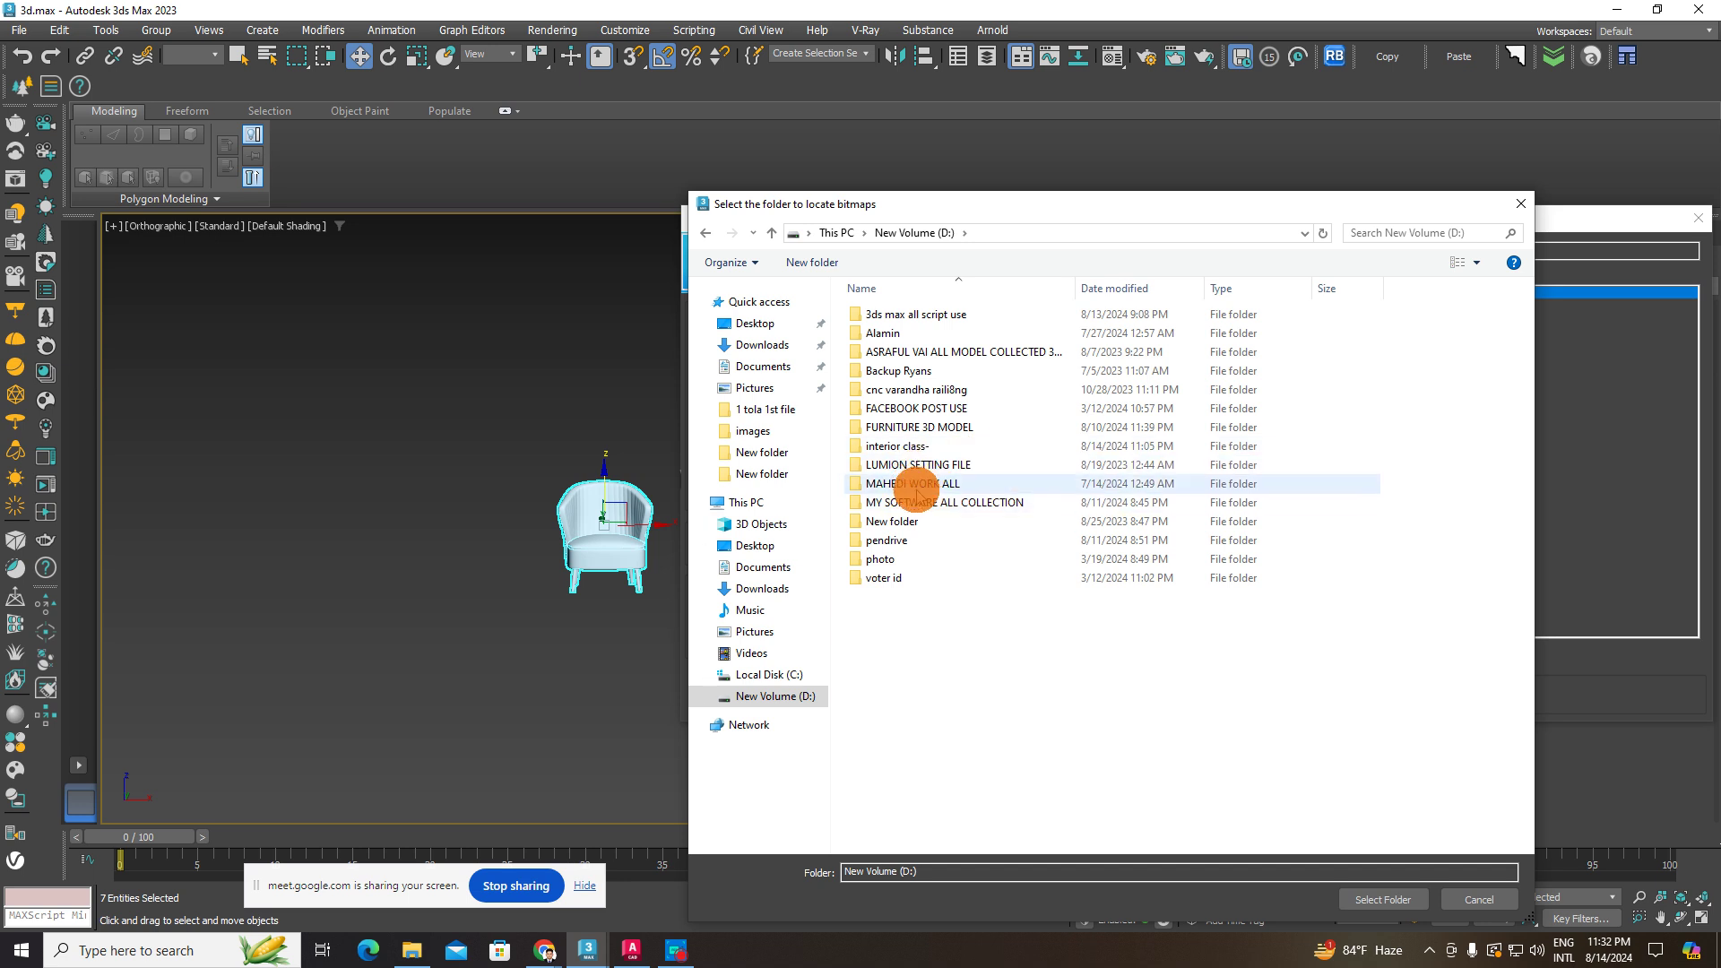
pyautogui.doubleClick(903, 428)
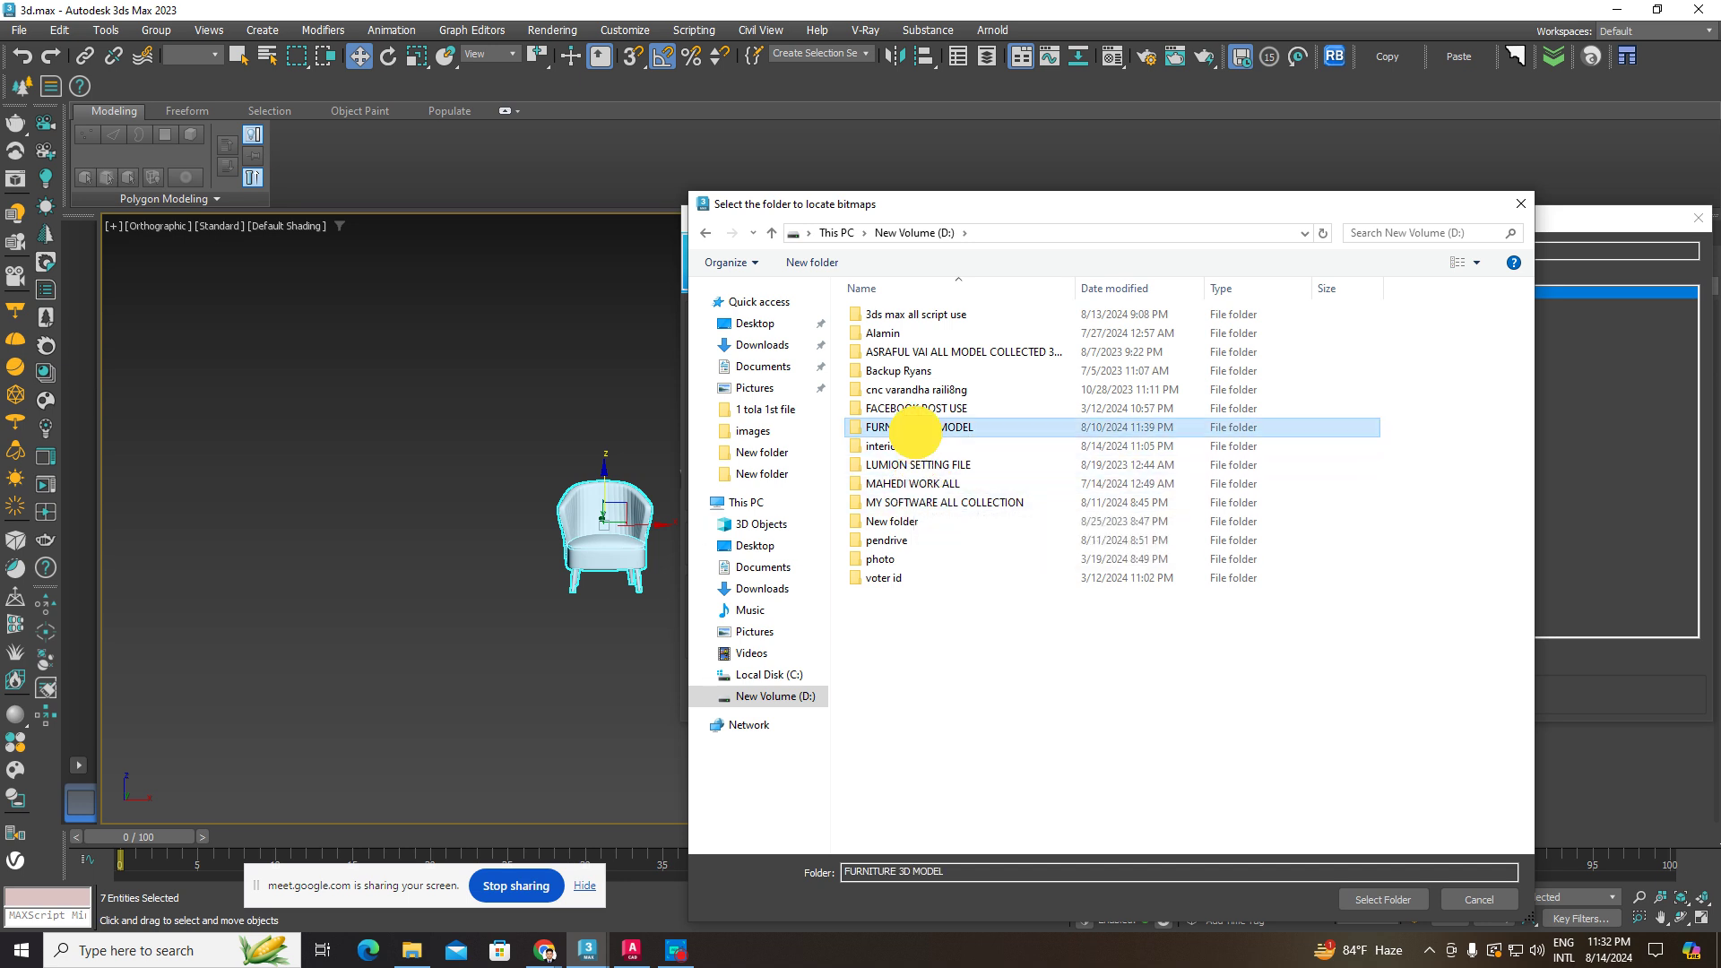
pyautogui.doubleClick(911, 339)
pyautogui.moveTo(955, 201); pyautogui.dragTo(717, 161)
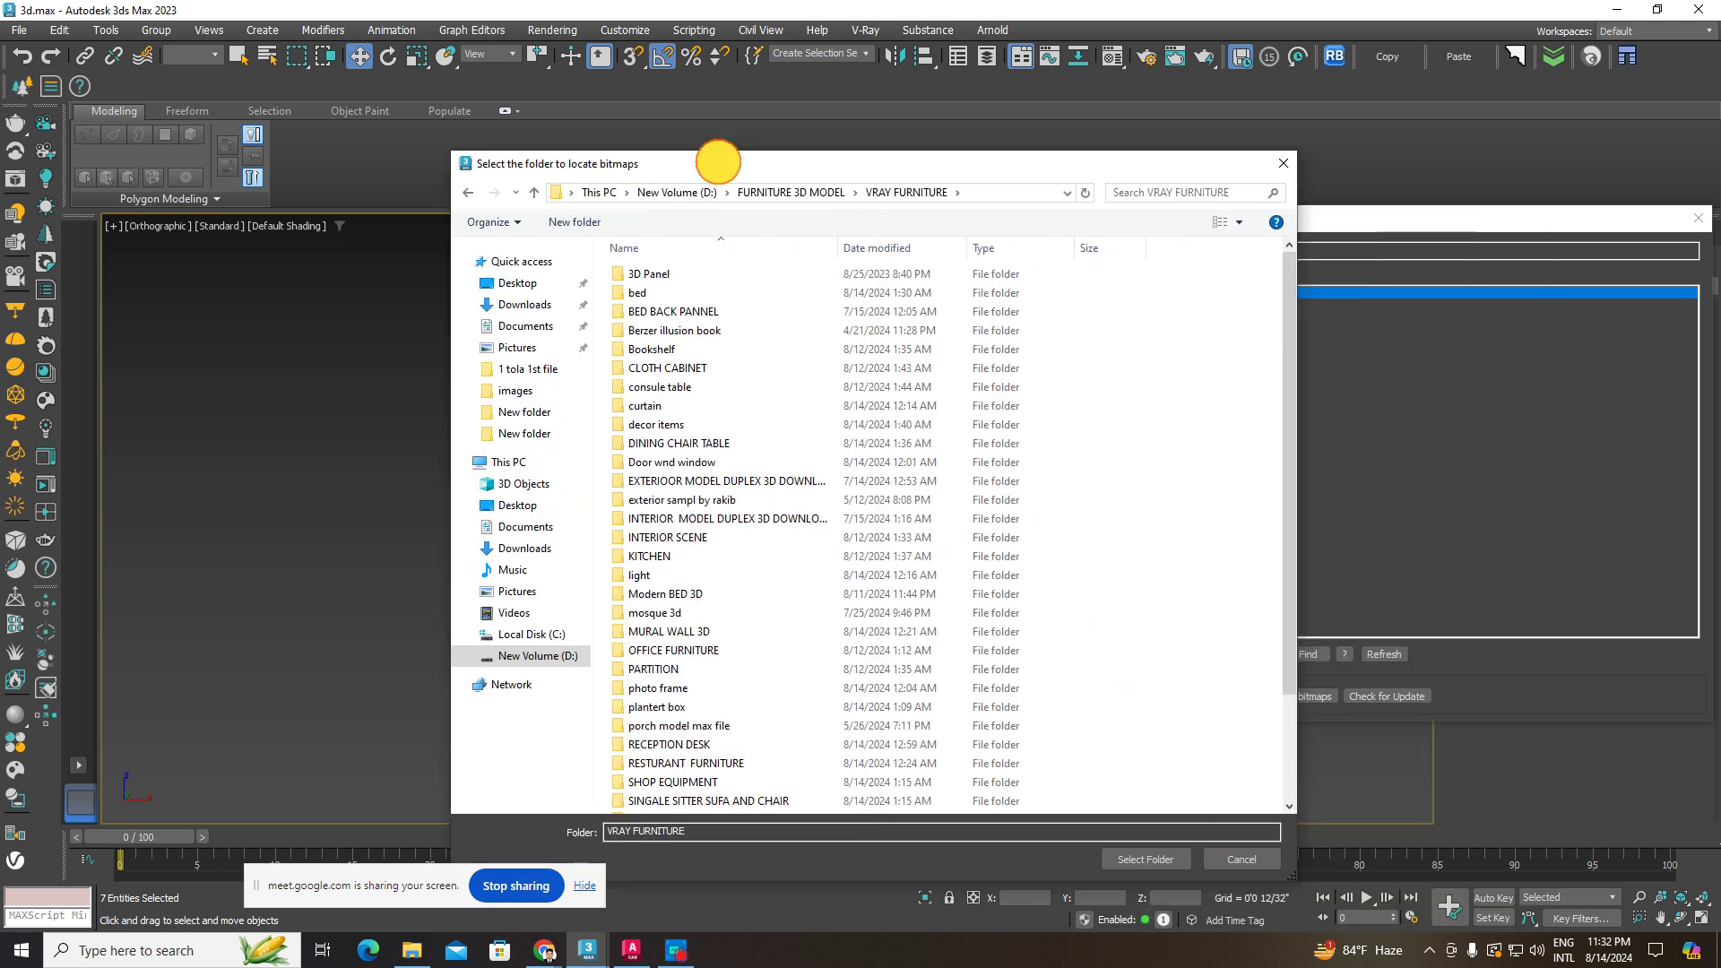
# - Choose folder 1509014.5a1971b0873e4 inside SINGALE SITTER SUFA AND CHAIR as the search directory and relink the armchair's missing bitmaps
pyautogui.scroll(-3, 691, 771)
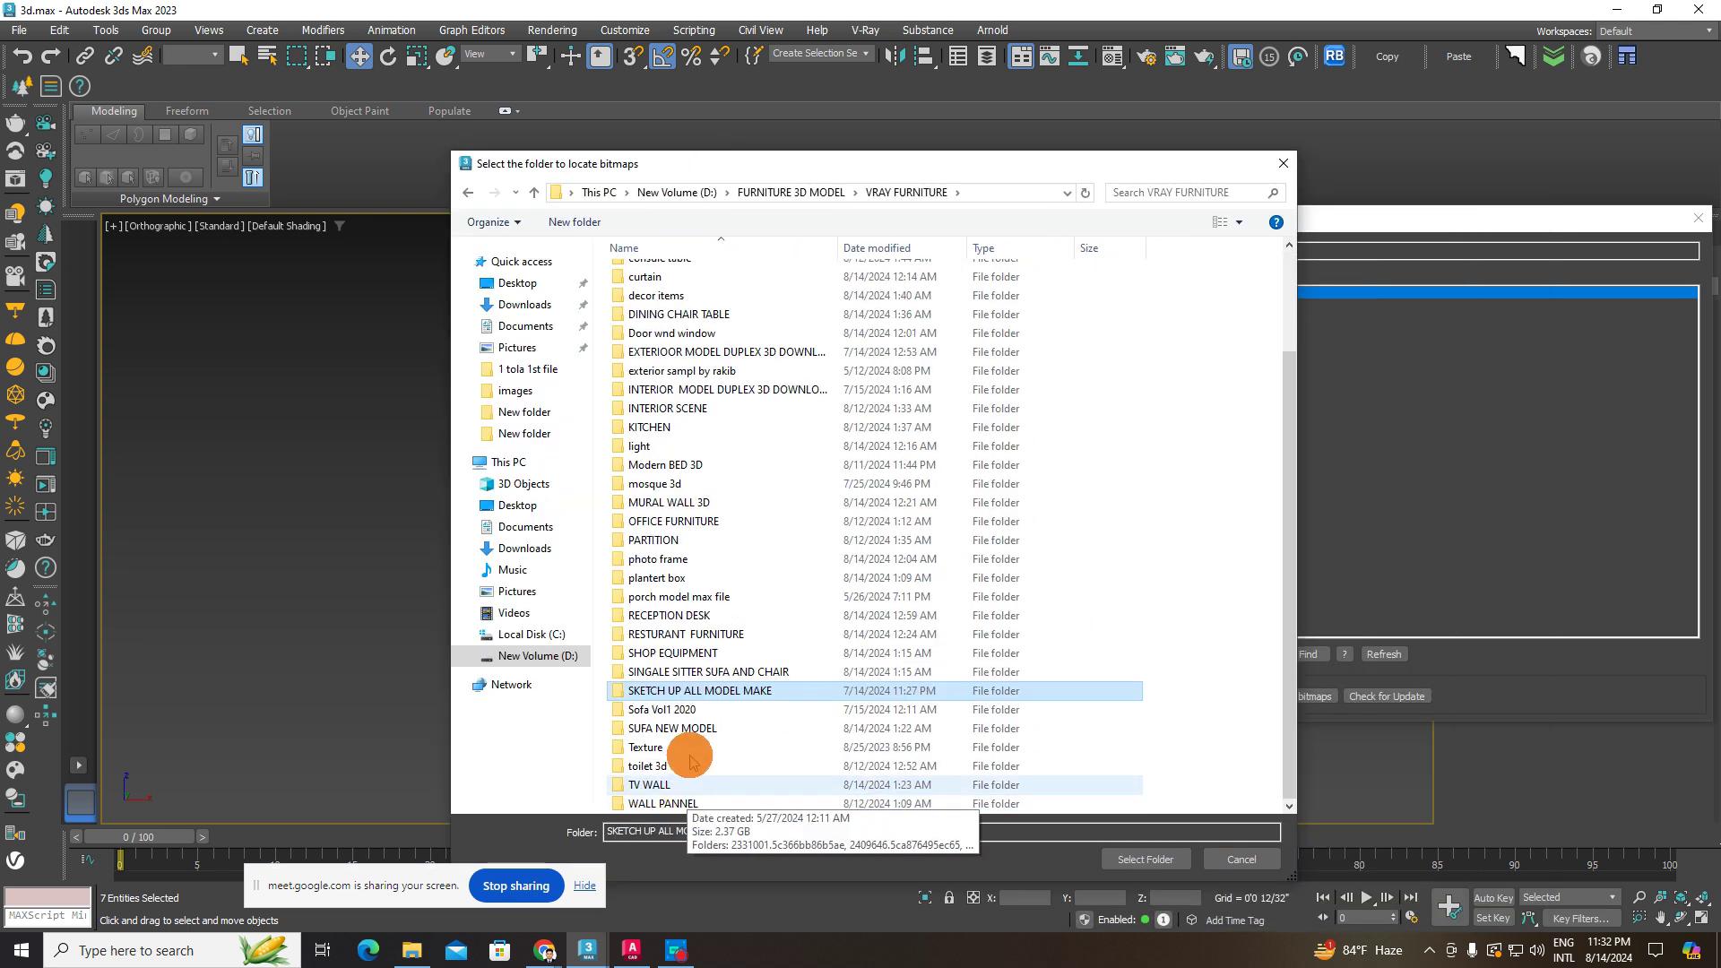
pyautogui.click(670, 689)
pyautogui.doubleClick(671, 672)
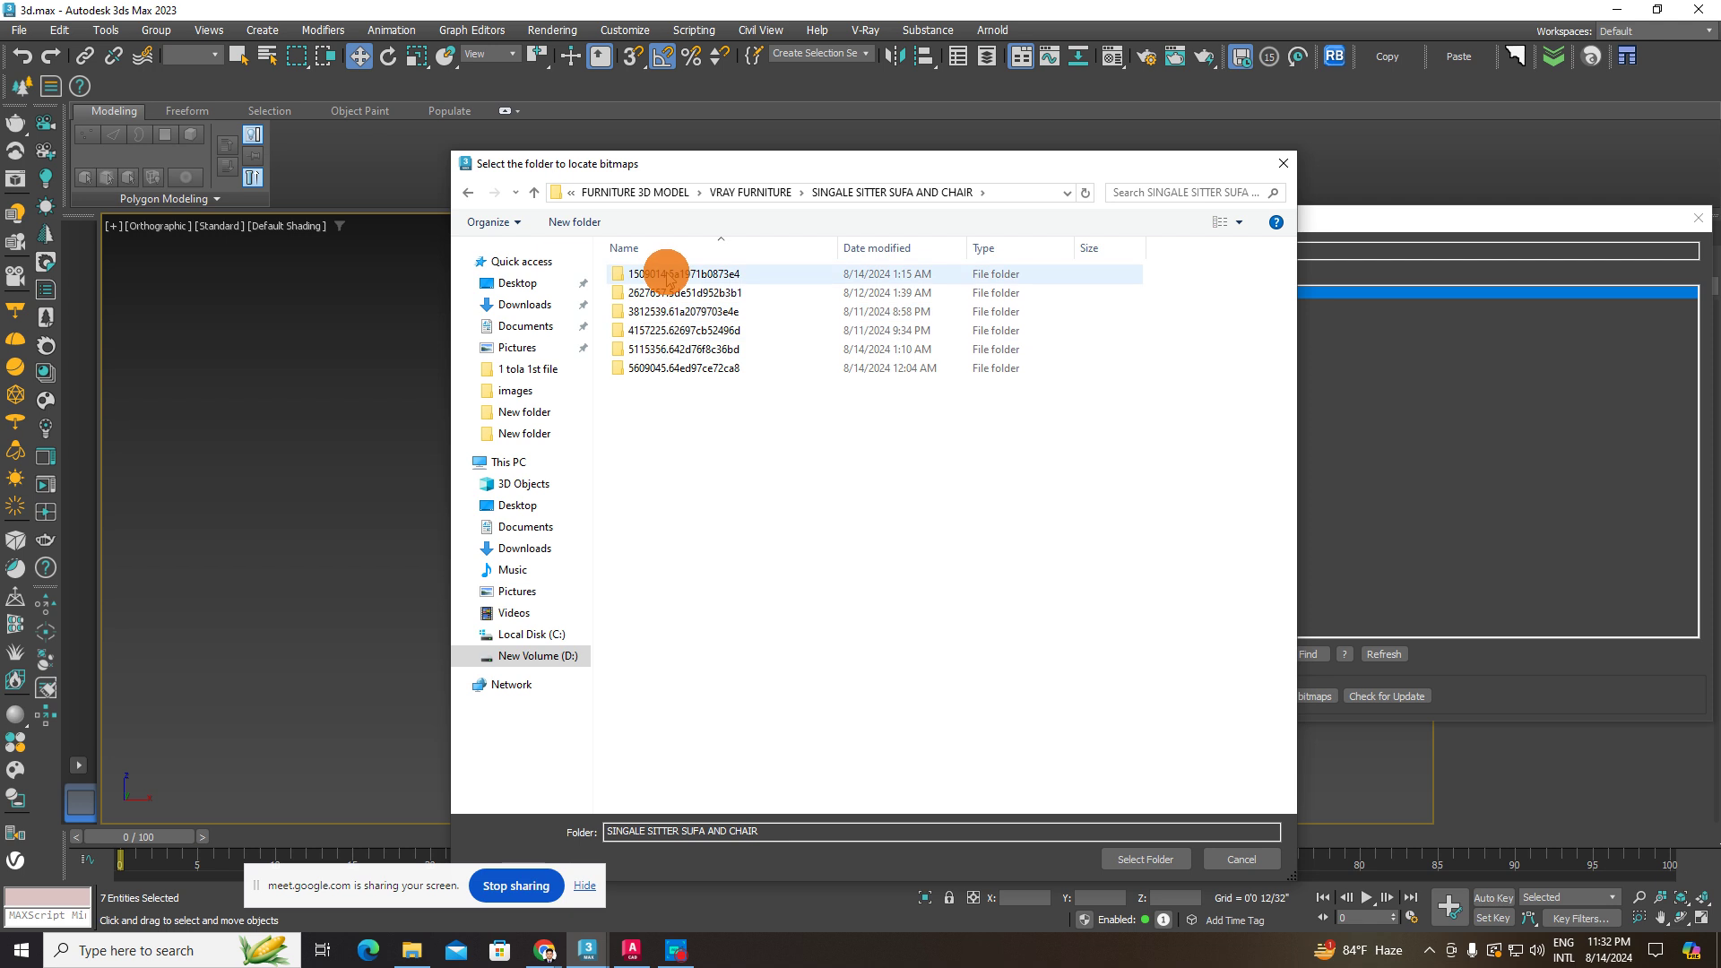
pyautogui.click(664, 274)
pyautogui.click(1170, 871)
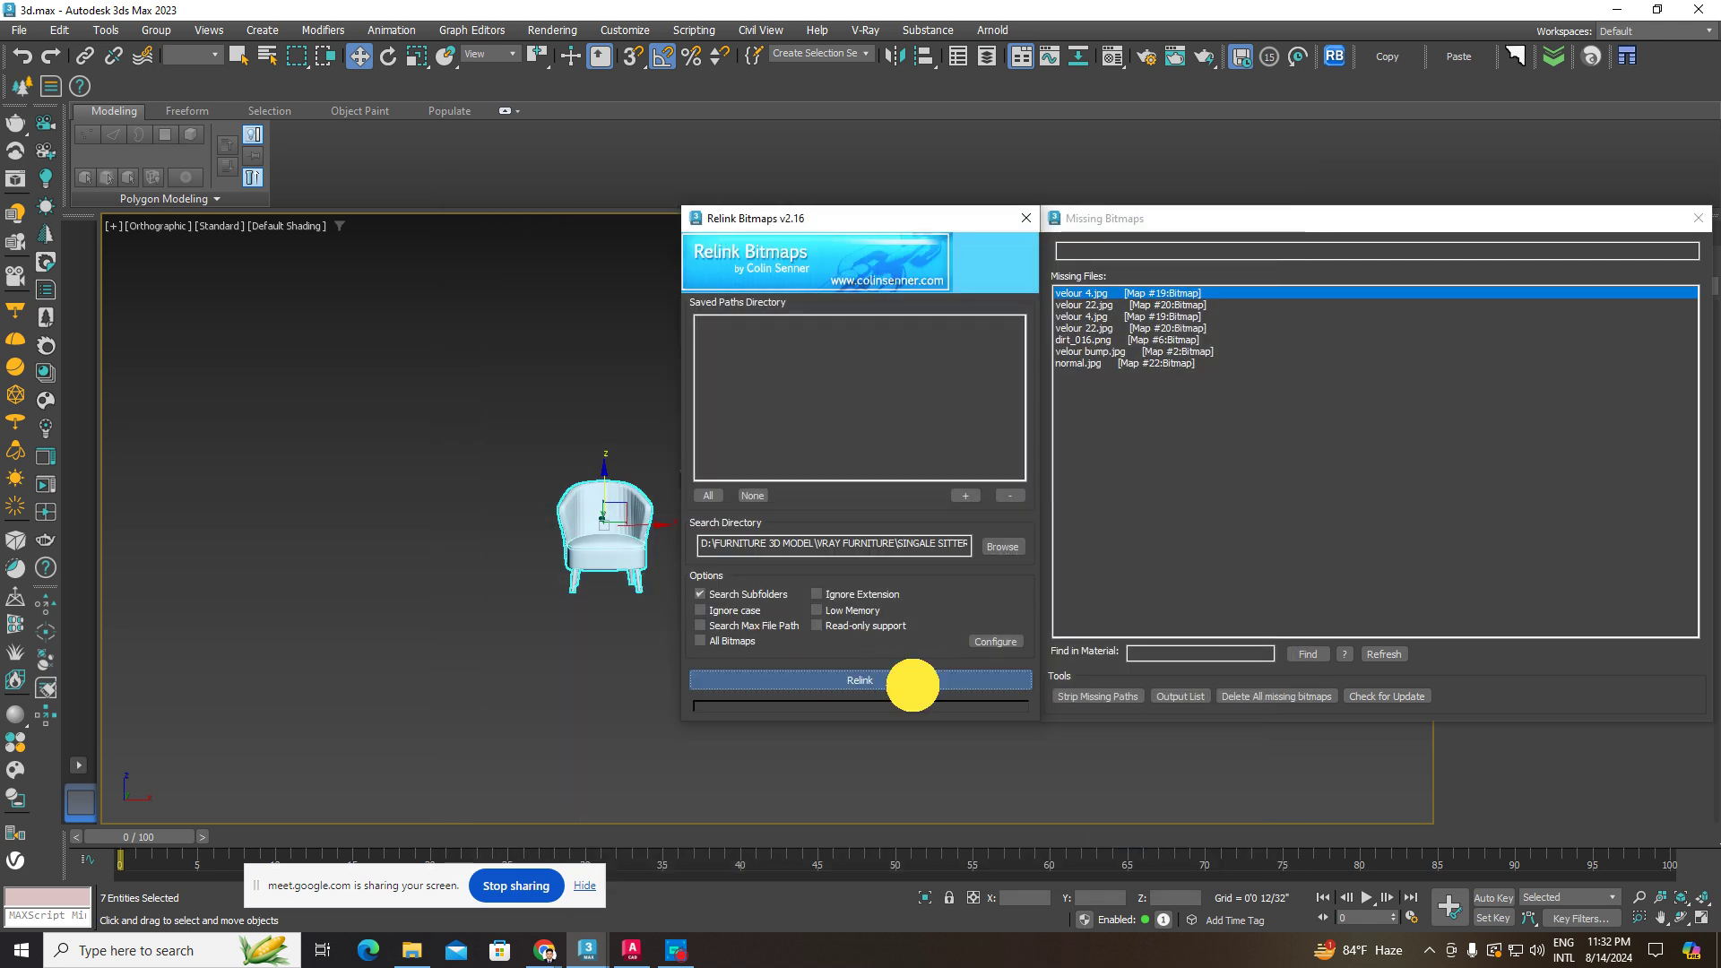
pyautogui.click(913, 691)
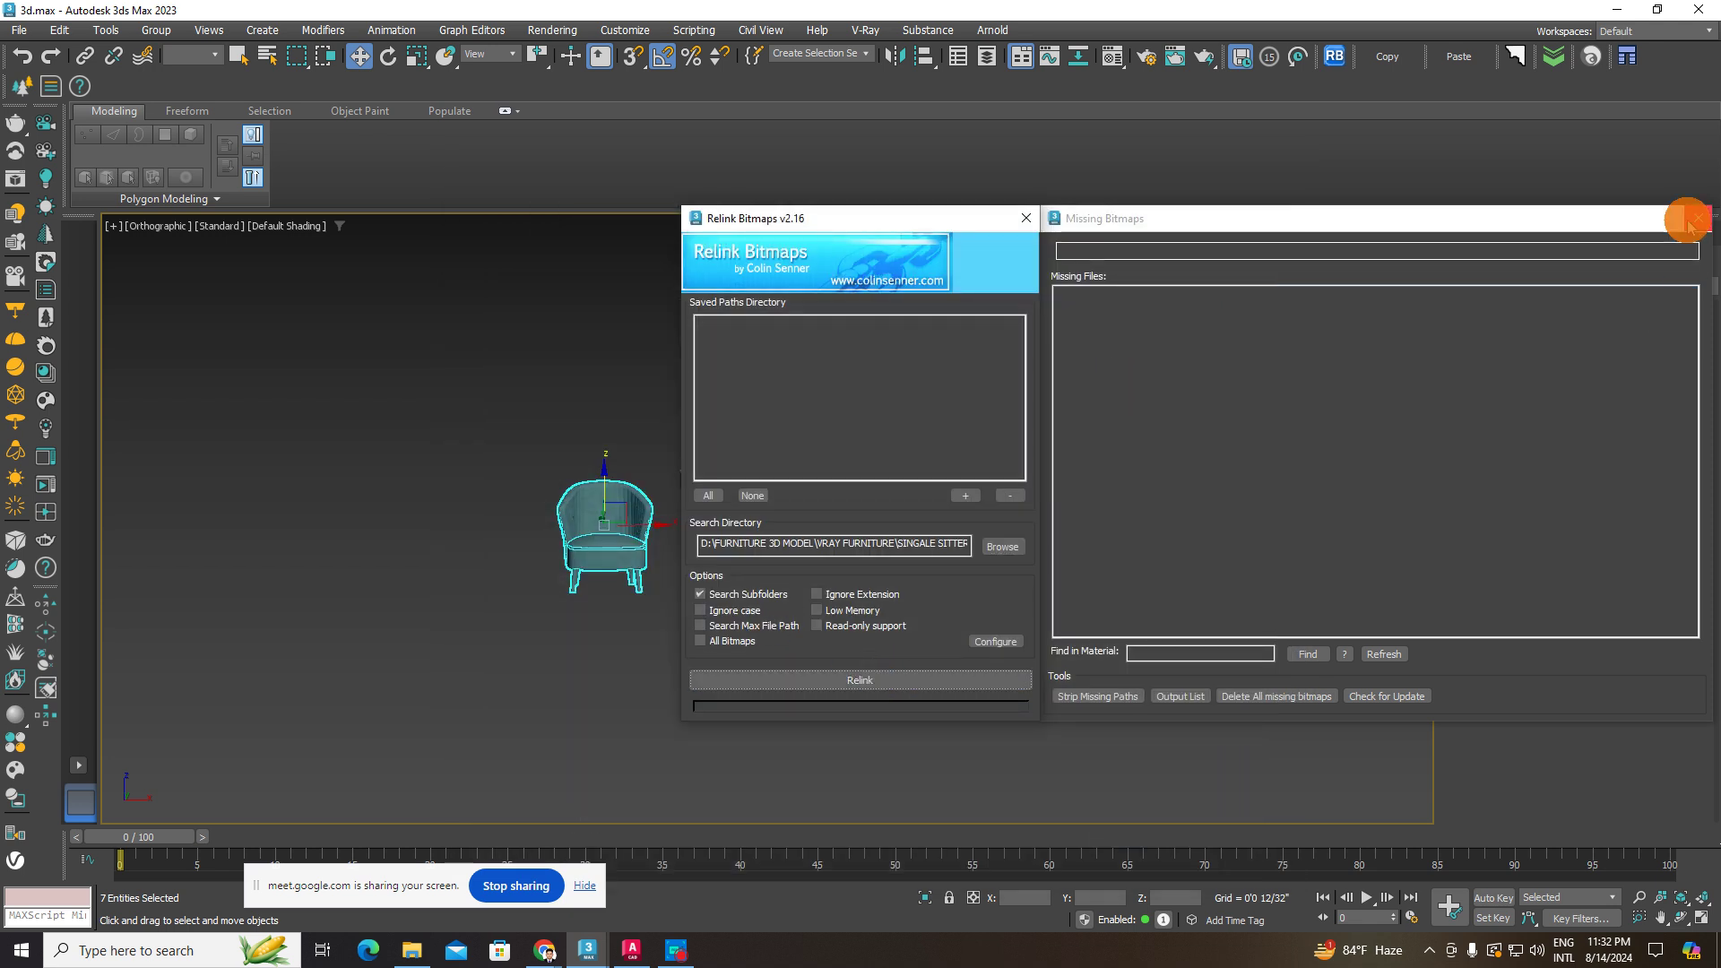
pyautogui.click(1694, 219)
# - Move all armchair parts along X onto the room floor and group them under the default name
pyautogui.click(655, 479)
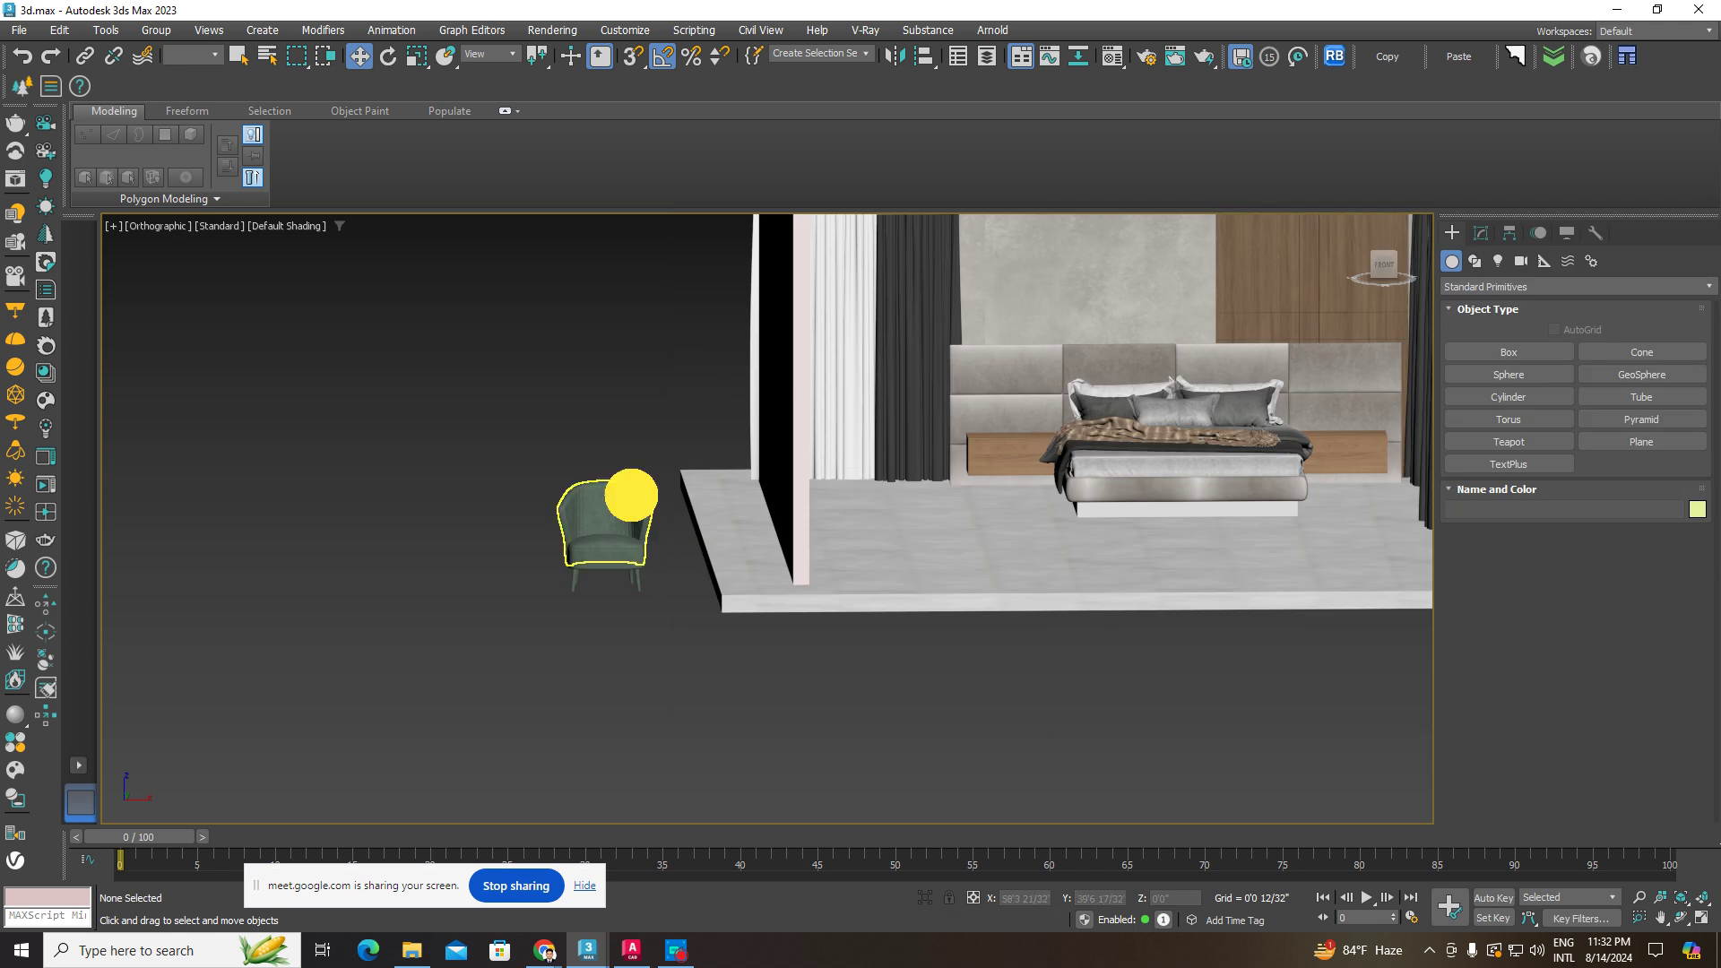
pyautogui.click(651, 513)
pyautogui.moveTo(646, 527); pyautogui.dragTo(1045, 527)
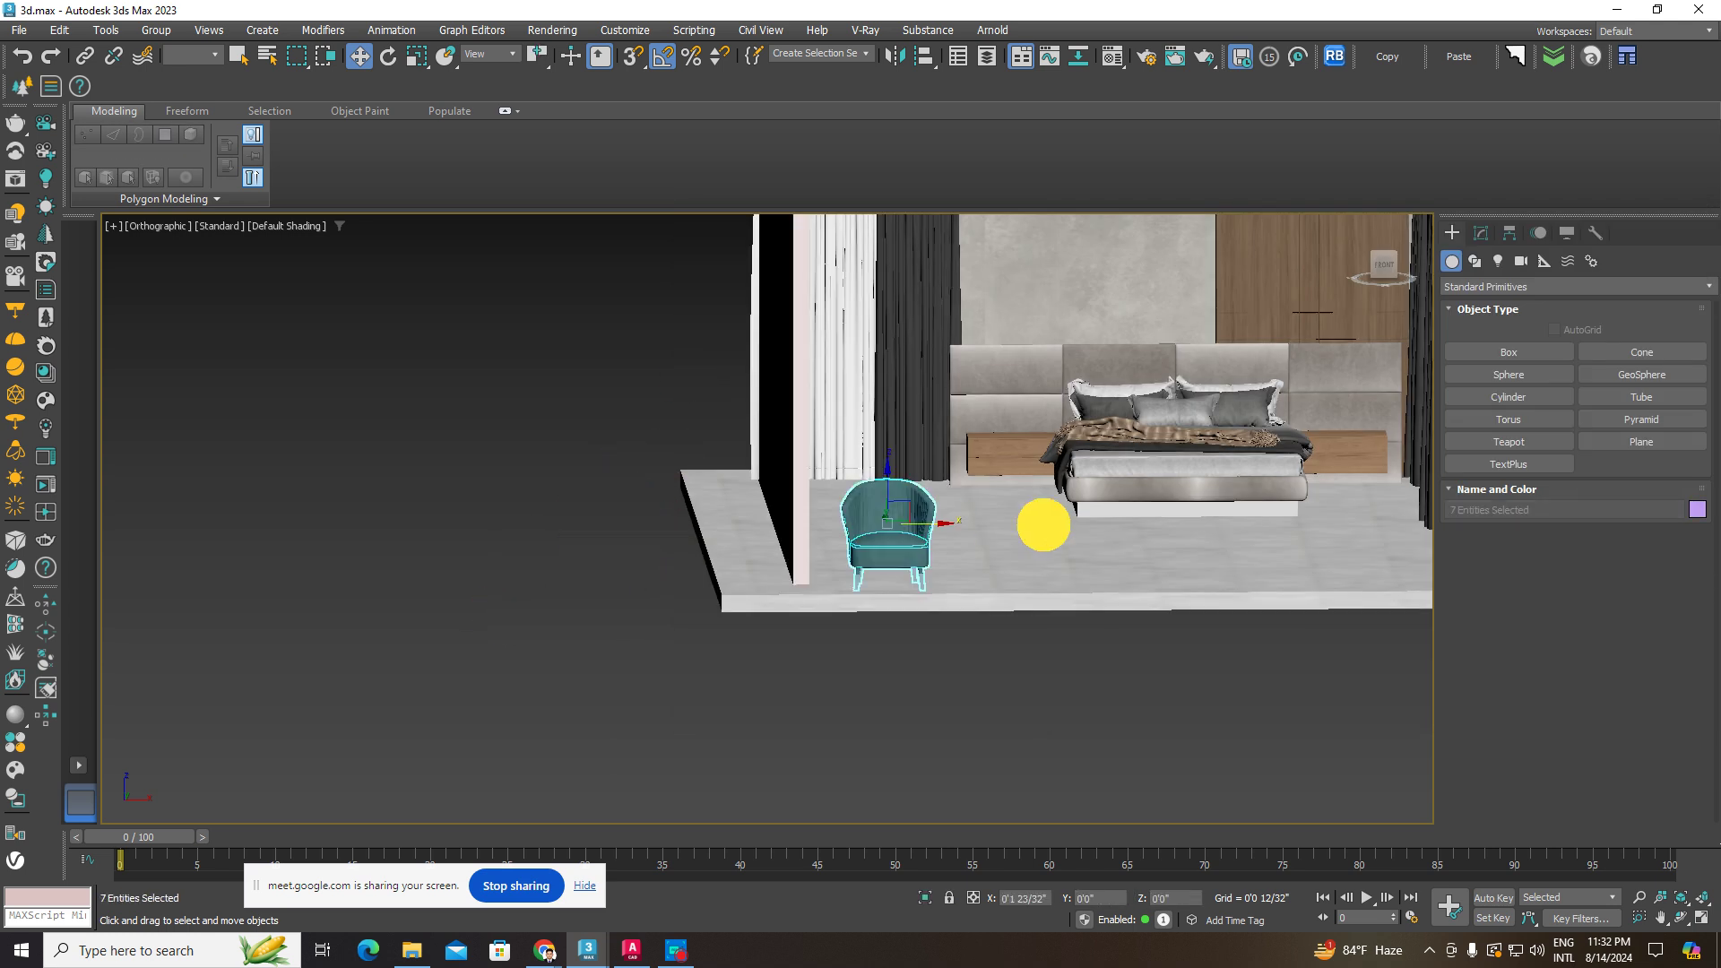
pyautogui.click(156, 31)
pyautogui.click(173, 56)
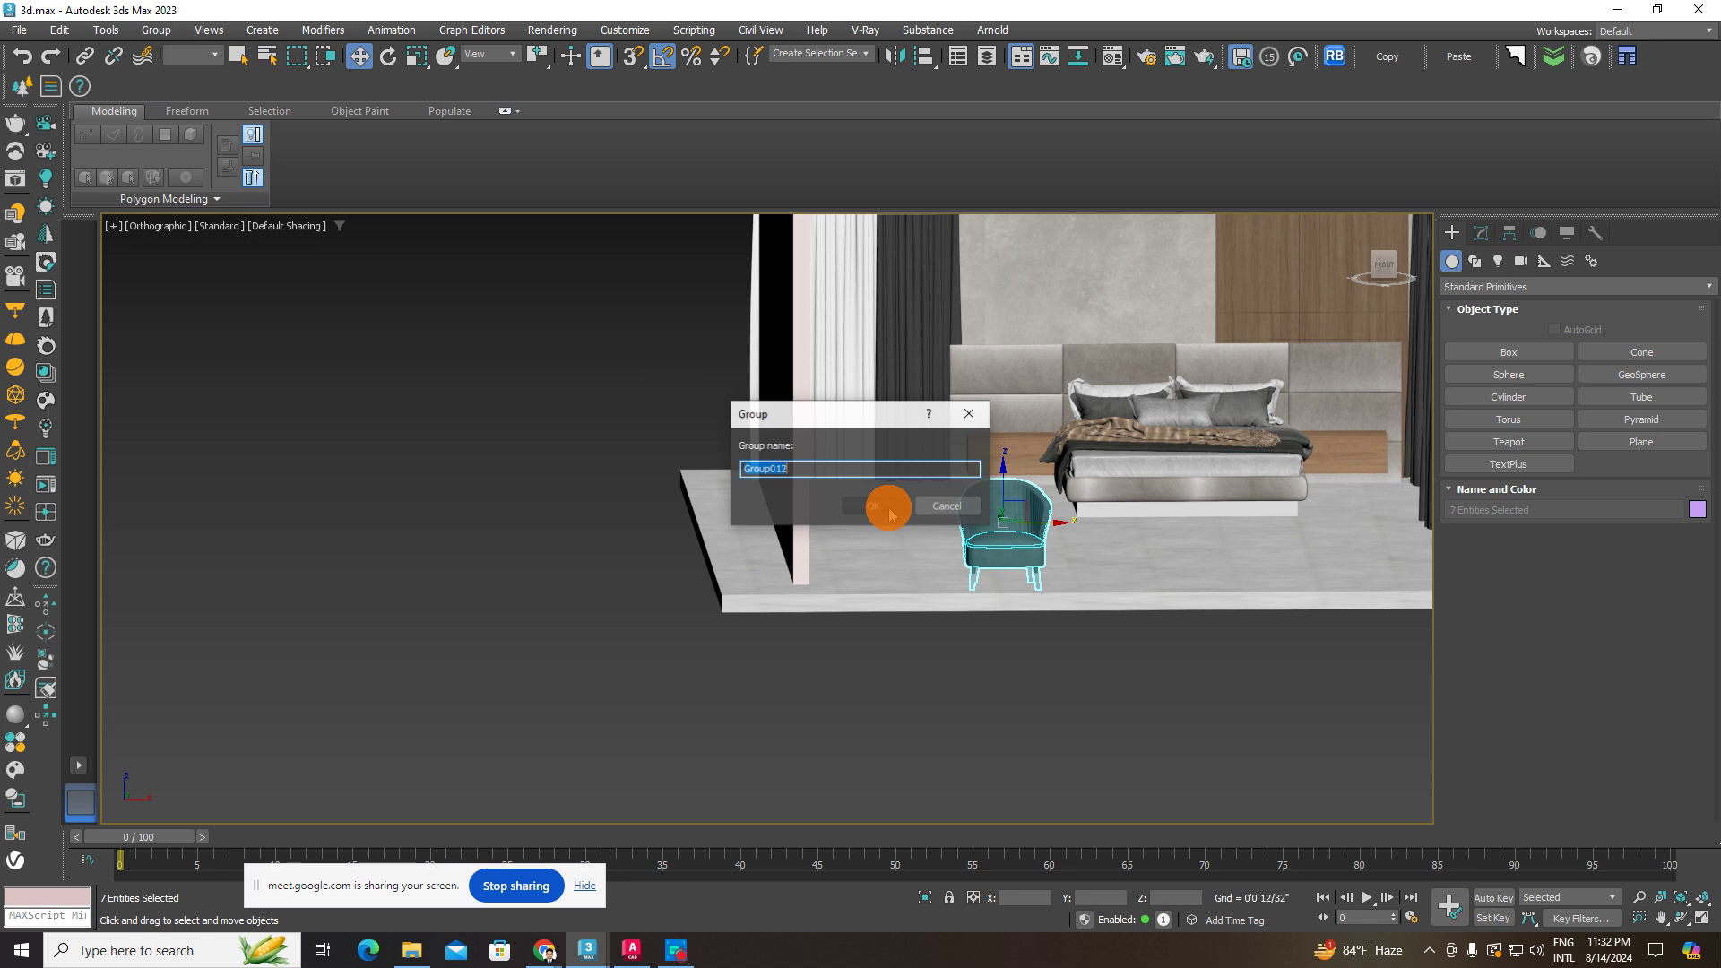
pyautogui.click(891, 500)
# - Move the armchair group deeper into the room, beside the bed near the curtains
pyautogui.keyDown('alt'); pyautogui.moveTo(1046, 488); pyautogui.dragTo(829, 549, button='middle'); pyautogui.keyUp('alt')
pyautogui.moveTo(884, 512); pyautogui.dragTo(1056, 314)
pyautogui.moveTo(1056, 422); pyautogui.dragTo(981, 531, button='middle')
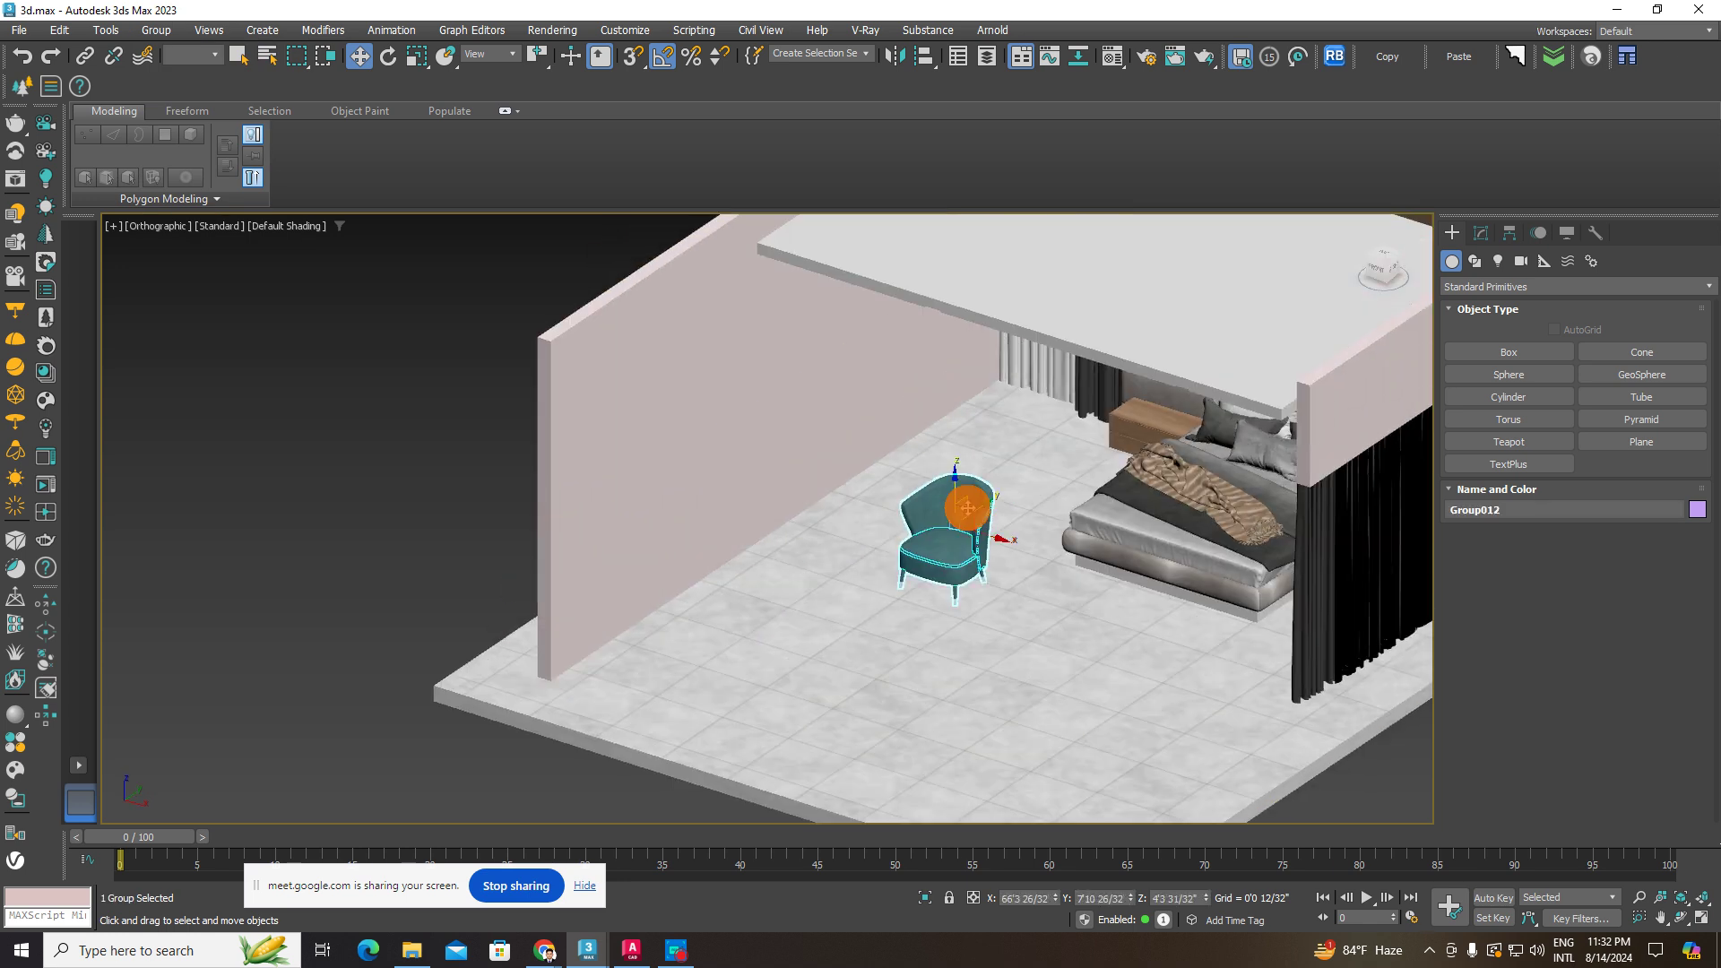
pyautogui.moveTo(969, 508); pyautogui.dragTo(1047, 386)
# - Hide the ceiling slab above the bedroom
pyautogui.click(1105, 303)
pyautogui.rightClick(1096, 299)
pyautogui.click(1155, 238)
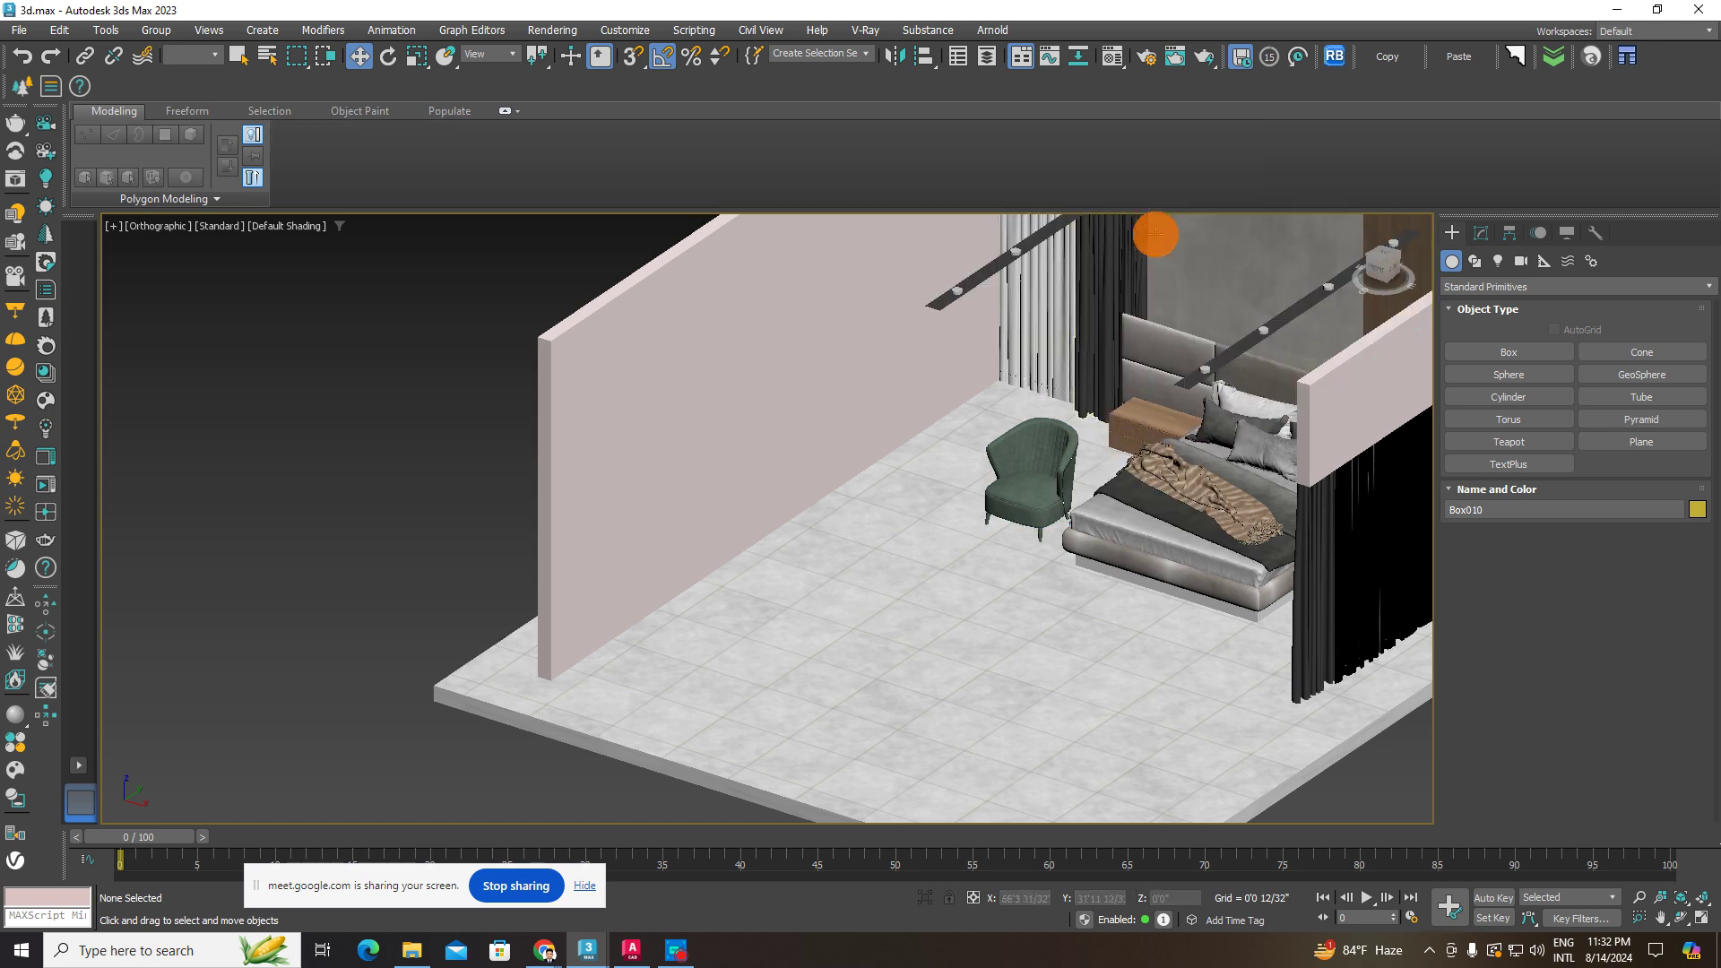
# - Move the armchair into the corner in front of the white curtain and raise it slightly above the floor tiles
pyautogui.click(1032, 499)
pyautogui.keyDown('alt'); pyautogui.moveTo(1033, 500); pyautogui.dragTo(1060, 599, button='middle'); pyautogui.keyUp('alt')
pyautogui.moveTo(1047, 449); pyautogui.dragTo(967, 341)
pyautogui.scroll(5, 970, 342)
pyautogui.moveTo(970, 342); pyautogui.dragTo(830, 541, button='middle')
pyautogui.scroll(2, 825, 535)
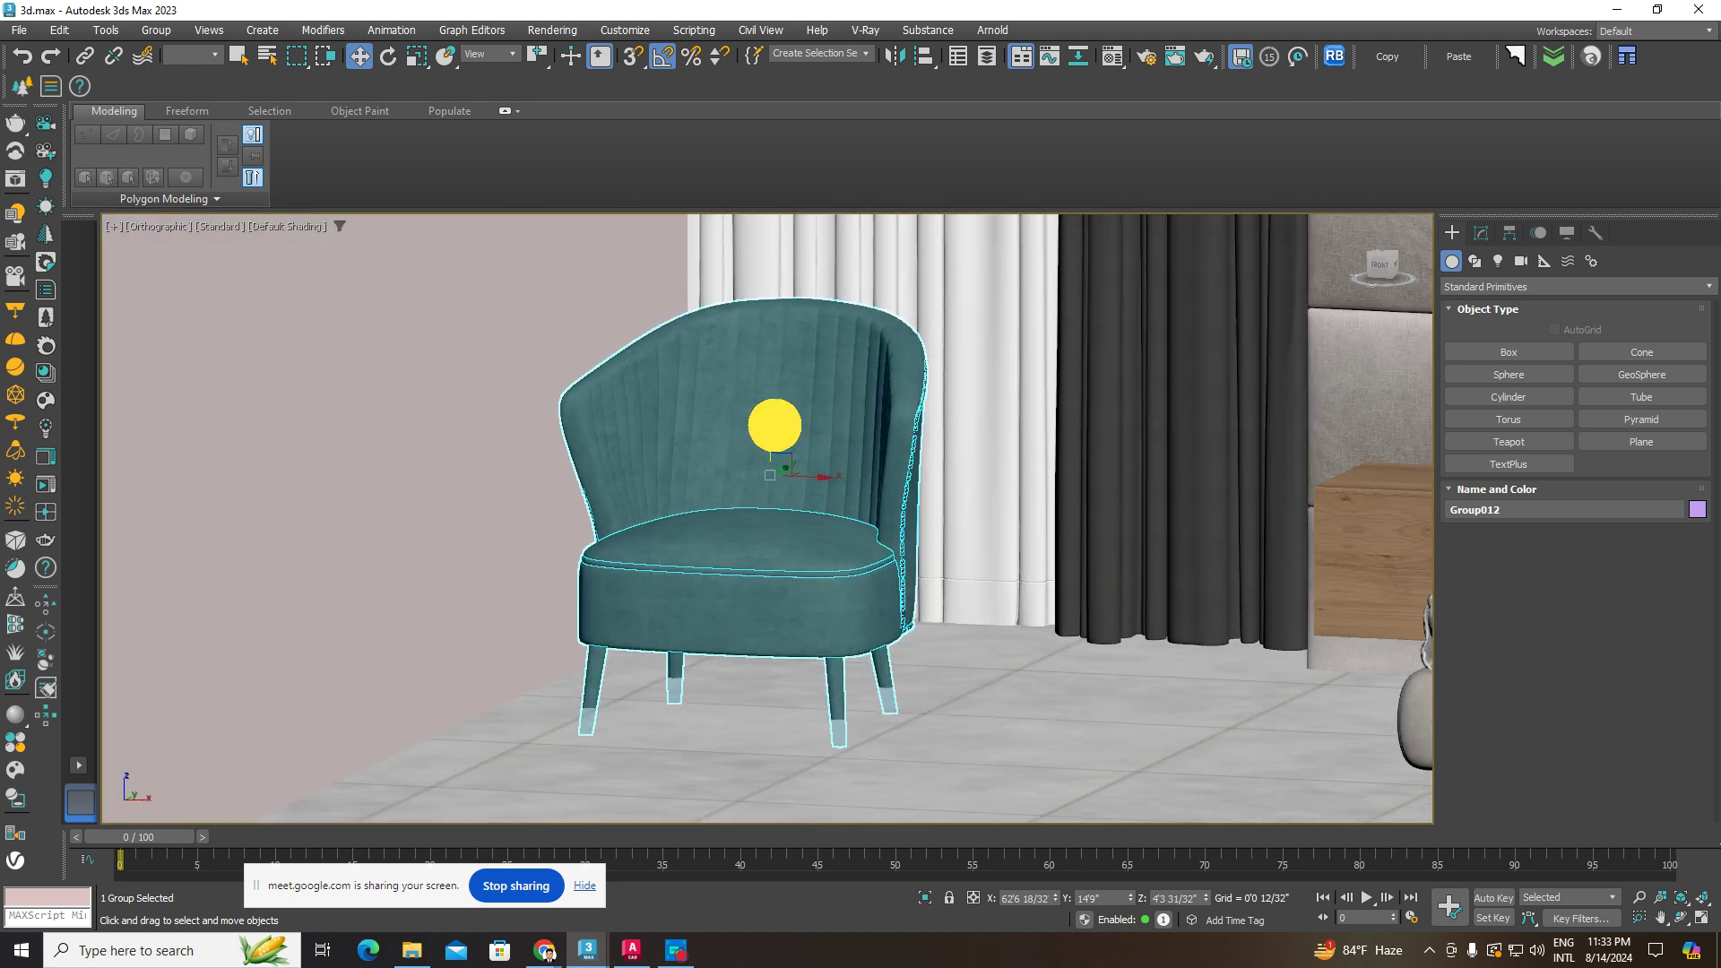
pyautogui.moveTo(775, 425); pyautogui.dragTo(779, 416)
# - Rotate the armchair 40 degrees about Z so it faces into the room
pyautogui.scroll(-4, 788, 459)
pyautogui.keyDown('alt'); pyautogui.moveTo(791, 478); pyautogui.dragTo(793, 659, button='middle'); pyautogui.keyUp('alt')
pyautogui.click(358, 58)
pyautogui.click(388, 58)
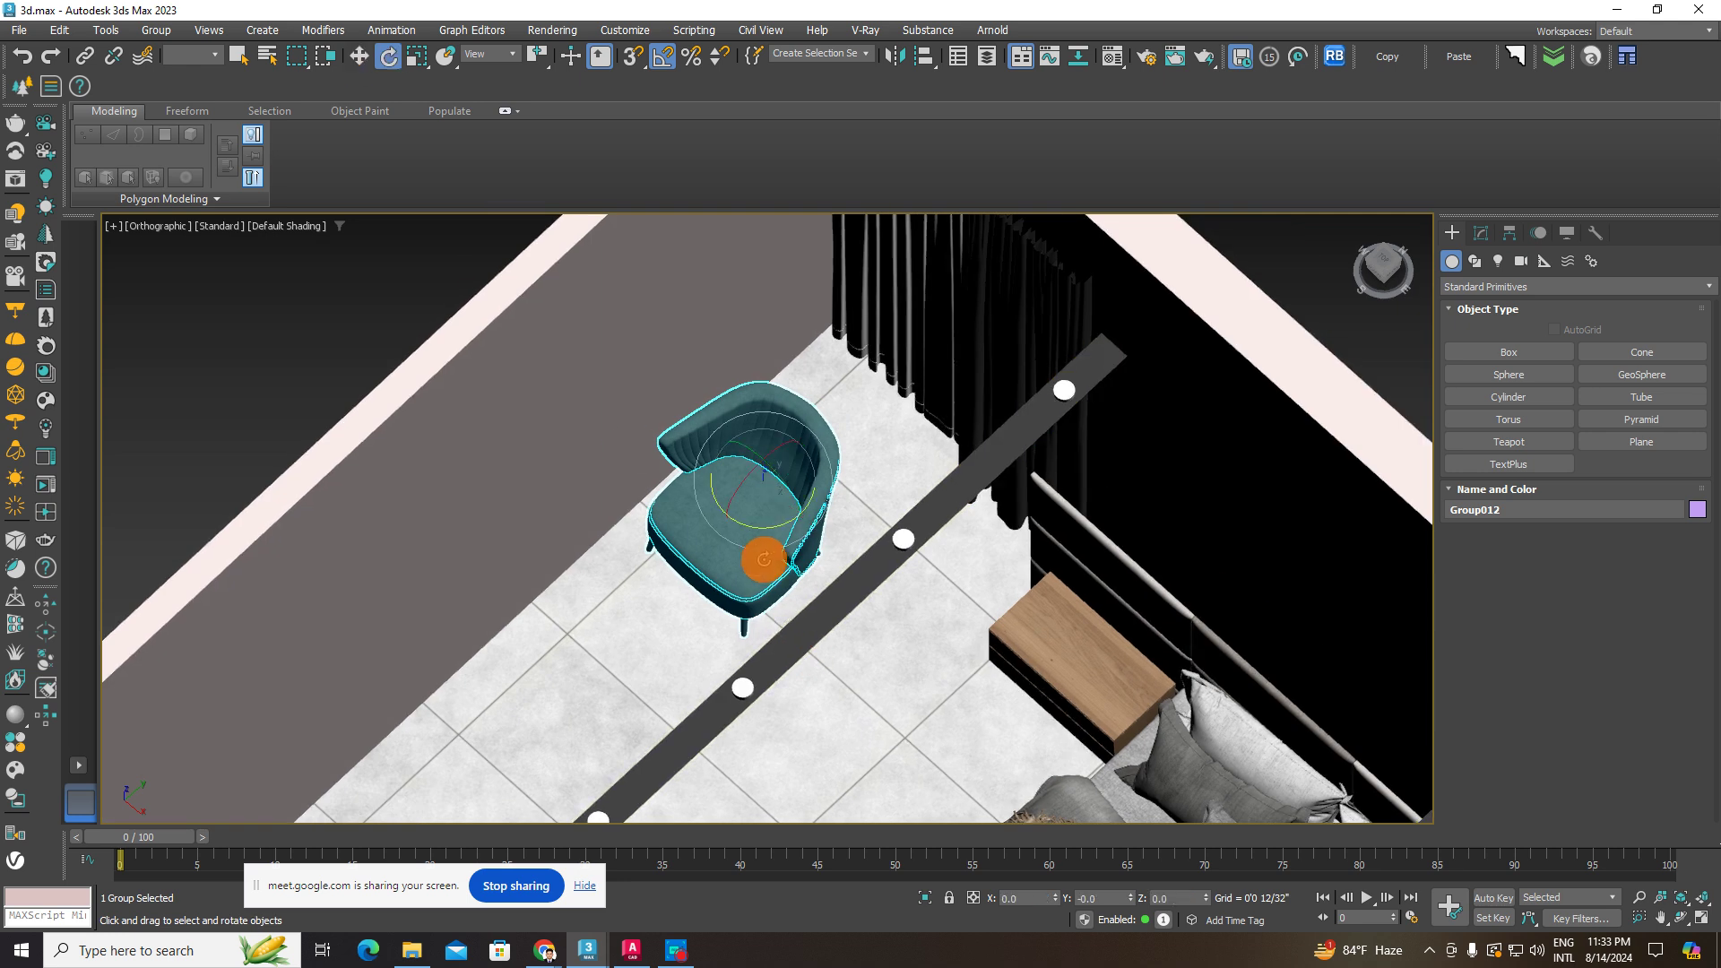
pyautogui.moveTo(771, 527); pyautogui.dragTo(812, 529)
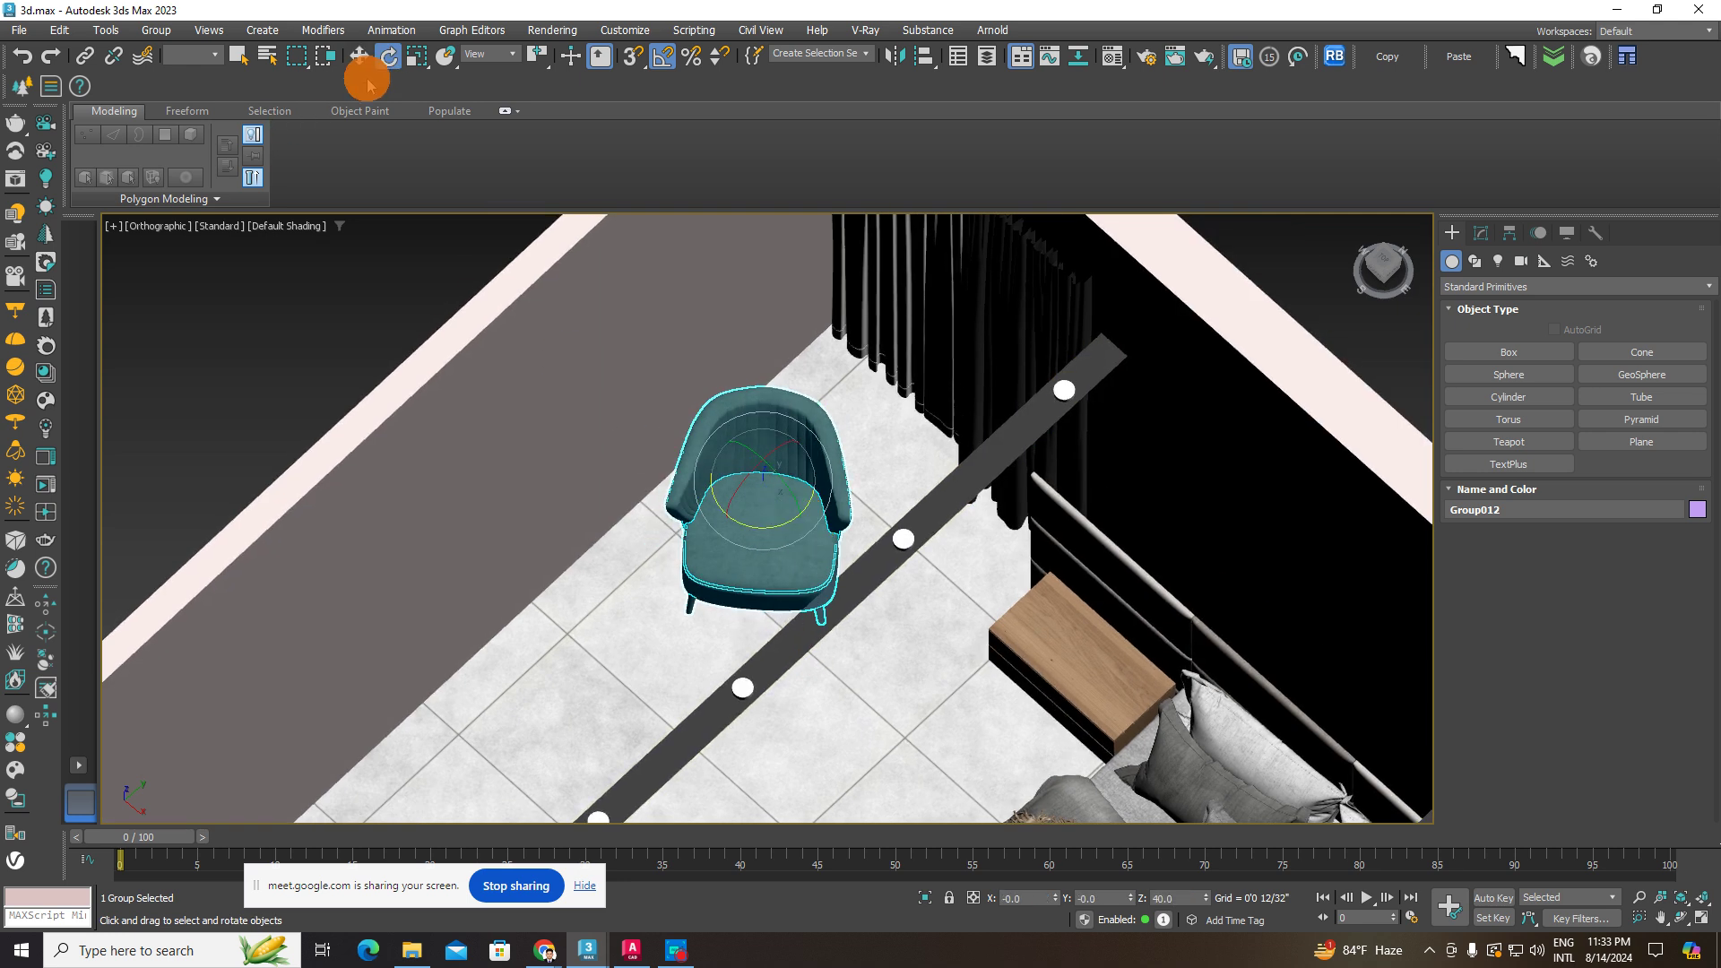
# - Scale the armchair up uniformly to about 119 percent
pyautogui.click(416, 57)
pyautogui.scroll(-5, 795, 677)
pyautogui.keyDown('alt'); pyautogui.moveTo(713, 655); pyautogui.dragTo(763, 562, button='middle'); pyautogui.keyUp('alt')
pyautogui.scroll(7, 763, 563)
pyautogui.moveTo(749, 572); pyautogui.dragTo(763, 546)
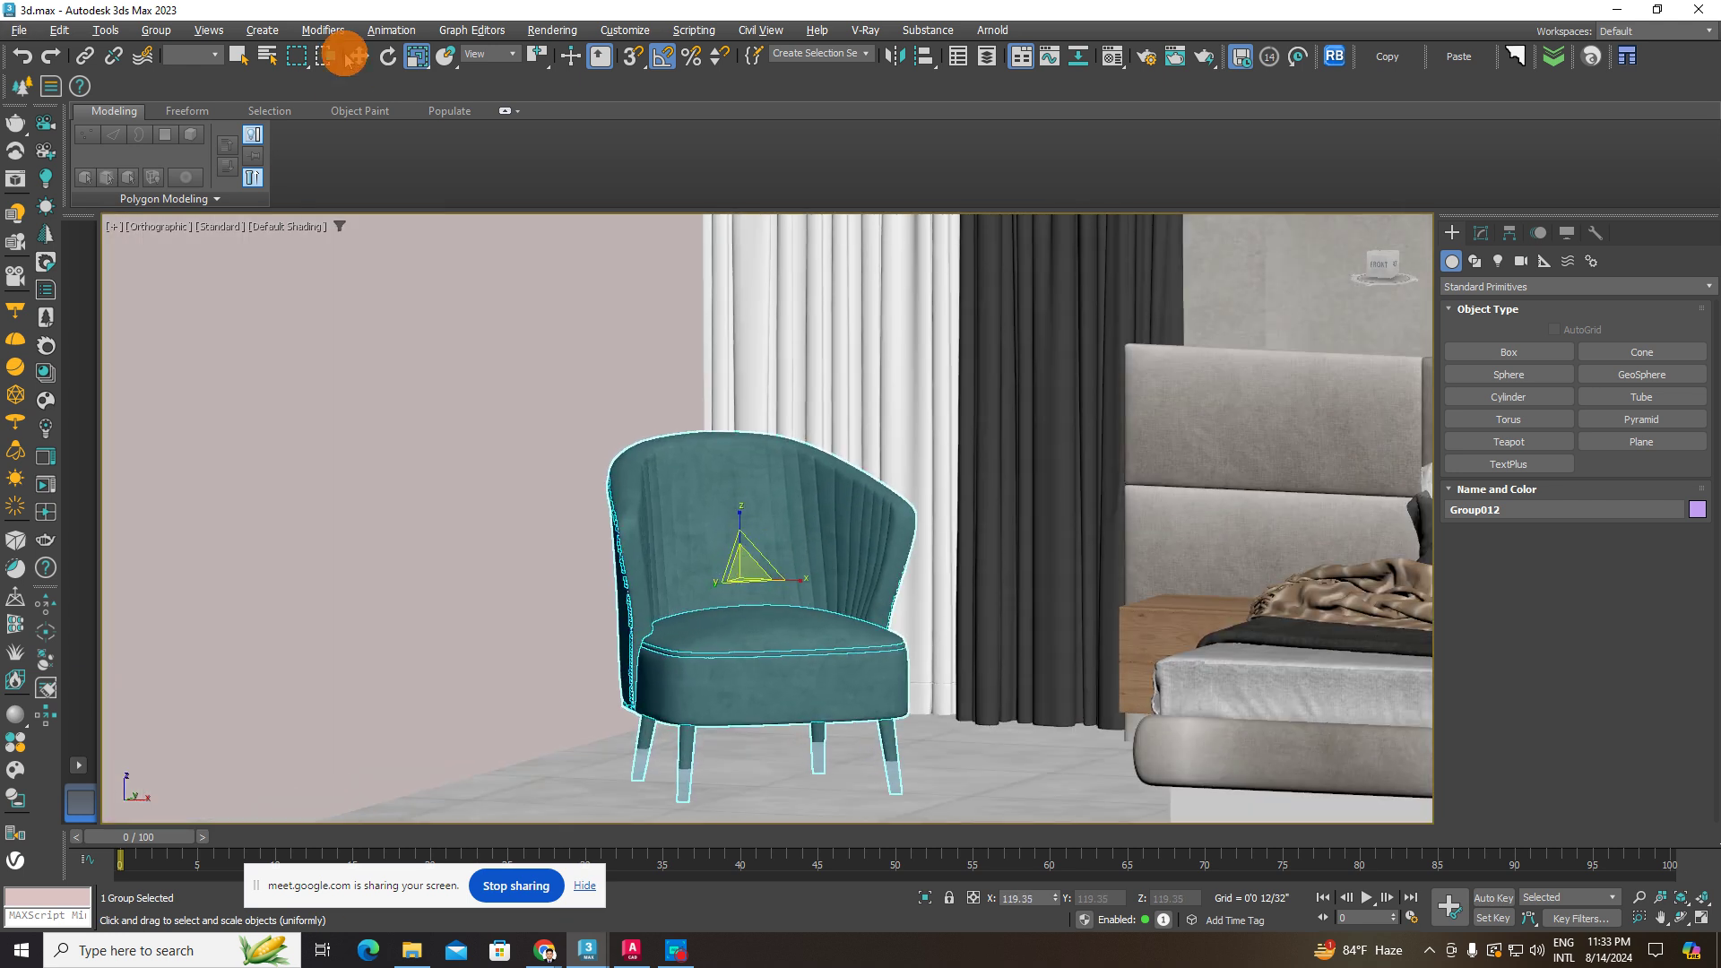
# - Raise the enlarged armchair so its legs stand on the floor and nudge it slightly along X
pyautogui.click(359, 56)
pyautogui.moveTo(714, 525); pyautogui.dragTo(654, 431, button='middle')
pyautogui.click(673, 449)
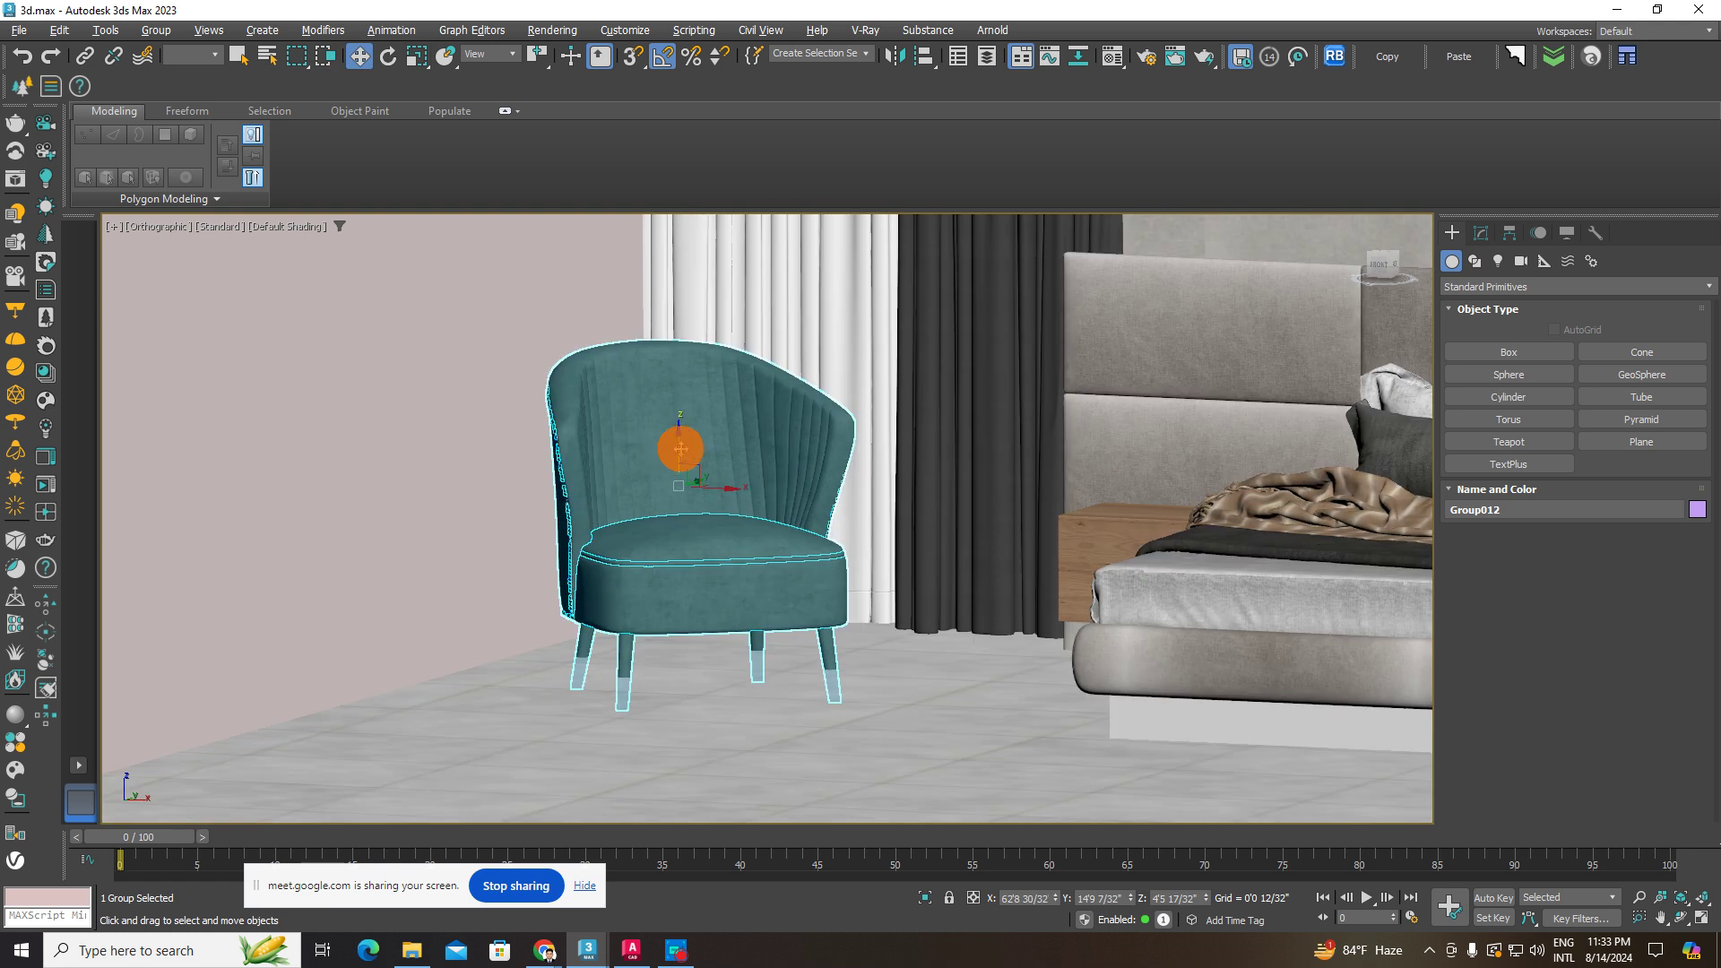
pyautogui.moveTo(685, 435); pyautogui.dragTo(693, 416)
pyautogui.keyDown('alt'); pyautogui.moveTo(691, 449); pyautogui.dragTo(687, 518, button='middle'); pyautogui.keyUp('alt')
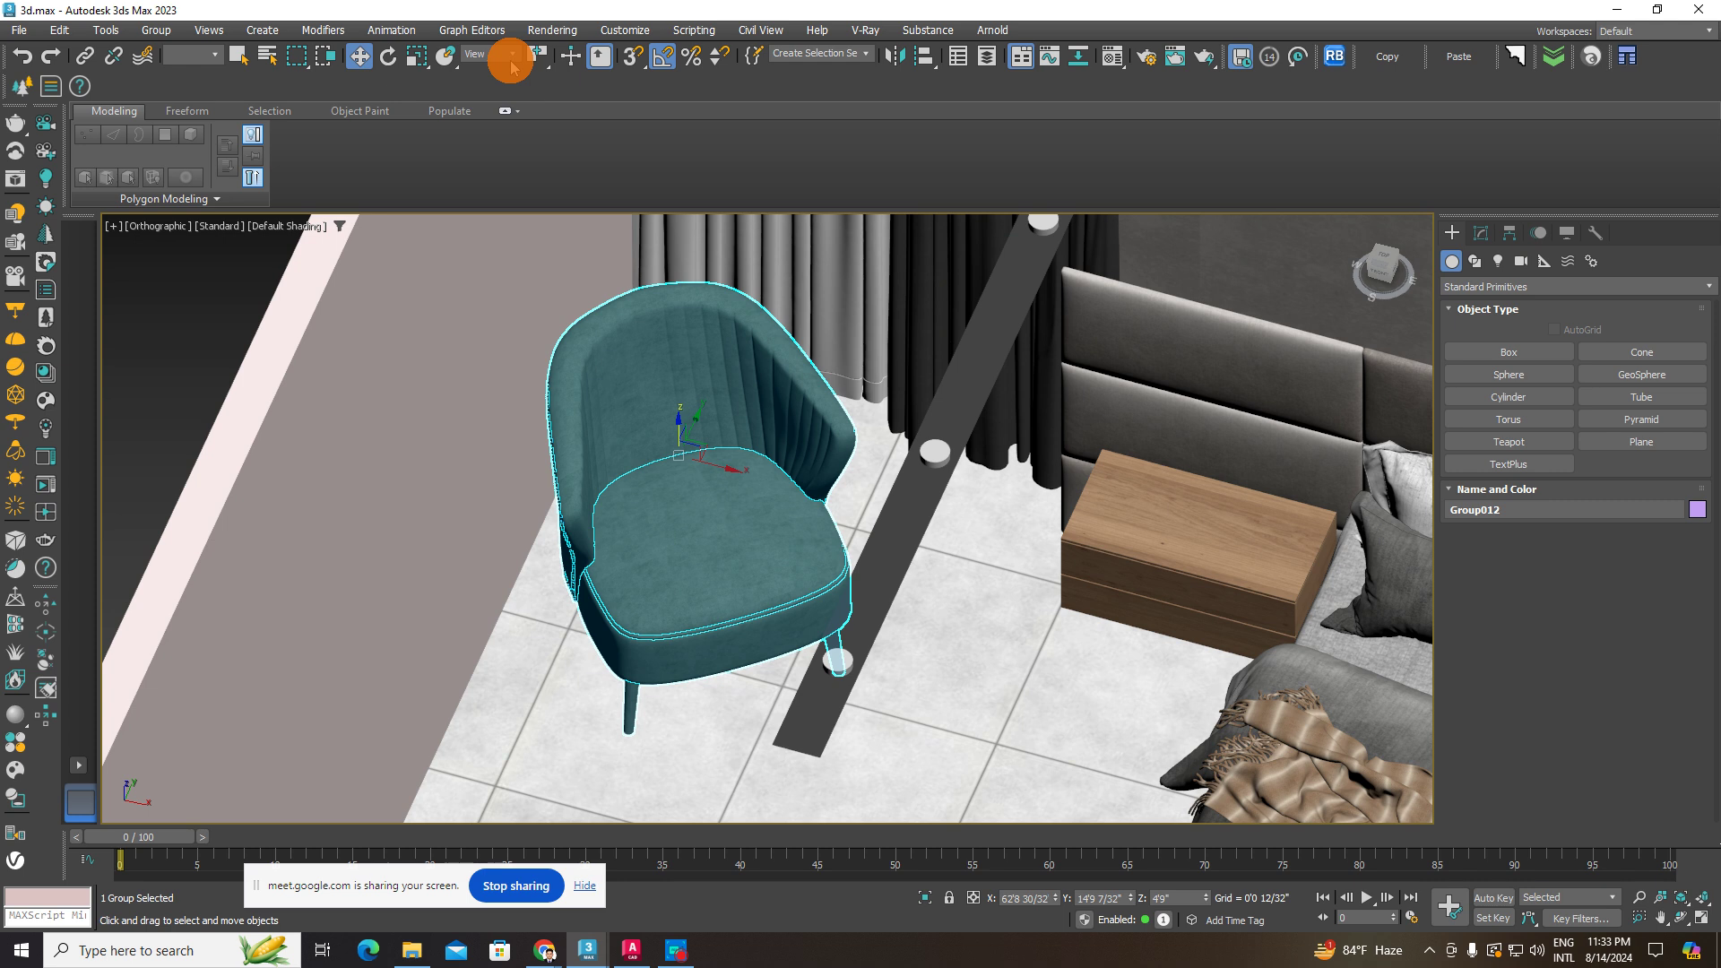
pyautogui.click(406, 56)
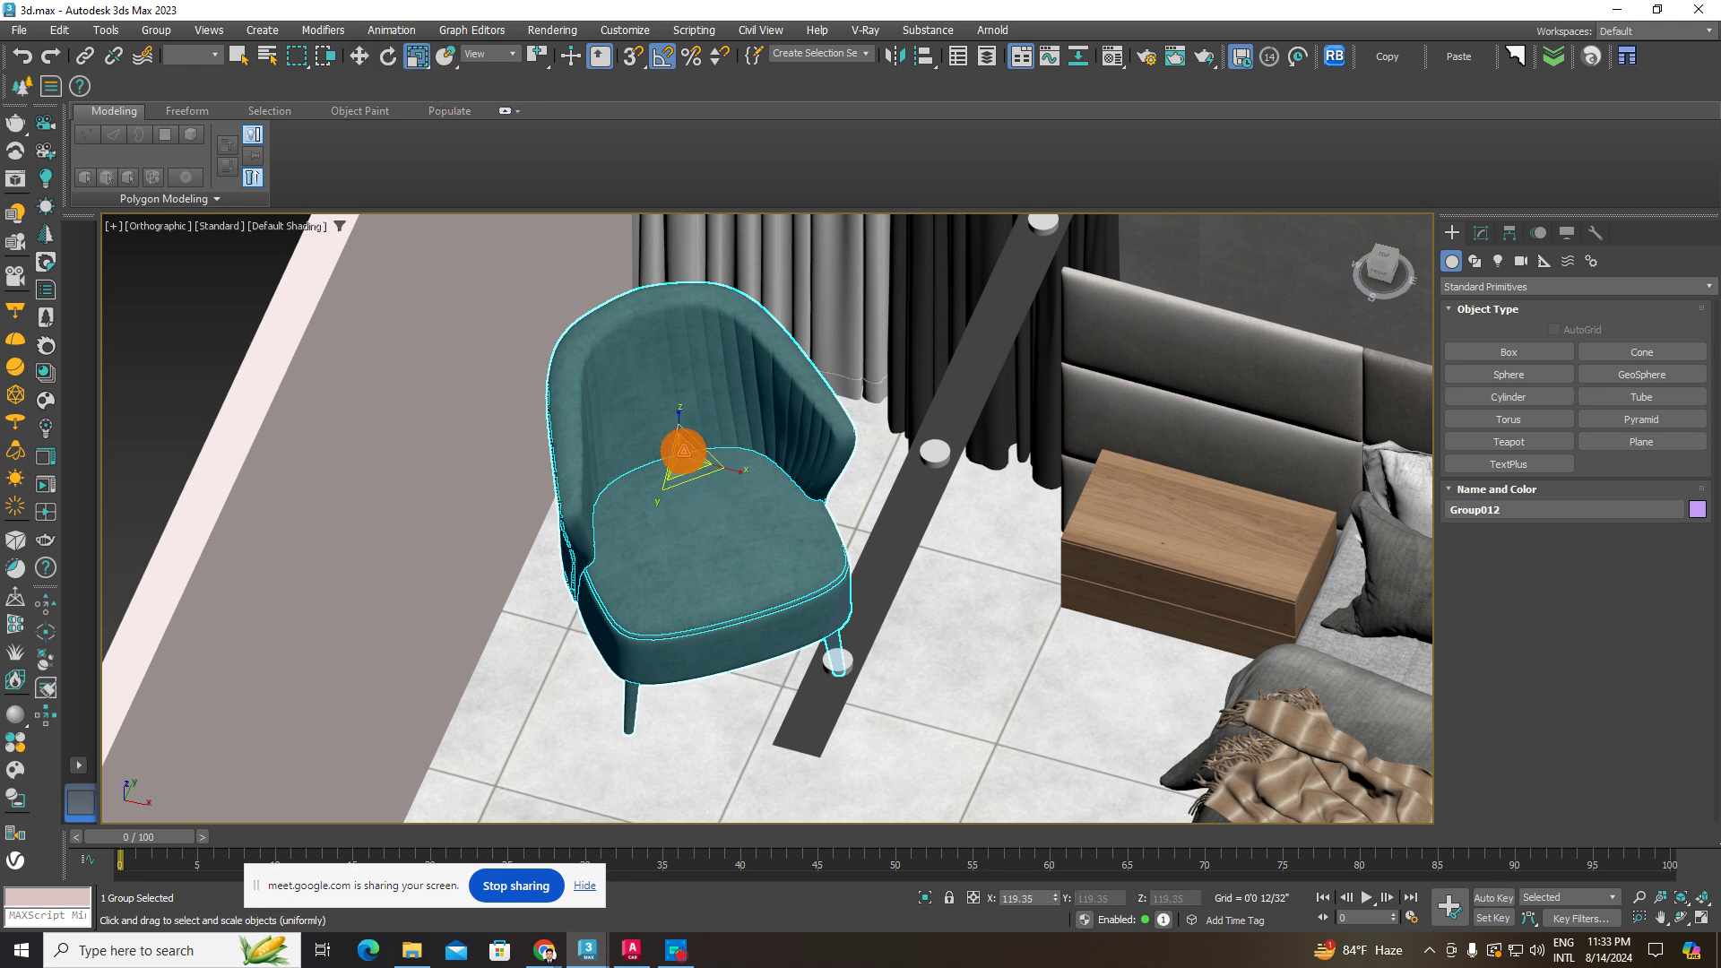
pyautogui.press('w')
pyautogui.keyDown('alt'); pyautogui.moveTo(576, 308); pyautogui.dragTo(719, 358, button='middle'); pyautogui.keyUp('alt')
pyautogui.scroll(3, 649, 571)
pyautogui.scroll(-8, 649, 571)
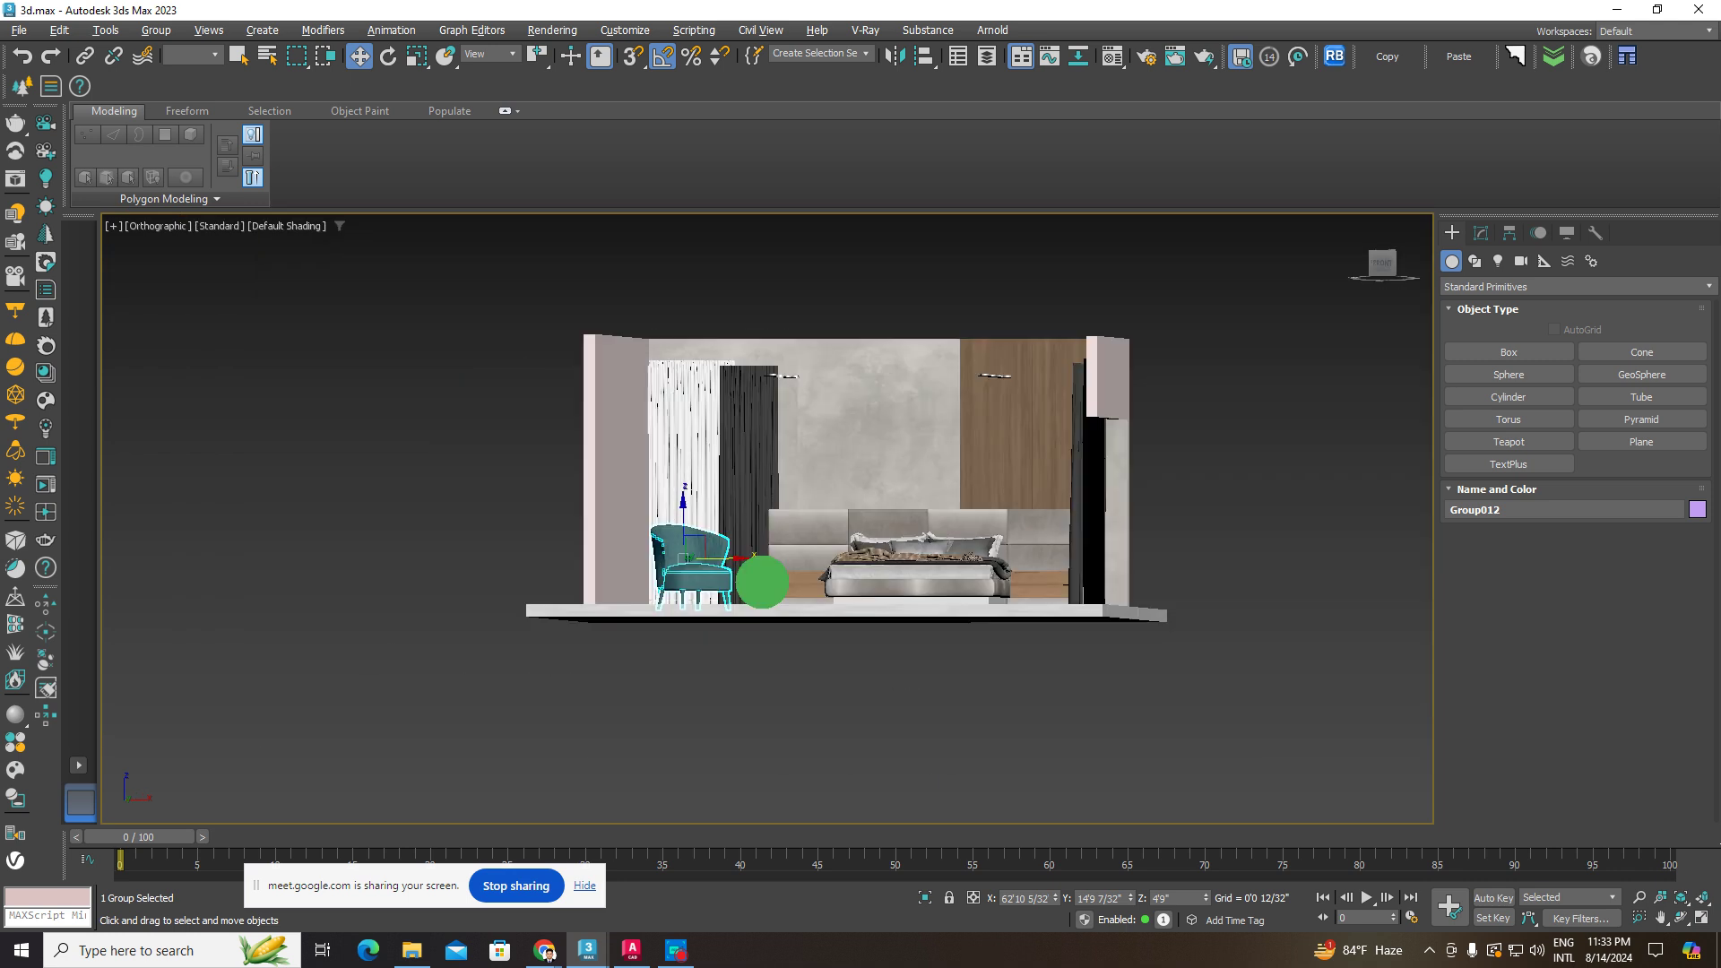
# - Unhide all hidden objects so the ceiling slab is shown again
pyautogui.rightClick(832, 544)
pyautogui.click(888, 456)
pyautogui.click(883, 513)
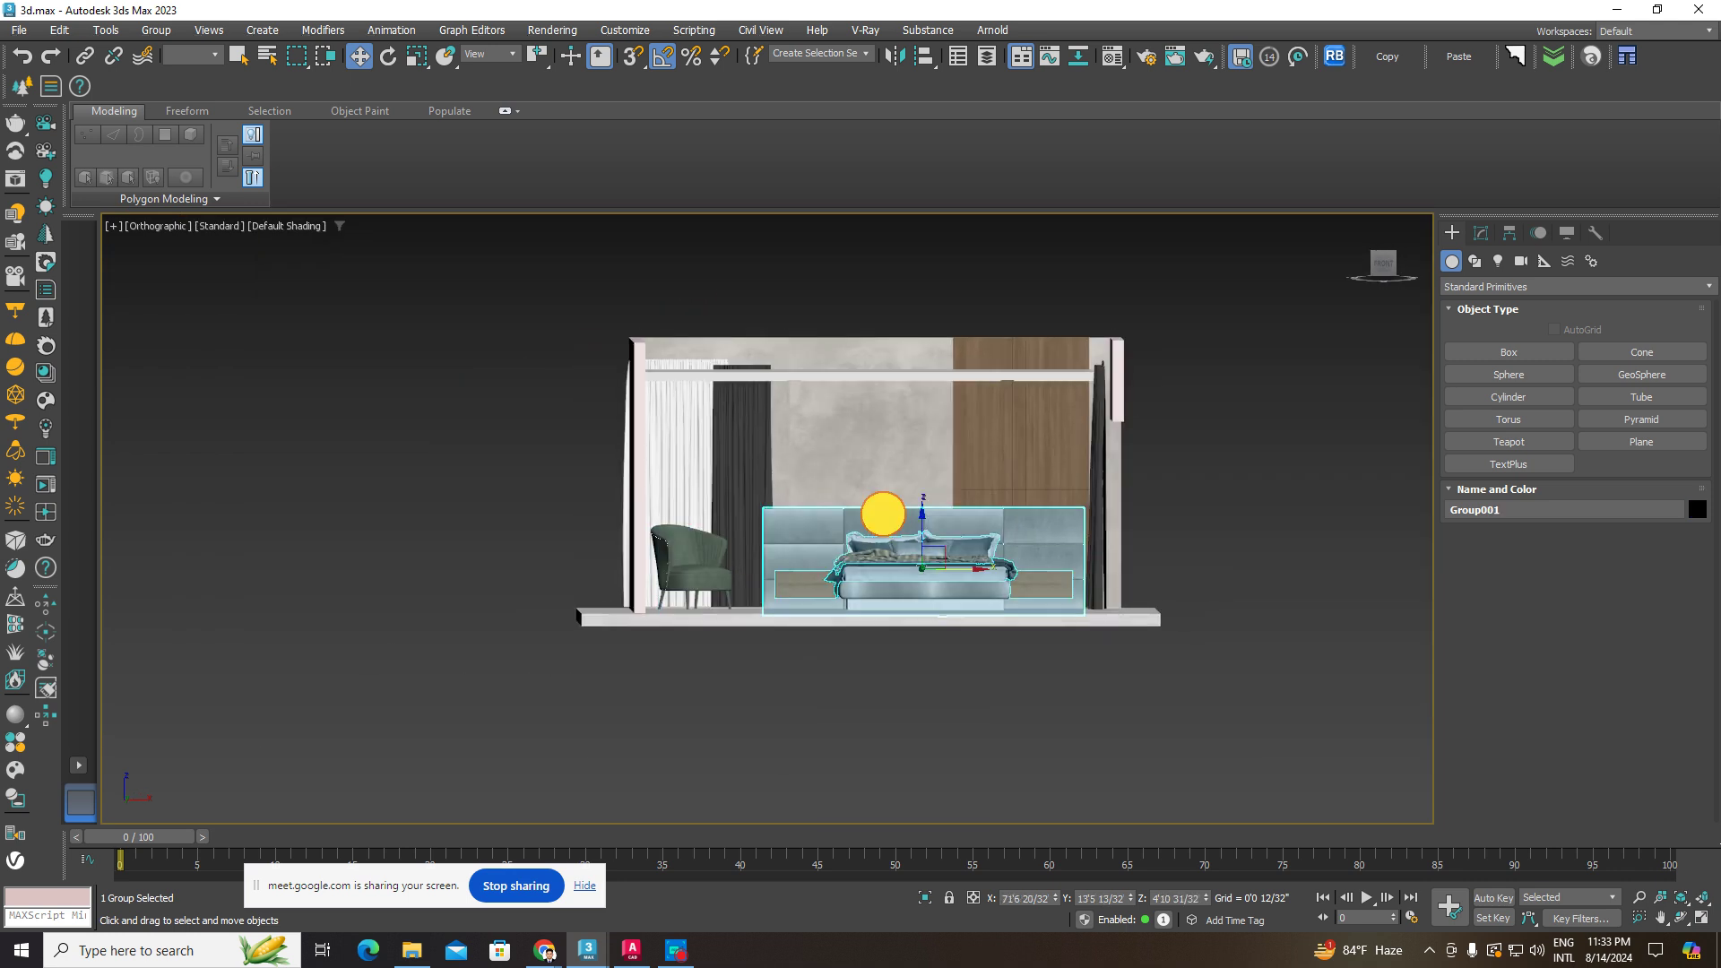
# - Examine the ceiling slab and the wall gap around it in top view
pyautogui.scroll(-1, 873, 550)
pyautogui.keyDown('alt'); pyautogui.moveTo(1277, 484); pyautogui.dragTo(1264, 581, button='middle'); pyautogui.keyUp('alt')
pyautogui.click(892, 508)
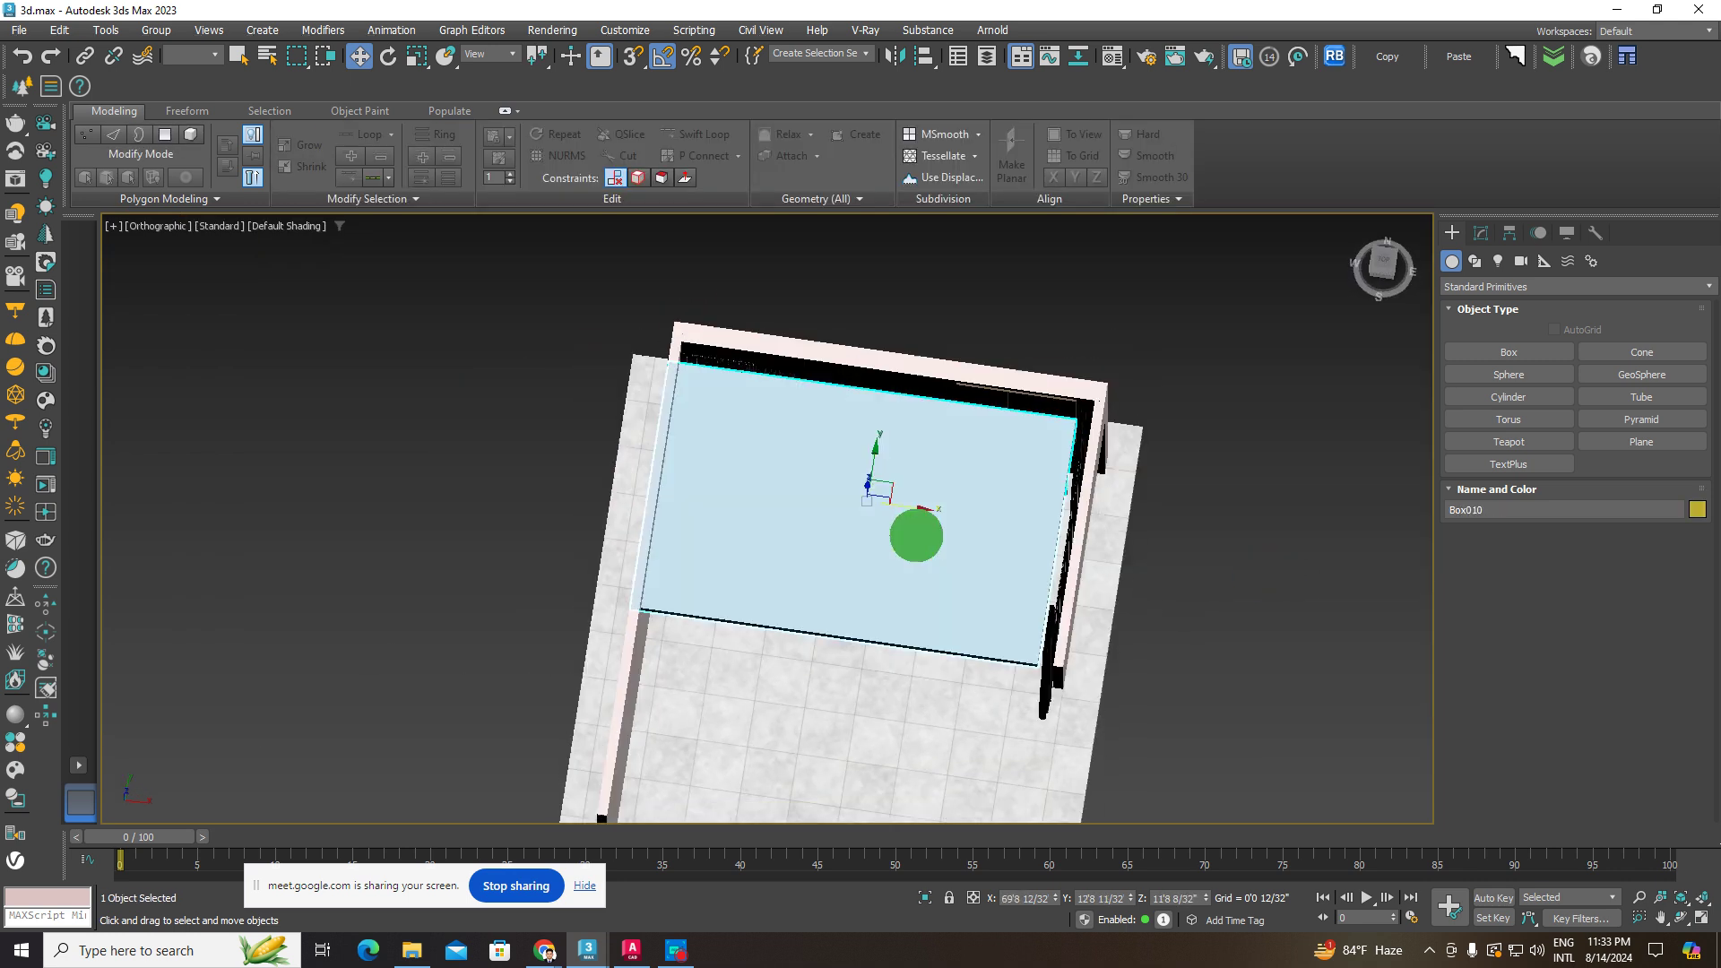
pyautogui.keyDown('alt'); pyautogui.moveTo(915, 530); pyautogui.dragTo(923, 568, button='middle'); pyautogui.keyUp('alt')
pyautogui.click(1379, 258)
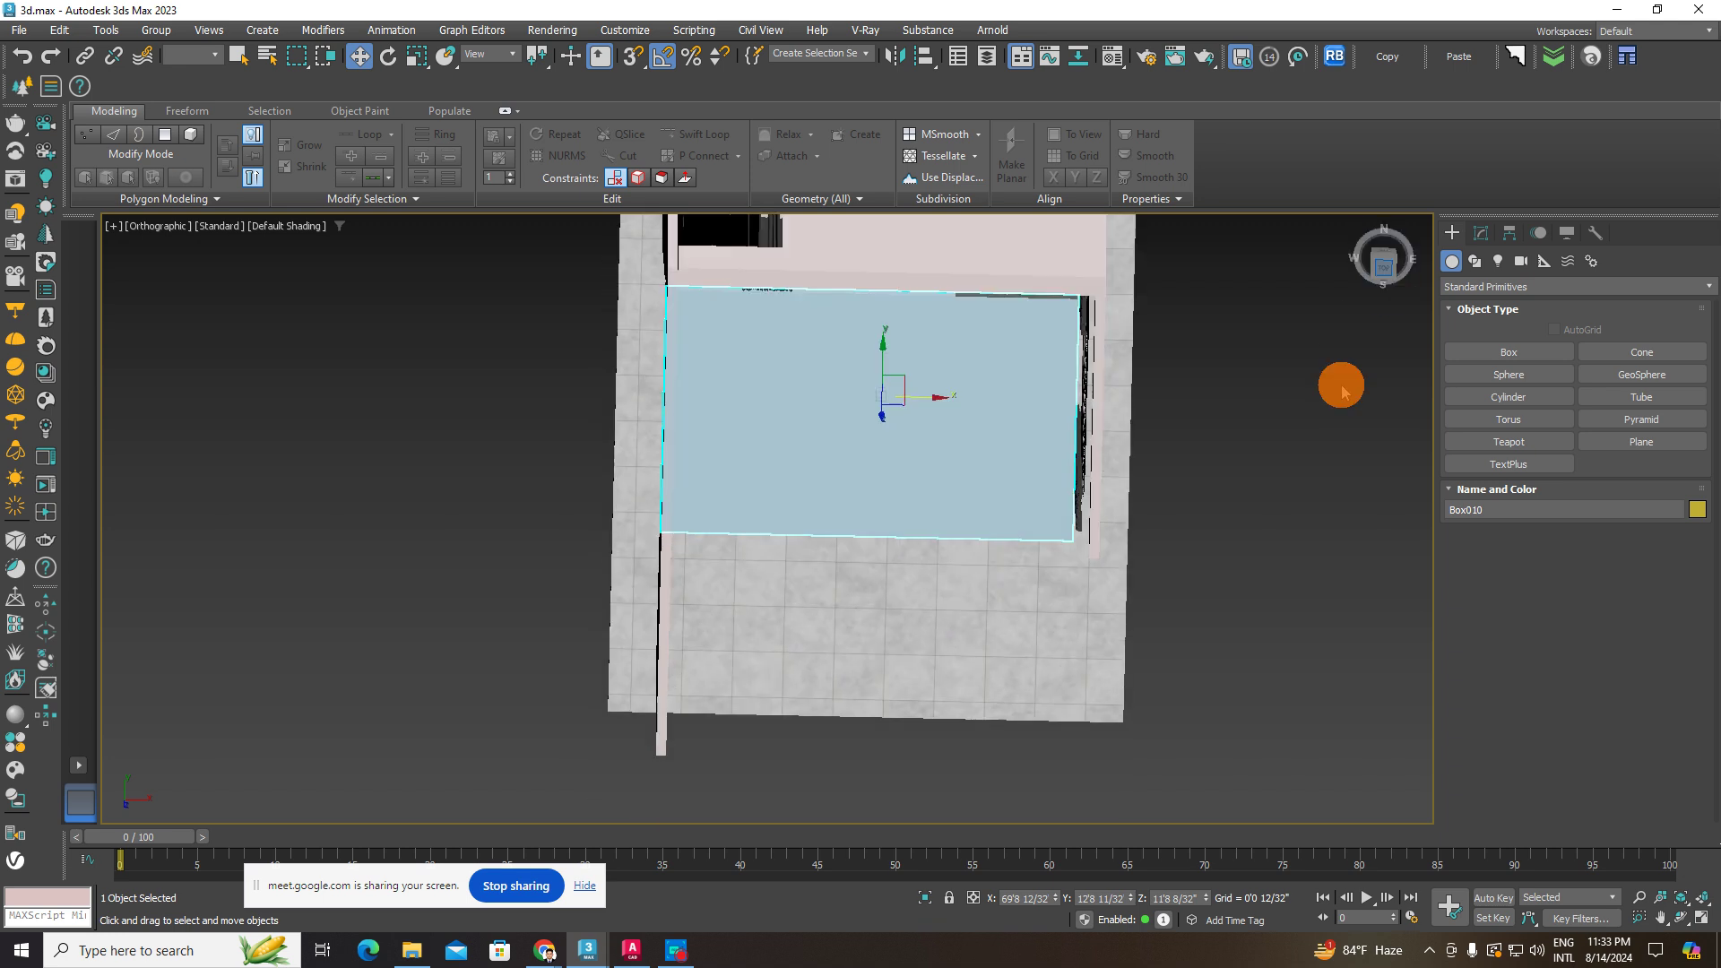
pyautogui.scroll(2, 1013, 323)
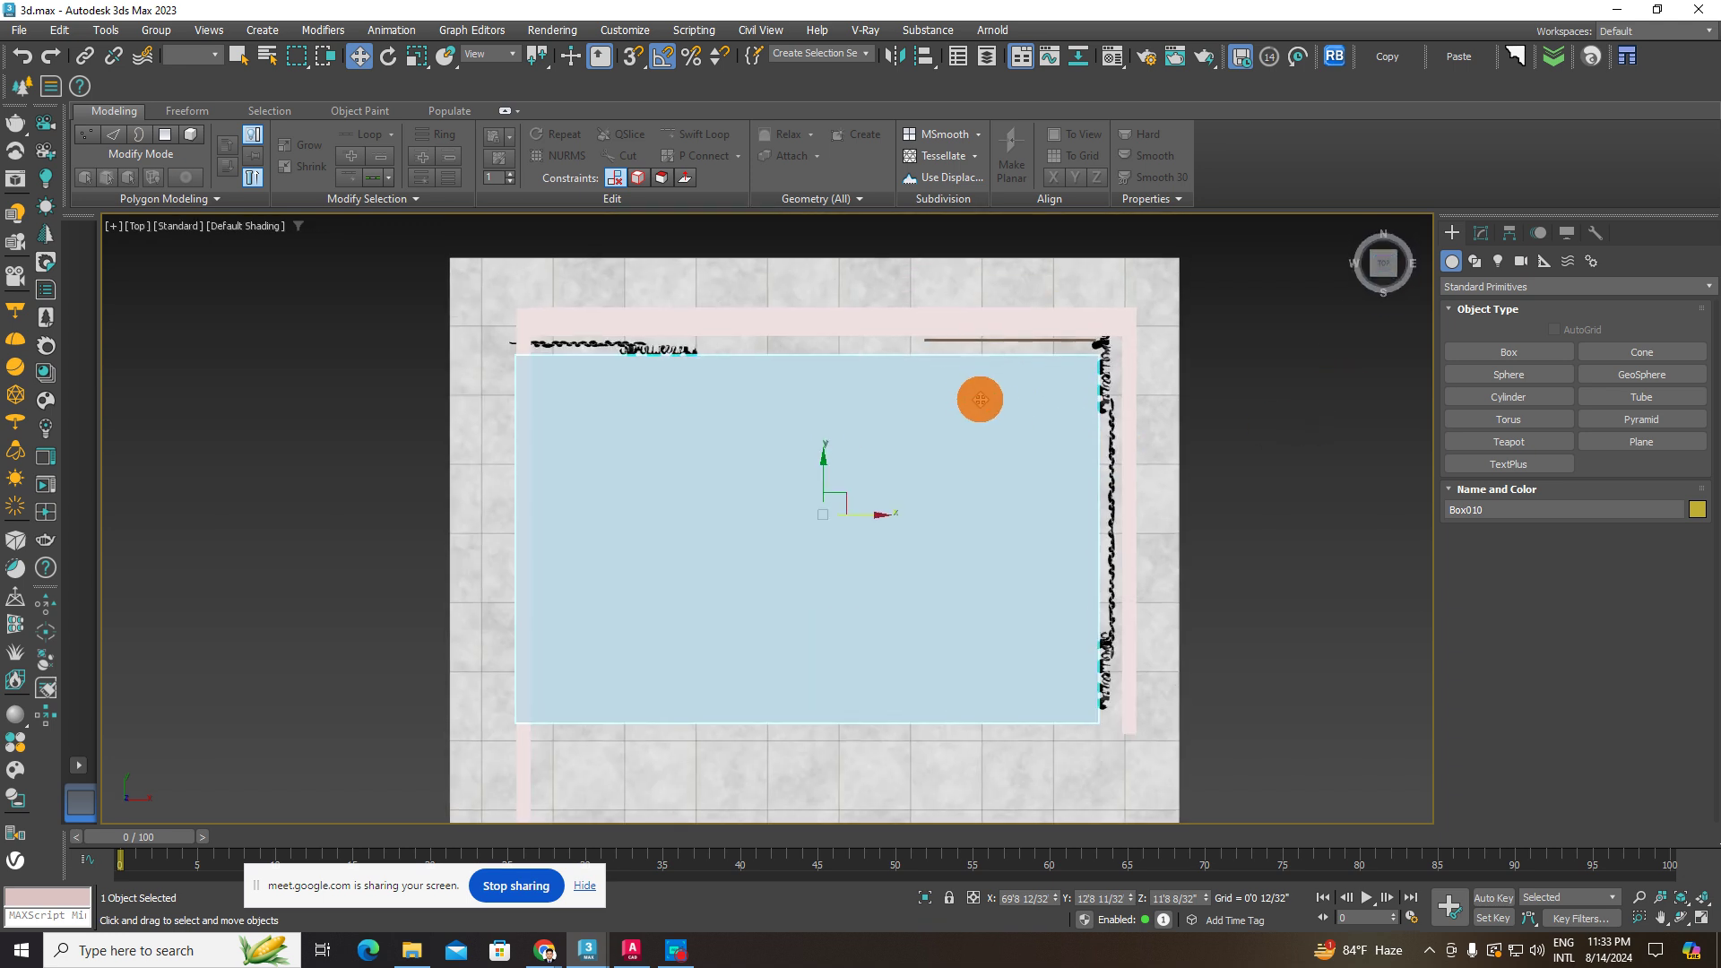
pyautogui.keyDown('alt'); pyautogui.moveTo(980, 400); pyautogui.dragTo(1246, 485, button='middle'); pyautogui.keyUp('alt')
pyautogui.click(1383, 262)
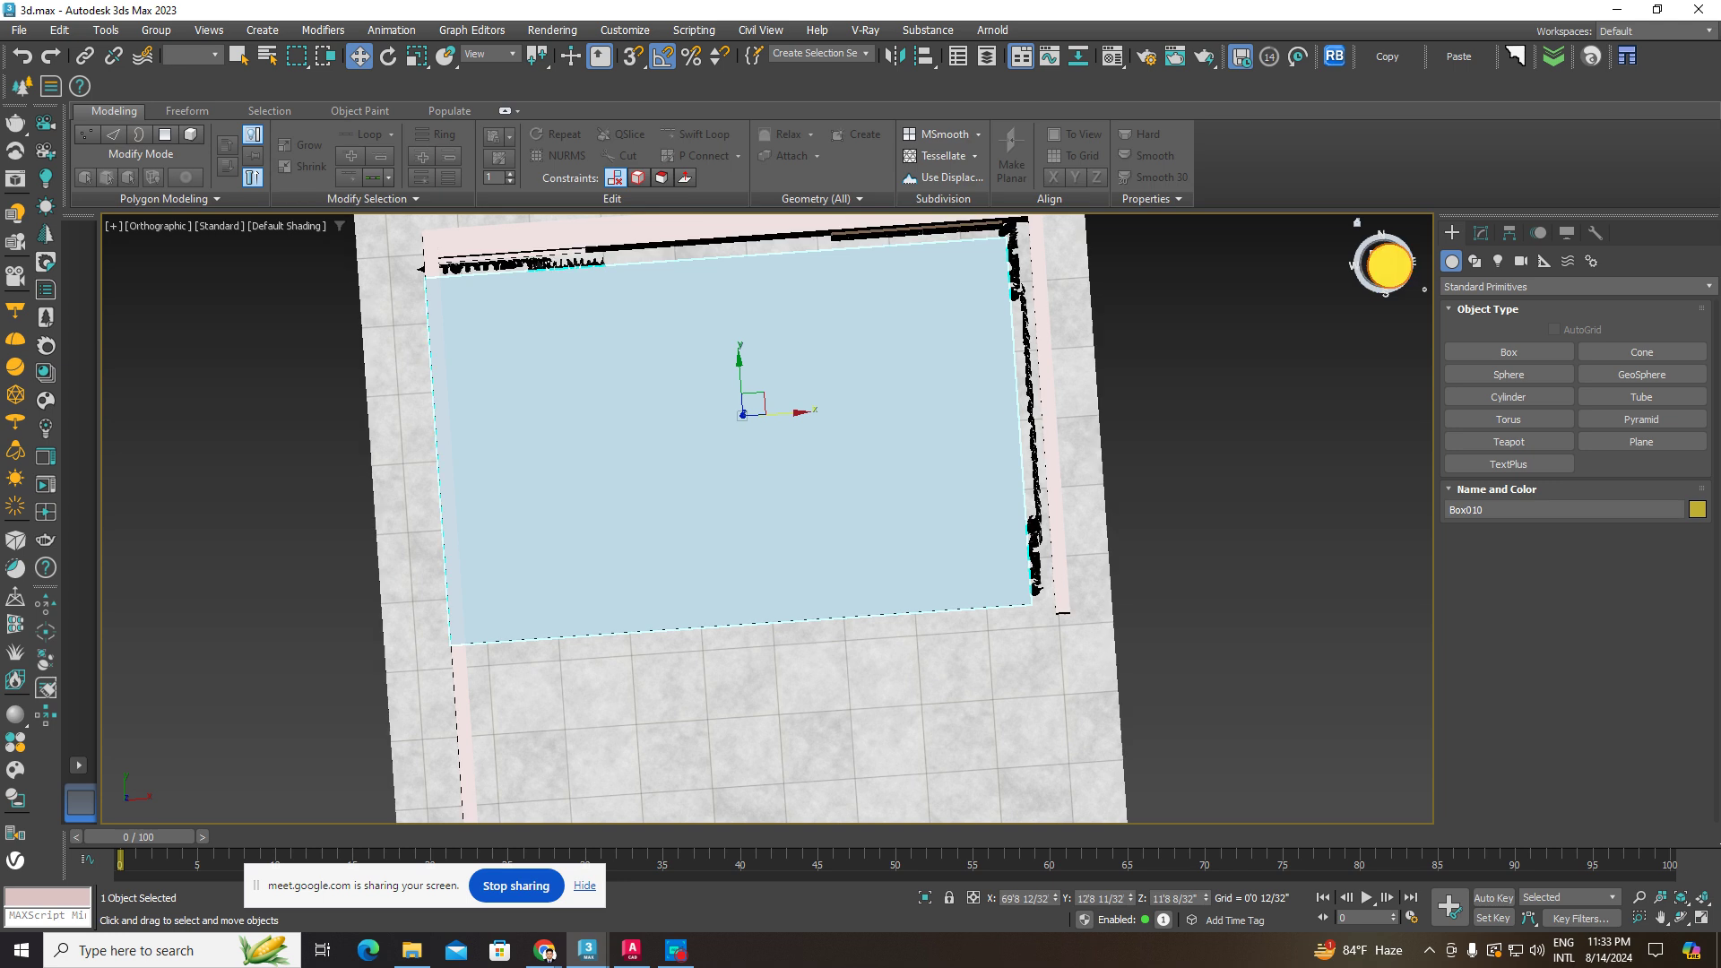
pyautogui.scroll(2, 717, 364)
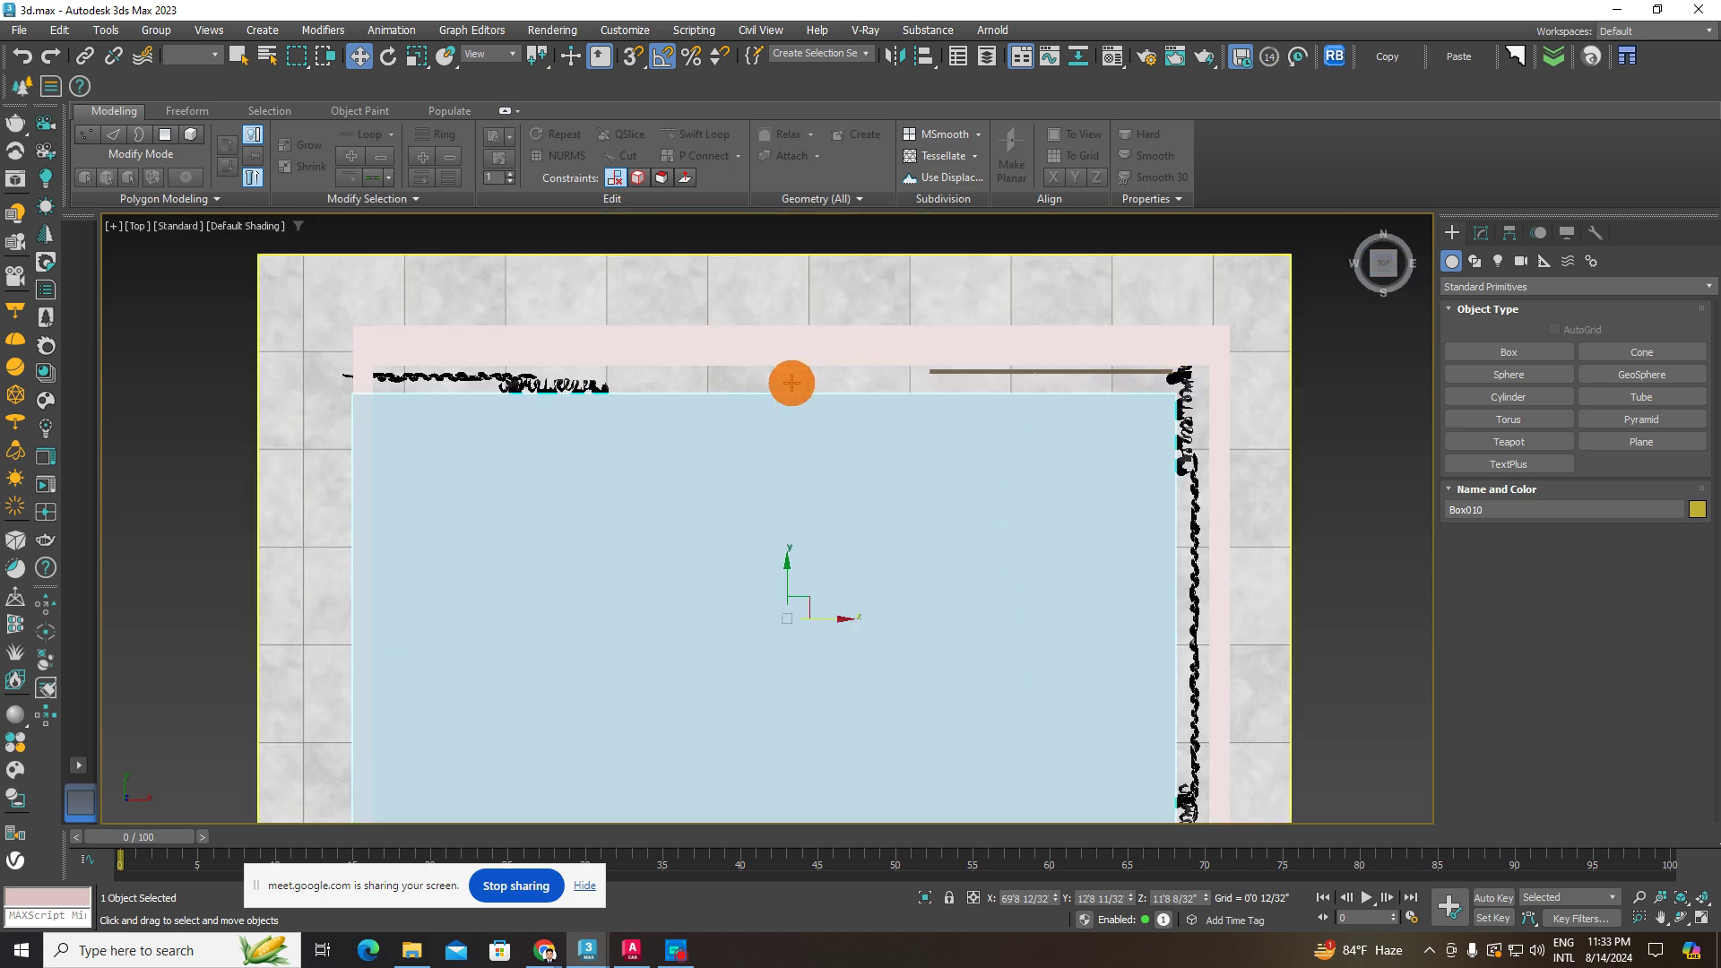
# - Draw a V-Ray plane light as a long rectangle in the empty area beside the room
pyautogui.click(1493, 287)
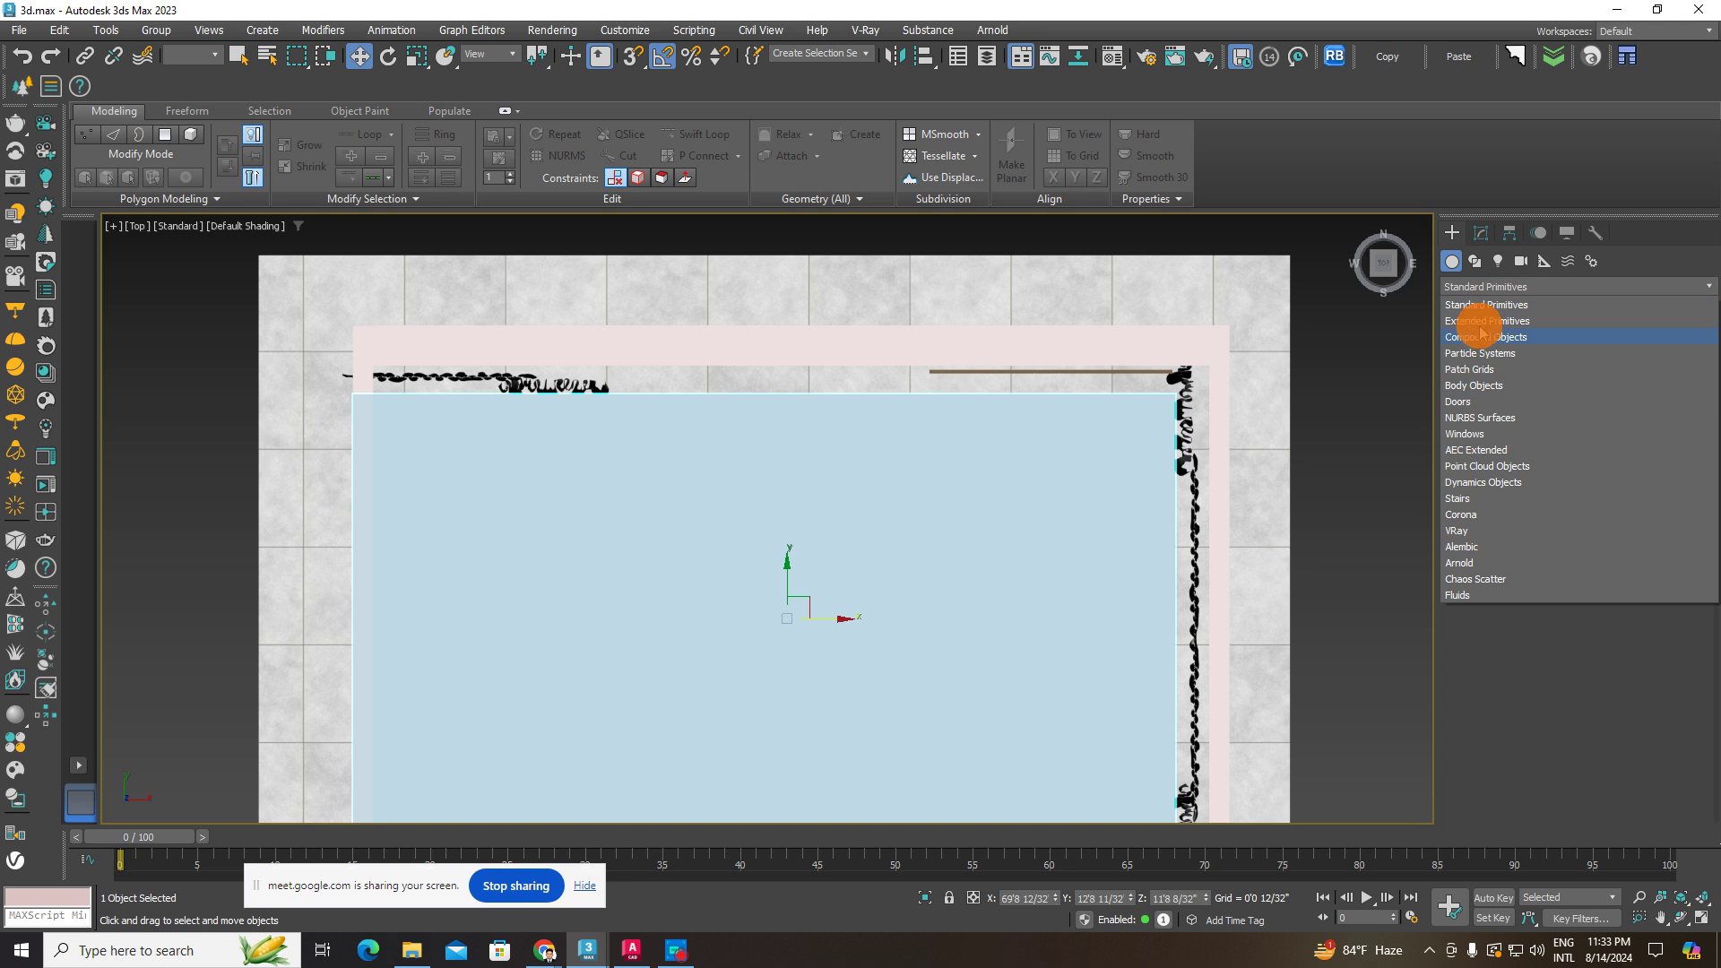
pyautogui.click(1498, 261)
pyautogui.click(1491, 286)
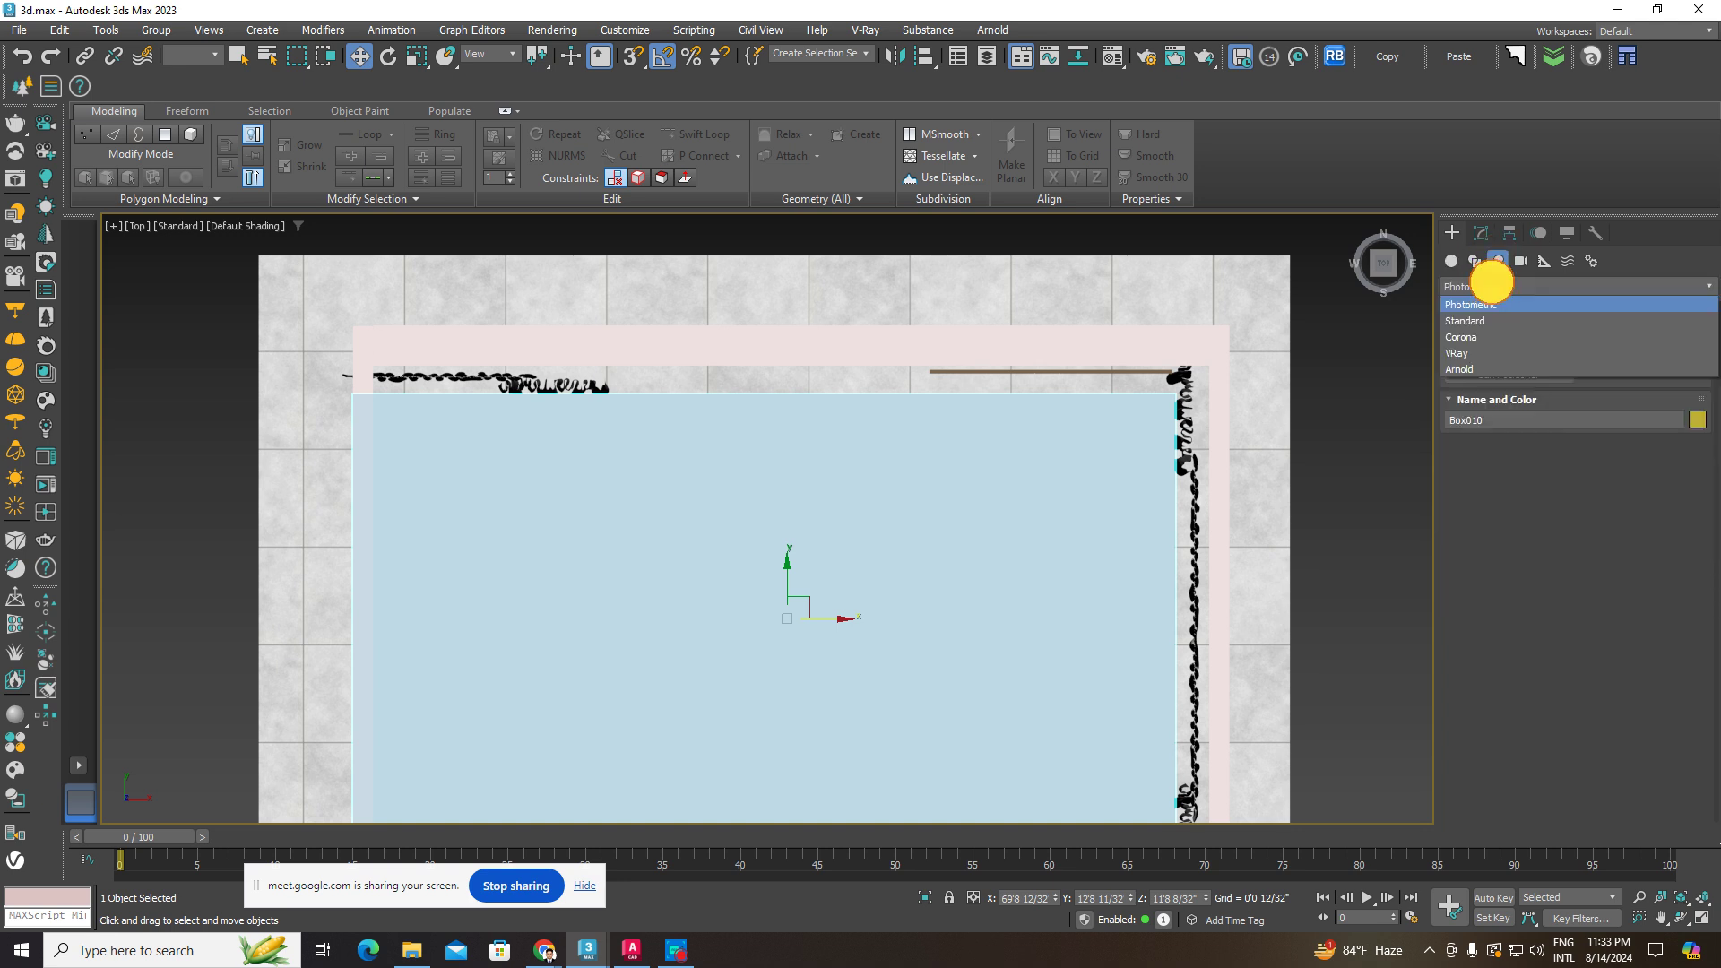
pyautogui.click(1459, 355)
pyautogui.click(1503, 352)
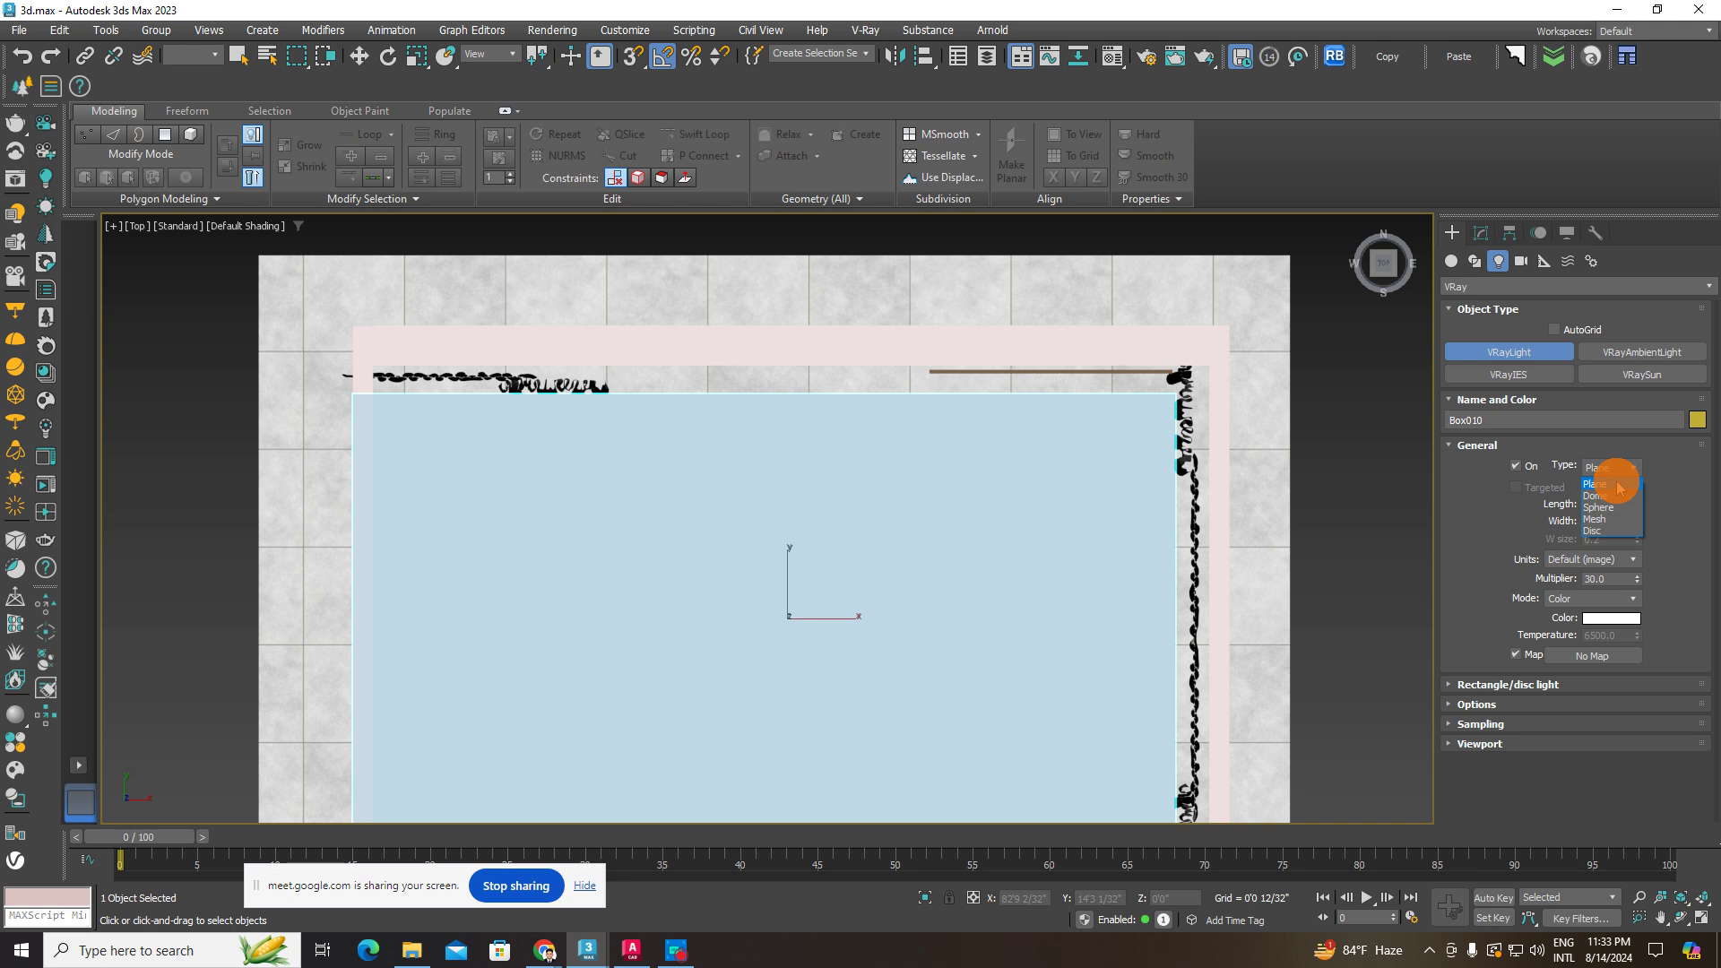
pyautogui.moveTo(1297, 537); pyautogui.dragTo(861, 472, button='middle')
pyautogui.moveTo(860, 468); pyautogui.dragTo(1334, 517)
# - Add a V-Ray dome light and a sphere light of about 0'9" radius beside the room
pyautogui.click(1613, 468)
pyautogui.click(1608, 495)
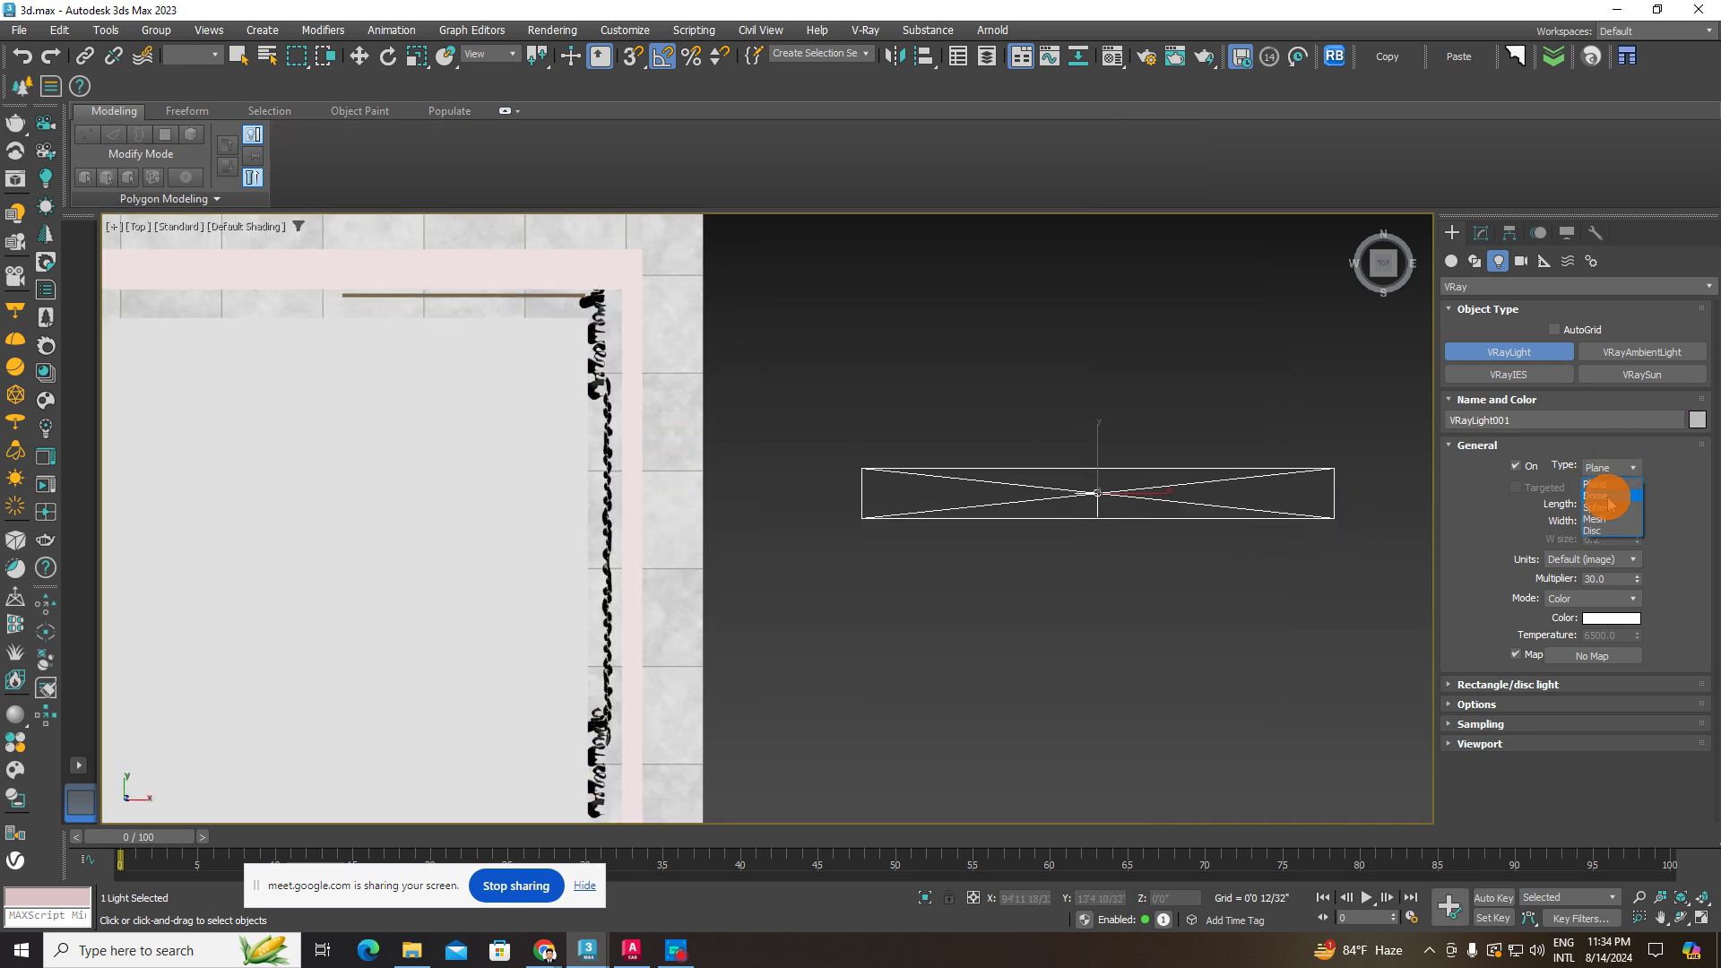
pyautogui.click(1080, 627)
pyautogui.click(1613, 470)
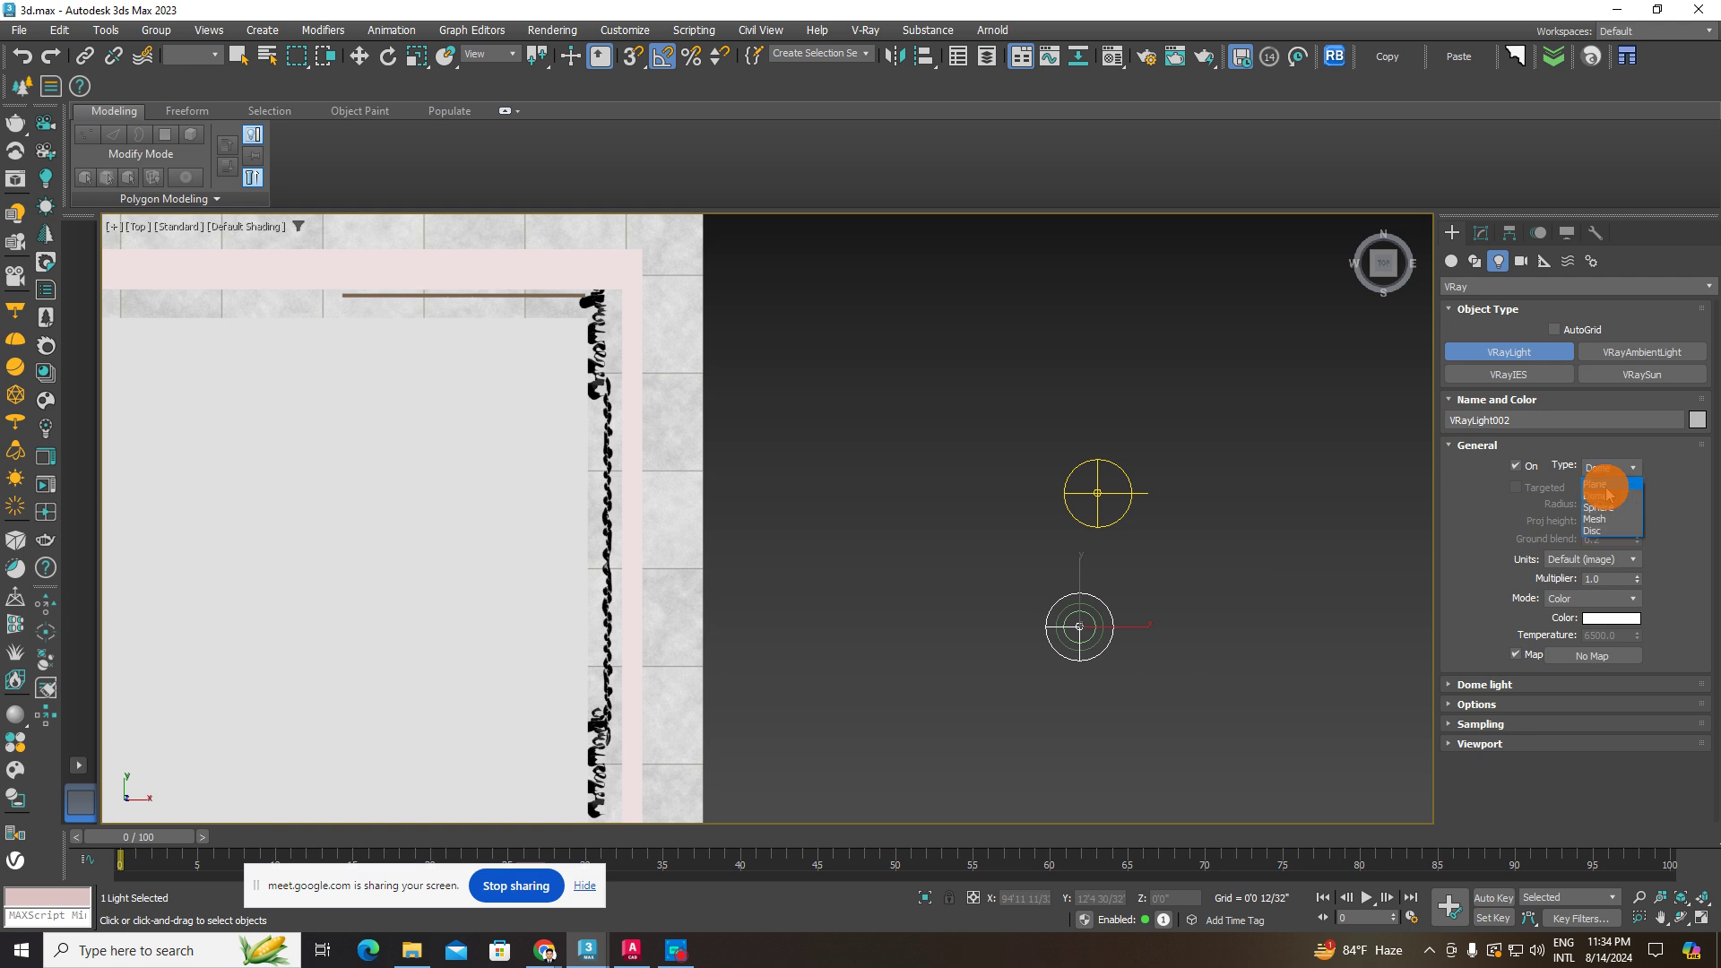
pyautogui.click(1600, 508)
pyautogui.moveTo(1219, 456); pyautogui.dragTo(1232, 492)
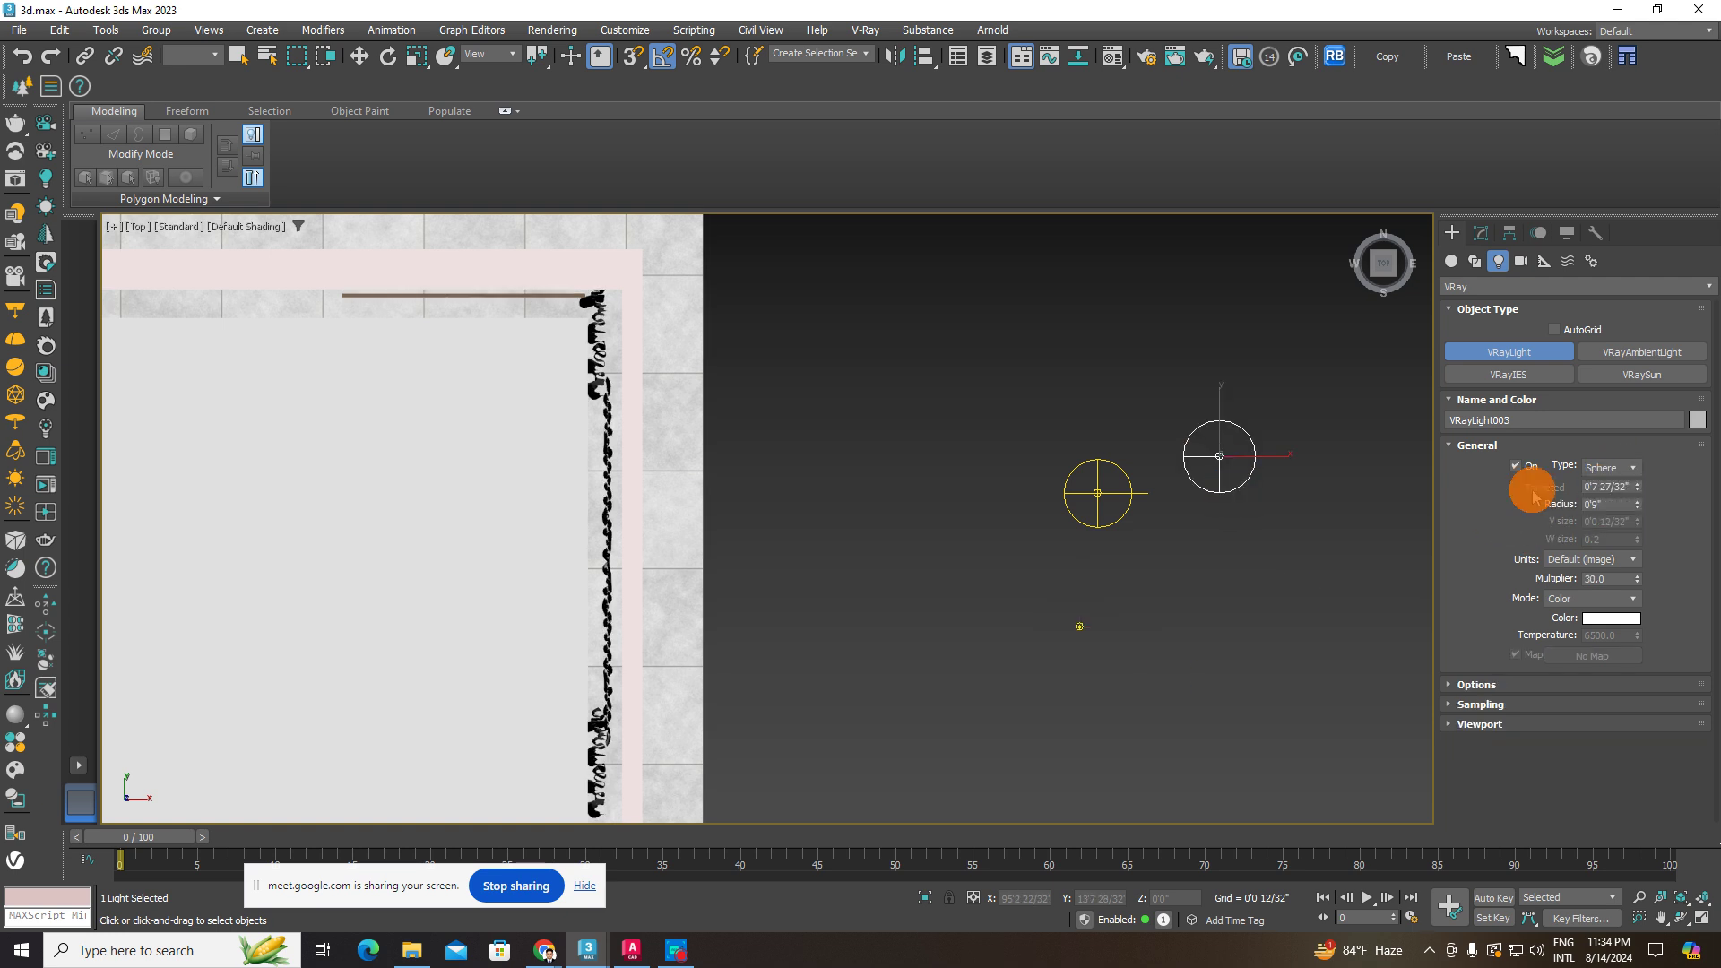
# - Add a V-Ray mesh light and a disc light of about 1'0 15/32" radius next to the other trial lights
pyautogui.keyDown('alt'); pyautogui.moveTo(1076, 588); pyautogui.dragTo(1103, 494, button='middle'); pyautogui.keyUp('alt')
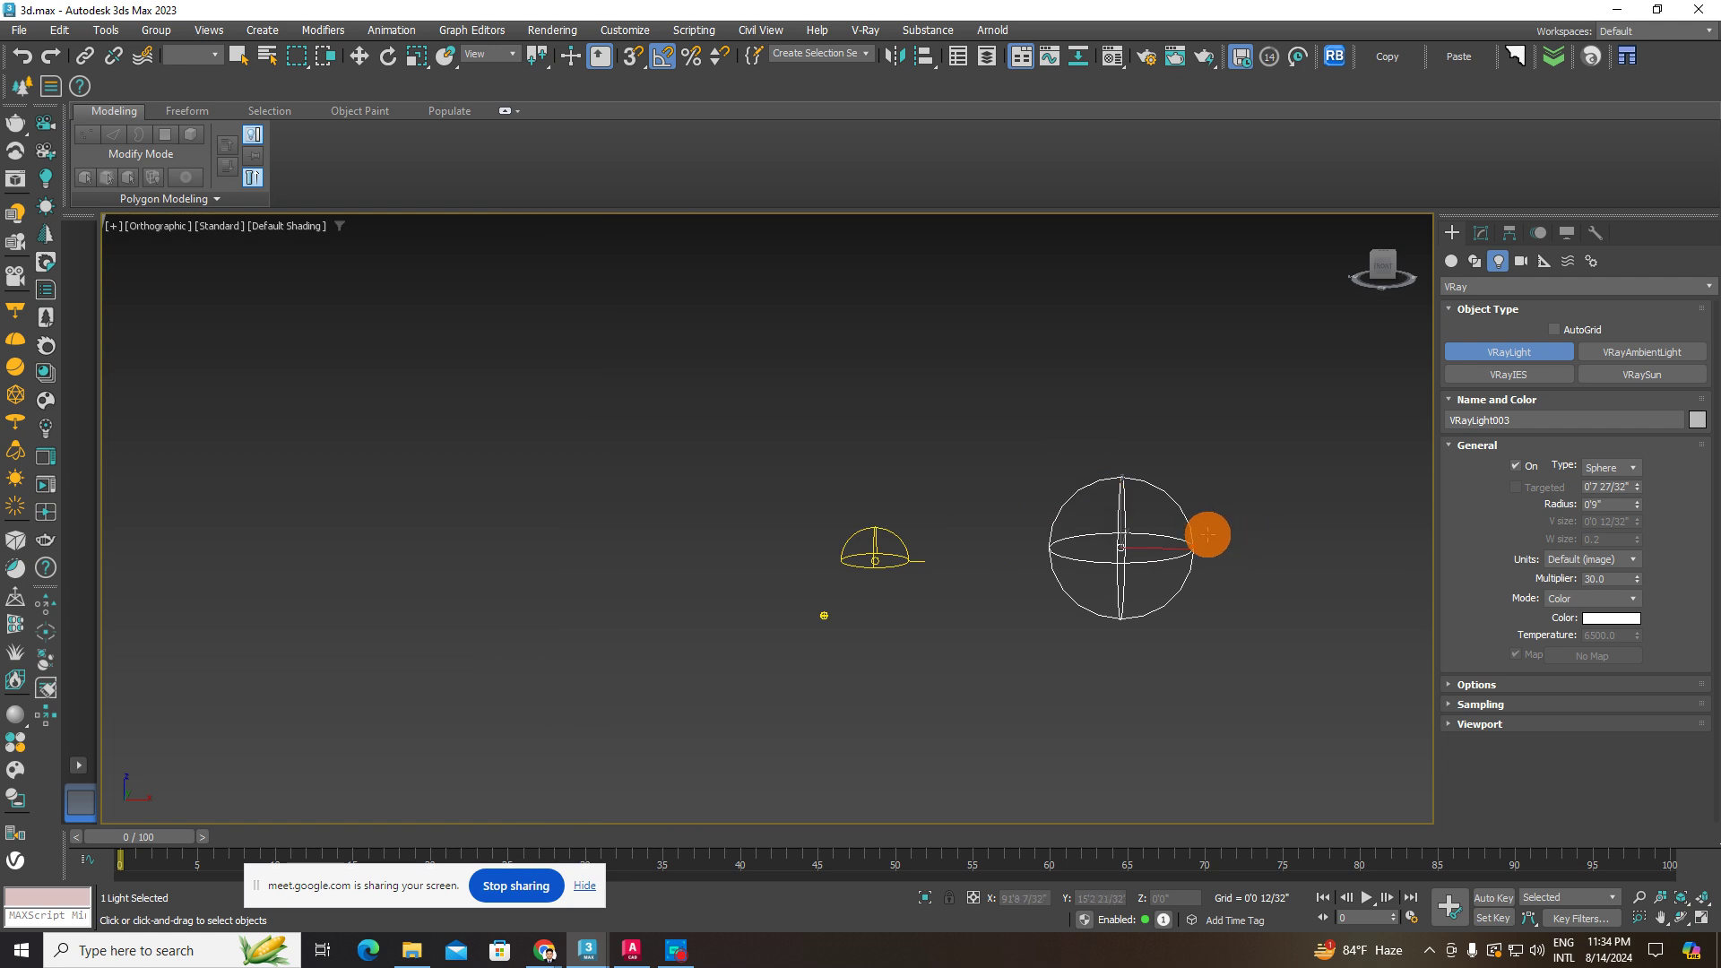
pyautogui.click(1627, 472)
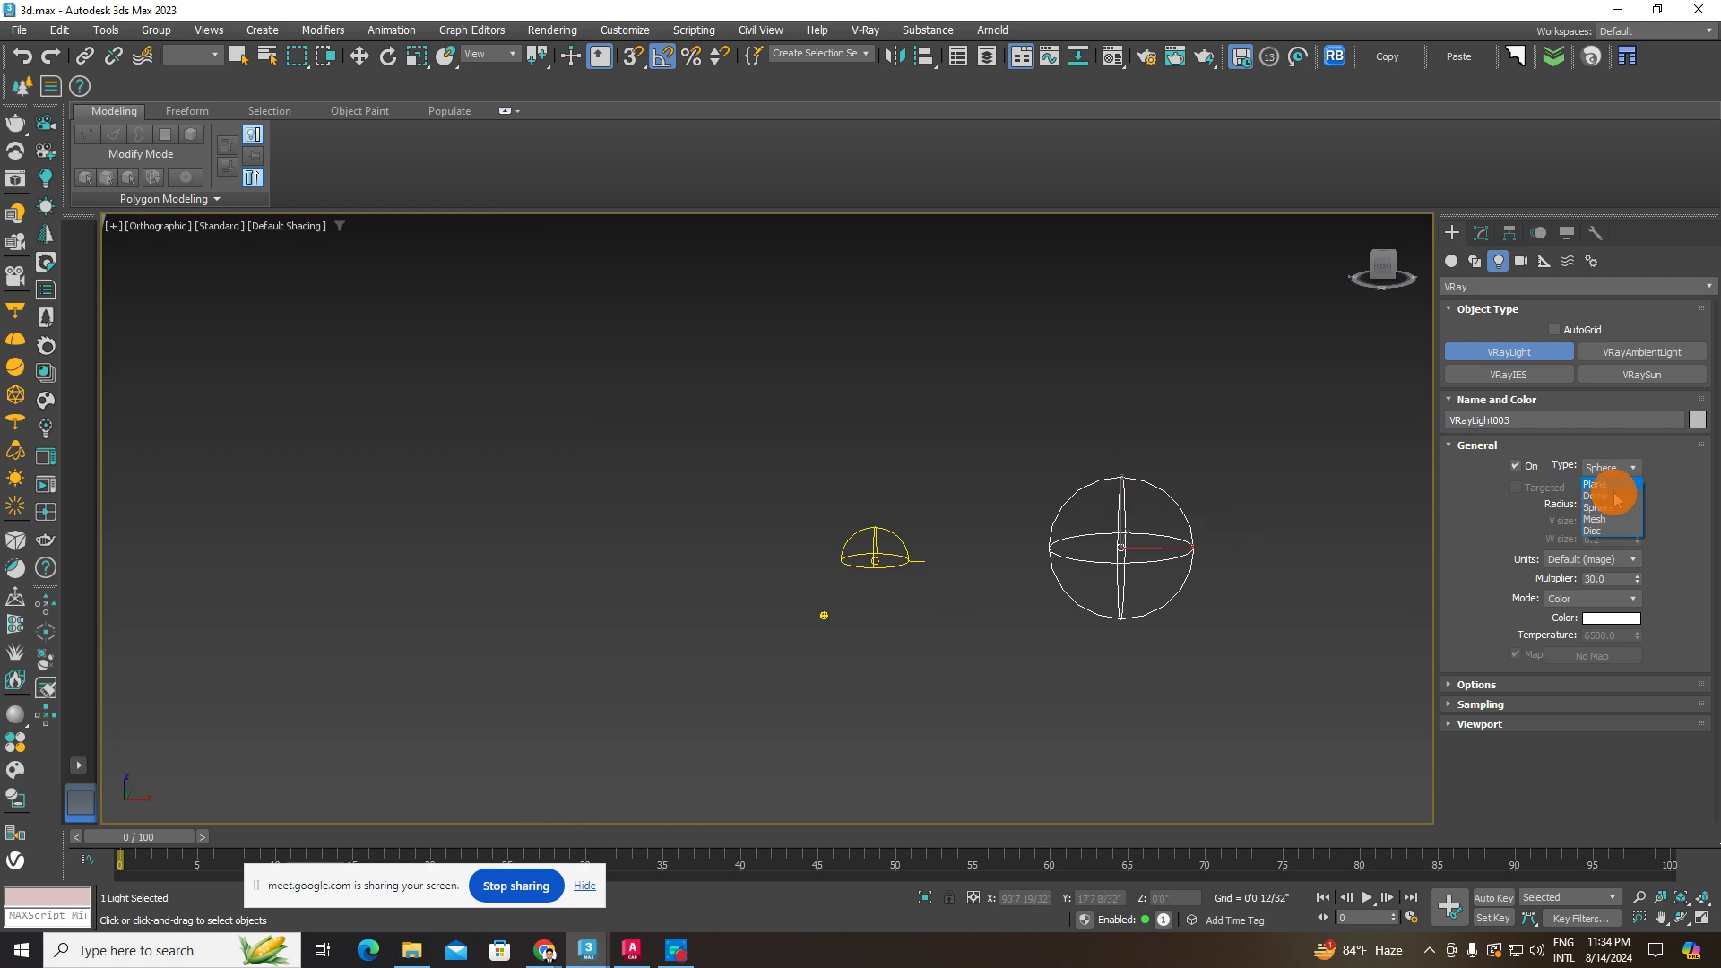
pyautogui.click(1598, 519)
pyautogui.click(1202, 572)
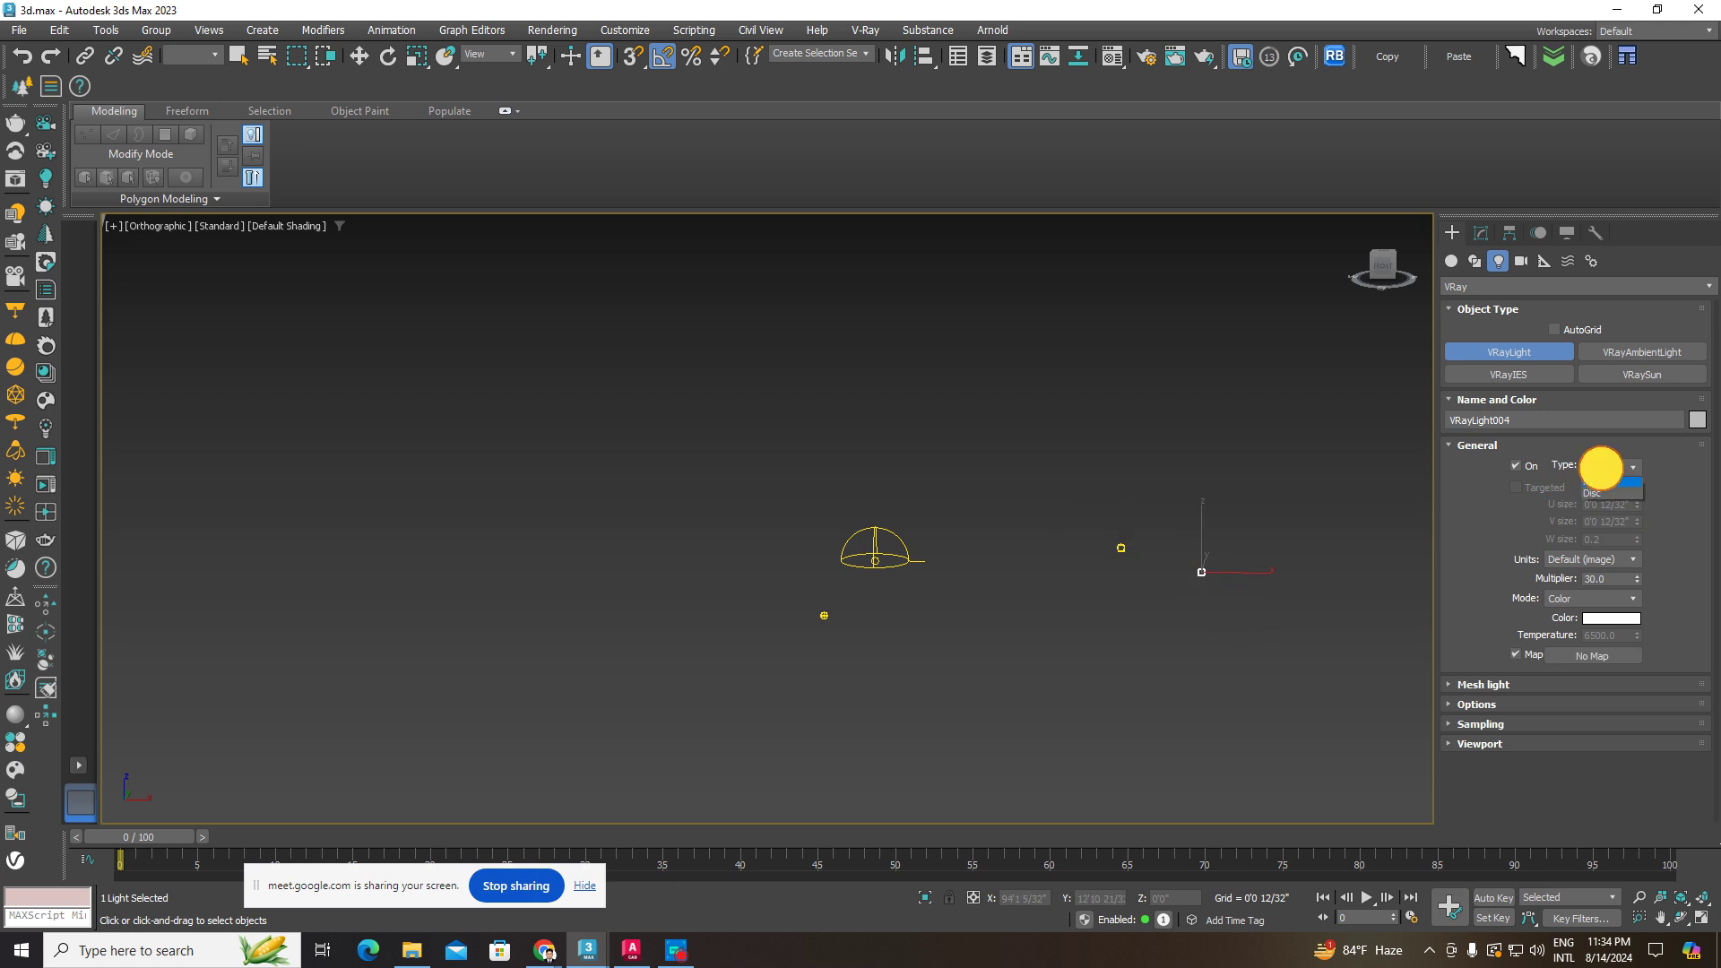
pyautogui.click(1591, 534)
pyautogui.moveTo(1020, 492)
pyautogui.mouseDown()
pyautogui.moveTo(1077, 522)
pyautogui.moveTo(1007, 469)
pyautogui.moveTo(1130, 523)
pyautogui.moveTo(1035, 471)
pyautogui.mouseUp()
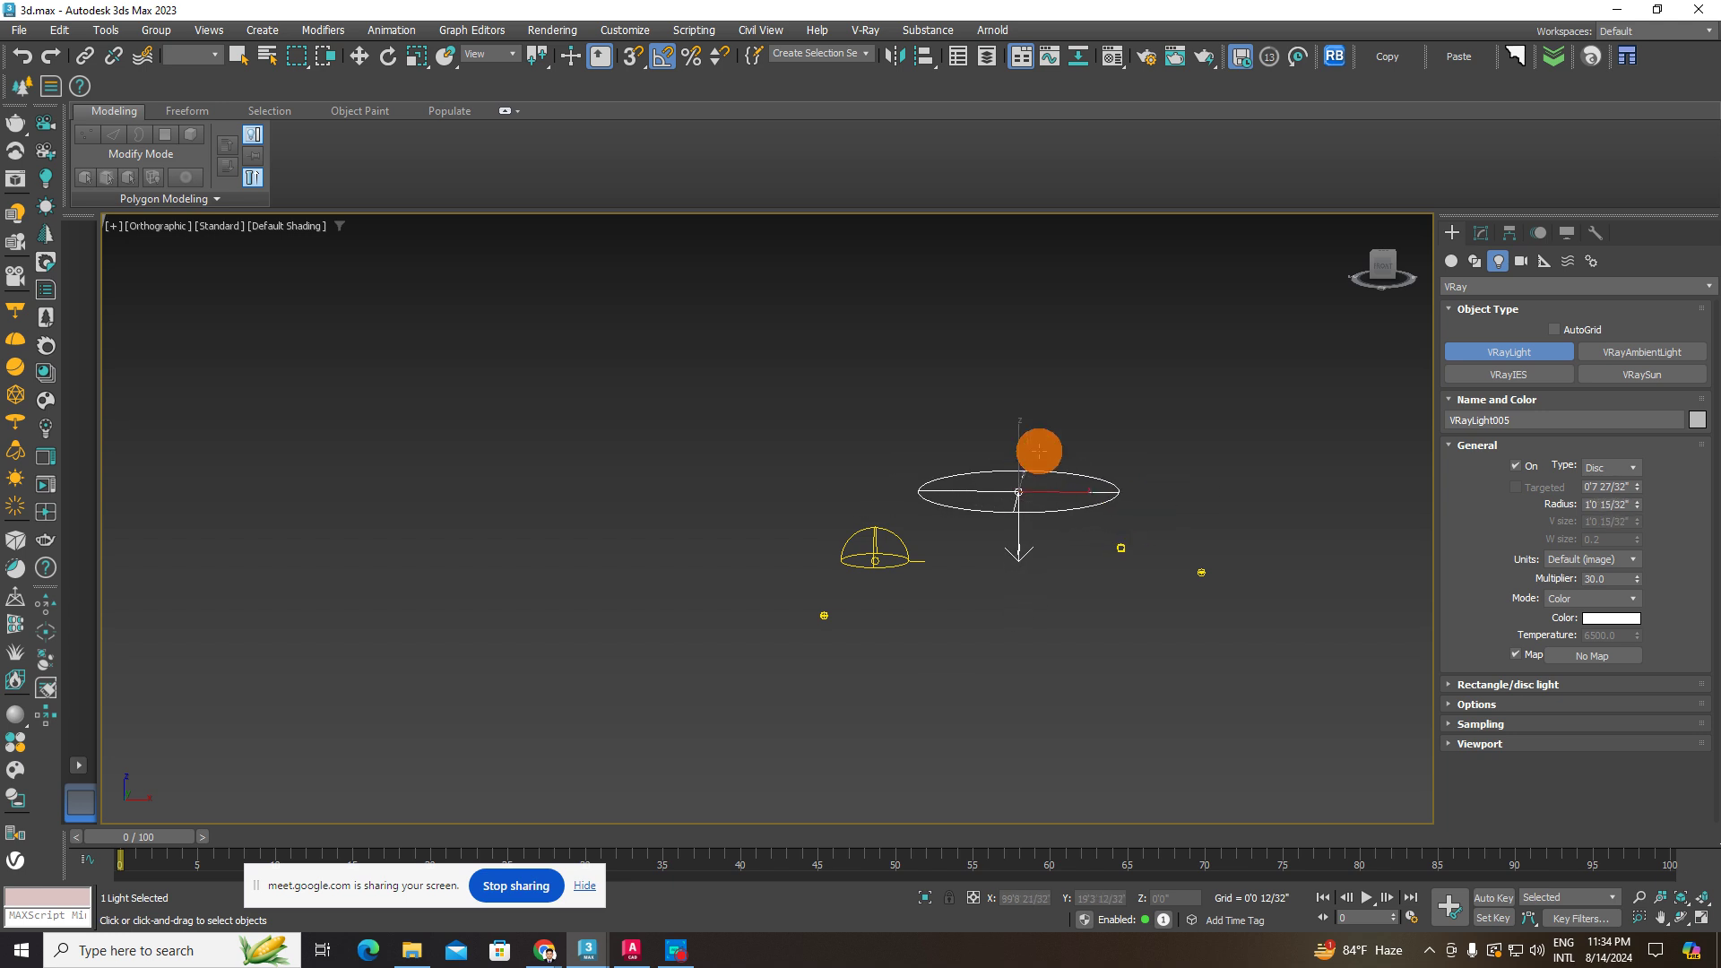
# - Select all the trial V-Ray lights beside the room and delete them
pyautogui.click(361, 56)
pyautogui.moveTo(1273, 441); pyautogui.dragTo(632, 662)
pyautogui.press('Delete')
# - Inspect the underside of the ceiling slab and select its two groups of recessed spotlights
pyautogui.moveTo(688, 500); pyautogui.dragTo(1090, 660, button='middle')
pyautogui.click(692, 353)
pyautogui.keyDown('alt'); pyautogui.moveTo(691, 353); pyautogui.dragTo(689, 304, button='middle'); pyautogui.keyUp('alt')
pyautogui.scroll(5, 664, 350)
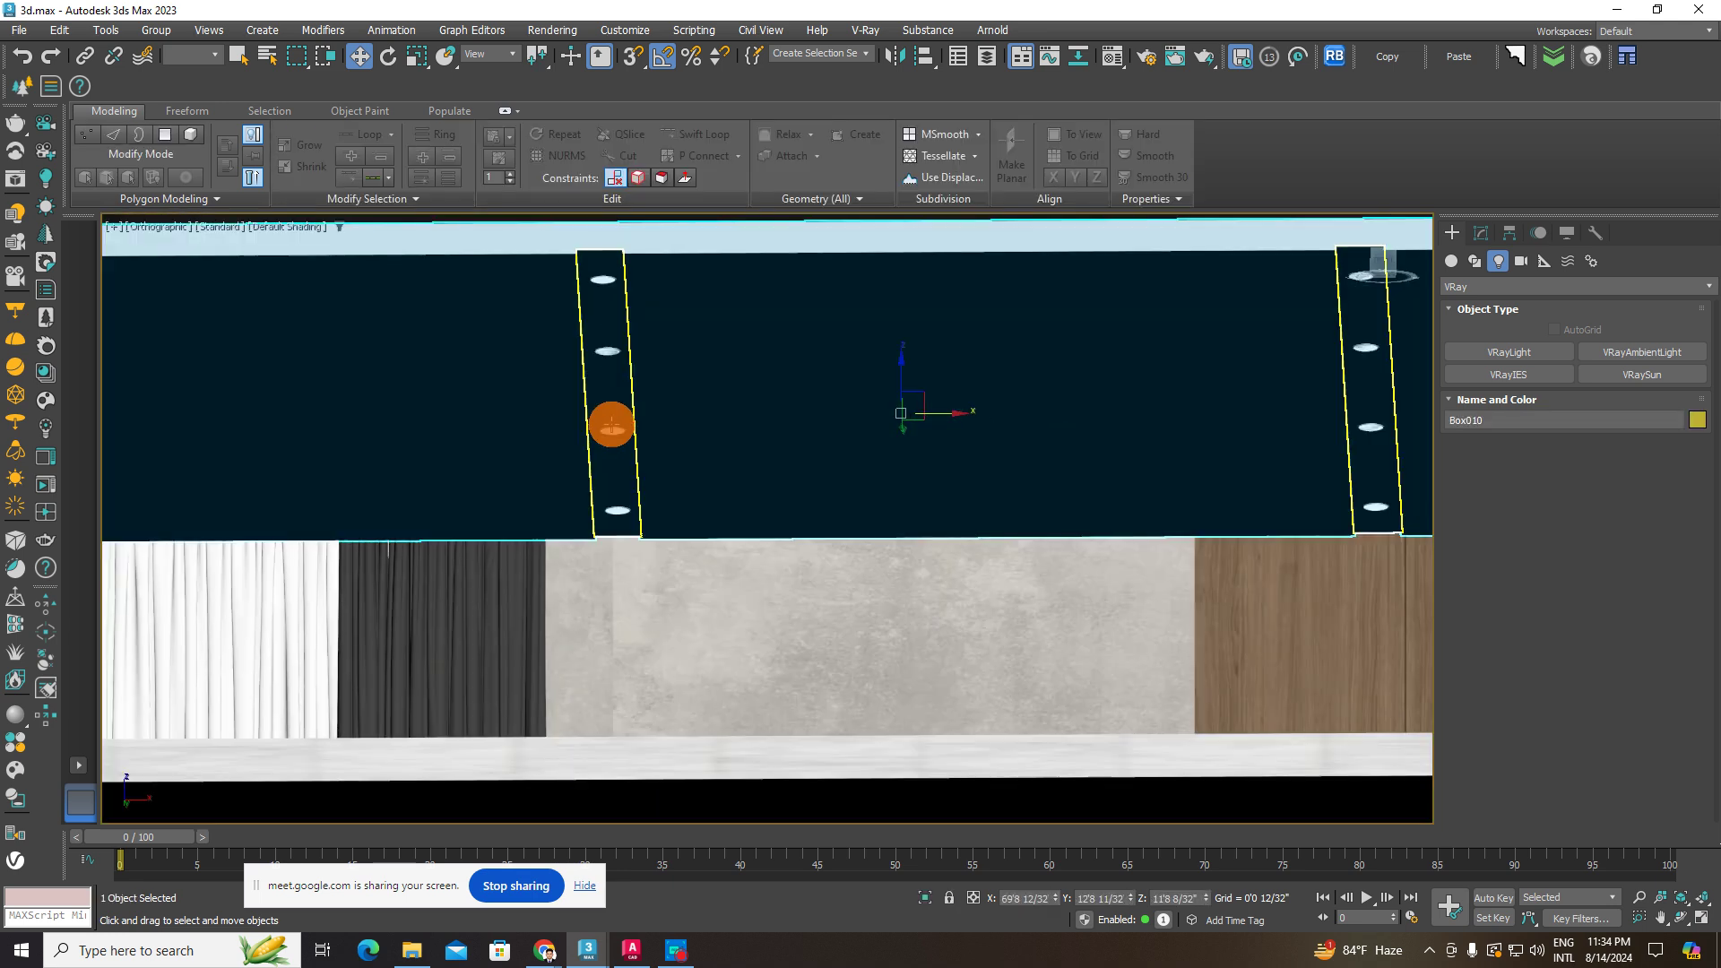
pyautogui.click(607, 429)
pyautogui.keyDown('ctrl'); pyautogui.click(1384, 427); pyautogui.keyUp('ctrl')
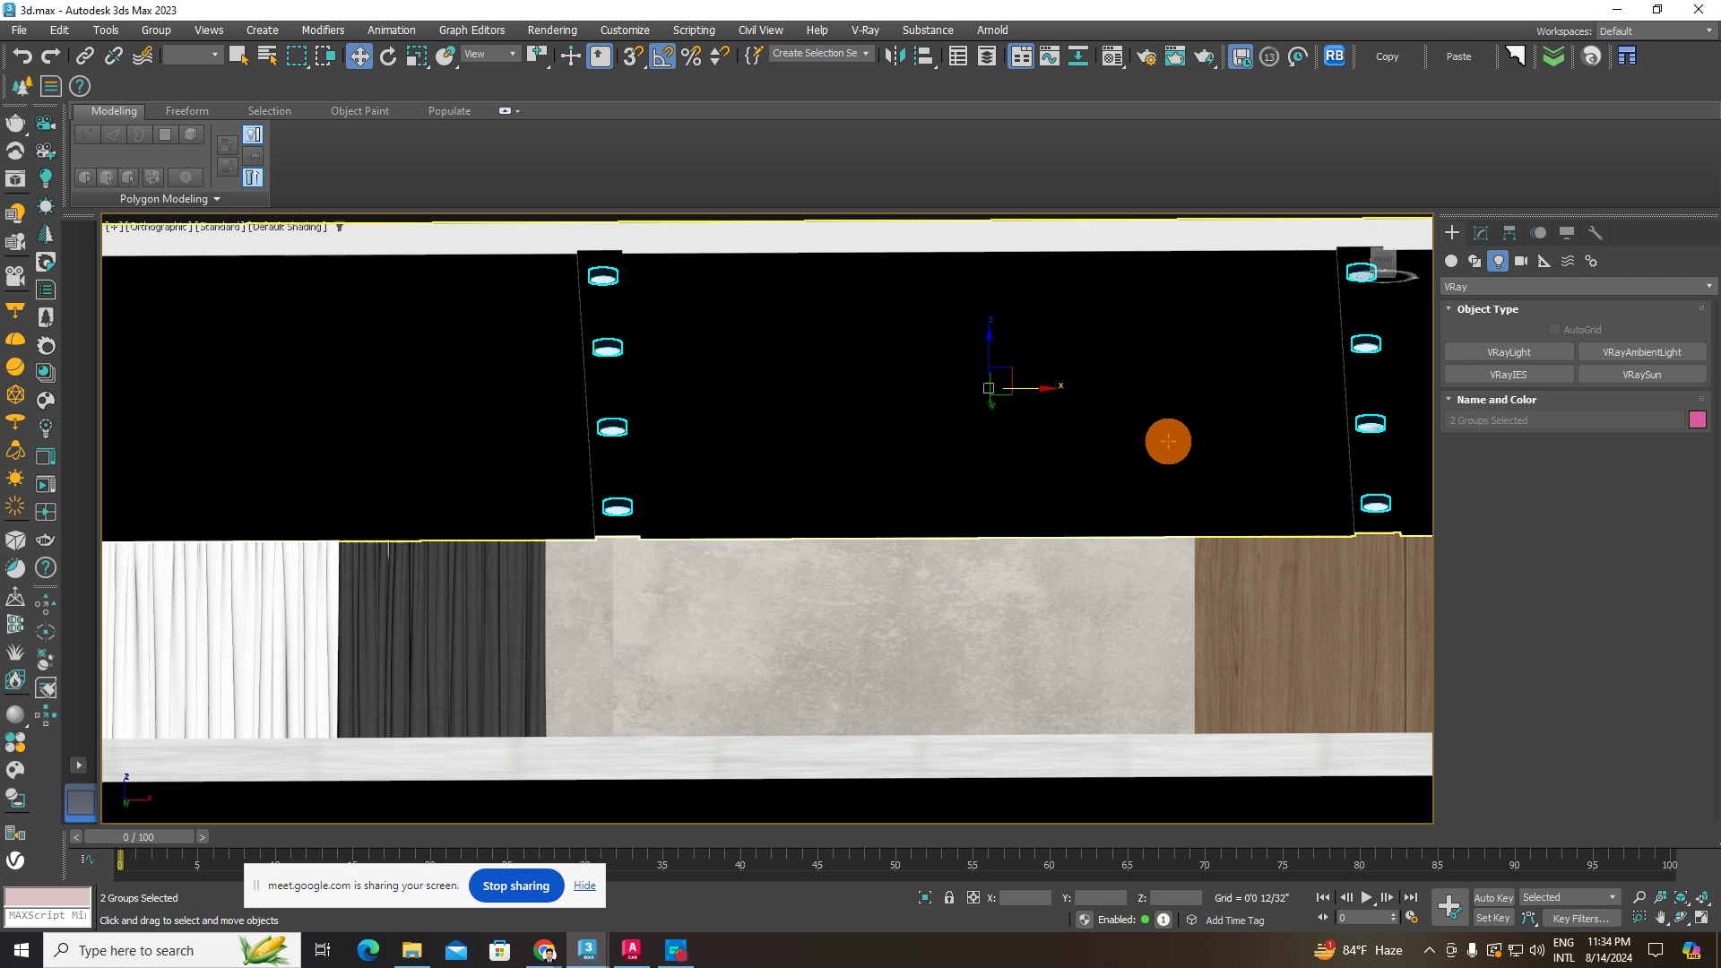
pyautogui.scroll(-5, 968, 438)
pyautogui.keyDown('alt'); pyautogui.moveTo(895, 396); pyautogui.dragTo(895, 419, button='middle'); pyautogui.keyUp('alt')
pyautogui.click(1493, 352)
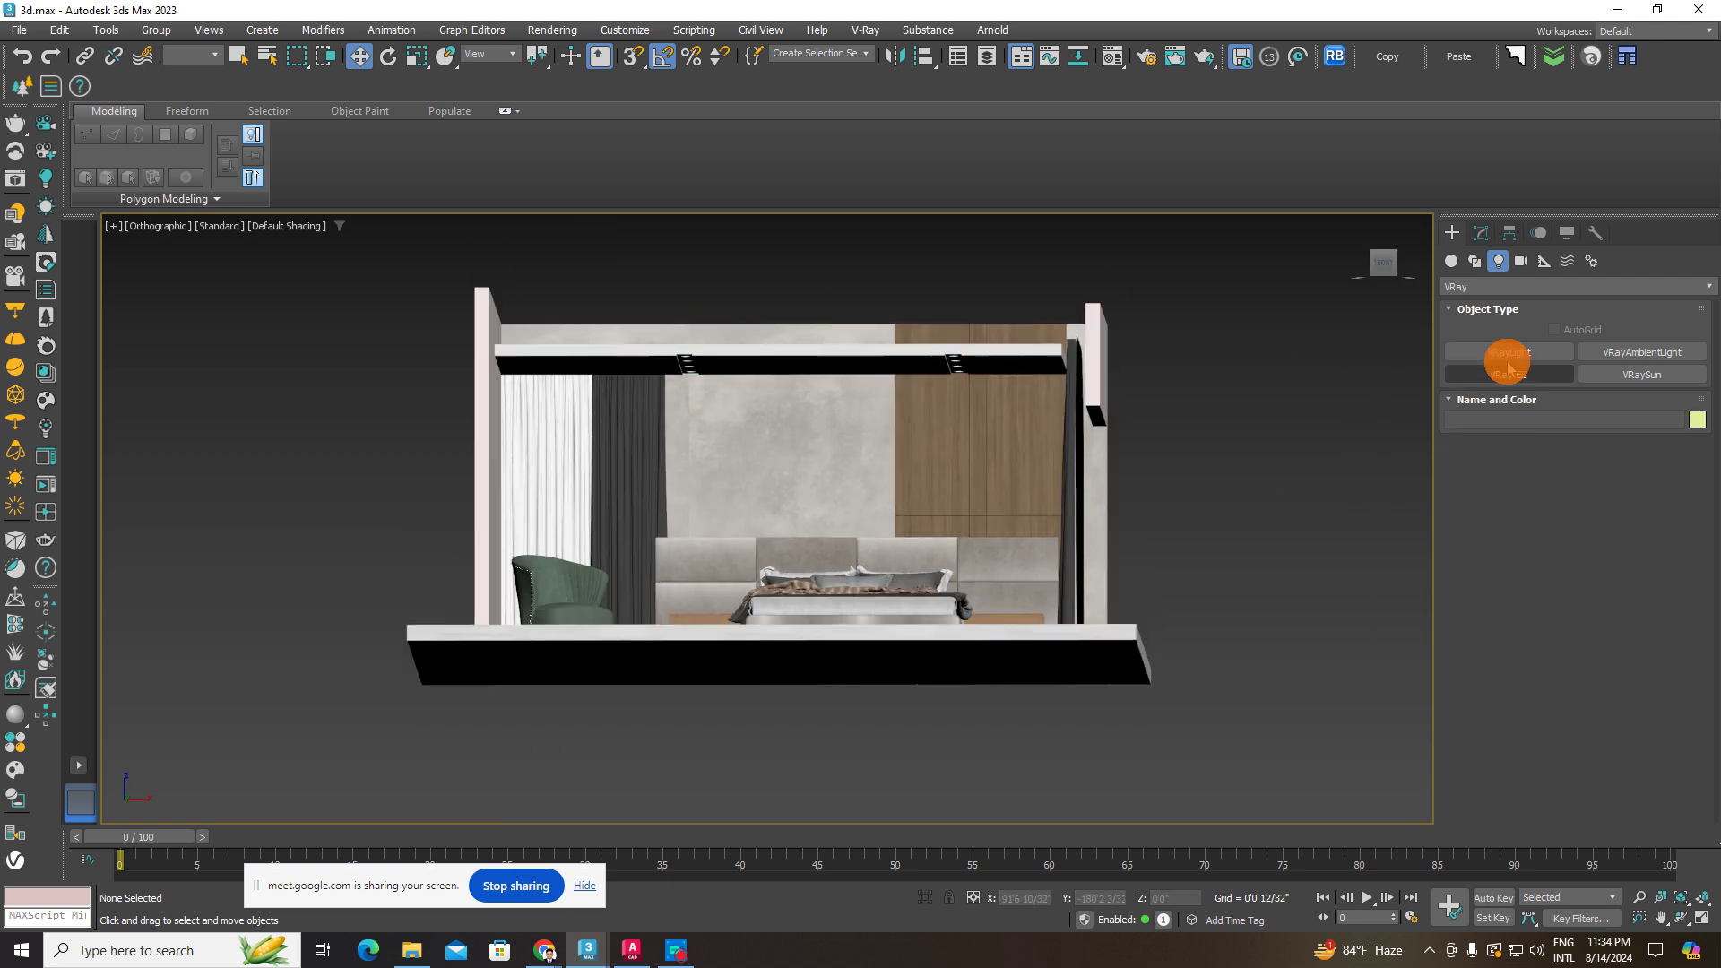
pyautogui.keyDown('alt'); pyautogui.moveTo(903, 423); pyautogui.dragTo(913, 546, button='middle'); pyautogui.keyUp('alt')
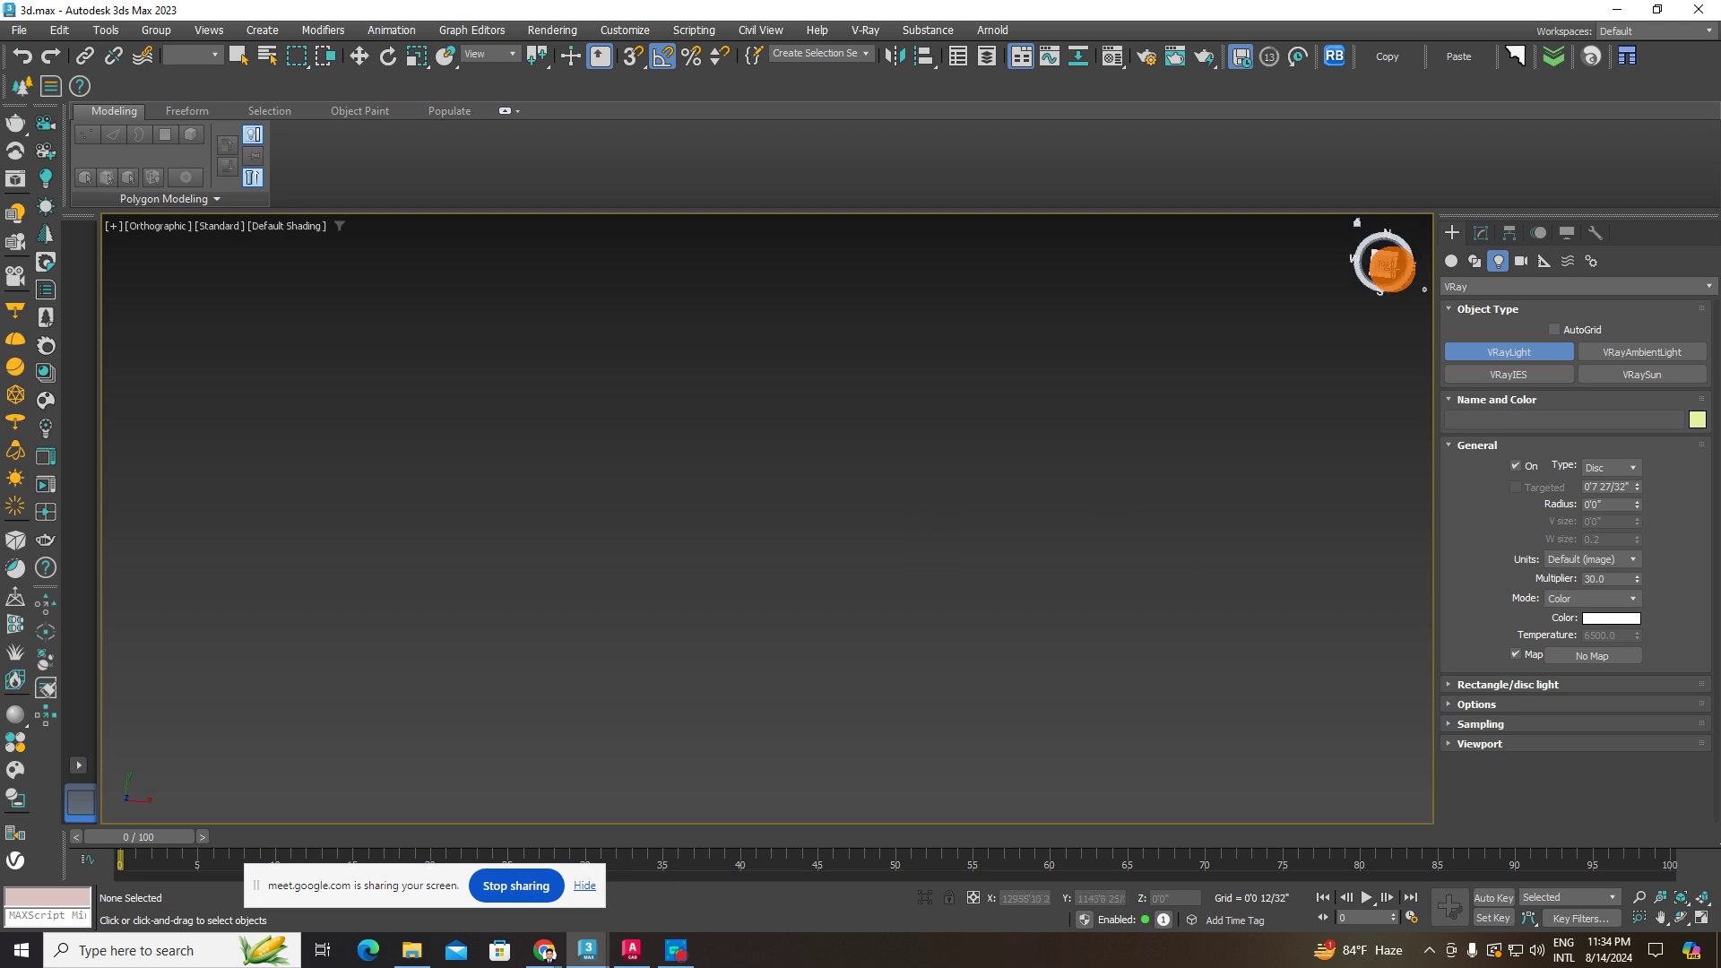
pyautogui.click(1385, 263)
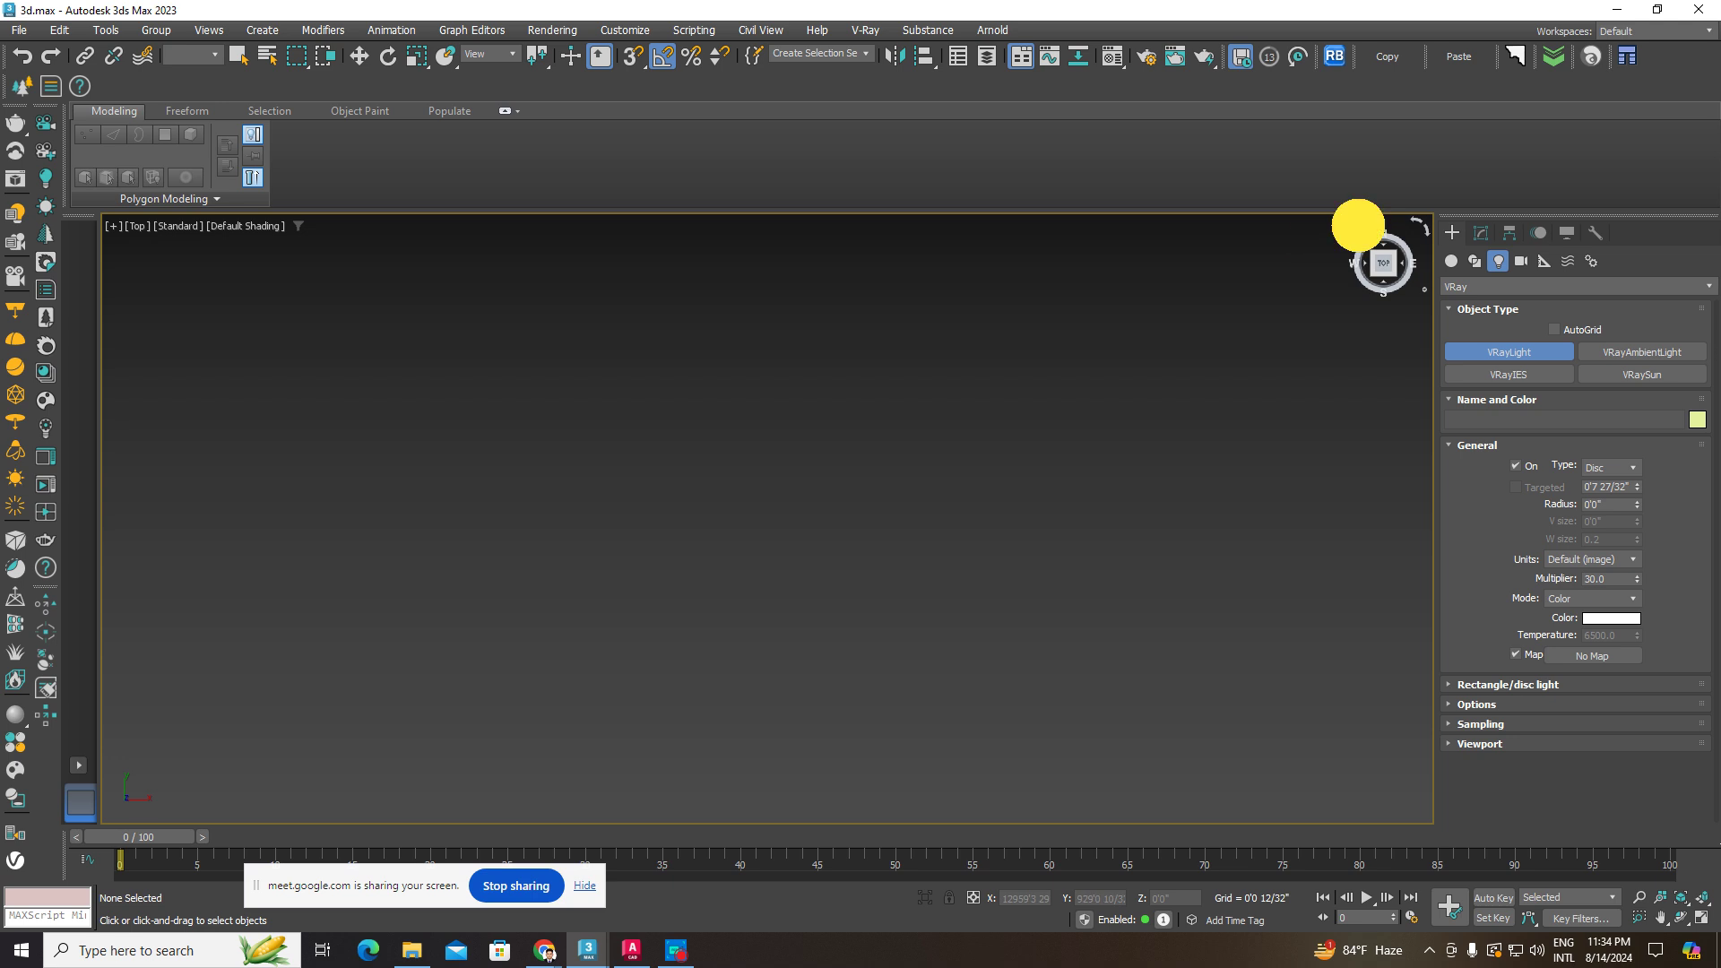
pyautogui.click(1357, 226)
pyautogui.rightClick(1219, 416)
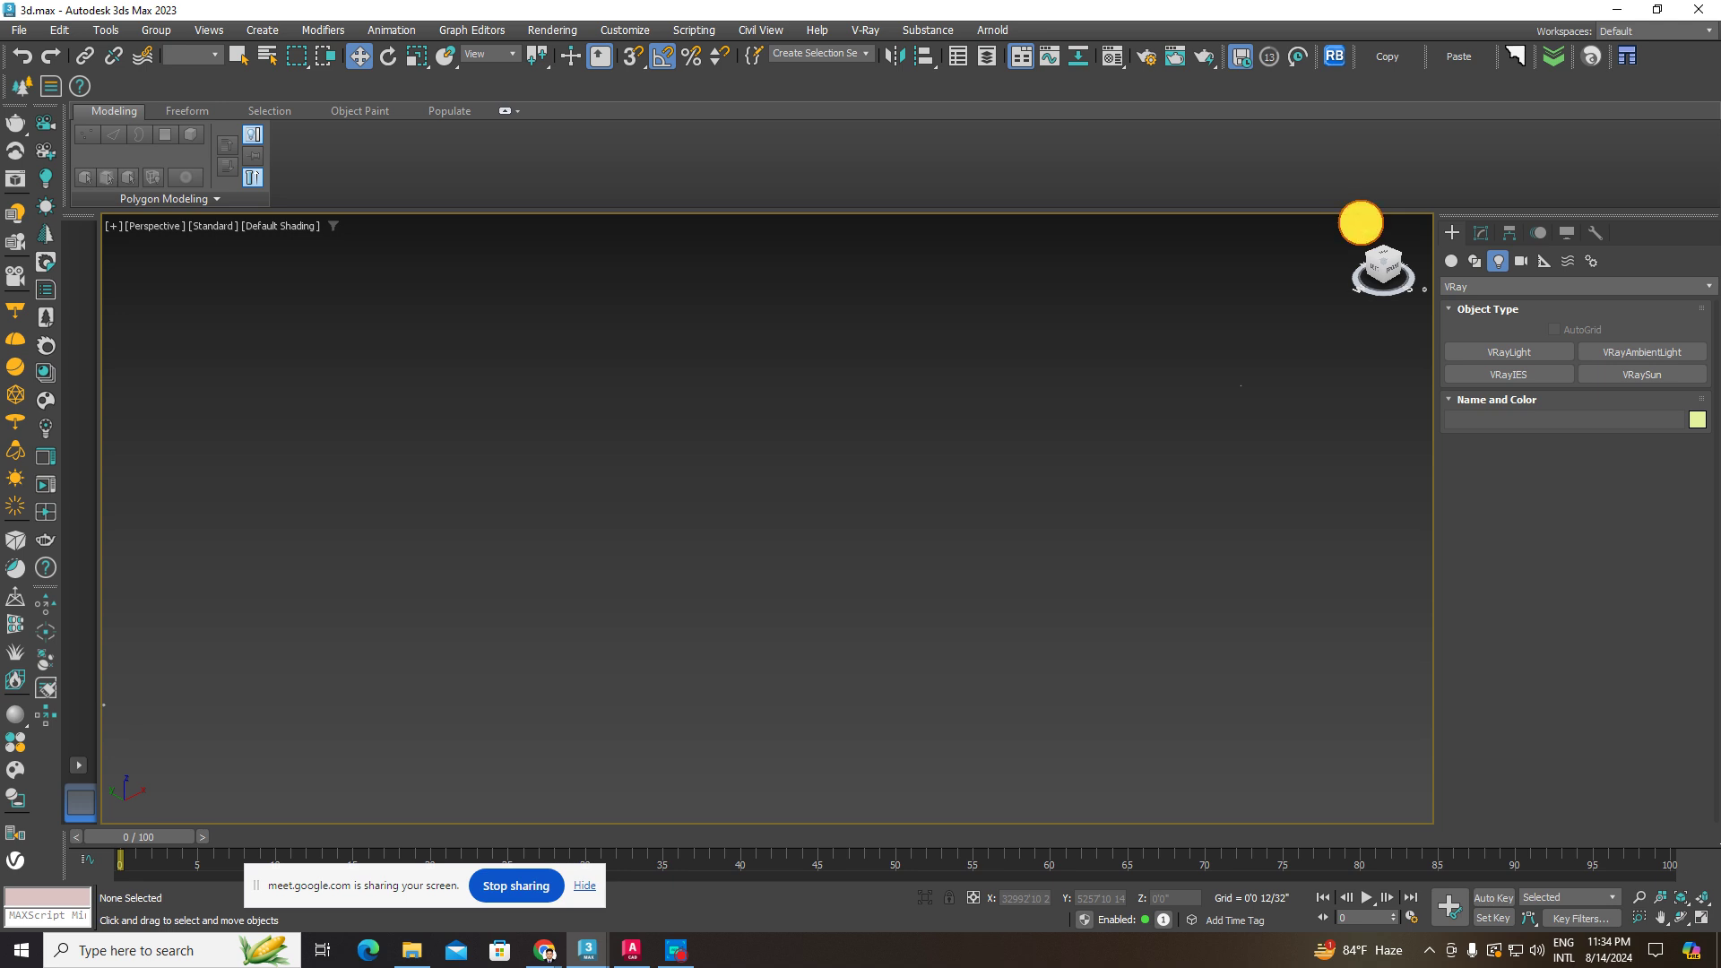
# - Bring the room back into view and show it from above in orthographic projection
pyautogui.keyDown('alt'); pyautogui.moveTo(815, 522); pyautogui.dragTo(1004, 414, button='middle'); pyautogui.keyUp('alt')
pyautogui.click(757, 326)
pyautogui.keyDown('alt'); pyautogui.moveTo(760, 340); pyautogui.dragTo(476, 362, button='middle'); pyautogui.keyUp('alt')
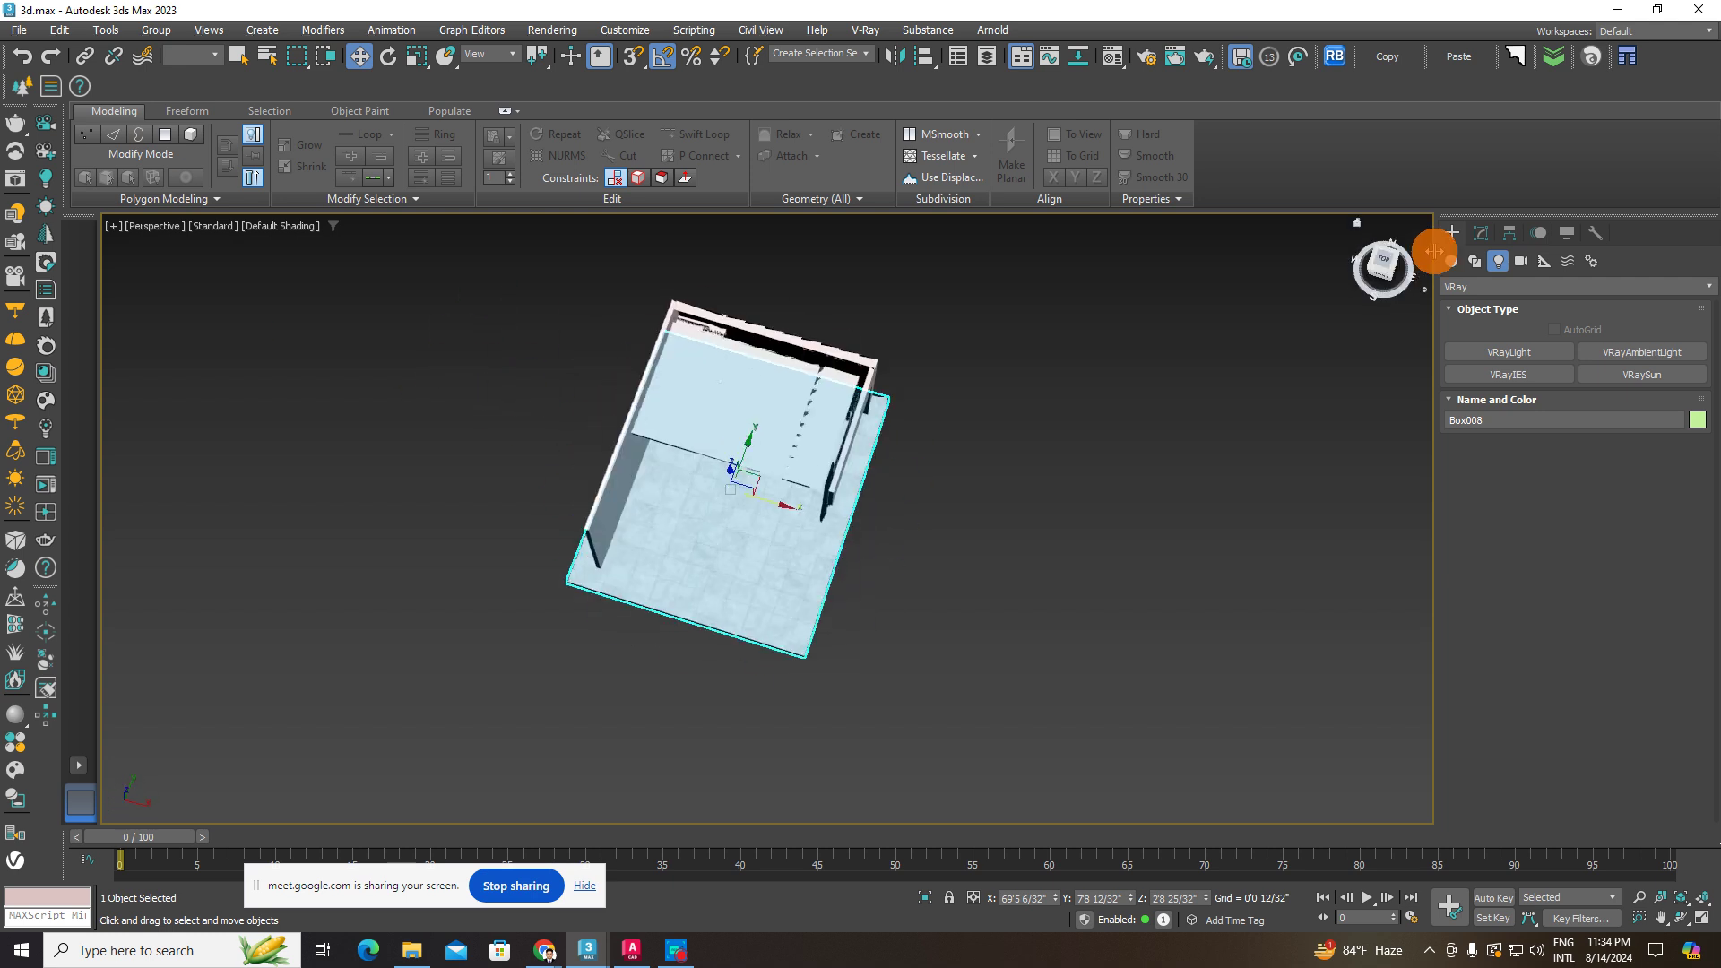
pyautogui.click(1382, 264)
pyautogui.scroll(3, 805, 407)
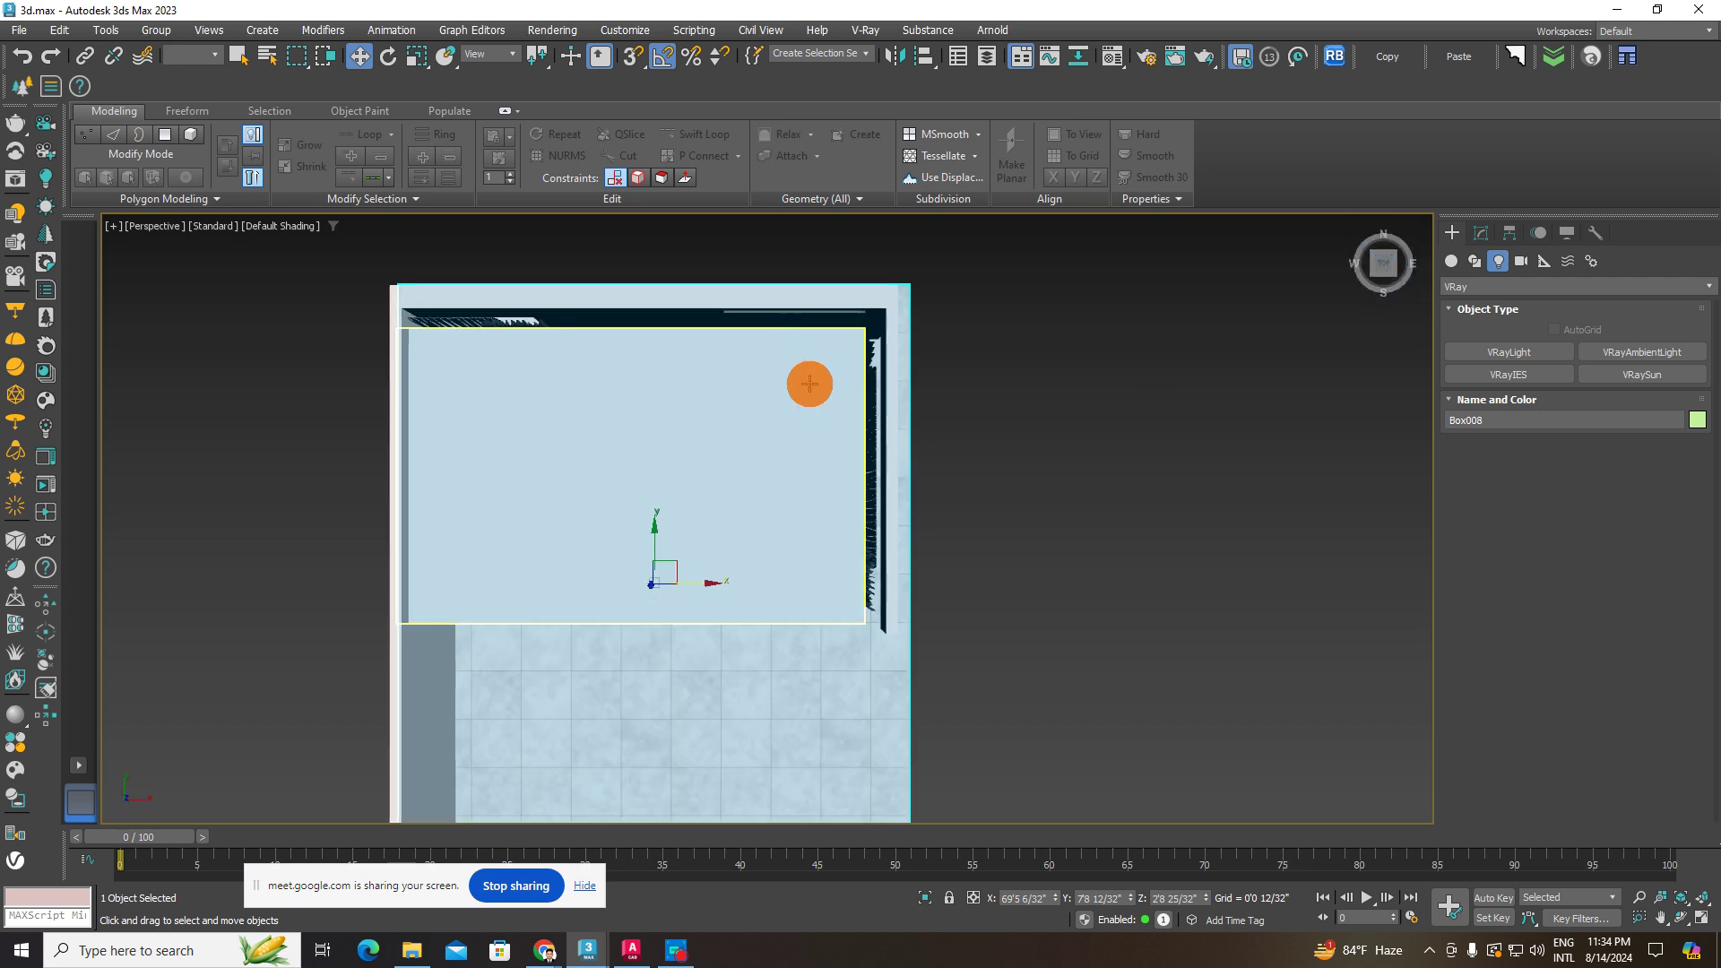
pyautogui.moveTo(810, 394); pyautogui.dragTo(856, 422, button='middle')
pyautogui.click(170, 290)
pyautogui.click(130, 241)
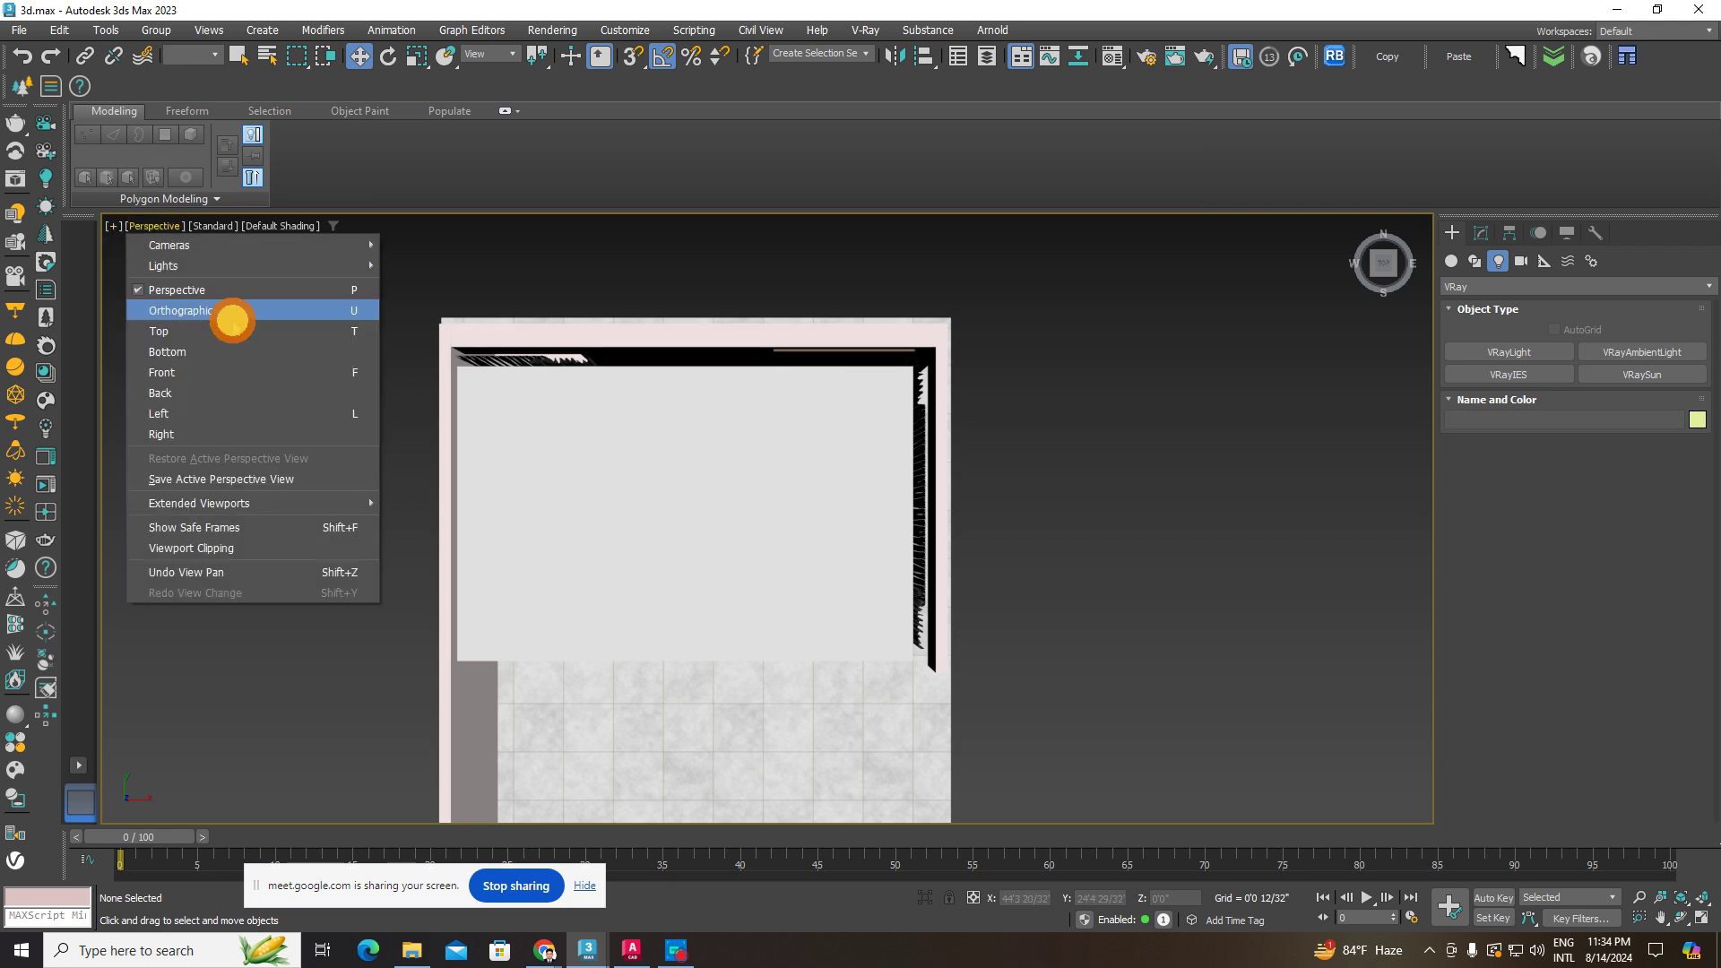
pyautogui.click(230, 314)
pyautogui.scroll(3, 742, 453)
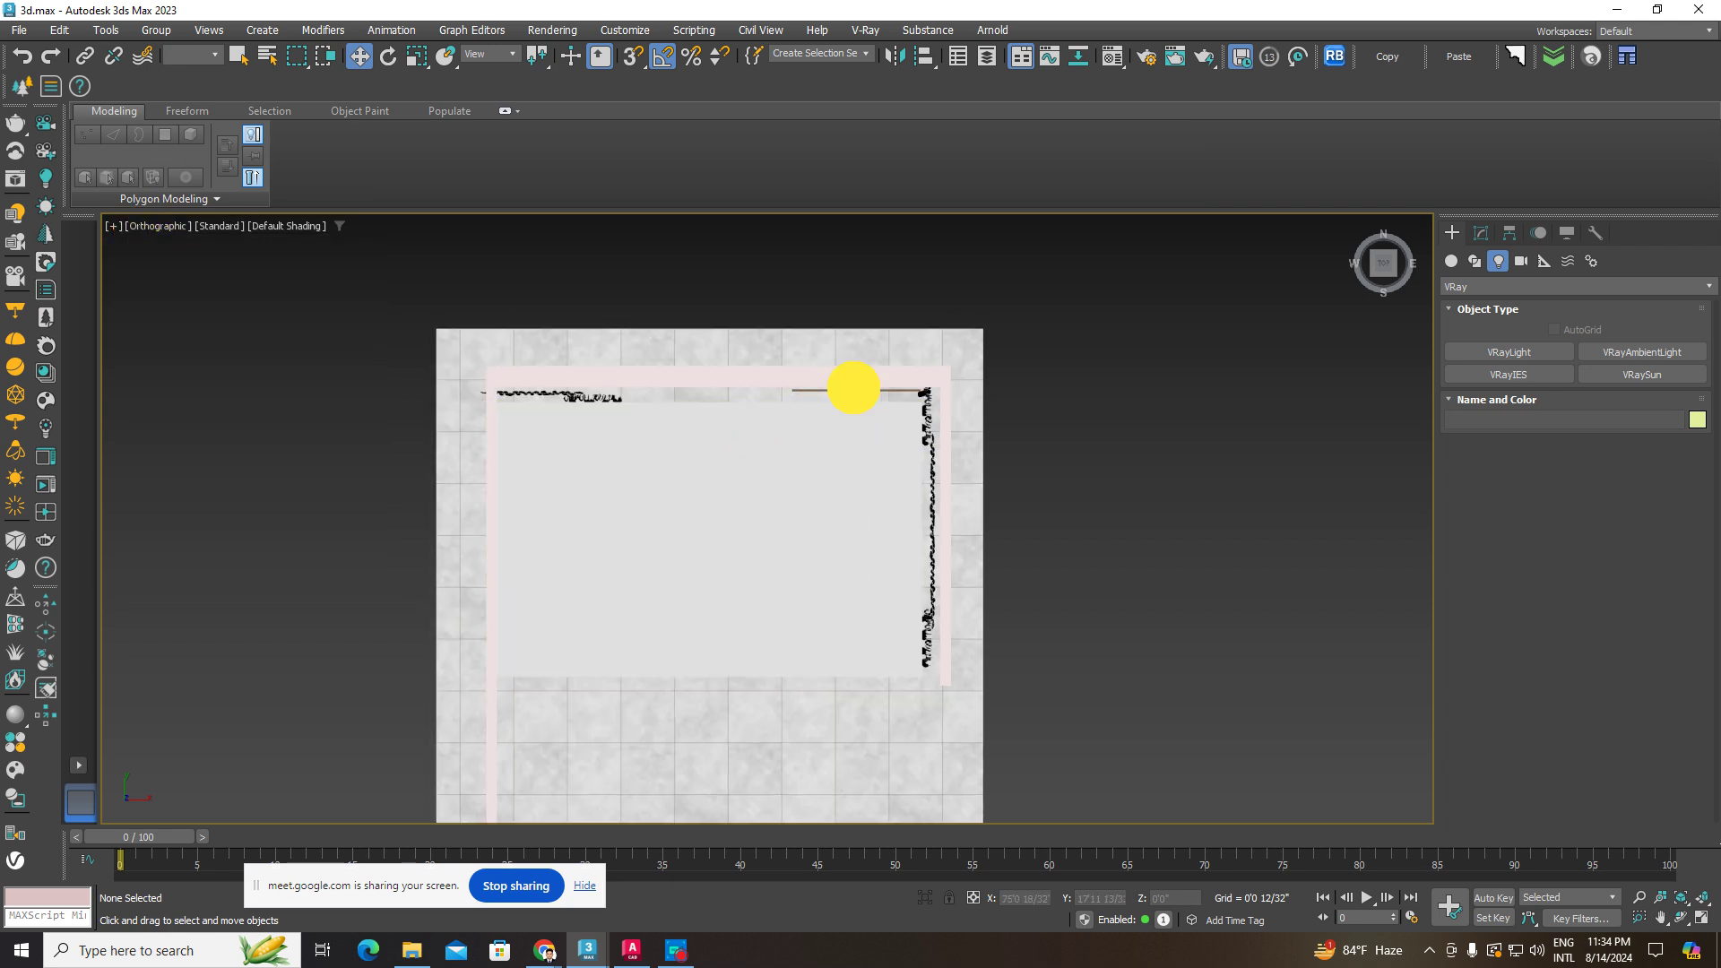
# - Open the Material Editor for the back wall and pick the side wall's "wall colour" material for editing
pyautogui.click(819, 369)
pyautogui.keyDown('alt'); pyautogui.moveTo(819, 369); pyautogui.dragTo(972, 492, button='middle'); pyautogui.keyUp('alt')
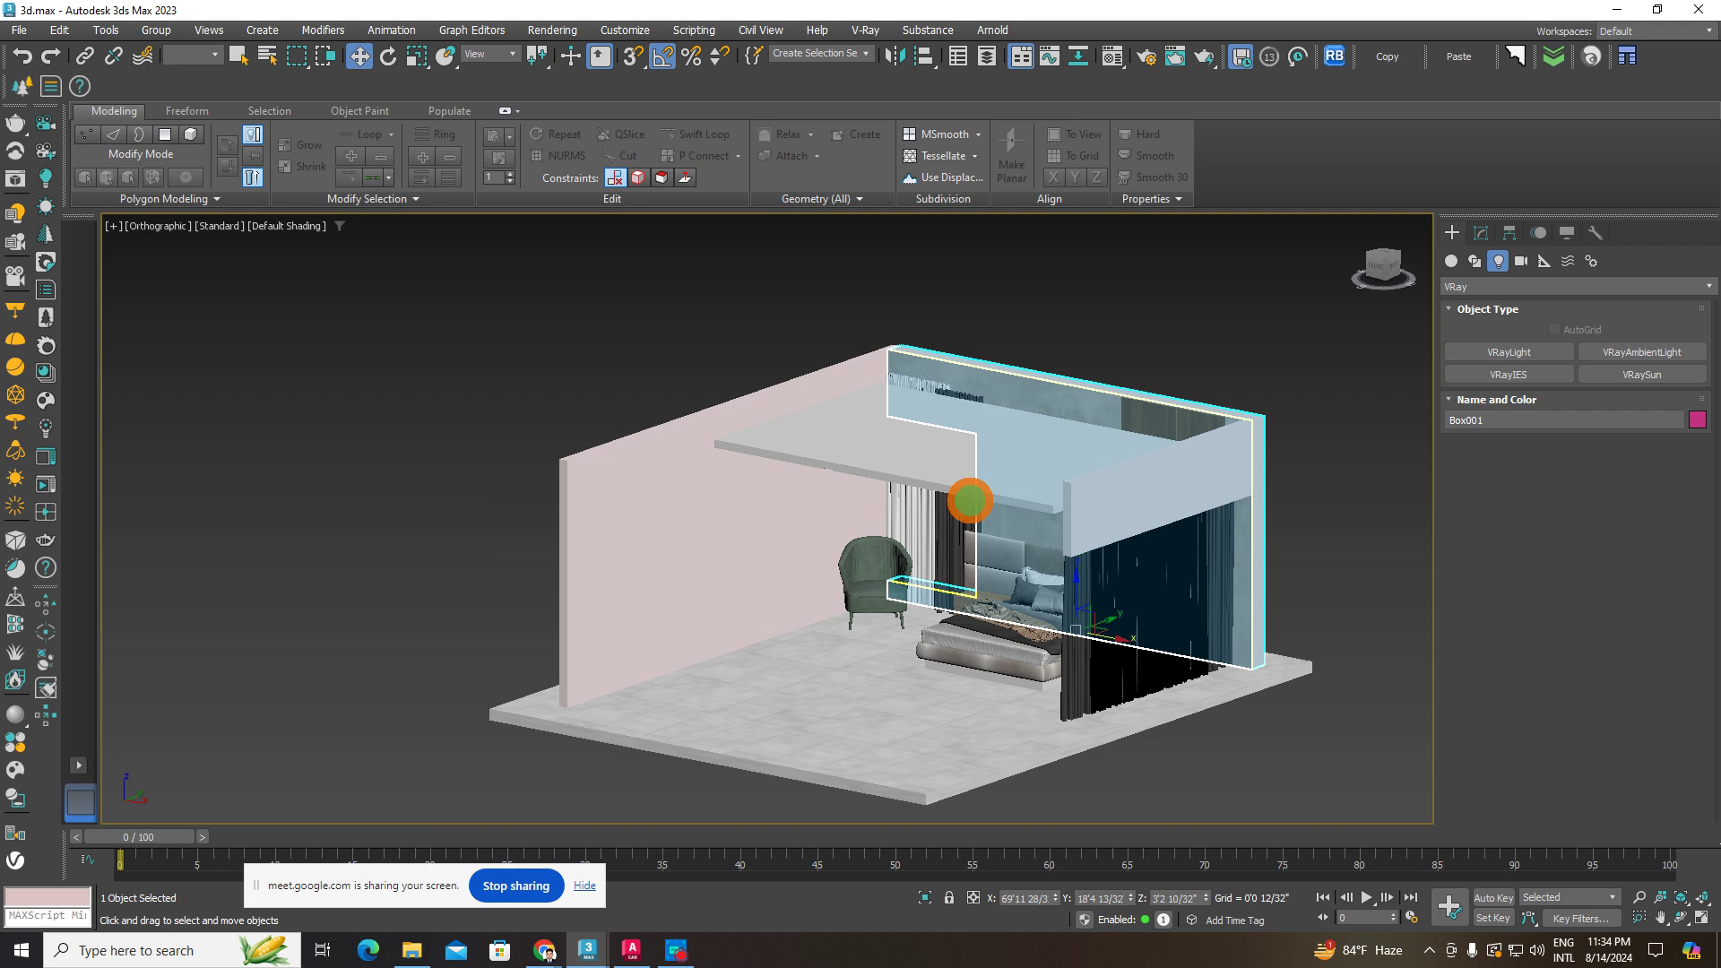
pyautogui.press('m')
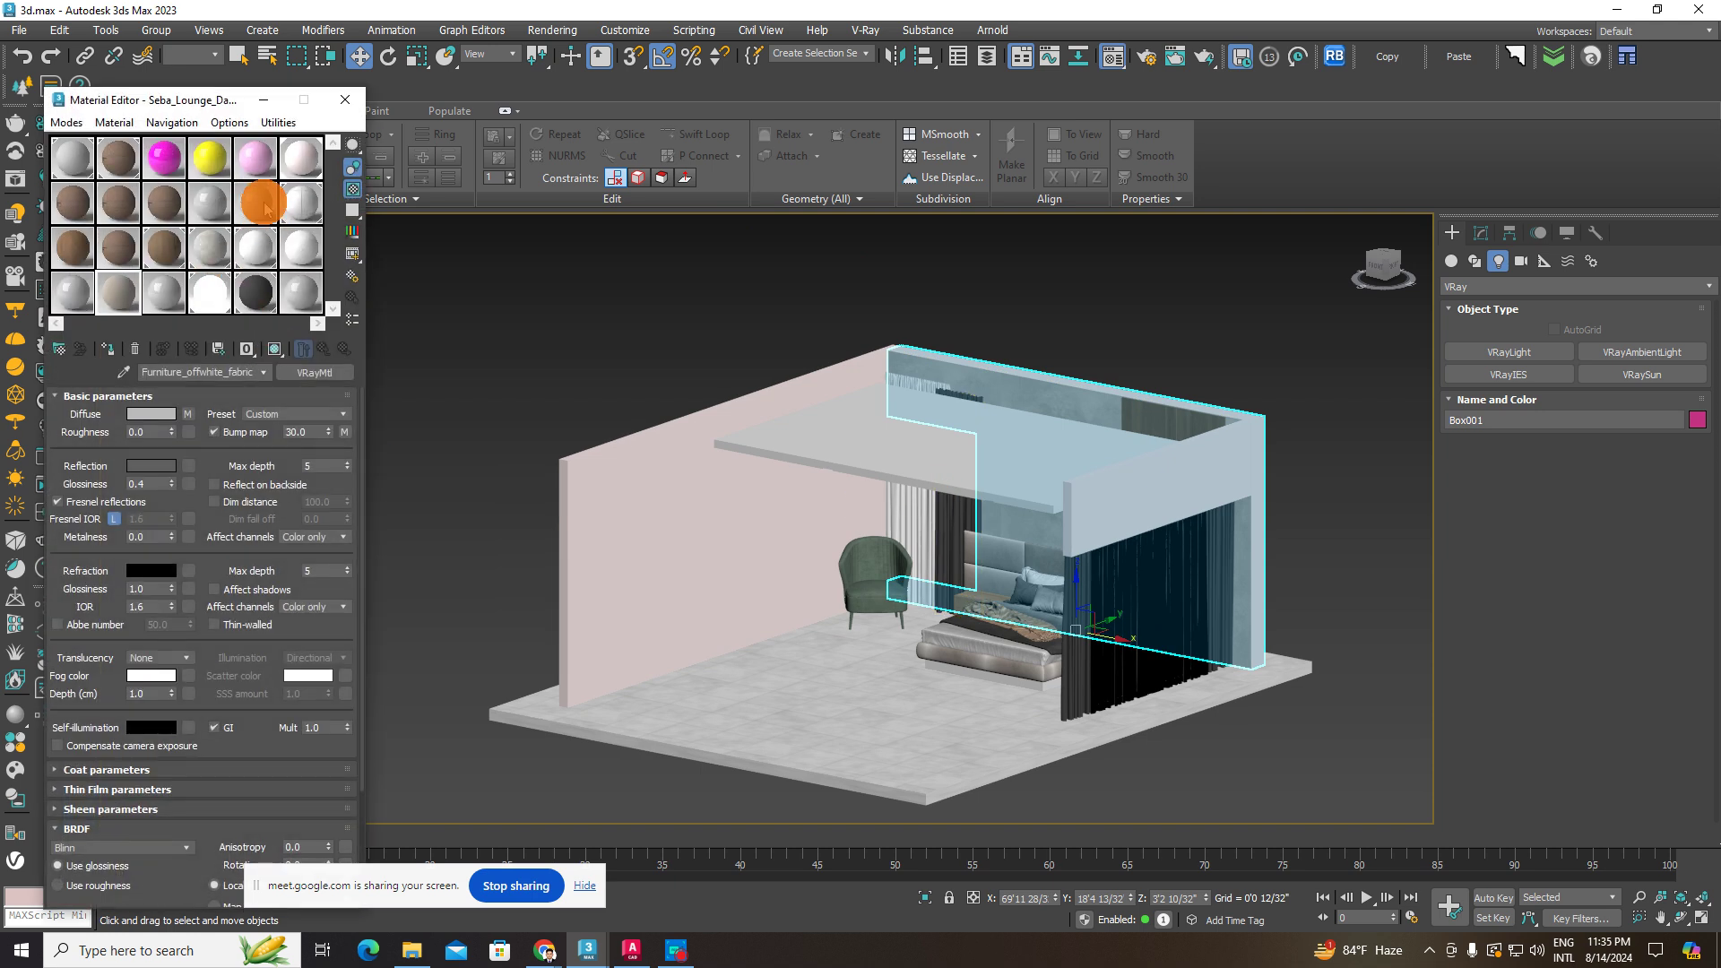
pyautogui.click(263, 203)
pyautogui.click(121, 371)
pyautogui.click(760, 521)
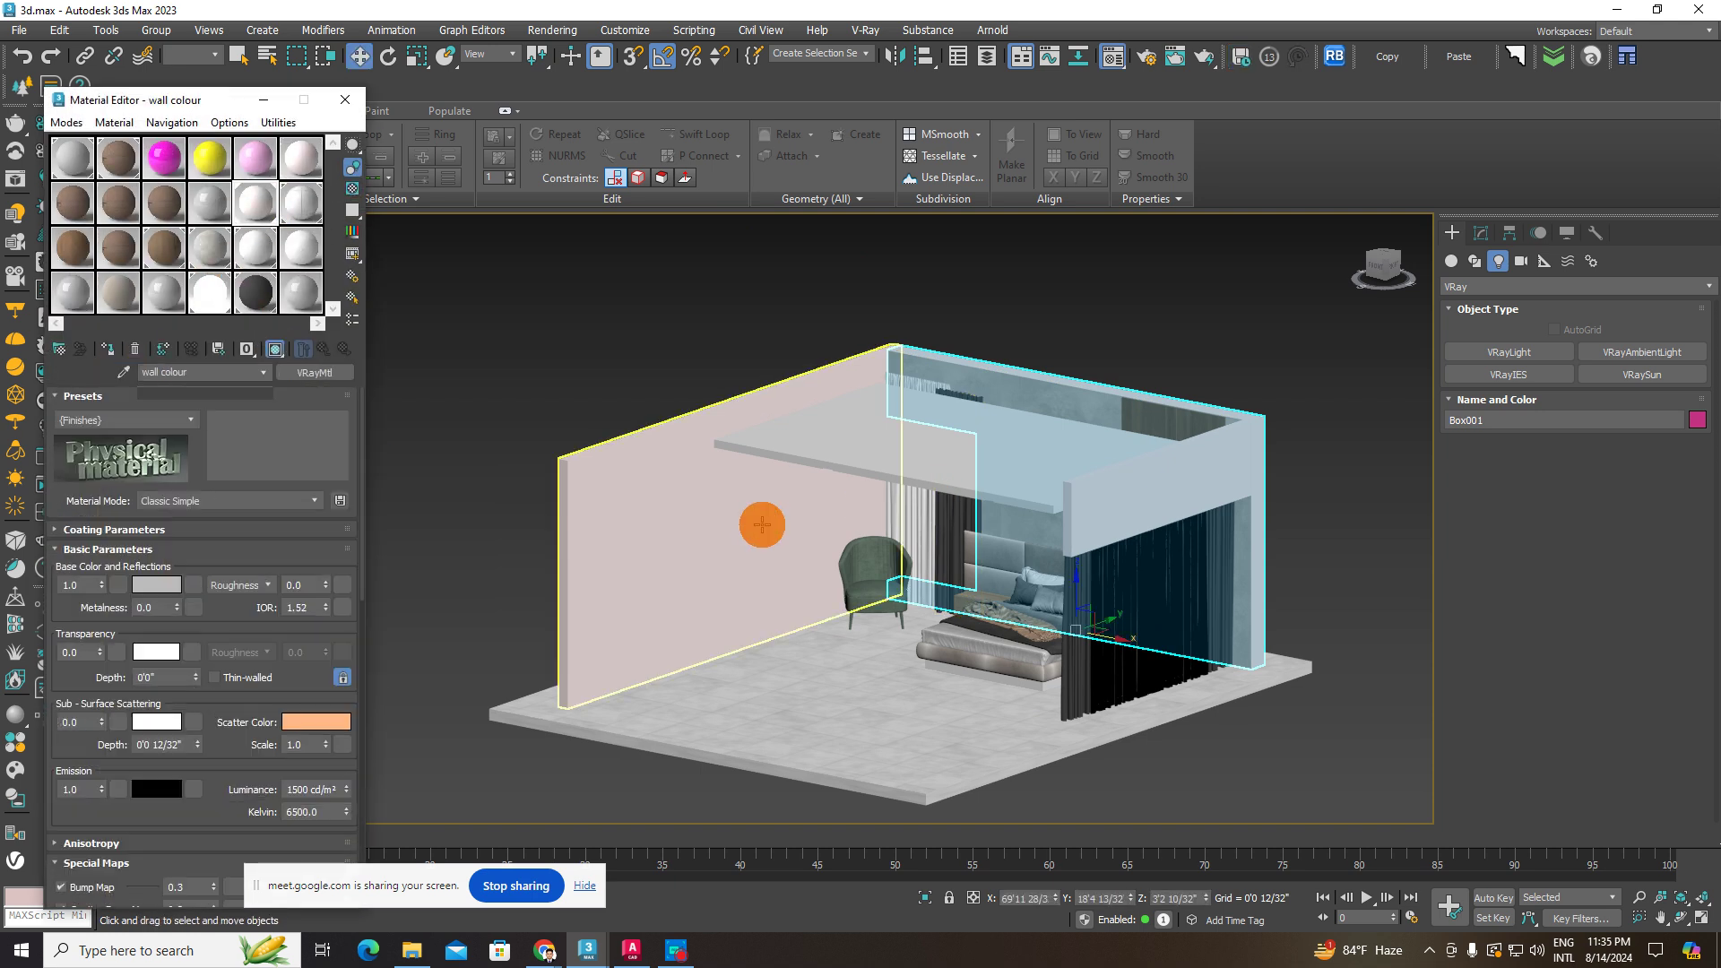
# - Darken the diffuse colour of the "wall colour" material to a greyish pink by lowering its value
pyautogui.click(158, 415)
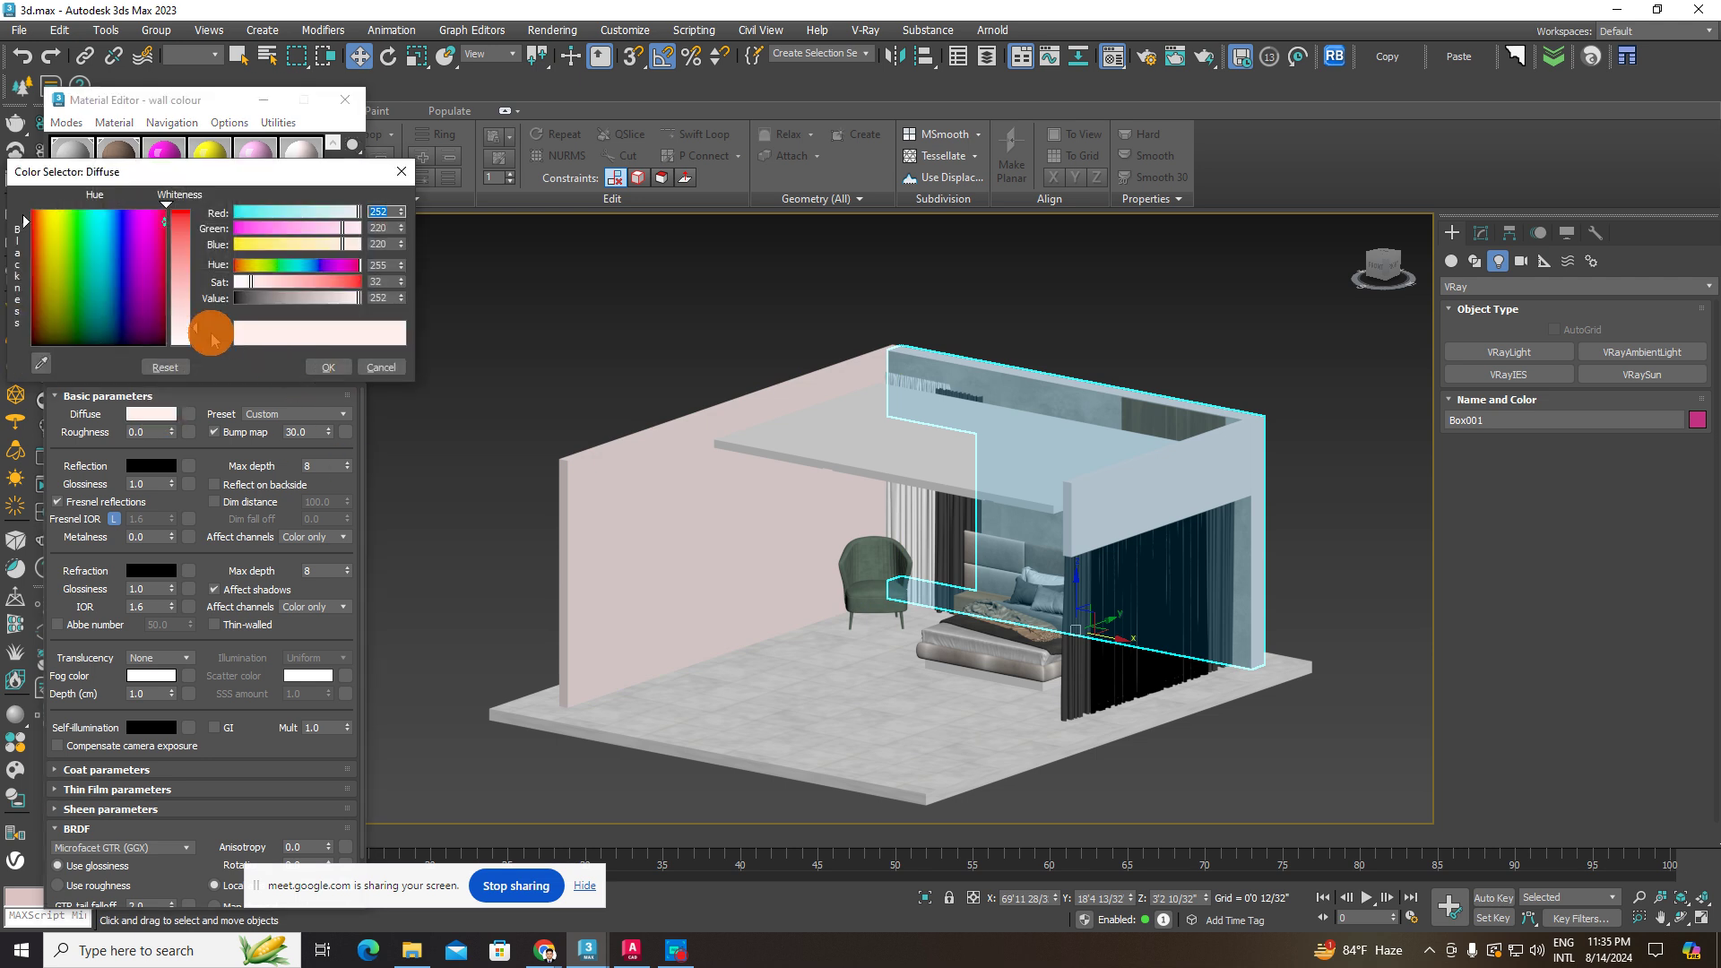
pyautogui.moveTo(314, 301); pyautogui.dragTo(288, 295)
pyautogui.click(328, 367)
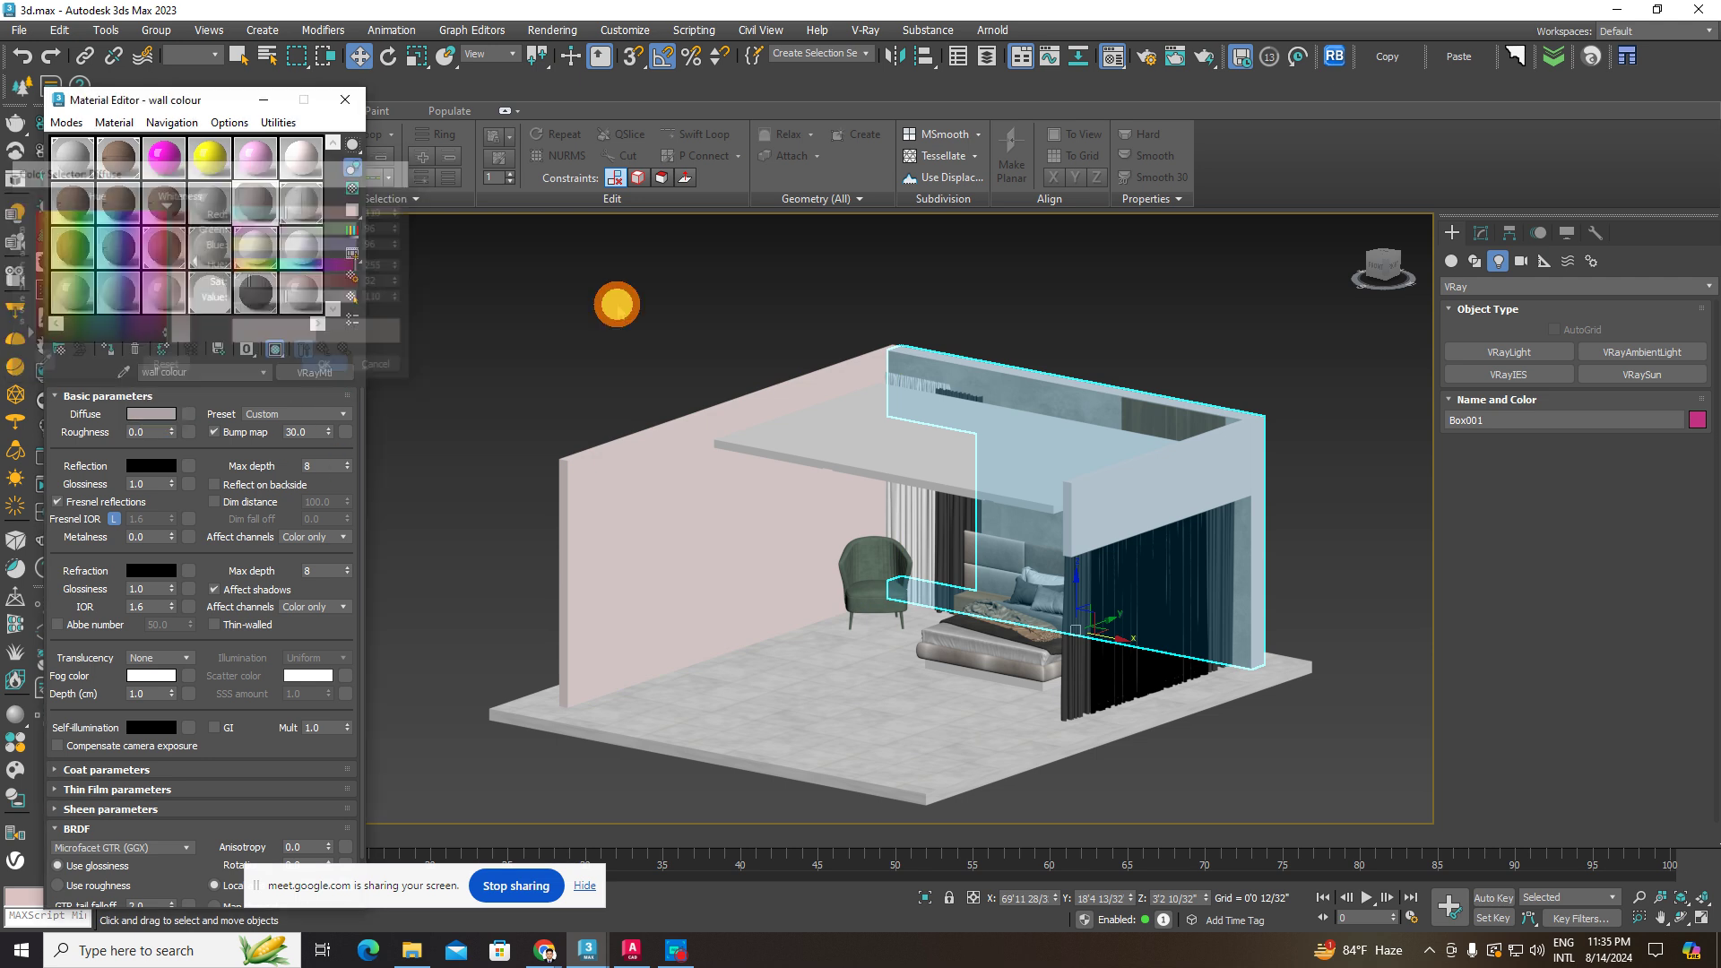
pyautogui.click(615, 299)
# - Close the Material Editor and examine the bed wall, wood panel and ceiling from the front
pyautogui.click(991, 513)
pyautogui.press('f')
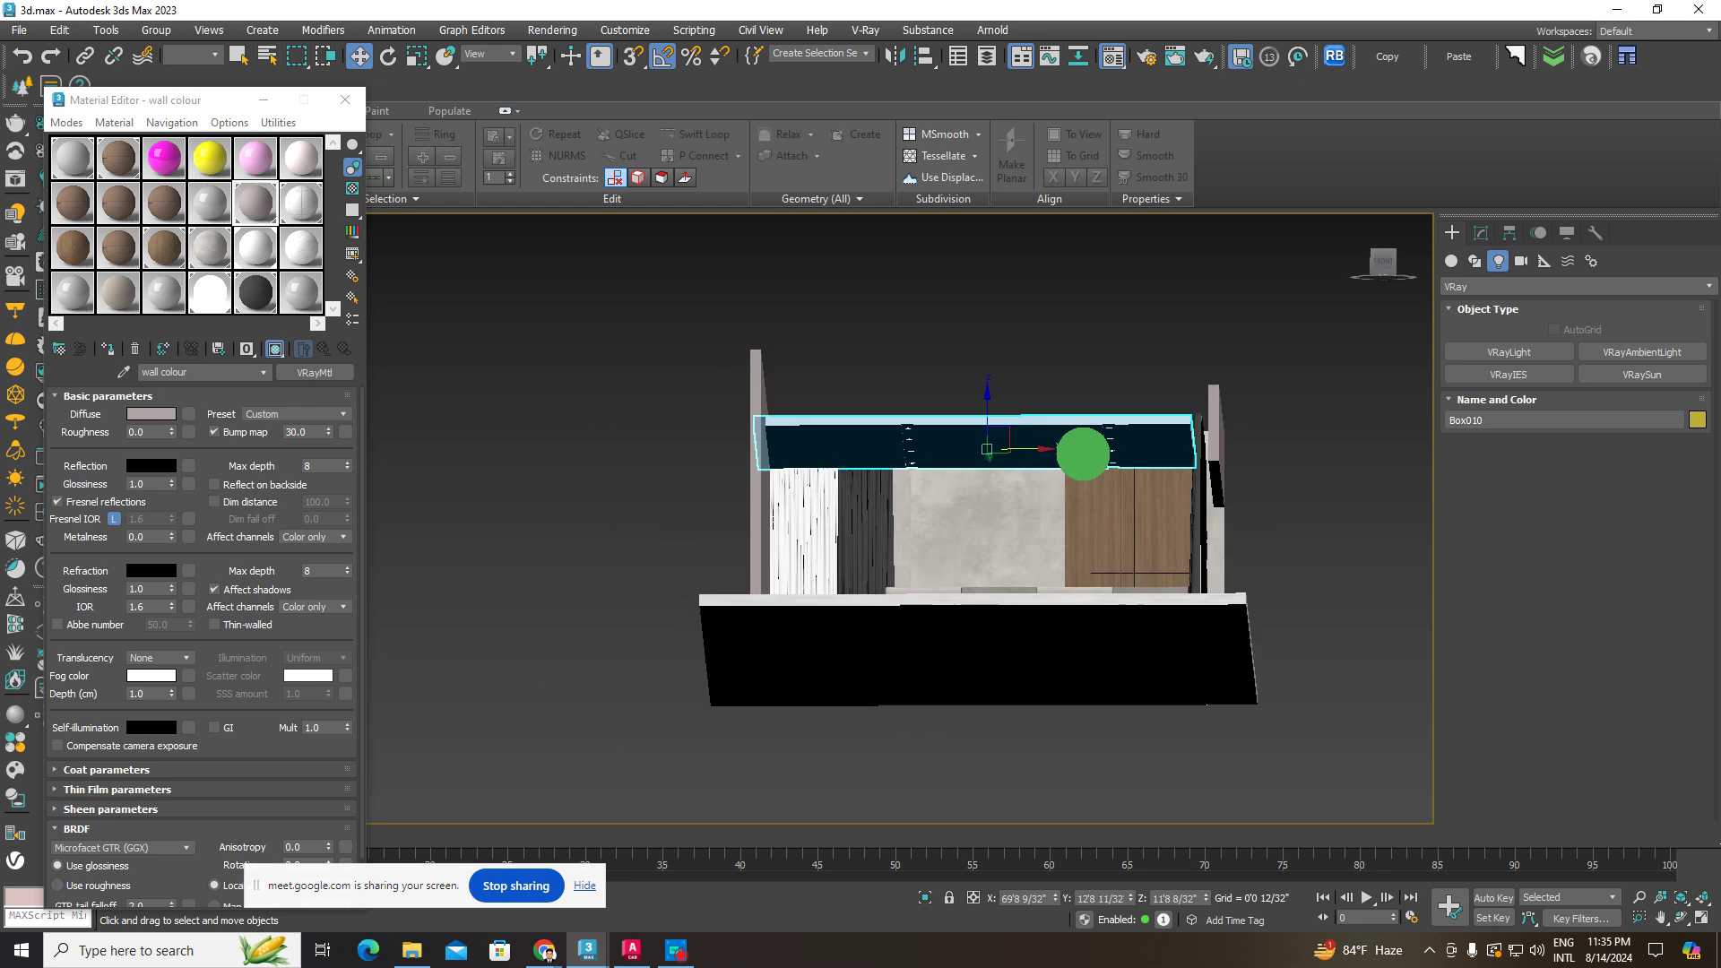
pyautogui.click(345, 100)
pyautogui.scroll(3, 1076, 507)
pyautogui.click(1079, 503)
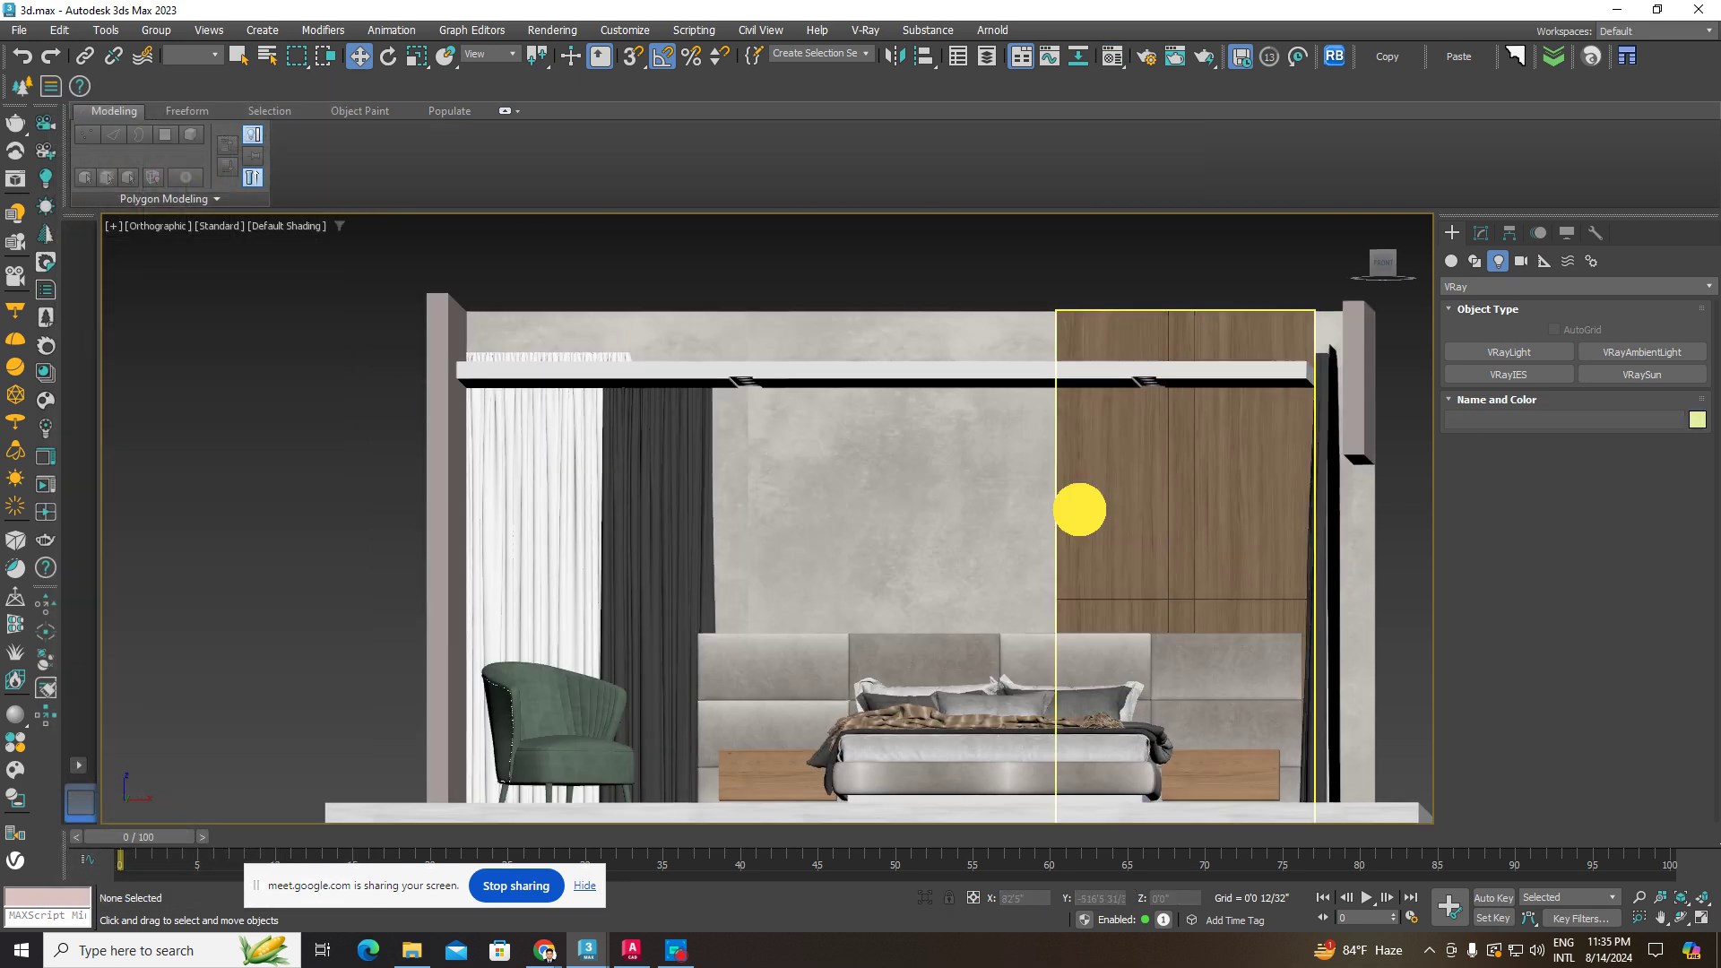
pyautogui.moveTo(1166, 598); pyautogui.dragTo(1079, 558, button='middle')
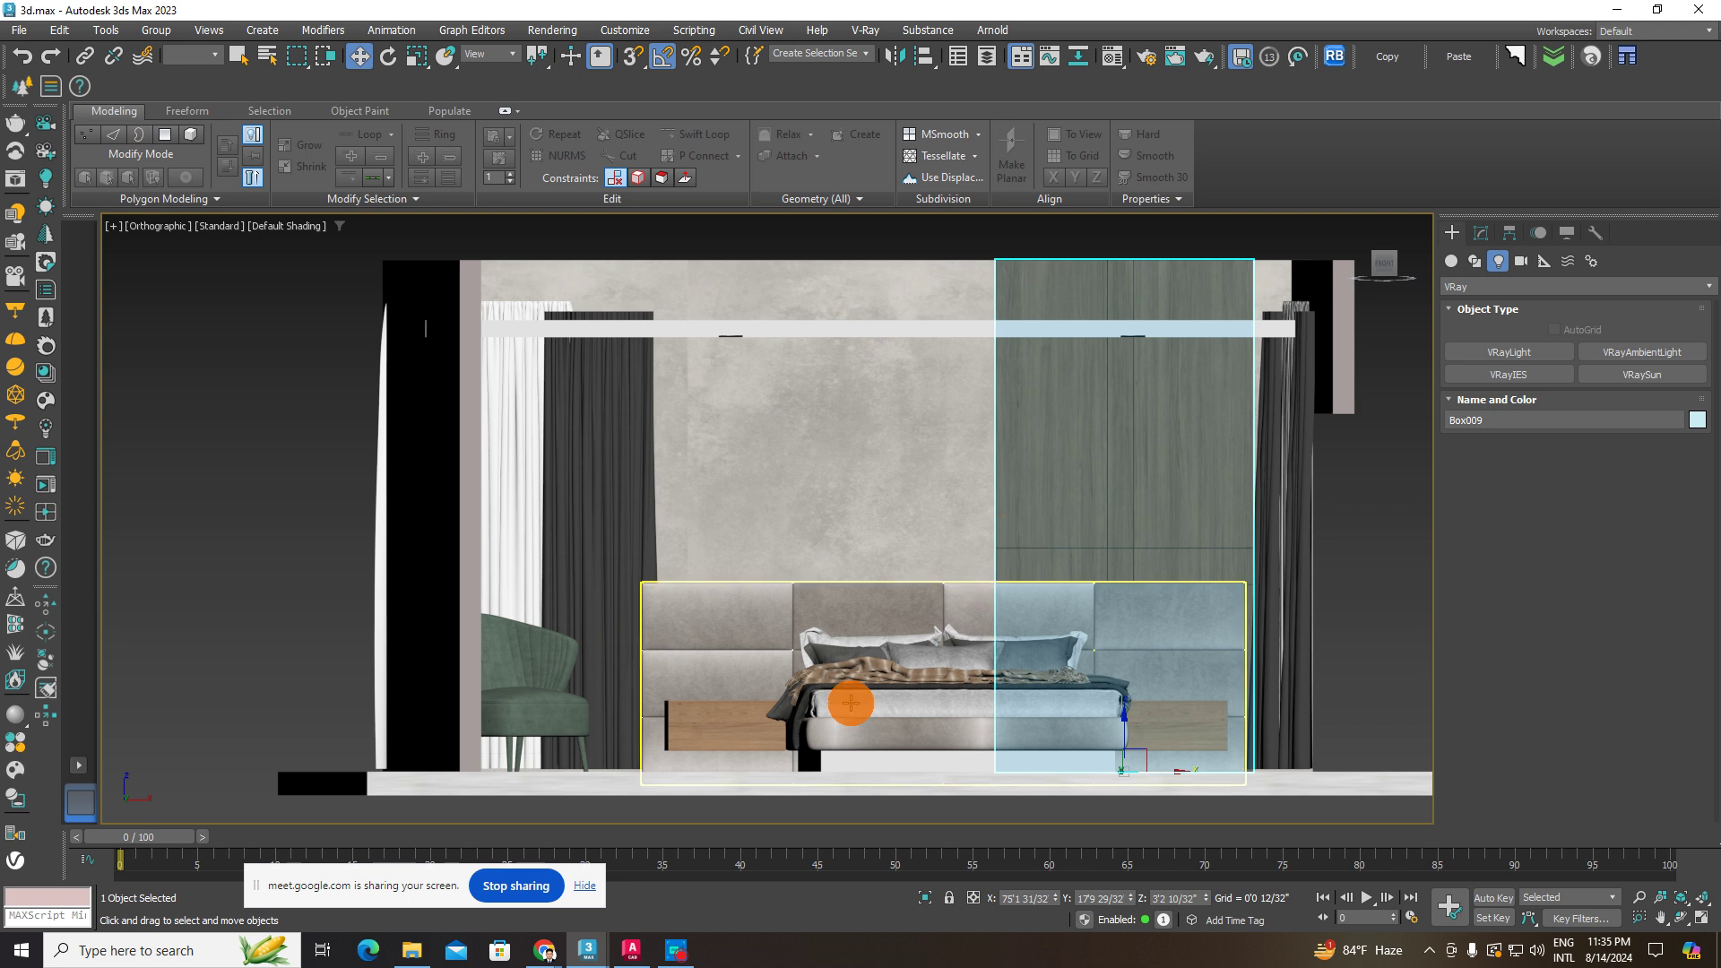
# - Switch to File Explorer, open the bedroom reference image in Downloads and examine its pendant lamps, wall finishes and ceiling lights
pyautogui.click(421, 948)
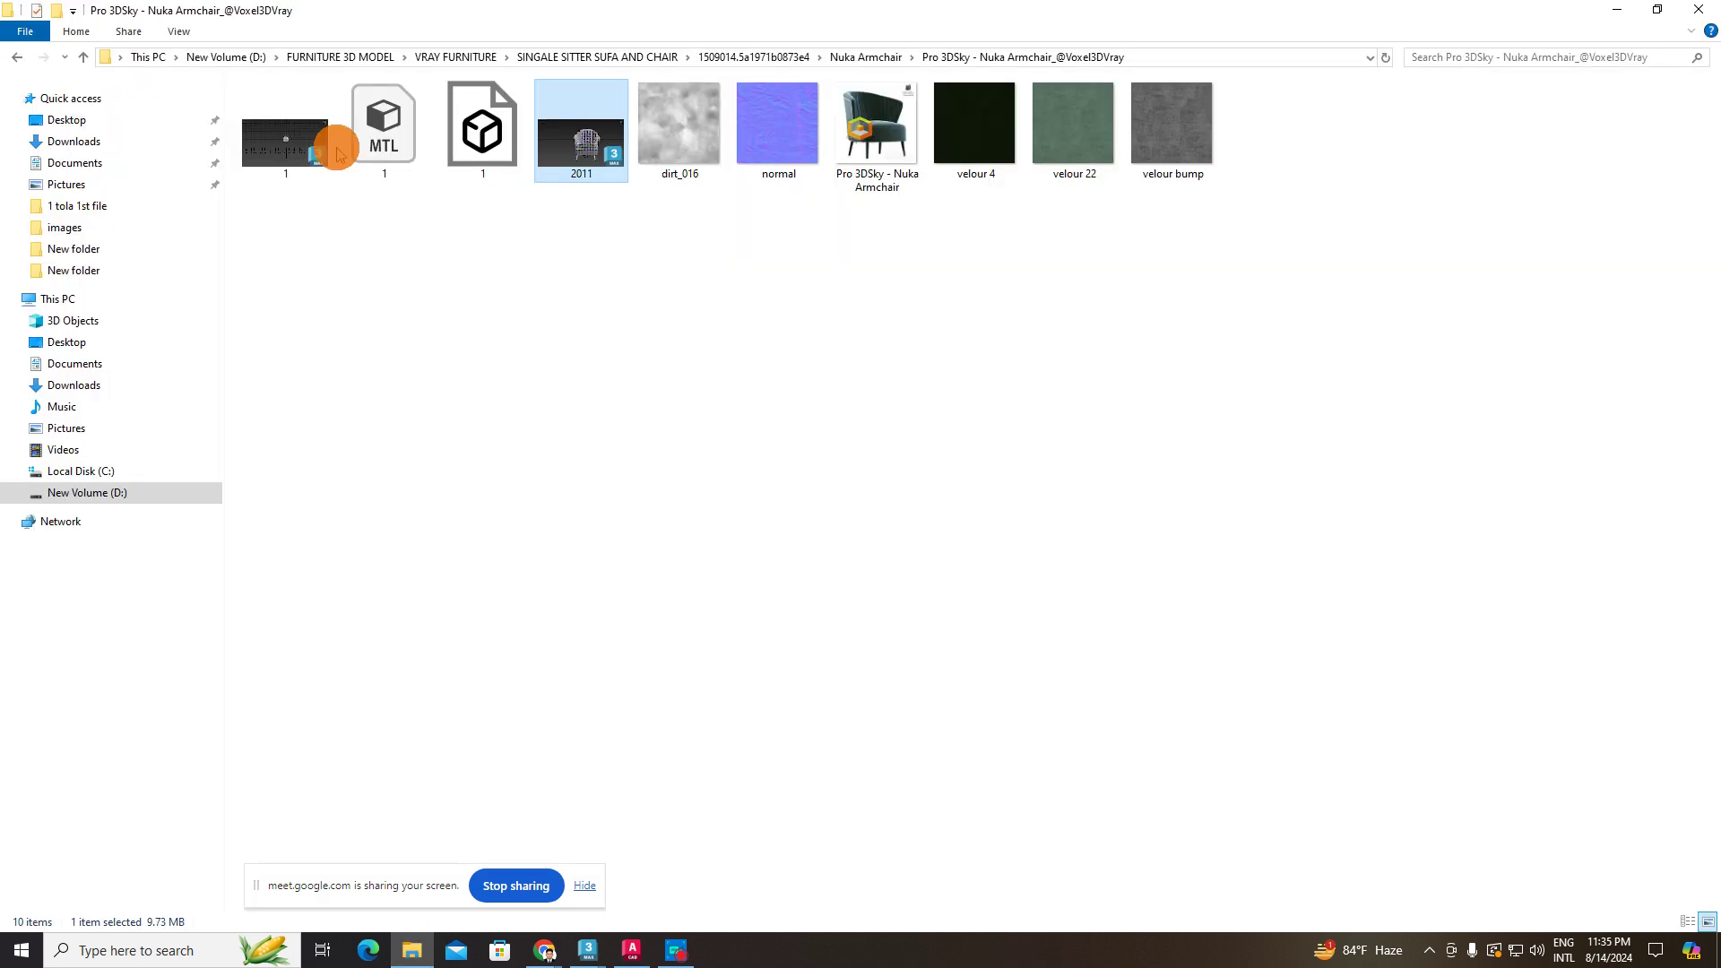
pyautogui.click(74, 140)
pyautogui.moveTo(696, 491); pyautogui.dragTo(616, 467)
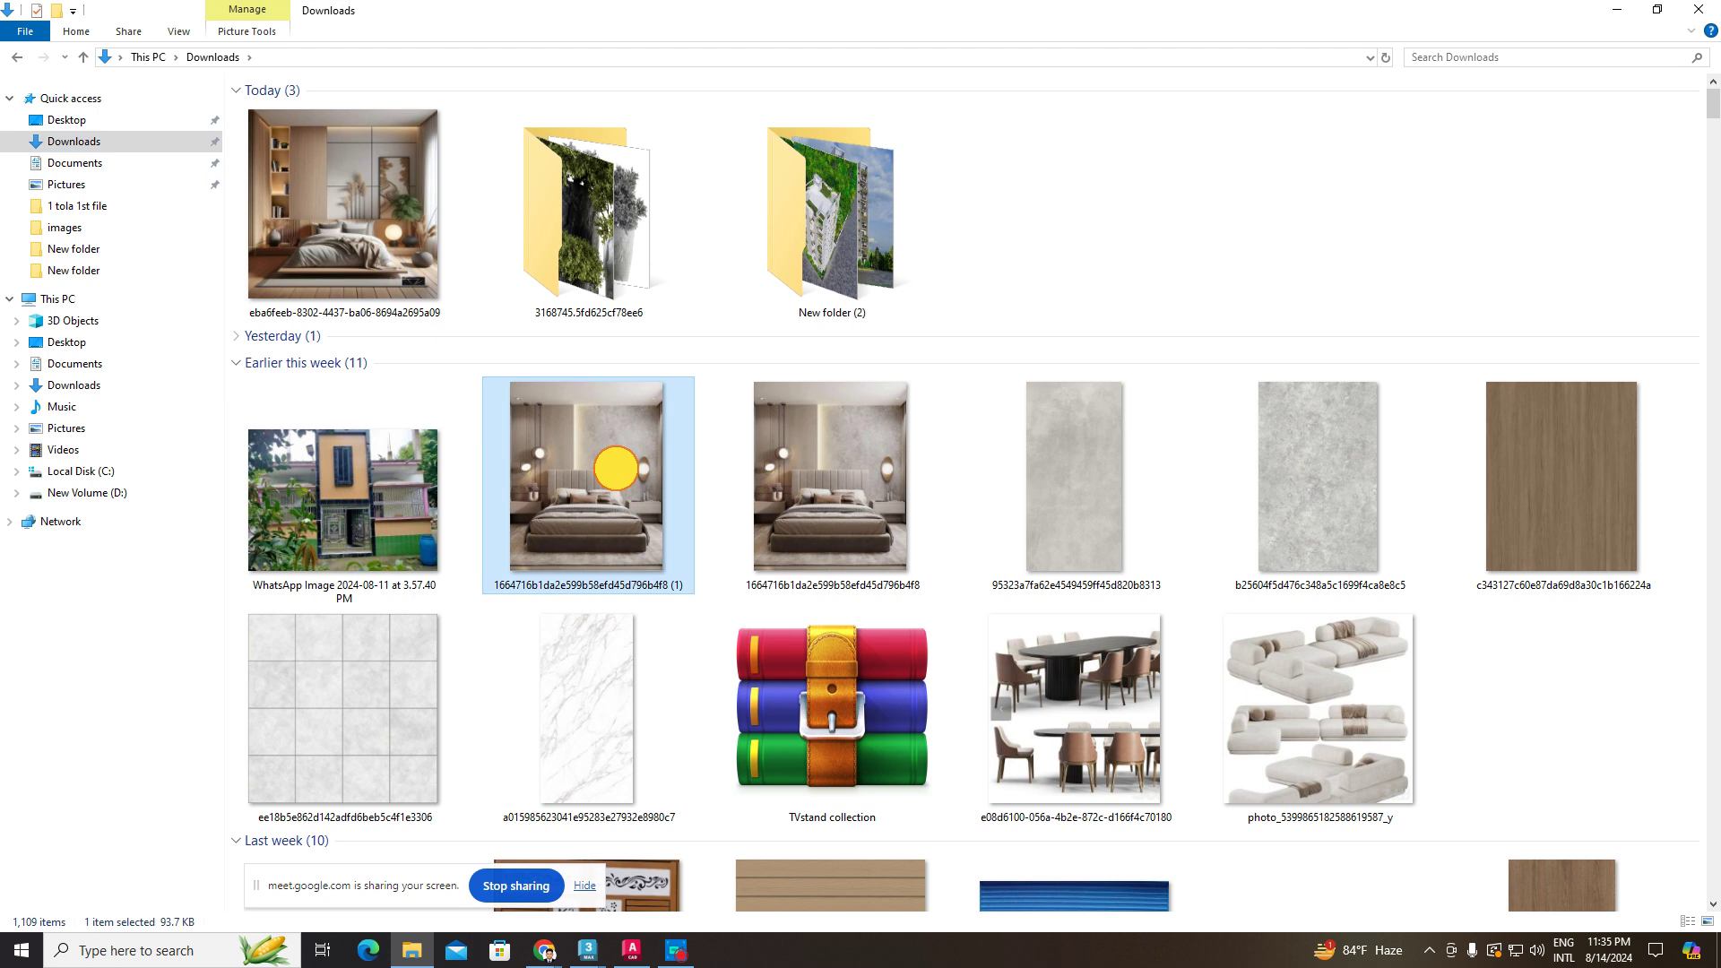
pyautogui.doubleClick(616, 467)
pyautogui.scroll(3, 876, 526)
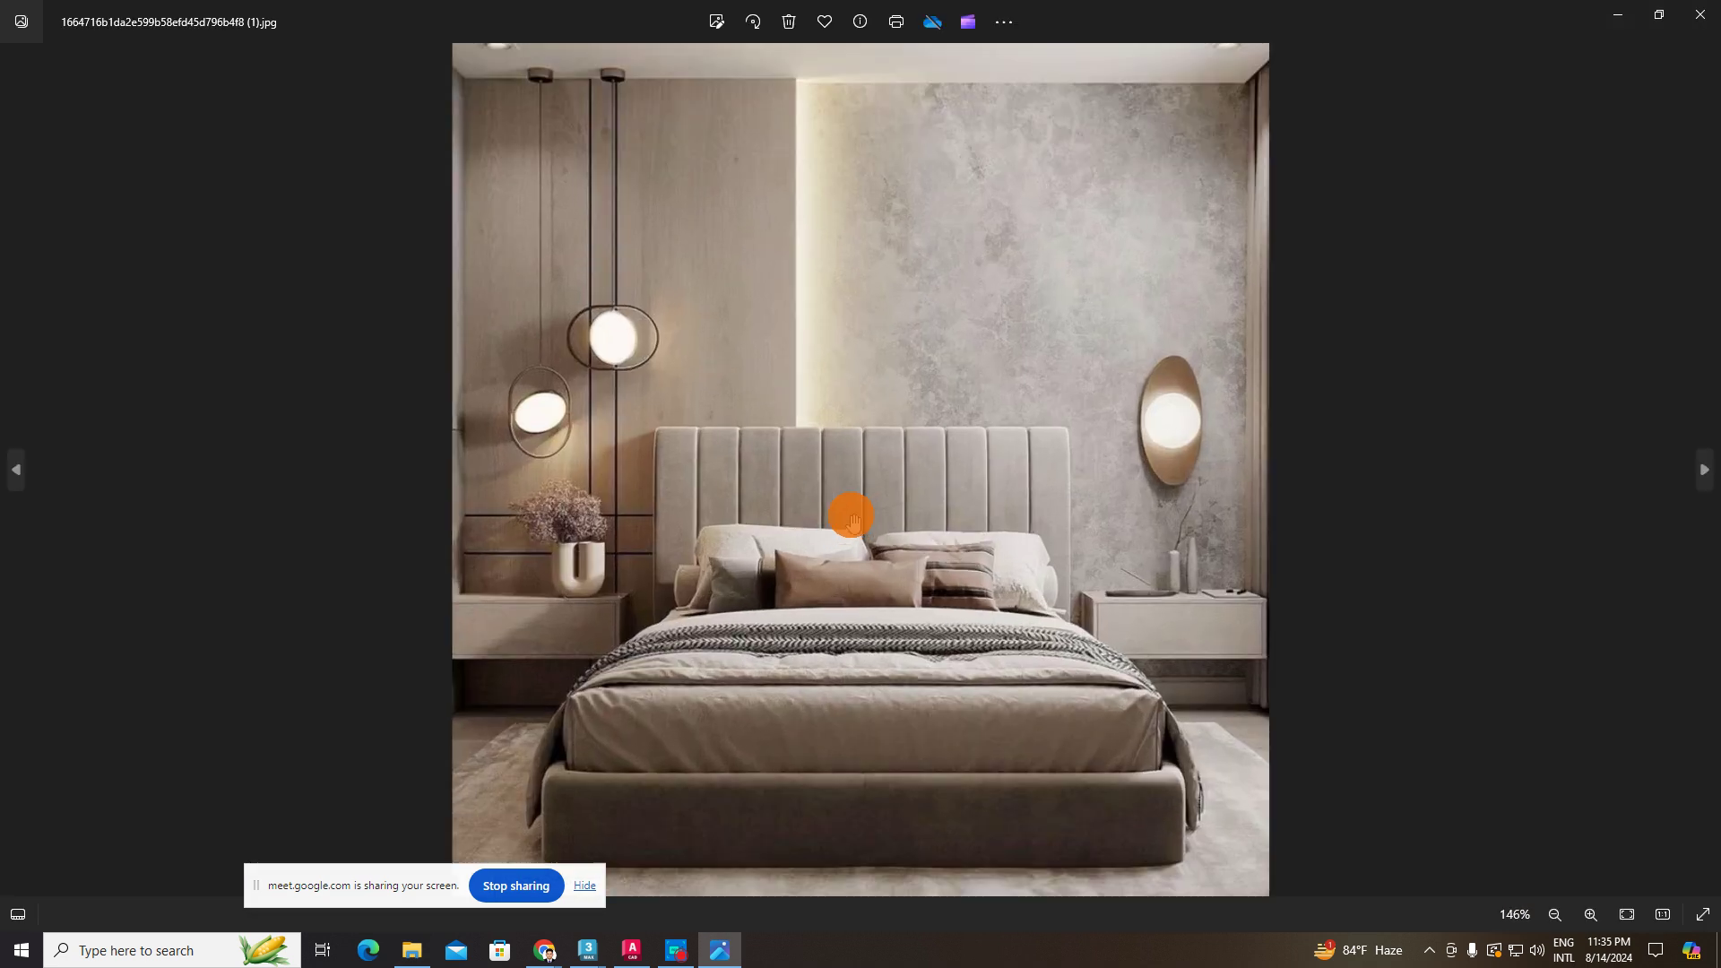
pyautogui.moveTo(810, 259); pyautogui.dragTo(423, 556)
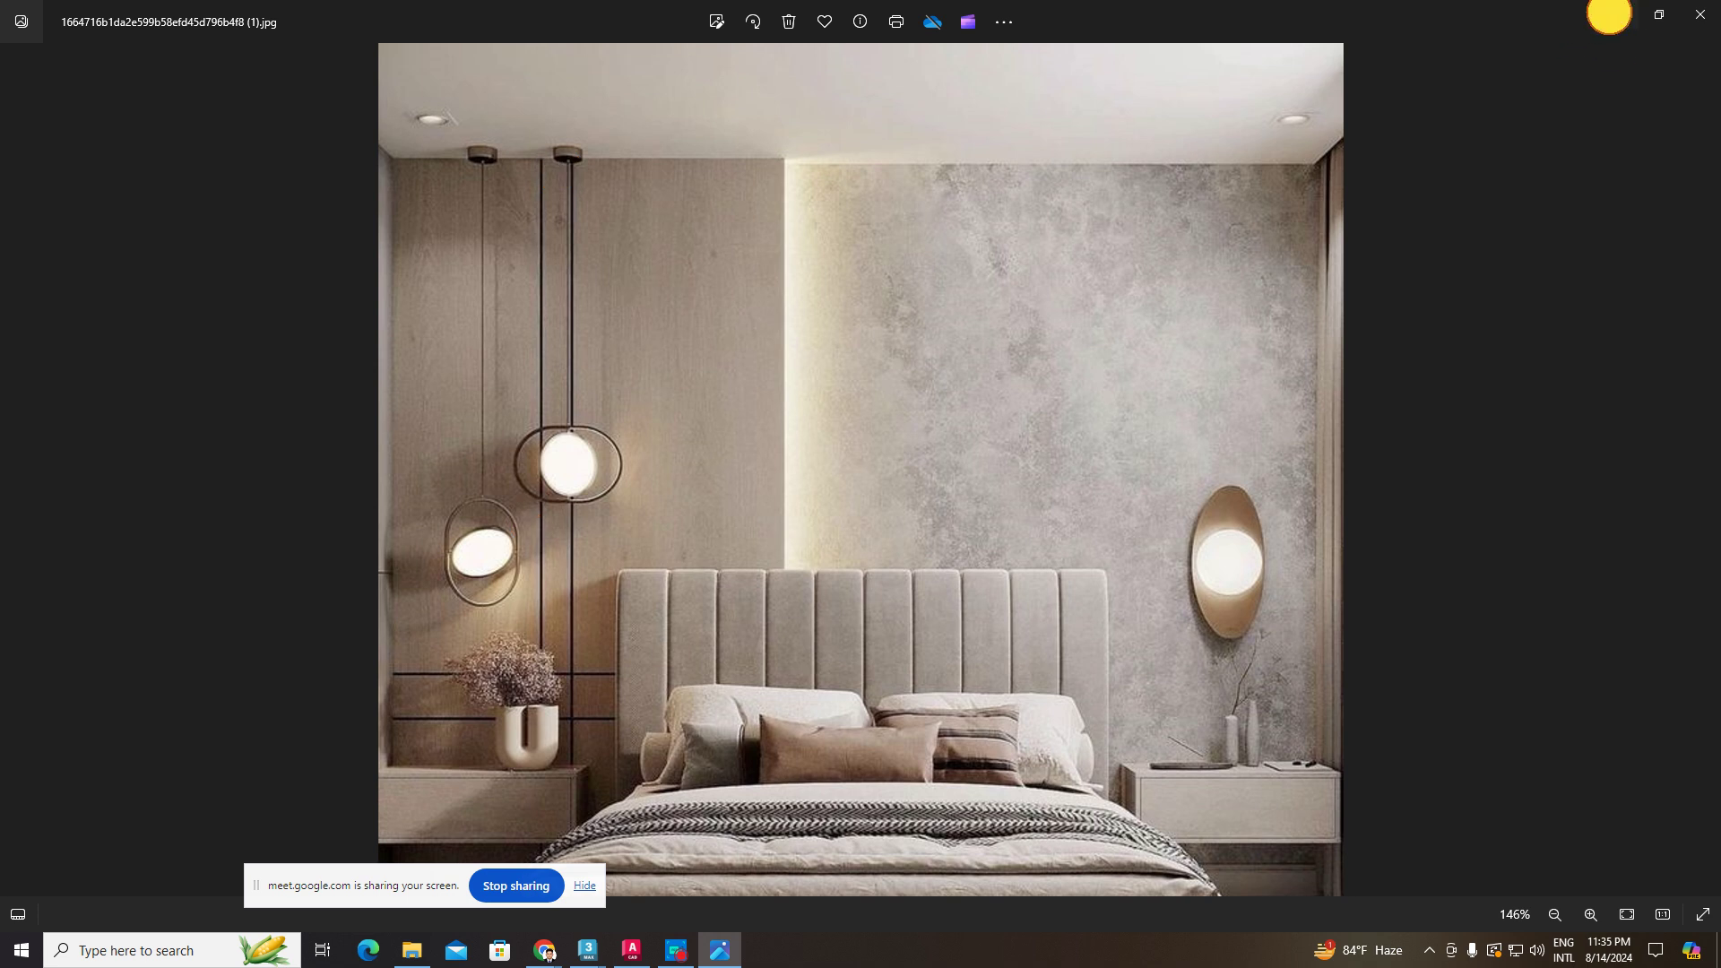
pyautogui.click(1610, 13)
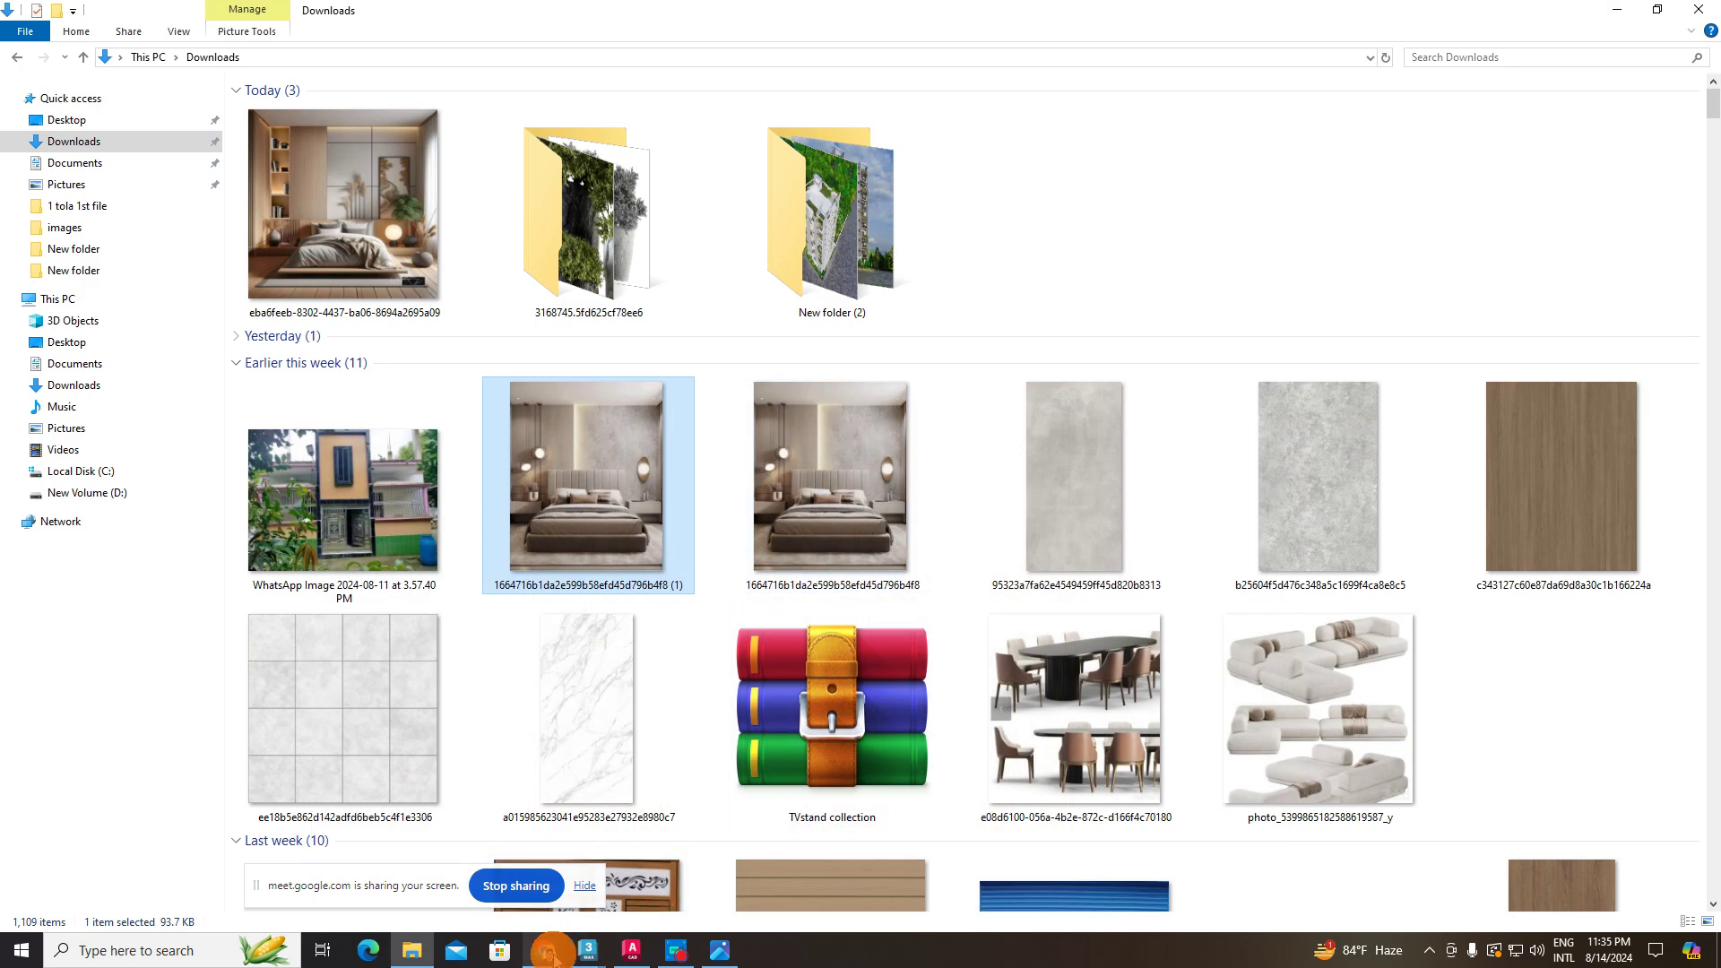
# - Return to 3ds Max, open the Chaos Cosmos Browser and filter its assets to the Lighting category of 3D Models
pyautogui.moveTo(550, 952)
pyautogui.click(454, 892)
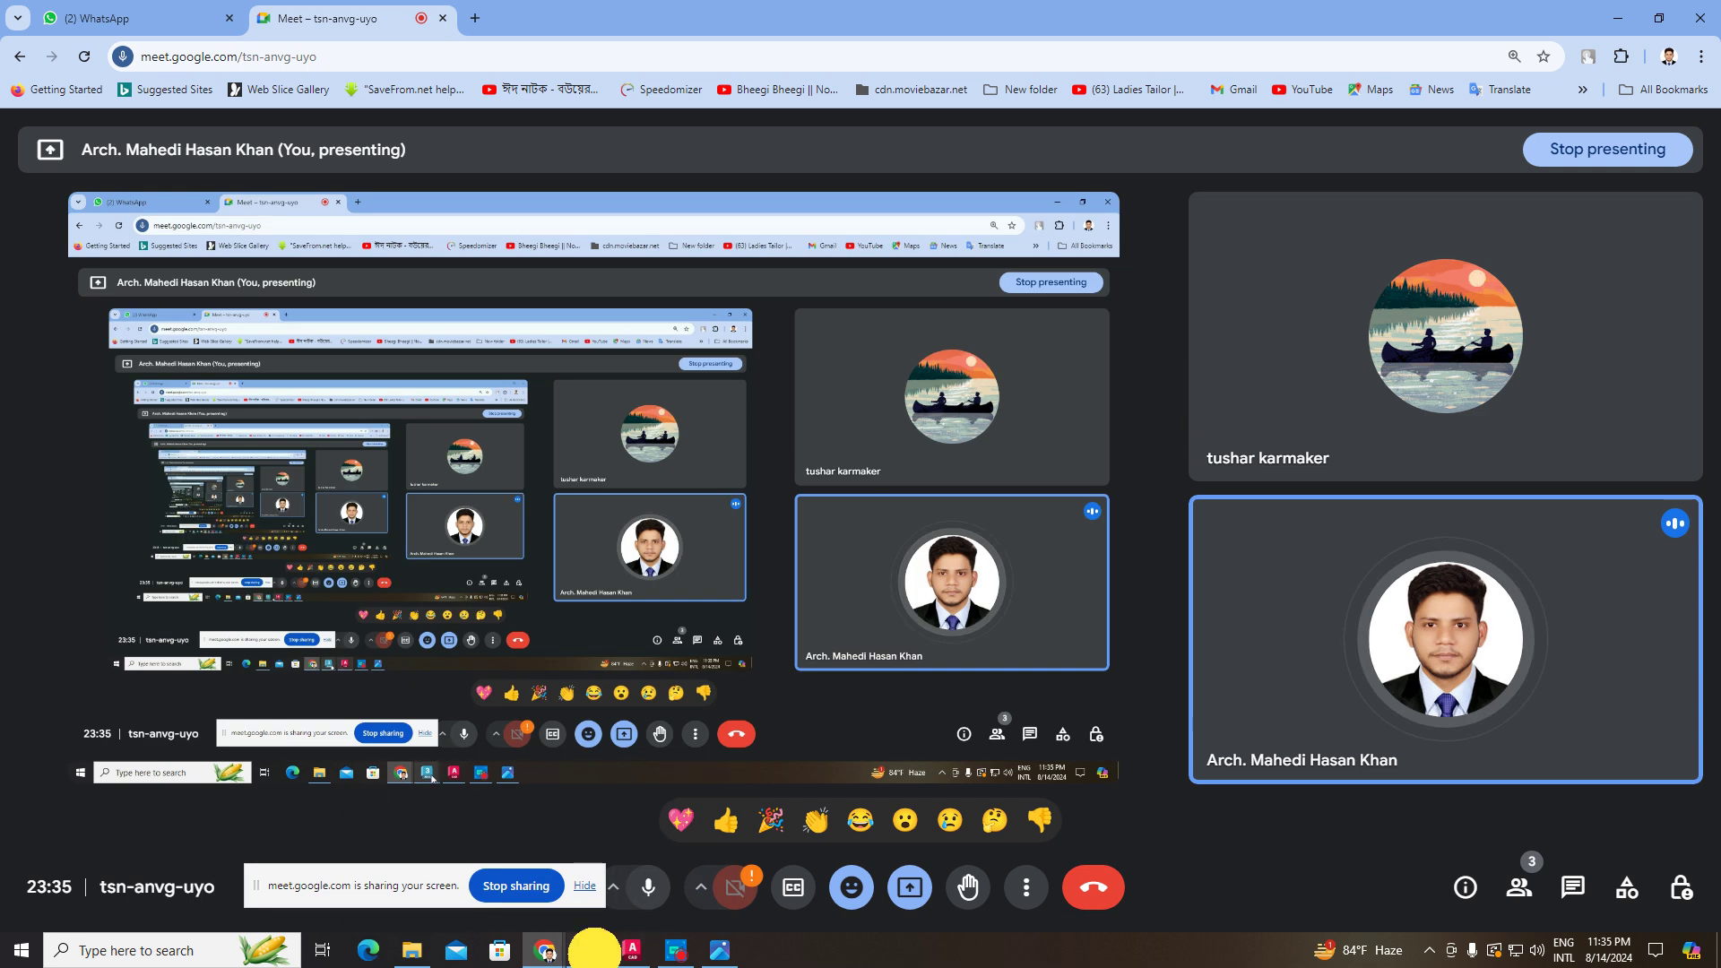
pyautogui.click(684, 891)
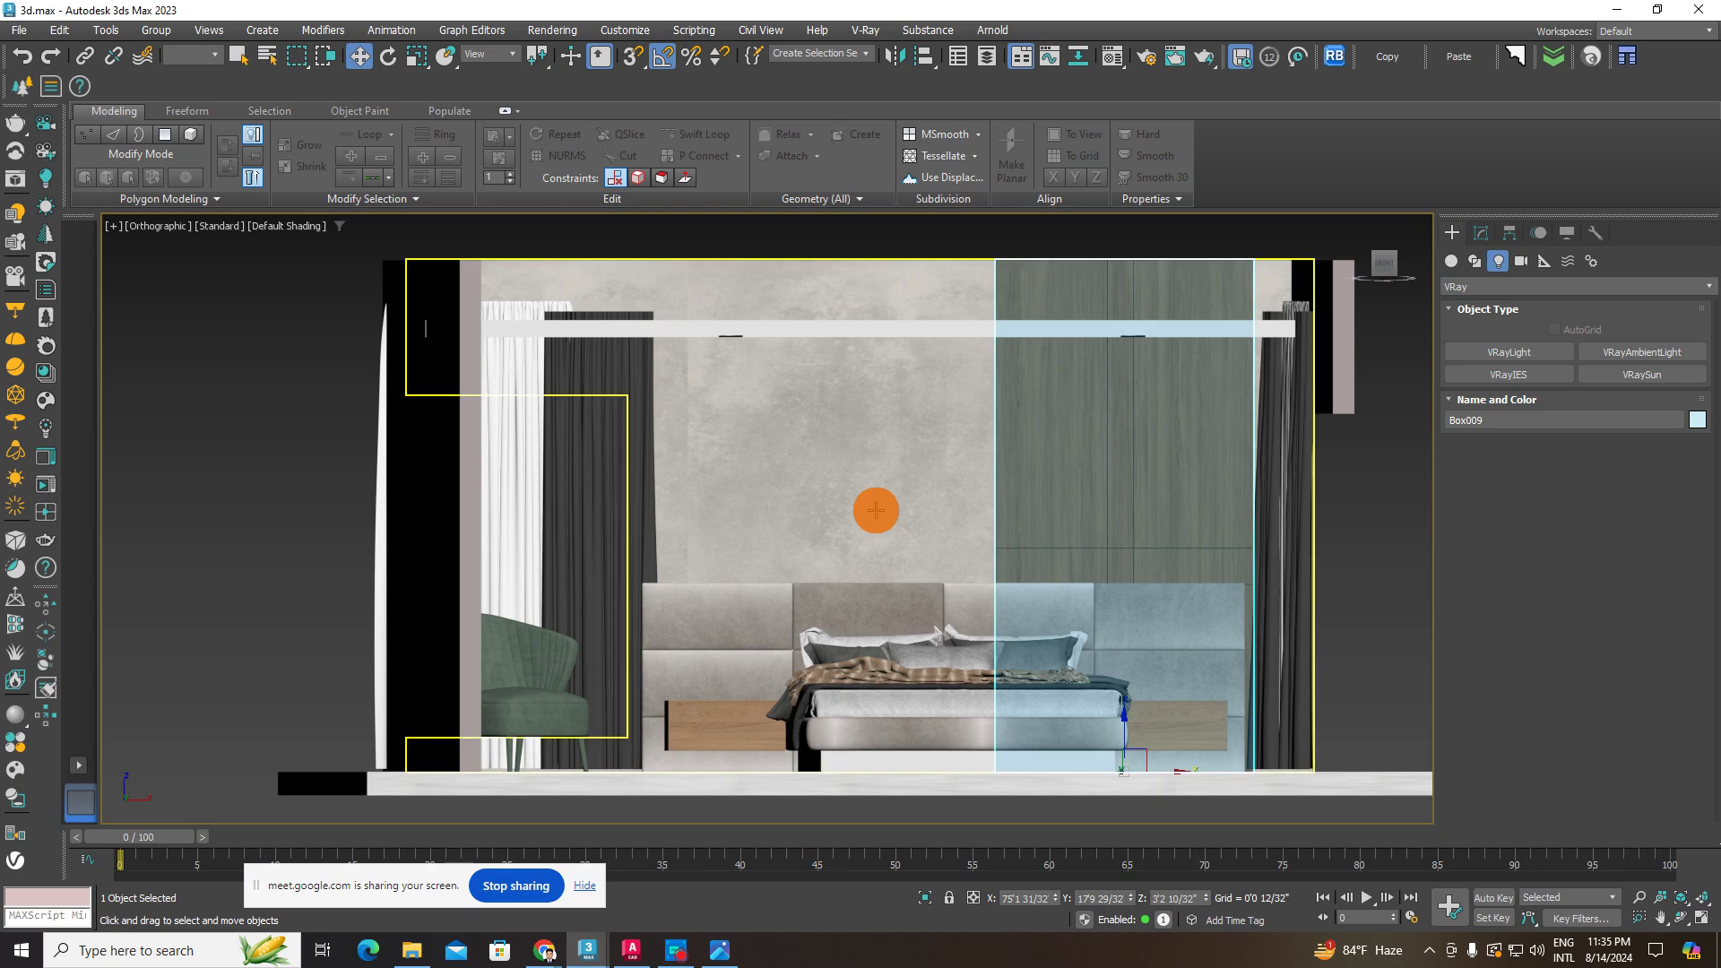
pyautogui.scroll(-2, 876, 510)
pyautogui.click(16, 749)
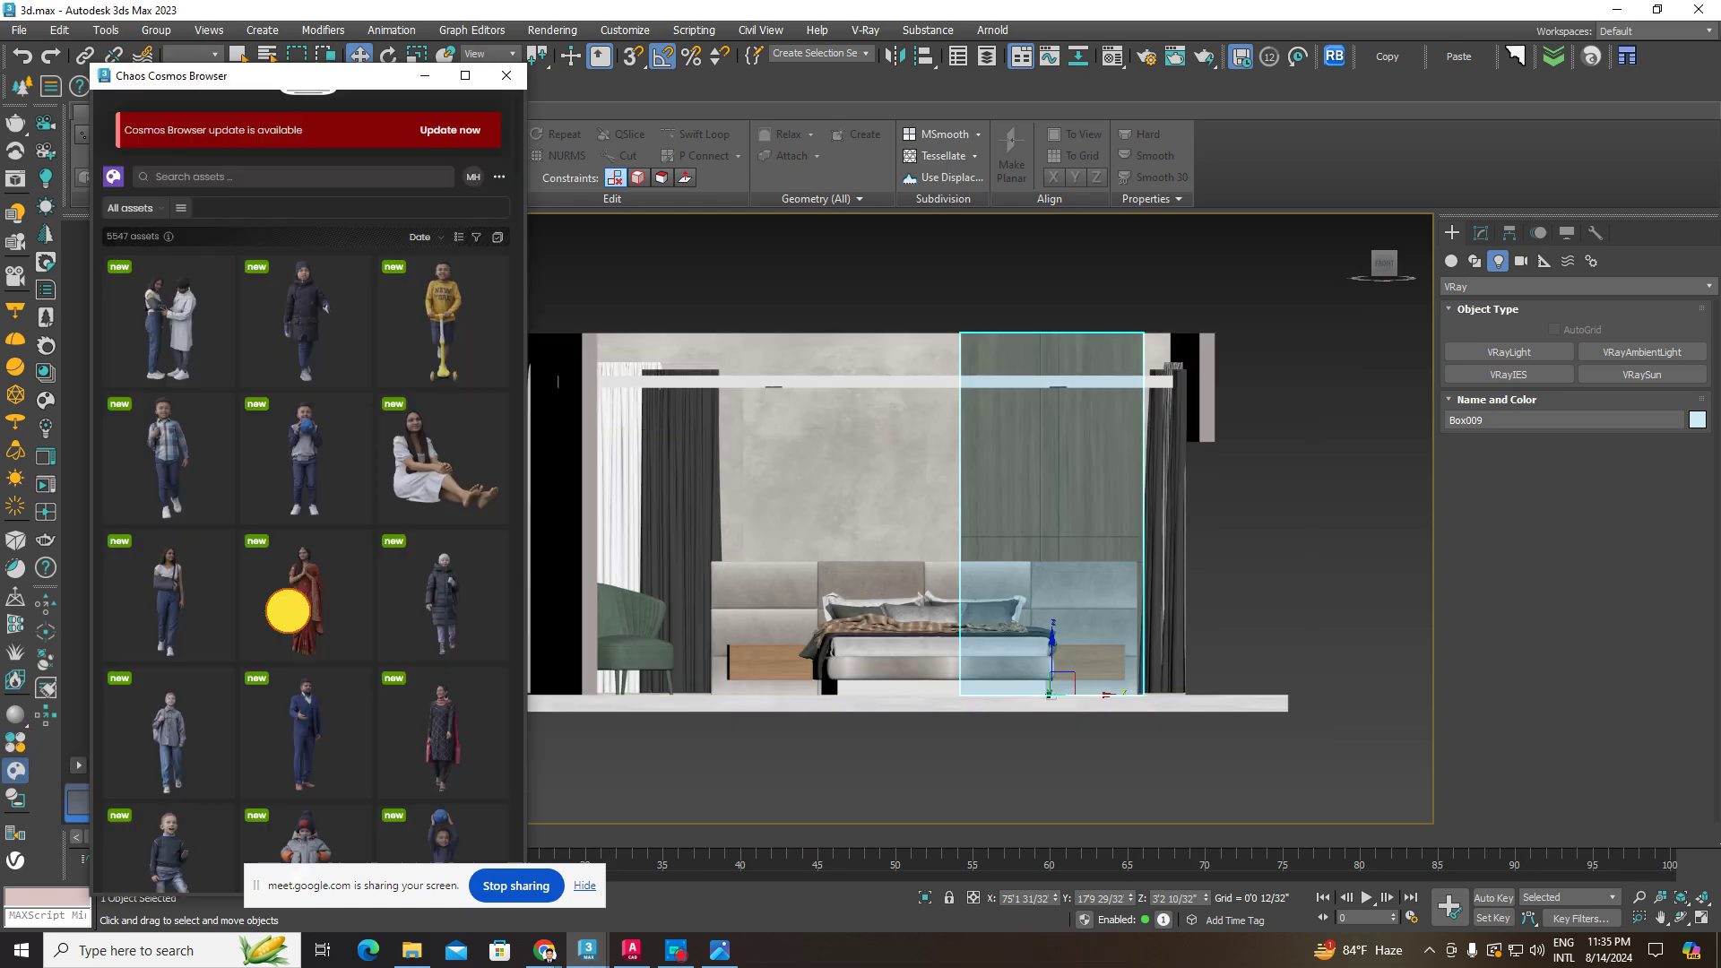
pyautogui.click(218, 187)
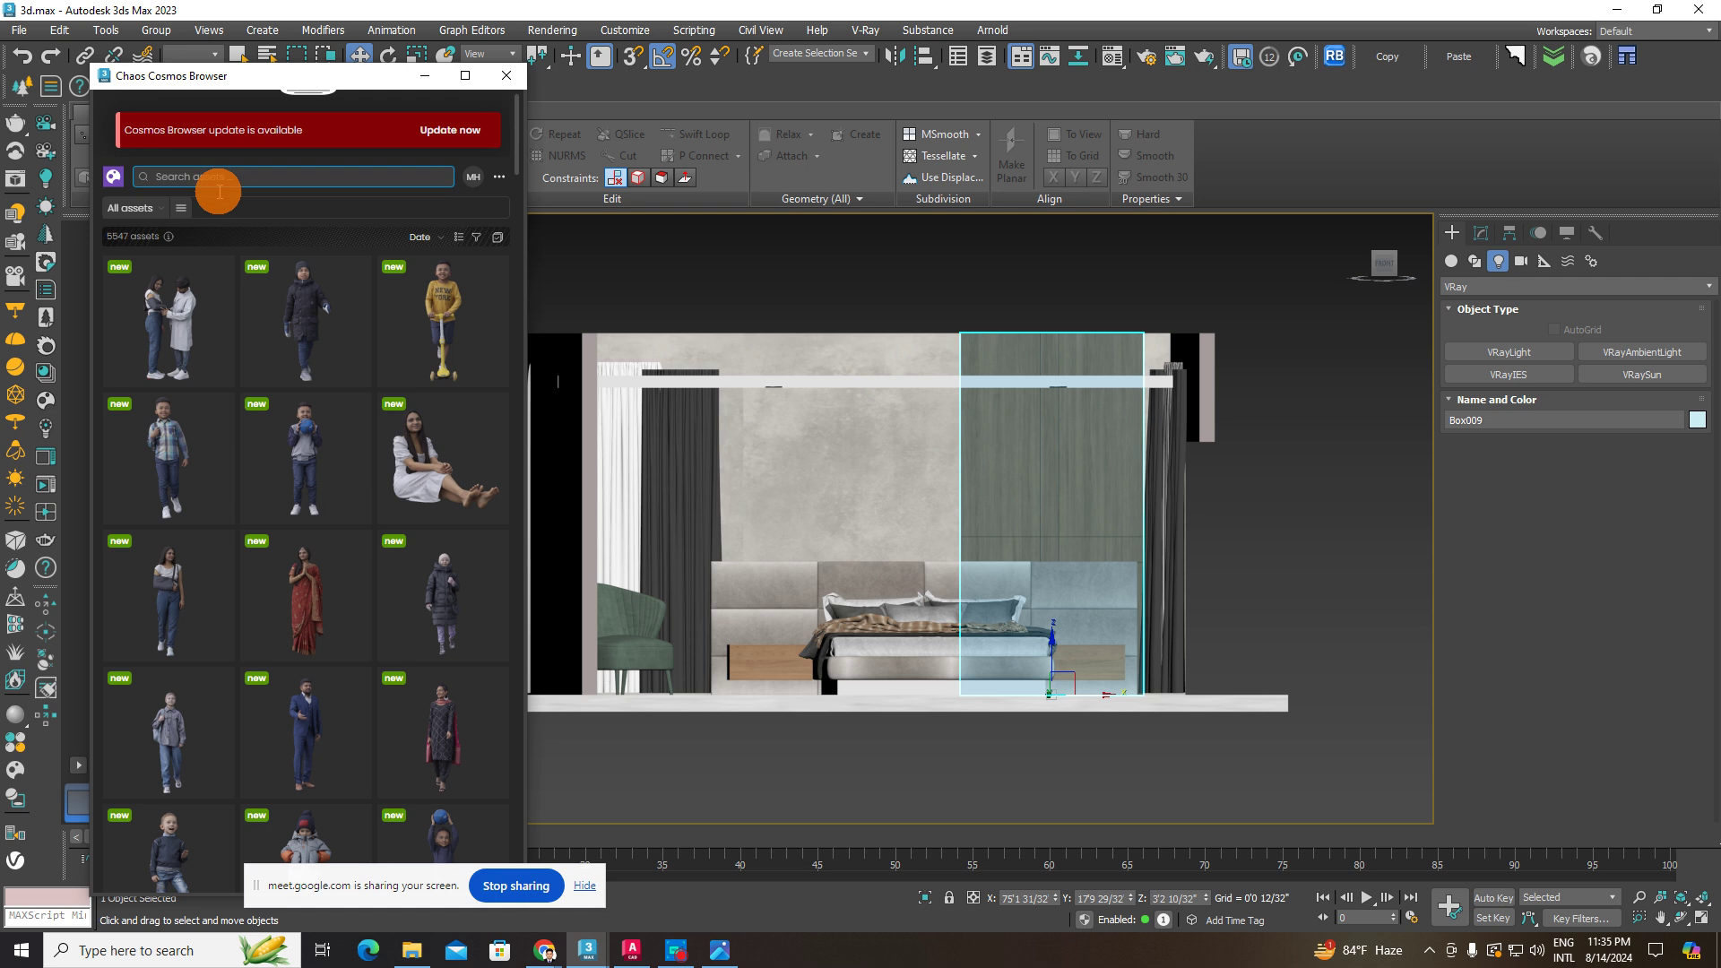
pyautogui.click(159, 214)
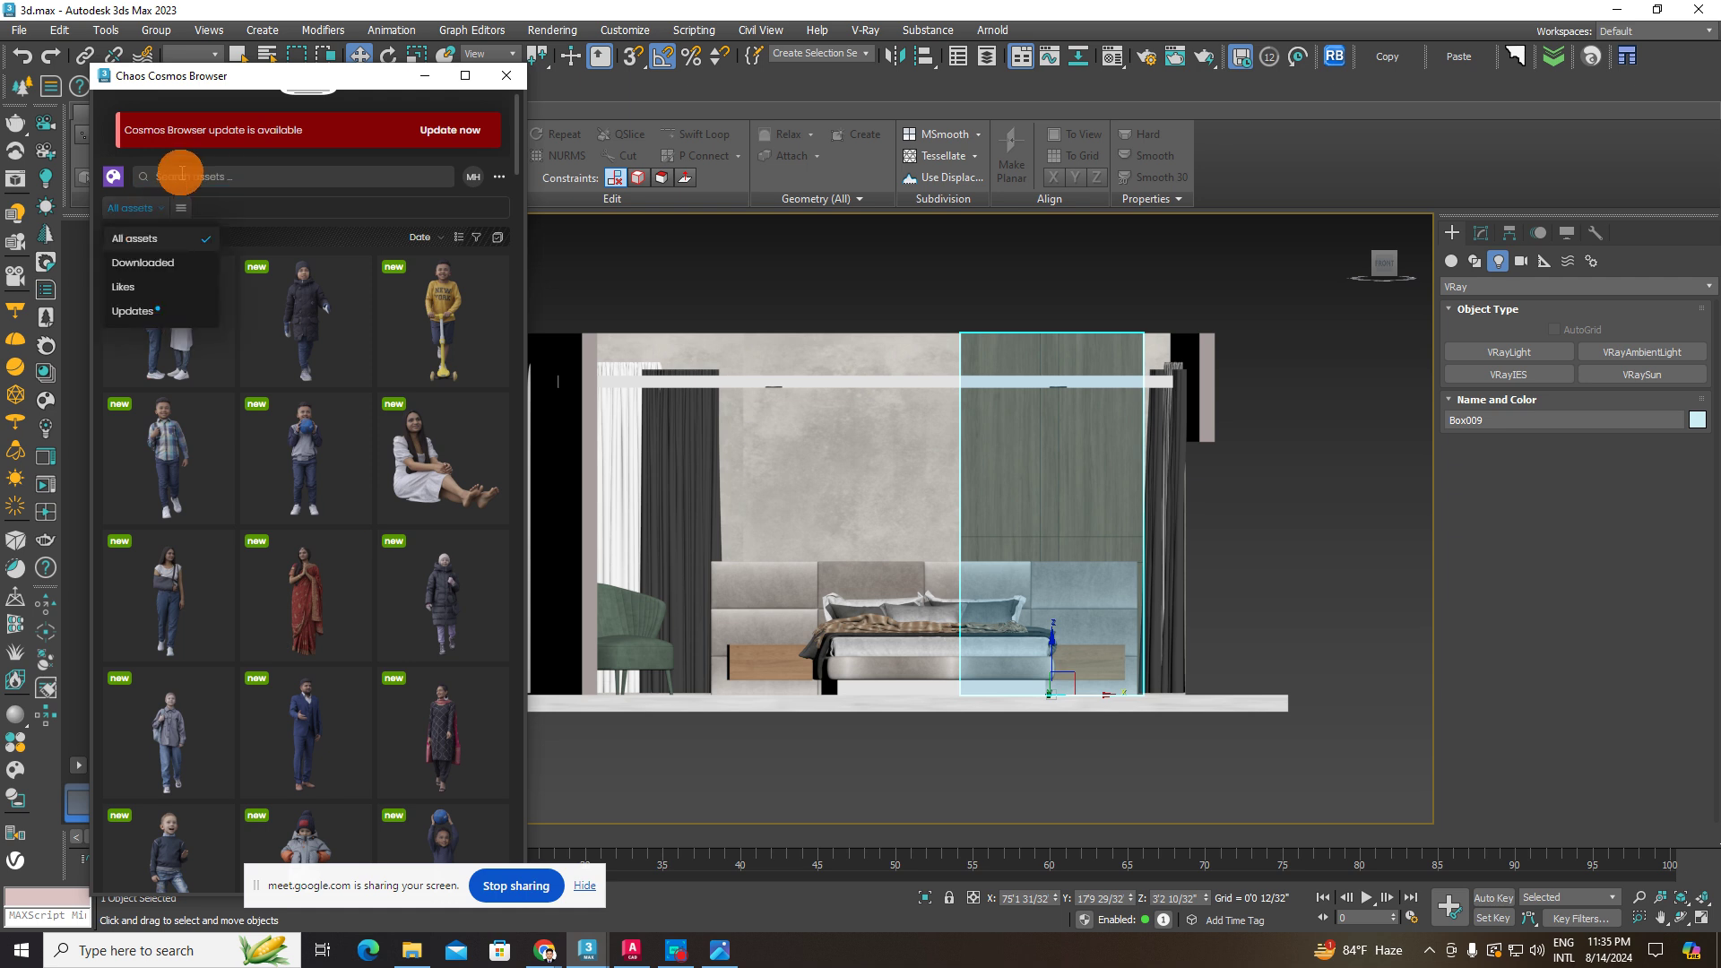
pyautogui.click(197, 232)
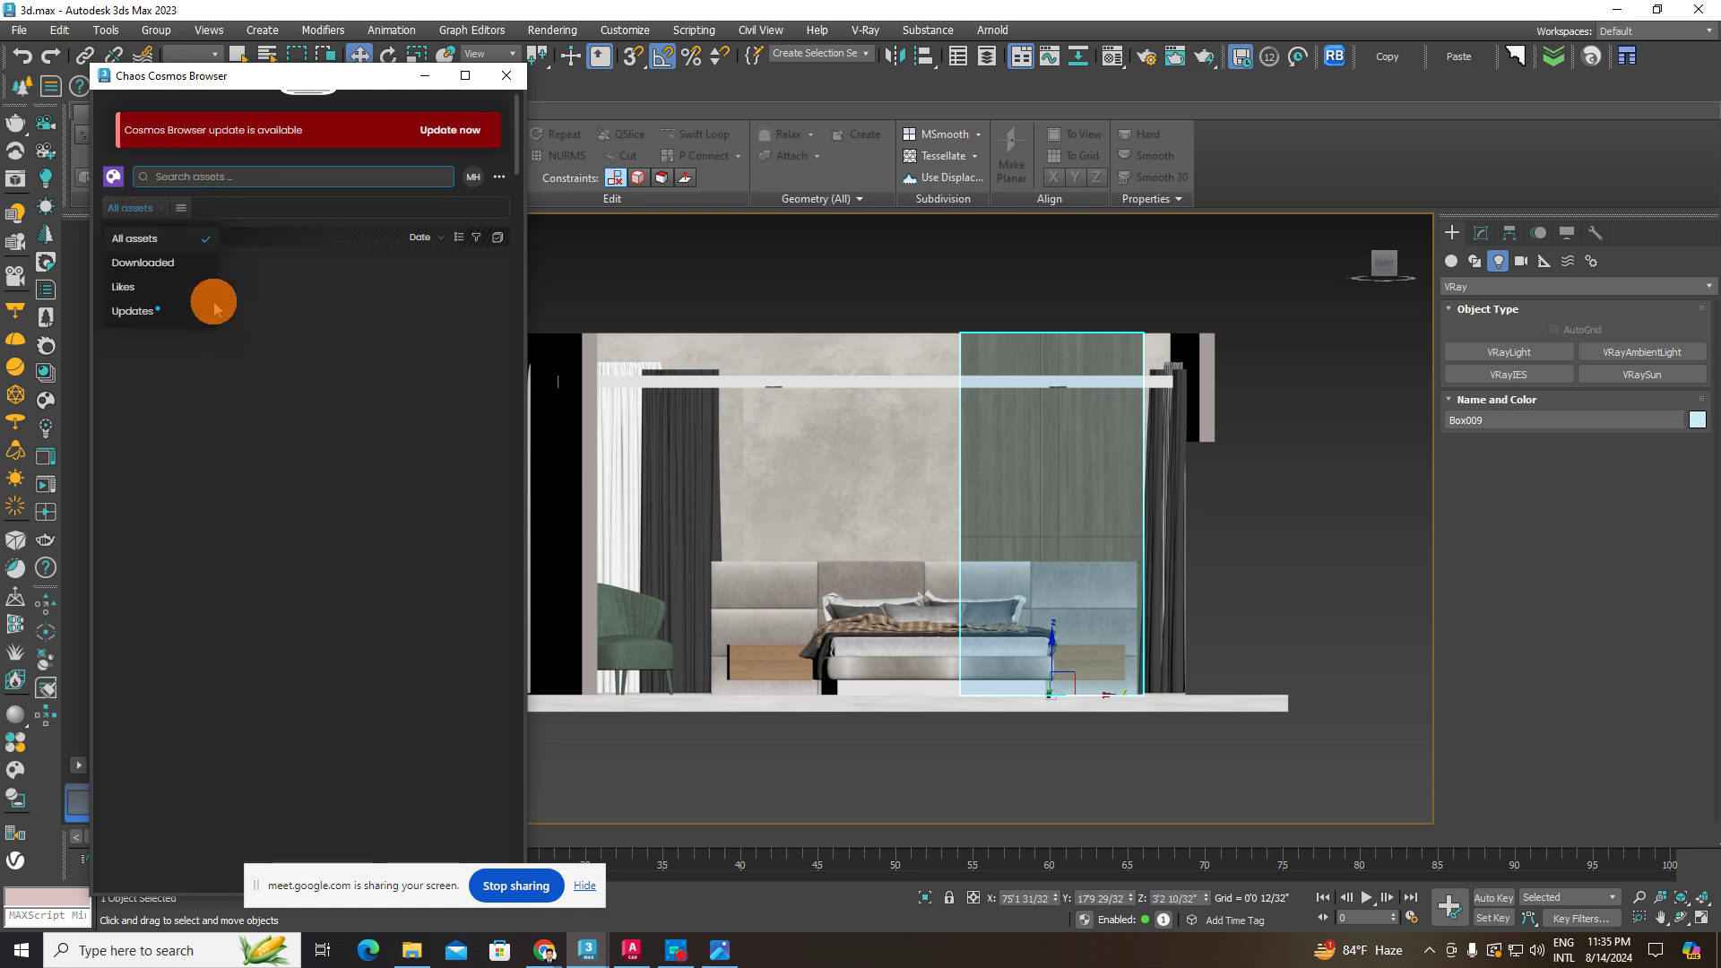
pyautogui.click(180, 211)
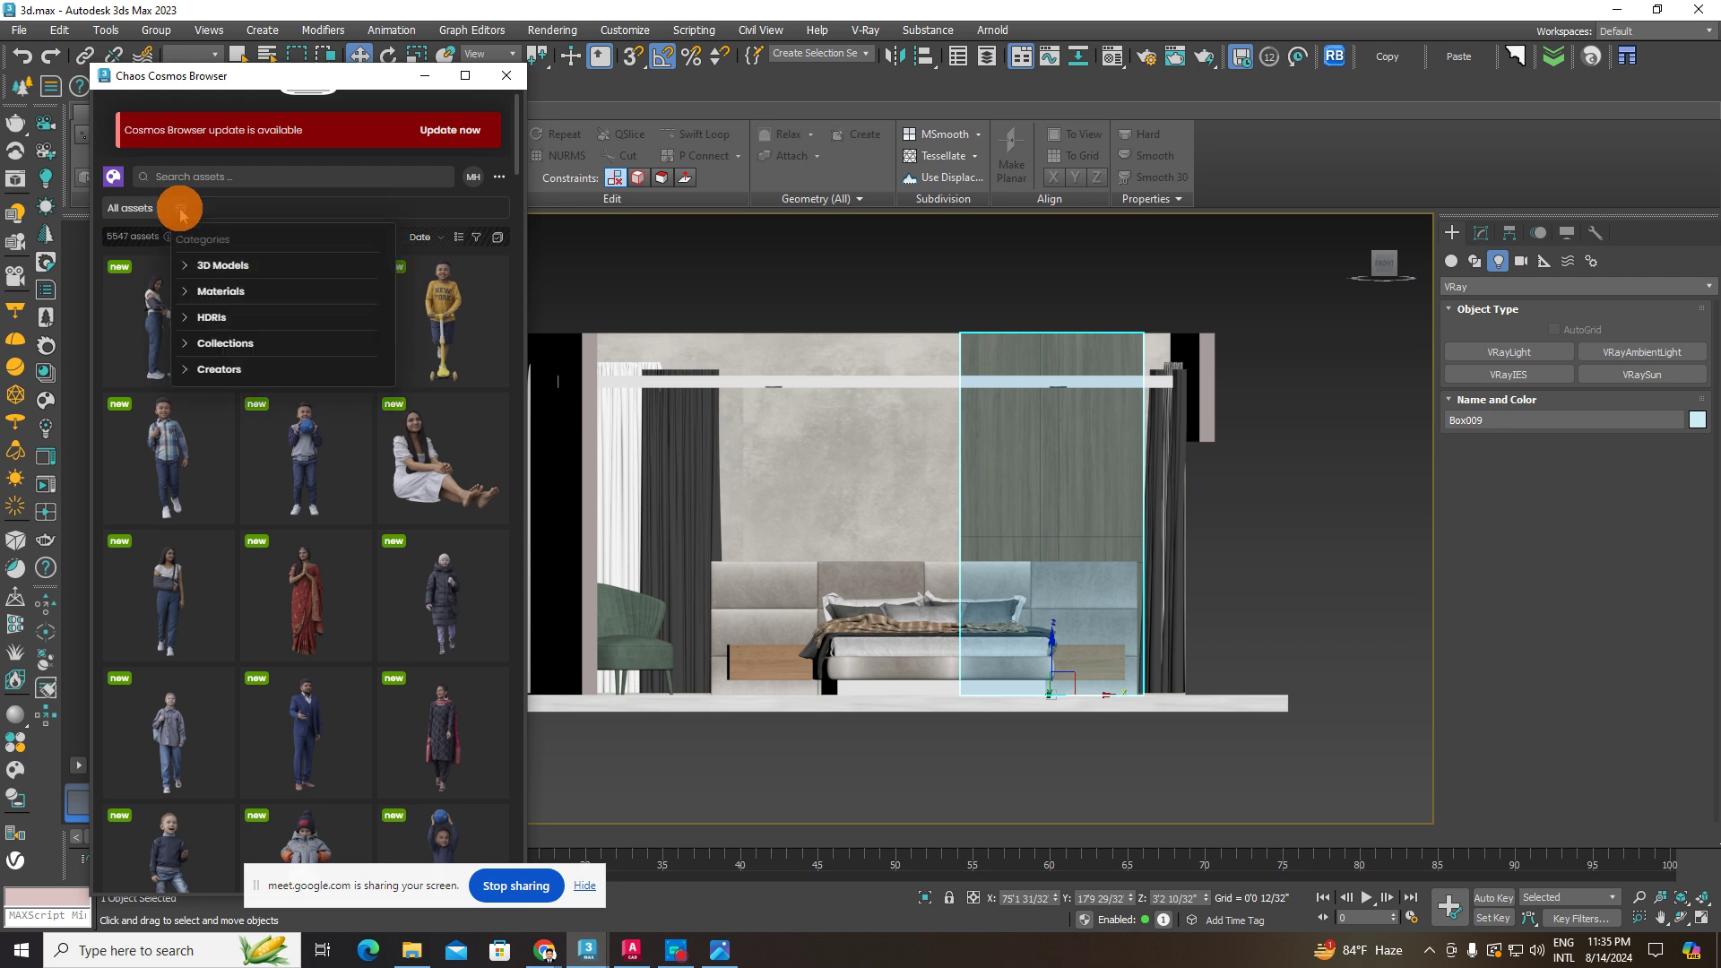
pyautogui.click(223, 267)
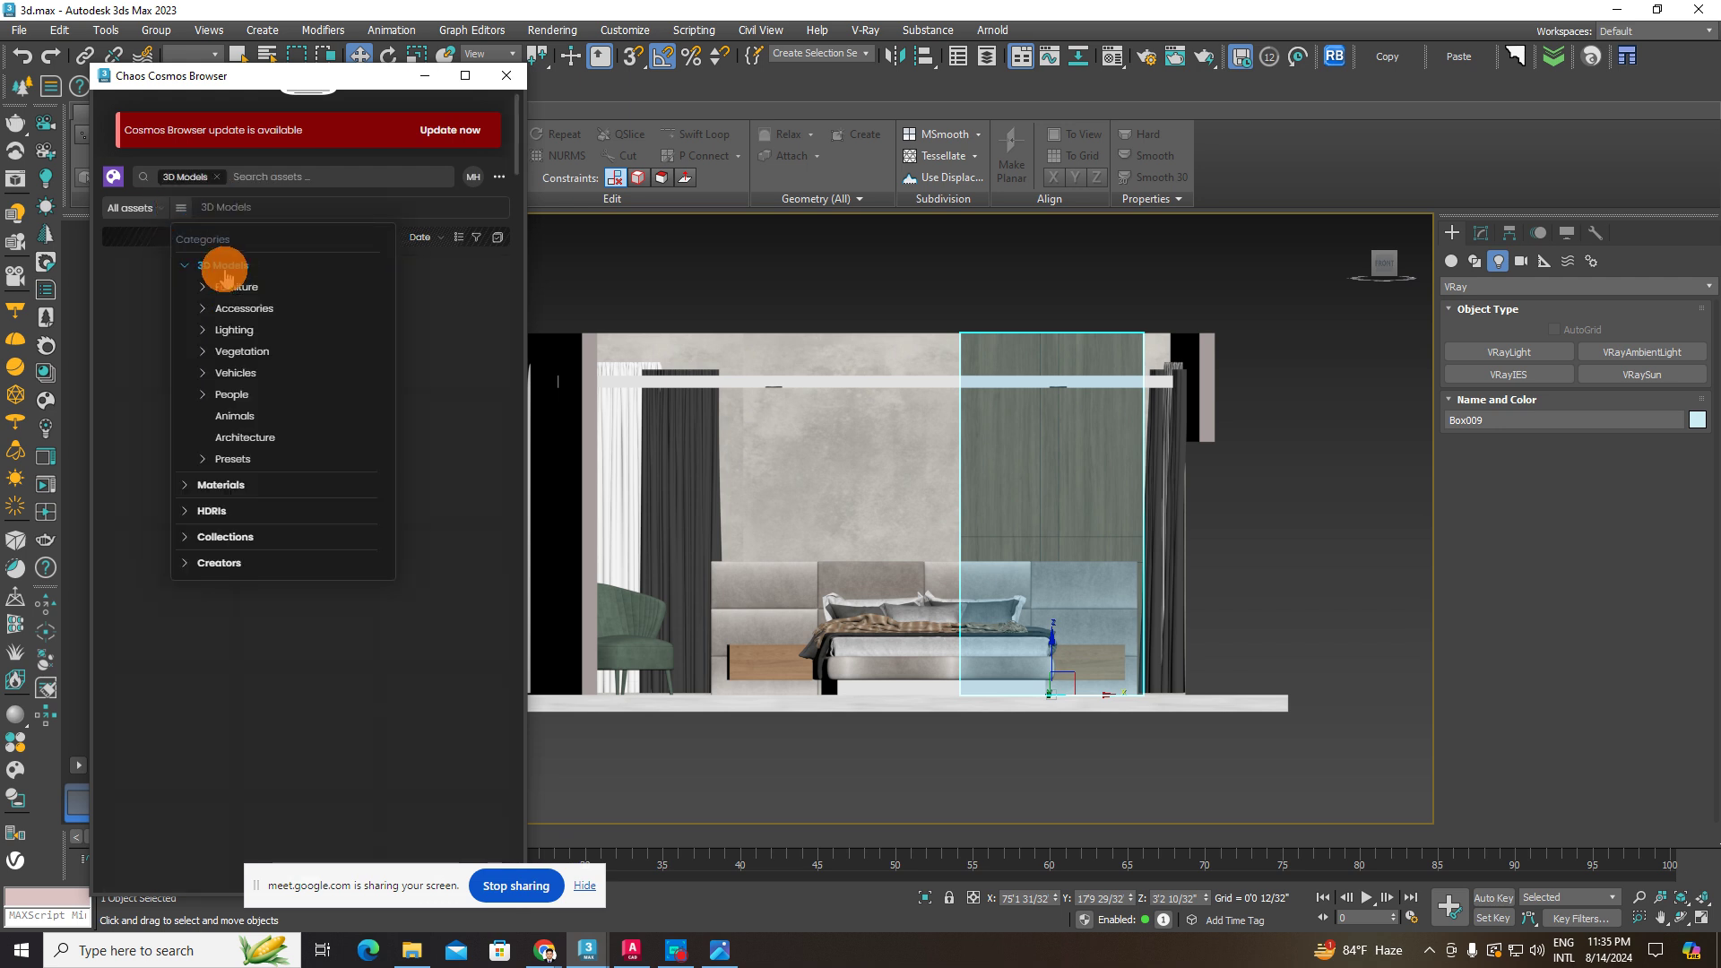
pyautogui.click(235, 331)
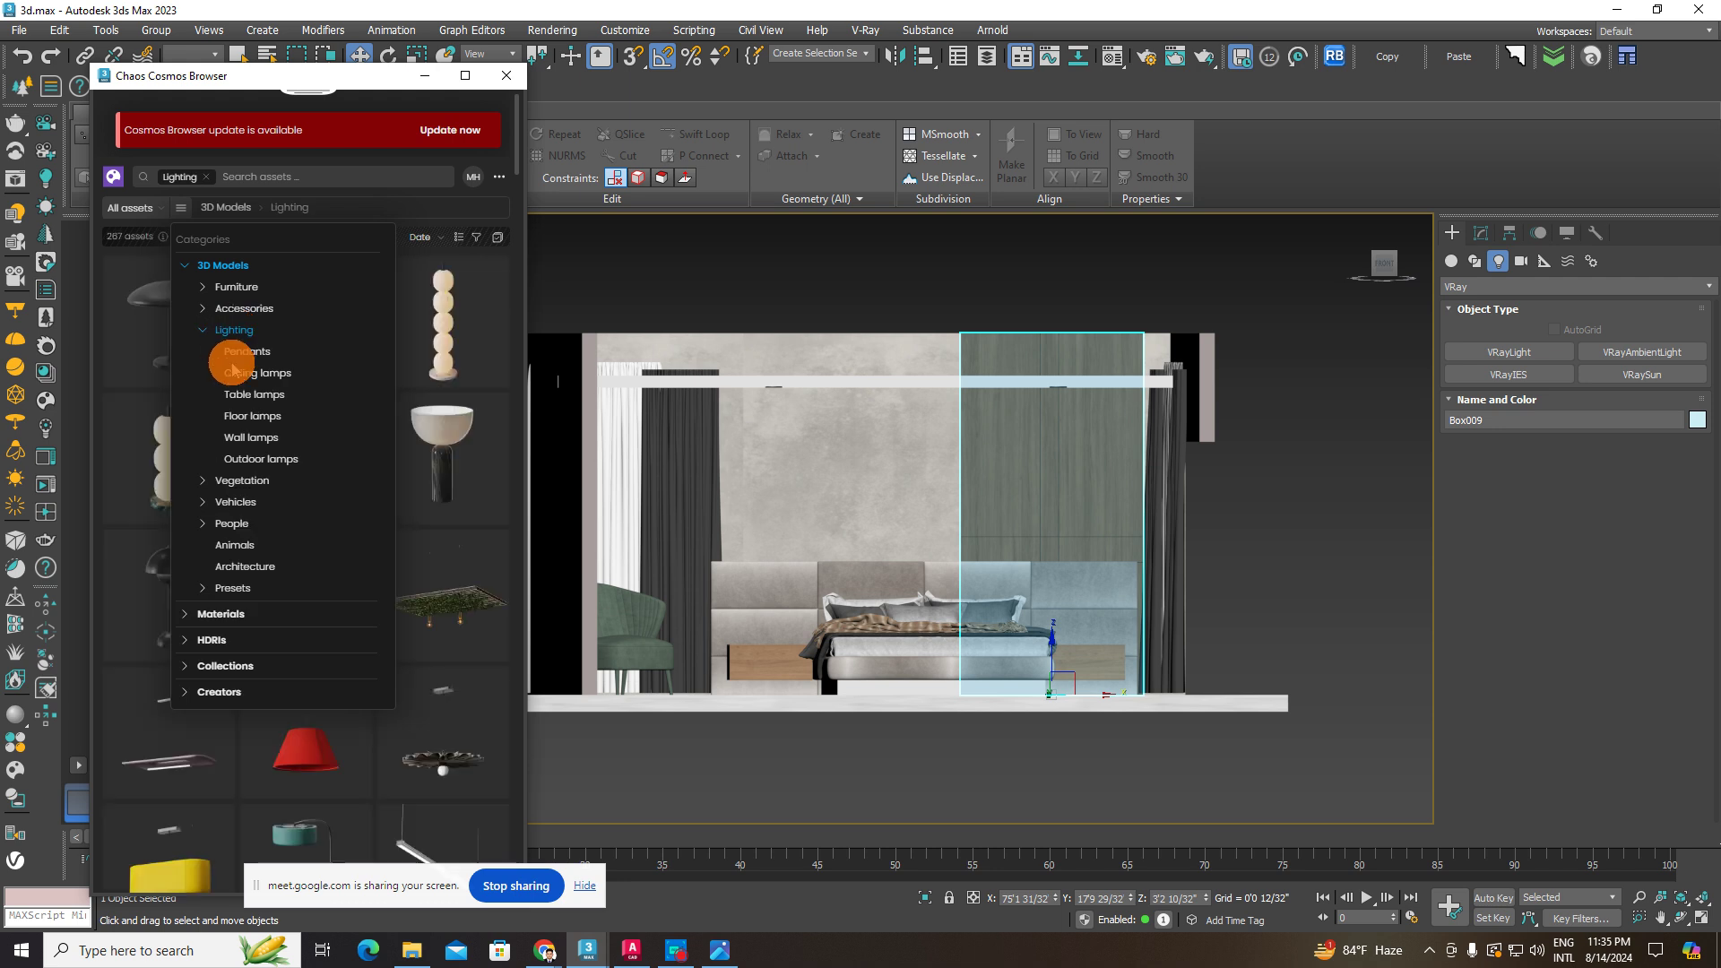
pyautogui.click(515, 328)
# - Look through the Cosmos lighting models for a slim hanging lamp and download Pendant 114-23
pyautogui.scroll(-1, 473, 341)
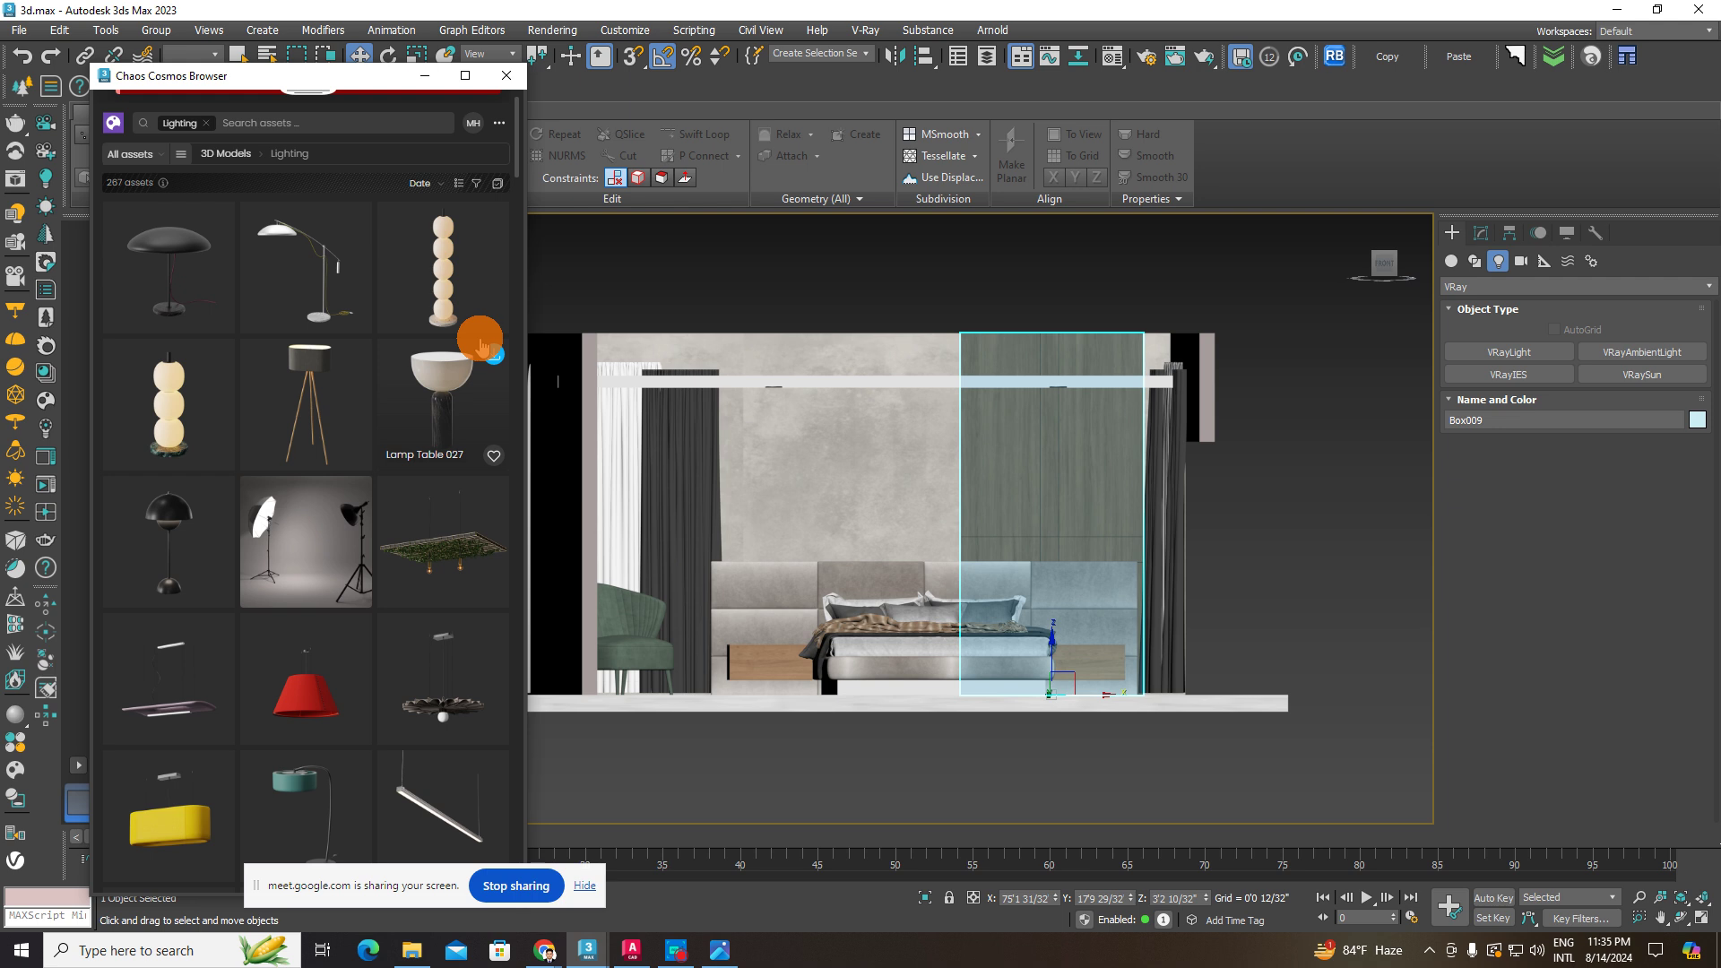
pyautogui.scroll(-5, 479, 345)
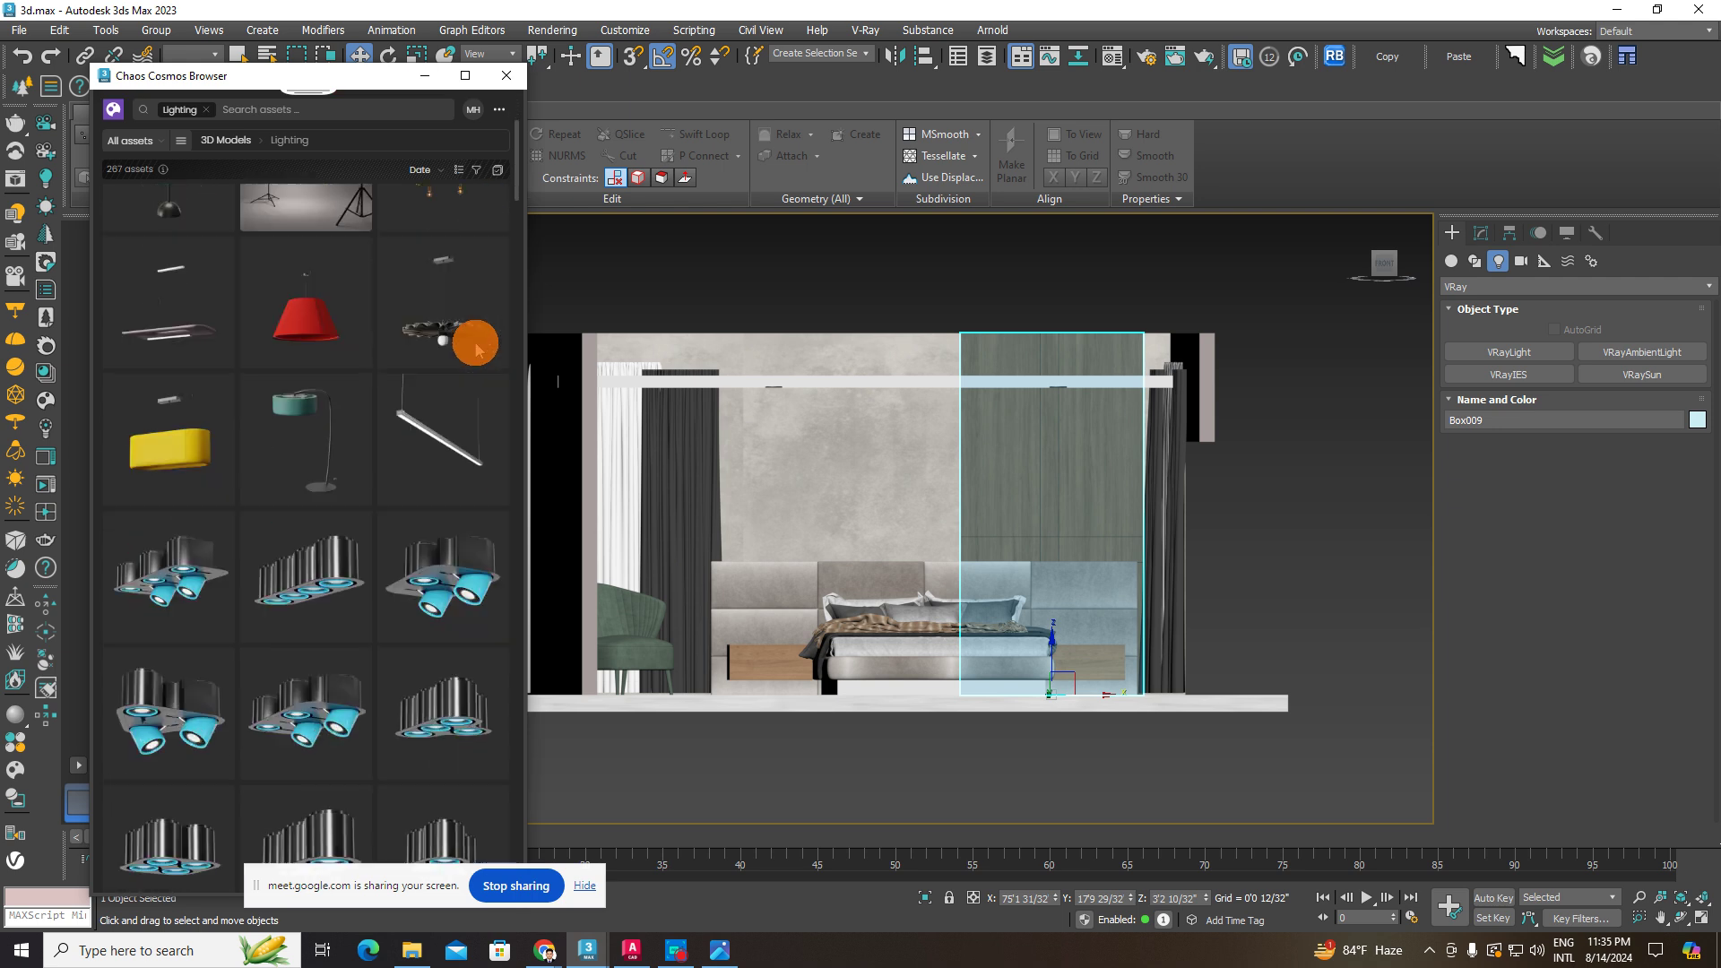
pyautogui.scroll(-10, 476, 348)
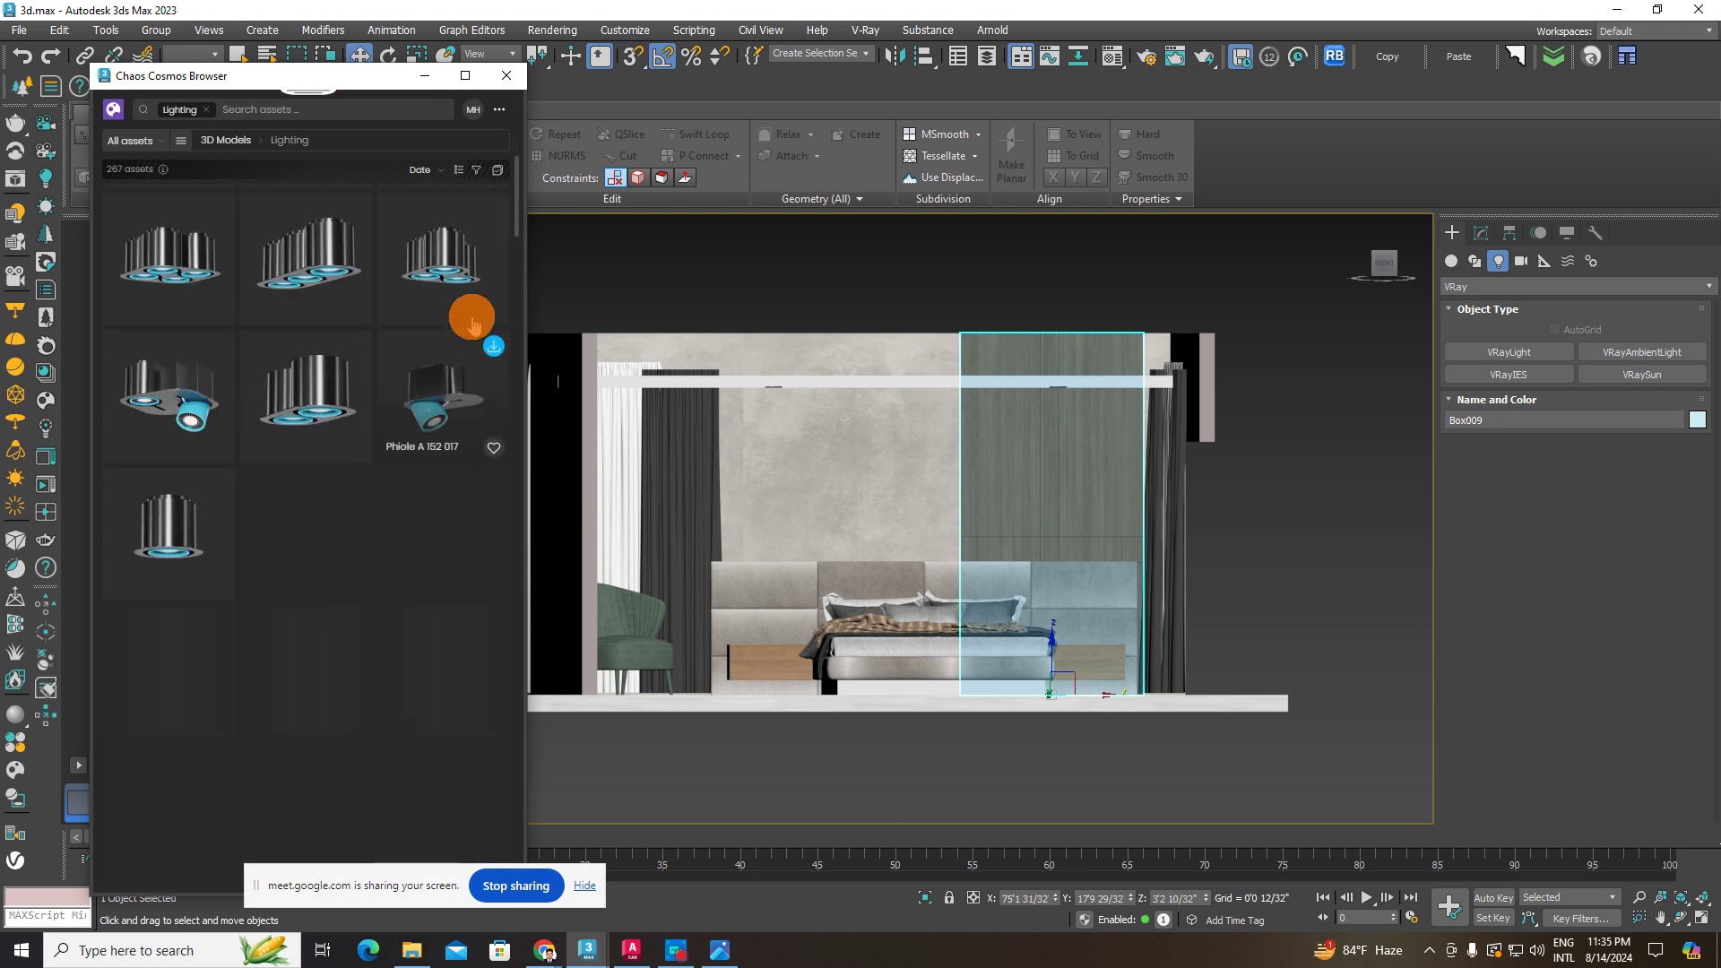
pyautogui.scroll(-10, 457, 381)
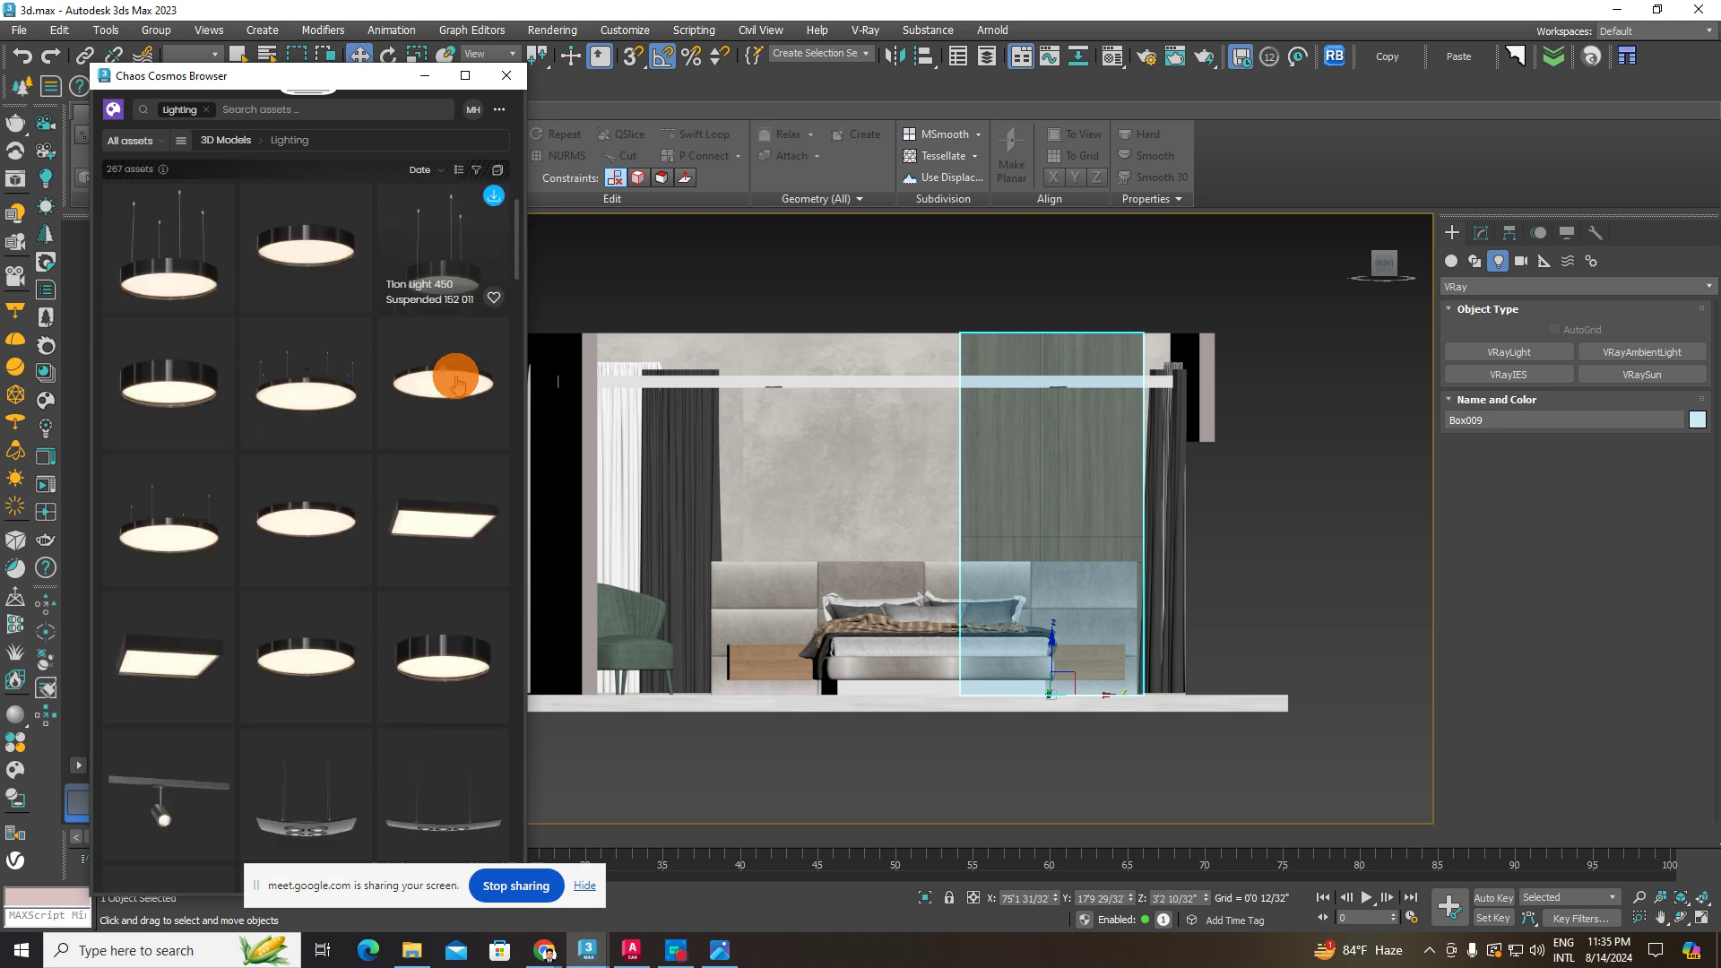
pyautogui.scroll(-3, 455, 383)
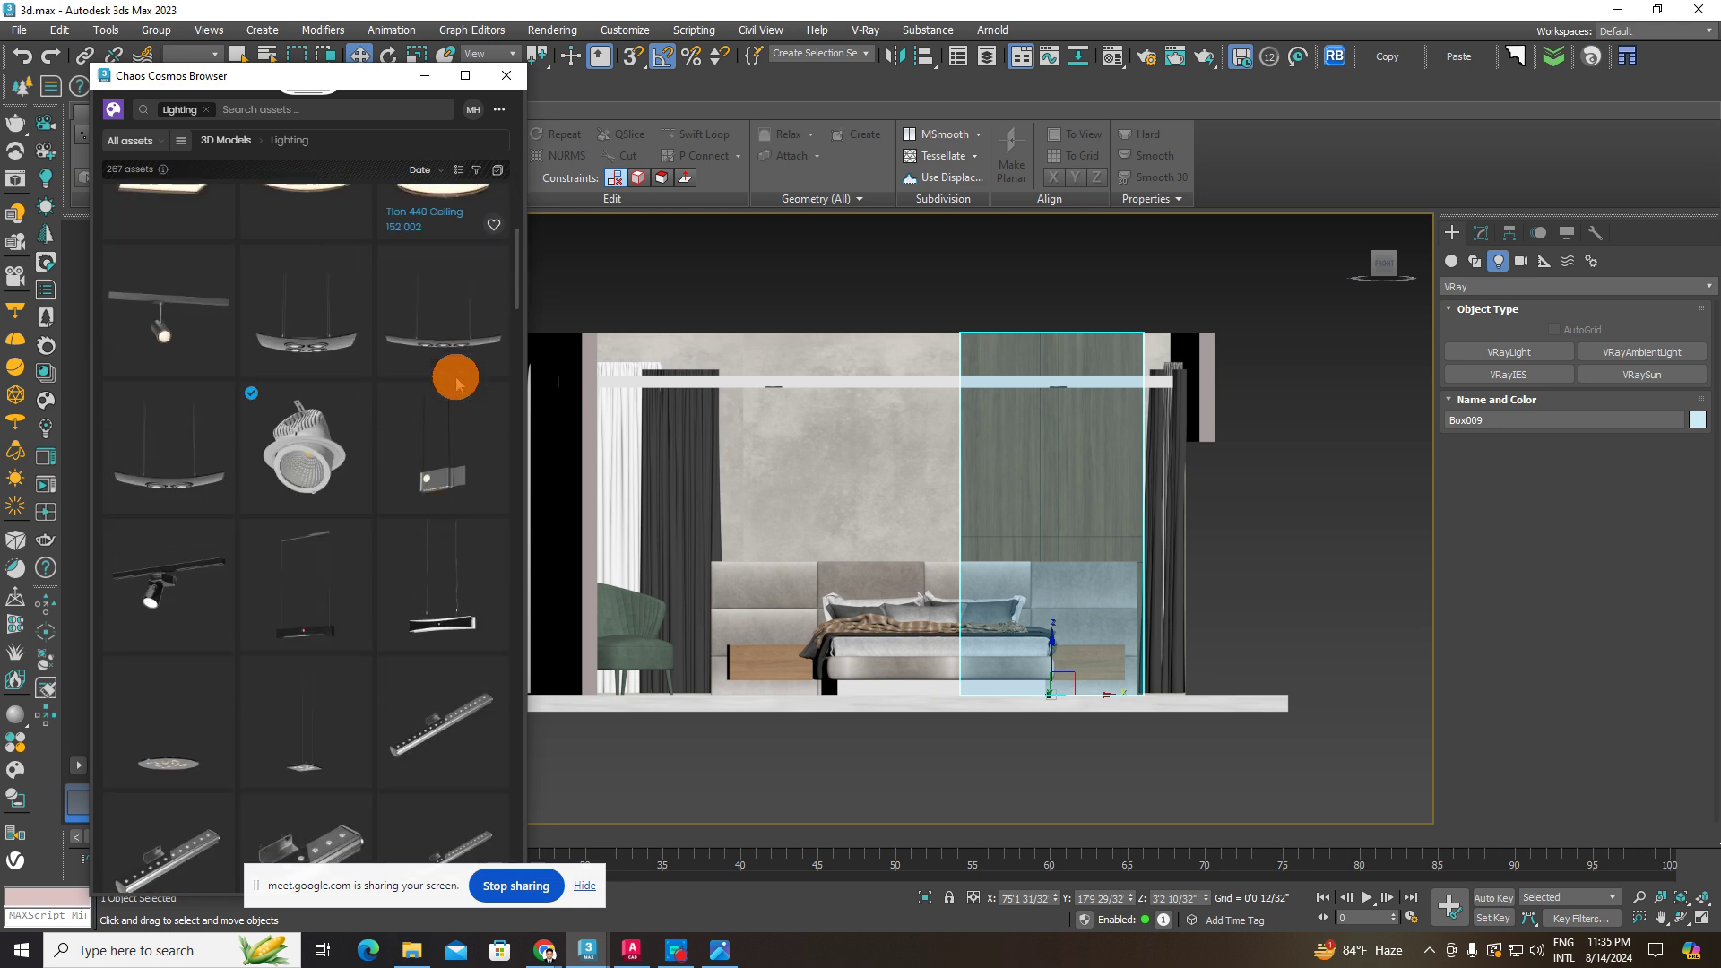
pyautogui.scroll(-8, 456, 384)
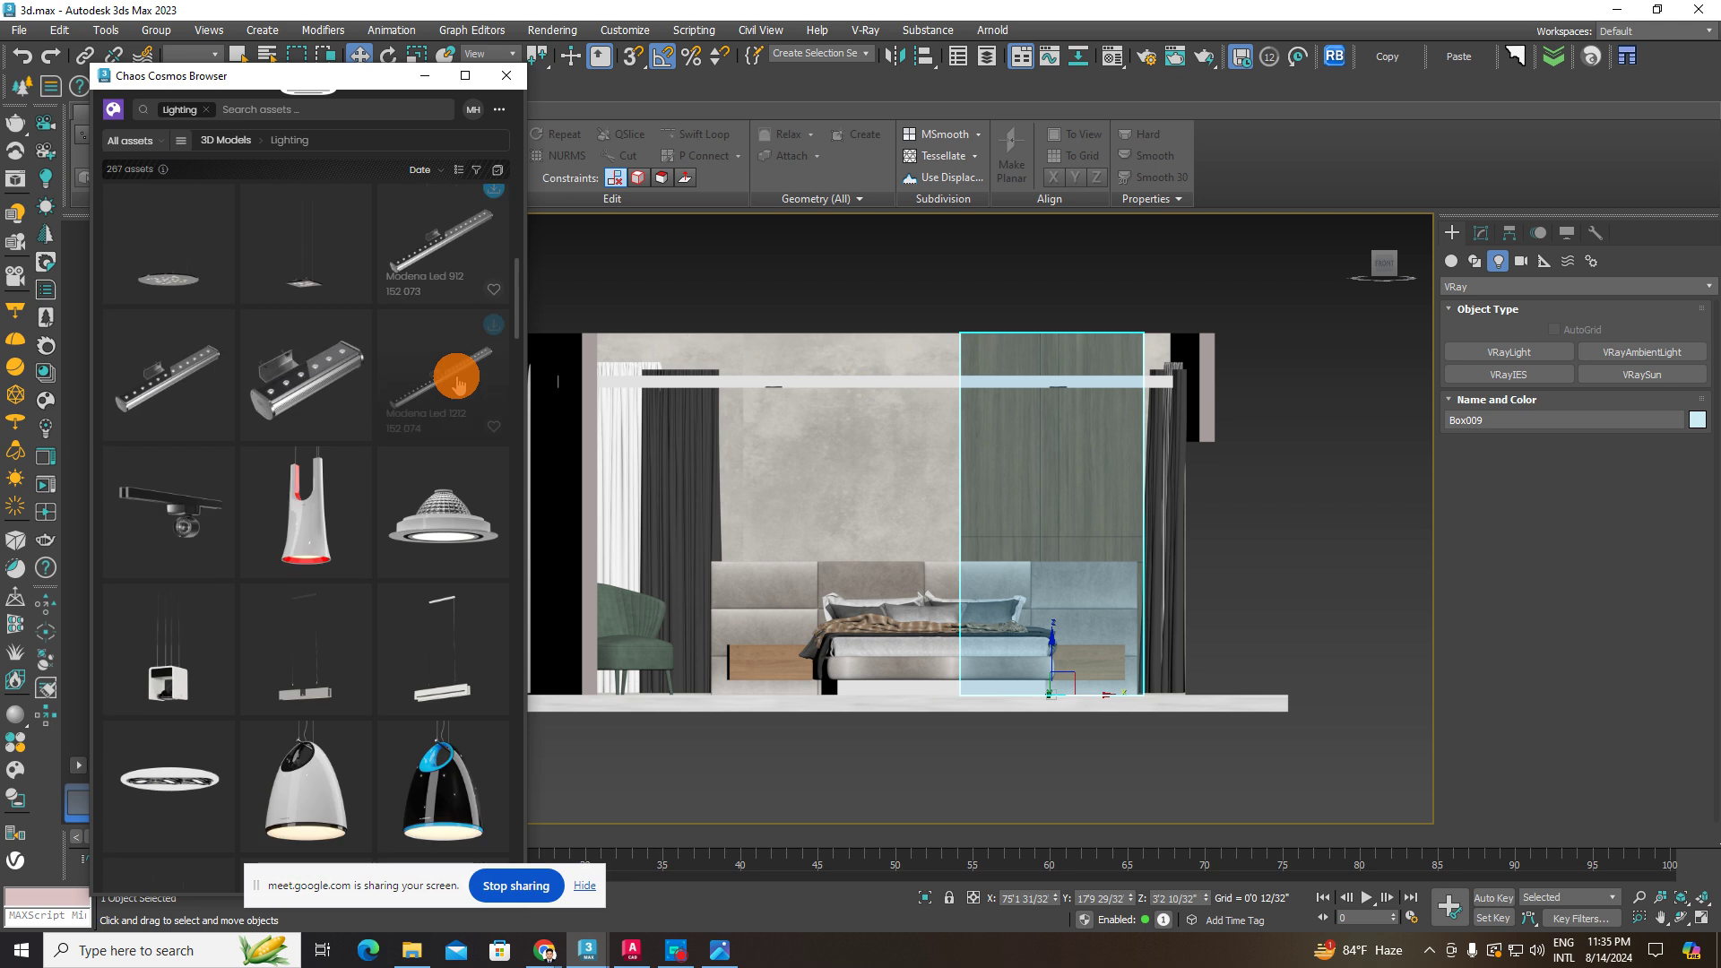
pyautogui.scroll(-8, 456, 384)
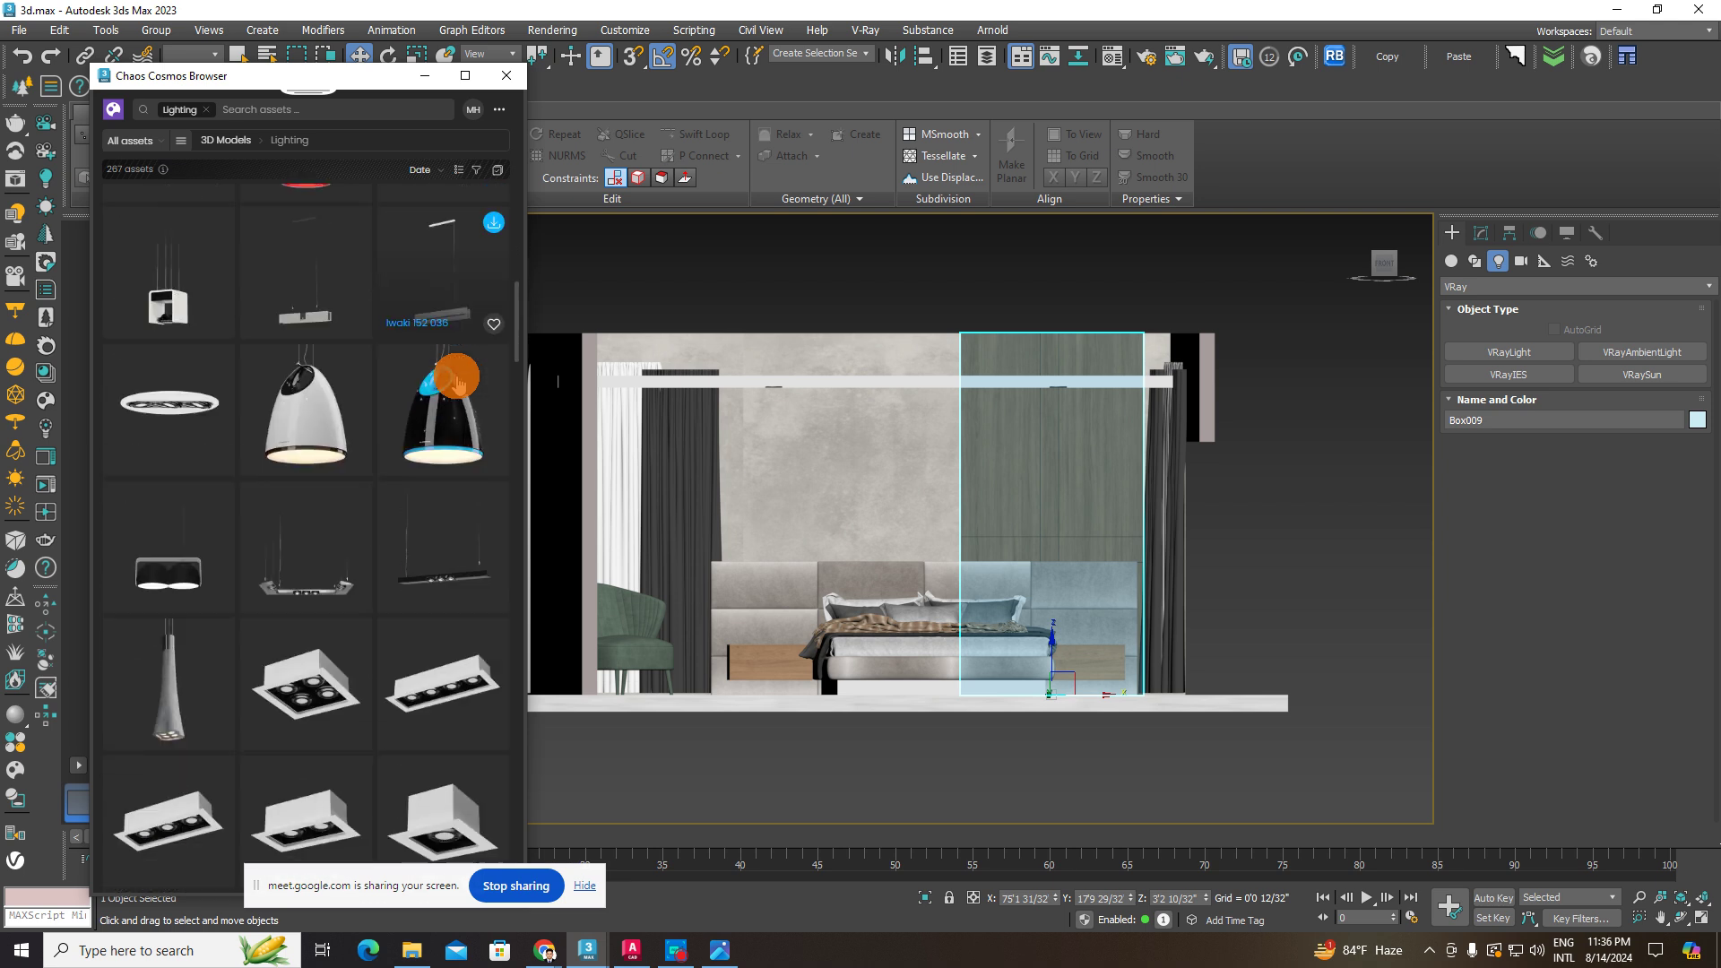
pyautogui.scroll(-1, 456, 384)
pyautogui.scroll(-10, 457, 384)
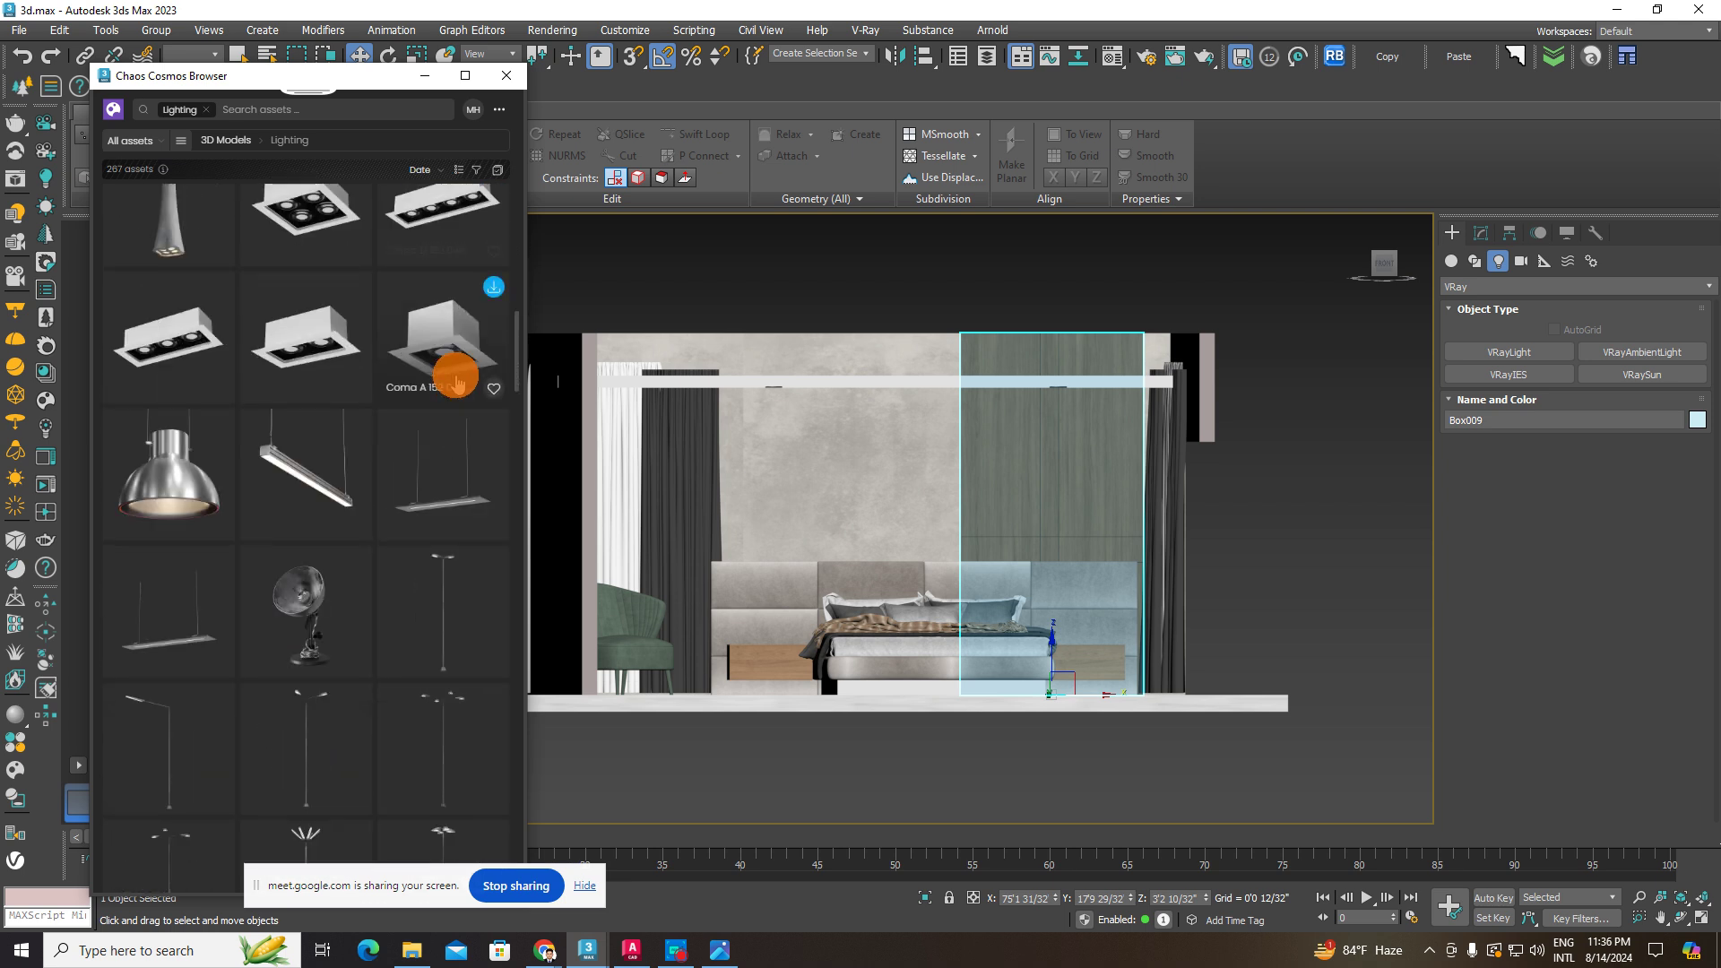
pyautogui.scroll(-4, 457, 383)
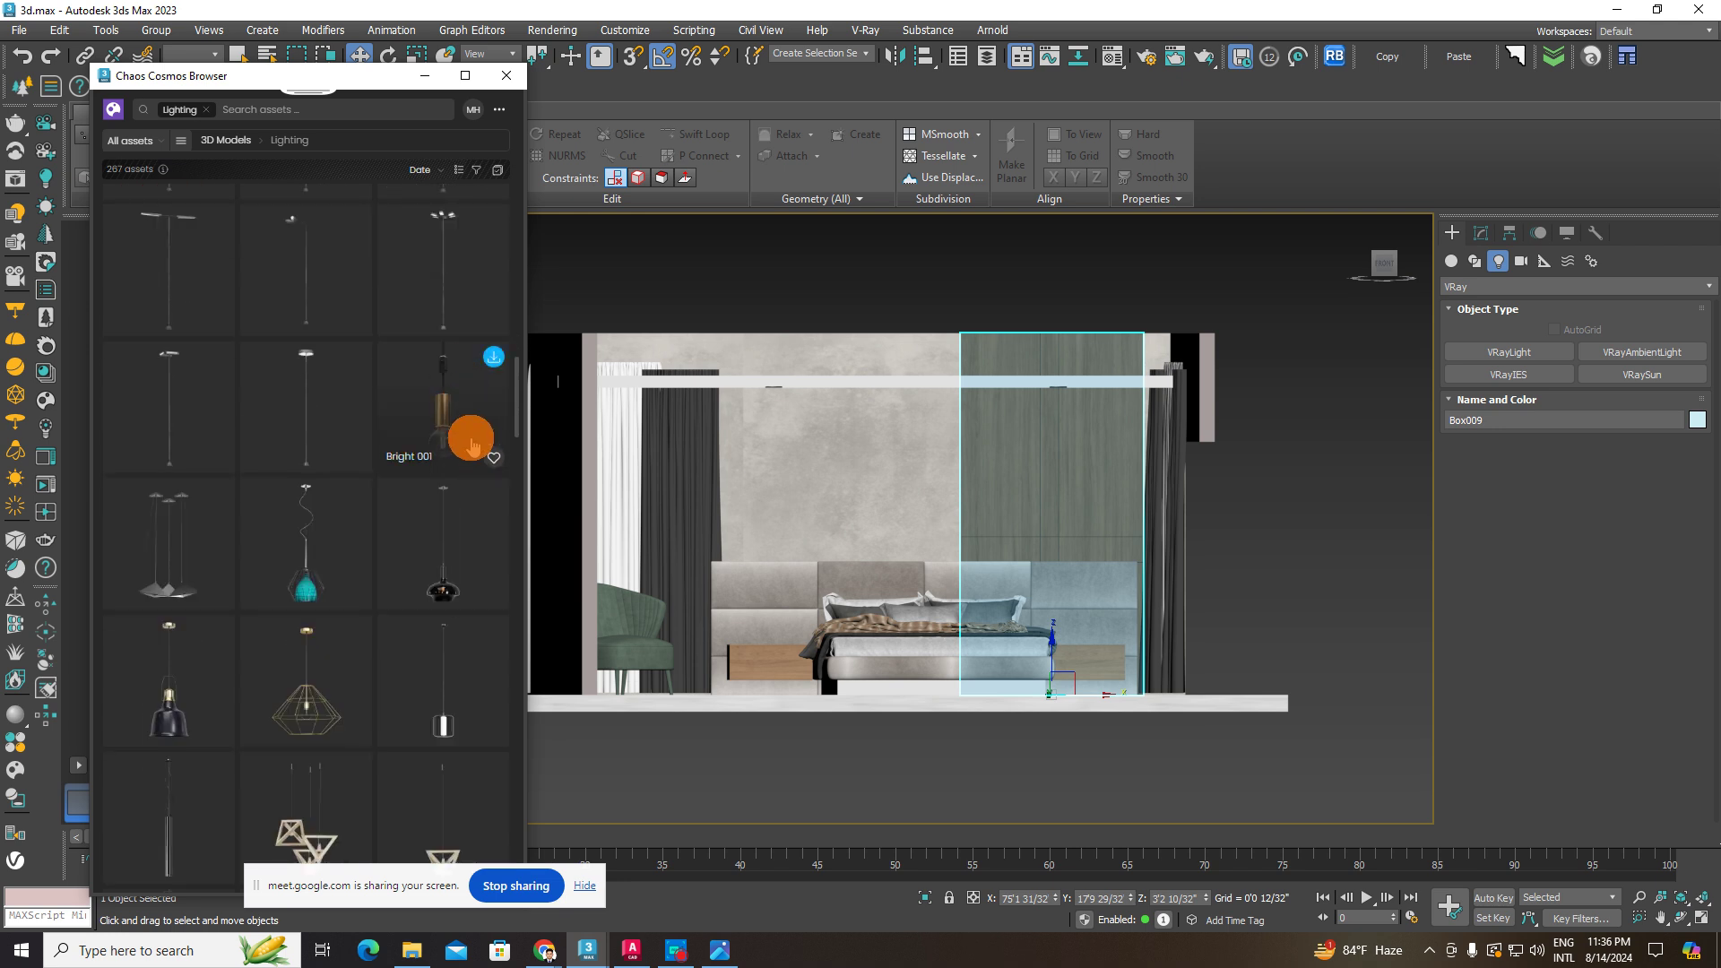
pyautogui.scroll(-4, 470, 432)
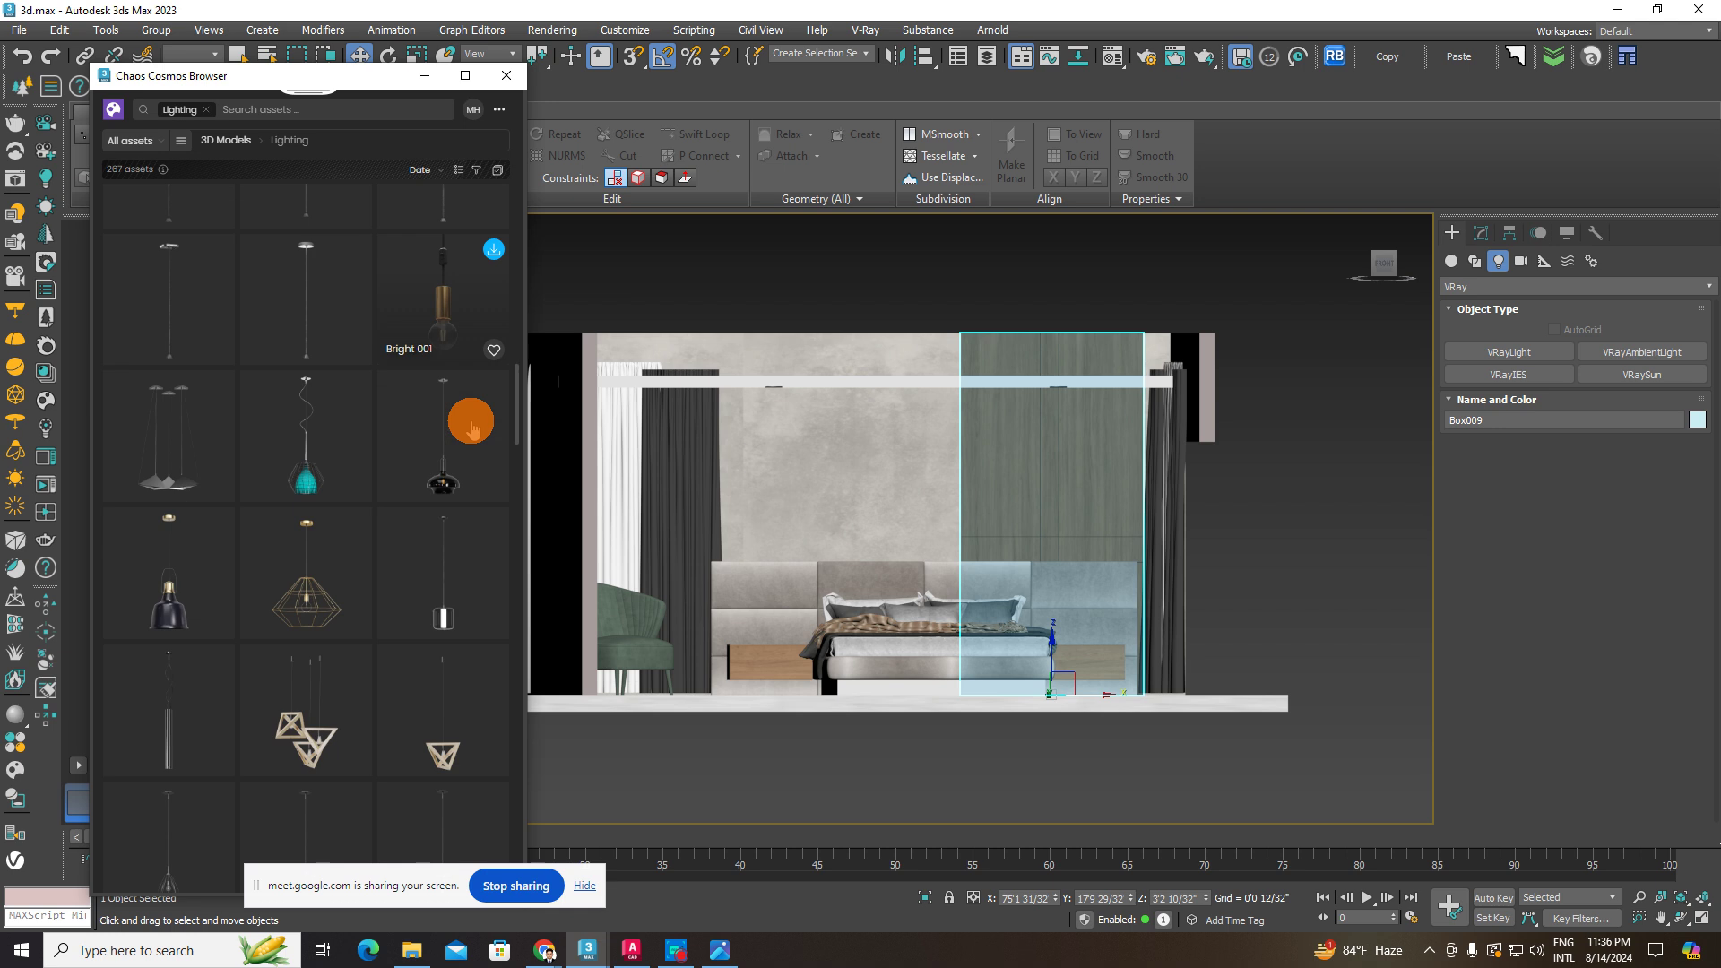
pyautogui.scroll(-4, 470, 429)
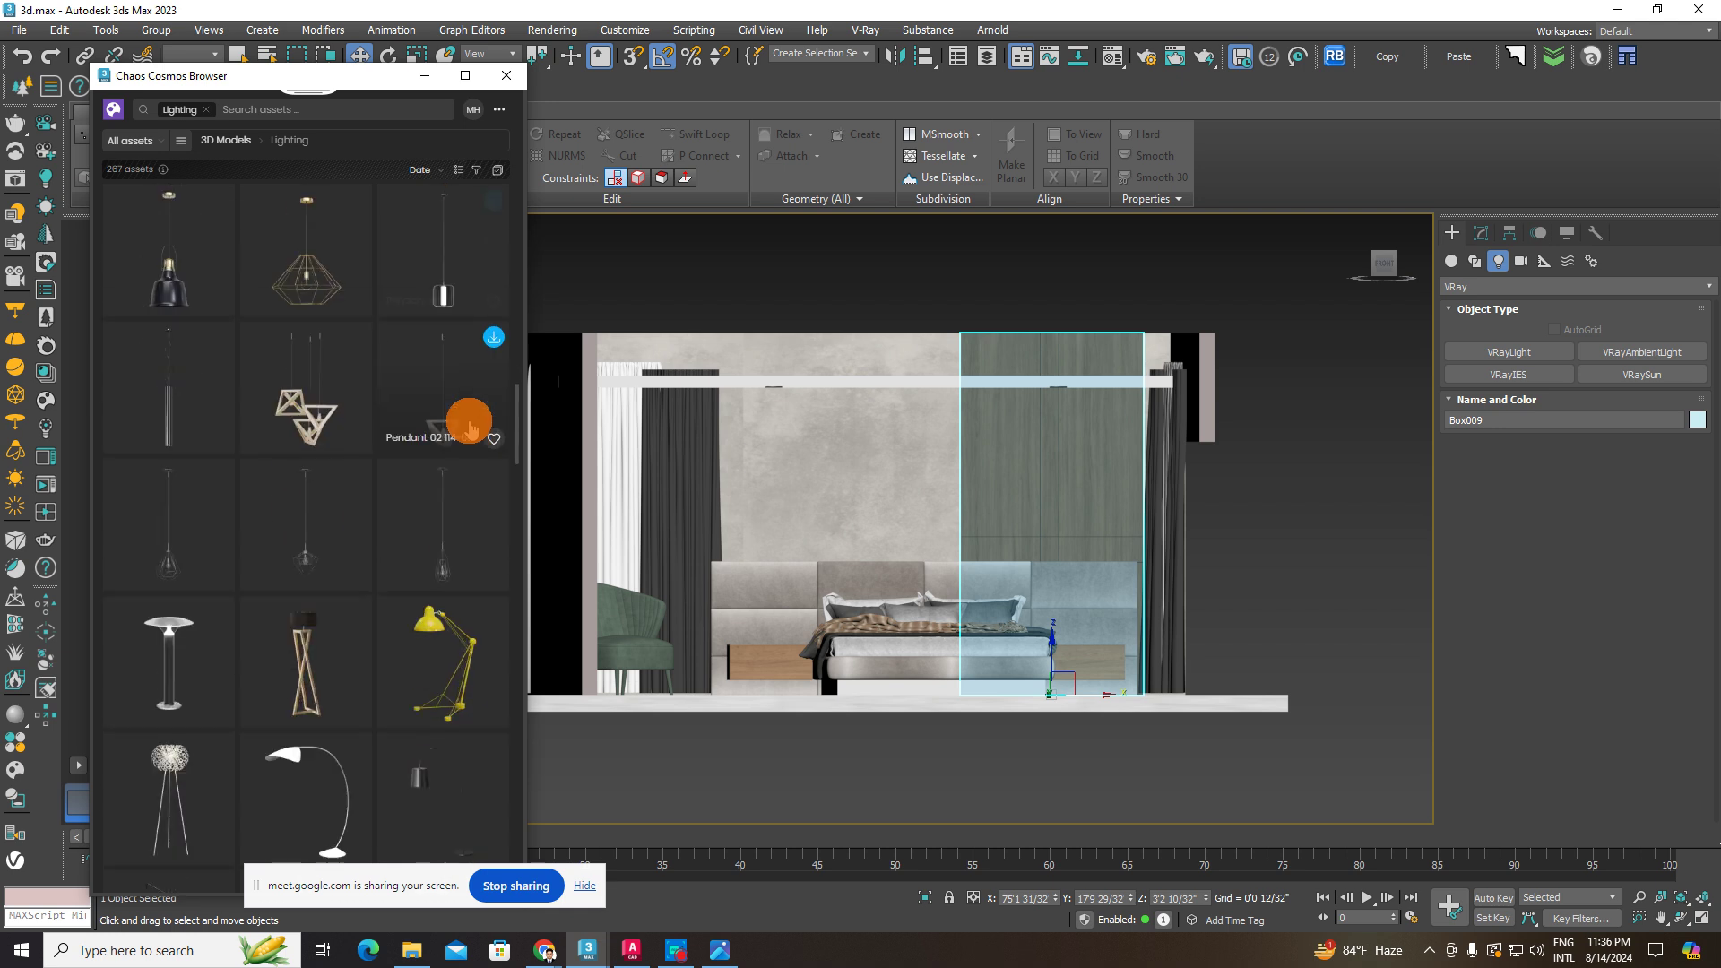
pyautogui.scroll(-3, 456, 515)
pyautogui.scroll(-8, 404, 488)
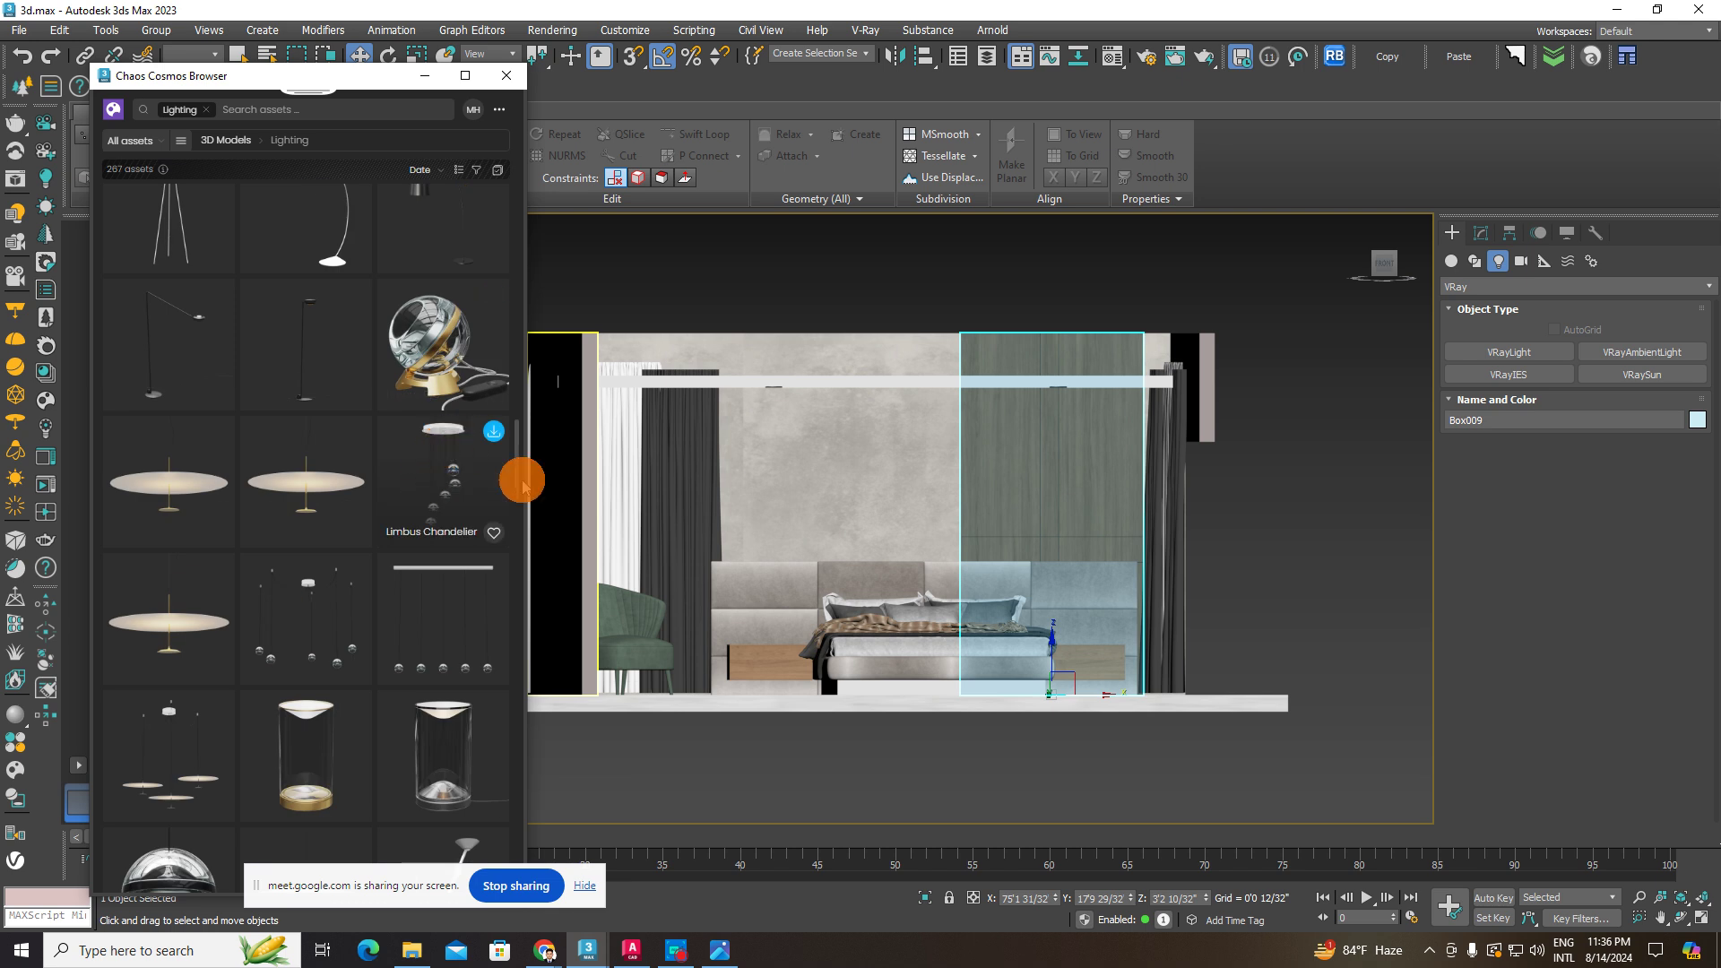
pyautogui.scroll(-9, 435, 453)
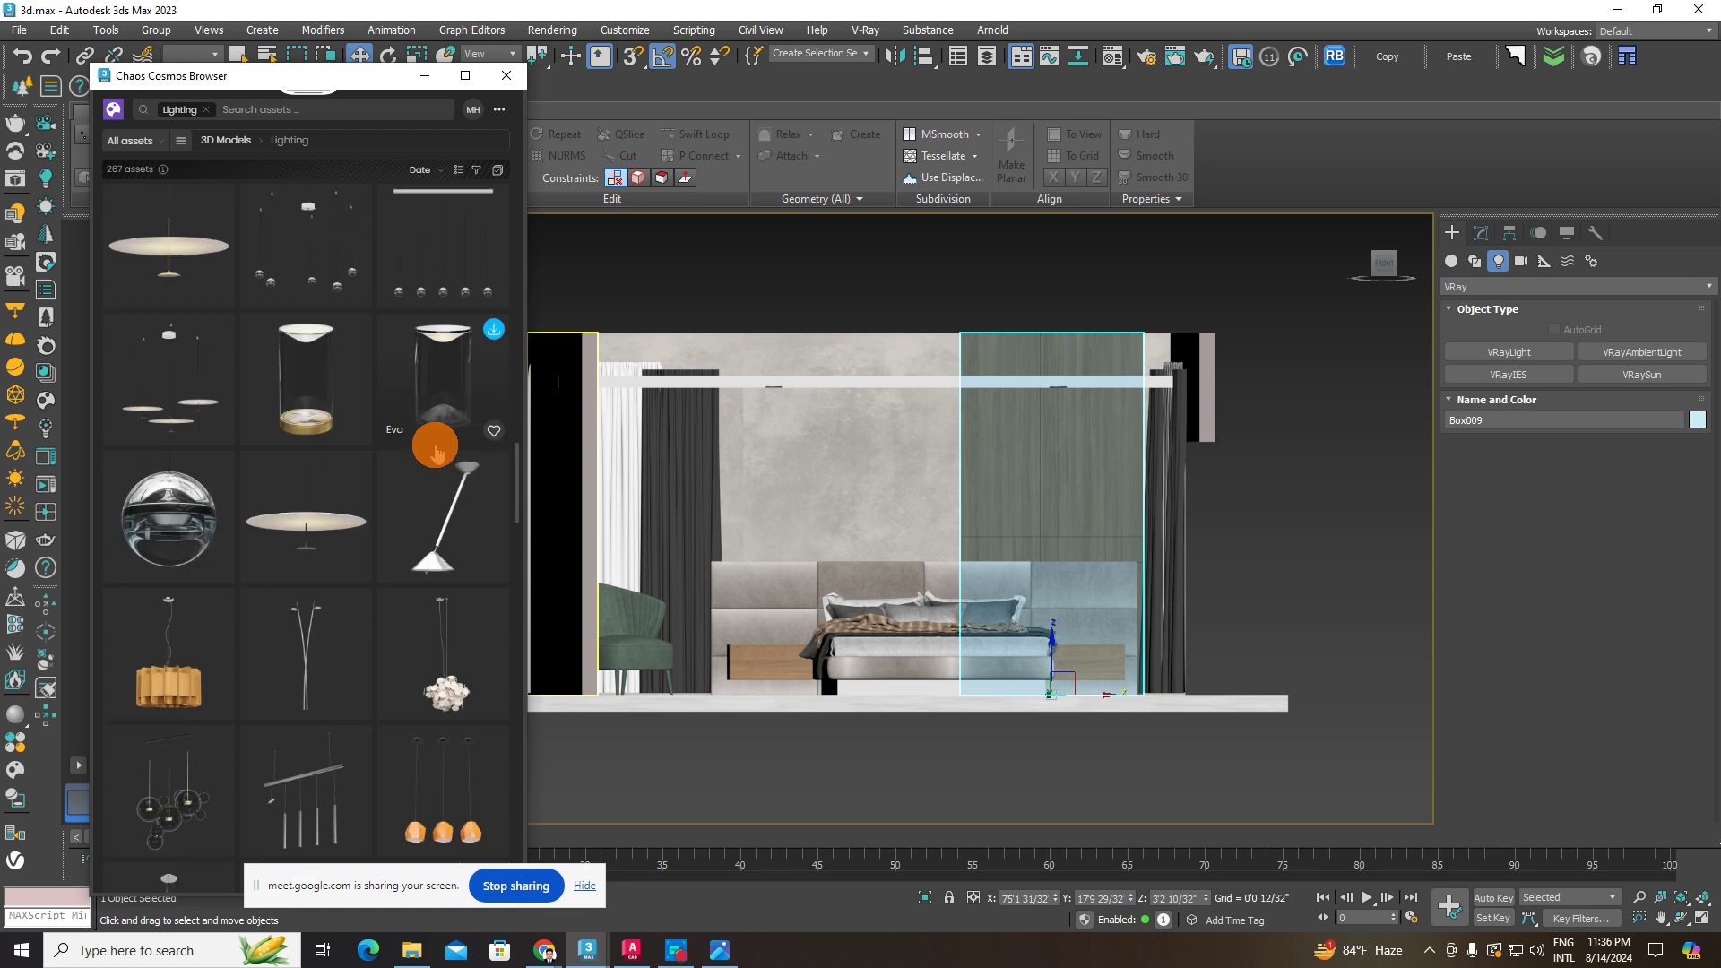
pyautogui.scroll(-1, 436, 460)
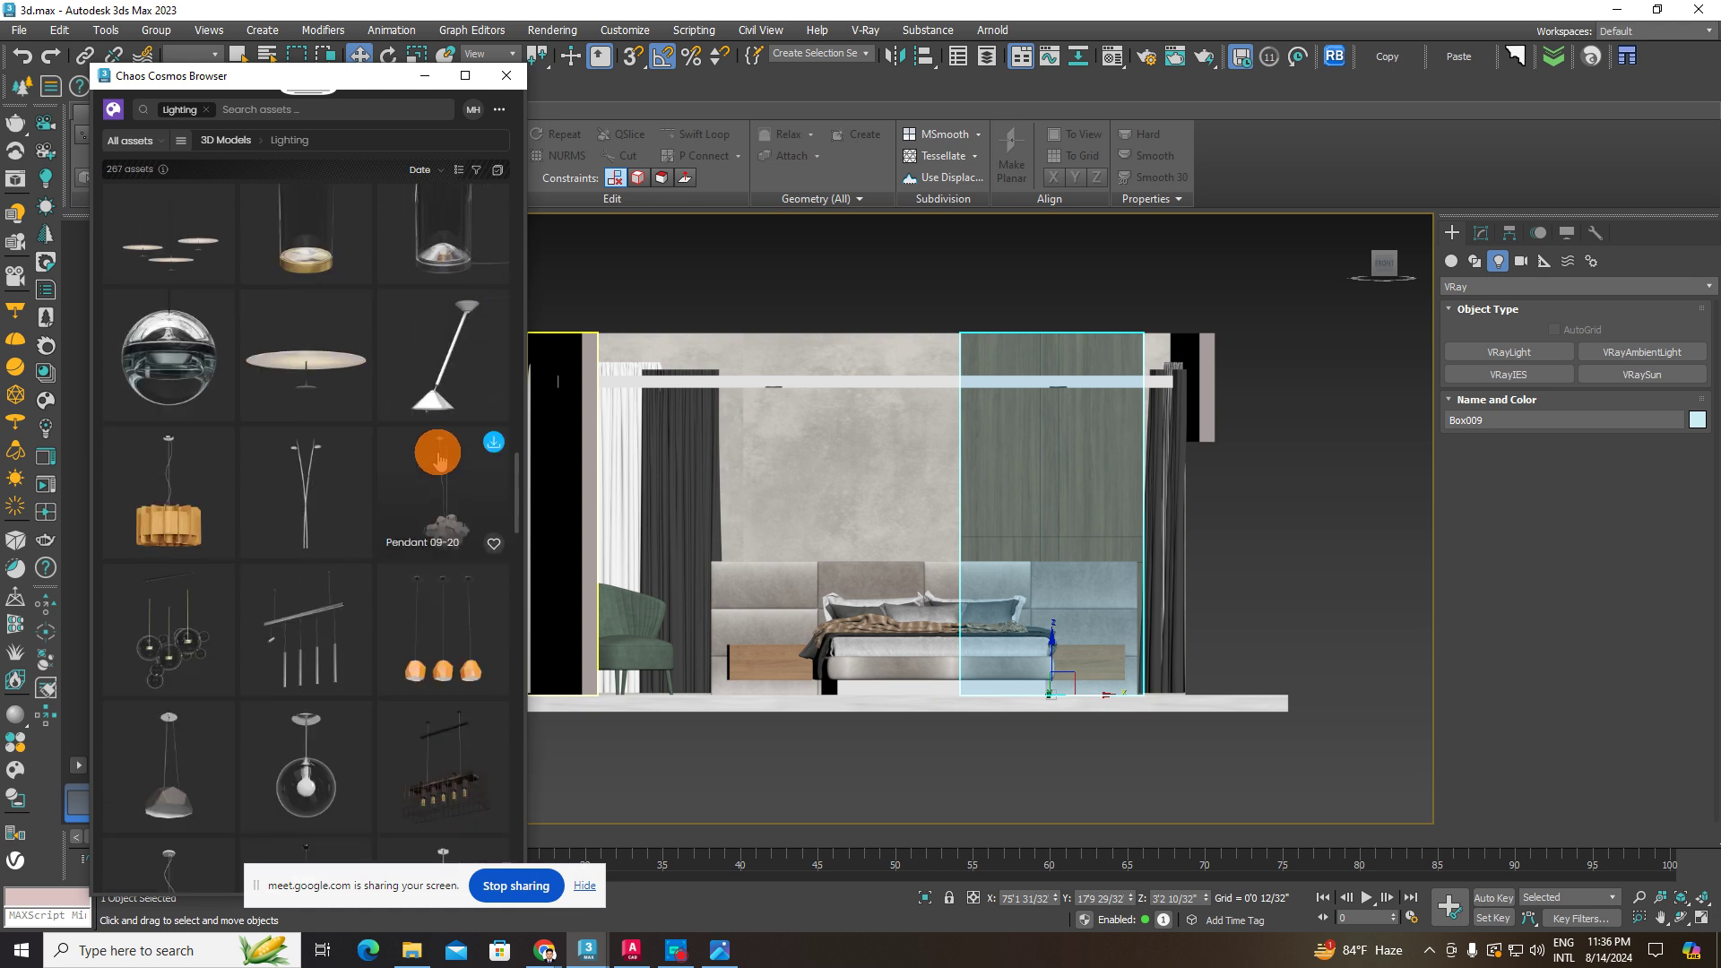
pyautogui.scroll(-4, 440, 460)
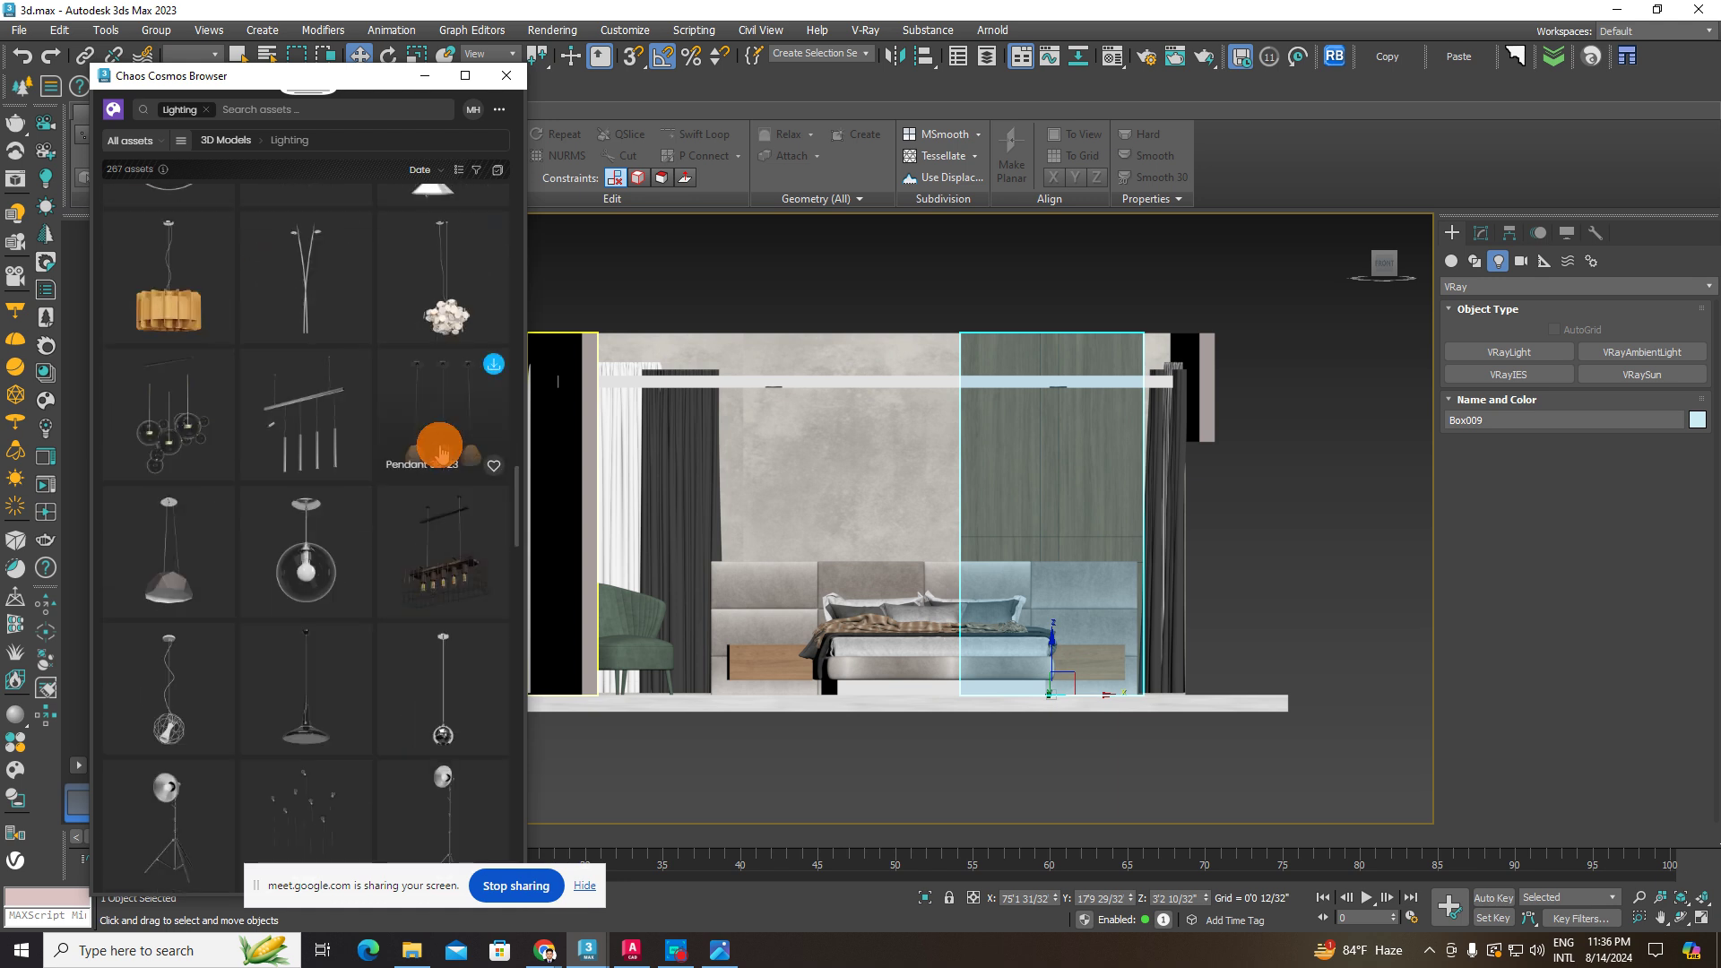
pyautogui.scroll(-3, 440, 453)
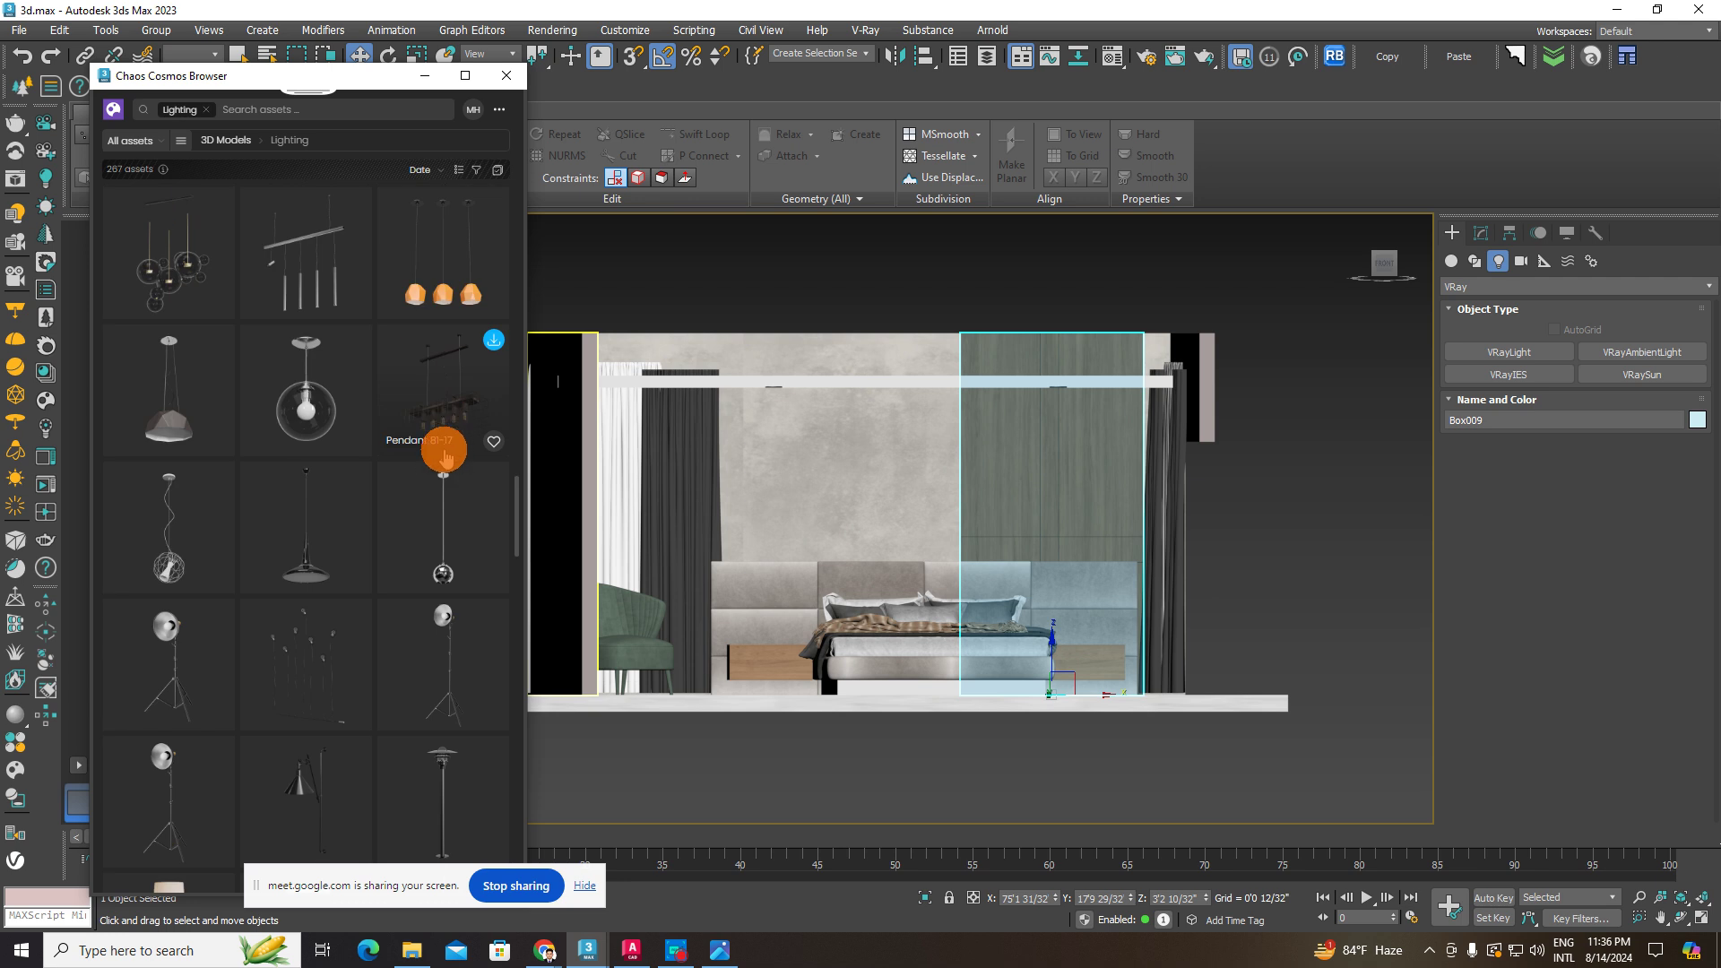
pyautogui.scroll(-3, 396, 461)
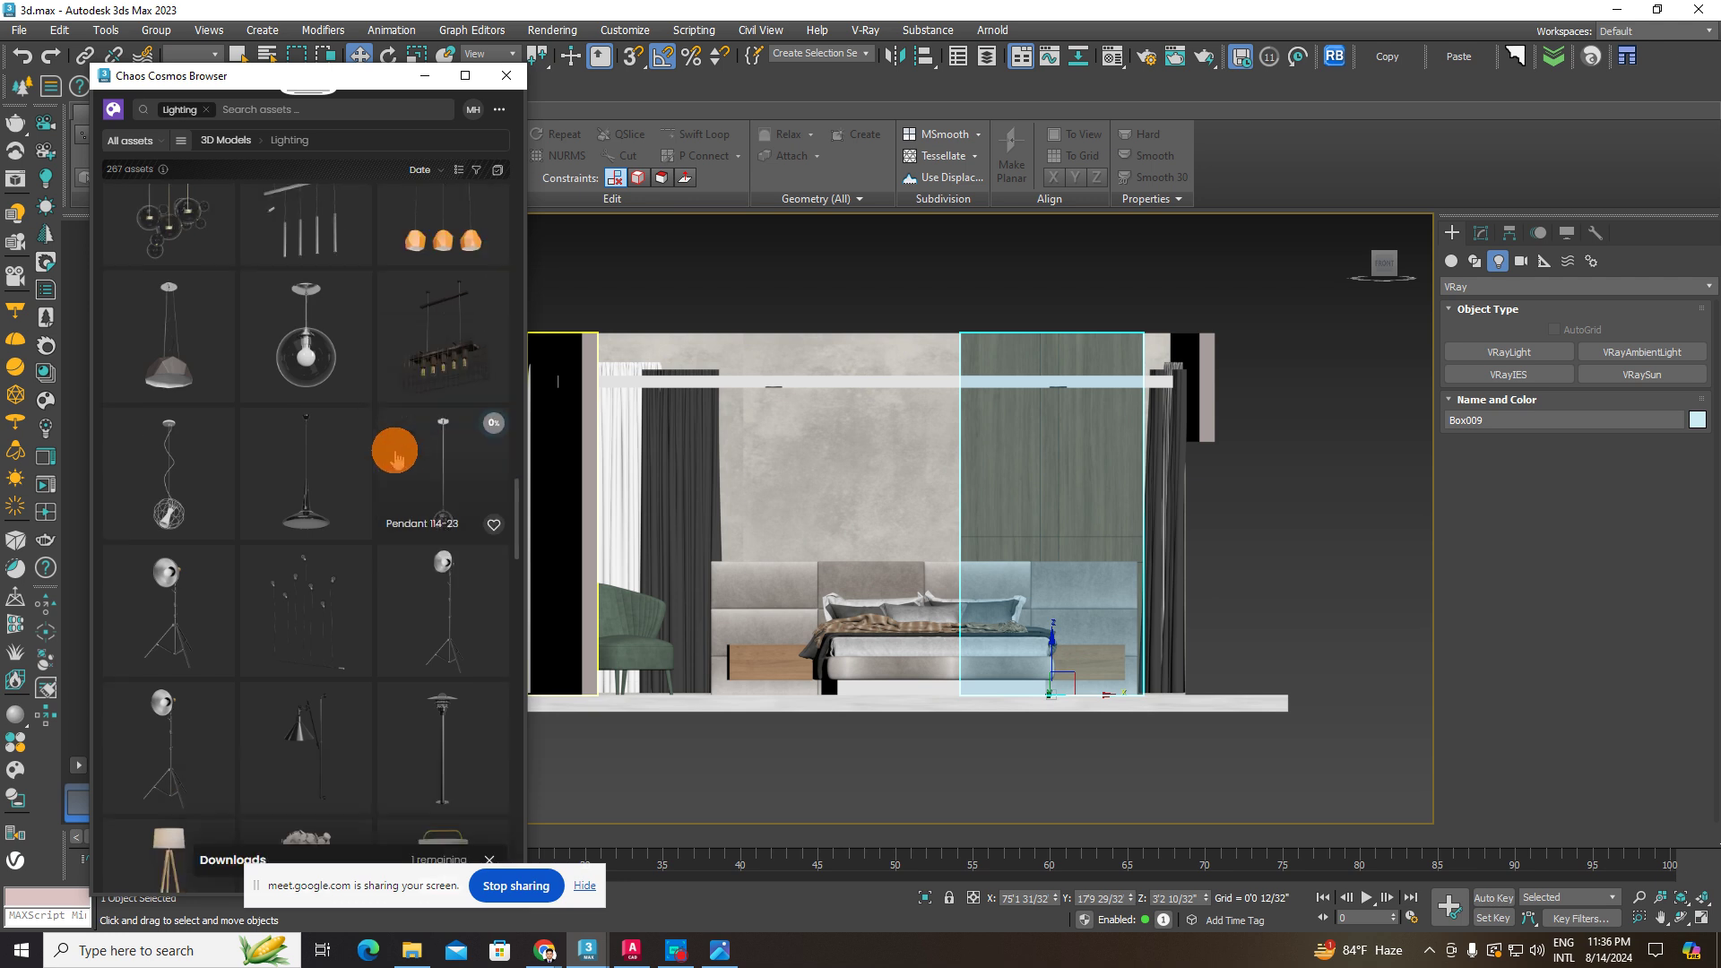
# - Browse further through the Cosmos lighting models and download Pendant 81-26 and Lamp Table 81-07
pyautogui.scroll(-1, 402, 461)
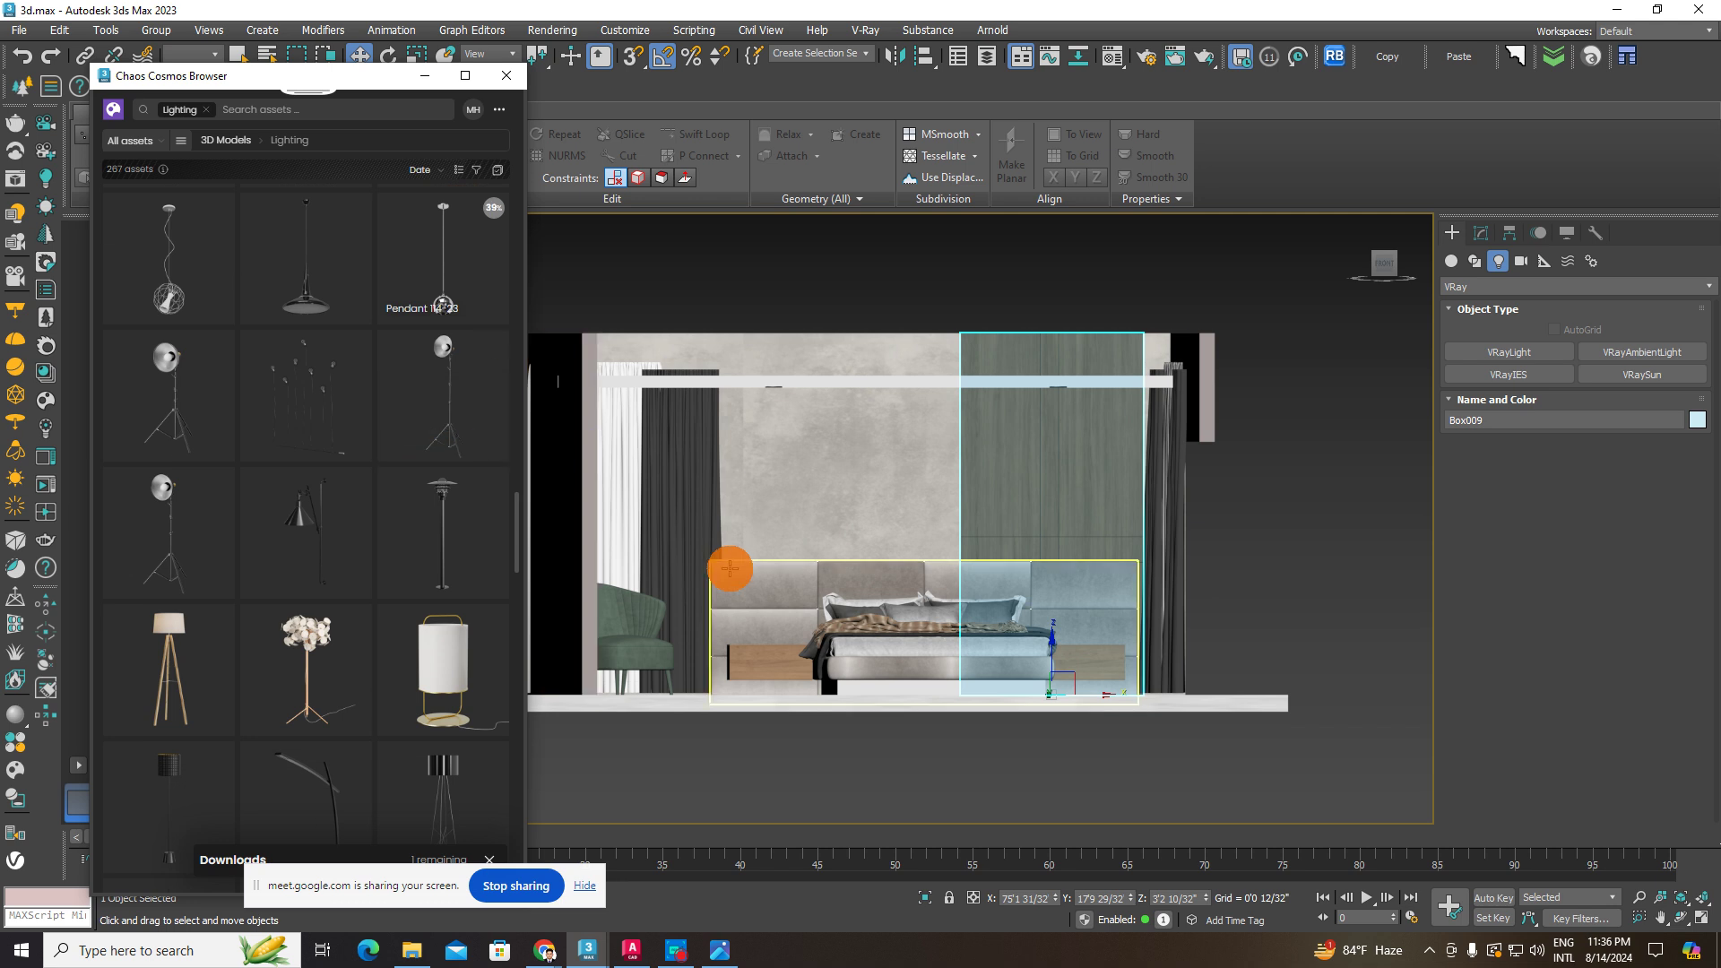
pyautogui.scroll(-3, 401, 569)
pyautogui.scroll(-2, 411, 561)
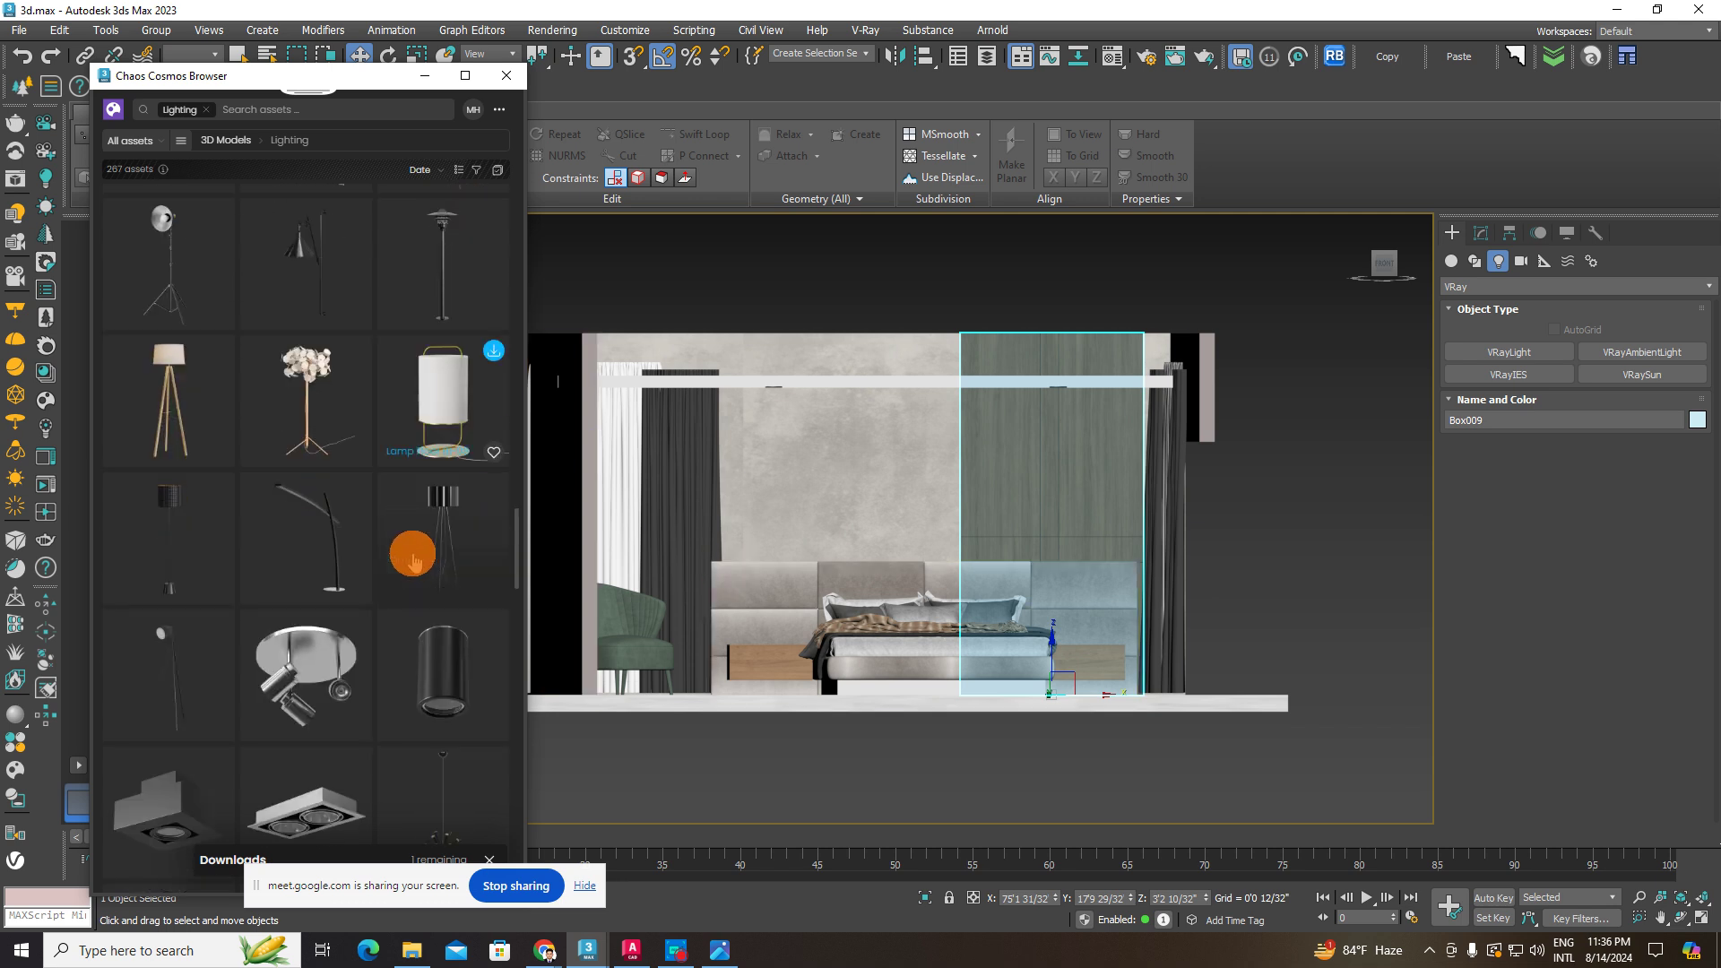
pyautogui.scroll(-6, 414, 562)
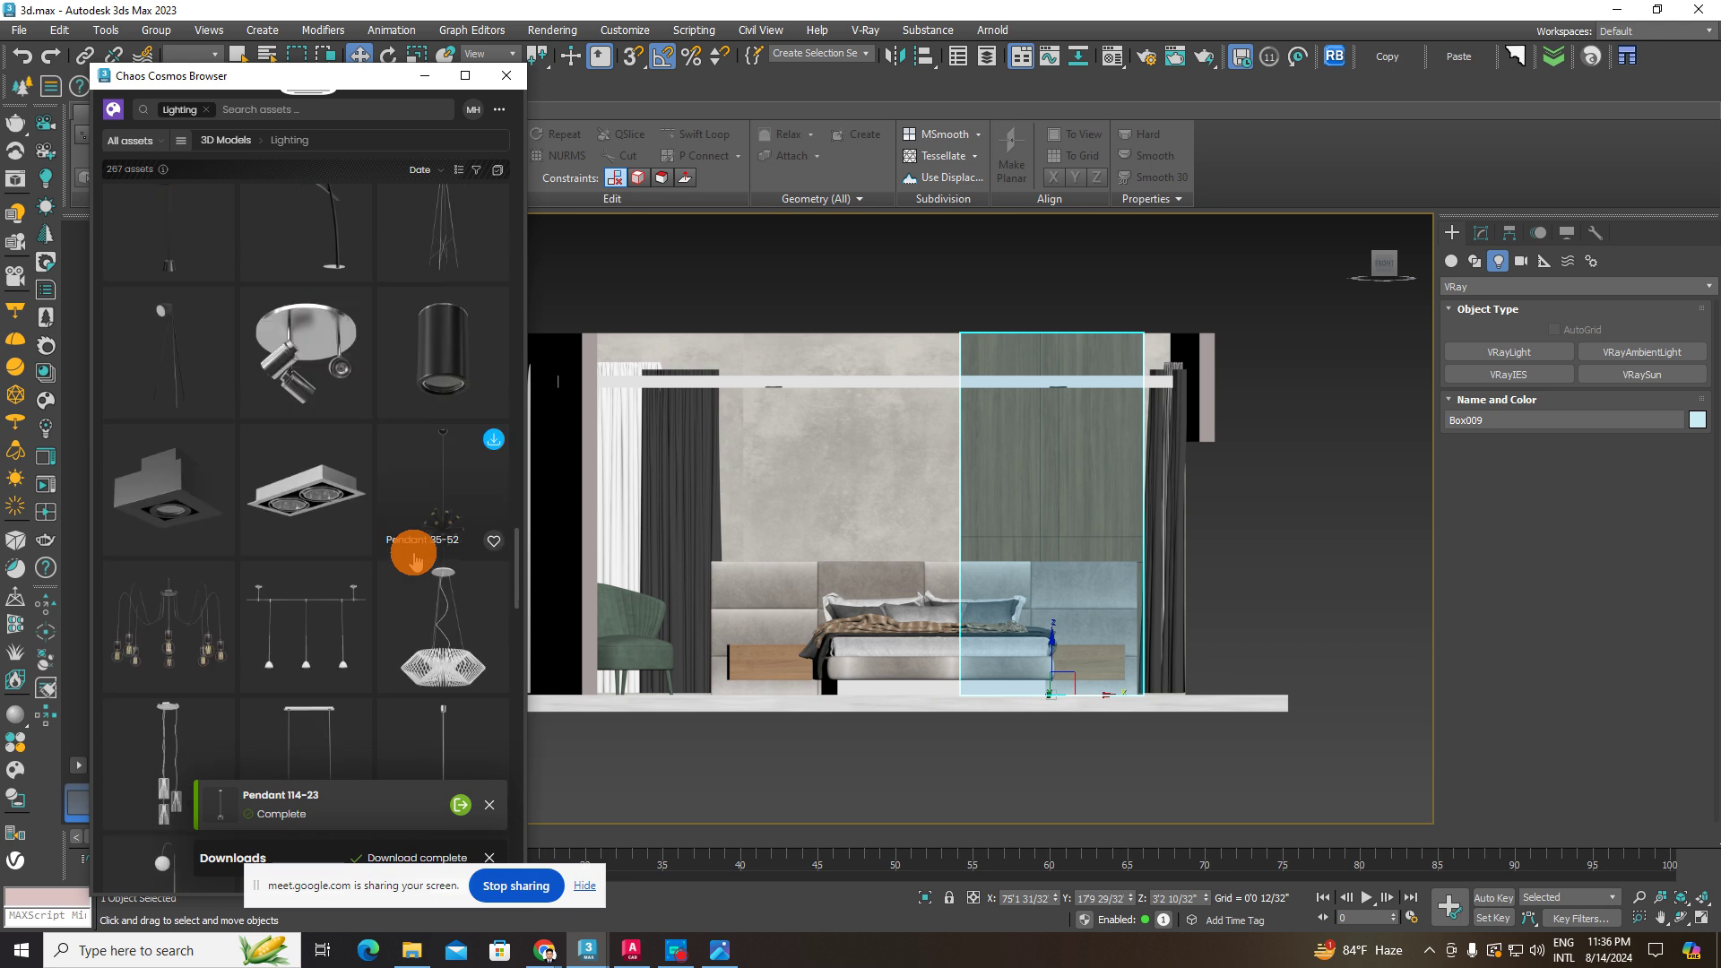
pyautogui.scroll(-5, 415, 604)
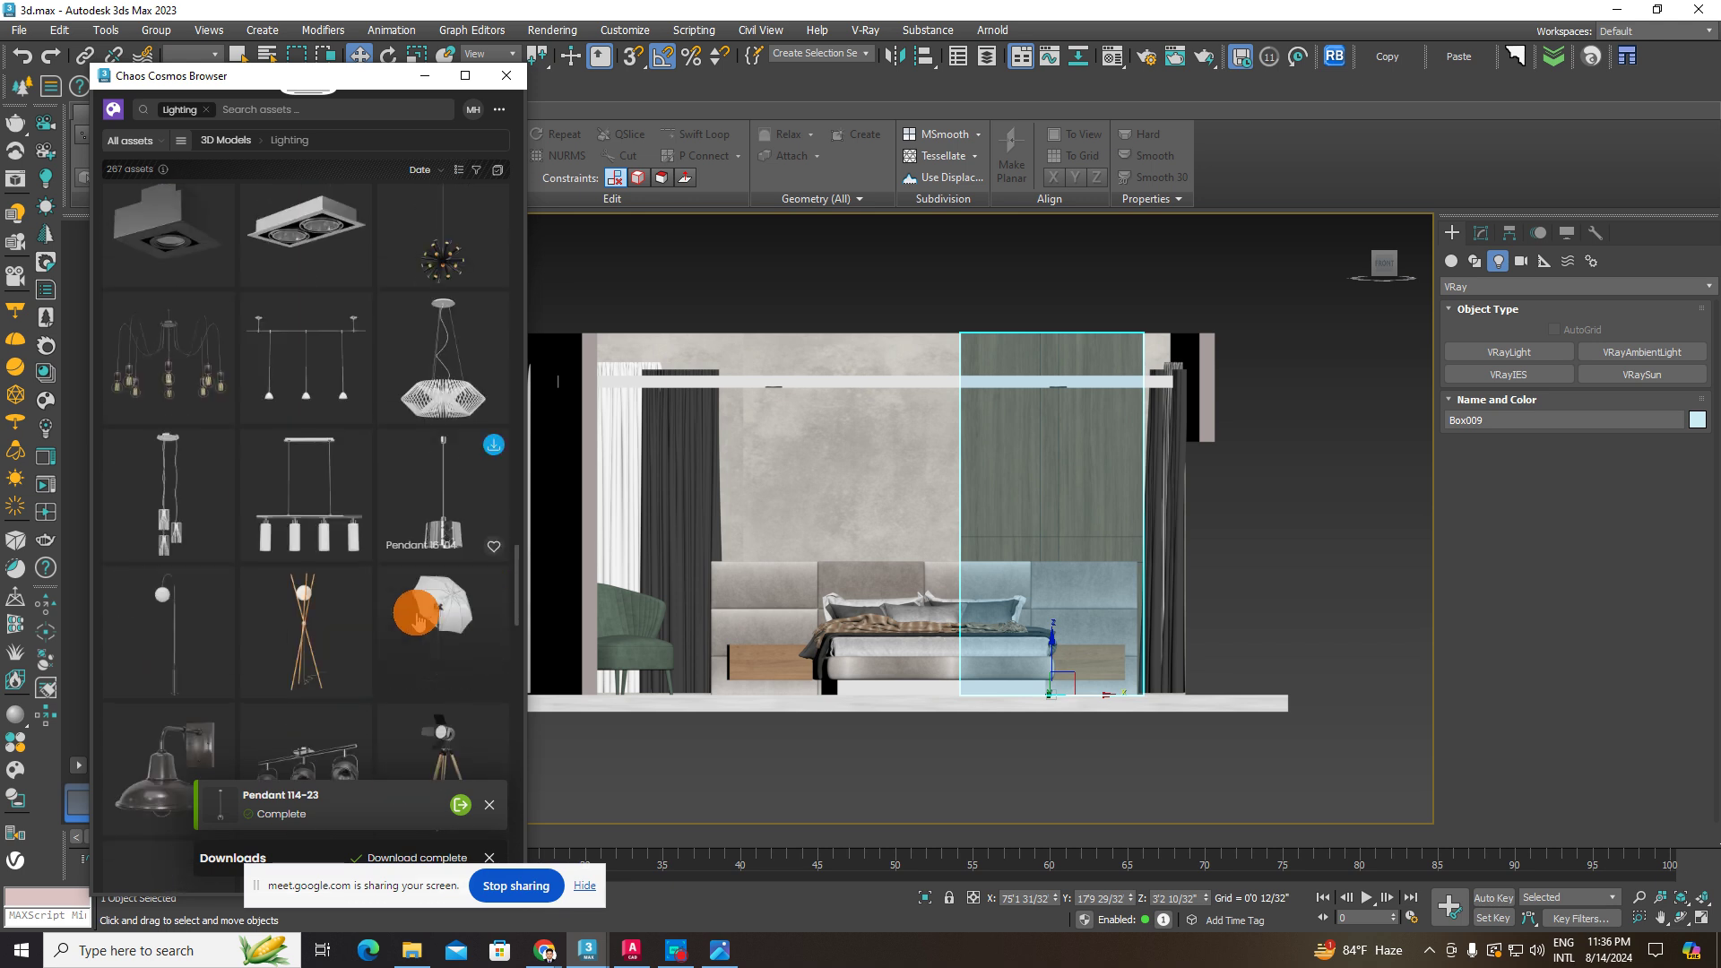
pyautogui.scroll(-2, 385, 572)
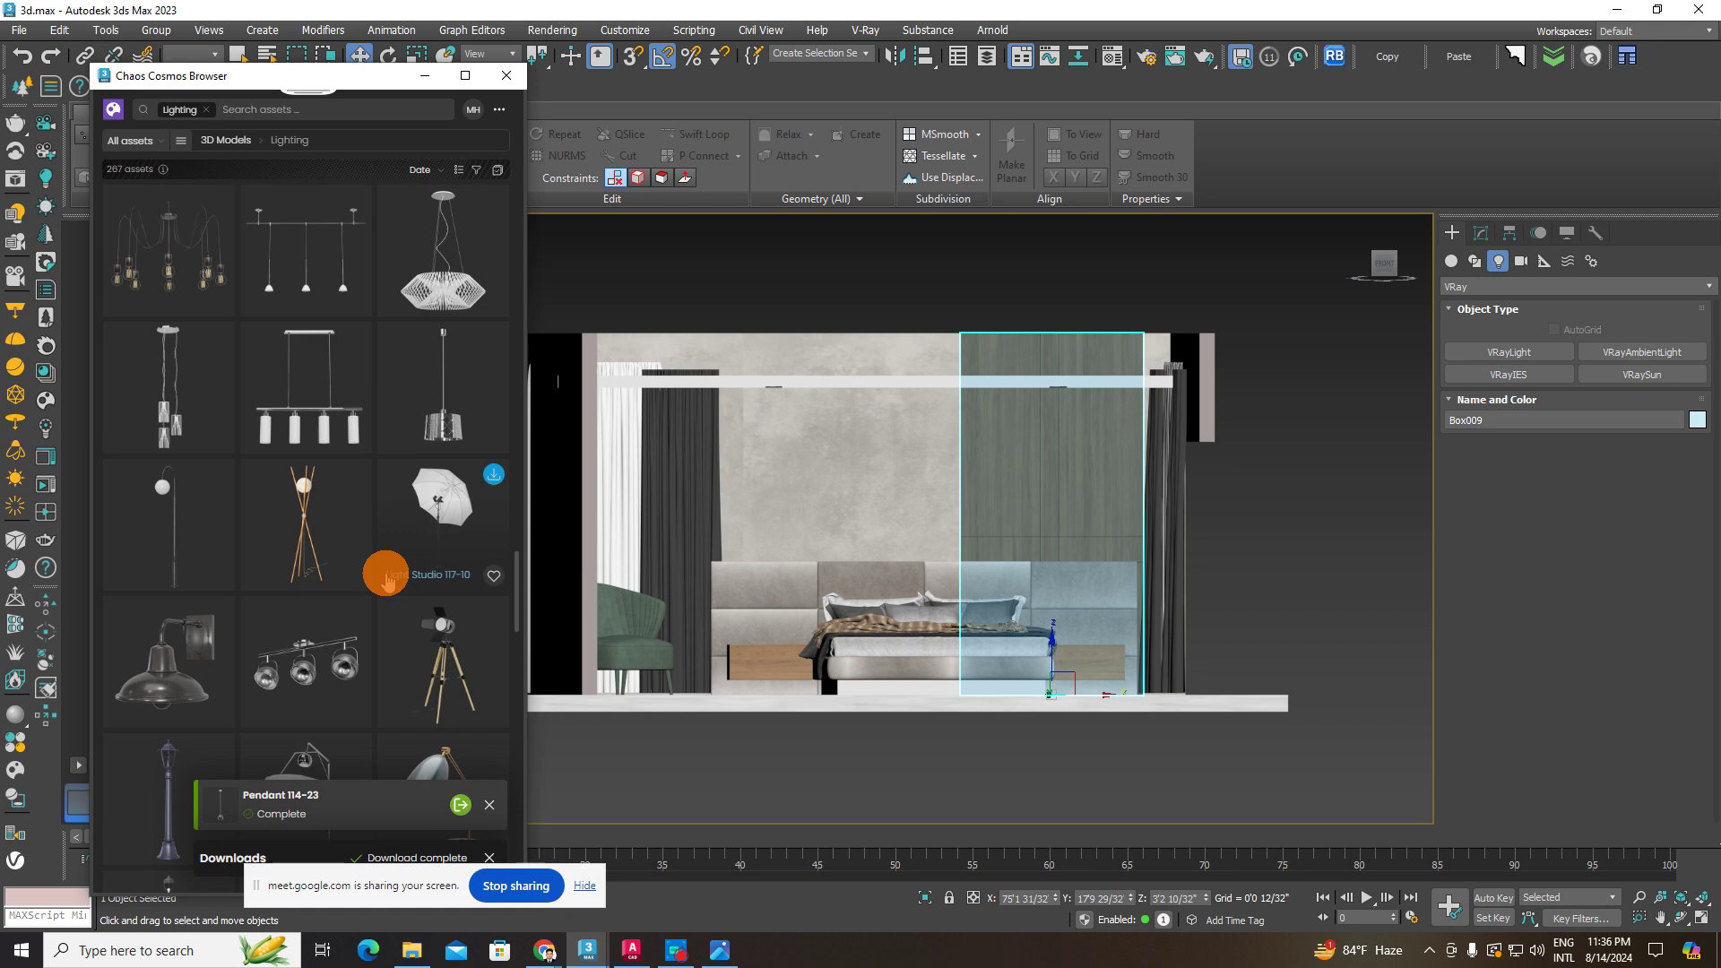
pyautogui.scroll(-4, 385, 583)
pyautogui.scroll(-3, 384, 584)
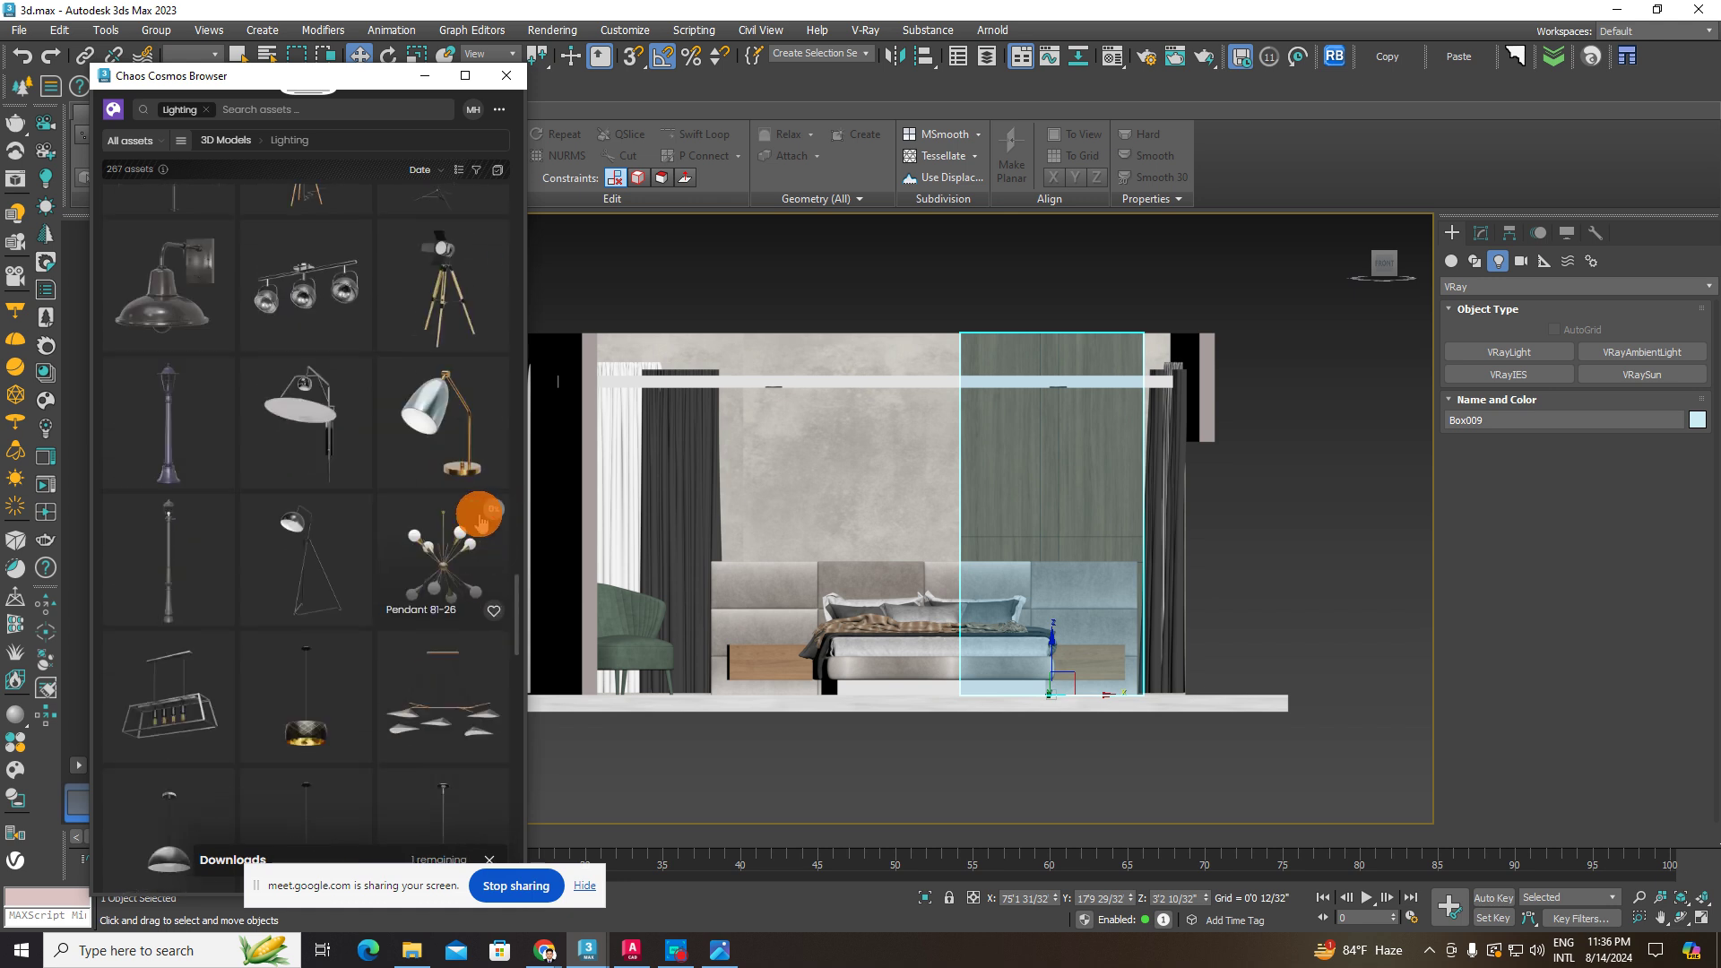
pyautogui.scroll(-5, 475, 522)
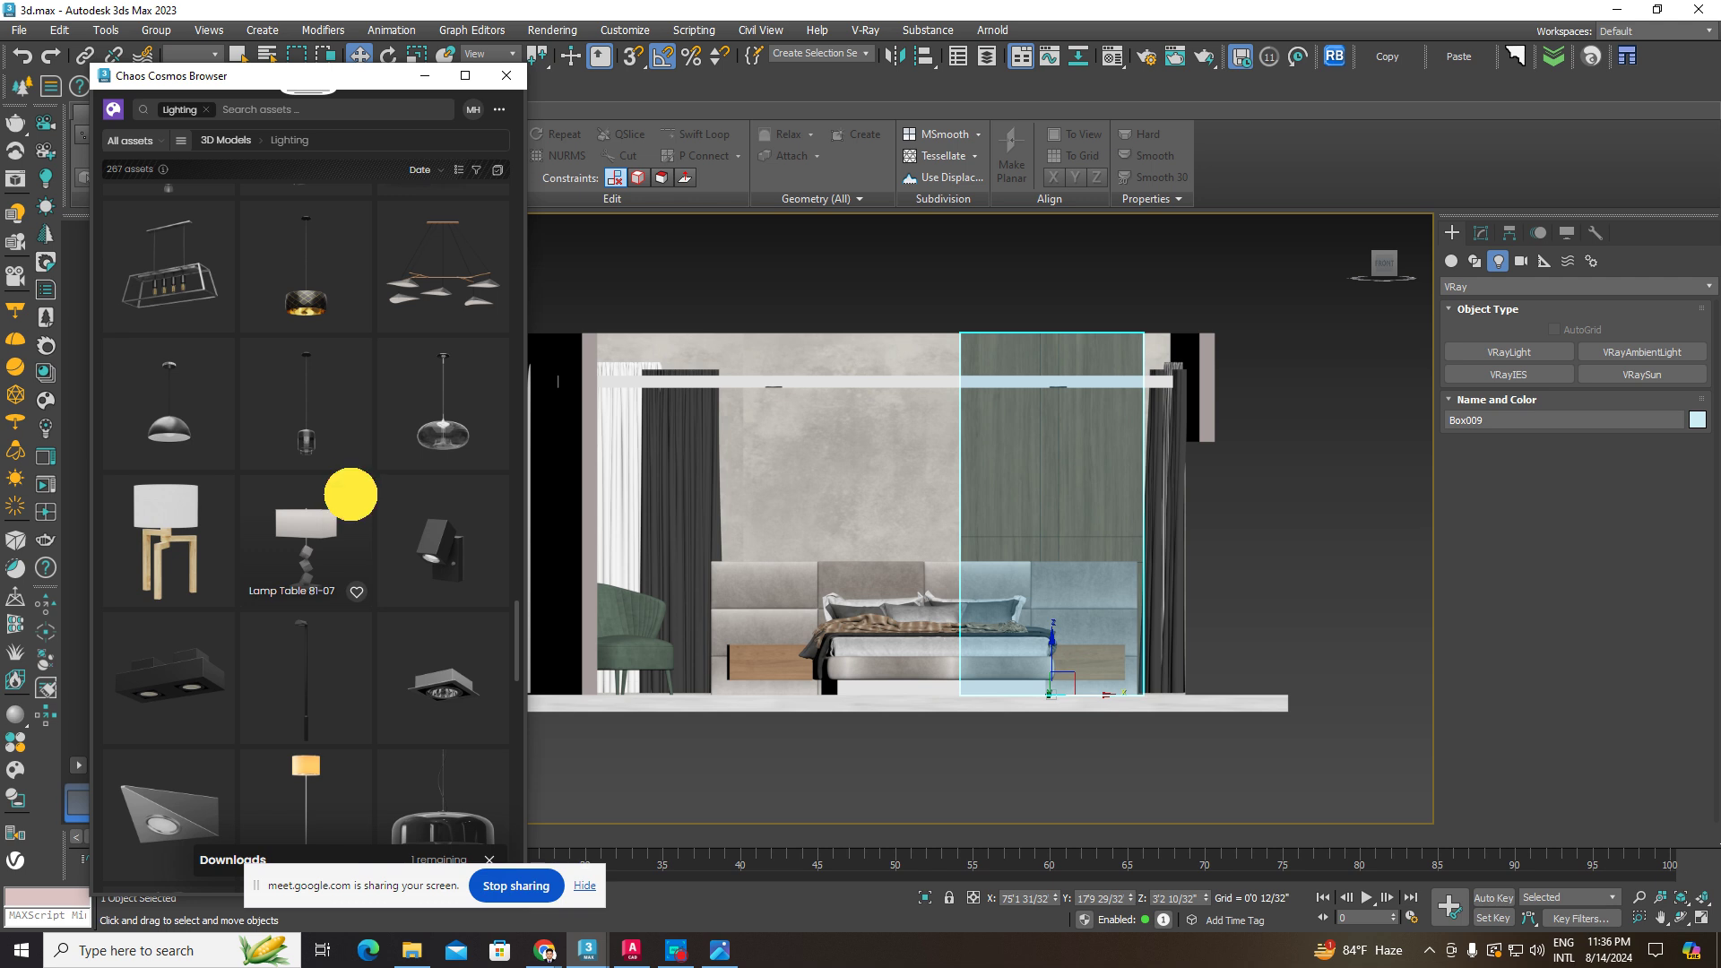
pyautogui.scroll(-3, 363, 531)
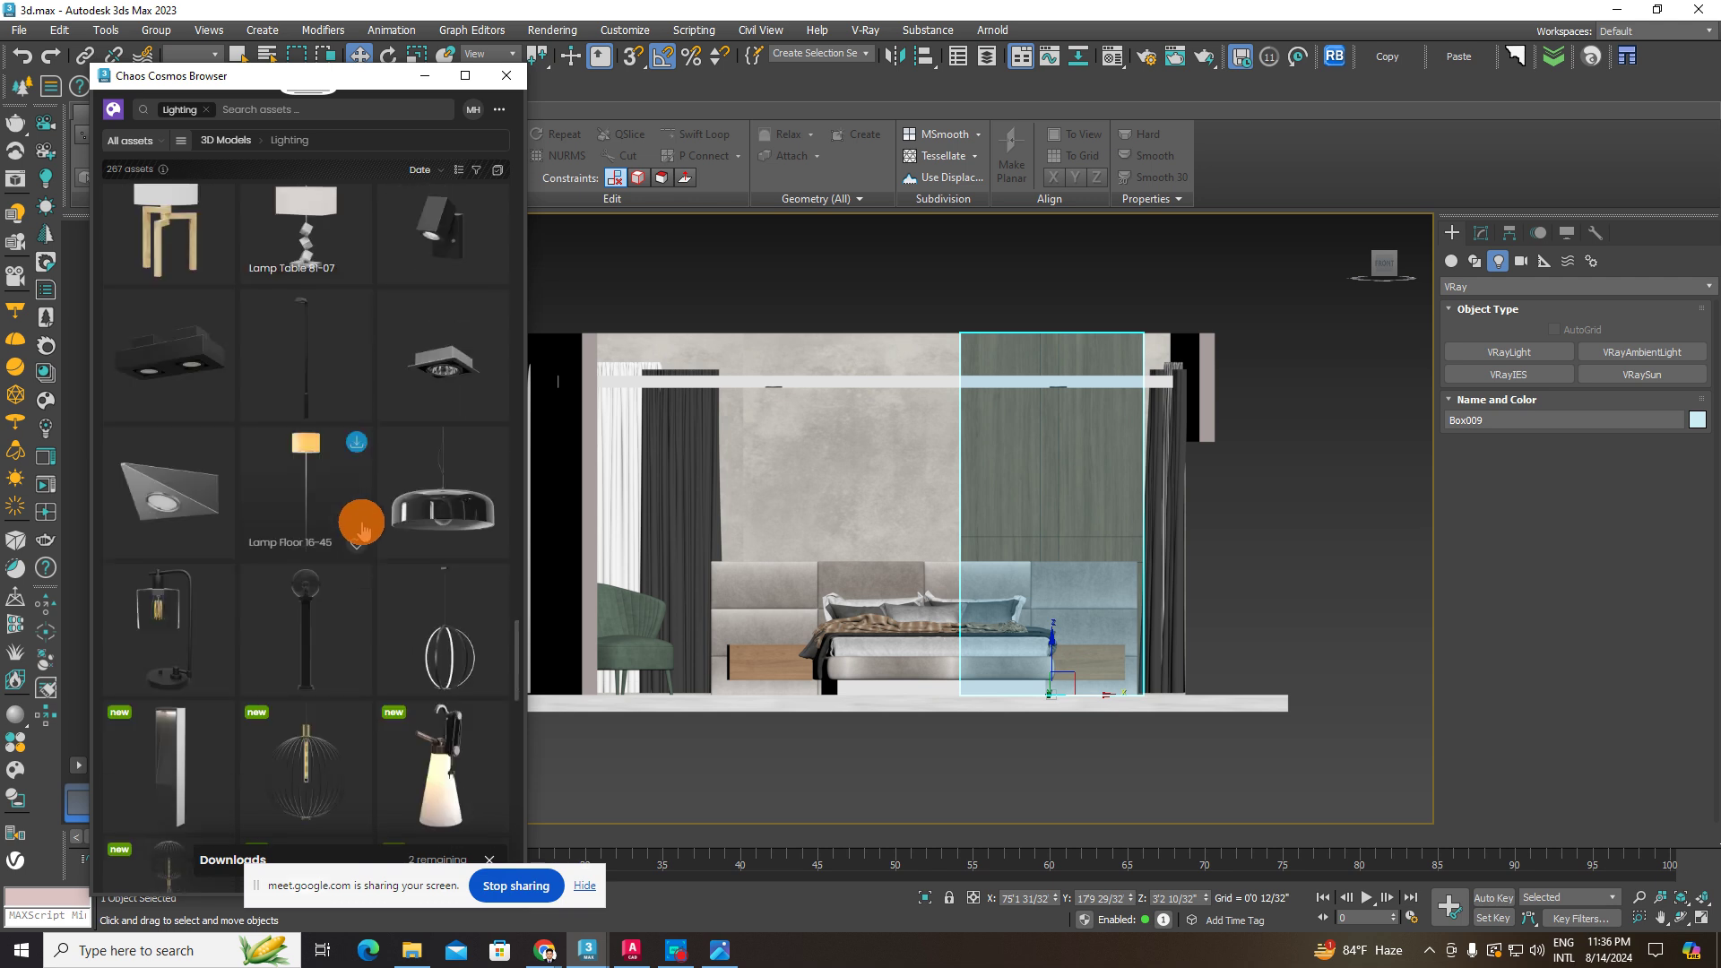
# - Look through the remaining Cosmos lighting models to the end of the list and back for other suitable lamps
pyautogui.scroll(-4, 402, 524)
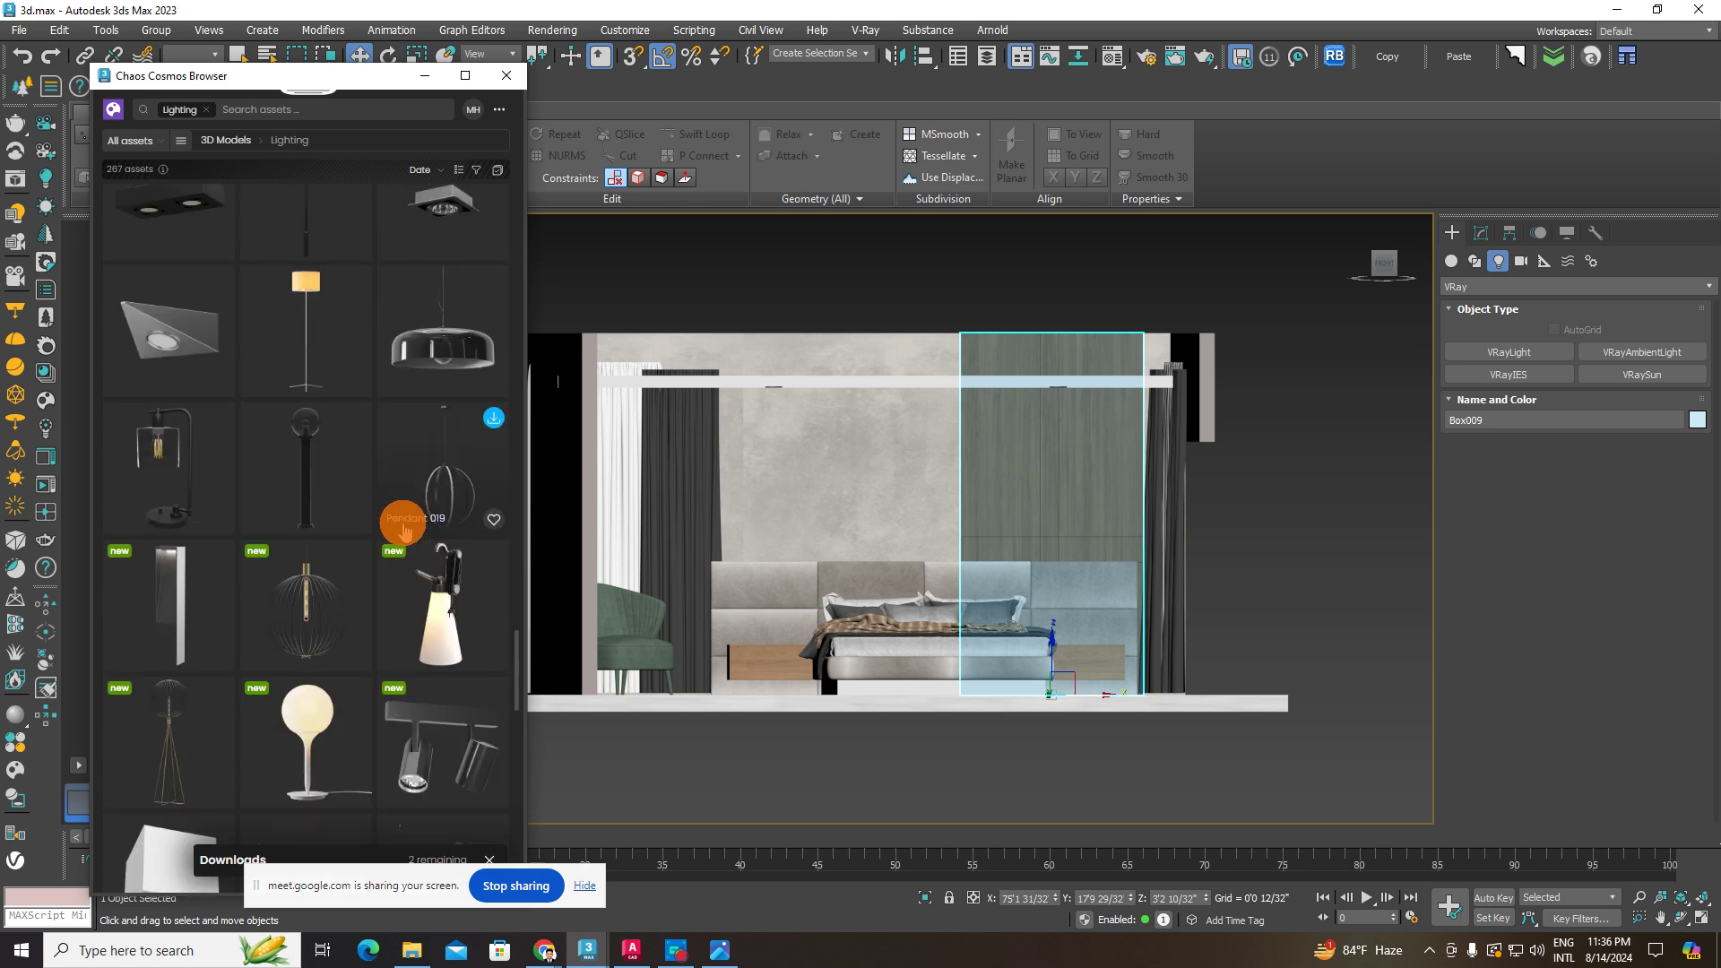
pyautogui.scroll(-7, 404, 529)
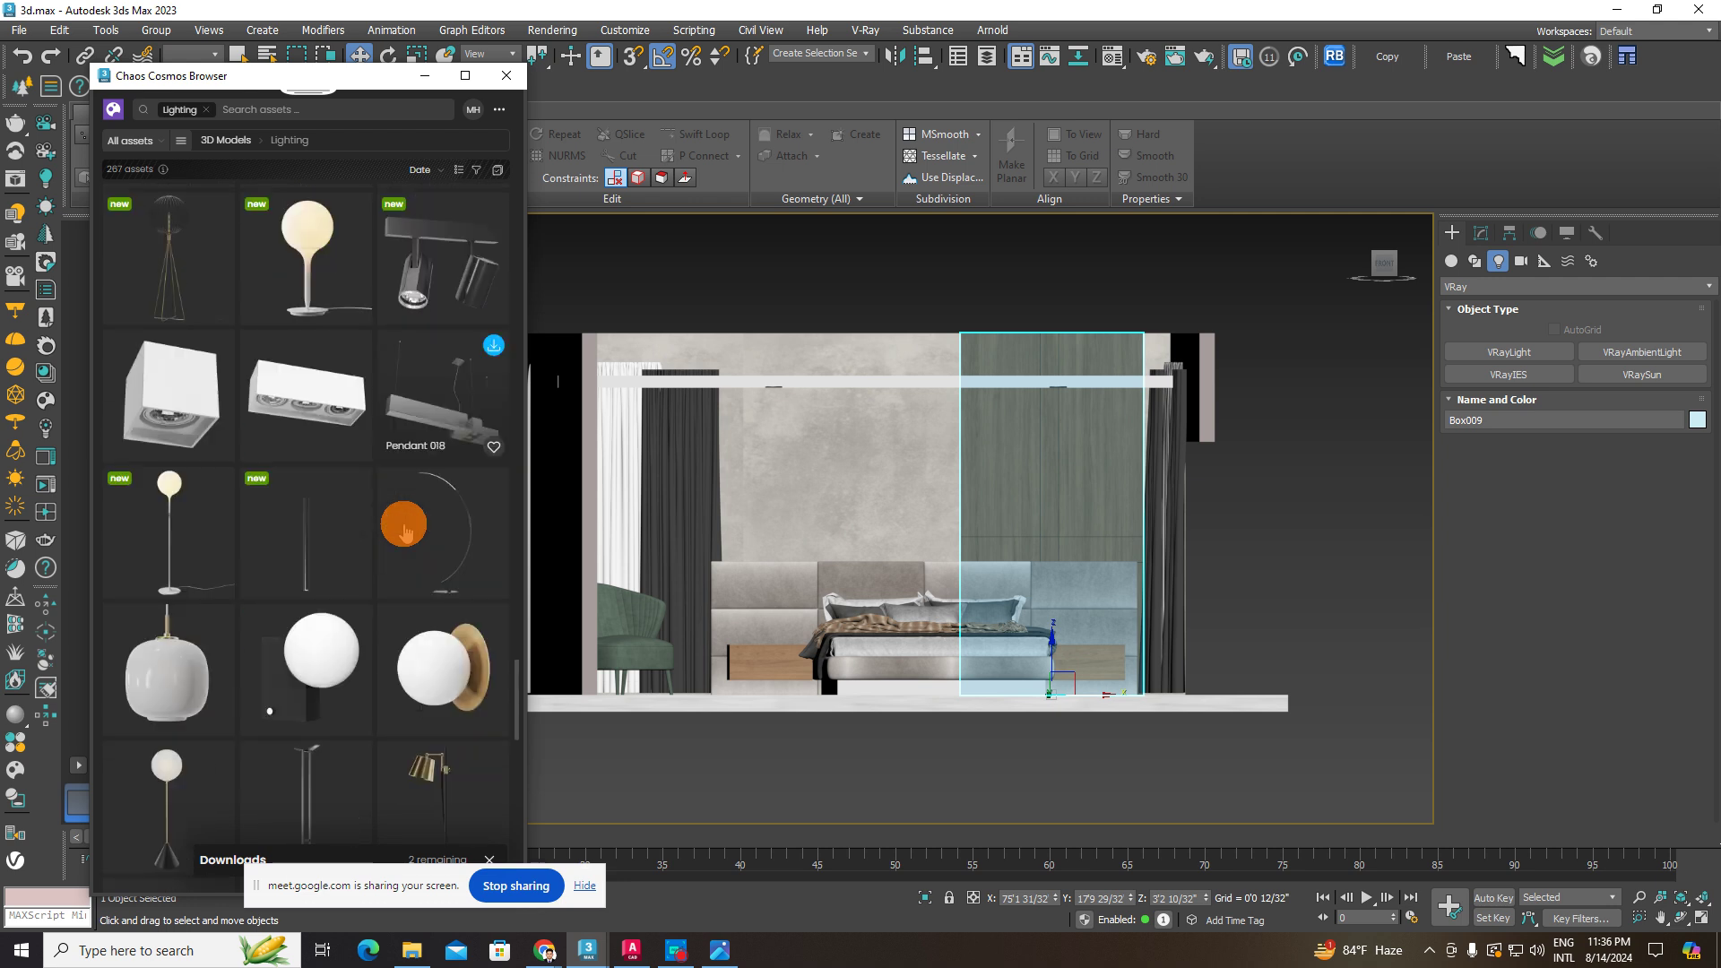
pyautogui.scroll(-5, 421, 549)
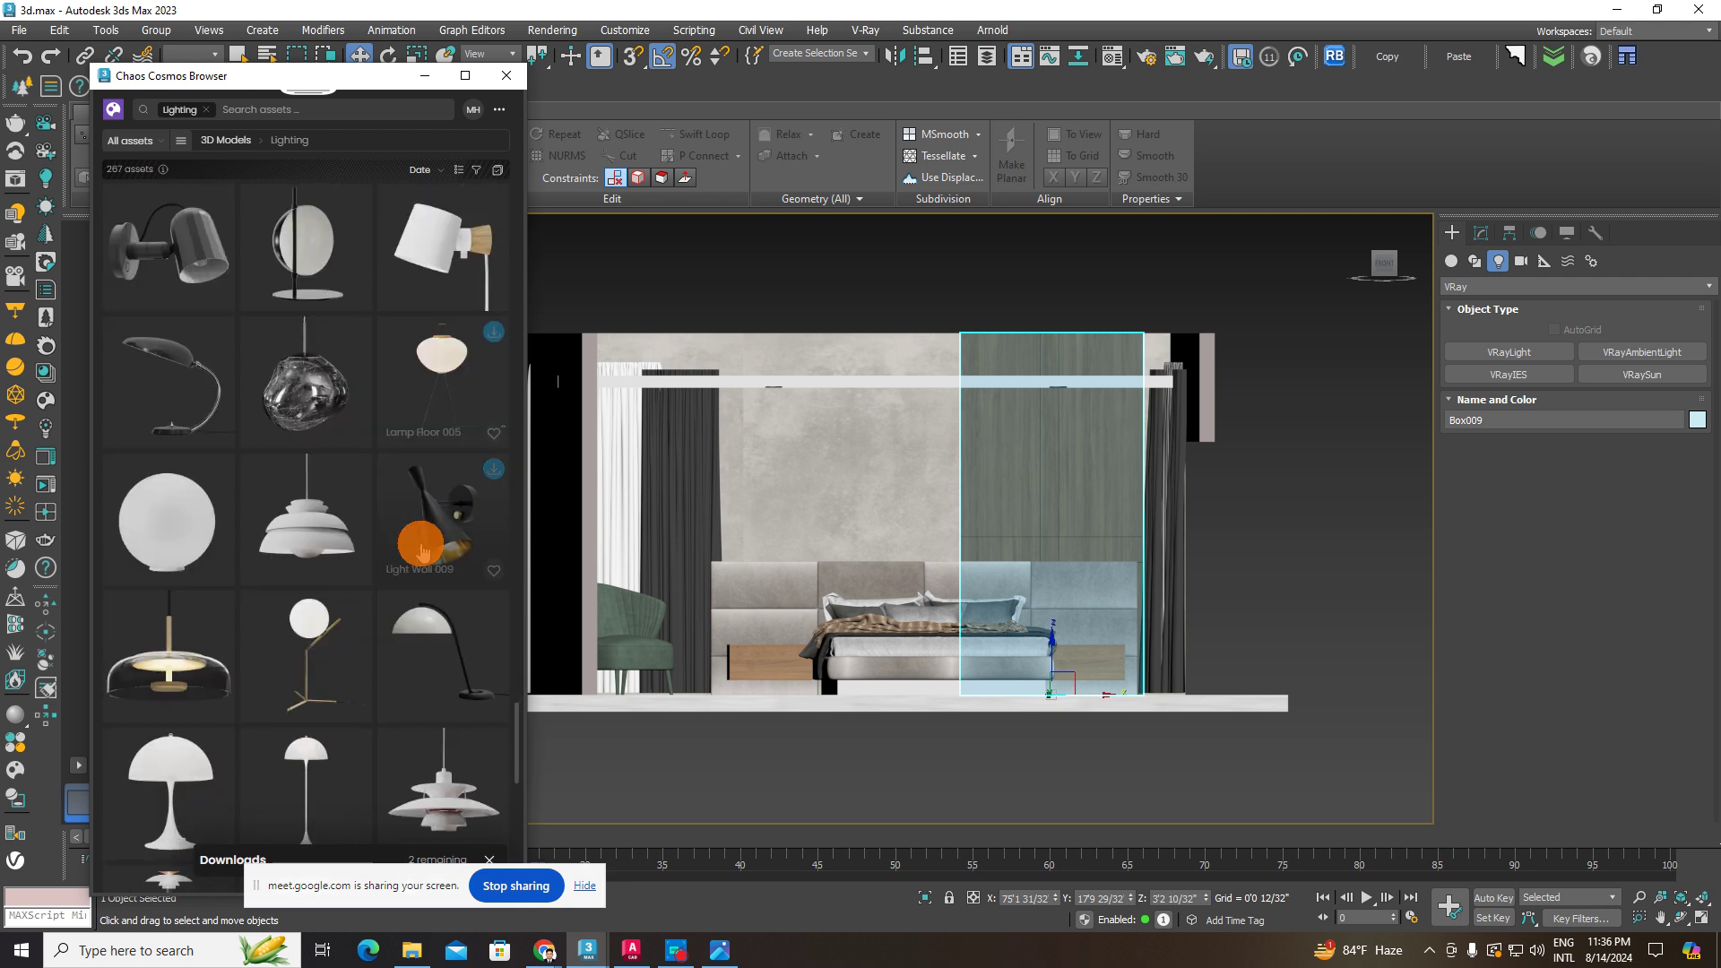
pyautogui.scroll(-8, 421, 549)
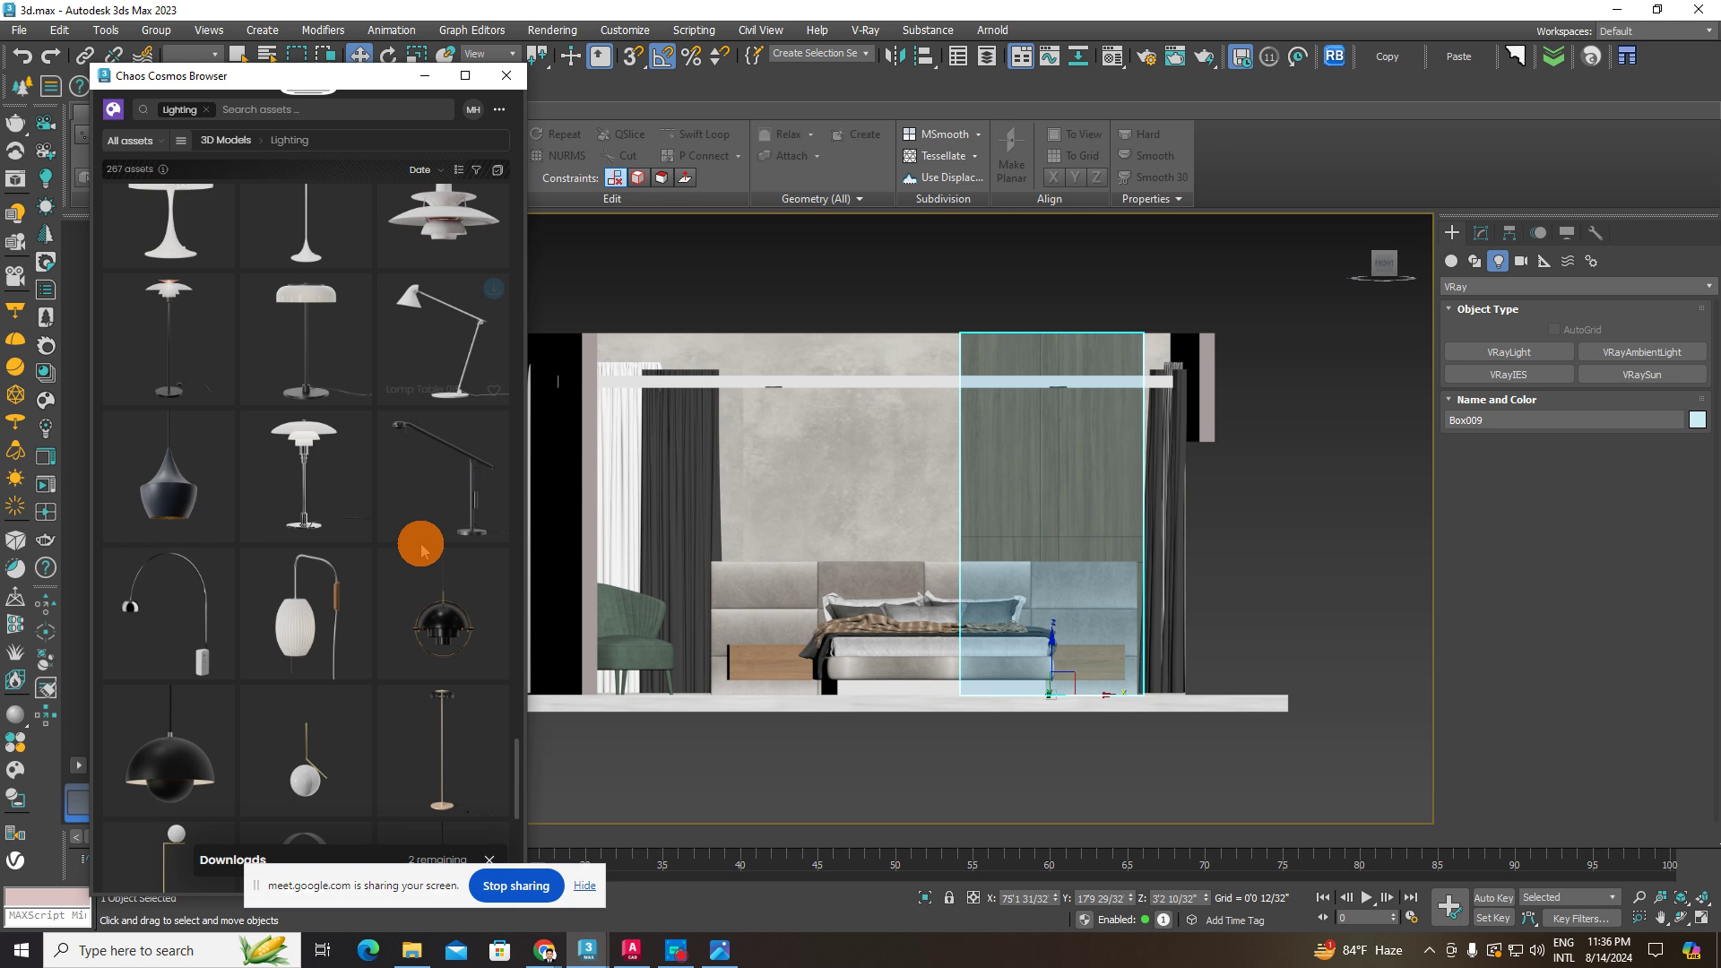
pyautogui.scroll(-5, 421, 549)
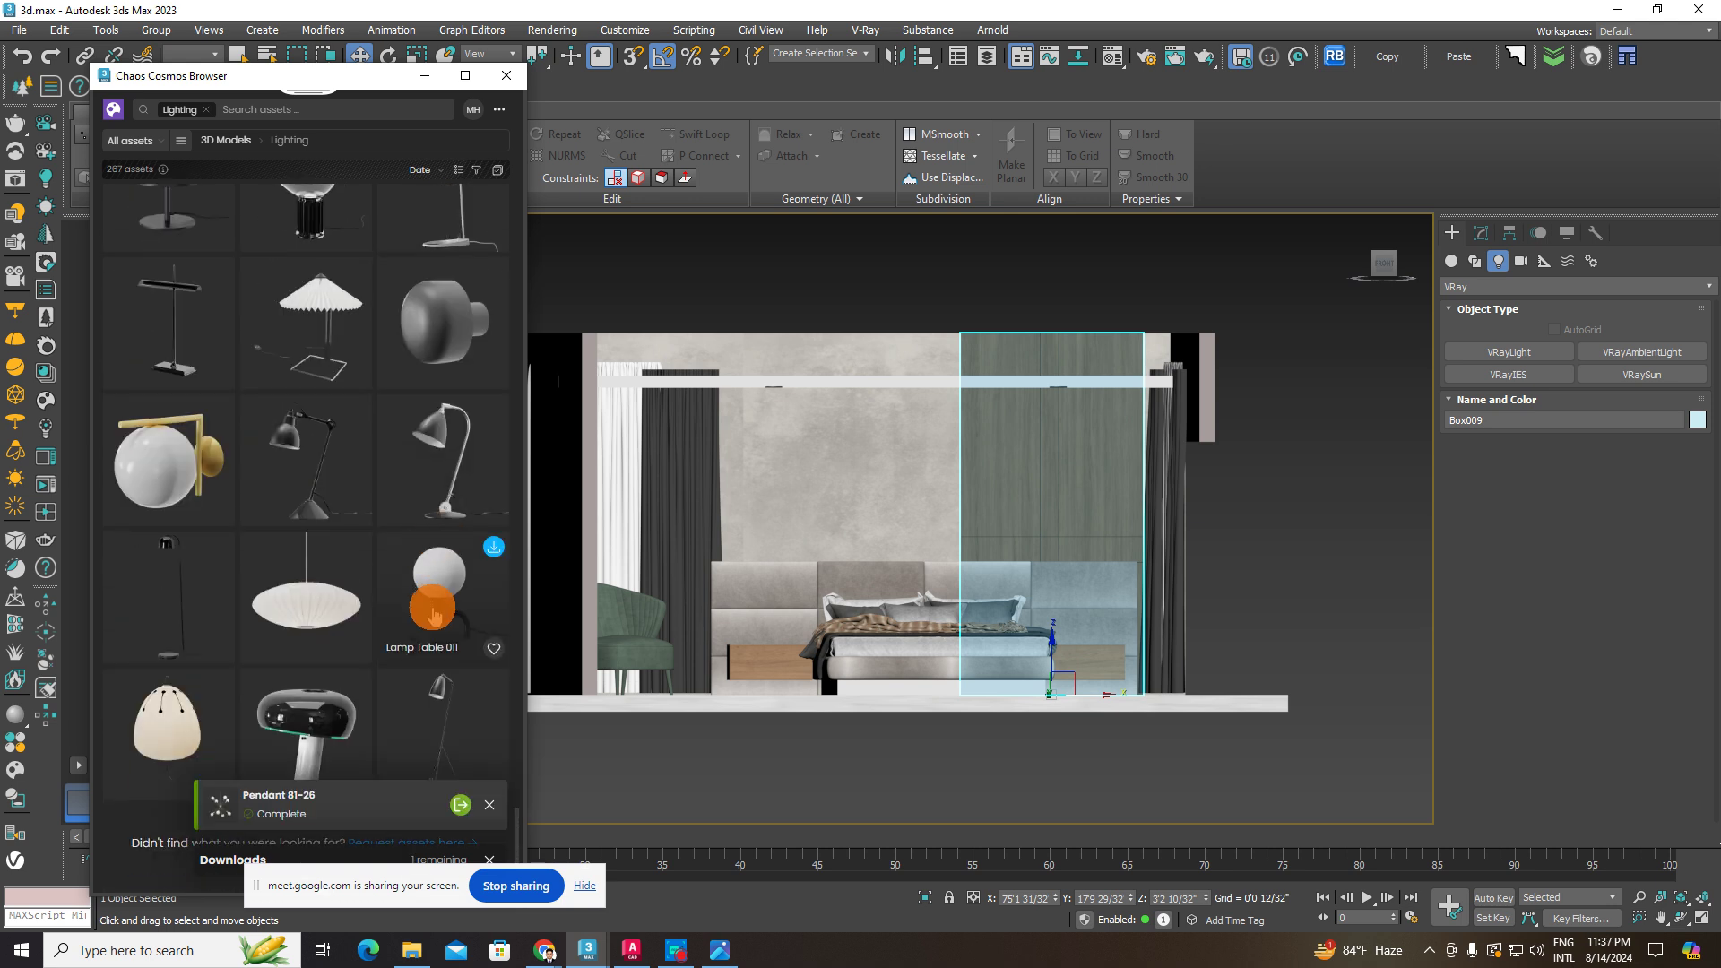
pyautogui.scroll(3, 475, 612)
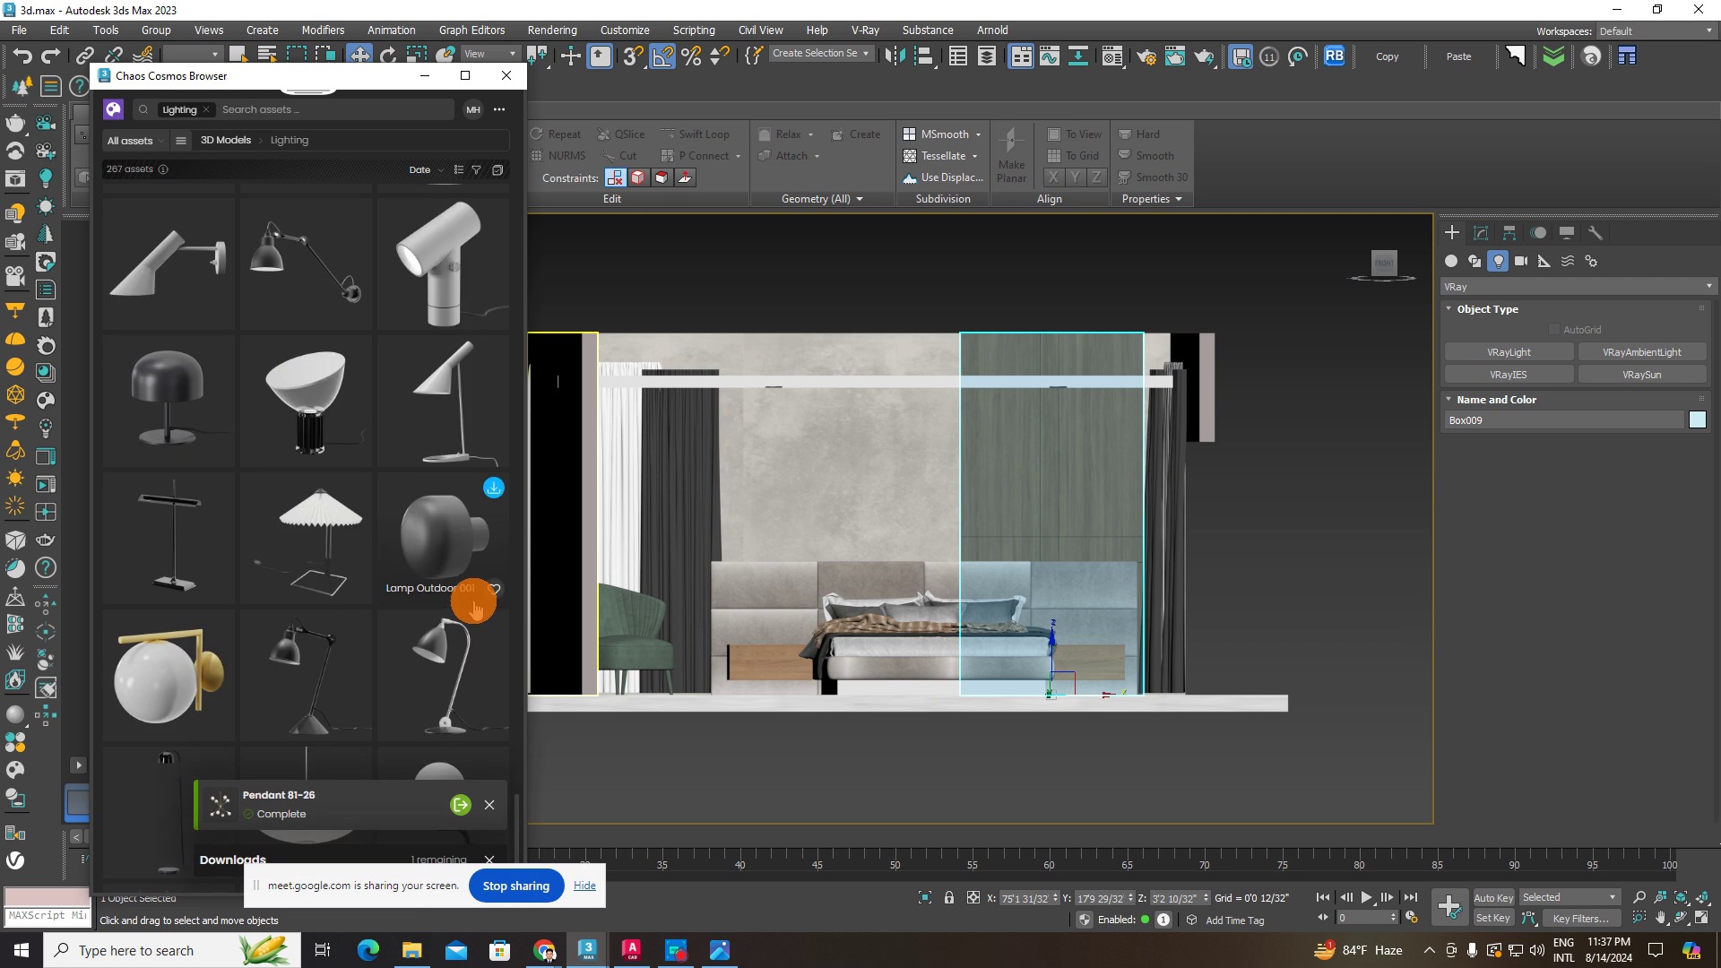
pyautogui.scroll(2, 453, 593)
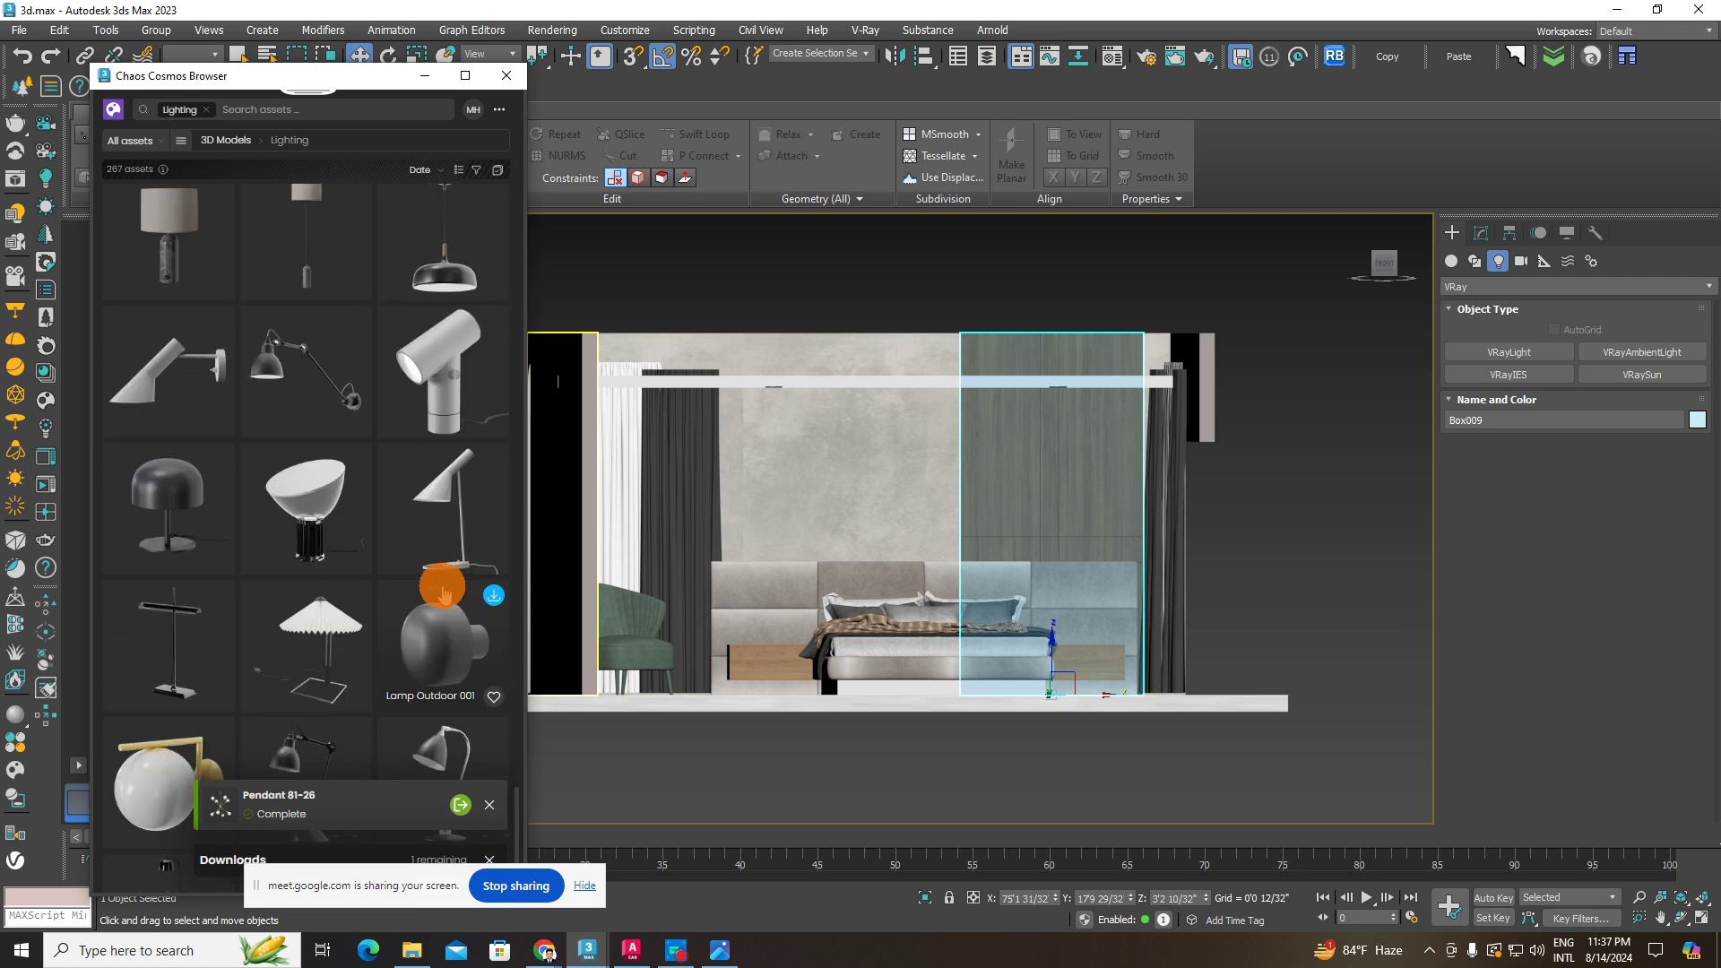
pyautogui.scroll(6, 444, 594)
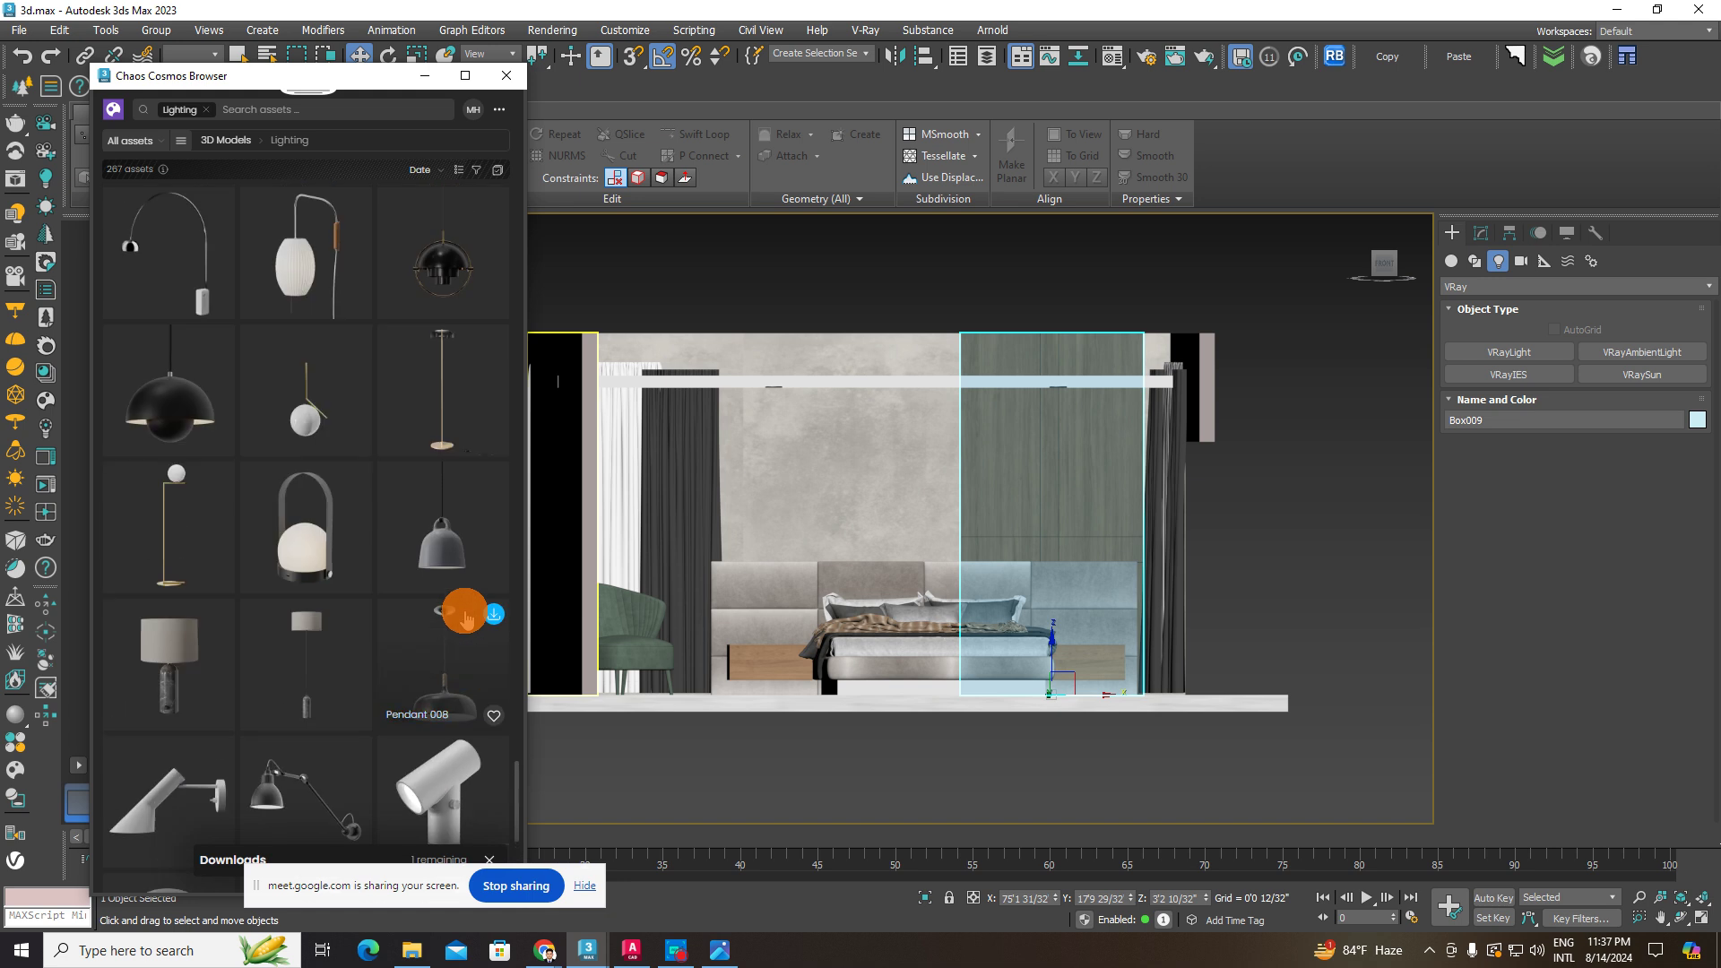
pyautogui.scroll(8, 473, 617)
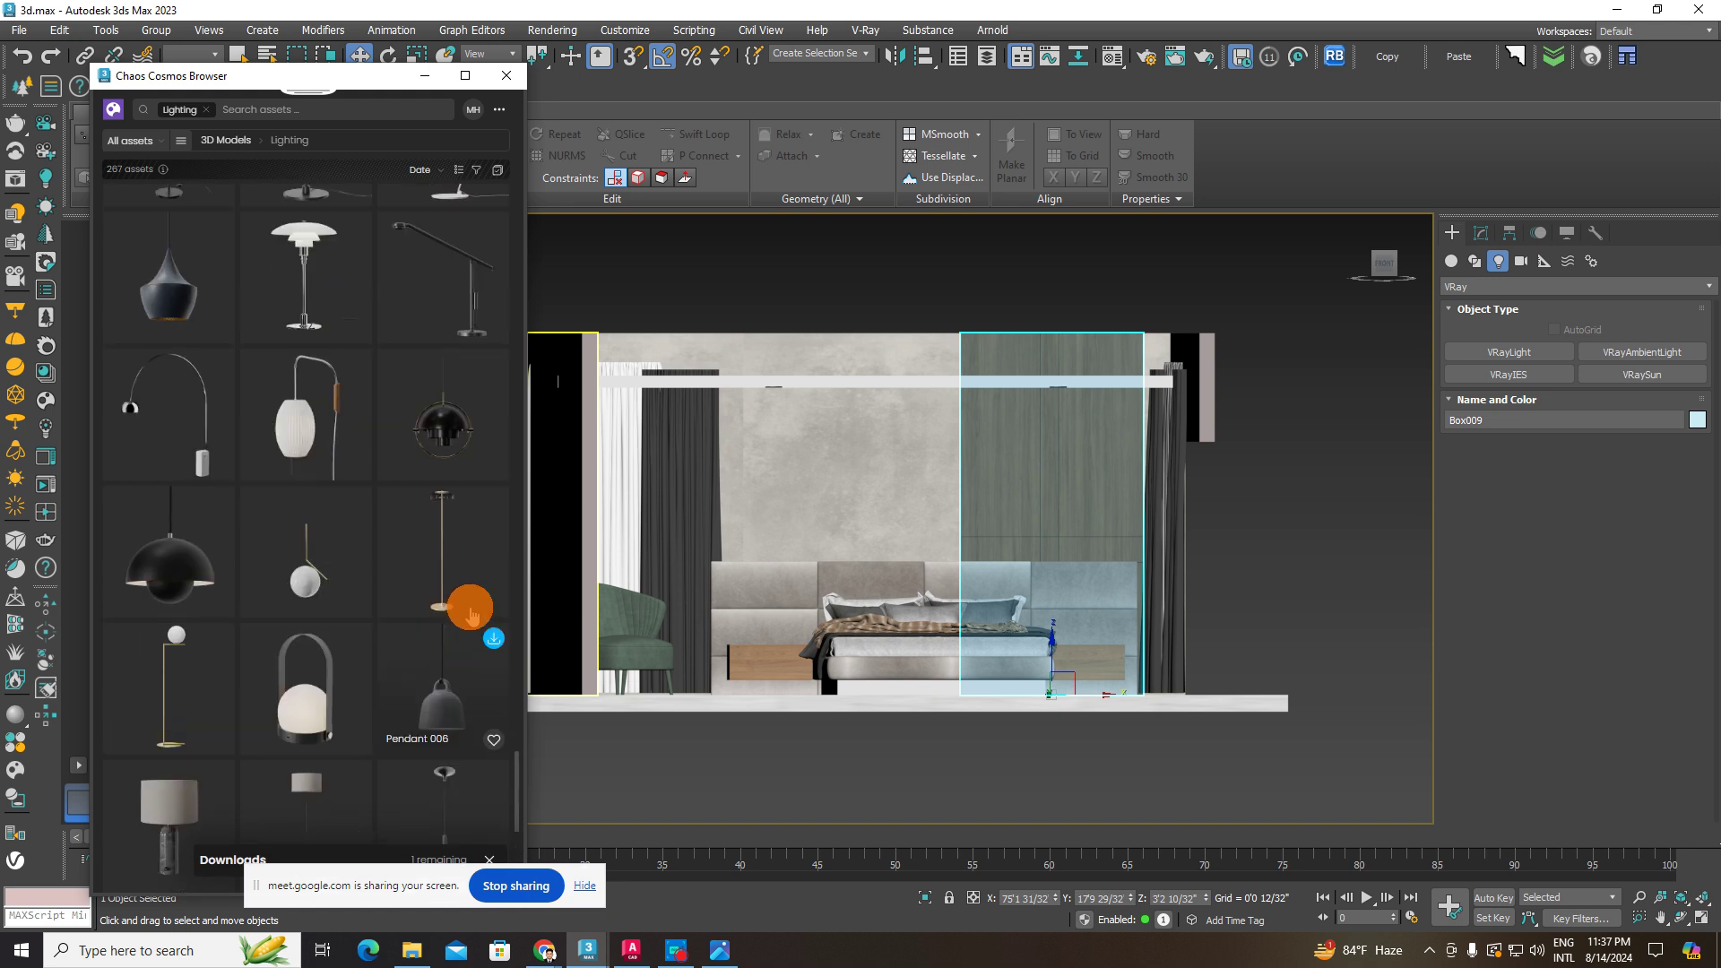
pyautogui.scroll(8, 468, 612)
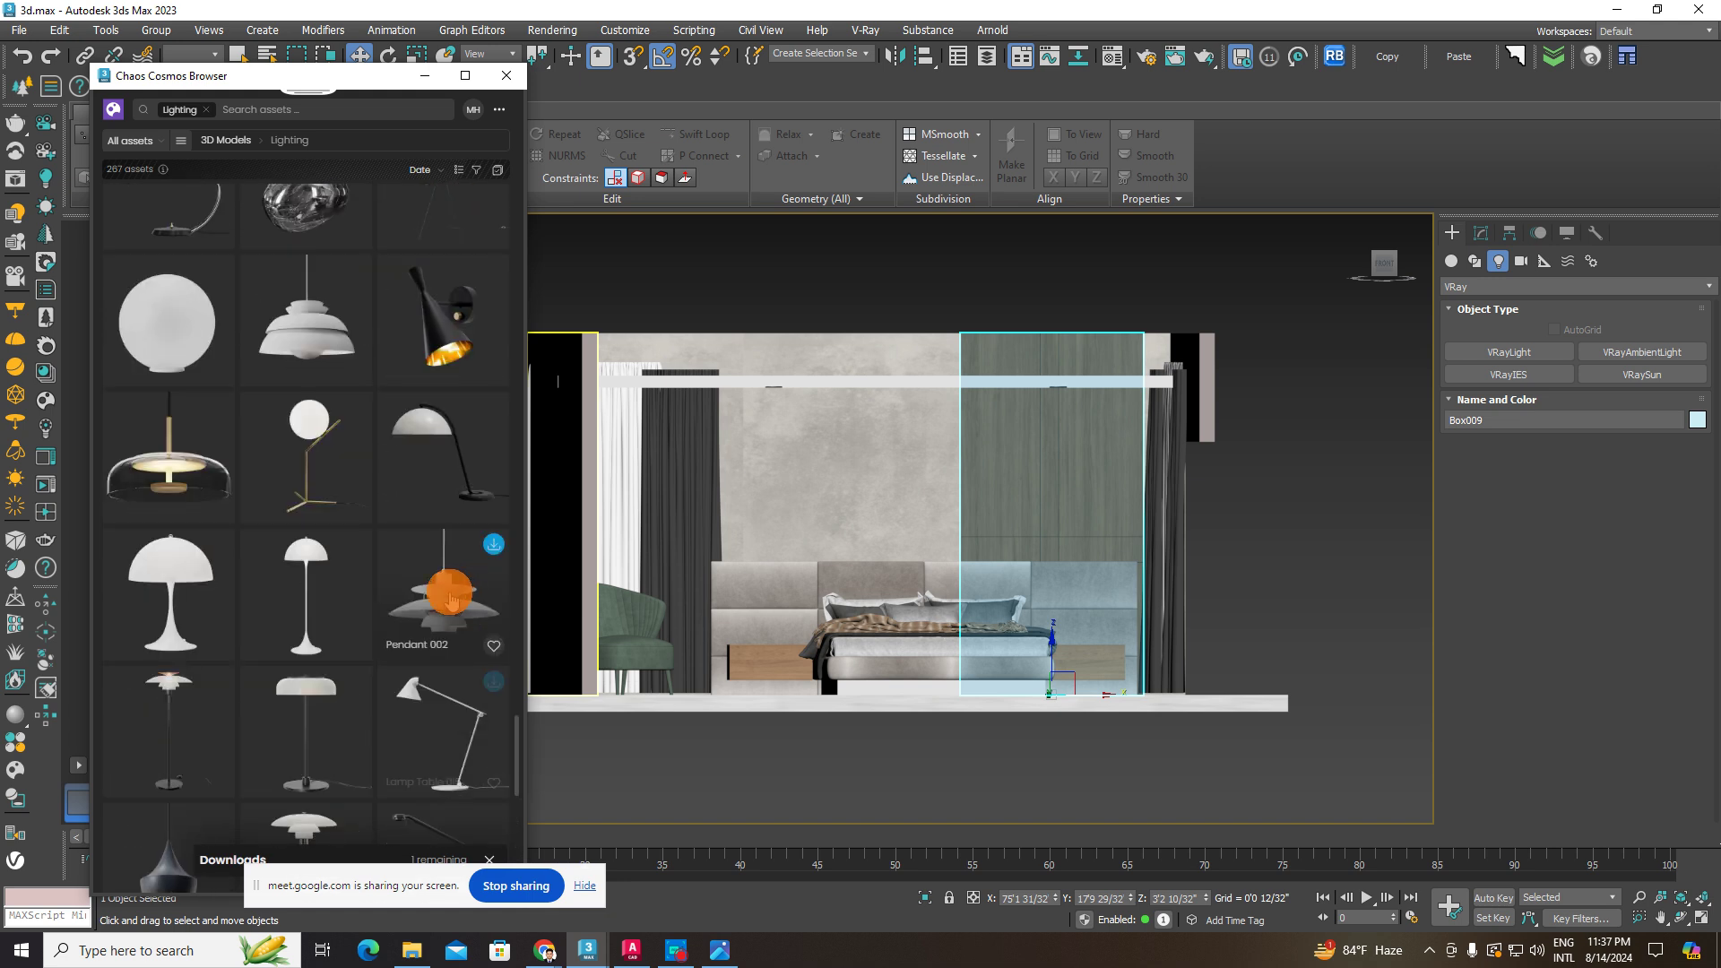
pyautogui.scroll(8, 449, 596)
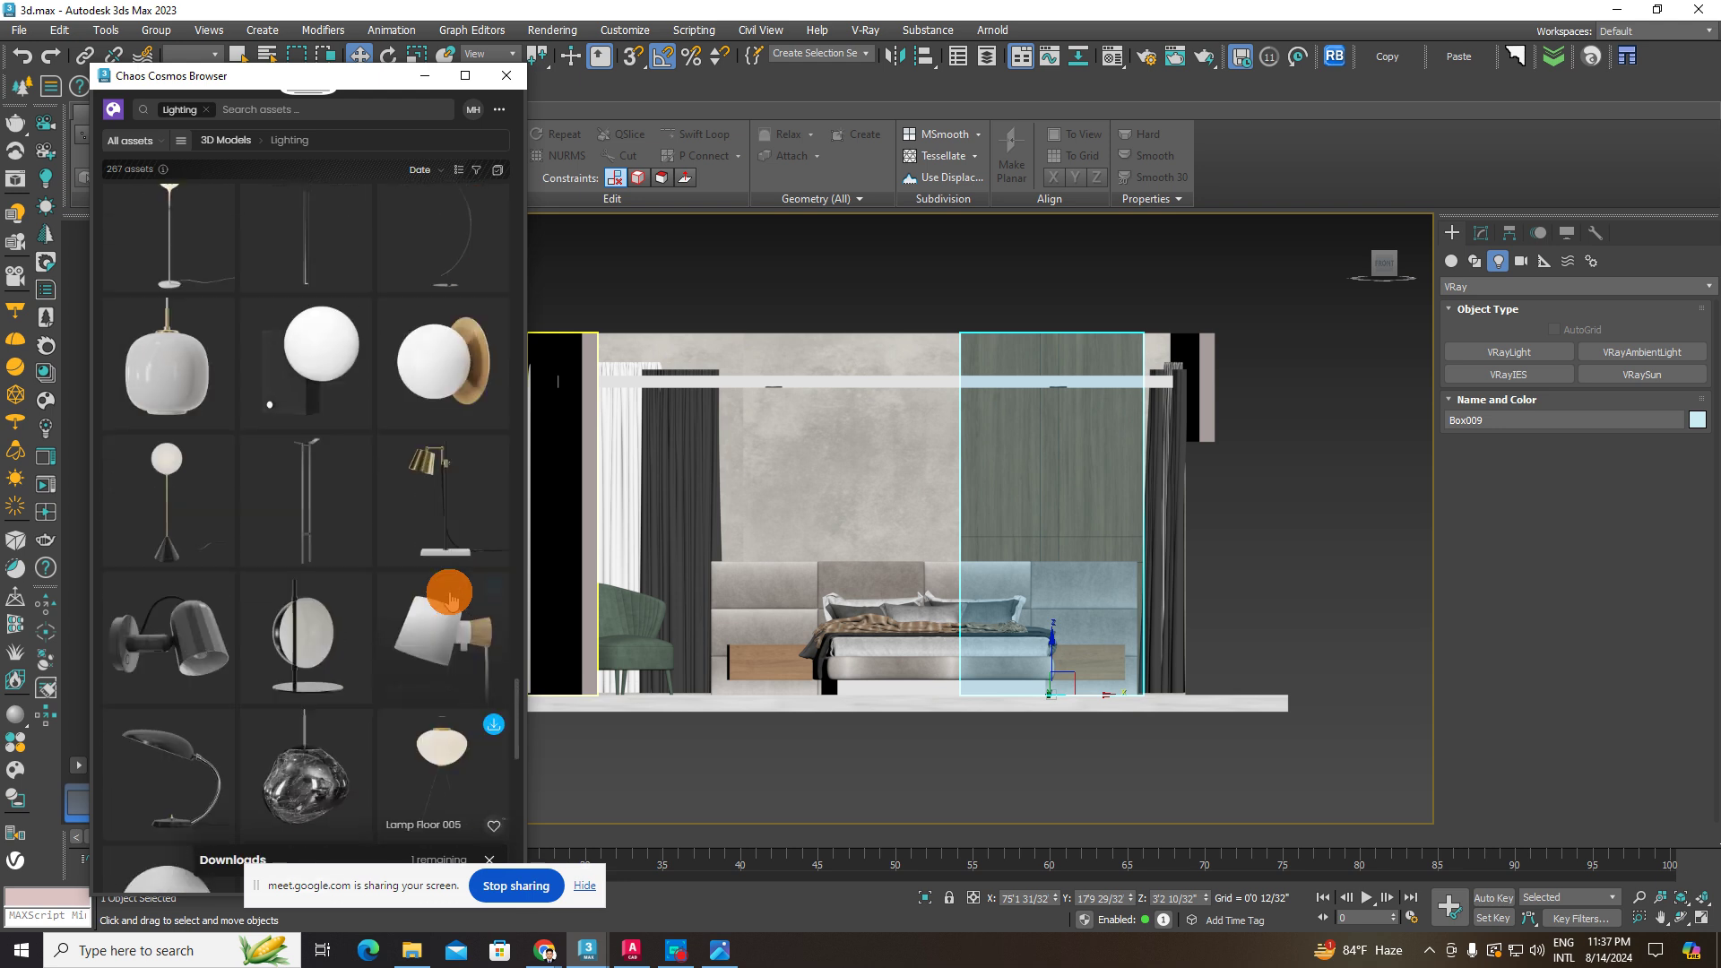
pyautogui.scroll(4, 448, 596)
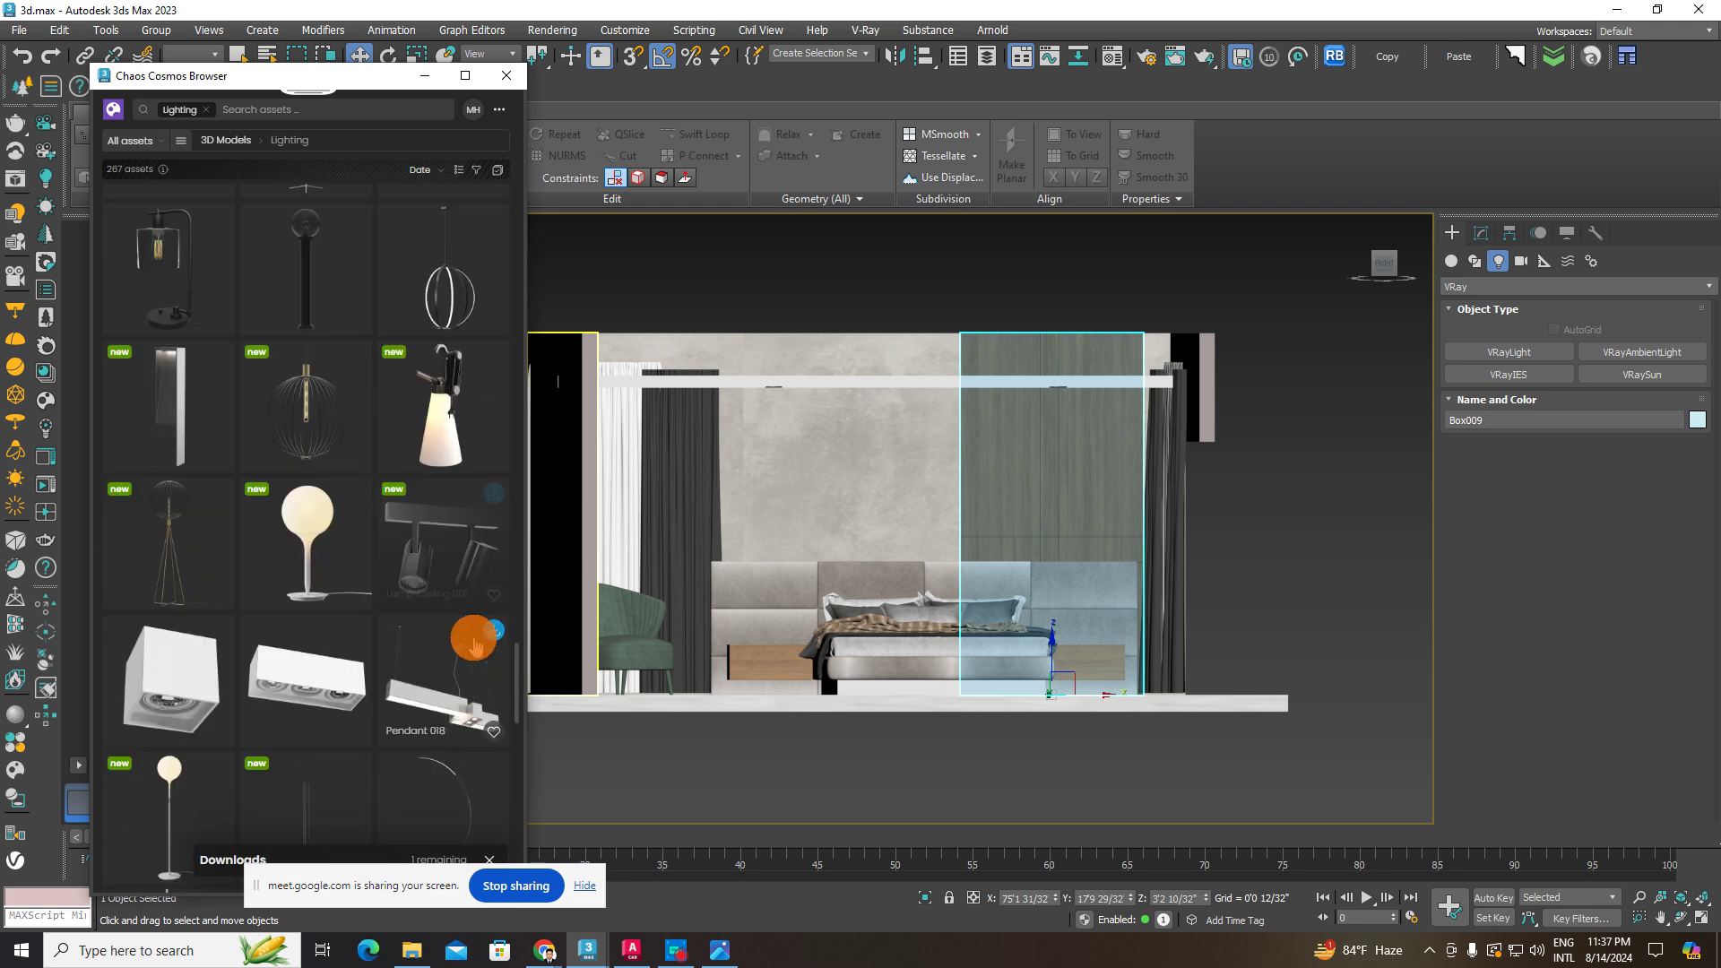
pyautogui.scroll(5, 405, 540)
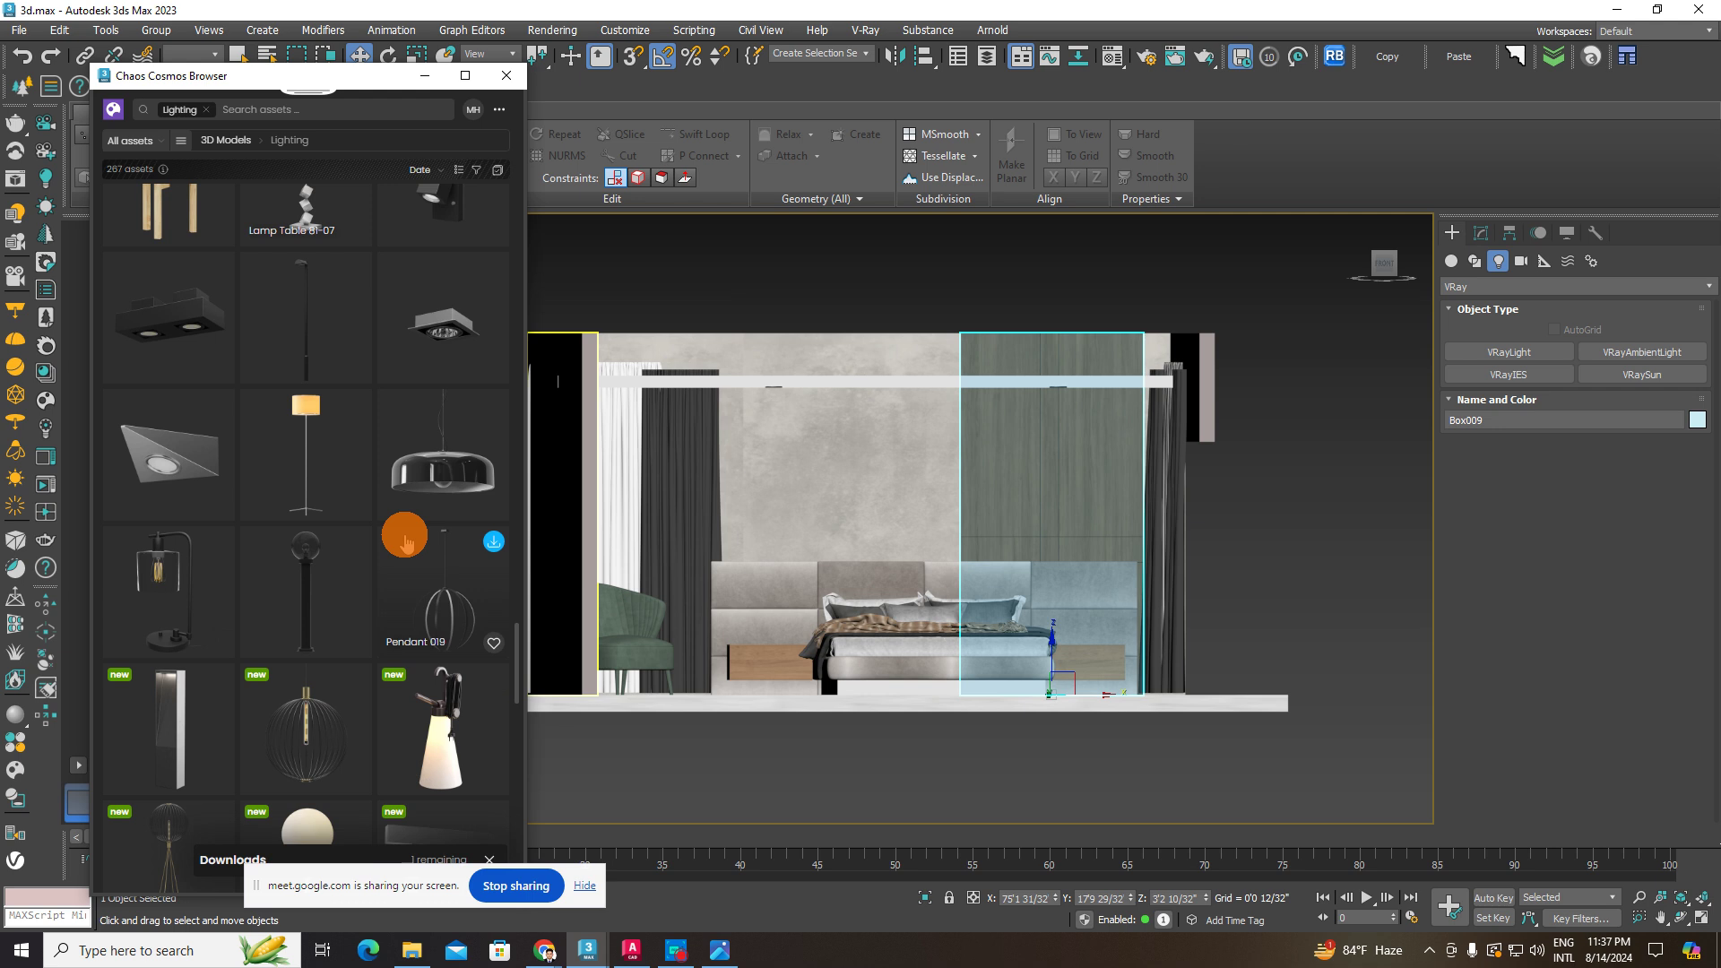
# - Import Lamp Table 81-07 into the scene and shift the Cosmos browser aside to clear the viewport
pyautogui.scroll(3, 404, 540)
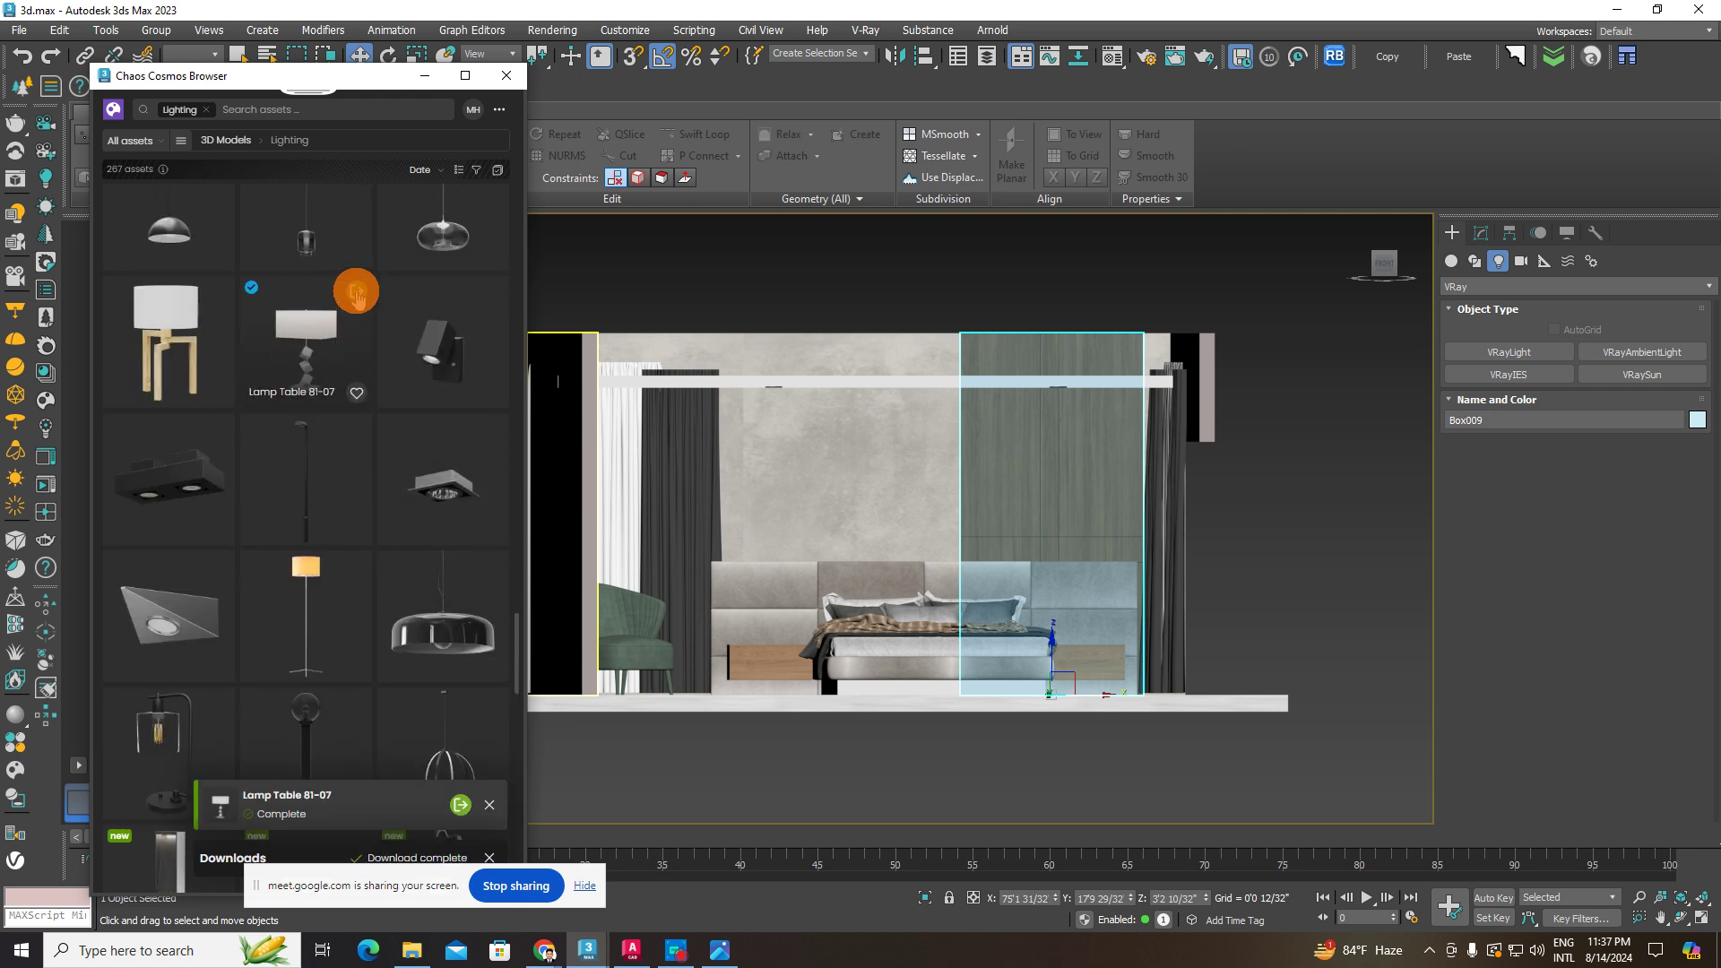
pyautogui.click(356, 291)
pyautogui.scroll(-6, 884, 527)
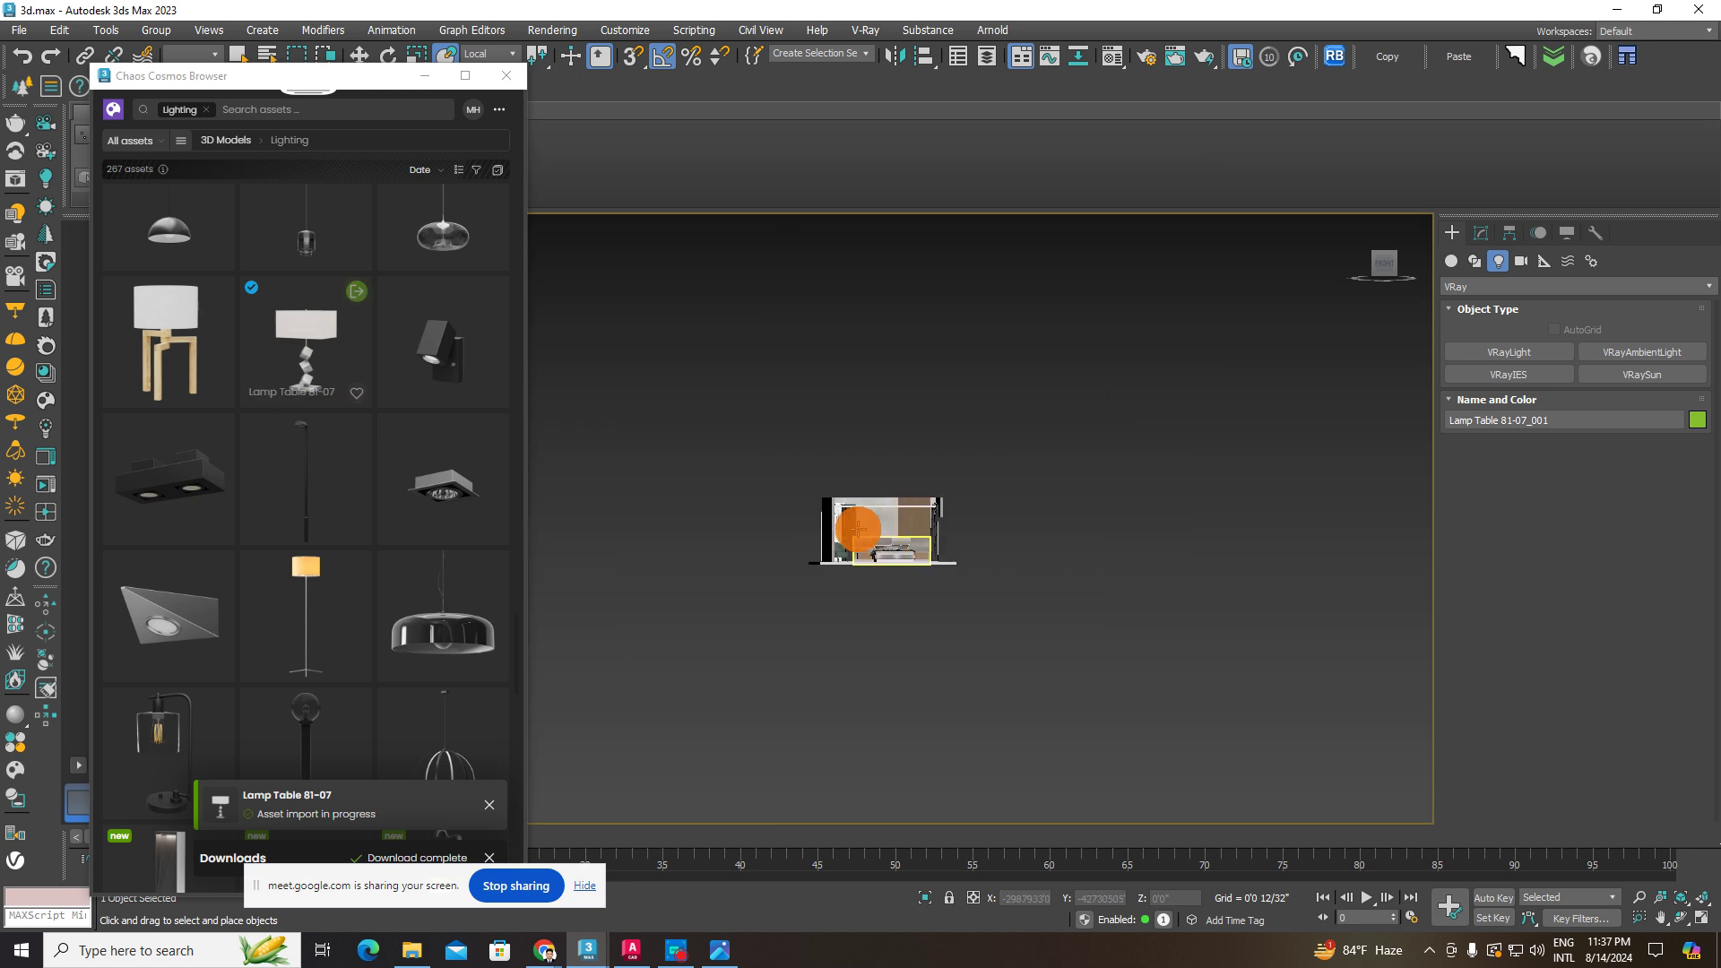
pyautogui.scroll(-2, 858, 529)
pyautogui.moveTo(362, 78); pyautogui.dragTo(274, 194)
pyautogui.click(358, 57)
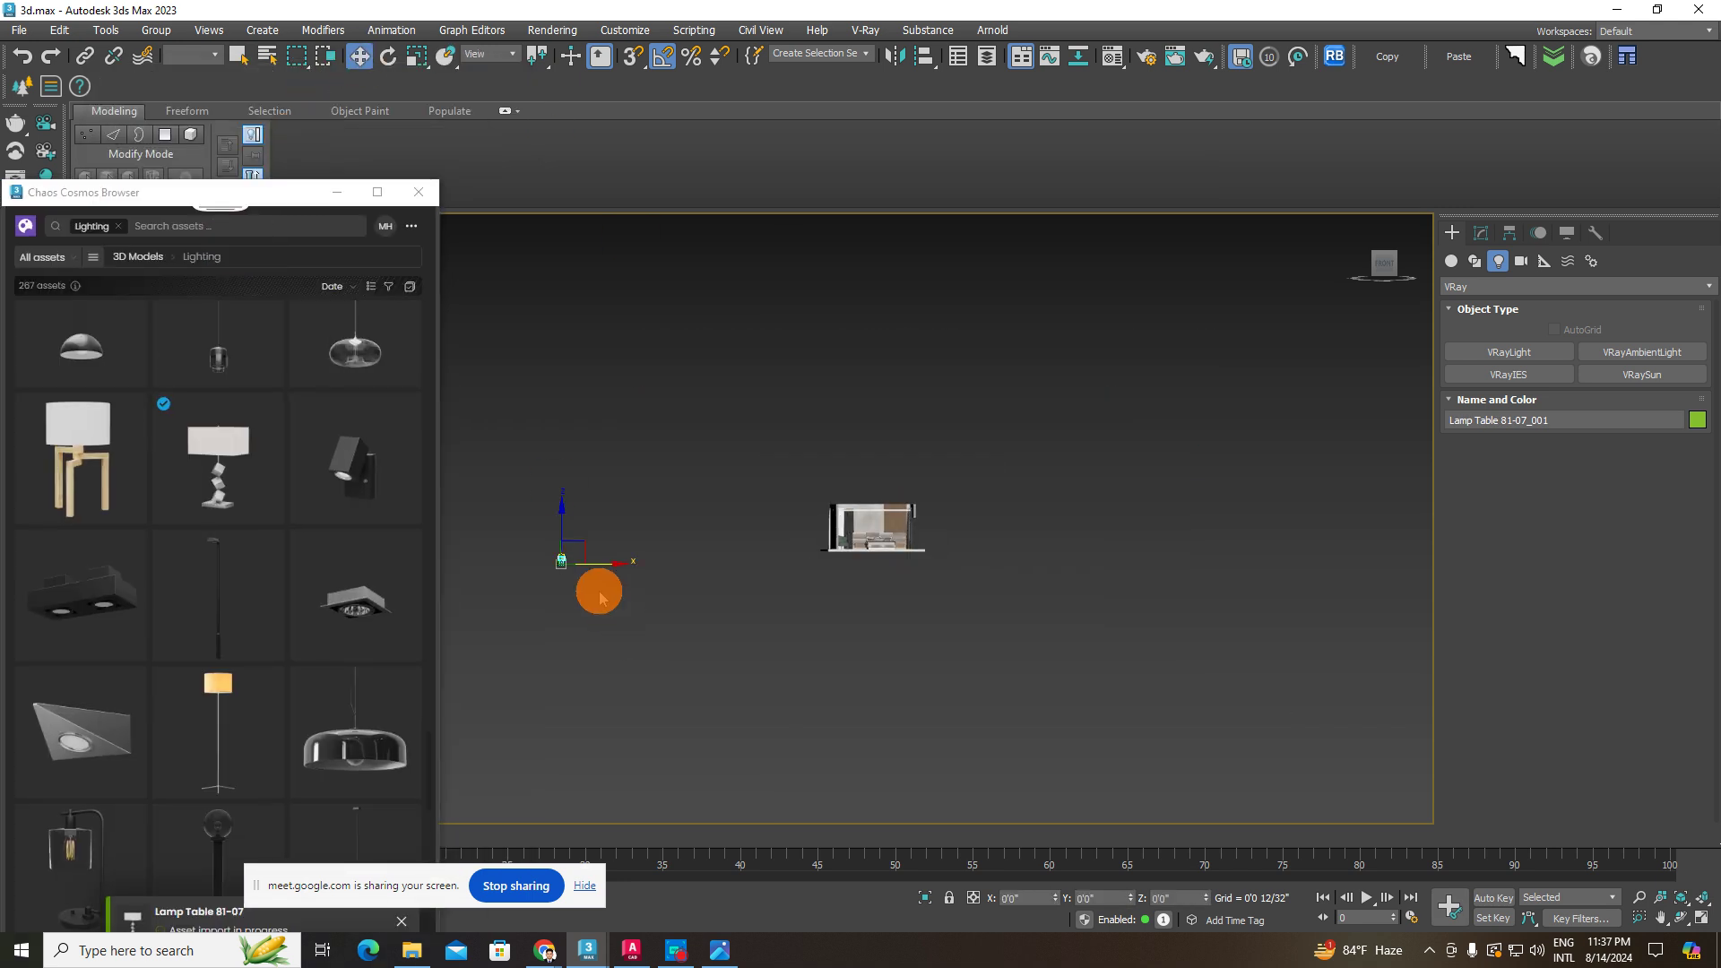
# - Move the imported table lamp into the bedroom, over the bed area
pyautogui.moveTo(588, 565); pyautogui.dragTo(885, 496)
pyautogui.scroll(5, 888, 544)
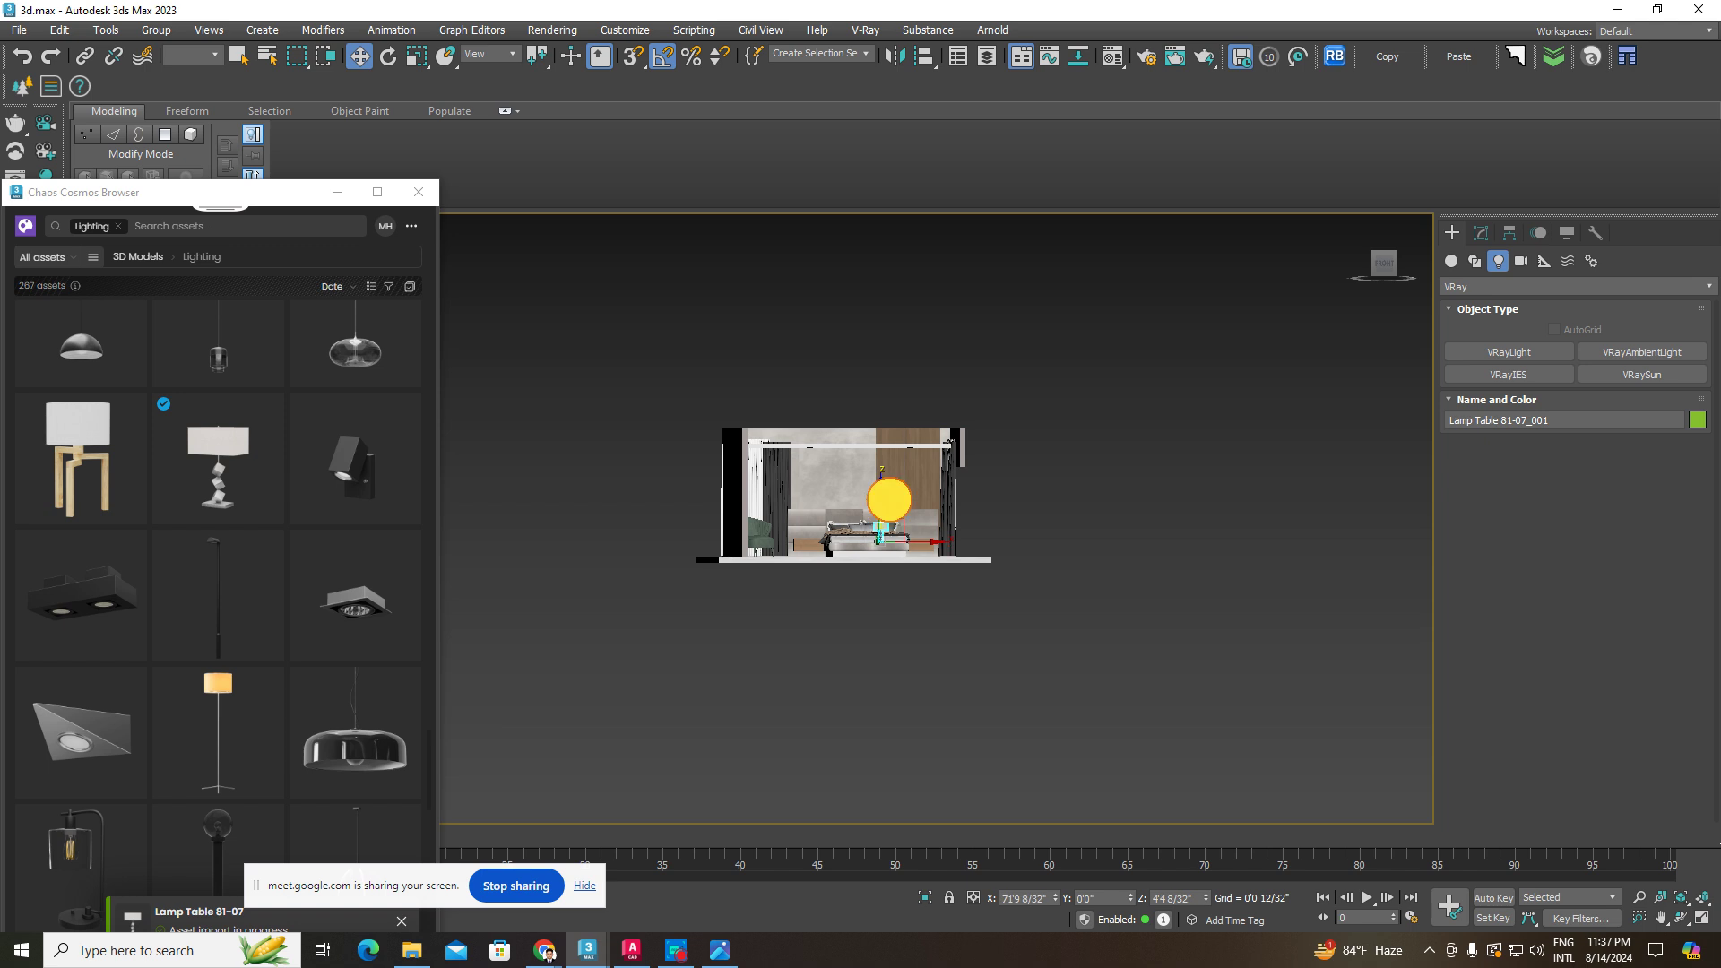
pyautogui.moveTo(900, 528); pyautogui.dragTo(911, 626, button='middle')
pyautogui.moveTo(896, 541); pyautogui.dragTo(872, 366)
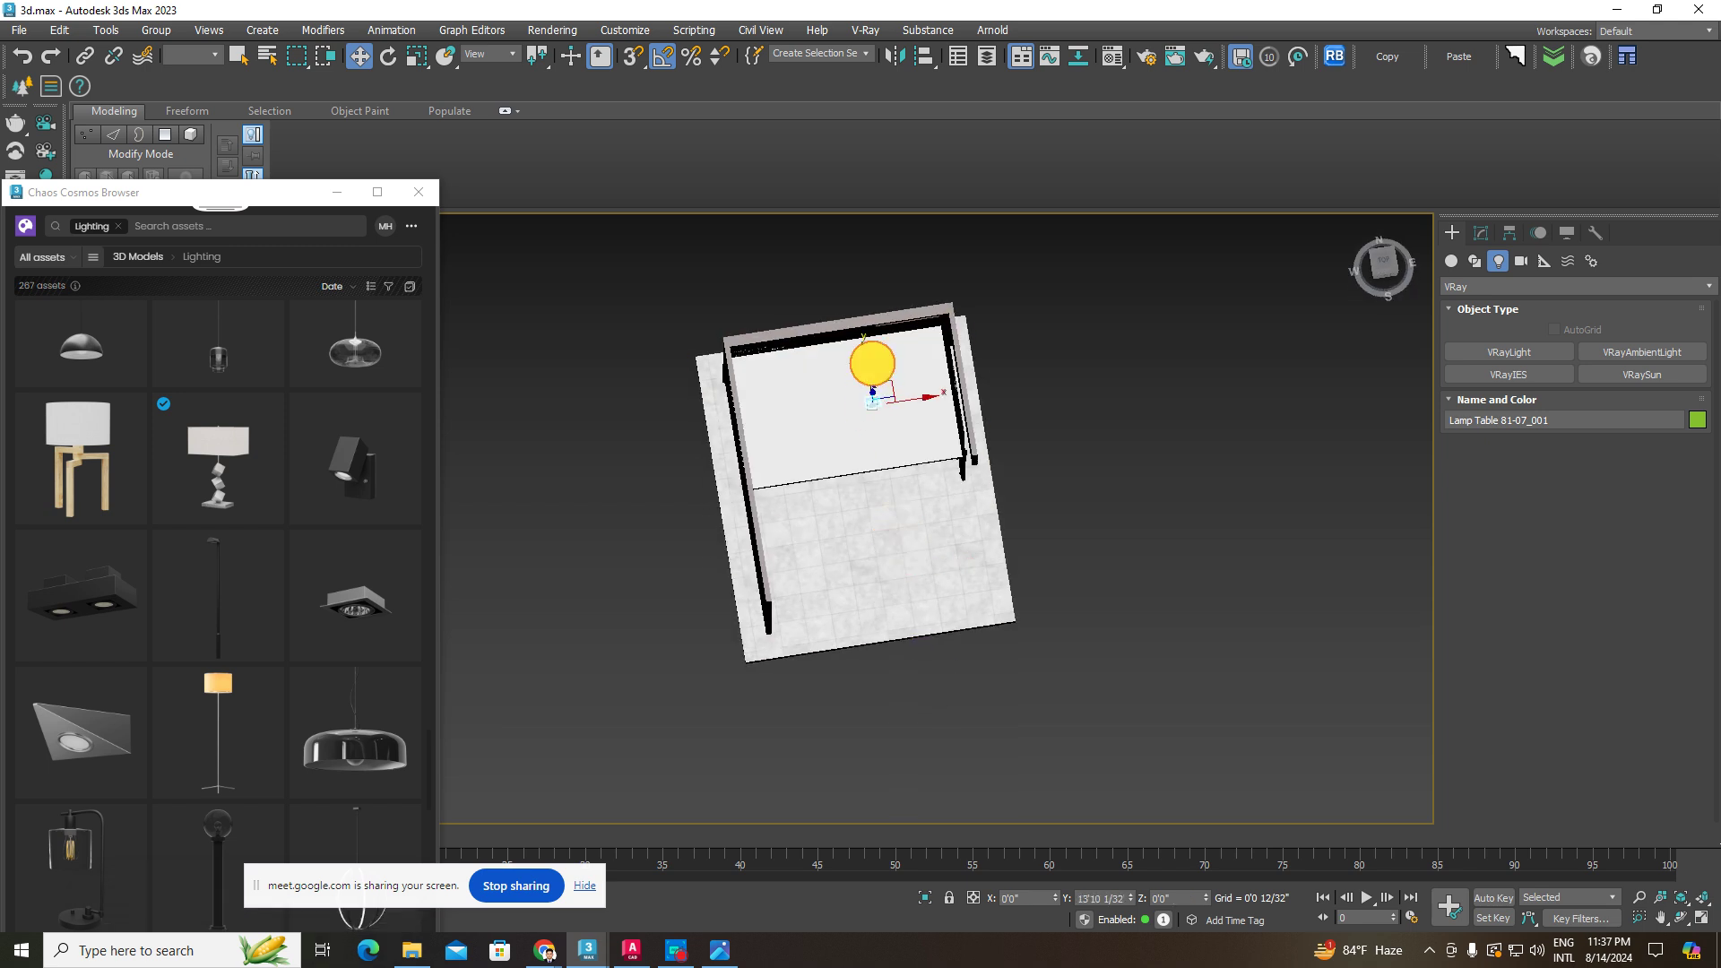
# - Hide the ceiling slab above the bed to expose the furniture from above
pyautogui.click(921, 387)
pyautogui.rightClick(909, 383)
pyautogui.click(950, 320)
pyautogui.scroll(5, 870, 398)
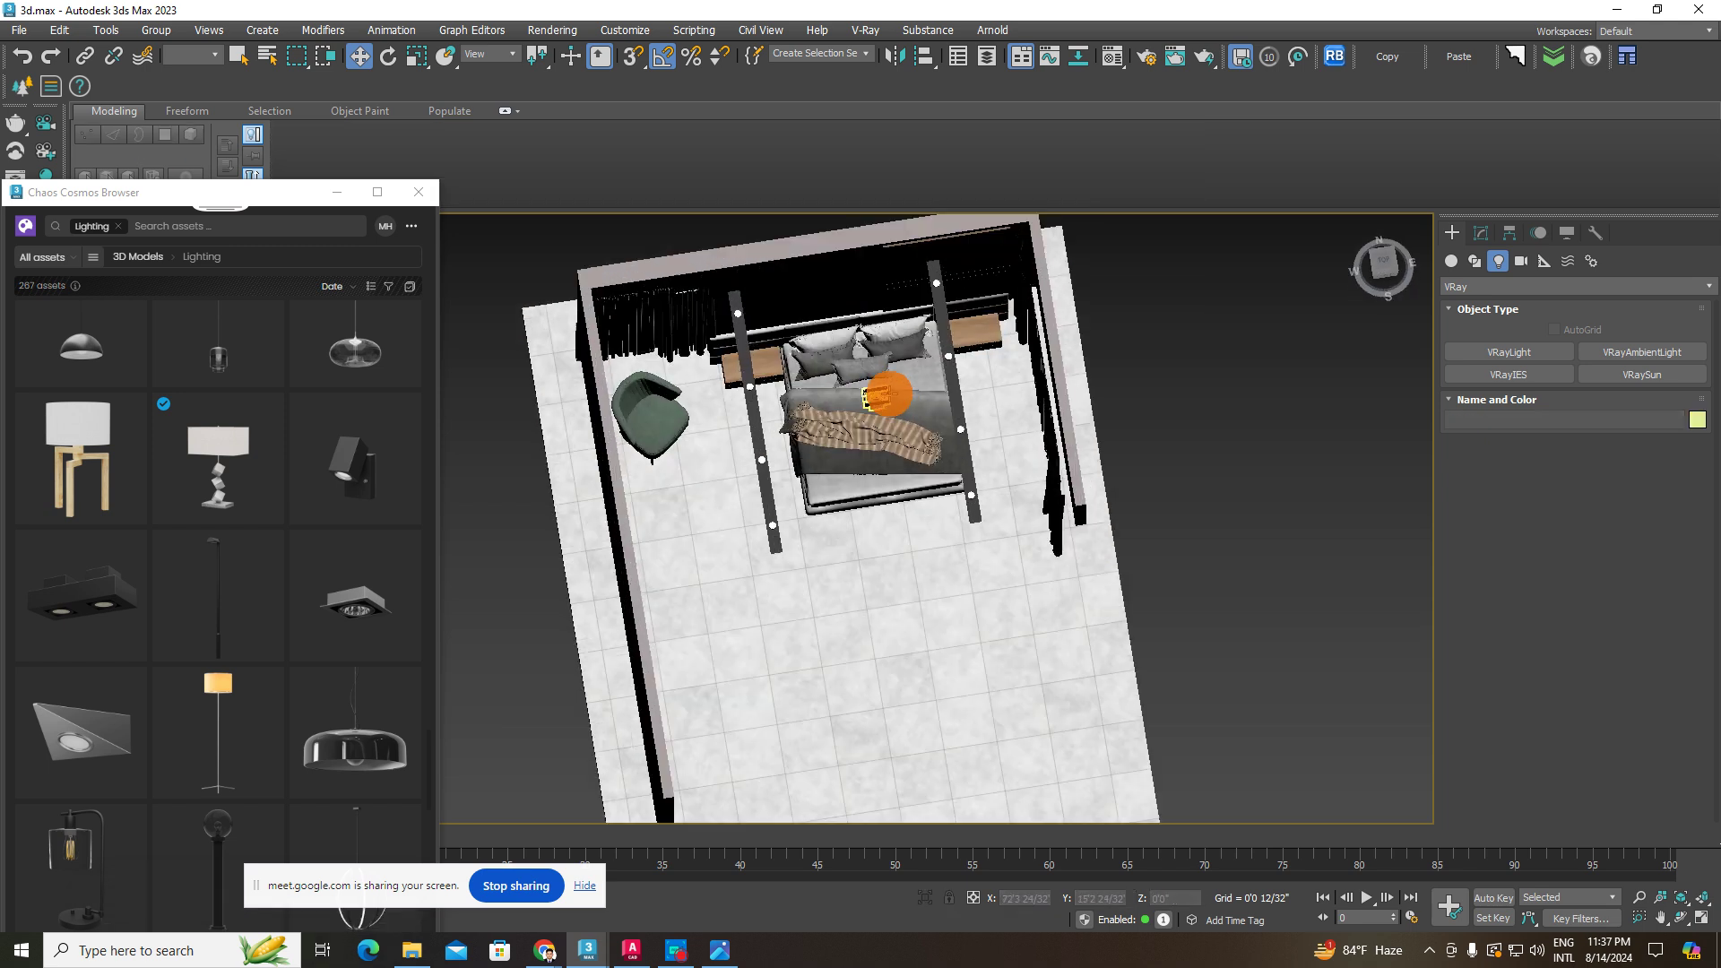
# - Move the table lamp off the bed and back to the nightstand on the armchair side
pyautogui.click(891, 395)
pyautogui.moveTo(891, 395); pyautogui.dragTo(858, 397)
pyautogui.scroll(6, 789, 412)
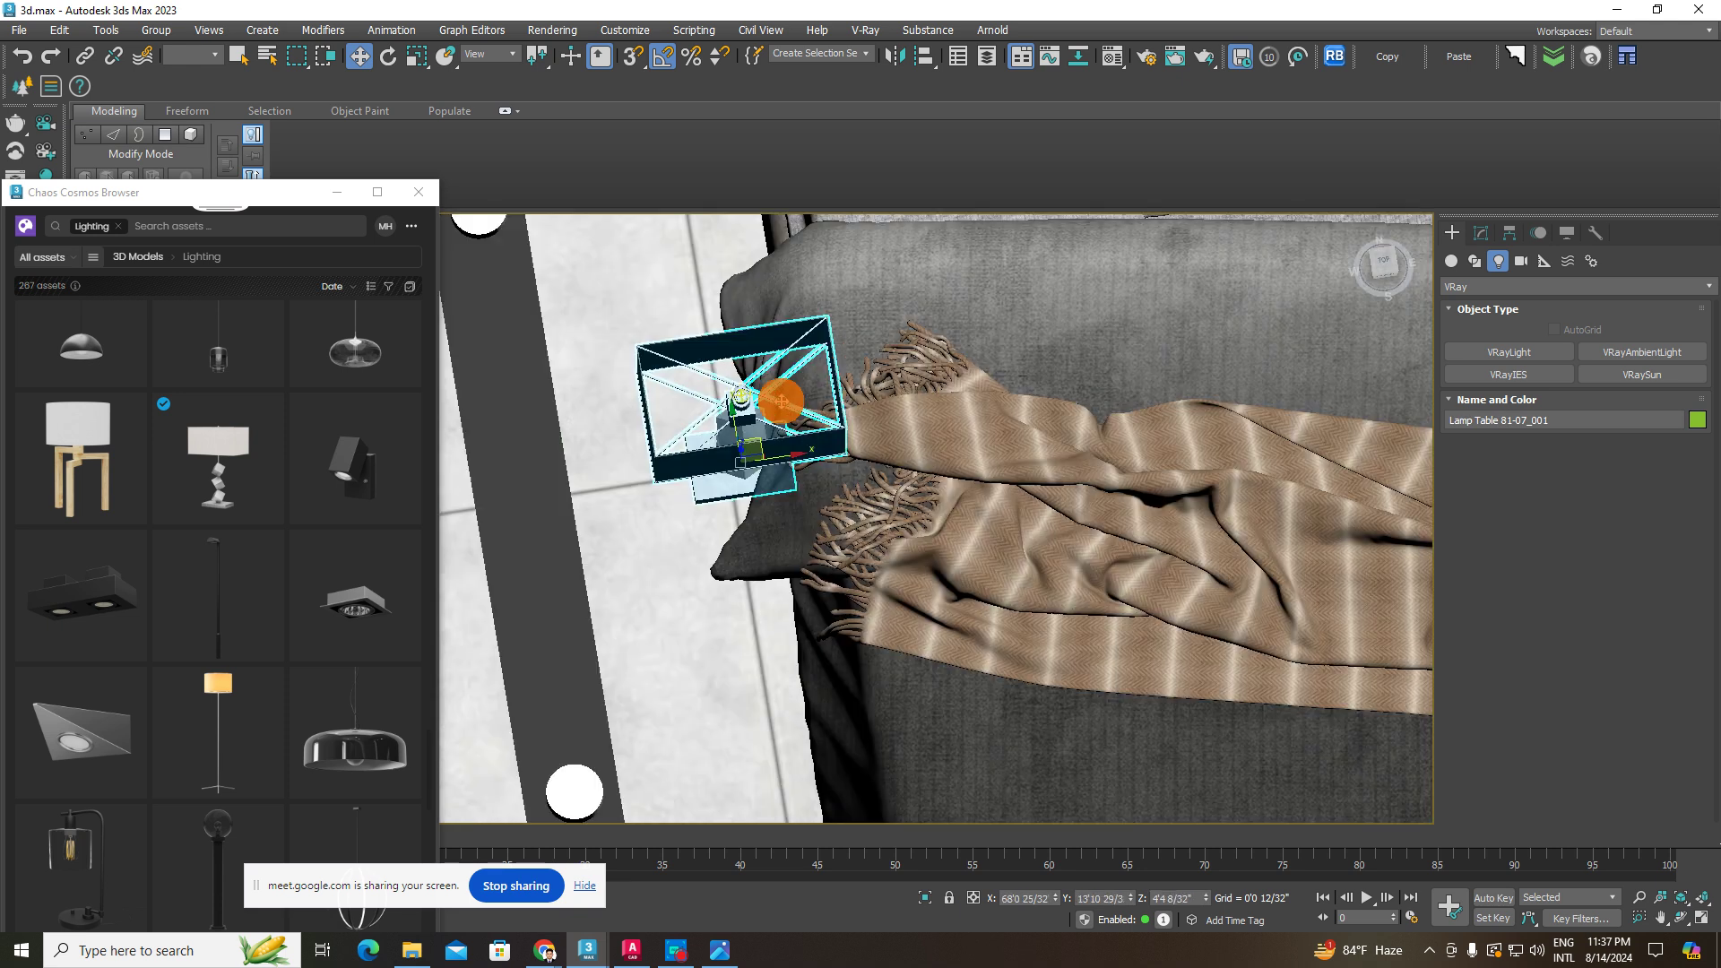
pyautogui.scroll(3, 735, 407)
pyautogui.scroll(-6, 727, 468)
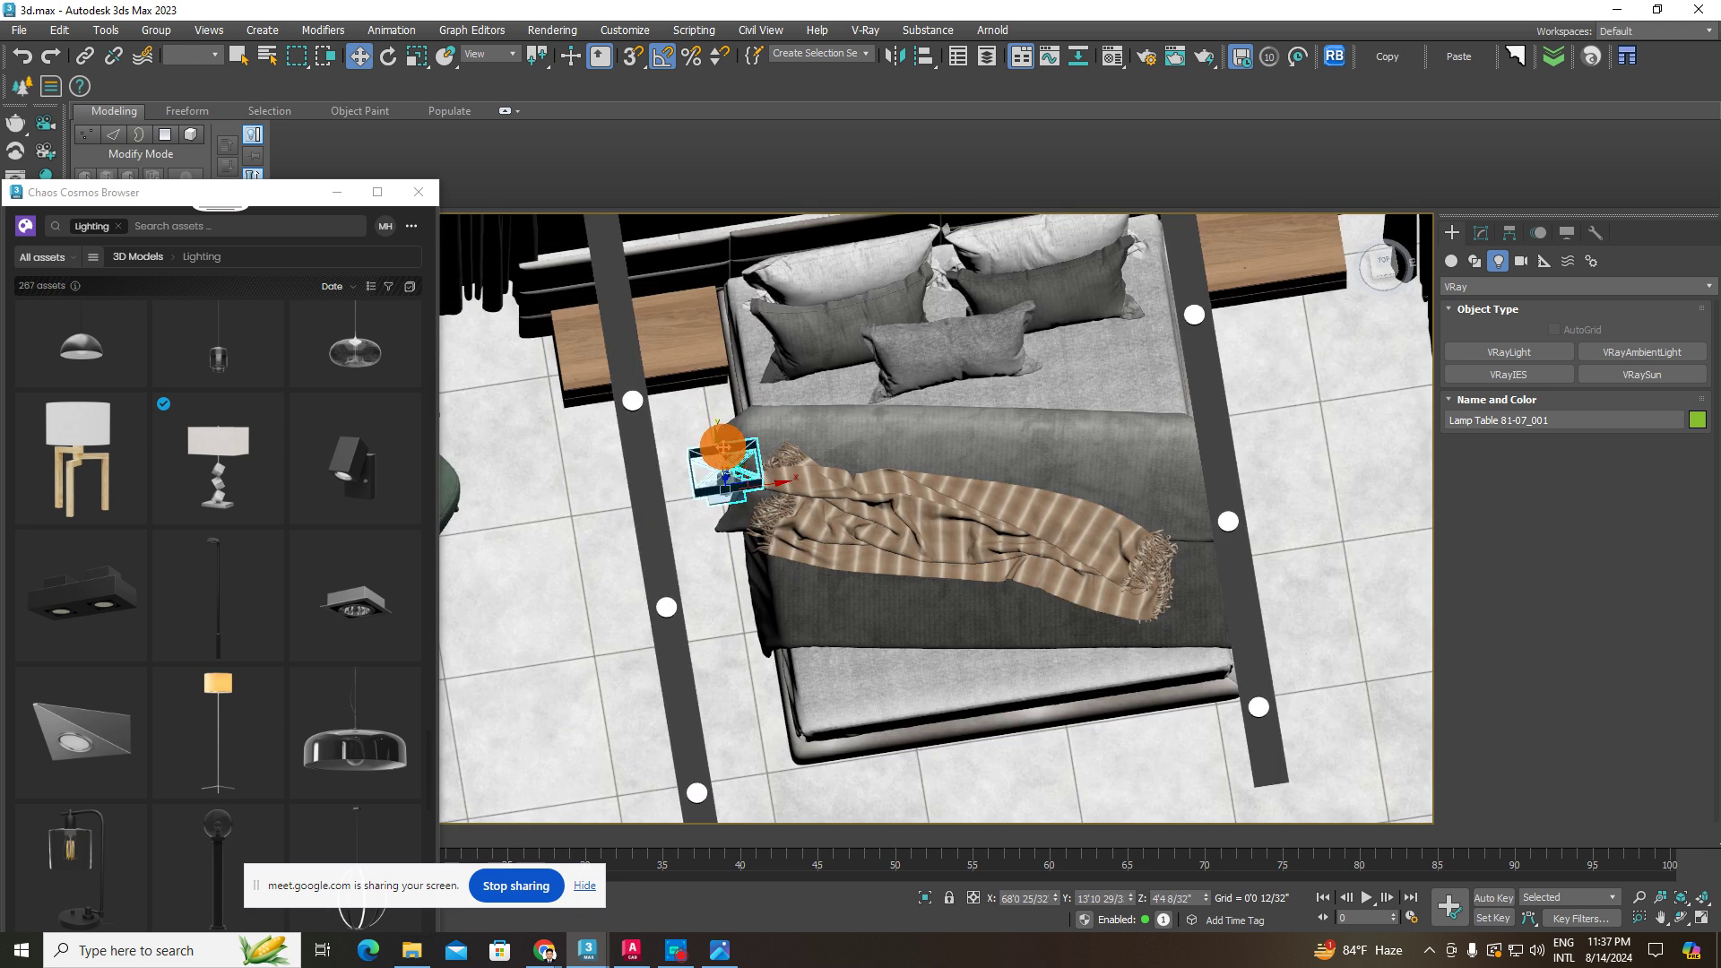
pyautogui.moveTo(723, 446); pyautogui.dragTo(738, 272)
pyautogui.moveTo(713, 334); pyautogui.dragTo(745, 522, button='middle')
pyautogui.scroll(5, 745, 523)
pyautogui.moveTo(823, 599); pyautogui.dragTo(926, 627, button='middle')
pyautogui.moveTo(915, 613); pyautogui.dragTo(738, 653)
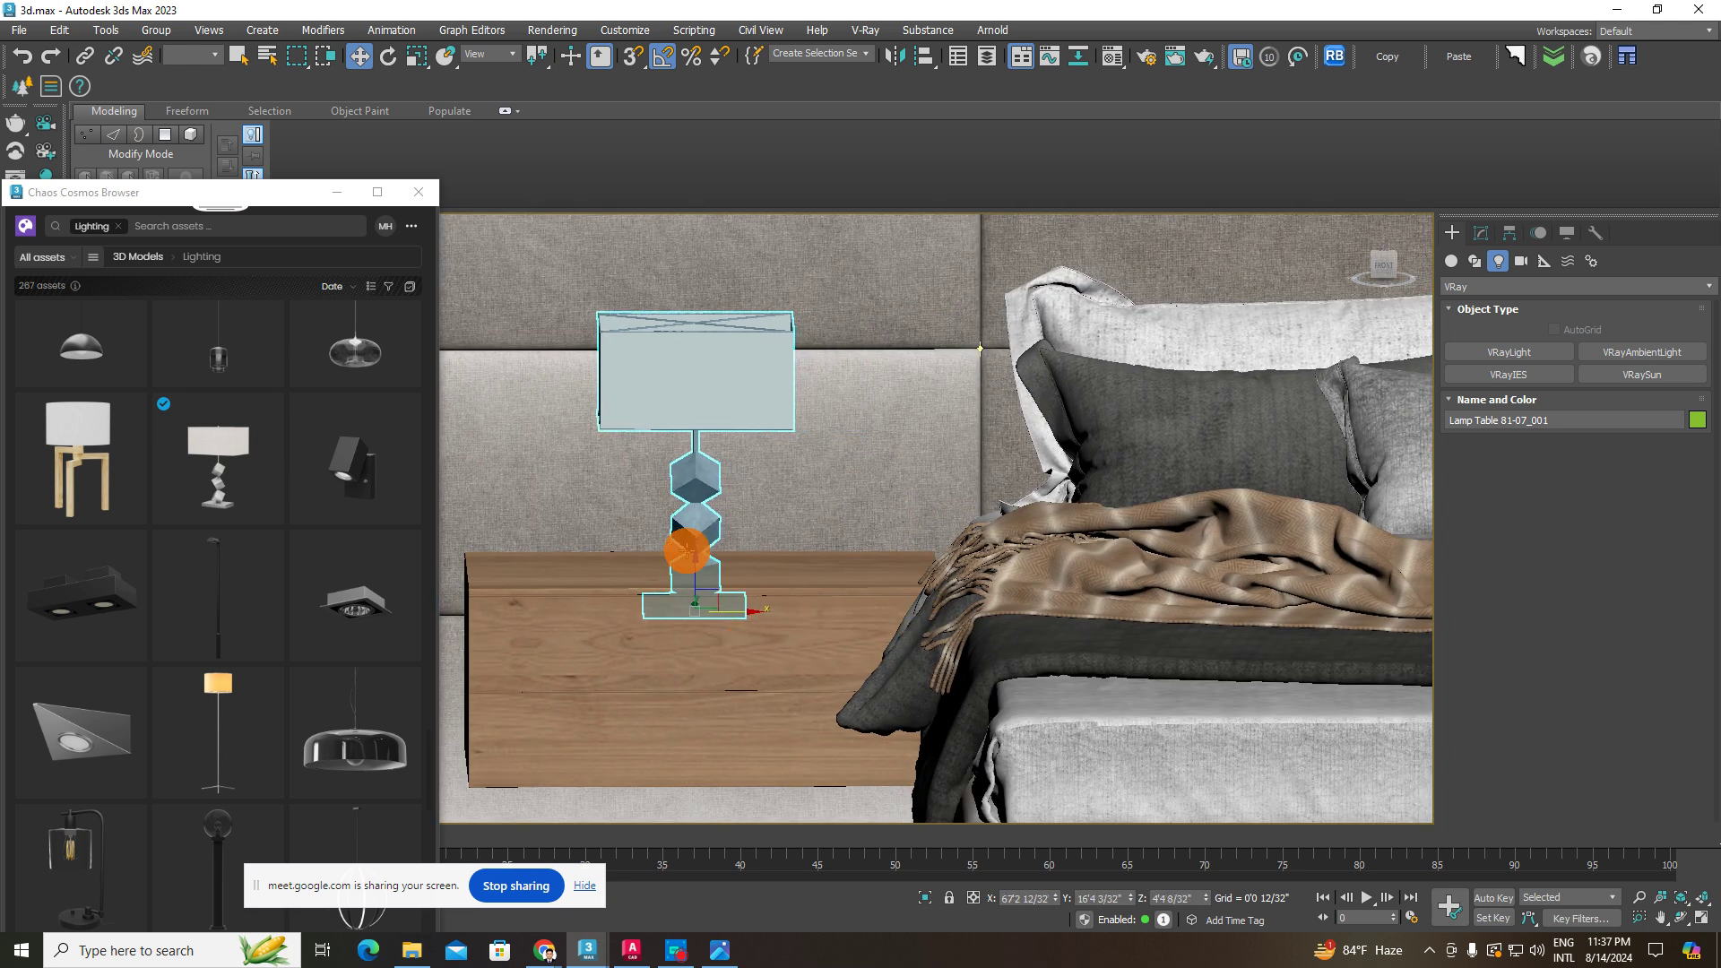
# - Raise the table lamp onto the nightstand's top surface and adjust its depth position there
pyautogui.moveTo(697, 547)
pyautogui.mouseDown()
pyautogui.moveTo(691, 492)
pyautogui.moveTo(692, 515)
pyautogui.mouseUp()
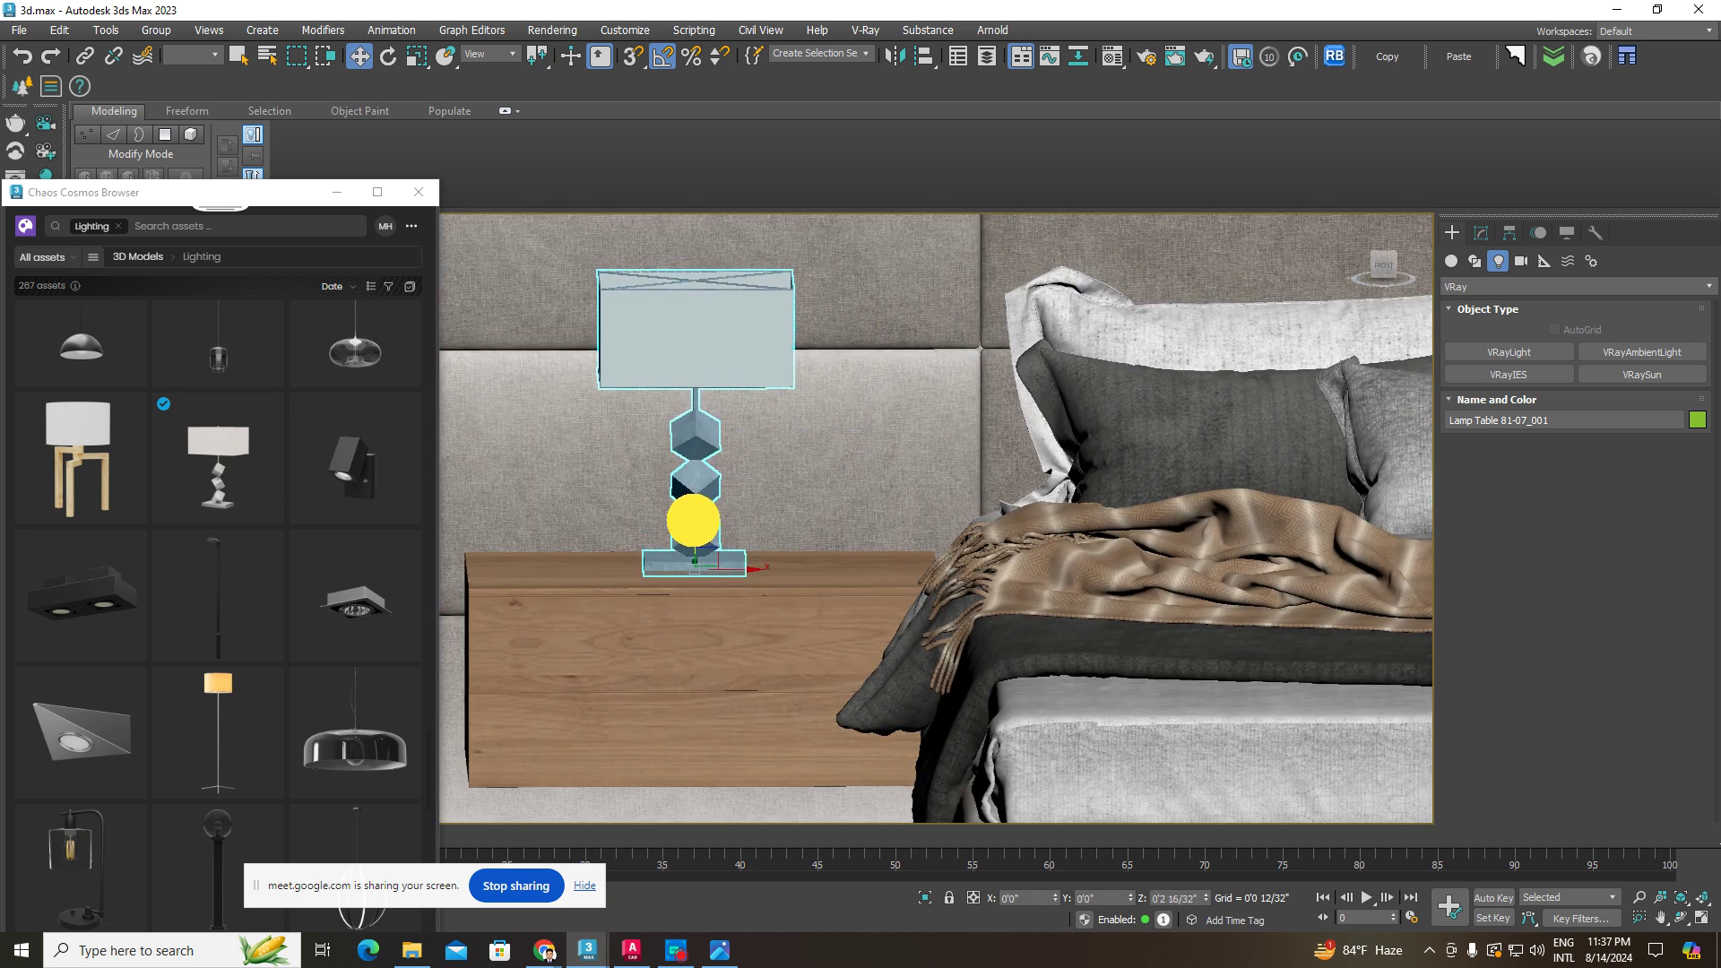
pyautogui.keyDown('alt'); pyautogui.moveTo(691, 515); pyautogui.dragTo(784, 642, button='middle'); pyautogui.keyUp('alt')
pyautogui.moveTo(664, 471); pyautogui.dragTo(701, 519)
pyautogui.keyDown('alt'); pyautogui.moveTo(814, 542); pyautogui.dragTo(692, 585, button='middle'); pyautogui.keyUp('alt')
# - Switch the viewport to wireframe, select the spherical VRayLight inside the table lamp's shade and open its parameters
pyautogui.scroll(3, 753, 472)
pyautogui.moveTo(753, 473); pyautogui.dragTo(821, 594, button='middle')
pyautogui.scroll(5, 850, 541)
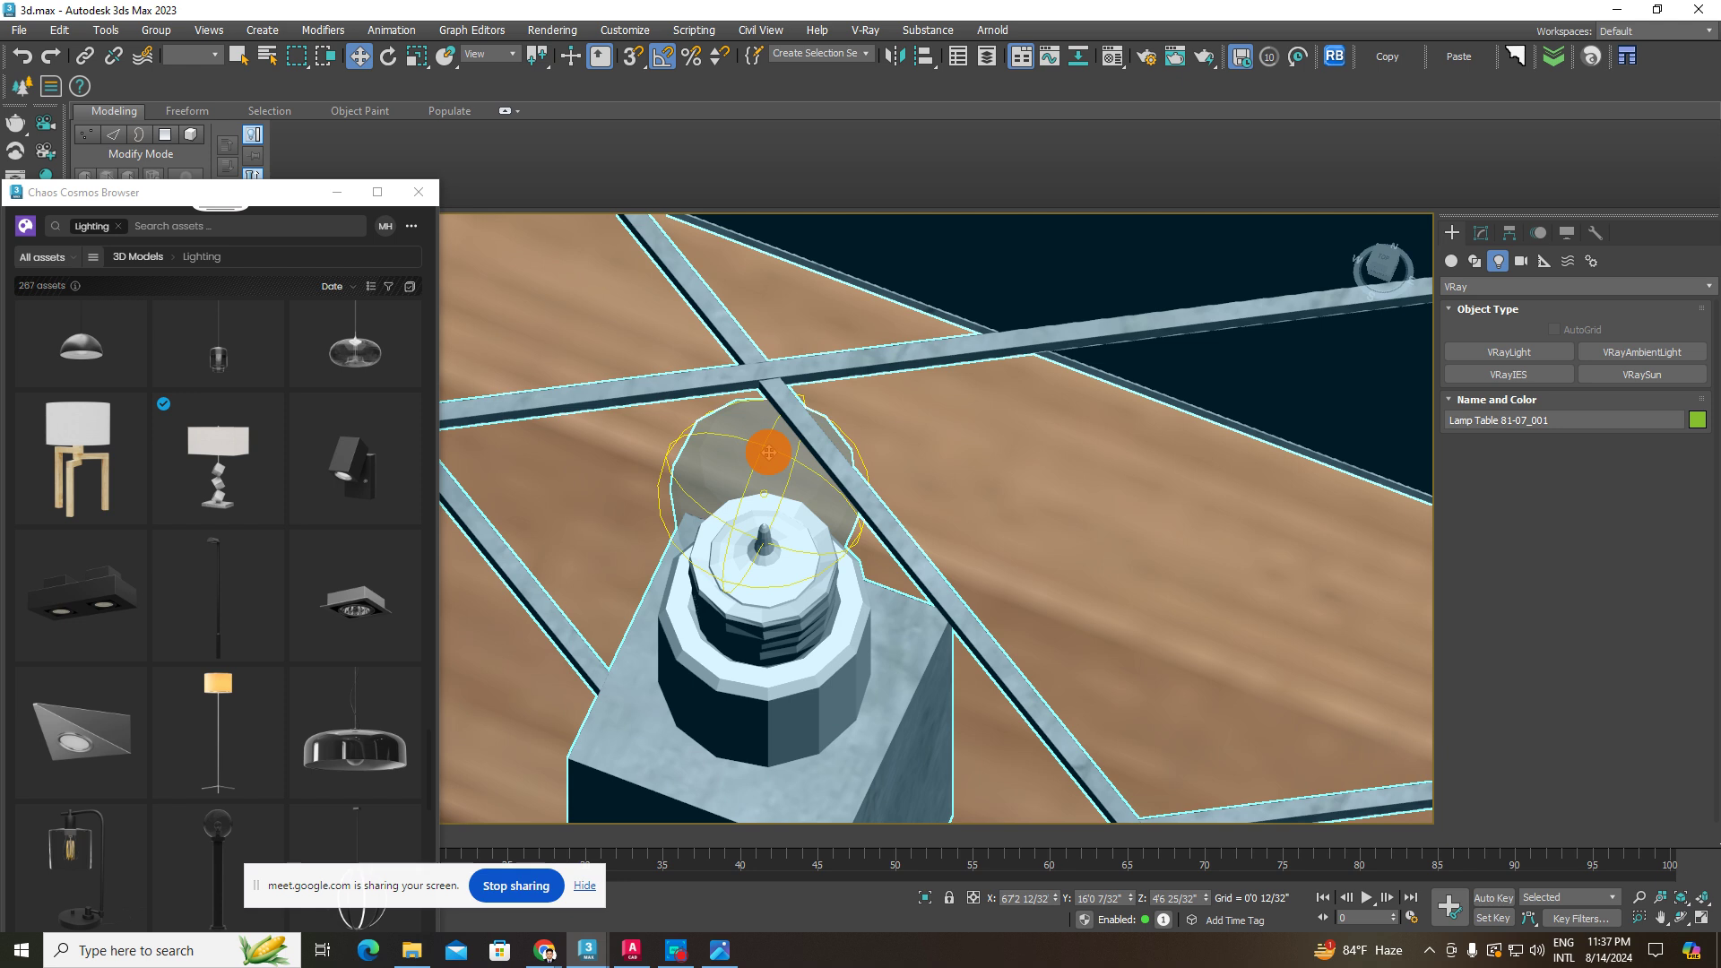
pyautogui.scroll(2, 772, 477)
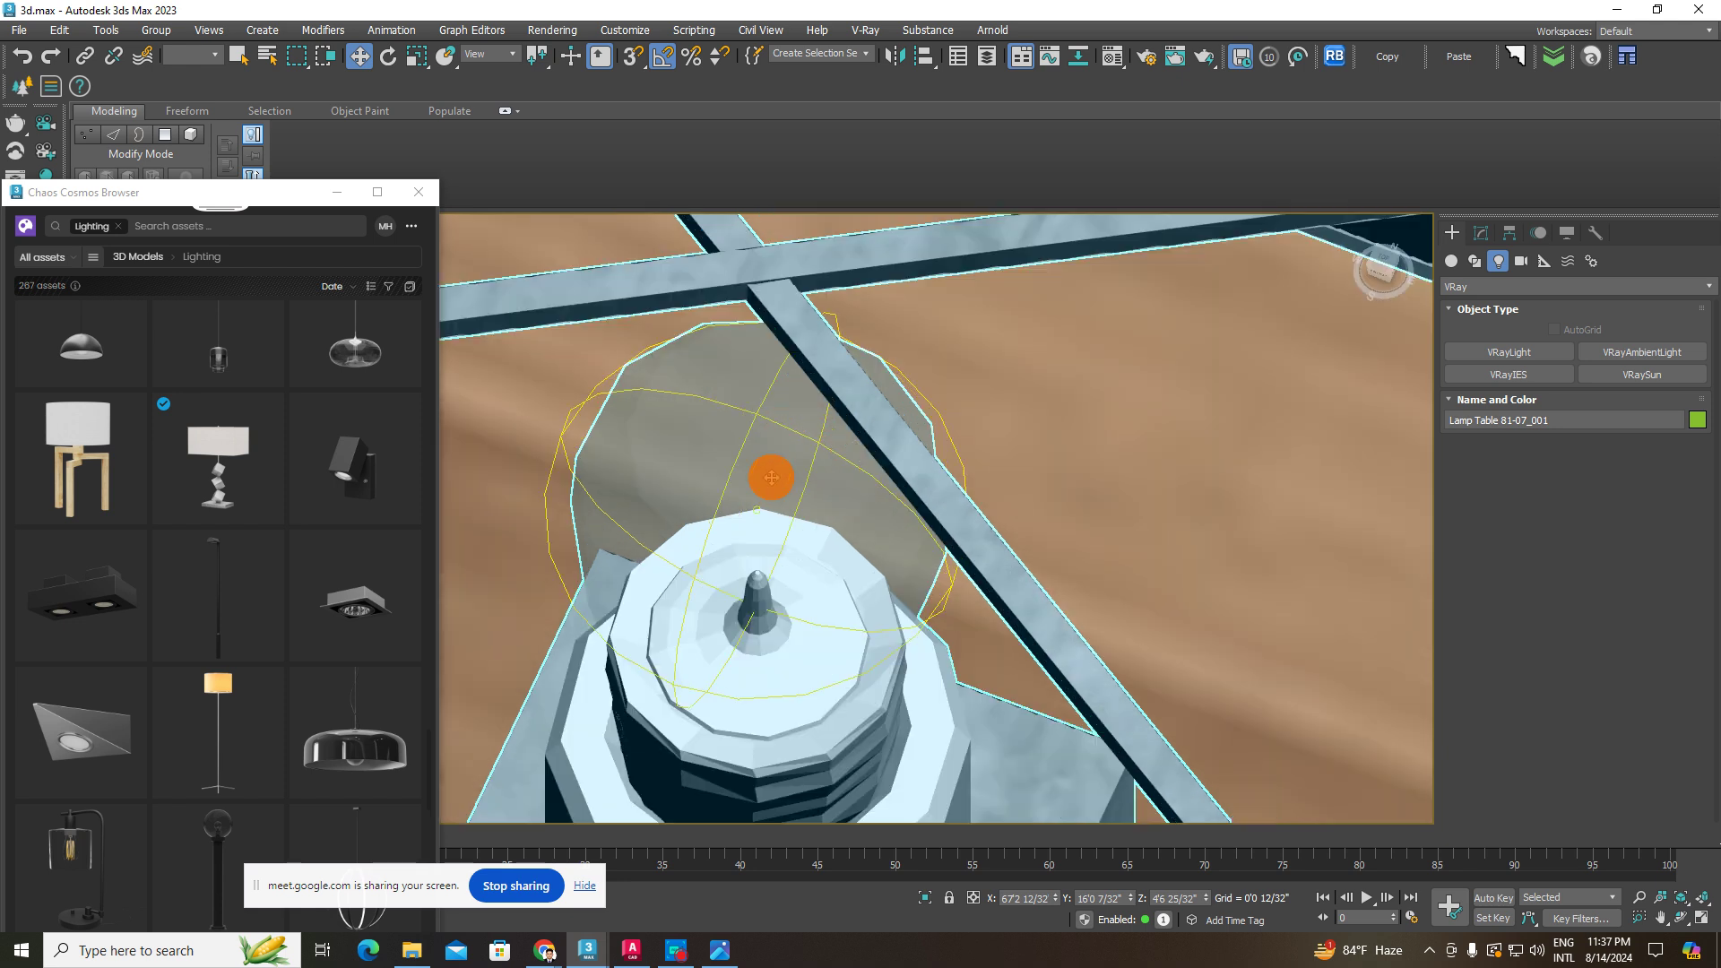
pyautogui.press('F3')
pyautogui.click(848, 461)
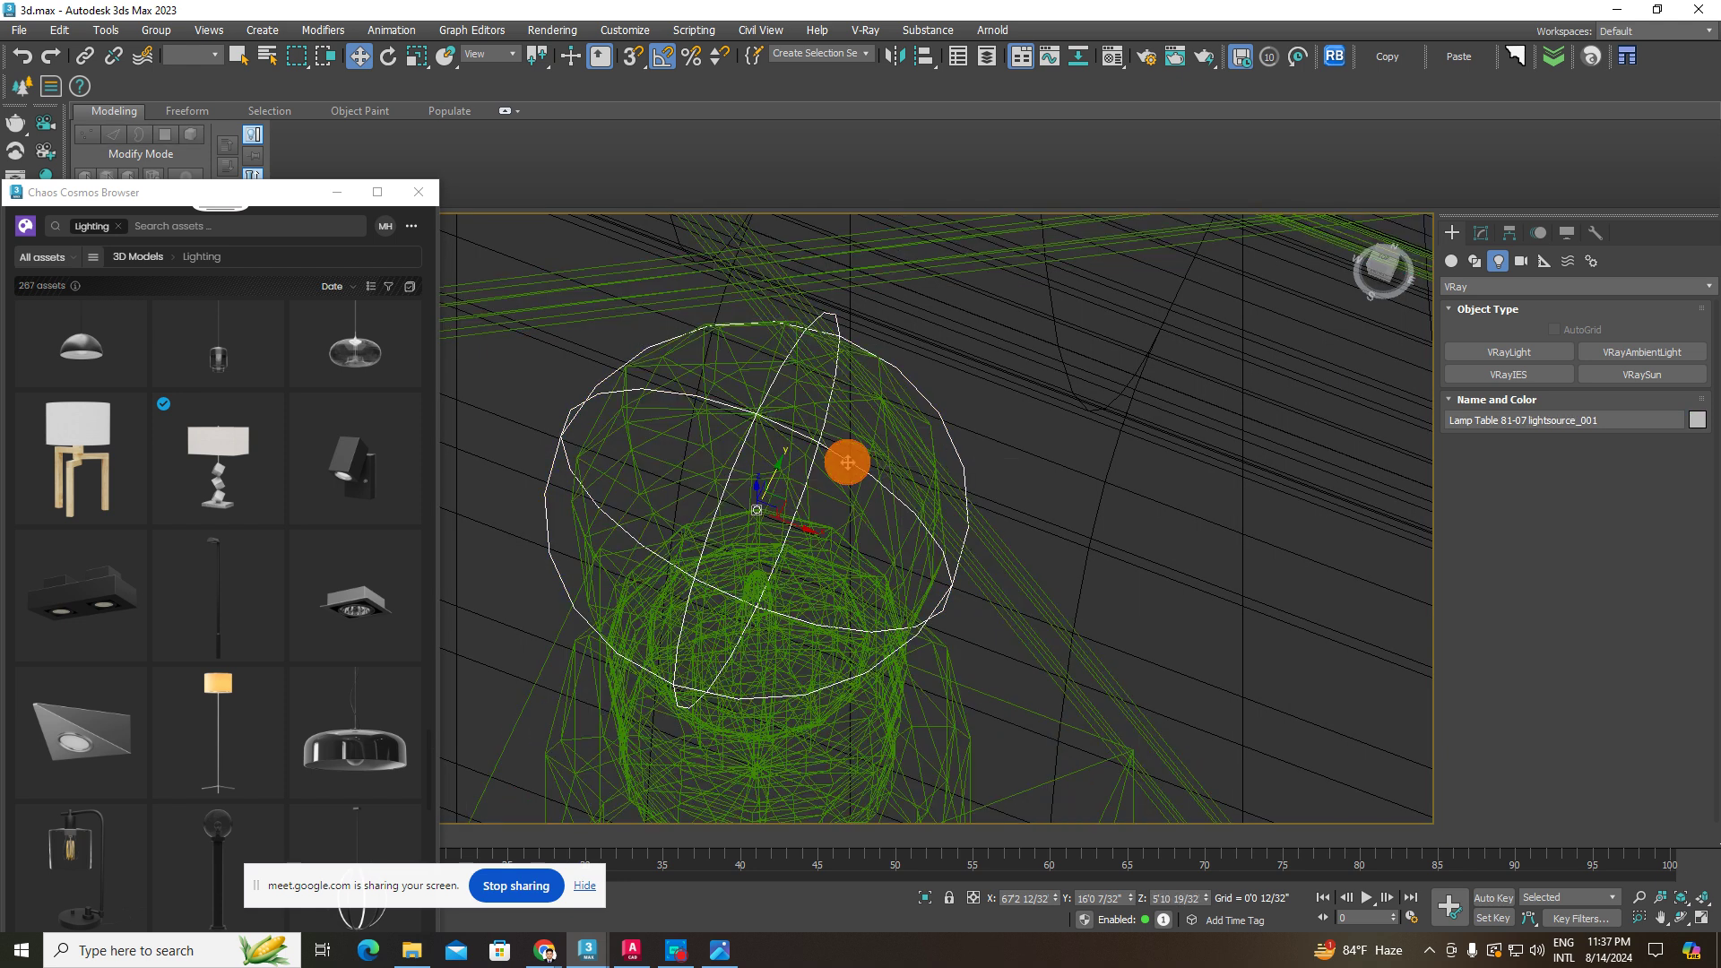
pyautogui.click(1481, 232)
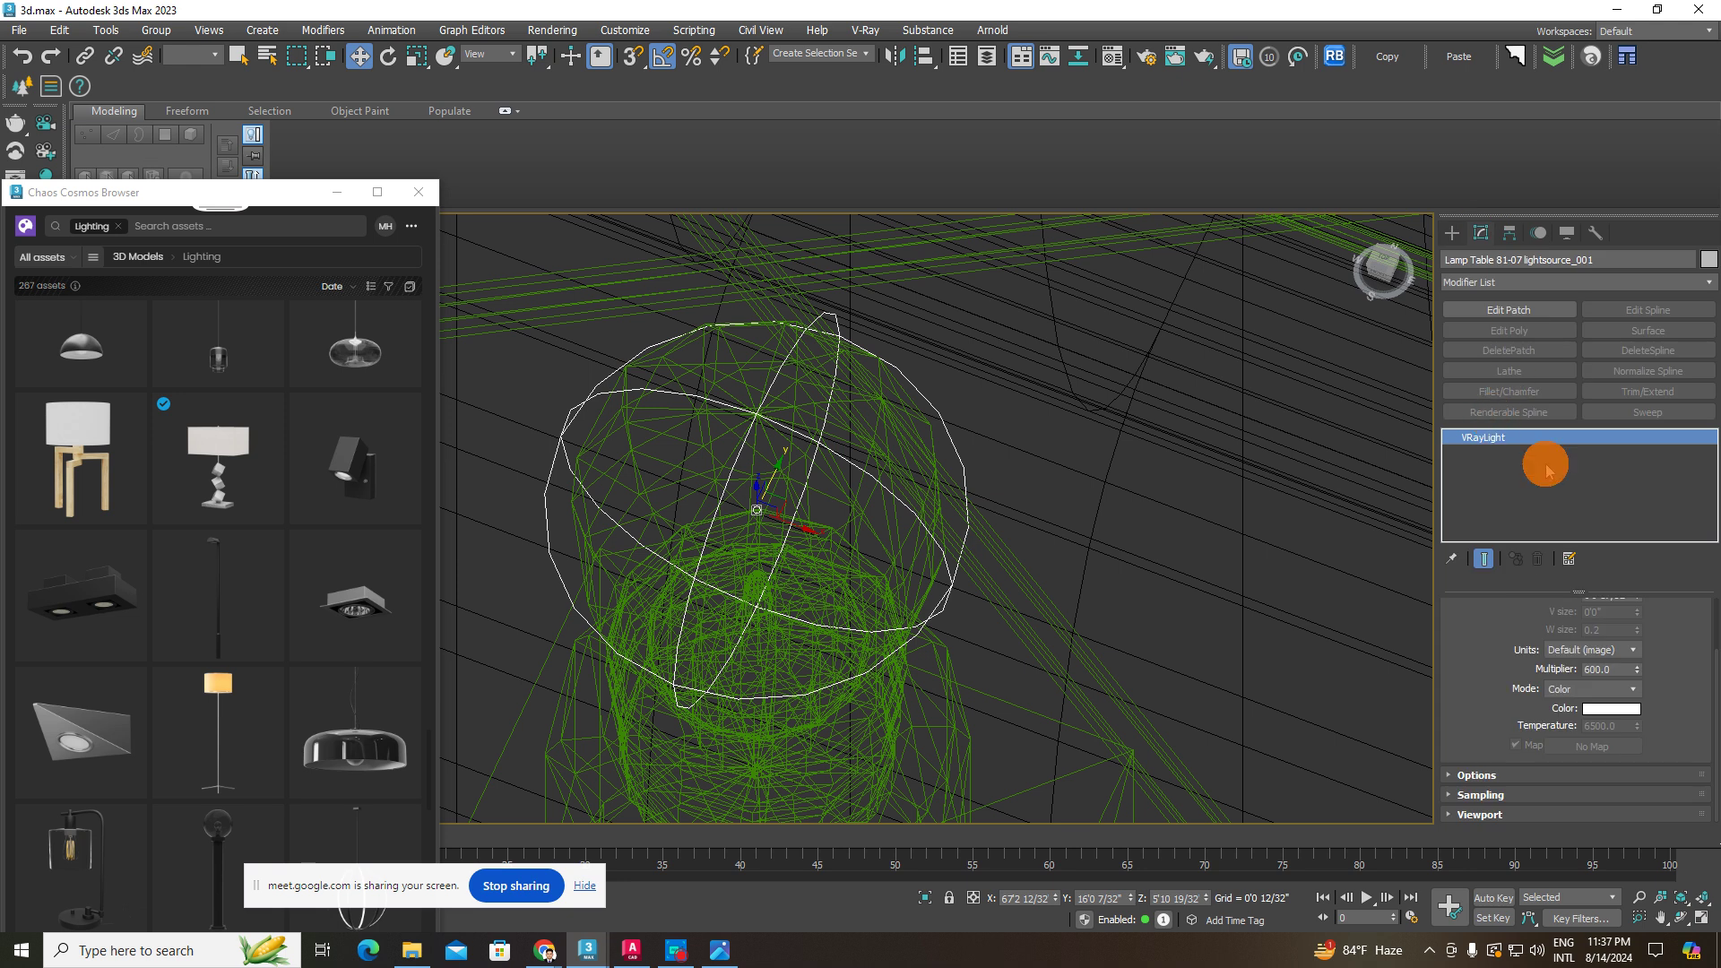
# - Set the table lamp light's color to pale yellow with RGB 255, 255, 212 and return the viewport to shaded display
pyautogui.moveTo(1712, 688)
pyautogui.mouseDown()
pyautogui.moveTo(1713, 615)
pyautogui.moveTo(1701, 702)
pyautogui.mouseUp()
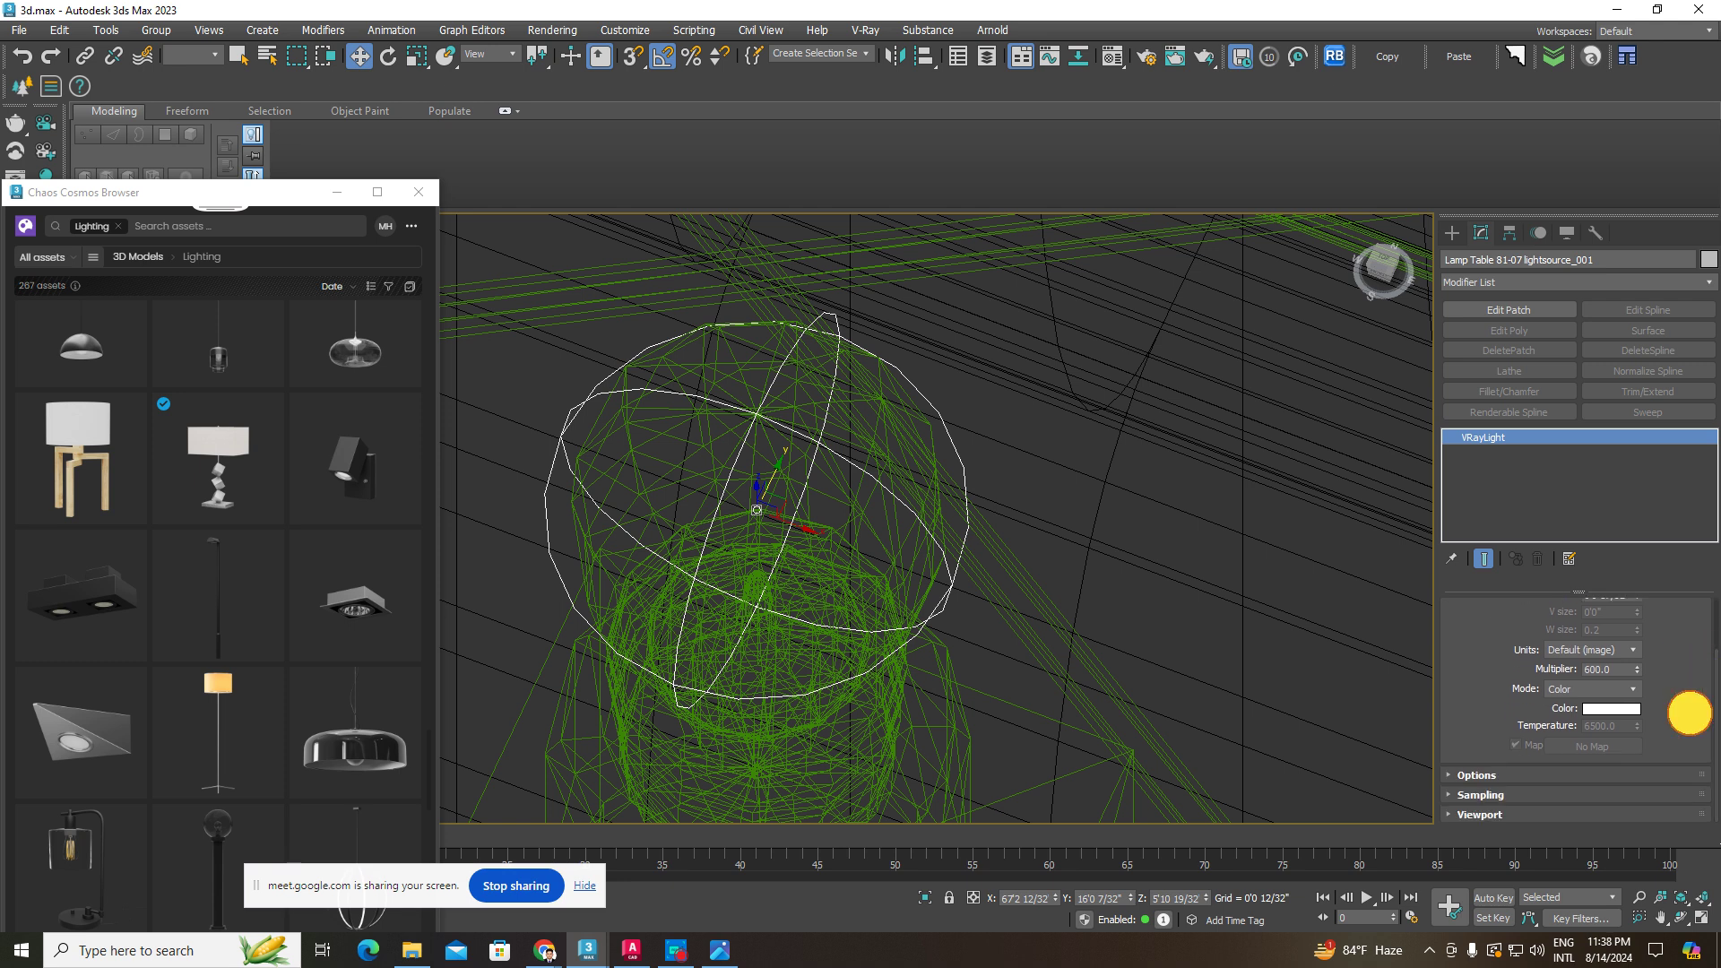
pyautogui.click(1622, 718)
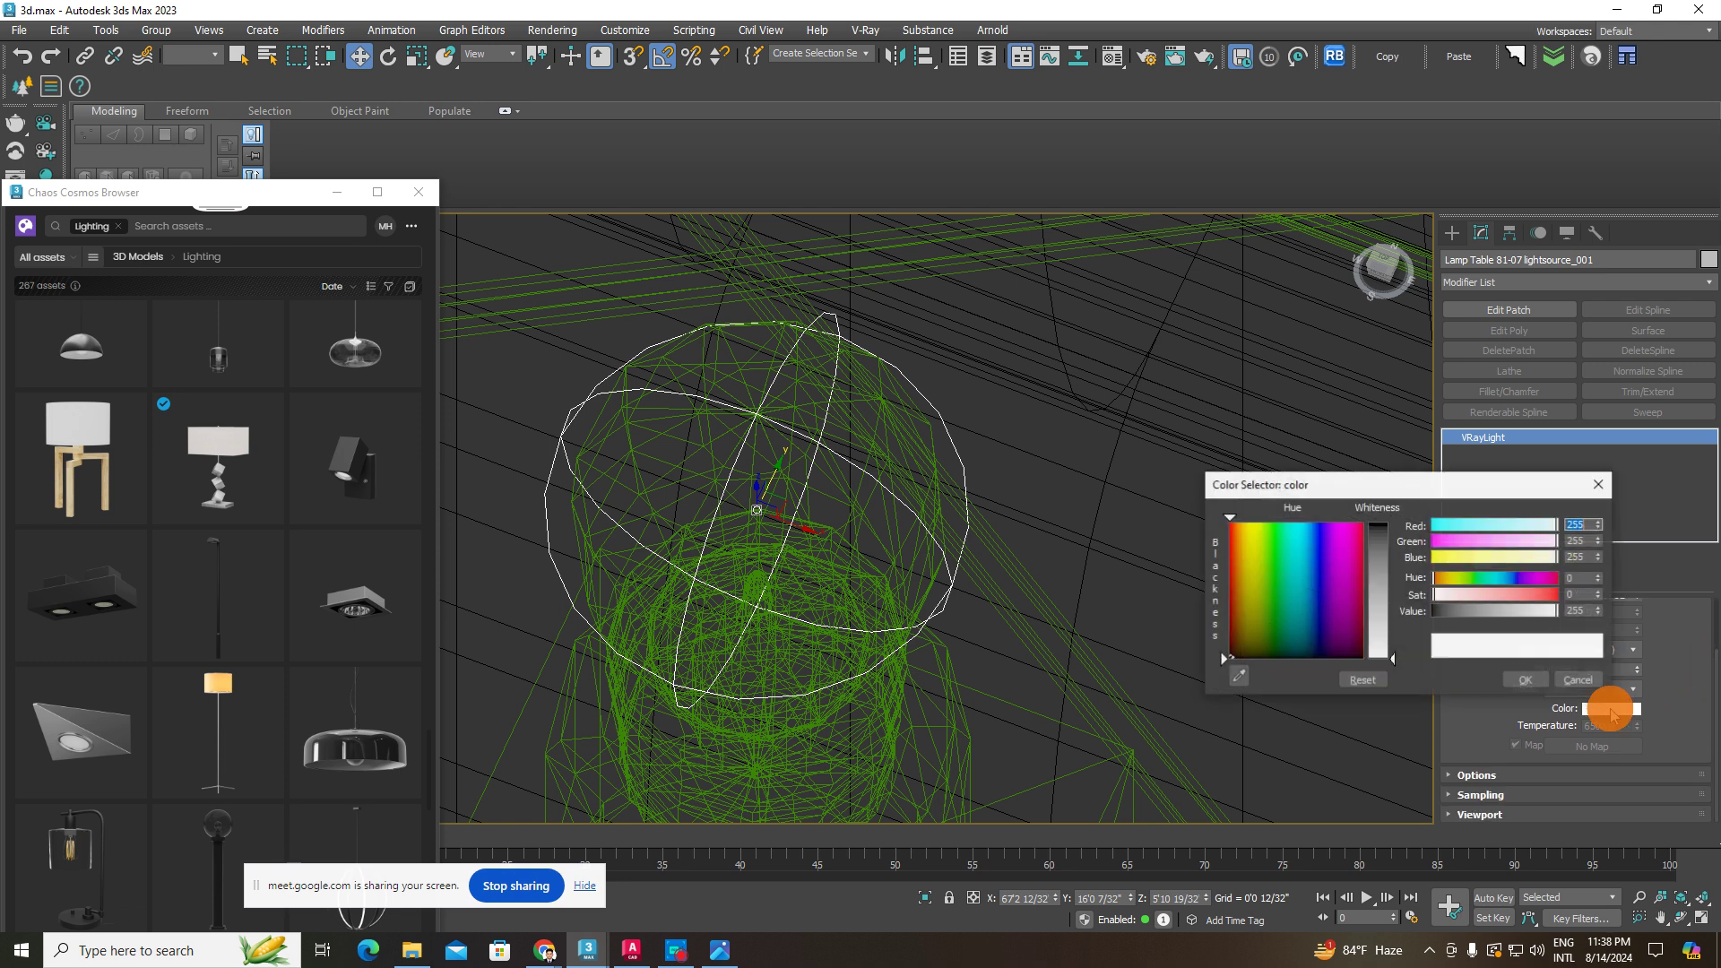
pyautogui.moveTo(1557, 555); pyautogui.dragTo(1536, 560)
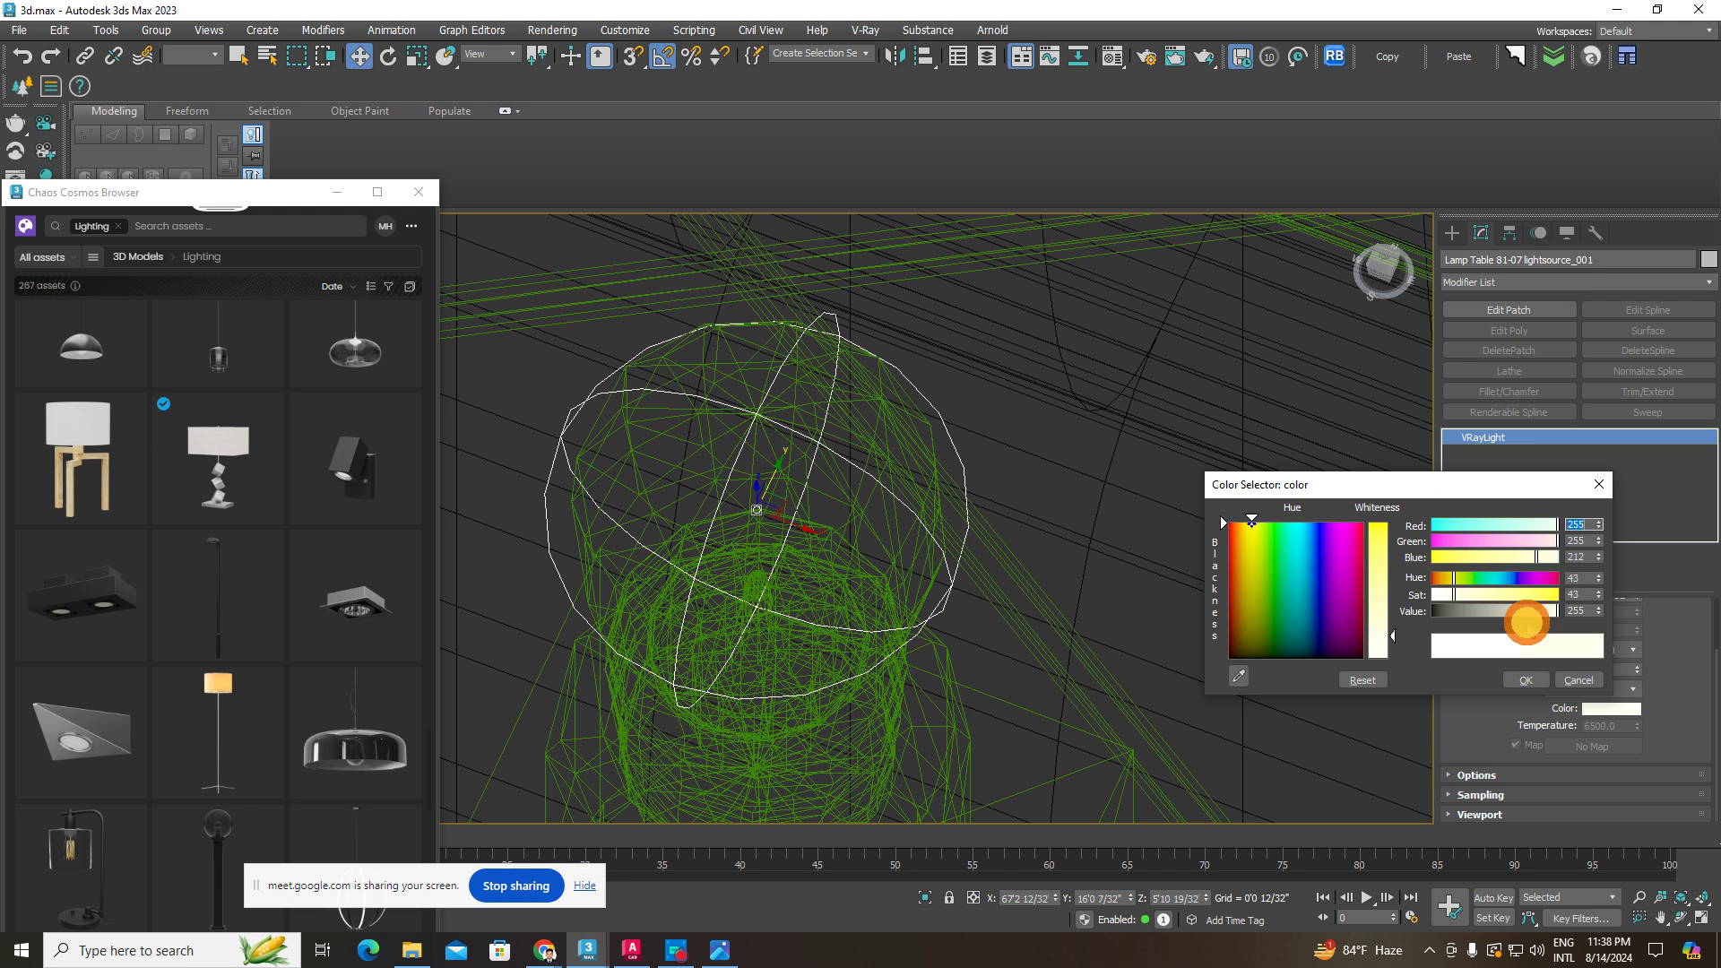
pyautogui.click(1523, 681)
pyautogui.press('F3')
# - Select the table lamp together with its light and copy both onto the nightstand on the opposite side of the bed
pyautogui.scroll(-10, 891, 508)
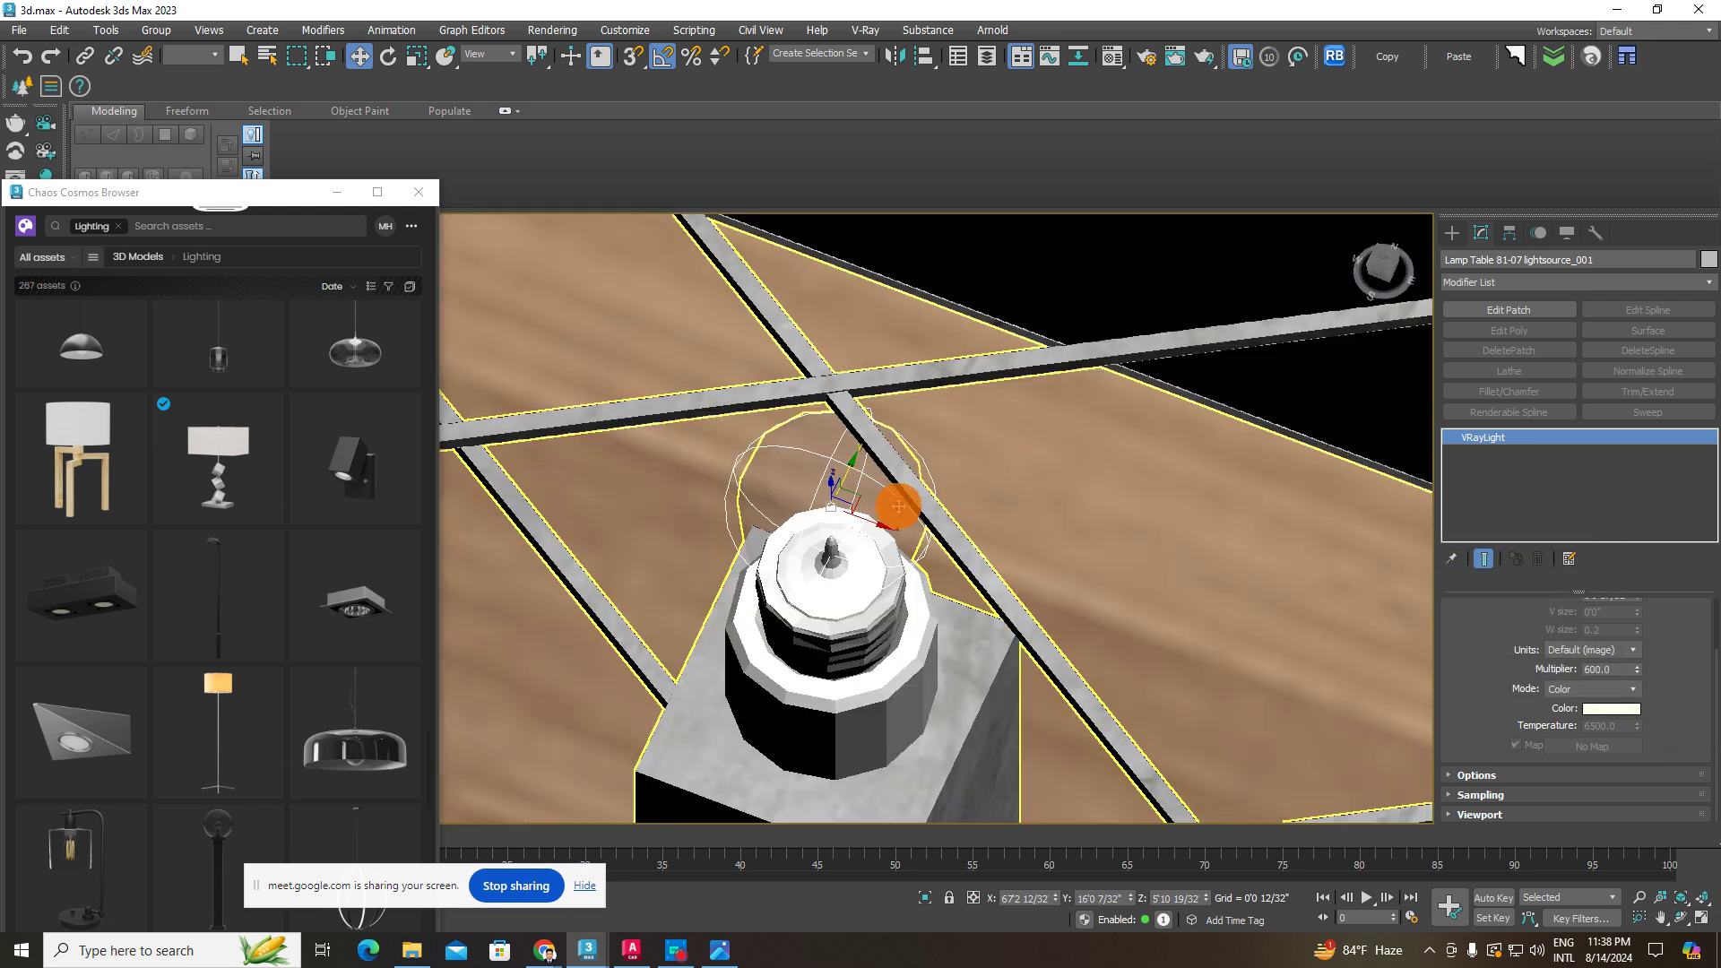
pyautogui.moveTo(888, 530)
pyautogui.keyDown('alt'); pyautogui.mouseDown(button='middle')
pyautogui.moveTo(857, 472)
pyautogui.moveTo(897, 487)
pyautogui.moveTo(911, 503)
pyautogui.moveTo(846, 504)
pyautogui.mouseUp(button='middle'); pyautogui.keyUp('alt')
pyautogui.scroll(-5, 857, 478)
pyautogui.scroll(5, 846, 504)
pyautogui.moveTo(897, 518); pyautogui.dragTo(932, 535)
pyautogui.scroll(-5, 699, 511)
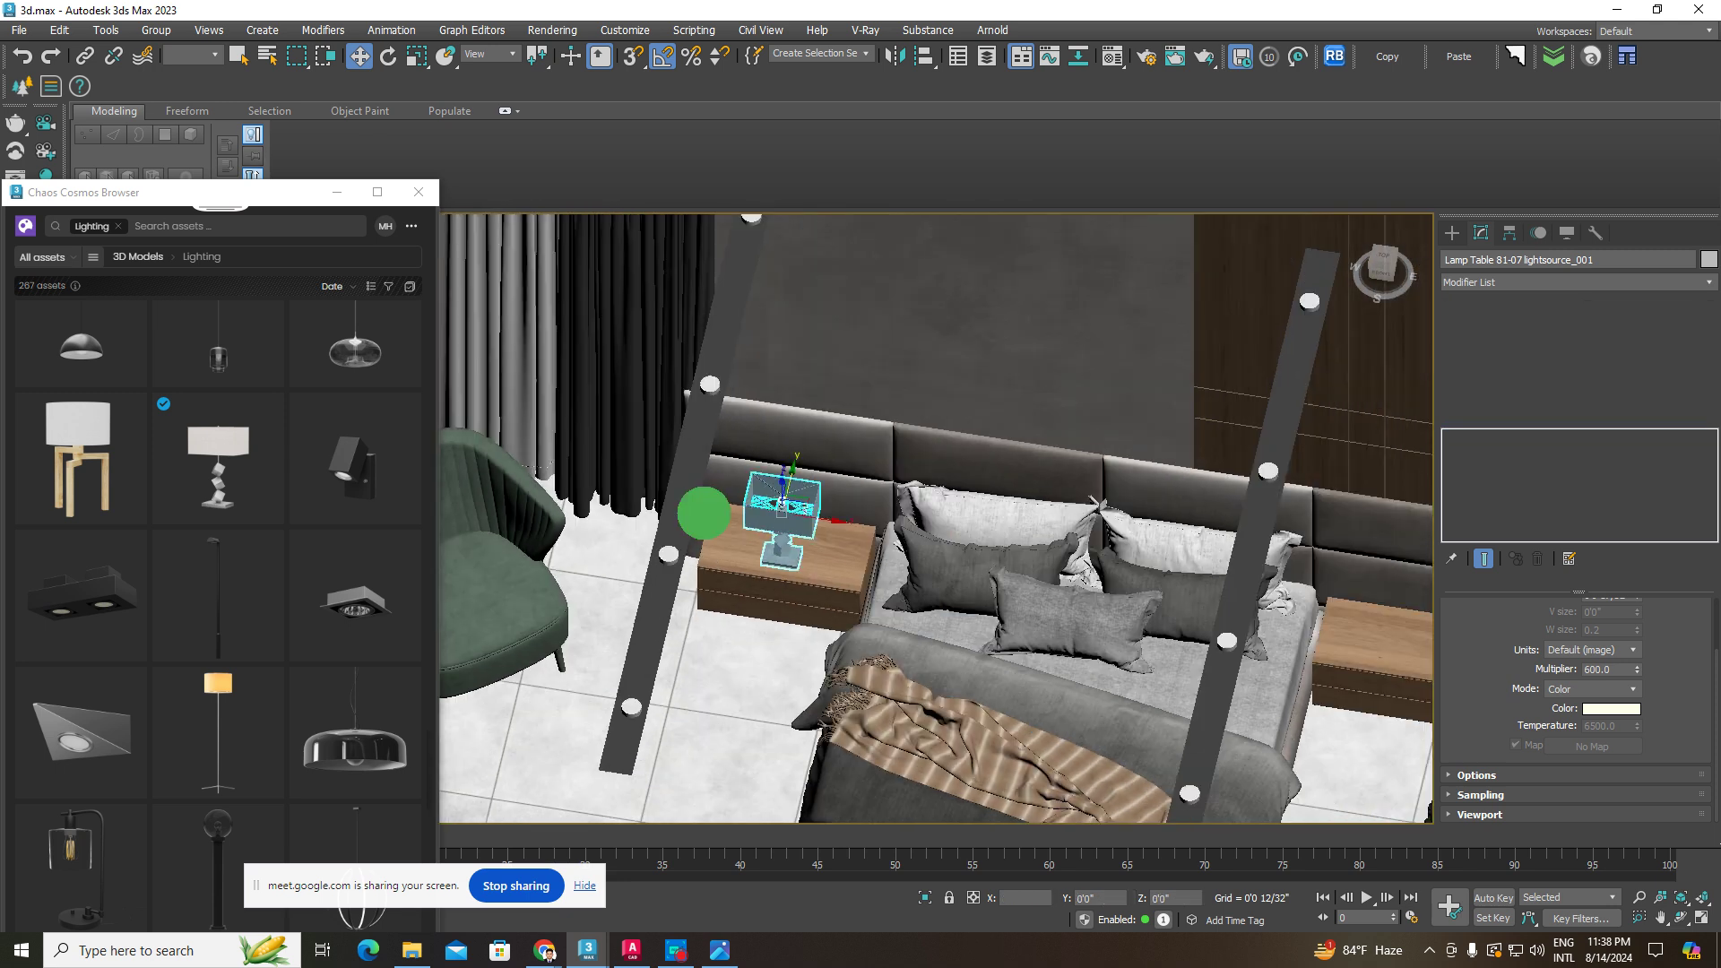
pyautogui.keyDown('alt'); pyautogui.moveTo(703, 511); pyautogui.dragTo(680, 480, button='middle'); pyautogui.keyUp('alt')
pyautogui.keyDown('shift'); pyautogui.moveTo(681, 482); pyautogui.dragTo(1305, 536); pyautogui.keyUp('shift')
pyautogui.click(769, 437)
pyautogui.click(851, 553)
pyautogui.scroll(-6, 850, 500)
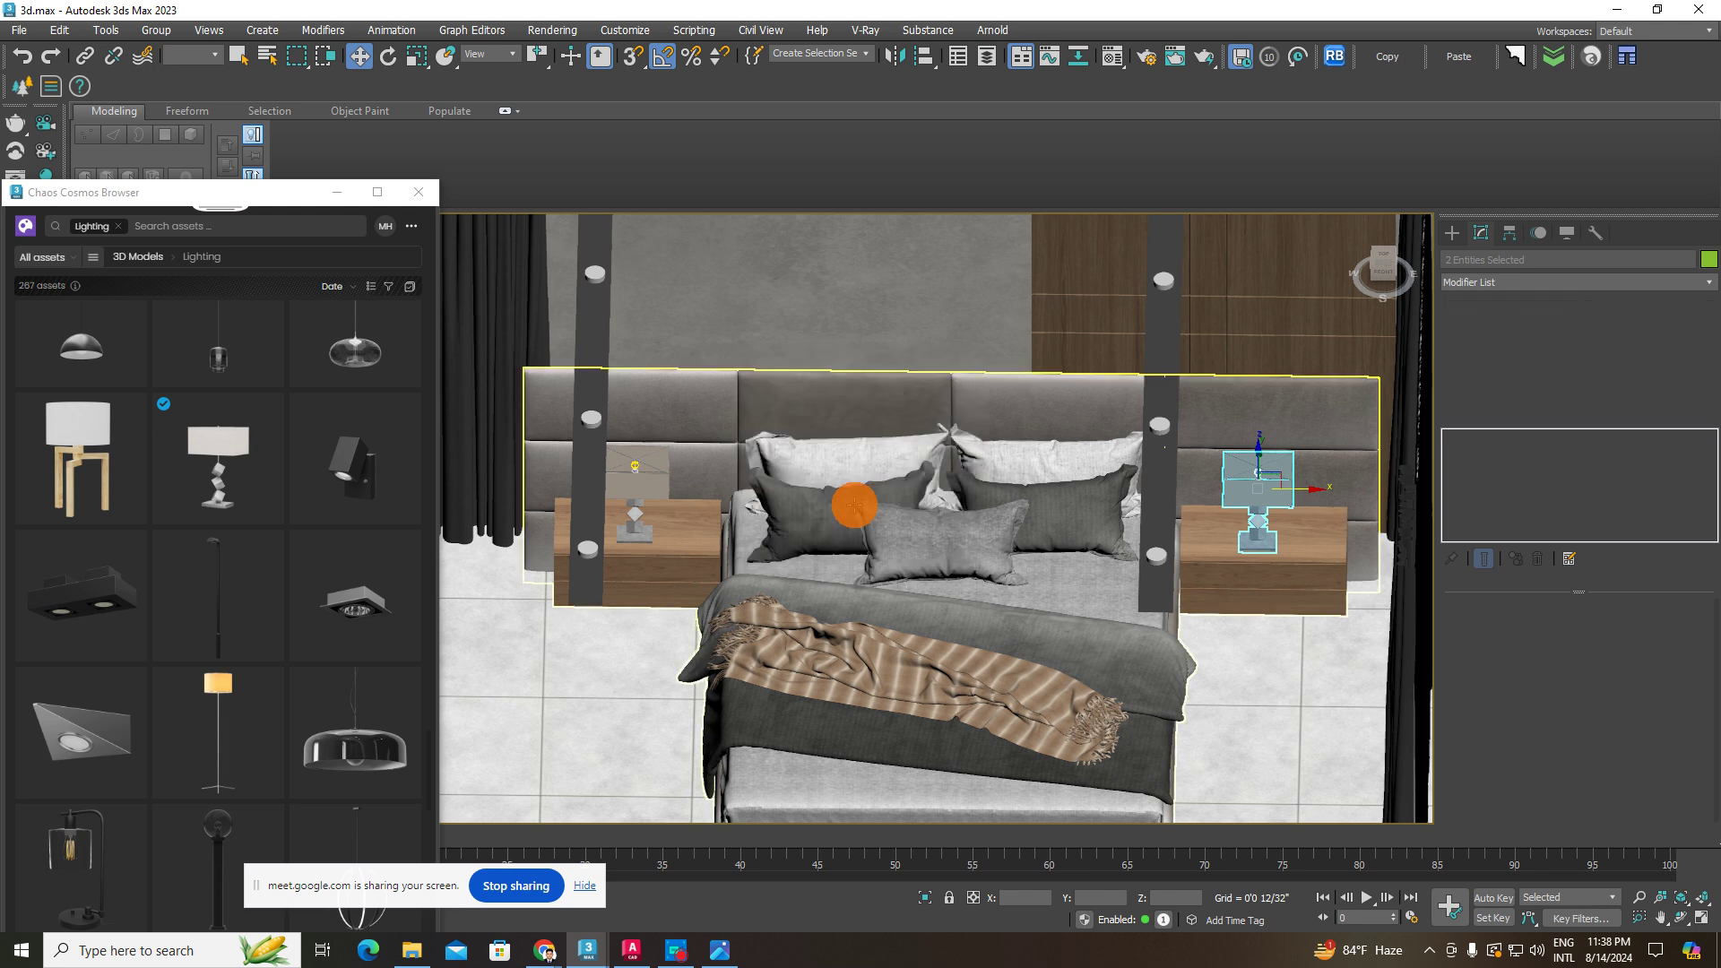
pyautogui.keyDown('alt'); pyautogui.moveTo(903, 526); pyautogui.dragTo(903, 492, button='middle'); pyautogui.keyUp('alt')
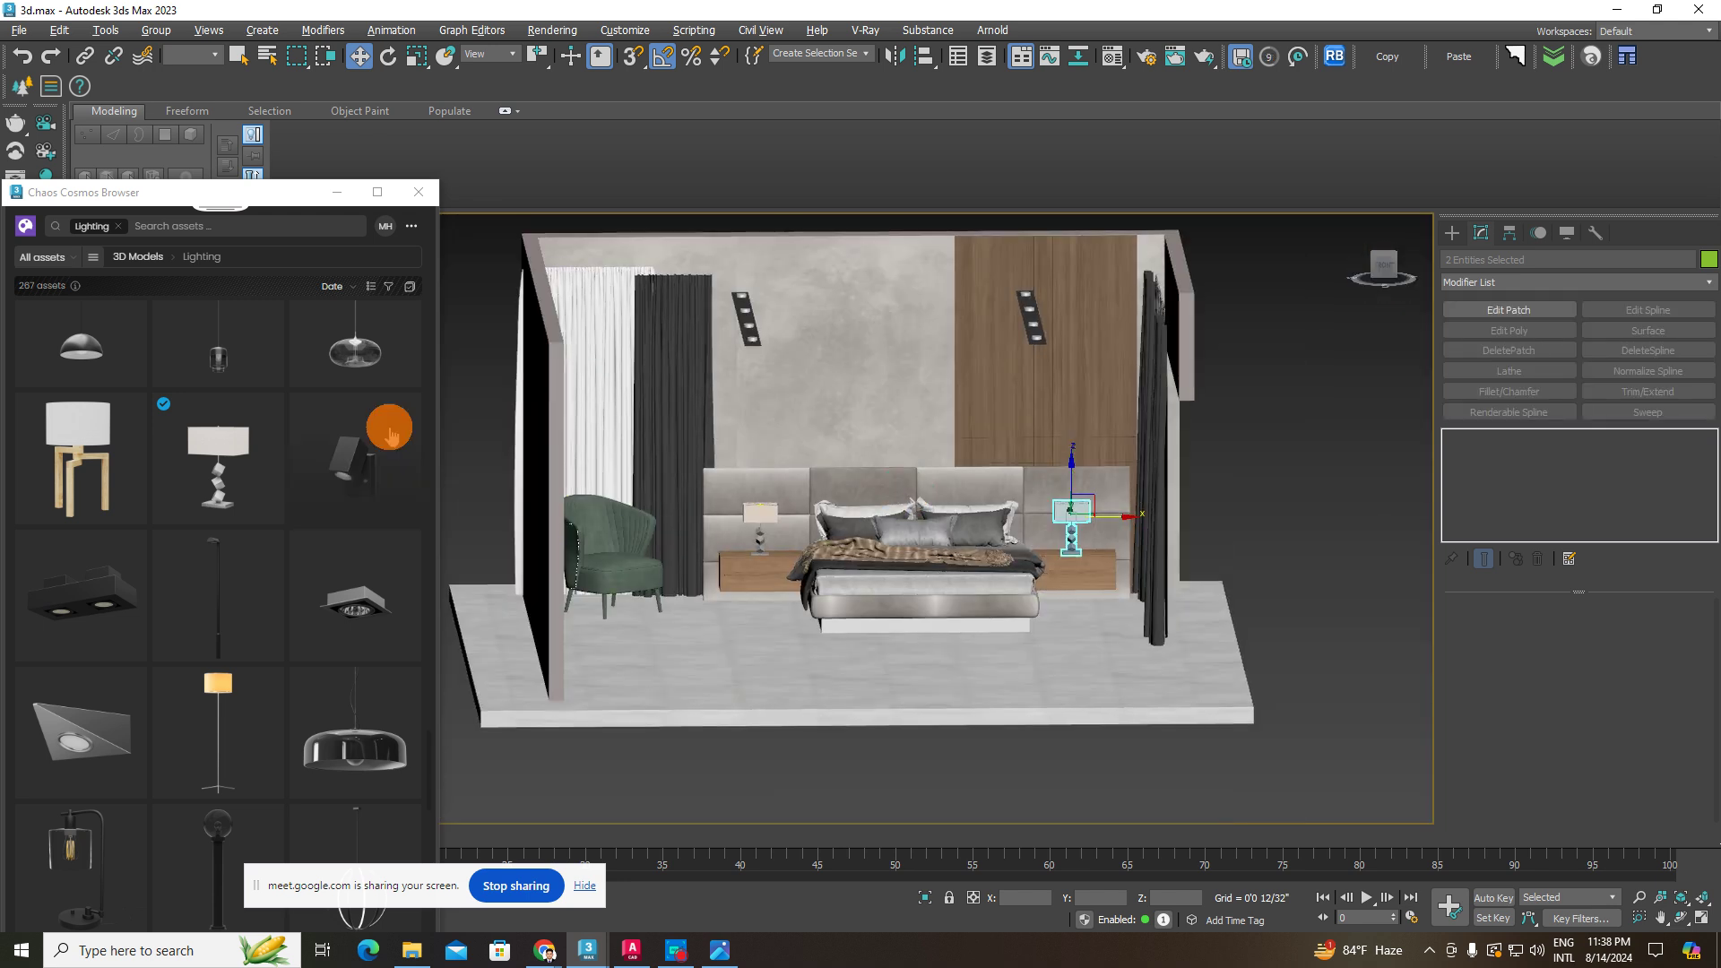
# - Find the Pendant 81-26 model among the Chaos Cosmos lighting assets and import it into the scene
pyautogui.scroll(2, 389, 426)
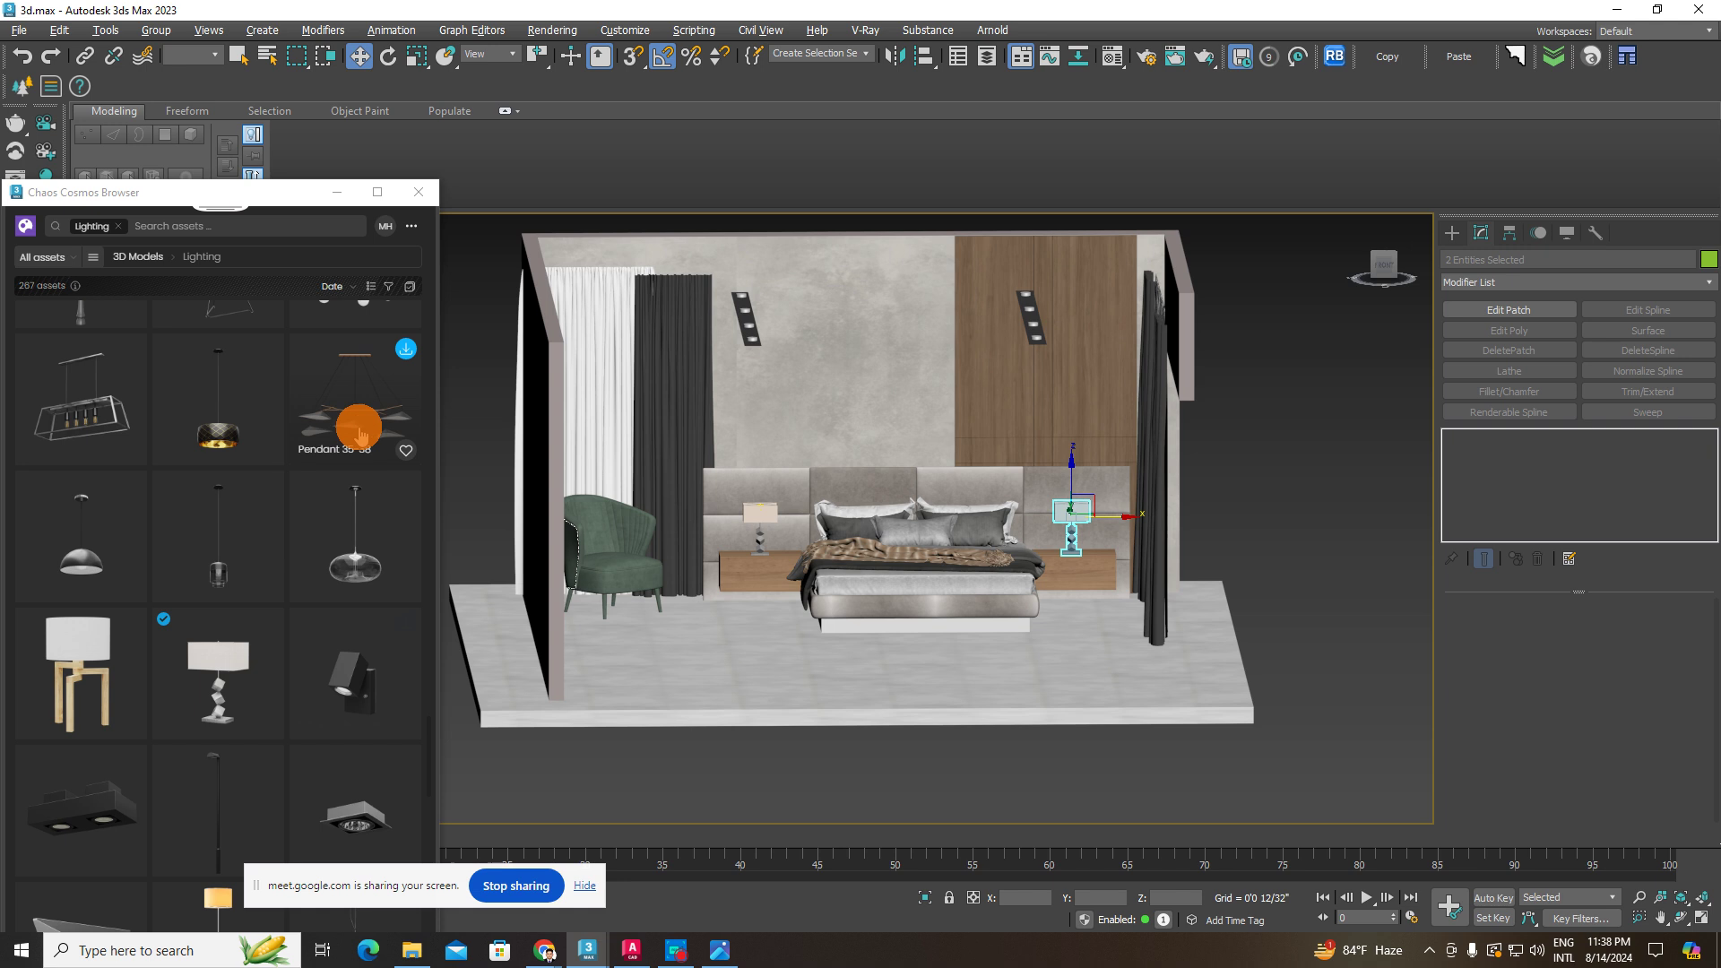
pyautogui.scroll(2, 359, 434)
pyautogui.scroll(5, 361, 446)
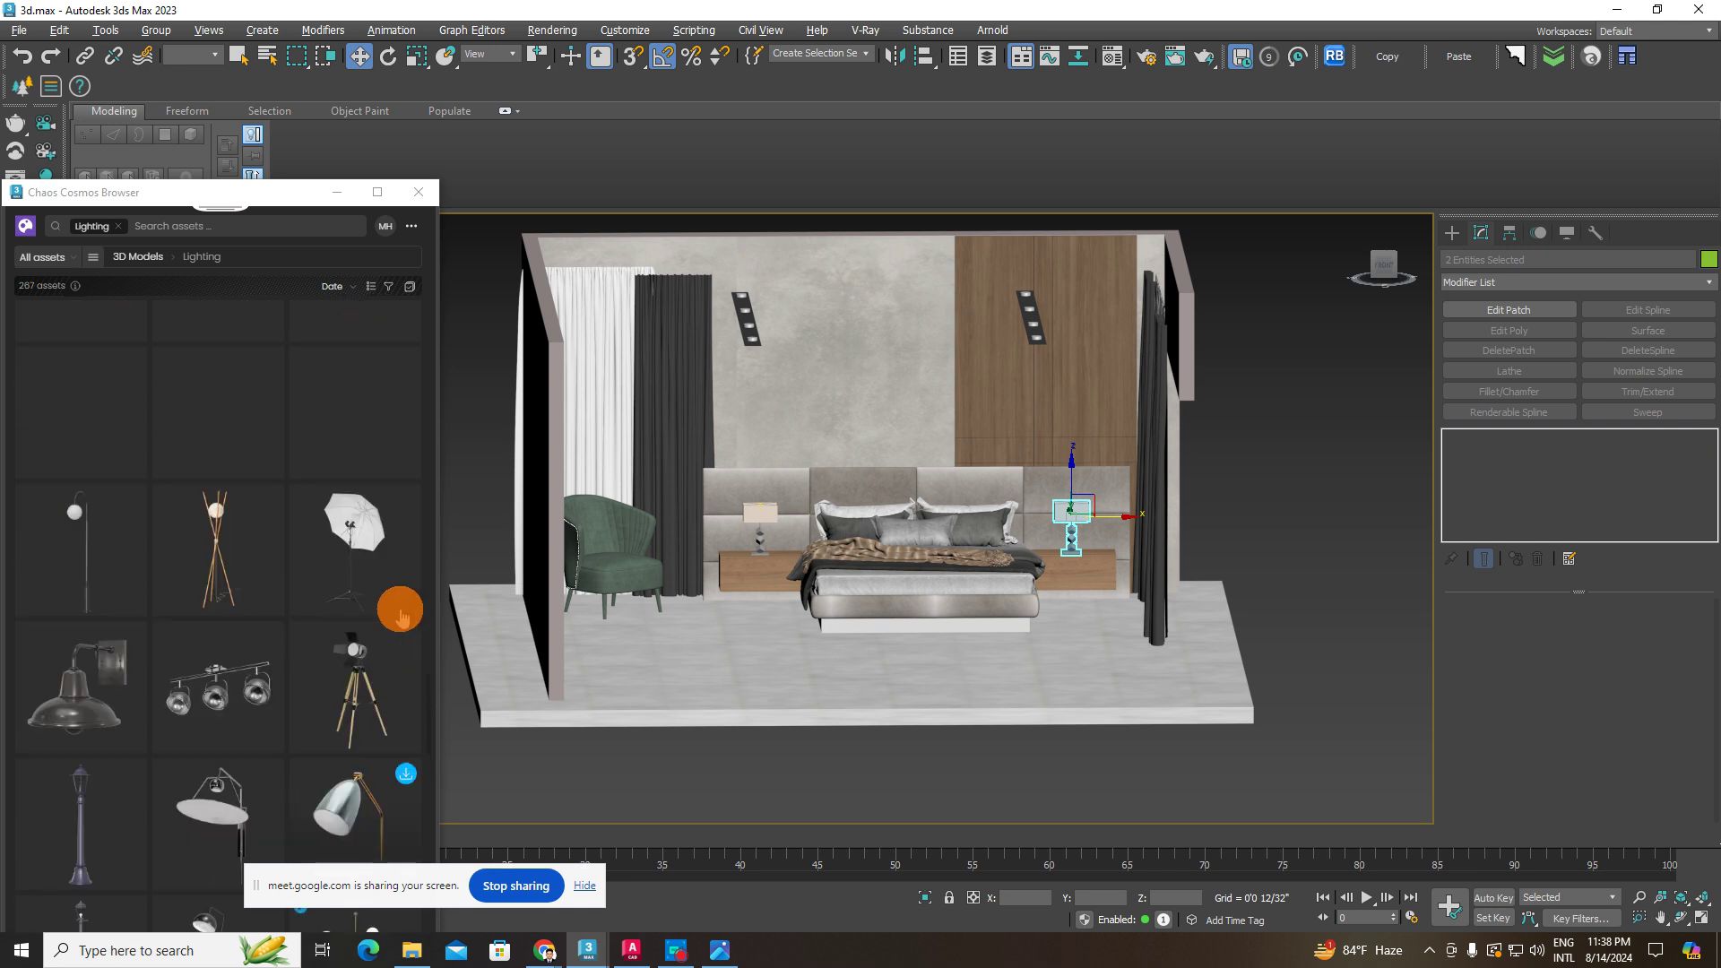
pyautogui.scroll(-4, 363, 682)
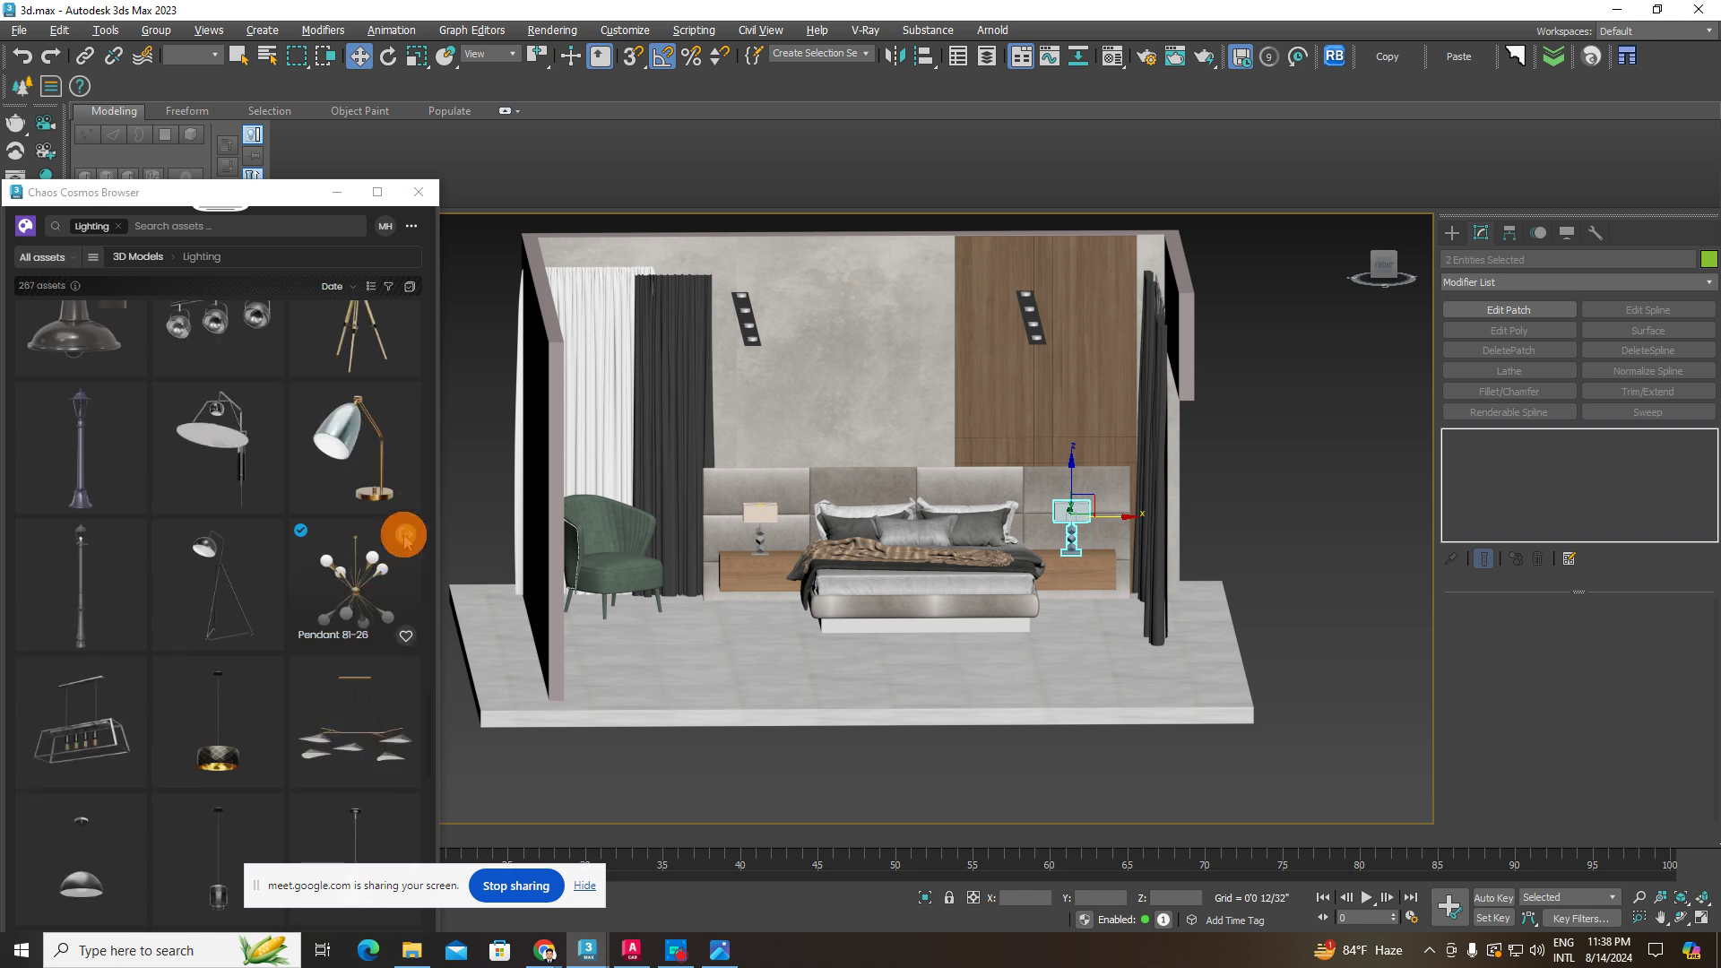
pyautogui.click(405, 536)
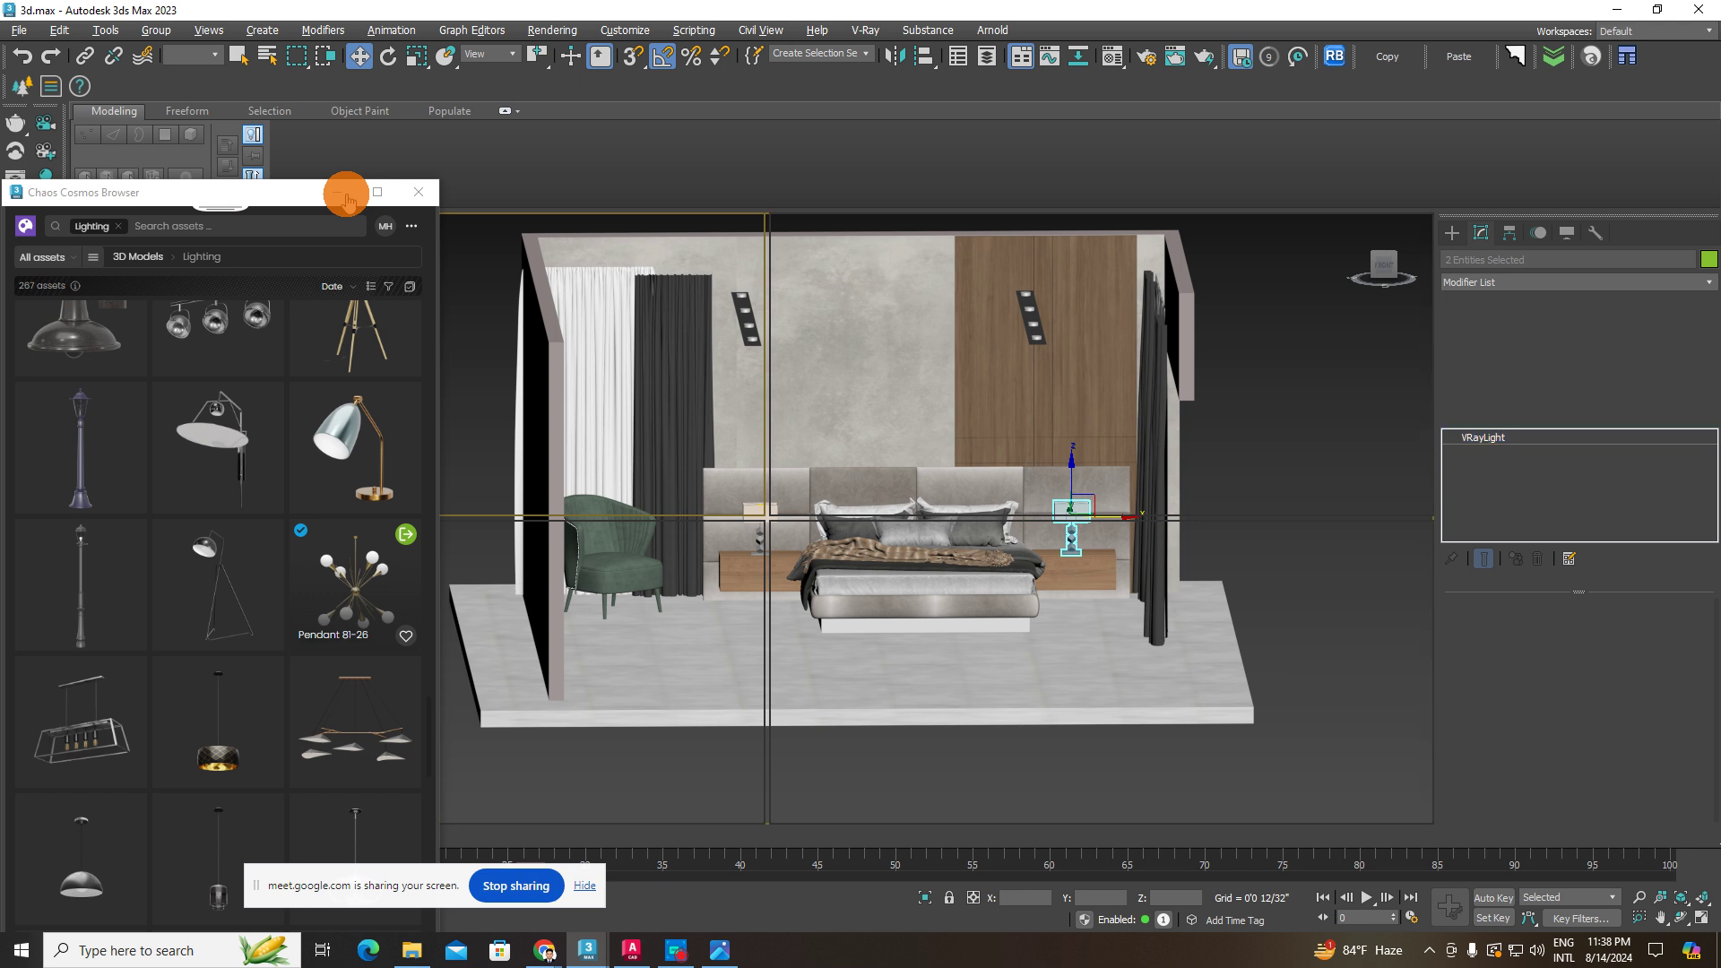
pyautogui.click(953, 615)
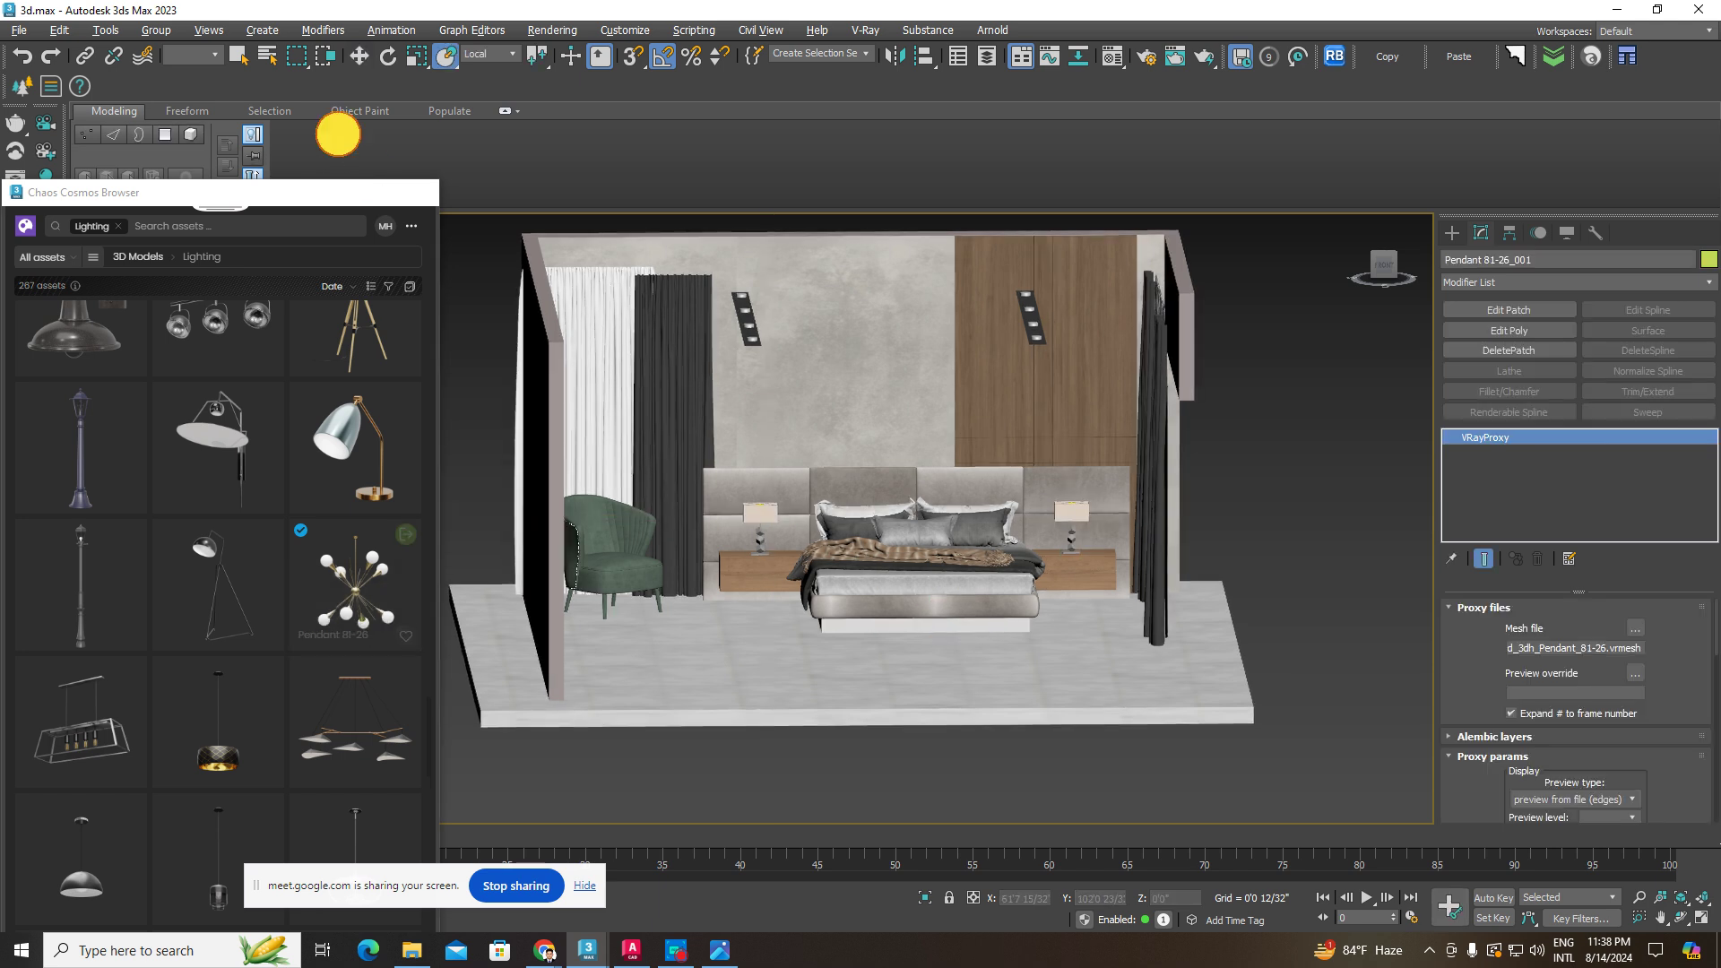
# - Minimize the asset browser and move the imported pendant into the room so it is centred over the bed
pyautogui.click(338, 191)
pyautogui.click(358, 56)
pyautogui.scroll(-5, 780, 574)
pyautogui.scroll(-5, 773, 538)
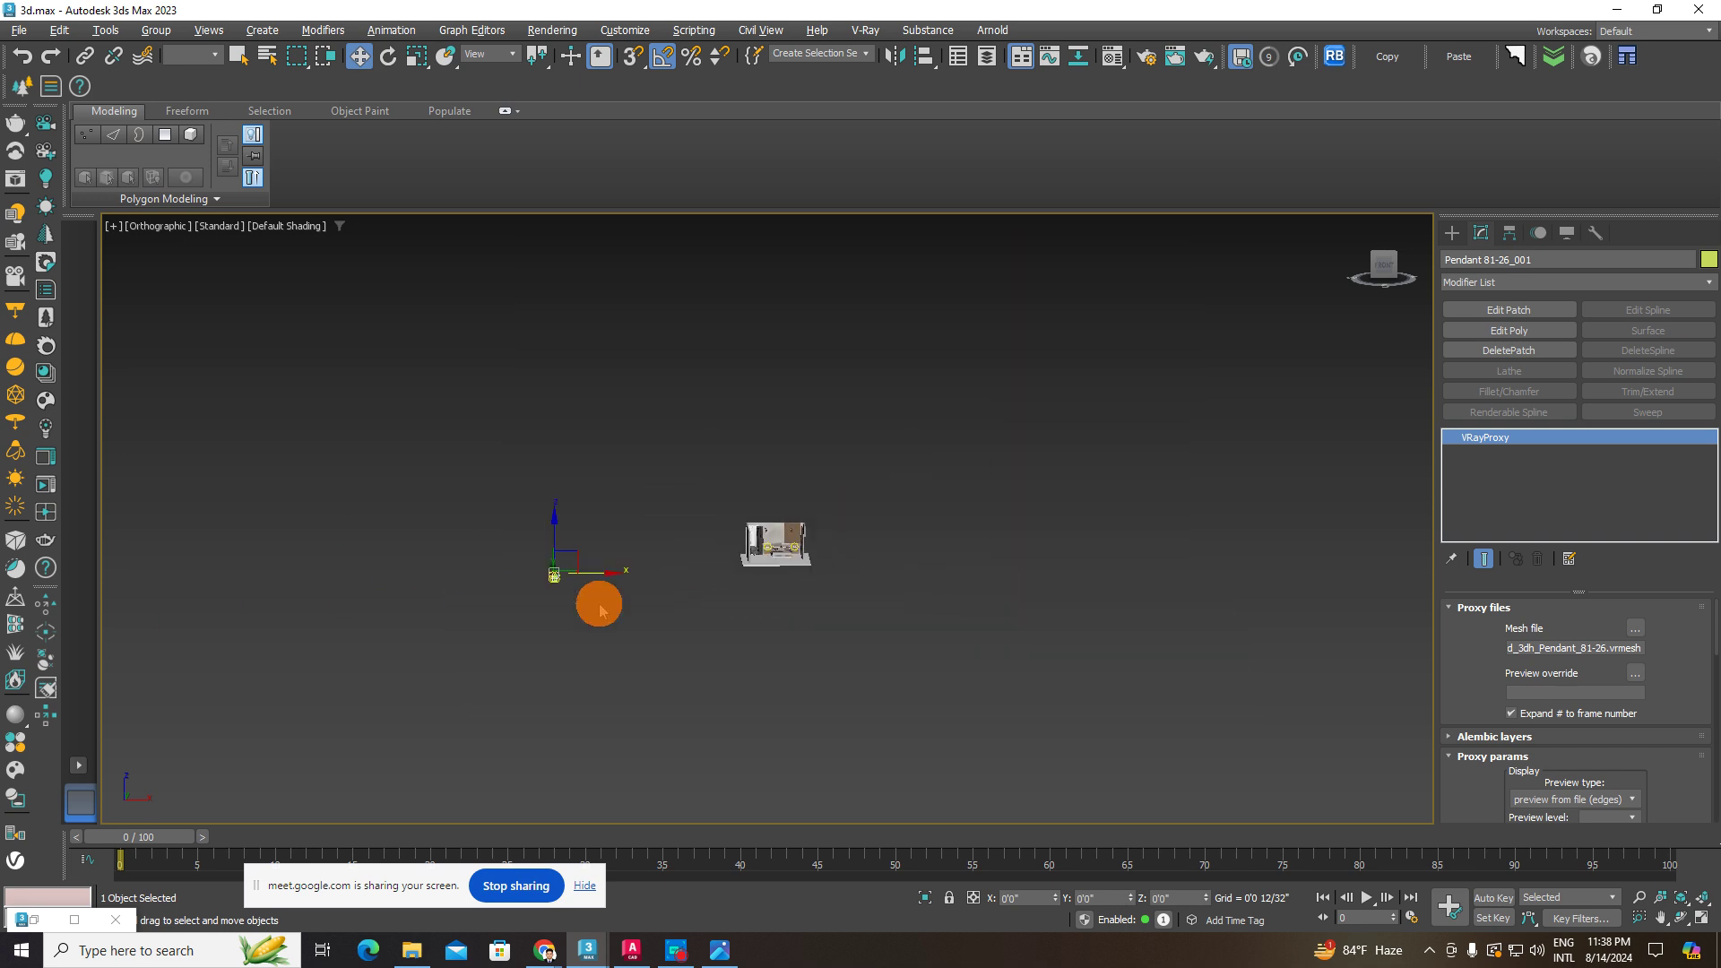
pyautogui.moveTo(590, 574); pyautogui.dragTo(802, 563)
pyautogui.keyDown('alt'); pyautogui.moveTo(797, 568); pyautogui.dragTo(765, 679, button='middle'); pyautogui.keyUp('alt')
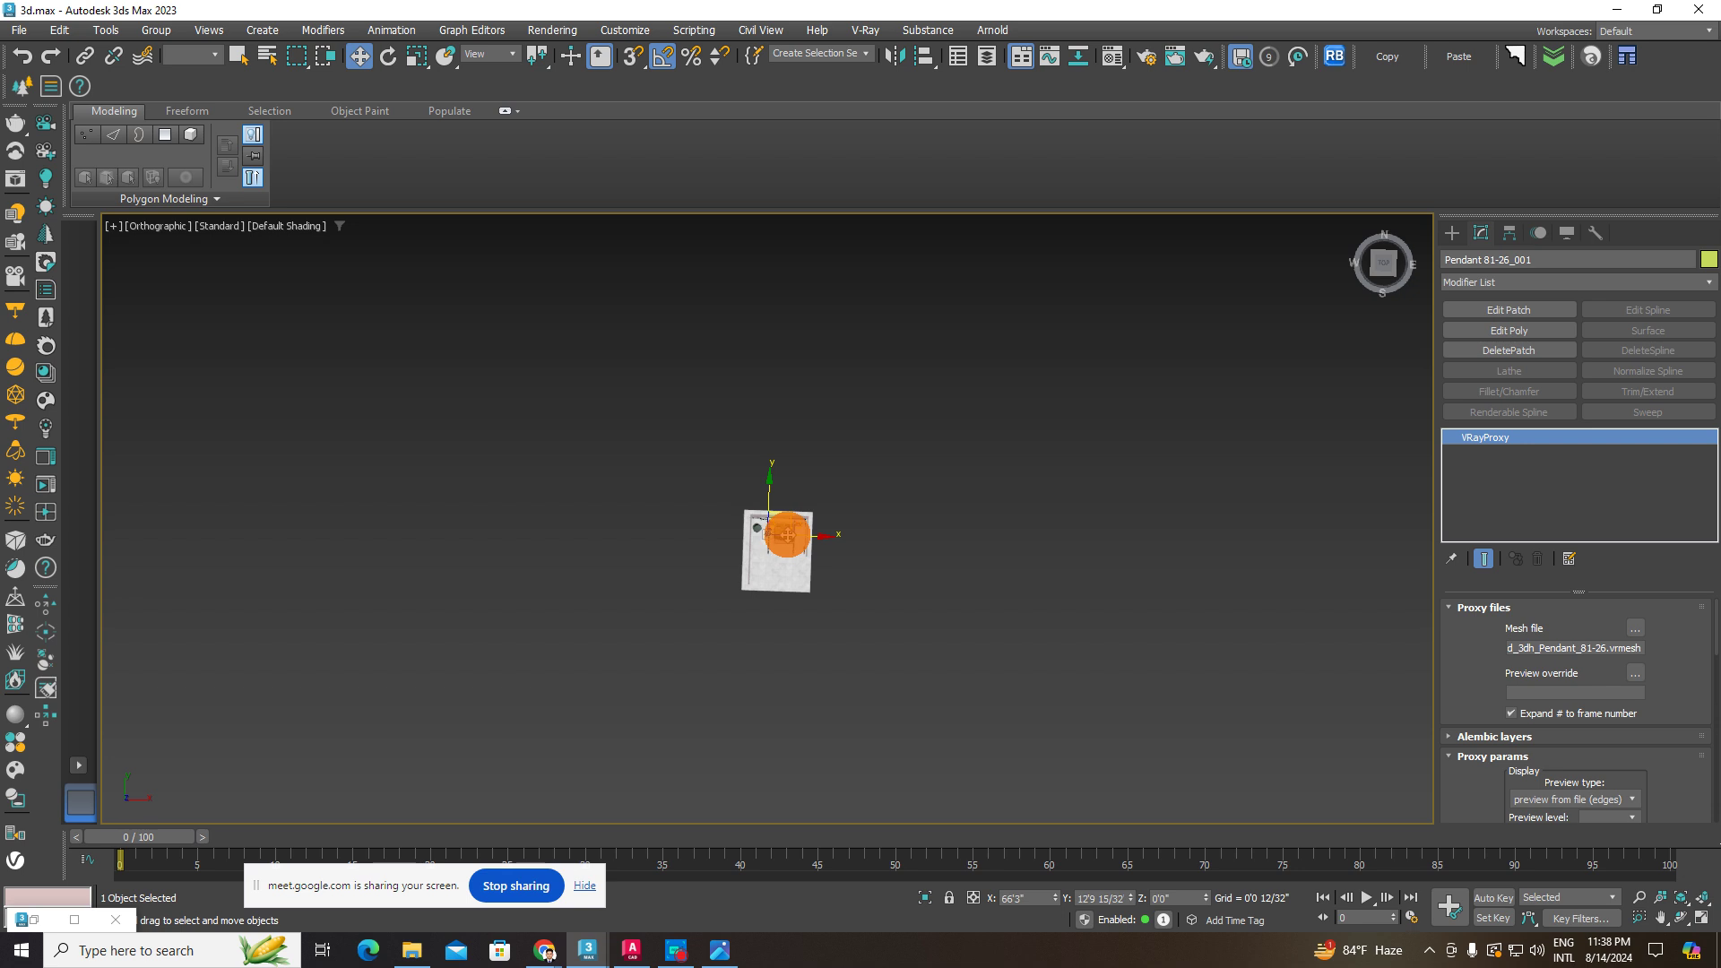
pyautogui.scroll(2, 786, 535)
pyautogui.scroll(7, 791, 539)
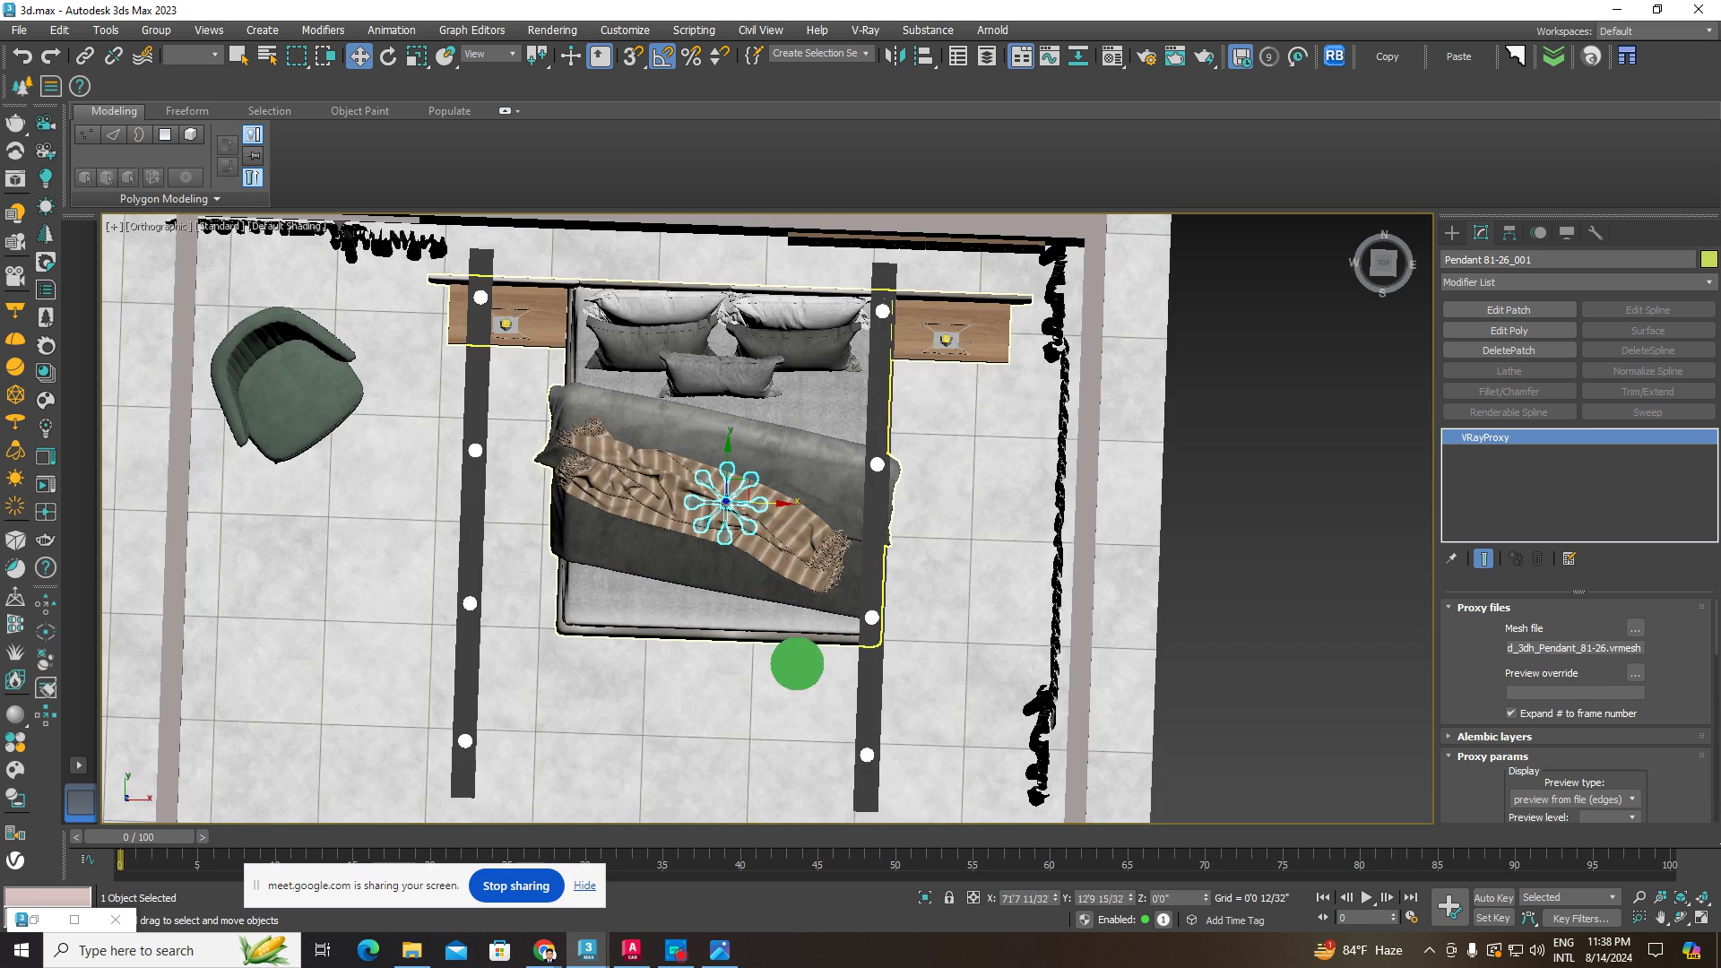
# - Raise the pendant to just below ceiling height, about 11'4", and unhide the ceiling slab
pyautogui.keyDown('alt'); pyautogui.moveTo(795, 665); pyautogui.dragTo(833, 549, button='middle'); pyautogui.keyUp('alt')
pyautogui.scroll(-3, 801, 613)
pyautogui.moveTo(801, 613); pyautogui.dragTo(803, 388)
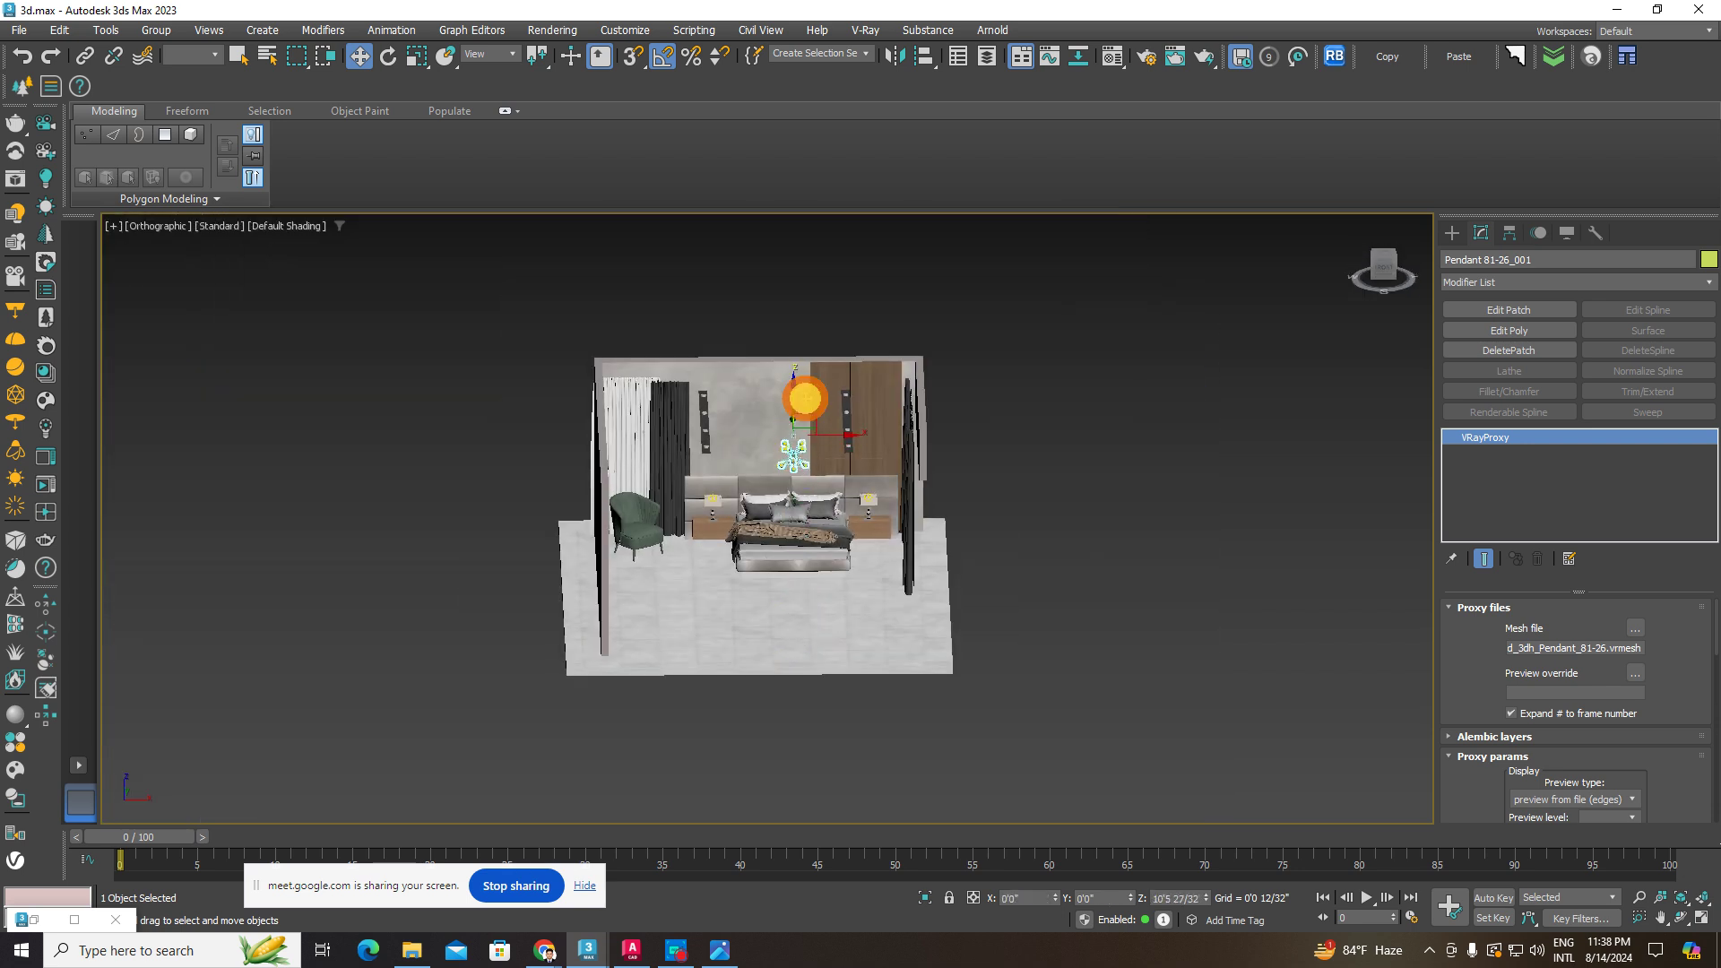
pyautogui.rightClick(801, 393)
pyautogui.click(850, 308)
pyautogui.scroll(10, 803, 458)
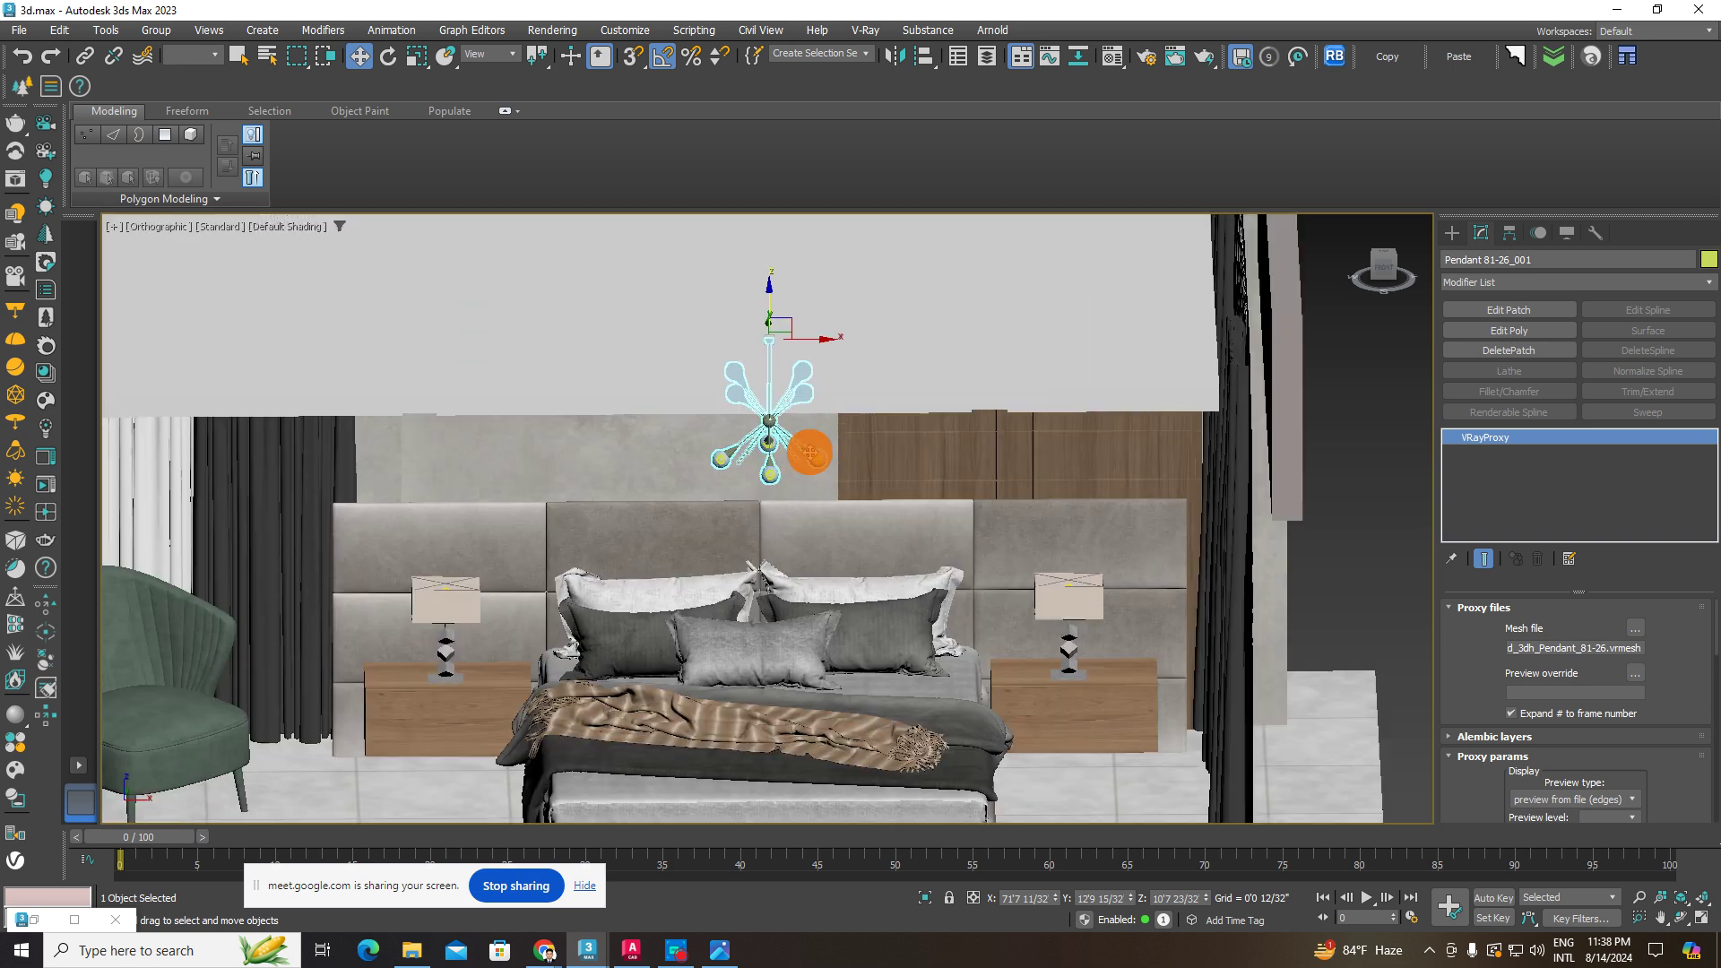
pyautogui.scroll(-5, 776, 394)
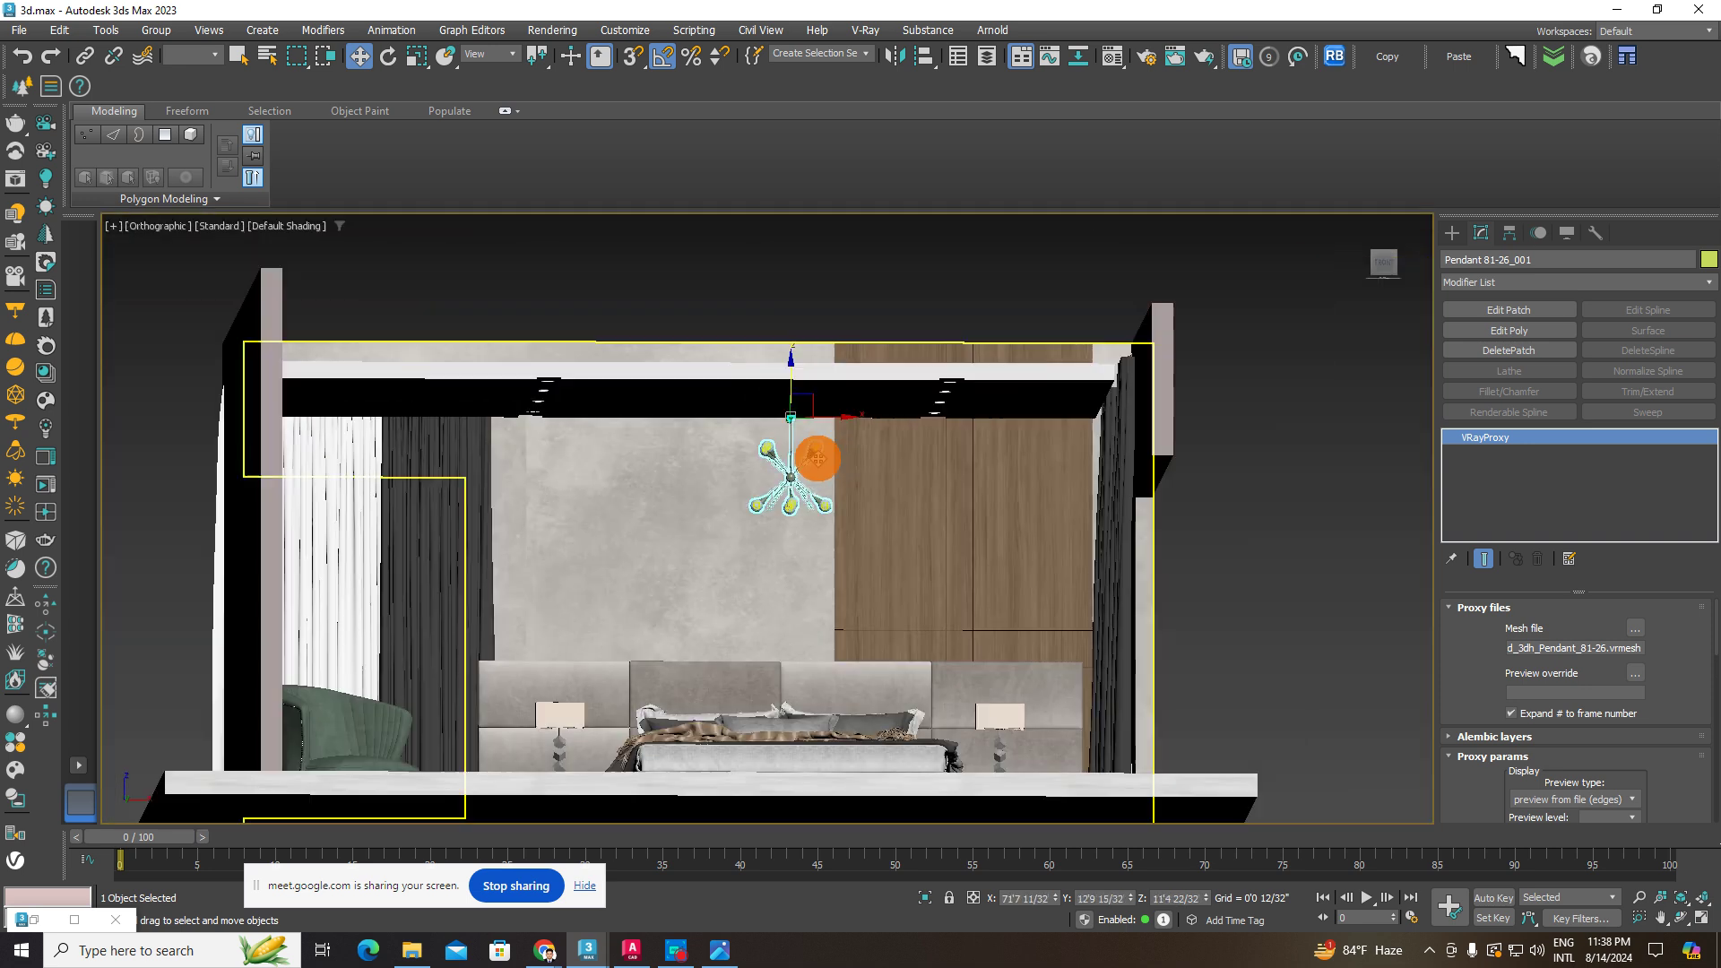
pyautogui.moveTo(817, 459); pyautogui.dragTo(764, 476, button='middle')
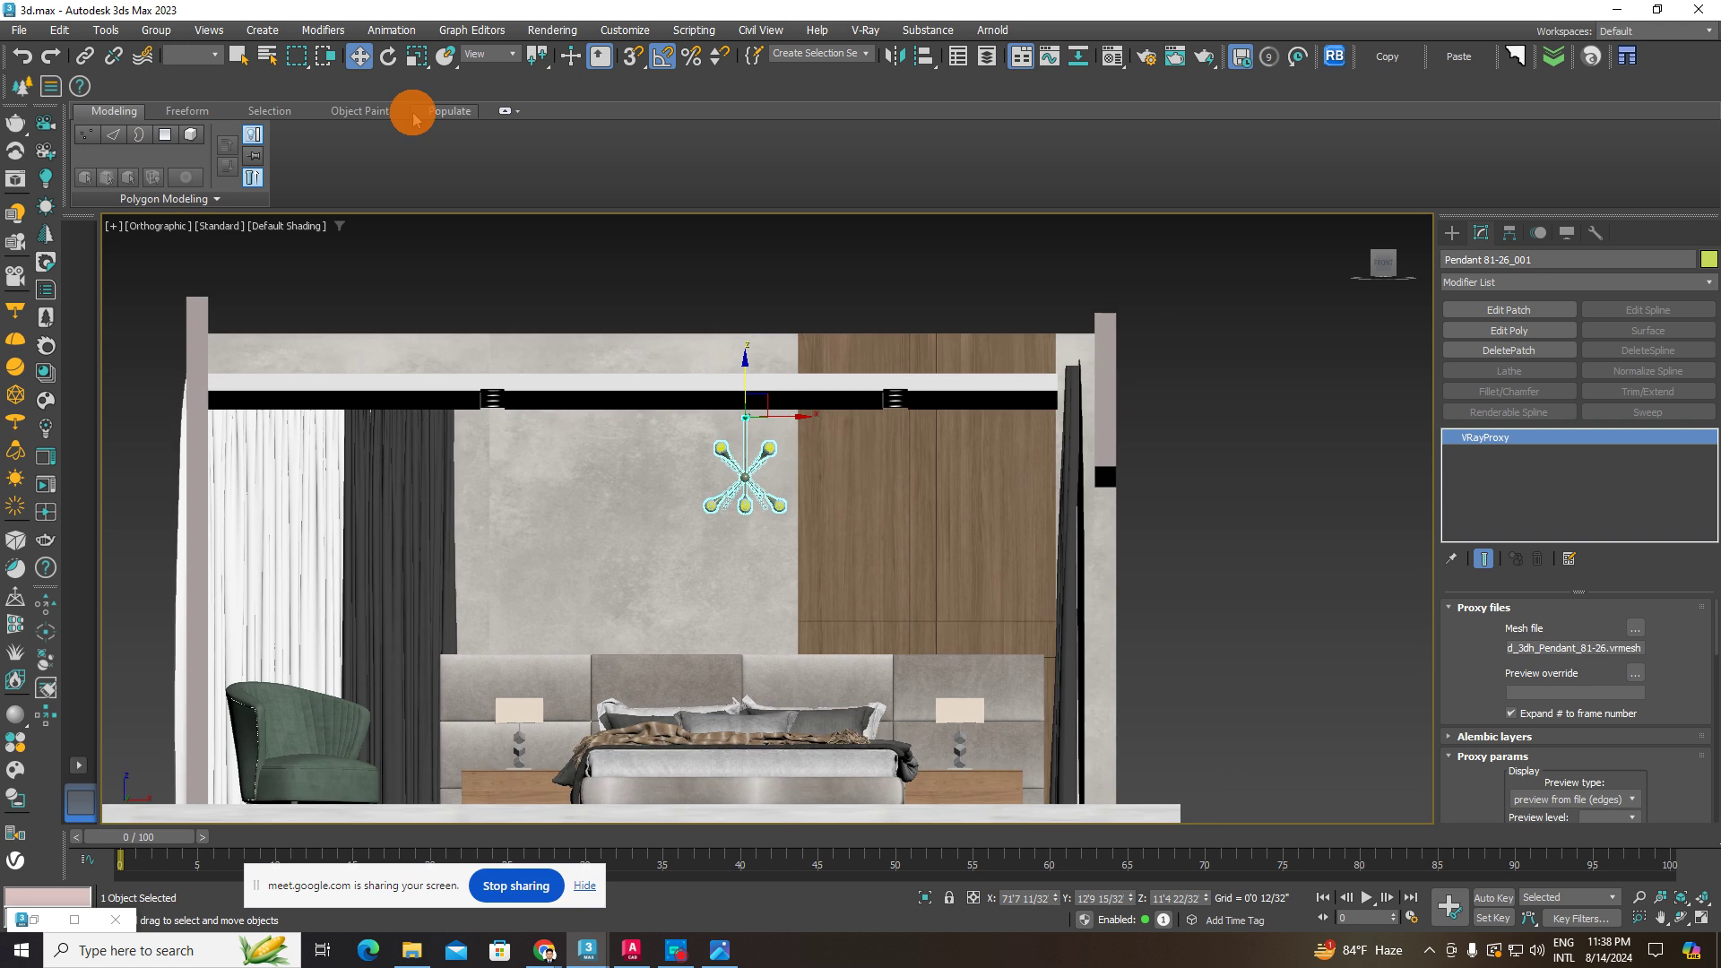
# - Scale the pendant up uniformly to about one and a half times its imported size
pyautogui.click(418, 57)
pyautogui.scroll(5, 714, 406)
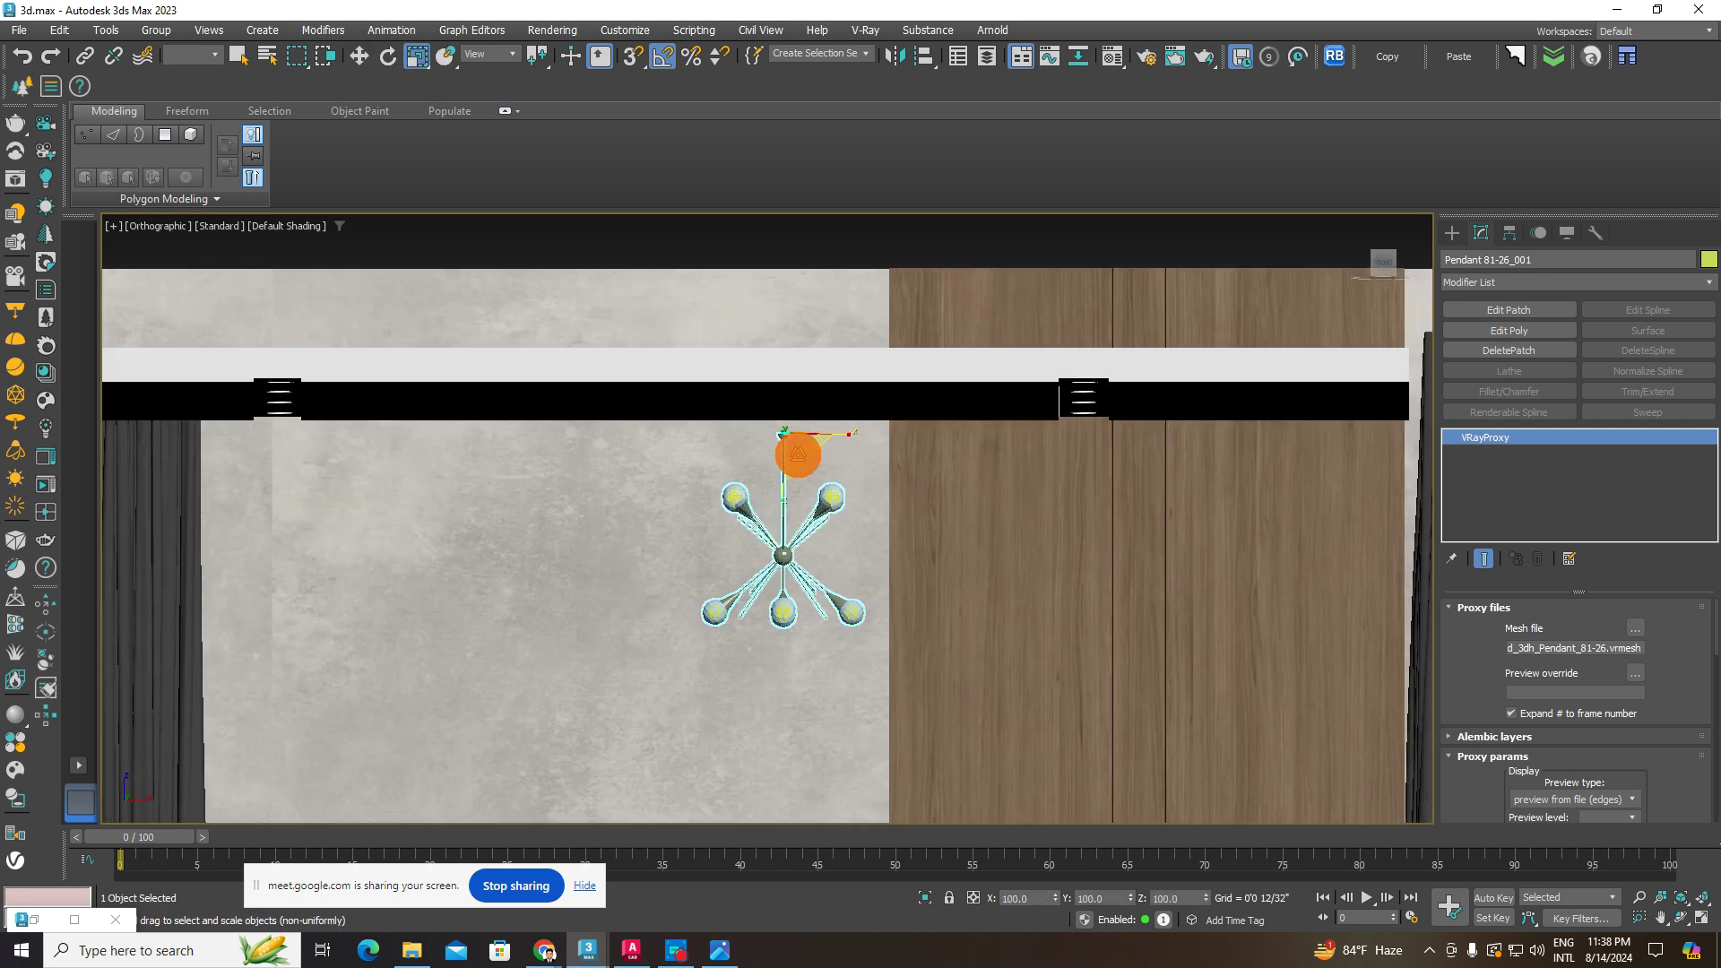
pyautogui.moveTo(782, 434); pyautogui.dragTo(780, 437)
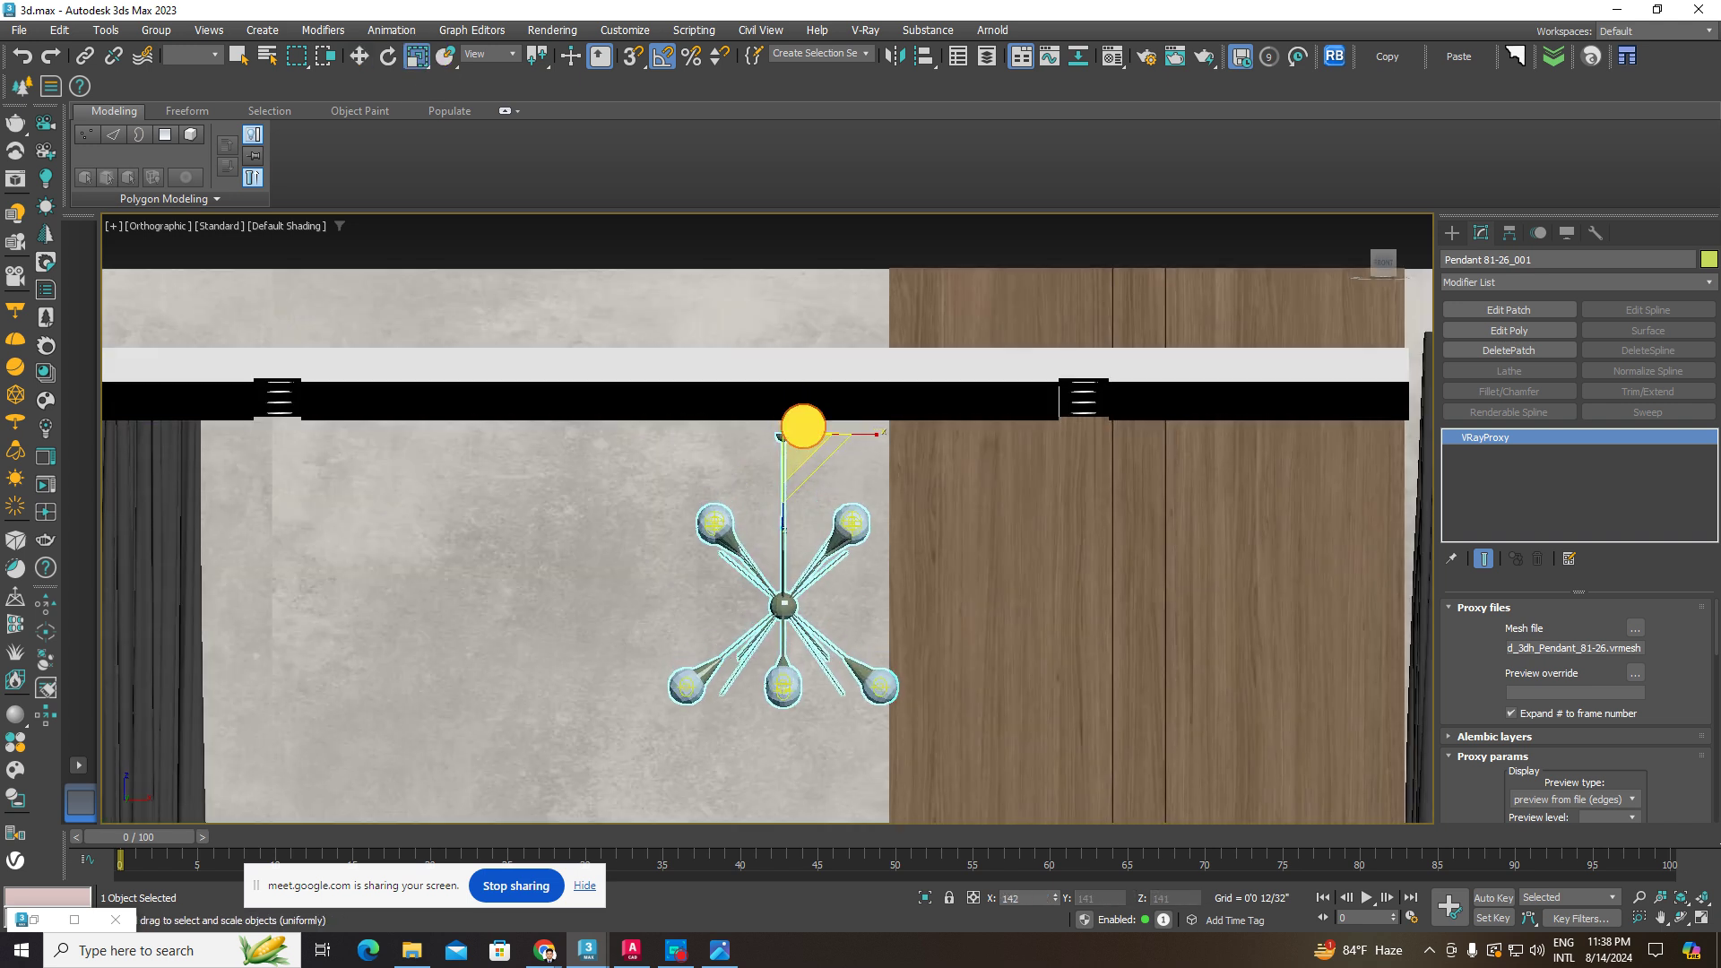
# - Try widening the pendant to about 211% horizontally and raising it so its canopy meets the ceiling slab
pyautogui.moveTo(781, 501); pyautogui.dragTo(793, 386)
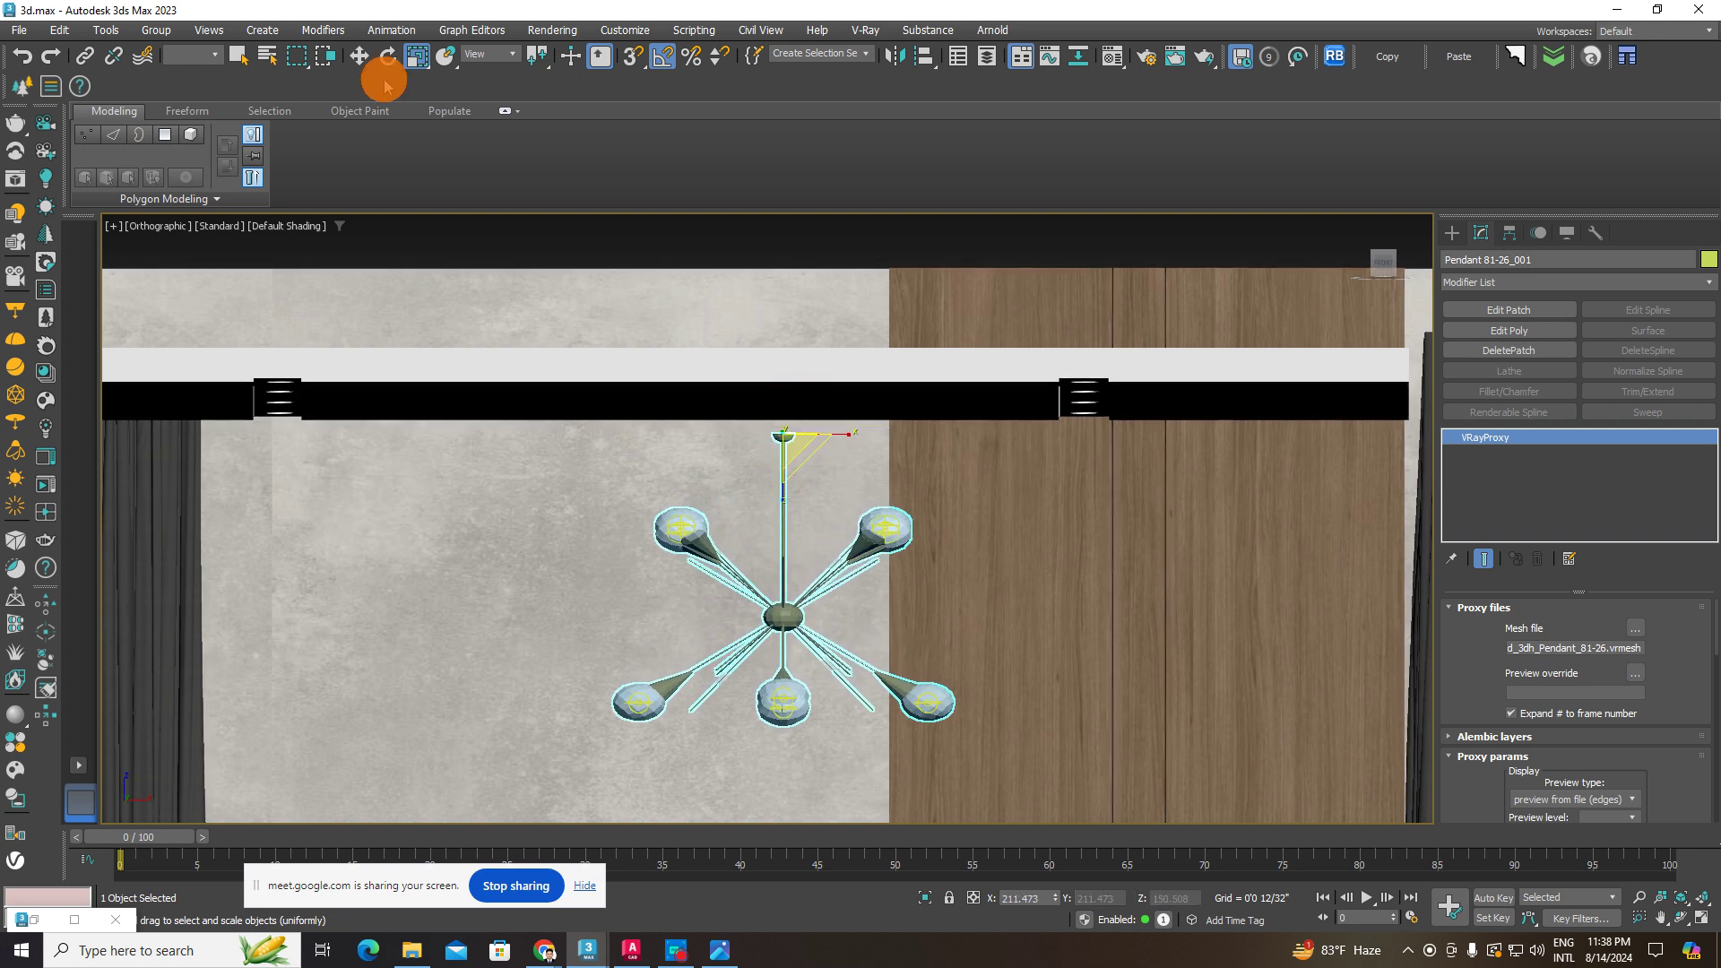
pyautogui.click(359, 56)
pyautogui.scroll(3, 772, 384)
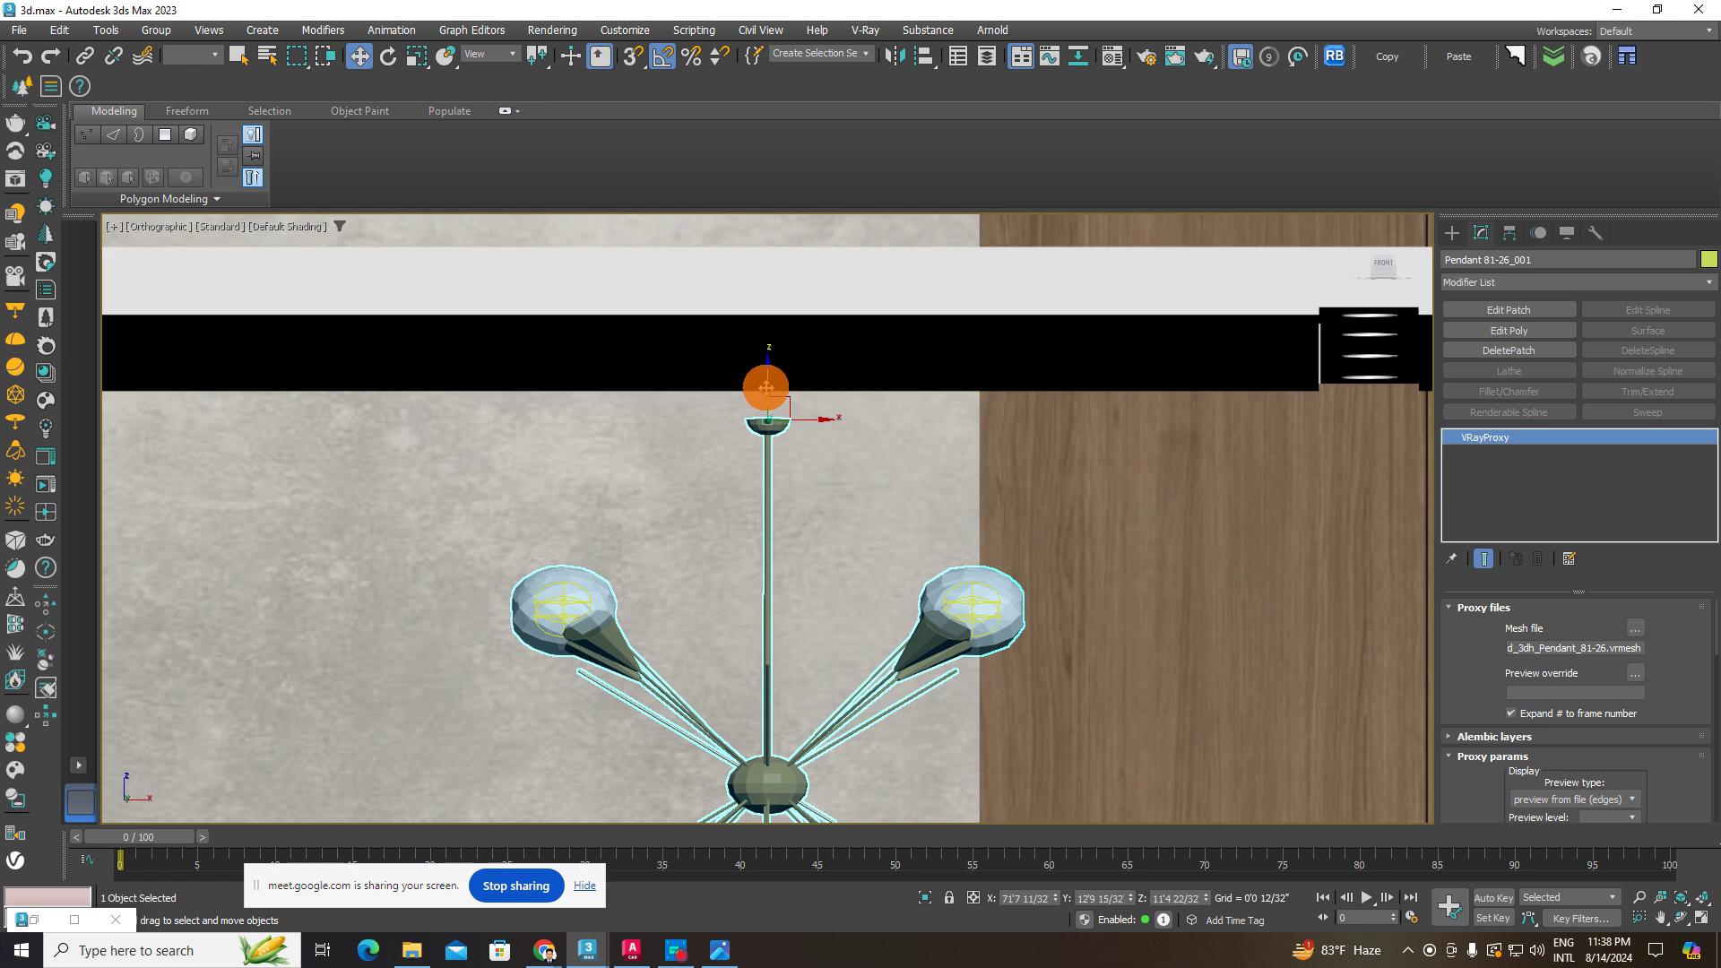
pyautogui.click(770, 381)
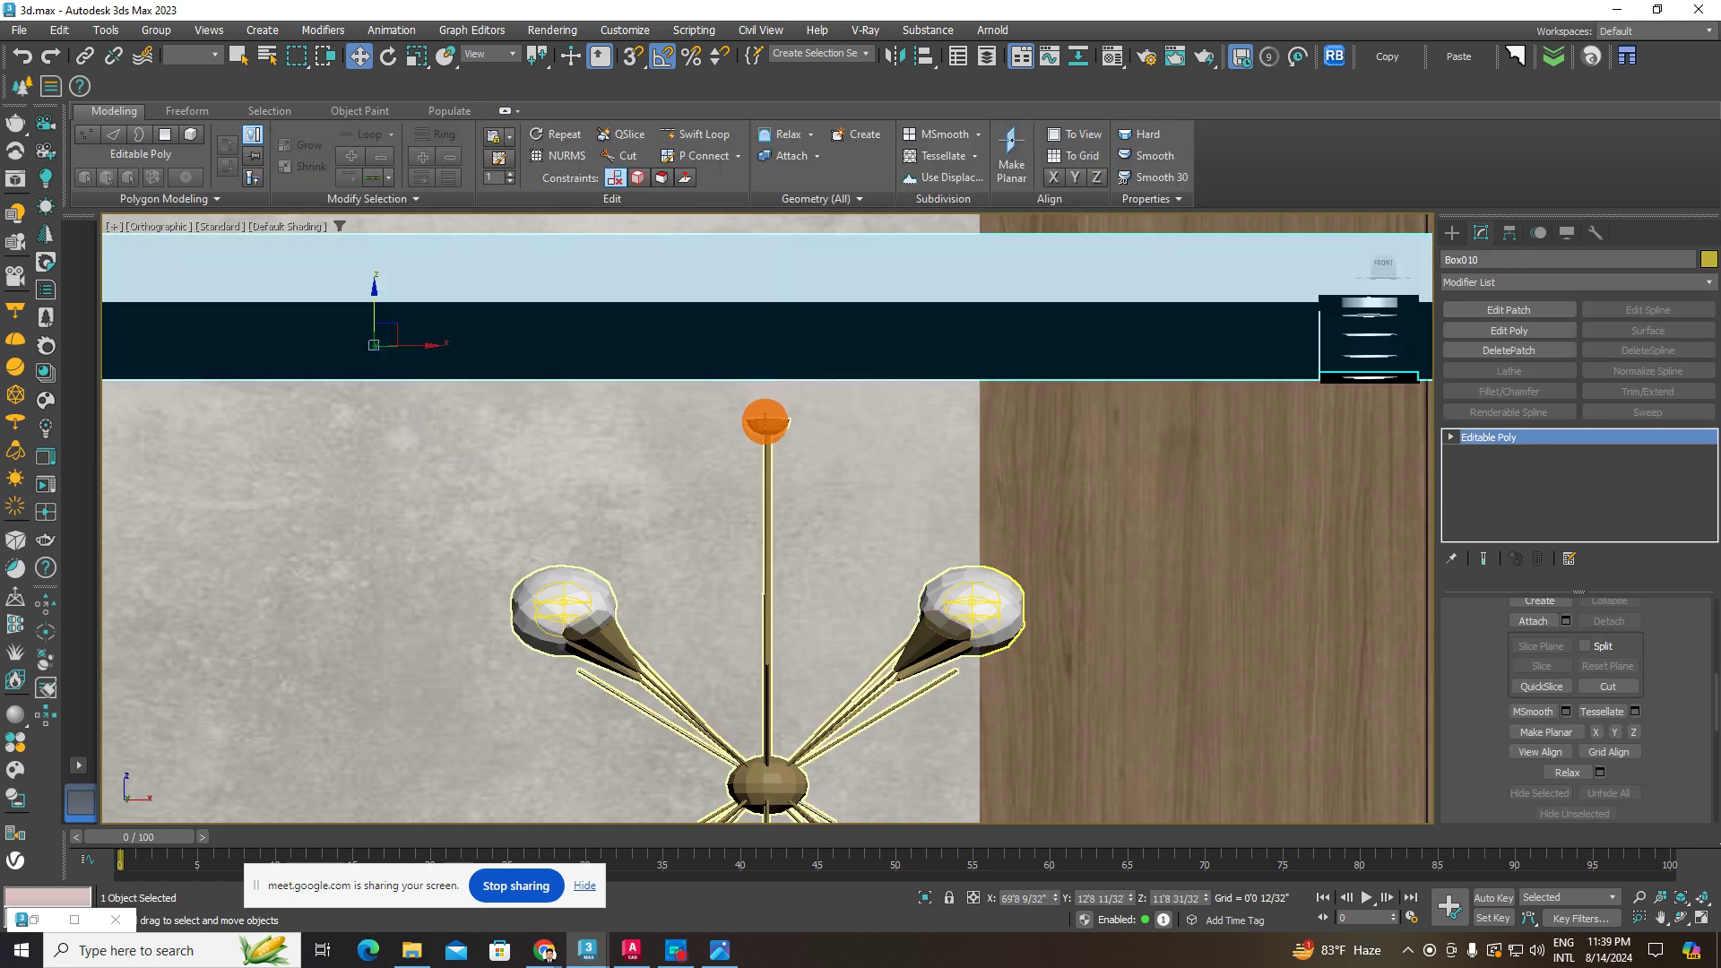
pyautogui.click(765, 436)
pyautogui.moveTo(768, 404); pyautogui.dragTo(778, 324)
pyautogui.scroll(-5, 789, 386)
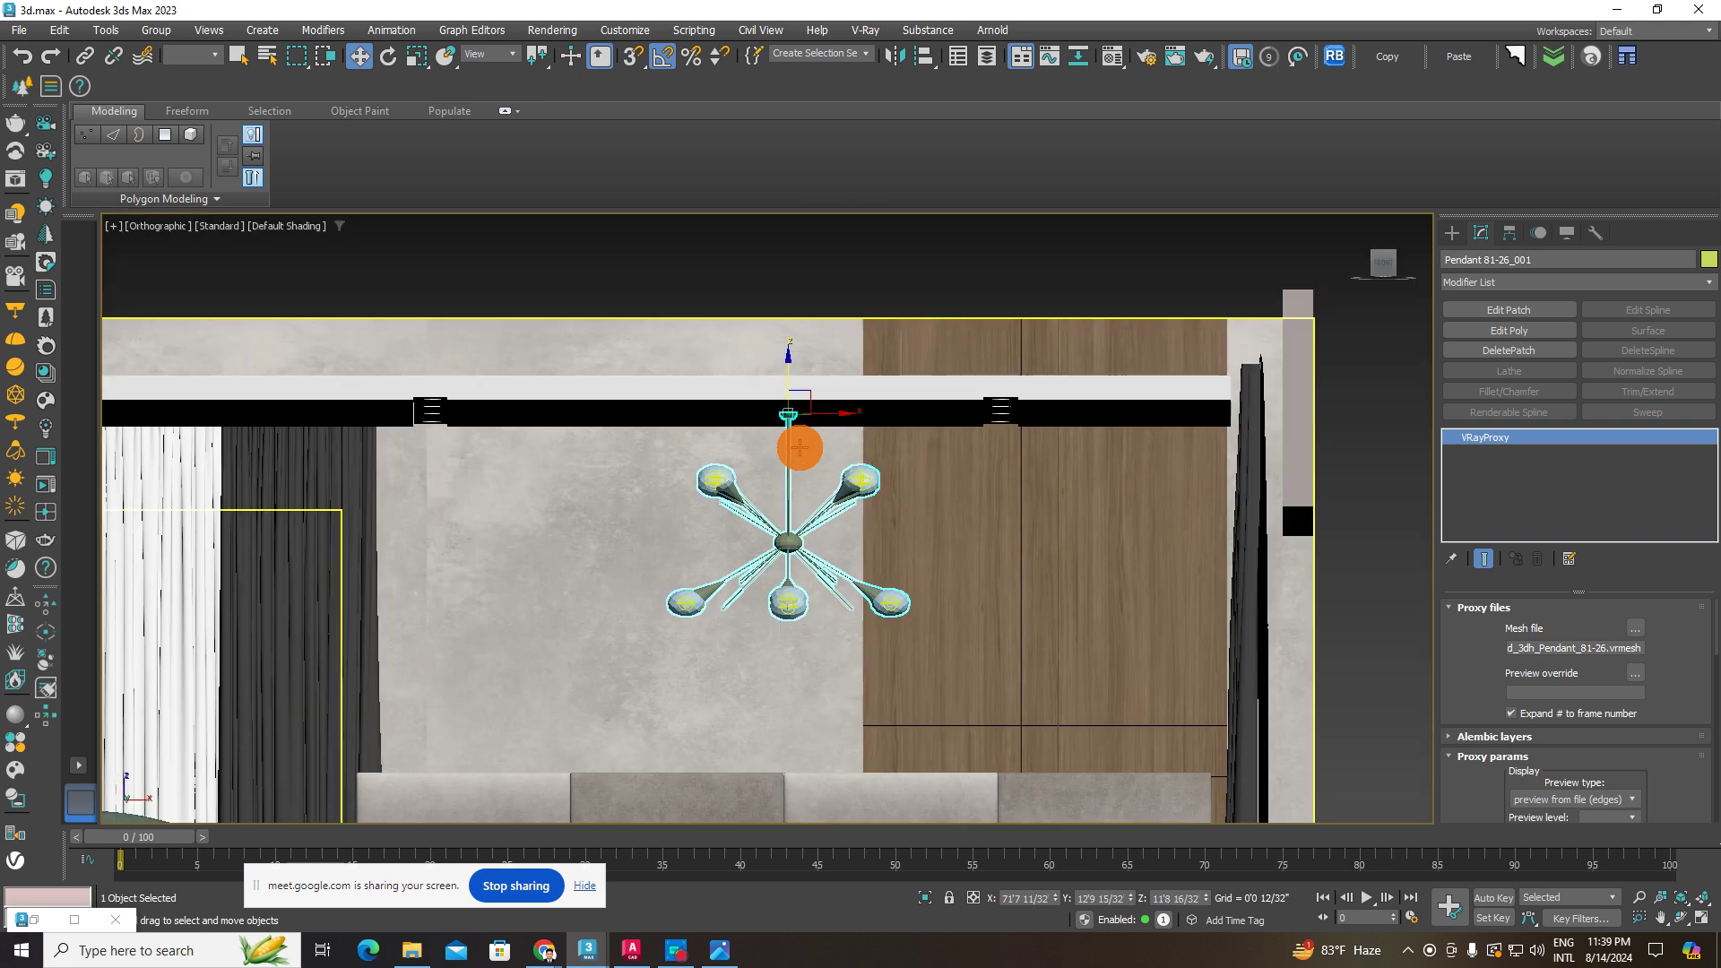
pyautogui.scroll(-3, 816, 538)
pyautogui.keyDown('alt'); pyautogui.moveTo(804, 559); pyautogui.dragTo(819, 545, button='middle'); pyautogui.keyUp('alt')
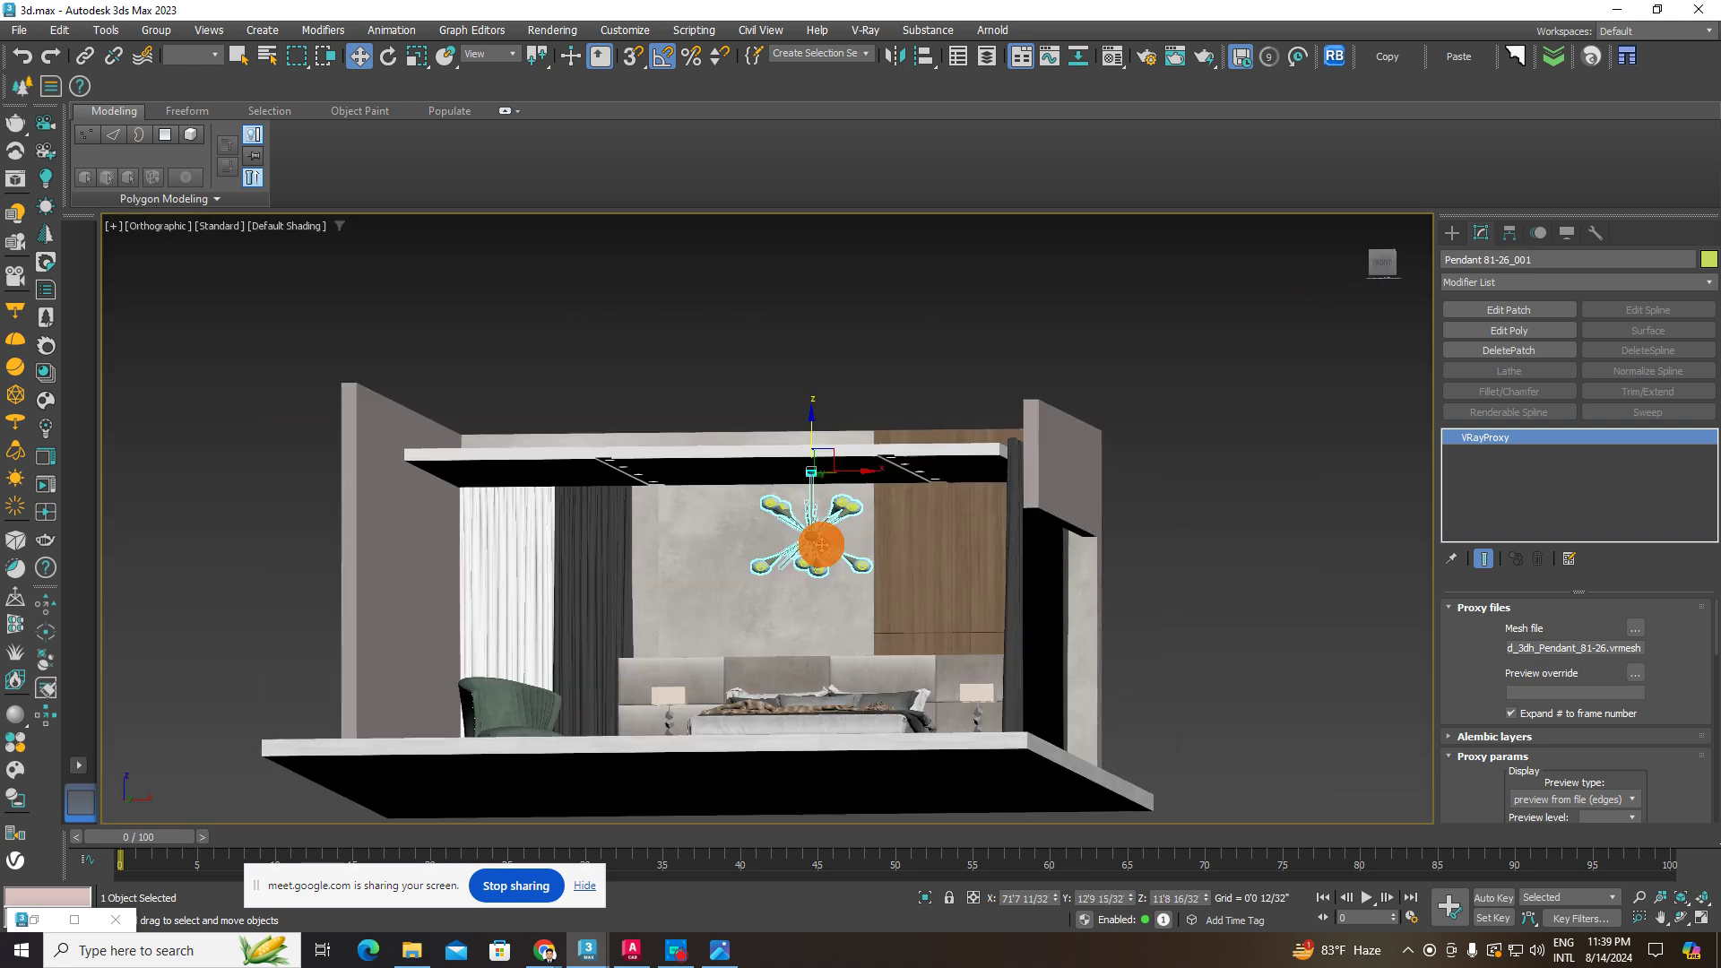
pyautogui.scroll(3, 820, 544)
# - Undo the pendant's upward move and its horizontal widening
pyautogui.hotkey('ctrl', 'z')
pyautogui.hotkey('ctrl', 'z')
pyautogui.hotkey('ctrl', 'z')
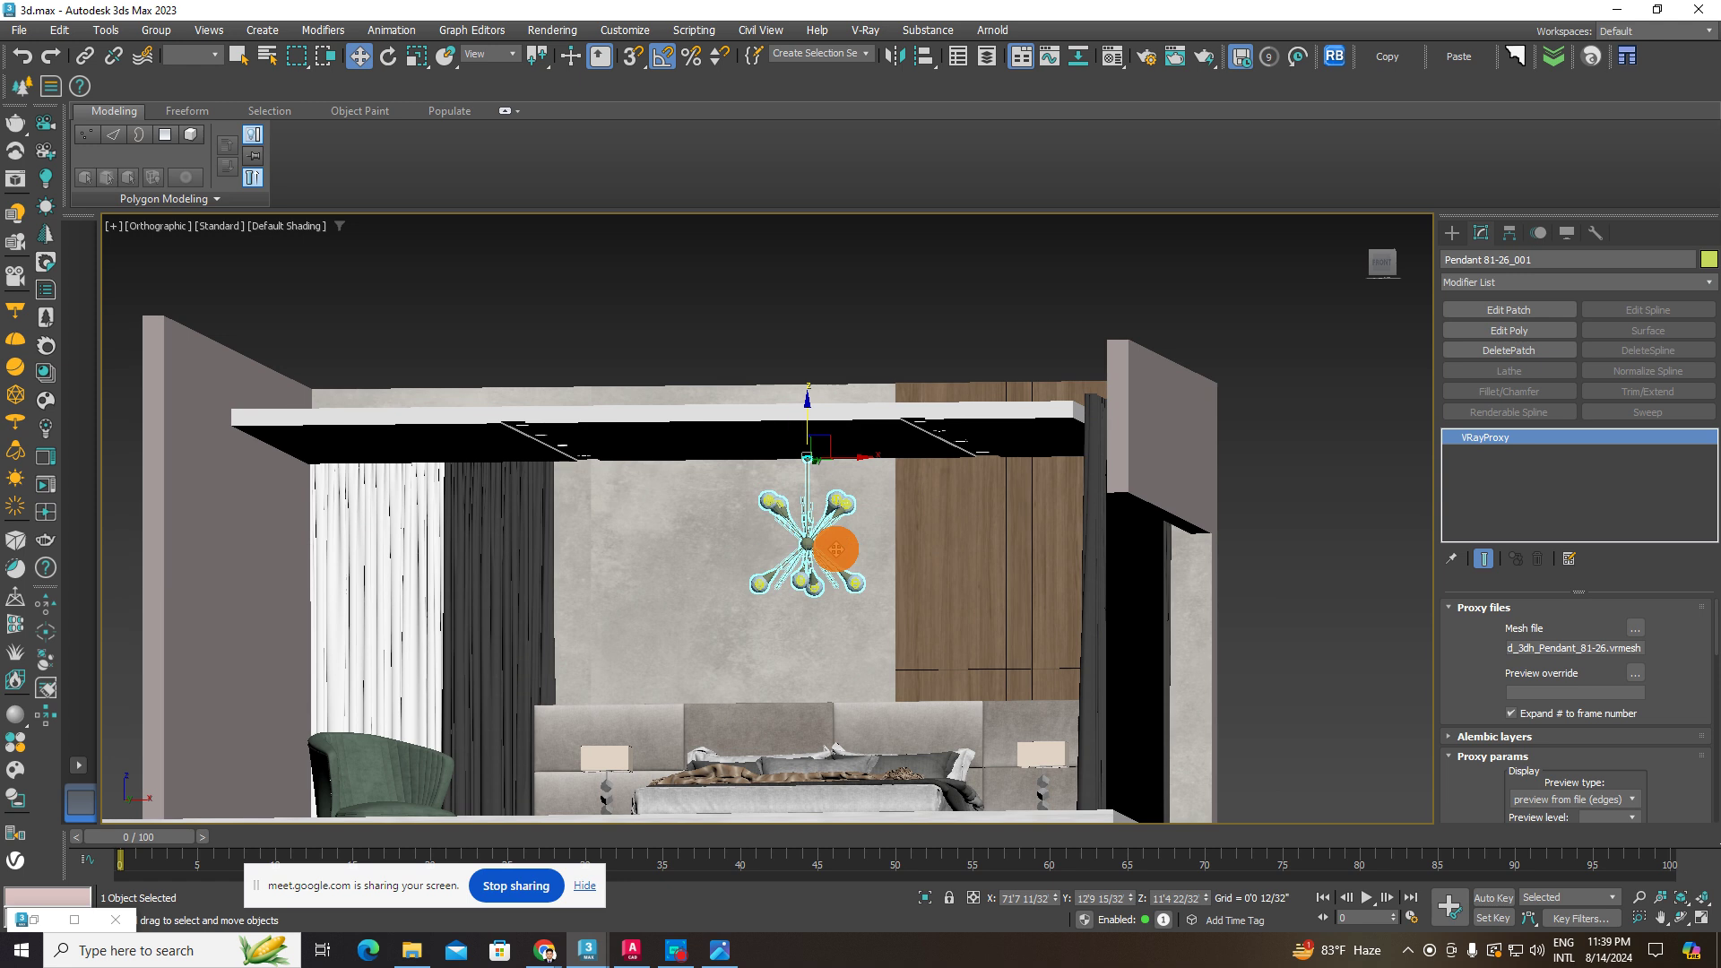
# - Raise the pendant to about 11'8" so its canopy attaches to the underside of the ceiling slab
pyautogui.keyDown('alt'); pyautogui.moveTo(810, 541); pyautogui.dragTo(875, 395, button='middle'); pyautogui.keyUp('alt')
pyautogui.scroll(3, 876, 430)
pyautogui.scroll(4, 883, 421)
pyautogui.moveTo(865, 373); pyautogui.dragTo(864, 314)
pyautogui.scroll(-4, 878, 368)
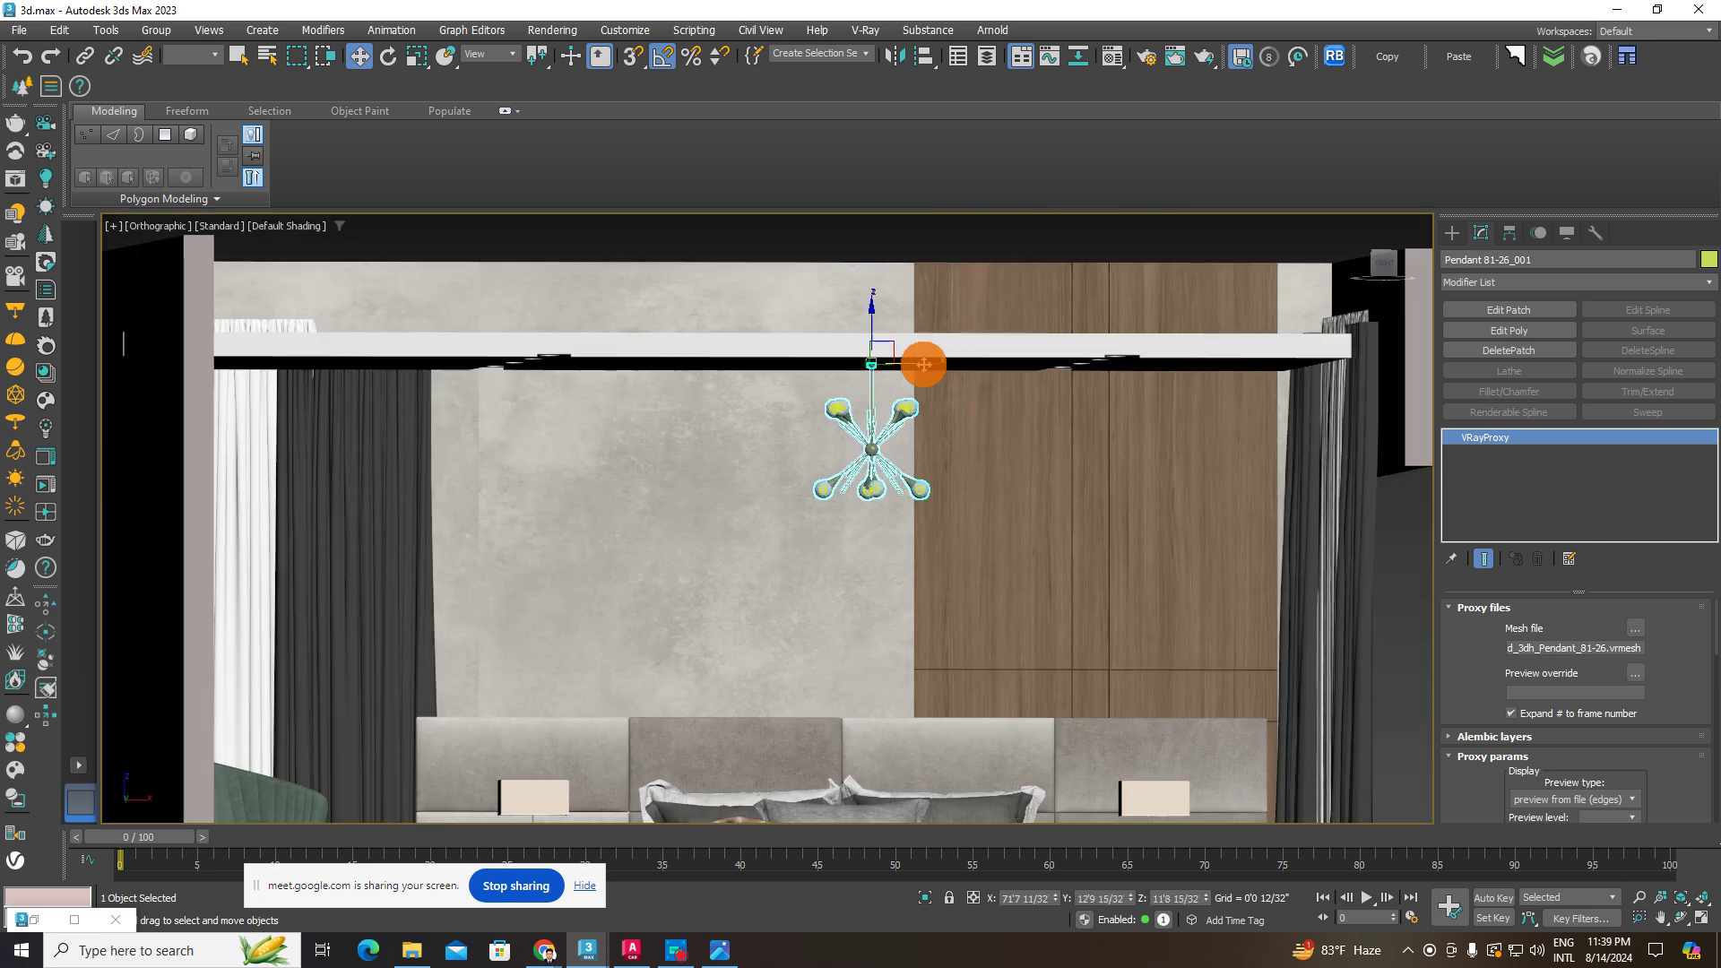
# - Examine the pendant's globe bulbs and the lights inside them up close, along with its placement in the room
pyautogui.scroll(-4, 900, 382)
pyautogui.keyDown('alt'); pyautogui.moveTo(893, 496); pyautogui.dragTo(819, 500, button='middle'); pyautogui.keyUp('alt')
pyautogui.scroll(2, 888, 488)
pyautogui.scroll(6, 826, 404)
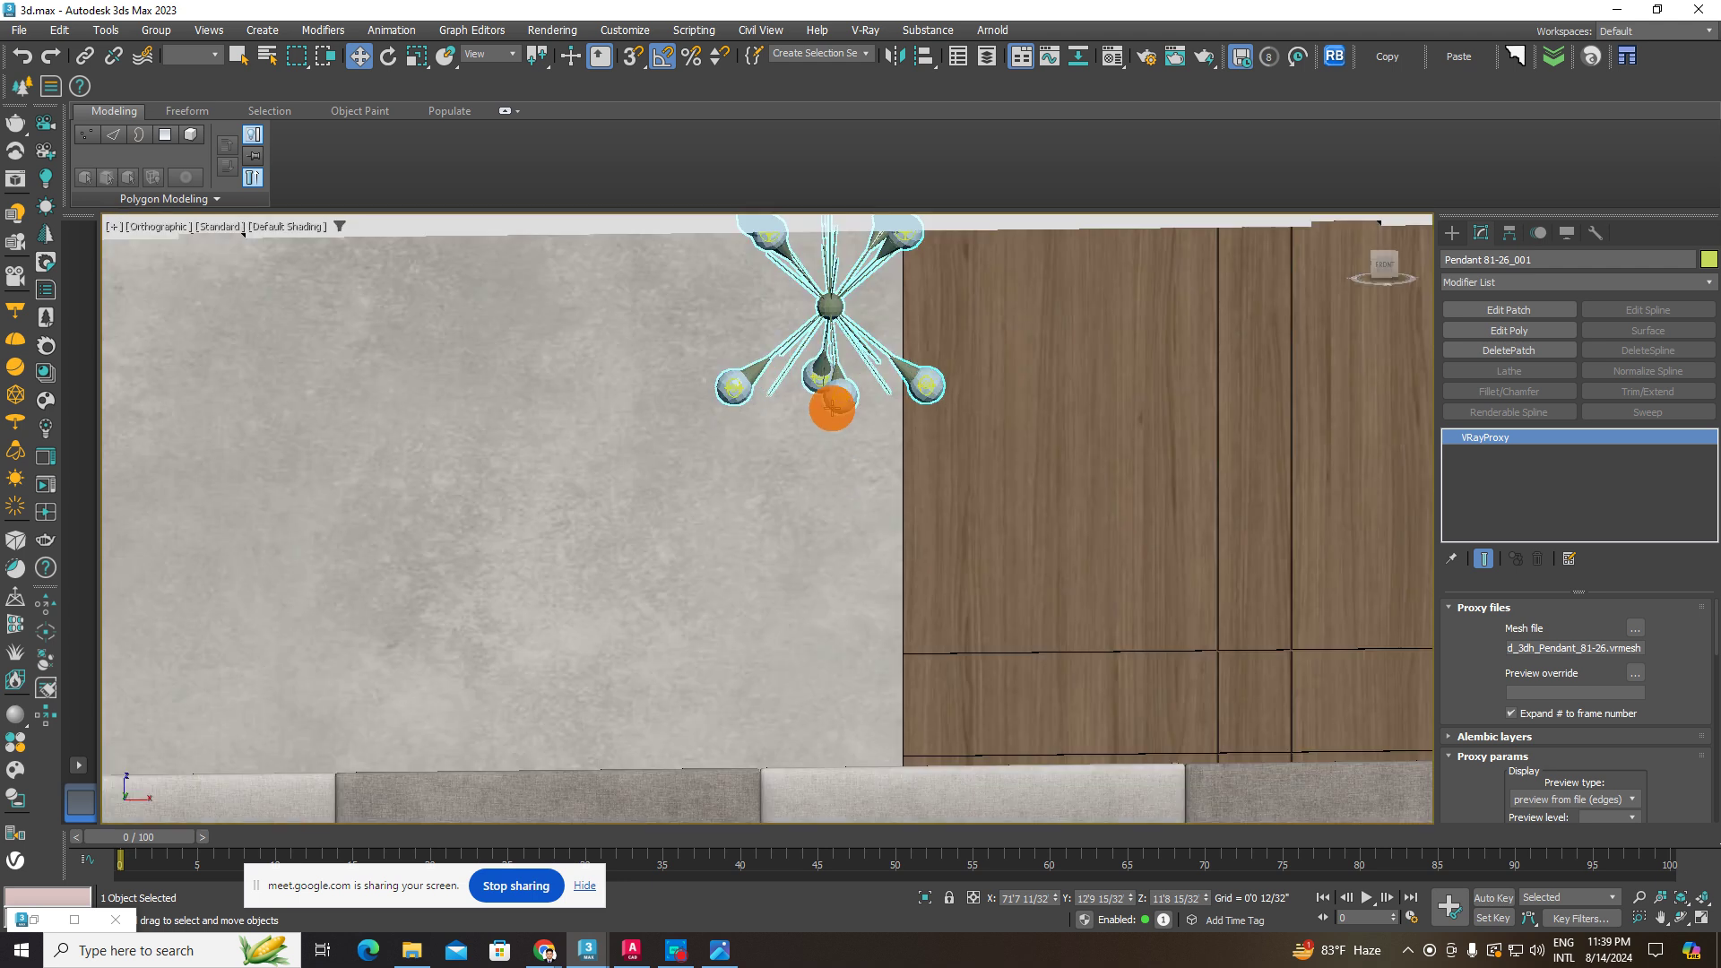
pyautogui.scroll(5, 843, 387)
pyautogui.scroll(-10, 746, 462)
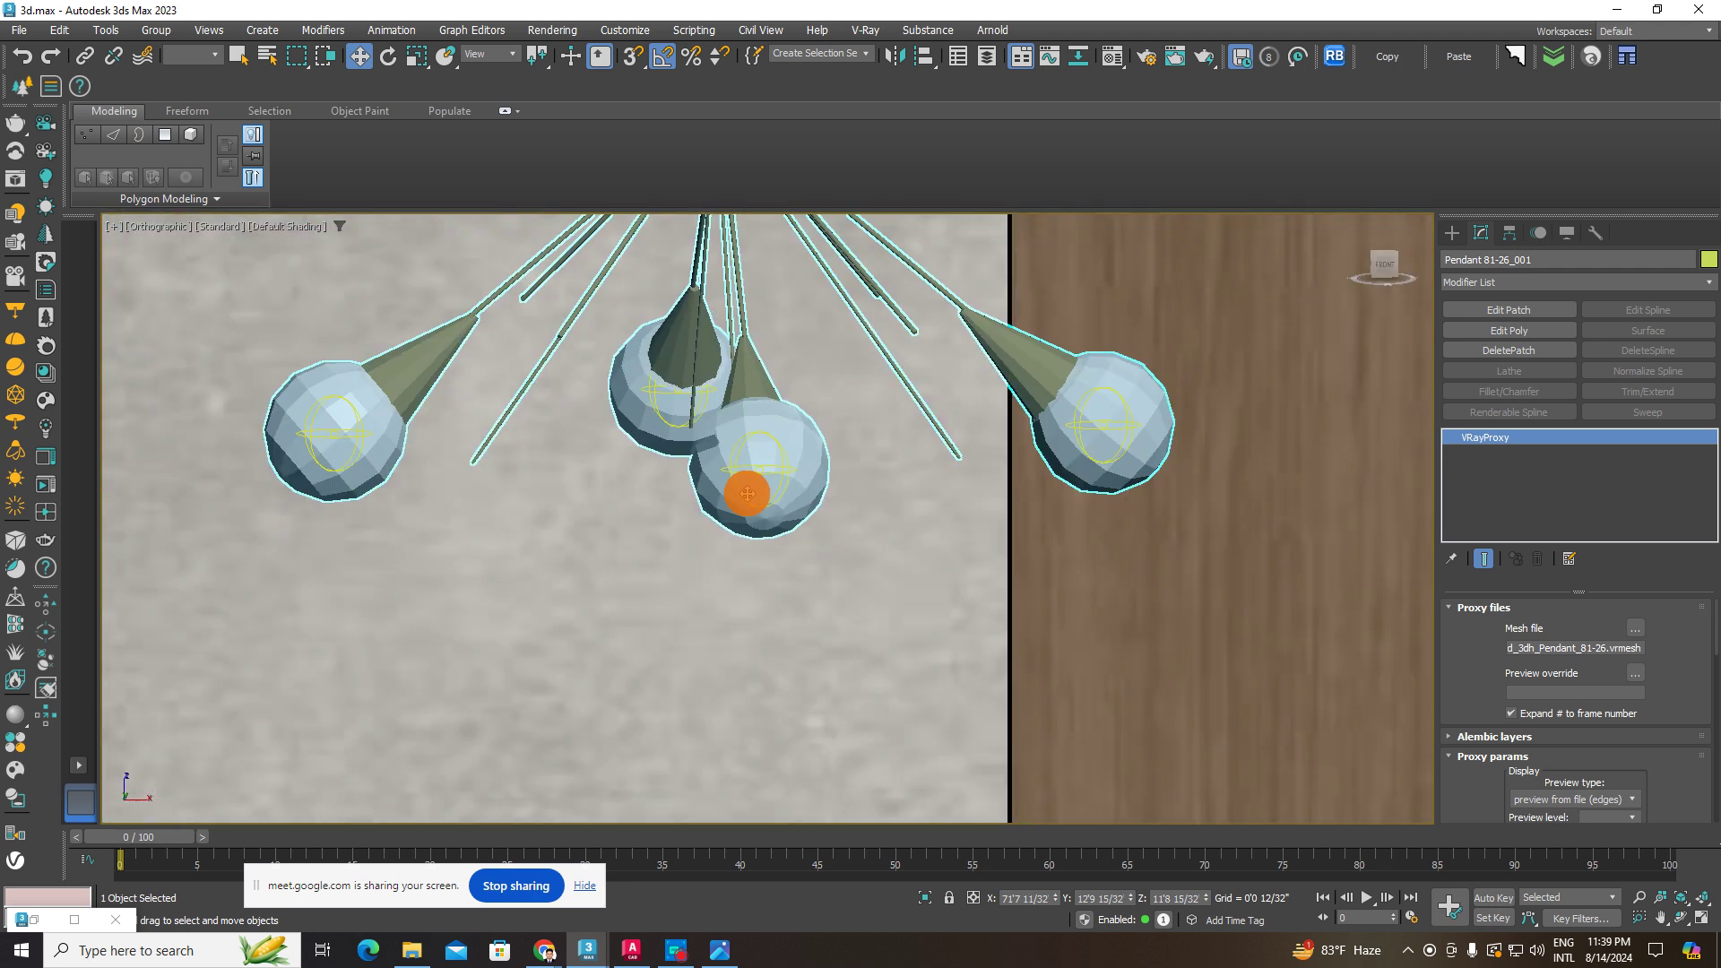
pyautogui.scroll(-5, 809, 476)
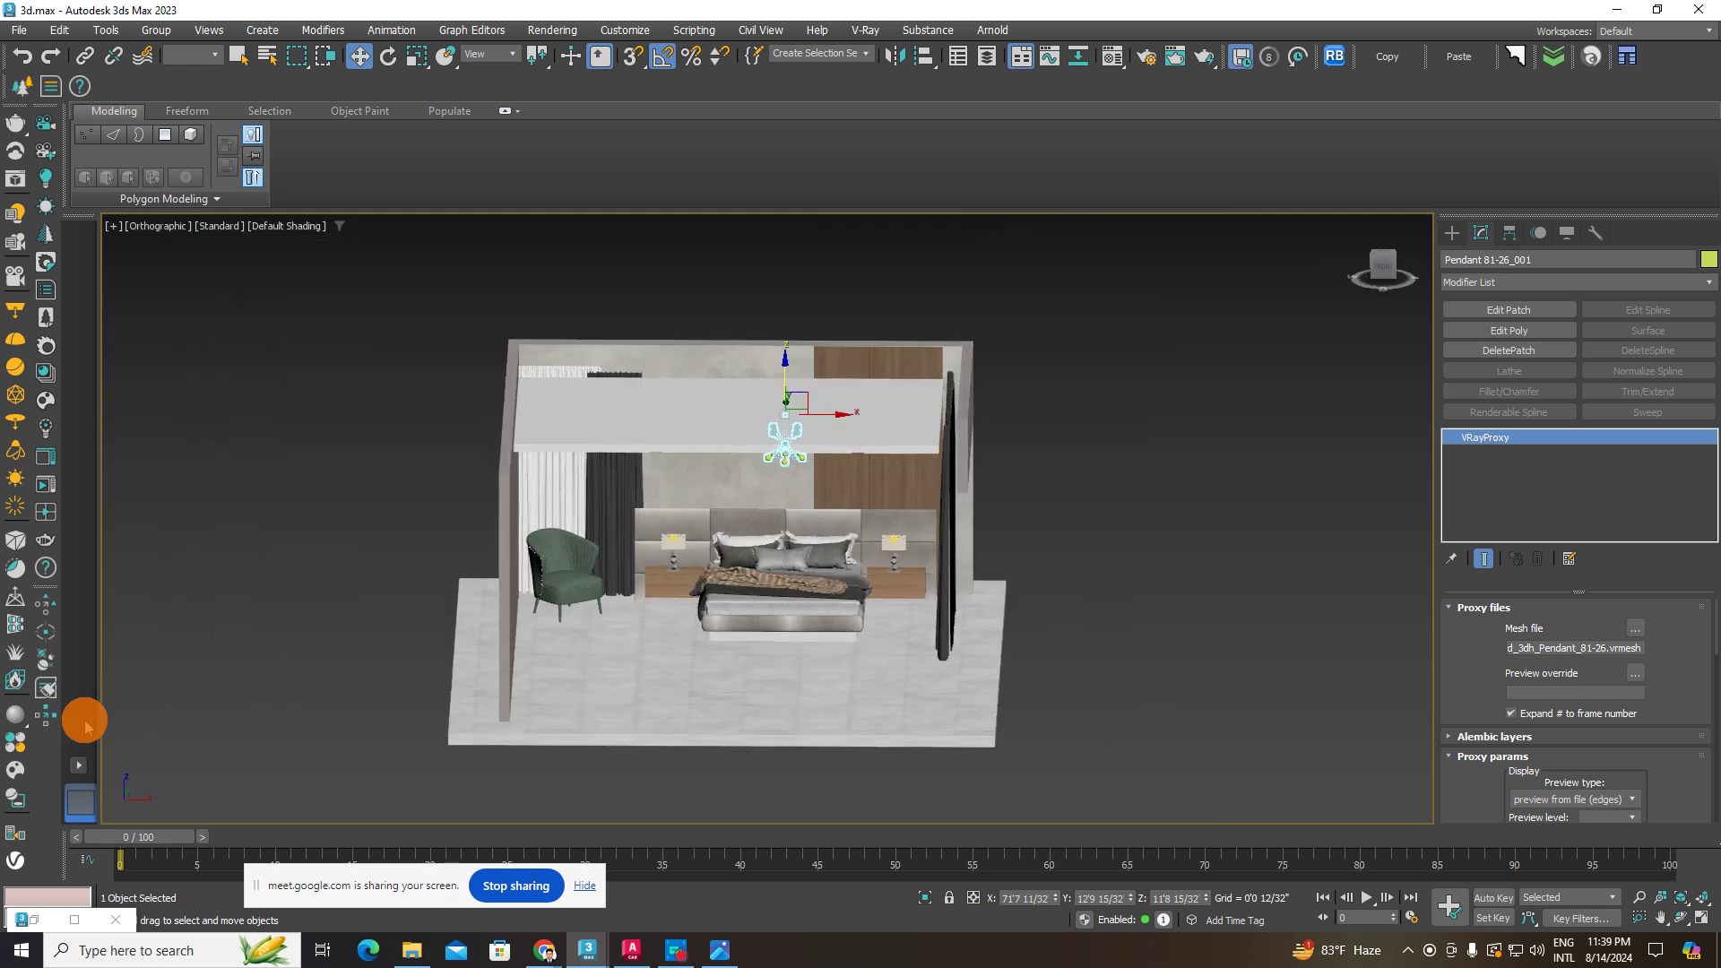
# - Import the Pendant 114-23 asset from the Chaos Cosmos lighting library
pyautogui.click(17, 777)
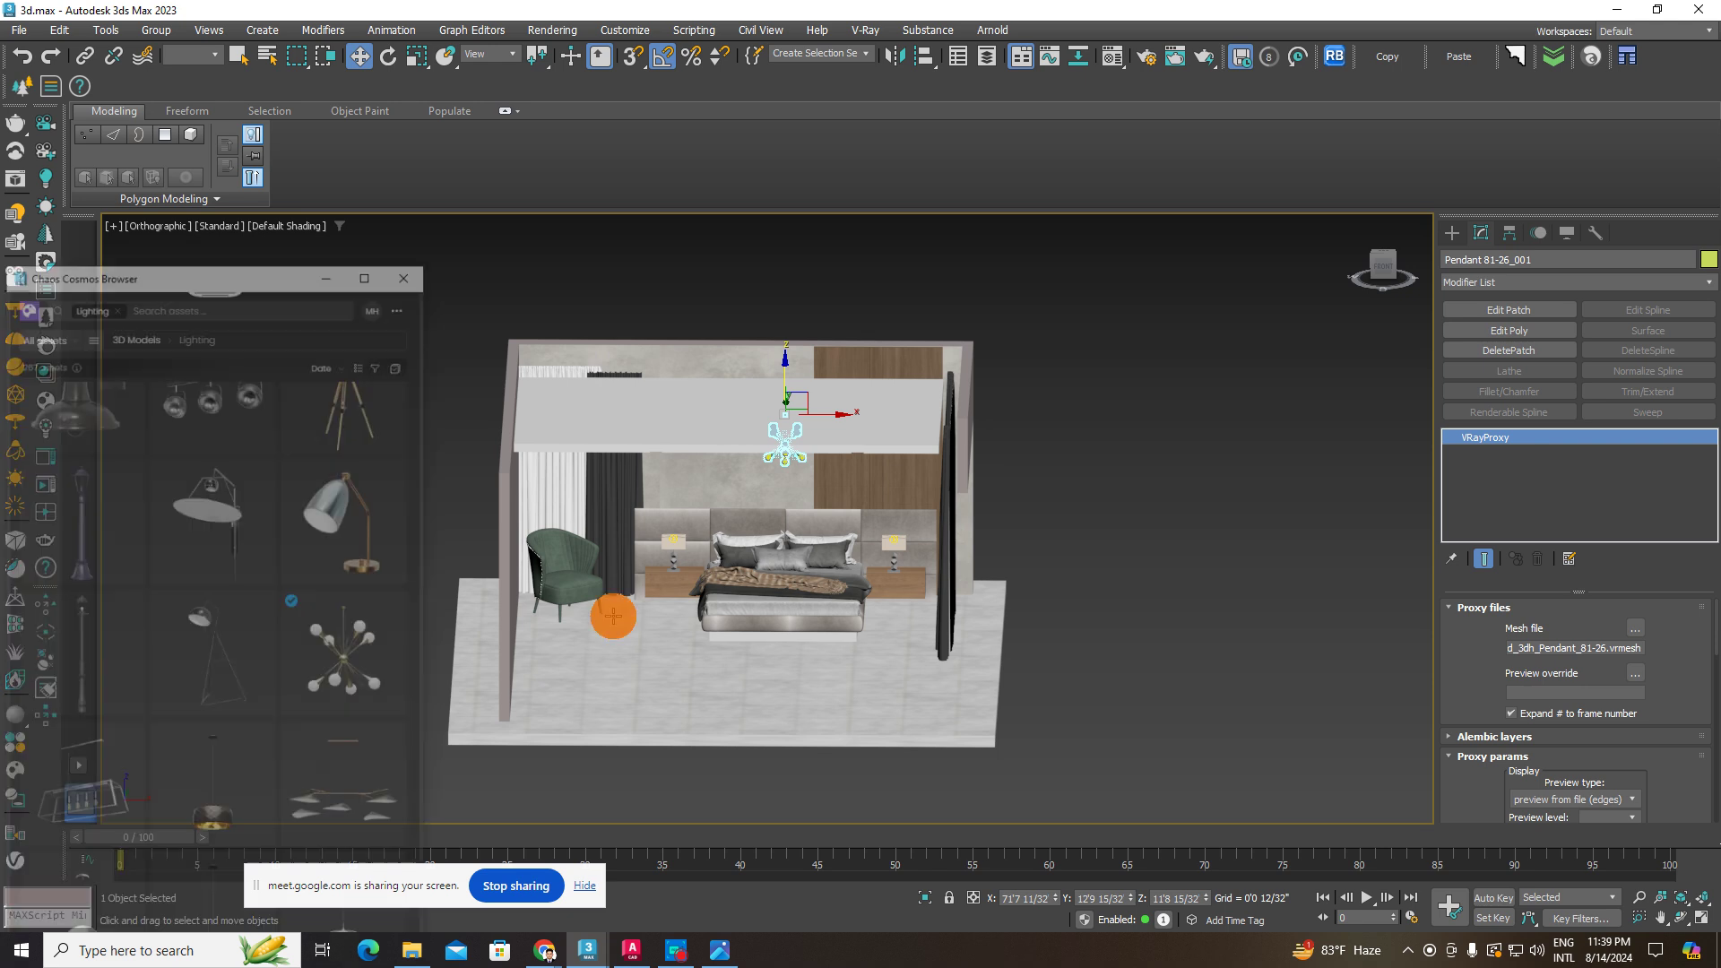
pyautogui.moveTo(267, 191); pyautogui.dragTo(372, 188)
pyautogui.scroll(2, 787, 415)
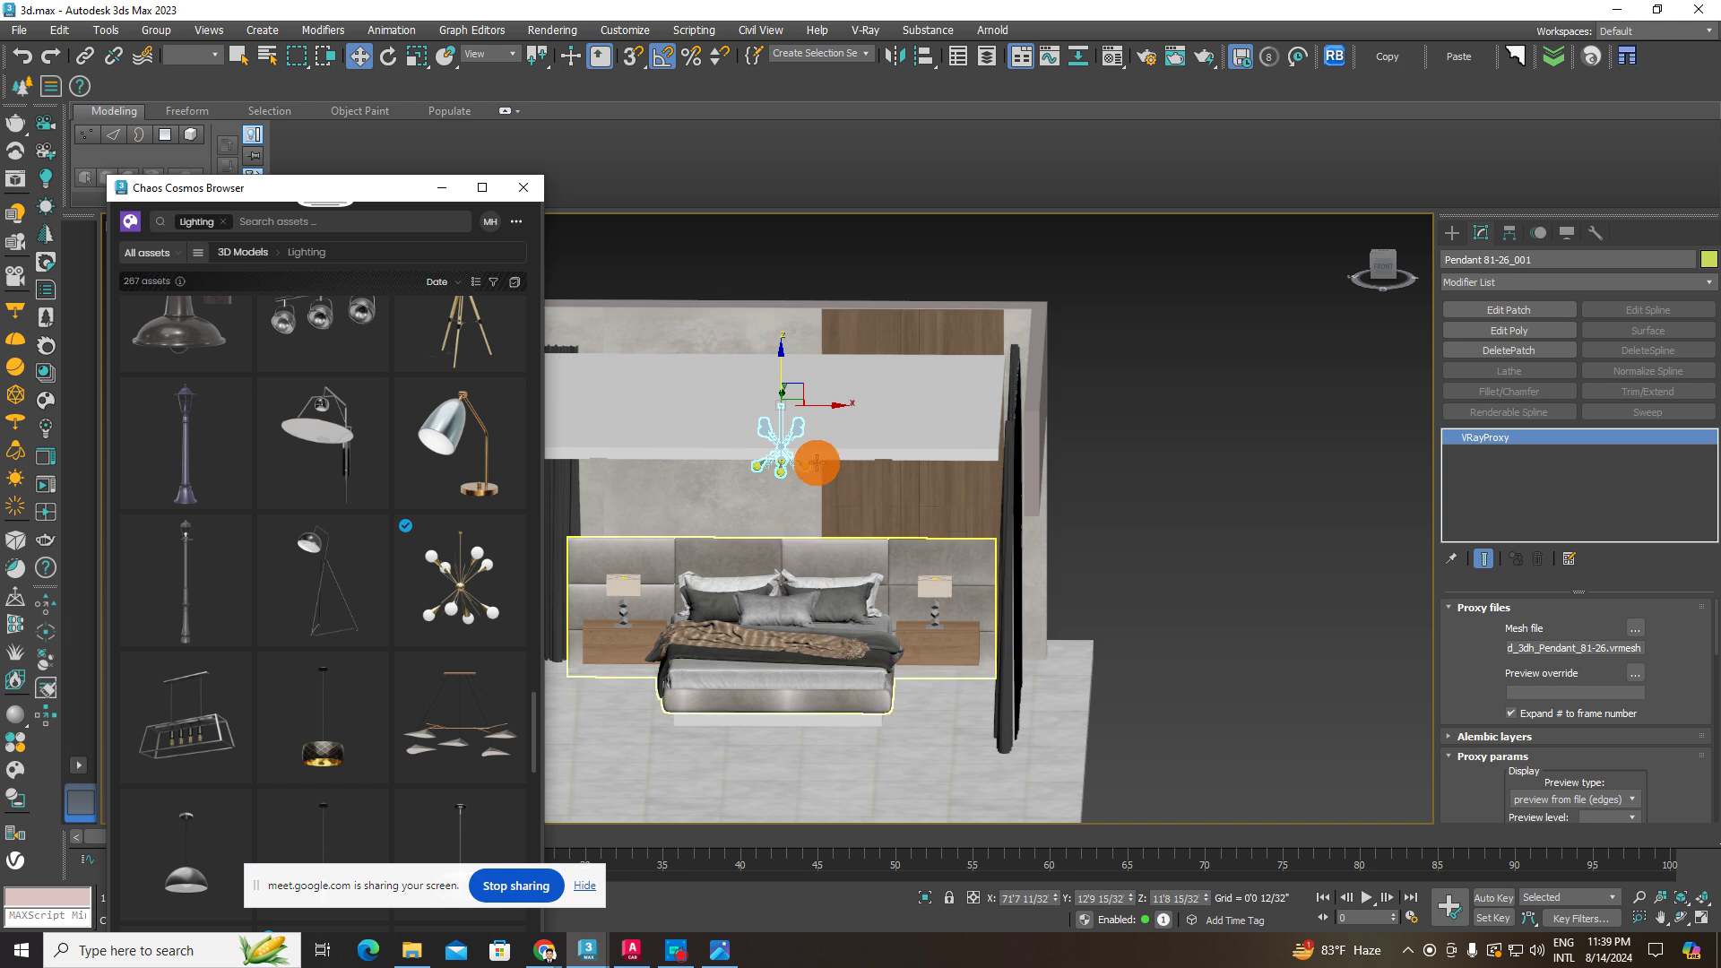
pyautogui.scroll(3, 803, 464)
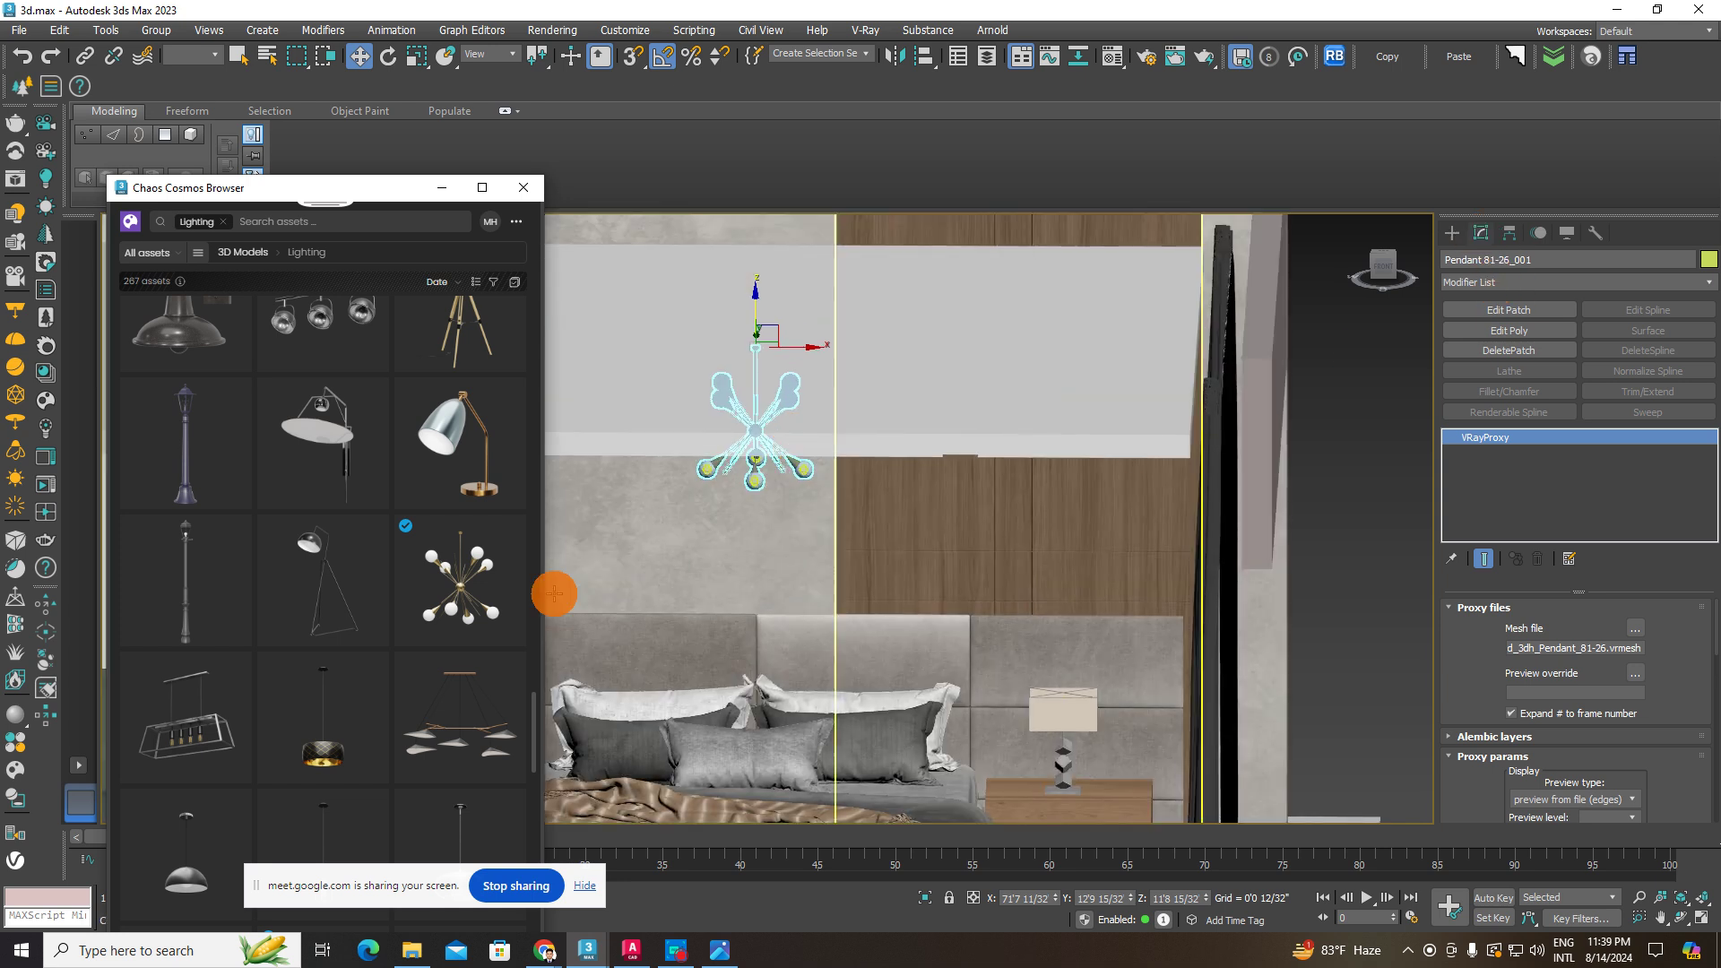
pyautogui.scroll(3, 350, 560)
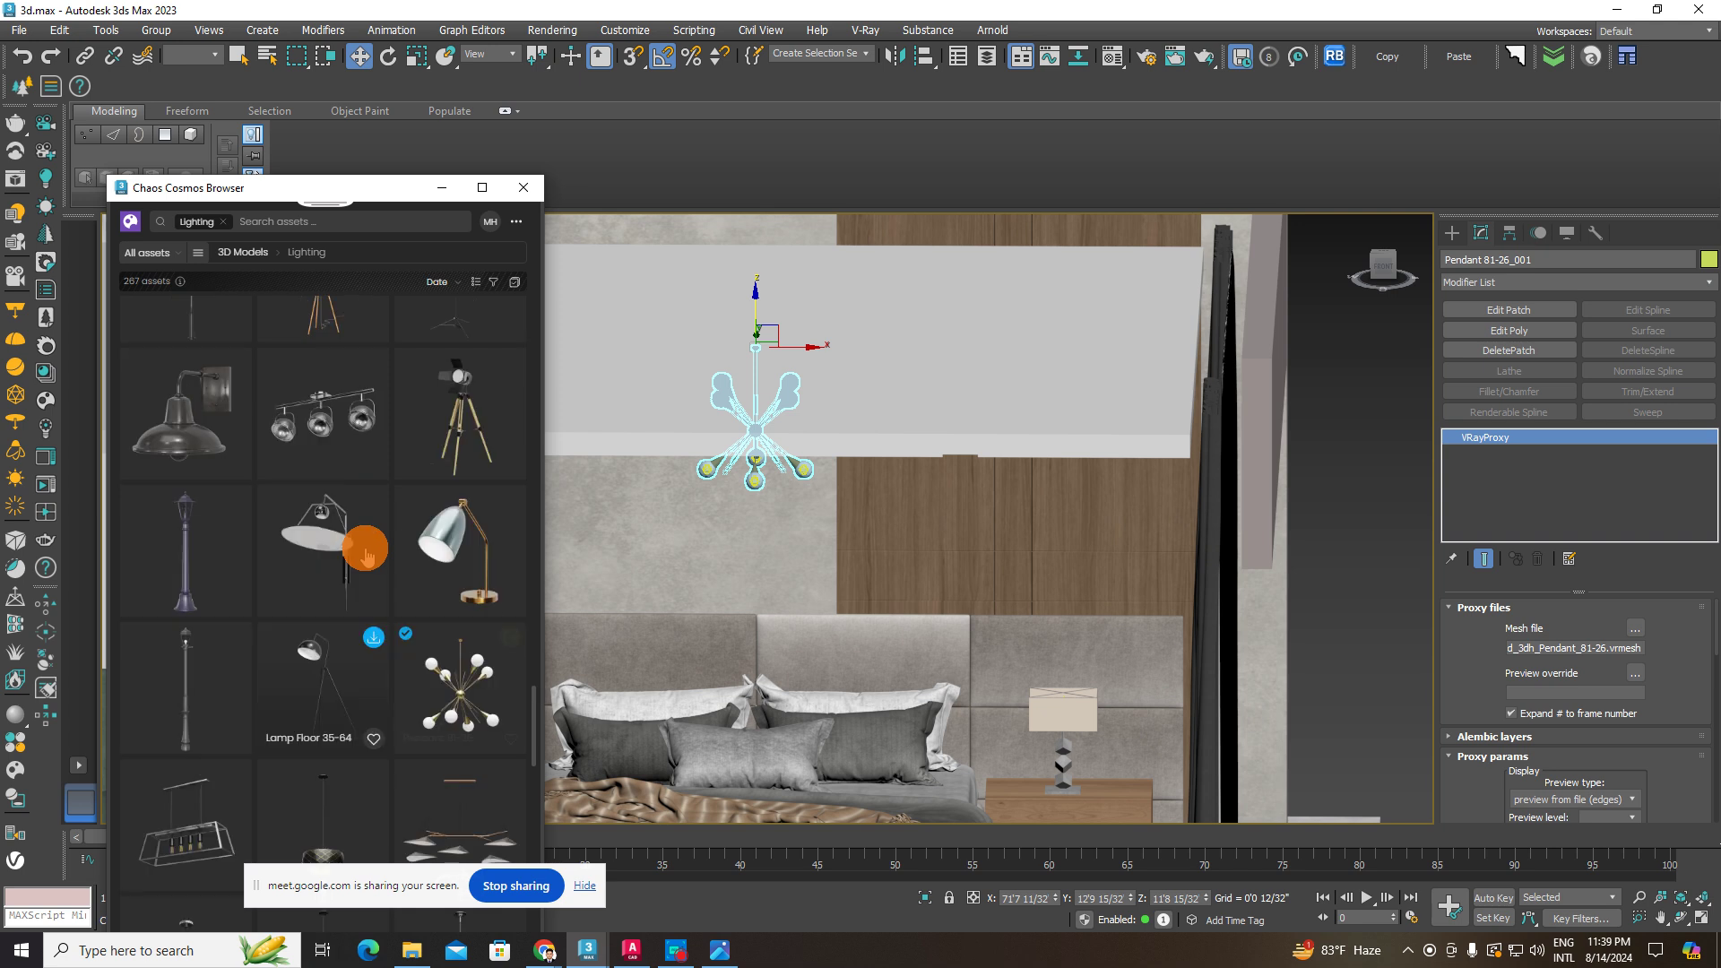
pyautogui.scroll(3, 367, 553)
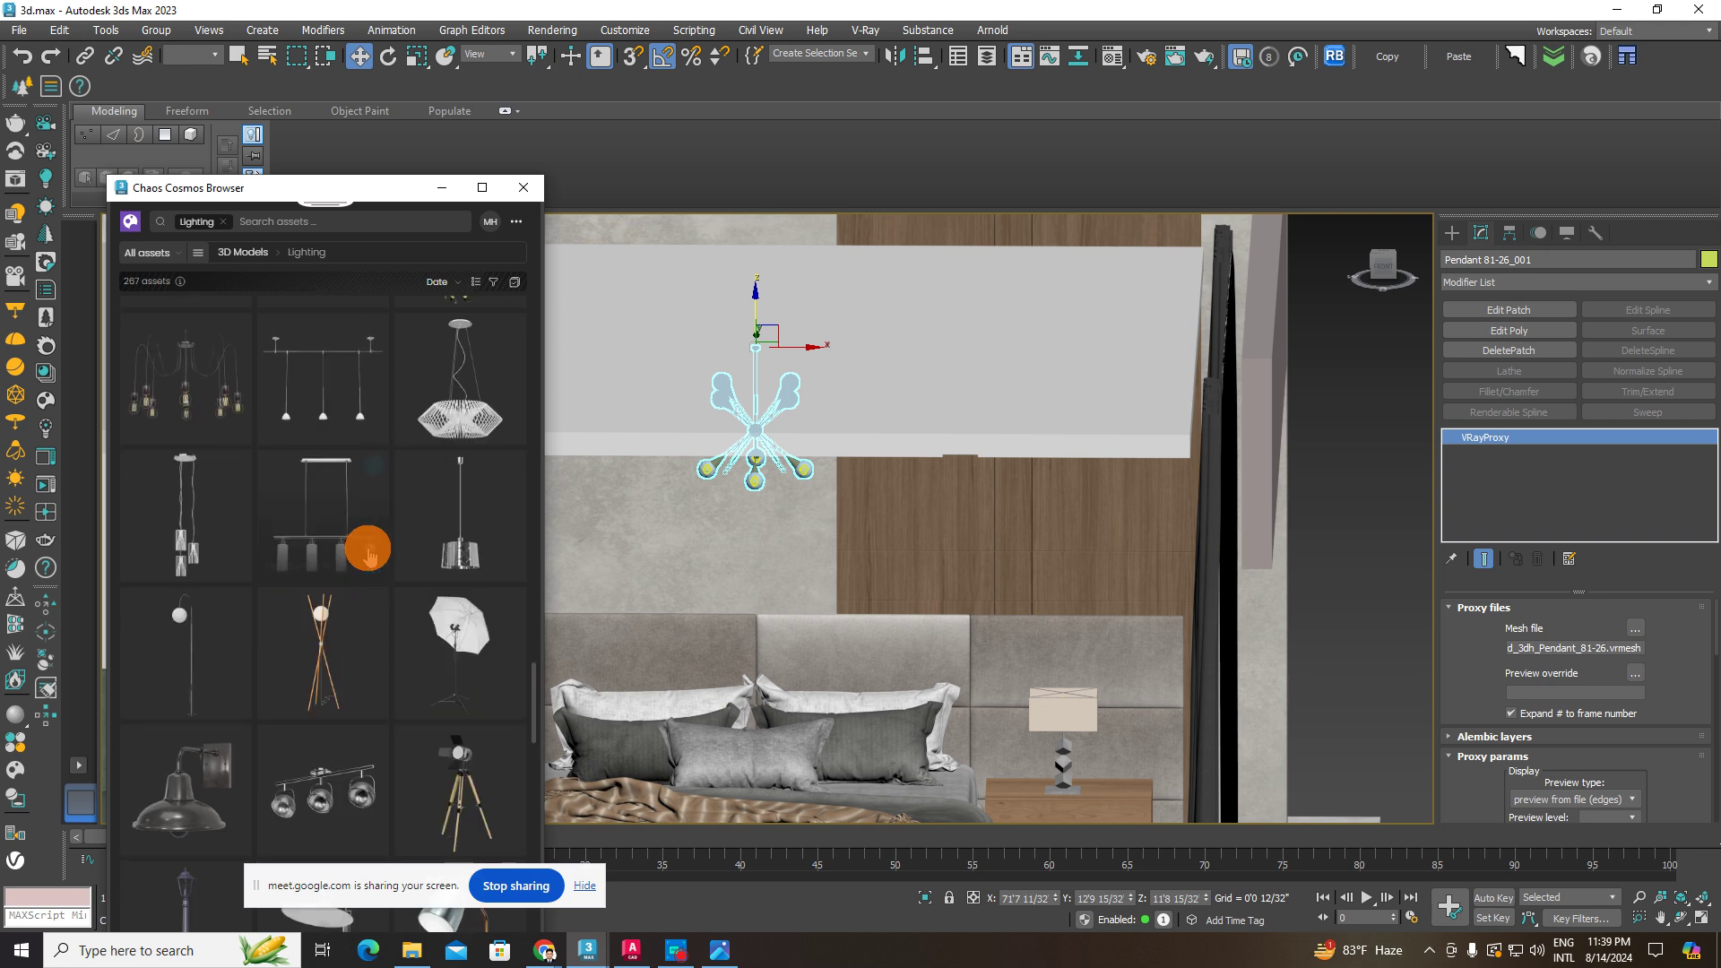
pyautogui.scroll(1, 367, 553)
pyautogui.scroll(3, 374, 556)
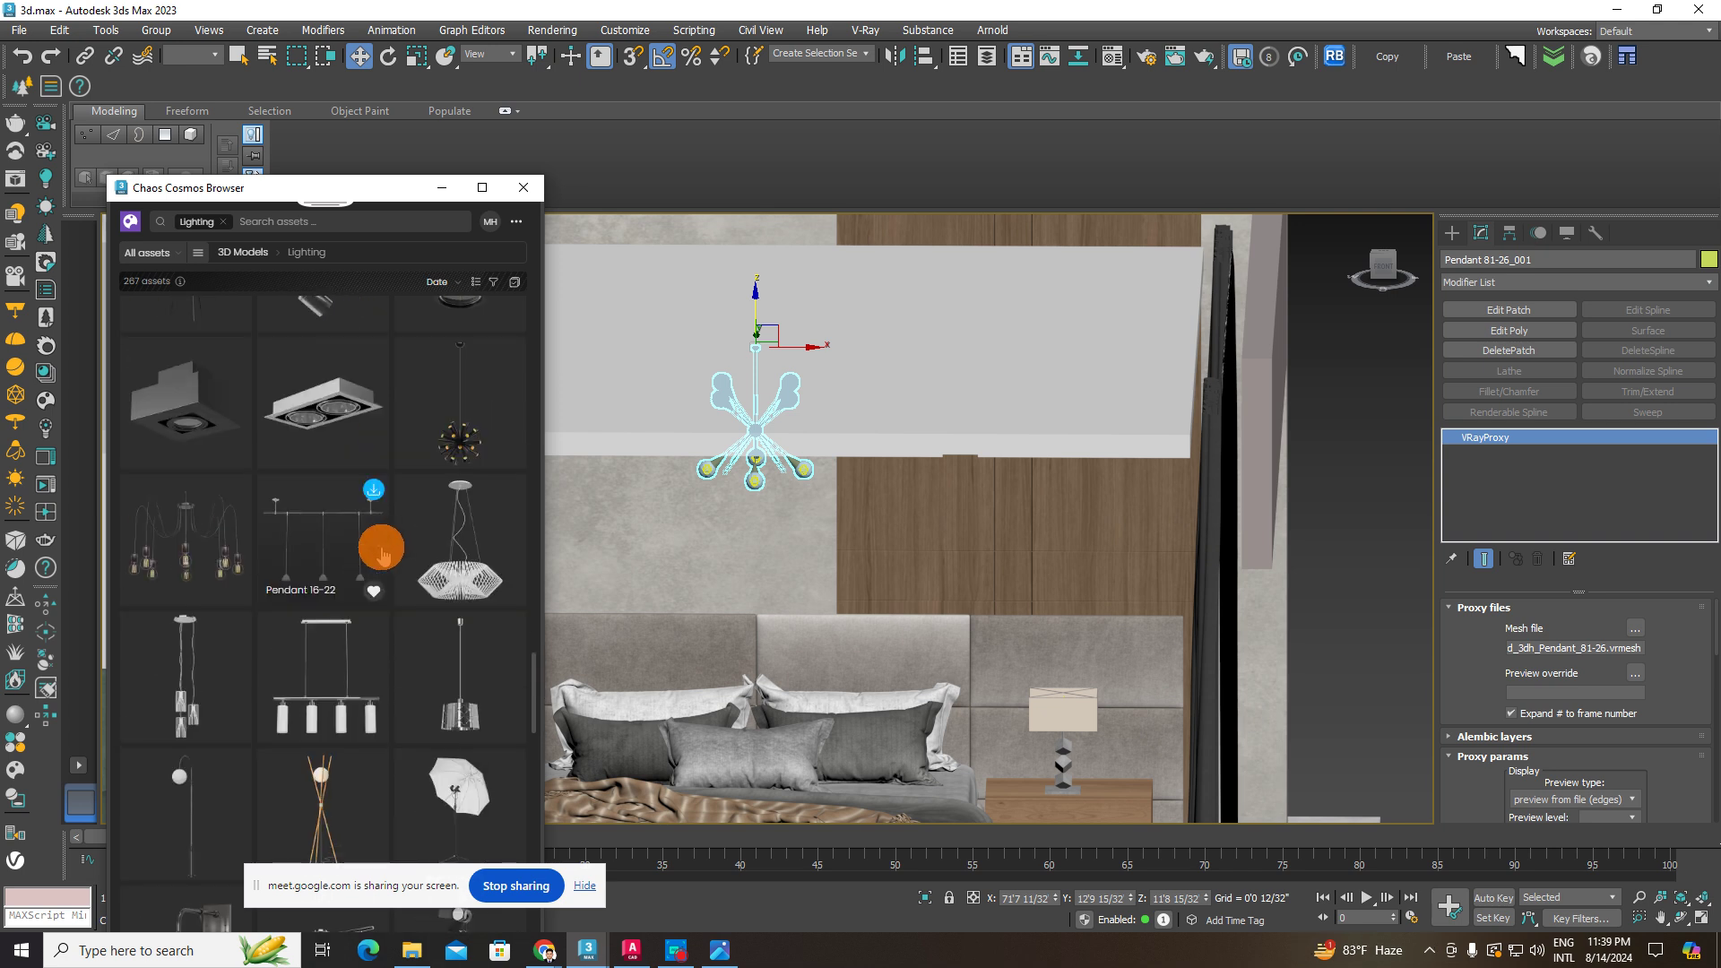
pyautogui.scroll(1, 439, 542)
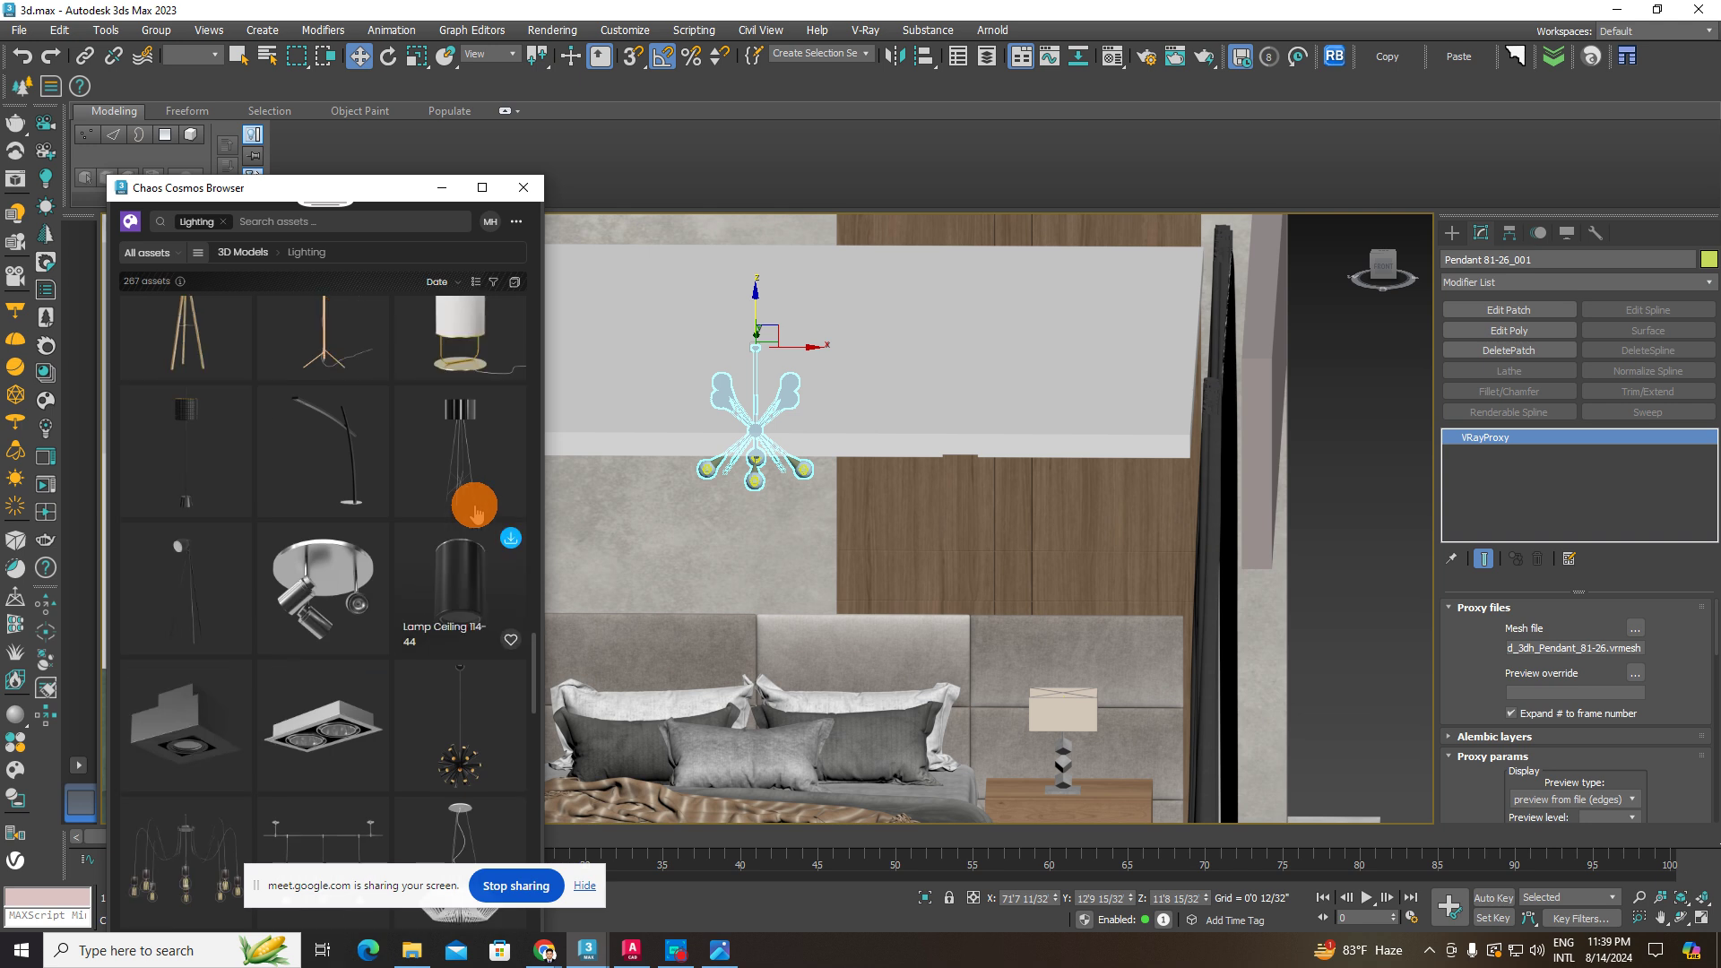
pyautogui.scroll(3, 460, 513)
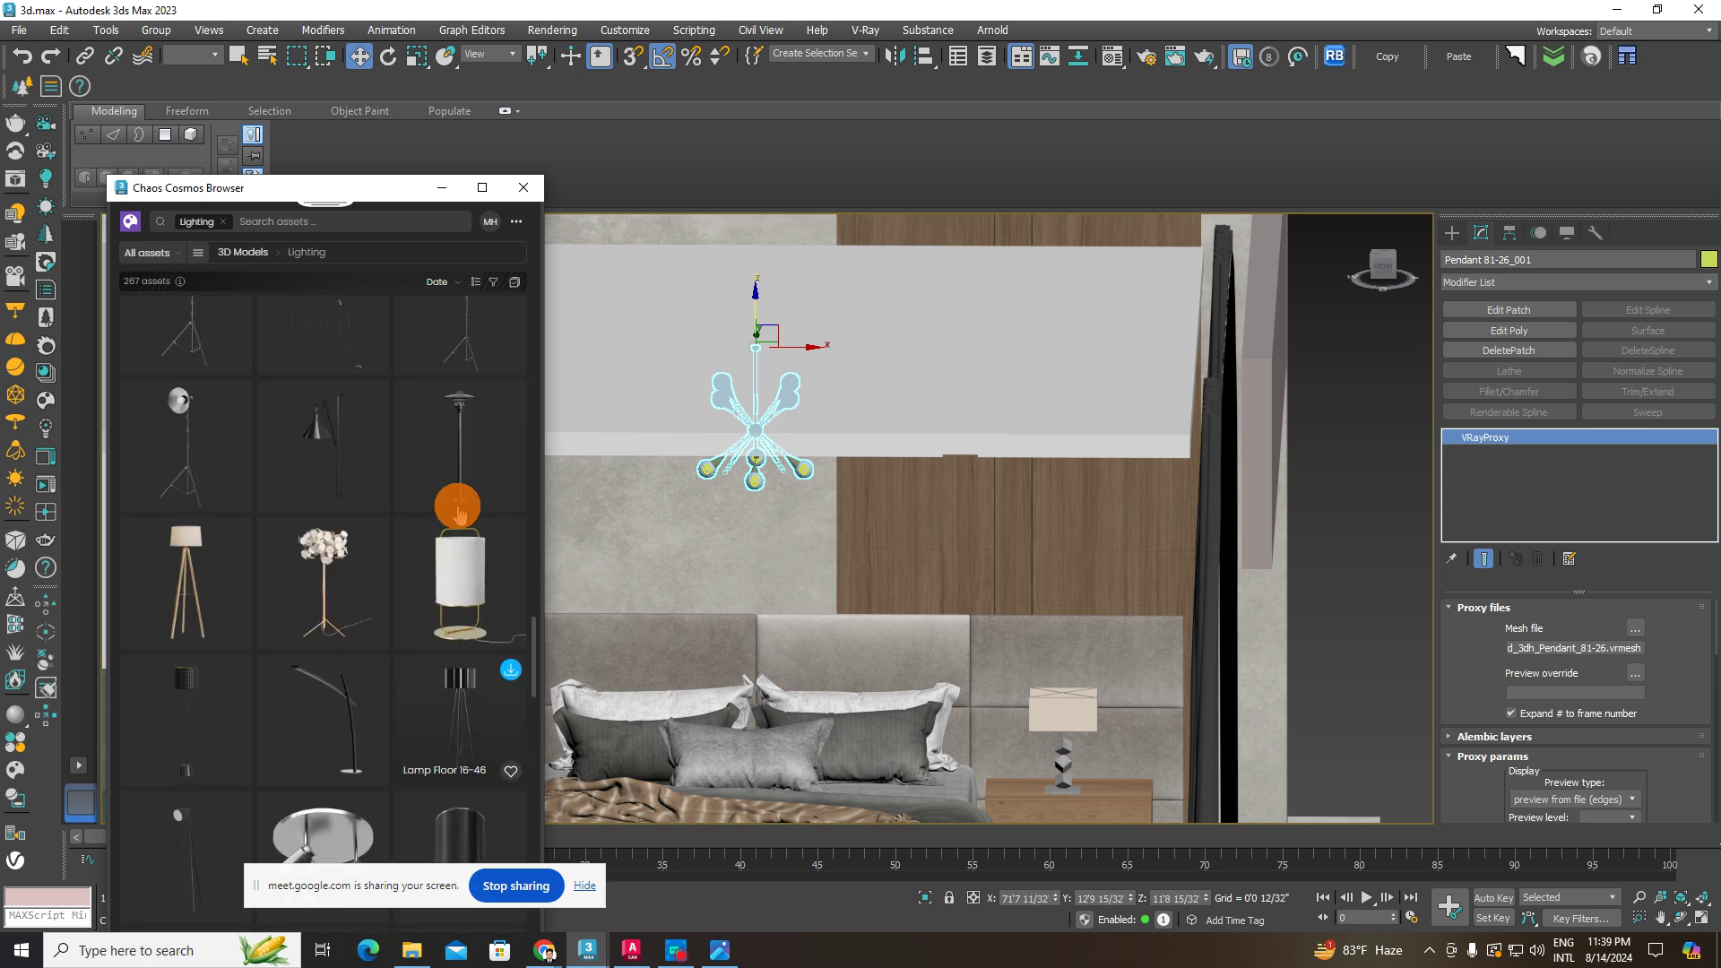
pyautogui.scroll(3, 460, 514)
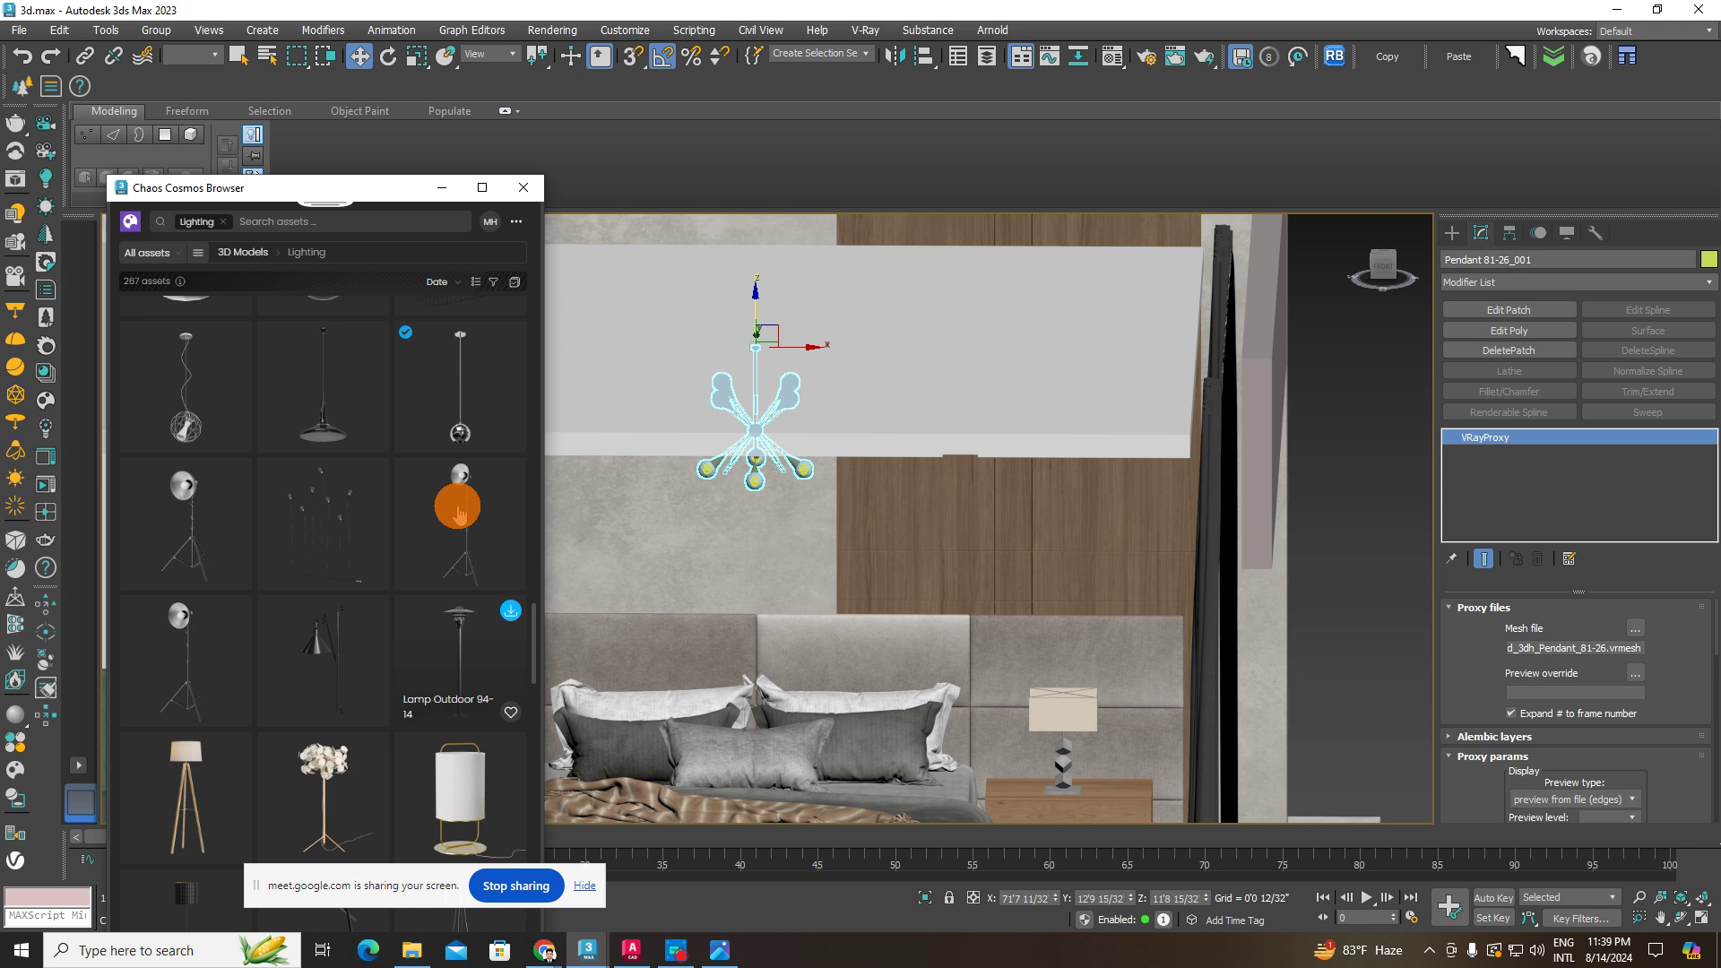
pyautogui.scroll(2, 507, 479)
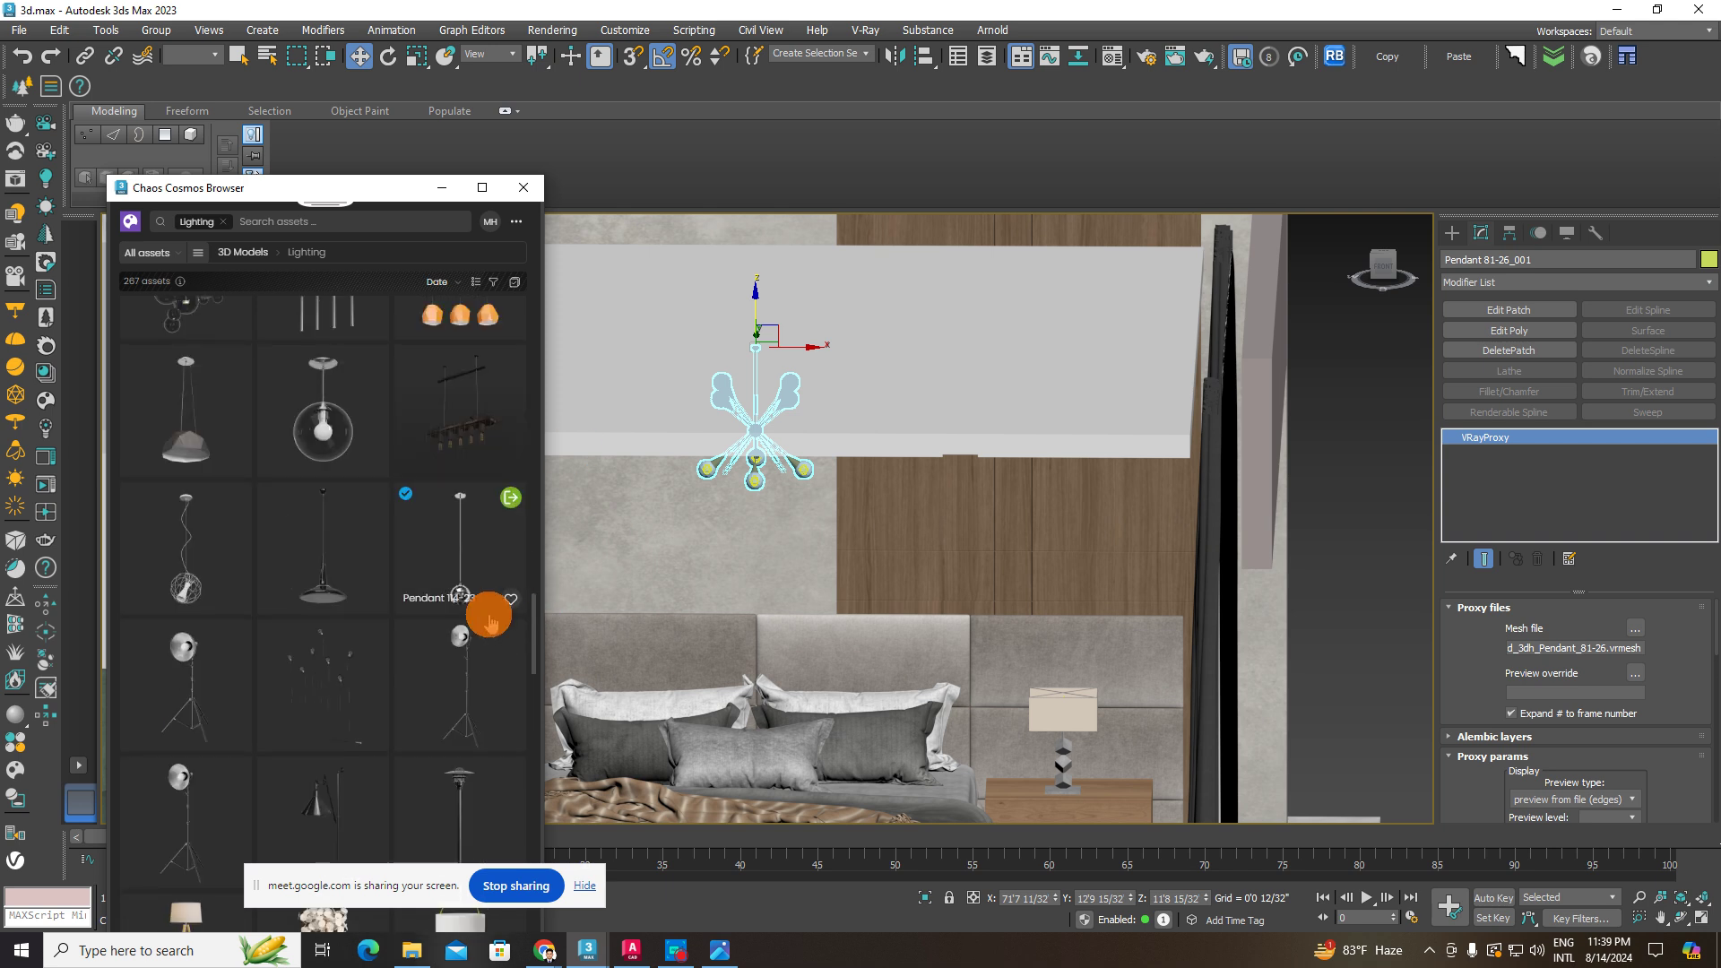
pyautogui.click(510, 498)
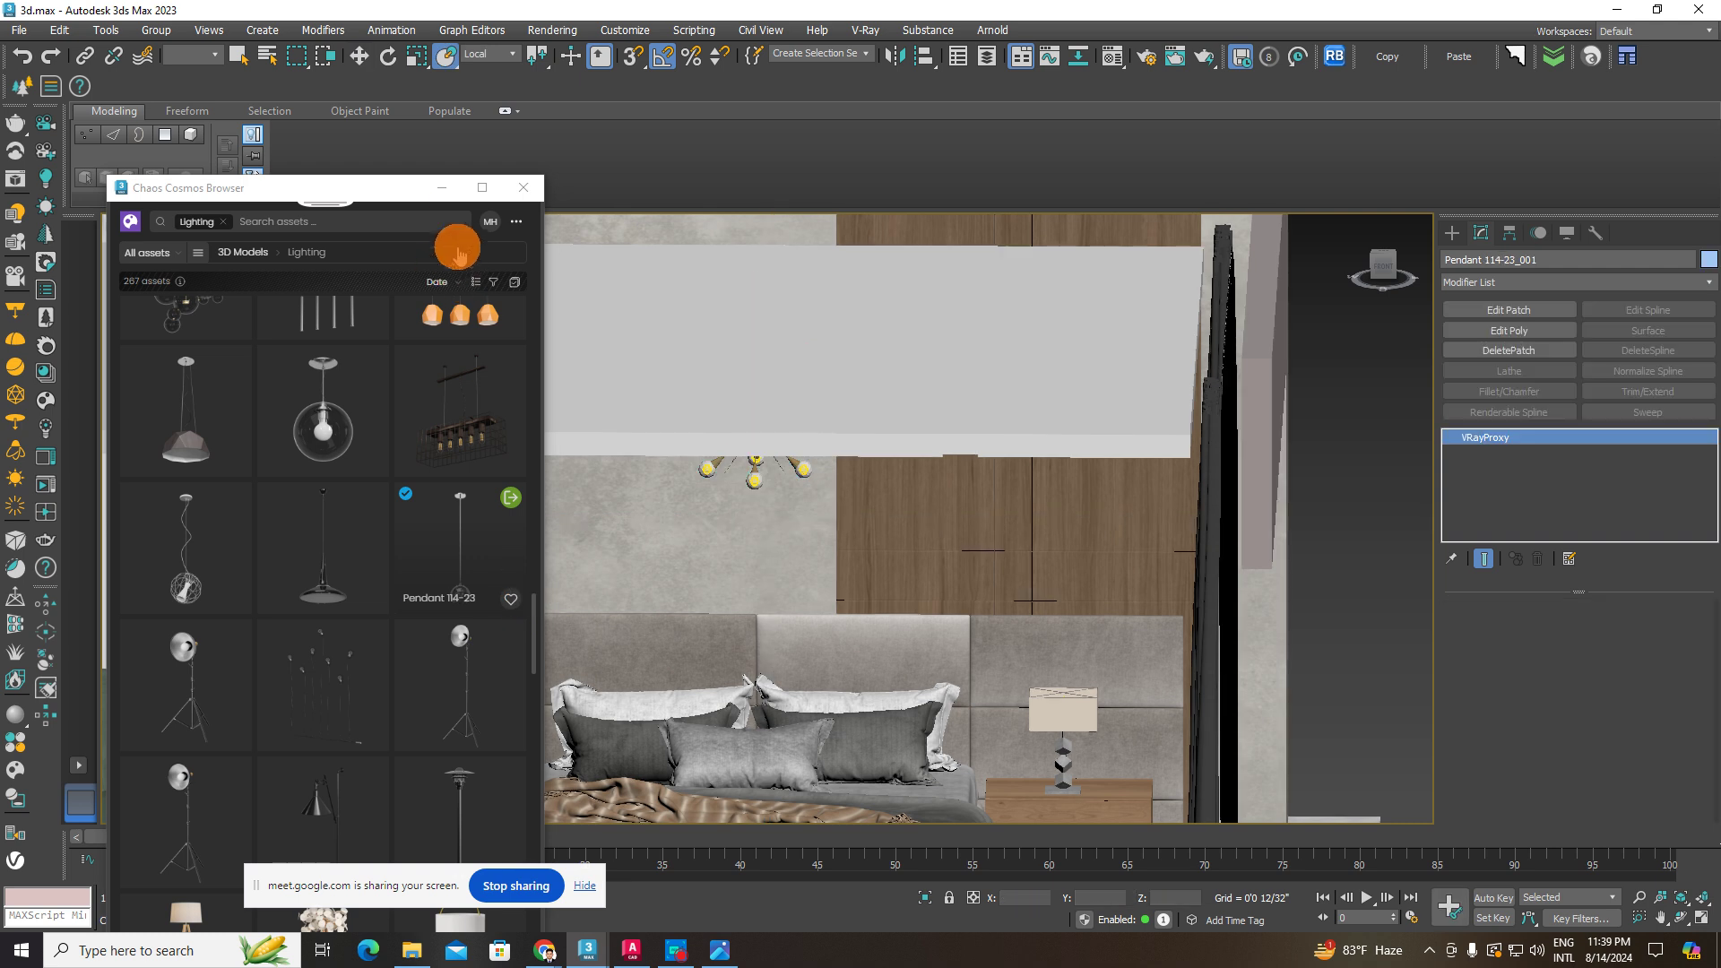
pyautogui.click(443, 189)
# - Move the imported pendant into the room so it hangs in front of the wood-panelled wall, near the dark curtain
pyautogui.click(358, 56)
pyautogui.scroll(-6, 675, 493)
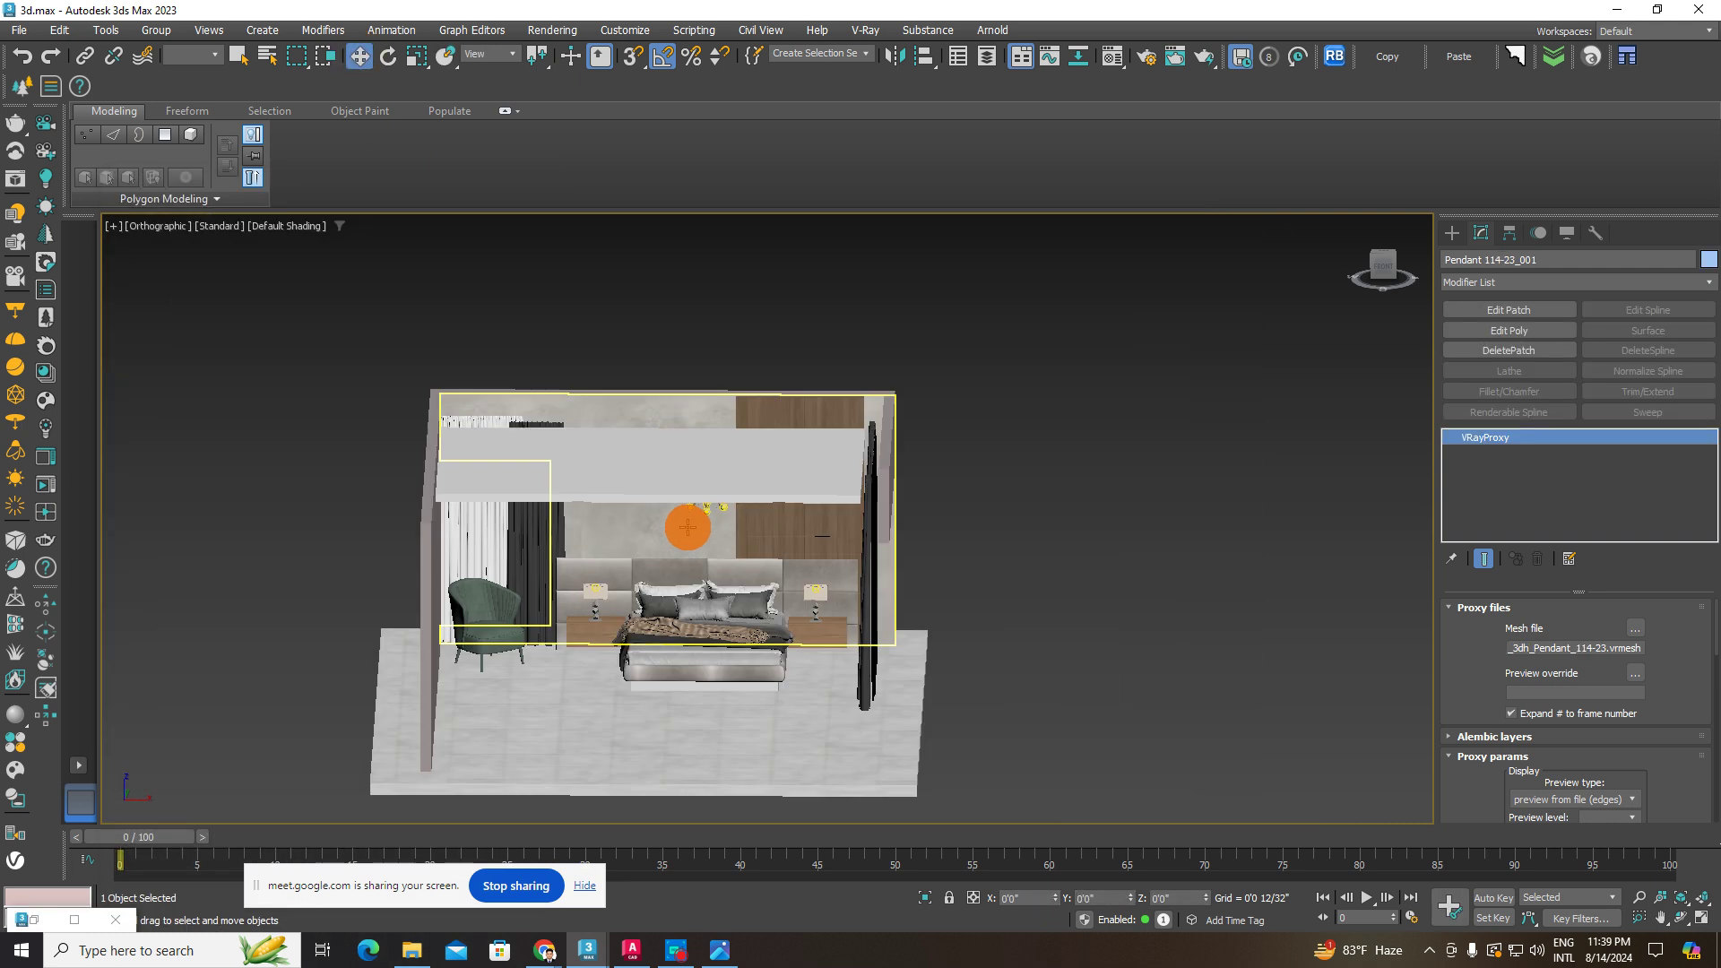
pyautogui.scroll(-4, 660, 562)
pyautogui.moveTo(397, 611); pyautogui.dragTo(639, 612)
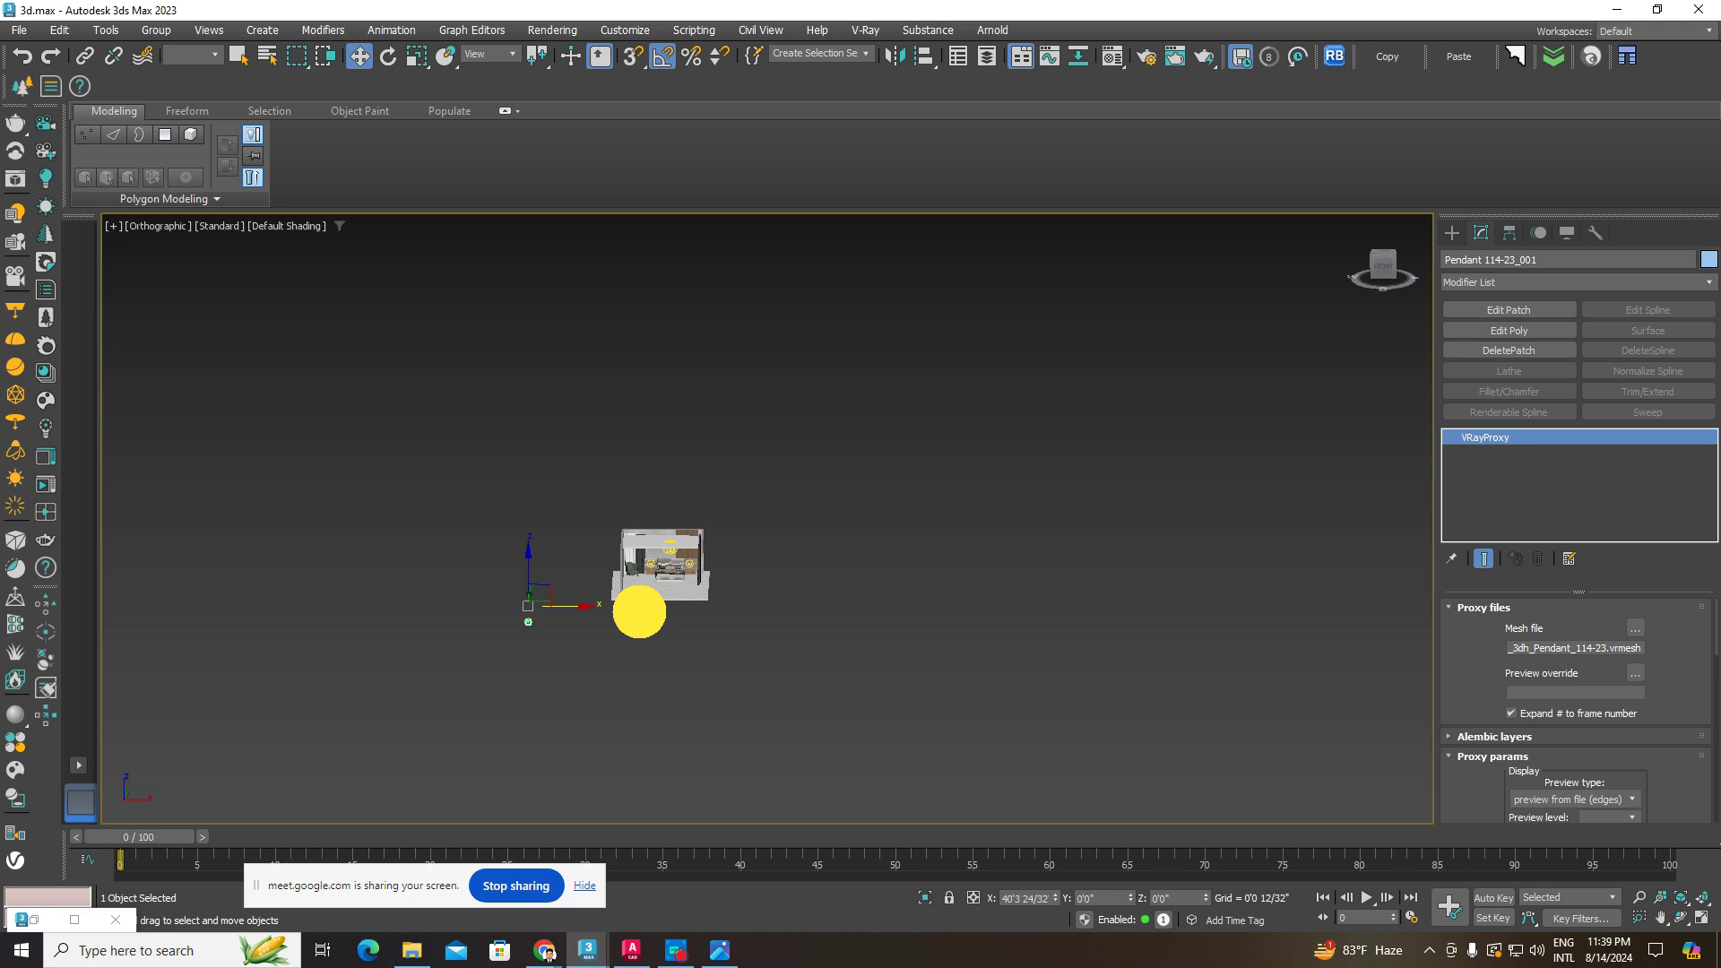
pyautogui.keyDown('alt'); pyautogui.moveTo(727, 598); pyautogui.dragTo(669, 709, button='middle'); pyautogui.keyUp('alt')
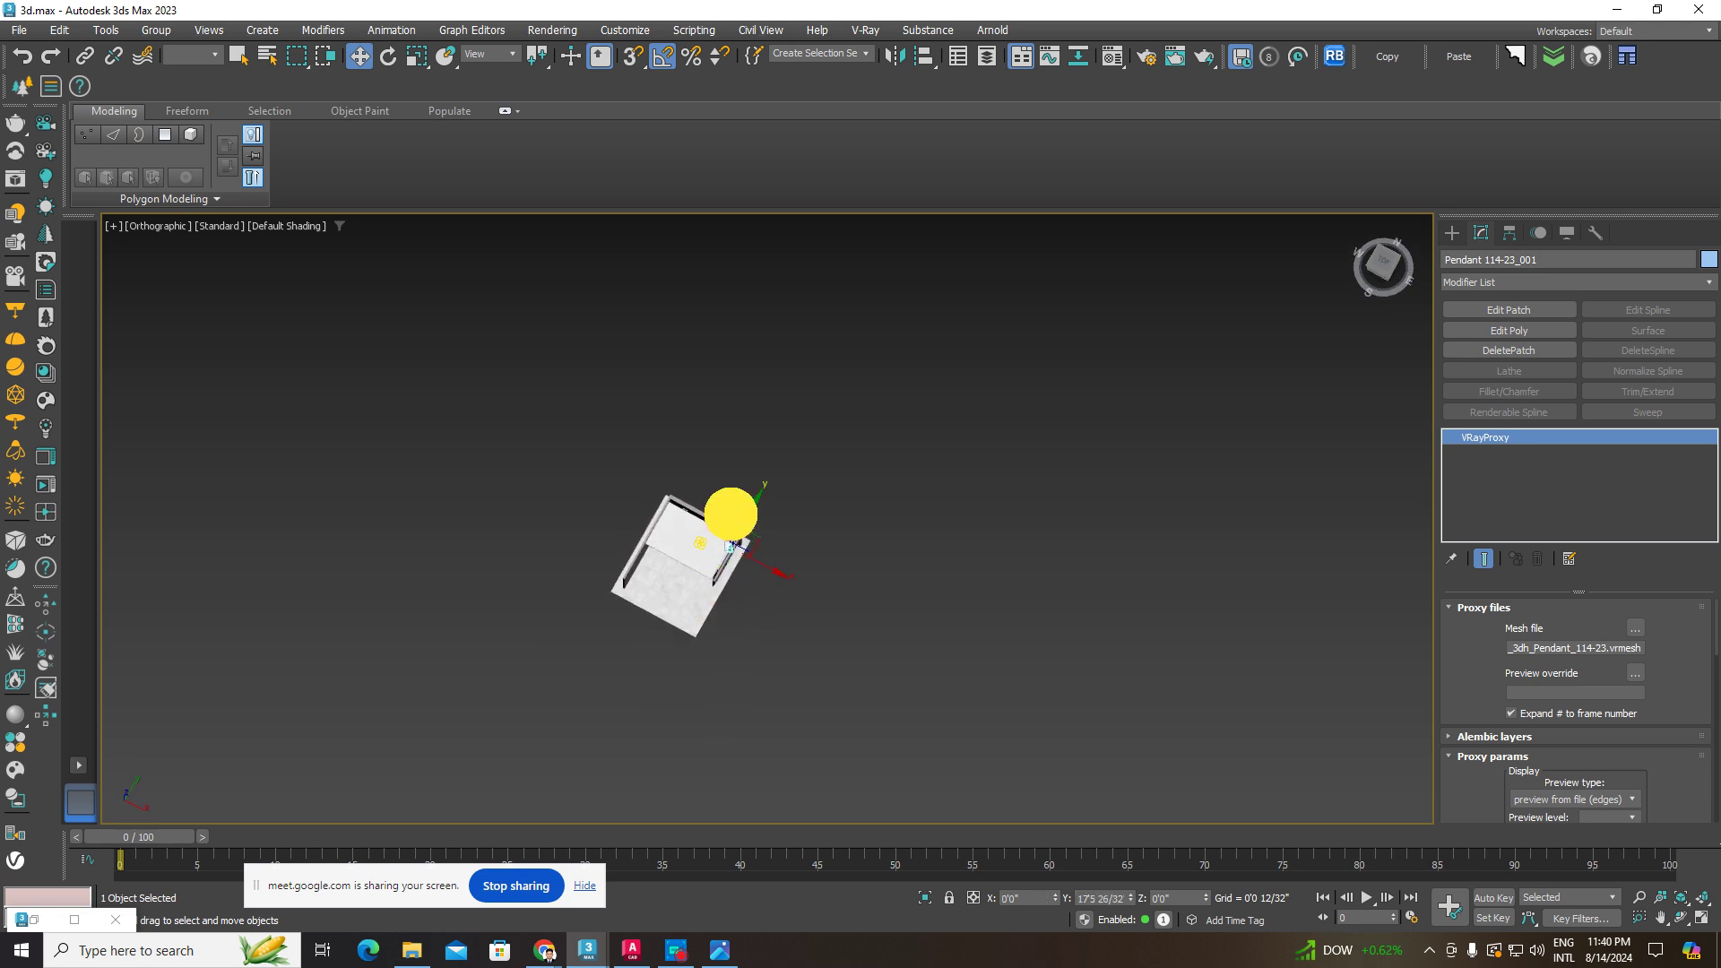
pyautogui.keyDown('alt'); pyautogui.moveTo(731, 514); pyautogui.dragTo(714, 691, button='middle'); pyautogui.keyUp('alt')
pyautogui.scroll(8, 727, 478)
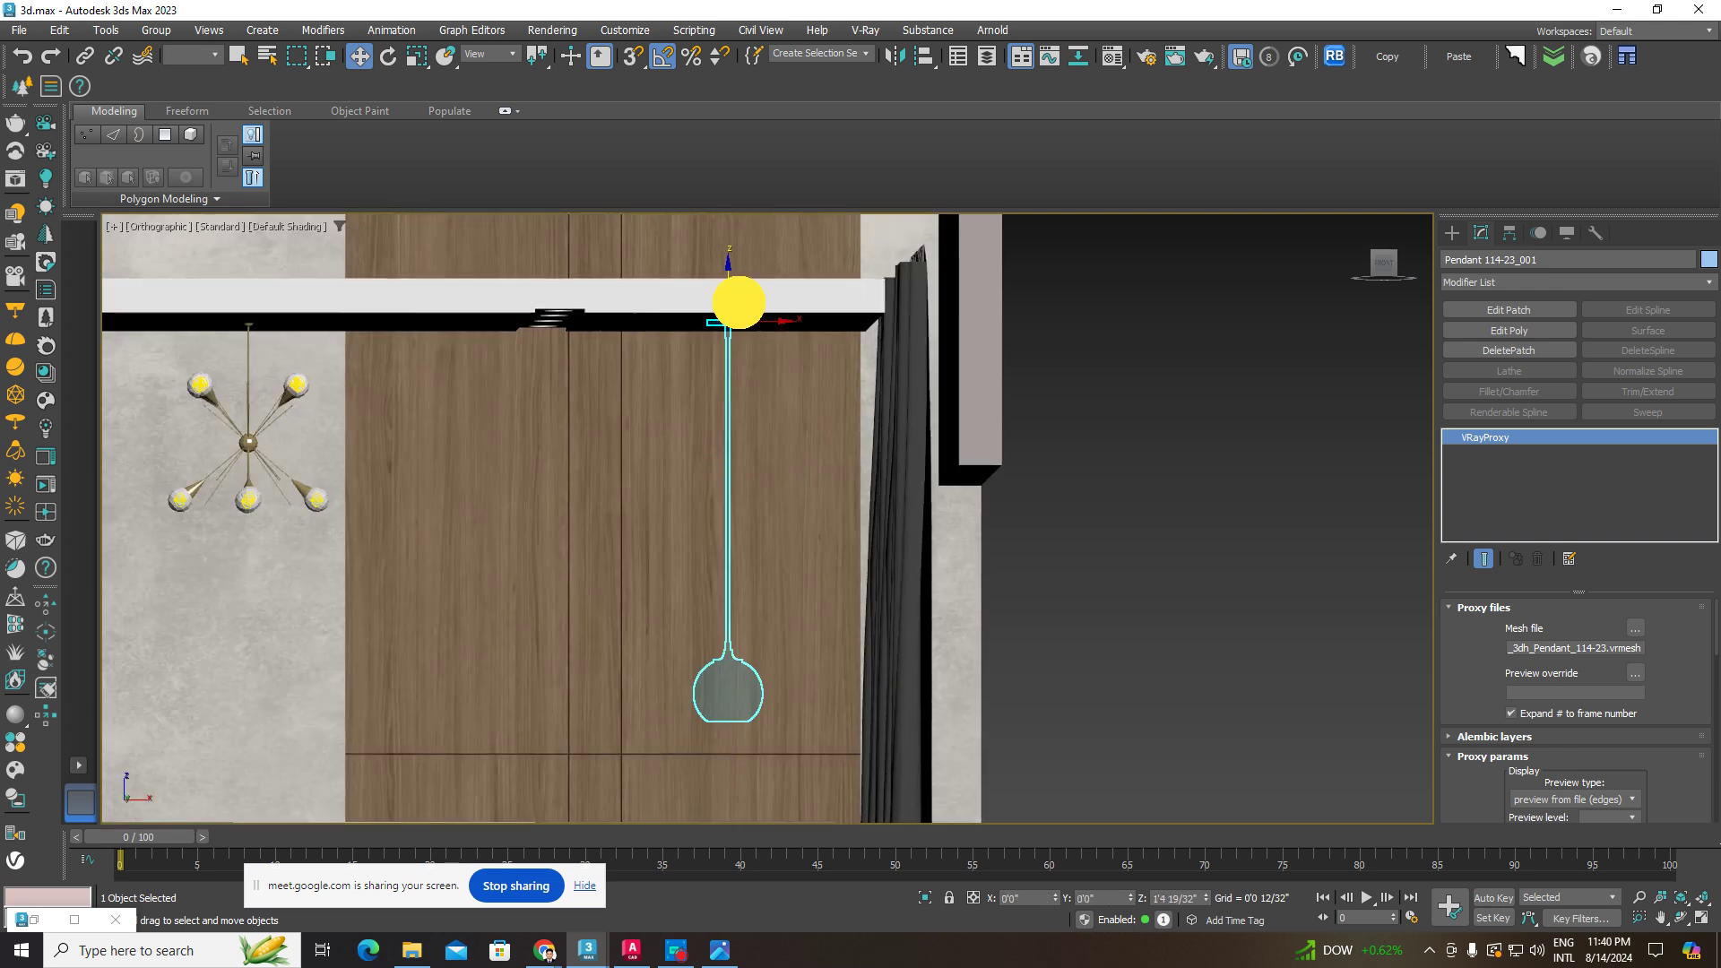
pyautogui.keyDown('alt'); pyautogui.moveTo(749, 349); pyautogui.dragTo(707, 401, button='middle'); pyautogui.keyUp('alt')
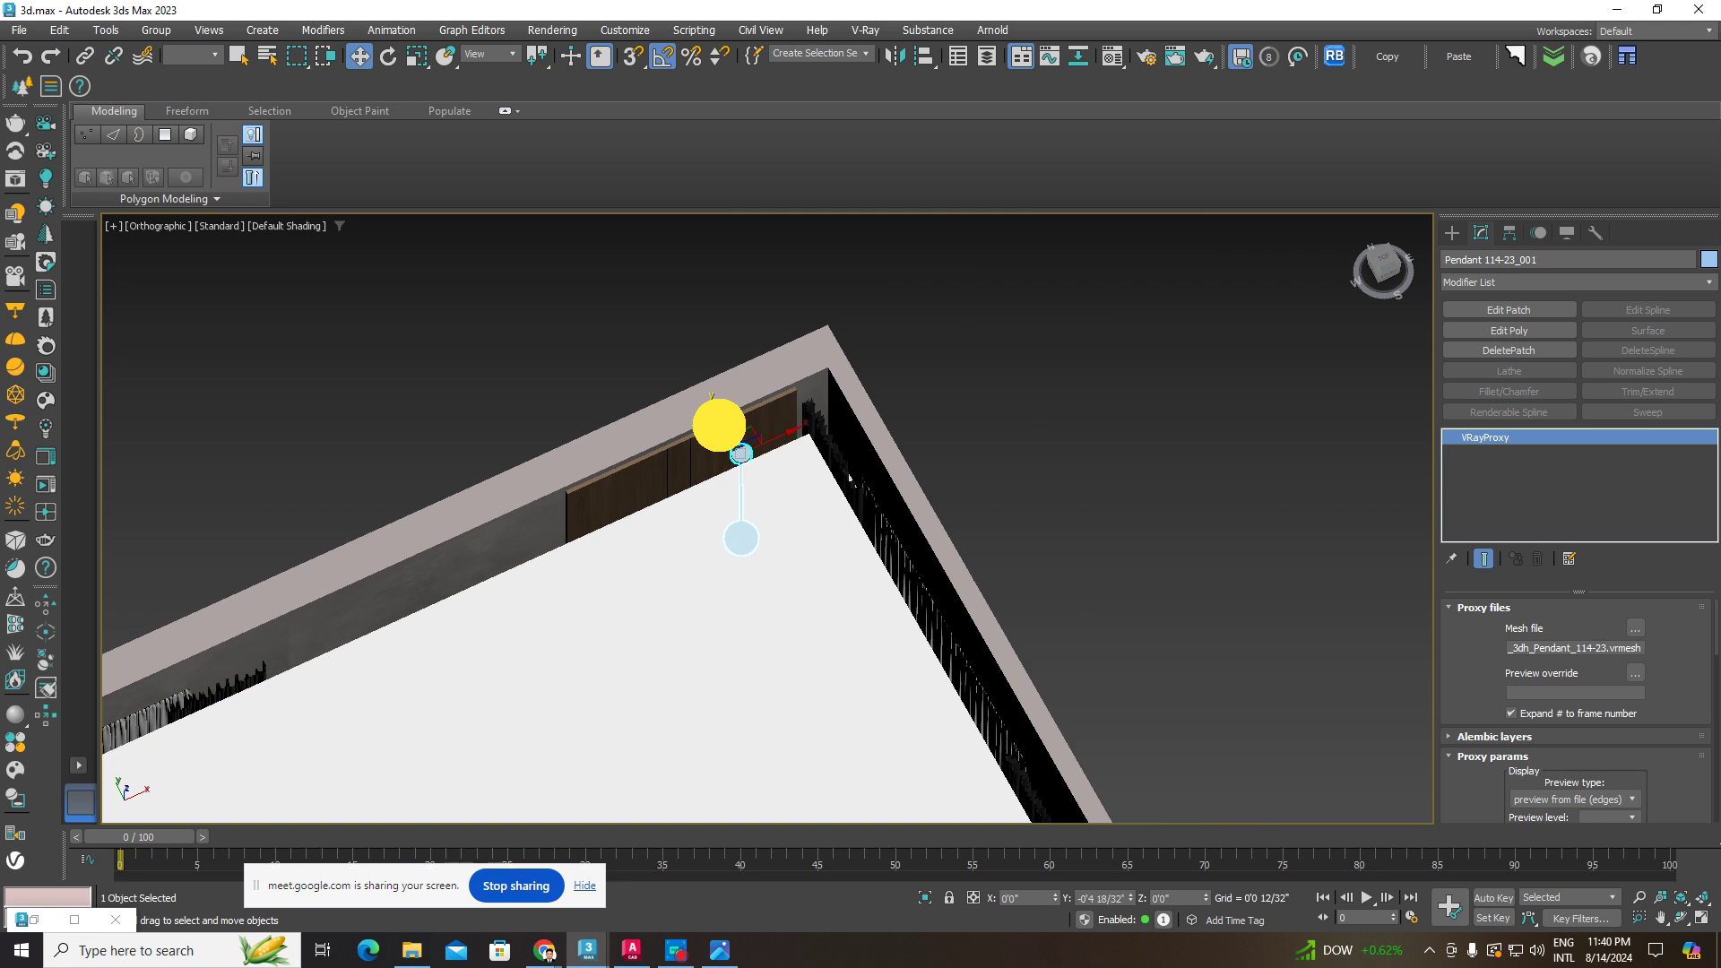
# - Adjust the pendant's height to about 11'8" so its canopy sits against the underside of the ceiling slab
pyautogui.keyDown('alt'); pyautogui.moveTo(745, 492); pyautogui.dragTo(694, 312, button='middle'); pyautogui.keyUp('alt')
pyautogui.scroll(5, 799, 503)
pyautogui.scroll(5, 730, 350)
pyautogui.scroll(3, 687, 342)
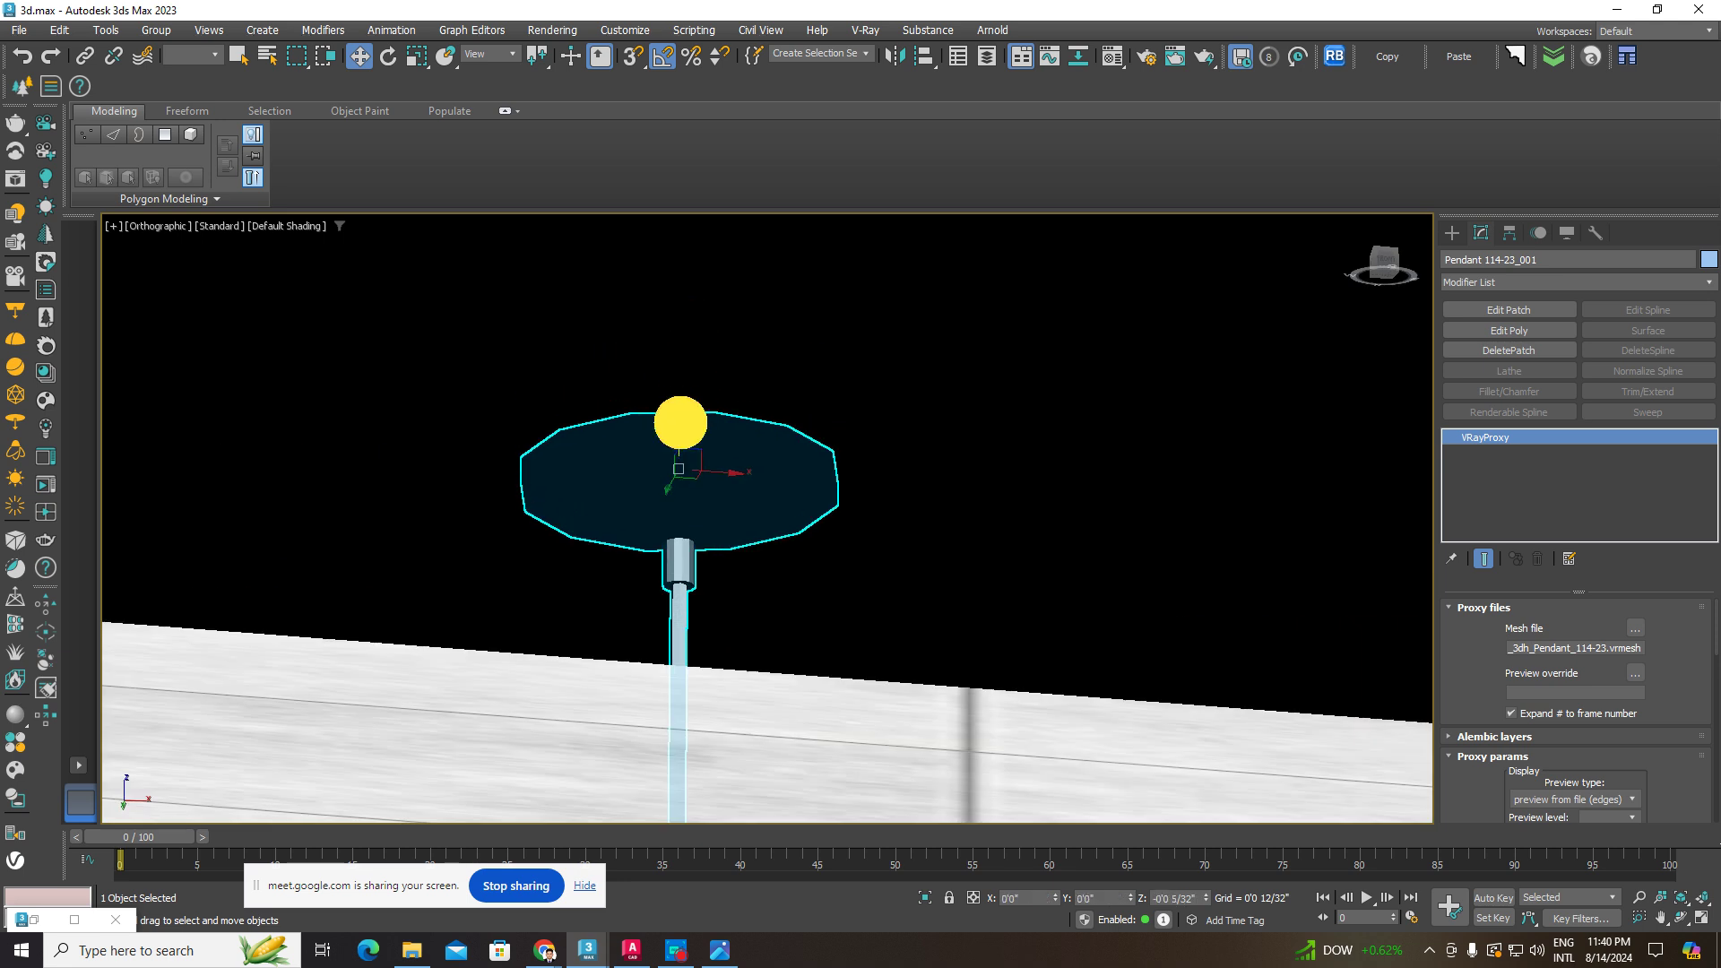
pyautogui.moveTo(681, 423); pyautogui.dragTo(678, 474)
pyautogui.scroll(-8, 680, 522)
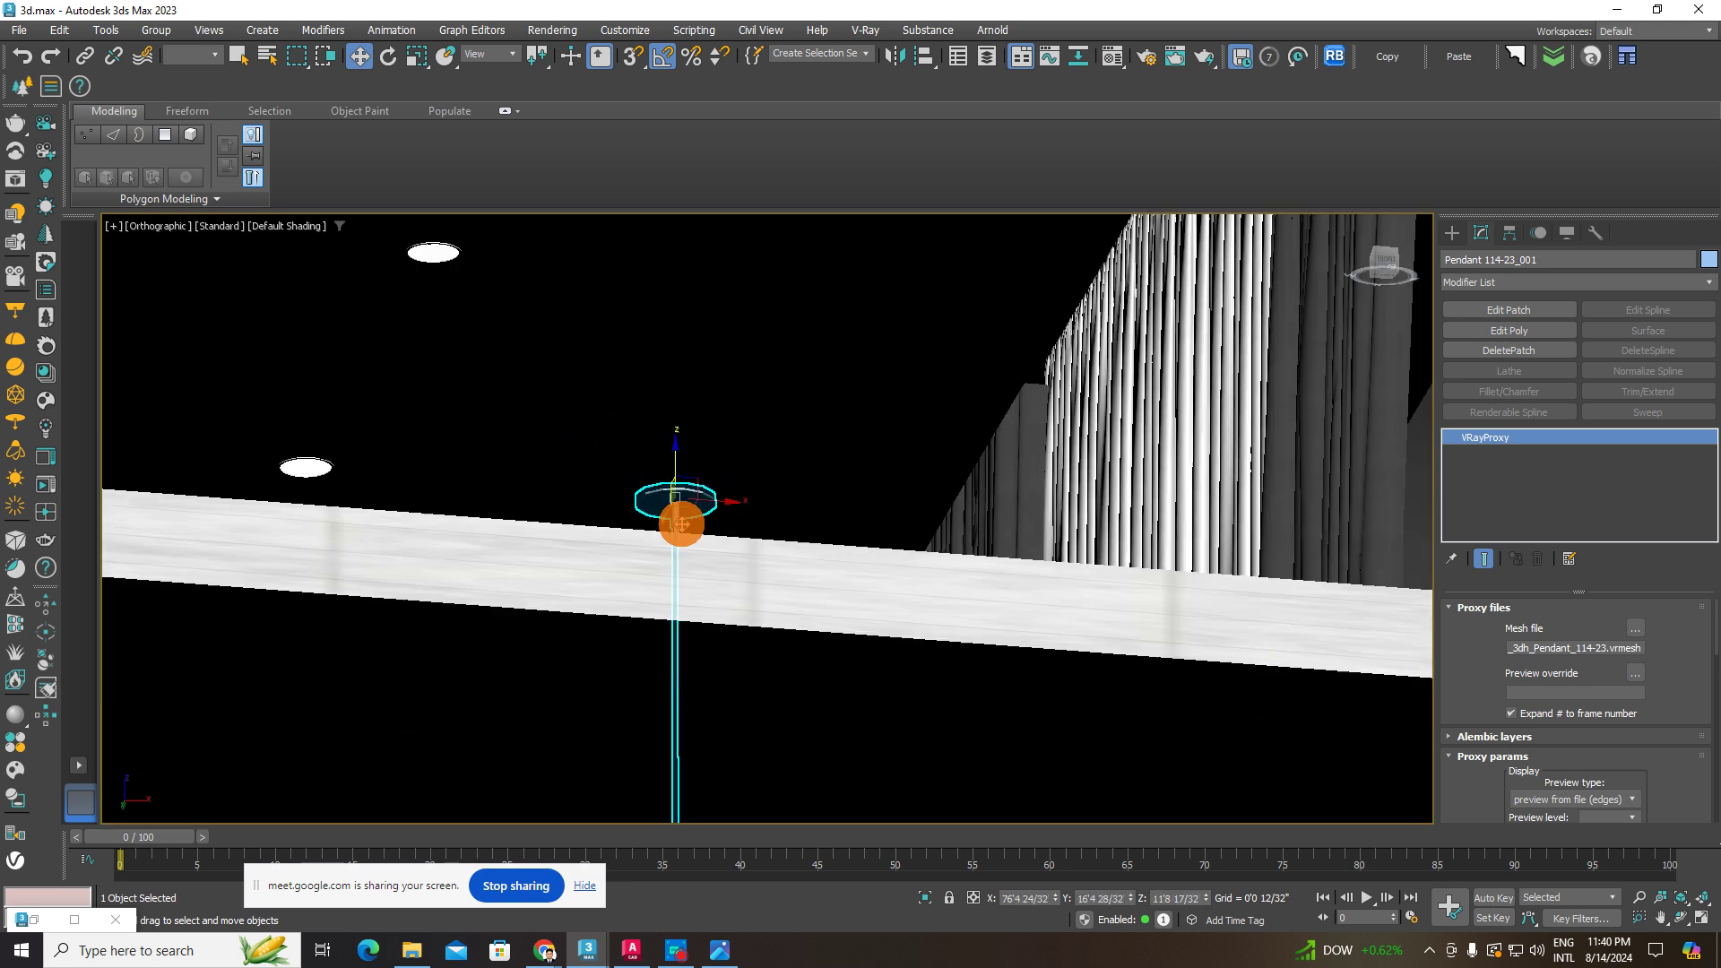
# - Shift the globe pendant closer to the wood-panelled wall, to about 16'11" along Y
pyautogui.keyDown('alt'); pyautogui.moveTo(703, 367); pyautogui.dragTo(528, 342, button='middle'); pyautogui.keyUp('alt')
pyautogui.scroll(-3, 707, 454)
pyautogui.scroll(5, 711, 496)
pyautogui.moveTo(616, 500); pyautogui.dragTo(737, 454, button='middle')
pyautogui.keyDown('alt'); pyautogui.moveTo(737, 454); pyautogui.dragTo(782, 502, button='middle'); pyautogui.keyUp('alt')
pyautogui.scroll(3, 753, 605)
# - Examine the sphere light inside the pendant's globe in wireframe and shaded display, including its size, units and multiplier settings
pyautogui.press('F3')
pyautogui.scroll(10, 779, 541)
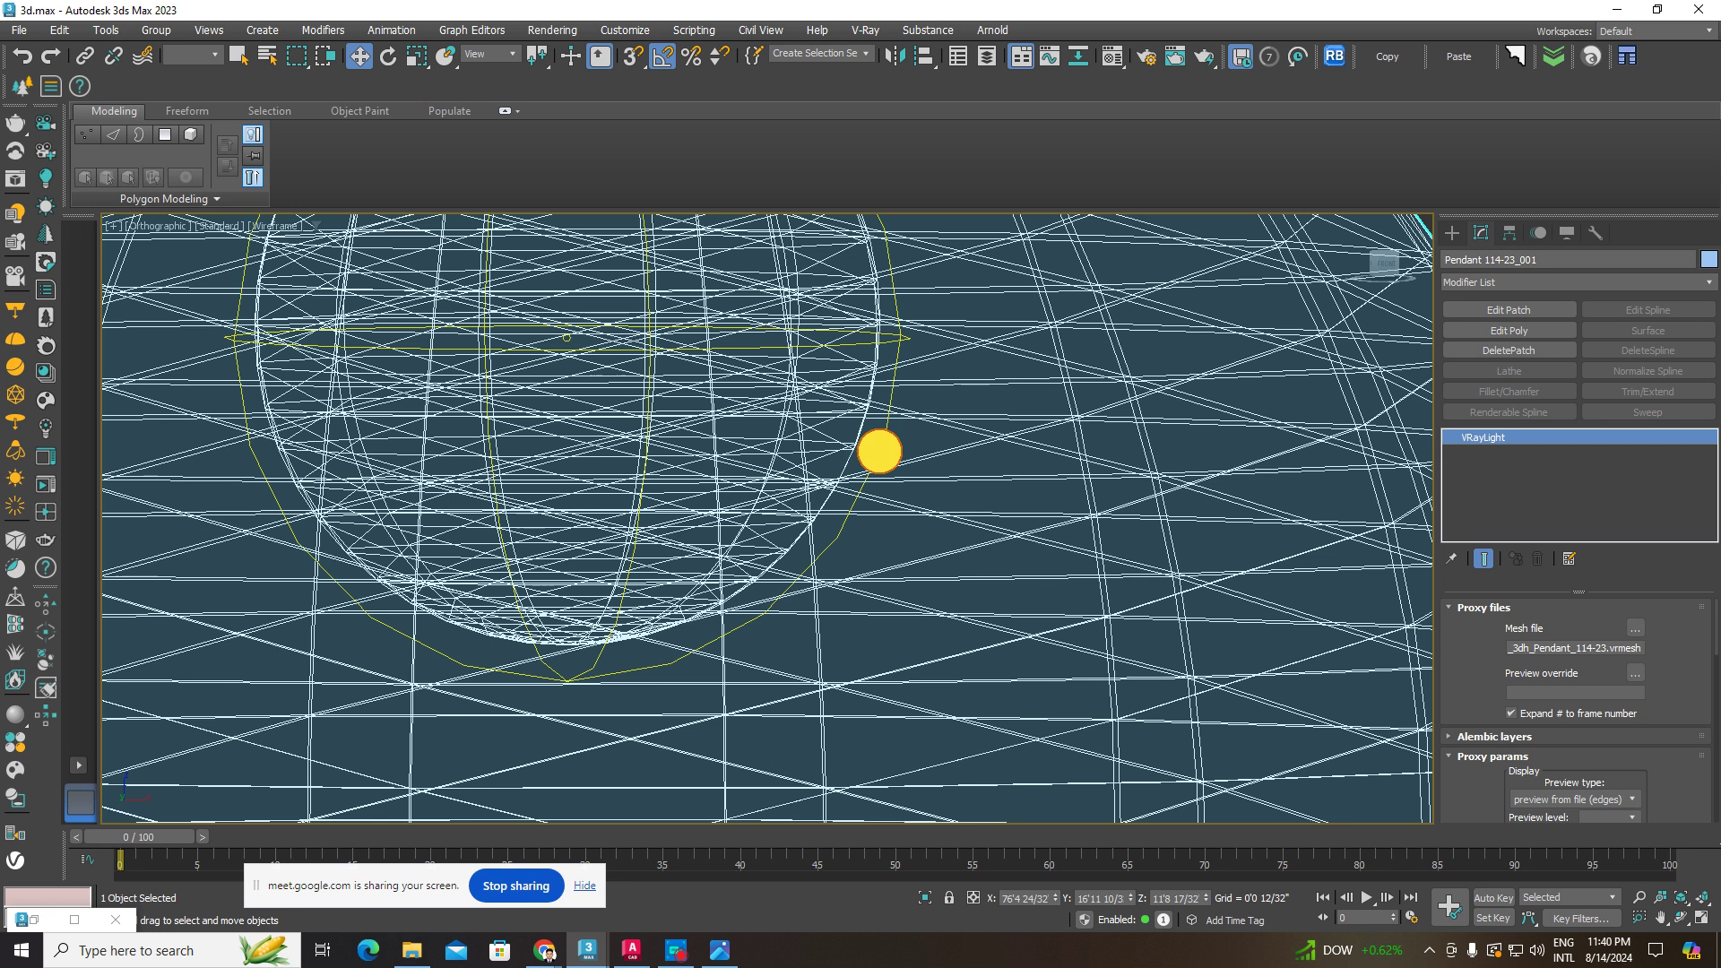
pyautogui.click(879, 451)
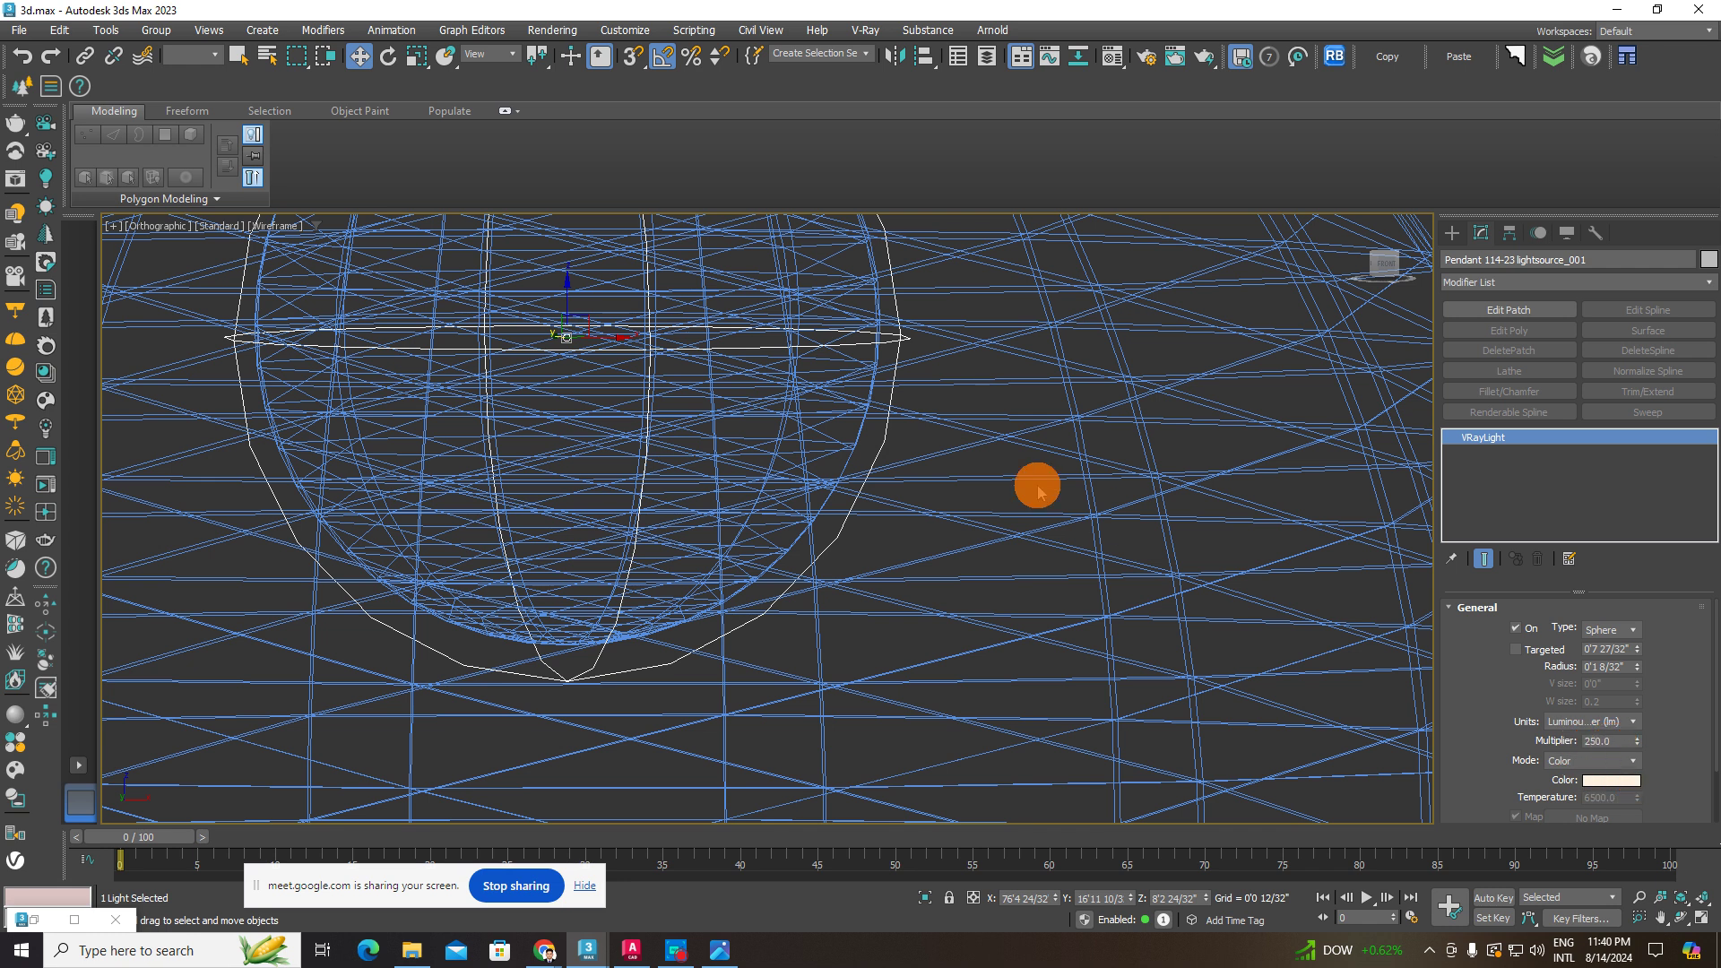
pyautogui.press('F3')
pyautogui.press('F3')
pyautogui.press('F3')
pyautogui.press('F3')
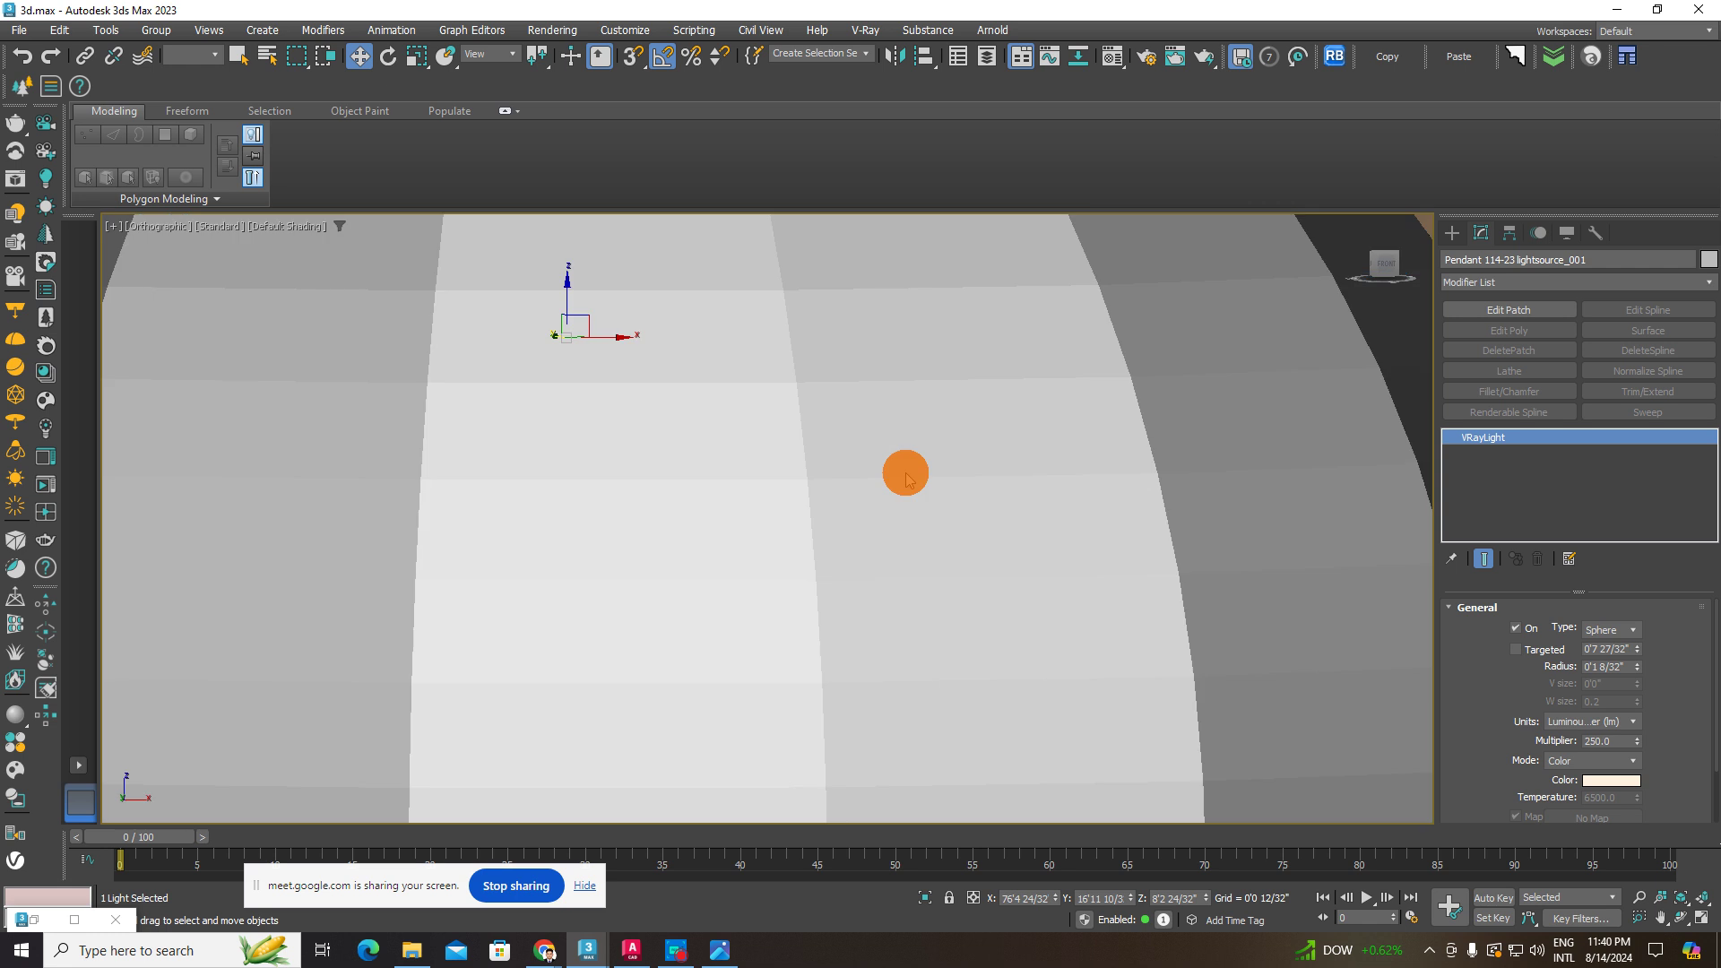
pyautogui.press('F3')
pyautogui.press('F3')
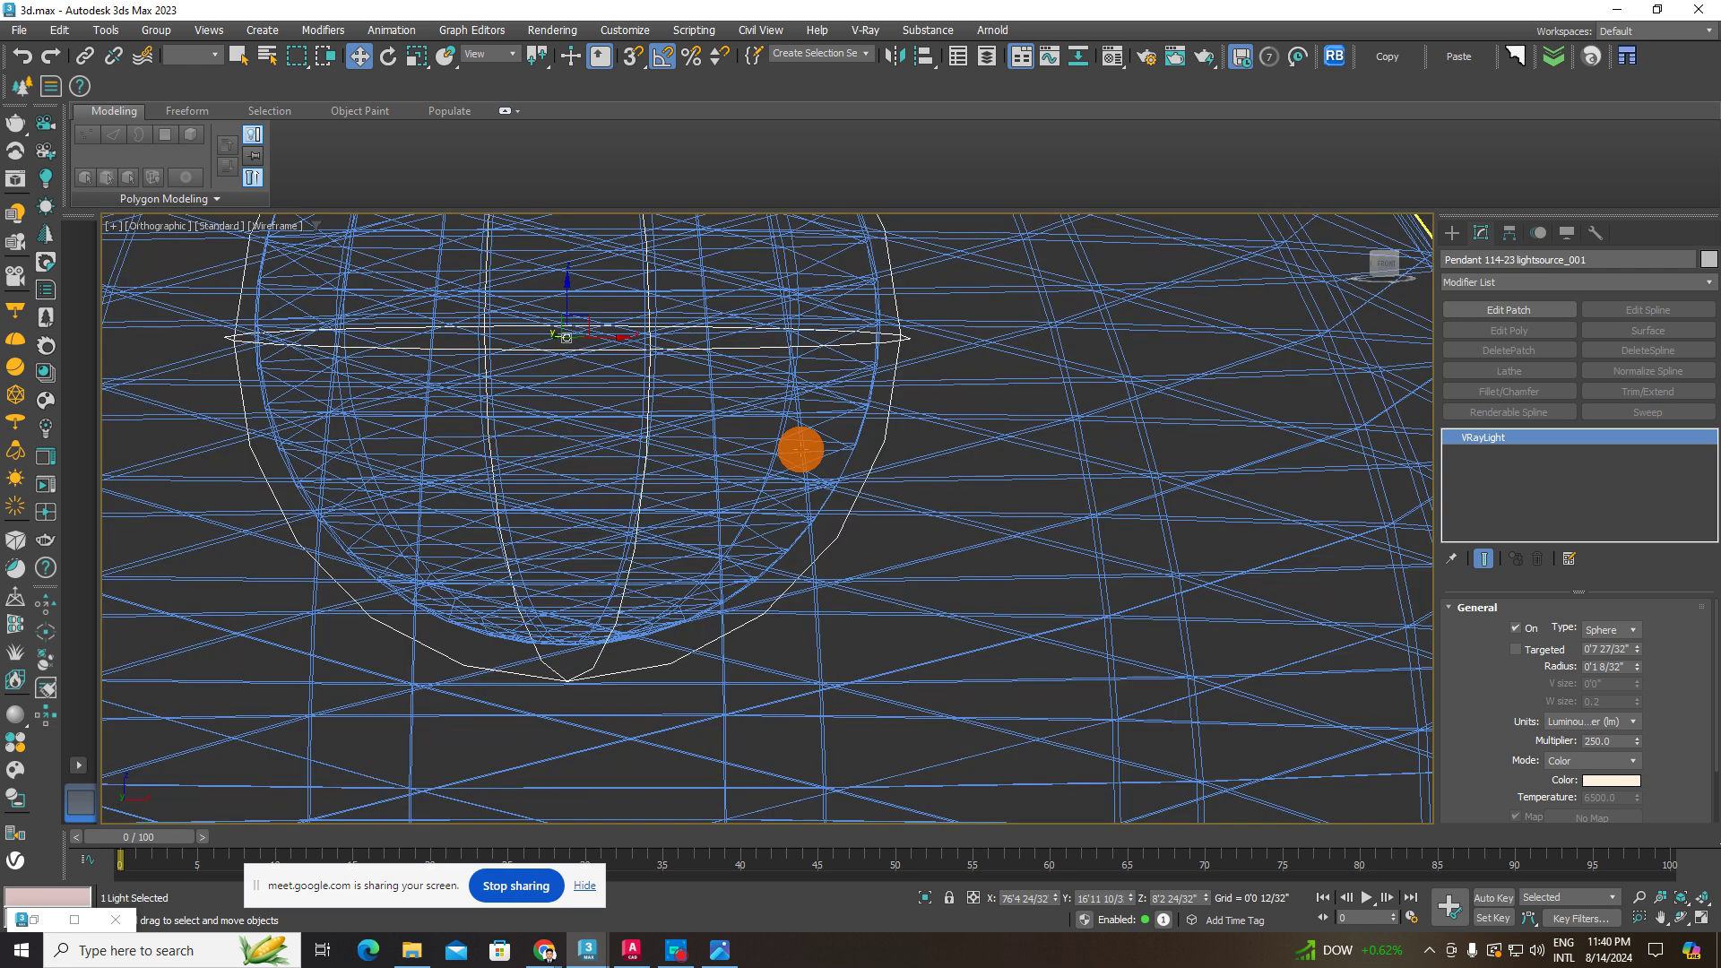
pyautogui.press('F3')
pyautogui.press('F3')
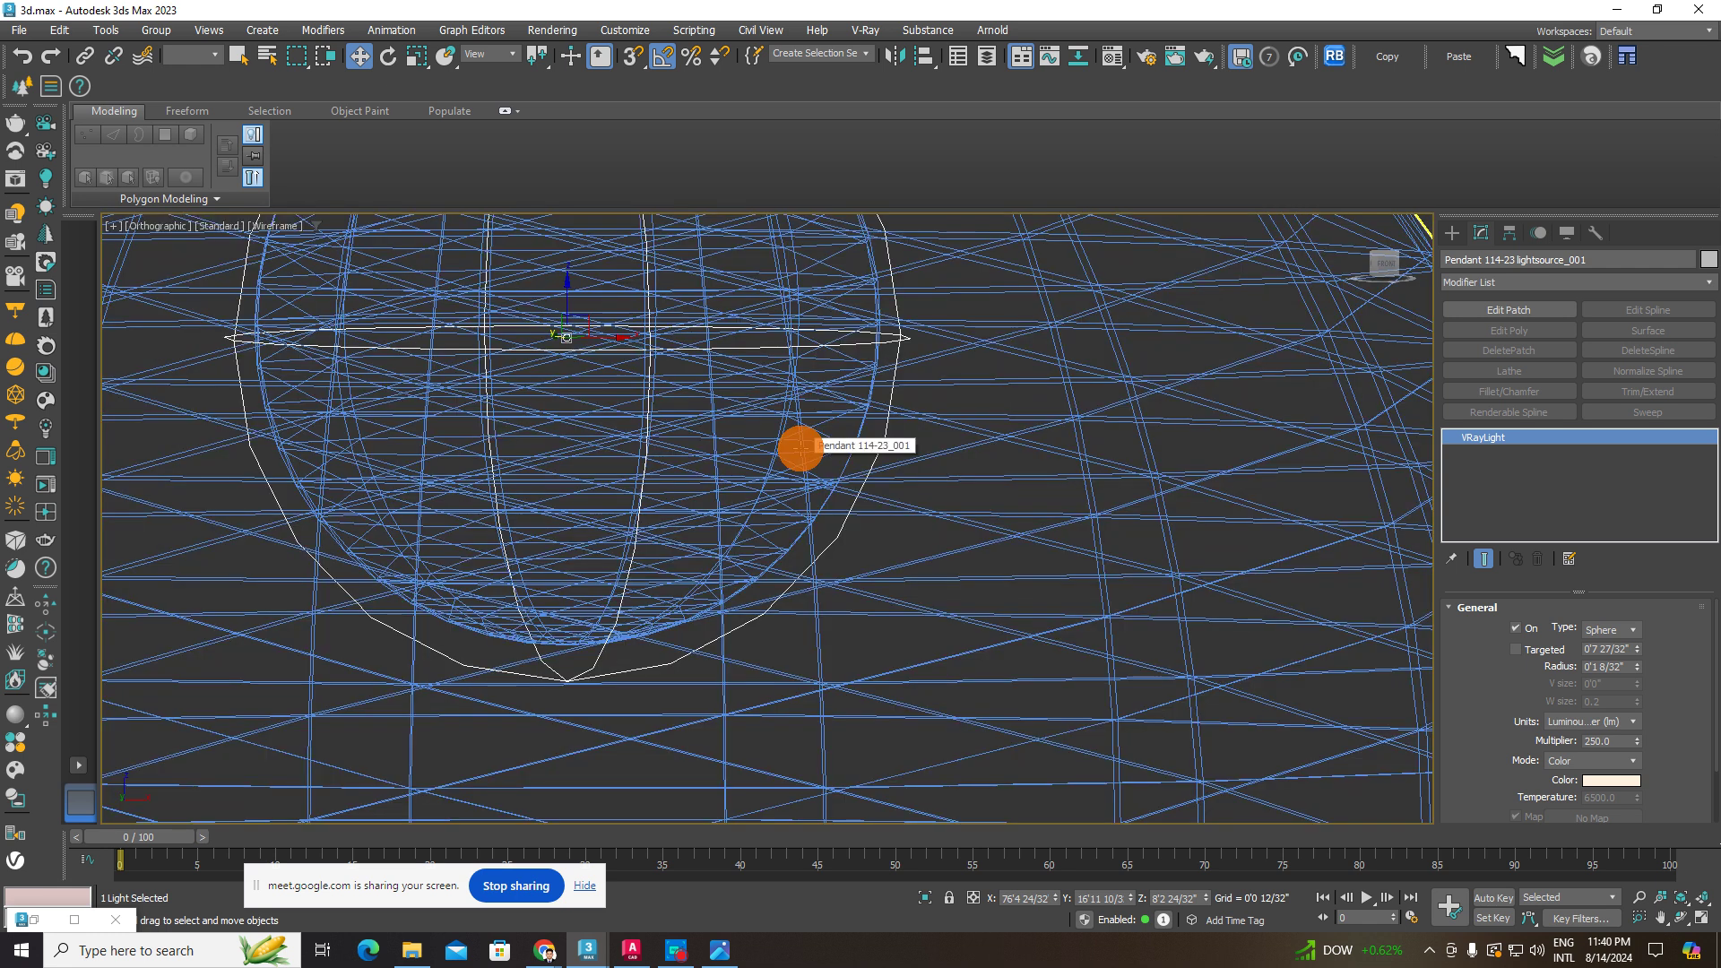
pyautogui.click(889, 453)
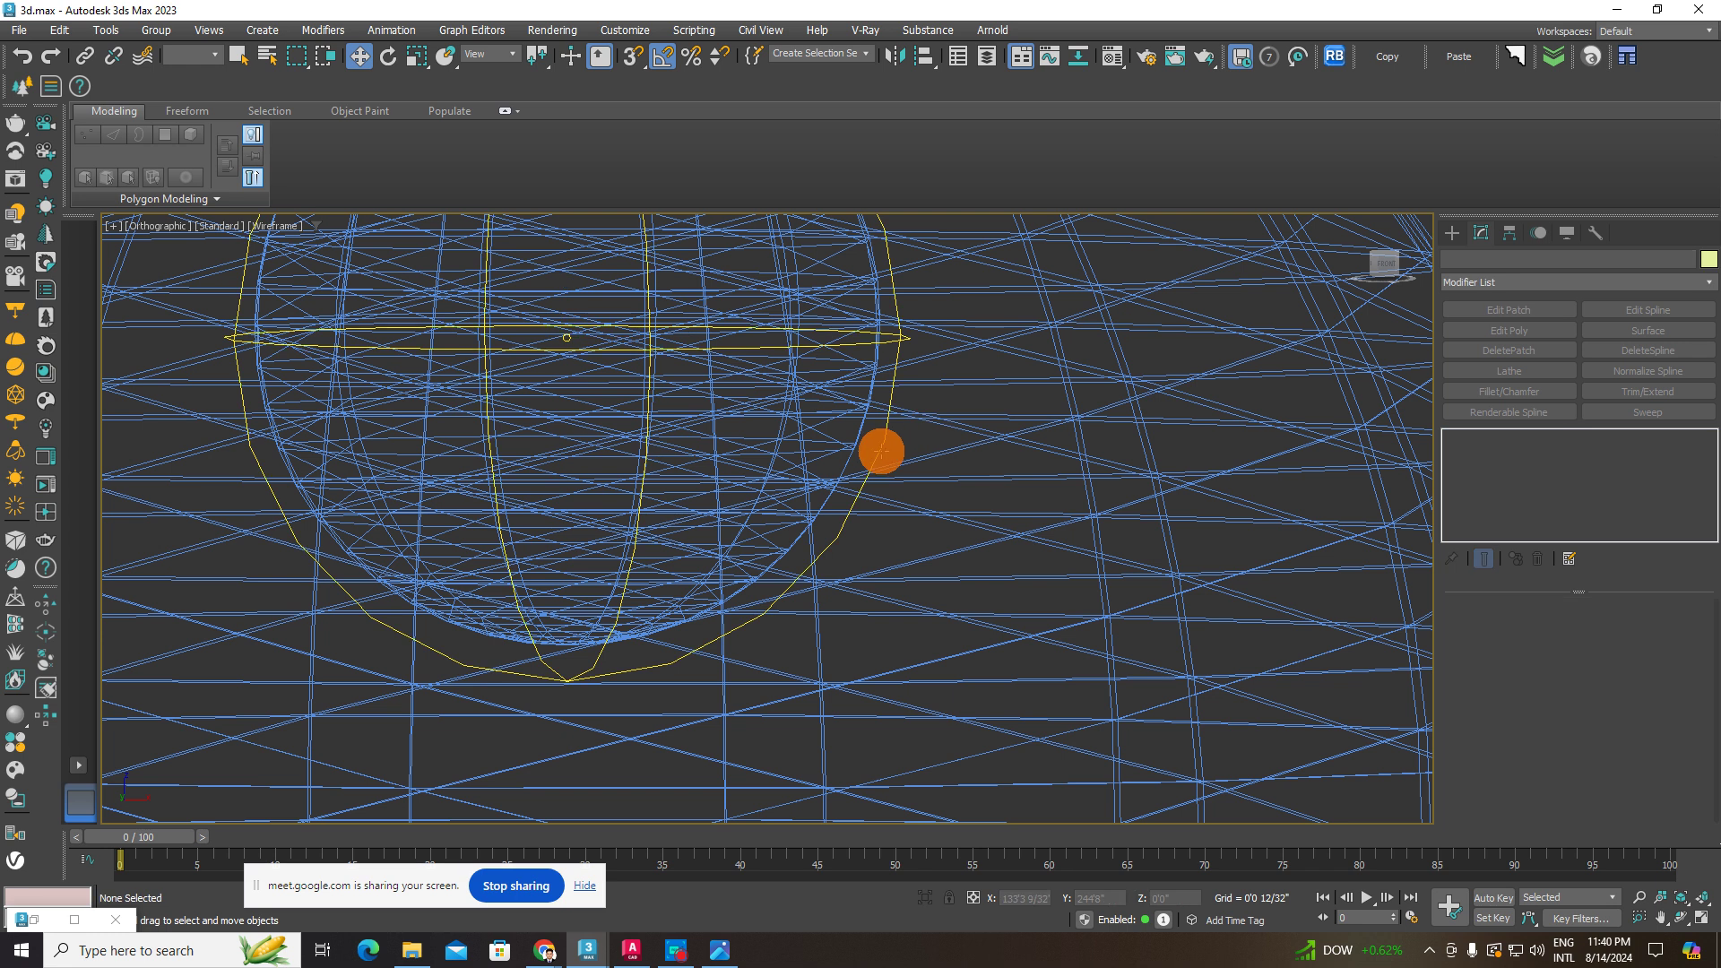
pyautogui.click(884, 444)
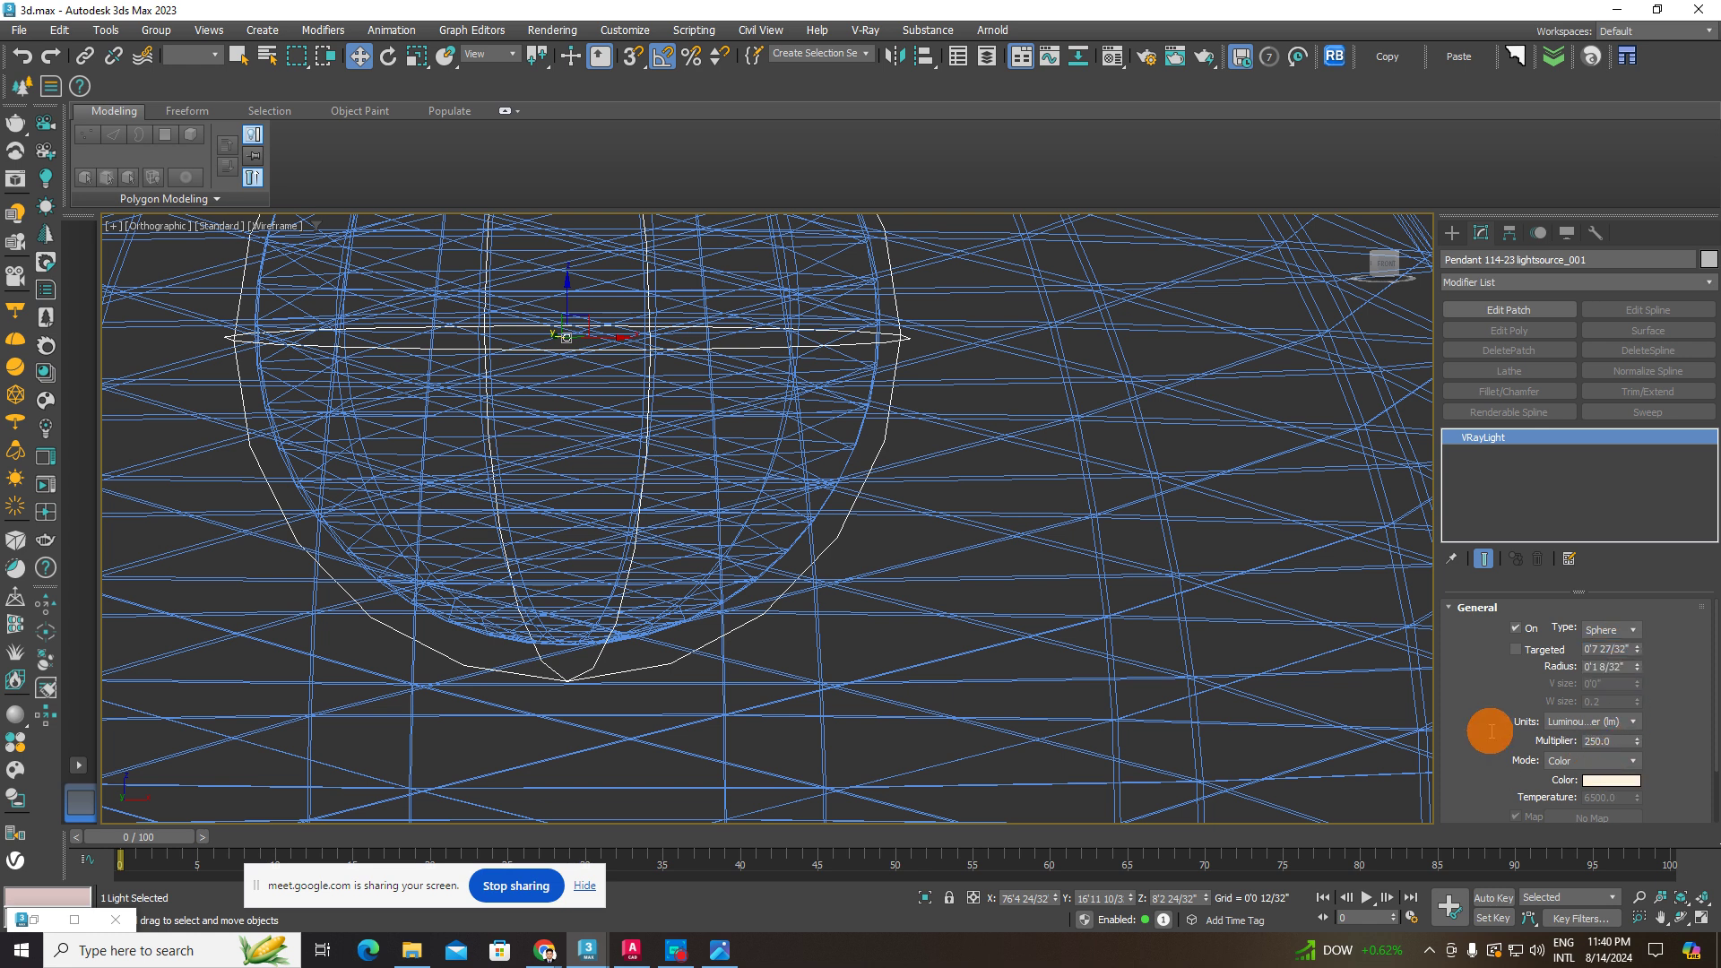
pyautogui.press('F3')
pyautogui.press('F3')
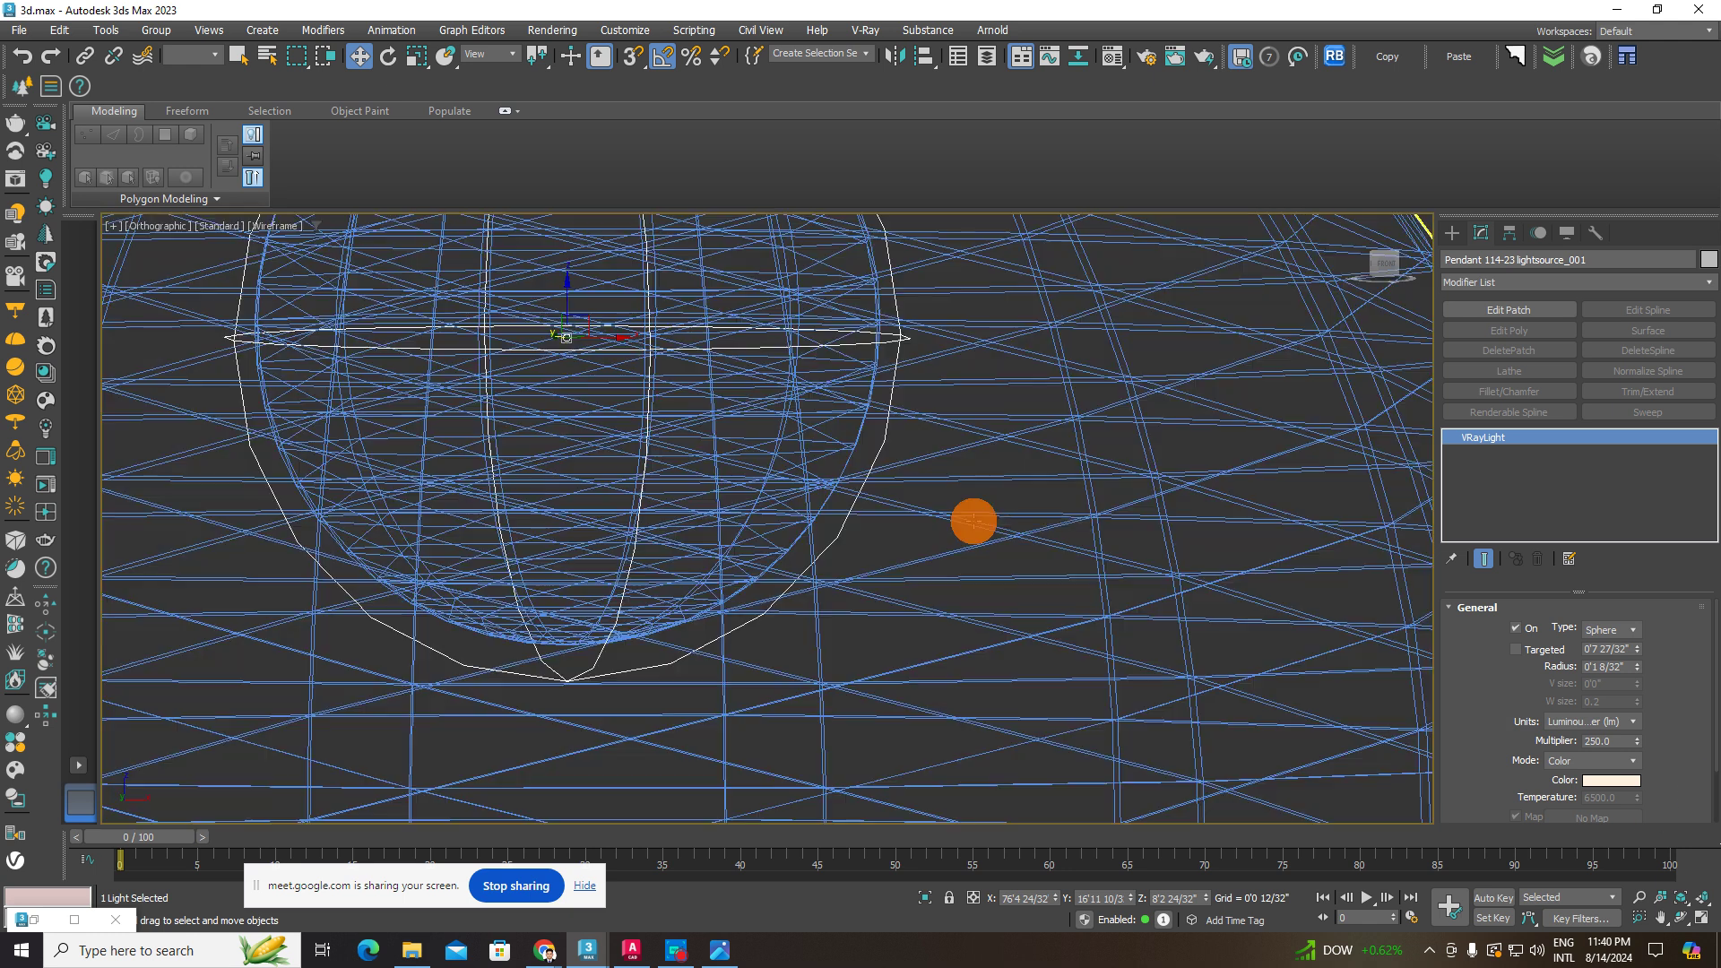
# - Deselect the light, return to shaded display and examine how both pendants sit in relation to the bed and walls
pyautogui.scroll(-10, 913, 498)
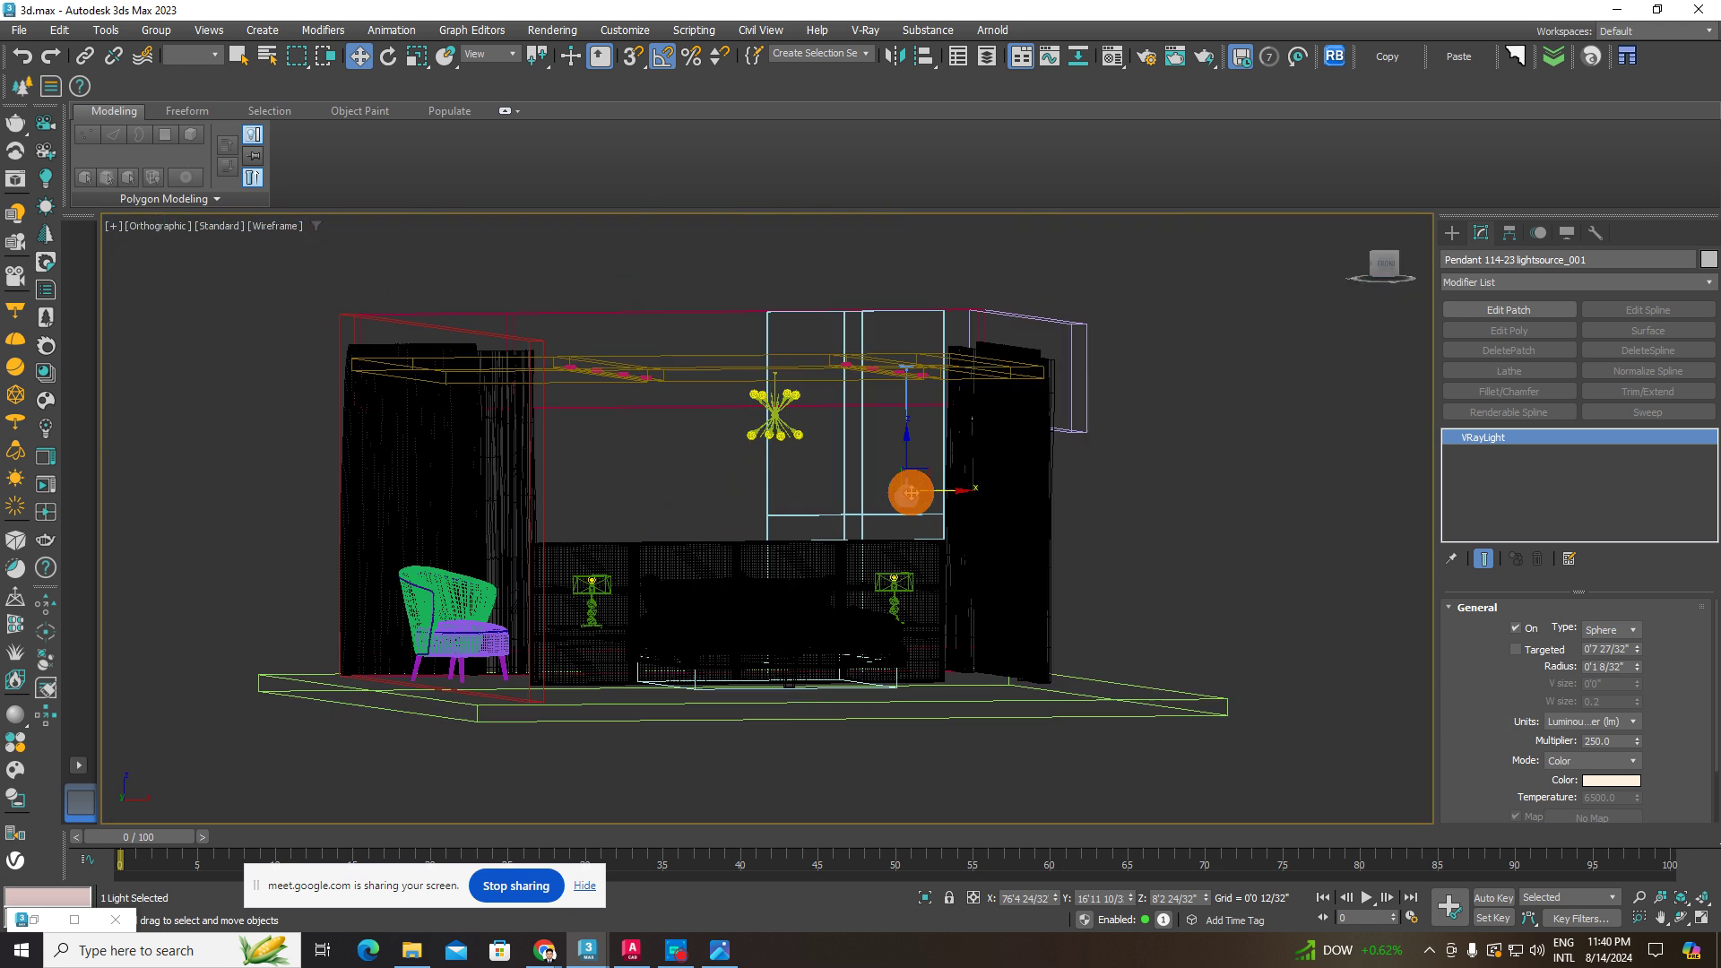
pyautogui.scroll(-4, 911, 492)
pyautogui.click(1080, 470)
pyautogui.scroll(3, 896, 508)
pyautogui.press('F3')
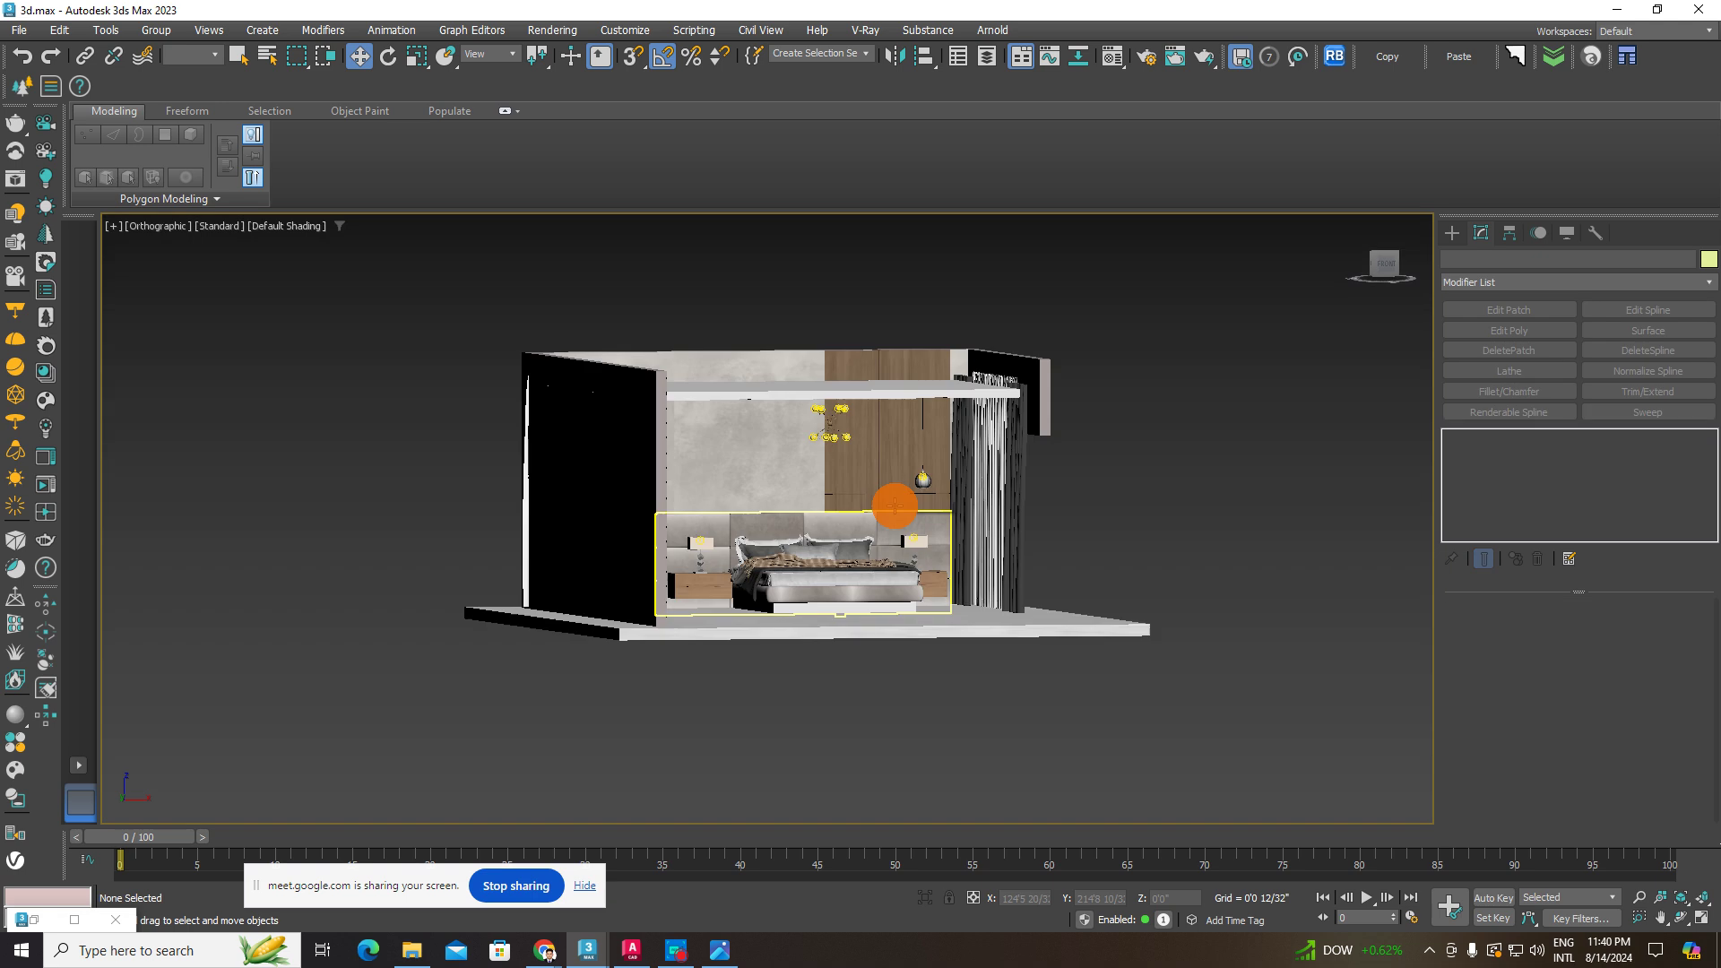
pyautogui.scroll(3, 896, 508)
pyautogui.click(877, 518)
pyautogui.keyDown('alt'); pyautogui.moveTo(880, 530); pyautogui.dragTo(814, 650, button='middle'); pyautogui.keyUp('alt')
pyautogui.click(843, 640)
pyautogui.scroll(4, 823, 635)
pyautogui.click(816, 618)
pyautogui.scroll(-3, 814, 661)
pyautogui.click(1044, 515)
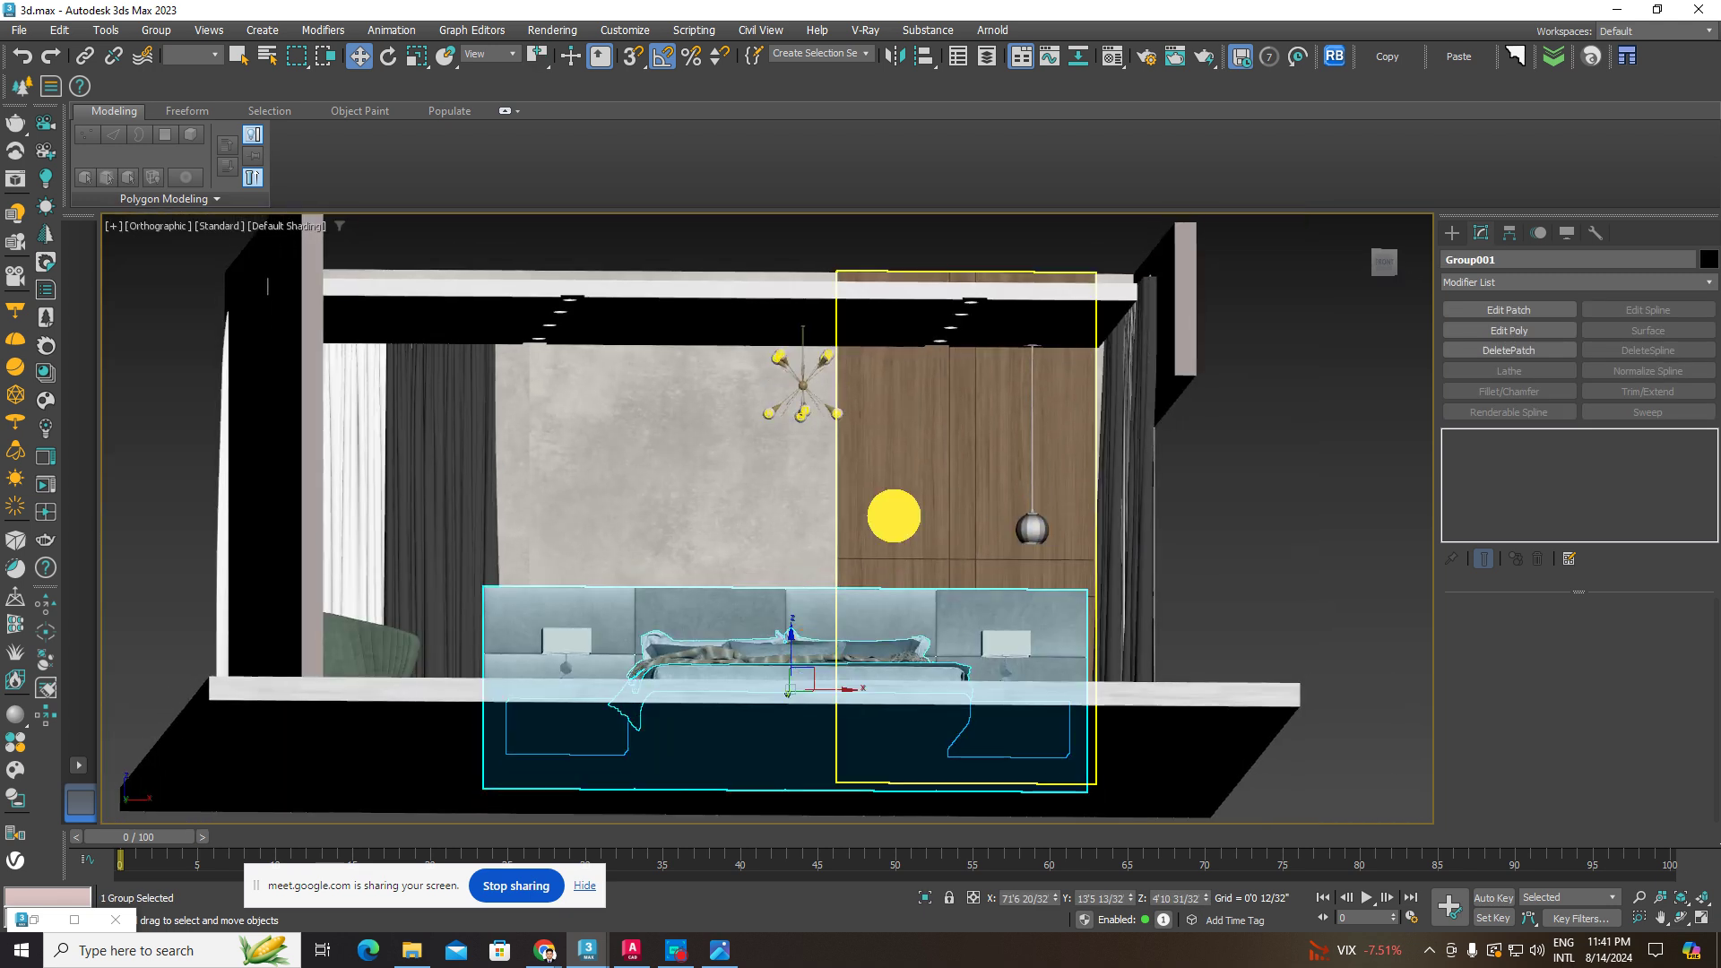
# - Isolate the wood panel together with the plain wall panel beside it and view their meeting edge from above
pyautogui.keyDown('alt'); pyautogui.moveTo(833, 511); pyautogui.dragTo(843, 570, button='middle'); pyautogui.keyUp('alt')
pyautogui.scroll(4, 837, 568)
pyautogui.keyDown('ctrl'); pyautogui.click(796, 523); pyautogui.keyUp('ctrl')
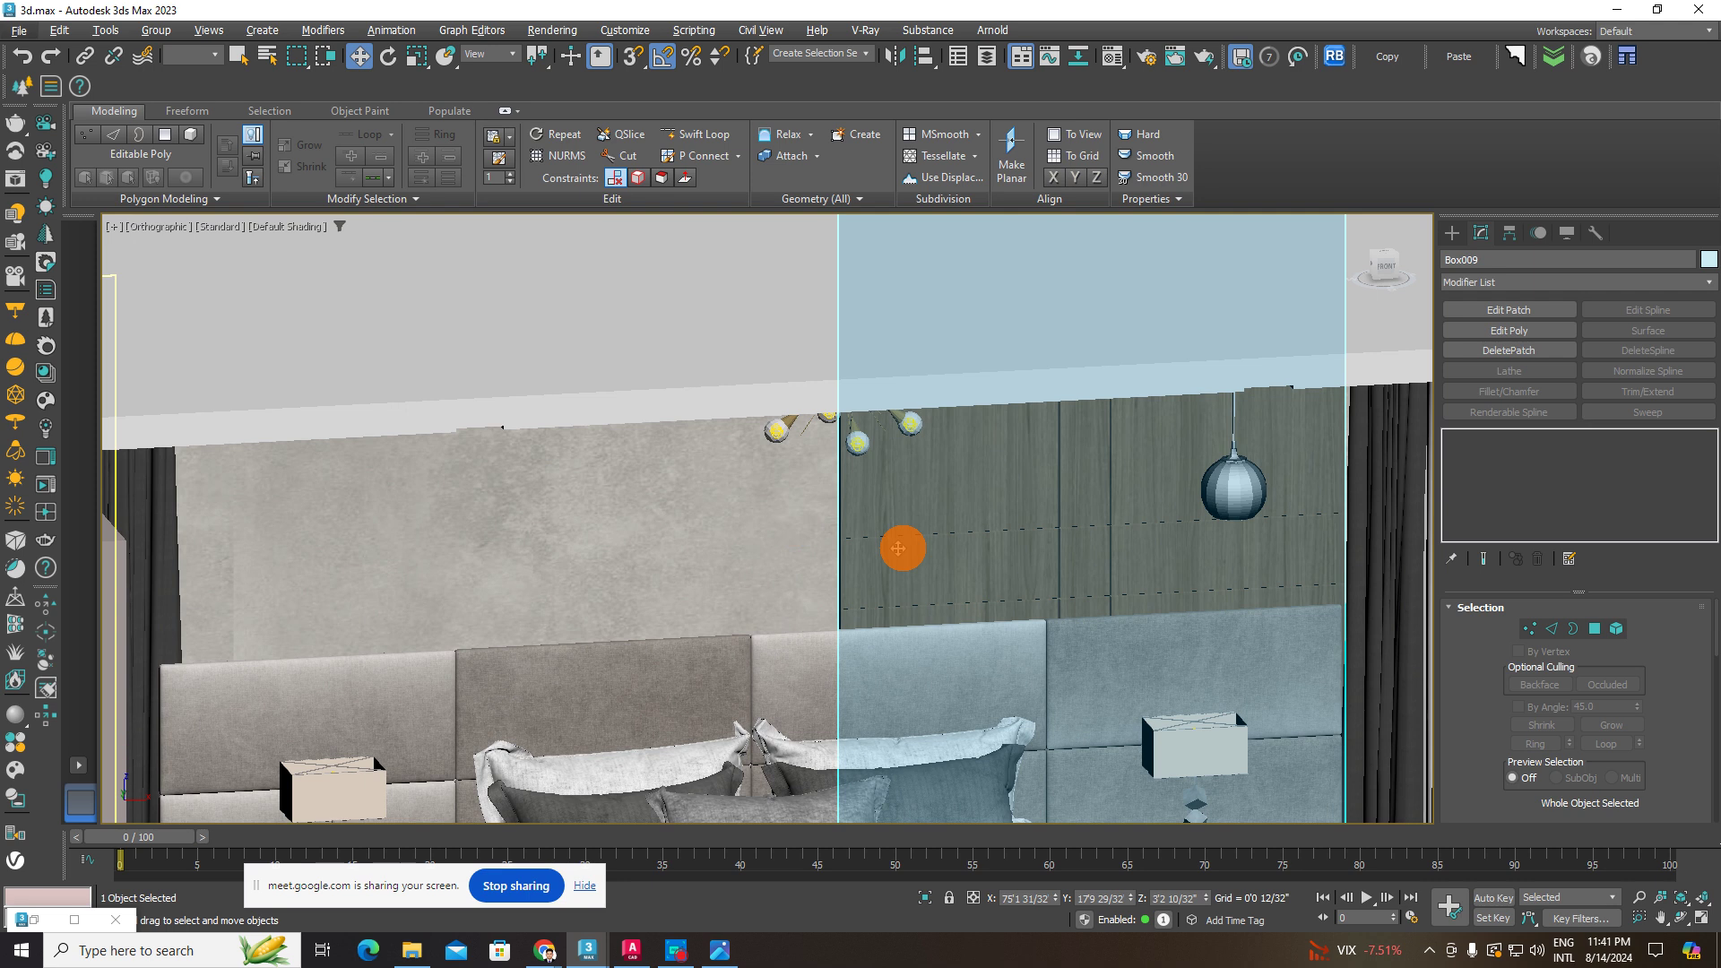
pyautogui.click(924, 897)
pyautogui.click(924, 897)
pyautogui.click(924, 897)
pyautogui.keyDown('alt'); pyautogui.moveTo(911, 685); pyautogui.dragTo(977, 623, button='middle'); pyautogui.keyUp('alt')
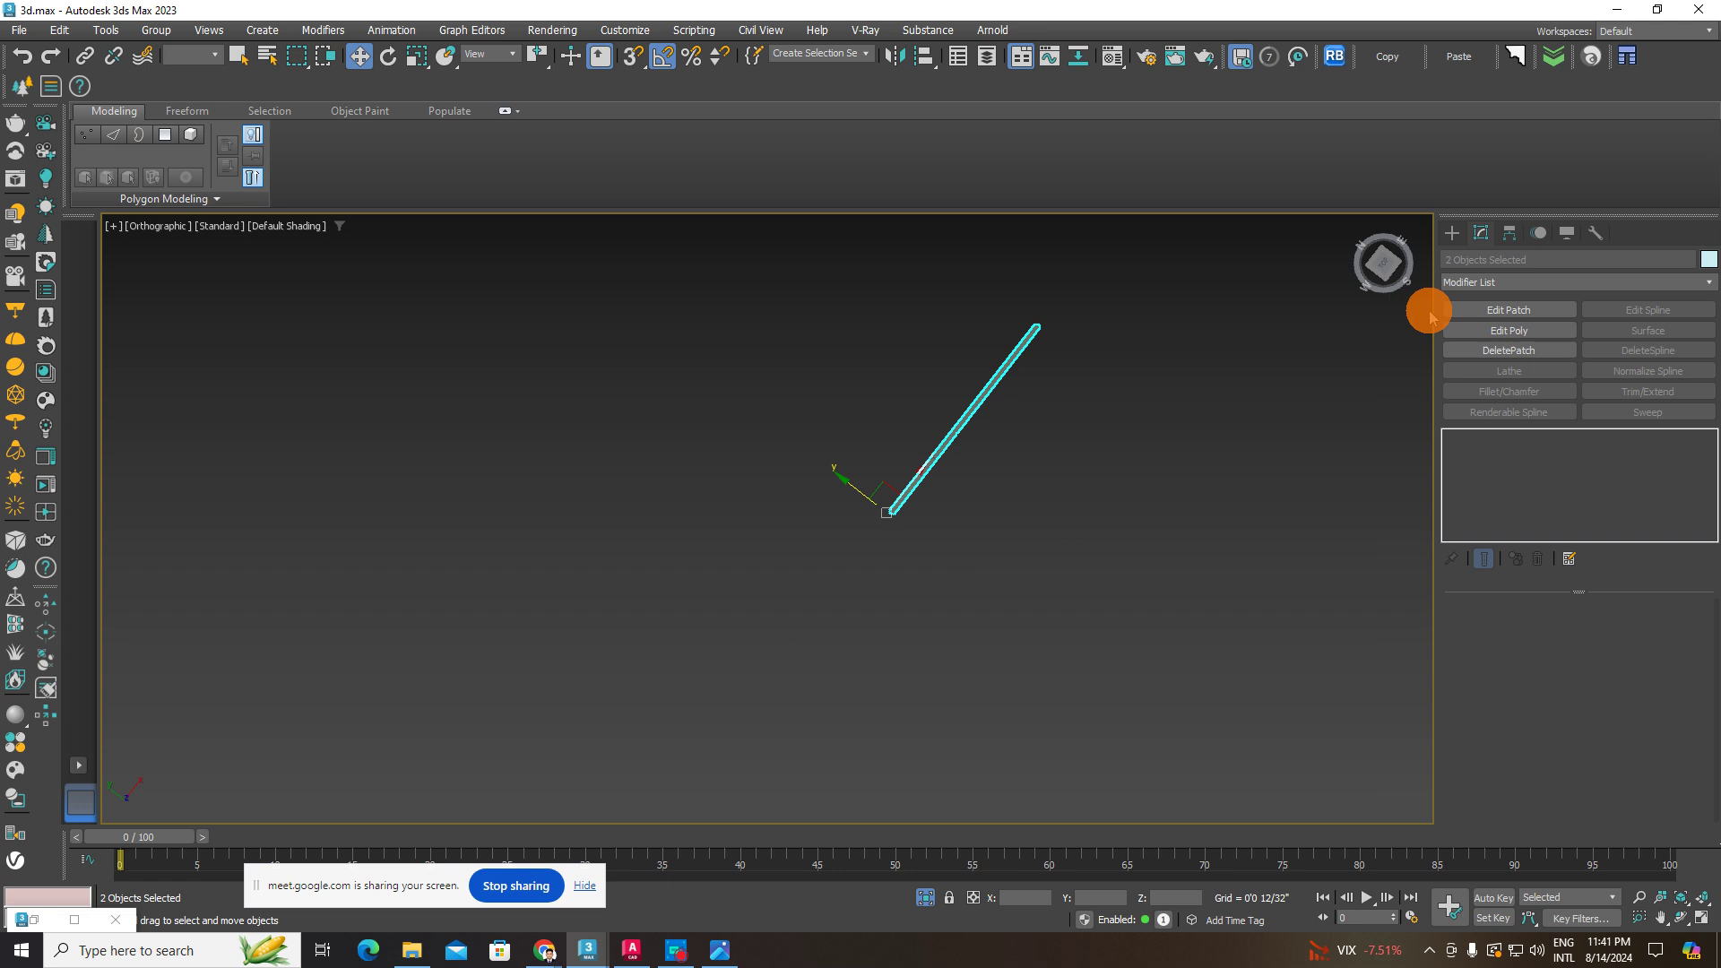
pyautogui.click(1372, 268)
pyautogui.scroll(8, 825, 471)
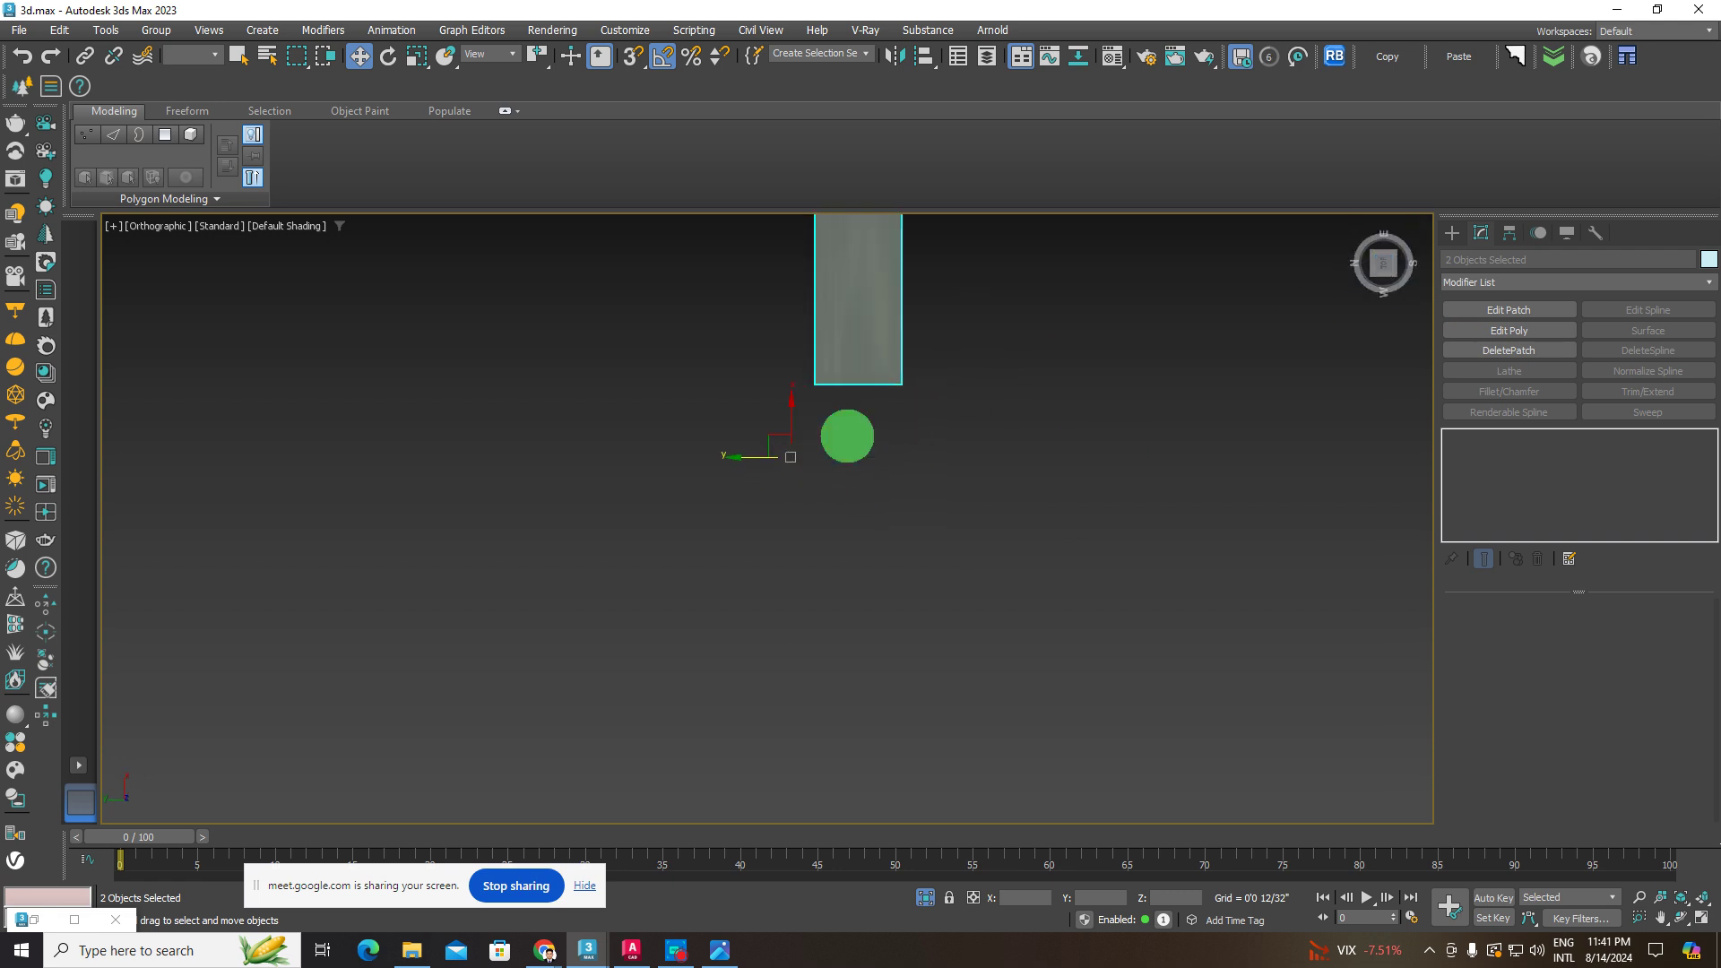
pyautogui.moveTo(847, 437); pyautogui.dragTo(832, 563, button='middle')
# - Examine the gap between the wood panel's end and the wall in wireframe, selecting each object in turn
pyautogui.press('F3')
pyautogui.scroll(-6, 771, 514)
pyautogui.click(987, 565)
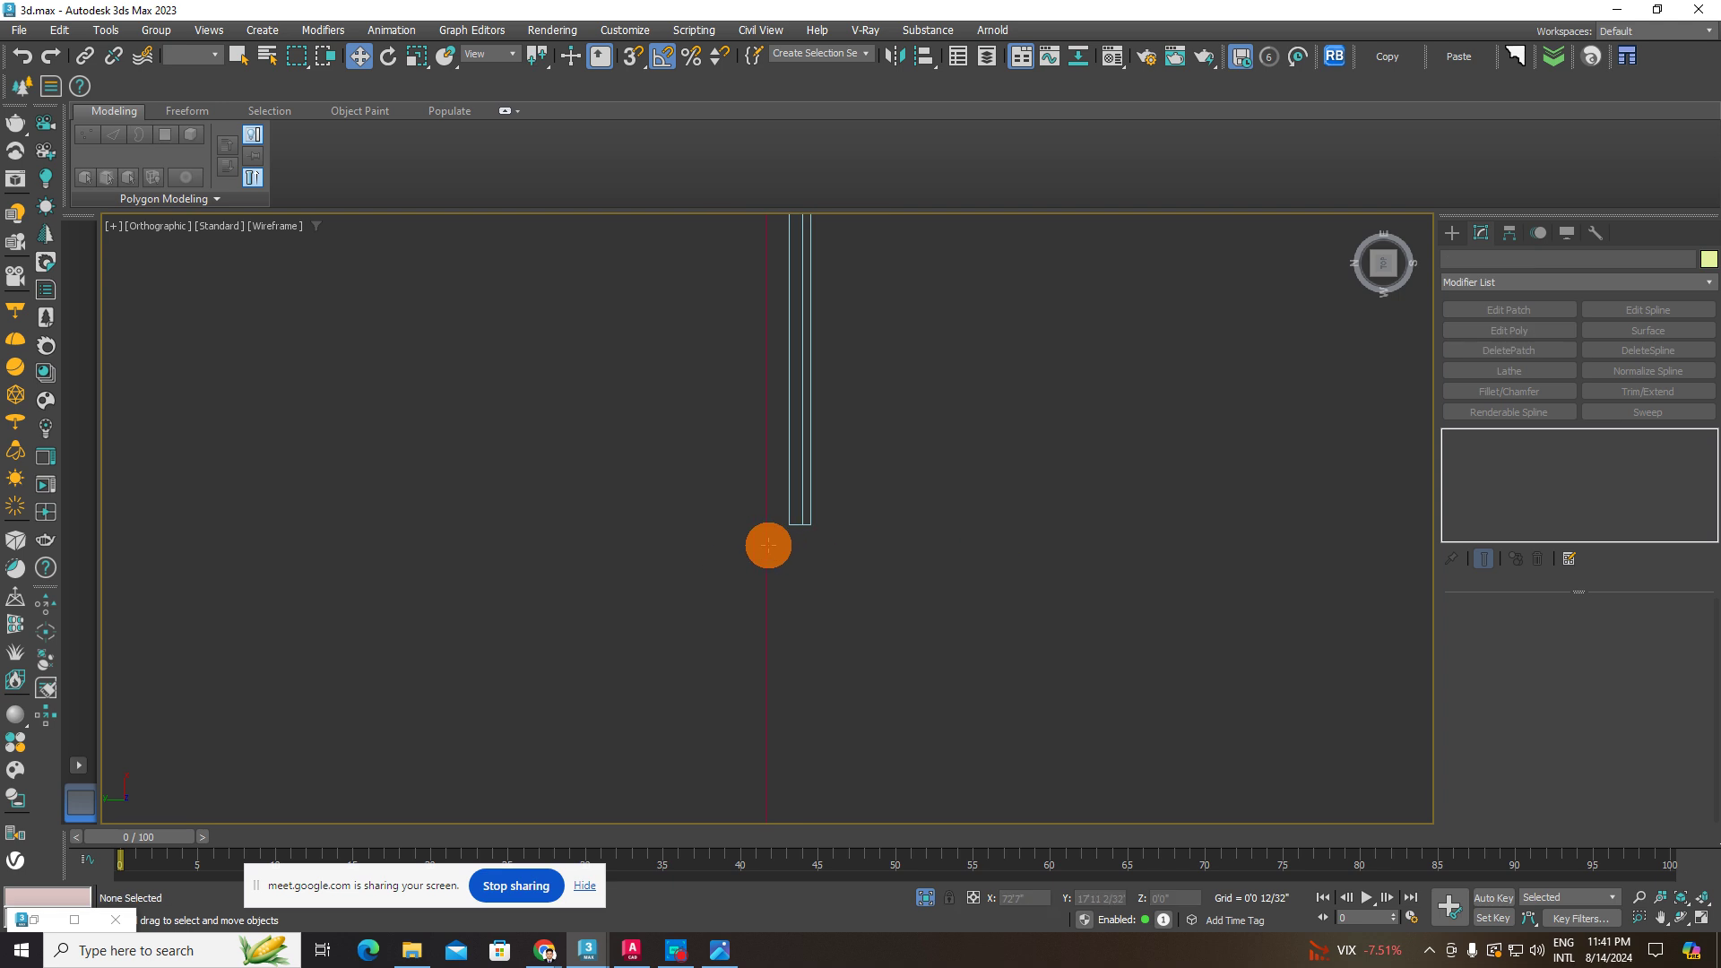
pyautogui.click(768, 545)
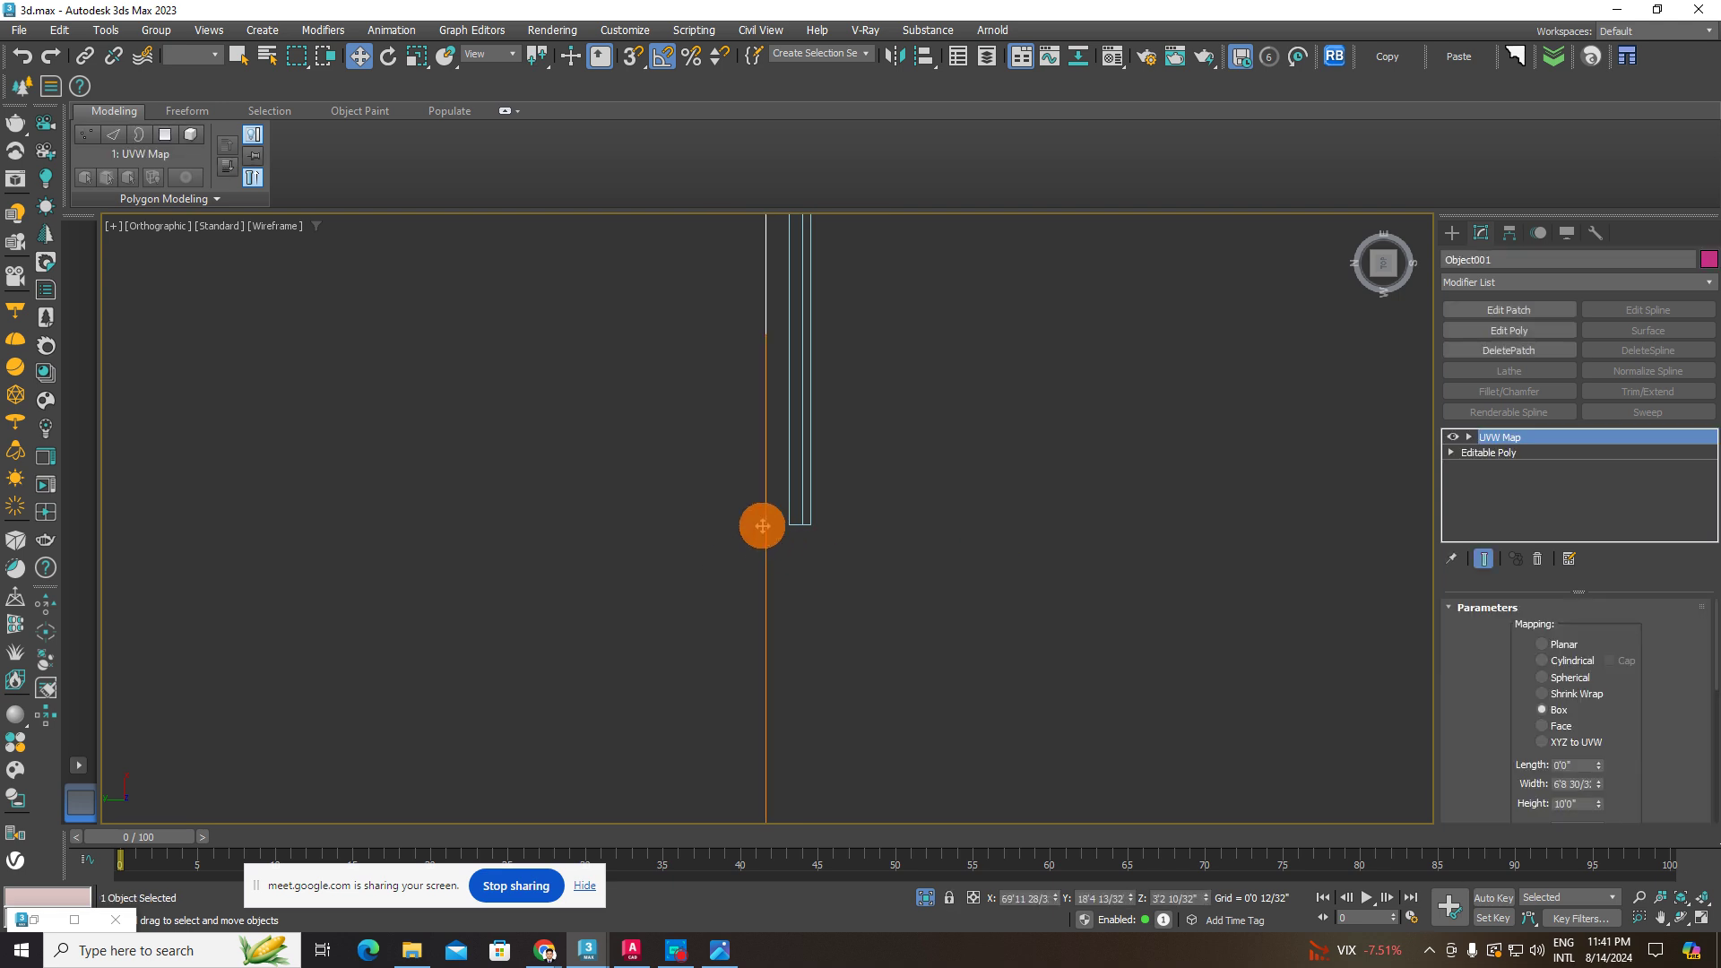
pyautogui.click(803, 498)
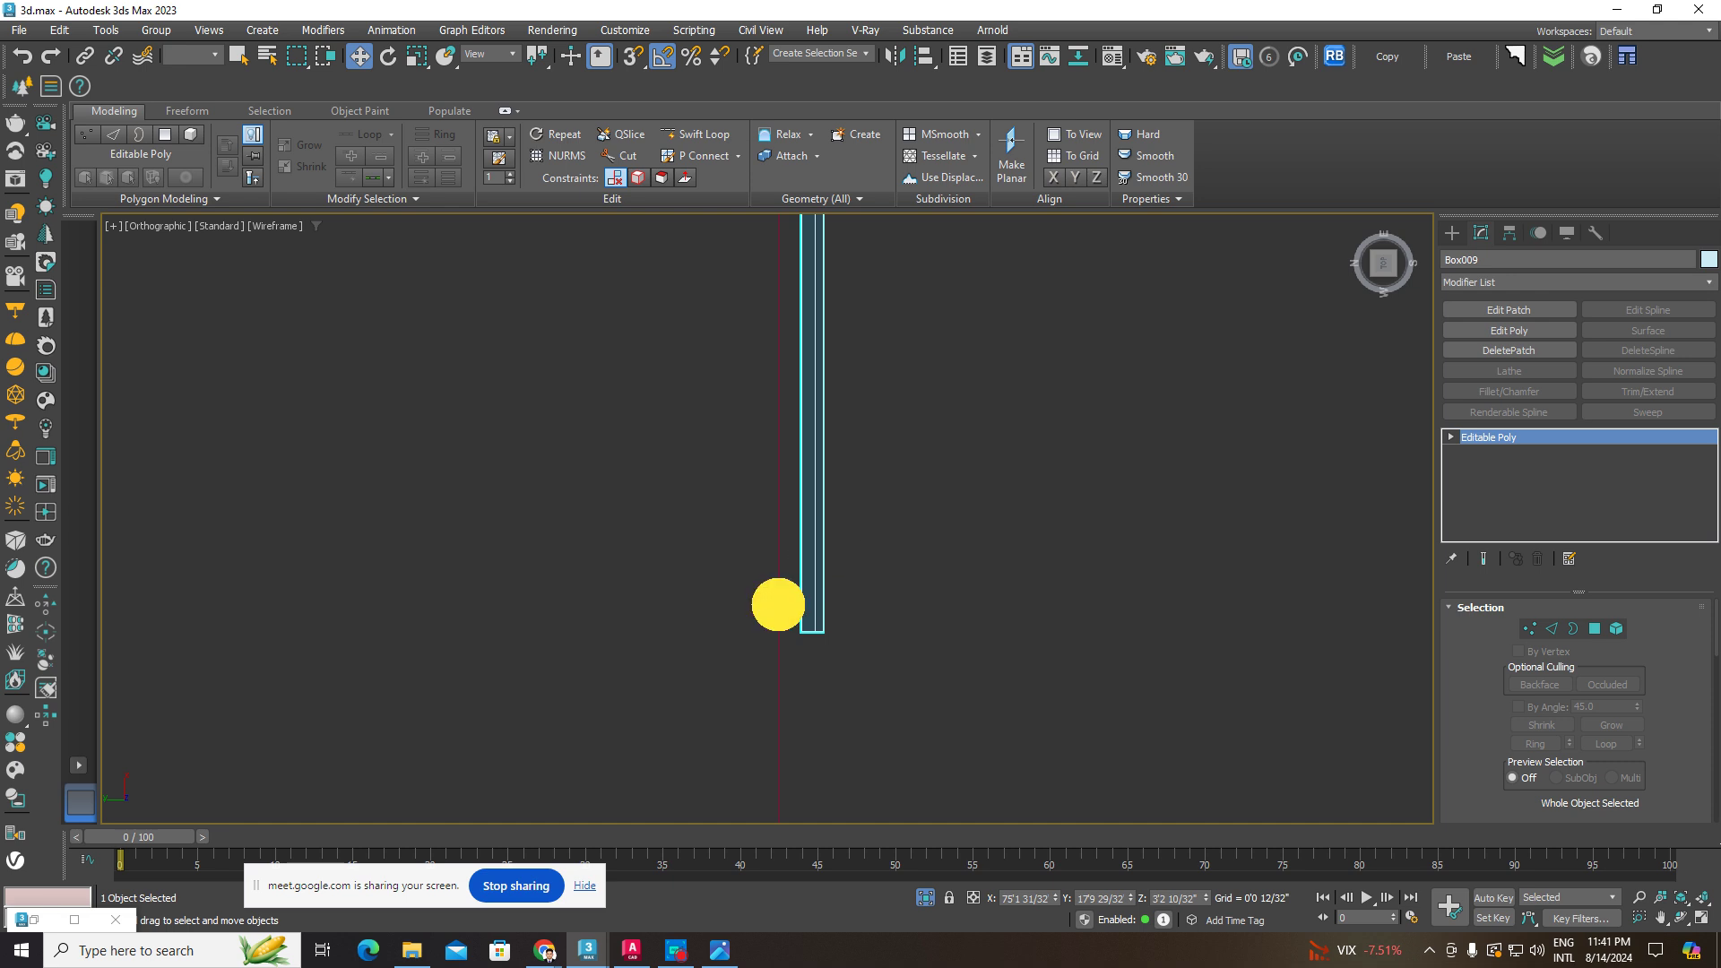
pyautogui.click(779, 604)
pyautogui.click(1452, 232)
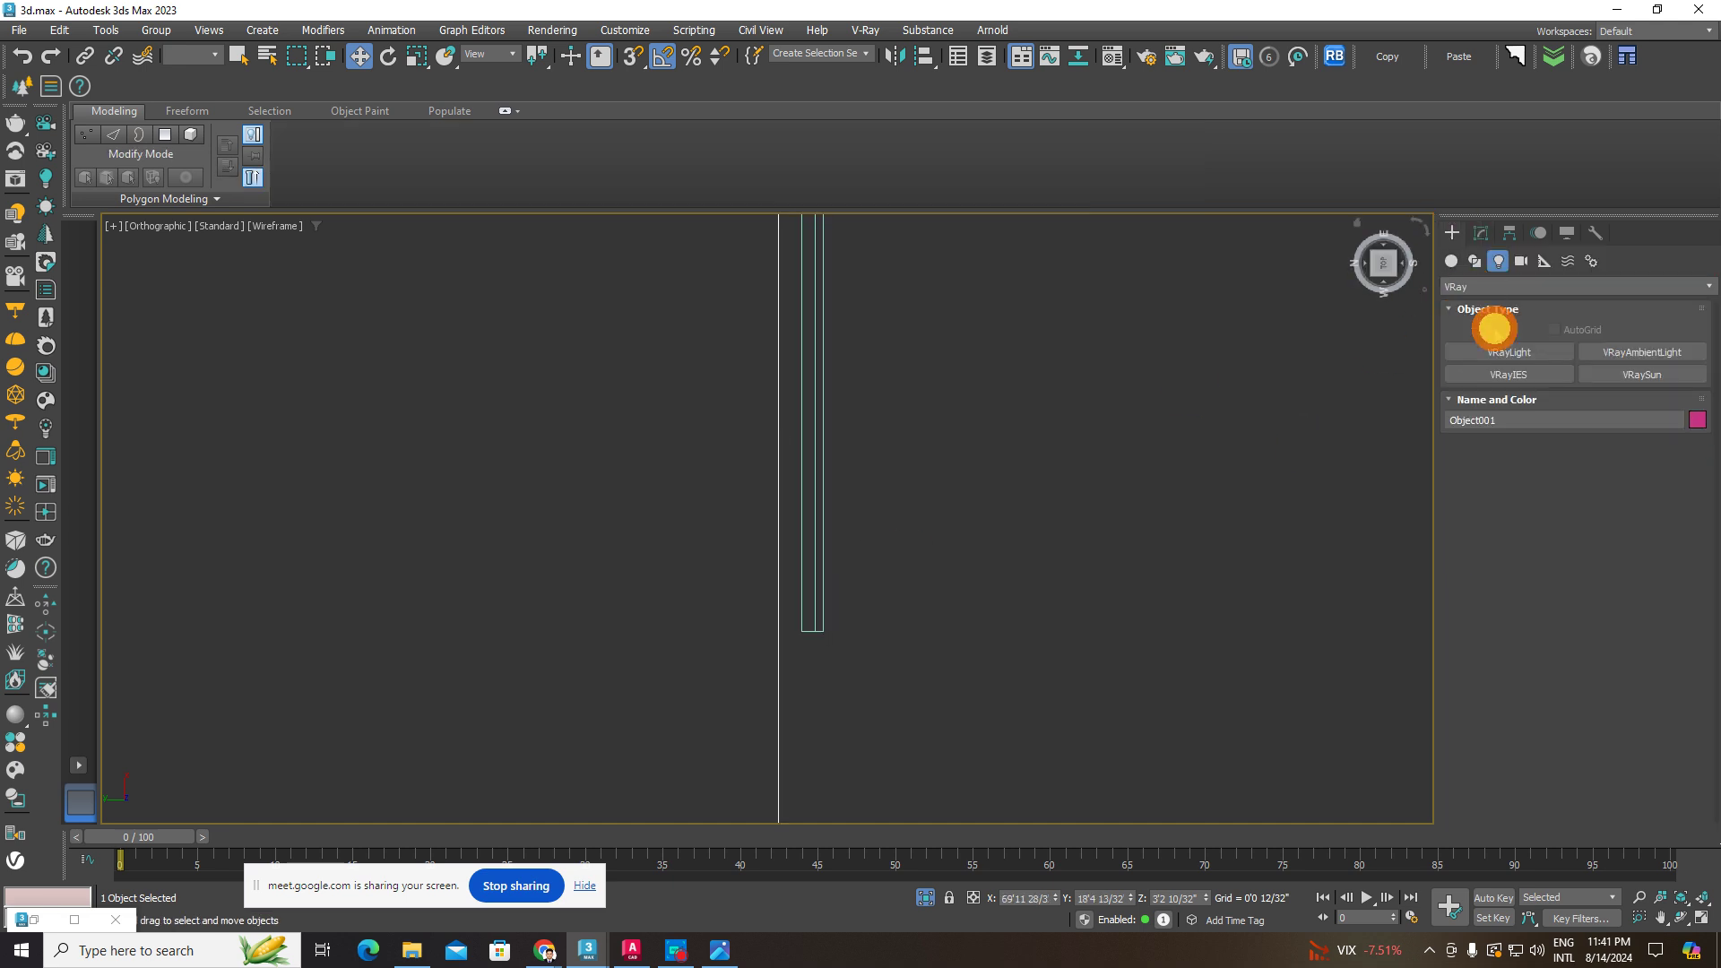
pyautogui.click(1451, 261)
pyautogui.click(1513, 352)
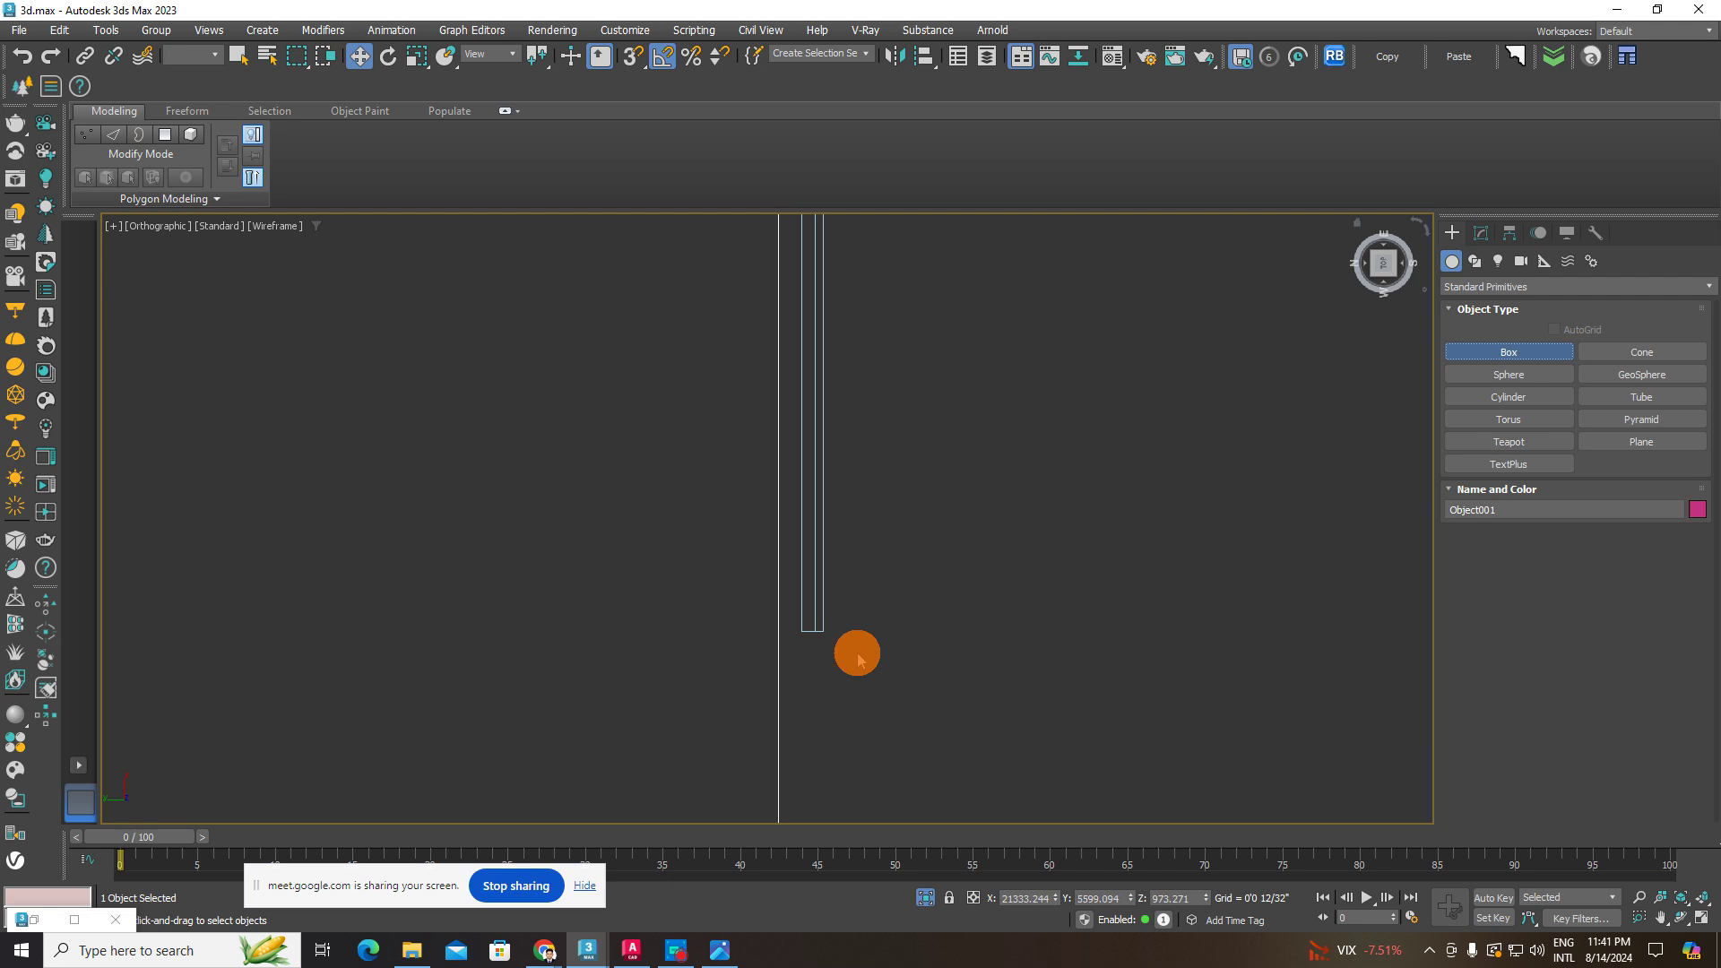
pyautogui.scroll(4, 812, 651)
pyautogui.press('s')
pyautogui.moveTo(782, 591); pyautogui.dragTo(726, 666)
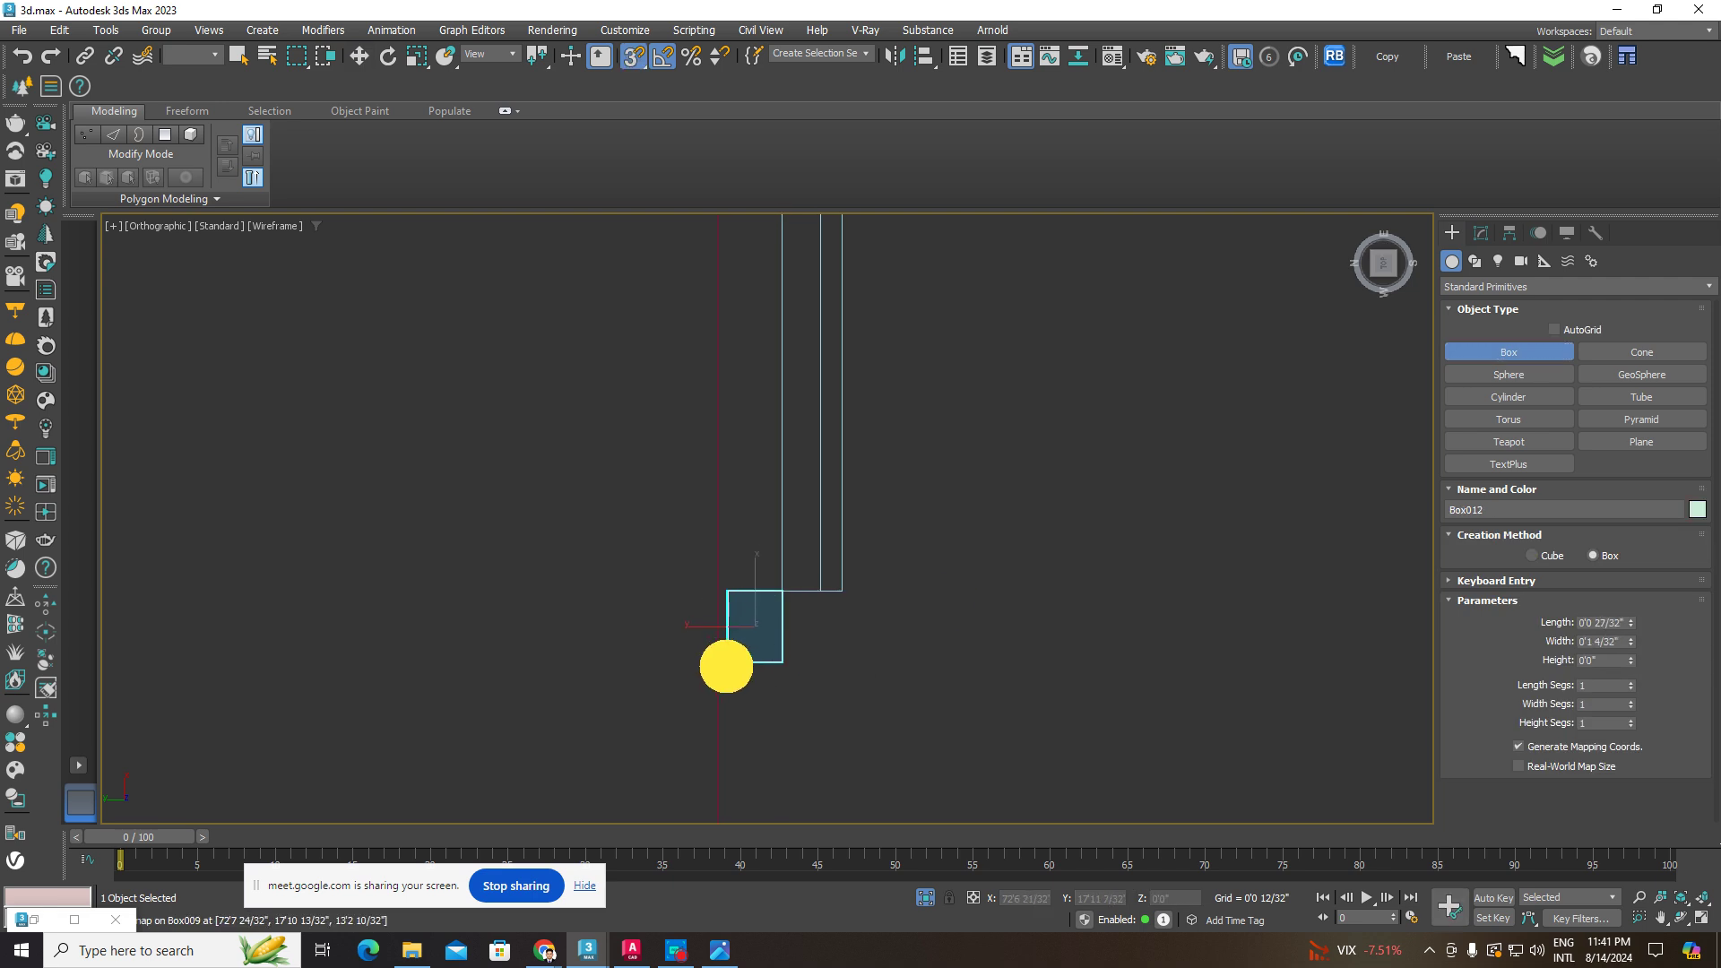
pyautogui.click(1596, 641)
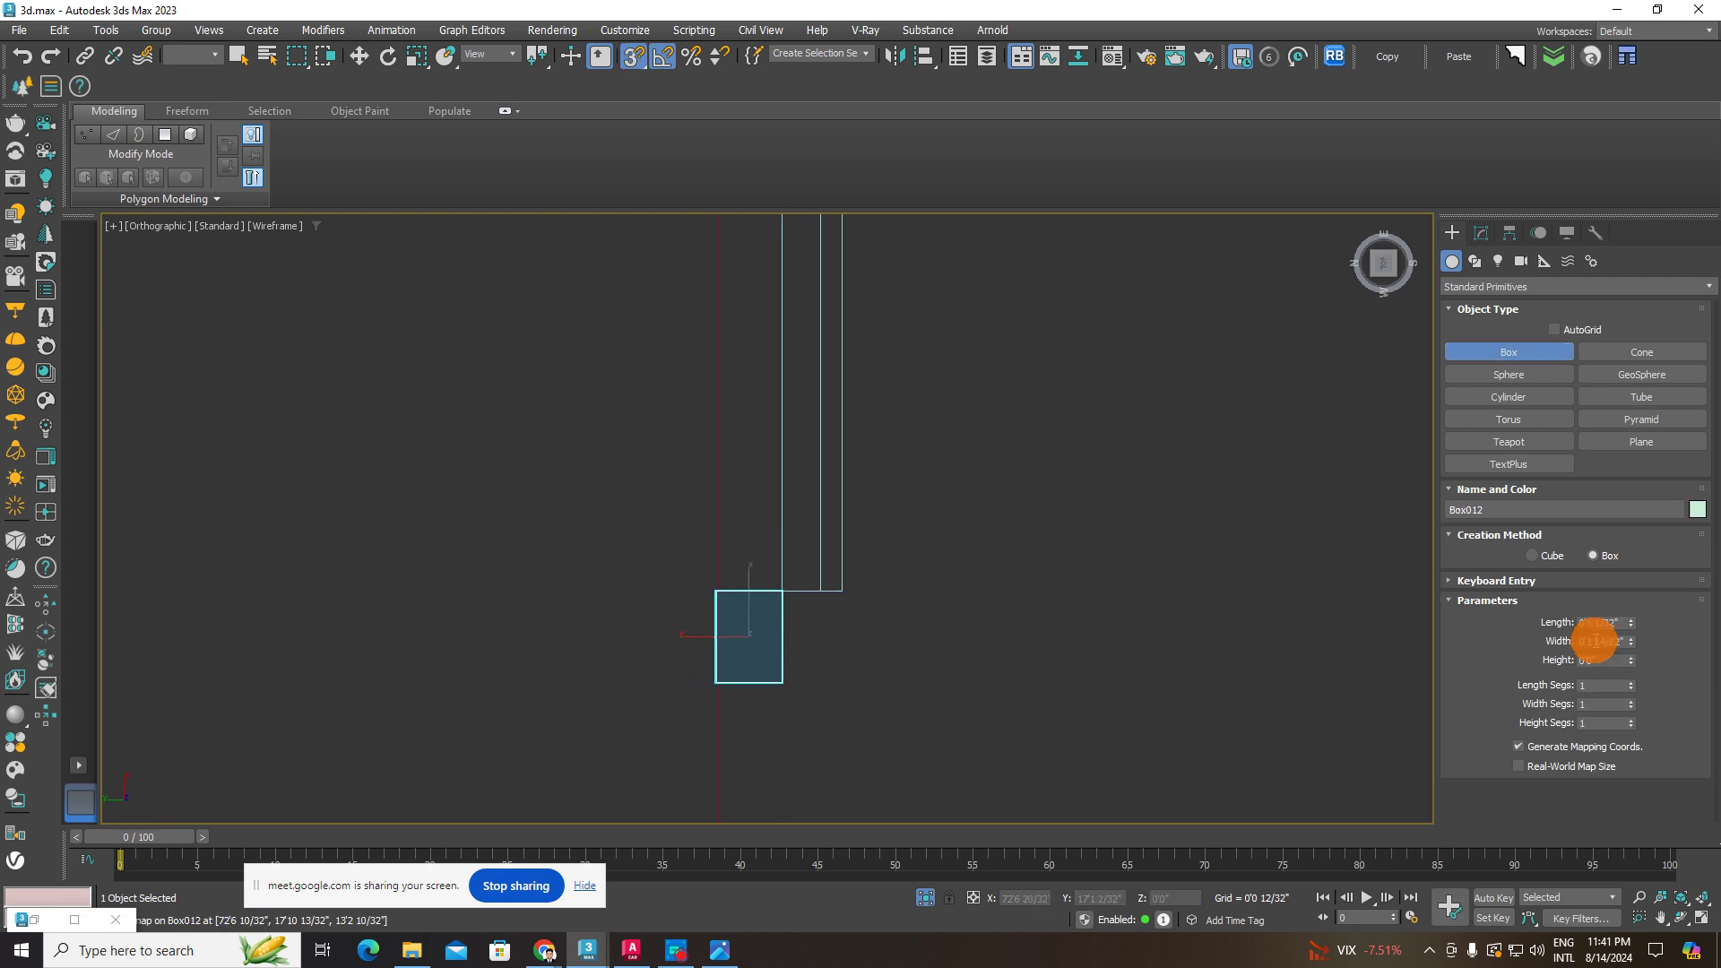
pyautogui.moveTo(1633, 618); pyautogui.dragTo(1639, 596)
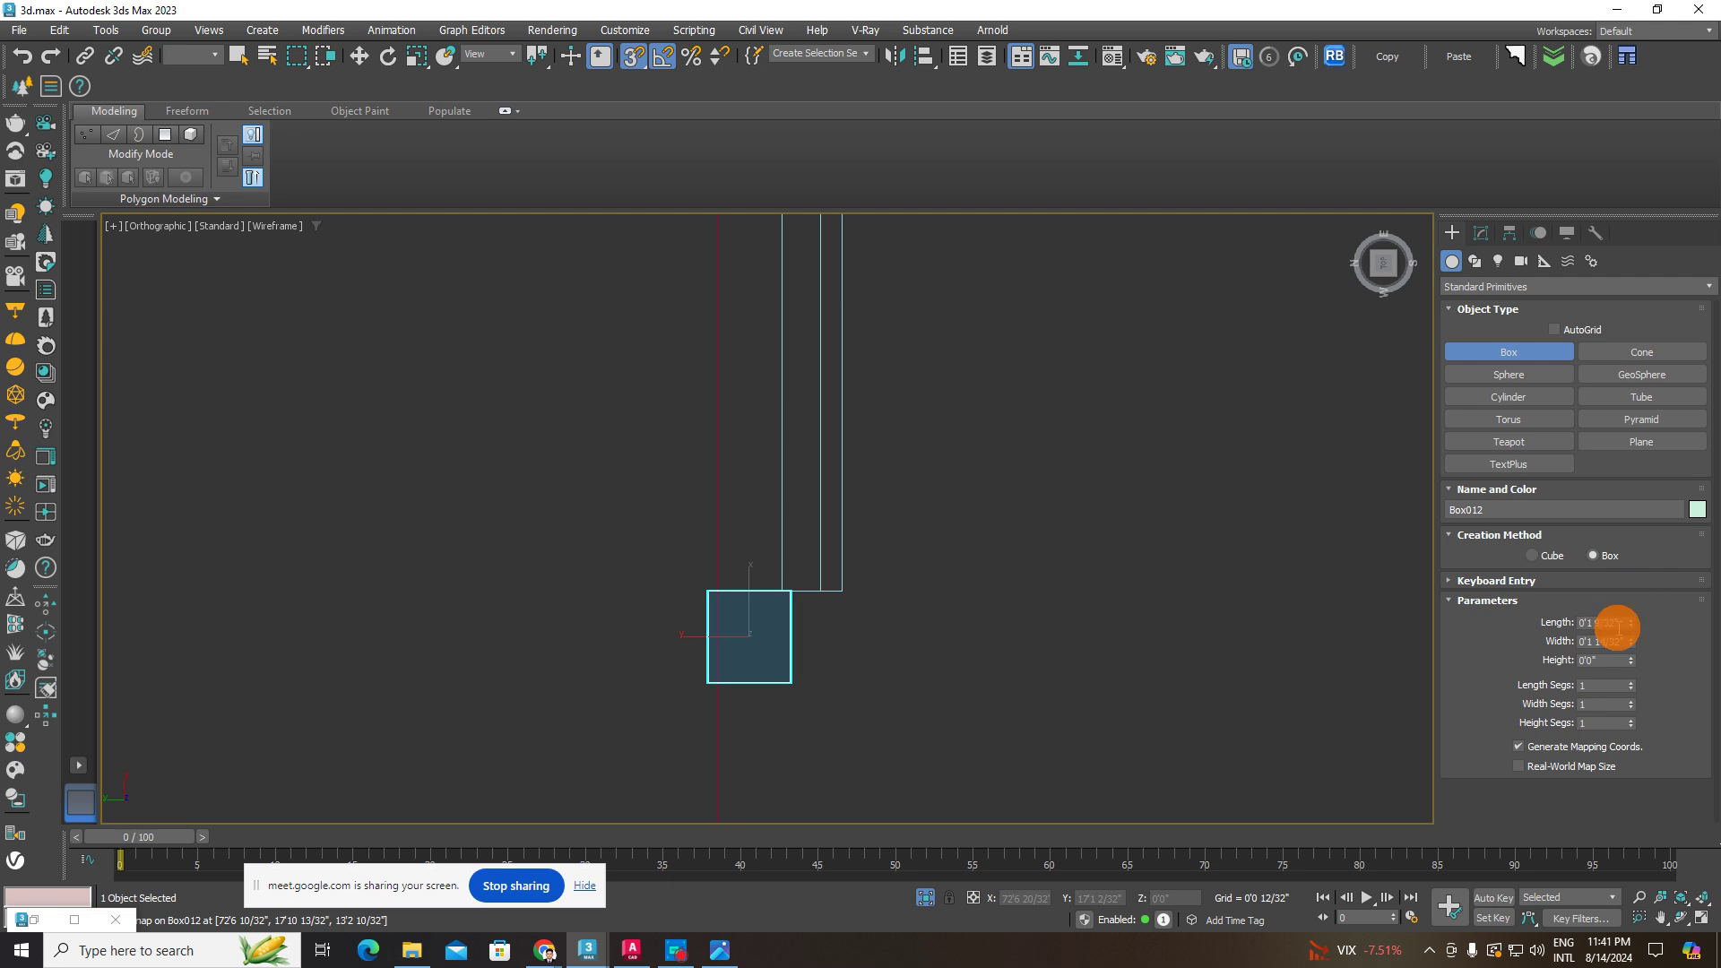
pyautogui.click(361, 57)
pyautogui.scroll(5, 723, 645)
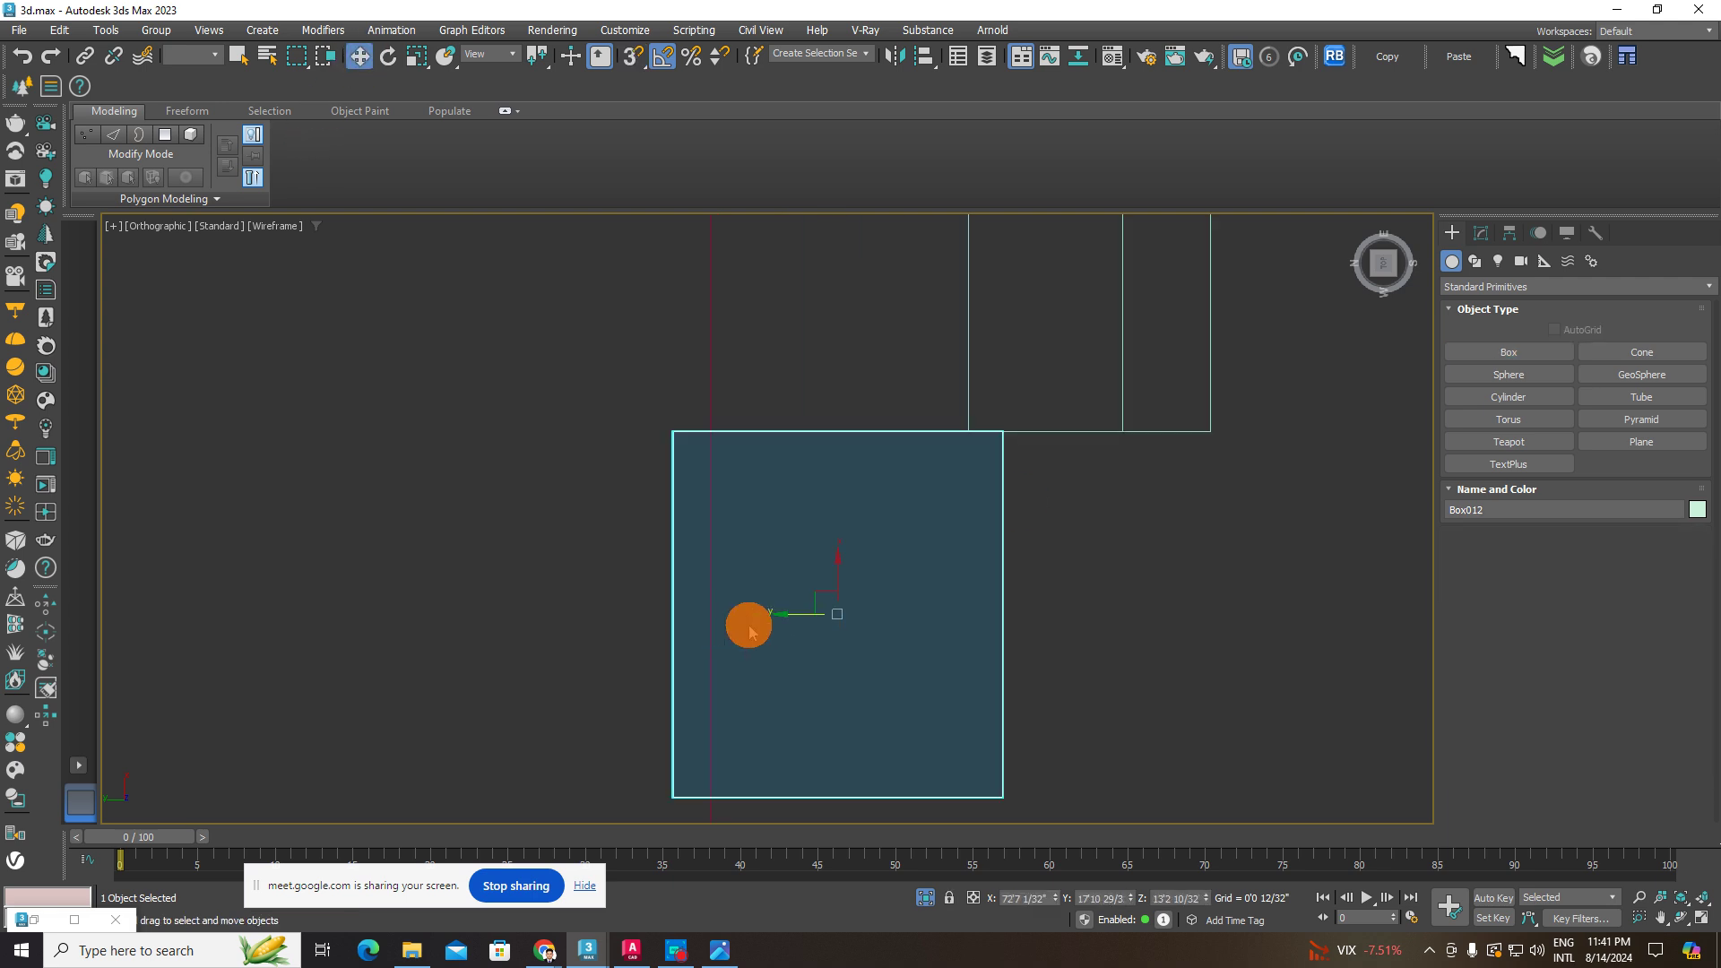
pyautogui.moveTo(798, 613); pyautogui.dragTo(816, 612)
pyautogui.press('Delete')
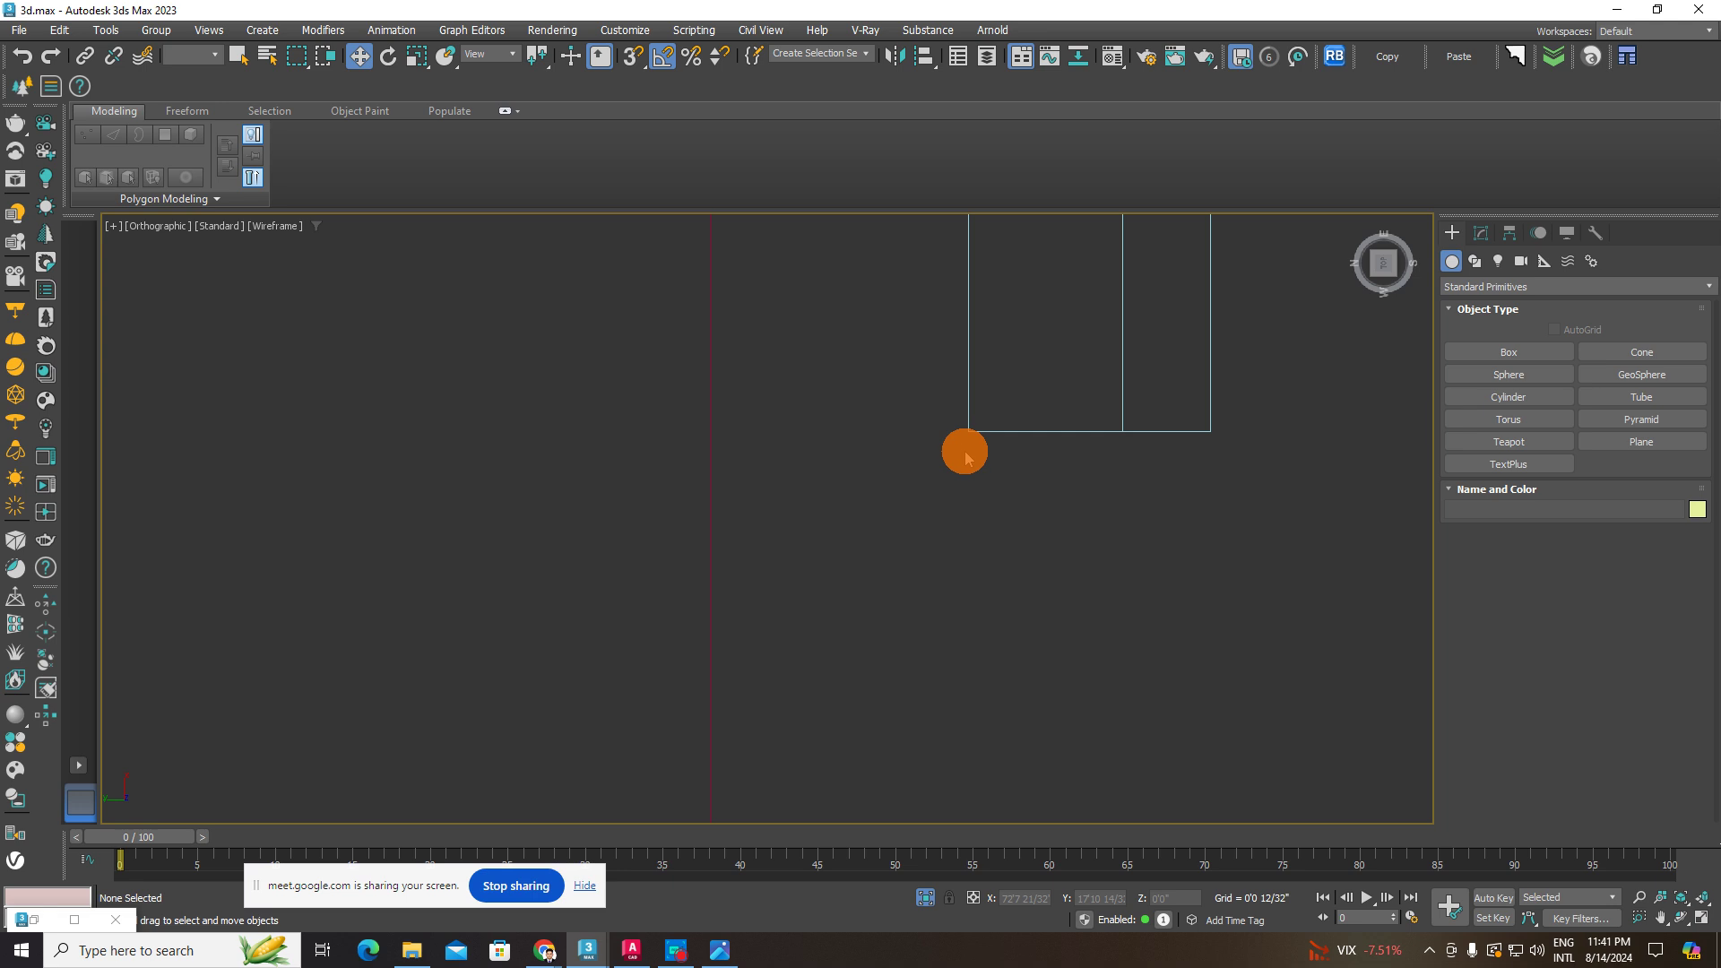
# - Start a VRayLight and show the wood panel's full-height side edge in the Left view
pyautogui.click(1476, 262)
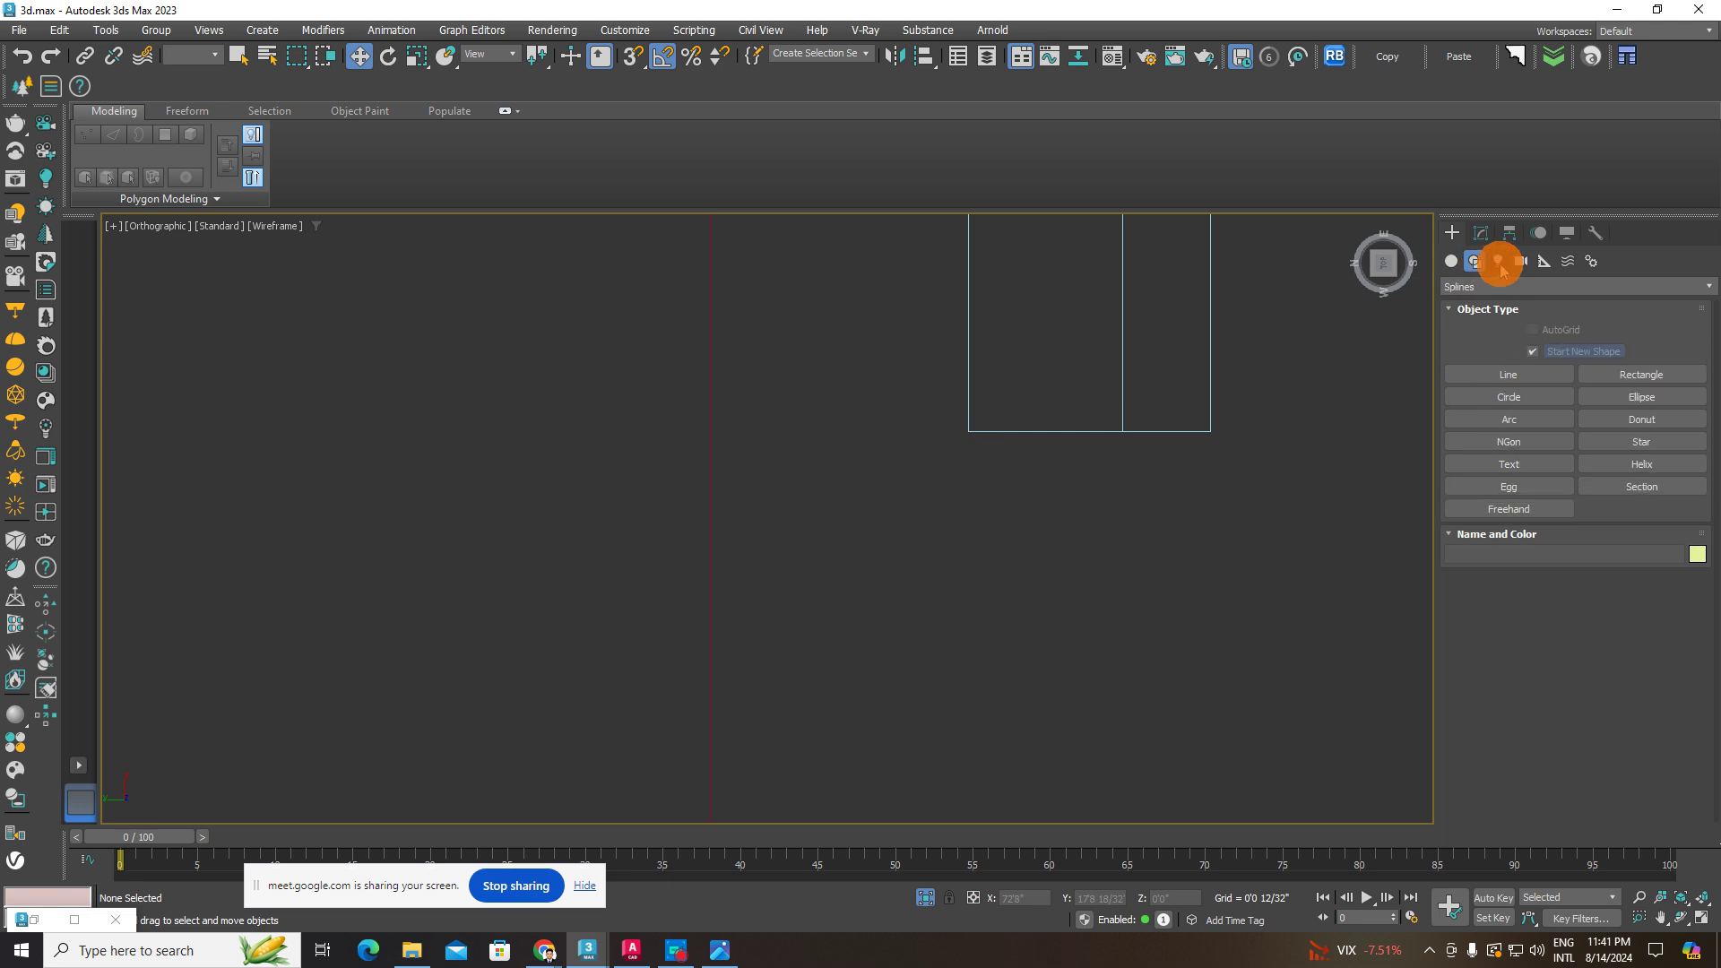
pyautogui.click(1499, 262)
pyautogui.click(1509, 352)
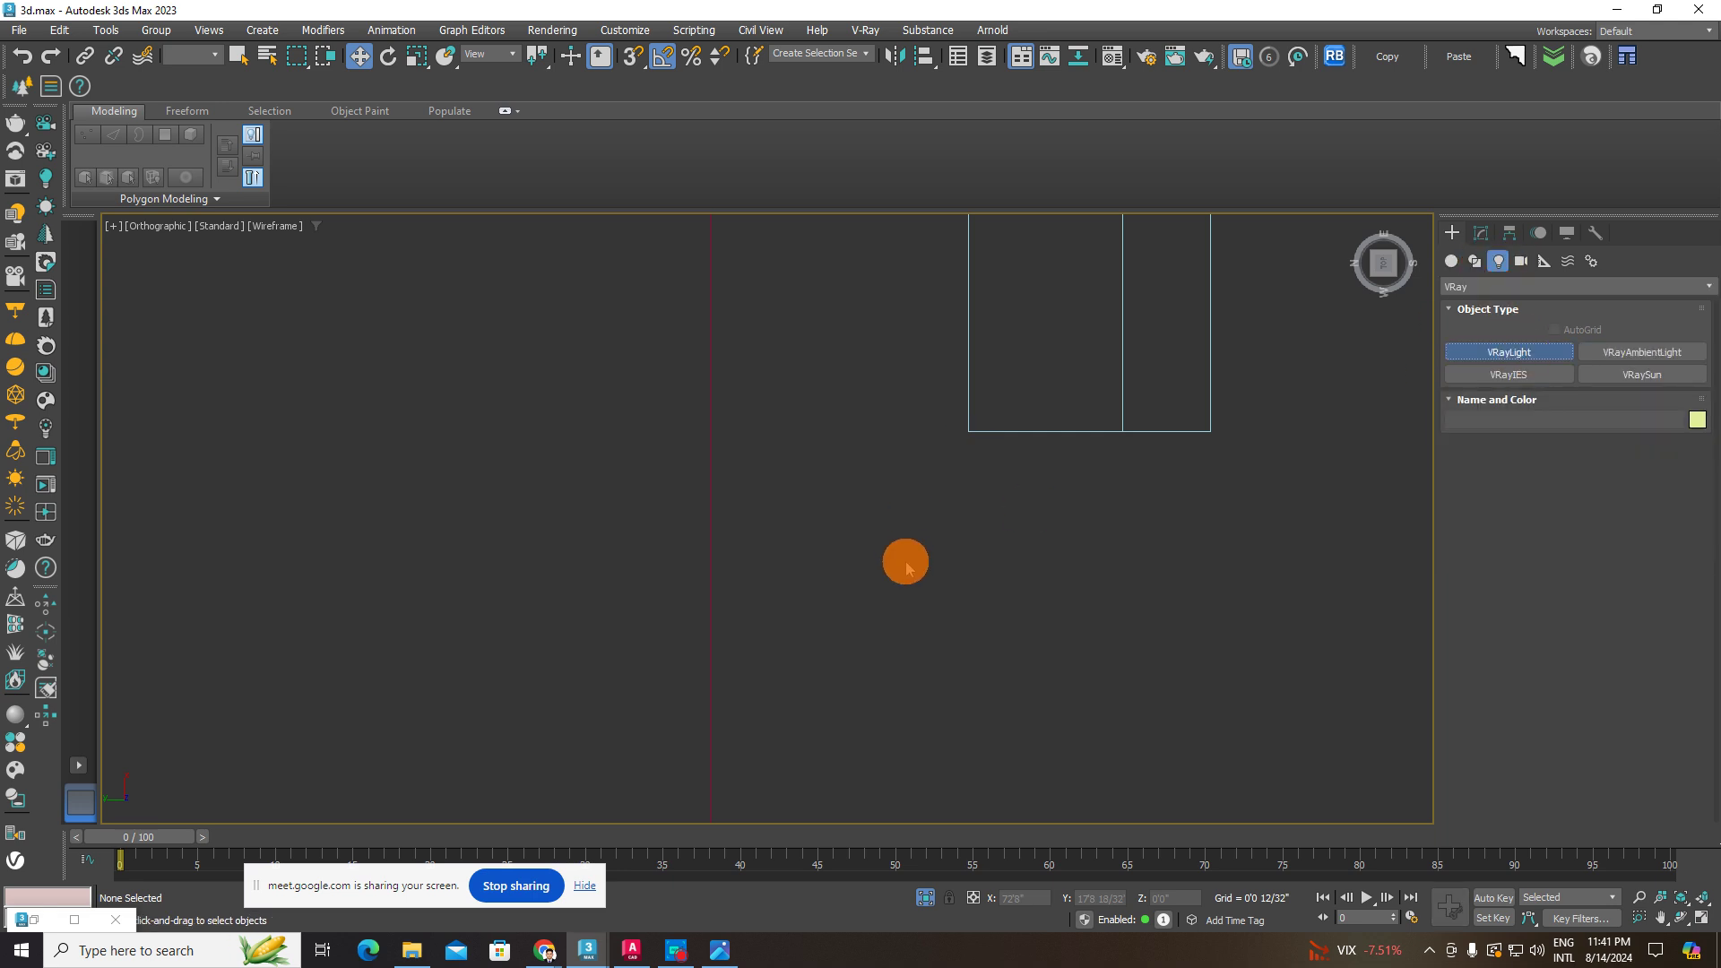
pyautogui.scroll(-10, 908, 567)
pyautogui.keyDown('alt'); pyautogui.moveTo(886, 565); pyautogui.dragTo(664, 466, button='middle'); pyautogui.keyUp('alt')
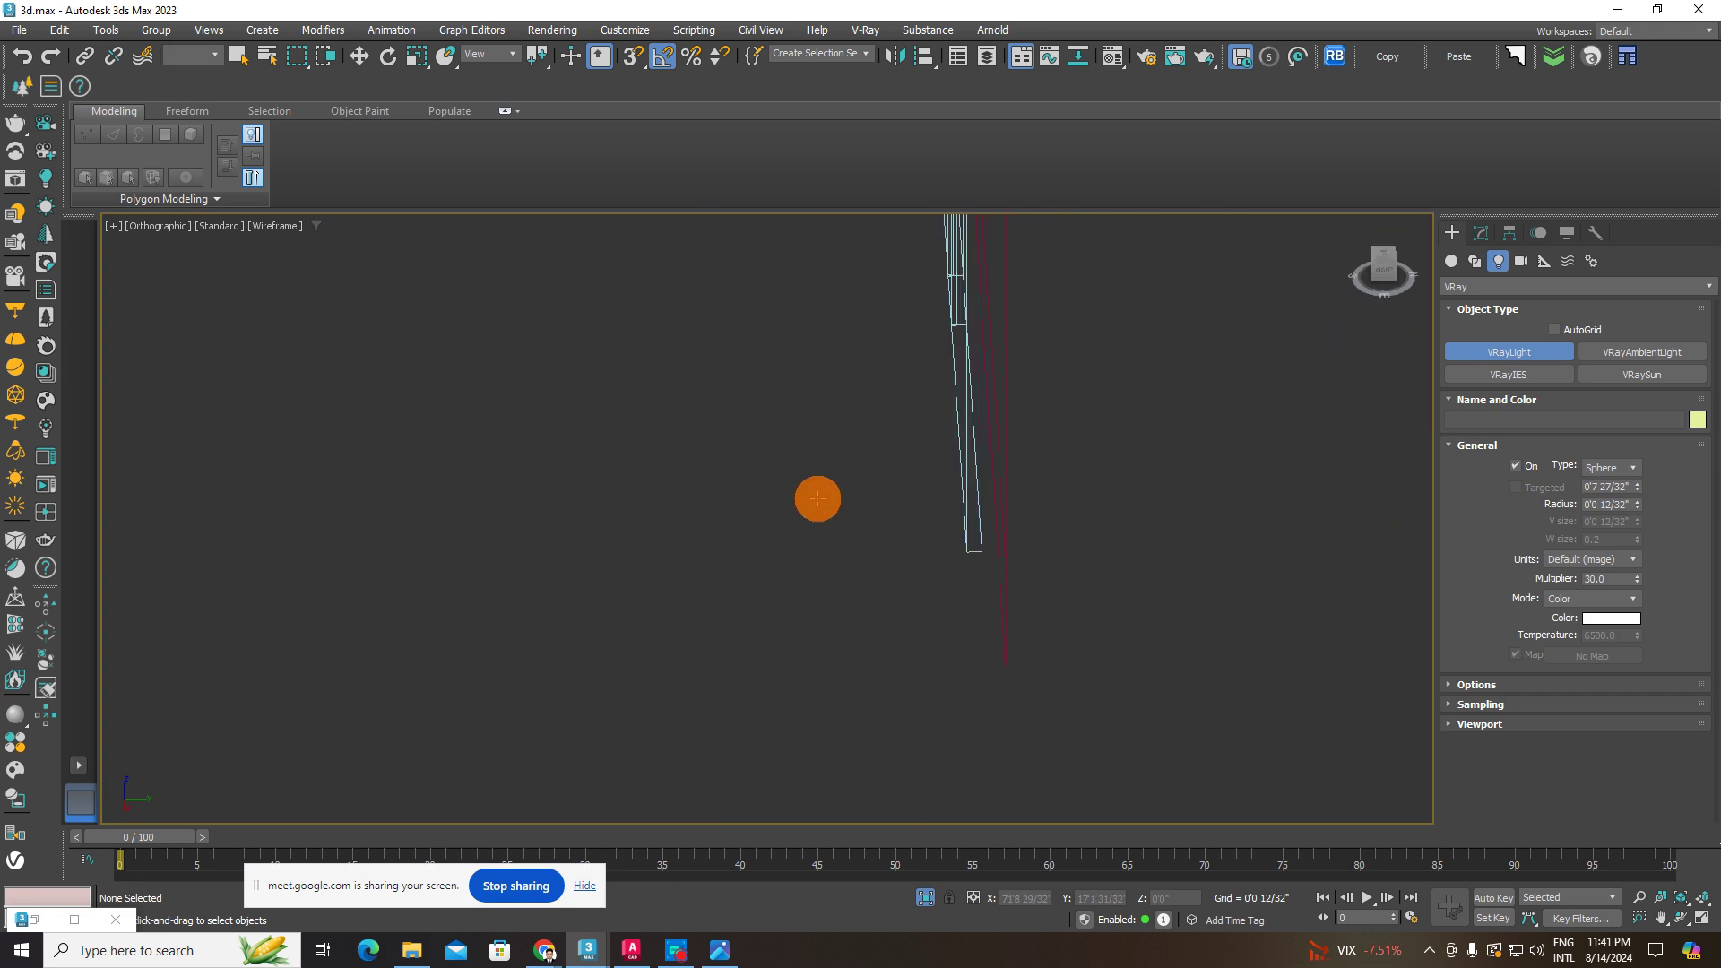
pyautogui.moveTo(818, 498)
pyautogui.keyDown('alt'); pyautogui.mouseDown(button='middle')
pyautogui.moveTo(949, 642)
pyautogui.moveTo(1176, 611)
pyautogui.moveTo(1130, 723)
pyautogui.moveTo(1238, 708)
pyautogui.mouseUp(button='middle'); pyautogui.keyUp('alt')
pyautogui.click(1408, 271)
pyautogui.click(1387, 264)
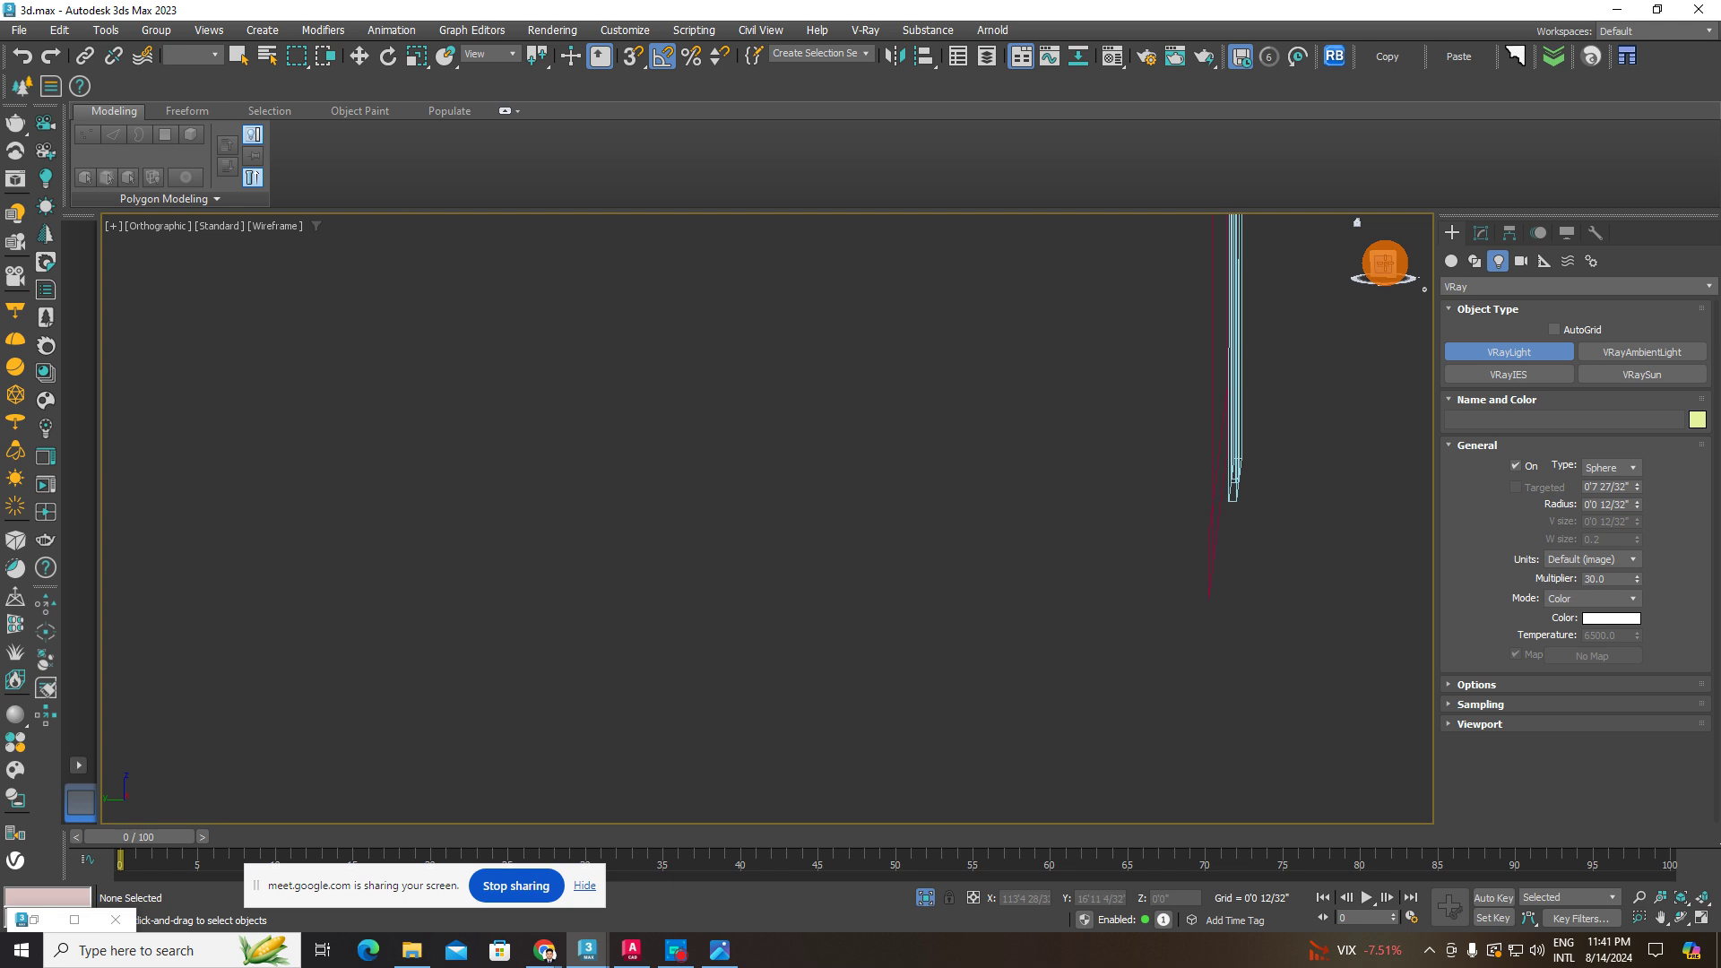
pyautogui.moveTo(1234, 391); pyautogui.dragTo(839, 672, button='middle')
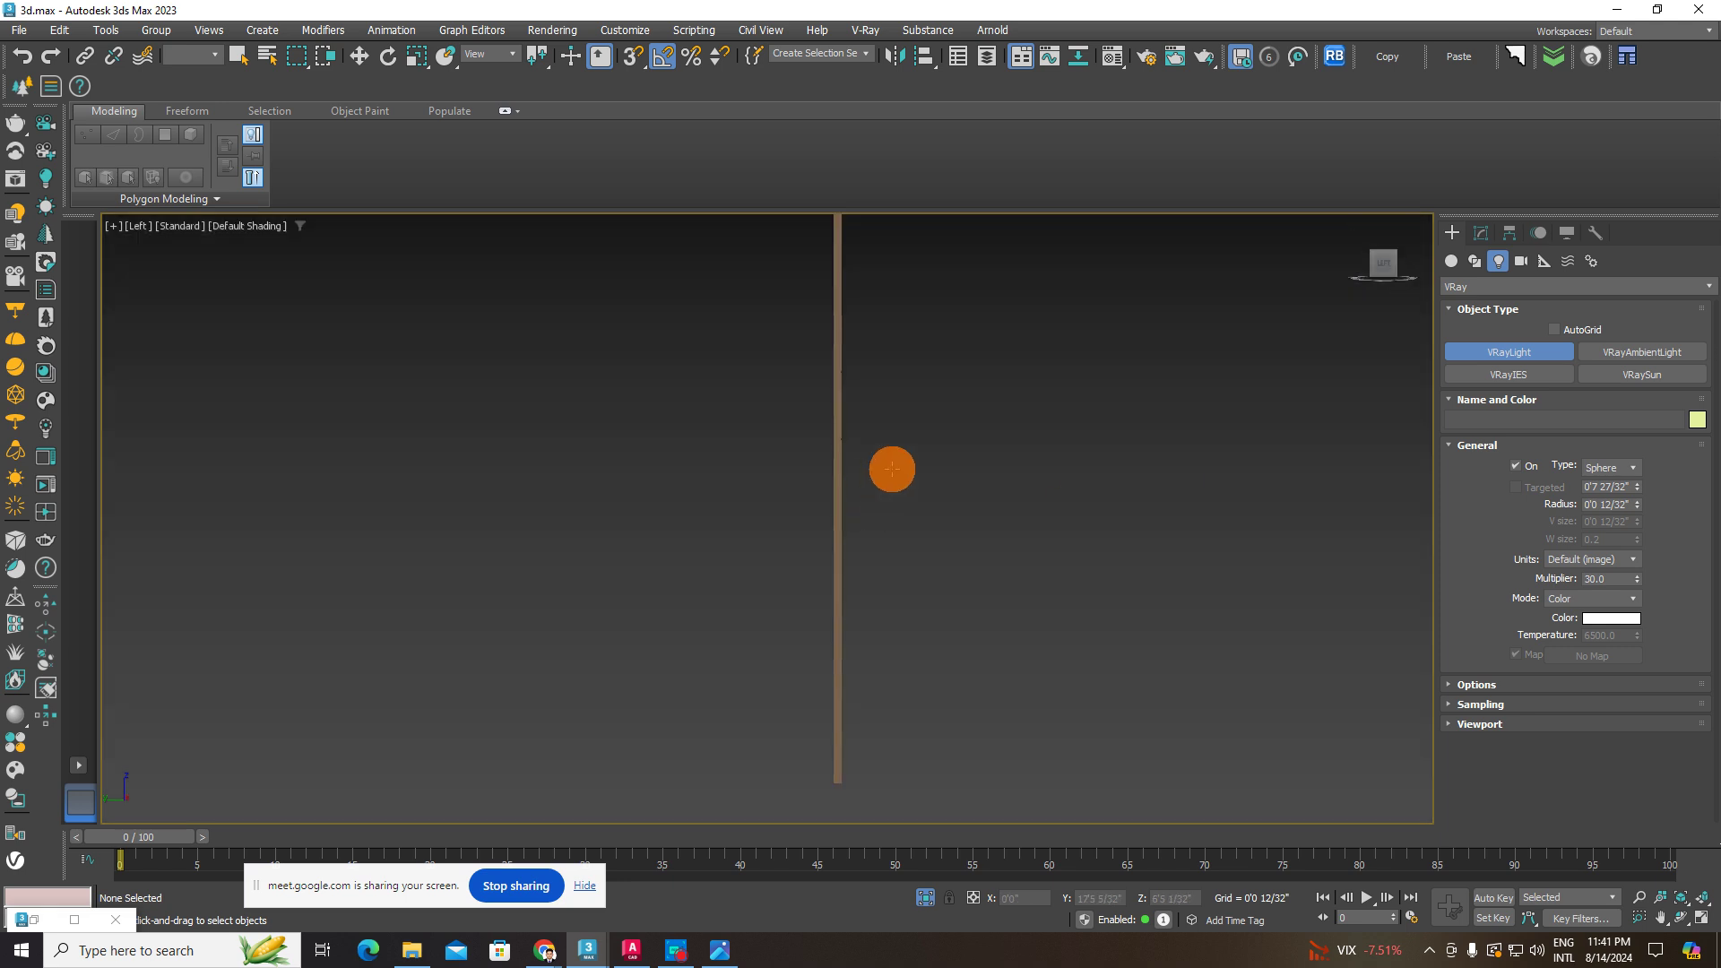
pyautogui.scroll(-4, 888, 481)
pyautogui.moveTo(884, 493); pyautogui.dragTo(849, 576, button='middle')
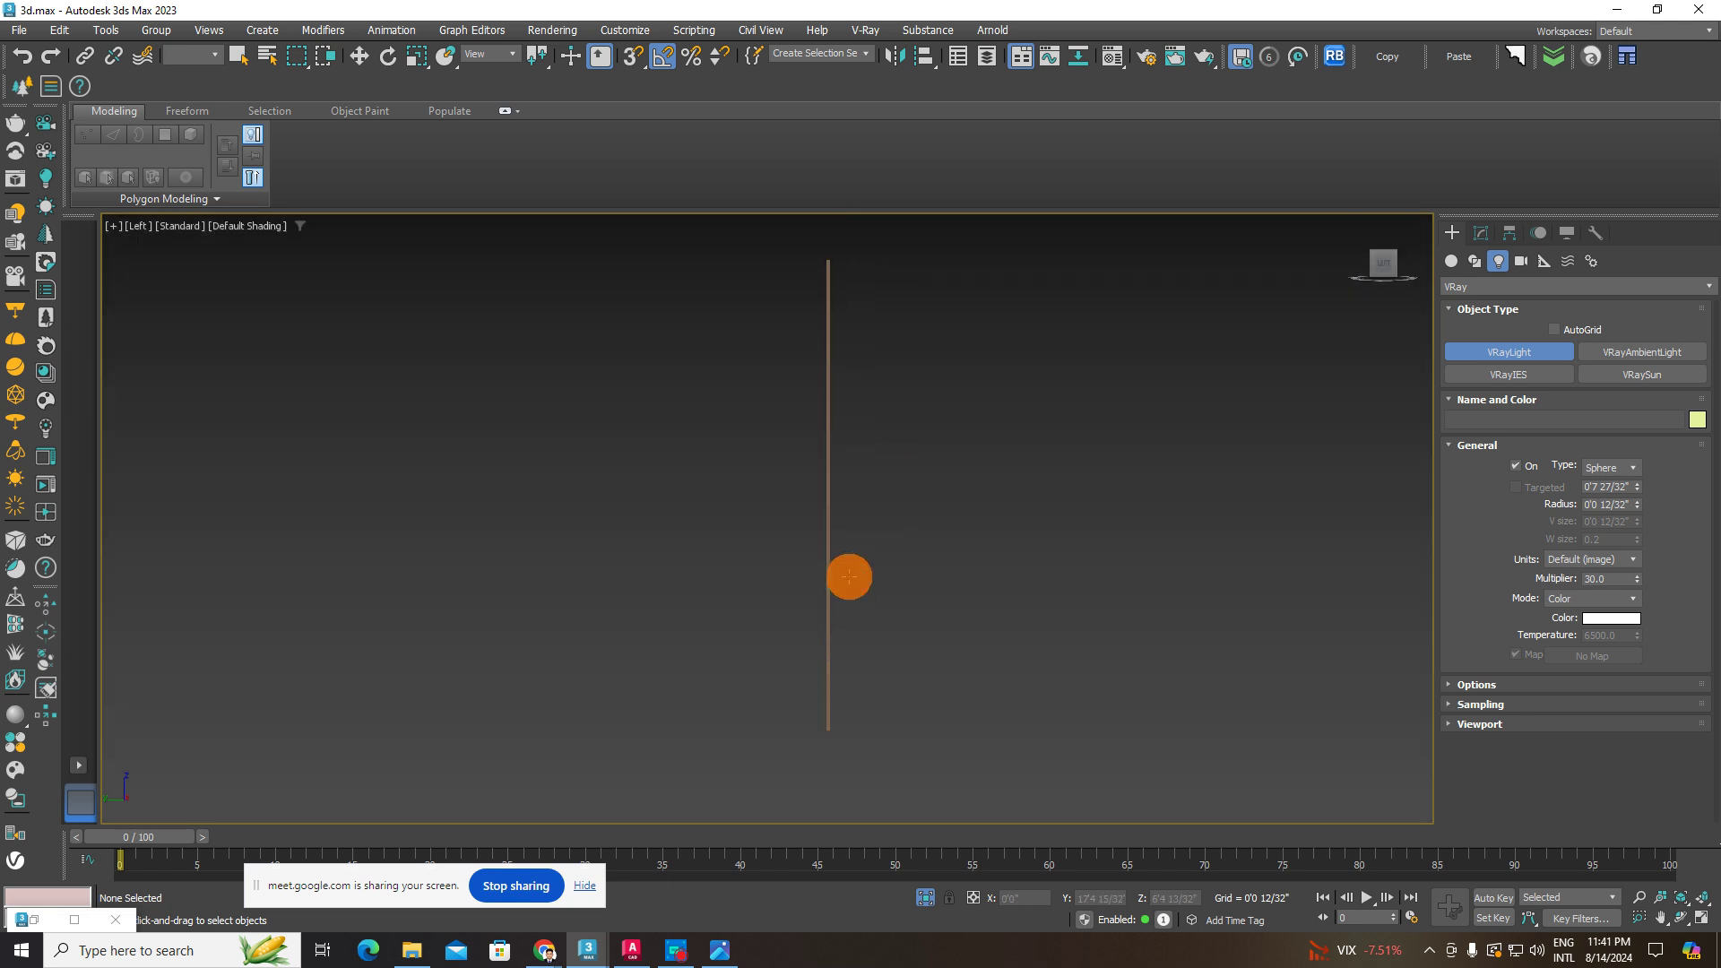
# - Create a plane-type V-Ray light with snapping over the panel's full height, about 10' by 2"
pyautogui.press('s')
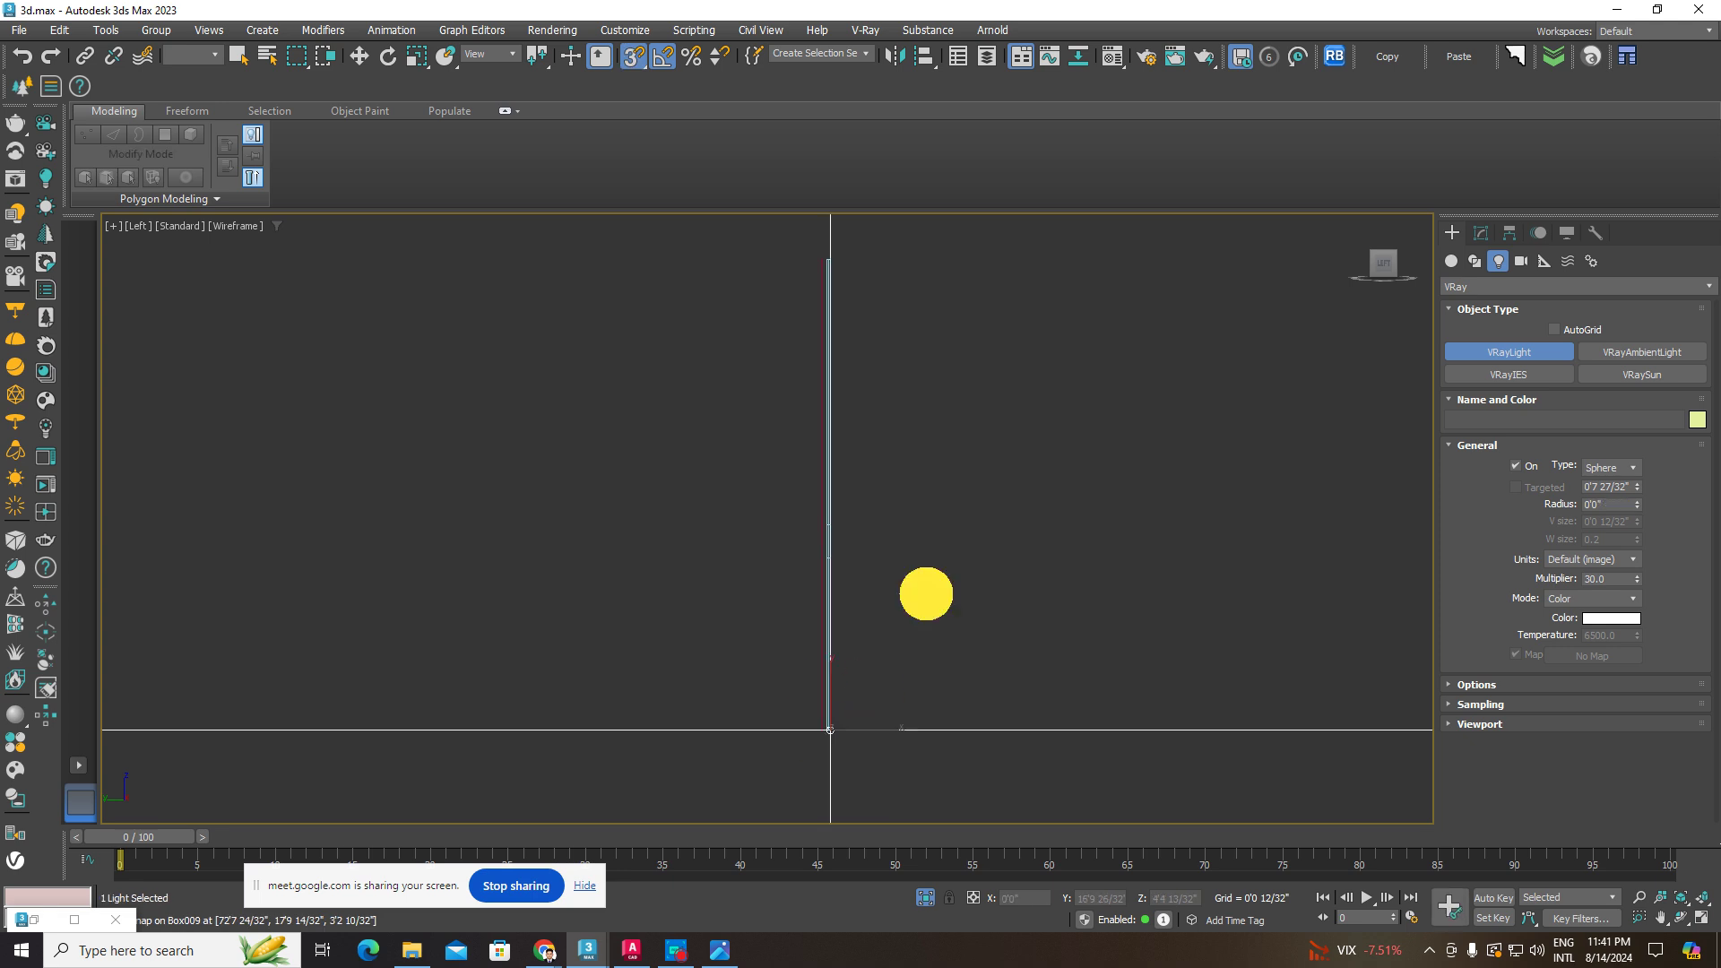
pyautogui.moveTo(896, 485); pyautogui.dragTo(1195, 503)
pyautogui.hotkey('ctrl', 'z')
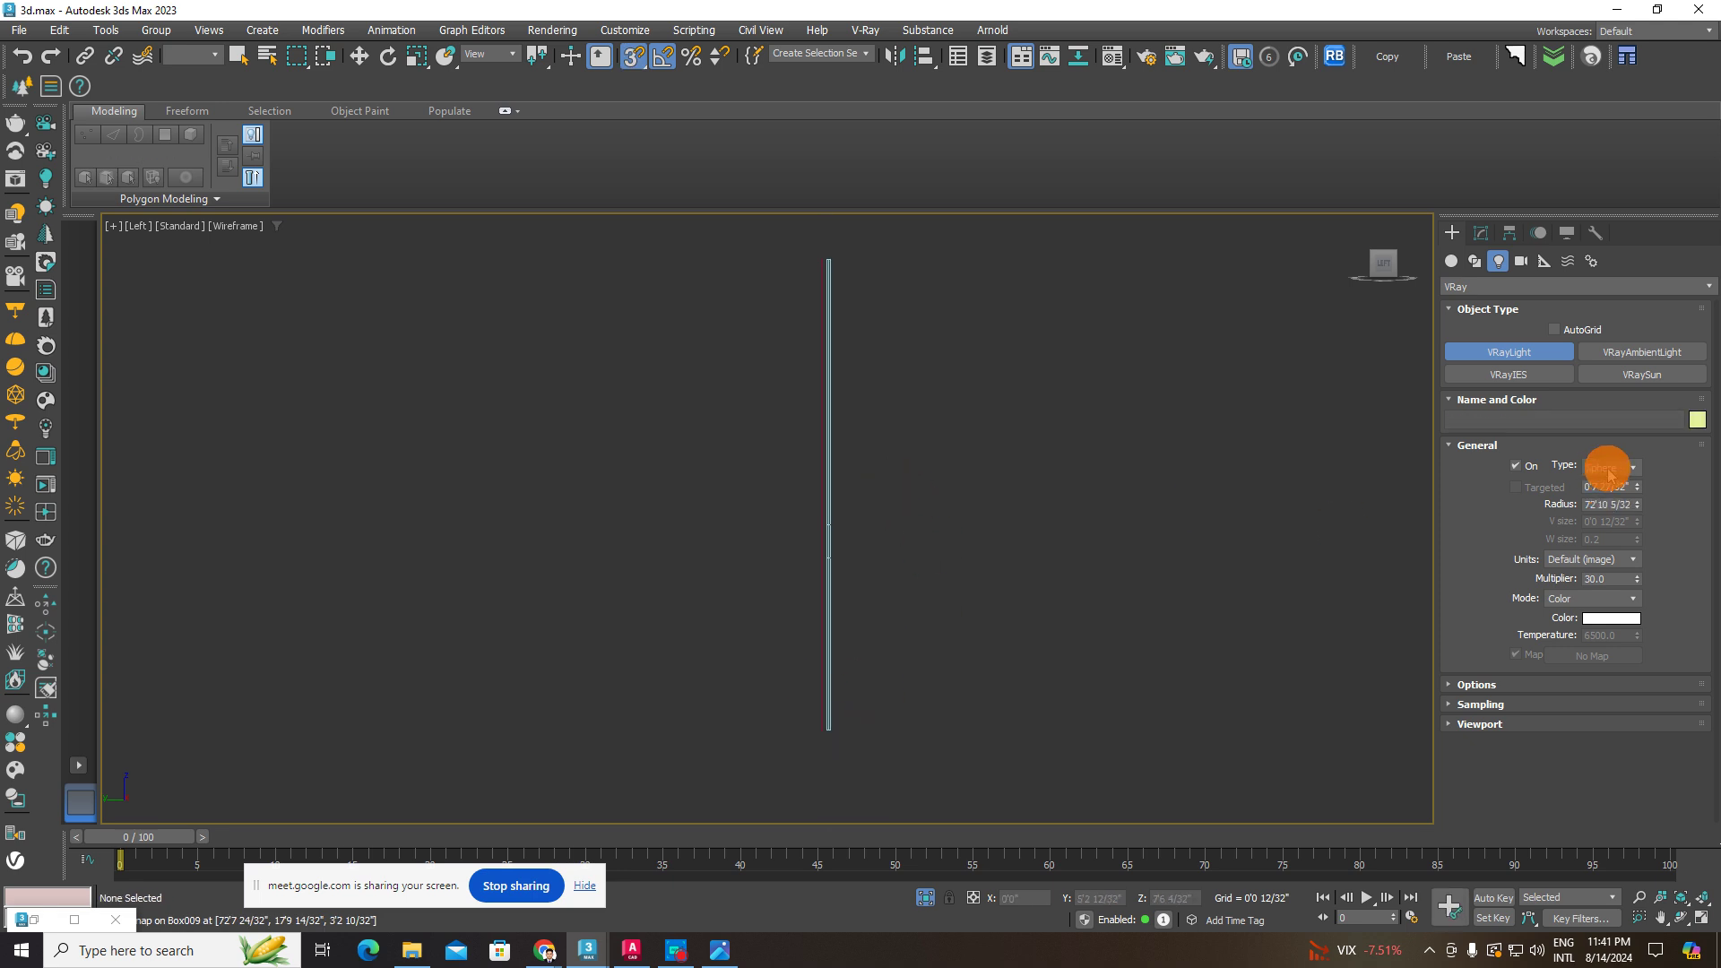
pyautogui.click(1610, 469)
pyautogui.click(1608, 484)
pyautogui.moveTo(825, 731); pyautogui.dragTo(831, 256)
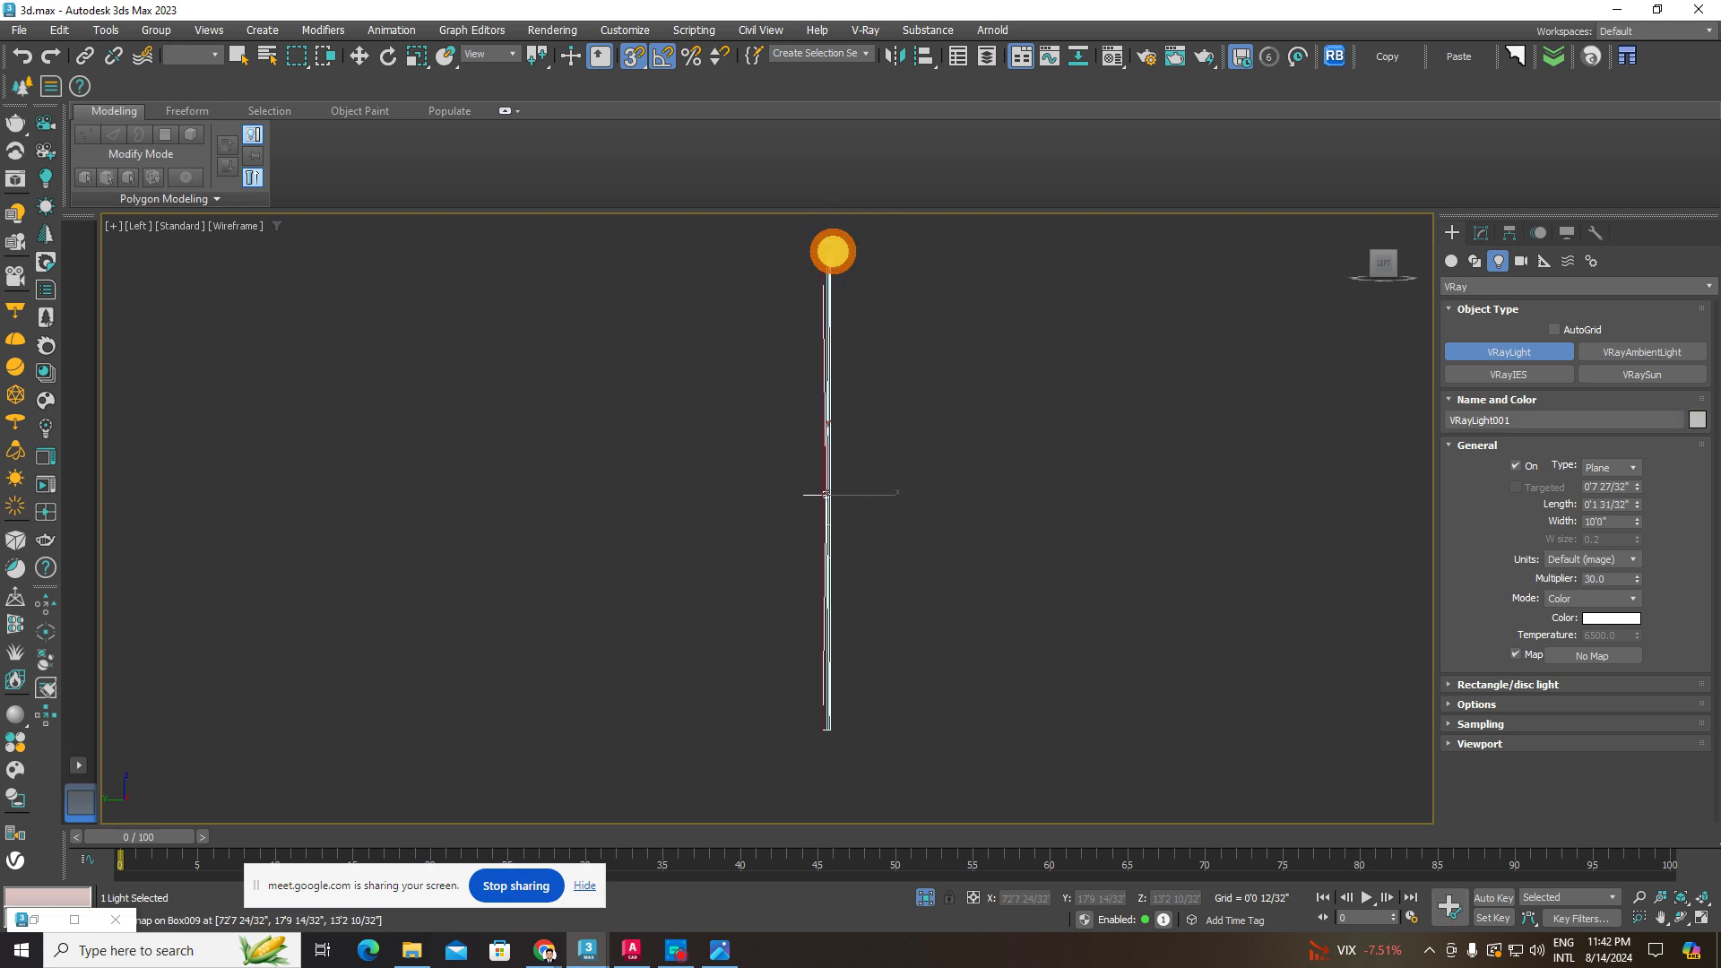
# - Move the plane light along the wall to the wood panel's outer edge beside the window wall, about 72'7" along X
pyautogui.keyDown('alt'); pyautogui.moveTo(839, 257); pyautogui.dragTo(717, 295, button='middle'); pyautogui.keyUp('alt')
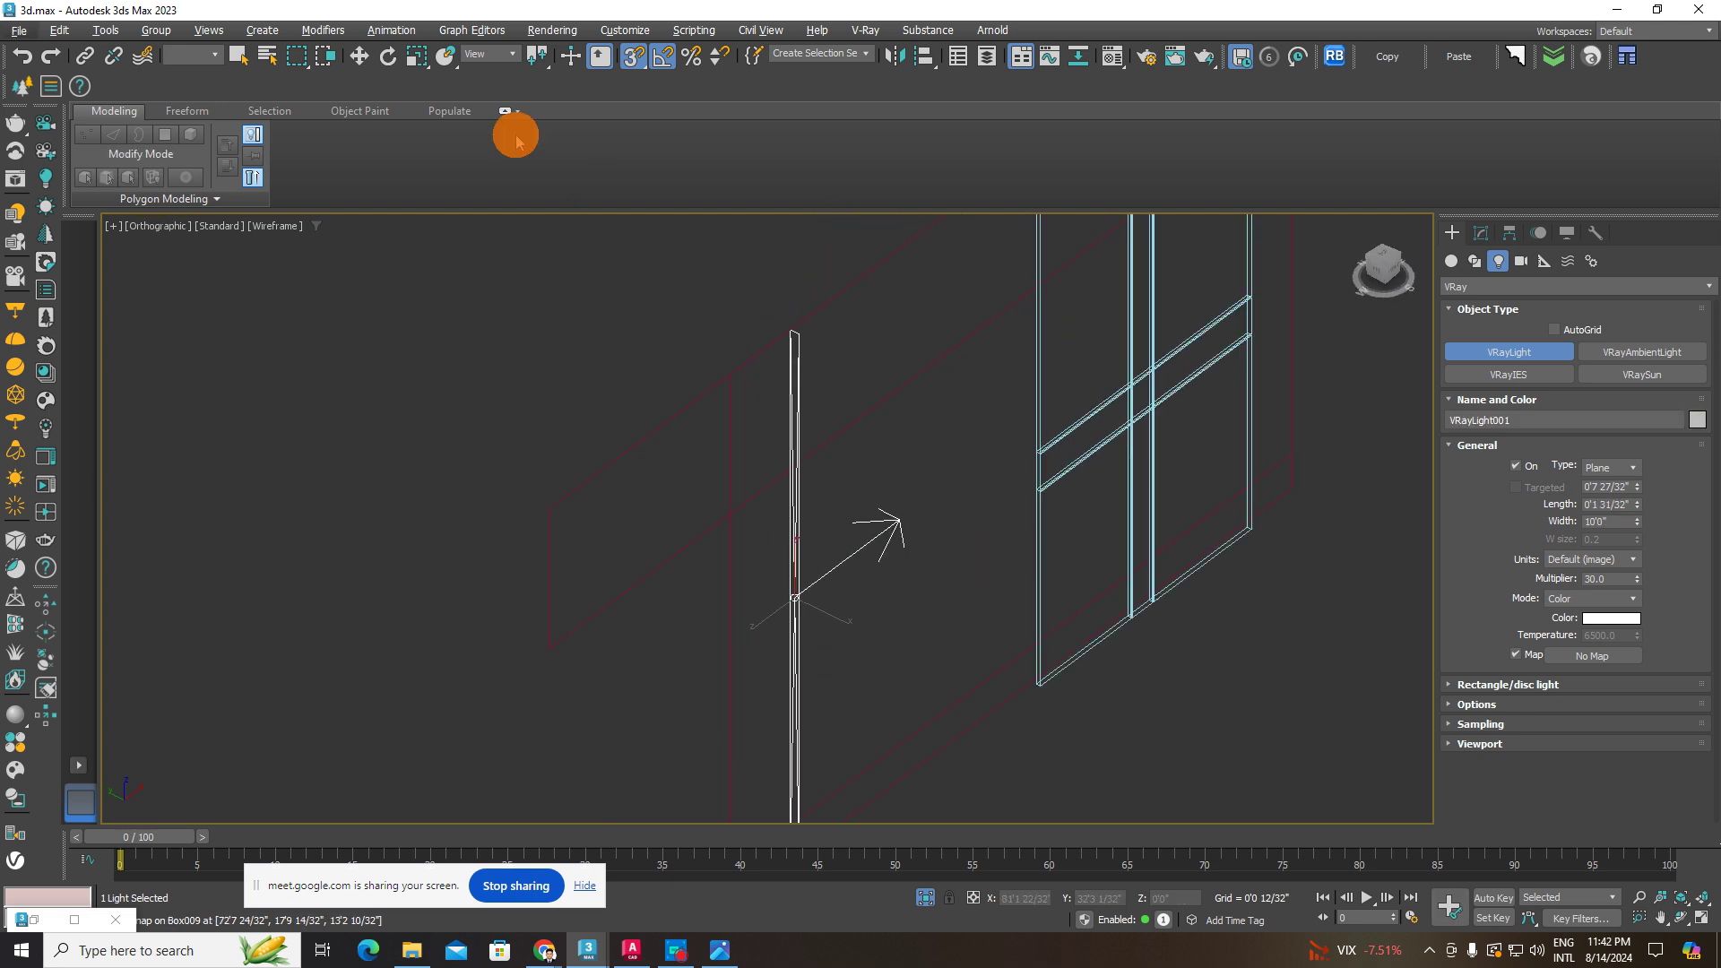
pyautogui.click(359, 57)
pyautogui.keyDown('alt'); pyautogui.moveTo(708, 476); pyautogui.dragTo(787, 616, button='middle'); pyautogui.keyUp('alt')
pyautogui.moveTo(802, 558); pyautogui.dragTo(1202, 557)
pyautogui.moveTo(1202, 557)
pyautogui.keyDown('alt'); pyautogui.mouseDown(button='middle')
pyautogui.moveTo(826, 627)
pyautogui.moveTo(1010, 595)
pyautogui.moveTo(968, 573)
pyautogui.mouseUp(button='middle'); pyautogui.keyUp('alt')
pyautogui.press('F3')
pyautogui.scroll(-5, 904, 580)
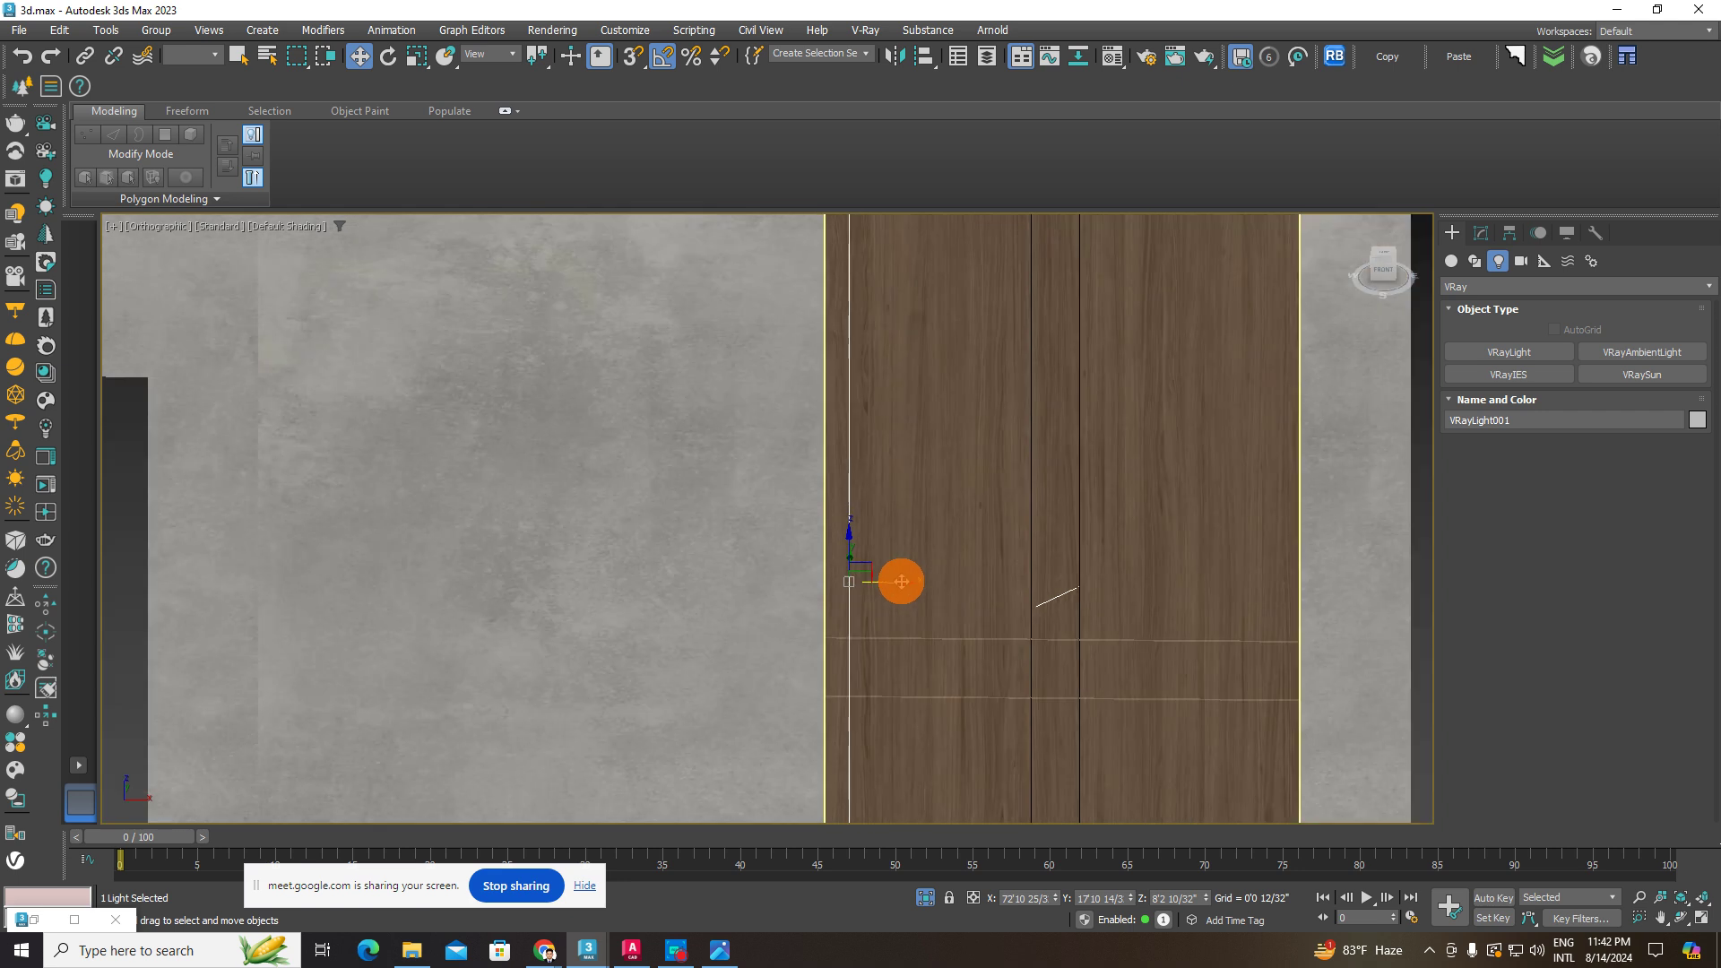
pyautogui.moveTo(906, 580); pyautogui.dragTo(1238, 624)
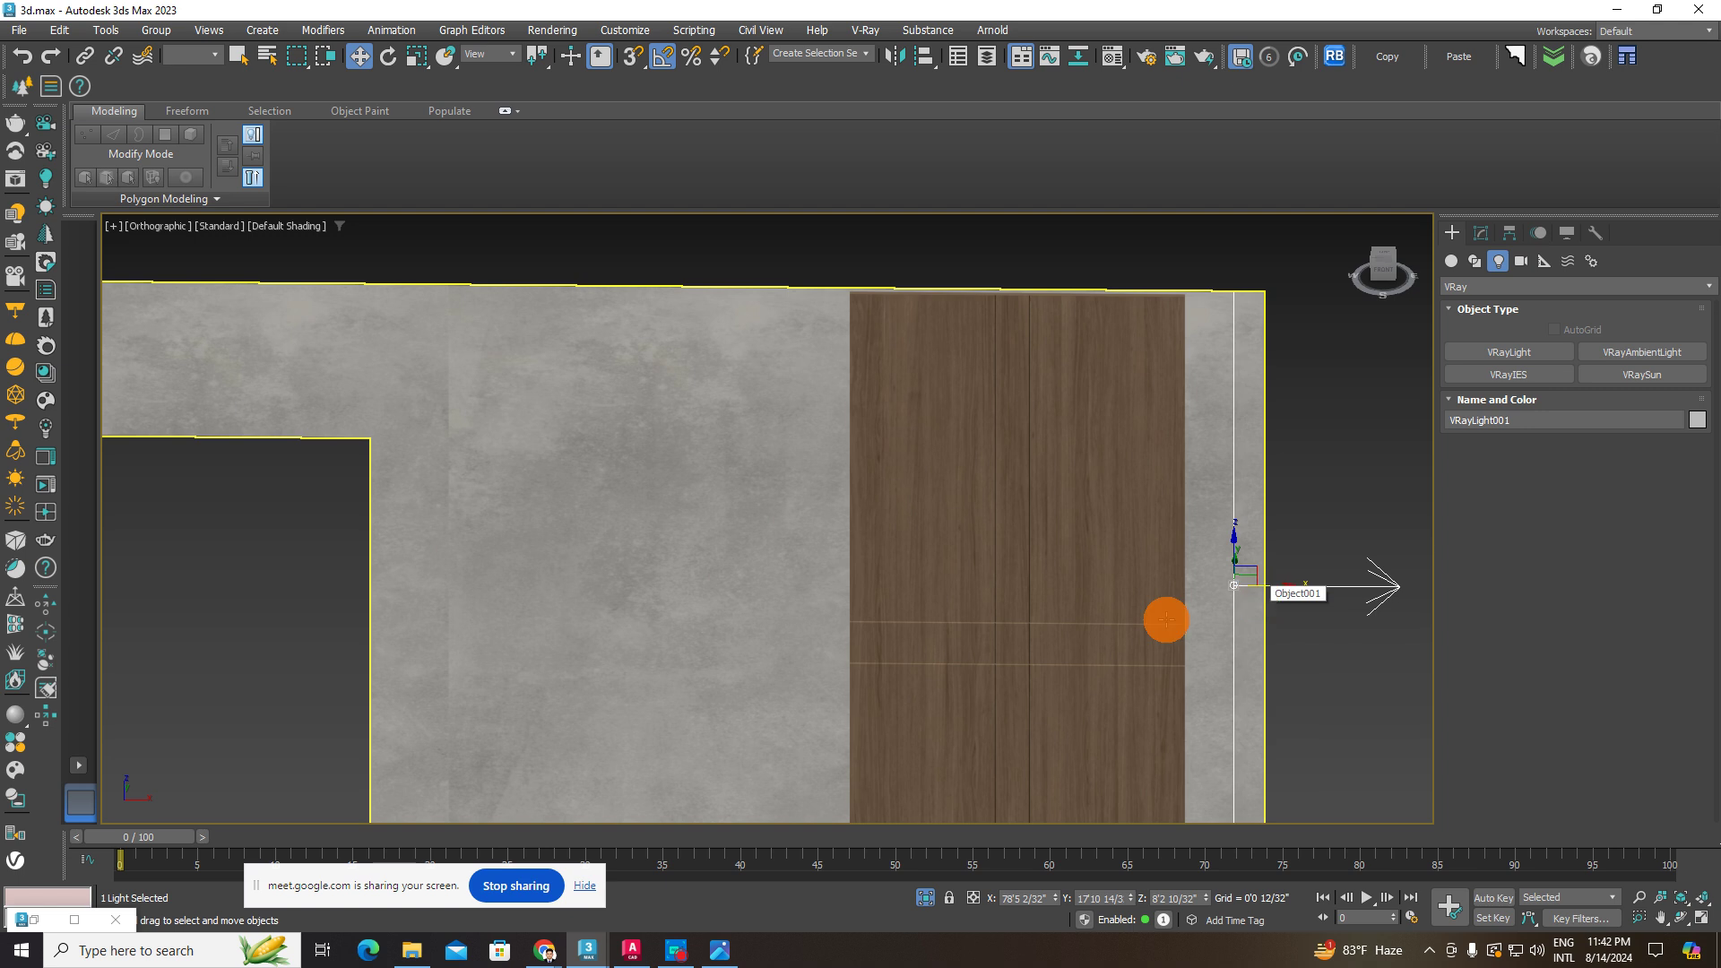
pyautogui.moveTo(1234, 622); pyautogui.dragTo(1141, 607, button='middle')
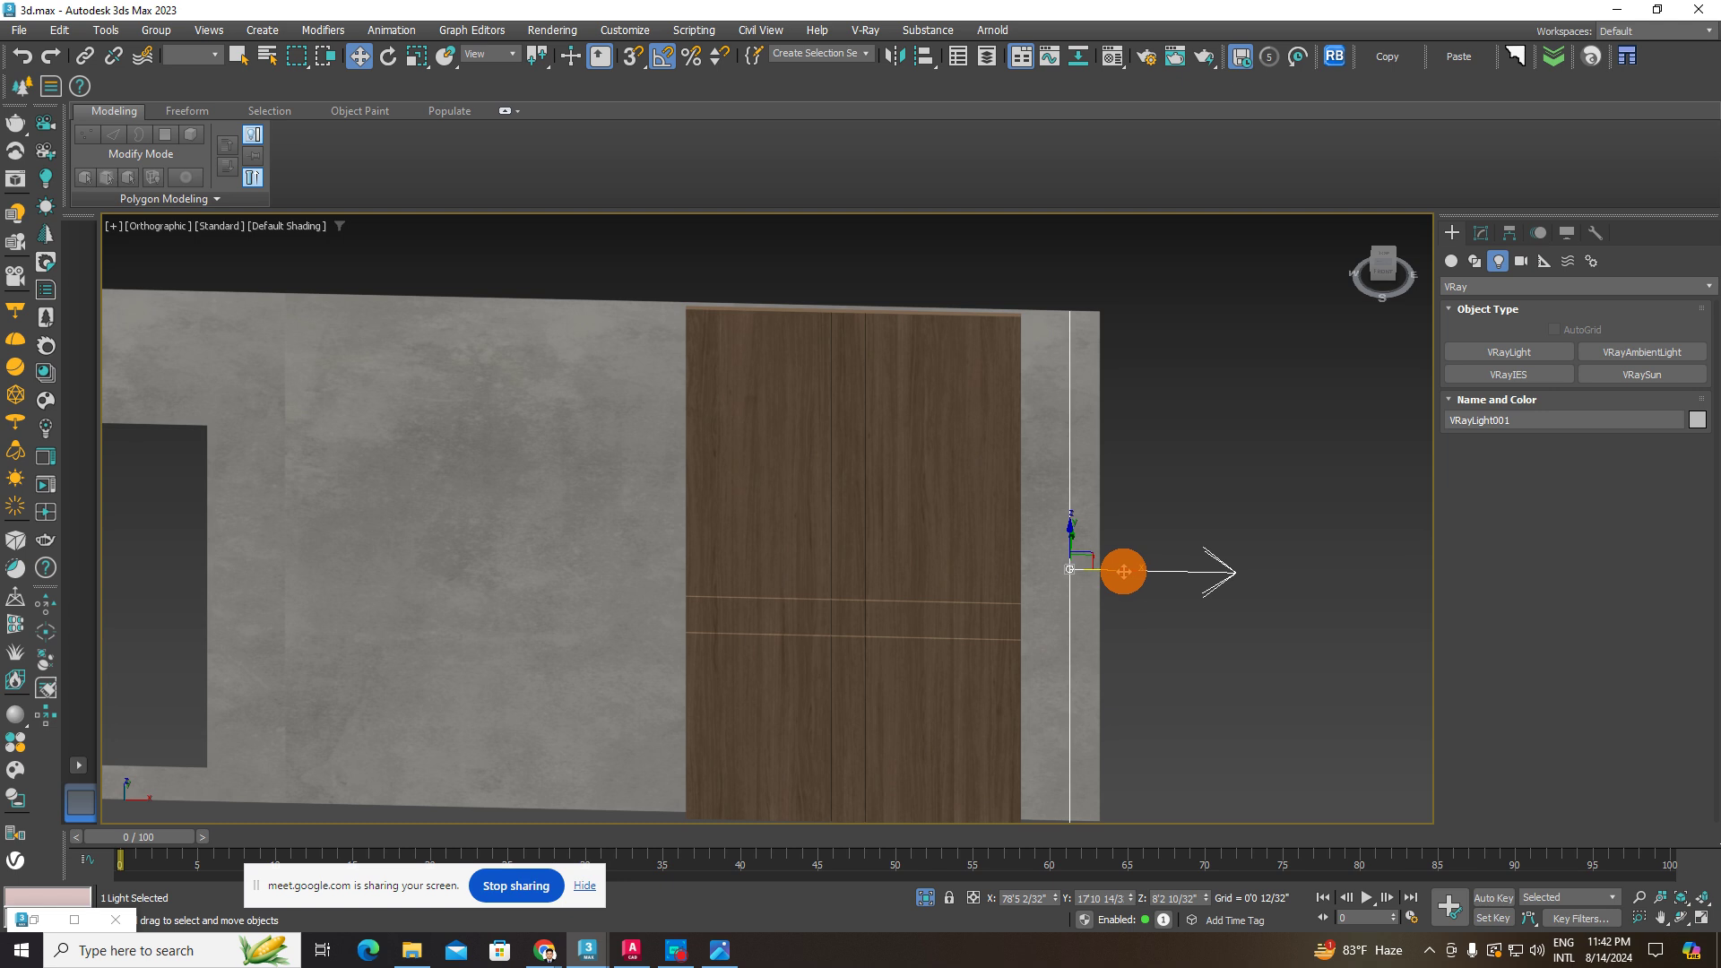
pyautogui.moveTo(1125, 572); pyautogui.dragTo(715, 584)
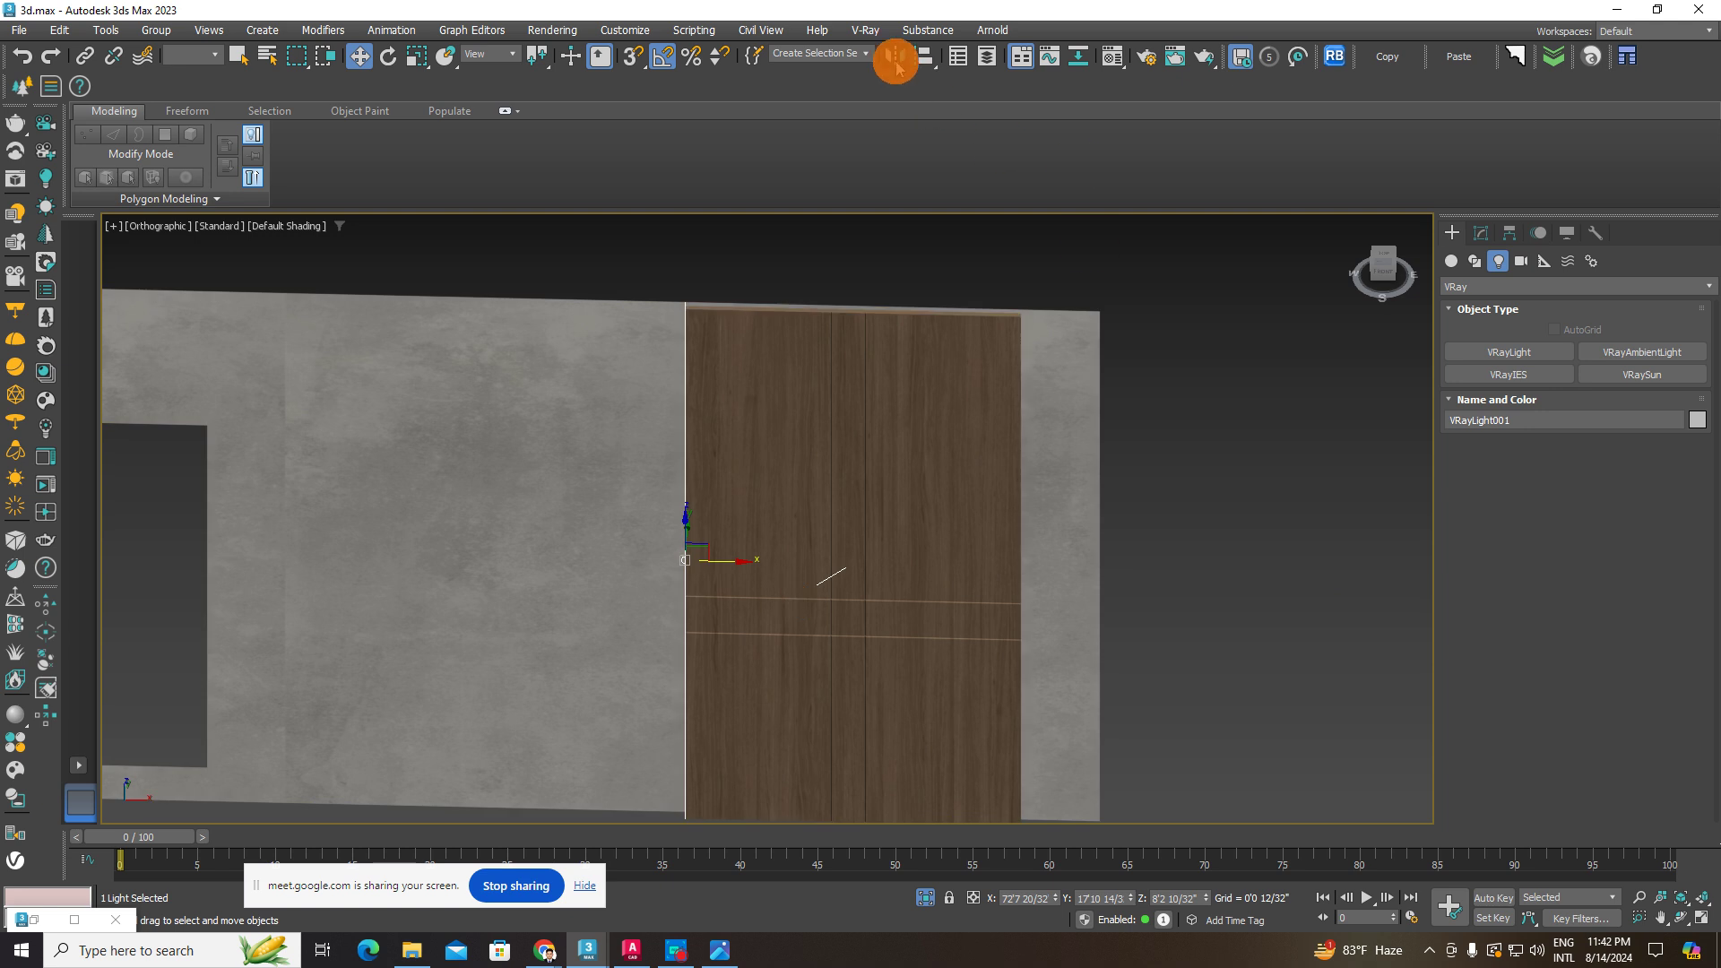
# - Mirror the light on the X axis without cloning and set it slightly inside the panel's edge, about 73'3" along X
pyautogui.click(895, 57)
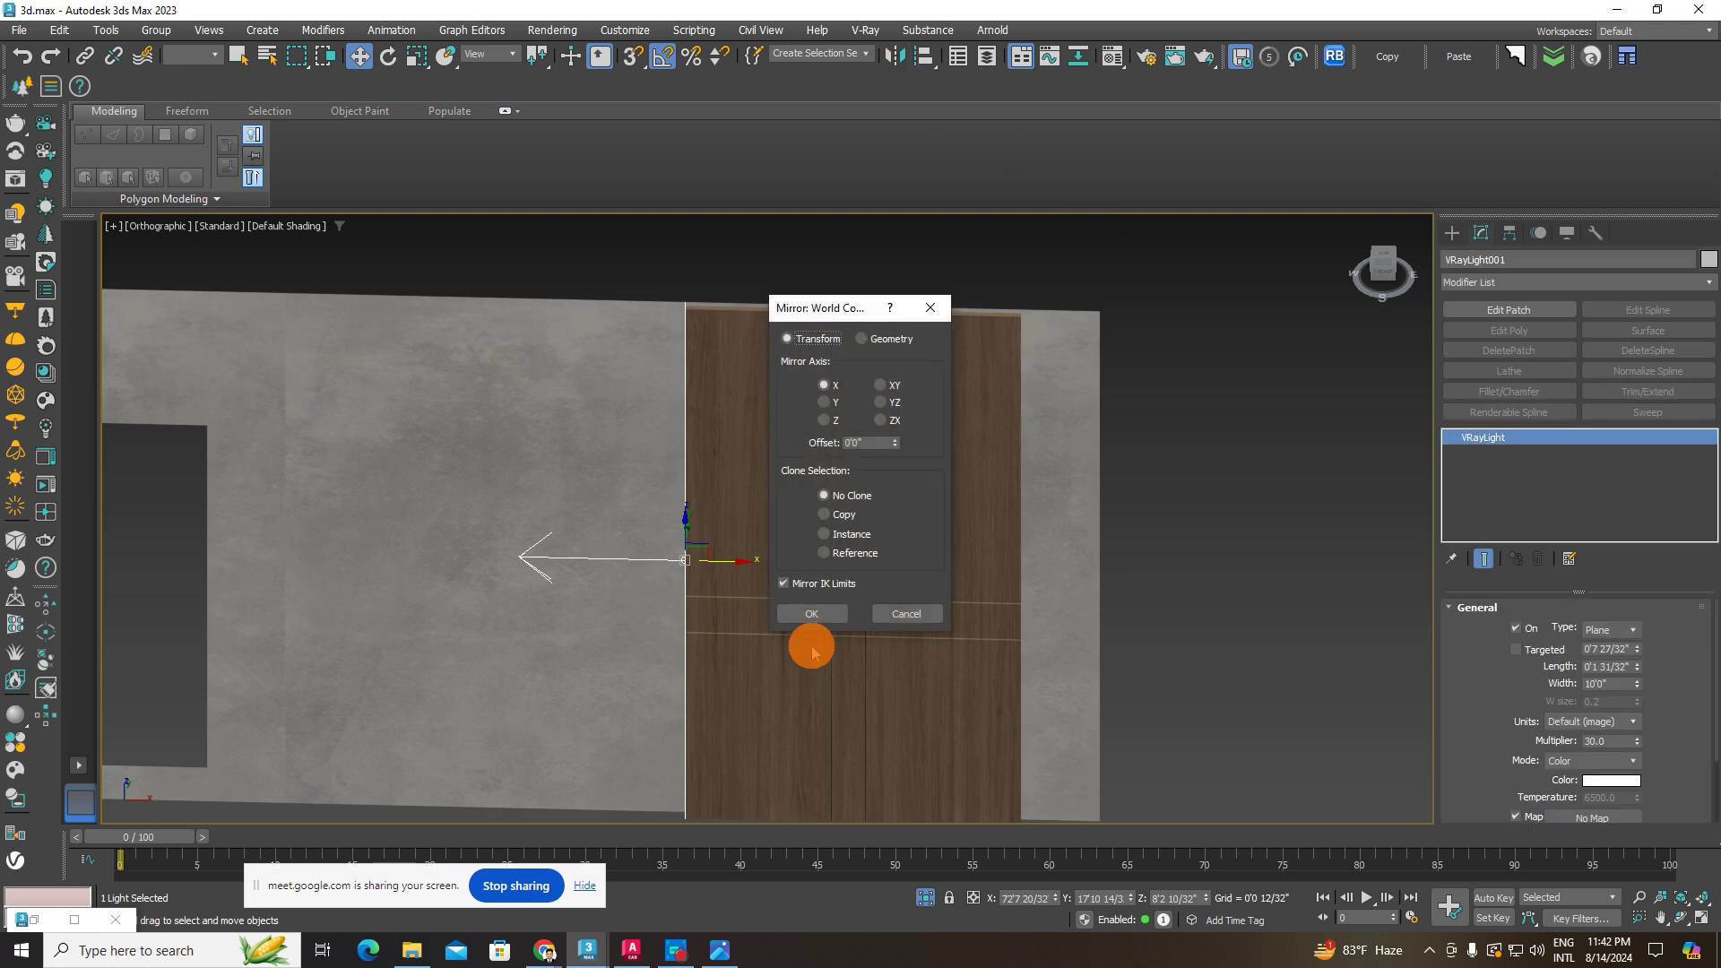
pyautogui.click(812, 617)
pyautogui.moveTo(707, 561); pyautogui.dragTo(742, 554)
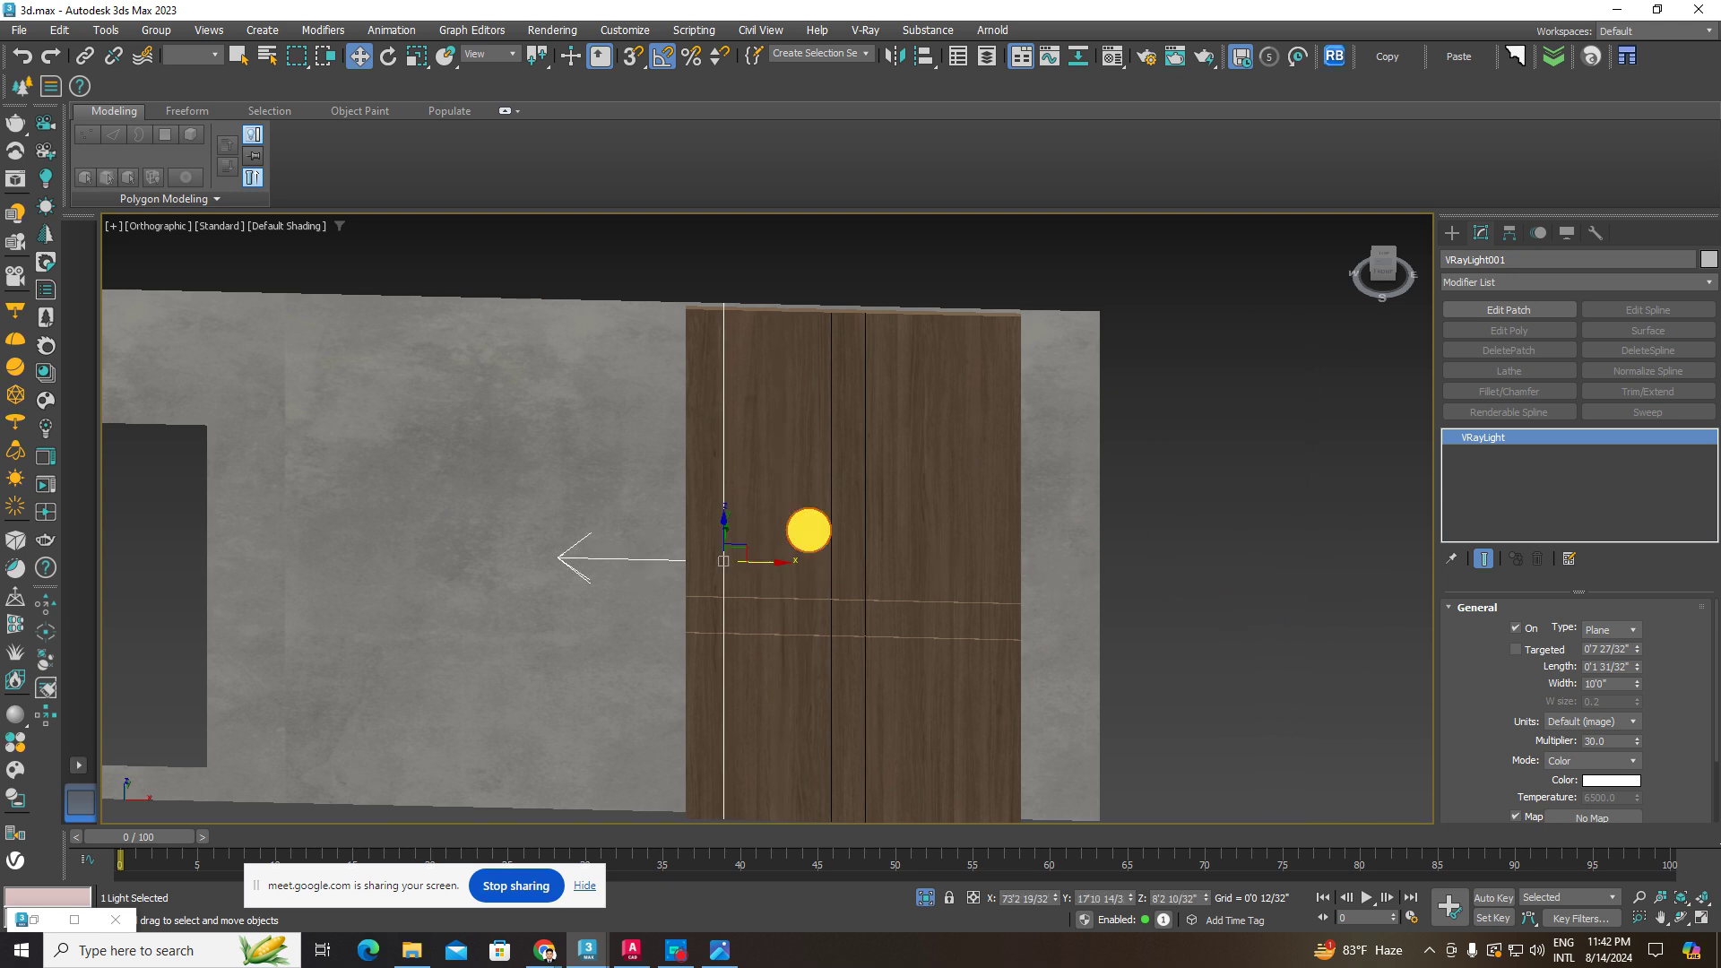
# - Move the wood panel away from the wall in a wireframe view from above, to about 17'9" along Y
pyautogui.keyDown('alt'); pyautogui.moveTo(704, 451); pyautogui.dragTo(959, 607, button='middle'); pyautogui.keyUp('alt')
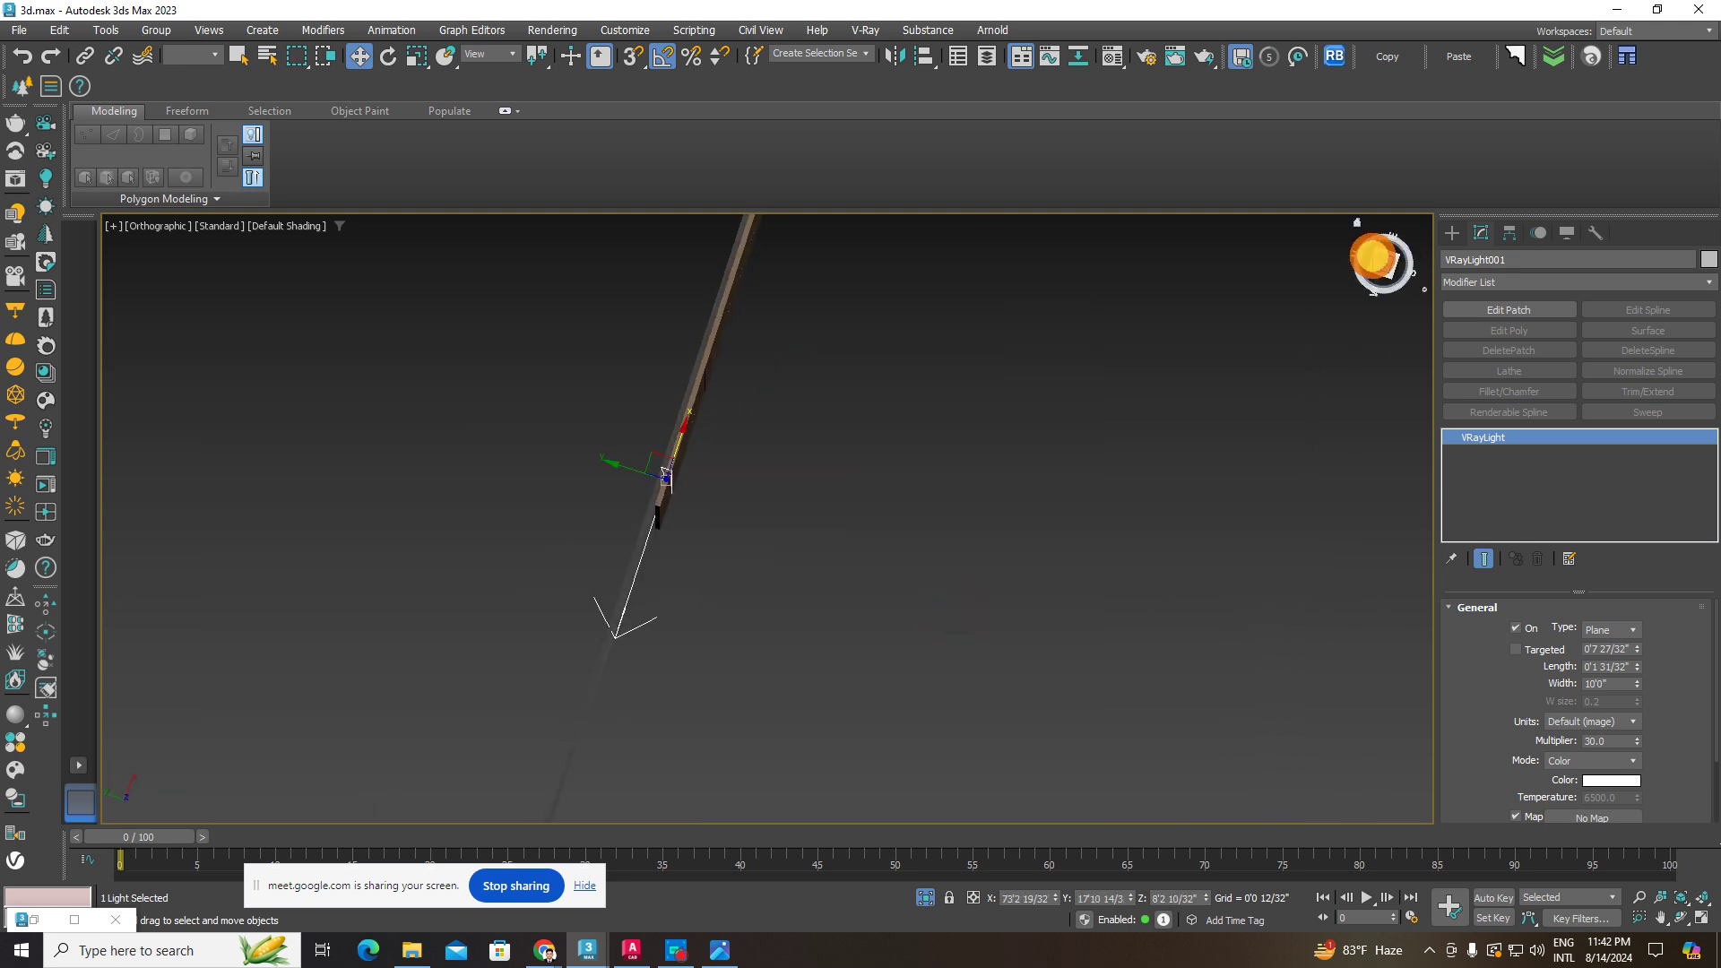
pyautogui.click(1372, 257)
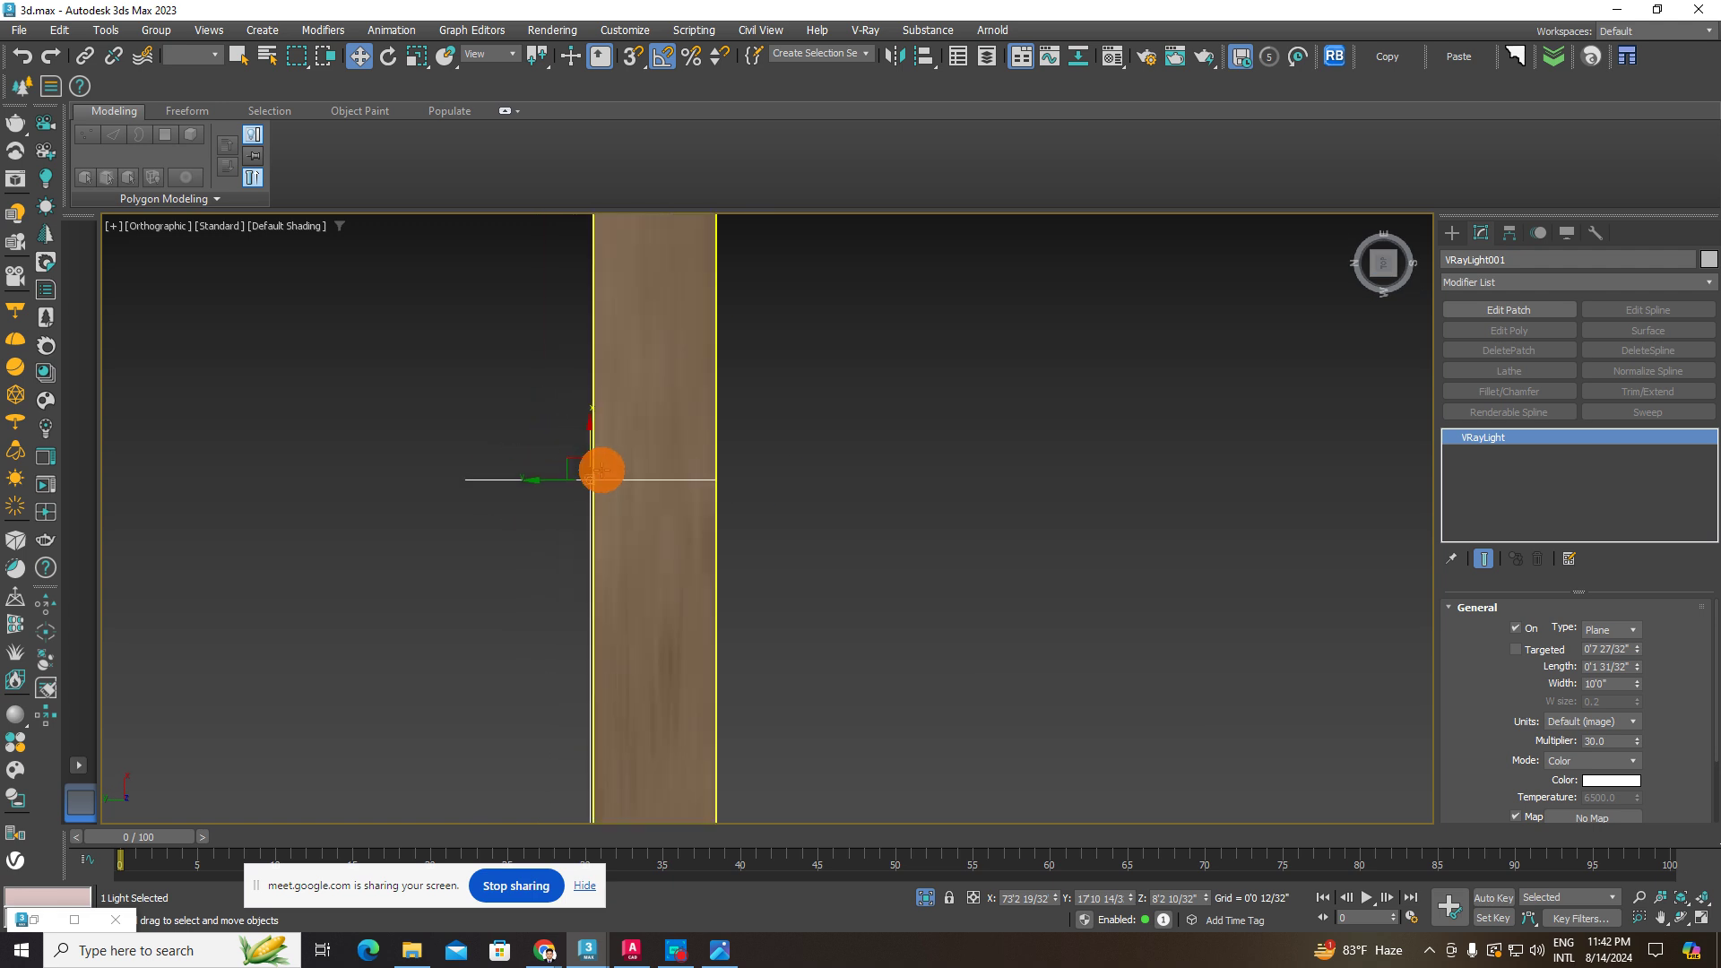
pyautogui.press('F3')
pyautogui.scroll(2, 592, 494)
pyautogui.click(884, 519)
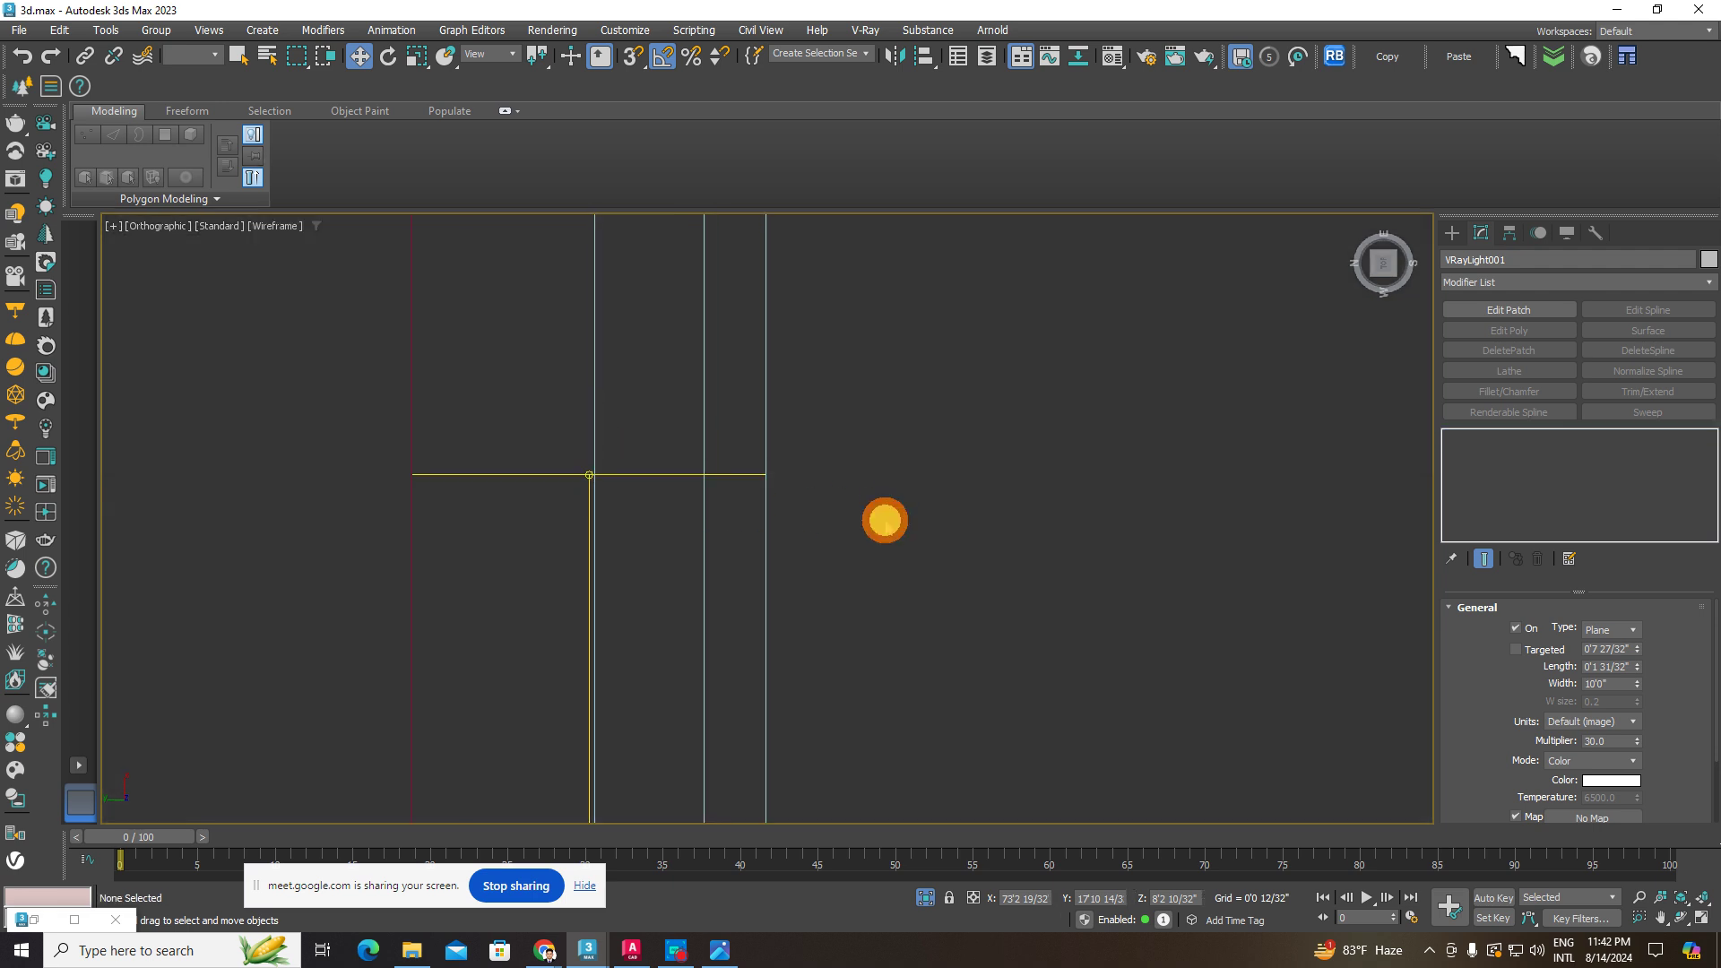
pyautogui.click(574, 475)
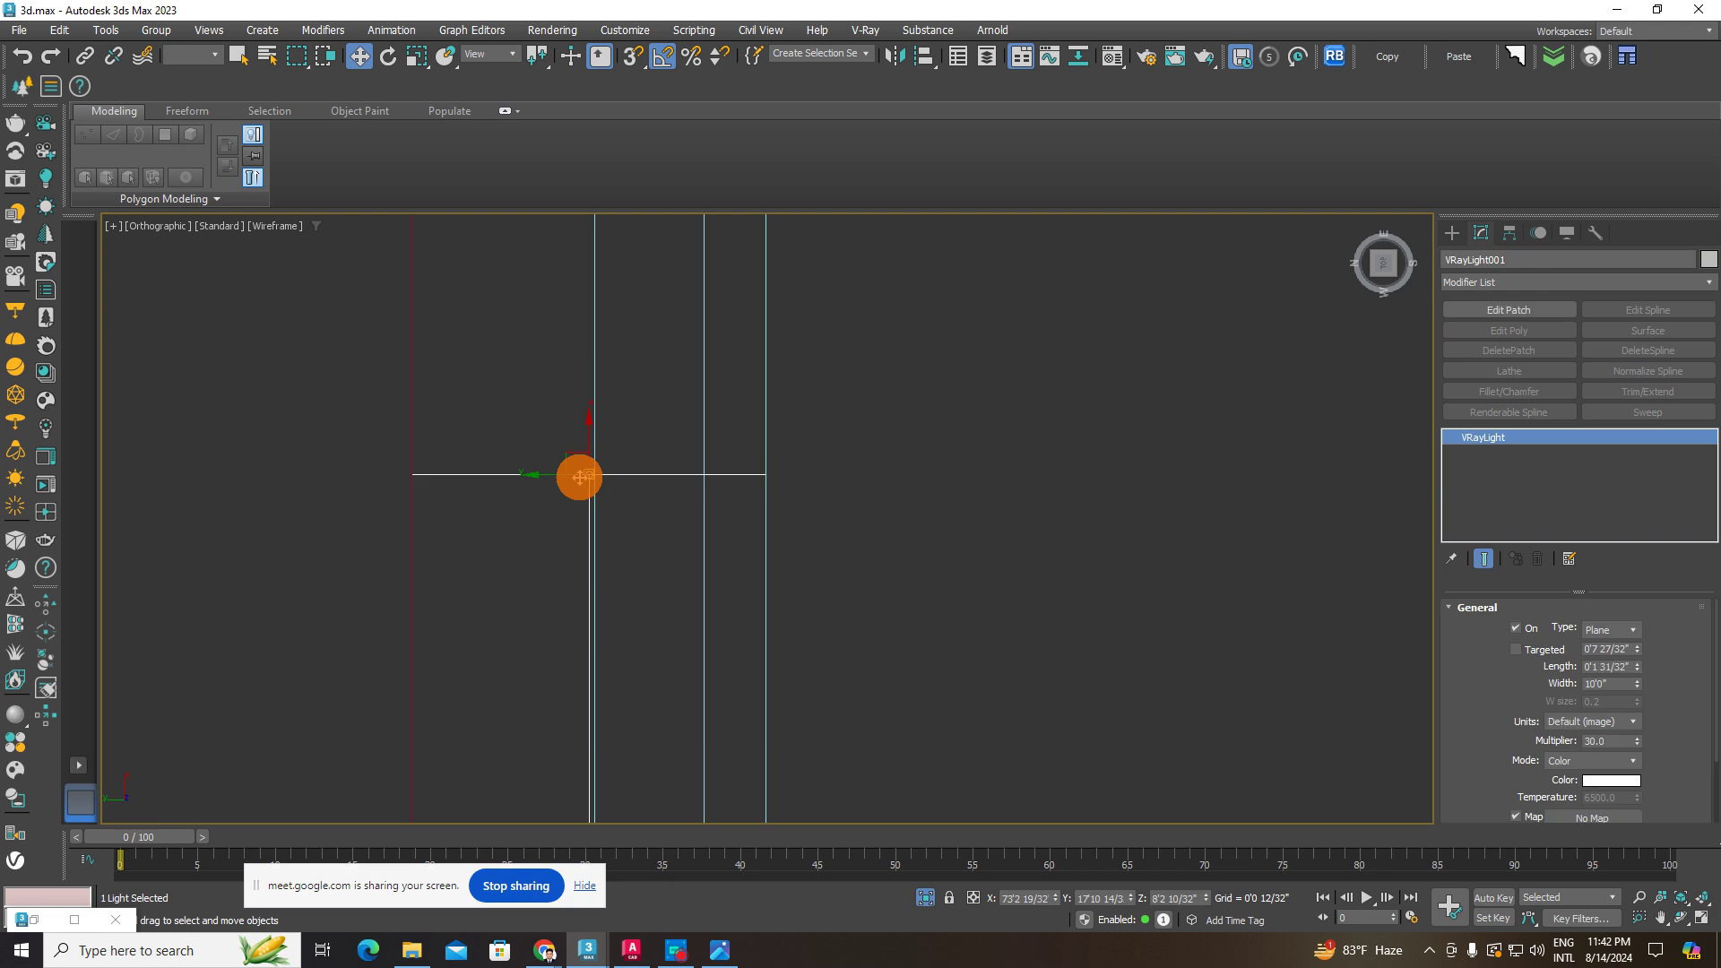
pyautogui.click(709, 438)
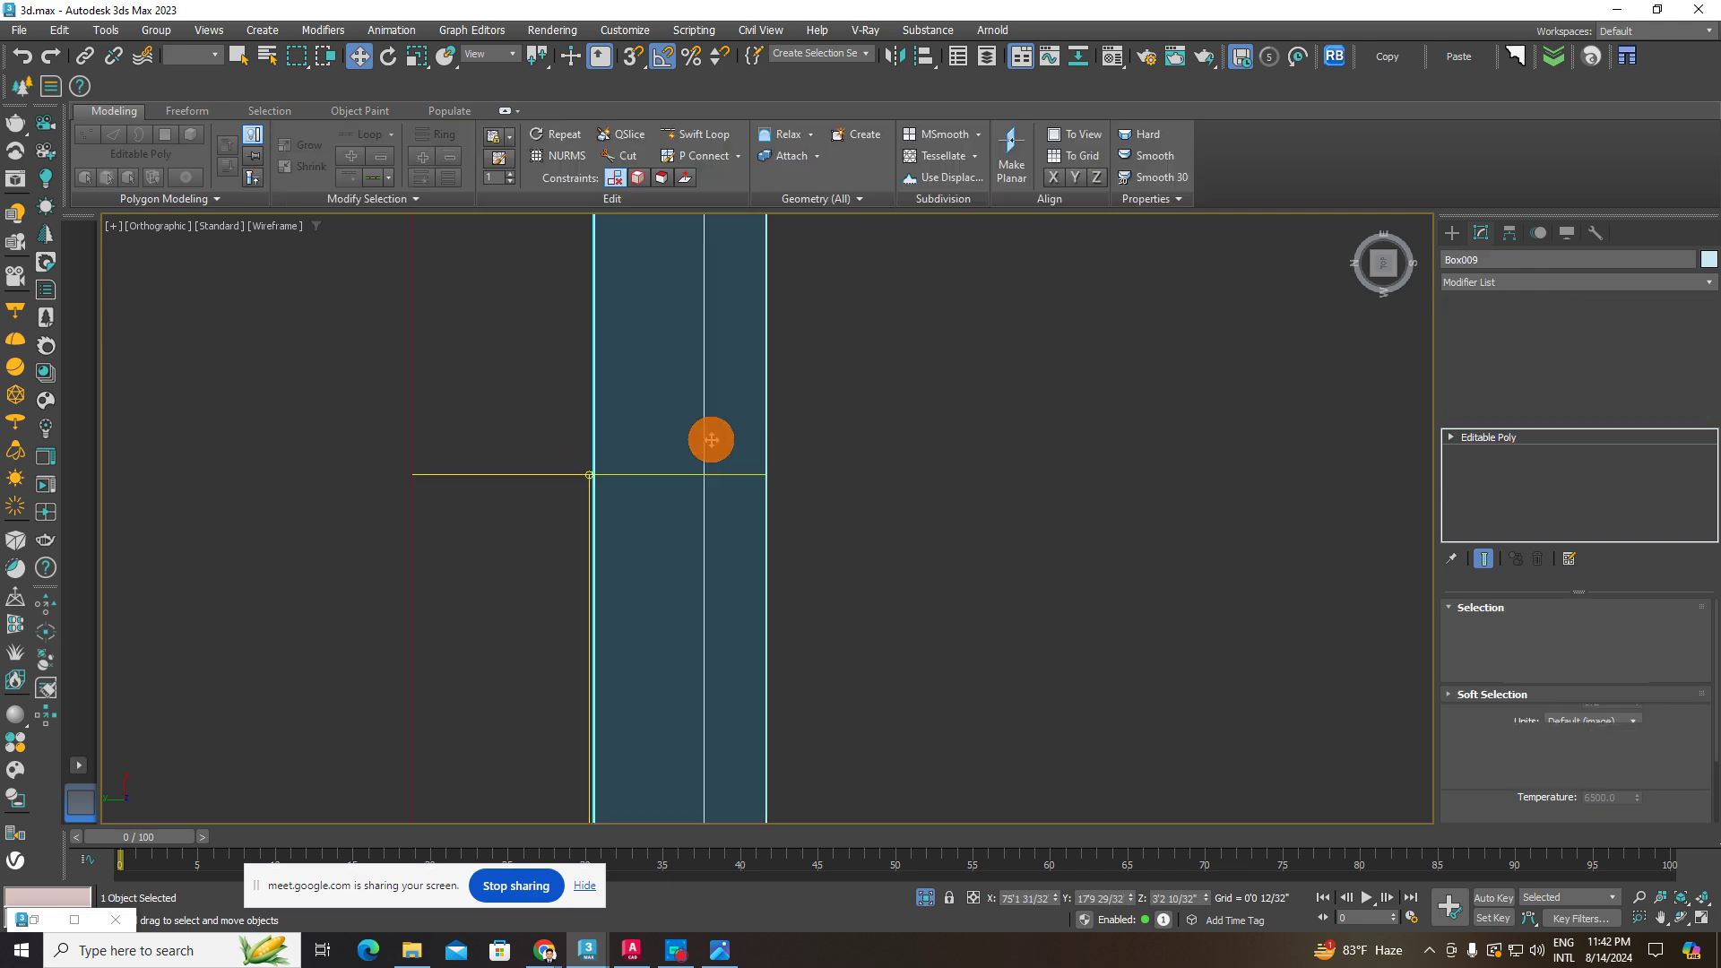
pyautogui.scroll(-3, 711, 465)
pyautogui.scroll(-4, 708, 484)
pyautogui.scroll(-3, 720, 519)
pyautogui.moveTo(722, 529); pyautogui.dragTo(697, 675, button='middle')
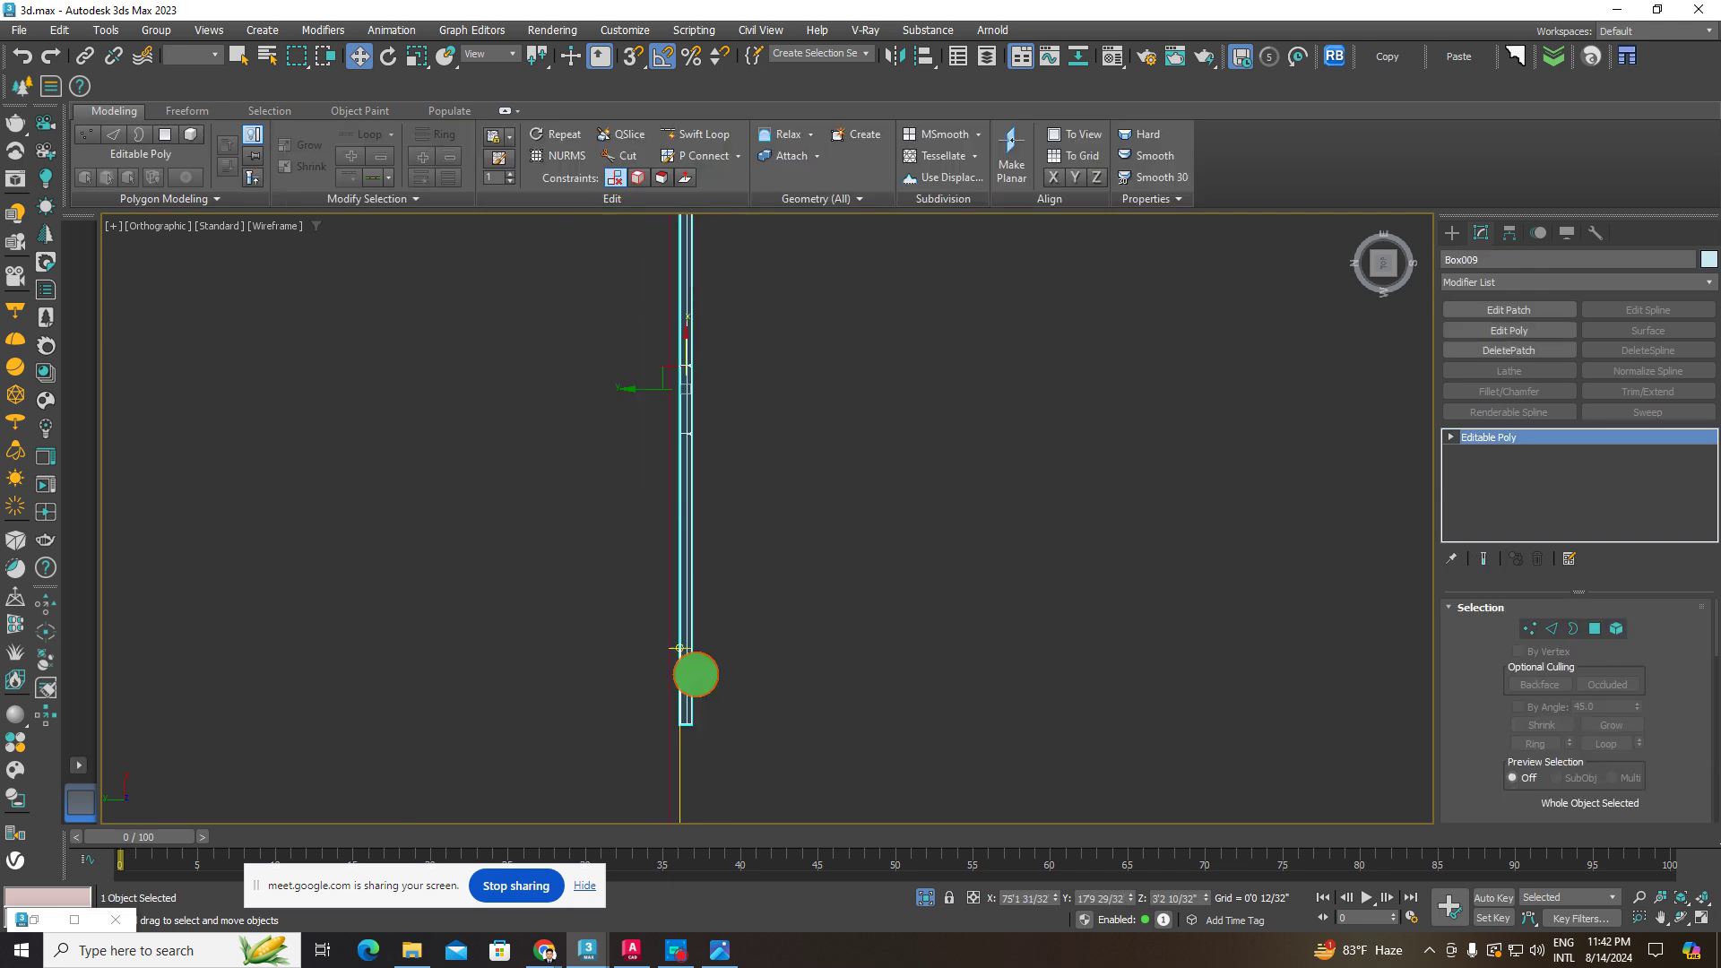
pyautogui.scroll(2, 661, 416)
pyautogui.moveTo(662, 381); pyautogui.dragTo(678, 380)
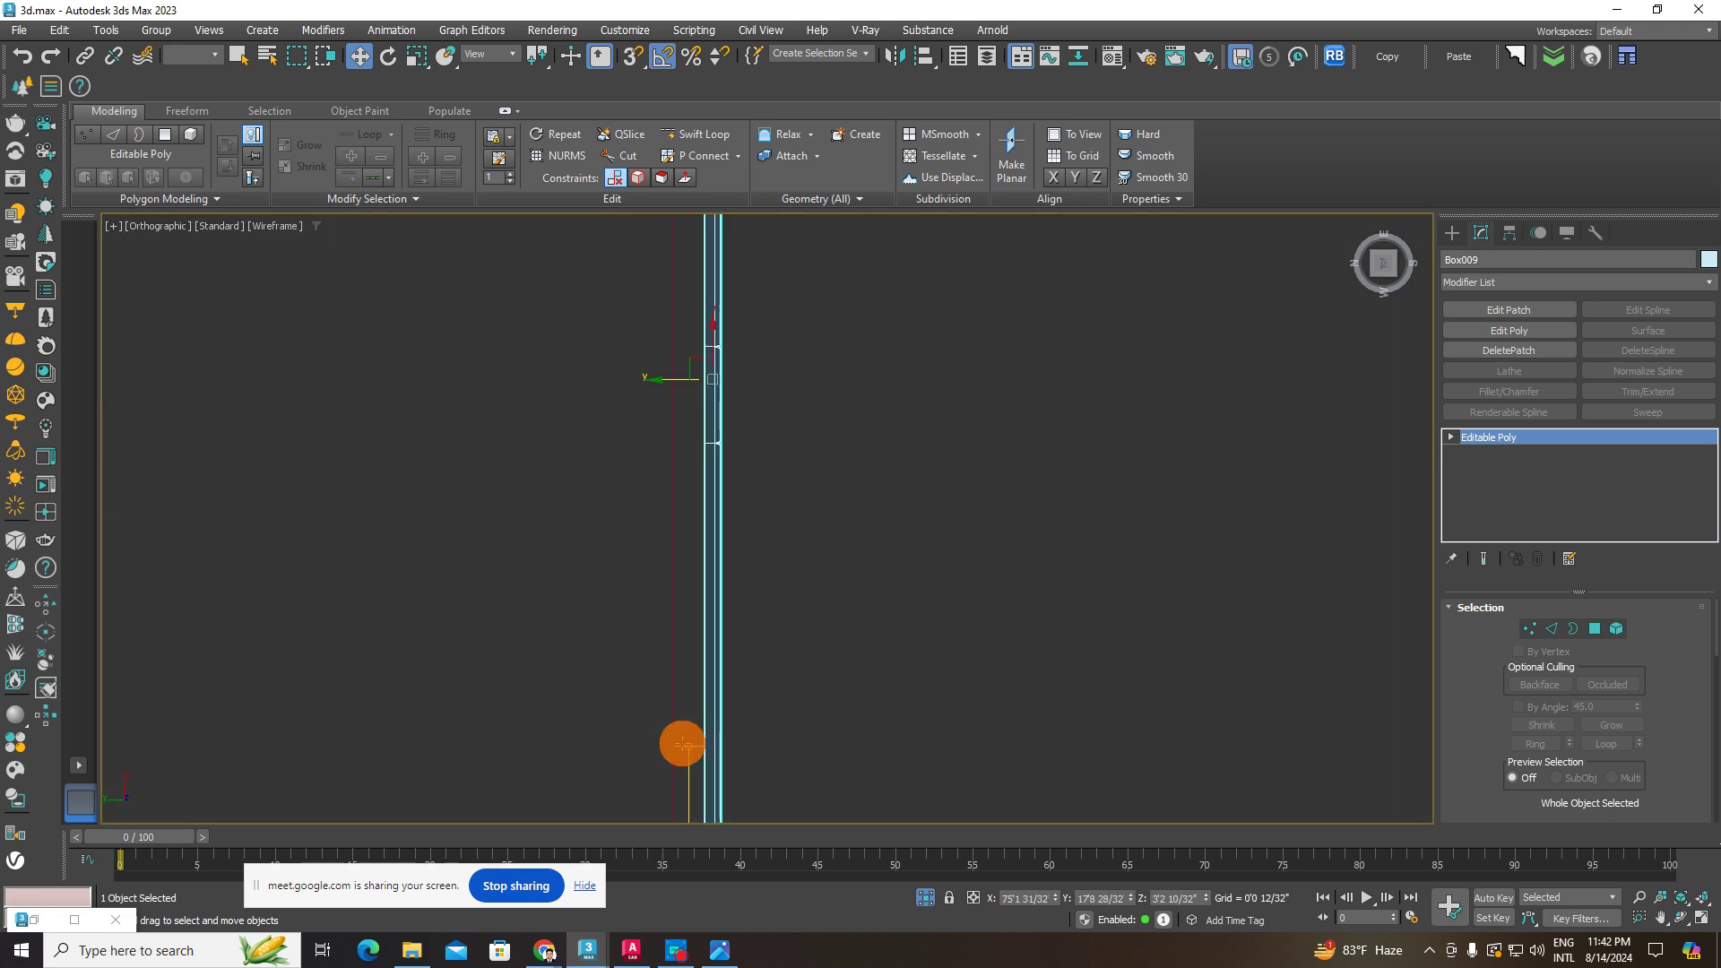
# - Move the plane light along the wall to just inside the wood panel's edge, about 72'9" along X
pyautogui.click(688, 743)
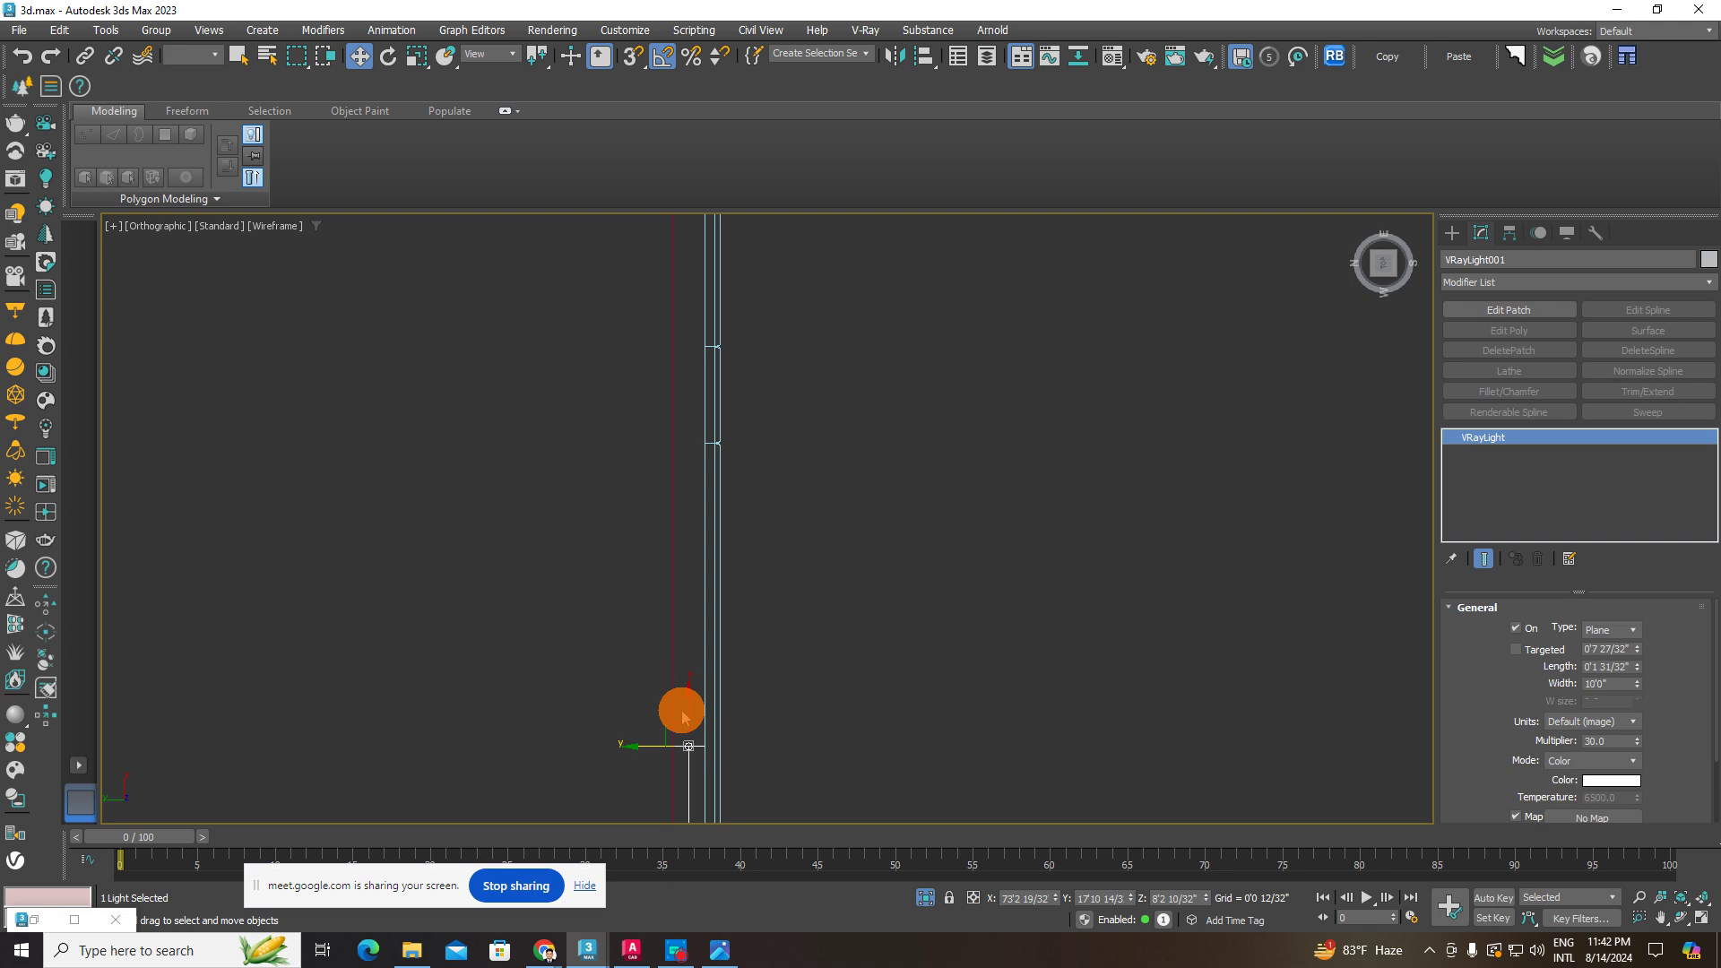
pyautogui.moveTo(680, 711); pyautogui.dragTo(687, 467, button='middle')
pyautogui.moveTo(691, 428); pyautogui.dragTo(704, 520)
pyautogui.scroll(3, 689, 550)
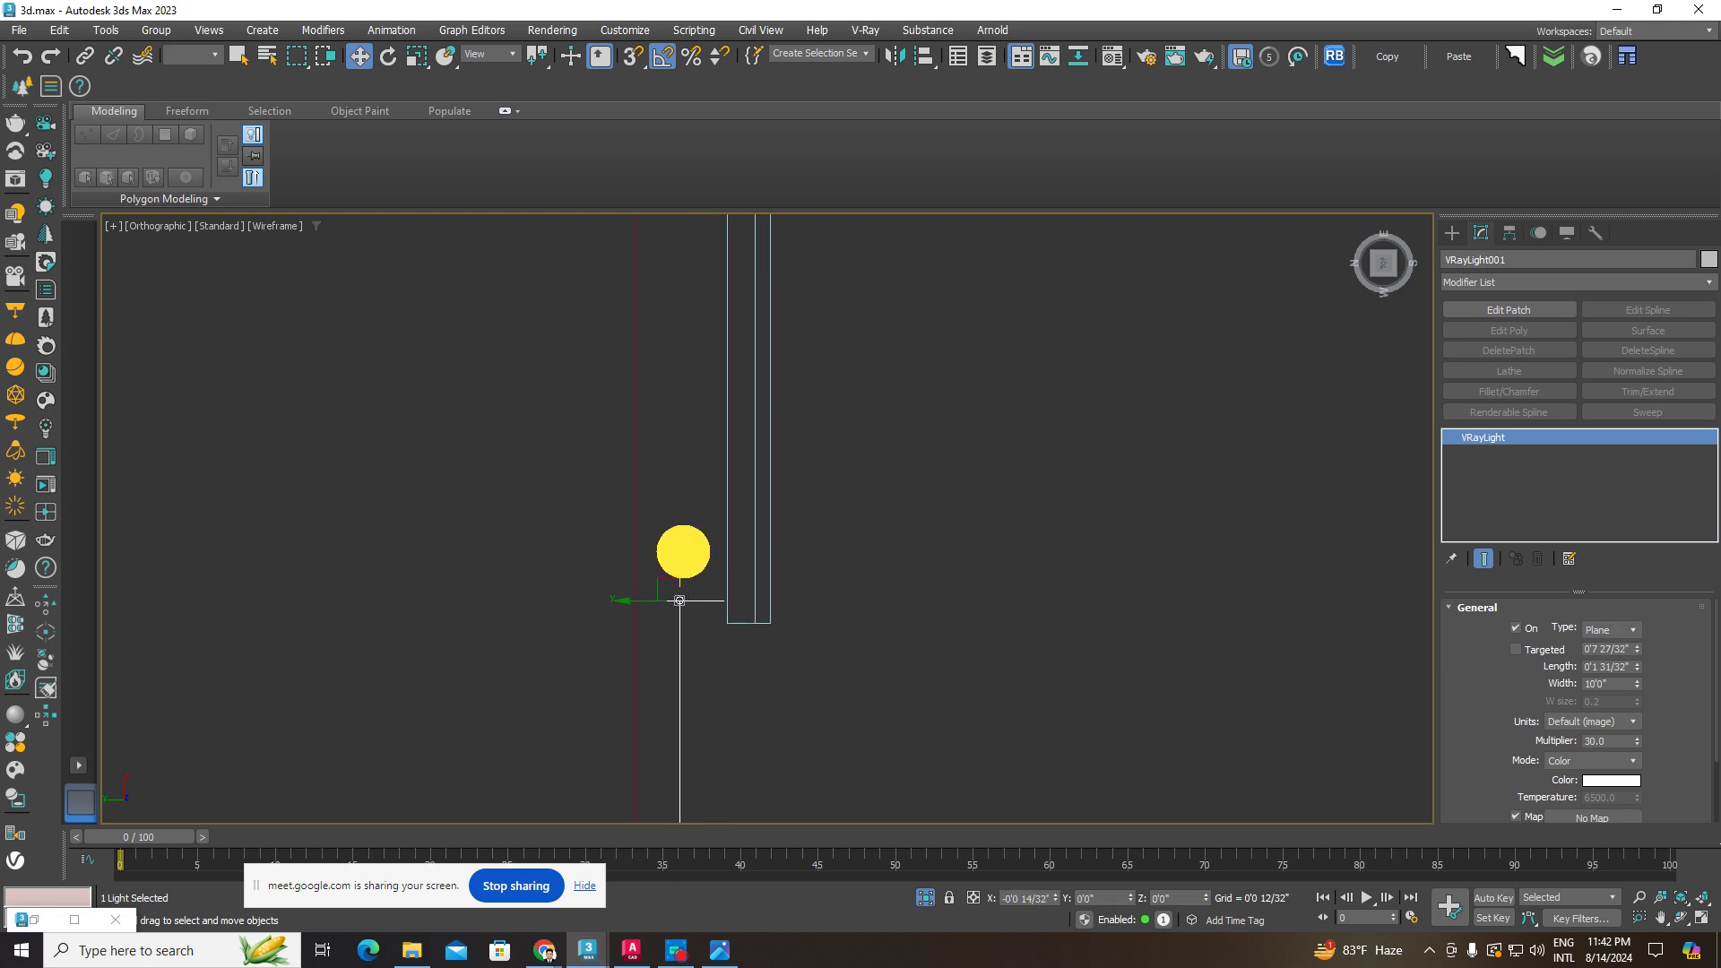
pyautogui.scroll(5, 674, 611)
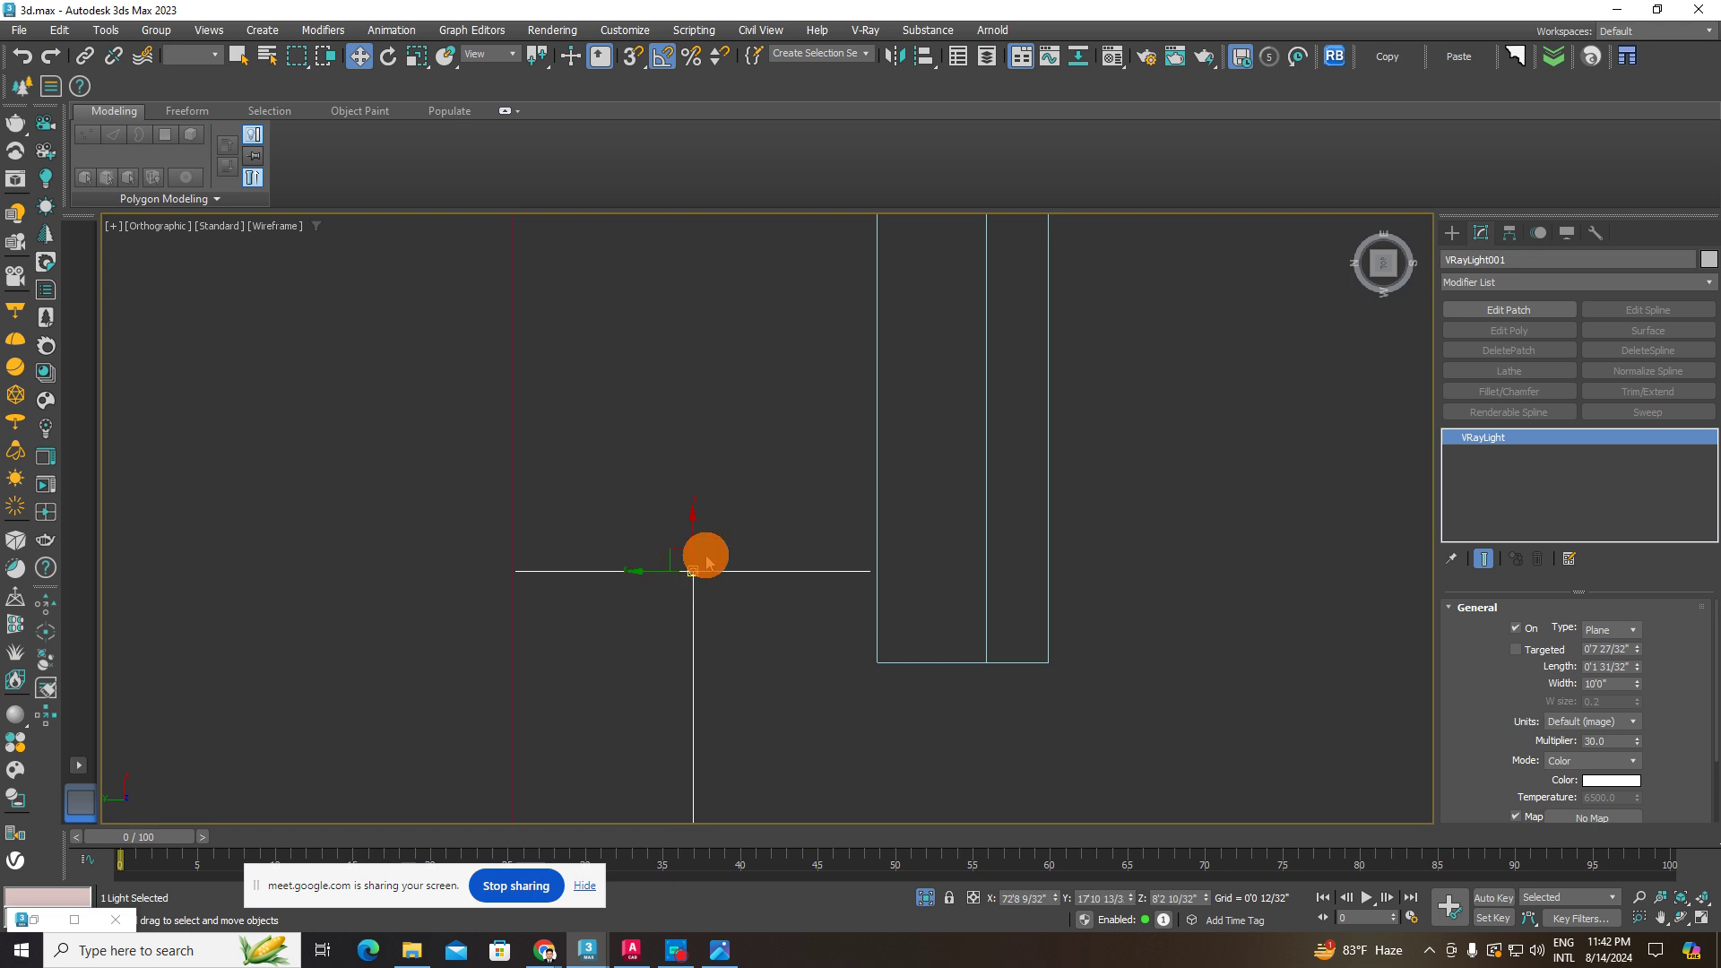
pyautogui.press('F3')
pyautogui.scroll(-5, 746, 584)
pyautogui.moveTo(745, 583)
pyautogui.keyDown('alt'); pyautogui.mouseDown(button='middle')
pyautogui.moveTo(714, 622)
pyautogui.moveTo(888, 634)
pyautogui.moveTo(679, 504)
pyautogui.mouseUp(button='middle'); pyautogui.keyUp('alt')
pyautogui.scroll(-3, 888, 634)
pyautogui.moveTo(755, 579); pyautogui.dragTo(758, 579)
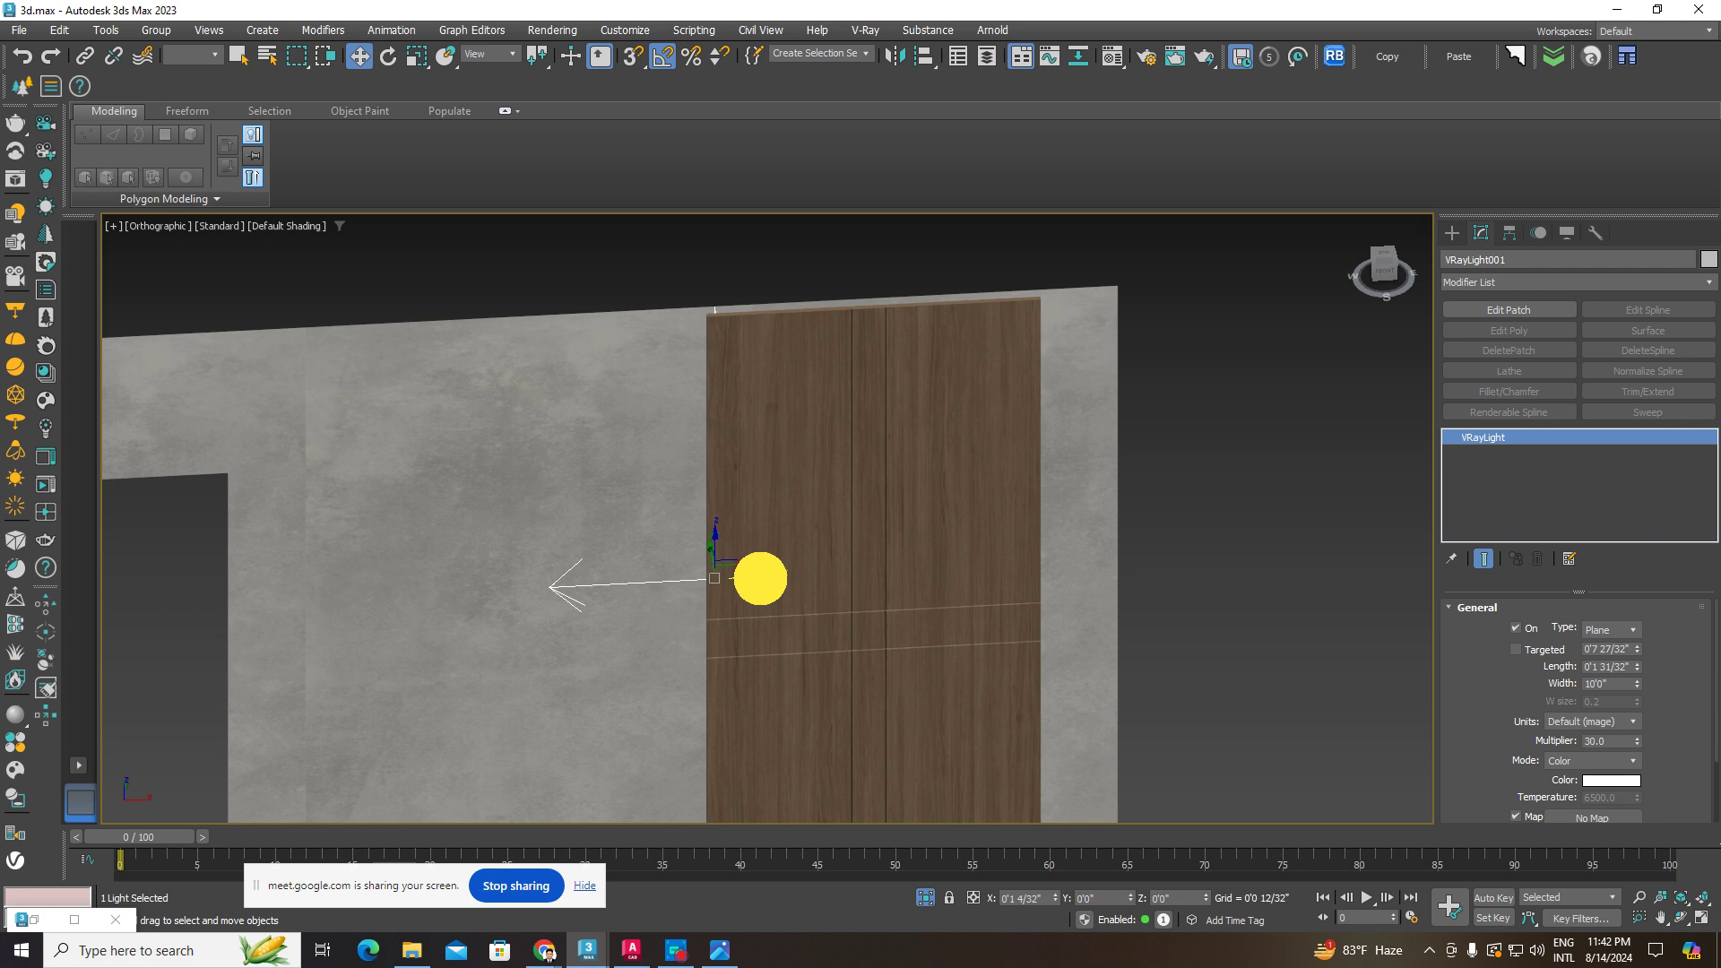
pyautogui.keyDown('alt'); pyautogui.moveTo(760, 578); pyautogui.dragTo(734, 528, button='middle'); pyautogui.keyUp('alt')
pyautogui.scroll(-3, 776, 575)
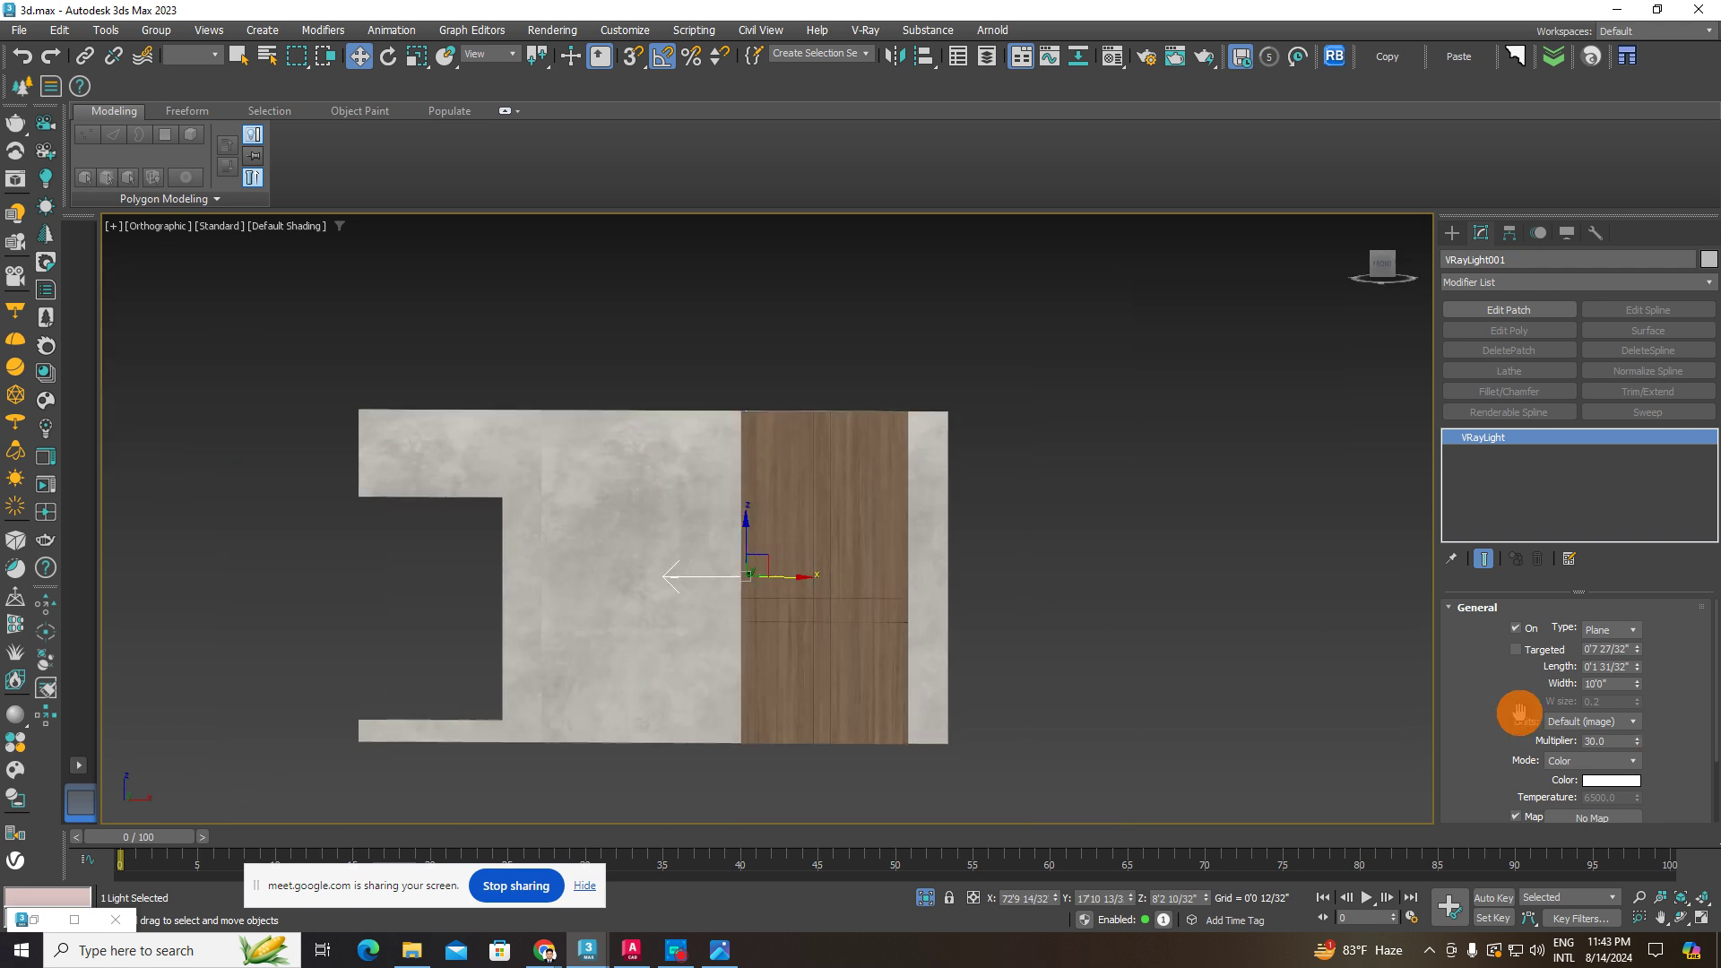
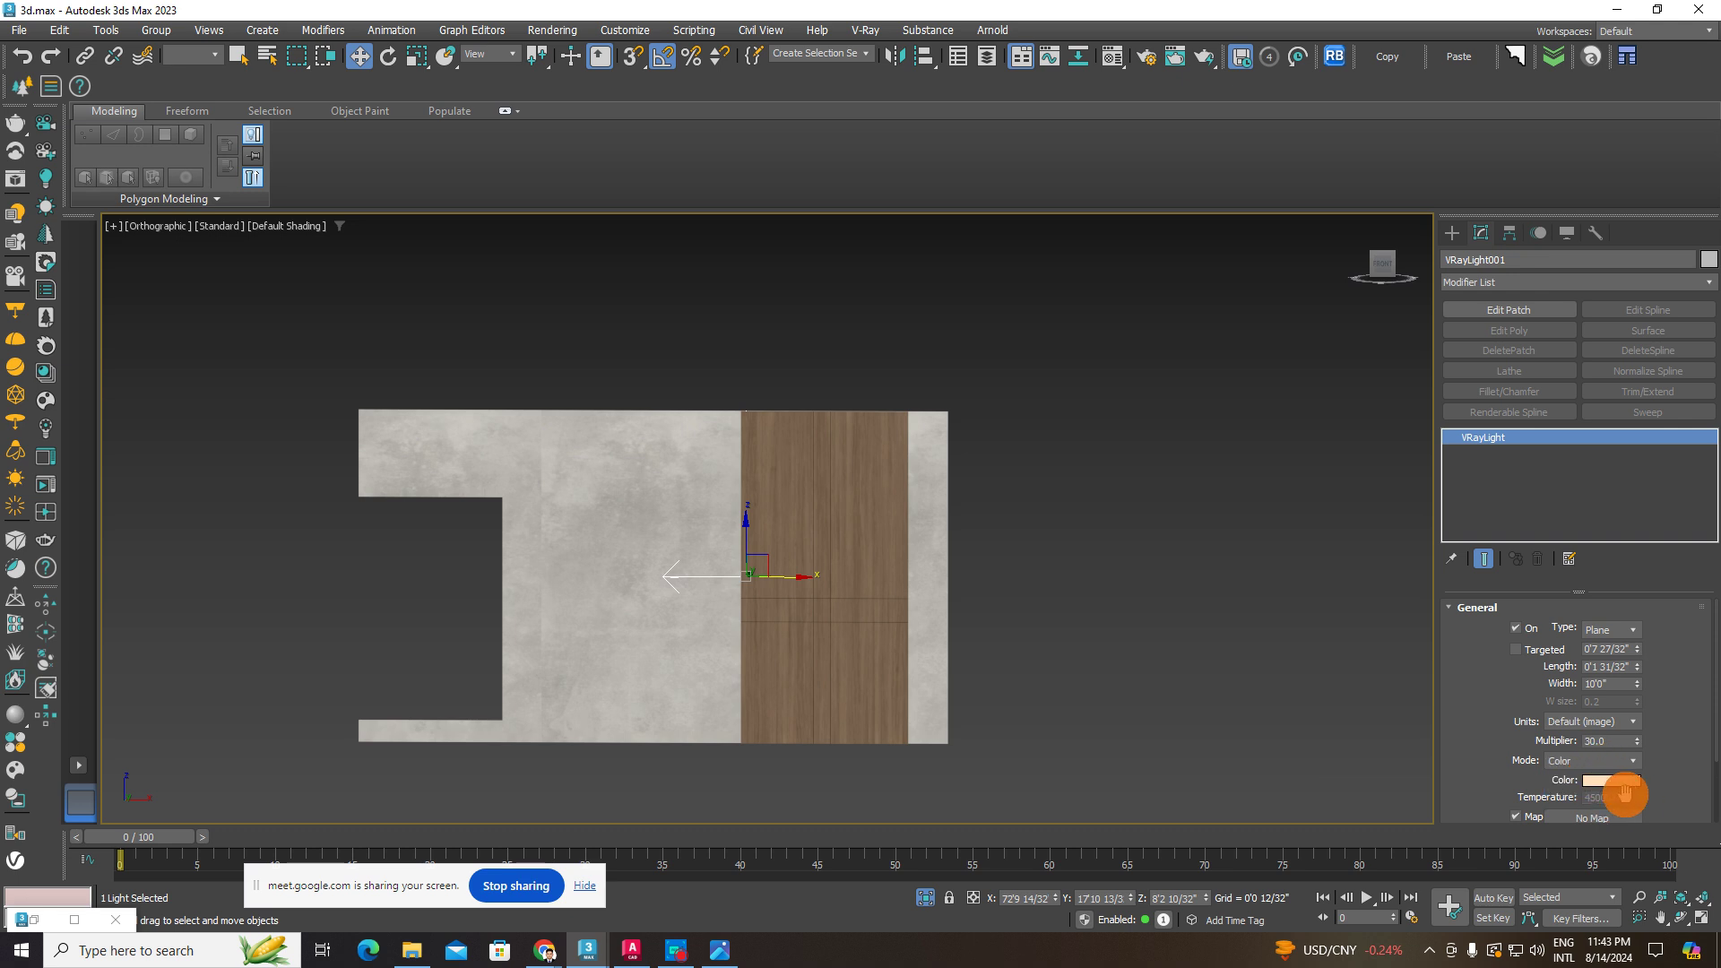
# - Give the plane light a warm colour by setting its mode to Temperature with a value of 4500
pyautogui.click(1590, 779)
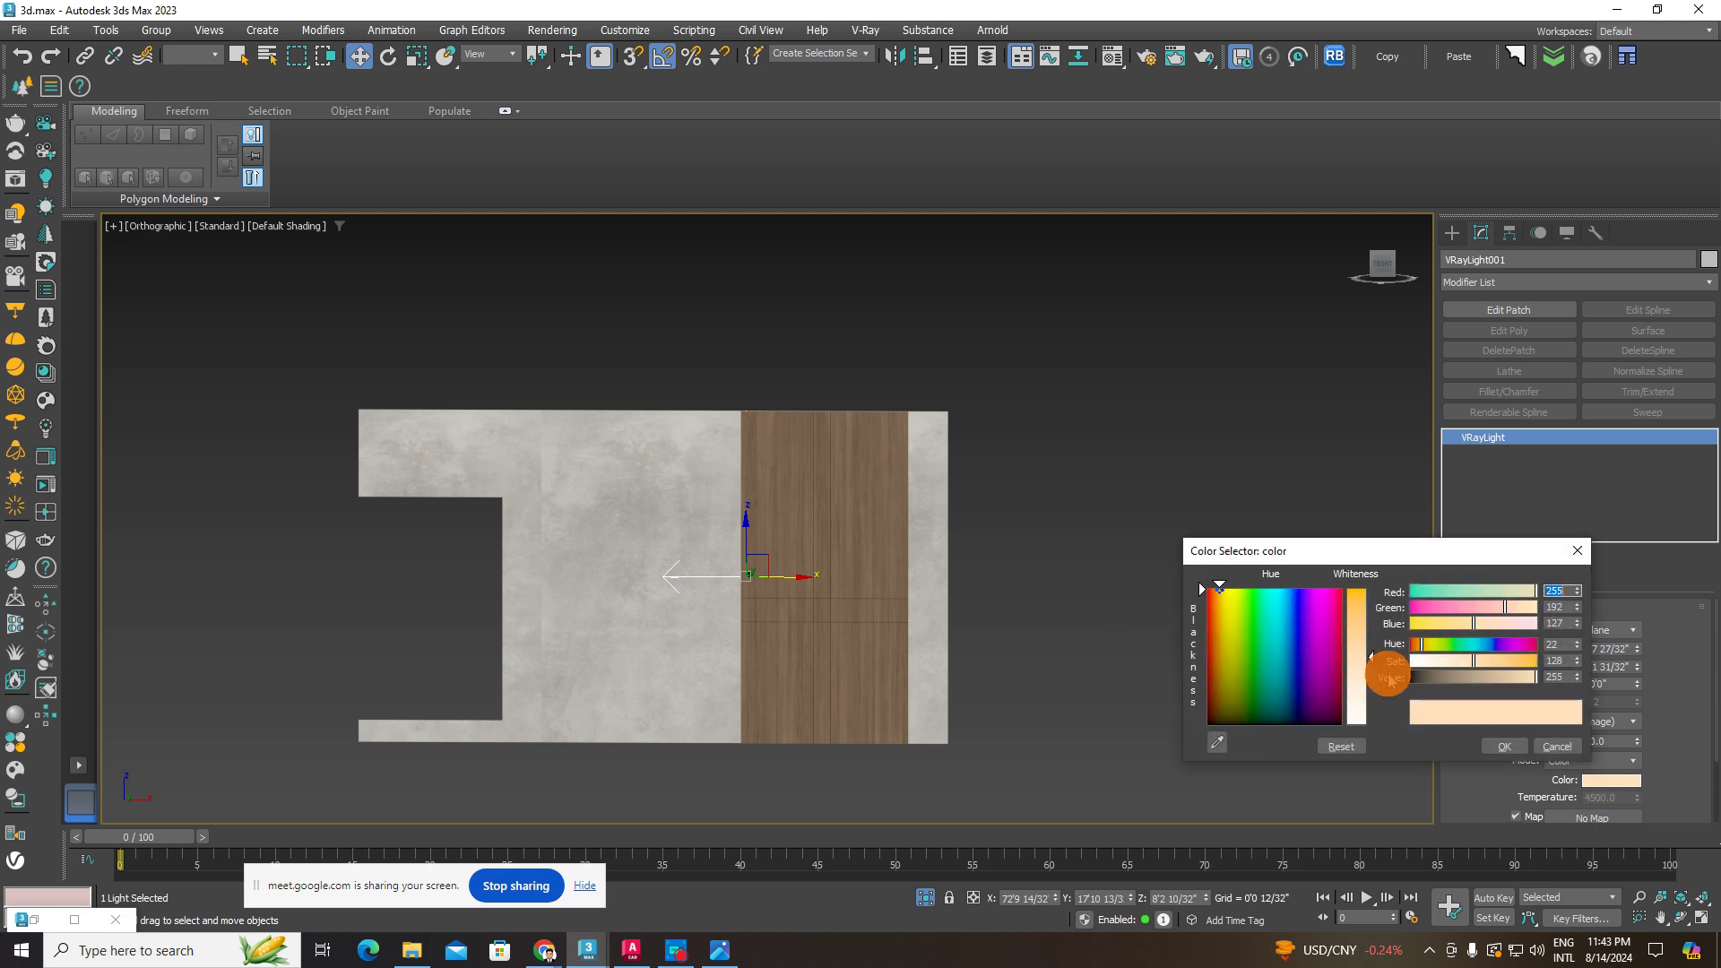
pyautogui.click(1496, 748)
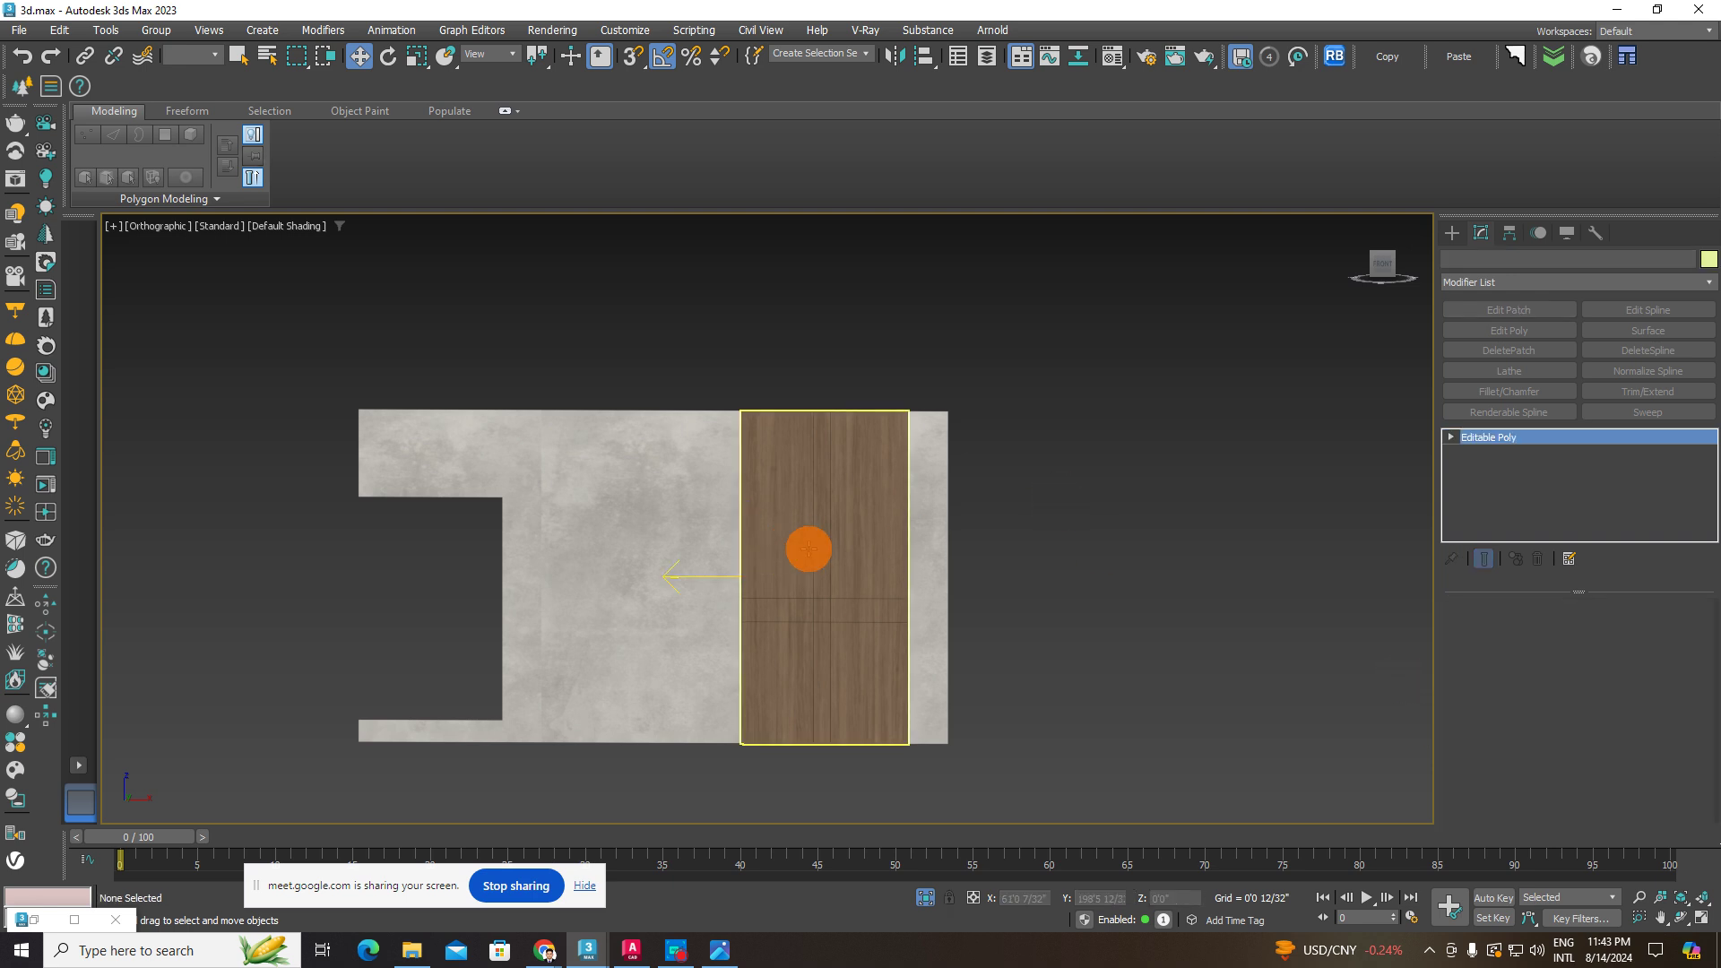
pyautogui.click(861, 600)
pyautogui.moveTo(861, 600); pyautogui.dragTo(950, 601, button='middle')
pyautogui.click(779, 577)
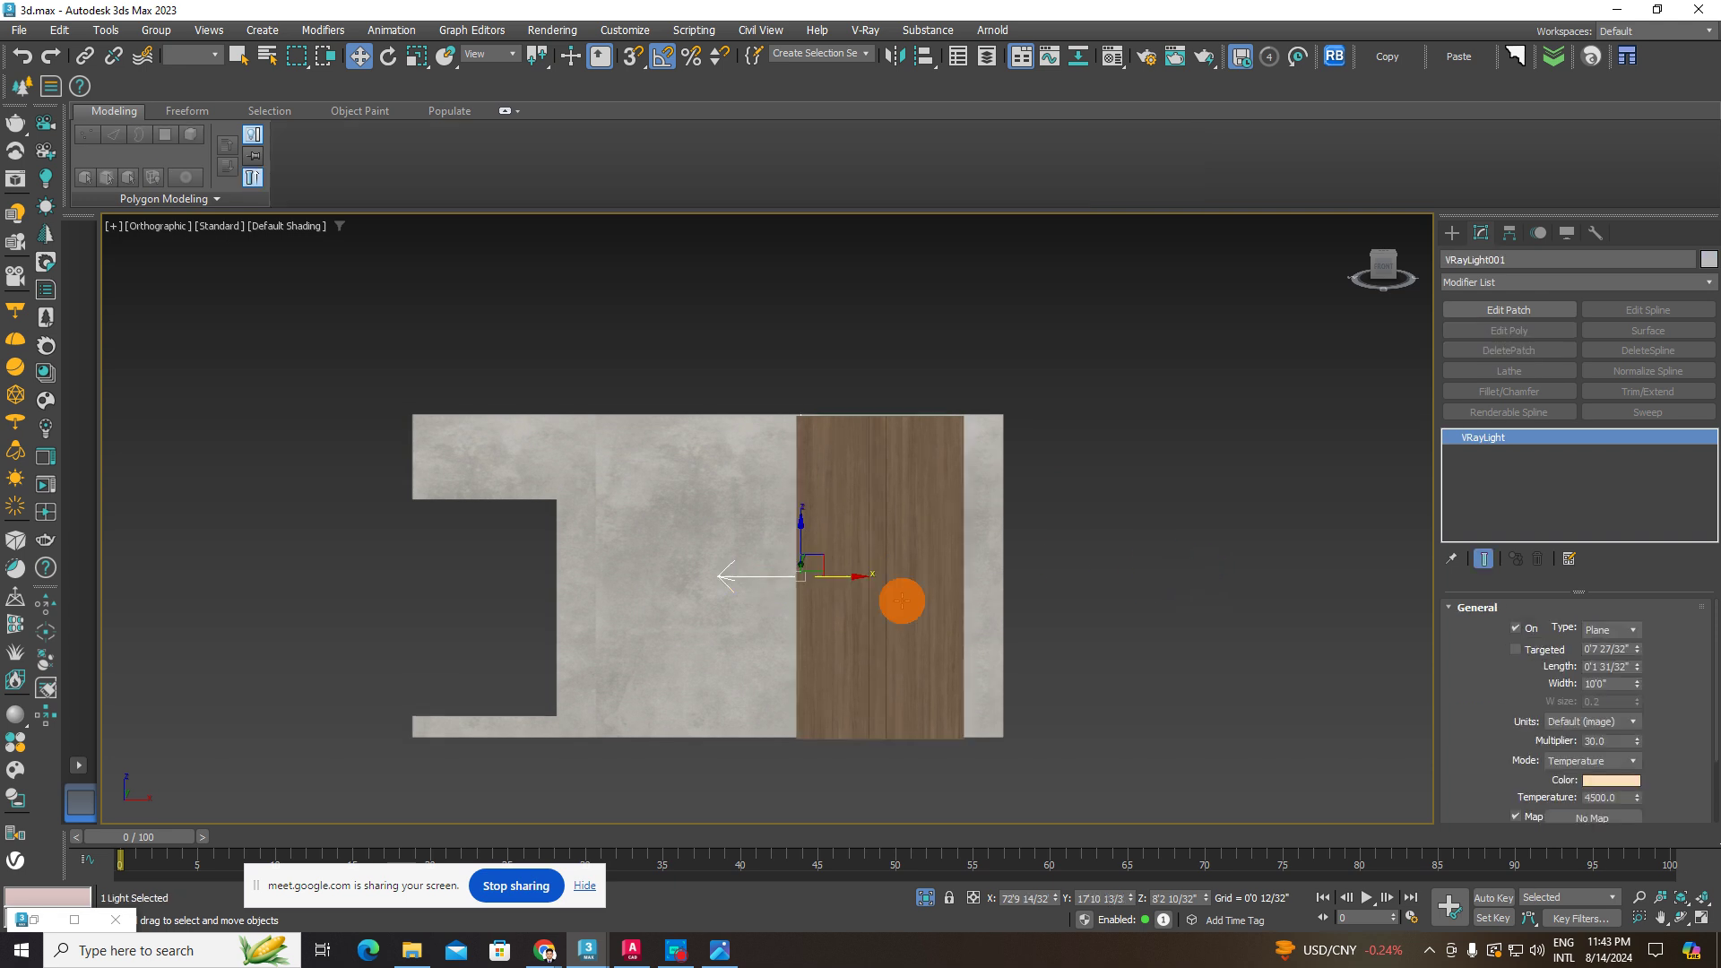
# - Test-render the isolated wall and wood panel from a slight angle and examine the glow along the panel's edge
pyautogui.click(891, 573)
pyautogui.moveTo(891, 573)
pyautogui.keyDown('alt'); pyautogui.mouseDown(button='middle')
pyautogui.moveTo(891, 591)
pyautogui.moveTo(904, 554)
pyautogui.mouseUp(button='middle'); pyautogui.keyUp('alt')
pyautogui.hotkey('shift', 'q')
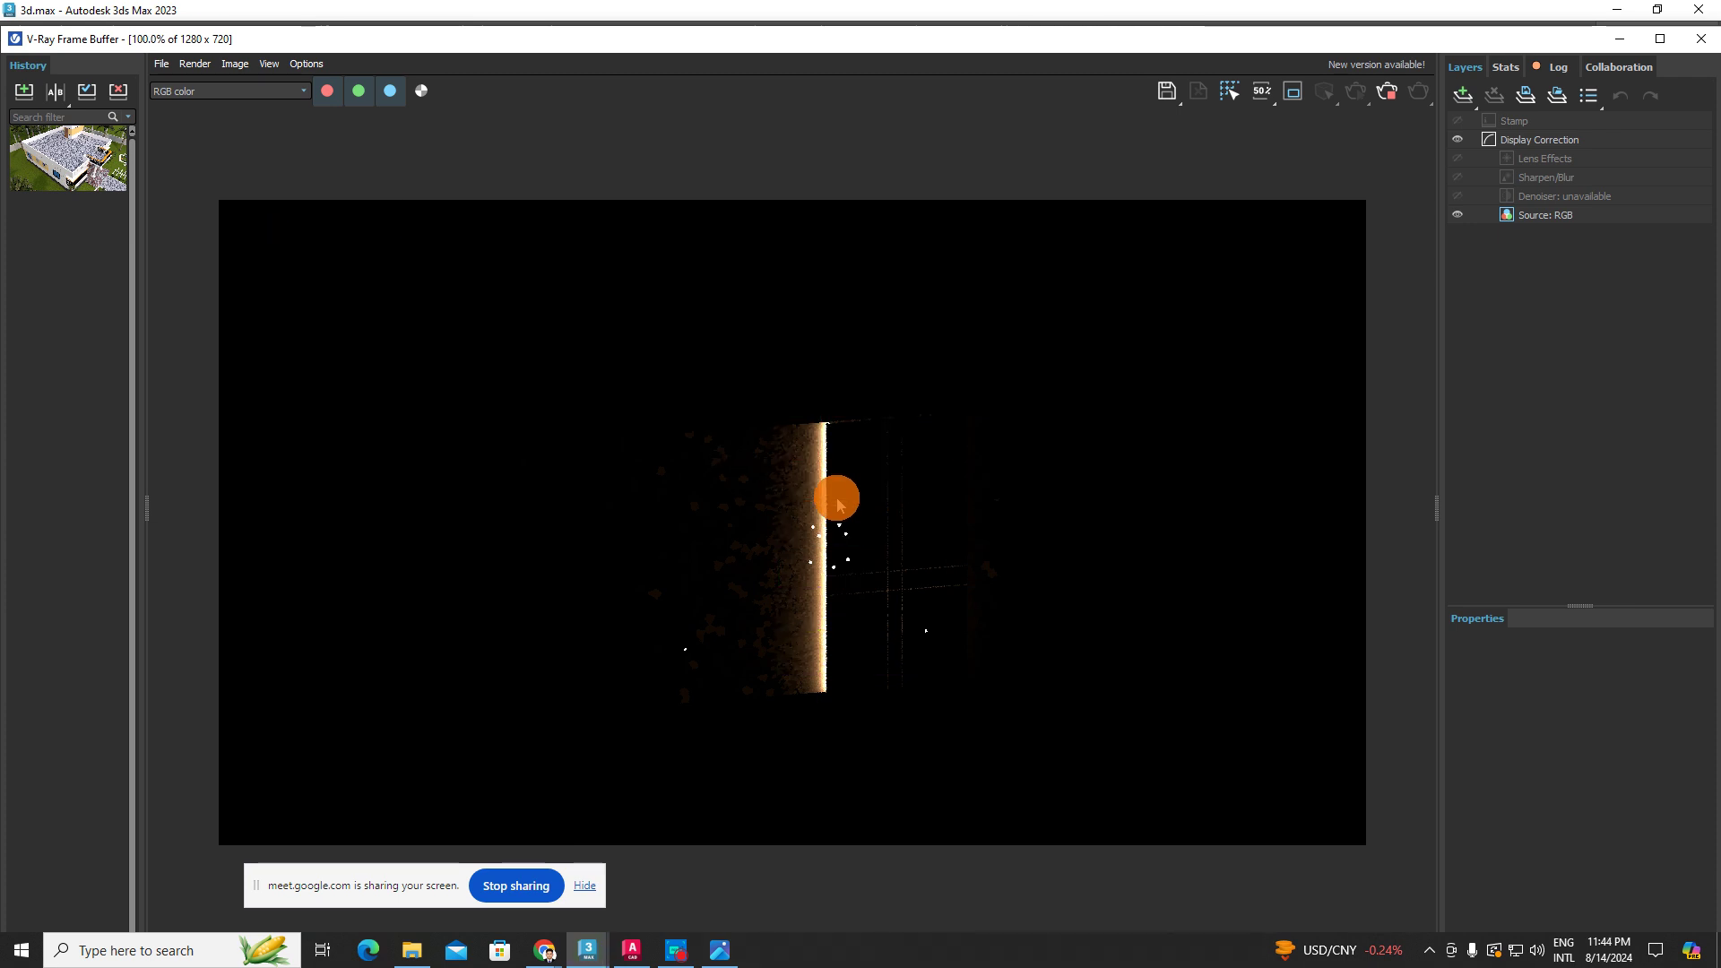
pyautogui.scroll(3, 824, 439)
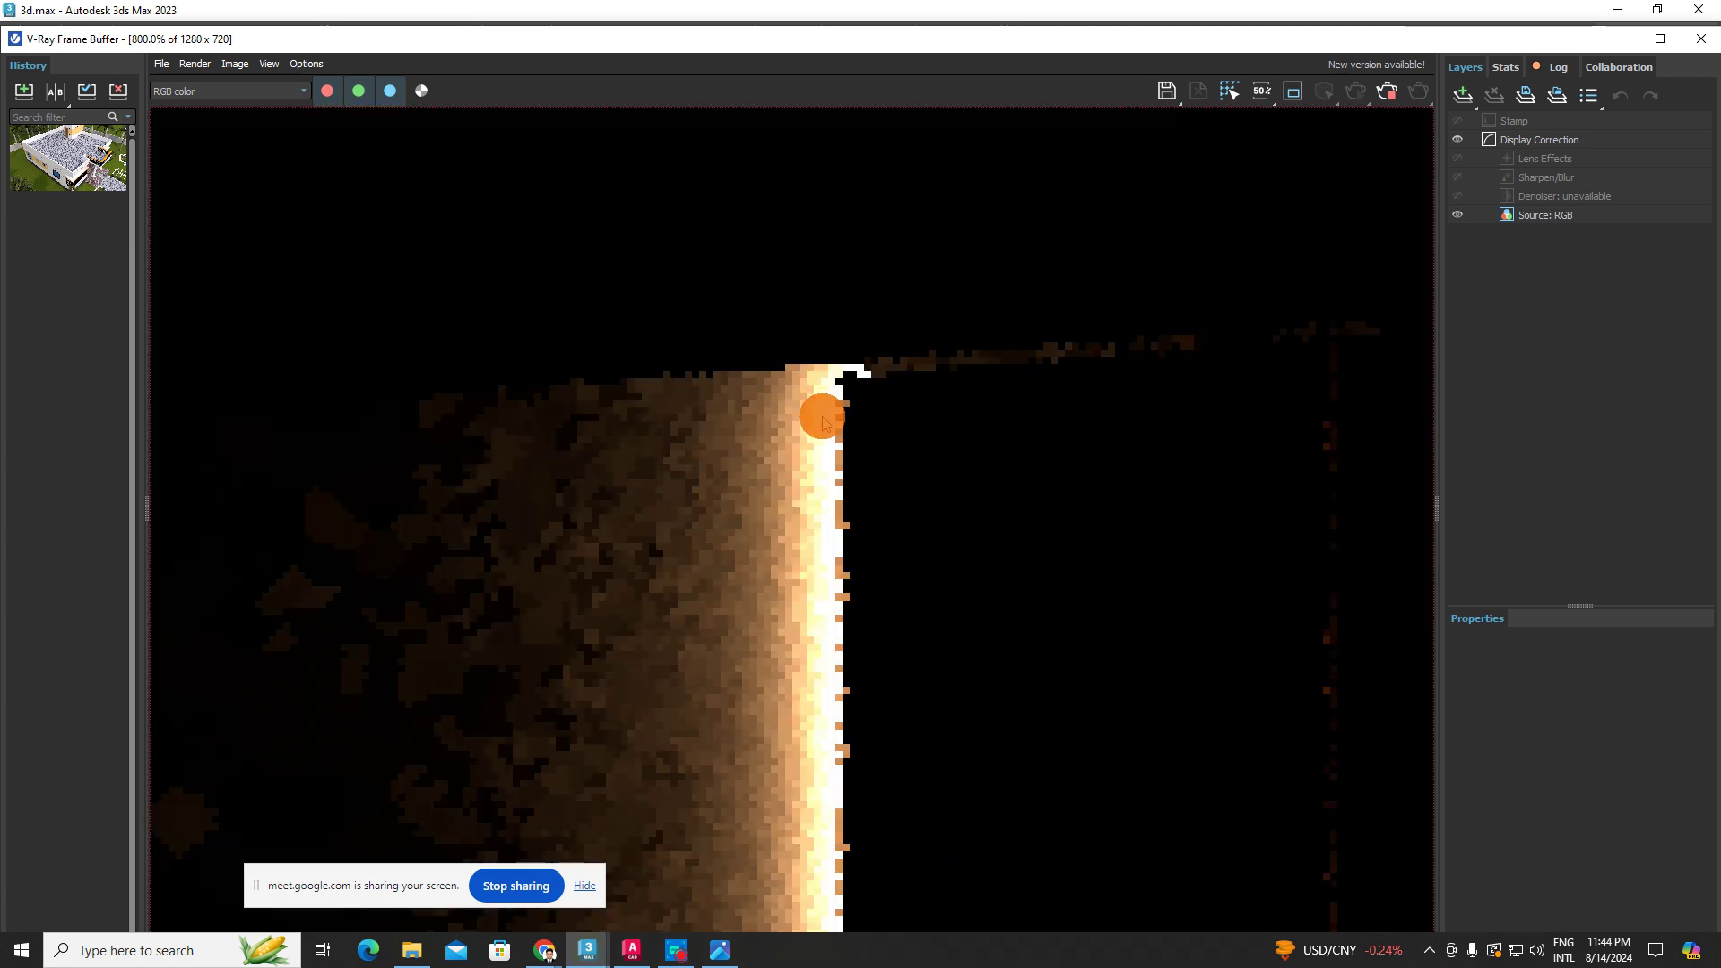
pyautogui.scroll(-1, 846, 444)
pyautogui.scroll(-2, 846, 445)
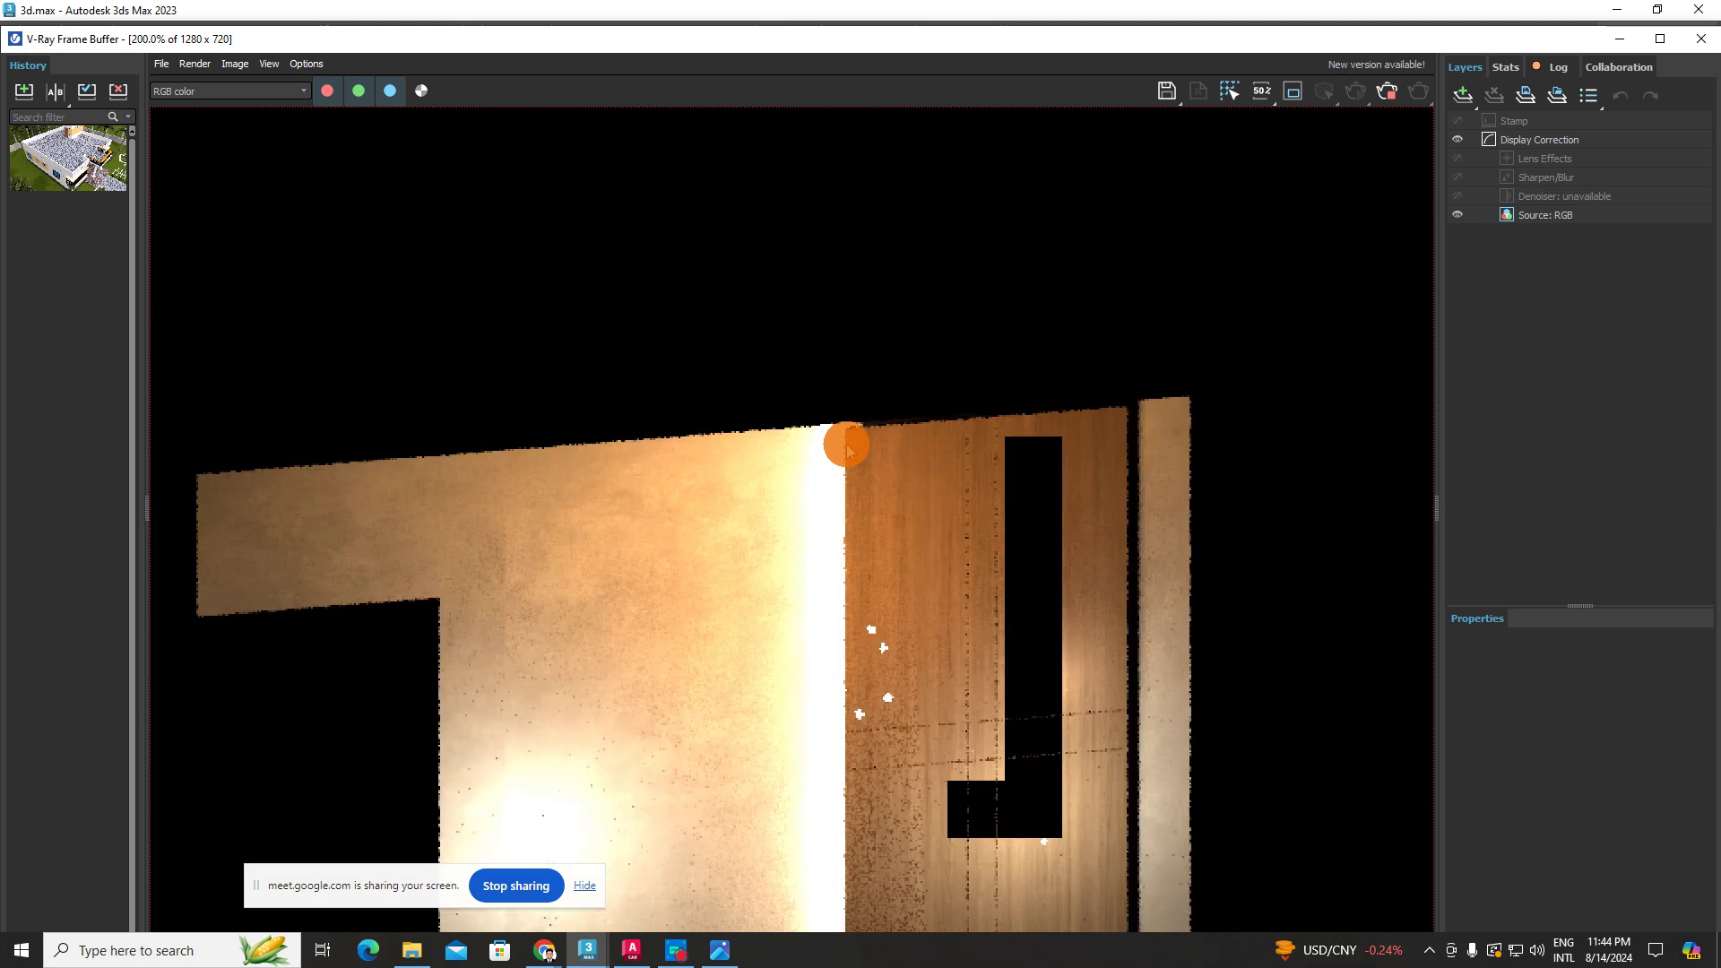
pyautogui.scroll(1, 798, 565)
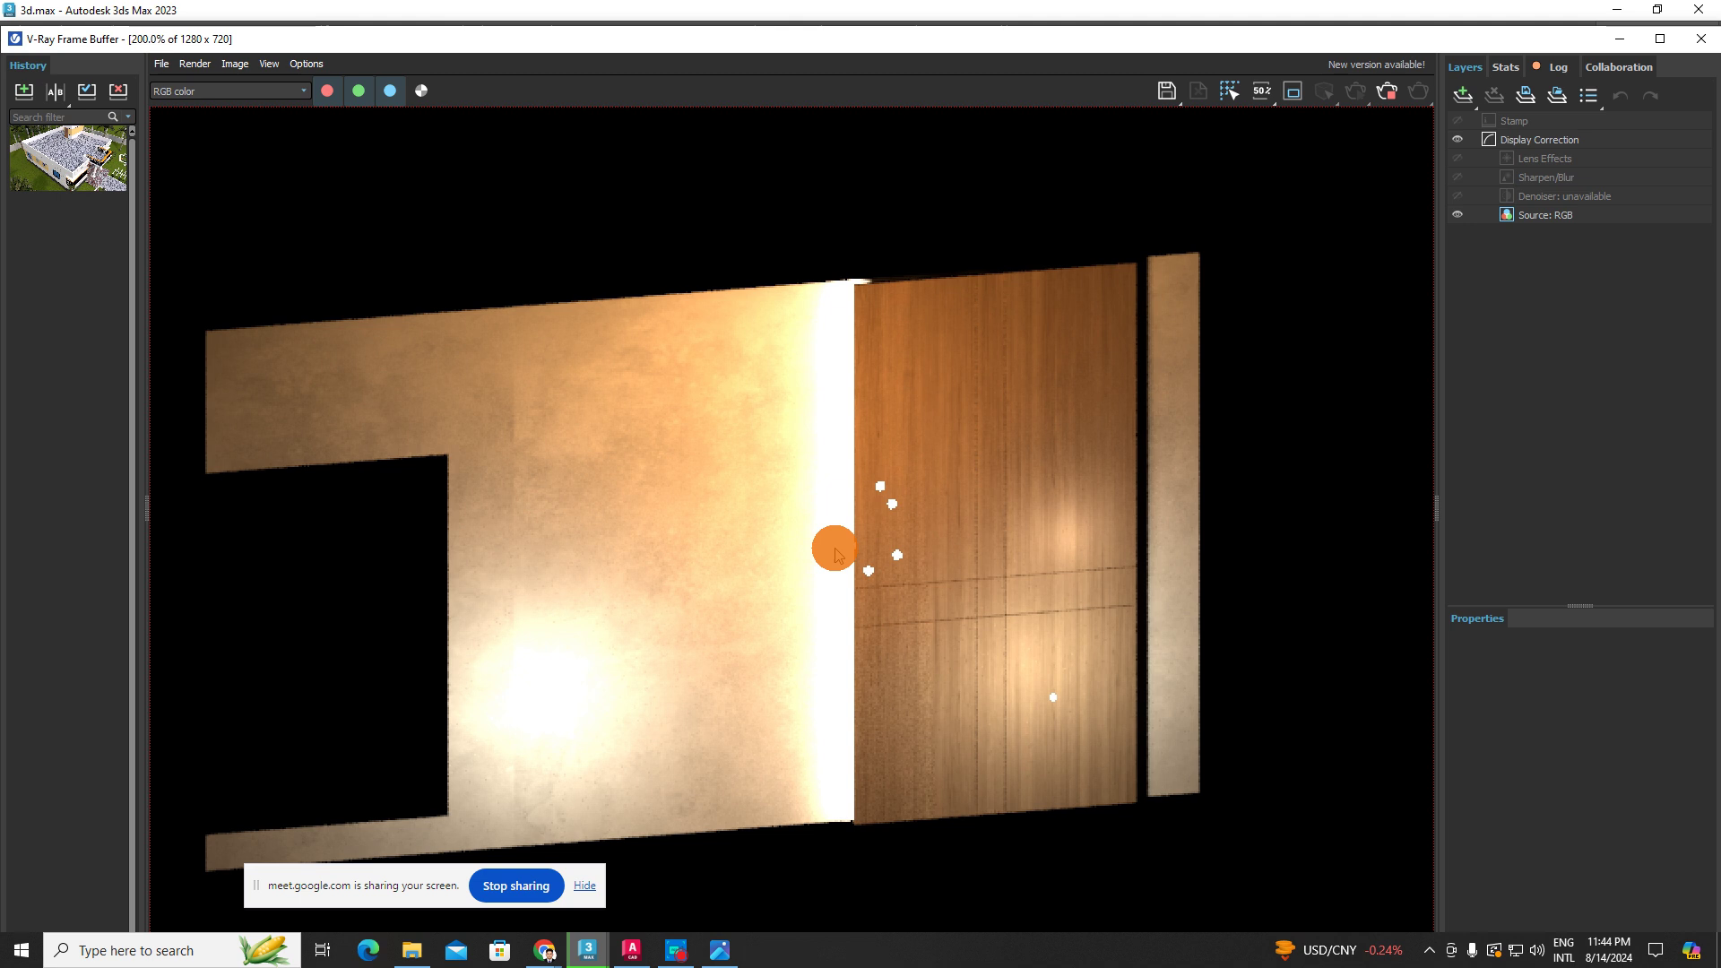
pyautogui.click(1697, 41)
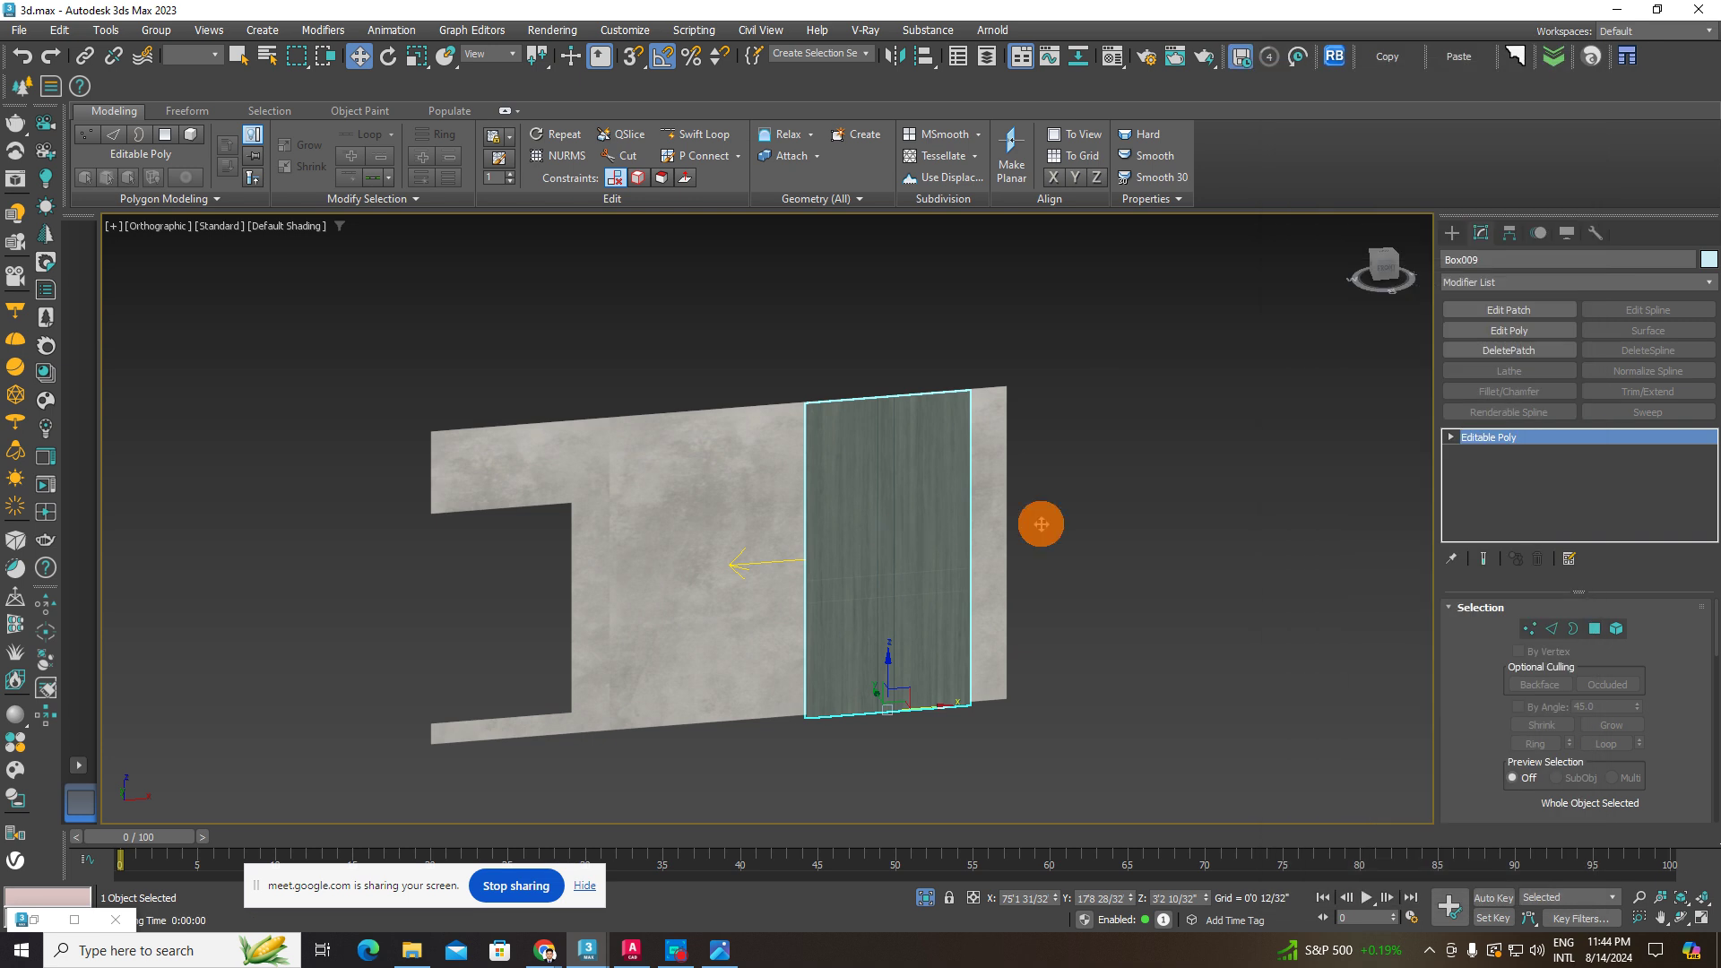
# - End the isolation so the whole room is shown, and select the wood panel again
pyautogui.rightClick(880, 496)
pyautogui.click(923, 395)
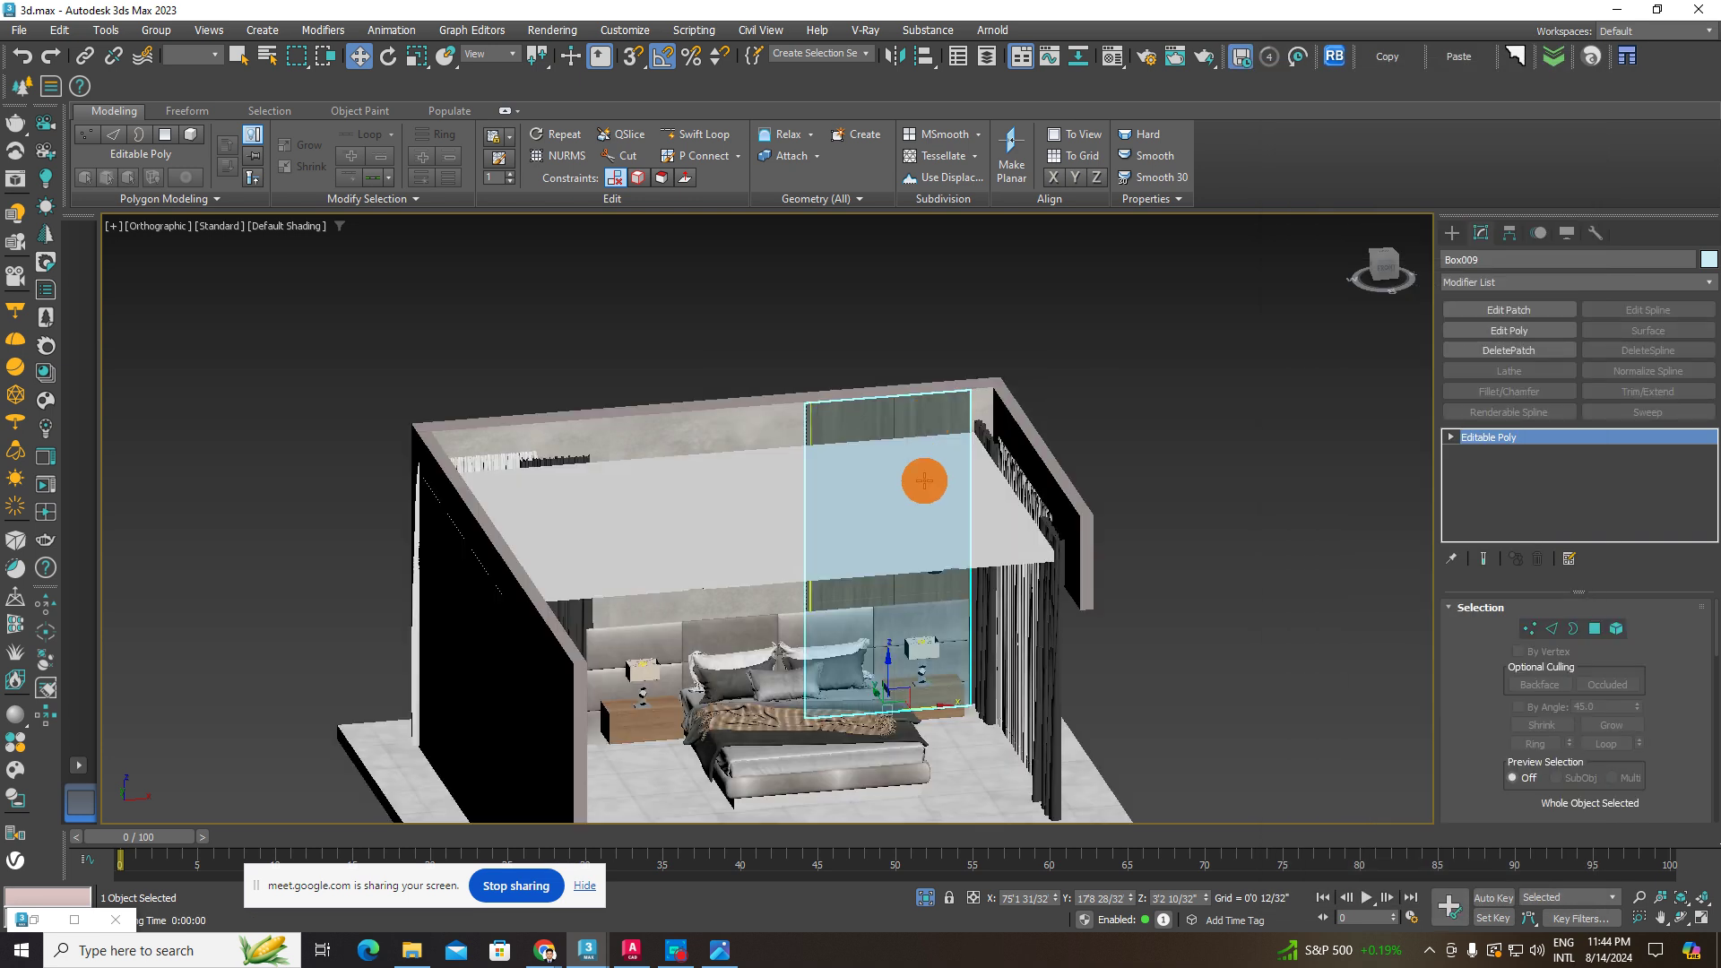
pyautogui.keyDown('alt'); pyautogui.moveTo(924, 481); pyautogui.dragTo(961, 511, button='middle'); pyautogui.keyUp('alt')
pyautogui.click(1089, 516)
pyautogui.click(910, 425)
# - Lower the wood panel's 14 top vertices to the ceiling slab's level, about 11'10" along Z
pyautogui.scroll(3, 911, 425)
pyautogui.click(1528, 631)
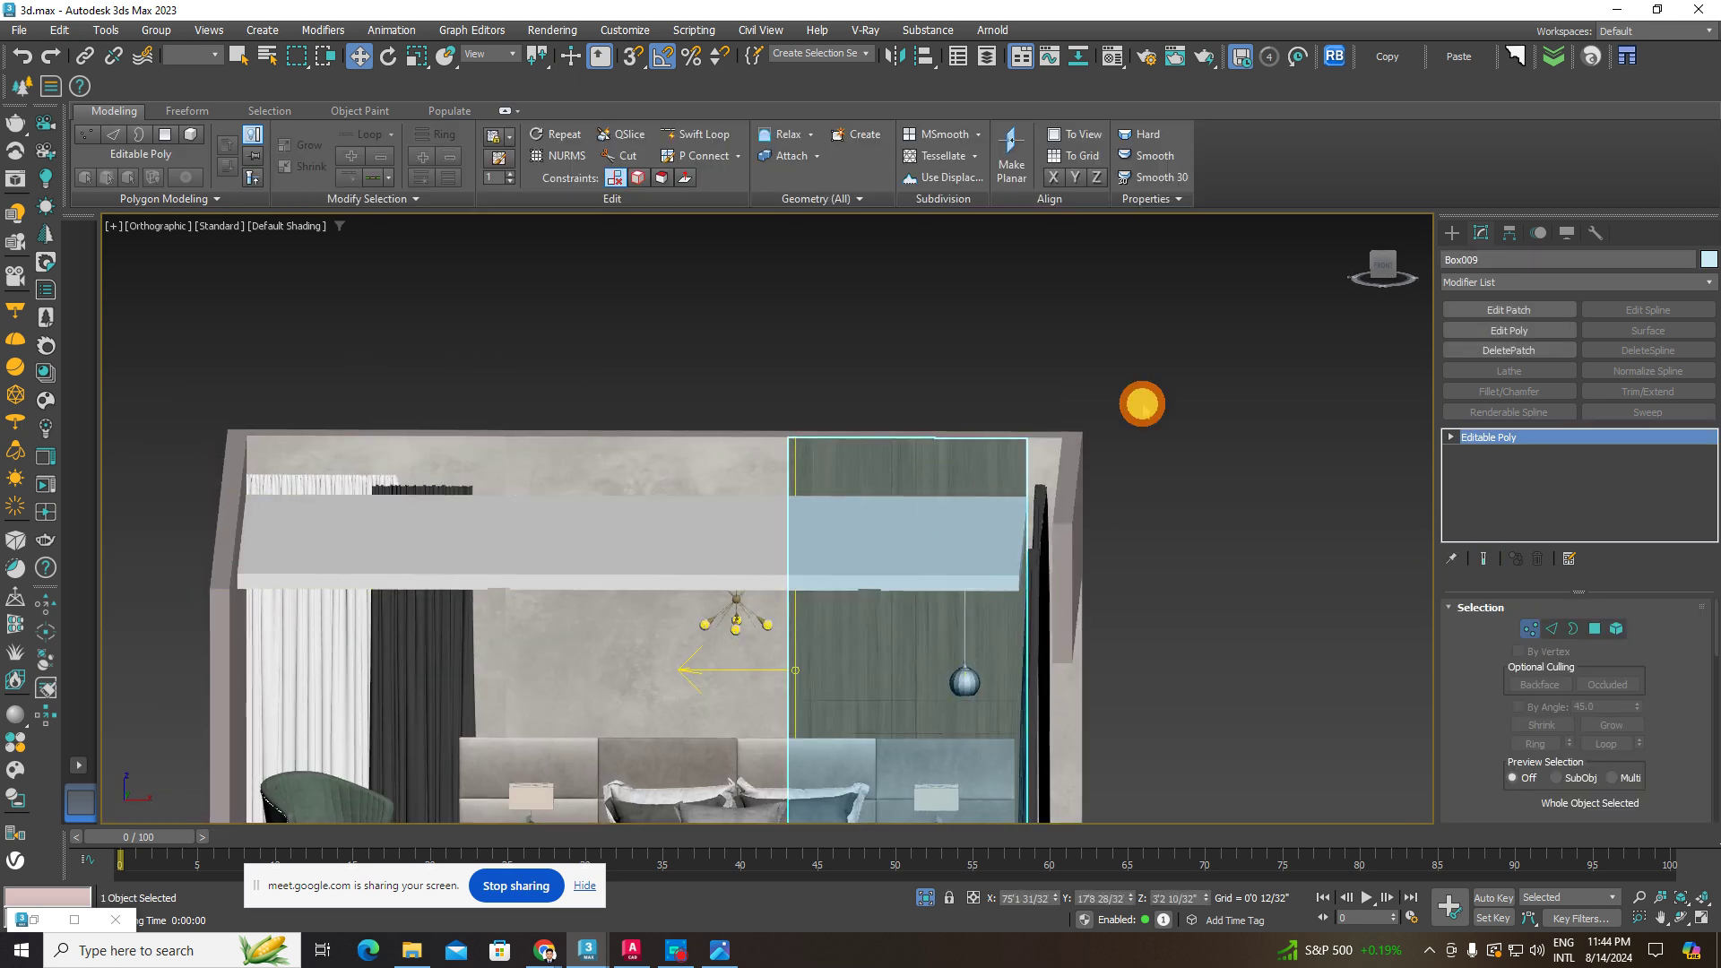
pyautogui.moveTo(1154, 391); pyautogui.dragTo(699, 477)
pyautogui.scroll(3, 894, 414)
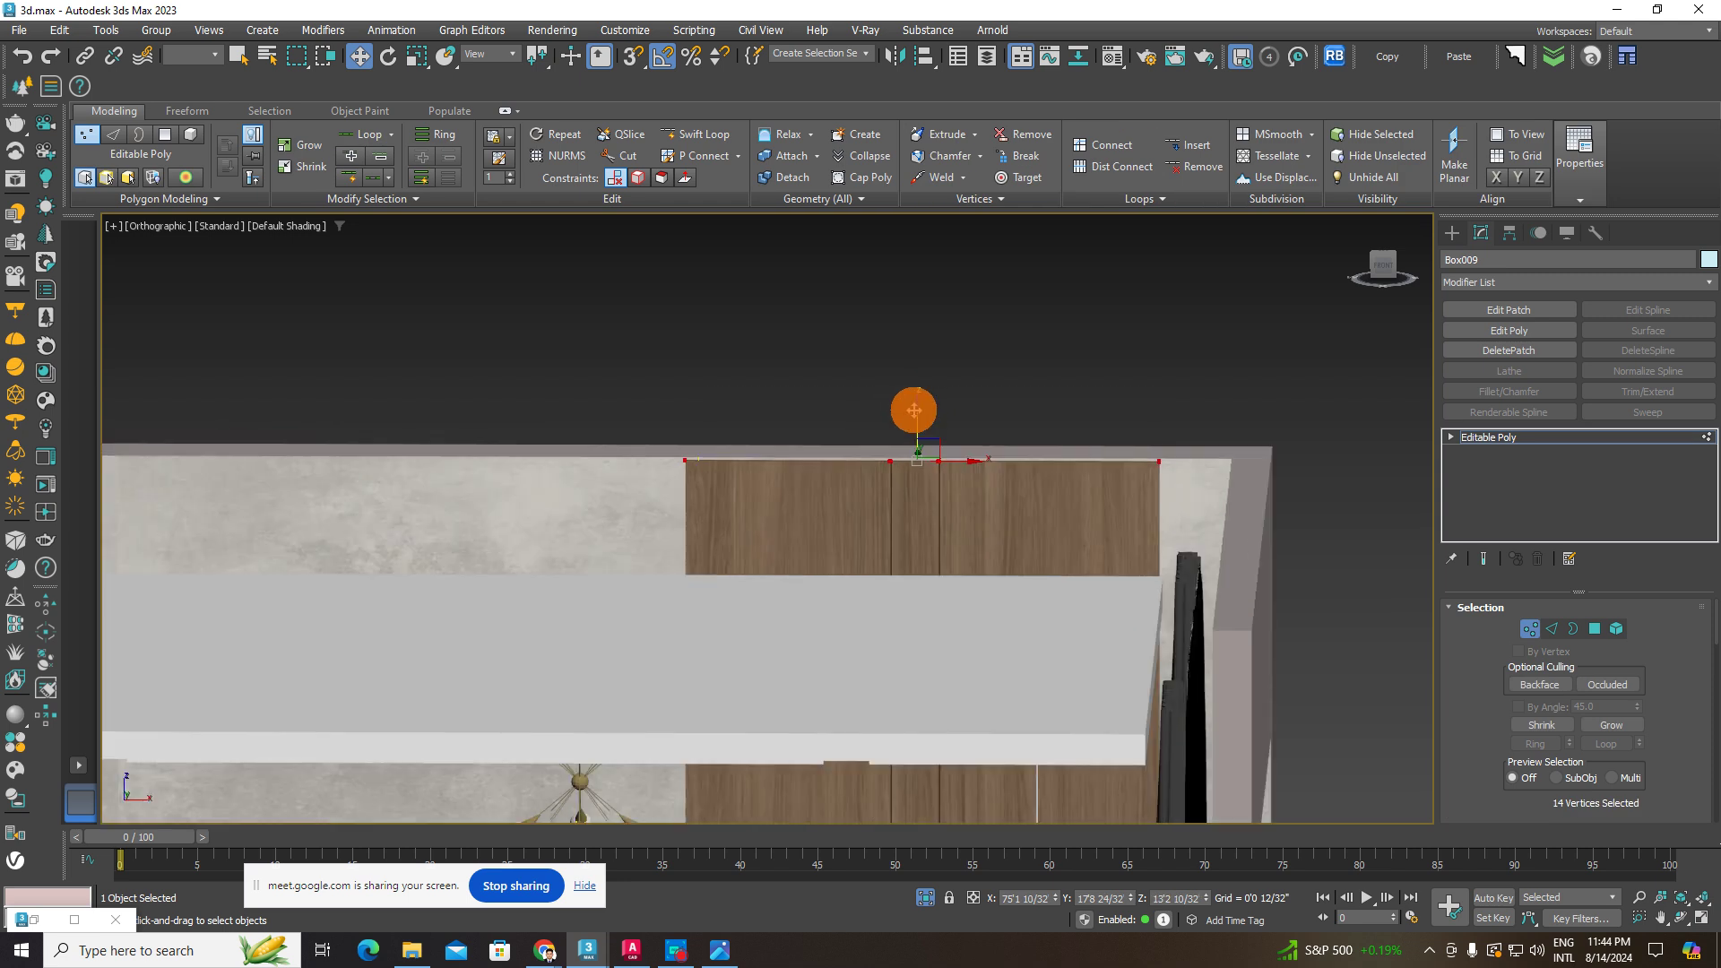
pyautogui.moveTo(917, 419); pyautogui.dragTo(930, 544)
pyautogui.keyDown('alt'); pyautogui.moveTo(927, 547); pyautogui.dragTo(914, 580, button='middle'); pyautogui.keyUp('alt')
pyautogui.scroll(3, 915, 579)
pyautogui.moveTo(921, 556)
pyautogui.mouseDown()
pyautogui.moveTo(933, 642)
pyautogui.moveTo(947, 541)
pyautogui.mouseUp()
pyautogui.scroll(-2, 946, 547)
pyautogui.keyDown('alt'); pyautogui.moveTo(945, 560); pyautogui.dragTo(937, 601, button='middle'); pyautogui.keyUp('alt')
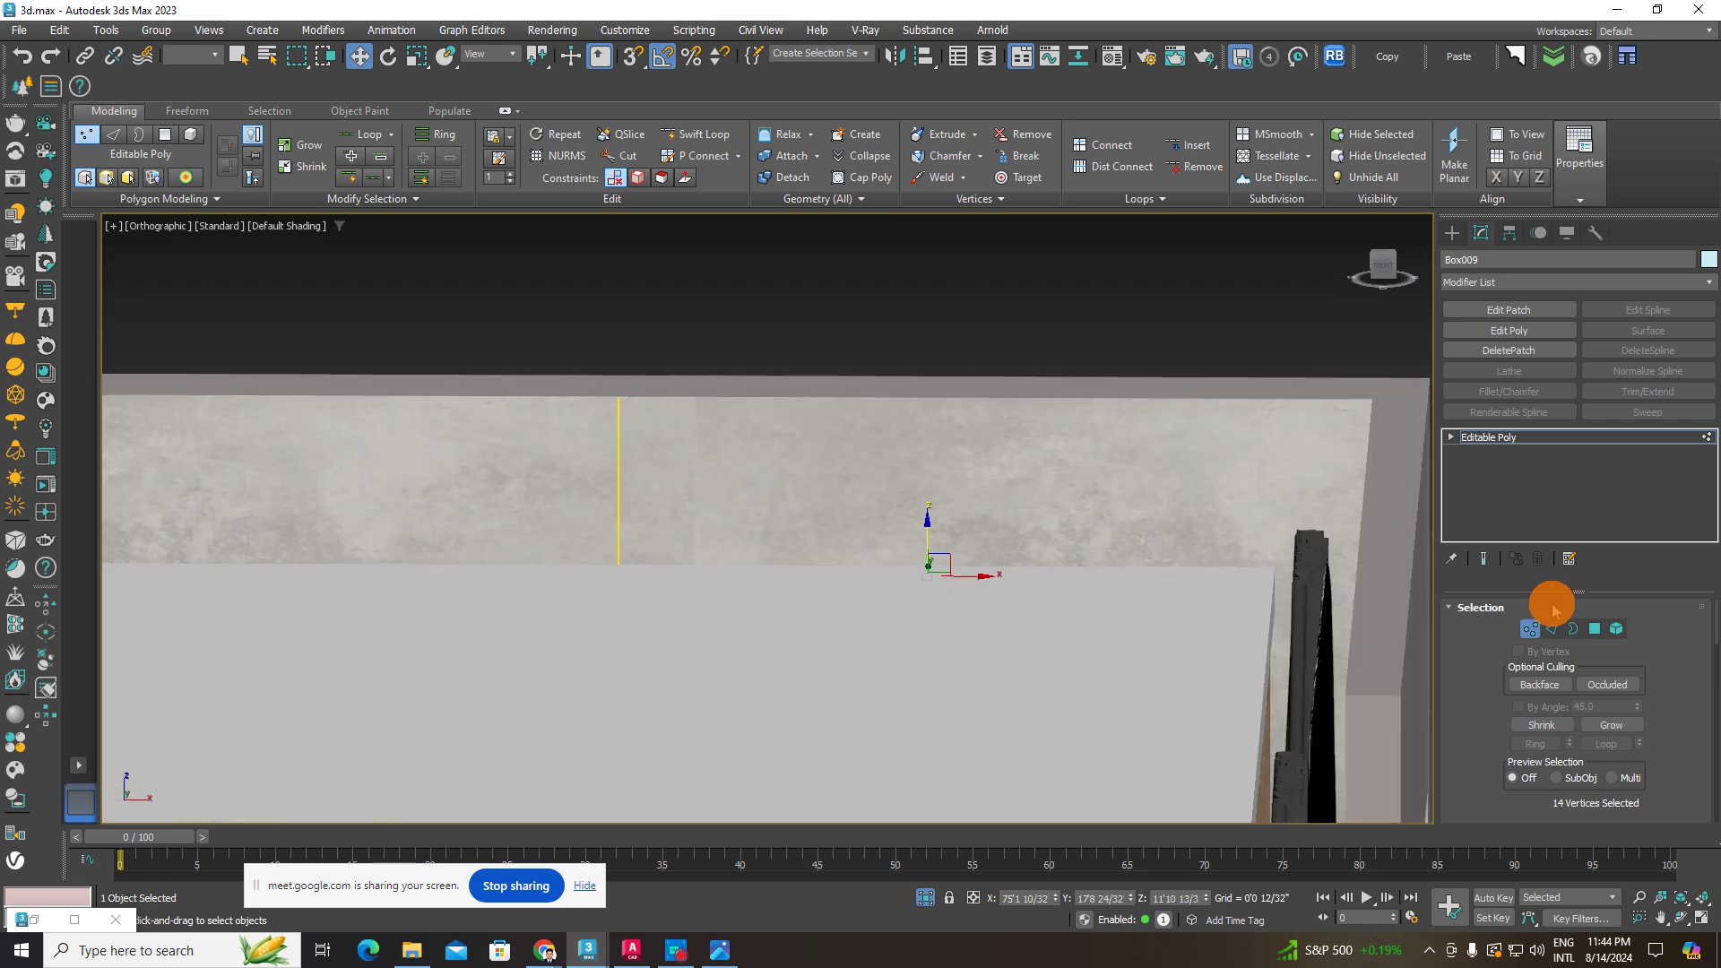
# - Scale the plane light's height to about 89% on the Z axis in a wireframe view
pyautogui.click(618, 422)
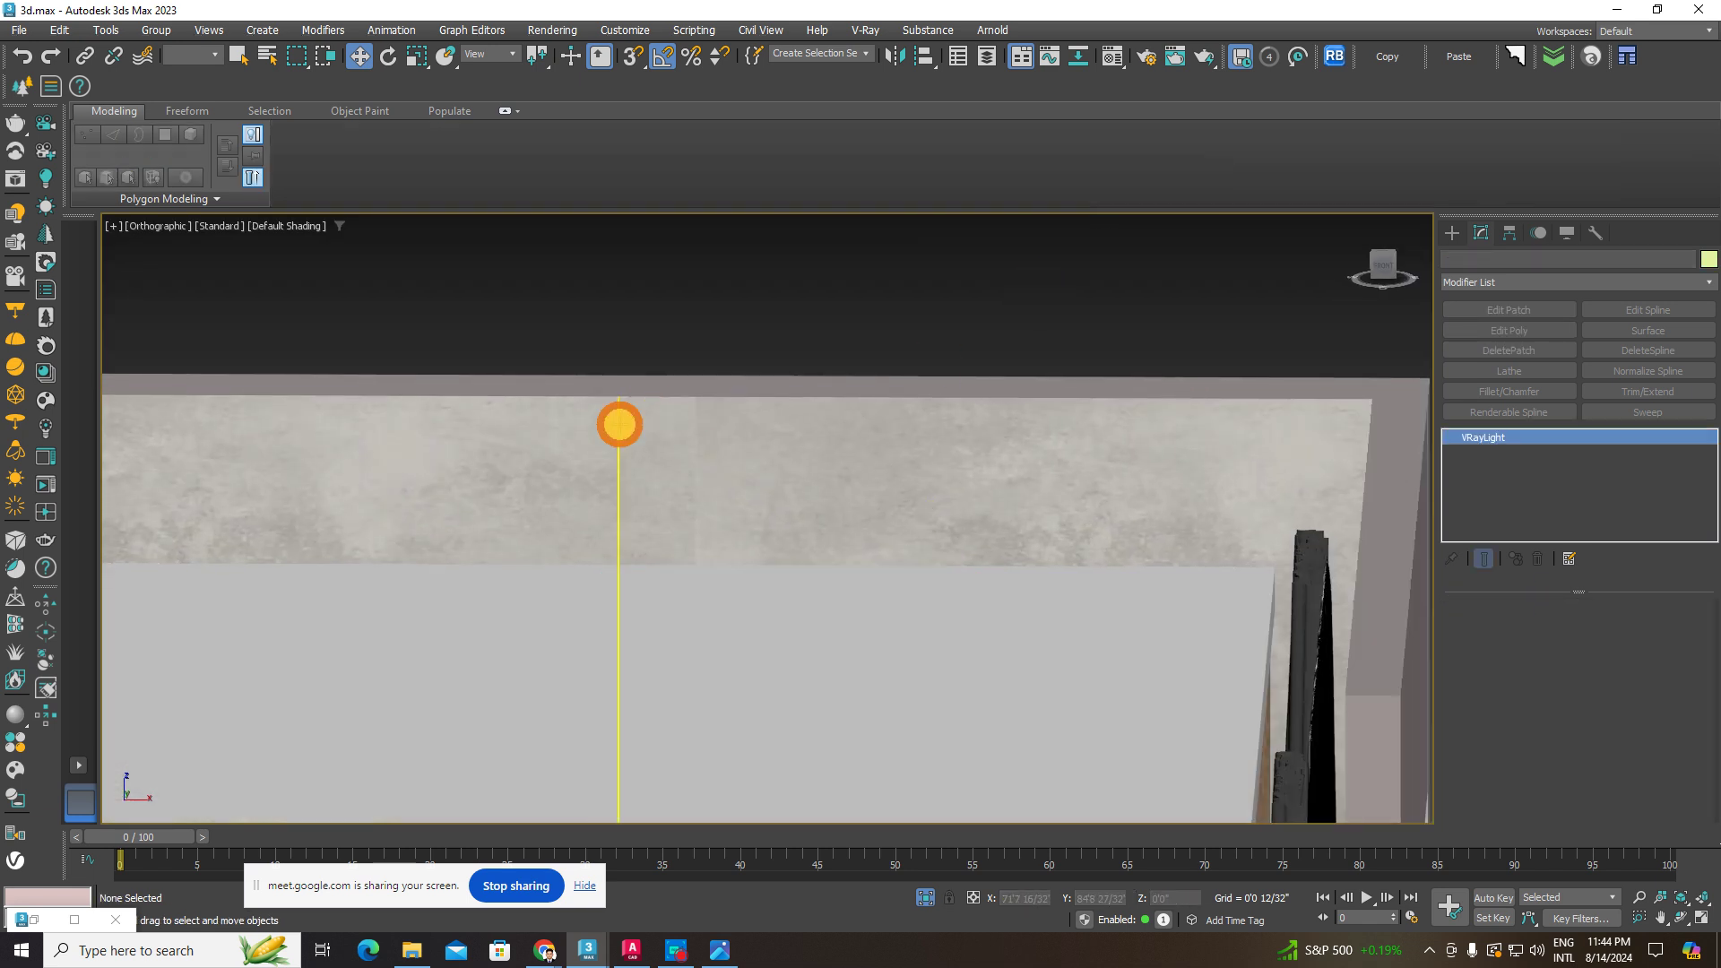
pyautogui.scroll(-6, 641, 506)
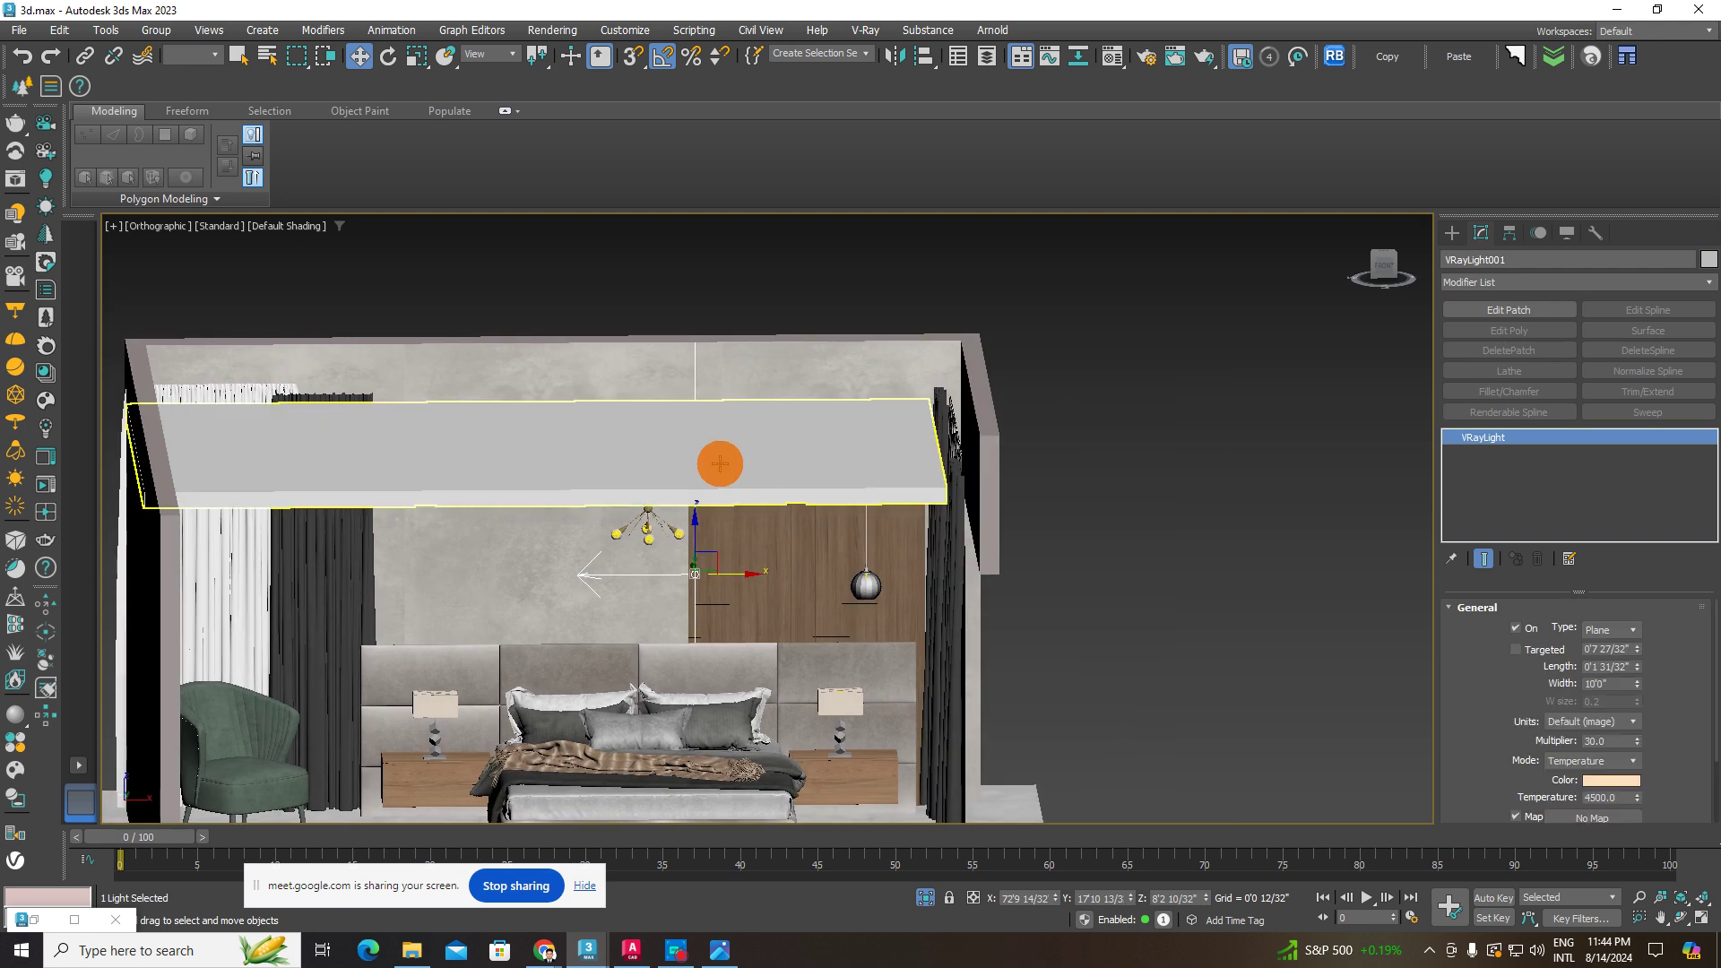
pyautogui.press('F3')
pyautogui.moveTo(695, 573); pyautogui.dragTo(696, 491, button='middle')
pyautogui.click(417, 56)
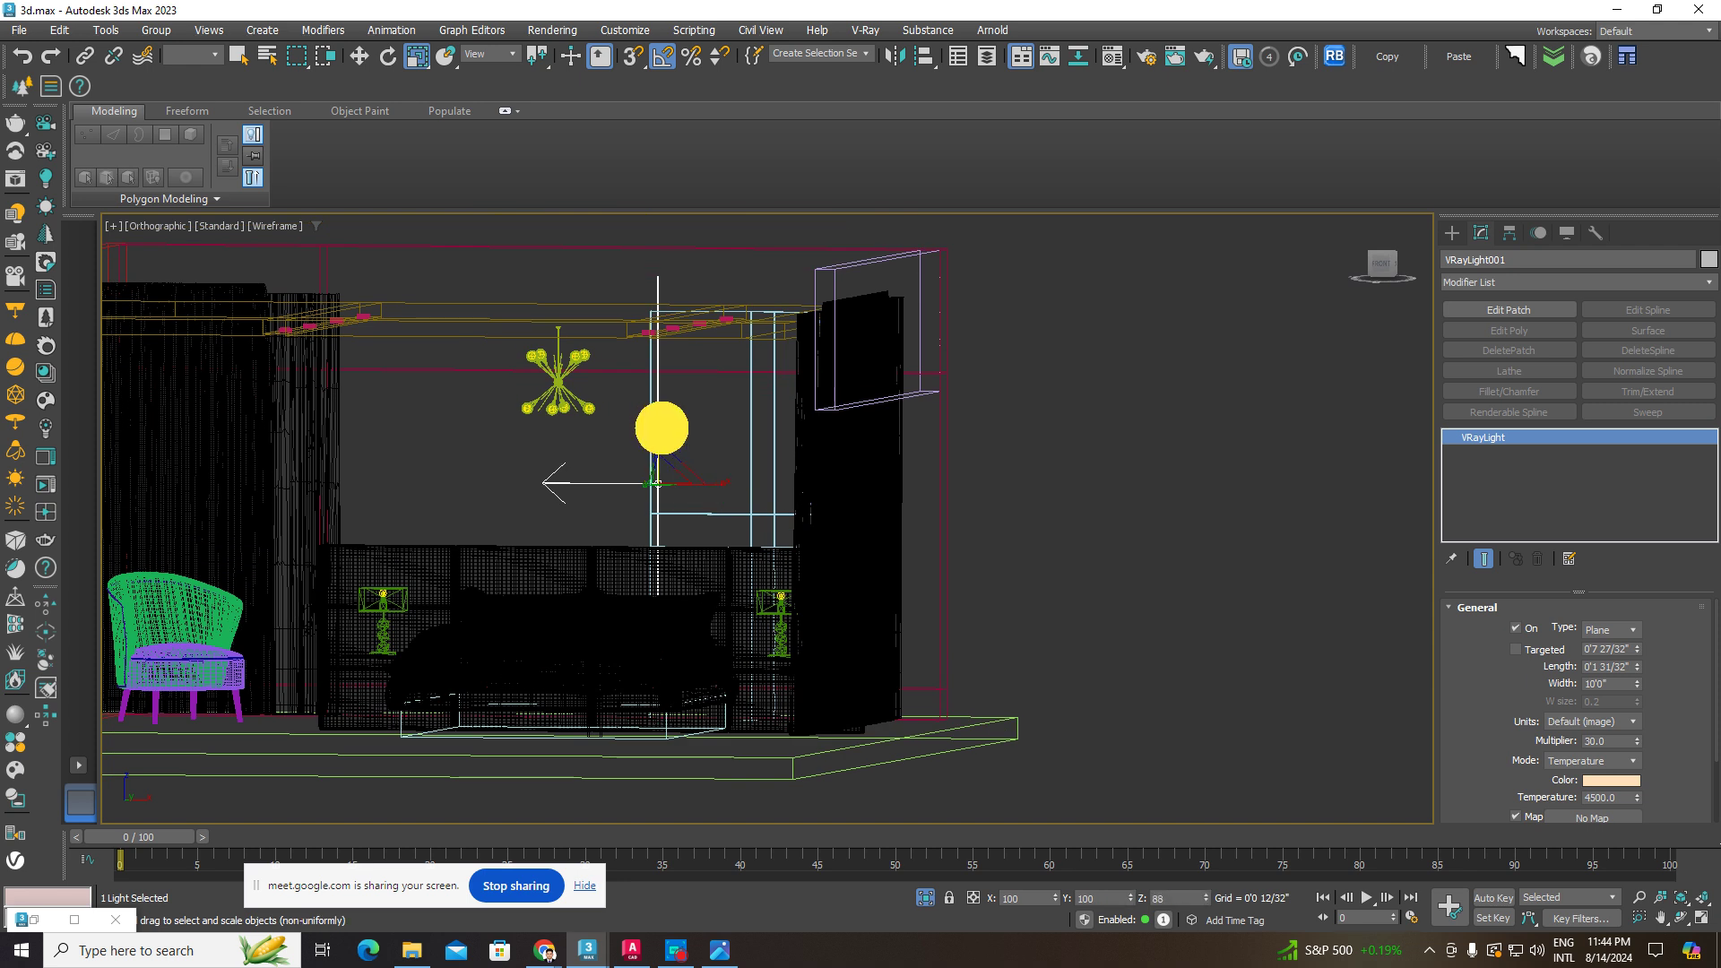
pyautogui.moveTo(662, 428); pyautogui.dragTo(661, 428)
# - Move the plane light down about 9" to align its upper end with the shortened wood panel
pyautogui.click(361, 58)
pyautogui.press('F3')
pyautogui.press('F3')
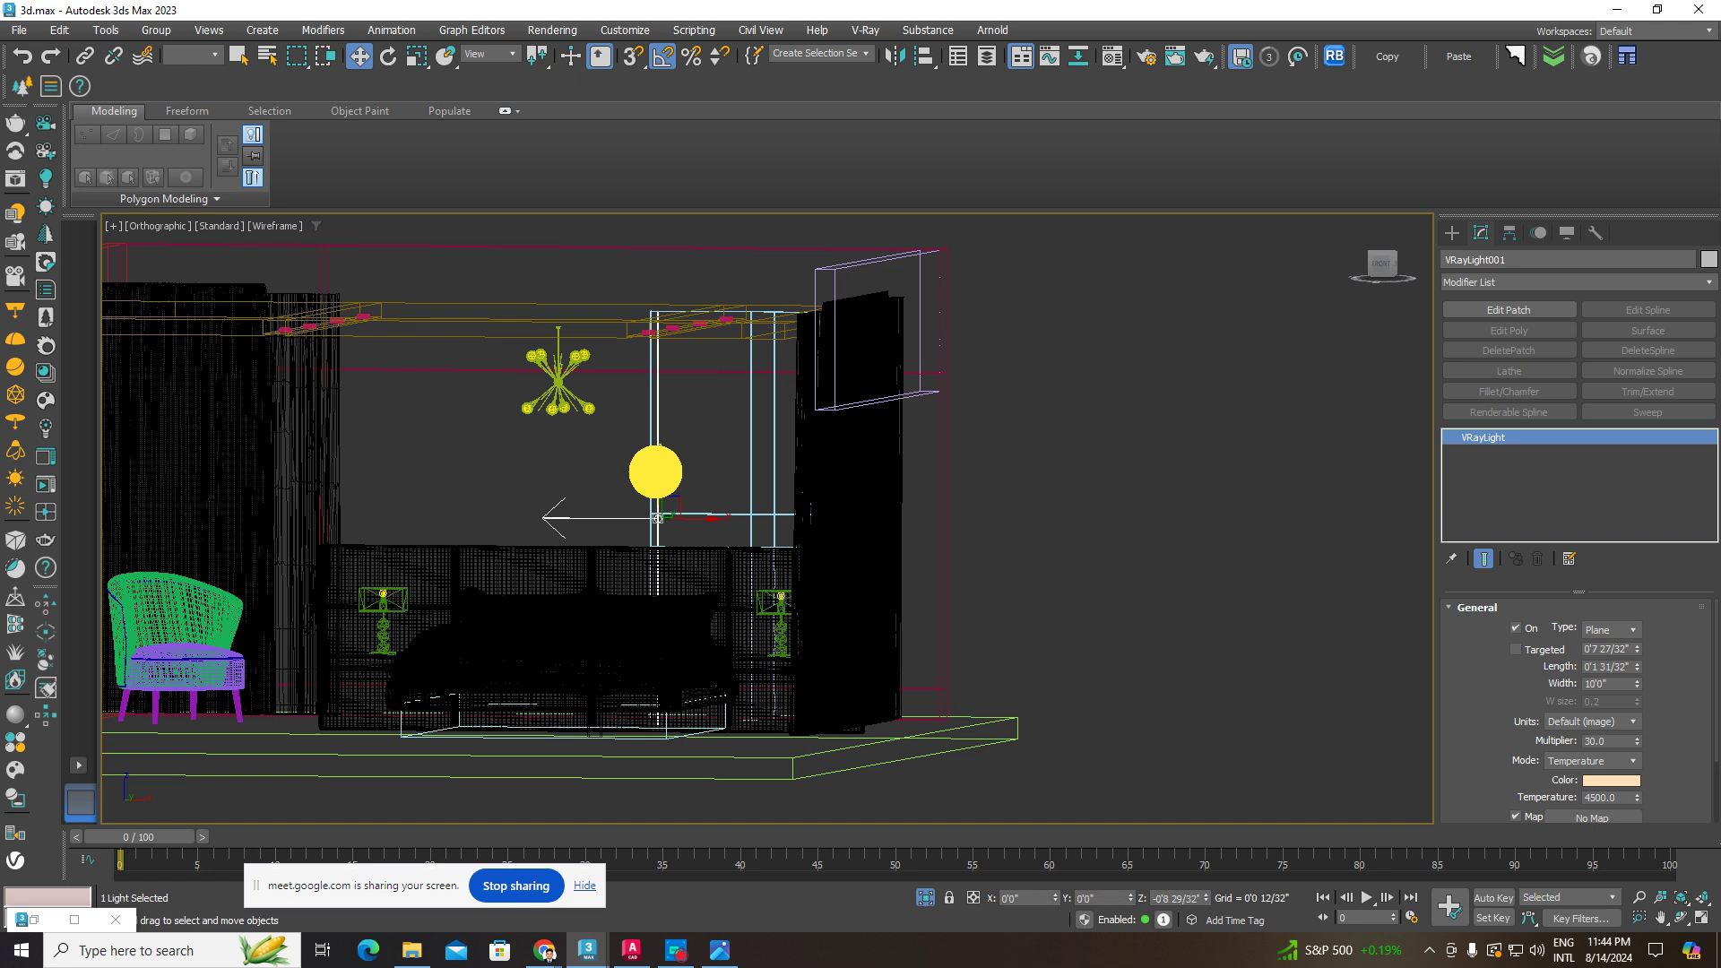
pyautogui.moveTo(658, 519)
pyautogui.keyDown('alt'); pyautogui.mouseDown(button='middle')
pyautogui.moveTo(700, 427)
pyautogui.moveTo(745, 588)
pyautogui.moveTo(700, 453)
pyautogui.moveTo(703, 488)
pyautogui.moveTo(780, 529)
pyautogui.mouseUp(button='middle'); pyautogui.keyUp('alt')
pyautogui.press('F3')
pyautogui.click(1302, 576)
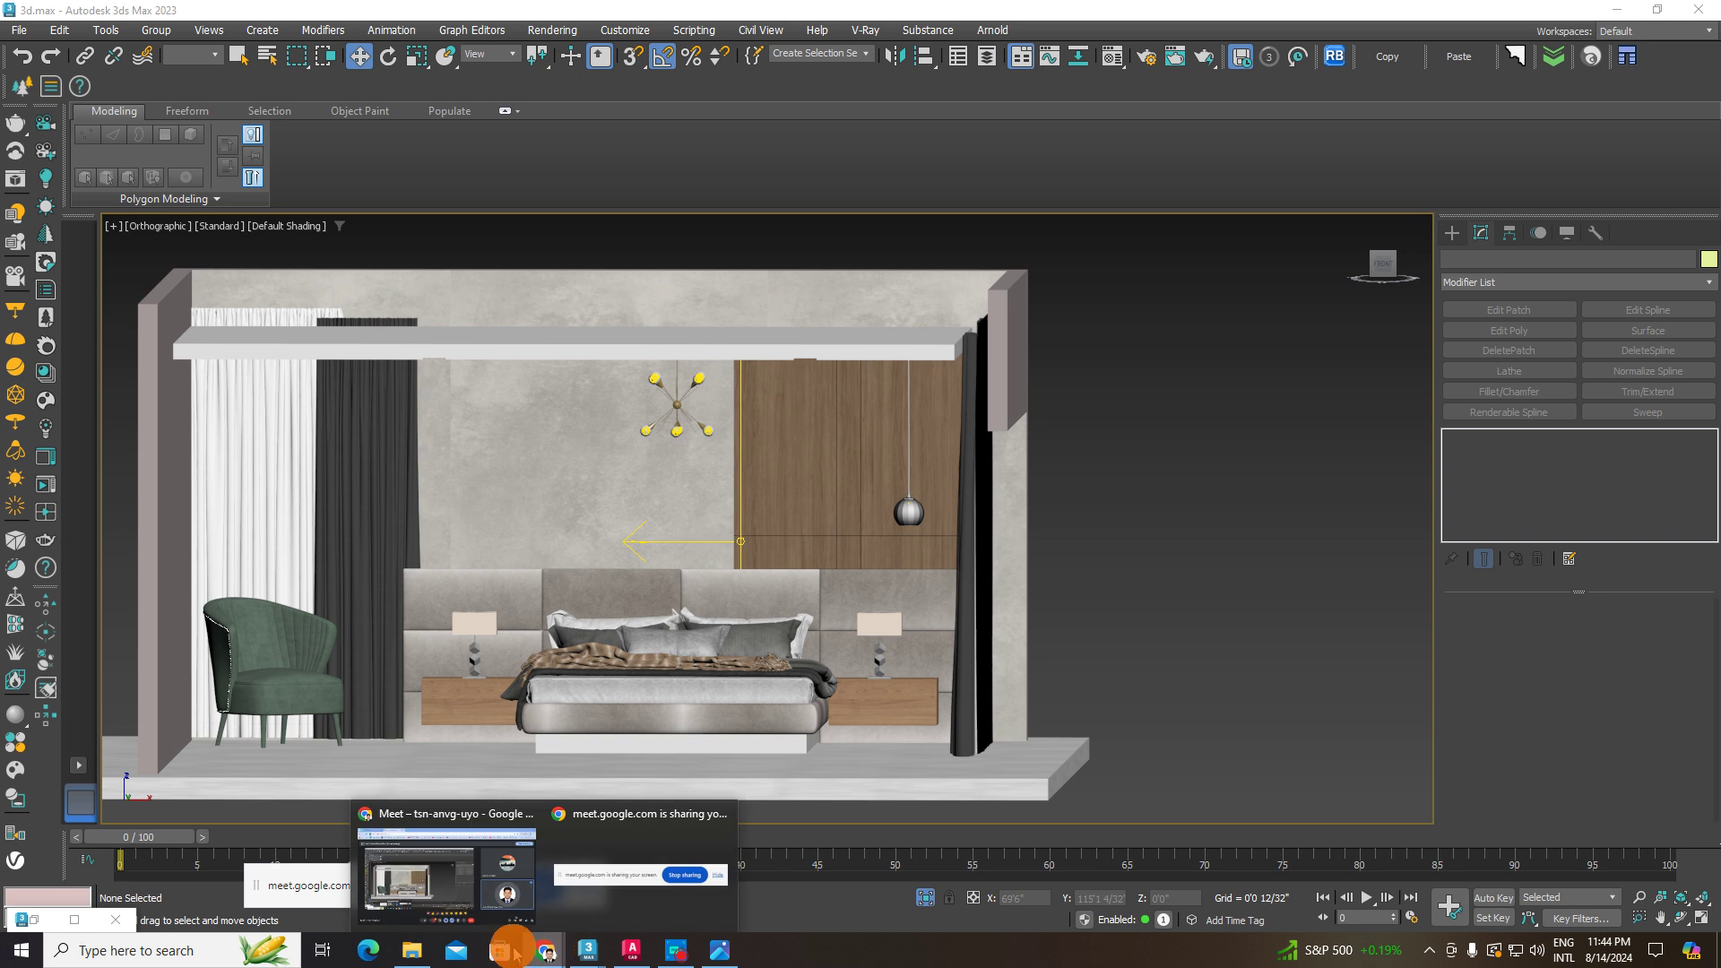
# - Open the reference bedroom image from the Downloads folder, examine its wall lighting and furnishings, and return to 3ds Max
pyautogui.click(412, 952)
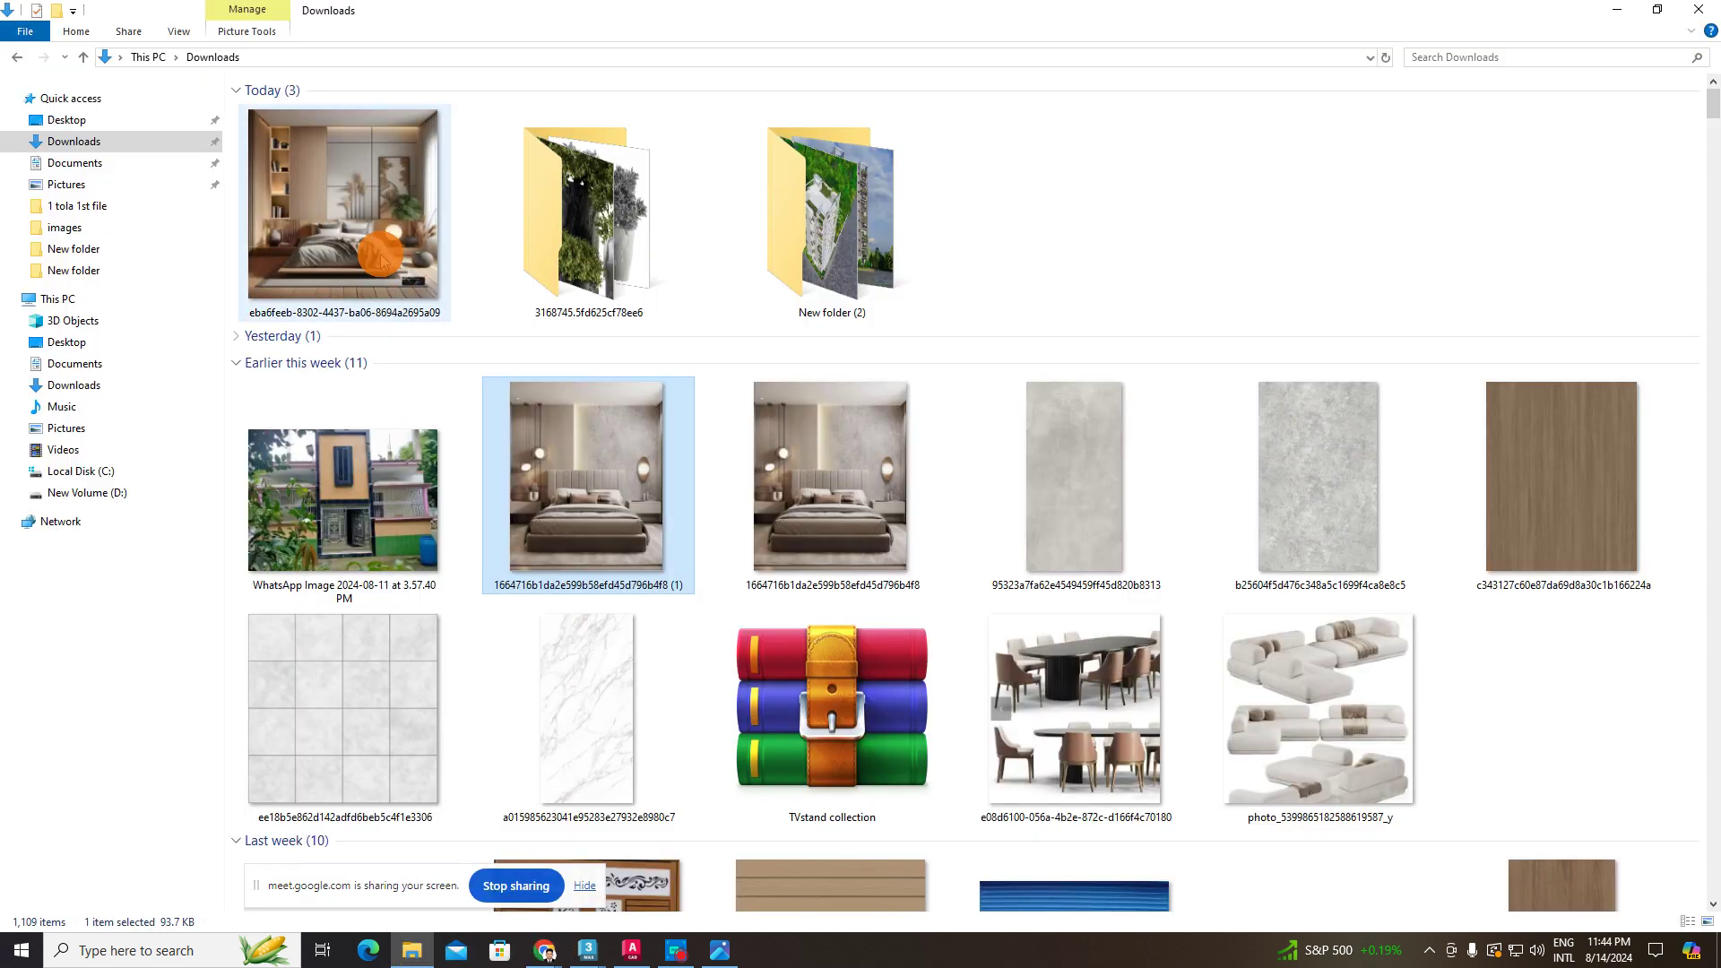
pyautogui.click(821, 500)
pyautogui.doubleClick(820, 500)
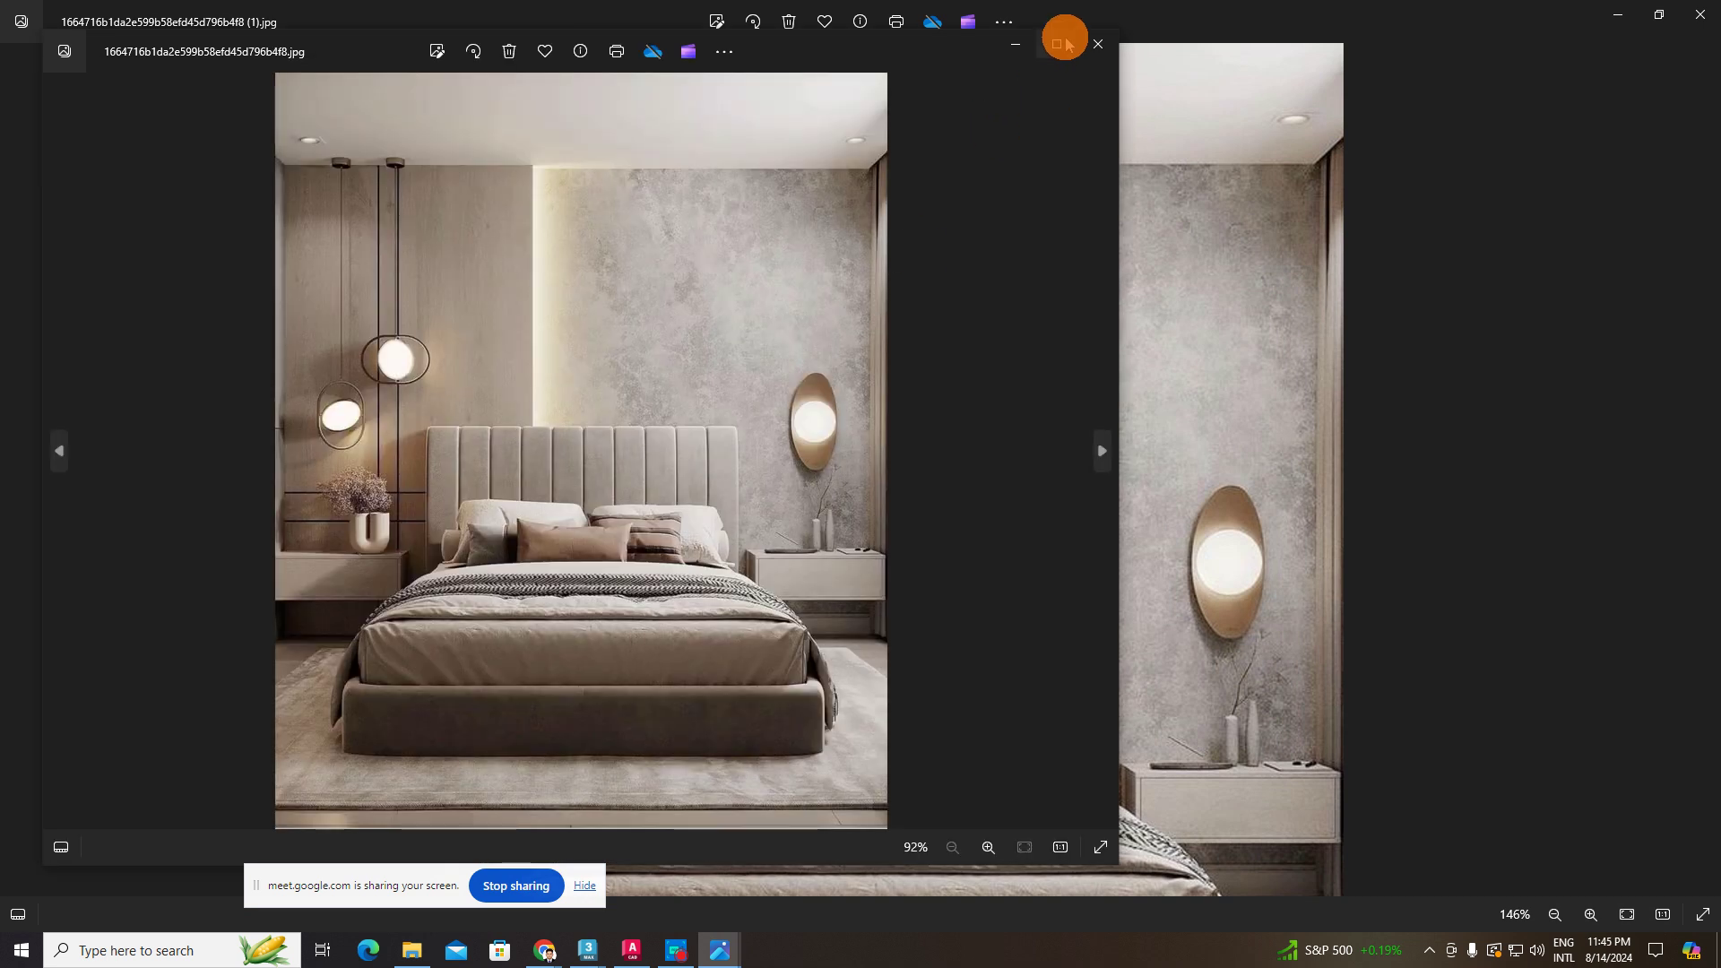
pyautogui.click(1062, 42)
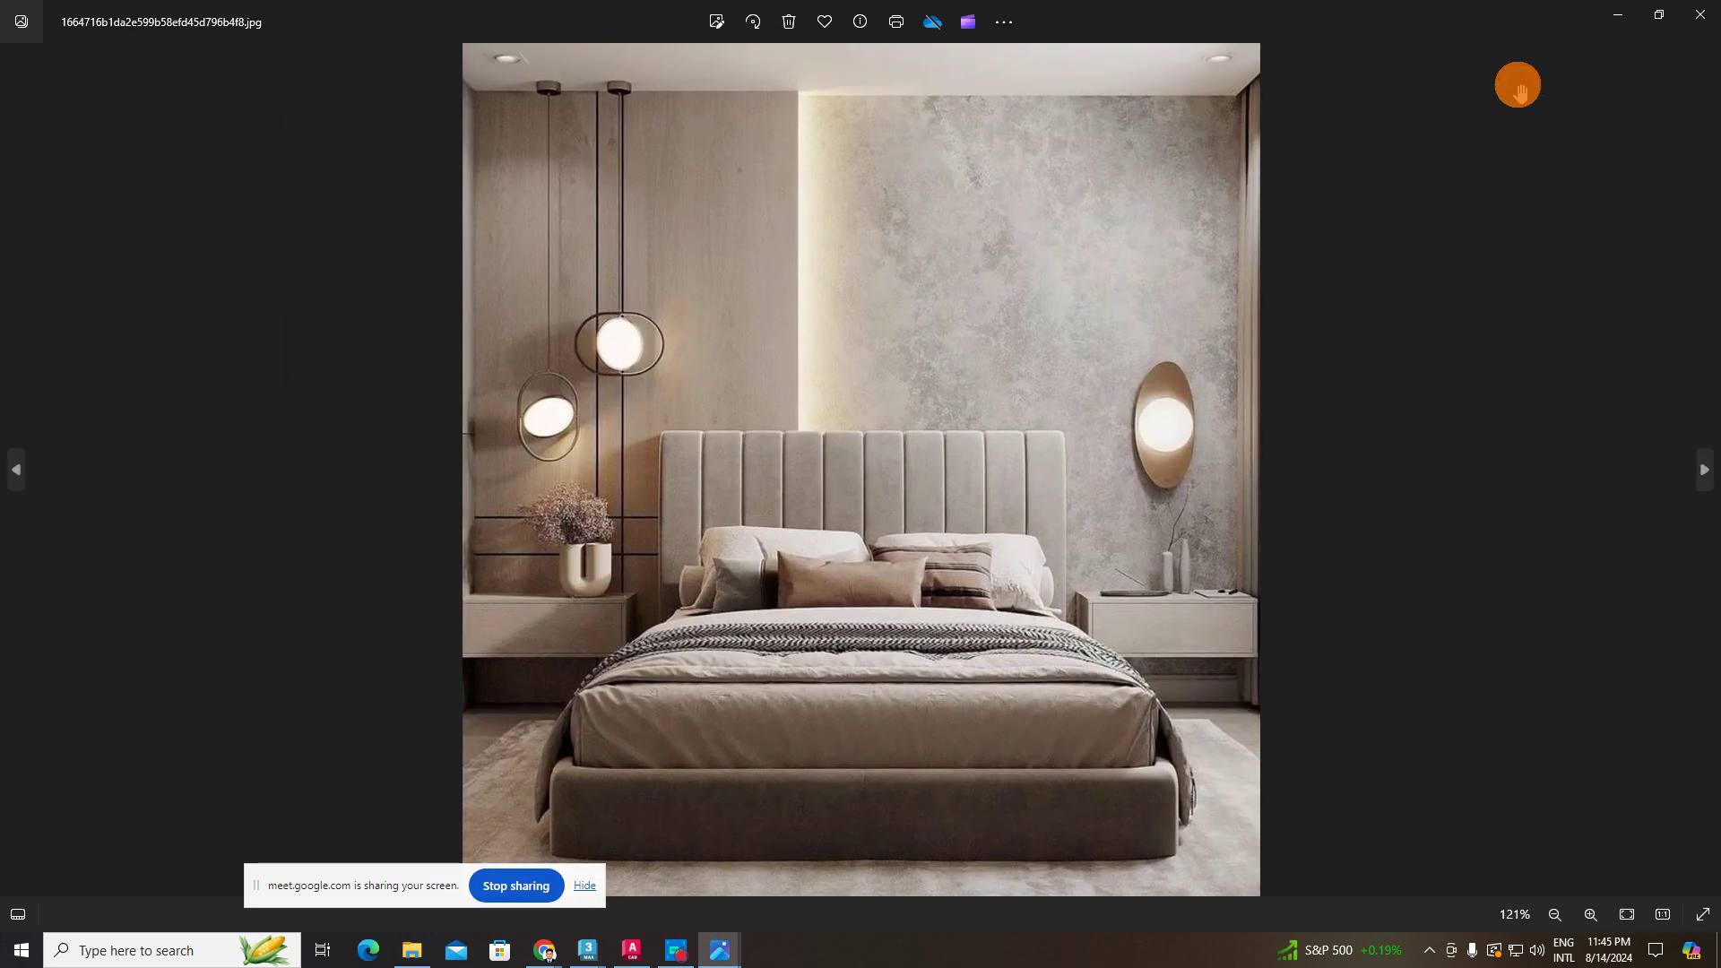
pyautogui.click(1620, 17)
pyautogui.click(1618, 15)
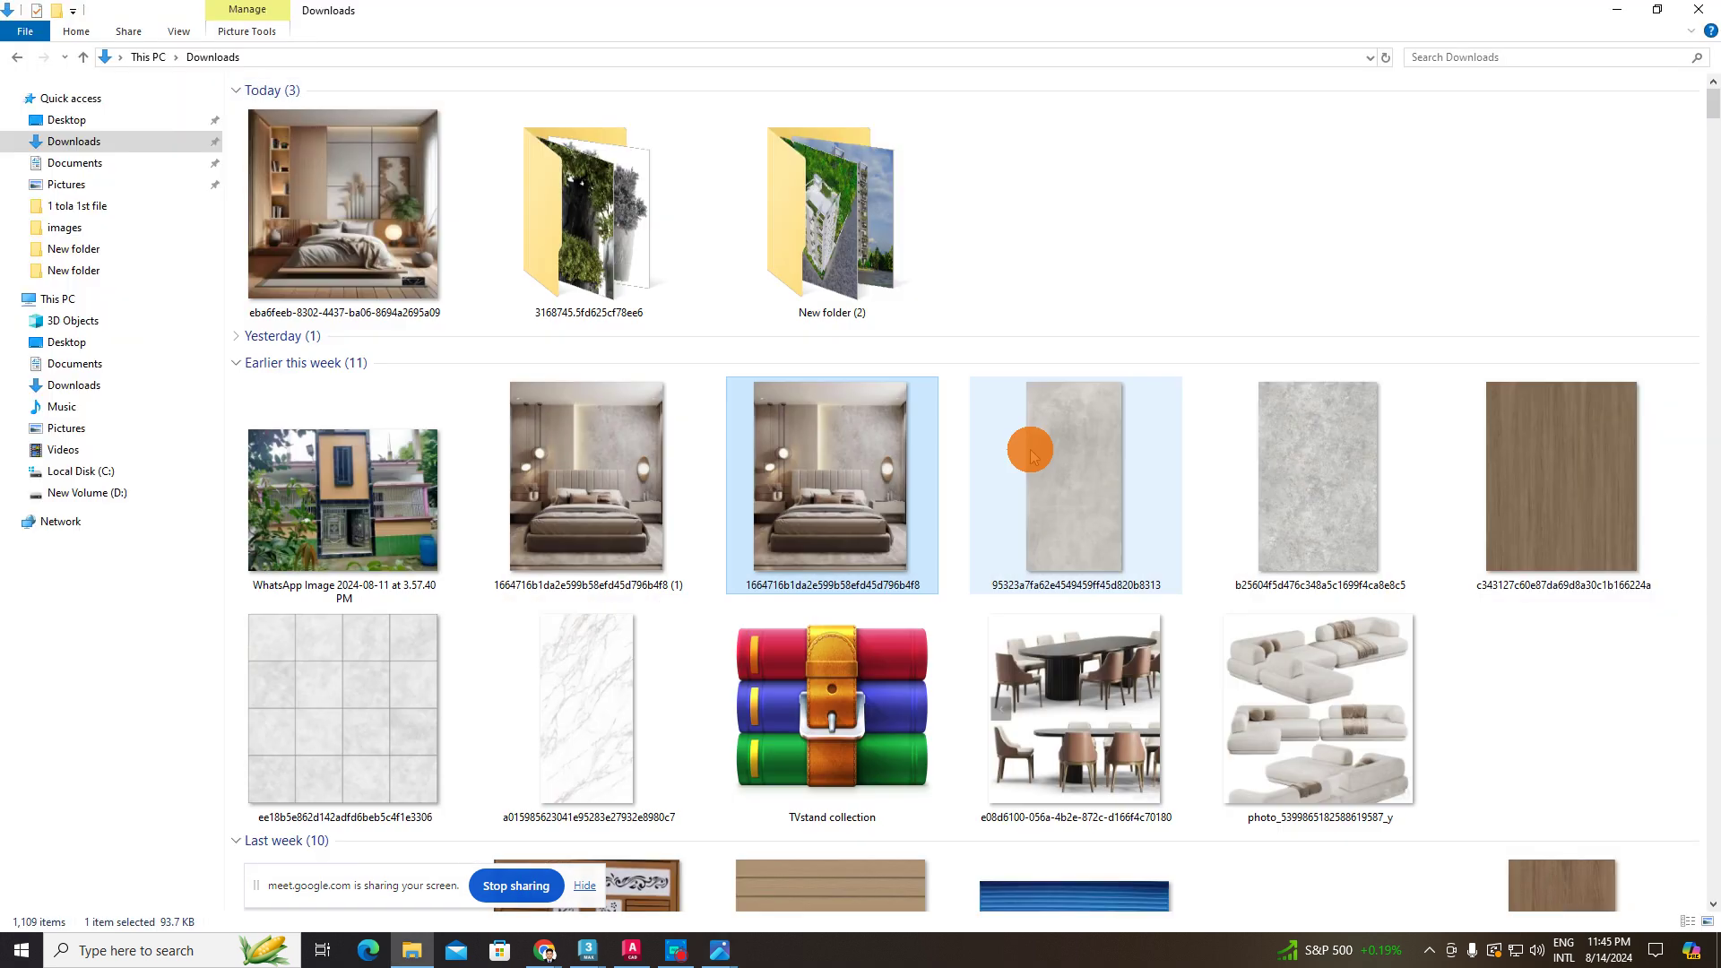
pyautogui.click(790, 566)
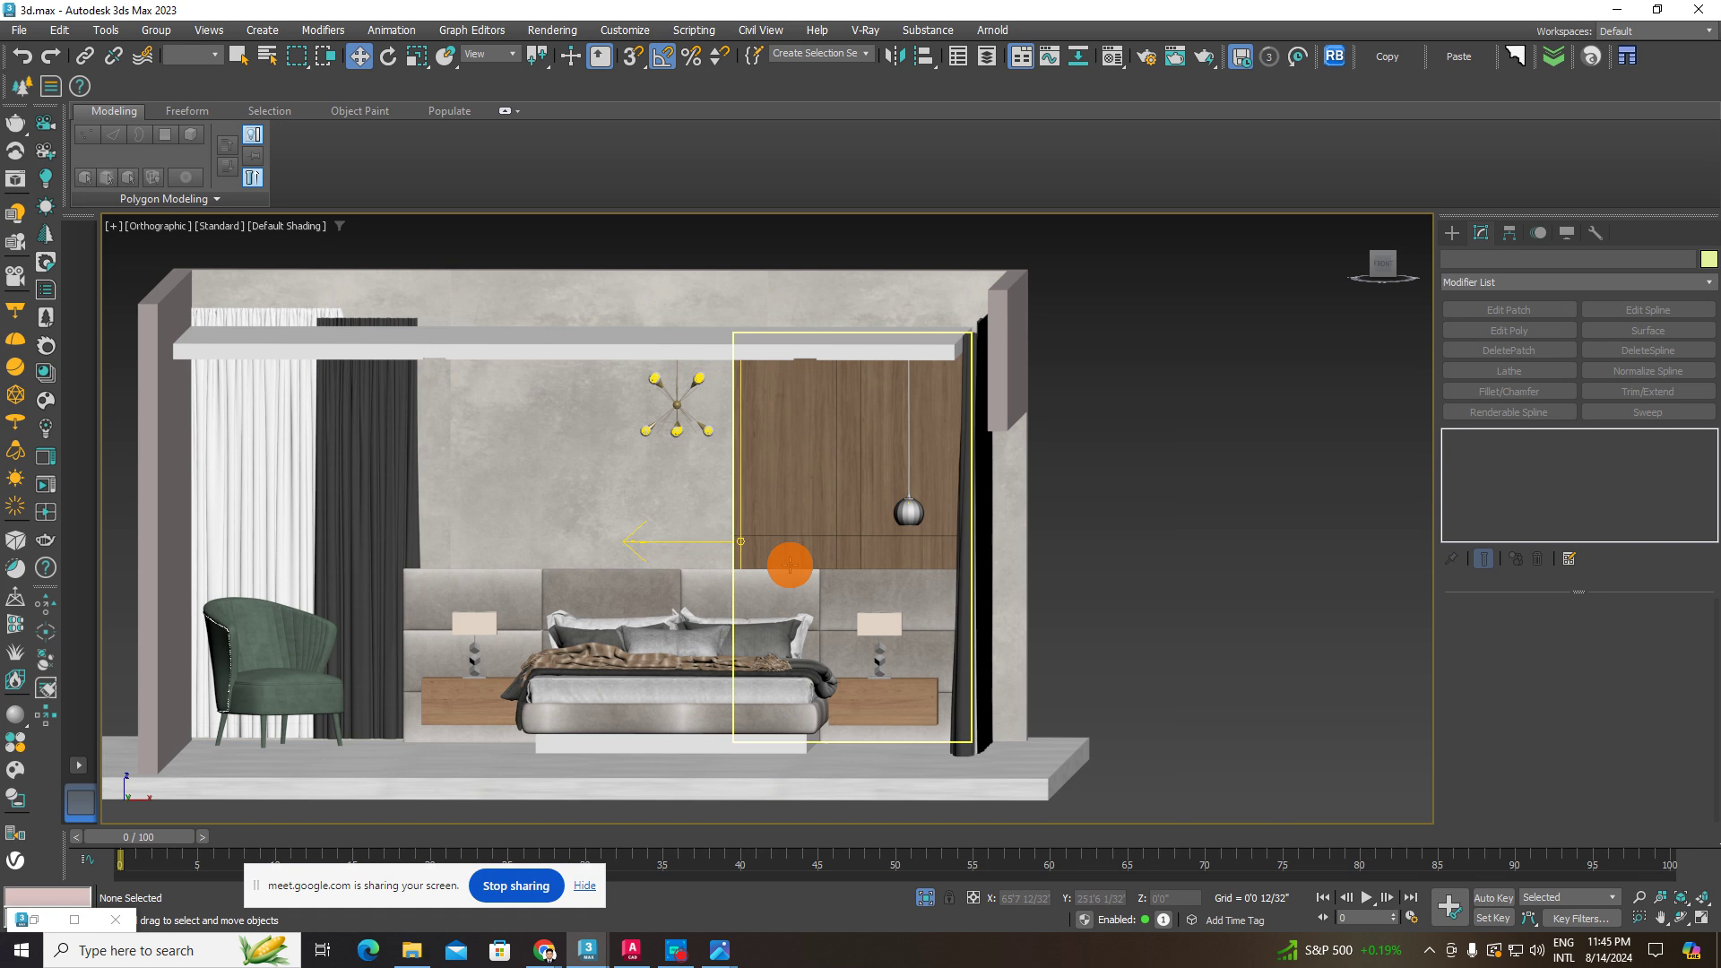
# - Hide the ceiling slab in a view from above to expose the bed and floor
pyautogui.click(724, 692)
pyautogui.keyDown('alt'); pyautogui.moveTo(730, 634); pyautogui.dragTo(826, 538, button='middle'); pyautogui.keyUp('alt')
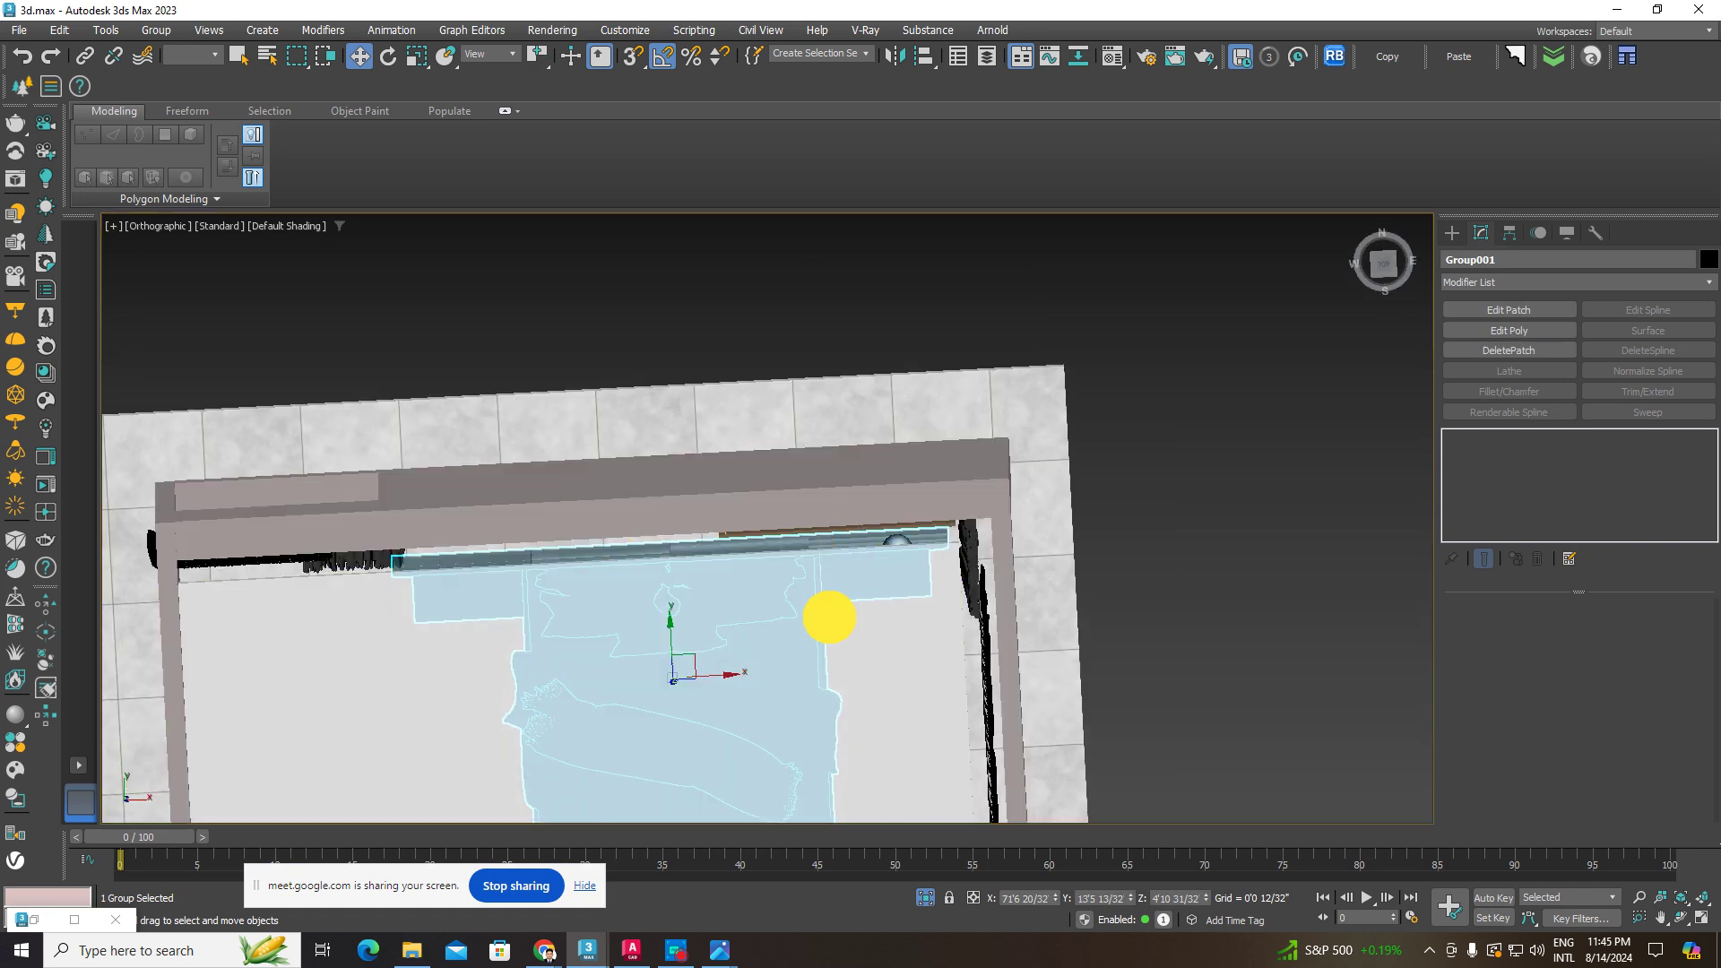
pyautogui.rightClick(826, 615)
pyautogui.click(903, 546)
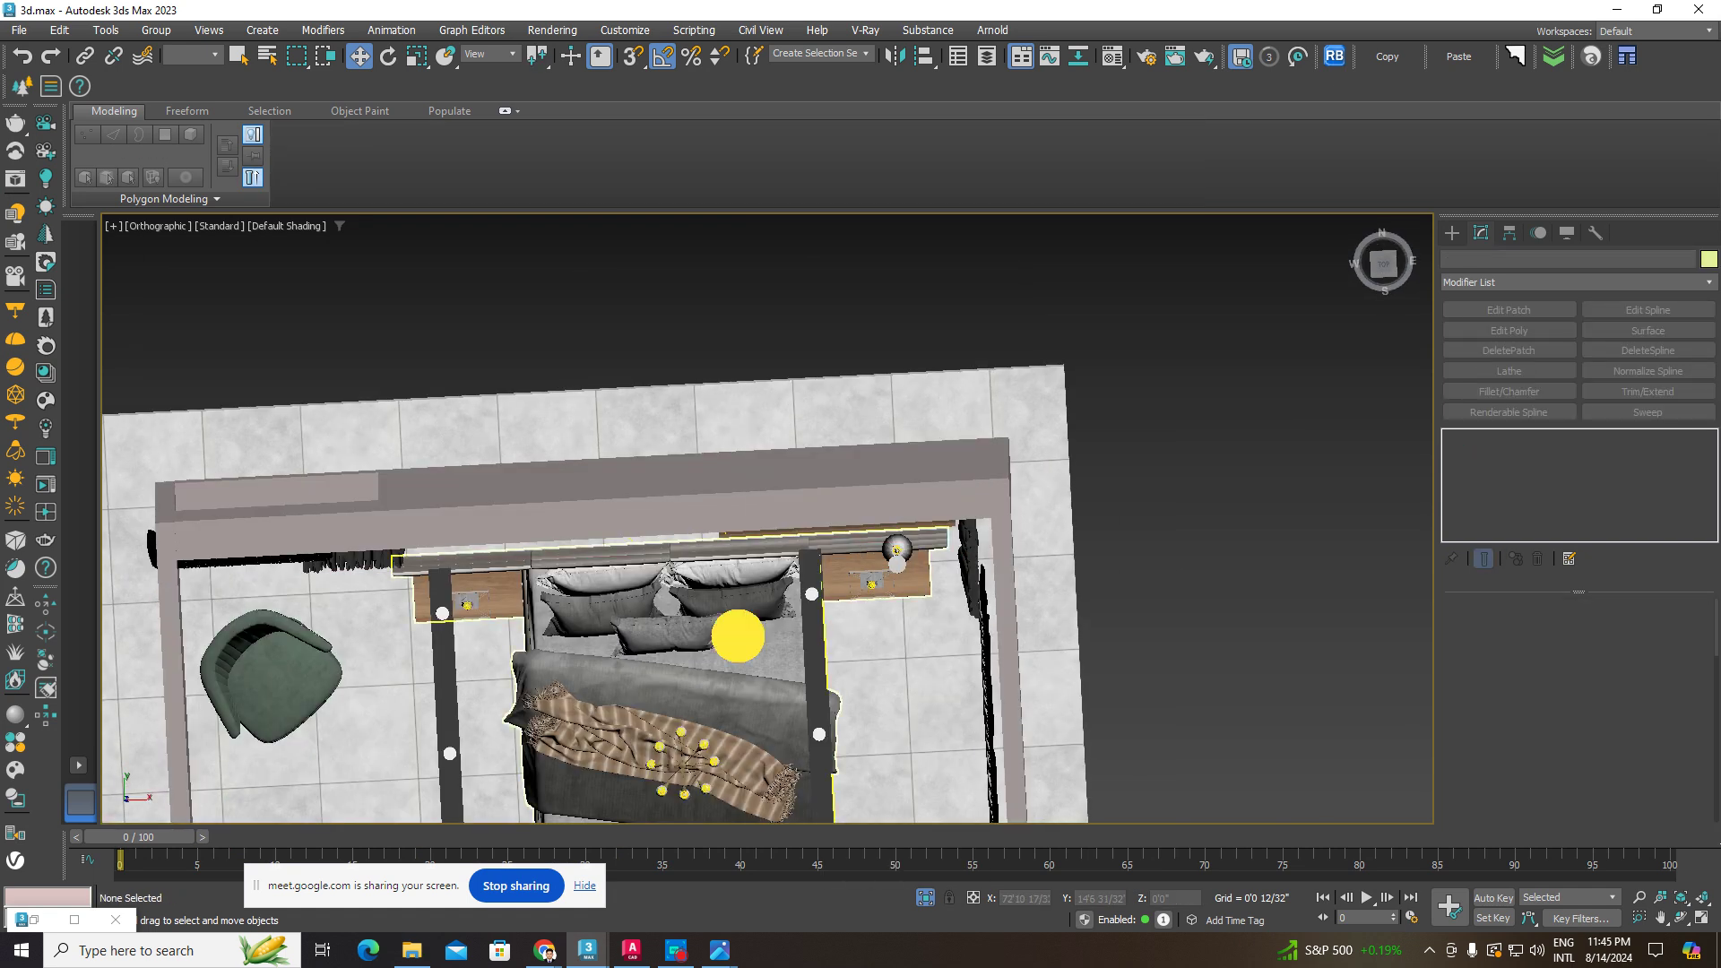
# - Draw a box about 9'1" wide, 6'7" long and 2'2" high over the foot of the bed in top view
pyautogui.click(738, 636)
pyautogui.moveTo(744, 568); pyautogui.dragTo(754, 387, button='middle')
pyautogui.click(1297, 309)
pyautogui.click(1385, 262)
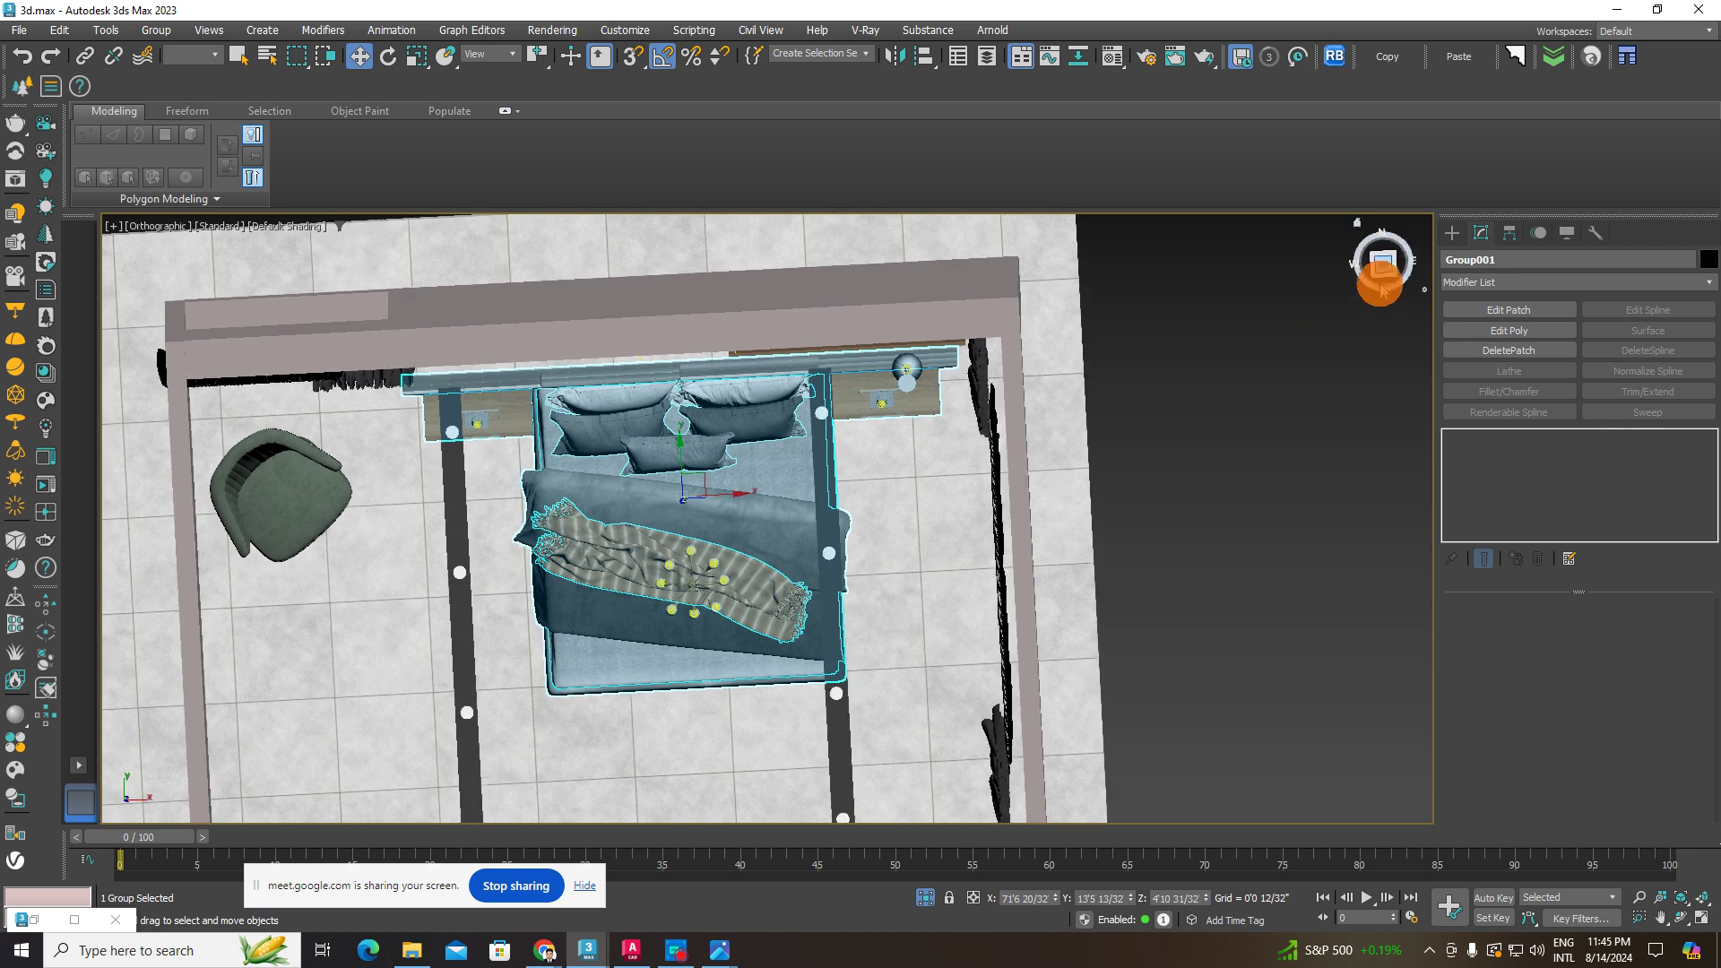
pyautogui.click(1453, 232)
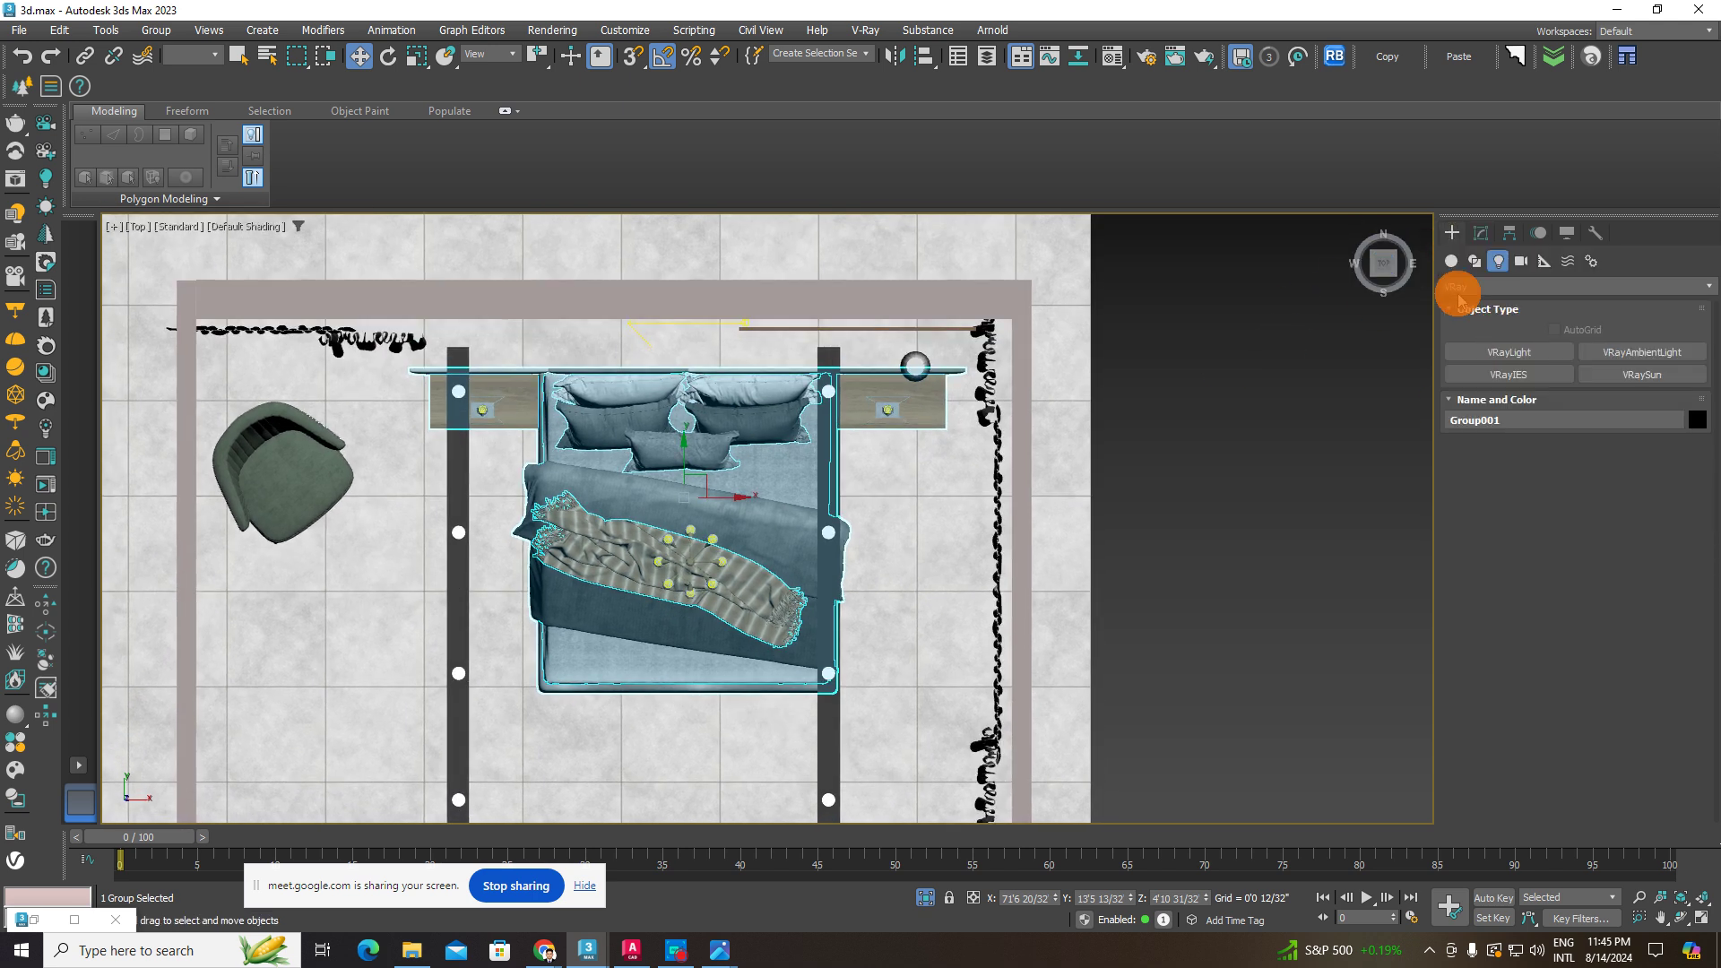
pyautogui.click(1513, 346)
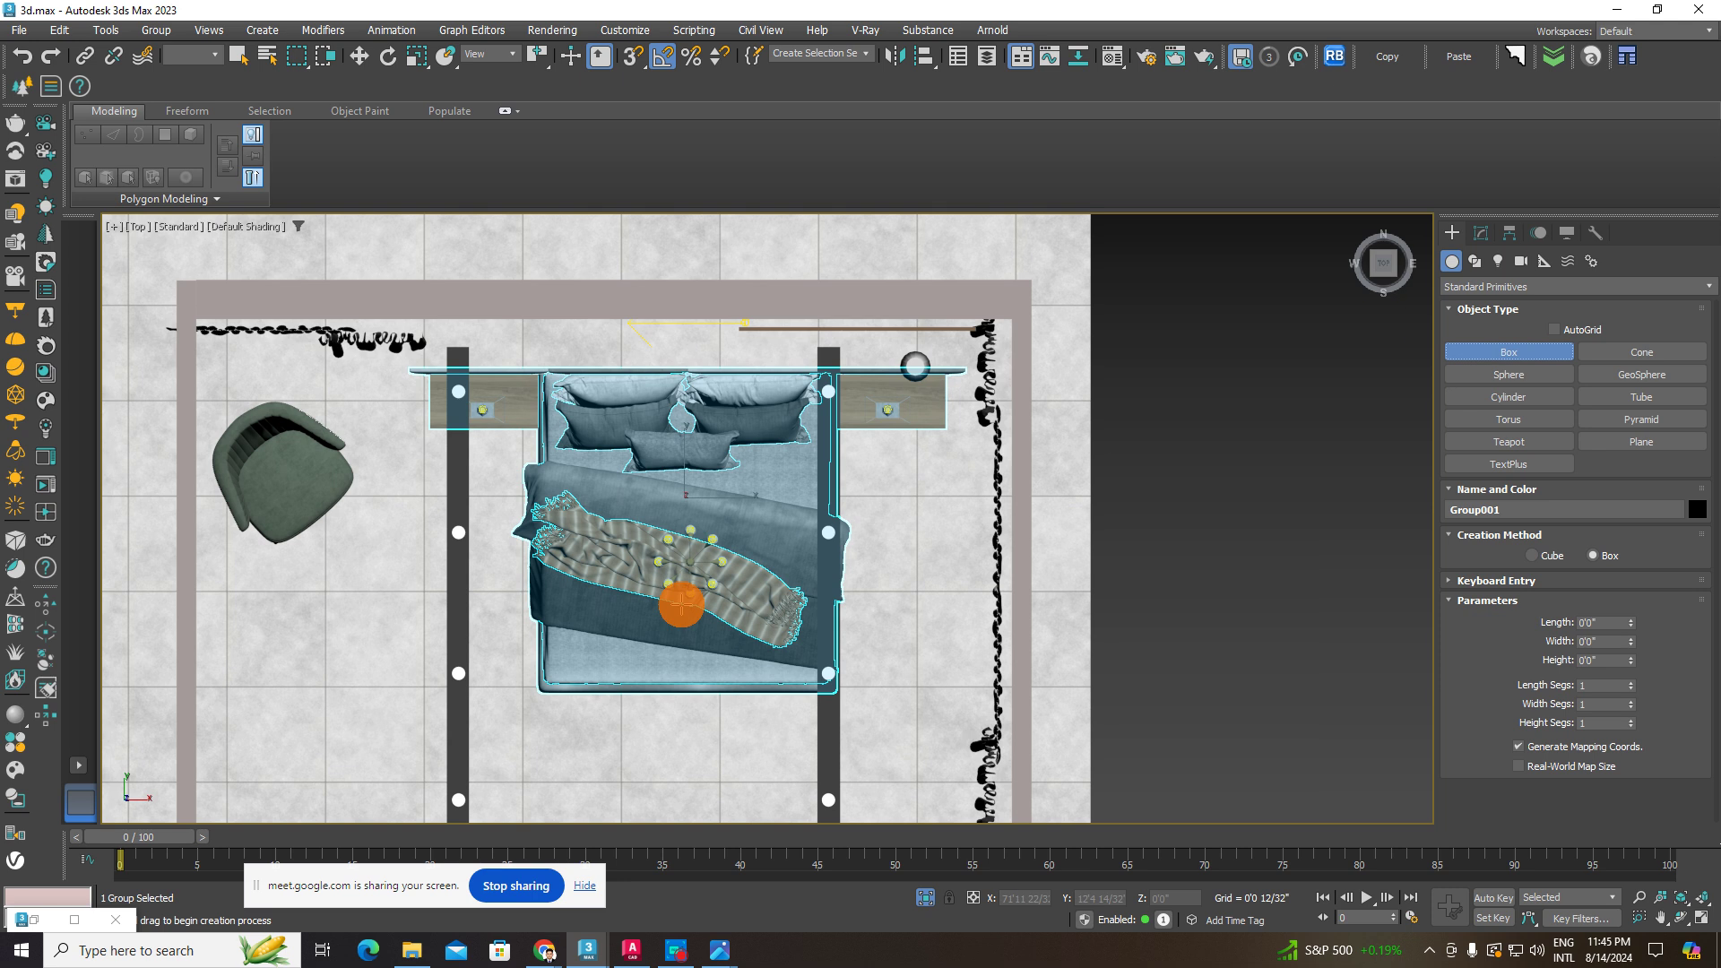
pyautogui.moveTo(672, 603); pyautogui.dragTo(622, 451, button='middle')
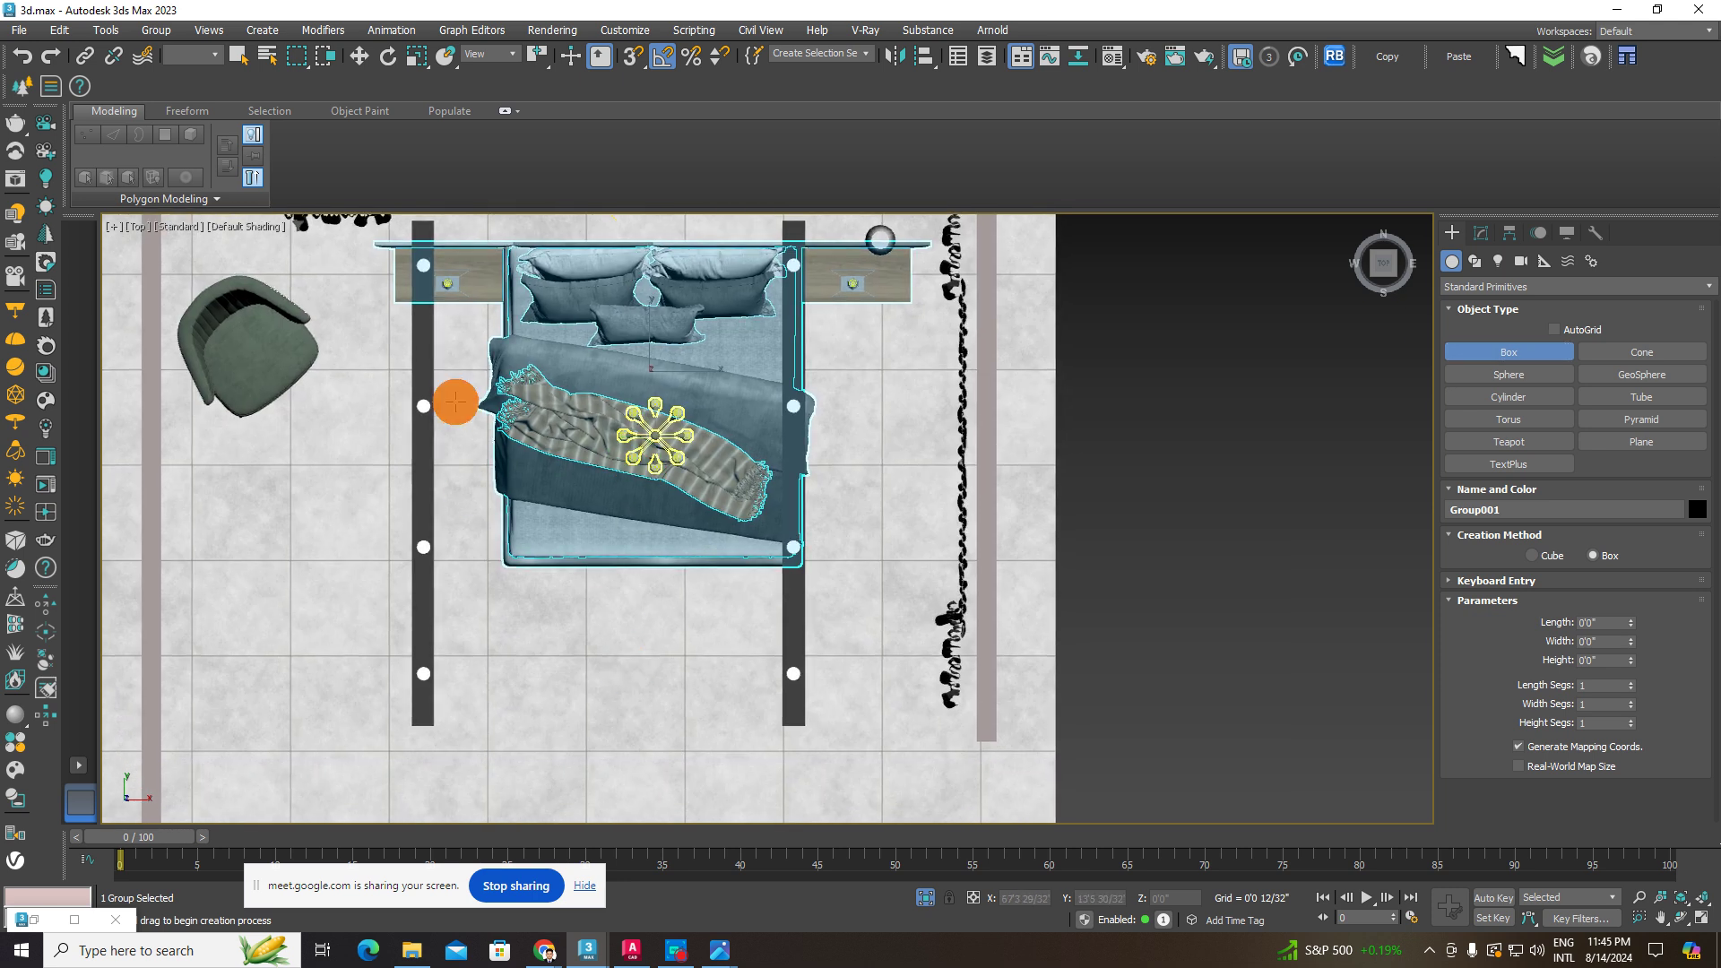
pyautogui.moveTo(455, 403); pyautogui.dragTo(884, 711)
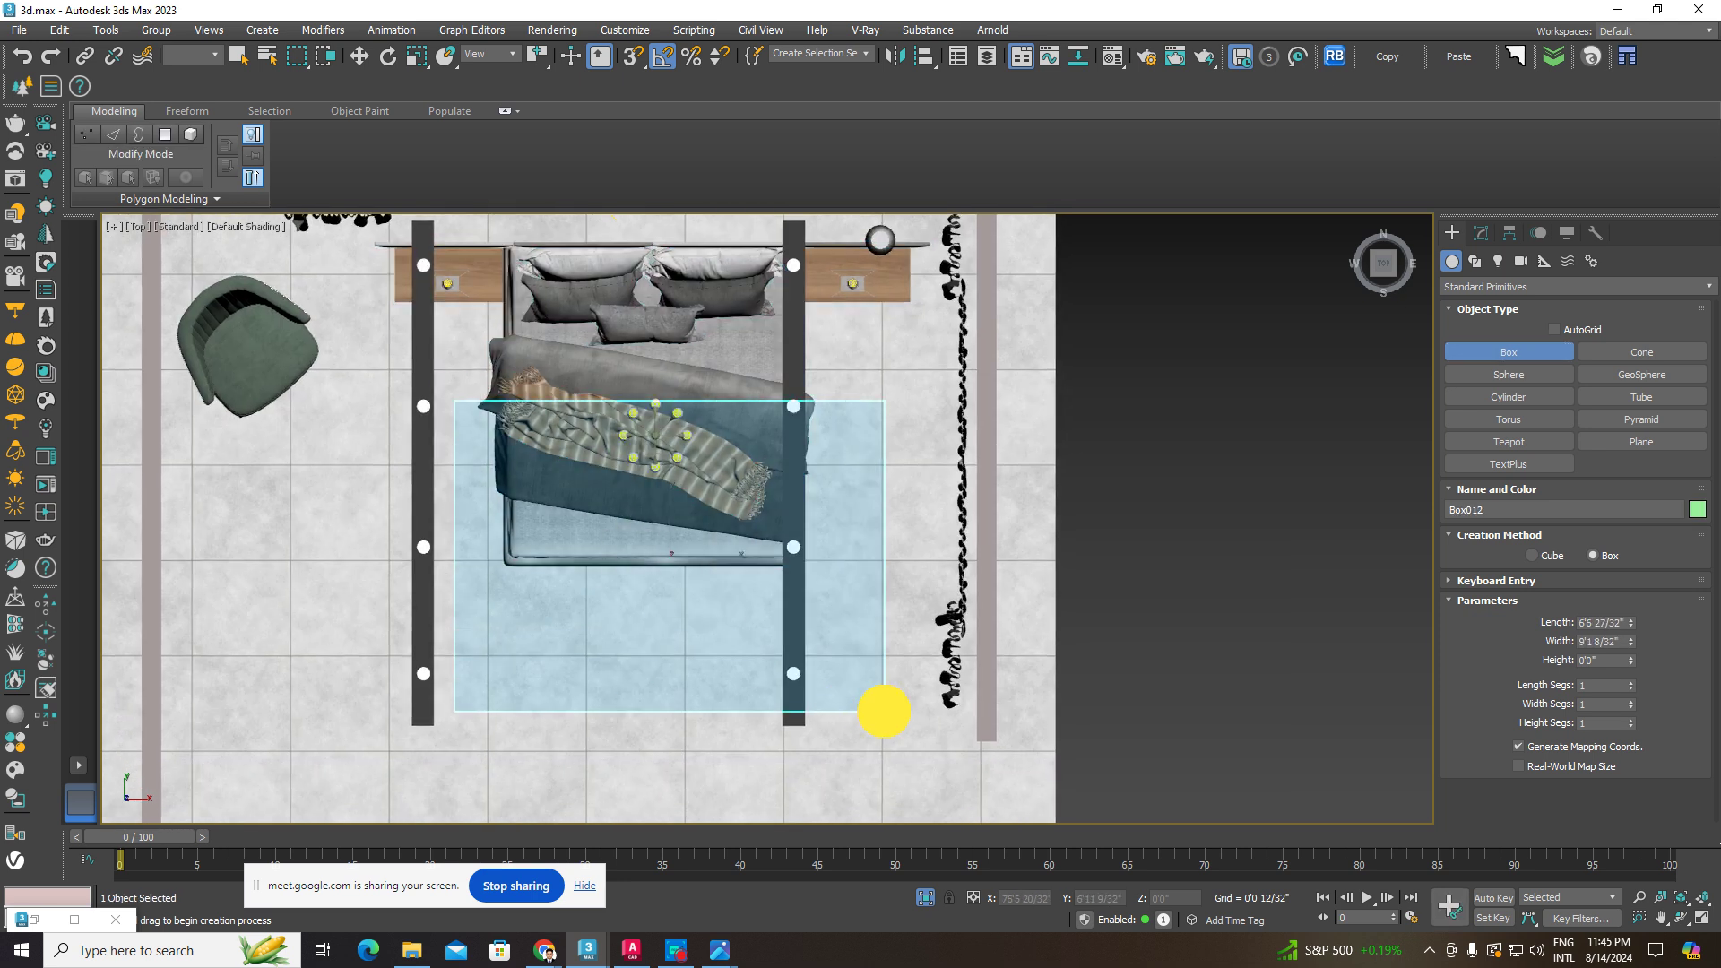
pyautogui.keyDown('alt'); pyautogui.moveTo(888, 654); pyautogui.dragTo(945, 608, button='middle'); pyautogui.keyUp('alt')
pyautogui.click(948, 610)
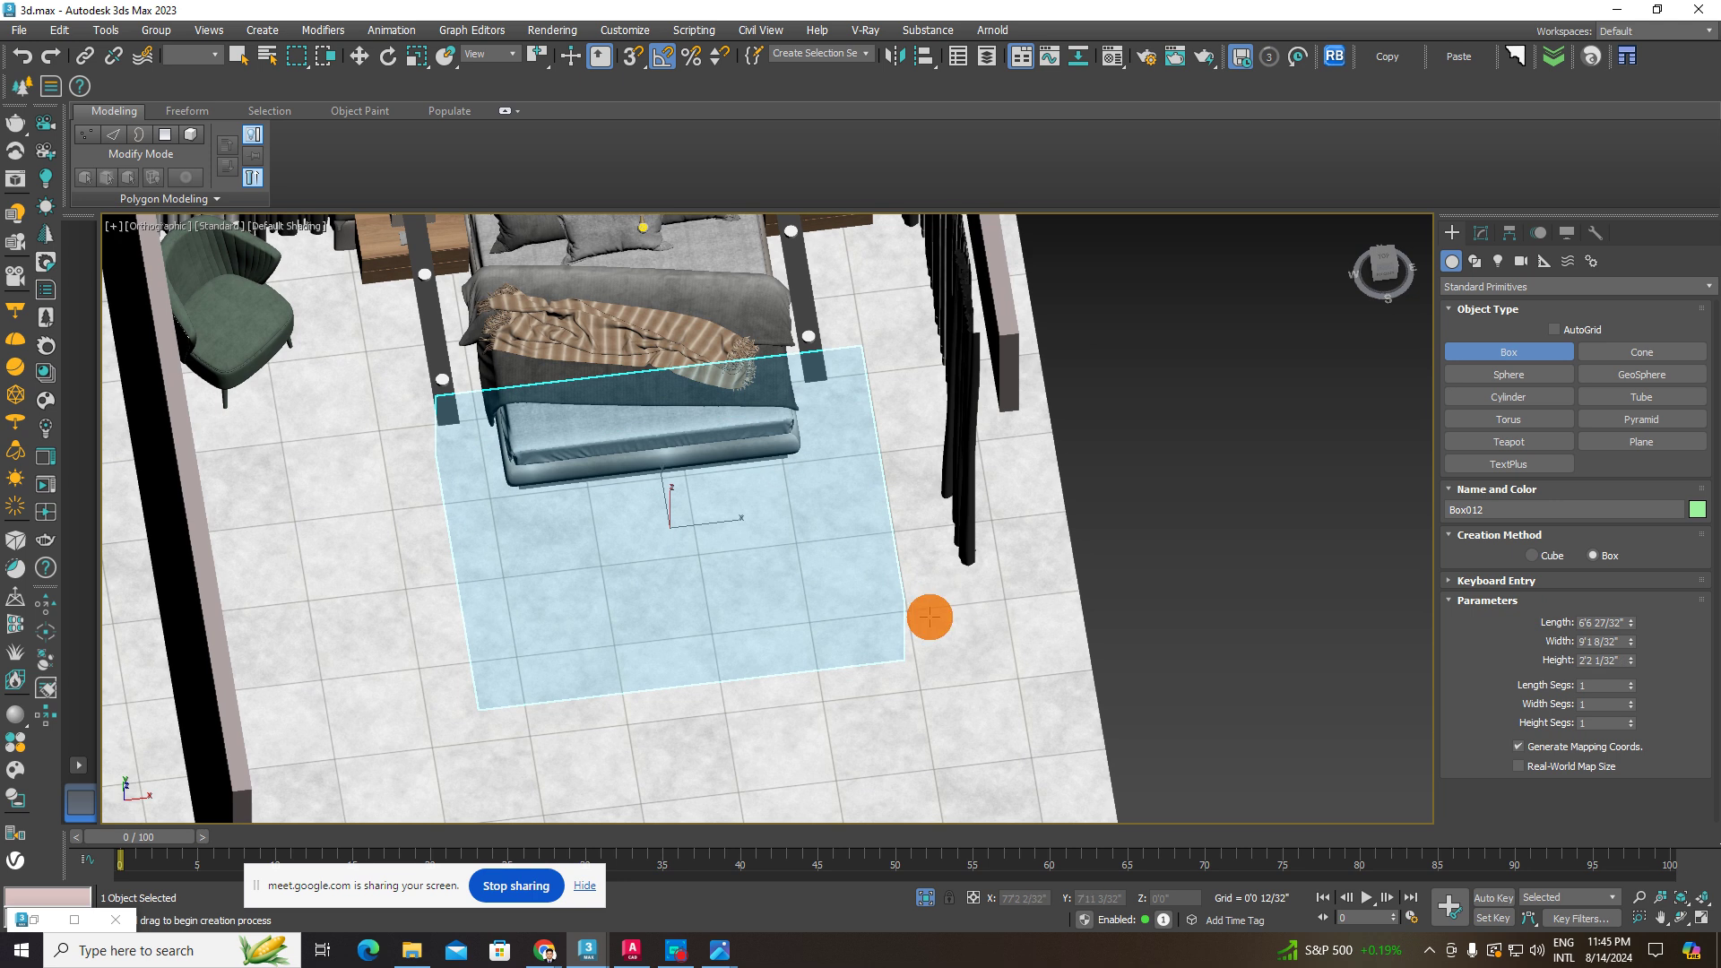
# - Raise the box towards the floor and scale its height to about 26% on the Z axis
pyautogui.click(367, 60)
pyautogui.moveTo(707, 544); pyautogui.dragTo(721, 698, button='middle')
pyautogui.keyDown('alt'); pyautogui.moveTo(721, 697); pyautogui.dragTo(709, 641, button='middle'); pyautogui.keyUp('alt')
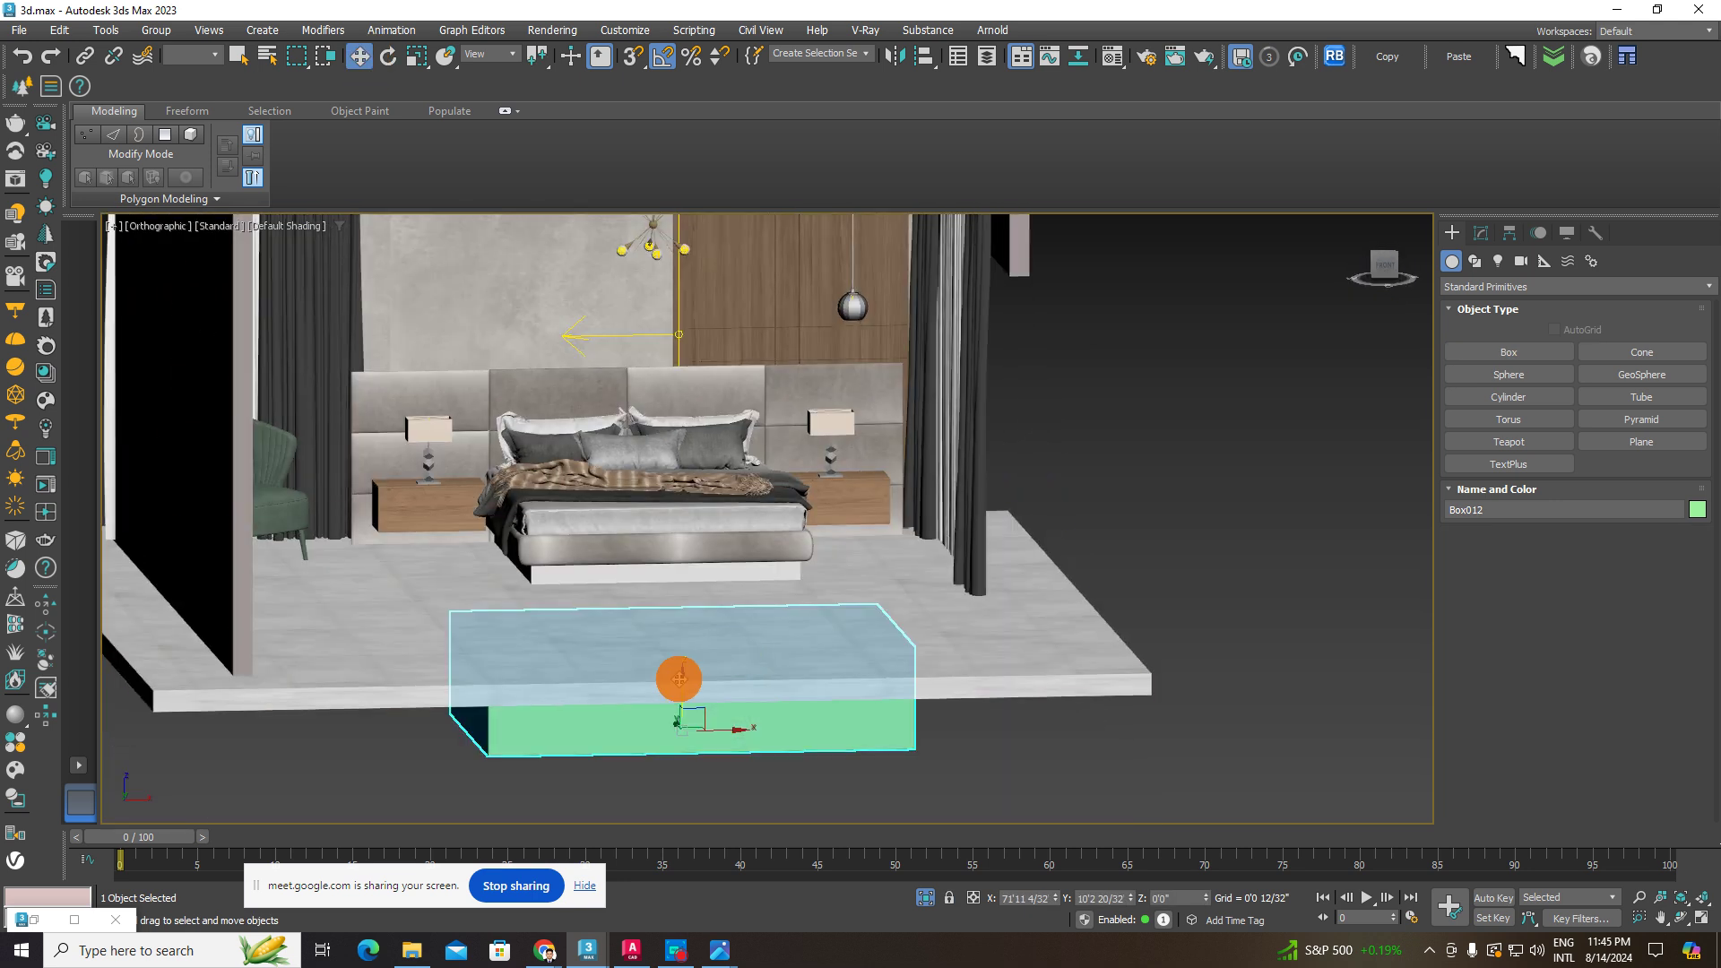
pyautogui.moveTo(679, 679); pyautogui.dragTo(784, 818)
pyautogui.click(417, 56)
pyautogui.scroll(5, 665, 591)
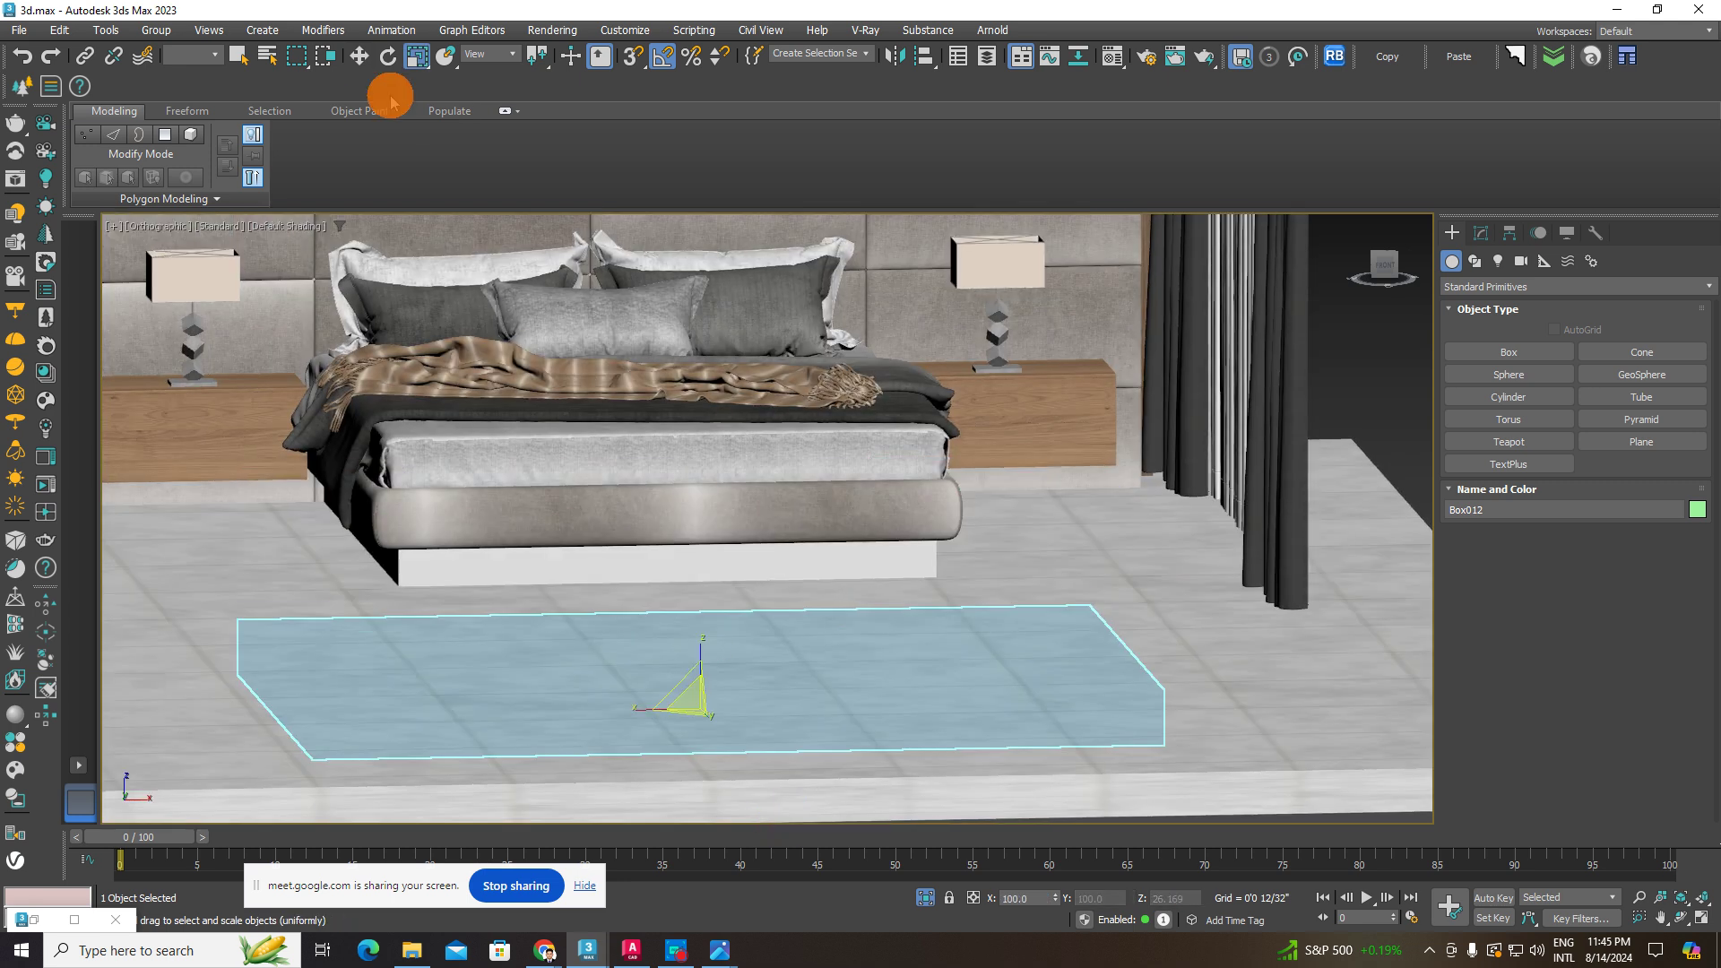
# - Move the box up to floor level at the bed's base and flatten it further on the Z axis
pyautogui.press('w')
pyautogui.moveTo(691, 668); pyautogui.dragTo(730, 780)
pyautogui.click(415, 58)
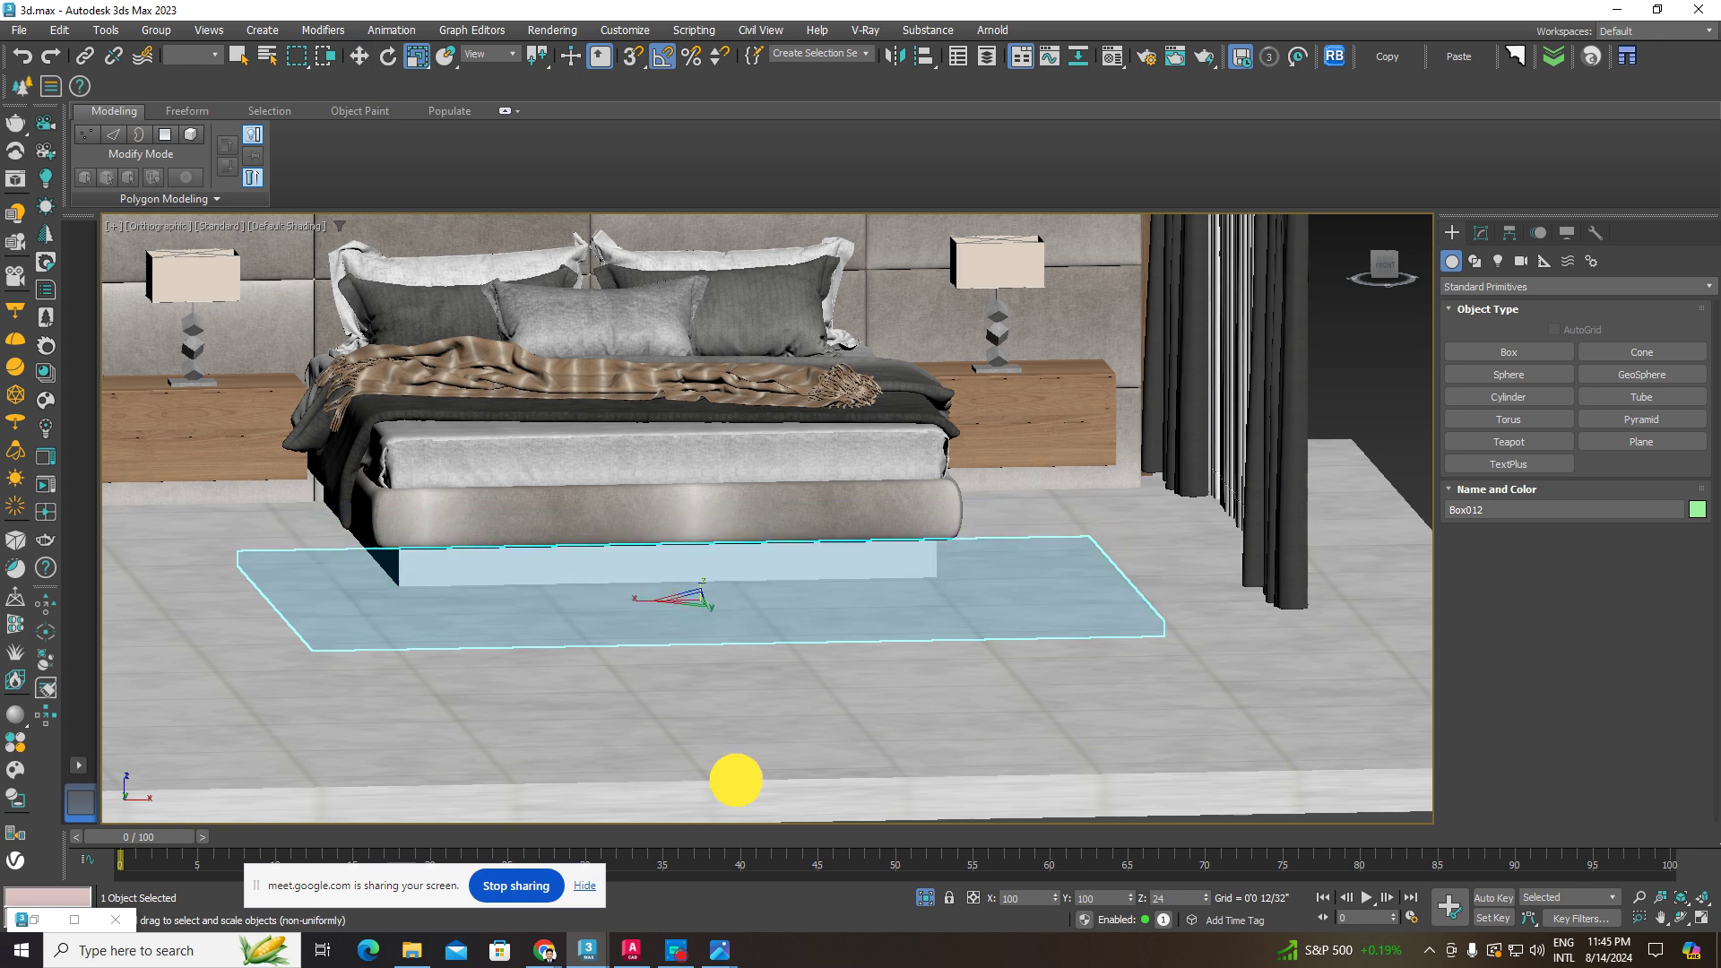
pyautogui.moveTo(703, 520); pyautogui.dragTo(719, 673)
# - Raise the flattened box just above the floor tiles so it surrounds the bed's white plinth
pyautogui.click(386, 62)
pyautogui.click(363, 59)
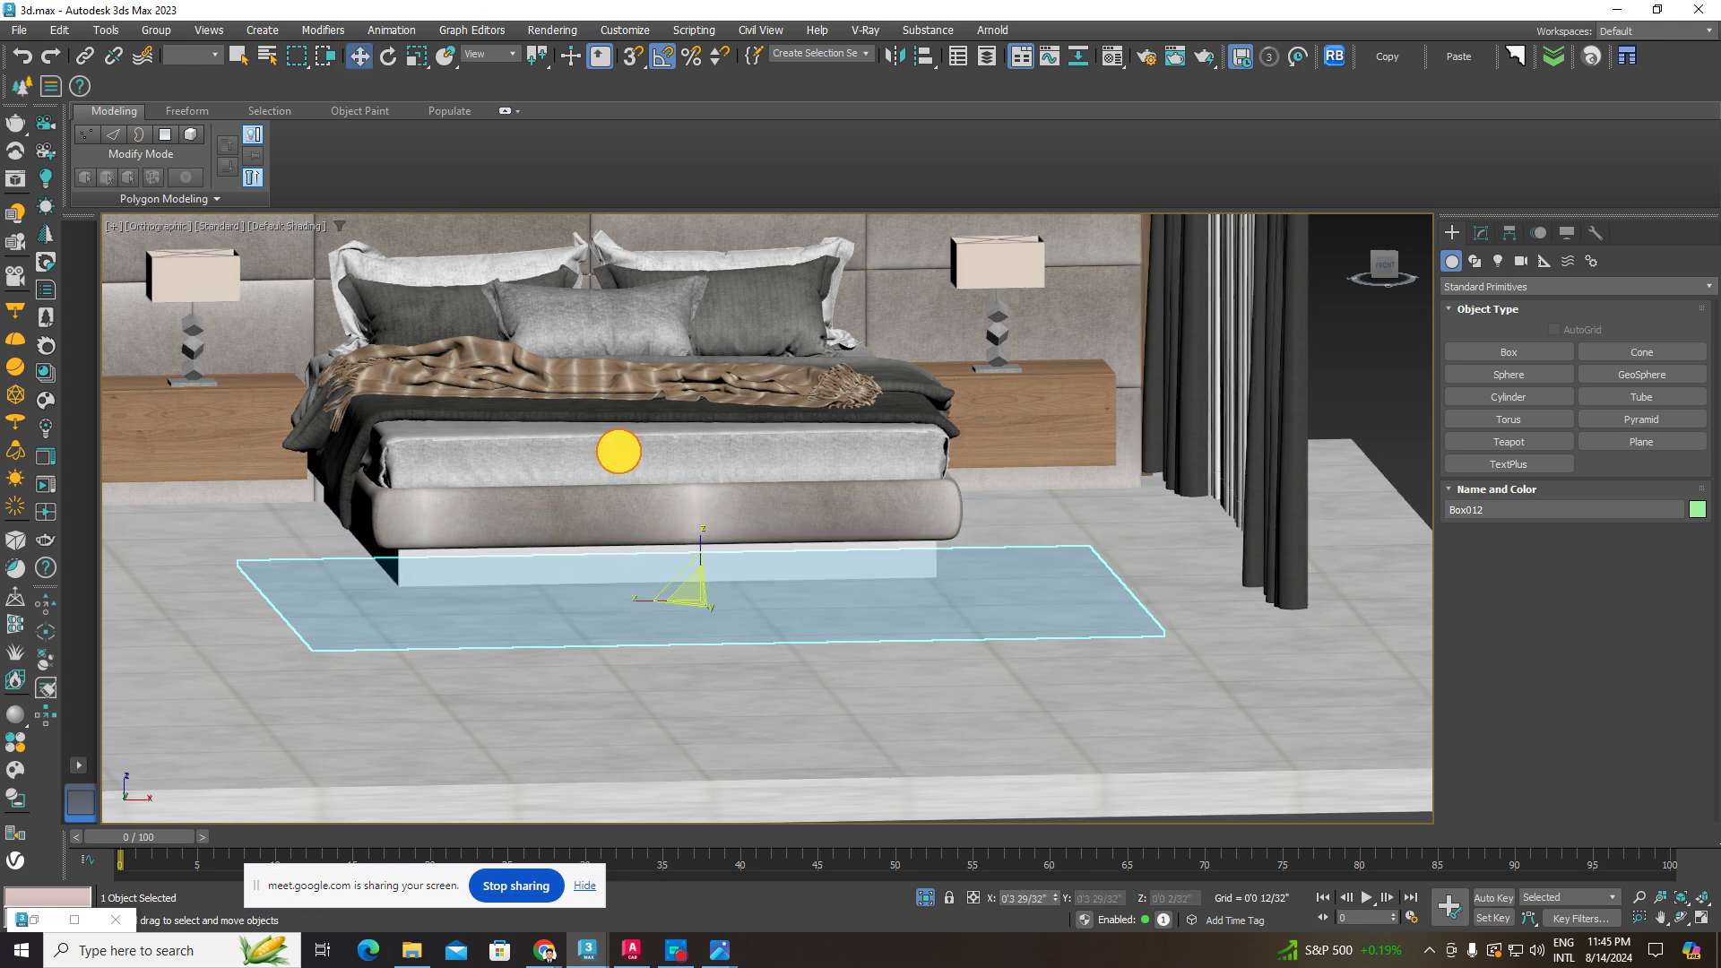
pyautogui.moveTo(700, 550); pyautogui.dragTo(723, 622)
pyautogui.scroll(5, 708, 565)
pyautogui.click(415, 57)
pyautogui.click(358, 56)
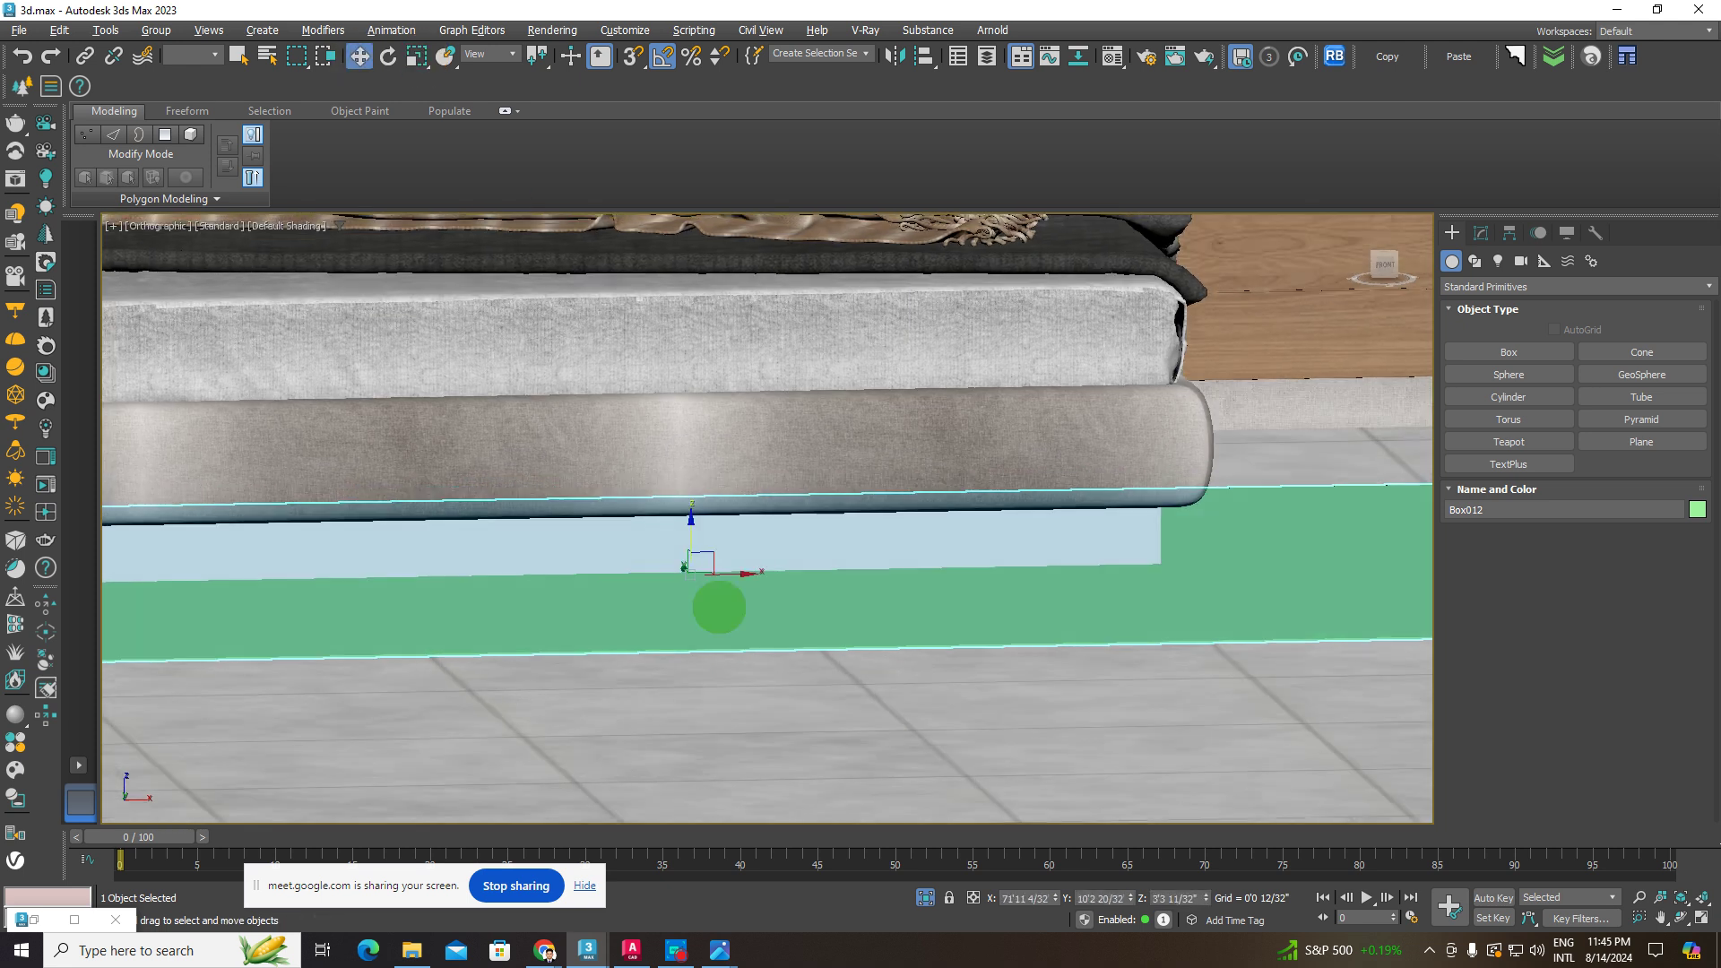
# - Lower the green rug box beneath the bed closer to the floor surface
pyautogui.keyDown('alt'); pyautogui.moveTo(719, 608); pyautogui.dragTo(698, 587, button='middle'); pyautogui.keyUp('alt')
pyautogui.scroll(4, 693, 581)
pyautogui.moveTo(681, 513); pyautogui.dragTo(691, 546)
pyautogui.scroll(-5, 702, 580)
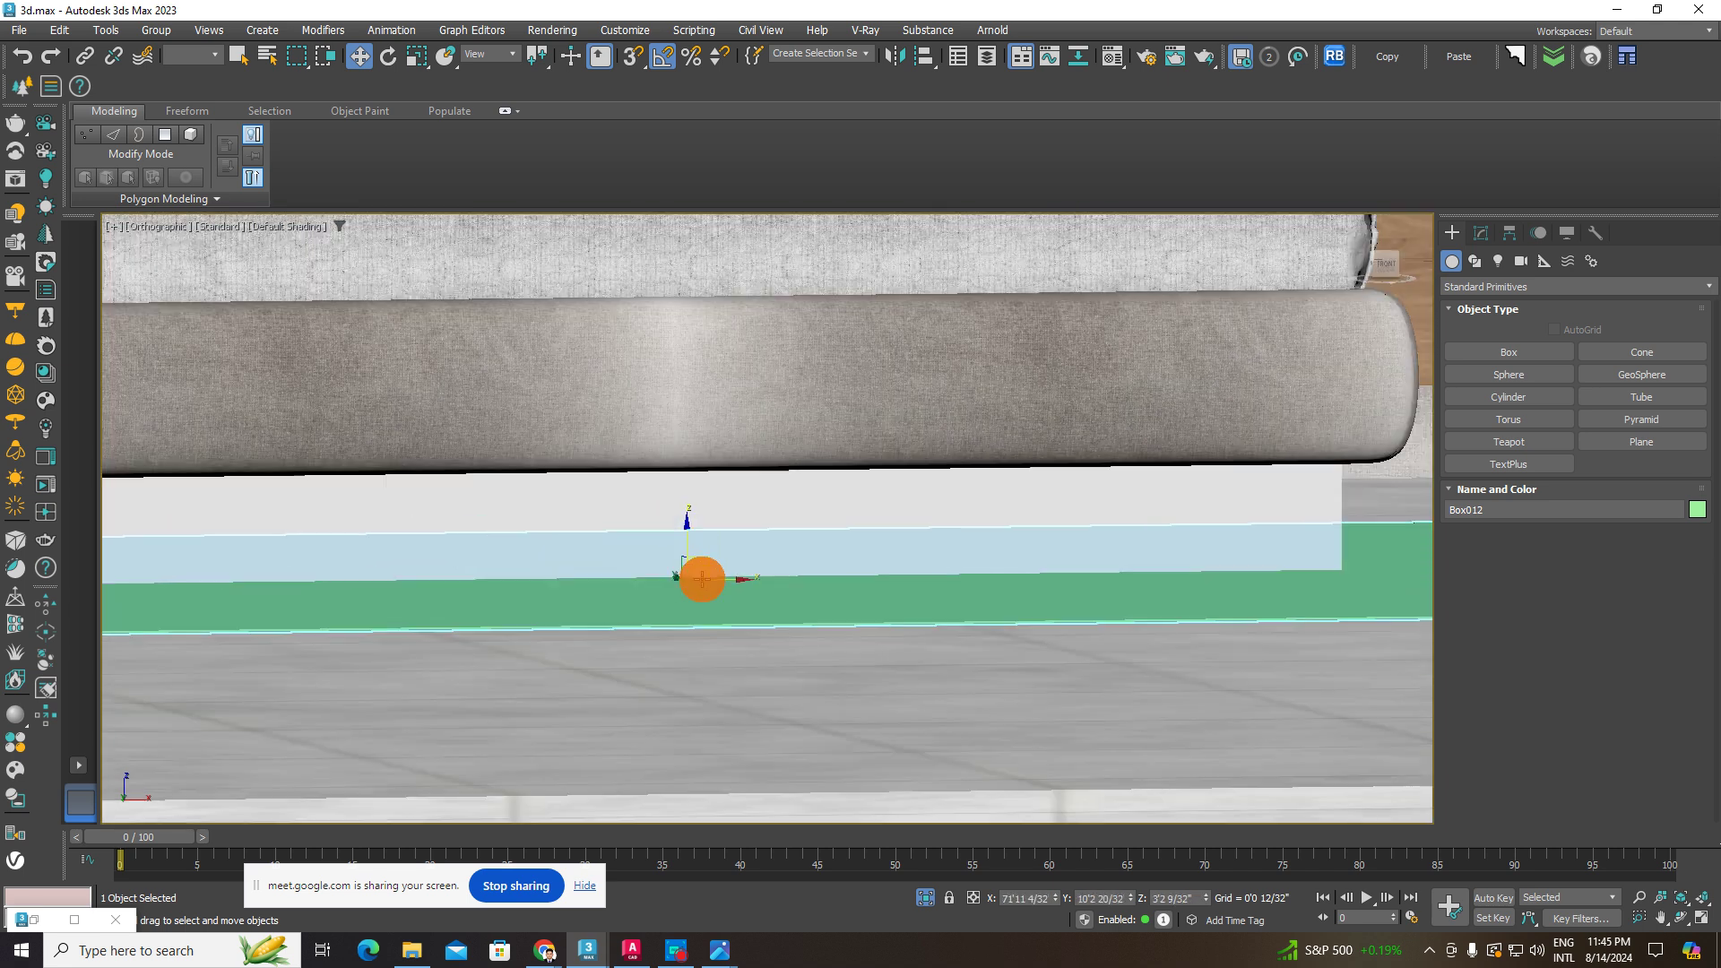
# - Slide the rug box in plan toward the foot of the bed and centre it across the bed's width
pyautogui.keyDown('alt'); pyautogui.moveTo(702, 582); pyautogui.dragTo(672, 661, button='middle'); pyautogui.keyUp('alt')
pyautogui.scroll(-5, 717, 657)
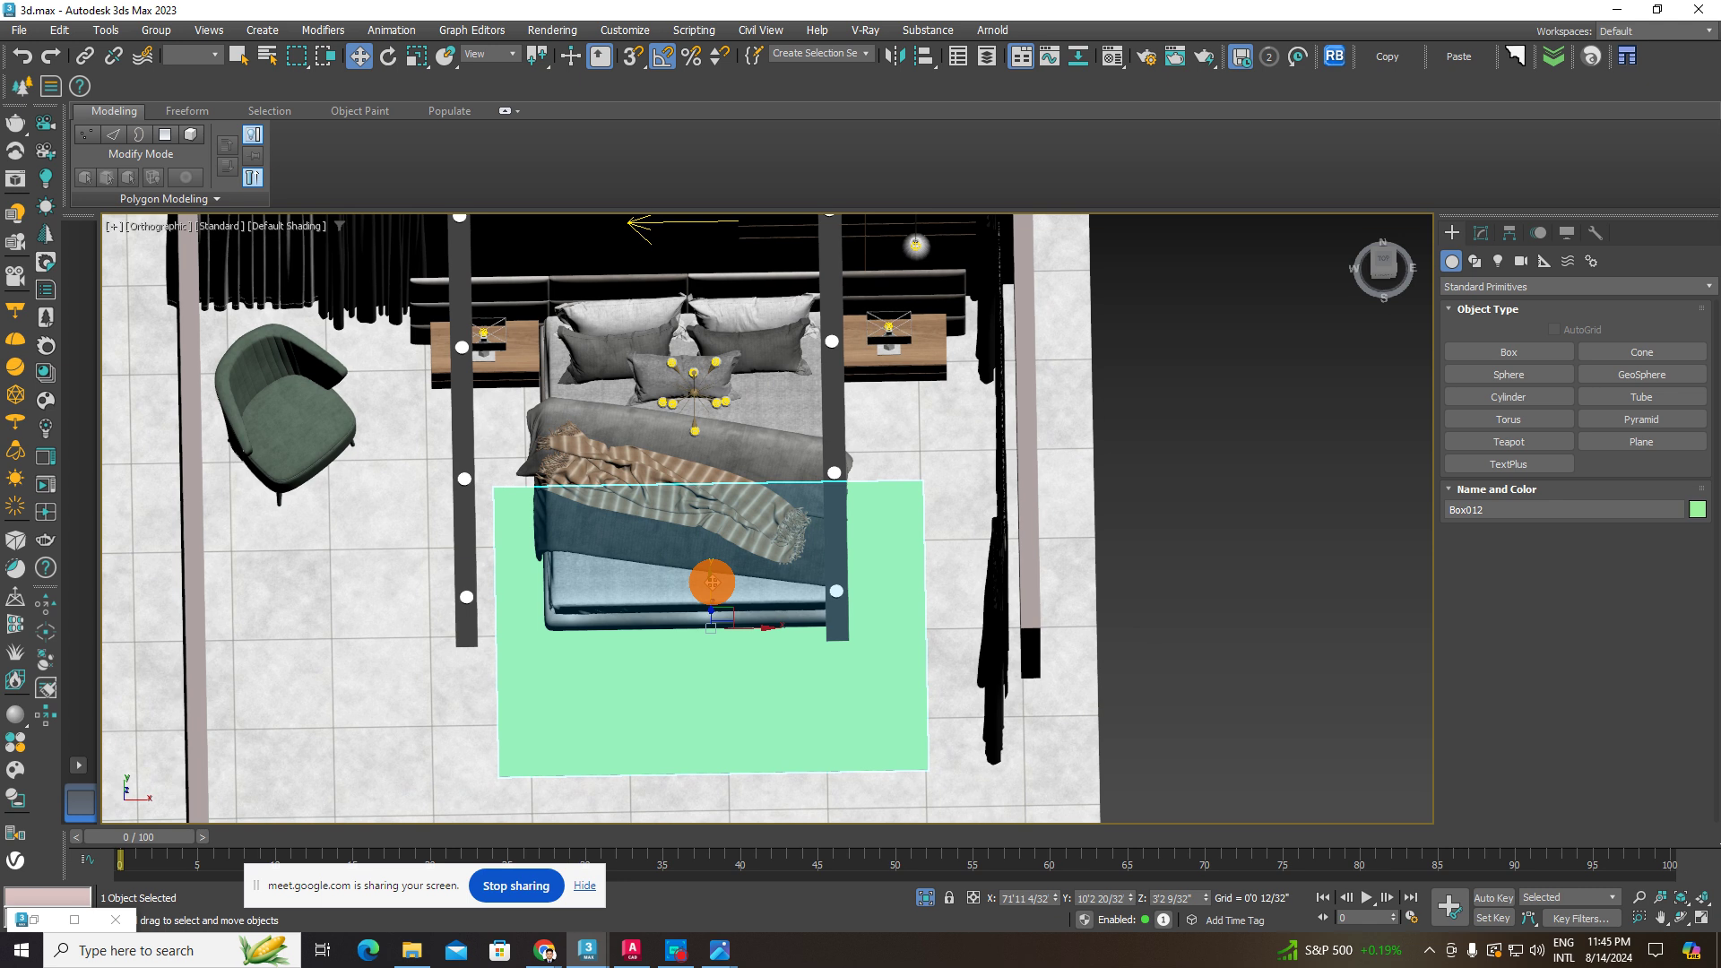
pyautogui.moveTo(711, 580); pyautogui.dragTo(723, 632)
pyautogui.keyDown('alt'); pyautogui.moveTo(783, 666); pyautogui.dragTo(777, 684, button='middle'); pyautogui.keyUp('alt')
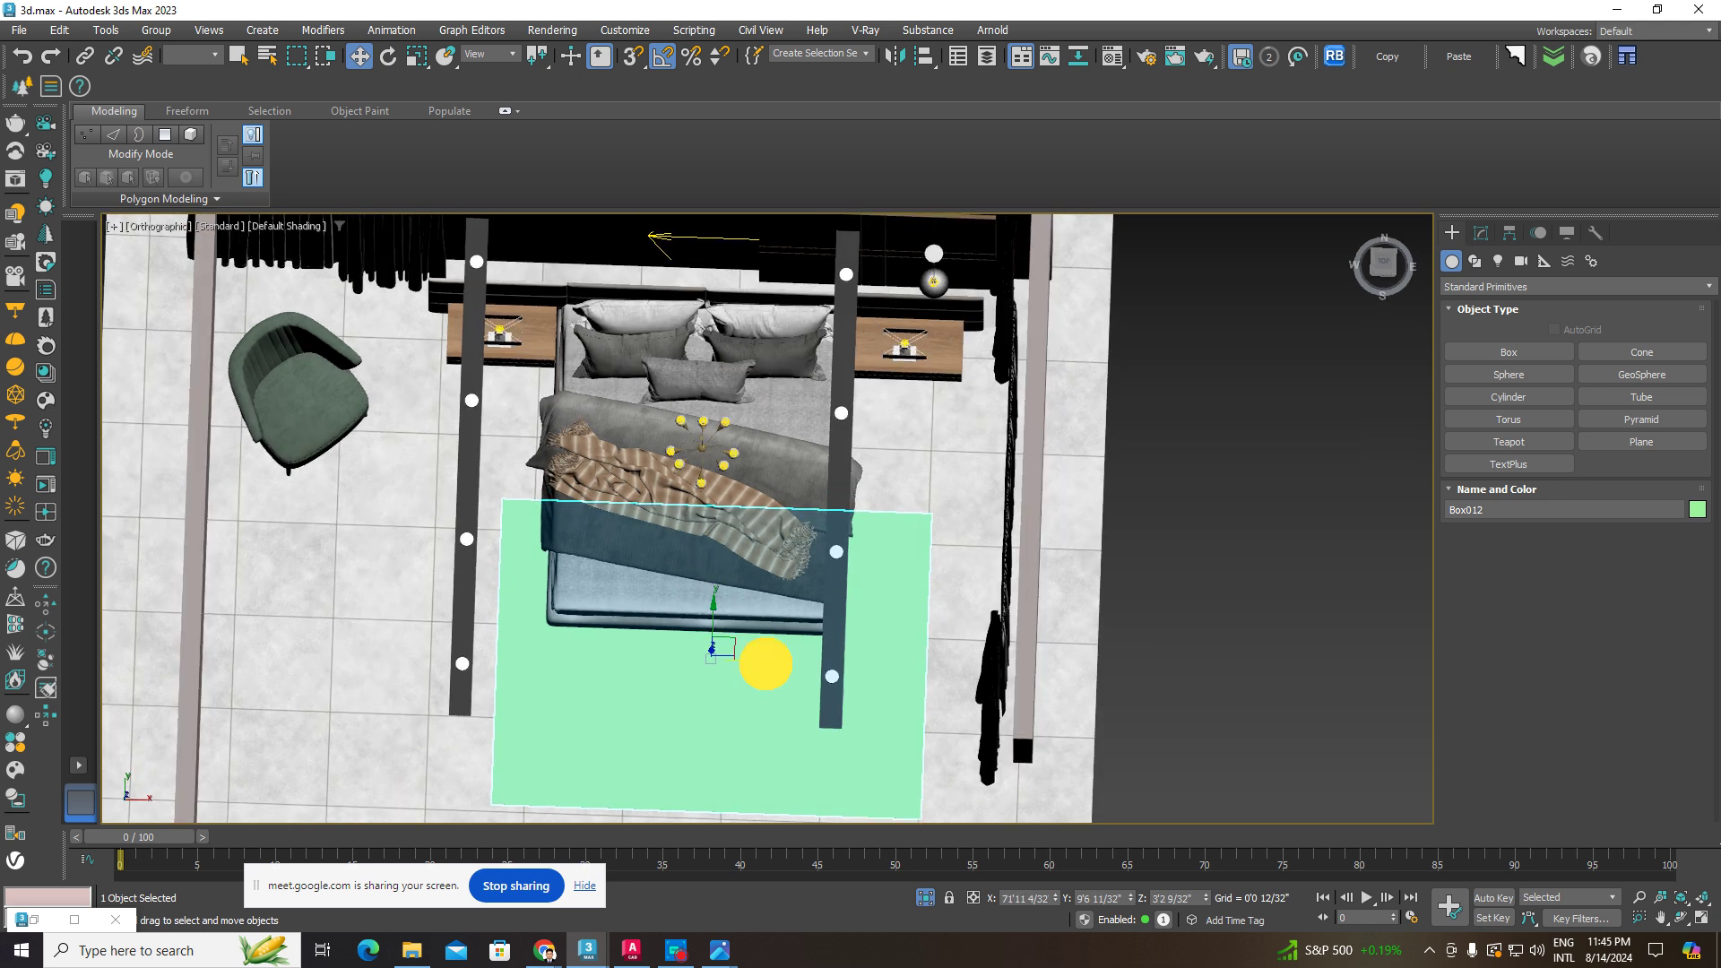
pyautogui.moveTo(765, 662); pyautogui.dragTo(747, 676)
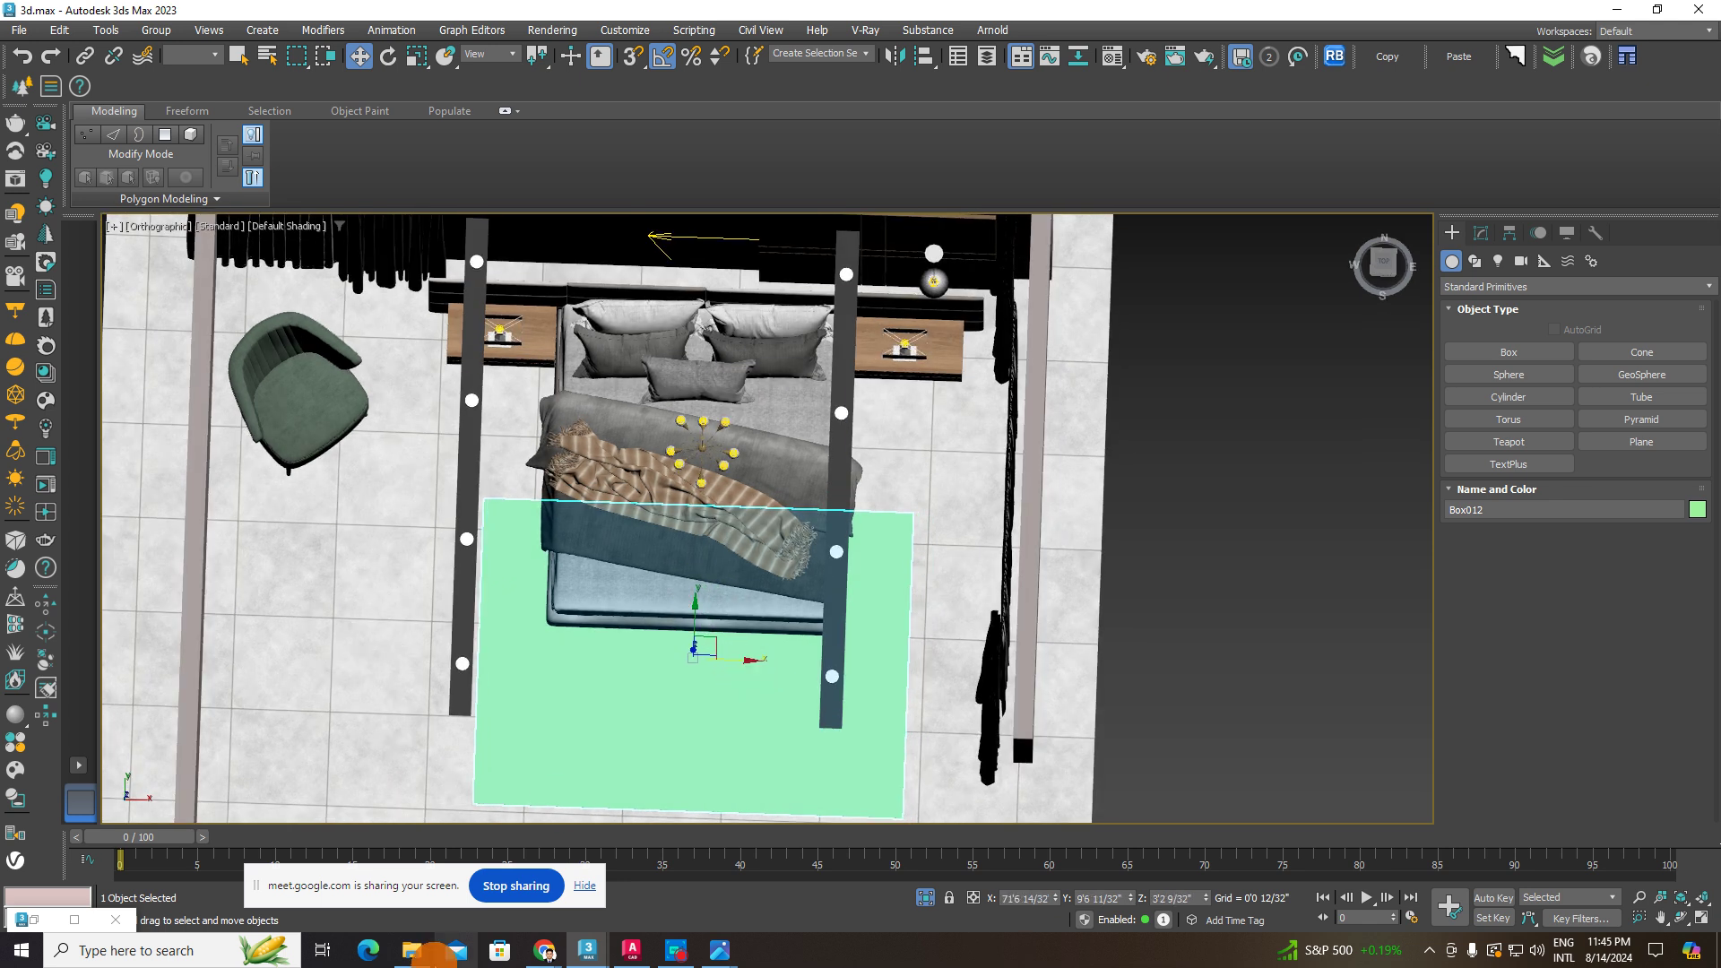
# - Open the bedroom reference image 1664716b1da2e599b58efd45d796b4f8 (1) from Downloads and examine the rug's size and position around the bed
pyautogui.click(415, 952)
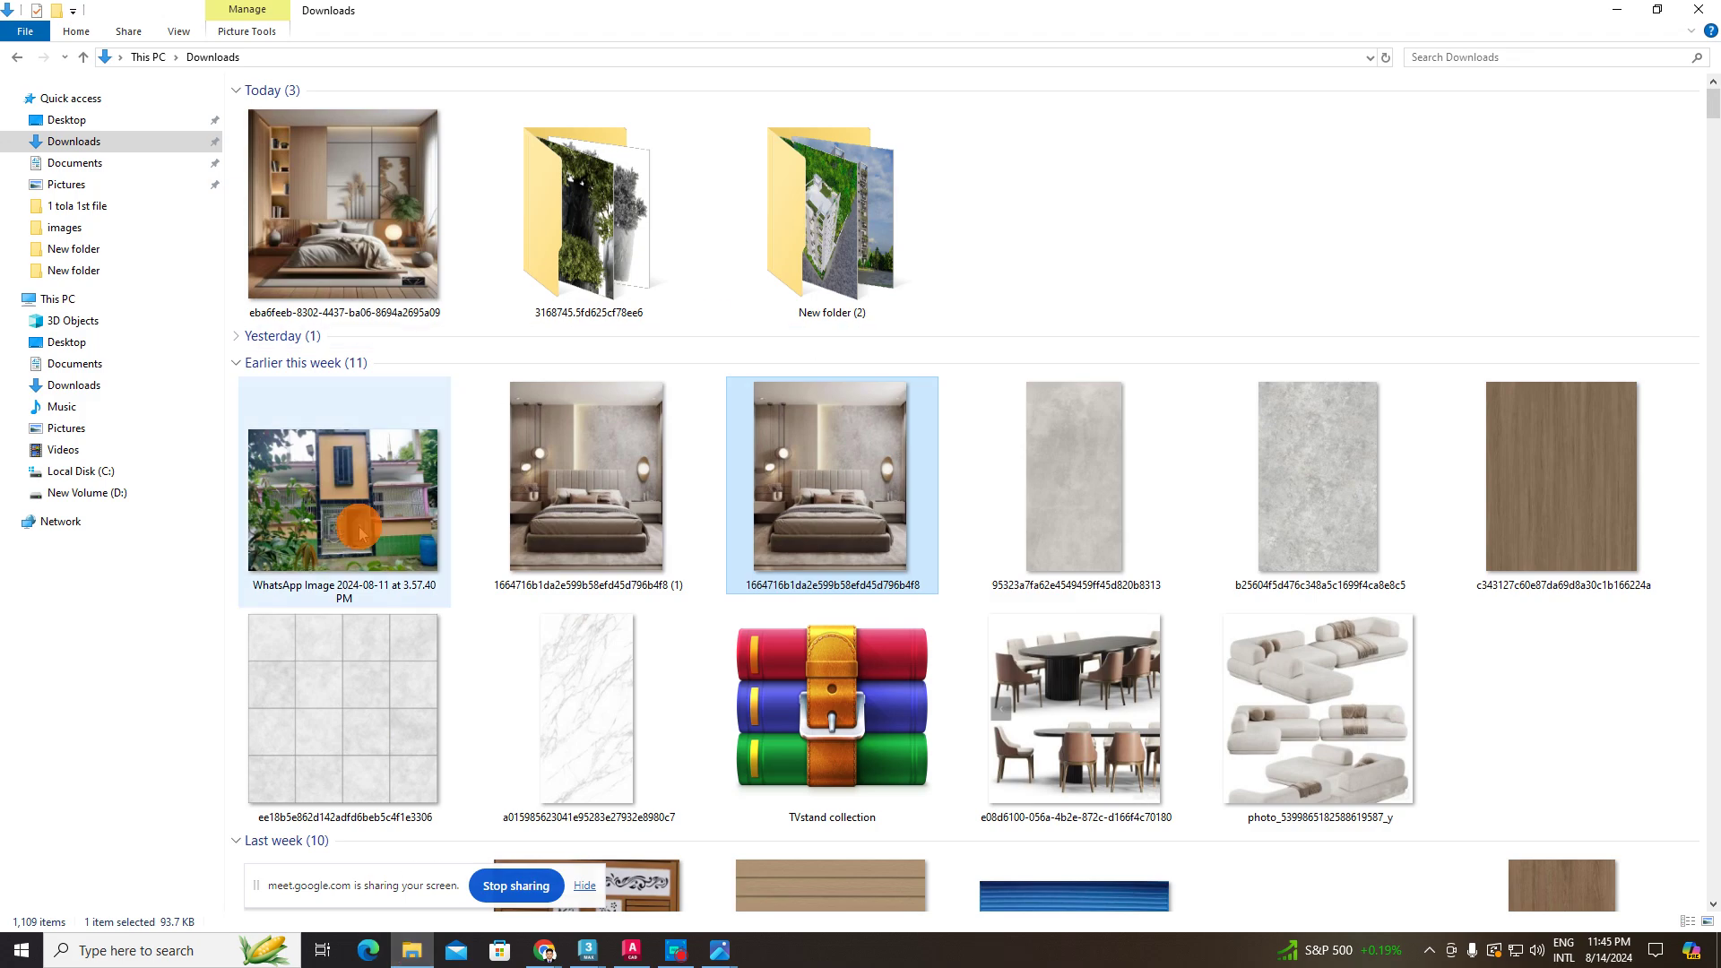
pyautogui.doubleClick(575, 500)
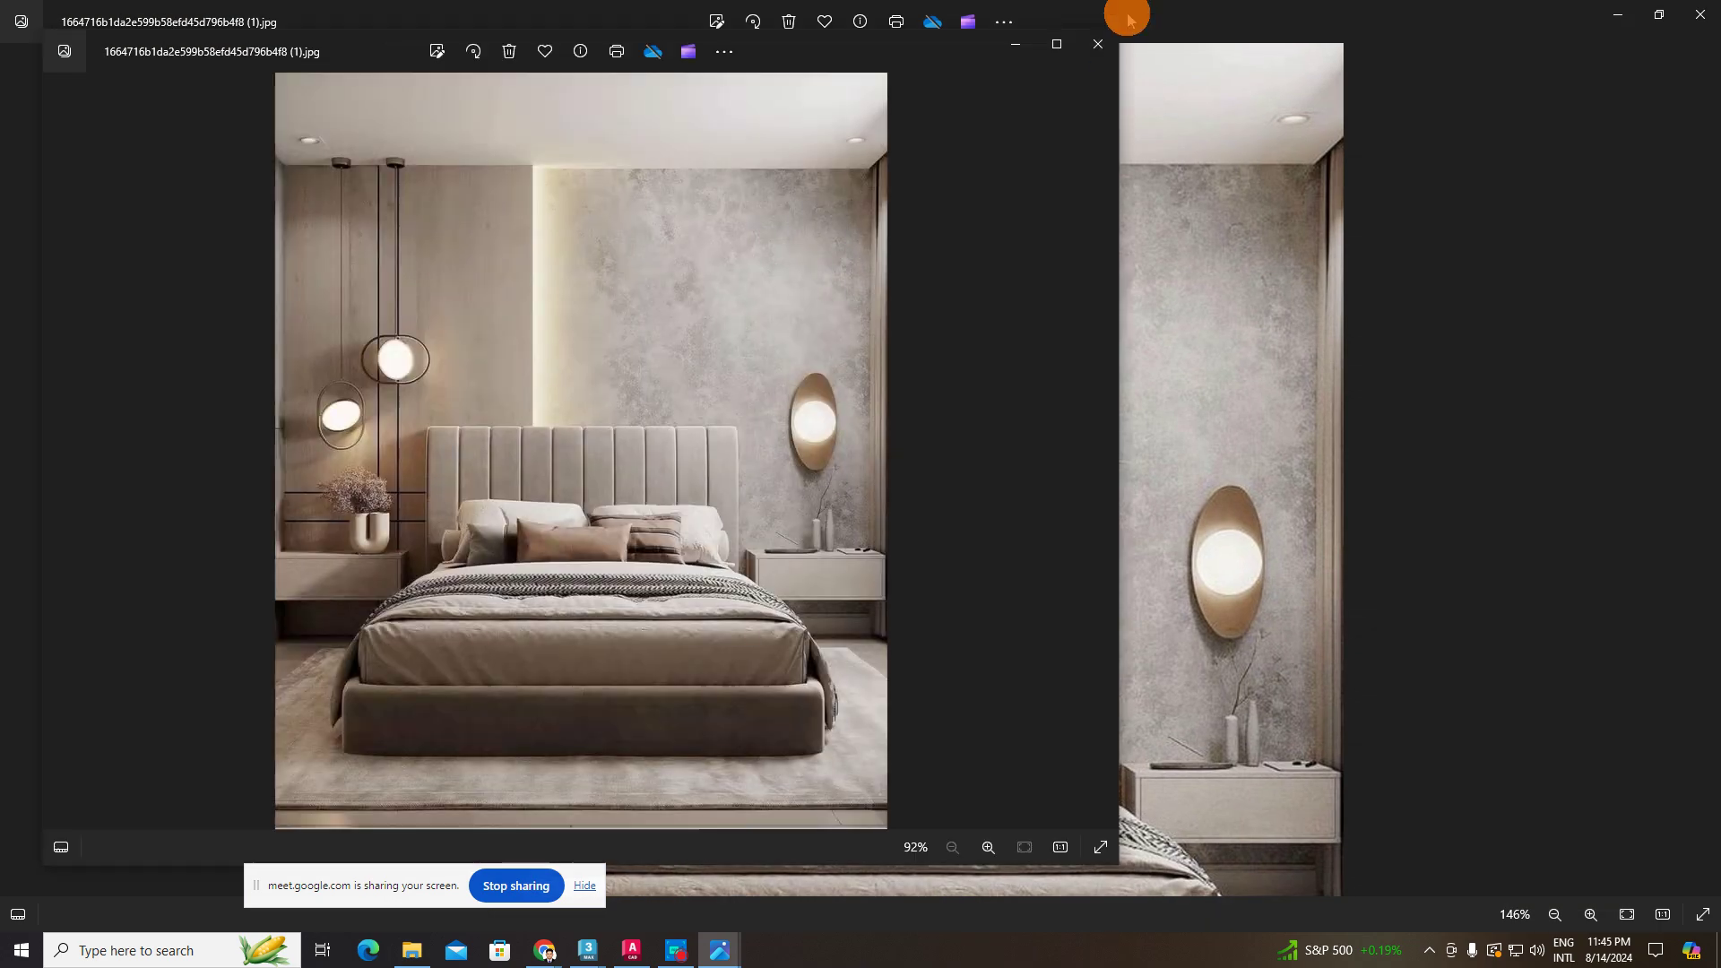
pyautogui.scroll(5, 958, 731)
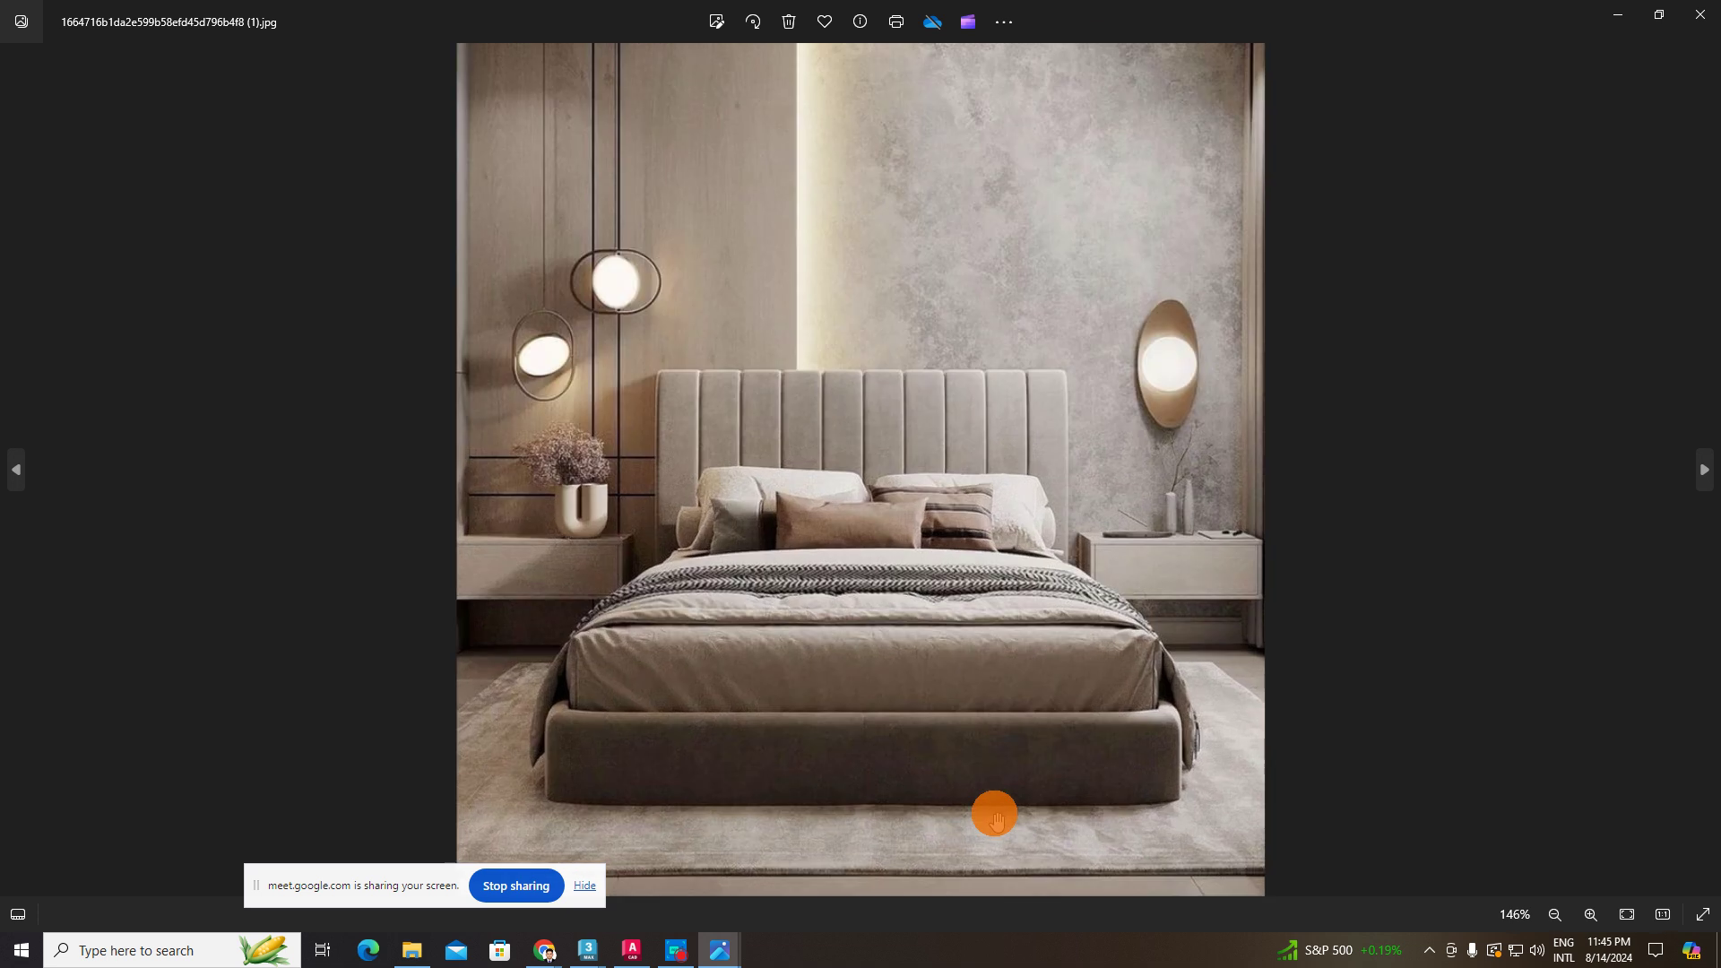
pyautogui.scroll(-3, 877, 333)
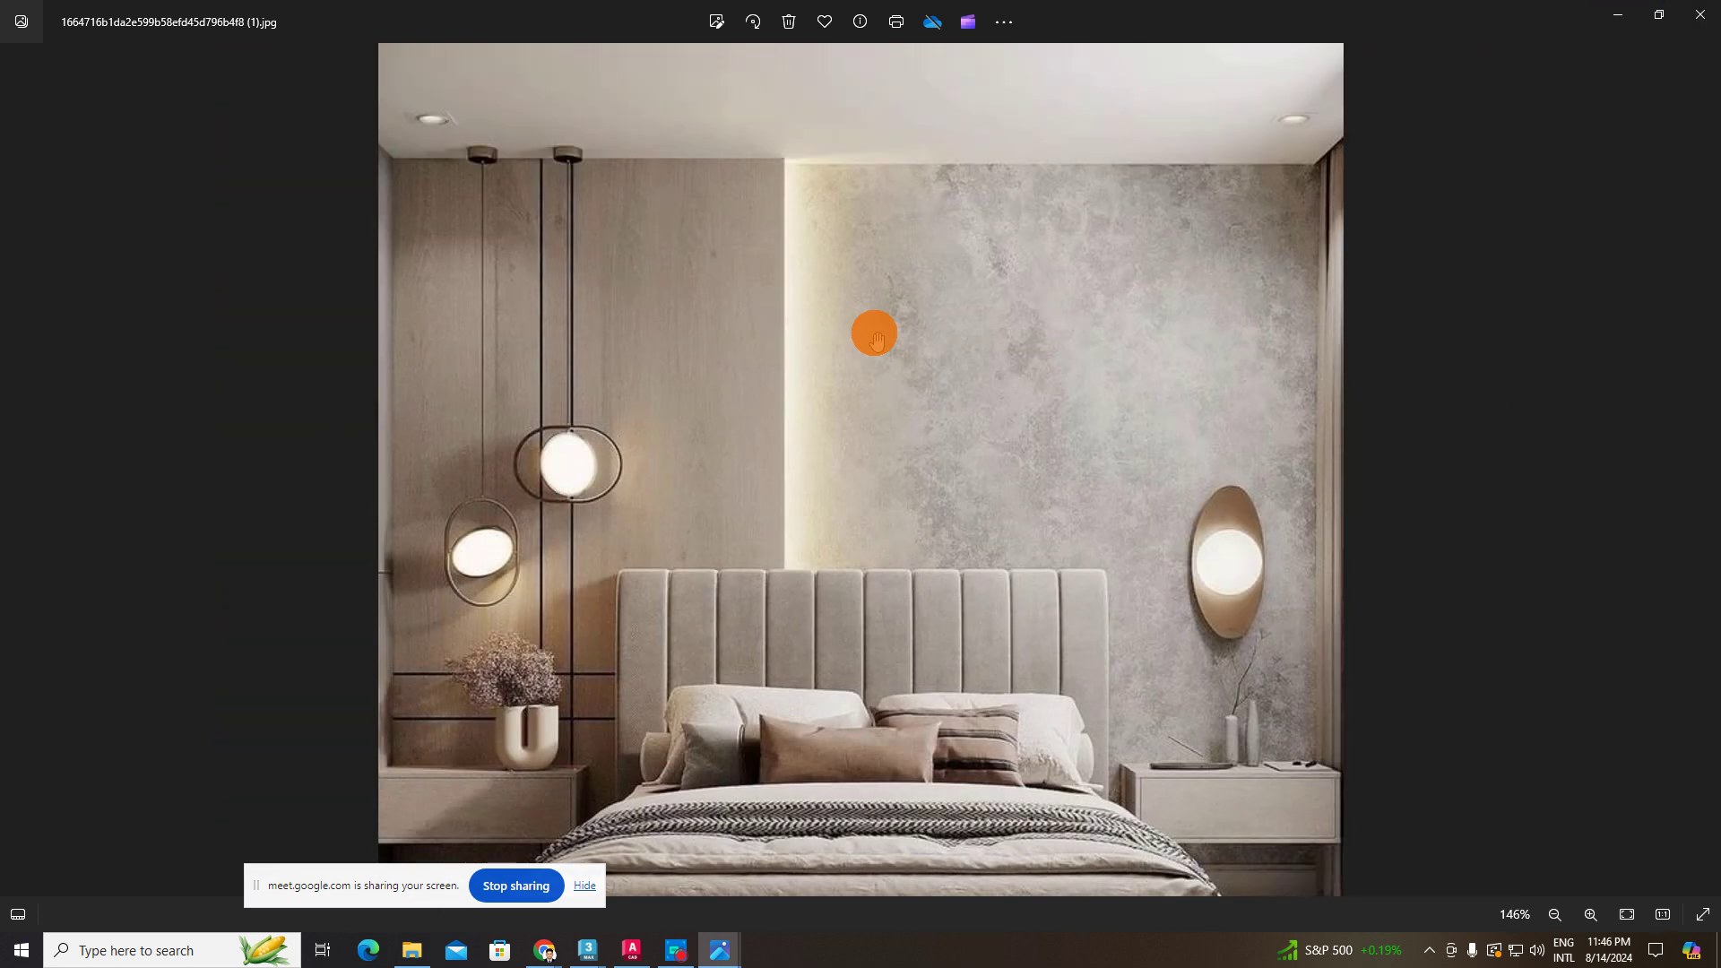
pyautogui.click(1621, 21)
pyautogui.scroll(-5, 1011, 346)
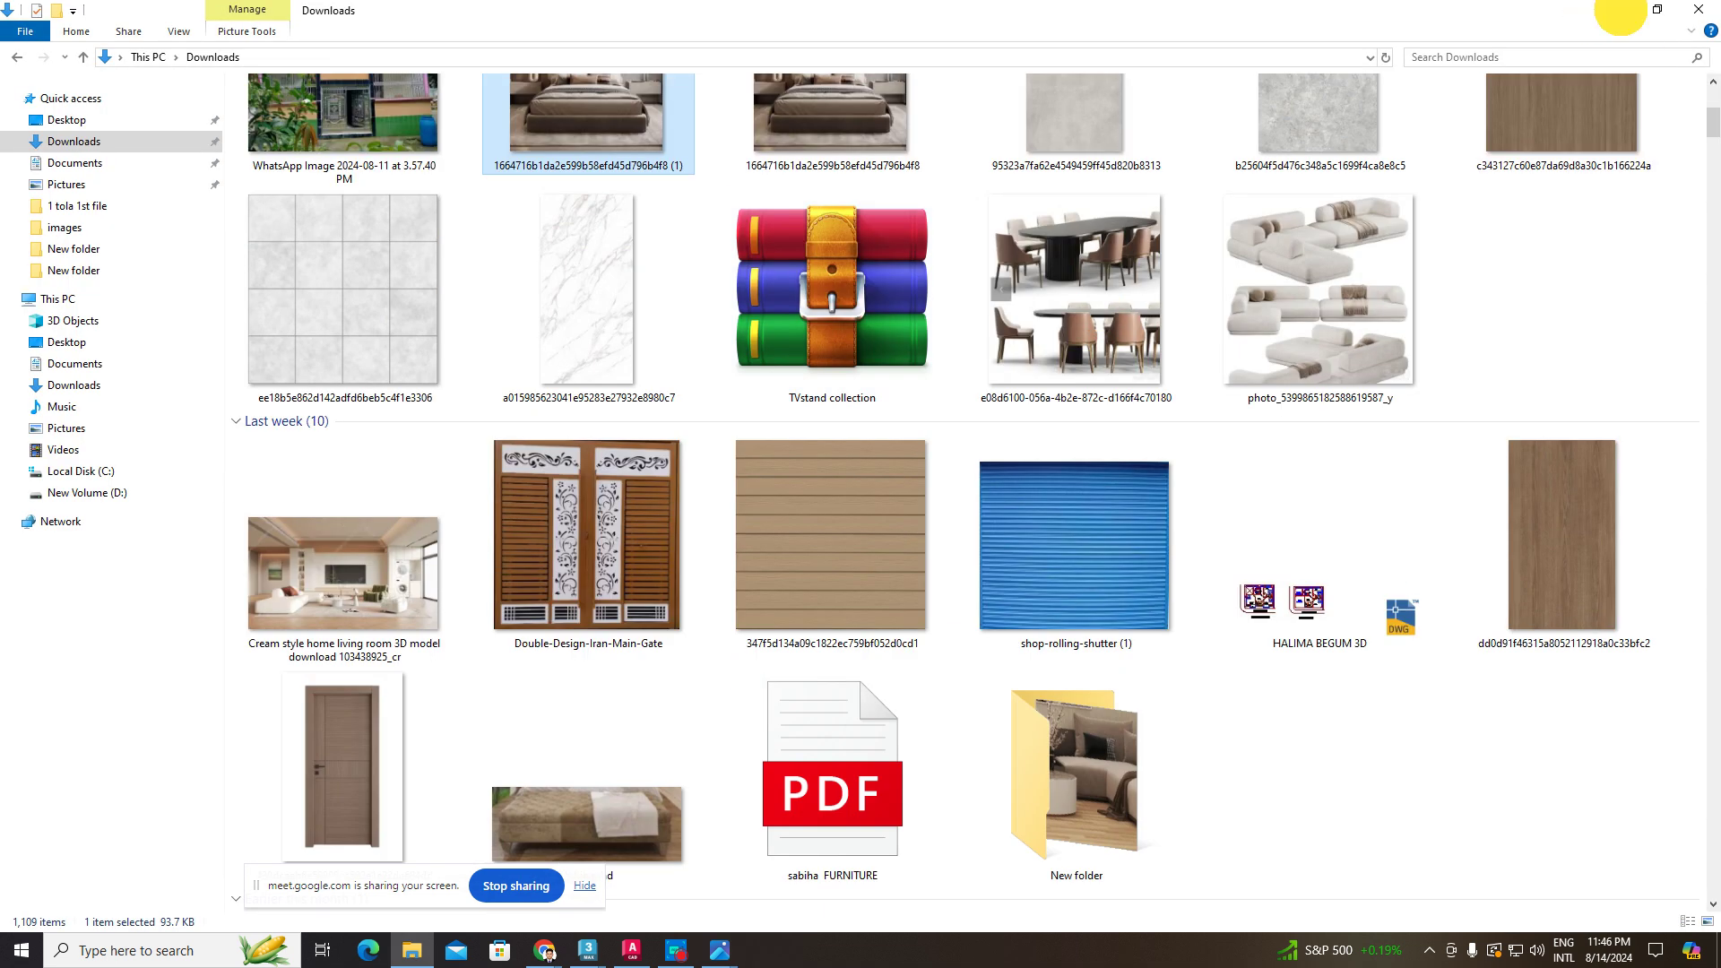
pyautogui.click(1619, 11)
# - Scale the rug box about a quarter longer along the bed's length and move it farther under the bed toward the headboard
pyautogui.scroll(-2, 796, 453)
pyautogui.rightClick(794, 455)
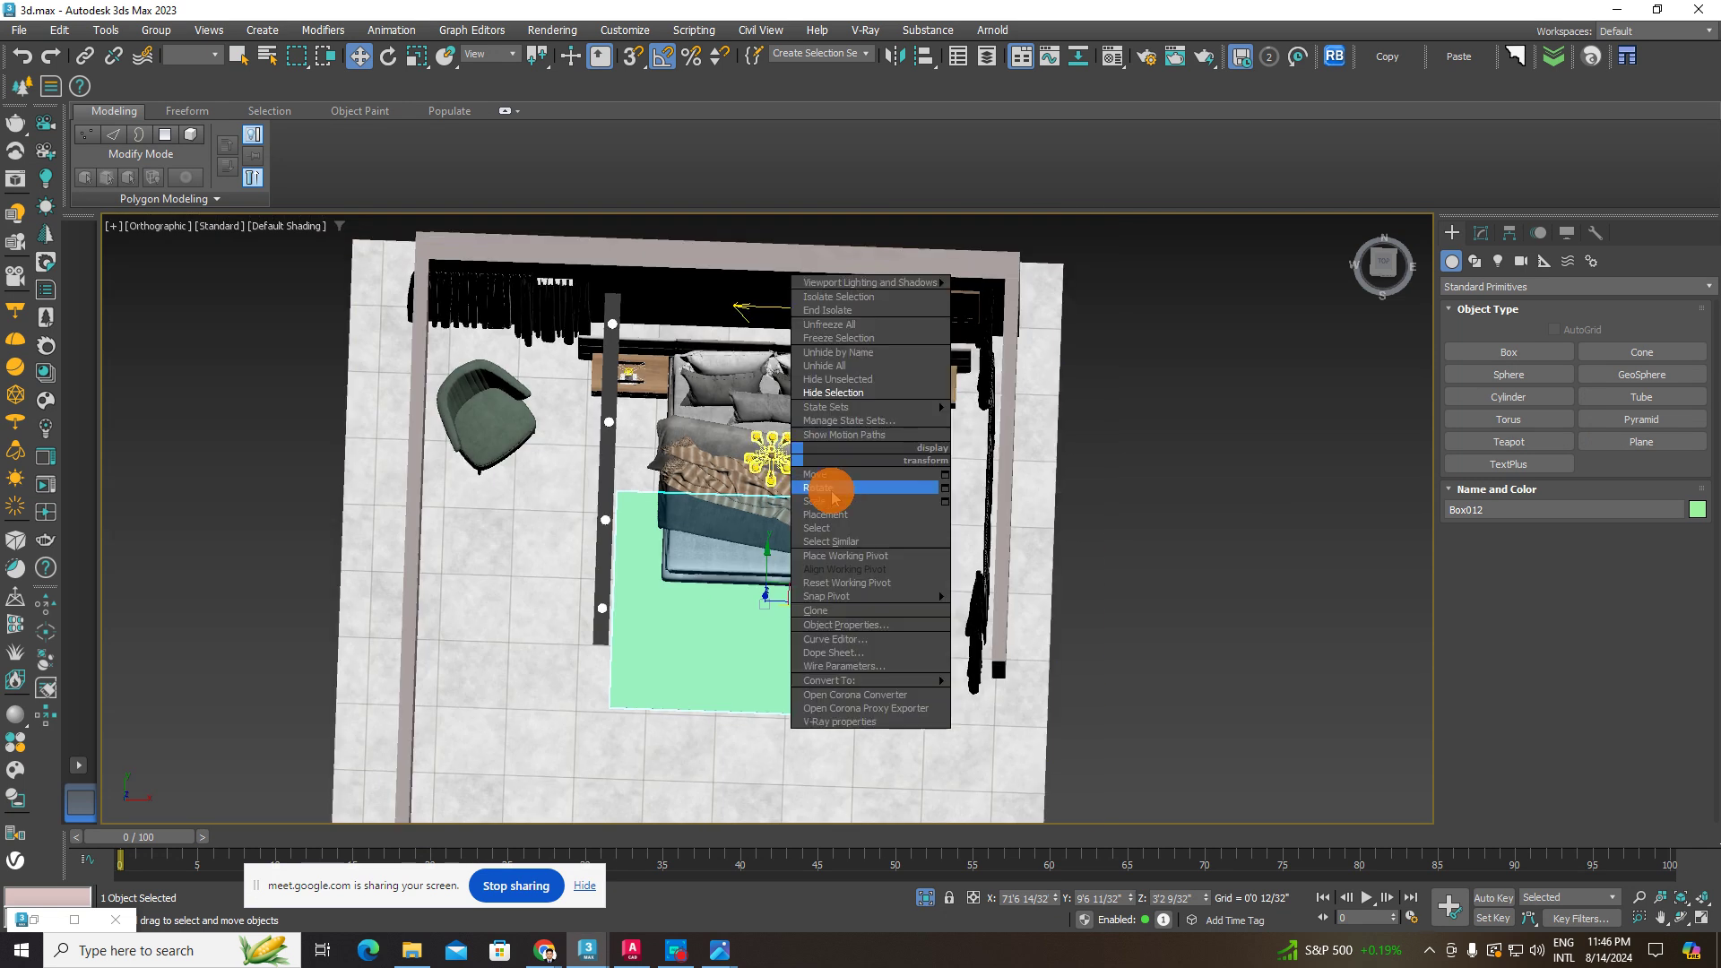
pyautogui.click(416, 56)
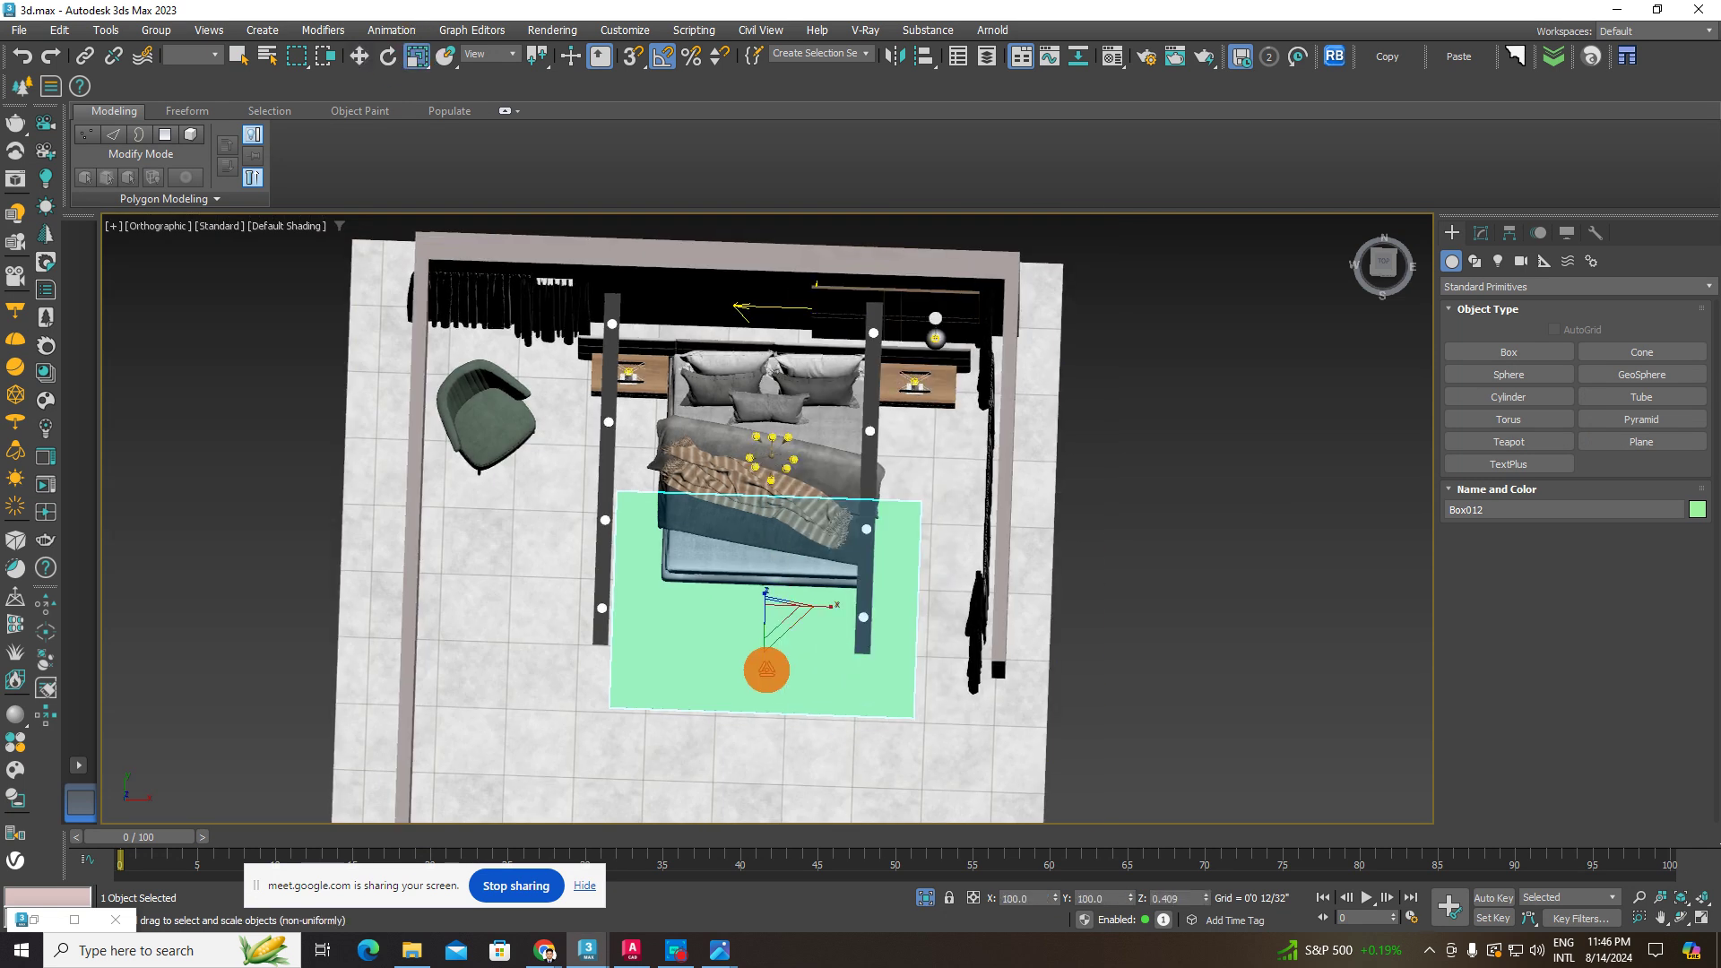
pyautogui.moveTo(766, 674); pyautogui.dragTo(767, 690)
pyautogui.click(359, 56)
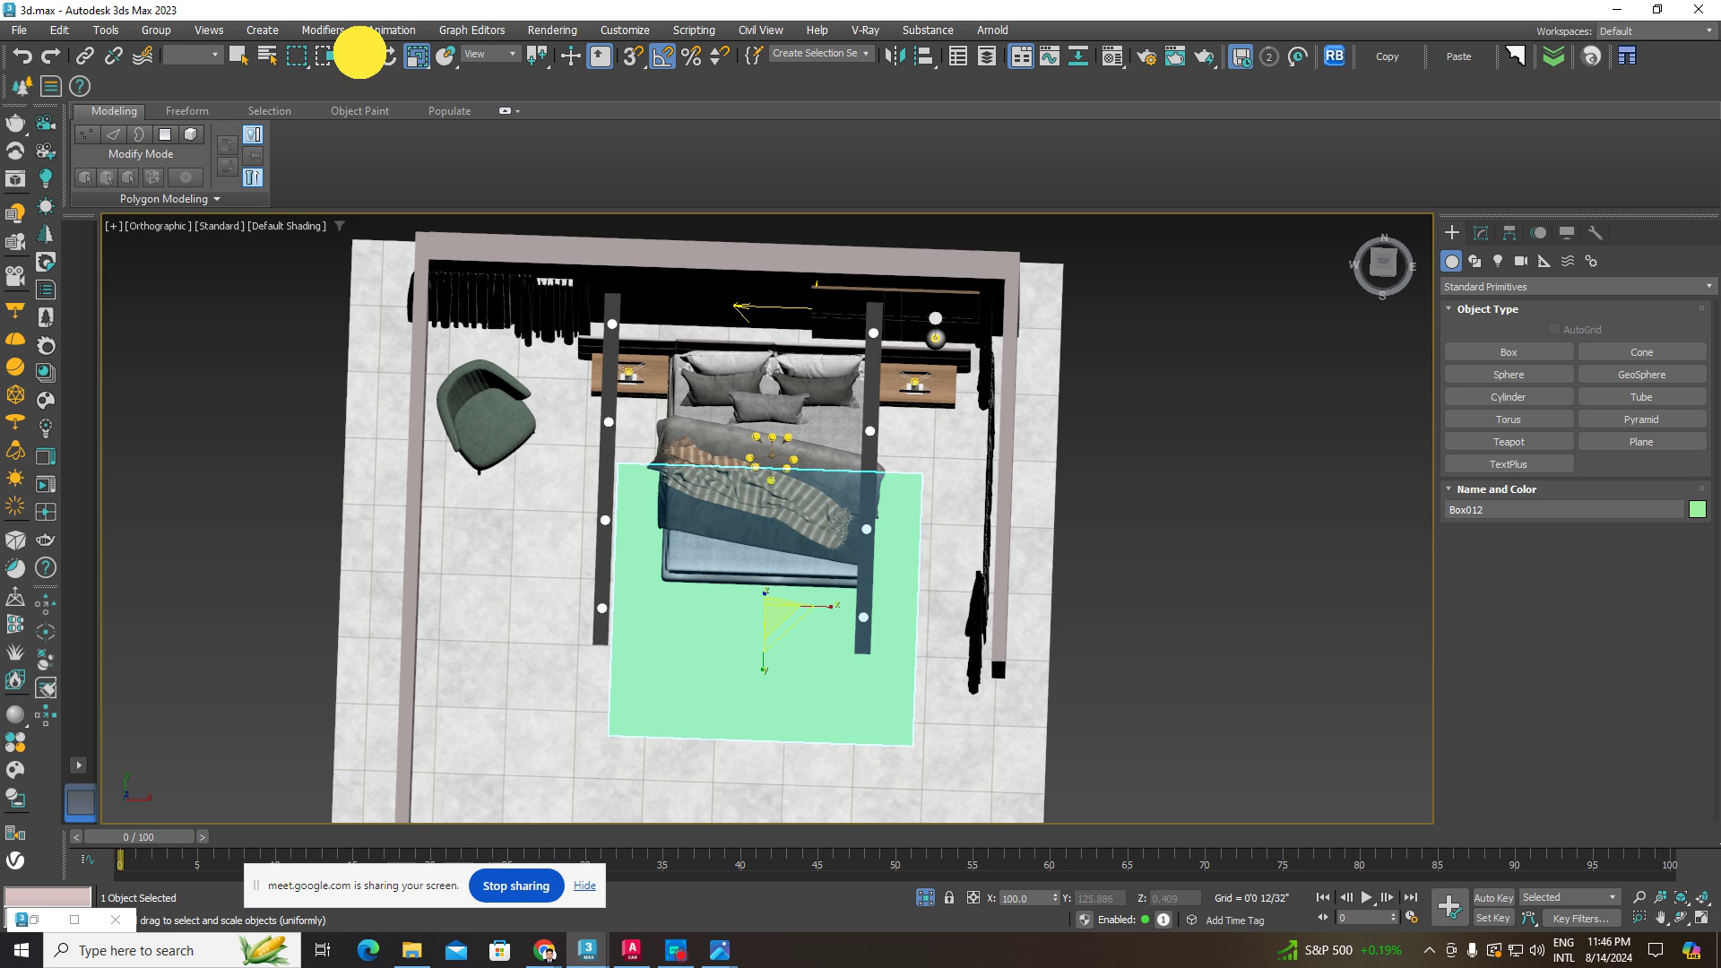
pyautogui.moveTo(769, 557); pyautogui.dragTo(768, 527)
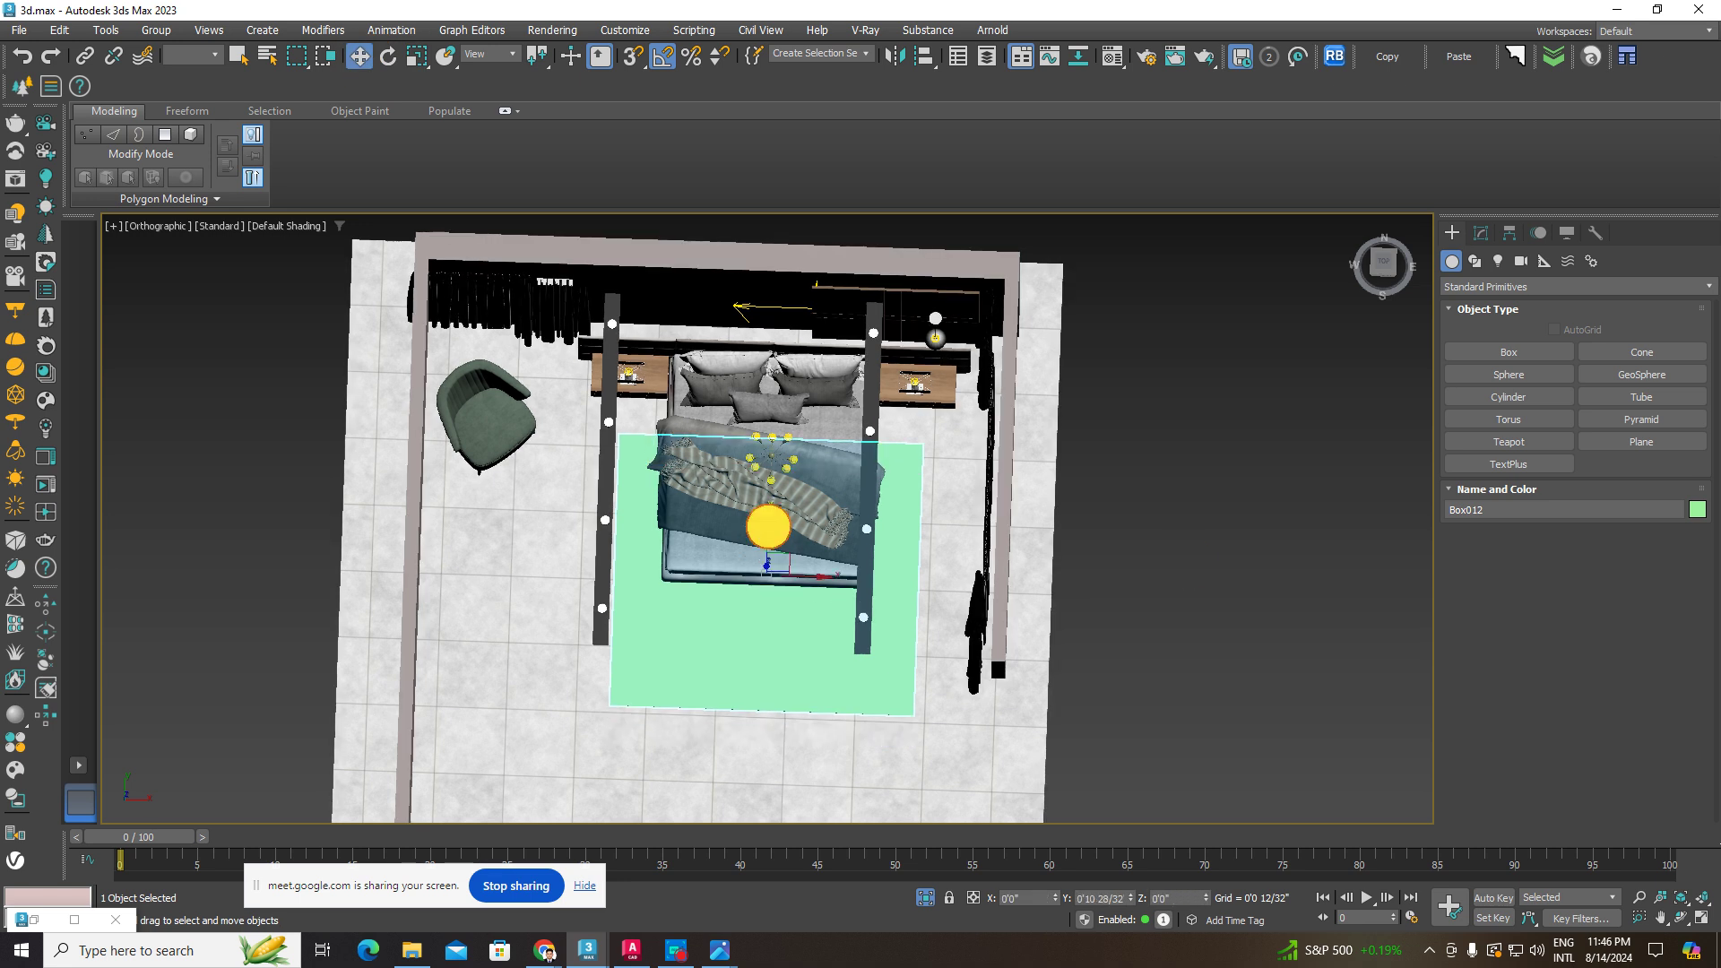
pyautogui.click(1318, 552)
pyautogui.click(739, 655)
pyautogui.scroll(3, 744, 652)
pyautogui.keyDown('alt'); pyautogui.moveTo(745, 618); pyautogui.dragTo(805, 598, button='middle'); pyautogui.keyUp('alt')
pyautogui.moveTo(804, 598)
pyautogui.keyDown('alt'); pyautogui.mouseDown(button='middle')
pyautogui.moveTo(830, 584)
pyautogui.moveTo(824, 608)
pyautogui.mouseUp(button='middle'); pyautogui.keyUp('alt')
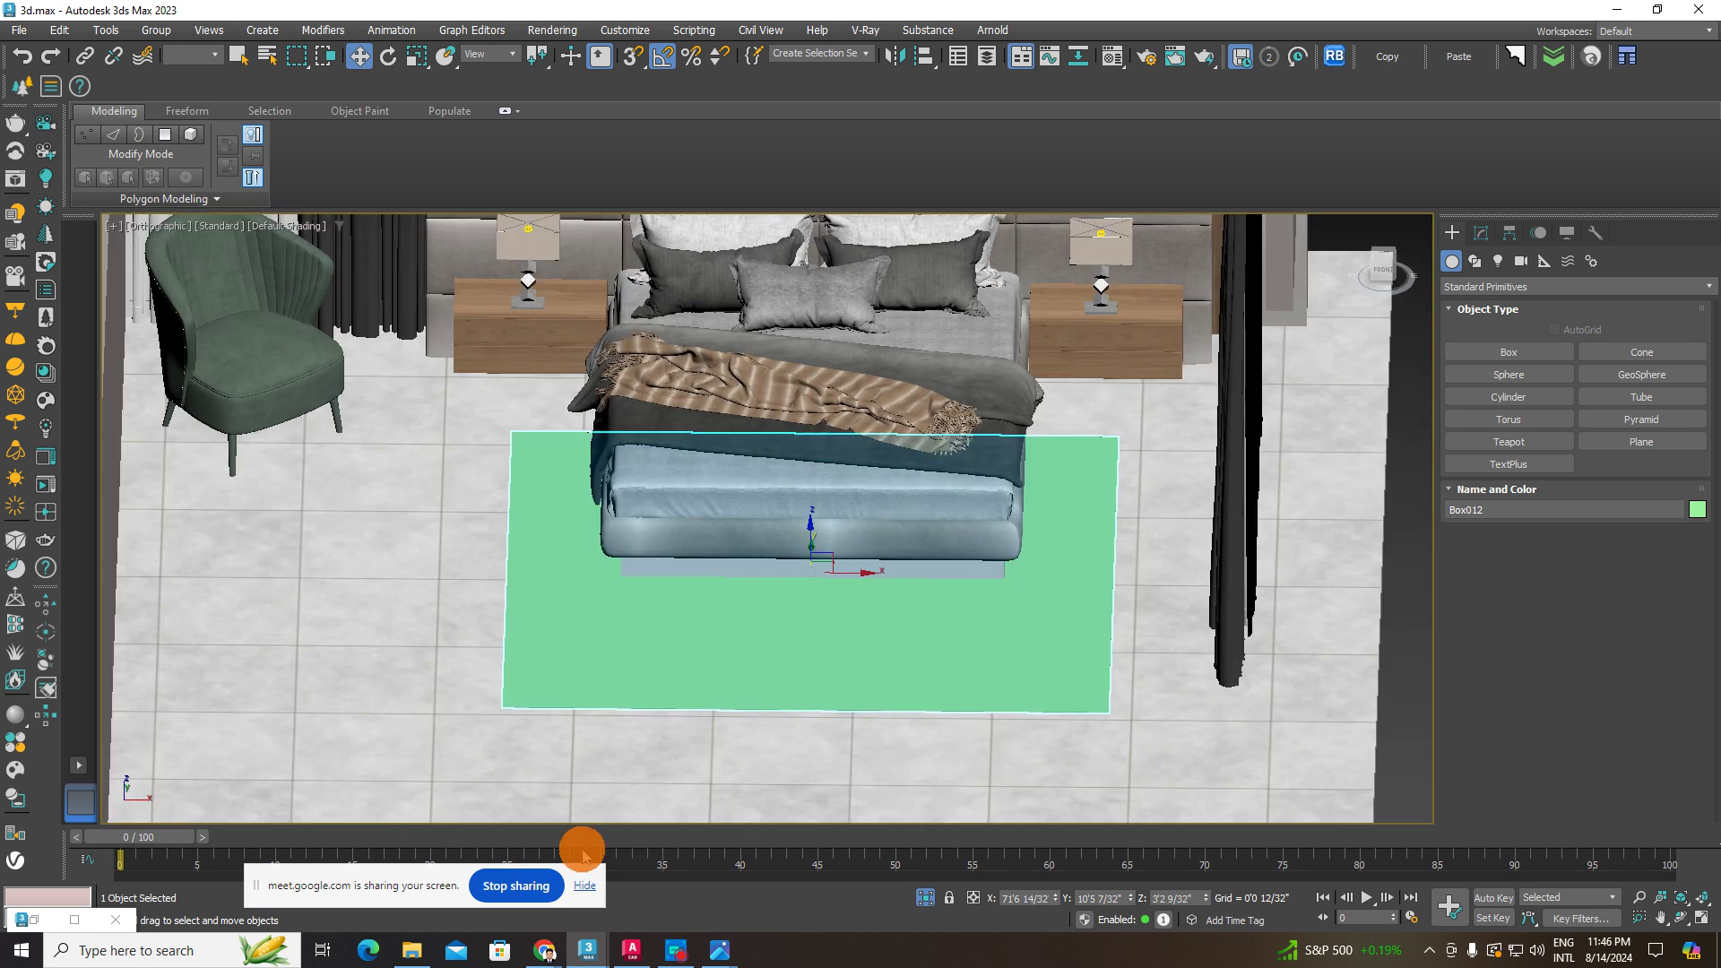
# - Switch to Chrome, load Pinterest's "Carpet texture" results, and examine the Vloerkleed Brinker Carpets New Berbero Light Grey pin
pyautogui.moveTo(541, 950)
pyautogui.click(515, 836)
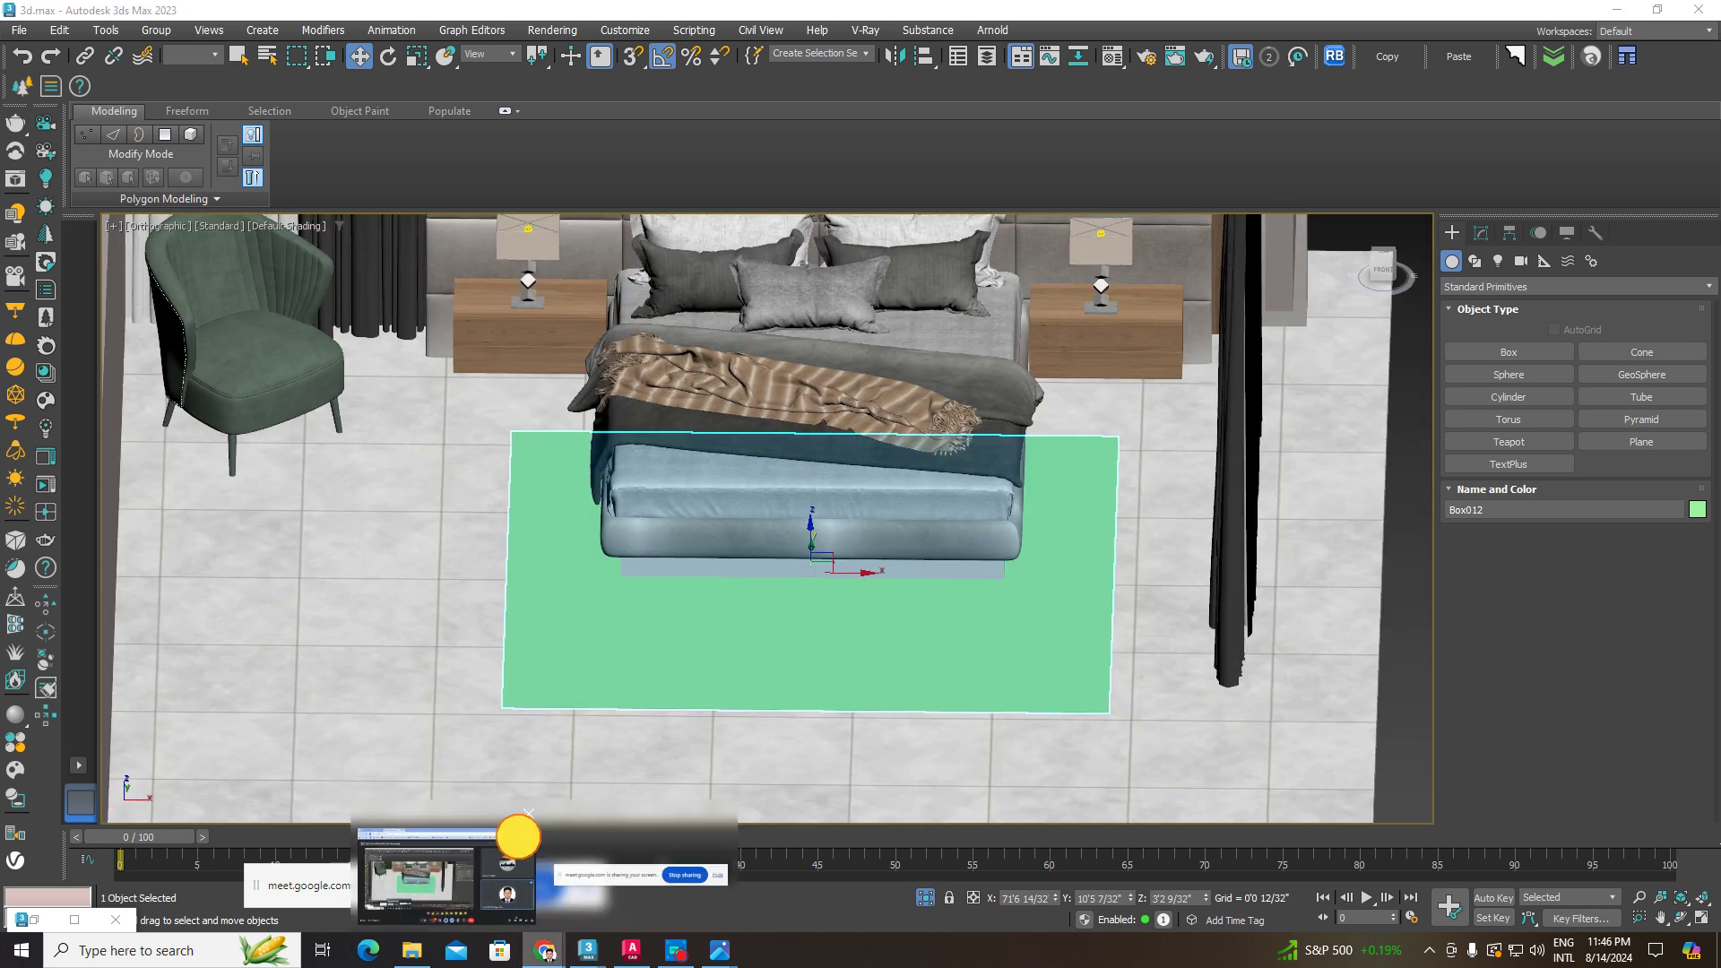
pyautogui.click(476, 18)
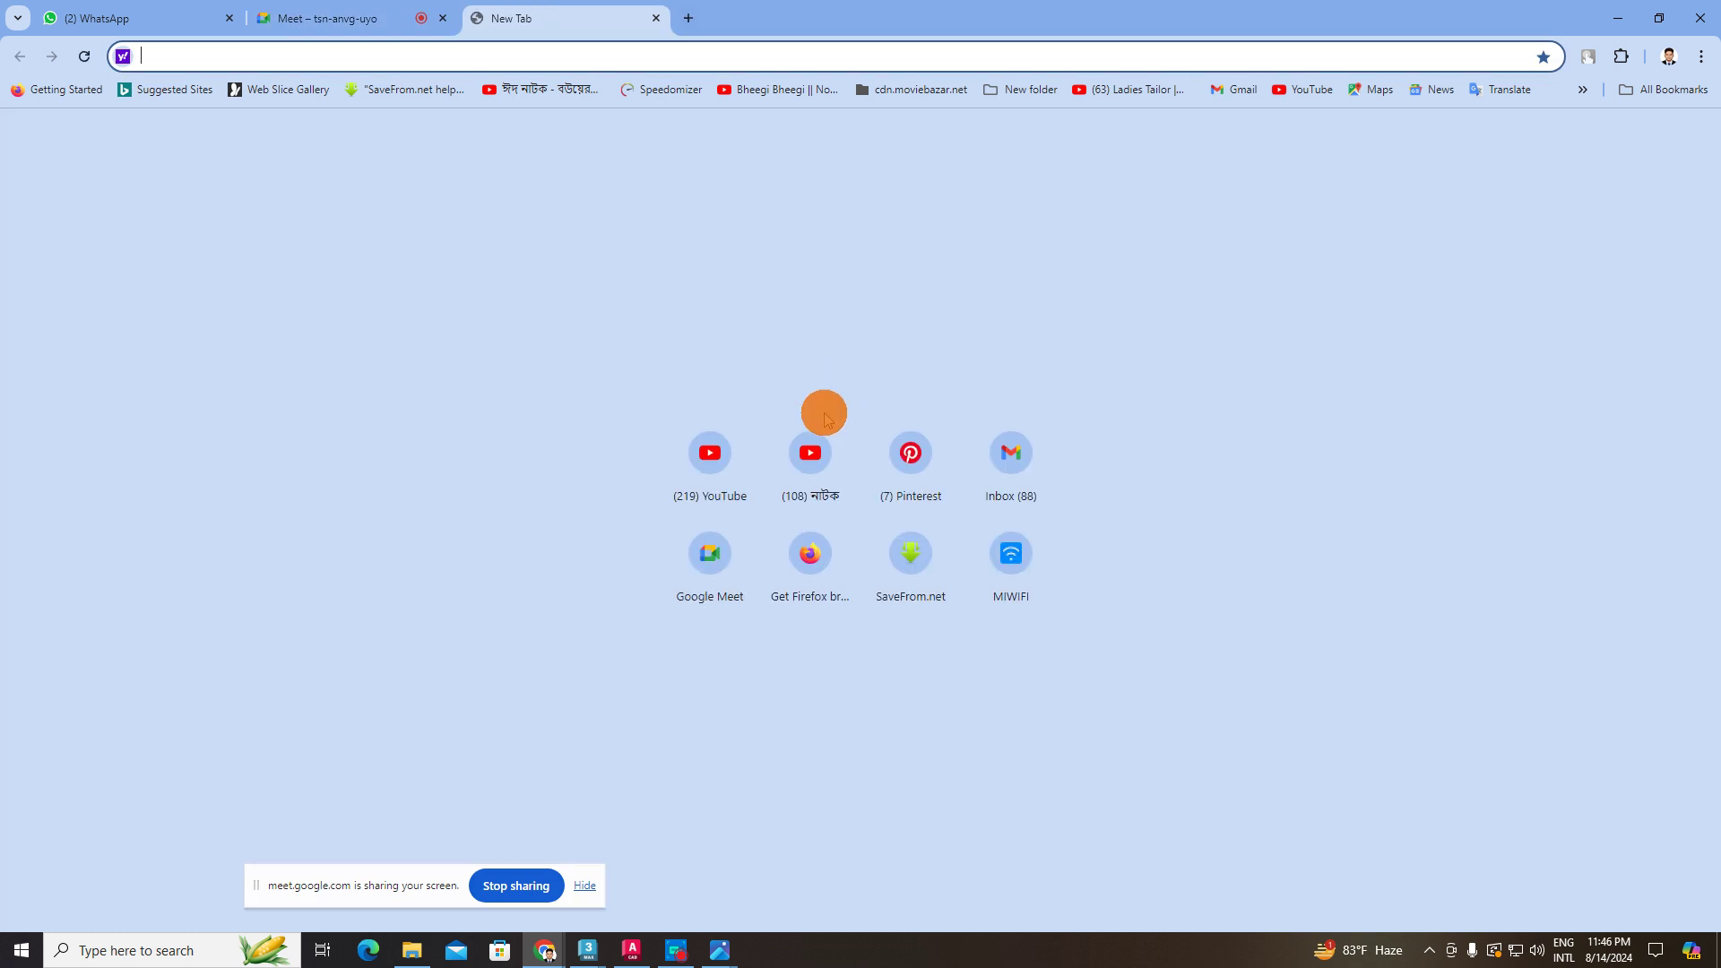
pyautogui.click(902, 450)
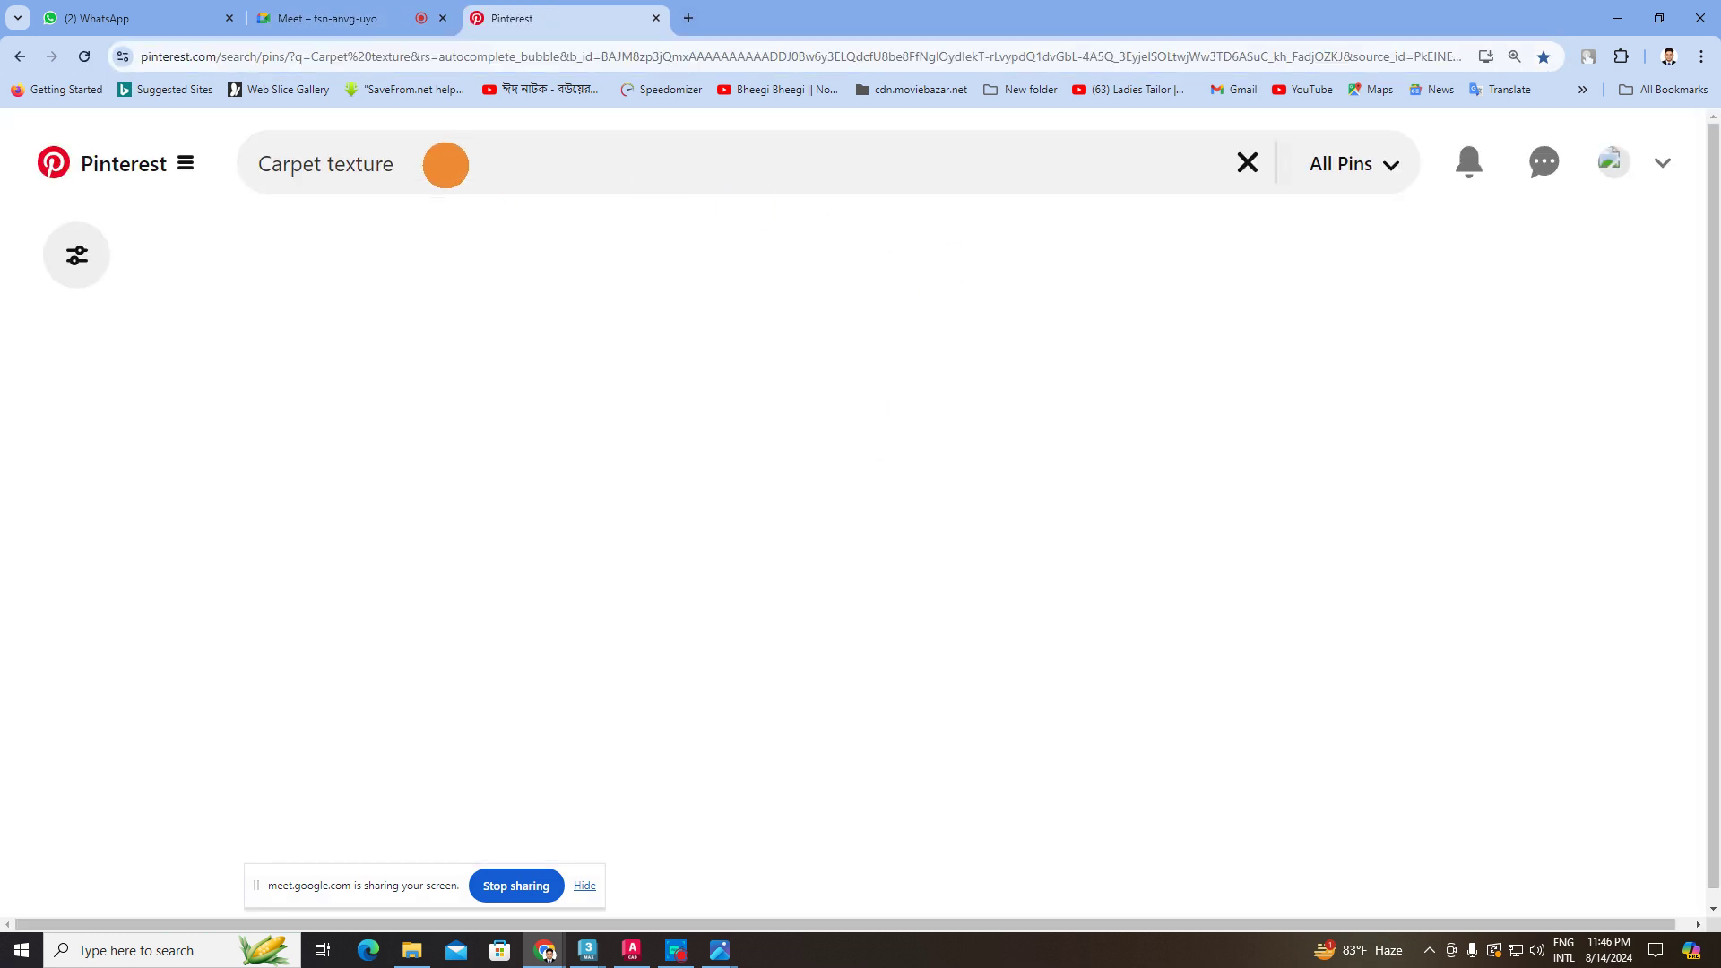
pyautogui.click(615, 163)
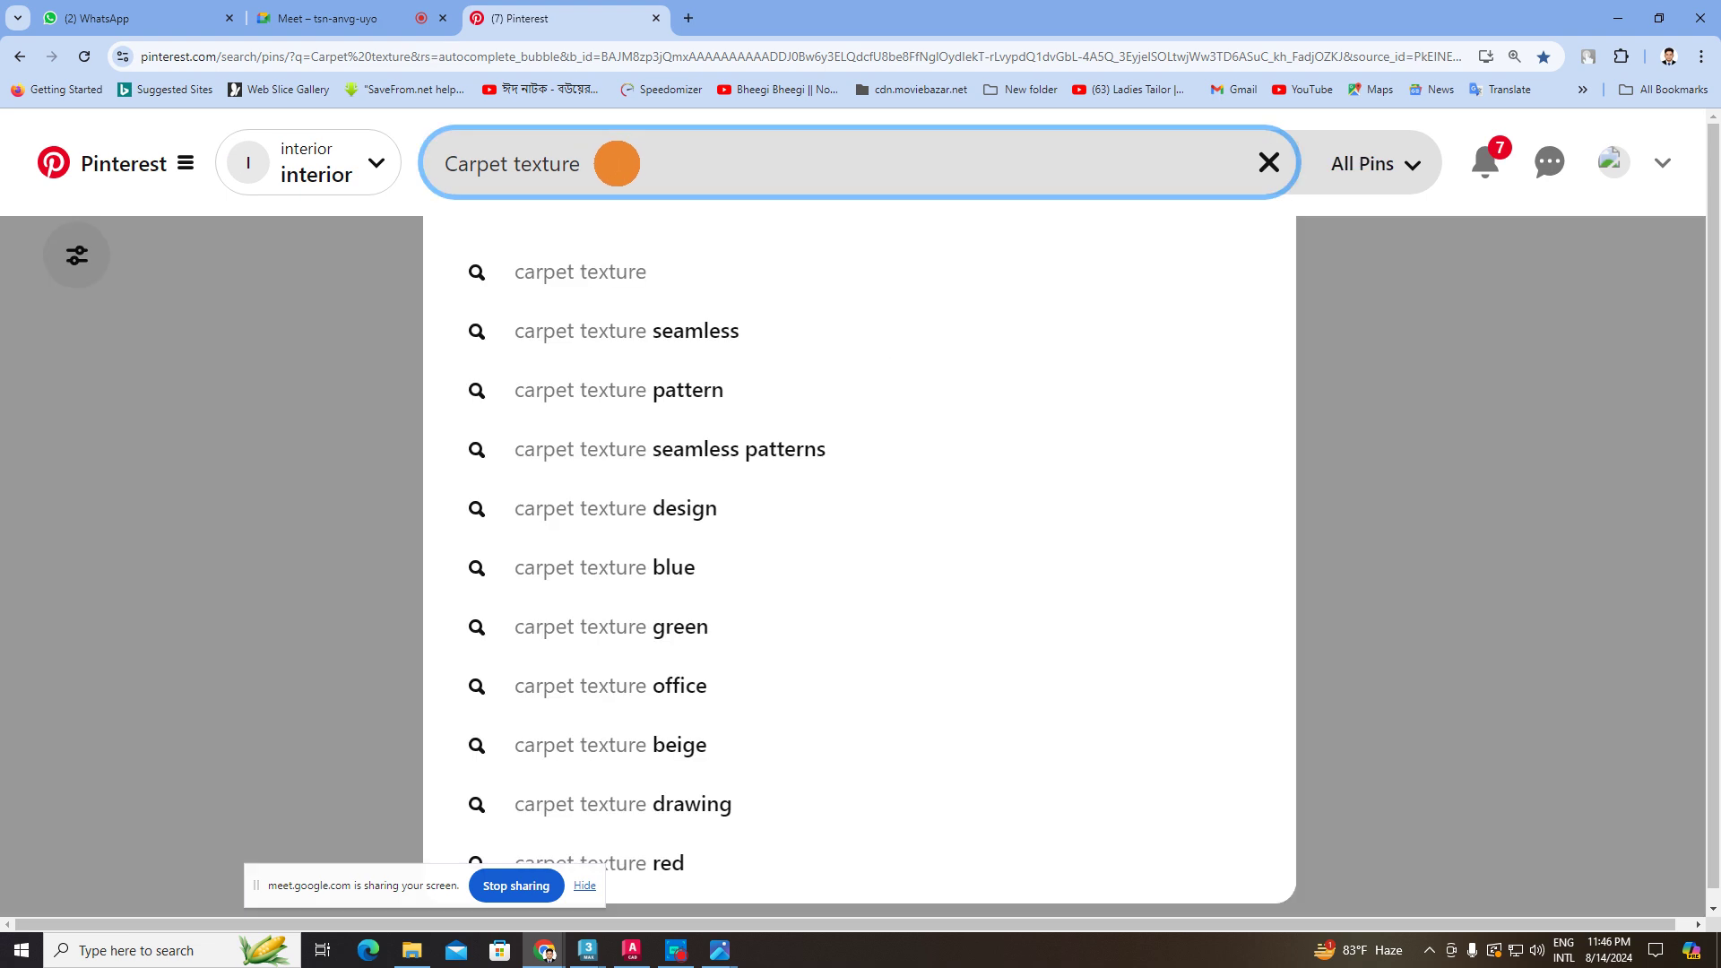
pyautogui.click(1682, 395)
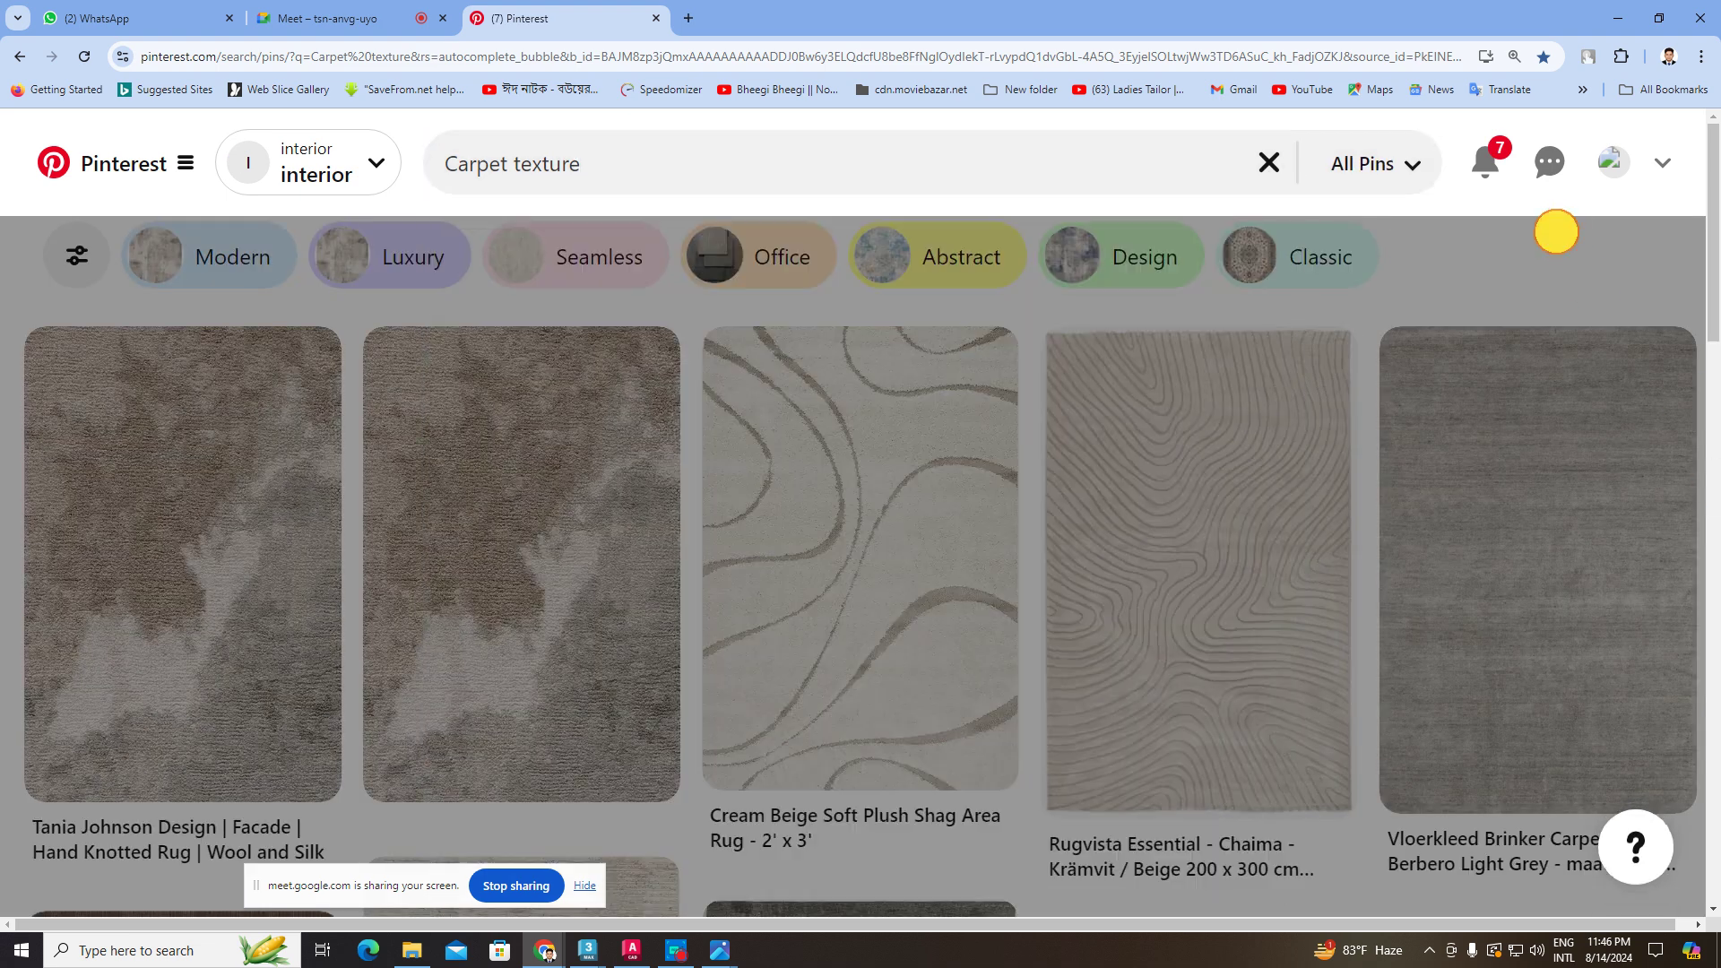
pyautogui.click(1564, 577)
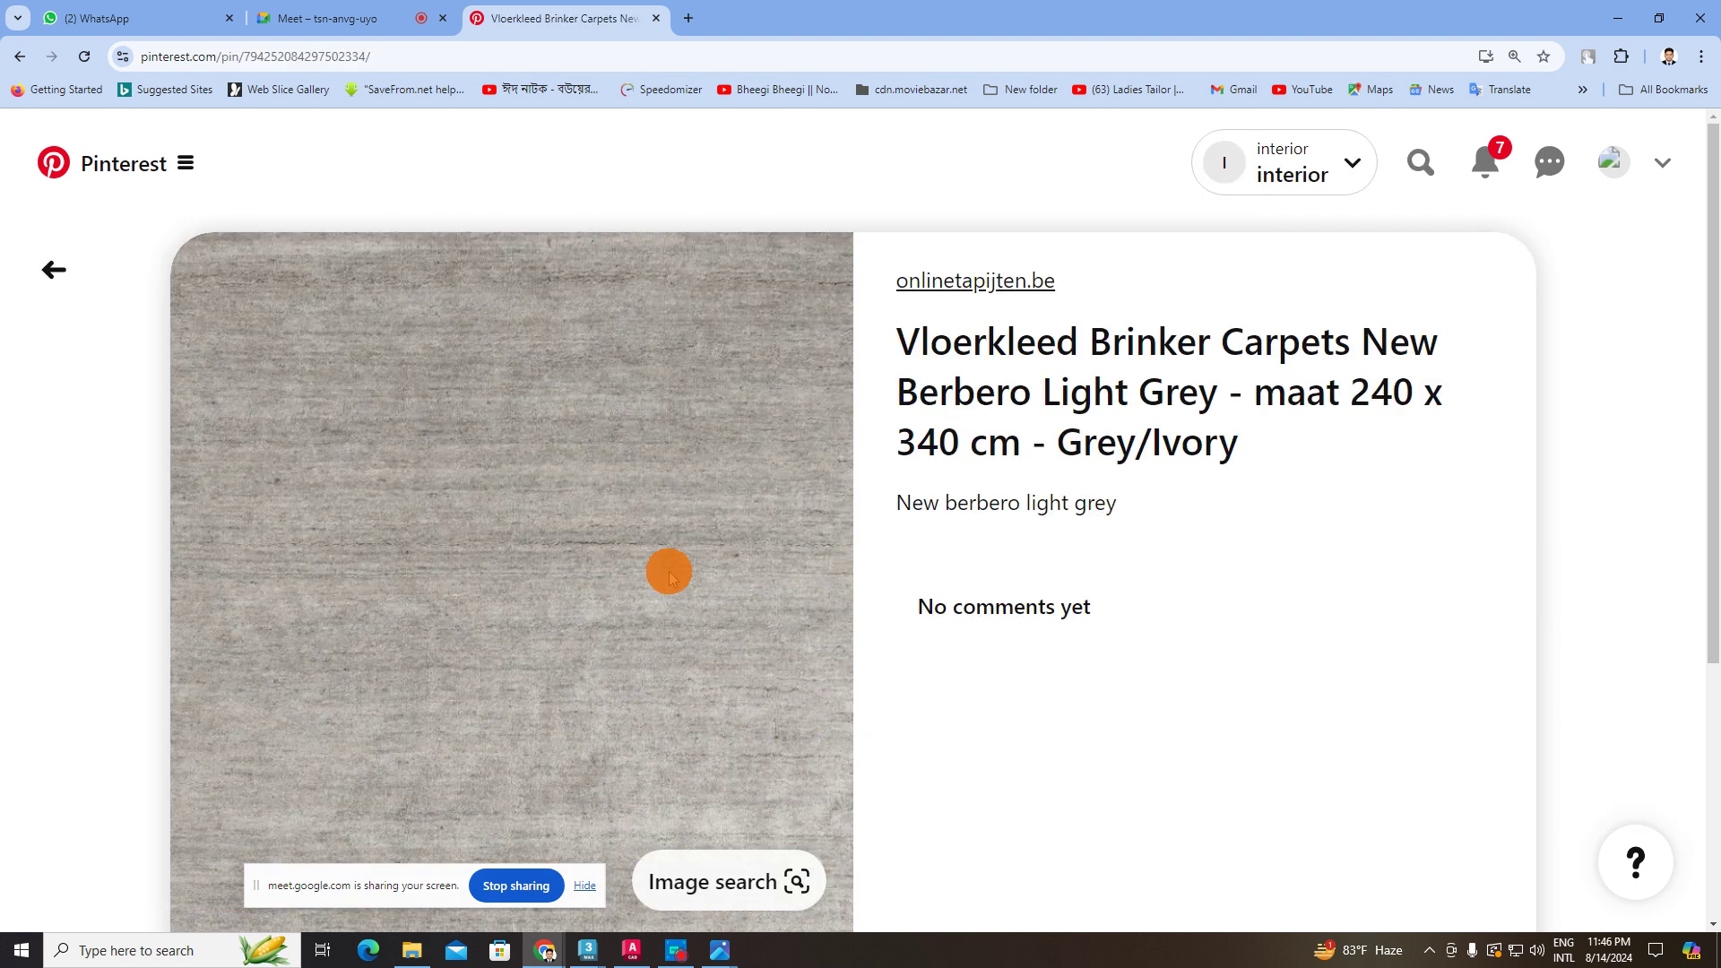
pyautogui.scroll(-8, 682, 556)
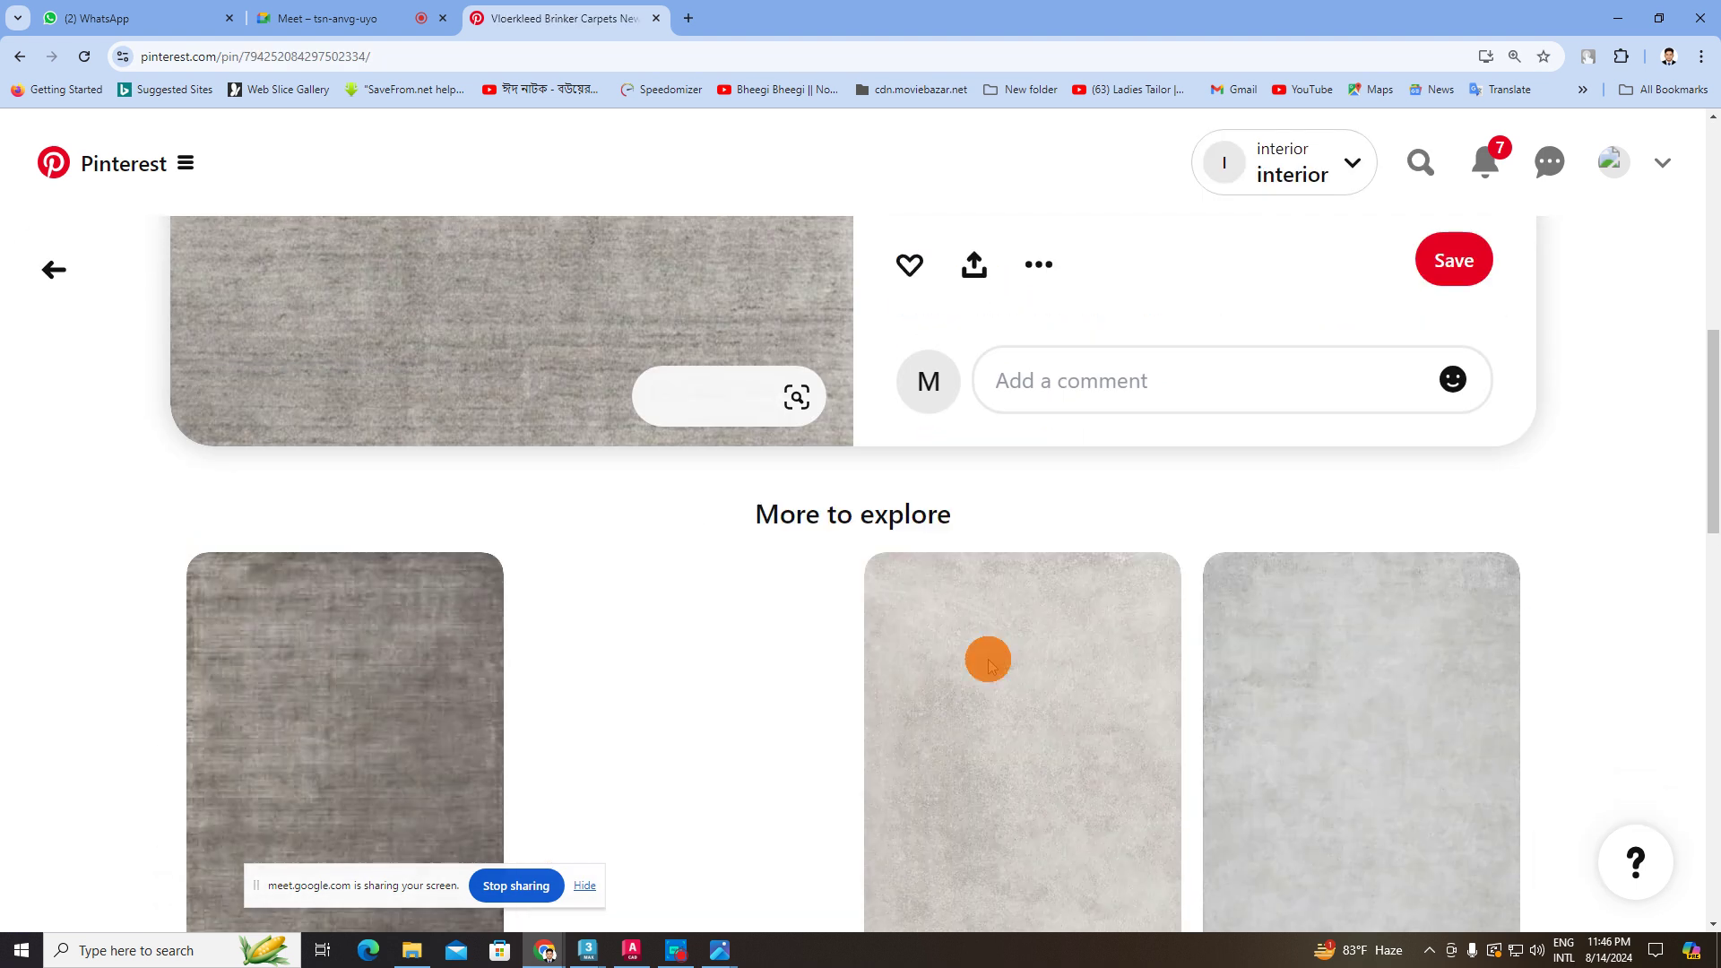
# - Reopen the bedroom reference image from Downloads and examine the rug's colour and texture up close
pyautogui.moveTo(592, 944)
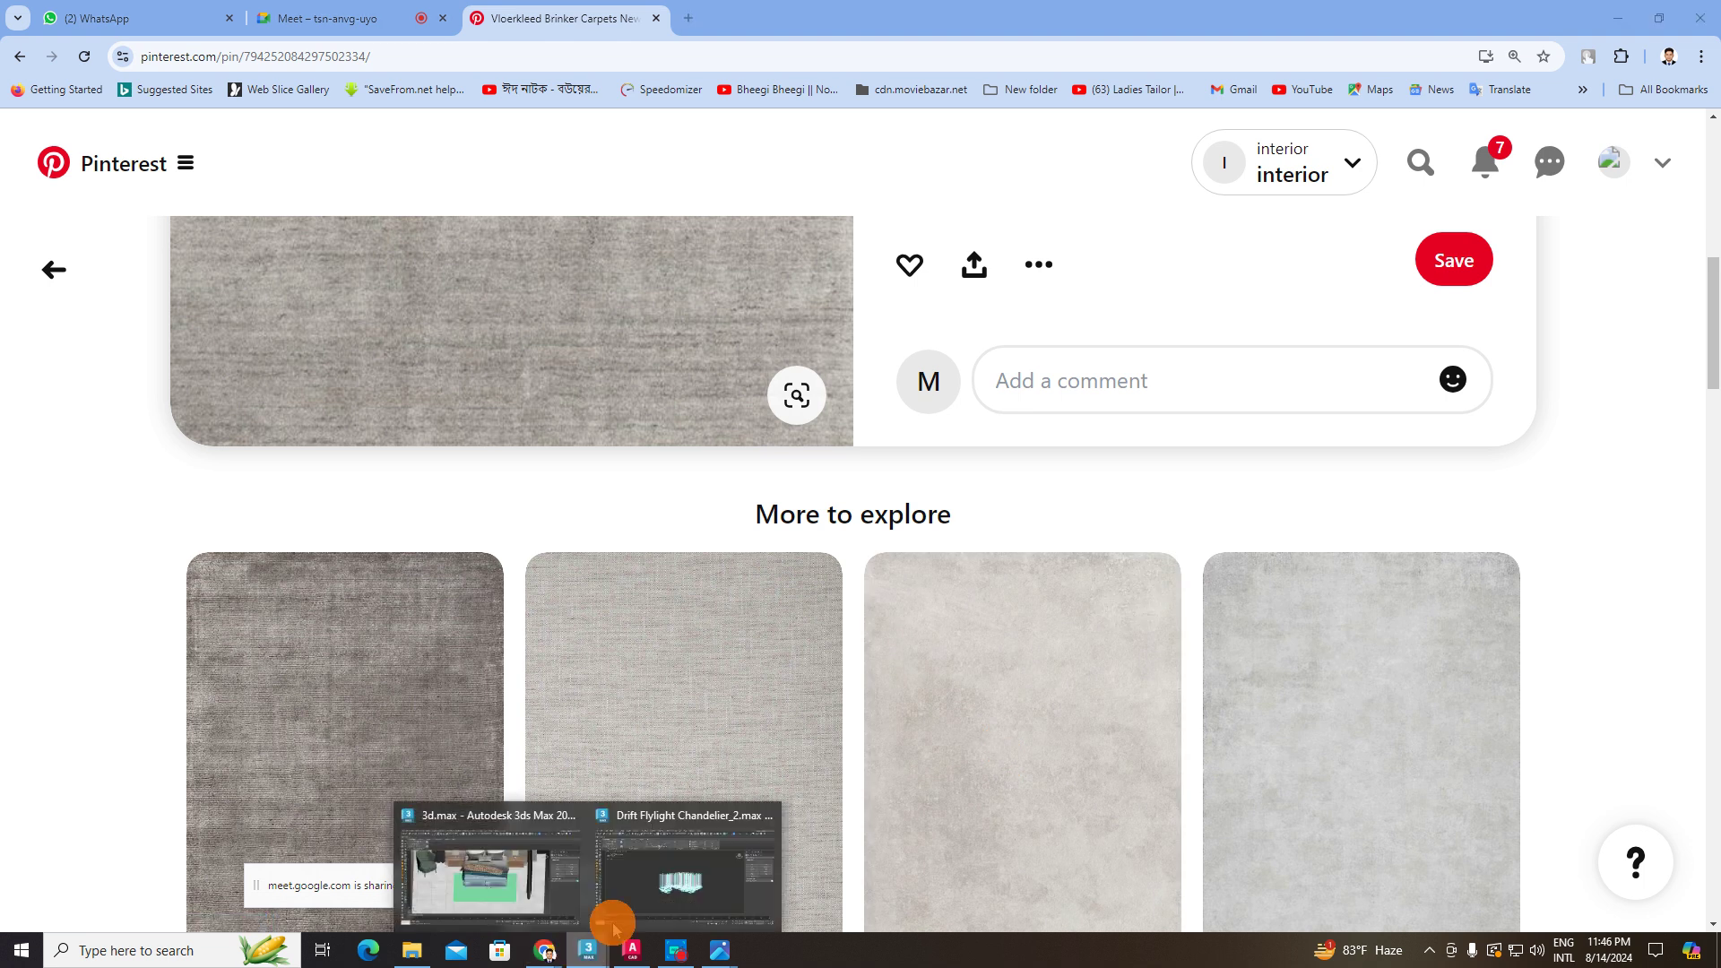
pyautogui.click(546, 875)
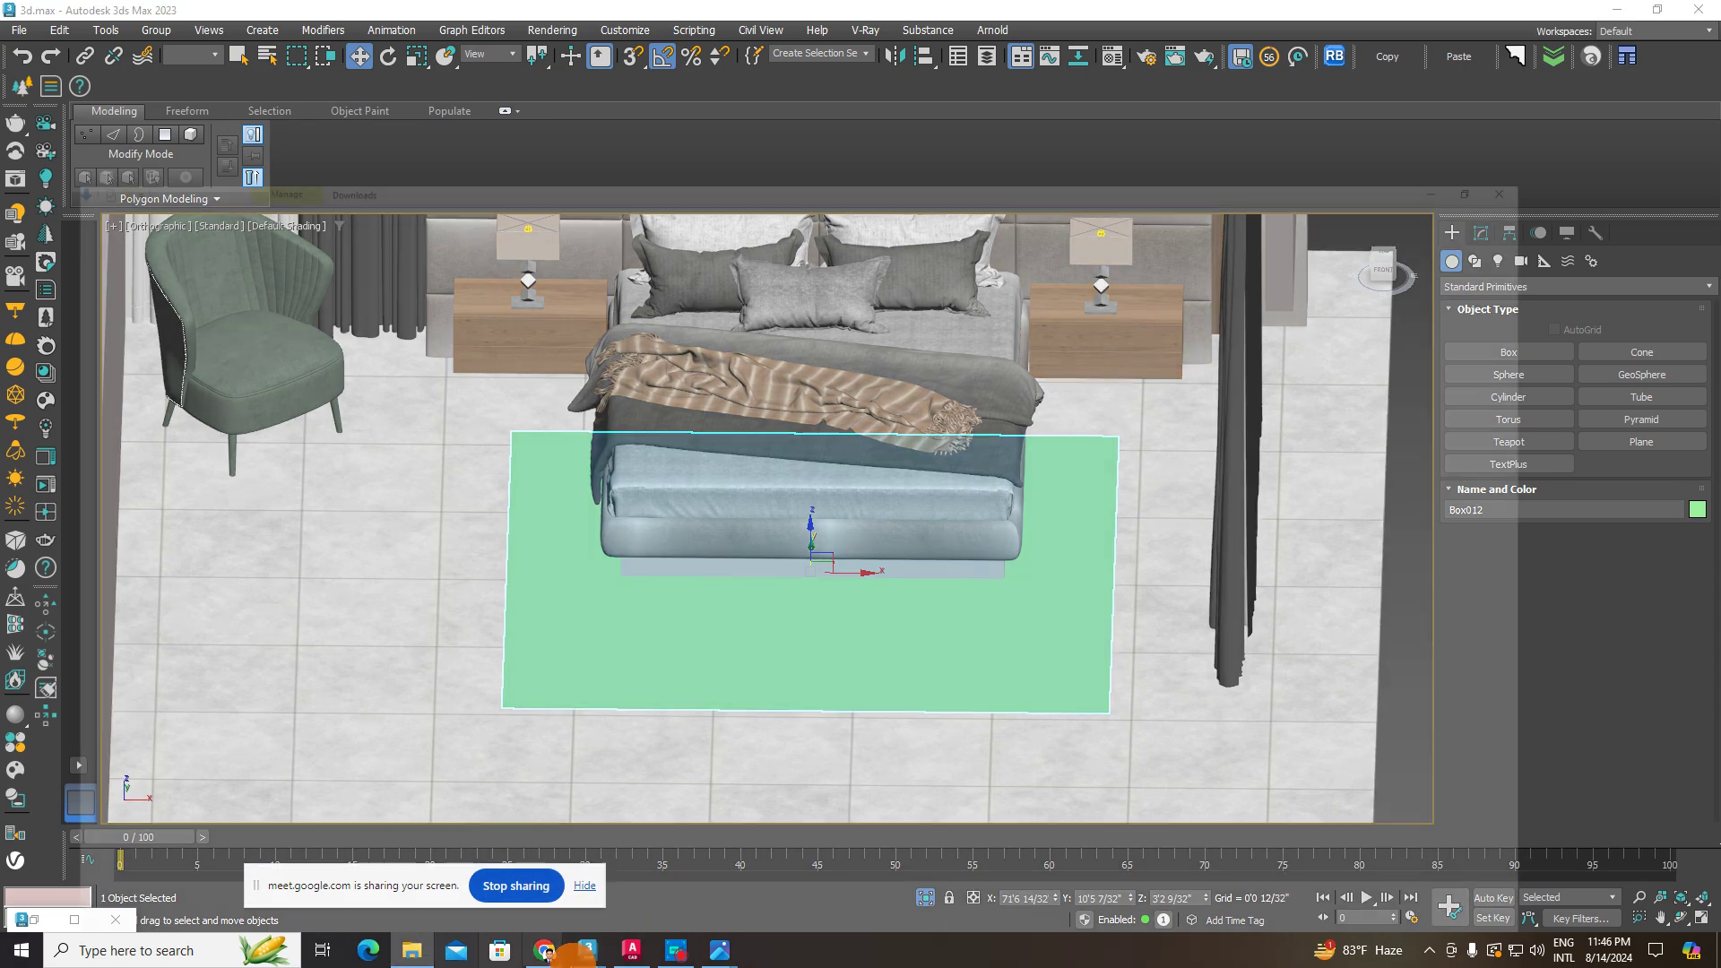
pyautogui.click(411, 950)
pyautogui.click(597, 471)
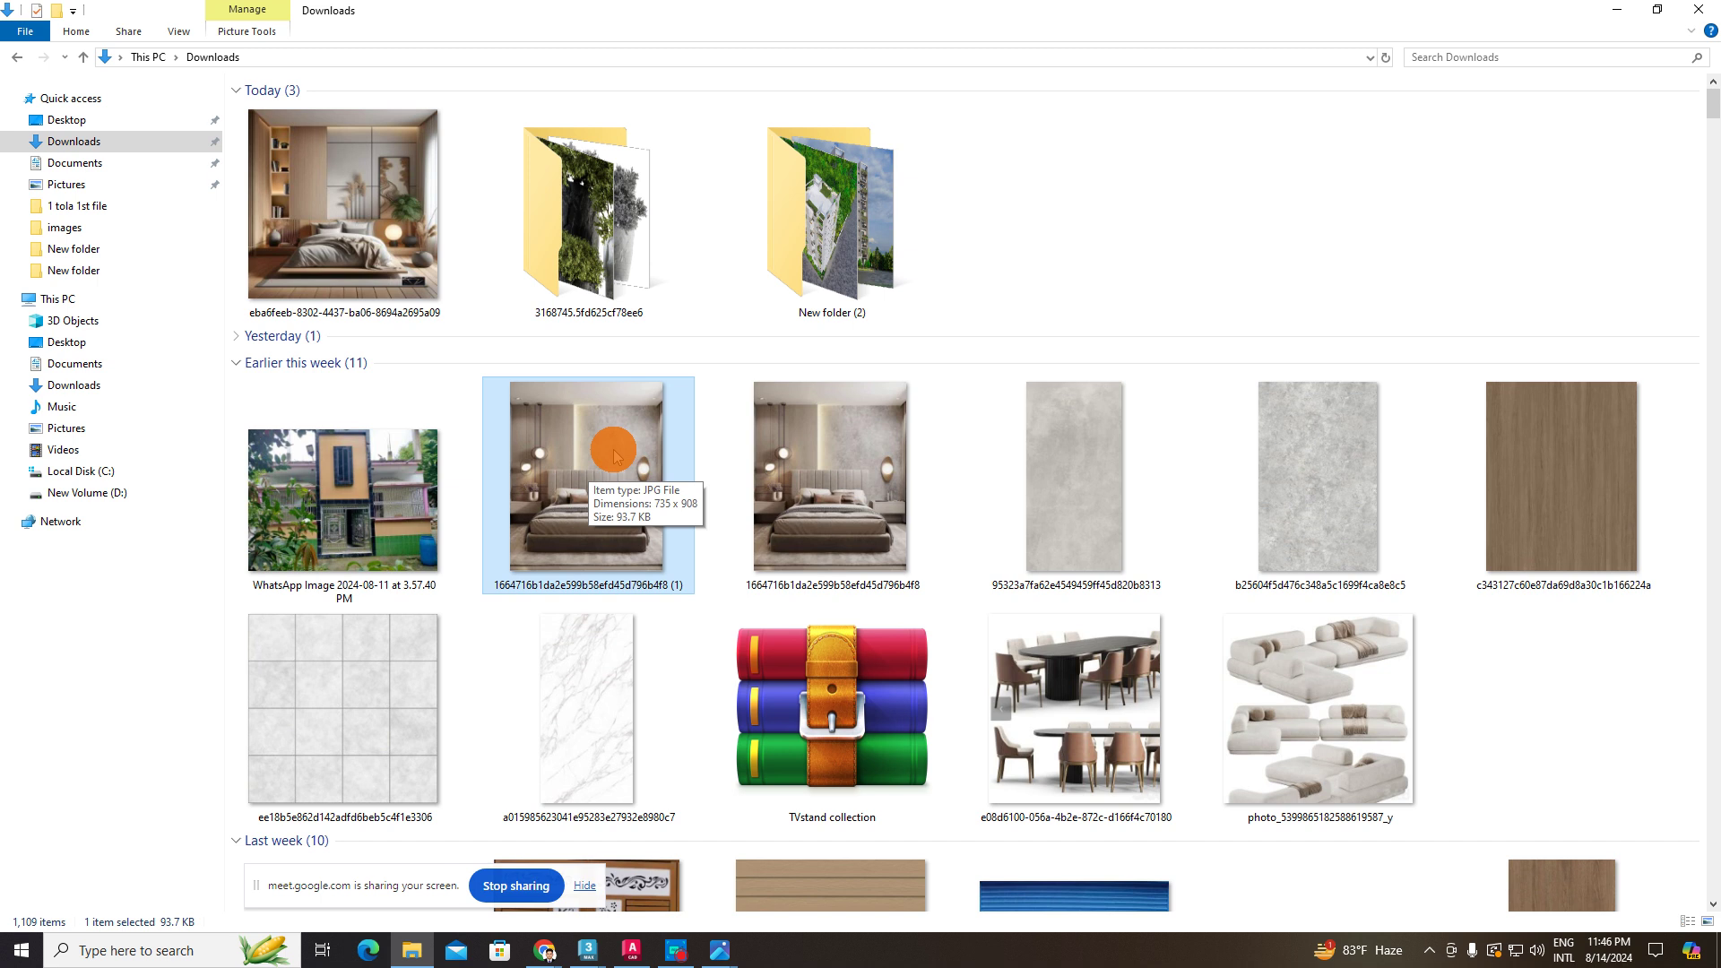
pyautogui.doubleClick(597, 470)
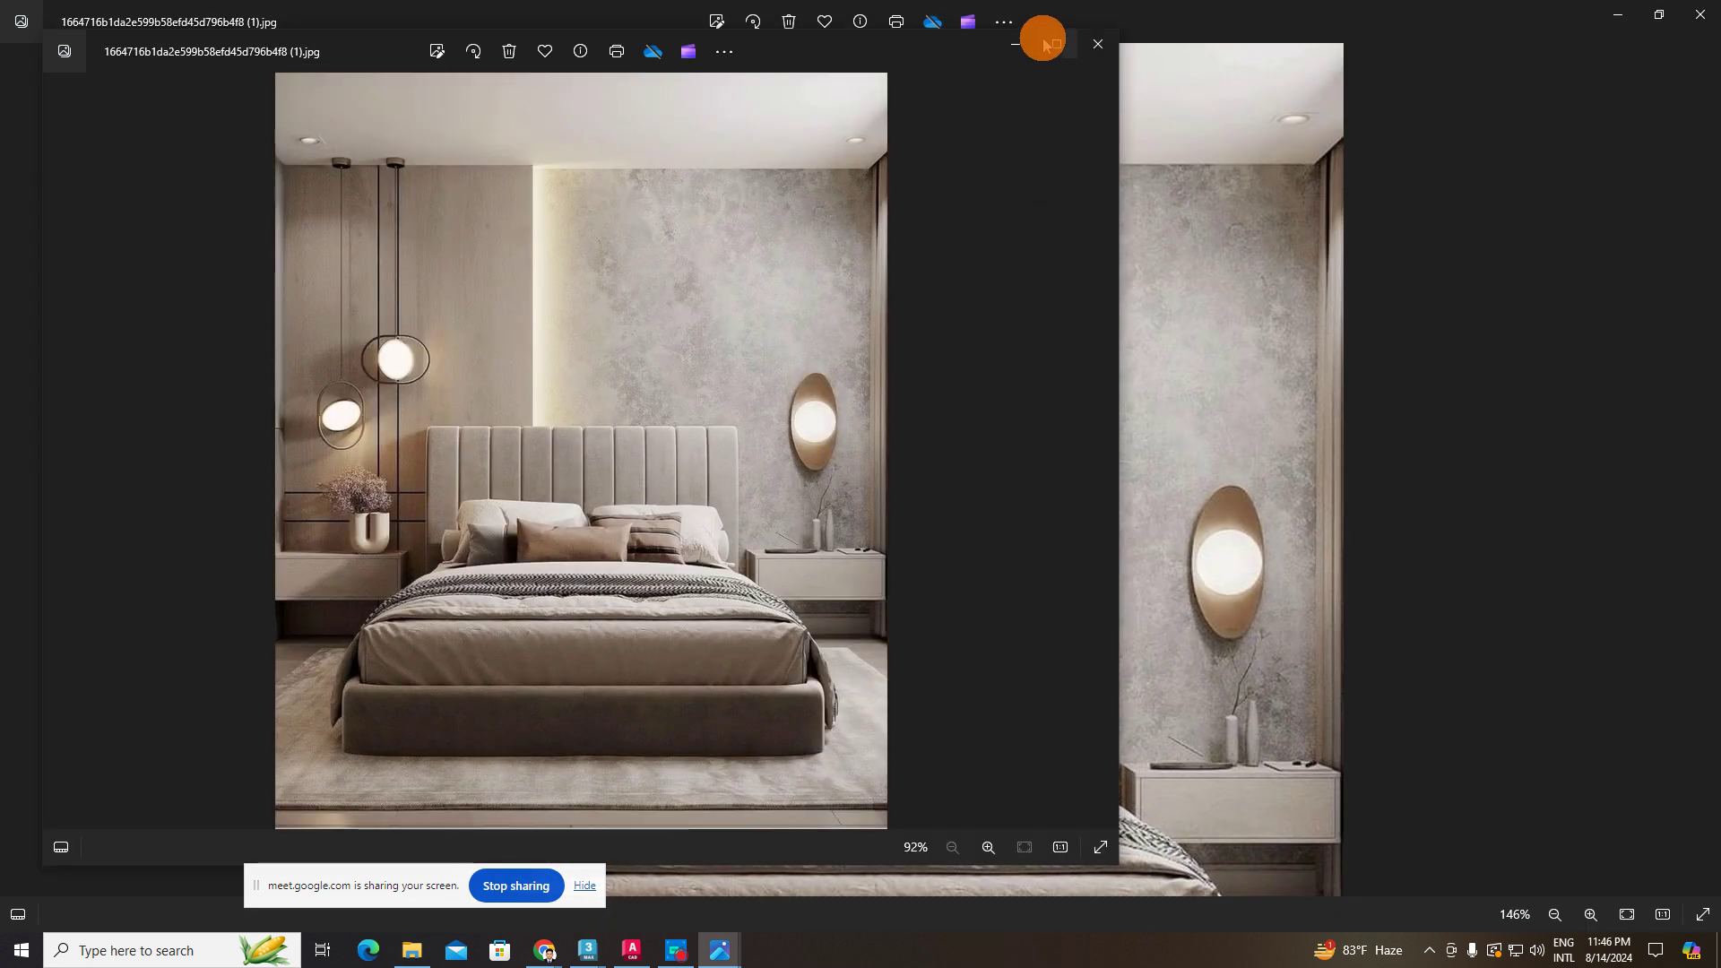
pyautogui.scroll(2, 868, 726)
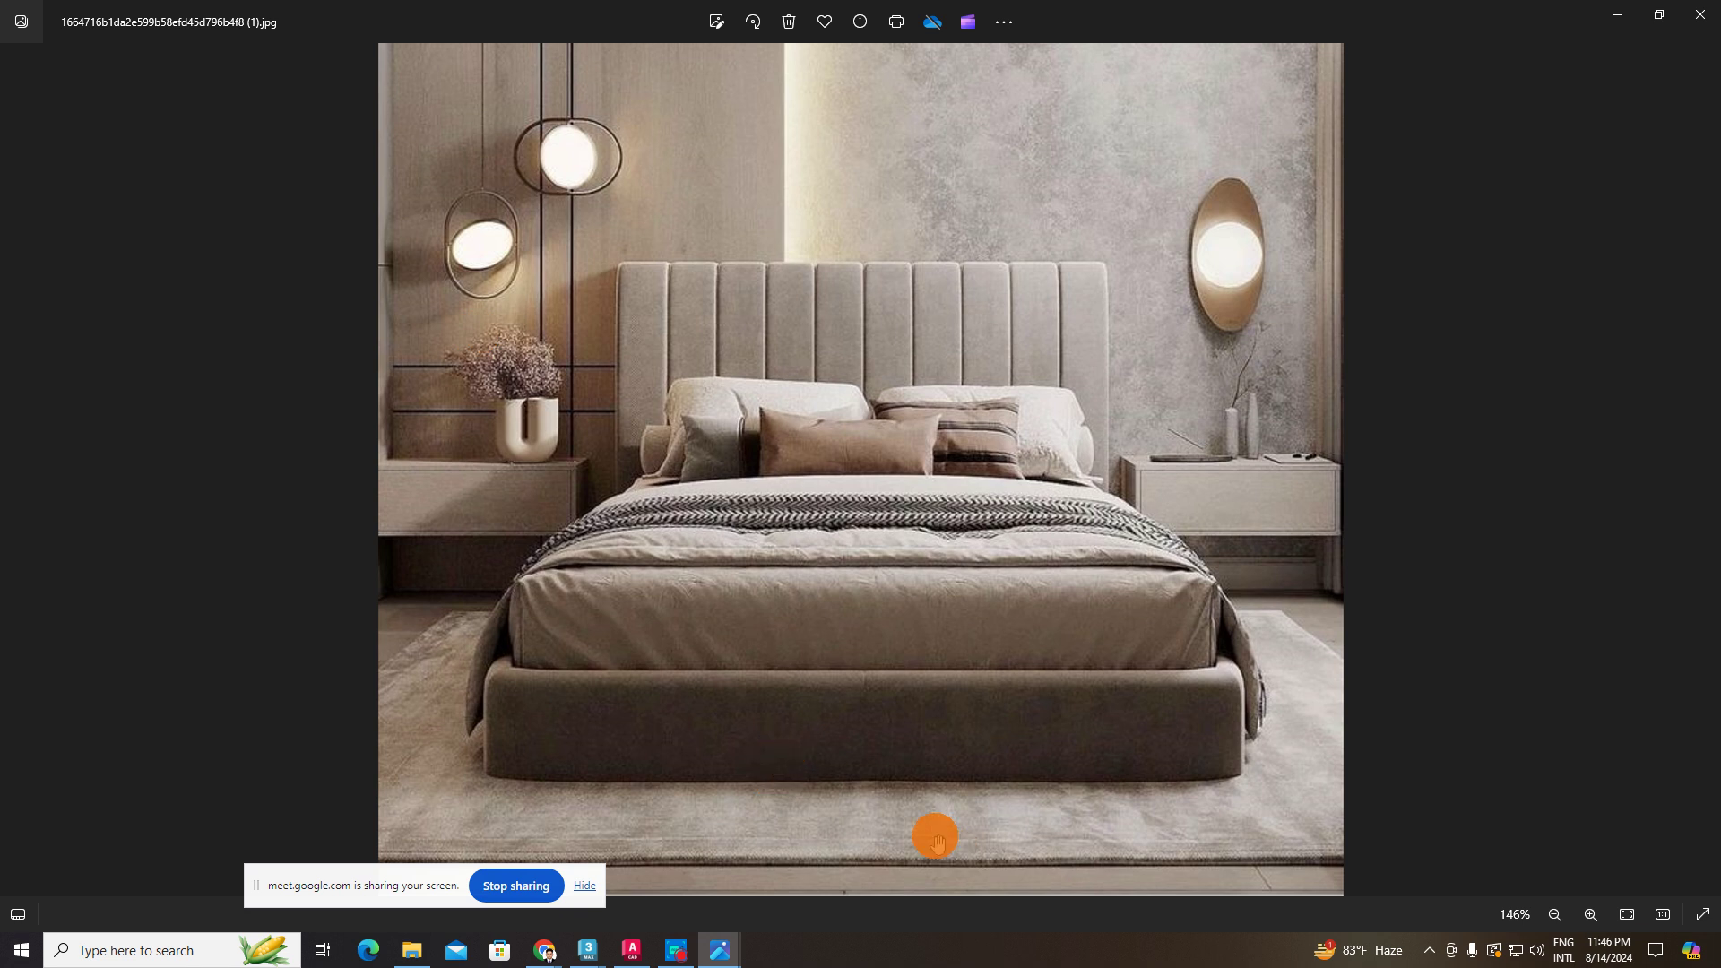
pyautogui.scroll(2, 935, 836)
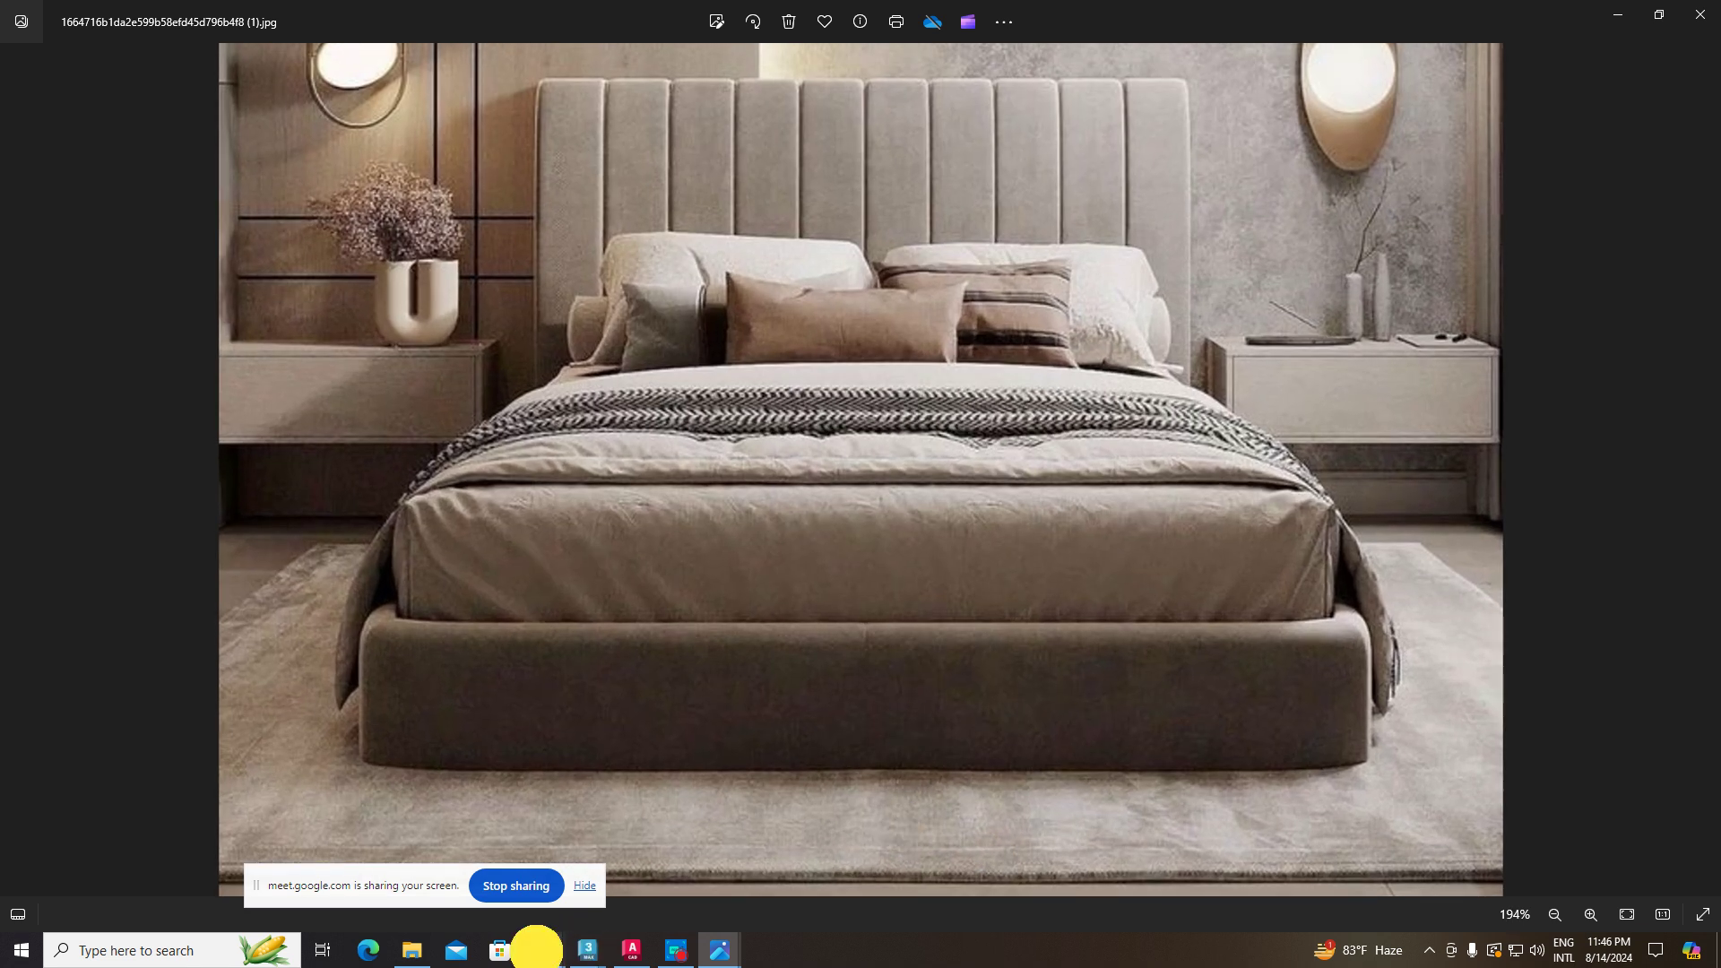
# - Return to the light grey rug pin in Chrome and browse its related pins for a carpet texture matching the reference
pyautogui.click(536, 949)
pyautogui.click(466, 874)
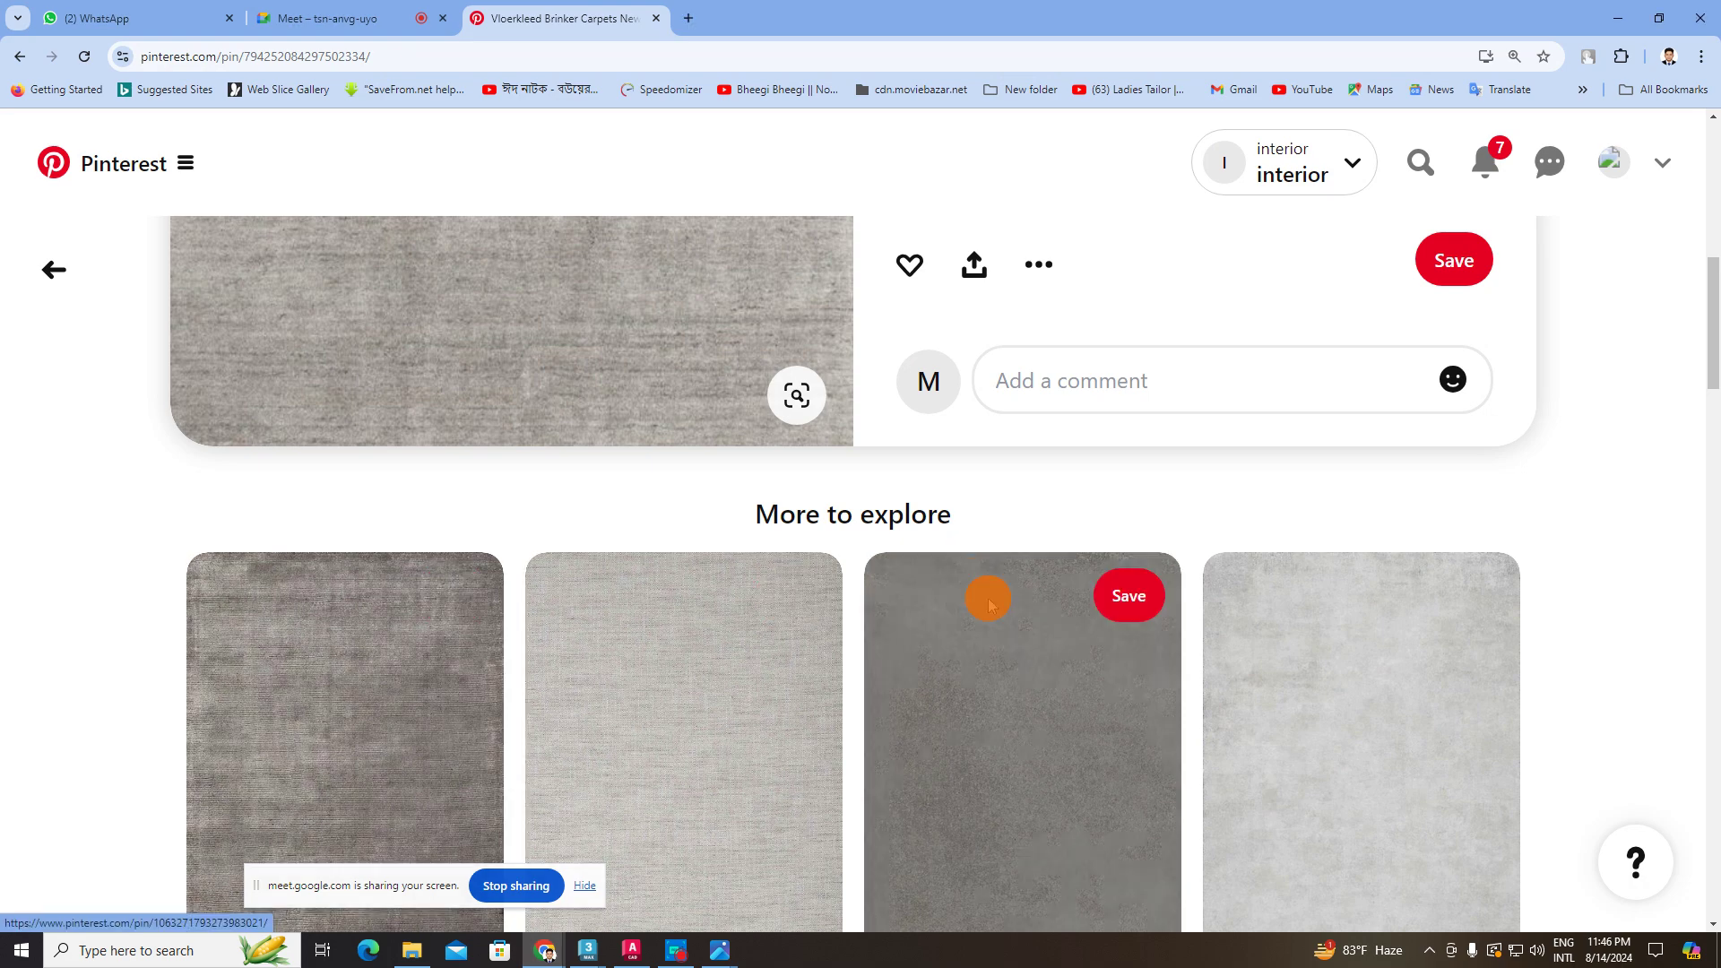
pyautogui.scroll(-2, 989, 605)
pyautogui.scroll(6, 1433, 660)
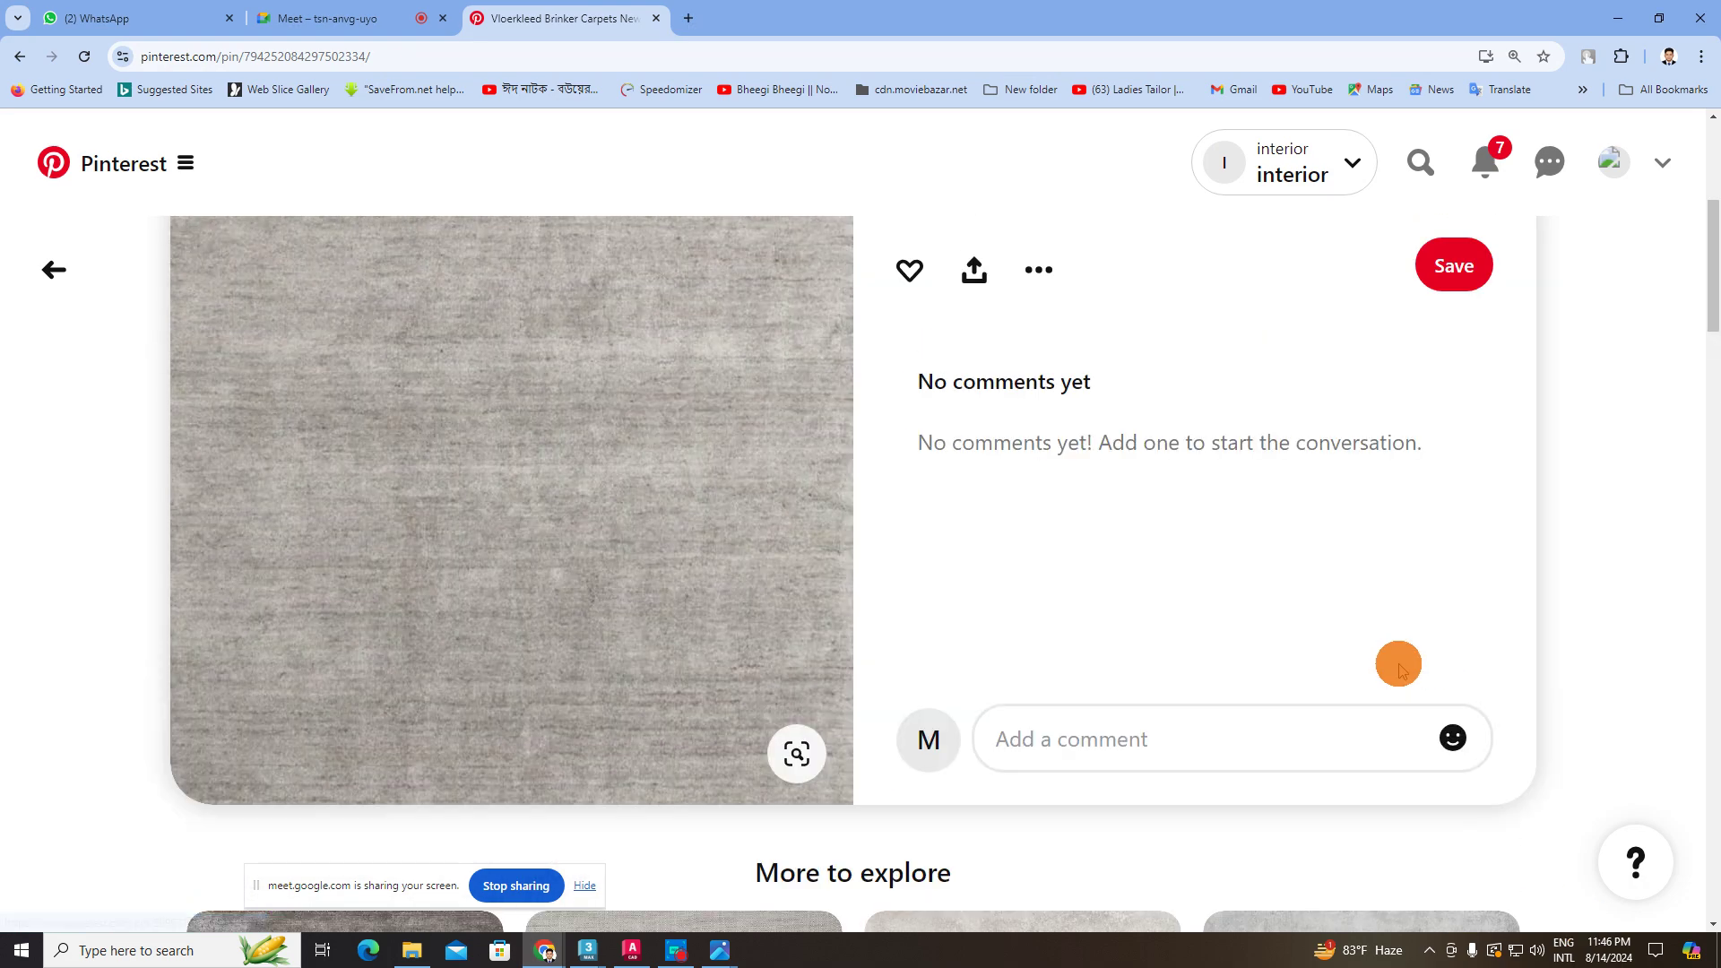
pyautogui.scroll(4, 888, 519)
pyautogui.scroll(-15, 753, 538)
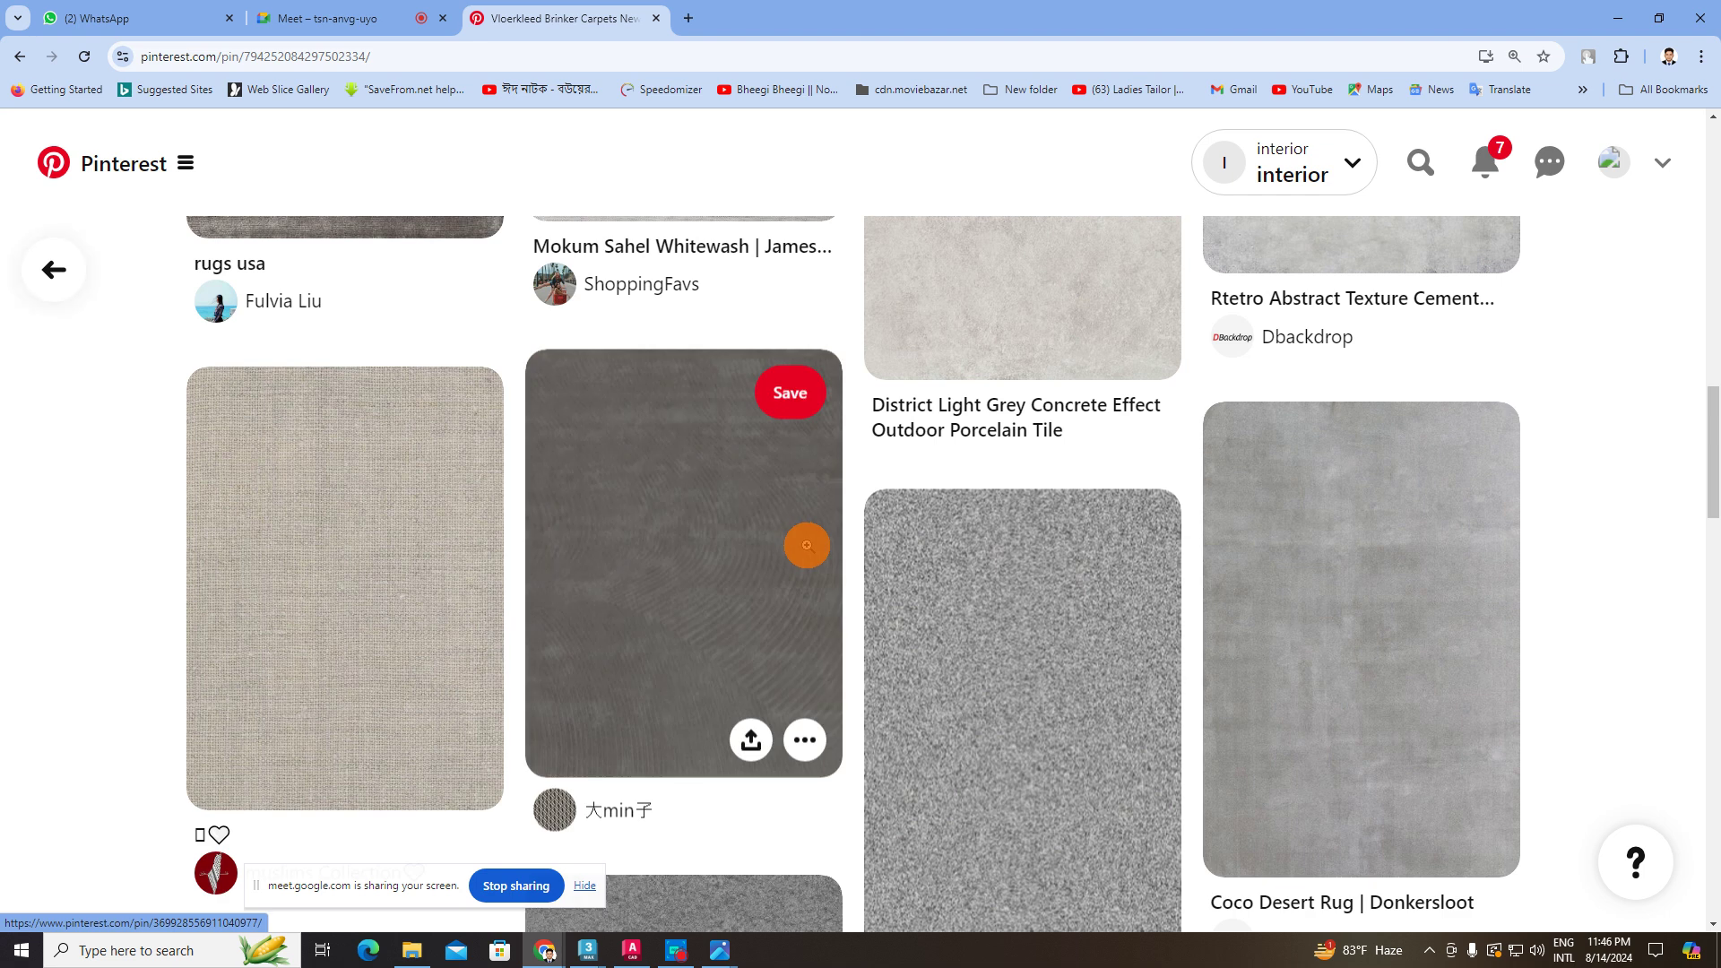
pyautogui.scroll(-4, 1367, 739)
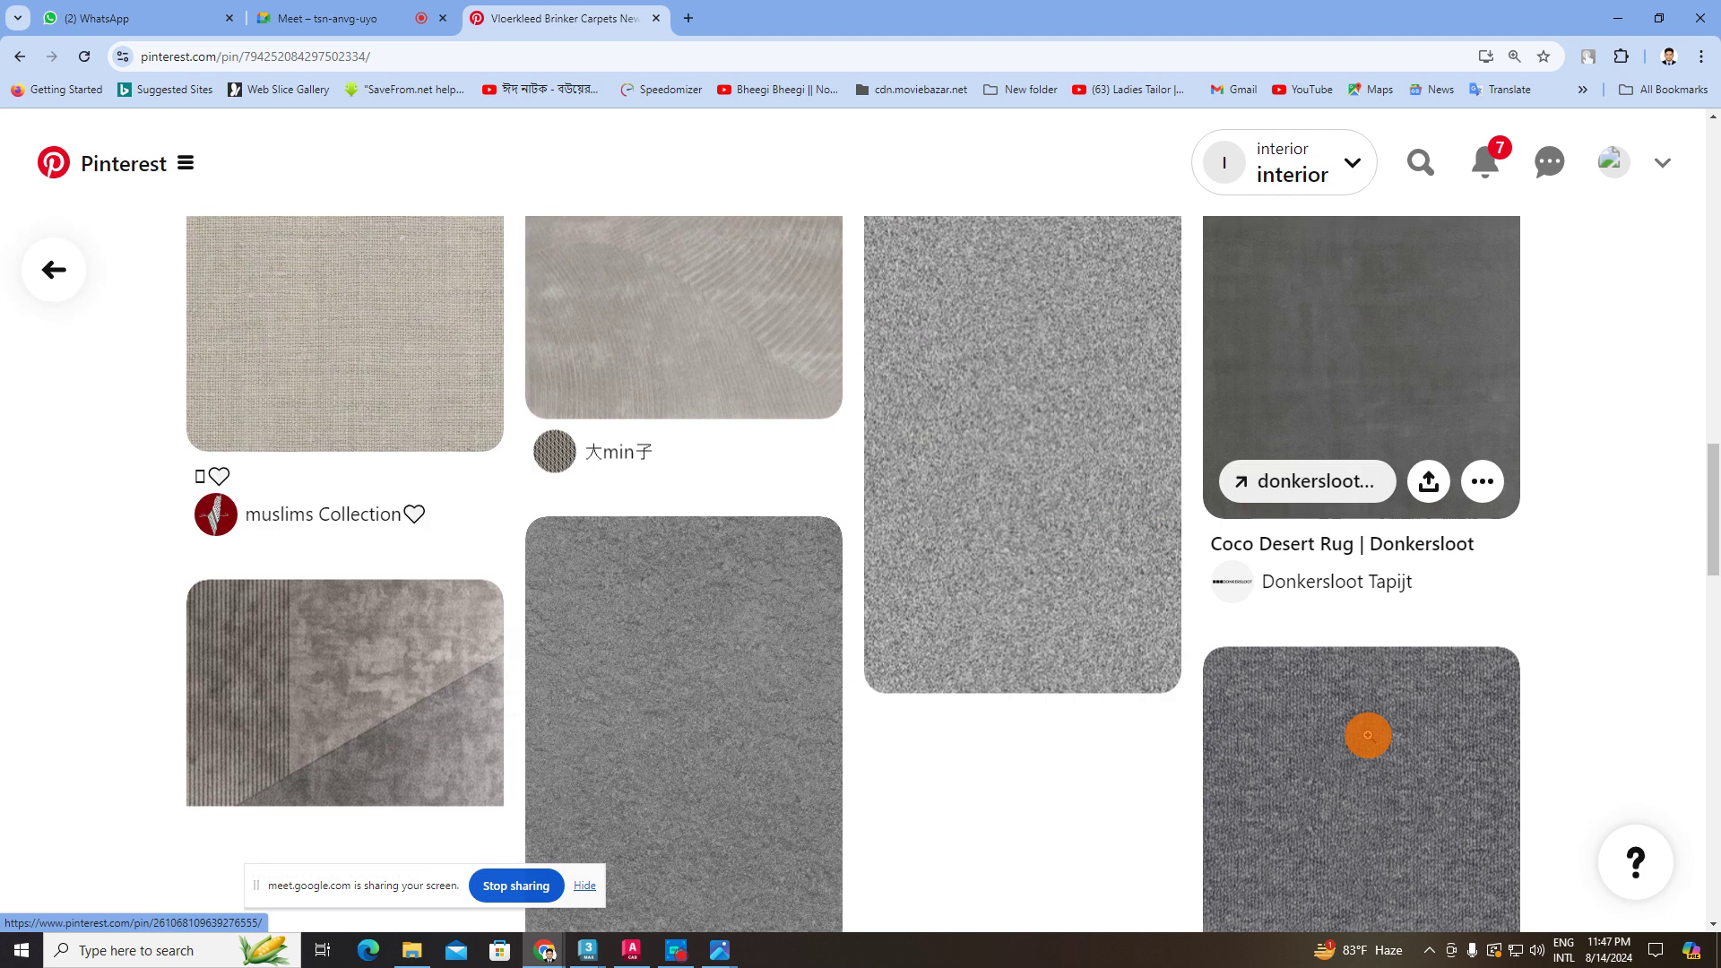
# - Go back to the "Carpet texture" results, look through the rugs, and open the Nourison Ellora Ivory/Grey Modern Indoor Rug pin
pyautogui.click(17, 57)
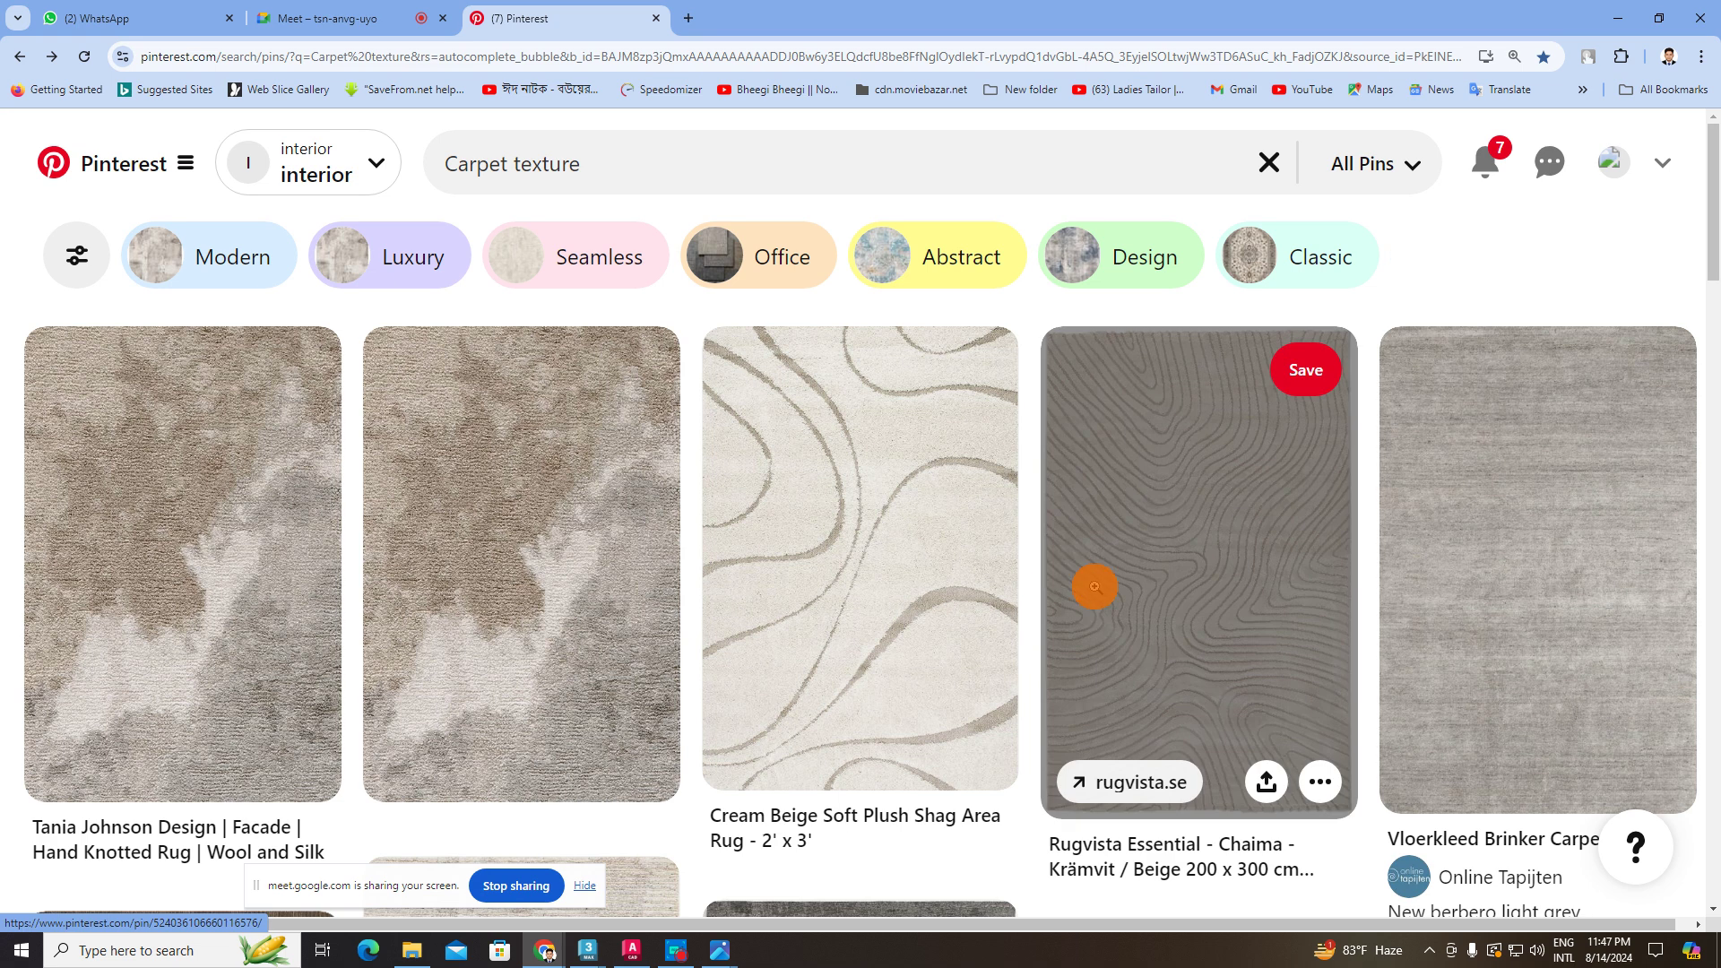
pyautogui.scroll(-6, 1099, 589)
pyautogui.scroll(-3, 1067, 592)
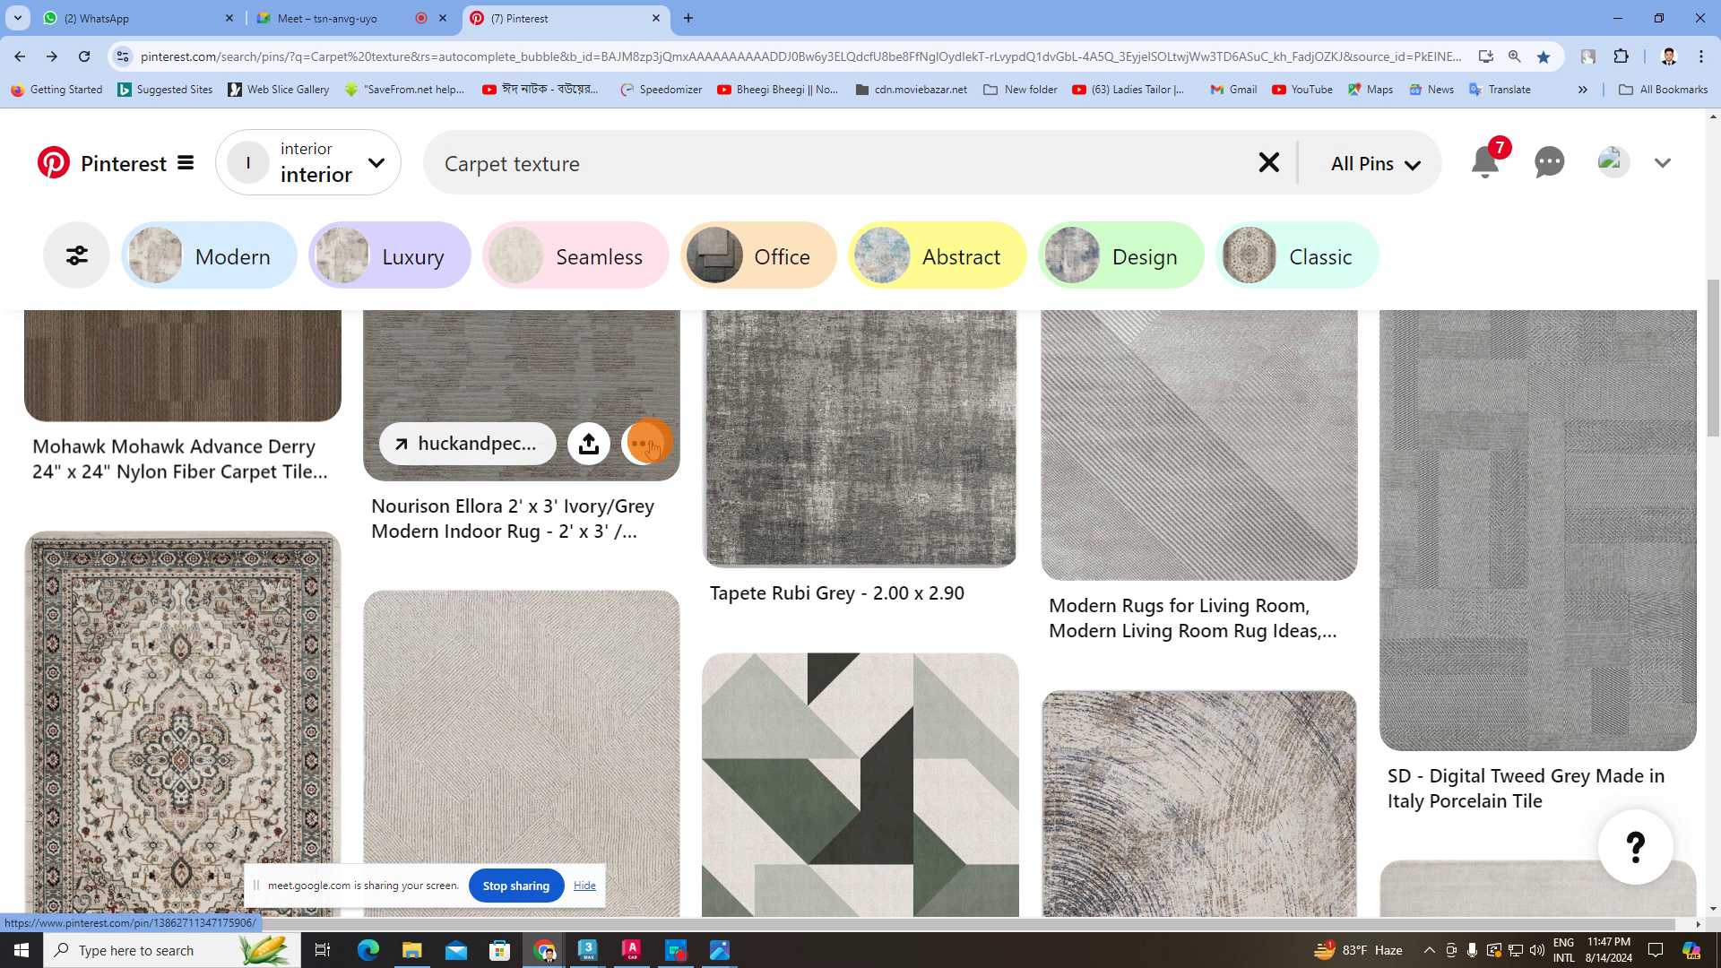
pyautogui.scroll(-3, 699, 461)
pyautogui.scroll(7, 711, 461)
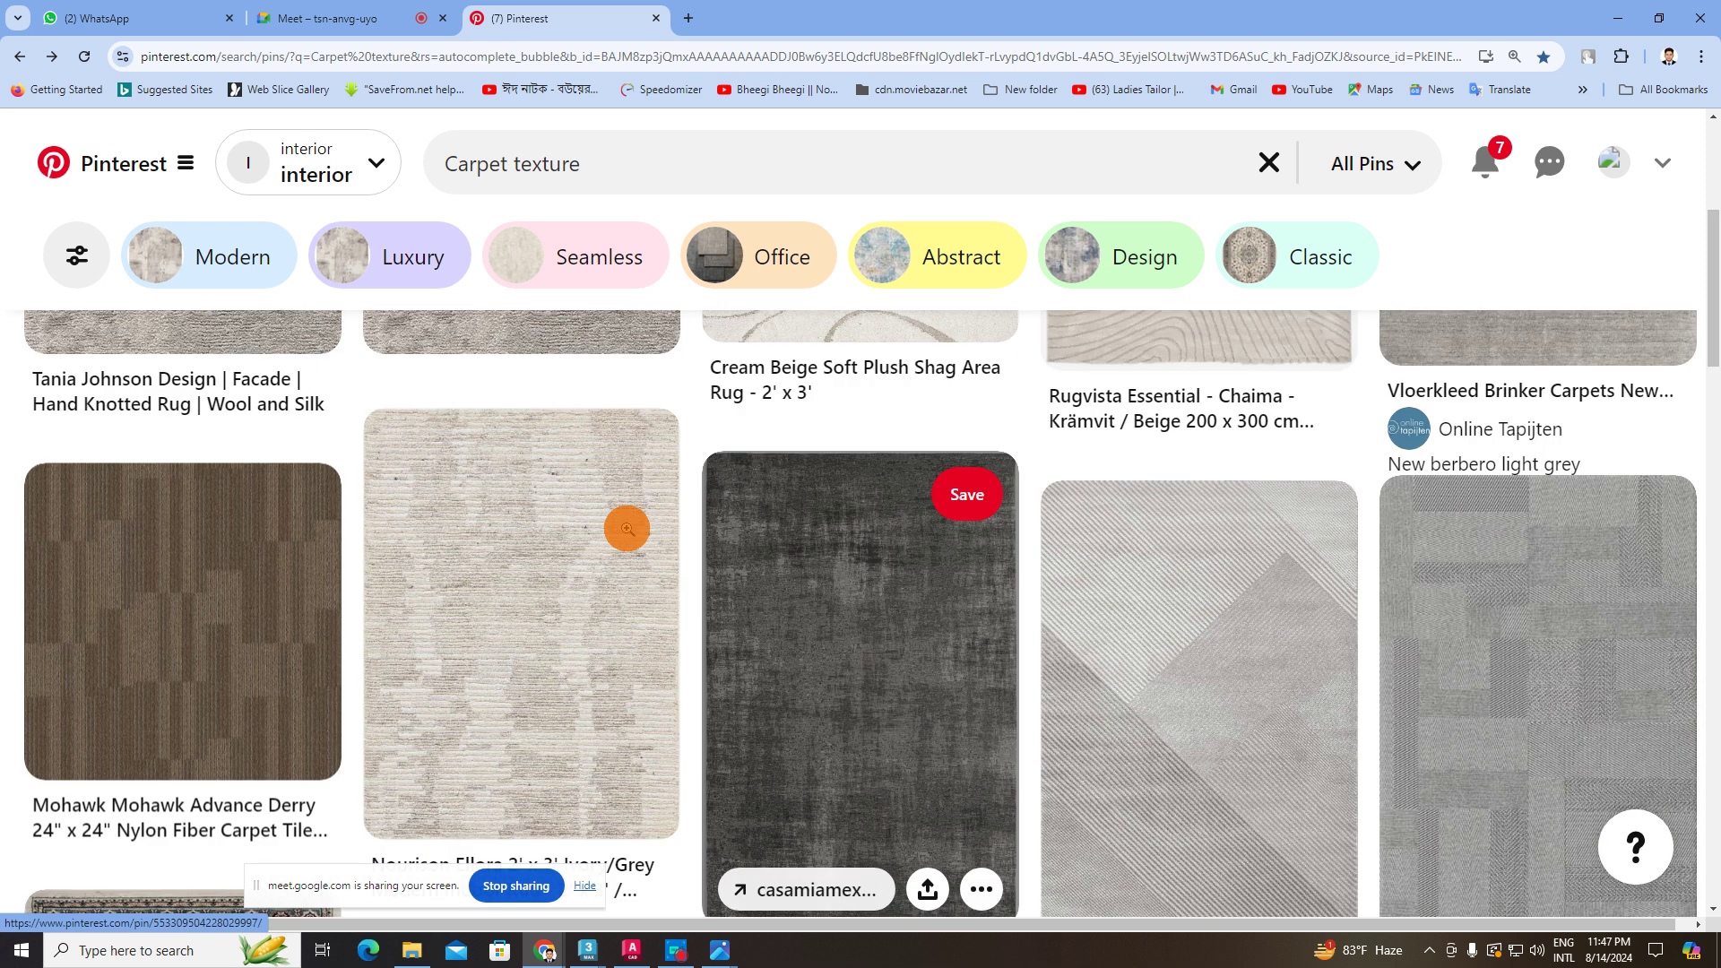
pyautogui.click(526, 557)
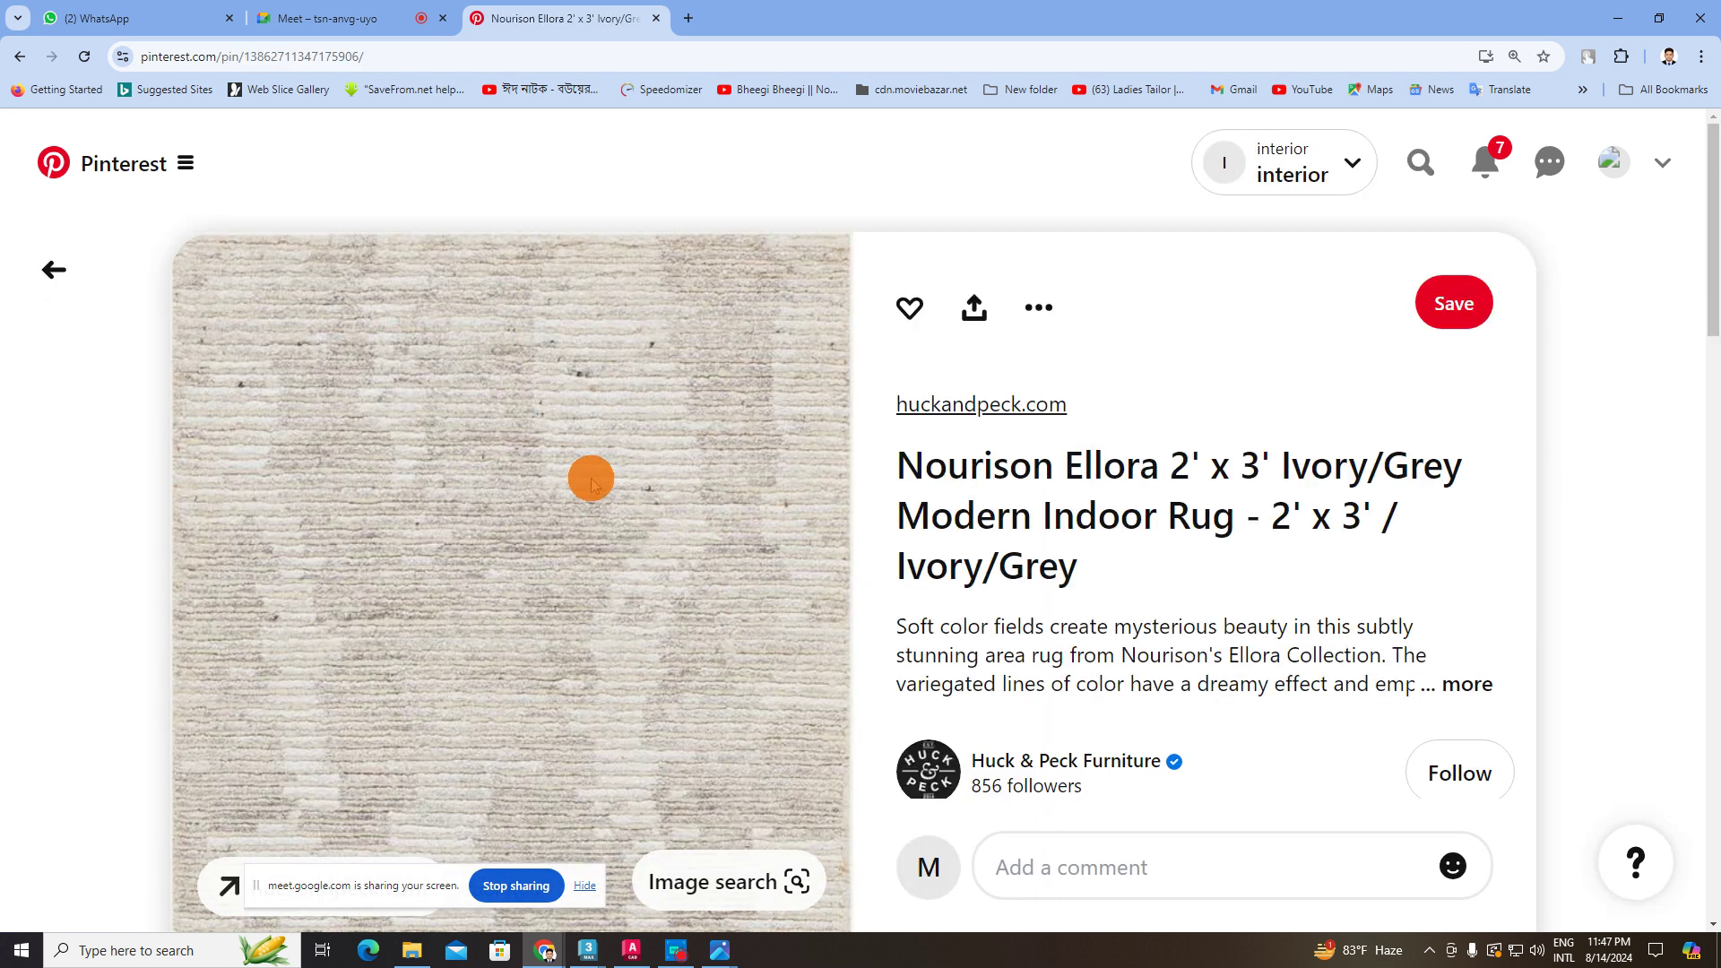
# - Save the Nourison Ellora Ivory/Grey rug image as a JPEG in Downloads and return to the 3ds Max scene
pyautogui.rightClick(592, 484)
pyautogui.click(676, 488)
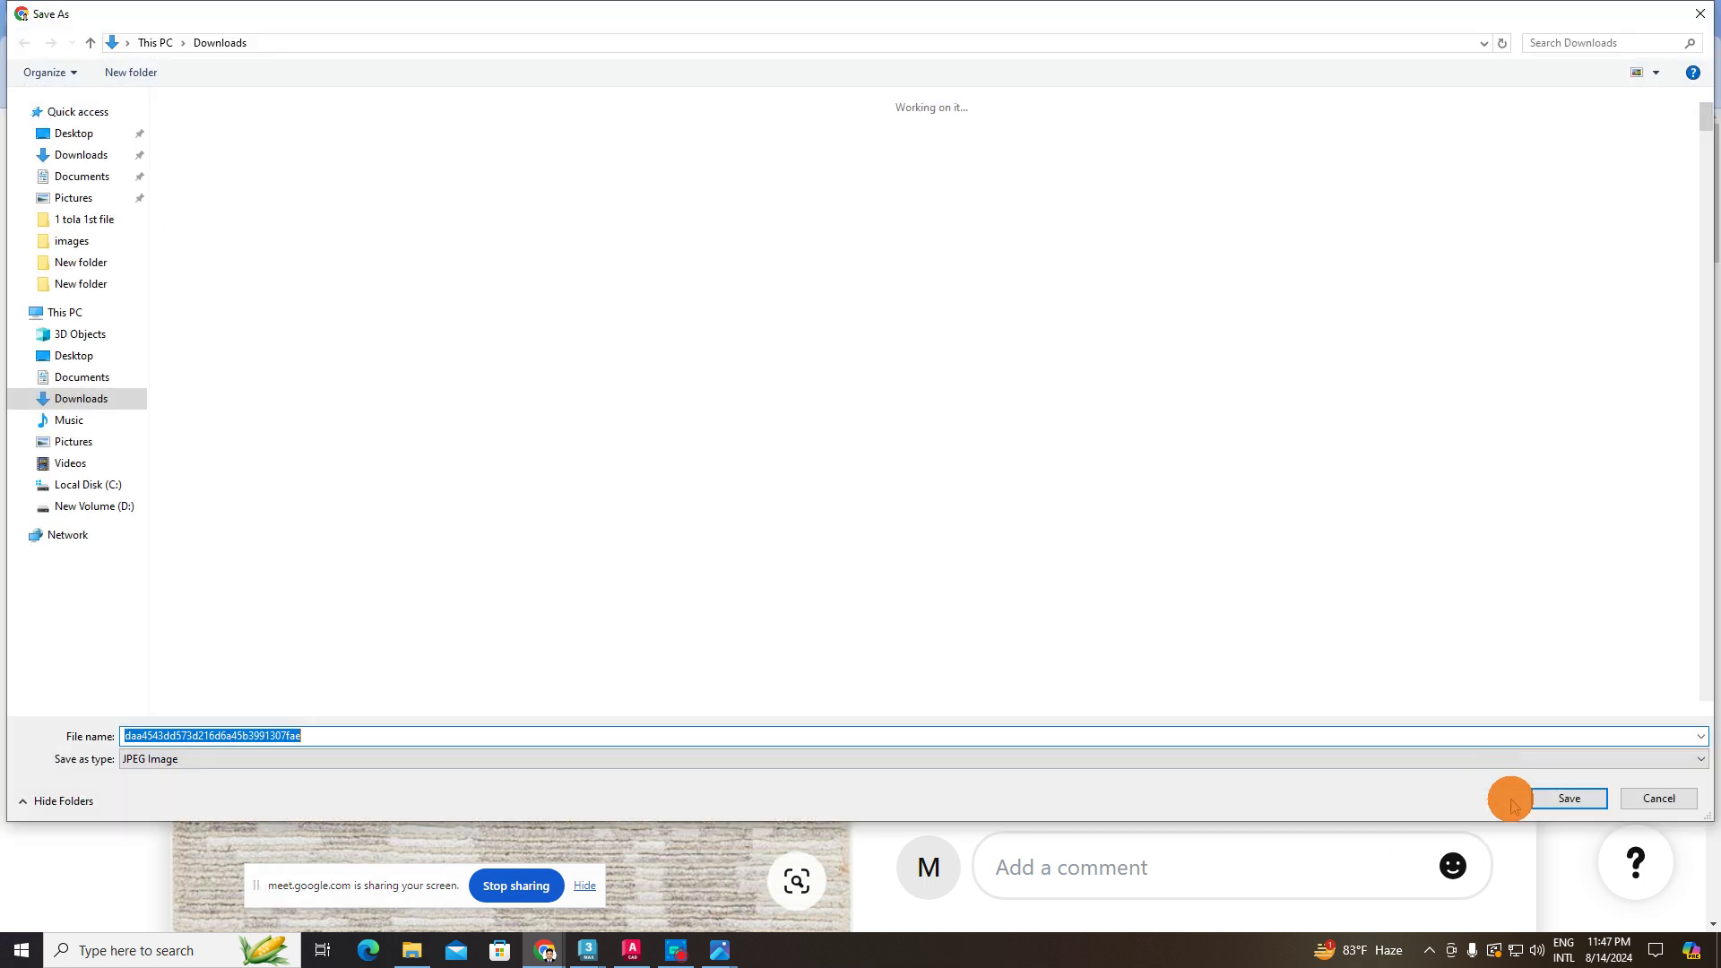
pyautogui.click(1574, 801)
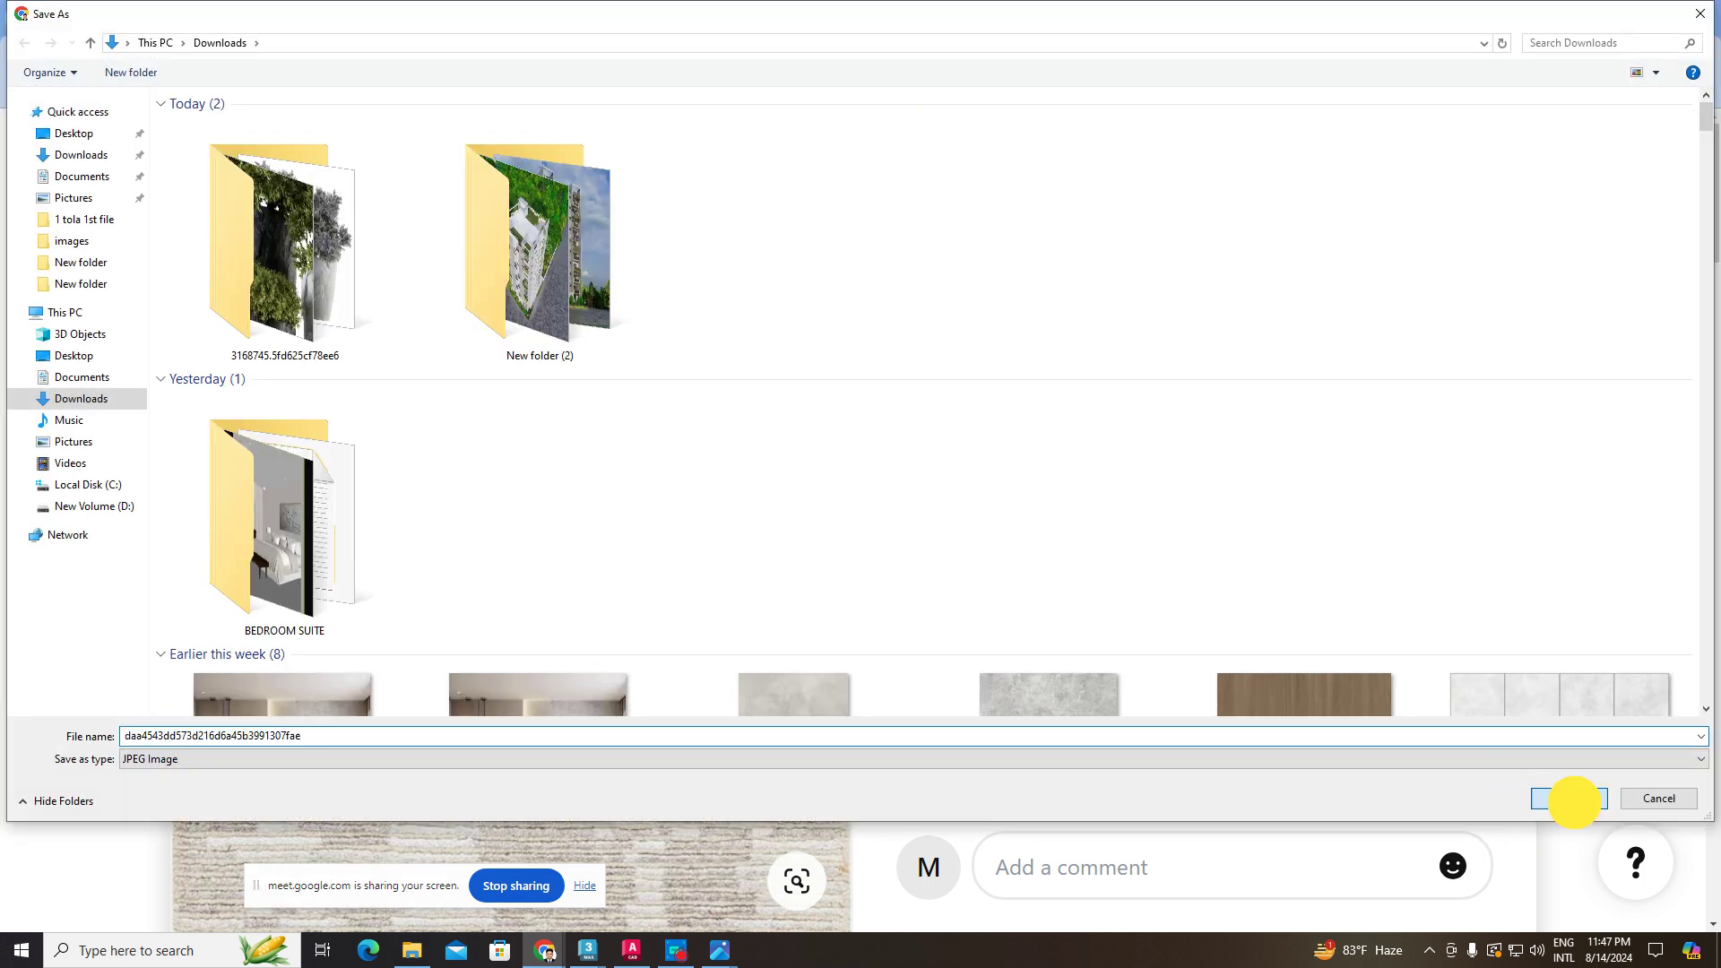
pyautogui.click(1619, 16)
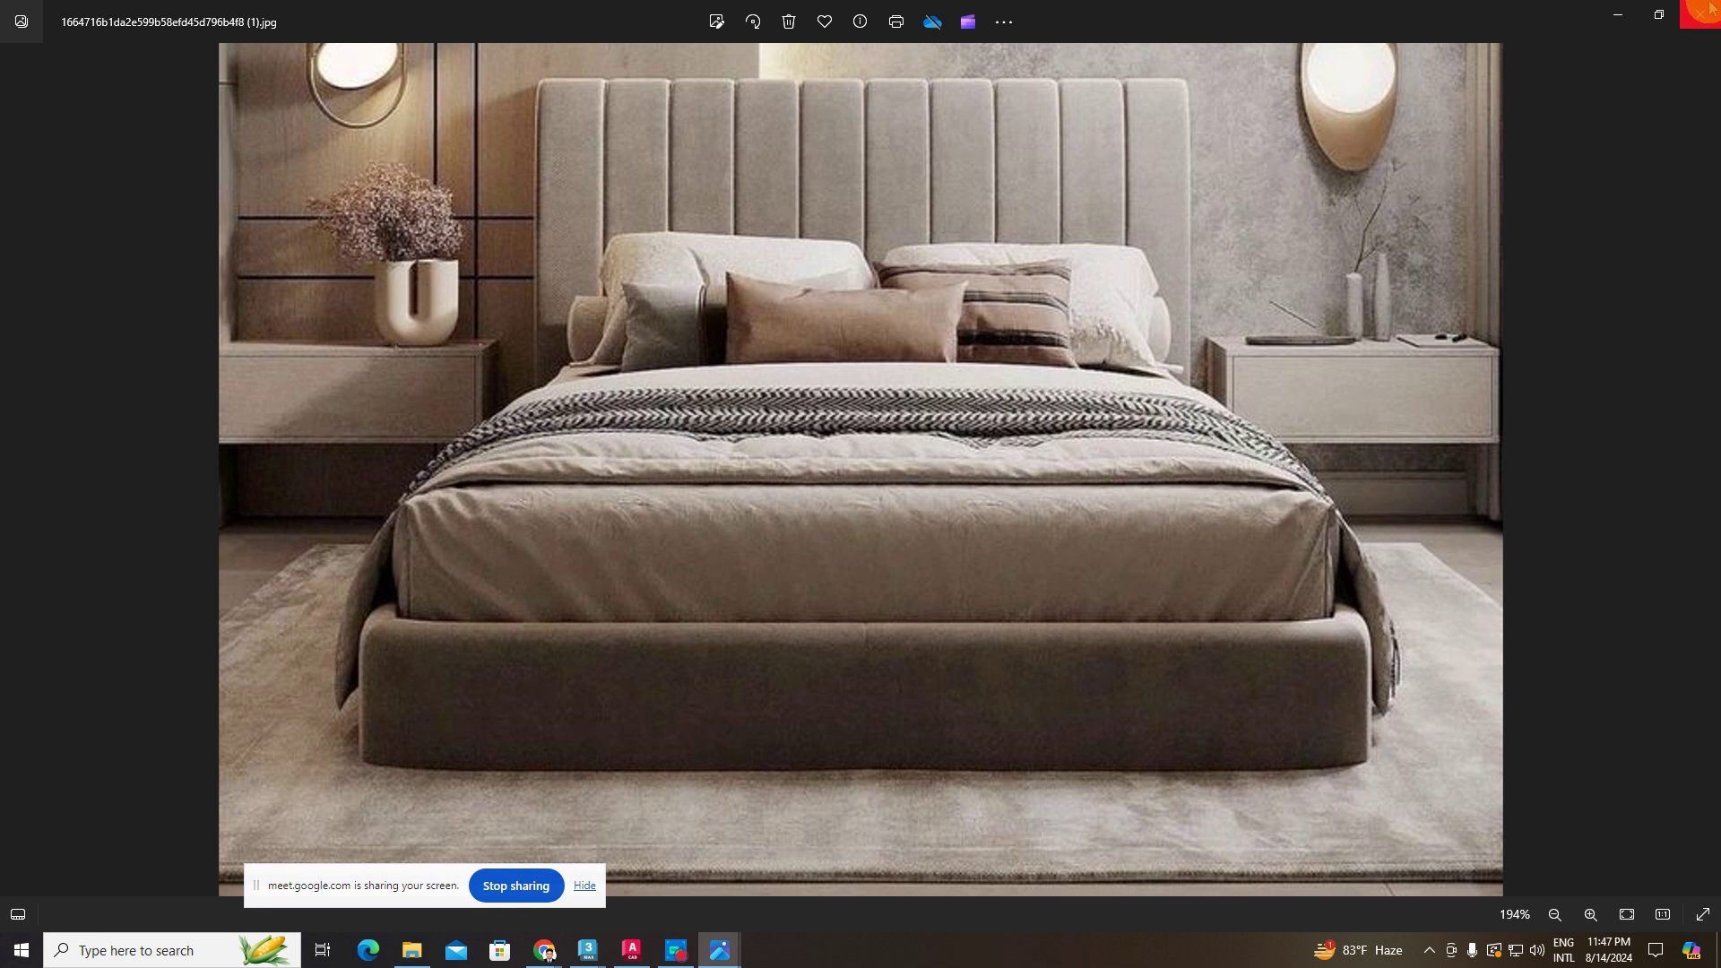
pyautogui.click(1624, 10)
pyautogui.click(1611, 20)
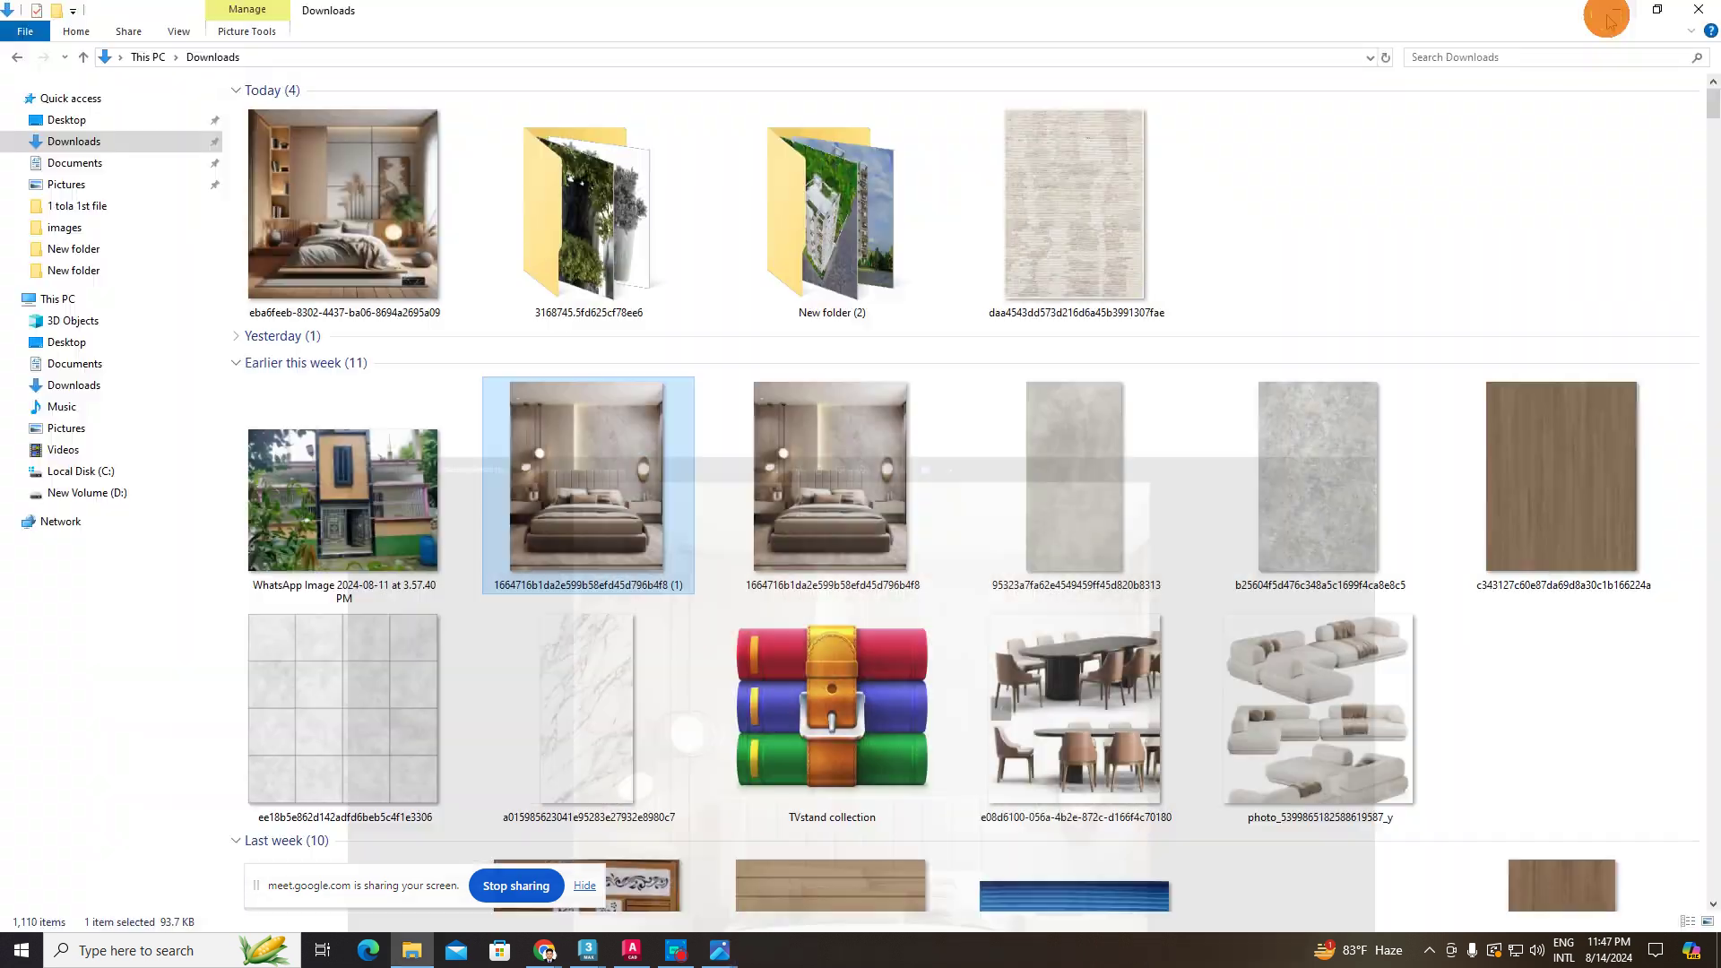
pyautogui.click(1608, 18)
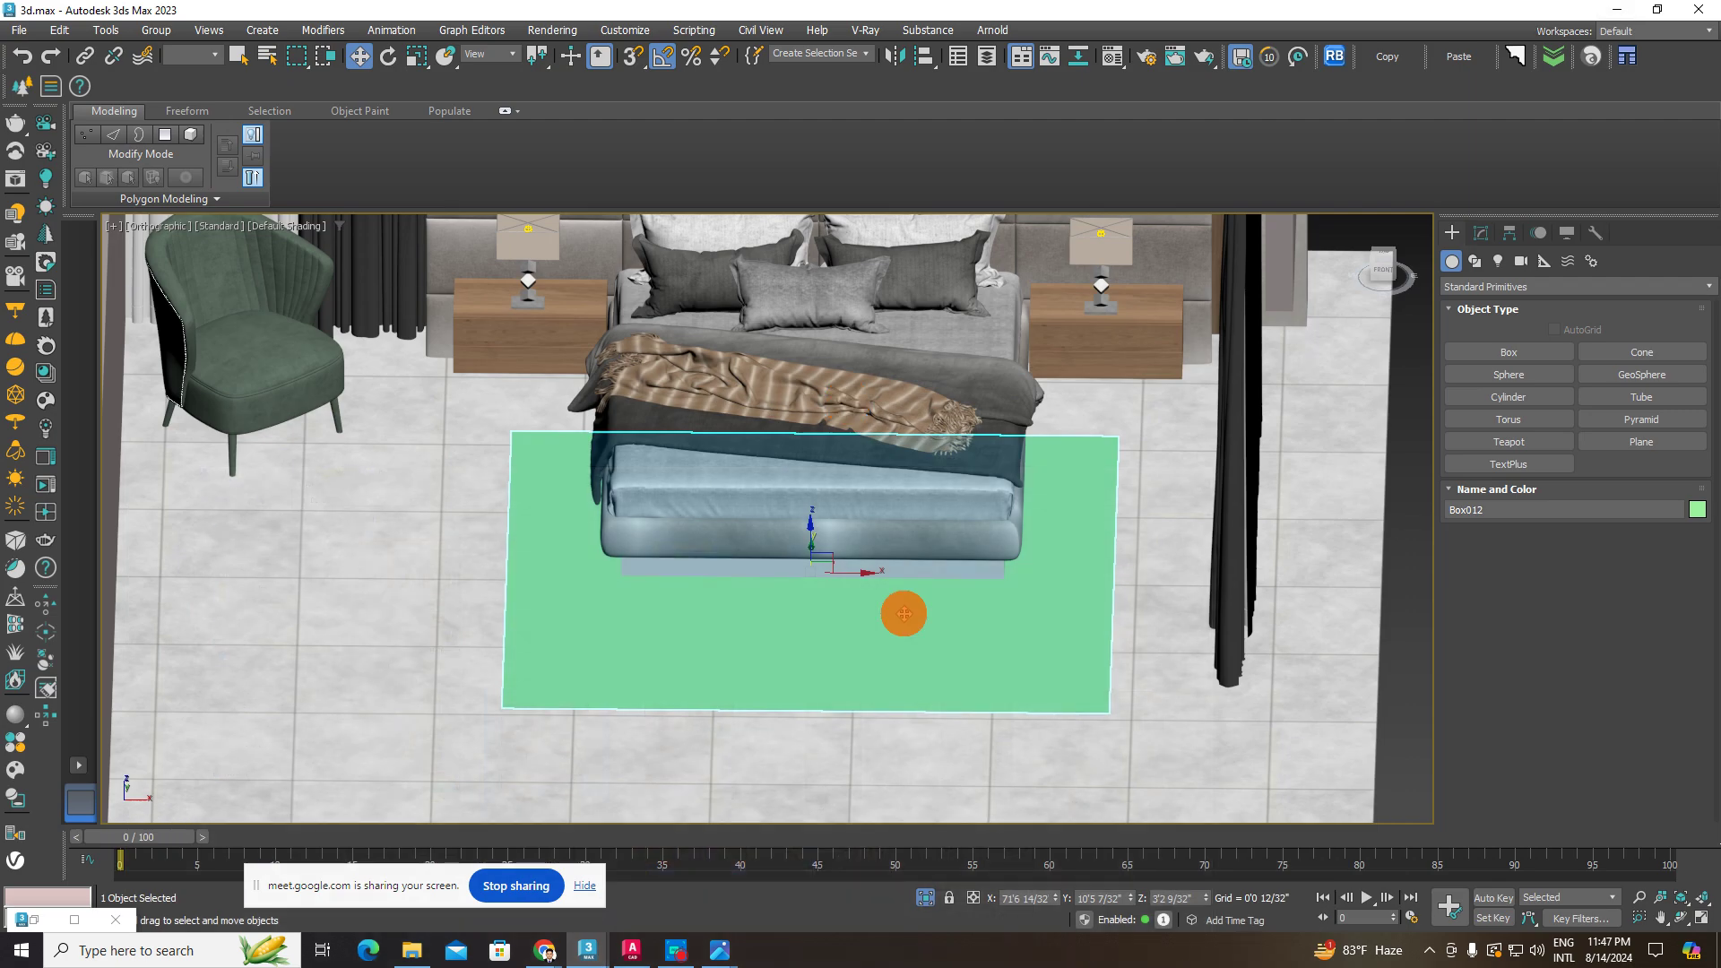
# - Change the unused material 21 - Default from Physical Material to VRayMtl in the Material Editor
pyautogui.press('m')
pyautogui.click(171, 296)
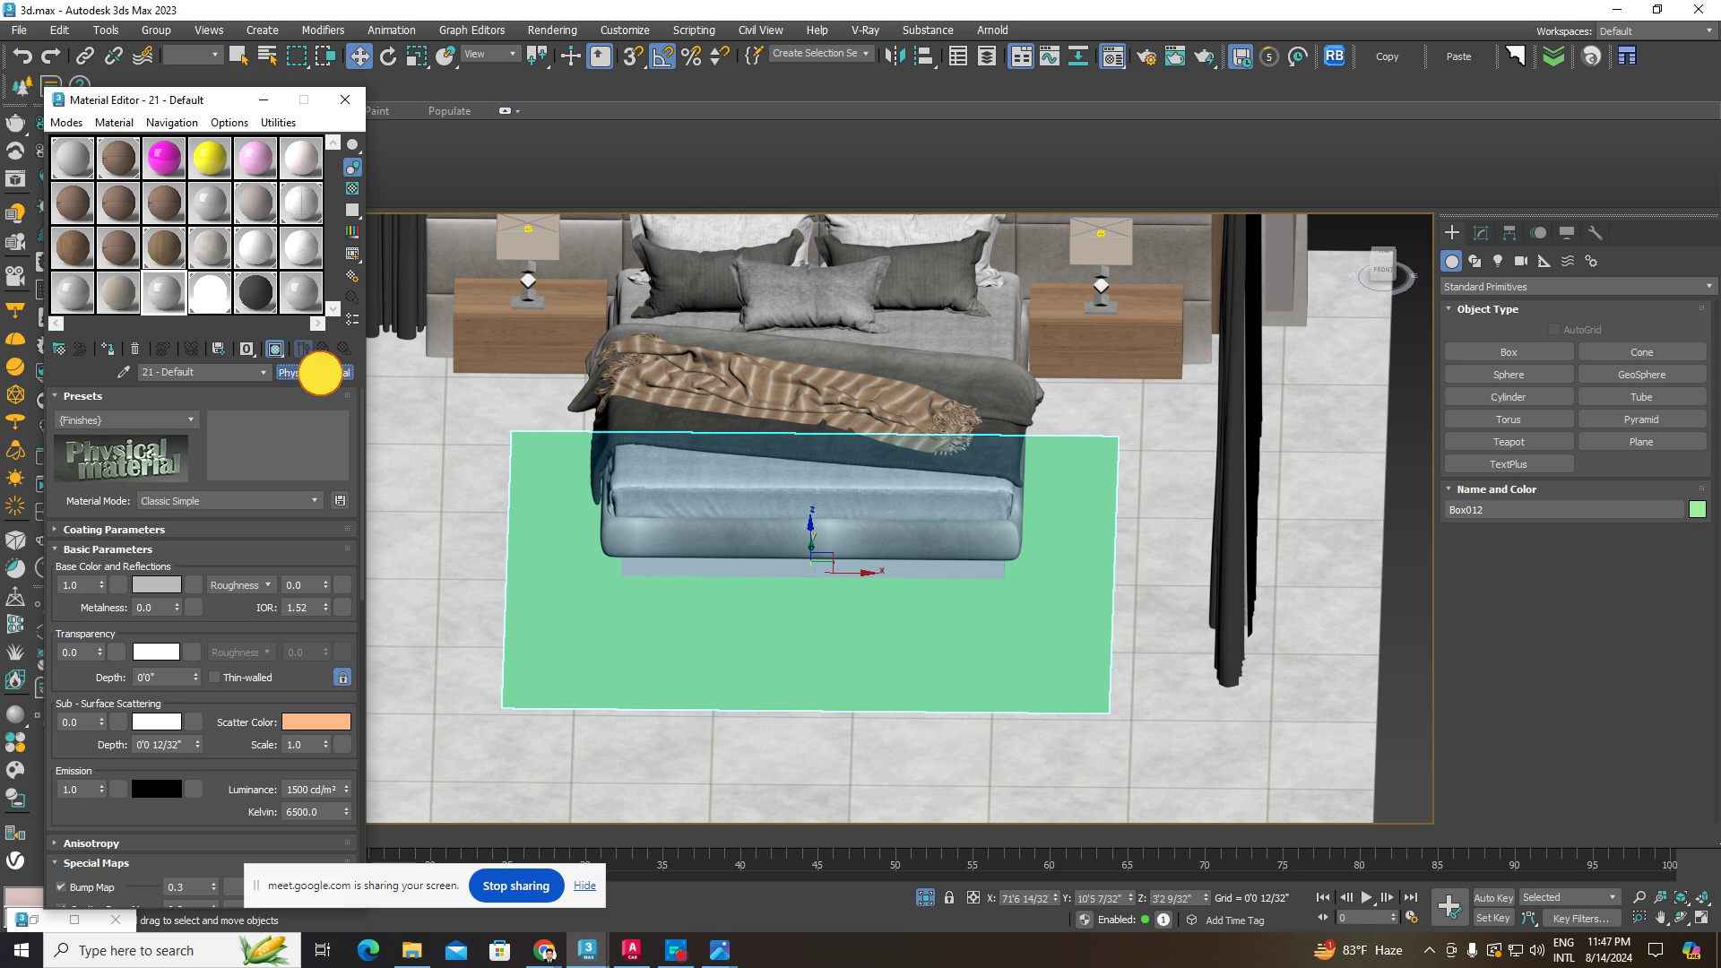
pyautogui.click(320, 373)
pyautogui.doubleClick(523, 535)
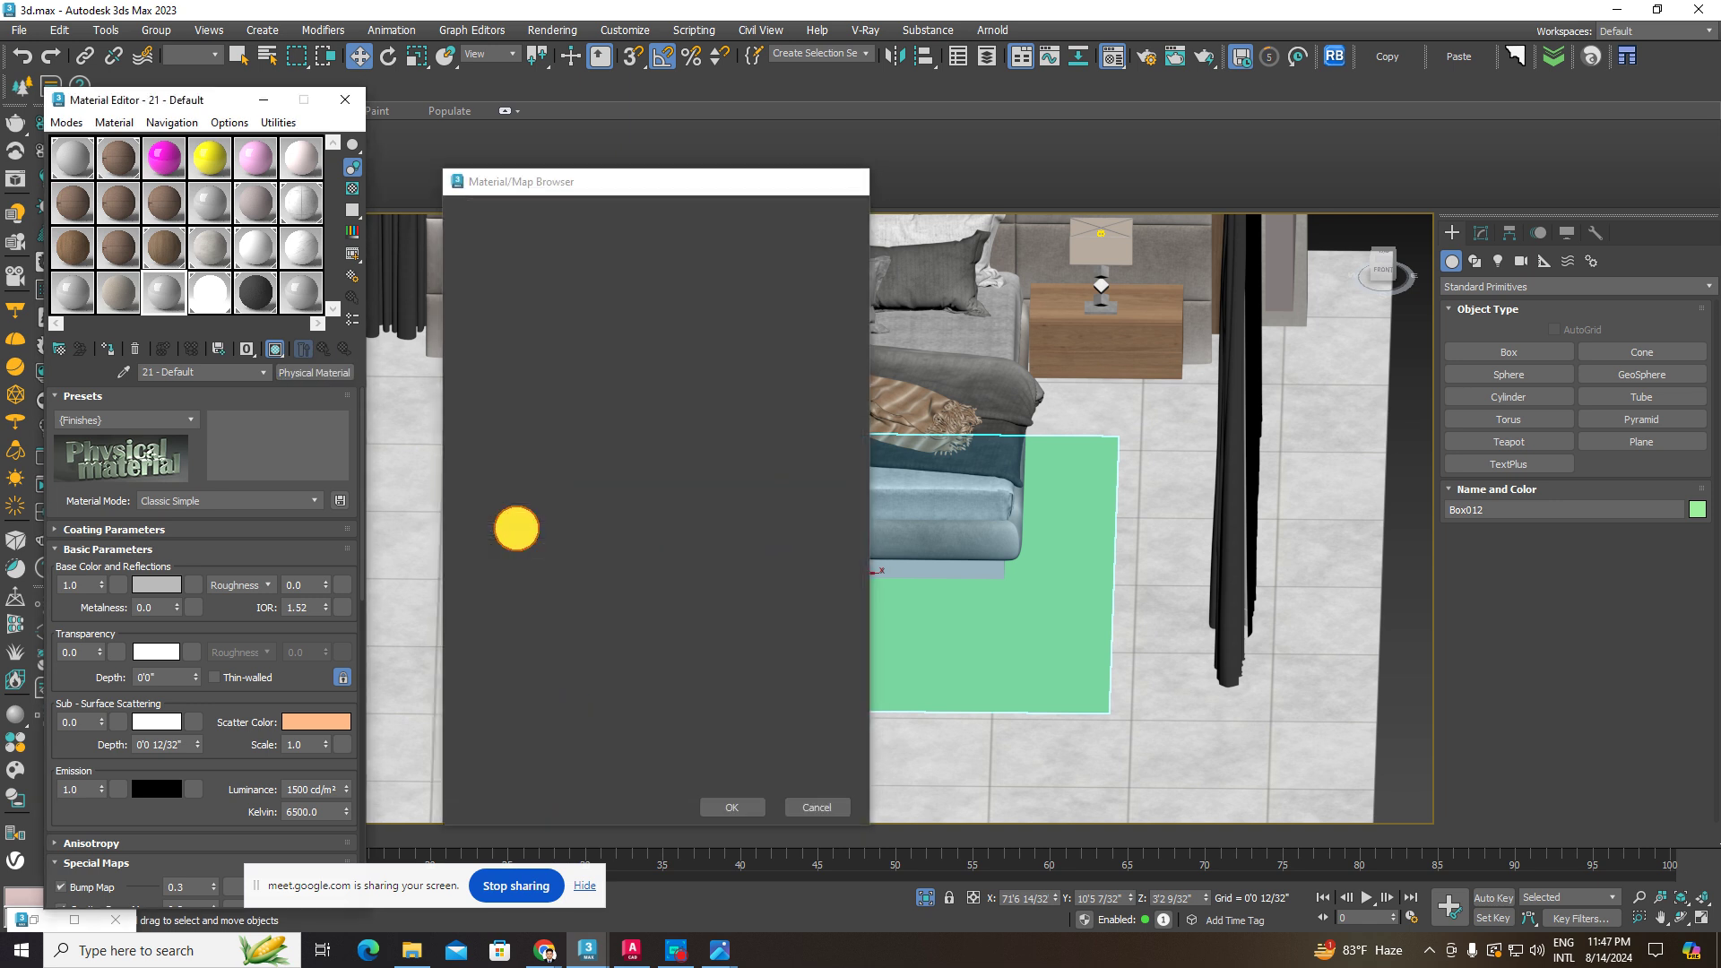
# - Load the rug image daa4543dd573d216d6a45b3991307fae from Downloads as a Bitmap in the material's diffuse map
pyautogui.click(189, 414)
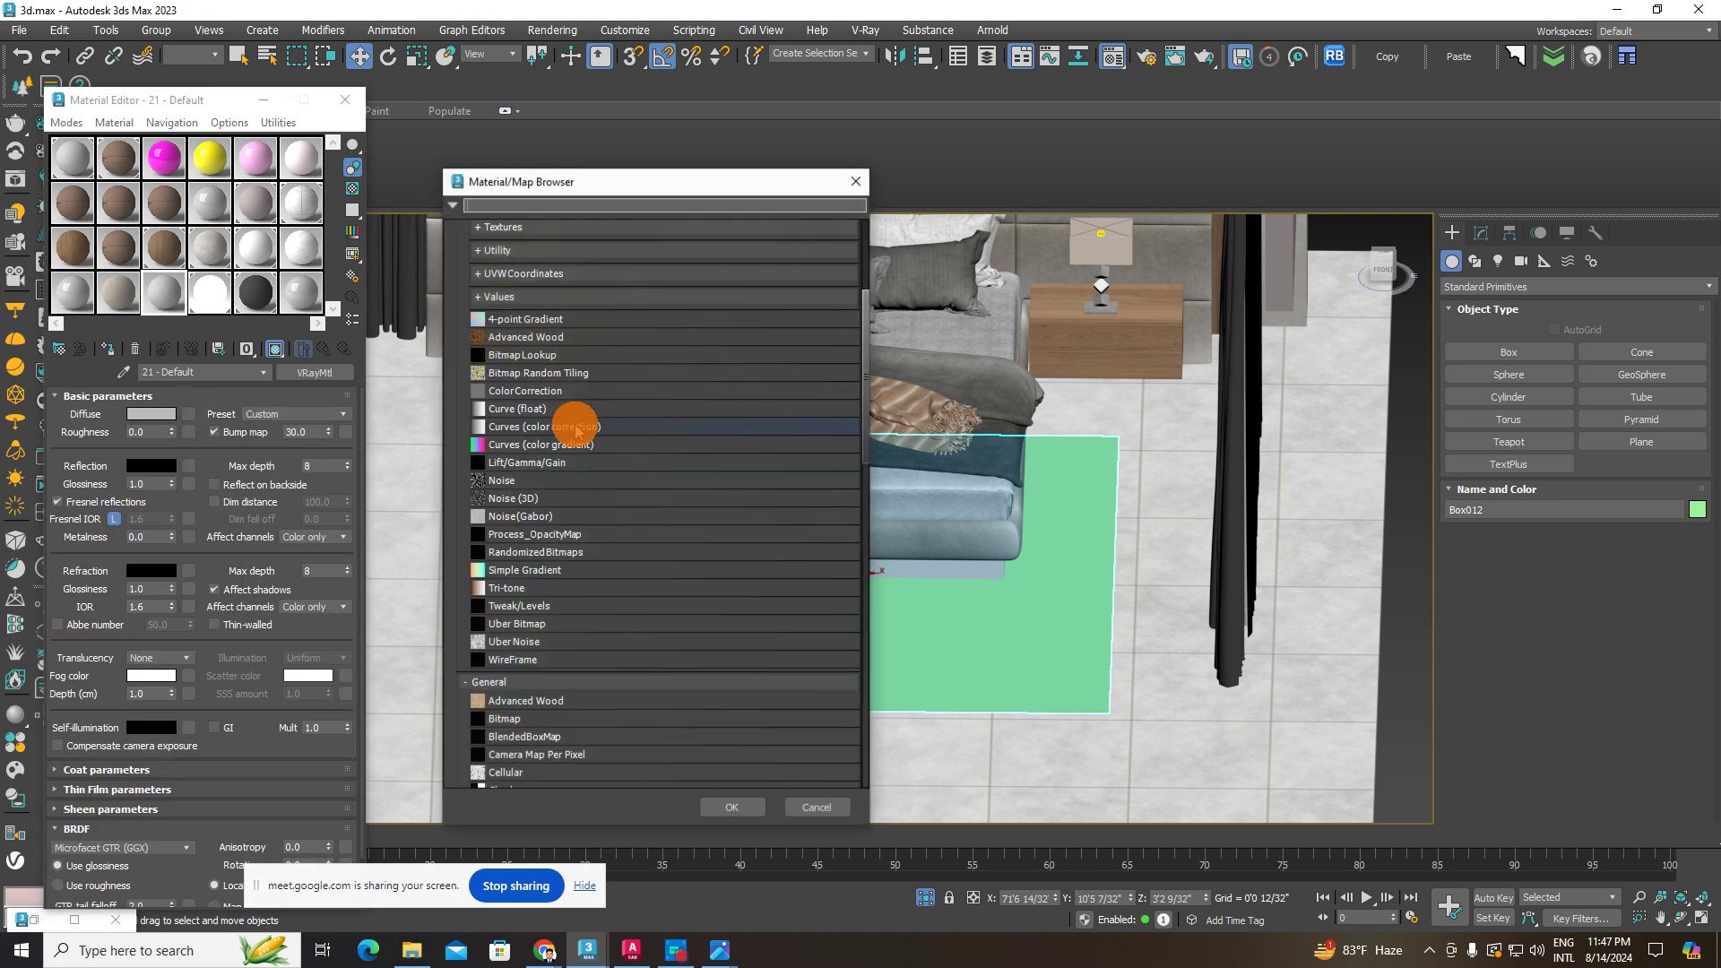
pyautogui.scroll(5, 536, 274)
pyautogui.click(492, 240)
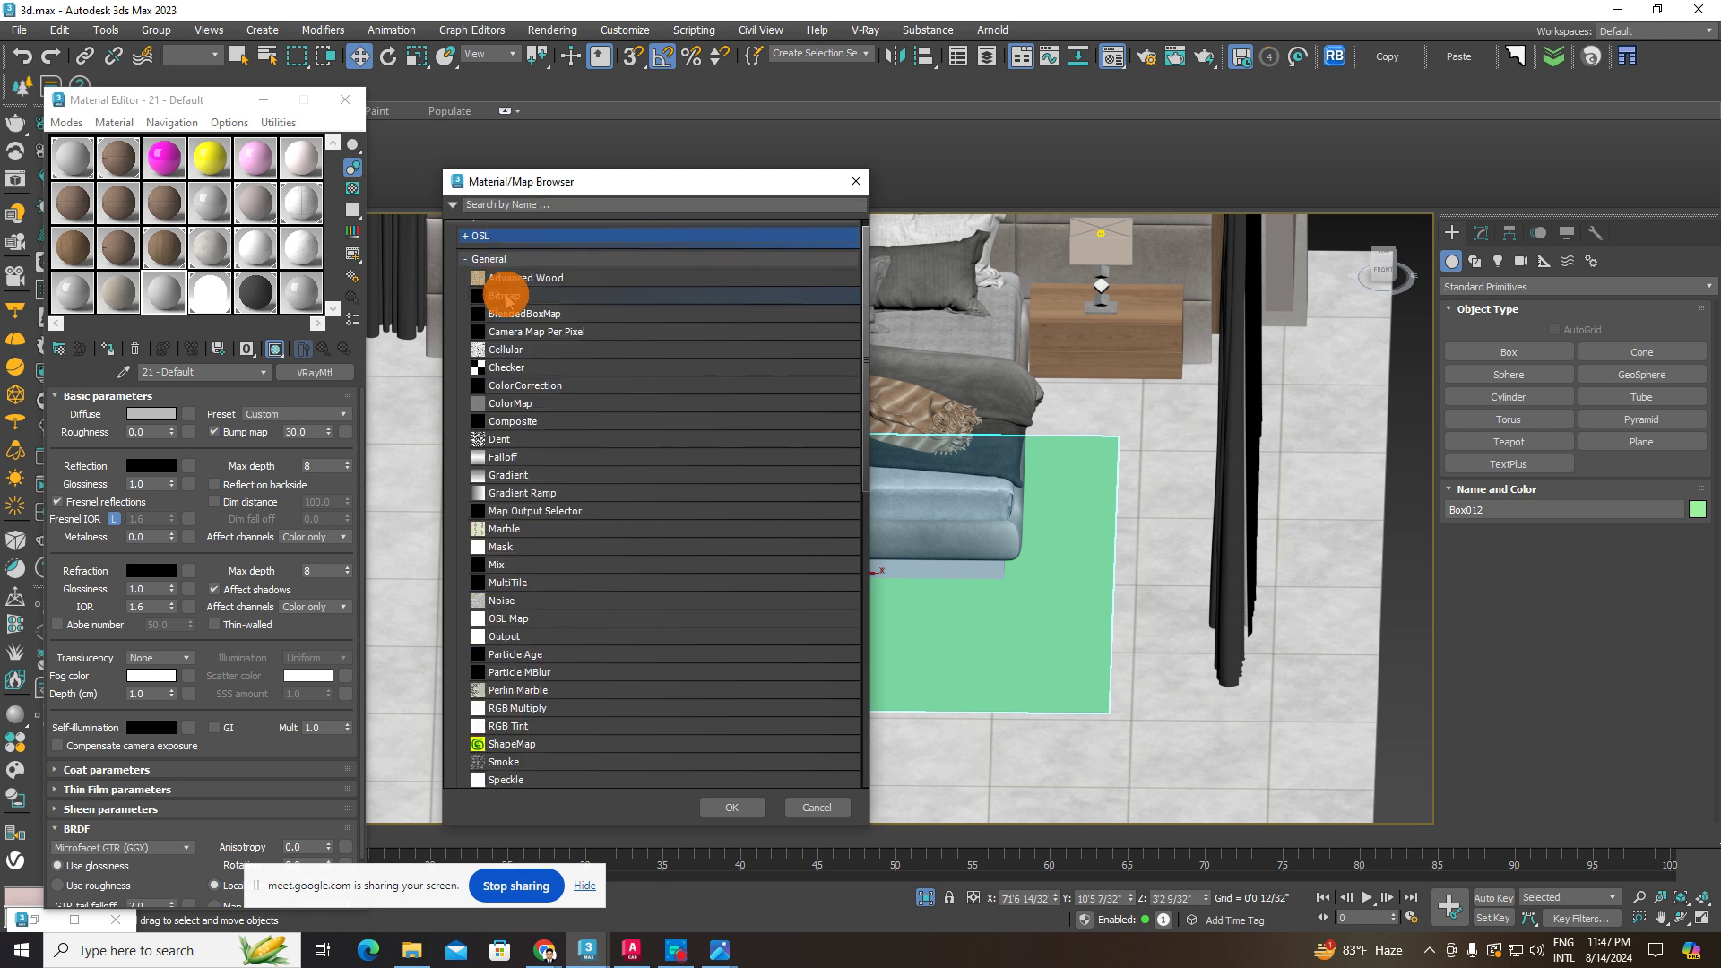
pyautogui.doubleClick(497, 288)
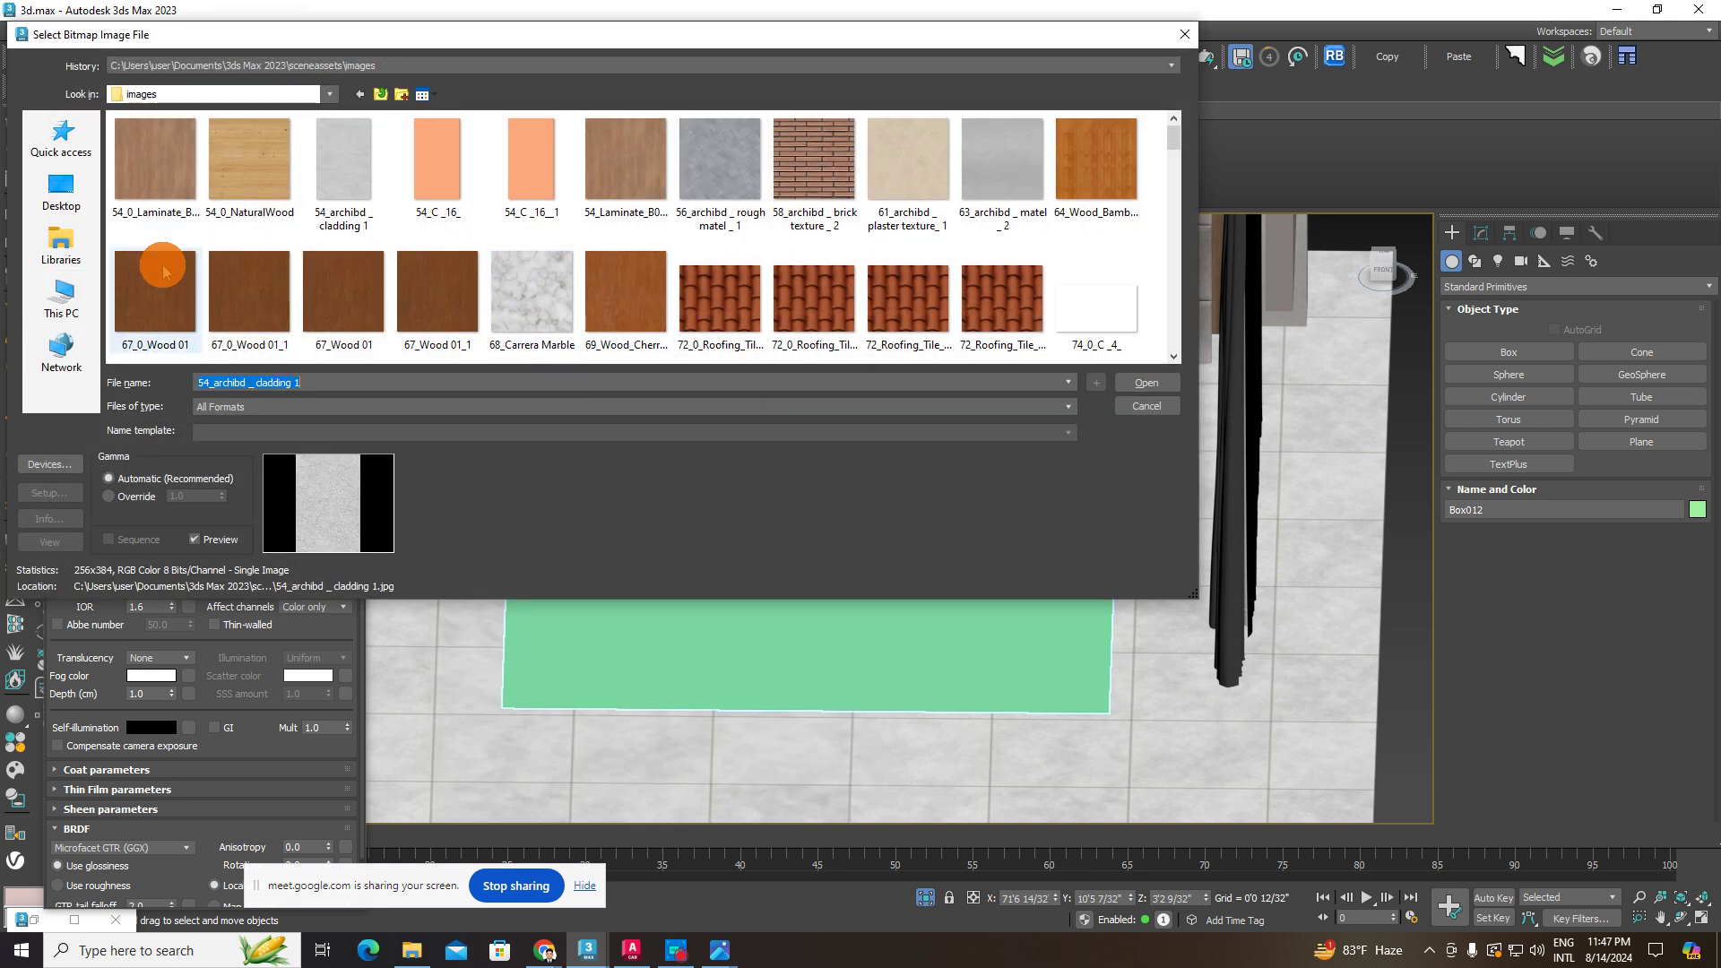
pyautogui.click(183, 95)
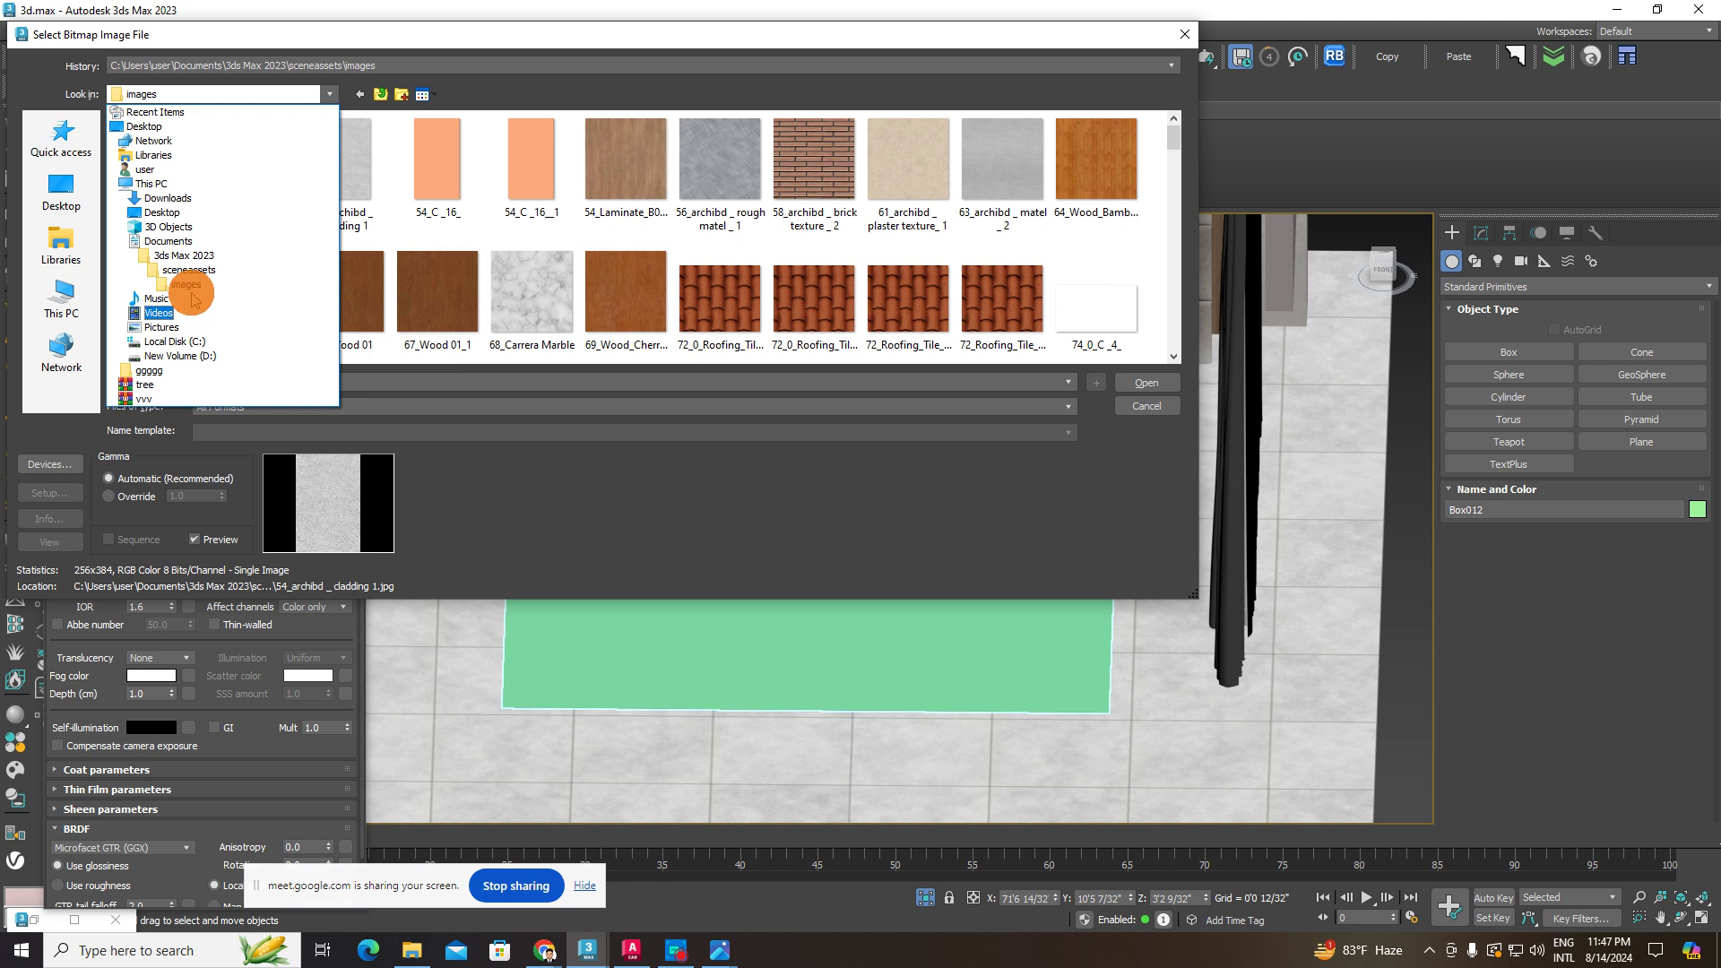
pyautogui.click(187, 205)
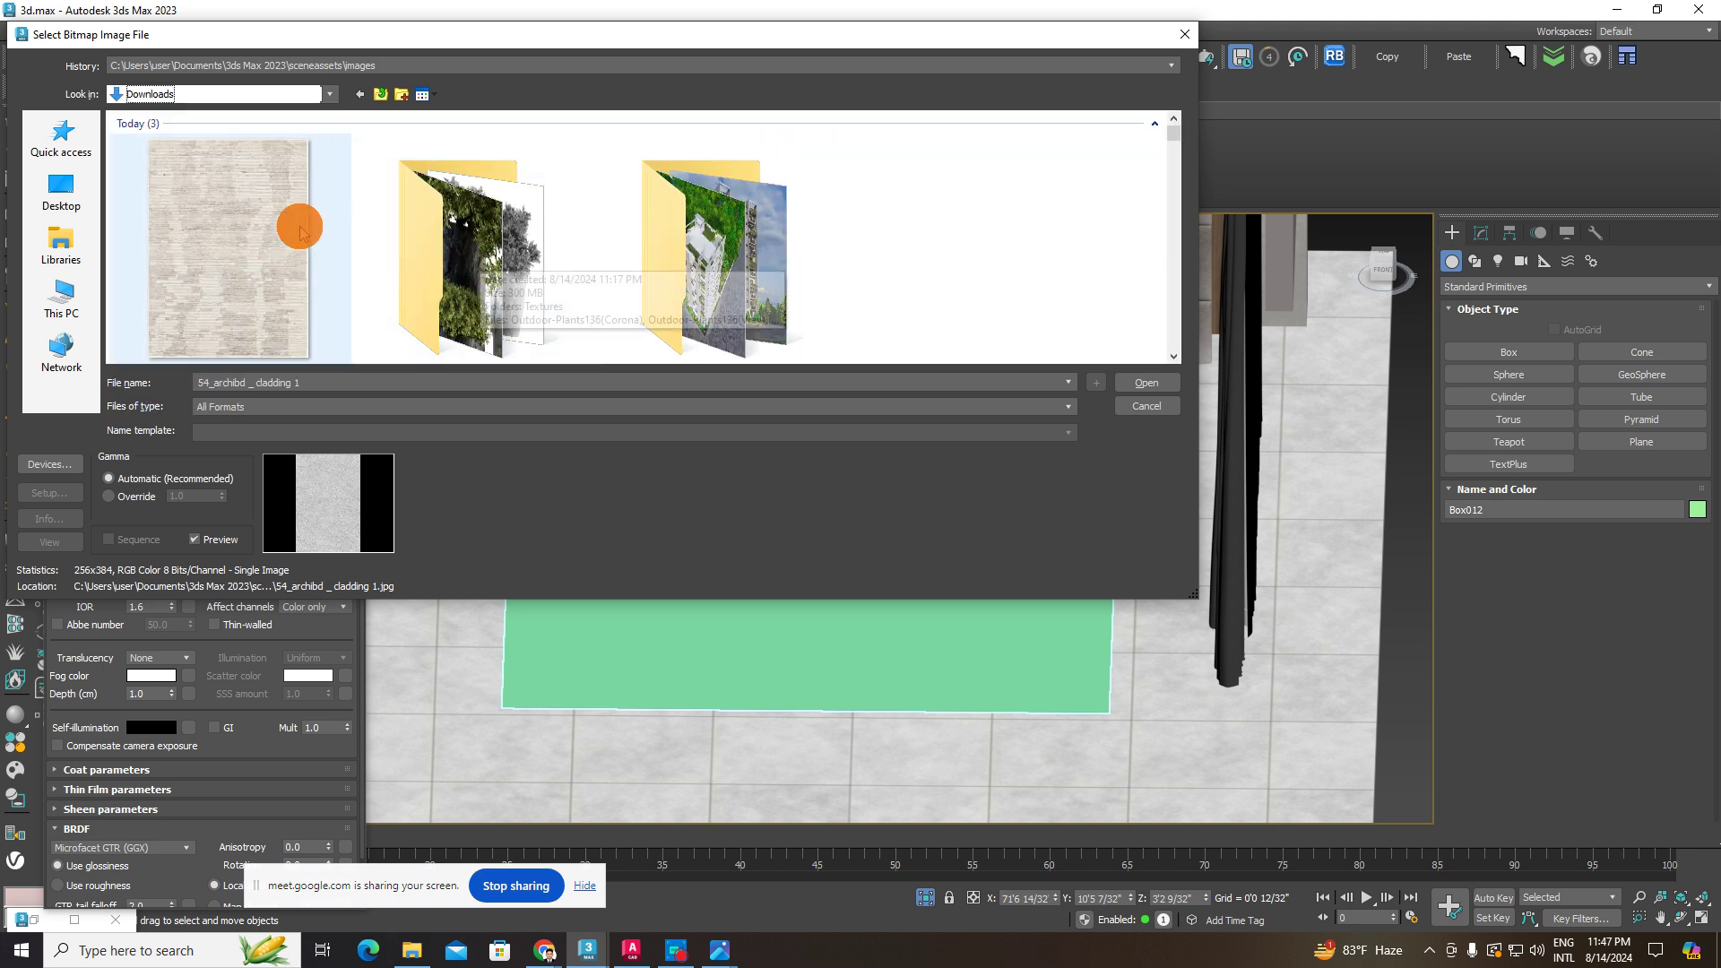
pyautogui.doubleClick(302, 225)
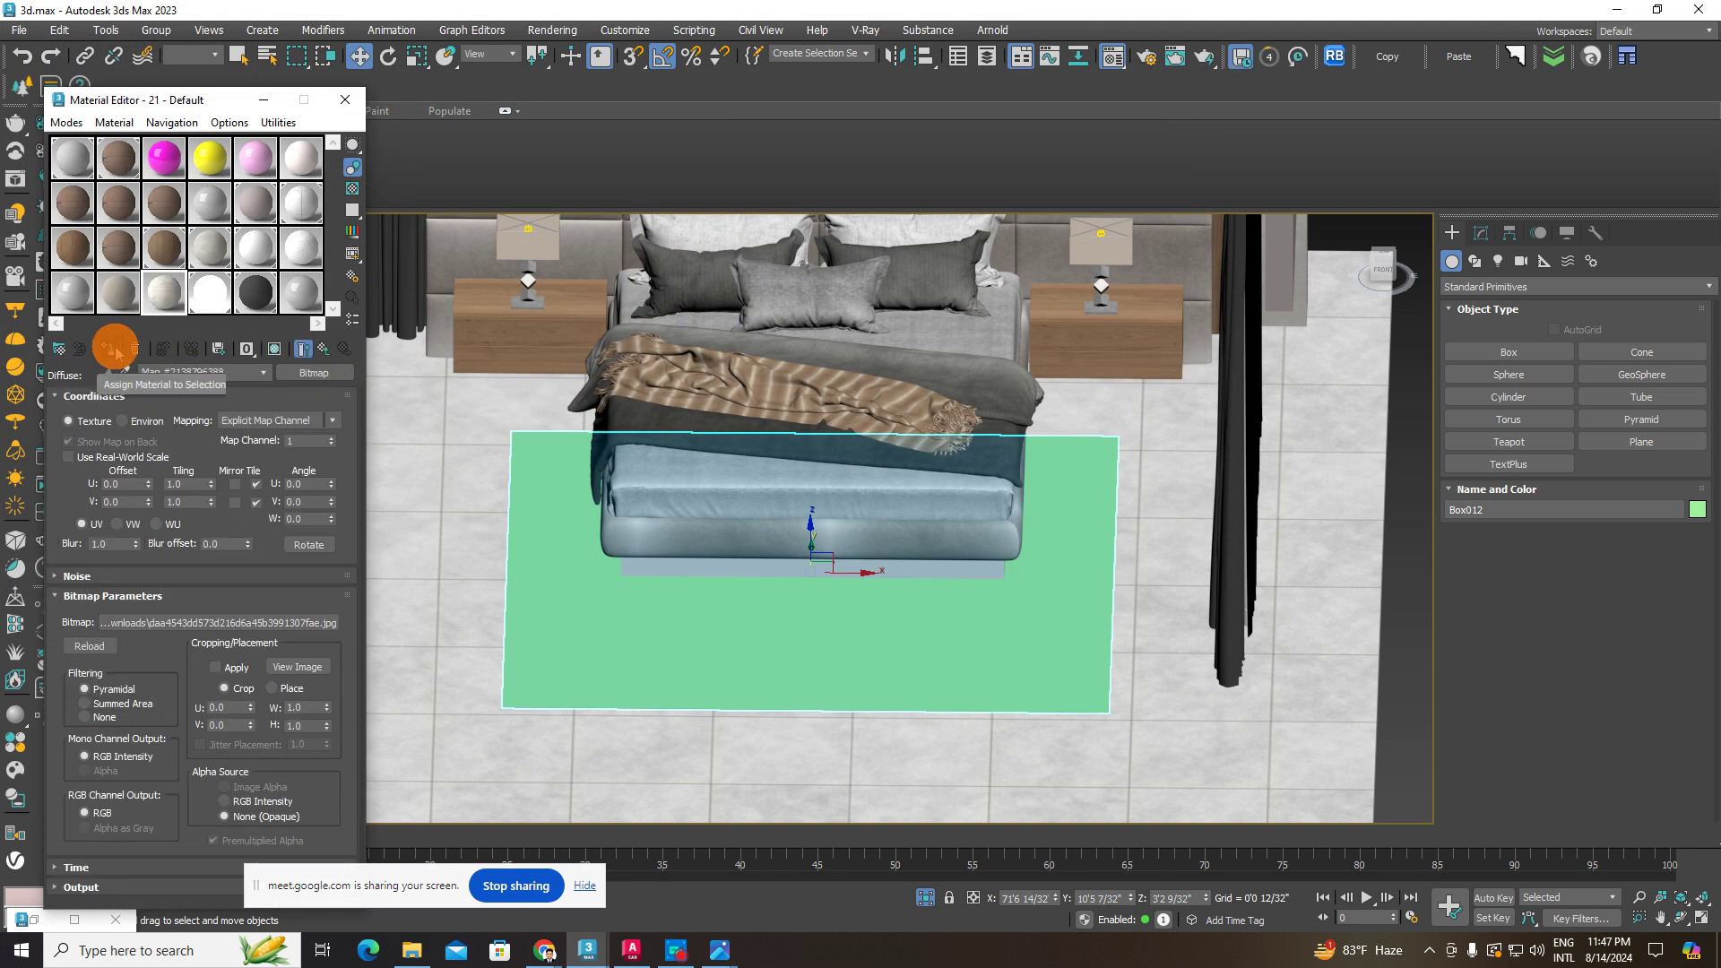
# - Assign the rug material to the box under the bed and check its texture in the viewport
pyautogui.click(115, 352)
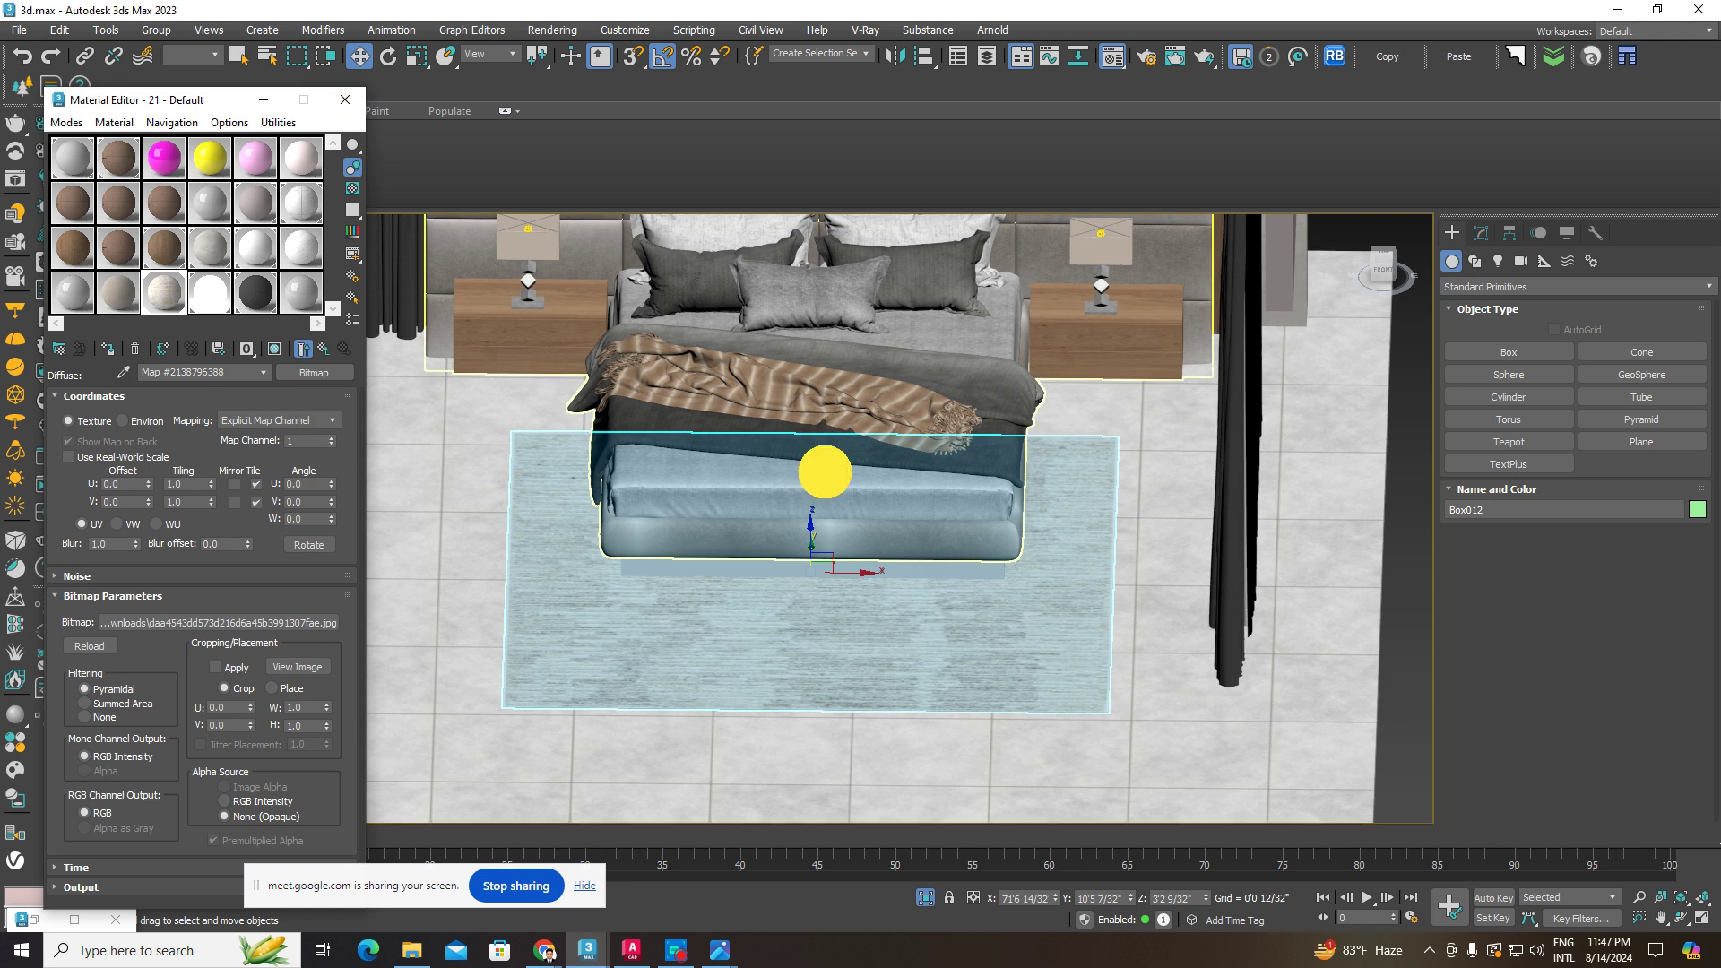
pyautogui.click(825, 472)
pyautogui.keyDown('alt'); pyautogui.moveTo(860, 562); pyautogui.dragTo(903, 622, button='middle'); pyautogui.keyUp('alt')
pyautogui.moveTo(903, 689); pyautogui.dragTo(946, 613, button='middle')
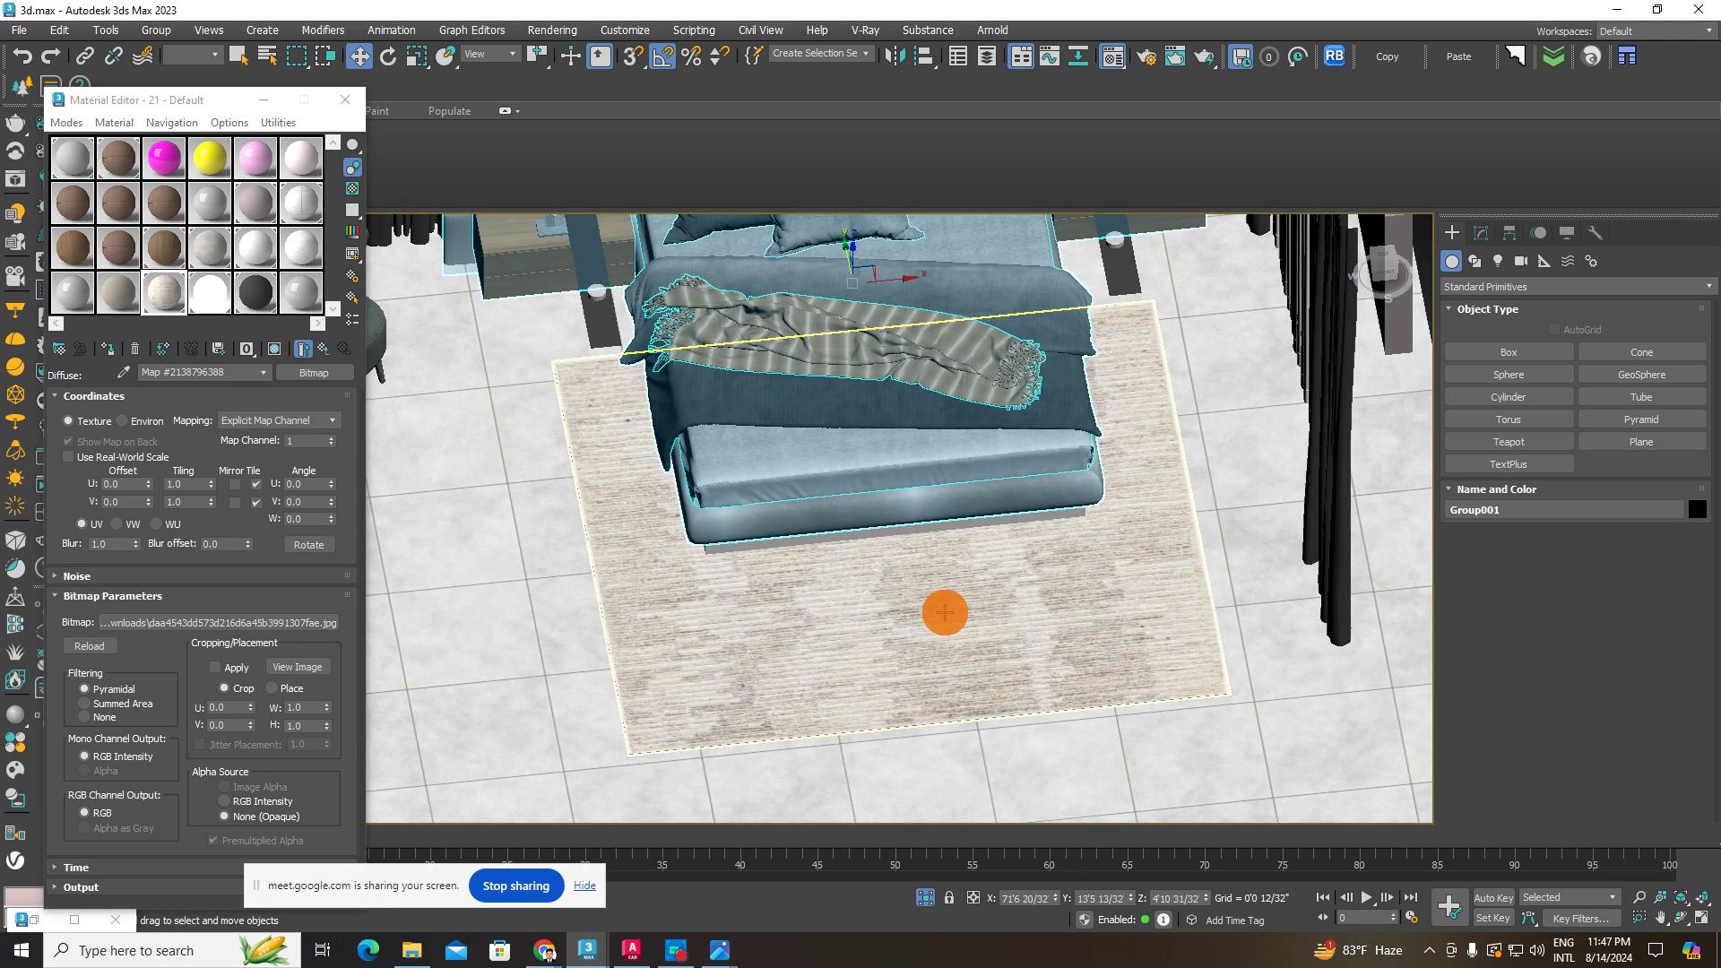
pyautogui.scroll(2, 945, 614)
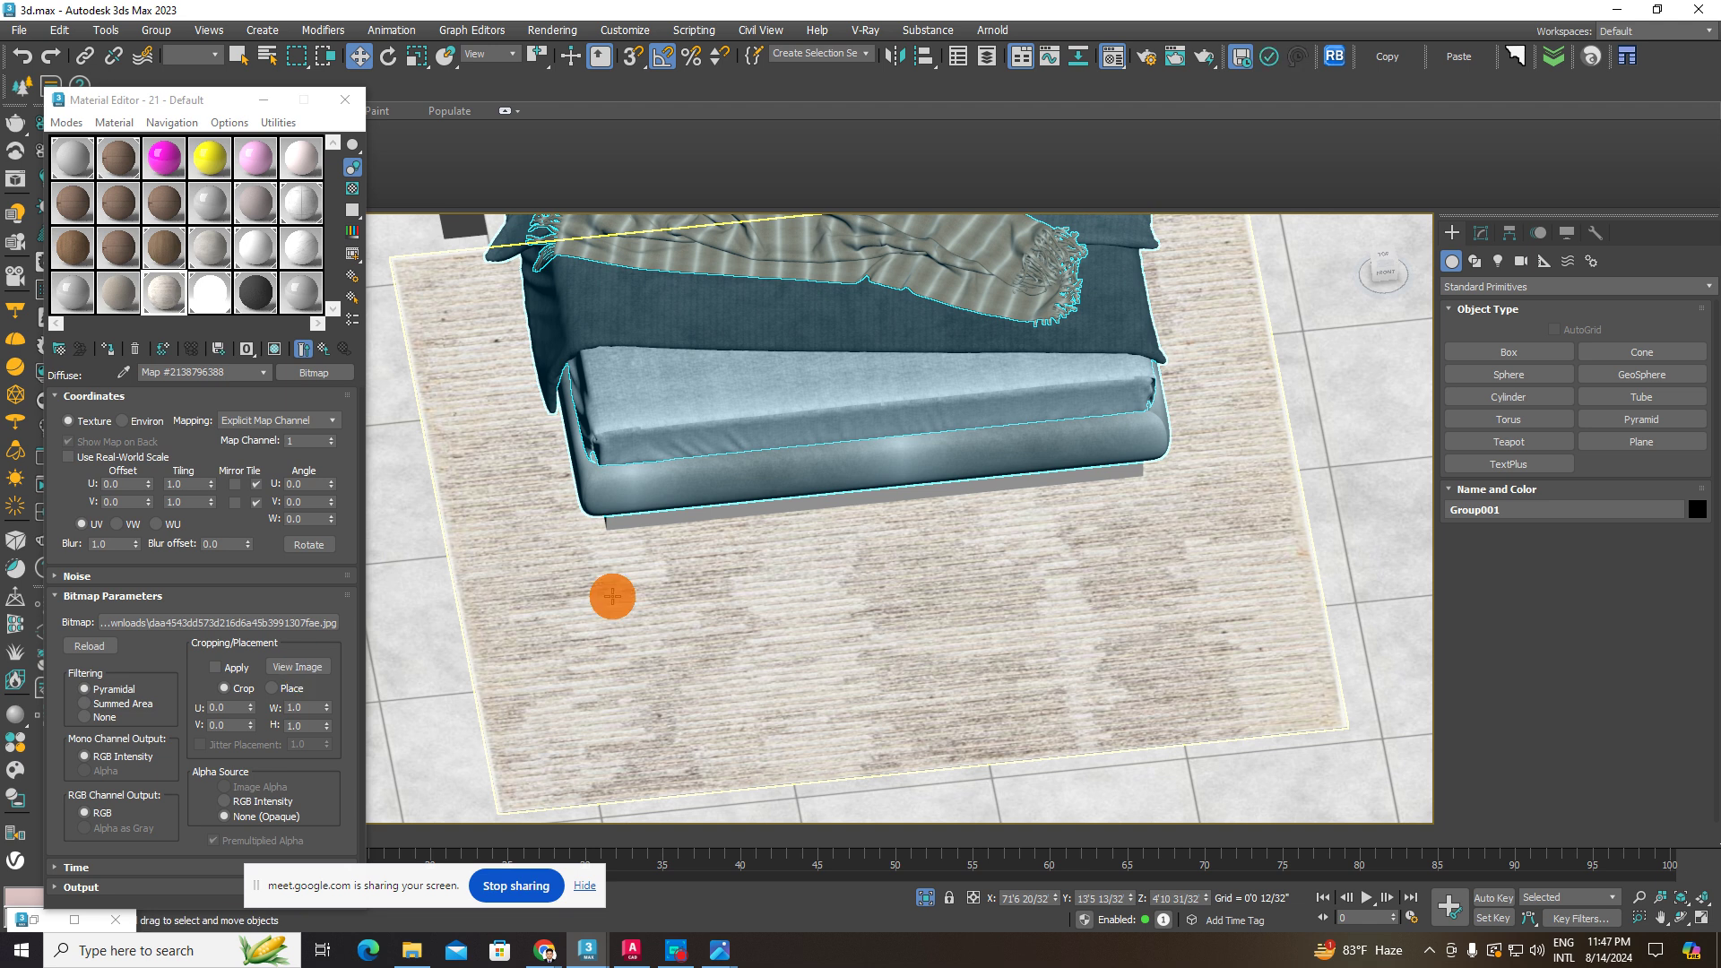
# - Crop the rug bitmap slightly inside its edges, to about 0.952 wide and 0.983 high, and apply the cropping
pyautogui.click(314, 667)
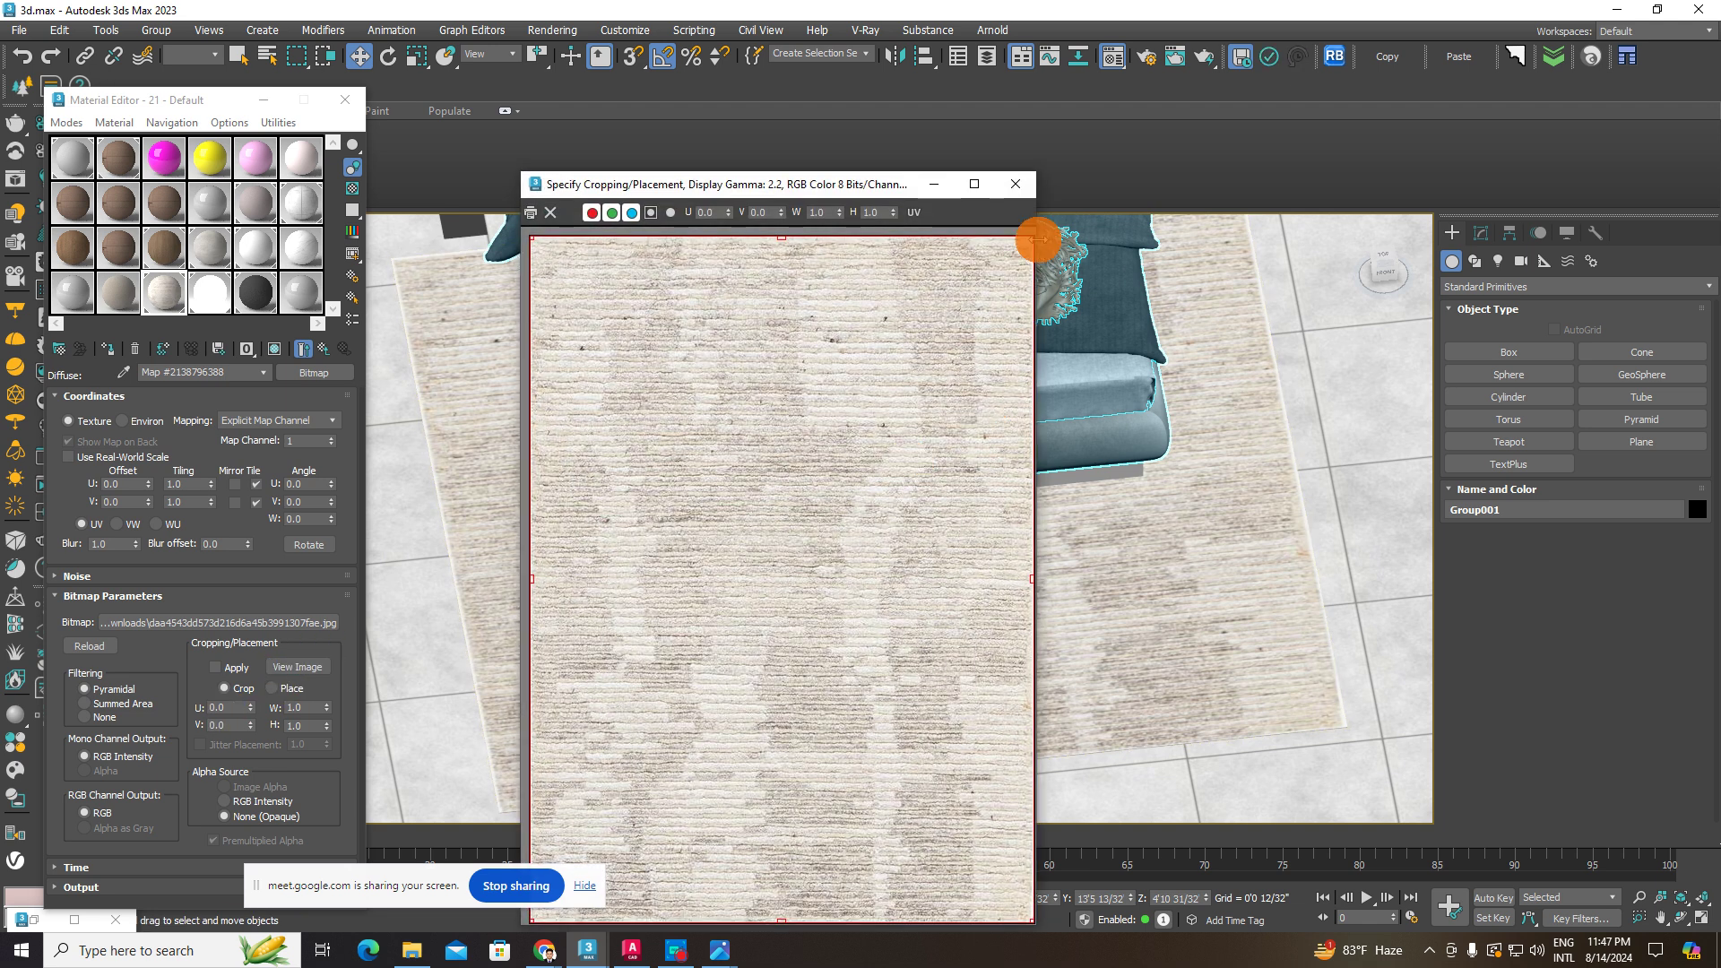
pyautogui.moveTo(949, 195); pyautogui.dragTo(936, 68)
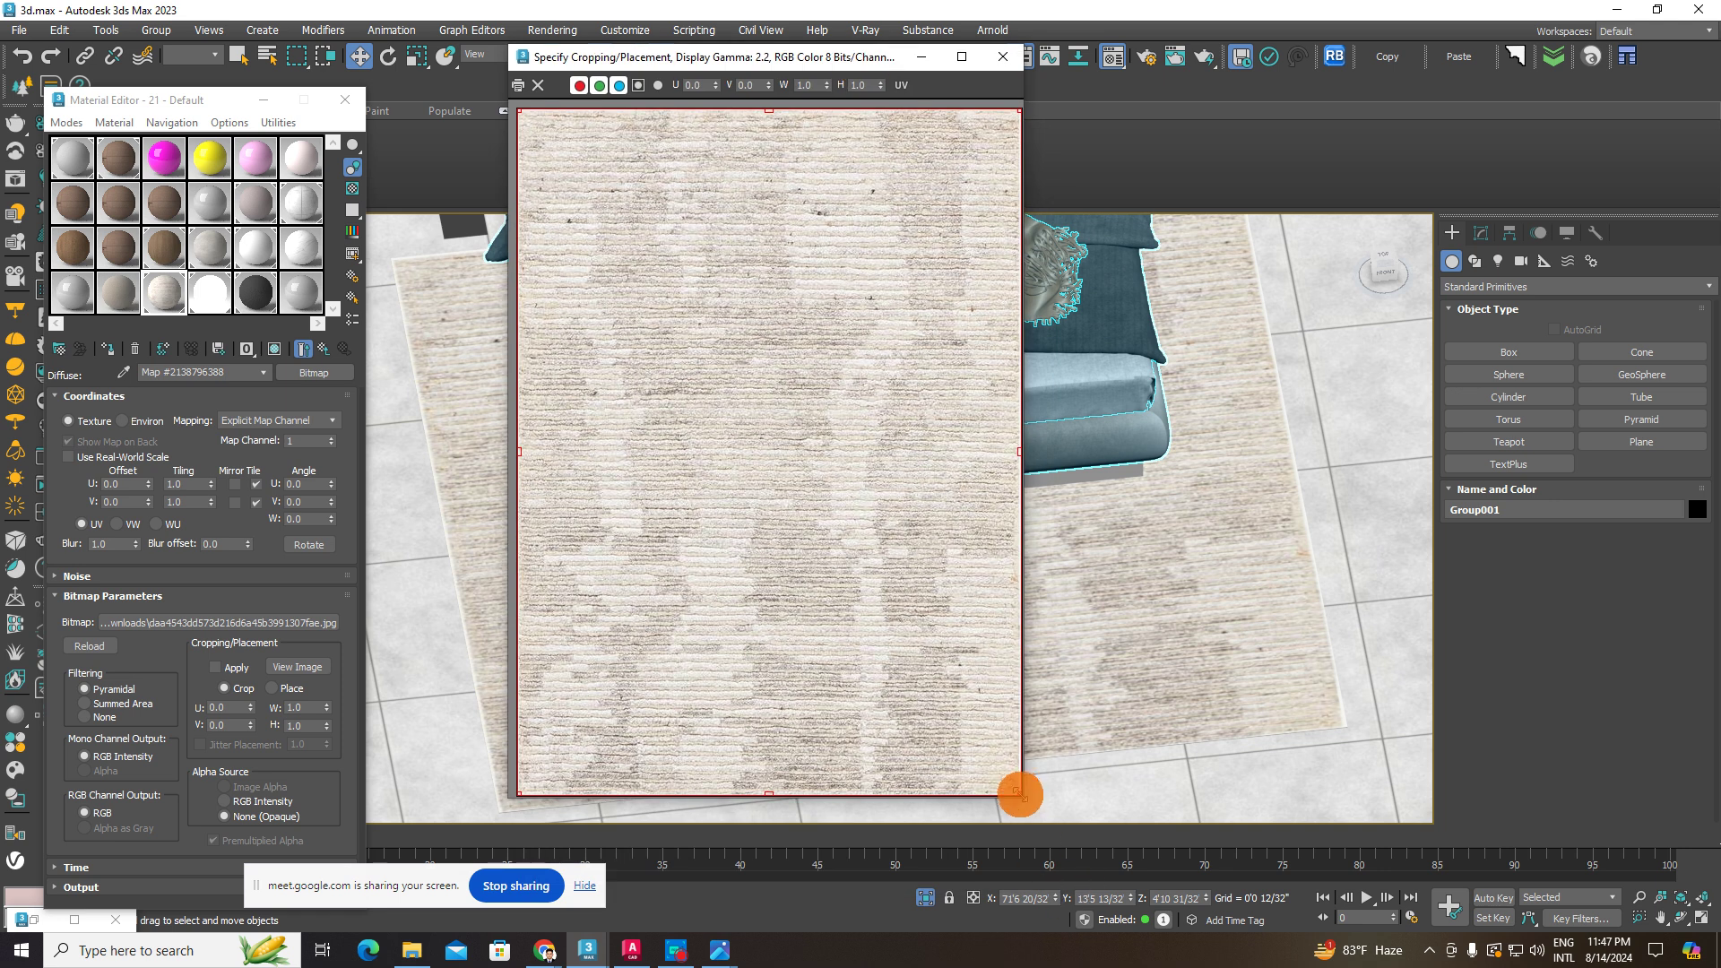
pyautogui.moveTo(1020, 795); pyautogui.dragTo(1000, 785)
pyautogui.moveTo(742, 415); pyautogui.dragTo(751, 419)
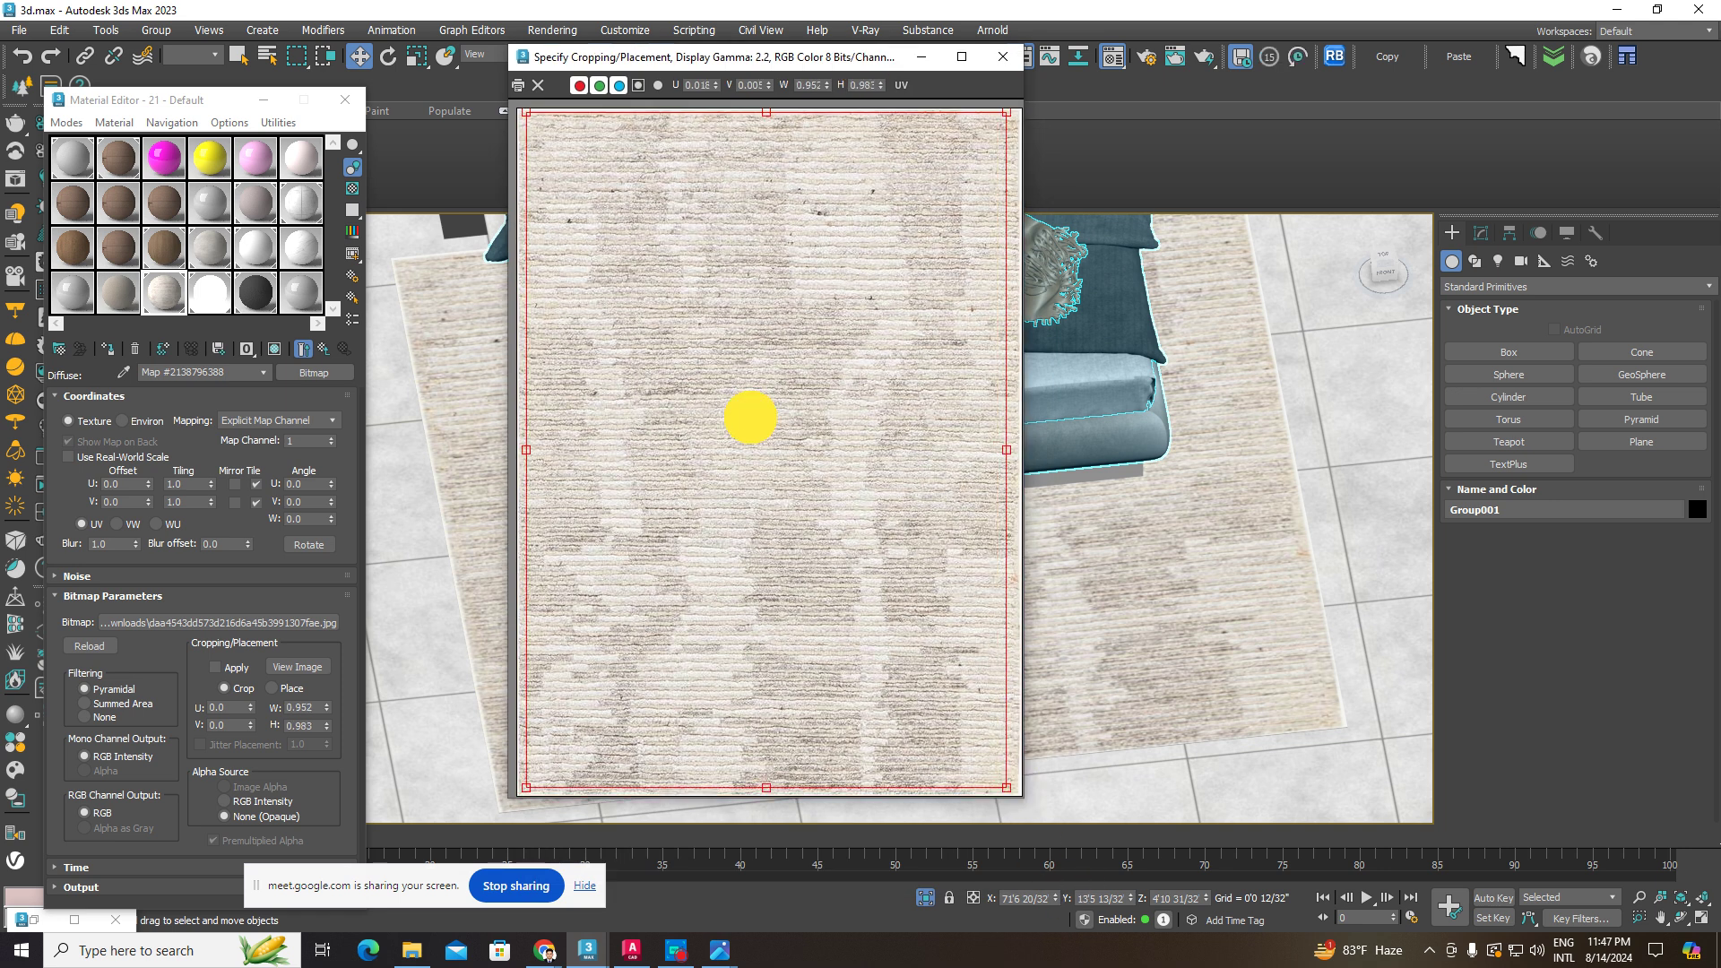
pyautogui.click(215, 667)
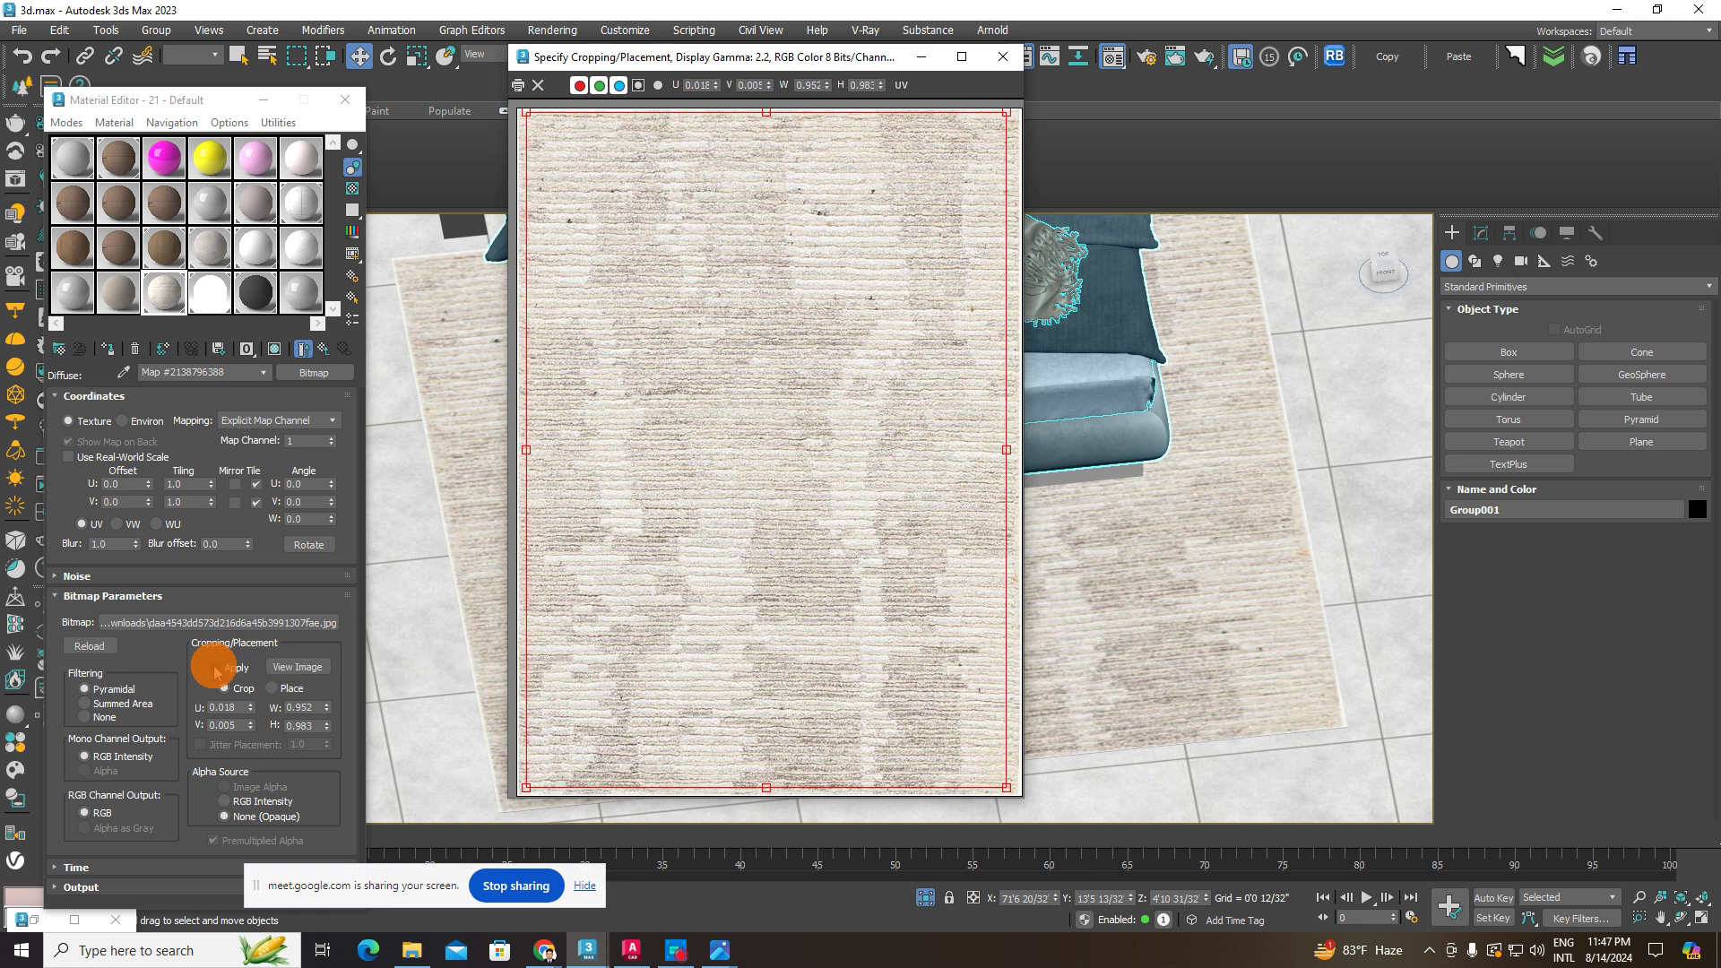
pyautogui.click(1005, 59)
# - Add a UVW Map modifier to the rug box
pyautogui.click(1160, 596)
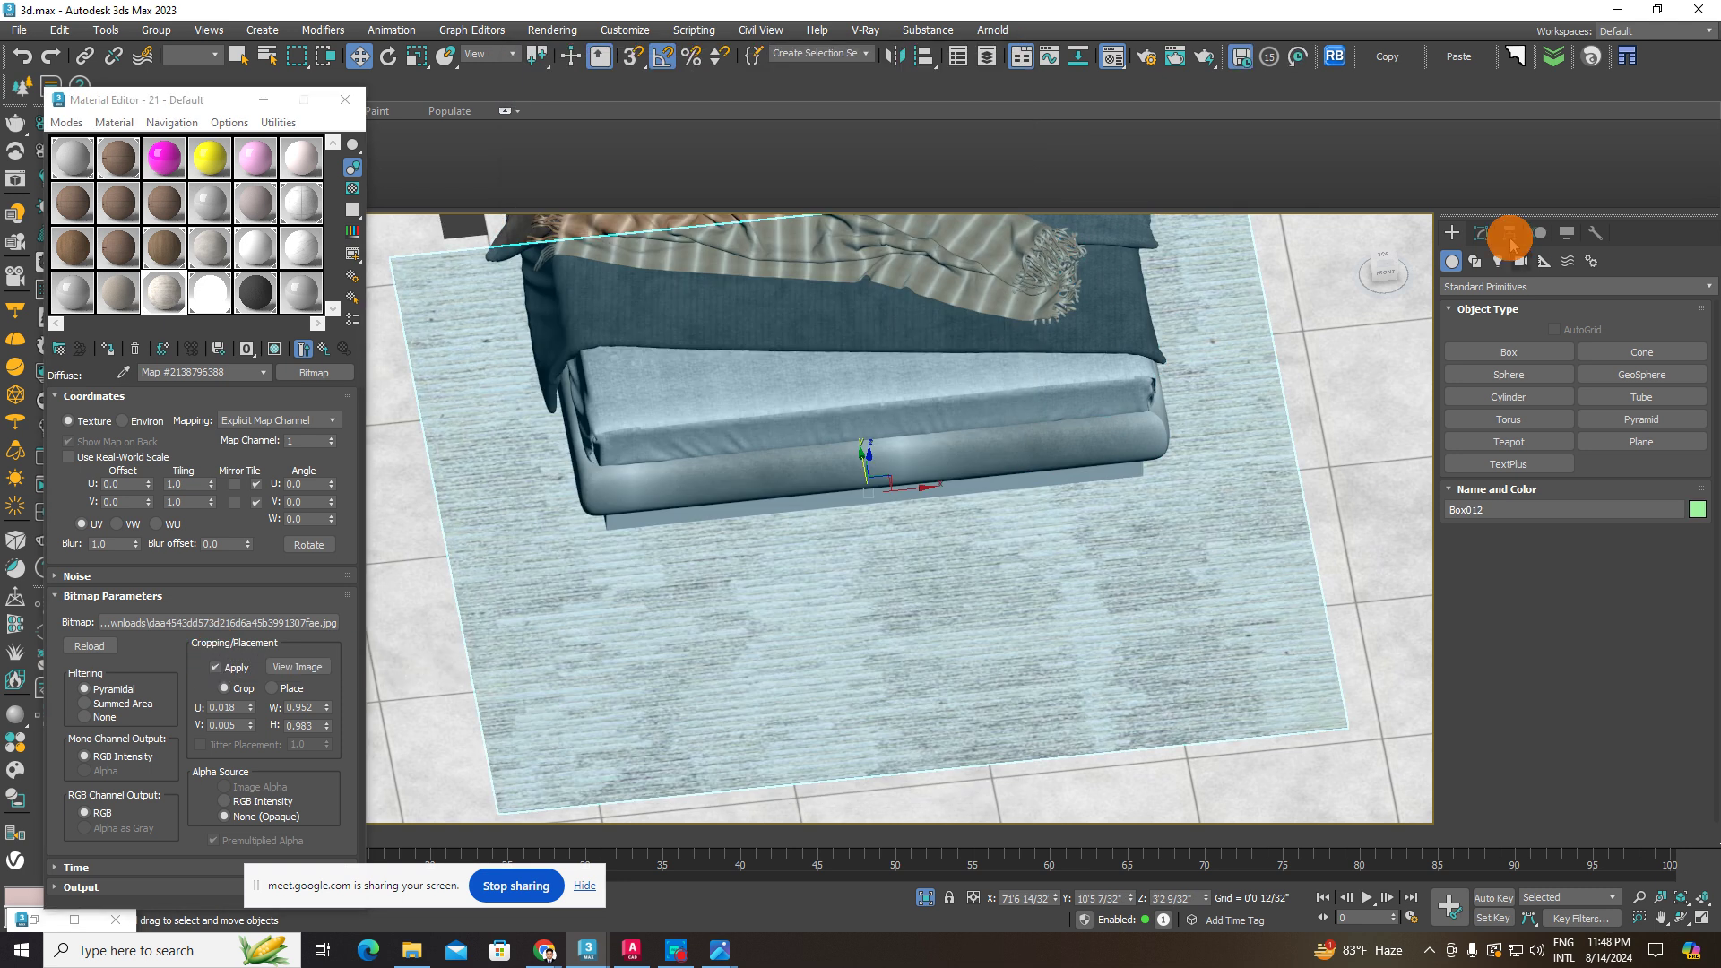
pyautogui.click(1481, 232)
pyautogui.click(1497, 279)
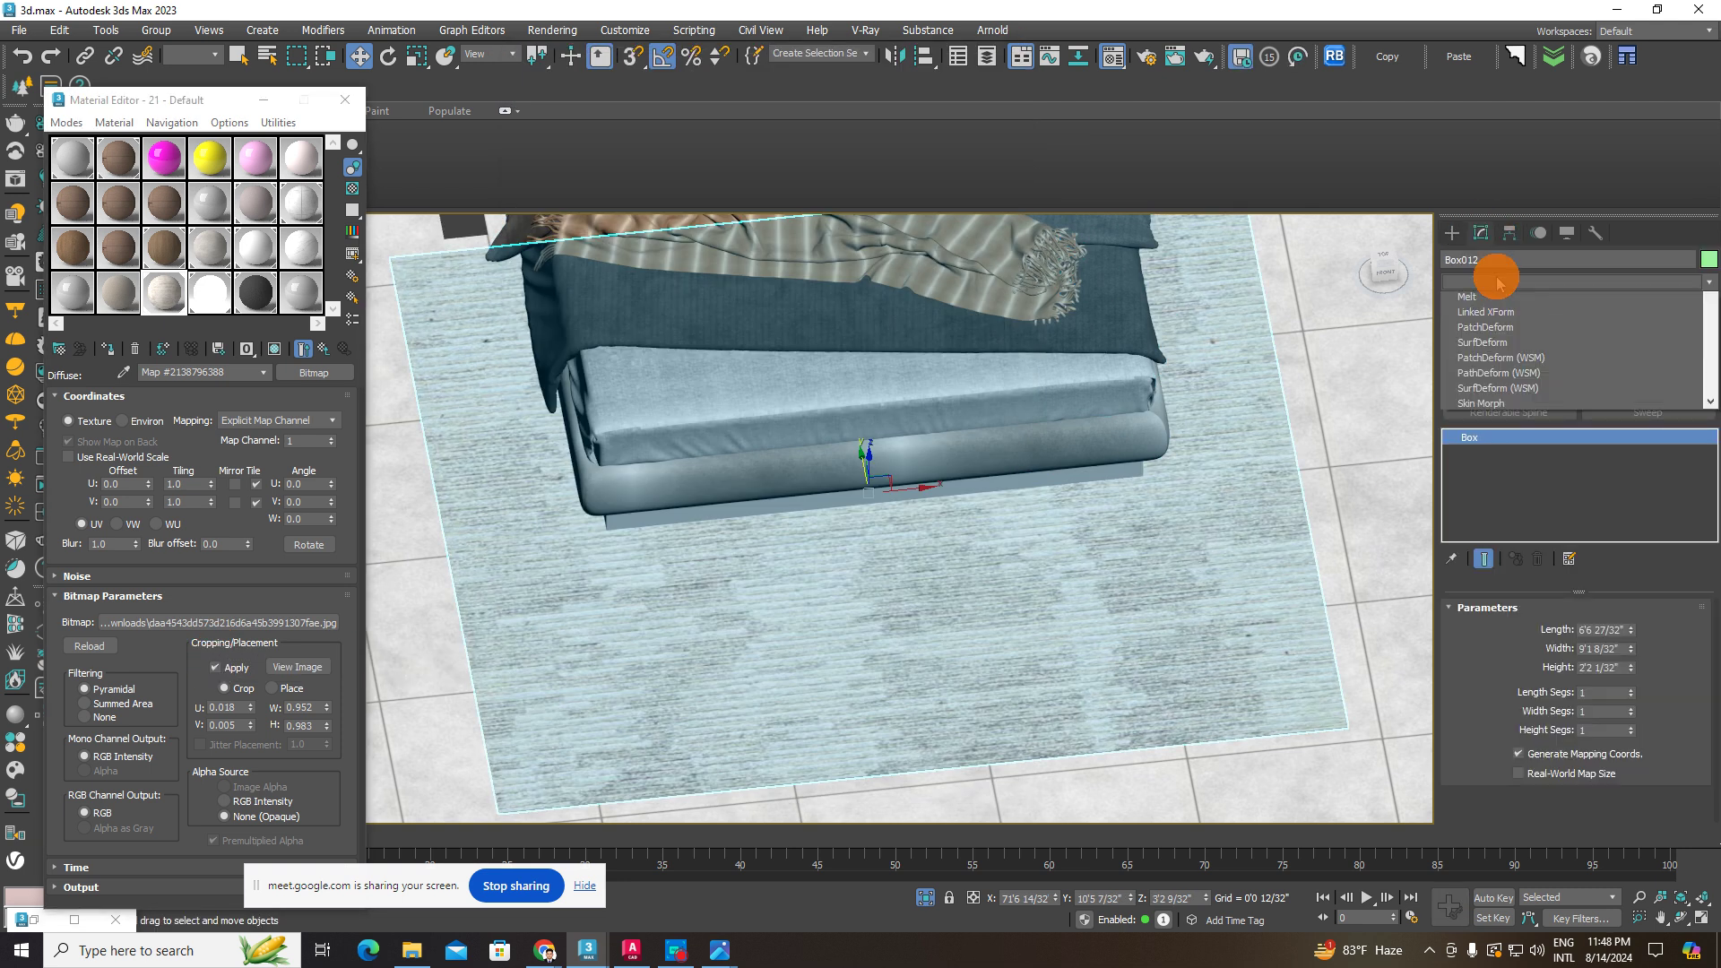
pyautogui.write('uvw')
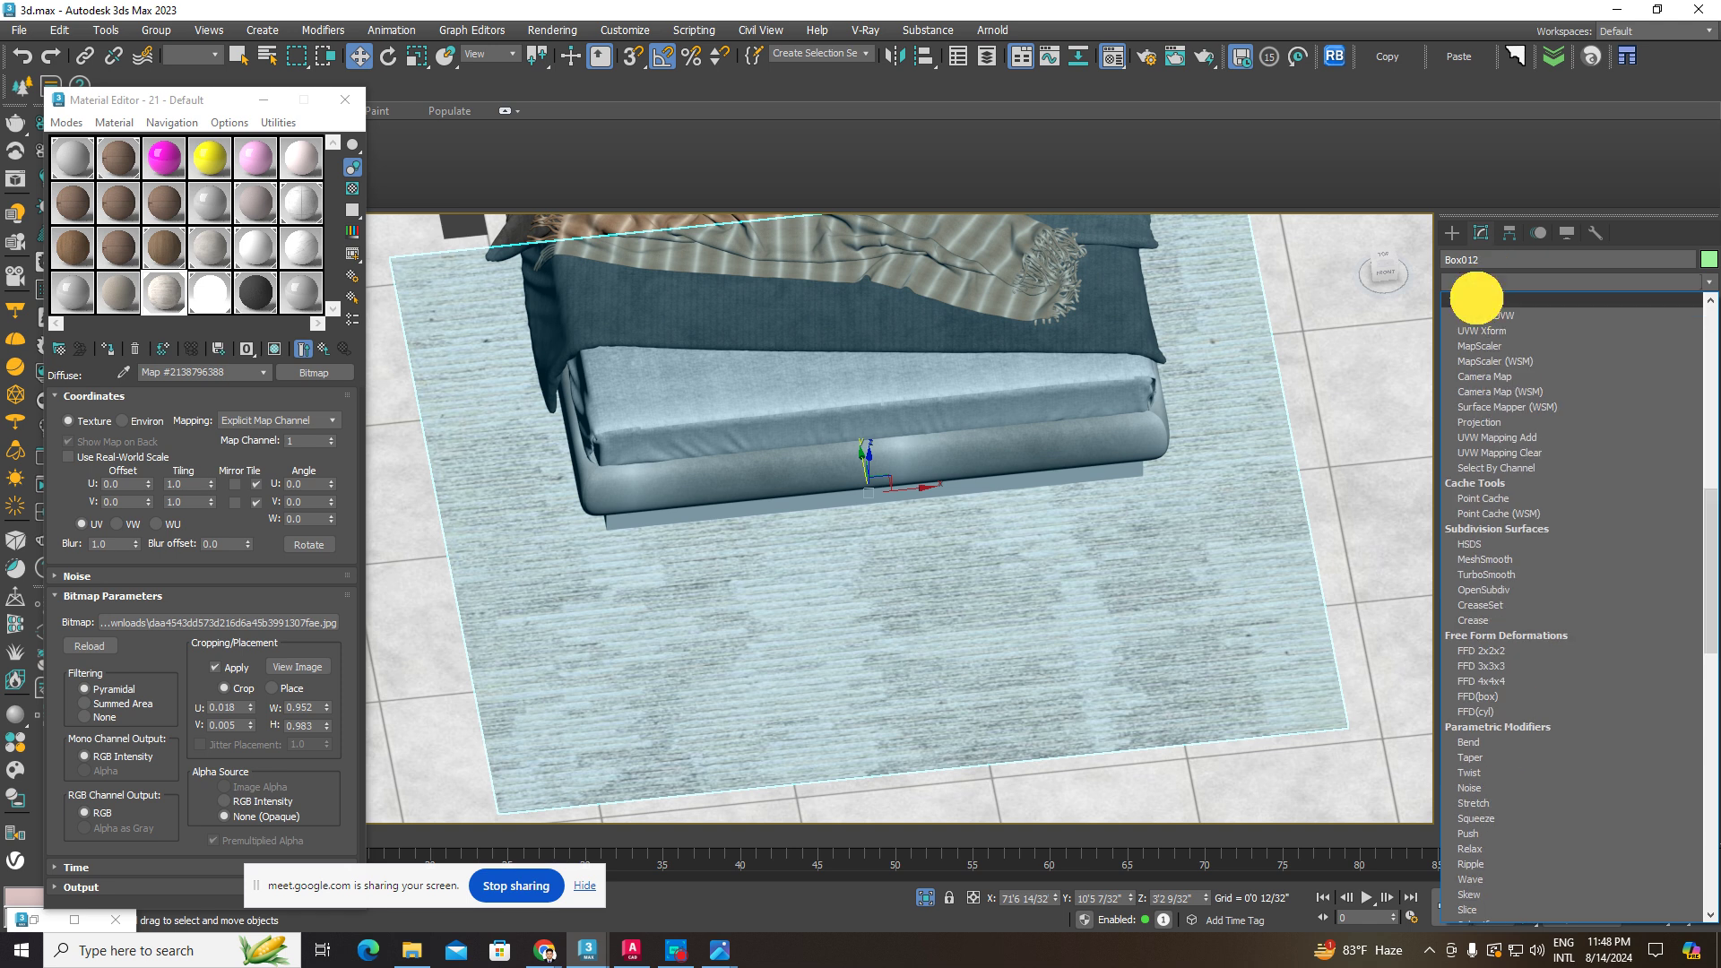
pyautogui.click(1477, 299)
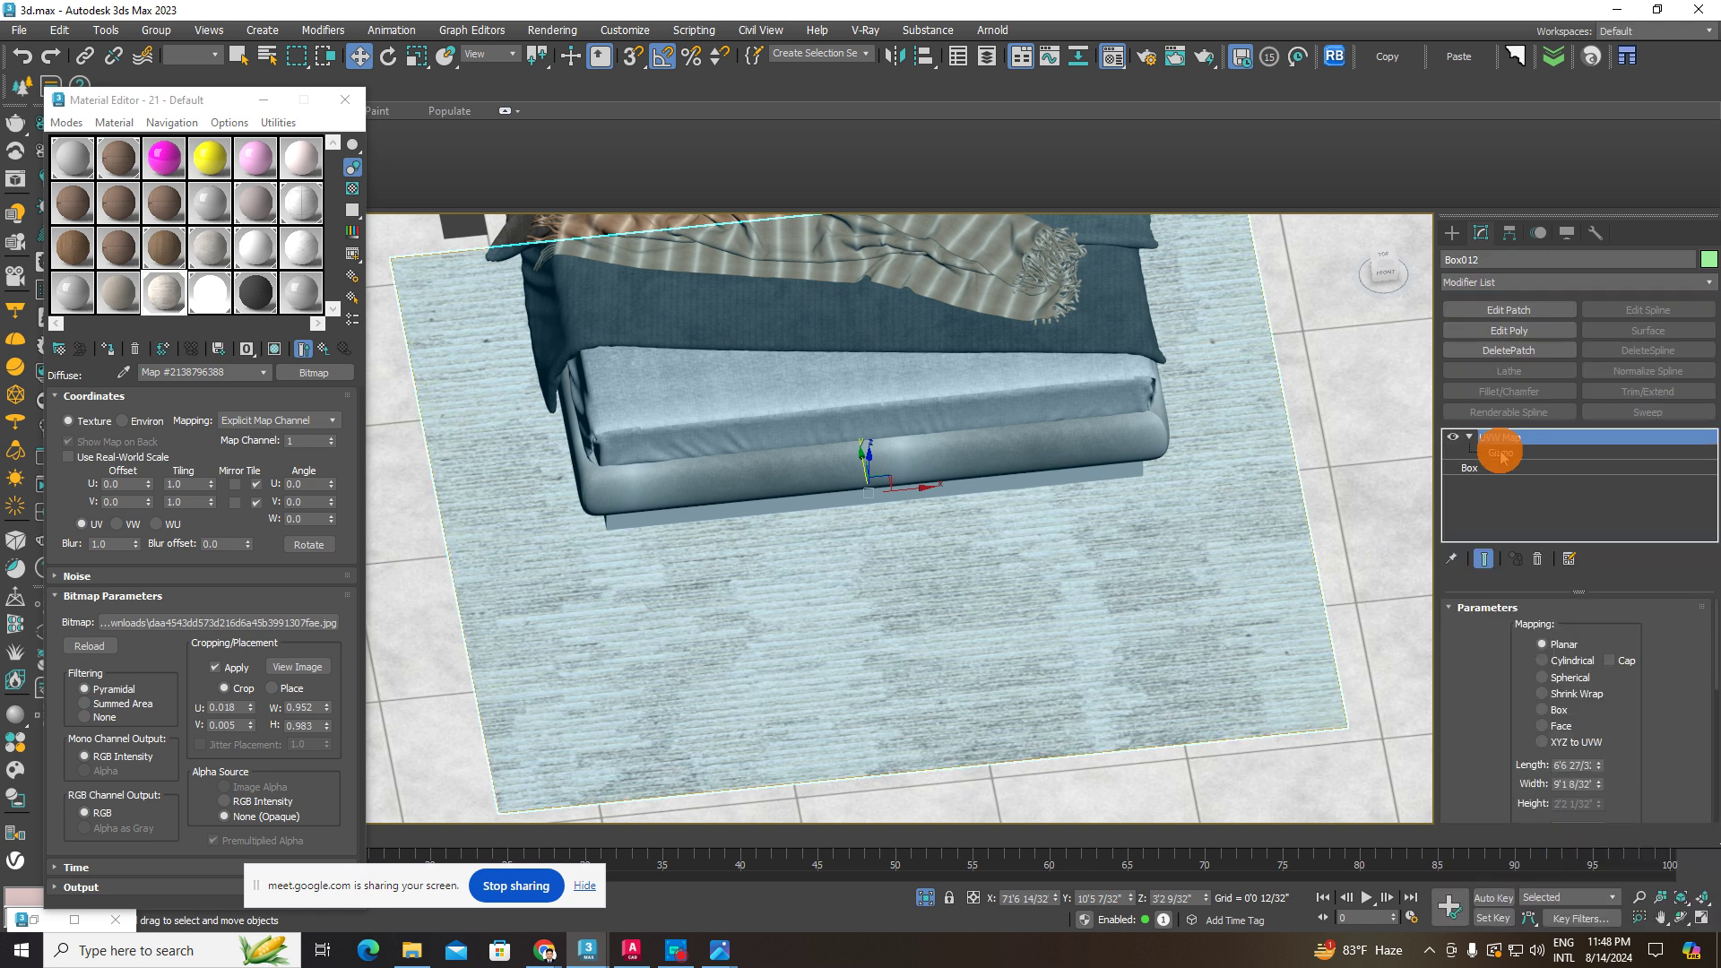
# - Scale down the rug's UVW Map gizmo so the carpet pattern repeats smaller, and leave gizmo and material editing
pyautogui.click(1501, 453)
pyautogui.click(1470, 438)
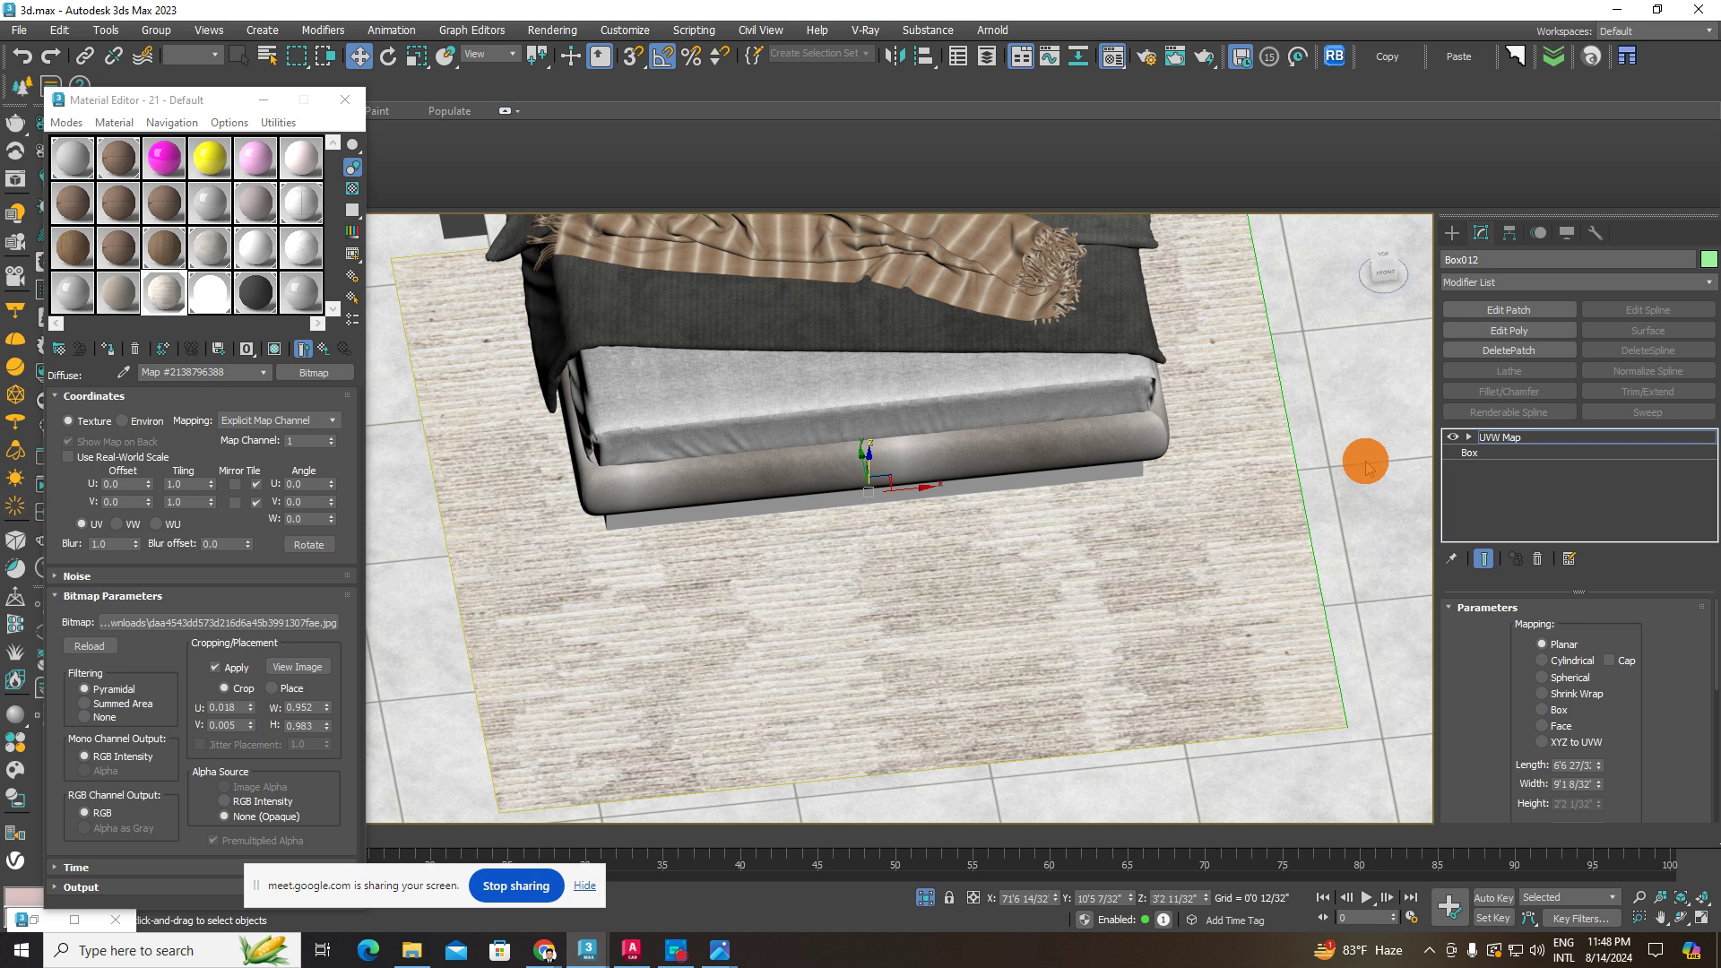
pyautogui.click(411, 59)
pyautogui.keyDown('alt'); pyautogui.moveTo(985, 486); pyautogui.dragTo(1098, 504, button='middle'); pyautogui.keyUp('alt')
pyautogui.click(1471, 438)
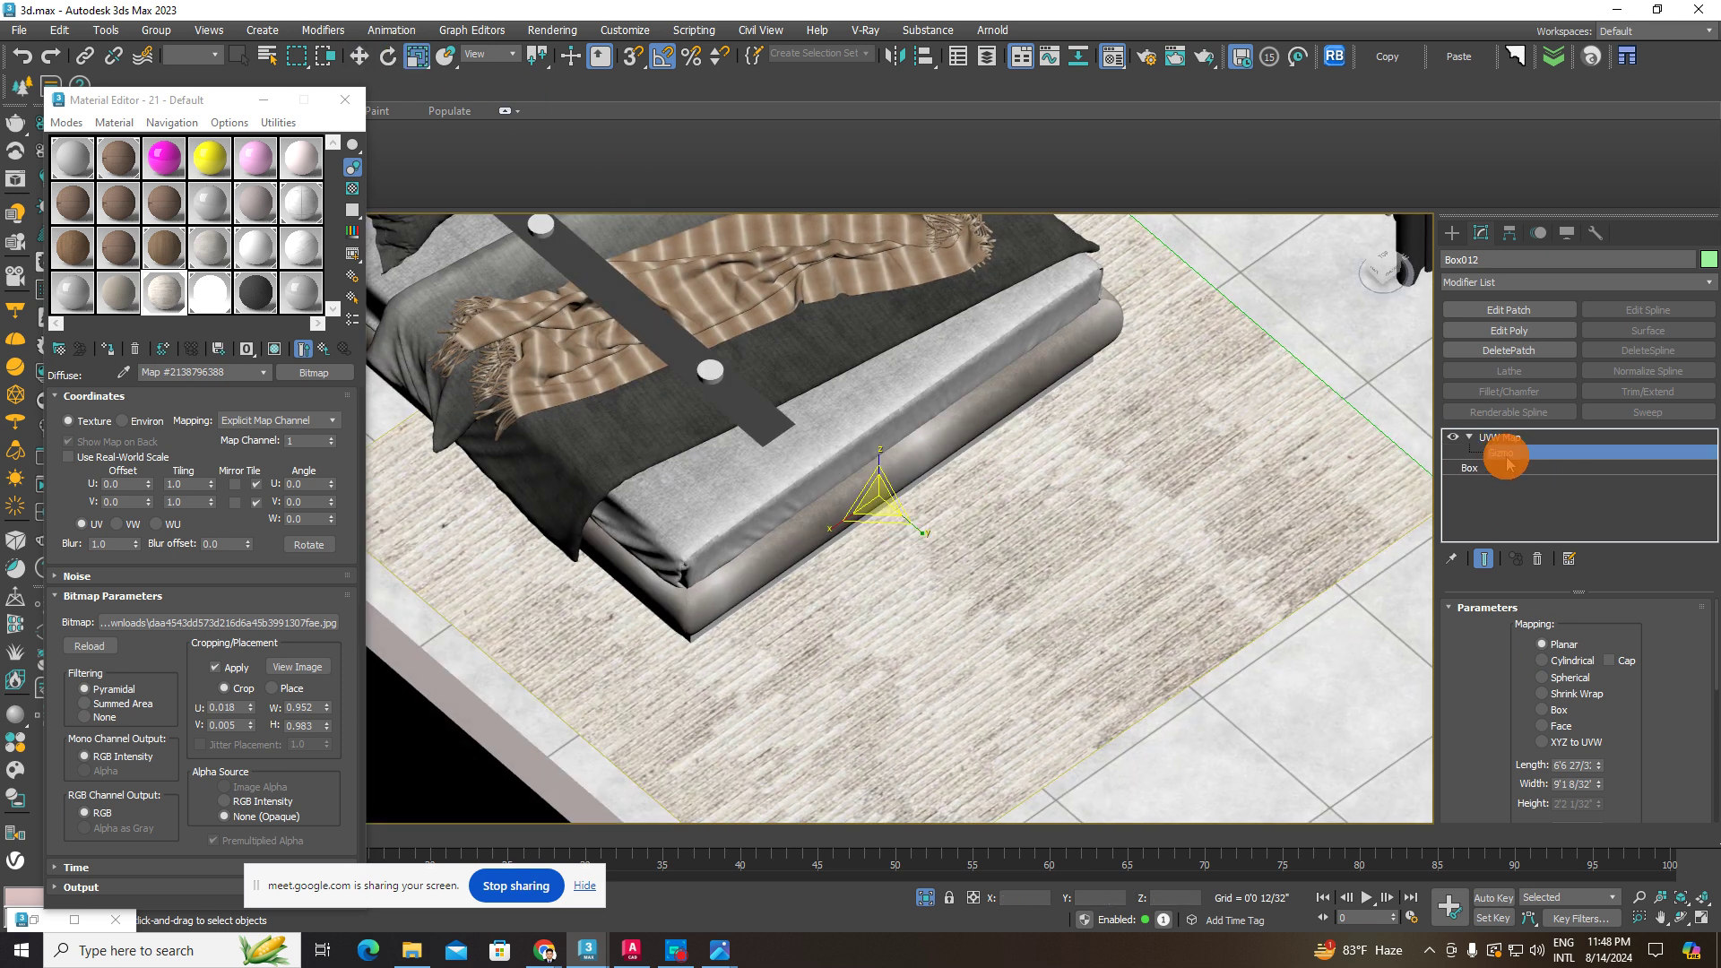
pyautogui.click(1494, 453)
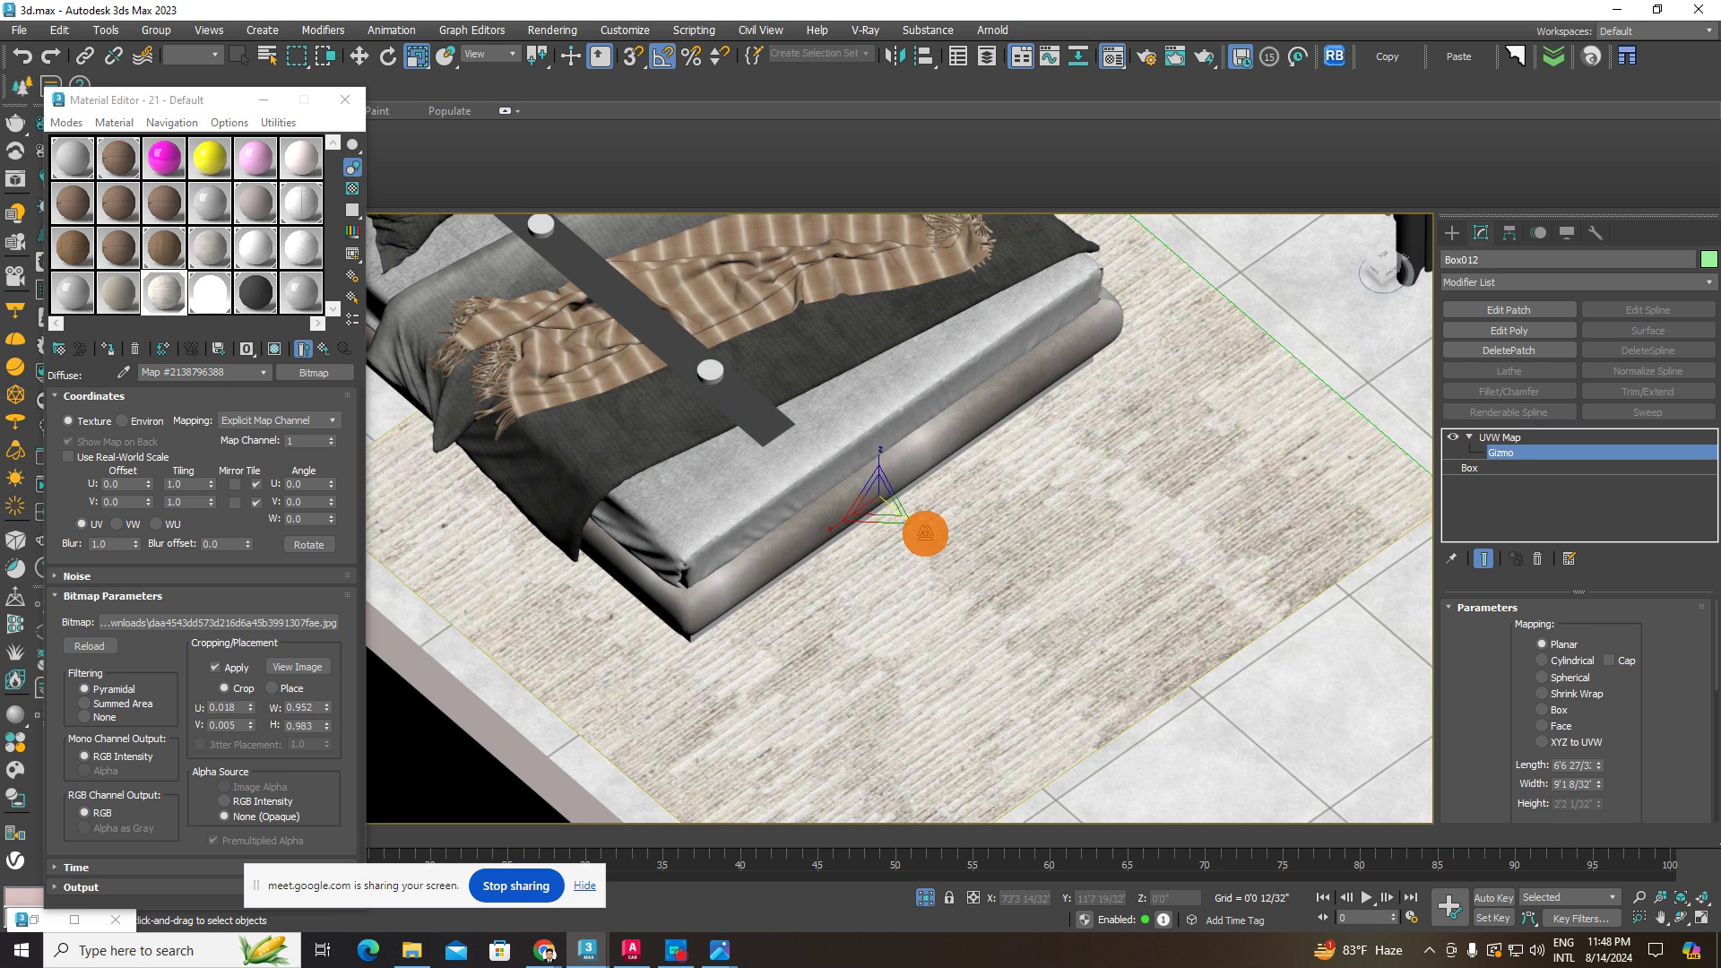
pyautogui.moveTo(925, 533)
pyautogui.keyDown('alt'); pyautogui.mouseDown(button='middle')
pyautogui.moveTo(795, 500)
pyautogui.moveTo(922, 503)
pyautogui.mouseUp(button='middle'); pyautogui.keyUp('alt')
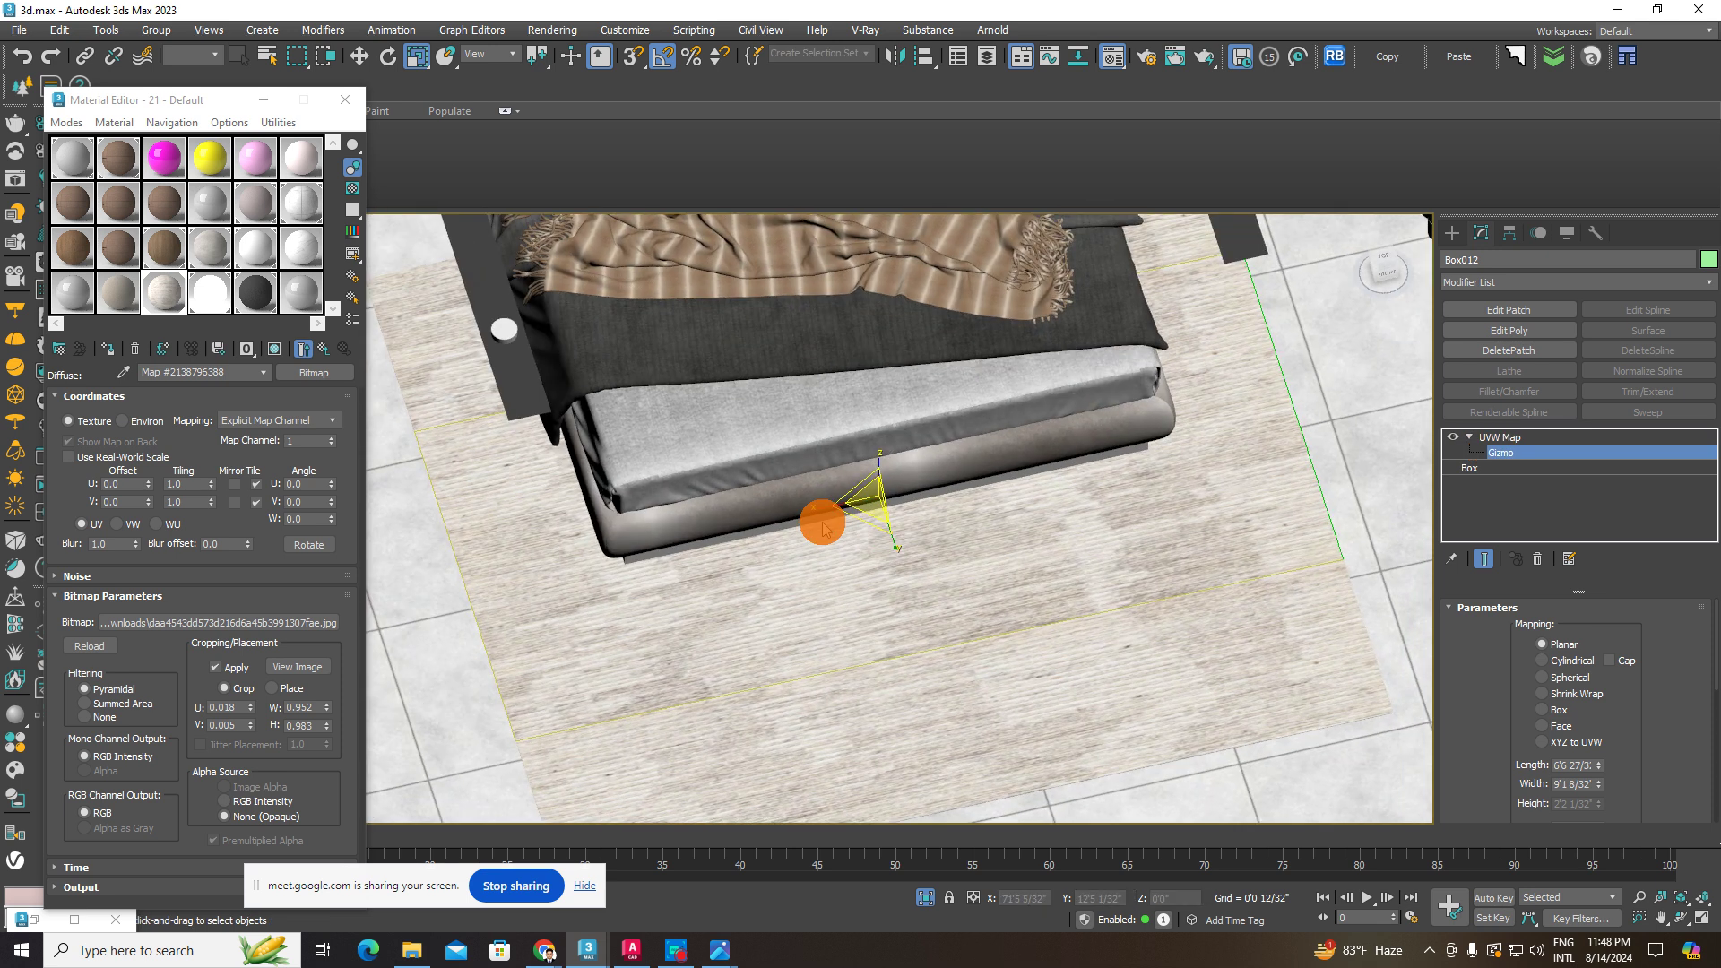
pyautogui.moveTo(819, 507); pyautogui.dragTo(904, 568)
pyautogui.keyDown('alt'); pyautogui.moveTo(942, 672); pyautogui.dragTo(910, 618, button='middle'); pyautogui.keyUp('alt')
pyautogui.scroll(-5, 910, 619)
pyautogui.click(345, 99)
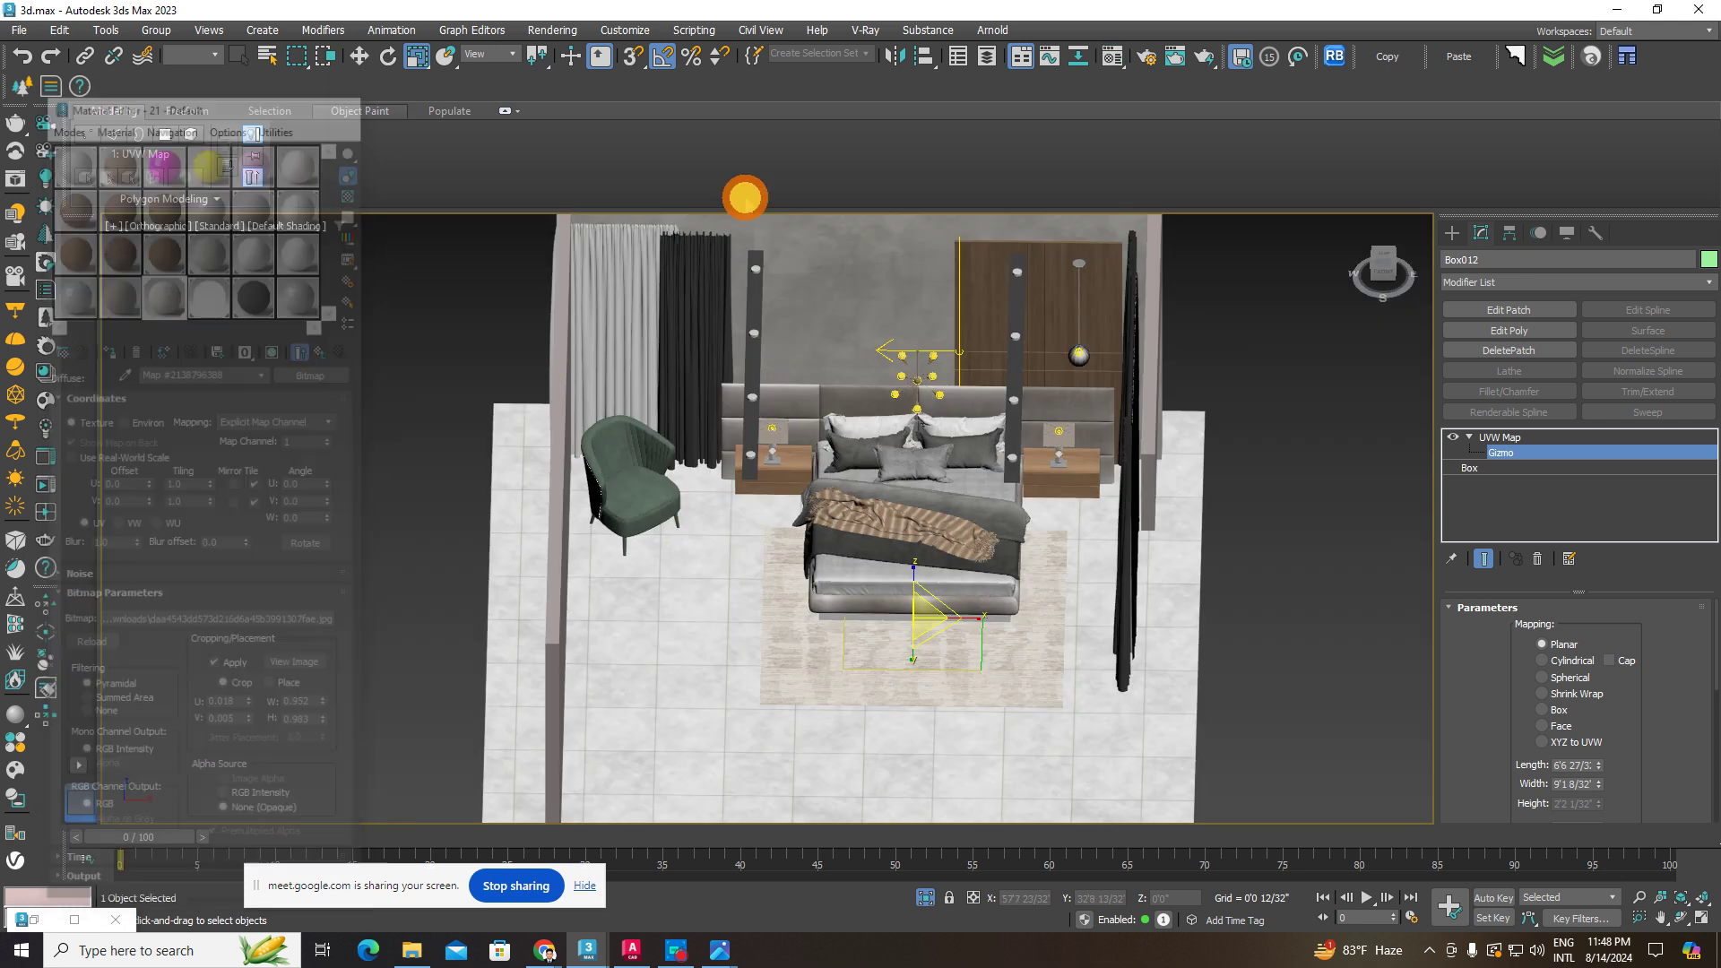
pyautogui.click(1453, 234)
pyautogui.click(1429, 514)
# - Select the dark curtain beside the armchair and examine it and the neighbouring wall up close
pyautogui.click(983, 563)
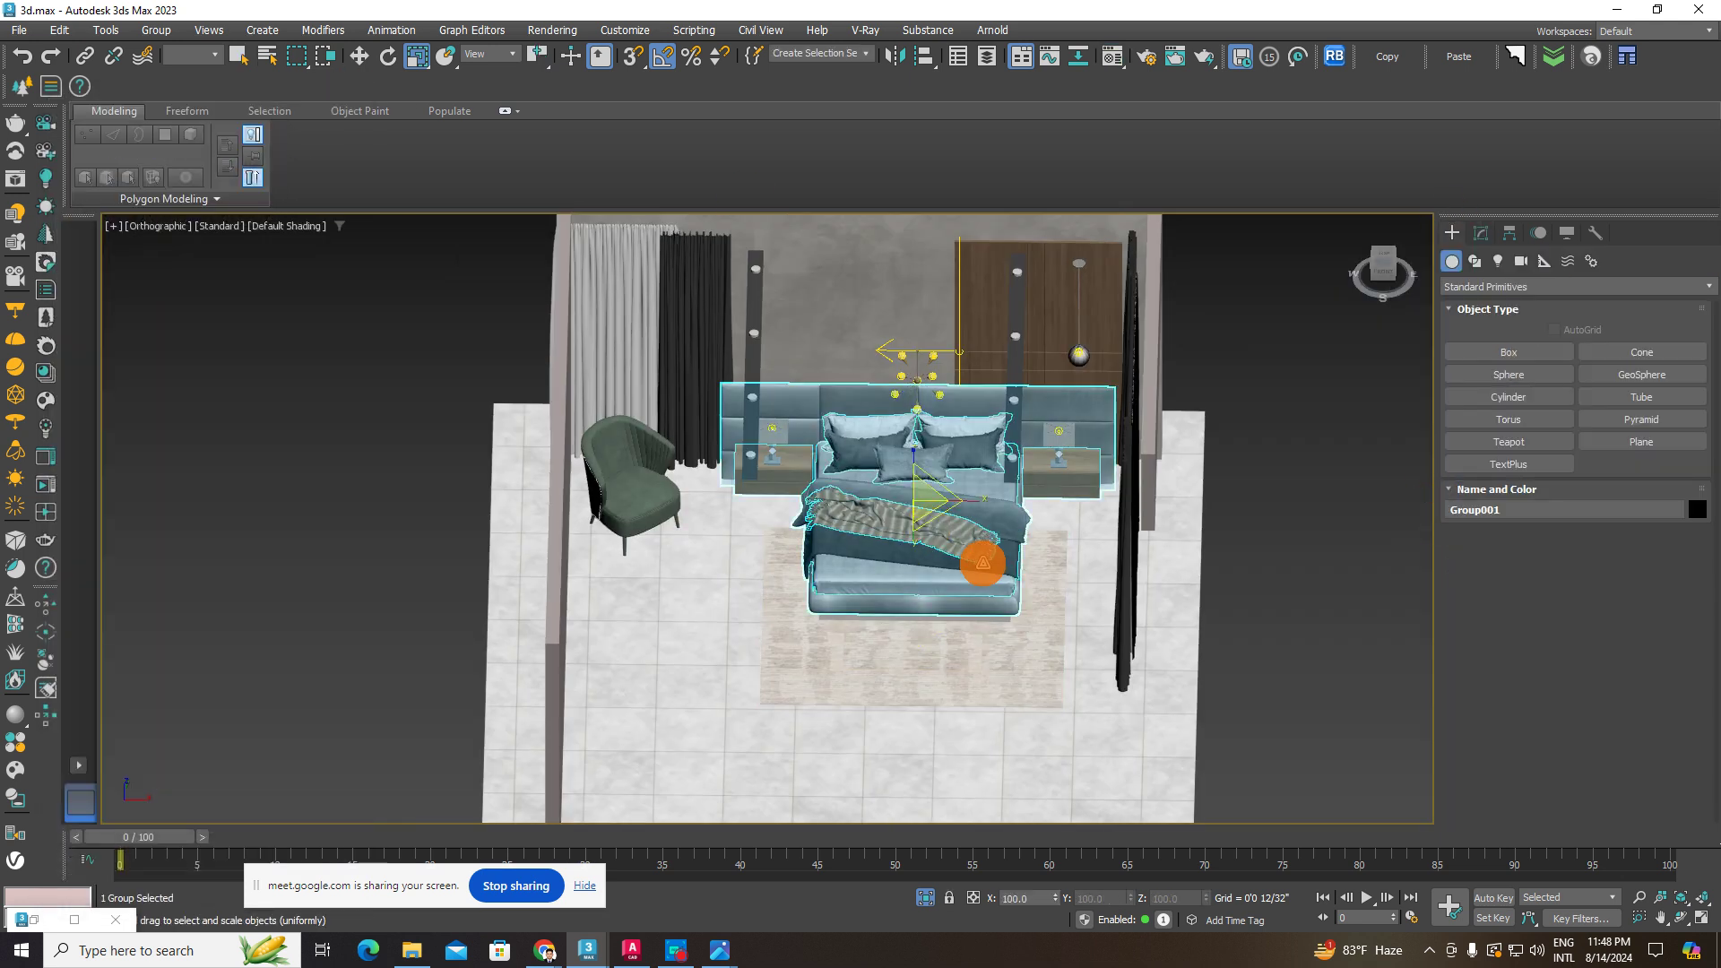
pyautogui.click(356, 58)
pyautogui.click(277, 354)
pyautogui.click(732, 357)
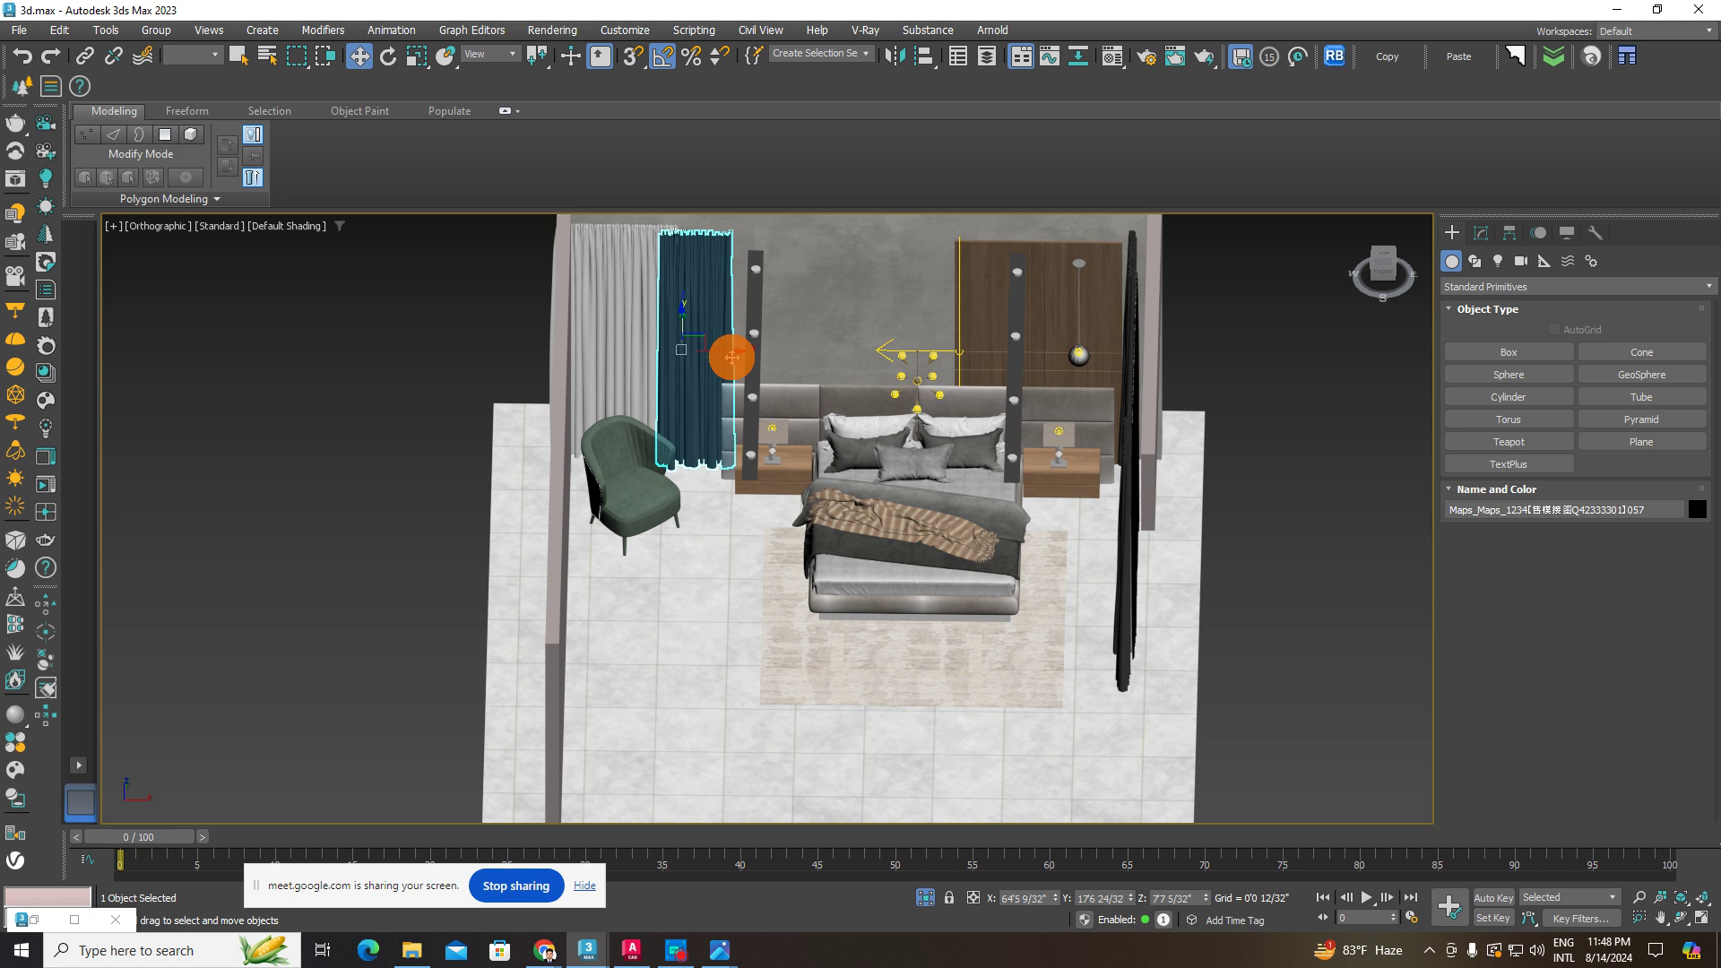
pyautogui.keyDown('alt'); pyautogui.moveTo(753, 409); pyautogui.dragTo(809, 421, button='middle'); pyautogui.keyUp('alt')
pyautogui.scroll(6, 742, 454)
pyautogui.scroll(-6, 738, 464)
pyautogui.scroll(12, 811, 419)
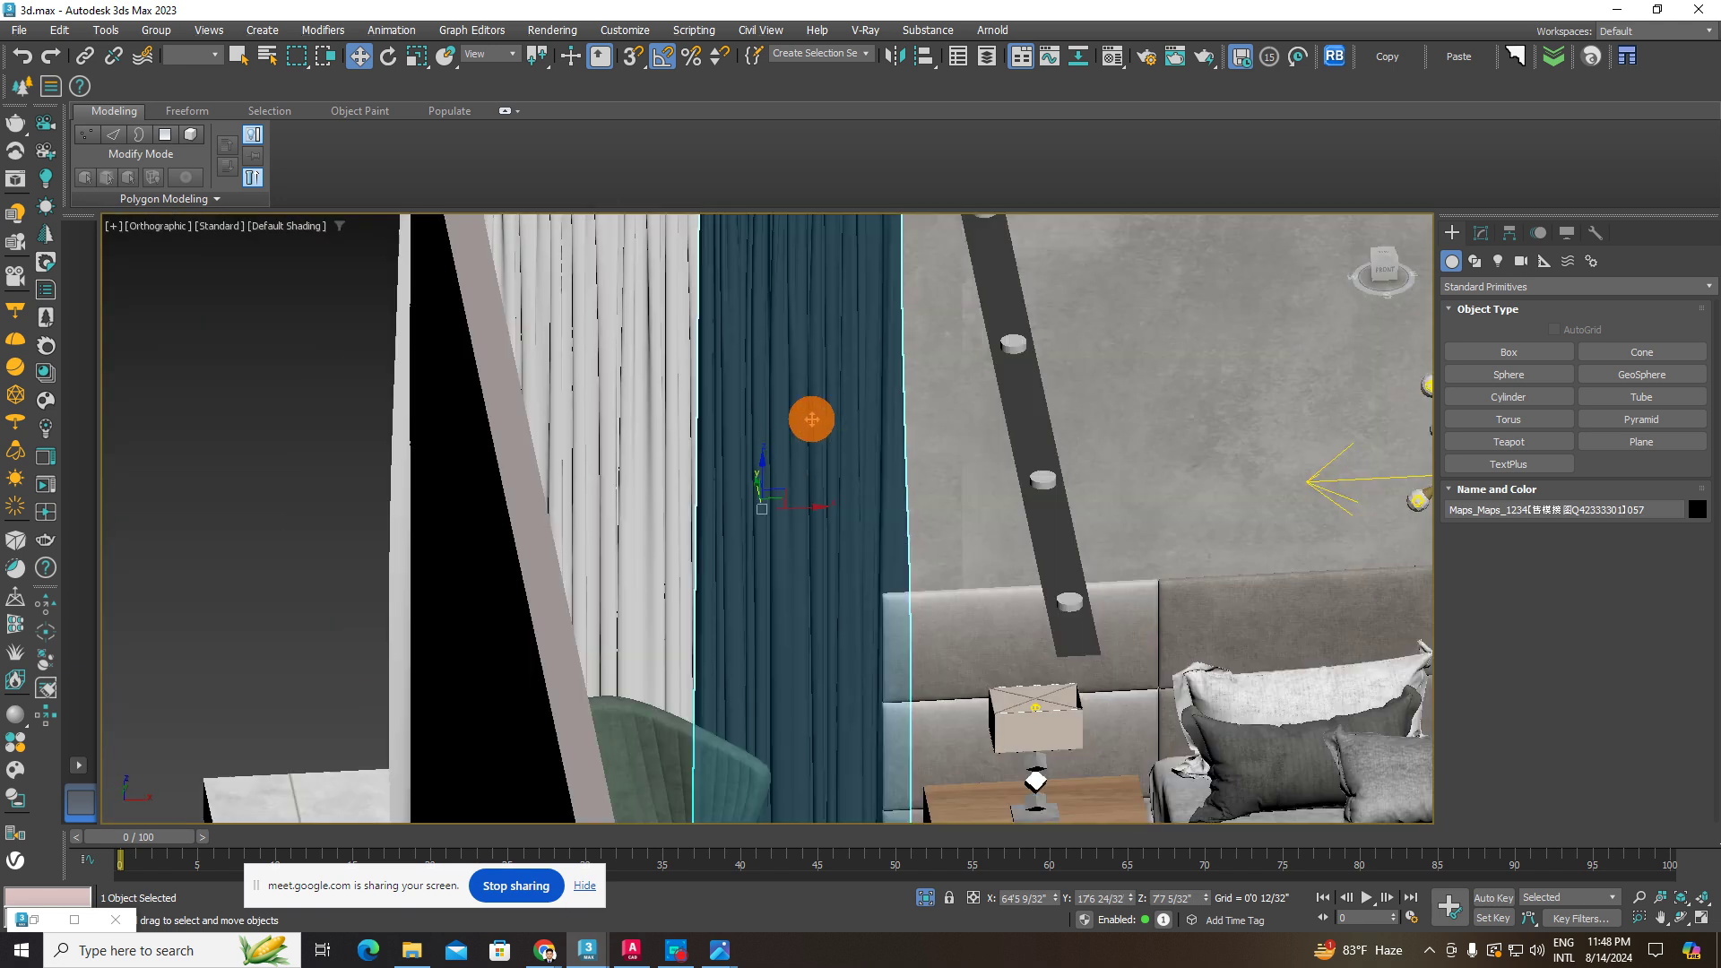
pyautogui.scroll(-12, 818, 422)
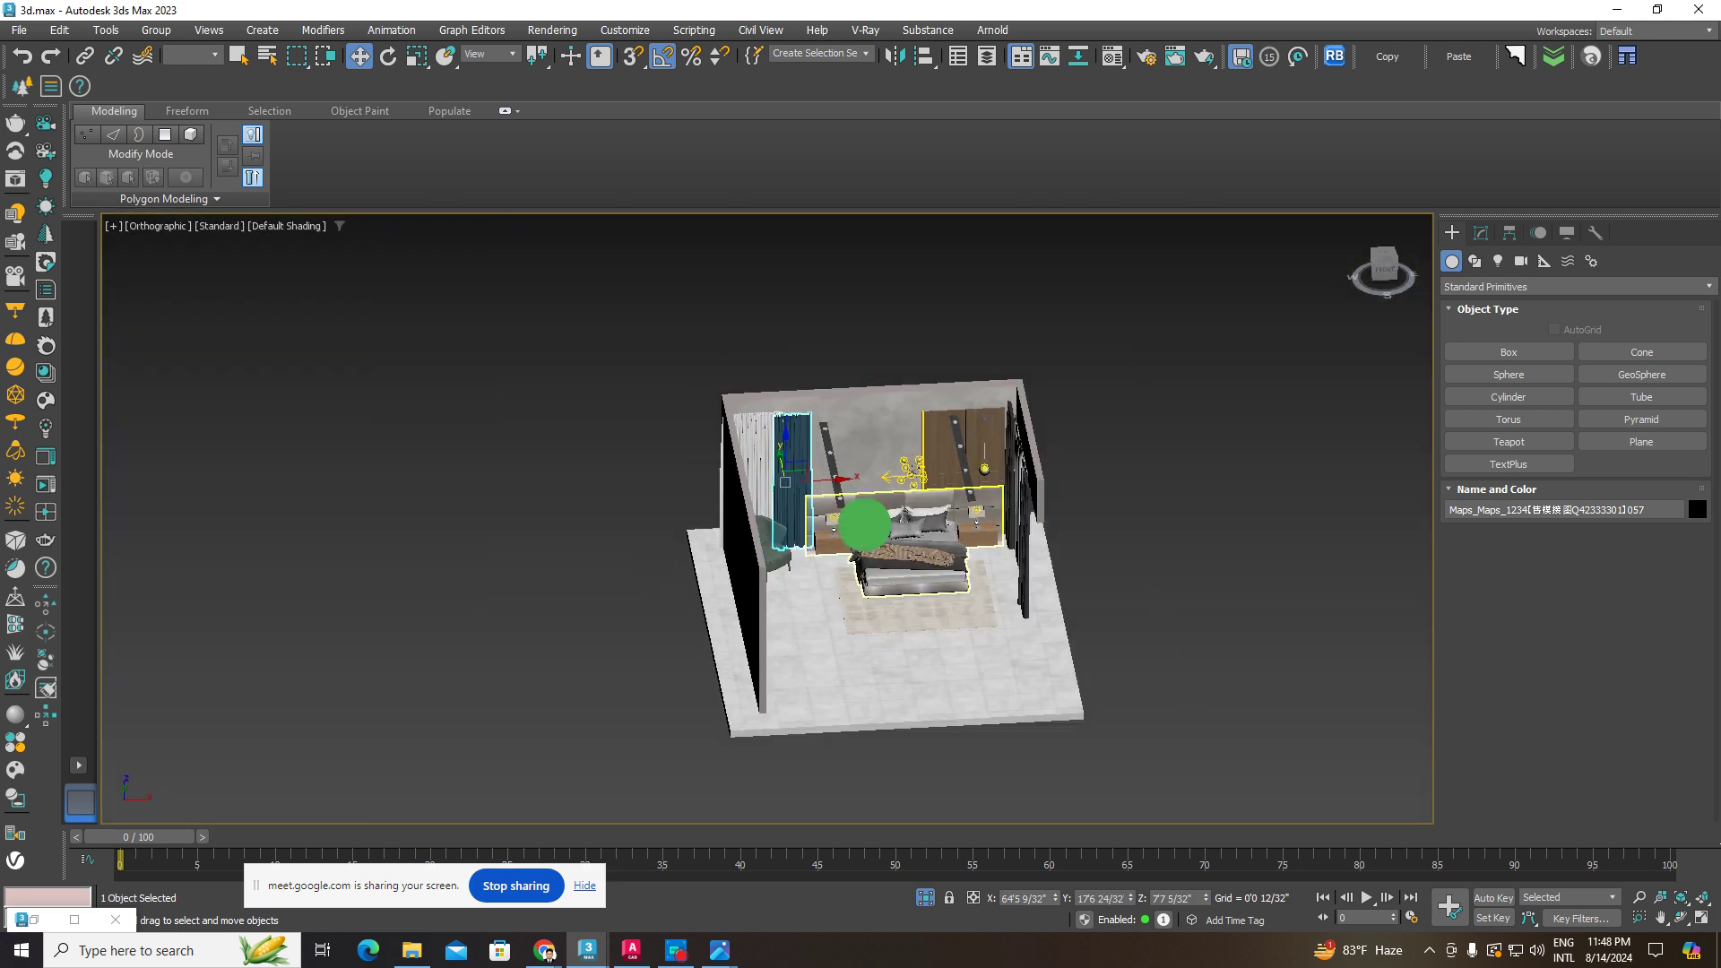
# - Unhide all hidden objects in the bedroom scene
pyautogui.keyDown('alt'); pyautogui.moveTo(876, 522); pyautogui.dragTo(910, 573, button='middle'); pyautogui.keyUp('alt')
pyautogui.click(896, 557)
pyautogui.scroll(3, 897, 556)
pyautogui.rightClick(910, 572)
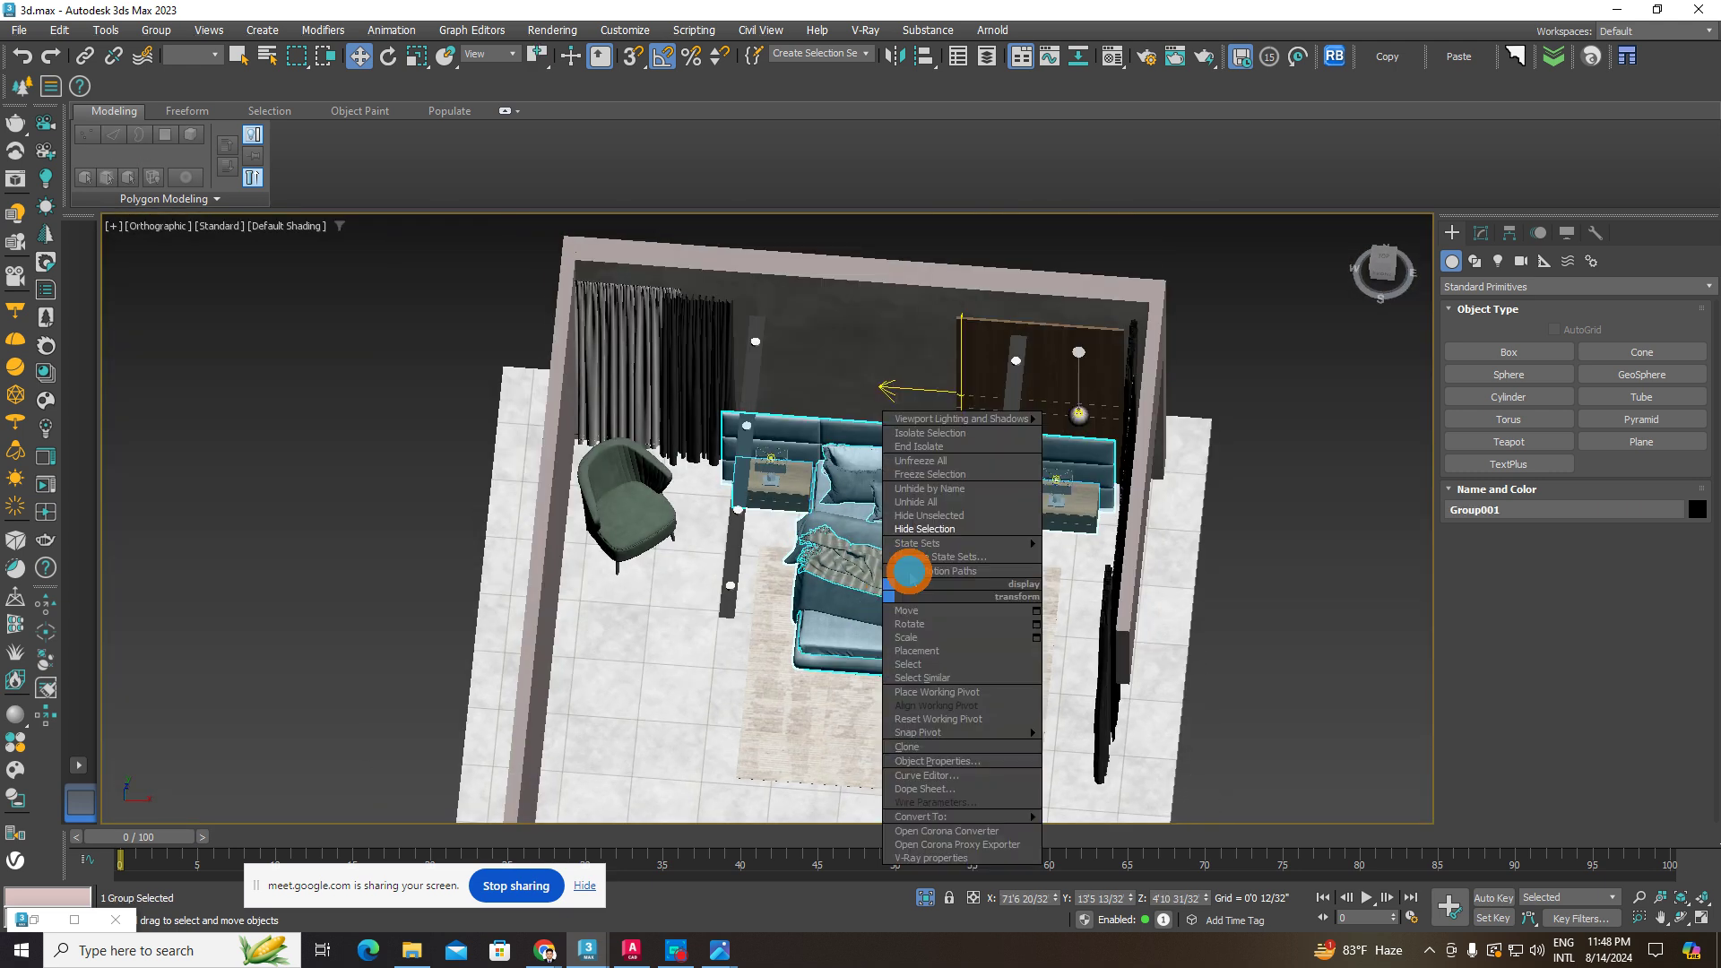
pyautogui.click(923, 502)
# - Examine the headboard wall from the front and select the wood wall panel behind the pendant lamp
pyautogui.keyDown('alt'); pyautogui.moveTo(922, 488); pyautogui.dragTo(865, 571, button='middle'); pyautogui.keyUp('alt')
pyautogui.scroll(3, 872, 479)
pyautogui.scroll(3, 871, 479)
pyautogui.scroll(-5, 870, 481)
pyautogui.click(936, 487)
pyautogui.scroll(3, 937, 487)
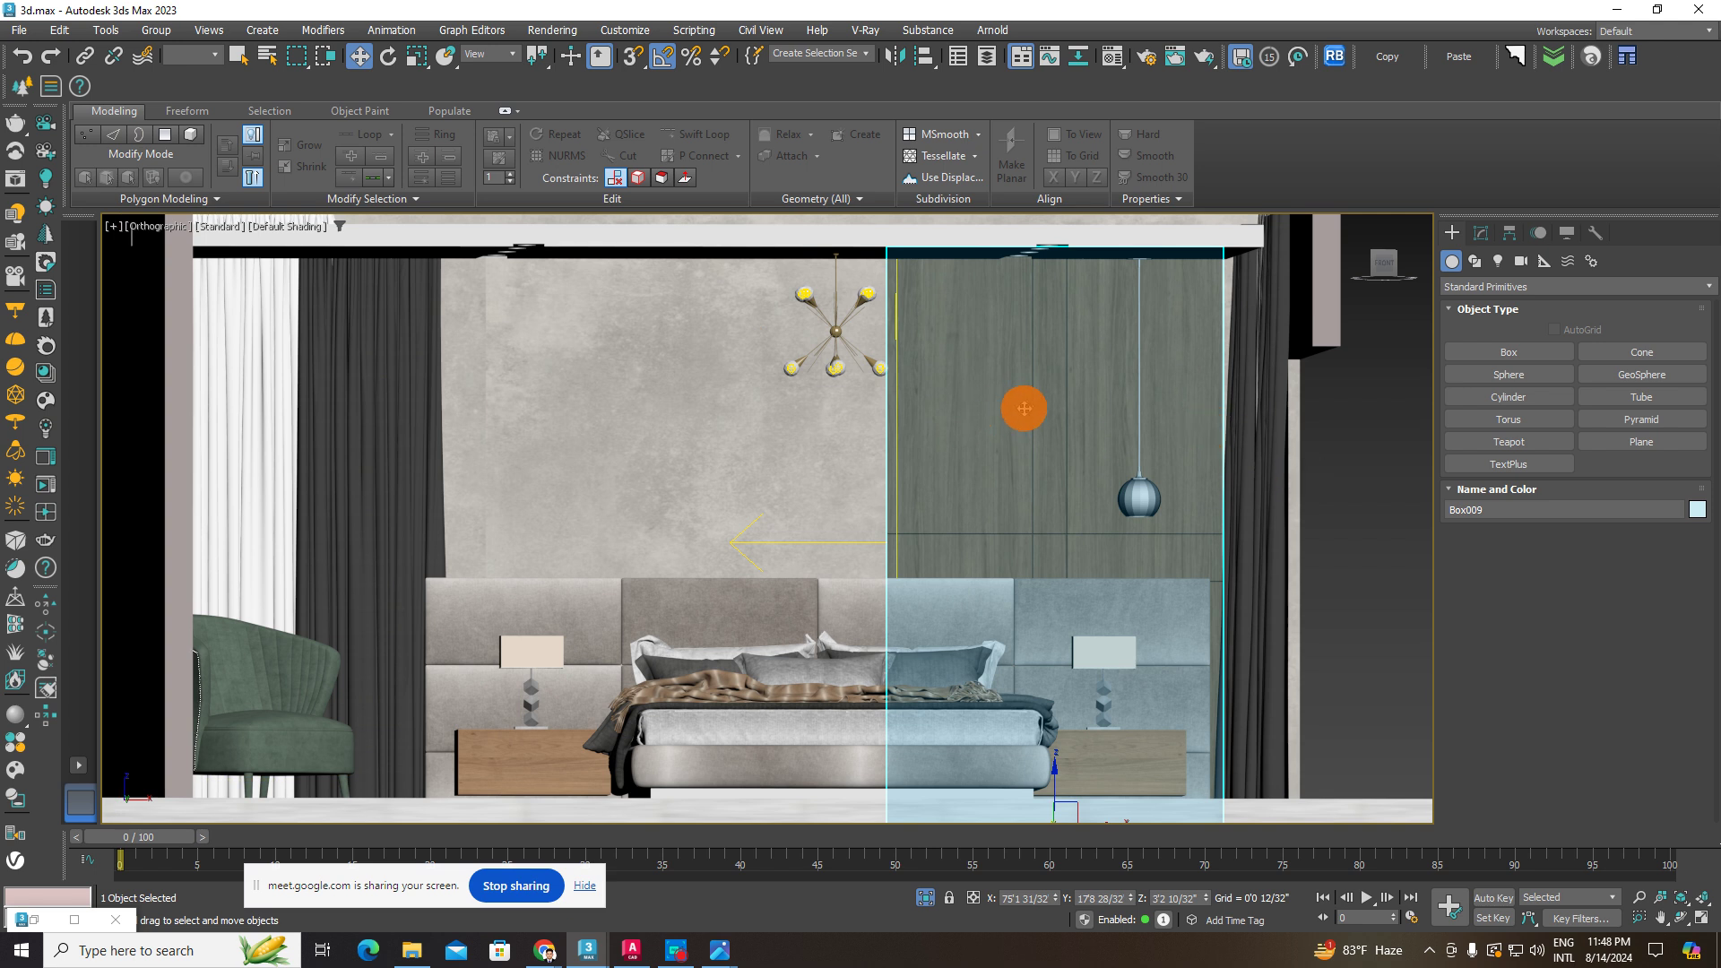
# - Select the V-Ray light behind the wood wall panel and clone it once straight up above the room
pyautogui.scroll(-4, 1007, 412)
pyautogui.keyDown('alt'); pyautogui.moveTo(1007, 413); pyautogui.dragTo(995, 577, button='middle'); pyautogui.keyUp('alt')
pyautogui.scroll(-2, 995, 576)
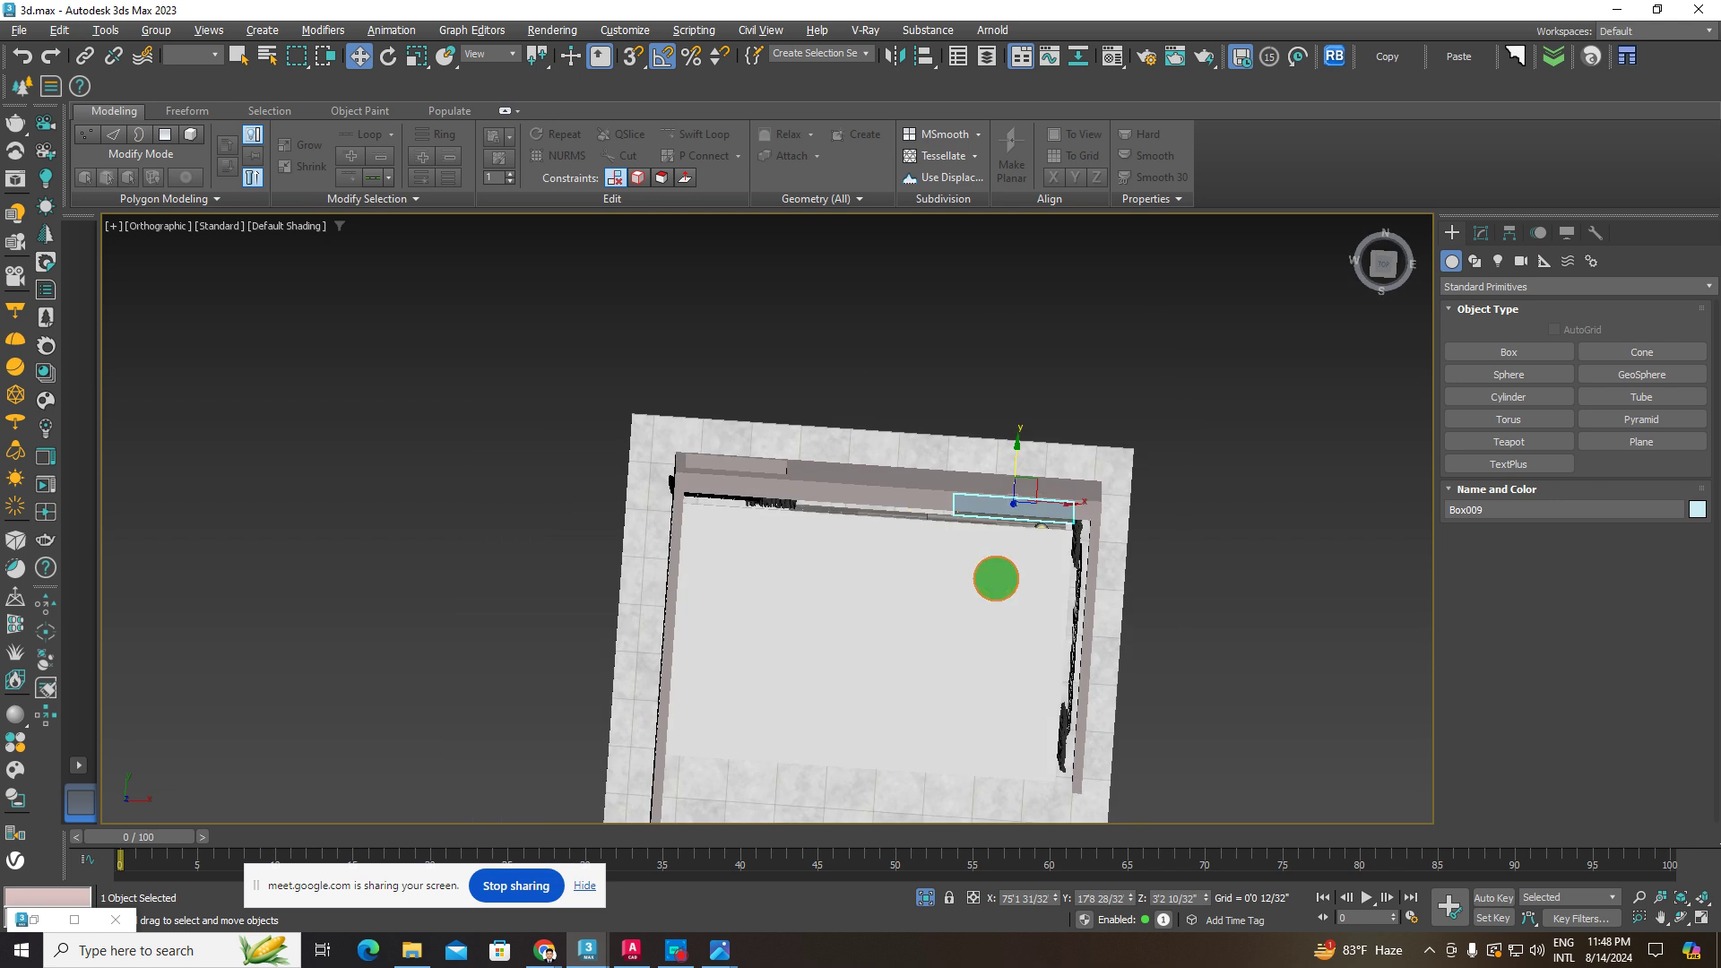
pyautogui.click(1386, 265)
pyautogui.scroll(4, 799, 511)
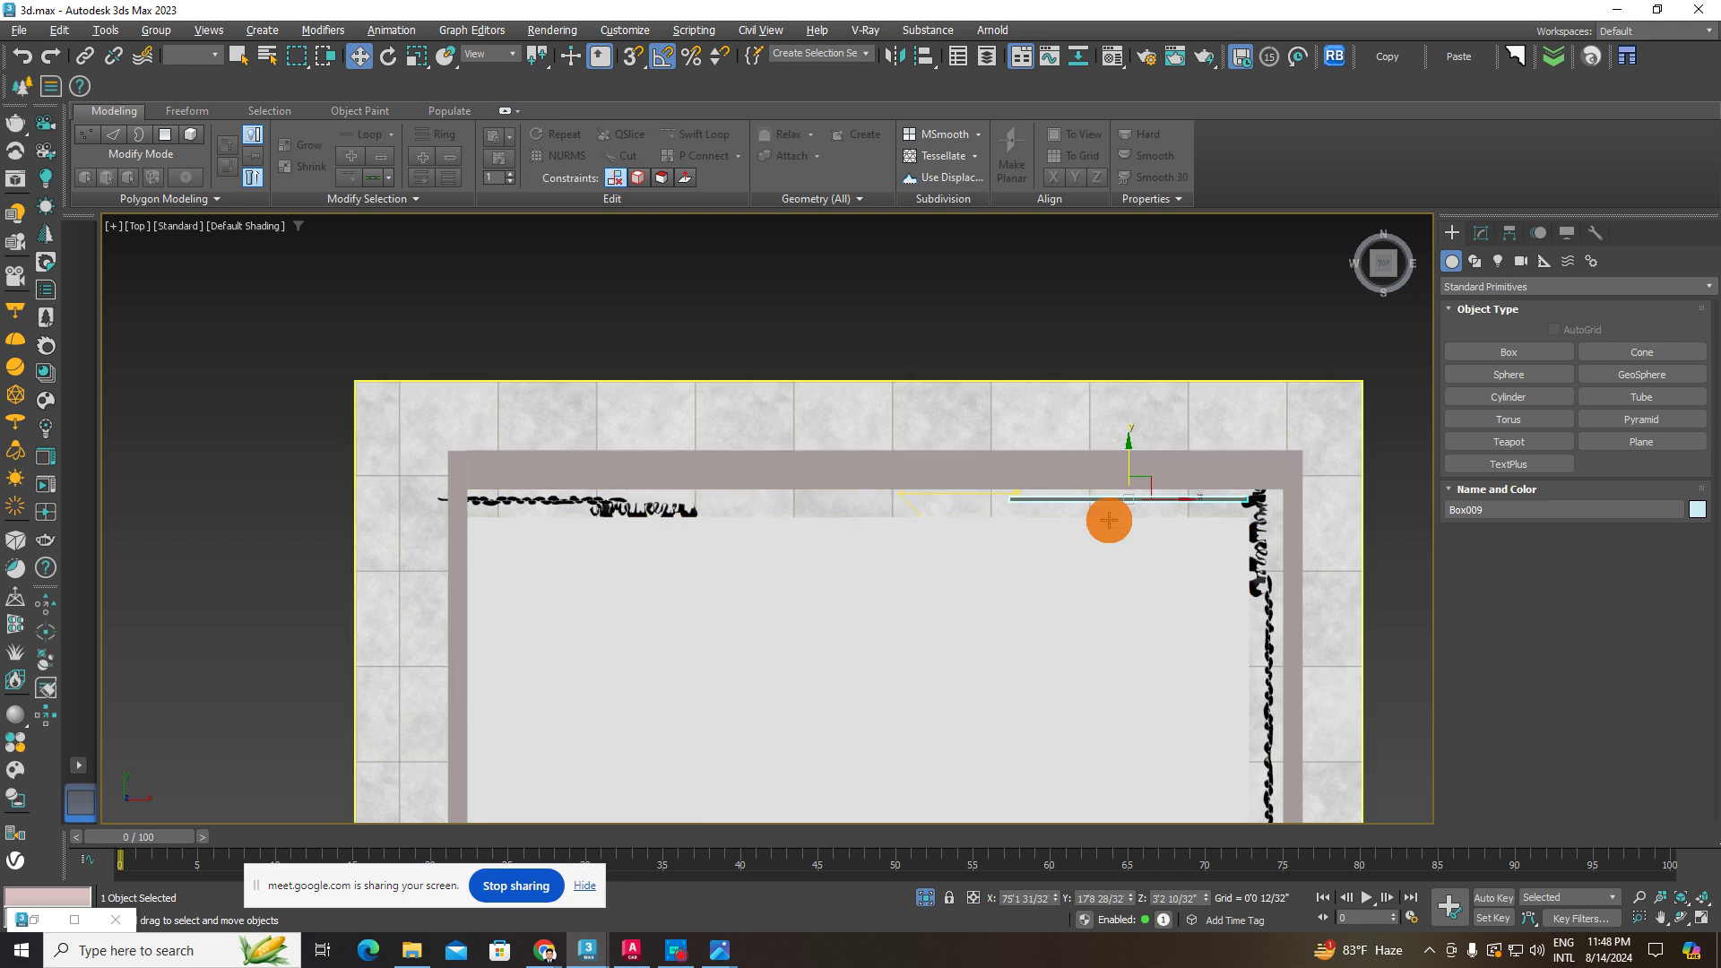
pyautogui.scroll(5, 1022, 496)
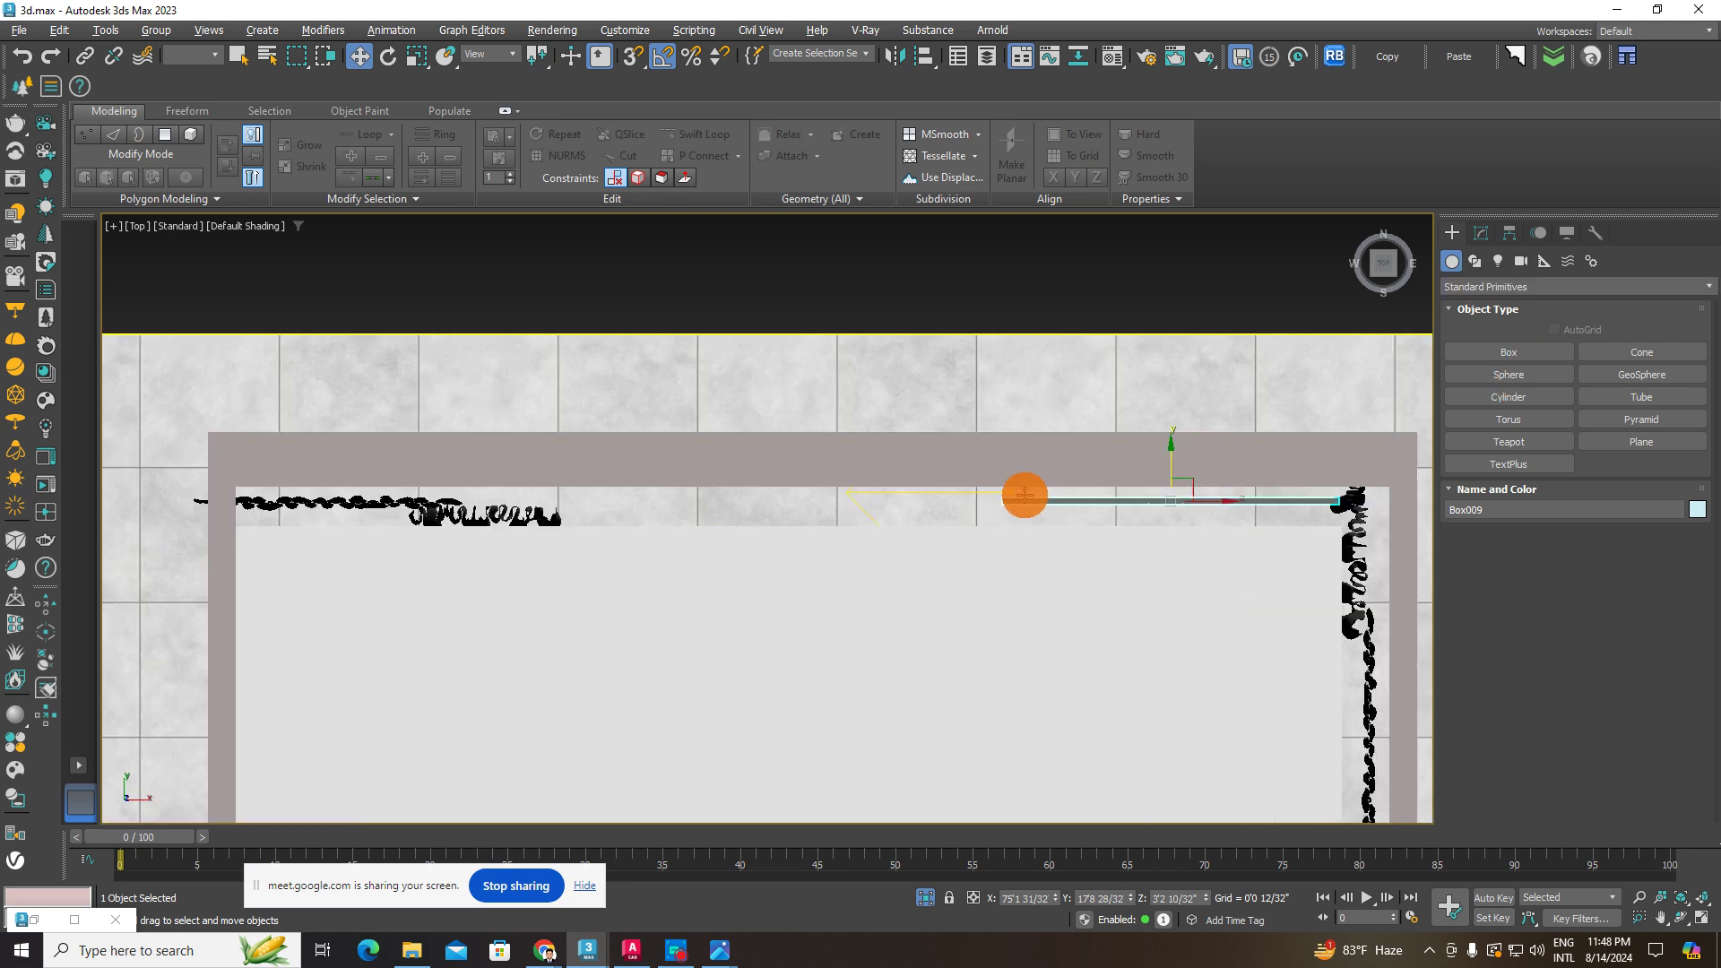
pyautogui.click(1004, 517)
pyautogui.scroll(-8, 1003, 520)
pyautogui.keyDown('alt'); pyautogui.moveTo(1003, 534); pyautogui.dragTo(976, 495, button='middle'); pyautogui.keyUp('alt')
pyautogui.keyDown('shift'); pyautogui.moveTo(980, 592); pyautogui.dragTo(979, 493); pyautogui.keyUp('shift')
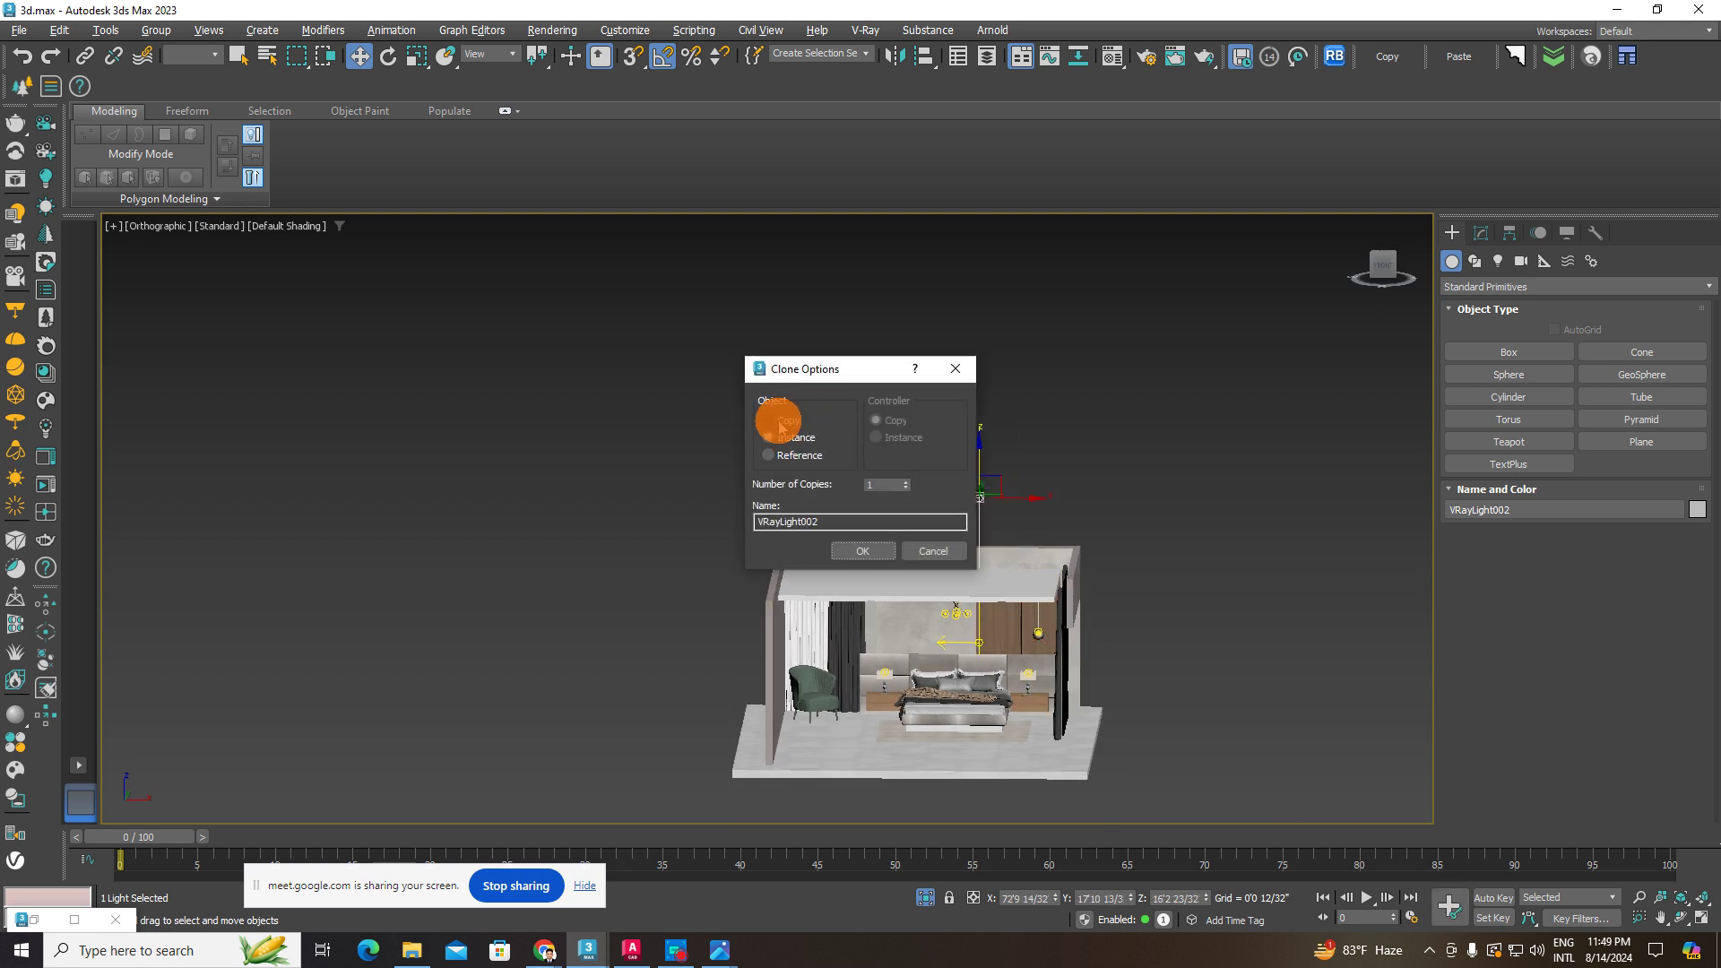
pyautogui.click(890, 555)
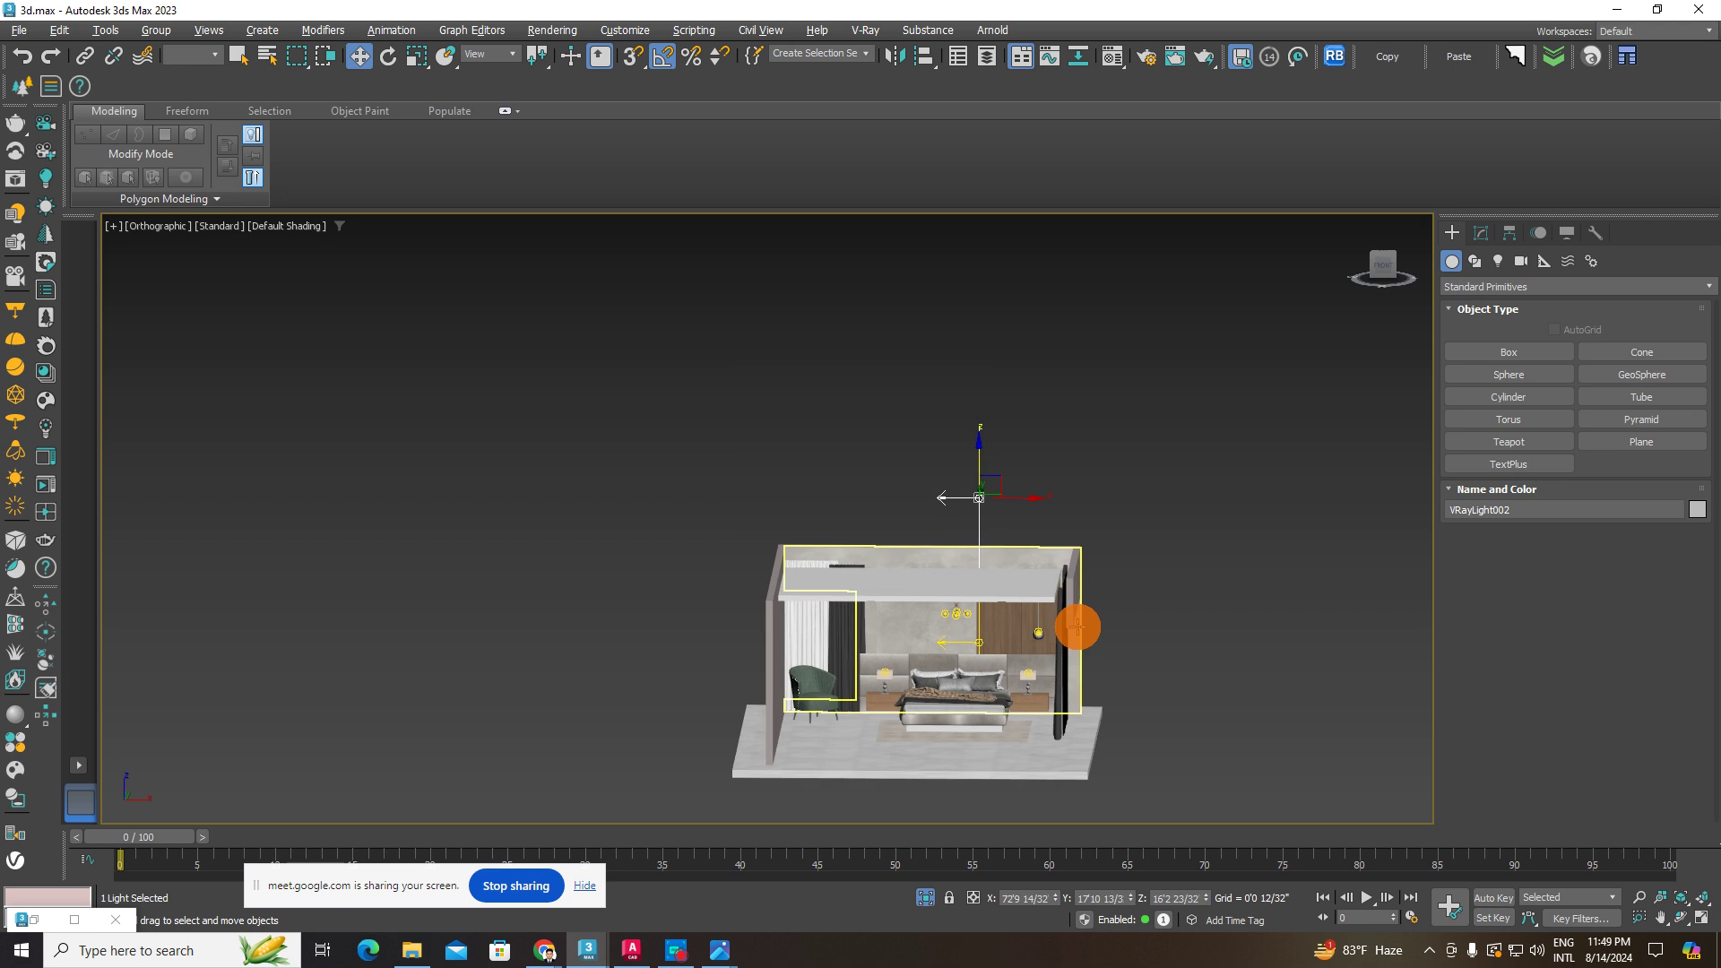
# - Rotate the cloned V-Ray light so that it points straight down
pyautogui.click(391, 57)
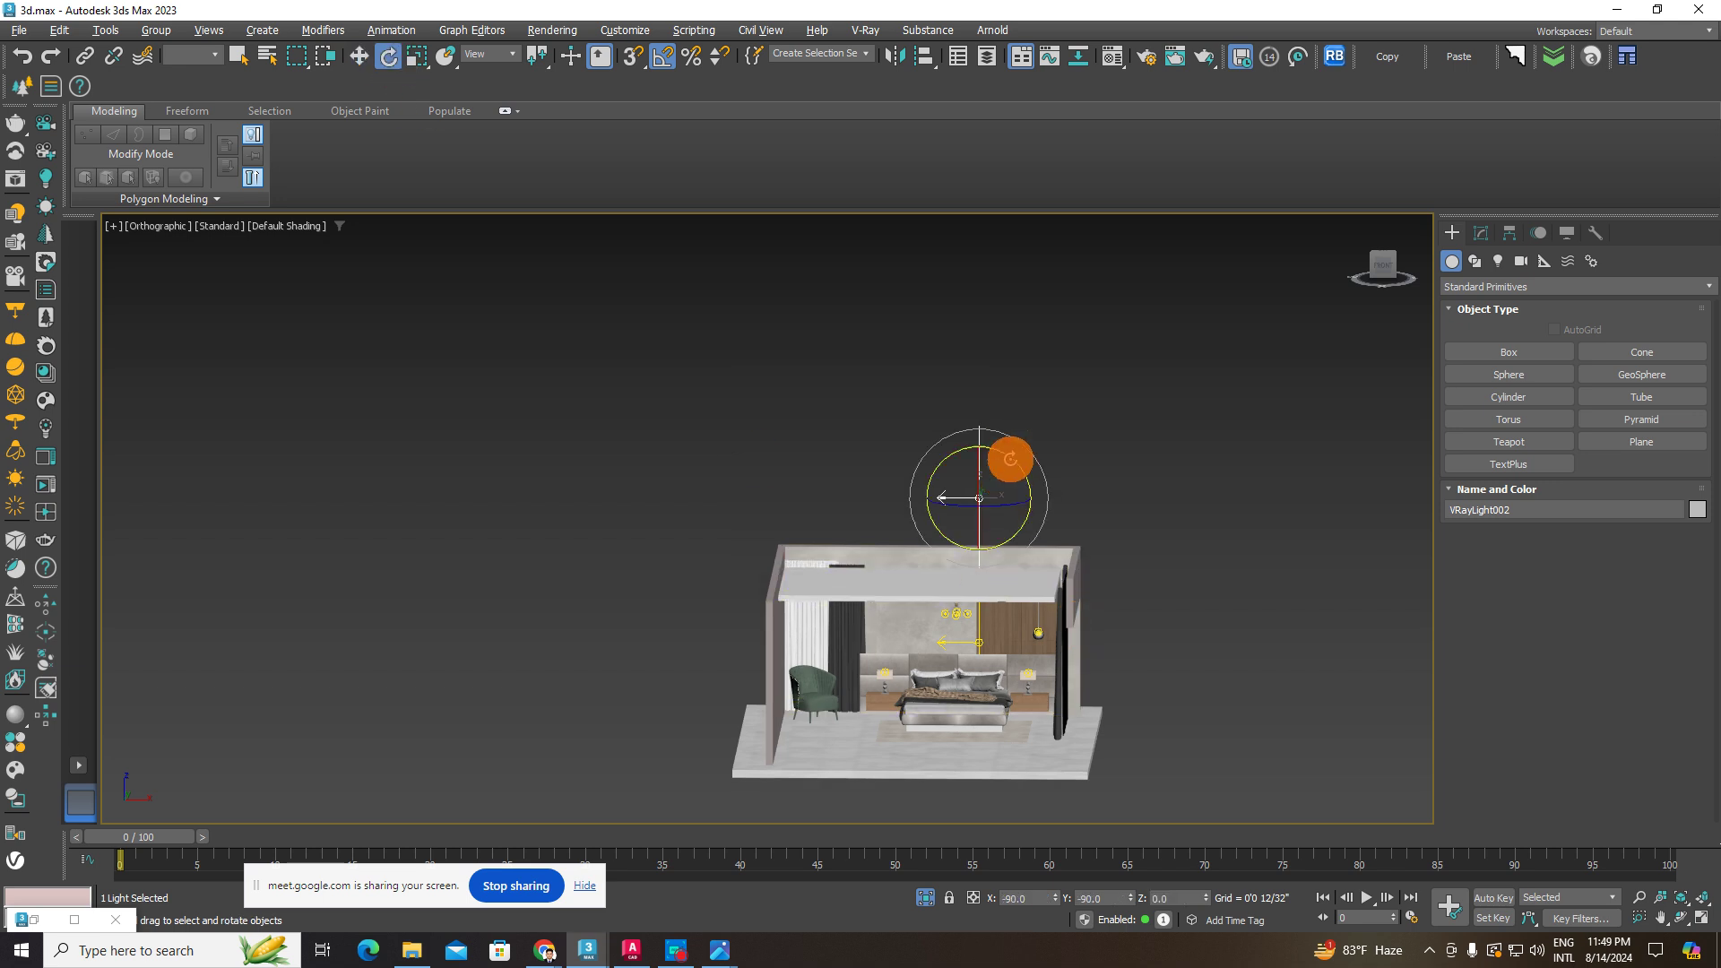
pyautogui.moveTo(986, 443); pyautogui.dragTo(913, 441)
pyautogui.click(359, 56)
# - Lower the downward-facing light to ceiling level and shift it into the gap between the ceiling and the headboard wall
pyautogui.scroll(3, 1023, 502)
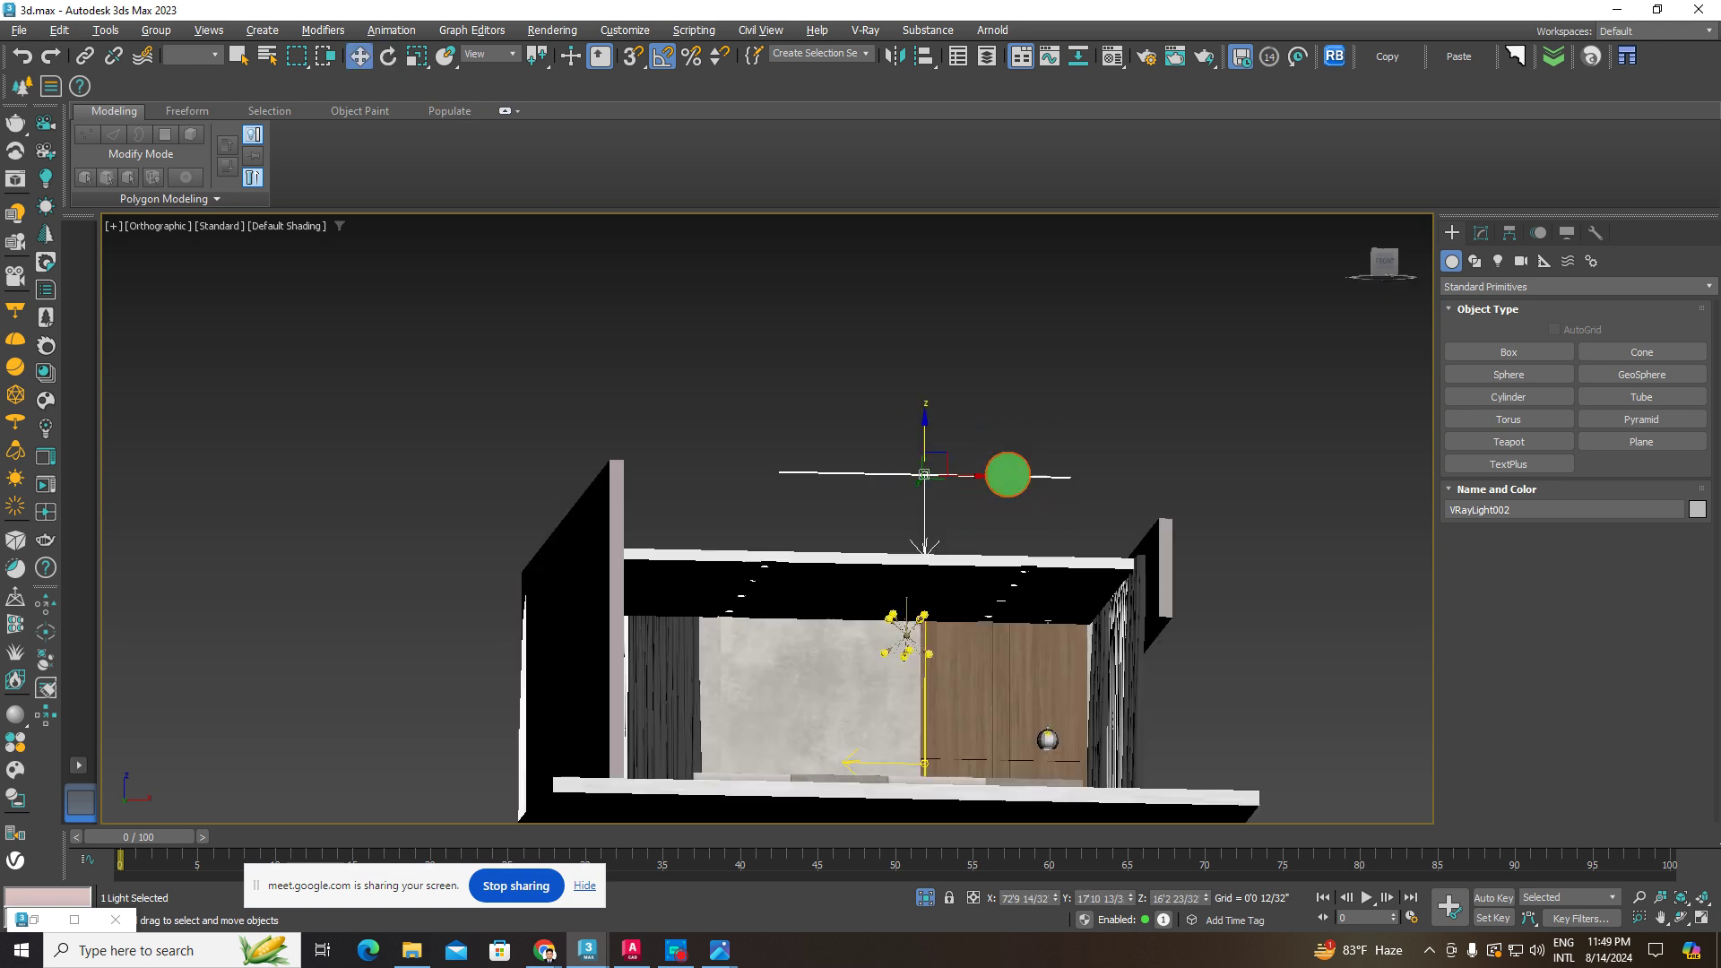
pyautogui.keyDown('alt'); pyautogui.moveTo(932, 646); pyautogui.dragTo(901, 554, button='middle'); pyautogui.keyUp('alt')
pyautogui.moveTo(919, 439); pyautogui.dragTo(932, 555)
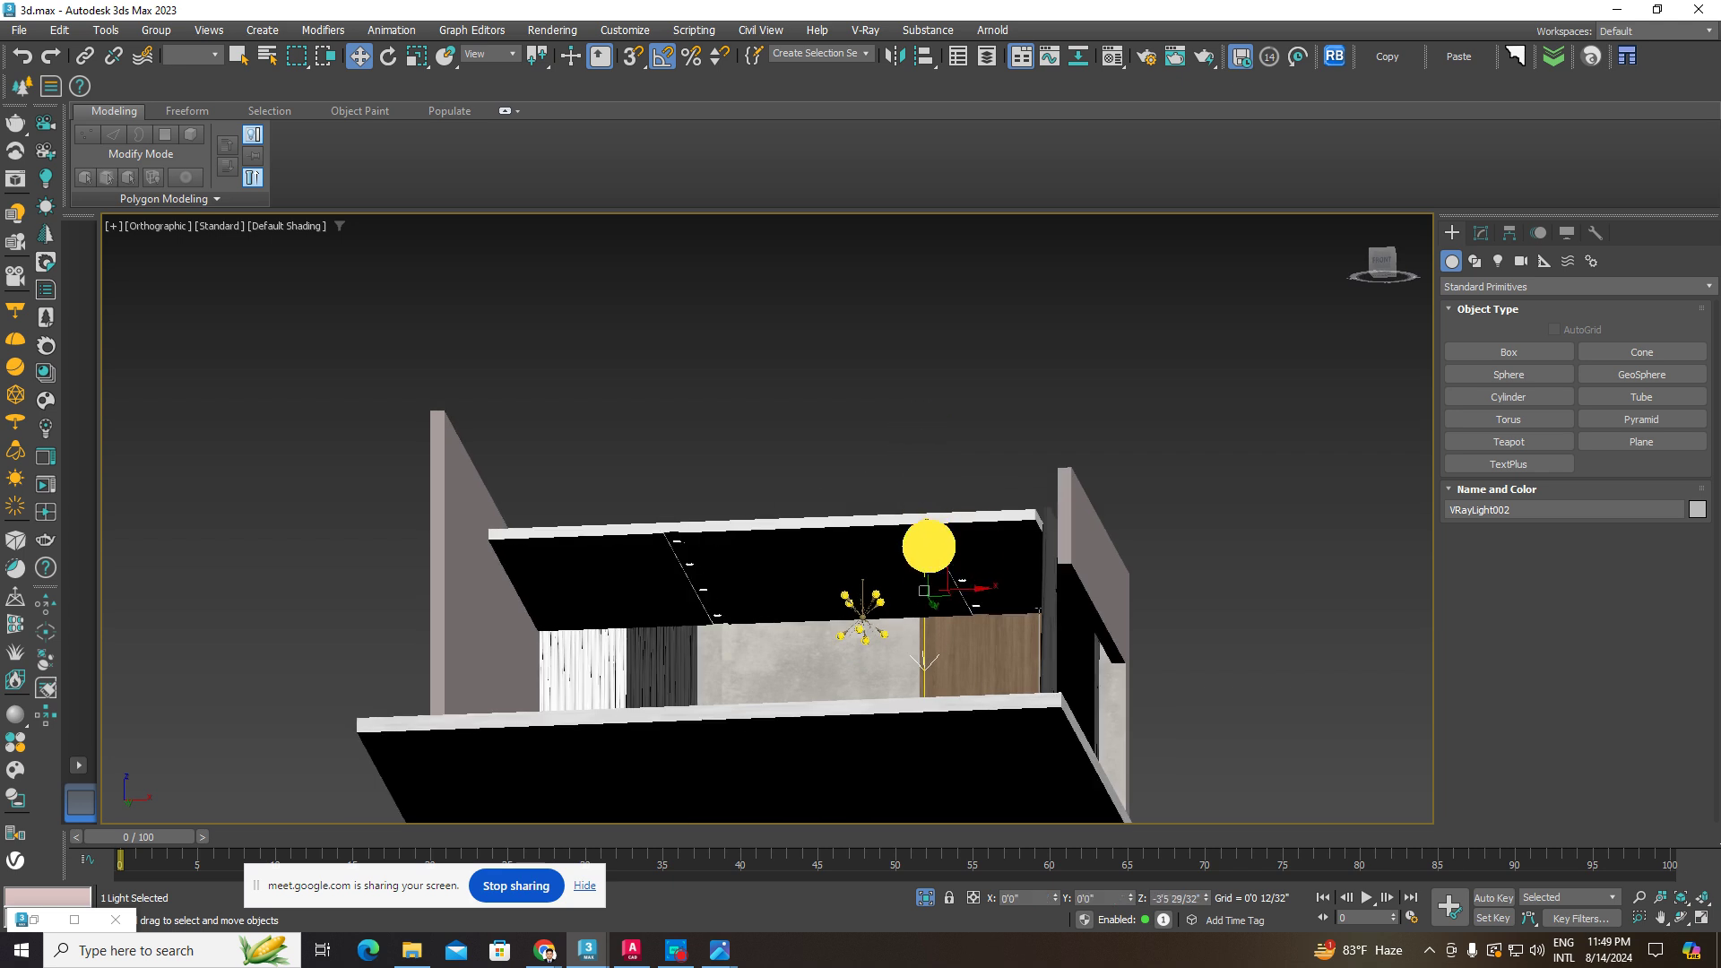
pyautogui.moveTo(929, 561)
pyautogui.keyDown('alt'); pyautogui.mouseDown(button='middle')
pyautogui.moveTo(988, 680)
pyautogui.moveTo(934, 596)
pyautogui.moveTo(870, 654)
pyautogui.moveTo(934, 584)
pyautogui.moveTo(914, 550)
pyautogui.mouseUp(button='middle'); pyautogui.keyUp('alt')
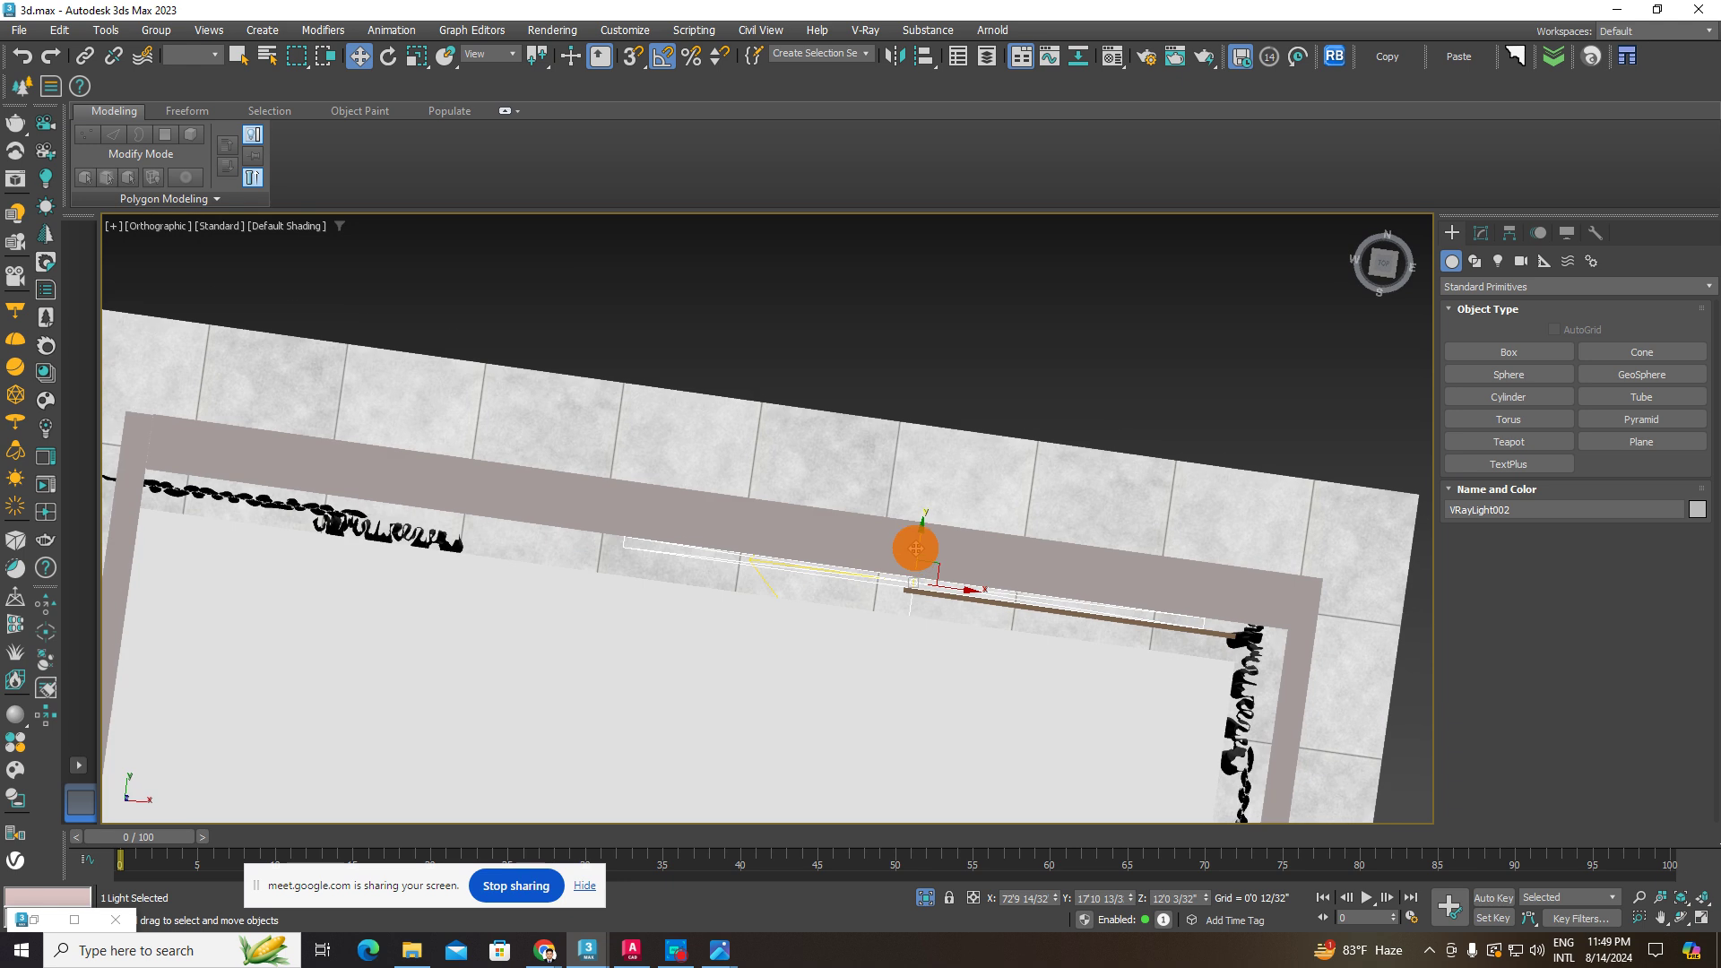
pyautogui.moveTo(915, 550); pyautogui.dragTo(911, 602)
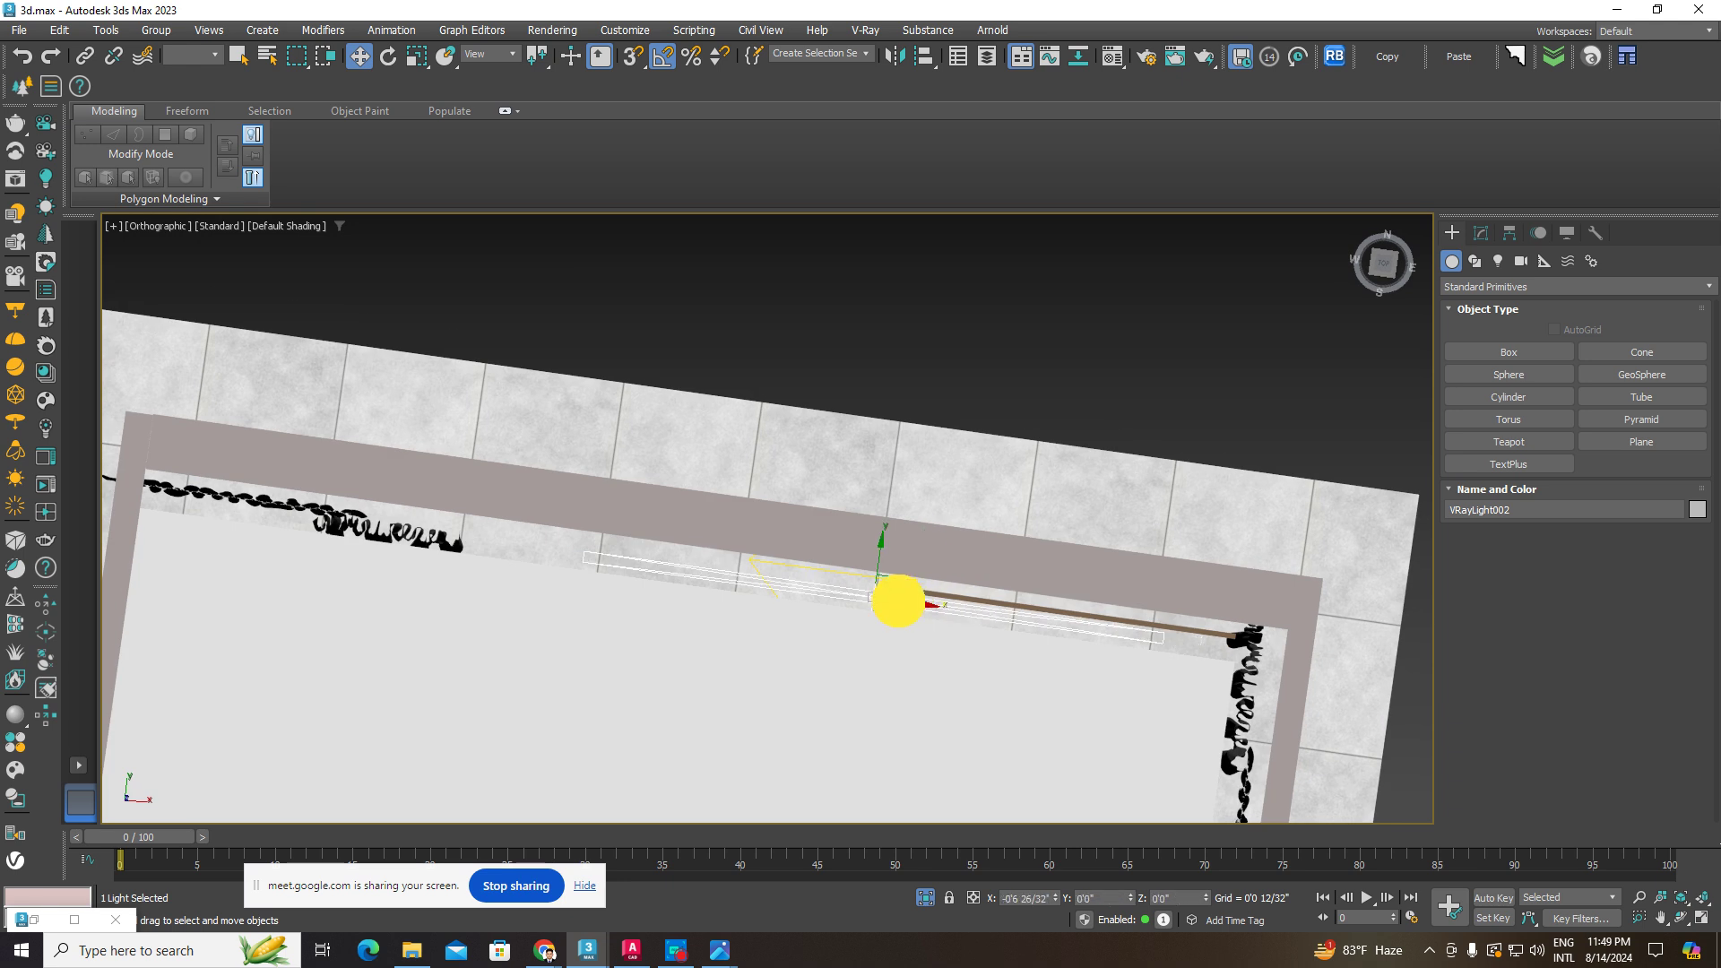
# - Stretch the light to about 197% along X, shift it and trim it to about 97% so it spans the ceiling gap
pyautogui.click(417, 56)
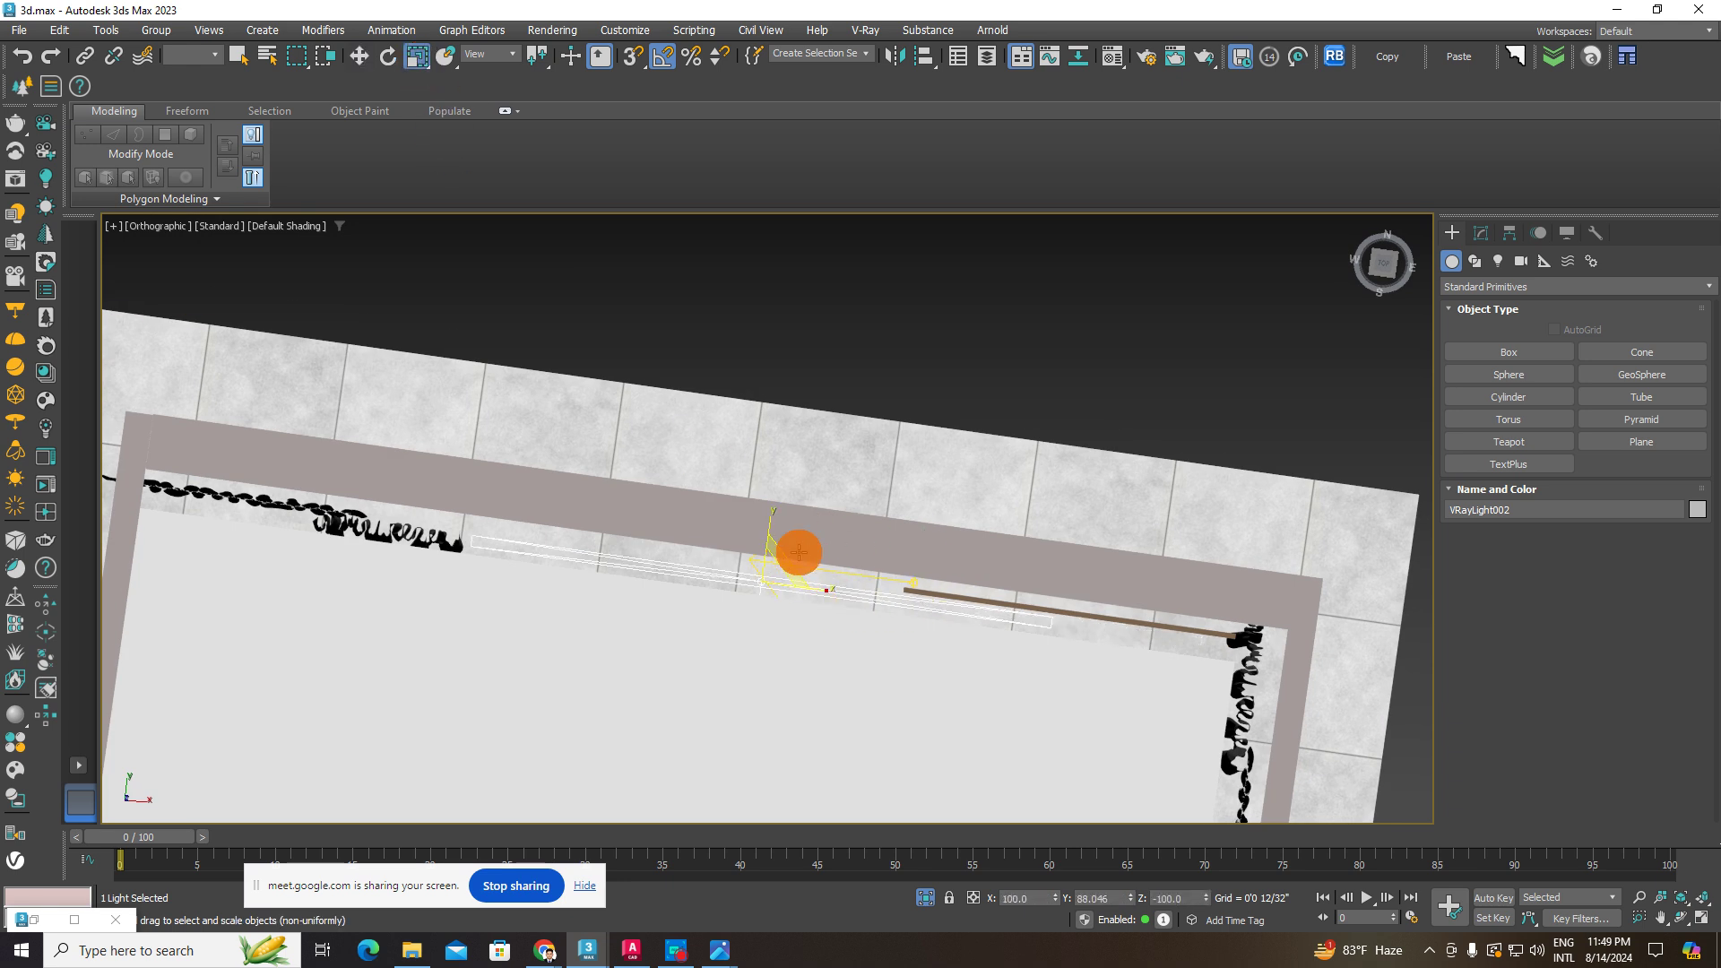
pyautogui.moveTo(795, 549); pyautogui.dragTo(768, 527)
pyautogui.moveTo(787, 456); pyautogui.dragTo(785, 458)
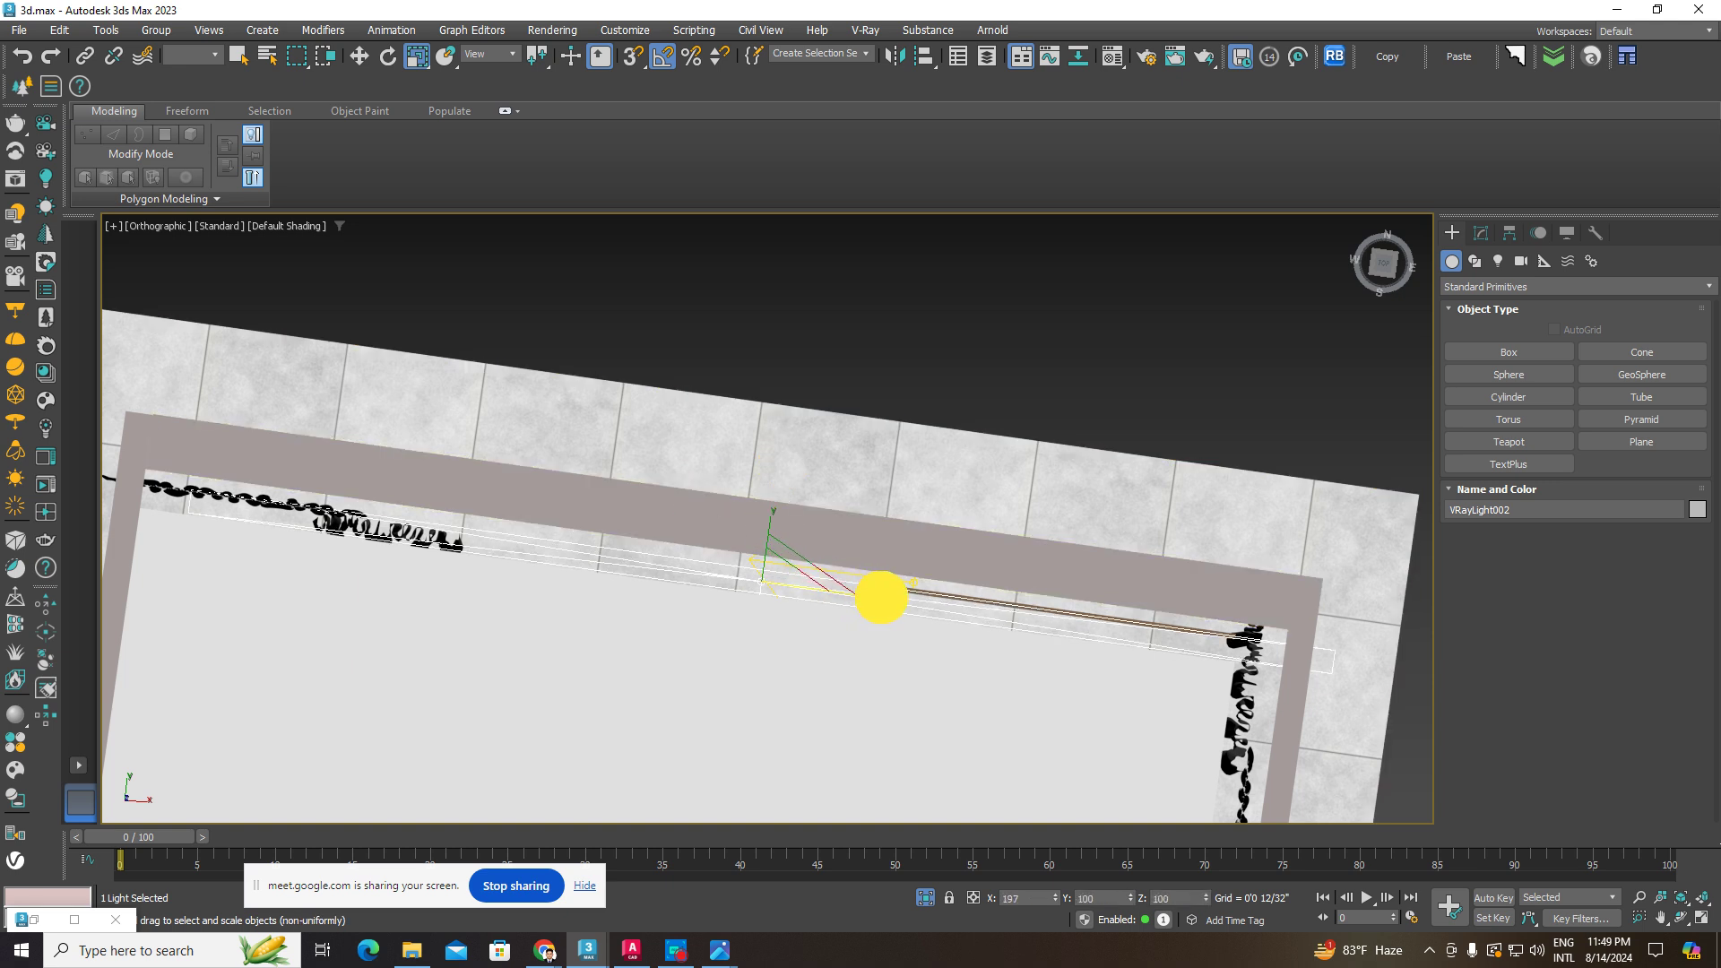
pyautogui.click(816, 588)
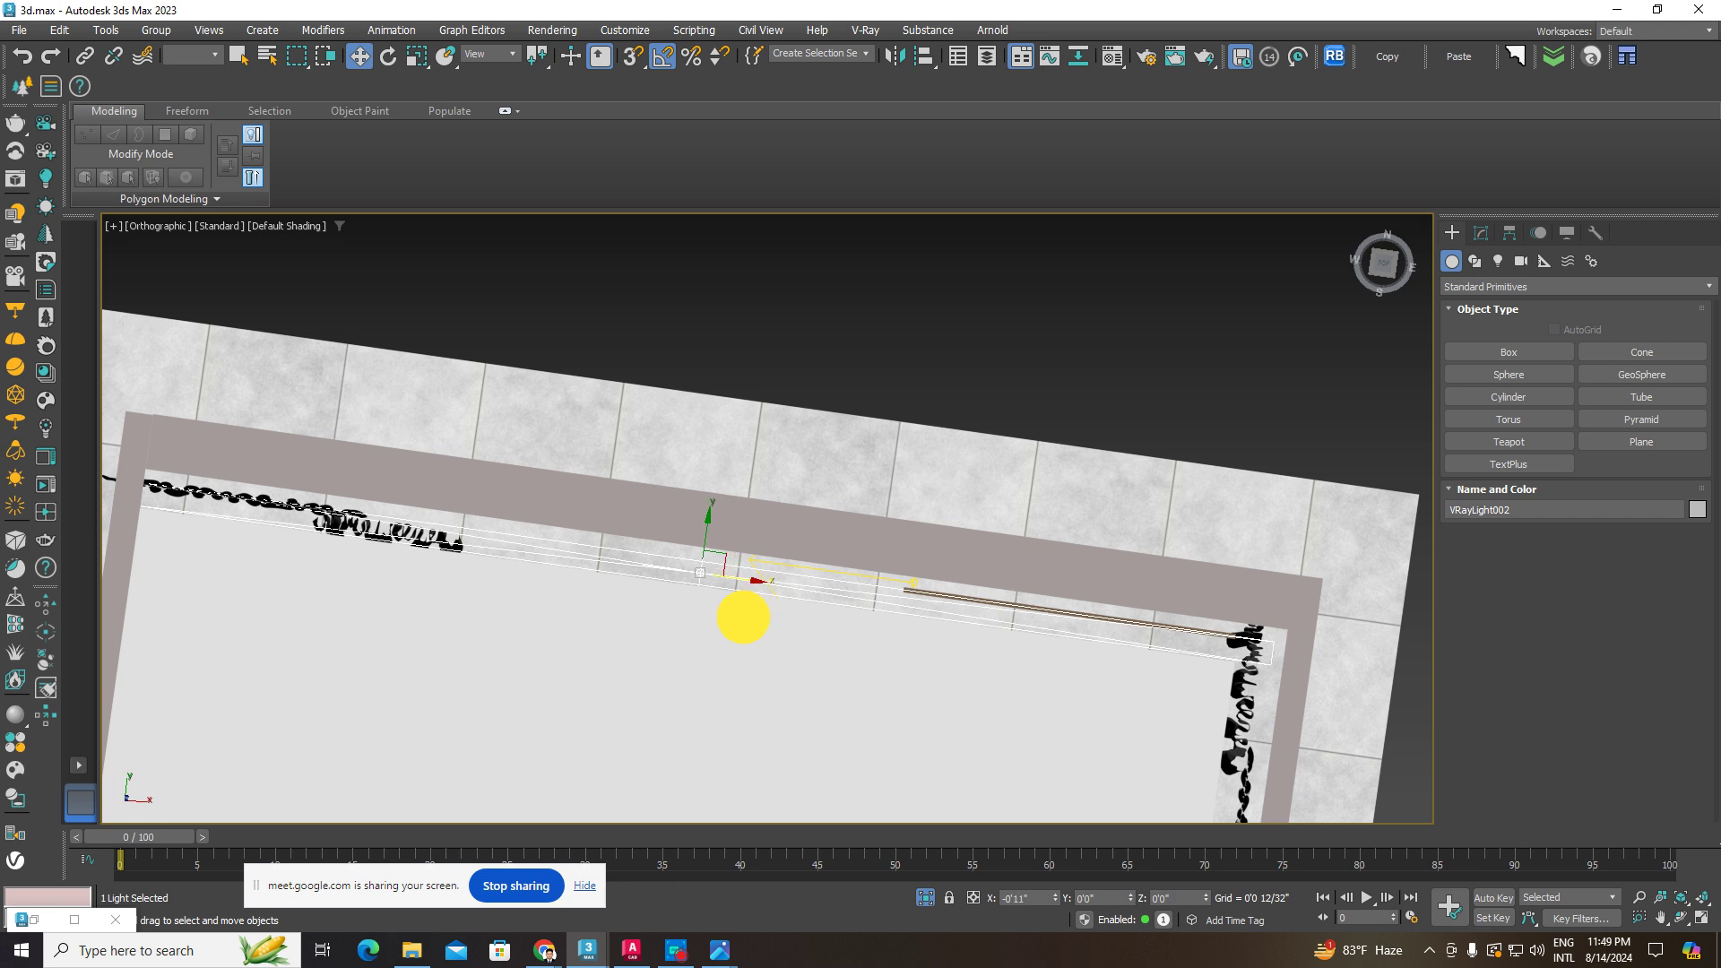
pyautogui.click(410, 60)
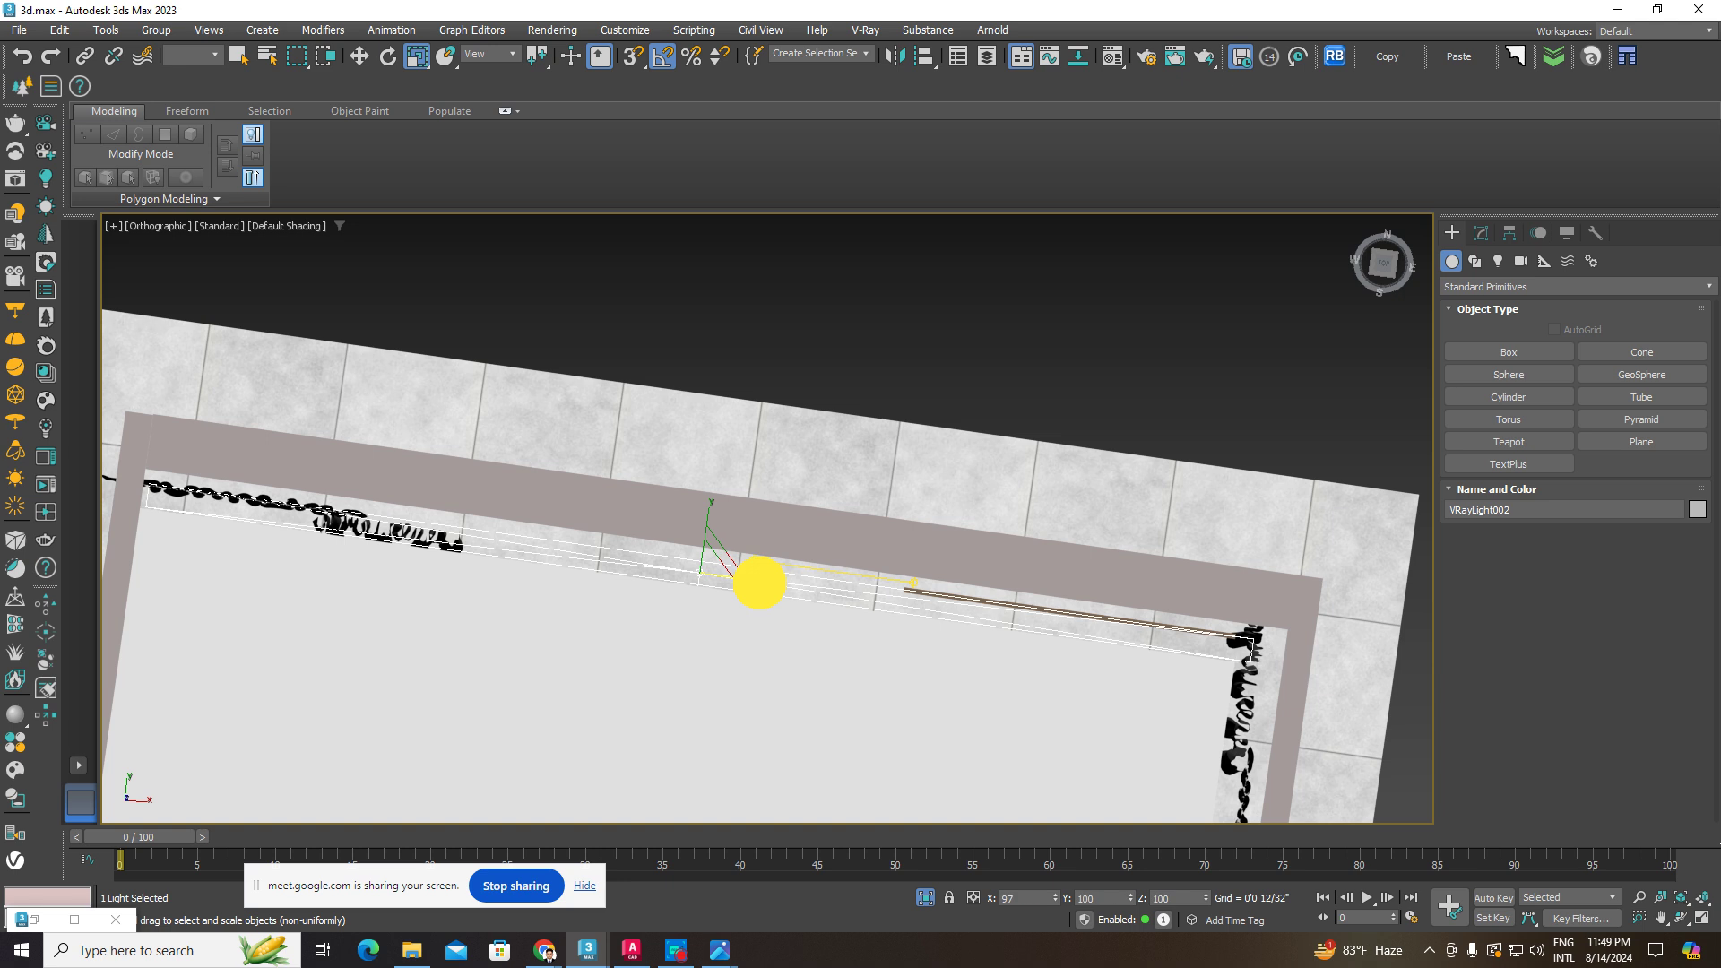
pyautogui.press('w')
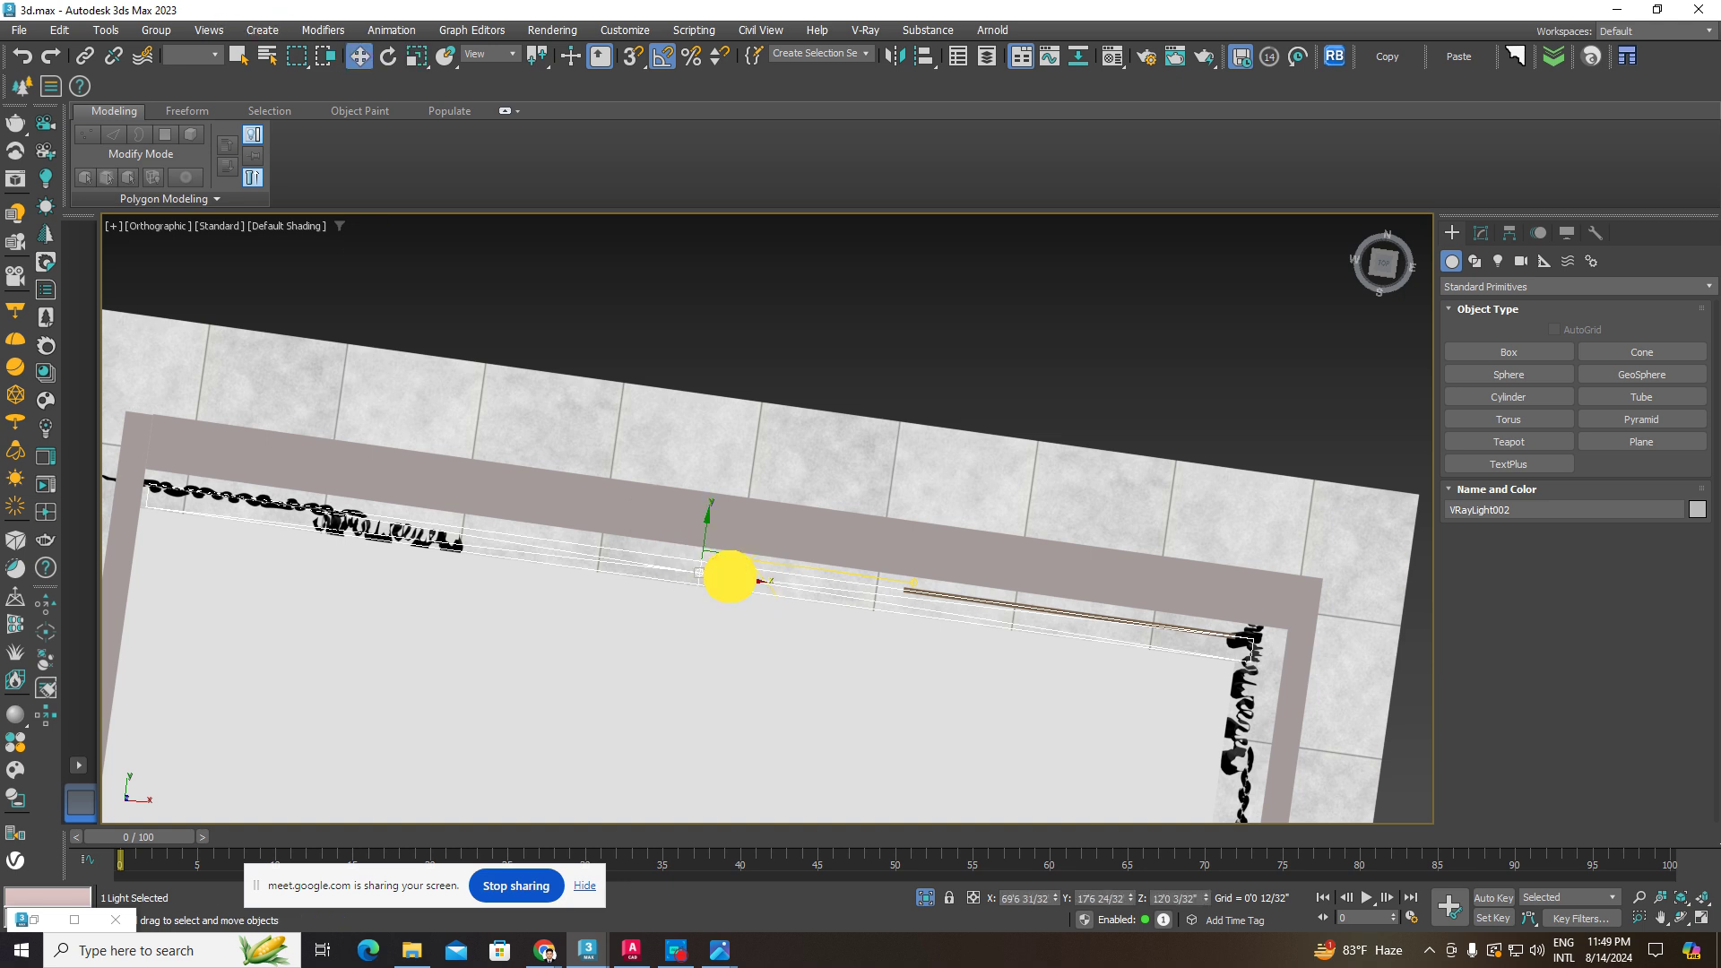
# - Fine-tune the strip light's position in the ceiling gap and check it from above, below and the front
pyautogui.keyDown('alt'); pyautogui.moveTo(785, 631); pyautogui.dragTo(990, 668, button='middle'); pyautogui.keyUp('alt')
pyautogui.scroll(2, 751, 489)
pyautogui.moveTo(743, 487); pyautogui.dragTo(739, 491)
pyautogui.scroll(-2, 821, 564)
pyautogui.keyDown('alt'); pyautogui.moveTo(822, 565); pyautogui.dragTo(643, 377, button='middle'); pyautogui.keyUp('alt')
pyautogui.scroll(-1, 779, 483)
pyautogui.keyDown('alt'); pyautogui.moveTo(779, 482); pyautogui.dragTo(789, 439, button='middle'); pyautogui.keyUp('alt')
pyautogui.scroll(3, 838, 557)
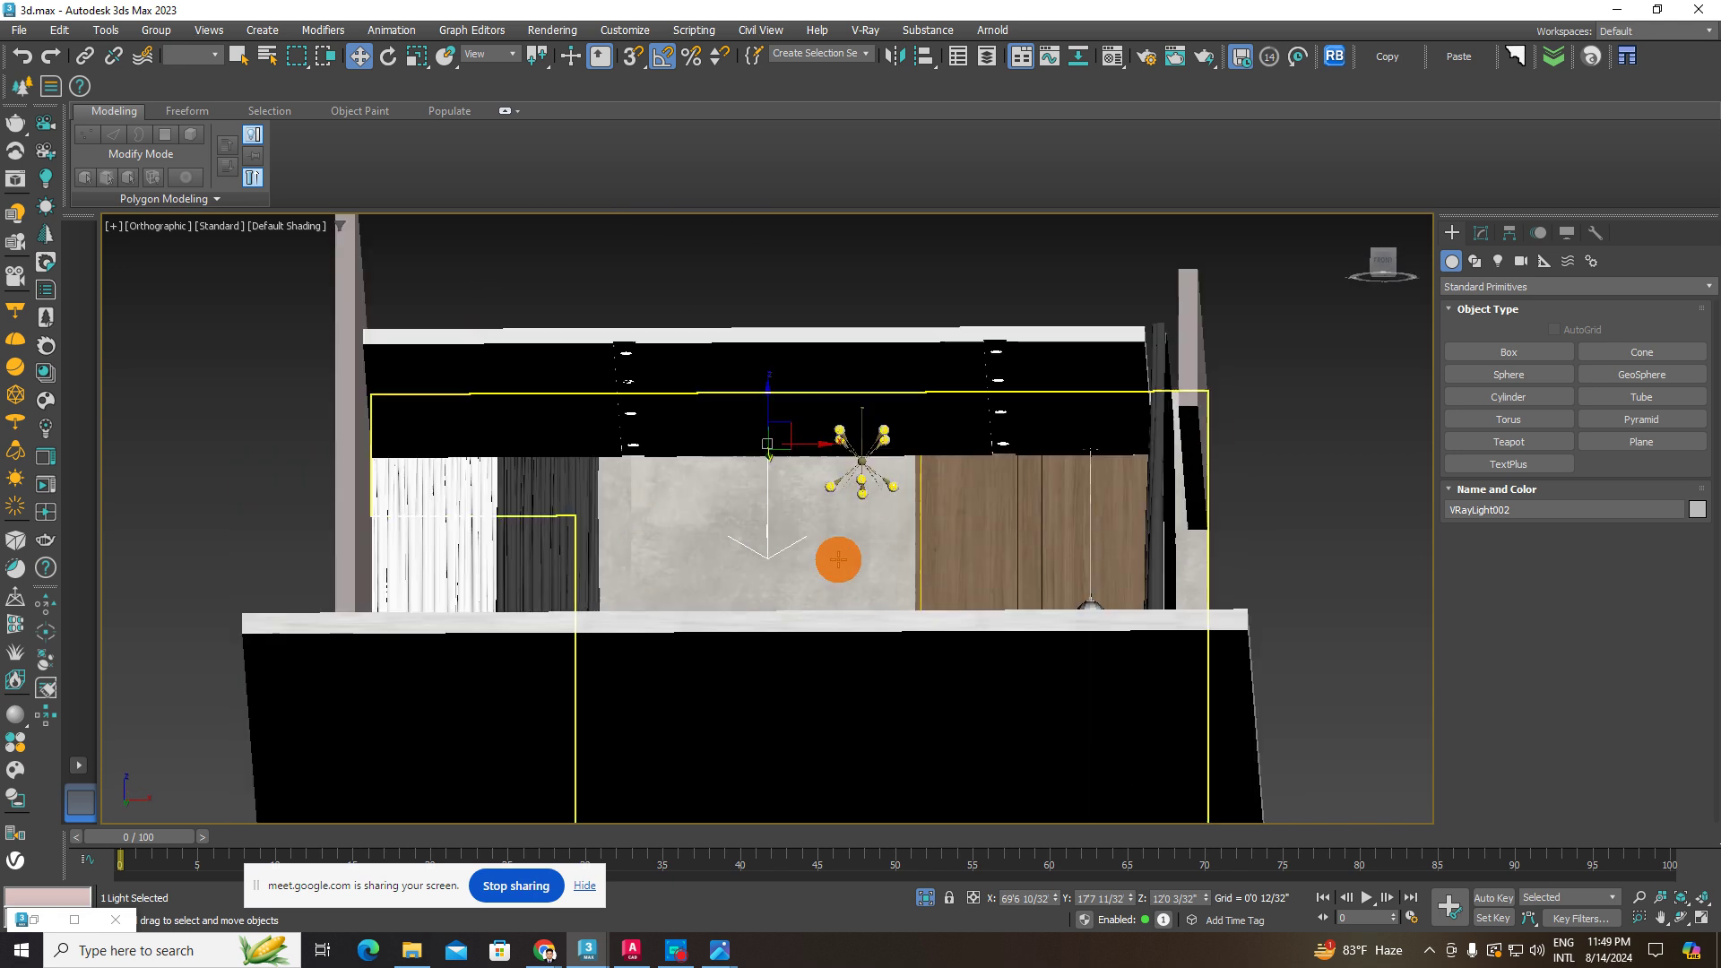
pyautogui.keyDown('alt'); pyautogui.moveTo(837, 557); pyautogui.dragTo(877, 543, button='middle'); pyautogui.keyUp('alt')
pyautogui.keyDown('alt'); pyautogui.moveTo(863, 482); pyautogui.dragTo(917, 451, button='middle'); pyautogui.keyUp('alt')
pyautogui.scroll(-2, 917, 451)
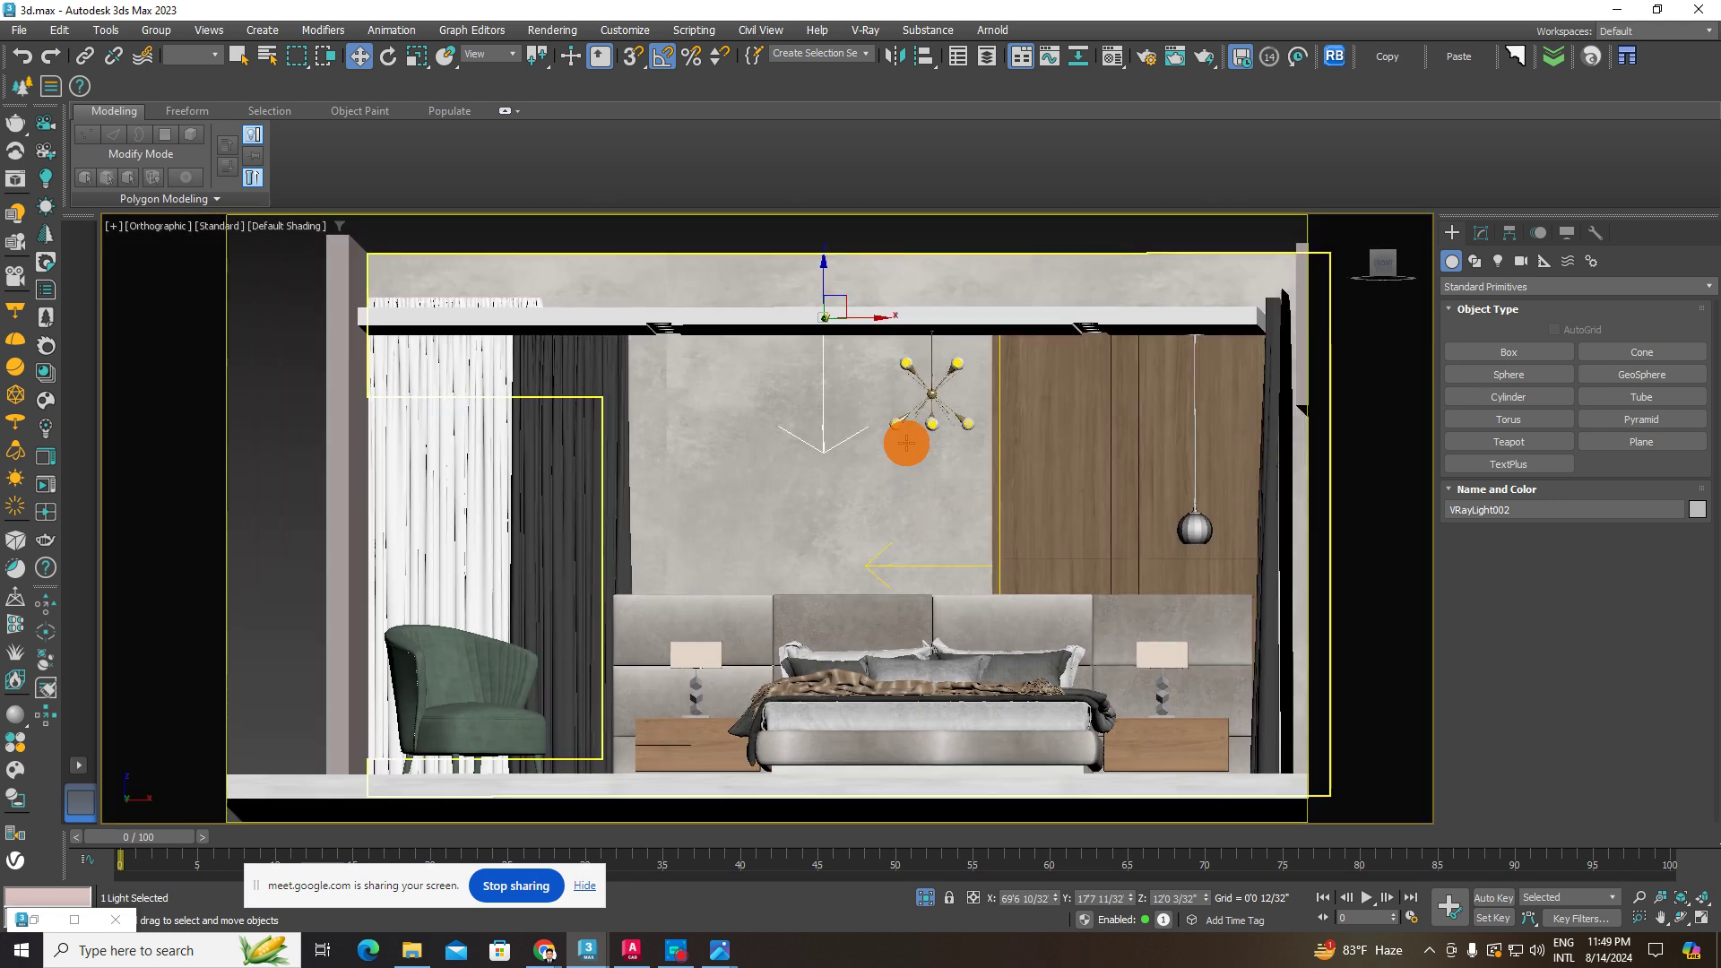
# - Render the front view of the bedroom with V-Ray
pyautogui.hotkey('shift', 'q')
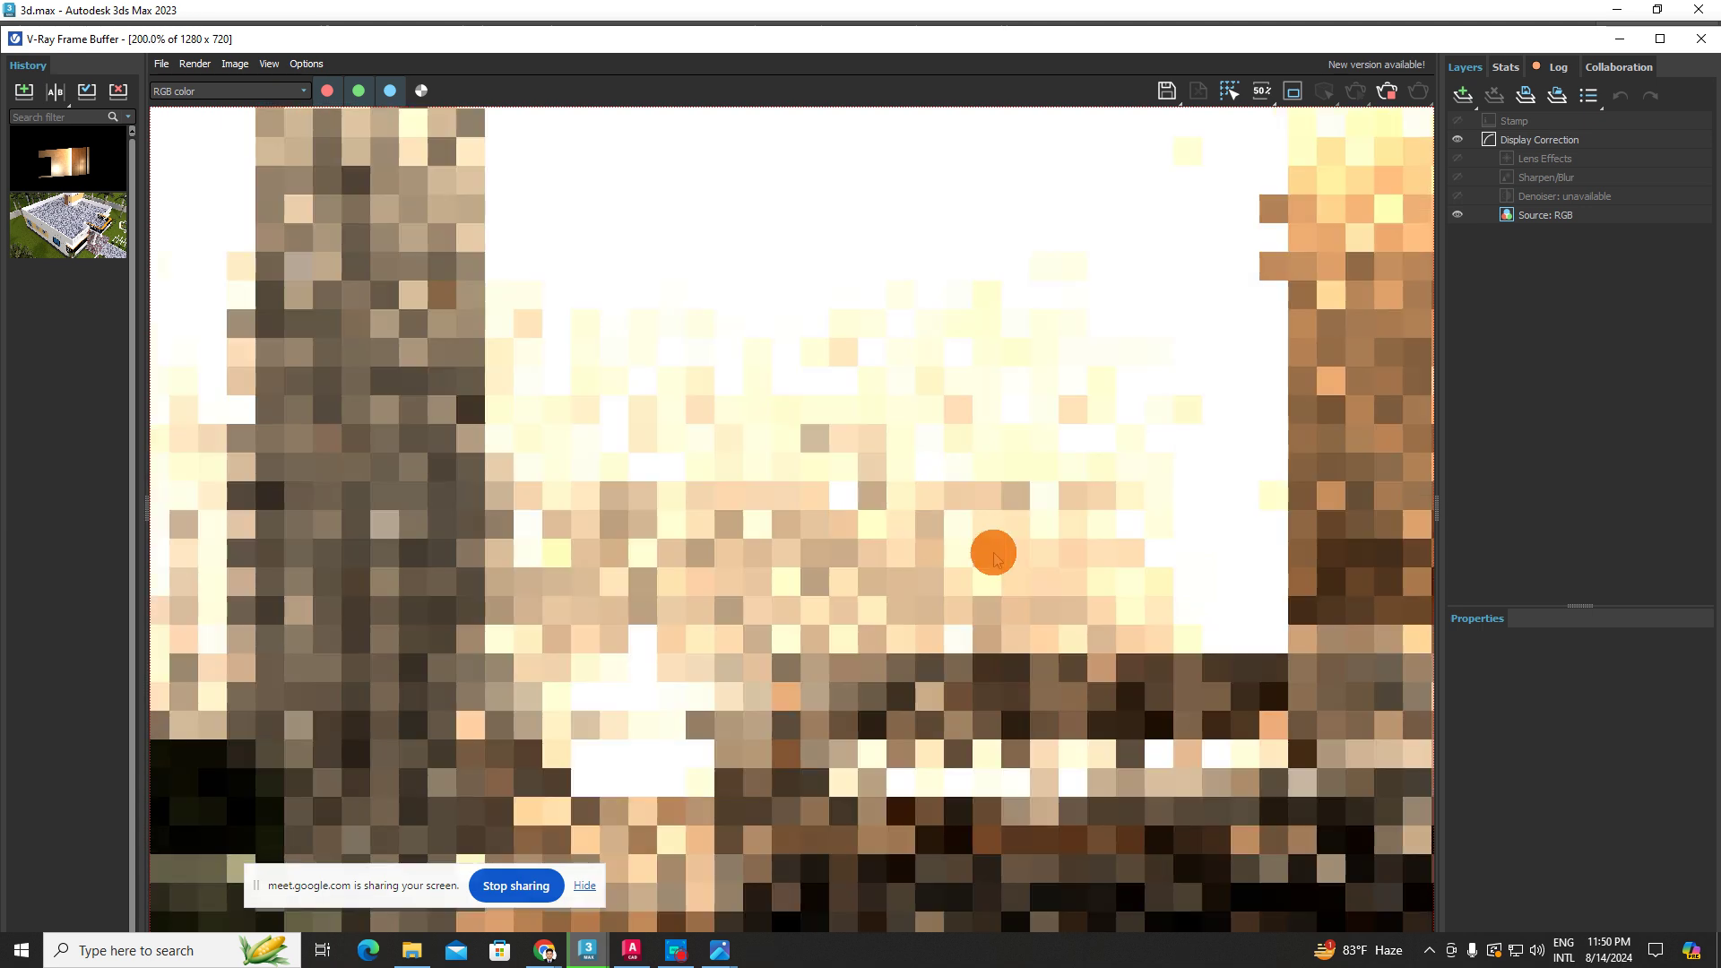
pyautogui.scroll(-2, 933, 471)
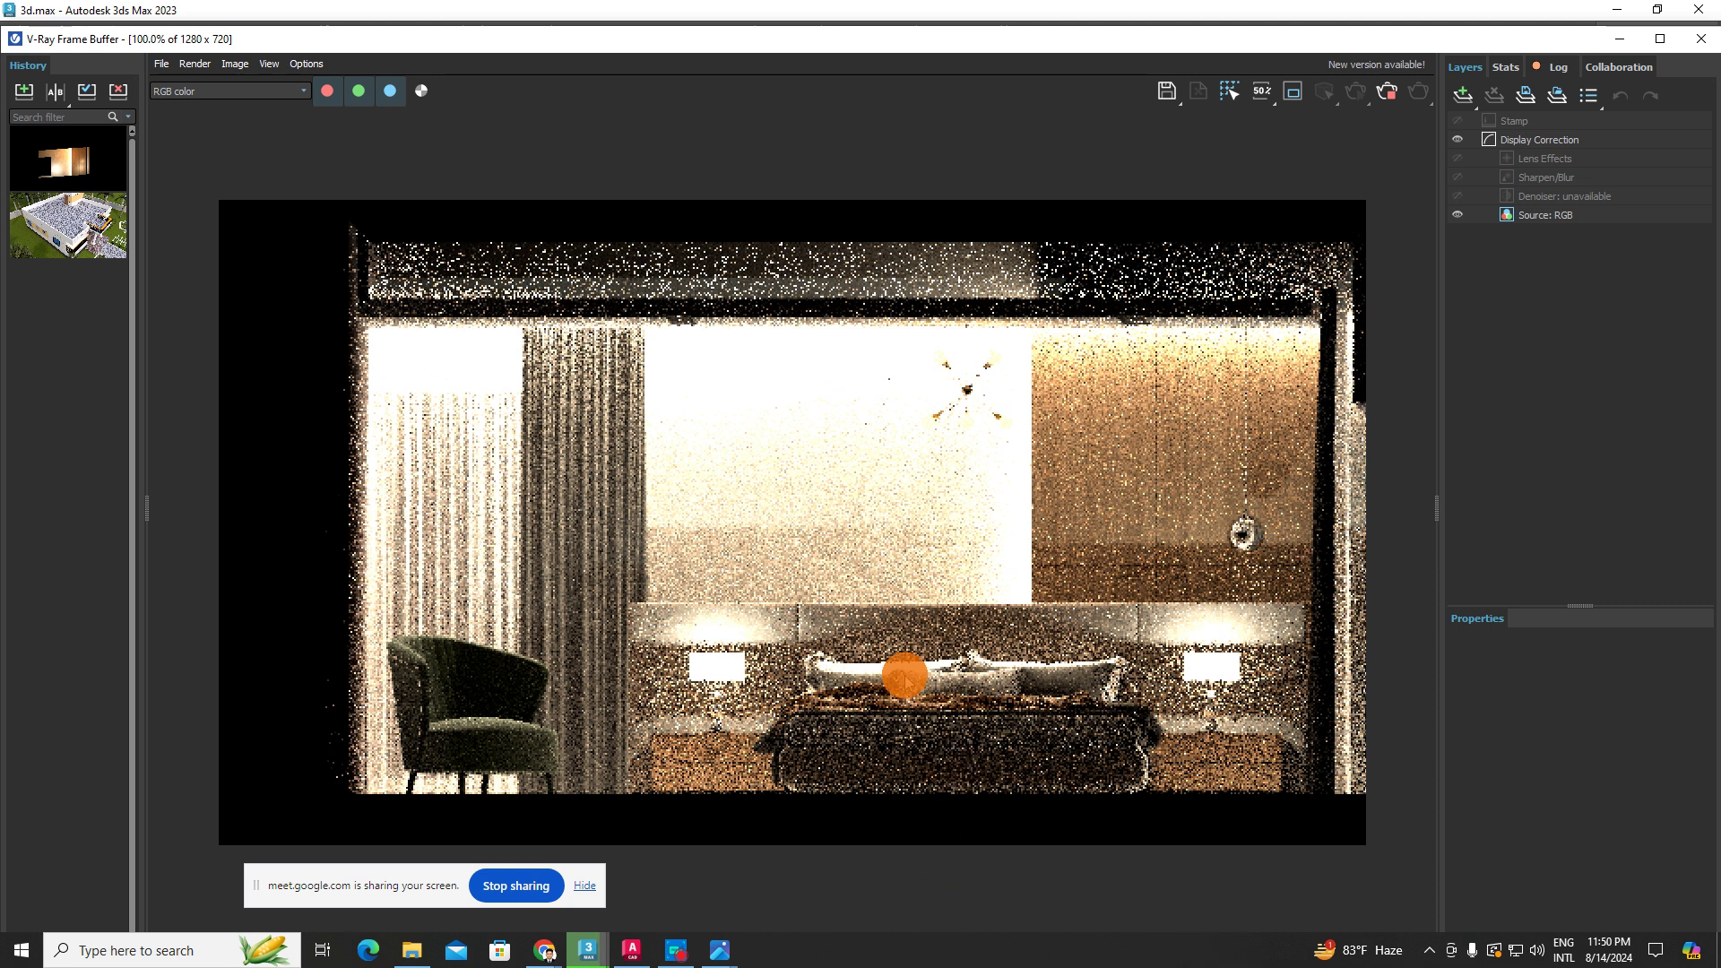
pyautogui.scroll(2, 905, 678)
pyautogui.scroll(-2, 925, 684)
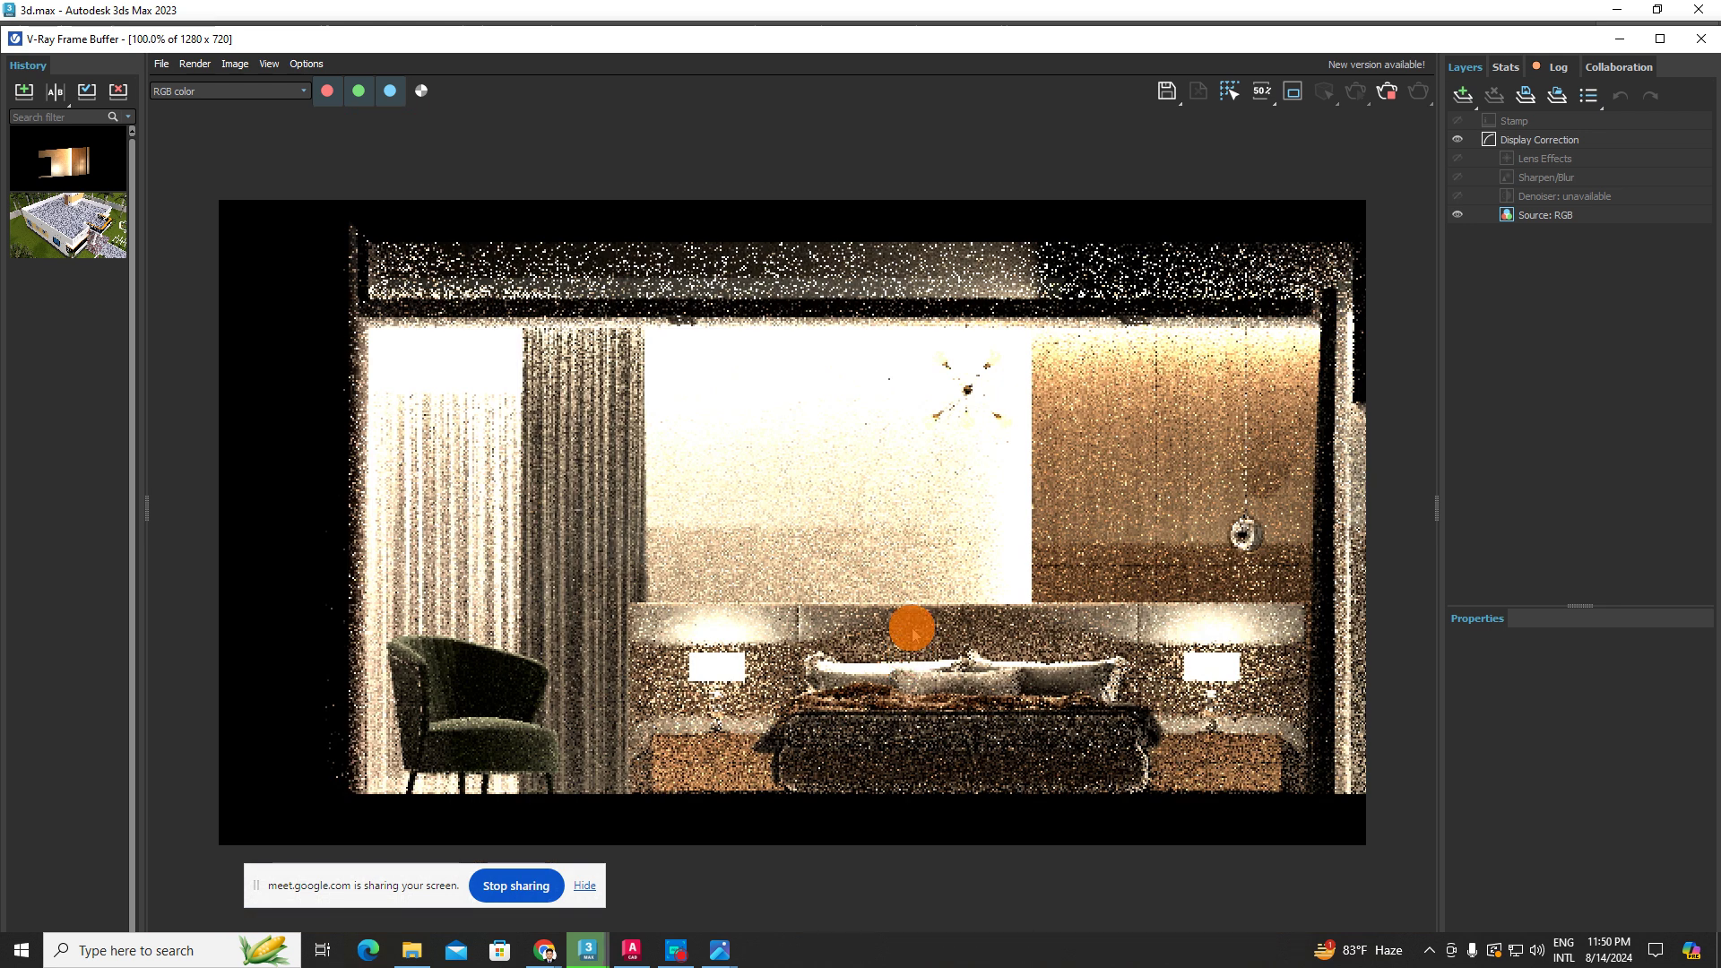
# - Examine the rendered table lamps, pendant, chandelier and lighting on the back wall up close, and close the frame buffer
pyautogui.scroll(2, 761, 671)
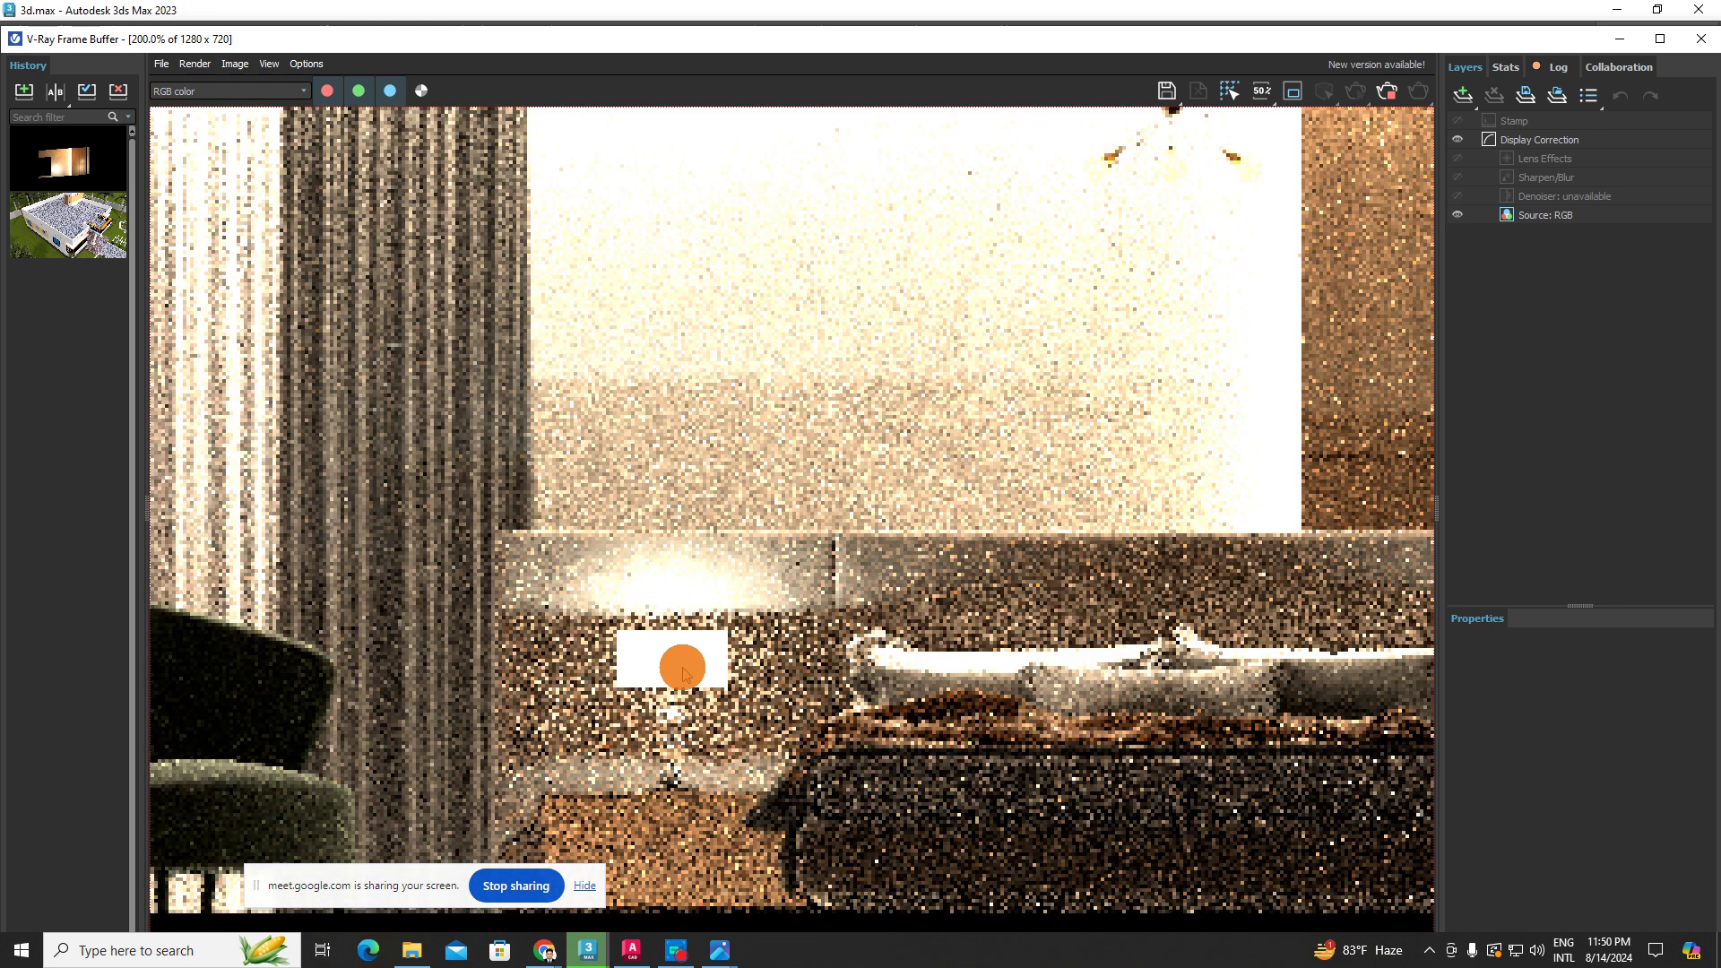
pyautogui.moveTo(683, 672); pyautogui.dragTo(553, 661, button='middle')
pyautogui.scroll(-1, 718, 689)
pyautogui.scroll(1, 1288, 553)
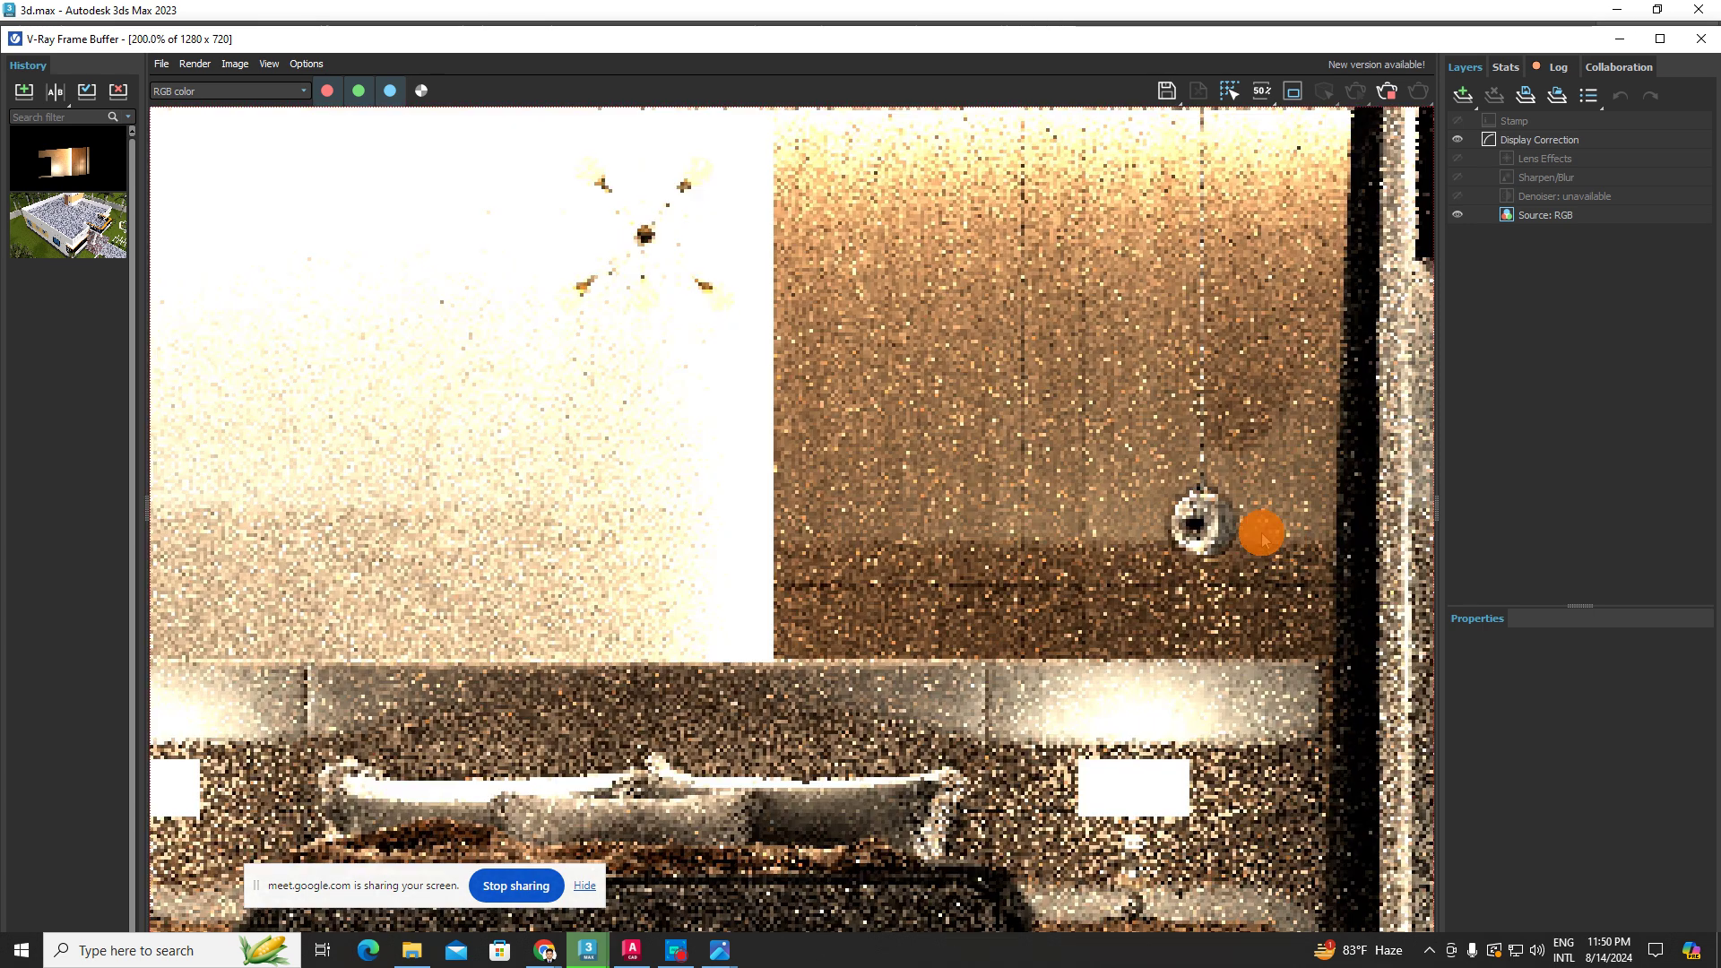
pyautogui.moveTo(1166, 650); pyautogui.dragTo(1253, 560, button='middle')
pyautogui.scroll(-2, 1019, 613)
pyautogui.scroll(1, 1020, 531)
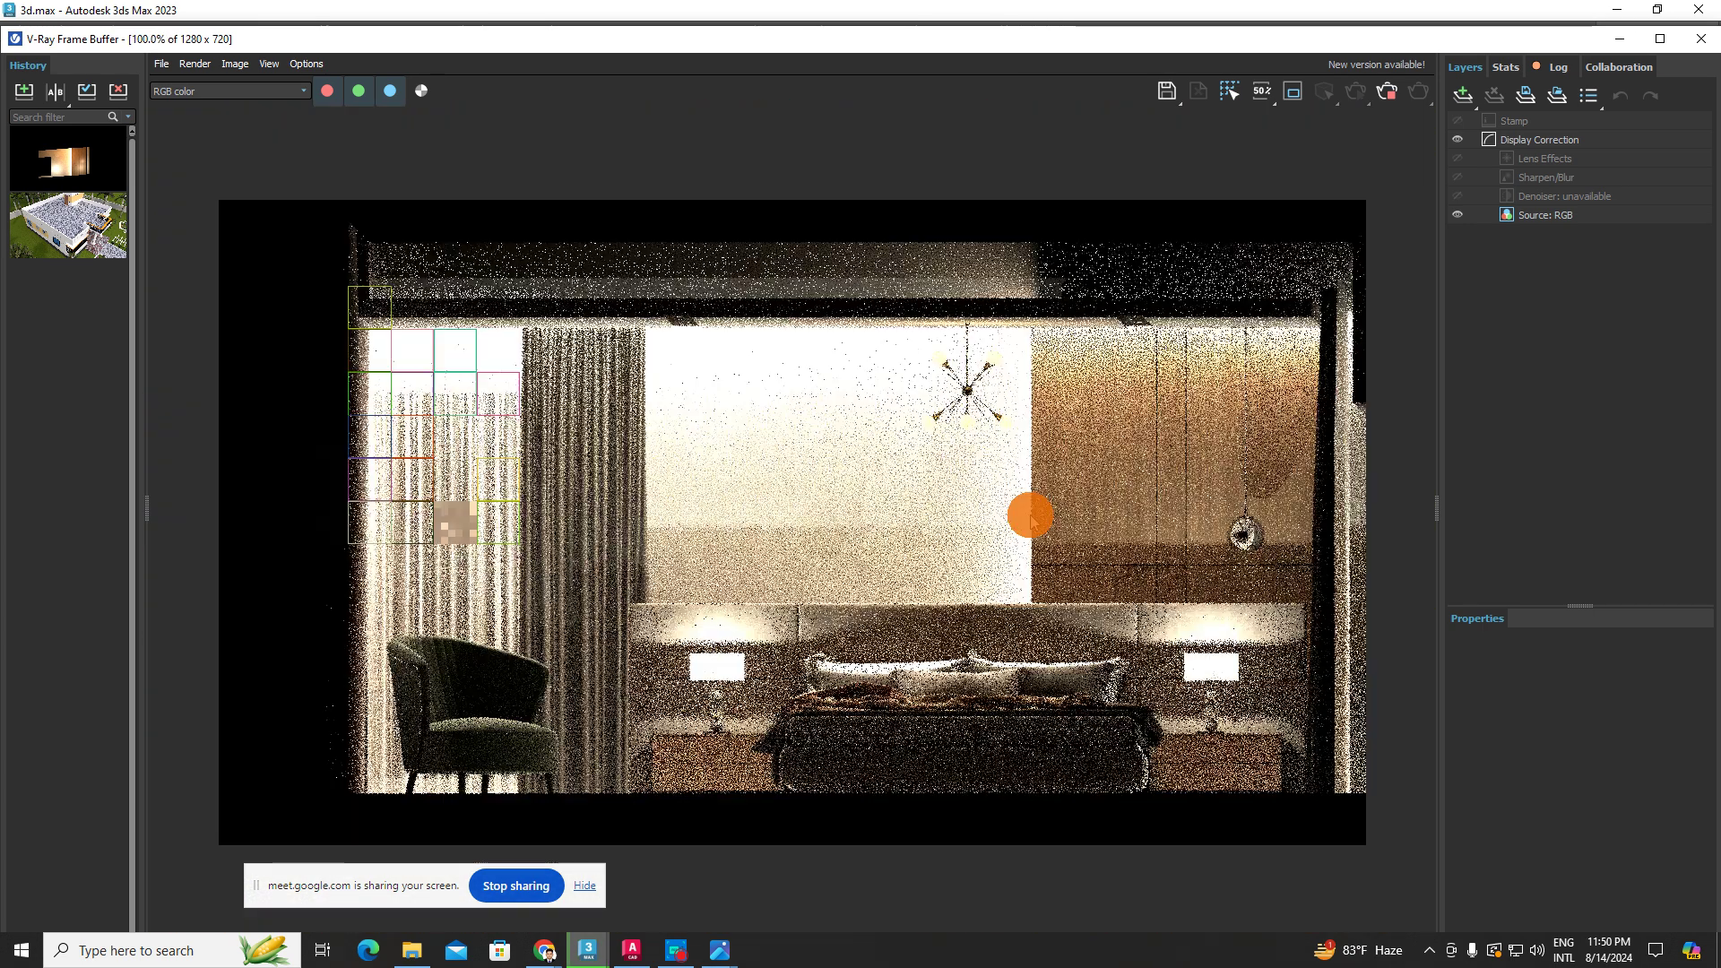
pyautogui.scroll(1, 1022, 529)
pyautogui.moveTo(891, 607); pyautogui.dragTo(811, 642, button='middle')
pyautogui.scroll(-1, 811, 642)
pyautogui.scroll(1, 1071, 620)
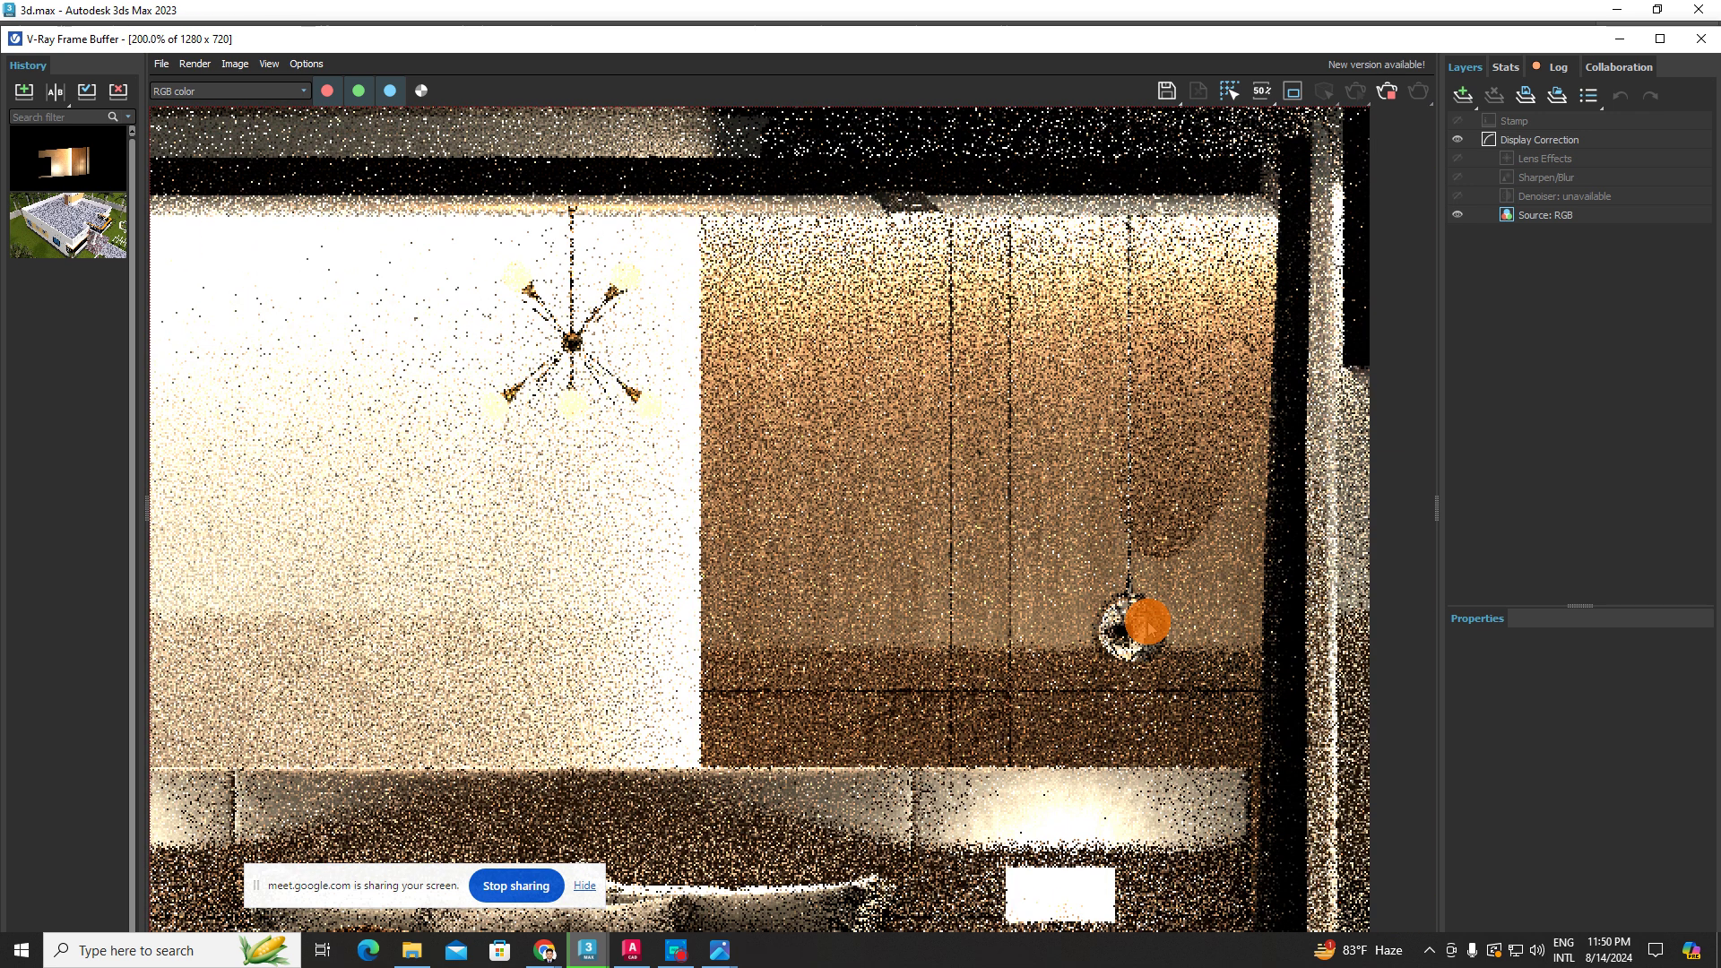
pyautogui.scroll(-1, 950, 607)
pyautogui.scroll(1, 953, 484)
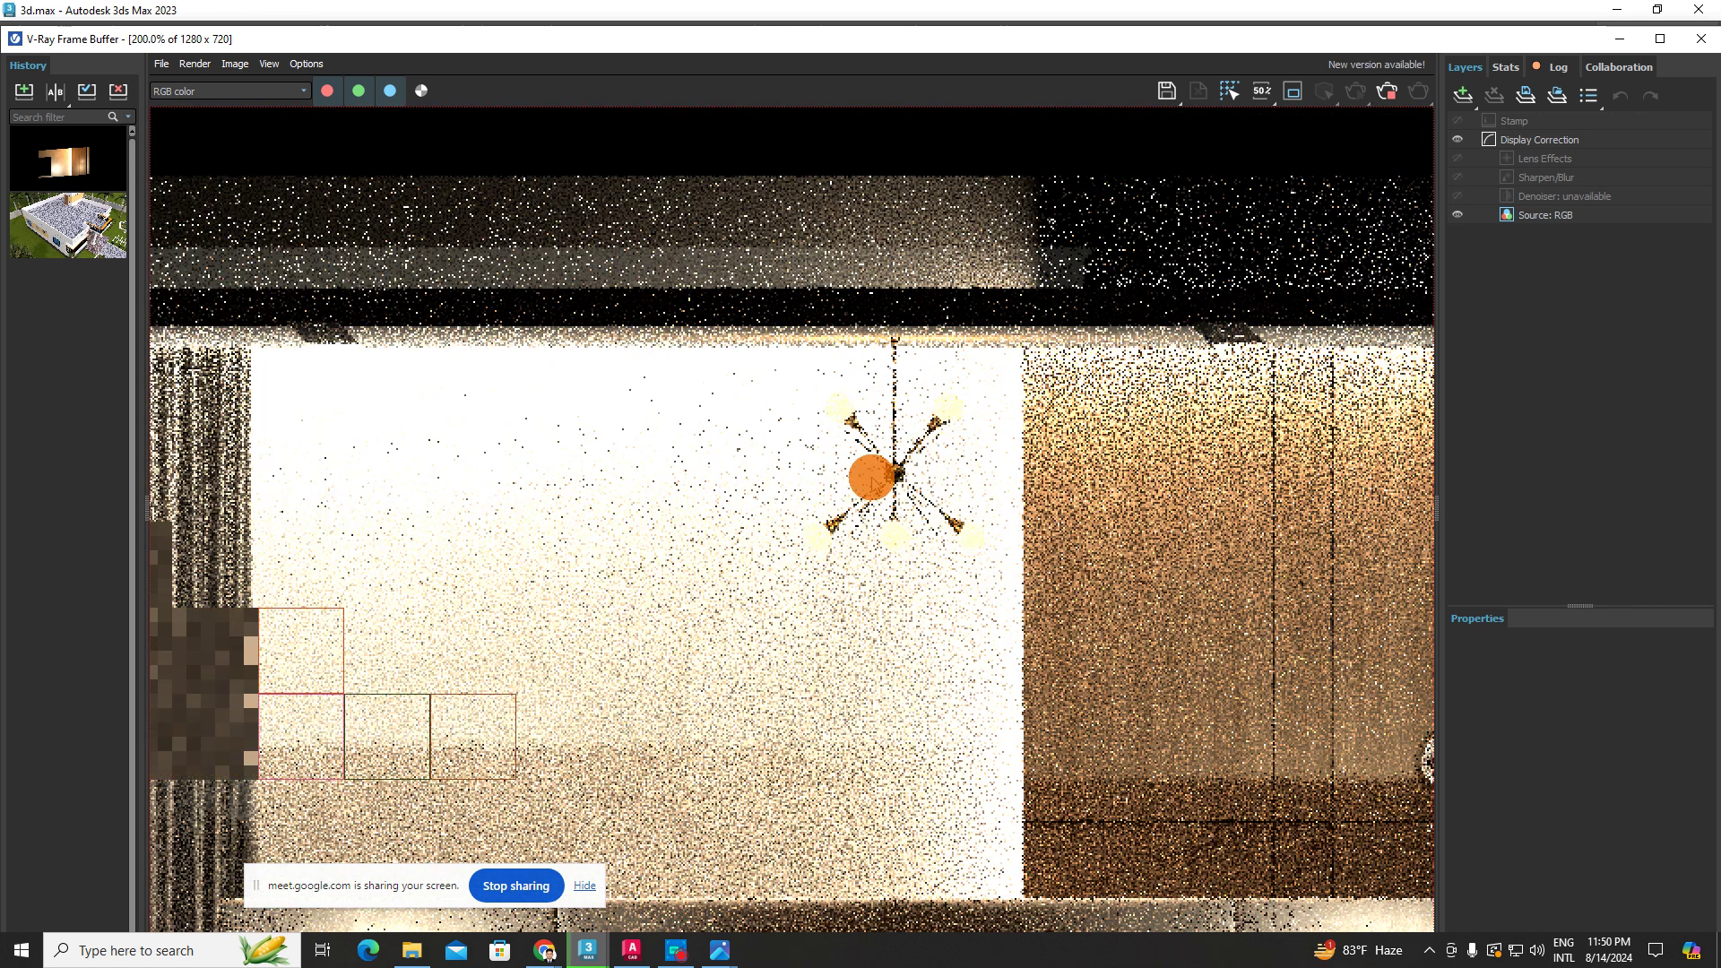
pyautogui.scroll(-2, 898, 477)
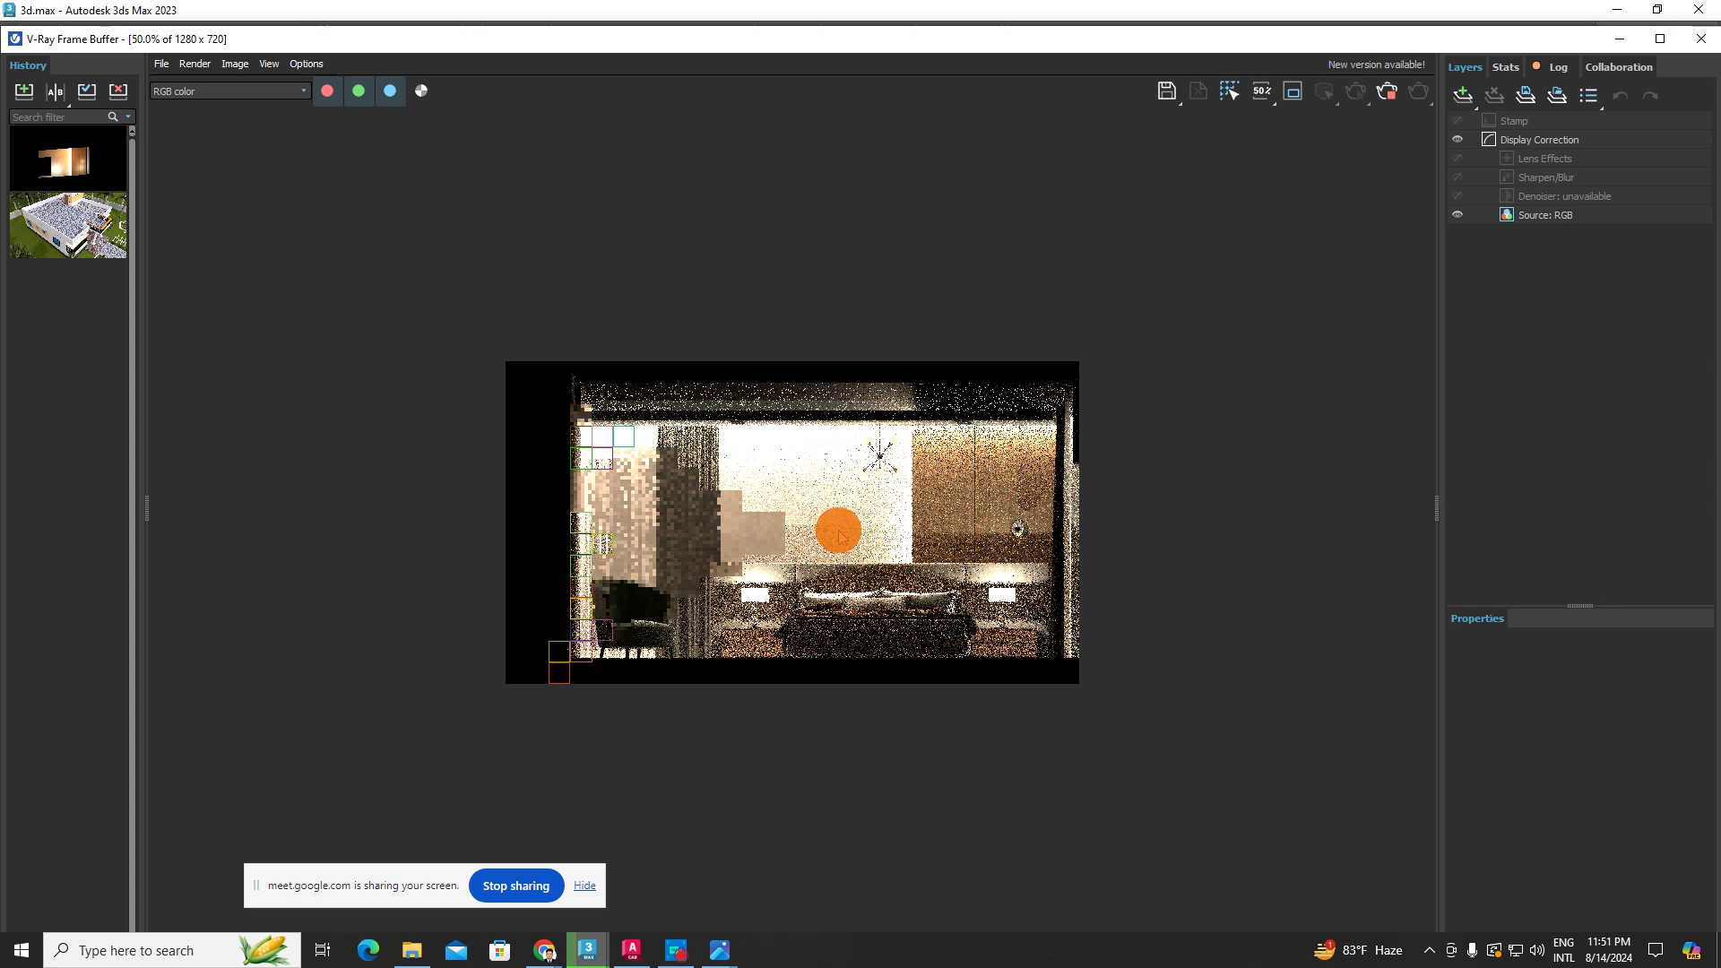
pyautogui.click(1702, 39)
# - Look over the bedroom from the front and from above, checking the back wall, bedside lamp and side curtain
pyautogui.click(964, 397)
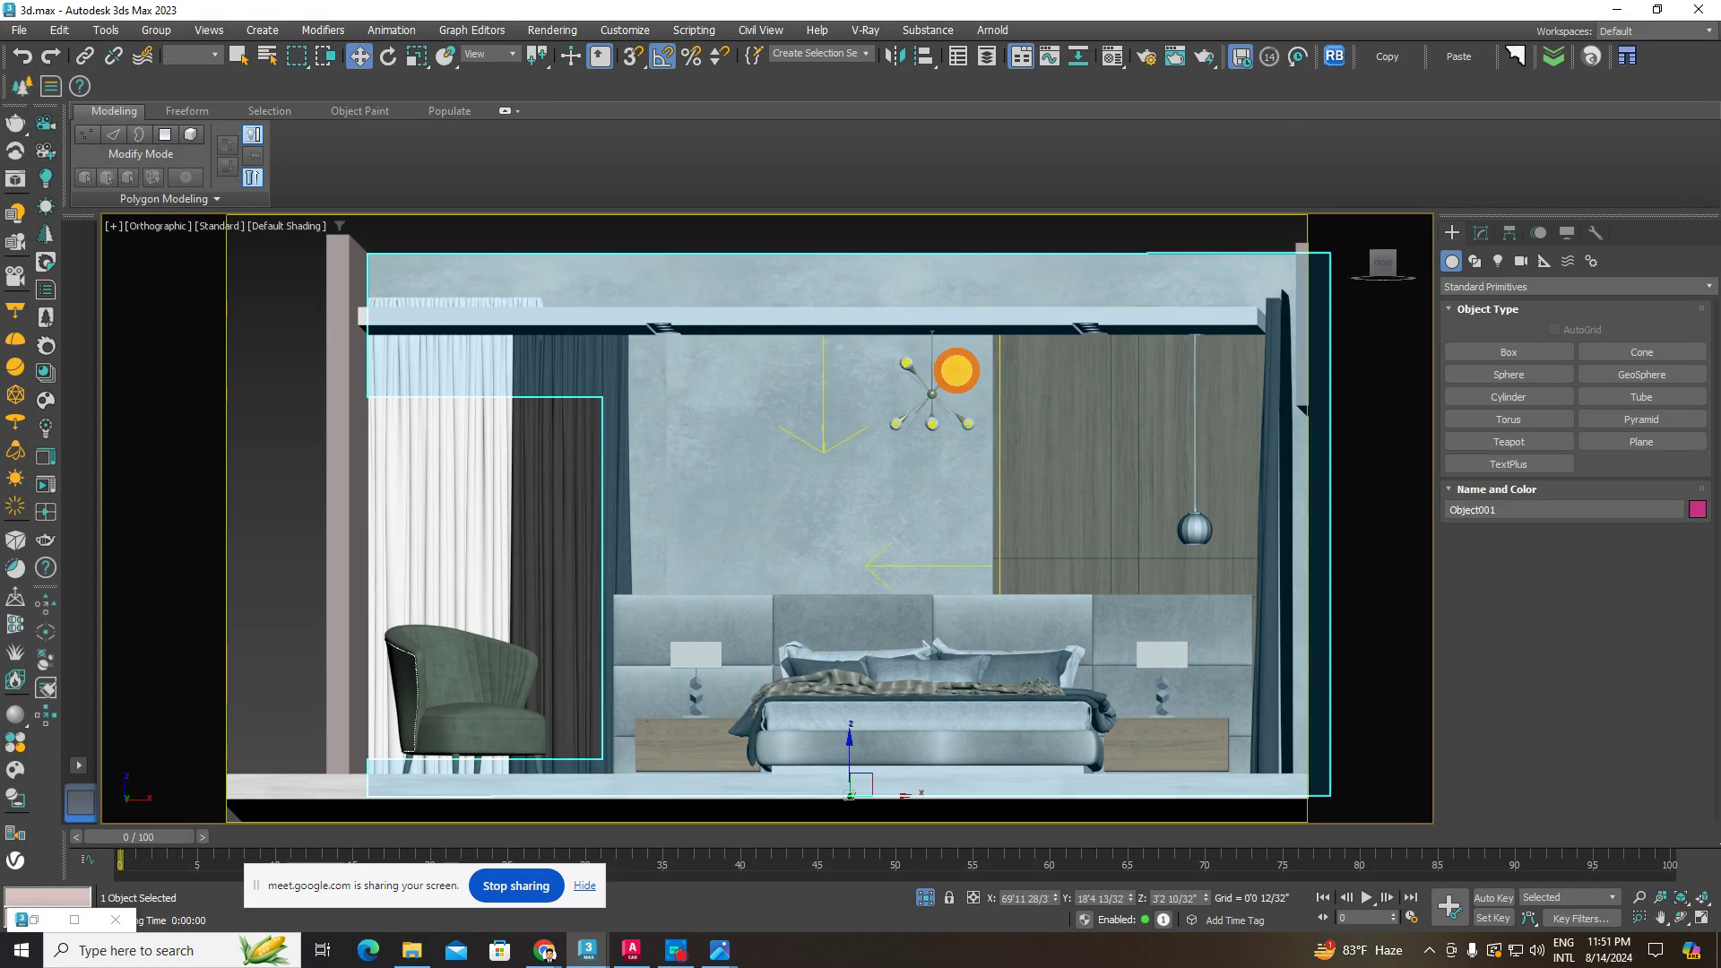
pyautogui.scroll(-3, 961, 392)
pyautogui.keyDown('alt'); pyautogui.moveTo(960, 392); pyautogui.dragTo(872, 465, button='middle'); pyautogui.keyUp('alt')
pyautogui.scroll(2, 832, 520)
pyautogui.click(829, 527)
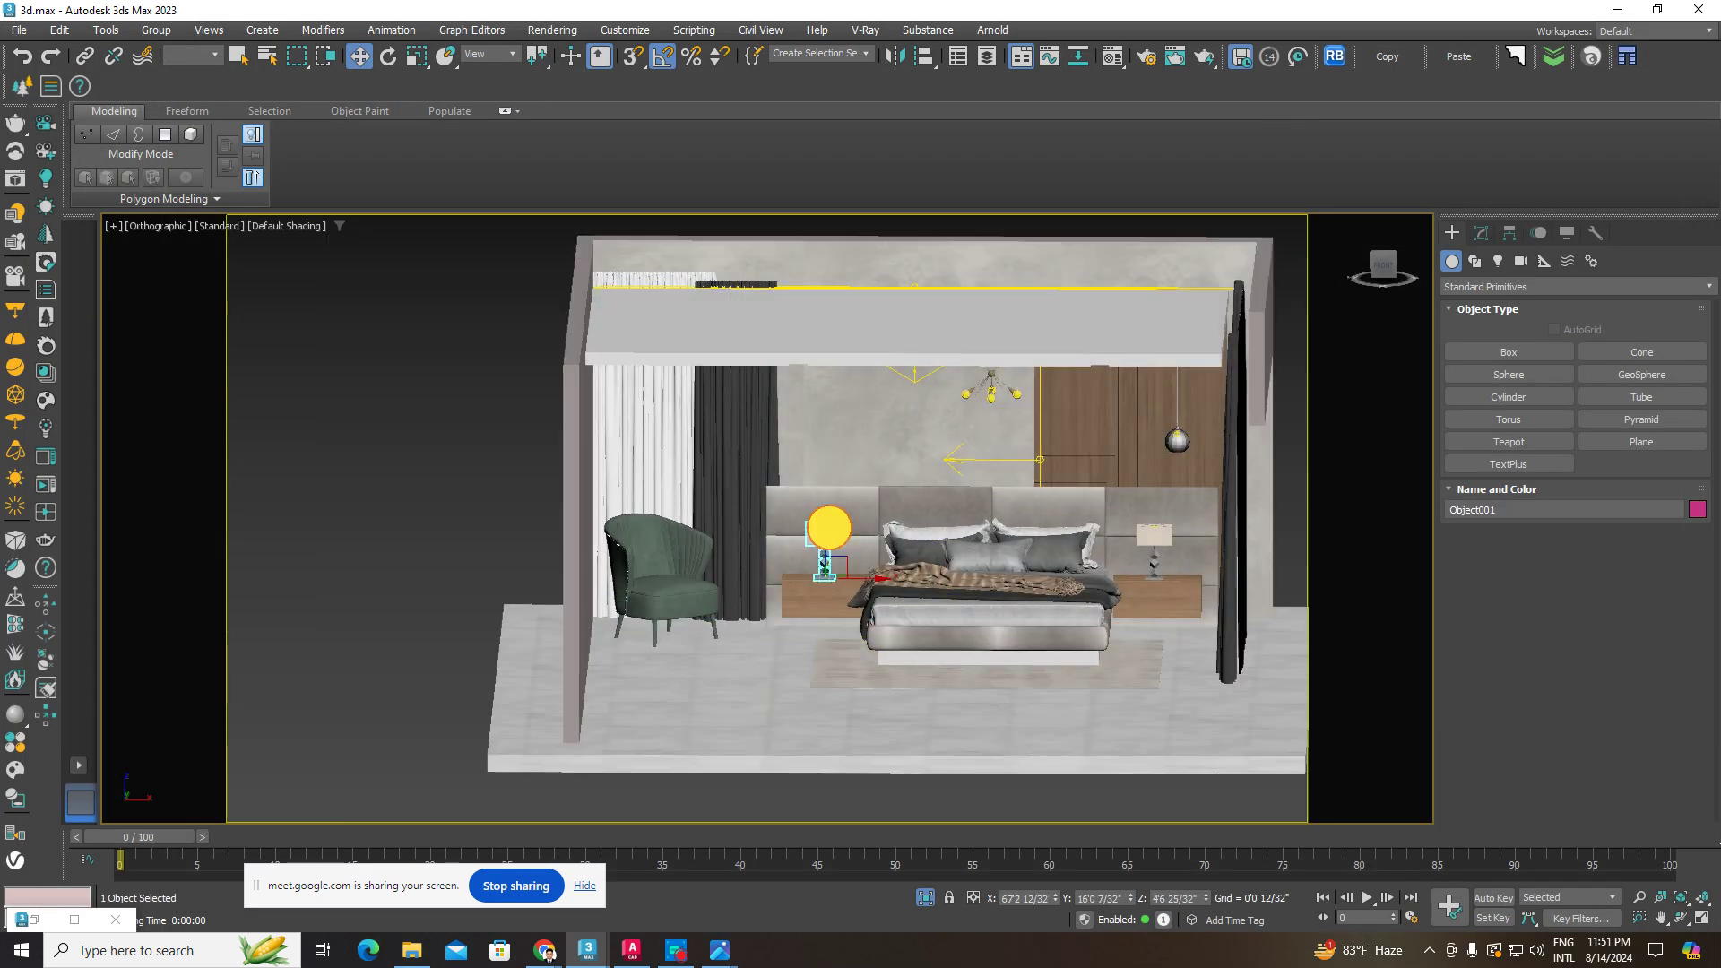
pyautogui.scroll(-4, 844, 531)
pyautogui.keyDown('alt'); pyautogui.moveTo(871, 628); pyautogui.dragTo(861, 664, button='middle'); pyautogui.keyUp('alt')
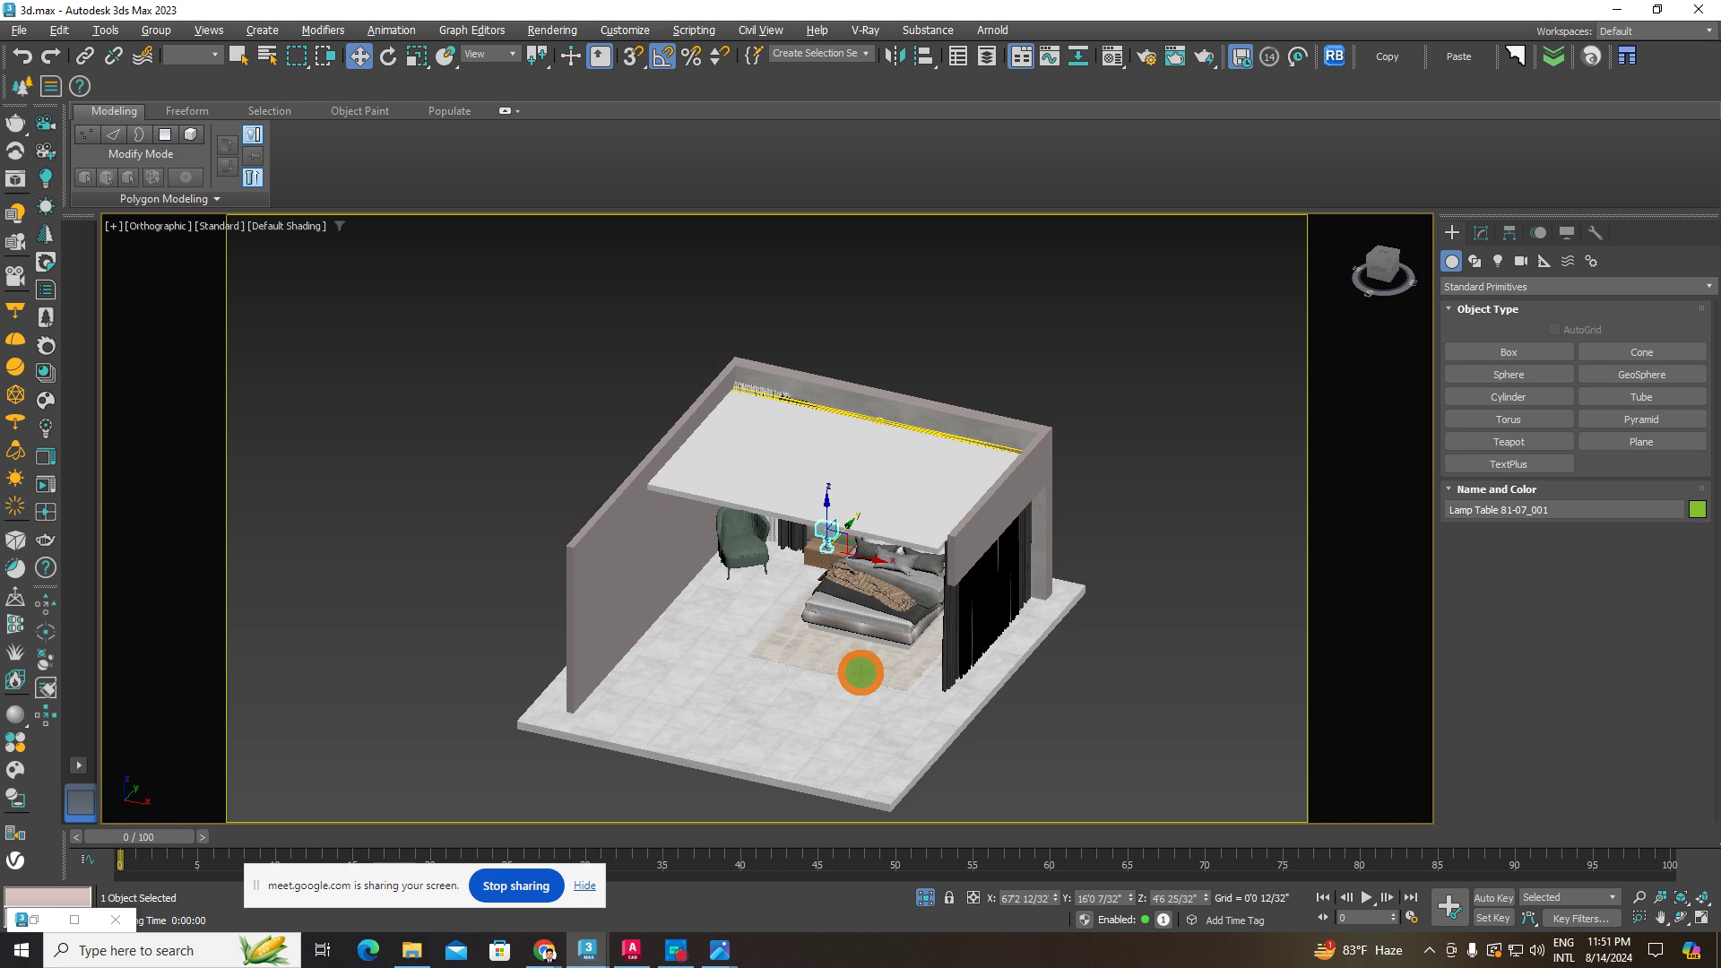
pyautogui.scroll(1, 870, 659)
pyautogui.click(1019, 638)
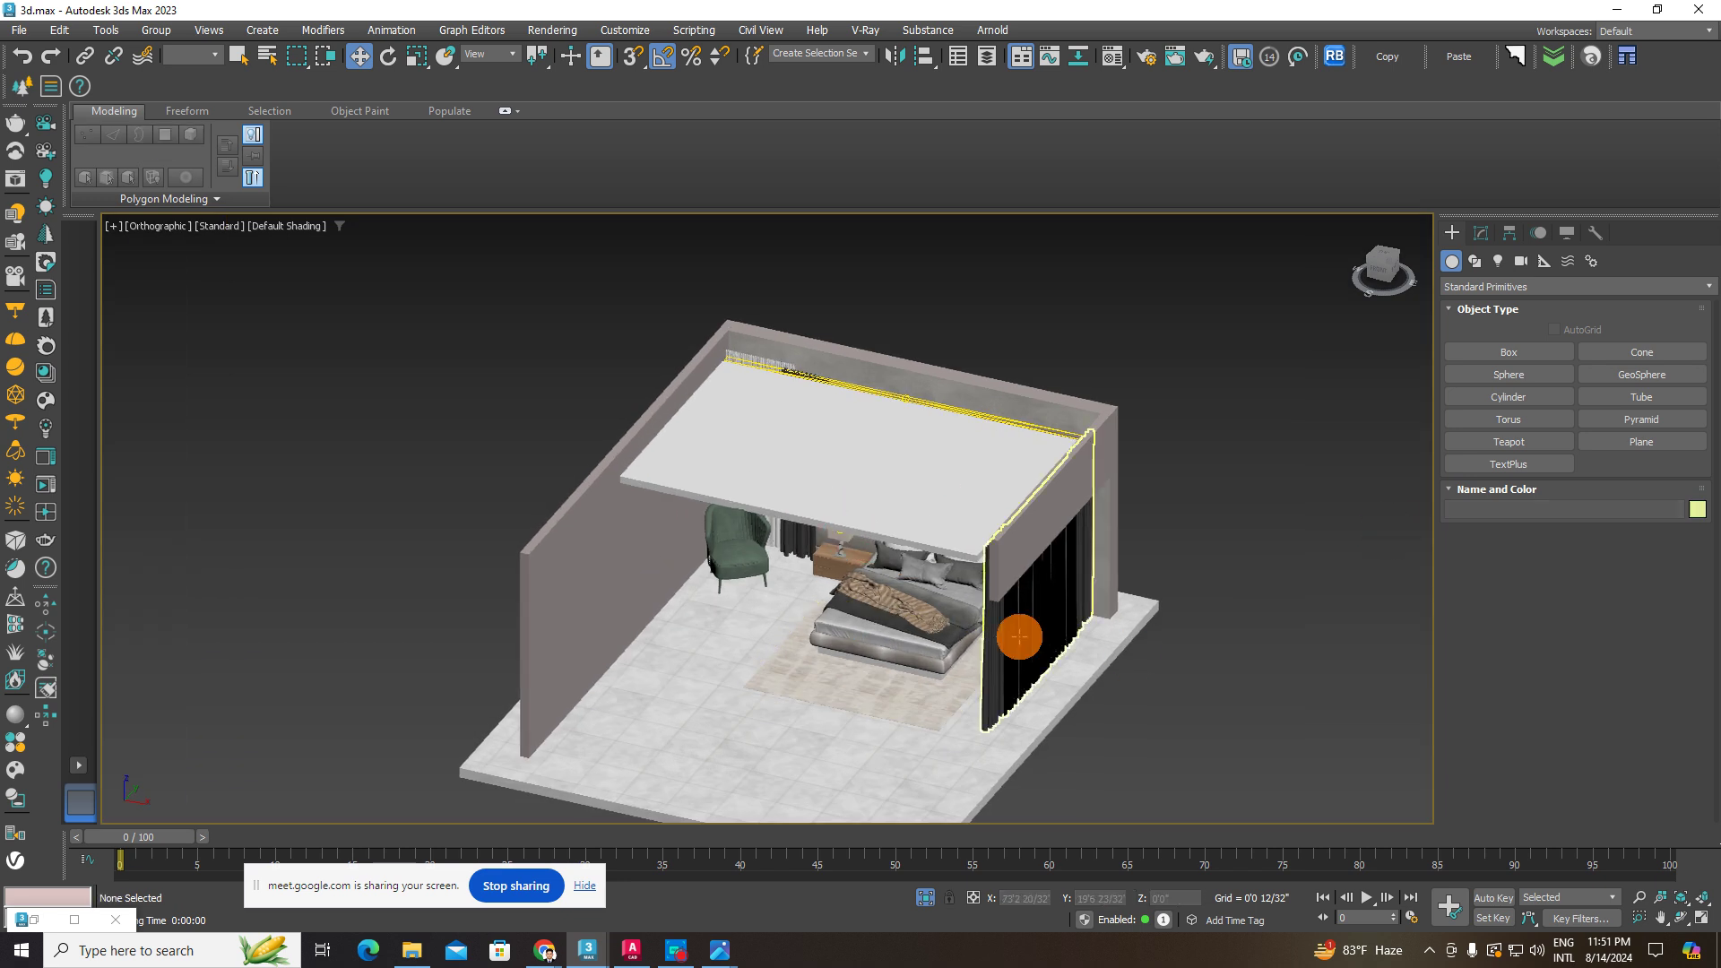
# - Select the group of recessed ceiling spotlights above the wood wall panel
pyautogui.keyDown('alt'); pyautogui.moveTo(1007, 630); pyautogui.dragTo(1015, 487, button='middle'); pyautogui.keyUp('alt')
pyautogui.scroll(2, 1002, 644)
pyautogui.click(1260, 494)
pyautogui.scroll(5, 1008, 417)
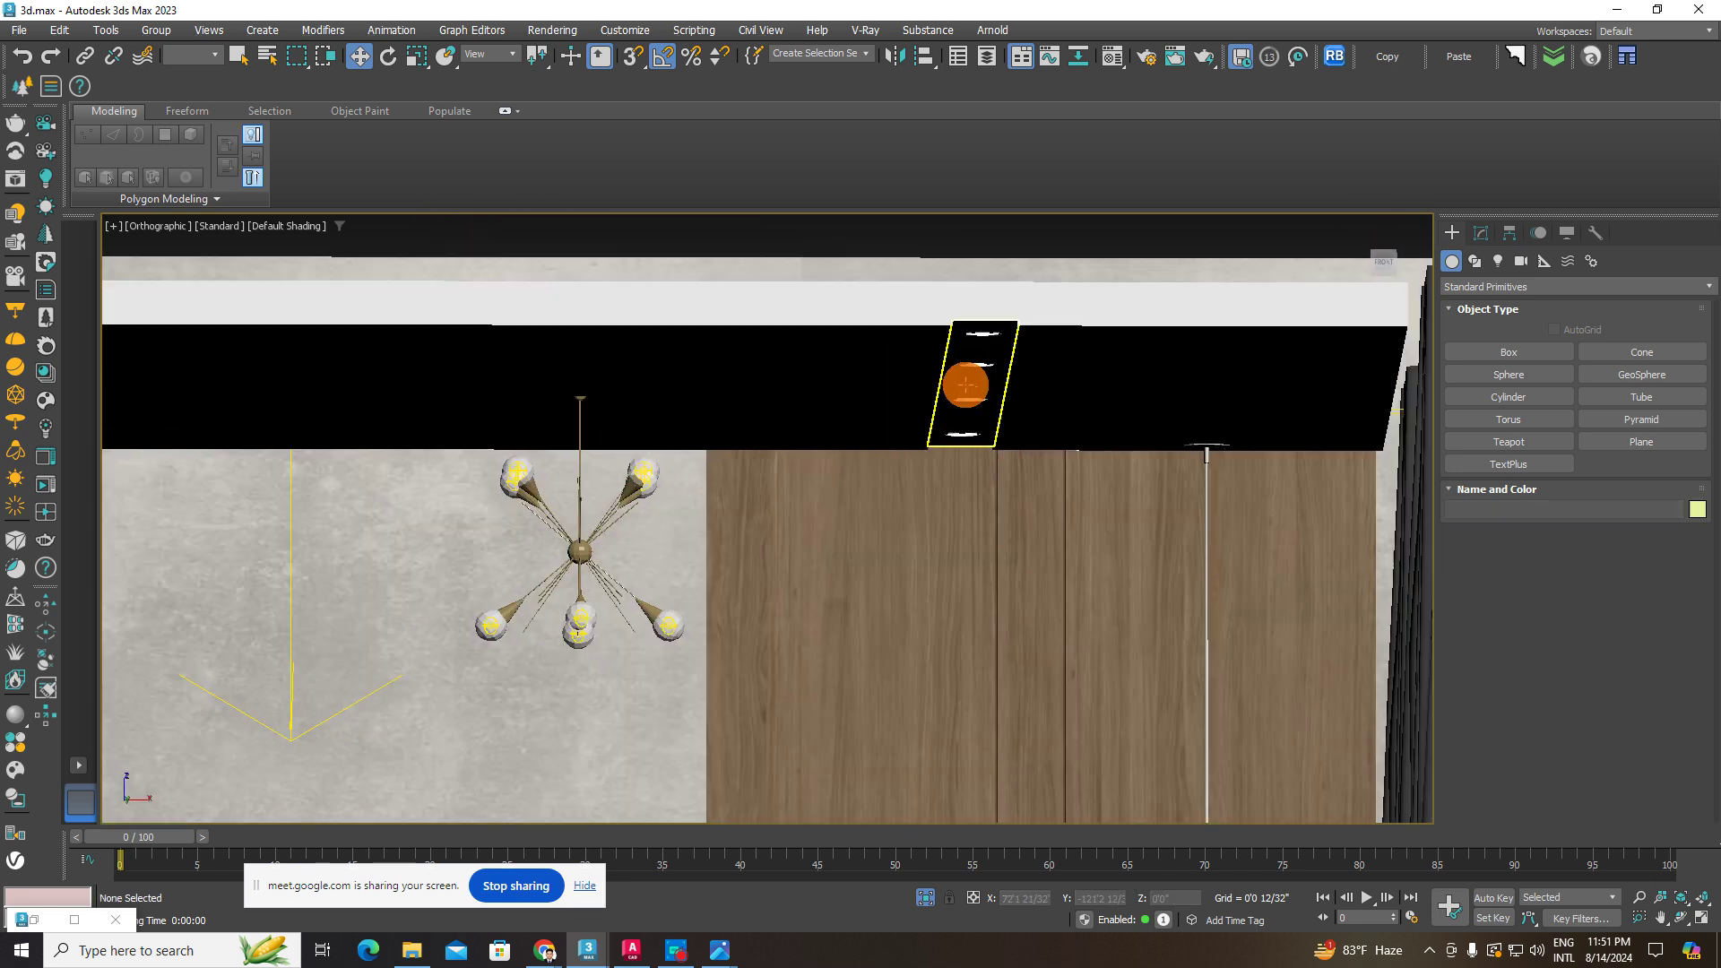
pyautogui.click(972, 359)
pyautogui.scroll(-5, 982, 398)
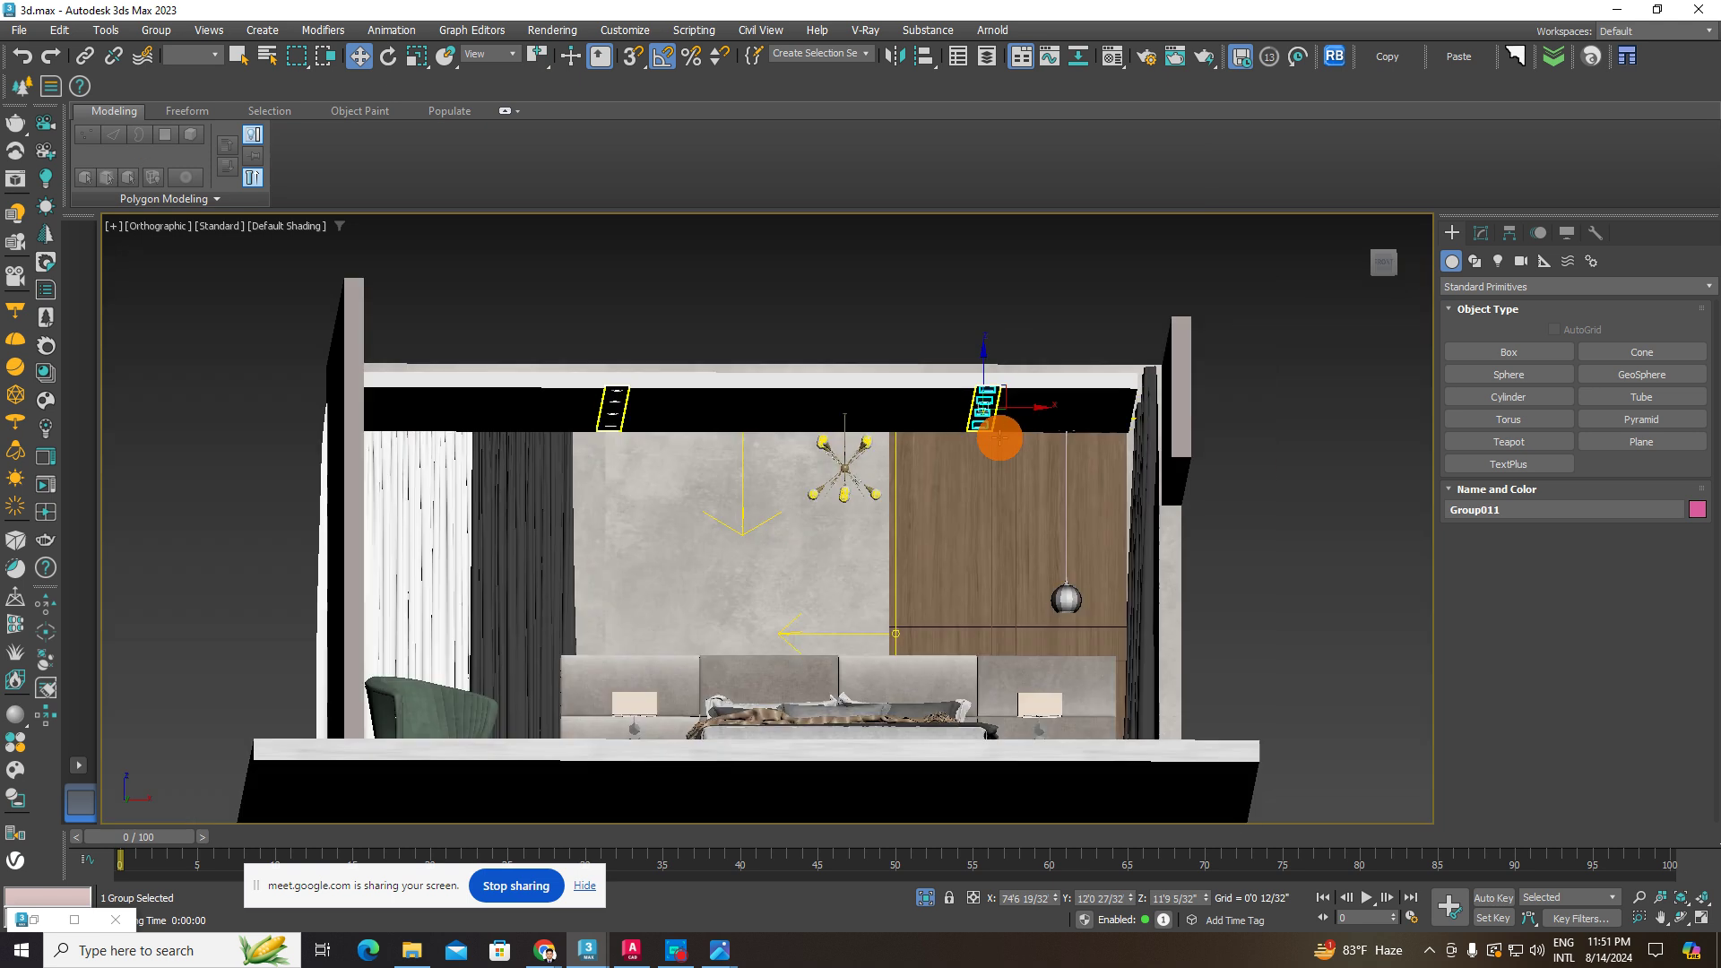
# - Isolate the selected ceiling spotlight group and show it in the Top view
pyautogui.keyDown('alt'); pyautogui.moveTo(999, 433); pyautogui.dragTo(1036, 608, button='middle'); pyautogui.keyUp('alt')
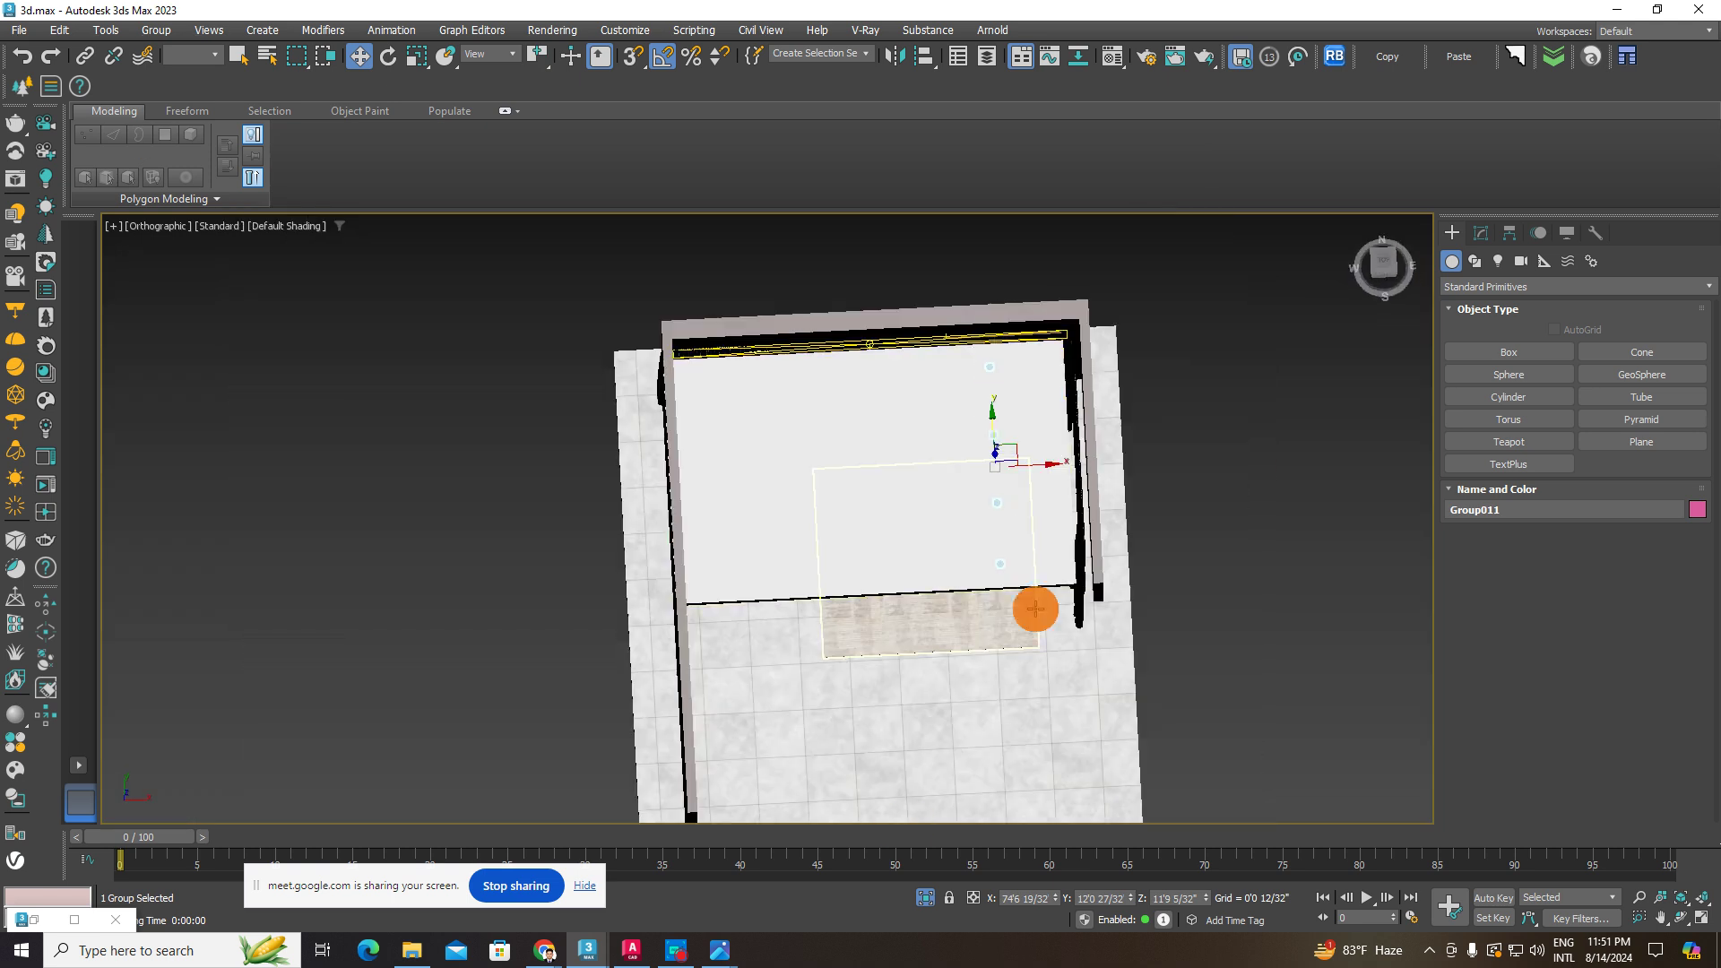
pyautogui.click(923, 896)
pyautogui.click(925, 898)
pyautogui.keyDown('alt'); pyautogui.moveTo(917, 598); pyautogui.dragTo(883, 727, button='middle'); pyautogui.keyUp('alt')
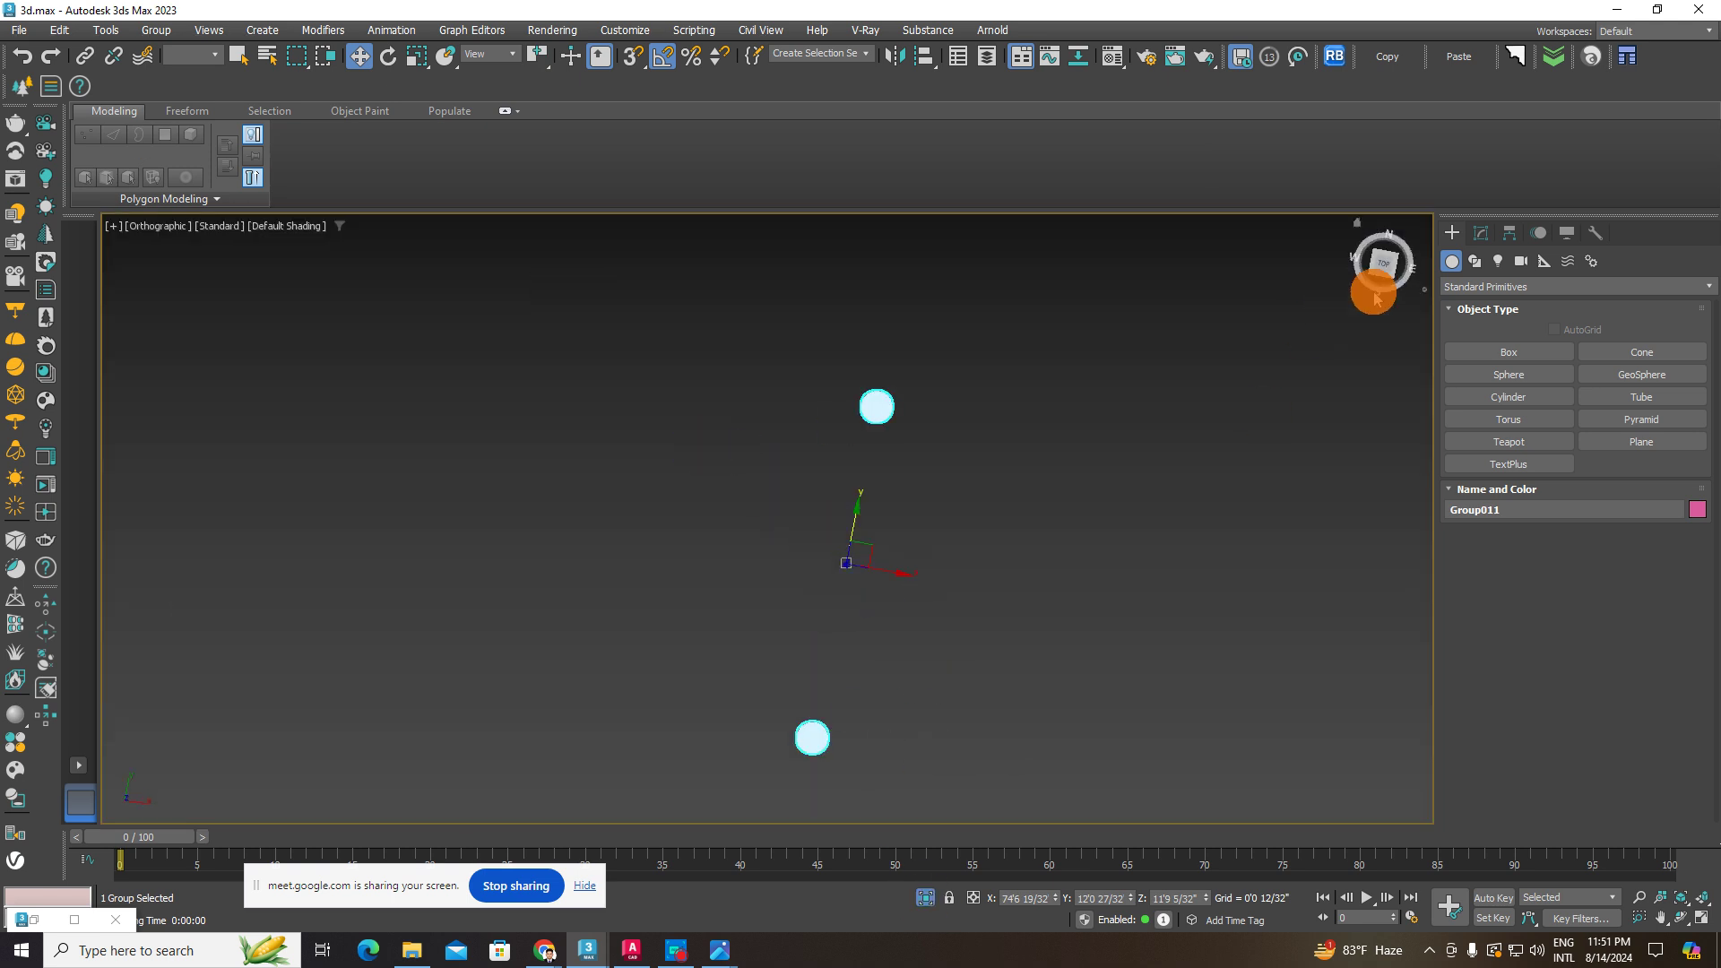
pyautogui.click(1384, 262)
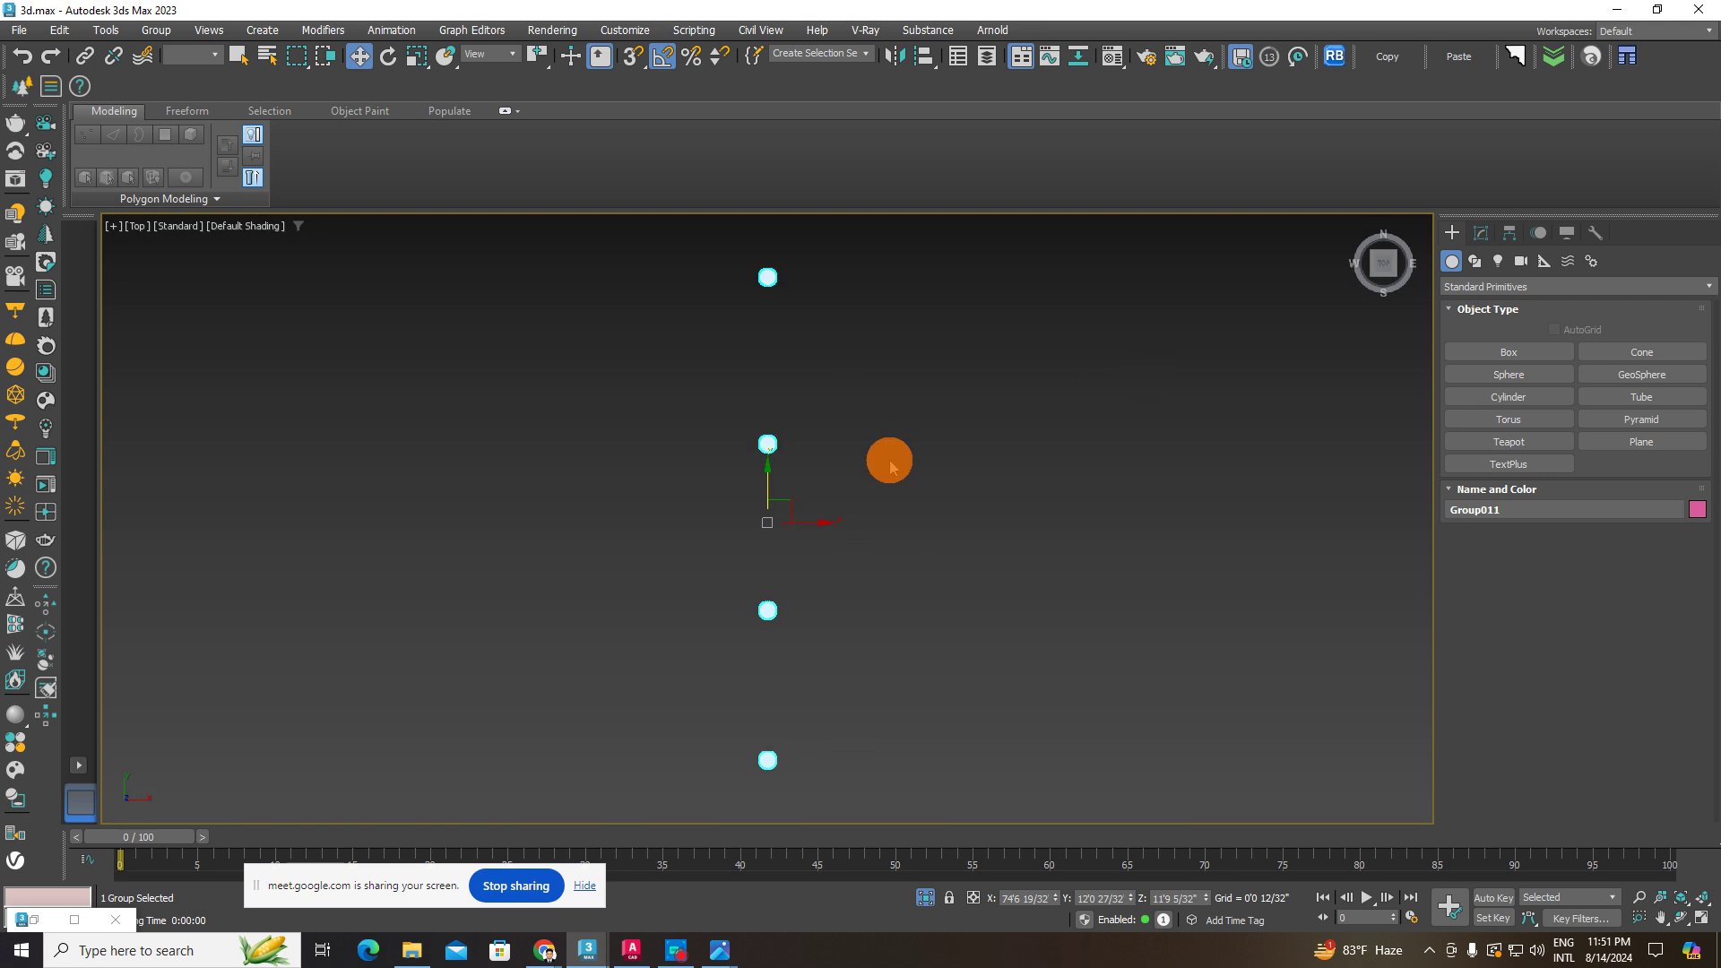
# - Frame a single ceiling spotlight in the Top view, switch the view to wireframe and clear the selection
pyautogui.scroll(-5, 888, 460)
pyautogui.moveTo(888, 460)
pyautogui.mouseDown(button='middle')
pyautogui.moveTo(891, 561)
pyautogui.moveTo(856, 430)
pyautogui.mouseUp(button='middle')
pyautogui.scroll(5, 870, 499)
pyautogui.click(831, 500)
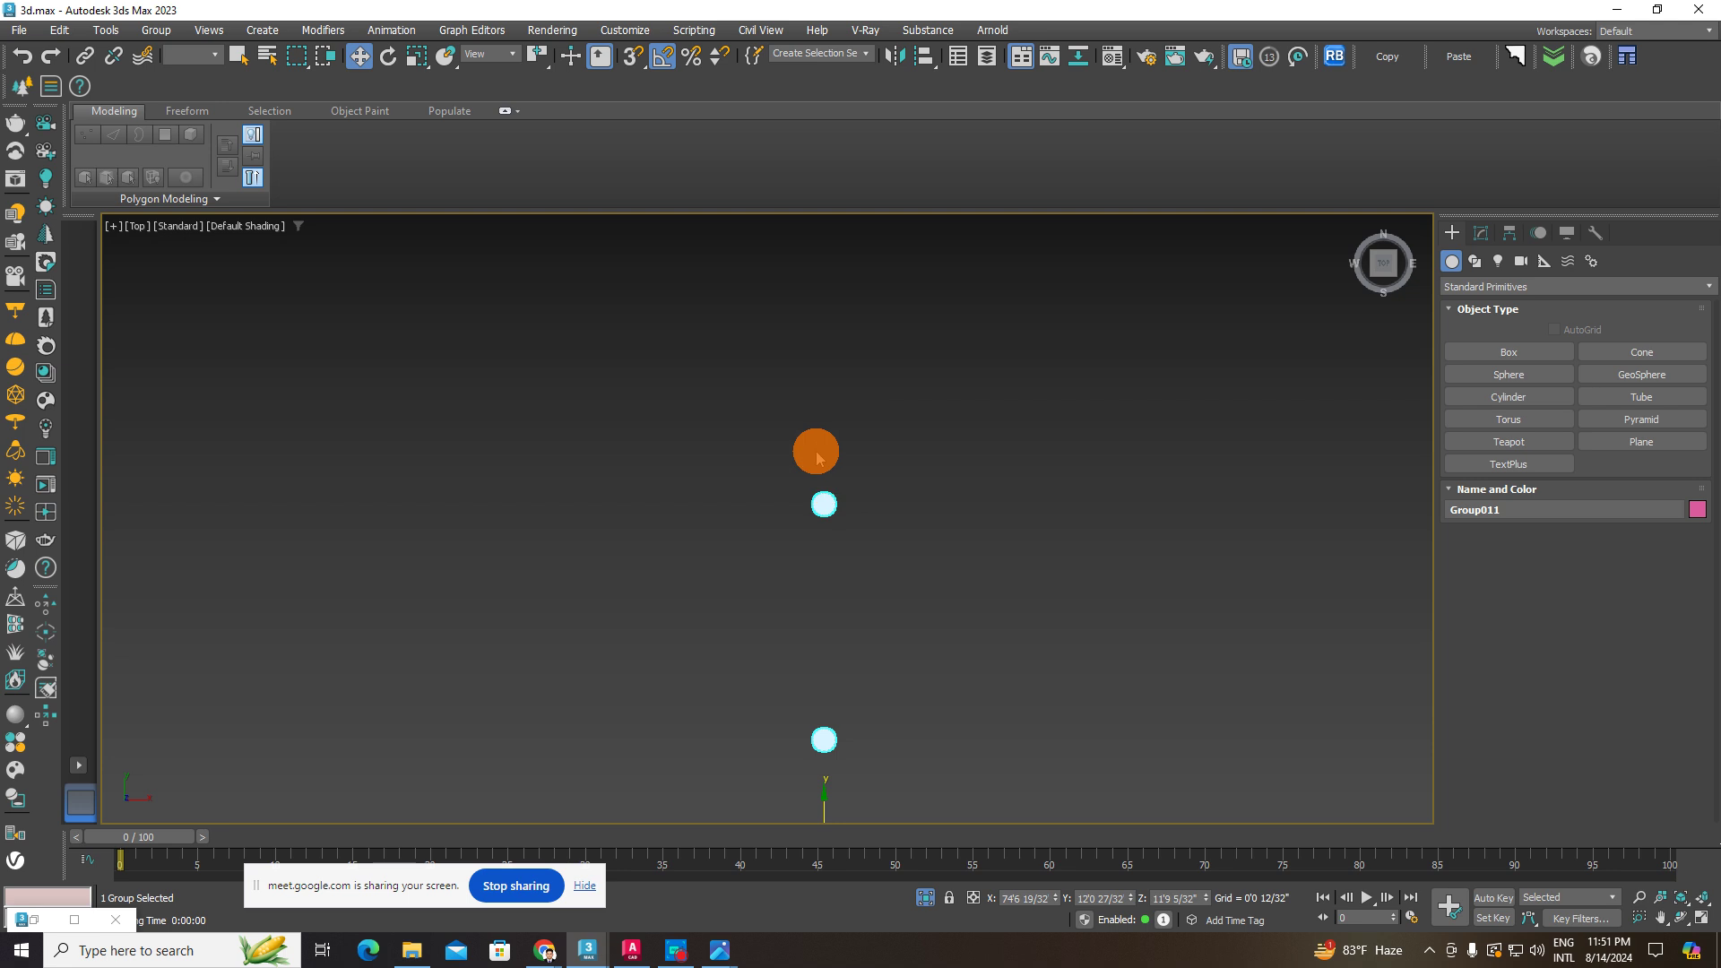
pyautogui.click(860, 517)
pyautogui.click(829, 510)
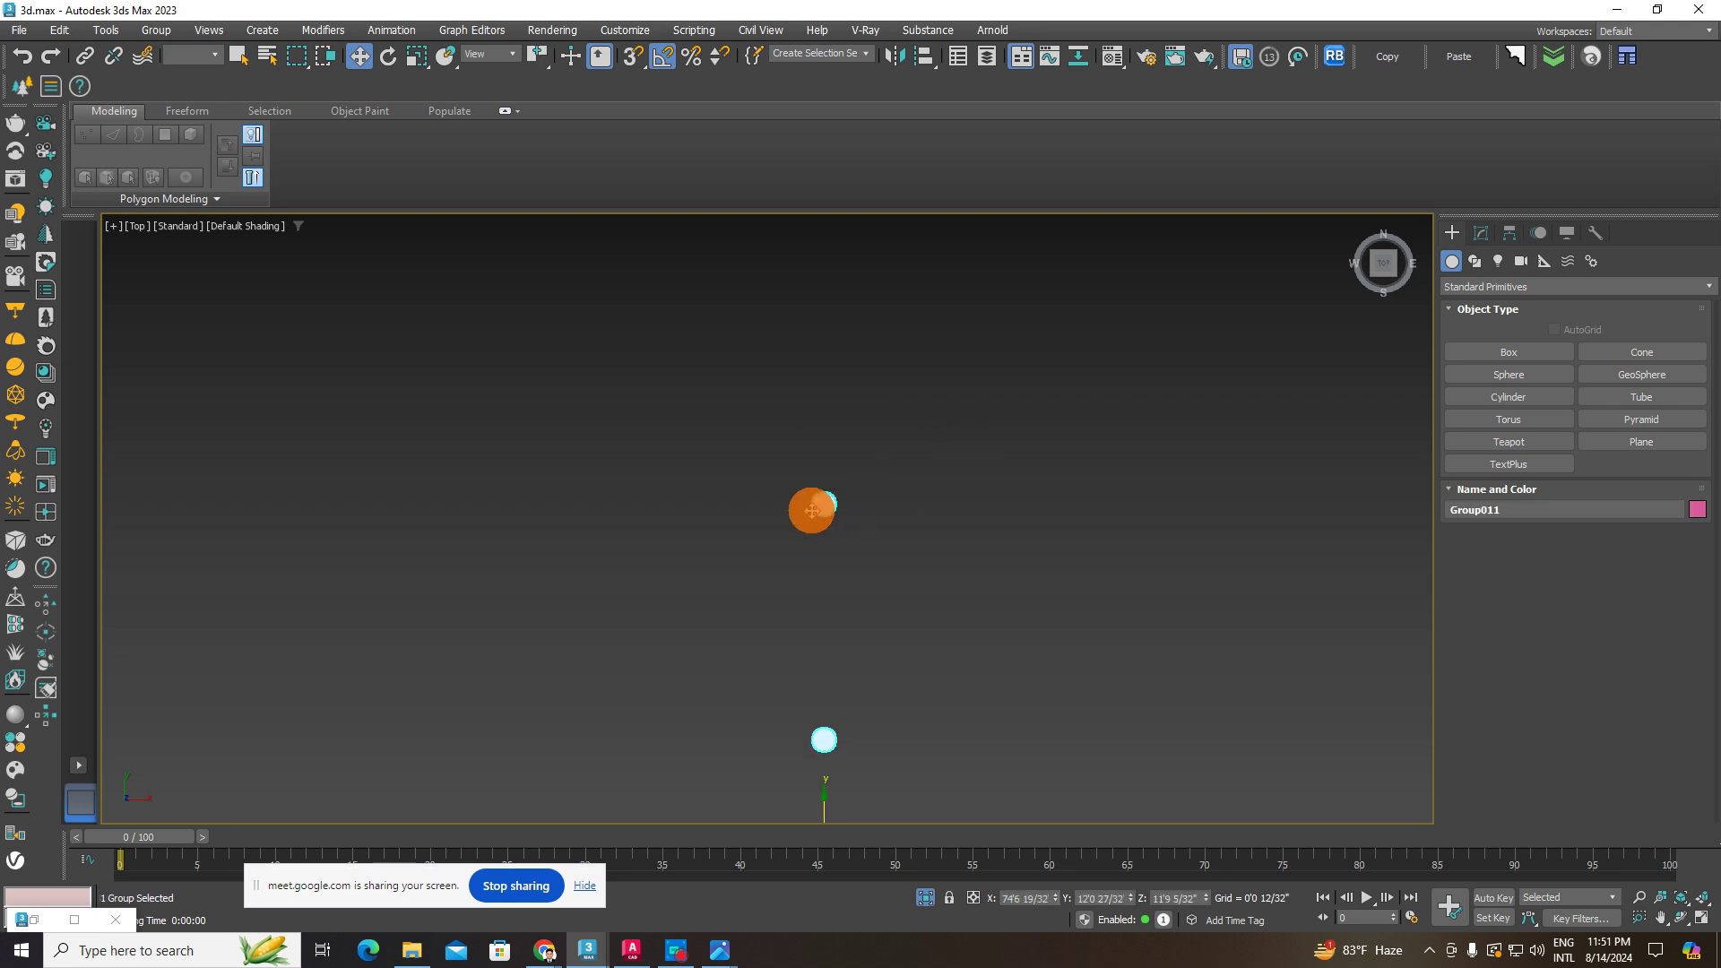
pyautogui.press('F3')
pyautogui.scroll(4, 801, 473)
pyautogui.click(166, 224)
pyautogui.click(799, 443)
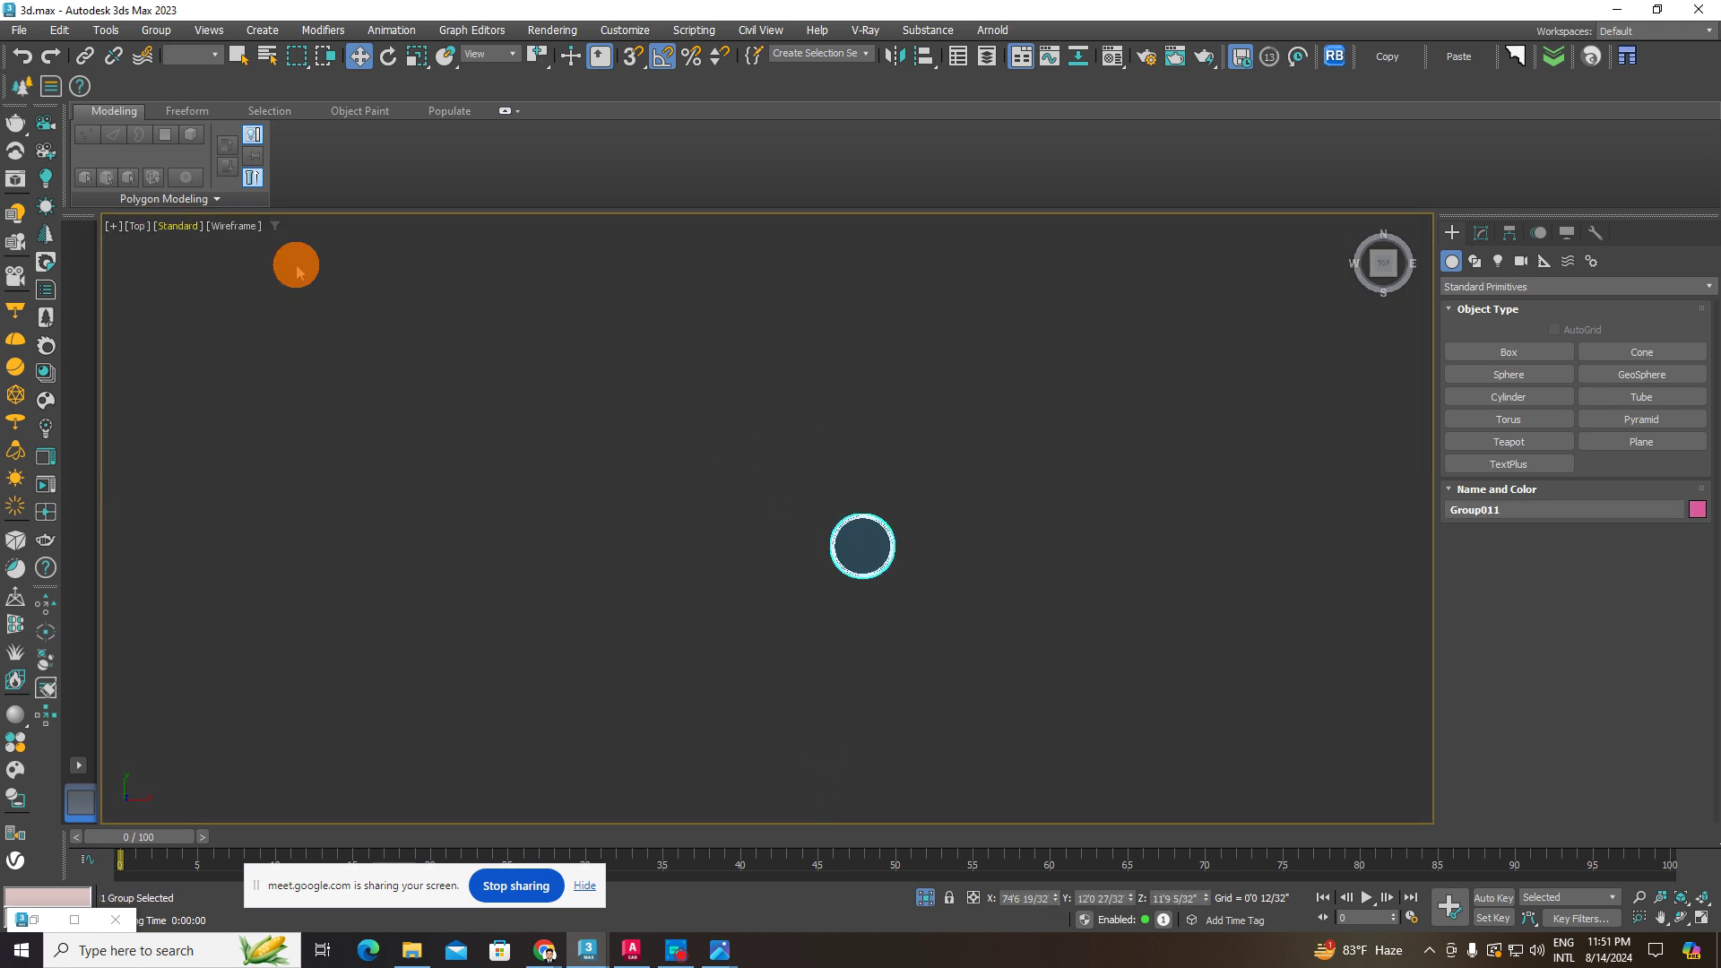
pyautogui.click(1367, 548)
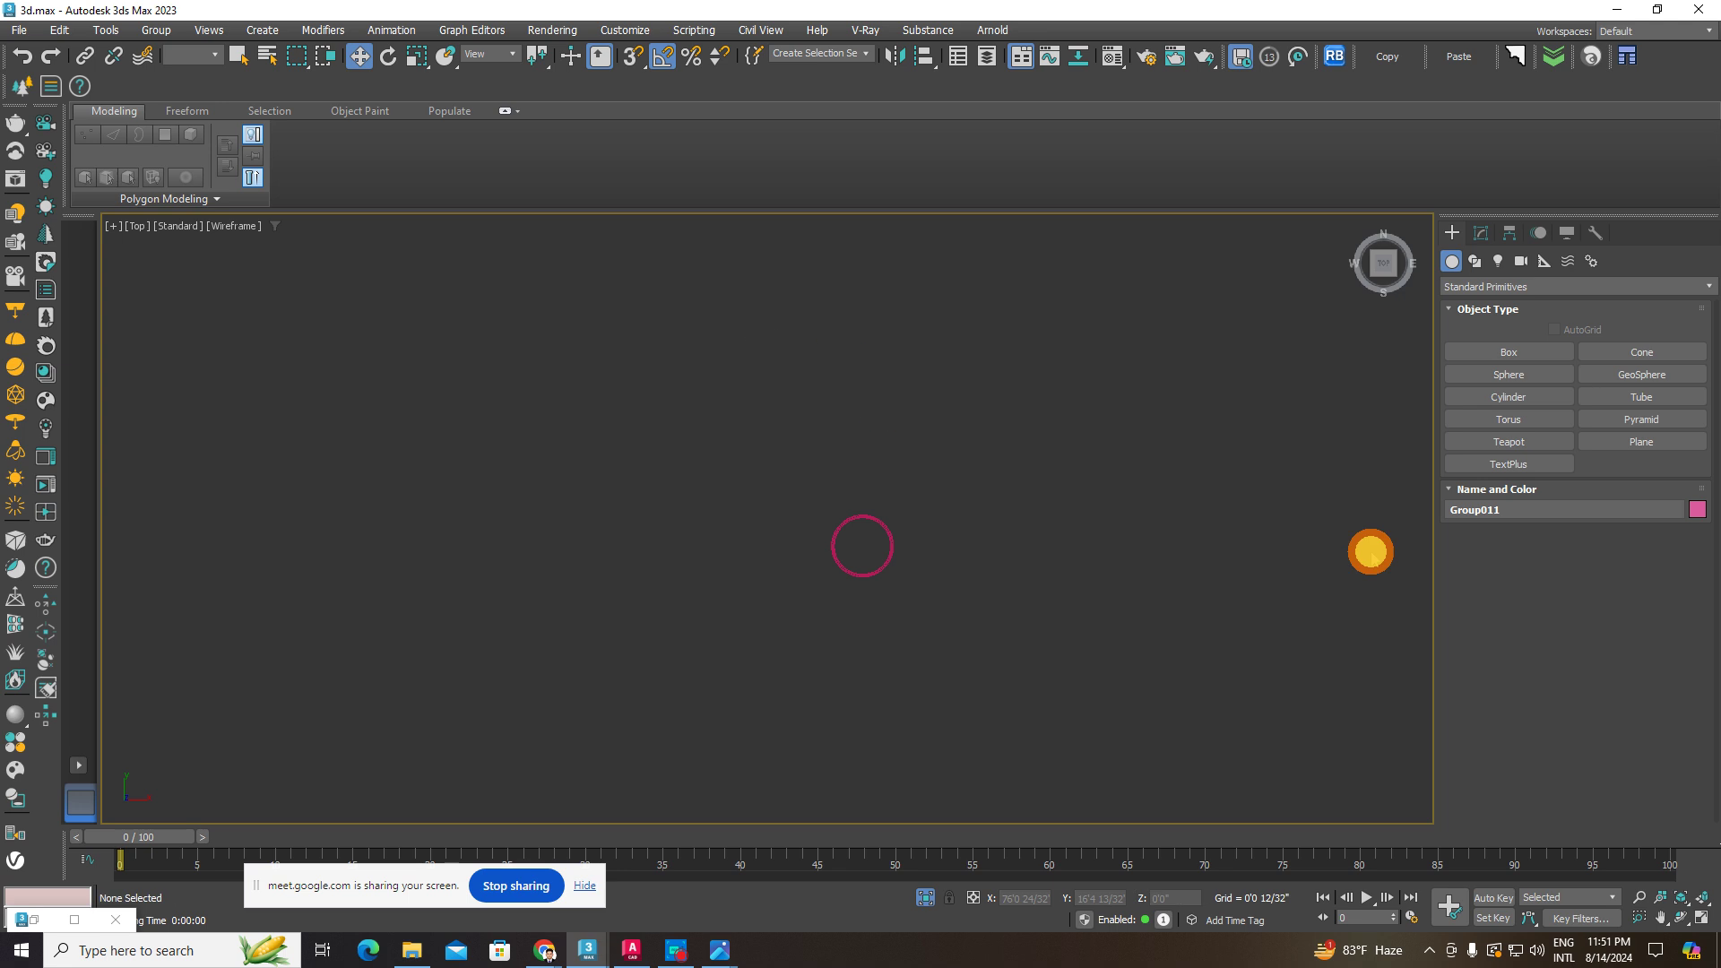
# - Create a Disc-type VRayLight inside the spotlight's ring with a radius of about 0'1 15/32"
pyautogui.click(1498, 262)
pyautogui.click(1488, 286)
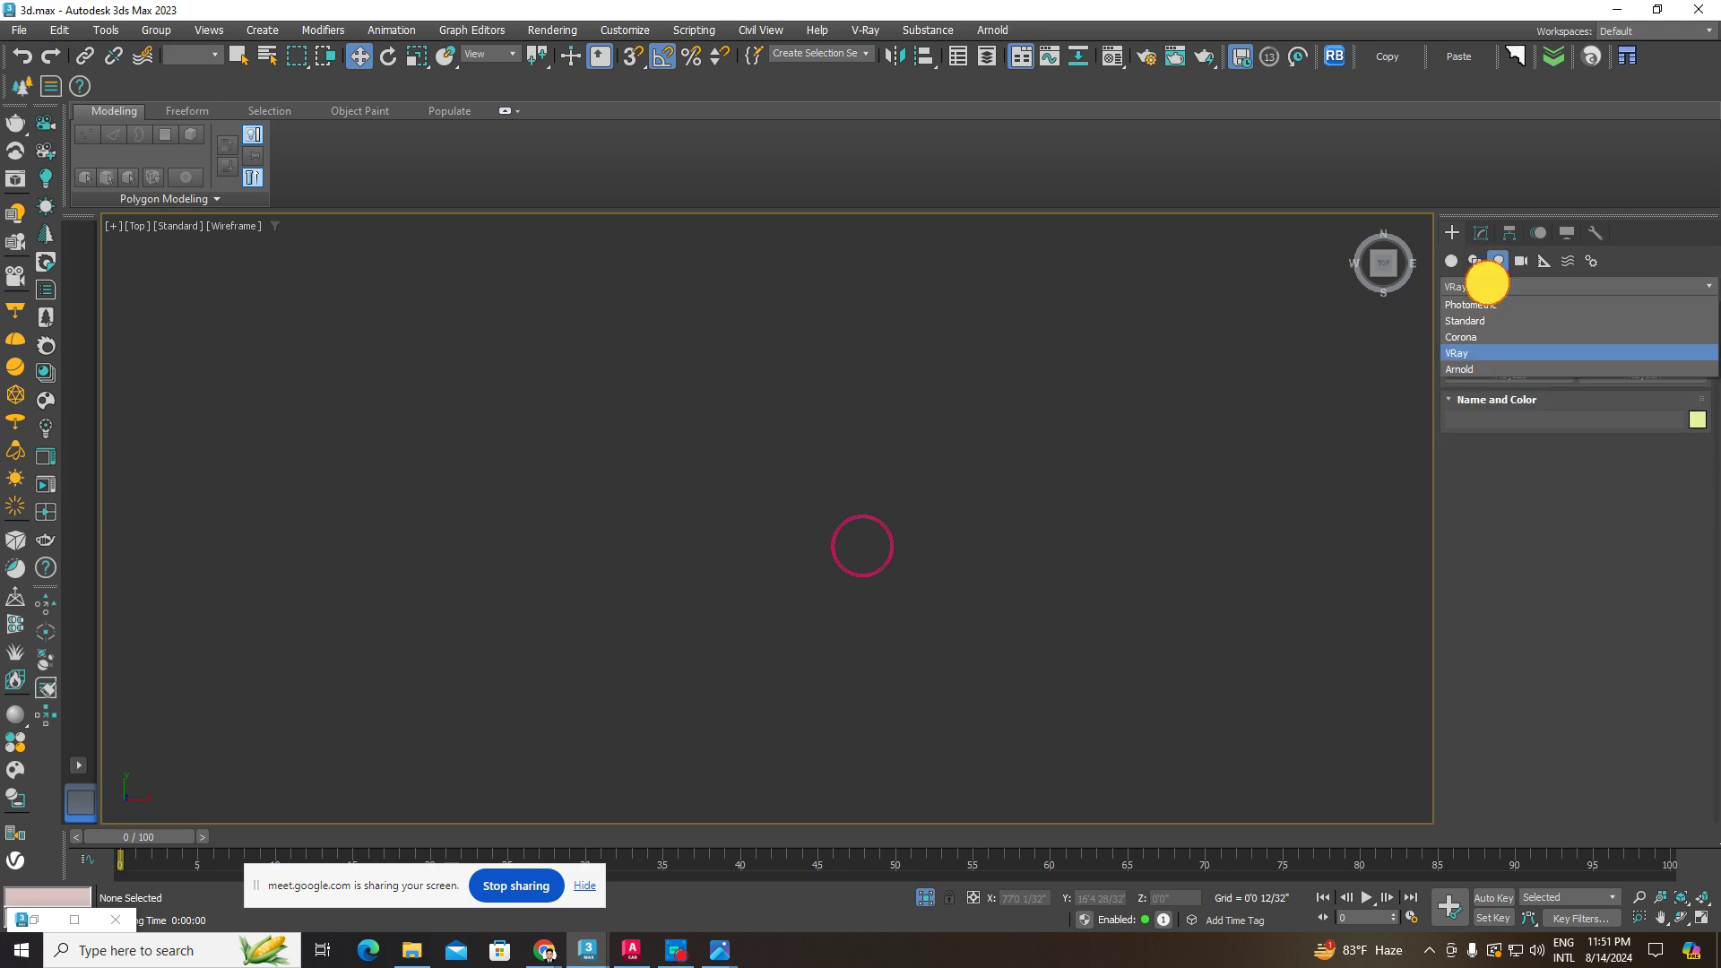
pyautogui.click(1471, 352)
pyautogui.click(1513, 353)
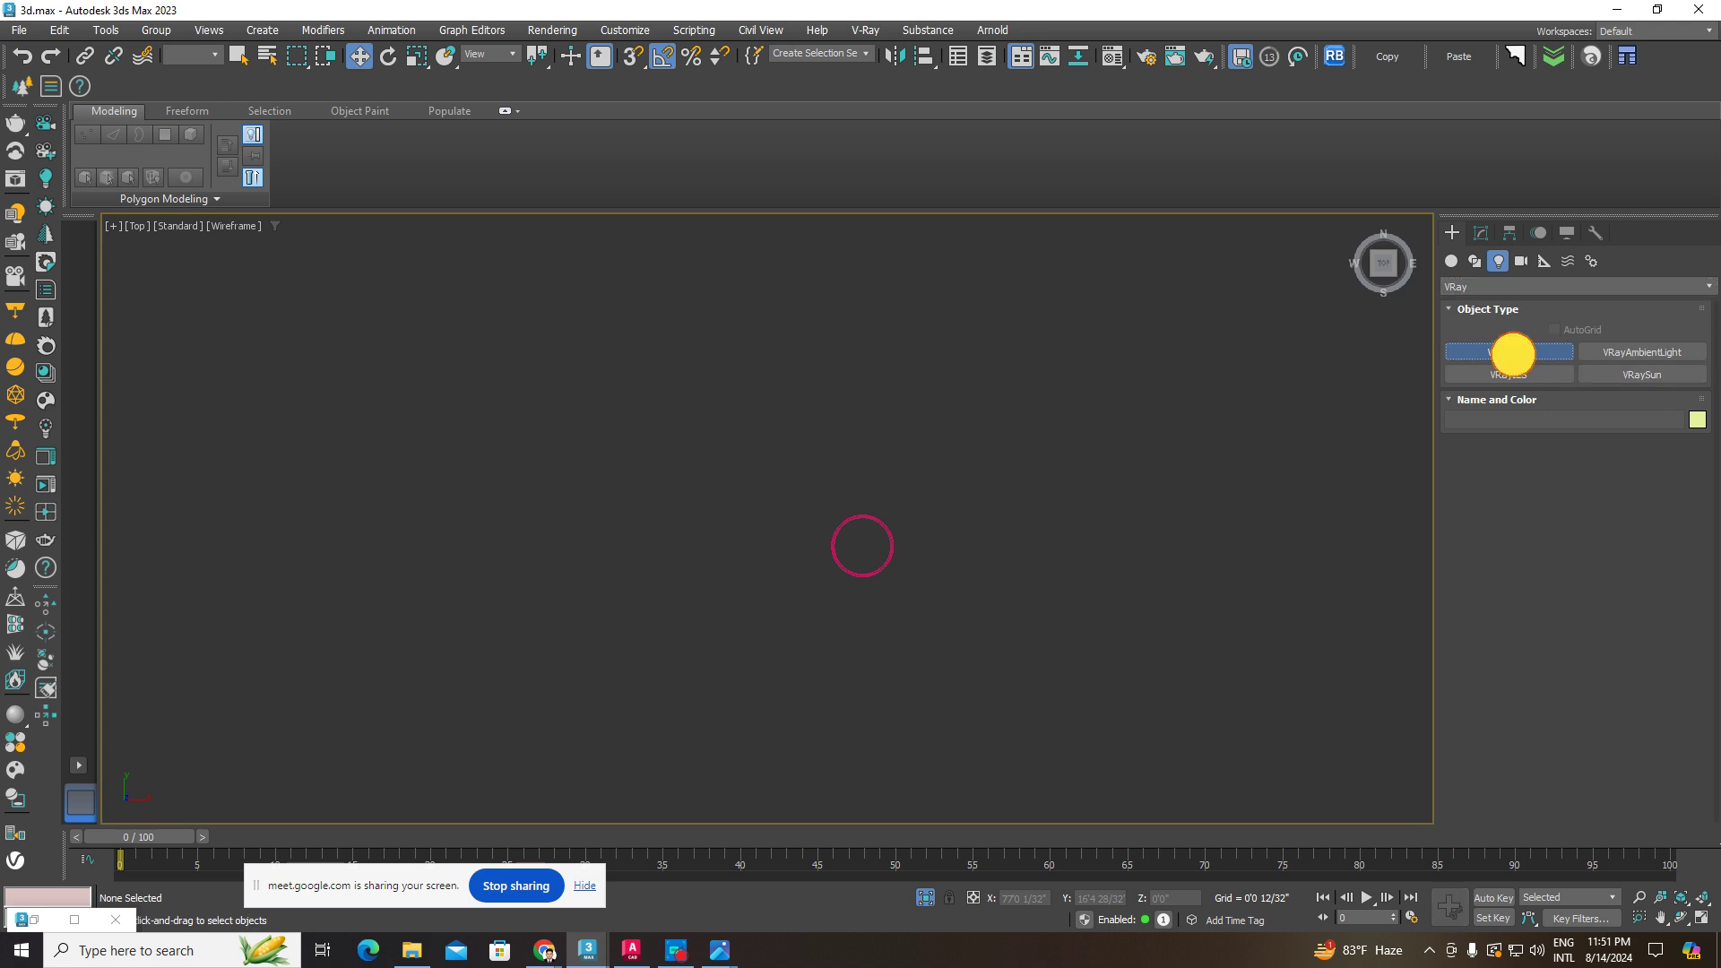
pyautogui.click(1610, 467)
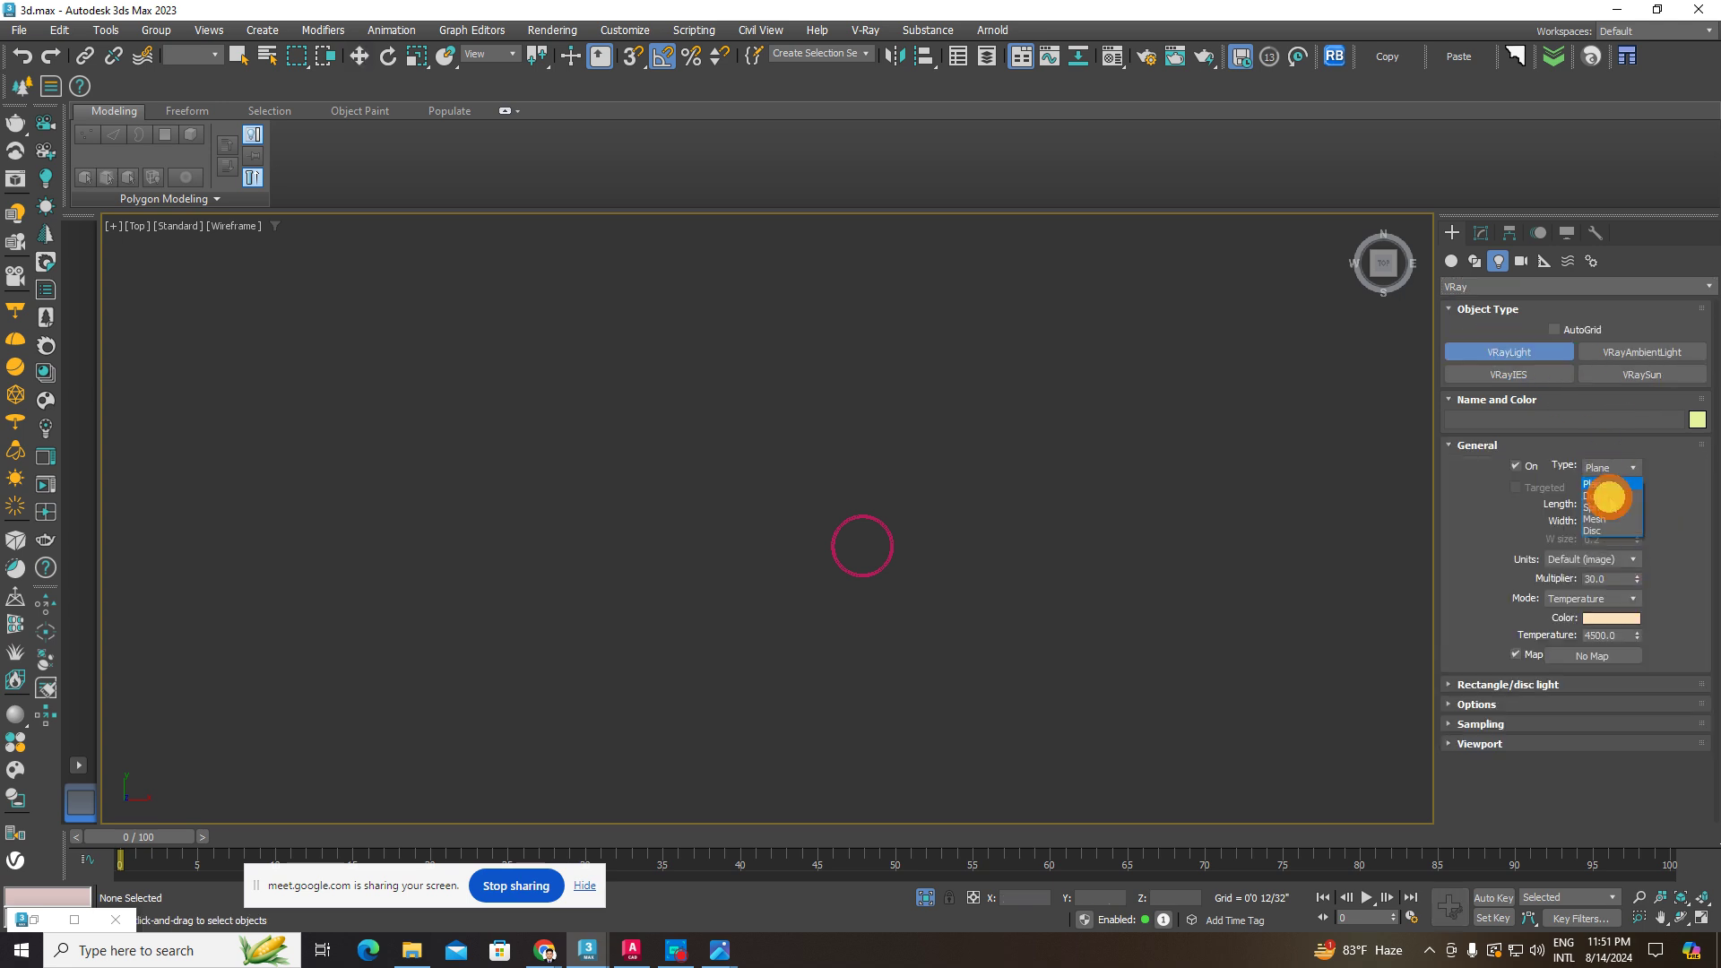
pyautogui.click(1594, 531)
pyautogui.click(860, 538)
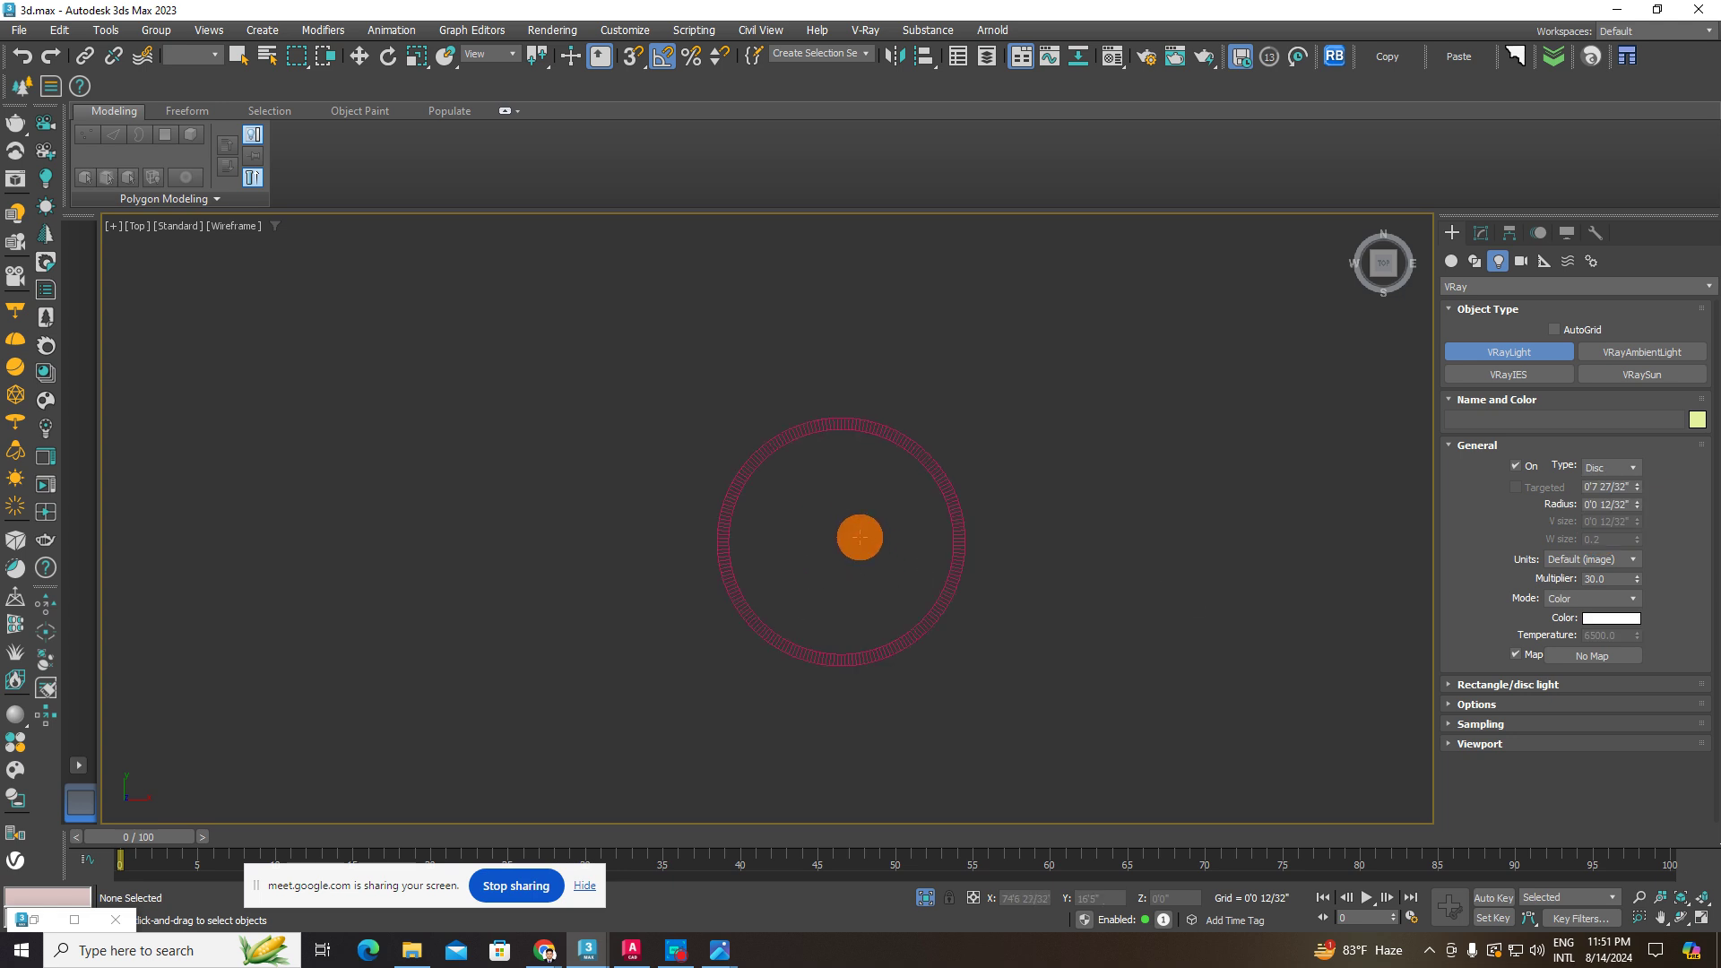
pyautogui.scroll(2, 852, 534)
pyautogui.moveTo(838, 541)
pyautogui.mouseDown()
pyautogui.moveTo(862, 400)
pyautogui.moveTo(826, 388)
pyautogui.mouseUp()
# - Move the disc light along X and Y to centre it in the spotlight's ring
pyautogui.click(361, 61)
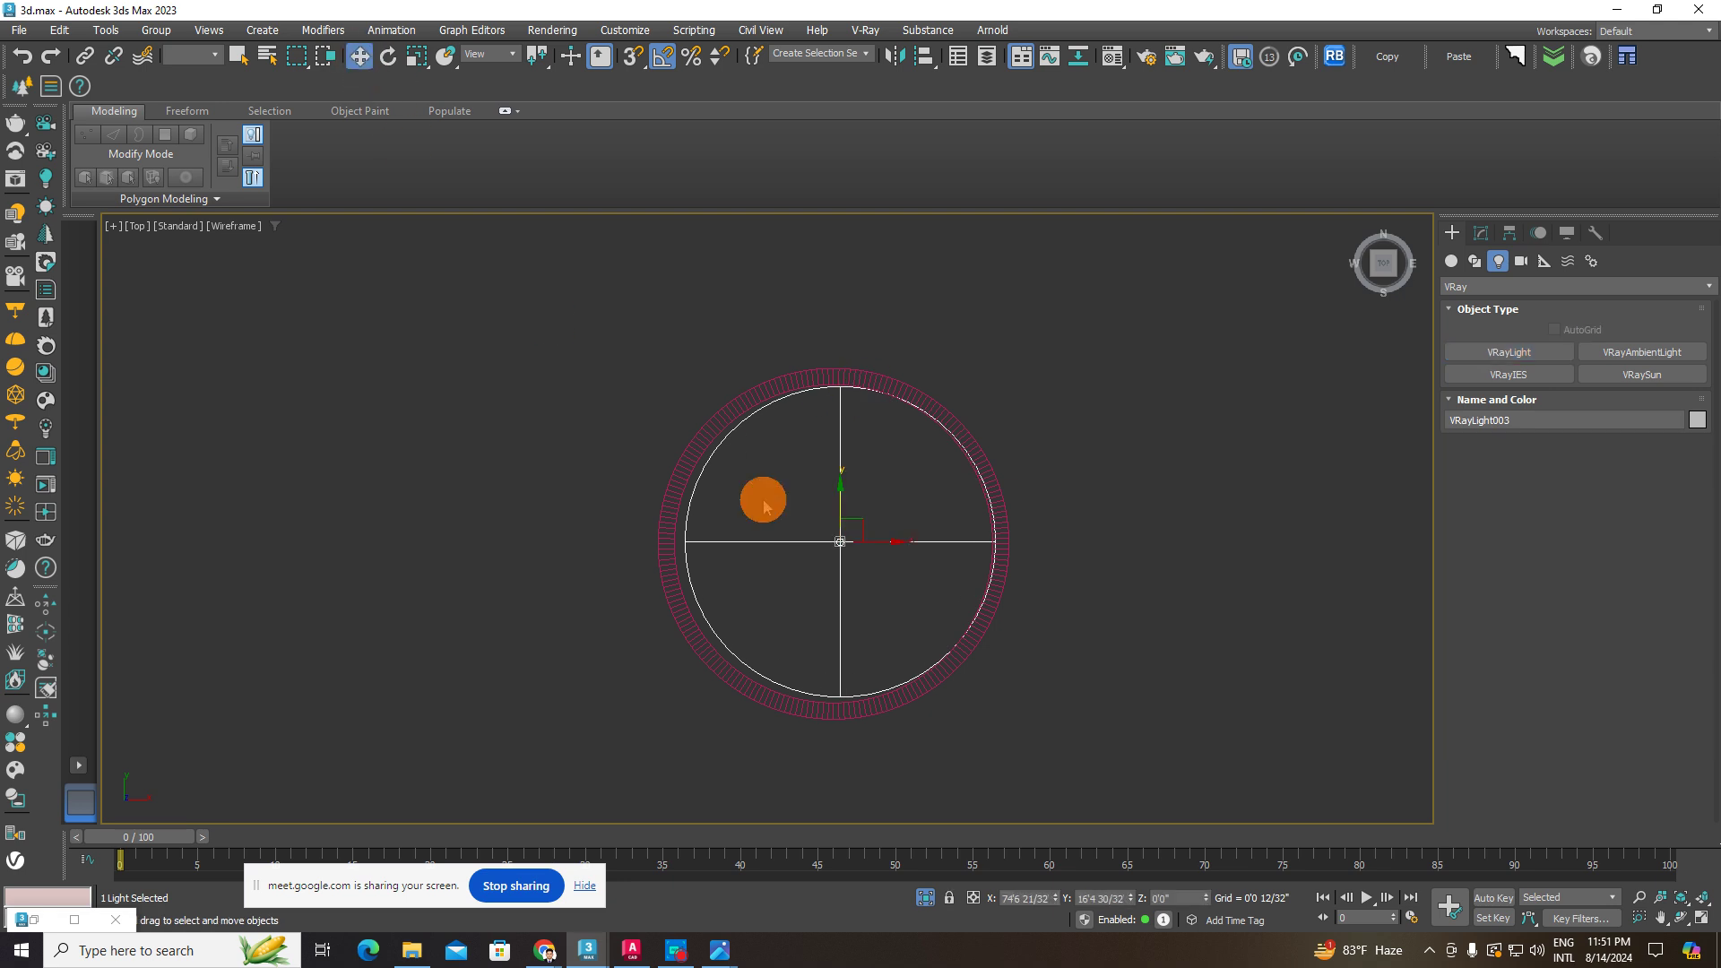
pyautogui.scroll(3, 871, 546)
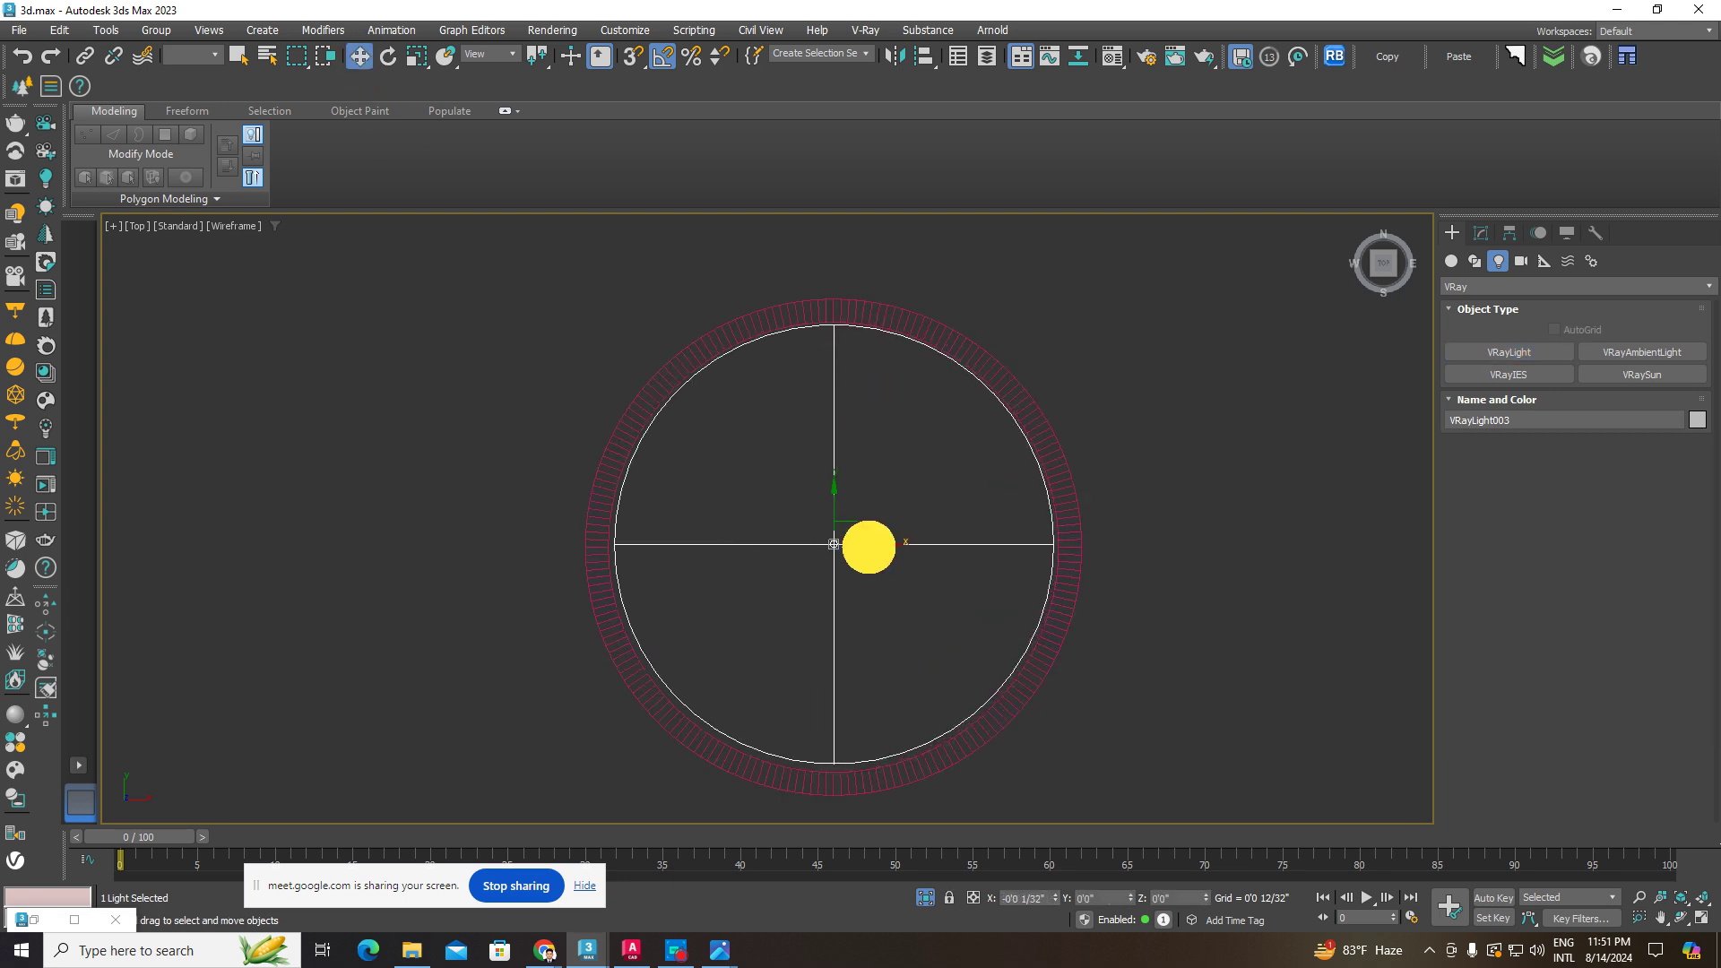
pyautogui.moveTo(869, 542)
pyautogui.mouseDown()
pyautogui.moveTo(815, 487)
pyautogui.moveTo(867, 546)
pyautogui.moveTo(835, 498)
pyautogui.mouseUp()
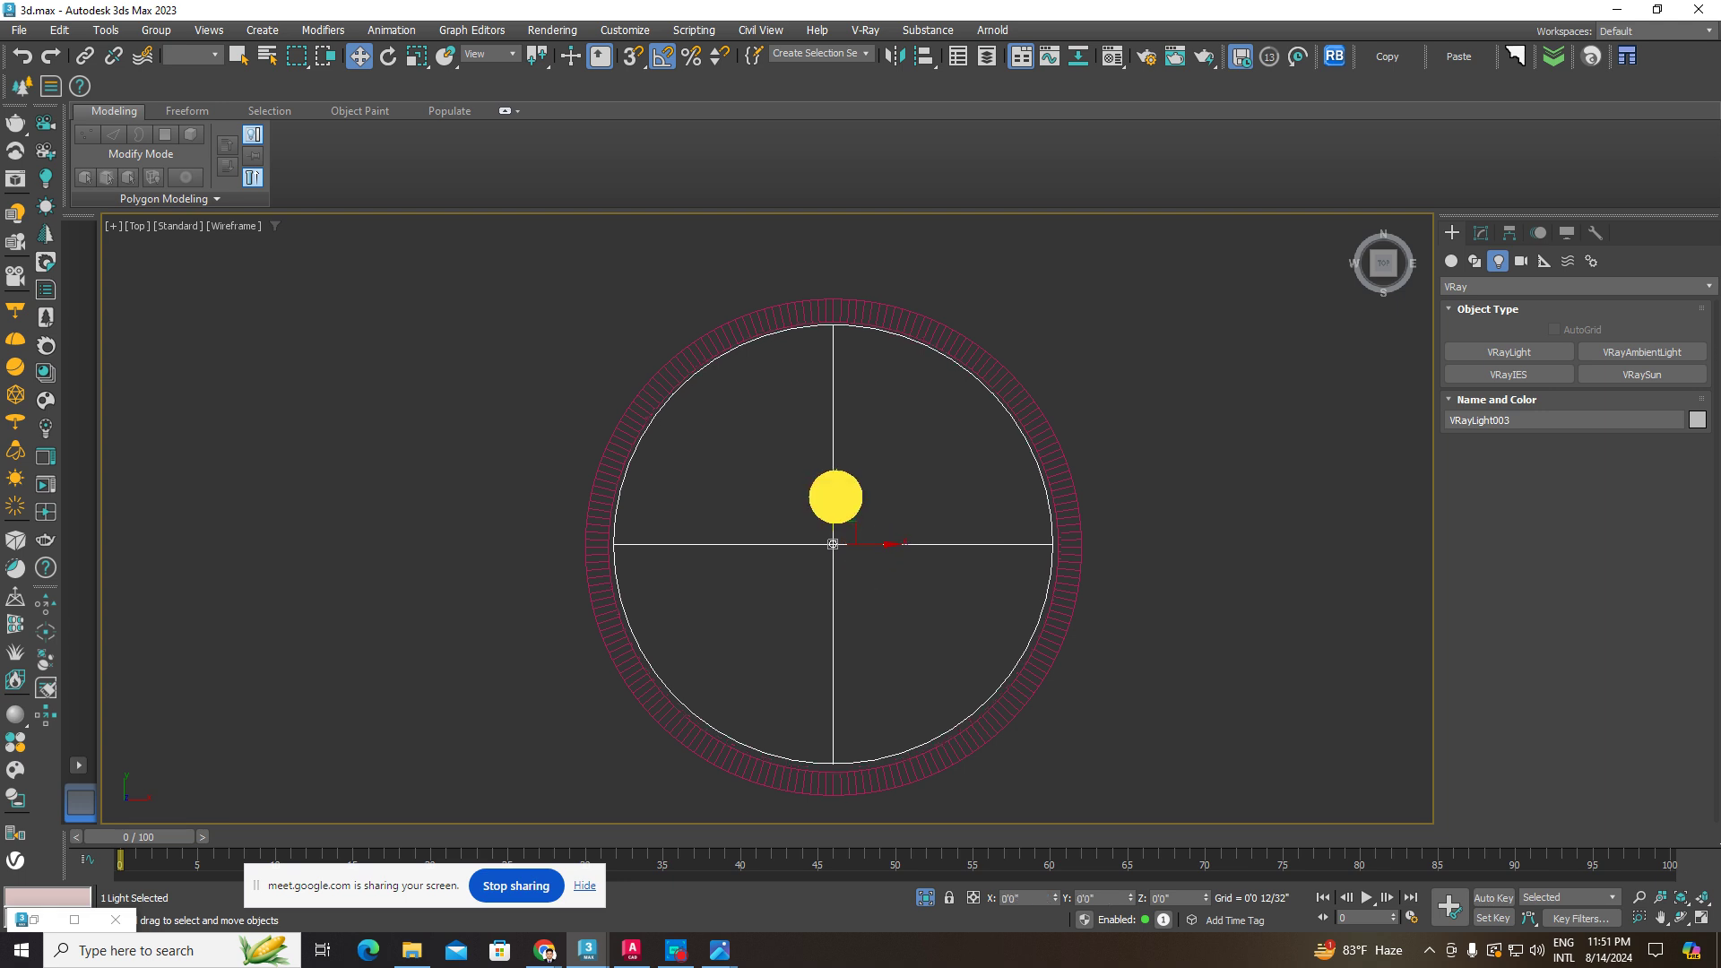
# - Raise the disc light from floor level to just beneath the spotlight fixture, using a shaded side view
pyautogui.scroll(-5, 900, 611)
pyautogui.keyDown('alt'); pyautogui.moveTo(899, 592); pyautogui.dragTo(895, 488, button='middle'); pyautogui.keyUp('alt')
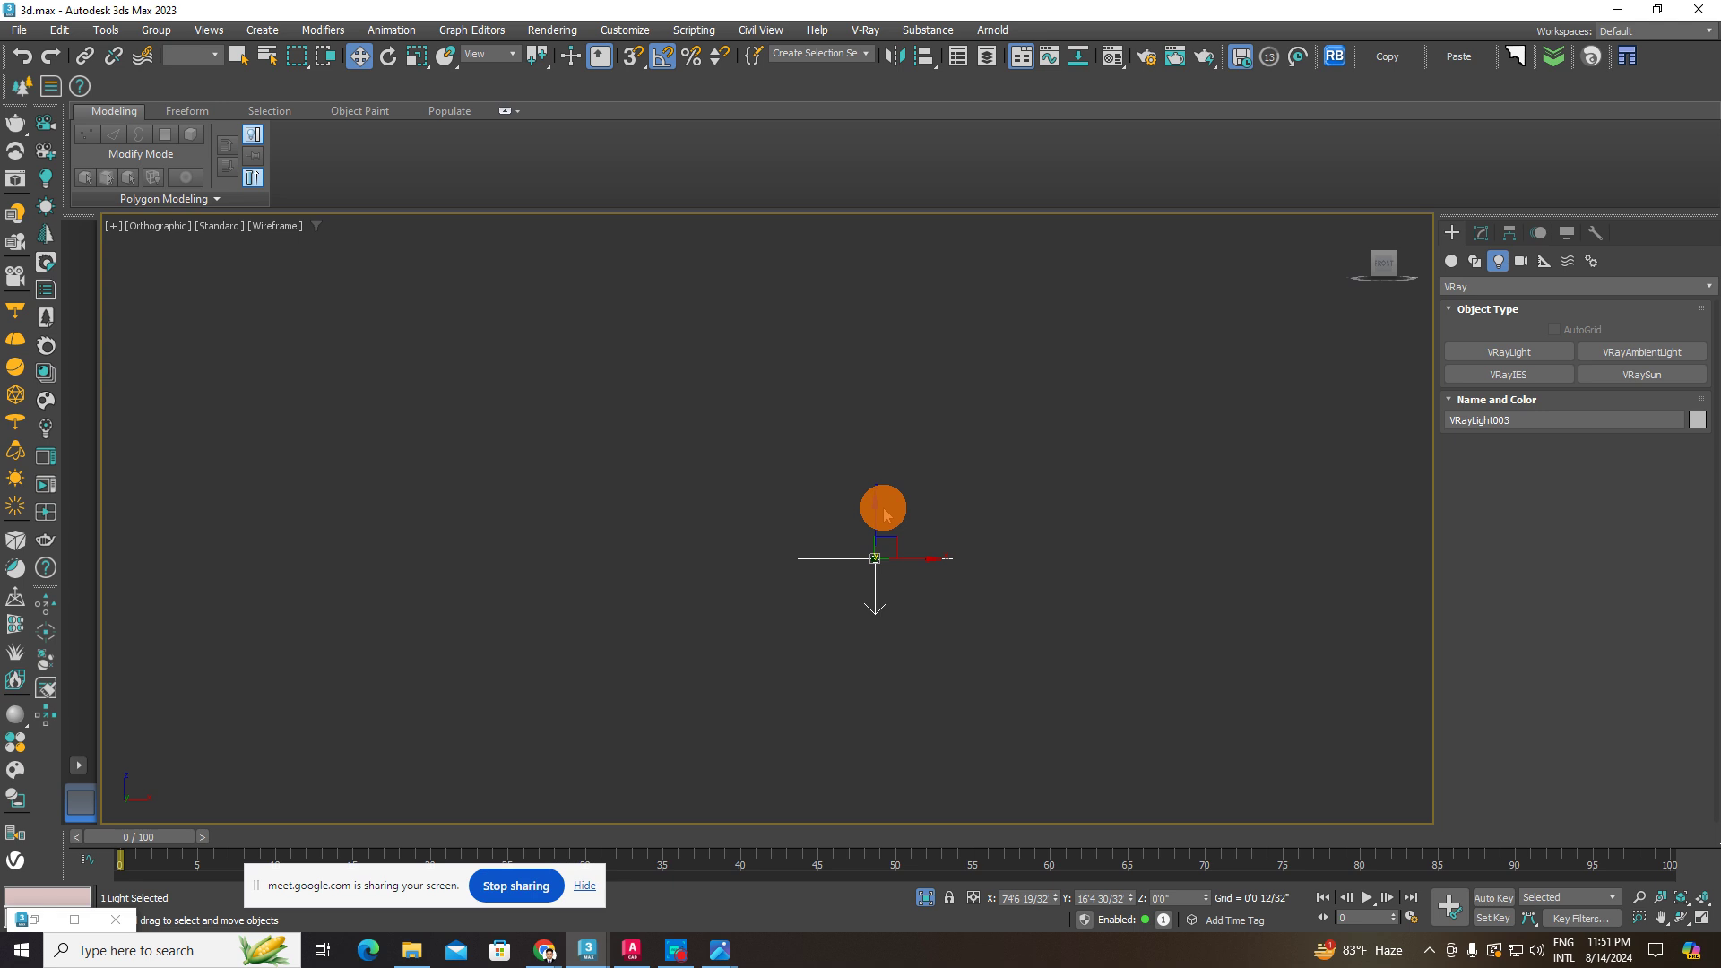
pyautogui.press('F3')
pyautogui.scroll(-5, 874, 563)
pyautogui.moveTo(875, 530); pyautogui.dragTo(887, 286)
pyautogui.scroll(5, 861, 323)
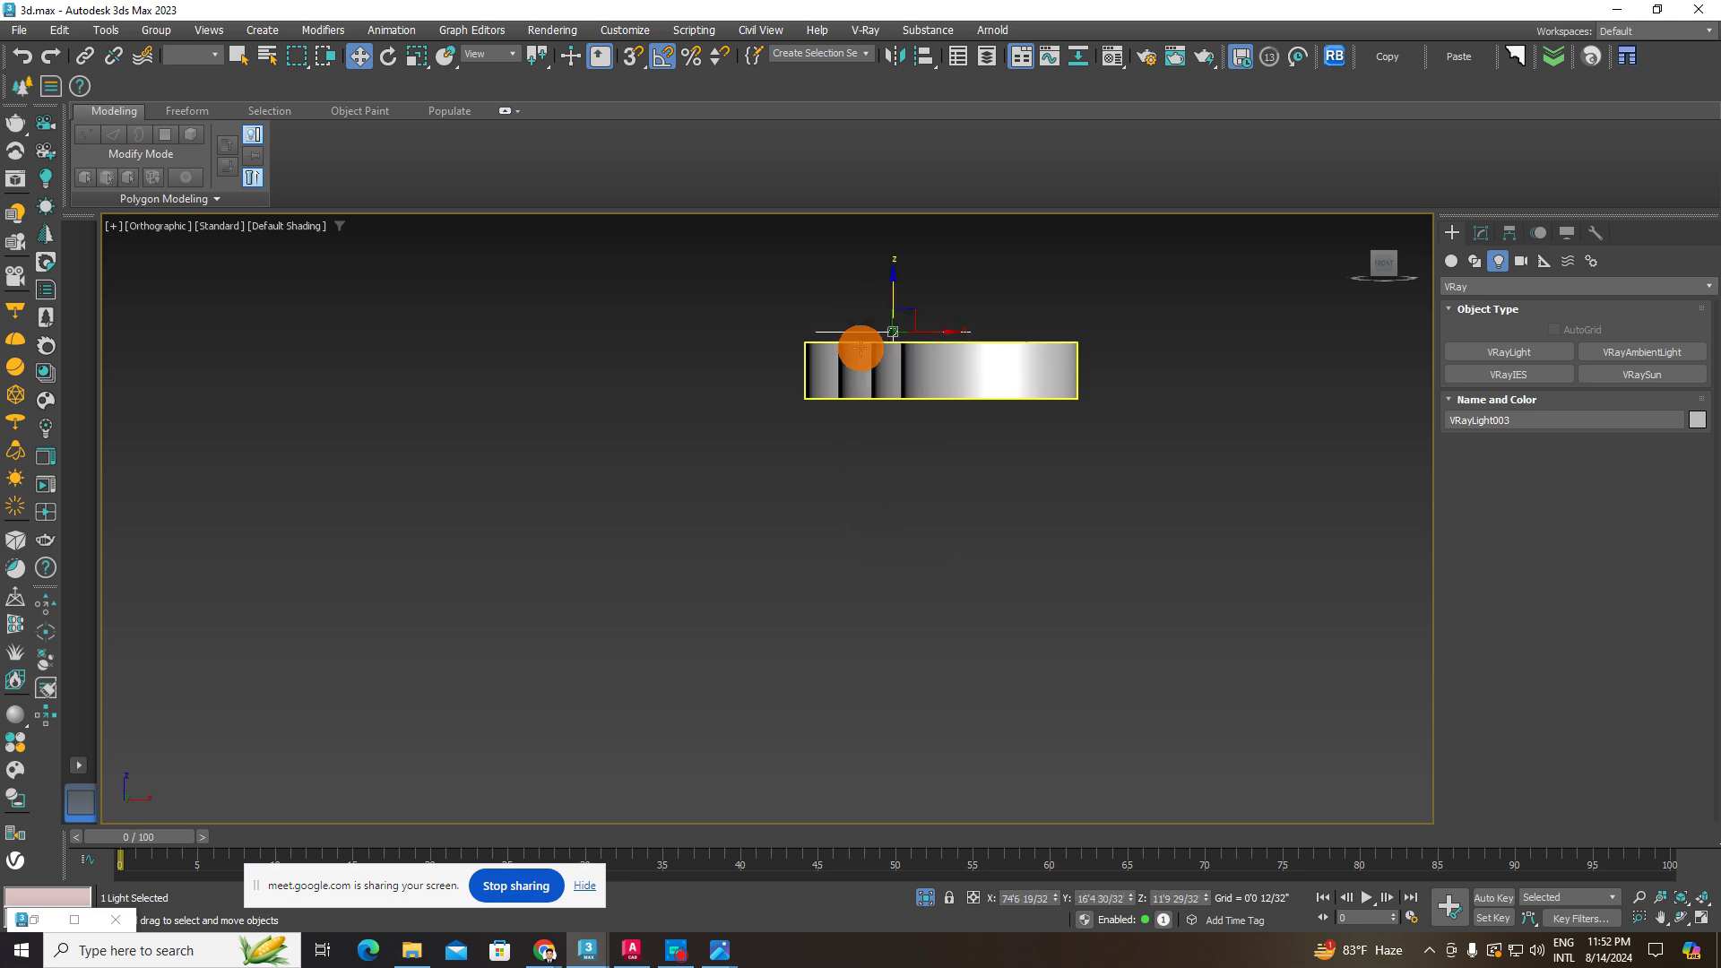
pyautogui.keyDown('alt'); pyautogui.moveTo(861, 346); pyautogui.dragTo(893, 304, button='middle'); pyautogui.keyUp('alt')
pyautogui.moveTo(893, 305); pyautogui.dragTo(900, 376)
pyautogui.scroll(4, 891, 385)
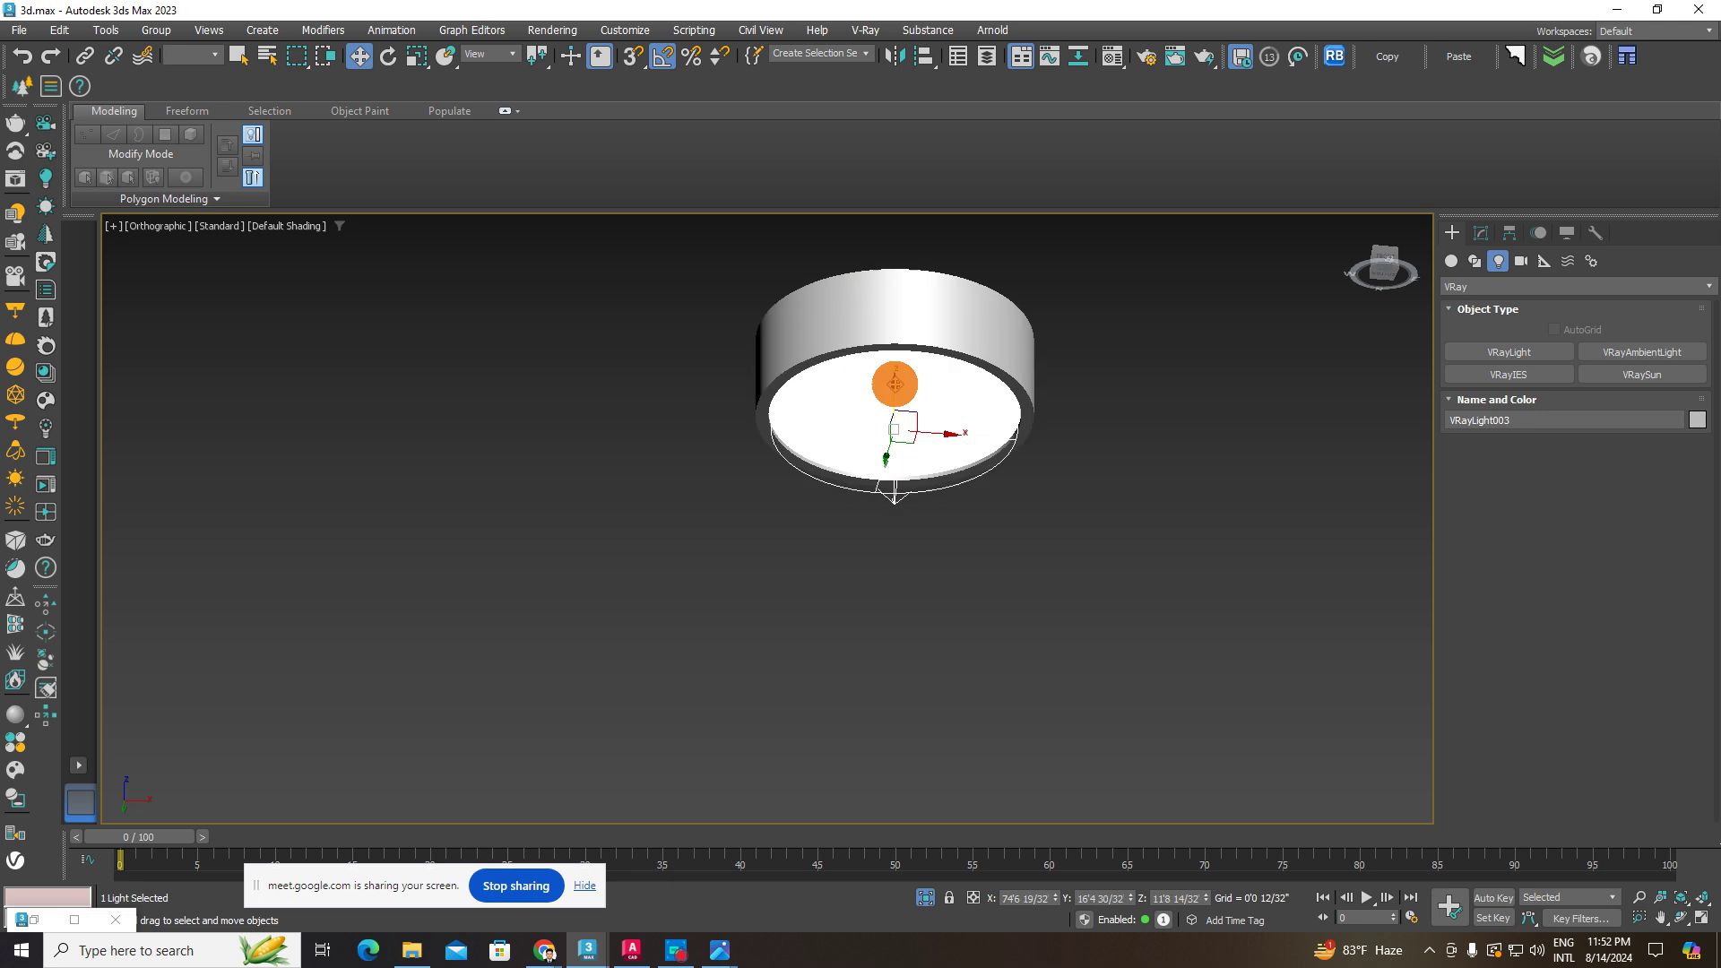
# - Fine-tune the disc light's height in the Front view so it sits directly under the spotlight's lower face
pyautogui.click(1385, 260)
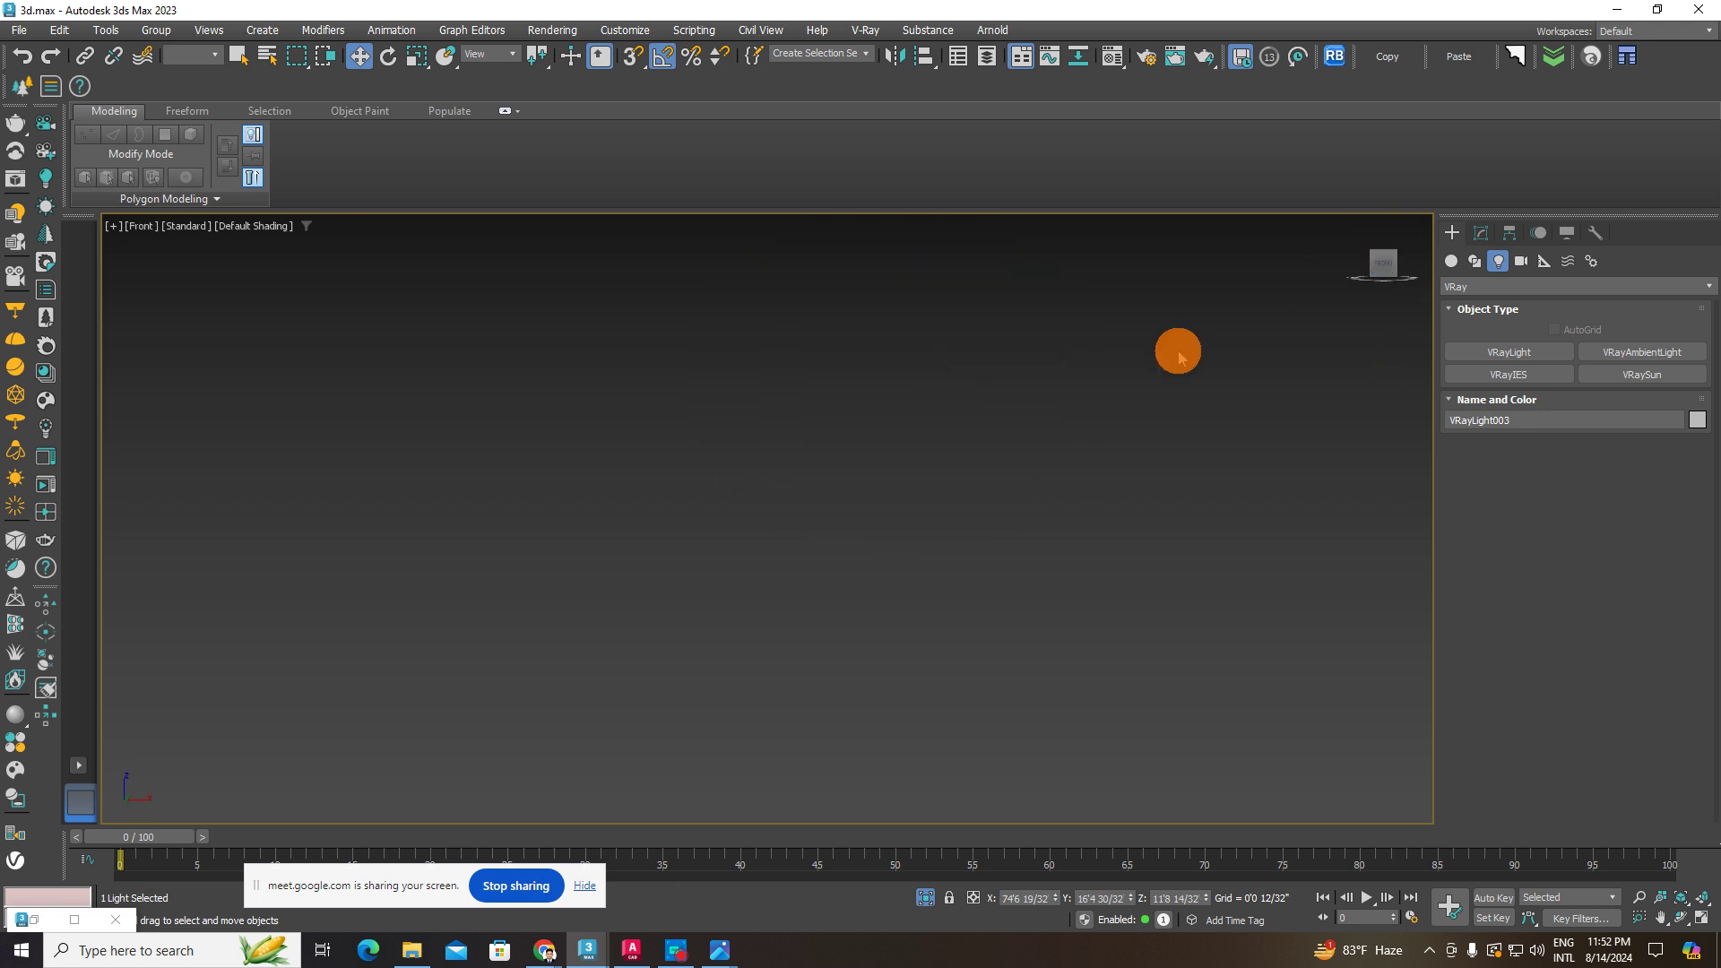
pyautogui.scroll(2, 767, 296)
pyautogui.scroll(2, 764, 293)
pyautogui.moveTo(772, 322); pyautogui.dragTo(772, 226)
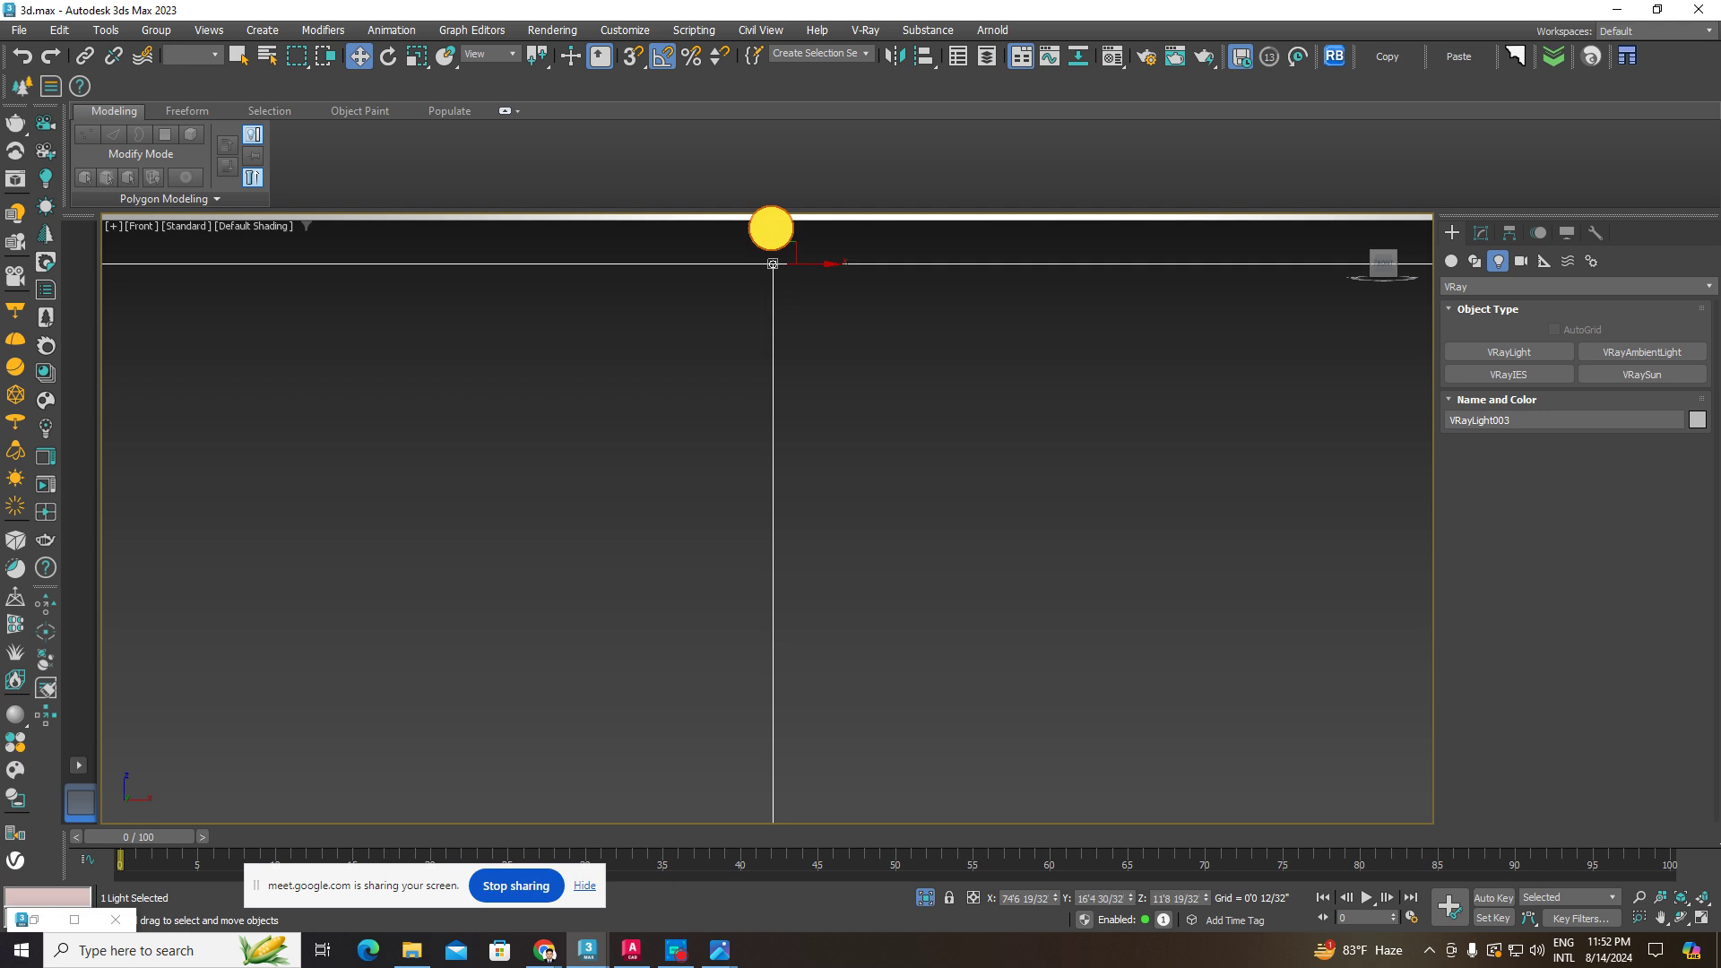
pyautogui.moveTo(771, 282); pyautogui.dragTo(833, 460, button='middle')
pyautogui.scroll(3, 830, 439)
pyautogui.moveTo(839, 424); pyautogui.dragTo(847, 337)
pyautogui.scroll(-2, 850, 359)
pyautogui.keyDown('alt'); pyautogui.moveTo(851, 369); pyautogui.dragTo(895, 301, button='middle'); pyautogui.keyUp('alt')
pyautogui.scroll(-5, 916, 377)
pyautogui.keyDown('alt'); pyautogui.moveTo(918, 412); pyautogui.dragTo(905, 469, button='middle'); pyautogui.keyUp('alt')
# - Set the disc light's multiplier to 20 and its mode to Temperature with a value of 4500
pyautogui.click(1487, 235)
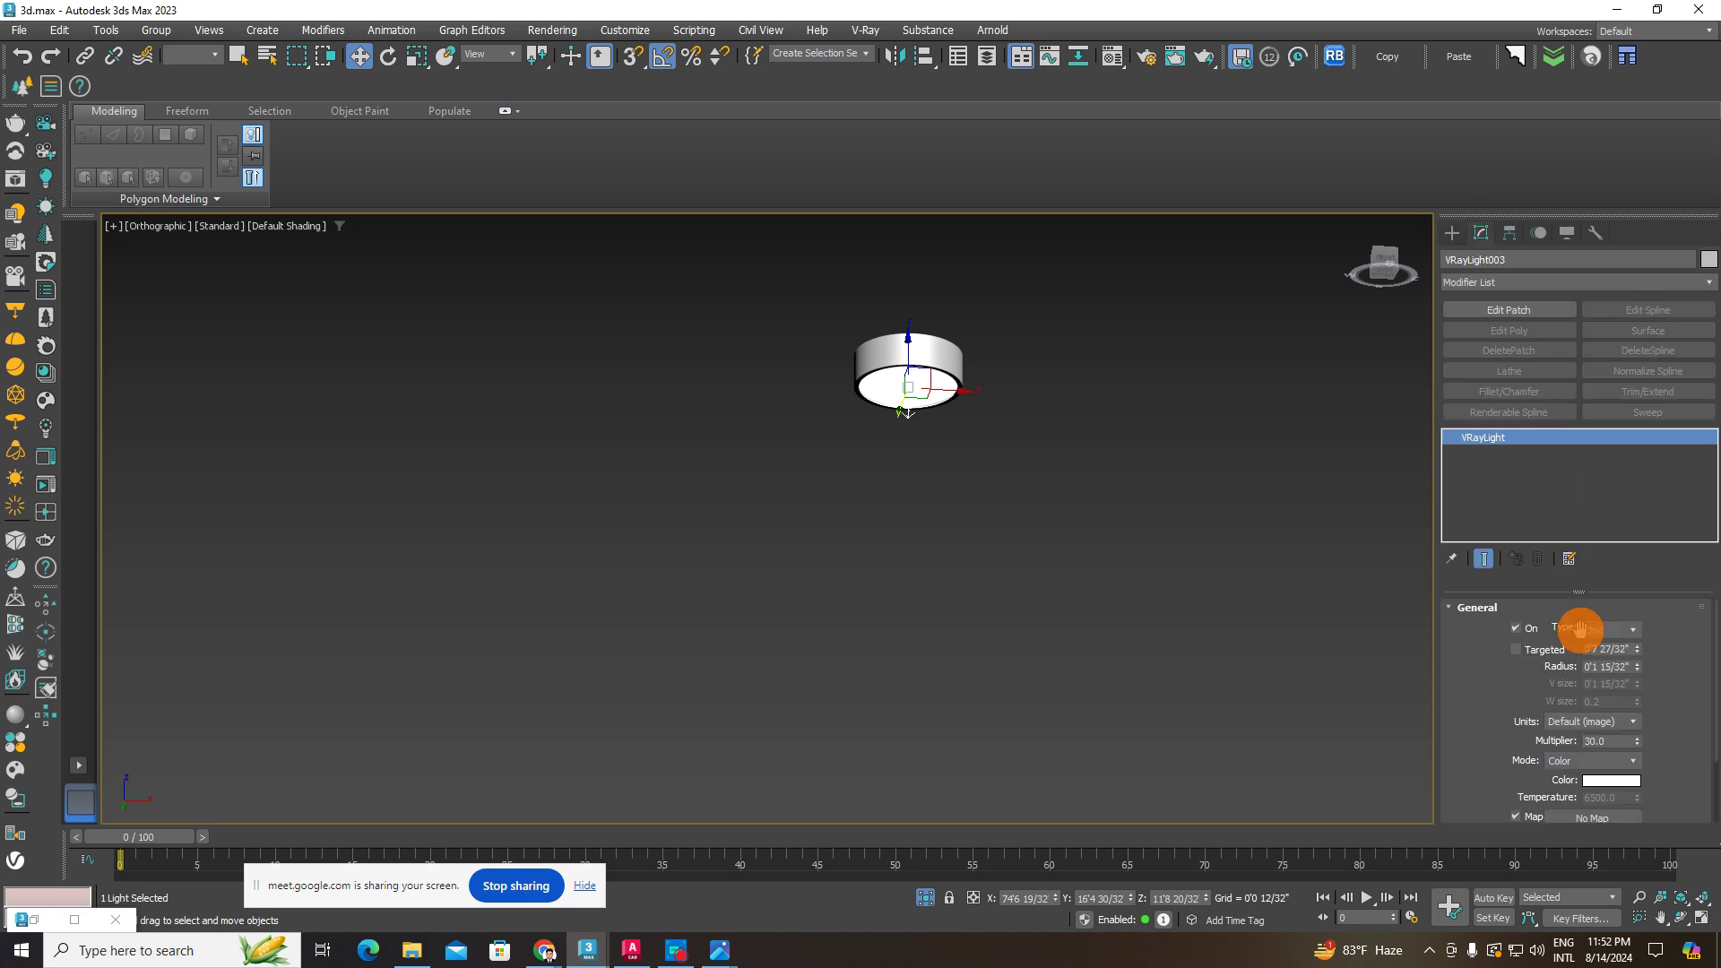
pyautogui.moveTo(1715, 659); pyautogui.dragTo(1716, 639)
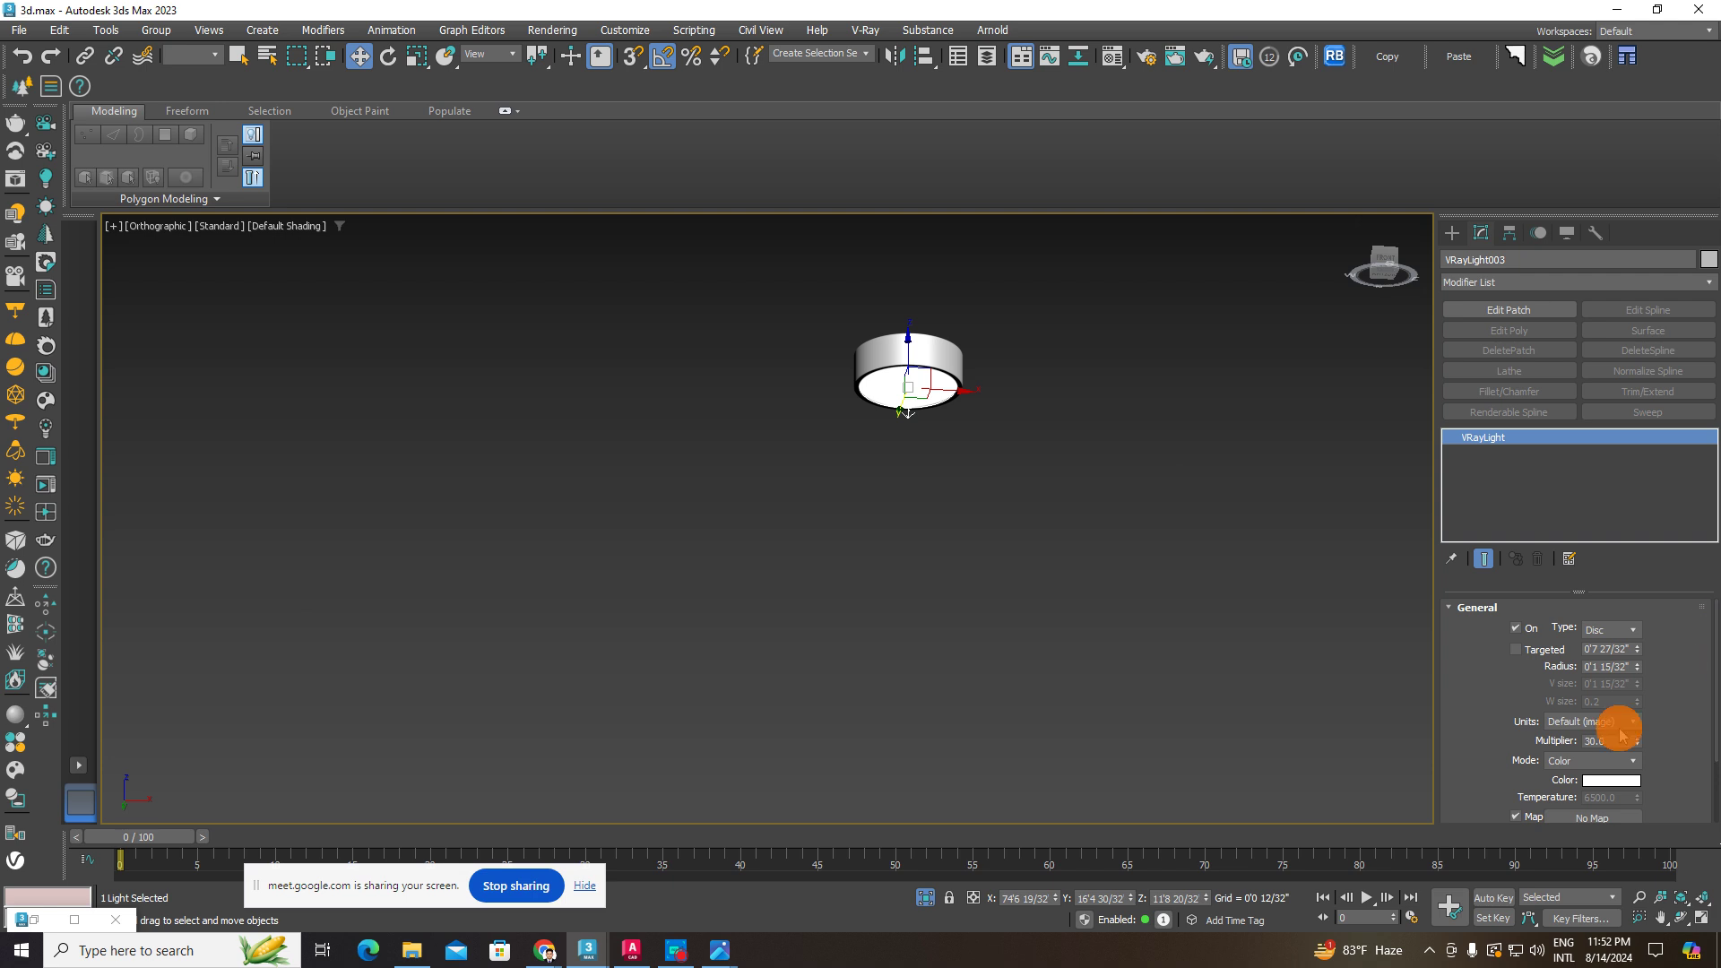
pyautogui.moveTo(1611, 742); pyautogui.dragTo(1475, 717)
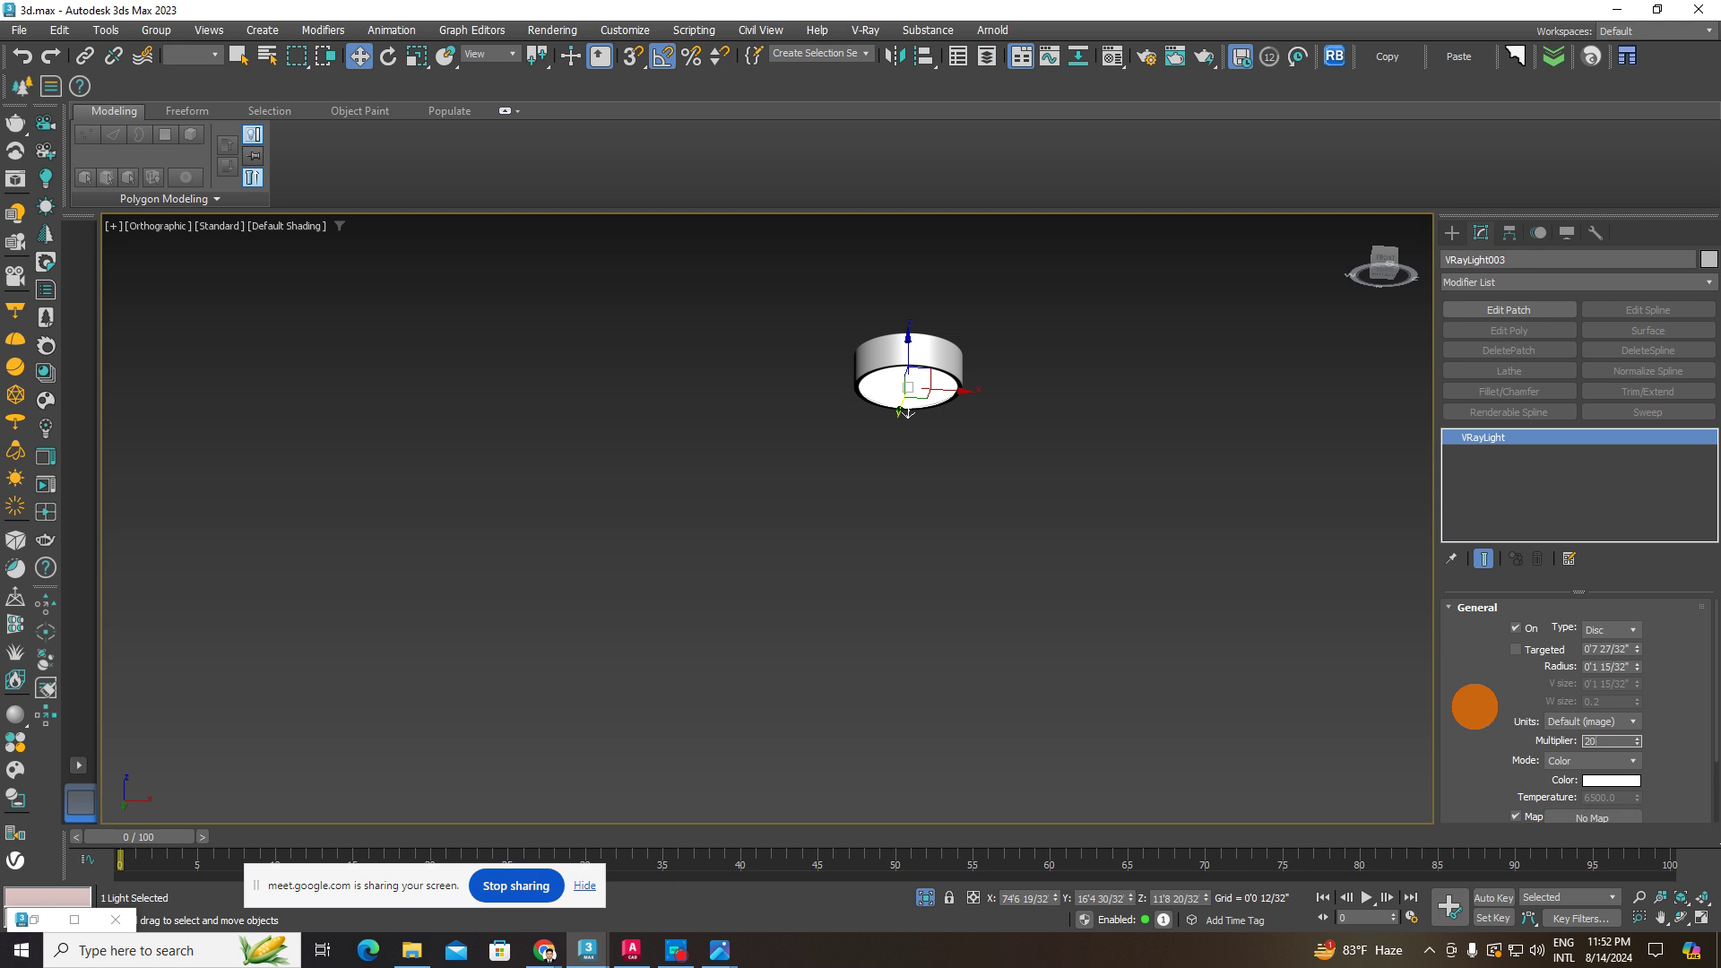
pyautogui.moveTo(1713, 686); pyautogui.dragTo(1703, 703)
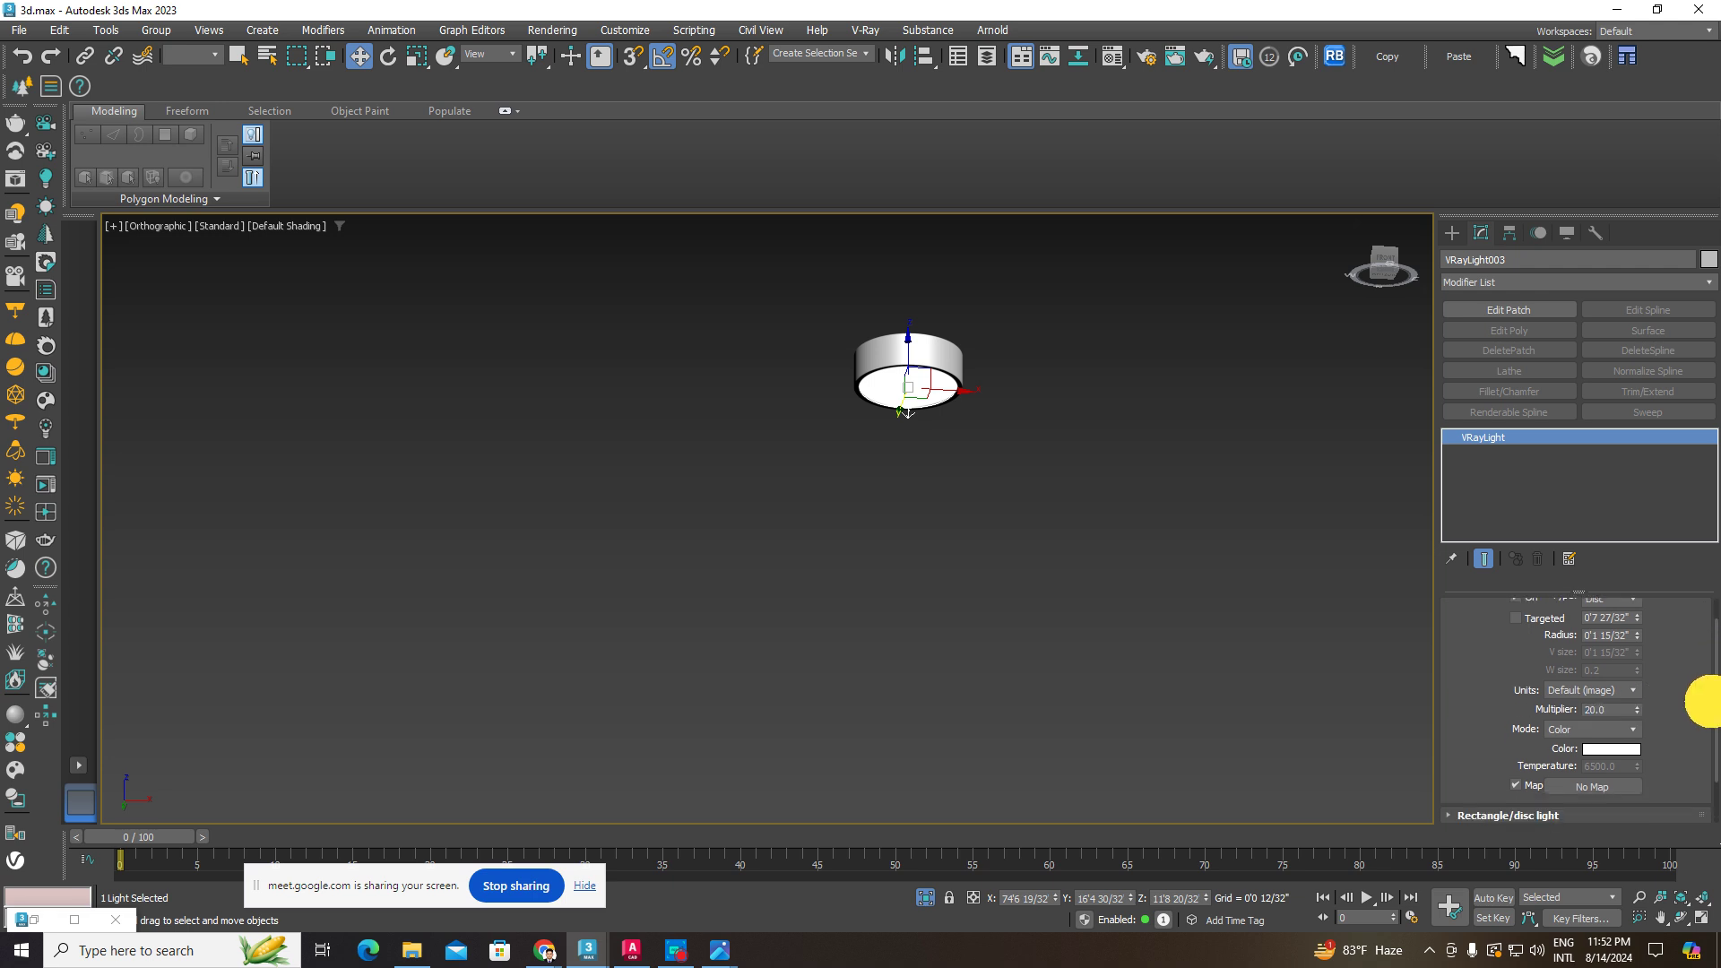
pyautogui.click(1593, 723)
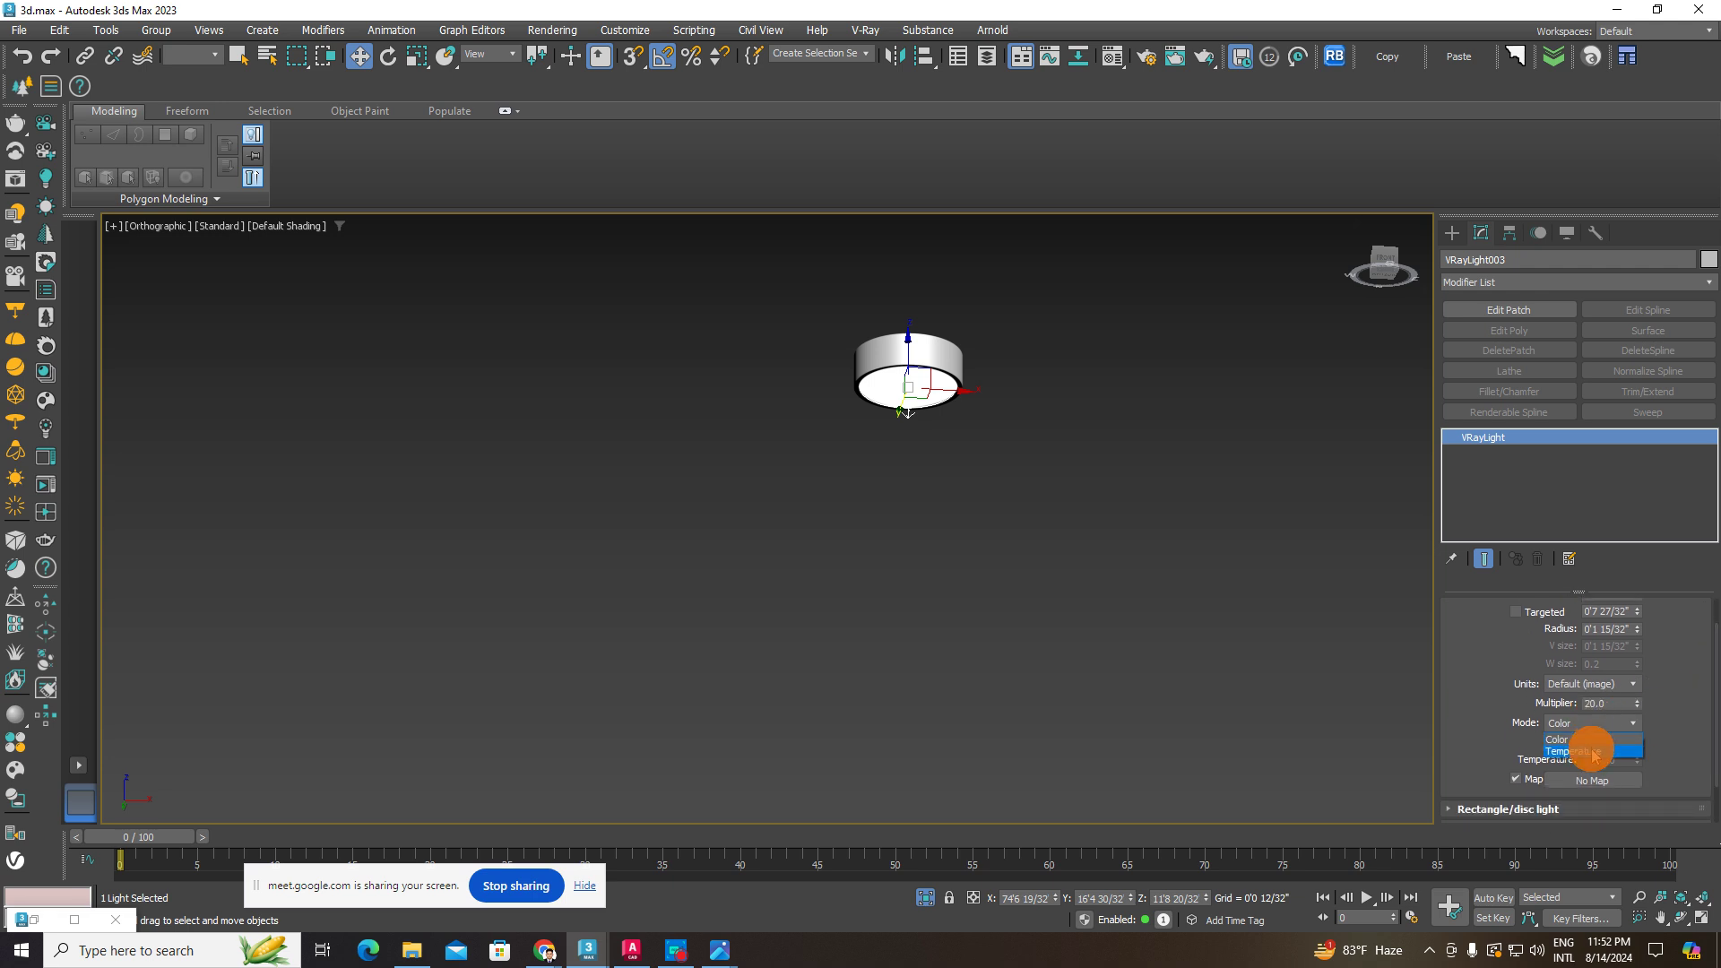
pyautogui.click(1594, 752)
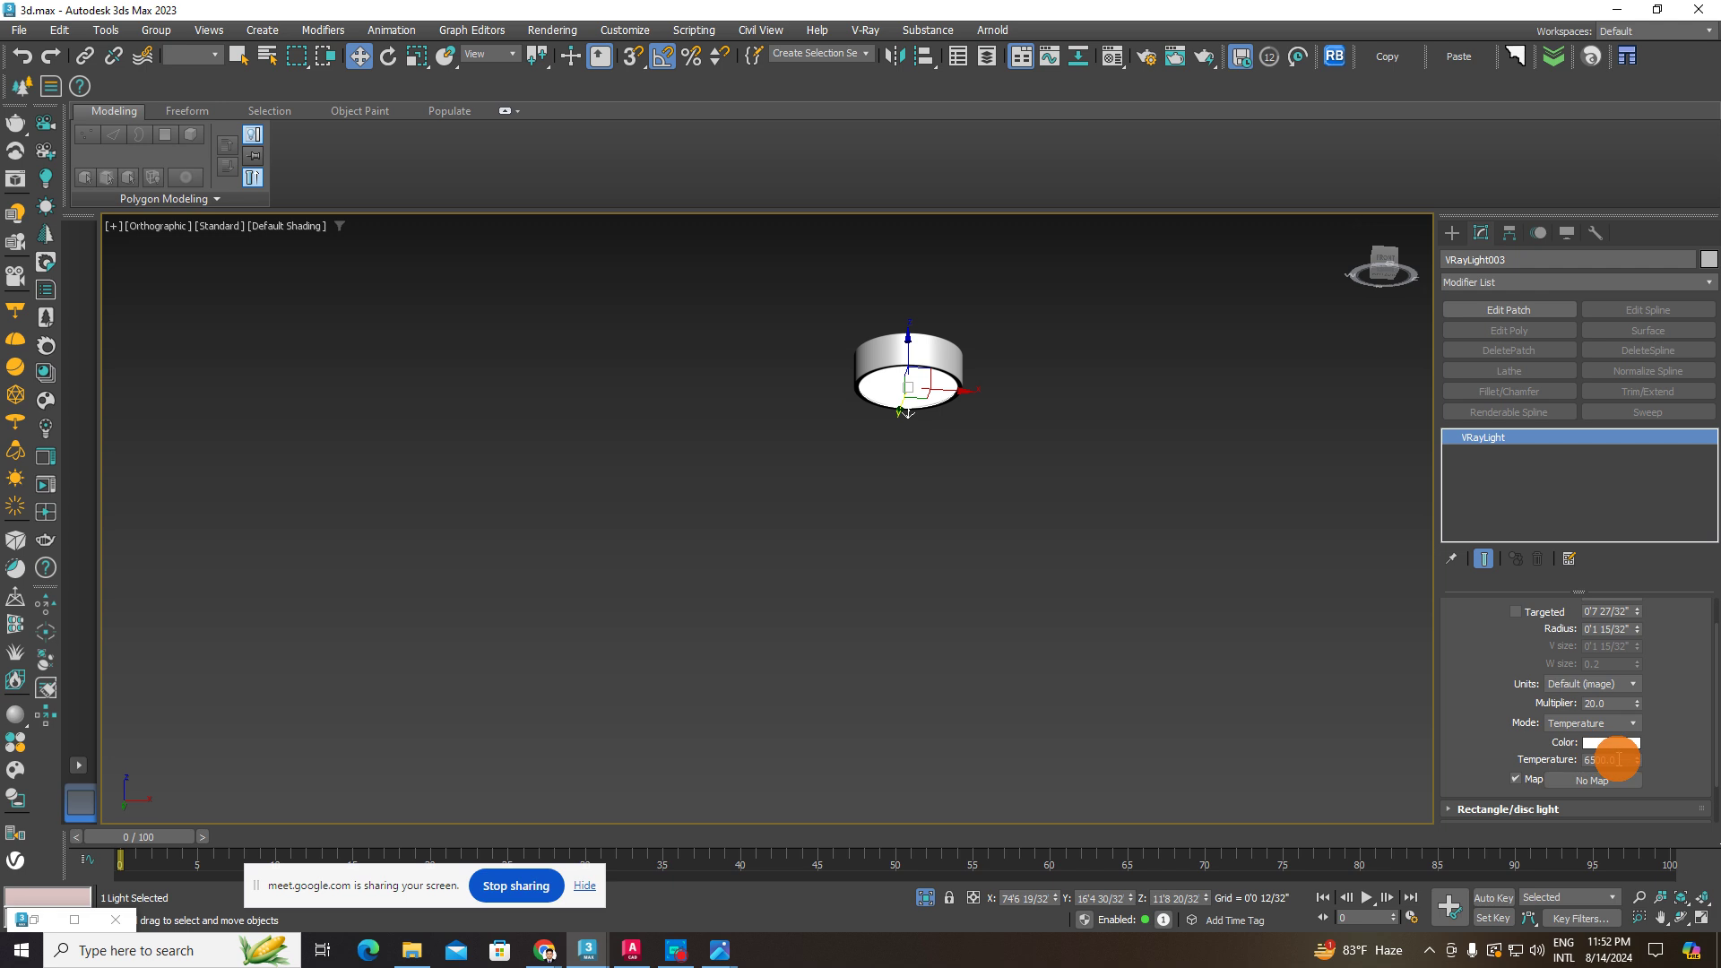
pyautogui.moveTo(1619, 759); pyautogui.dragTo(1422, 743)
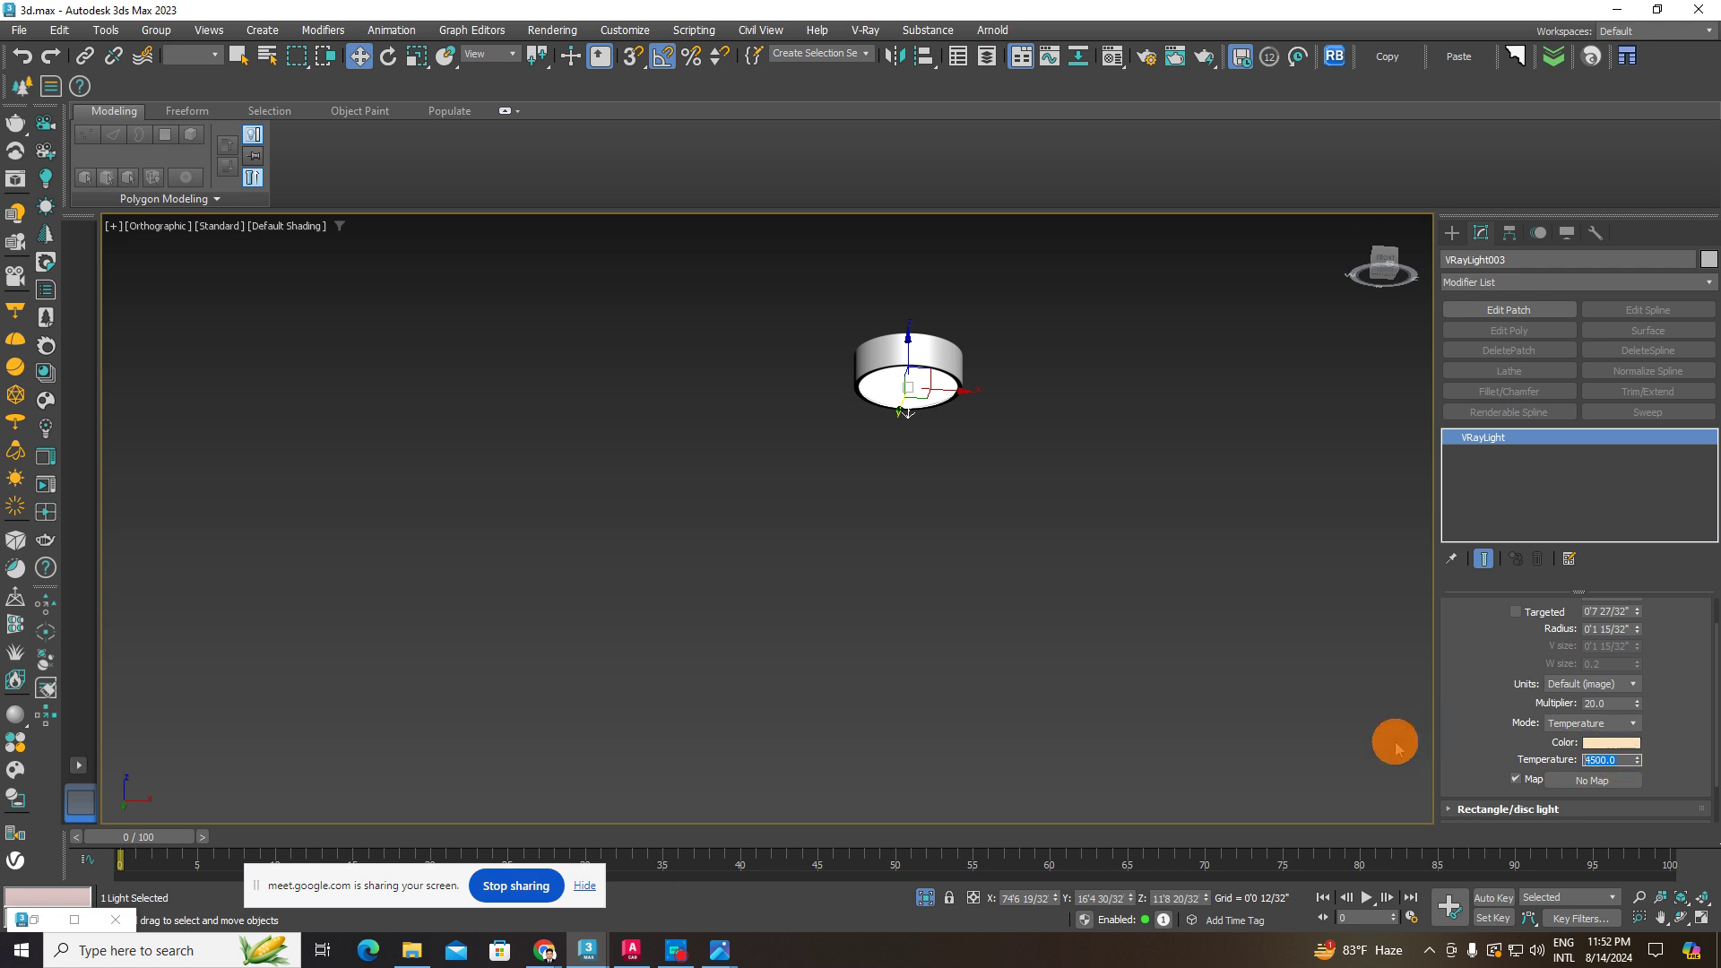
pyautogui.press('Return')
# - Select the ceiling spotlight group and end the isolation so the whole bedroom shows again
pyautogui.moveTo(923, 357)
pyautogui.keyDown('alt'); pyautogui.mouseDown(button='middle')
pyautogui.moveTo(980, 333)
pyautogui.moveTo(956, 446)
pyautogui.moveTo(971, 334)
pyautogui.mouseUp(button='middle'); pyautogui.keyUp('alt')
pyautogui.press('F3')
pyautogui.press('F3')
pyautogui.scroll(5, 948, 425)
pyautogui.click(948, 449)
pyautogui.click(953, 353)
pyautogui.scroll(-4, 892, 385)
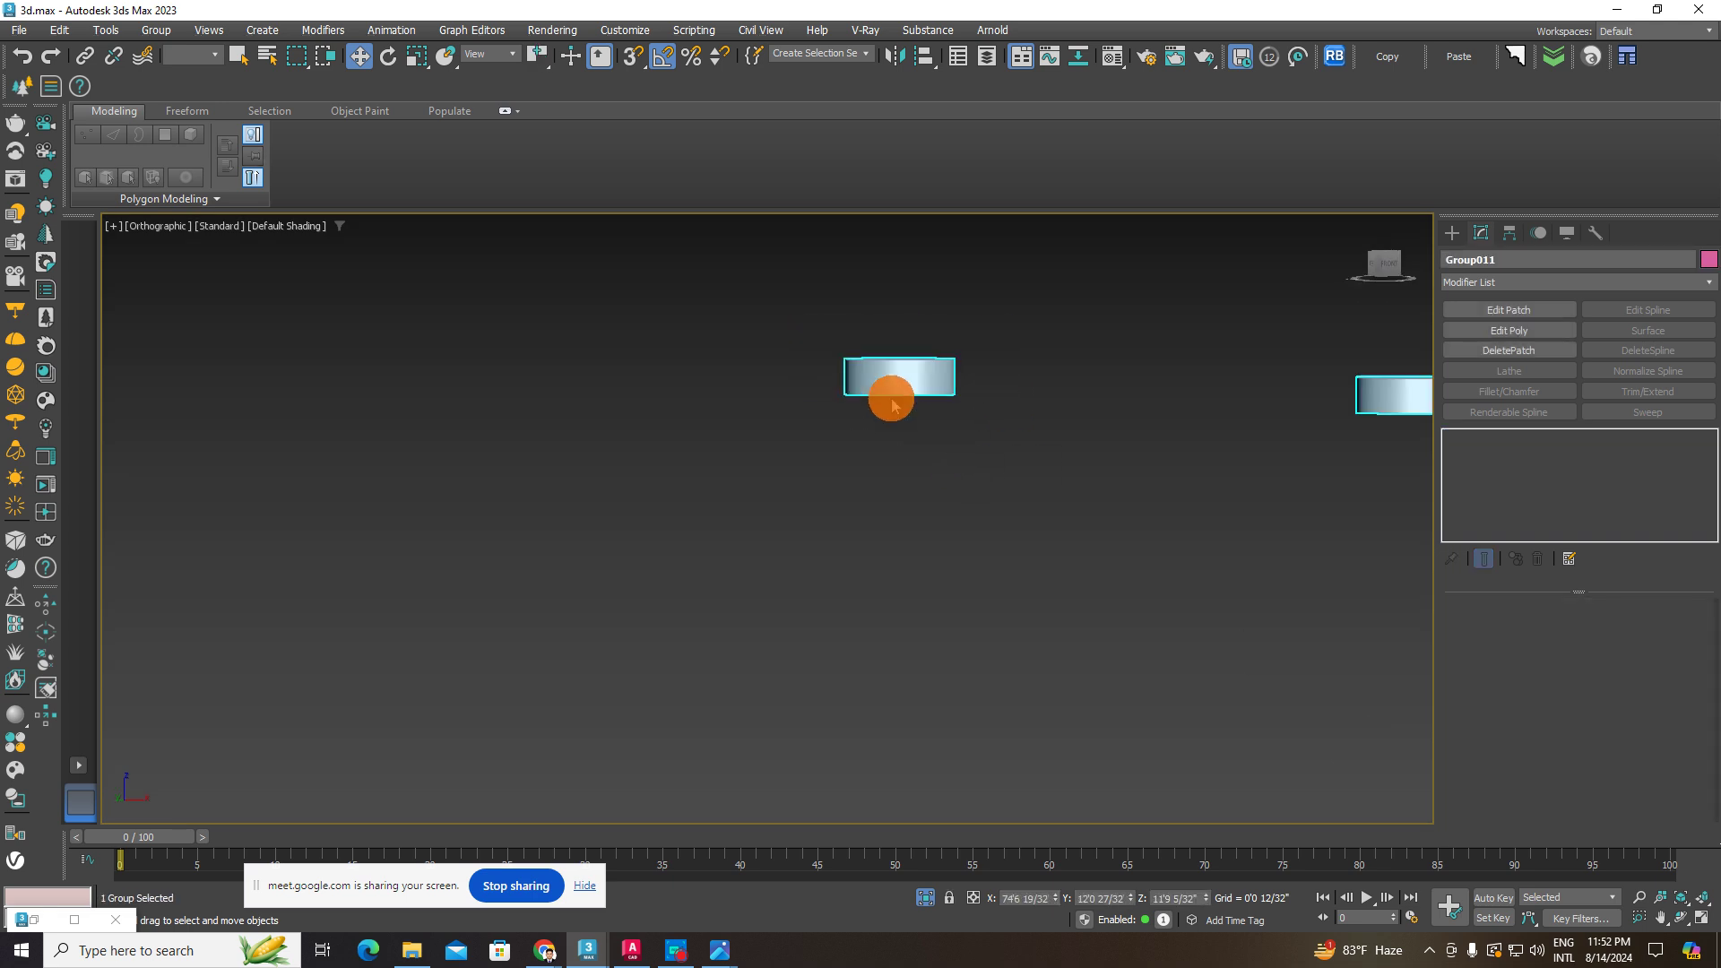
pyautogui.rightClick(856, 355)
pyautogui.click(887, 271)
pyautogui.scroll(-2, 914, 412)
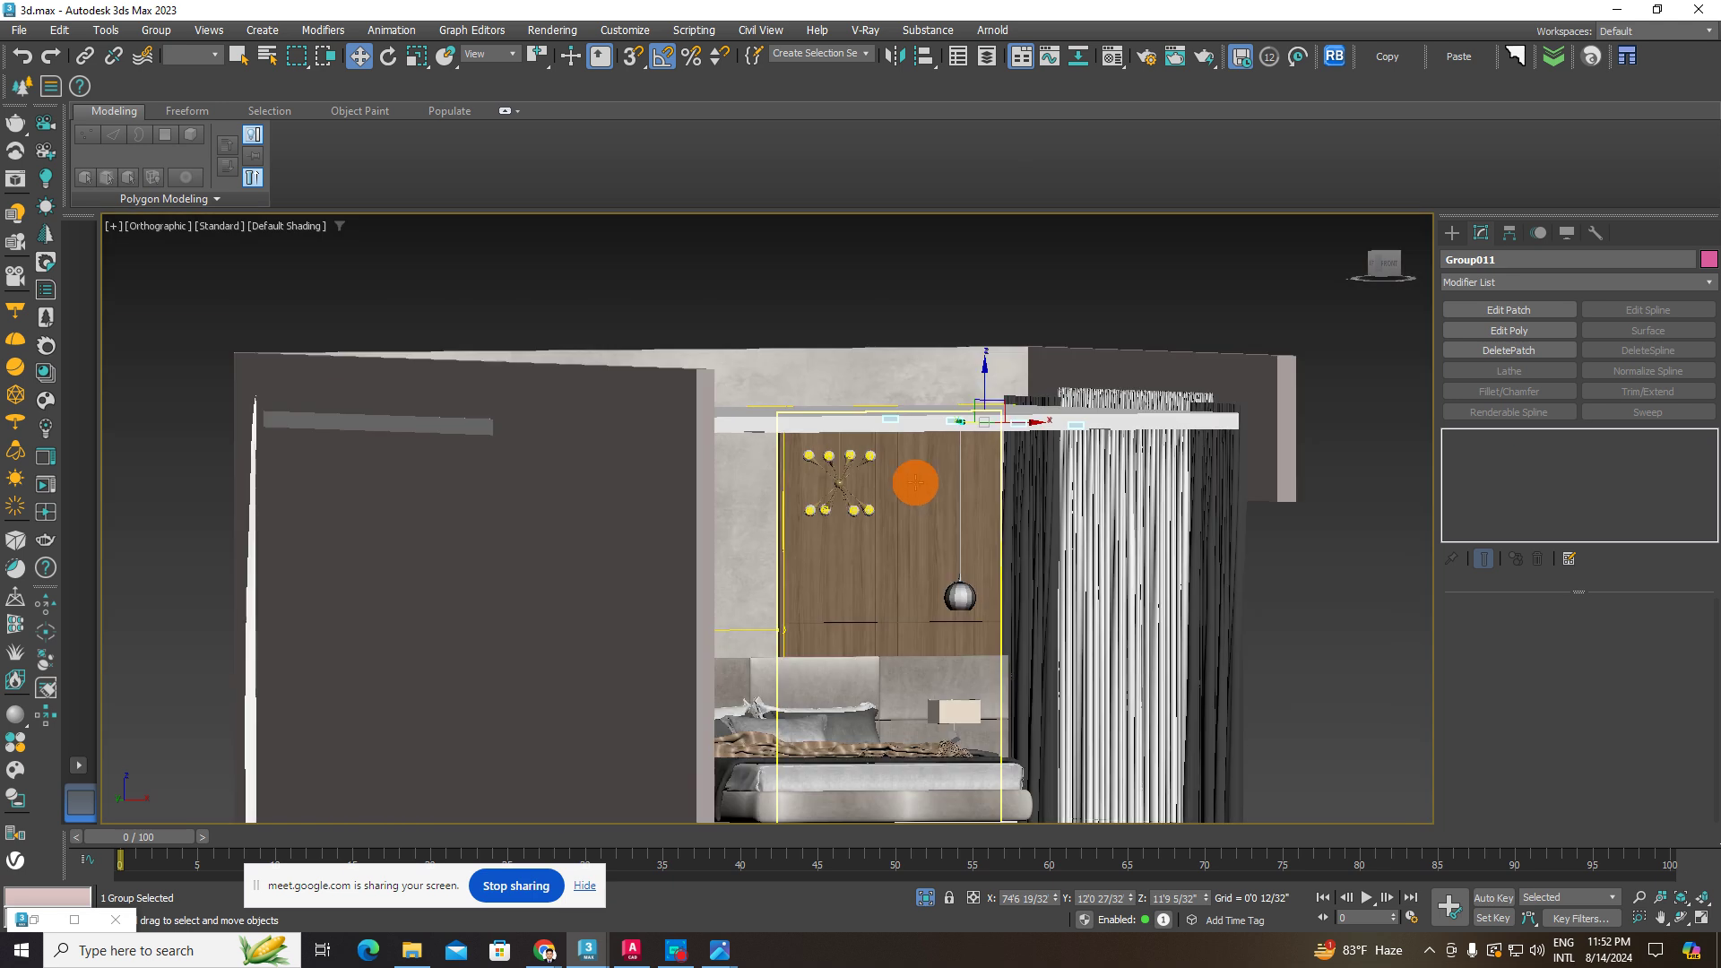
# - Look over the bedroom from the front and from below, checking the wood panel, bed, ceiling and chandelier
pyautogui.click(925, 491)
pyautogui.keyDown('alt'); pyautogui.moveTo(926, 491); pyautogui.dragTo(1032, 557, button='middle'); pyautogui.keyUp('alt')
pyautogui.scroll(-3, 942, 461)
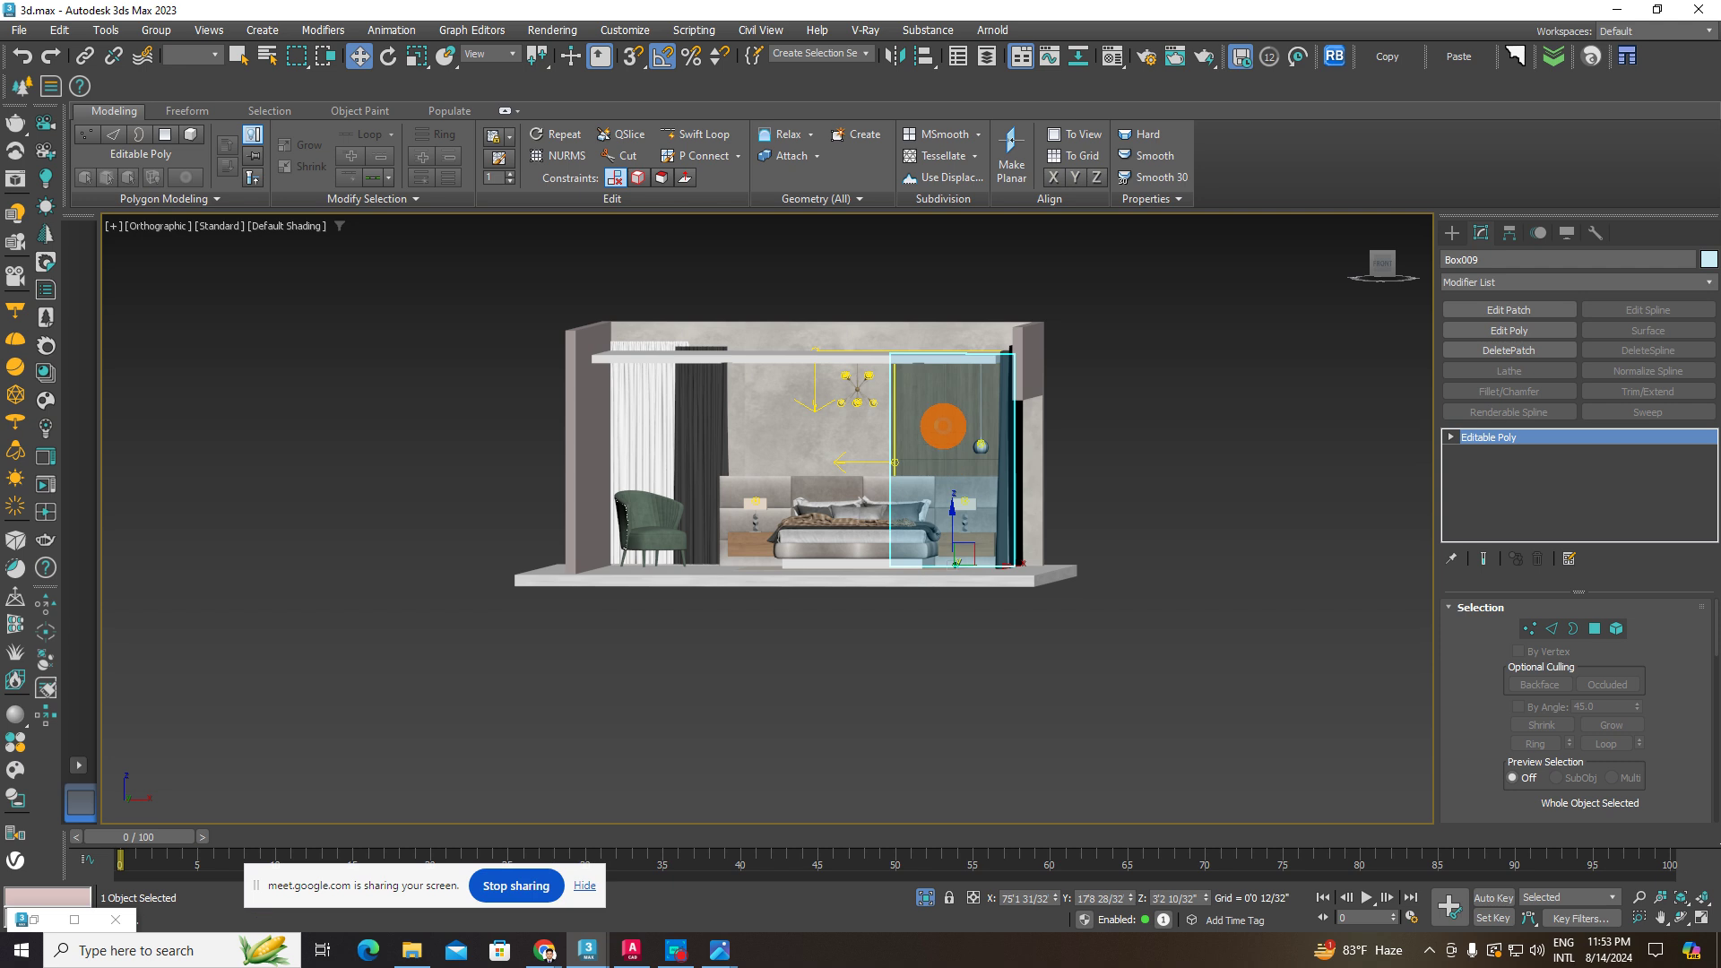
pyautogui.click(966, 444)
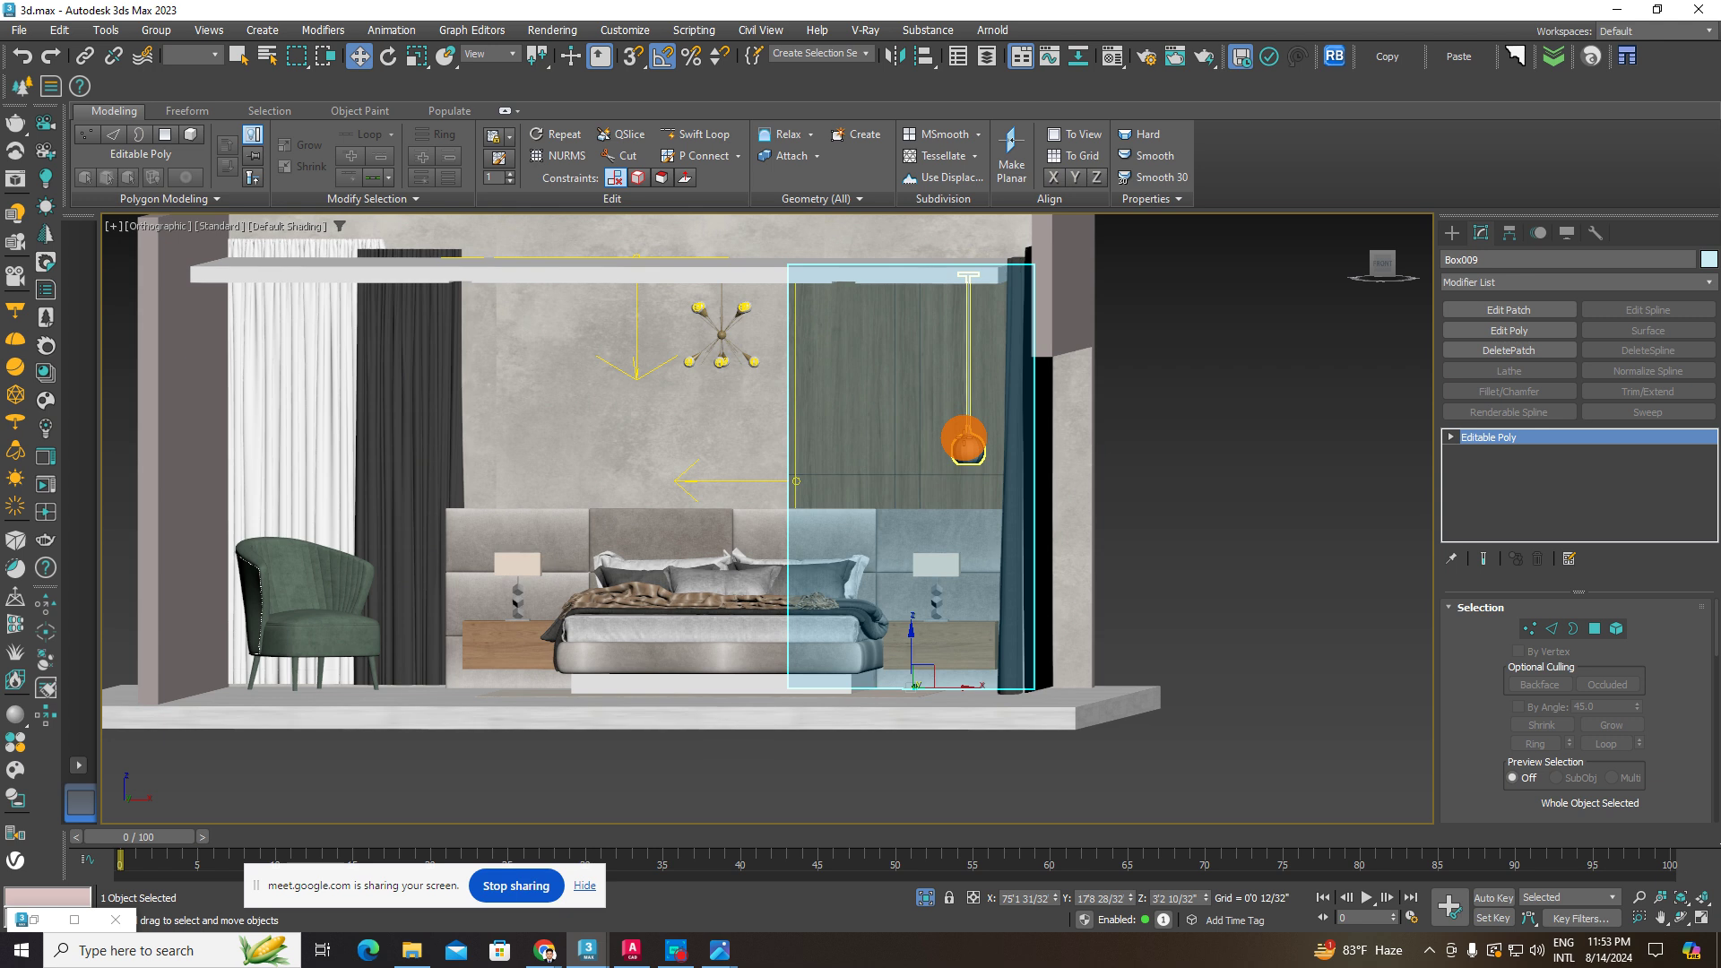
pyautogui.scroll(-5, 901, 466)
pyautogui.click(1116, 511)
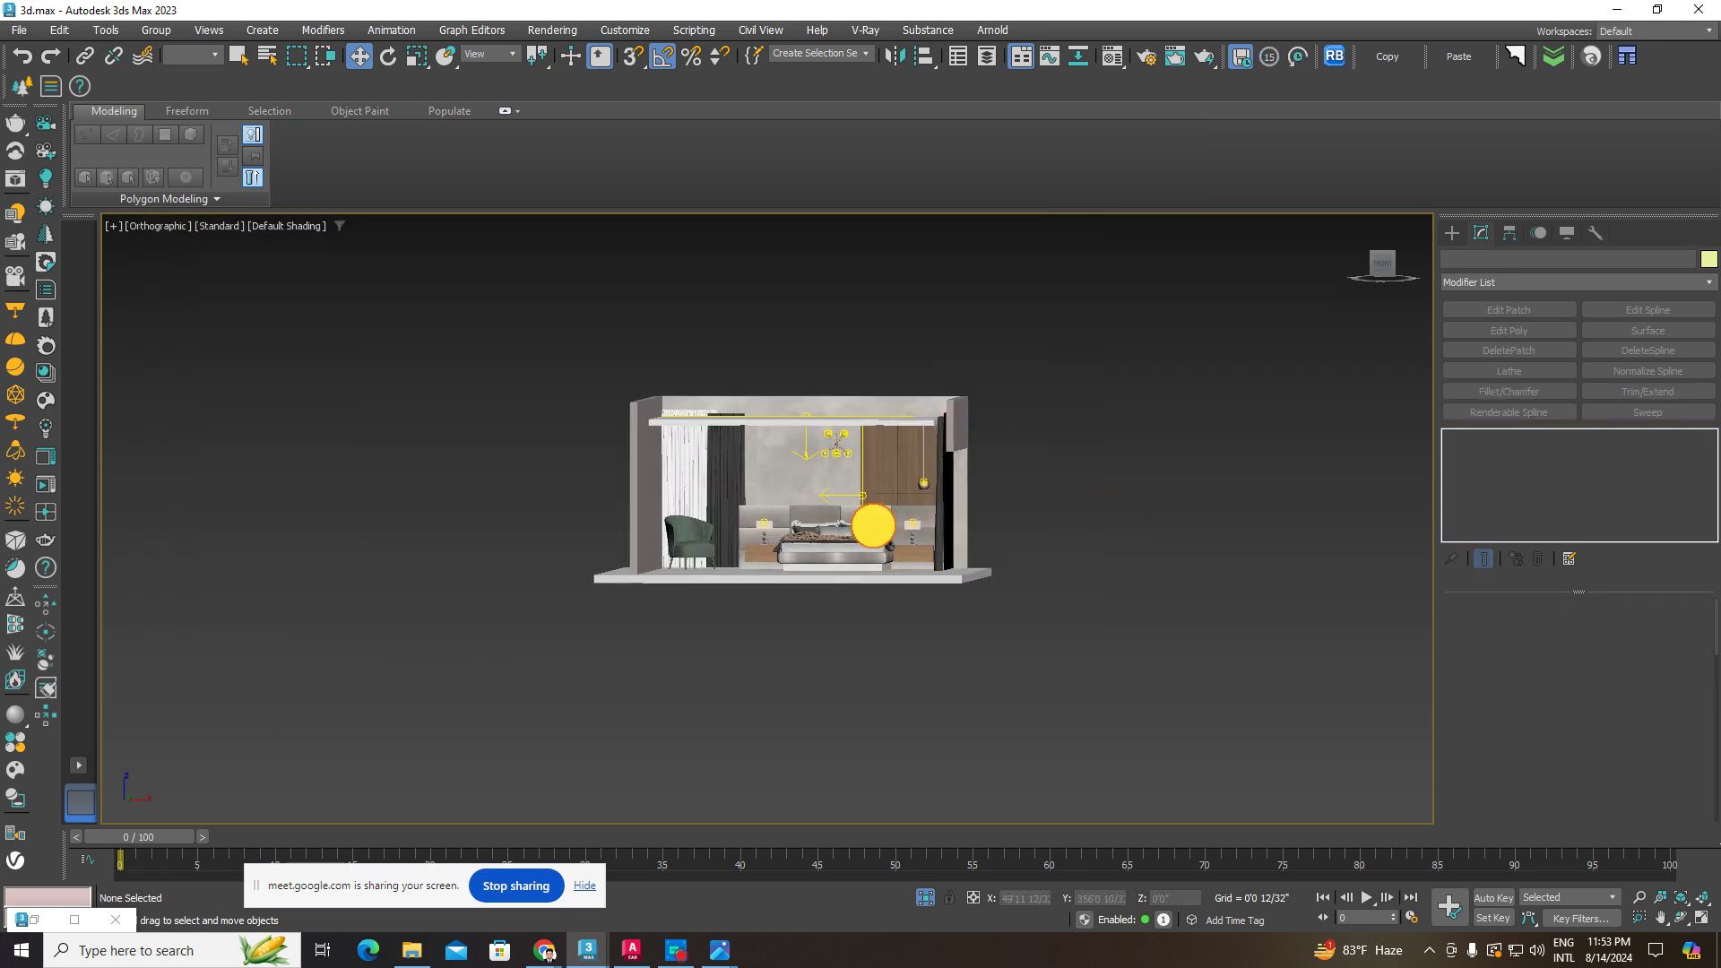
pyautogui.click(871, 528)
pyautogui.keyDown('alt'); pyautogui.moveTo(862, 531); pyautogui.dragTo(909, 563, button='middle'); pyautogui.keyUp('alt')
pyautogui.scroll(4, 807, 491)
pyautogui.scroll(2, 865, 531)
pyautogui.scroll(2, 893, 373)
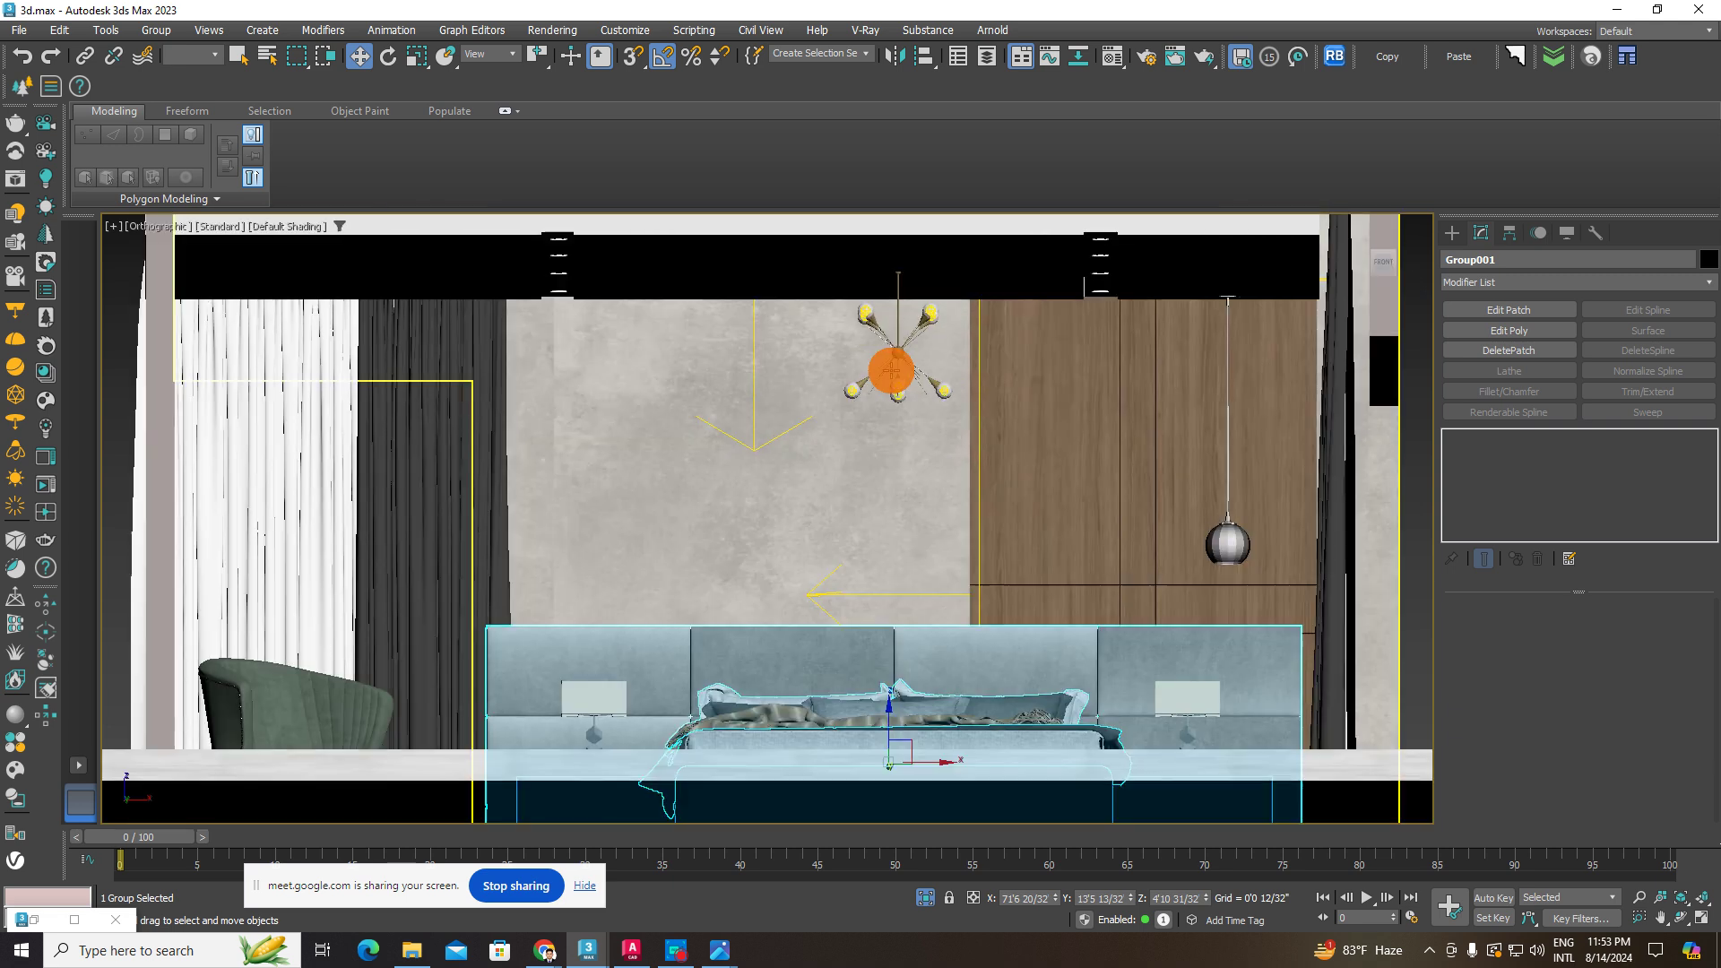
pyautogui.click(895, 349)
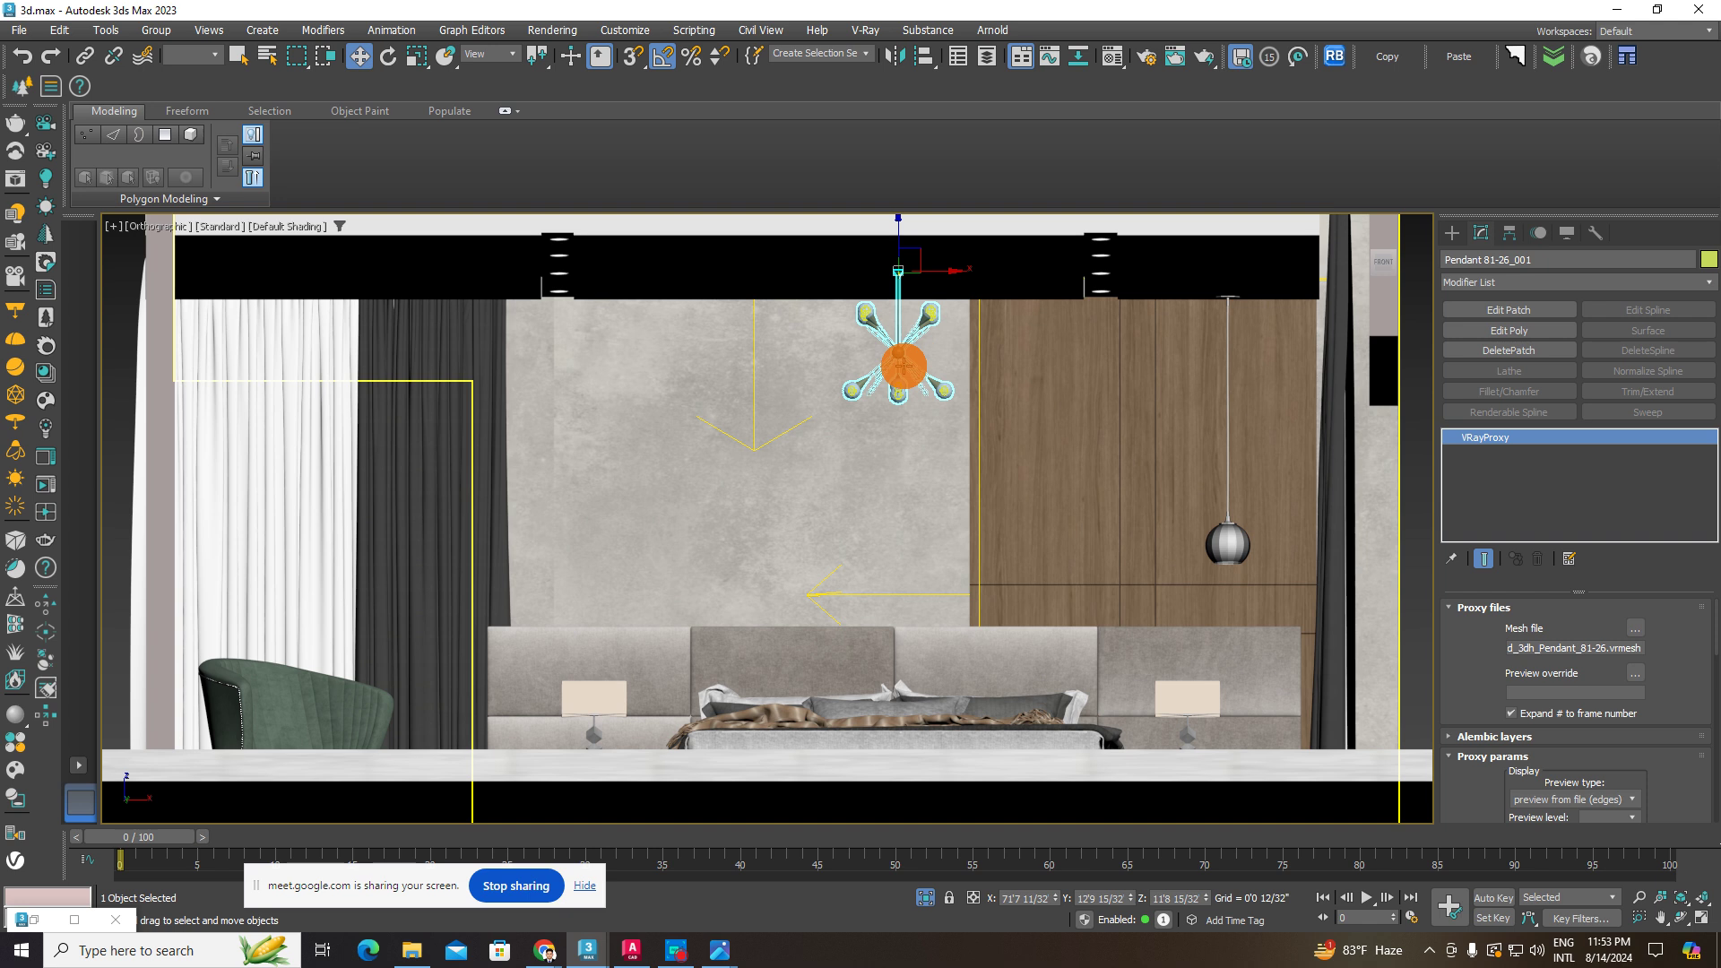
# - Examine the bedroom reference image from the Downloads folder, then return to the 3ds Max scene
pyautogui.click(411, 949)
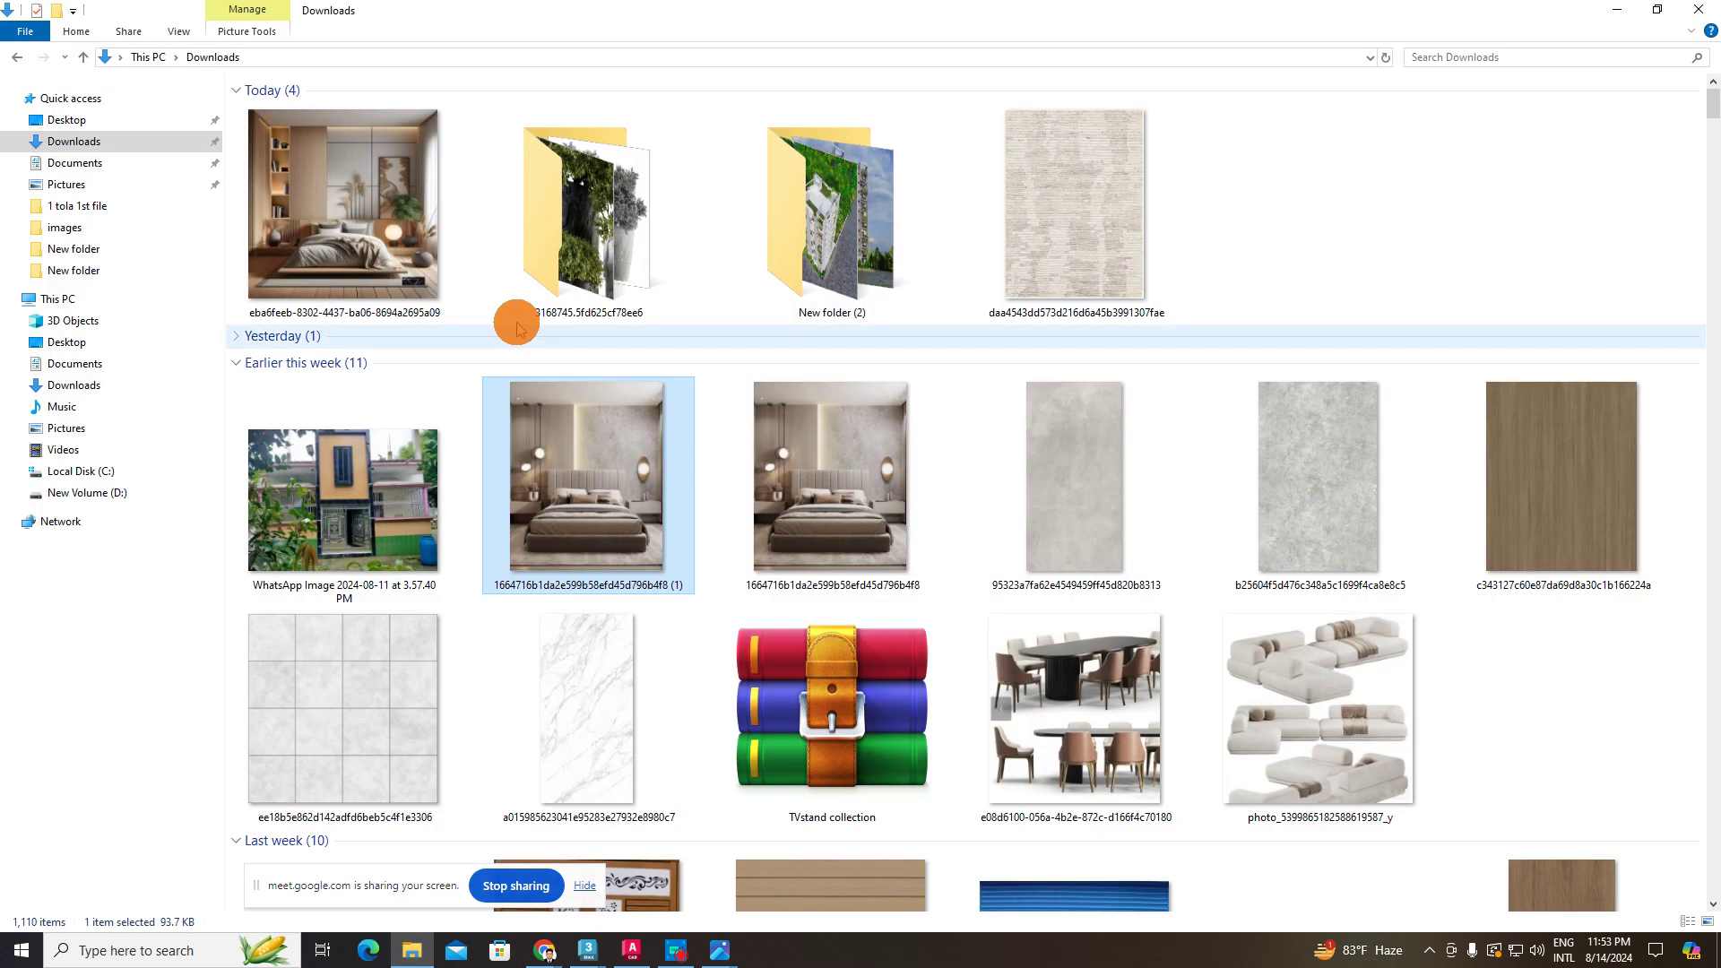
pyautogui.doubleClick(605, 453)
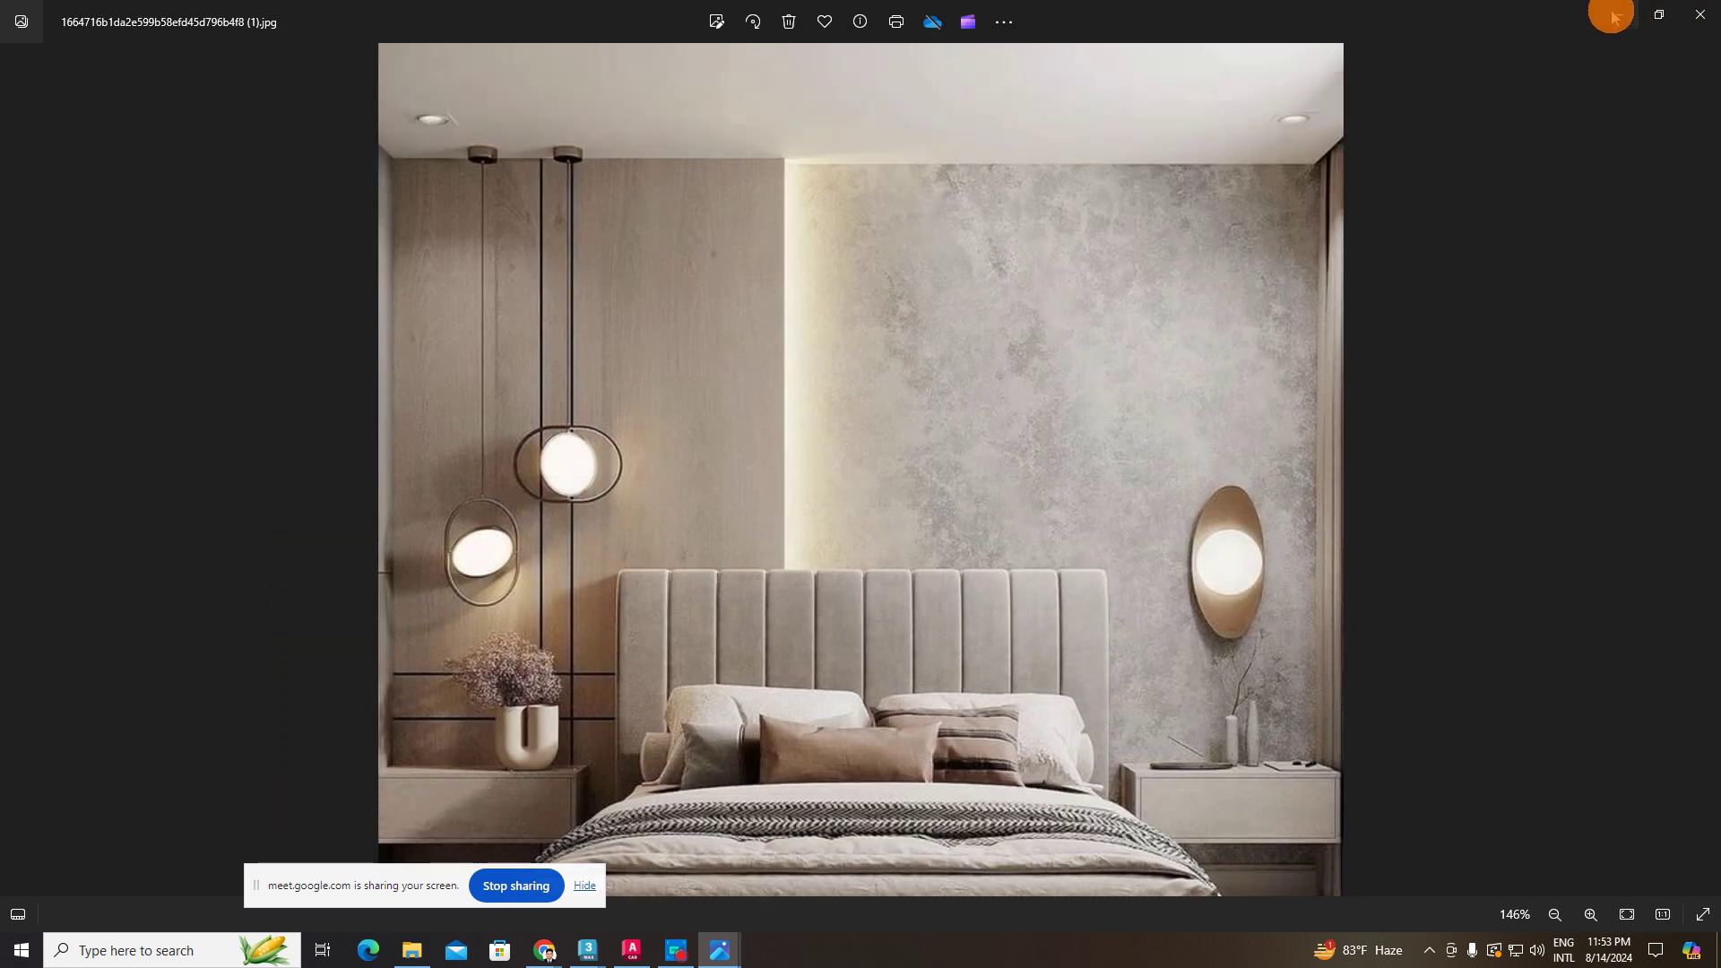
pyautogui.click(1619, 14)
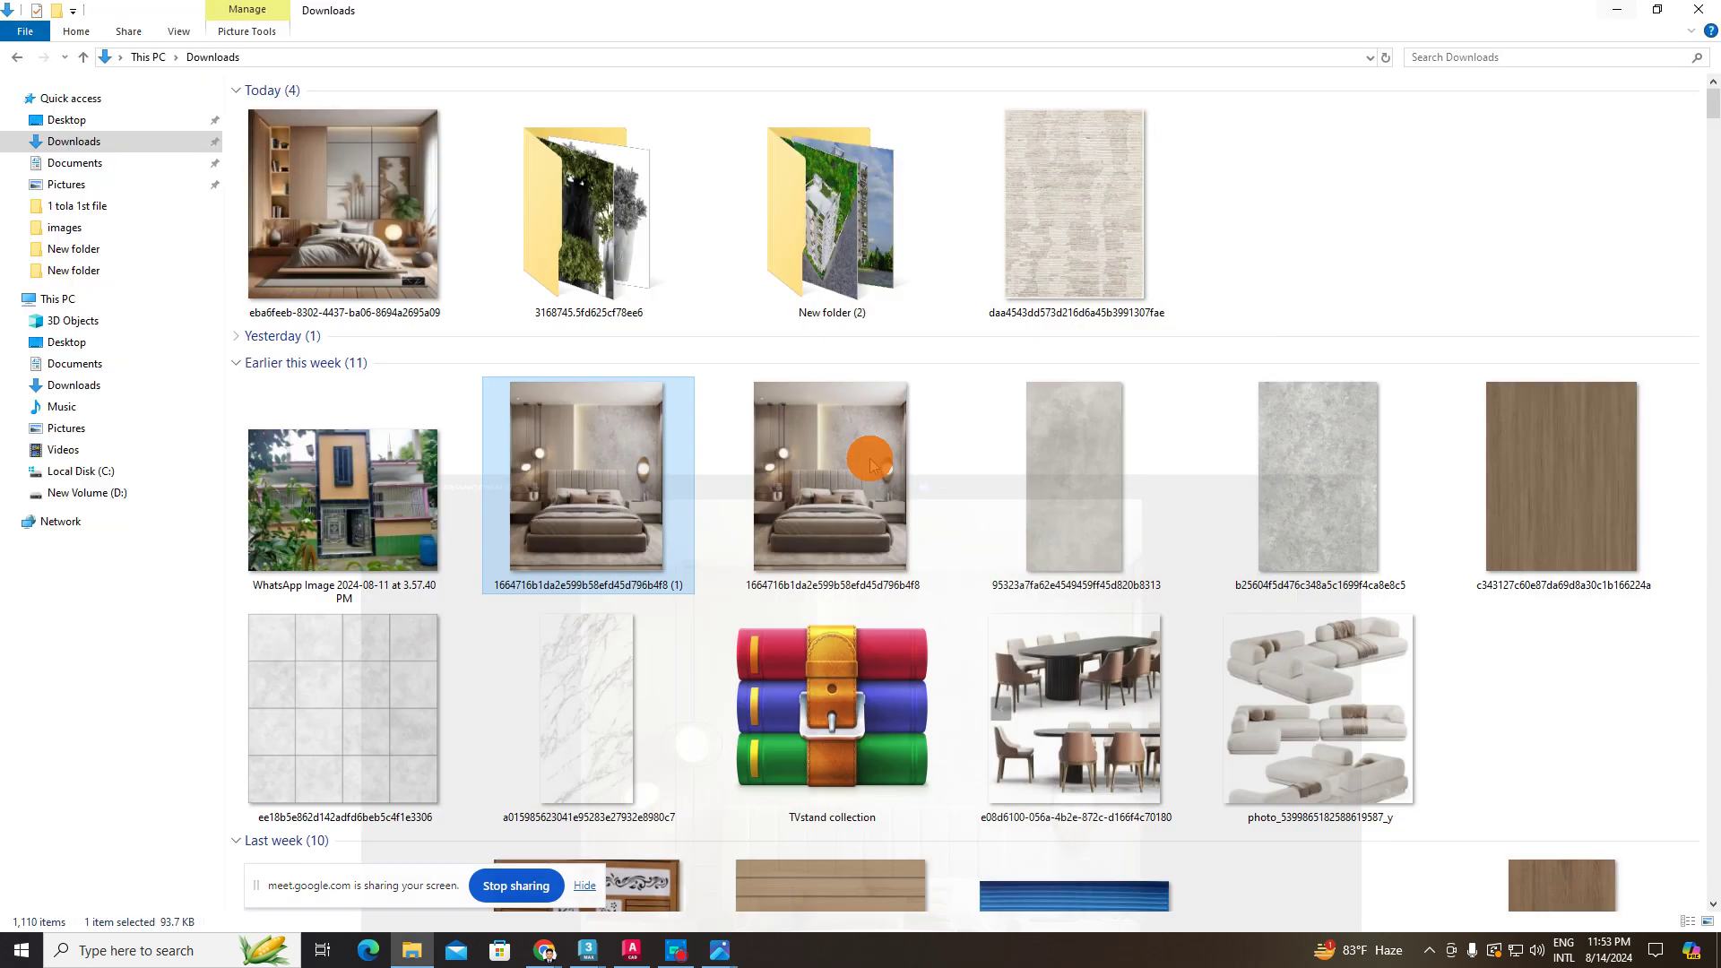
pyautogui.click(1620, 14)
# - Select the rectangular rug box in the bed area and show the room in the Top view
pyautogui.scroll(-6, 861, 422)
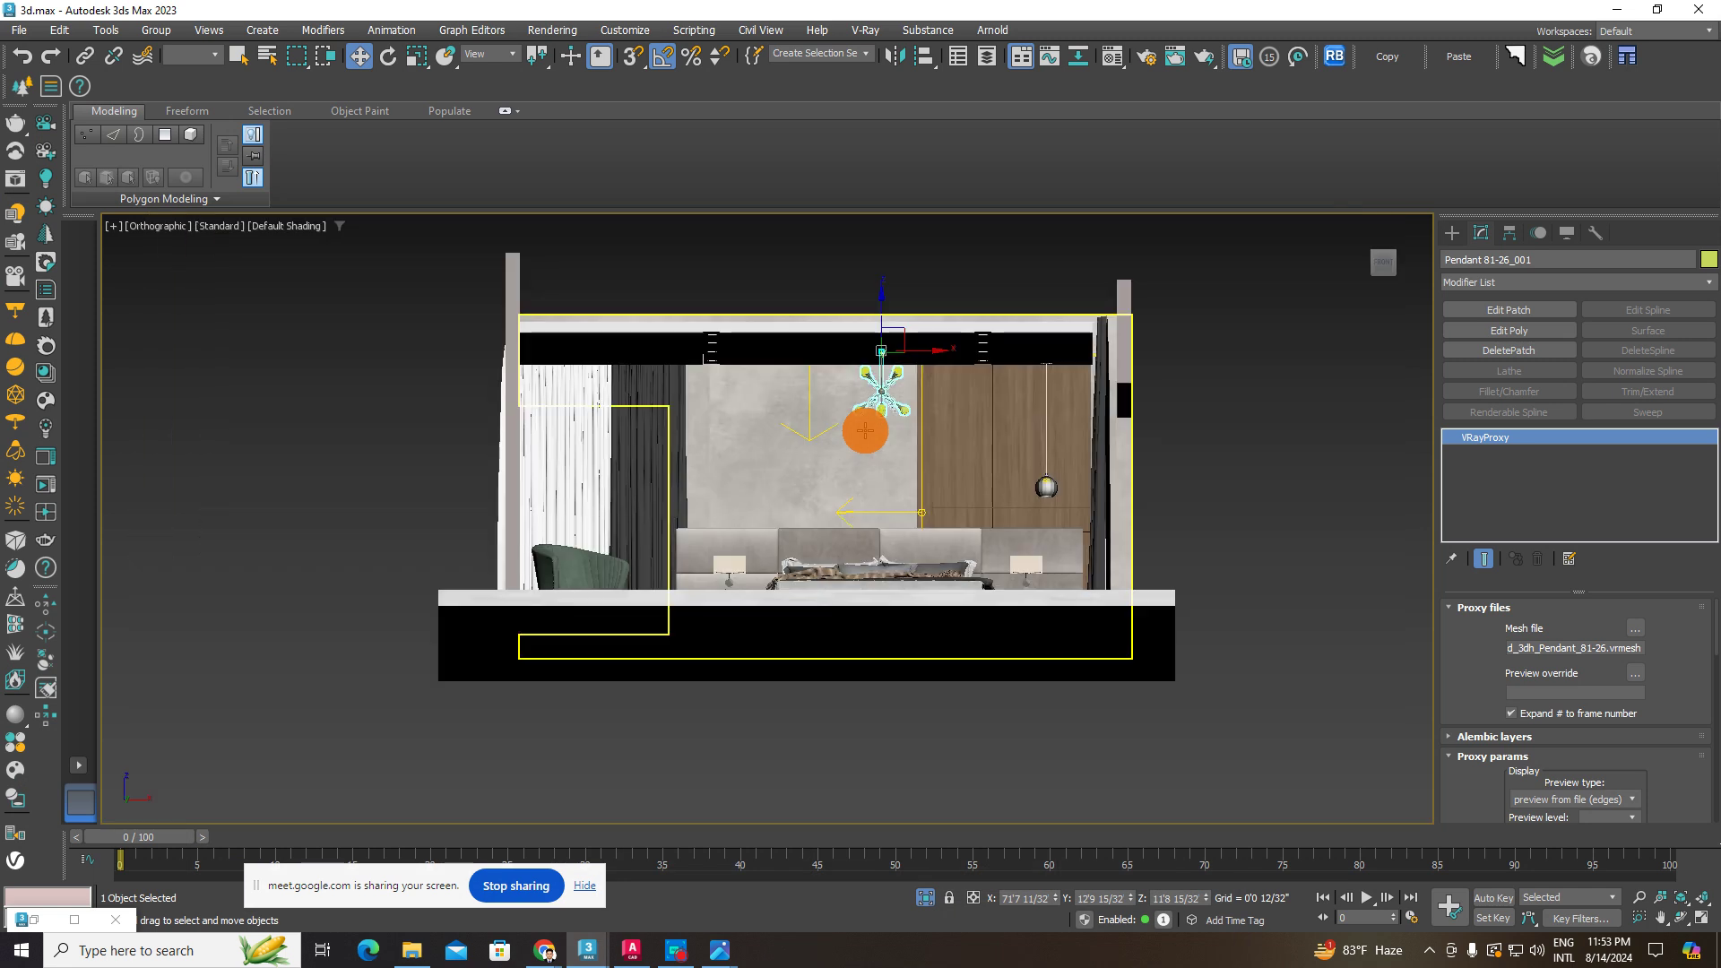
pyautogui.keyDown('alt'); pyautogui.moveTo(877, 423); pyautogui.dragTo(943, 531, button='middle'); pyautogui.keyUp('alt')
pyautogui.click(878, 558)
pyautogui.click(1383, 261)
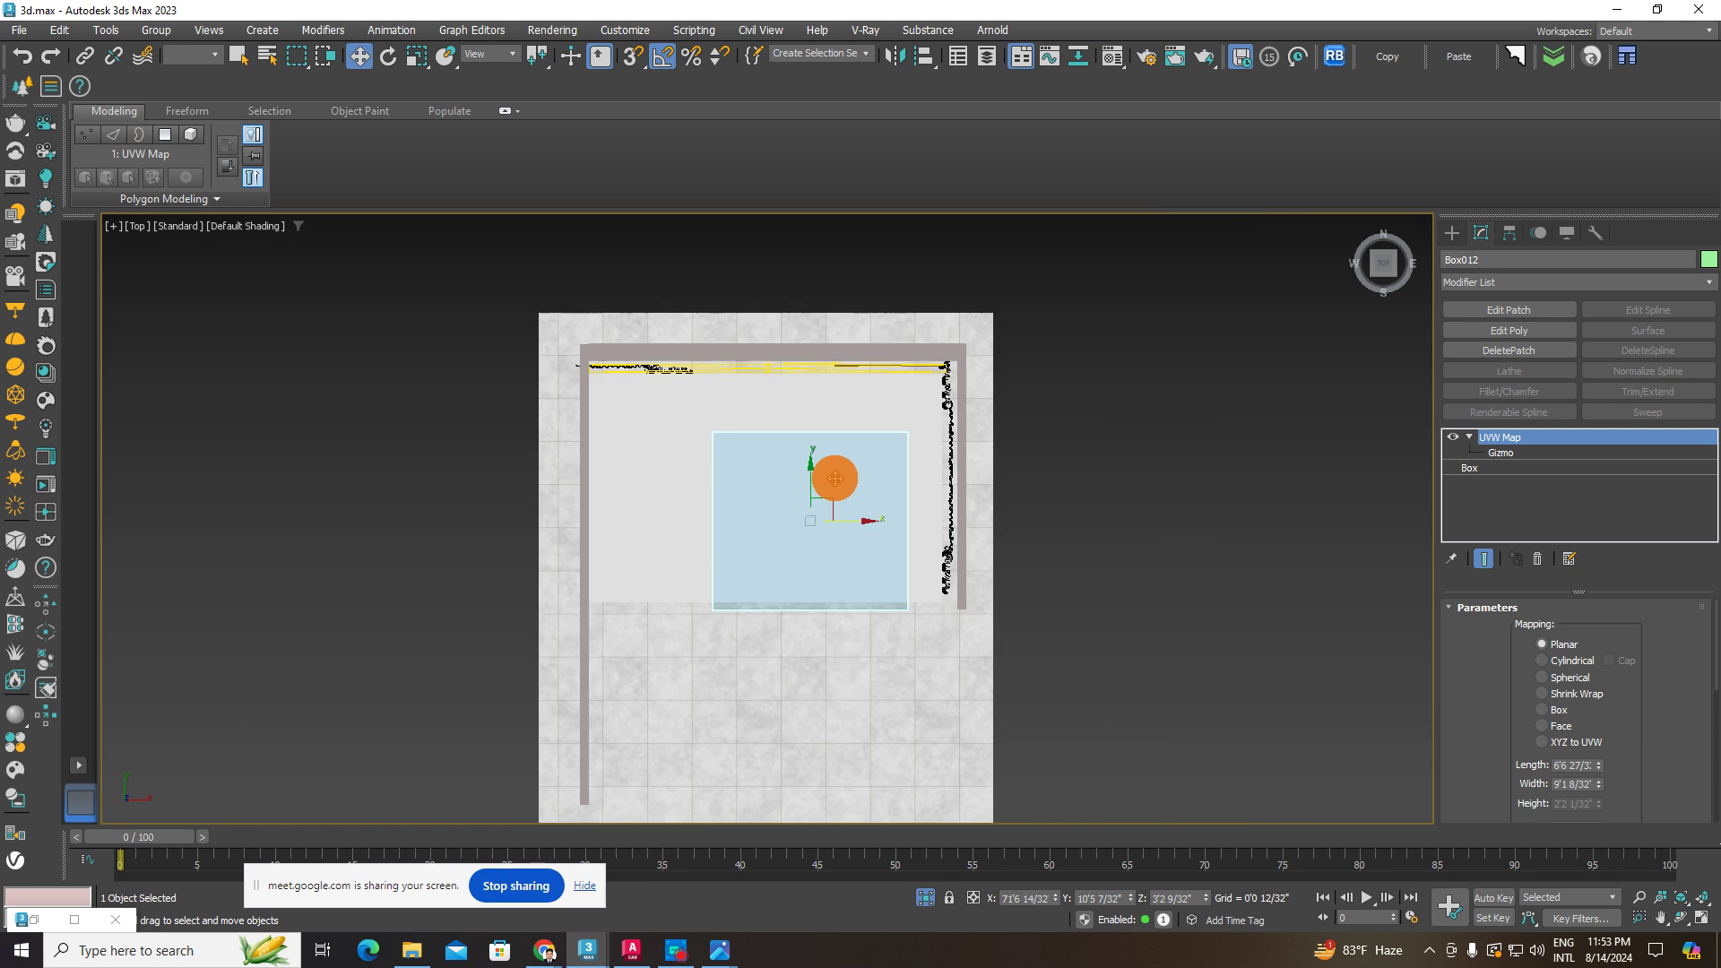
# - Show the Top view in wireframe and bring up the V-Ray camera types for creation
pyautogui.scroll(-2, 835, 478)
pyautogui.moveTo(825, 404)
pyautogui.mouseDown(button='middle')
pyautogui.moveTo(815, 530)
pyautogui.moveTo(842, 392)
pyautogui.mouseUp(button='middle')
pyautogui.scroll(4, 815, 530)
pyautogui.press('F3')
pyautogui.click(1453, 232)
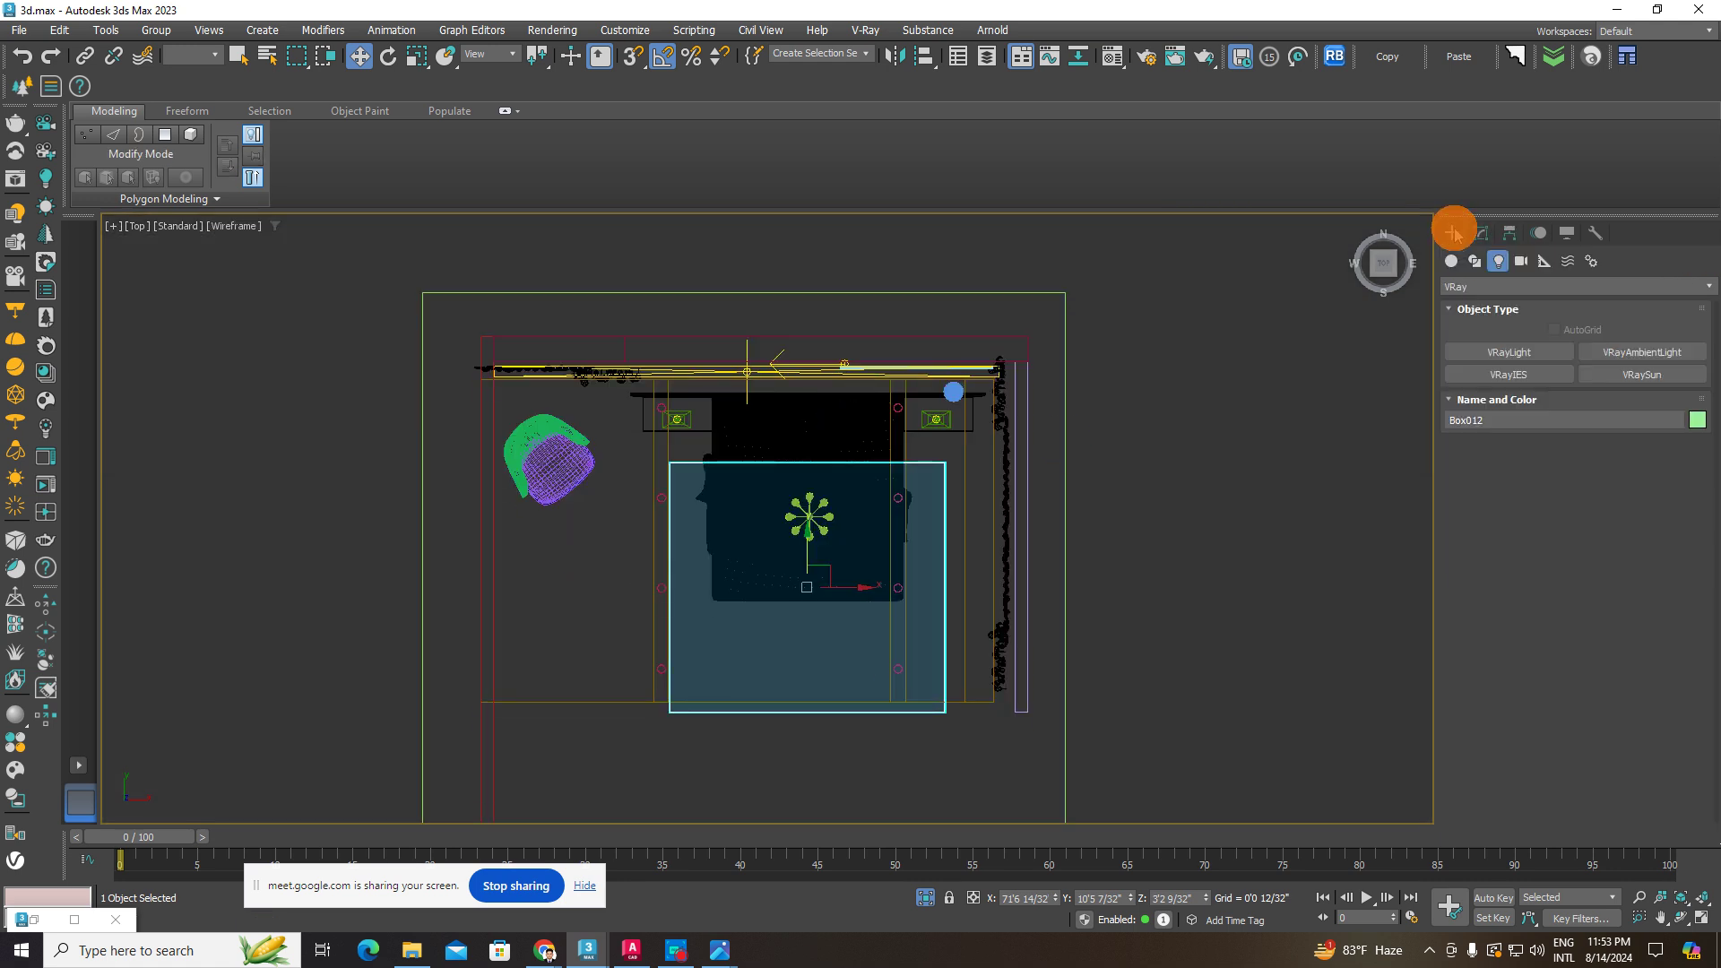
pyautogui.click(1522, 261)
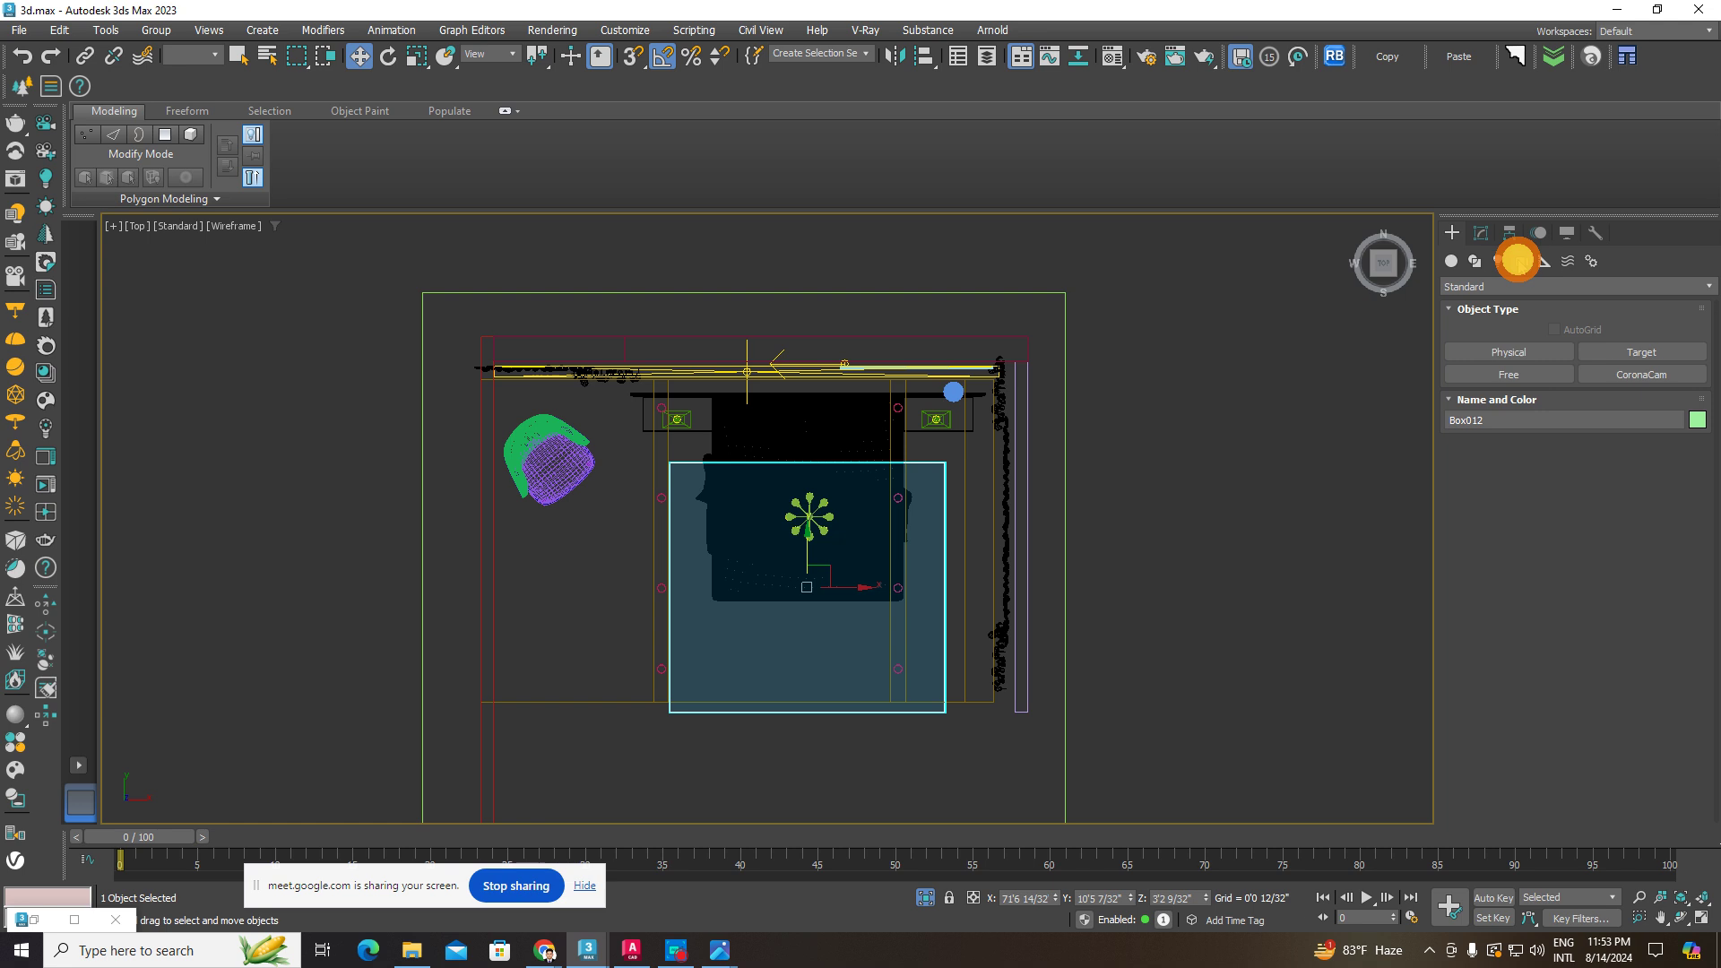
pyautogui.moveTo(1241, 407); pyautogui.dragTo(1214, 389, button='middle')
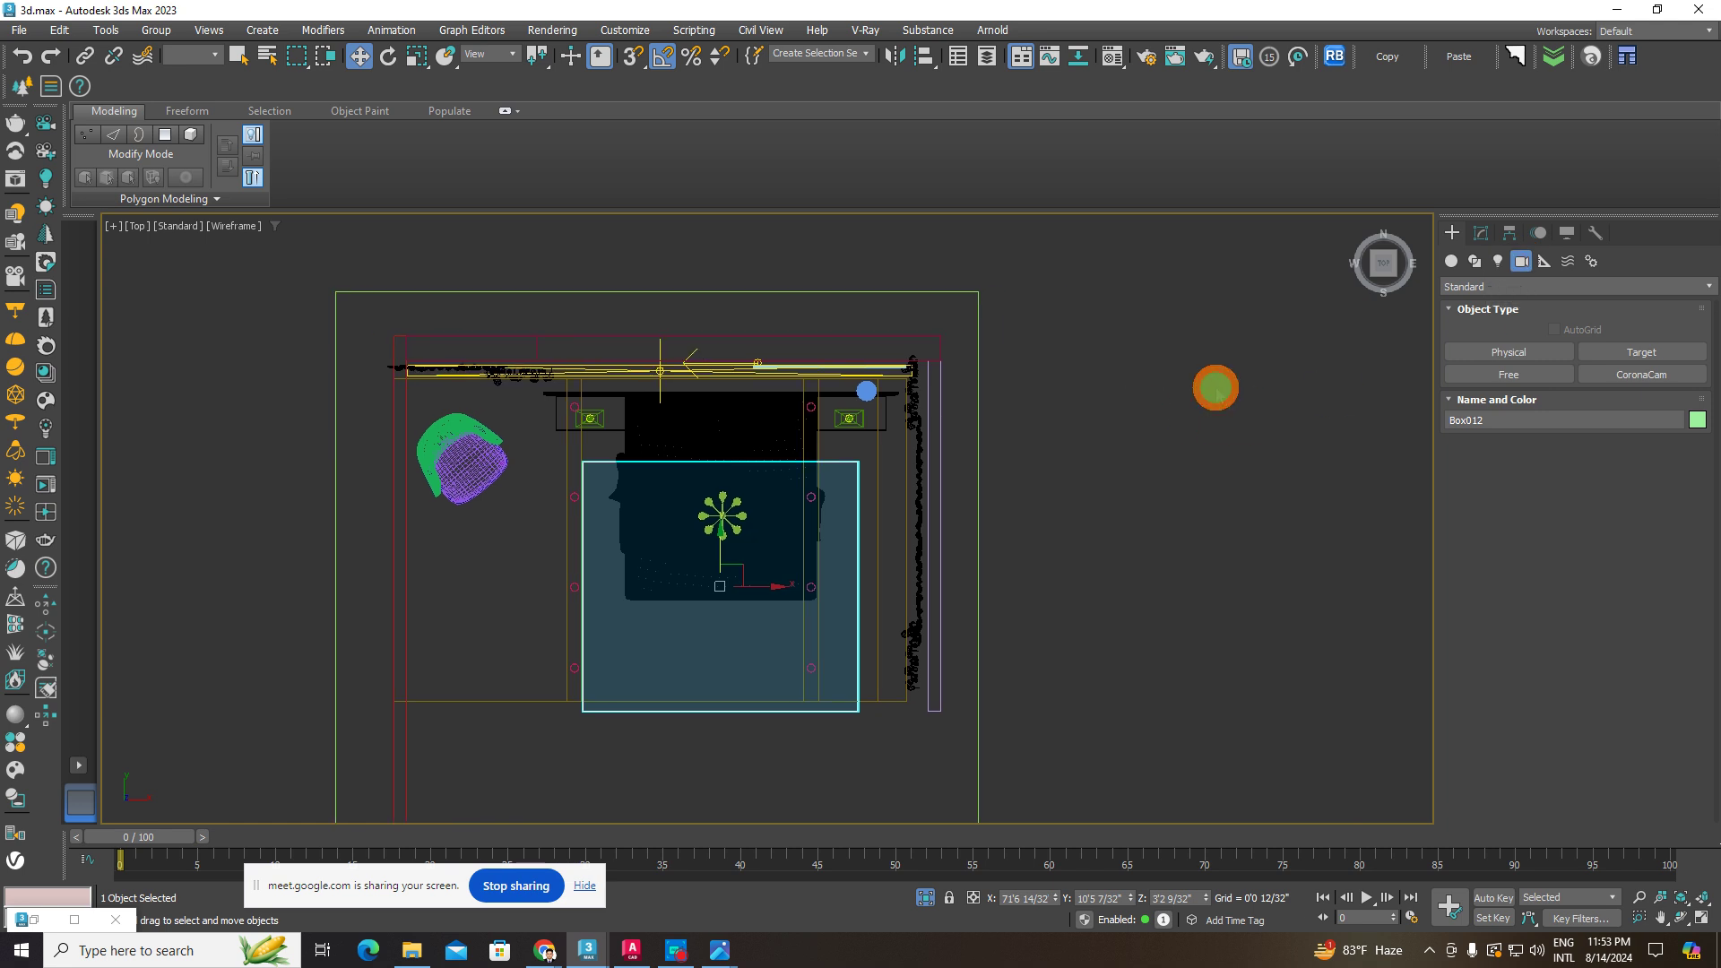
pyautogui.click(1493, 288)
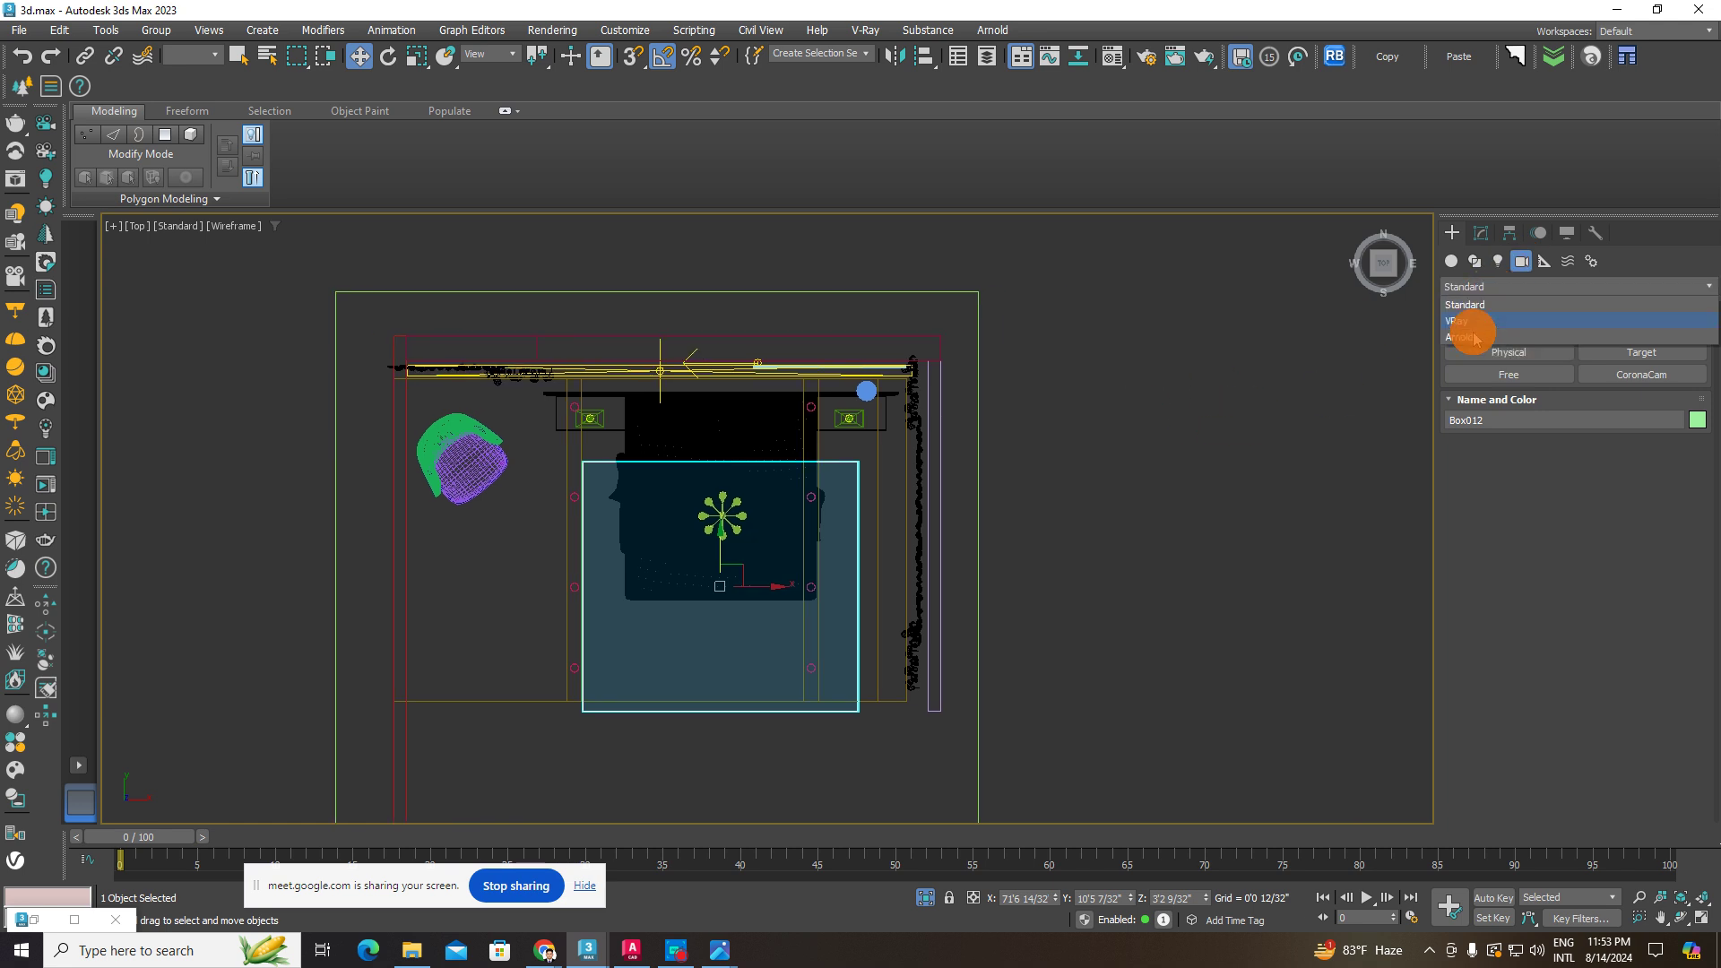
pyautogui.click(1467, 321)
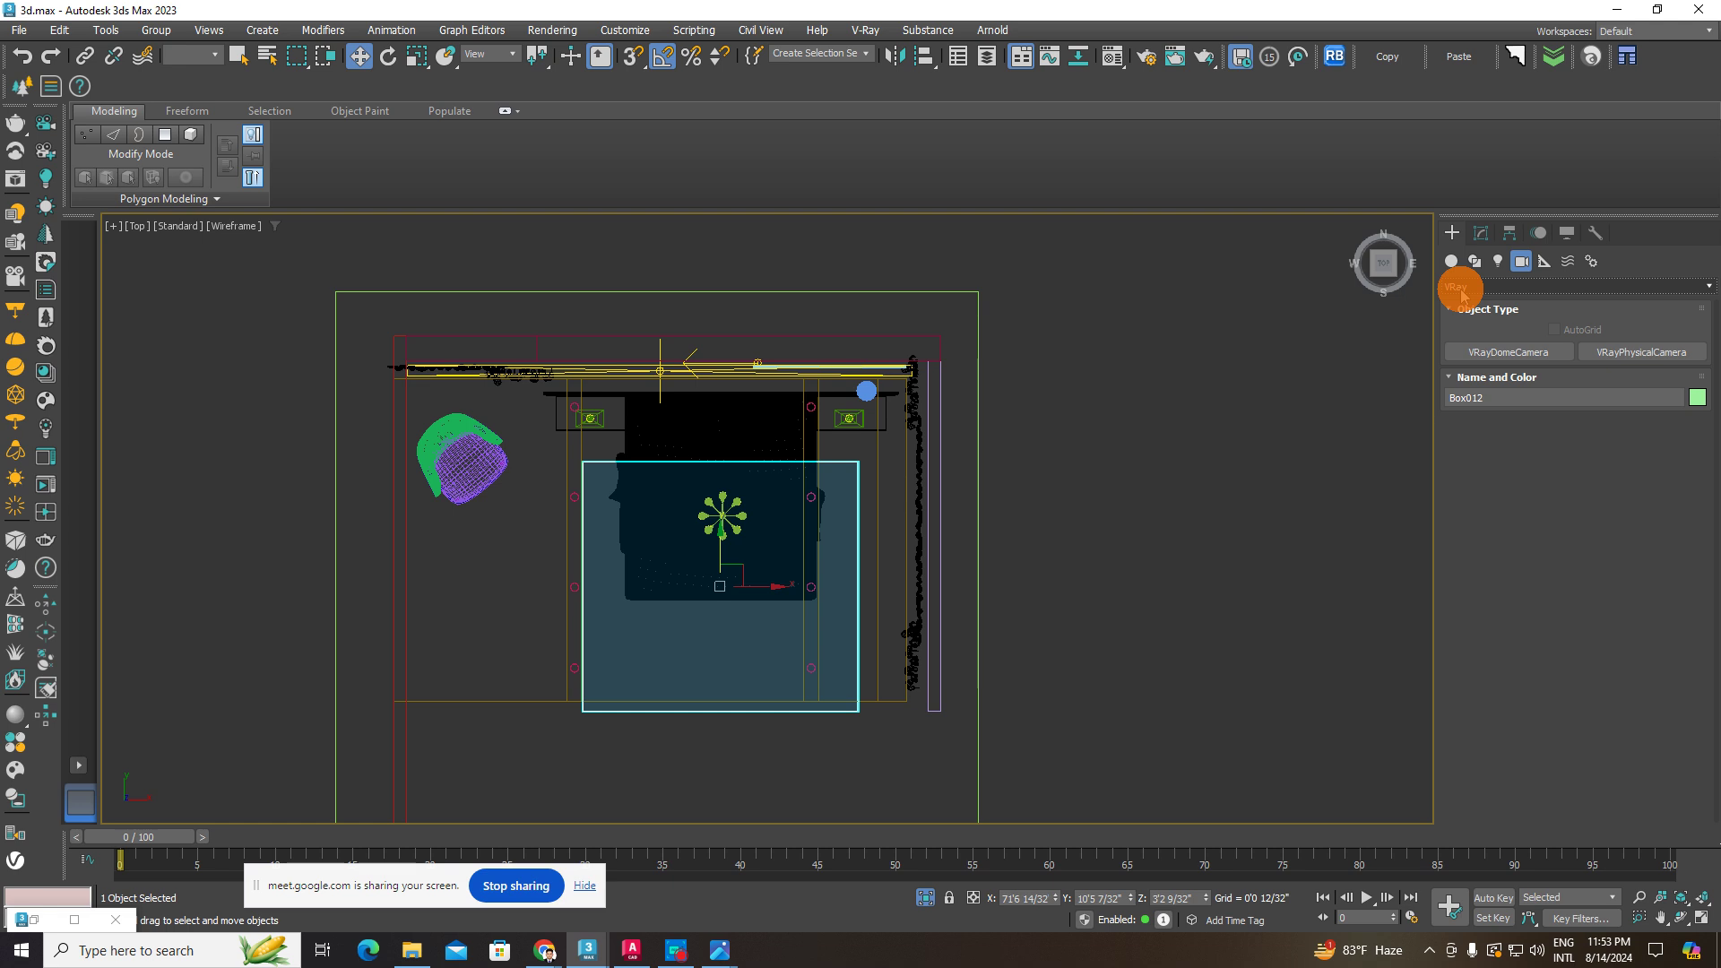
# - Return the camera category to Standard and check the assigned renderer in Render Setup
pyautogui.click(1464, 292)
pyautogui.click(1464, 292)
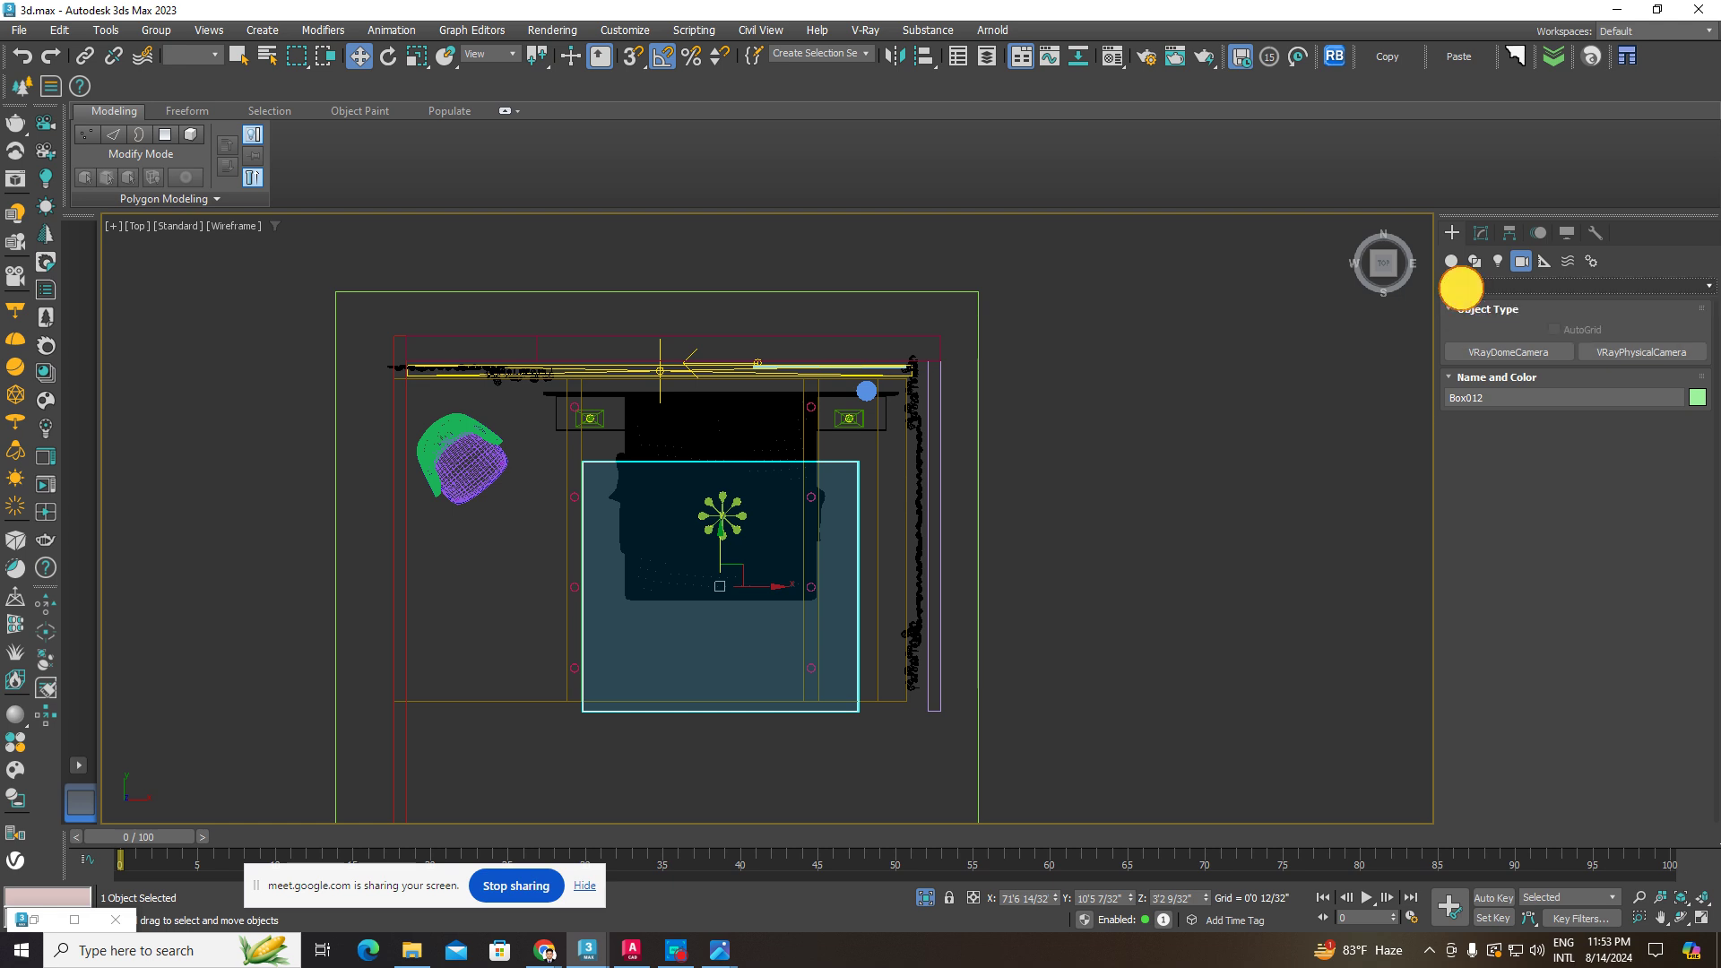
pyautogui.click(1464, 291)
pyautogui.click(1463, 305)
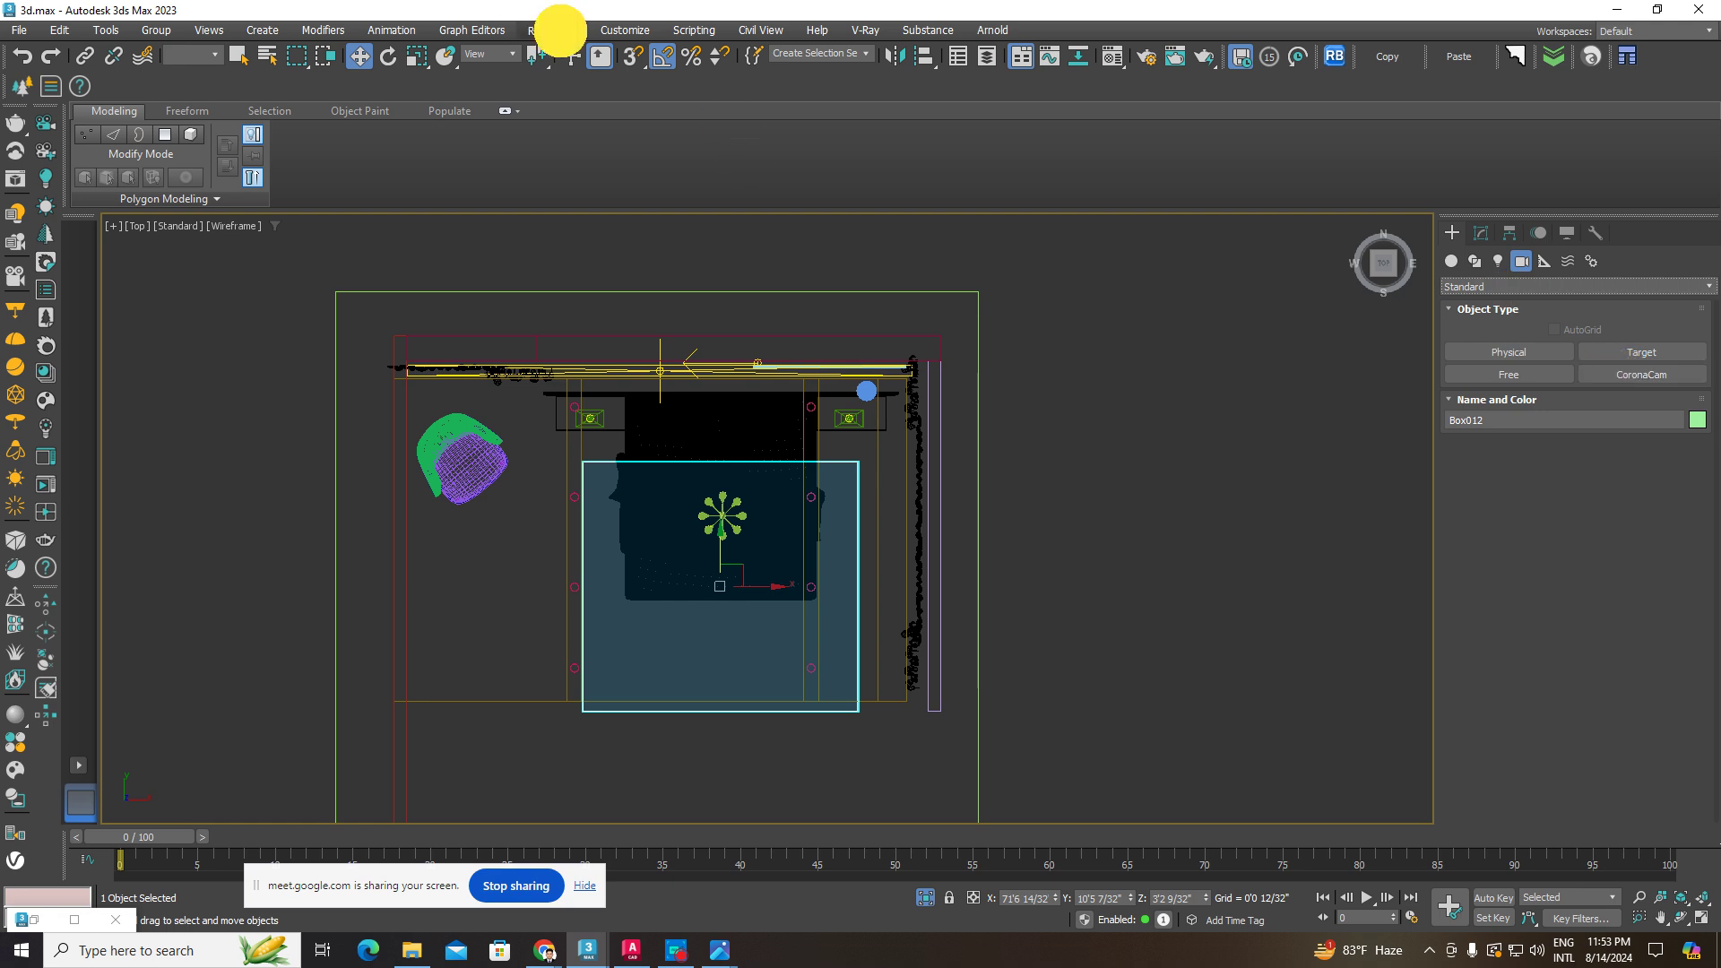
pyautogui.click(551, 31)
pyautogui.click(622, 129)
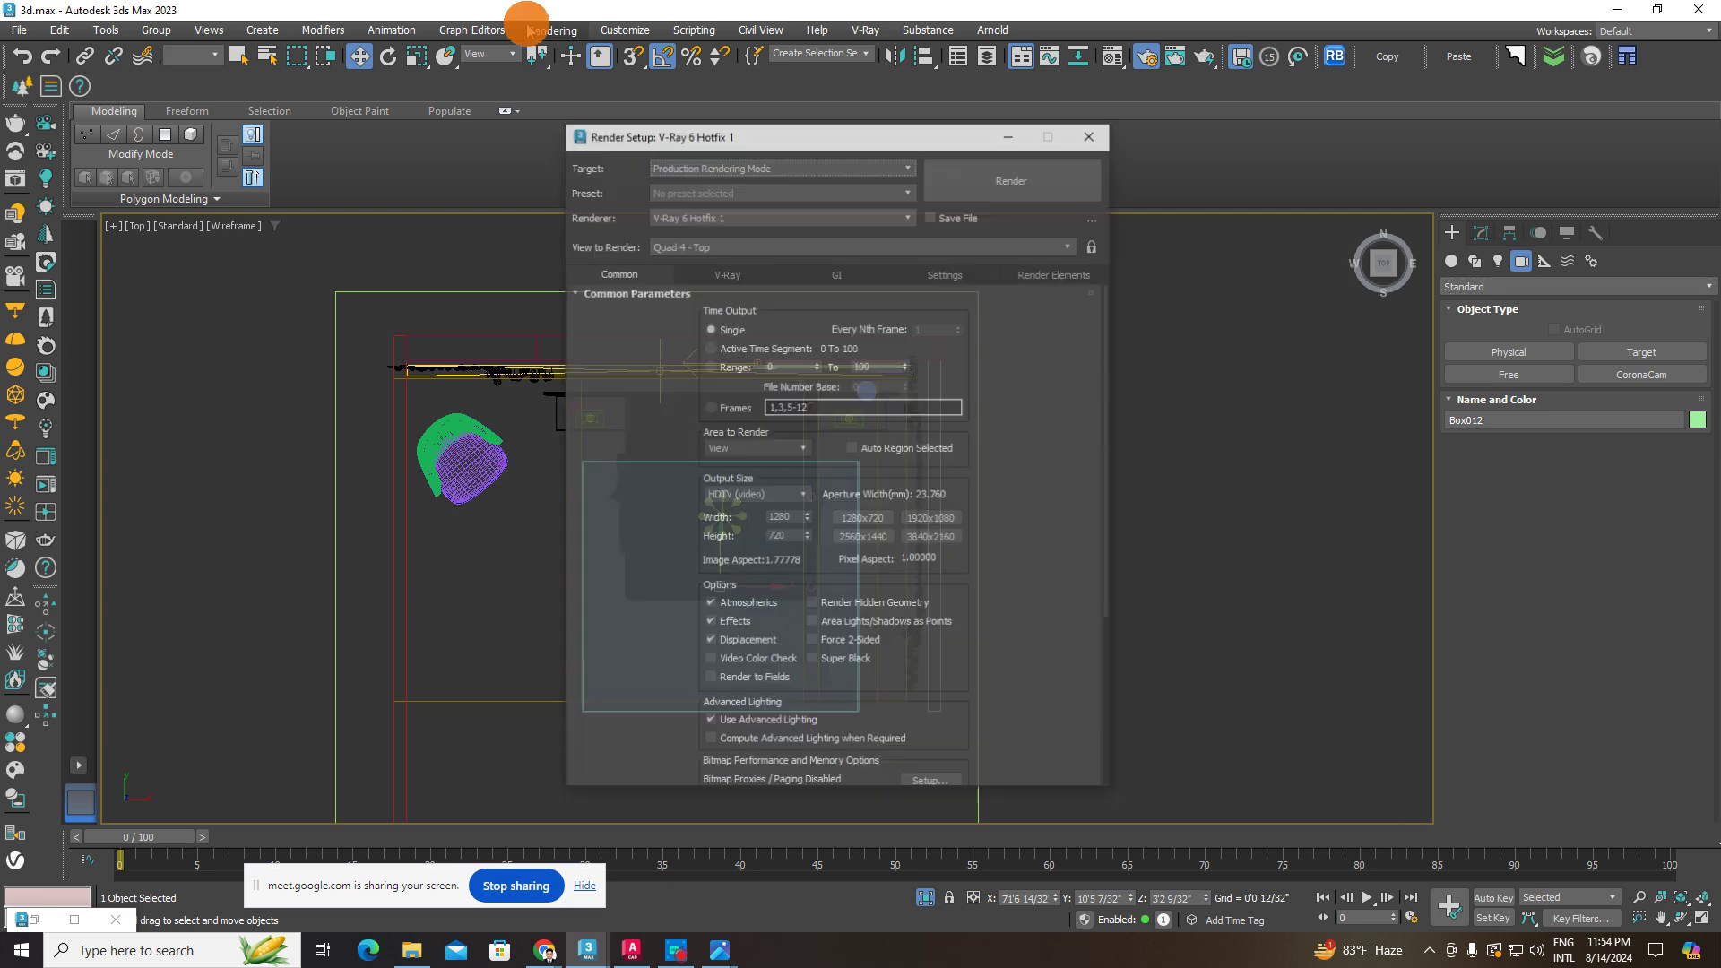
pyautogui.click(1091, 133)
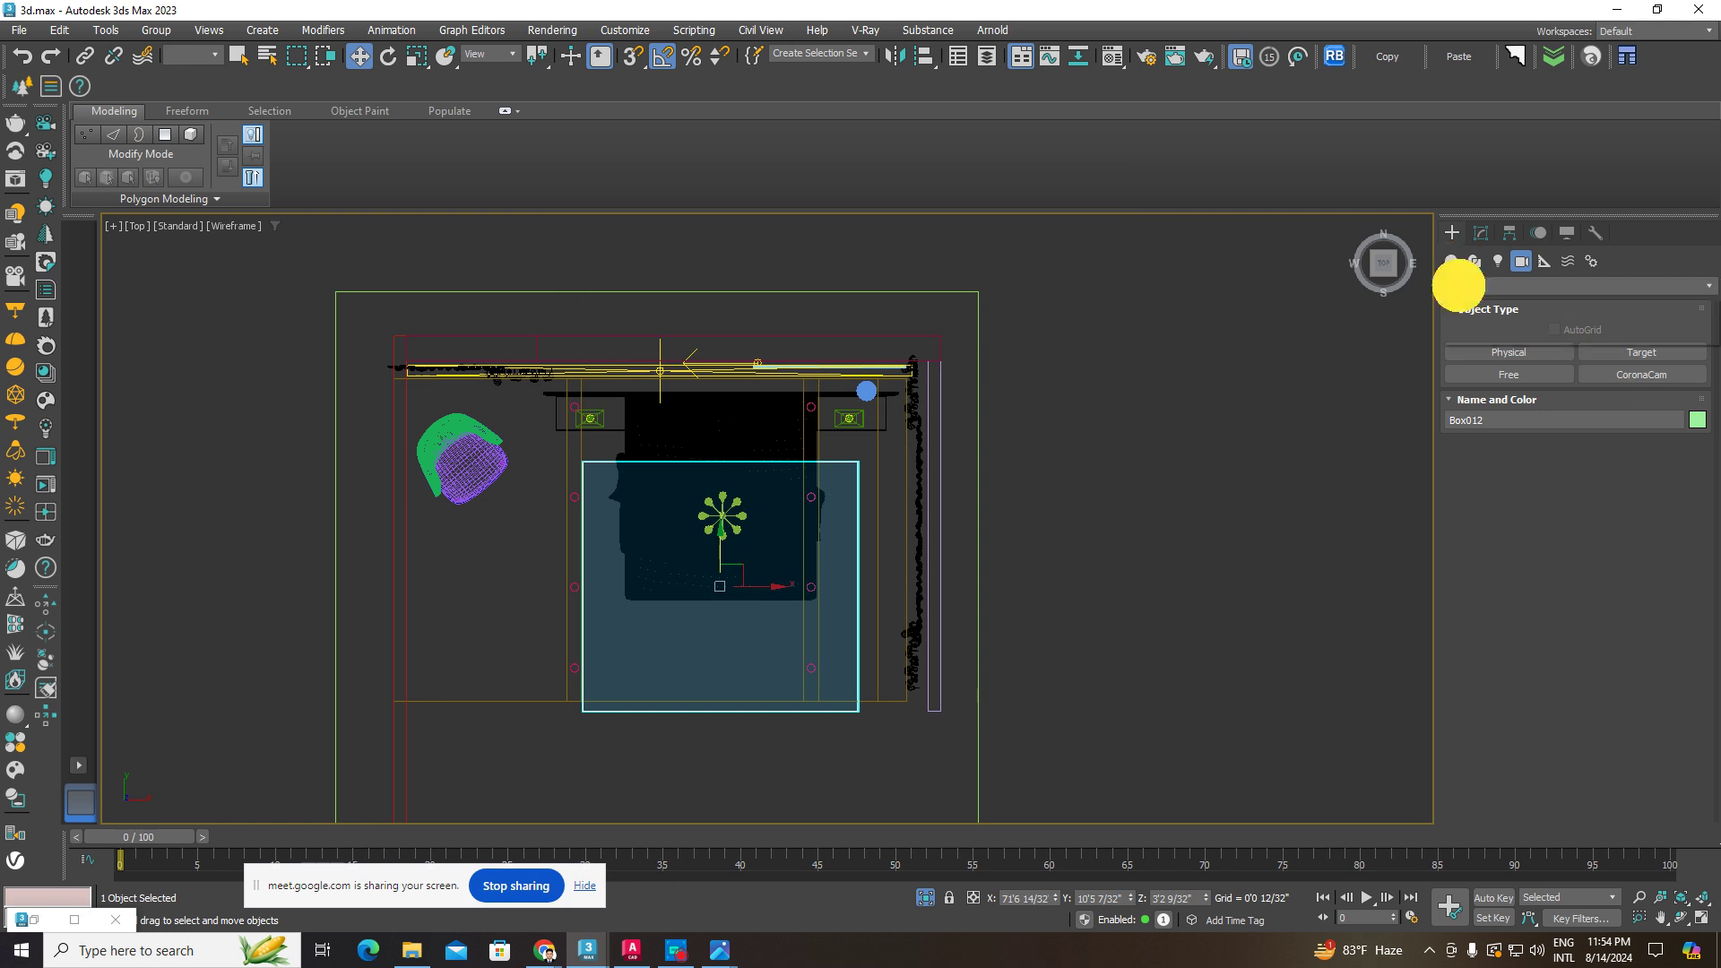
# - Create a VRayPhysicalCamera at the open front of the room, aimed straight over the bed past the back wall, target distance about 36'2"
pyautogui.click(1463, 286)
pyautogui.click(1461, 325)
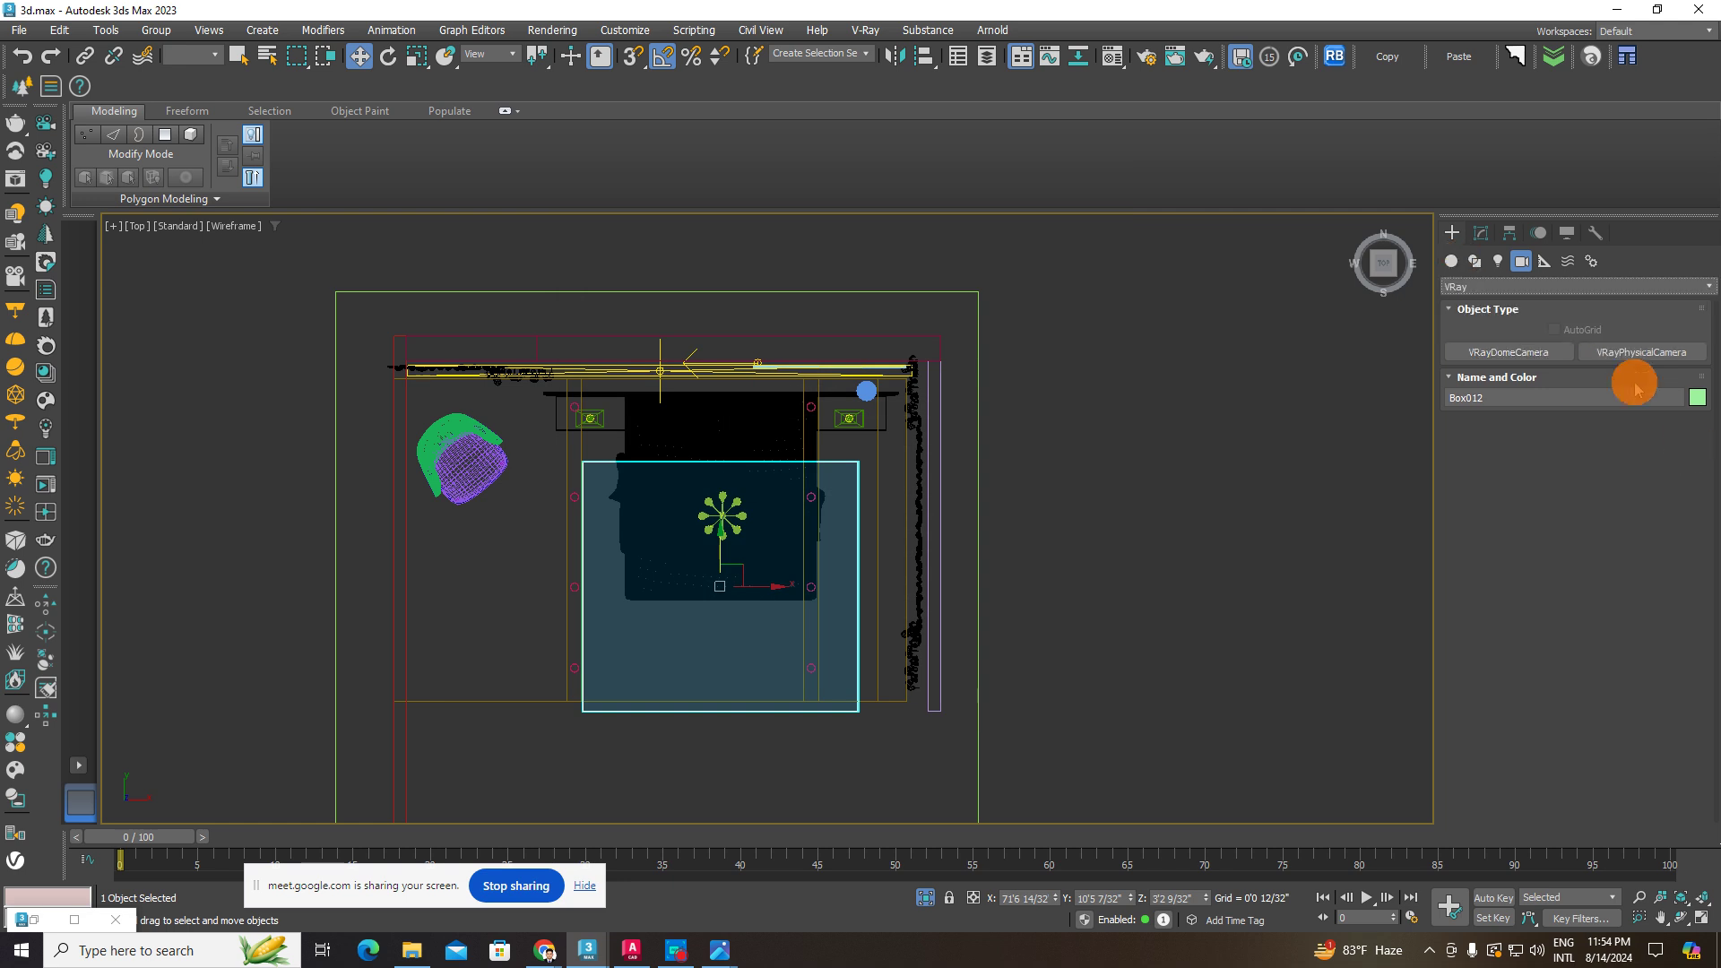
pyautogui.click(1508, 353)
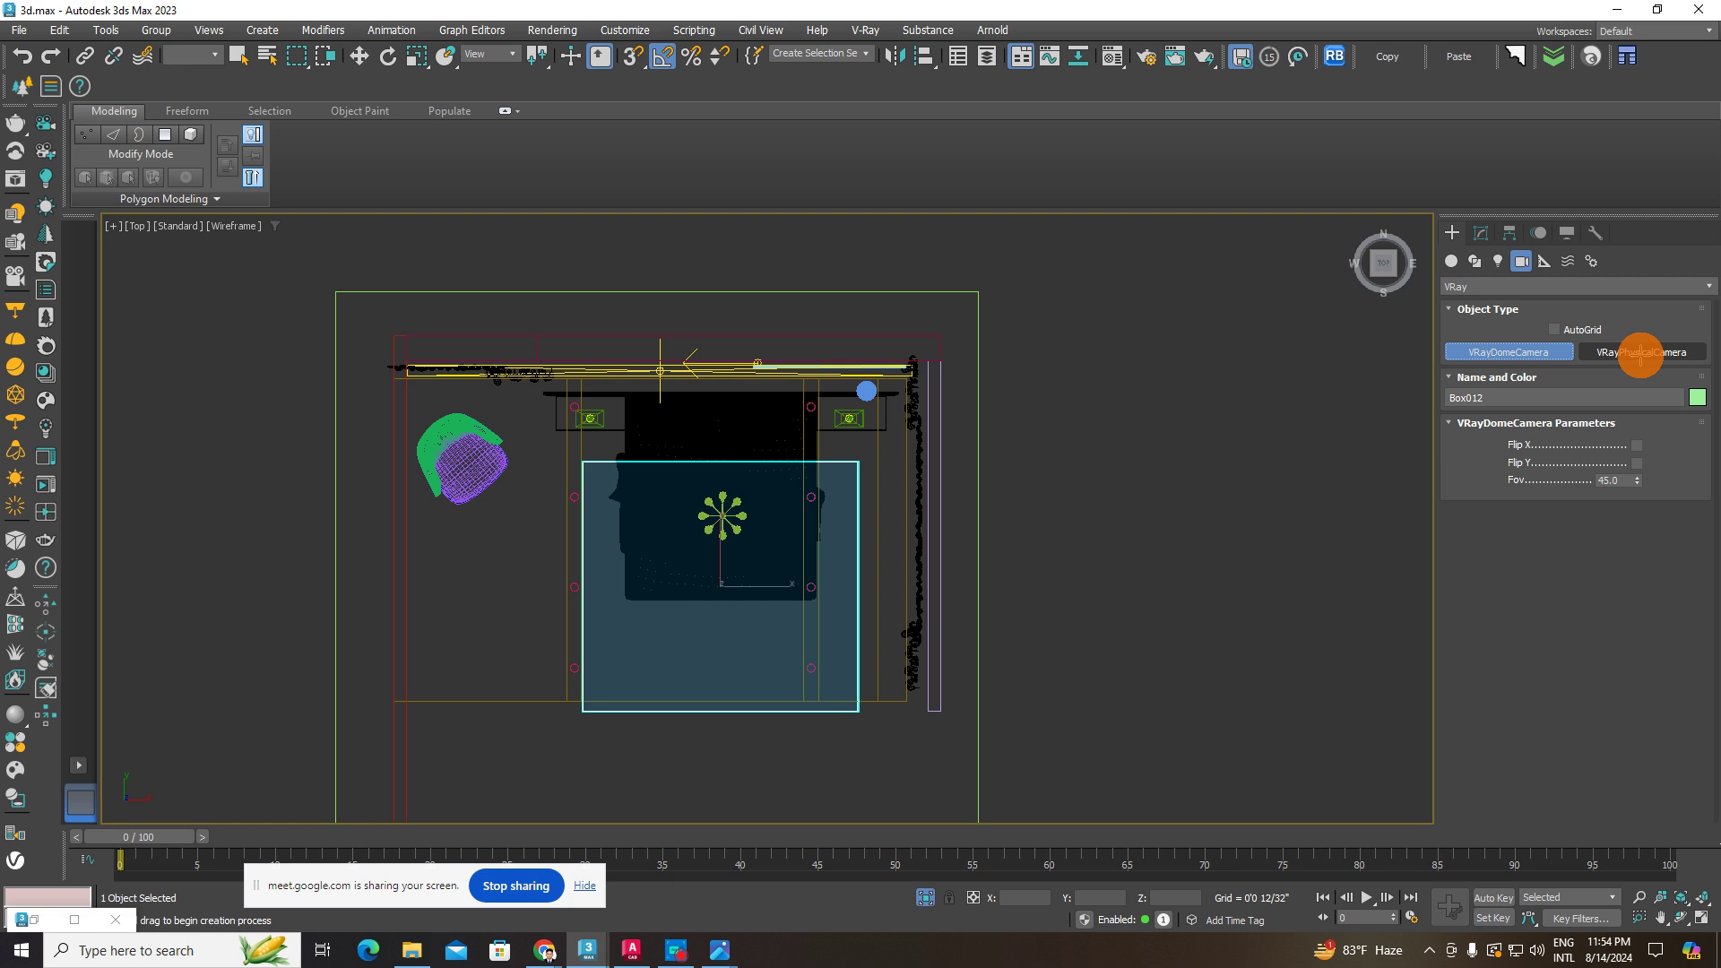
pyautogui.click(1654, 352)
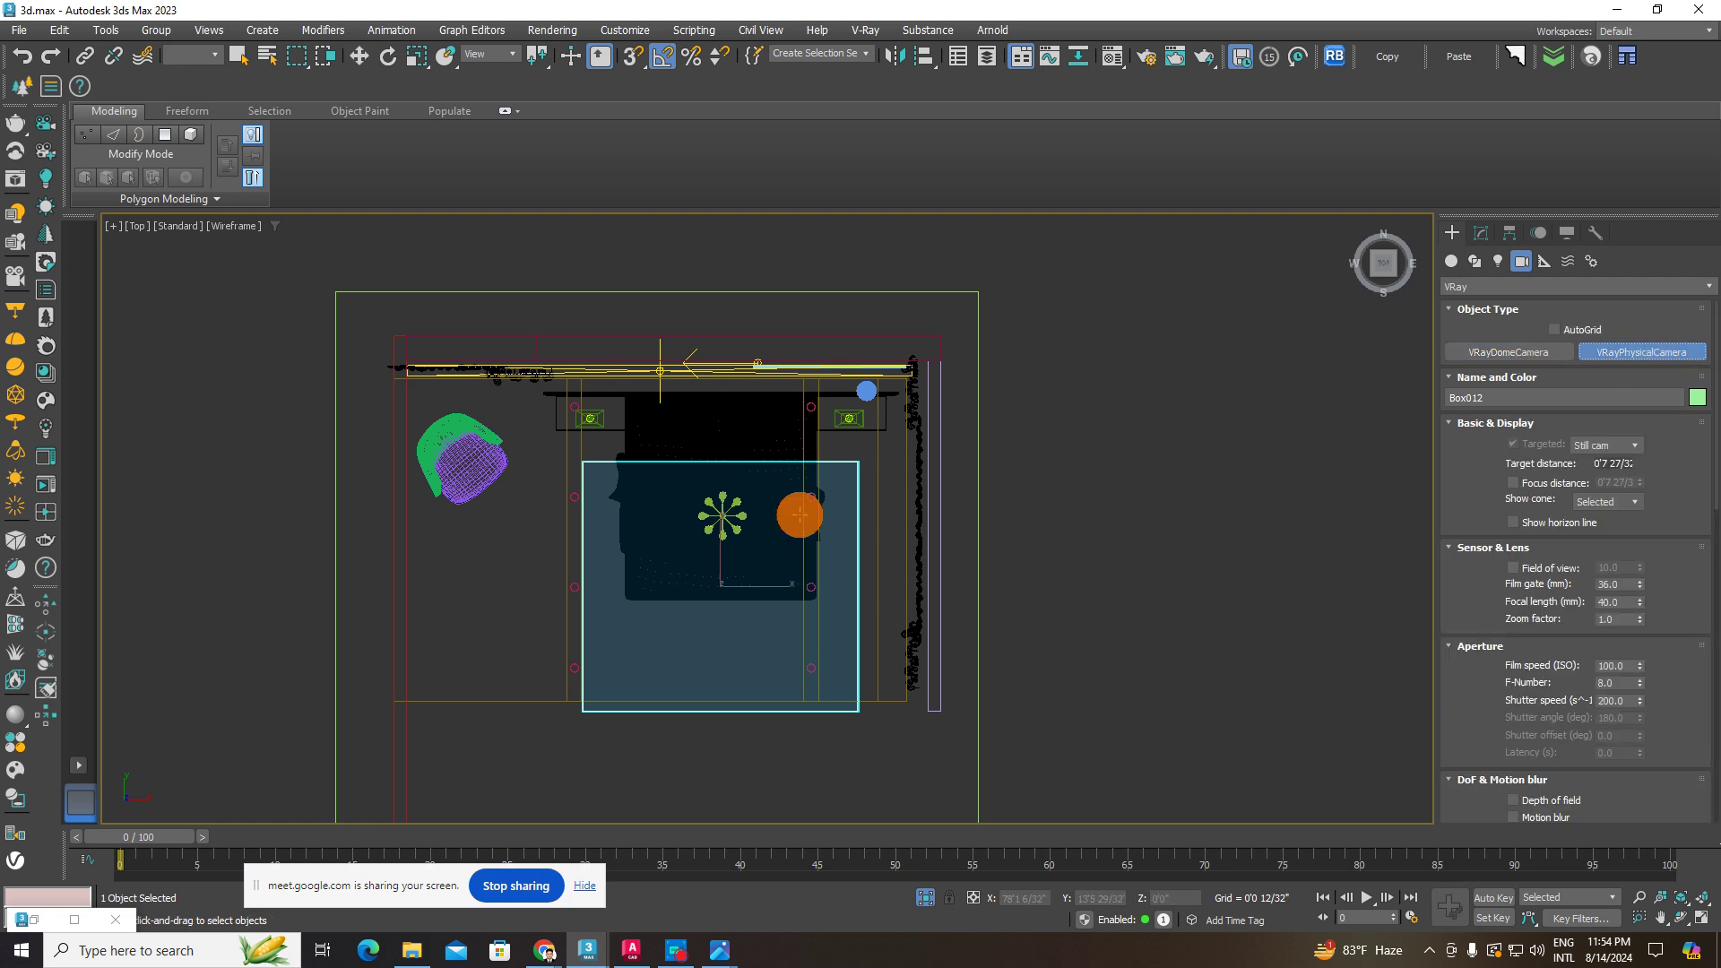
pyautogui.scroll(-5, 821, 479)
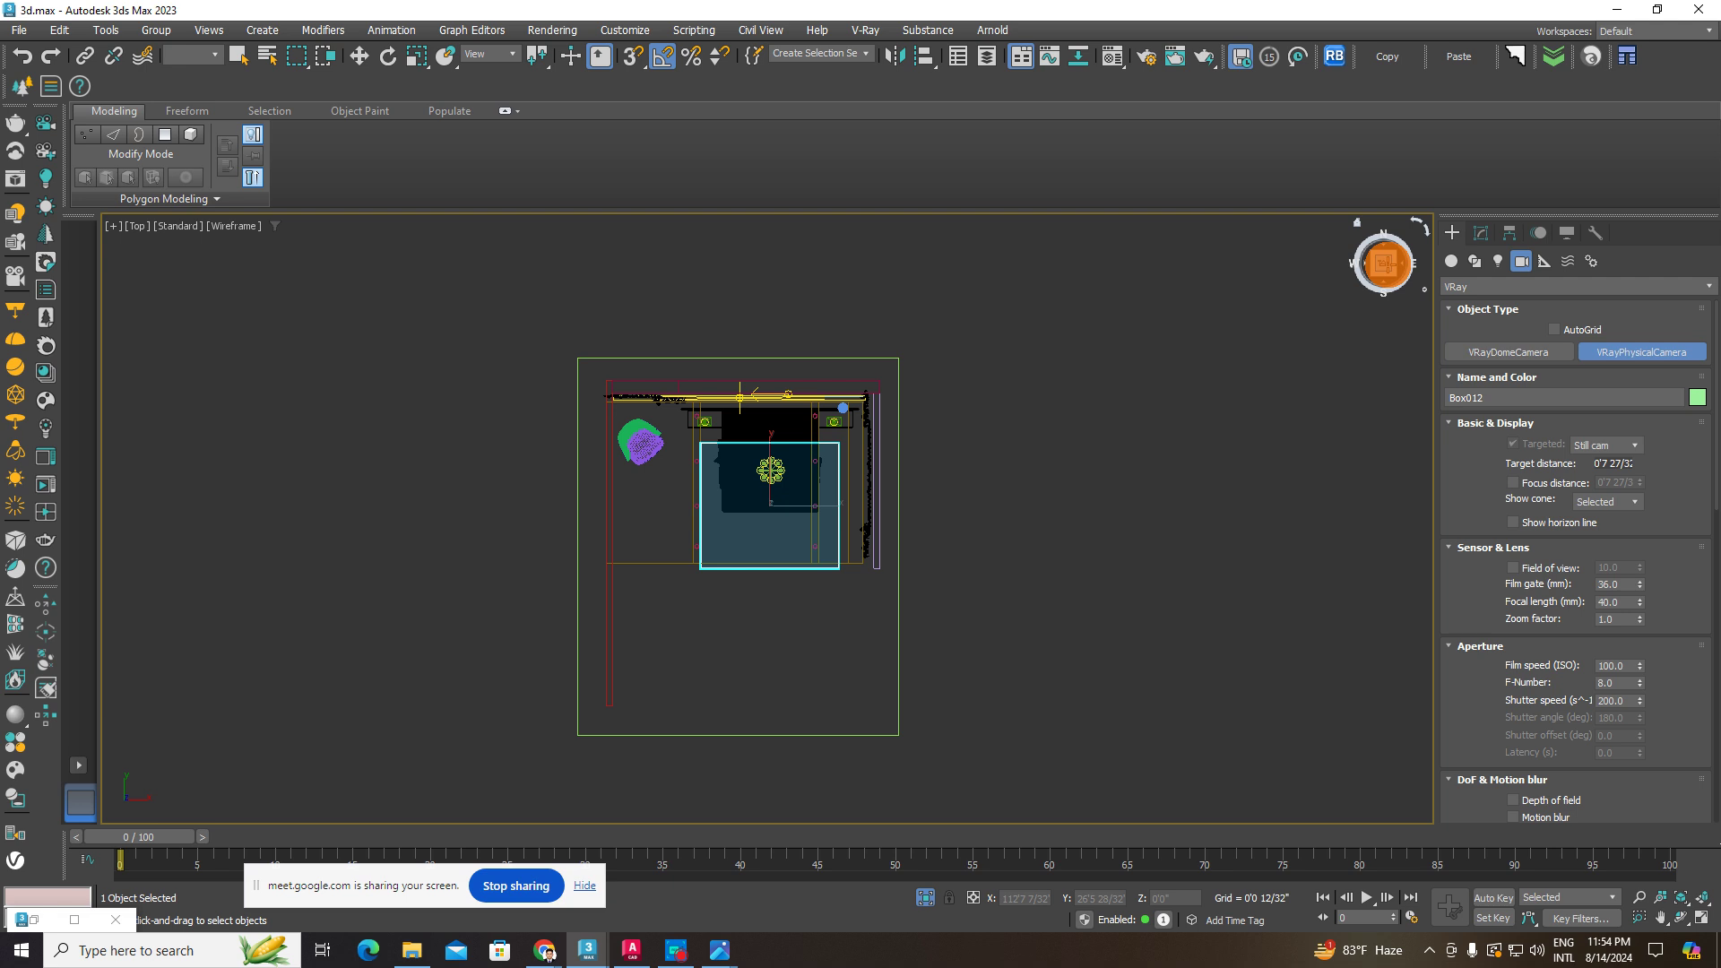
pyautogui.moveTo(917, 449); pyautogui.dragTo(1006, 439, button='middle')
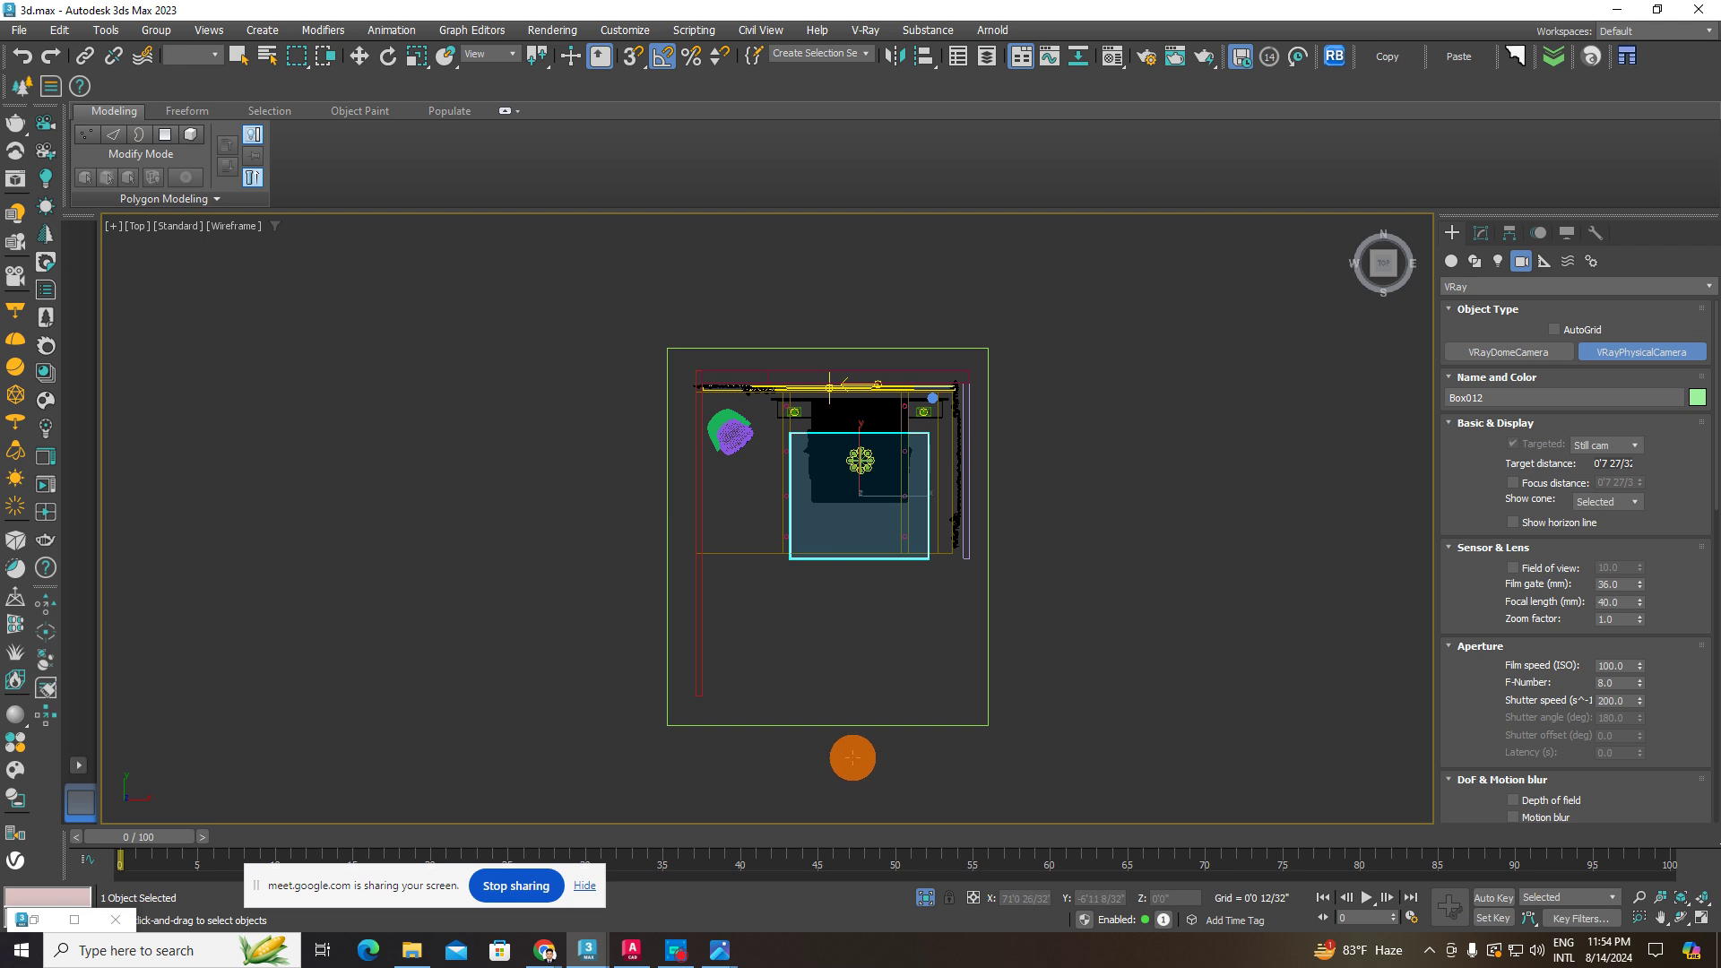
pyautogui.moveTo(852, 712); pyautogui.dragTo(851, 735, button='middle')
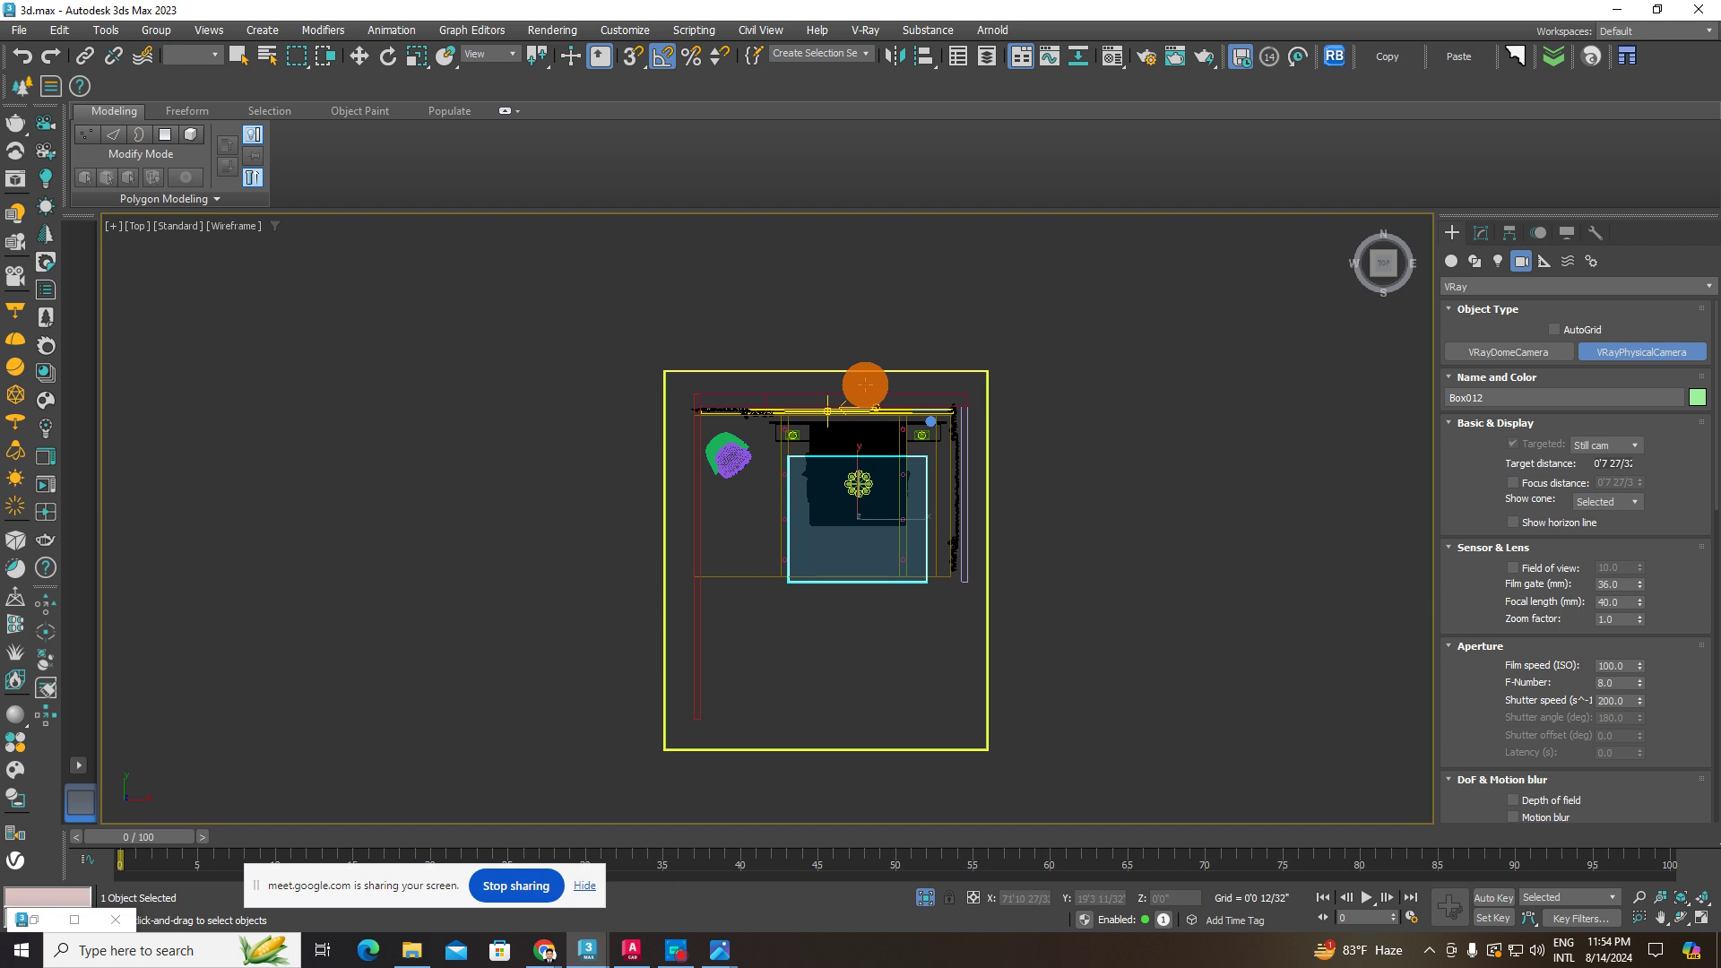
pyautogui.moveTo(853, 469); pyautogui.dragTo(794, 484, button='middle')
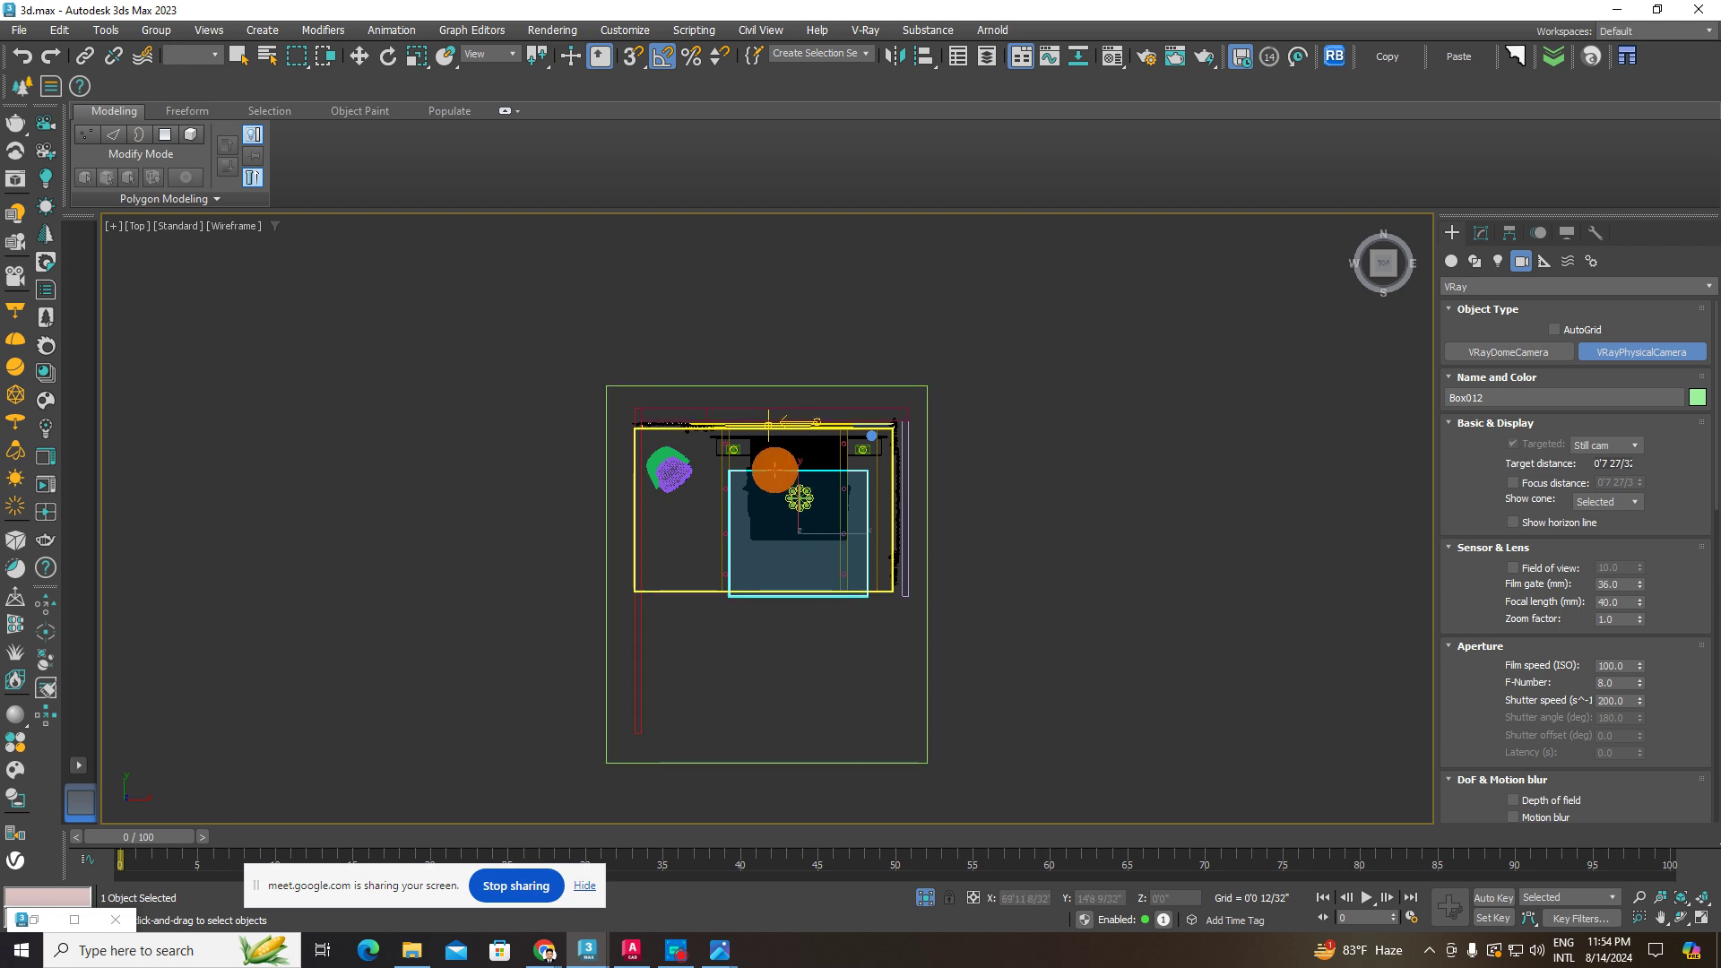
pyautogui.moveTo(799, 607); pyautogui.dragTo(747, 719, button='middle')
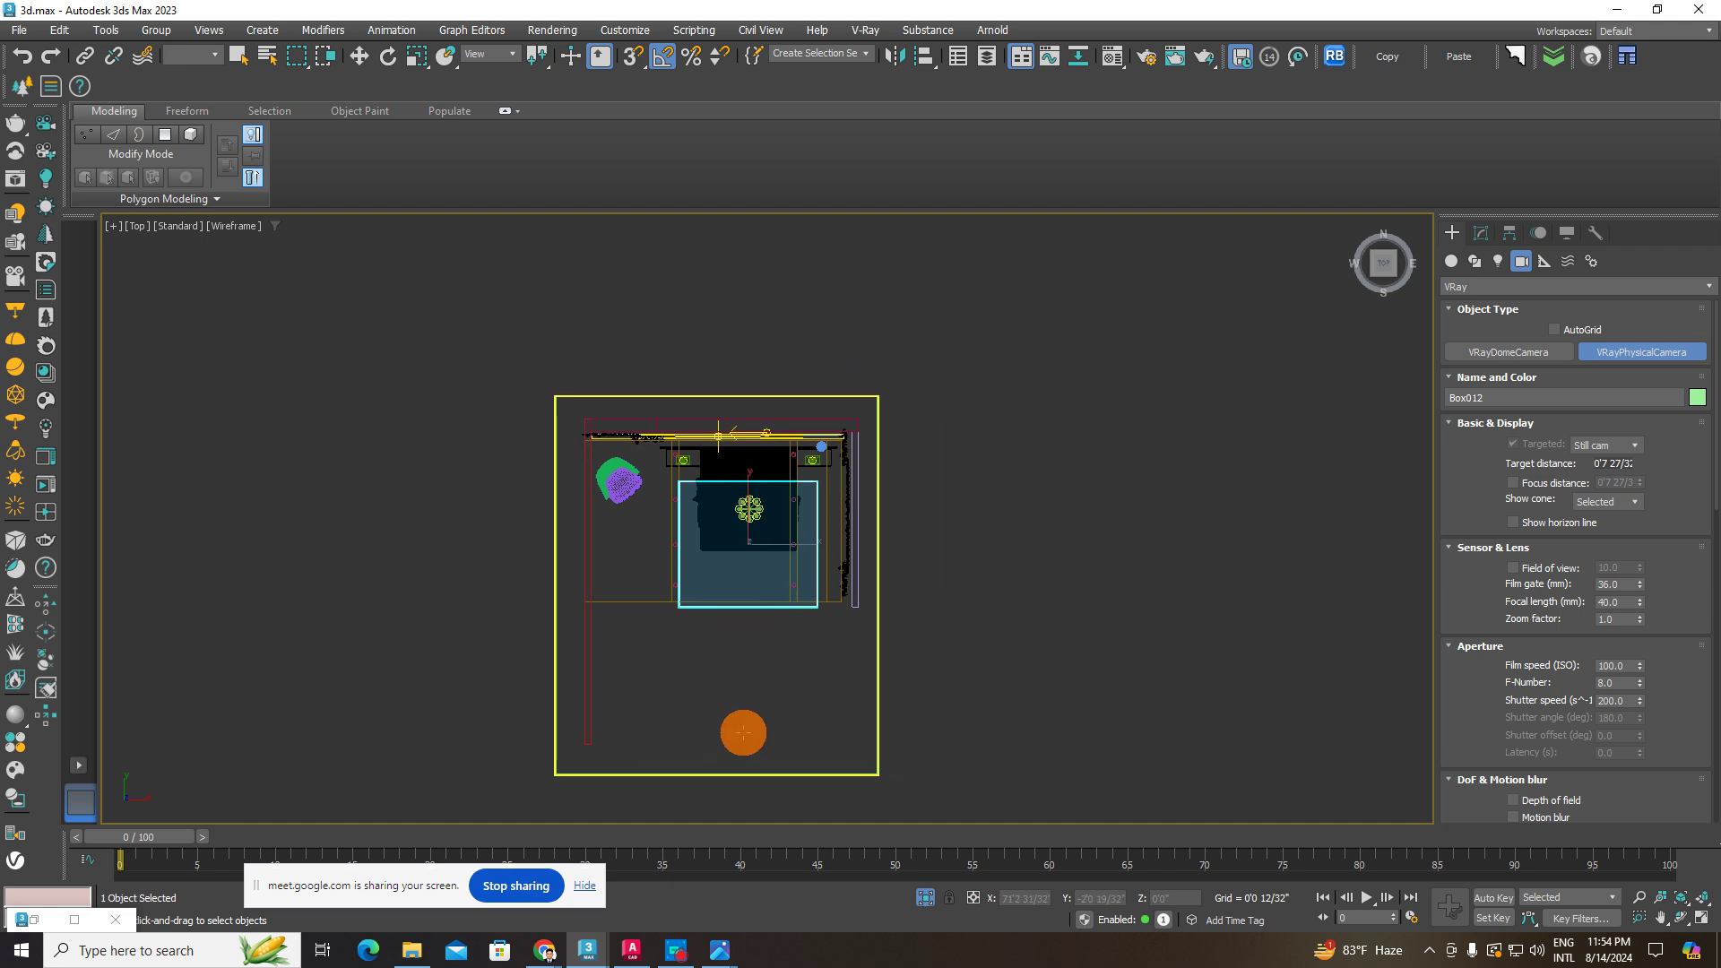
pyautogui.moveTo(741, 728); pyautogui.dragTo(745, 195)
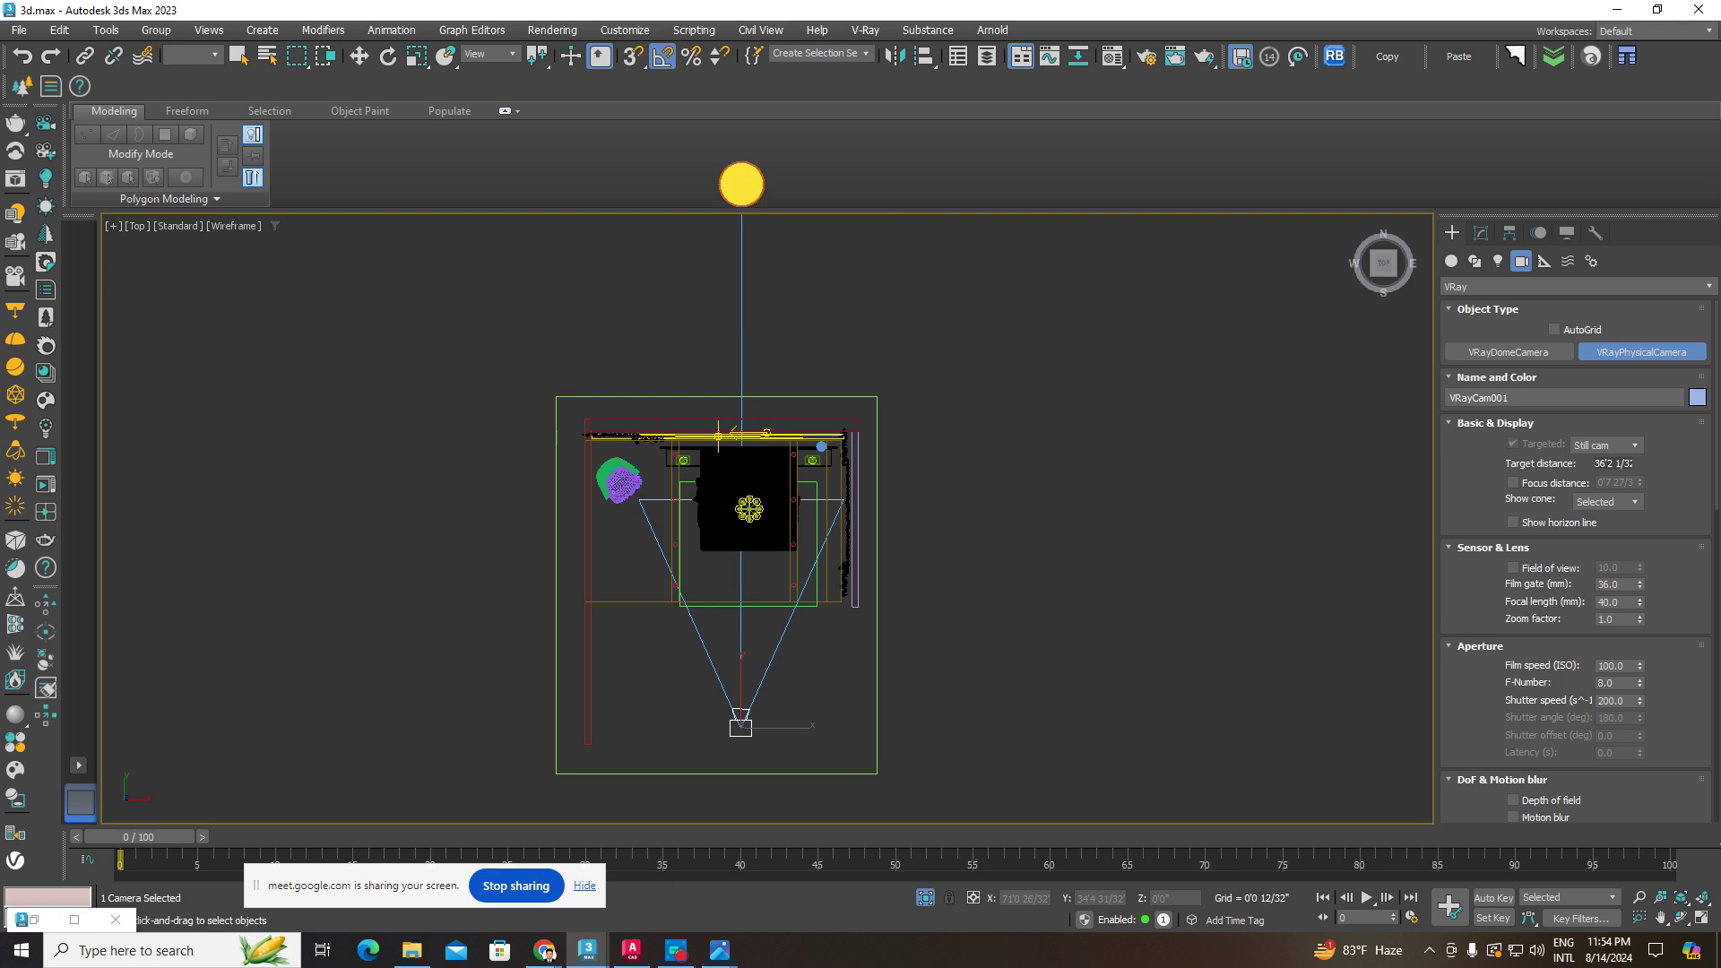
# - Select the new camera together with its target in the Top view, ready for moving
pyautogui.moveTo(763, 703); pyautogui.dragTo(756, 747, button='middle')
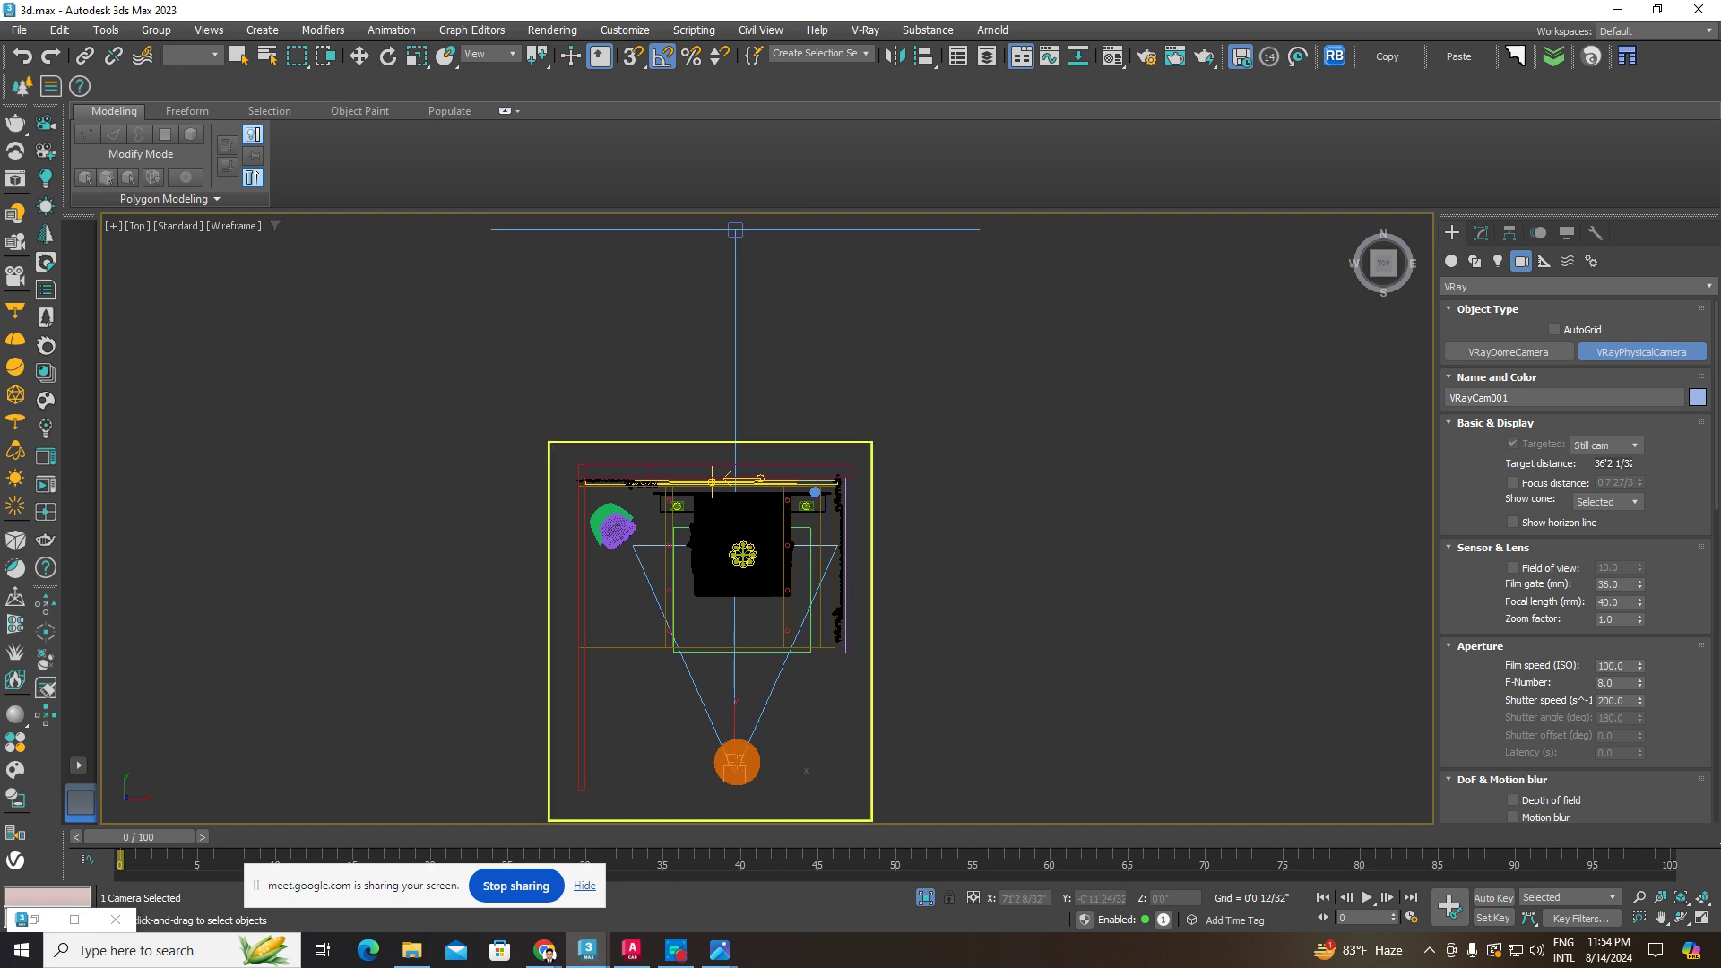
pyautogui.scroll(5, 751, 225)
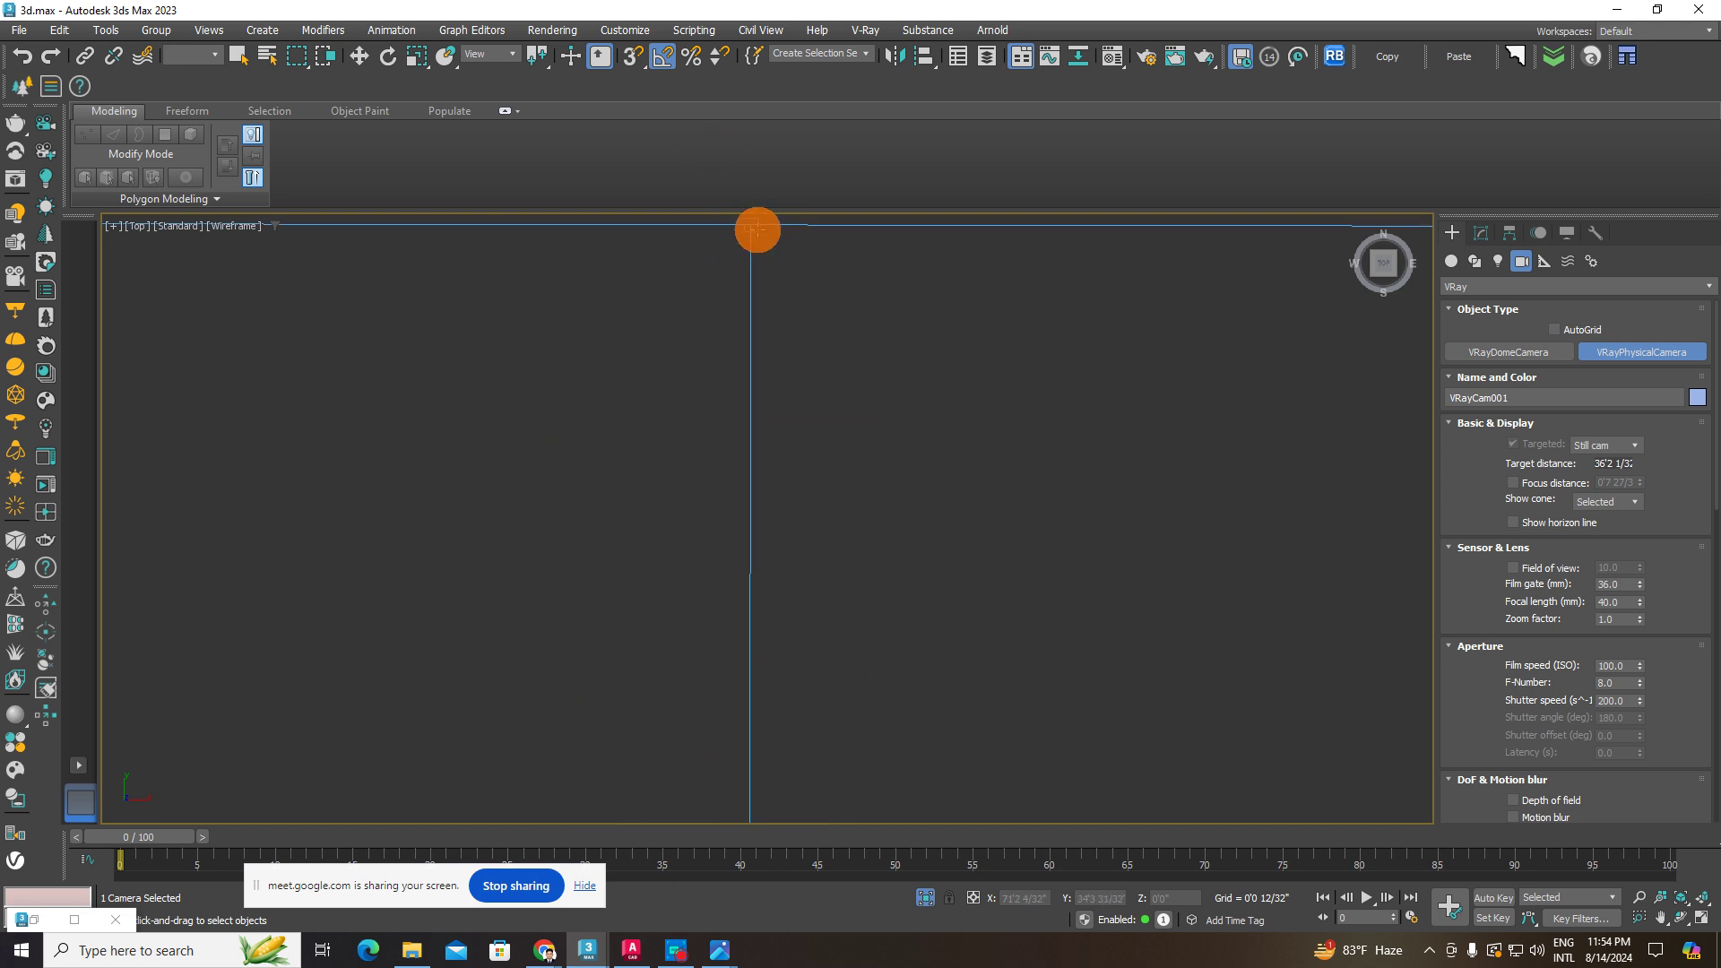
pyautogui.scroll(-6, 758, 230)
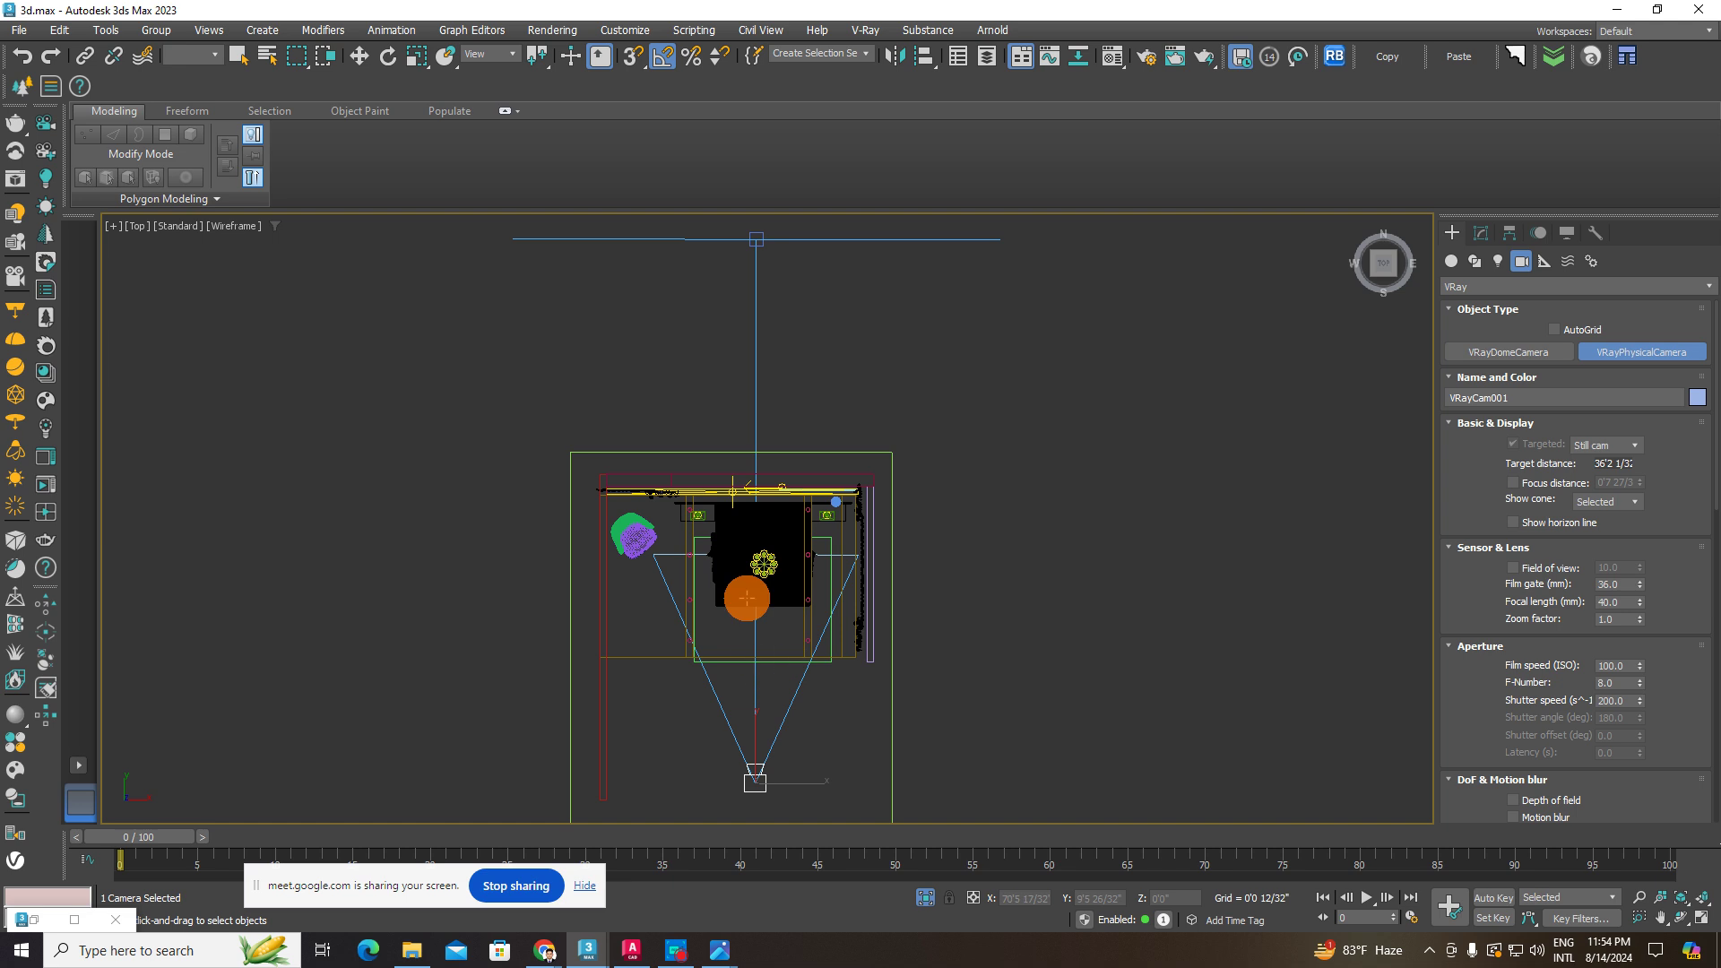
pyautogui.scroll(-4, 807, 338)
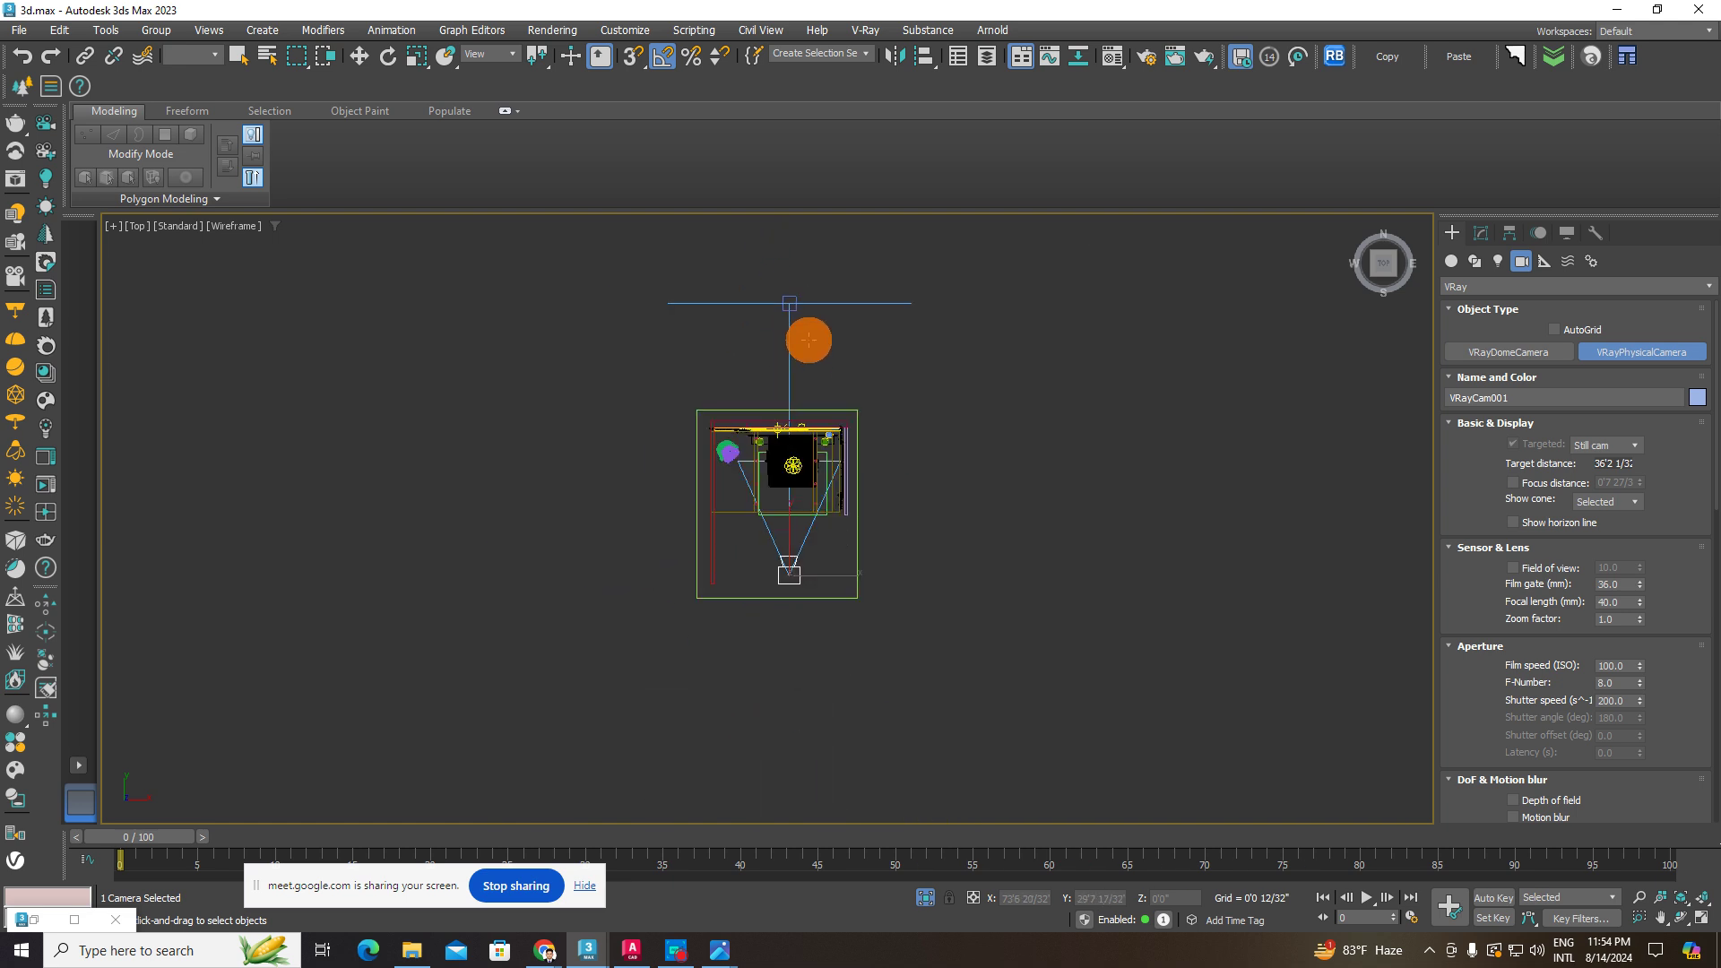
pyautogui.click(362, 54)
pyautogui.moveTo(848, 256); pyautogui.dragTo(742, 342)
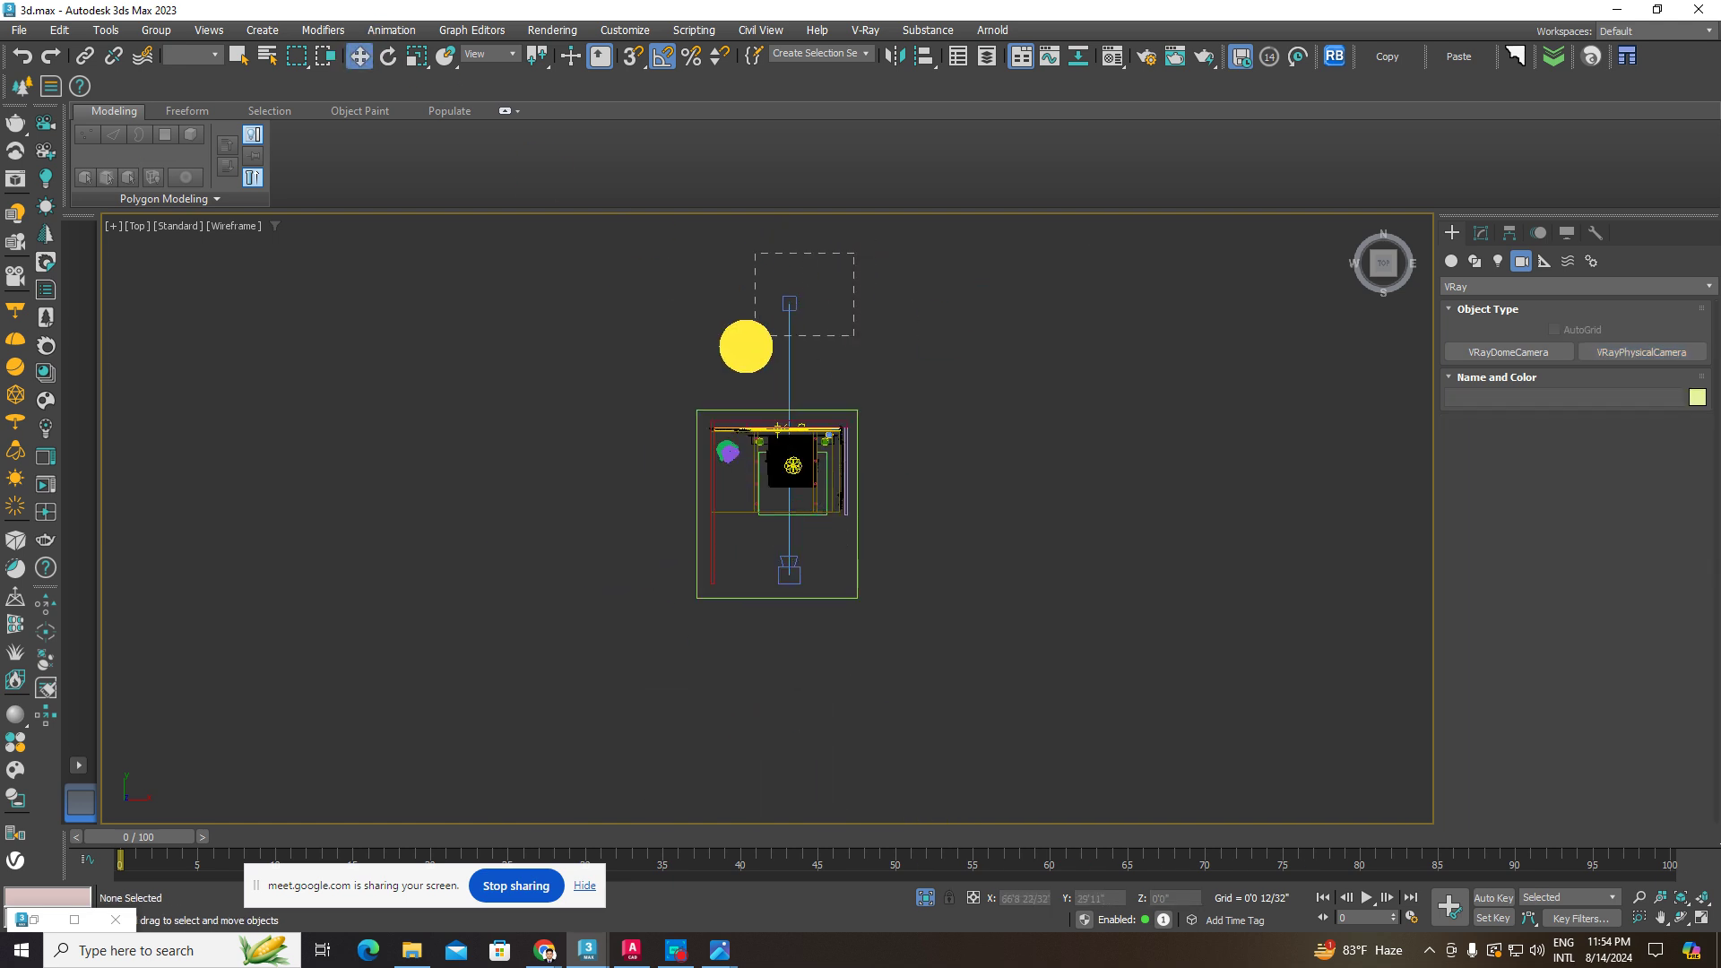
# - Raise the camera and its target to floor level beneath the bed, working in the shaded Front view
pyautogui.press('F3')
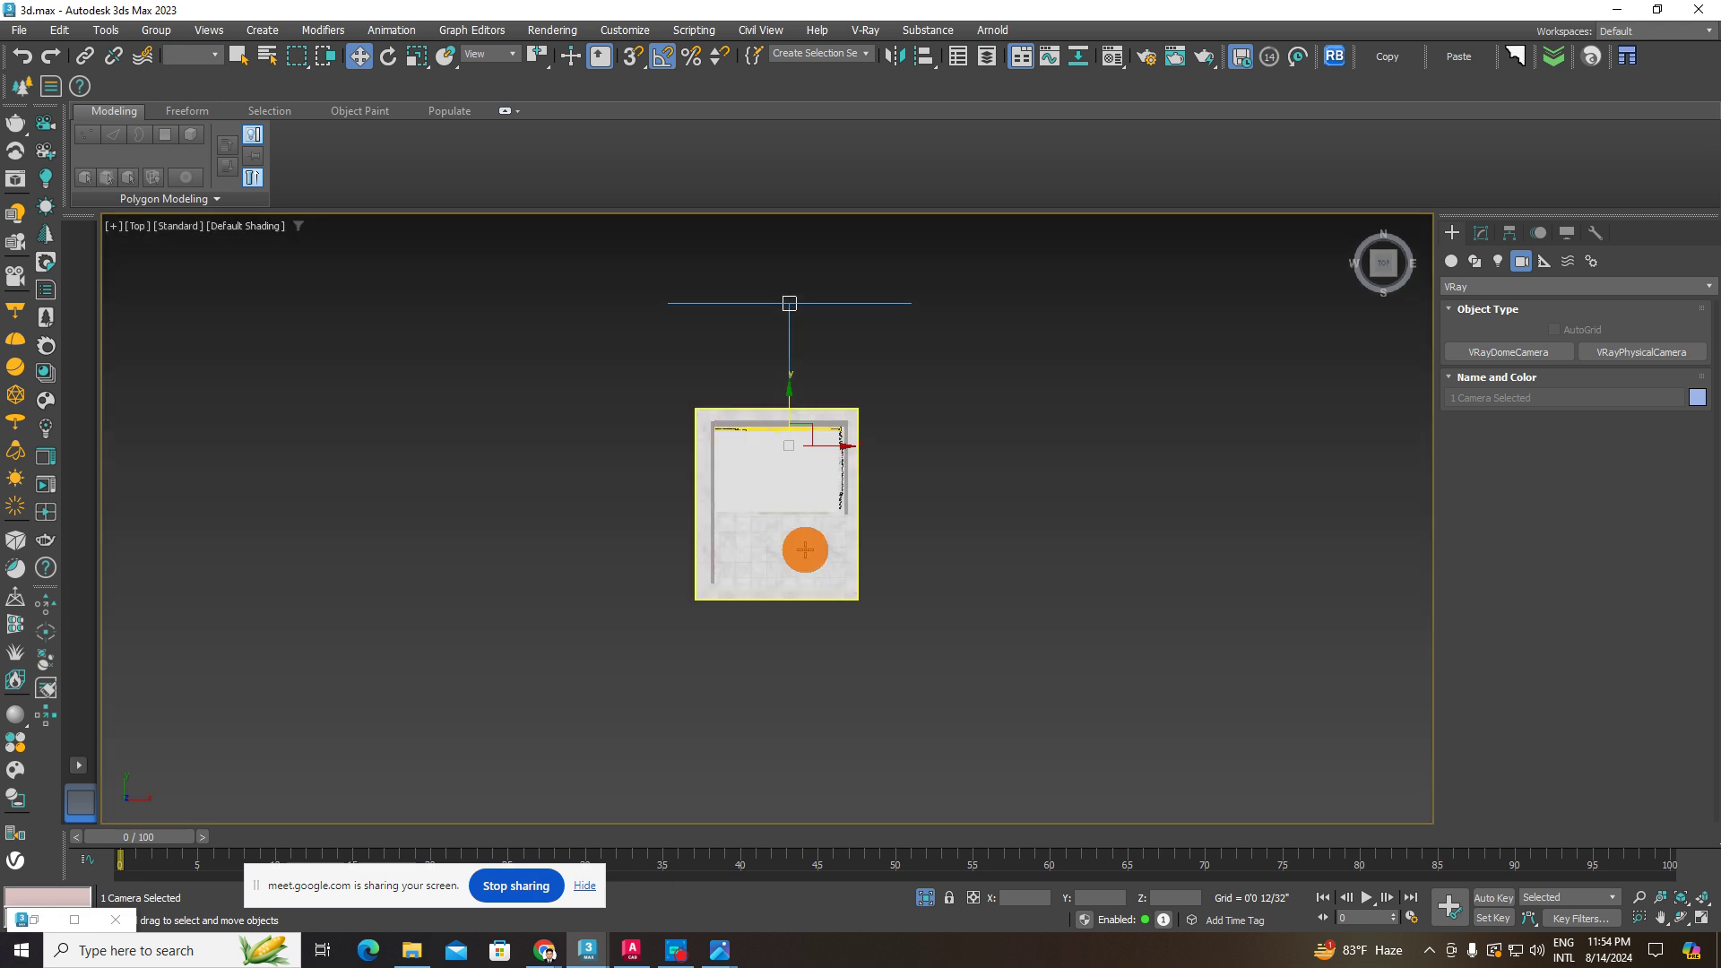
pyautogui.moveTo(811, 554)
pyautogui.mouseDown(button='middle')
pyautogui.moveTo(849, 642)
pyautogui.moveTo(878, 543)
pyautogui.moveTo(810, 580)
pyautogui.mouseUp(button='middle')
pyautogui.scroll(2, 841, 578)
pyautogui.scroll(2, 810, 574)
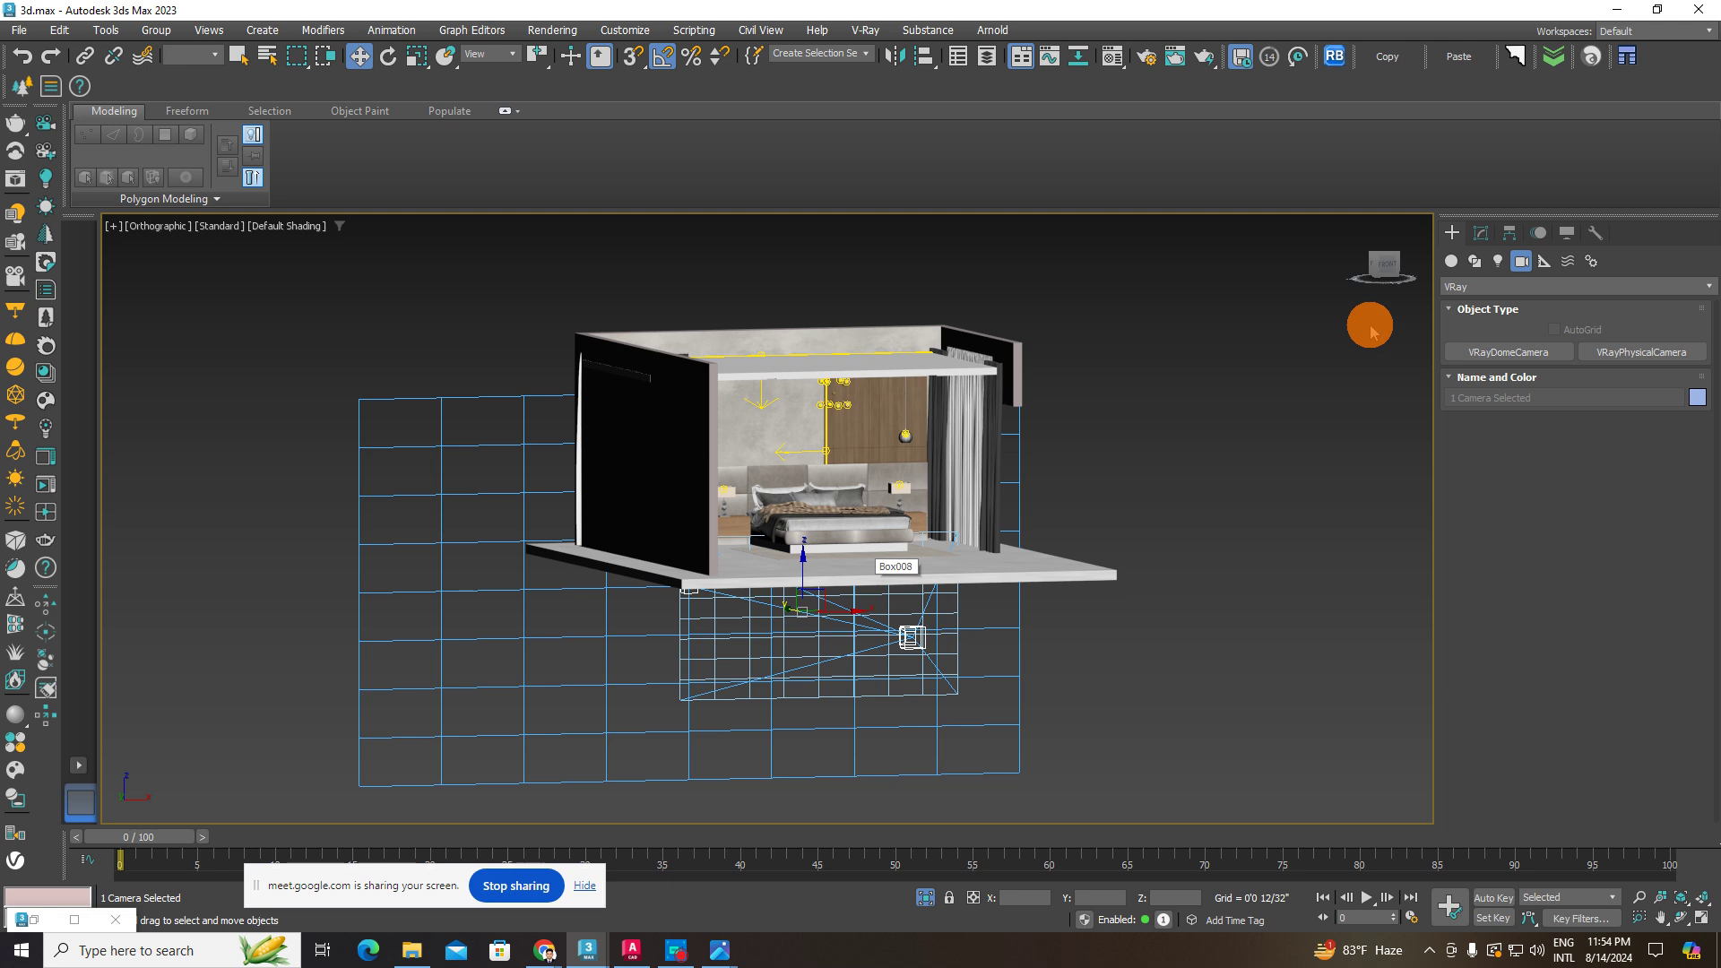
pyautogui.click(1383, 262)
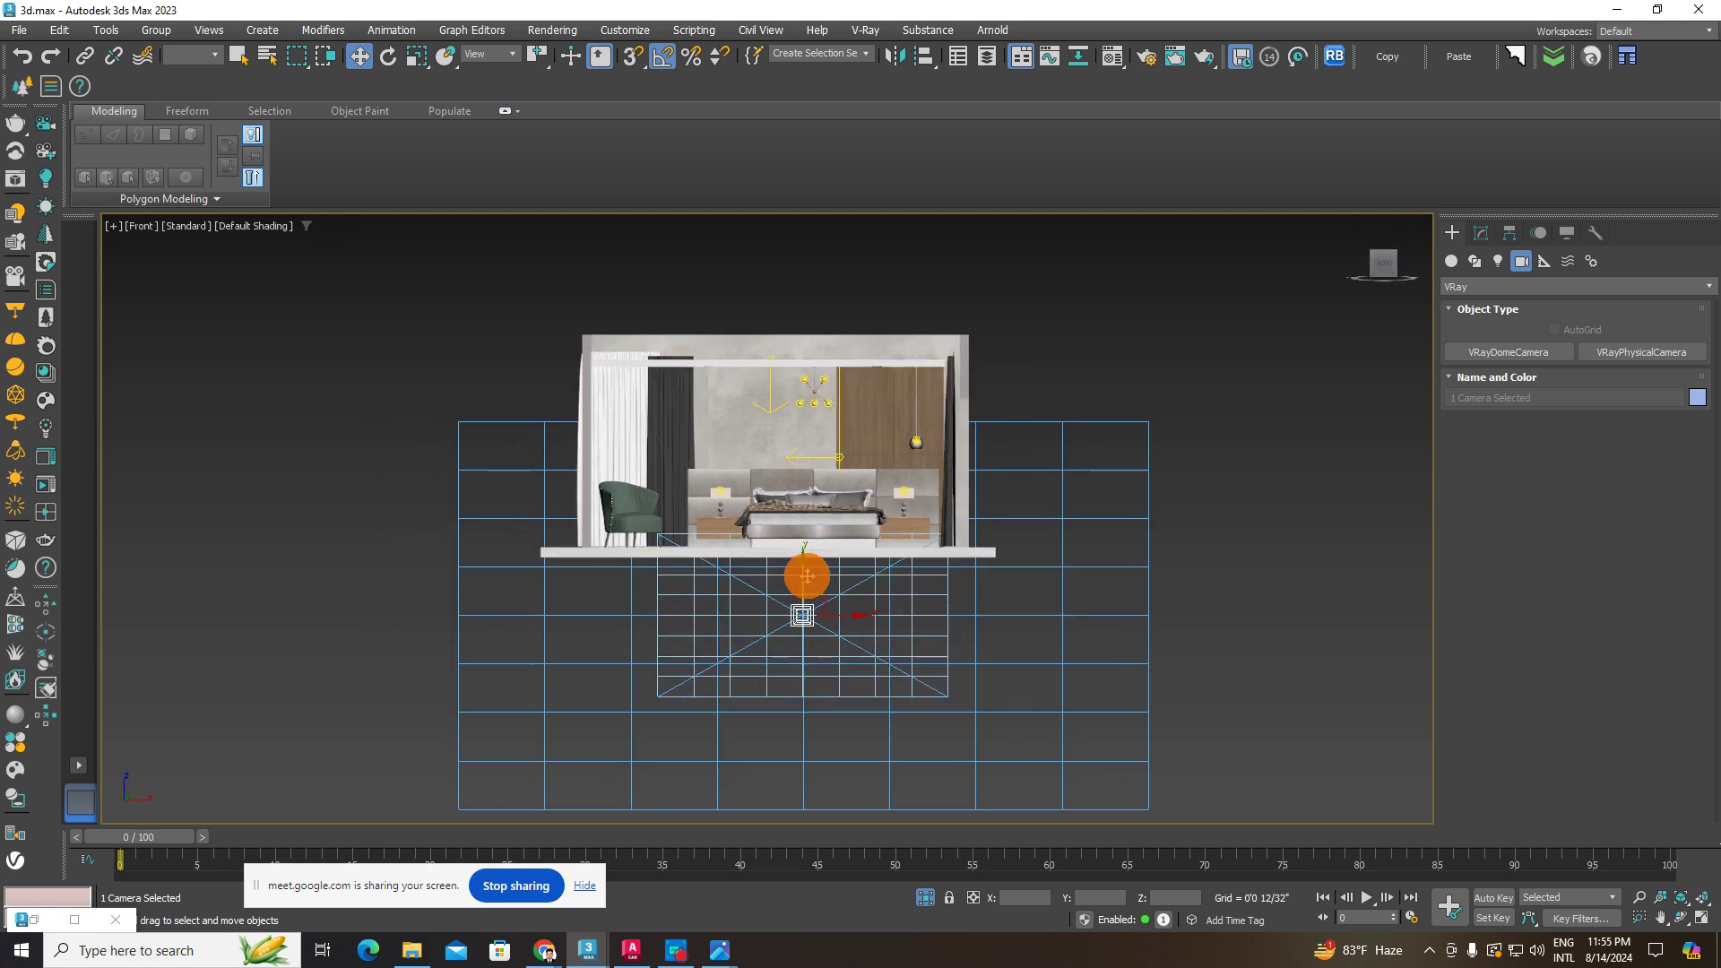
pyautogui.moveTo(802, 579); pyautogui.dragTo(800, 527)
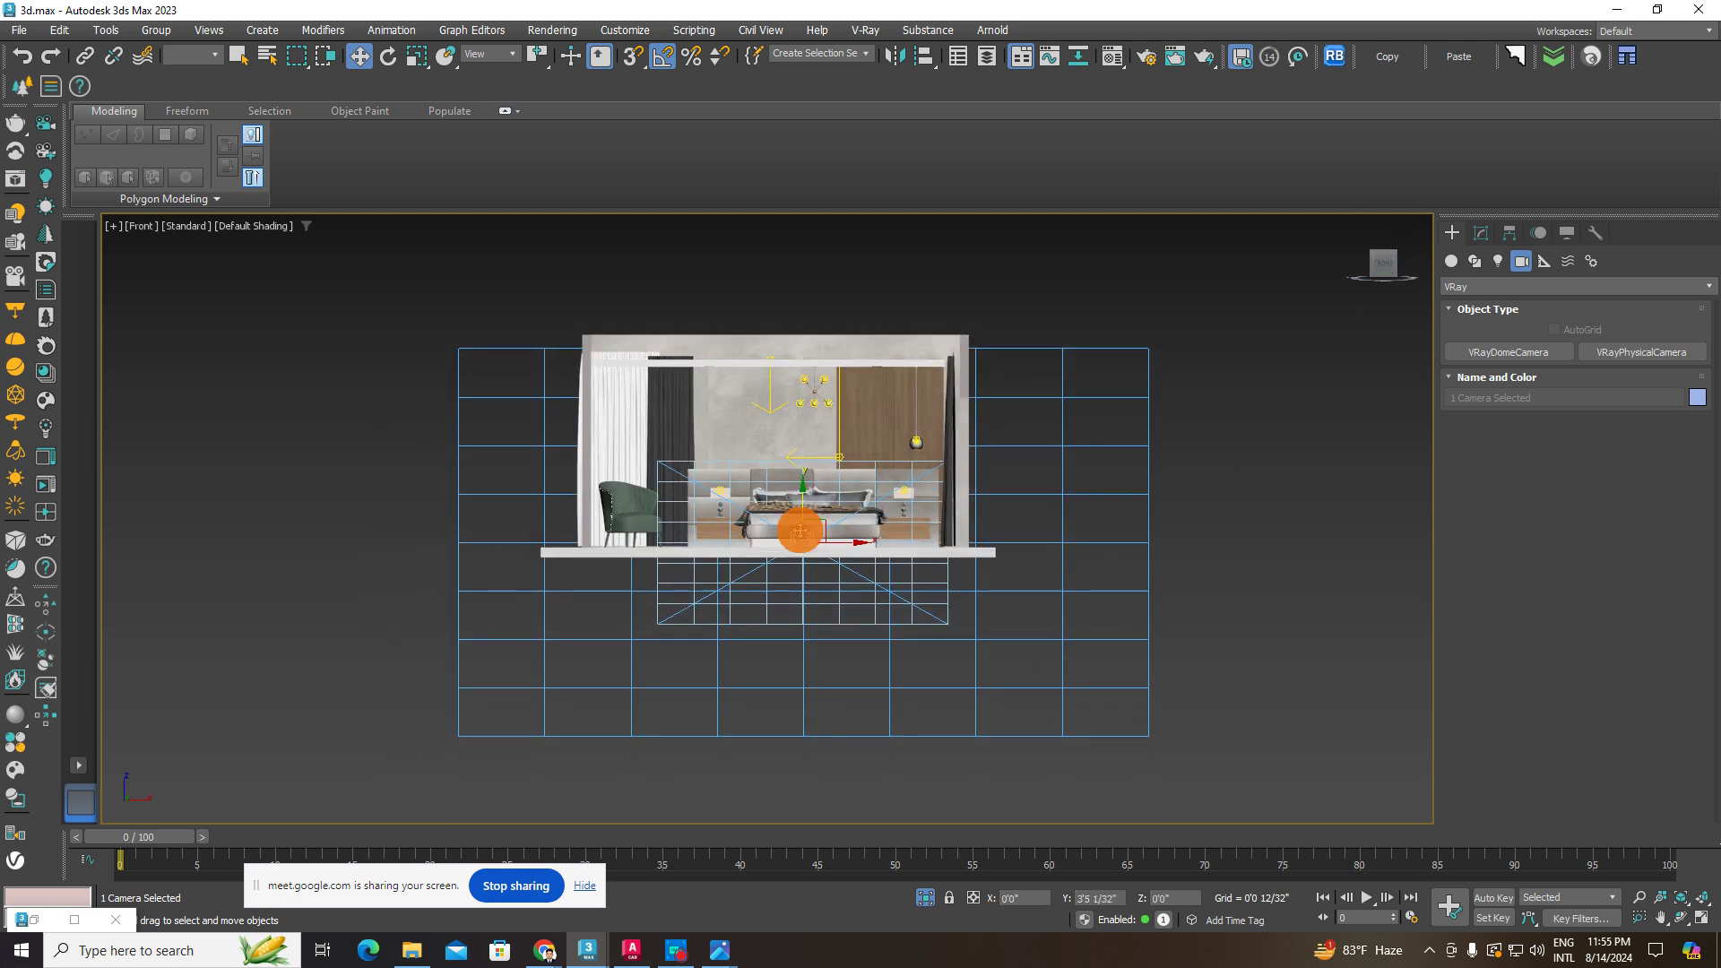
pyautogui.scroll(2, 806, 522)
pyautogui.scroll(4, 806, 522)
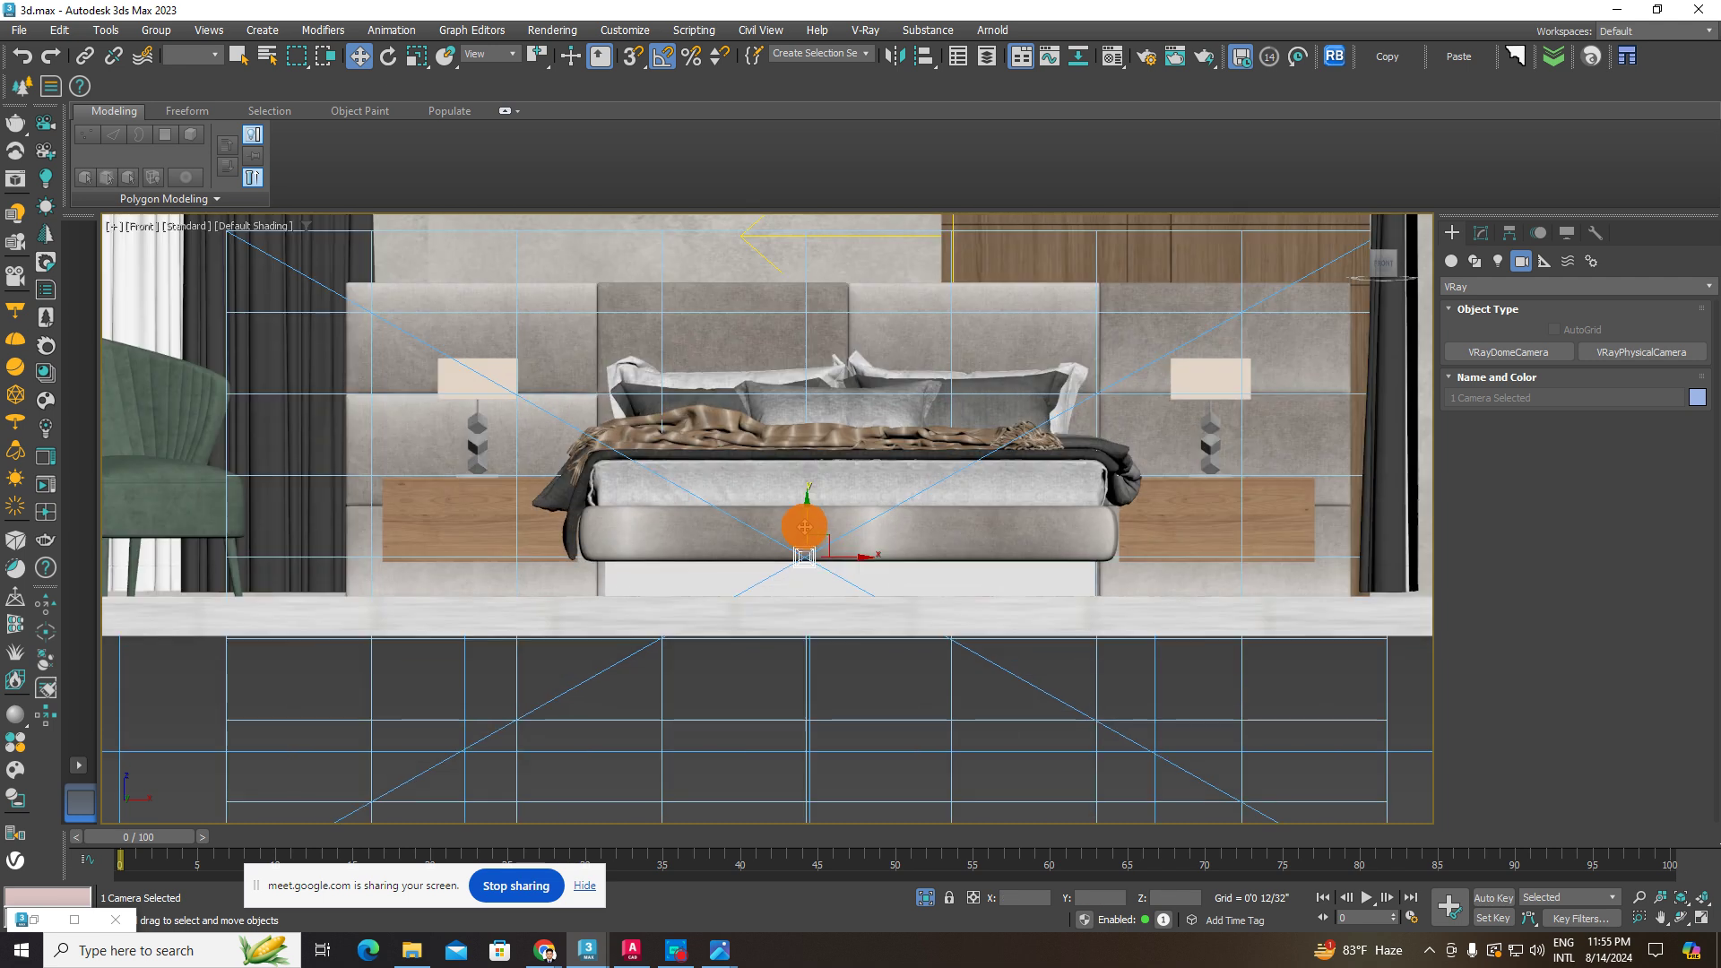
pyautogui.moveTo(808, 543); pyautogui.dragTo(809, 557)
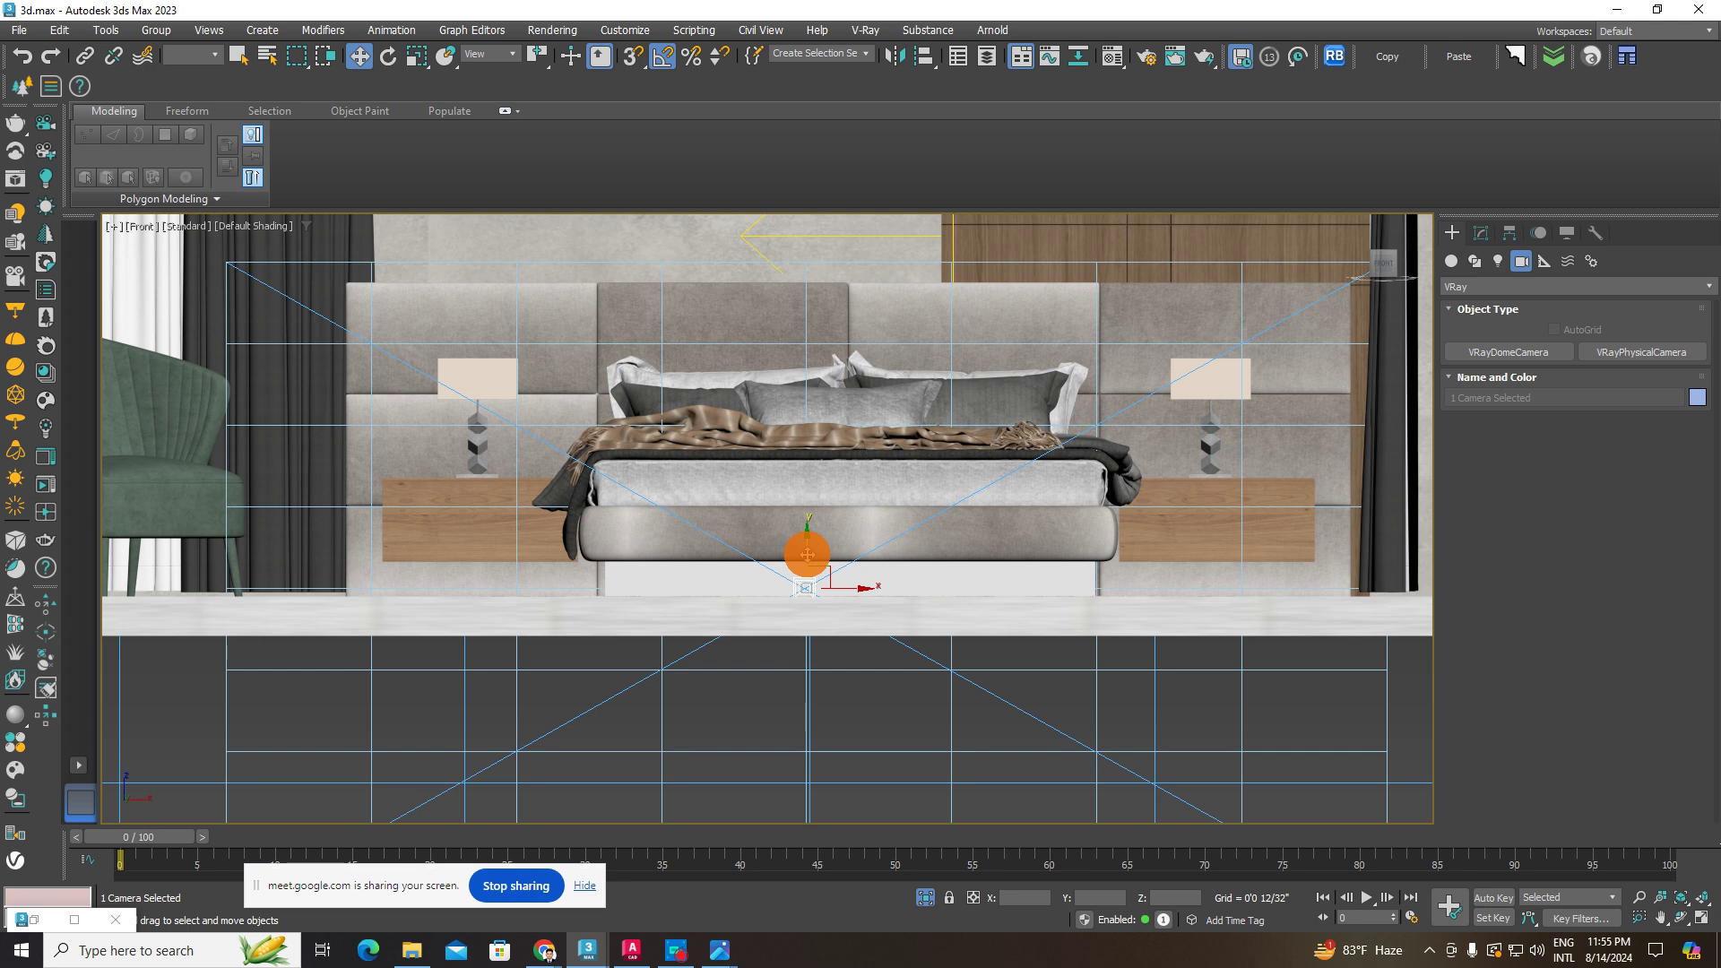
# - Raise the camera and its target about 4'6" above the floor, to roughly the middle of the room's height
pyautogui.scroll(-5, 795, 574)
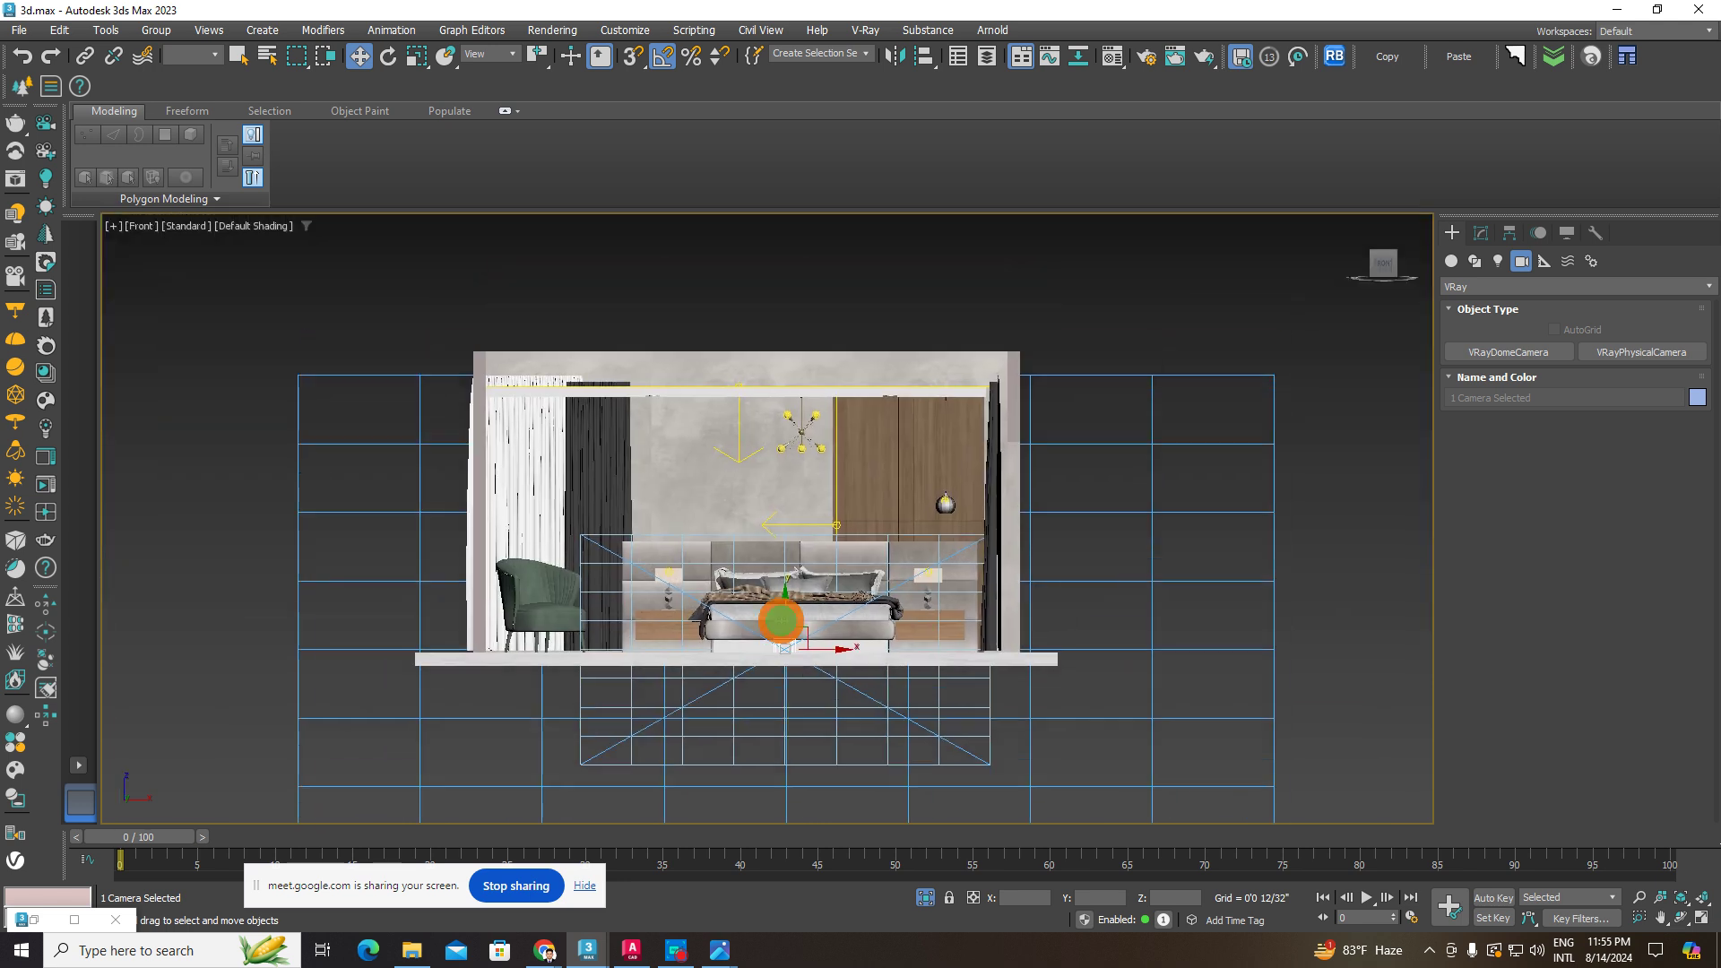
pyautogui.click(795, 554)
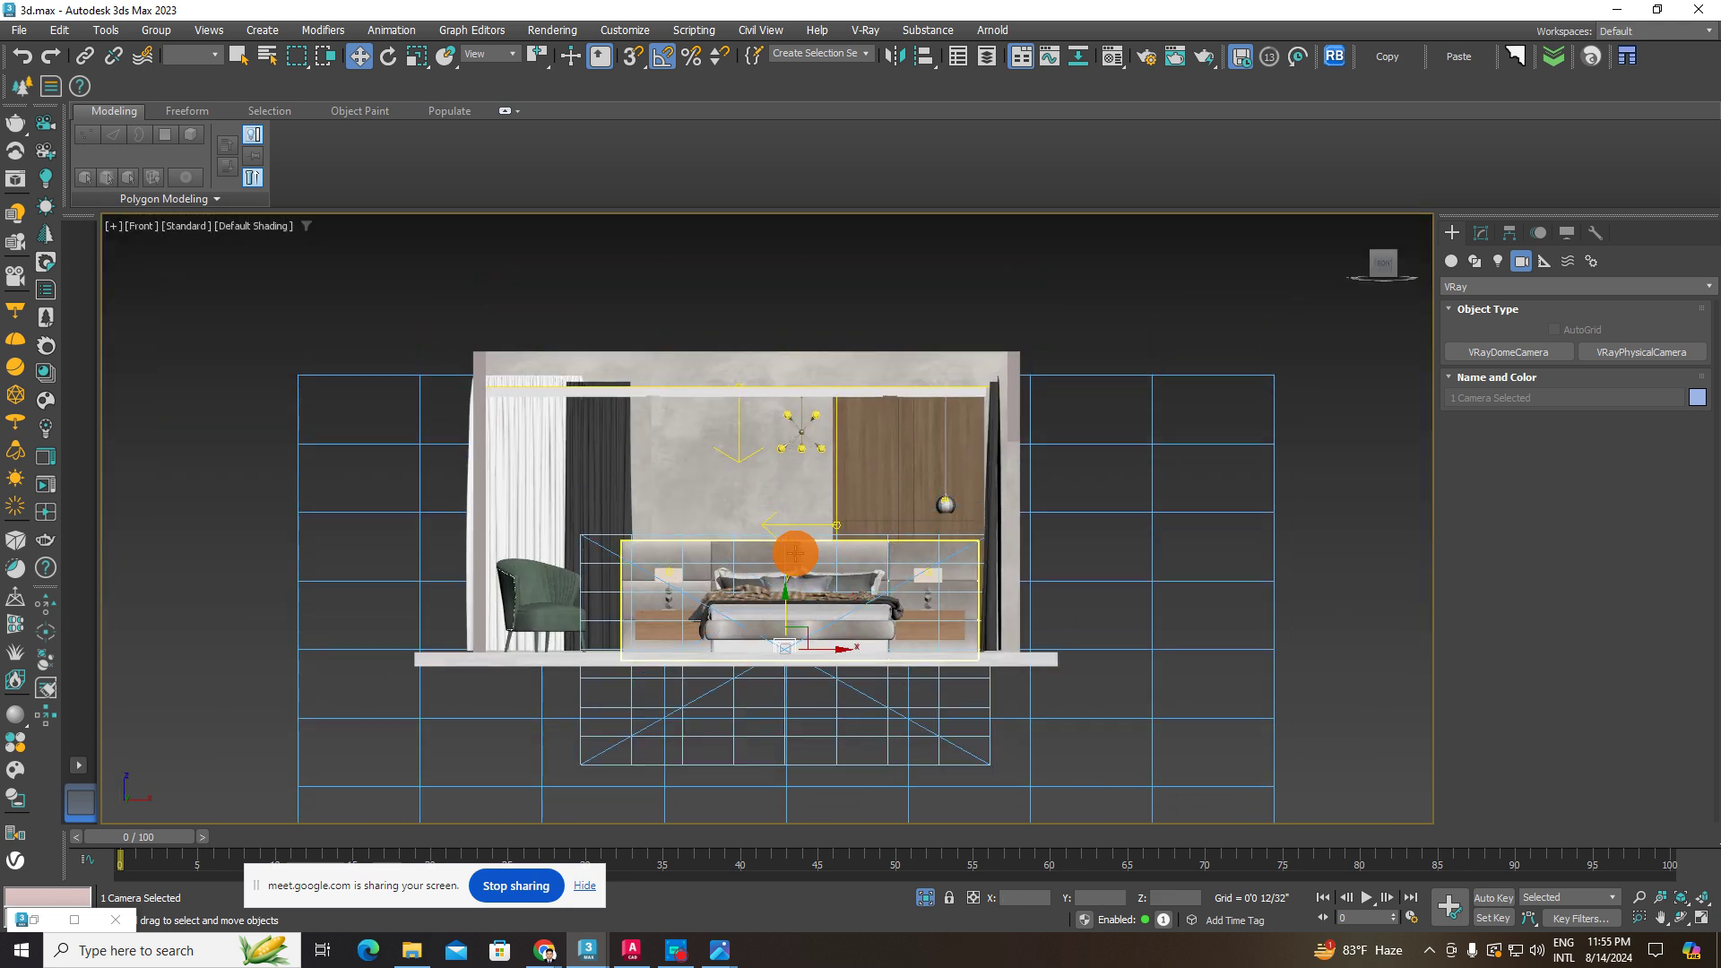
pyautogui.moveTo(793, 592); pyautogui.dragTo(802, 468)
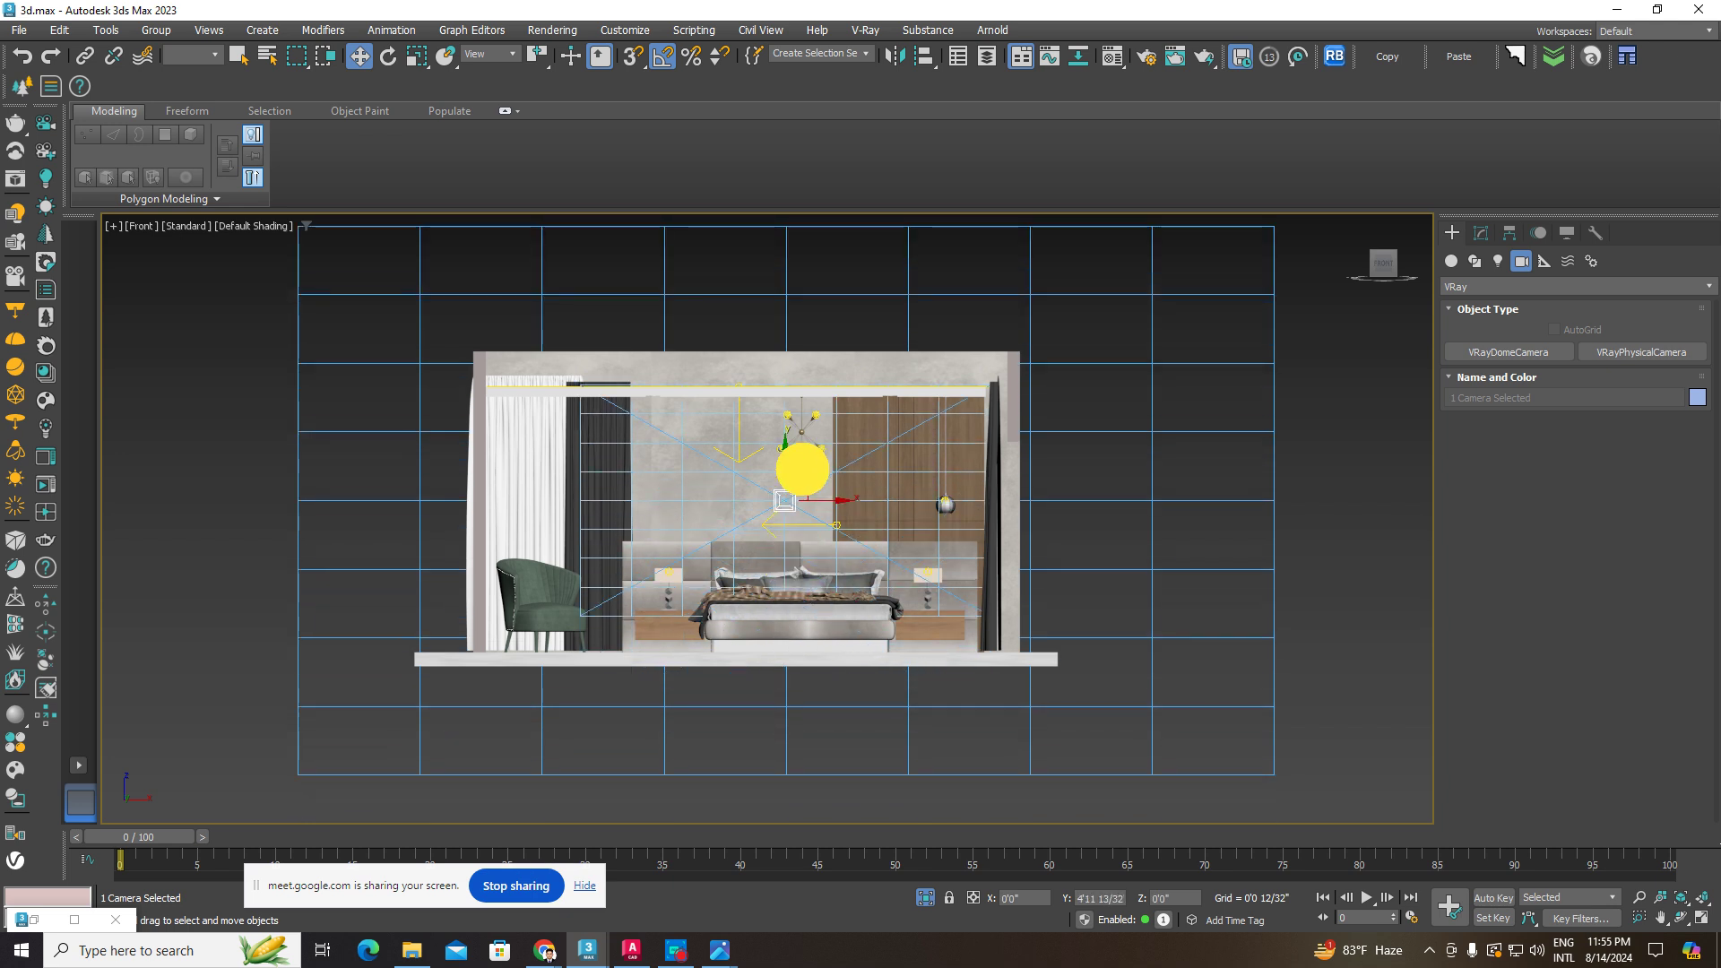
pyautogui.moveTo(802, 468); pyautogui.dragTo(810, 484)
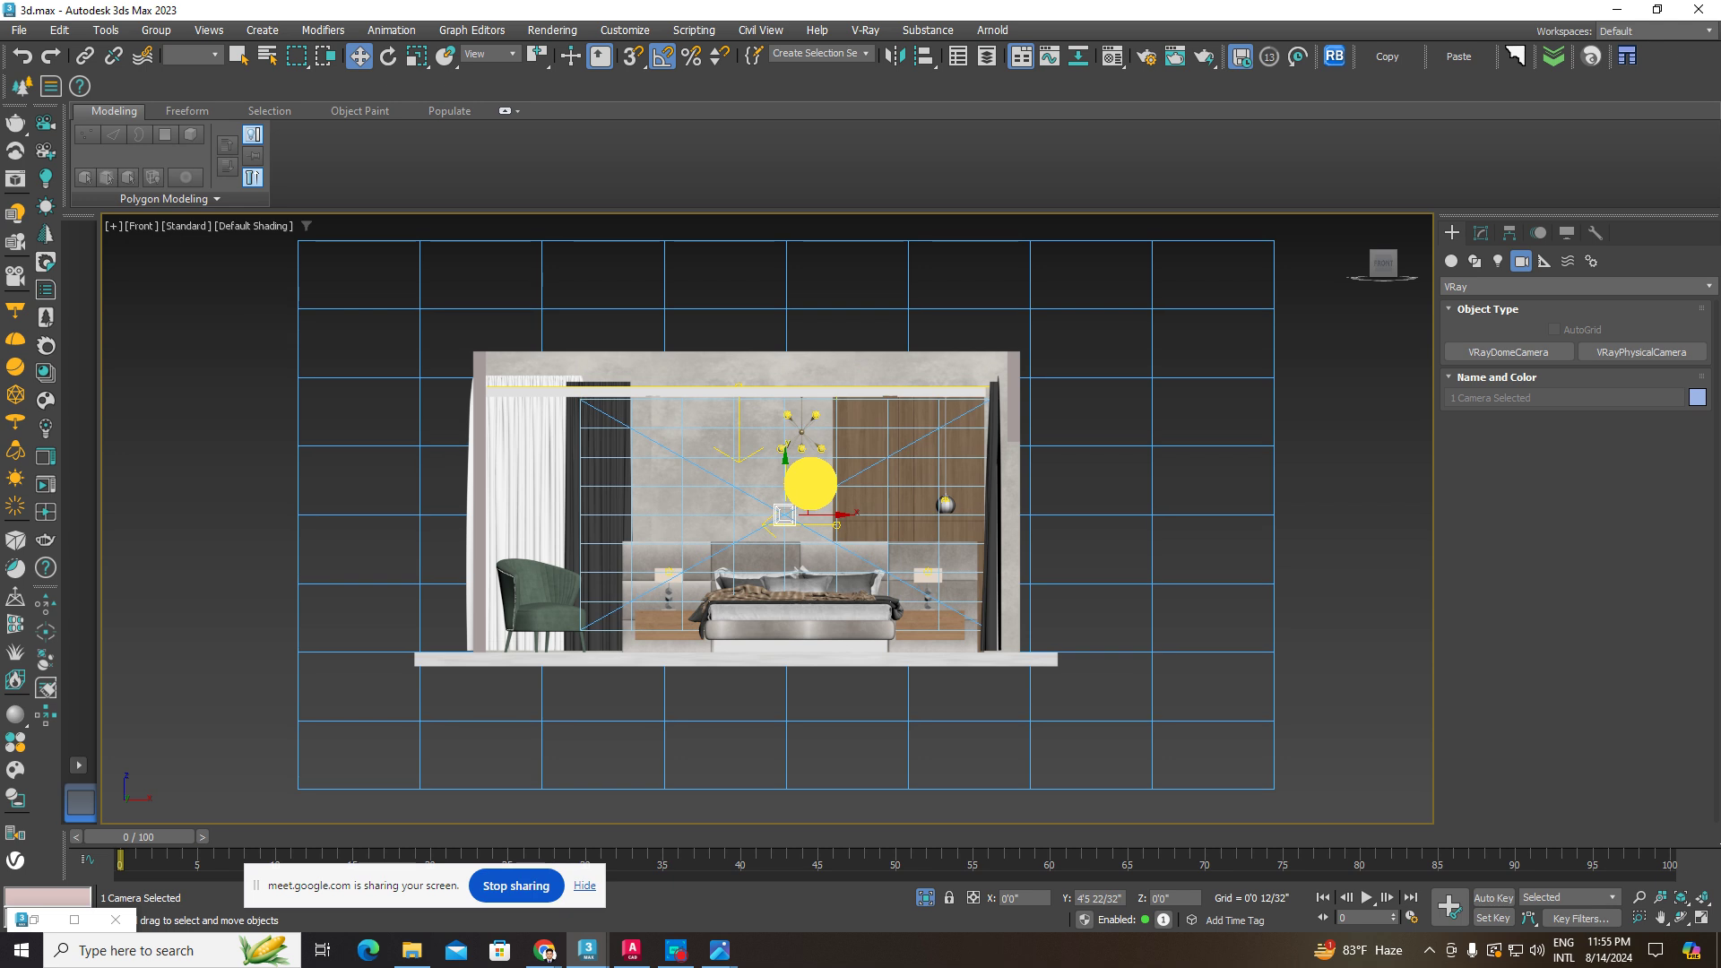
# - Select the camera on its own and then with its target, viewing the room from an outside angle
pyautogui.scroll(-2, 807, 481)
pyautogui.keyDown('alt'); pyautogui.moveTo(807, 481); pyautogui.dragTo(1172, 520, button='middle'); pyautogui.keyUp('alt')
pyautogui.click(1076, 545)
pyautogui.click(1040, 556)
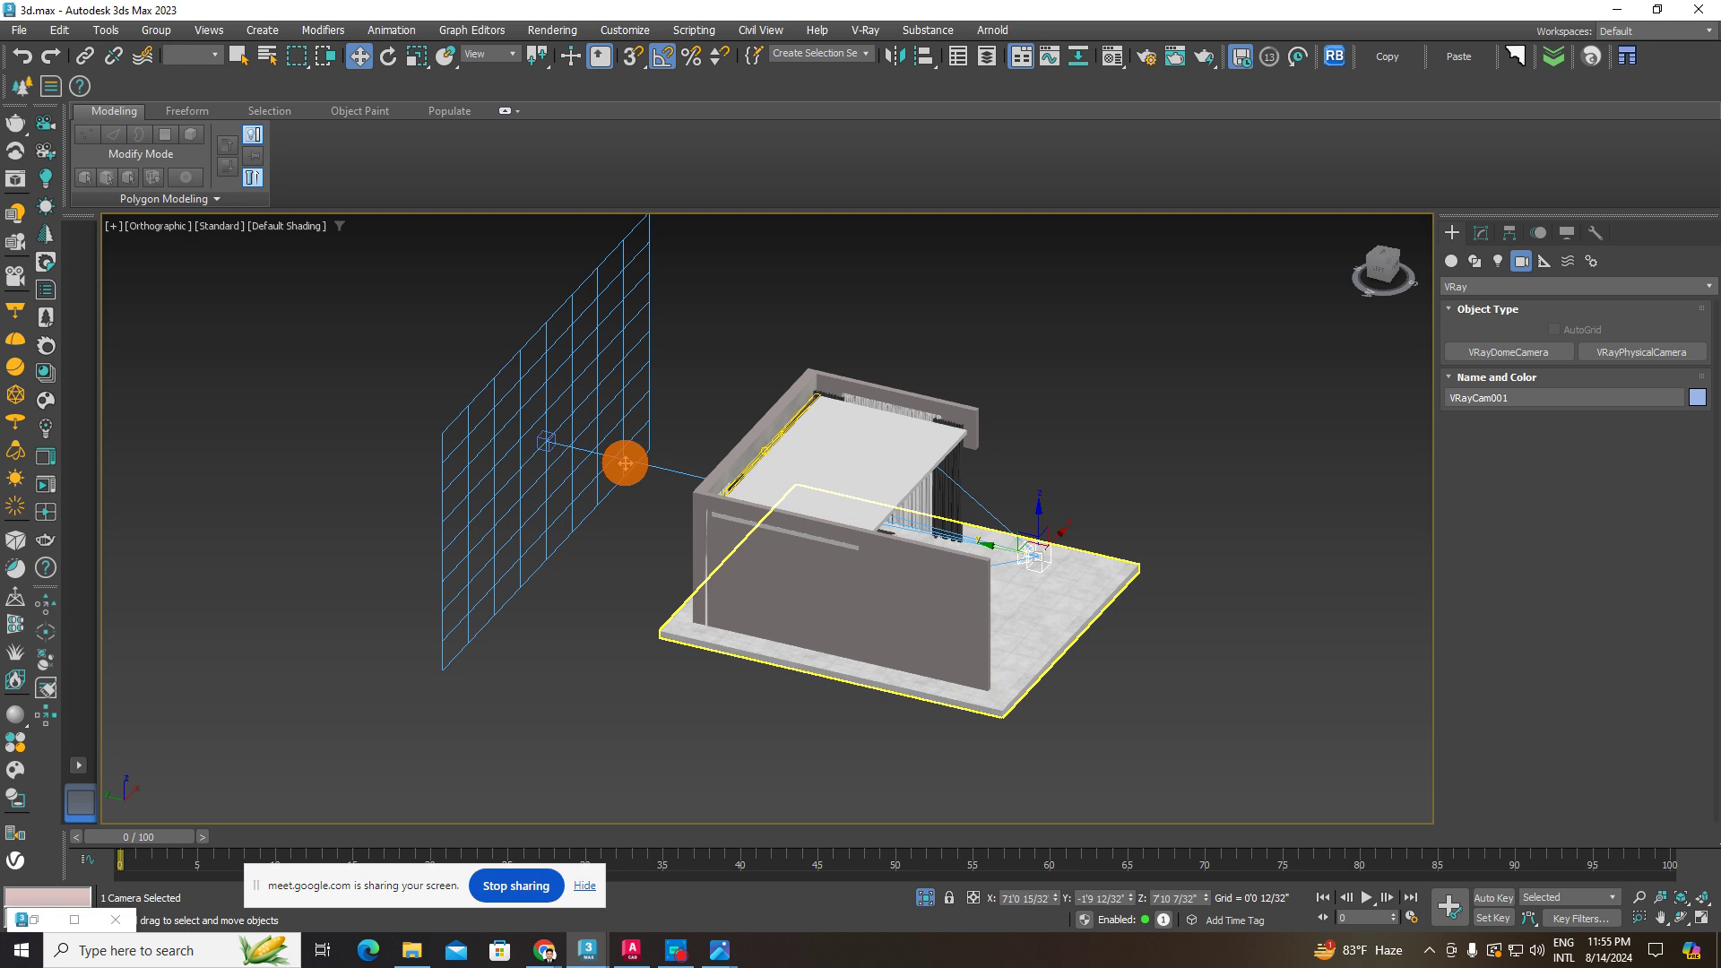
pyautogui.click(490, 469)
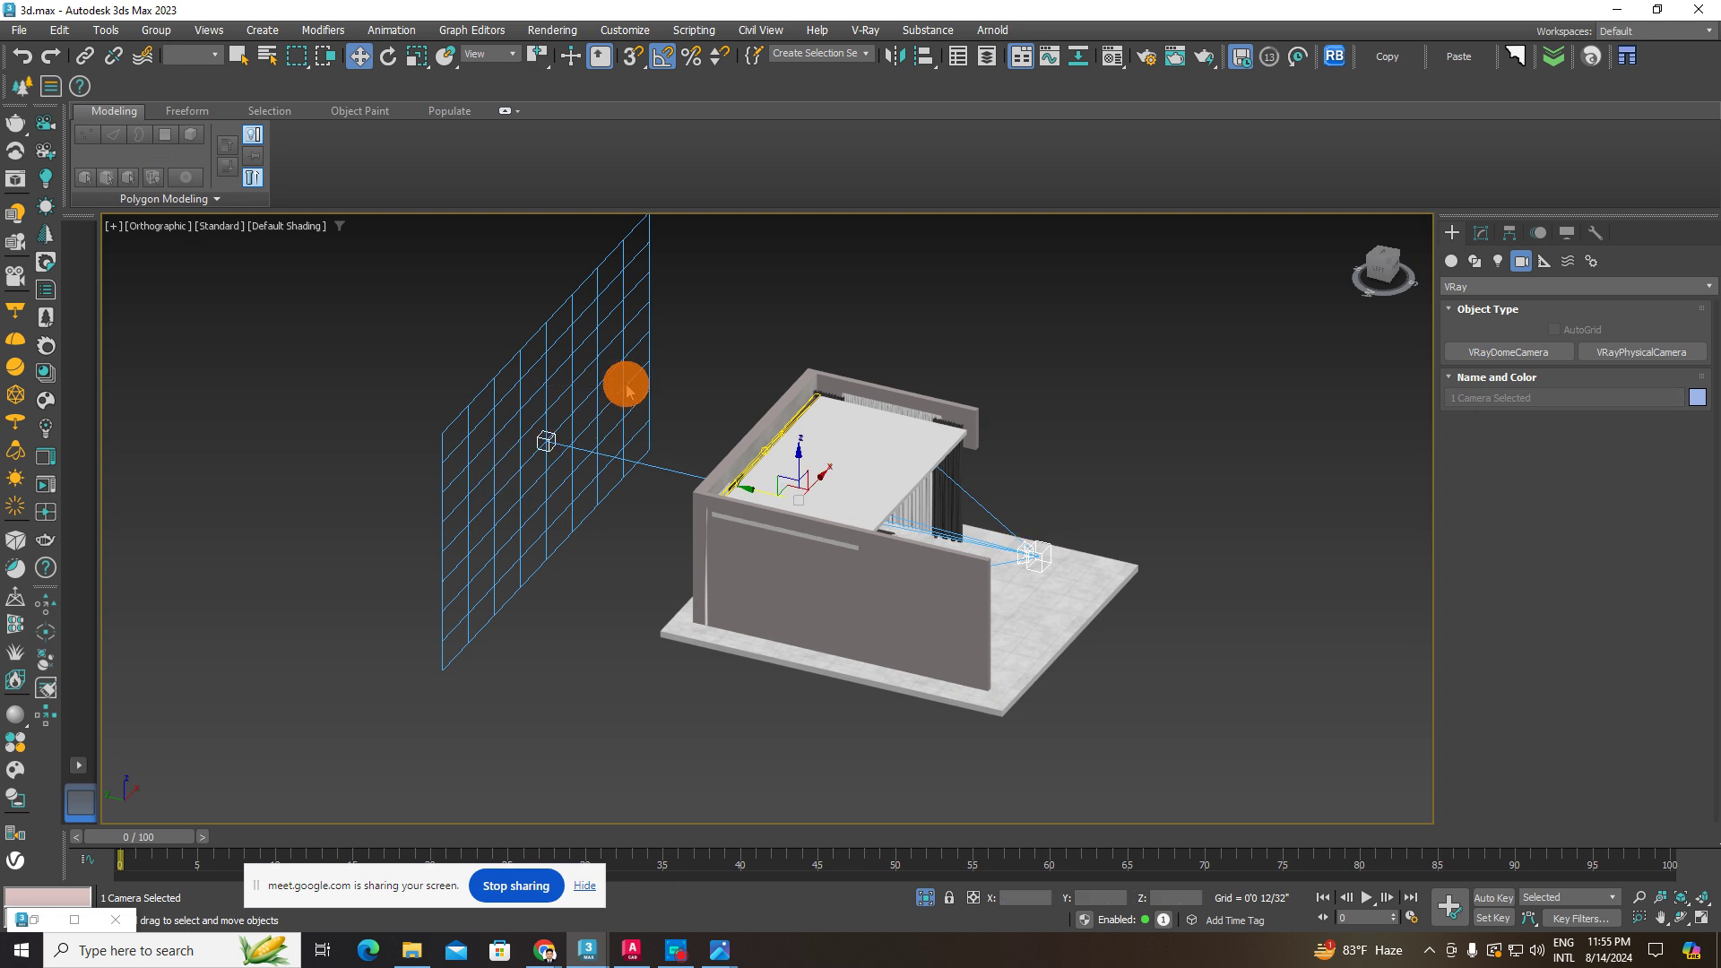
# - Select the camera with its target, then the camera alone, and try moving it vertically
pyautogui.click(1122, 455)
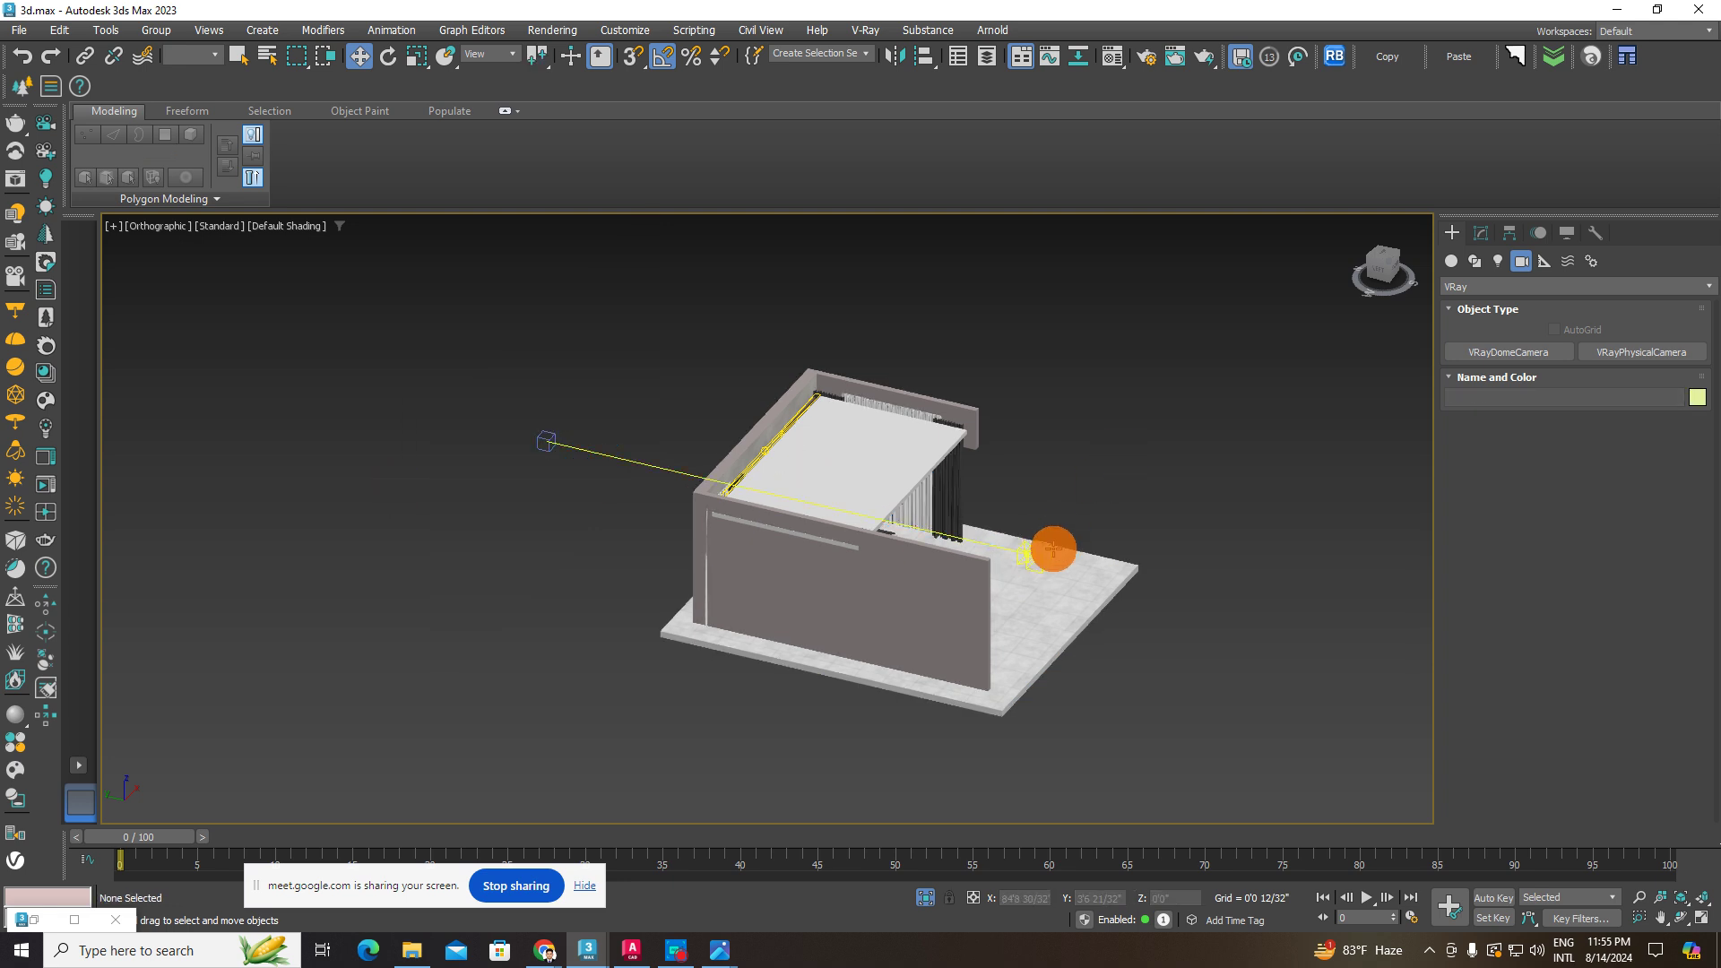
pyautogui.click(1042, 549)
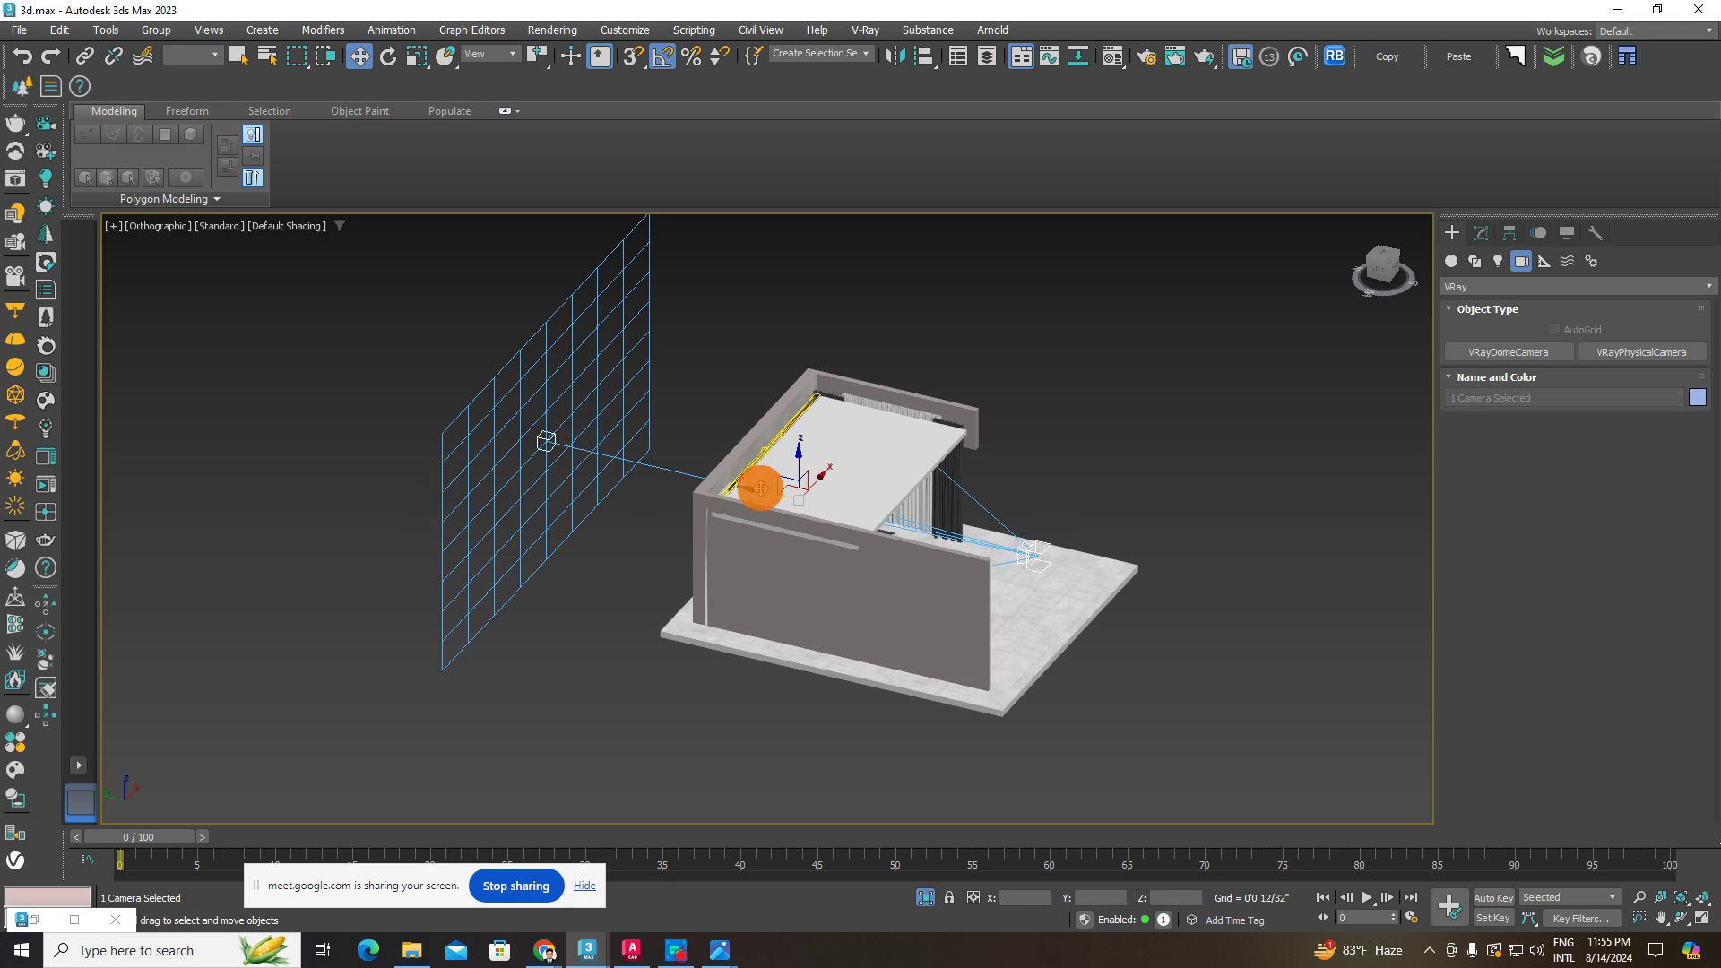
pyautogui.click(789, 470)
pyautogui.click(1001, 542)
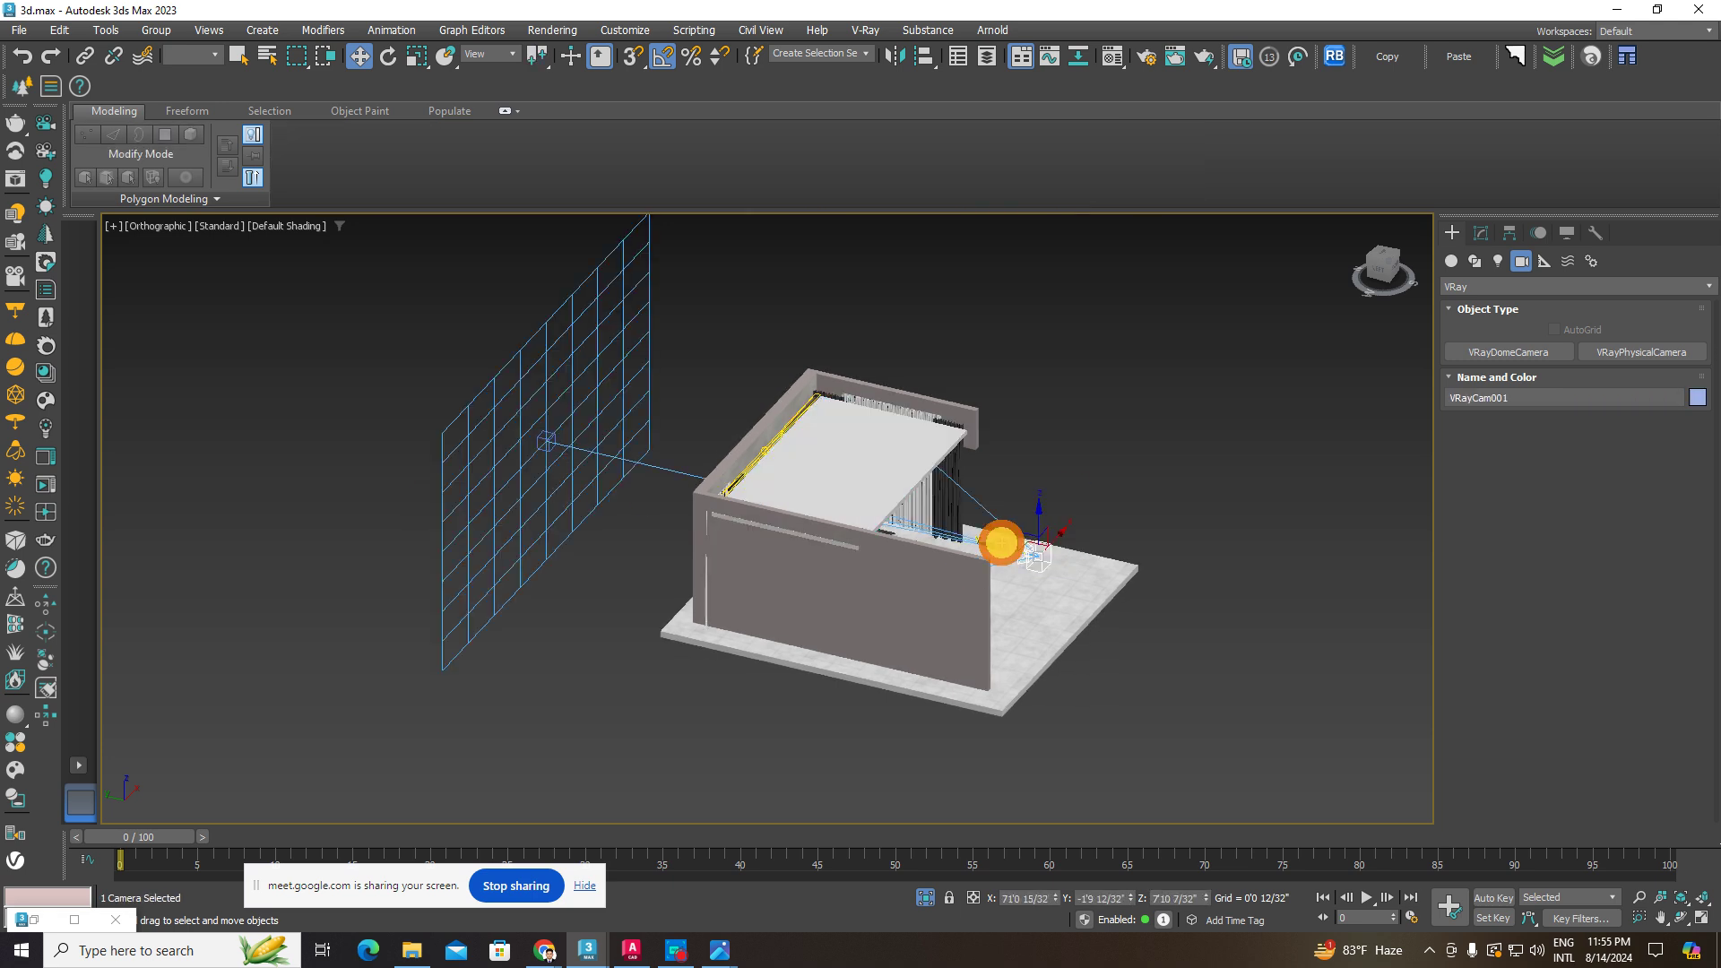
pyautogui.moveTo(1041, 504); pyautogui.dragTo(1038, 569)
# - Try moving the camera target on its own, then select it with the camera and try moving both vertically
pyautogui.click(546, 441)
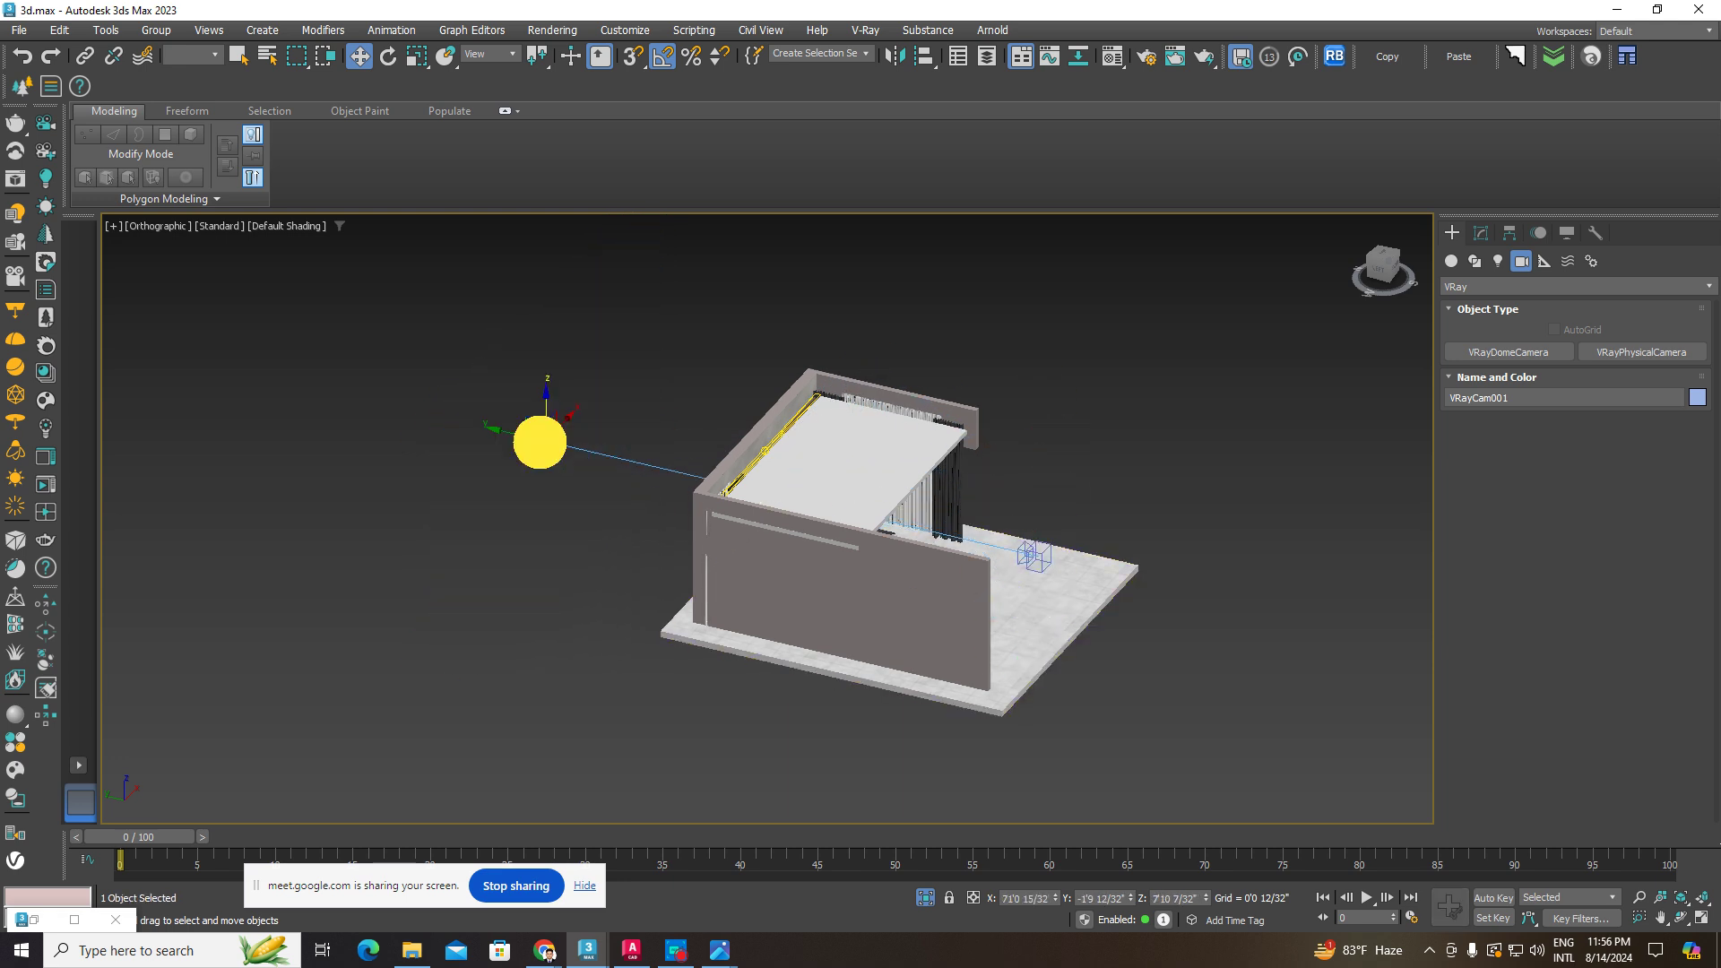
pyautogui.moveTo(548, 410); pyautogui.dragTo(592, 472)
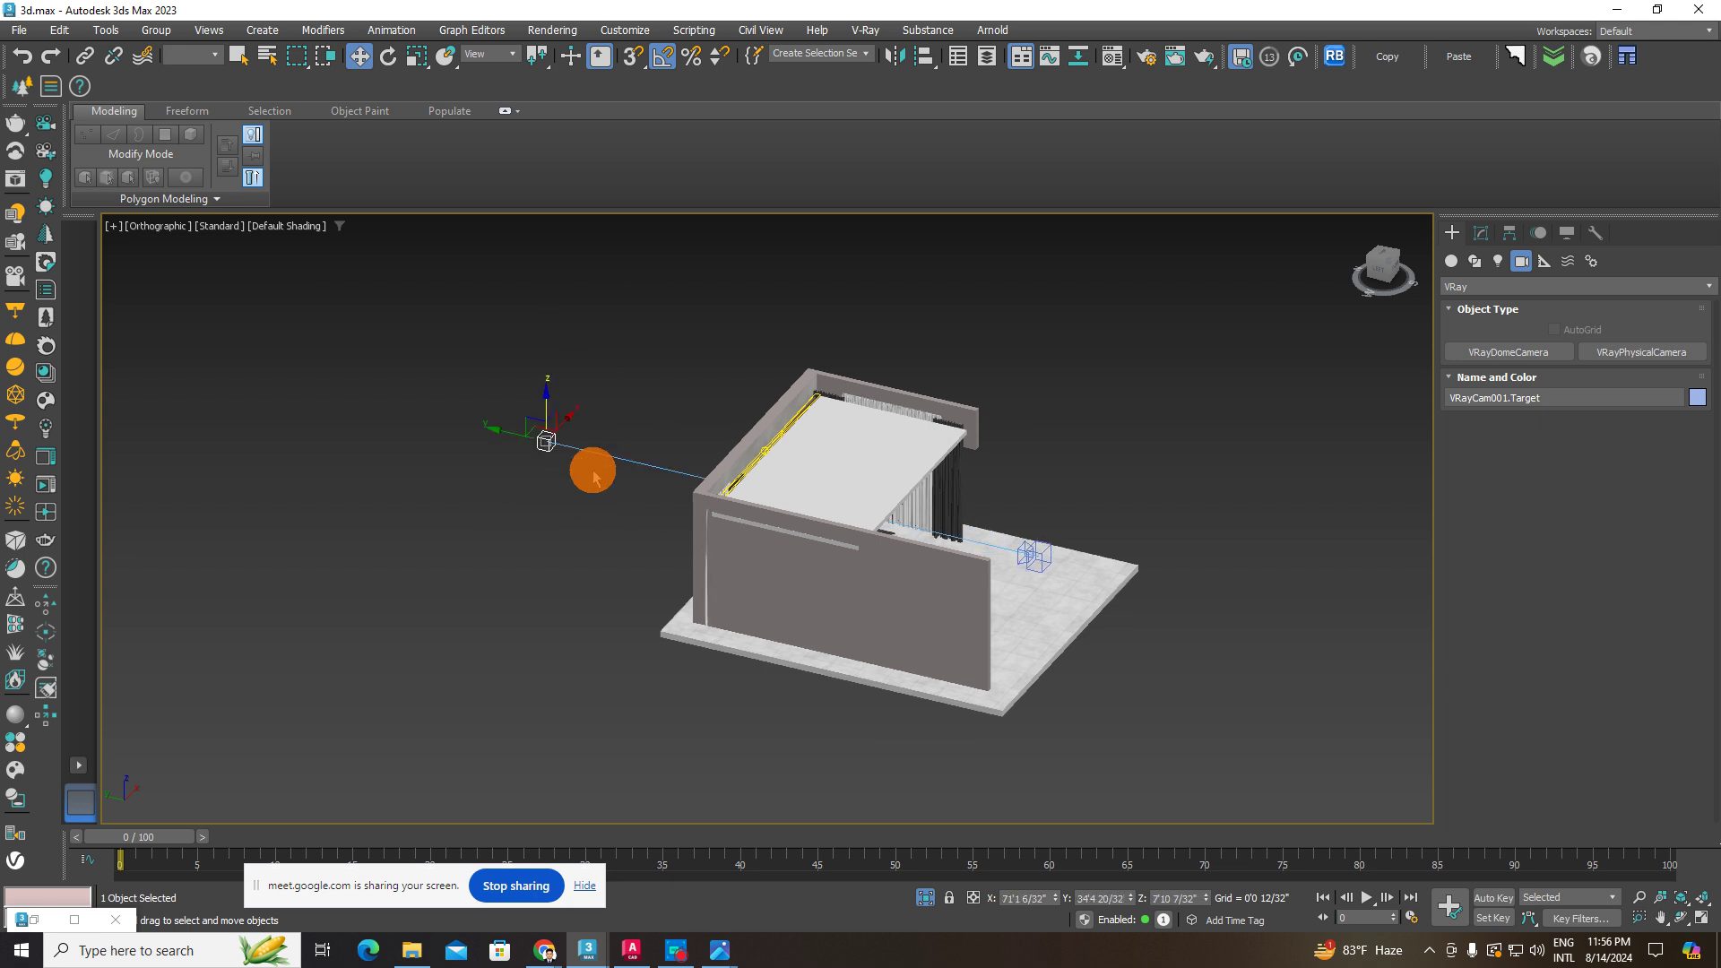
pyautogui.moveTo(618, 373); pyautogui.dragTo(428, 529)
pyautogui.click(1029, 553)
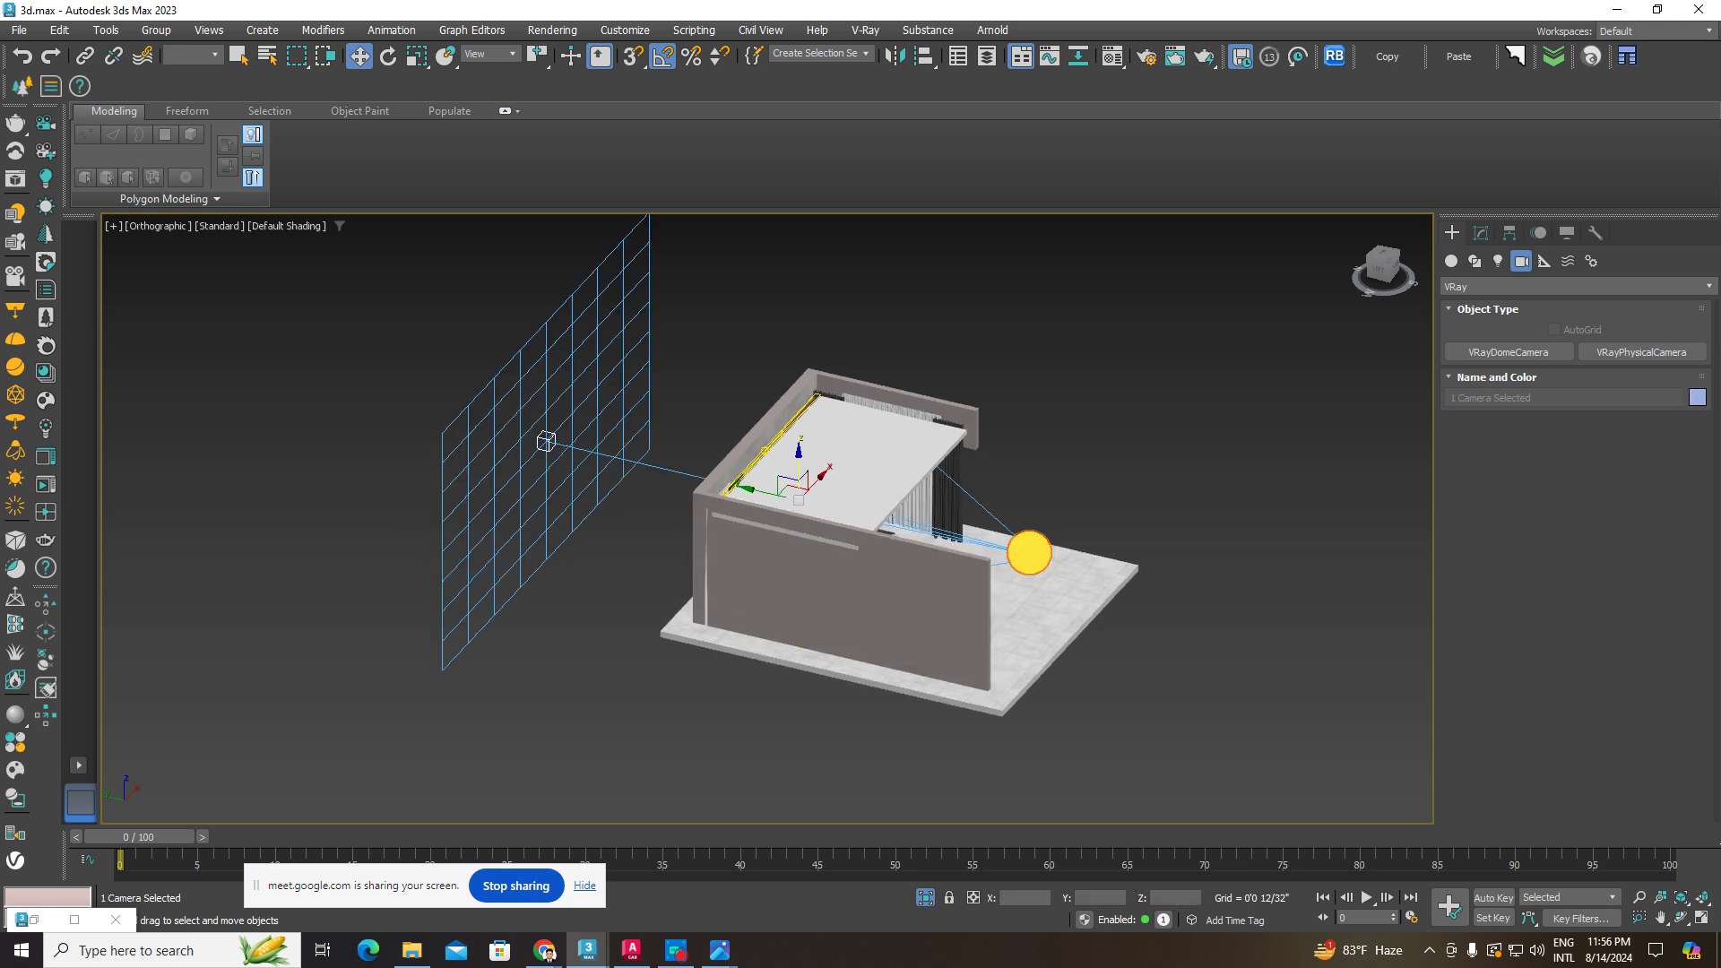
pyautogui.moveTo(785, 454); pyautogui.dragTo(796, 385)
# - Select the V-Ray camera and look through it in the viewport with safe frames shown
pyautogui.keyDown('alt'); pyautogui.moveTo(791, 428); pyautogui.dragTo(807, 502, button='middle'); pyautogui.keyUp('alt')
pyautogui.click(1175, 669)
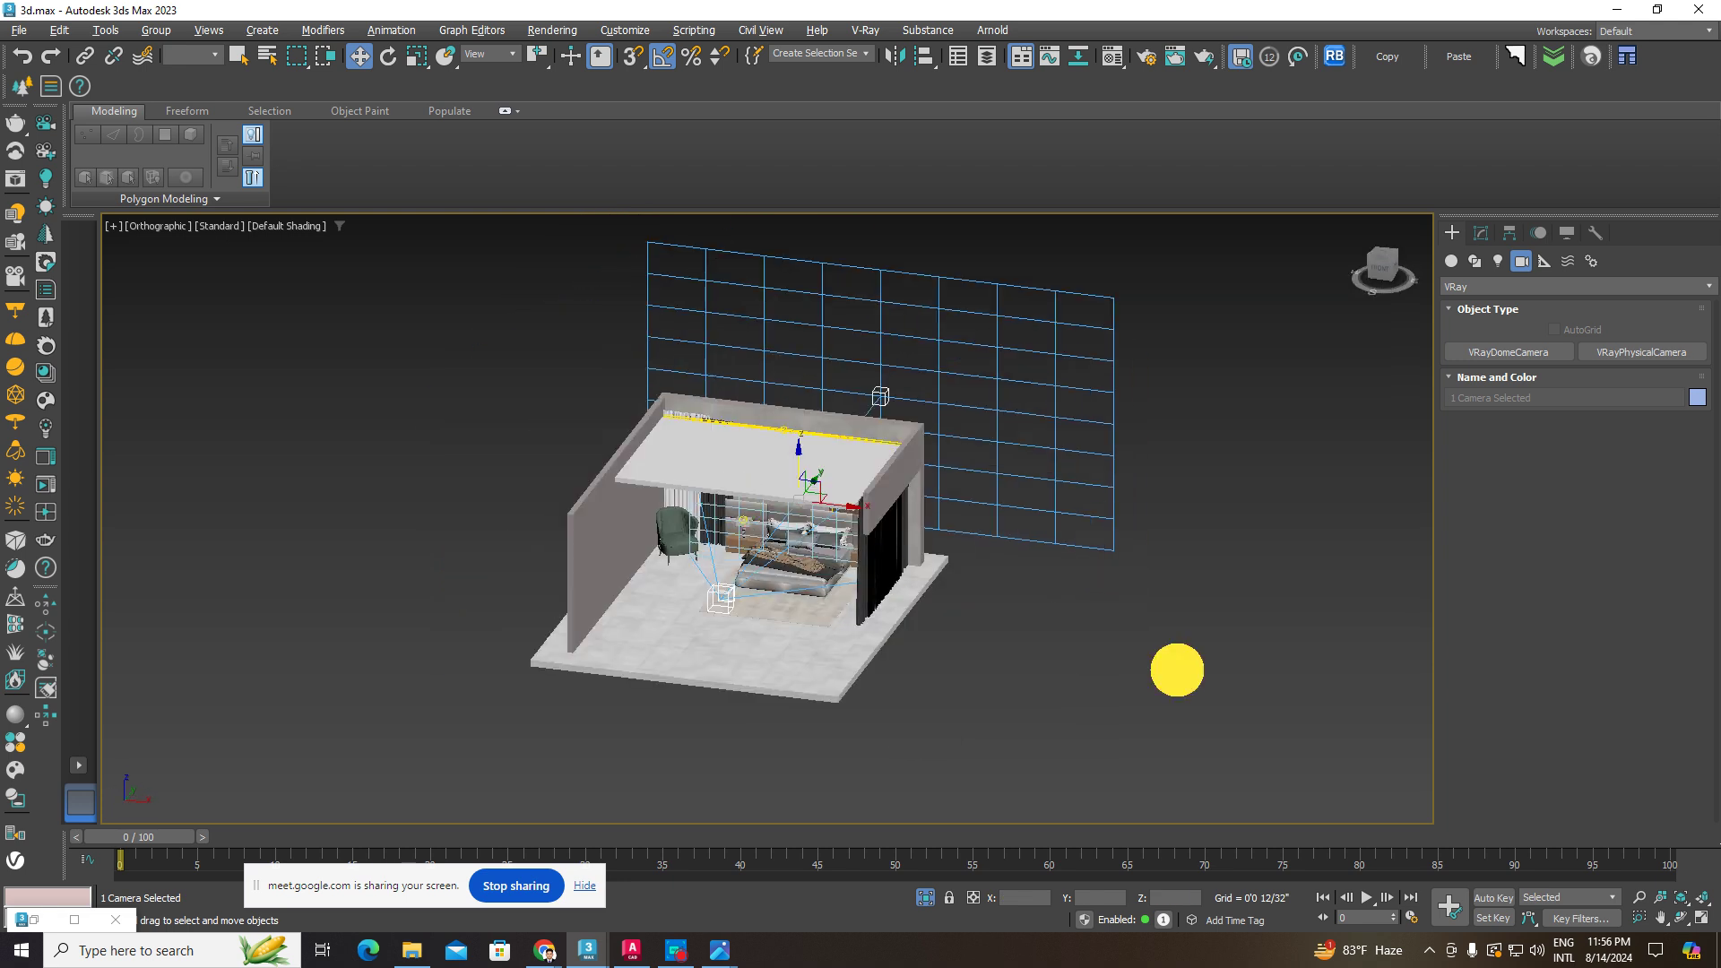
pyautogui.click(741, 593)
pyautogui.scroll(3, 739, 599)
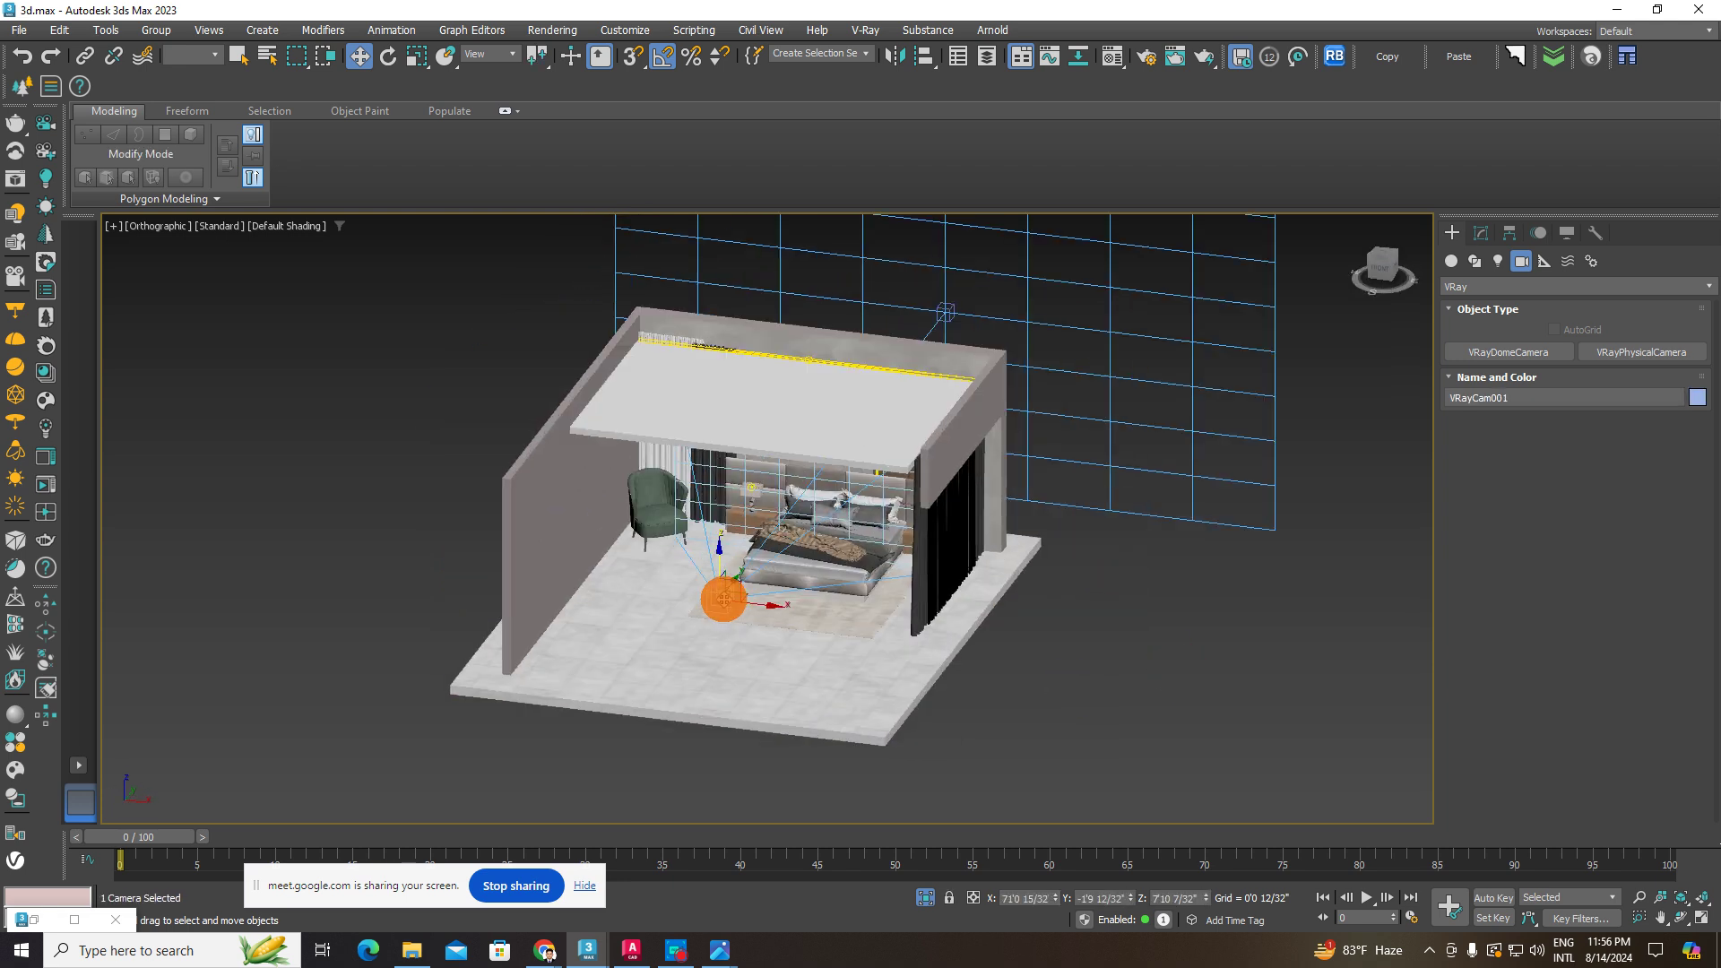
pyautogui.press('c')
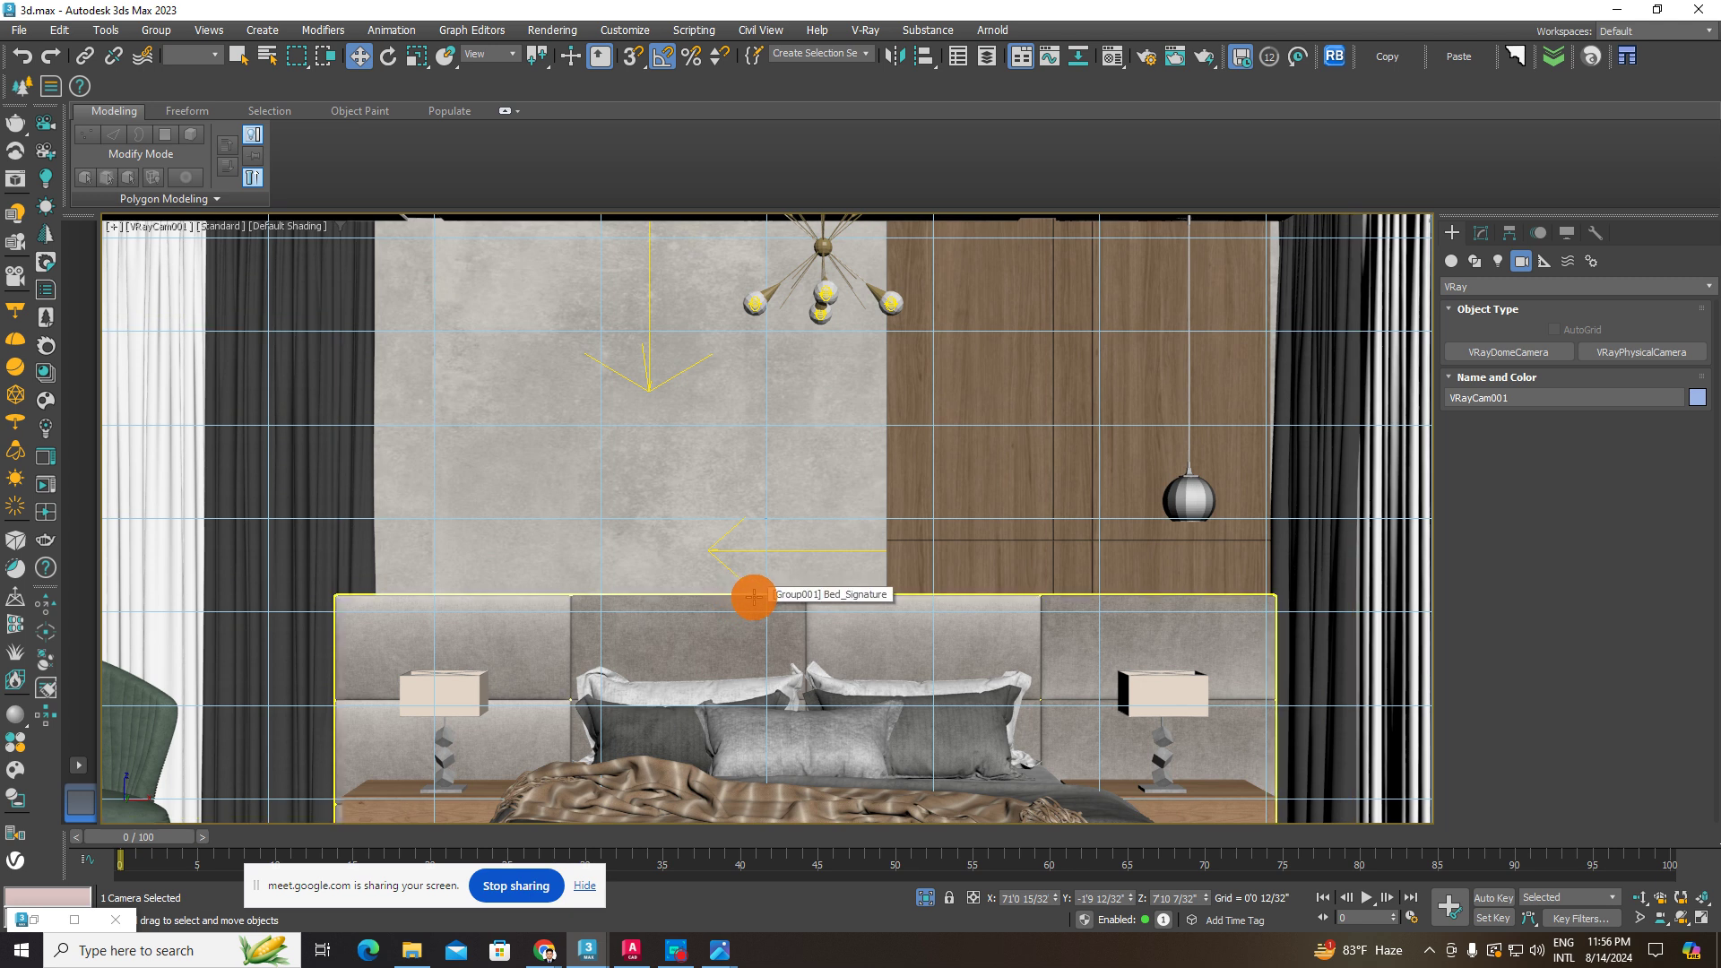
pyautogui.hotkey('shift', 'f')
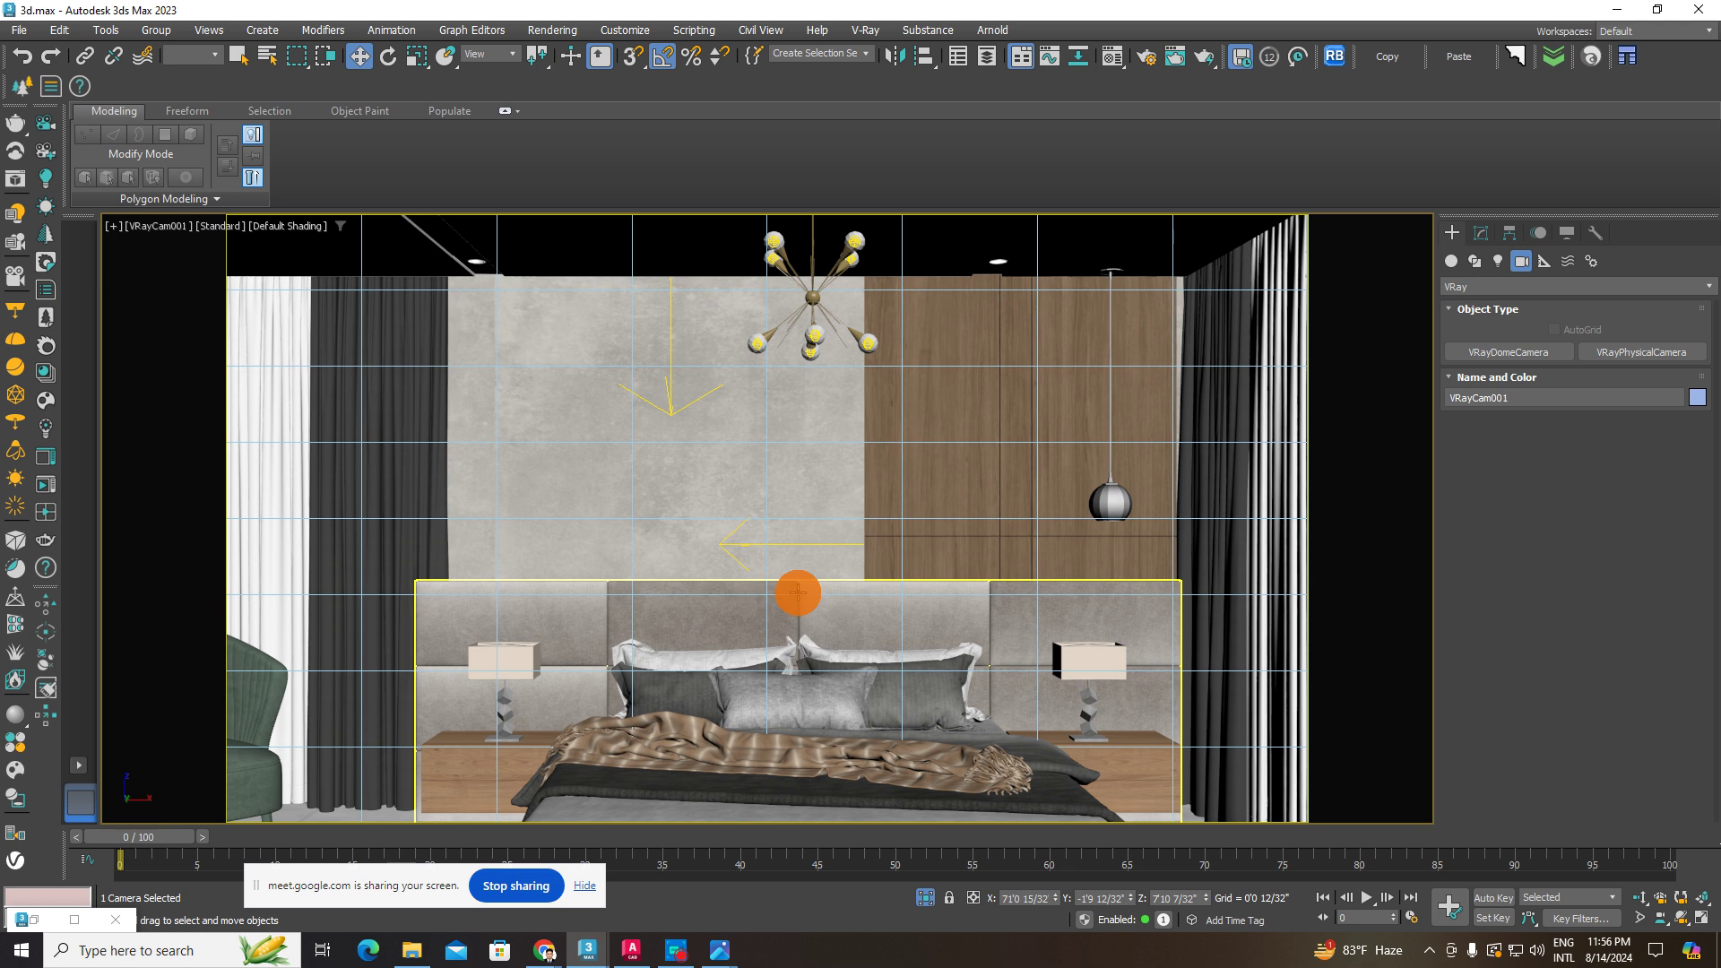
# - Compare the camera view with safe frames off and on, checking how much of the bed wall, curtains and ceiling is framed
pyautogui.scroll(2, 799, 590)
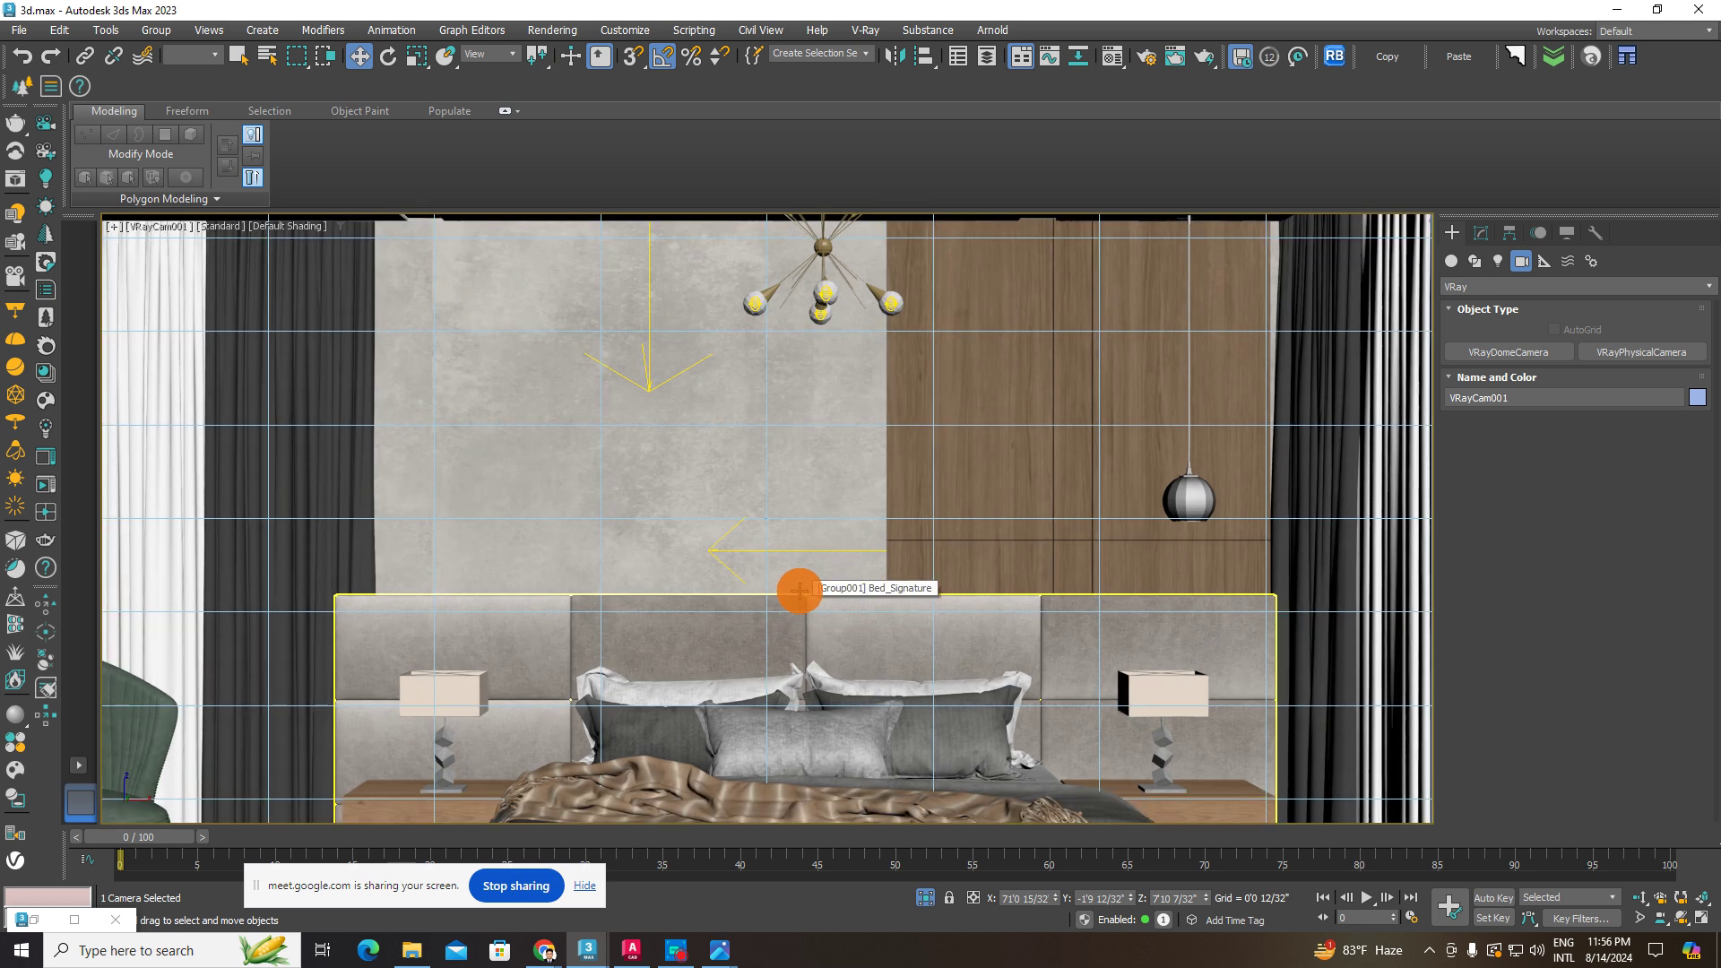
pyautogui.scroll(-2, 799, 591)
pyautogui.scroll(2, 796, 599)
pyautogui.scroll(-2, 791, 604)
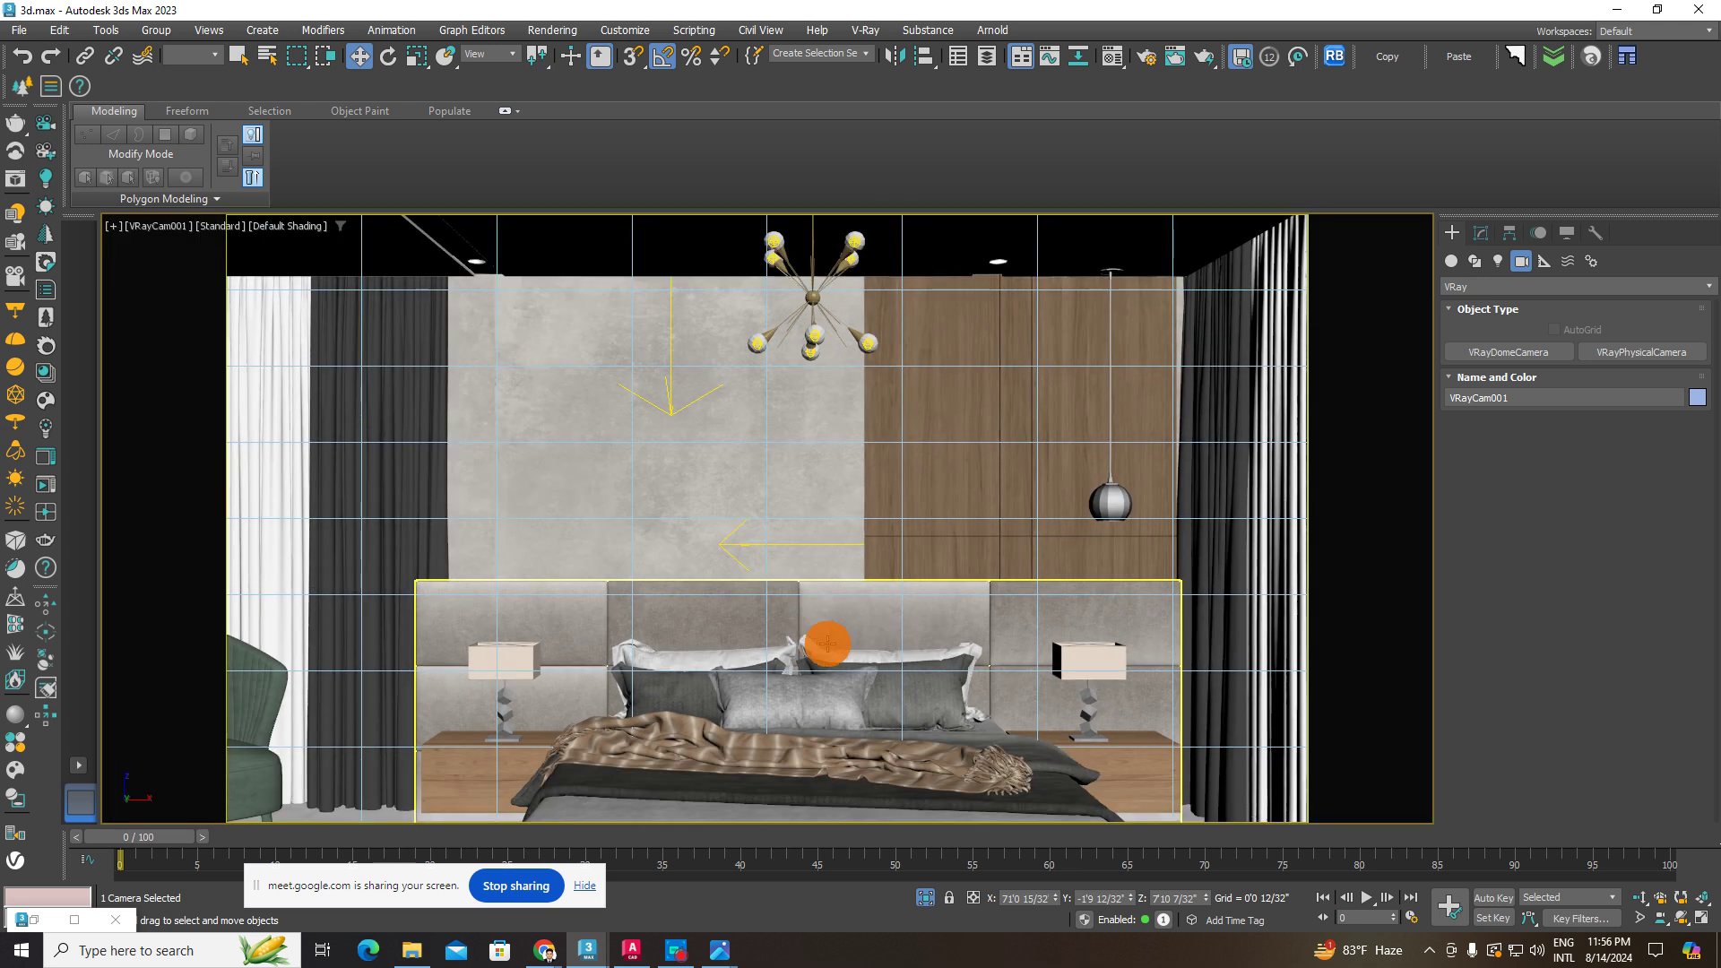
pyautogui.click(826, 644)
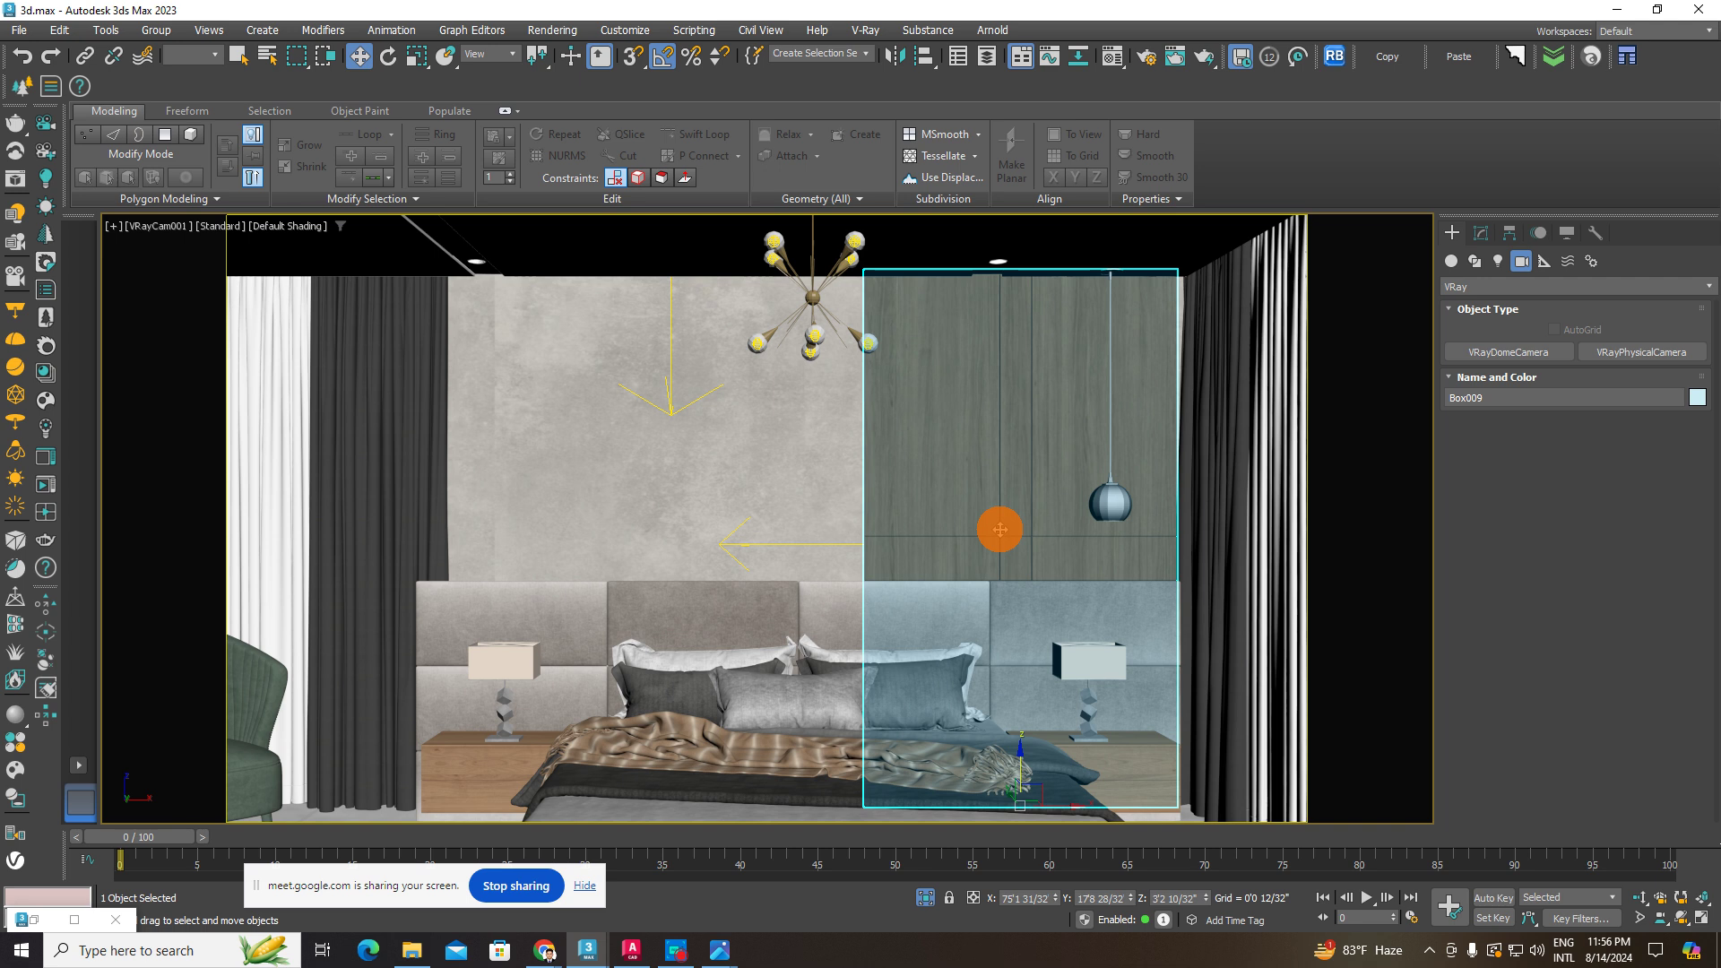
pyautogui.scroll(2, 1000, 529)
pyautogui.scroll(-2, 1000, 529)
pyautogui.scroll(2, 1000, 529)
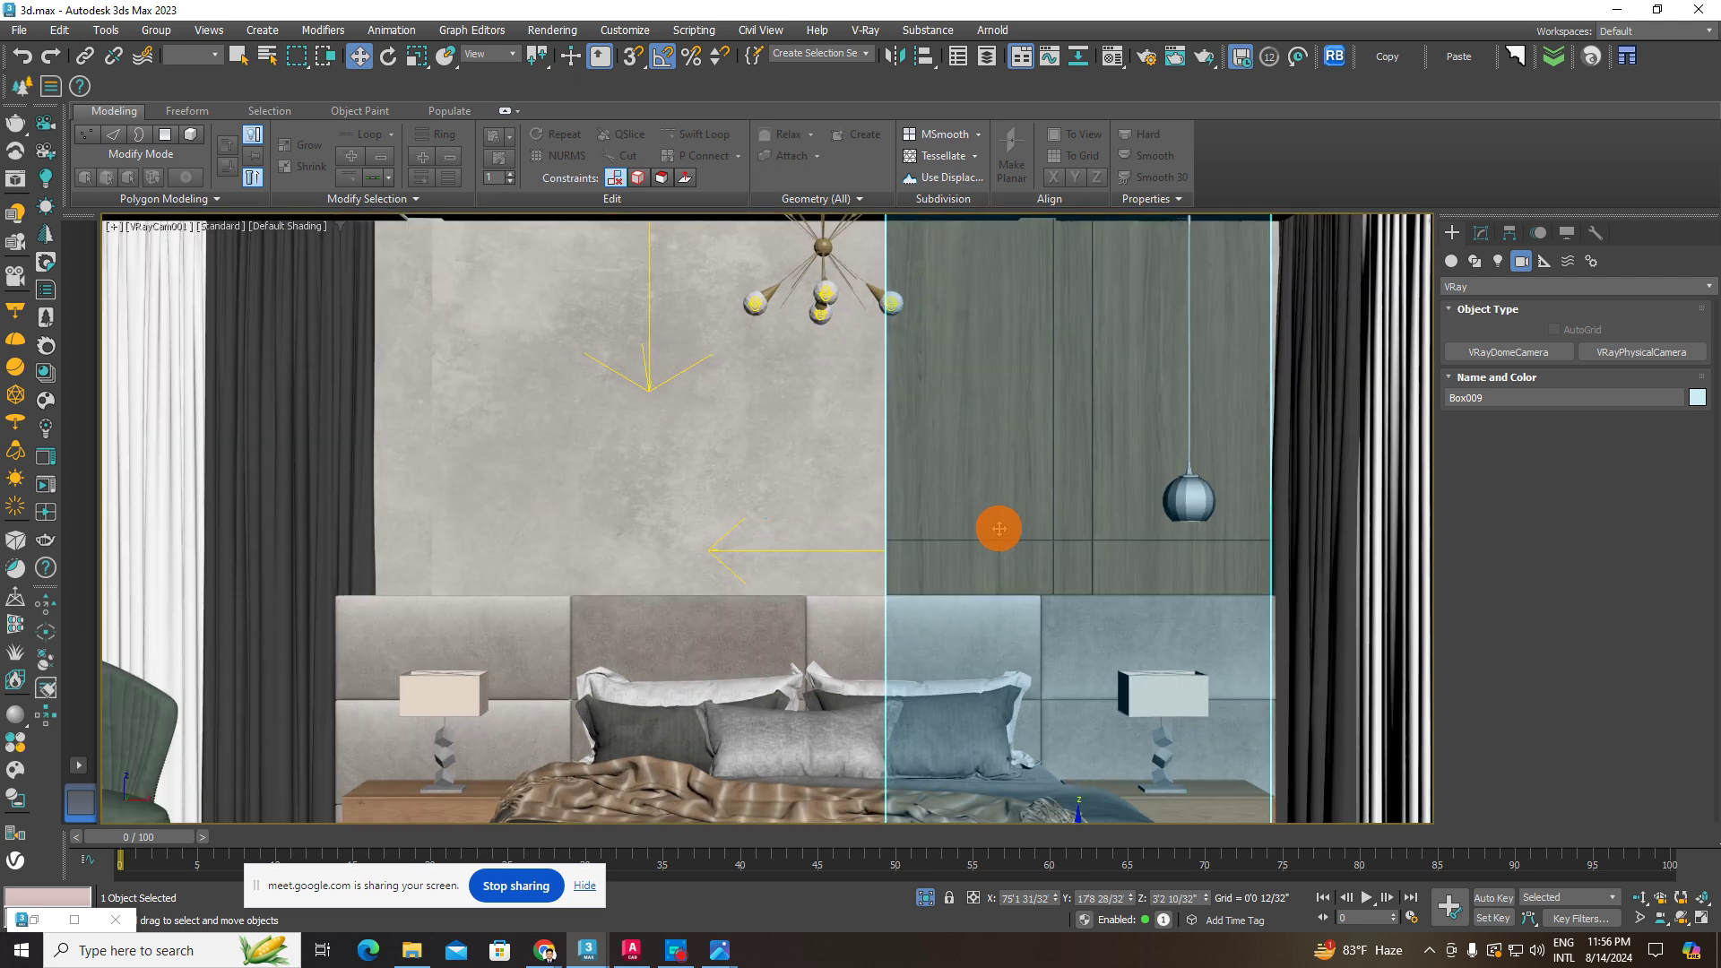
pyautogui.click(870, 551)
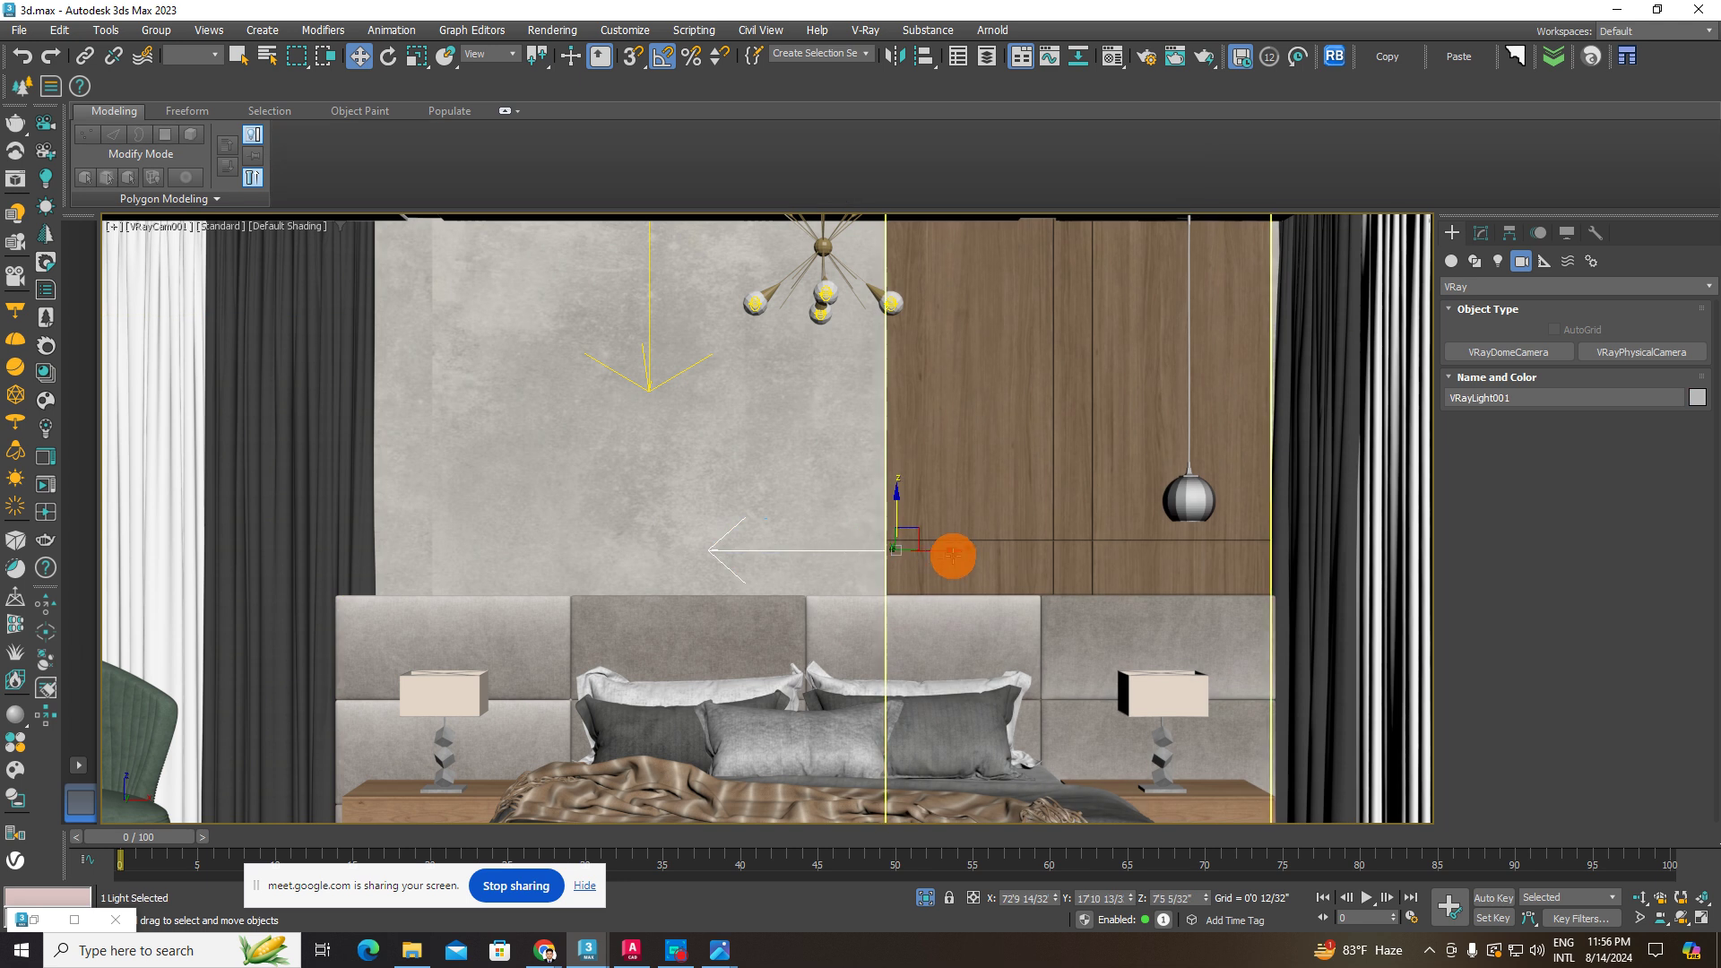
pyautogui.click(946, 602)
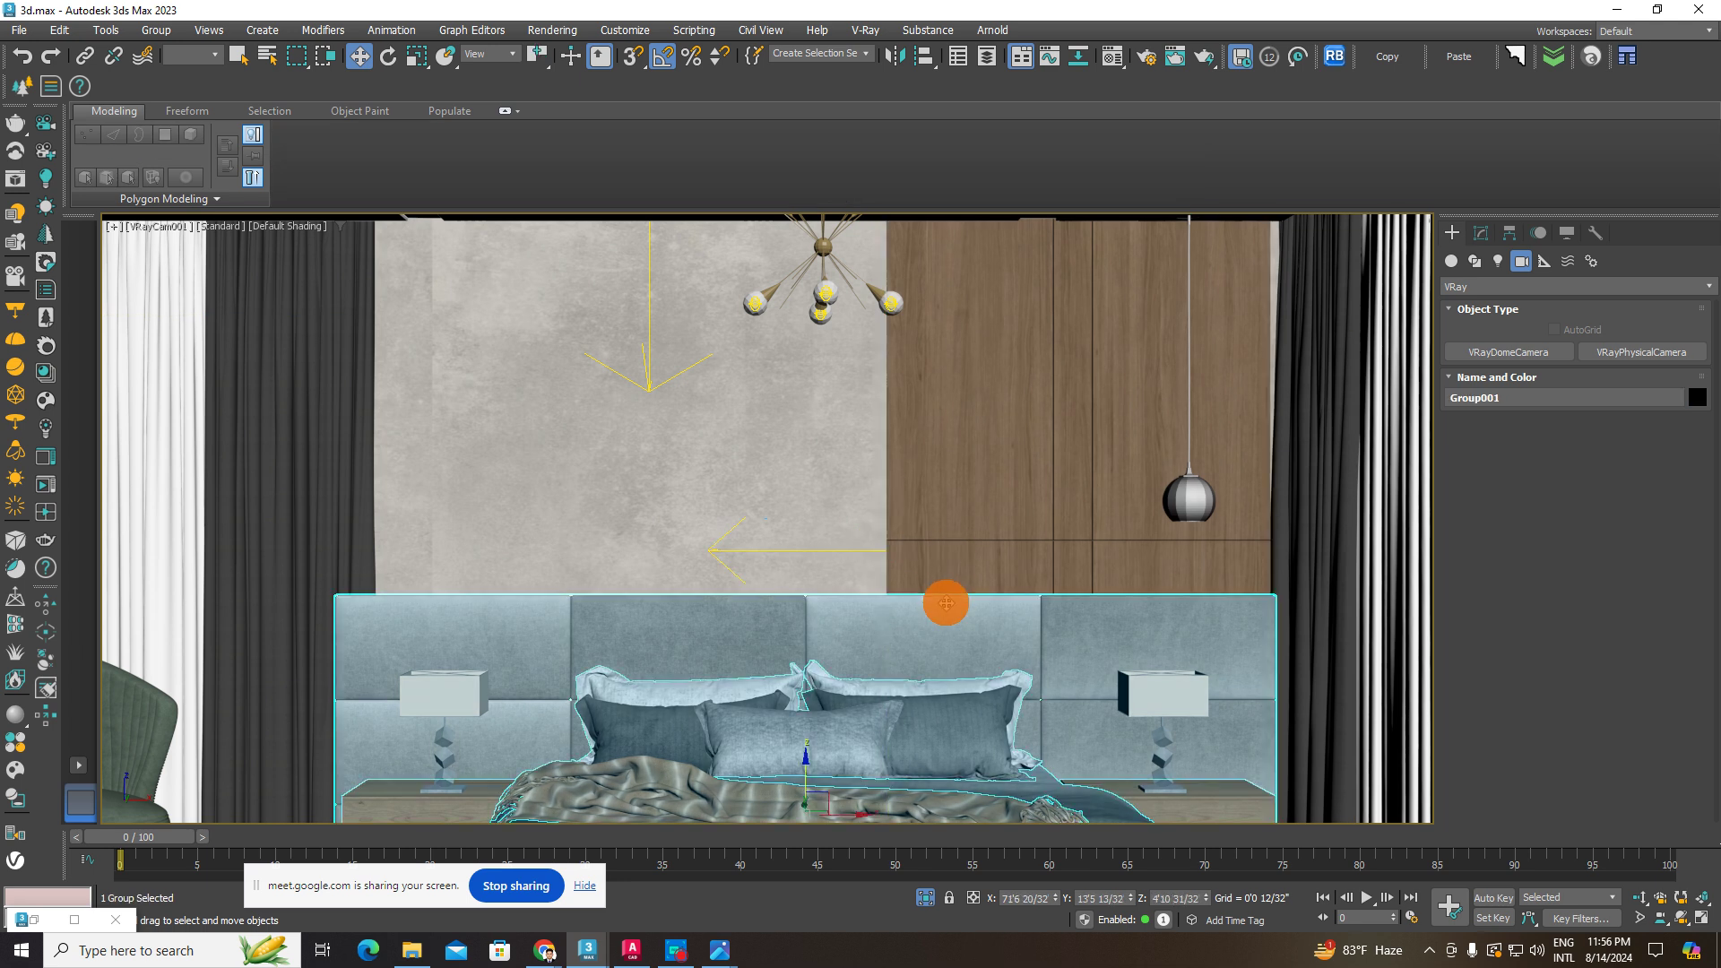
pyautogui.scroll(-2, 946, 602)
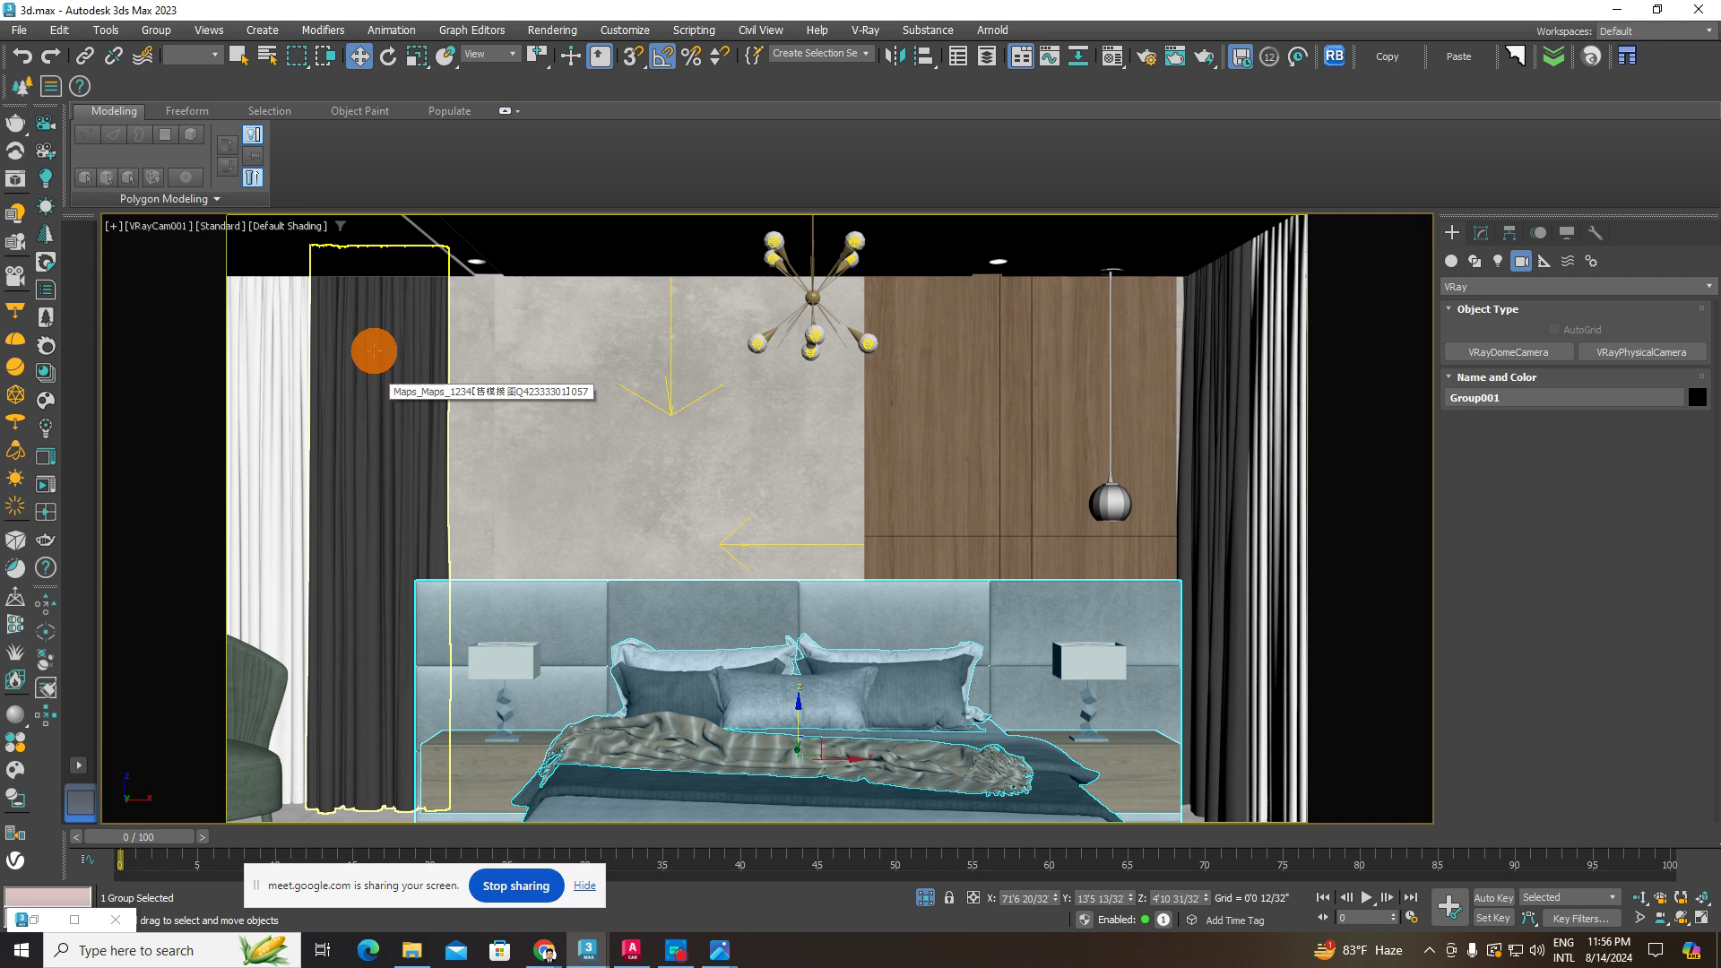
# - Leave the maximized camera view and switch the workspace to the layout with two side-by-side viewports
pyautogui.click(1701, 916)
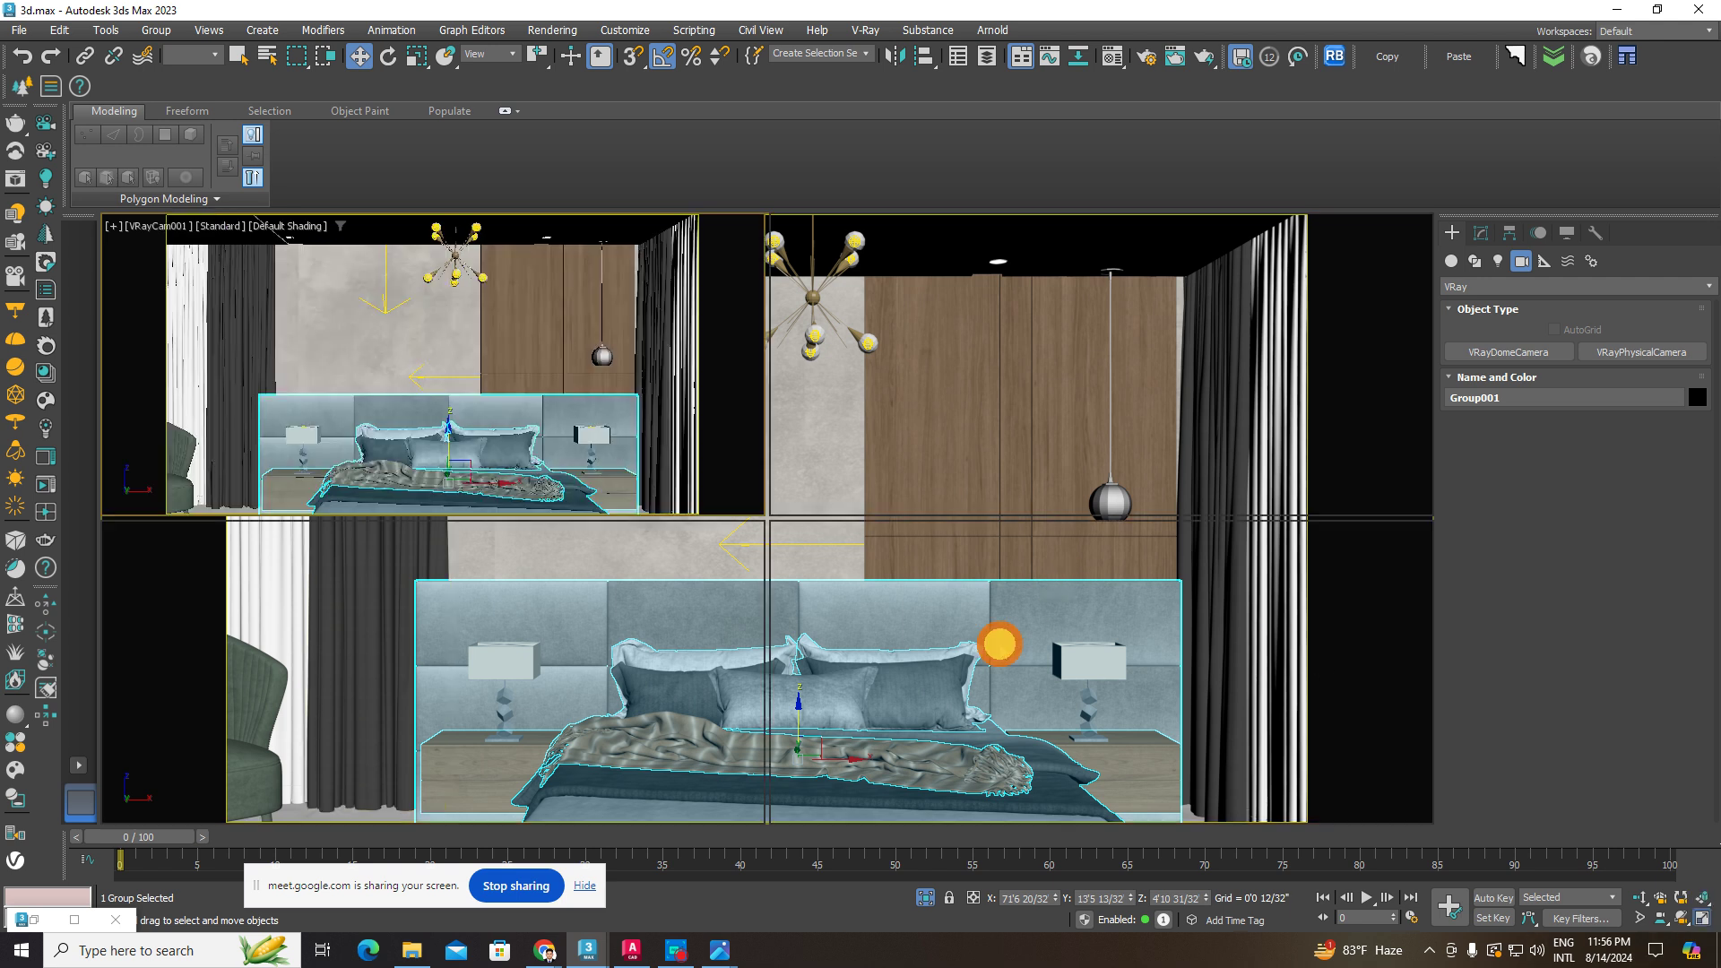
pyautogui.click(565, 664)
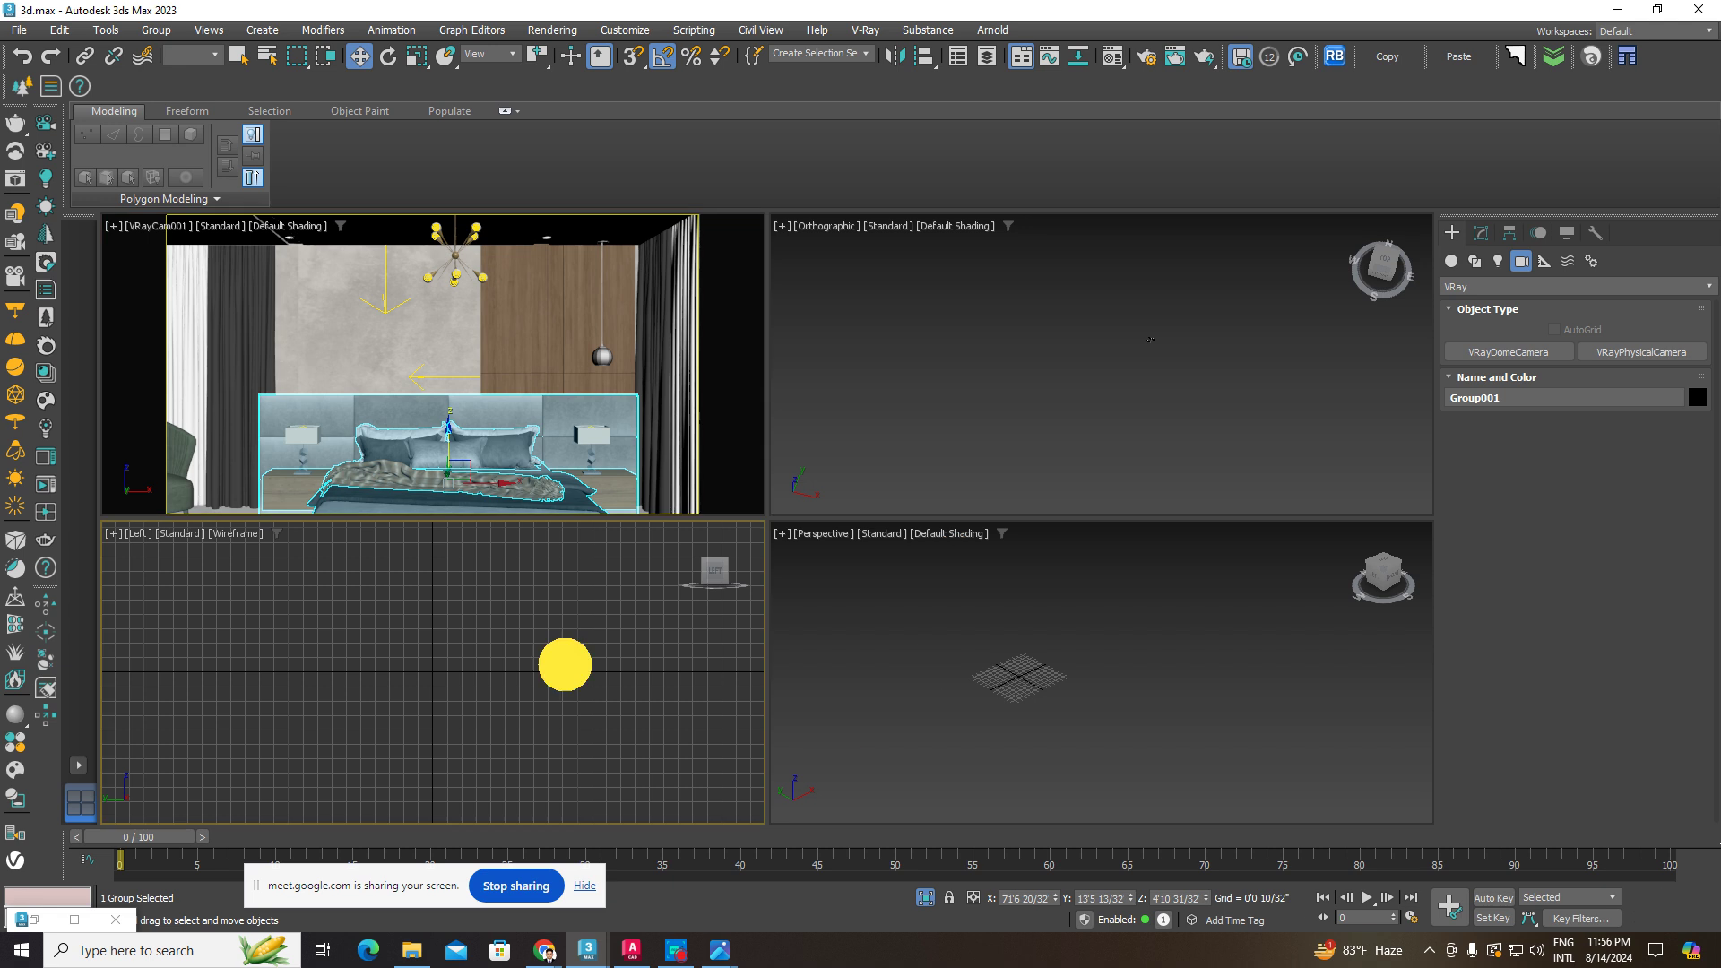
pyautogui.scroll(-2, 518, 653)
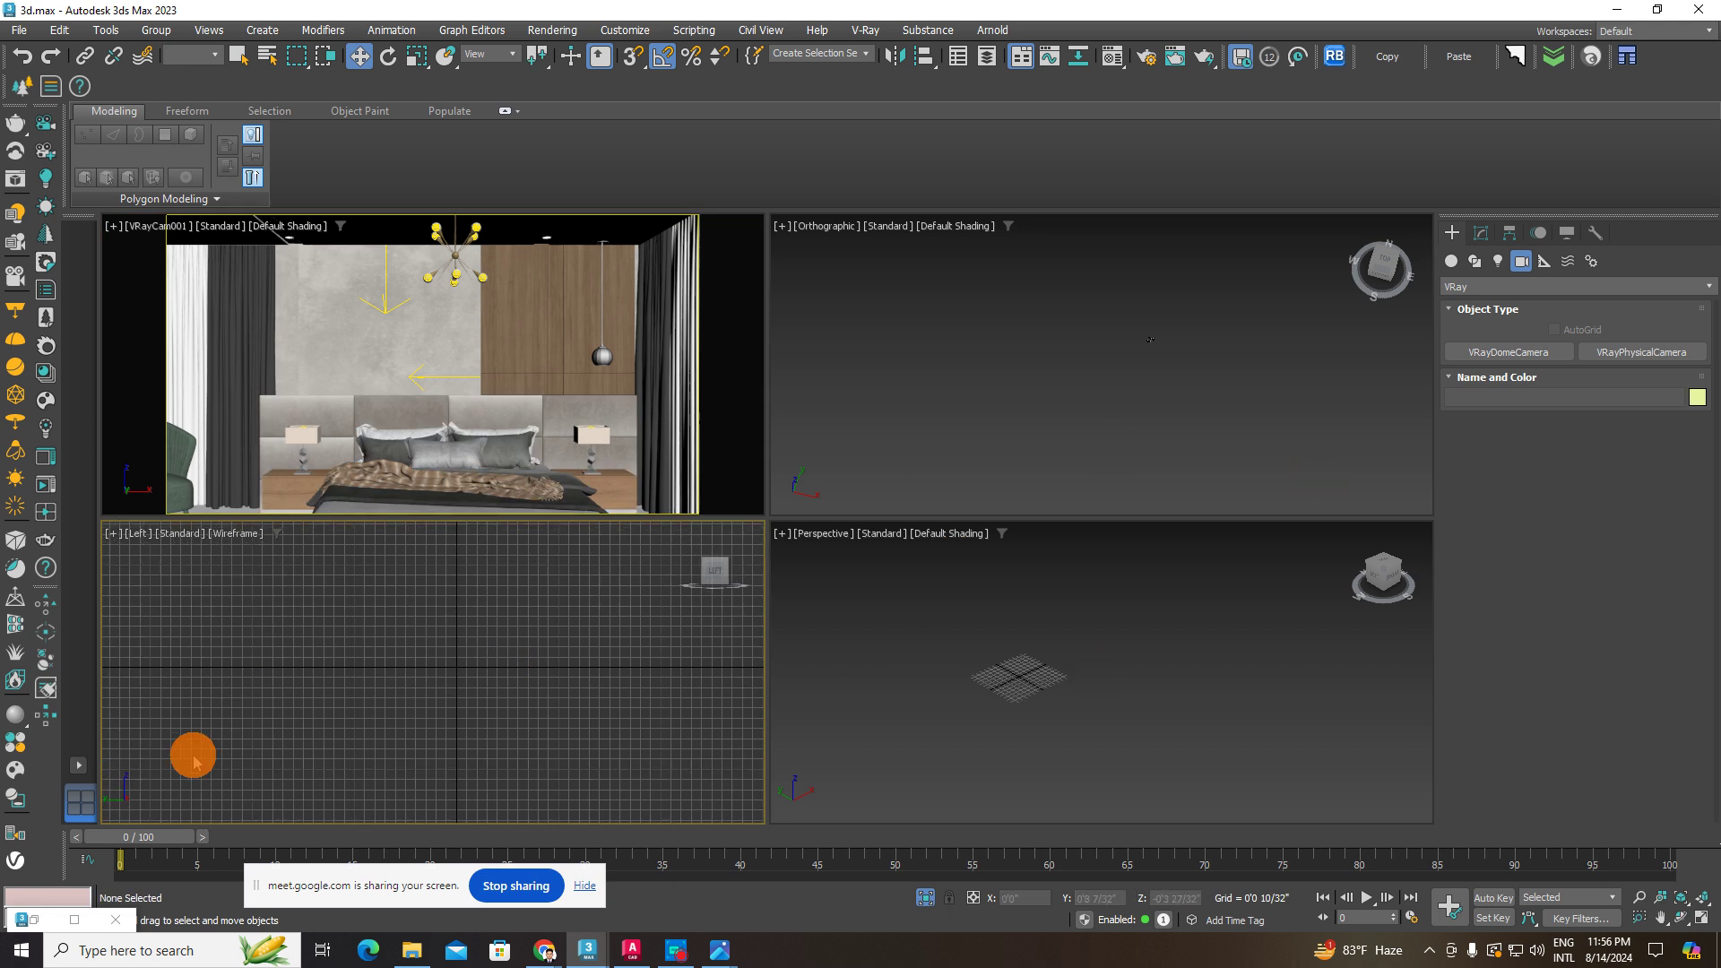
pyautogui.click(79, 765)
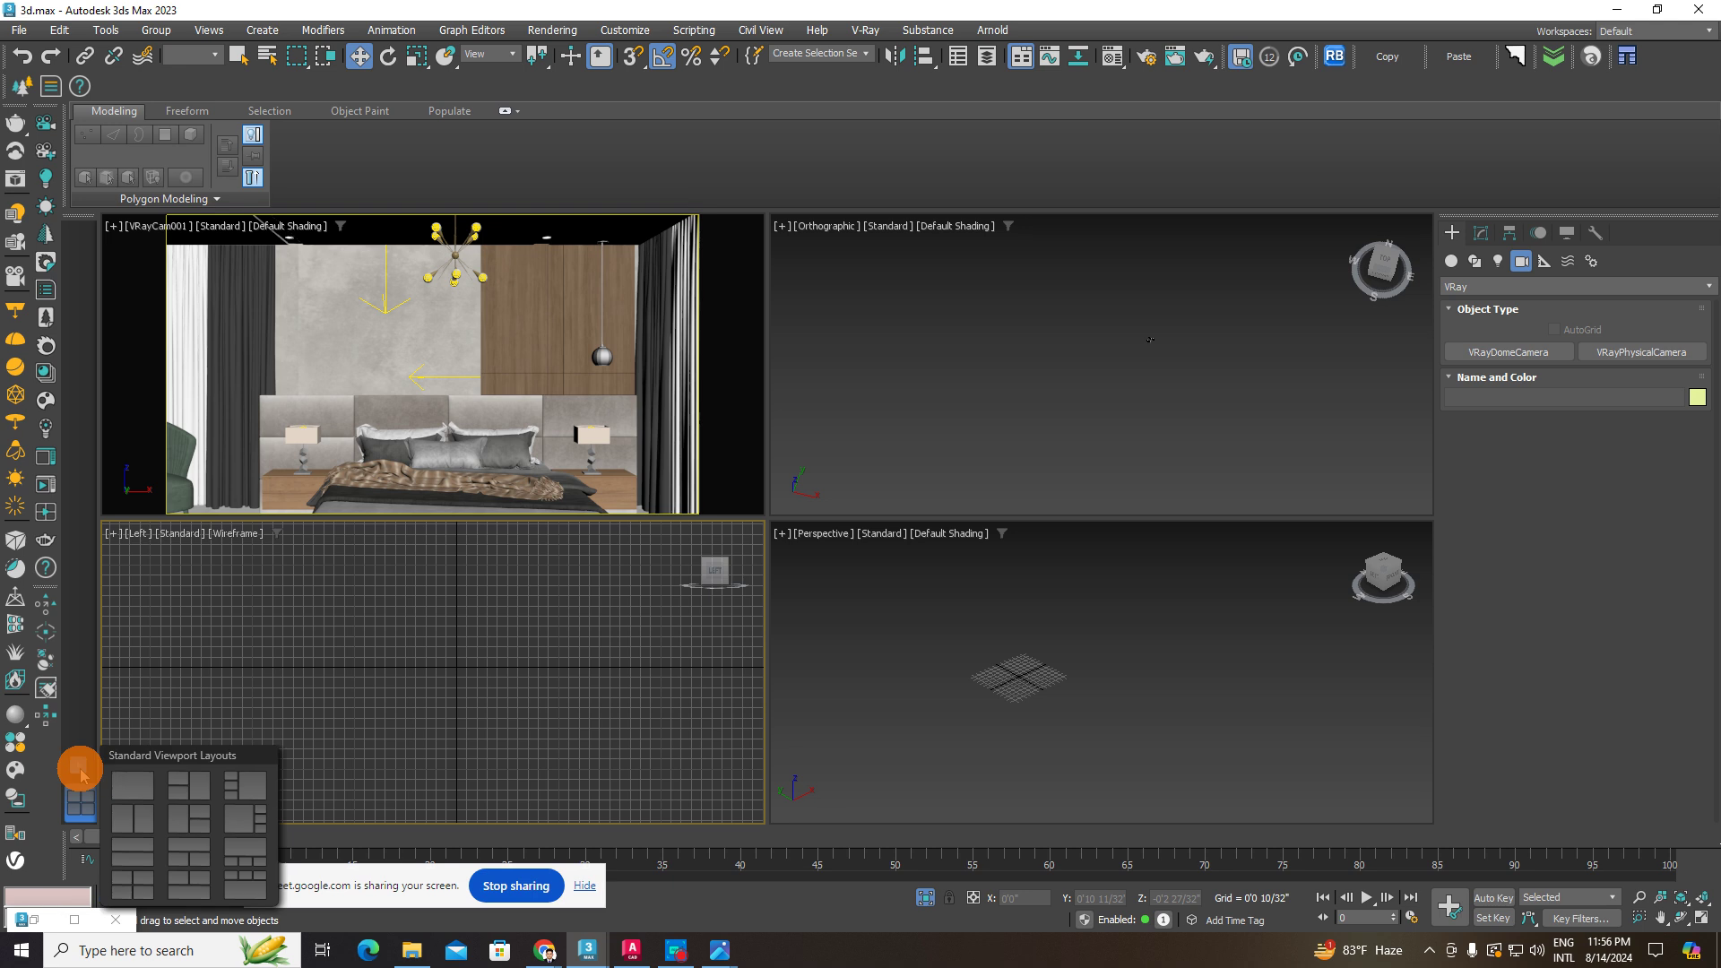
pyautogui.click(133, 818)
# - Unhide all objects in the scene and turn off hiding for the Shapes category
pyautogui.moveTo(580, 514); pyautogui.dragTo(595, 566, button='middle')
pyautogui.scroll(-5, 592, 563)
pyautogui.rightClick(588, 552)
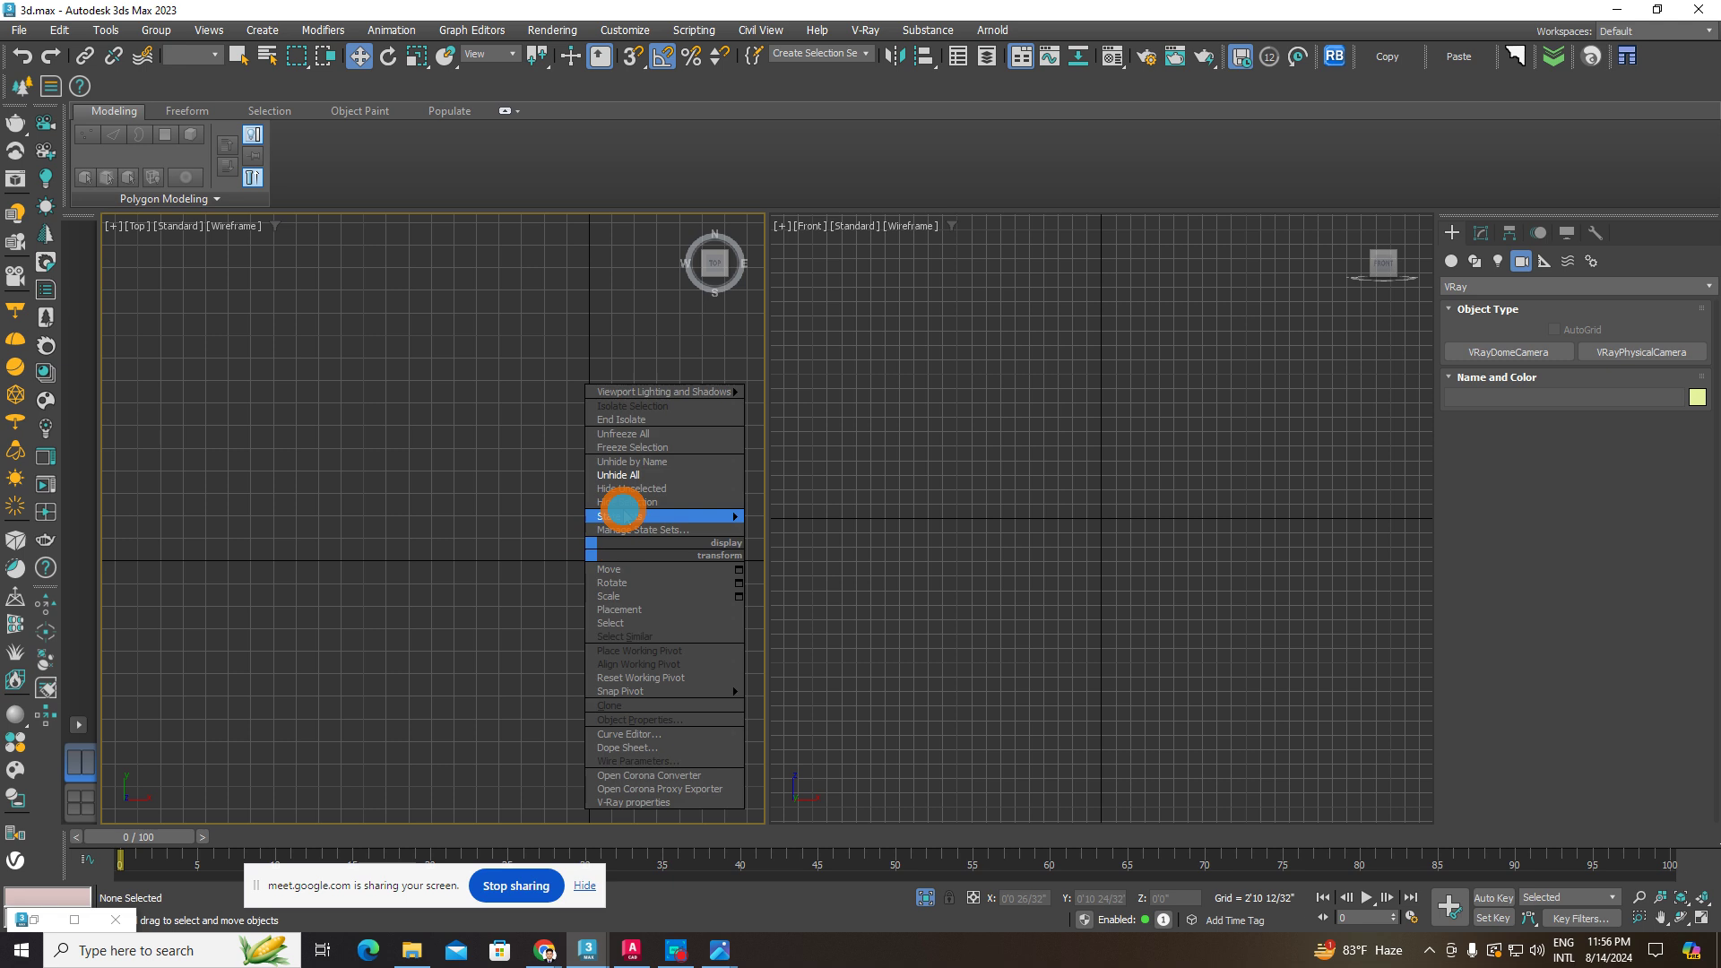
pyautogui.click(638, 476)
pyautogui.scroll(-5, 619, 541)
pyautogui.scroll(-5, 622, 547)
pyautogui.moveTo(671, 548); pyautogui.dragTo(607, 573, button='middle')
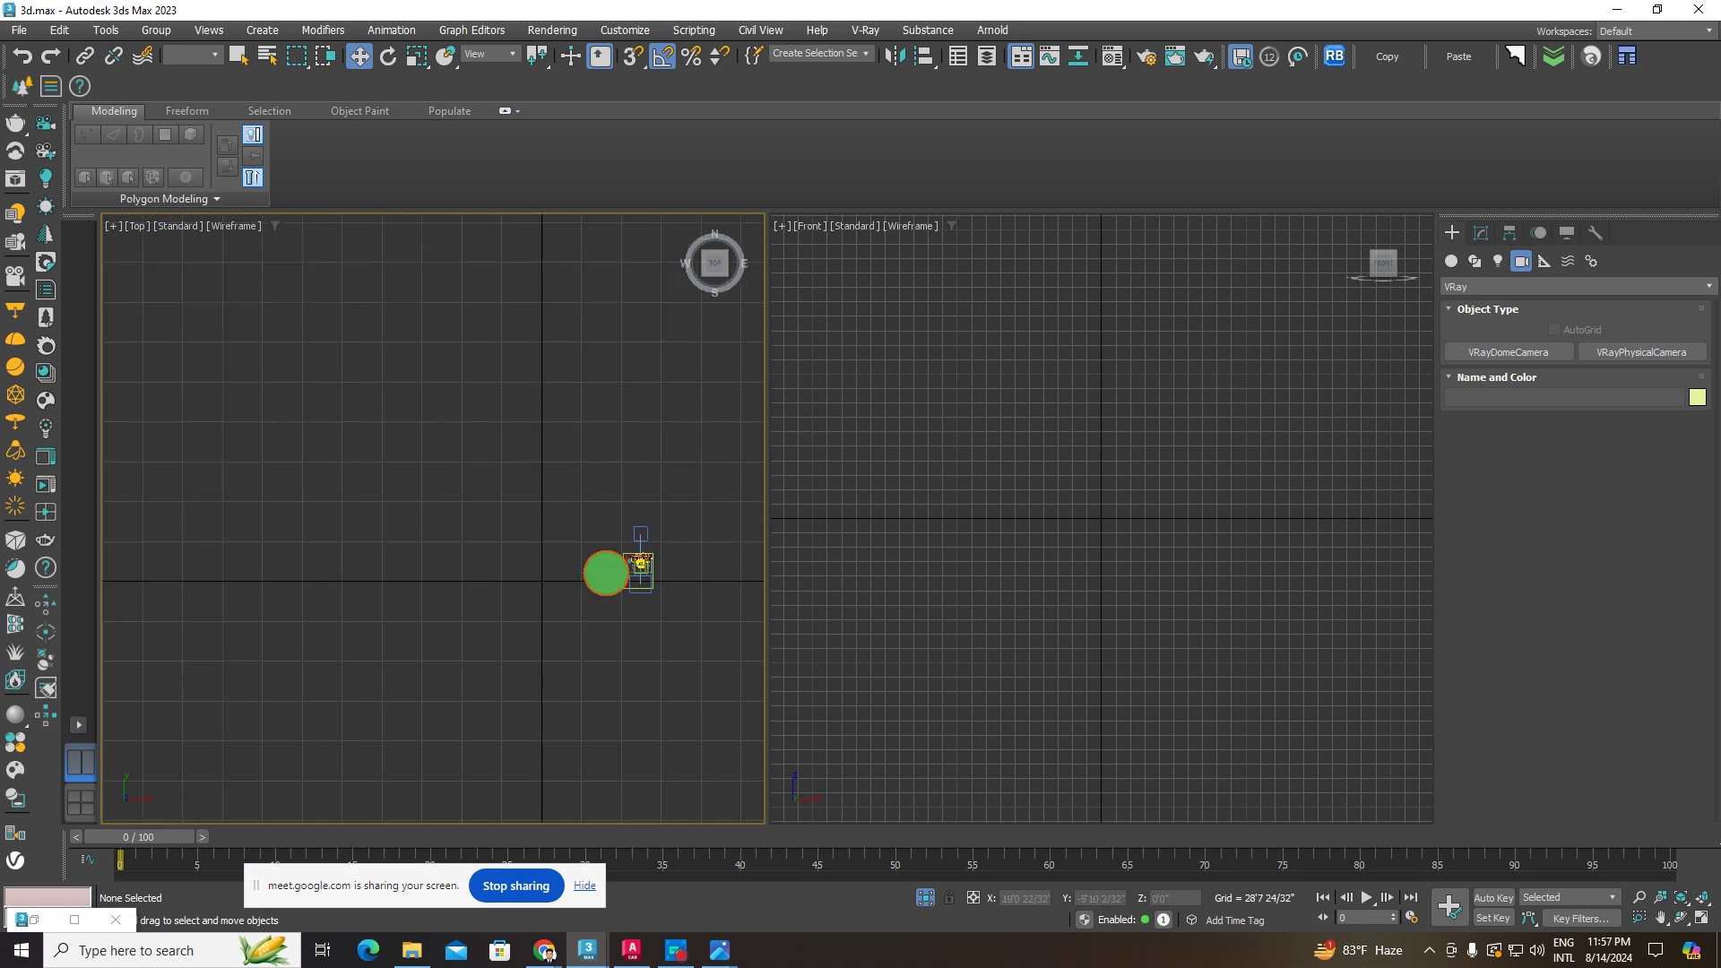
pyautogui.click(1577, 234)
pyautogui.click(1457, 496)
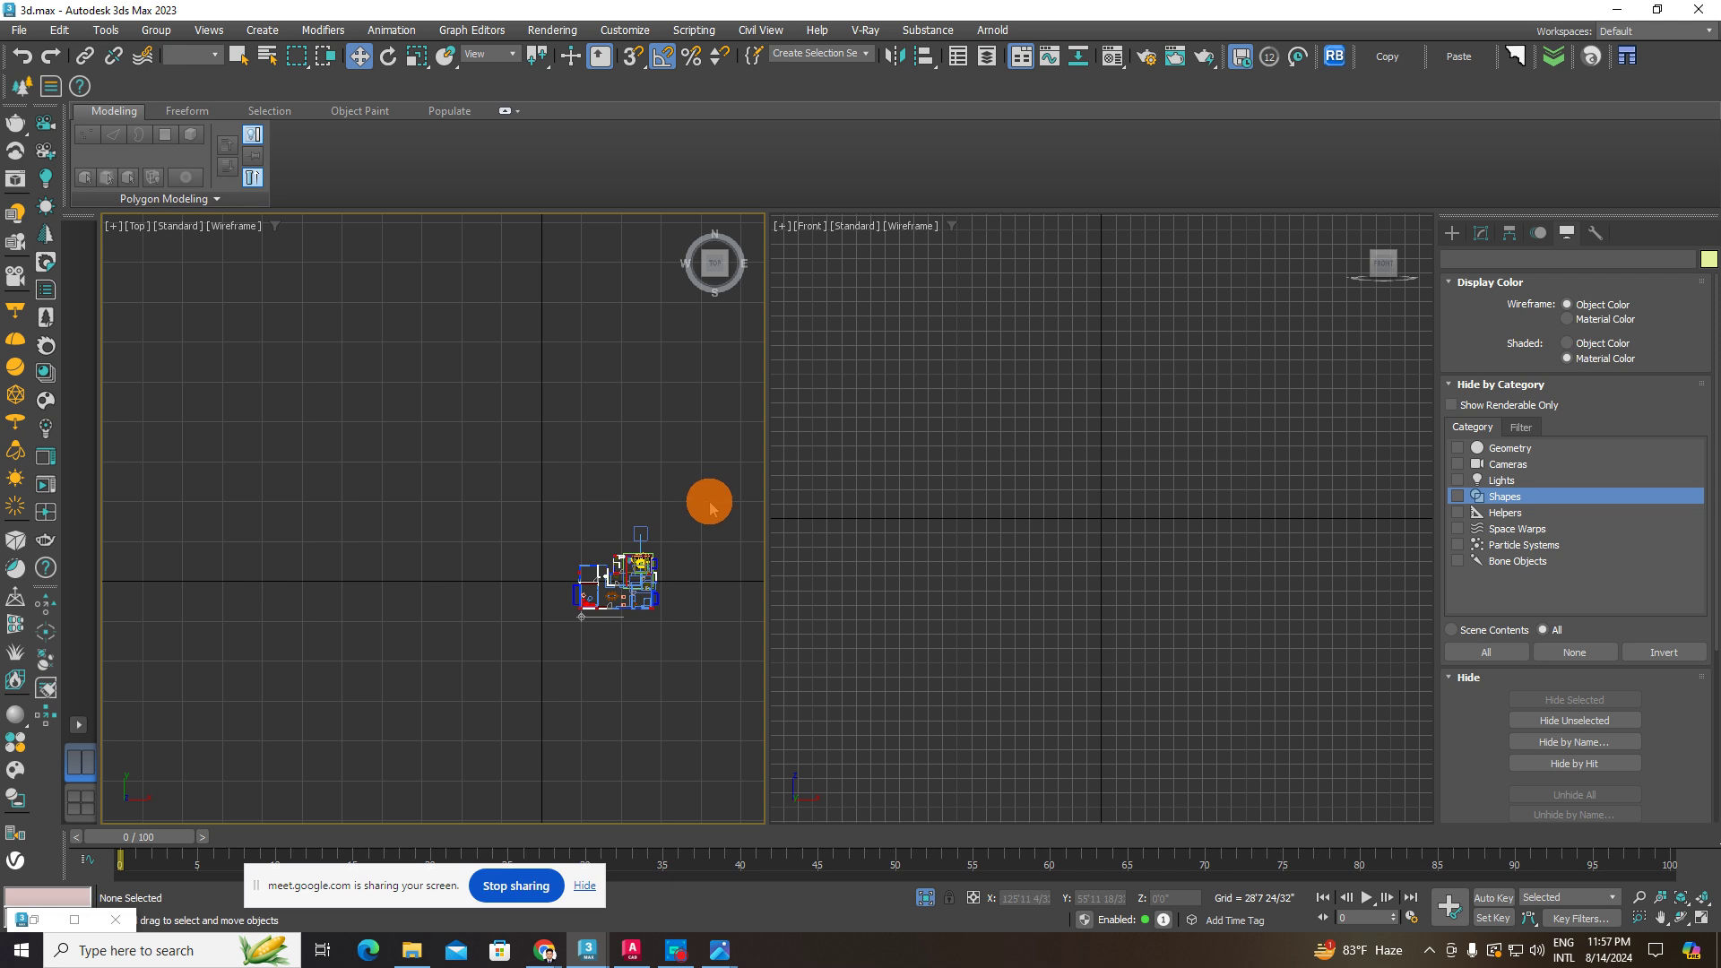
# - Select the whole floor plan and bedroom, including lights and camera, in the Top view and move everything along X to the origin
pyautogui.moveTo(718, 486); pyautogui.dragTo(496, 683)
pyautogui.moveTo(671, 592); pyautogui.dragTo(598, 579)
pyautogui.scroll(5, 558, 577)
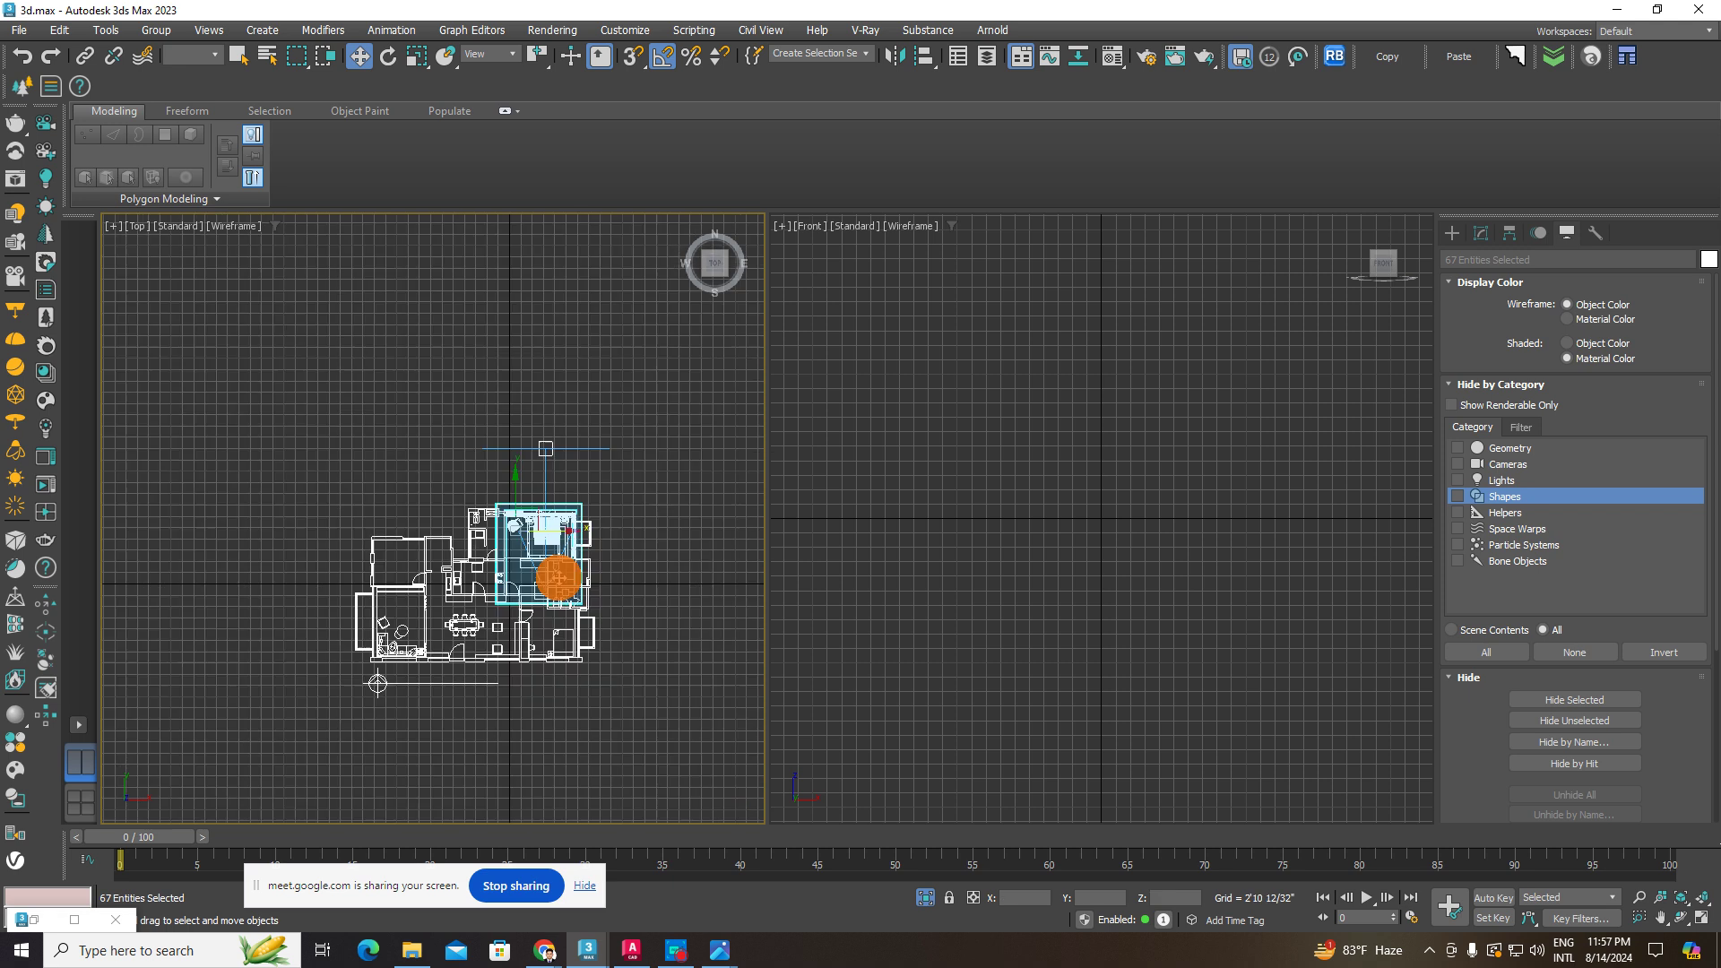
pyautogui.moveTo(559, 533); pyautogui.dragTo(540, 538, button='middle')
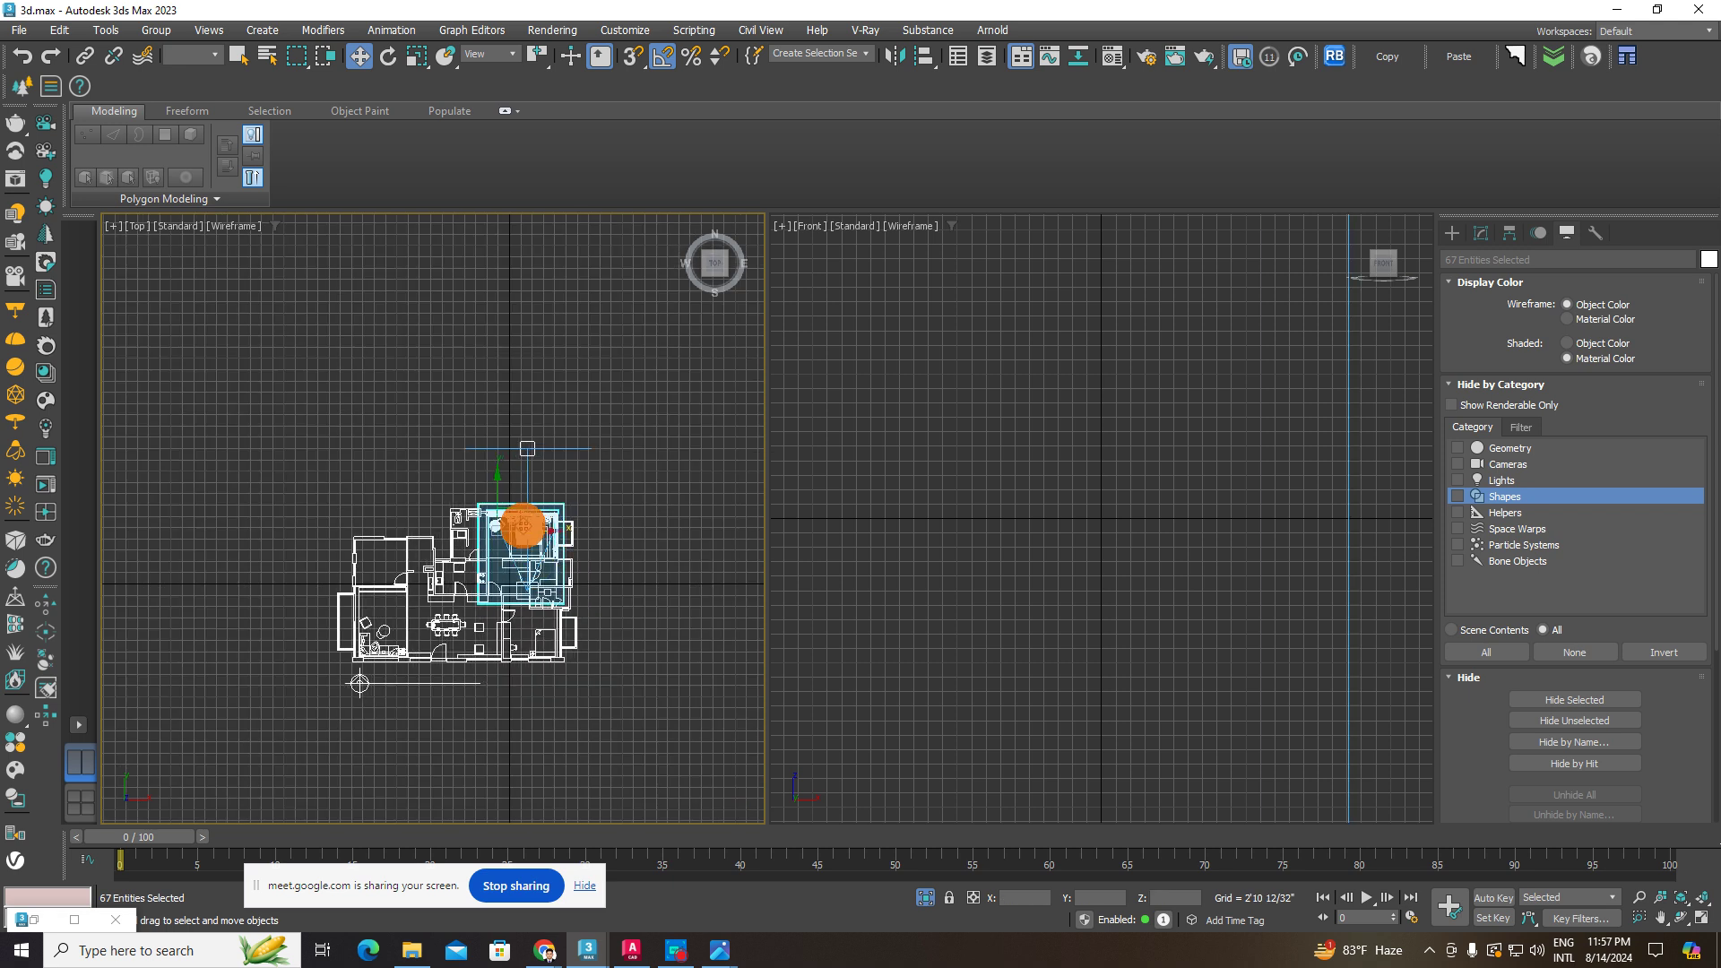
# - Change the Top viewport to the shaded VRayCam001 view, clear the all-object selection and turn on safe frames
pyautogui.press('c')
pyautogui.press('F3')
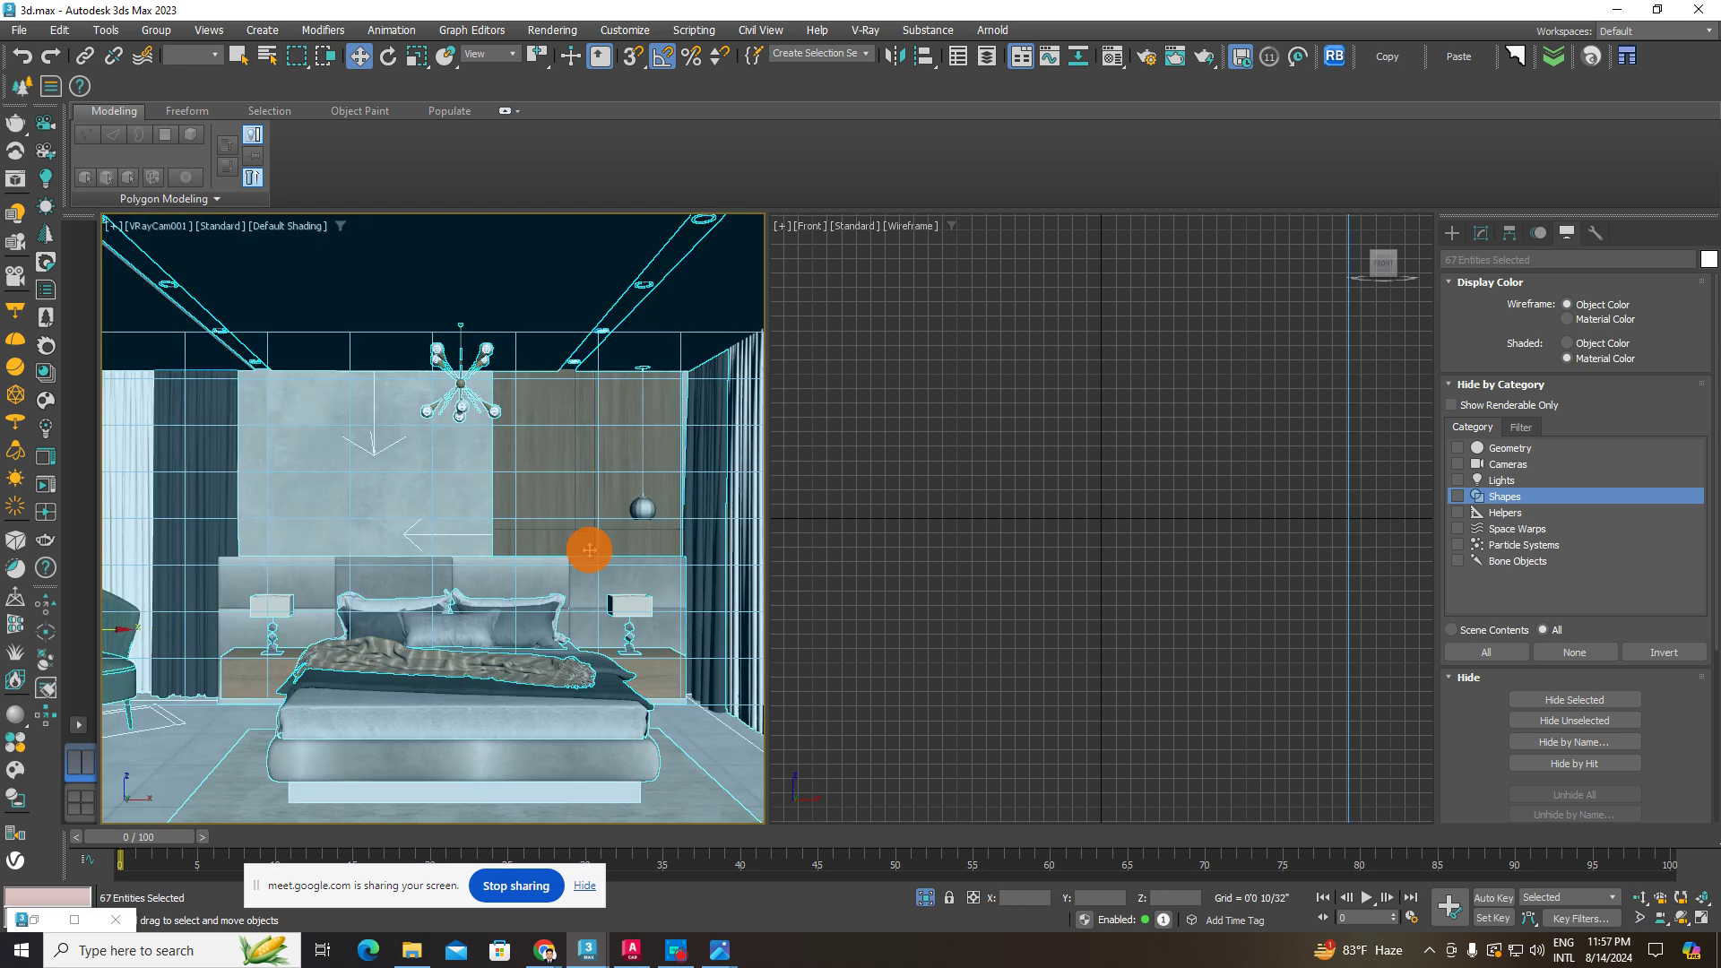
pyautogui.click(583, 546)
pyautogui.click(1084, 700)
pyautogui.click(493, 608)
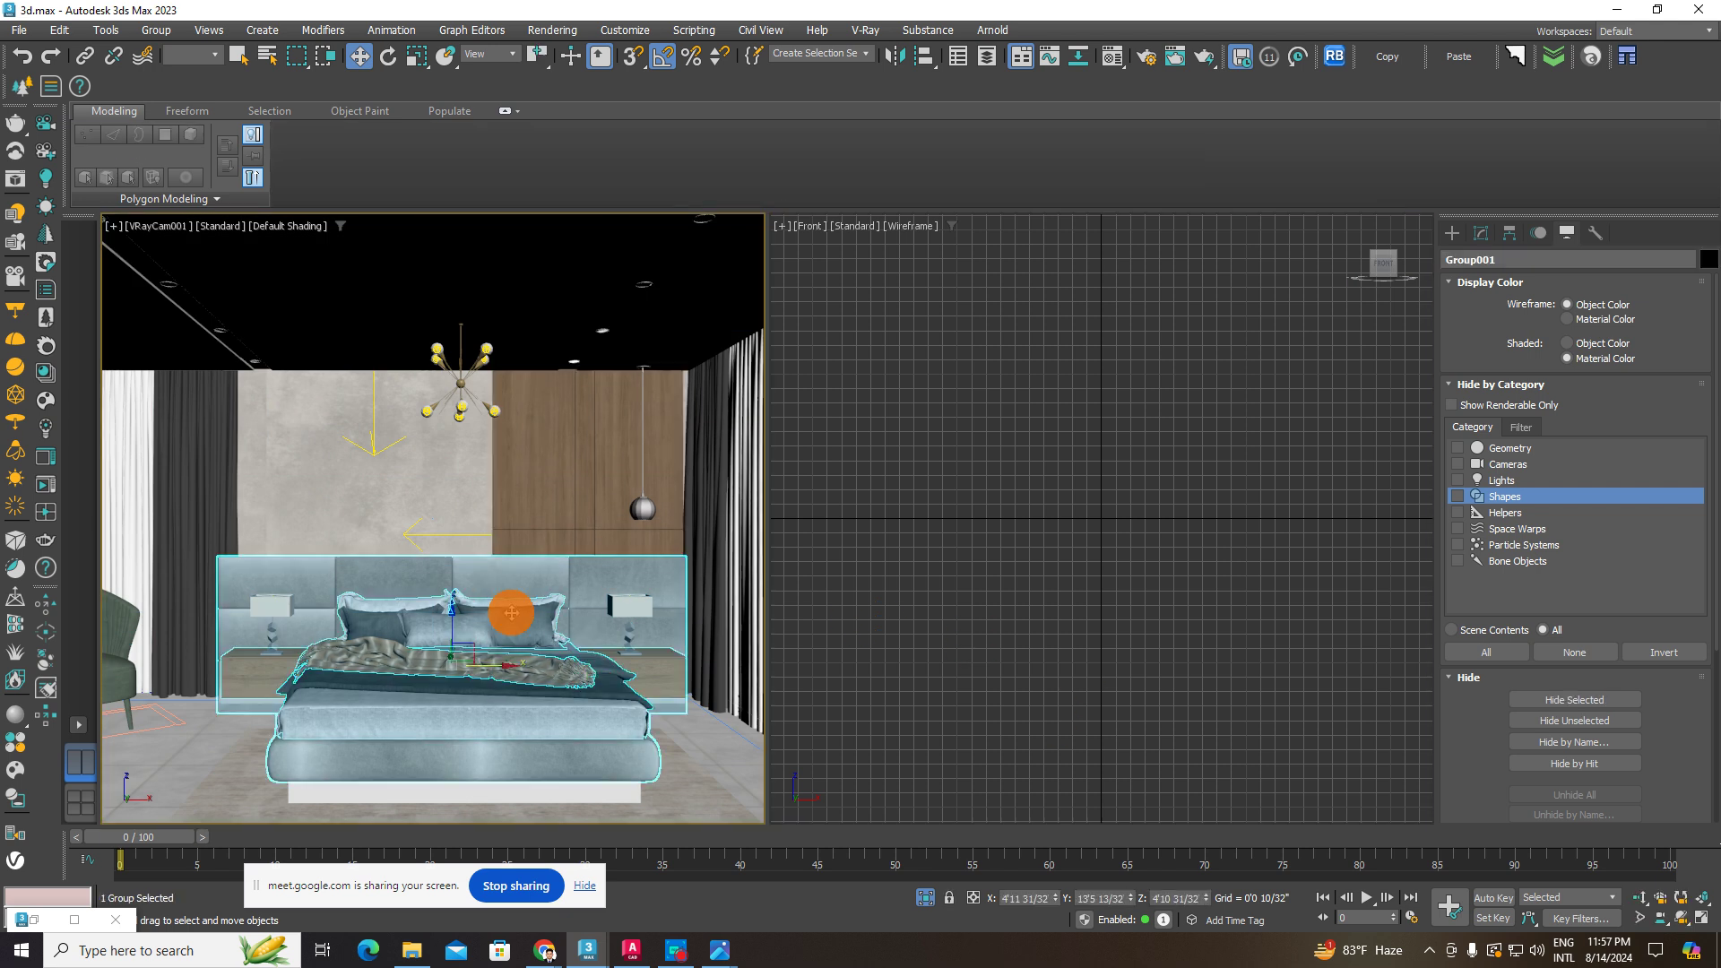
pyautogui.hotkey('shift', 'f')
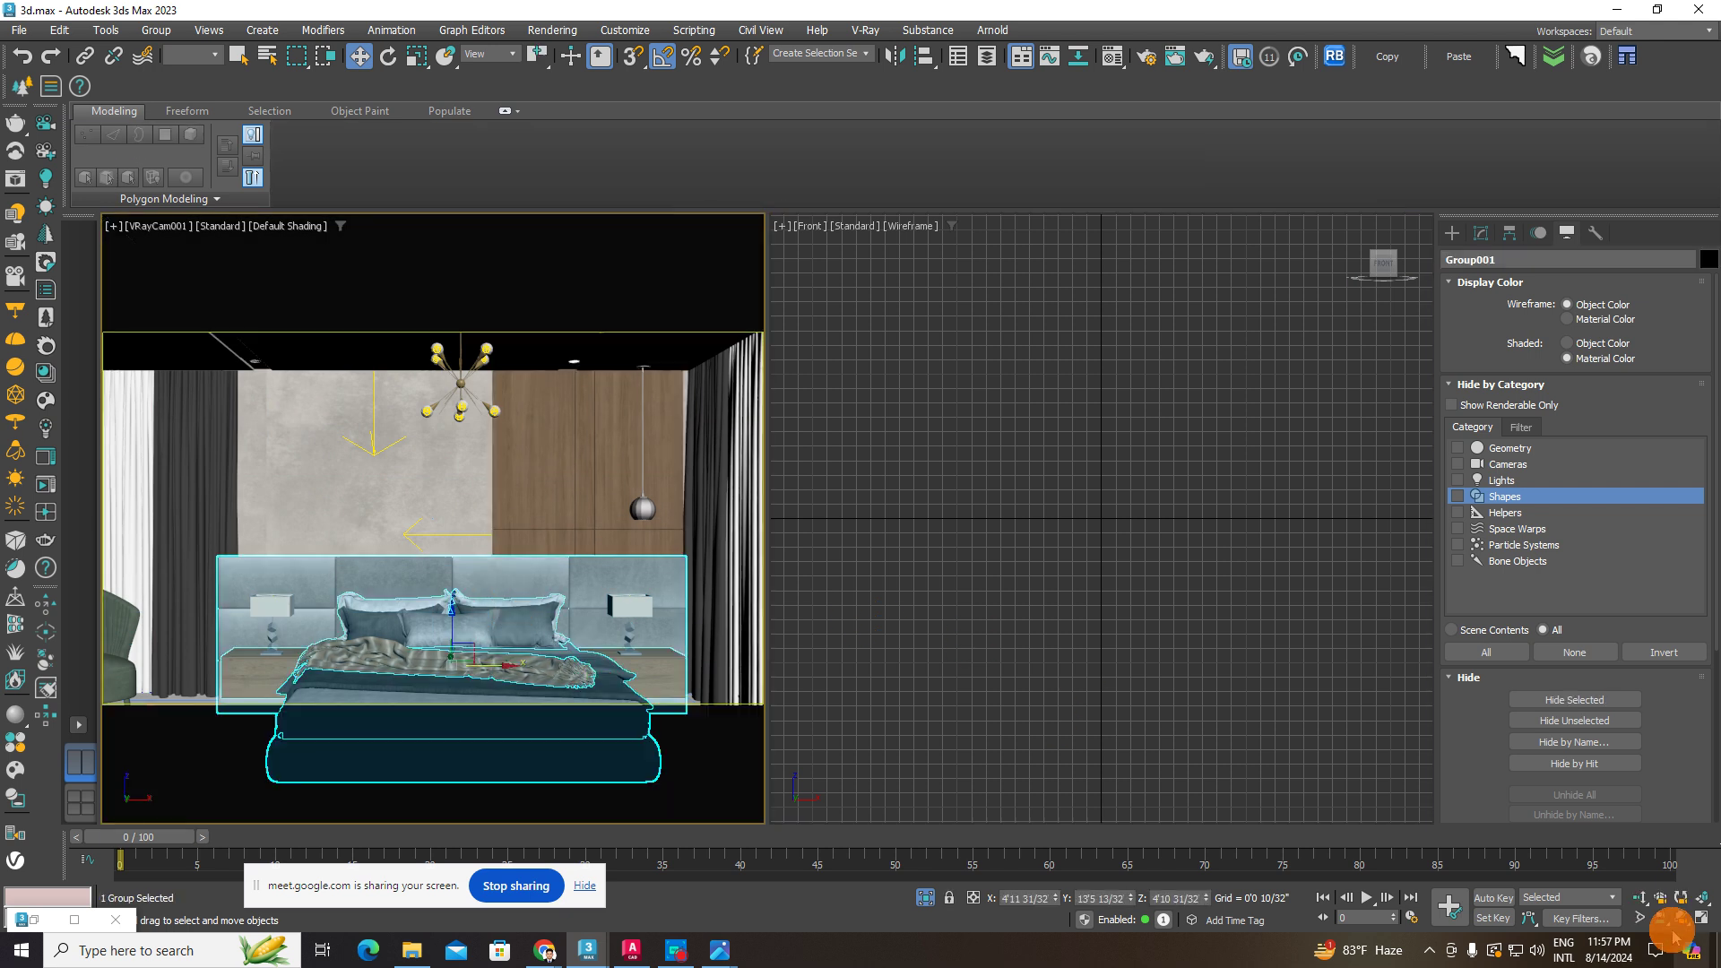
# - Maximize the VRayCam001 view and examine its framing with safe frames off and on
pyautogui.click(1700, 918)
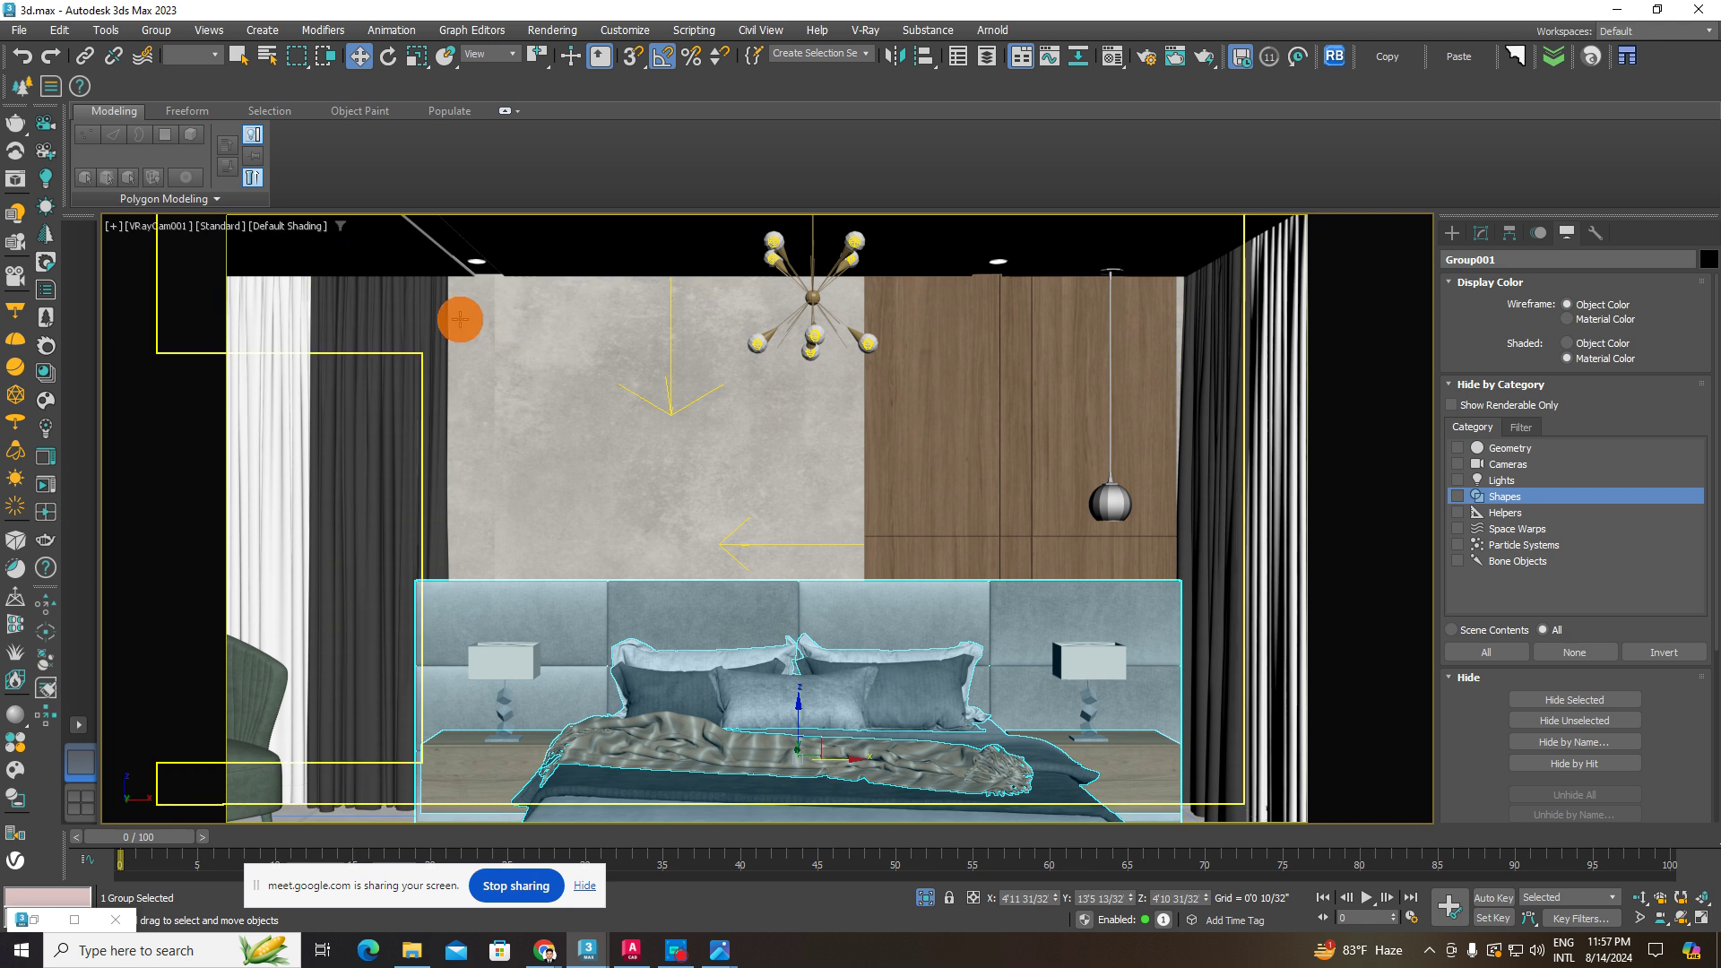
pyautogui.hotkey('shift', 'f')
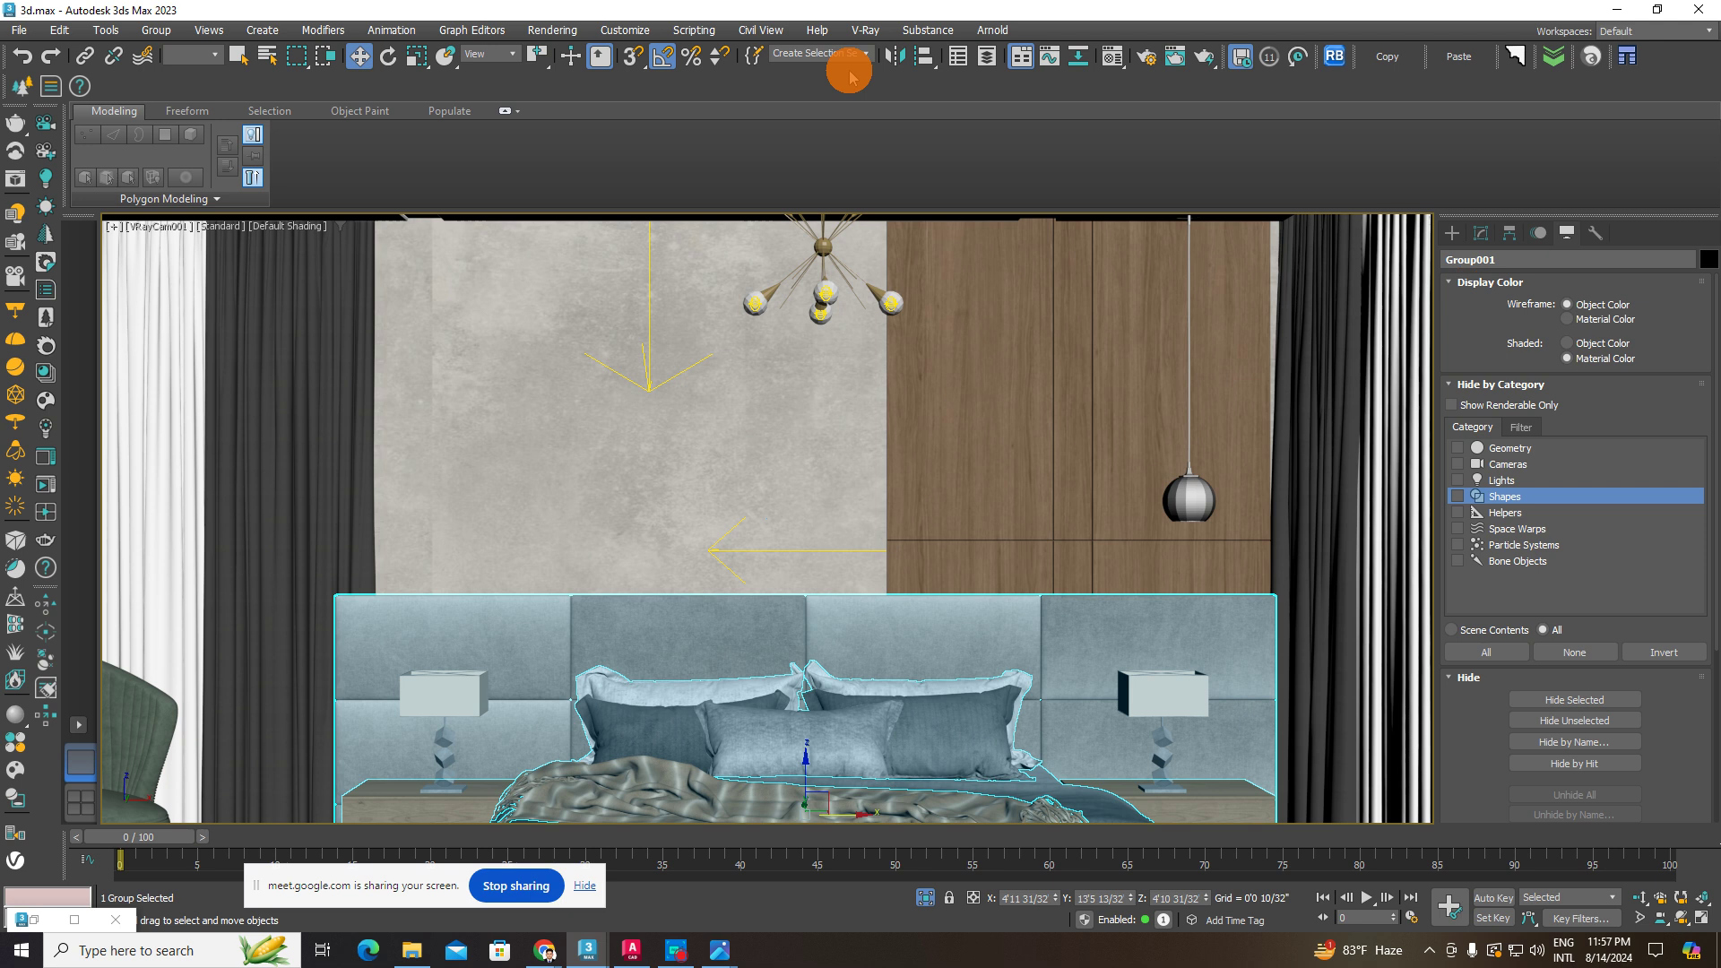
pyautogui.hotkey('shift', 'f')
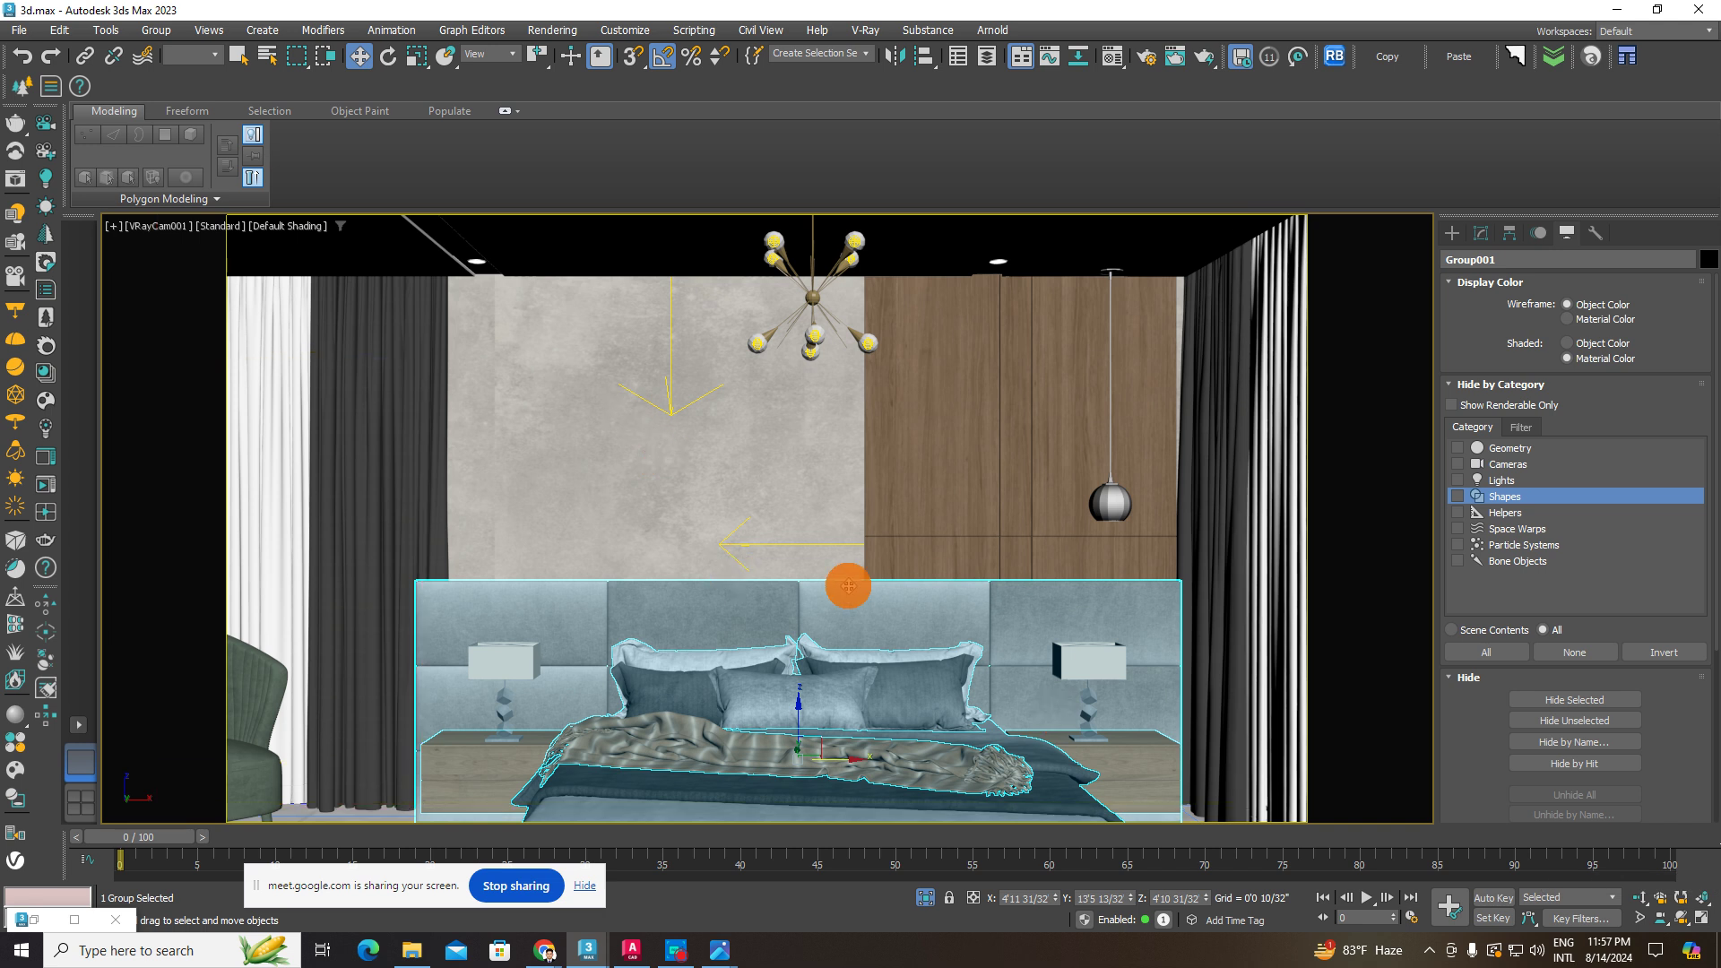
# - Return to the two-viewport layout and change the Front viewport to a Top view of the floor plan
pyautogui.click(1692, 917)
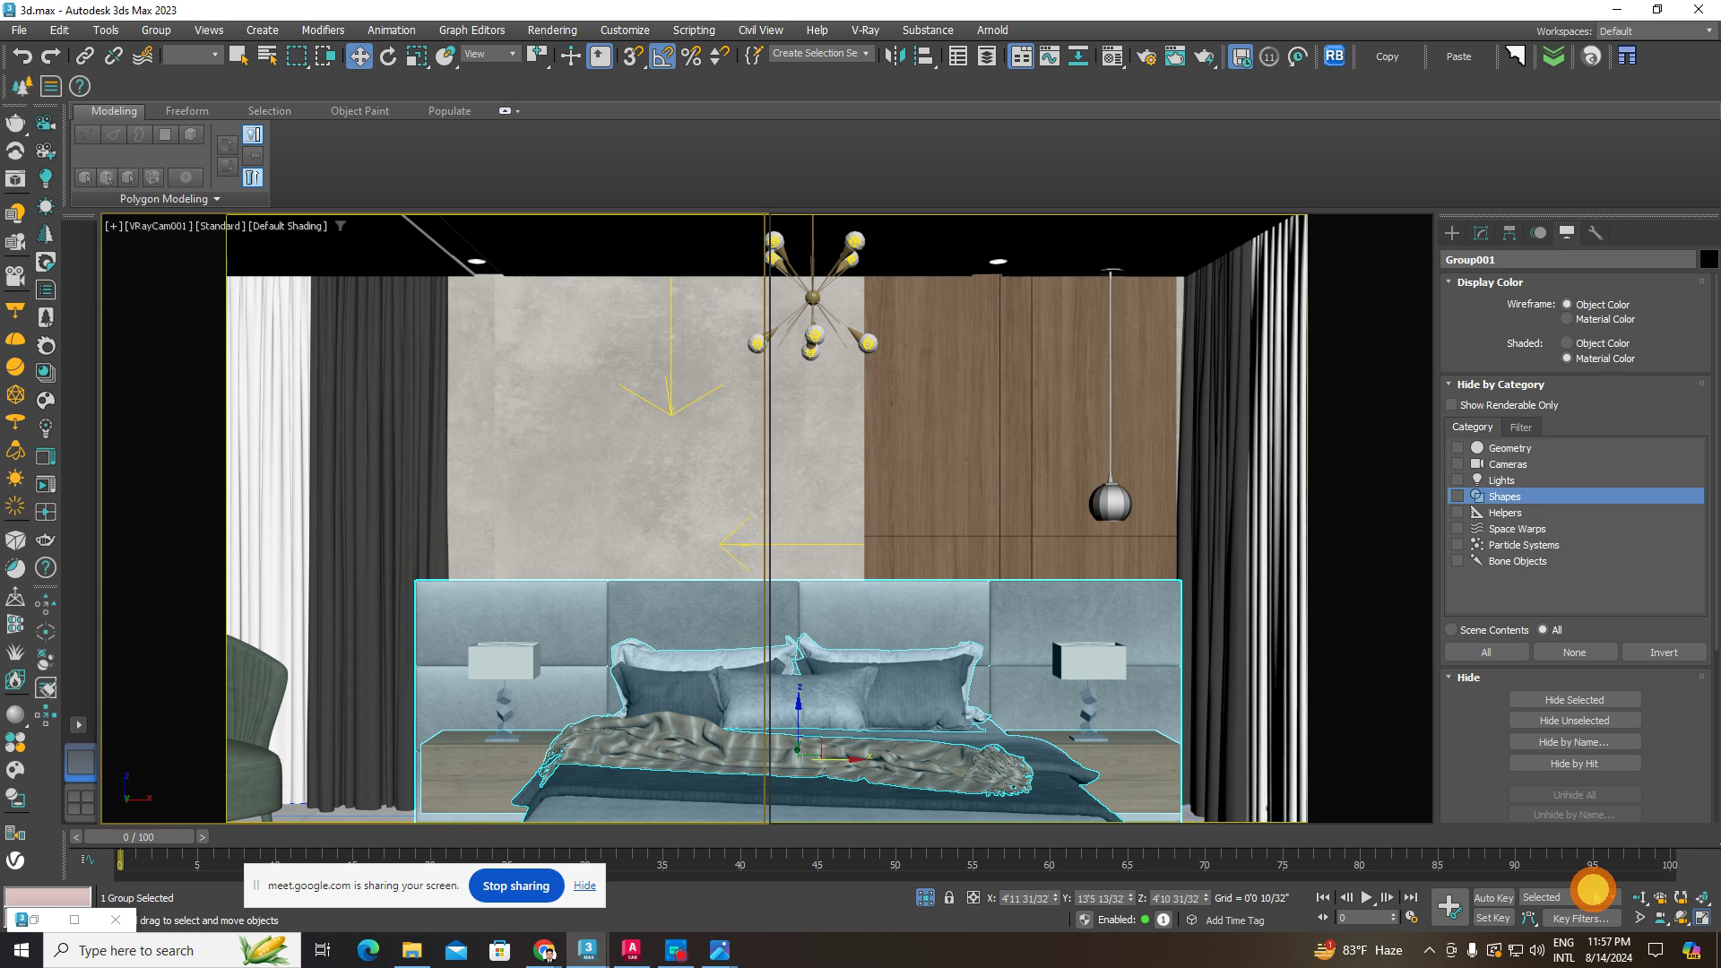
pyautogui.click(1064, 622)
pyautogui.scroll(-11, 1133, 582)
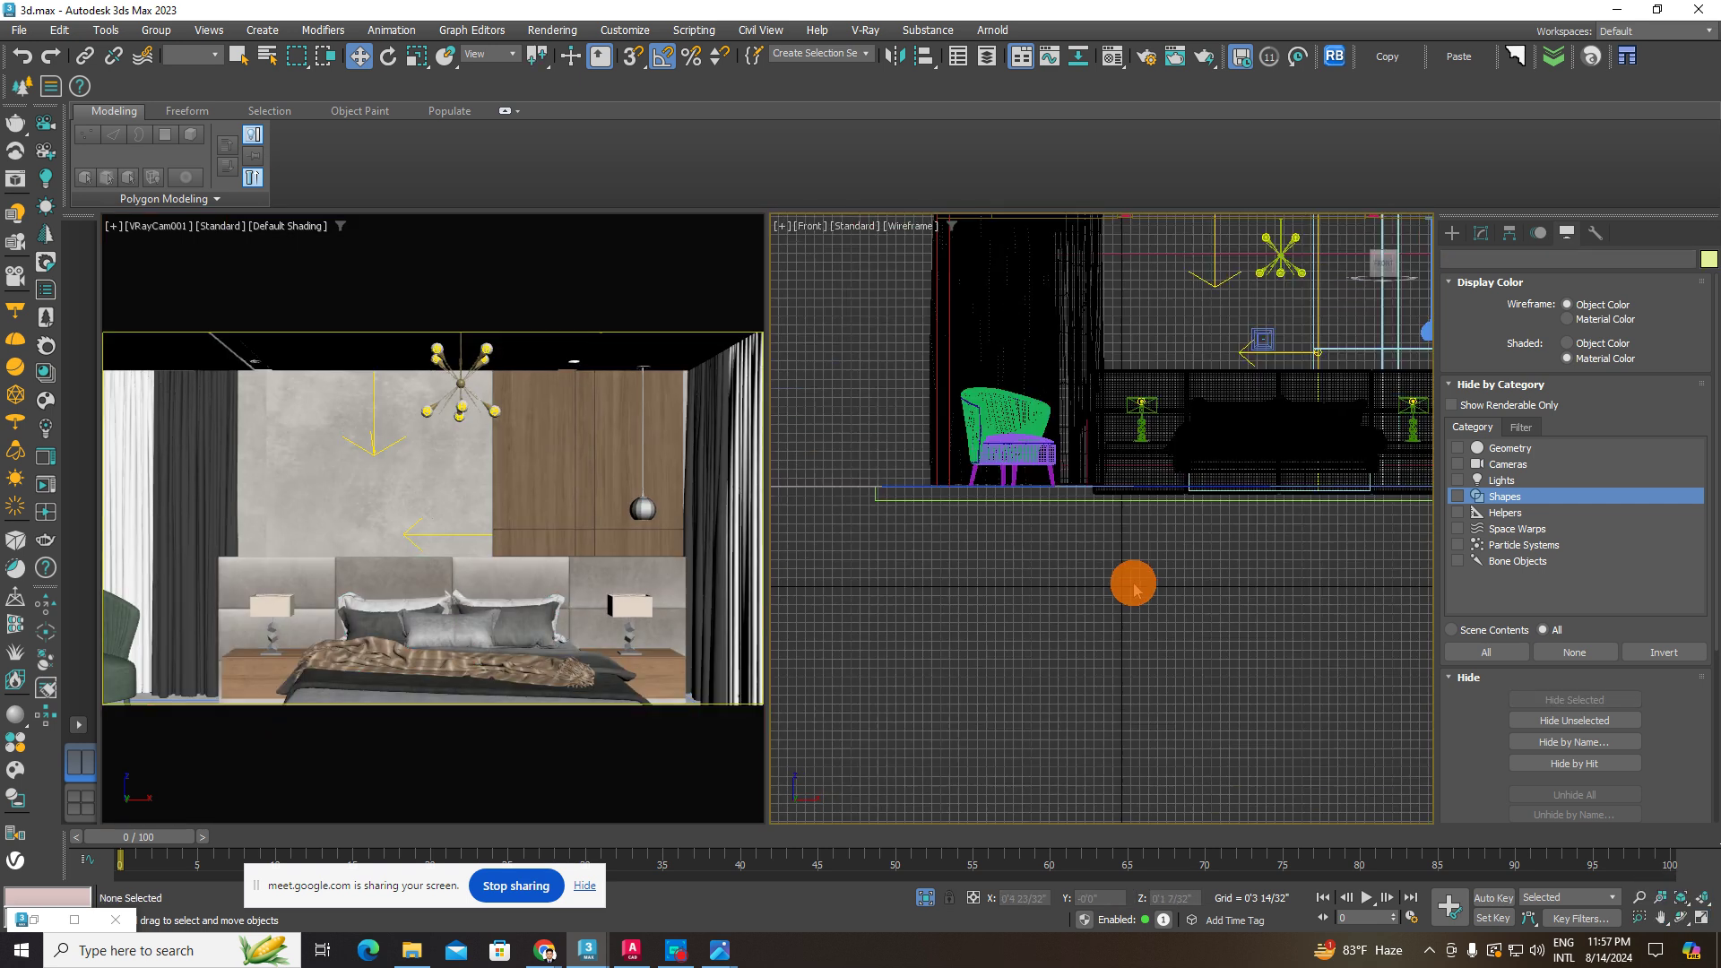
pyautogui.moveTo(1132, 572)
pyautogui.keyDown('alt'); pyautogui.mouseDown(button='middle')
pyautogui.moveTo(1148, 584)
pyautogui.moveTo(1112, 584)
pyautogui.mouseUp(button='middle'); pyautogui.keyUp('alt')
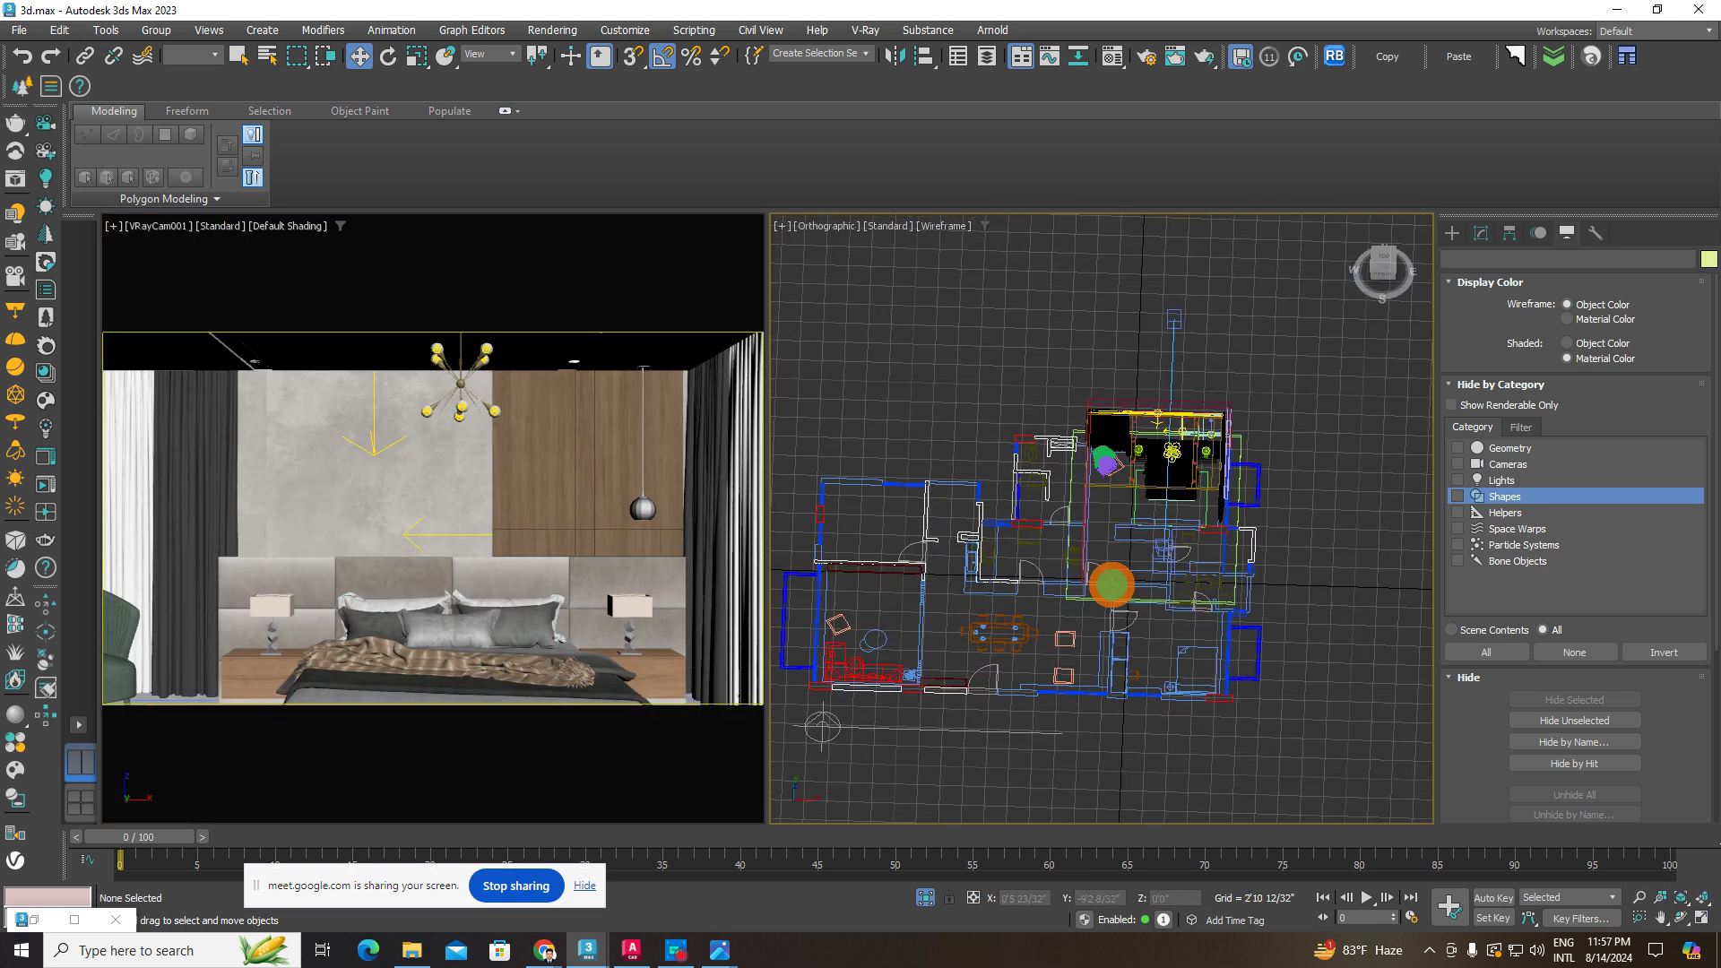
pyautogui.click(1384, 262)
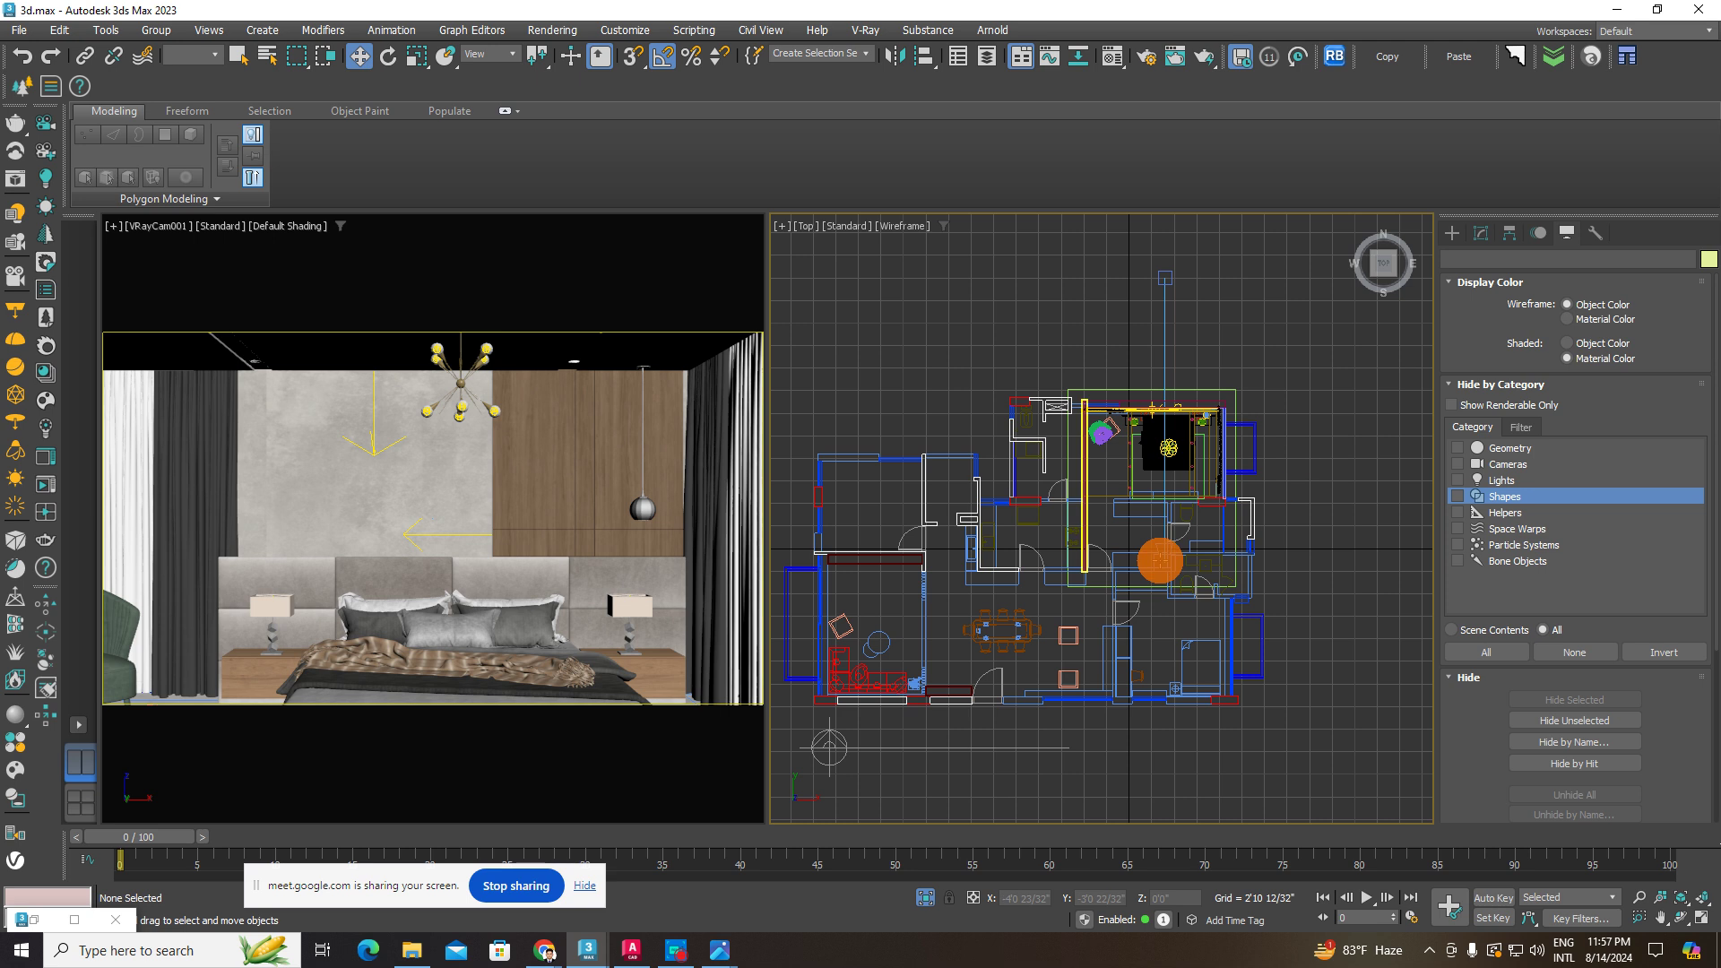
pyautogui.moveTo(1196, 442); pyautogui.dragTo(1191, 451, button='middle')
pyautogui.scroll(5, 1153, 519)
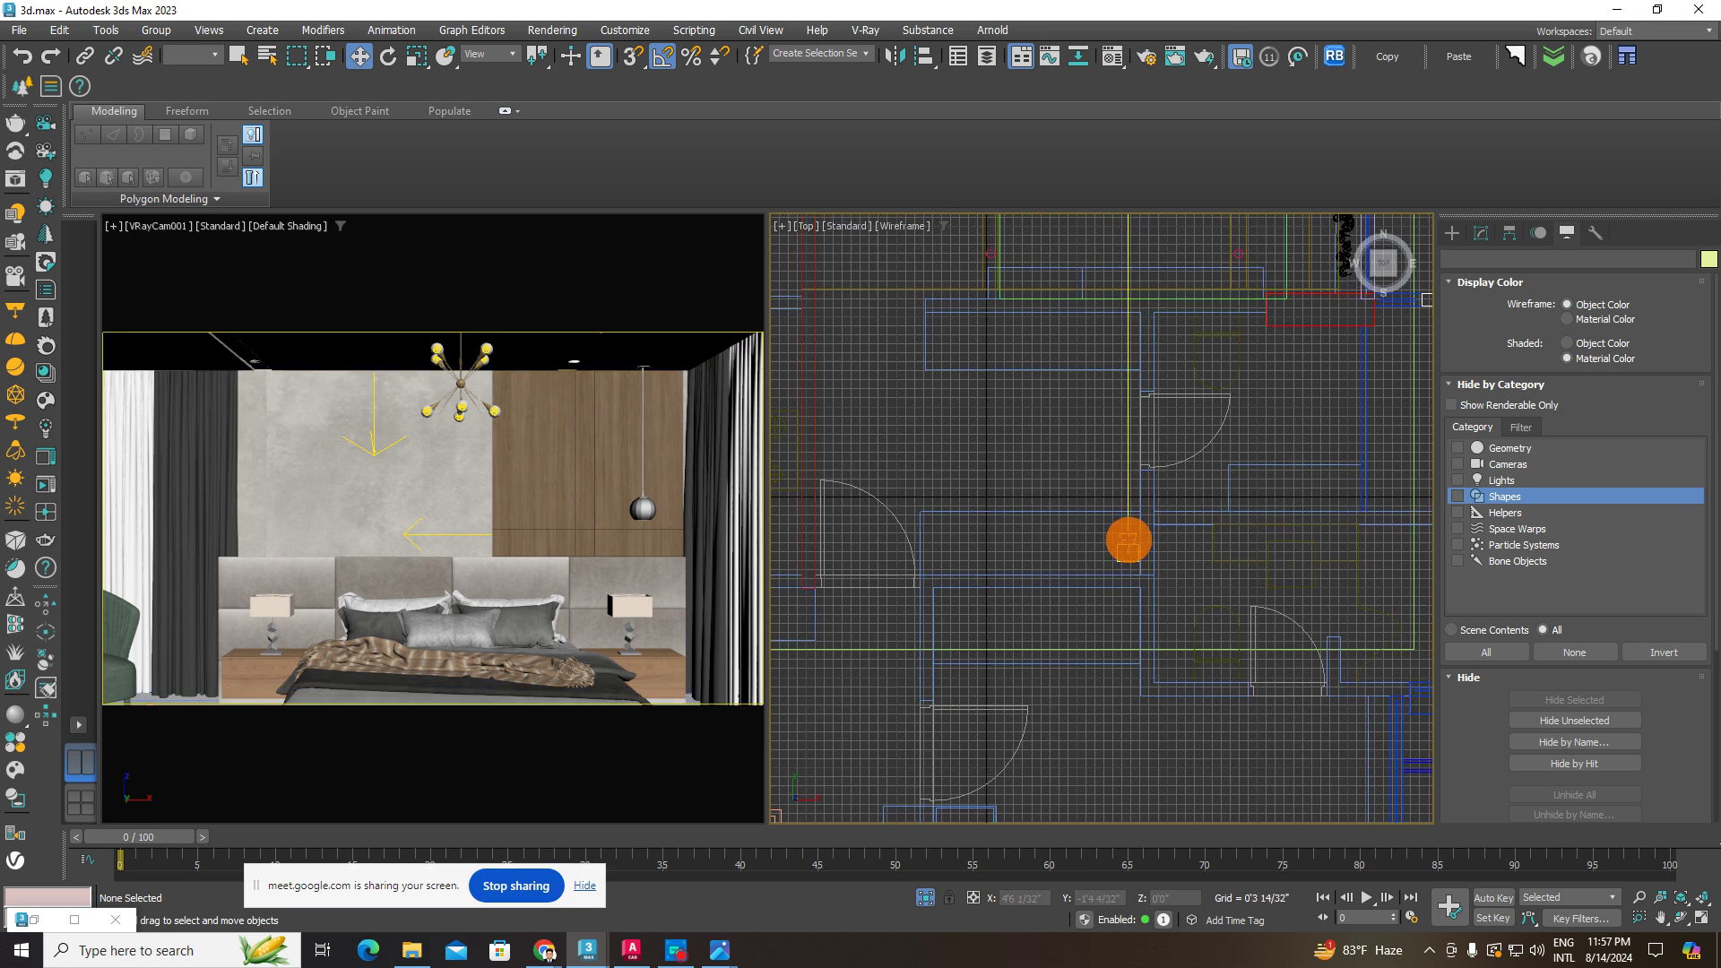
# - Try to move the V-Ray camera together with its target away from the headboard in the Top view, and undo the move
pyautogui.click(1126, 538)
pyautogui.scroll(-4, 1123, 604)
pyautogui.scroll(-2, 1124, 604)
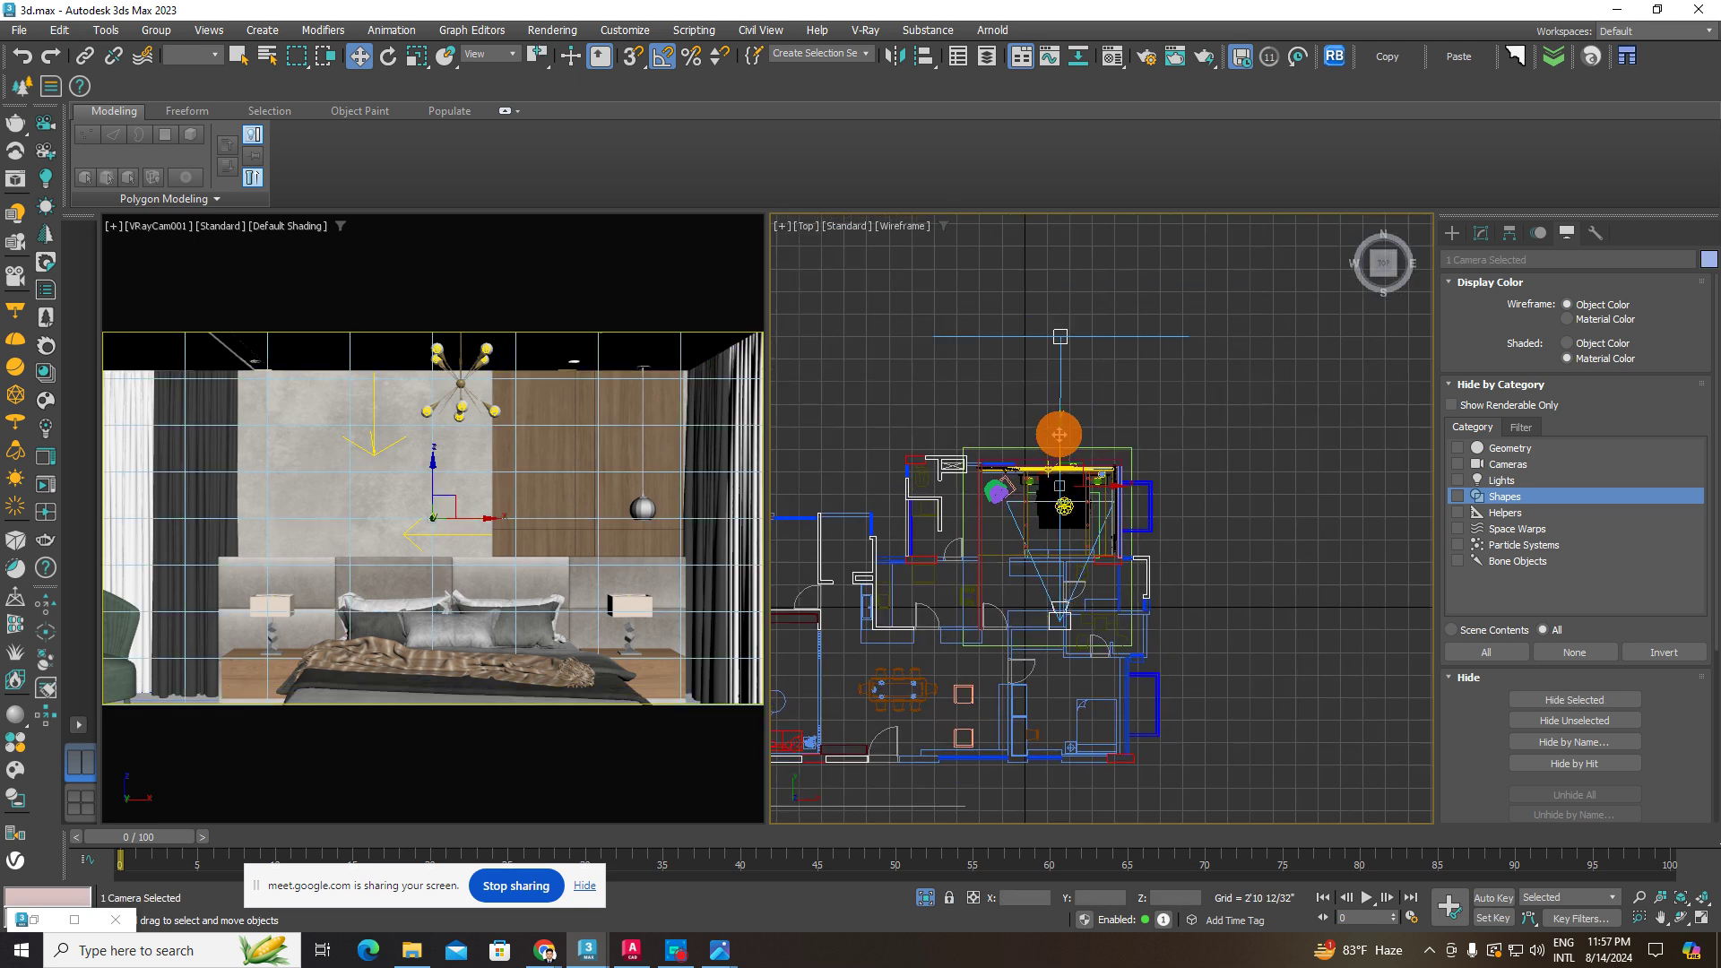
pyautogui.moveTo(1057, 435); pyautogui.dragTo(1060, 456)
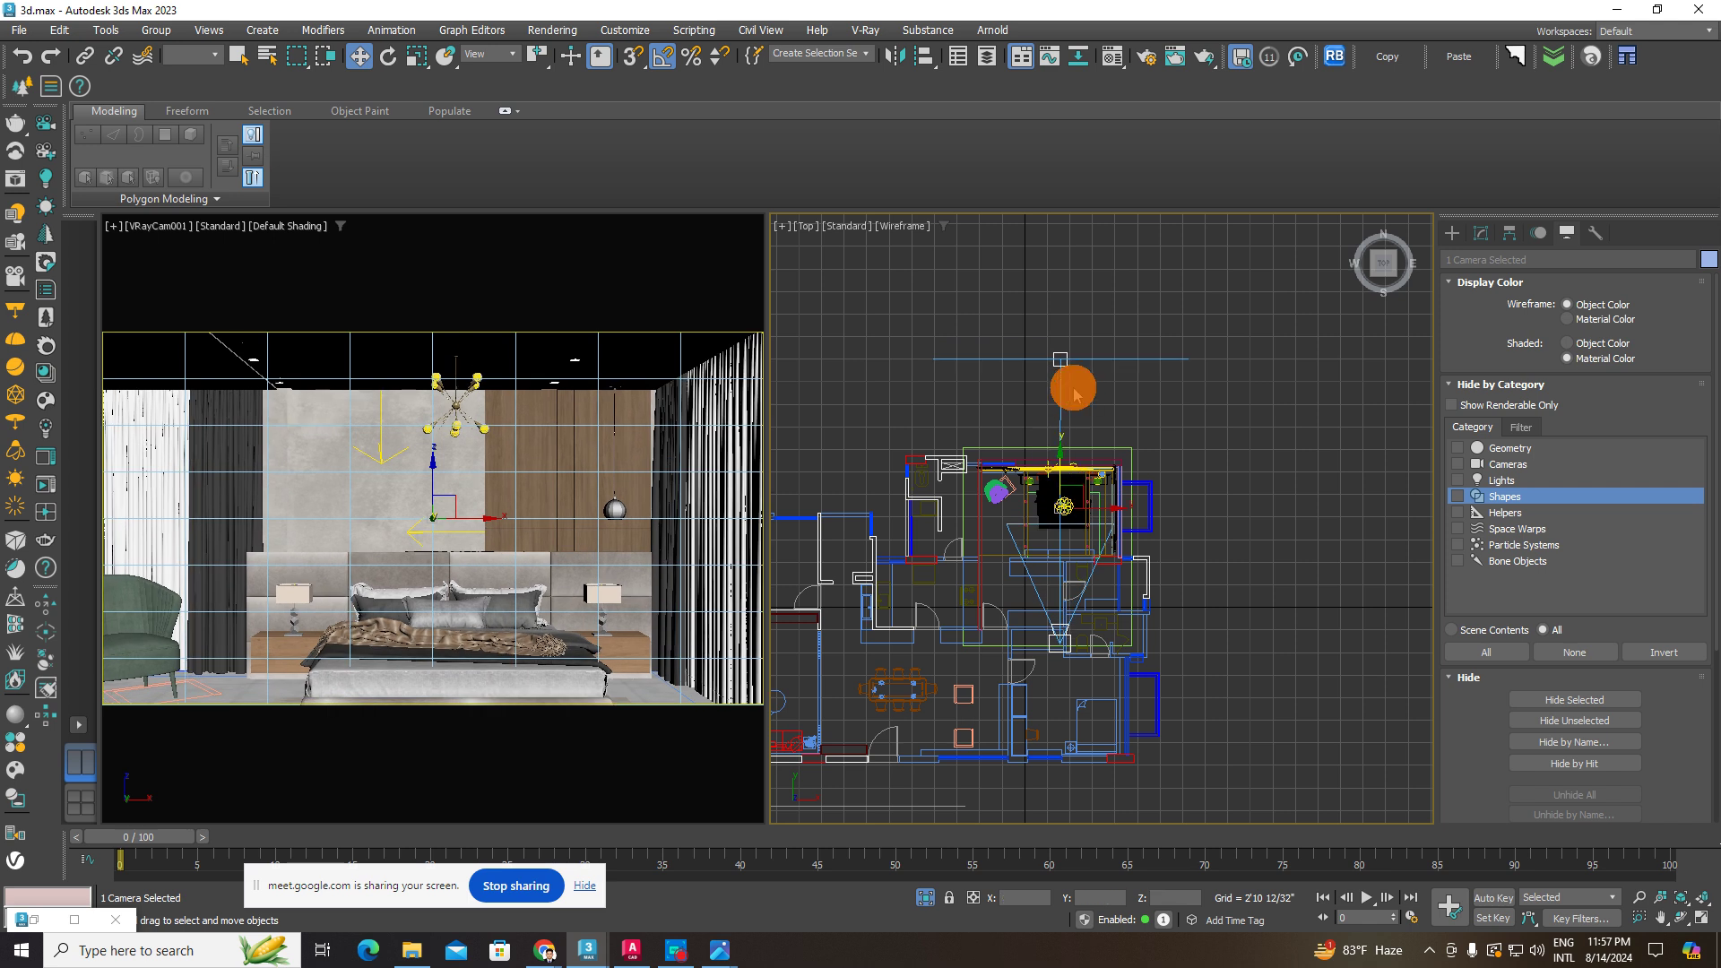
pyautogui.hotkey('ctrl', 'z')
# - Select only the VRayCam001 camera body in the Top view and move it back along Y, farther from the bed
pyautogui.click(1061, 338)
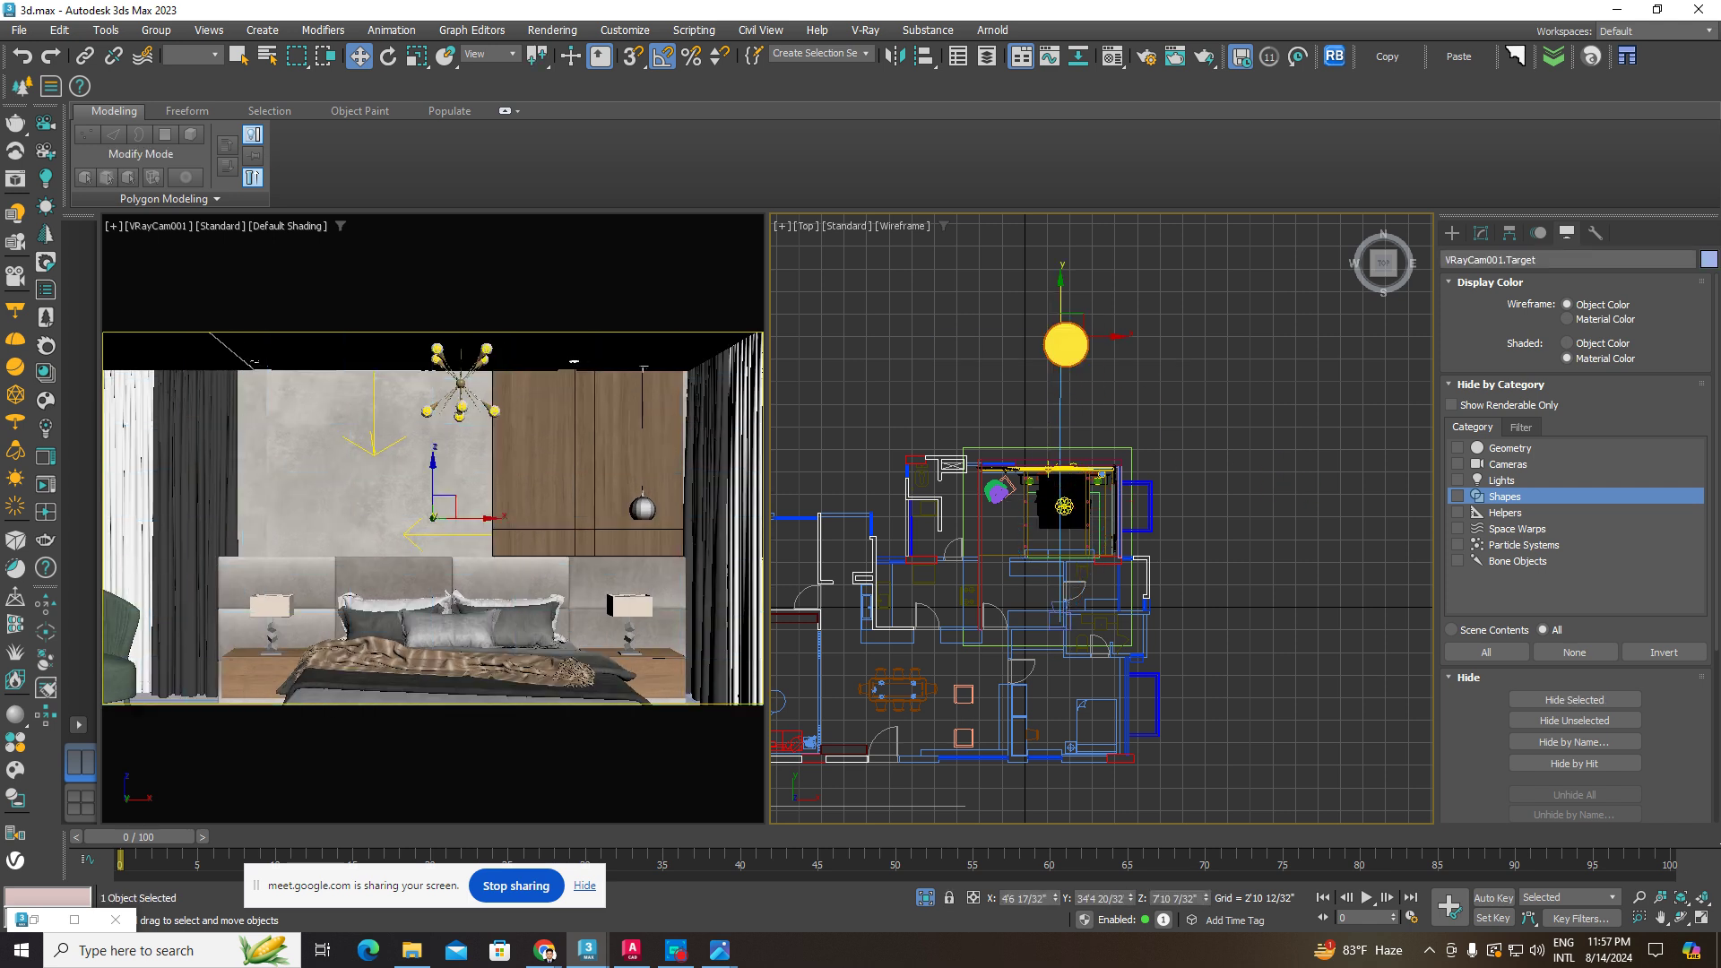
pyautogui.scroll(5, 1045, 587)
pyautogui.click(1044, 588)
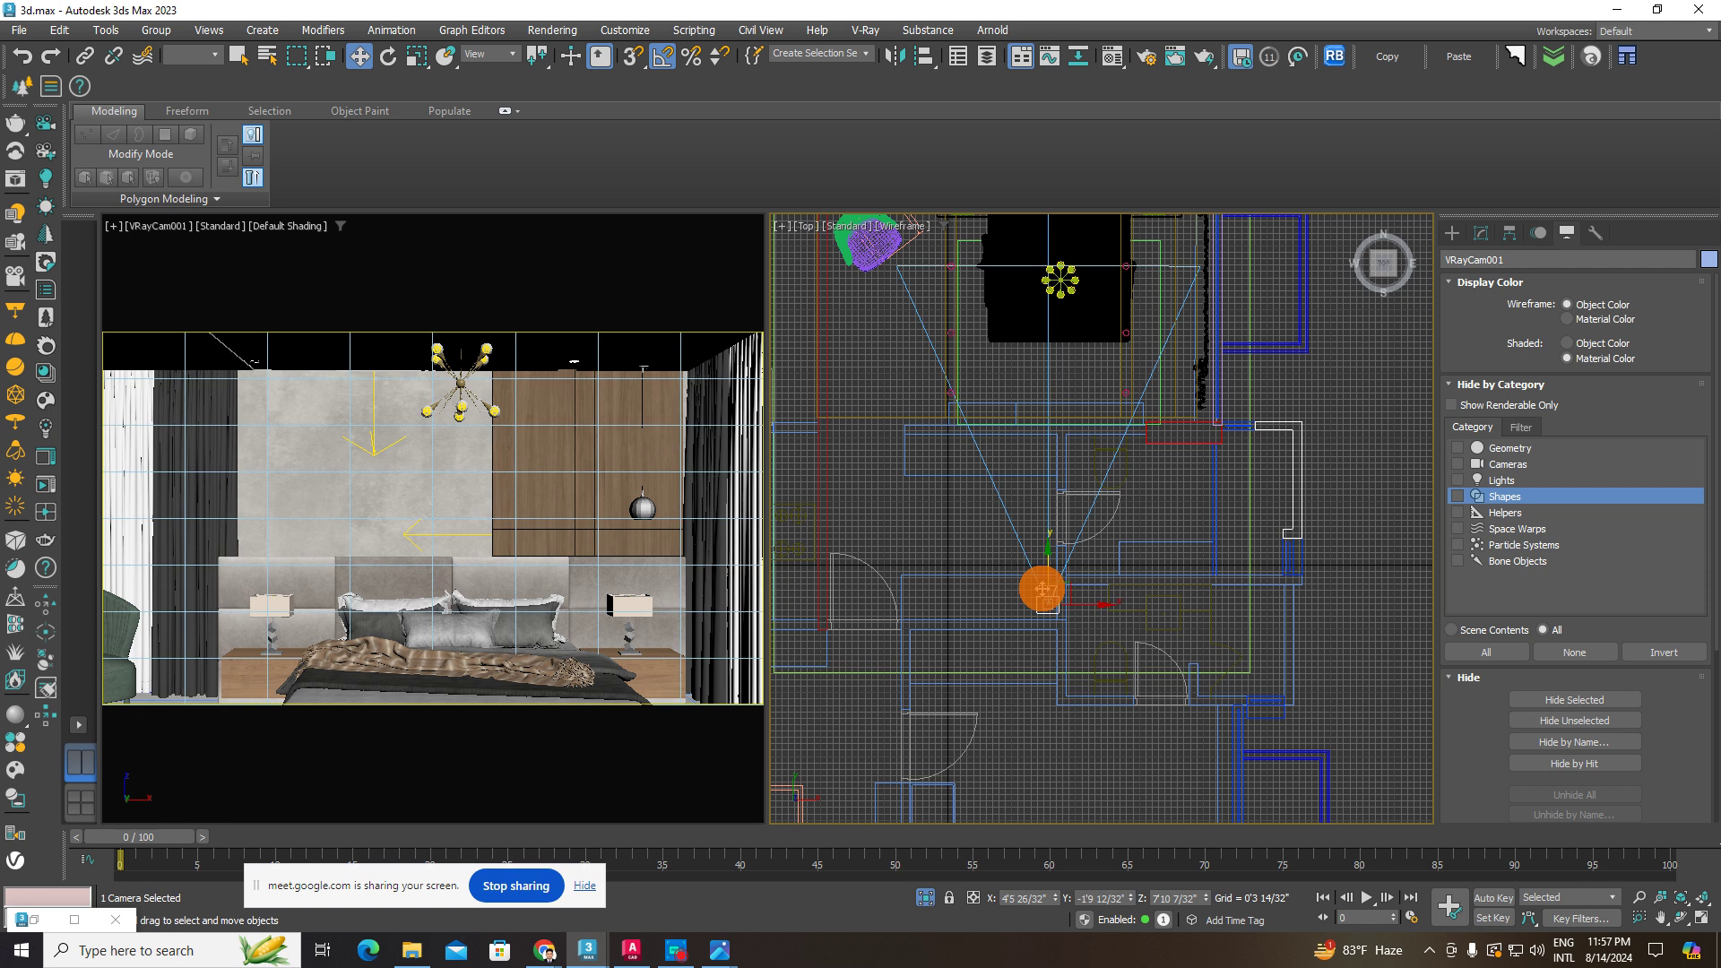
pyautogui.moveTo(1048, 556); pyautogui.dragTo(1053, 705)
# - Maximize the VRayCam001 view and move the green armchair slightly along X toward the bed
pyautogui.click(538, 515)
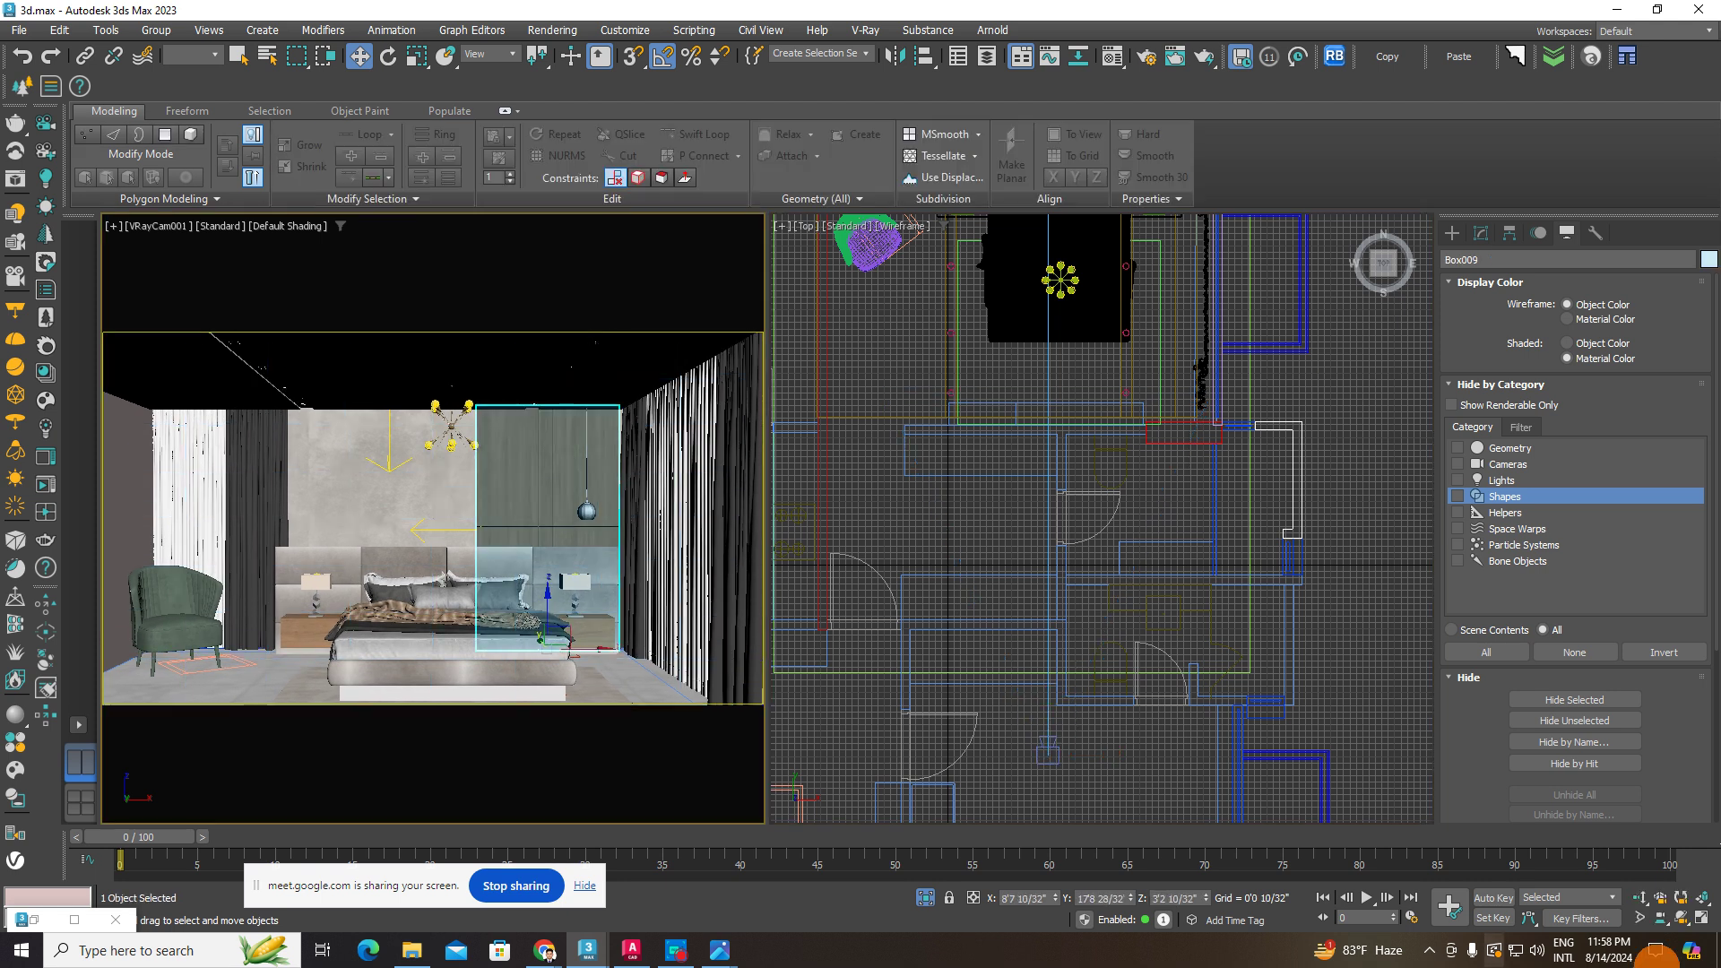
pyautogui.click(1697, 917)
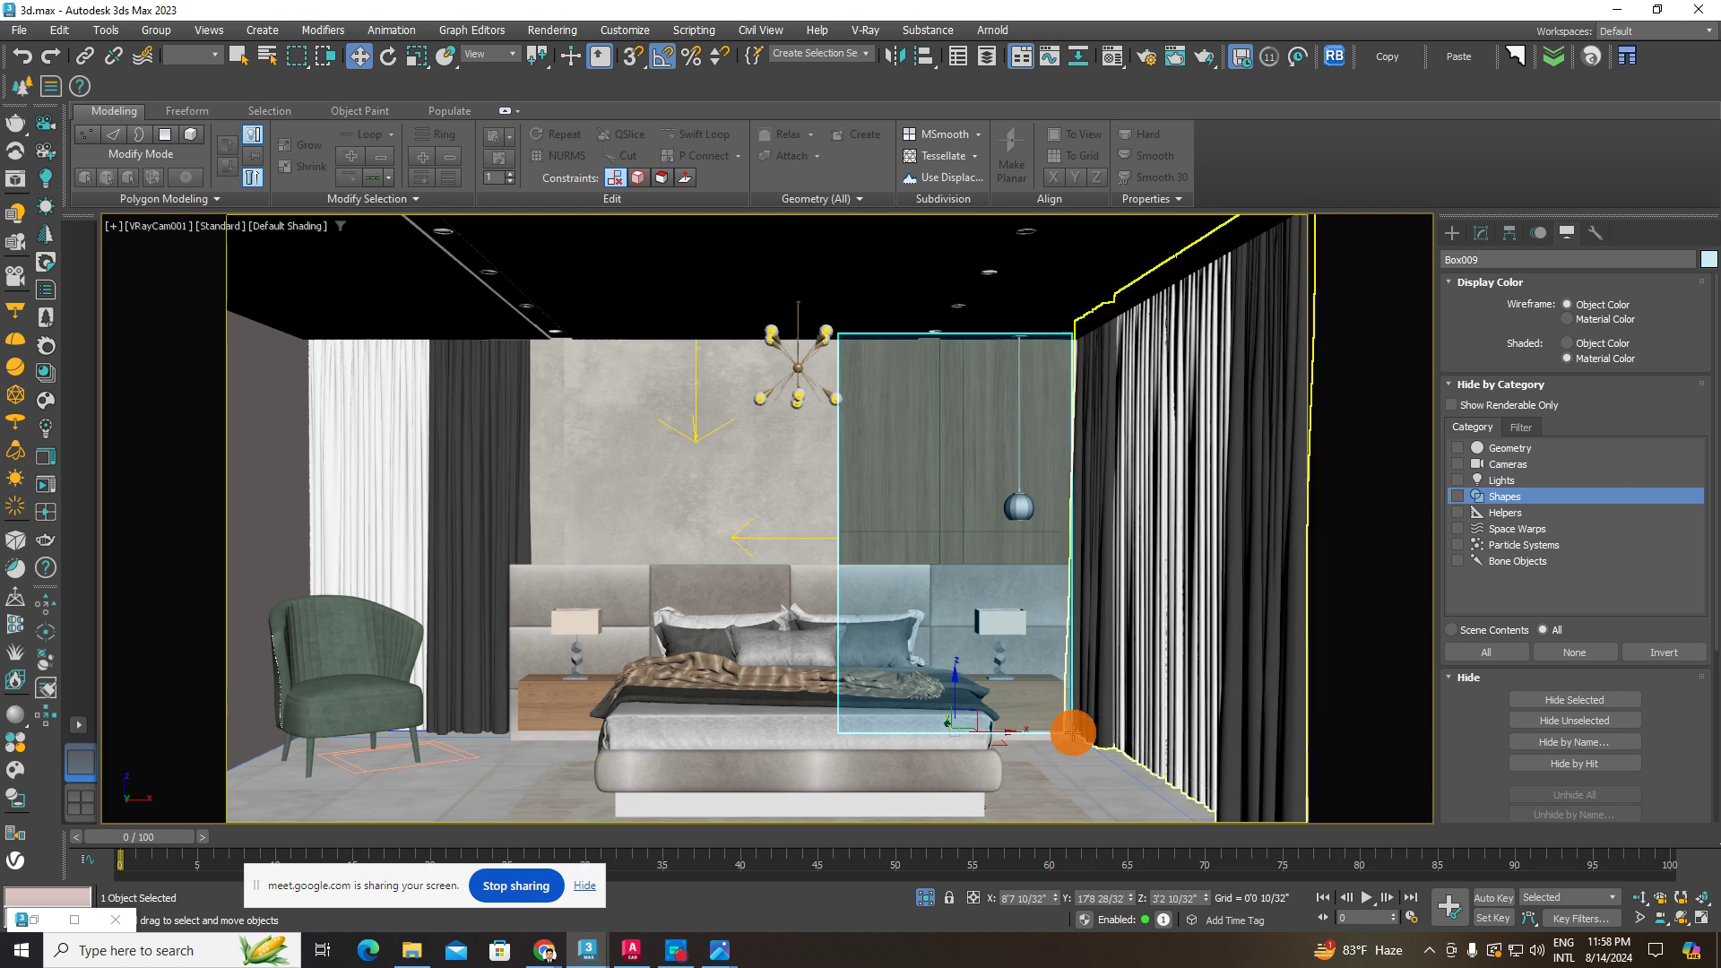
pyautogui.click(380, 669)
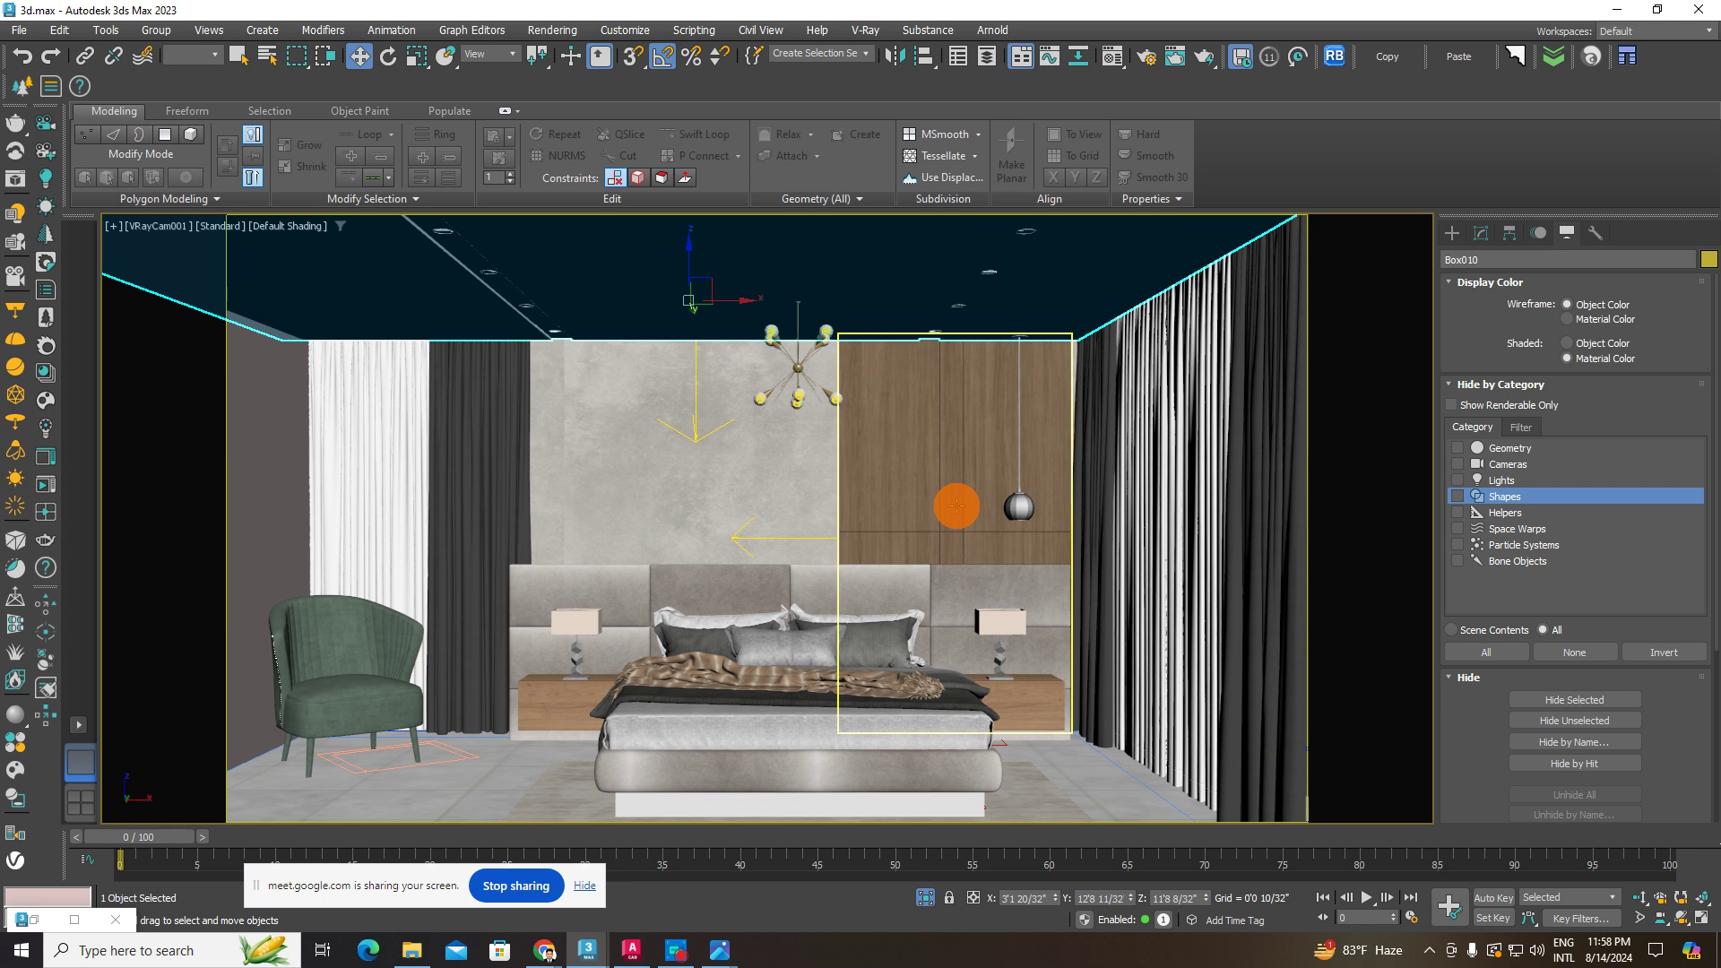
pyautogui.moveTo(381, 667); pyautogui.dragTo(439, 674)
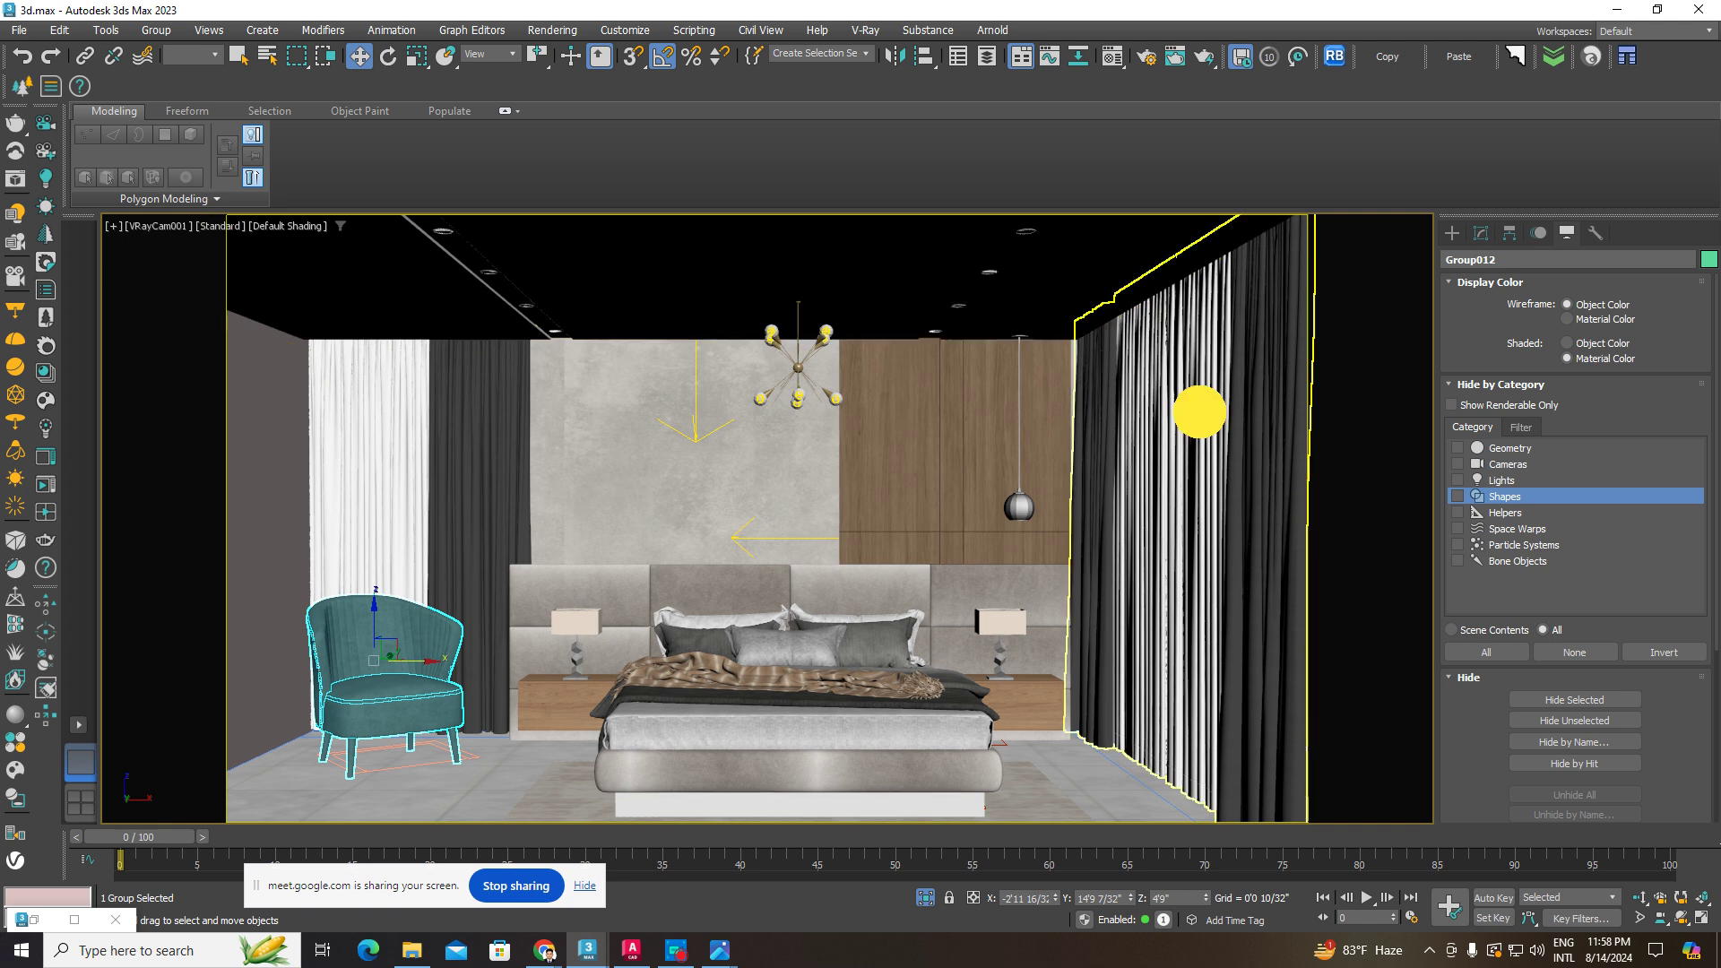
# - Start a V-Ray test render of the VRayCam001 view
pyautogui.click(1197, 409)
pyautogui.click(891, 504)
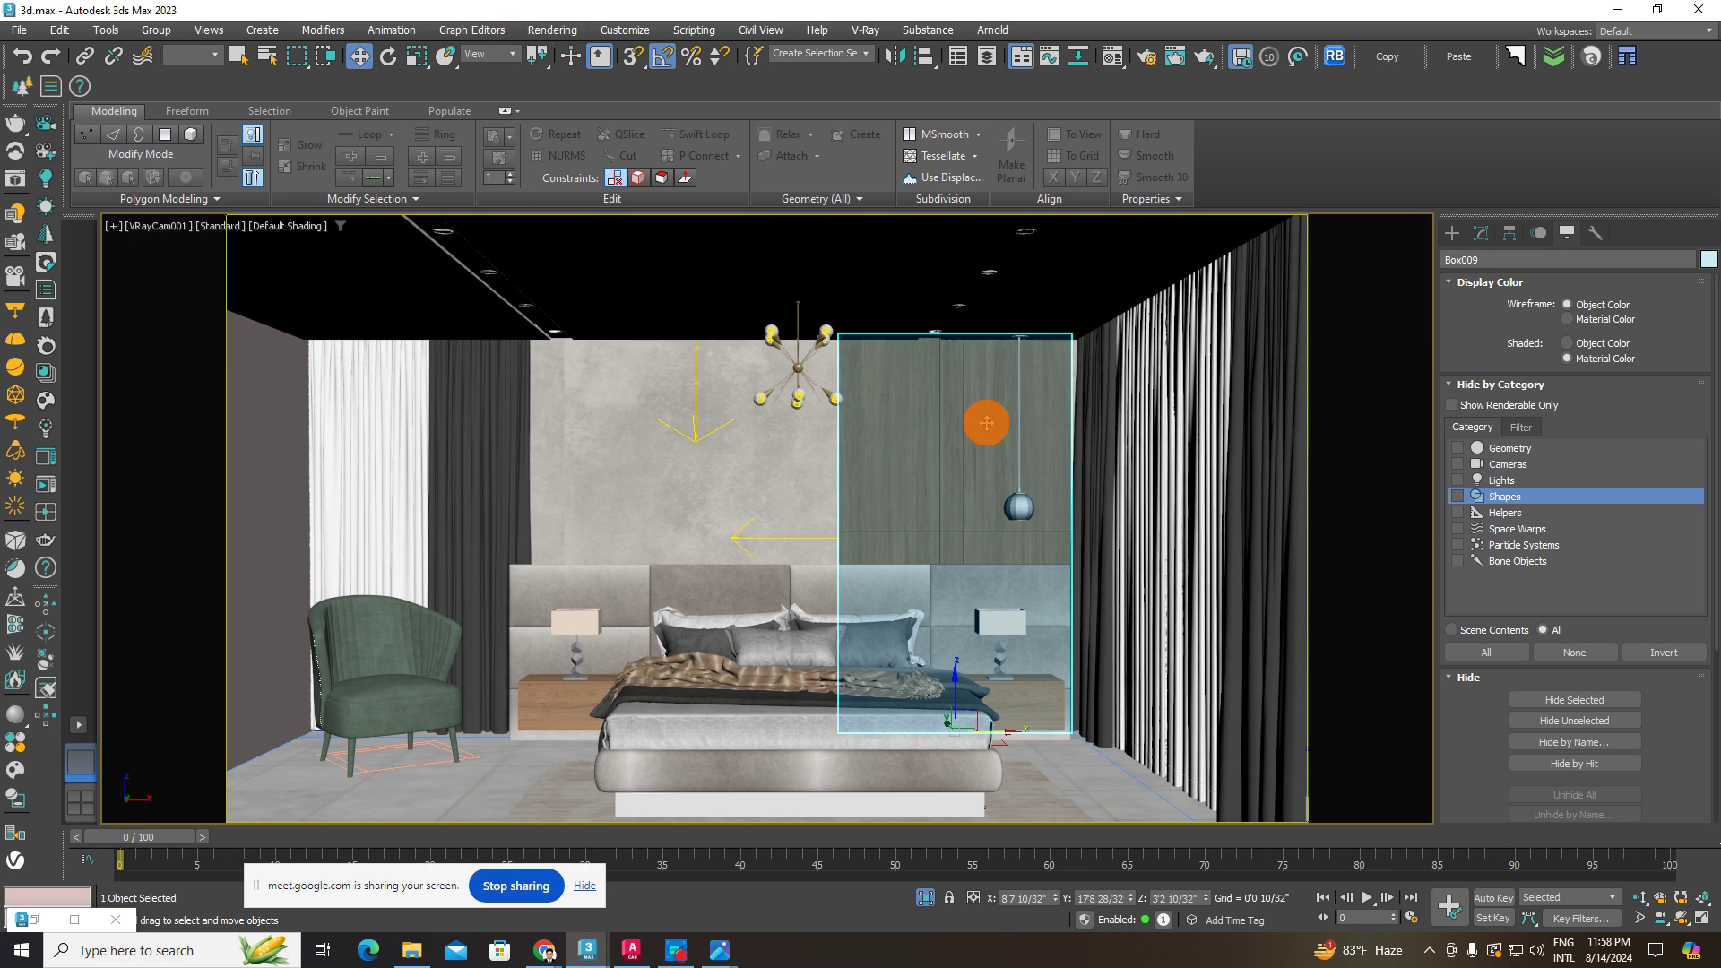
pyautogui.hotkey('shift', 'q')
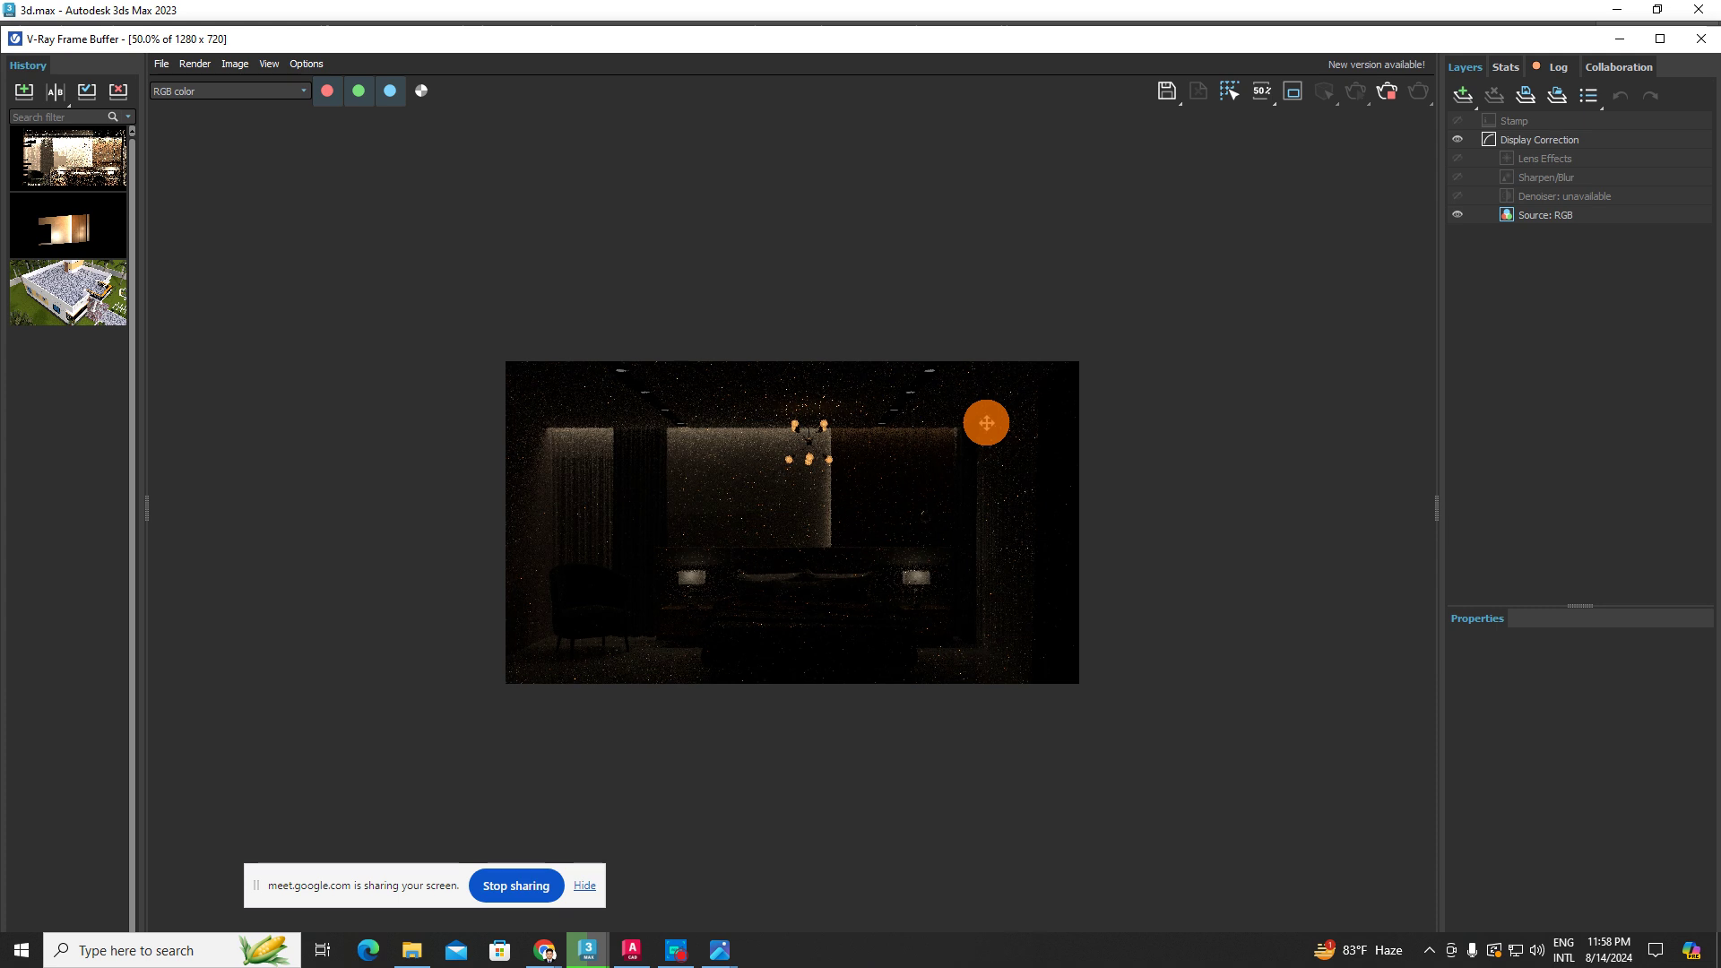
# - Examine the lighting of the bedroom test render in the V-Ray Frame Buffer at 50% and 100% zoom, and close the frame buffer
pyautogui.scroll(2, 827, 484)
pyautogui.moveTo(827, 488); pyautogui.dragTo(923, 518)
pyautogui.scroll(-1, 915, 516)
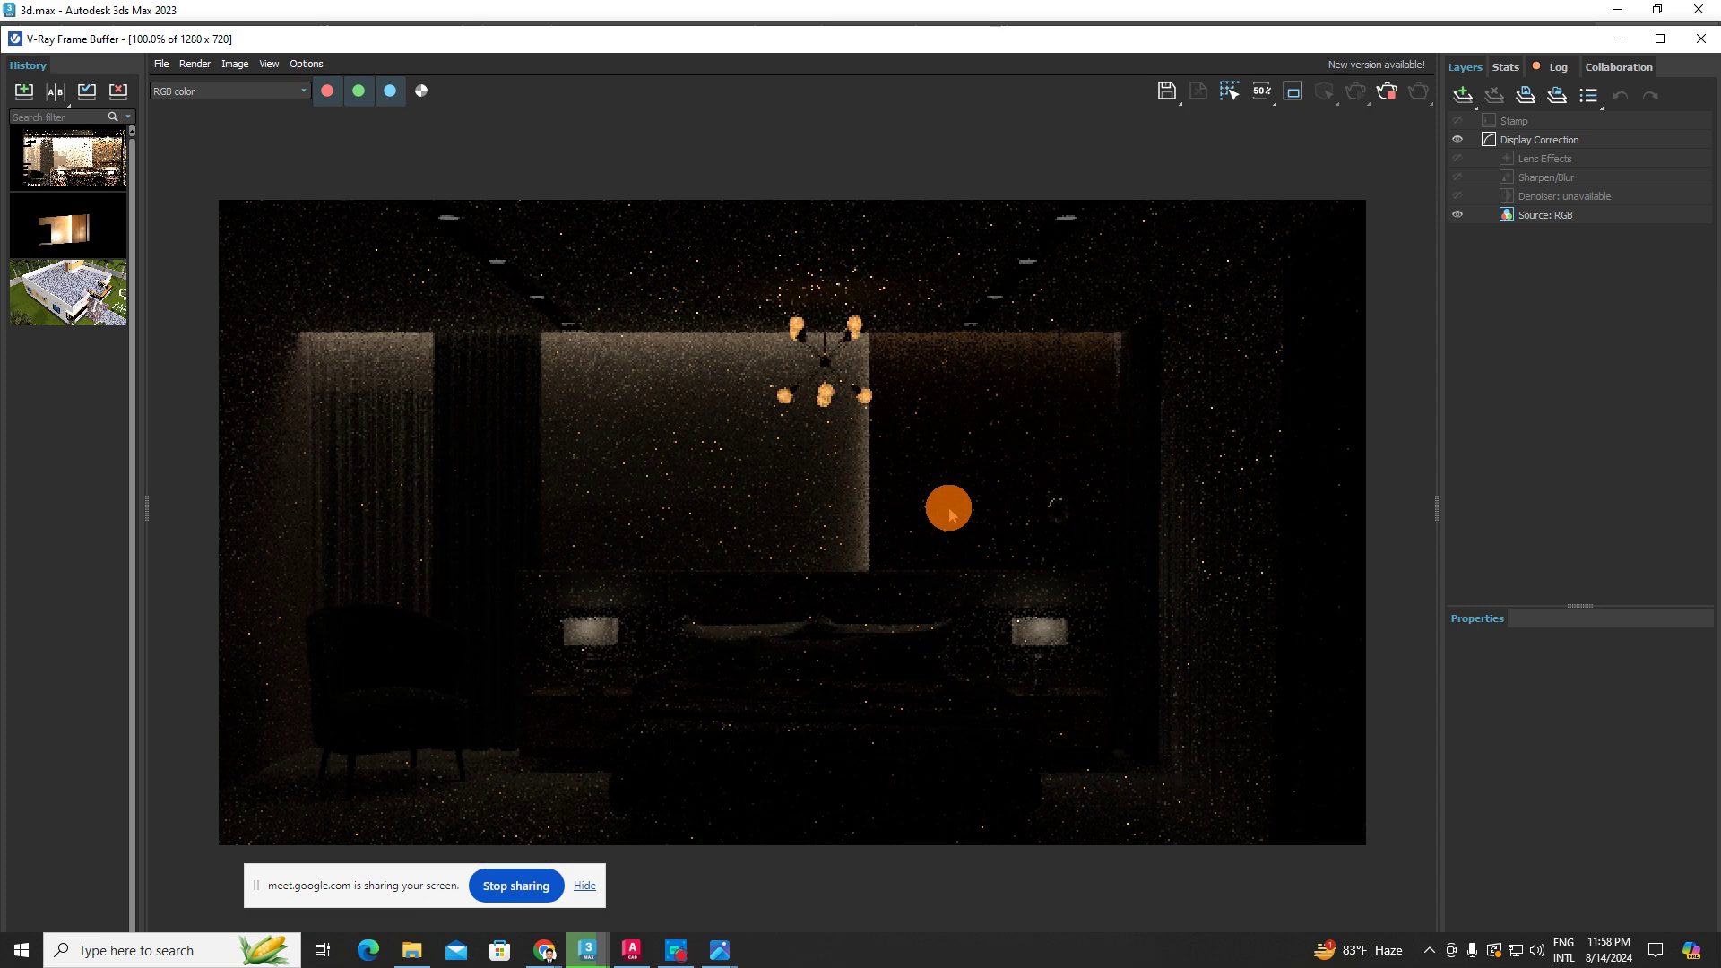
pyautogui.scroll(-1, 952, 516)
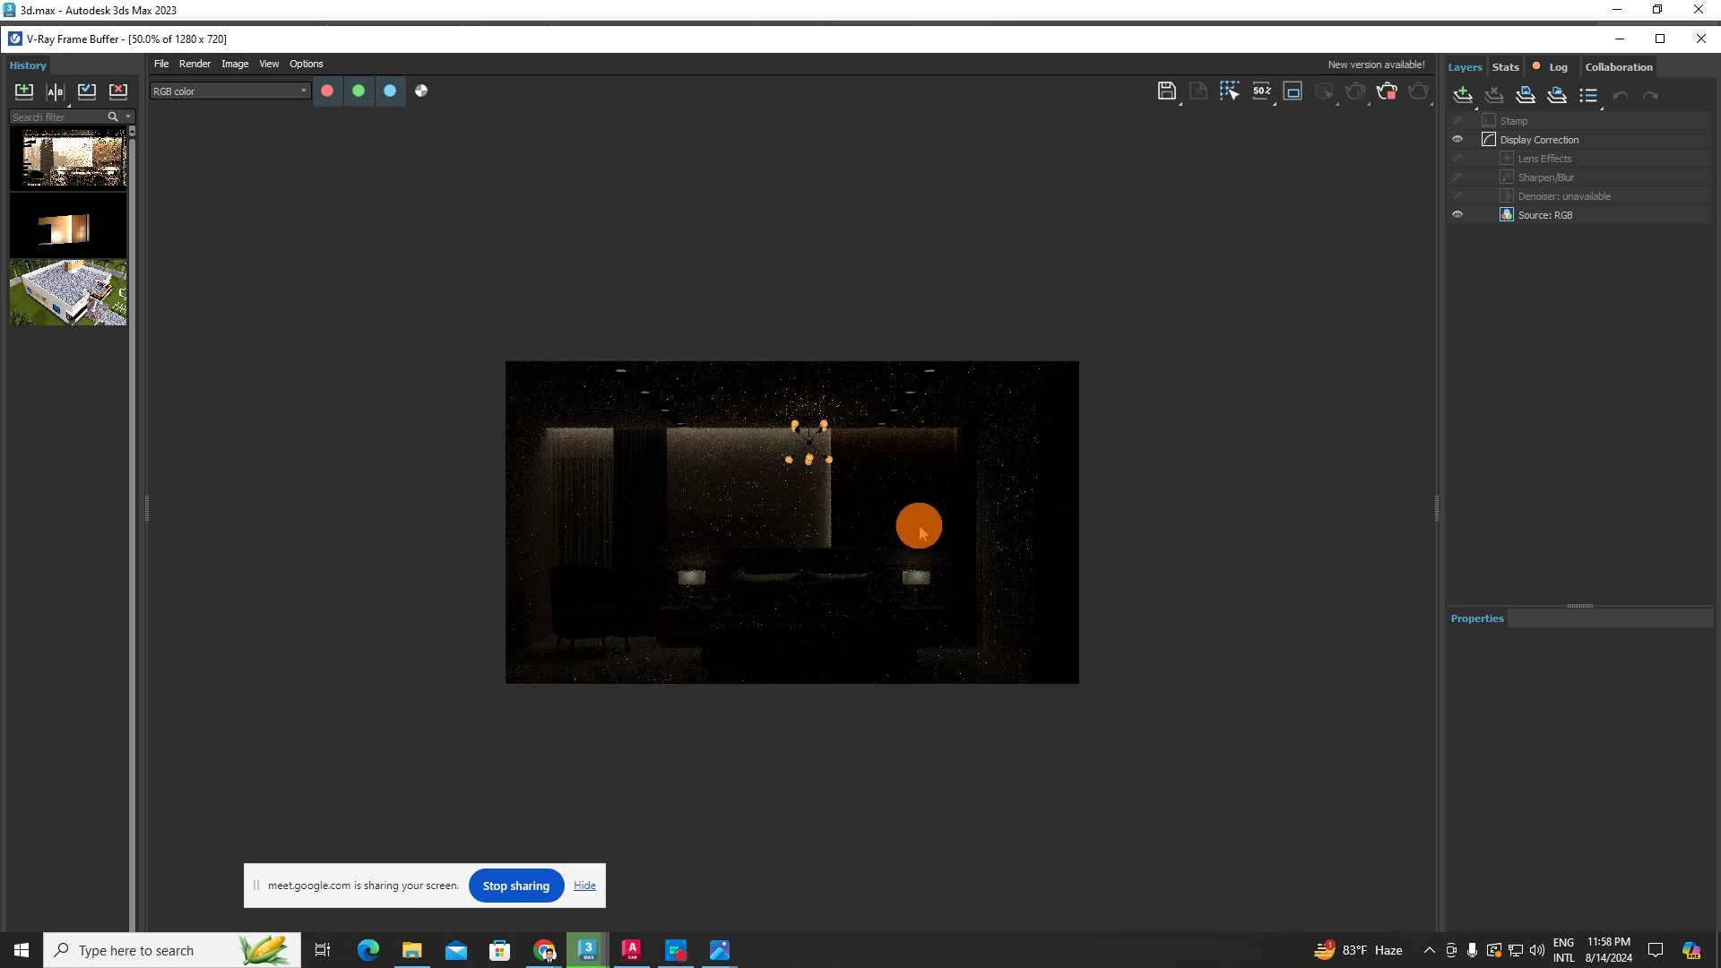
pyautogui.scroll(1, 858, 525)
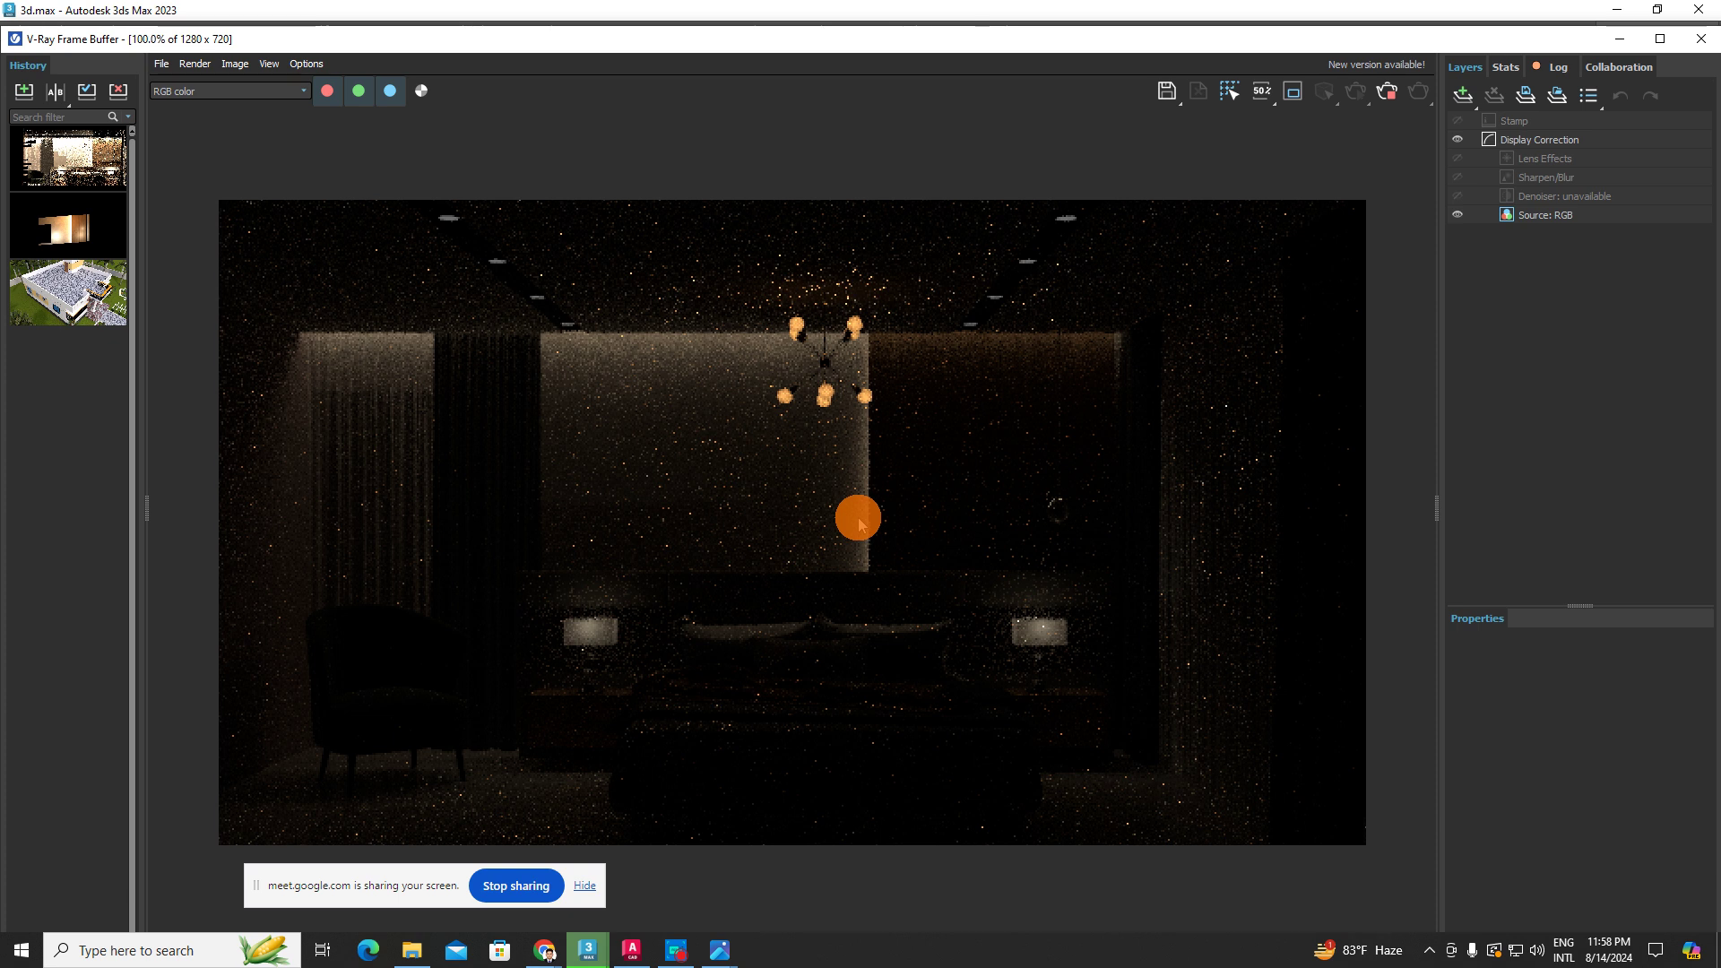
pyautogui.scroll(-1, 855, 525)
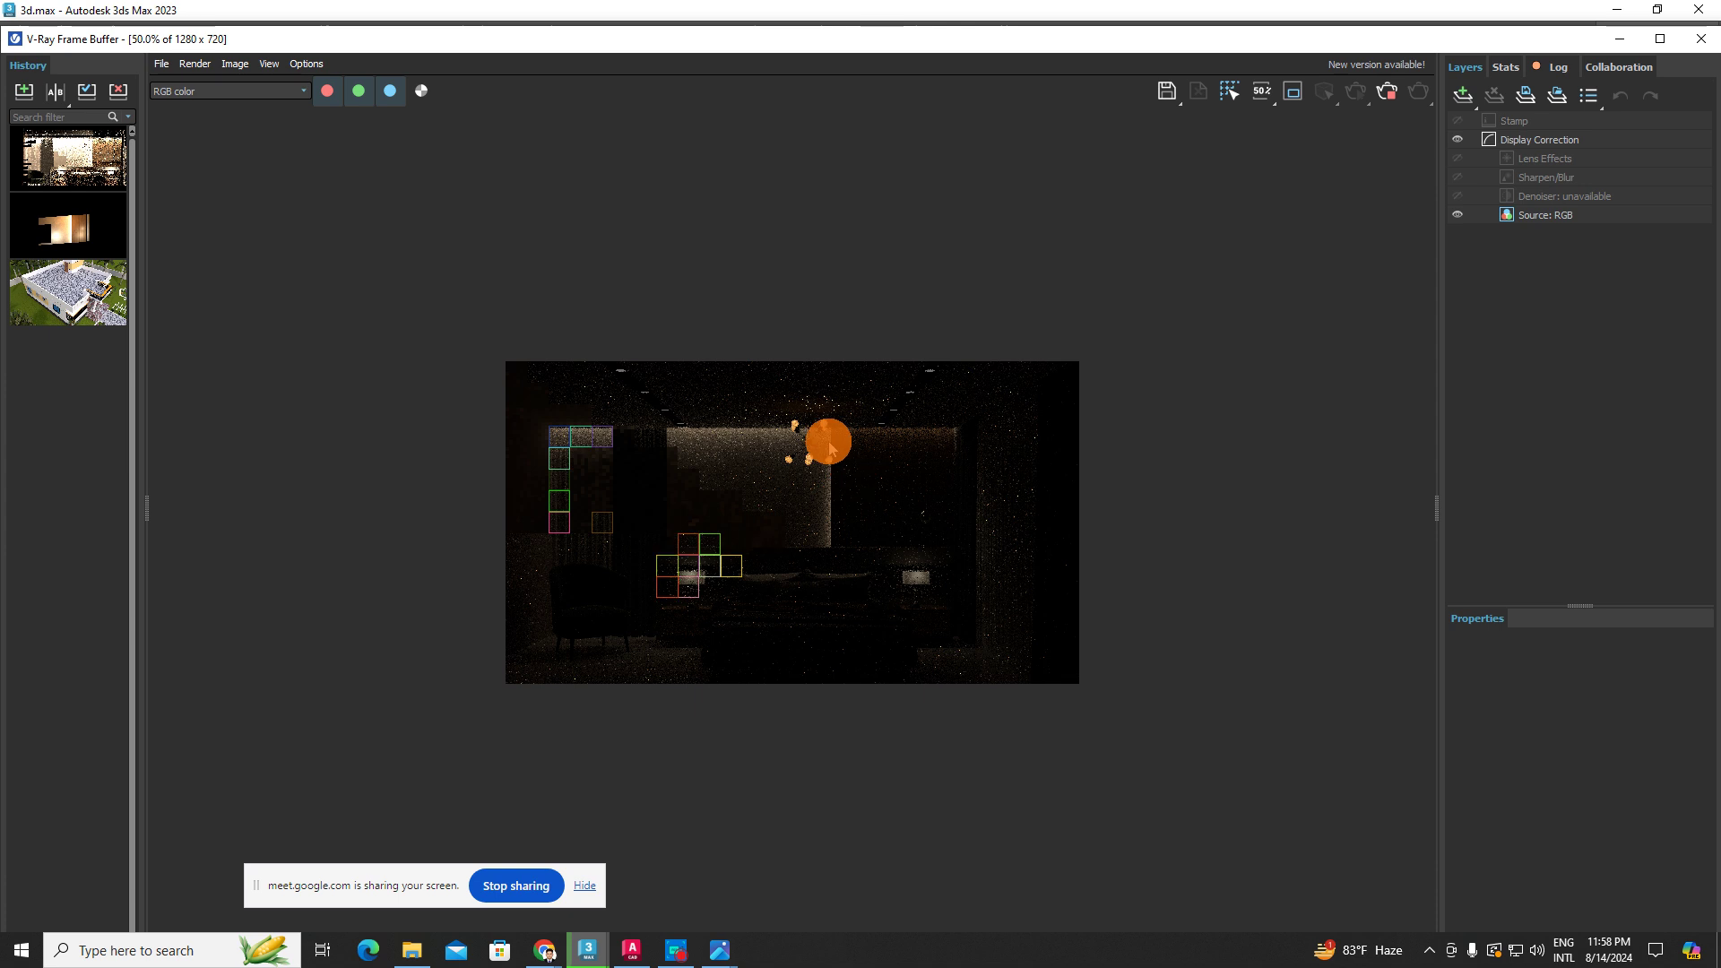
pyautogui.scroll(1, 820, 444)
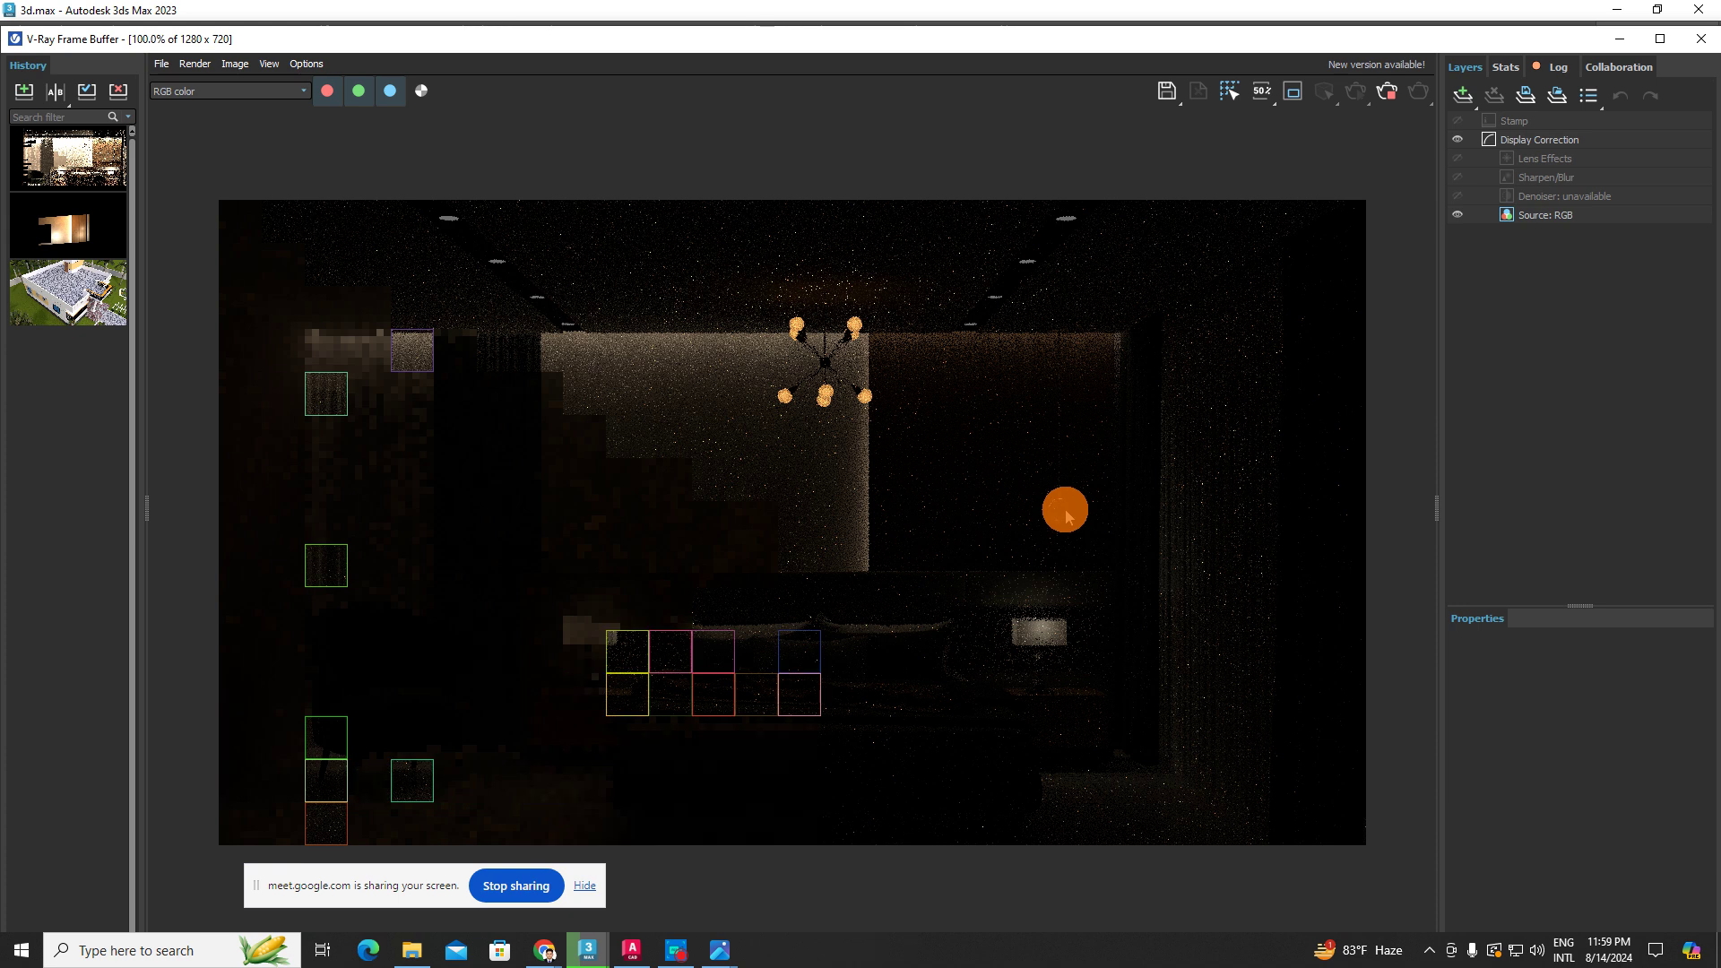
pyautogui.scroll(-1, 1058, 507)
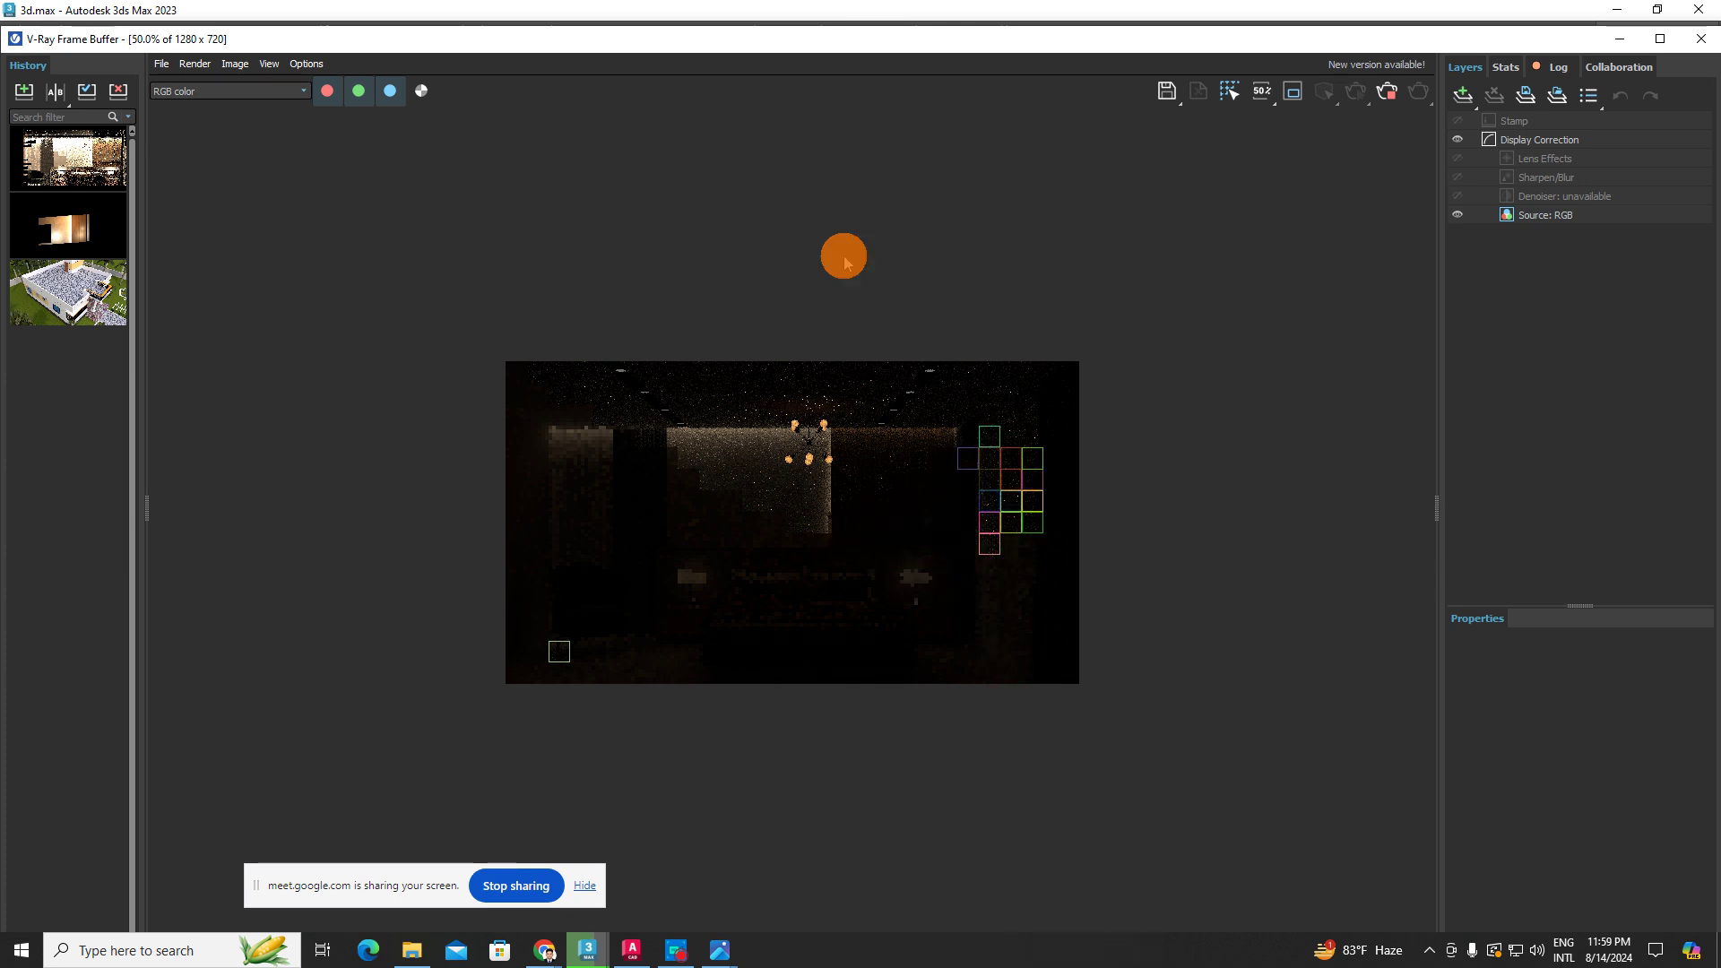
pyautogui.scroll(1, 818, 583)
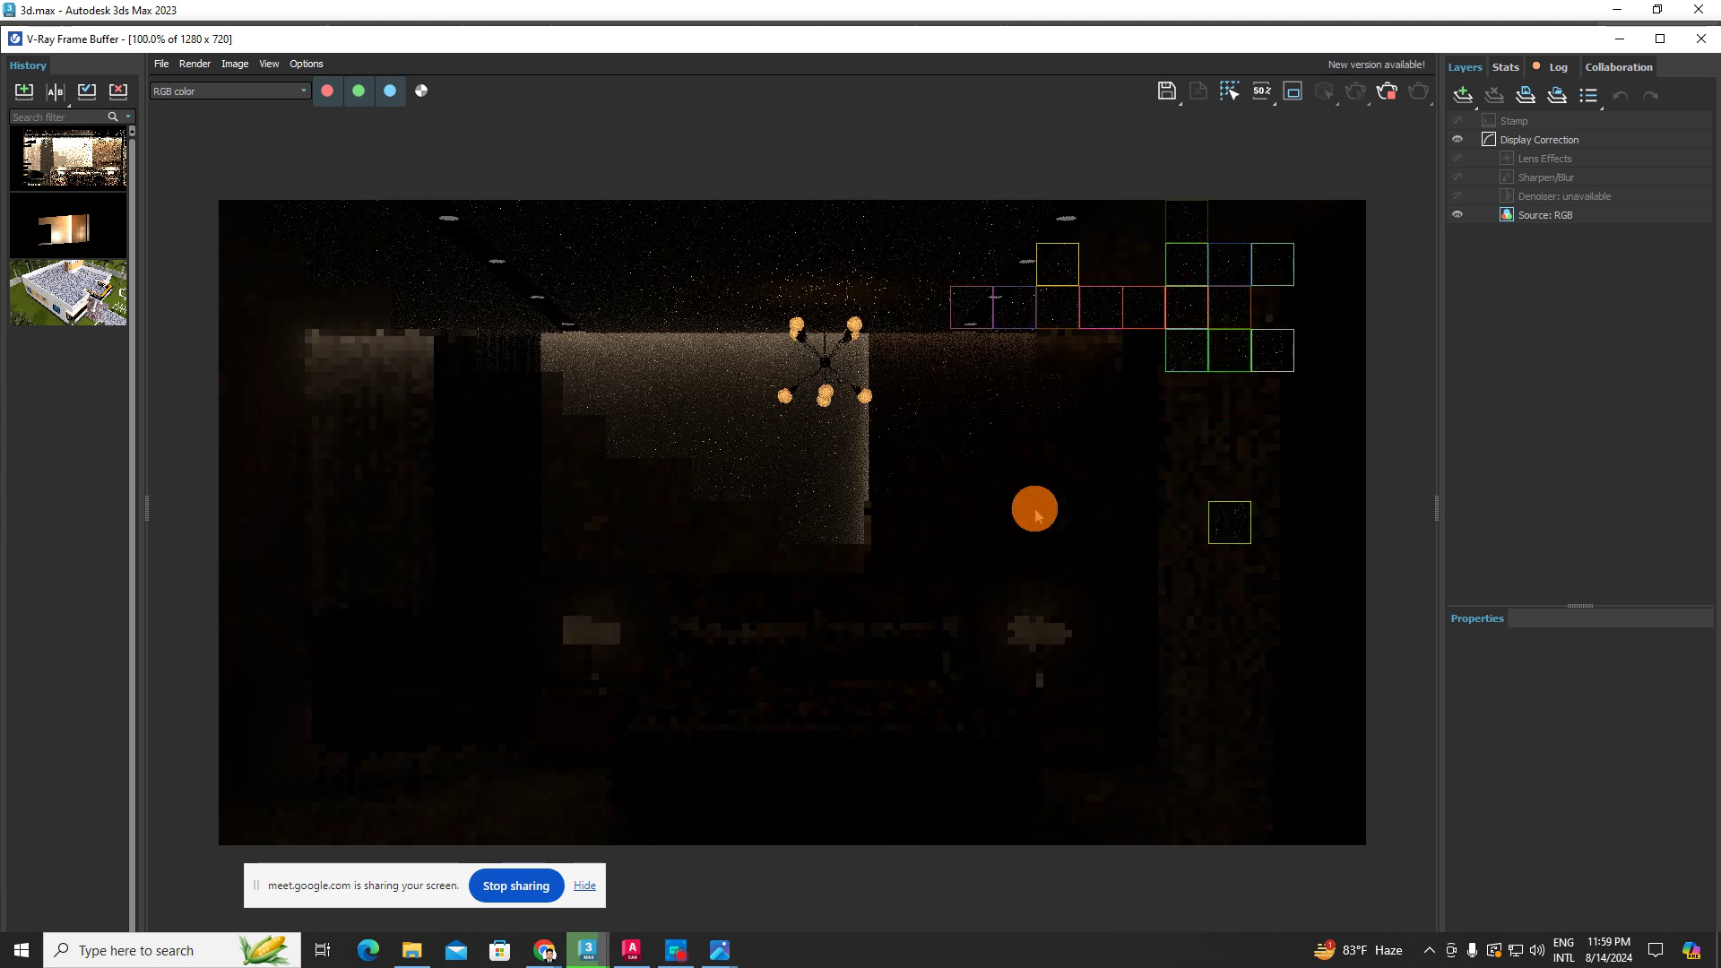
pyautogui.scroll(-1, 1033, 513)
pyautogui.scroll(1, 946, 479)
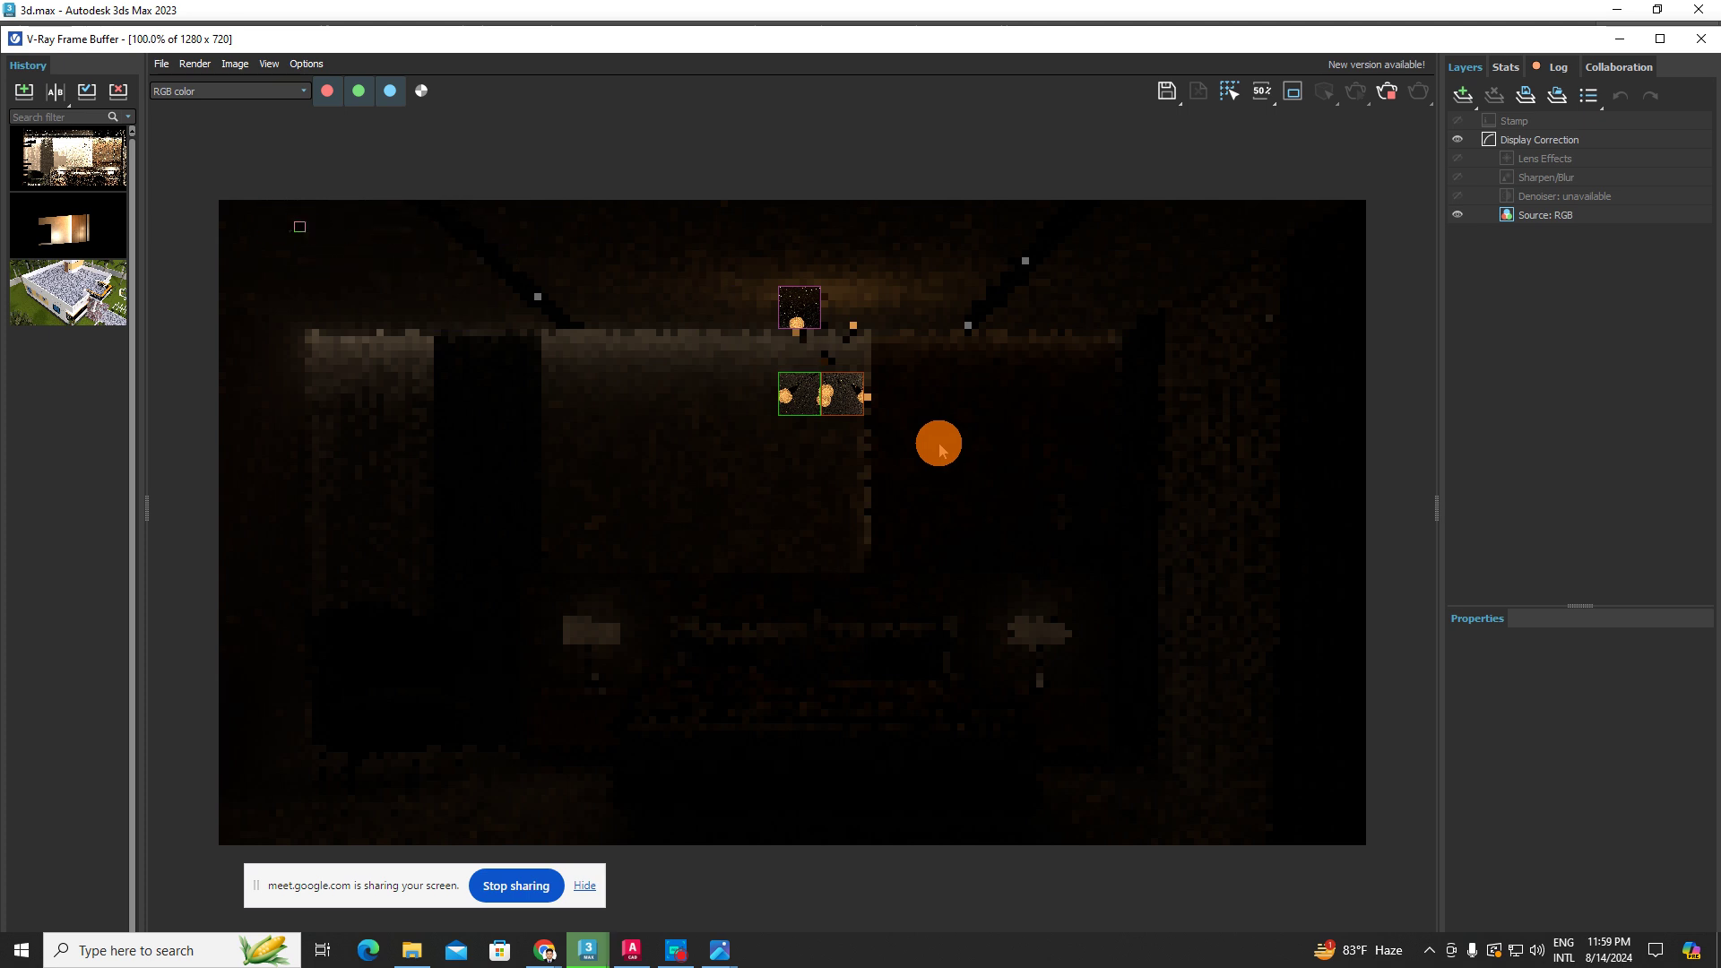
pyautogui.moveTo(1006, 40); pyautogui.dragTo(895, 54)
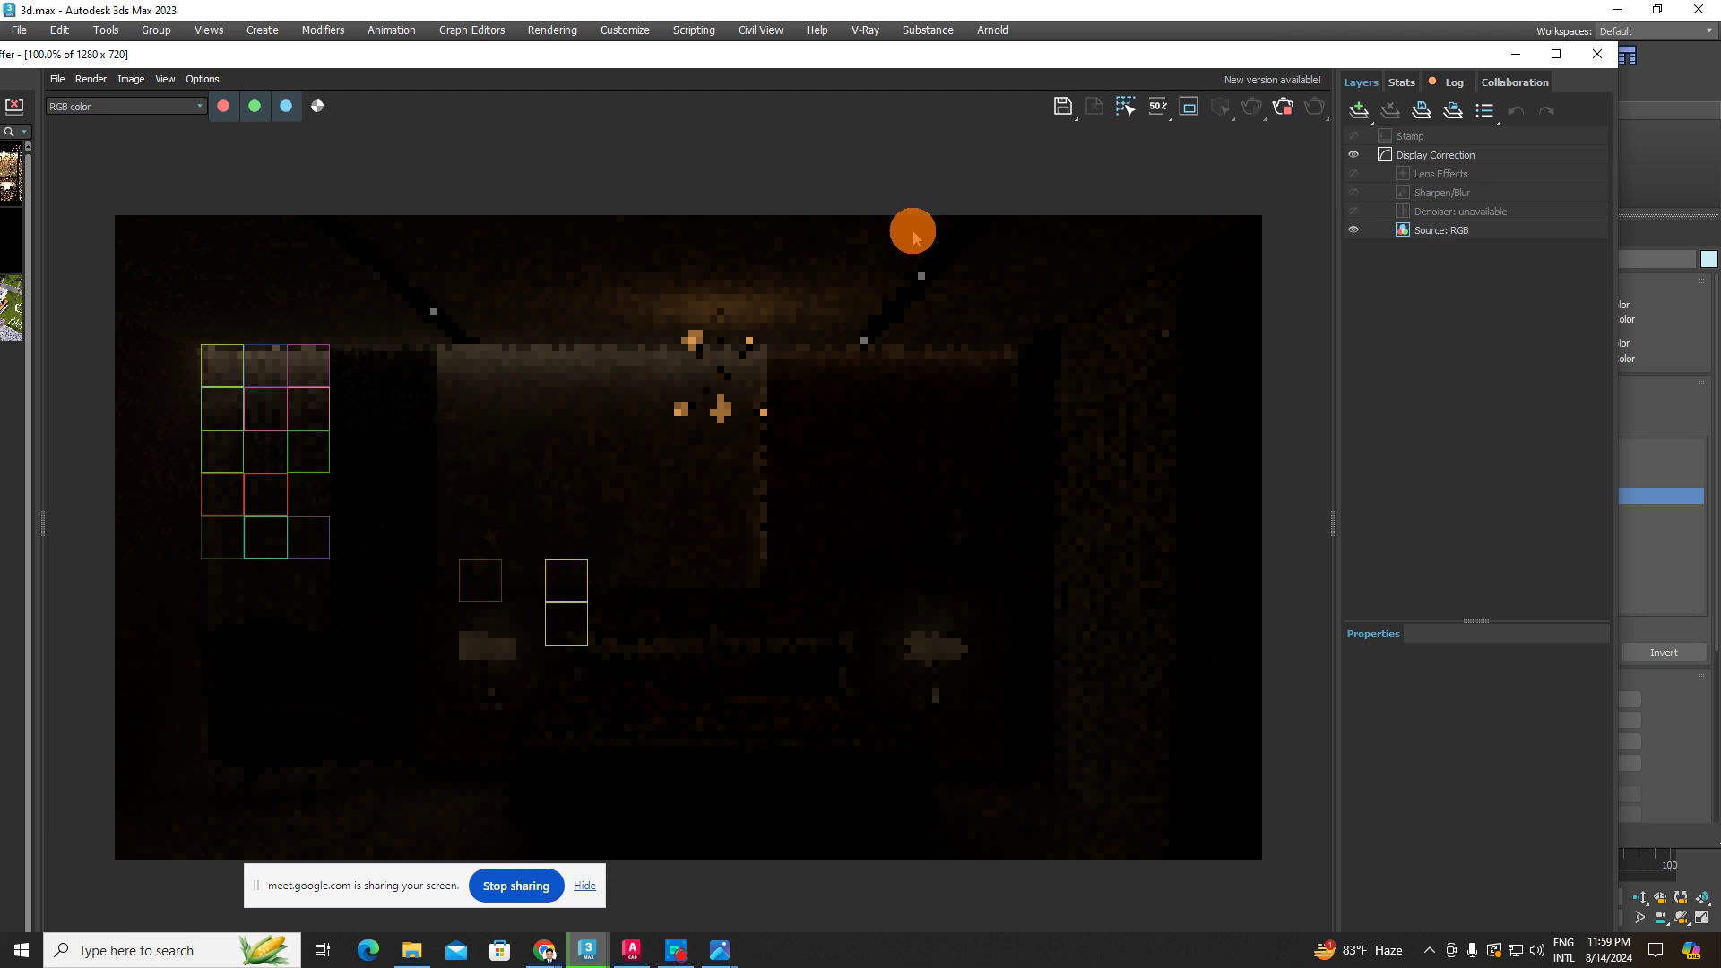
pyautogui.click(1597, 52)
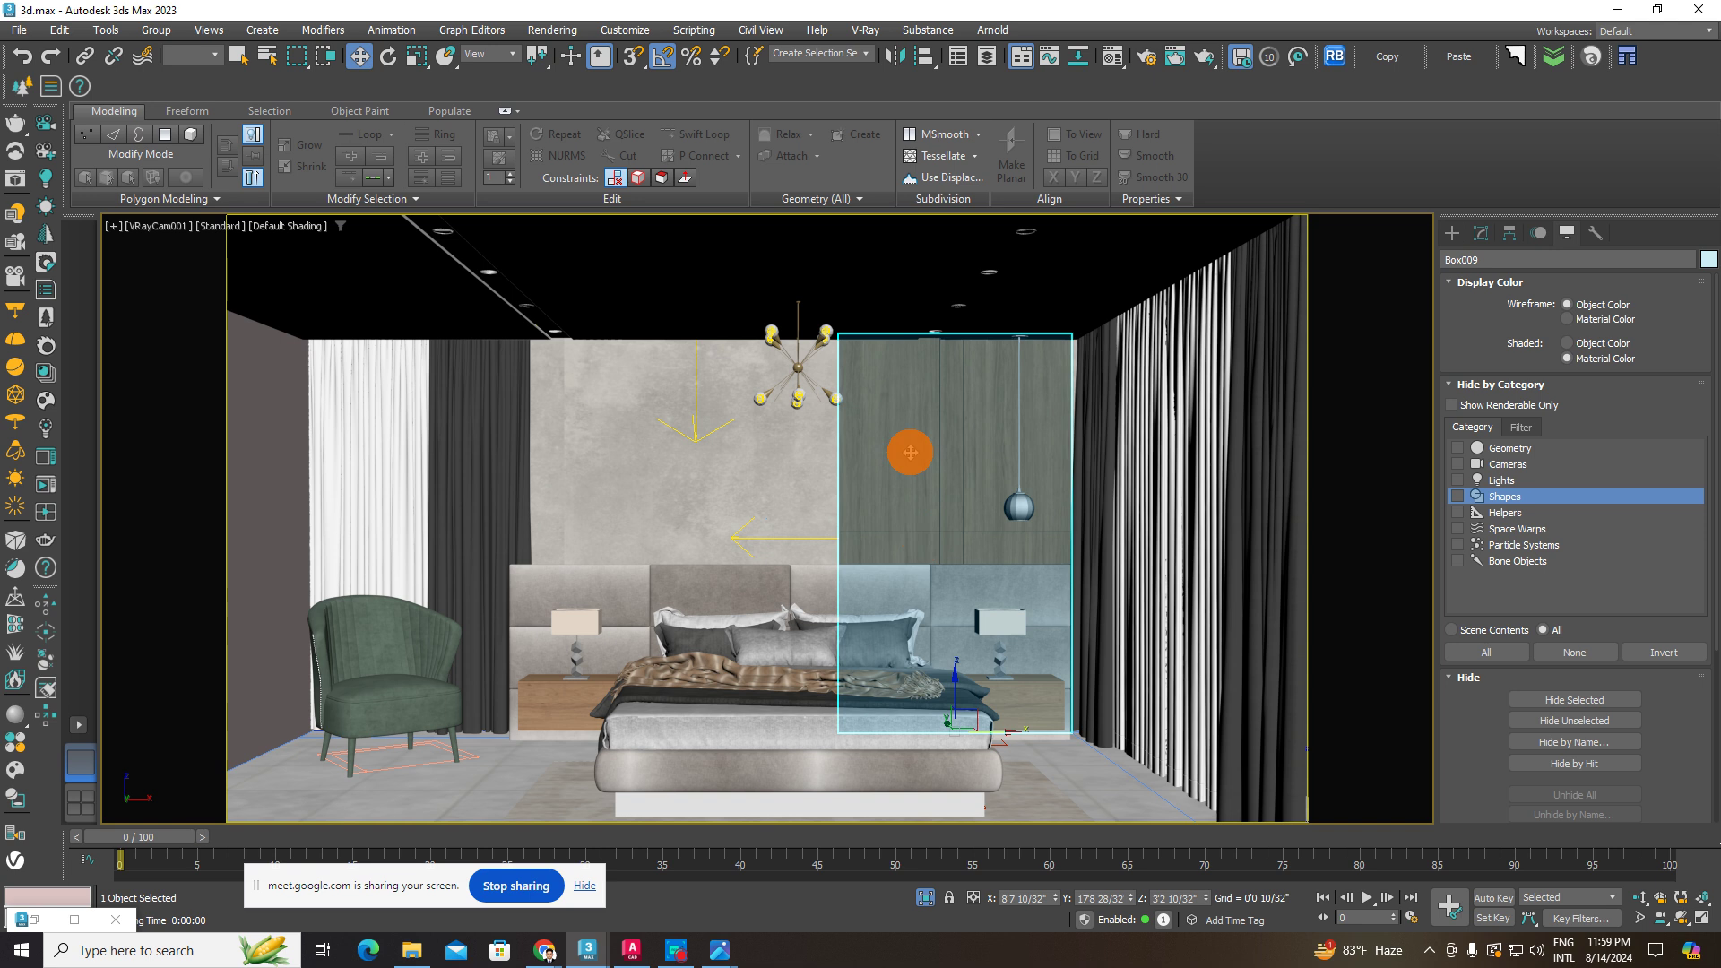
pyautogui.click(756, 562)
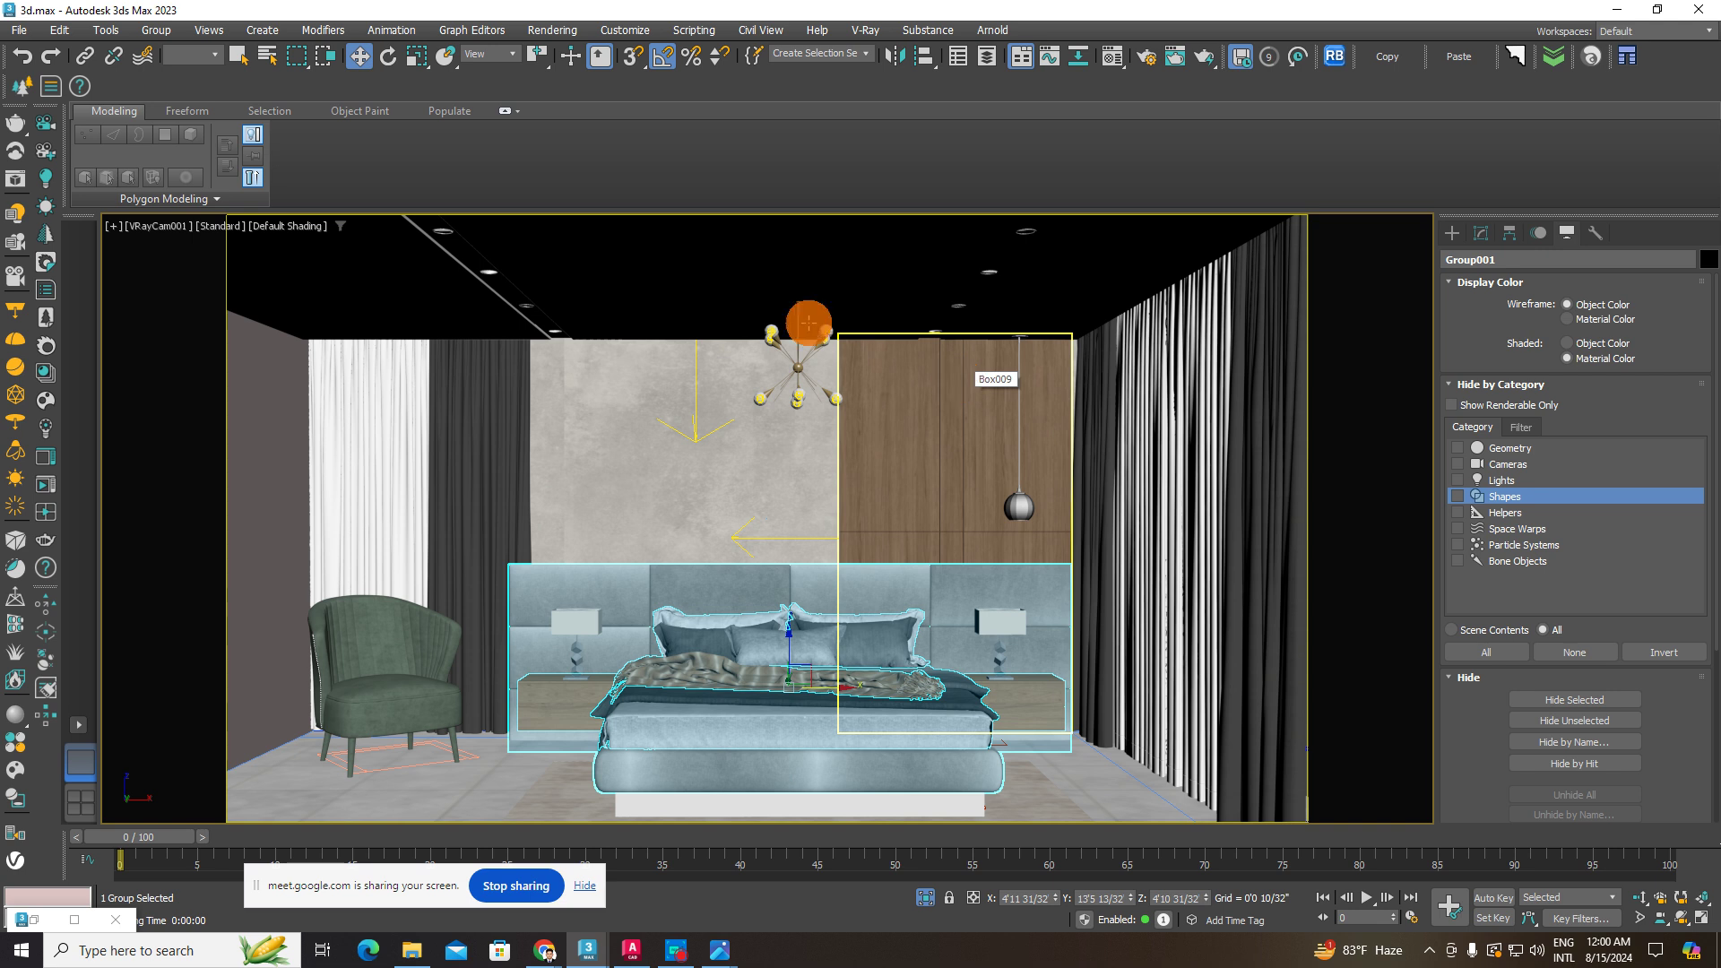
pyautogui.click(708, 273)
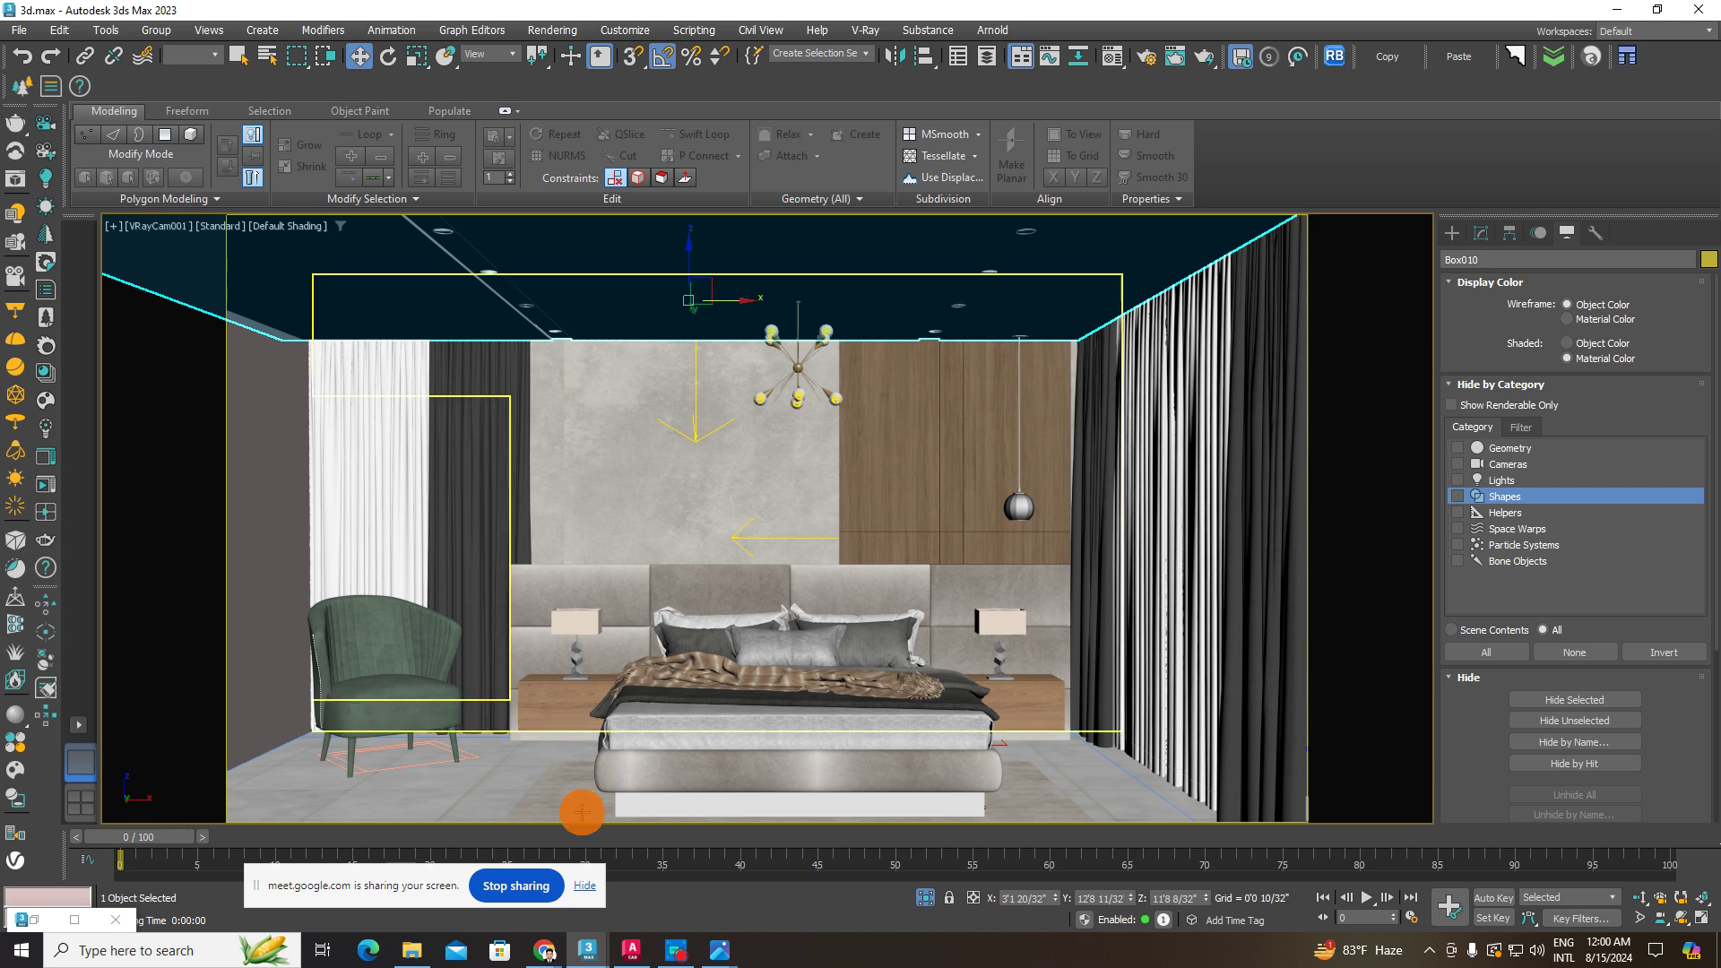
# - Switch to File Explorer, open the bedroom reference image eba6feeb-8302-4437-ba06-8694a2695a09.jfif in a maximized Photos window and examine its lighting and decor
pyautogui.click(412, 950)
pyautogui.doubleClick(372, 276)
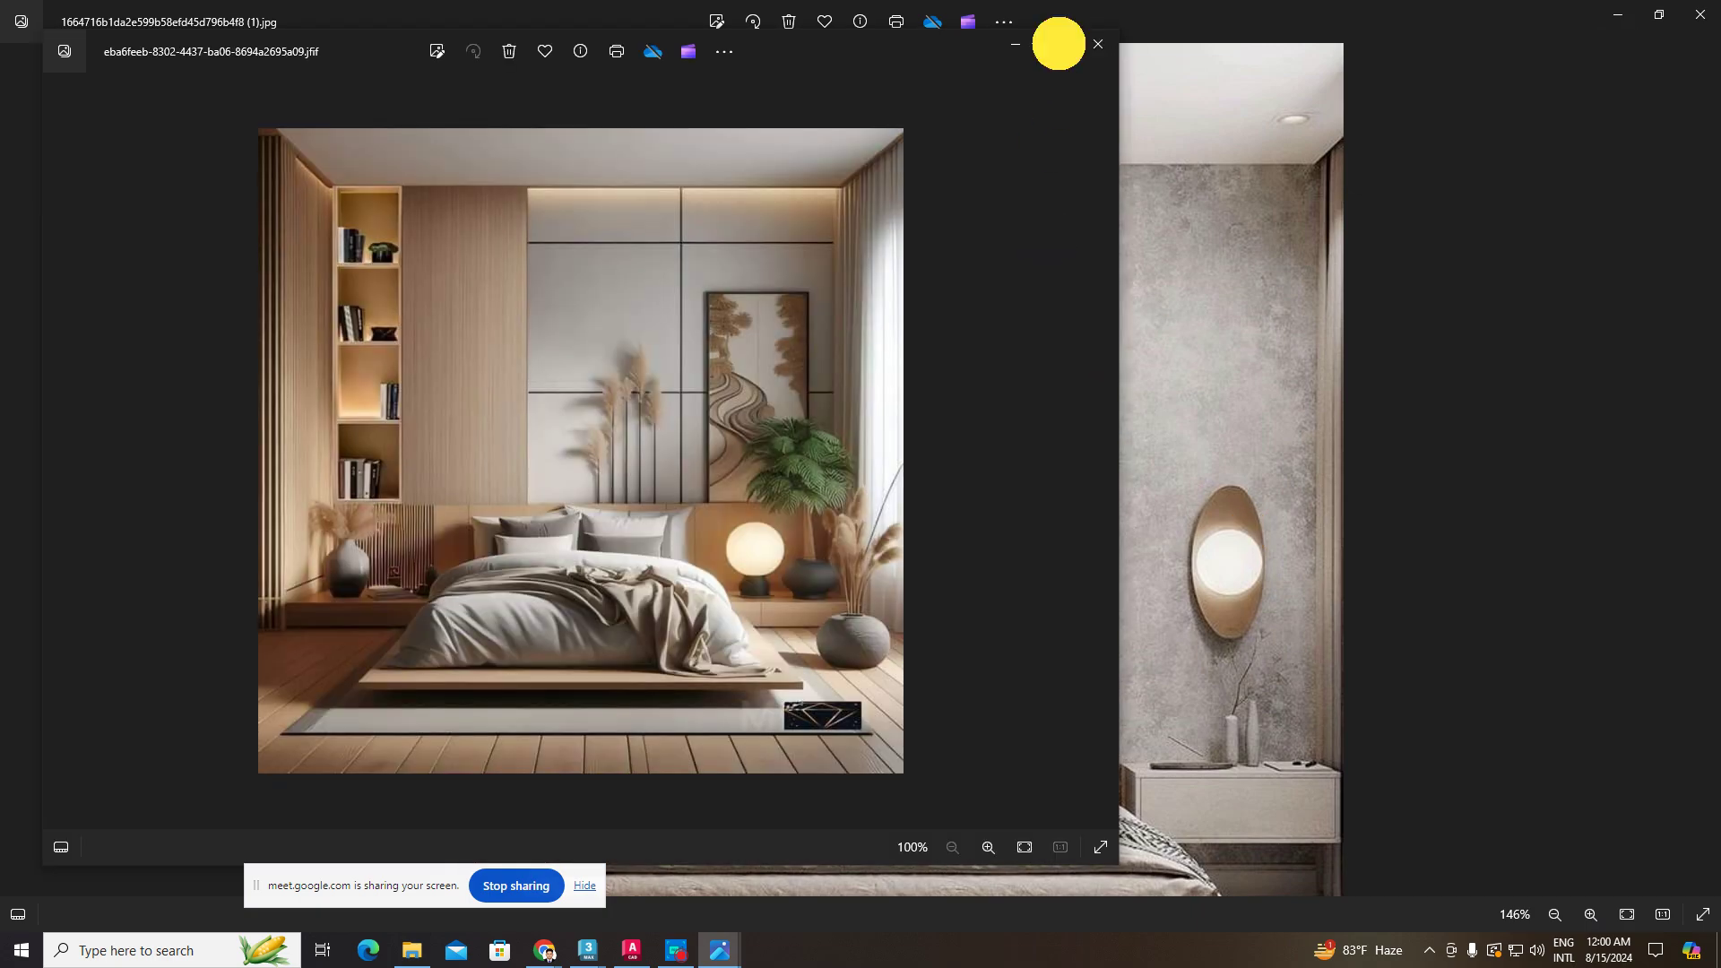
pyautogui.click(1057, 43)
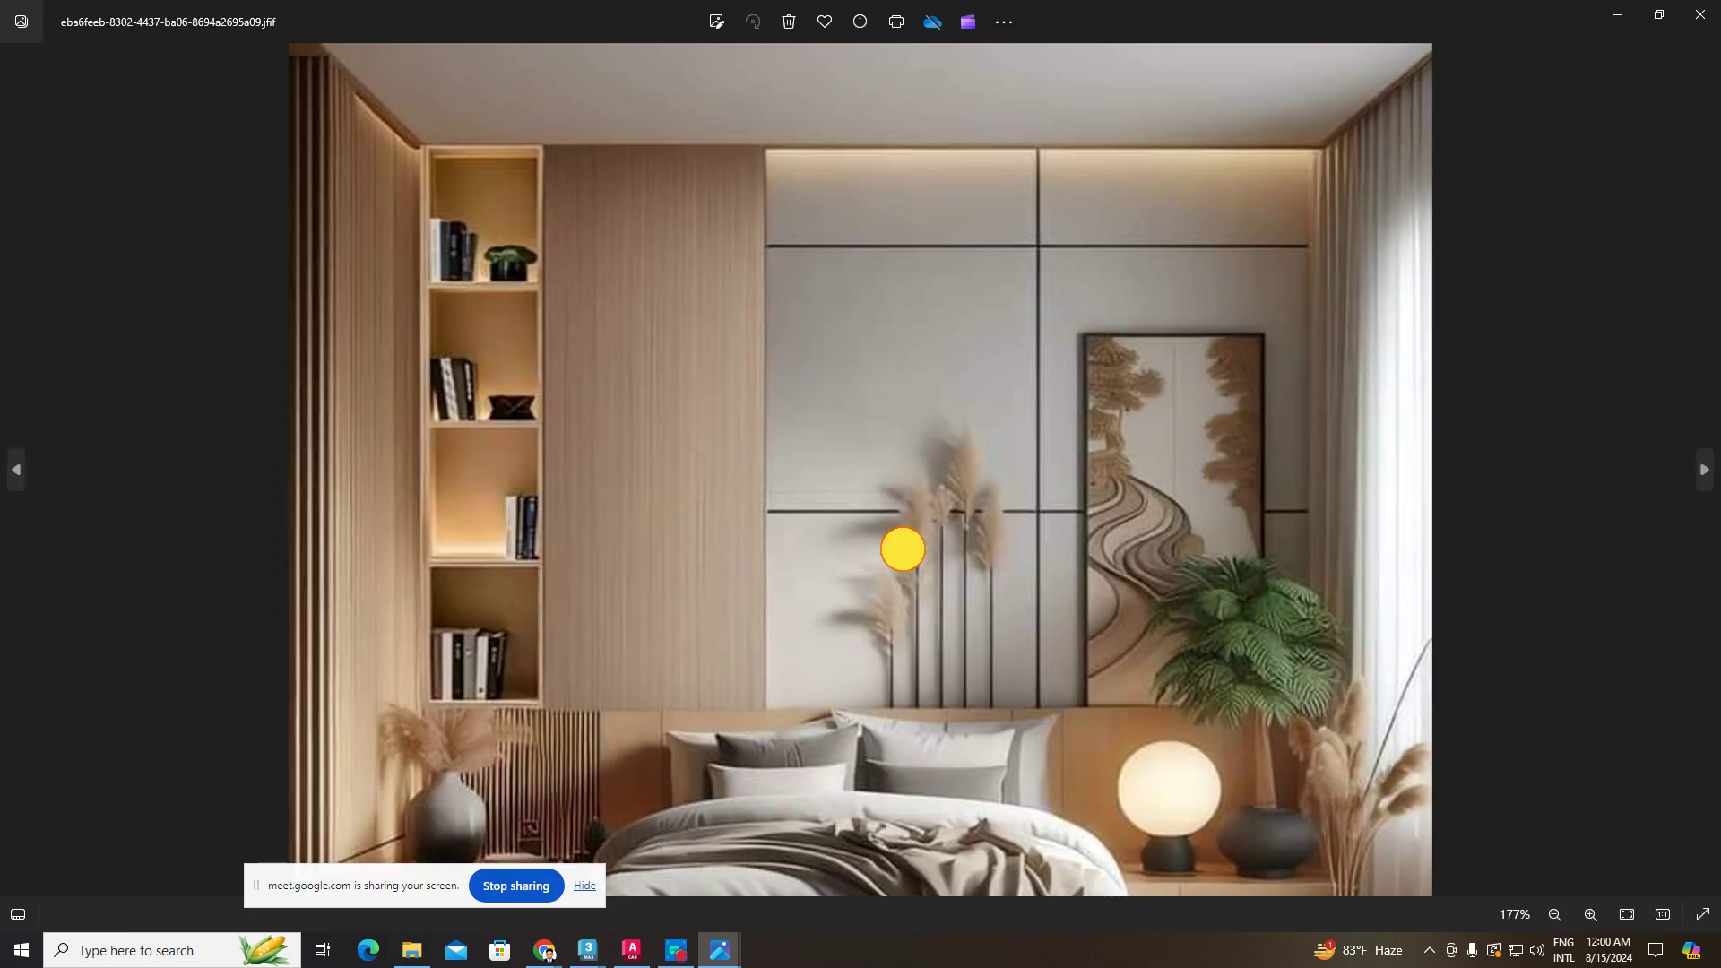
pyautogui.click(904, 548)
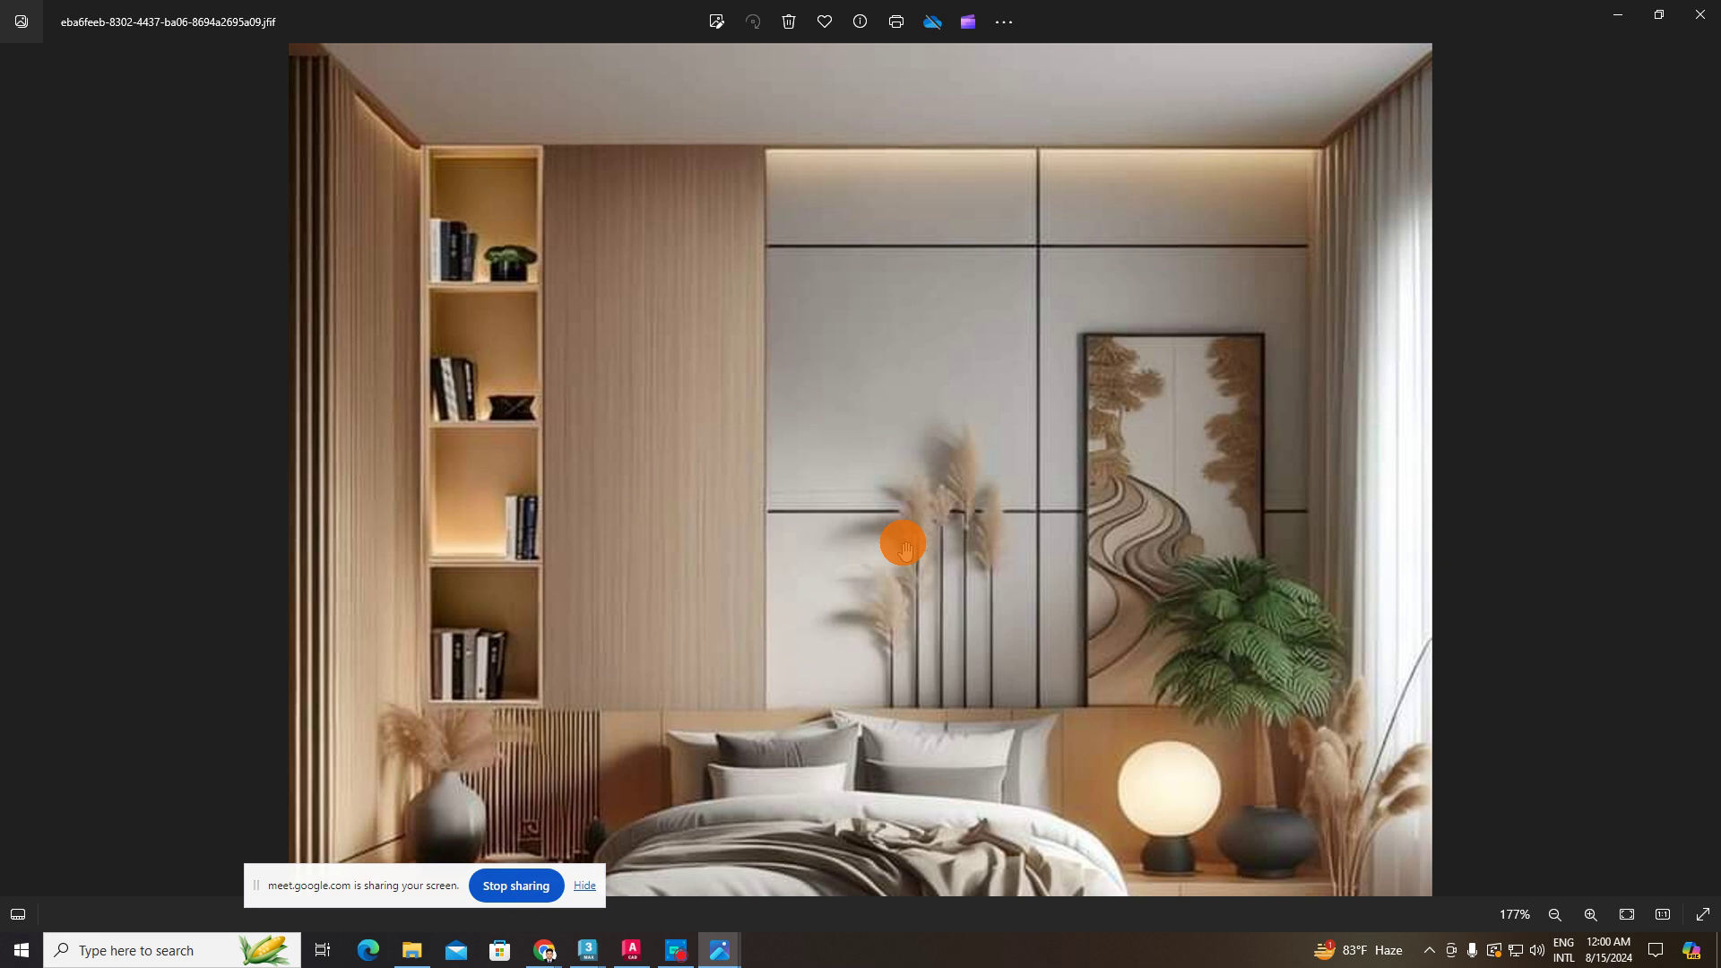
pyautogui.scroll(-3, 869, 448)
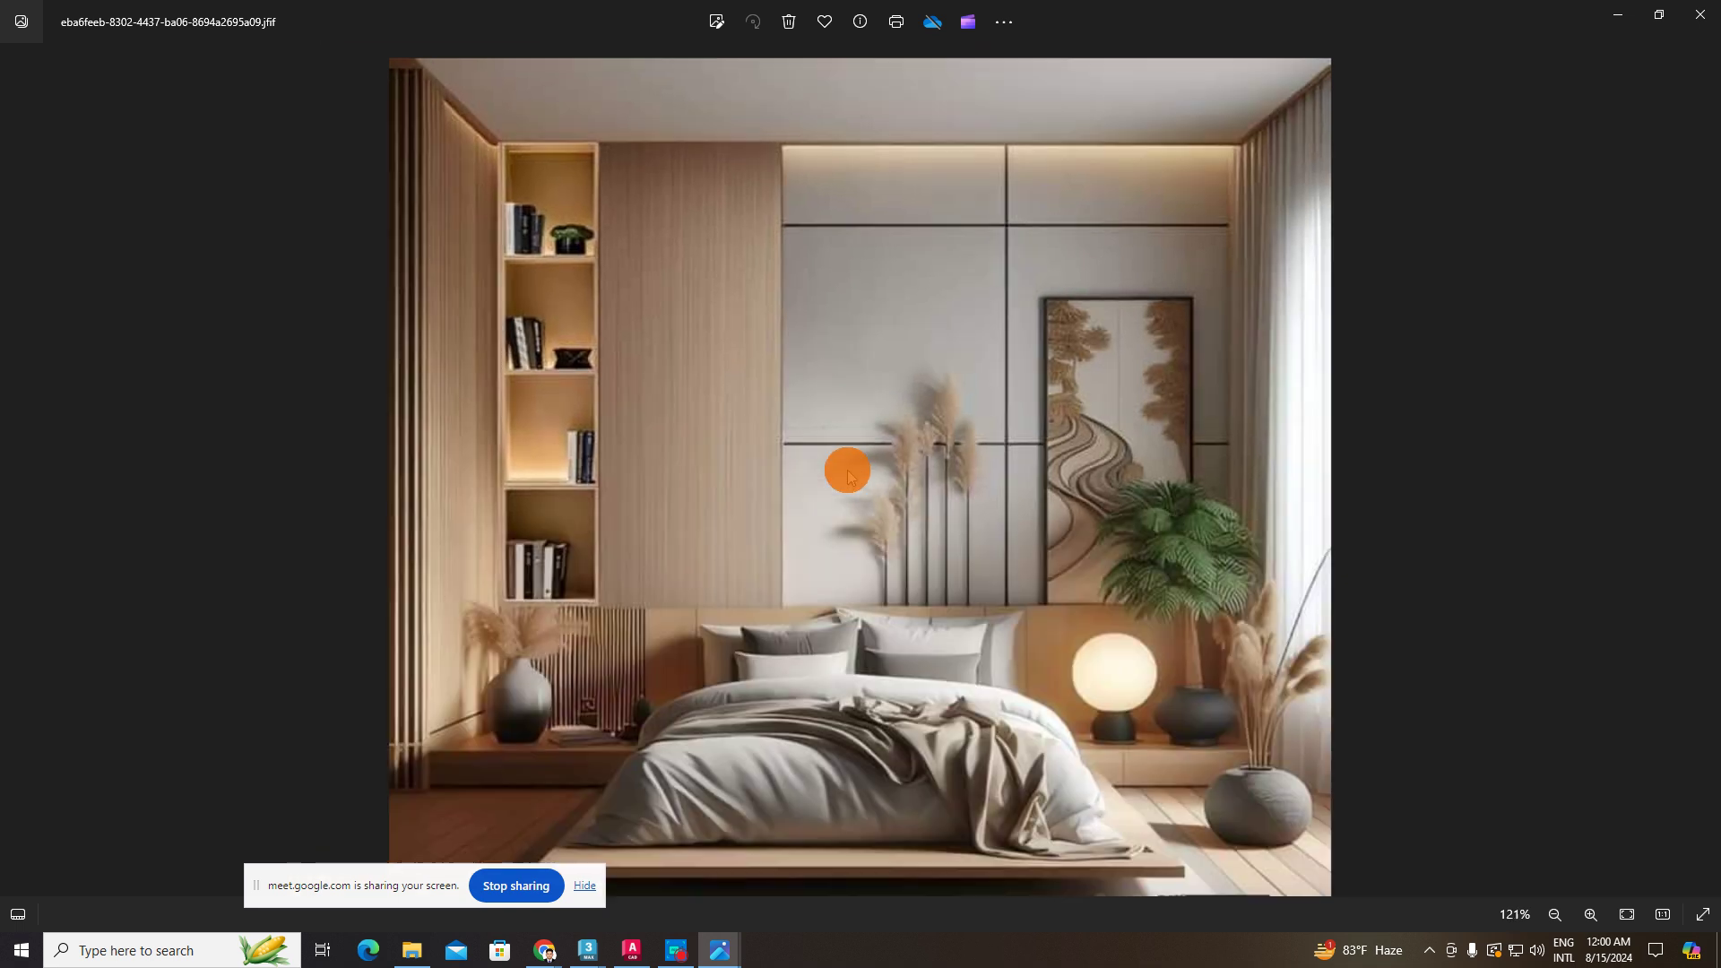
pyautogui.scroll(2, 629, 593)
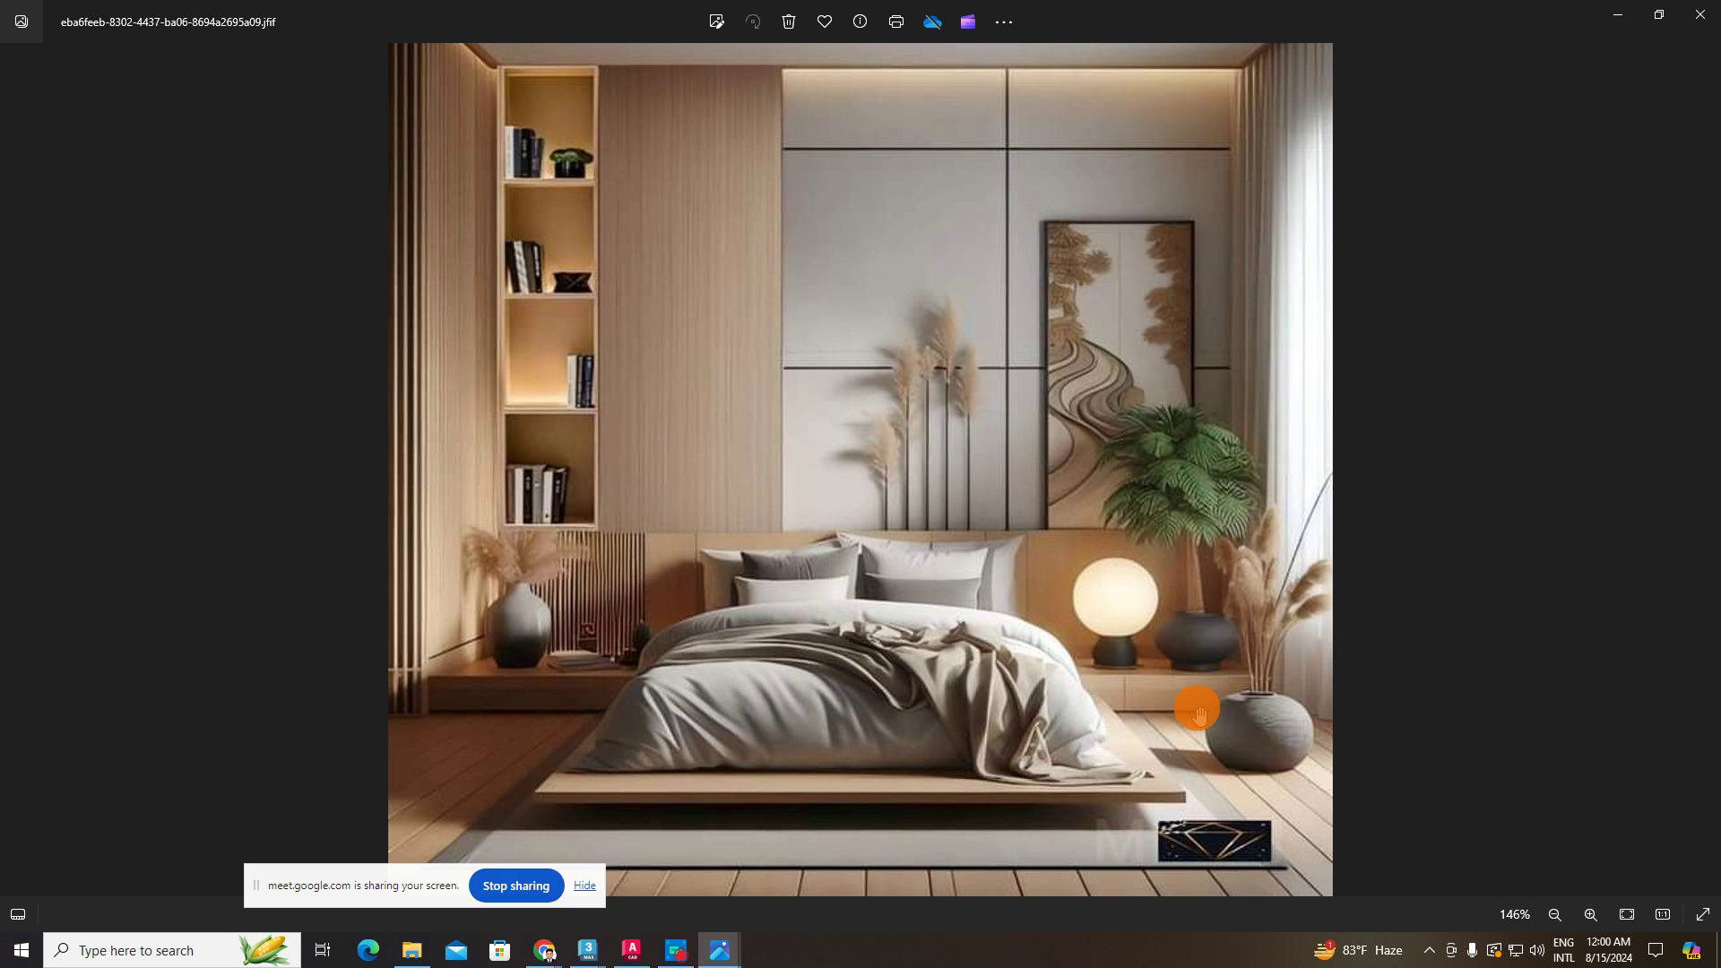
pyautogui.scroll(1, 741, 626)
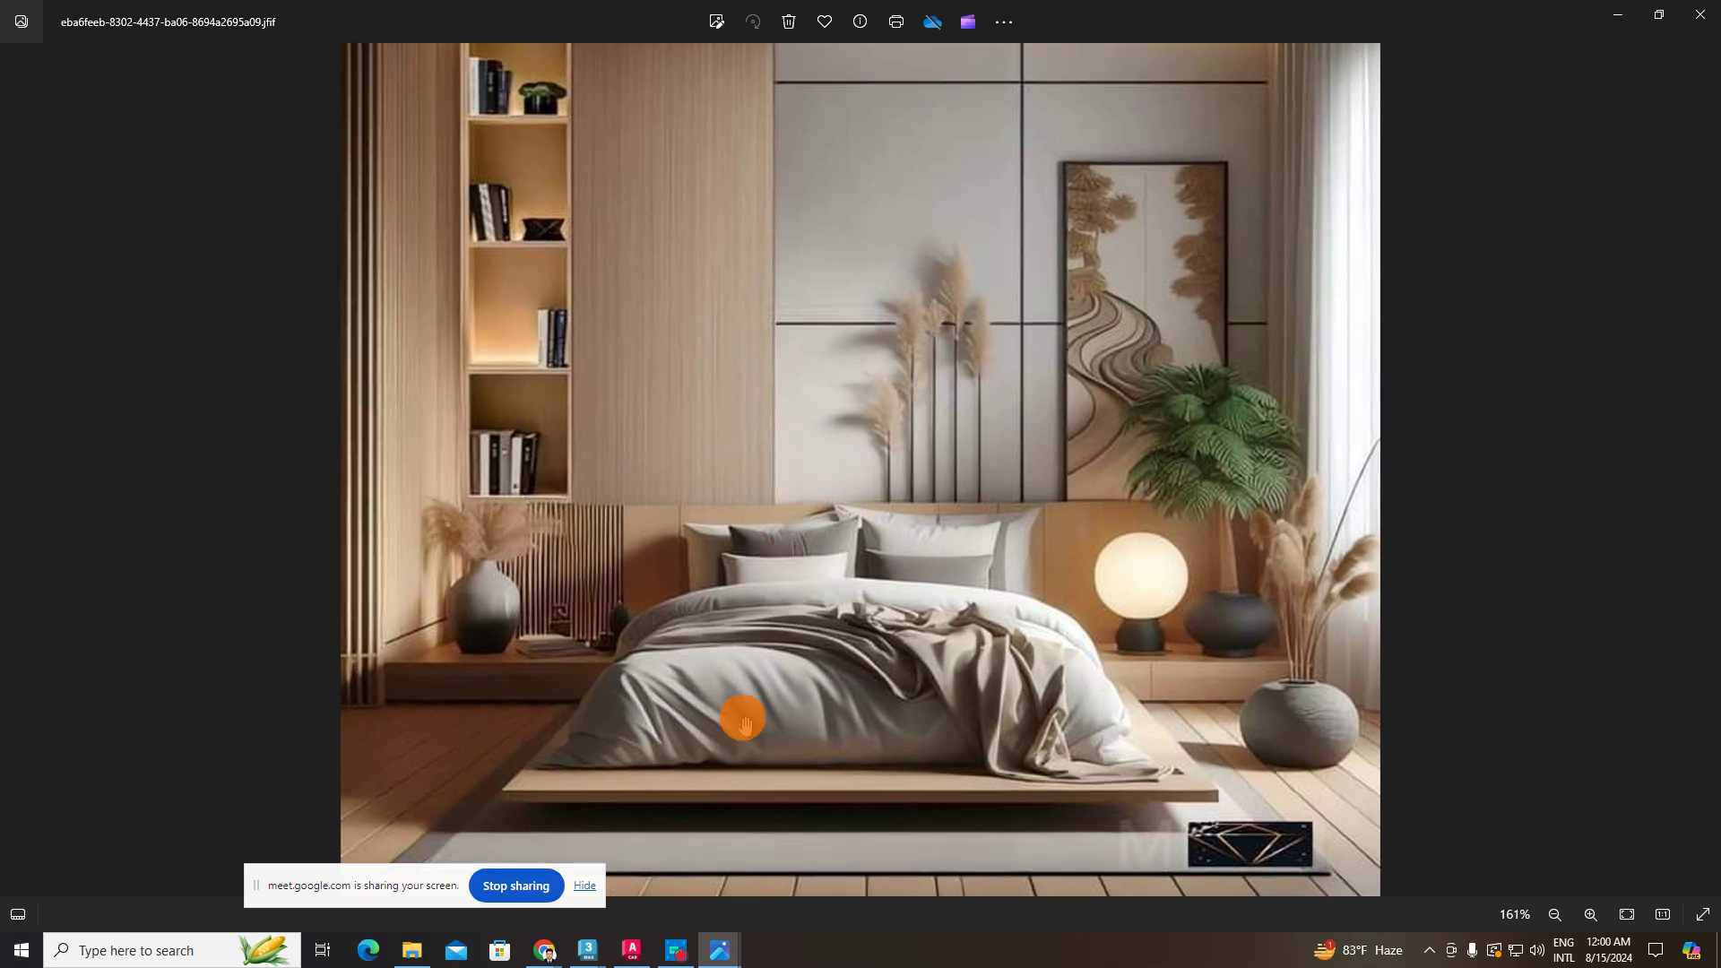
pyautogui.moveTo(1006, 538); pyautogui.dragTo(1065, 592)
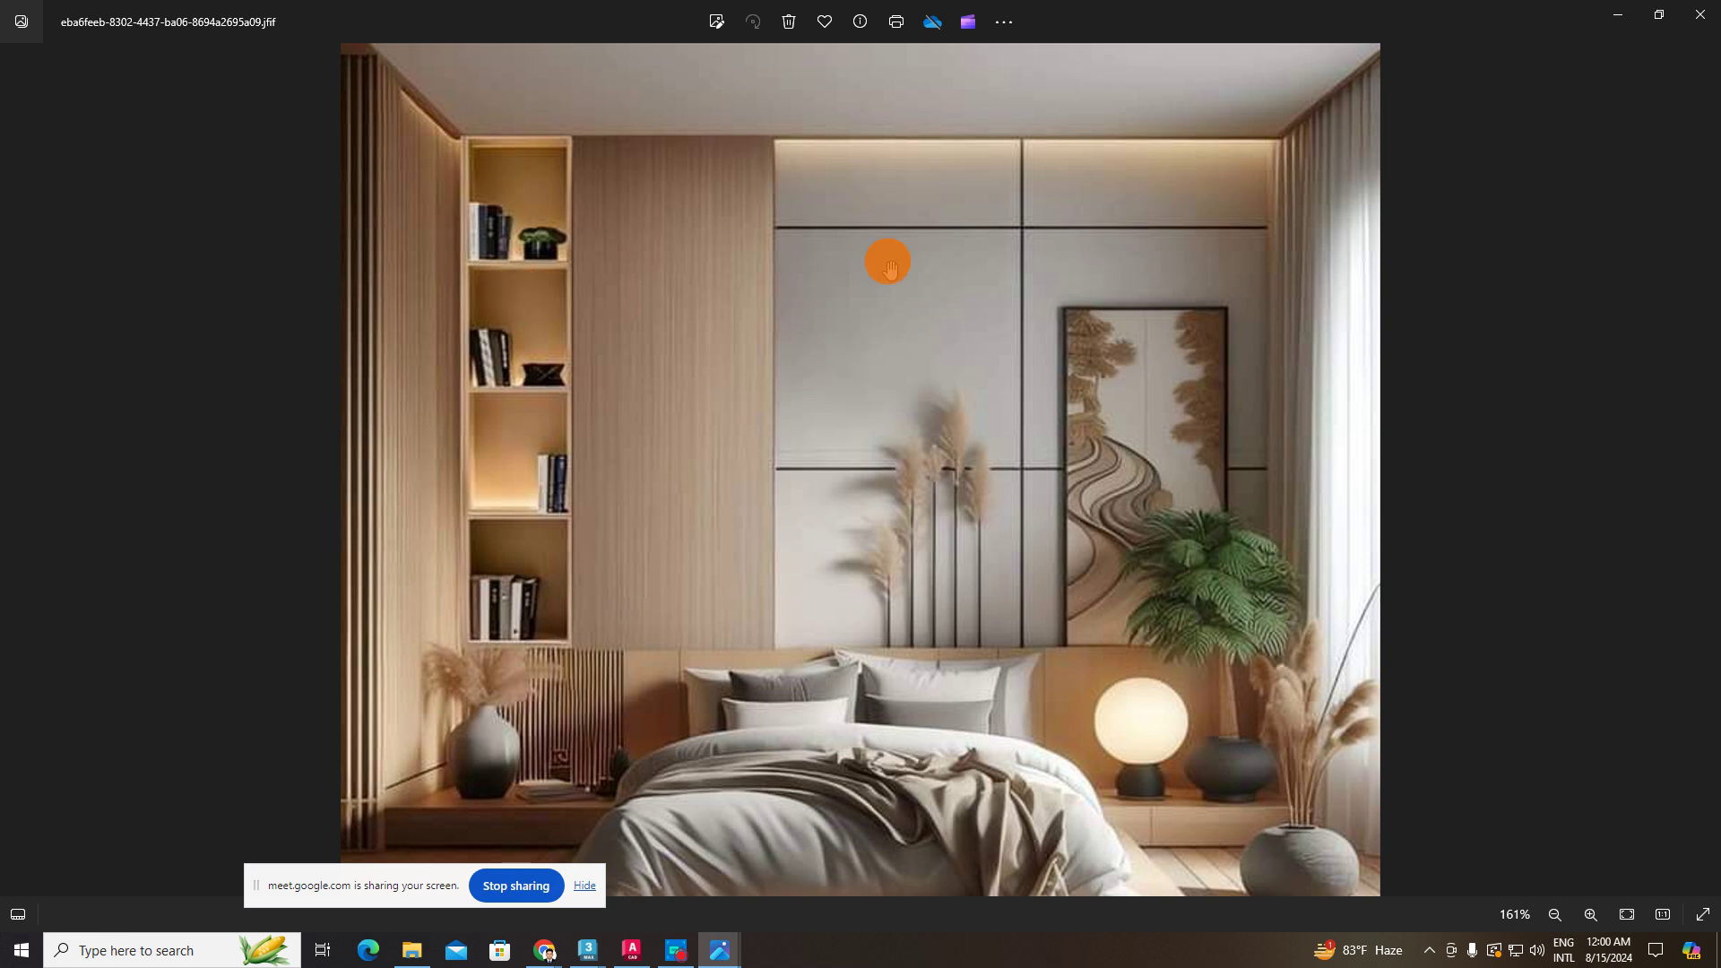
pyautogui.scroll(-3, 1079, 288)
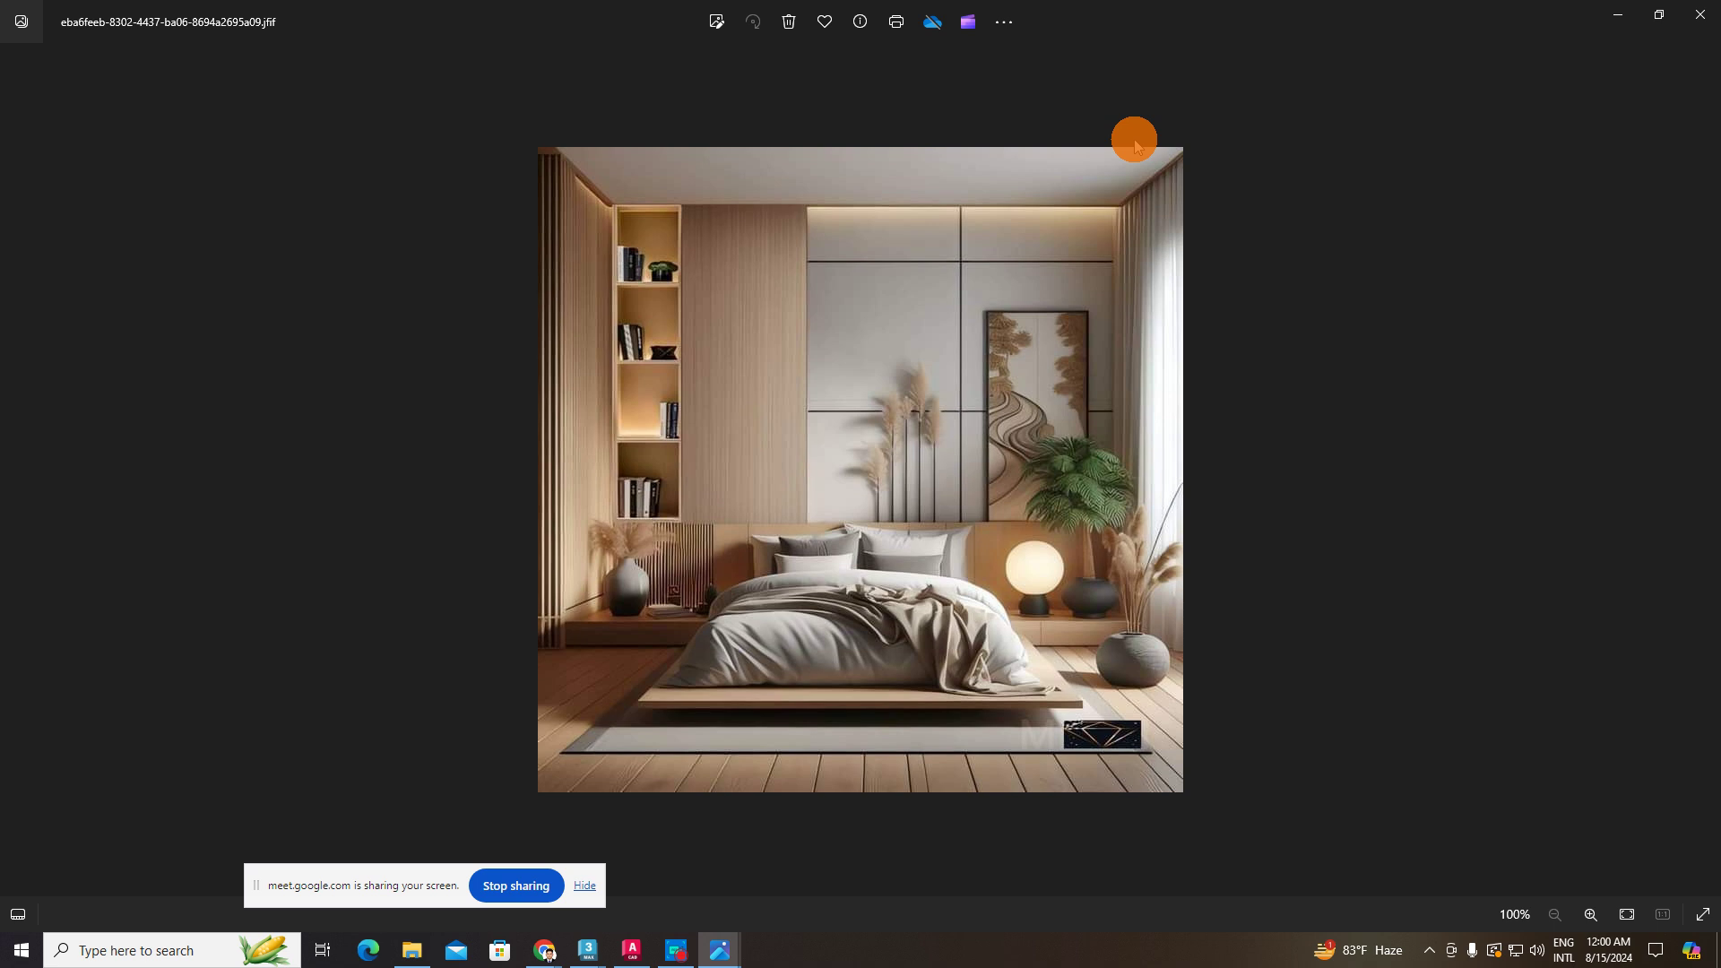
# - Examine the ceiling cove, shelf and lamp lighting of the bedroom reference image at up to 146% zoom
pyautogui.scroll(3, 912, 220)
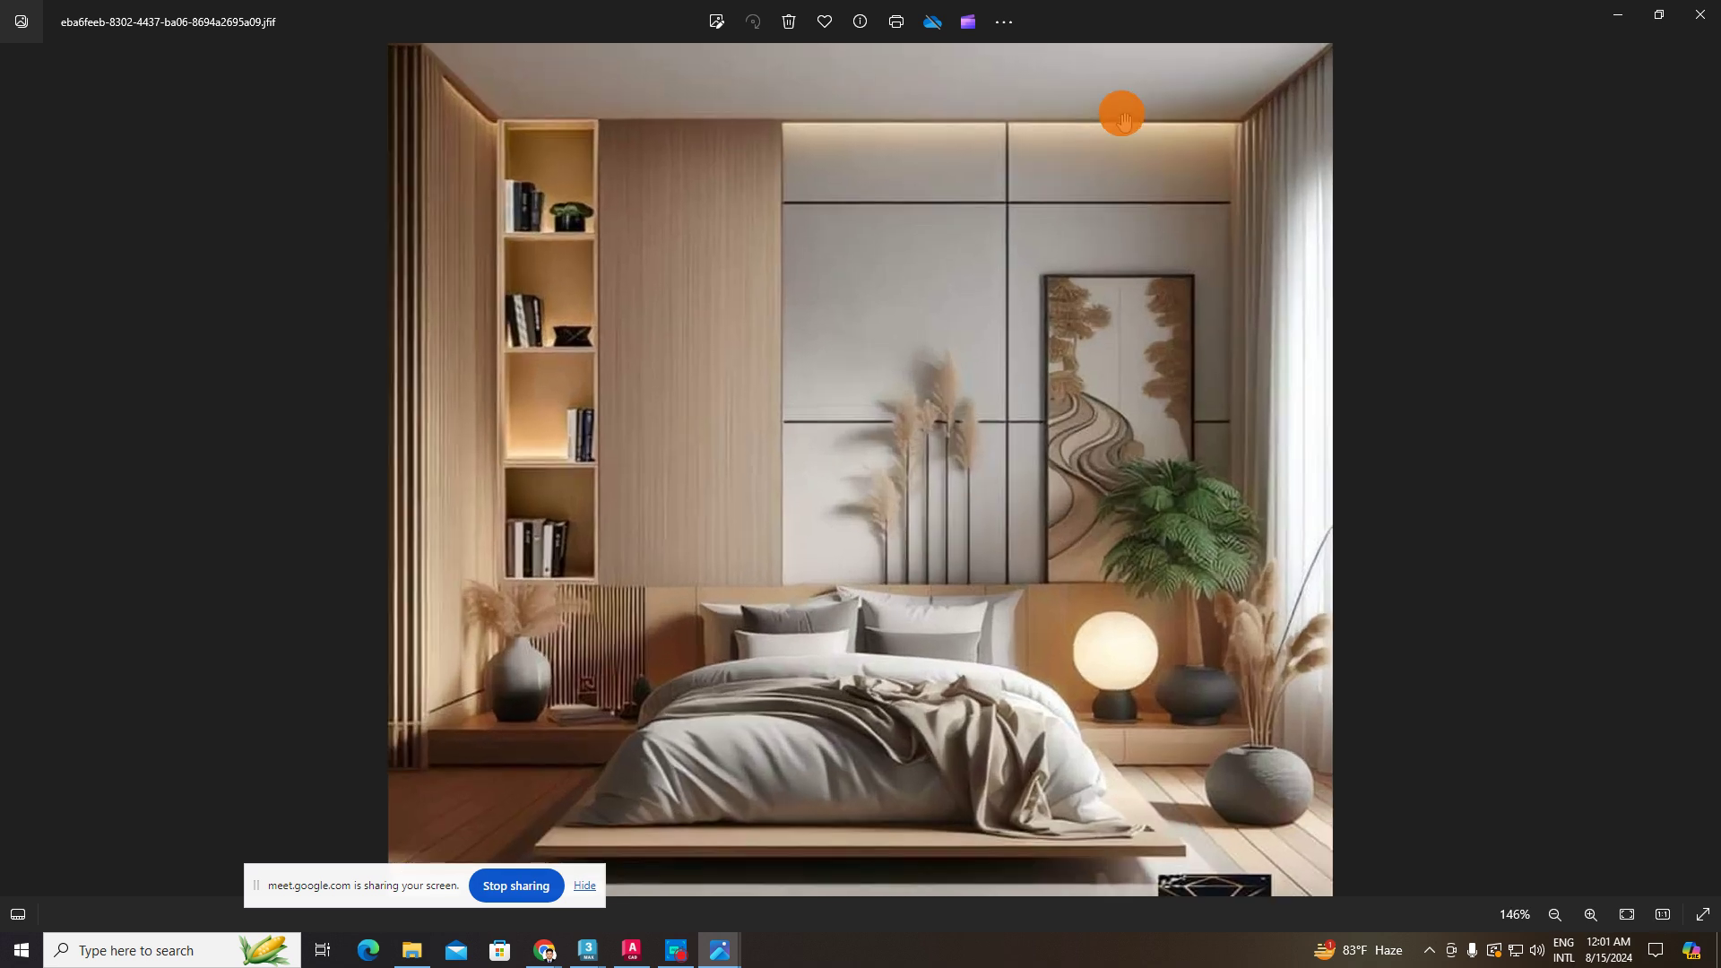
pyautogui.scroll(-3, 816, 206)
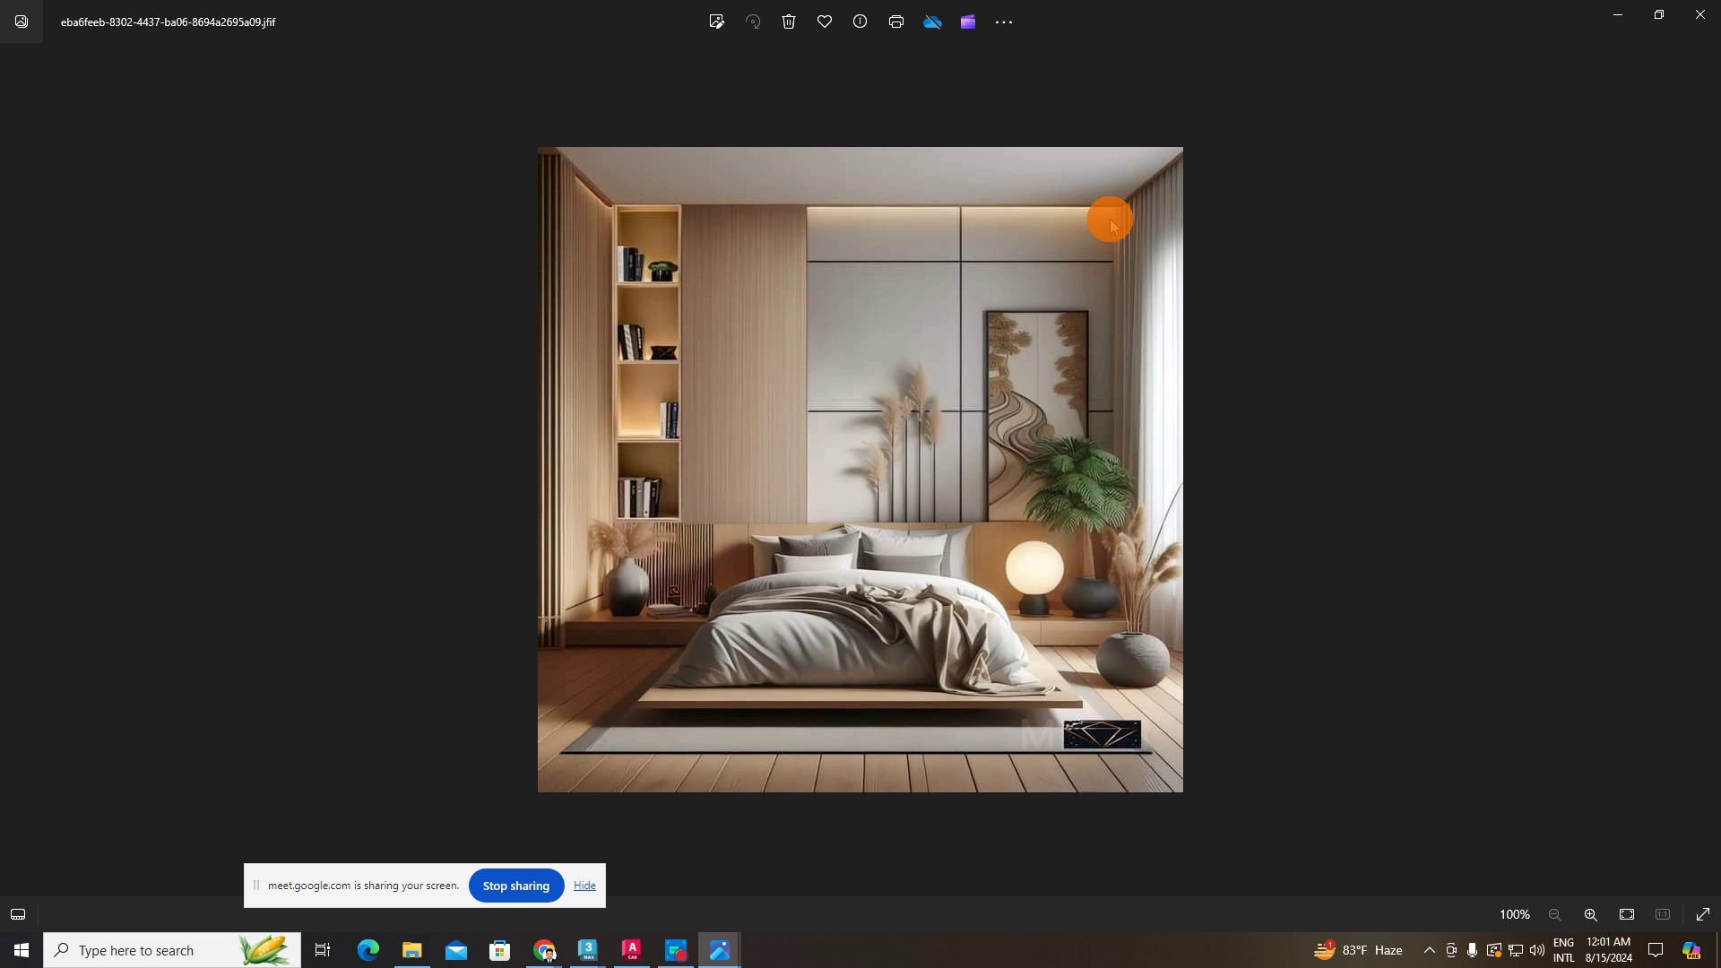
pyautogui.scroll(4, 853, 695)
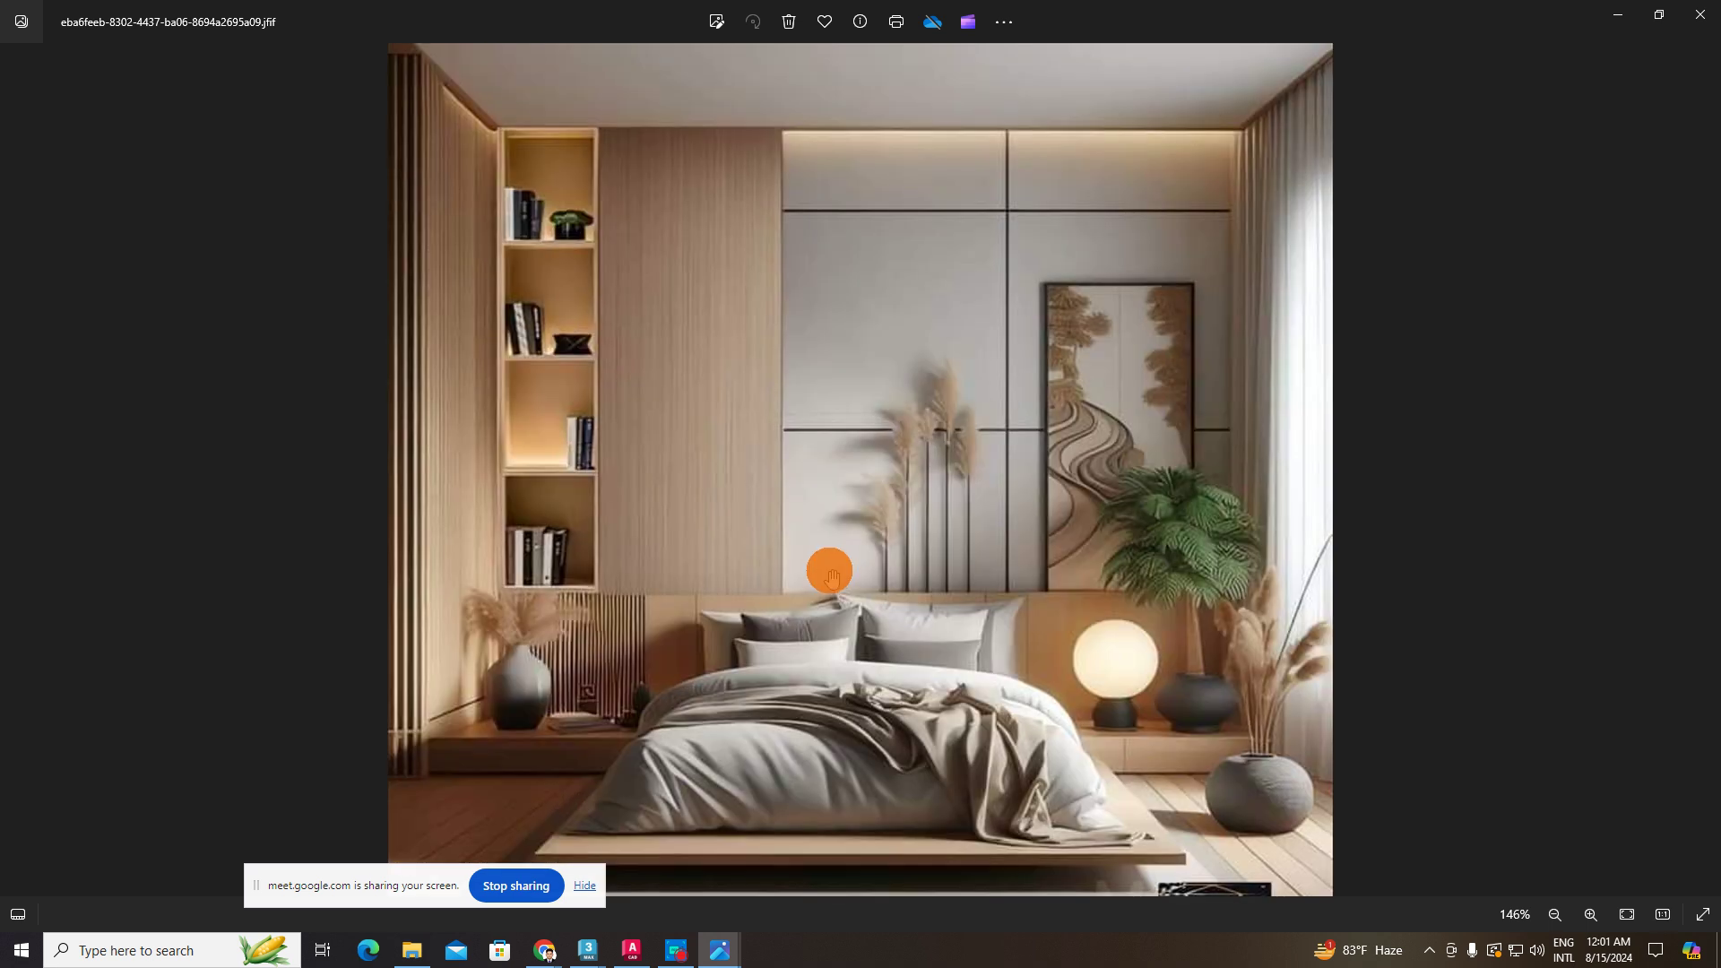
pyautogui.scroll(-4, 843, 573)
pyautogui.scroll(3, 856, 578)
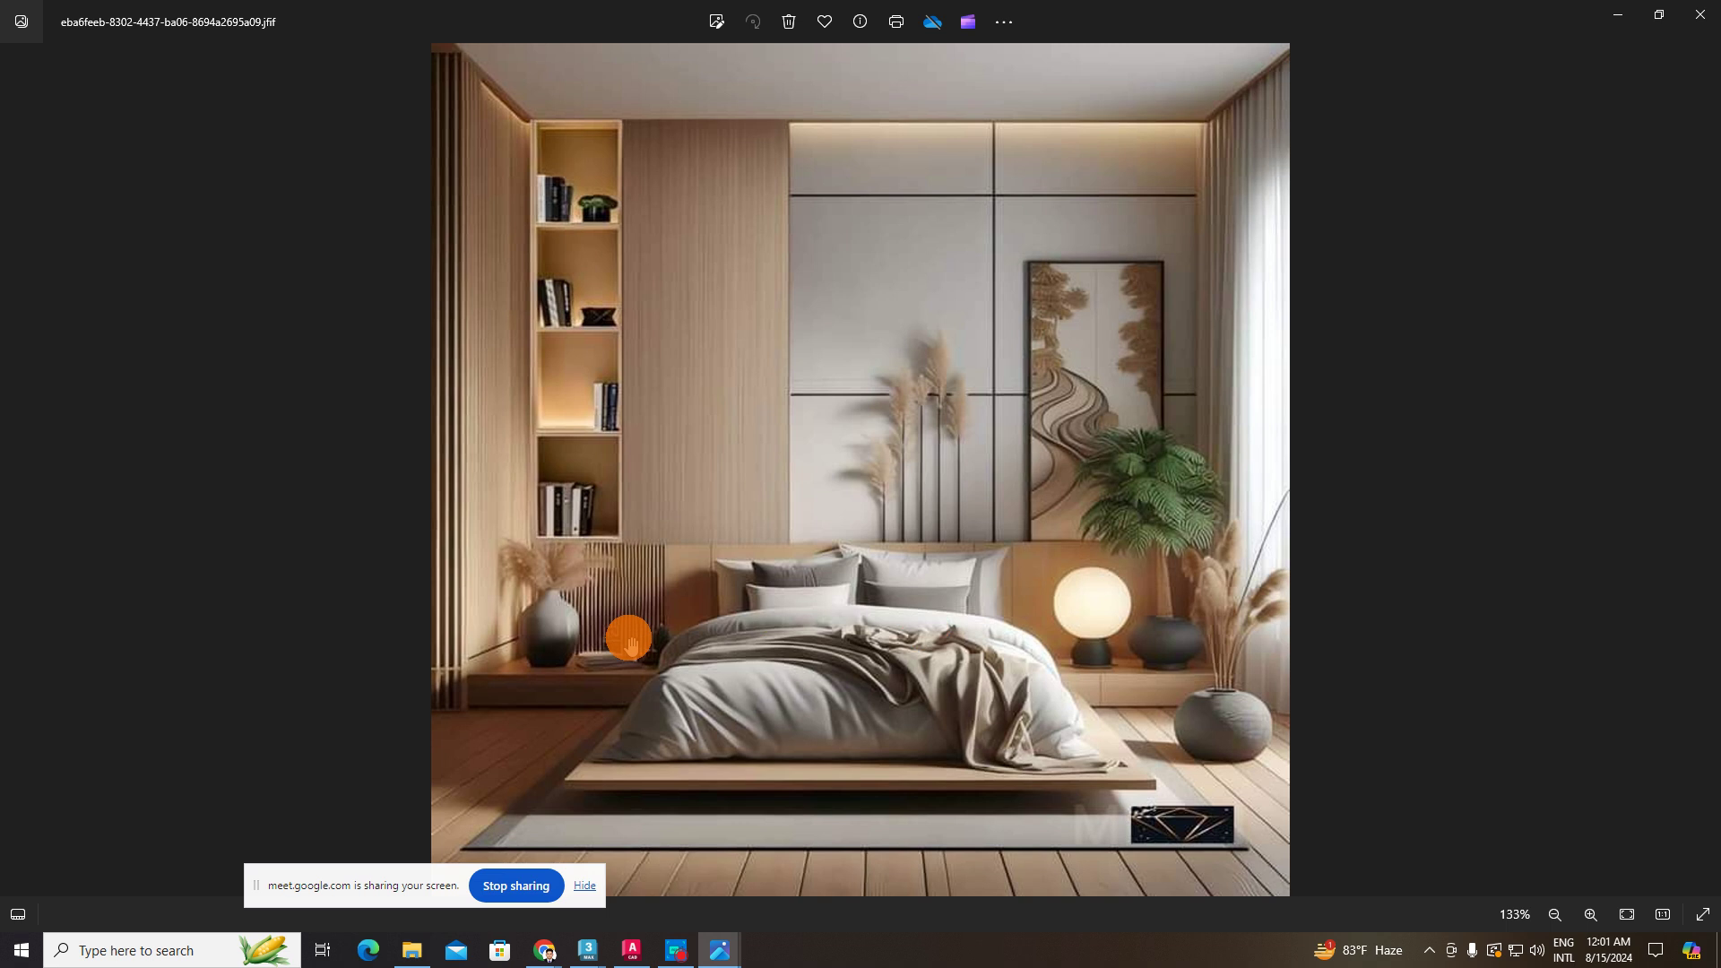
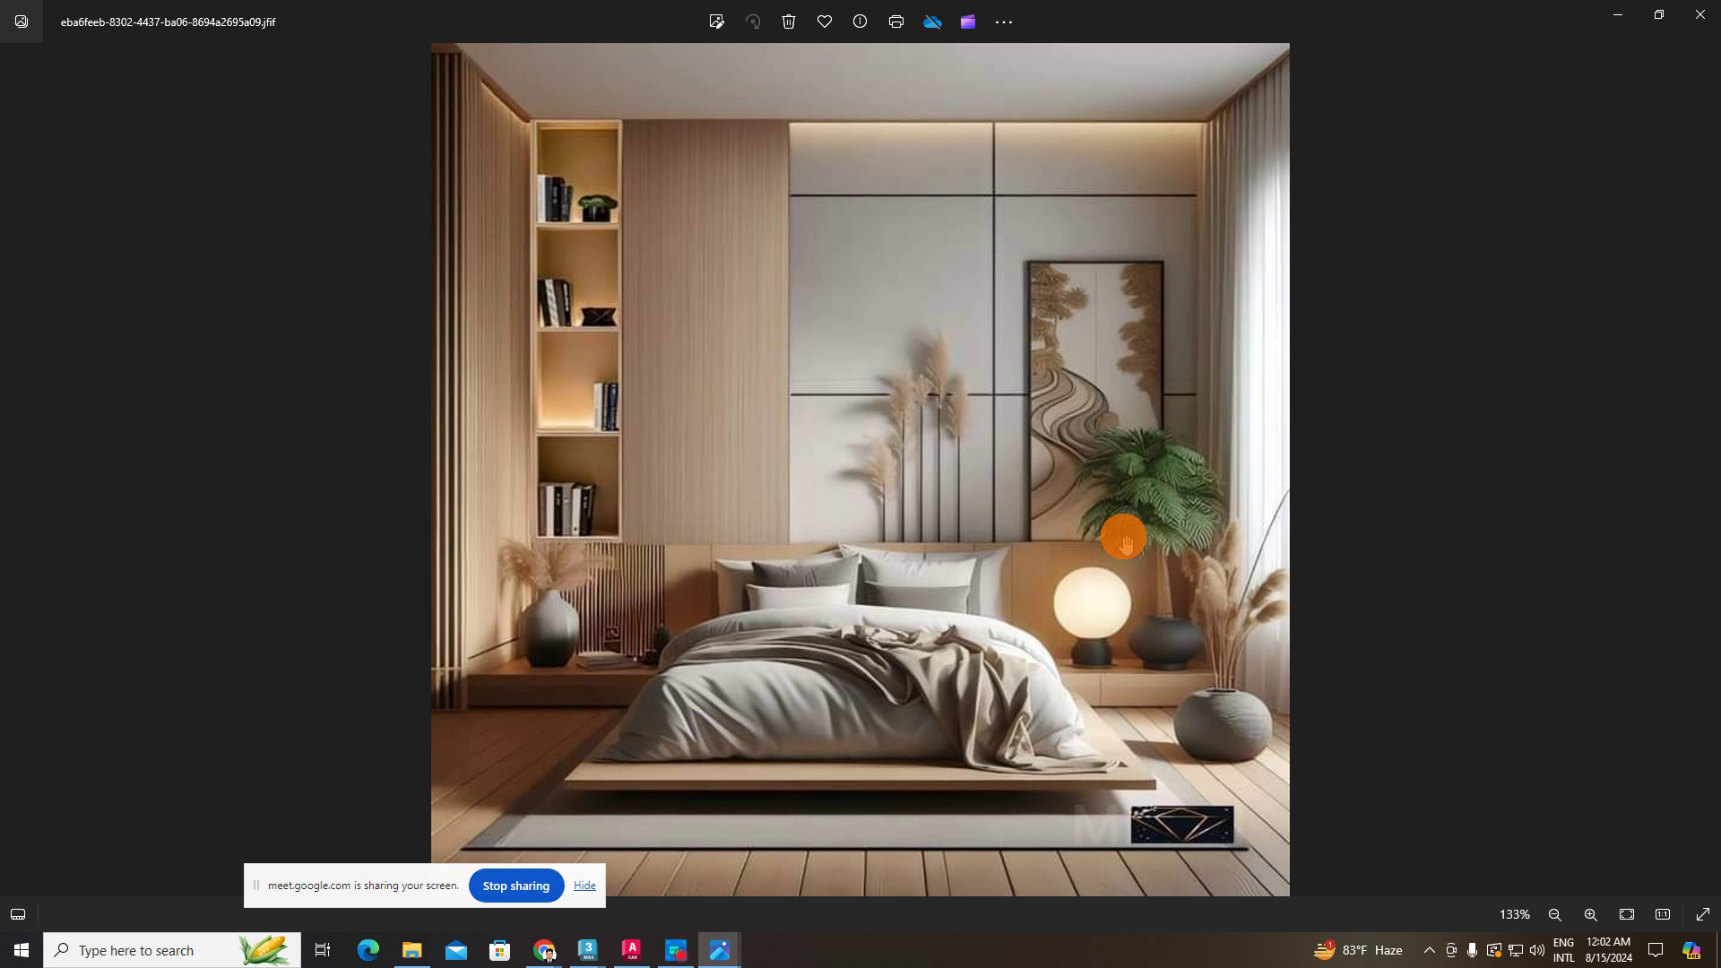
pyautogui.scroll(-2, 587, 735)
pyautogui.scroll(2, 845, 396)
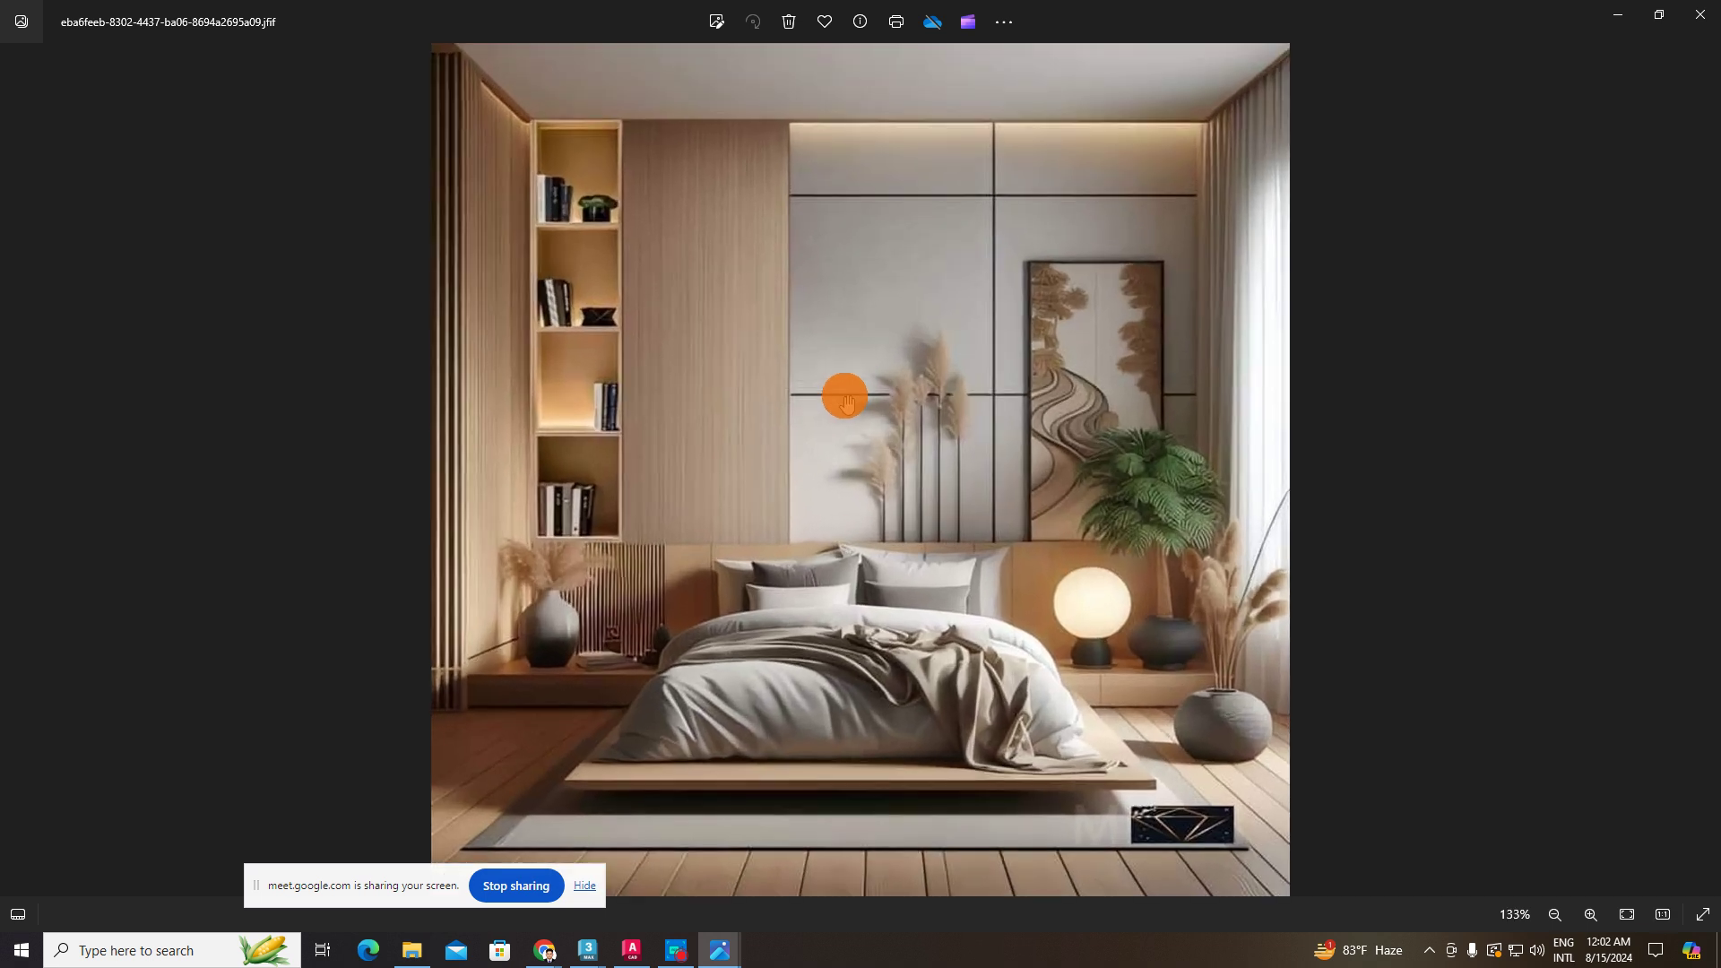
pyautogui.scroll(-2, 891, 392)
pyautogui.scroll(2, 929, 415)
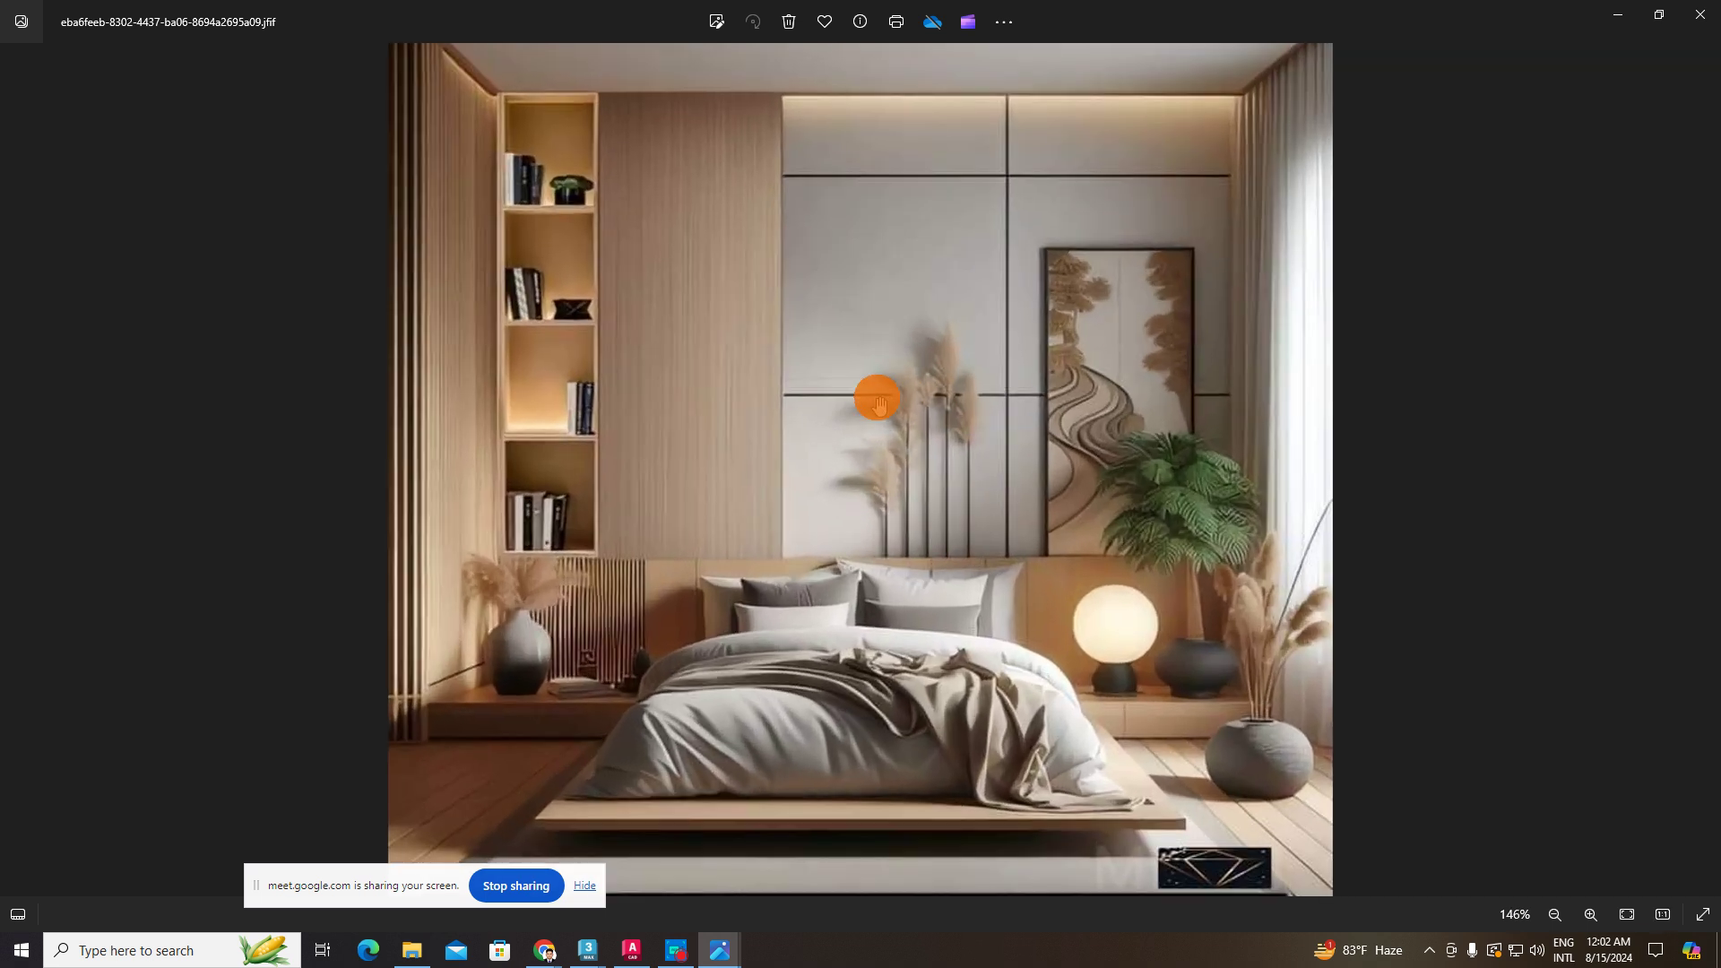
pyautogui.scroll(-2, 876, 392)
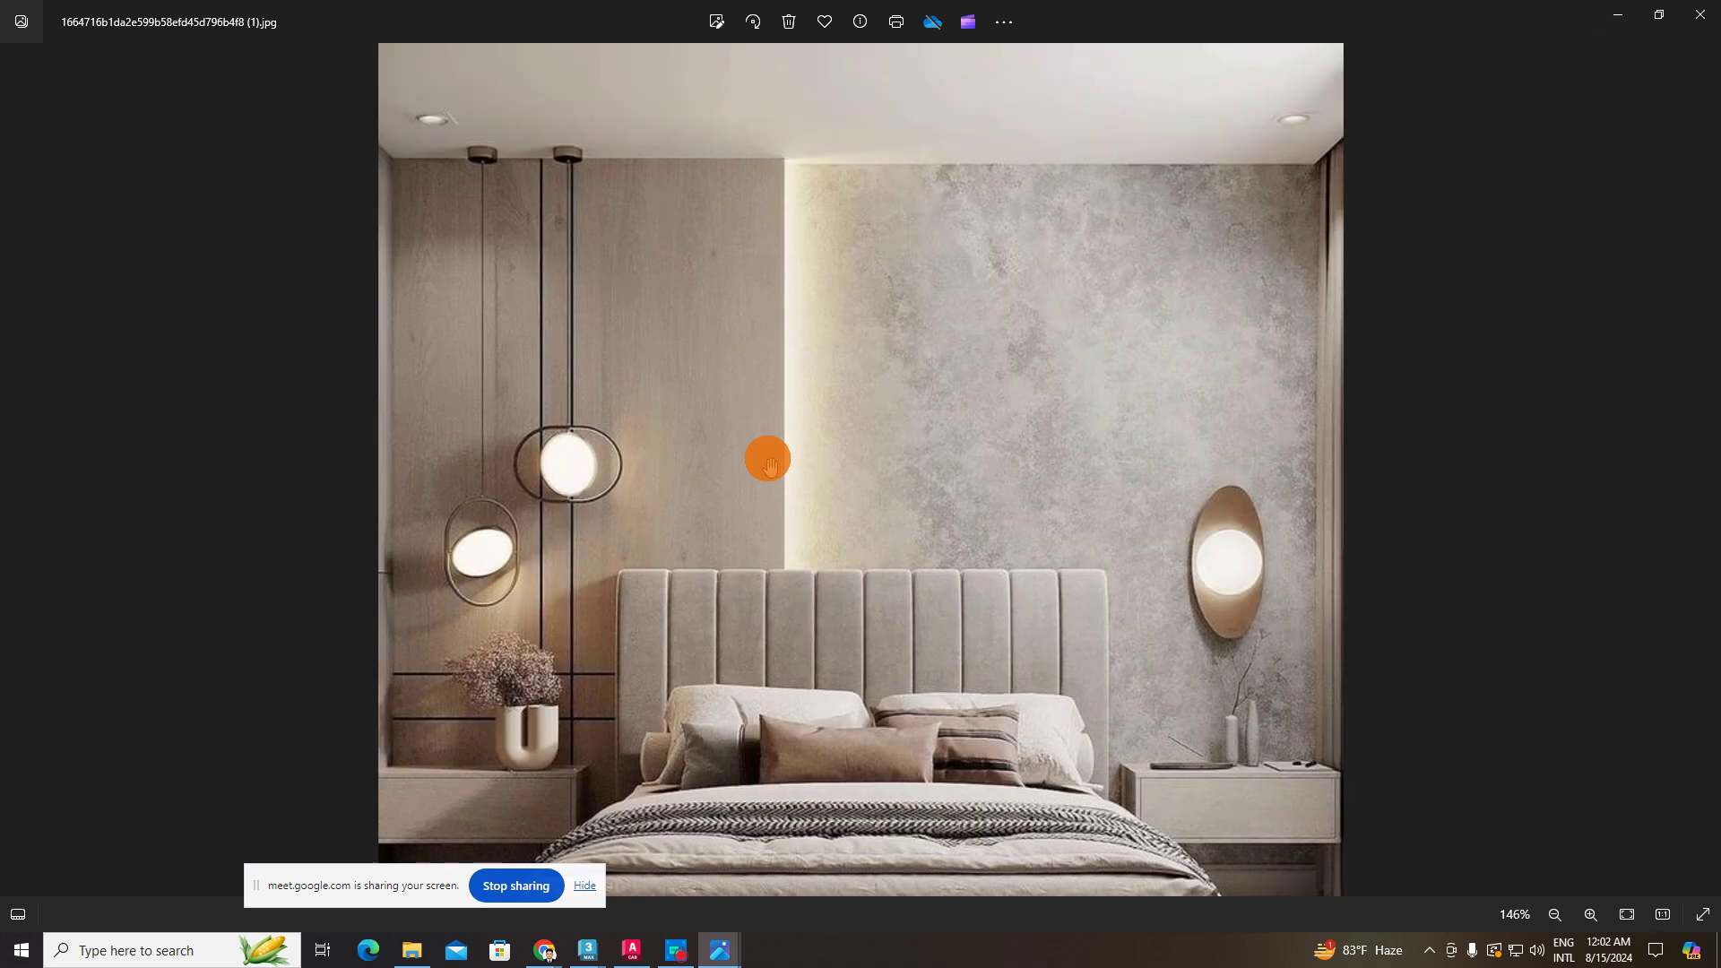
# - Browse the neighbouring bedroom and texture images in the Downloads folder, and close the photo viewer window
pyautogui.click(1706, 466)
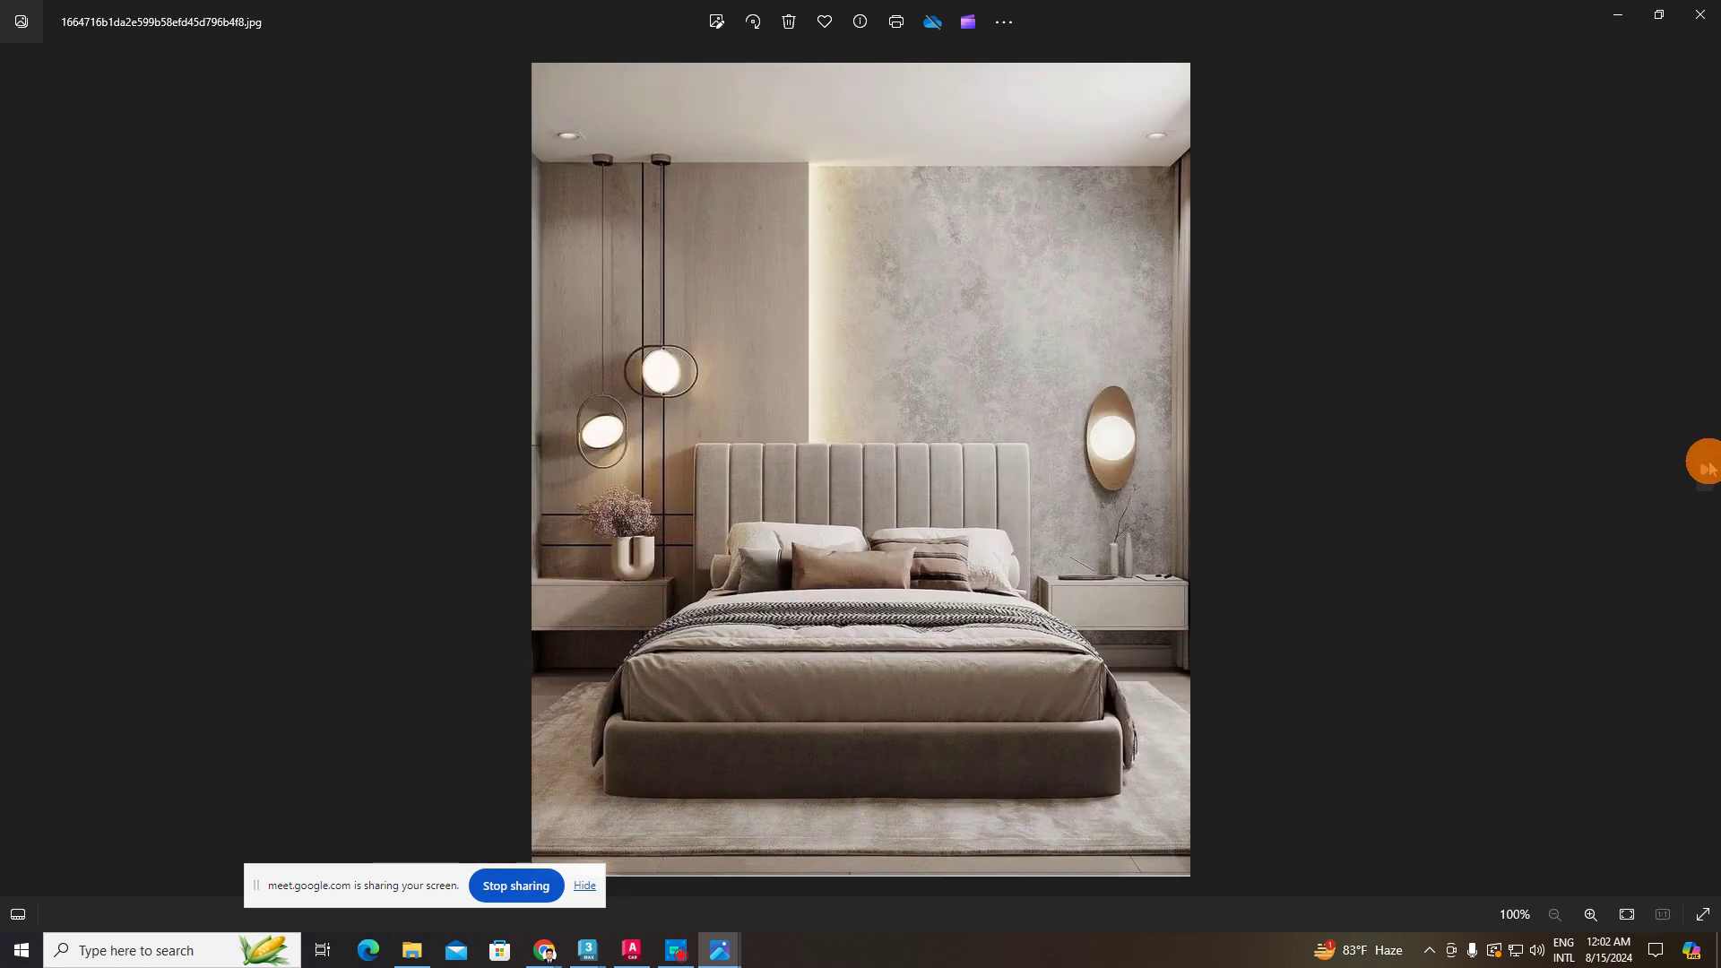
pyautogui.click(1706, 466)
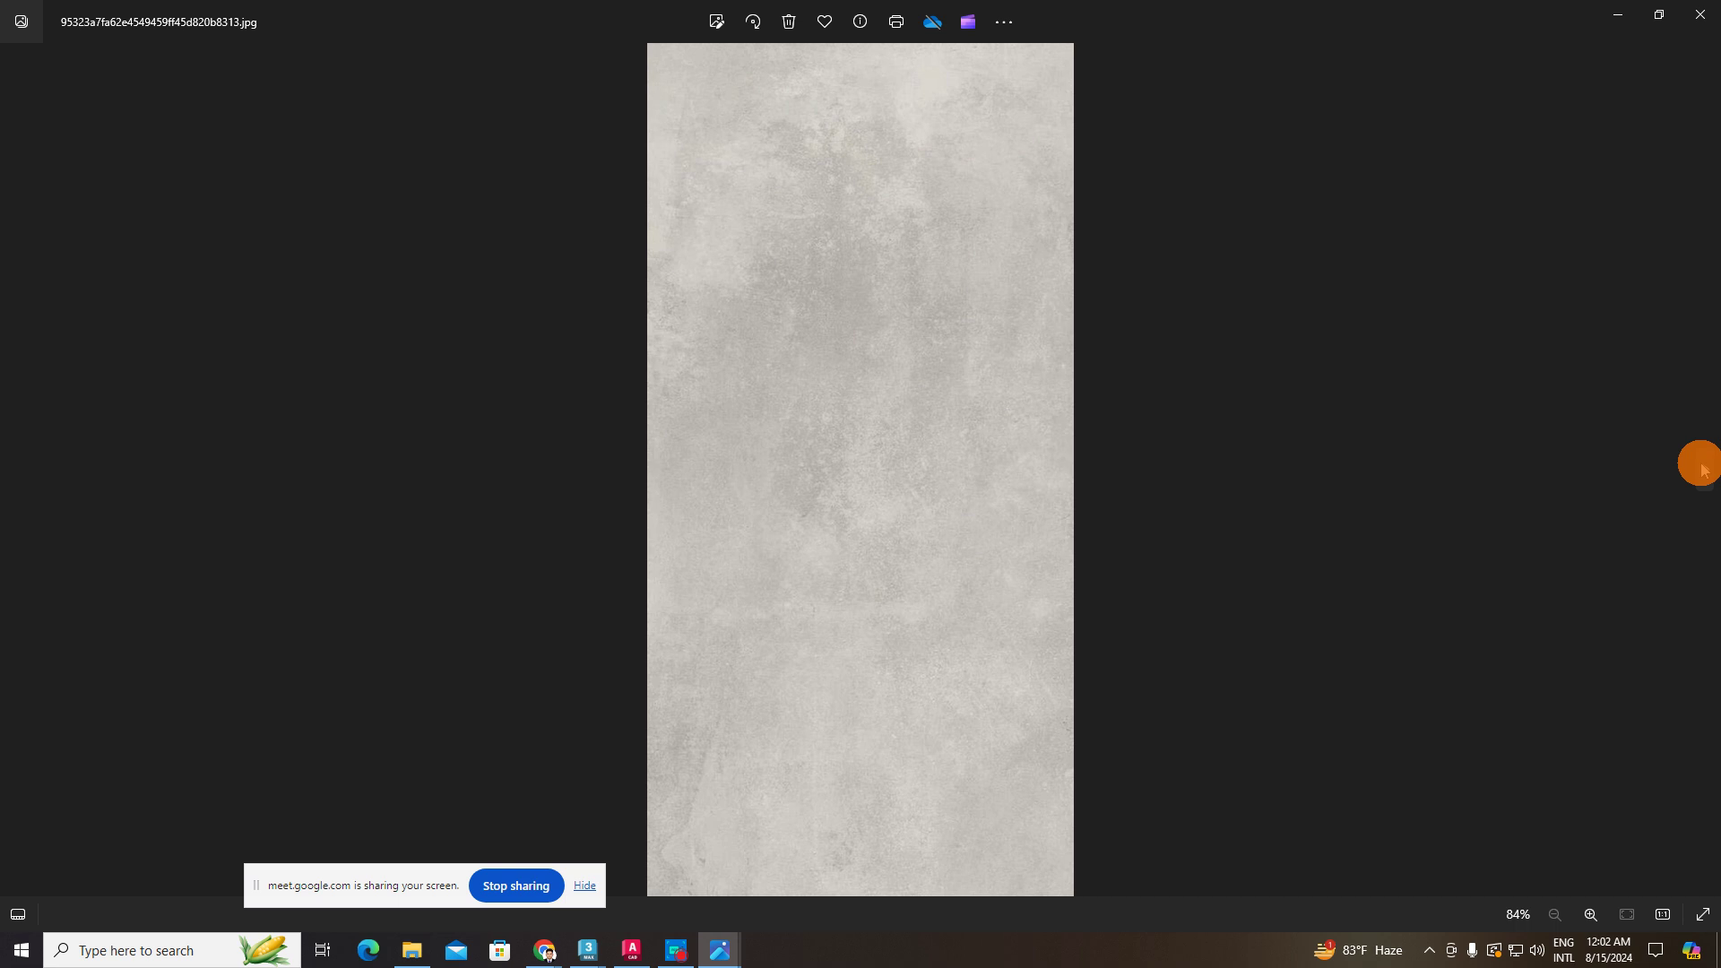
pyautogui.click(1704, 464)
pyautogui.click(17, 468)
pyautogui.click(18, 468)
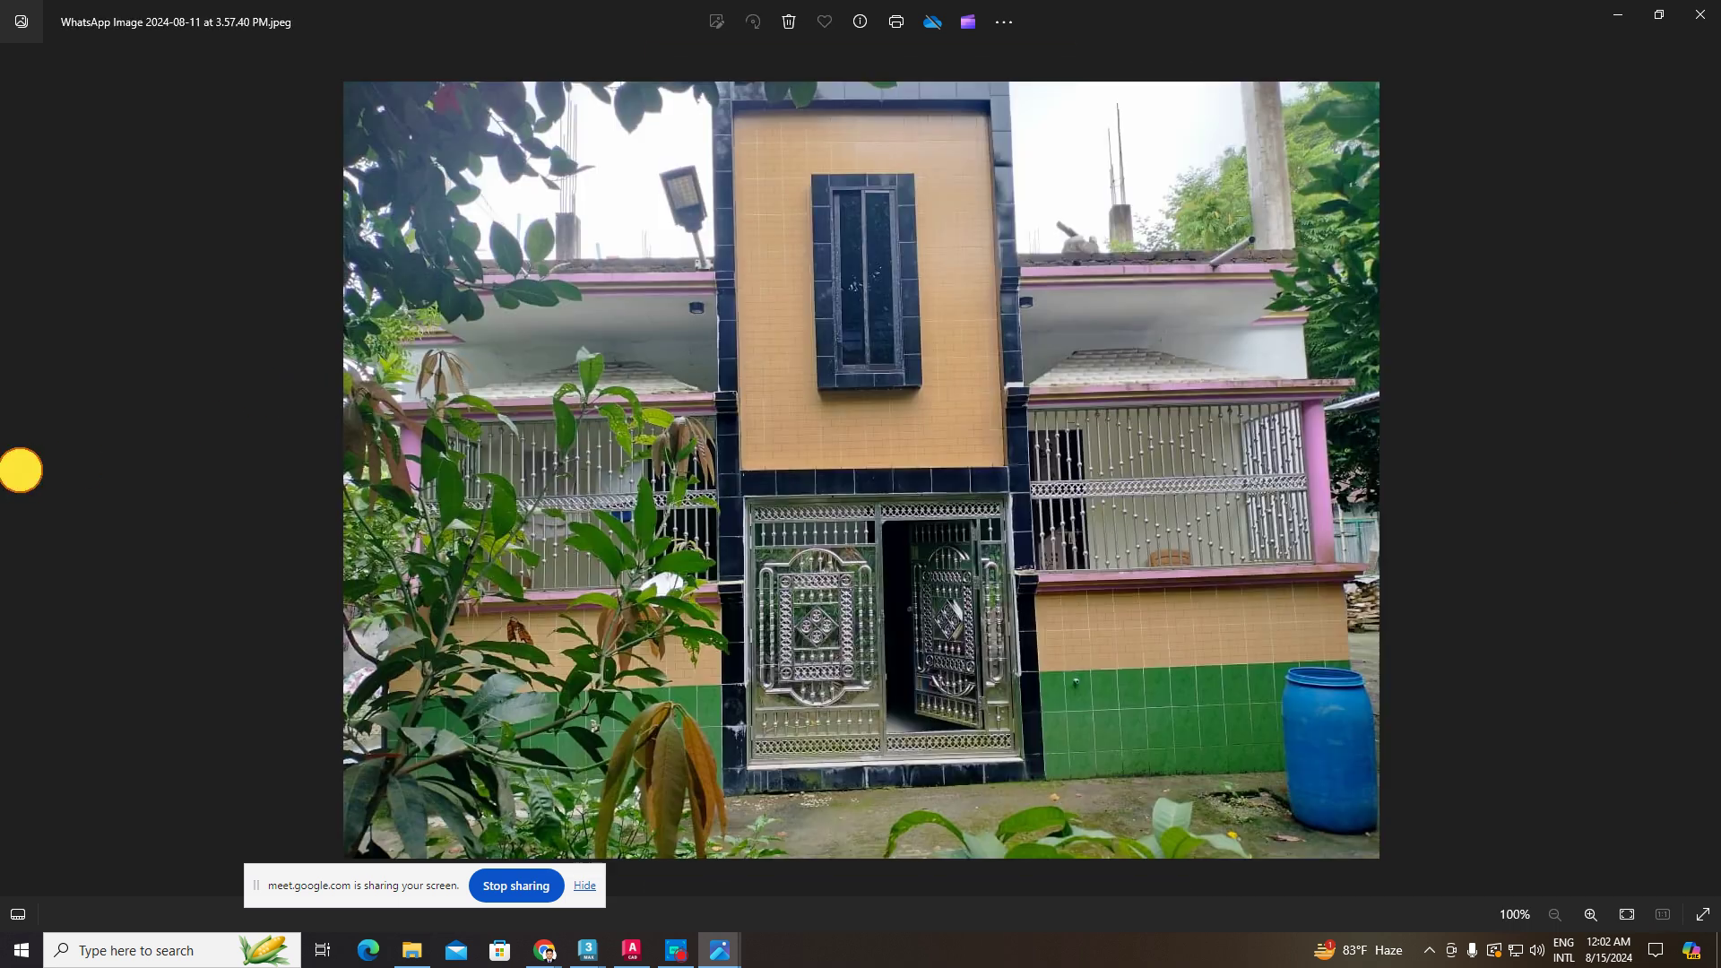
pyautogui.click(1700, 14)
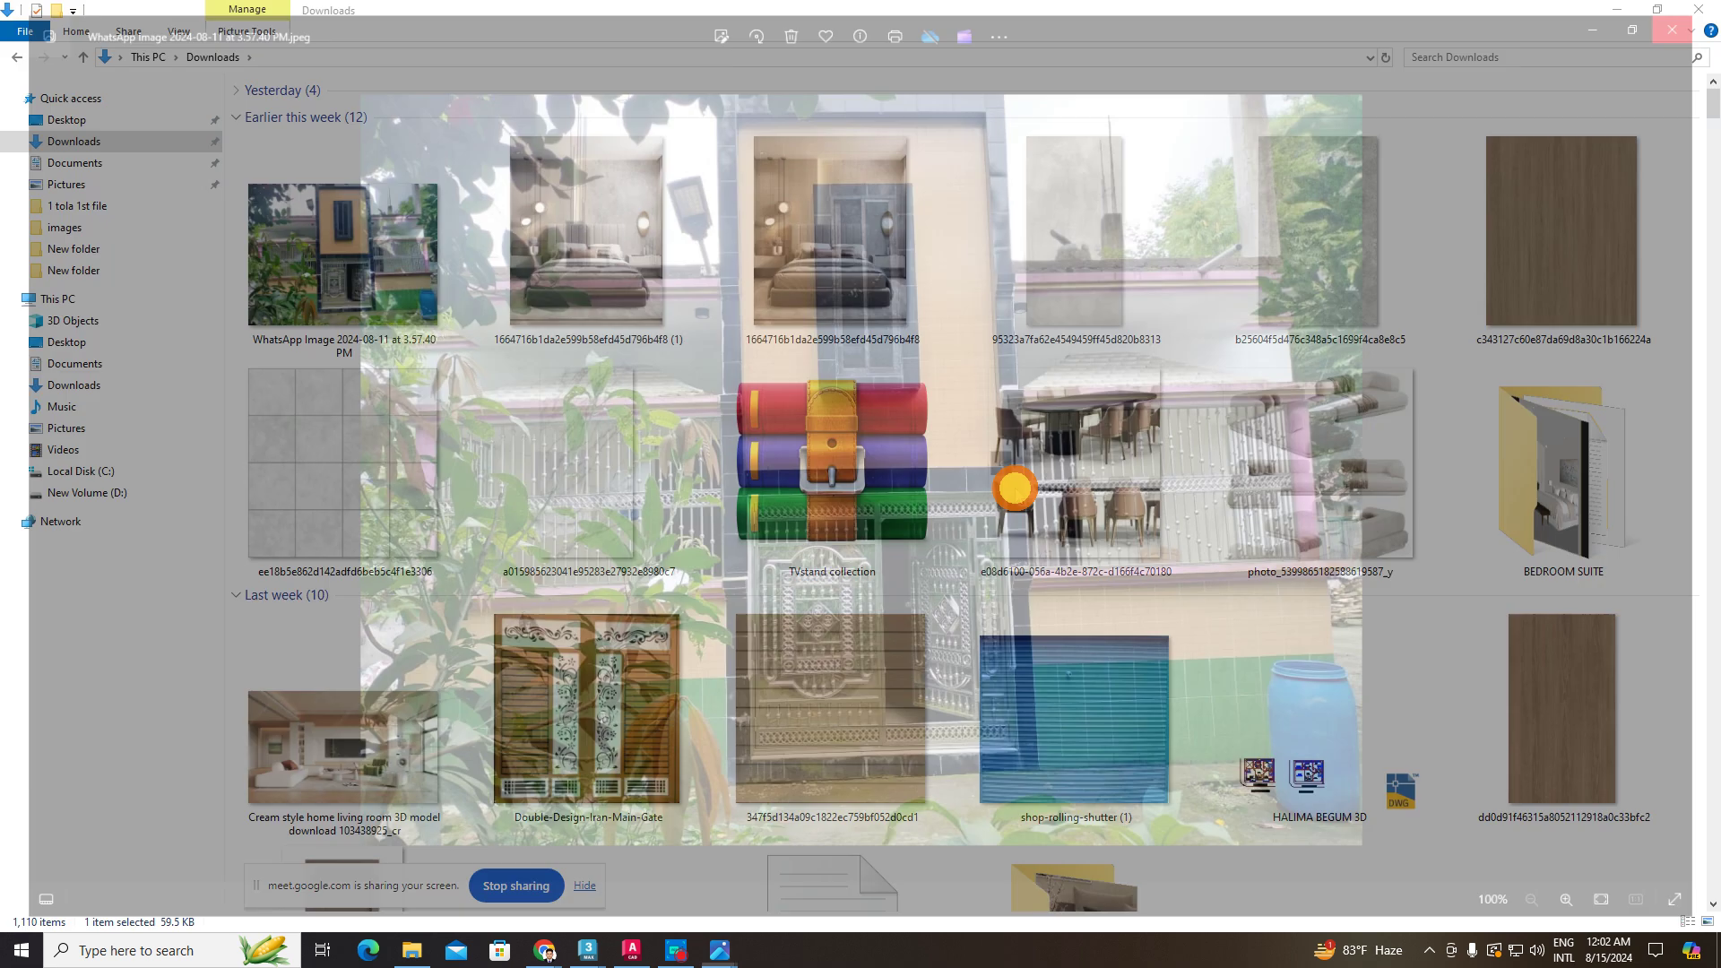
# - Find the image "Cream style home living room 3D model download 103438925_cr" in Downloads and open it in a maximized window
pyautogui.scroll(-4, 1027, 496)
pyautogui.scroll(-4, 1027, 496)
pyautogui.scroll(7, 1026, 496)
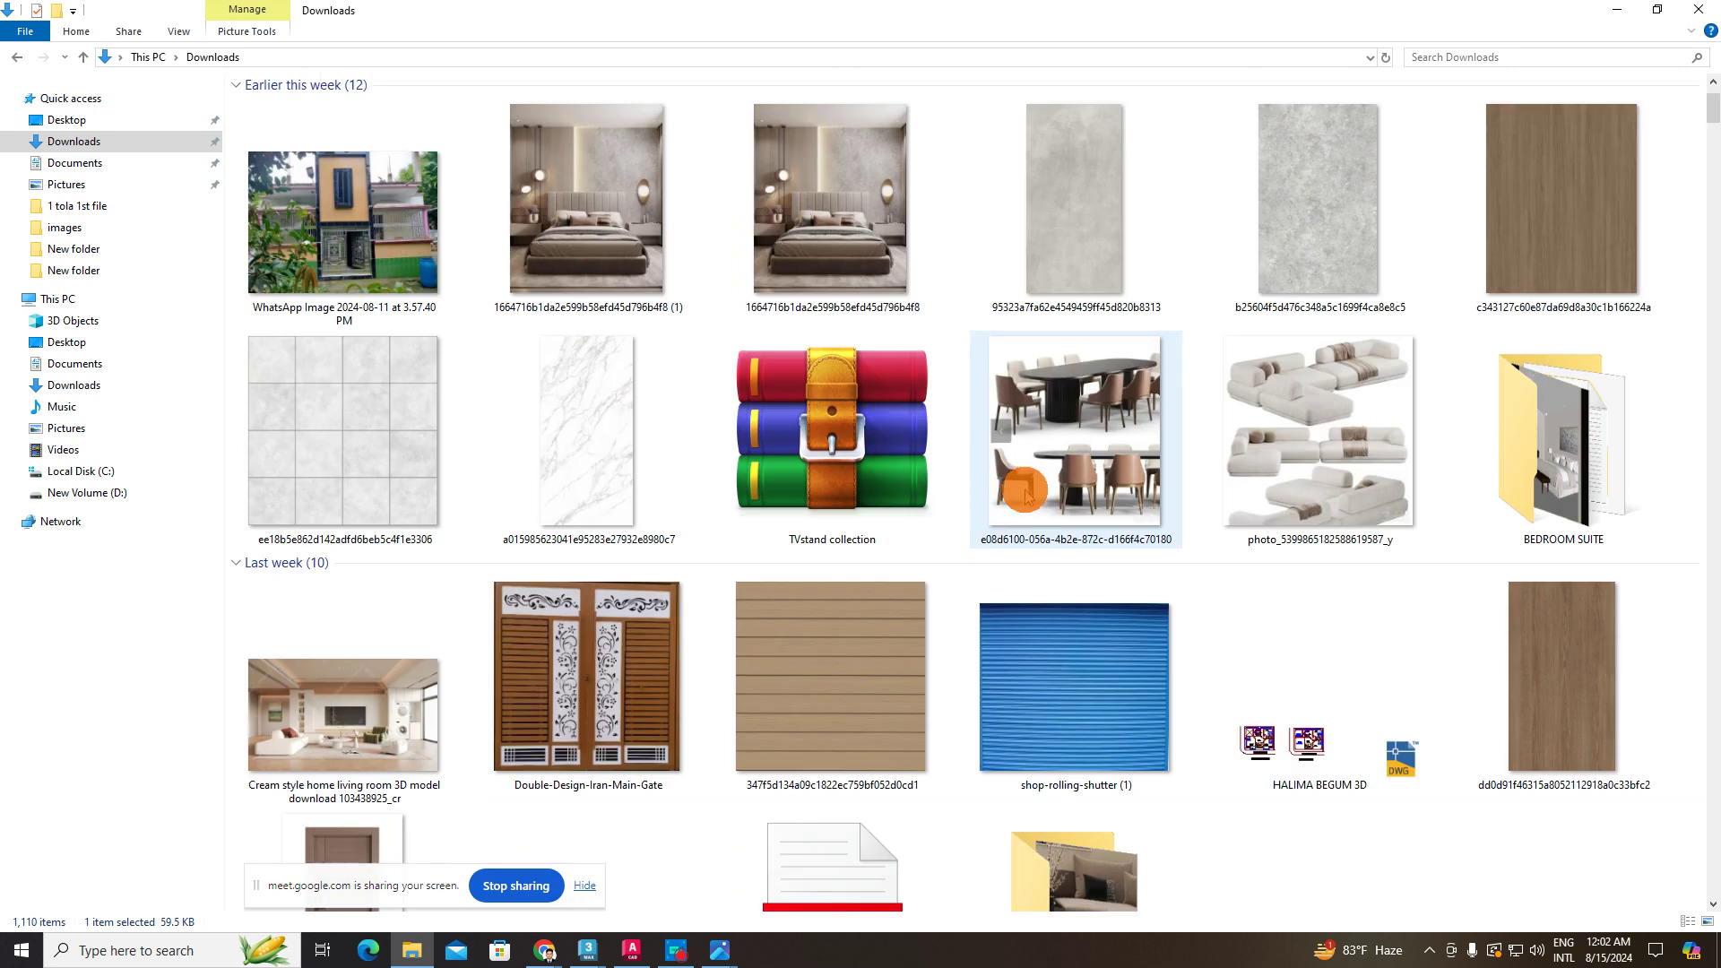
pyautogui.scroll(-3, 1026, 489)
pyautogui.scroll(3, 1026, 489)
pyautogui.scroll(-7, 1027, 489)
pyautogui.scroll(4, 1027, 488)
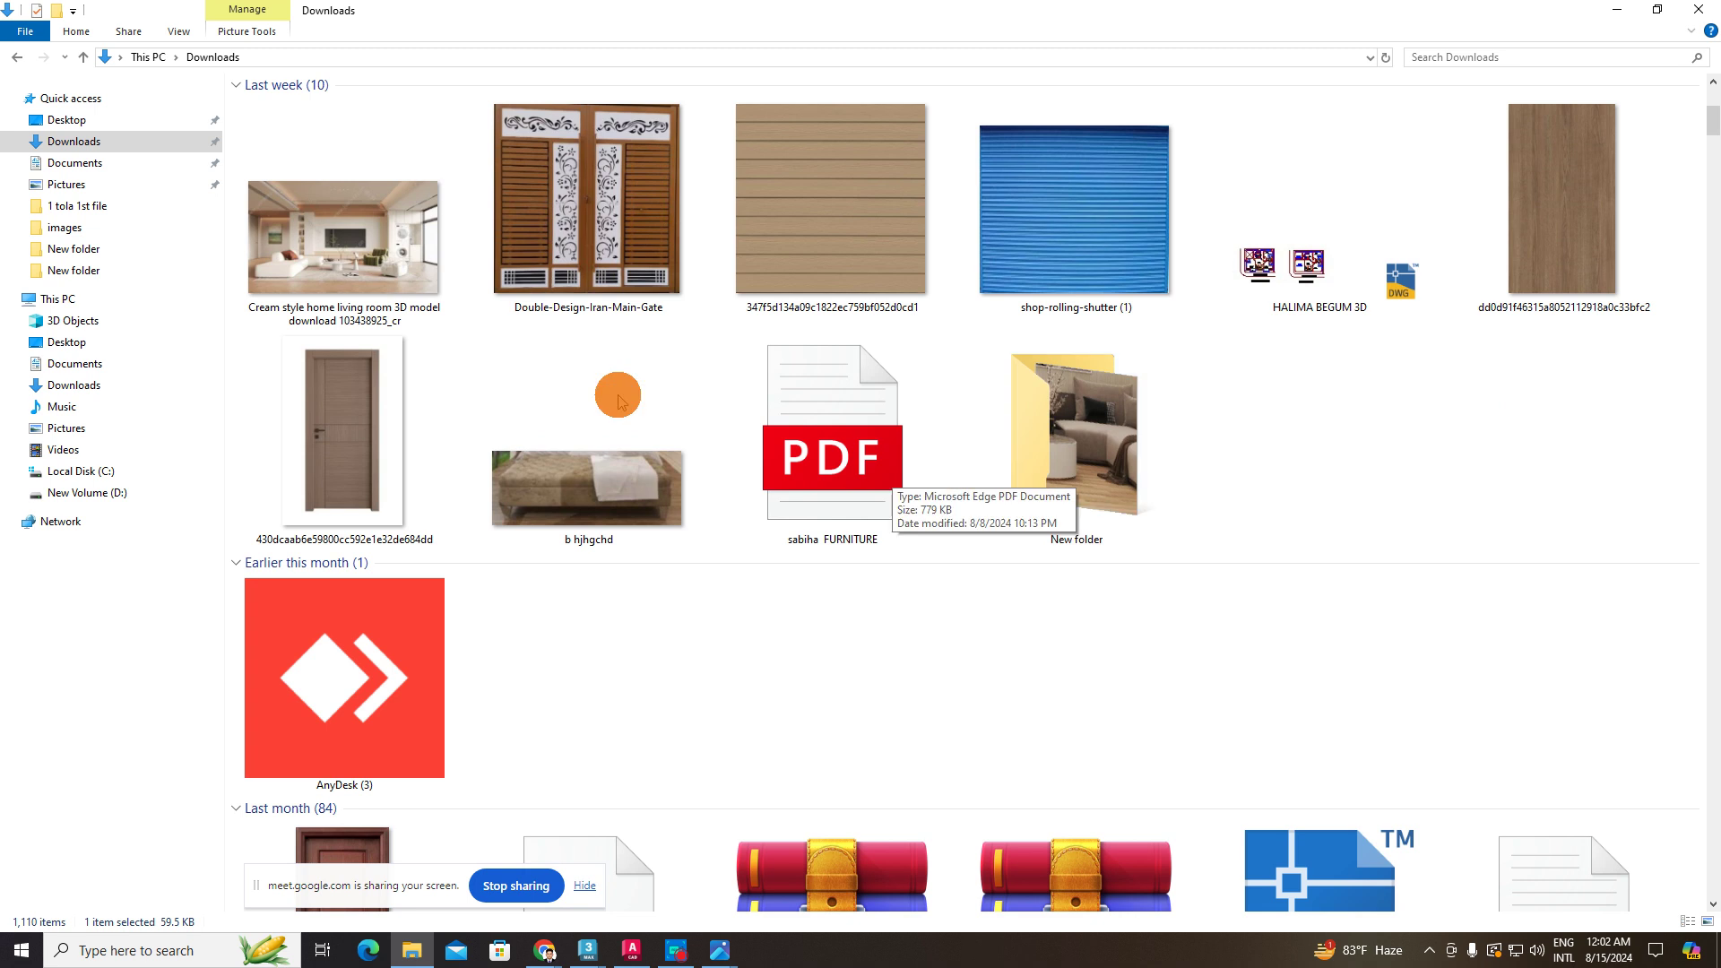
pyautogui.doubleClick(382, 249)
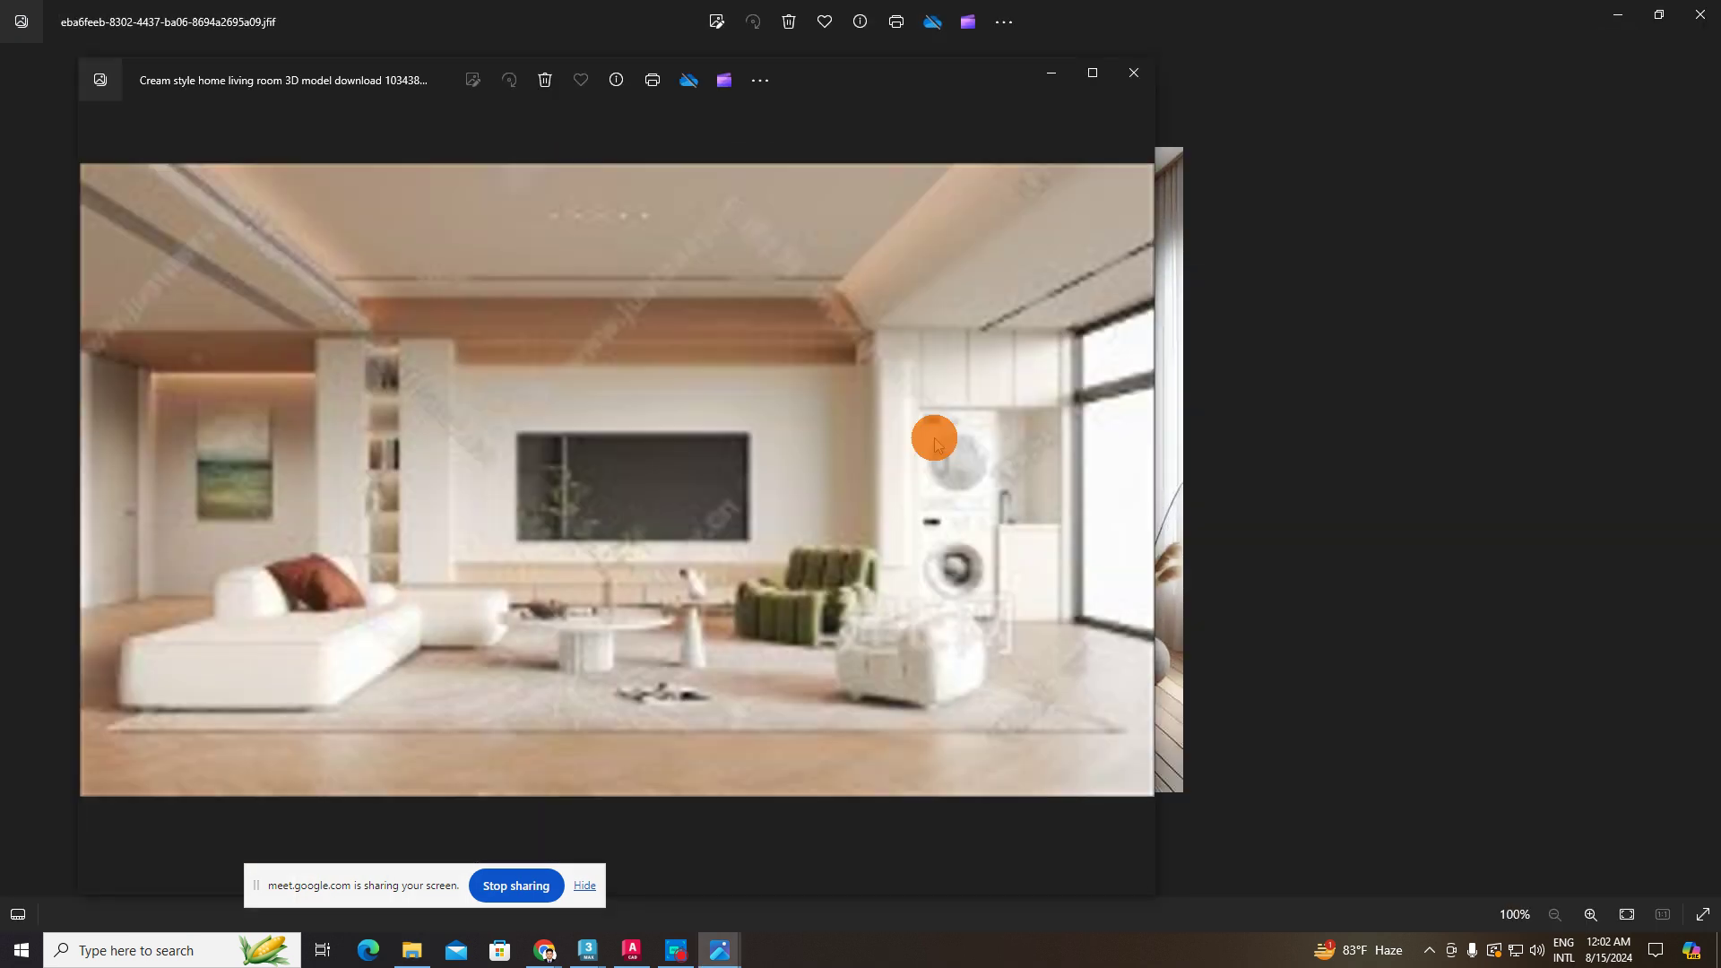
pyautogui.click(1101, 79)
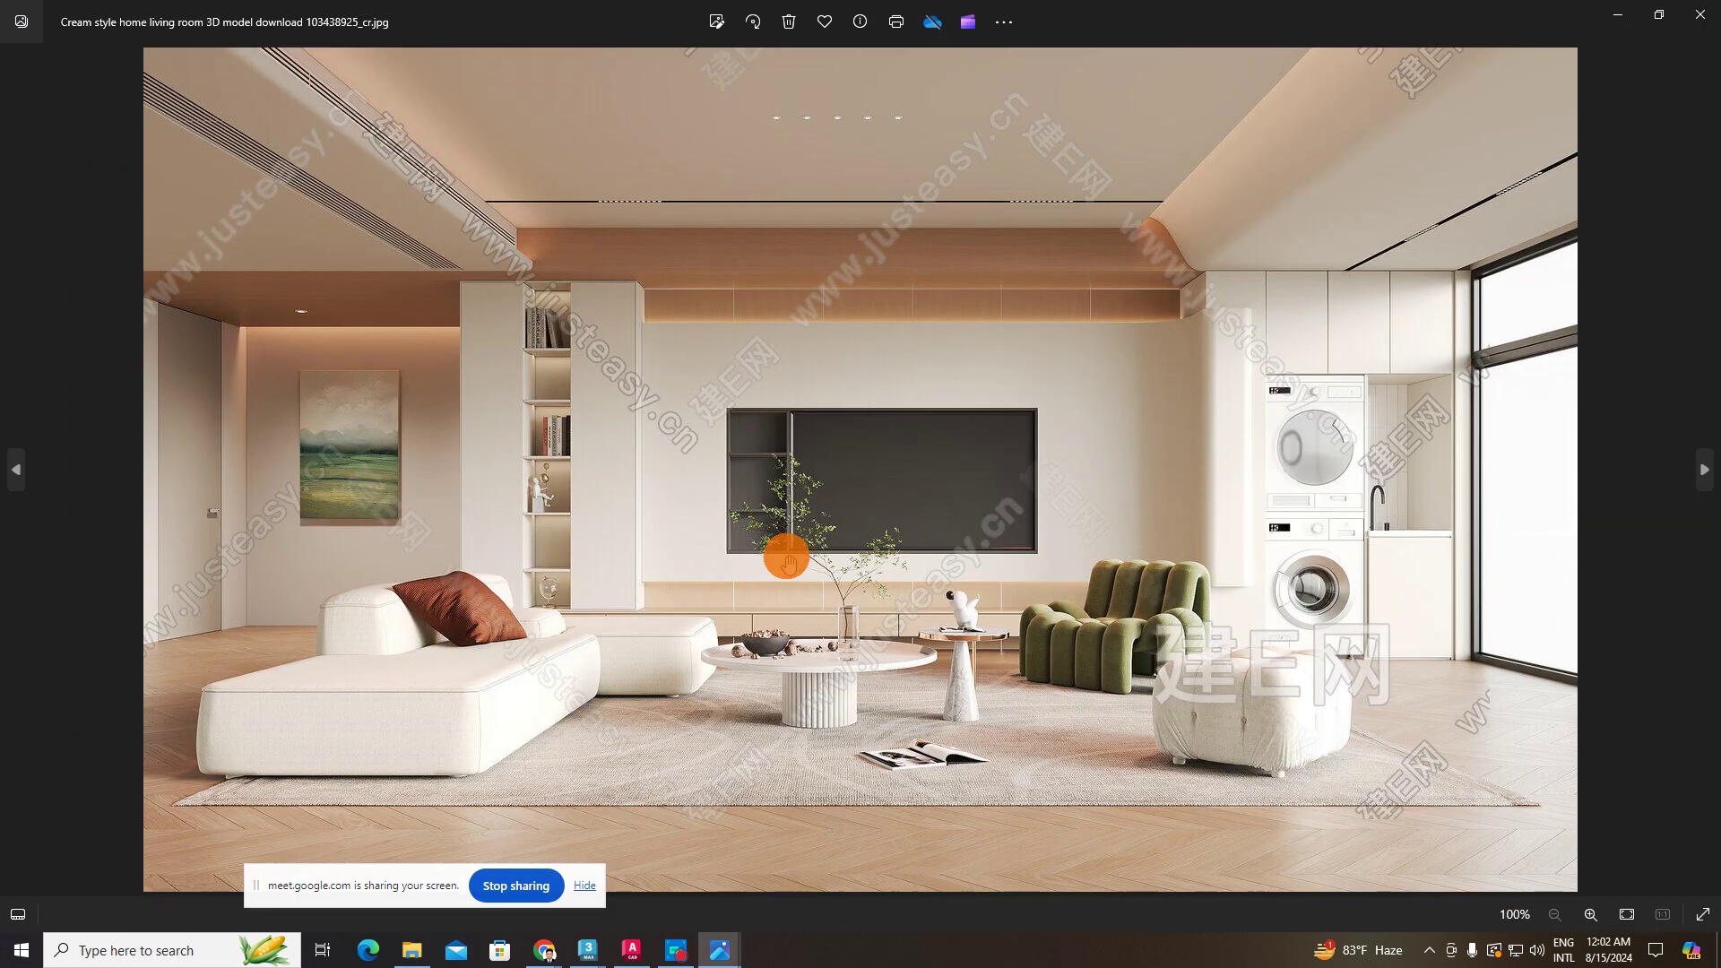
# - Examine the ceiling lighting, furniture and floor shadows of the cream living room reference image at up to 214% zoom
pyautogui.scroll(4, 789, 556)
pyautogui.scroll(-4, 865, 484)
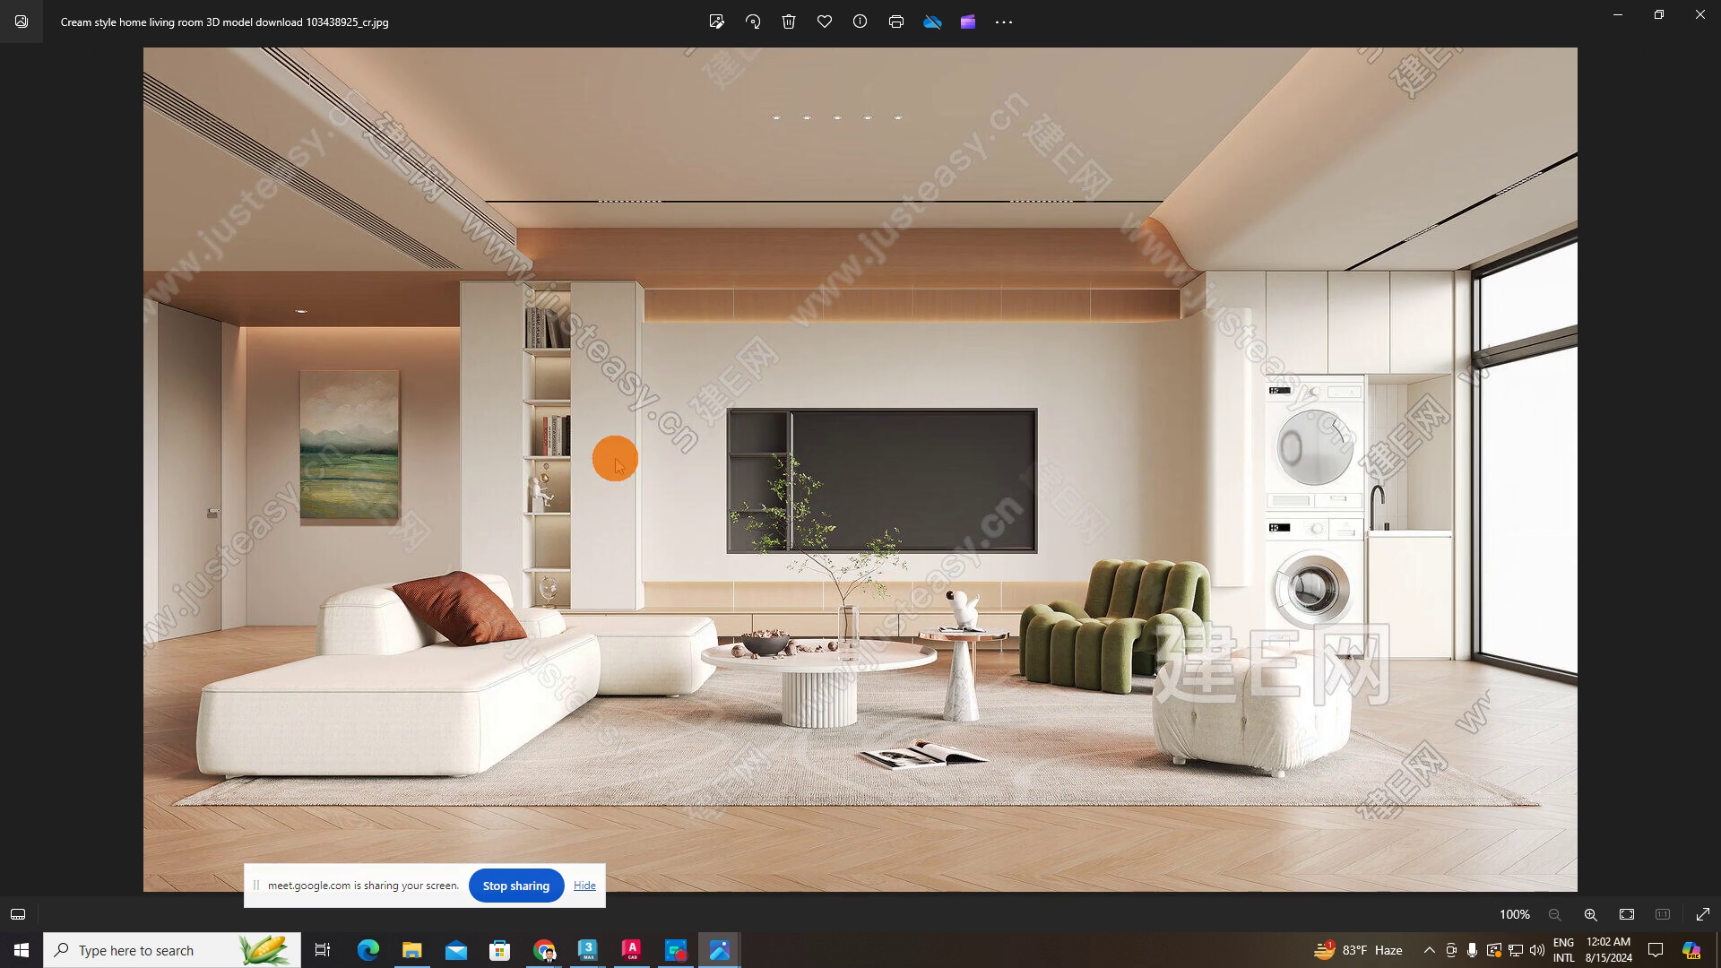
pyautogui.scroll(4, 1049, 278)
pyautogui.scroll(2, 1040, 274)
pyautogui.scroll(-5, 1045, 338)
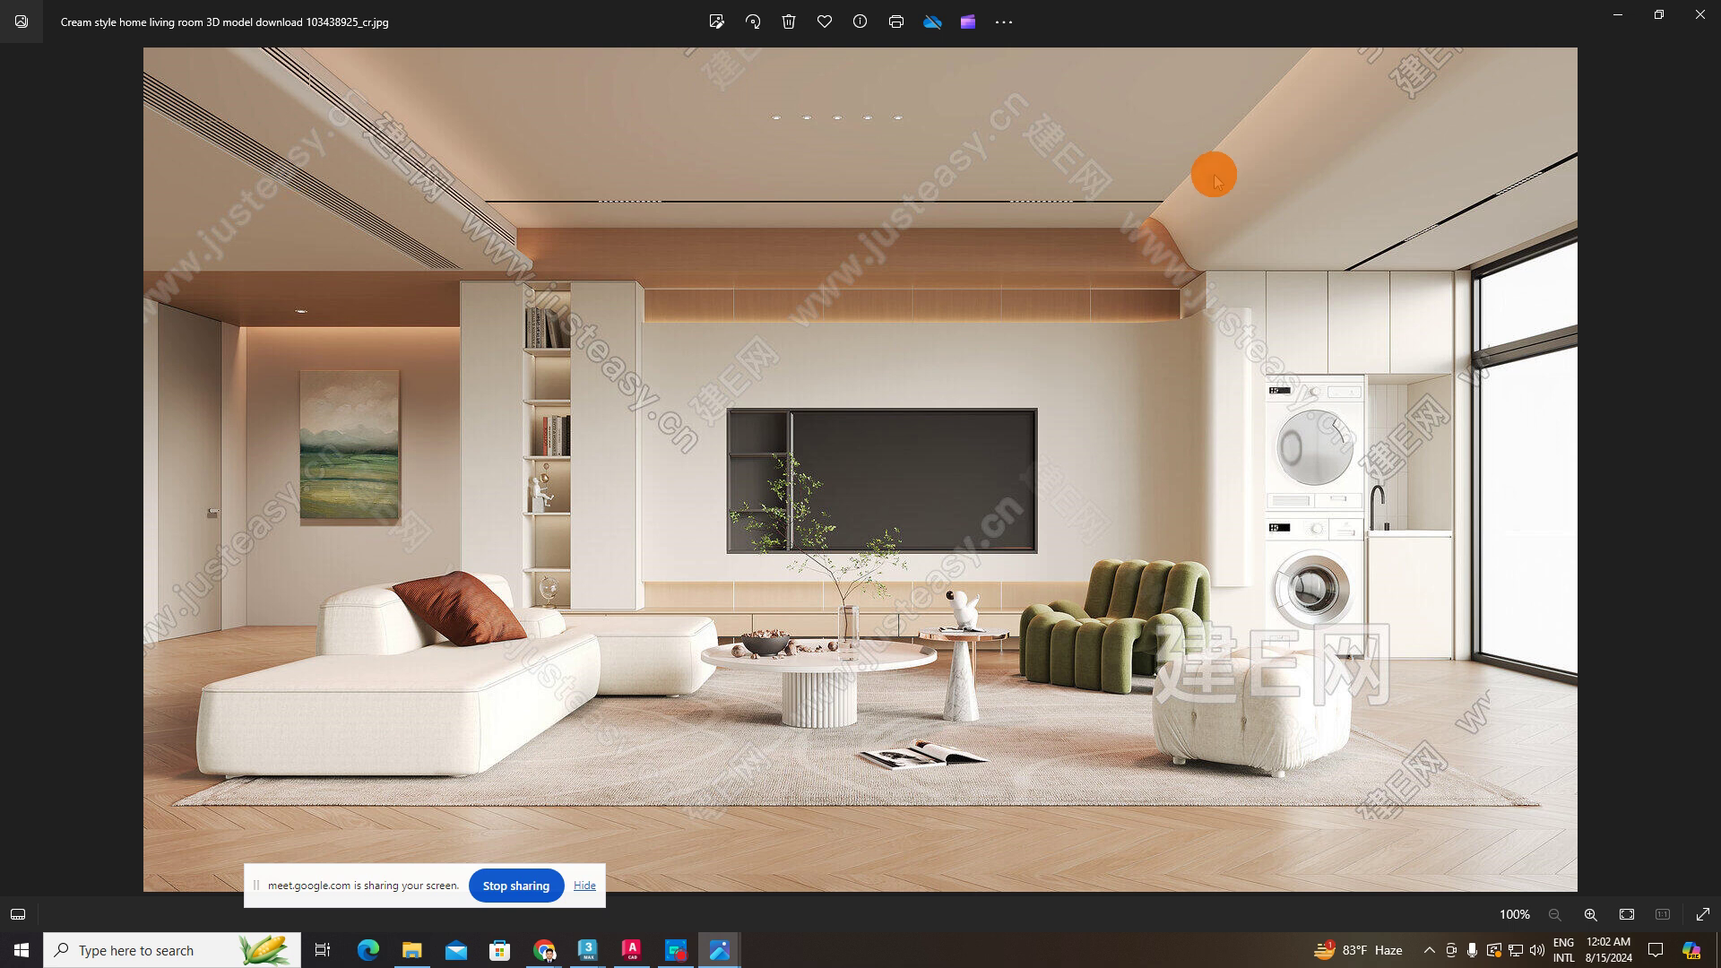
pyautogui.scroll(4, 1031, 853)
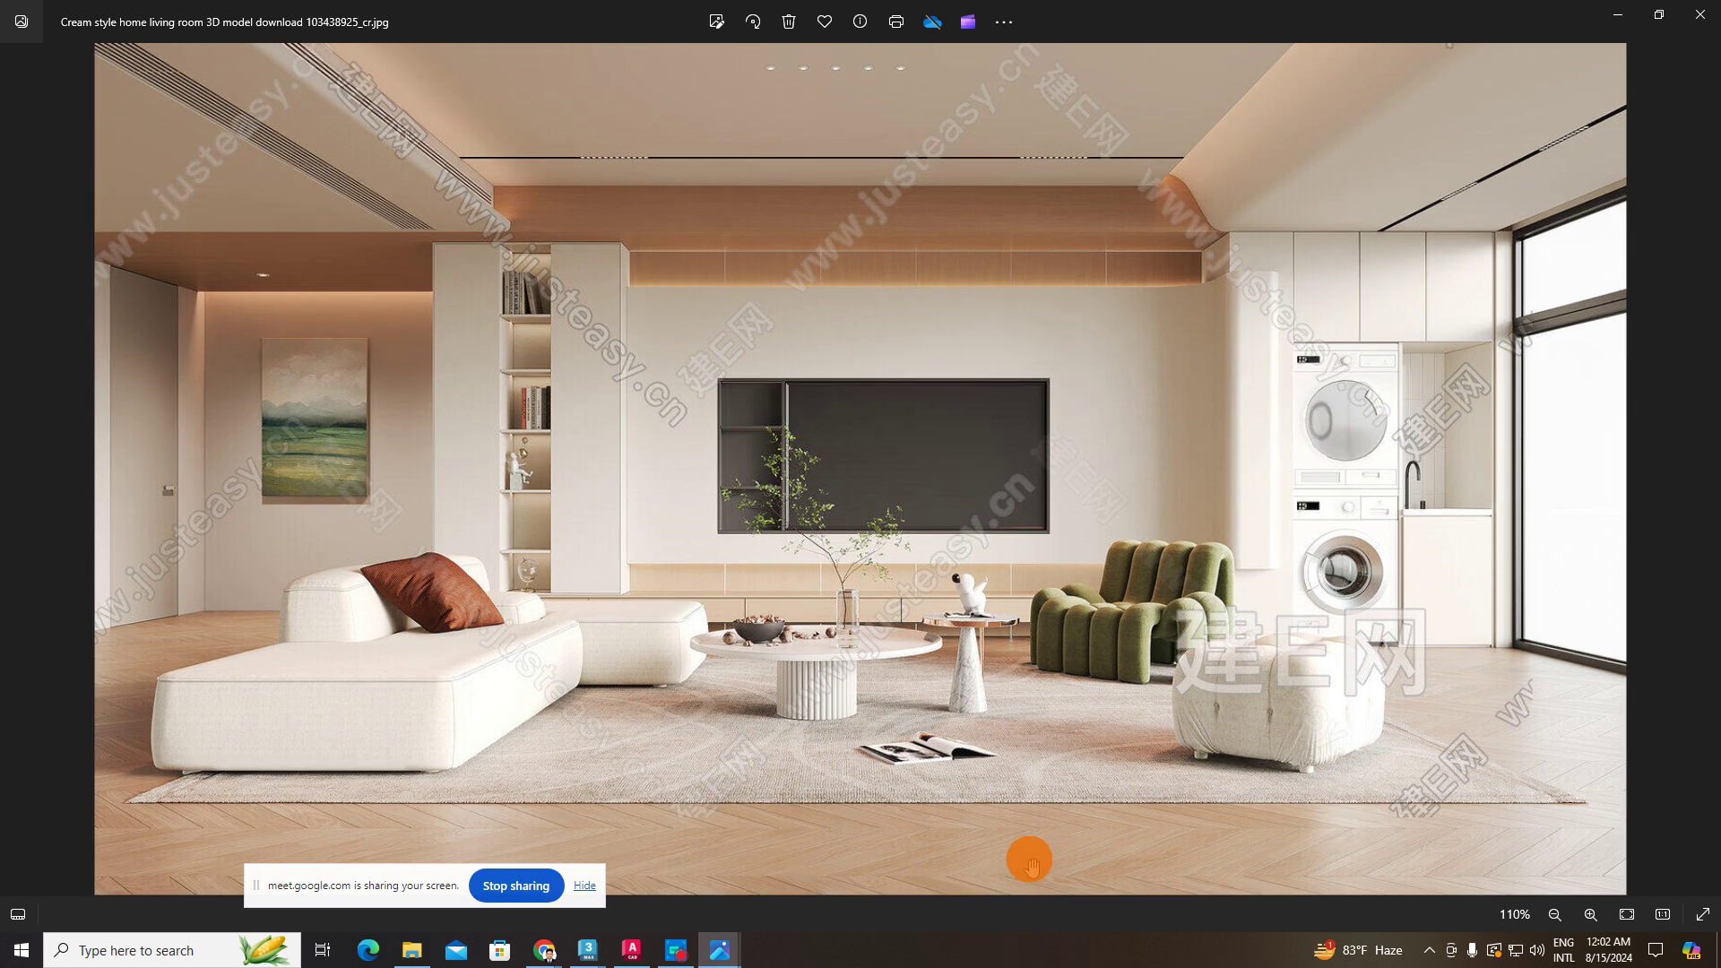
pyautogui.scroll(-5, 1076, 771)
pyautogui.scroll(3, 1123, 752)
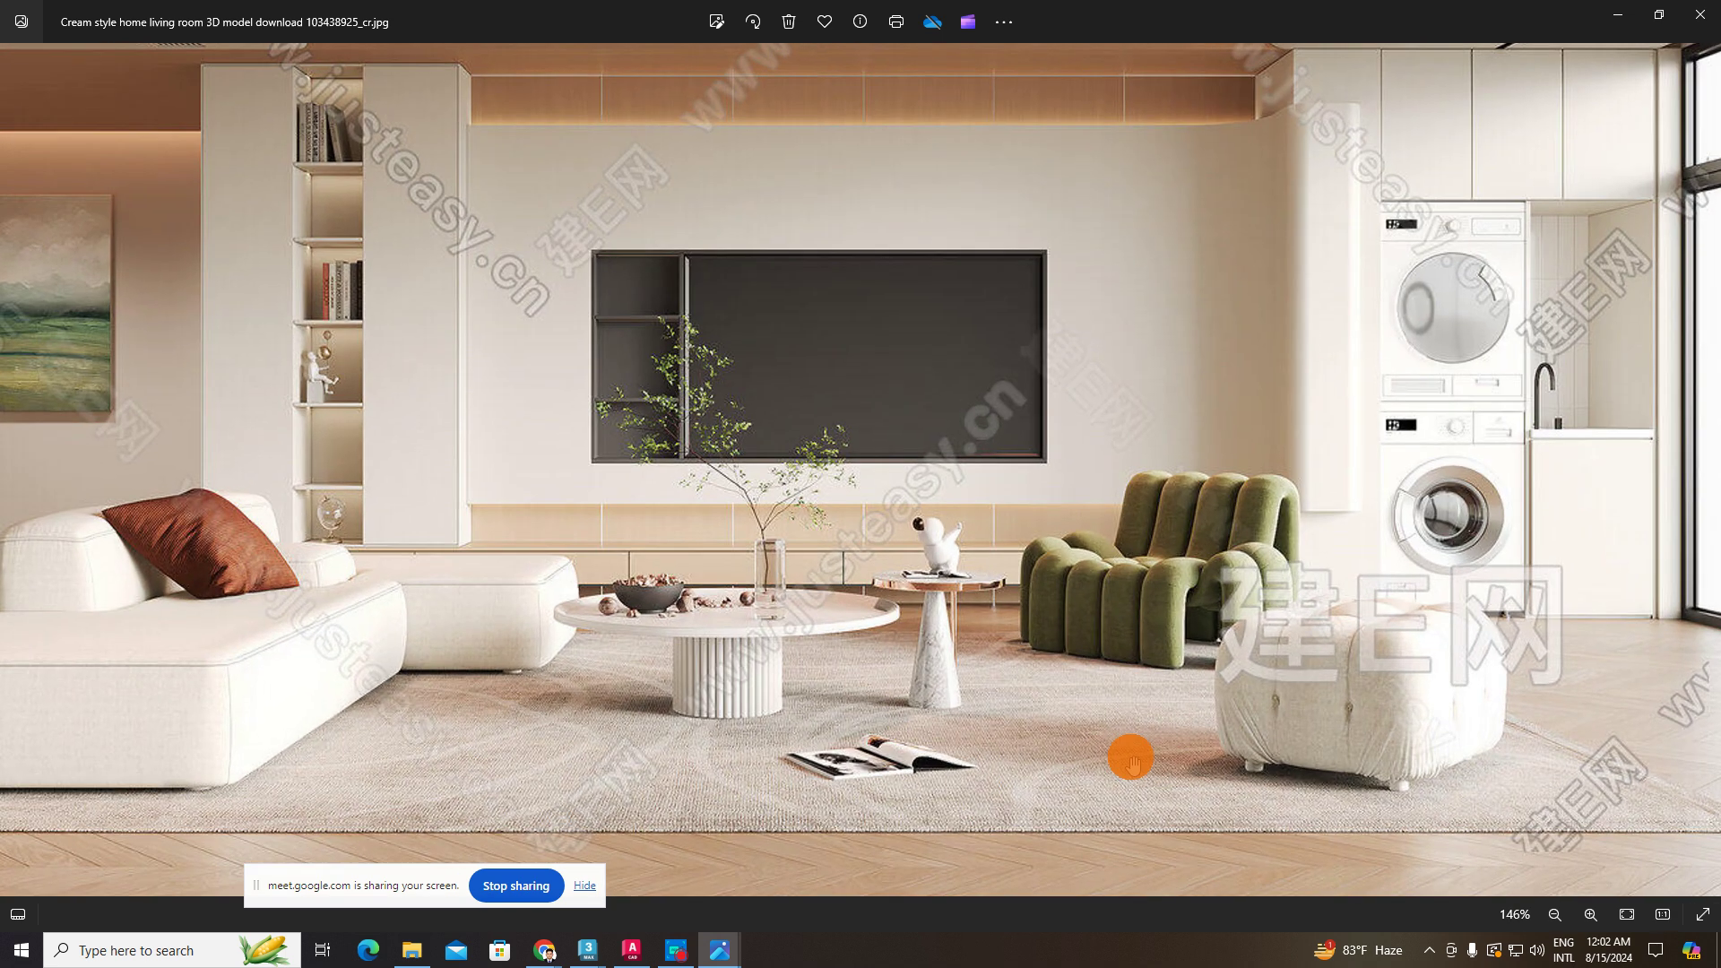
pyautogui.scroll(-2, 448, 641)
pyautogui.scroll(2, 595, 628)
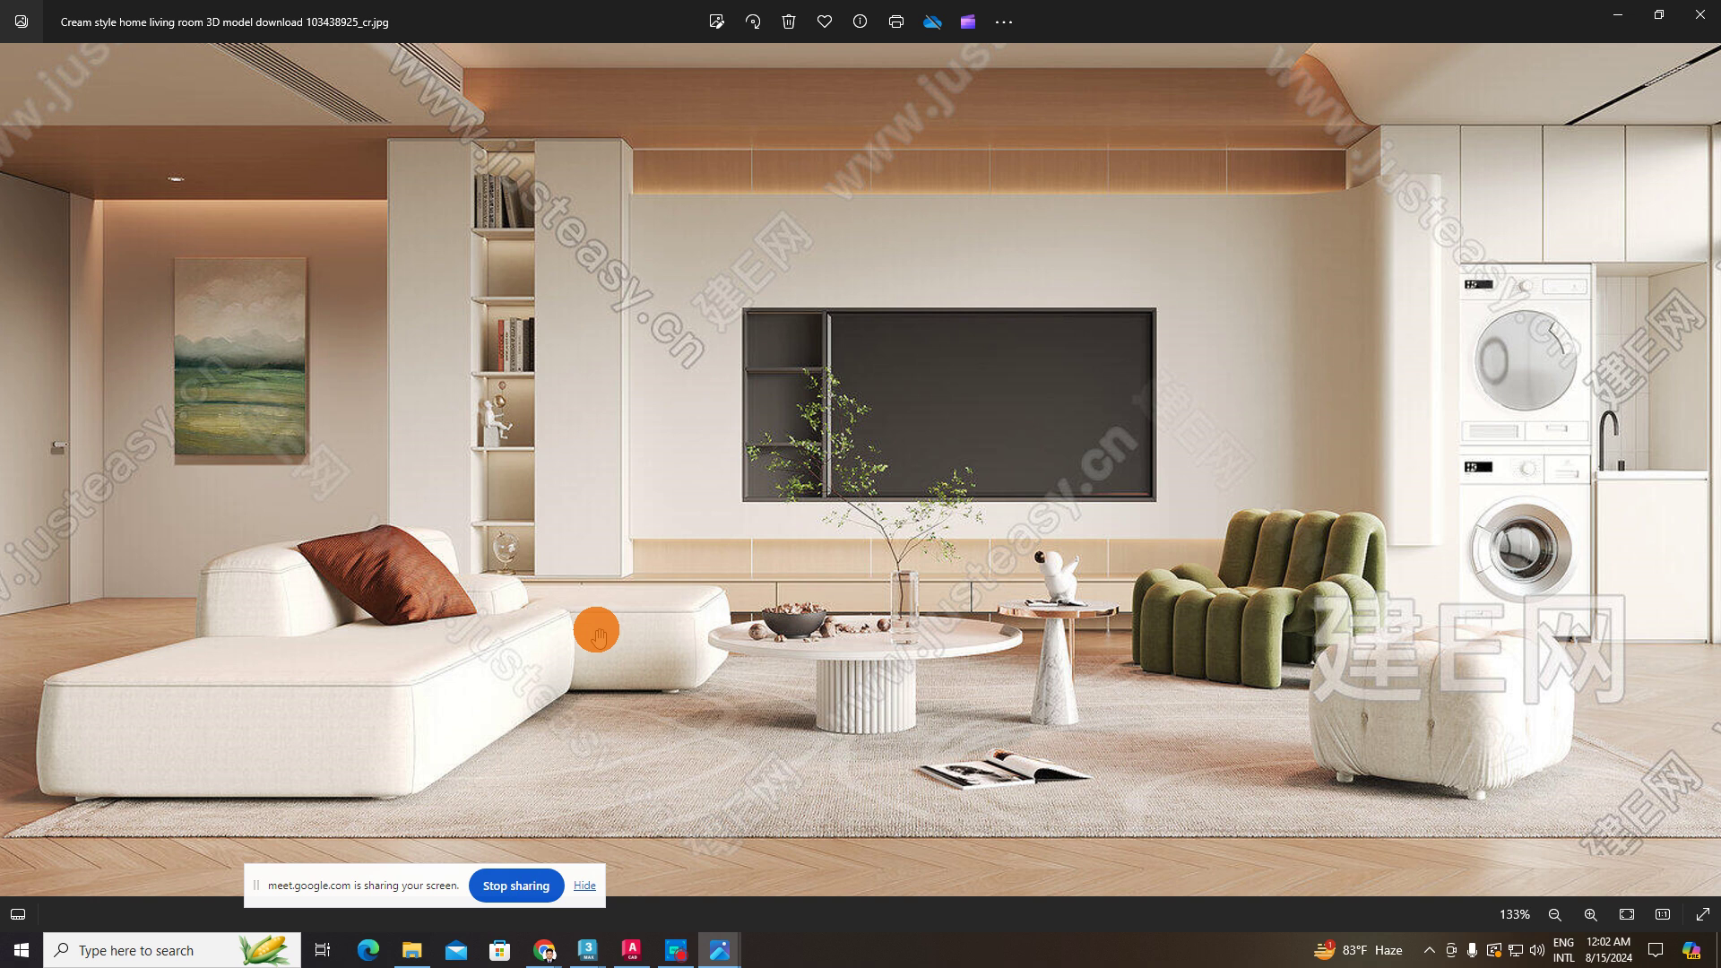
pyautogui.scroll(3, 1364, 660)
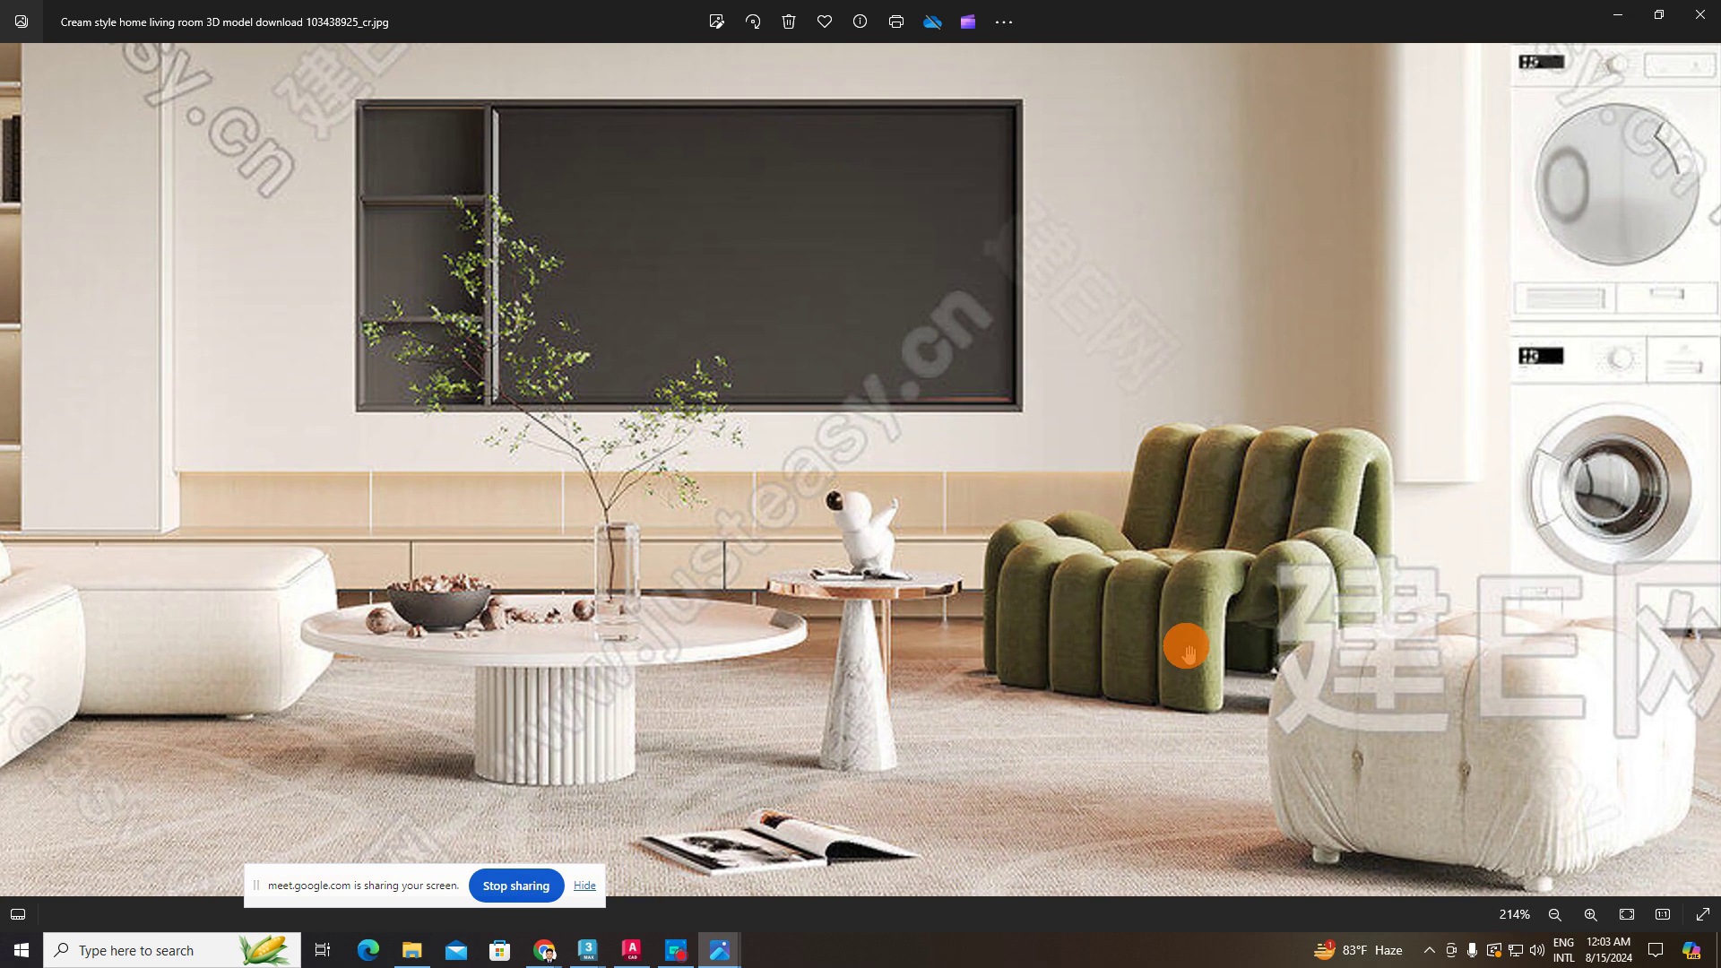
pyautogui.scroll(-3, 1187, 647)
pyautogui.scroll(-2, 965, 499)
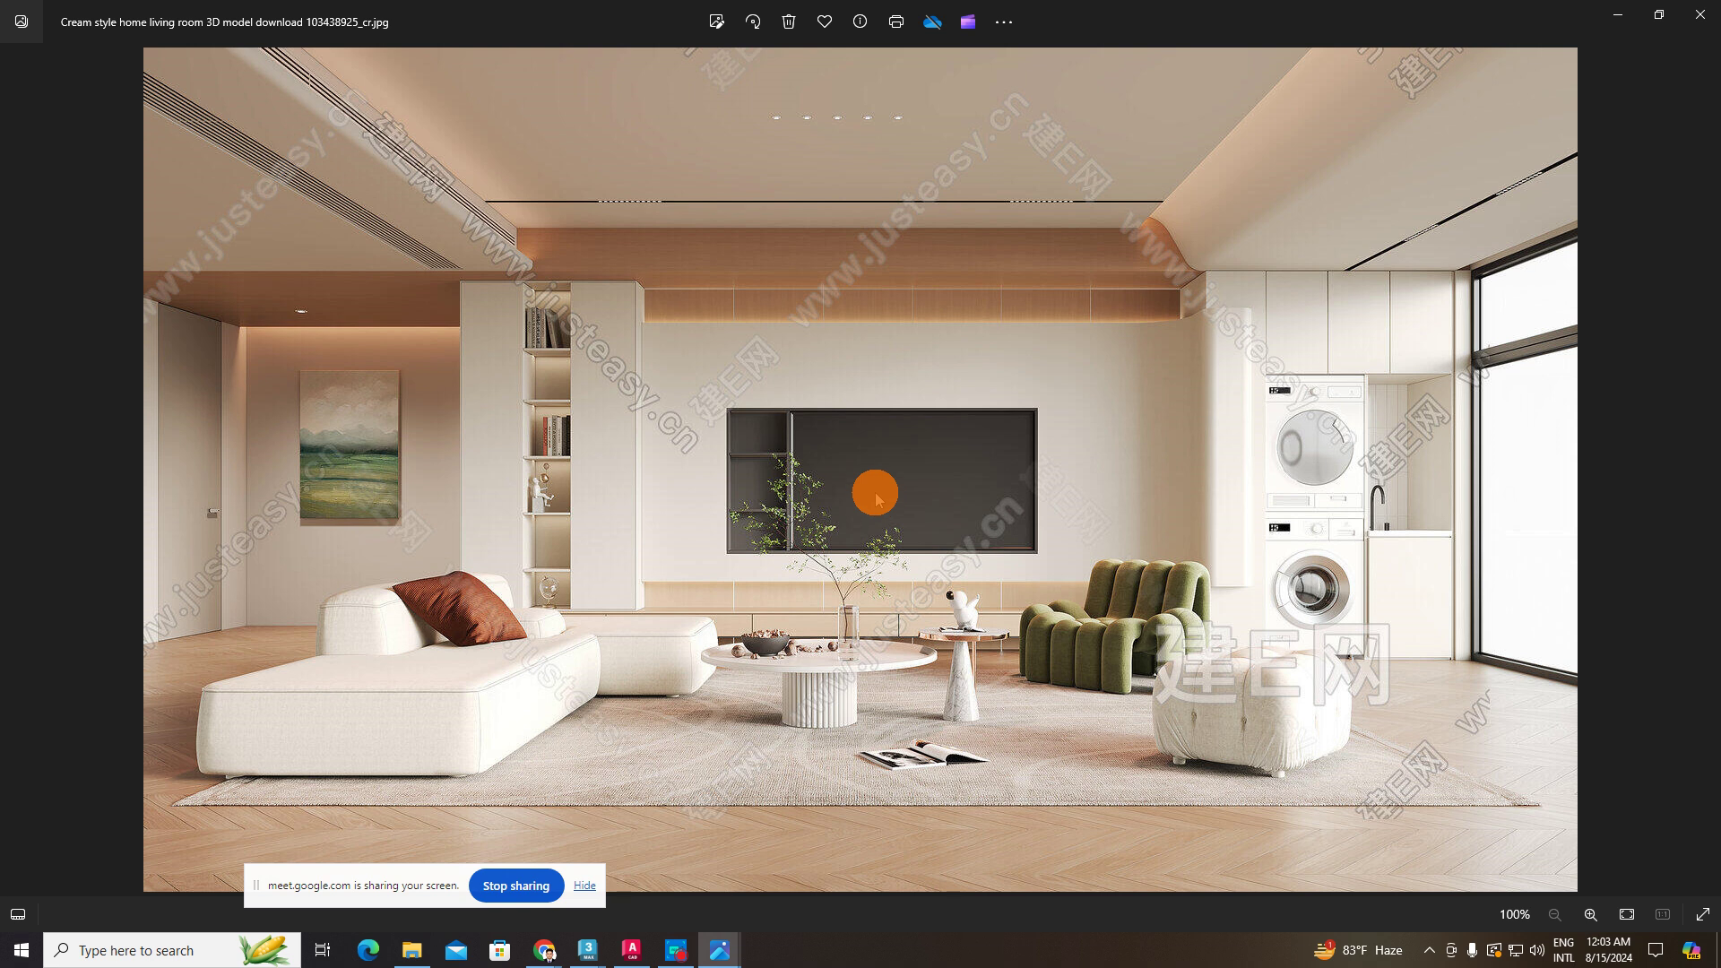
# - Examine the light on the wall painting, lit shelves and TV wall in the cream living room image
pyautogui.scroll(5, 269, 444)
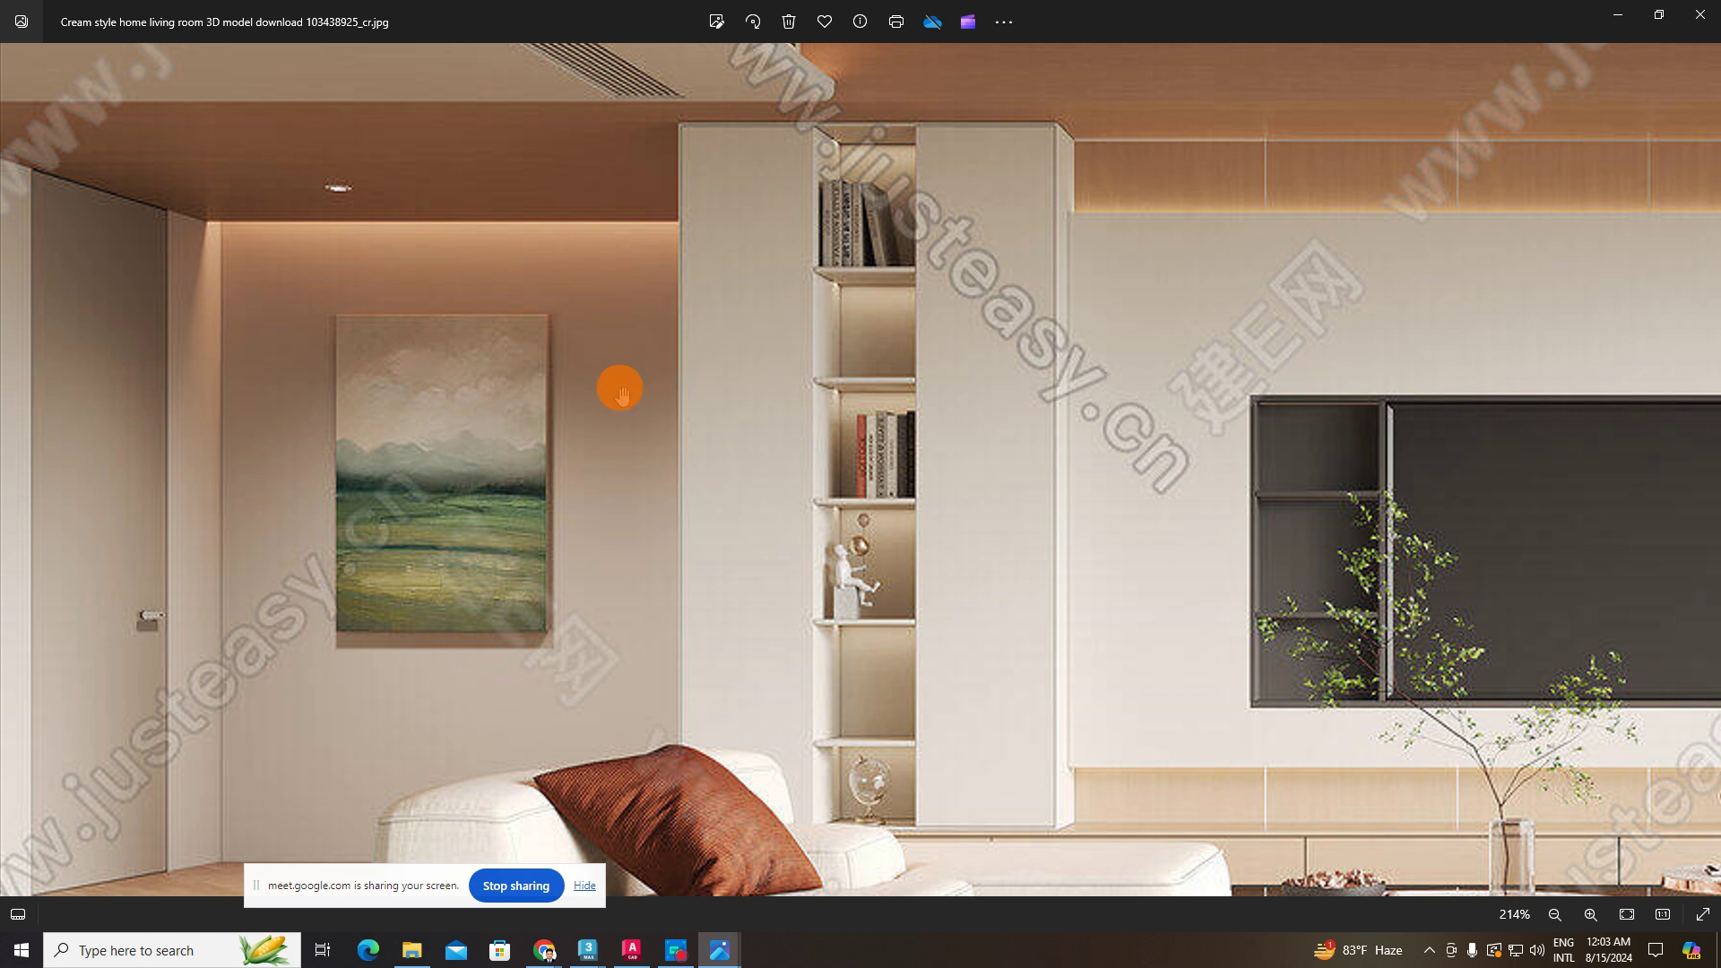
pyautogui.scroll(-3, 517, 392)
pyautogui.scroll(-2, 517, 393)
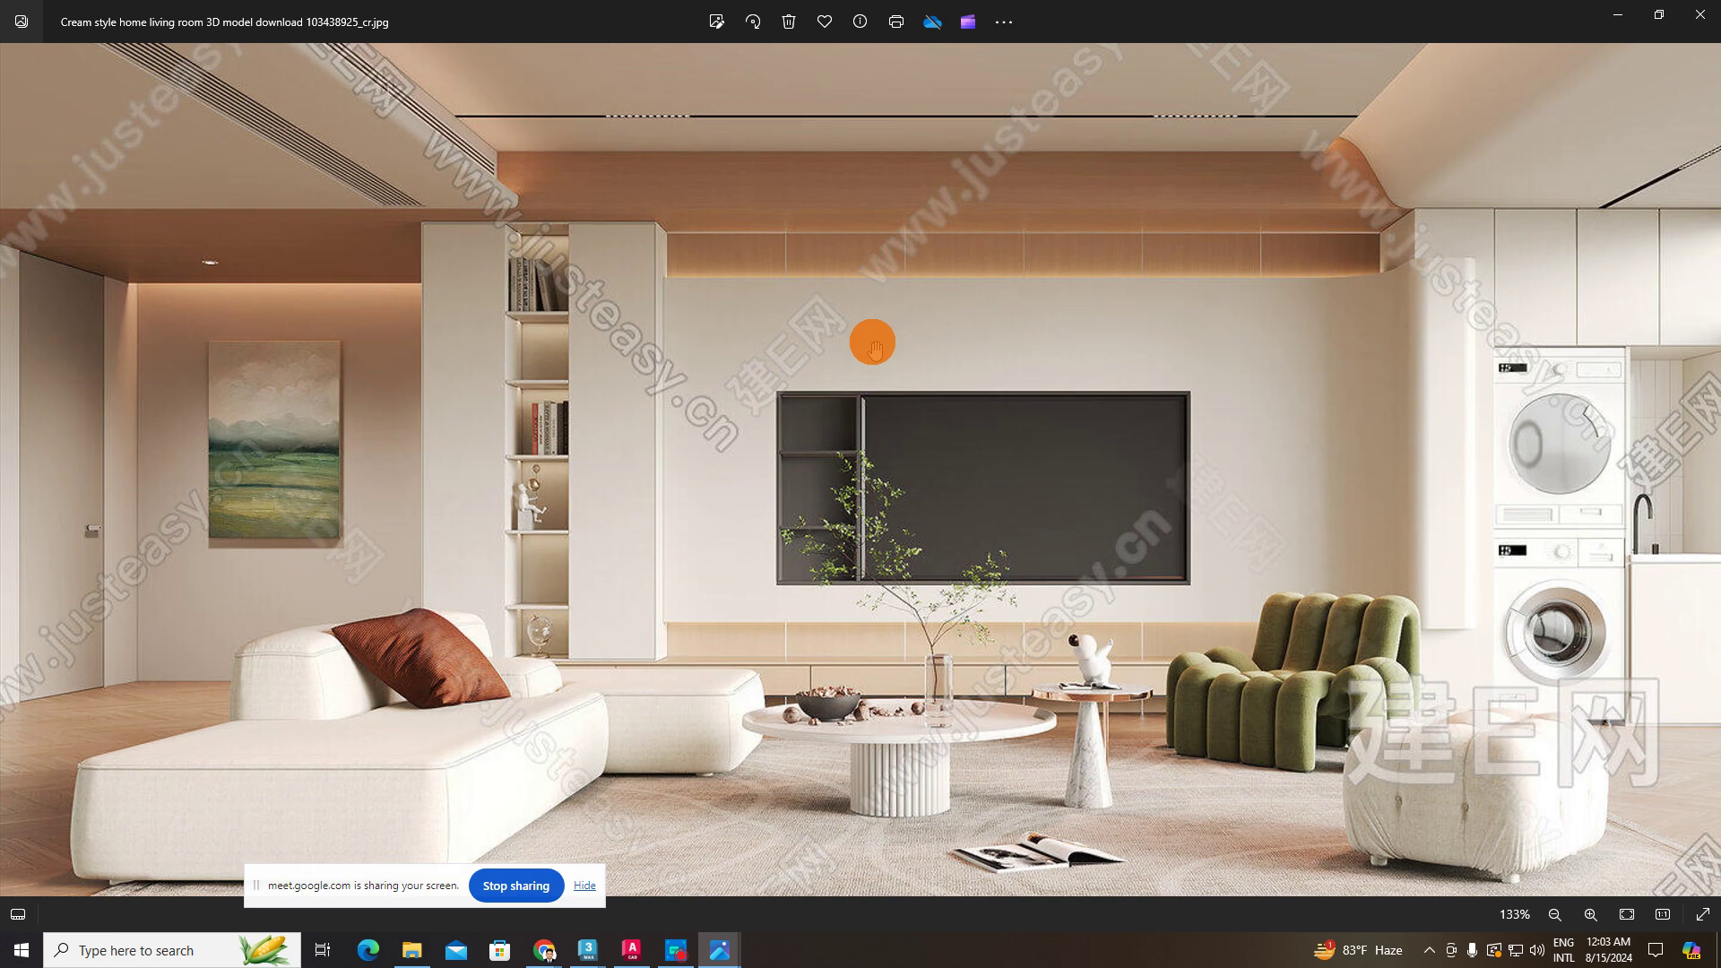
pyautogui.scroll(-2, 872, 352)
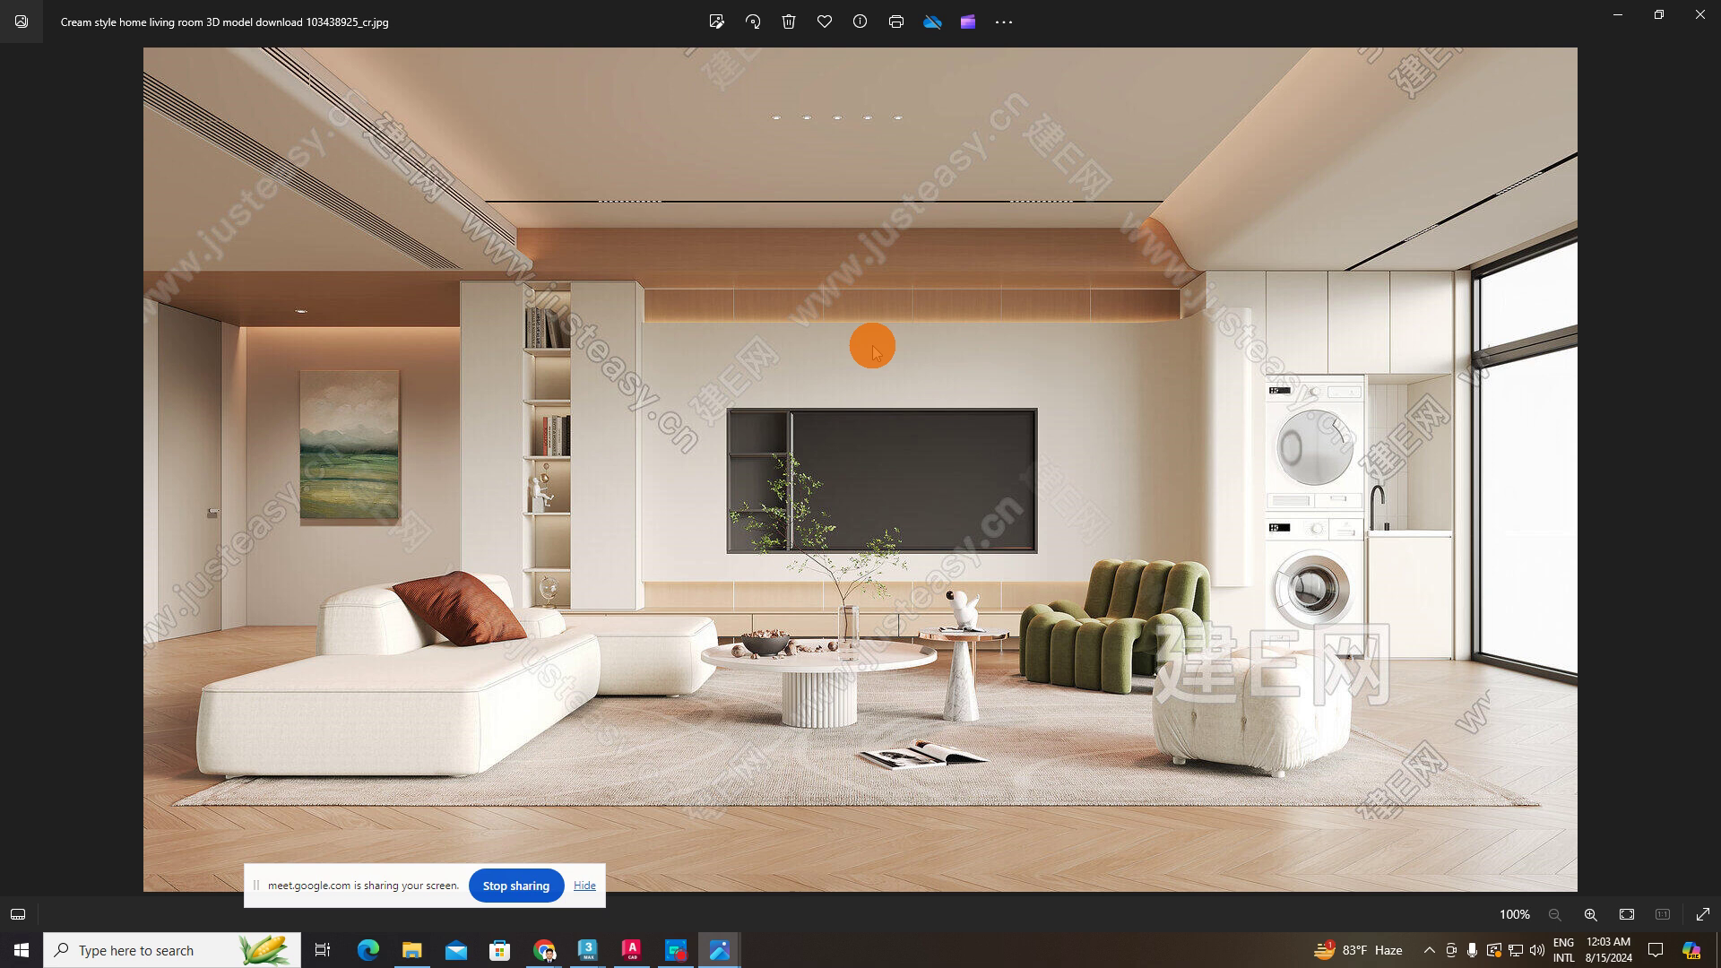
pyautogui.scroll(2, 696, 476)
pyautogui.scroll(-2, 995, 511)
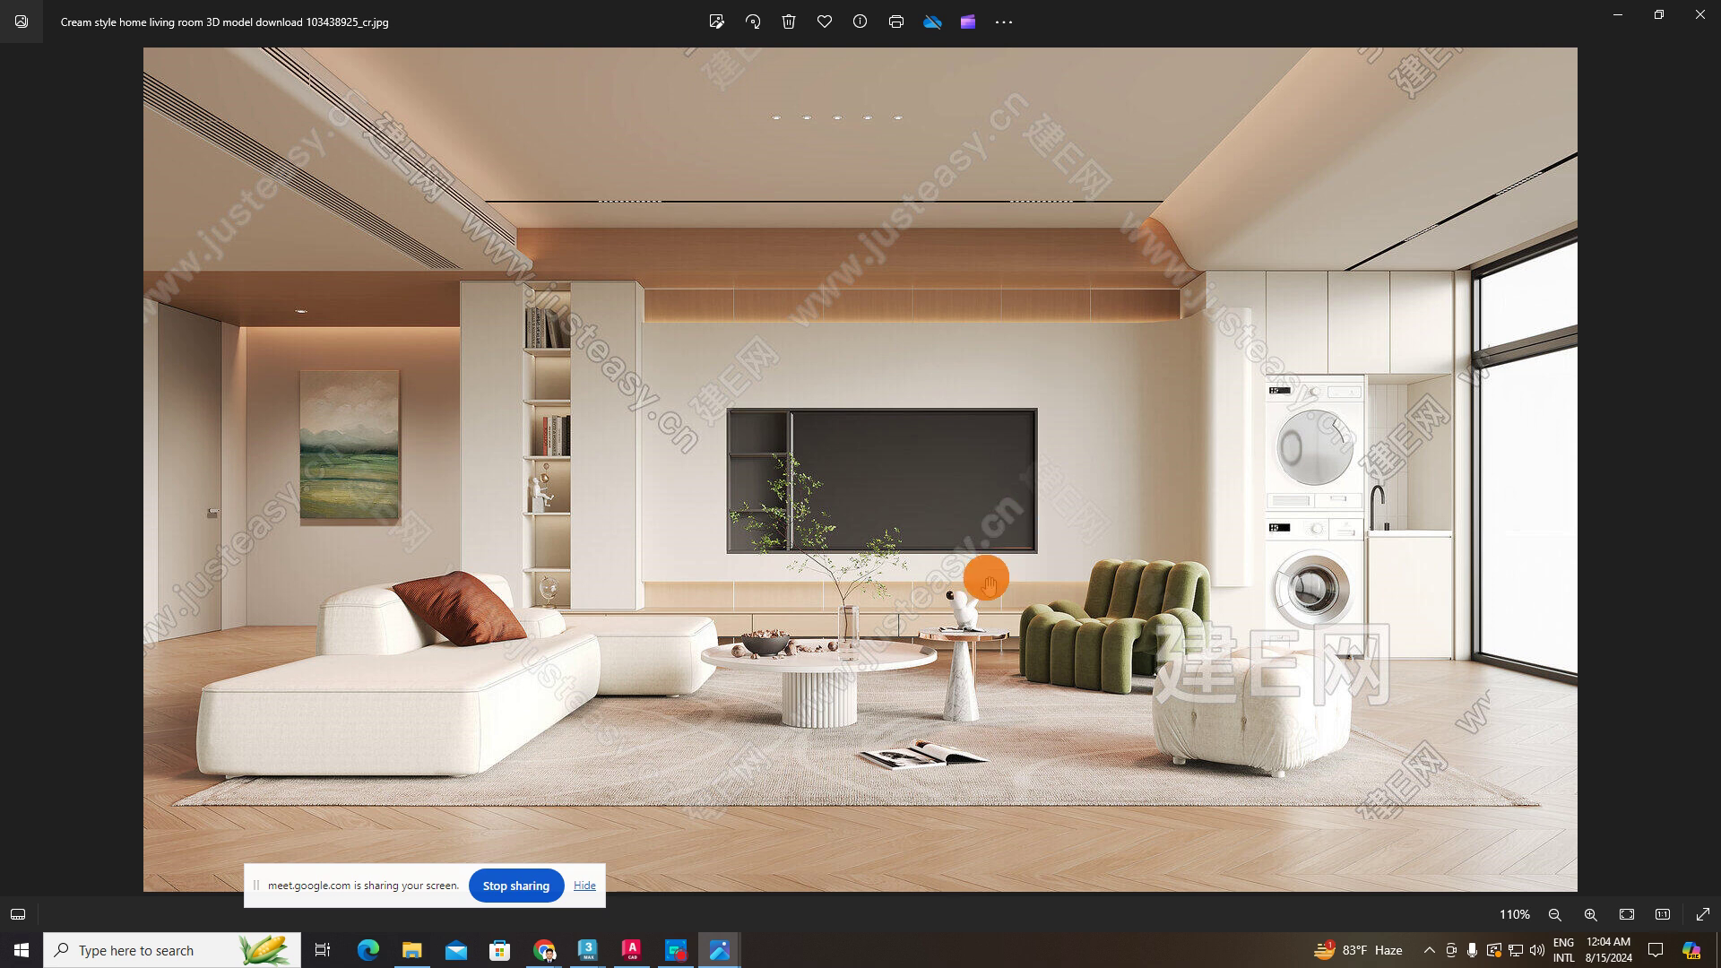
pyautogui.scroll(2, 984, 576)
pyautogui.scroll(-2, 795, 442)
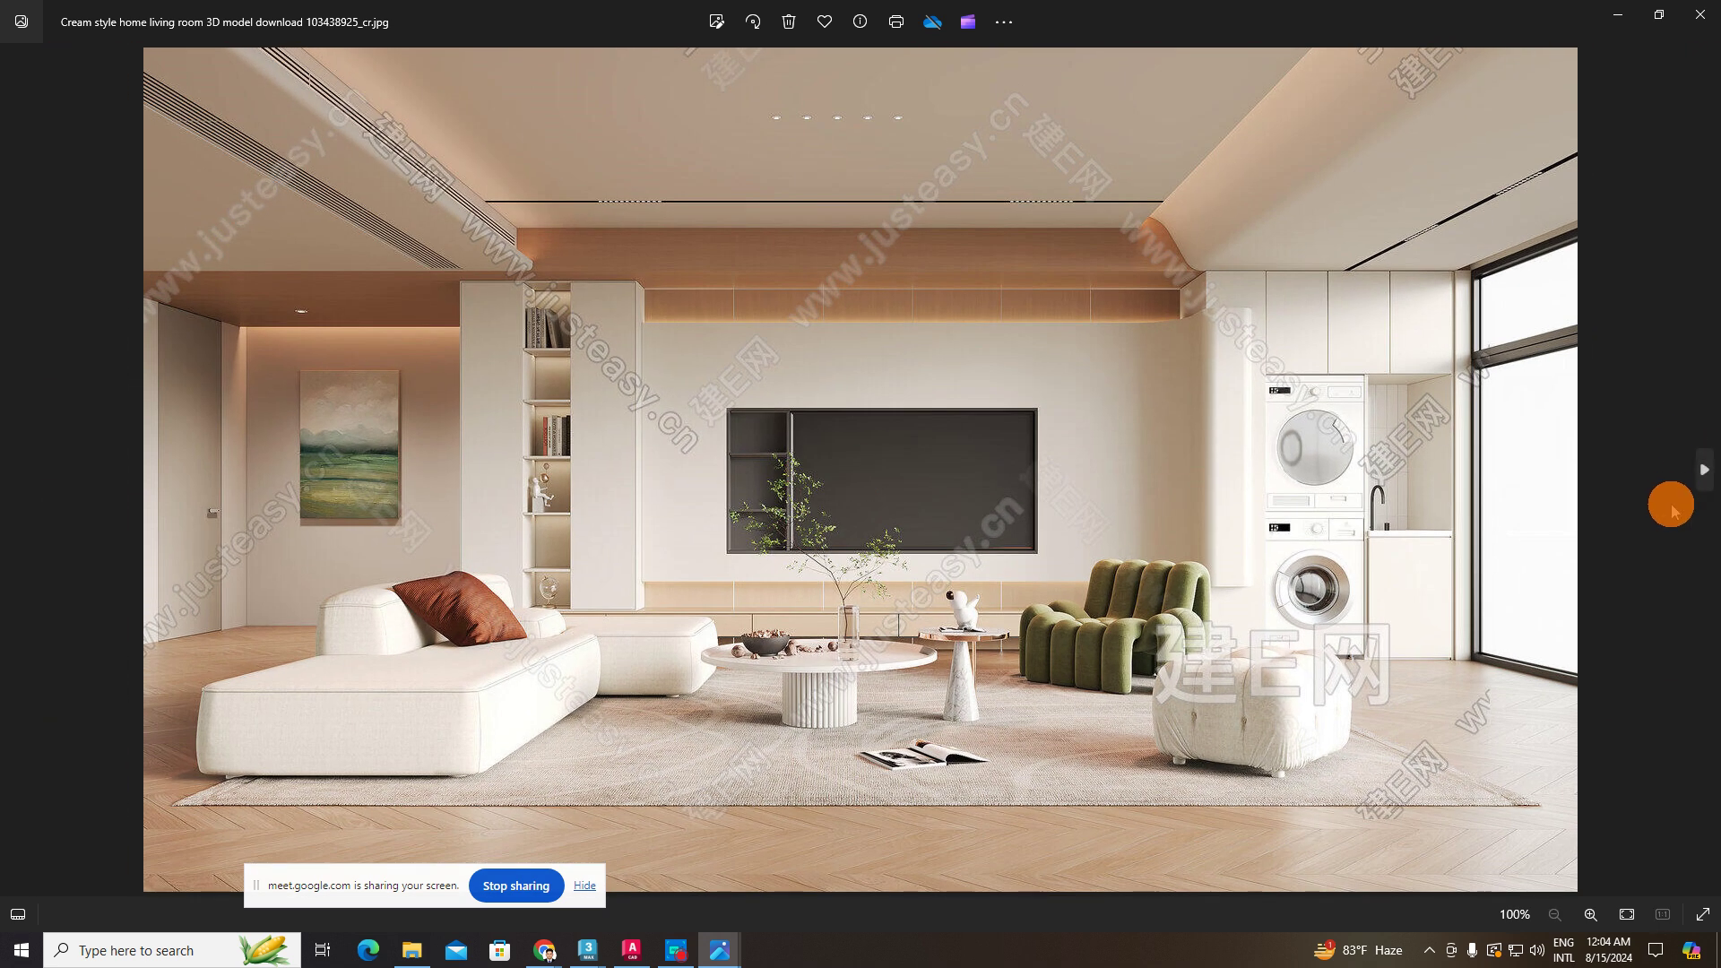
pyautogui.click(1702, 472)
pyautogui.click(1703, 471)
pyautogui.click(1703, 471)
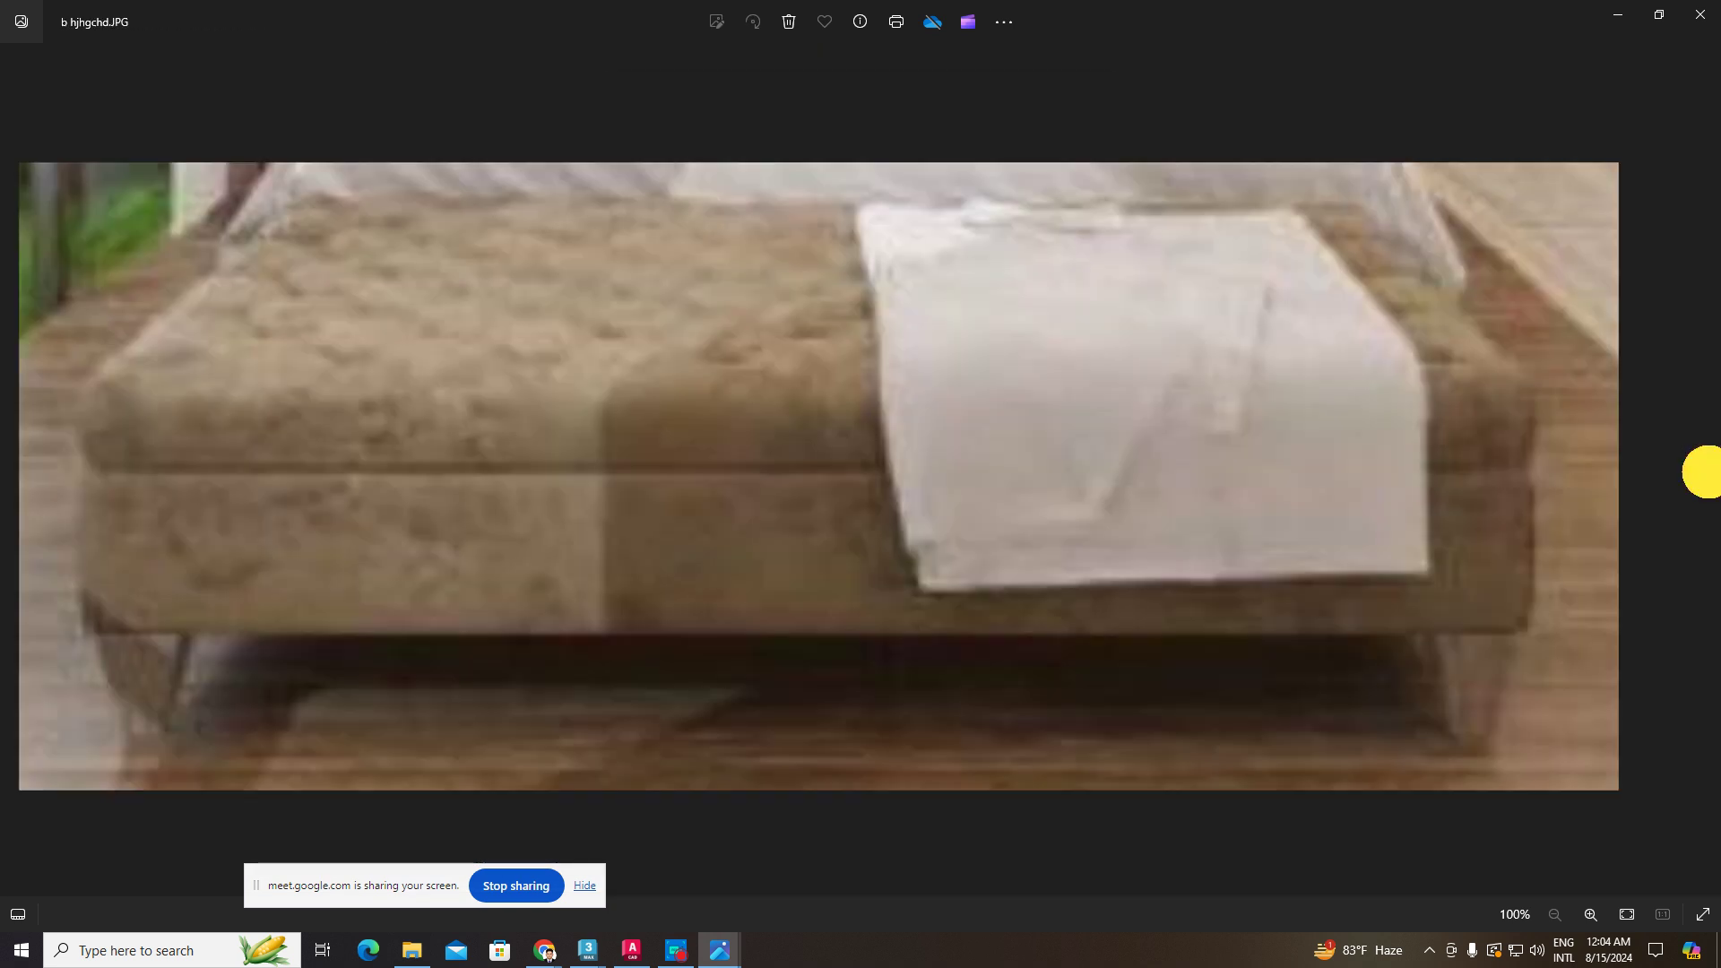
pyautogui.click(1704, 472)
pyautogui.scroll(2, 834, 502)
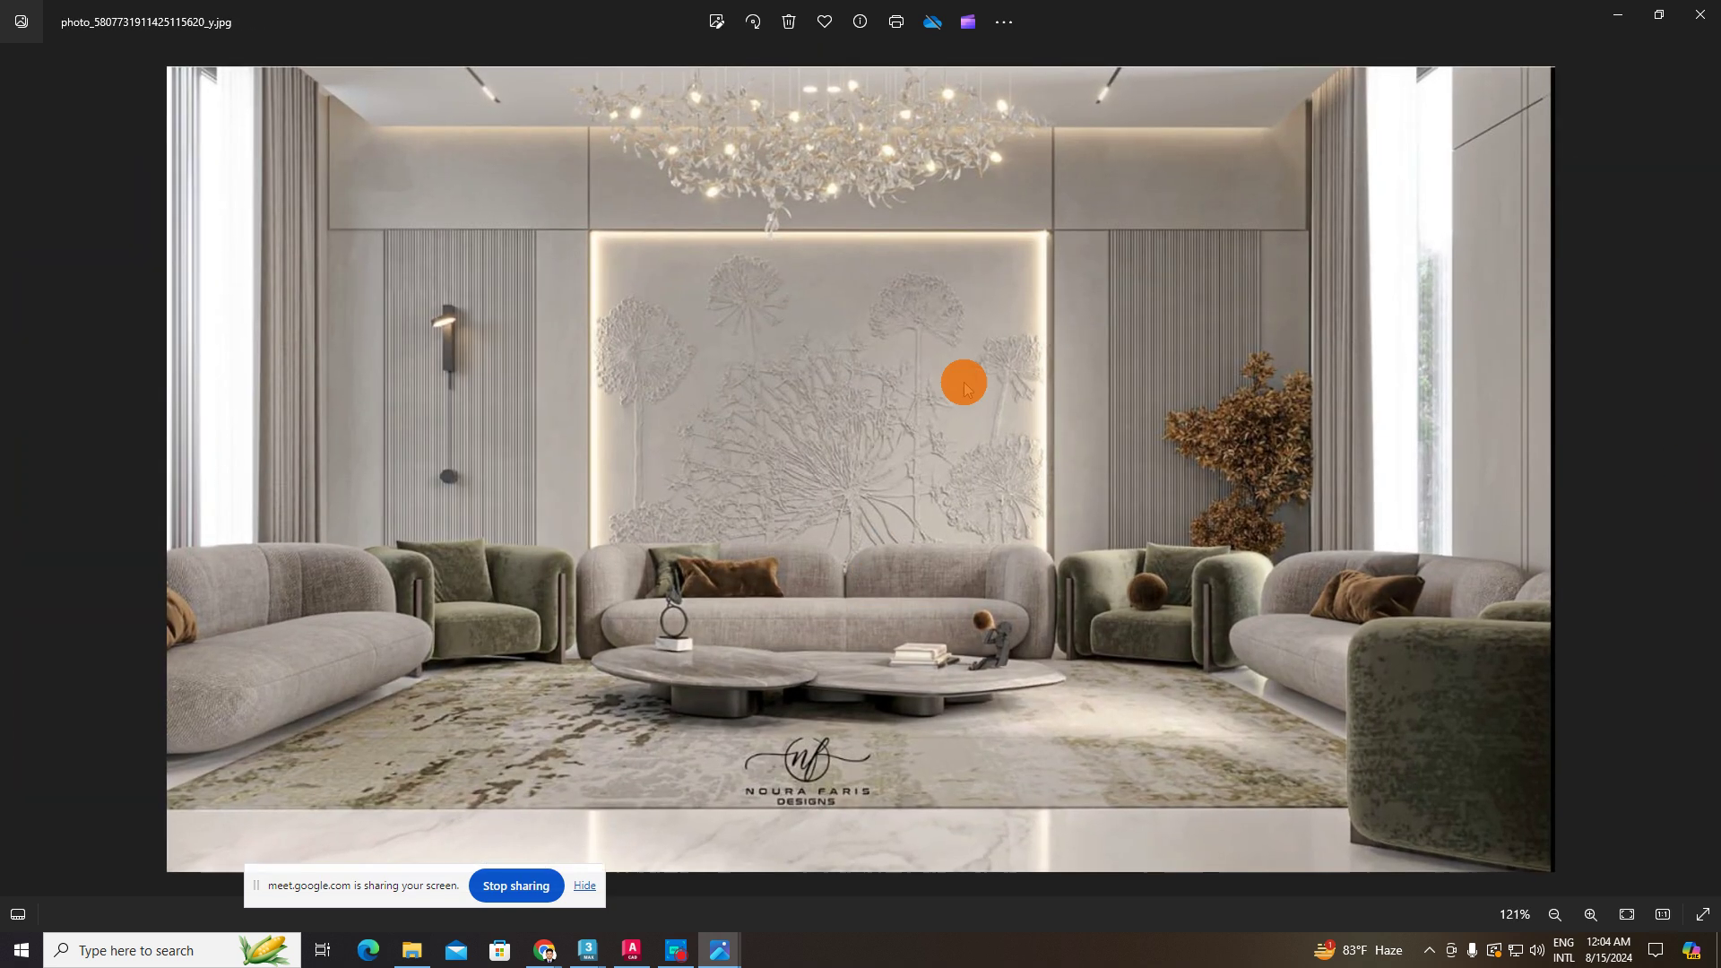
pyautogui.scroll(-2, 977, 412)
pyautogui.scroll(1, 773, 494)
pyautogui.scroll(1, 861, 316)
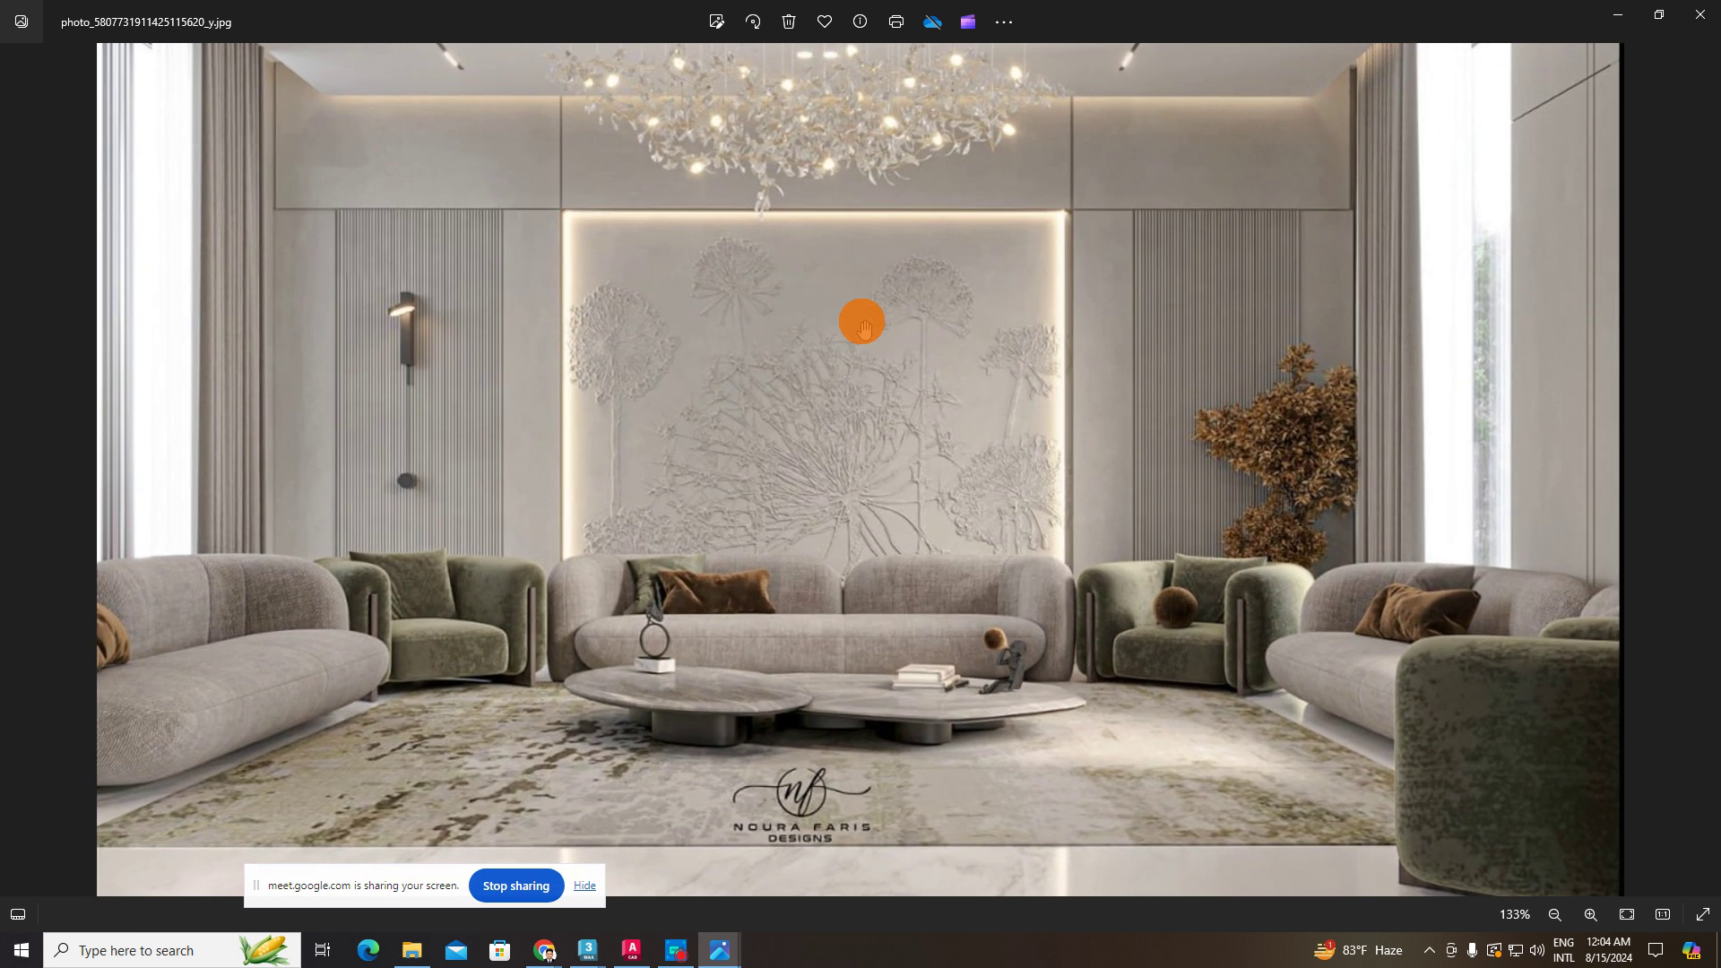
pyautogui.scroll(-2, 1040, 395)
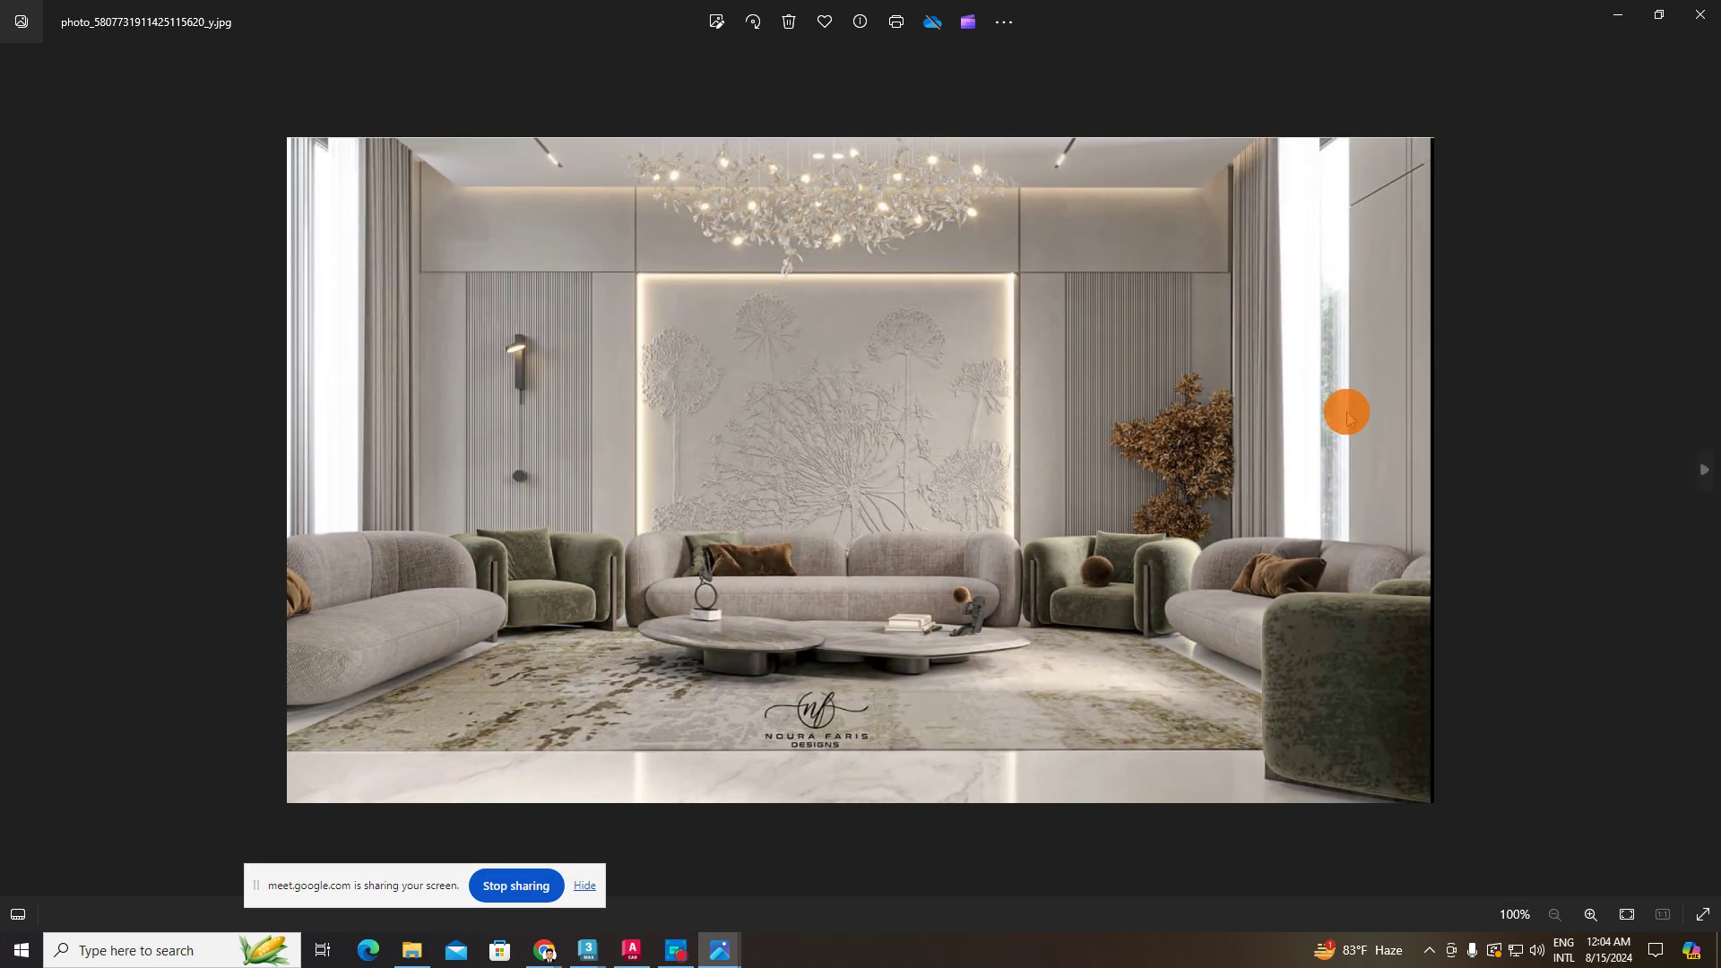
# - Browse the study and living room renders among the WhatsApp images dated 2024-07-13 as further lighting references
pyautogui.click(1706, 470)
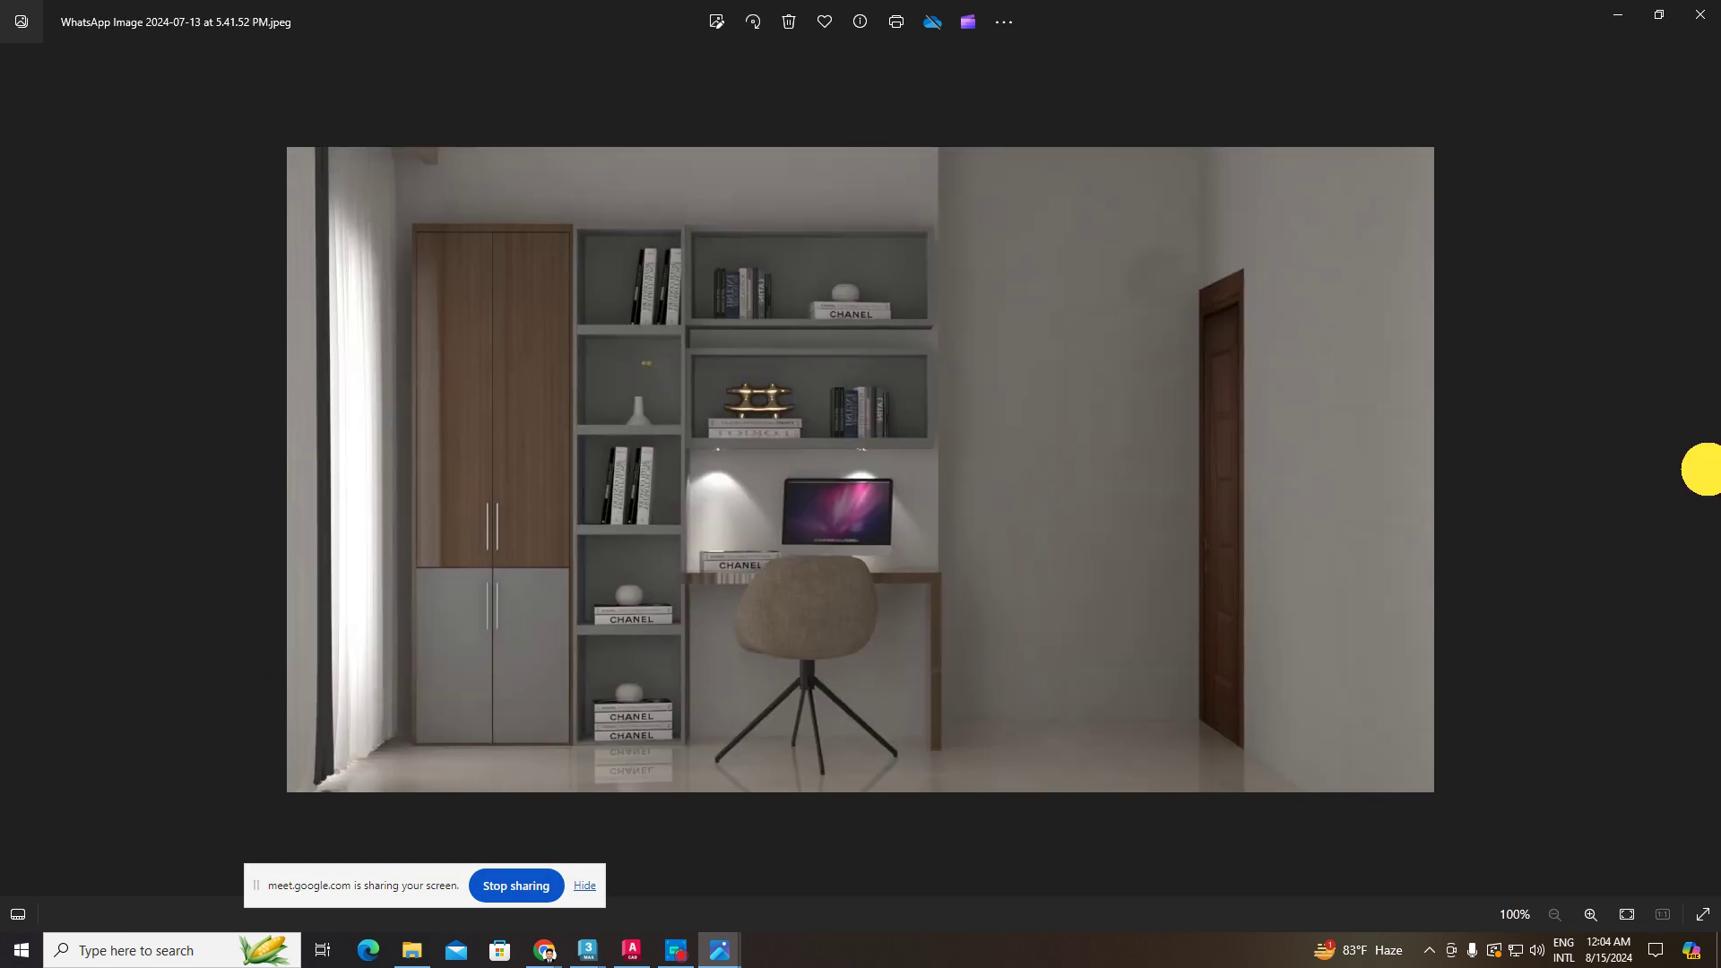
pyautogui.click(1706, 470)
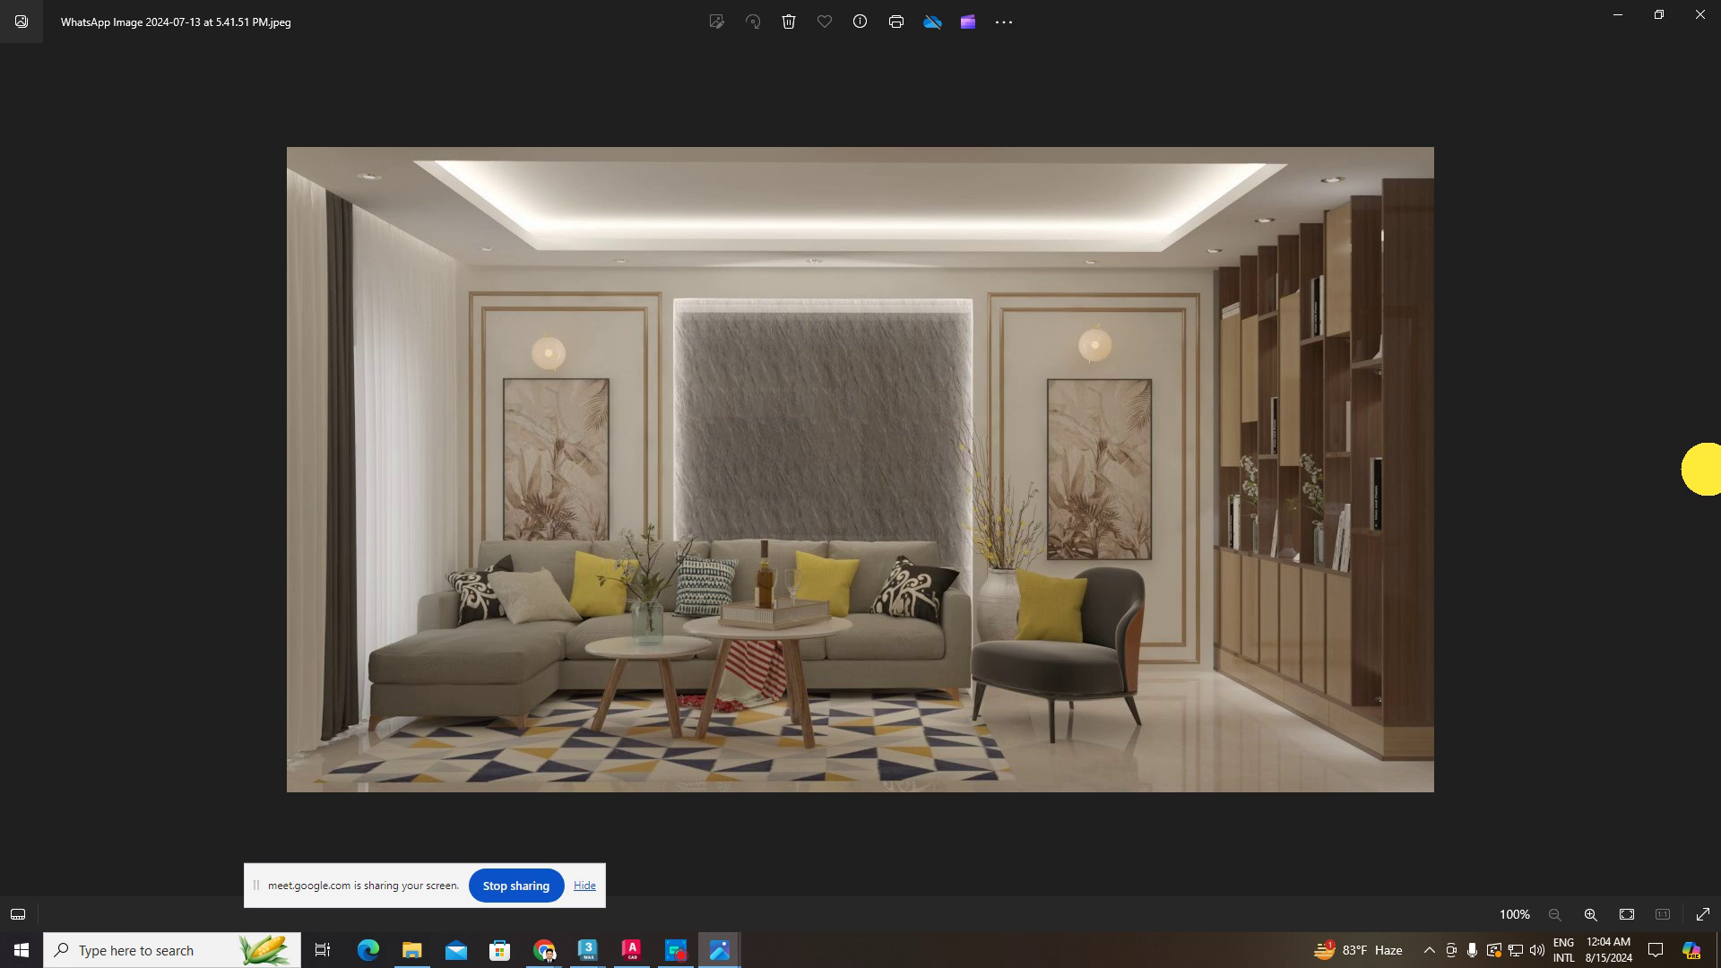
pyautogui.click(15, 473)
pyautogui.click(1704, 470)
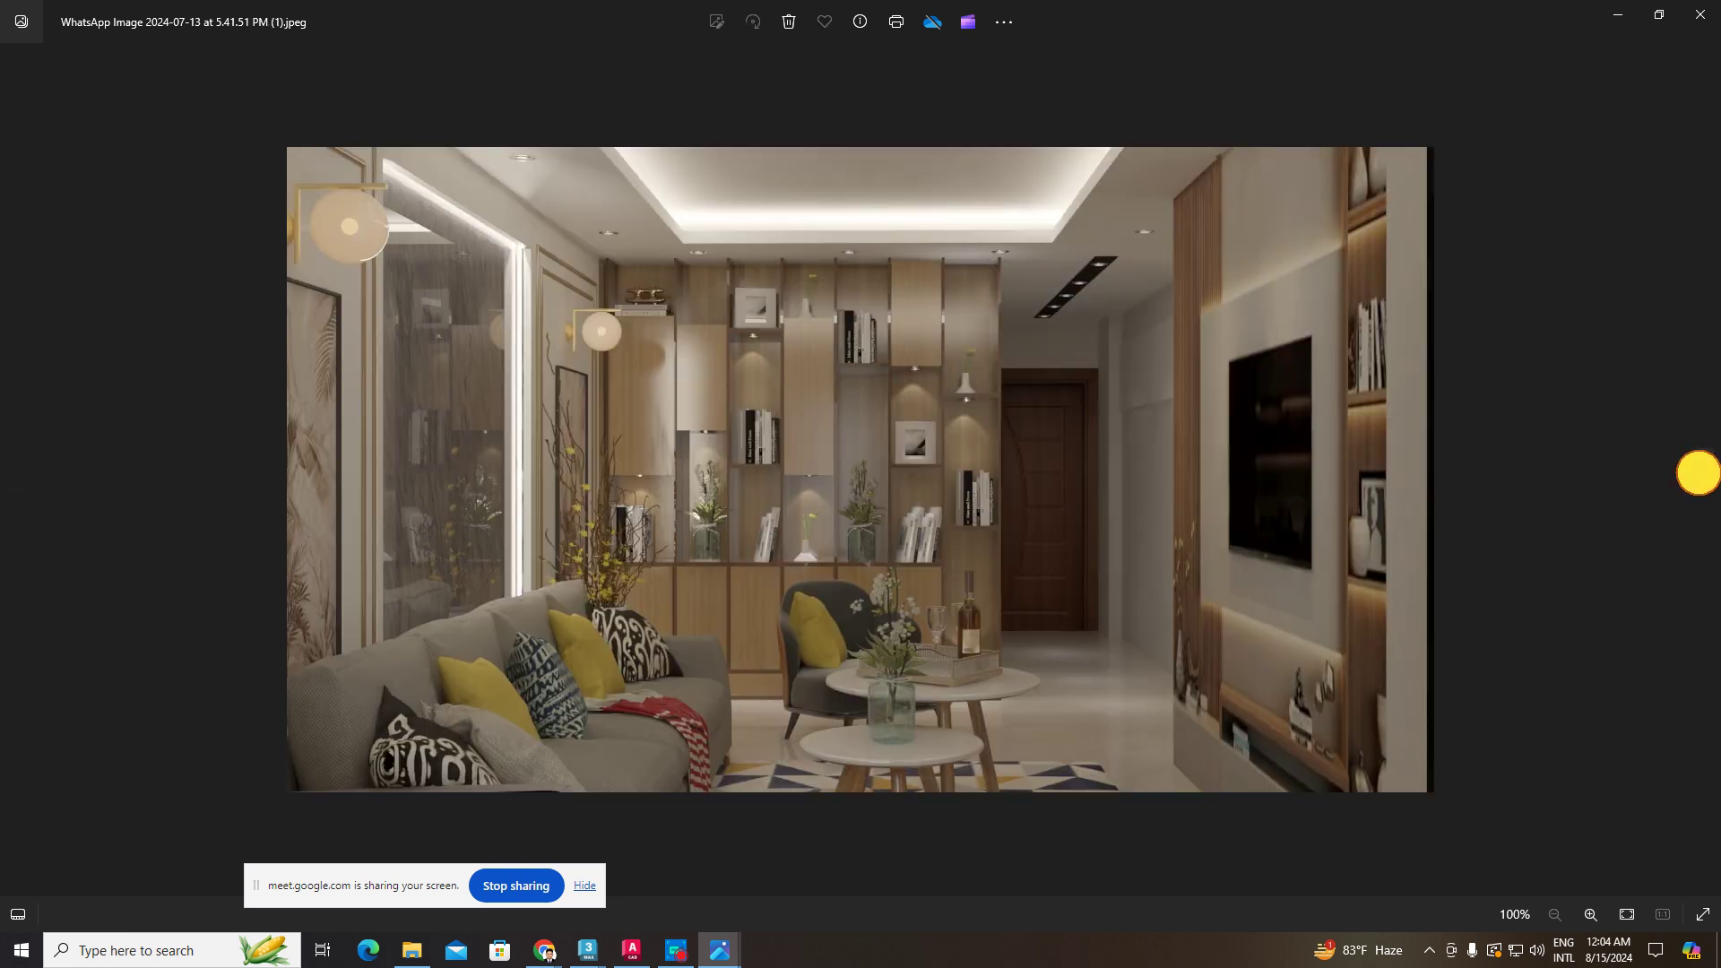
# - Examine the cove lighting, lit shelves and wall lamps in the two living room renders dated 2024-07-13 at 5.41.51 PM
pyautogui.scroll(3, 526, 304)
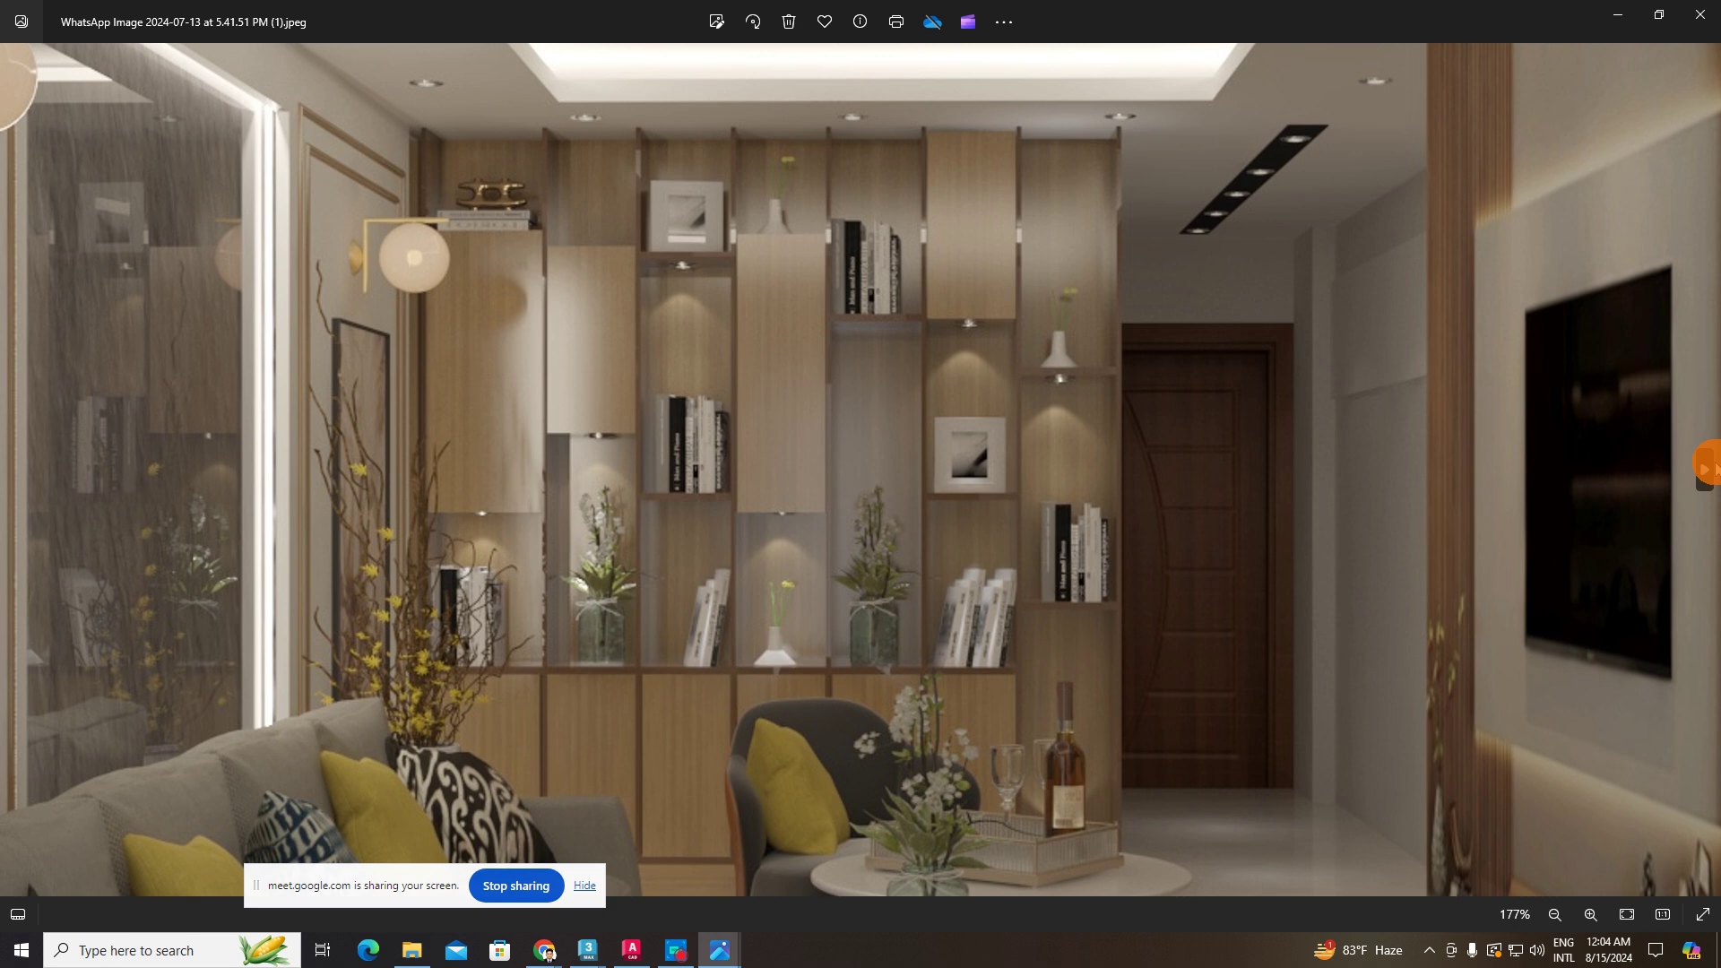
pyautogui.click(1702, 470)
pyautogui.click(1703, 472)
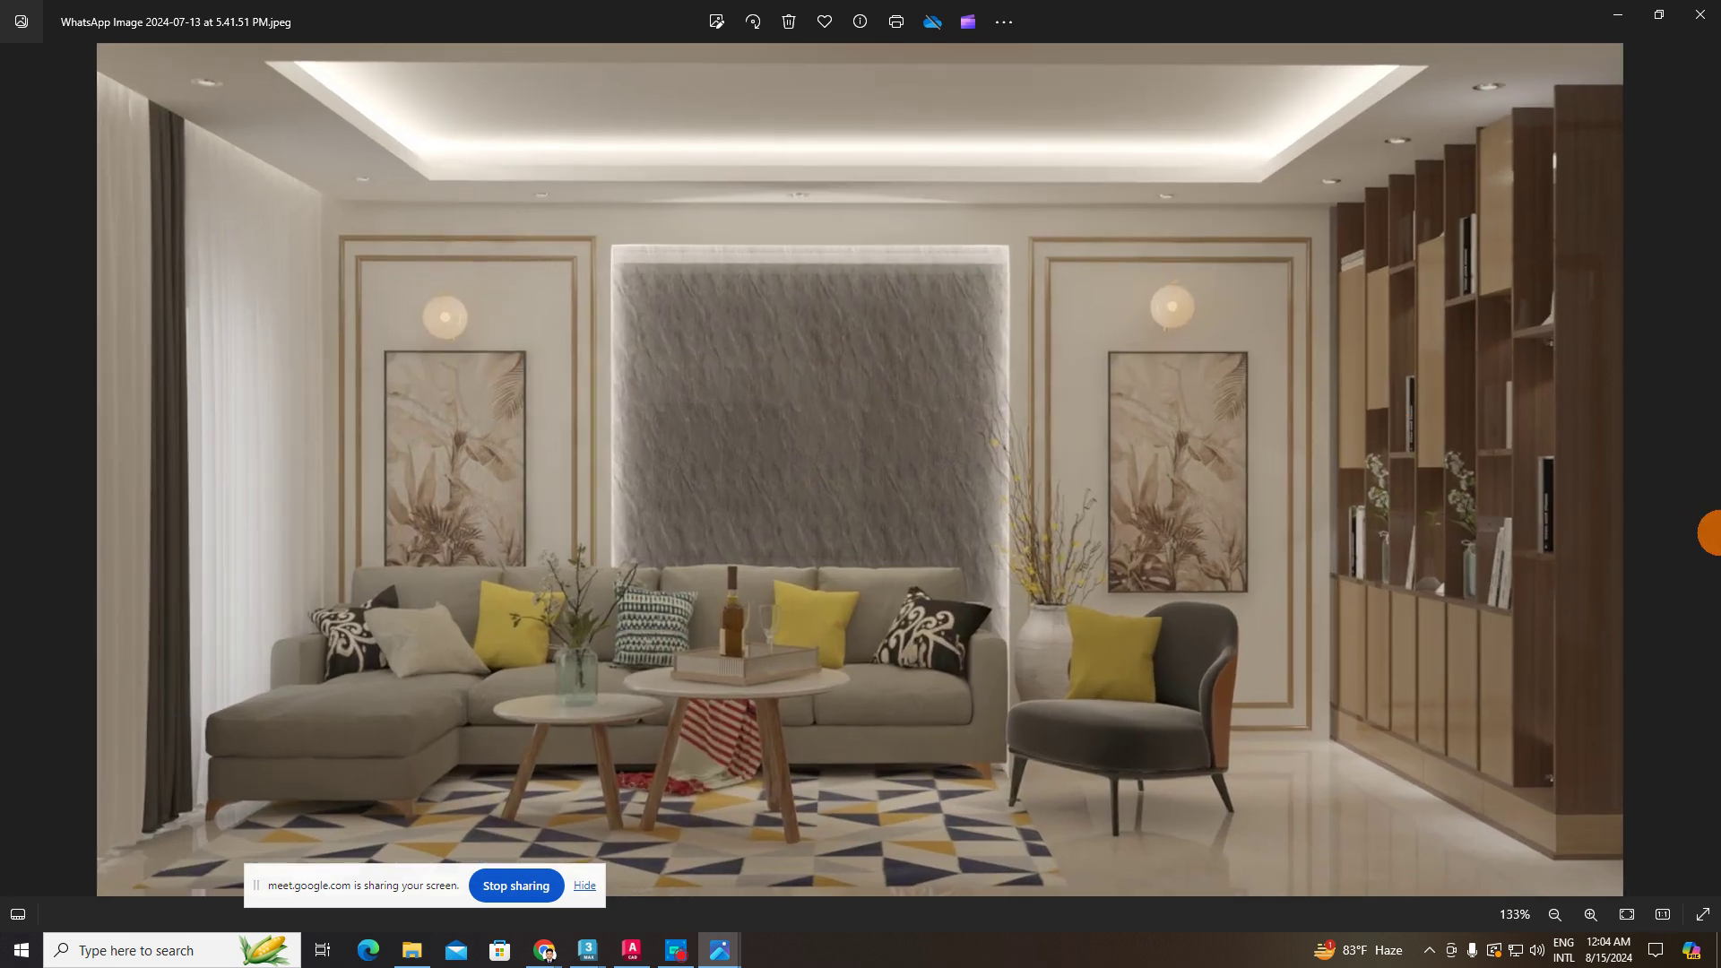
pyautogui.click(1703, 472)
pyautogui.click(1704, 474)
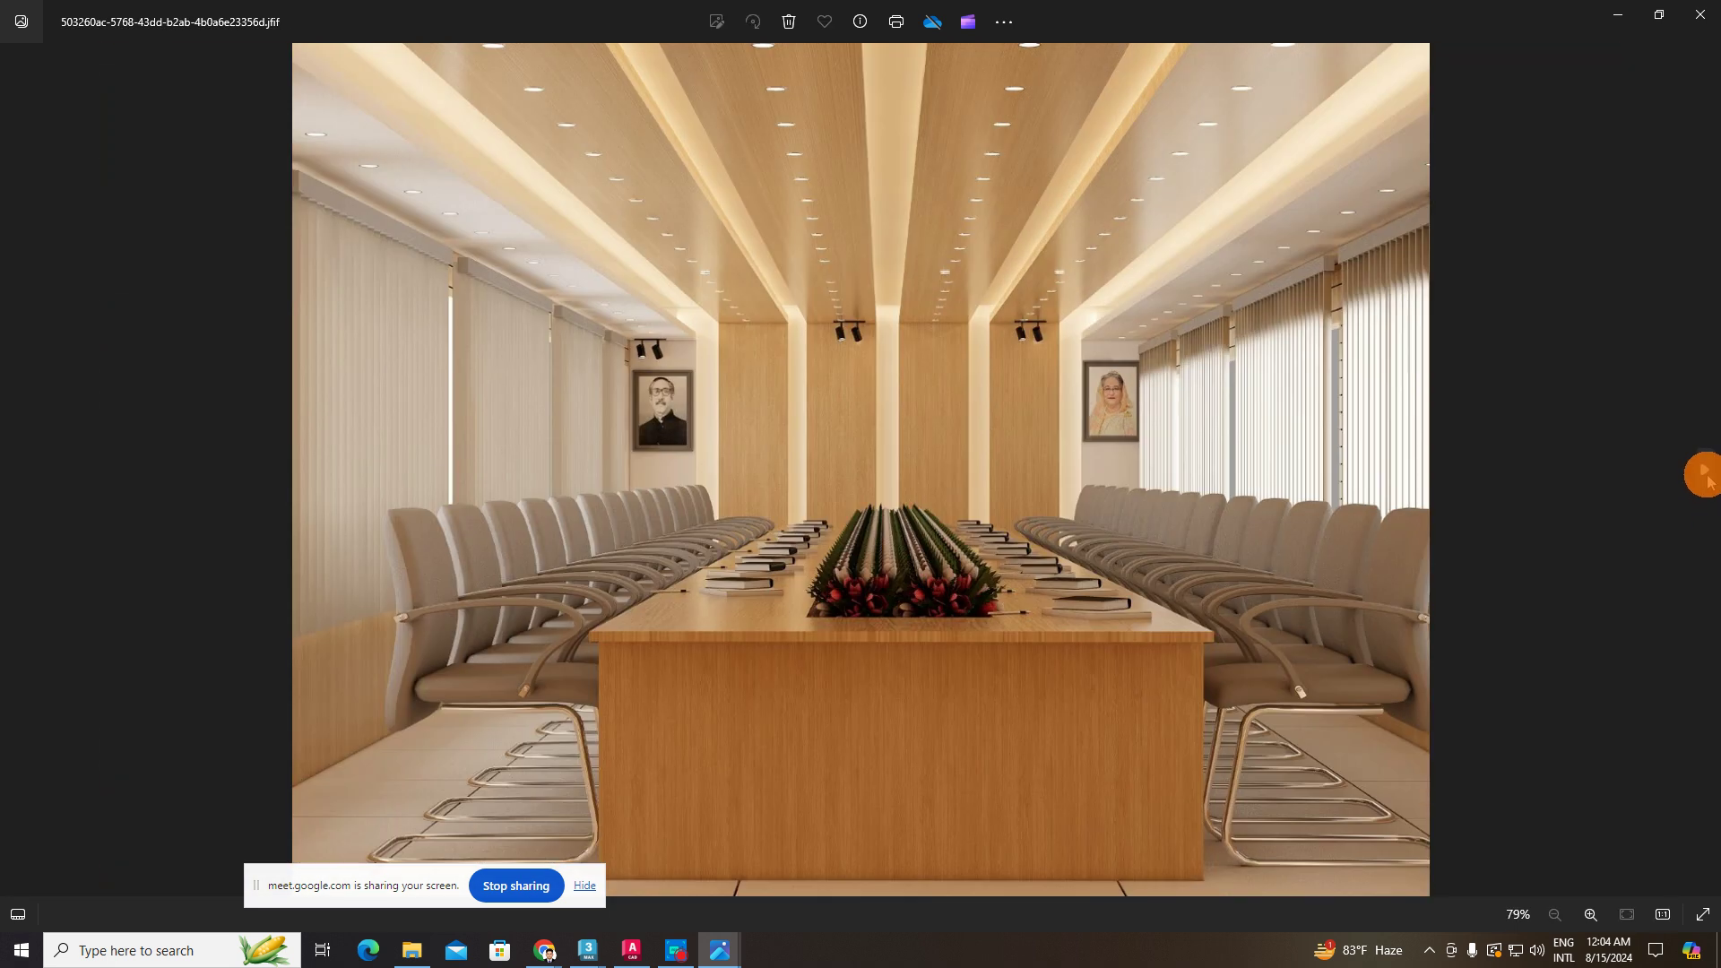
# - Browse the images after the conference room render up to the kitchen render 6.jpg for further lighting references
pyautogui.click(1705, 475)
pyautogui.click(1703, 471)
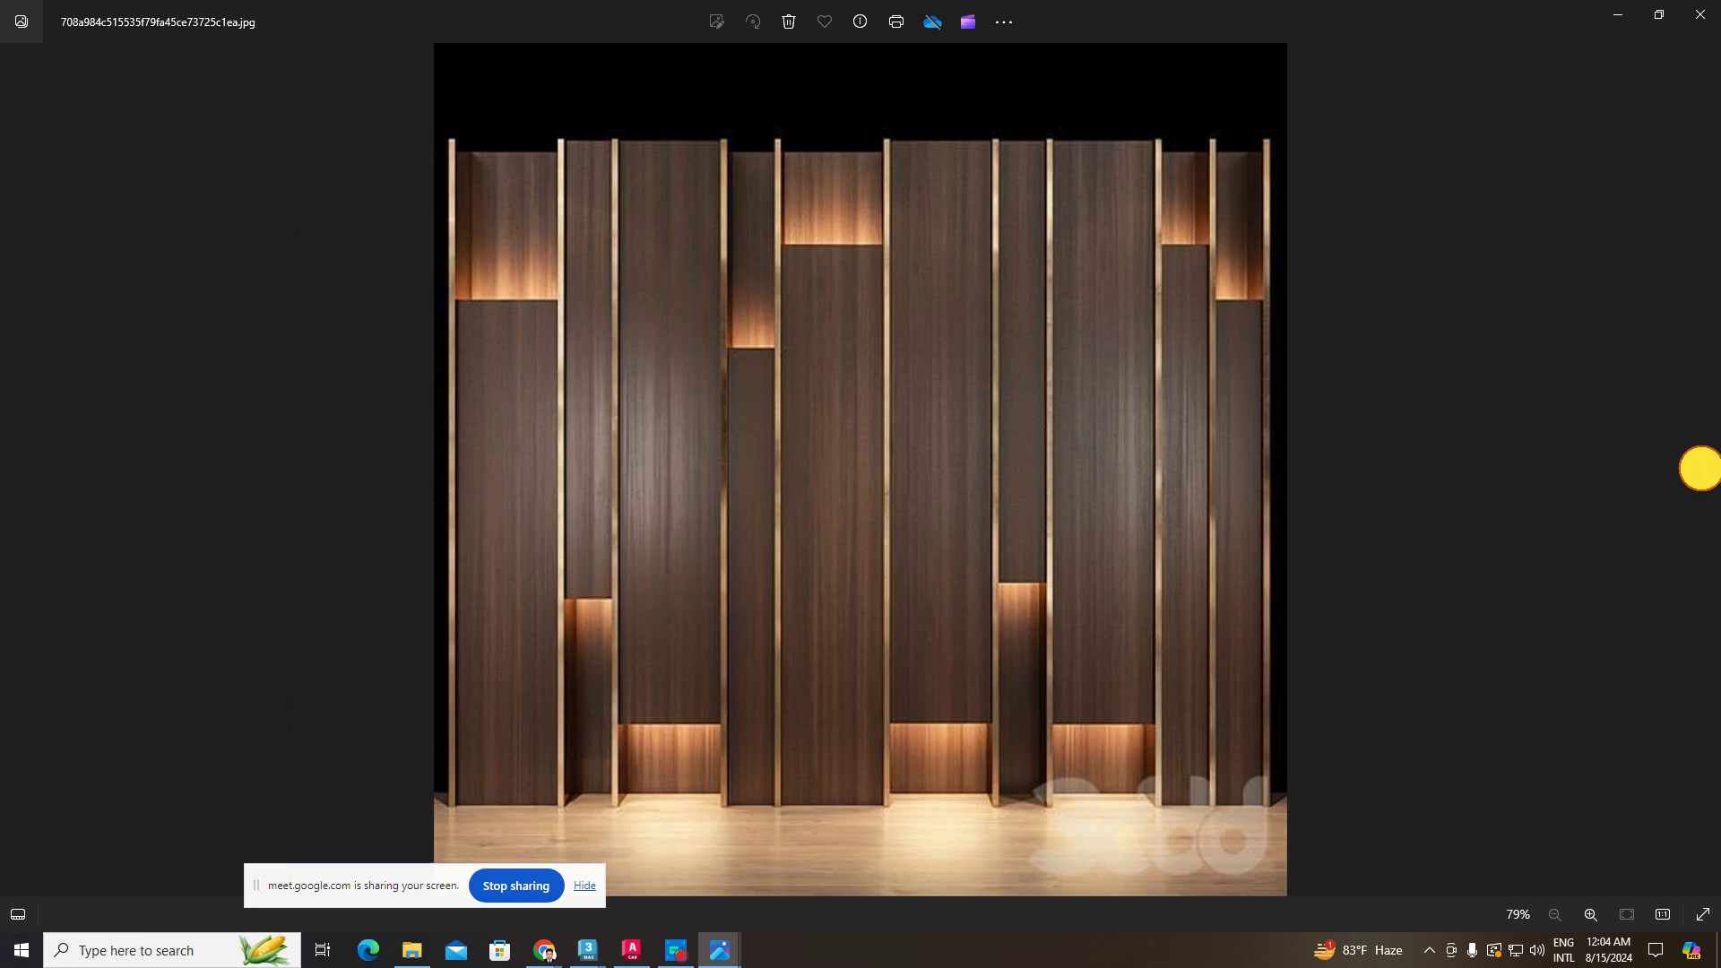
pyautogui.click(1702, 470)
pyautogui.click(1703, 470)
pyautogui.click(1703, 469)
pyautogui.click(1702, 469)
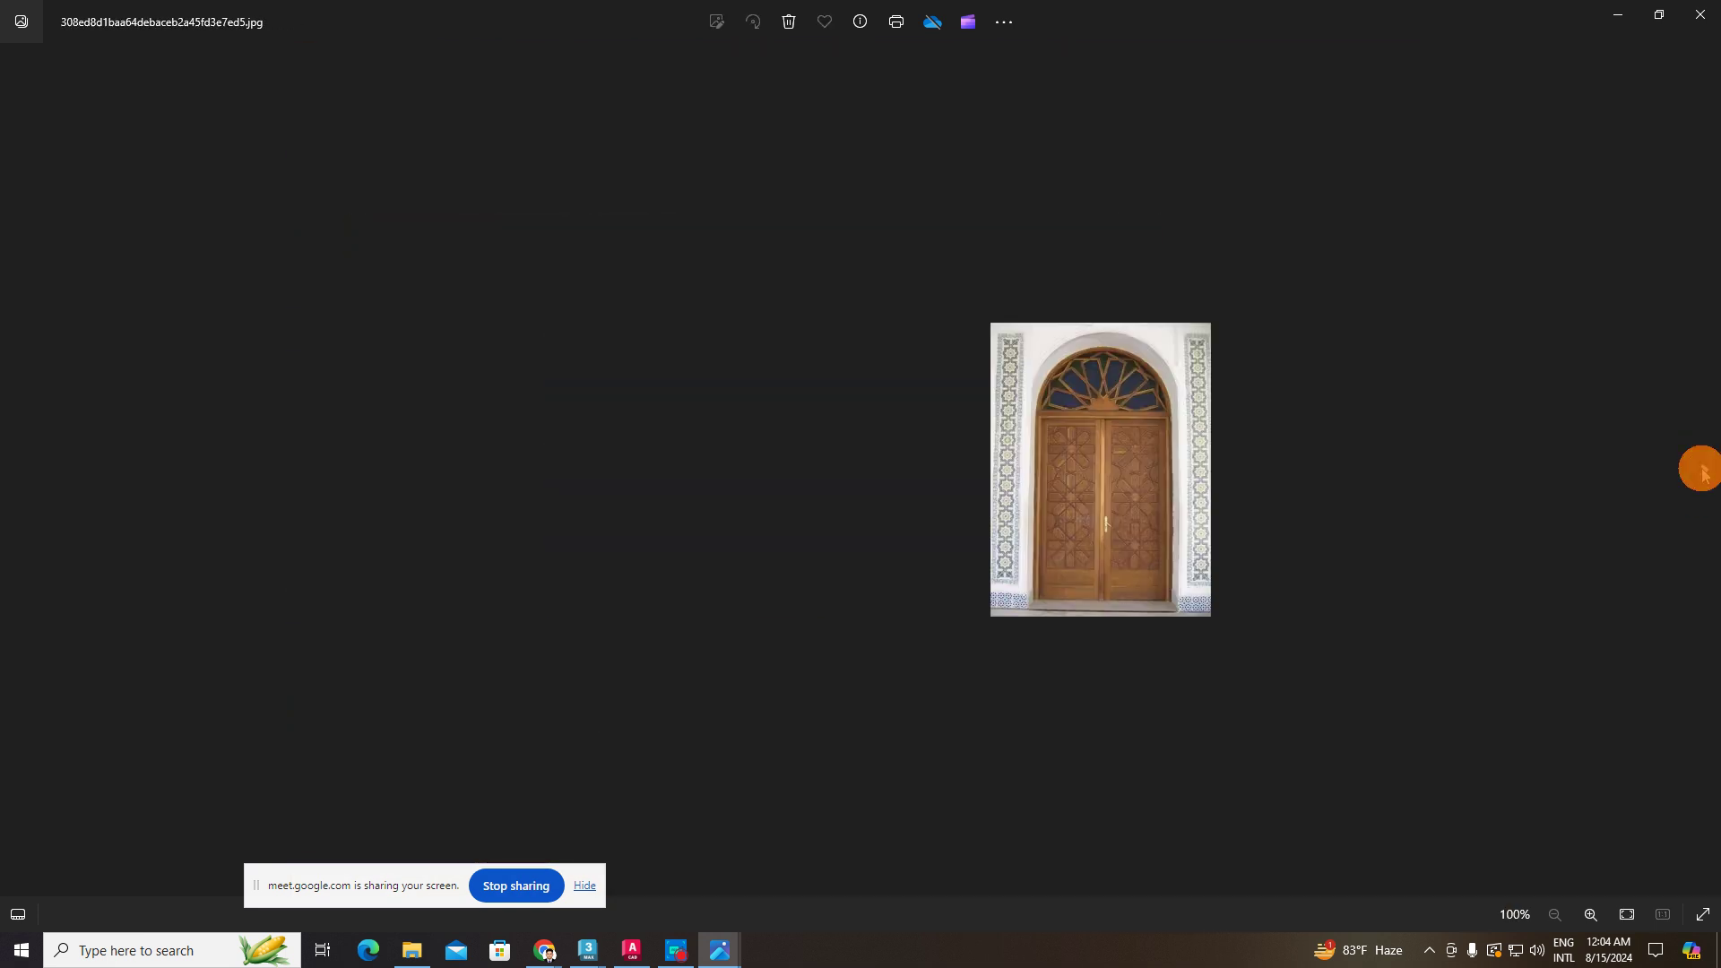
pyautogui.click(1702, 468)
pyautogui.click(1702, 468)
pyautogui.click(1702, 468)
pyautogui.click(1702, 468)
pyautogui.click(1701, 468)
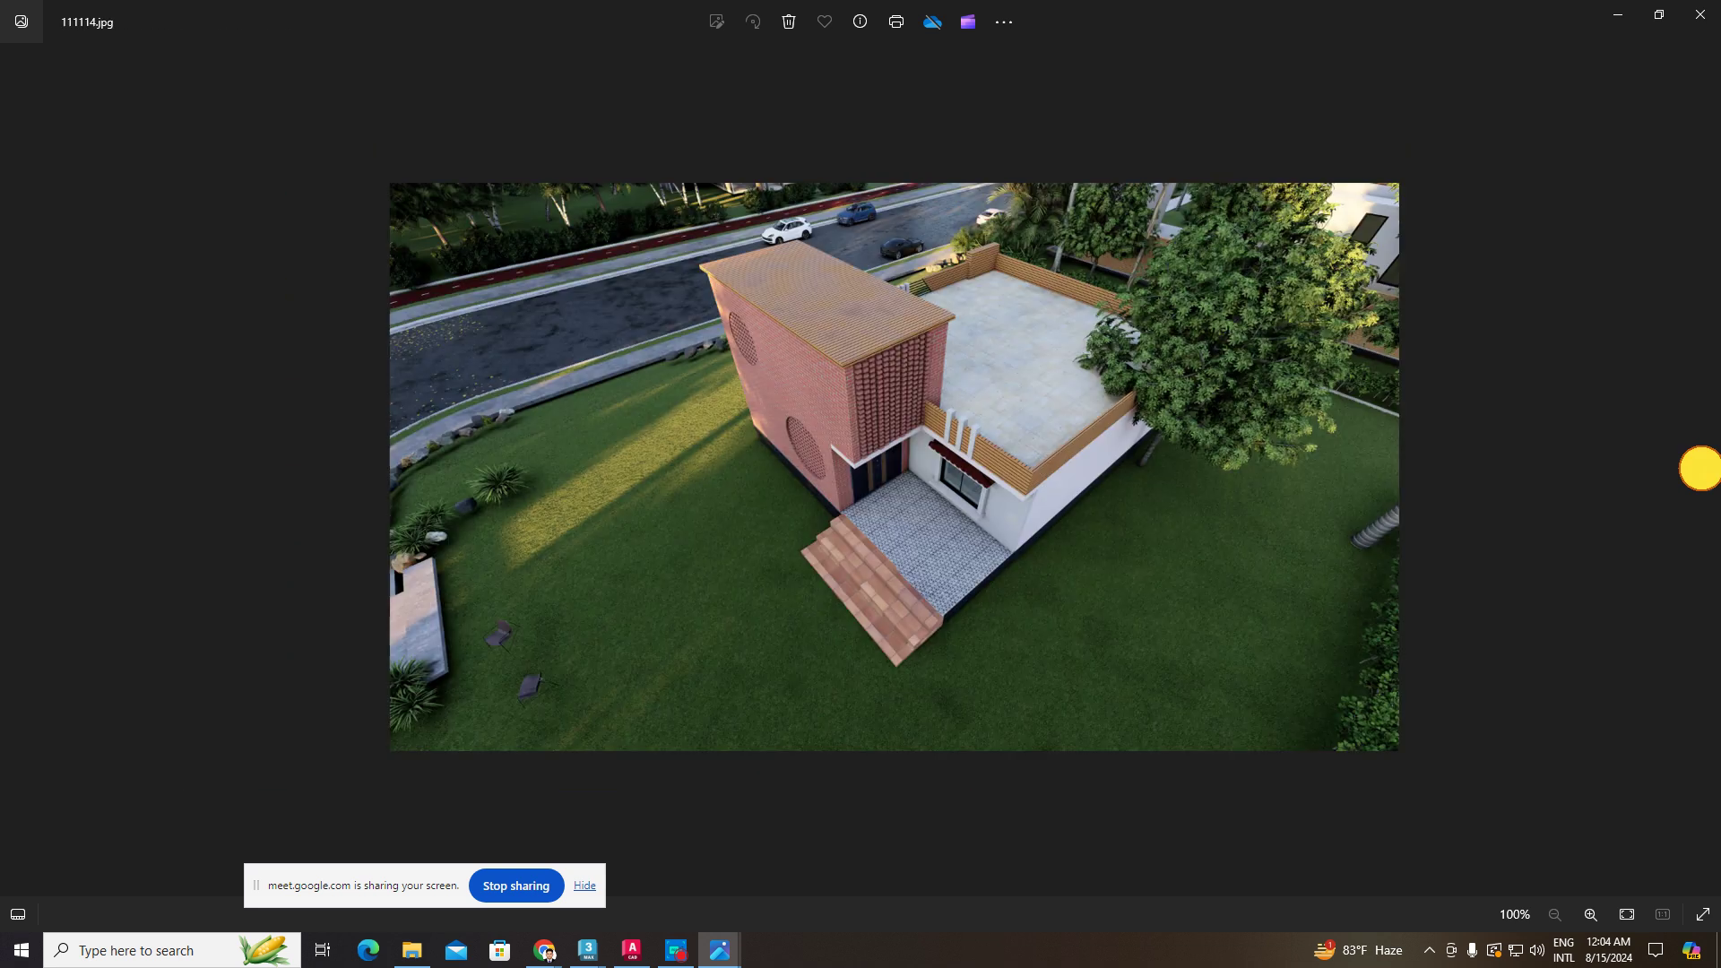
pyautogui.click(1701, 468)
pyautogui.click(1701, 468)
pyautogui.click(1699, 468)
pyautogui.click(1701, 469)
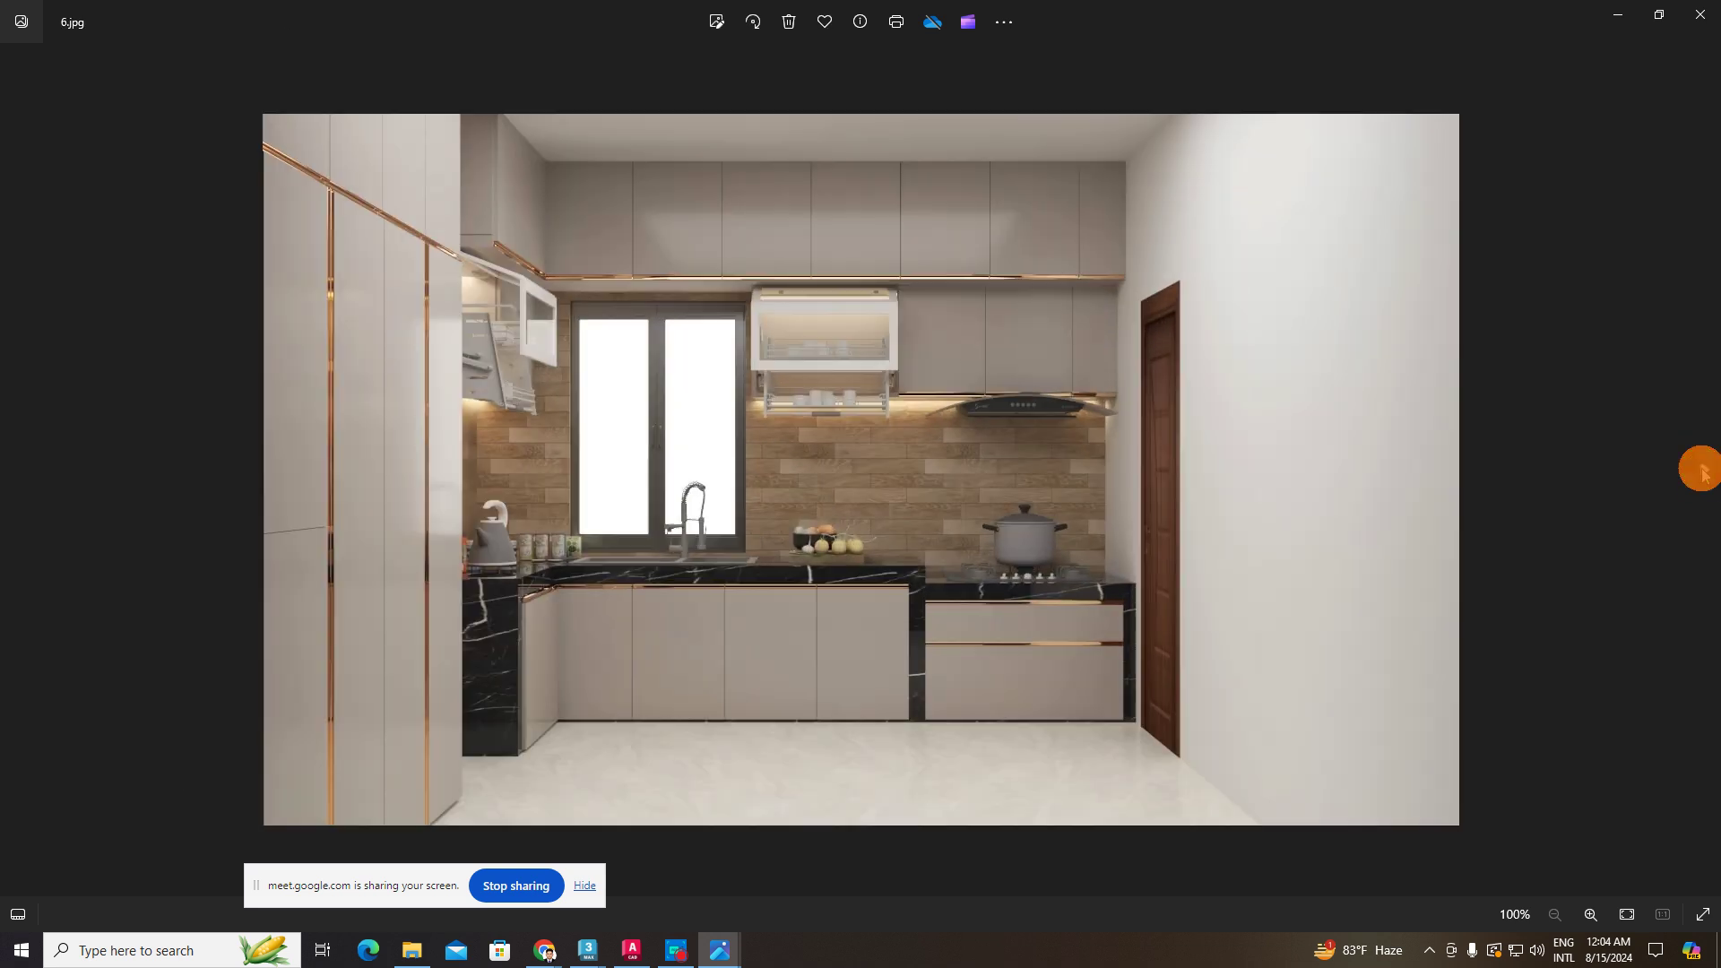
# - Compare the cove, spot and shelf lighting in the interior renders 11.jpg, 3 (1).jpg, 6.jpg and 1.jpg
pyautogui.click(11, 469)
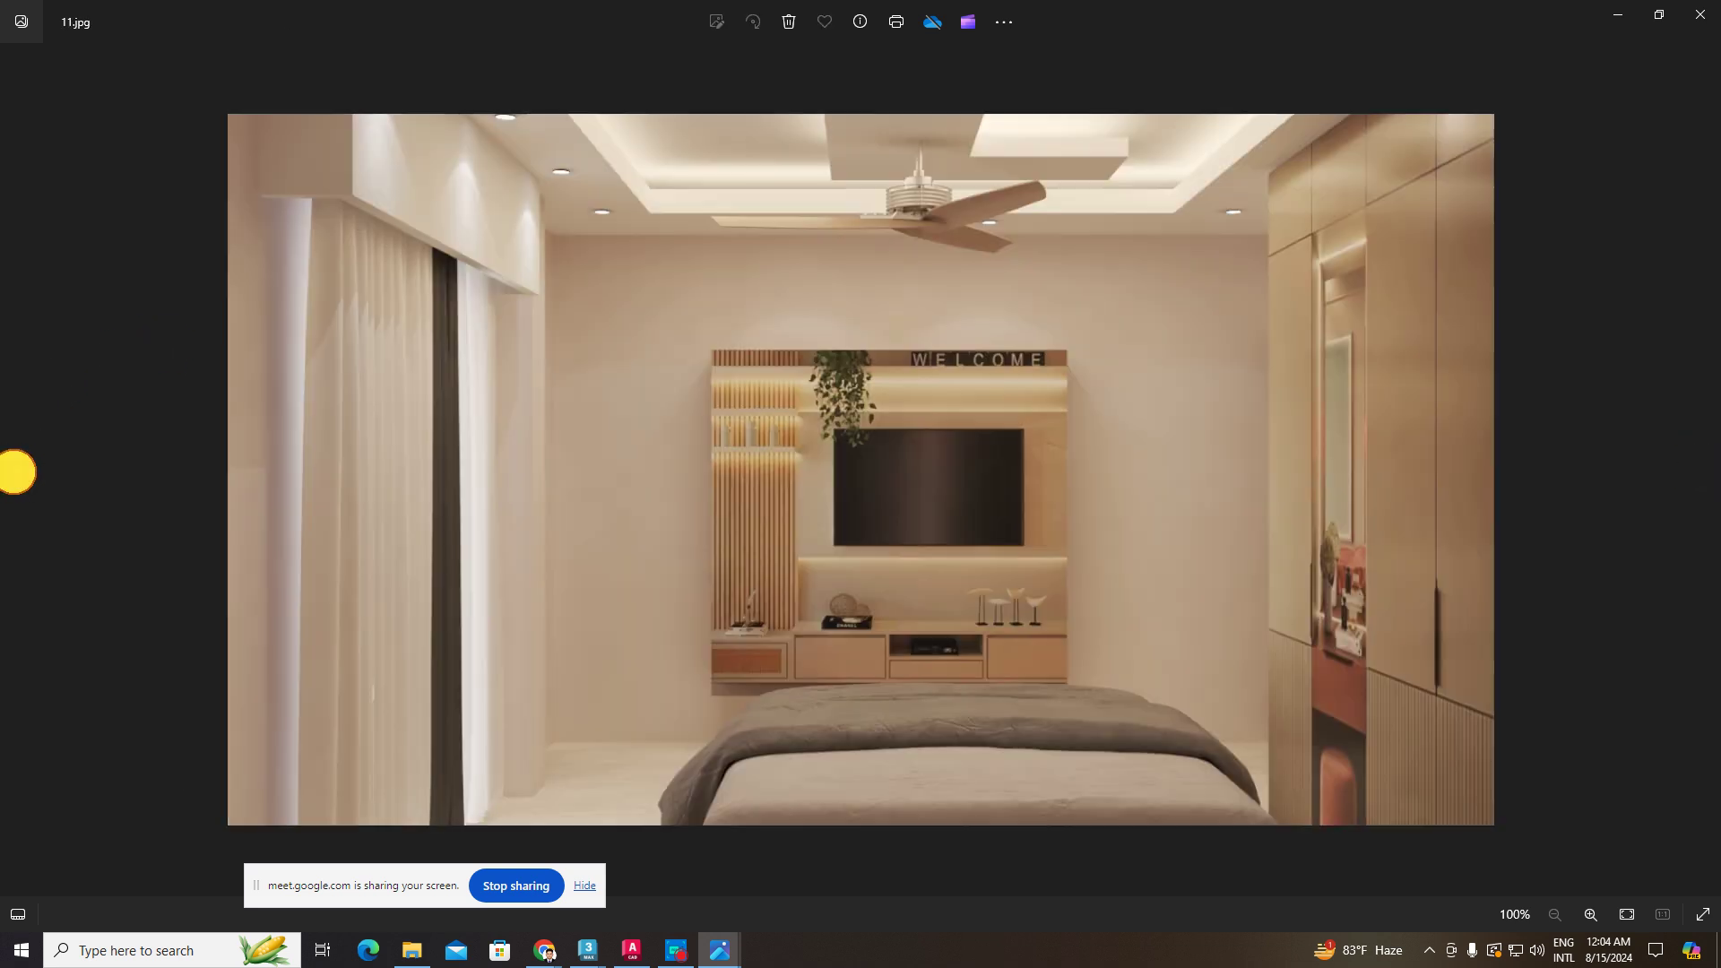
pyautogui.click(1699, 473)
pyautogui.click(1701, 472)
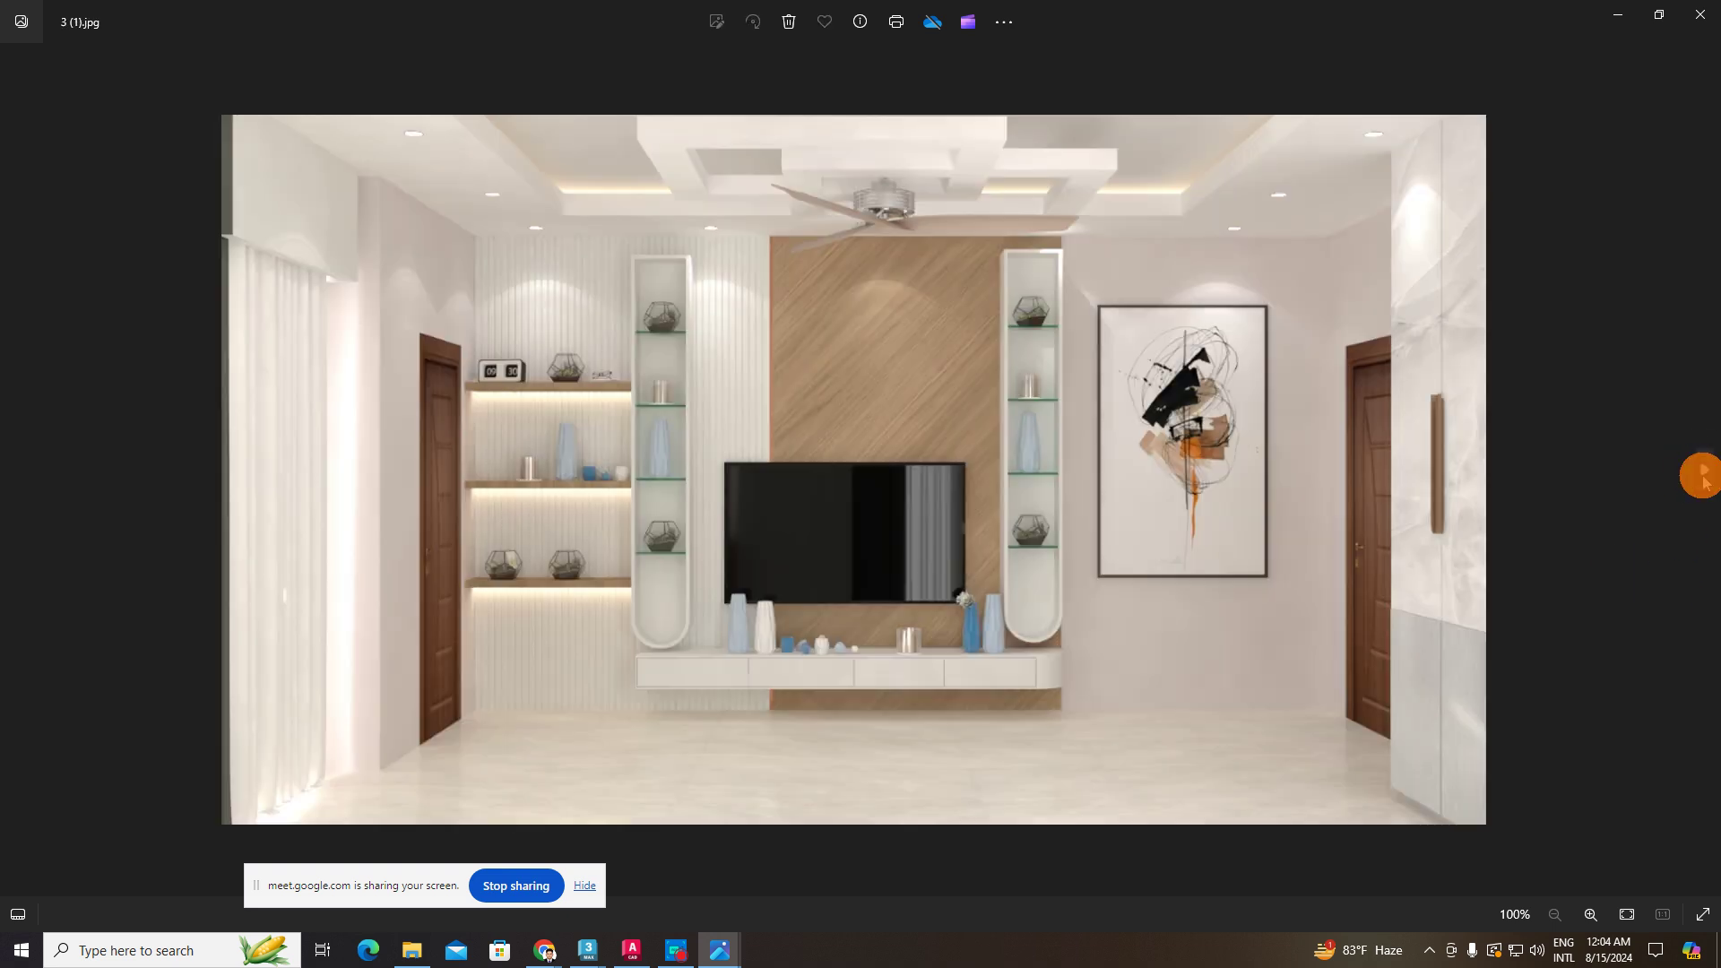
pyautogui.click(11, 469)
pyautogui.click(1702, 471)
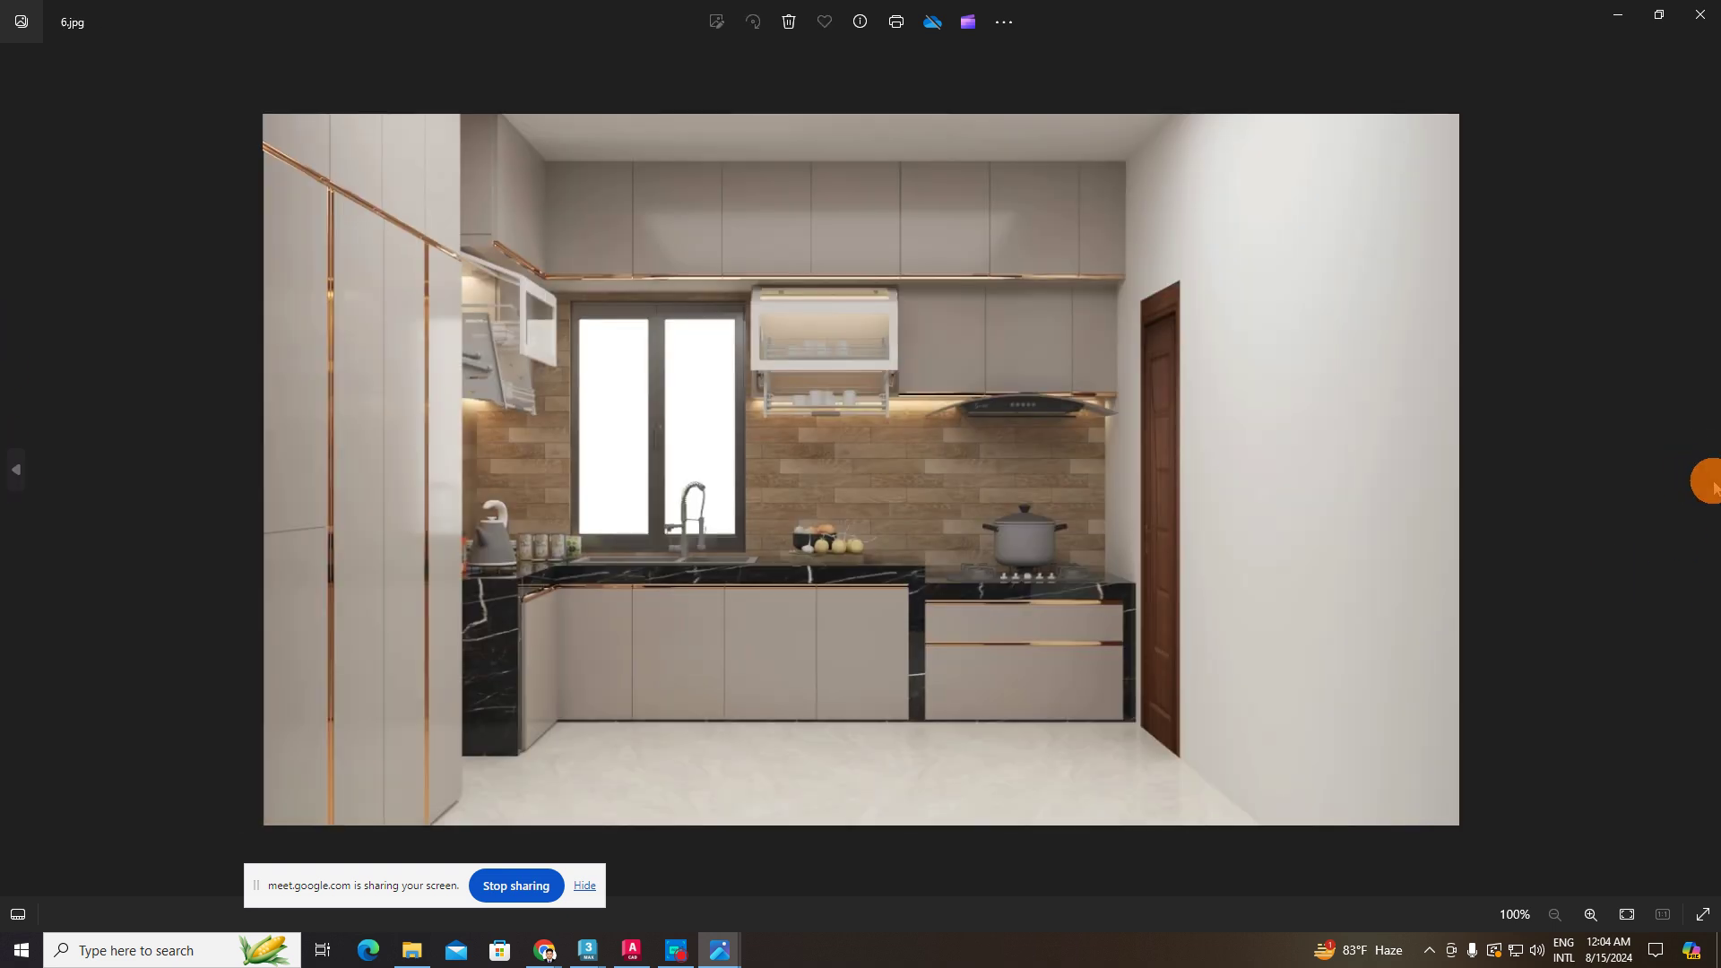
pyautogui.click(1704, 473)
pyautogui.click(1702, 470)
pyautogui.click(1701, 470)
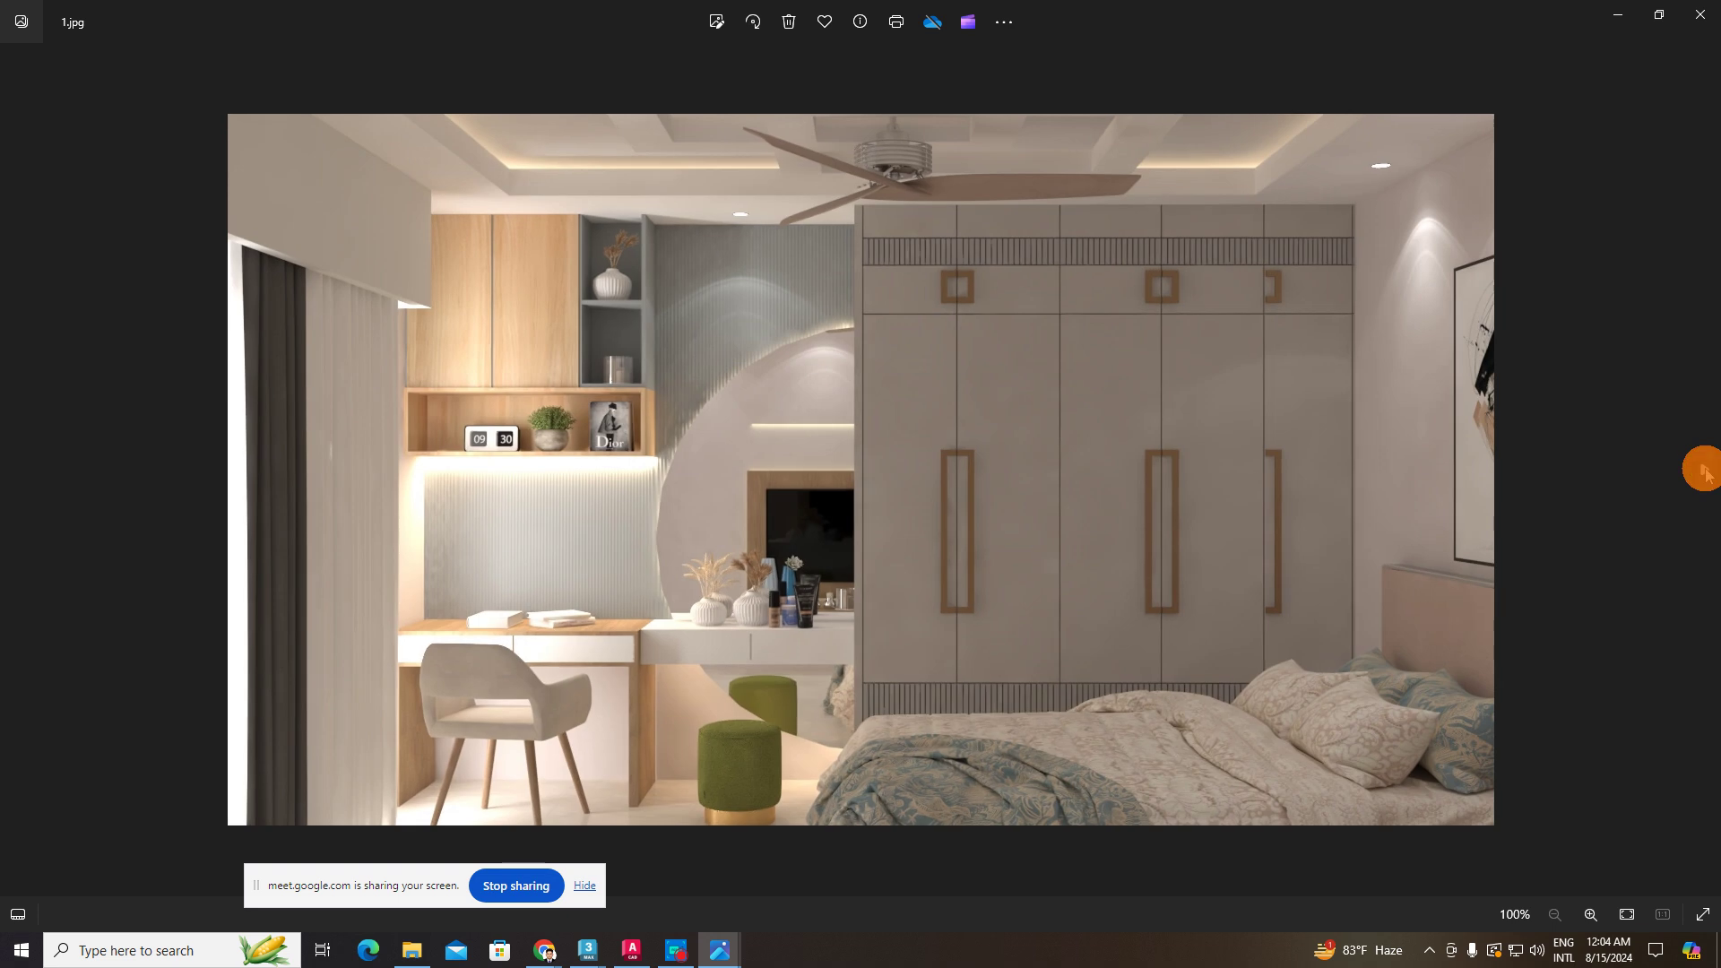
pyautogui.click(1696, 473)
pyautogui.click(13, 479)
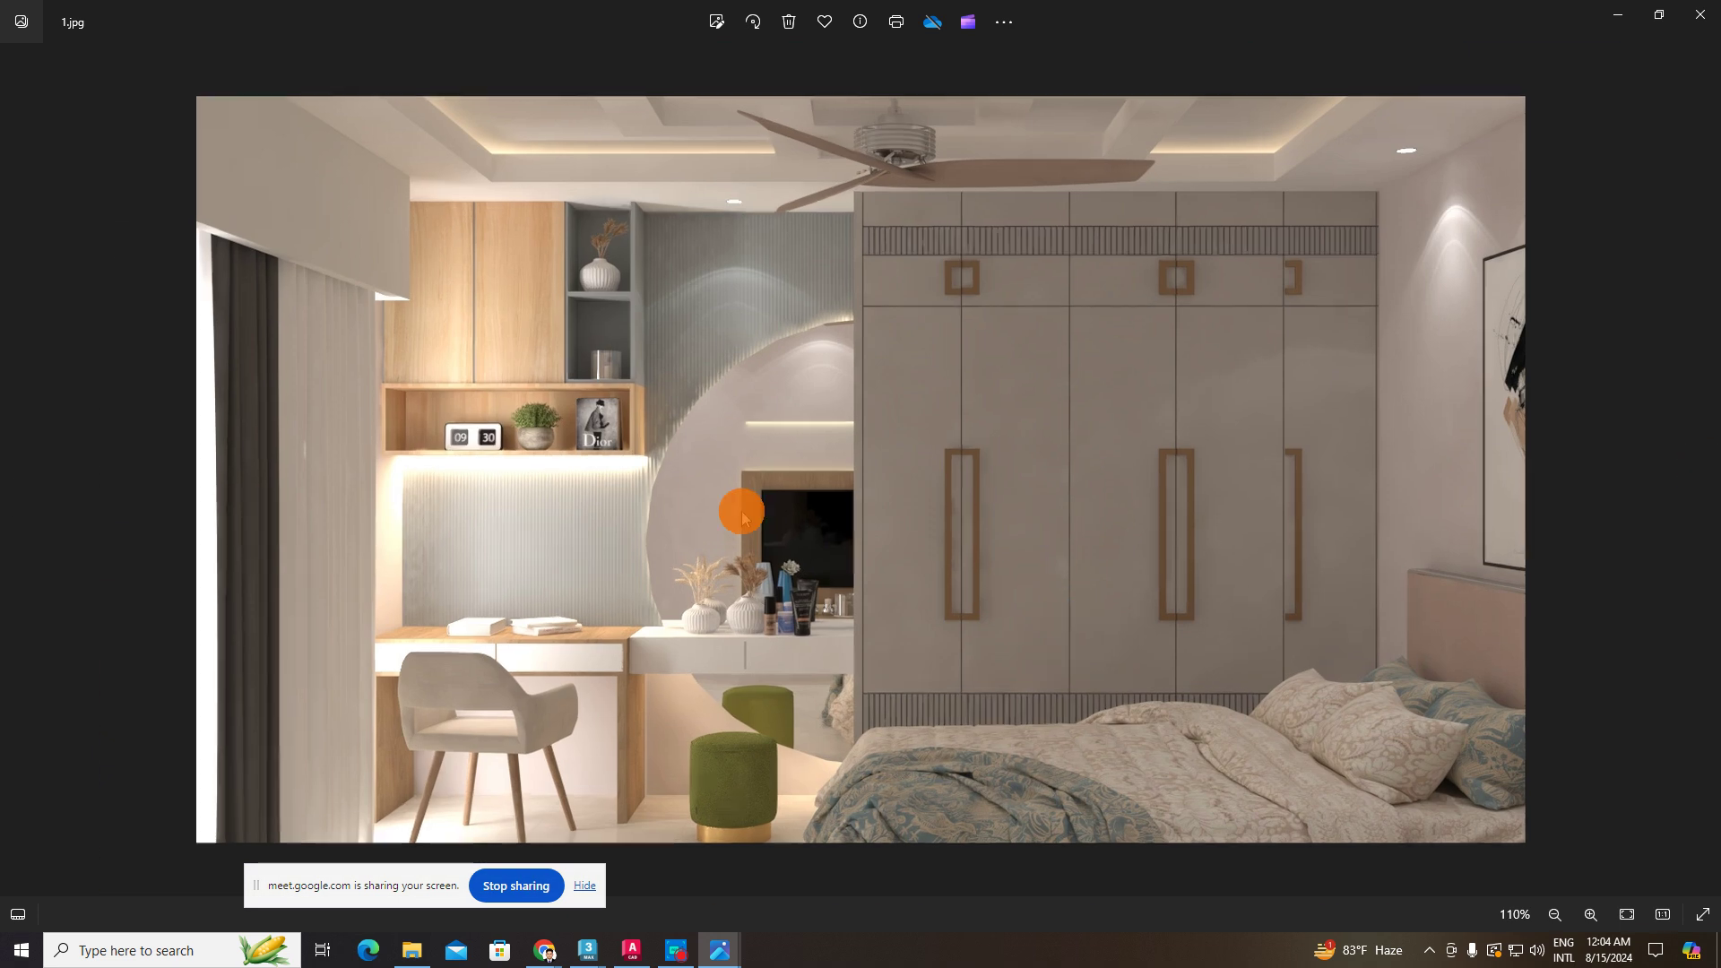
pyautogui.scroll(5, 638, 270)
pyautogui.scroll(-6, 523, 274)
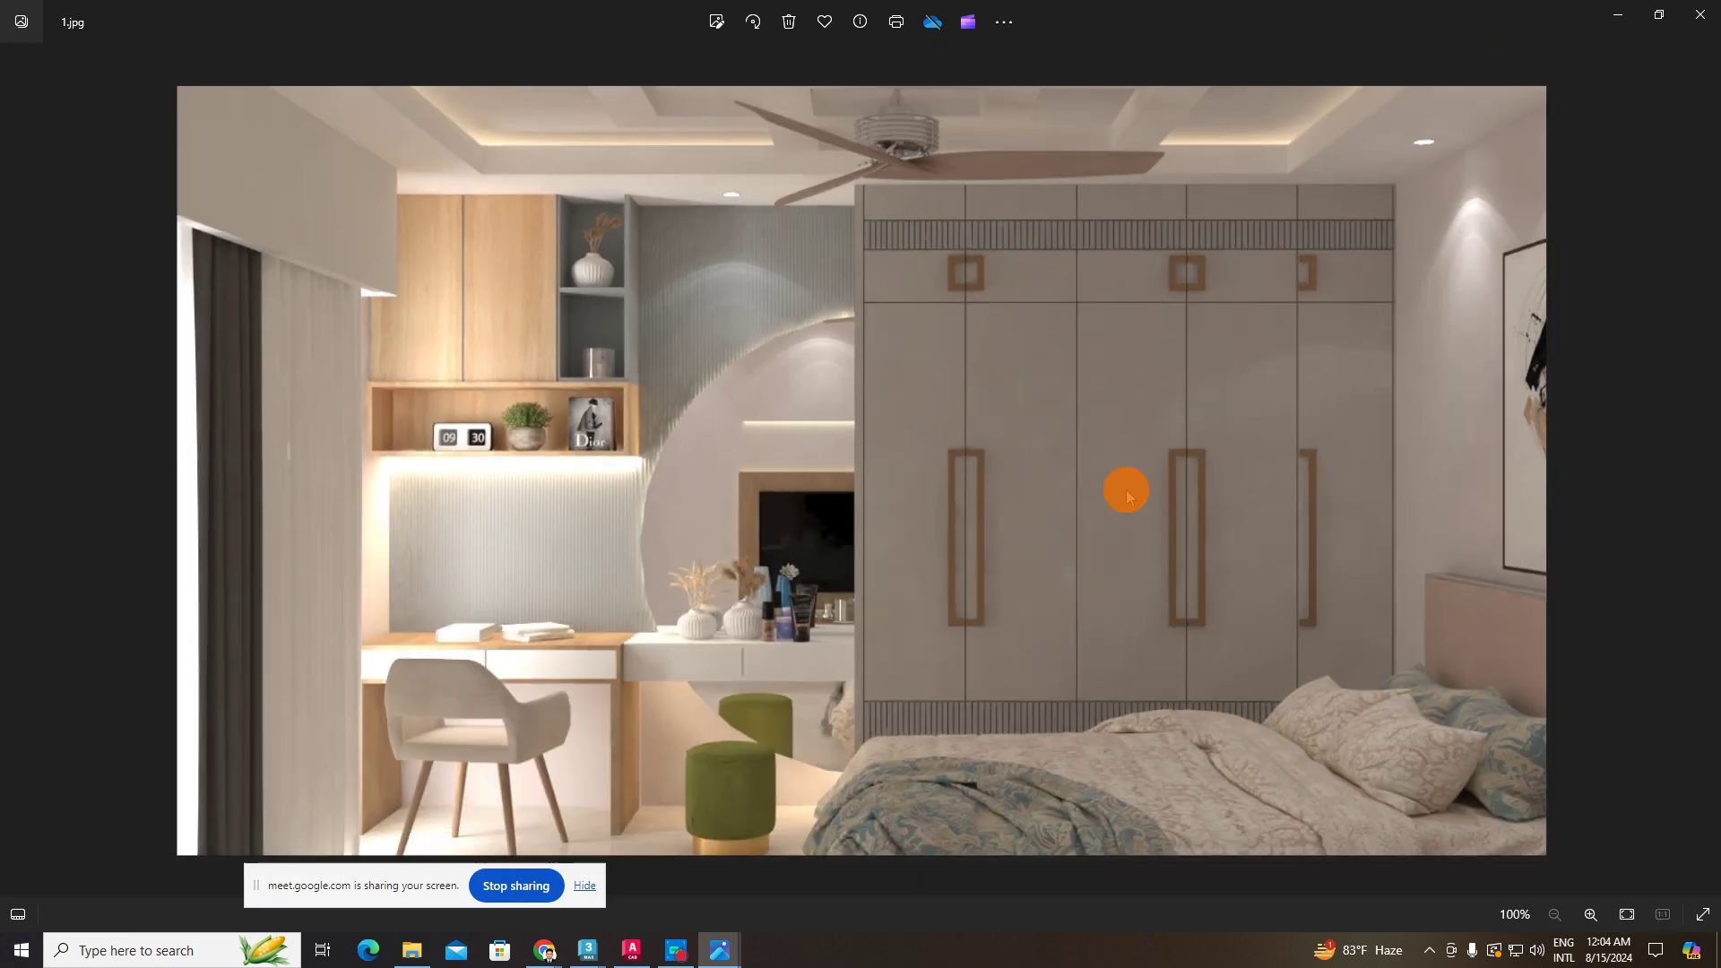
# - Skim the images following the bedroom render 1.jpg and close the image viewer
pyautogui.click(1689, 484)
pyautogui.click(1695, 469)
pyautogui.click(1695, 469)
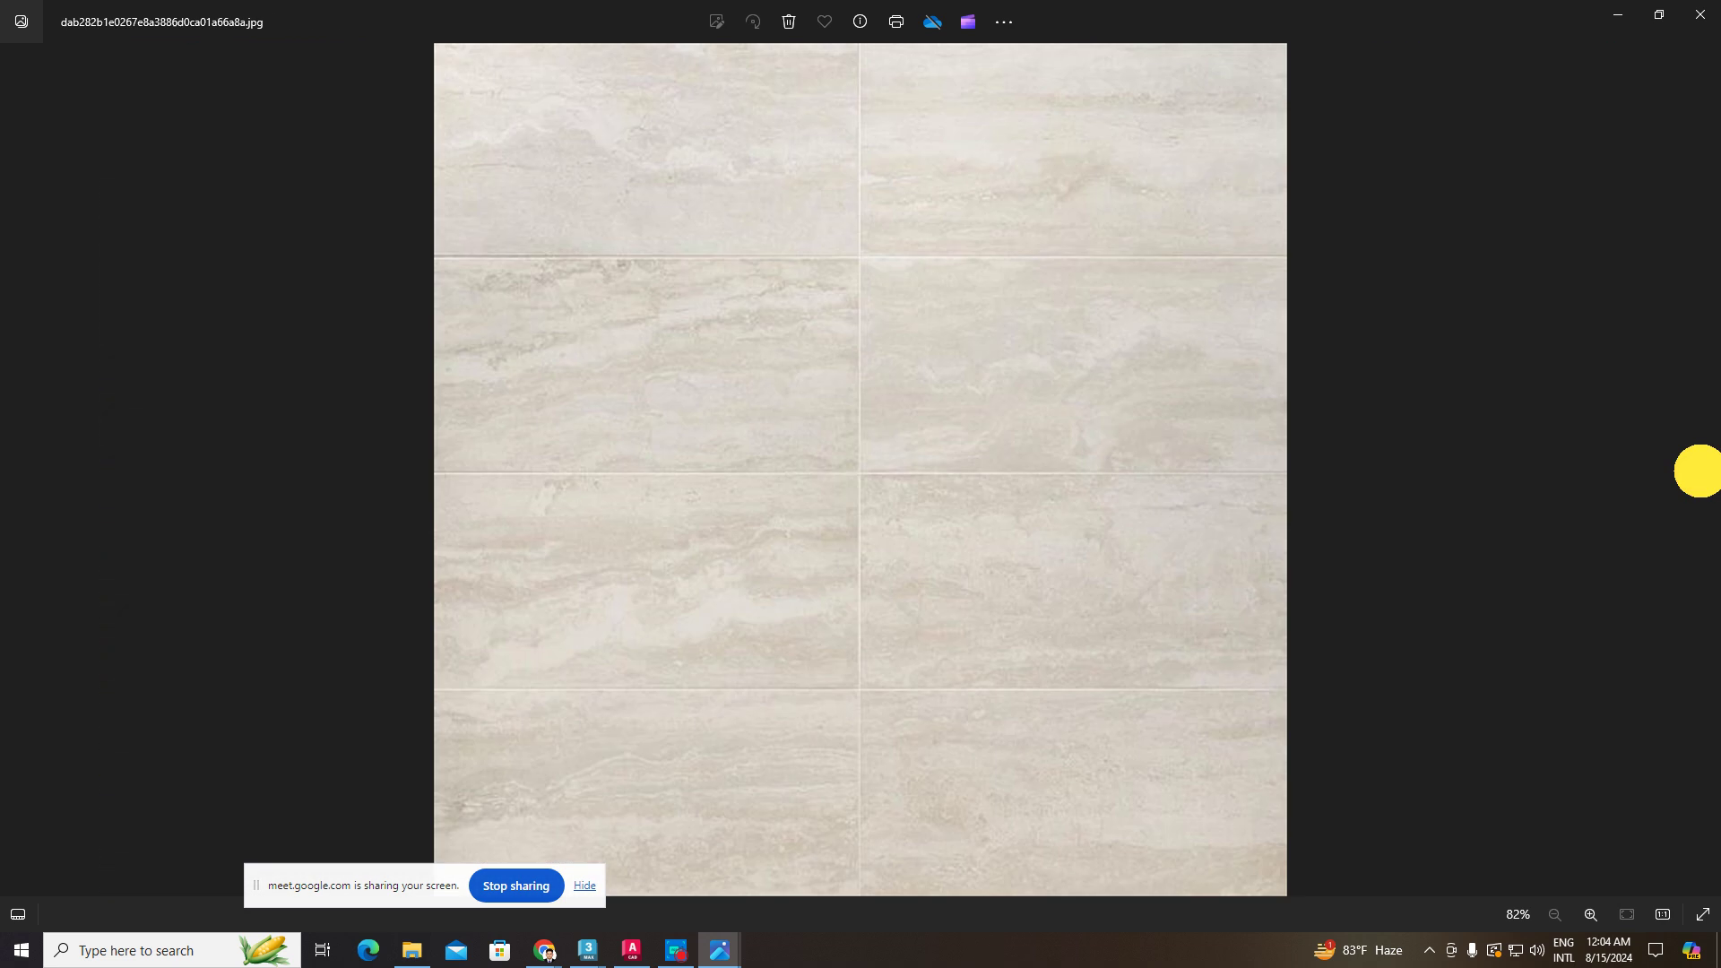
pyautogui.click(1698, 471)
pyautogui.click(1698, 471)
pyautogui.click(1699, 469)
pyautogui.click(1699, 469)
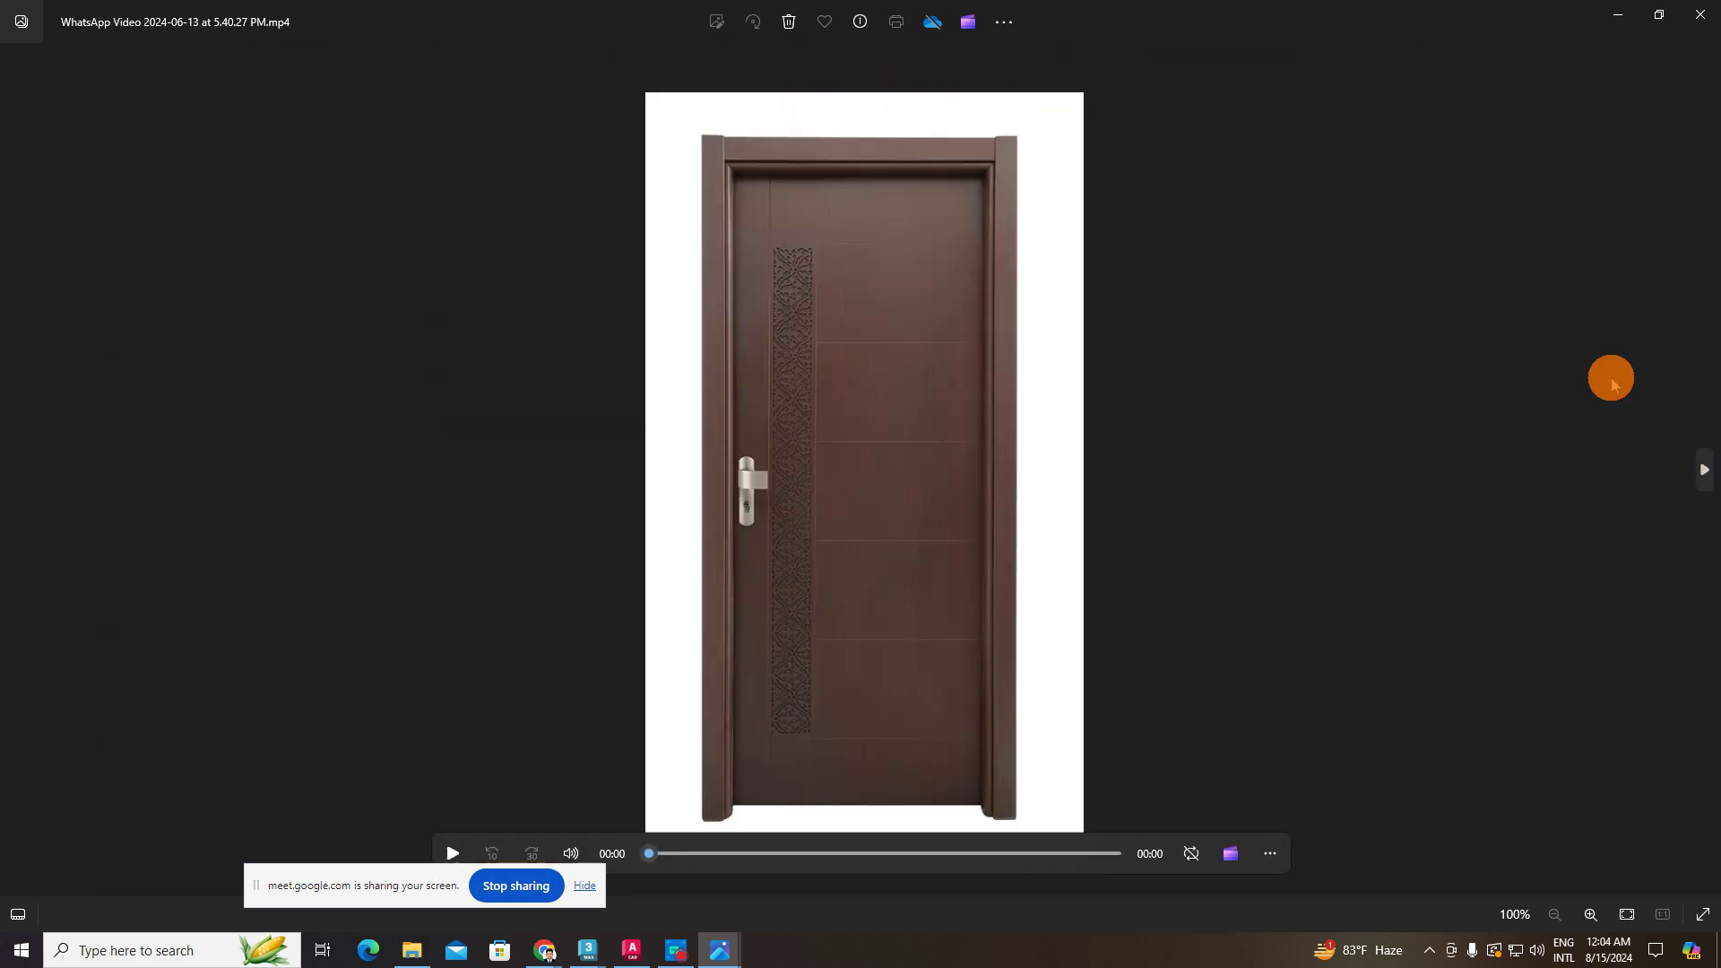
pyautogui.click(1700, 14)
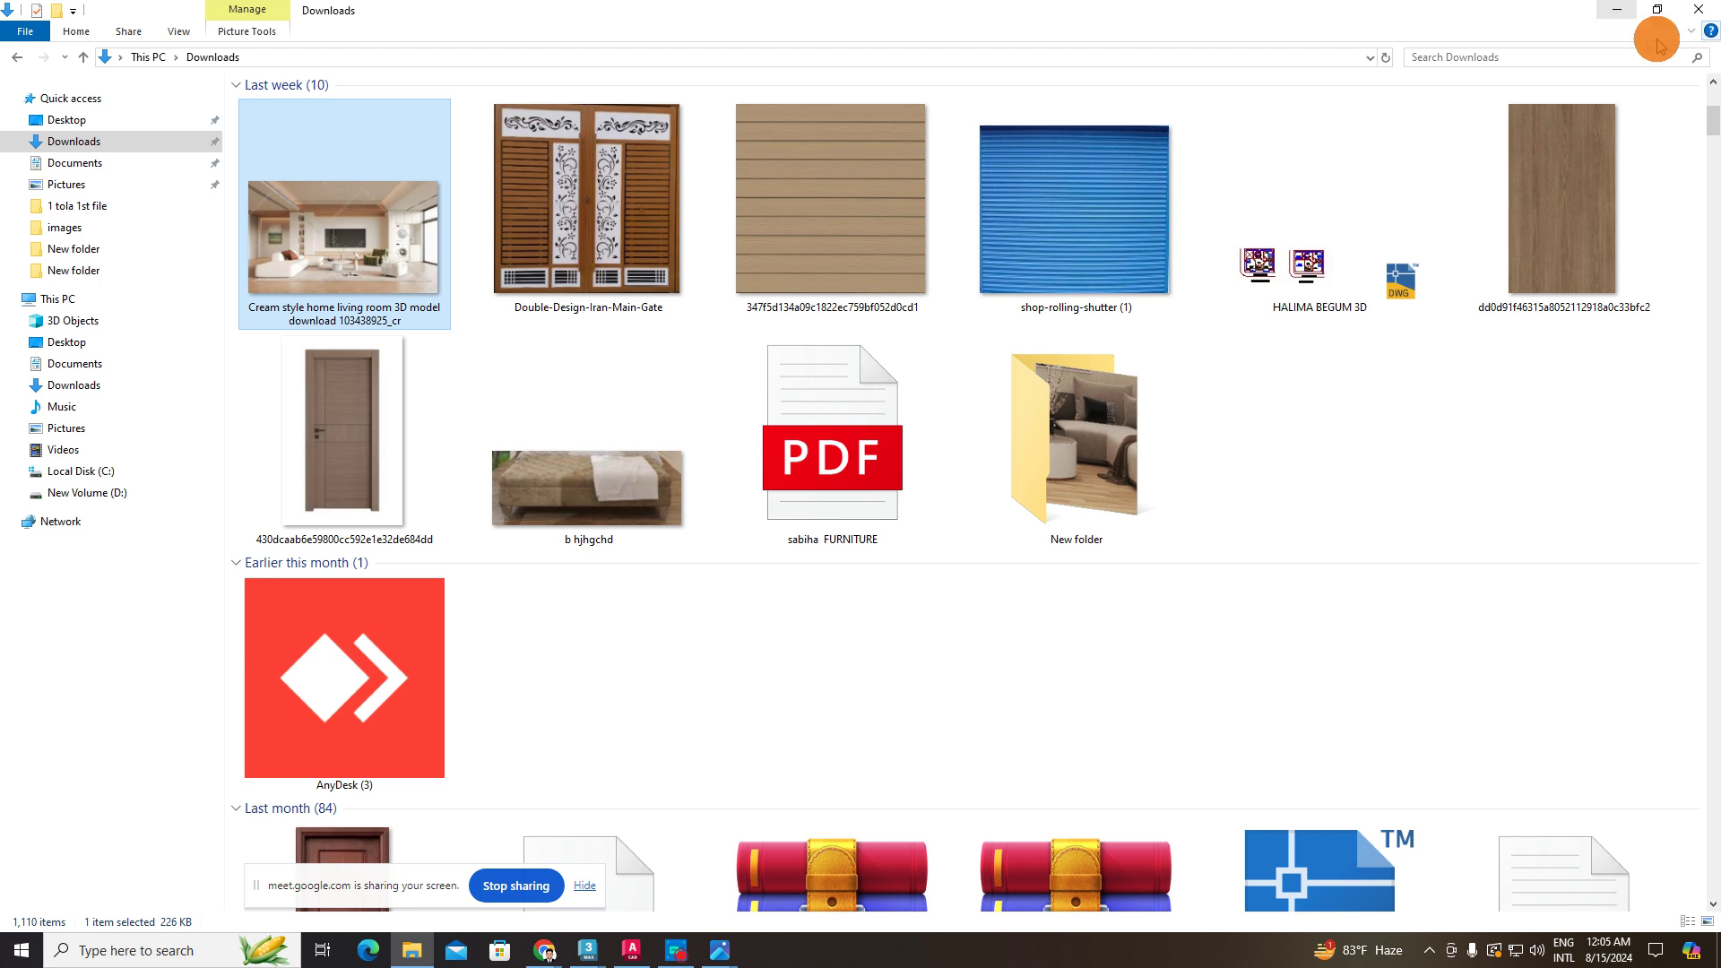
# - Switch to the Drift Flylight Chandelier_2.max window in 3ds Max, dismiss its security messages and try to close the window
pyautogui.click(676, 950)
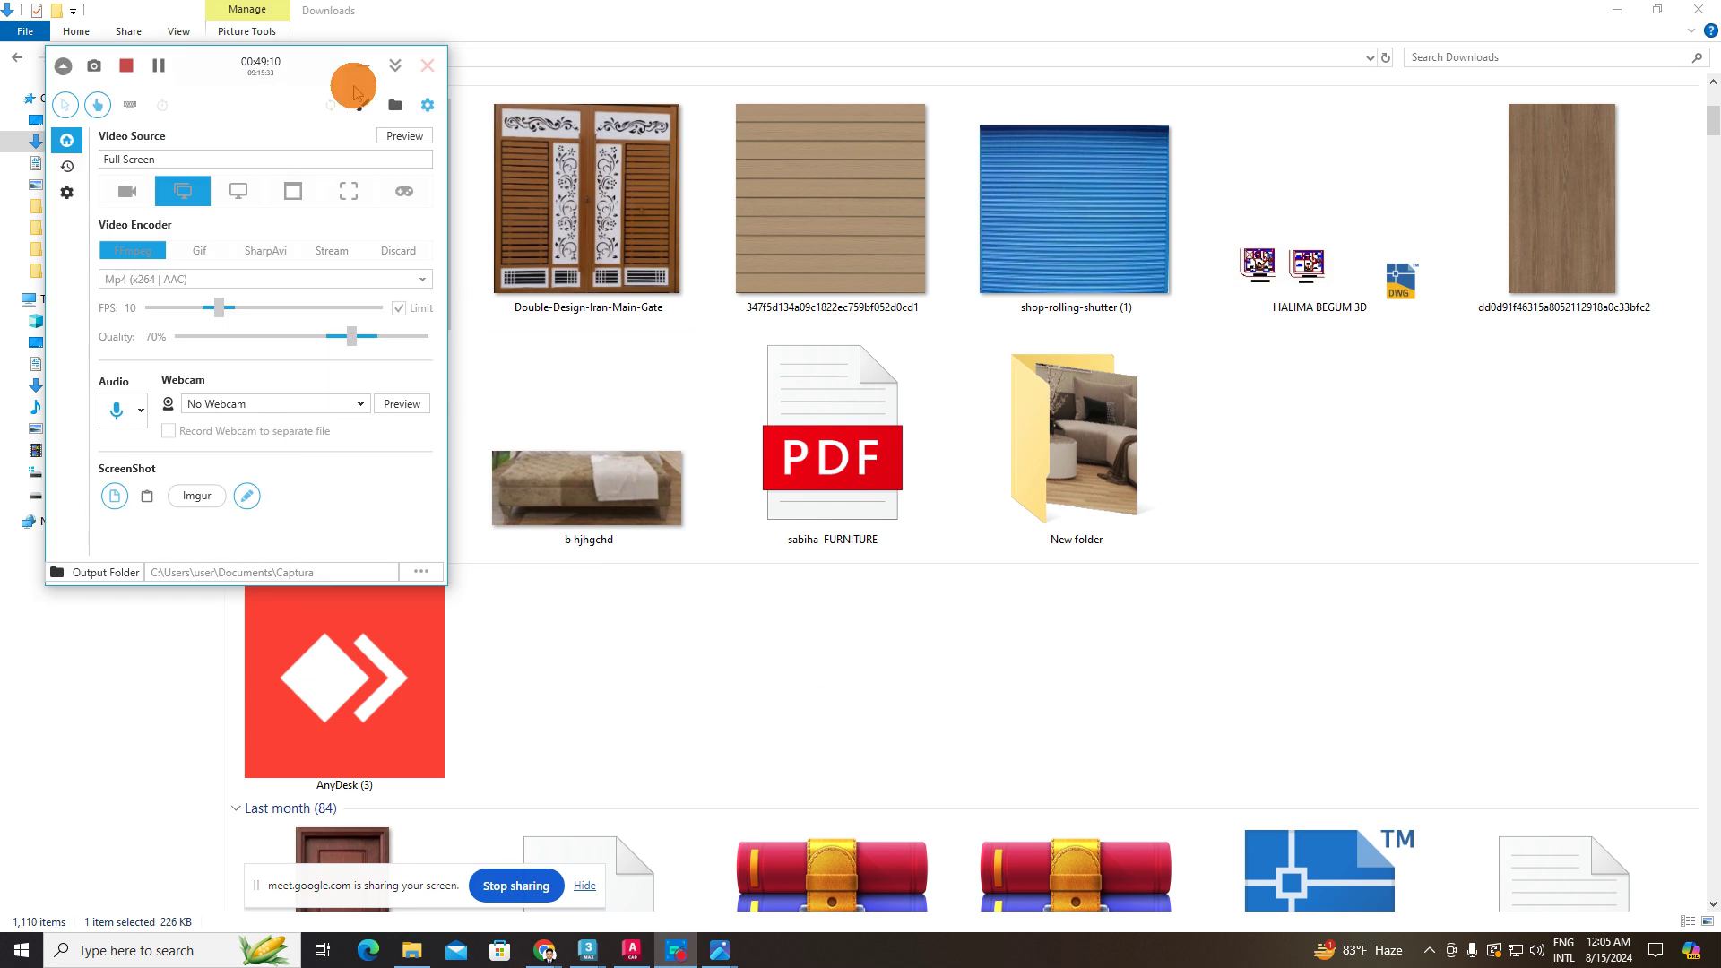
pyautogui.moveTo(587, 948)
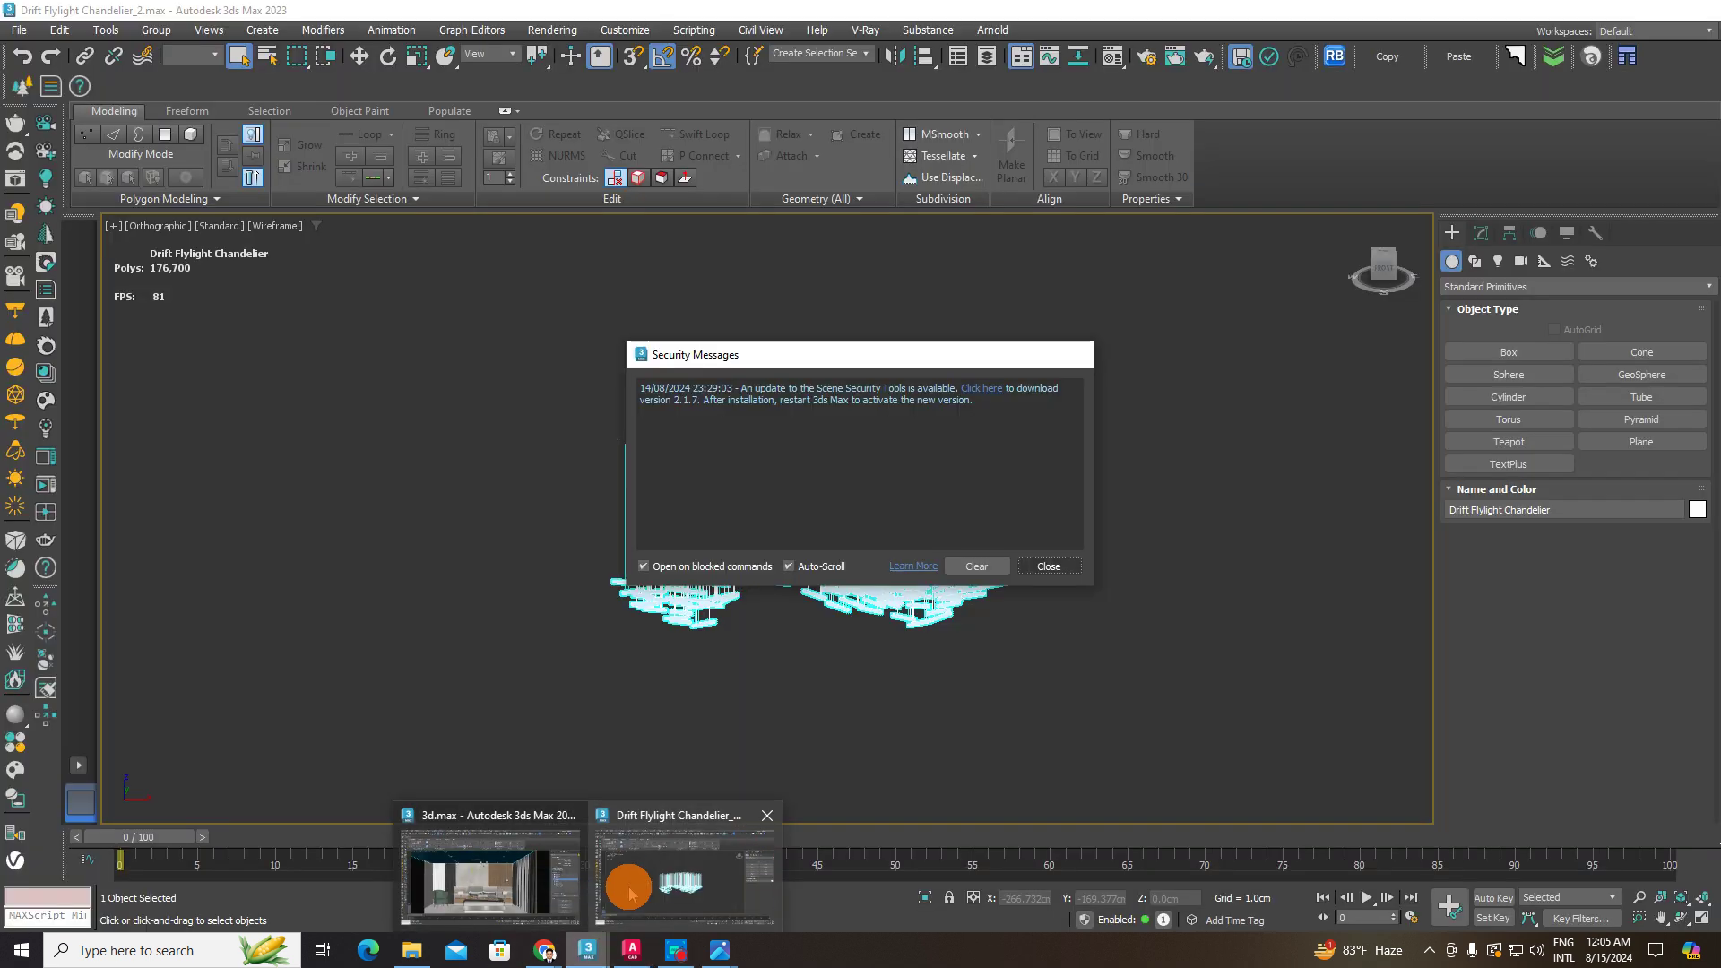
pyautogui.click(631, 886)
pyautogui.click(1195, 486)
pyautogui.click(975, 565)
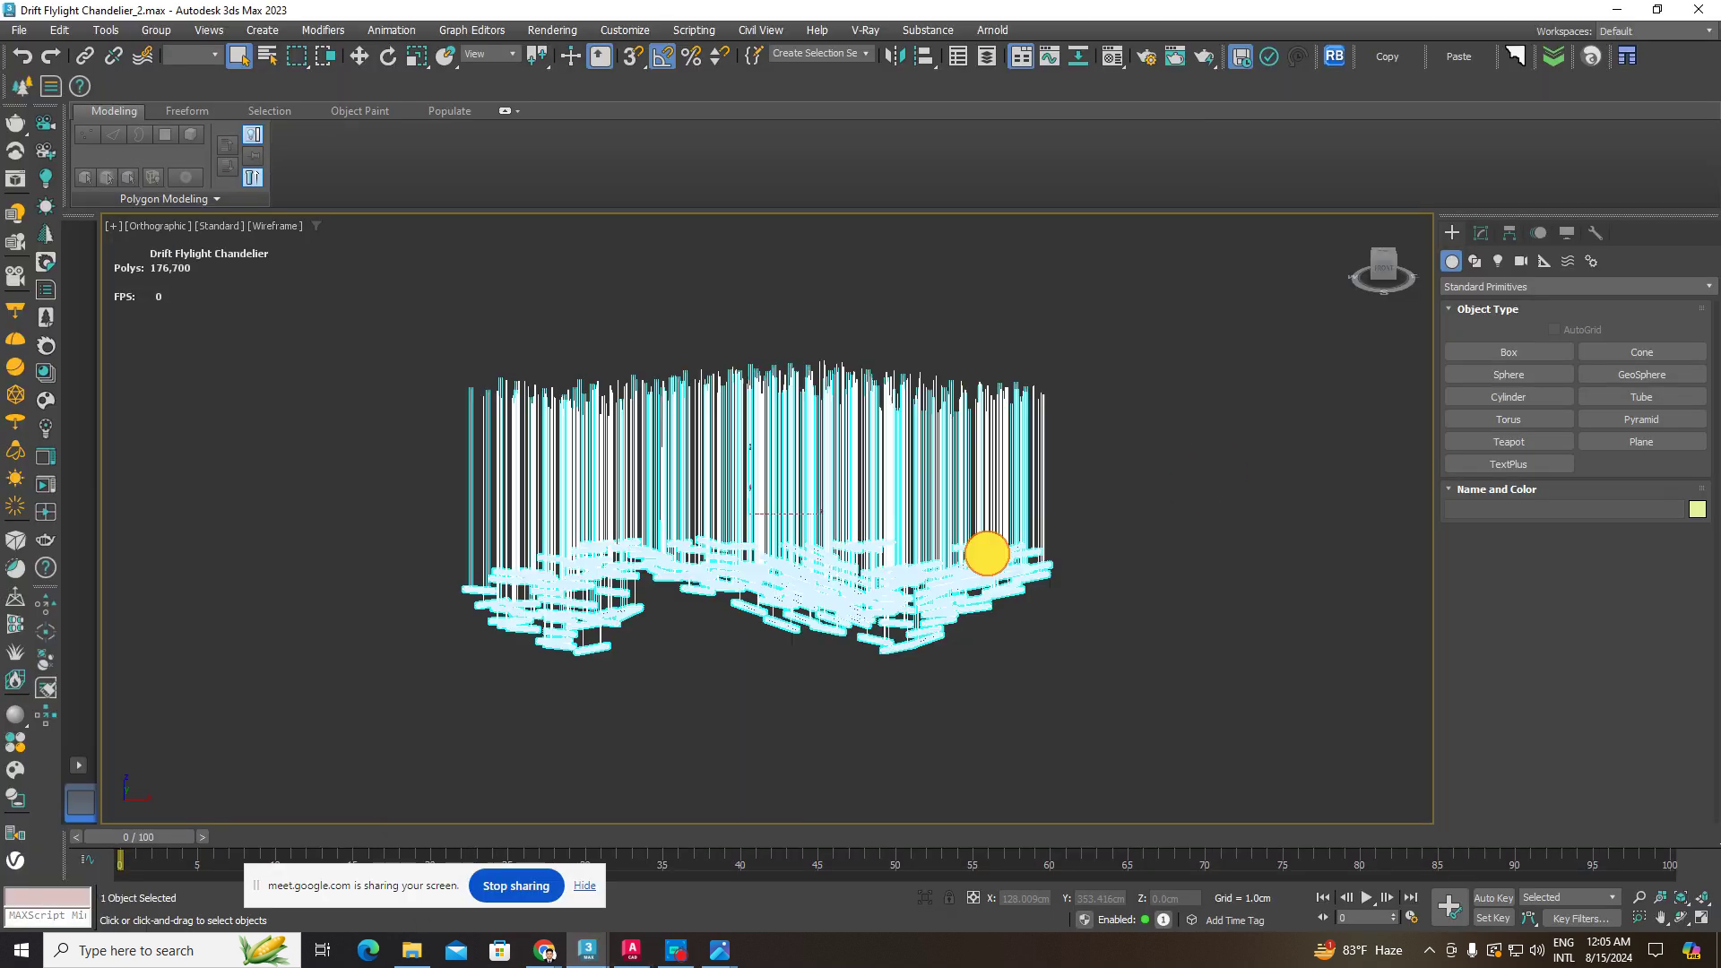
pyautogui.click(1699, 9)
pyautogui.click(864, 509)
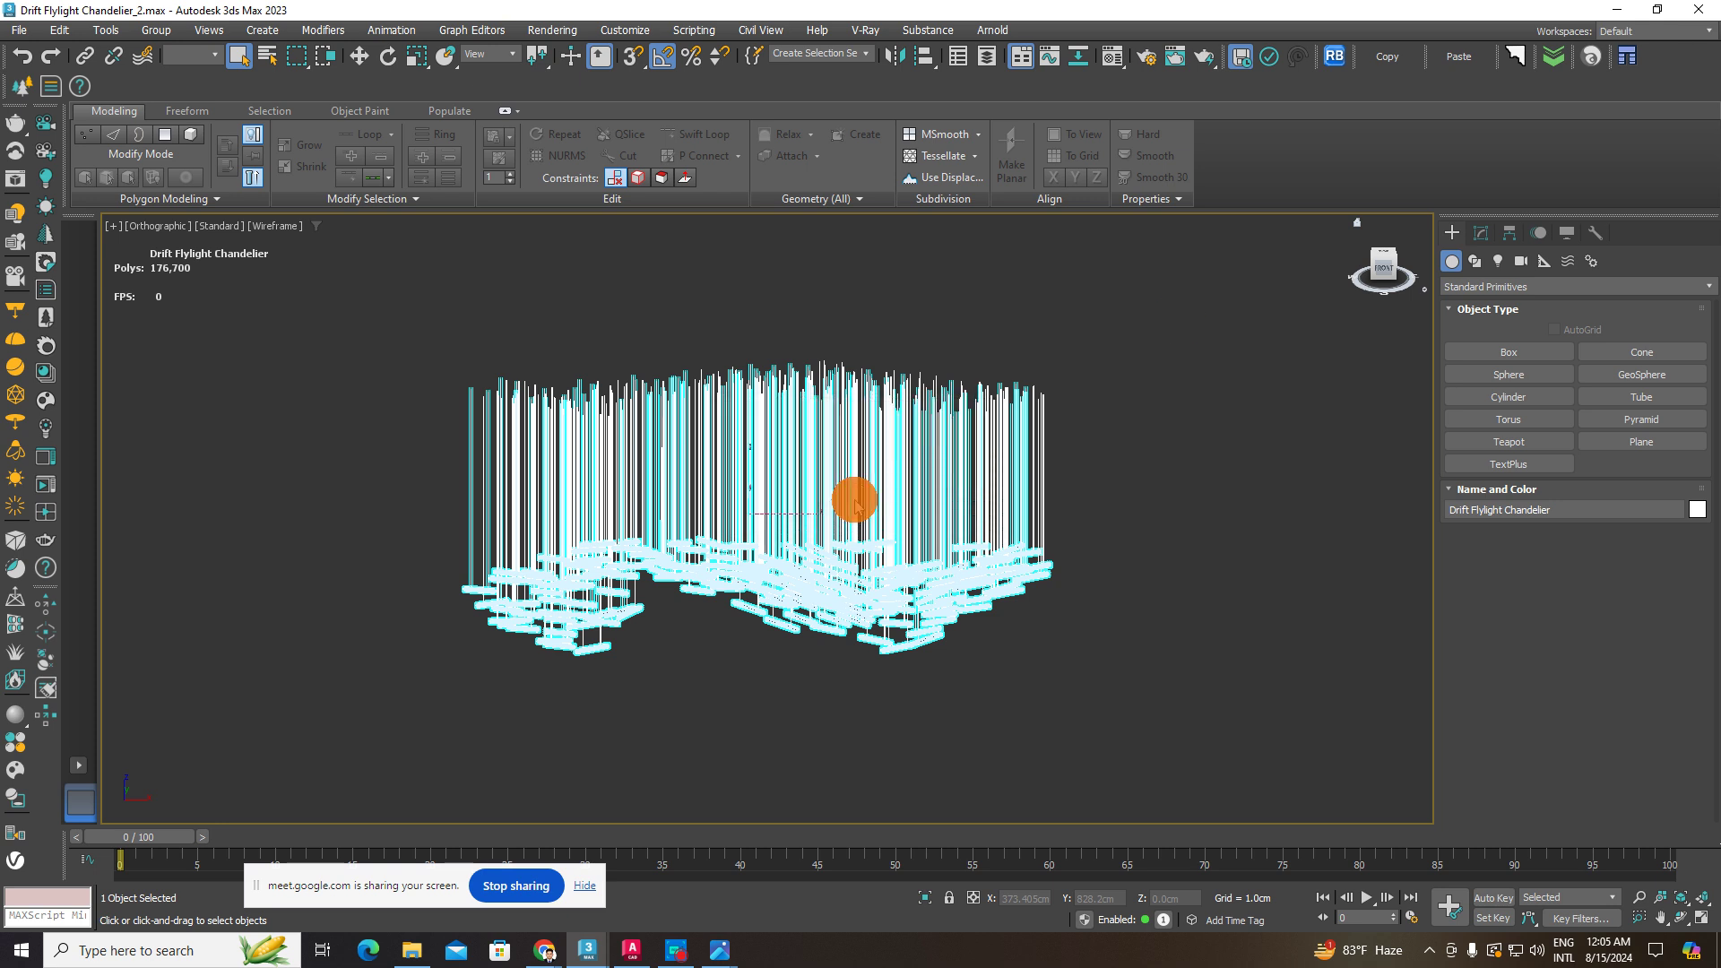
# - Return to the 3d.max bedroom scene and select the wood wall panel behind the hanging pendant lamp
pyautogui.moveTo(587, 948)
pyautogui.click(507, 888)
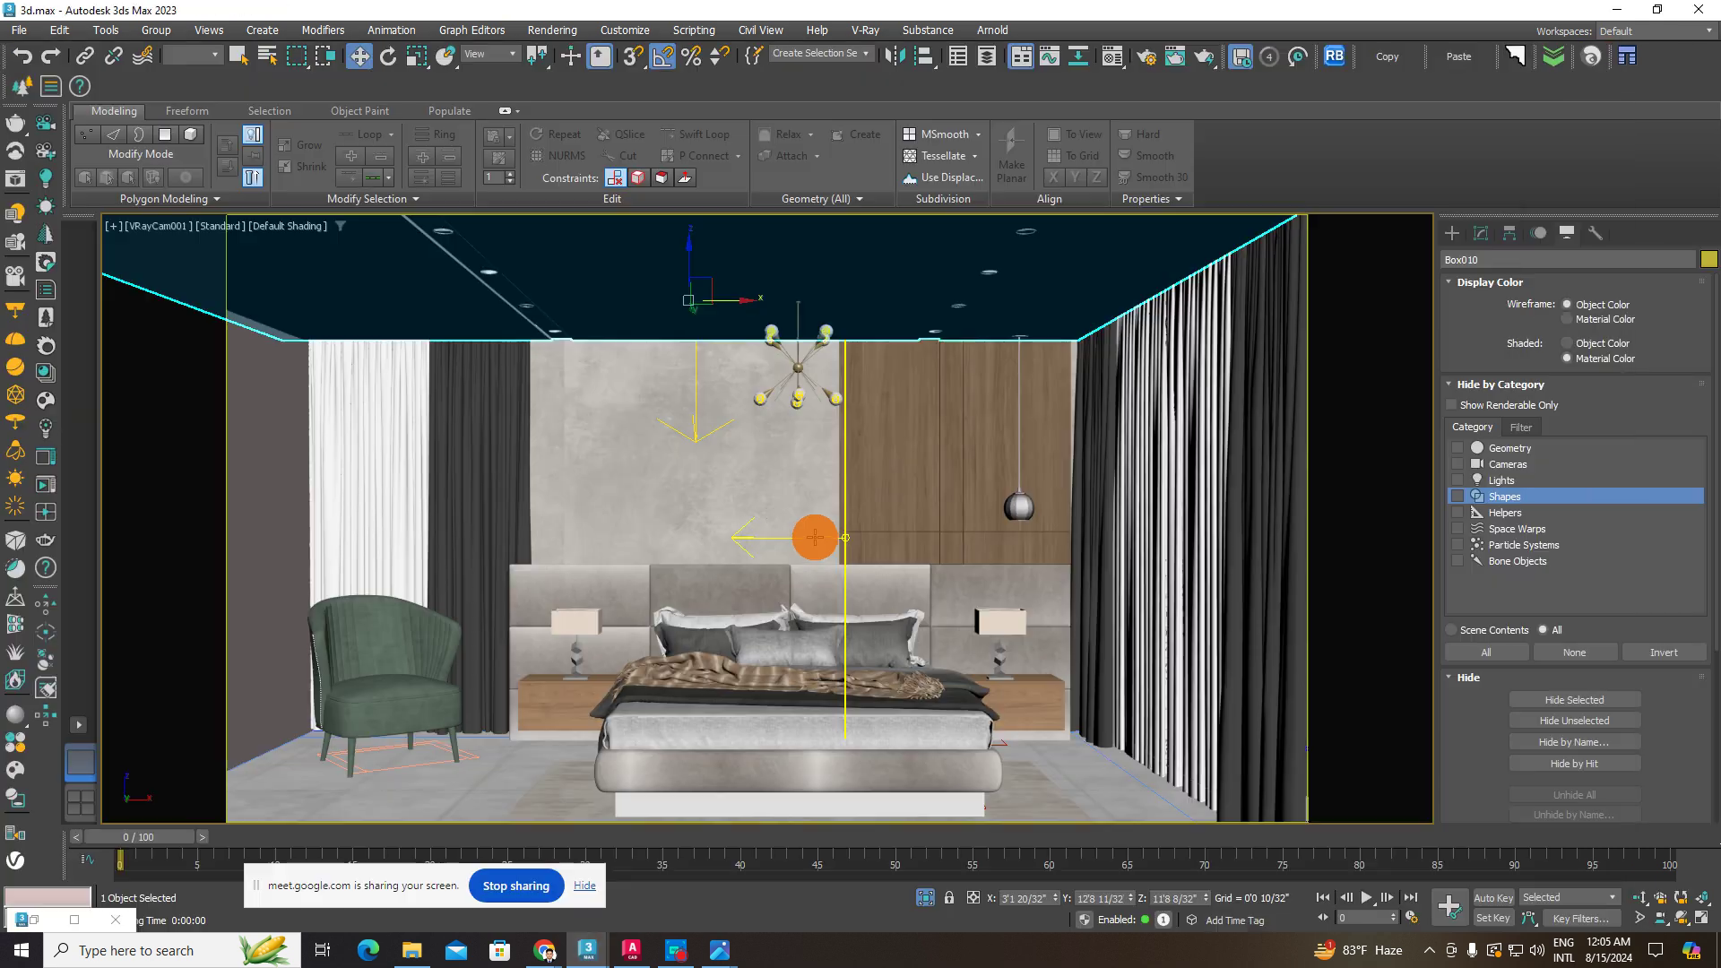
pyautogui.click(888, 540)
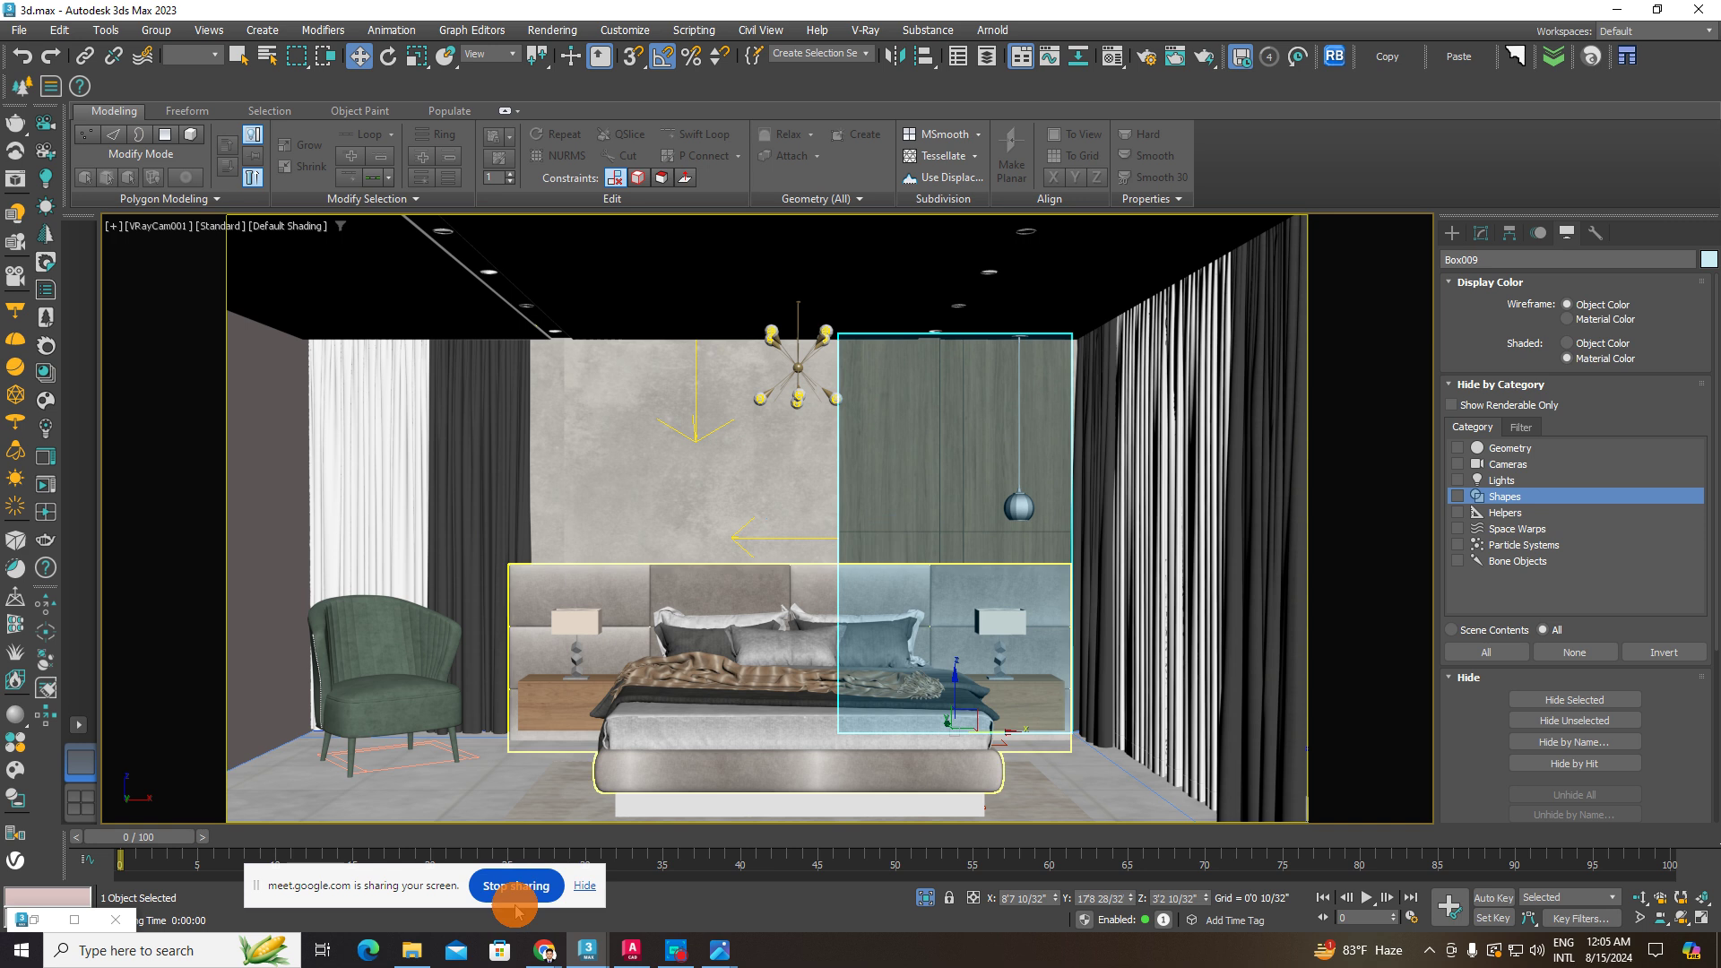